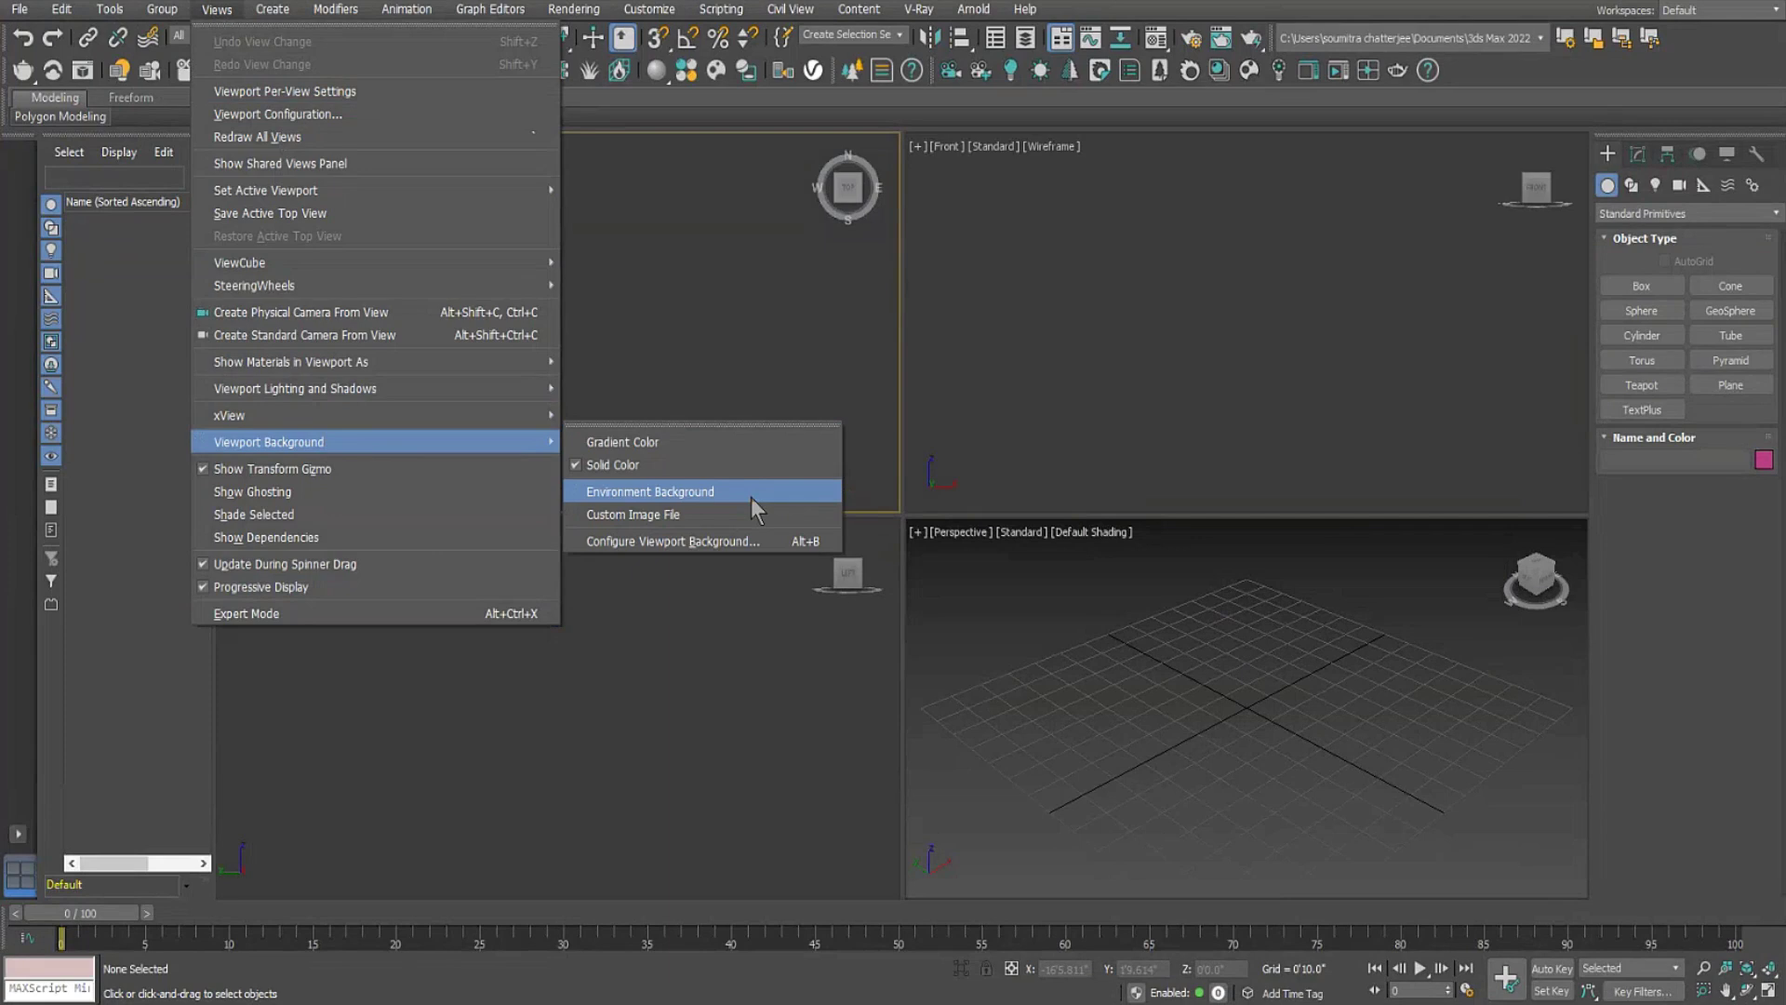
# Set the Top viewport background to the image file 1.jpg from the Desktop project folder, applied to the active view only.
pyautogui.click(750, 542)
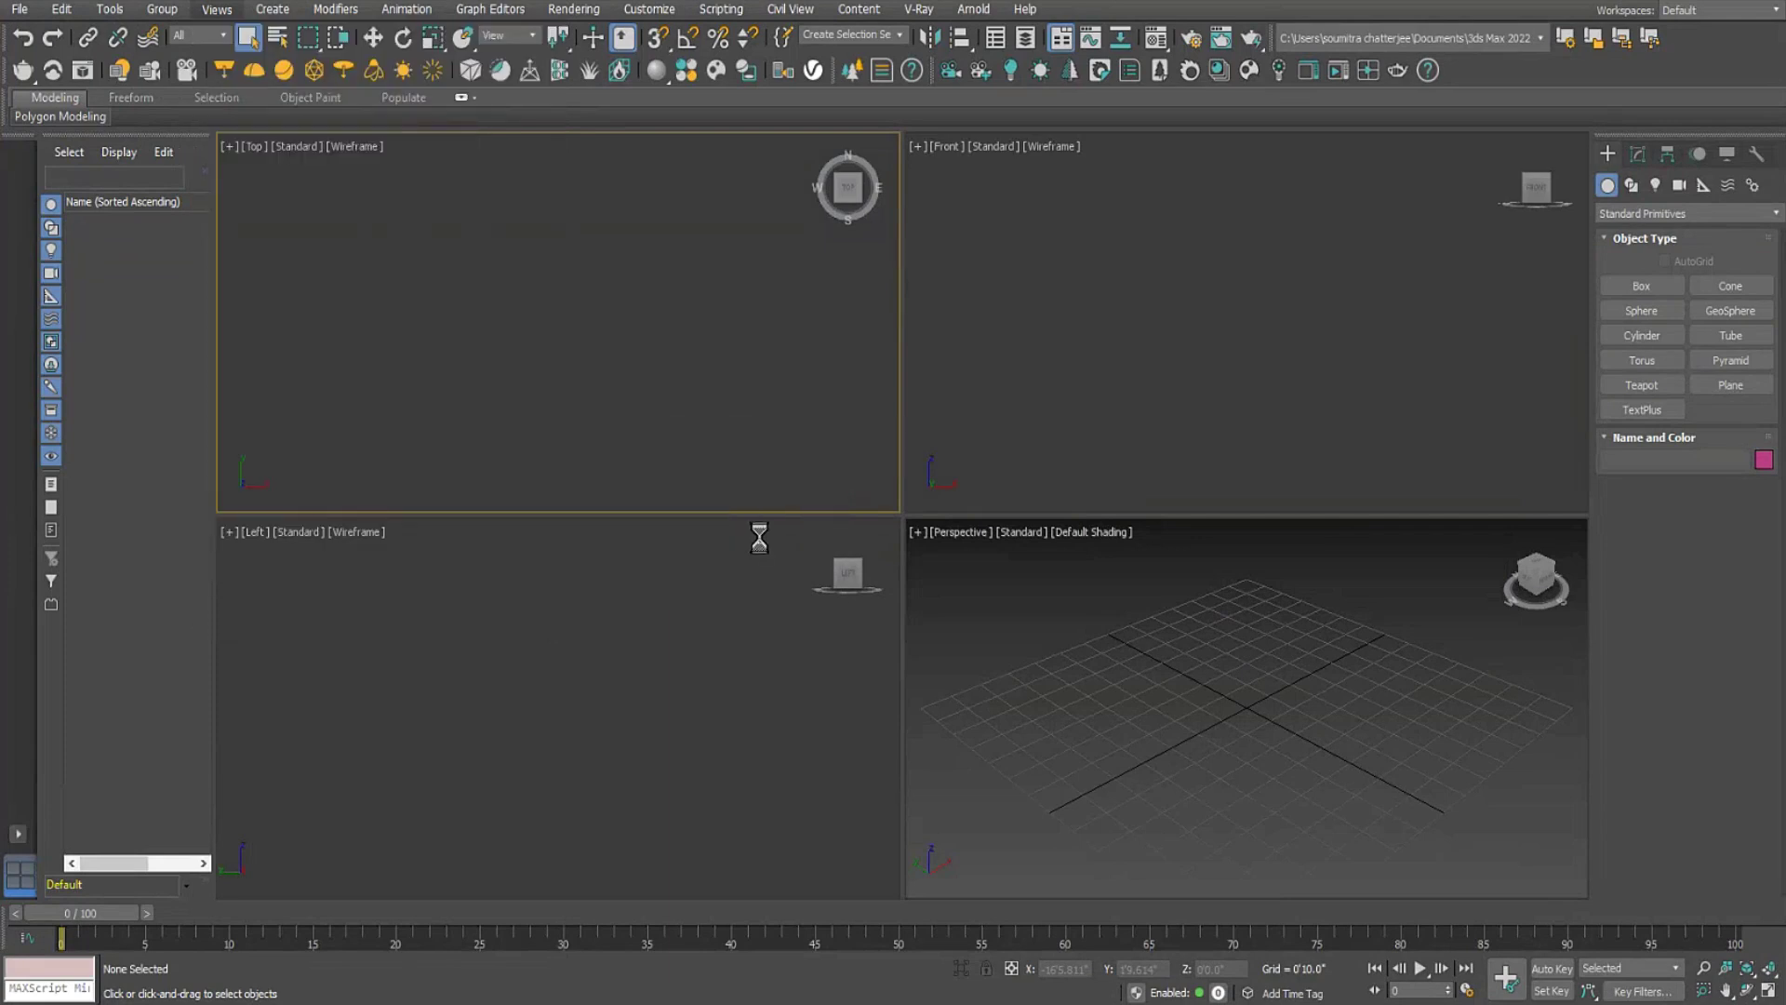
pyautogui.click(696, 438)
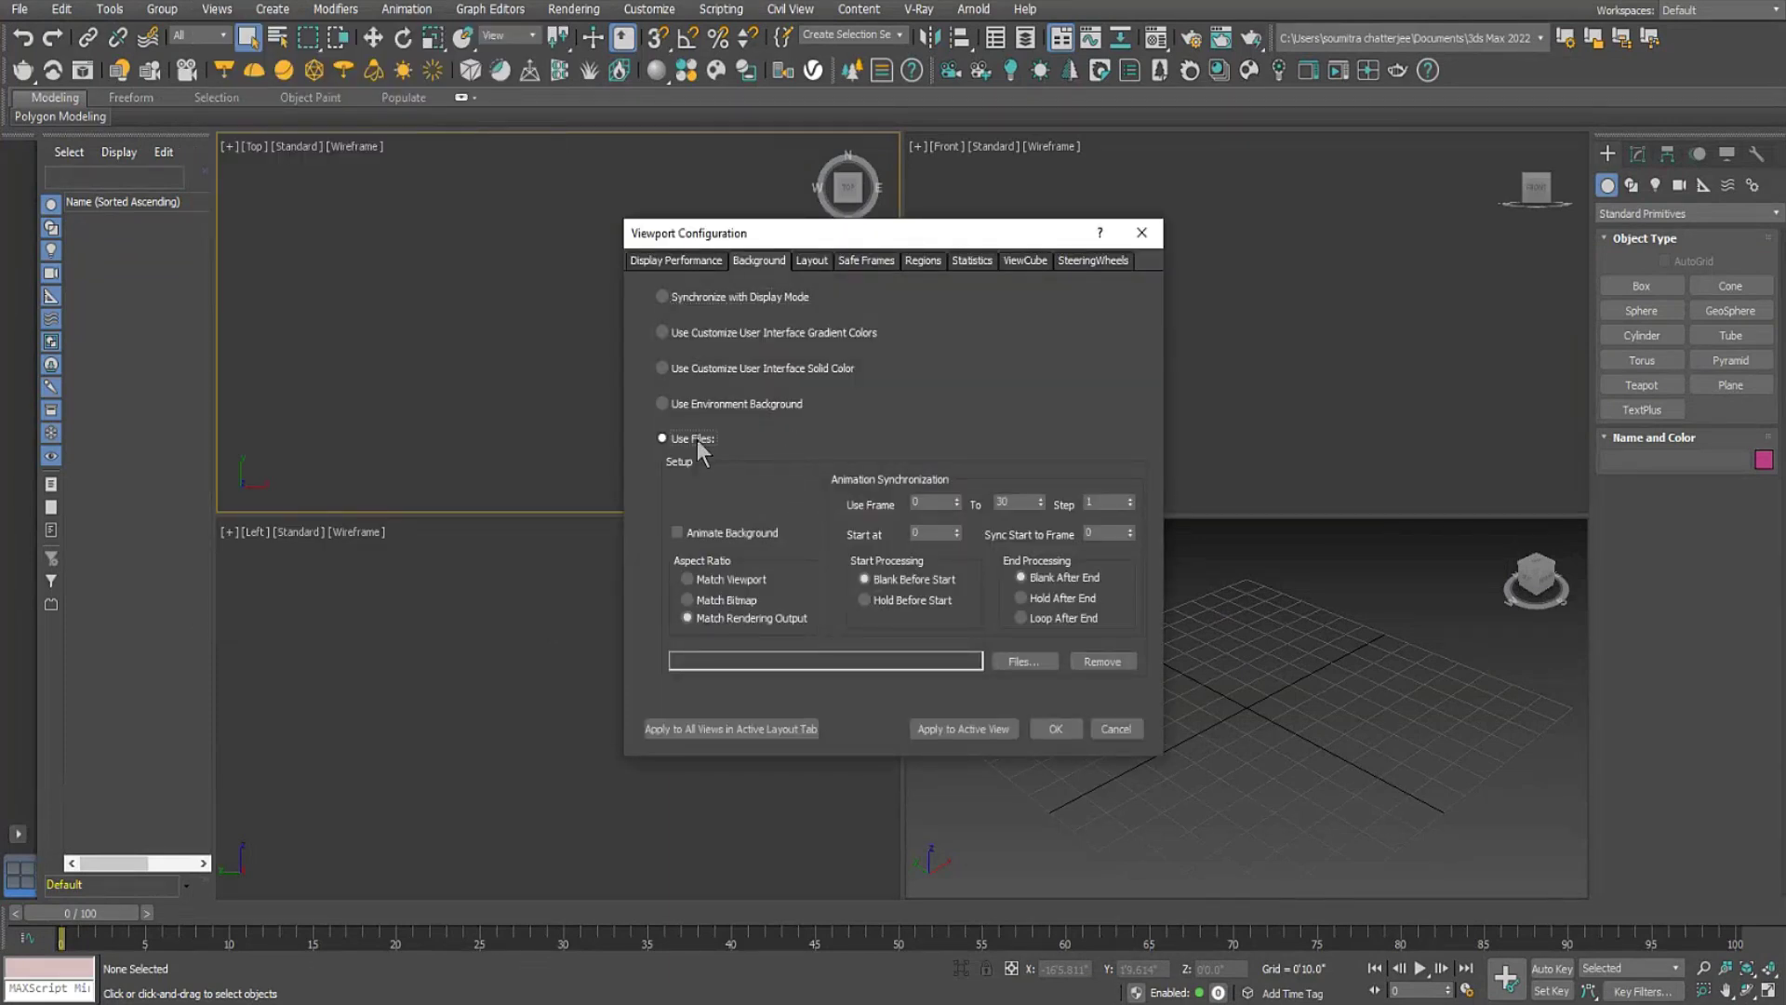
pyautogui.click(1017, 663)
pyautogui.click(688, 434)
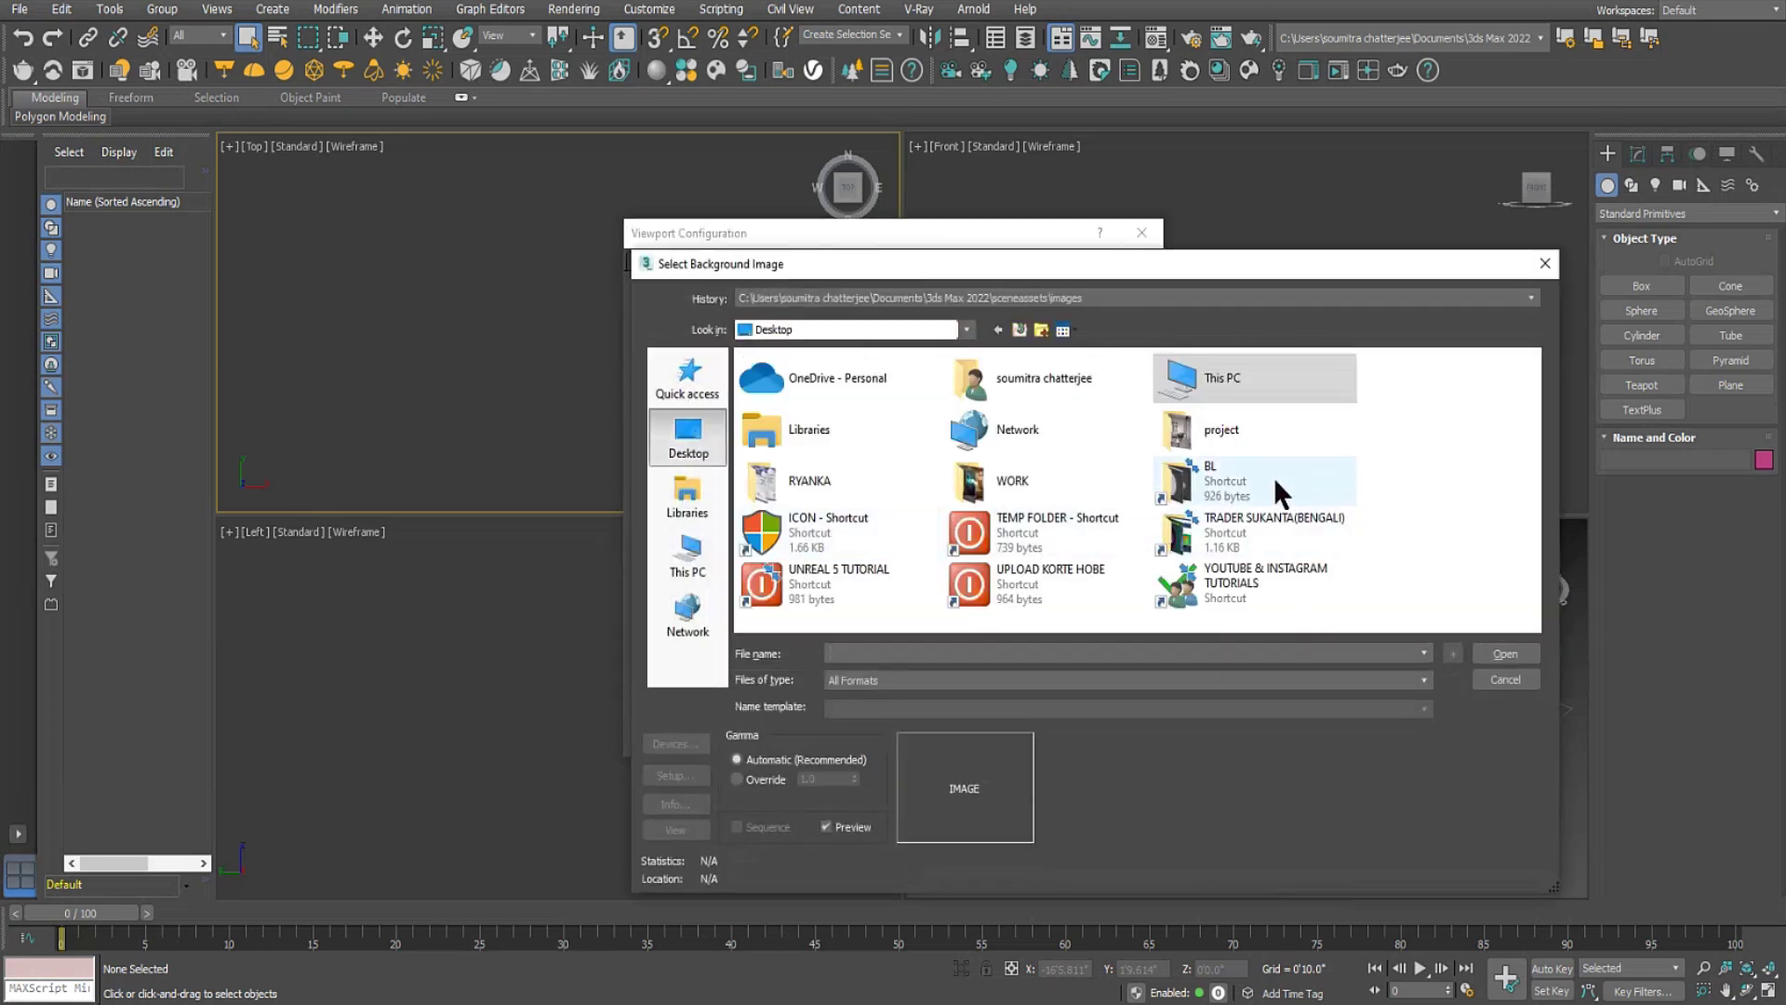
pyautogui.doubleClick(1221, 435)
pyautogui.click(784, 402)
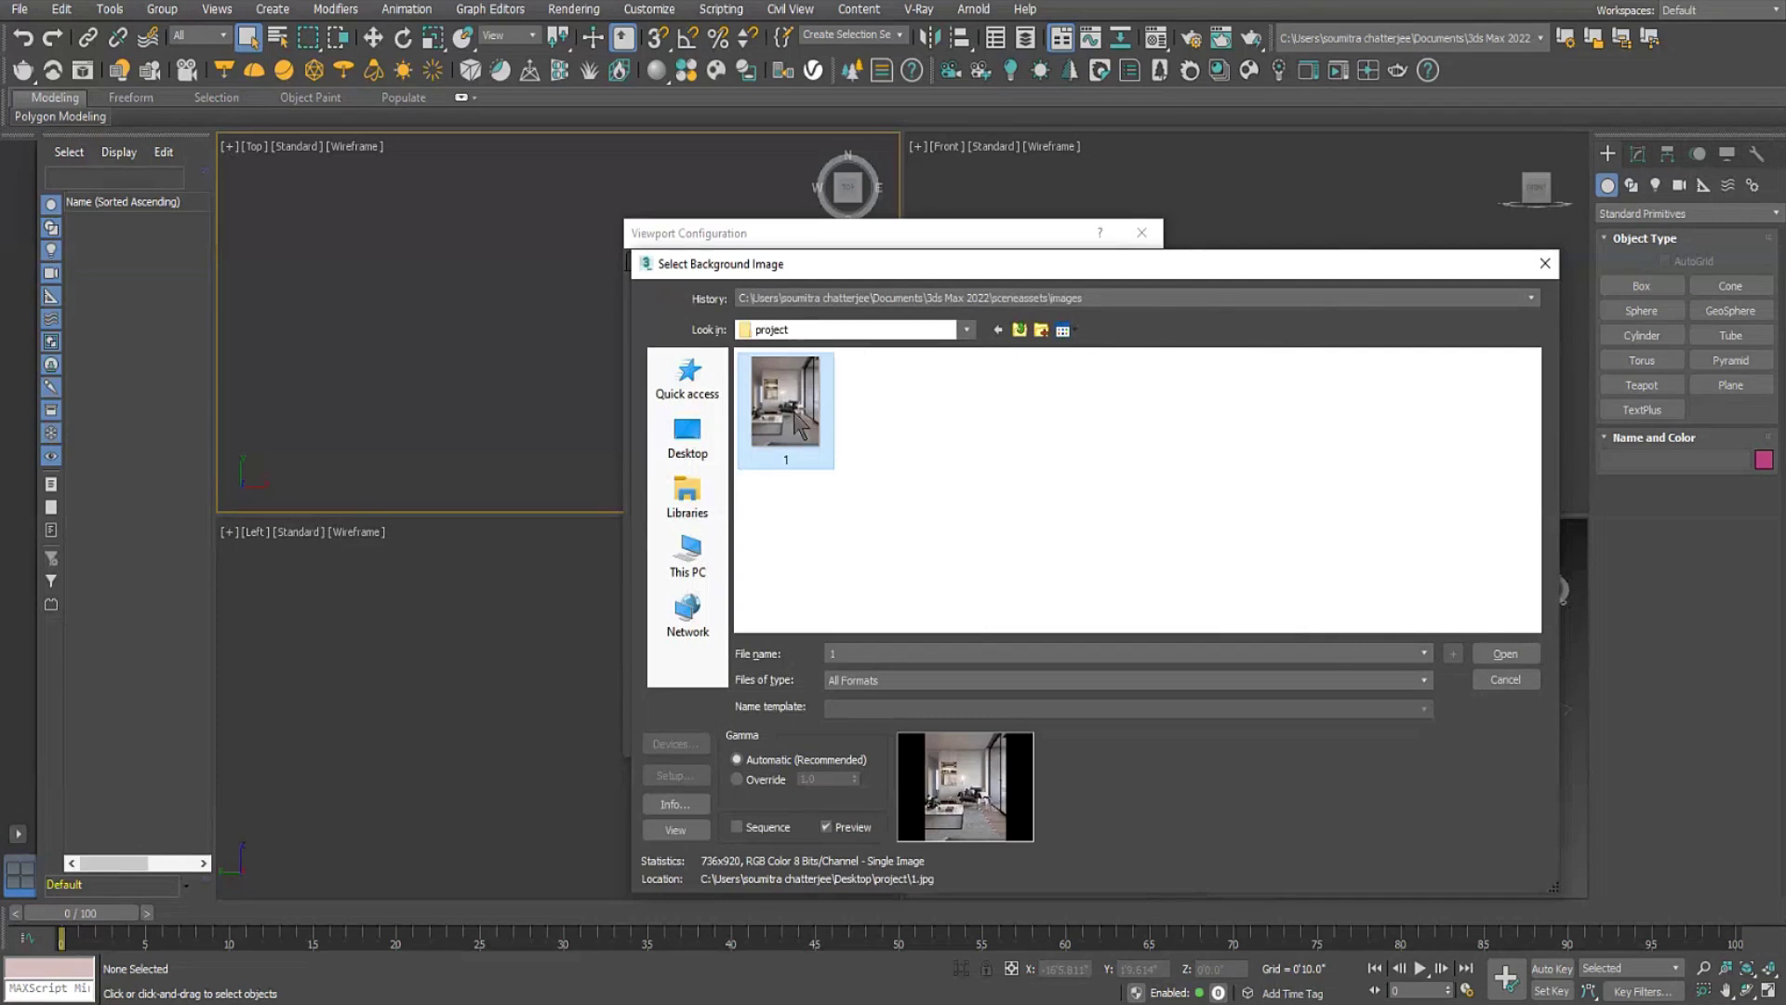
pyautogui.click(1506, 655)
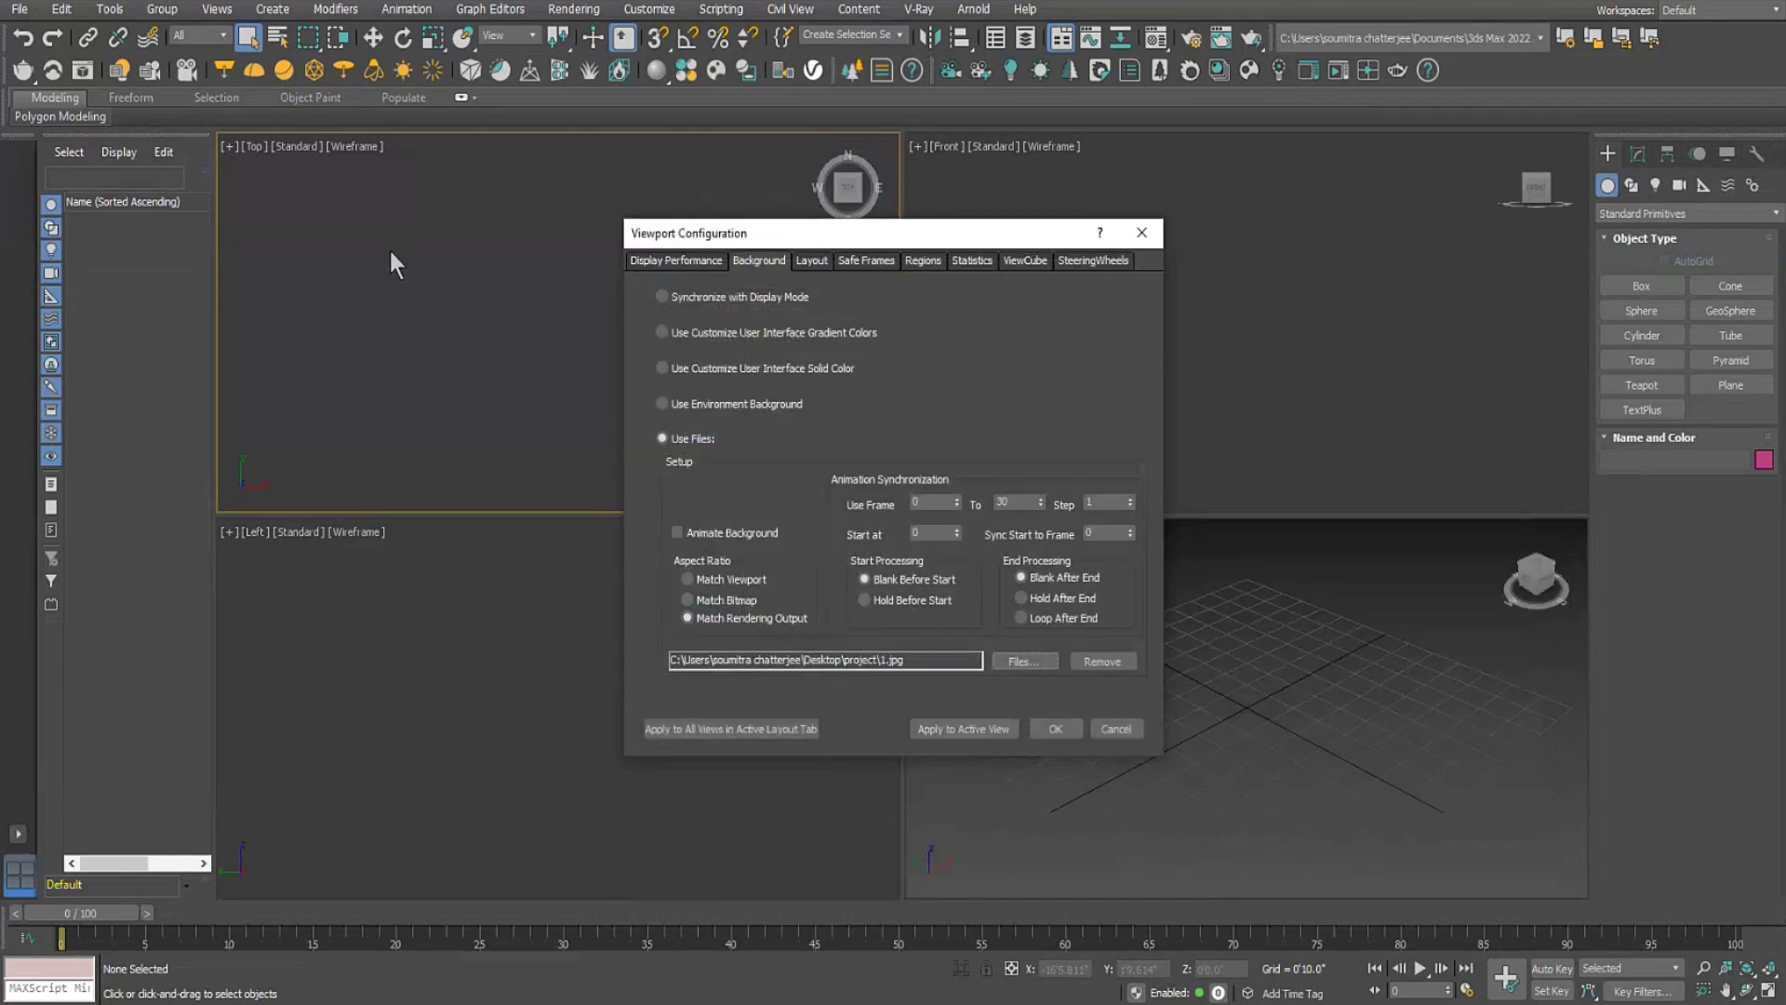
pyautogui.click(952, 731)
pyautogui.click(1055, 728)
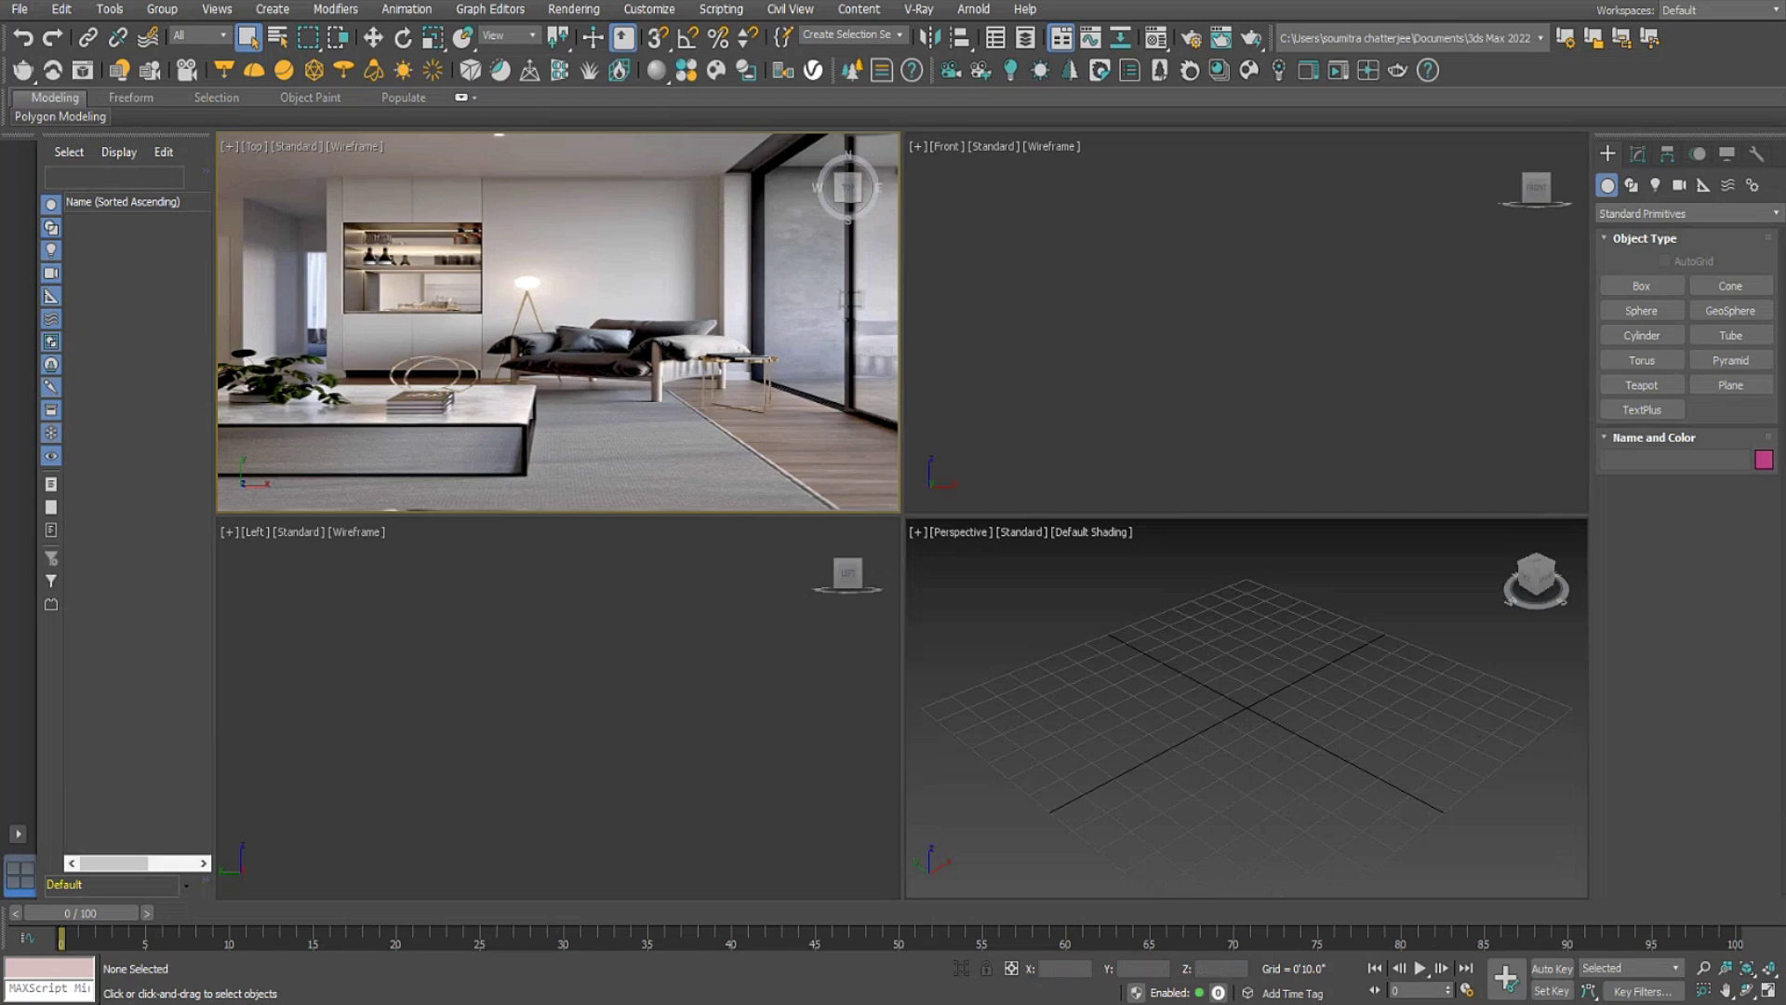
# Open the reference image 1 from the desktop project folder, study the room, close it and return to 3ds Max.
pyautogui.click(1685, 1)
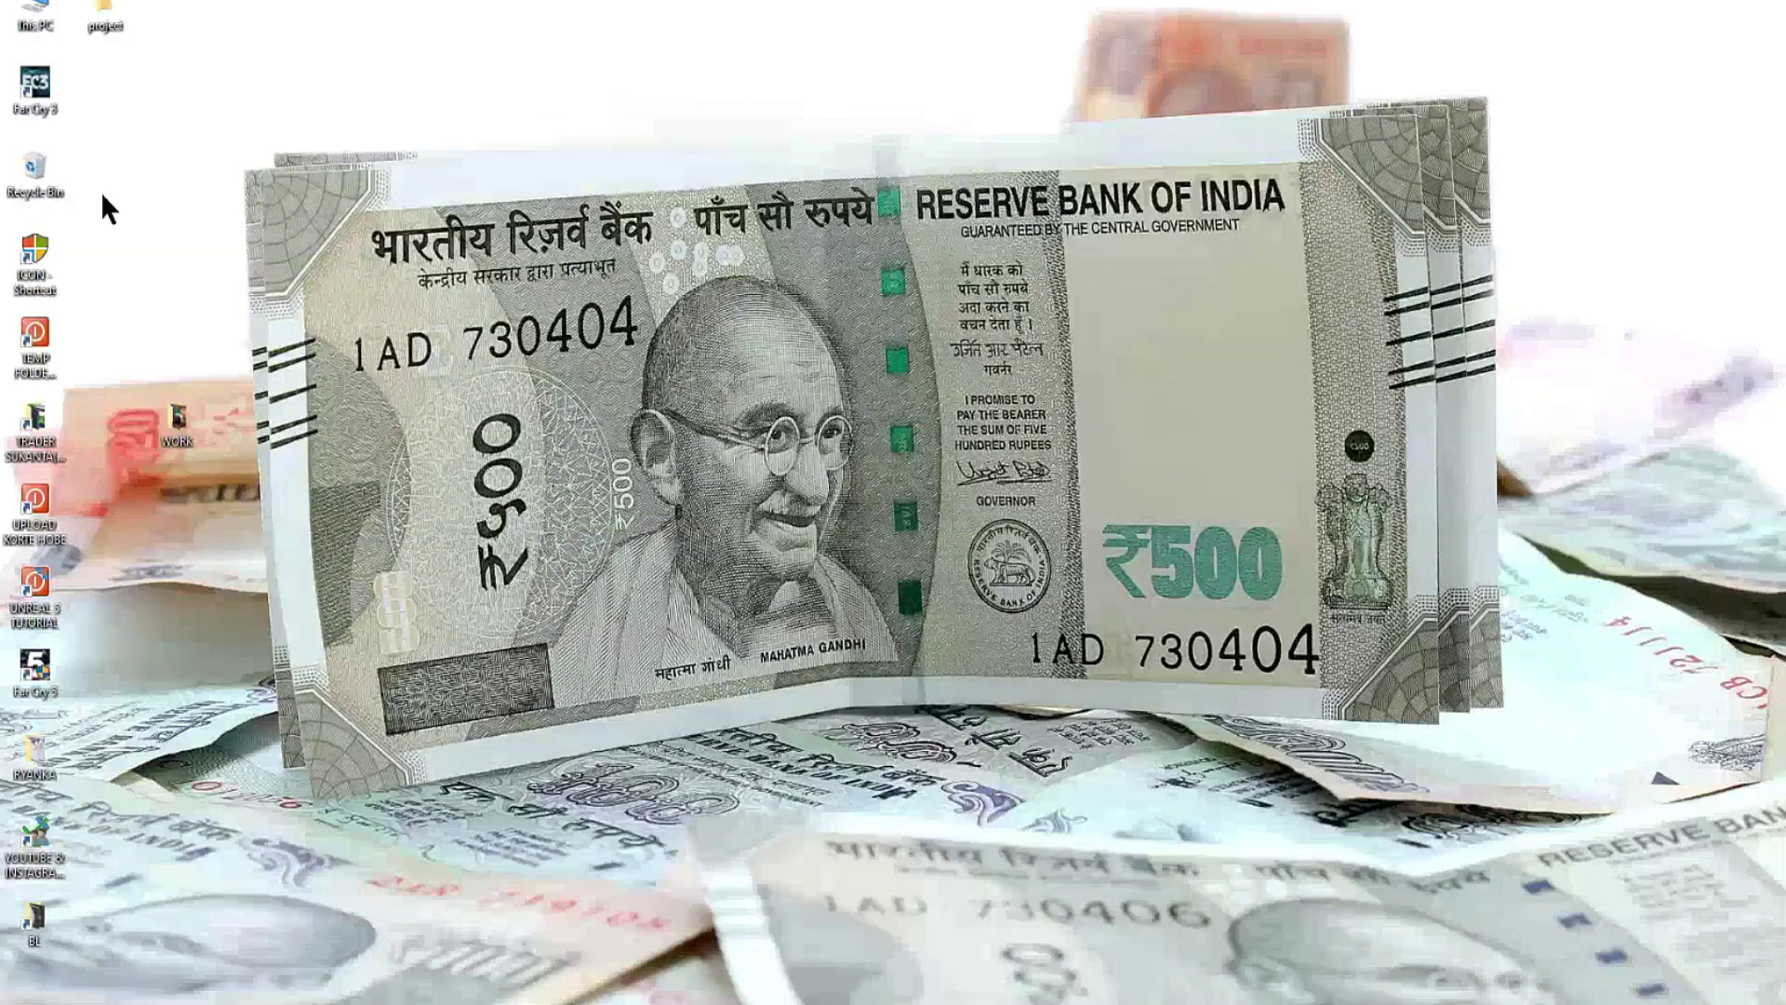
pyautogui.doubleClick(107, 23)
pyautogui.click(206, 124)
pyautogui.doubleClick(205, 119)
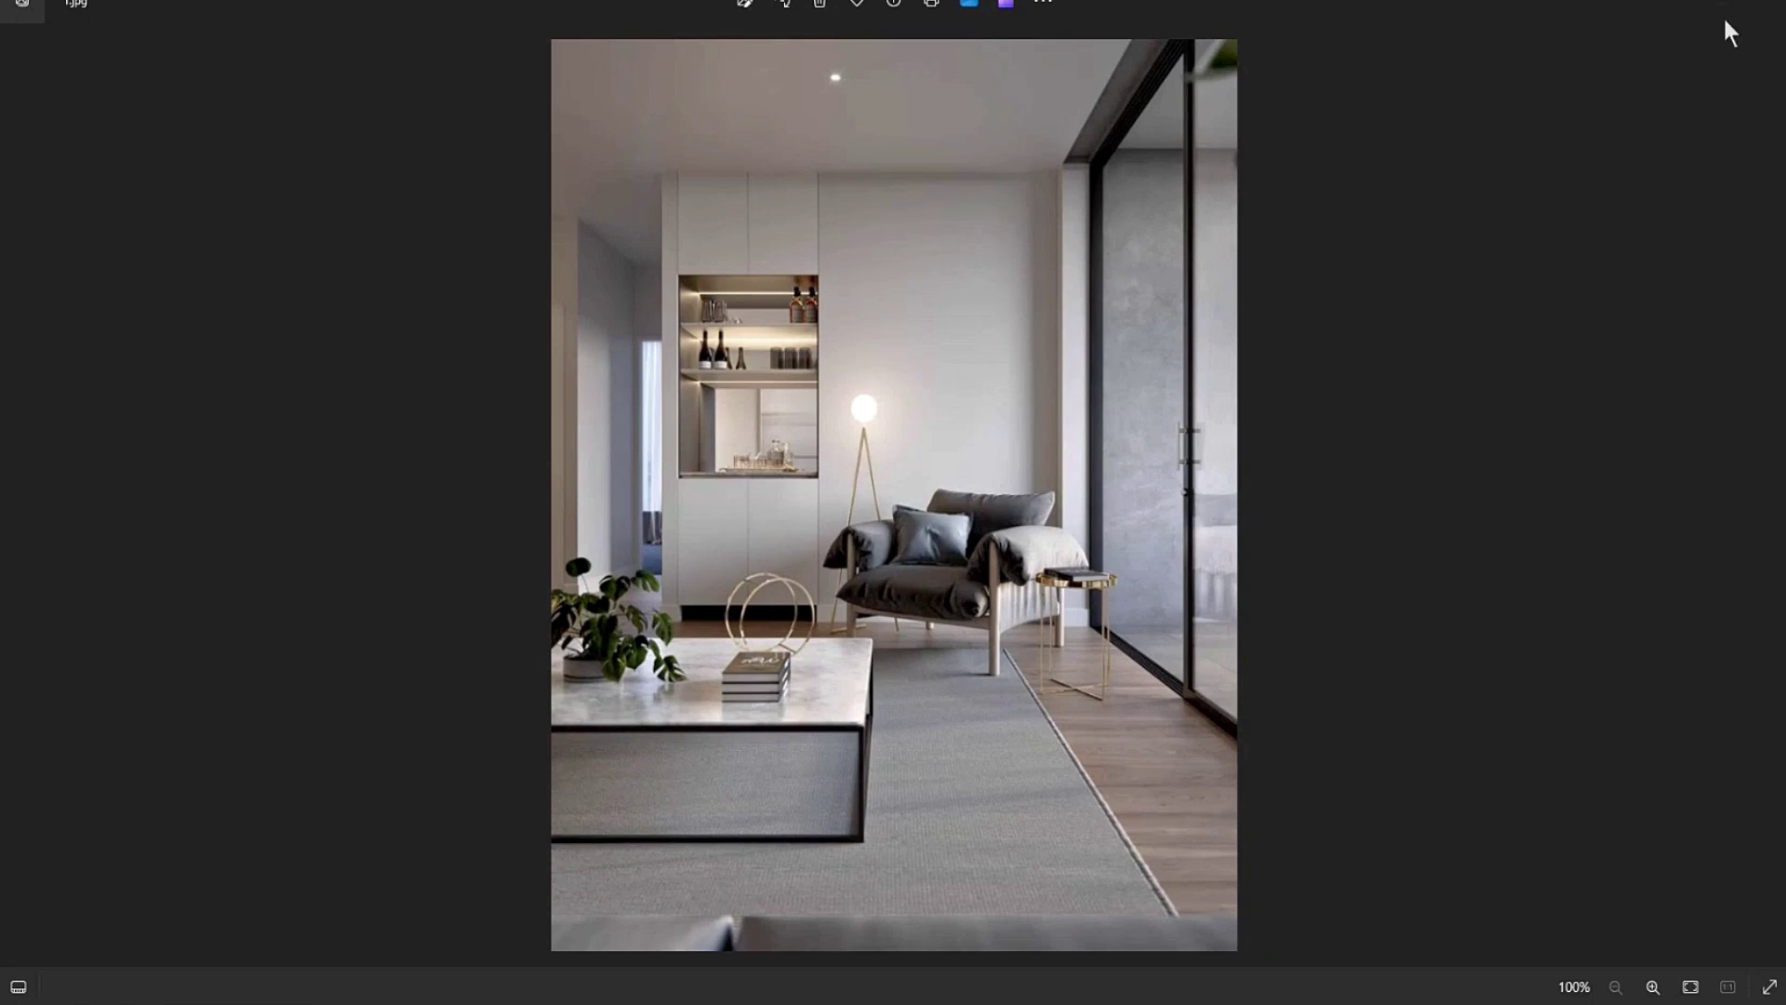
pyautogui.click(1683, 6)
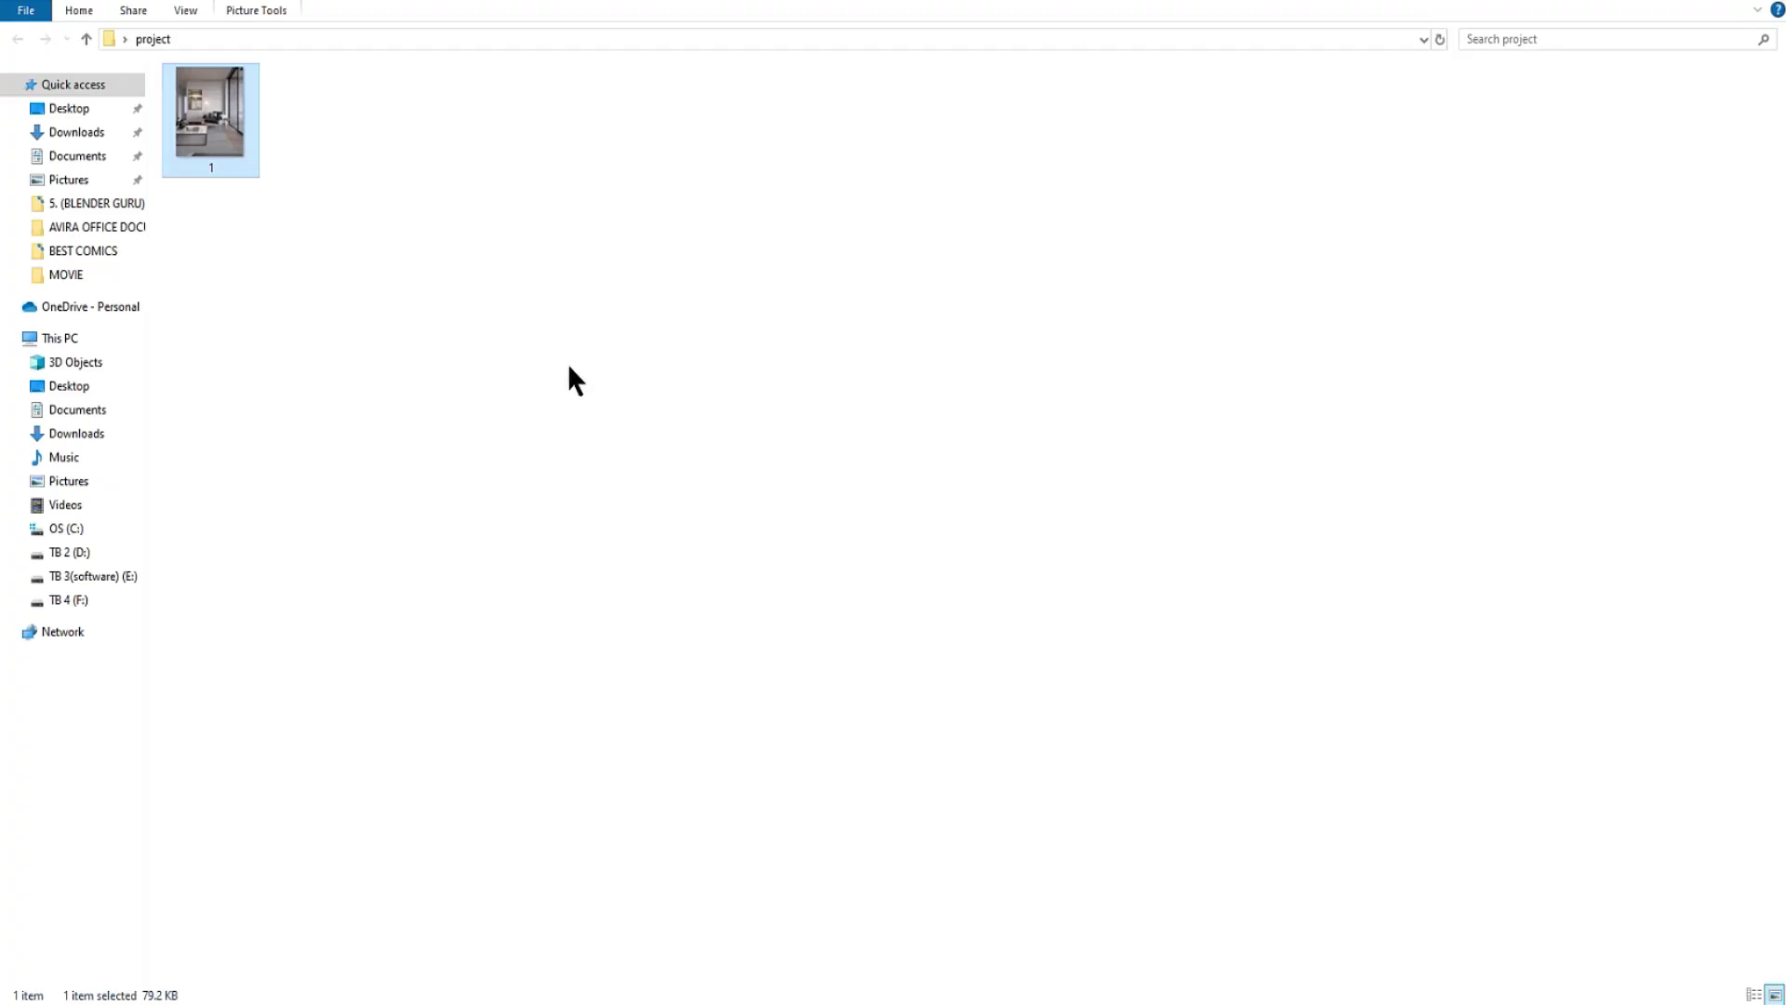
pyautogui.click(1761, 3)
pyautogui.click(1042, 1002)
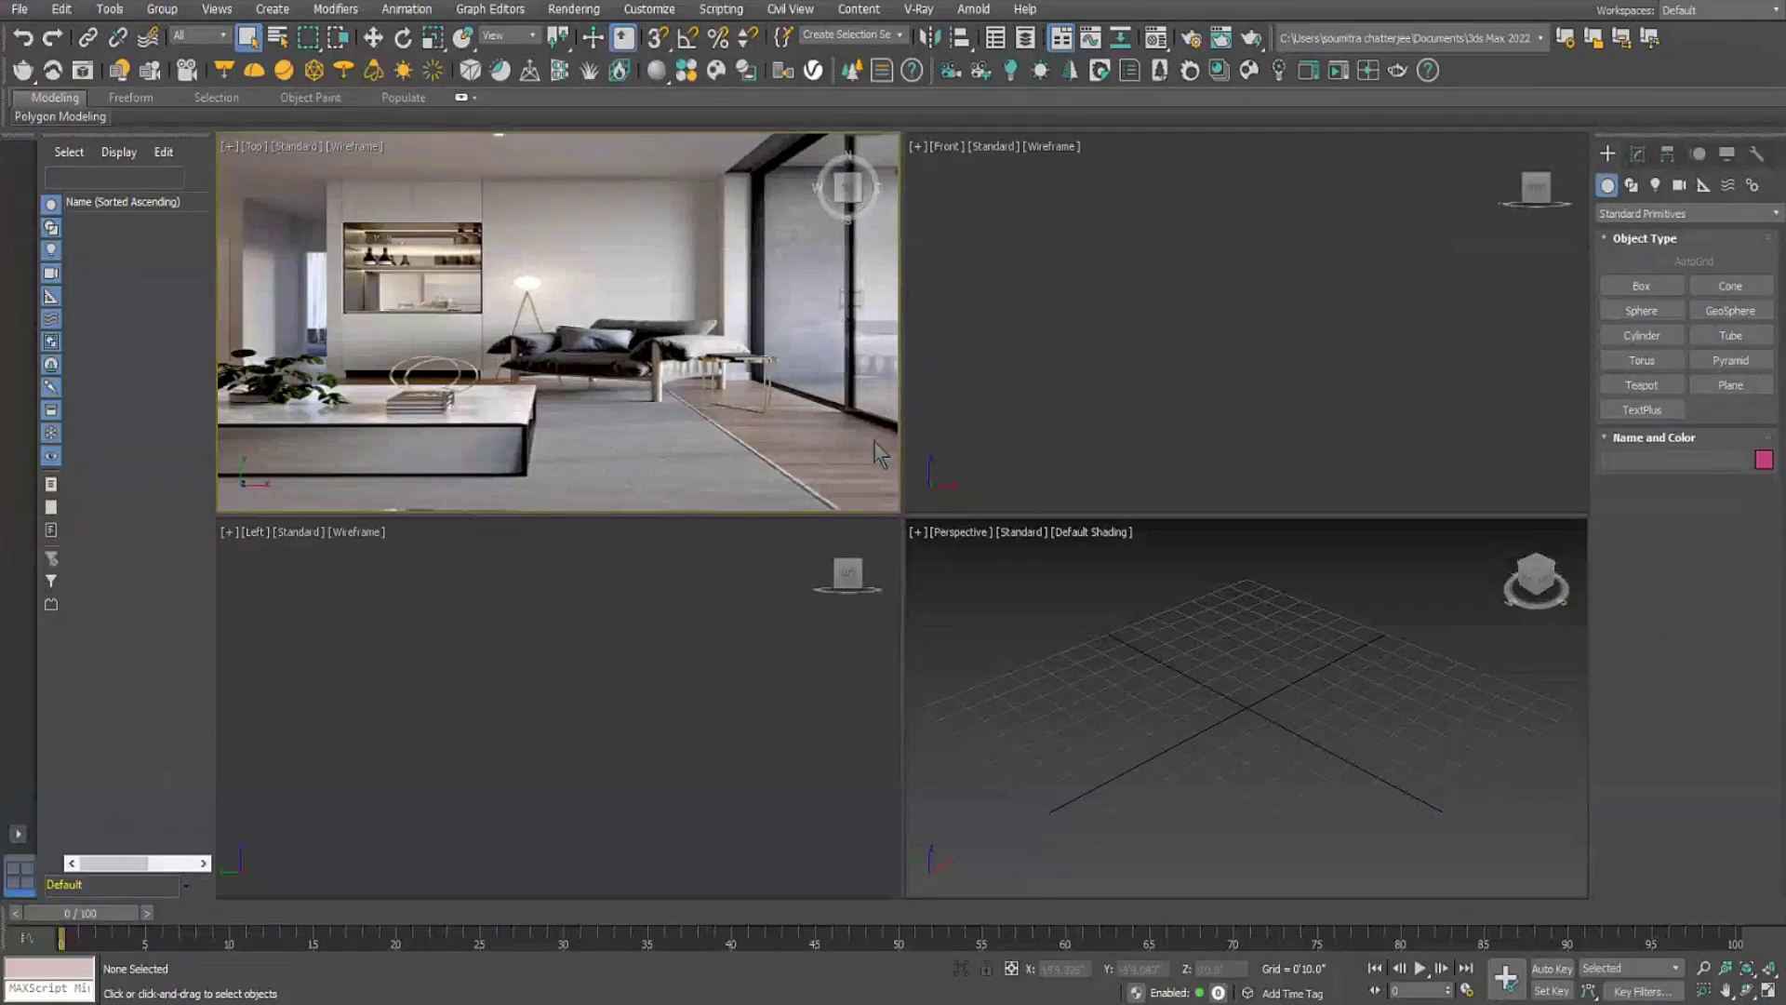
# Disable the Top viewport that shows the reference image.
pyautogui.click(1142, 314)
pyautogui.click(548, 252)
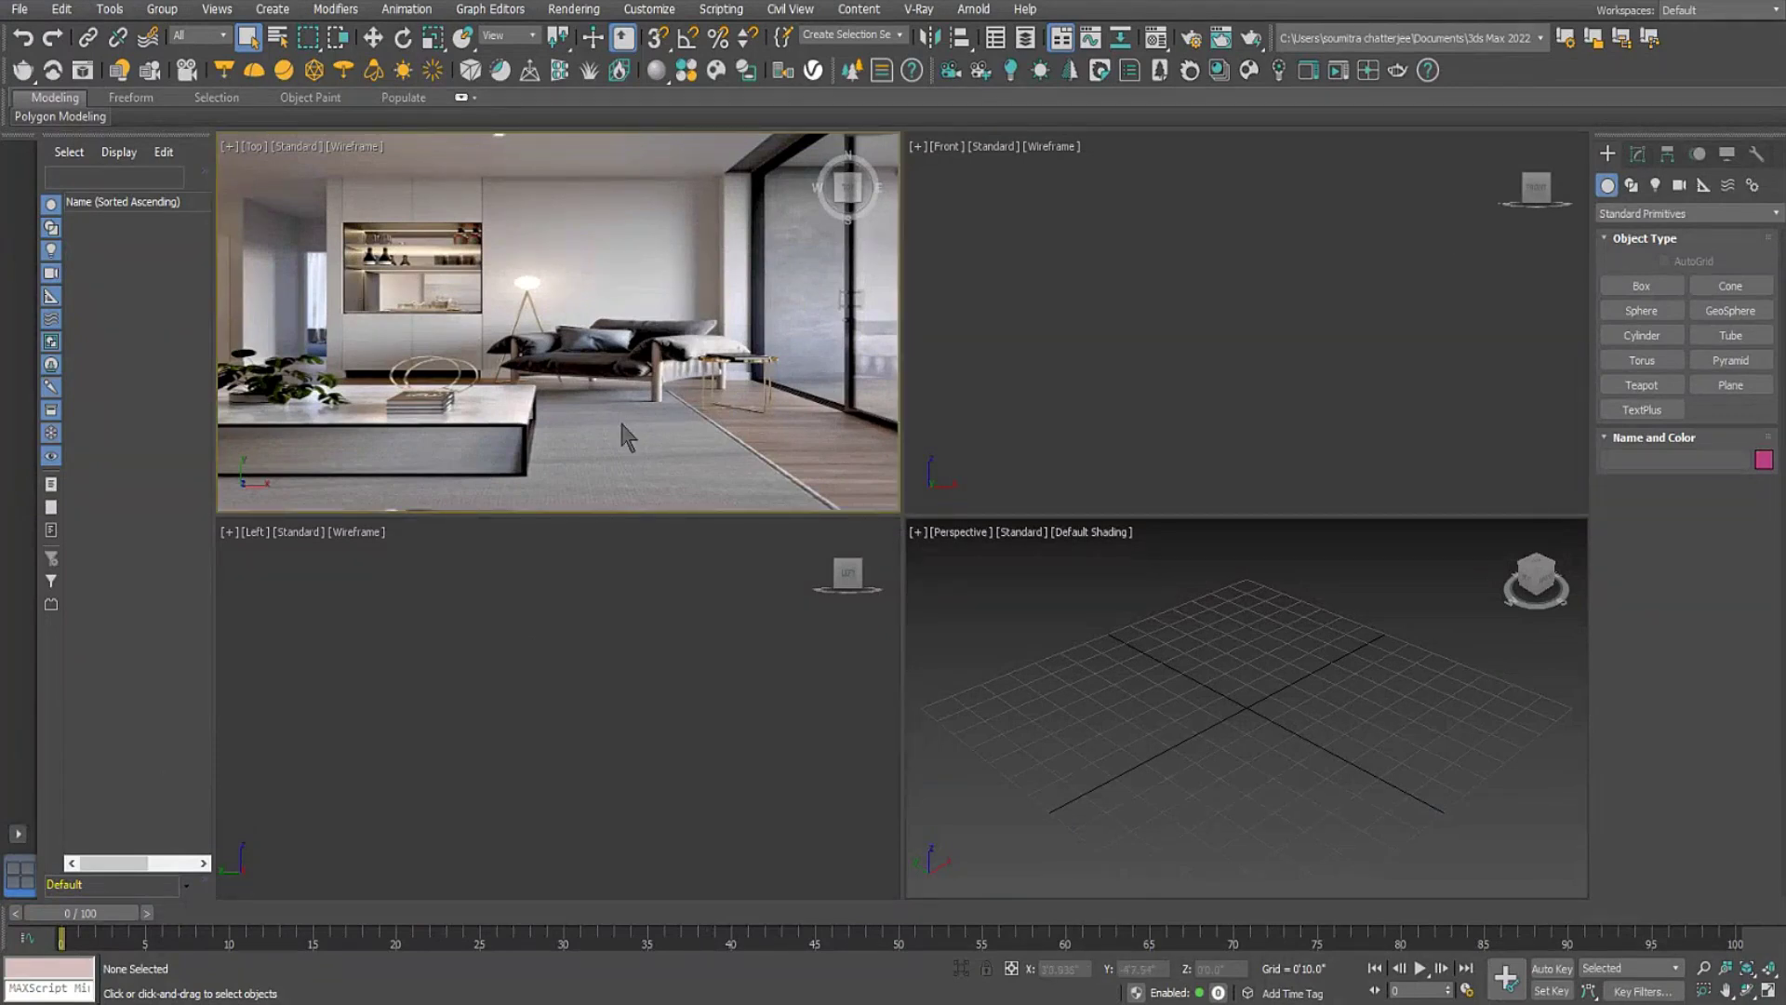
pyautogui.click(351, 147)
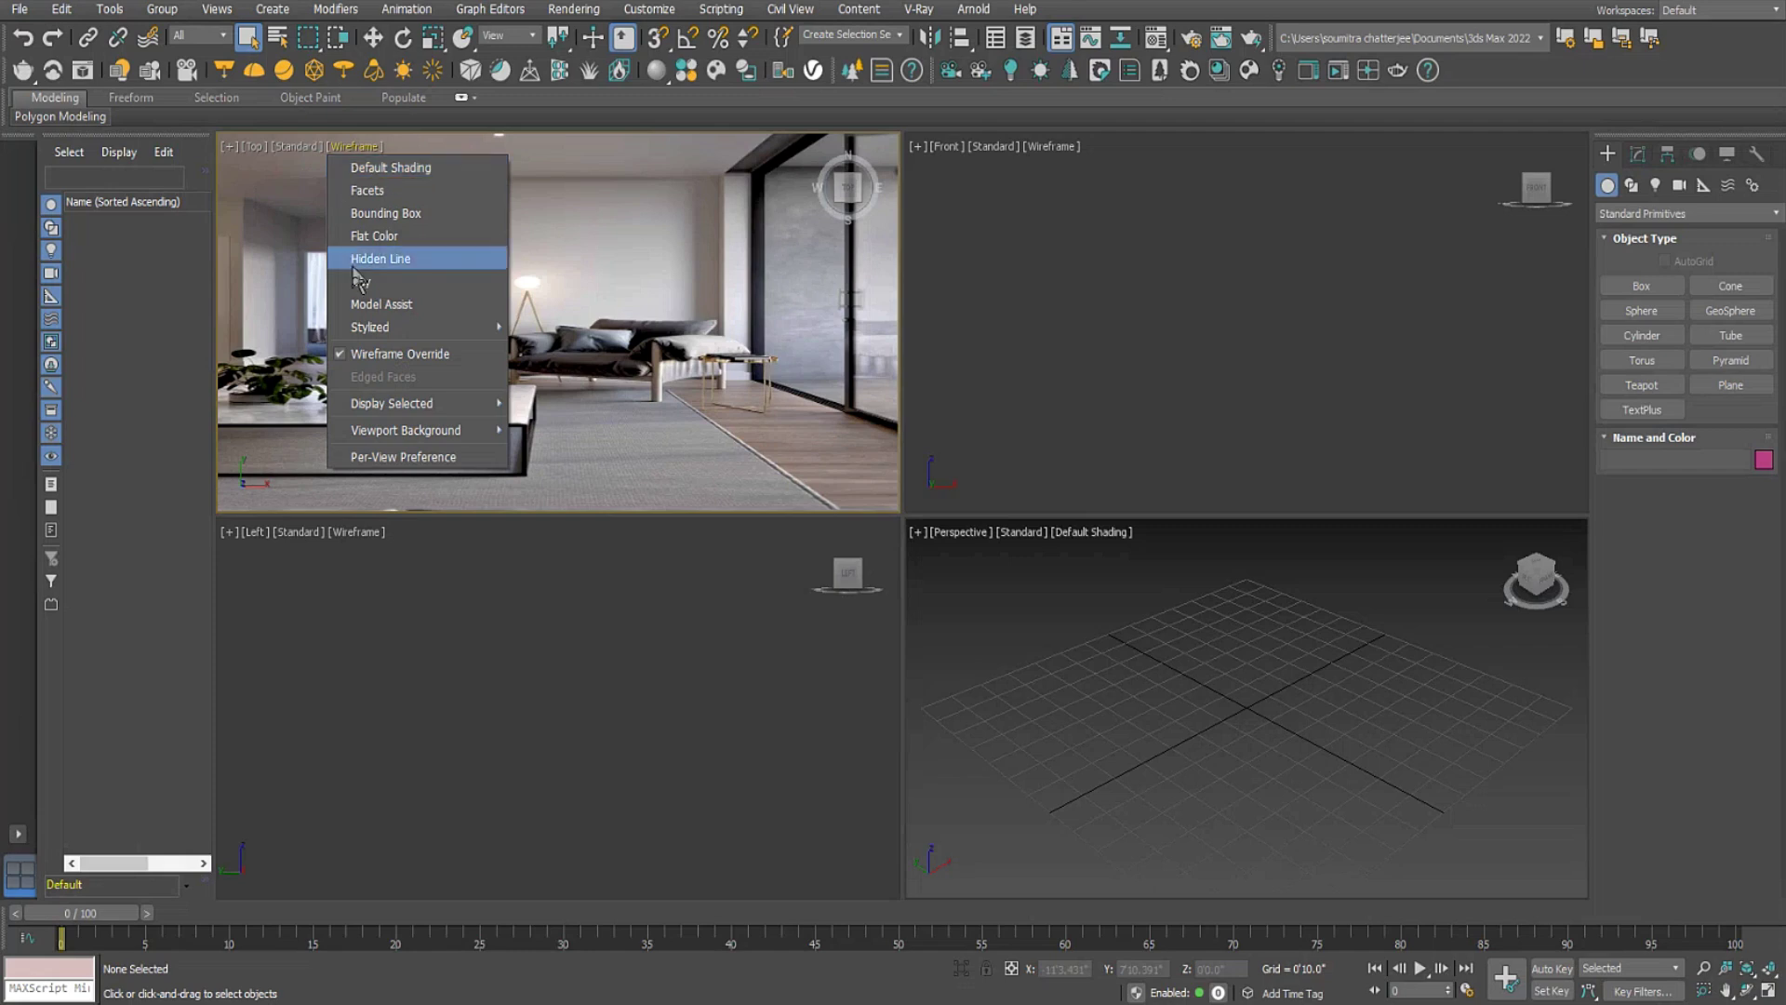
pyautogui.click(247, 149)
pyautogui.click(229, 147)
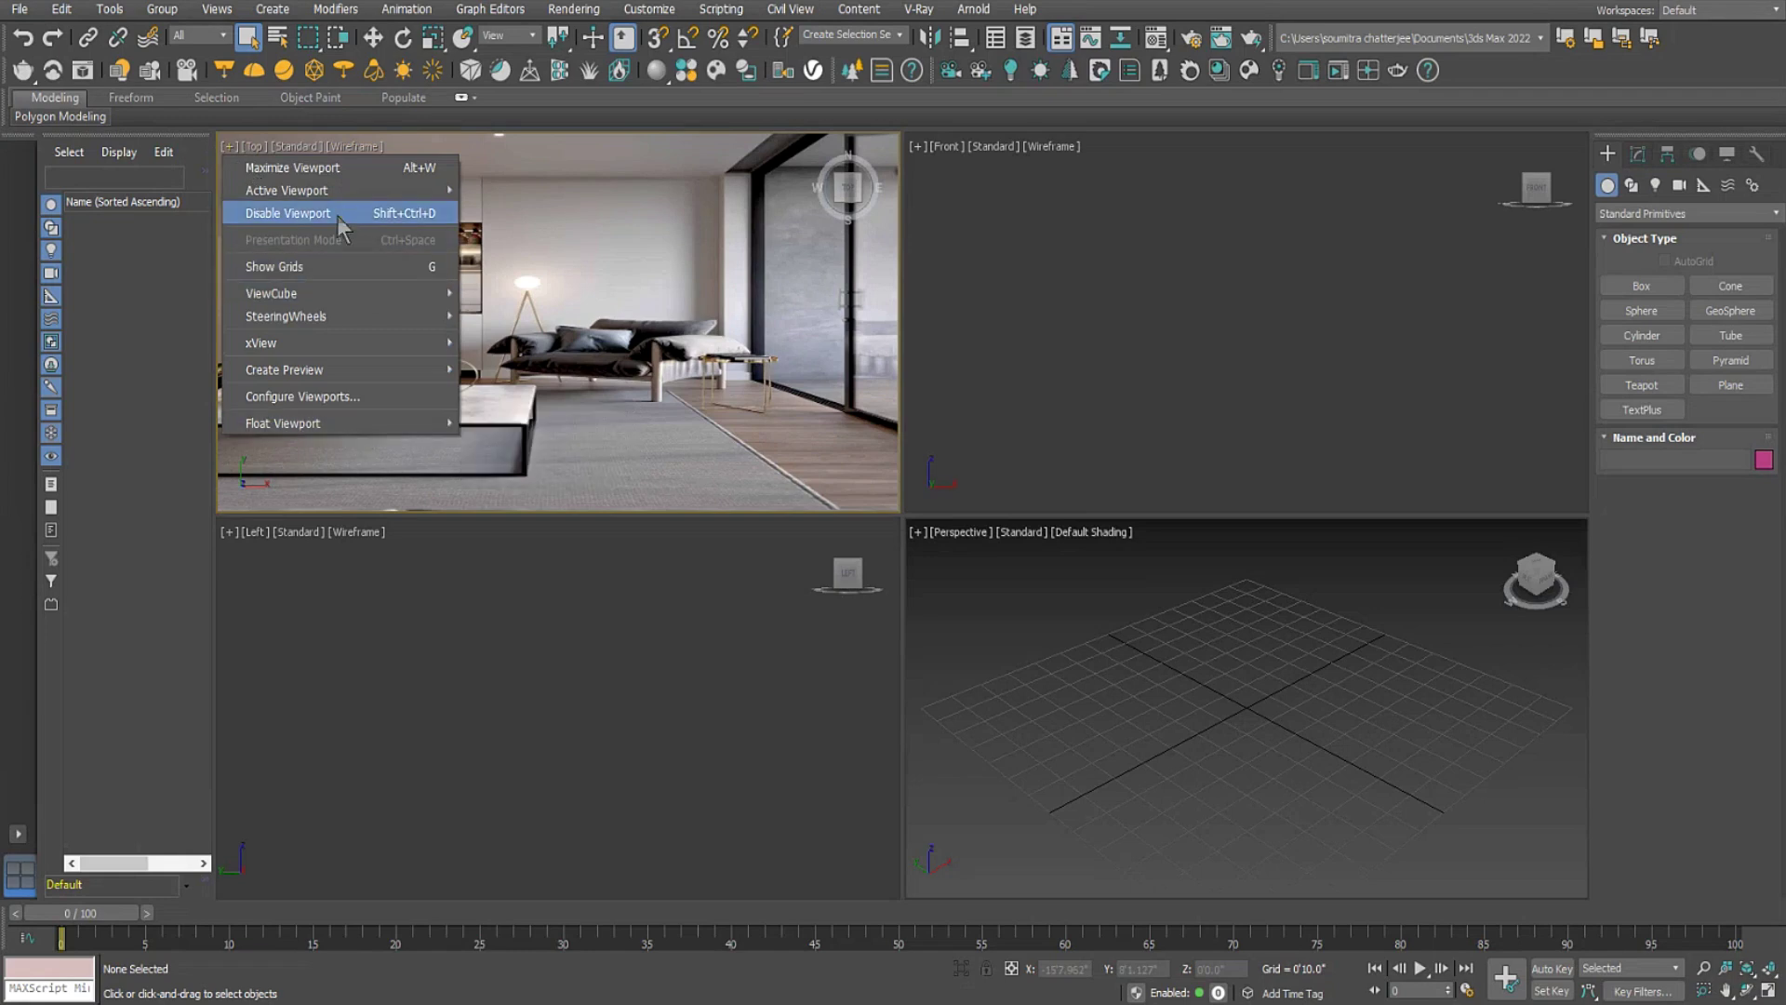
pyautogui.click(435, 218)
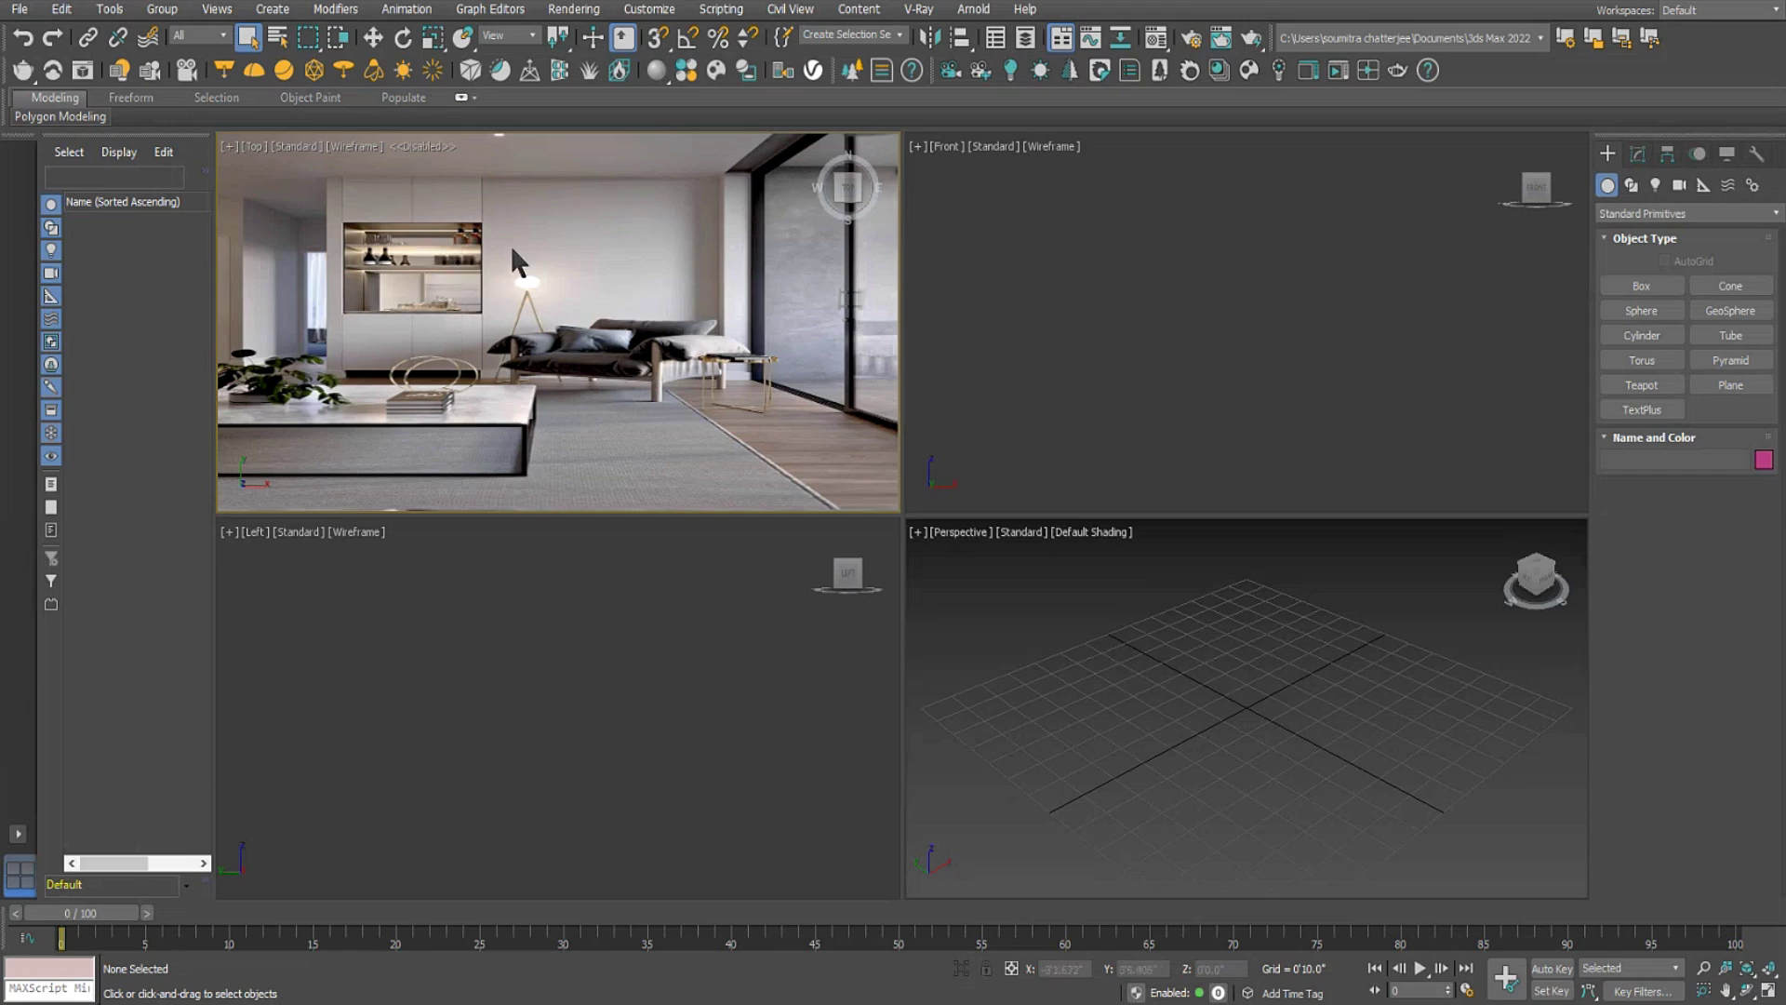
pyautogui.click(1262, 308)
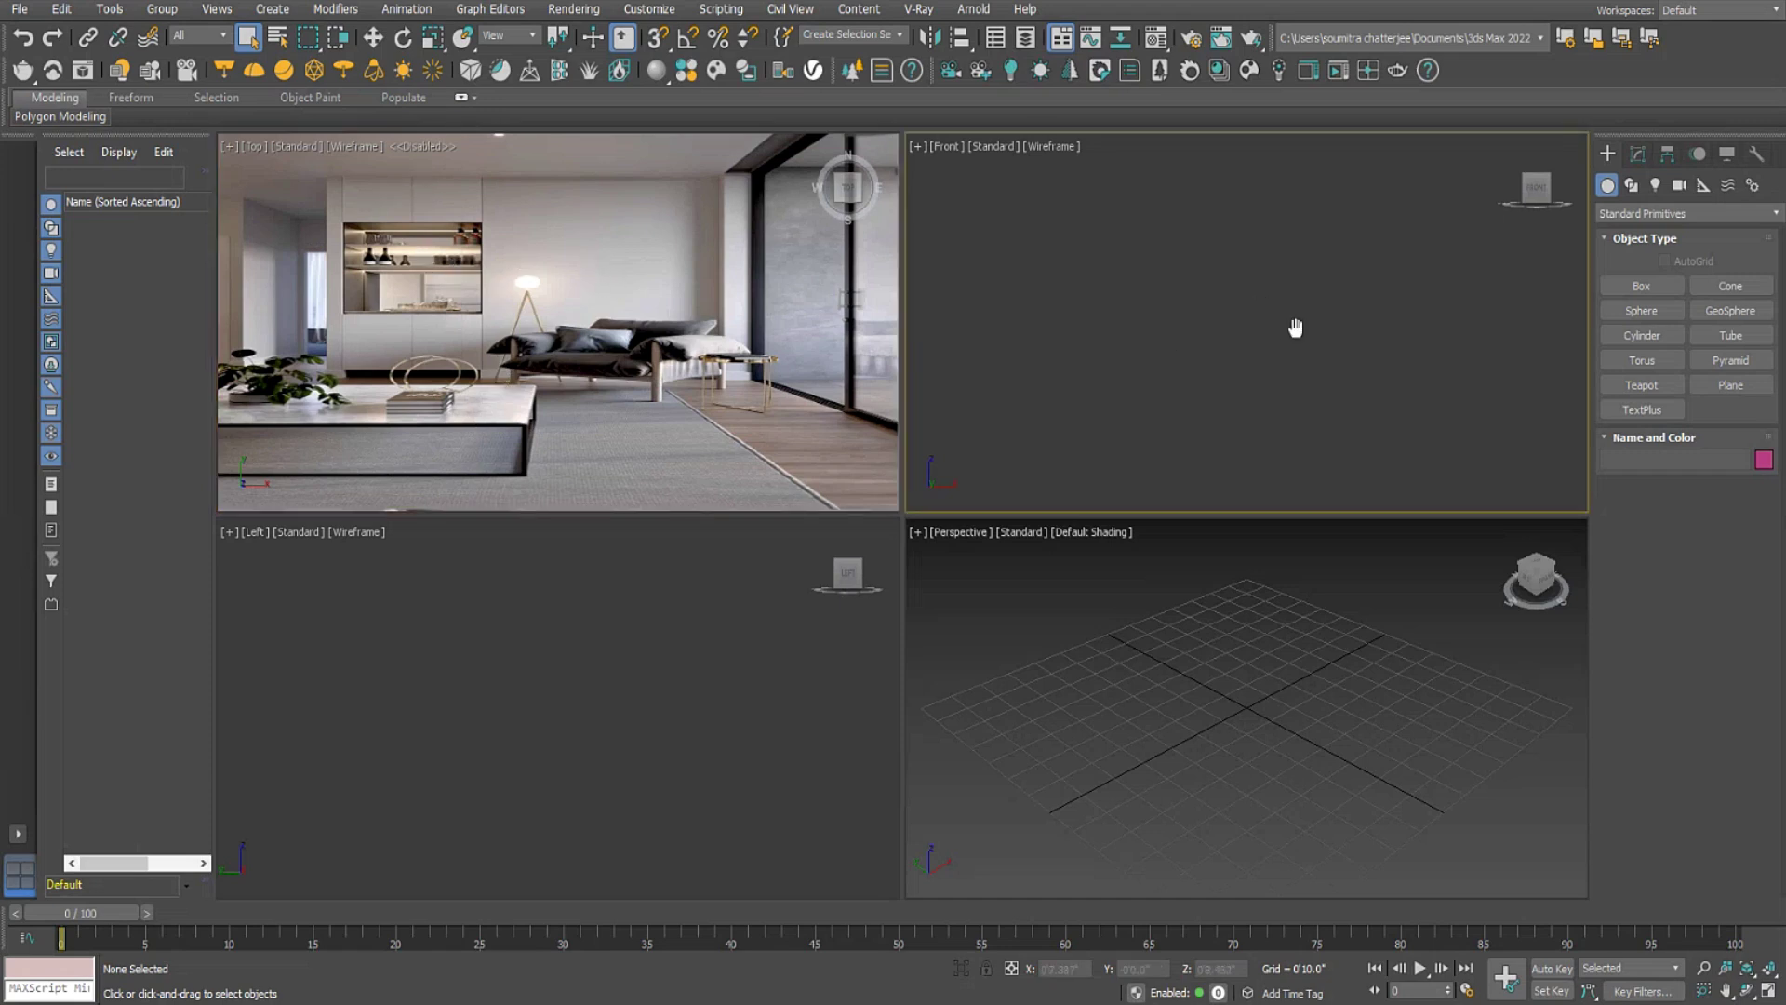
pyautogui.click(374, 710)
pyautogui.click(1212, 735)
pyautogui.click(1198, 410)
pyautogui.click(1630, 185)
pyautogui.click(1643, 312)
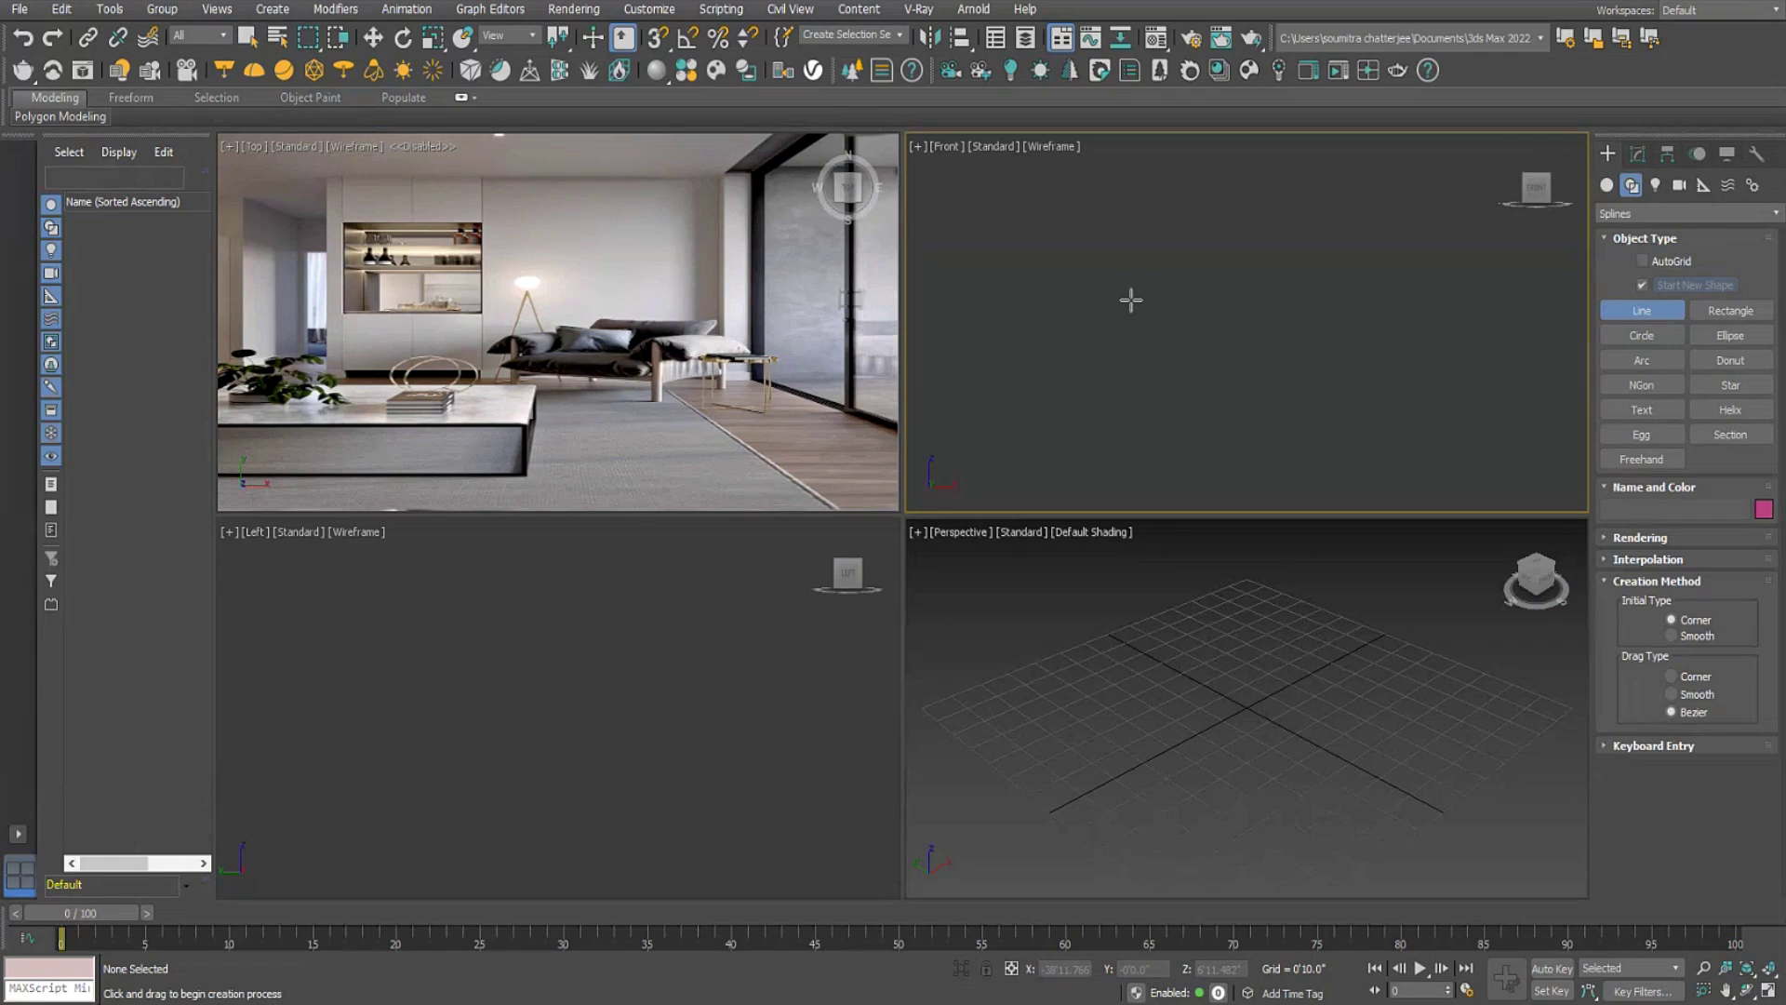
# Switch the Front viewport to Top view and create a box about 66' long, 49' wide and 32' high.
pyautogui.click(1607, 185)
pyautogui.click(1641, 285)
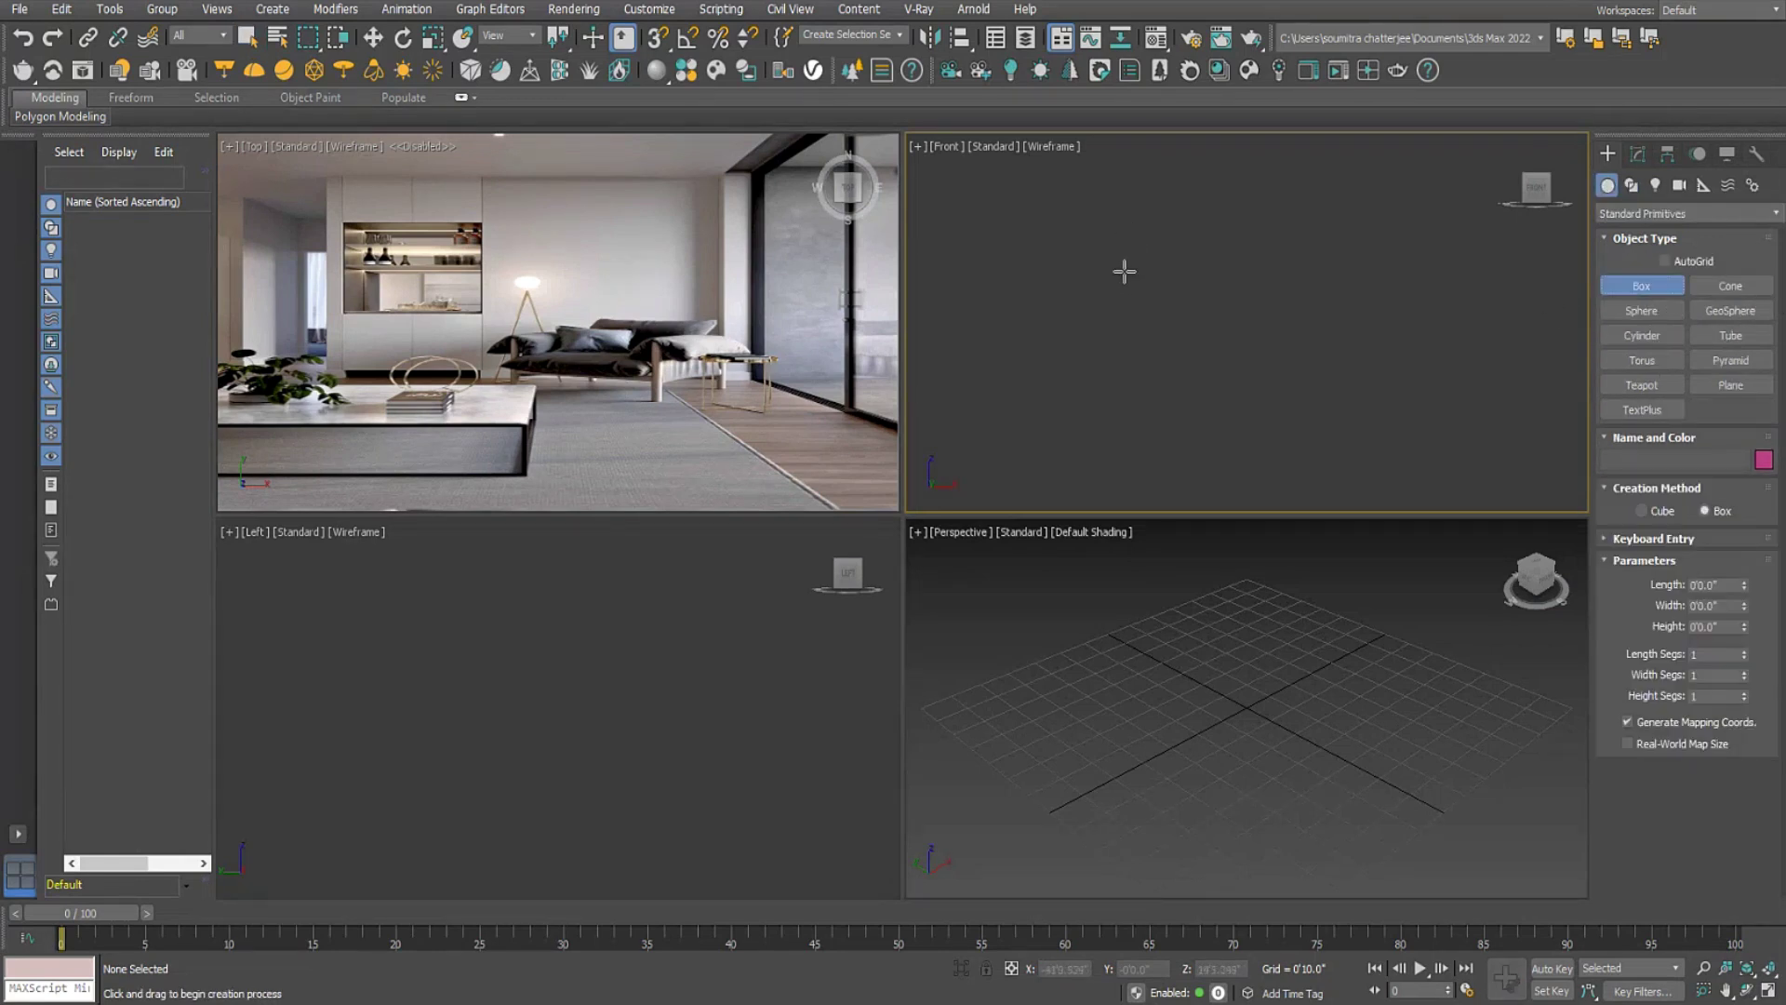
pyautogui.press('t')
pyautogui.moveTo(1127, 216); pyautogui.dragTo(1306, 470)
pyautogui.click(1292, 347)
pyautogui.rightClick(1292, 347)
# Hide the grid in the Perspective viewport and bring the whole box into view.
pyautogui.middleClick(1324, 713)
pyautogui.press('g')
pyautogui.scroll(-10, 1282, 751)
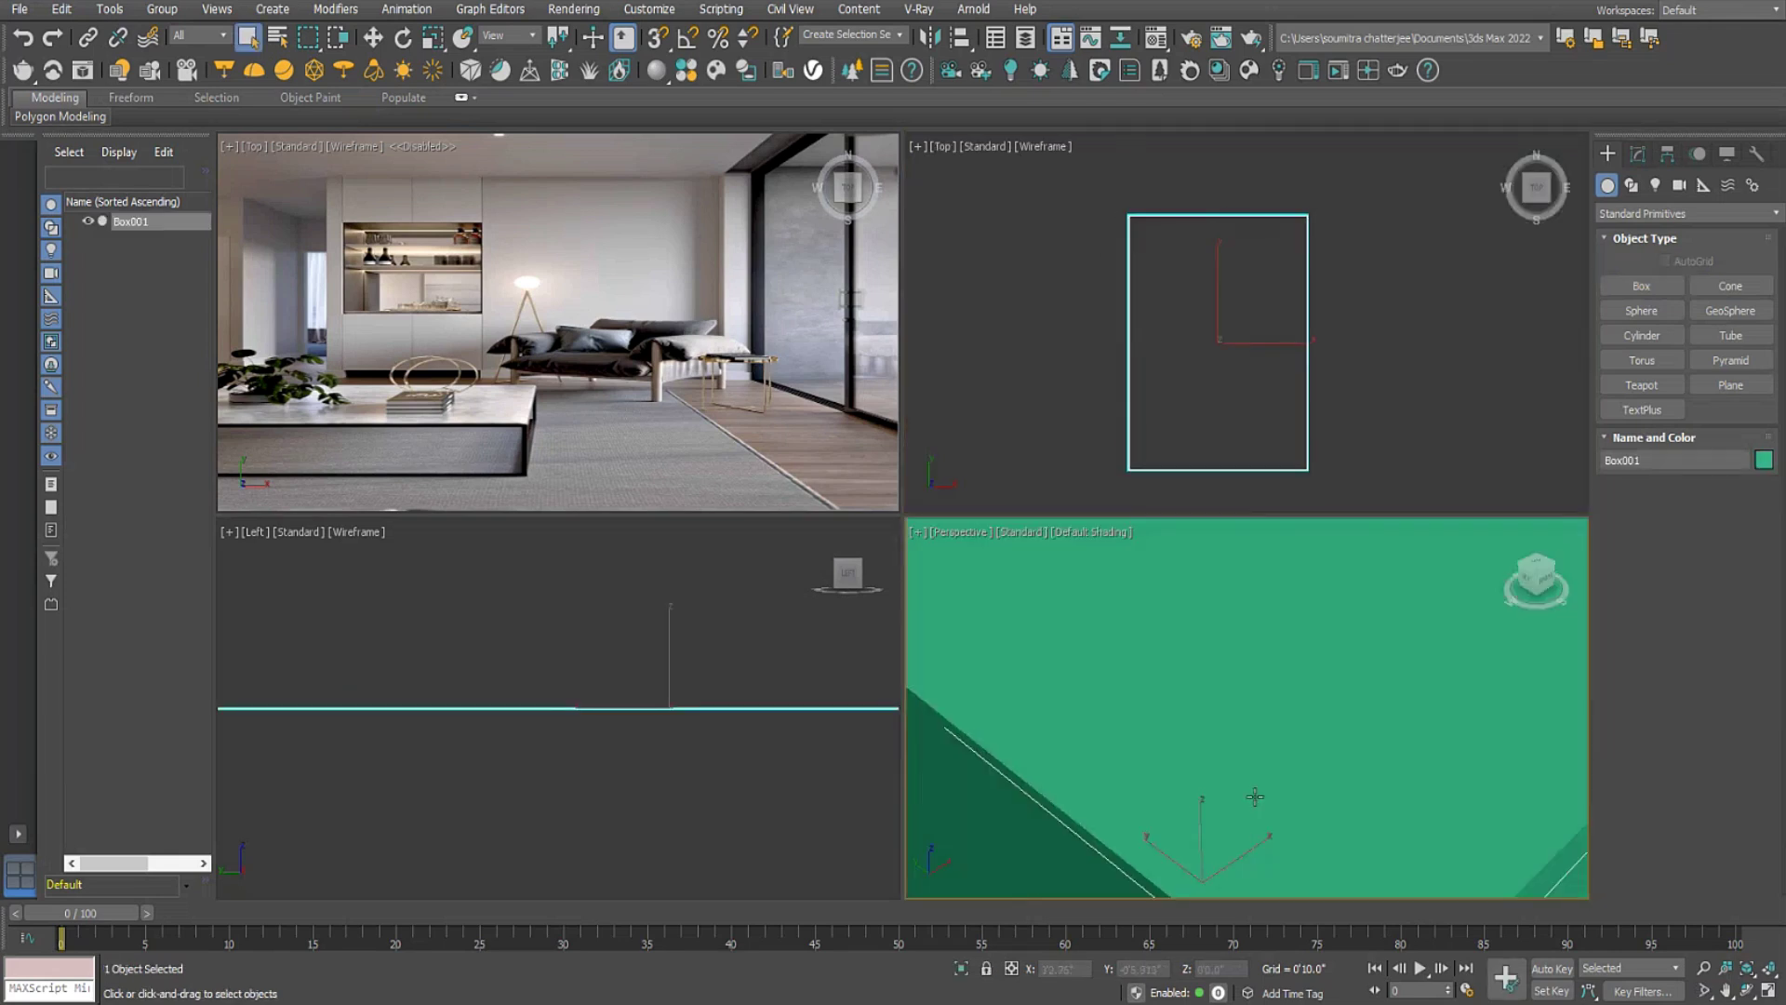
pyautogui.moveTo(1281, 751); pyautogui.dragTo(1267, 740, button='middle')
pyautogui.moveTo(1246, 260); pyautogui.dragTo(1280, 235, button='middle')
# Set the box's length to 20', width to 15' and height to 10', and deselect it.
pyautogui.click(1638, 156)
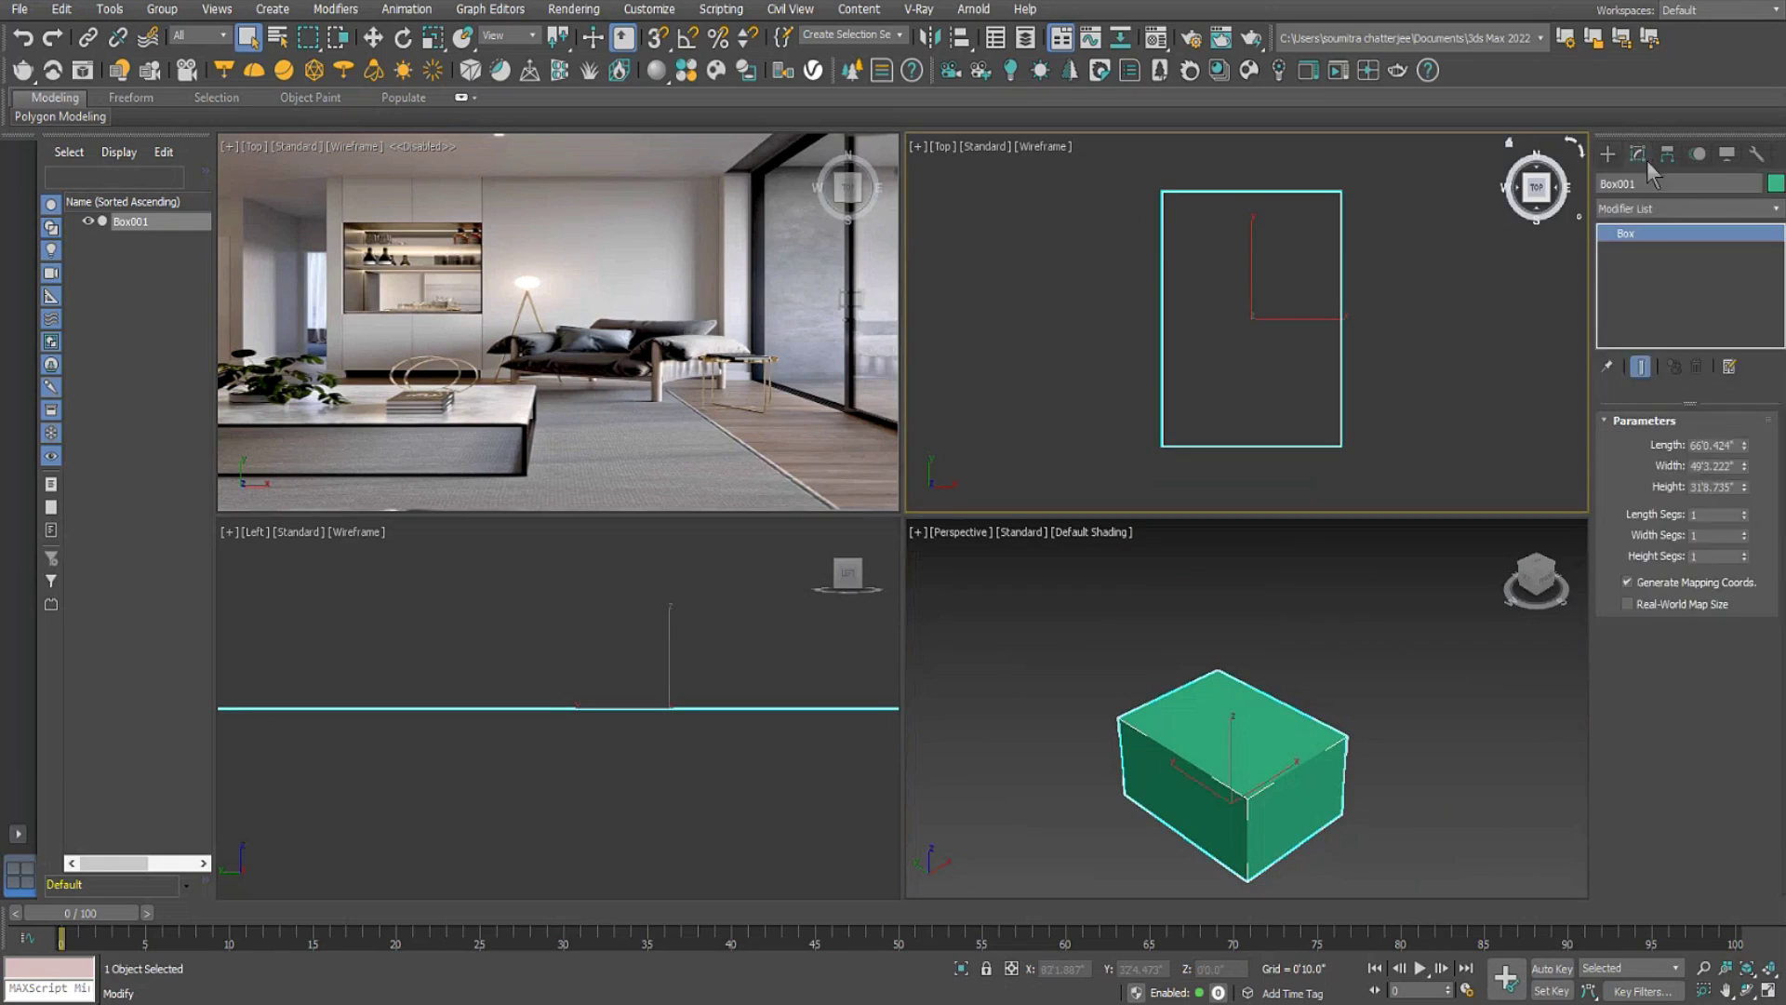
pyautogui.moveTo(1745, 448)
pyautogui.mouseDown()
pyautogui.moveTo(1745, 409)
pyautogui.moveTo(1745, 455)
pyautogui.moveTo(1745, 428)
pyautogui.mouseUp()
pyautogui.doubleClick(1717, 446)
pyautogui.write('20')
pyautogui.press('Return')
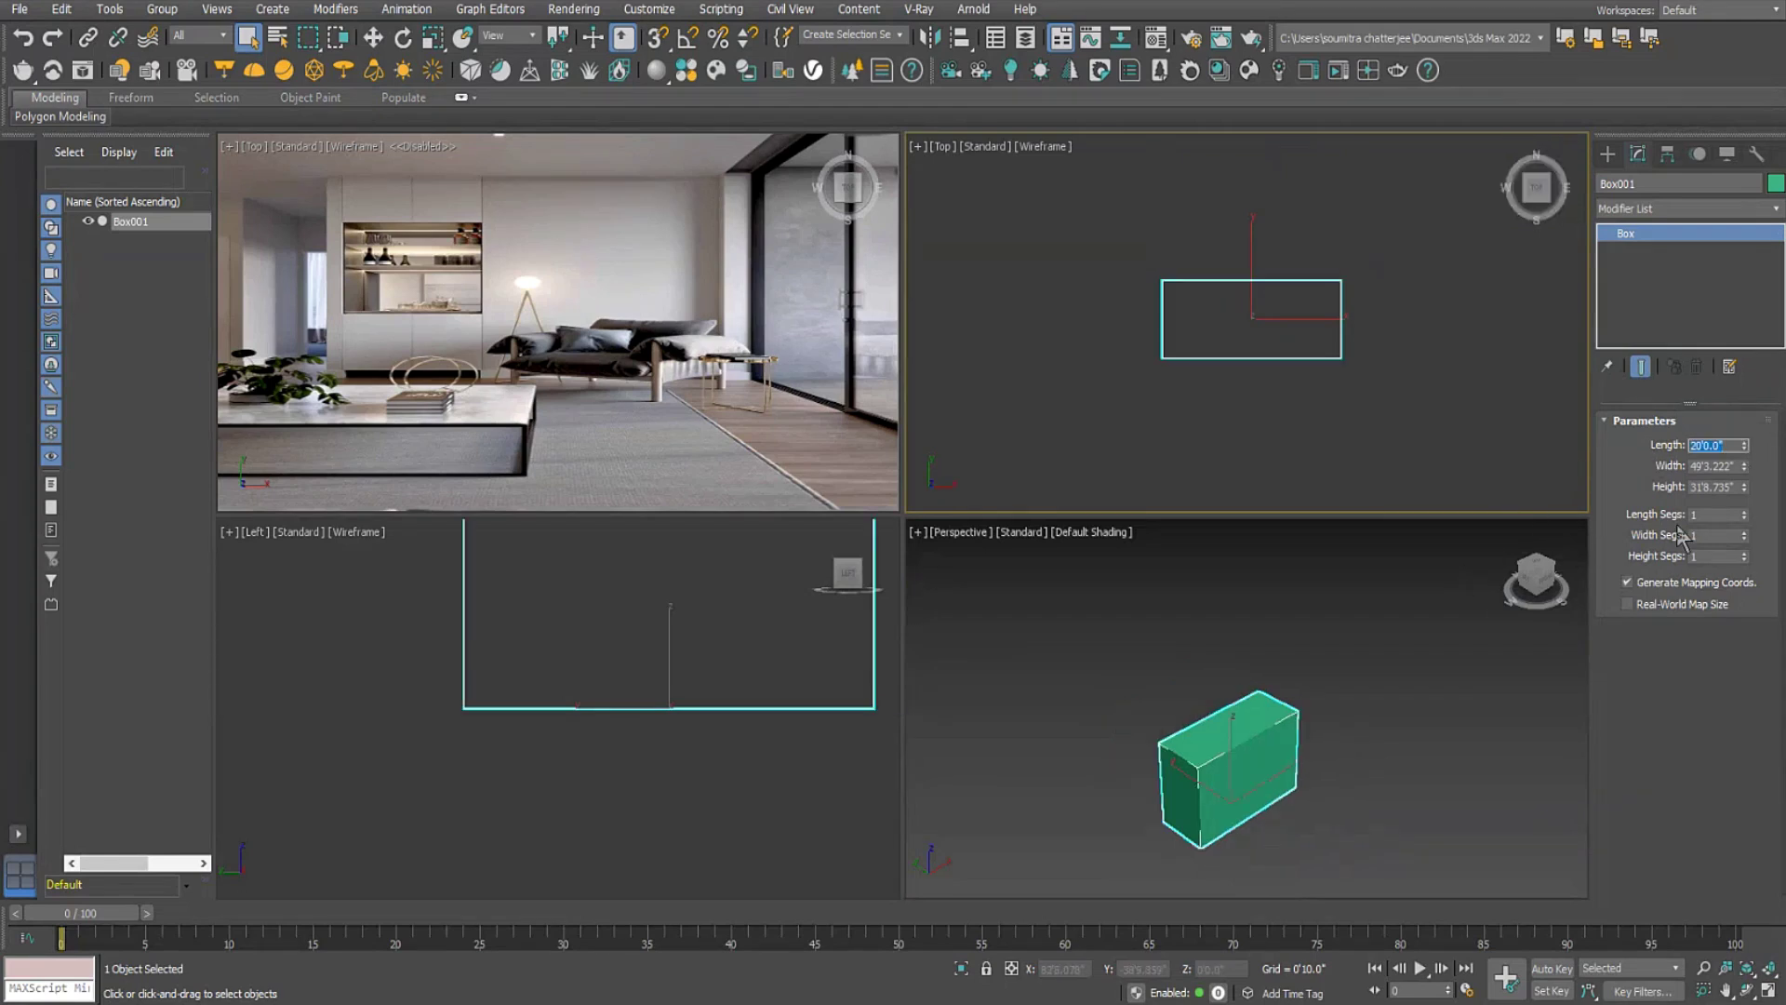
pyautogui.doubleClick(1716, 465)
pyautogui.write('15')
pyautogui.press('Return')
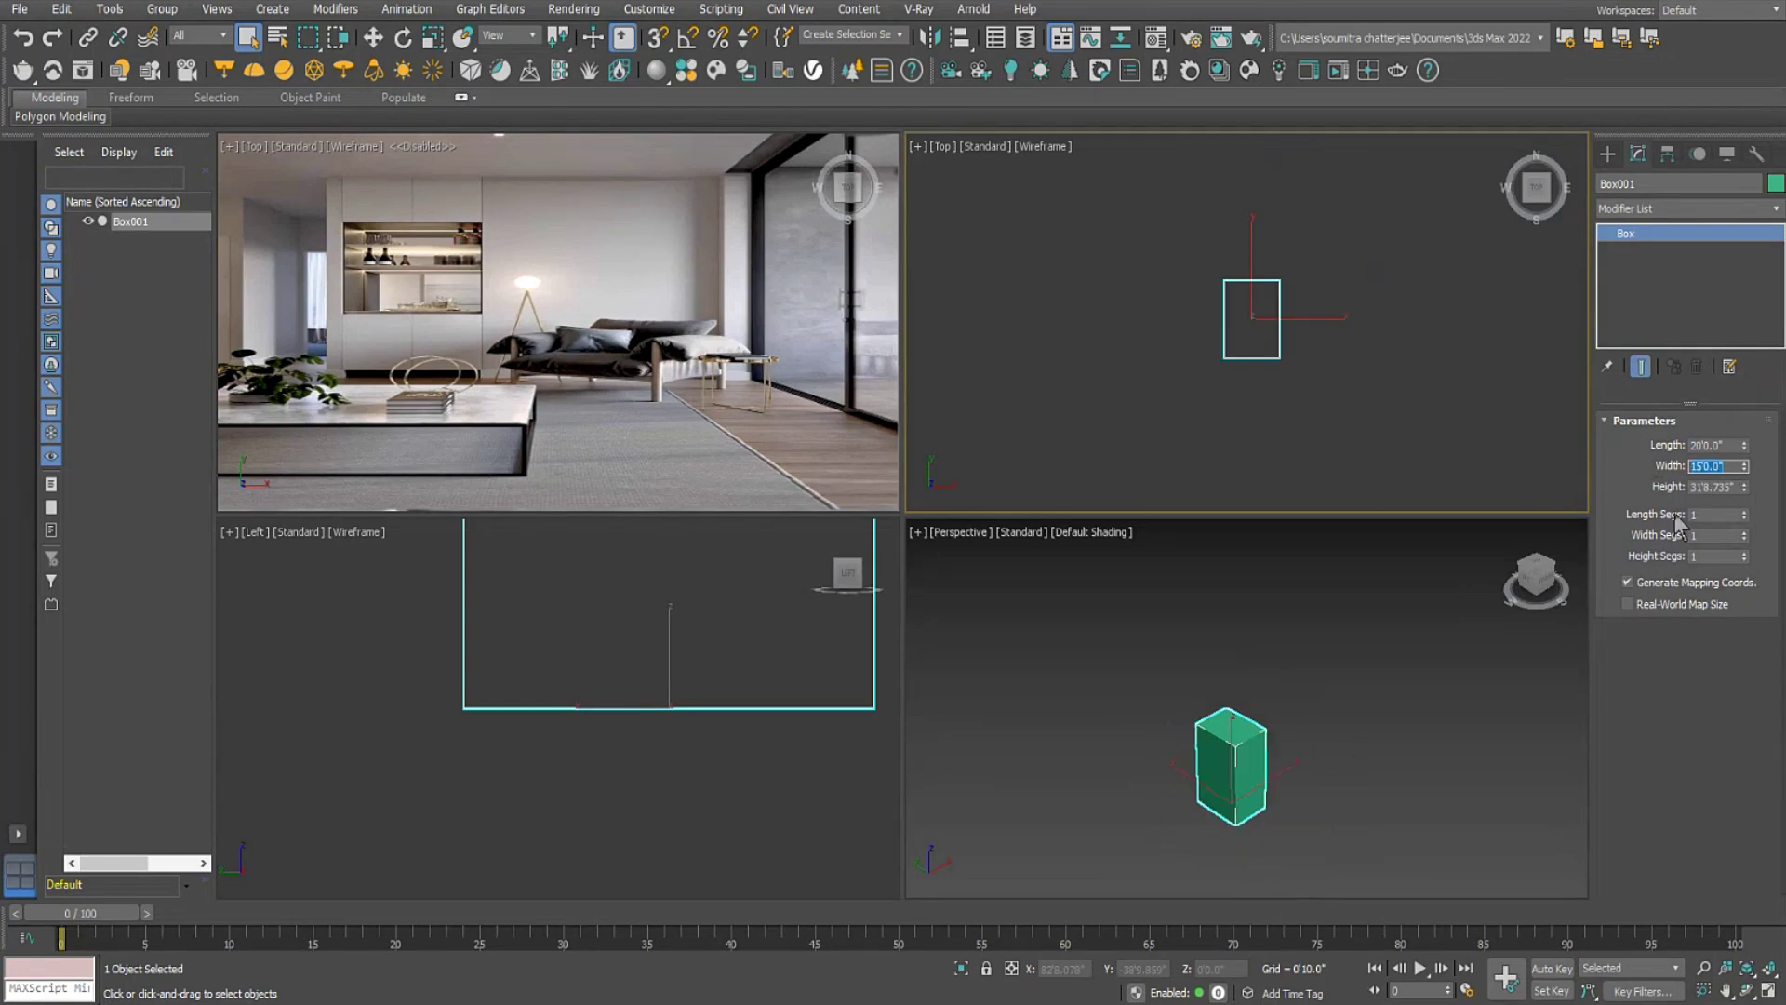
pyautogui.doubleClick(1735, 487)
pyautogui.write("10'")
pyautogui.press('Return')
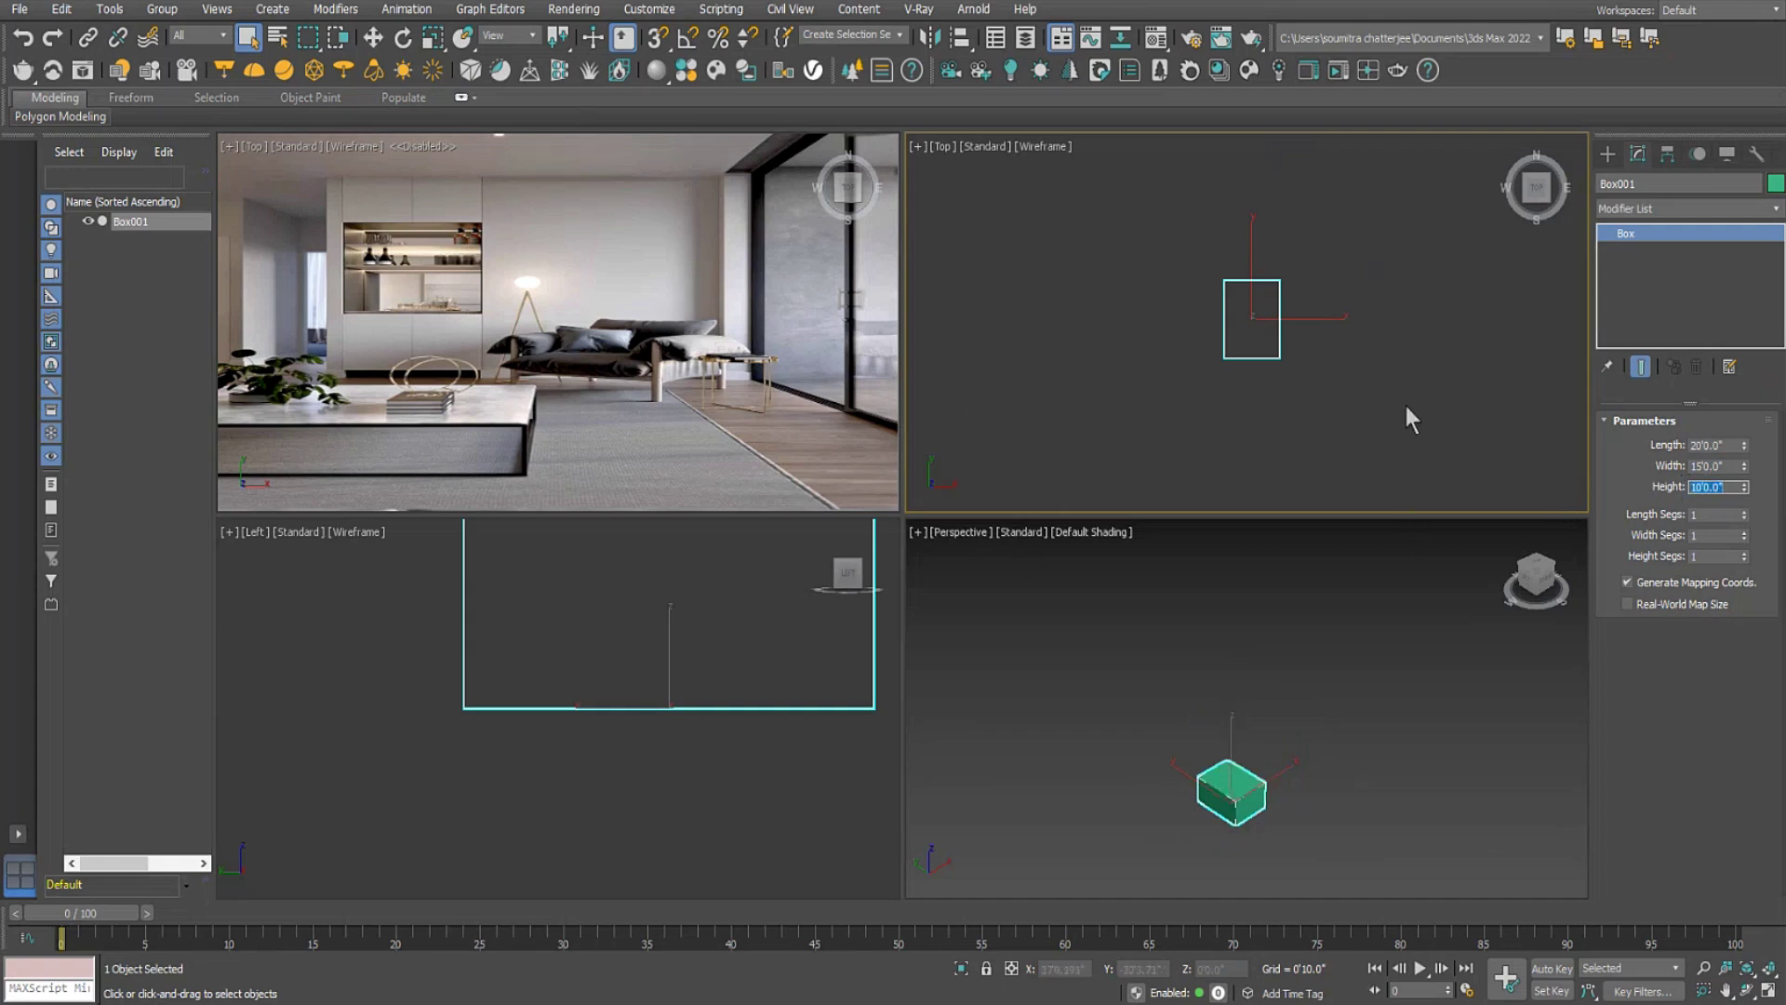
pyautogui.click(1481, 862)
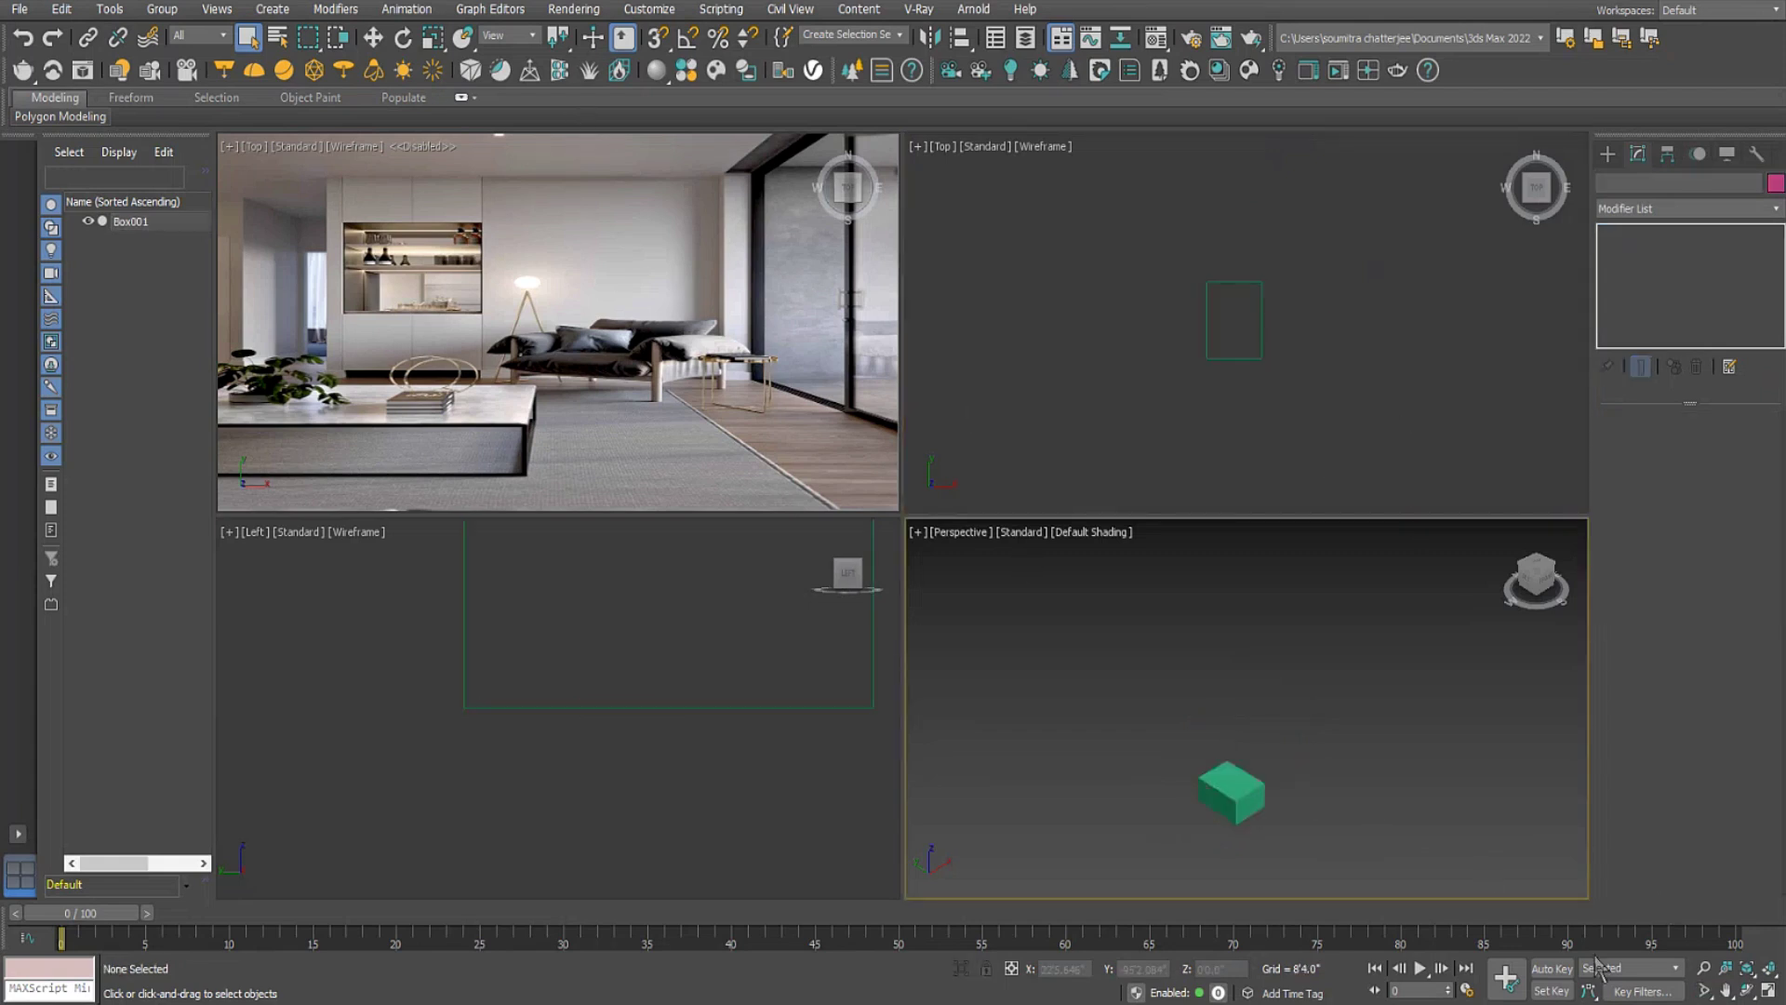
# Zoom all viewports to the extents of the box and inspect its proportions against the reference room.
pyautogui.click(1769, 968)
pyautogui.scroll(2, 1180, 679)
pyautogui.moveTo(1215, 729); pyautogui.dragTo(1197, 769, button='middle')
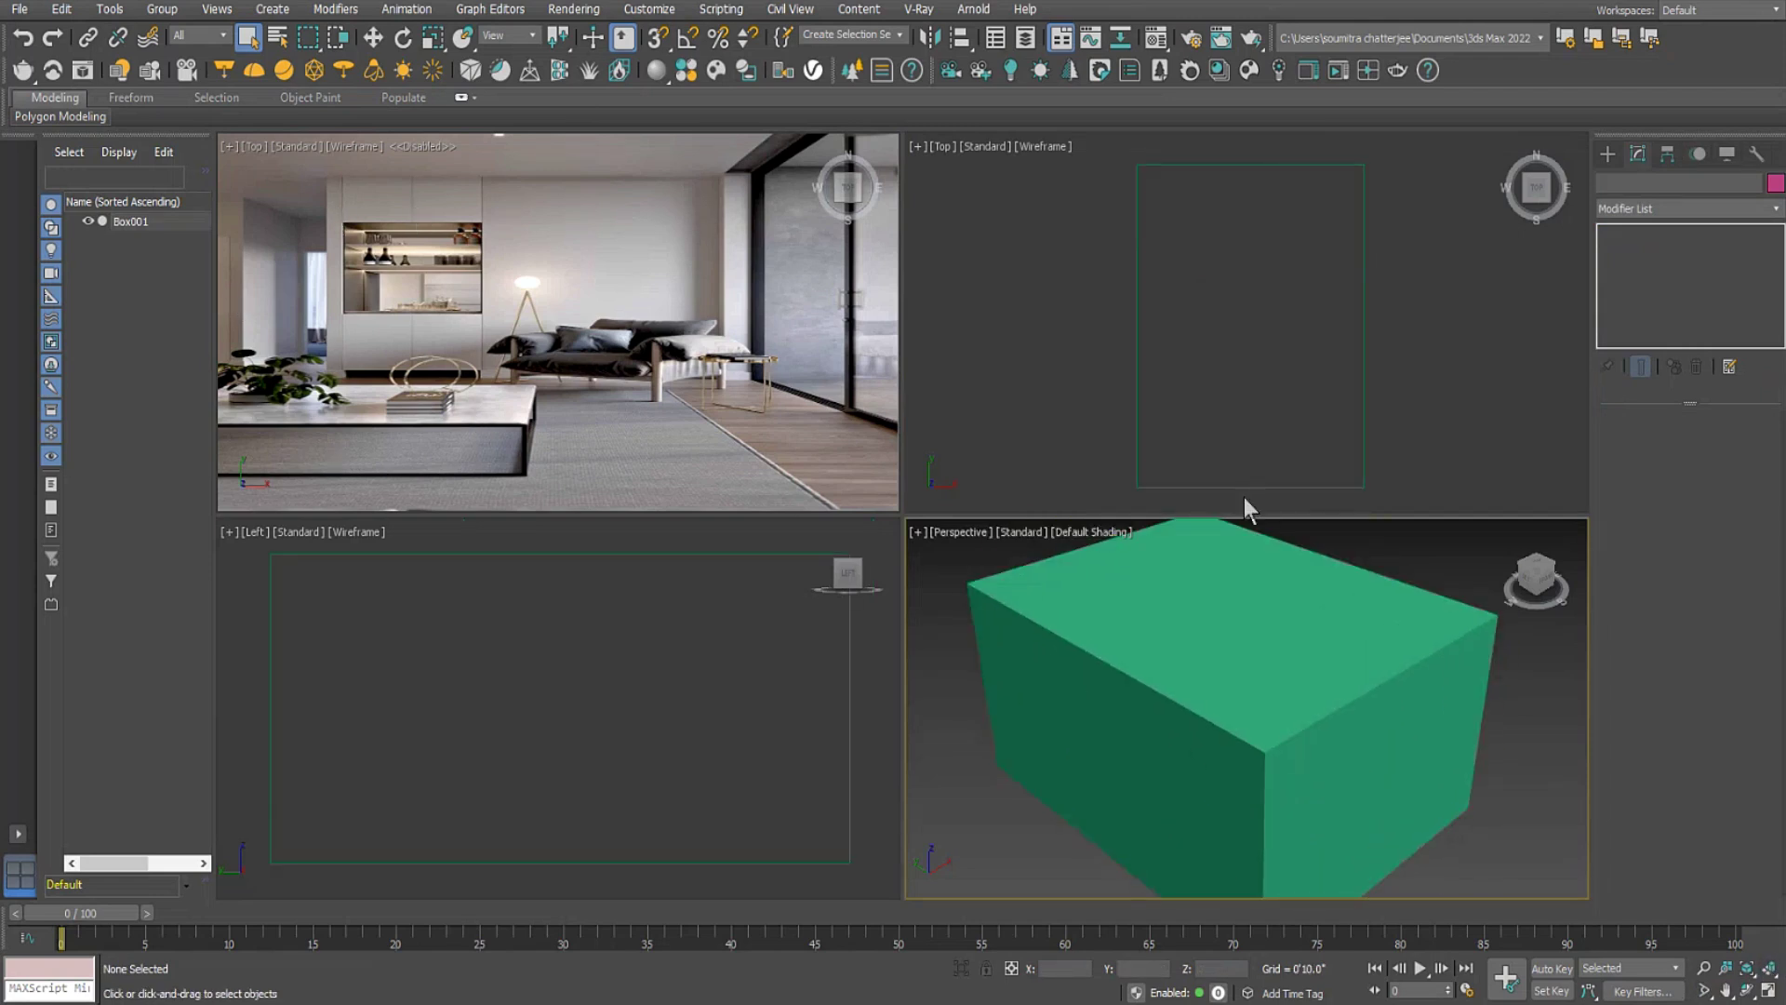
pyautogui.scroll(-3, 1246, 367)
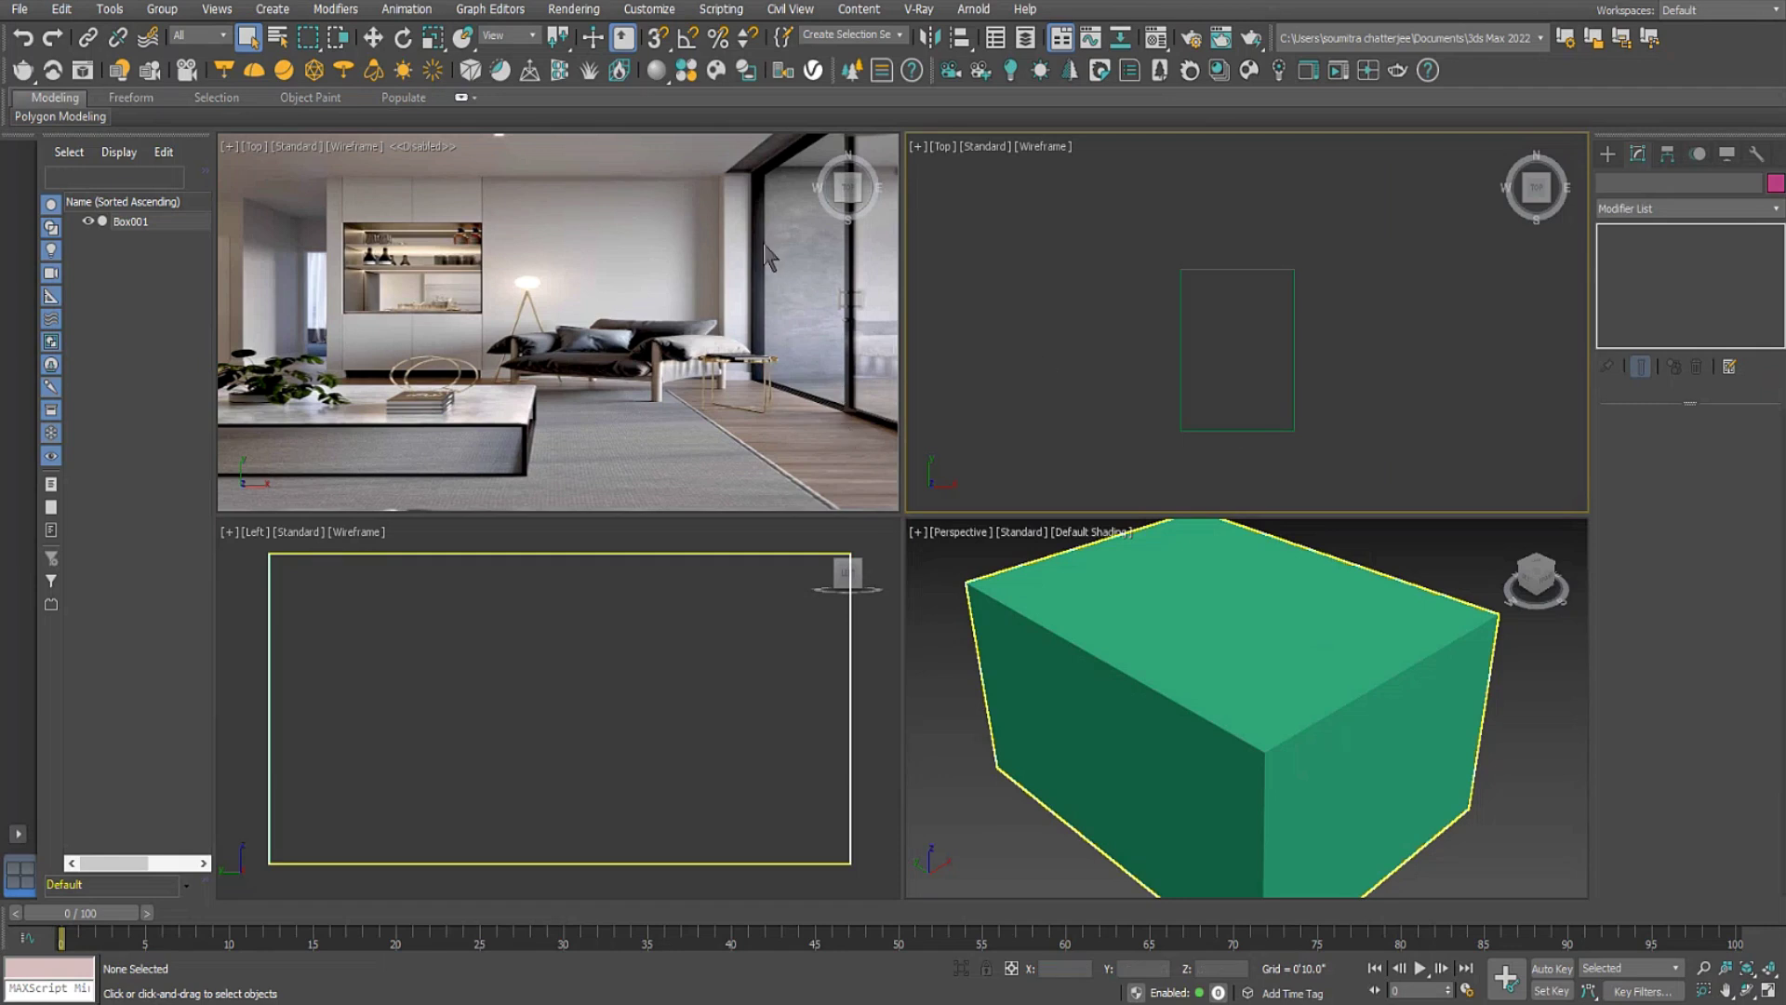
pyautogui.moveTo(1081, 686); pyautogui.dragTo(1184, 657, button='middle')
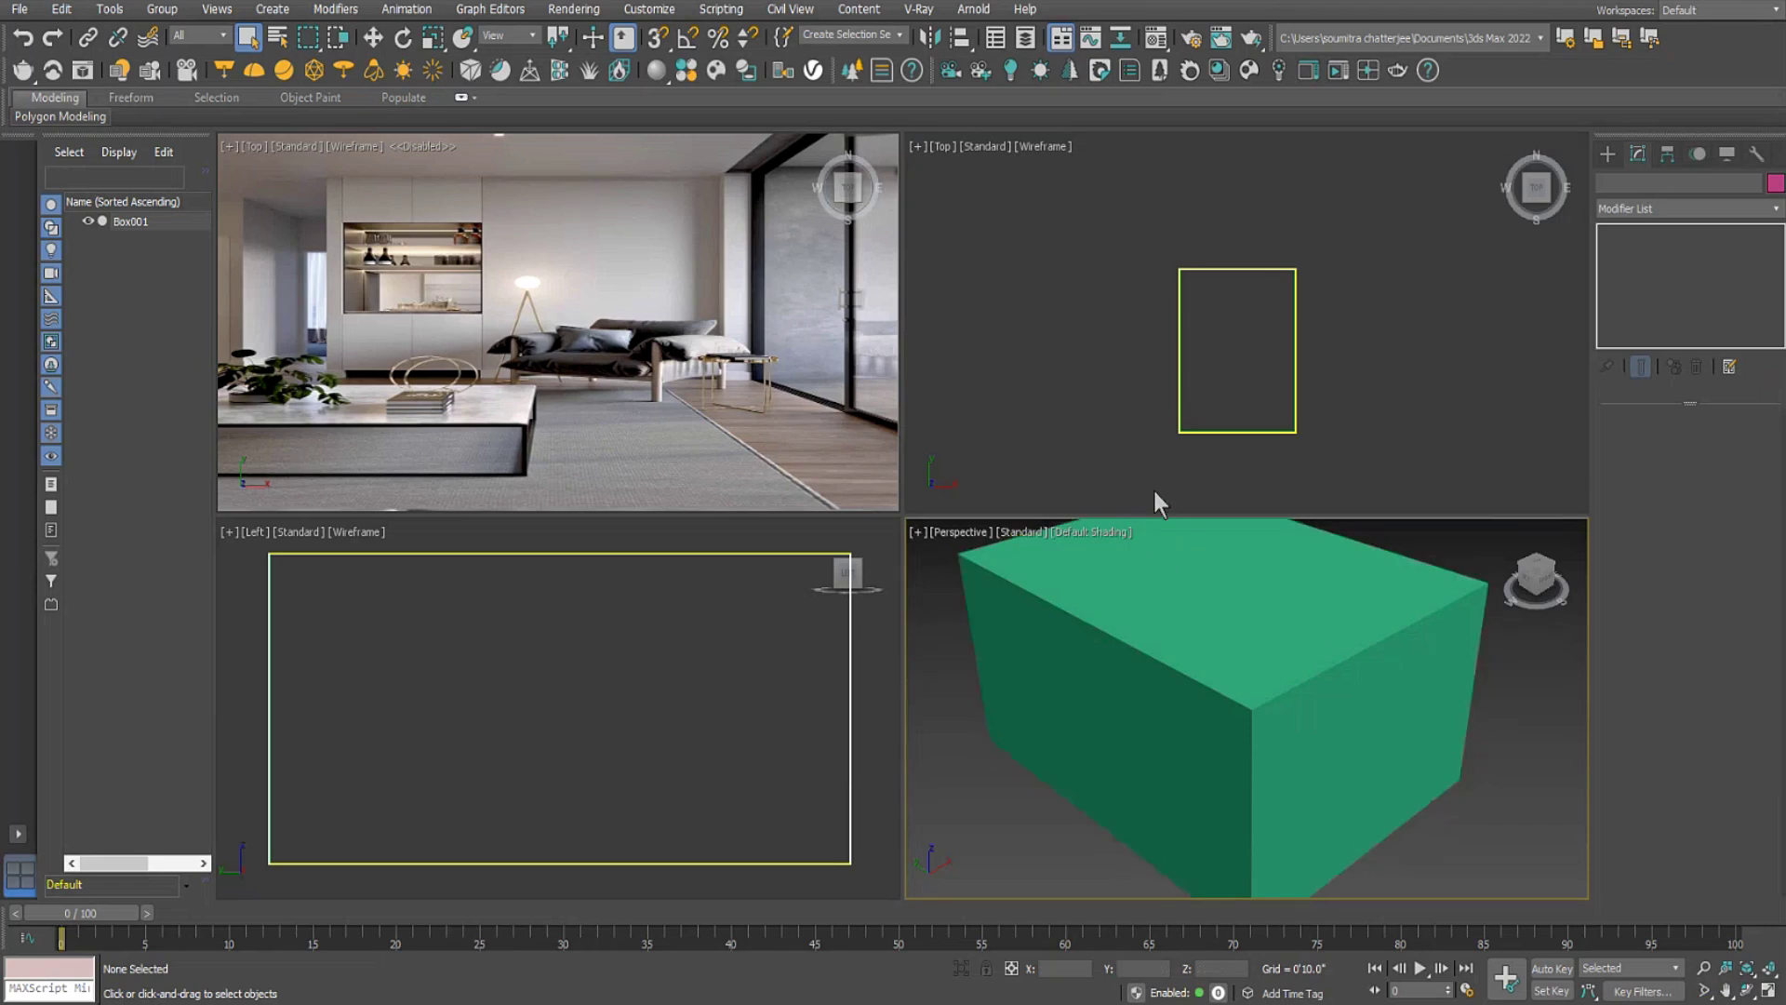
pyautogui.moveTo(1179, 284); pyautogui.dragTo(1230, 272, button='middle')
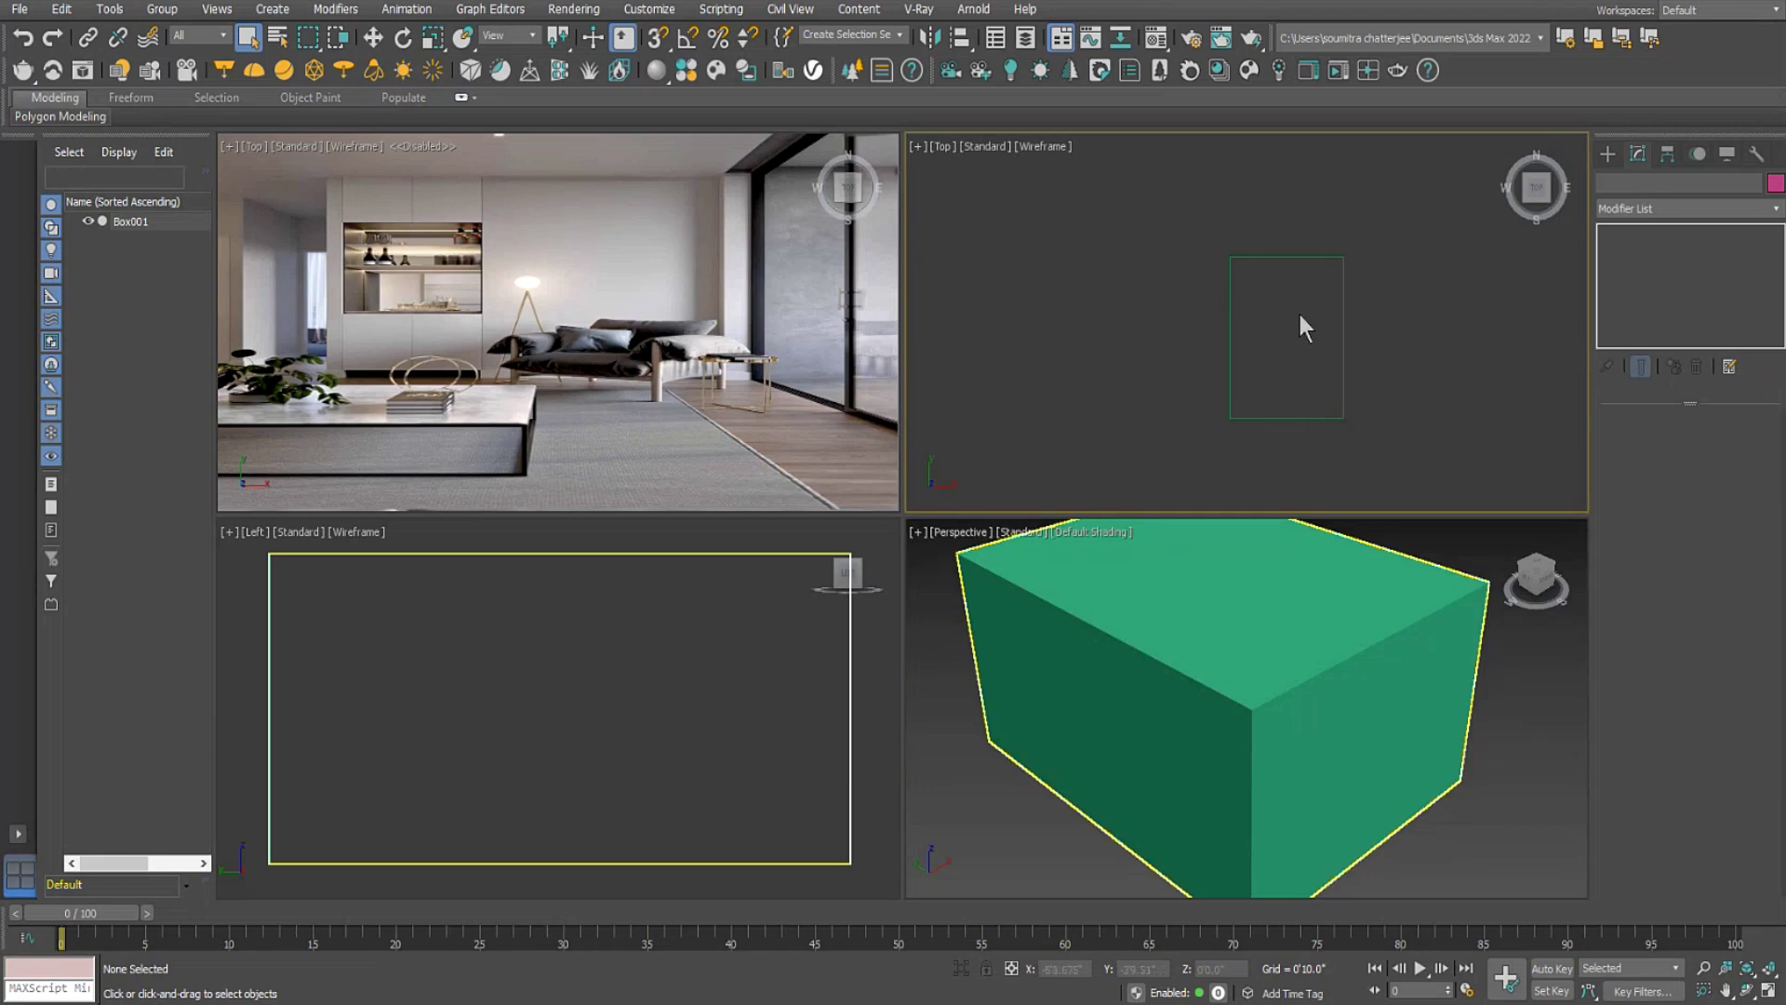
pyautogui.scroll(4, 1303, 308)
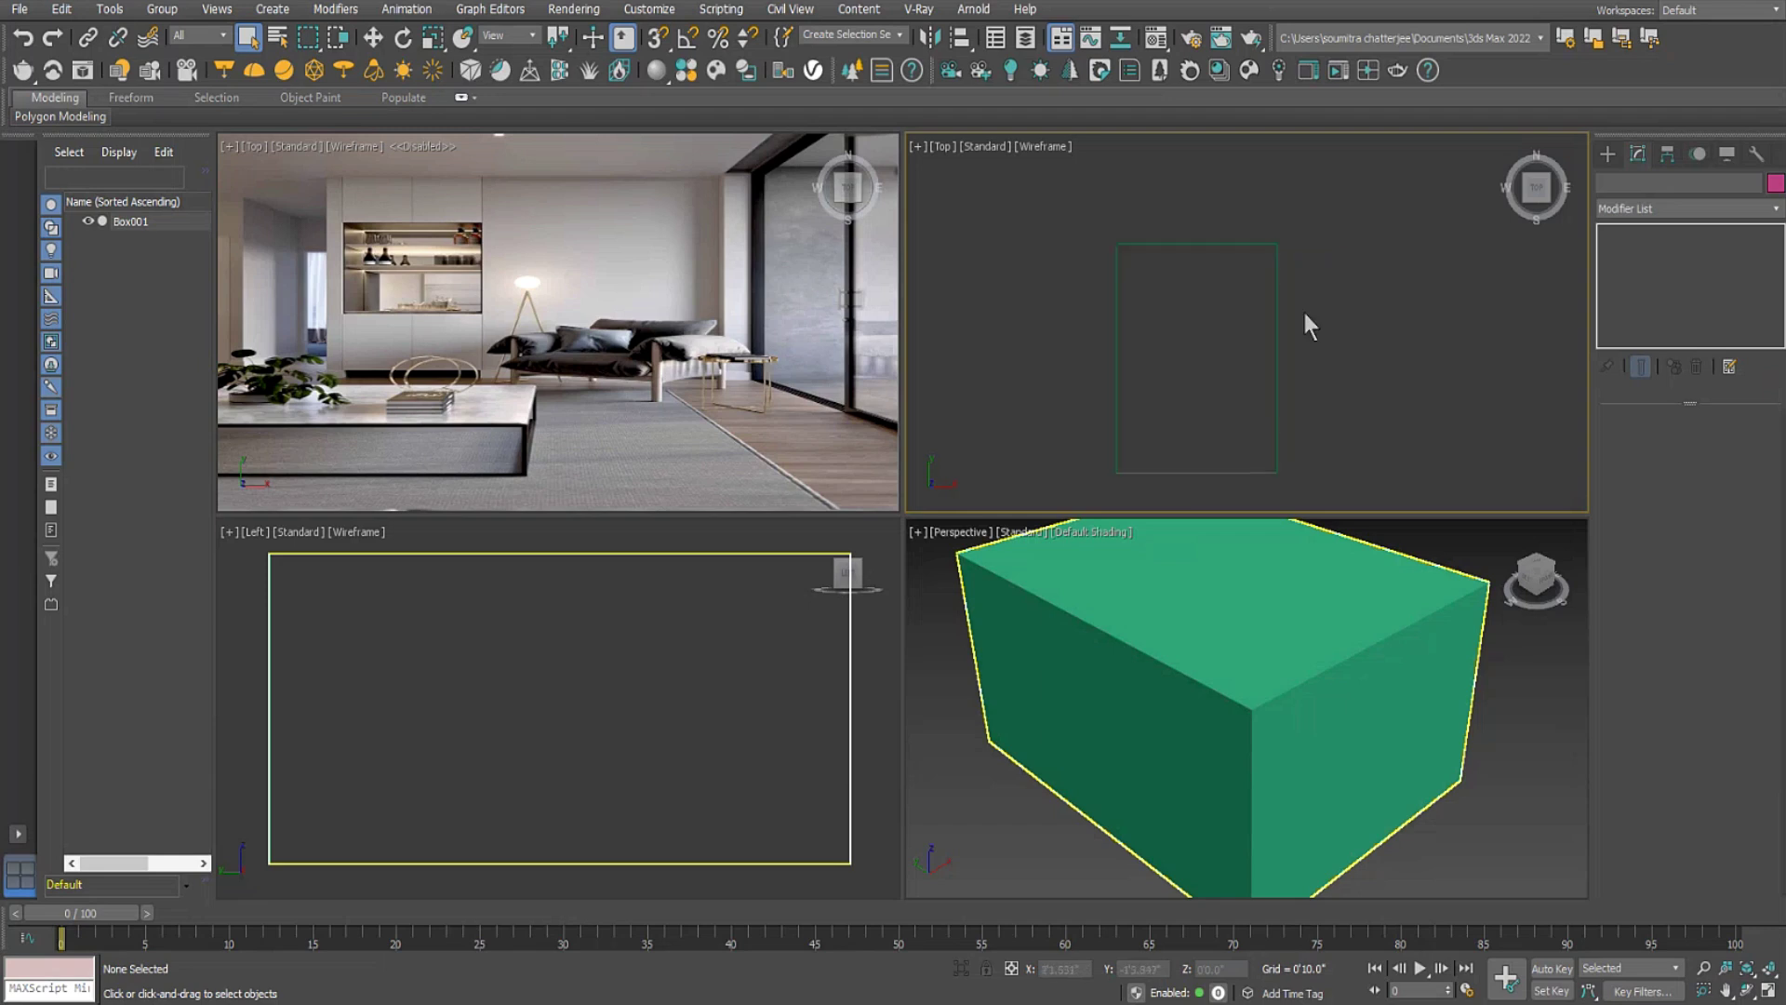
# Maximize the Top viewport with the Line tool active and try to start a line at the box's lower-left corner.
pyautogui.click(1607, 153)
pyautogui.click(1630, 185)
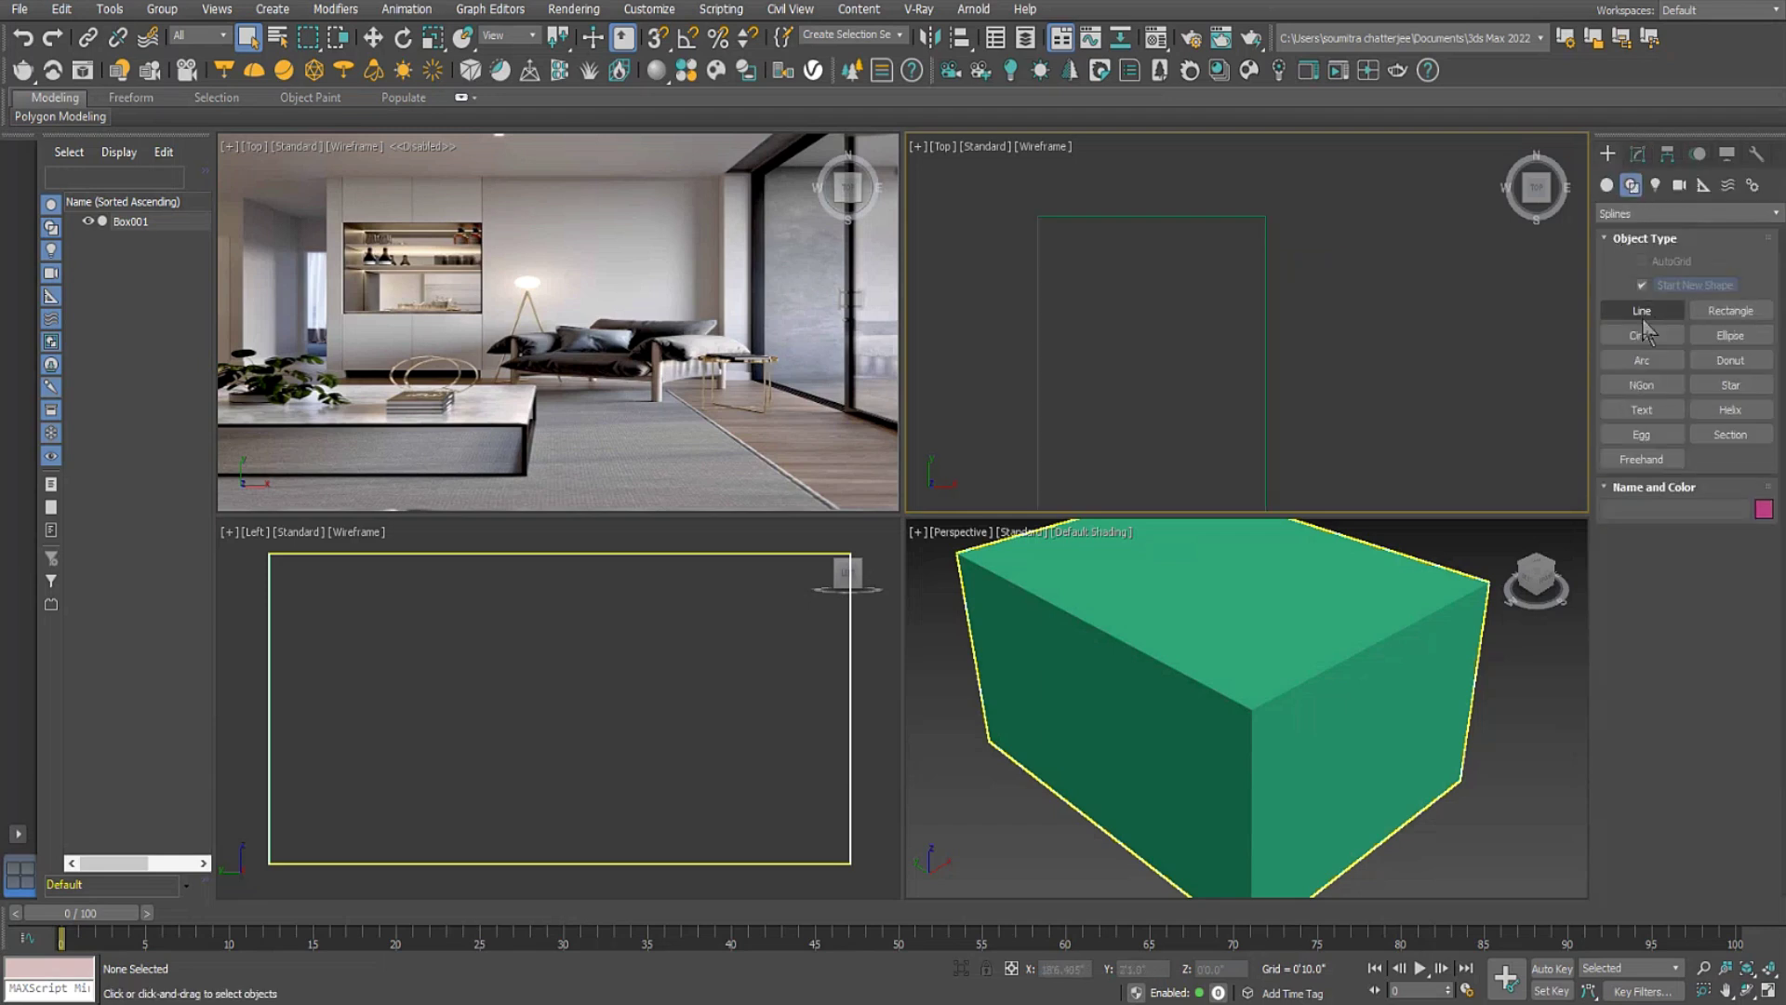
pyautogui.click(1641, 309)
pyautogui.scroll(-4, 1216, 283)
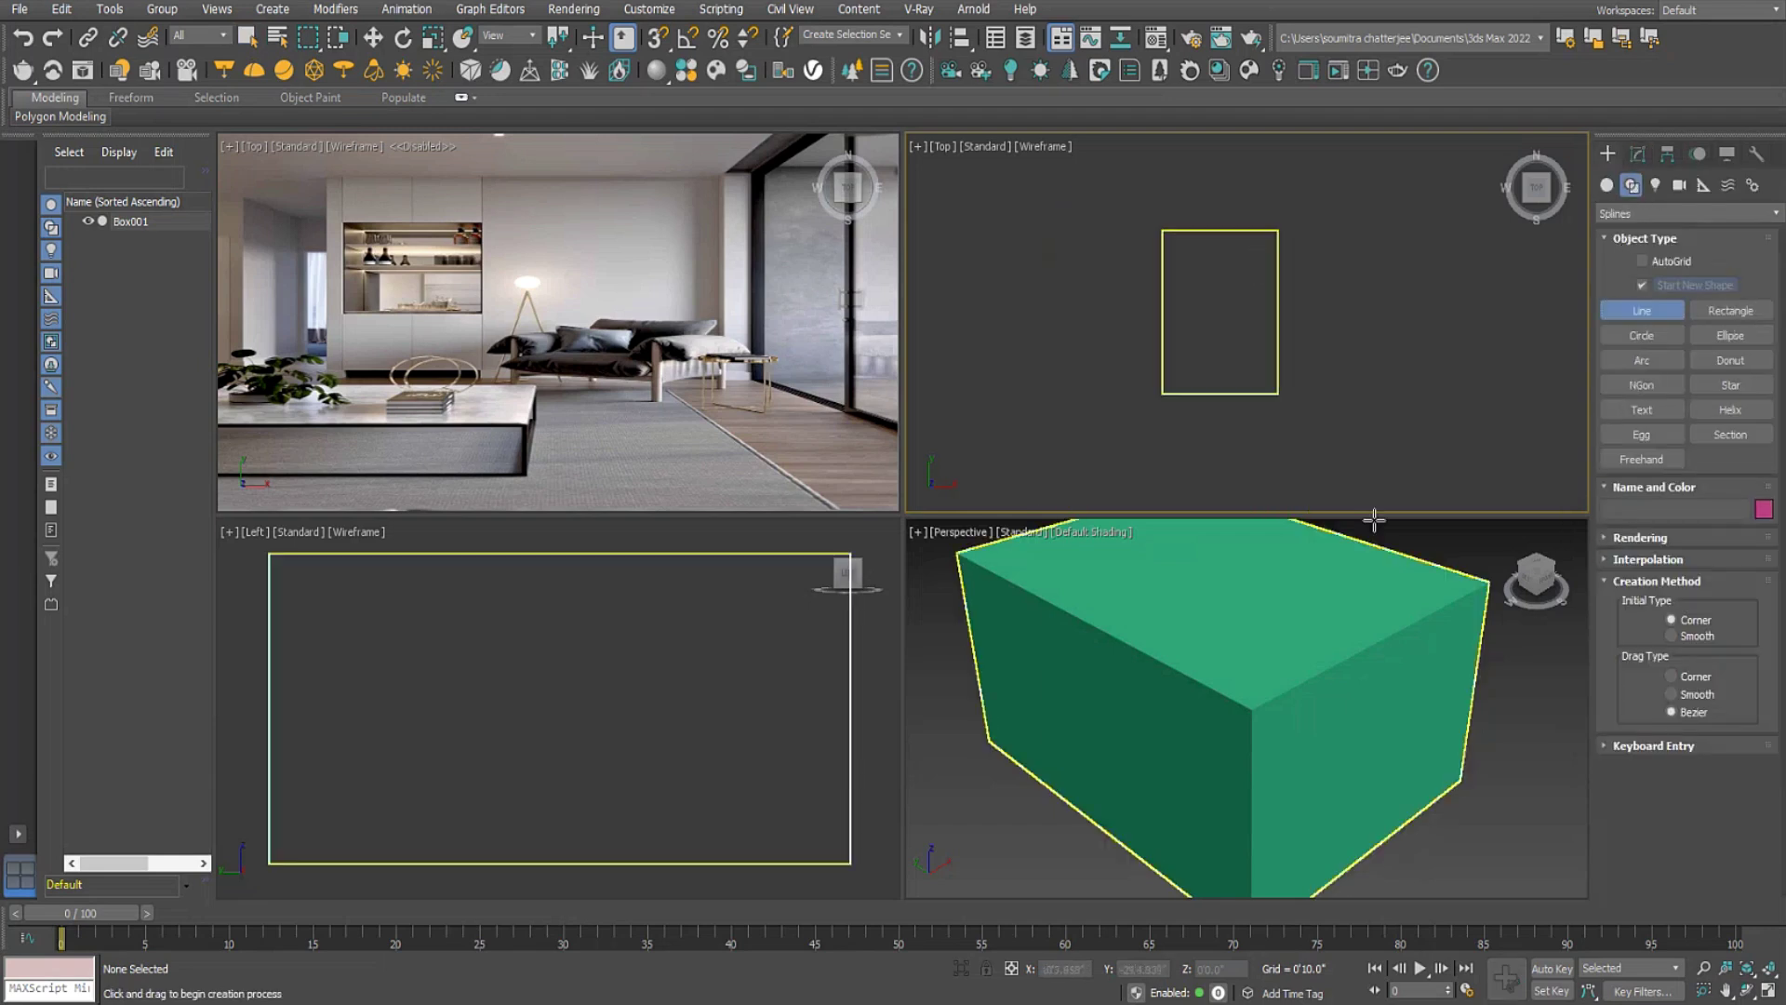
pyautogui.click(1767, 992)
pyautogui.scroll(2, 955, 575)
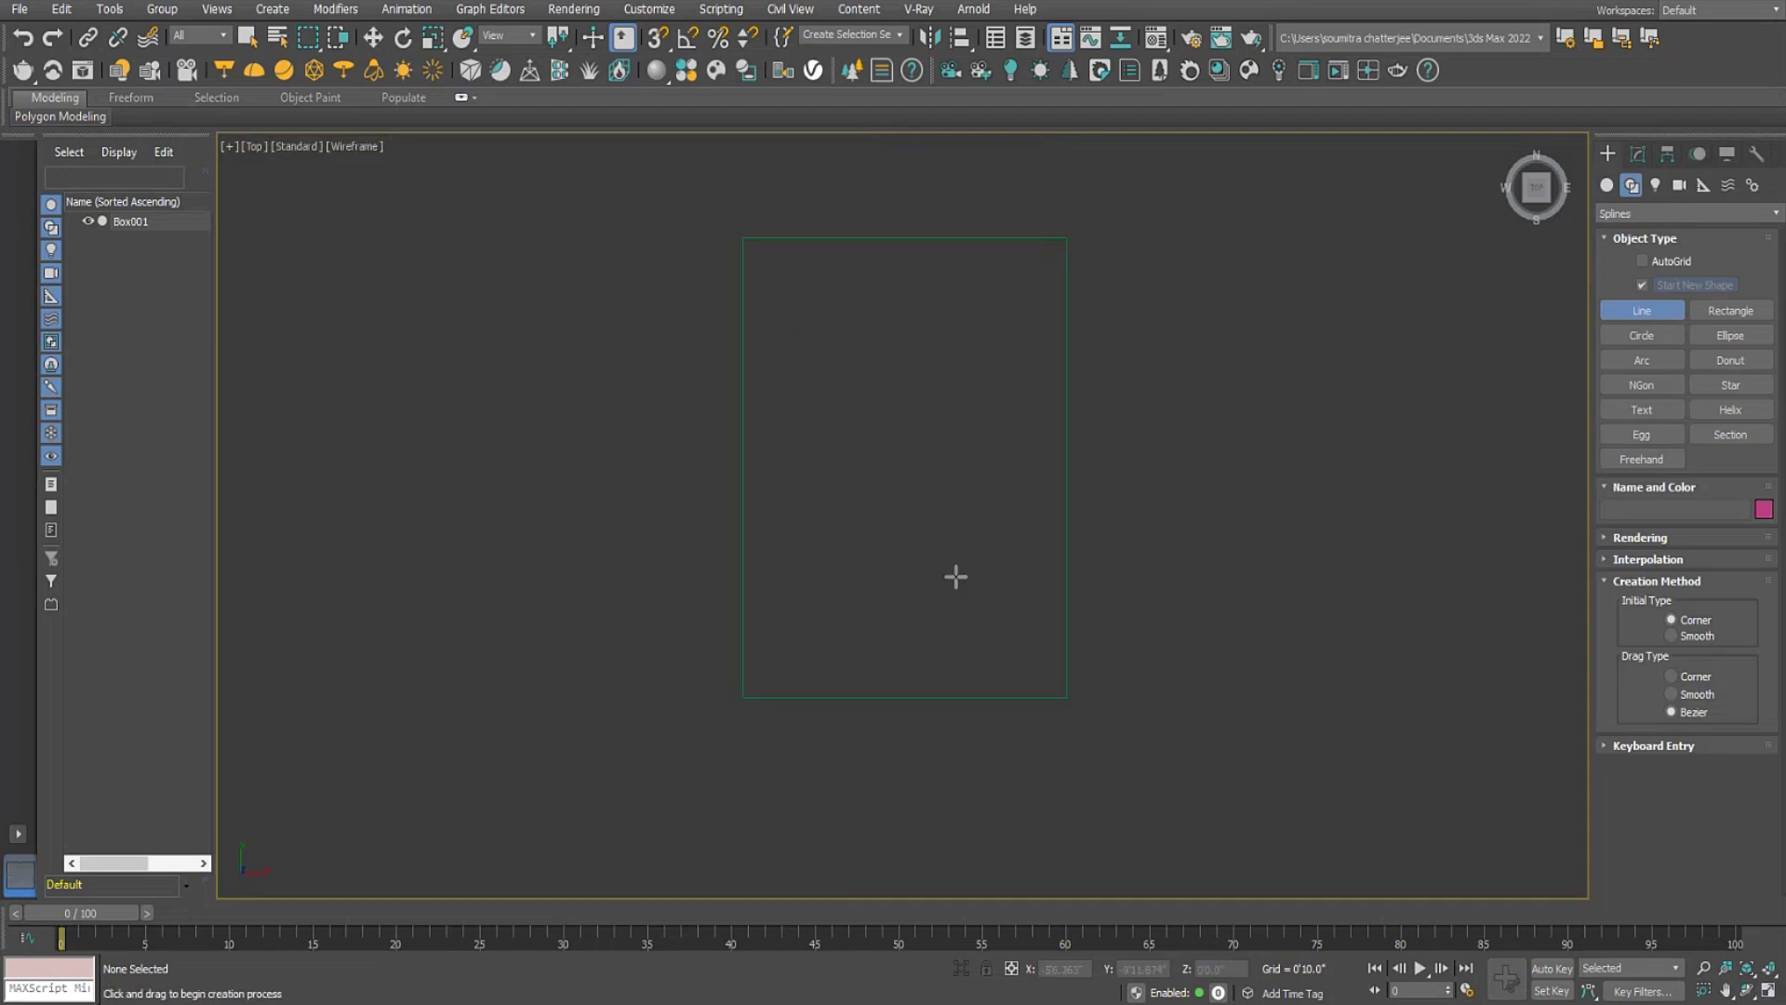
pyautogui.click(741, 697)
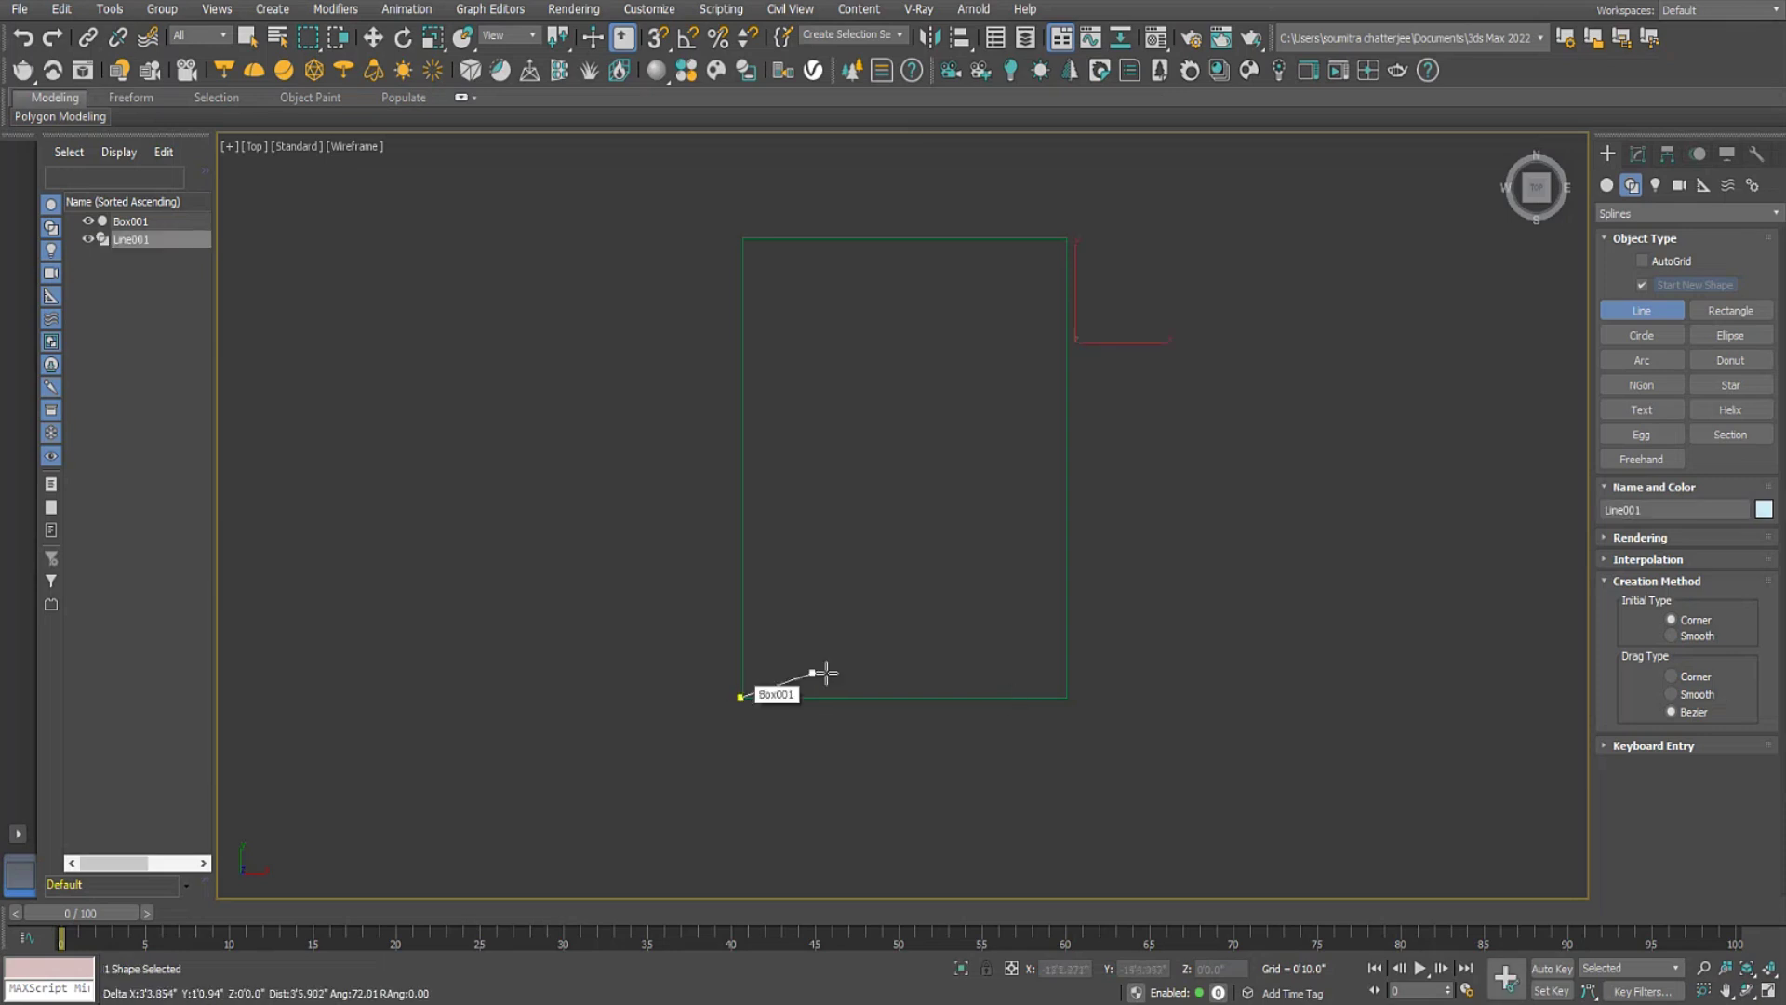
pyautogui.rightClick(550, 522)
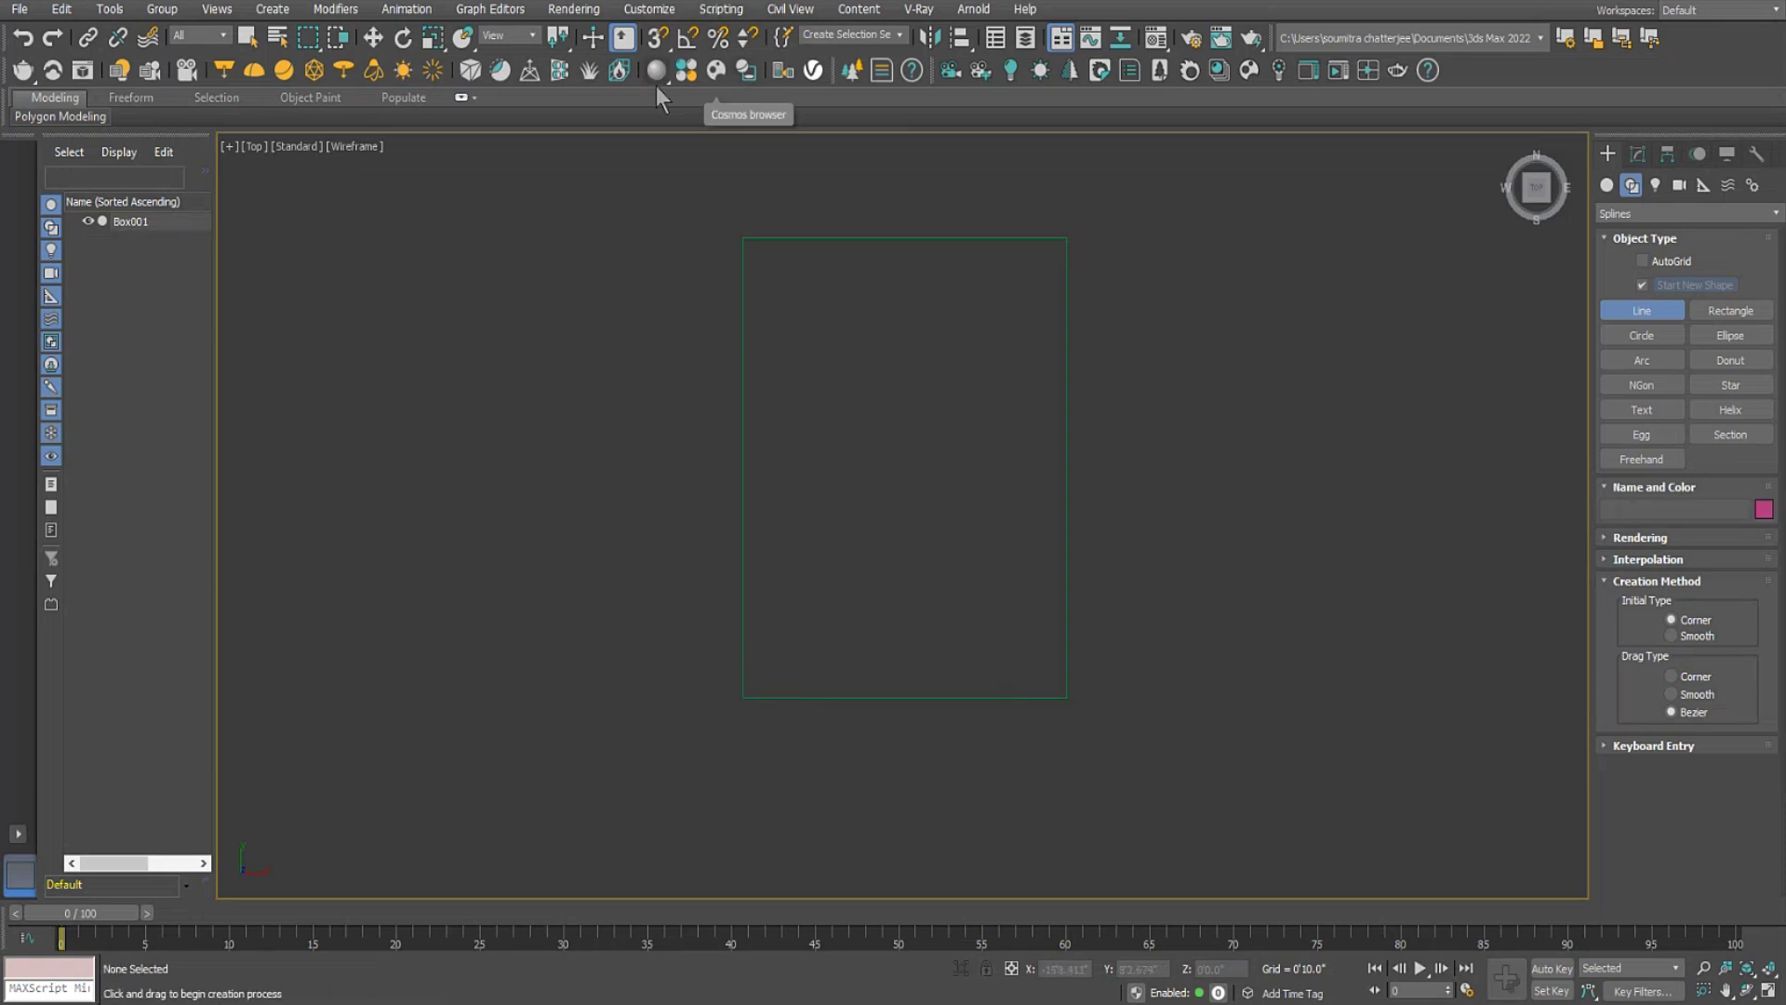
# Check that the Endpoint snap is enabled in the grid and snap settings, and switch snapping to 2.5D.
pyautogui.rightClick(658, 37)
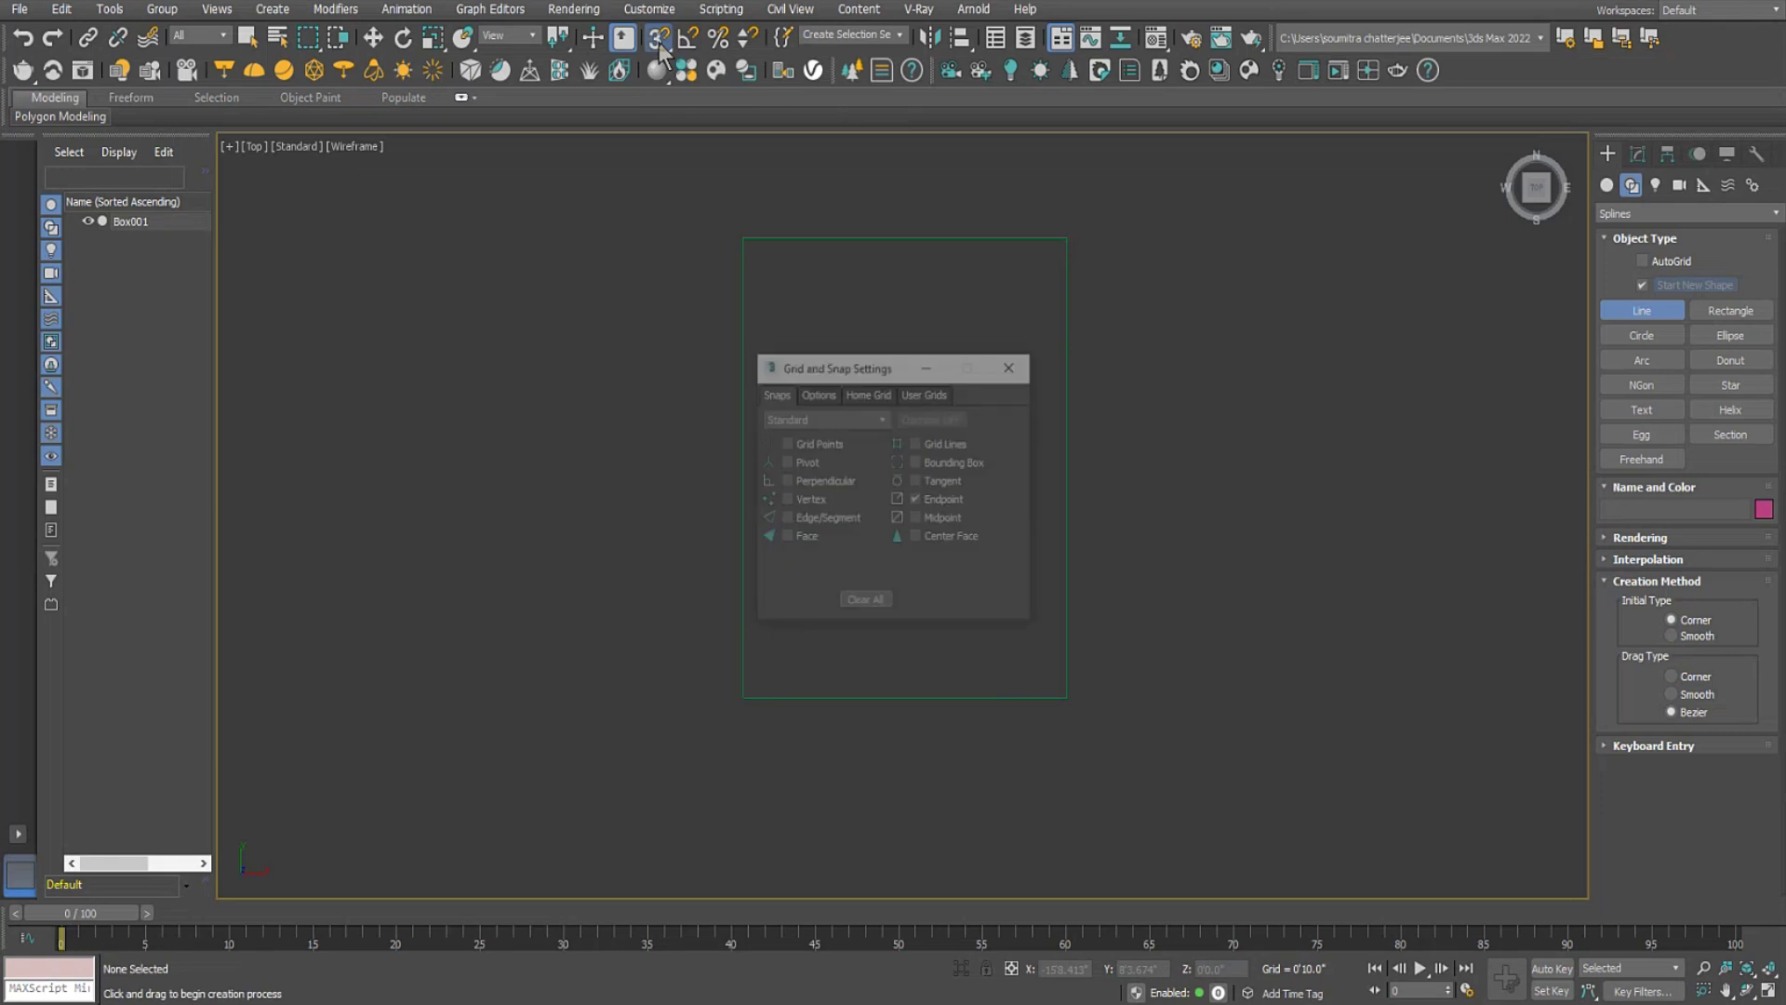
pyautogui.click(1012, 365)
pyautogui.moveTo(658, 37); pyautogui.dragTo(662, 78)
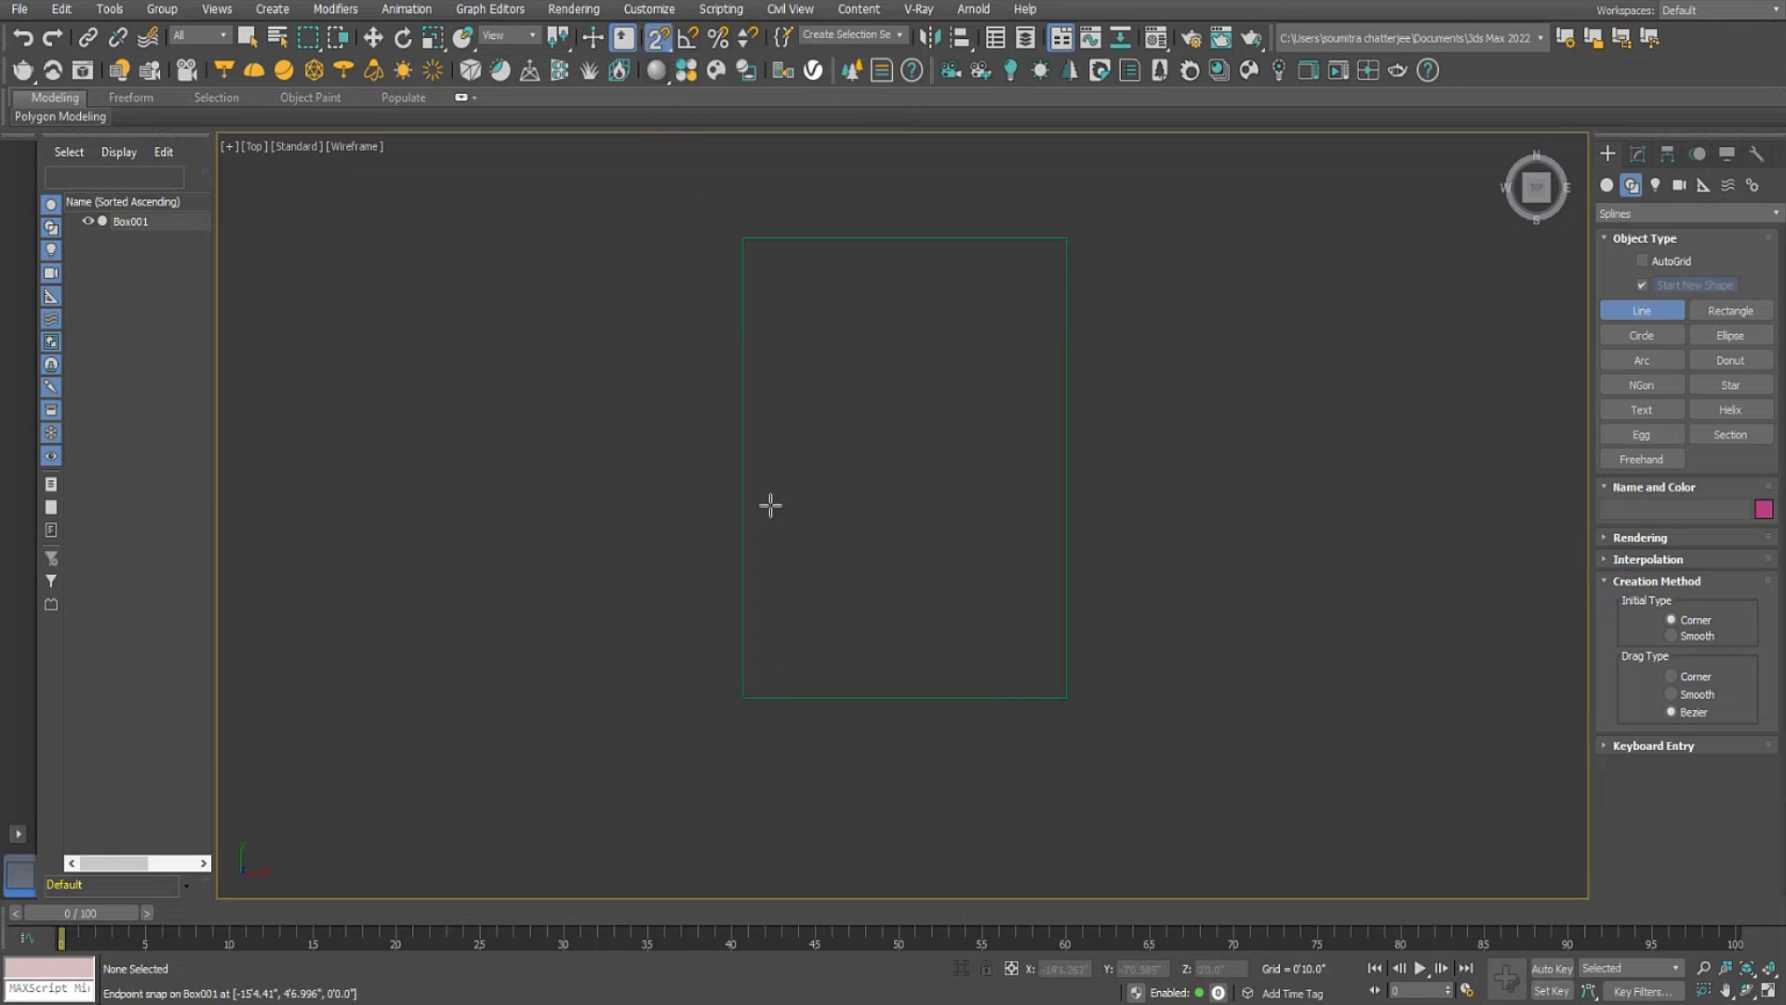
# Trace the guide box's rectangular outline corner to corner with the Line tool in the Top viewport and close the spline.
pyautogui.click(741, 698)
pyautogui.click(1066, 698)
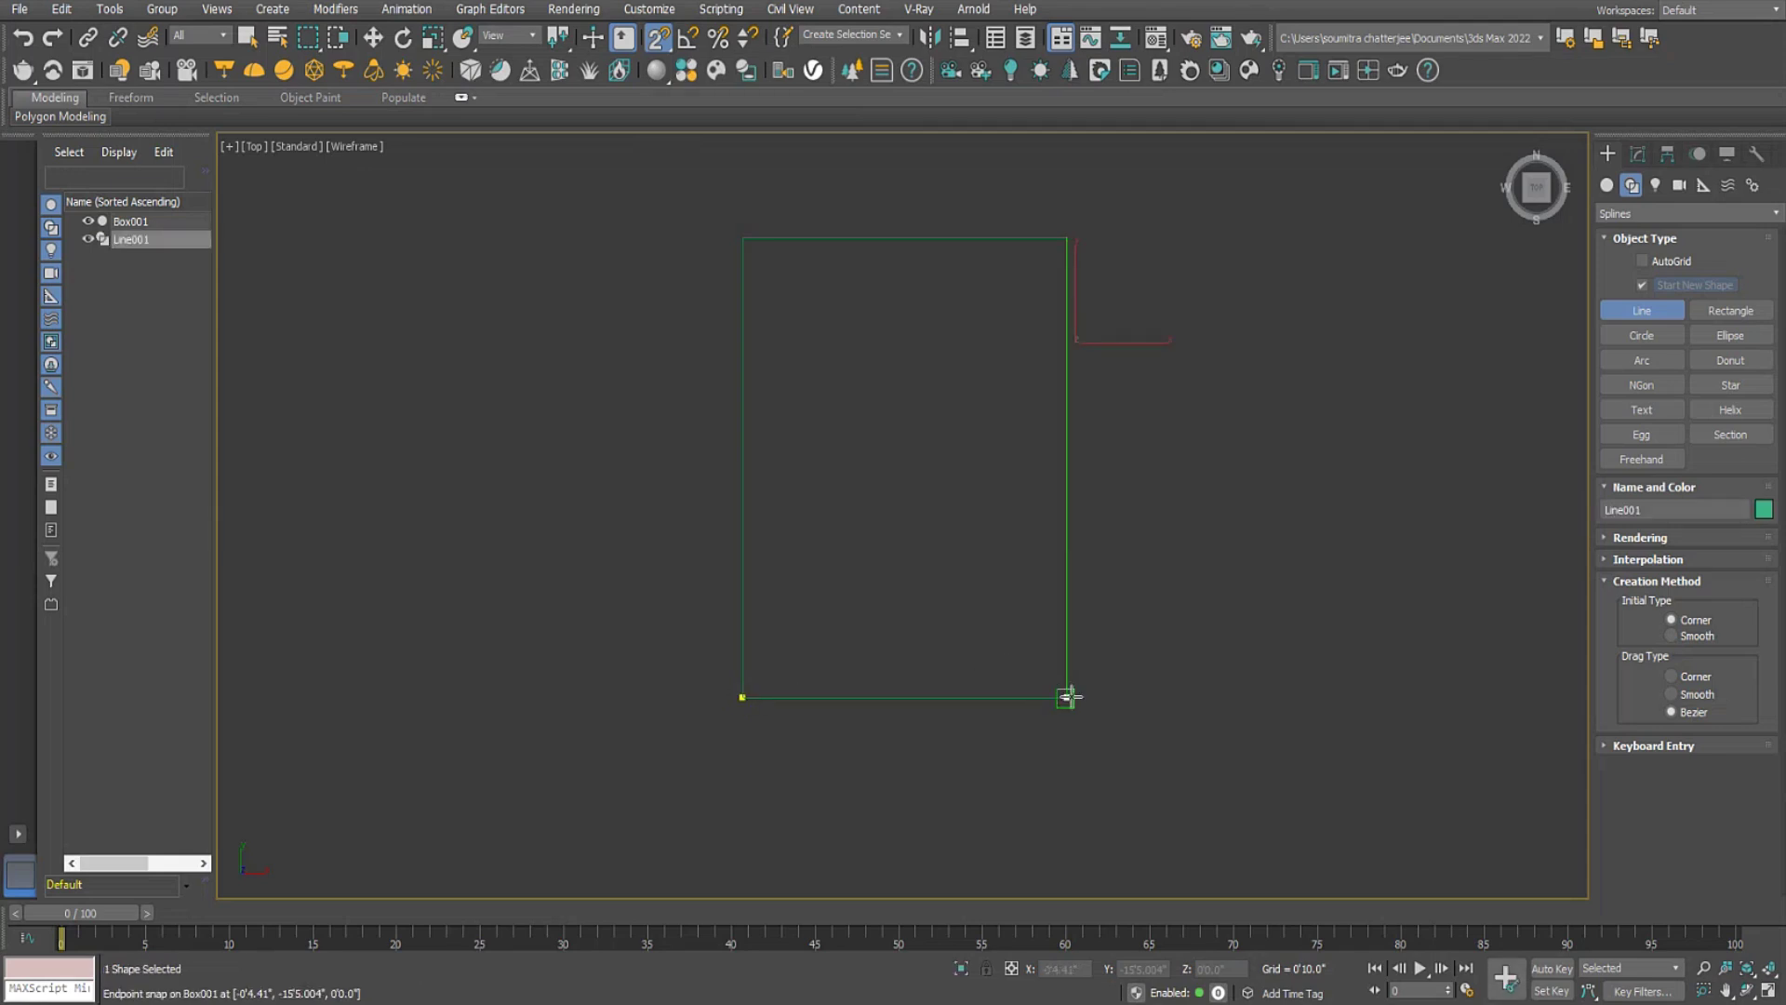
pyautogui.click(1067, 238)
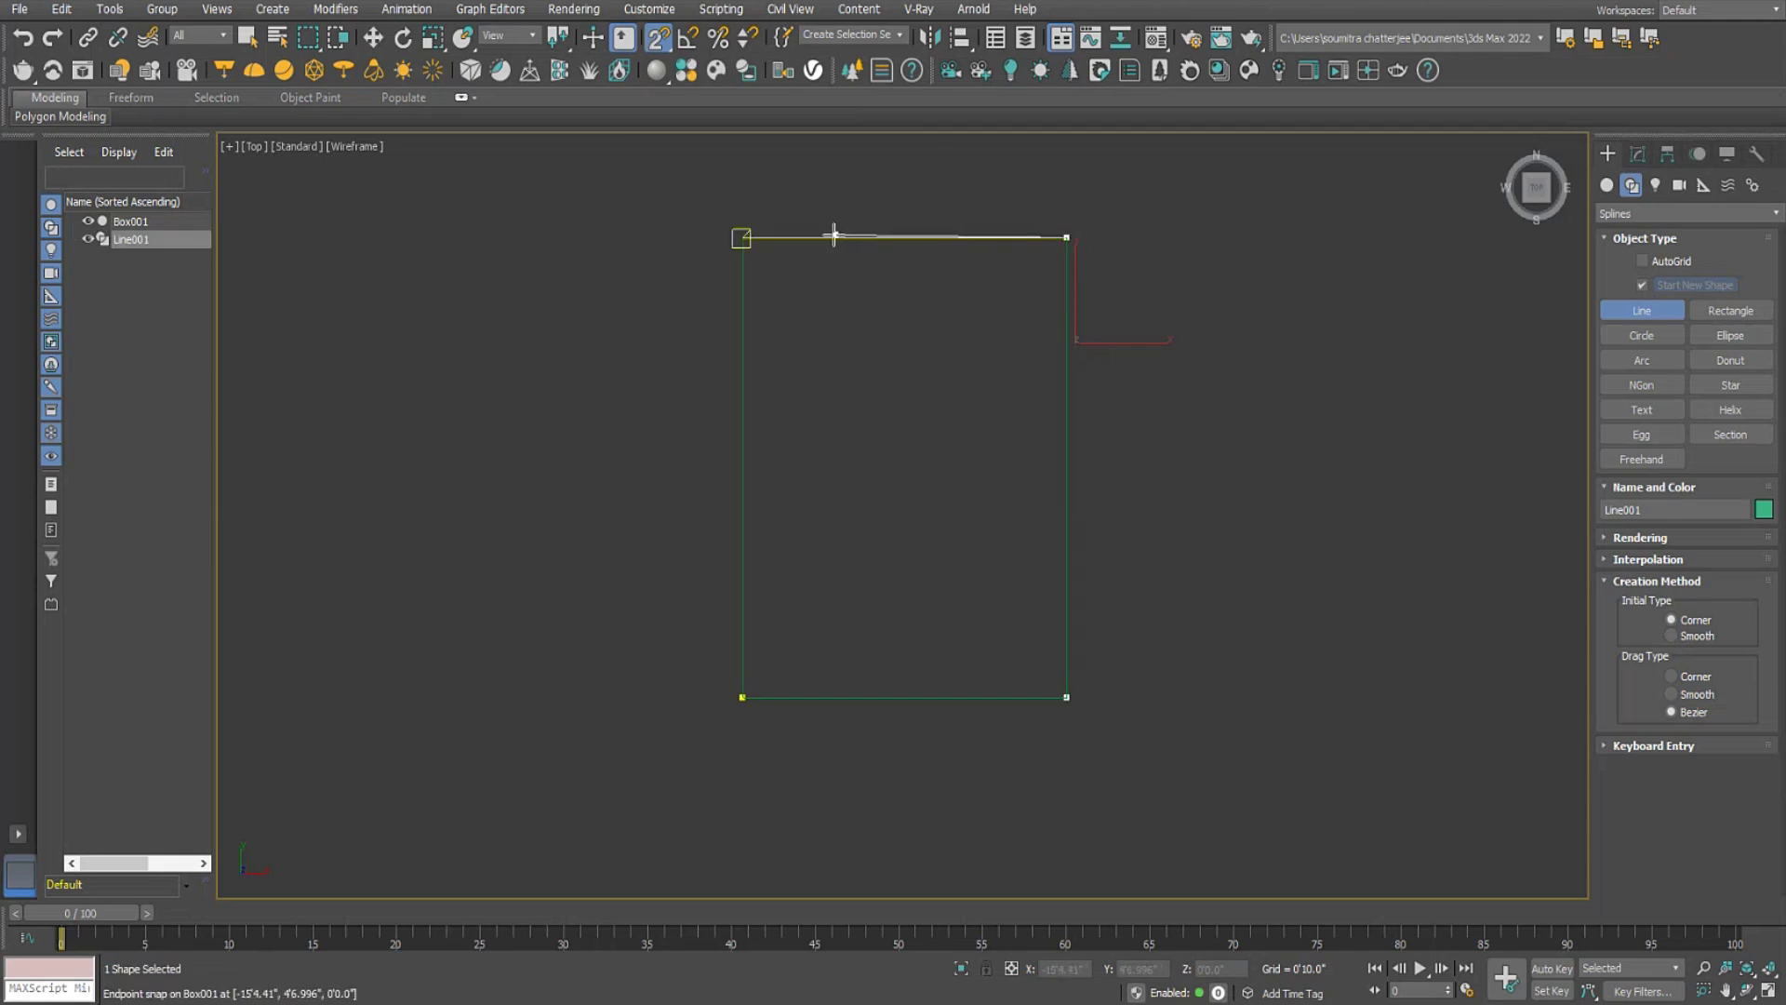
pyautogui.click(741, 237)
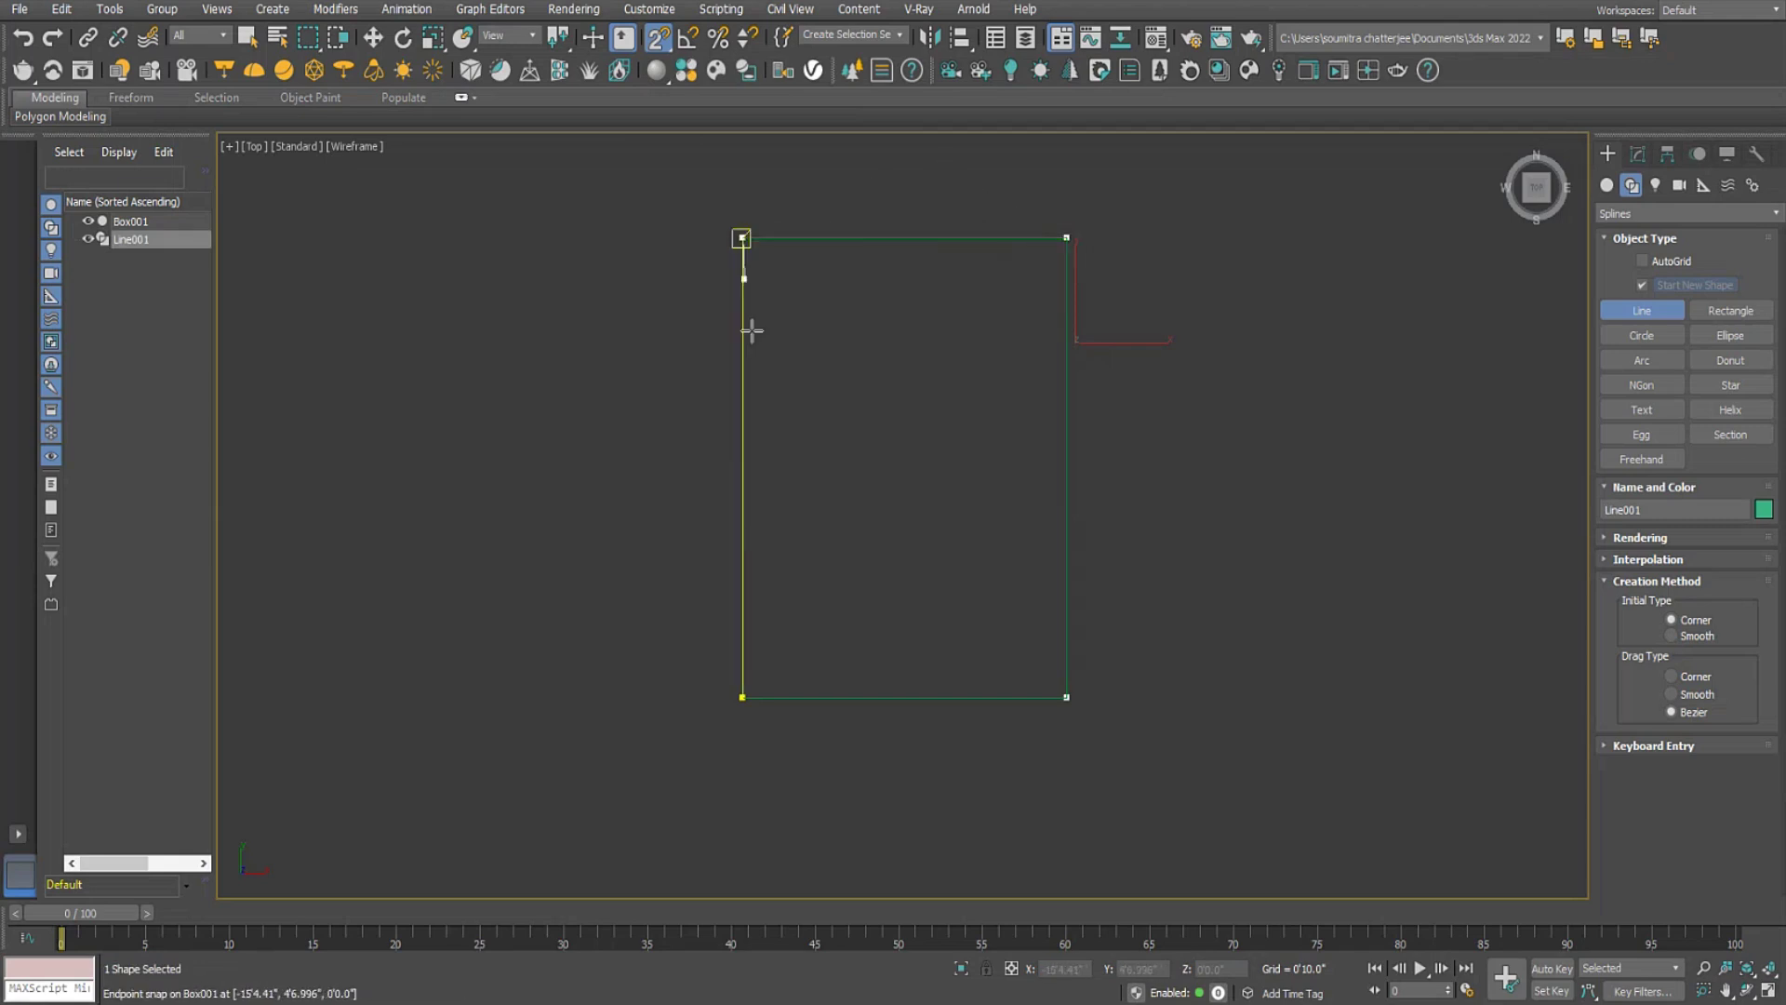
pyautogui.click(741, 696)
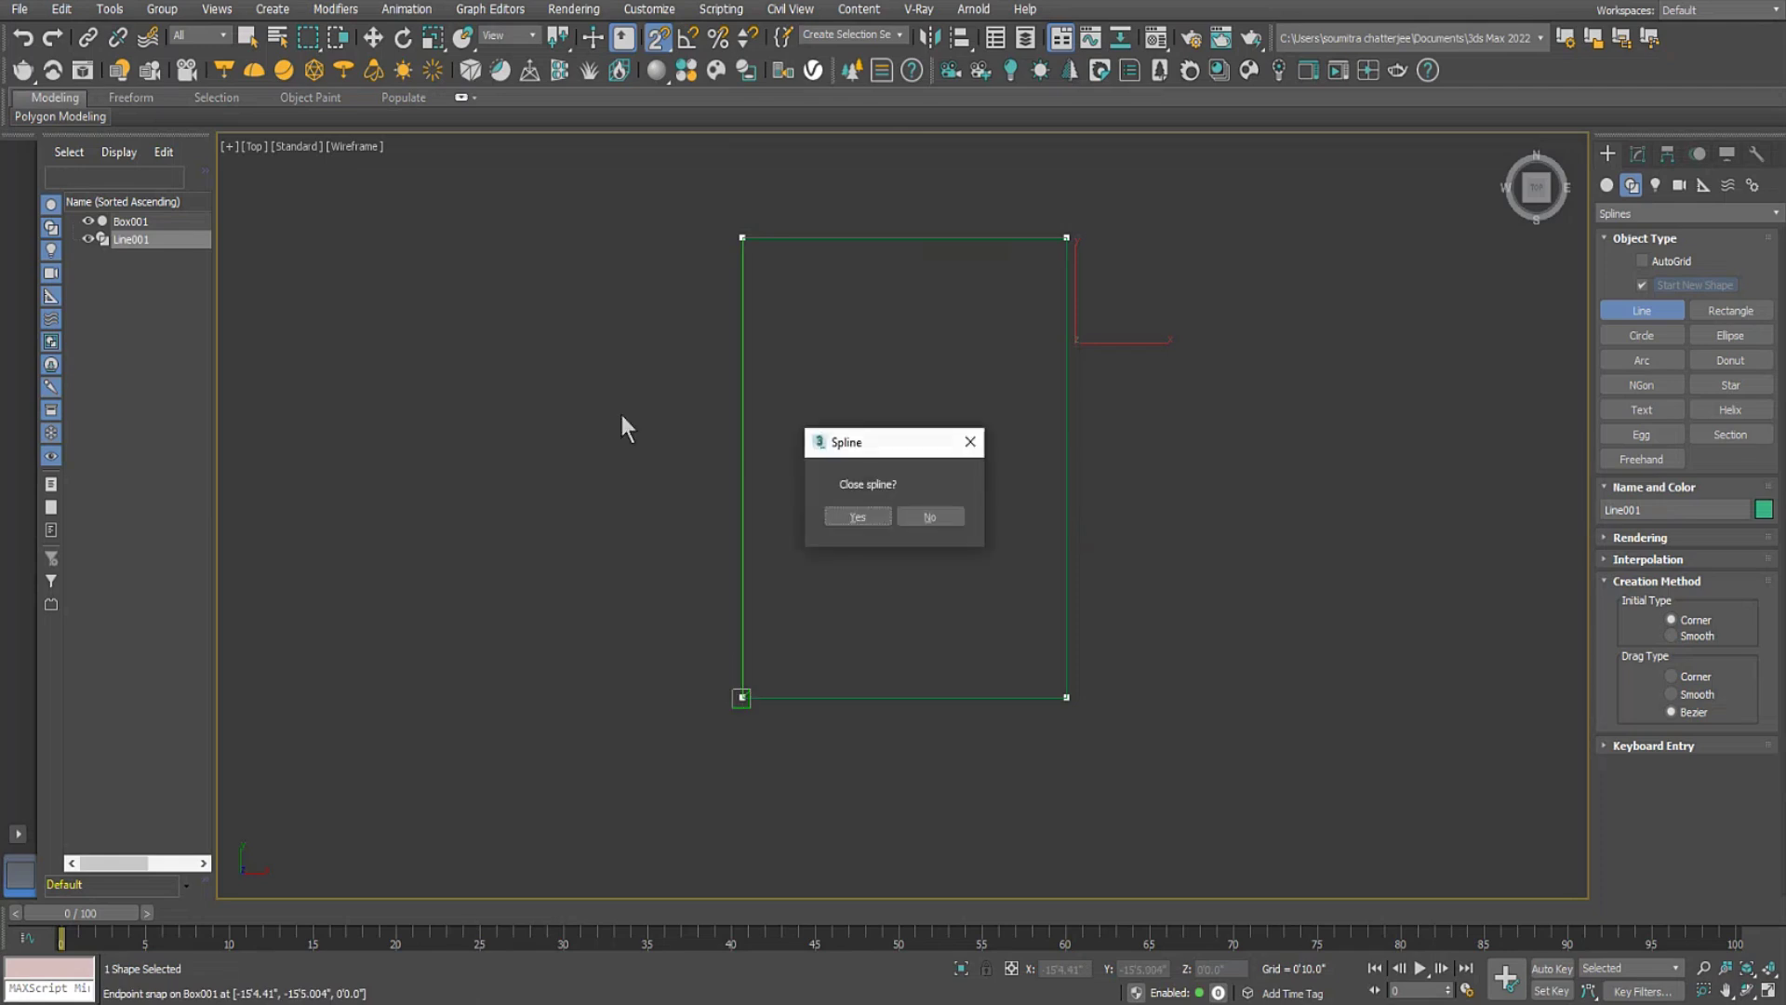
pyautogui.click(867, 522)
pyautogui.rightClick(822, 365)
# Return to the four-viewport layout and delete the guide box, keeping only the traced outline.
pyautogui.click(1768, 991)
pyautogui.rightClick(1156, 594)
pyautogui.rightClick(1126, 614)
pyautogui.click(1159, 635)
pyautogui.click(968, 694)
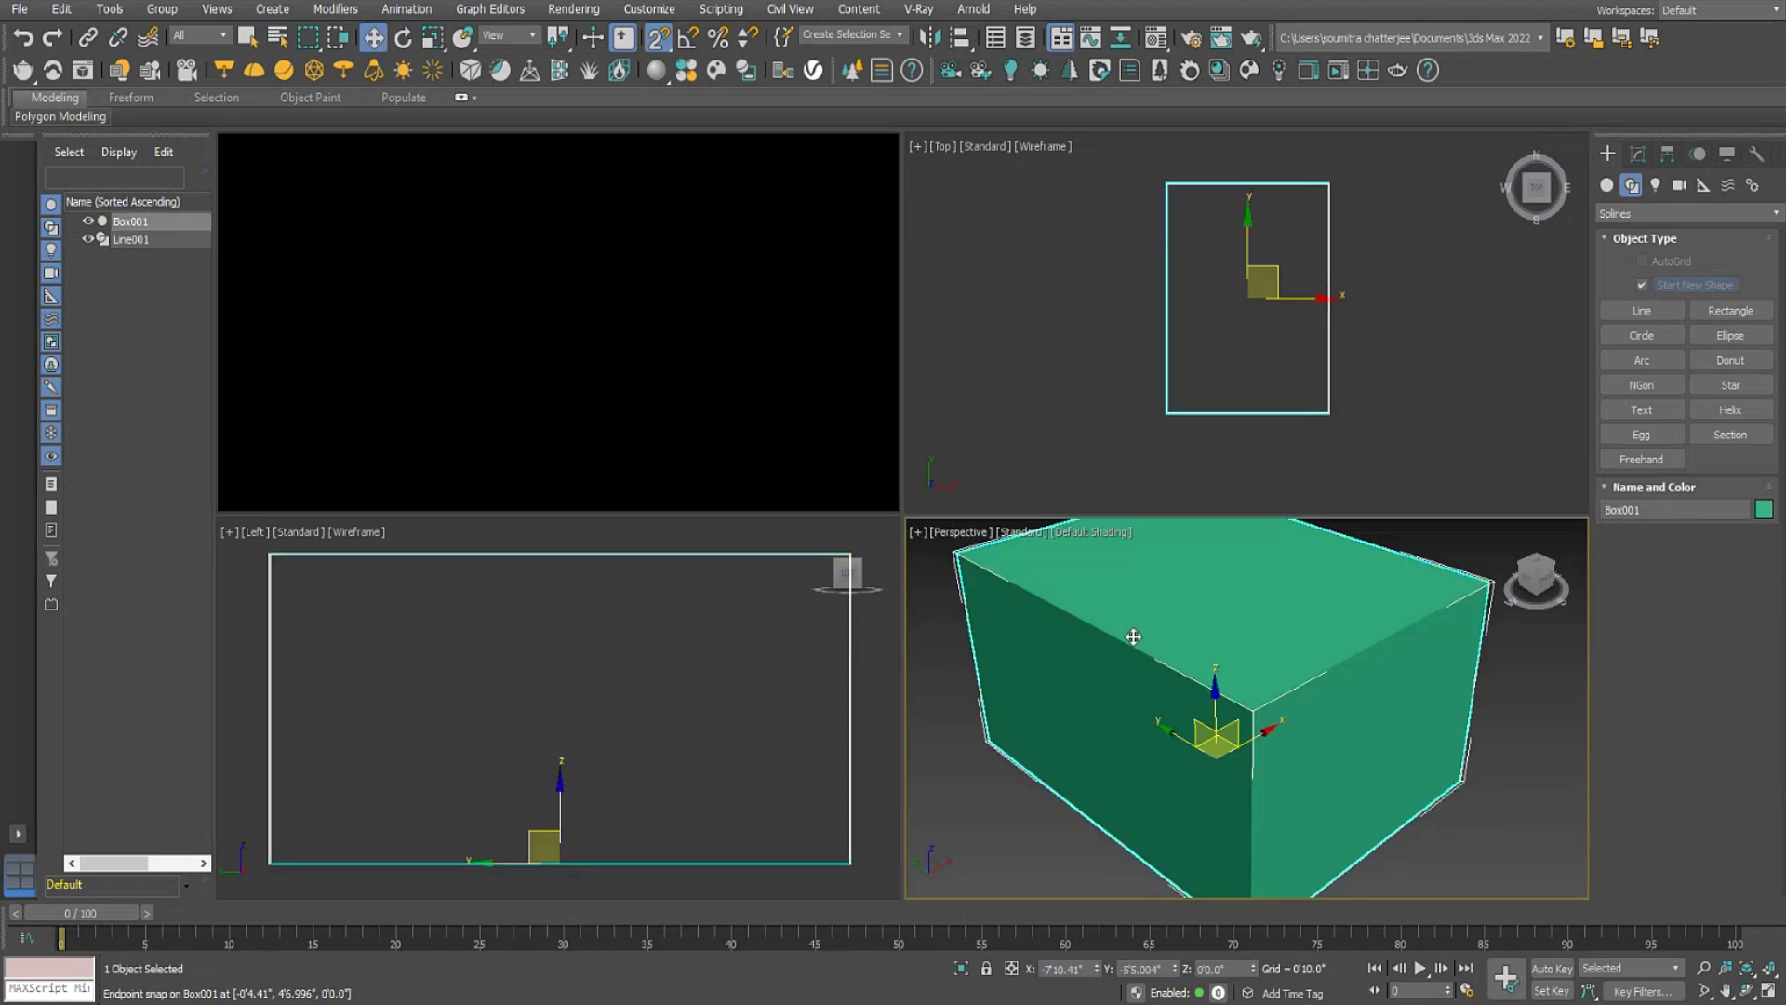
pyautogui.press('Delete')
pyautogui.click(1125, 707)
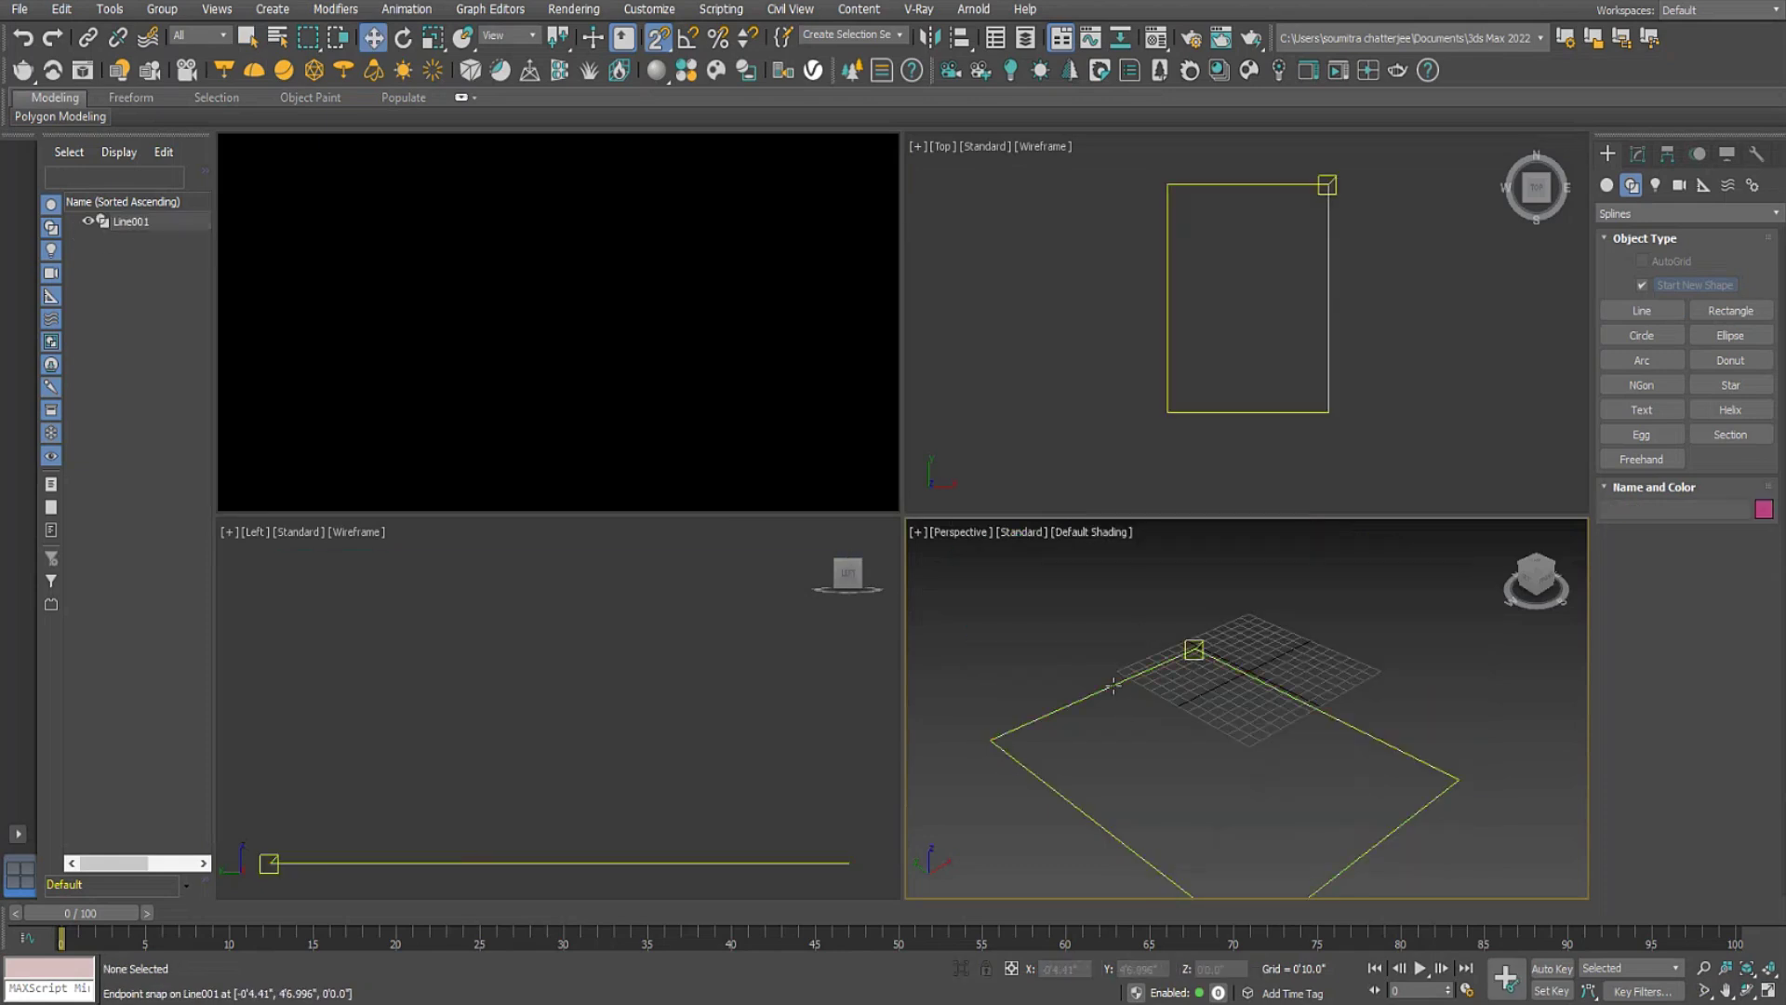
pyautogui.rightClick(1149, 684)
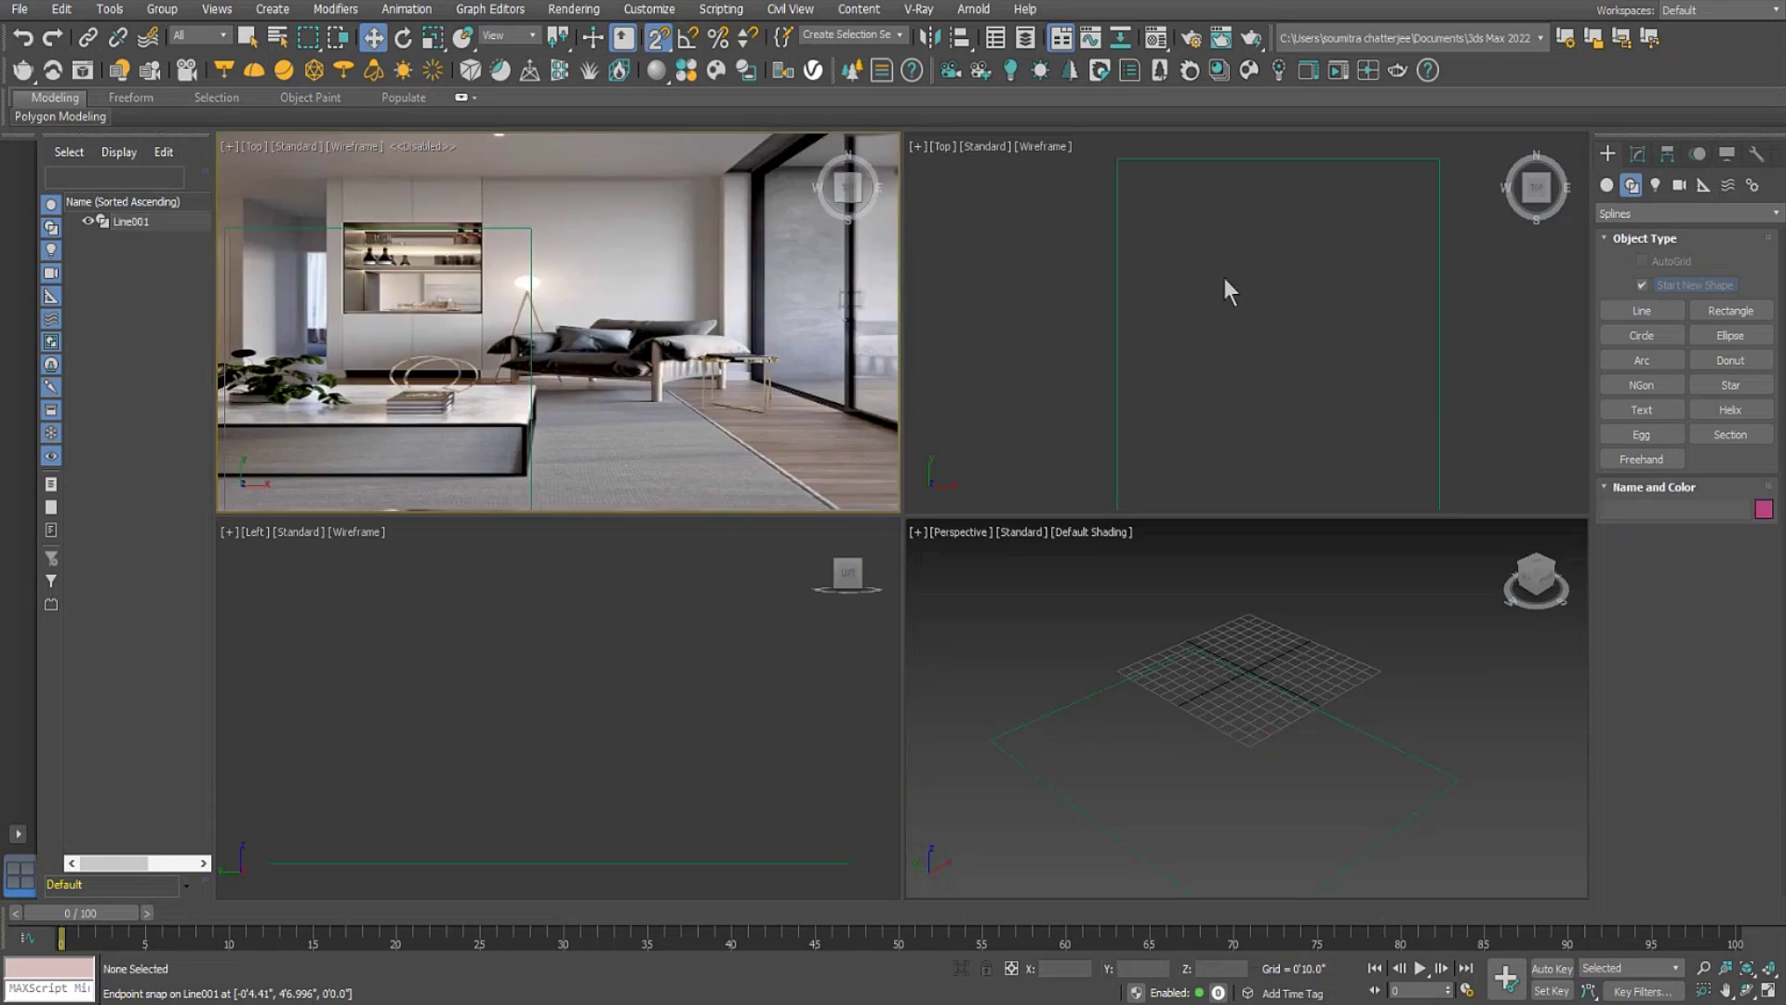
# Examine the room outline in the Top viewport against the reference image.
pyautogui.moveTo(1284, 264); pyautogui.dragTo(1246, 264, button='middle')
pyautogui.scroll(-3, 1247, 264)
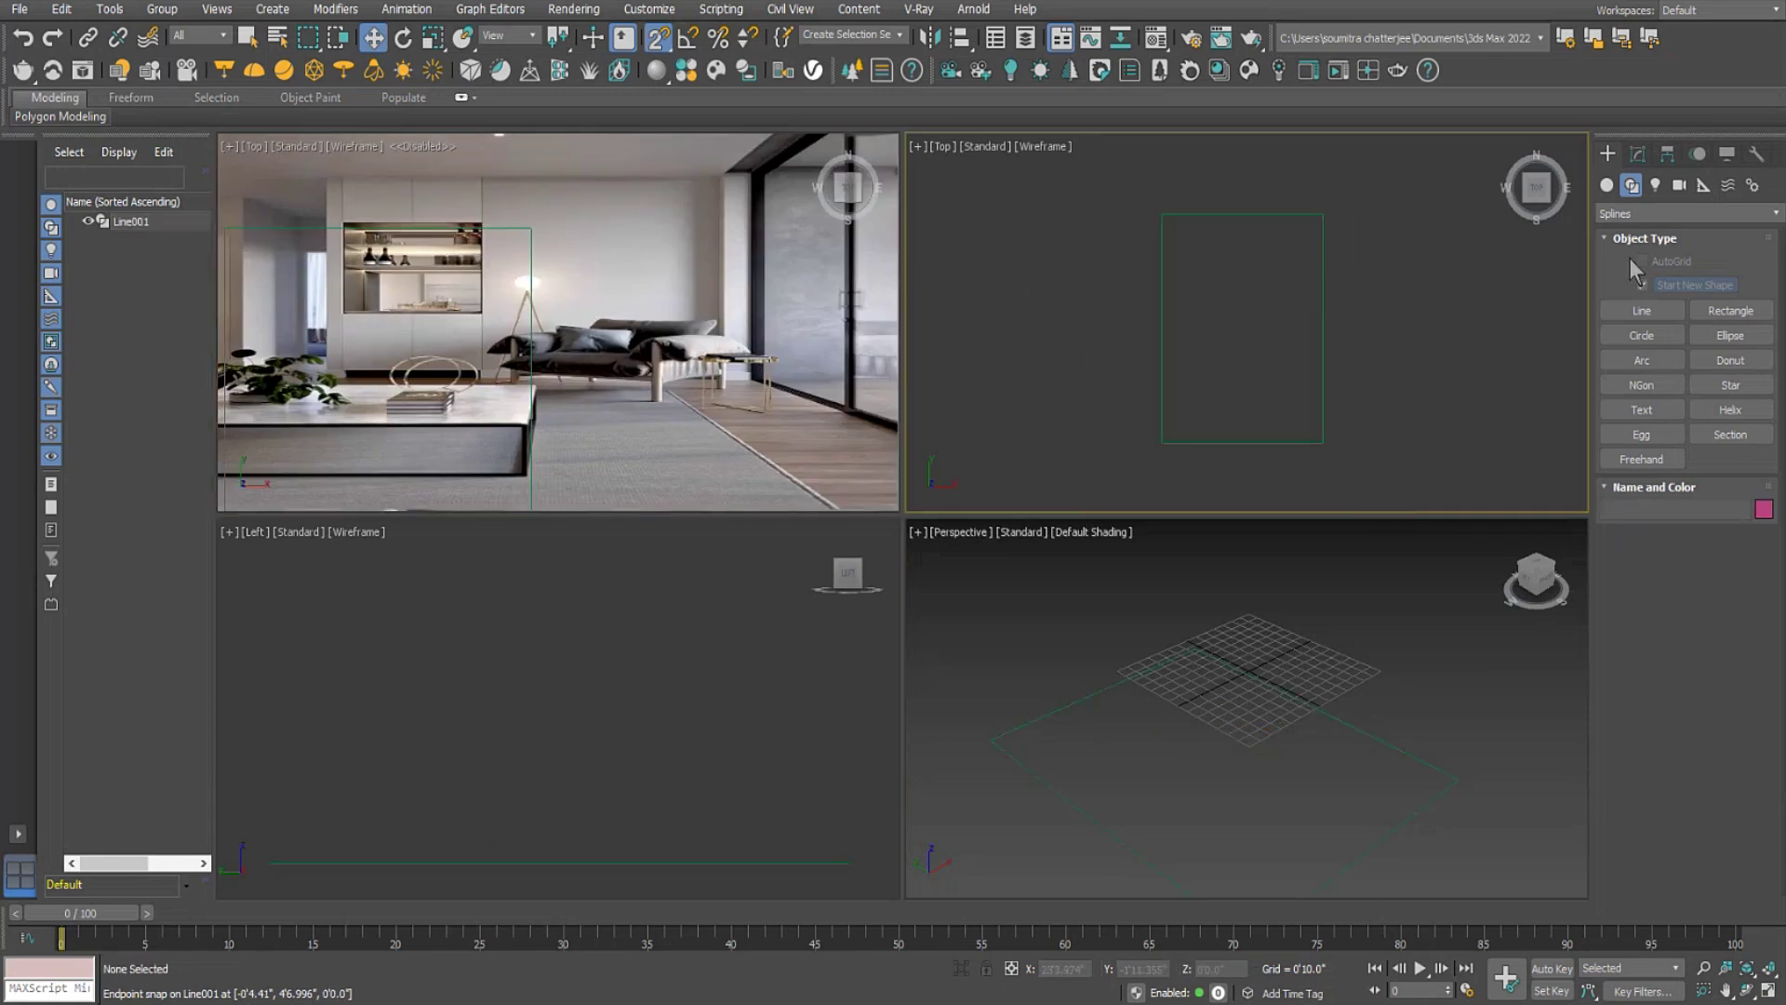
pyautogui.click(1642, 311)
pyautogui.scroll(2, 1216, 219)
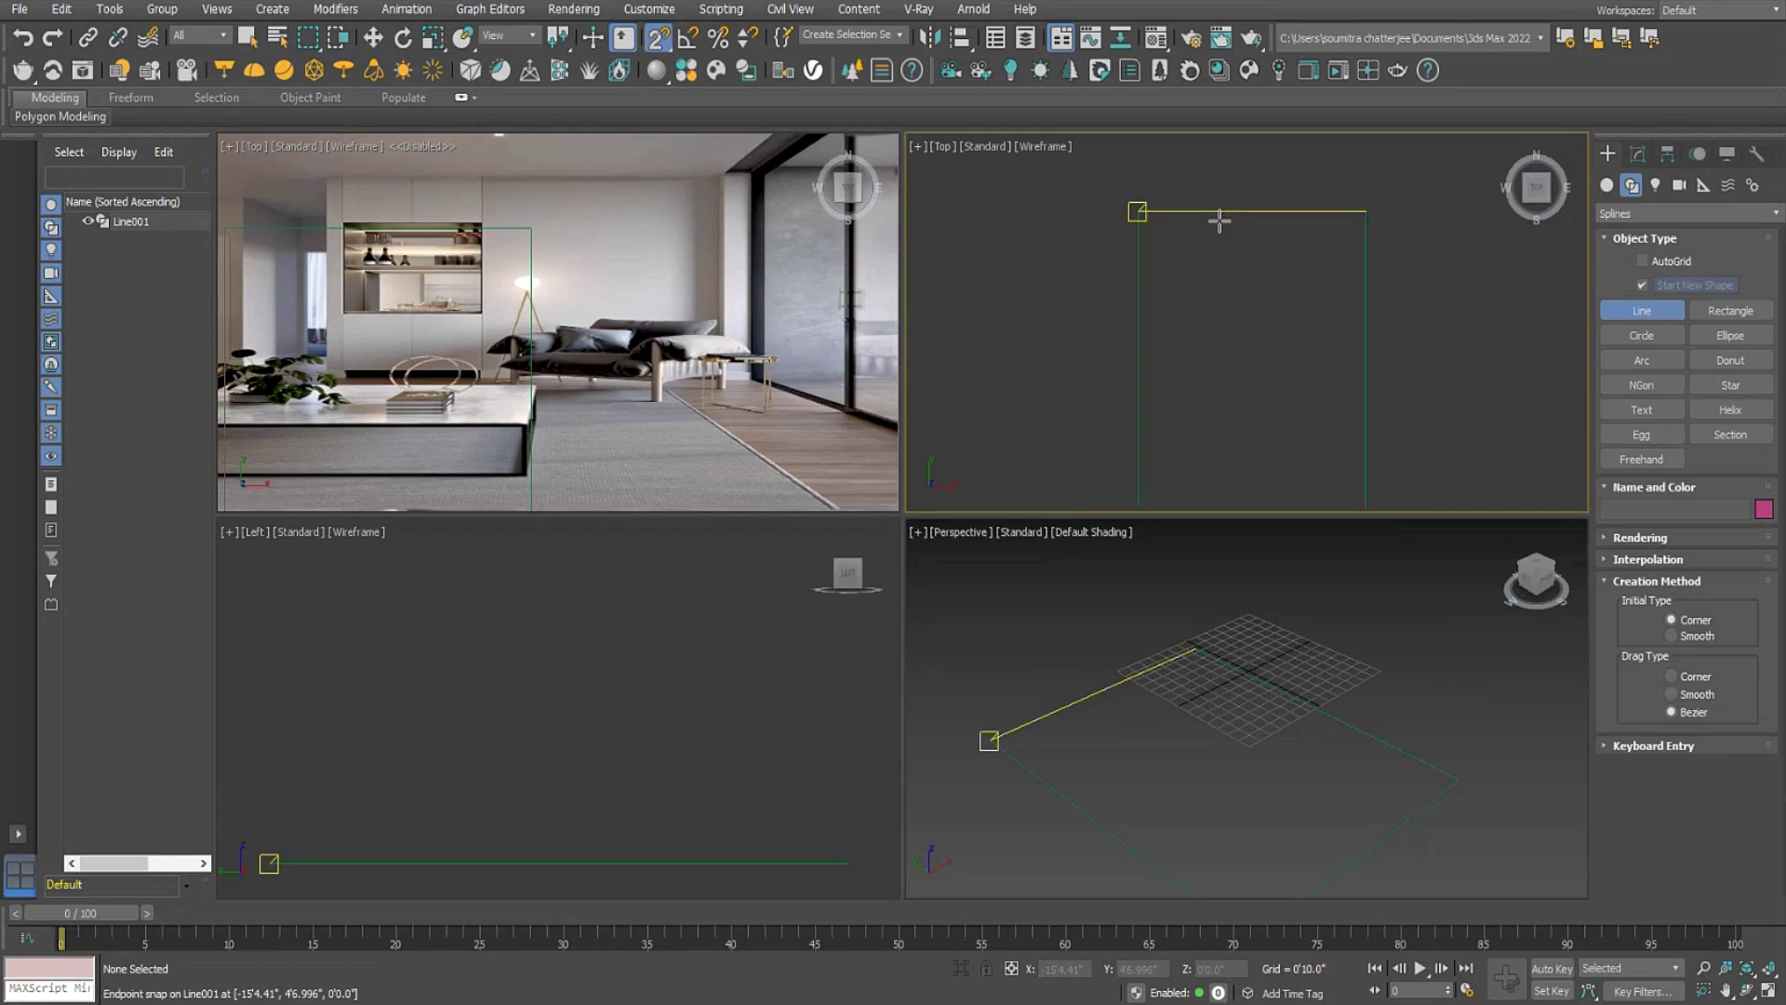
pyautogui.scroll(3, 1207, 227)
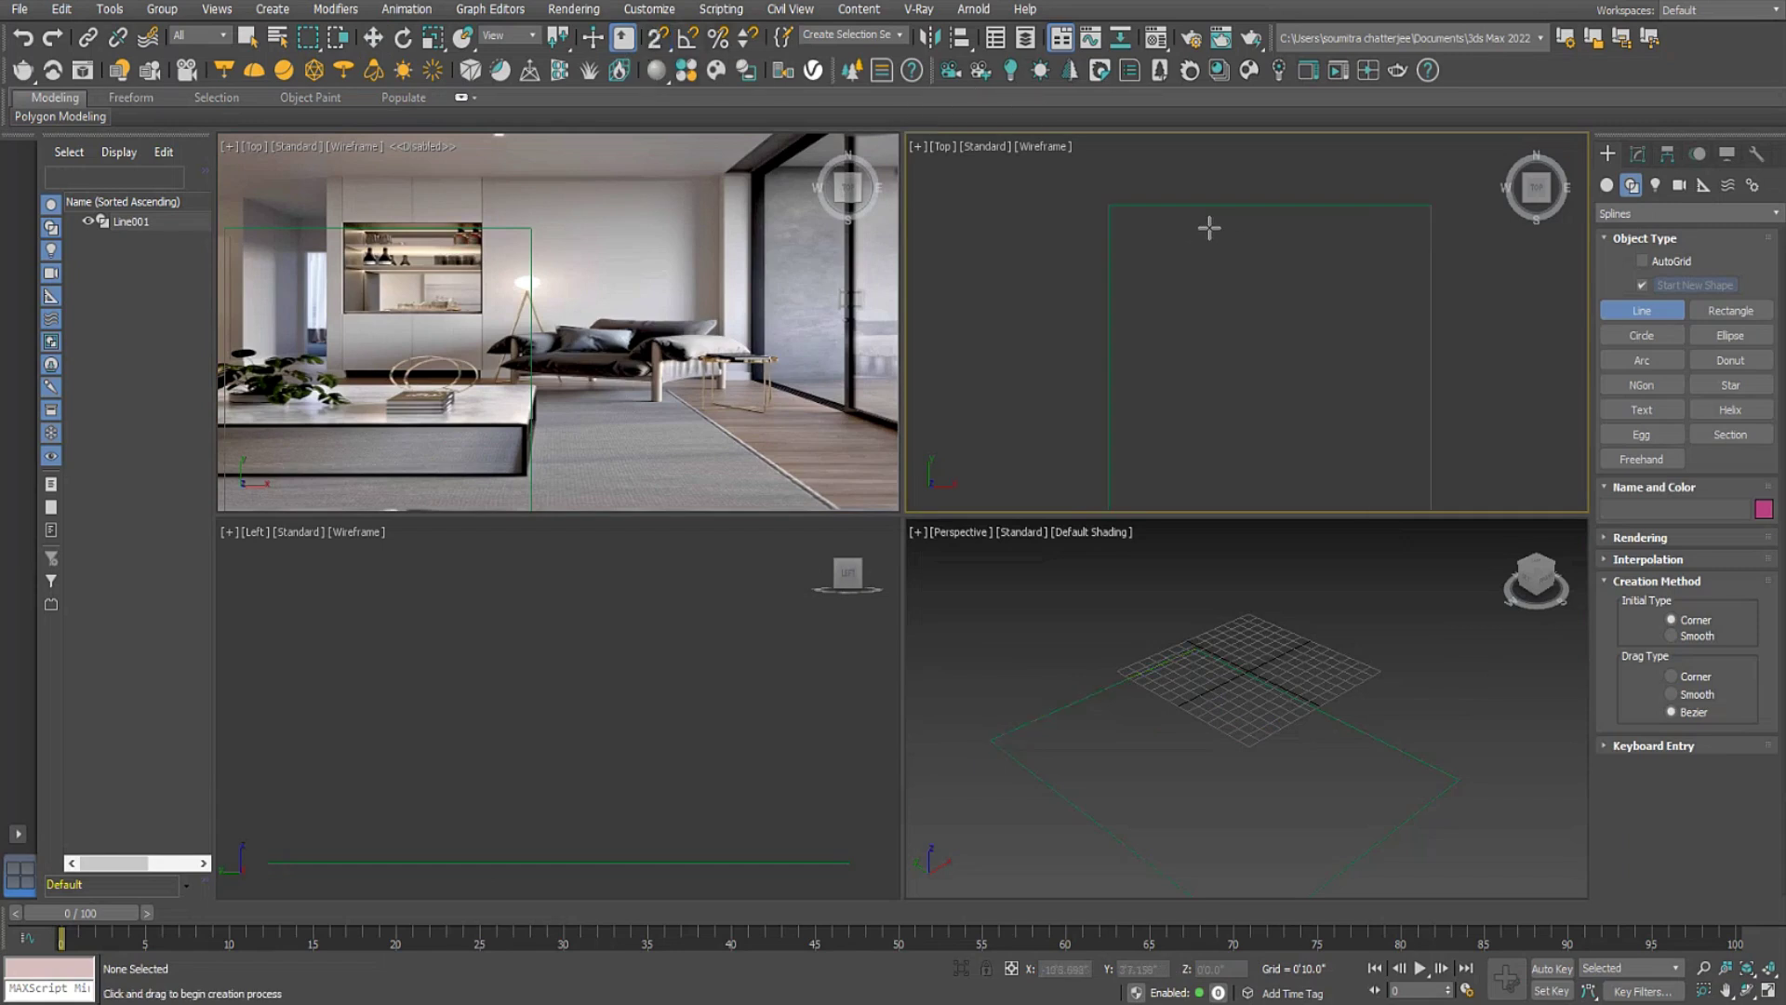
pyautogui.moveTo(1159, 198); pyautogui.dragTo(1153, 156, button='middle')
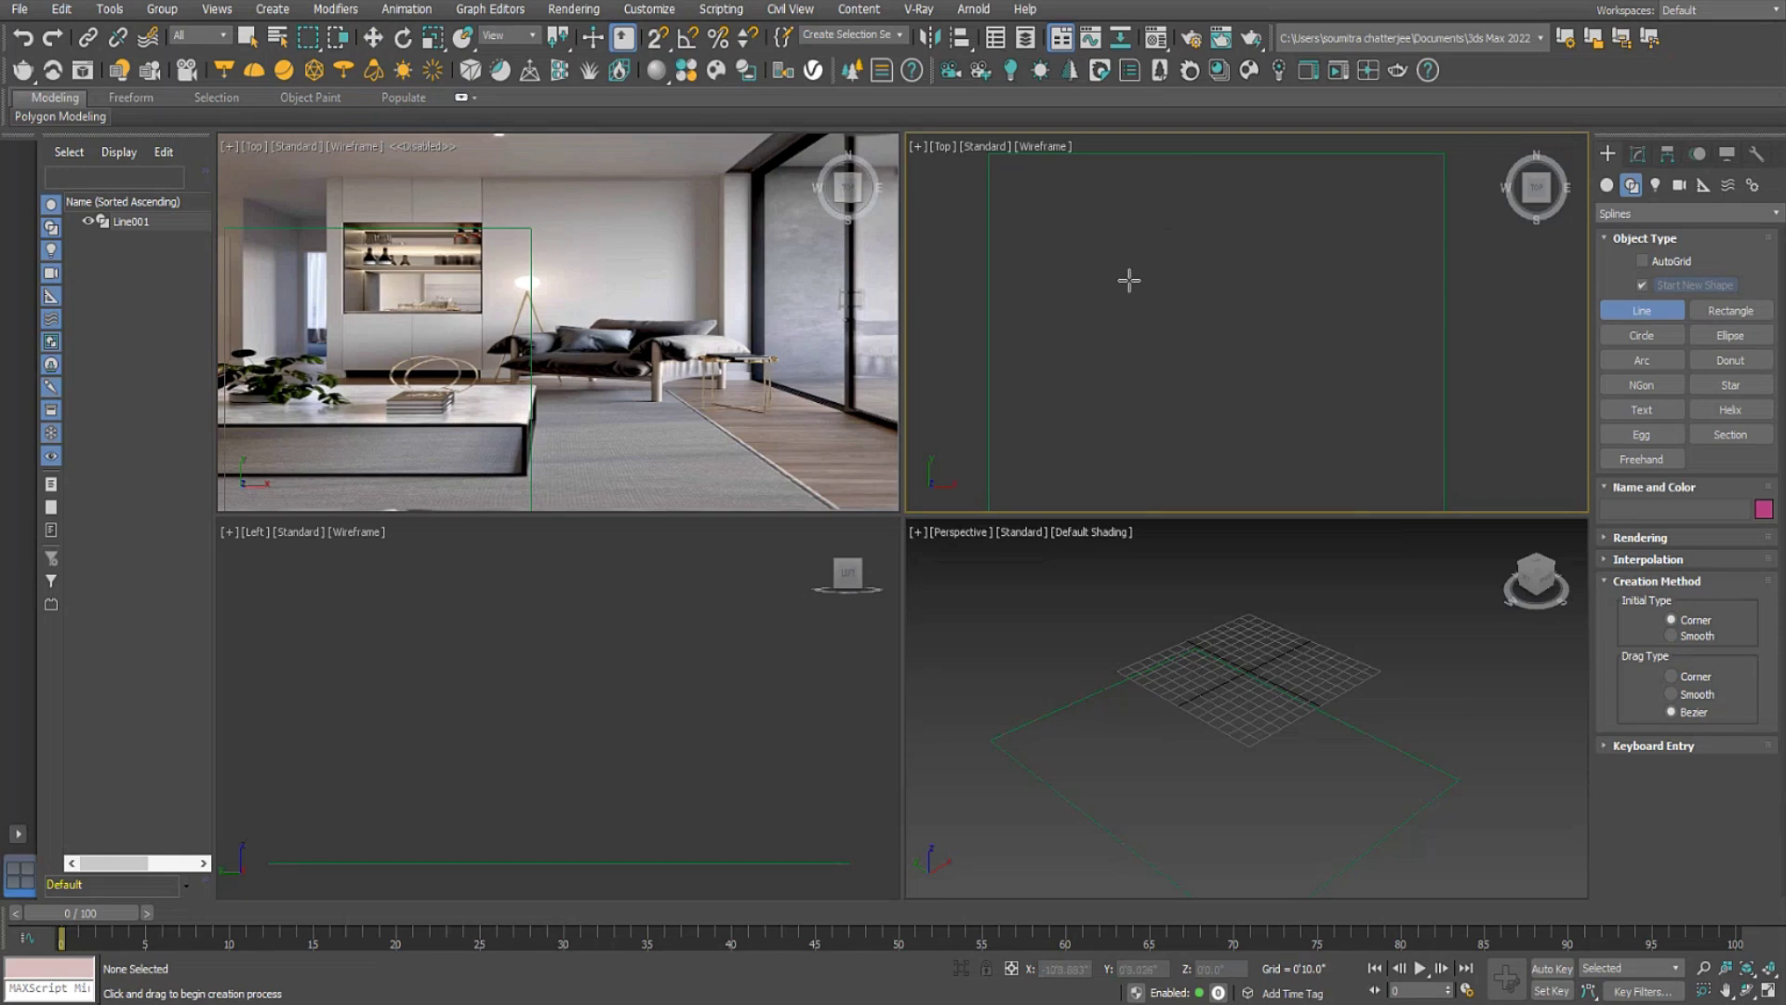
pyautogui.scroll(-2, 1072, 254)
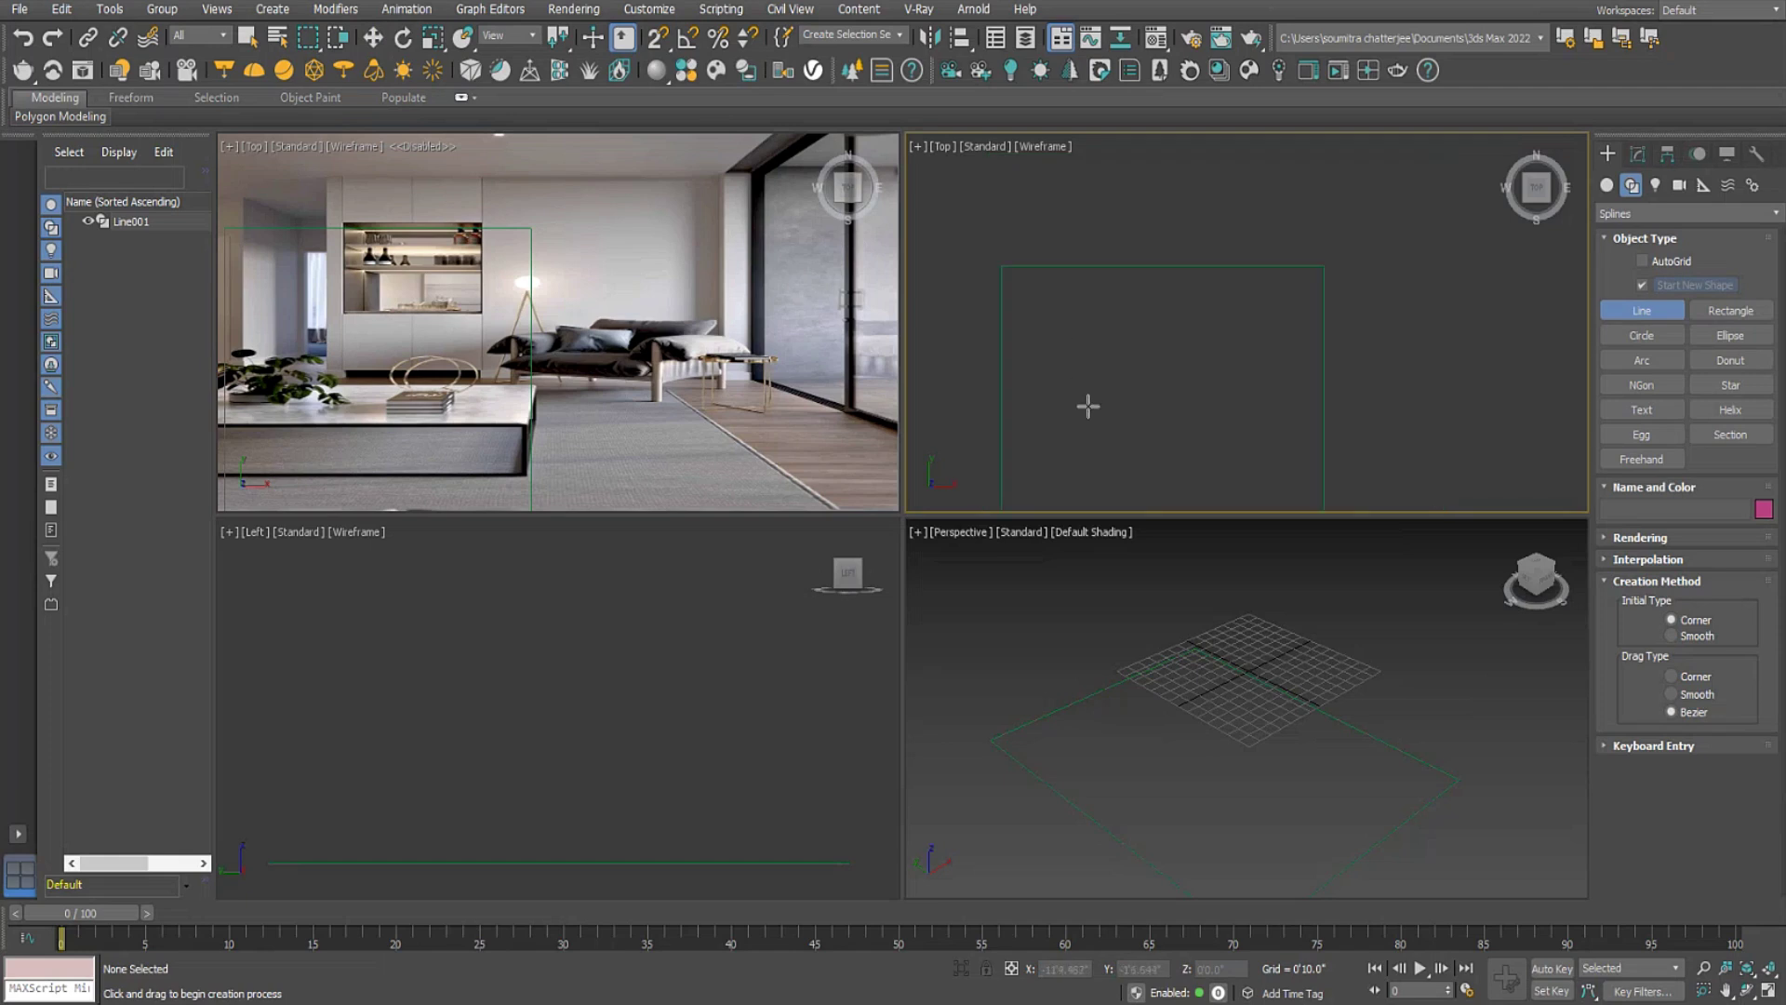
pyautogui.moveTo(1305, 291); pyautogui.dragTo(1309, 258, button='middle')
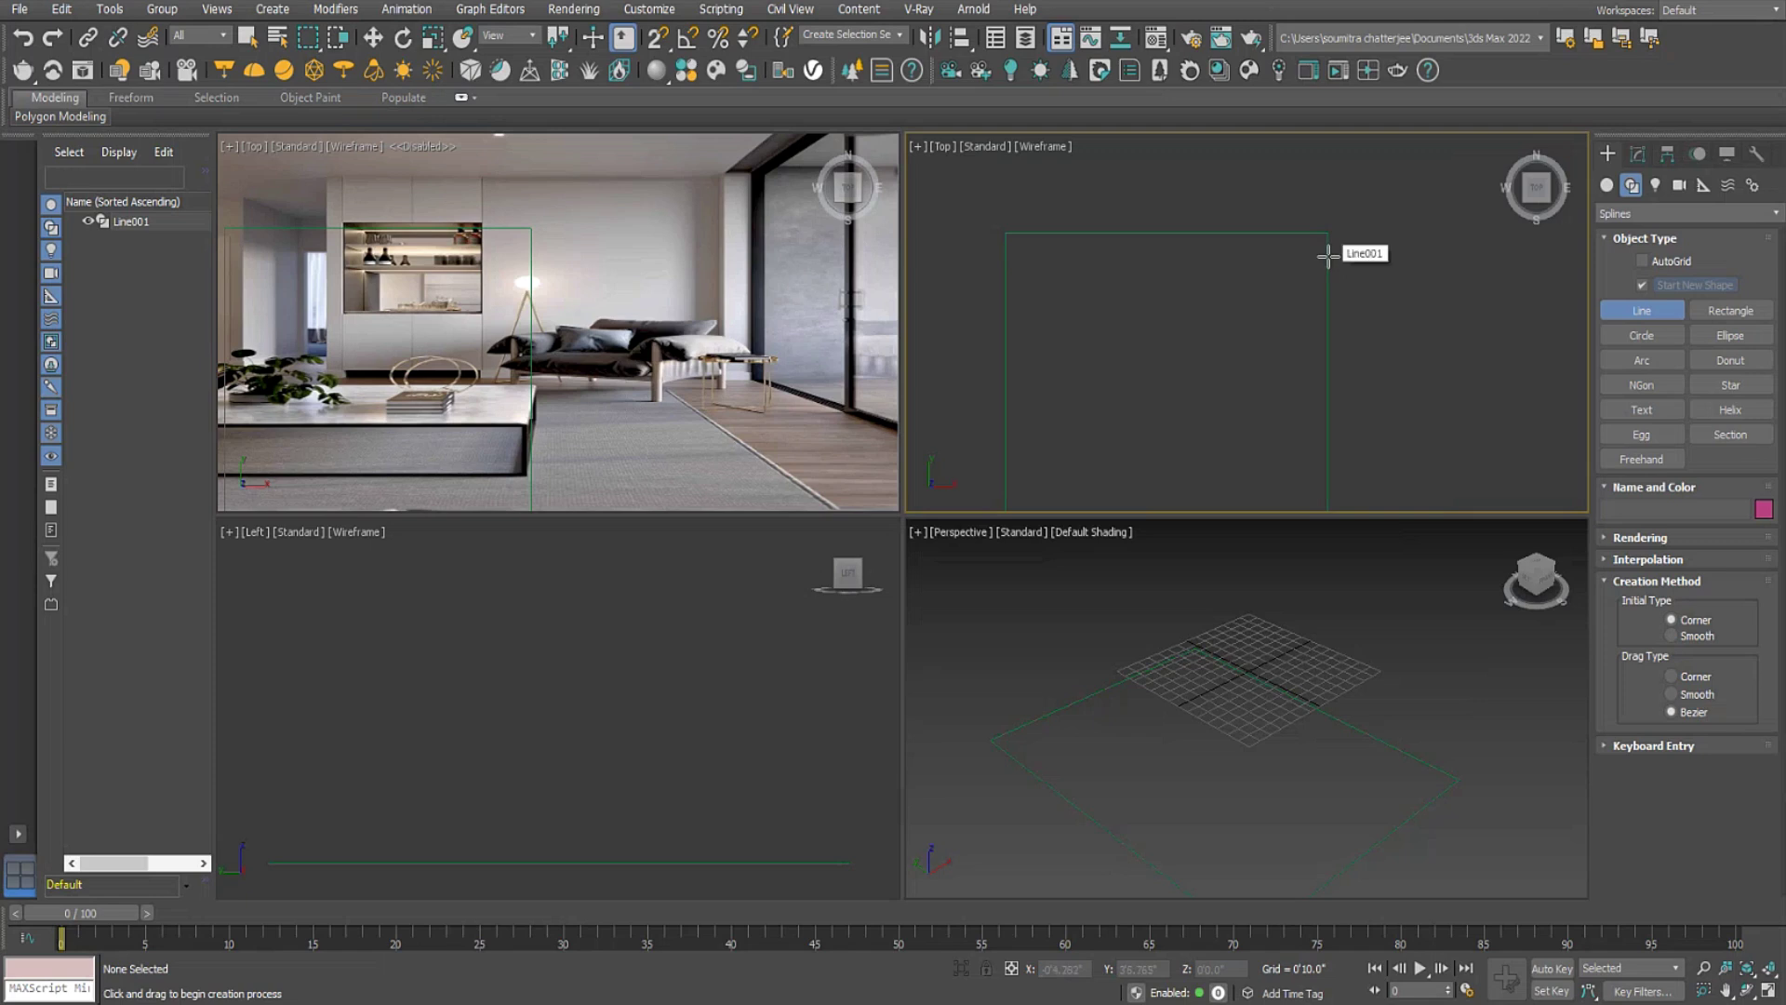
# Switch to the Skype call window to read the class chat and return to 3ds Max.
pyautogui.click(787, 947)
pyautogui.click(1491, 984)
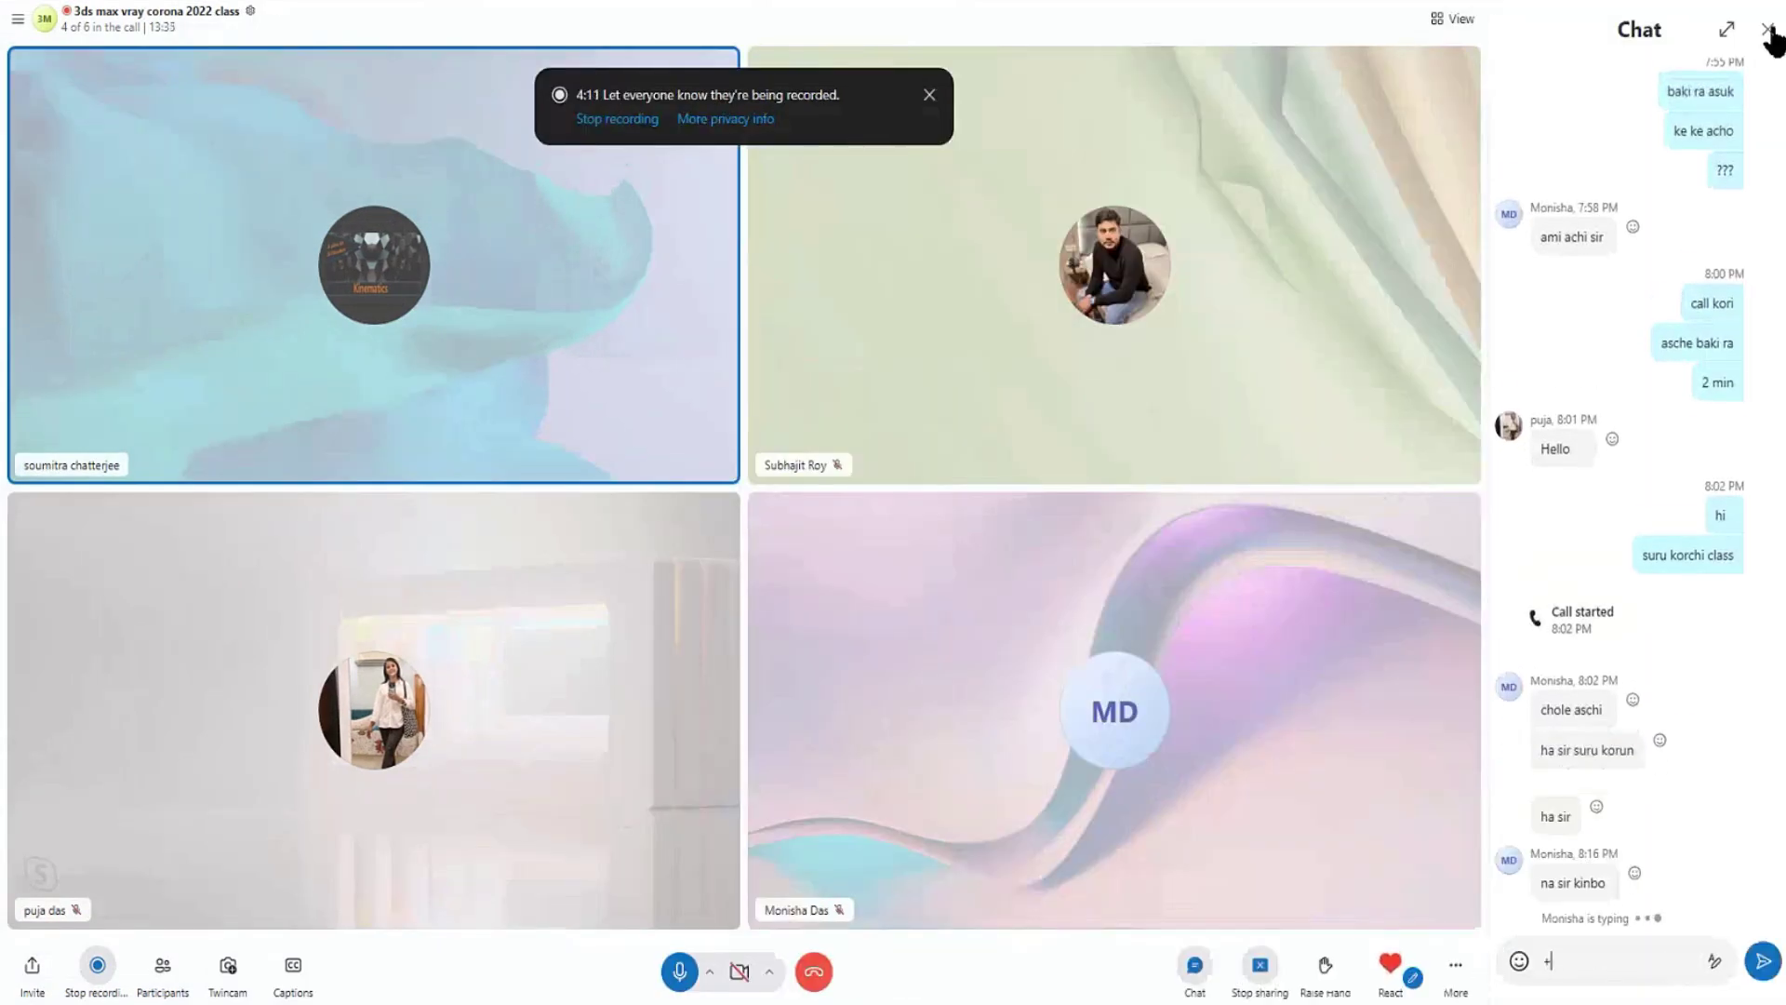
pyautogui.click(1680, 5)
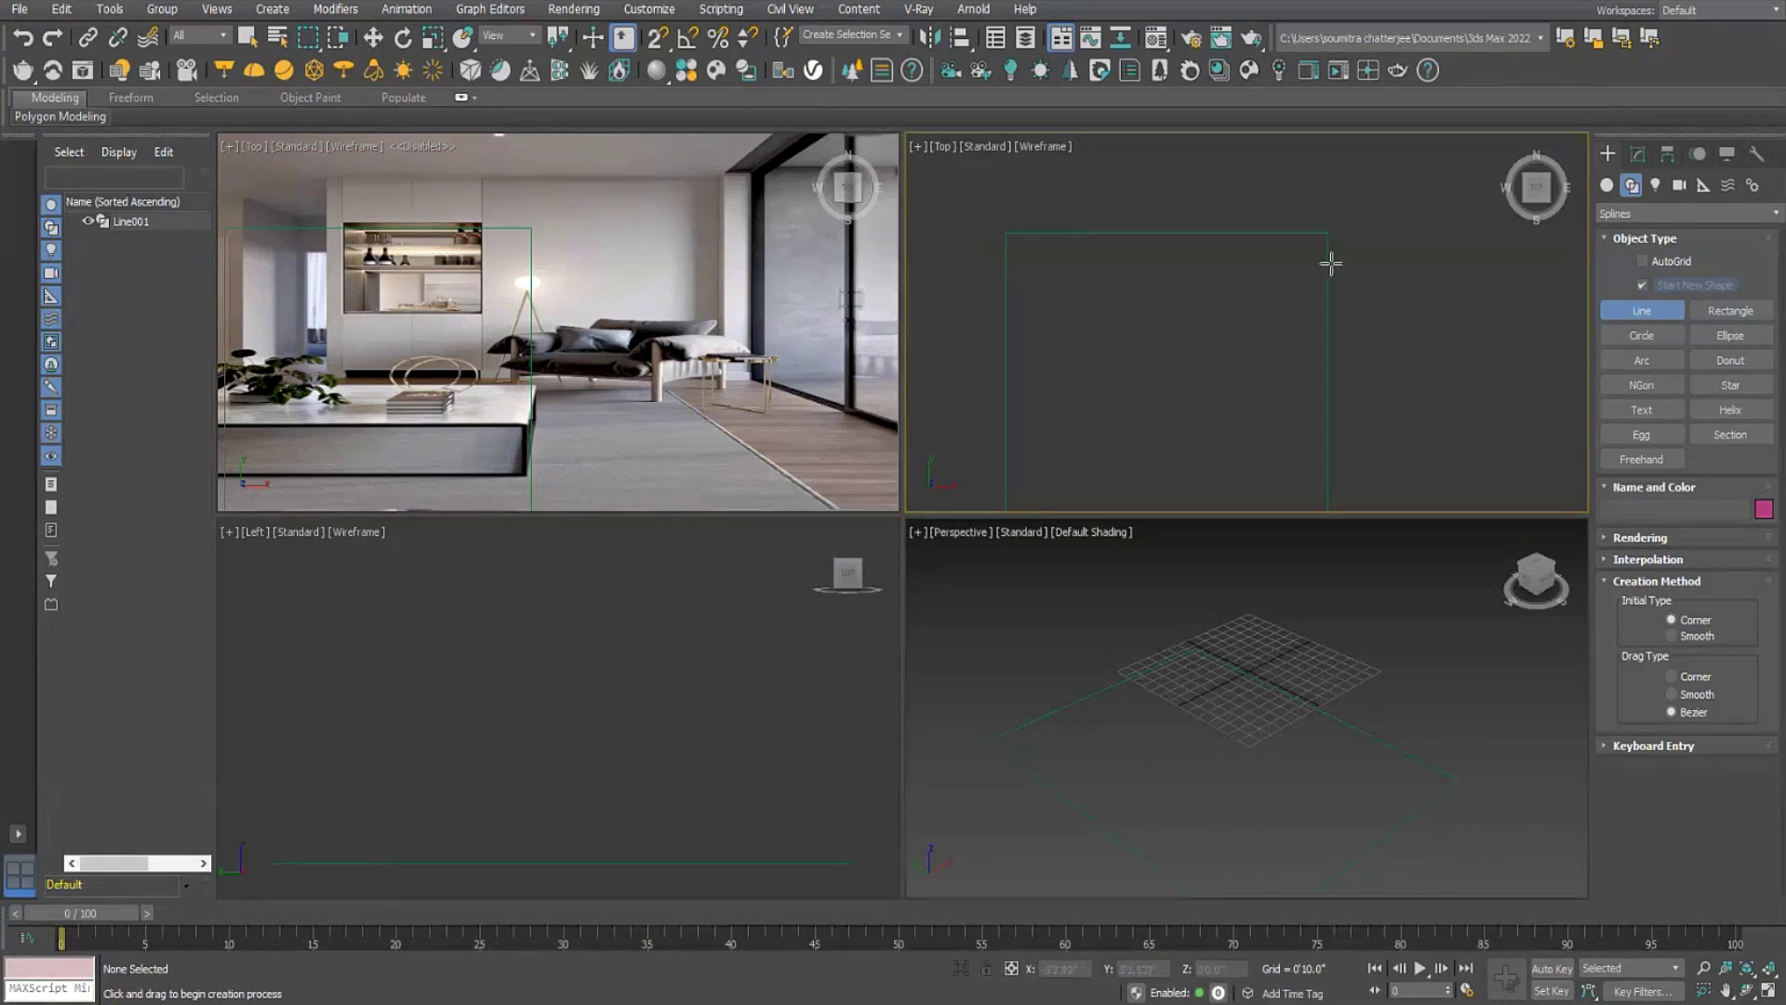
pyautogui.moveTo(1236, 260); pyautogui.dragTo(1206, 232, button='middle')
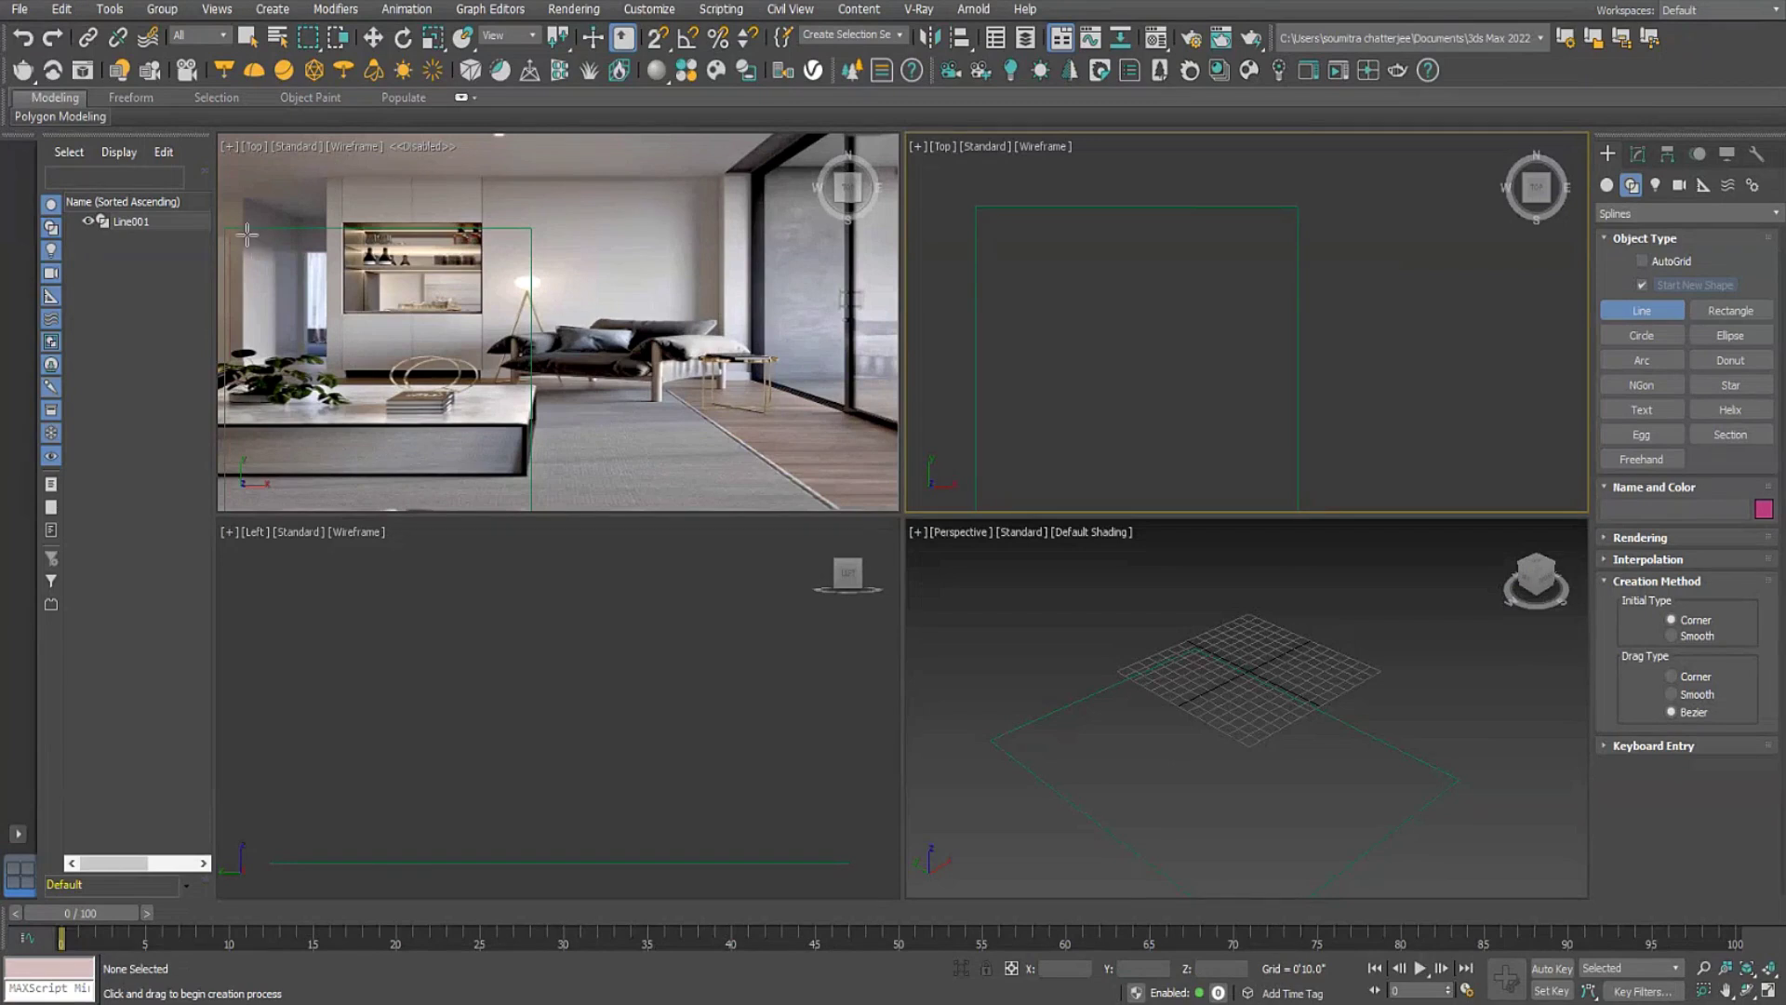
pyautogui.scroll(-3, 1168, 351)
pyautogui.rightClick(1201, 345)
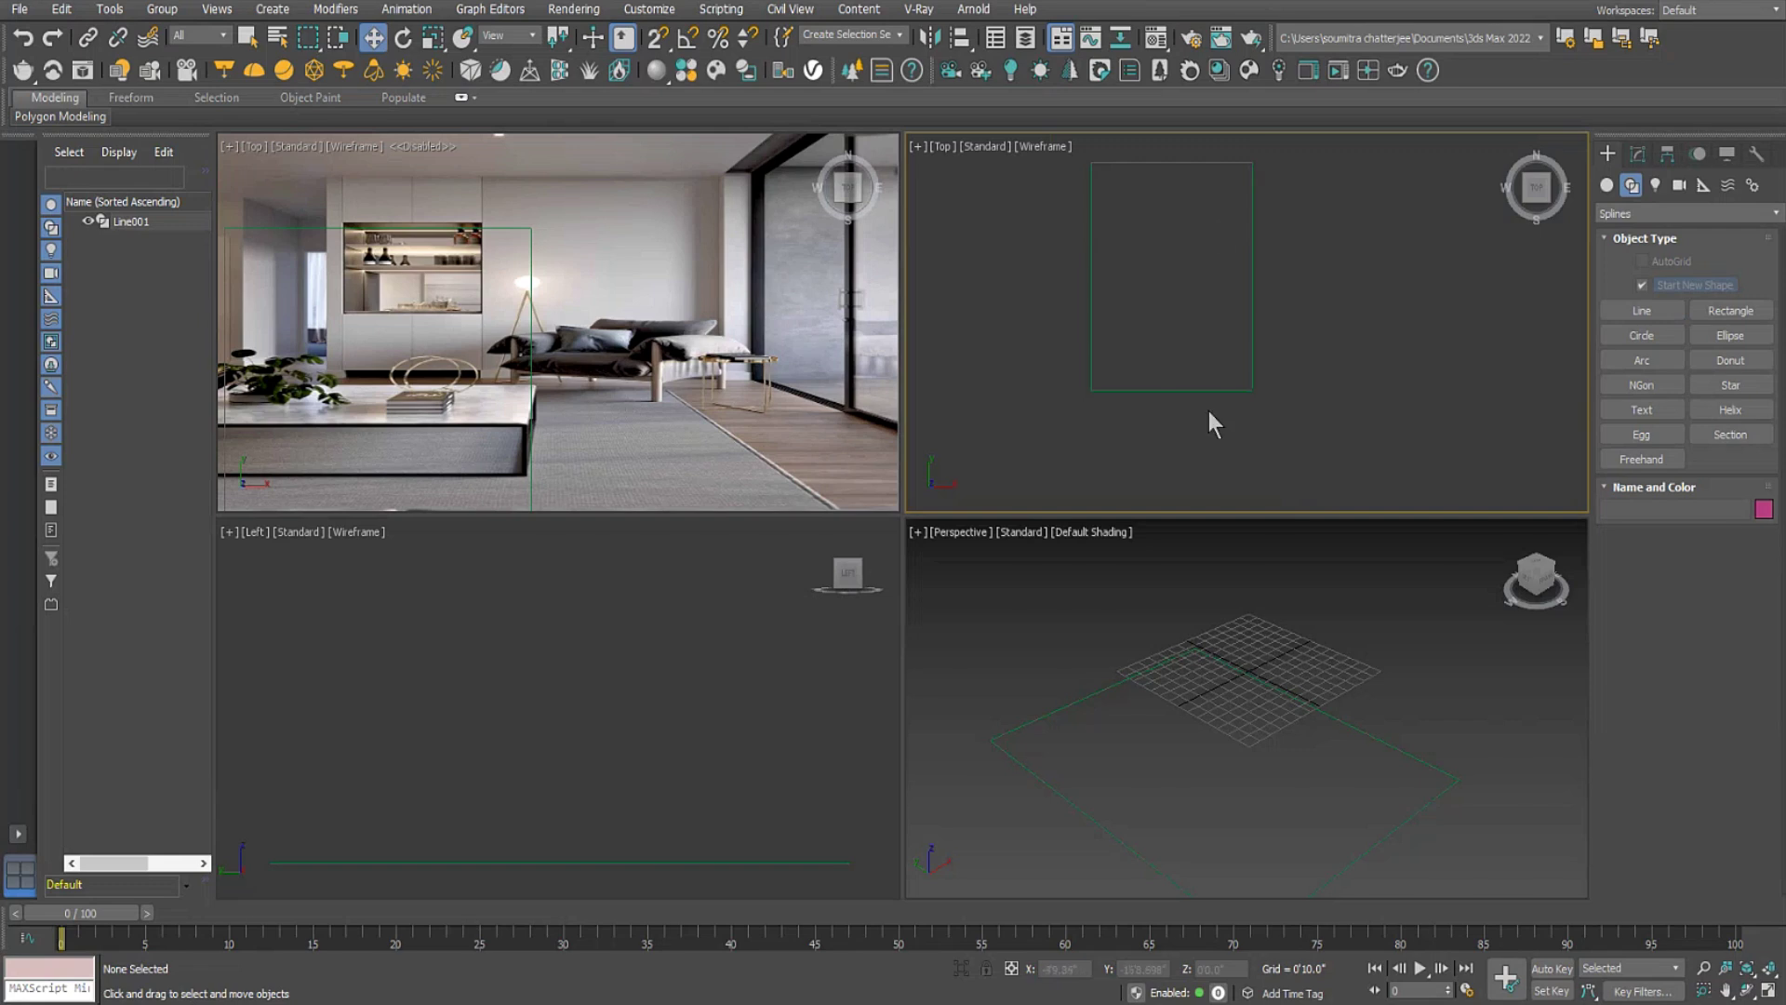
pyautogui.scroll(1, 1269, 337)
pyautogui.scroll(-2, 1349, 359)
pyautogui.keyDown('alt'); pyautogui.moveTo(1285, 748); pyautogui.dragTo(1249, 718, button='middle'); pyautogui.keyUp('alt')
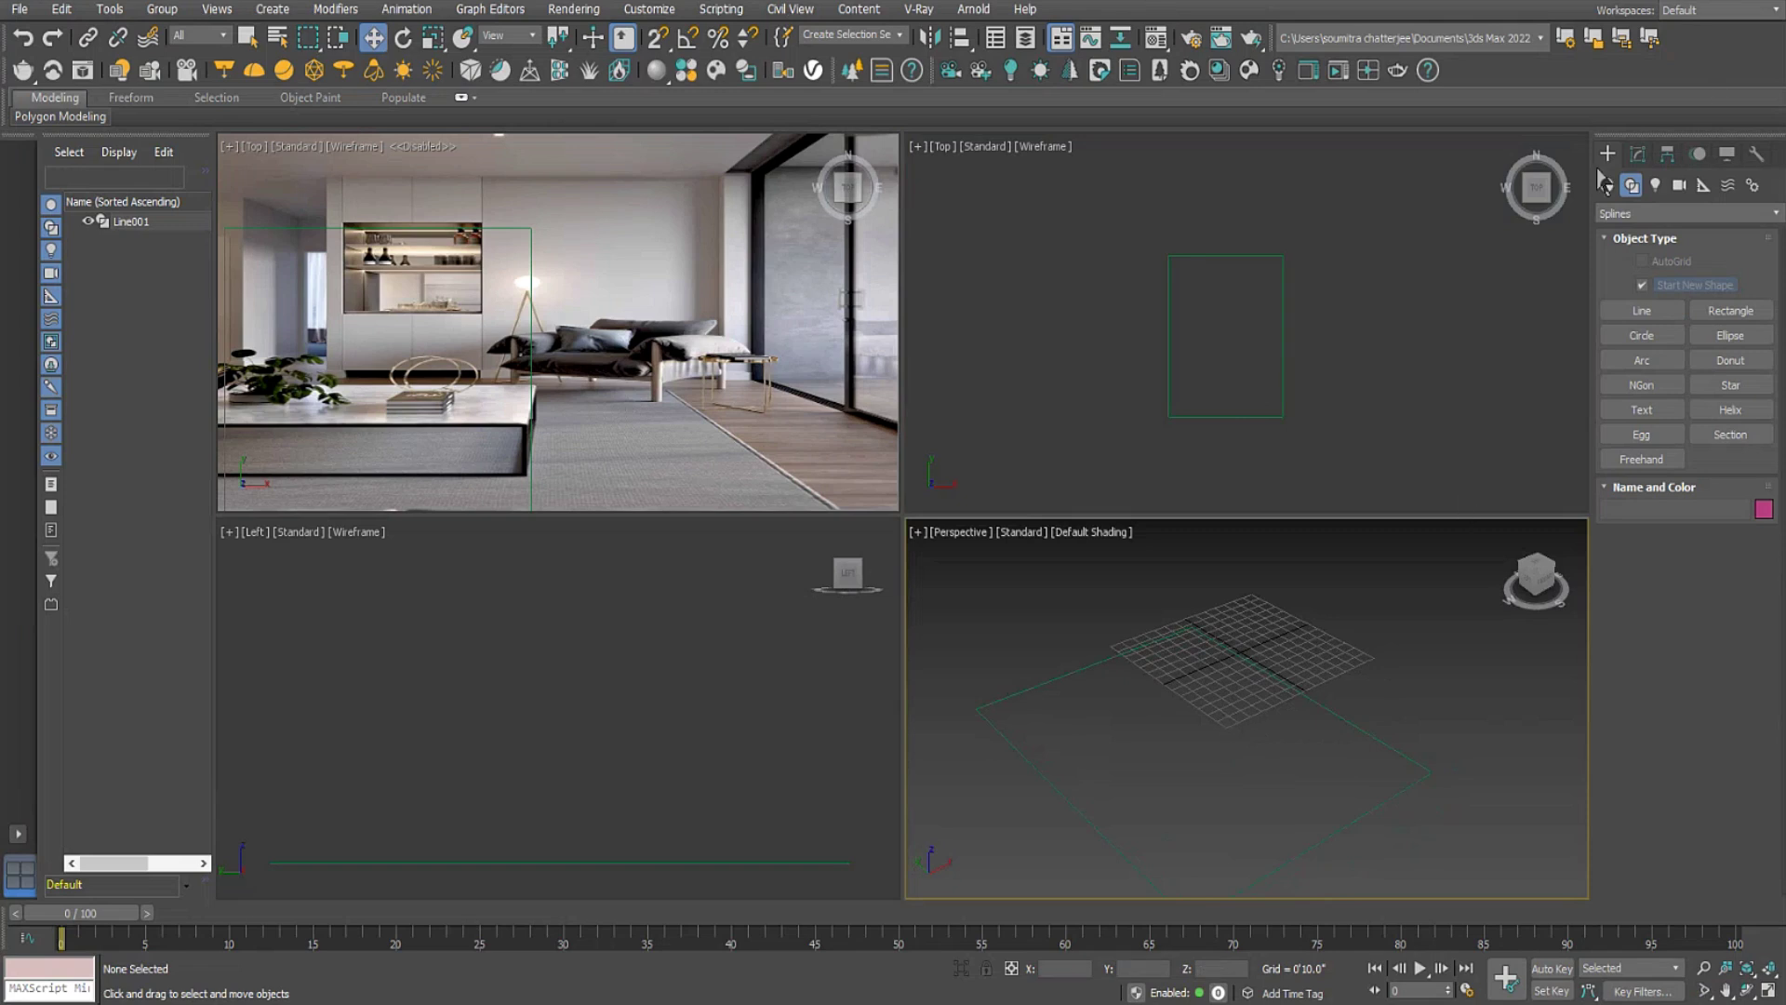
# Select the traced room outline and show its modifier settings.
pyautogui.click(1638, 154)
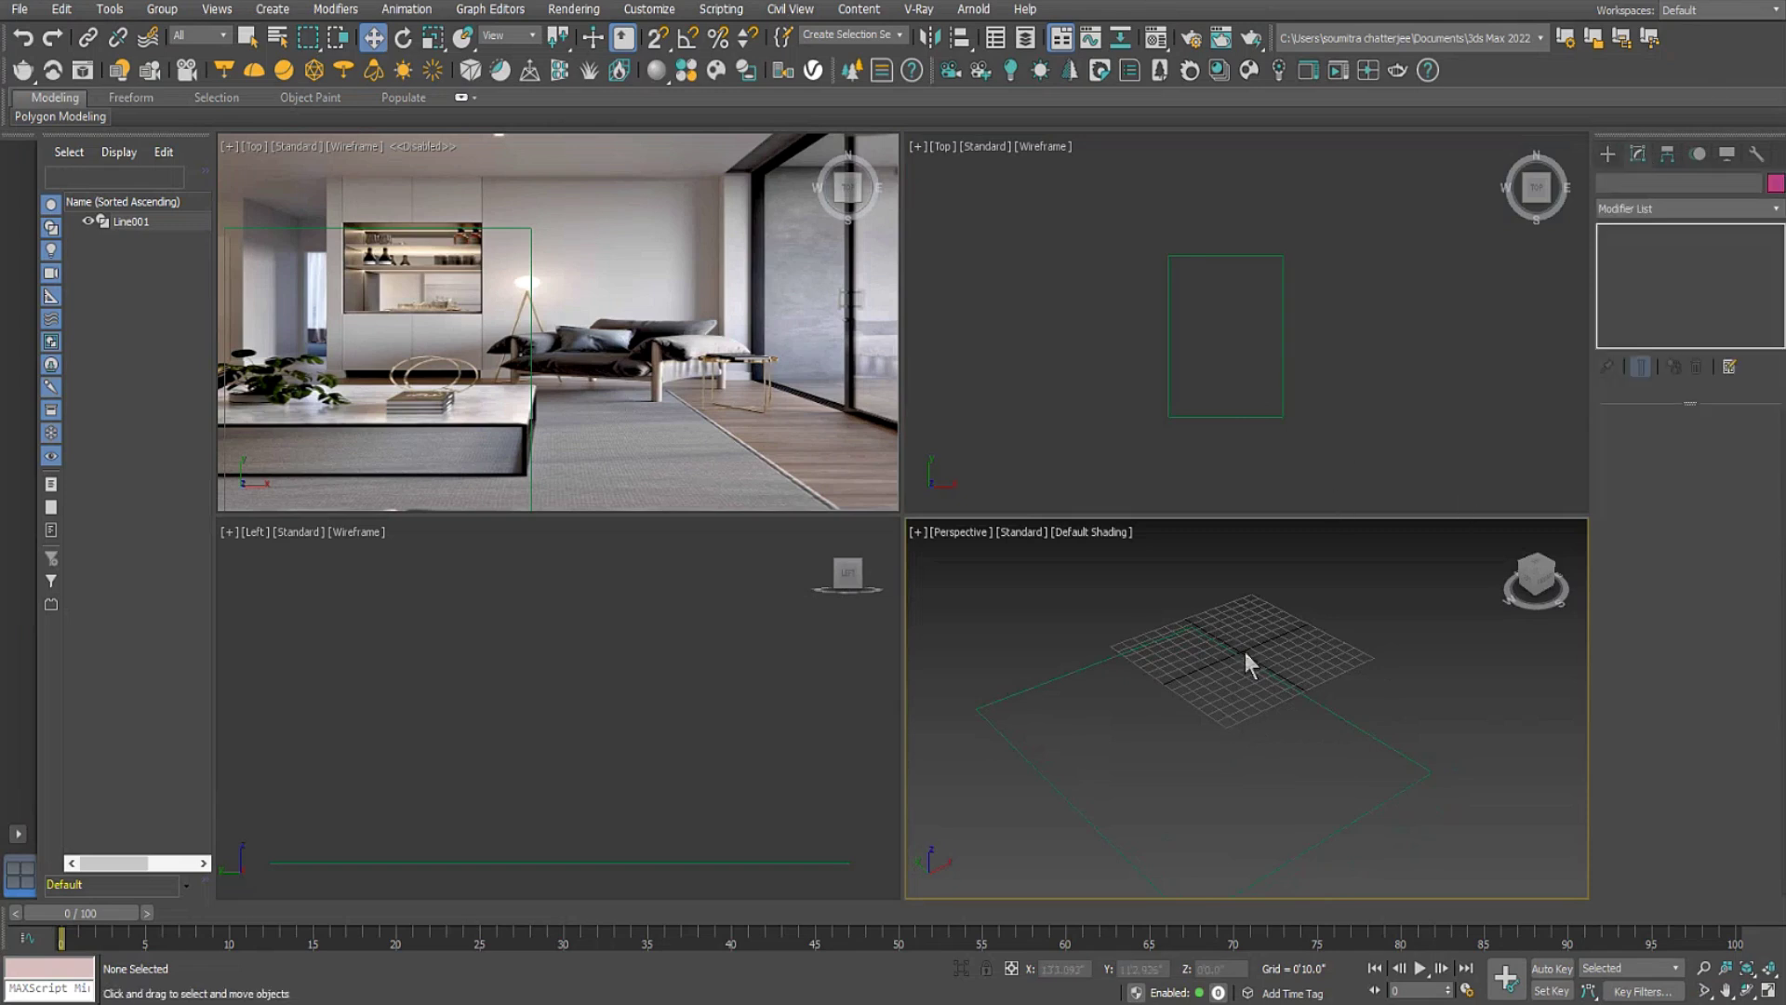
pyautogui.click(1025, 694)
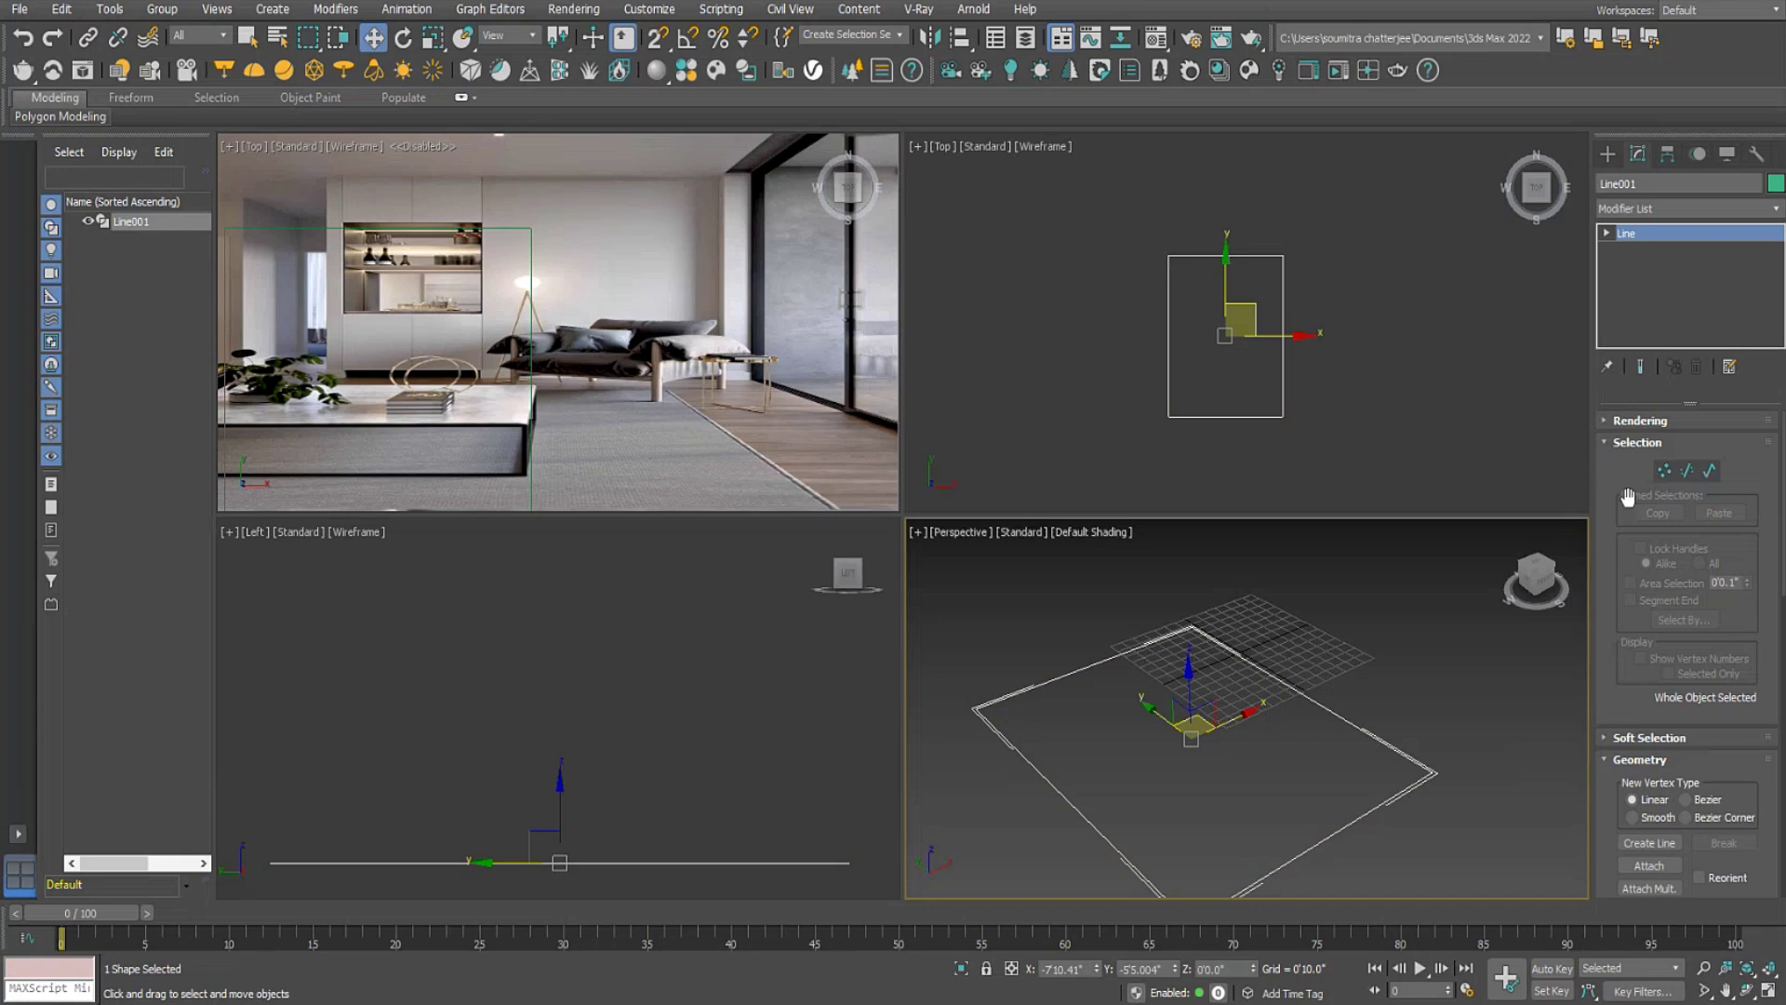
# Try rendering the outline in renderer and viewport as a rectangular section with length 3'9.24" and width 0'7.34".
pyautogui.click(1630, 424)
pyautogui.click(1624, 441)
pyautogui.click(1624, 455)
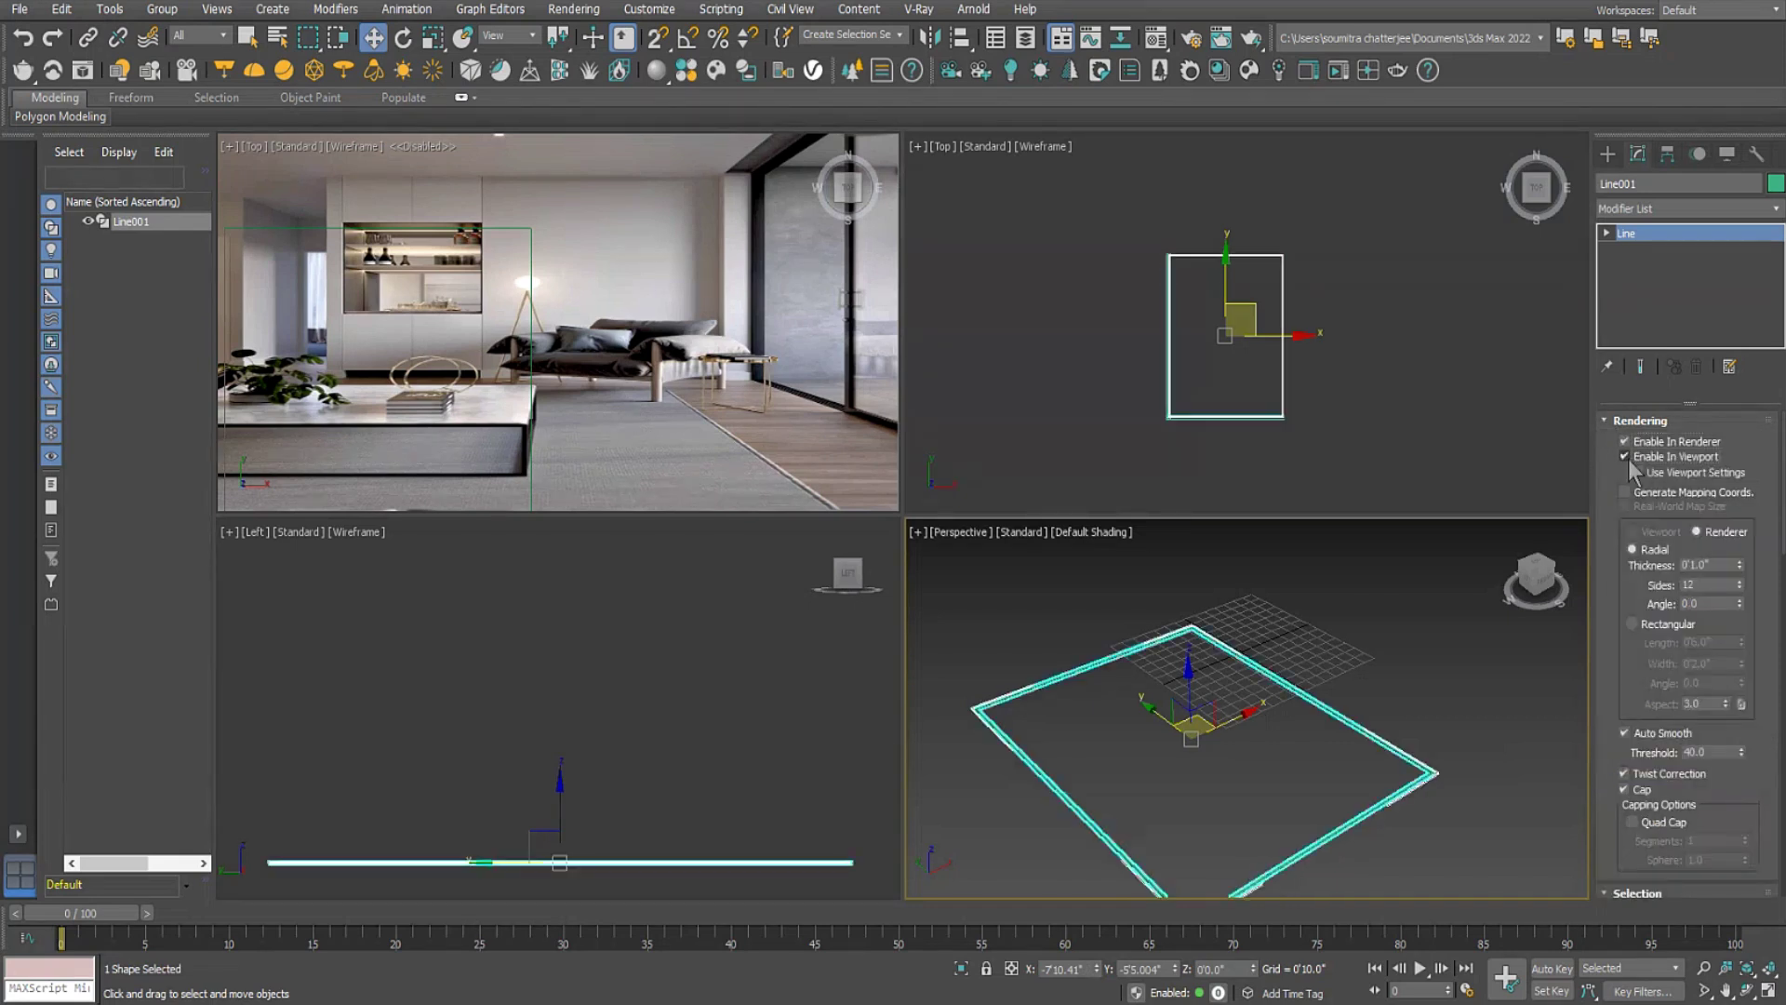
pyautogui.click(1641, 625)
pyautogui.moveTo(1741, 643); pyautogui.dragTo(1739, 585)
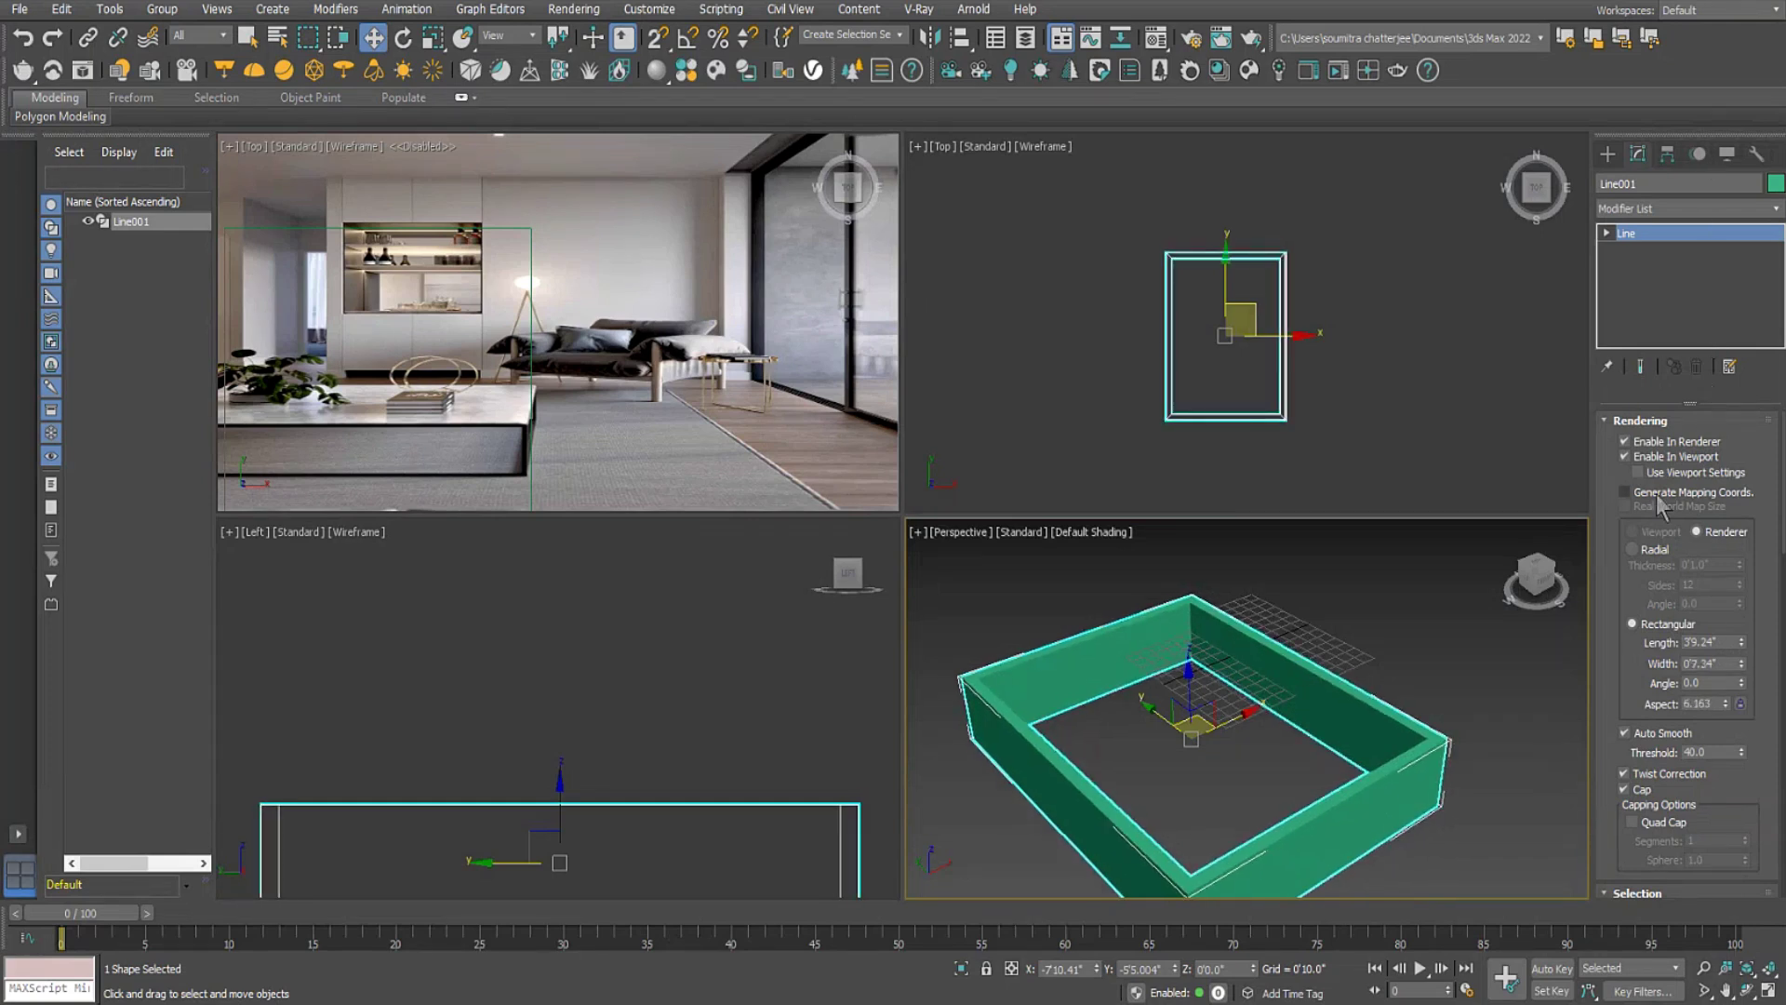
# Turn off the outline's rendering in both the renderer and the viewport.
pyautogui.click(1624, 441)
pyautogui.click(1624, 456)
pyautogui.moveTo(1304, 257); pyautogui.dragTo(1226, 242, button='middle')
pyautogui.scroll(3, 1235, 293)
pyautogui.scroll(-3, 1256, 340)
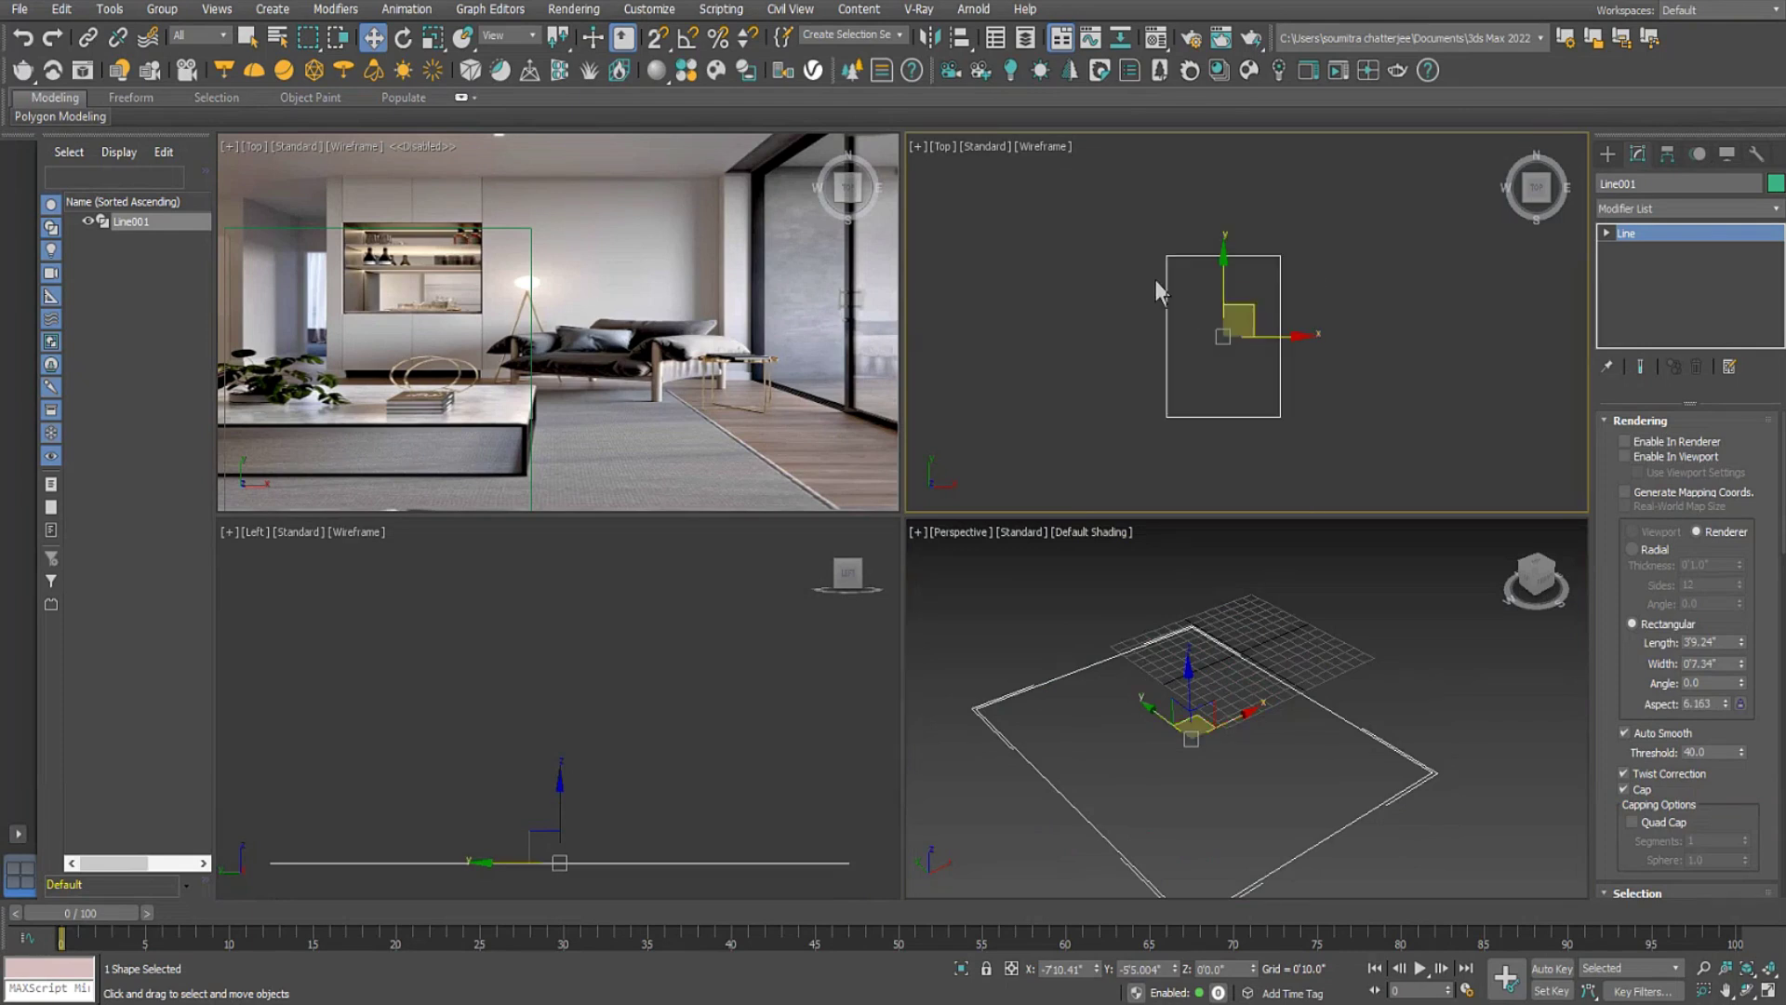
# Add an Extrude modifier to the outline with an amount of 10'.
pyautogui.click(1685, 210)
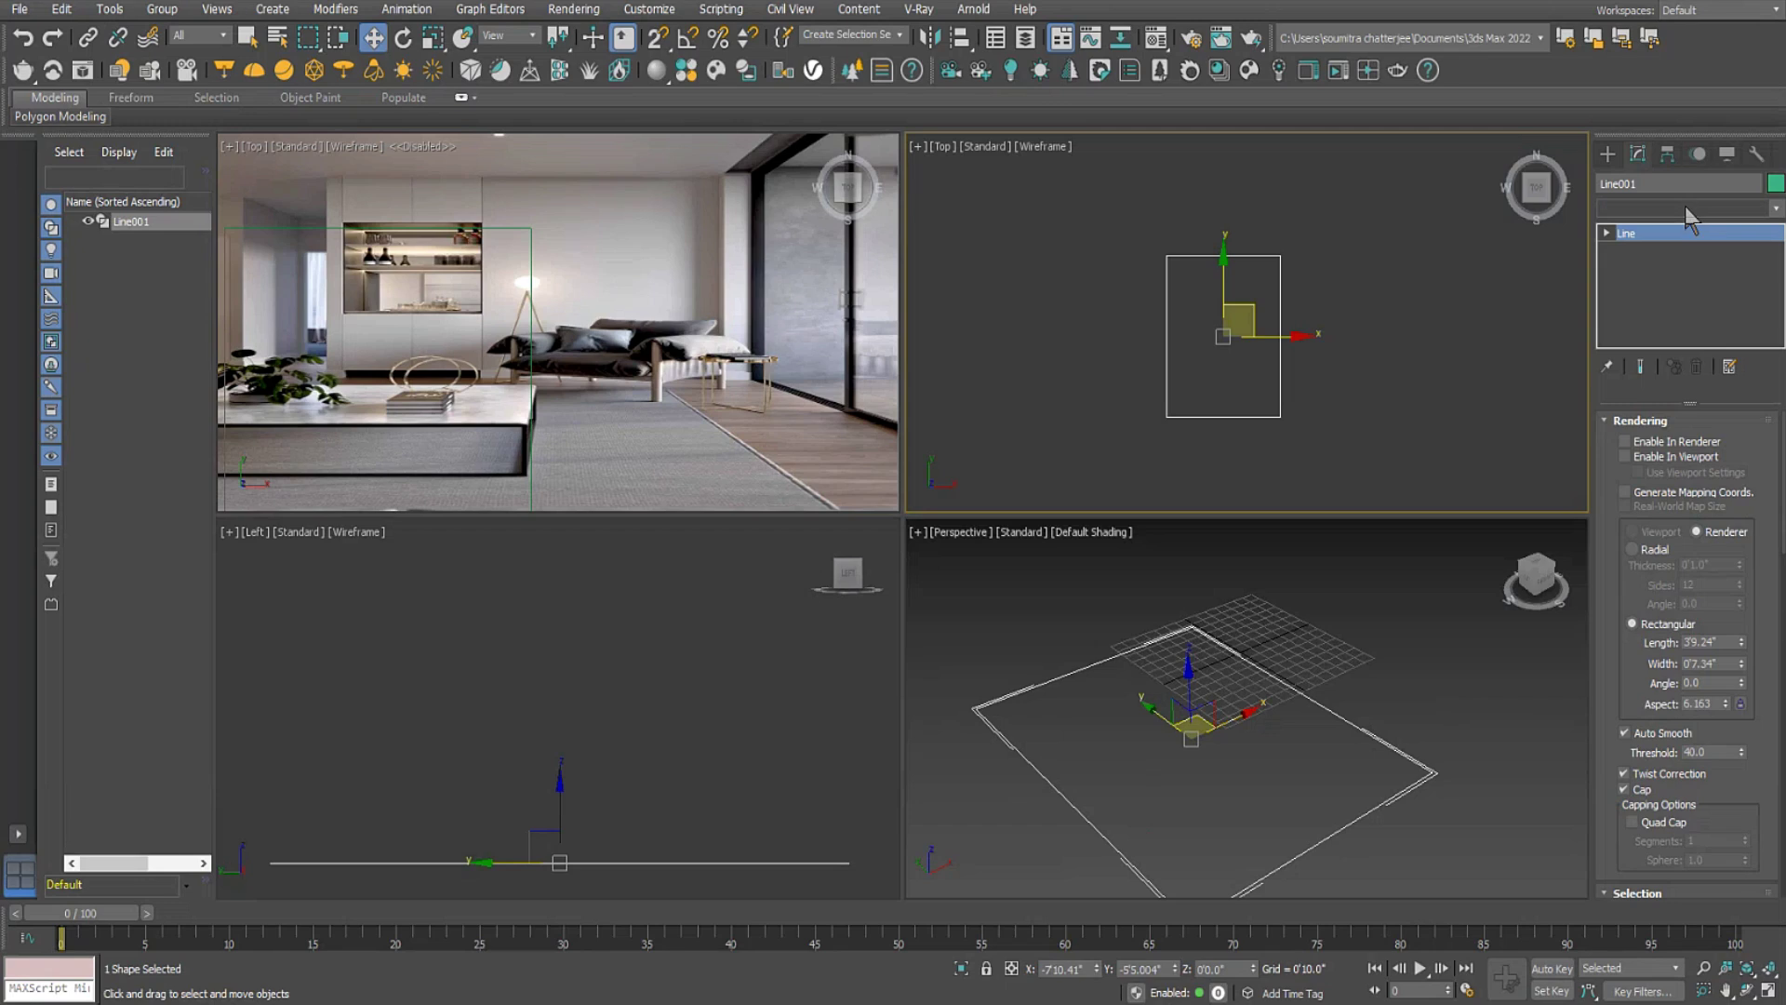
pyautogui.write('ex')
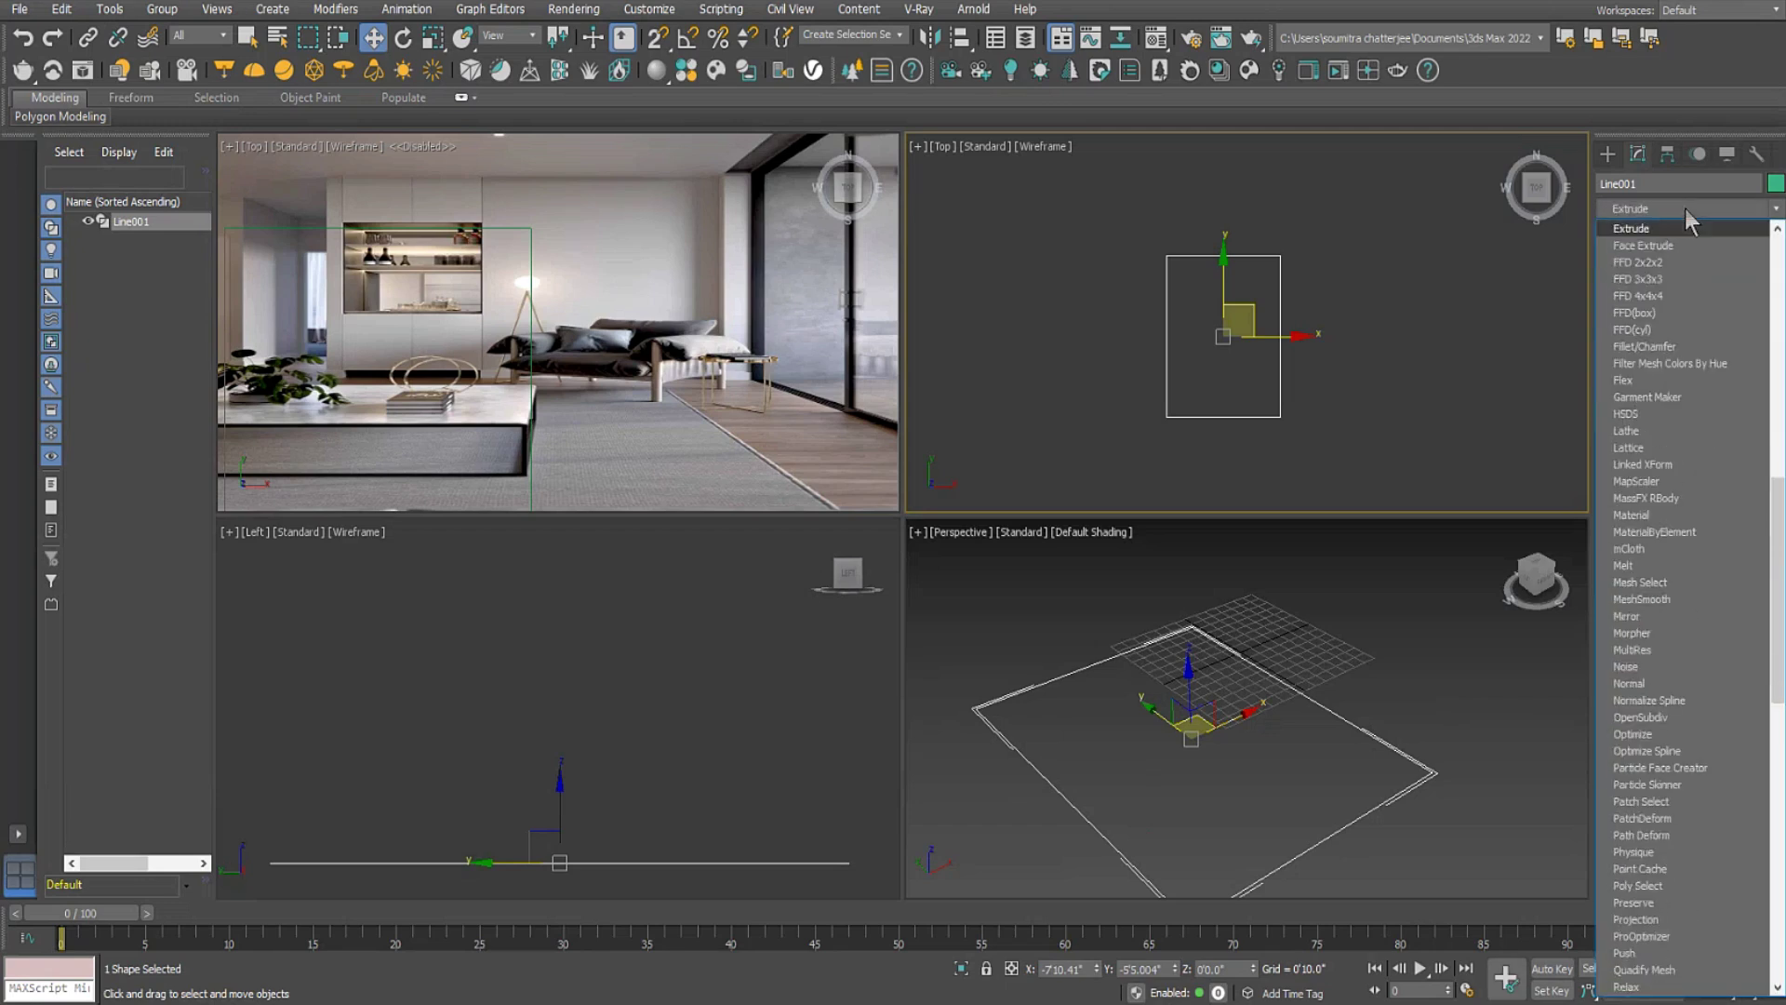
pyautogui.press('Return')
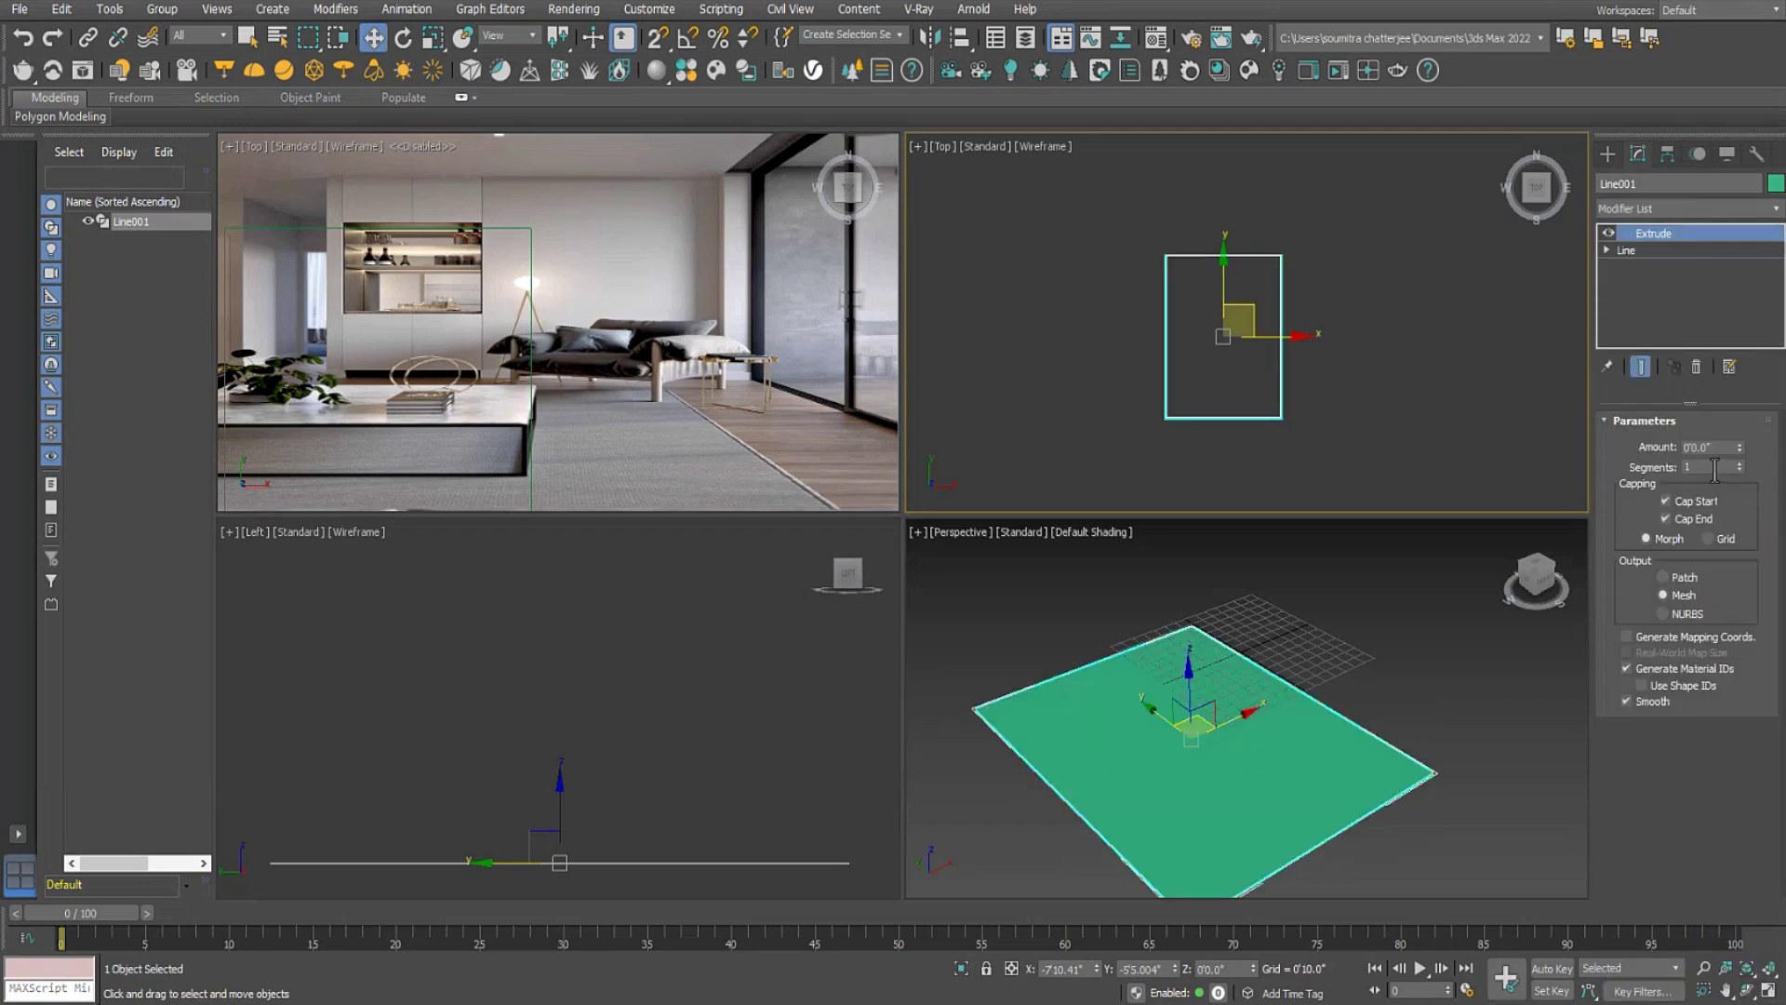
pyautogui.doubleClick(1714, 449)
pyautogui.write('10')
pyautogui.press('Return')
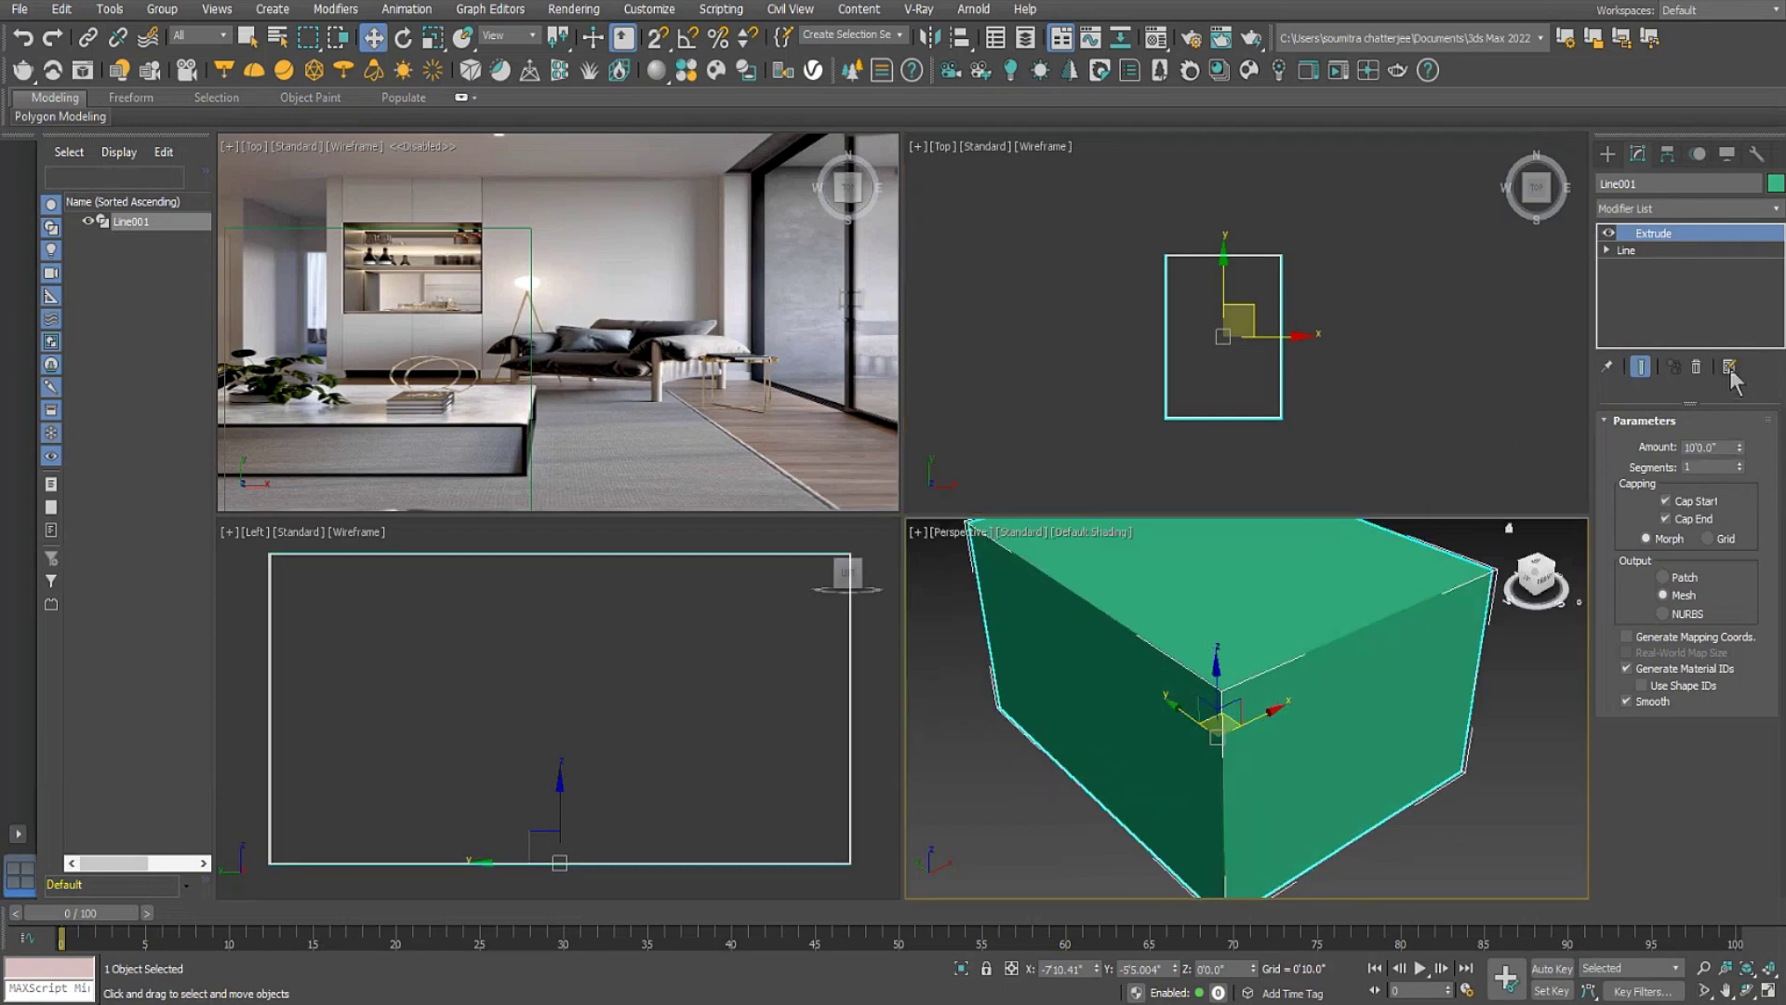
# Add a Shell modifier to the extruded room with an outer amount of 3.62" and check the wall thickness.
pyautogui.click(1675, 210)
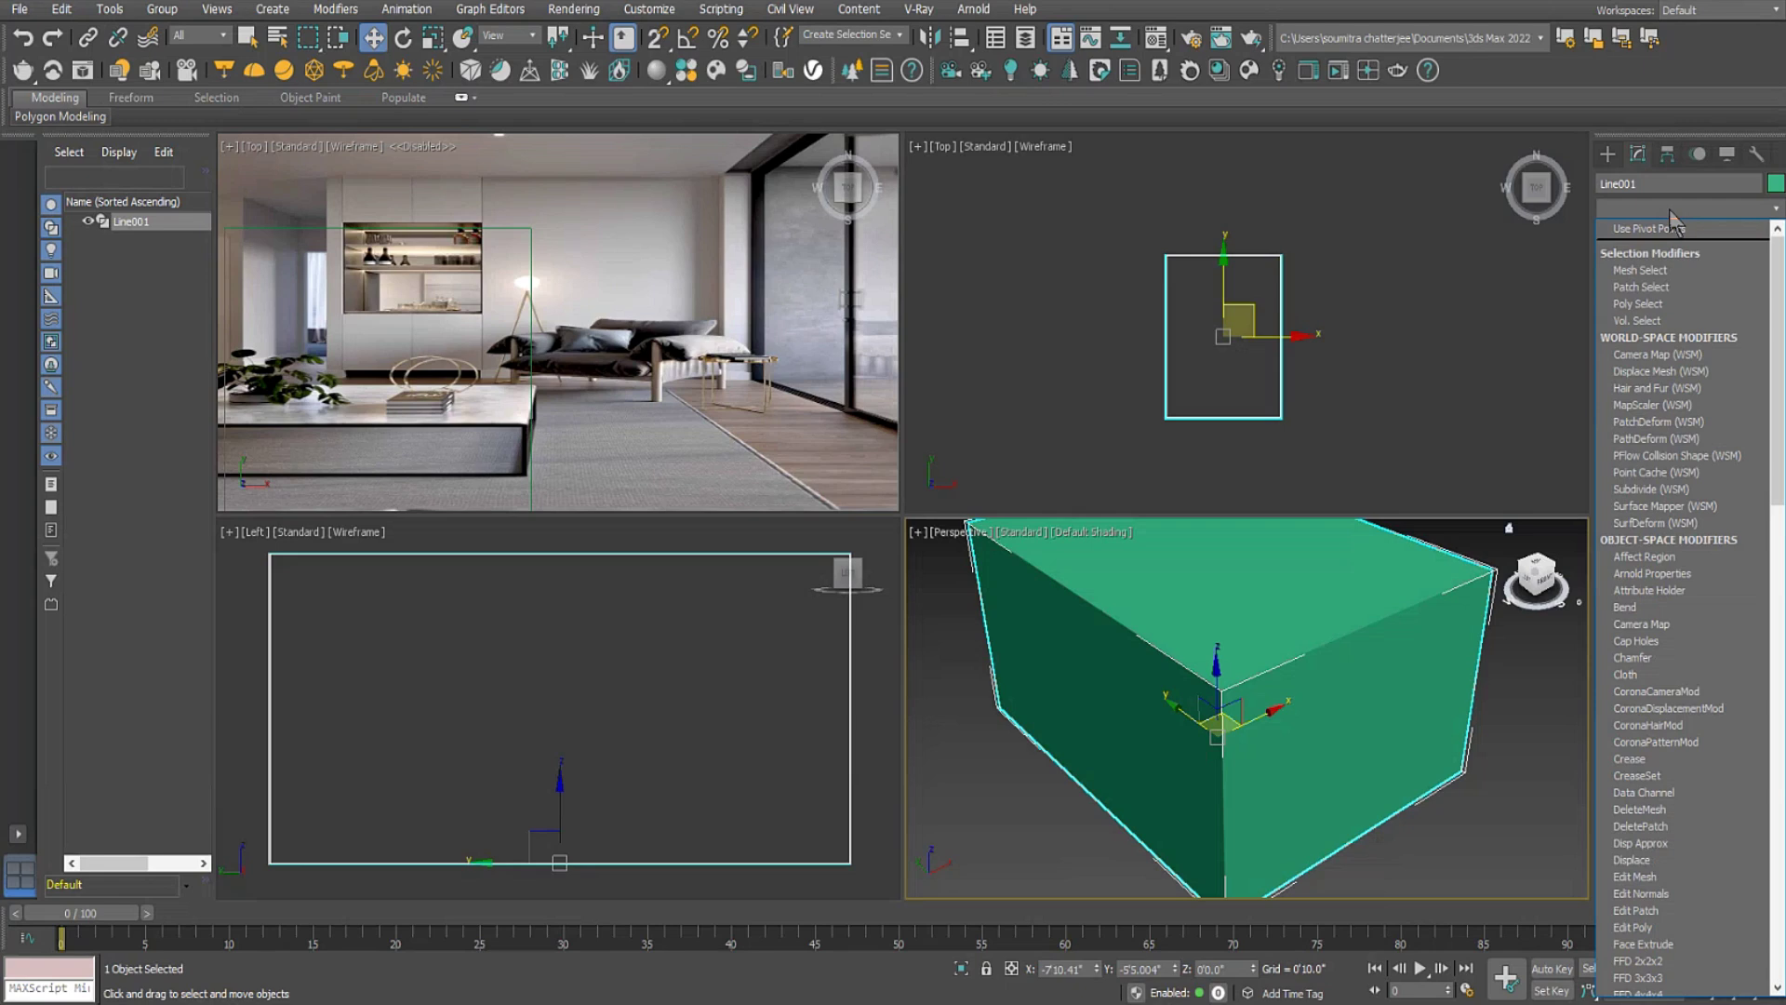
pyautogui.write('sh')
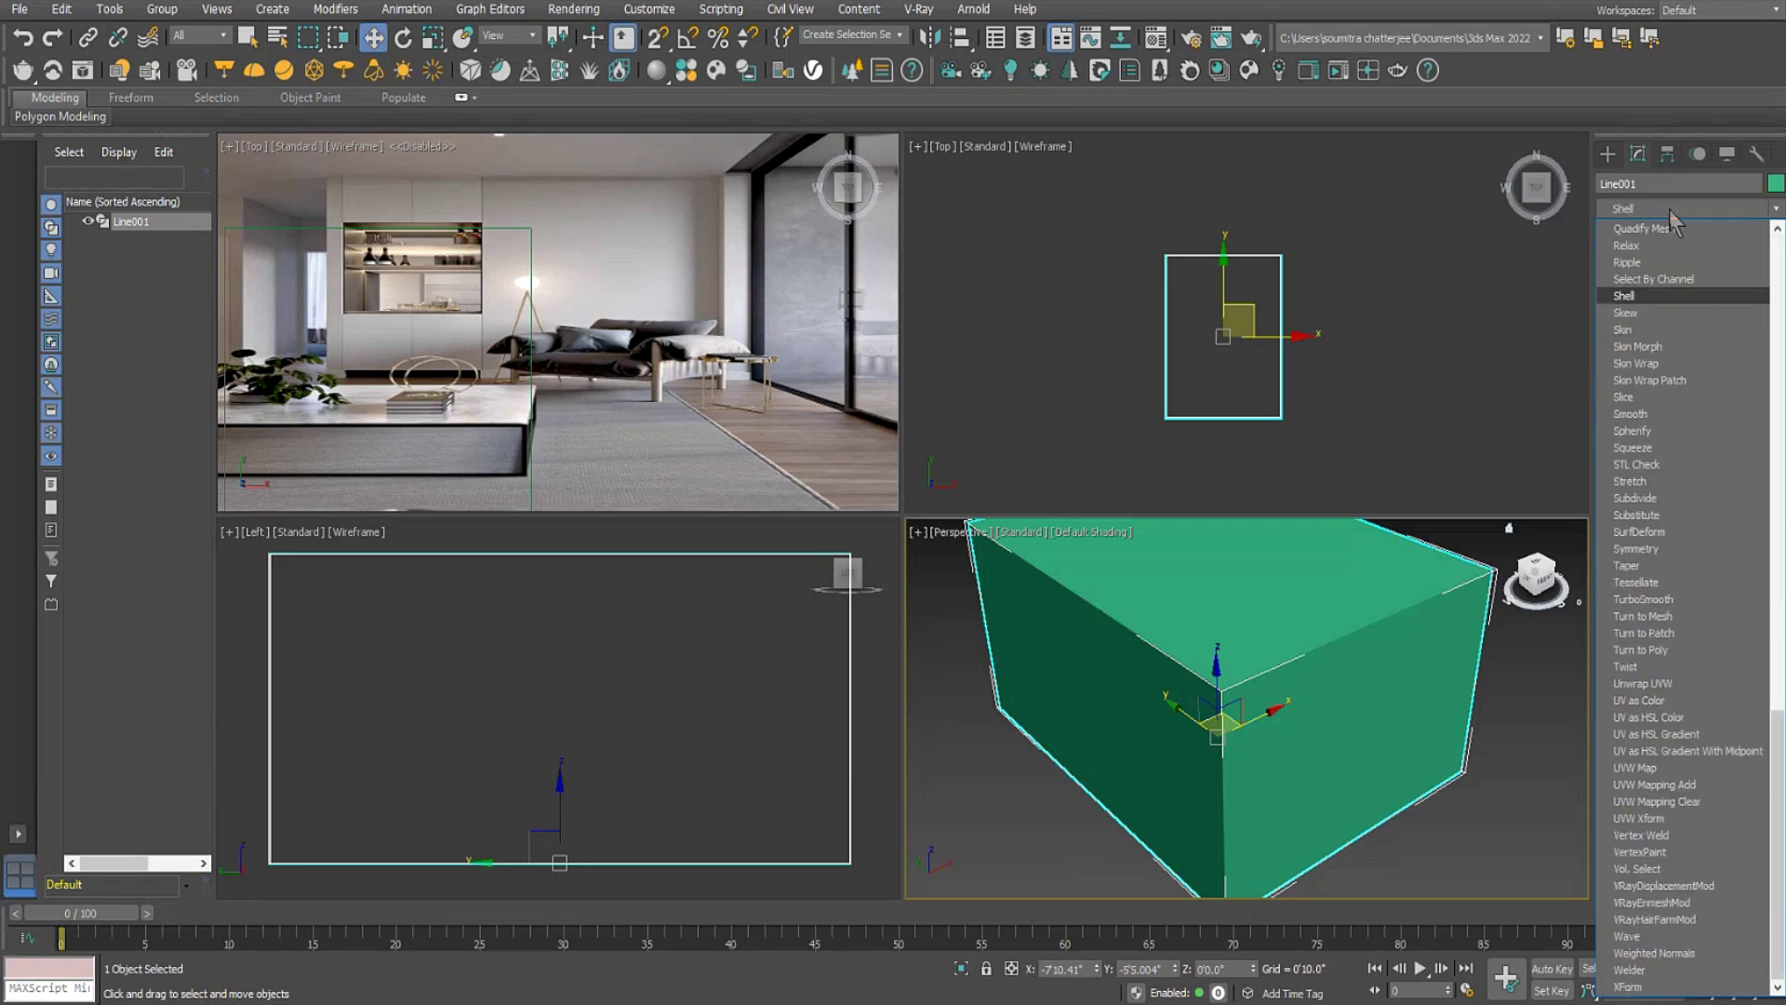
pyautogui.press('Return')
pyautogui.scroll(5, 1246, 363)
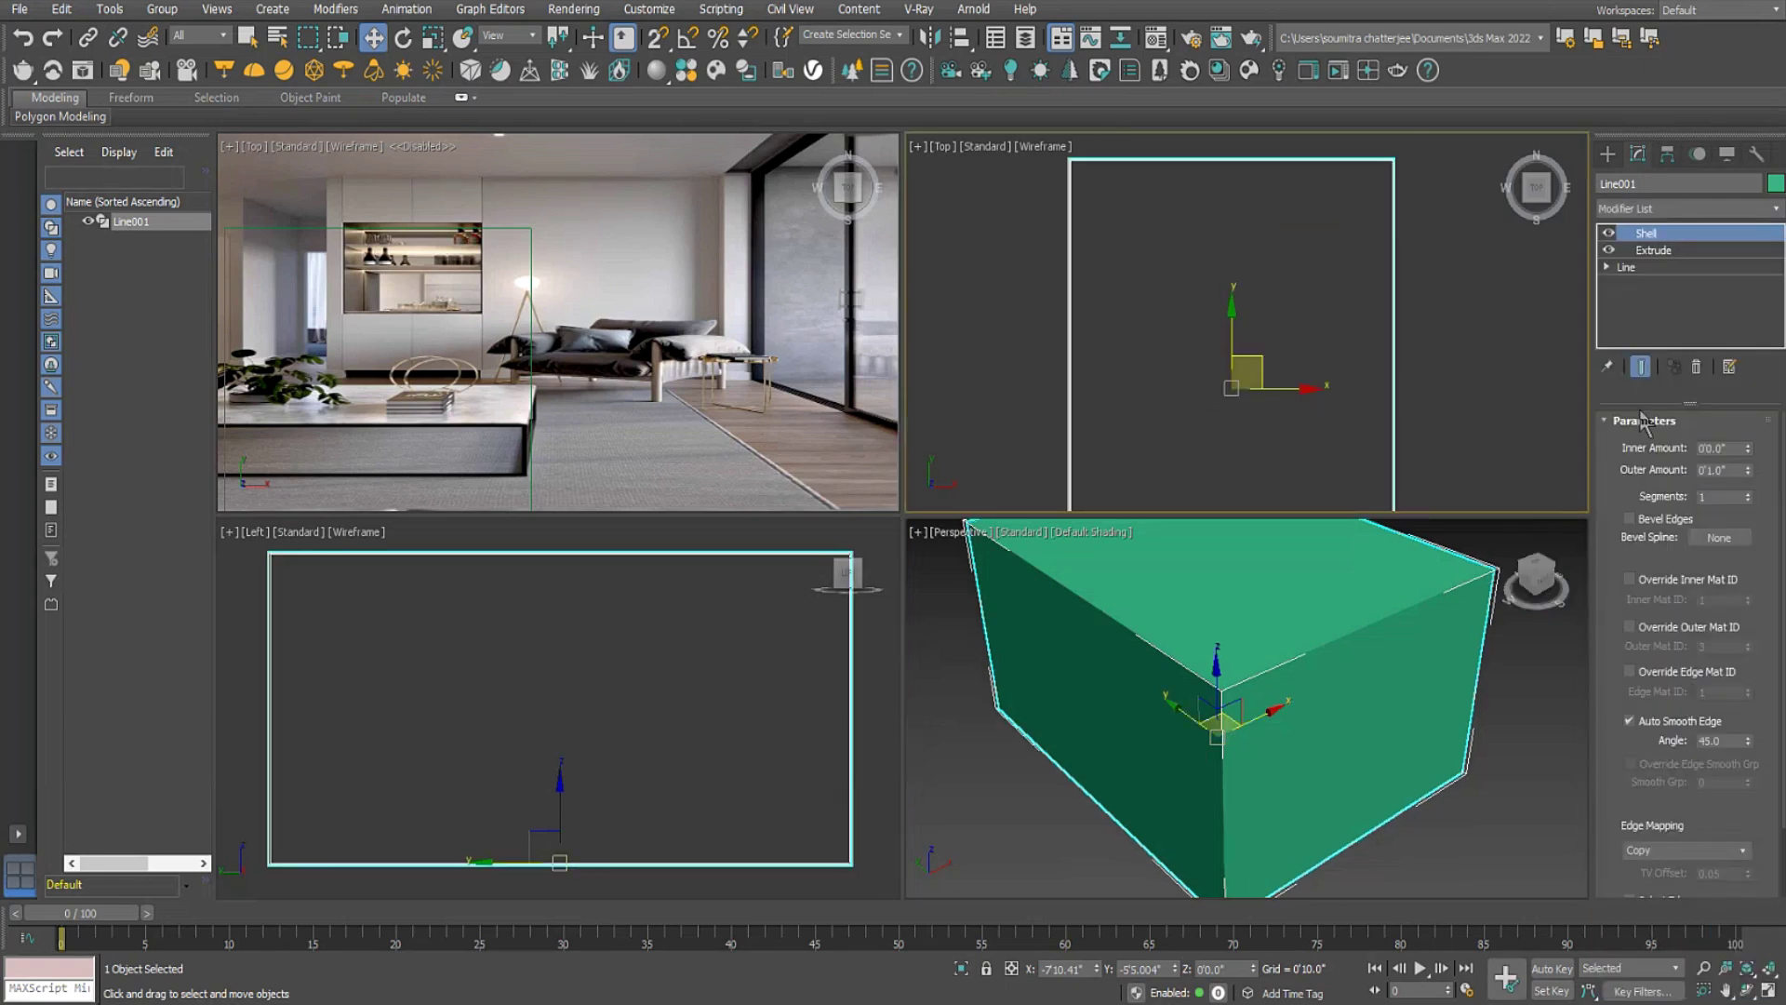
pyautogui.moveTo(1747, 472); pyautogui.dragTo(1695, 200)
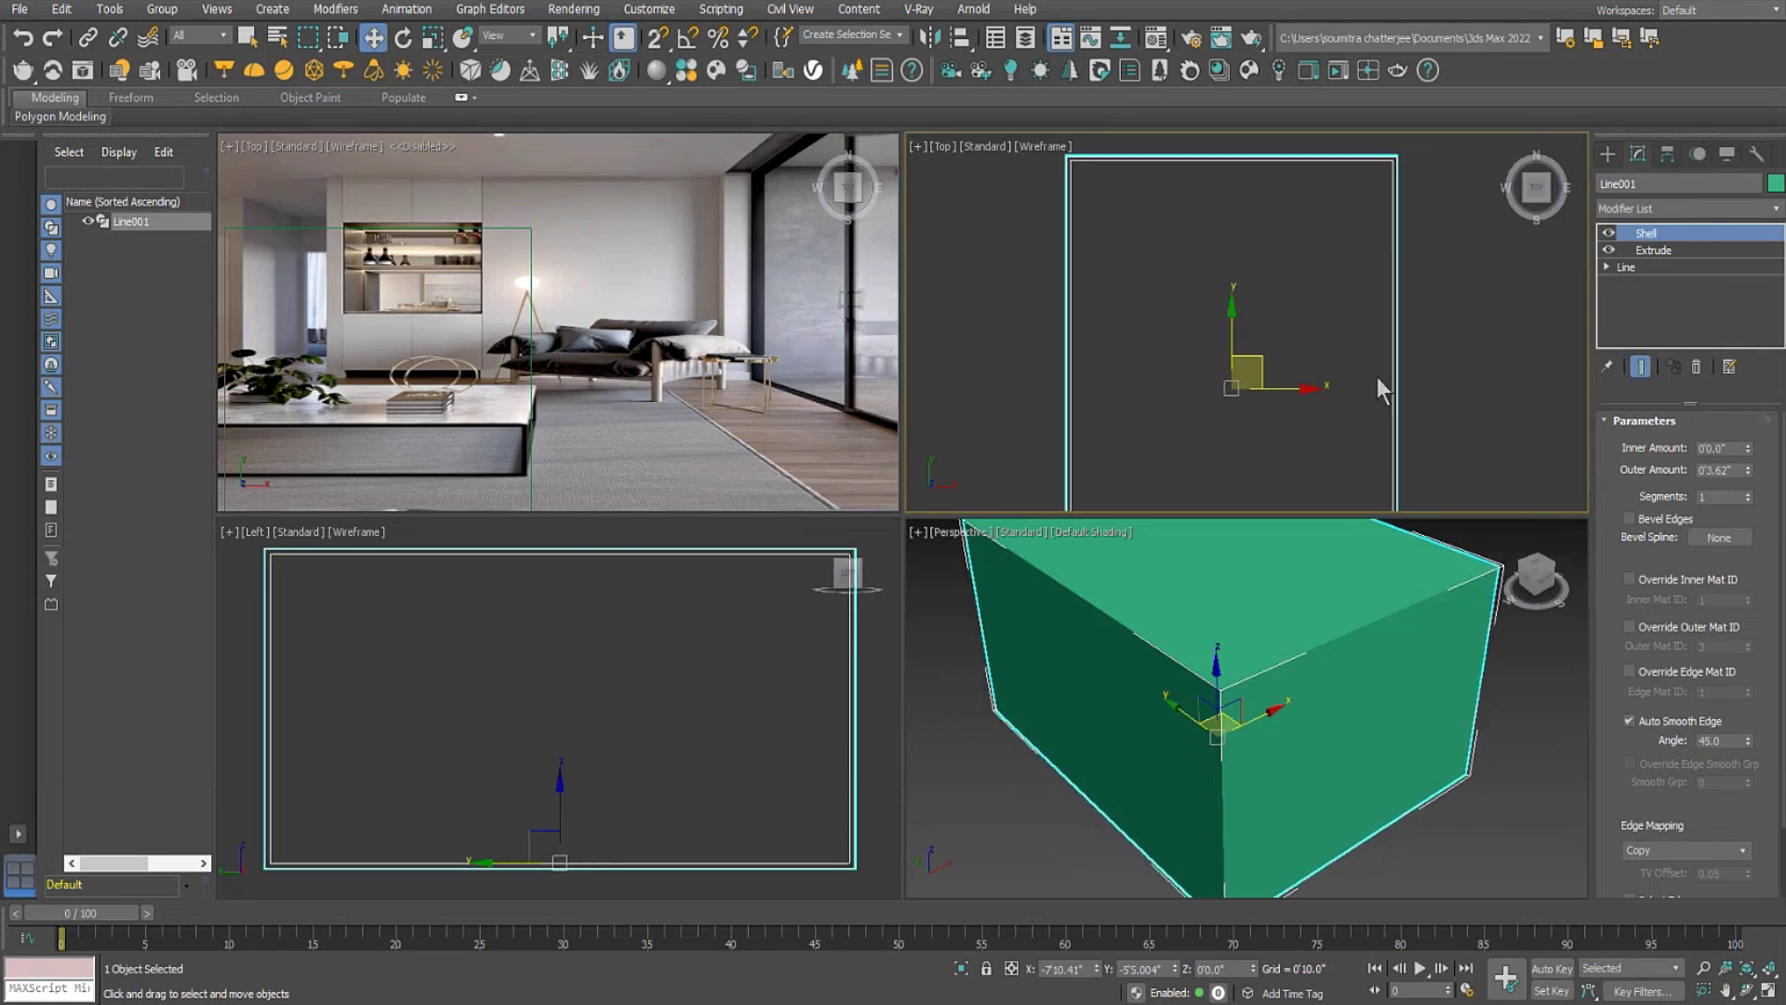
pyautogui.moveTo(1380, 384); pyautogui.dragTo(1291, 348, button='middle')
pyautogui.scroll(-5, 1330, 670)
pyautogui.moveTo(1365, 744)
pyautogui.keyDown('alt'); pyautogui.mouseDown(button='middle')
pyautogui.moveTo(1302, 722)
pyautogui.moveTo(1348, 727)
pyautogui.mouseUp(button='middle'); pyautogui.keyUp('alt')
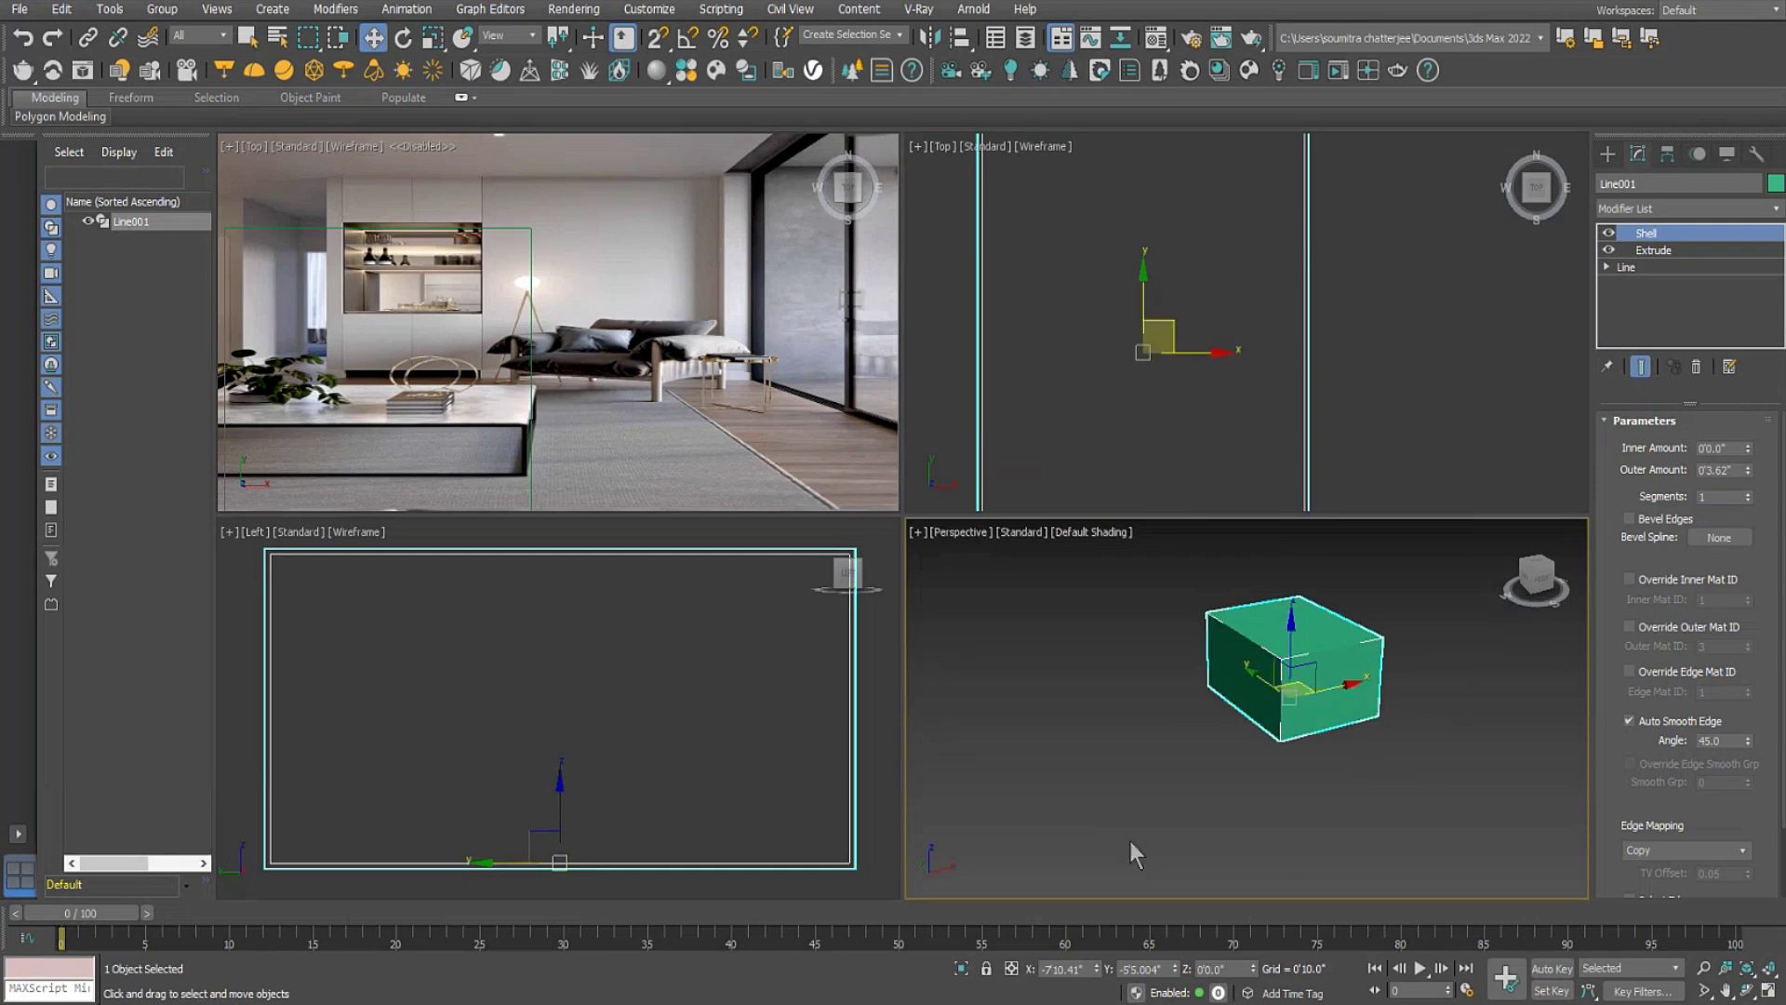
# Switch to the Skype call window to check new chat messages and return to the room in 3ds Max.
pyautogui.click(745, 929)
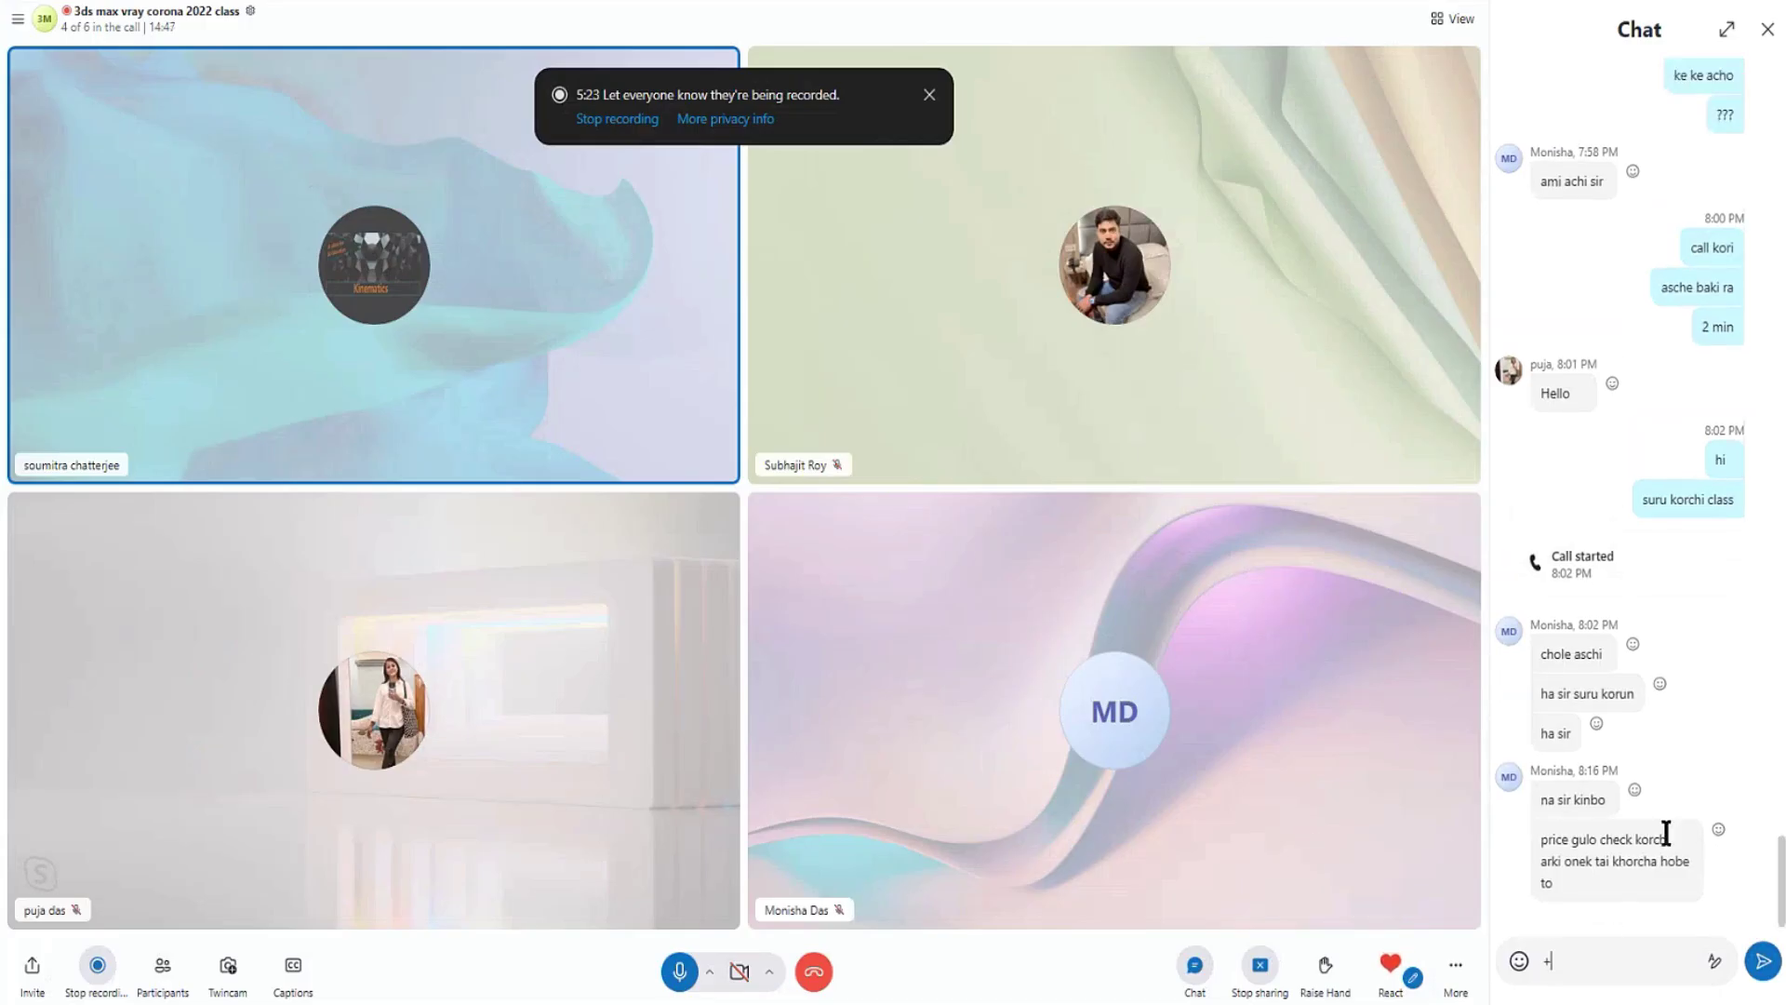
pyautogui.click(1674, 2)
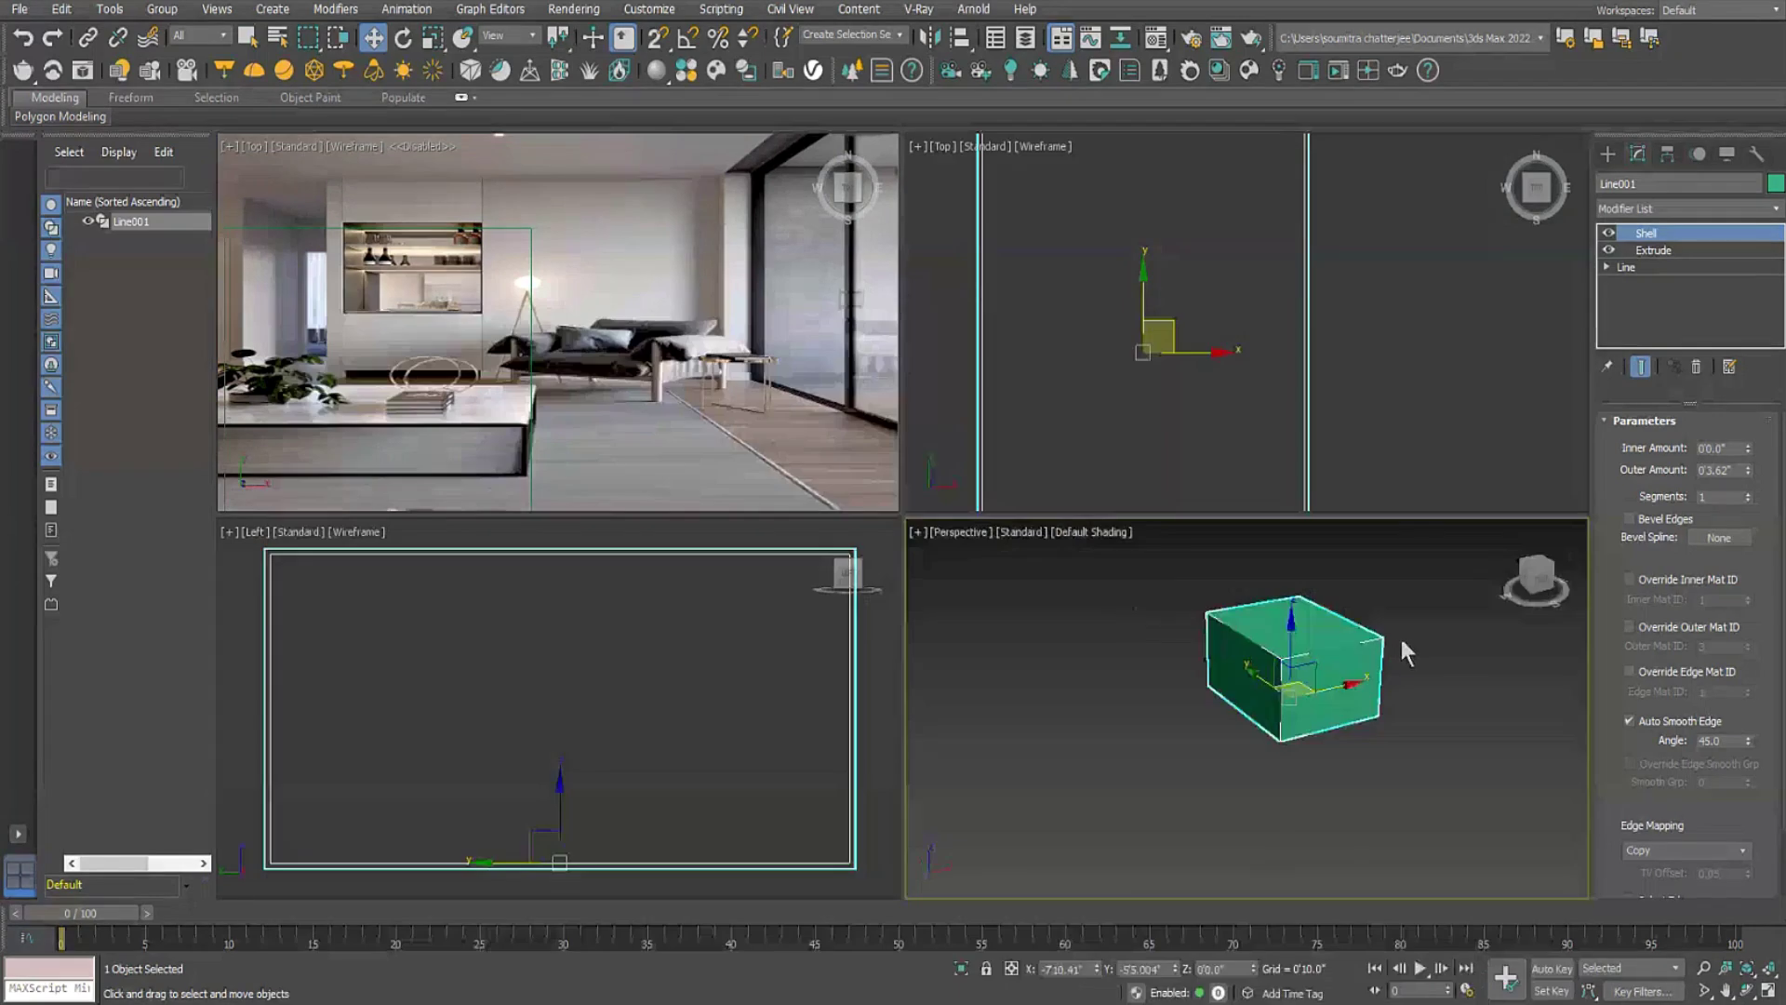
pyautogui.scroll(4, 1379, 722)
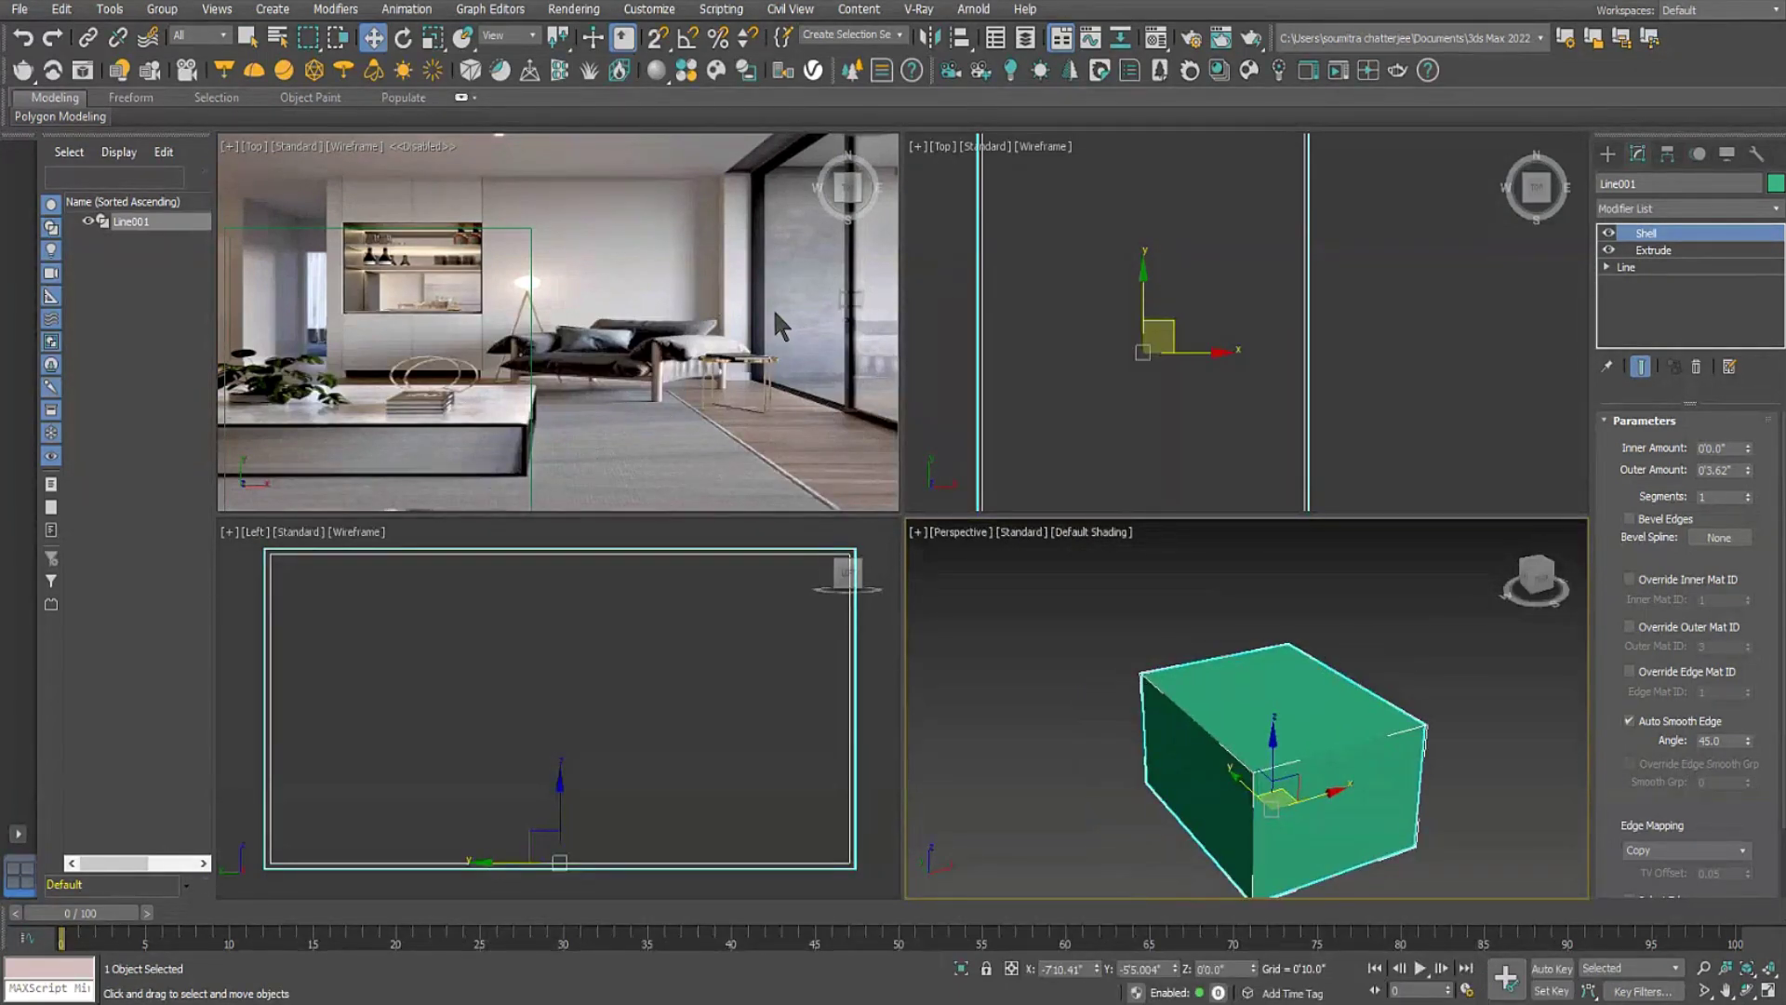
# Convert the shelled room to an Editable Poly.
pyautogui.scroll(-3, 1135, 252)
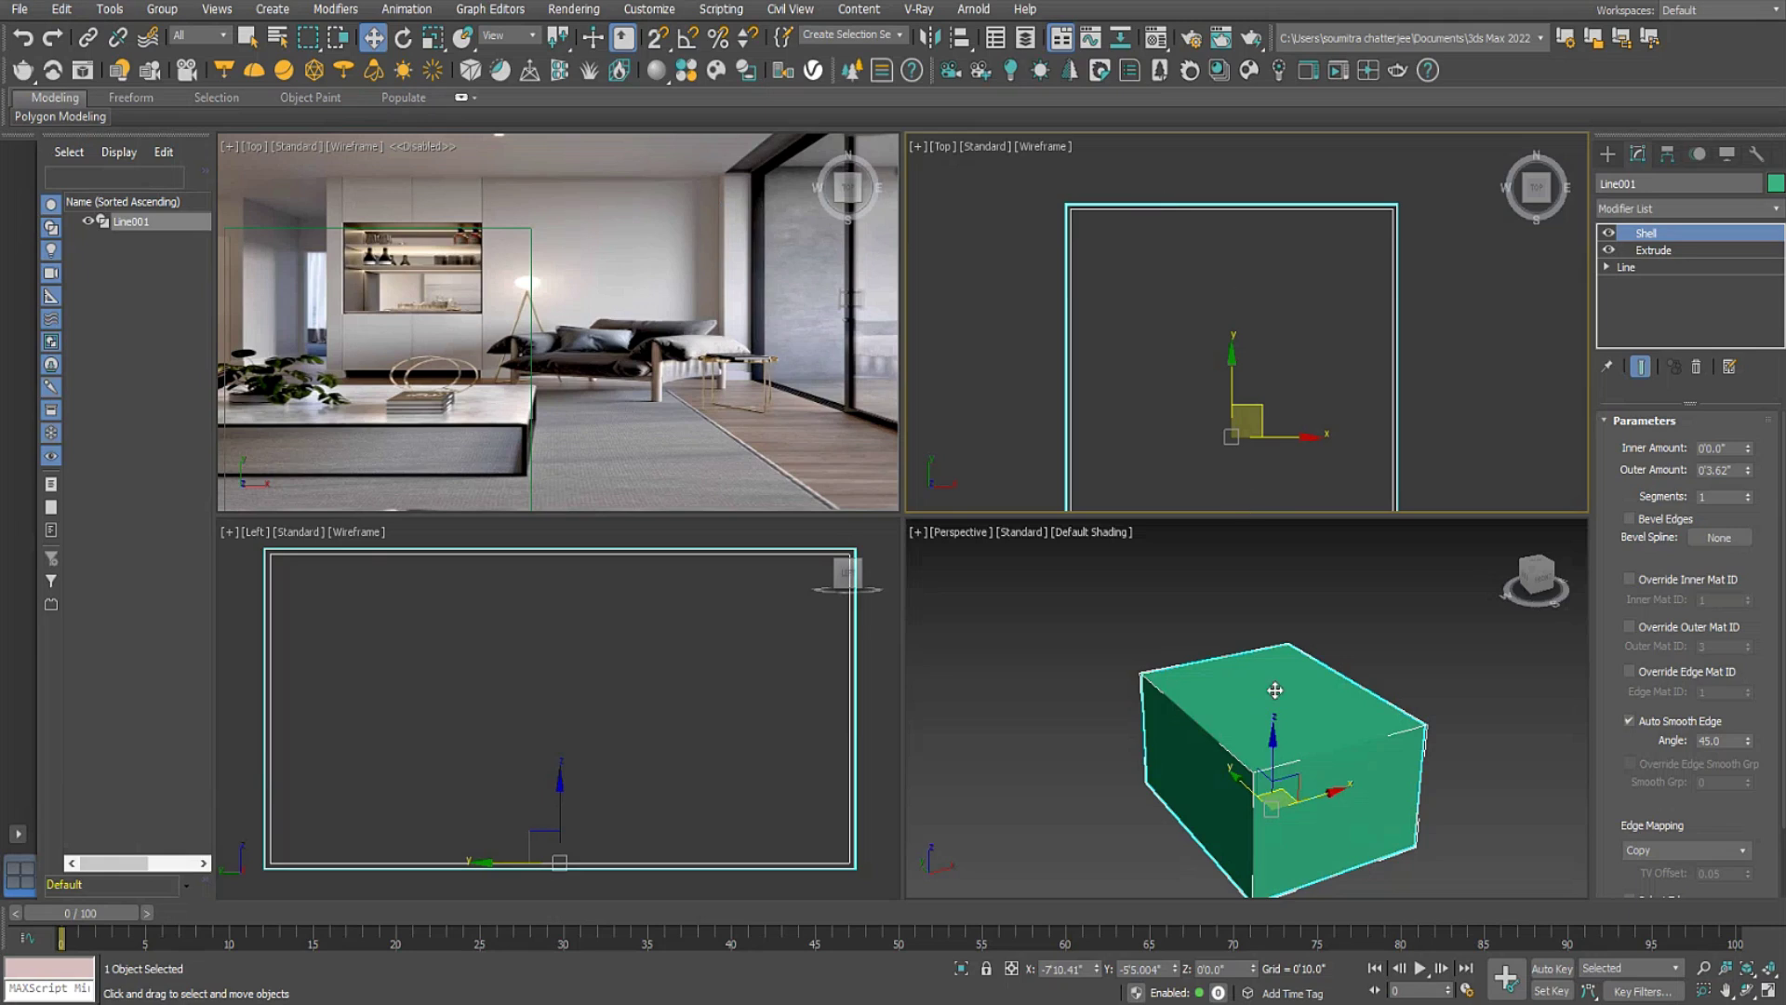
pyautogui.moveTo(1274, 690); pyautogui.dragTo(1258, 659, button='middle')
pyautogui.keyDown('alt'); pyautogui.moveTo(1243, 738); pyautogui.dragTo(1122, 695, button='middle'); pyautogui.keyUp('alt')
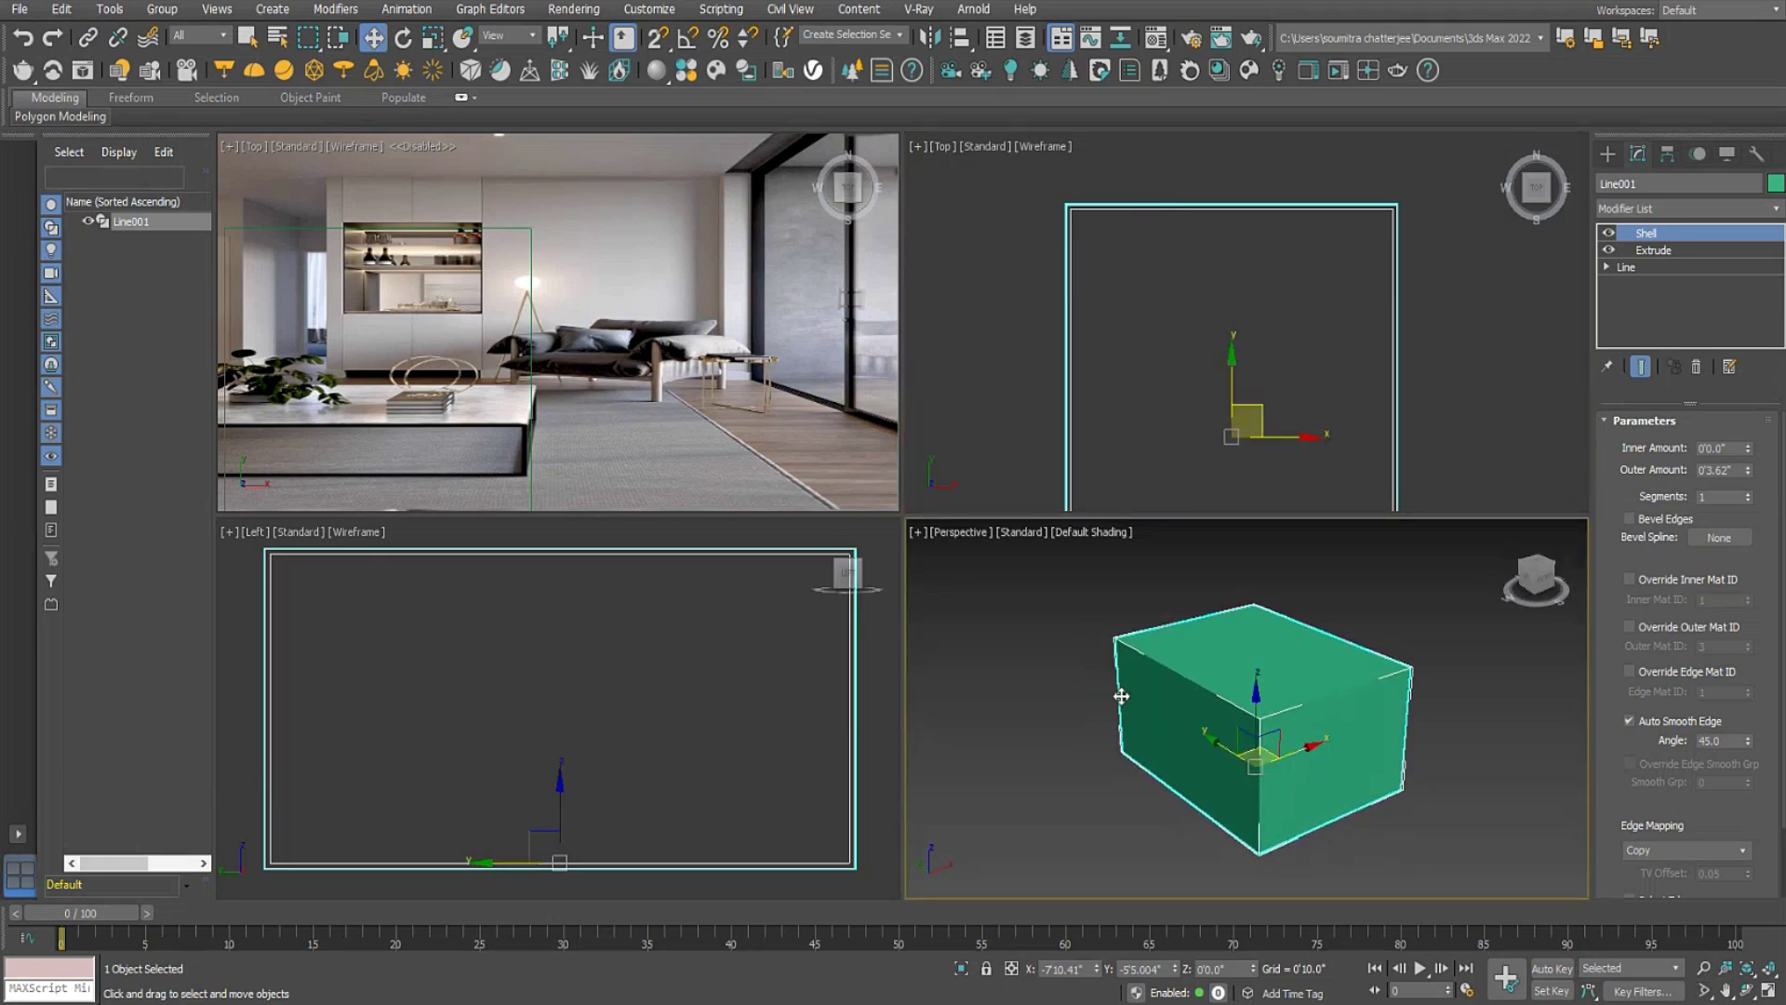
pyautogui.rightClick(1222, 636)
pyautogui.moveTo(1330, 849)
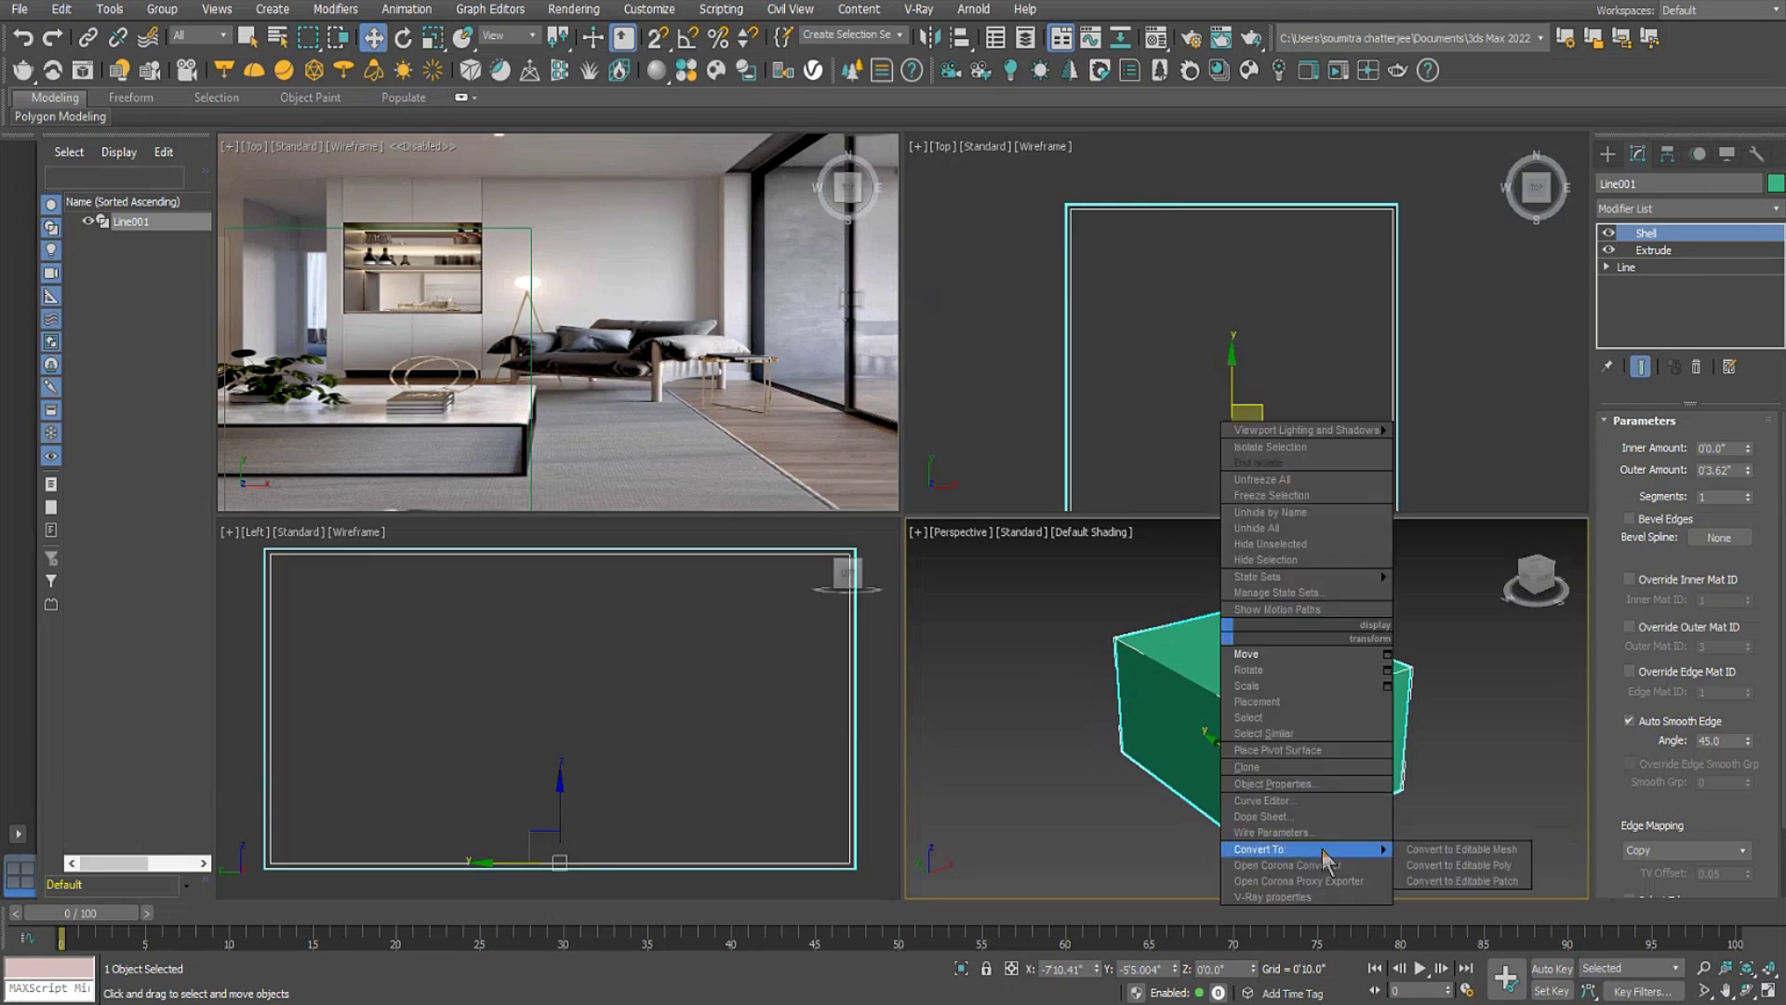
pyautogui.click(1454, 866)
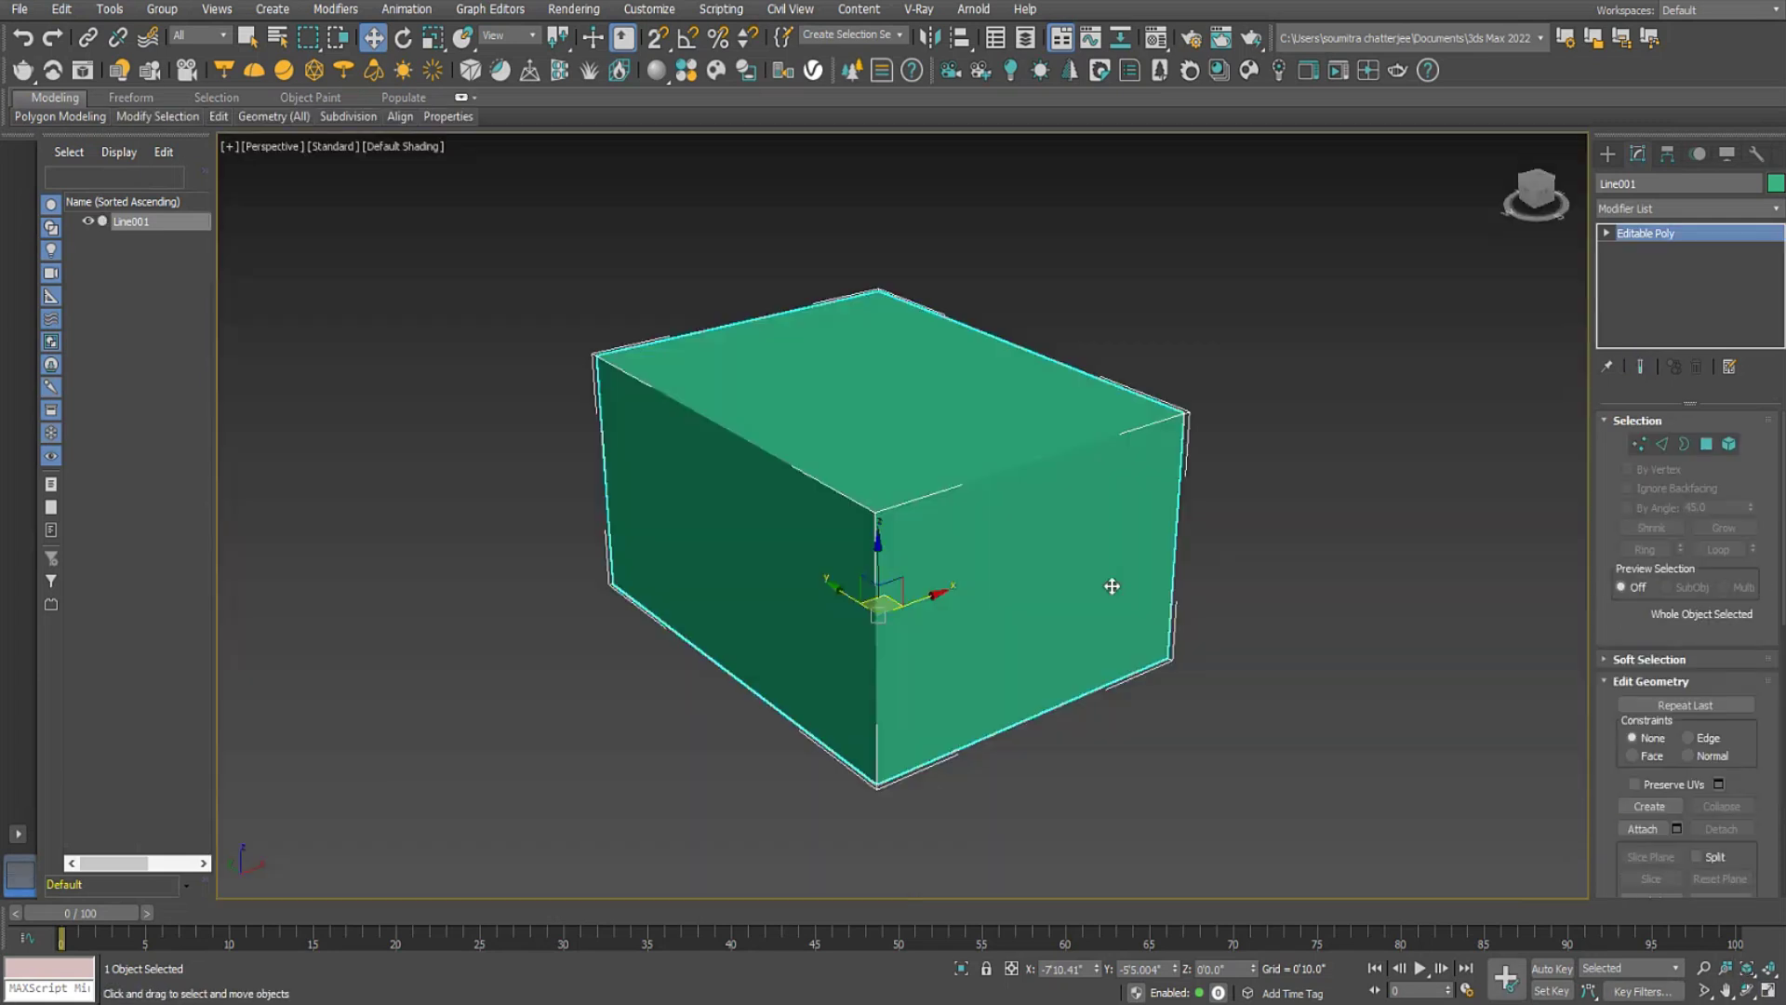
# Maximize the Perspective viewport and undo the room's Editable Poly conversion.
pyautogui.hotkey('alt', 'w')
pyautogui.keyDown('alt'); pyautogui.moveTo(1108, 600); pyautogui.dragTo(1128, 598, button='middle'); pyautogui.keyUp('alt')
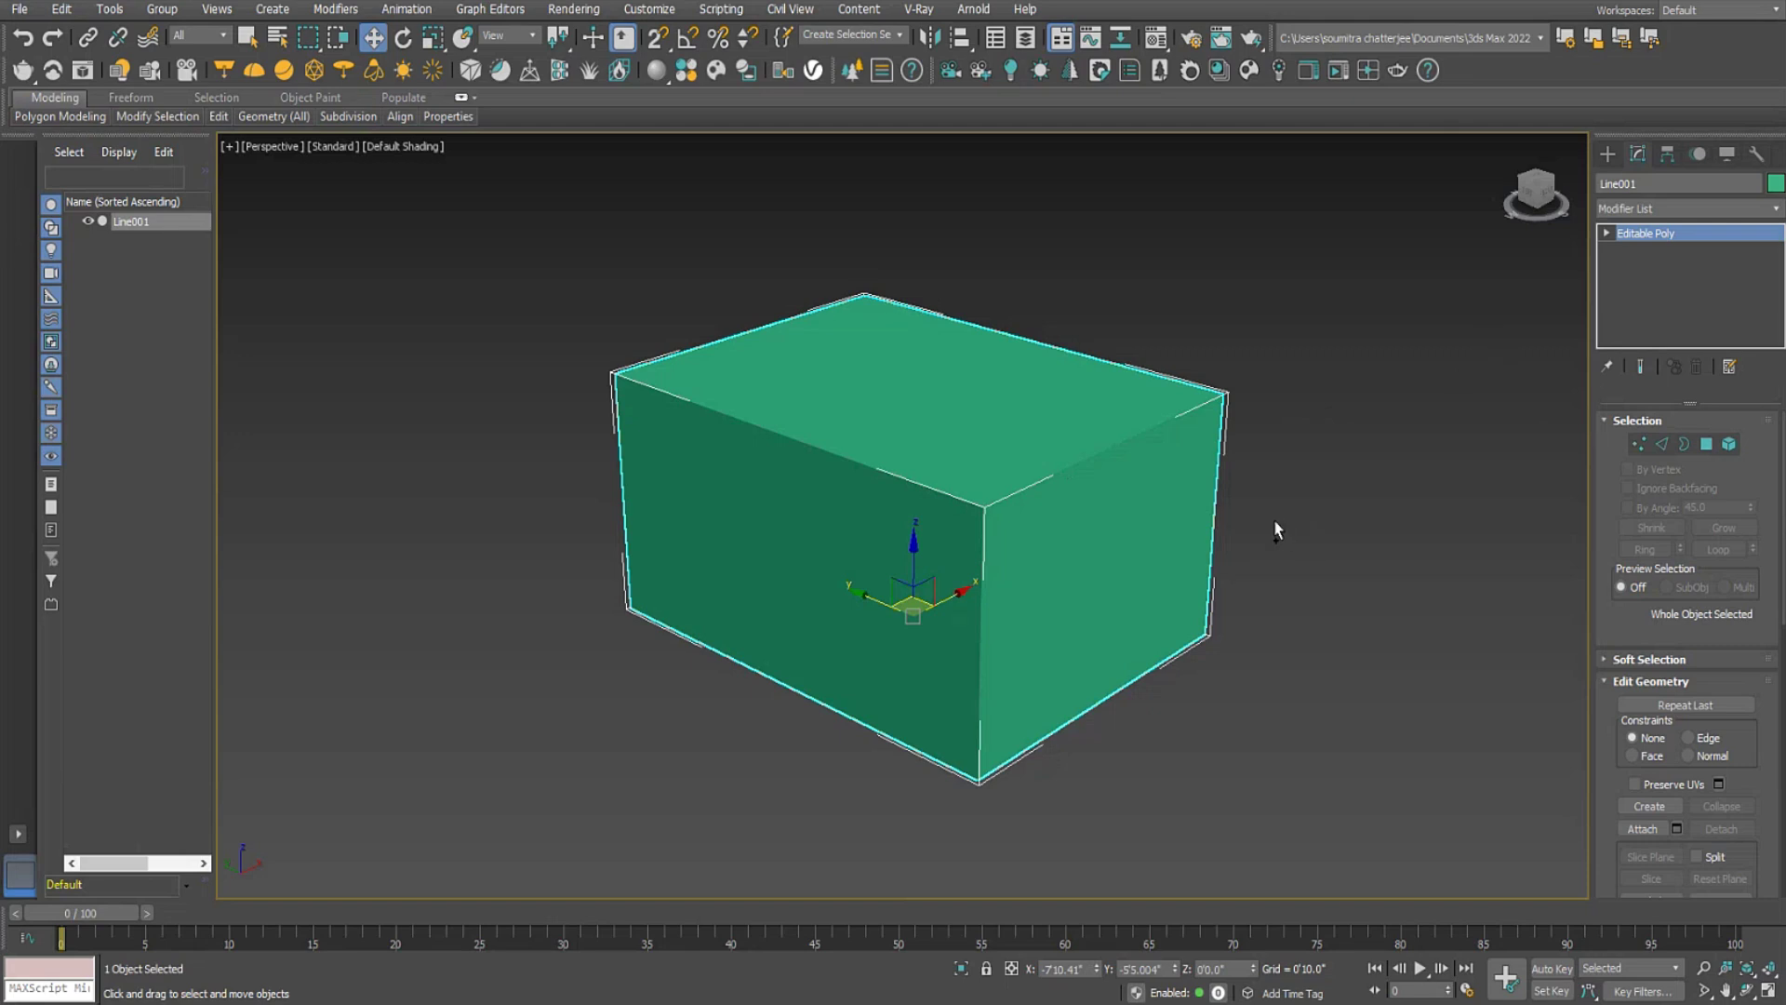
pyautogui.click(1575, 421)
pyautogui.click(1024, 506)
pyautogui.rightClick(1630, 233)
pyautogui.click(1629, 237)
pyautogui.click(1464, 320)
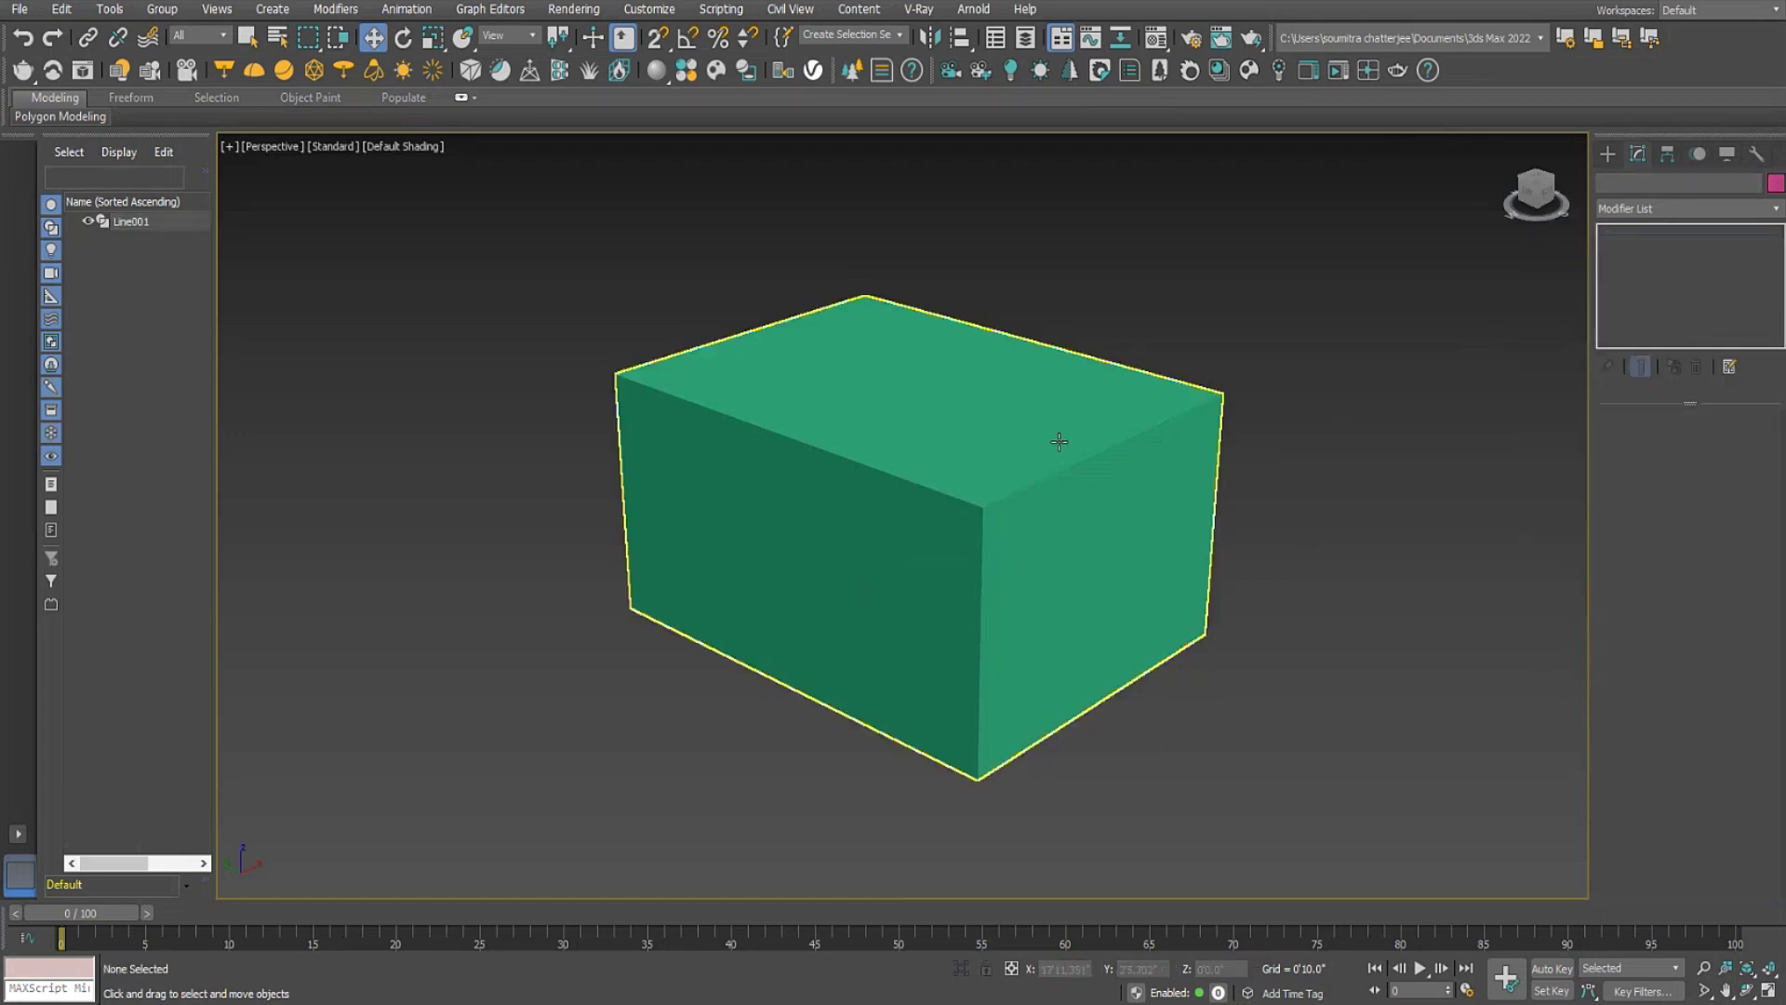
# Delete the Shell modifier from the room, keeping only the Extrude modifier on the line.
pyautogui.click(1059, 441)
pyautogui.rightClick(1655, 233)
pyautogui.click(1024, 562)
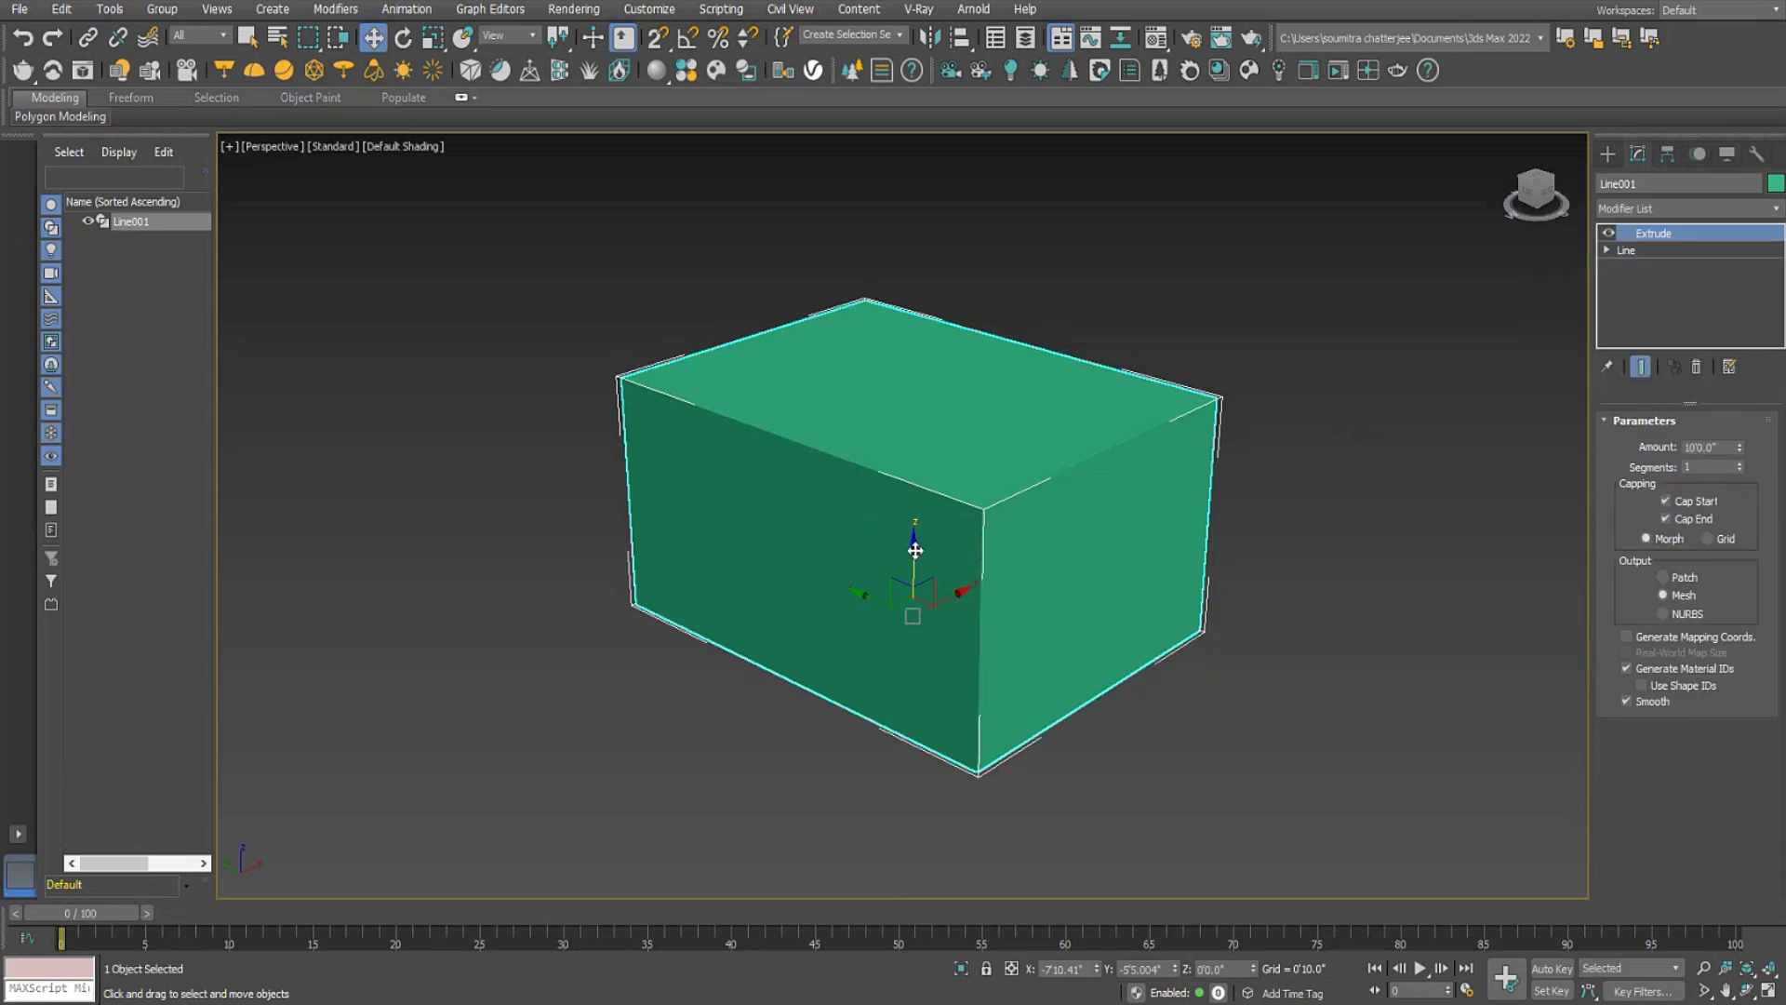
# Convert the extruded room without Shell to an Editable Poly.
pyautogui.rightClick(886, 504)
pyautogui.moveTo(969, 705)
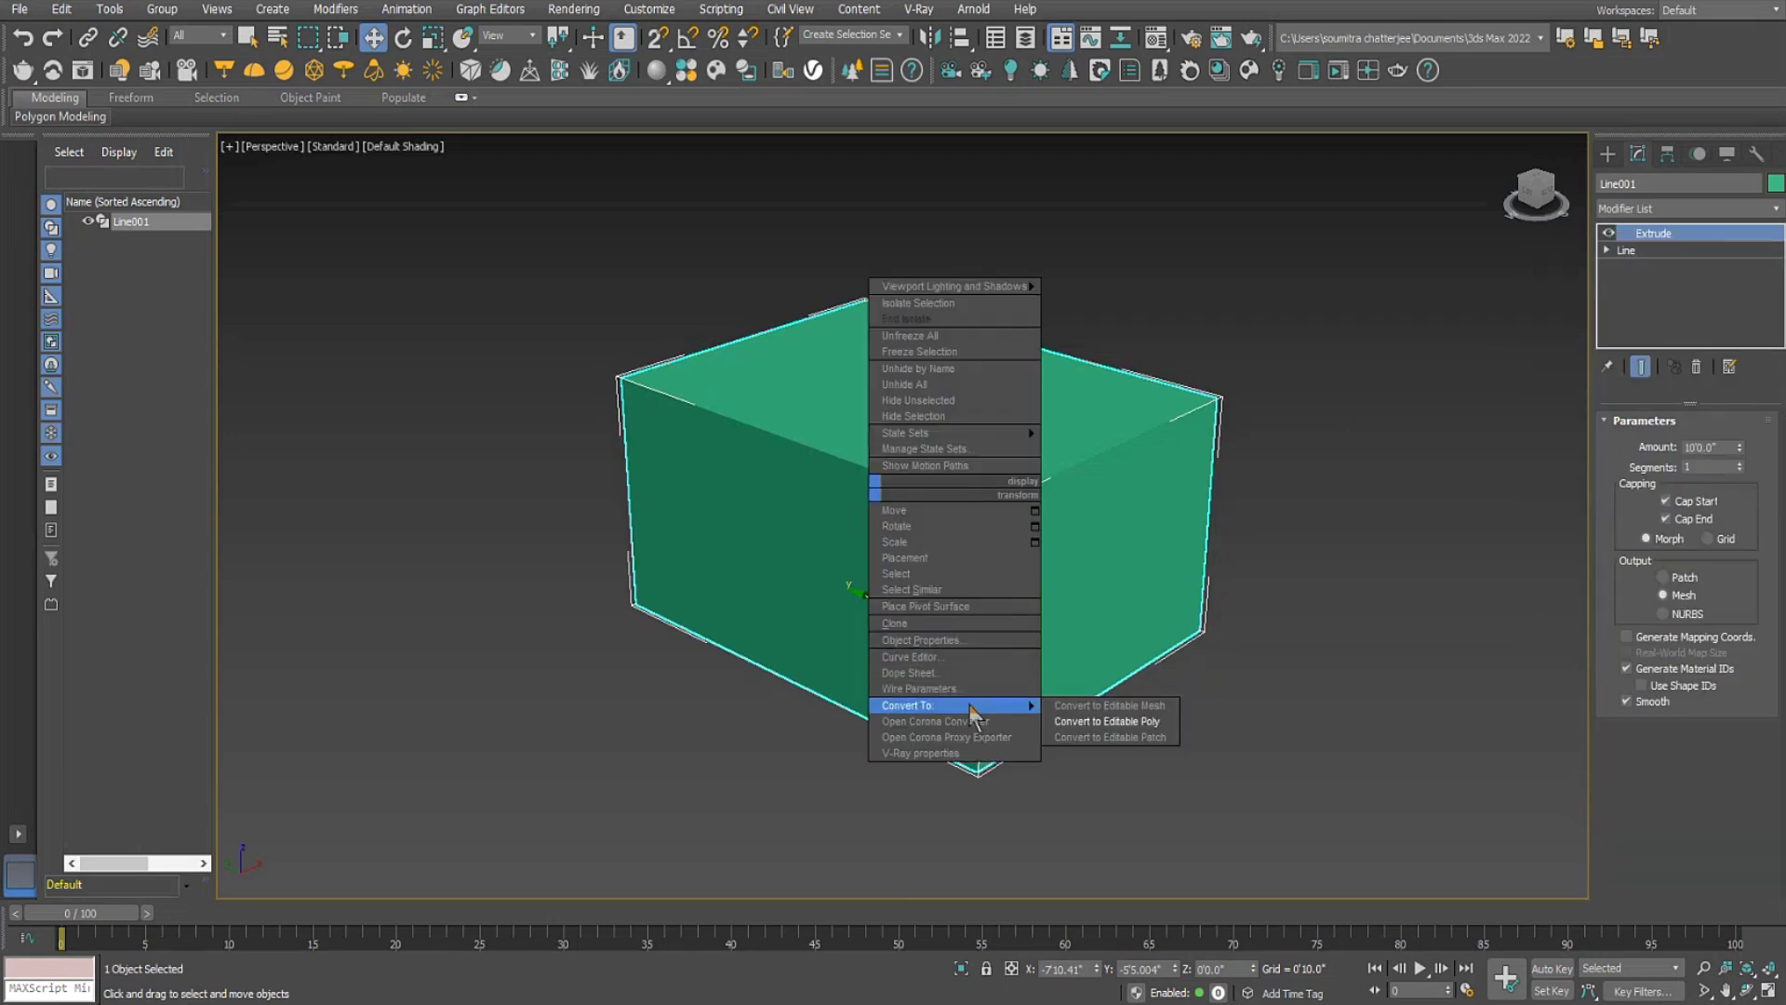
pyautogui.click(1164, 722)
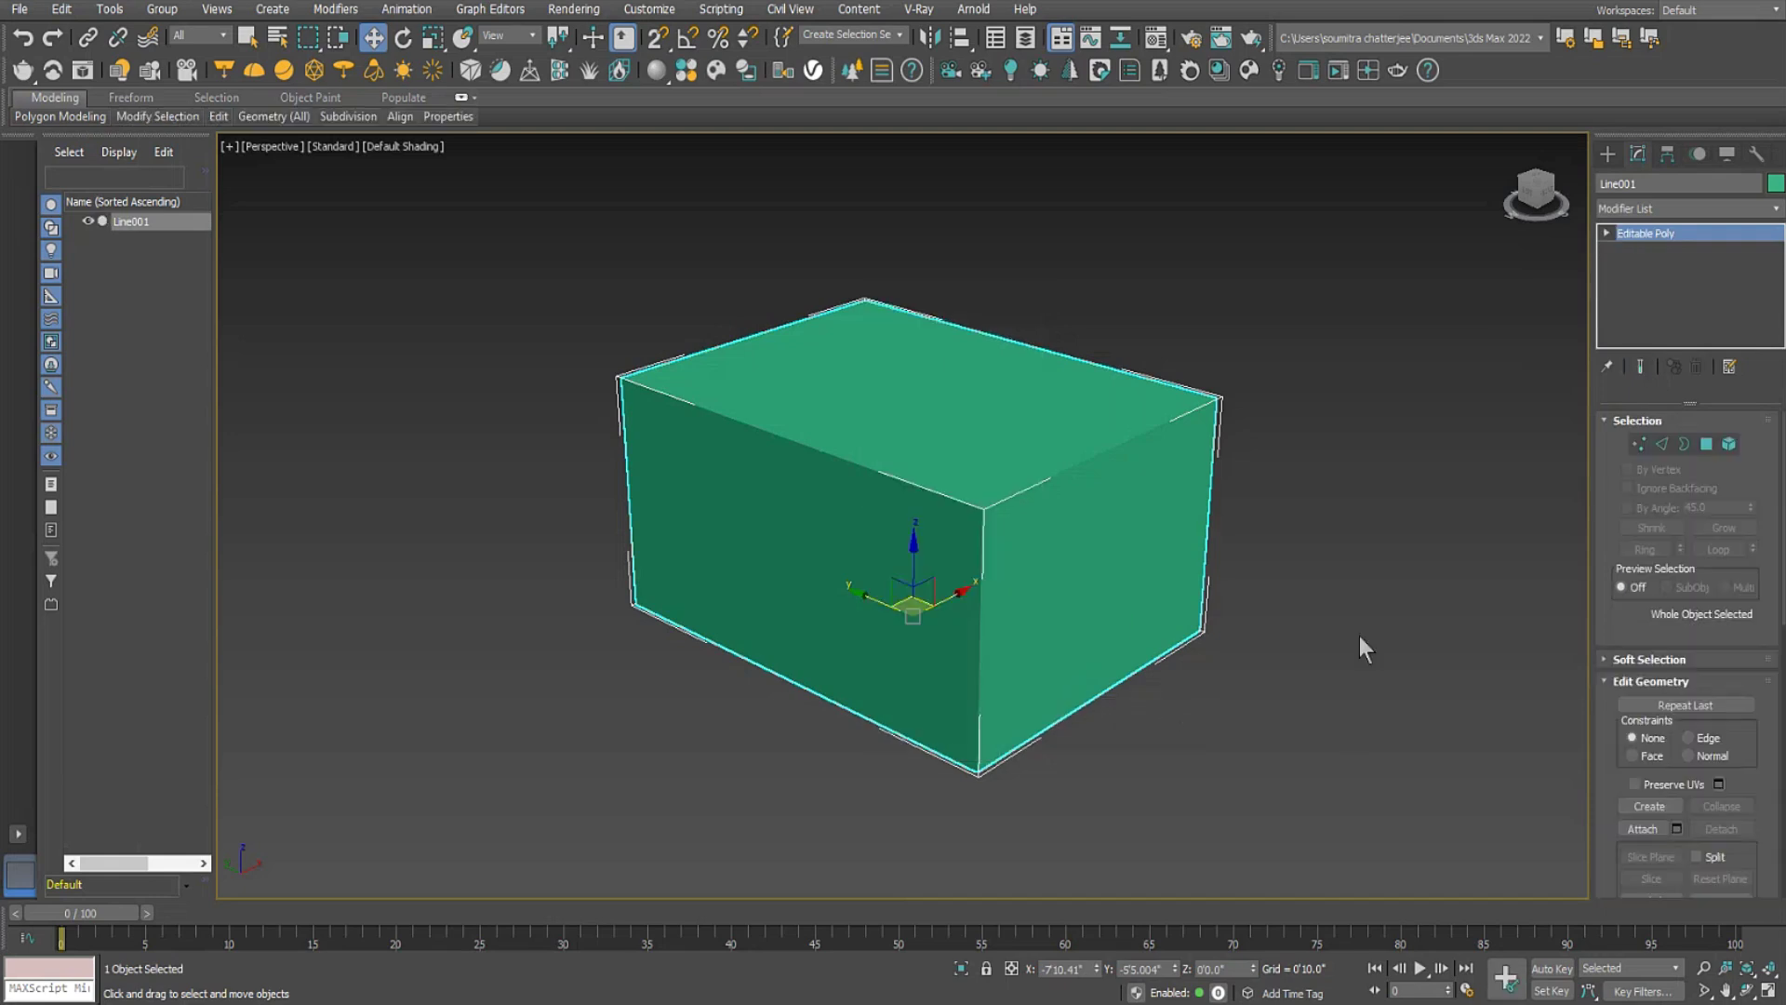
pyautogui.click(1706, 444)
pyautogui.click(876, 572)
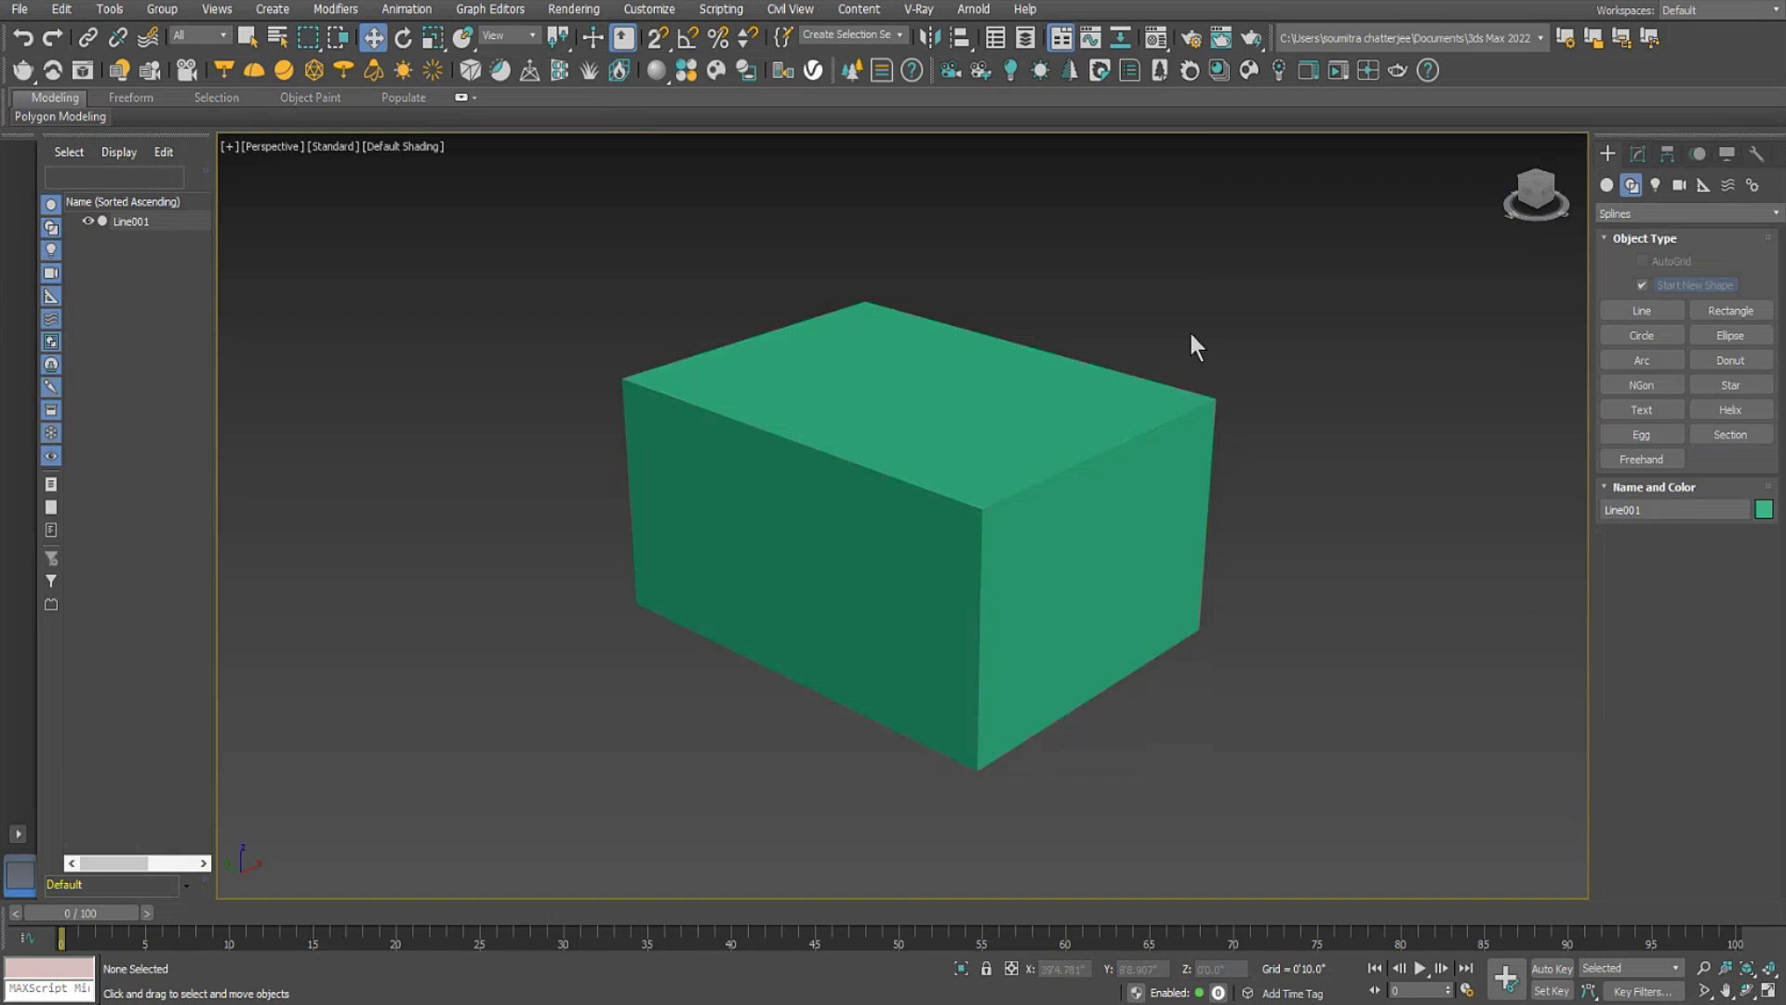
# Hide the whole room object and bring it back by unhiding all objects.
pyautogui.click(979, 403)
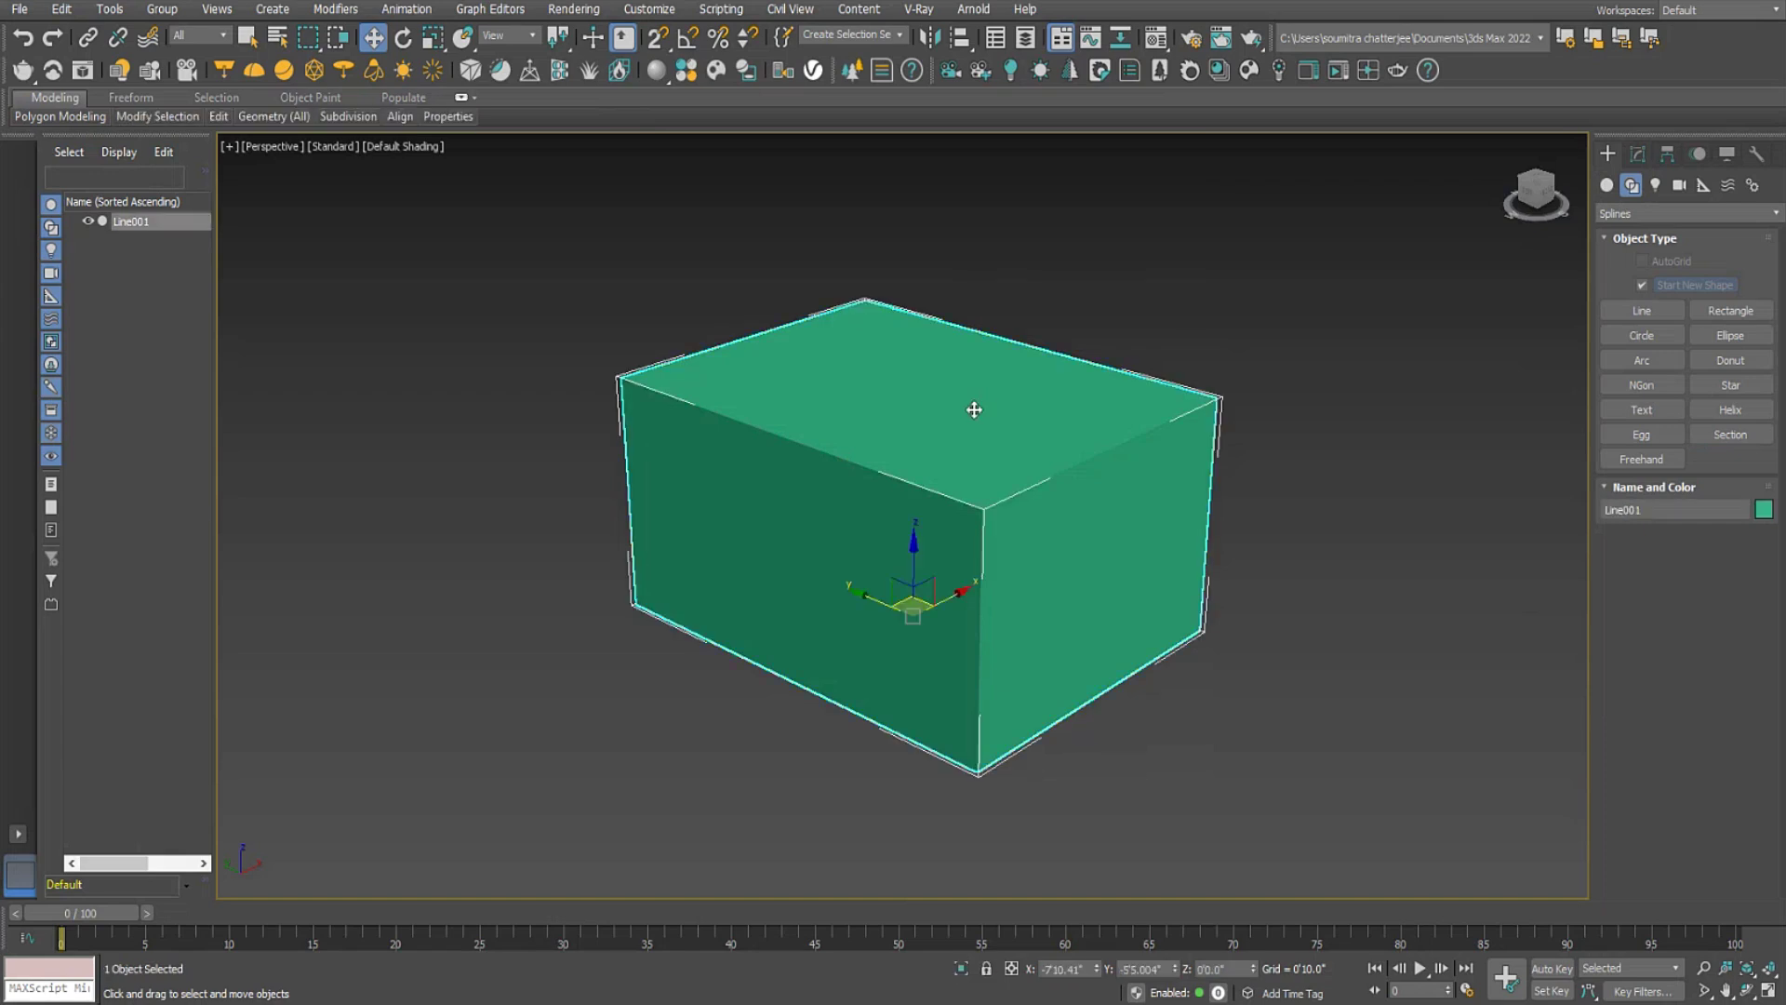
pyautogui.rightClick(969, 402)
pyautogui.click(1041, 332)
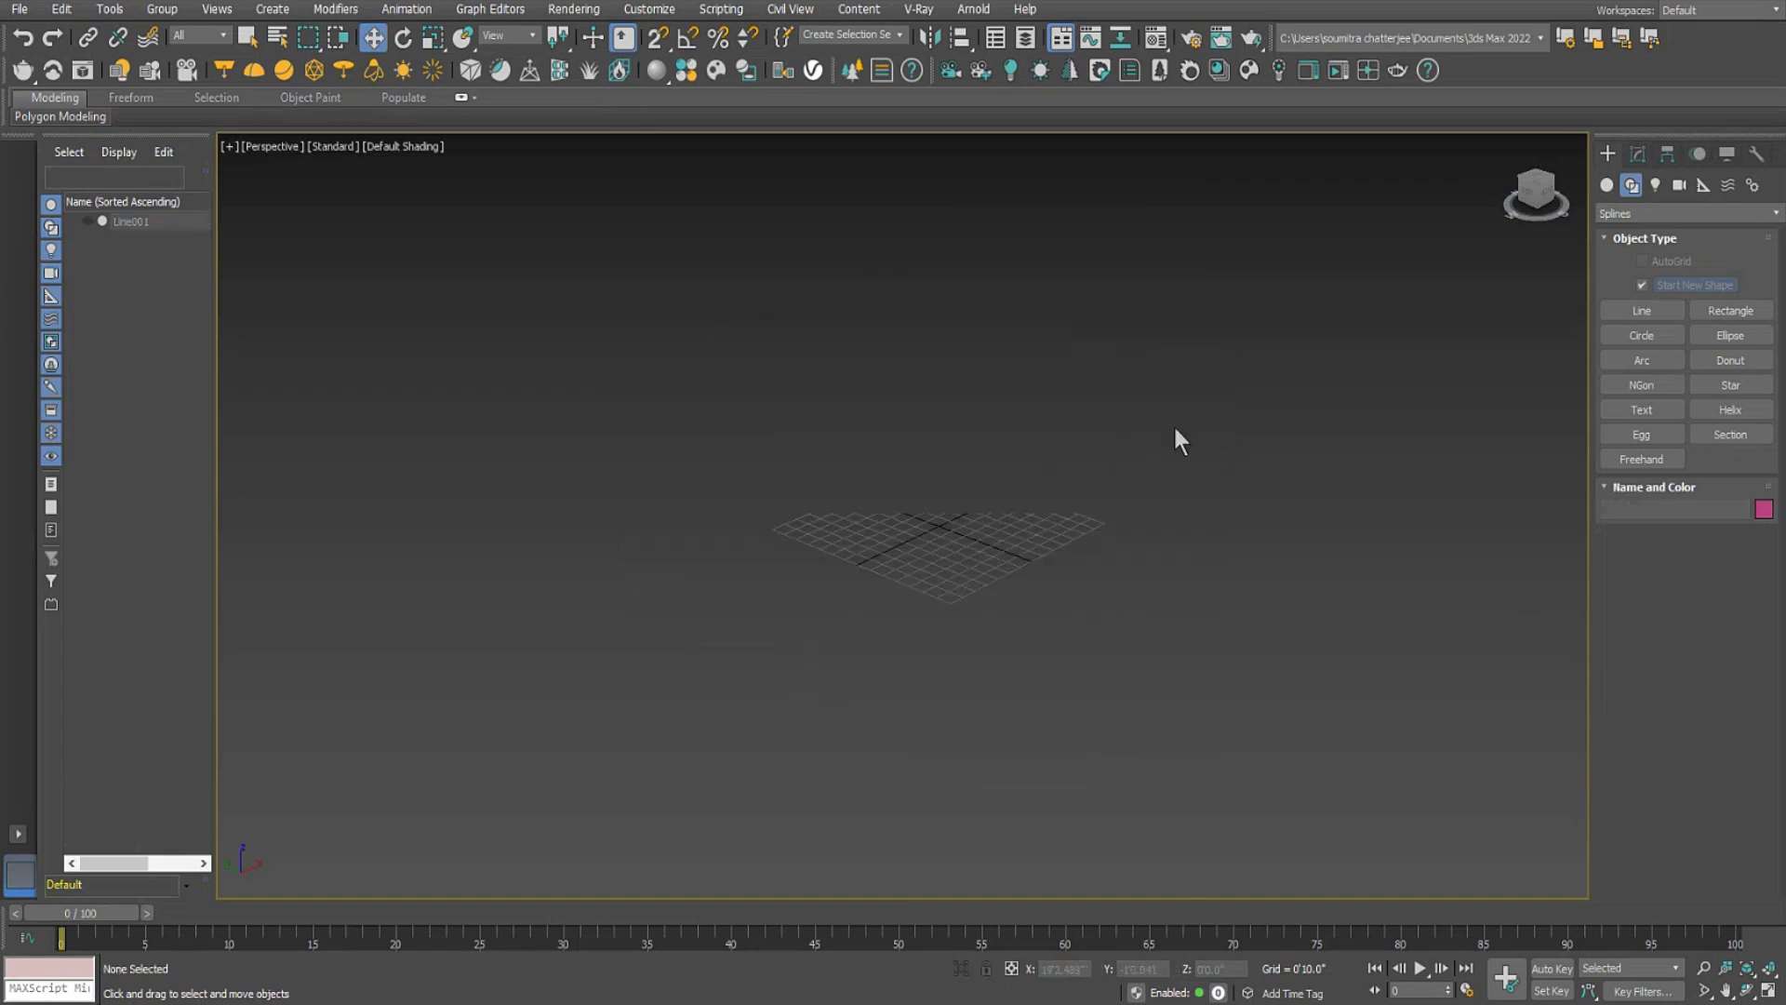
pyautogui.moveTo(1064, 488); pyautogui.dragTo(1105, 523, button='middle')
pyautogui.rightClick(1001, 461)
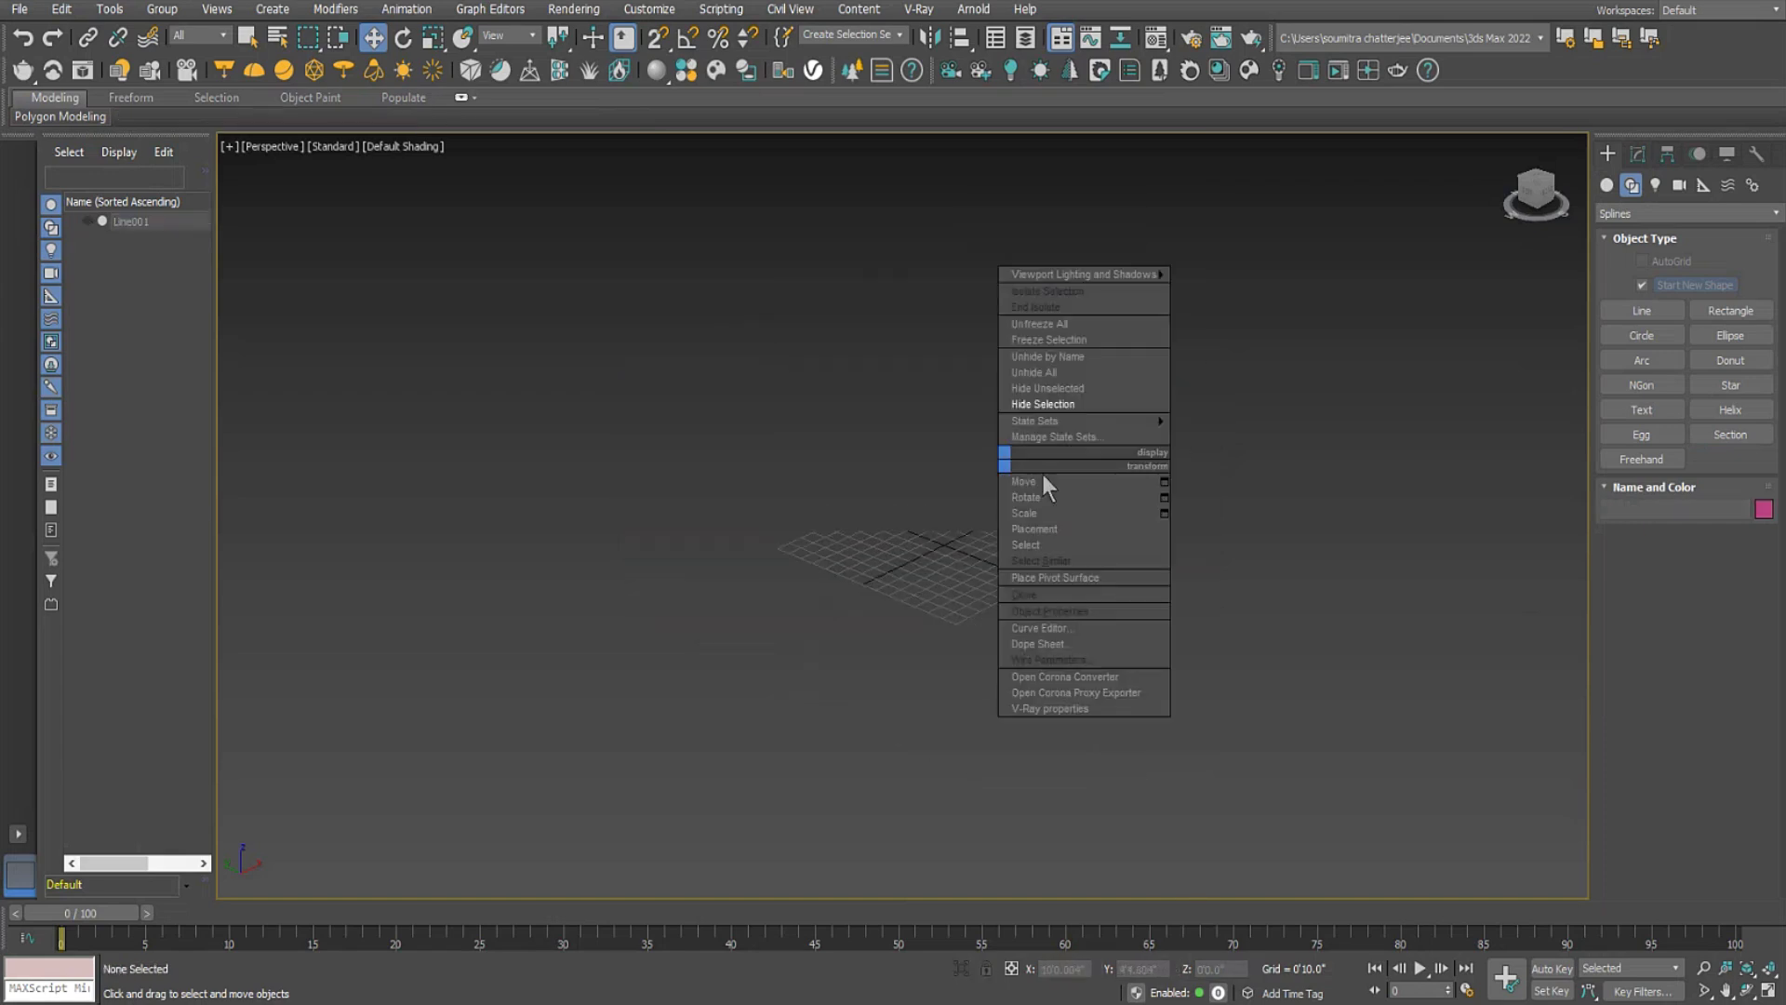
pyautogui.click(1101, 377)
# Select the long front wall of the room at polygon level and hide it.
pyautogui.click(862, 567)
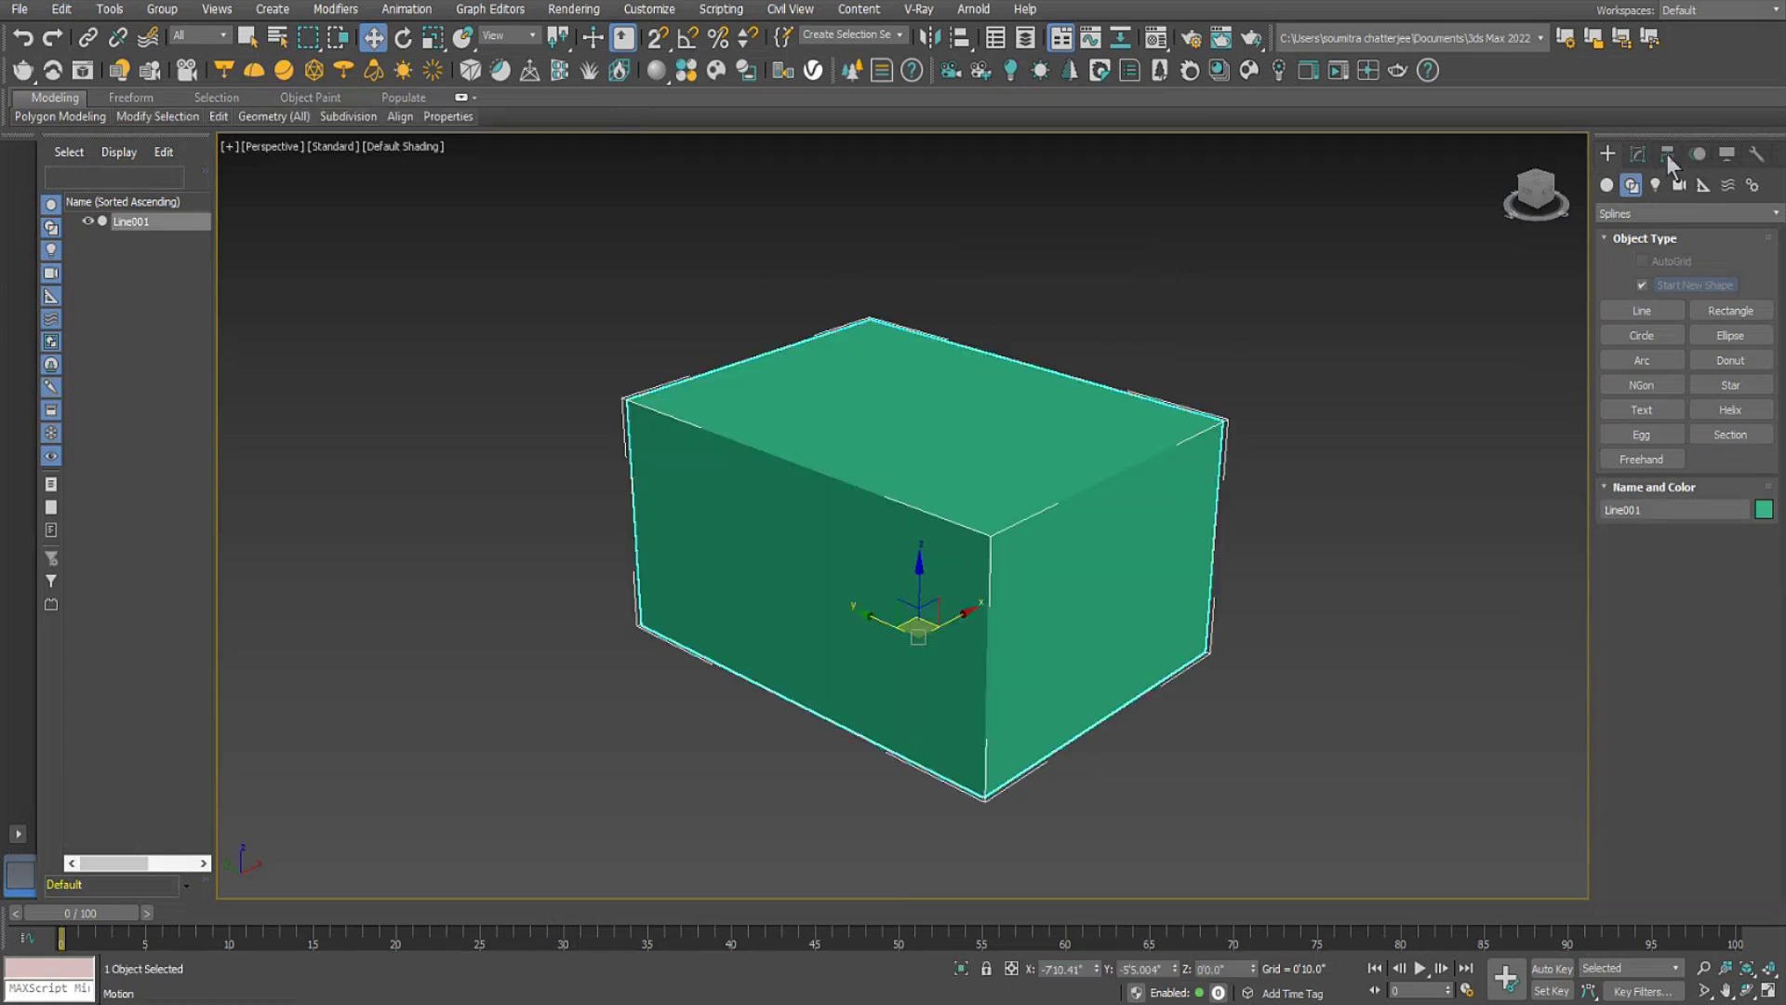
pyautogui.click(1637, 154)
pyautogui.click(1706, 443)
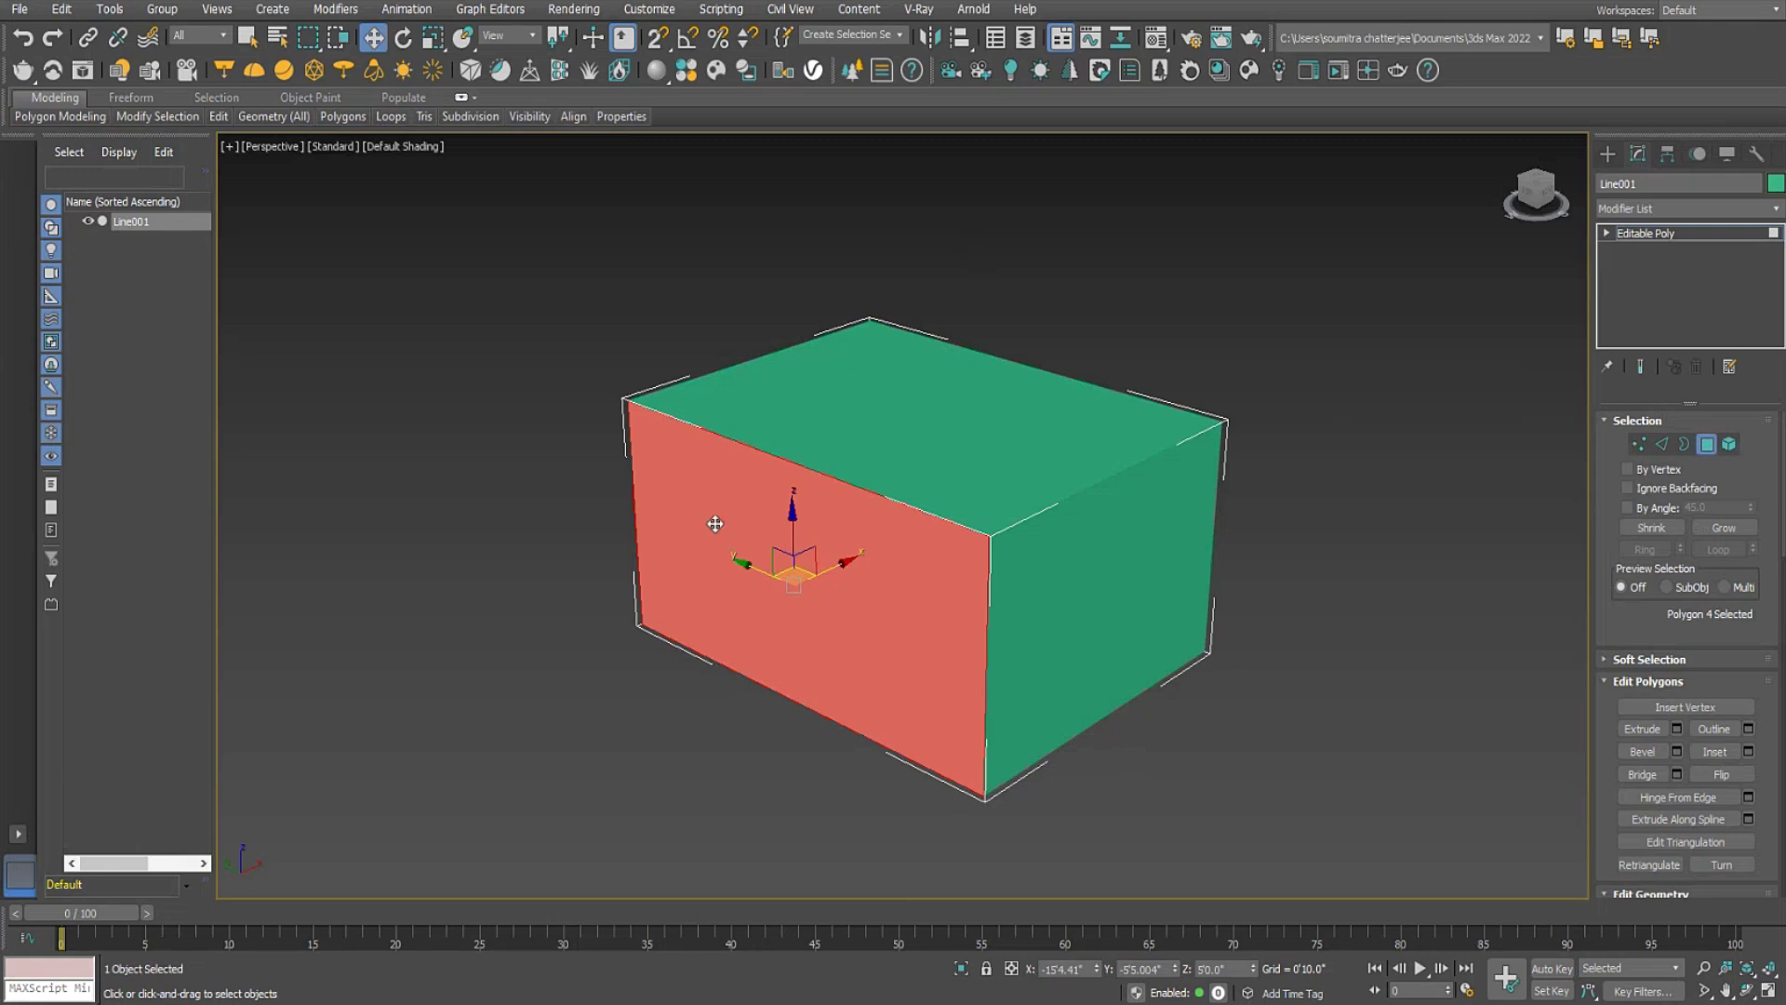
pyautogui.moveTo(1600, 766); pyautogui.dragTo(1600, 393)
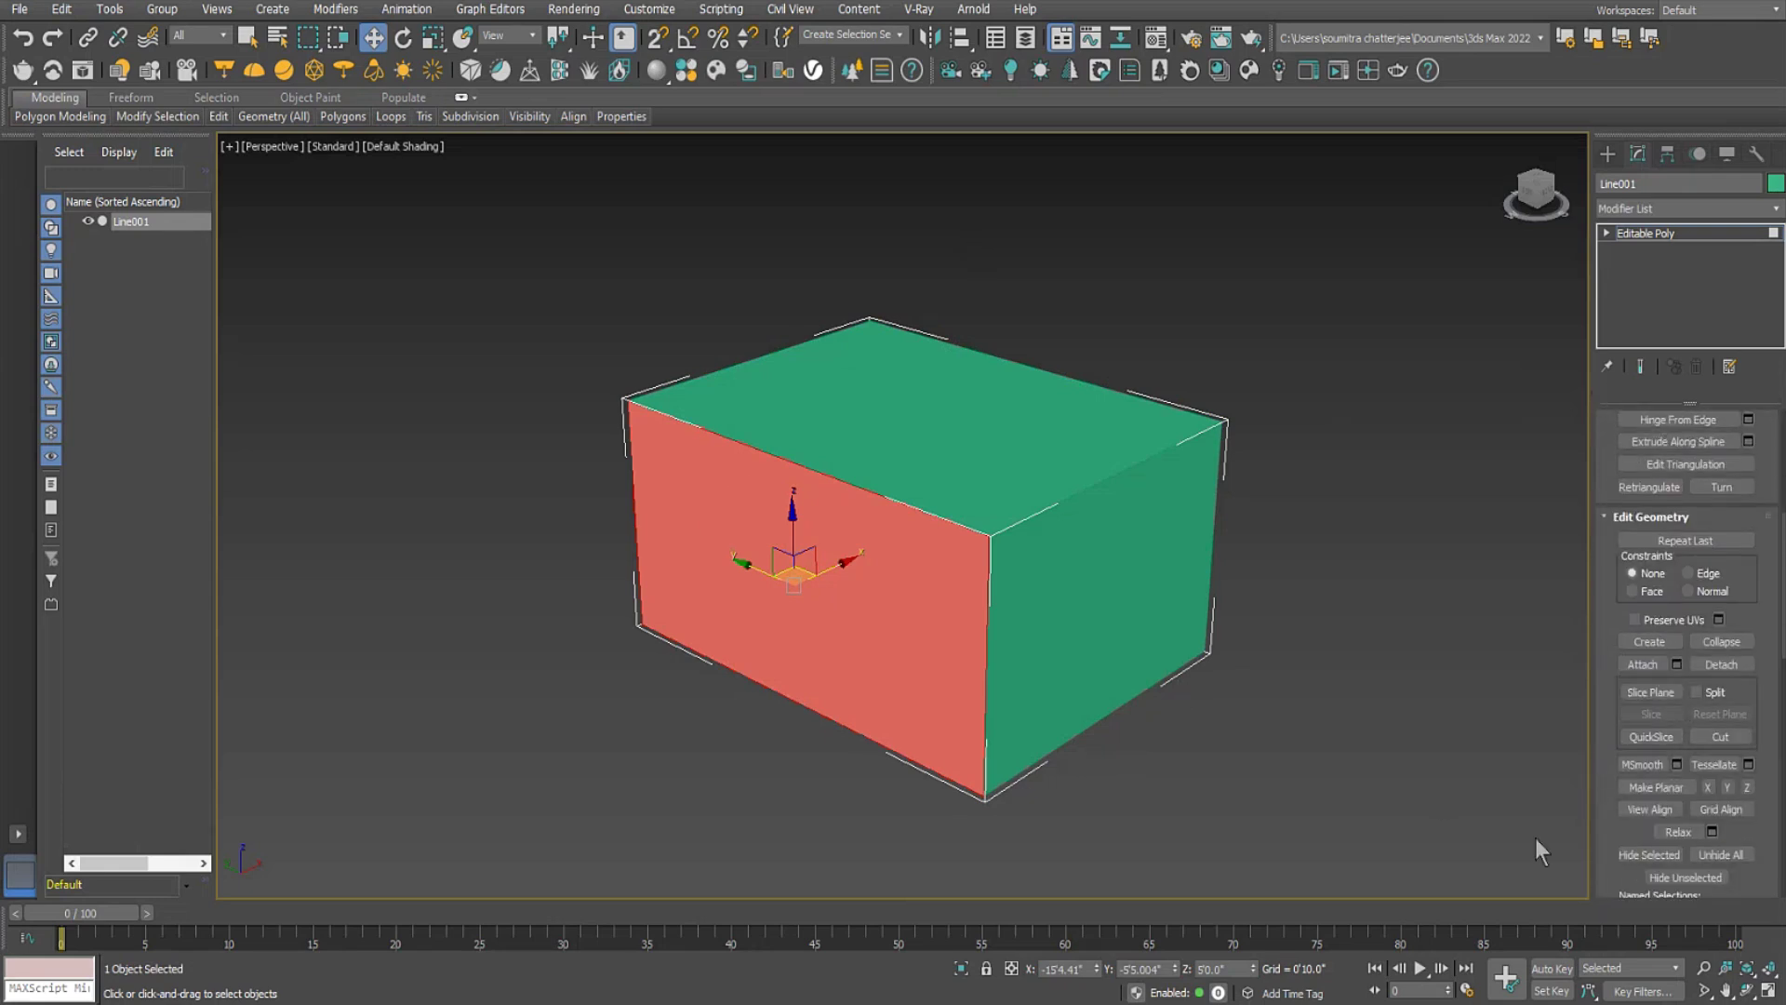
pyautogui.moveTo(1585, 793); pyautogui.dragTo(1592, 792)
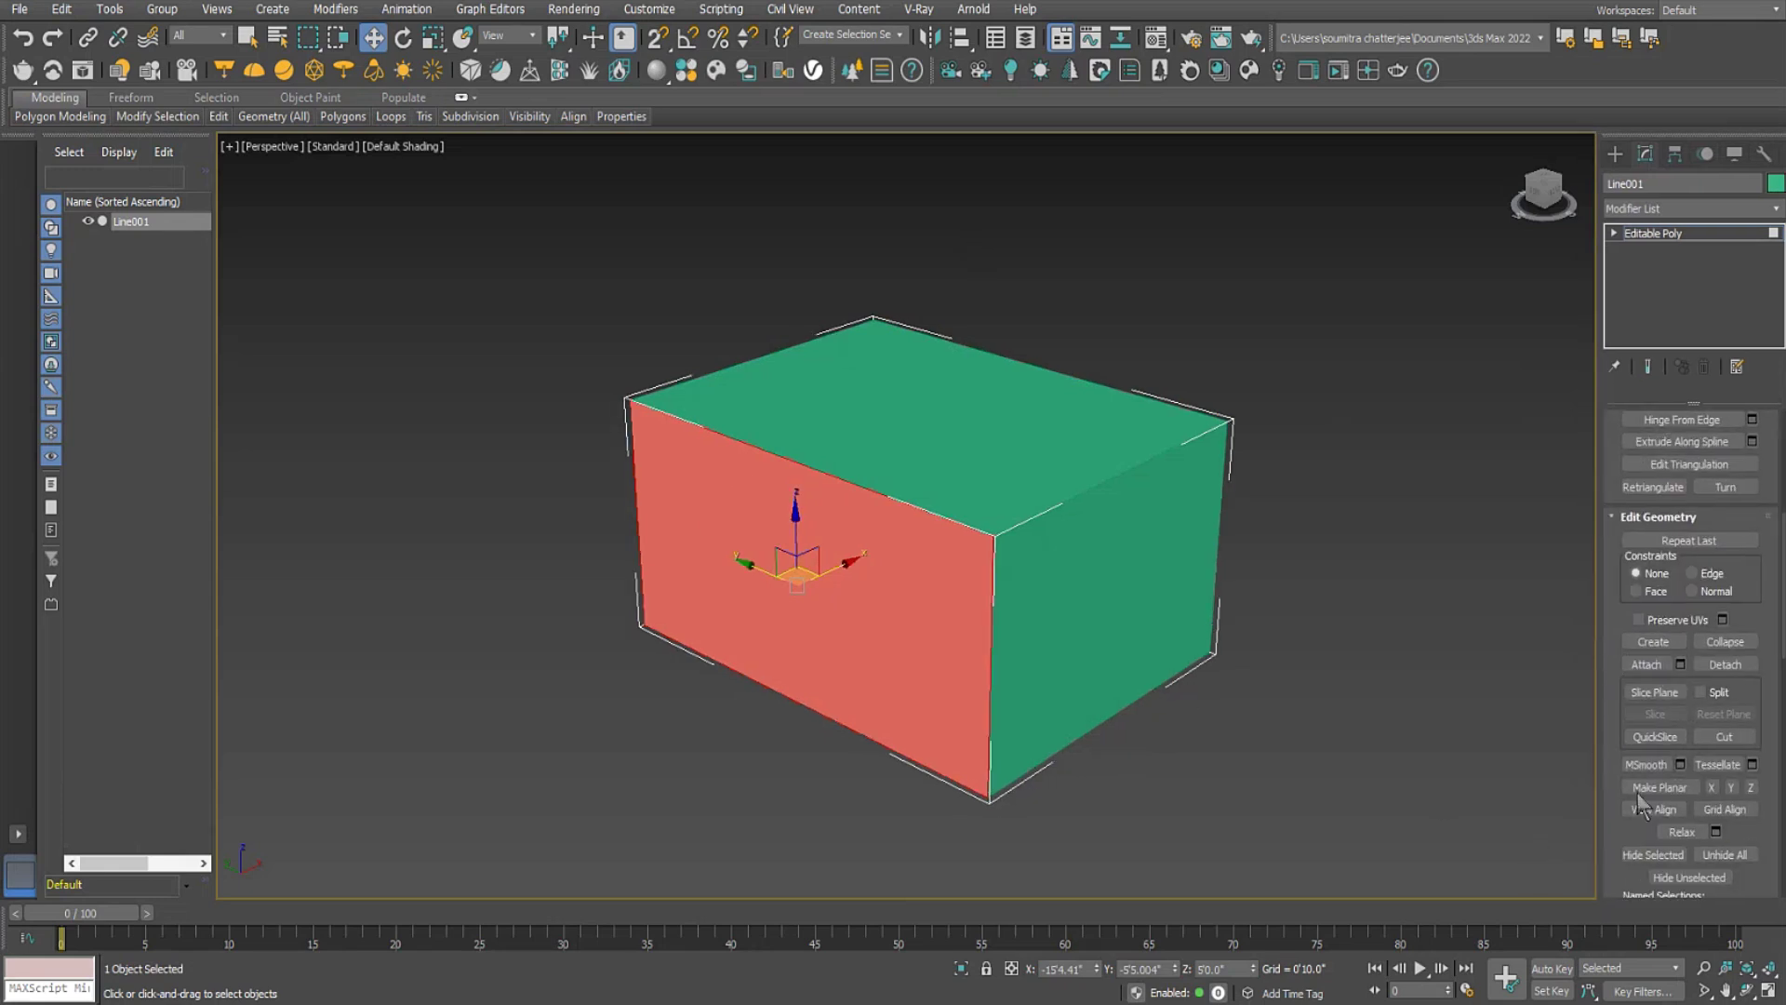
pyautogui.click(1652, 855)
pyautogui.moveTo(838, 617); pyautogui.dragTo(893, 592, button='middle')
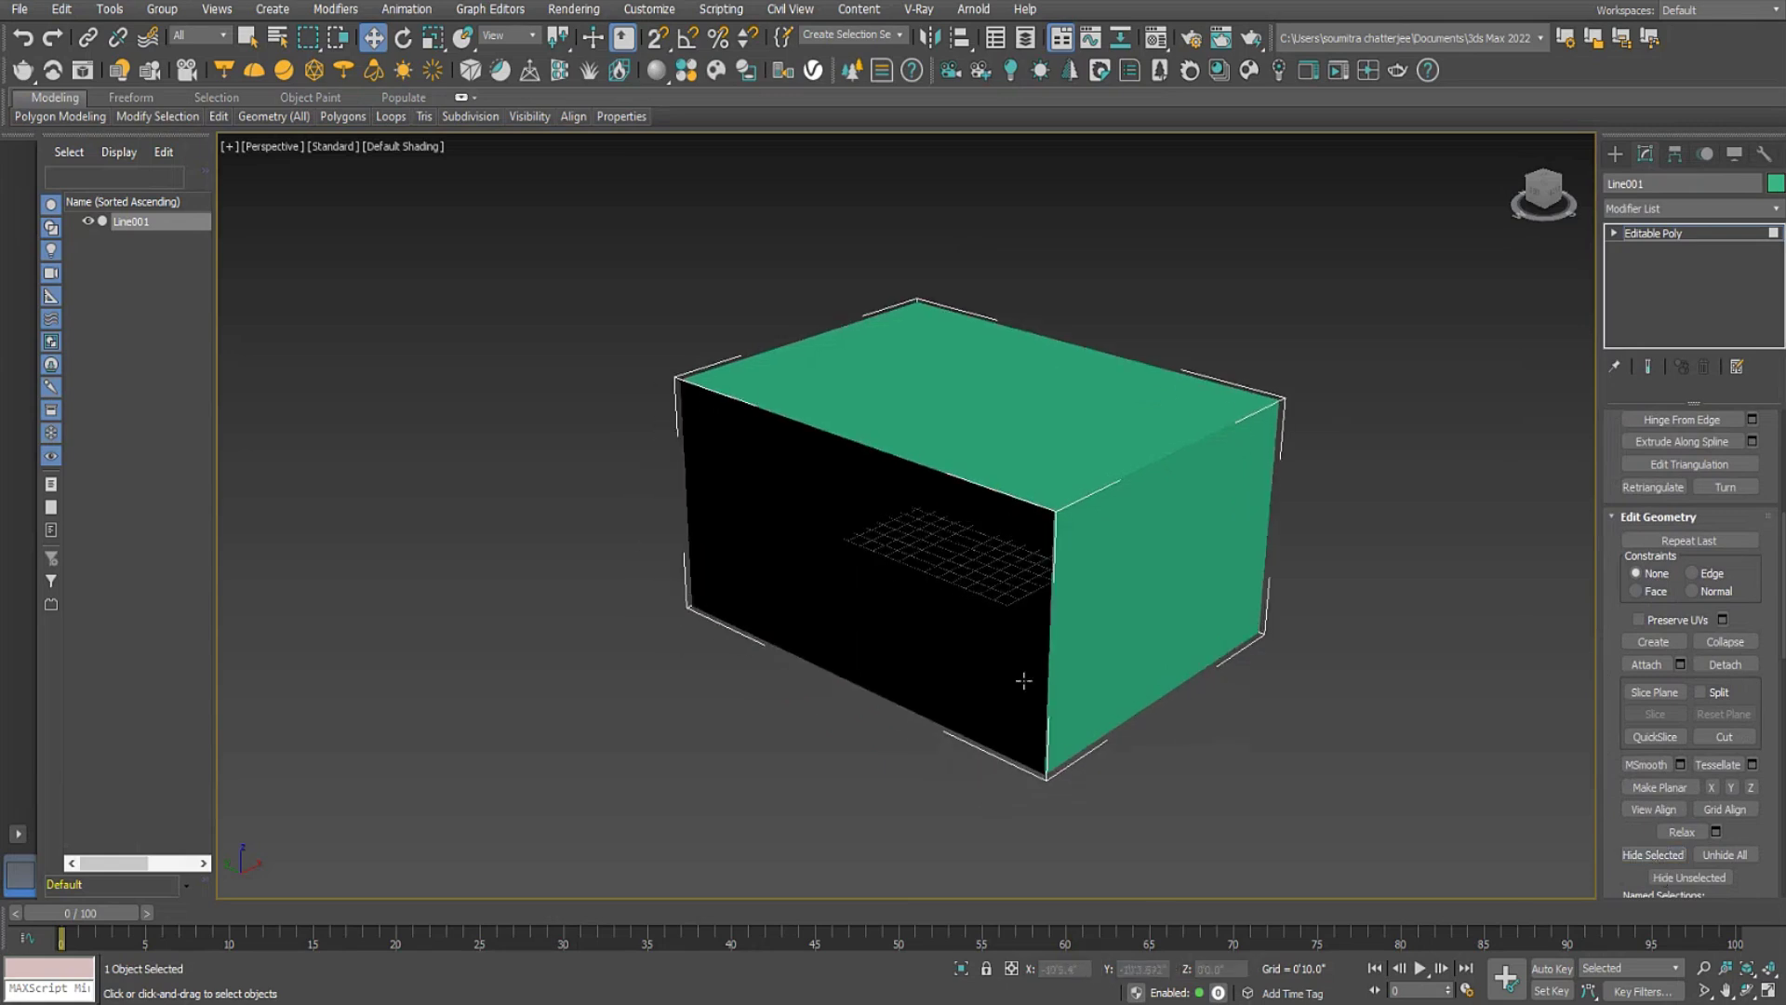
# Hide the adjacent short side wall polygon and view the inside of the room.
pyautogui.click(1143, 590)
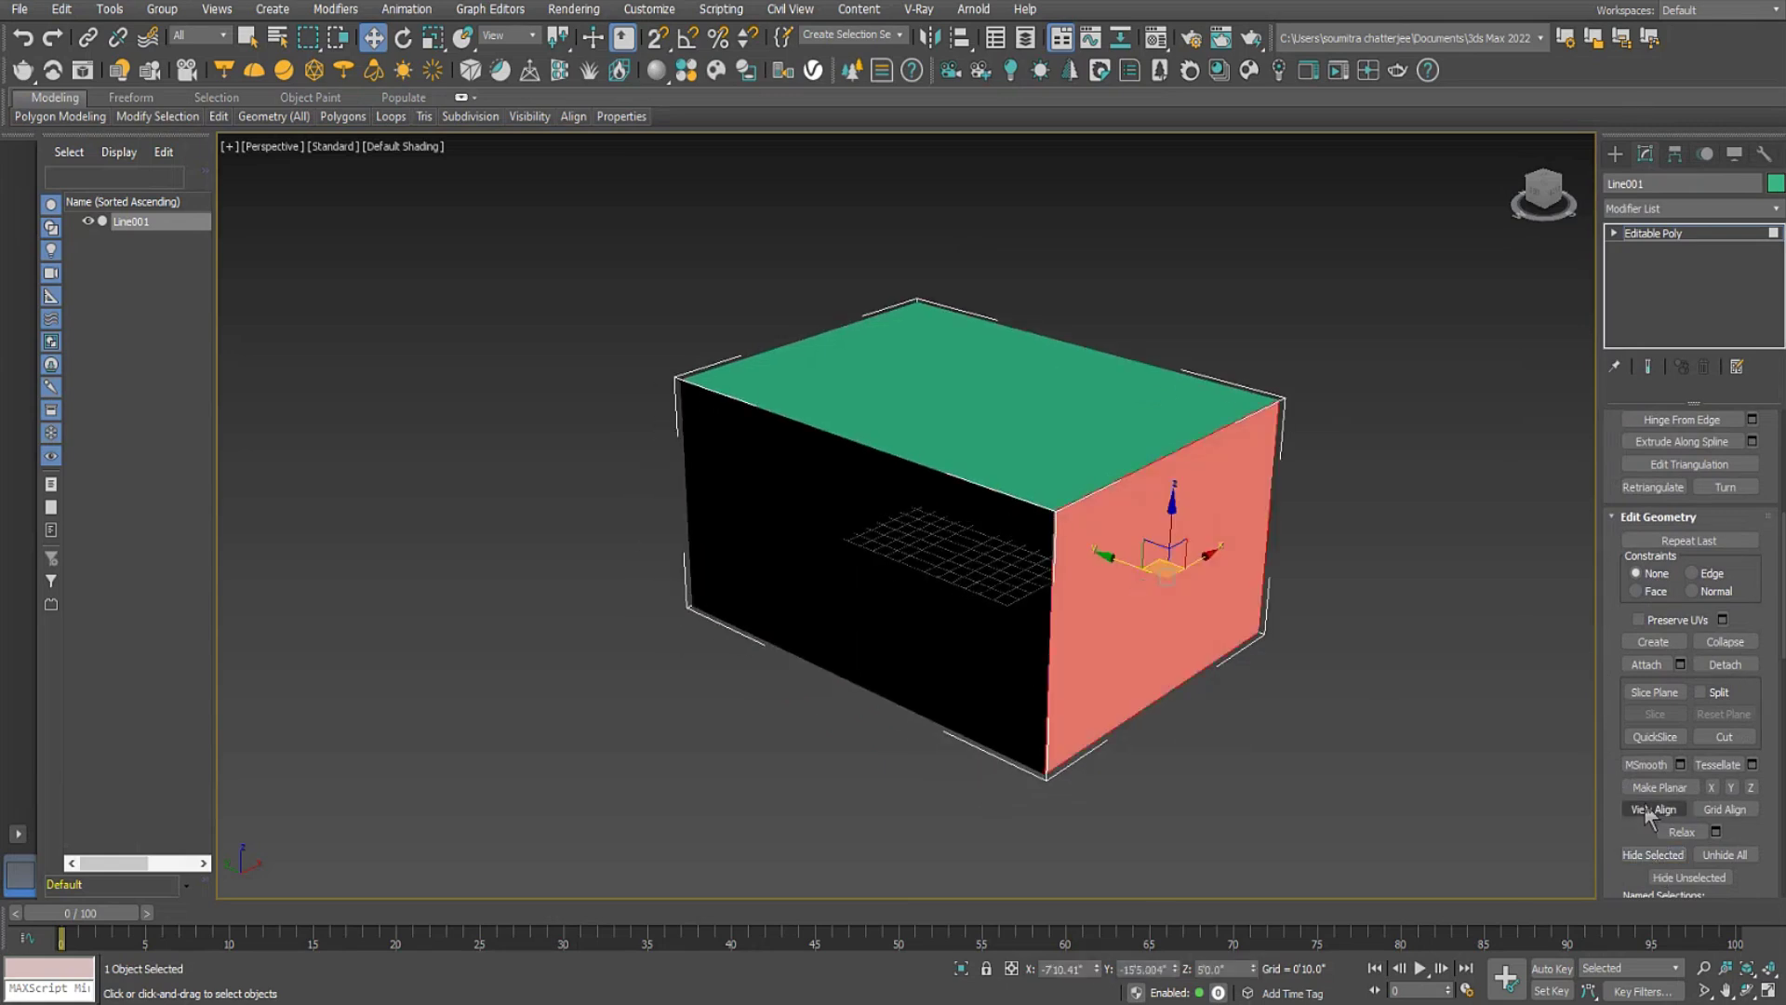
pyautogui.click(1637, 855)
pyautogui.moveTo(1051, 597)
pyautogui.keyDown('alt'); pyautogui.mouseDown(button='middle')
pyautogui.moveTo(1065, 663)
pyautogui.moveTo(1037, 630)
pyautogui.mouseUp(button='middle'); pyautogui.keyUp('alt')
pyautogui.moveTo(1016, 499)
pyautogui.keyDown('alt'); pyautogui.mouseDown(button='middle')
pyautogui.moveTo(993, 471)
pyautogui.moveTo(1000, 499)
pyautogui.mouseUp(button='middle'); pyautogui.keyUp('alt')
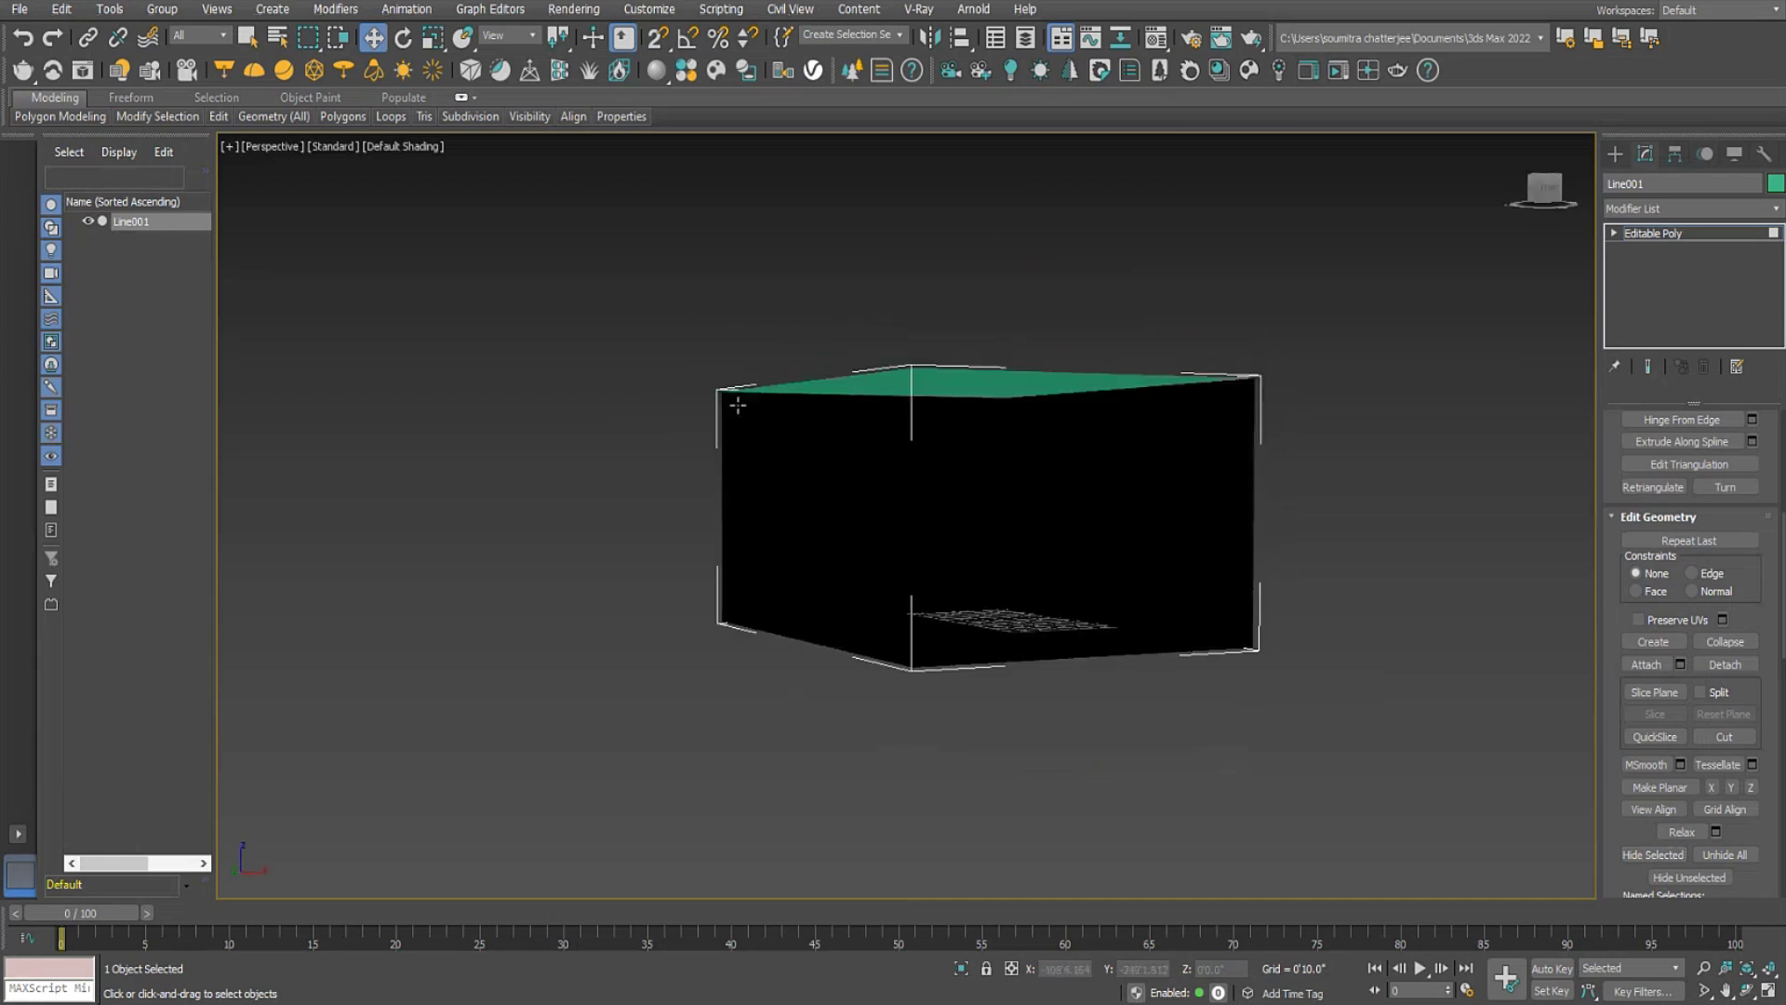
pyautogui.scroll(3, 772, 463)
pyautogui.moveTo(825, 510); pyautogui.dragTo(689, 494, button='middle')
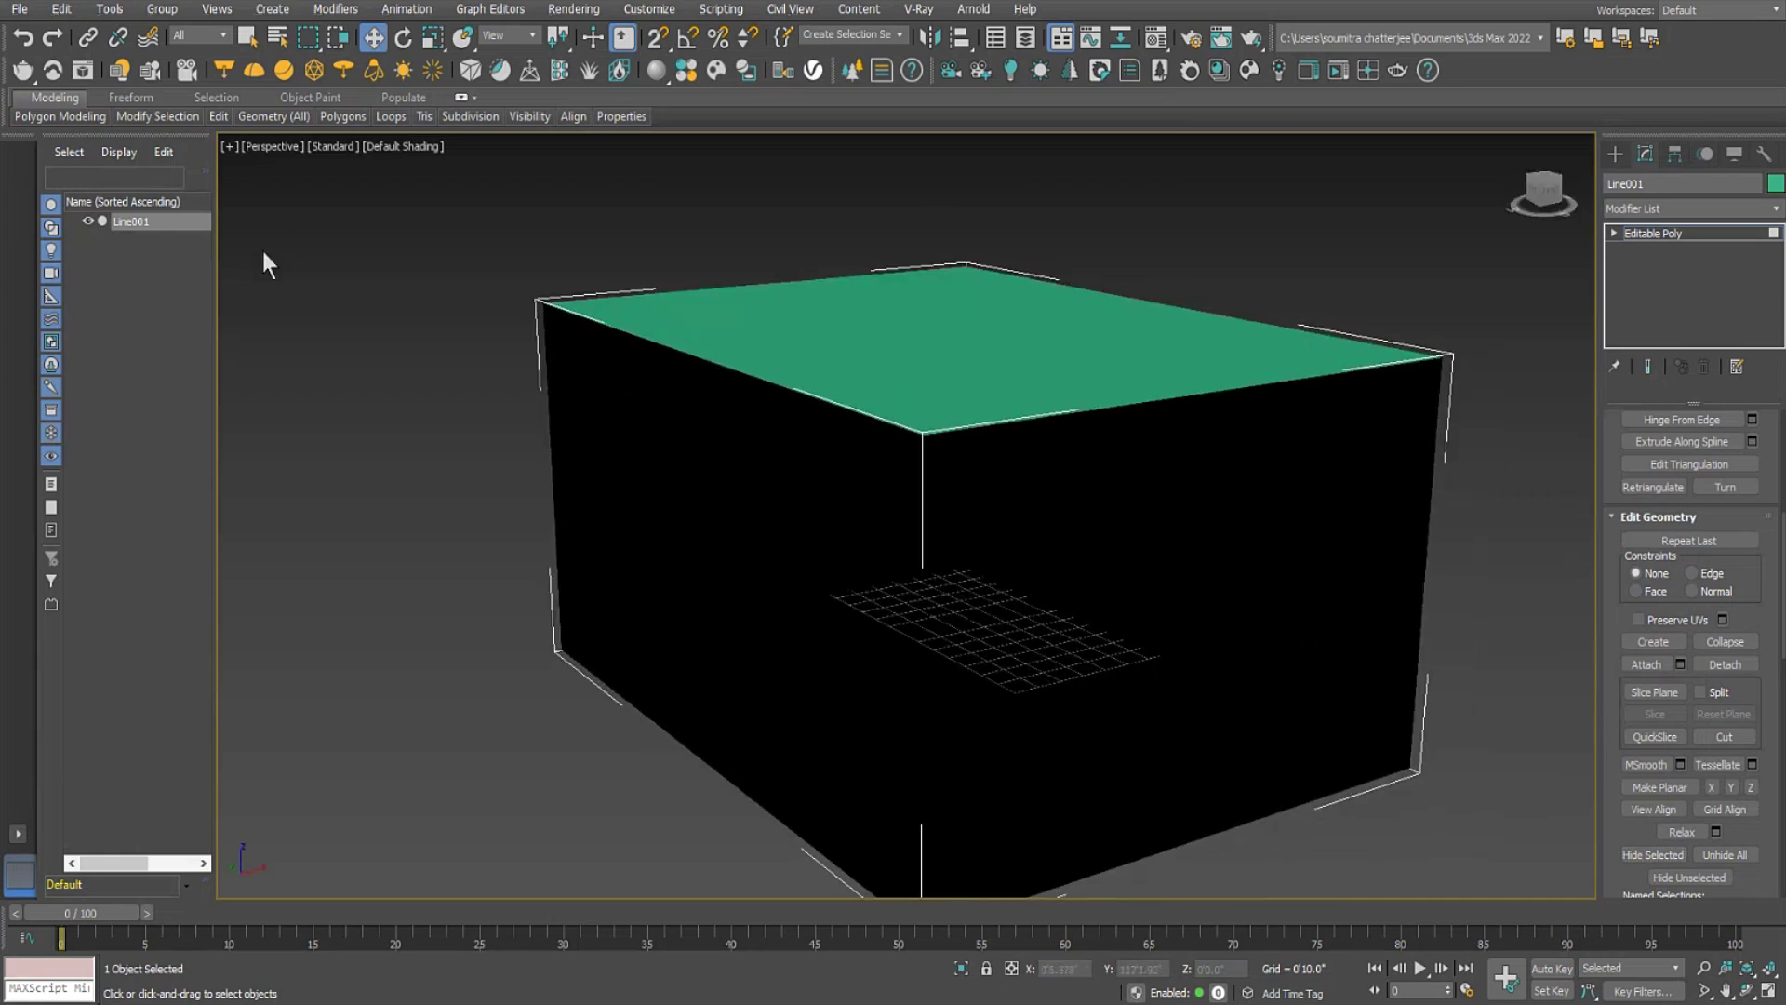
# Set the Perspective viewport's lighting to 2 Default Lights in its per-view settings.
pyautogui.click(229, 147)
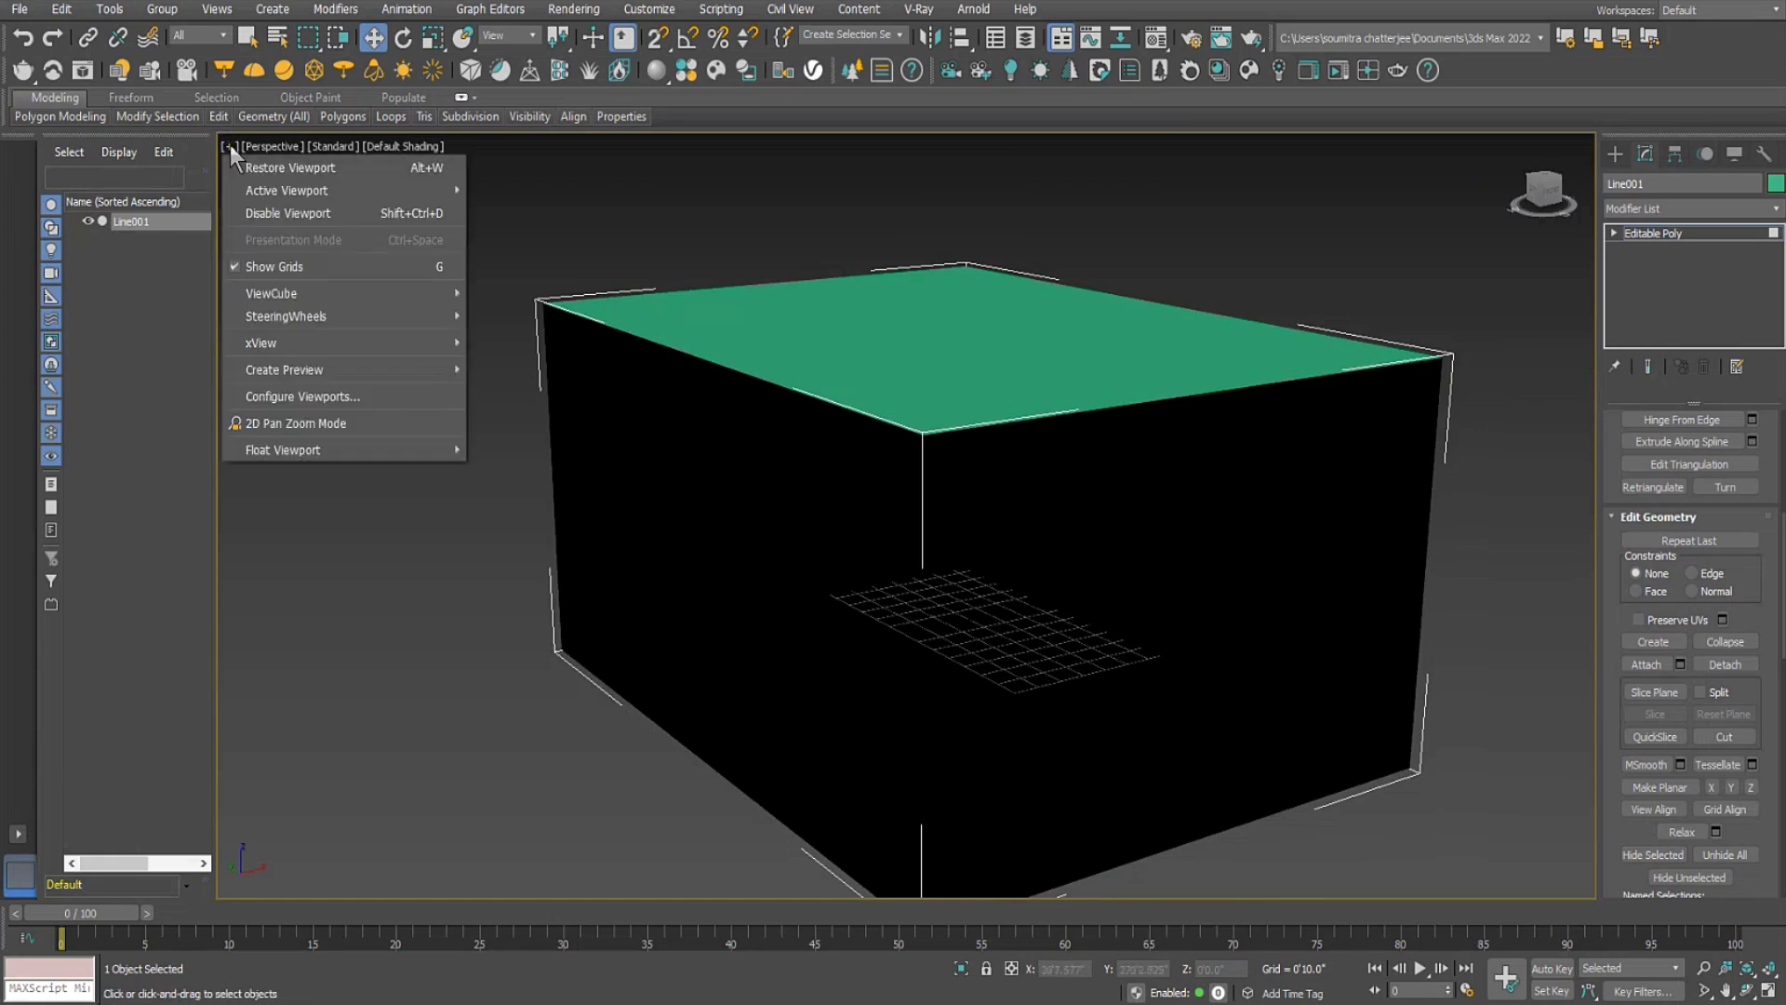
pyautogui.click(289, 146)
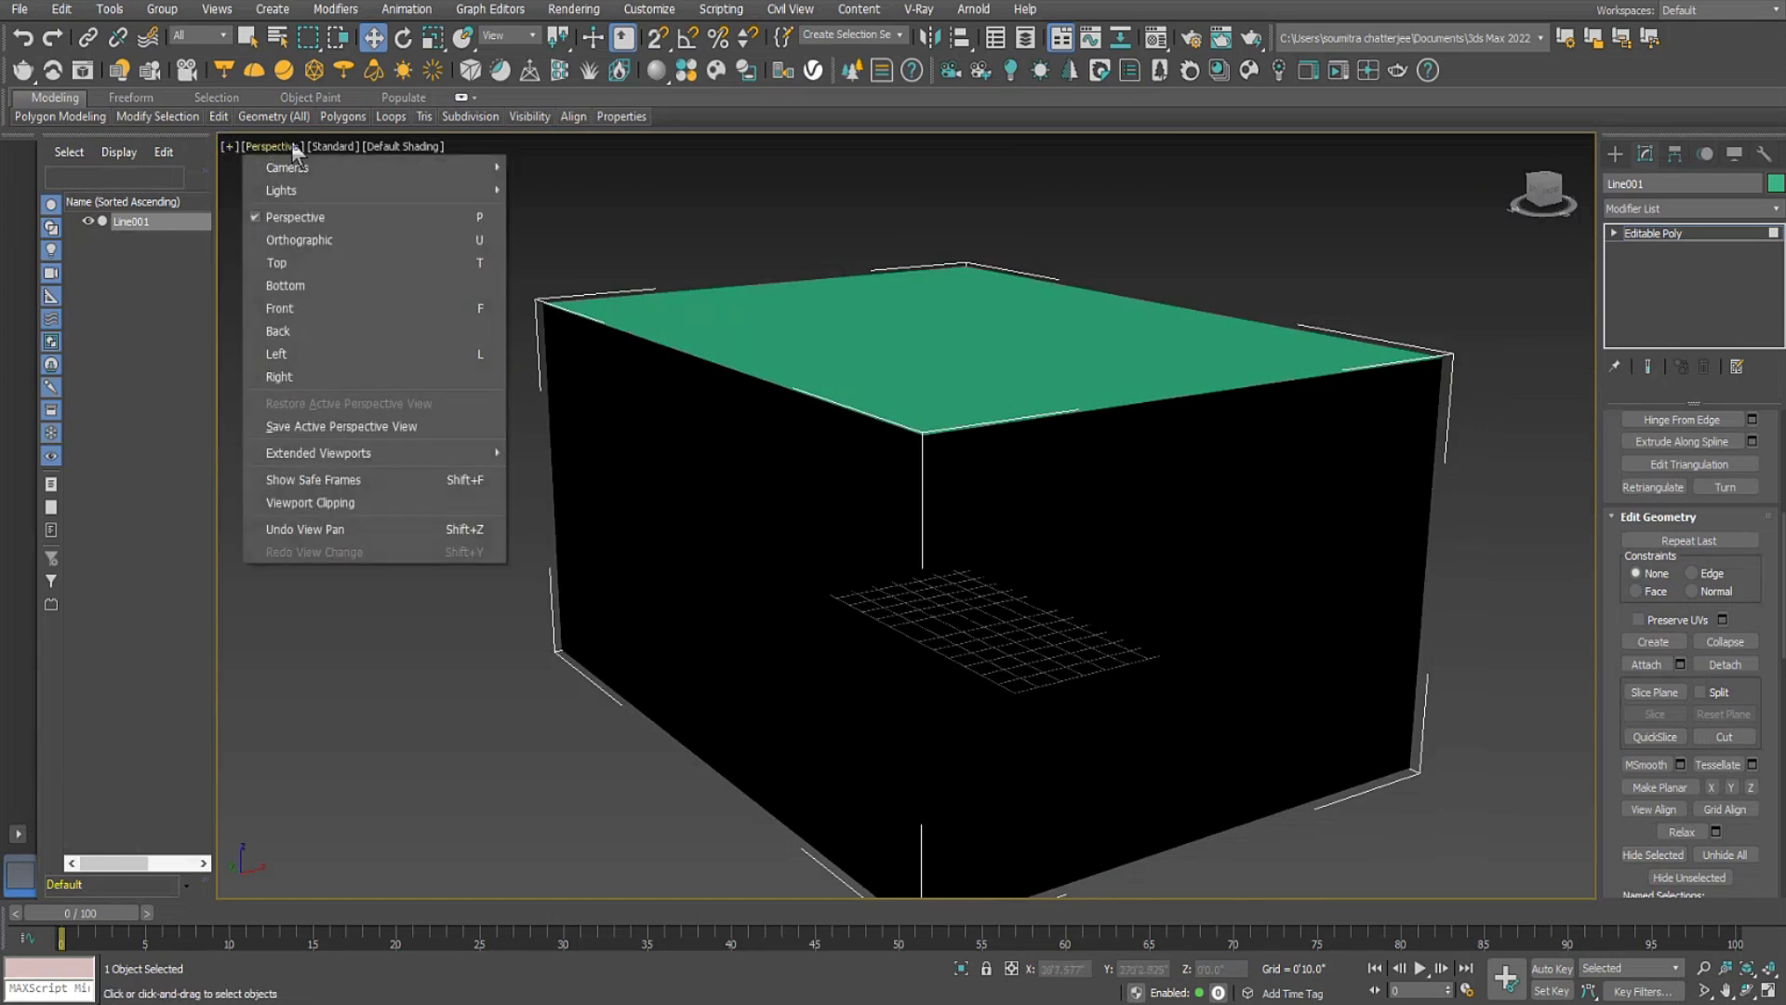
pyautogui.click(333, 146)
pyautogui.click(333, 146)
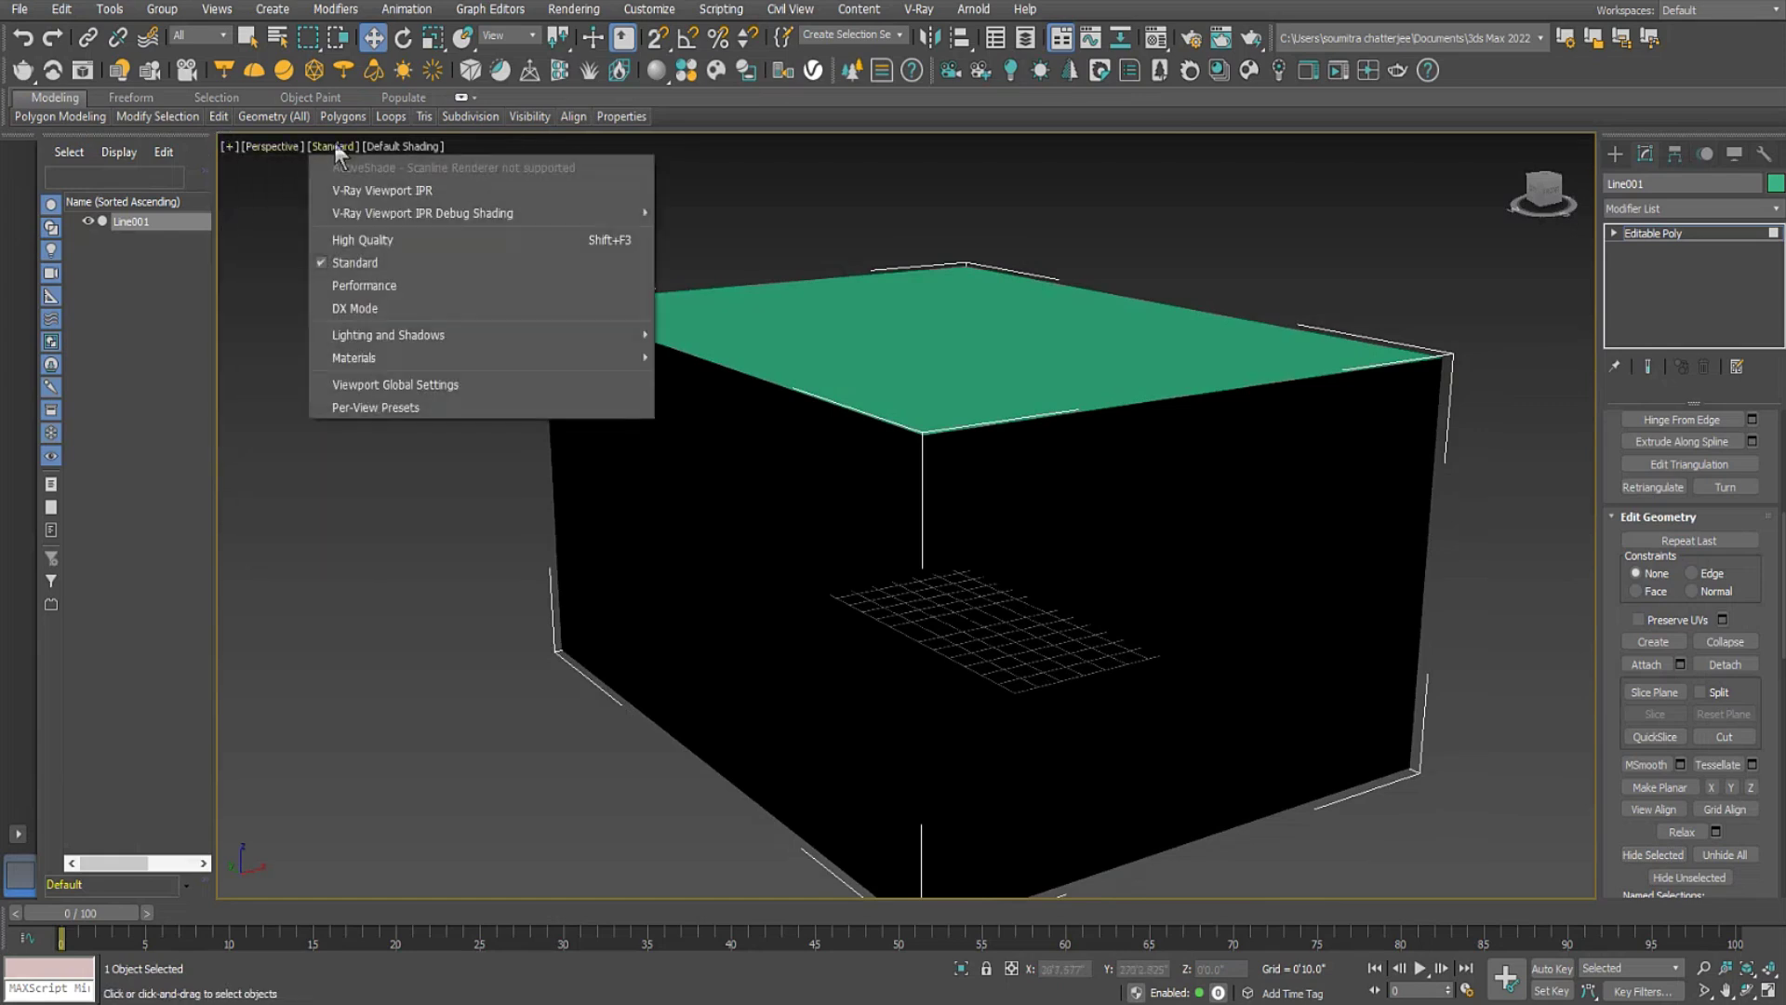
pyautogui.click(381, 408)
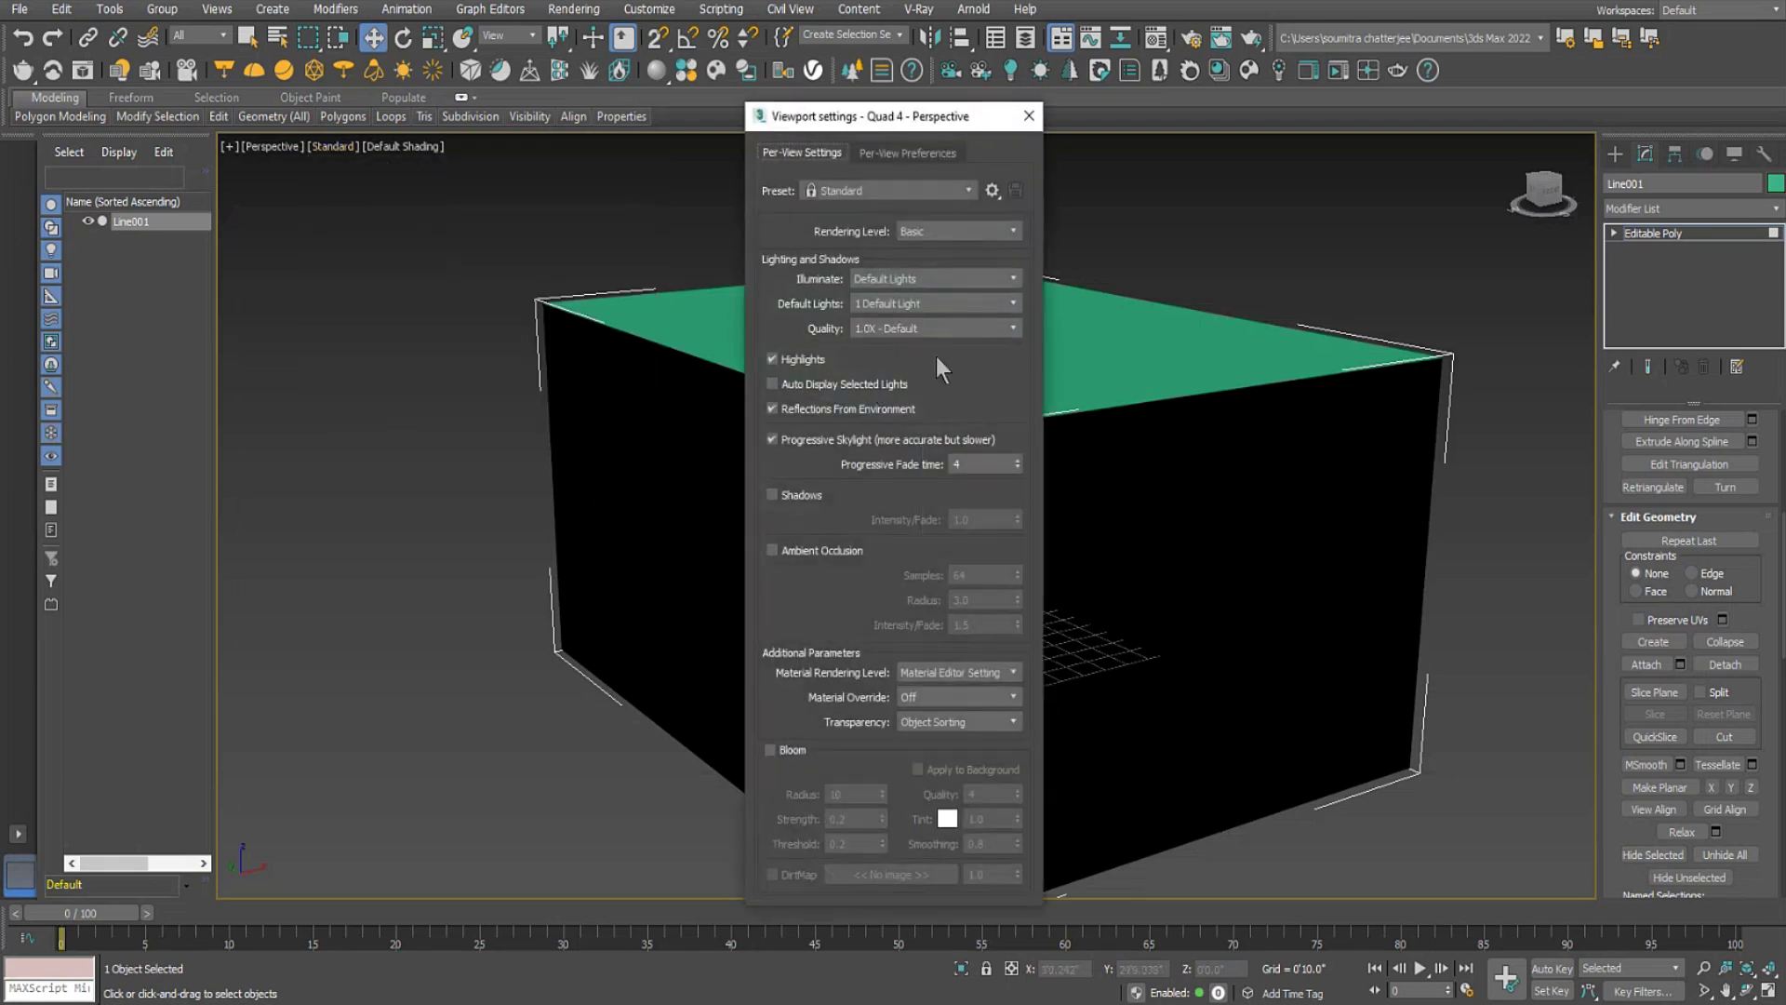
pyautogui.click(982, 279)
pyautogui.click(915, 279)
pyautogui.click(907, 304)
pyautogui.click(902, 342)
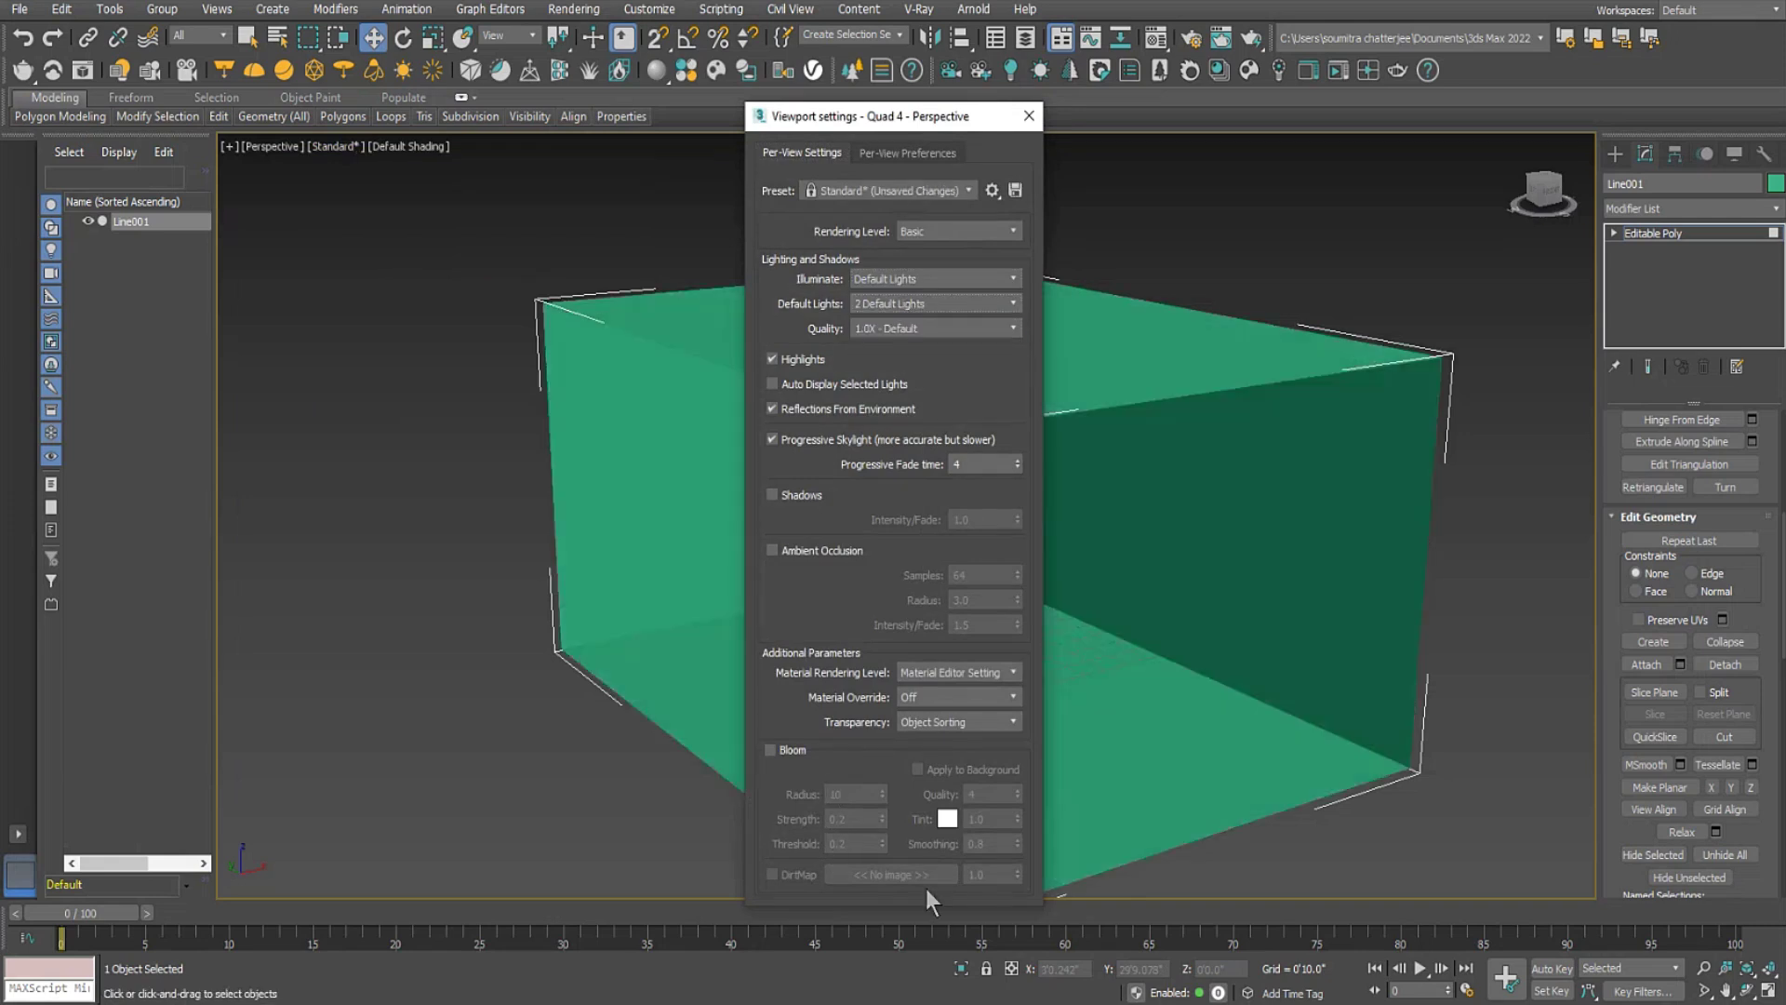
pyautogui.click(1029, 116)
# Restore the four-viewport layout and compare the opened room with the reference image.
pyautogui.keyDown('alt'); pyautogui.moveTo(929, 506); pyautogui.dragTo(950, 642, button='middle'); pyautogui.keyUp('alt')
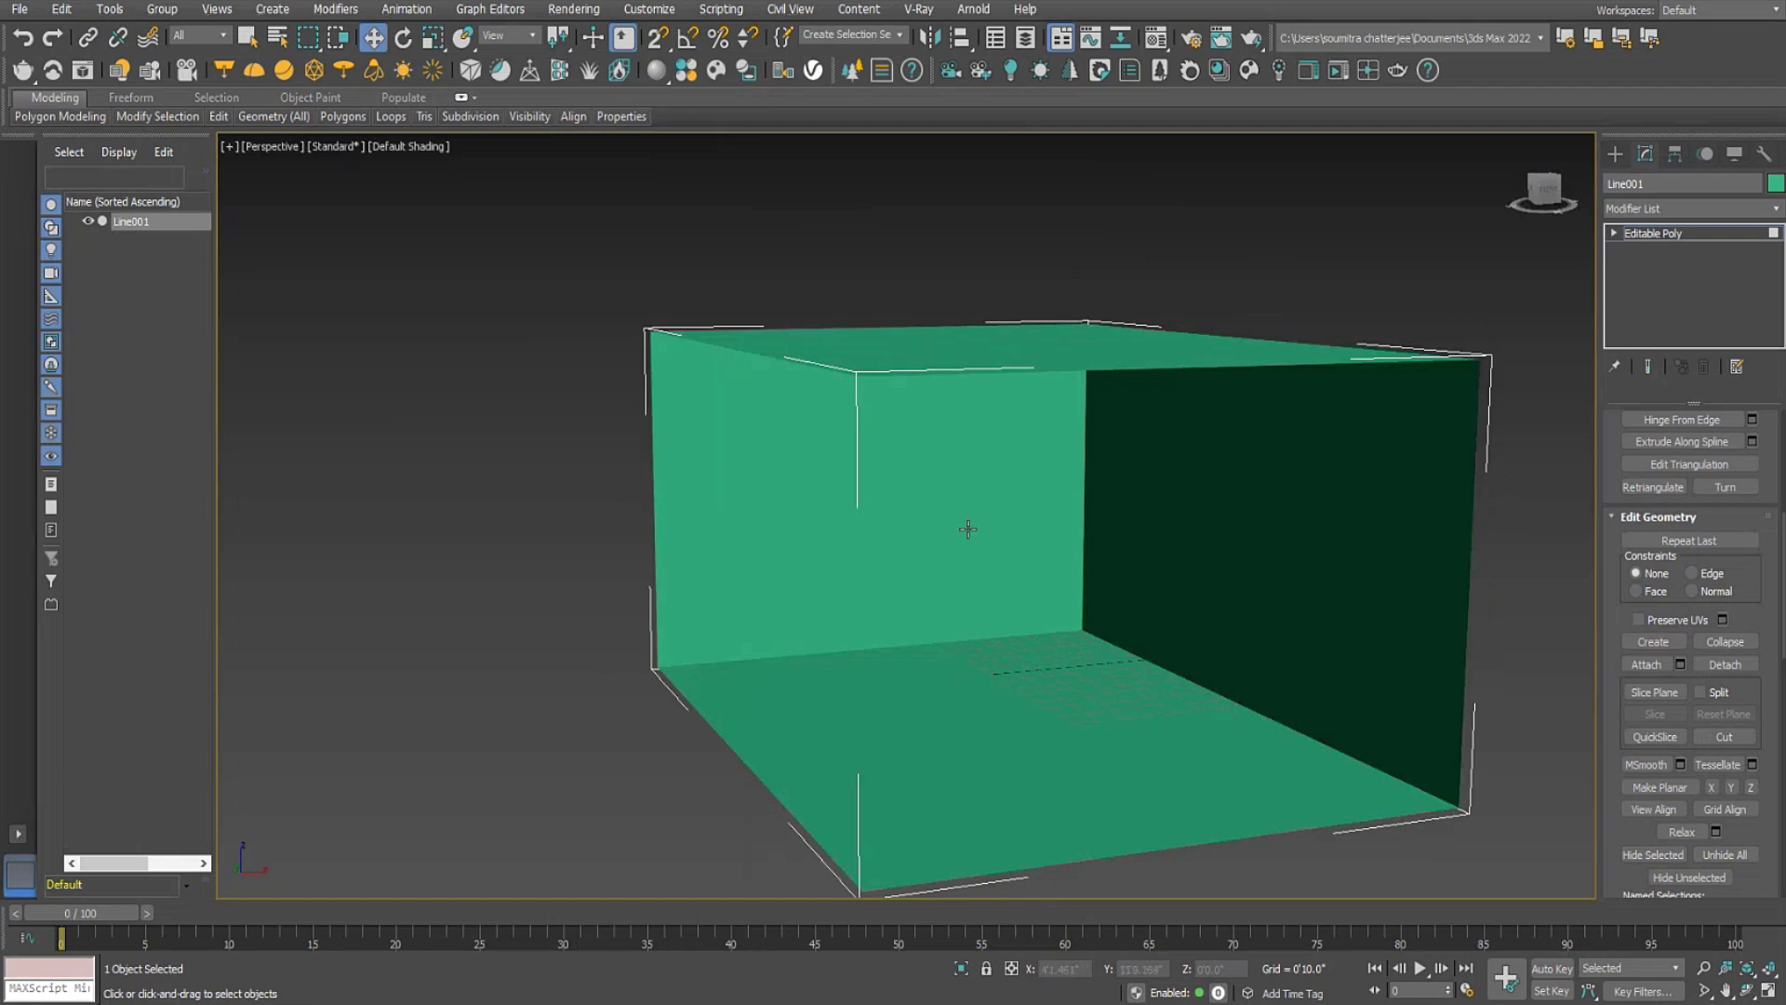
pyautogui.click(1767, 991)
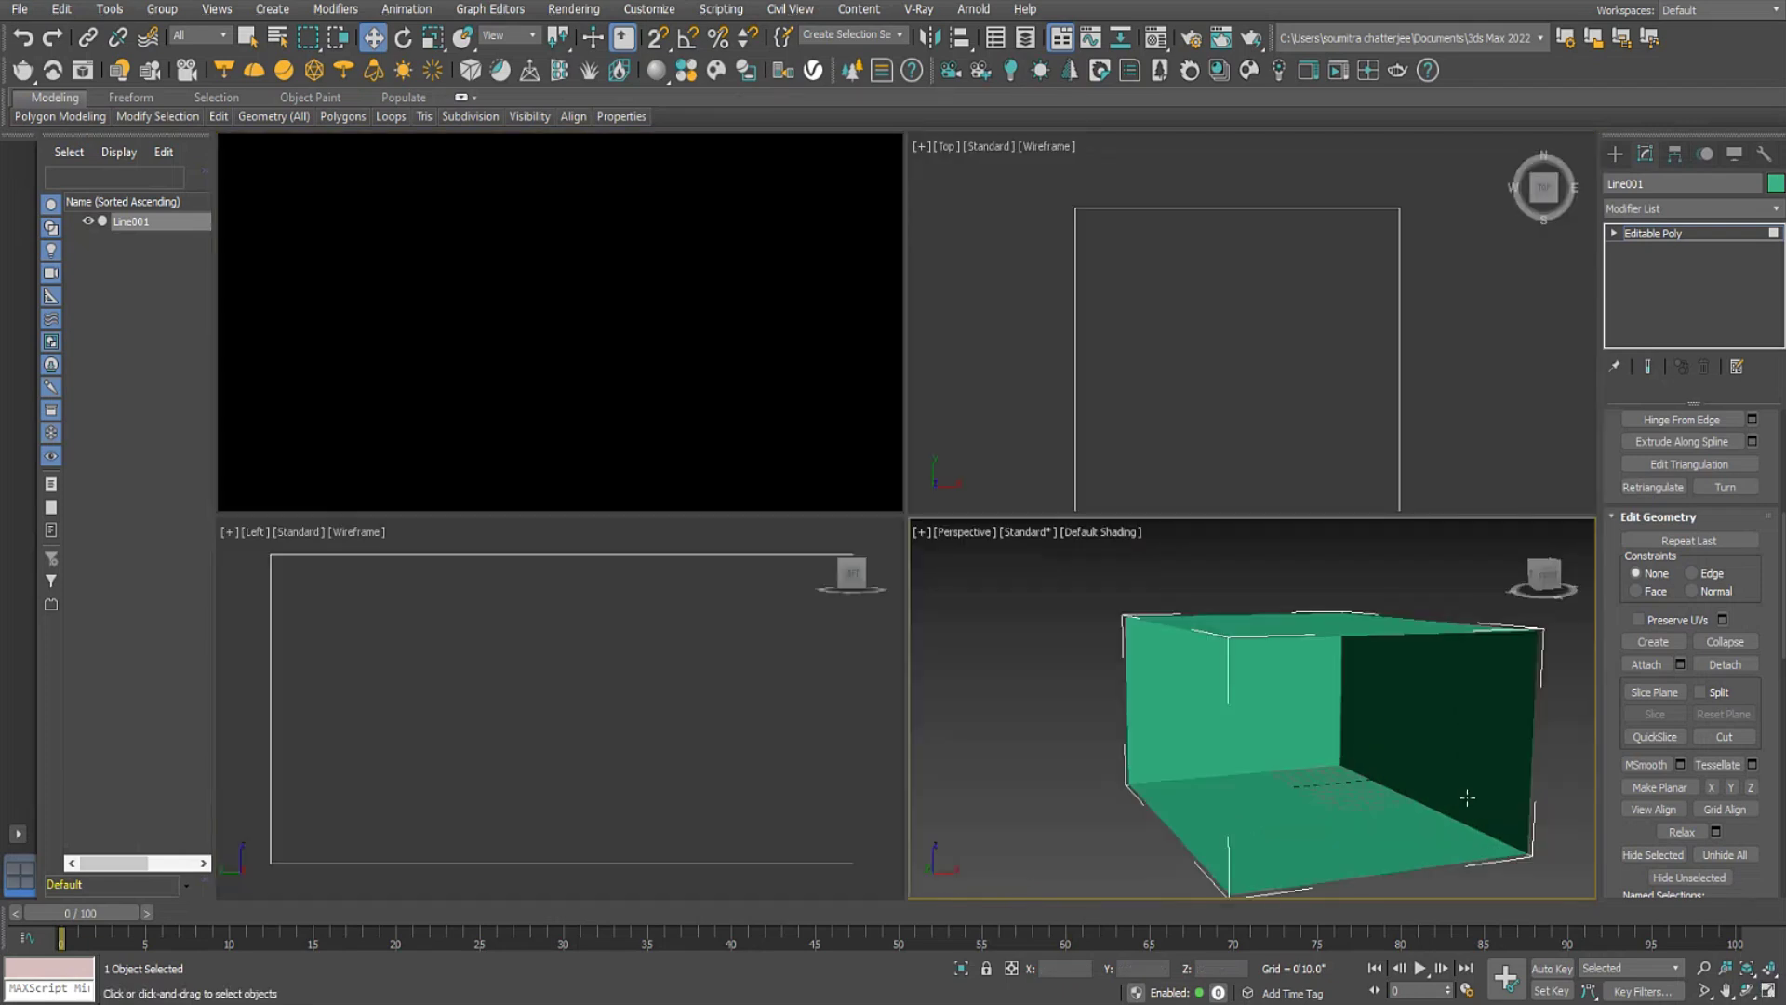
pyautogui.click(535, 398)
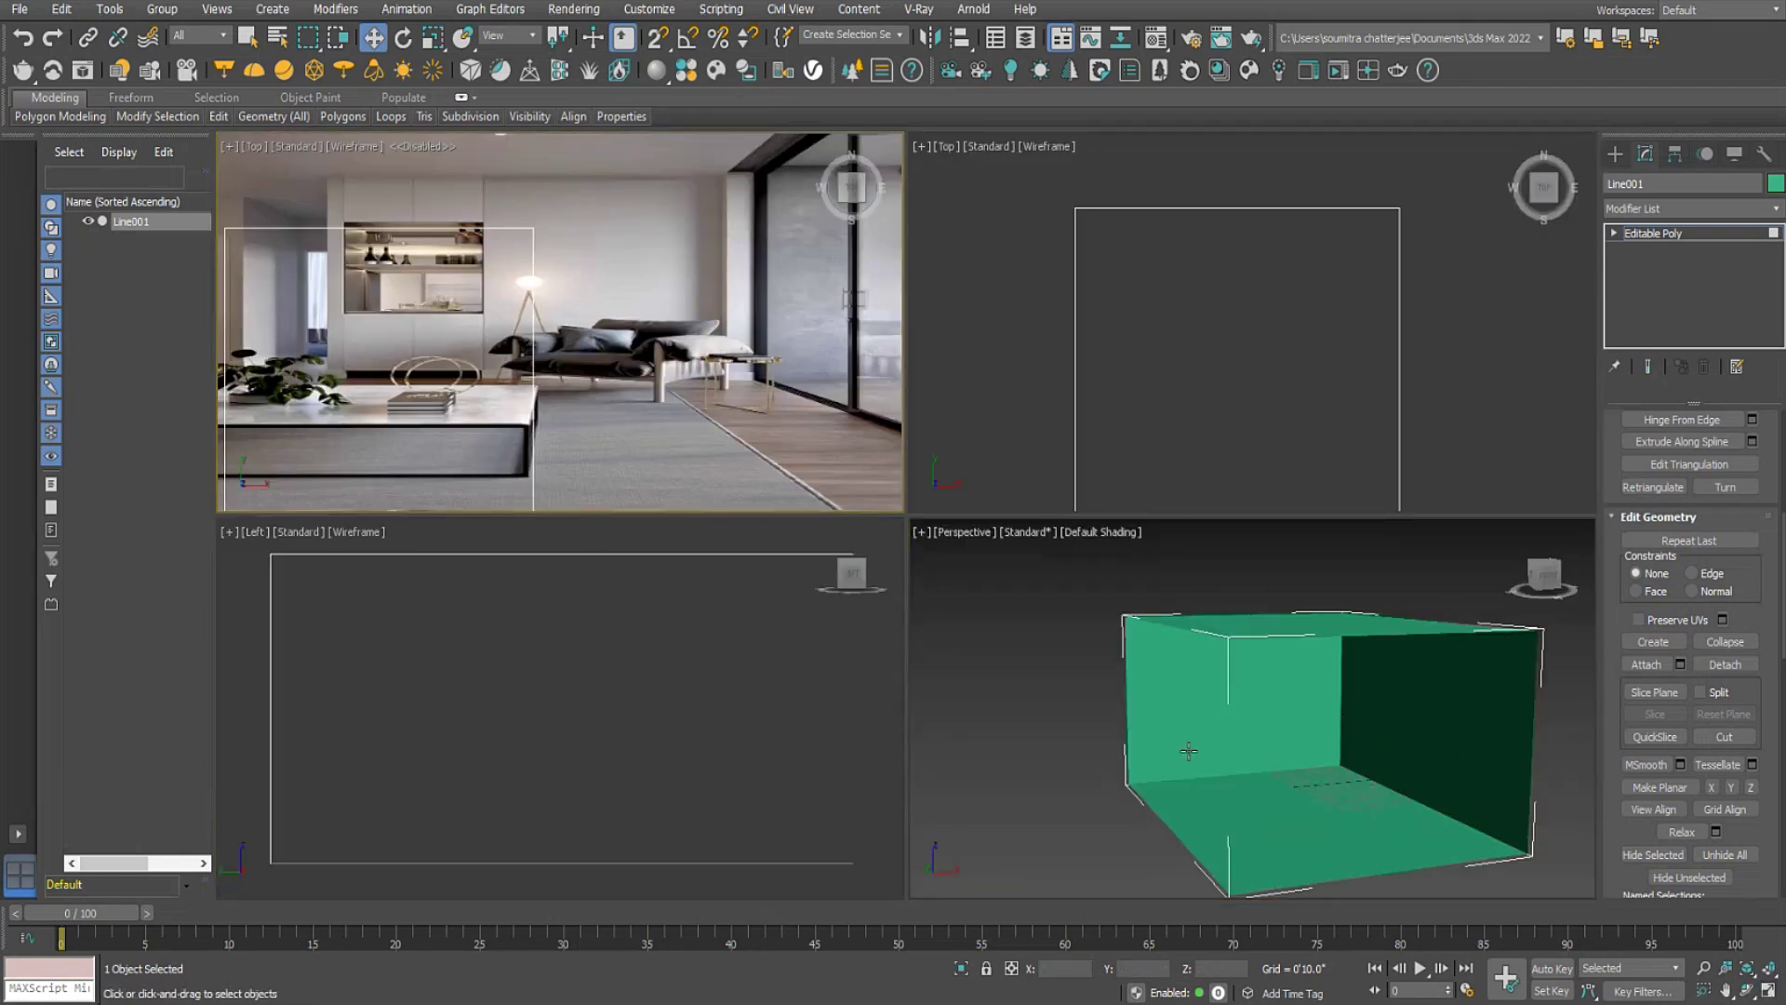
pyautogui.moveTo(1411, 801); pyautogui.dragTo(1337, 791, button='middle')
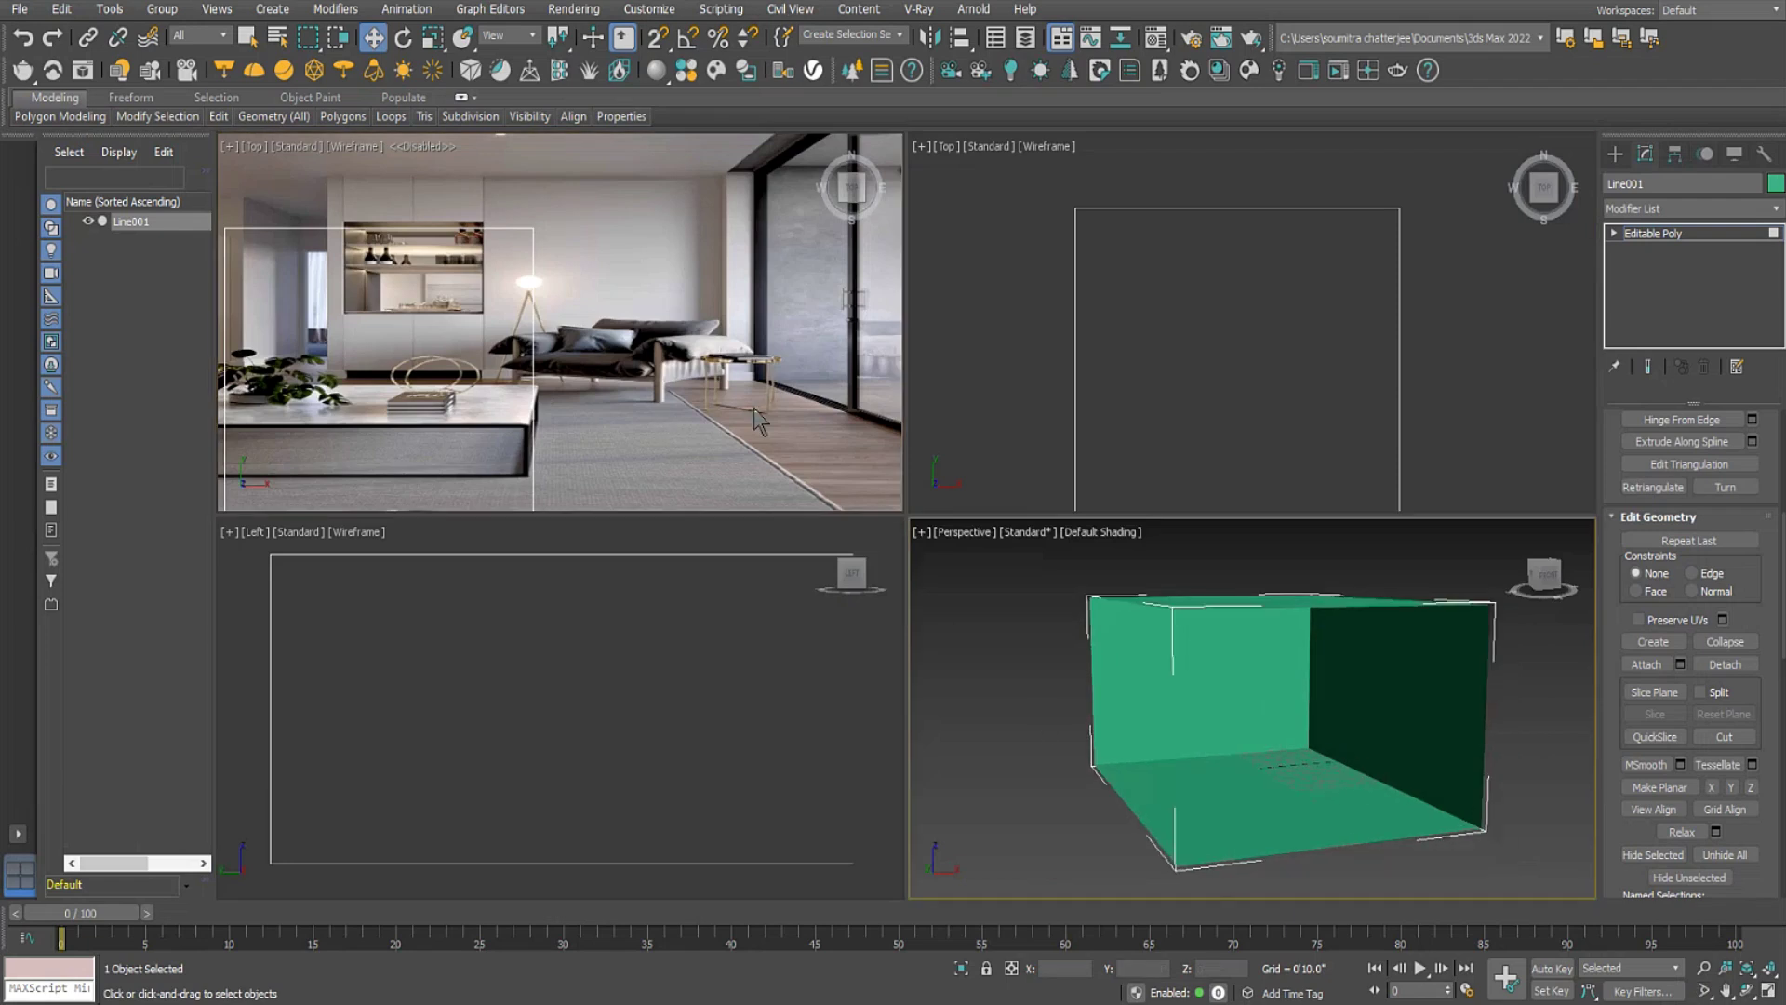
# Leave polygon editing and scale the whole room along the X axis to about 111%.
pyautogui.rightClick(1273, 726)
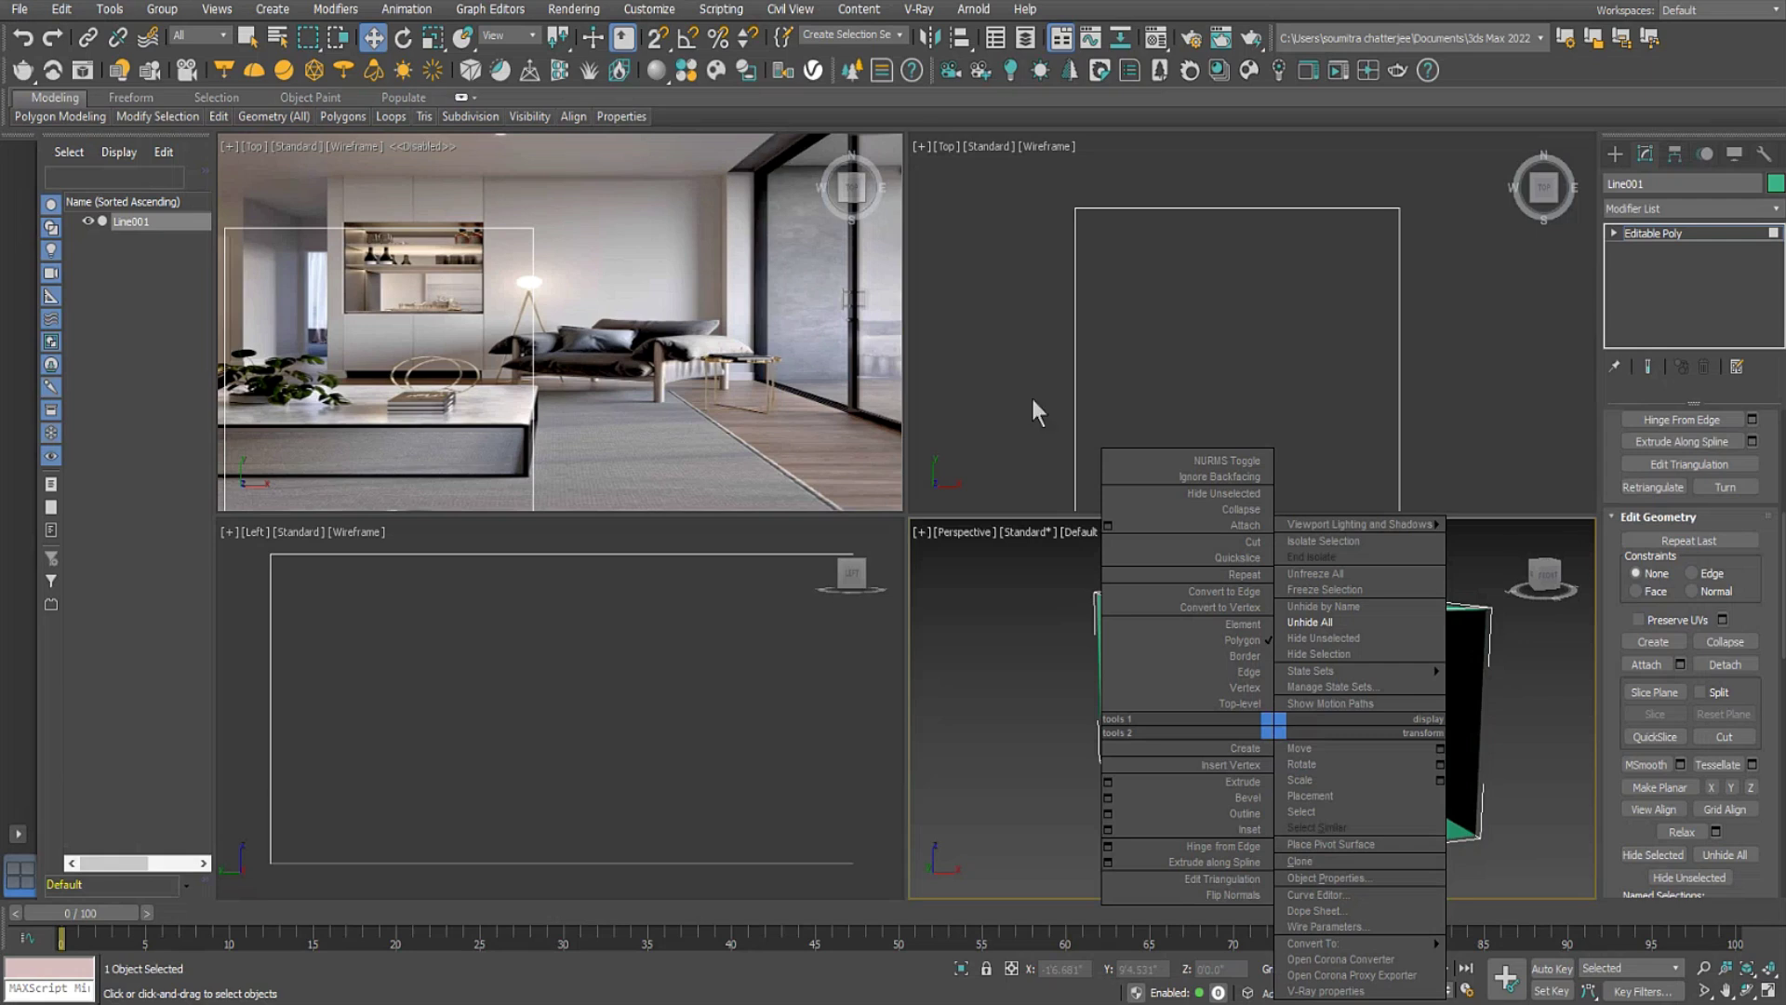
pyautogui.click(1311, 622)
pyautogui.rightClick(1278, 688)
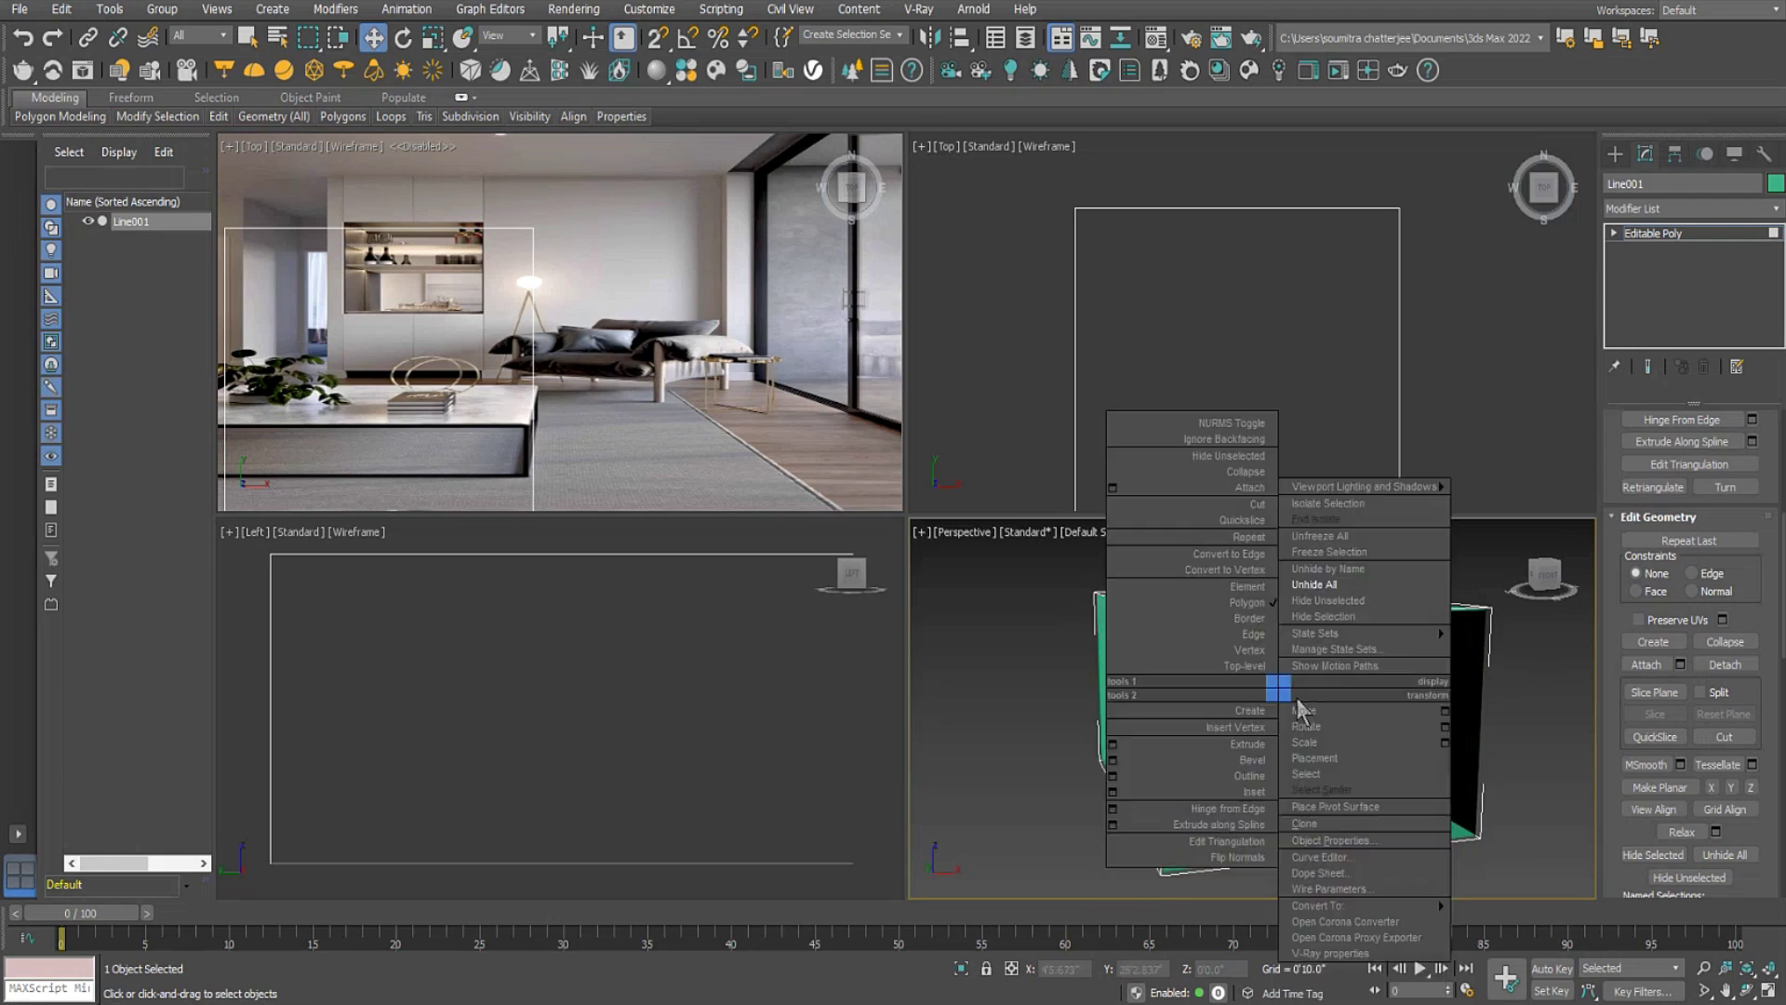
pyautogui.click(1327, 739)
pyautogui.click(1614, 157)
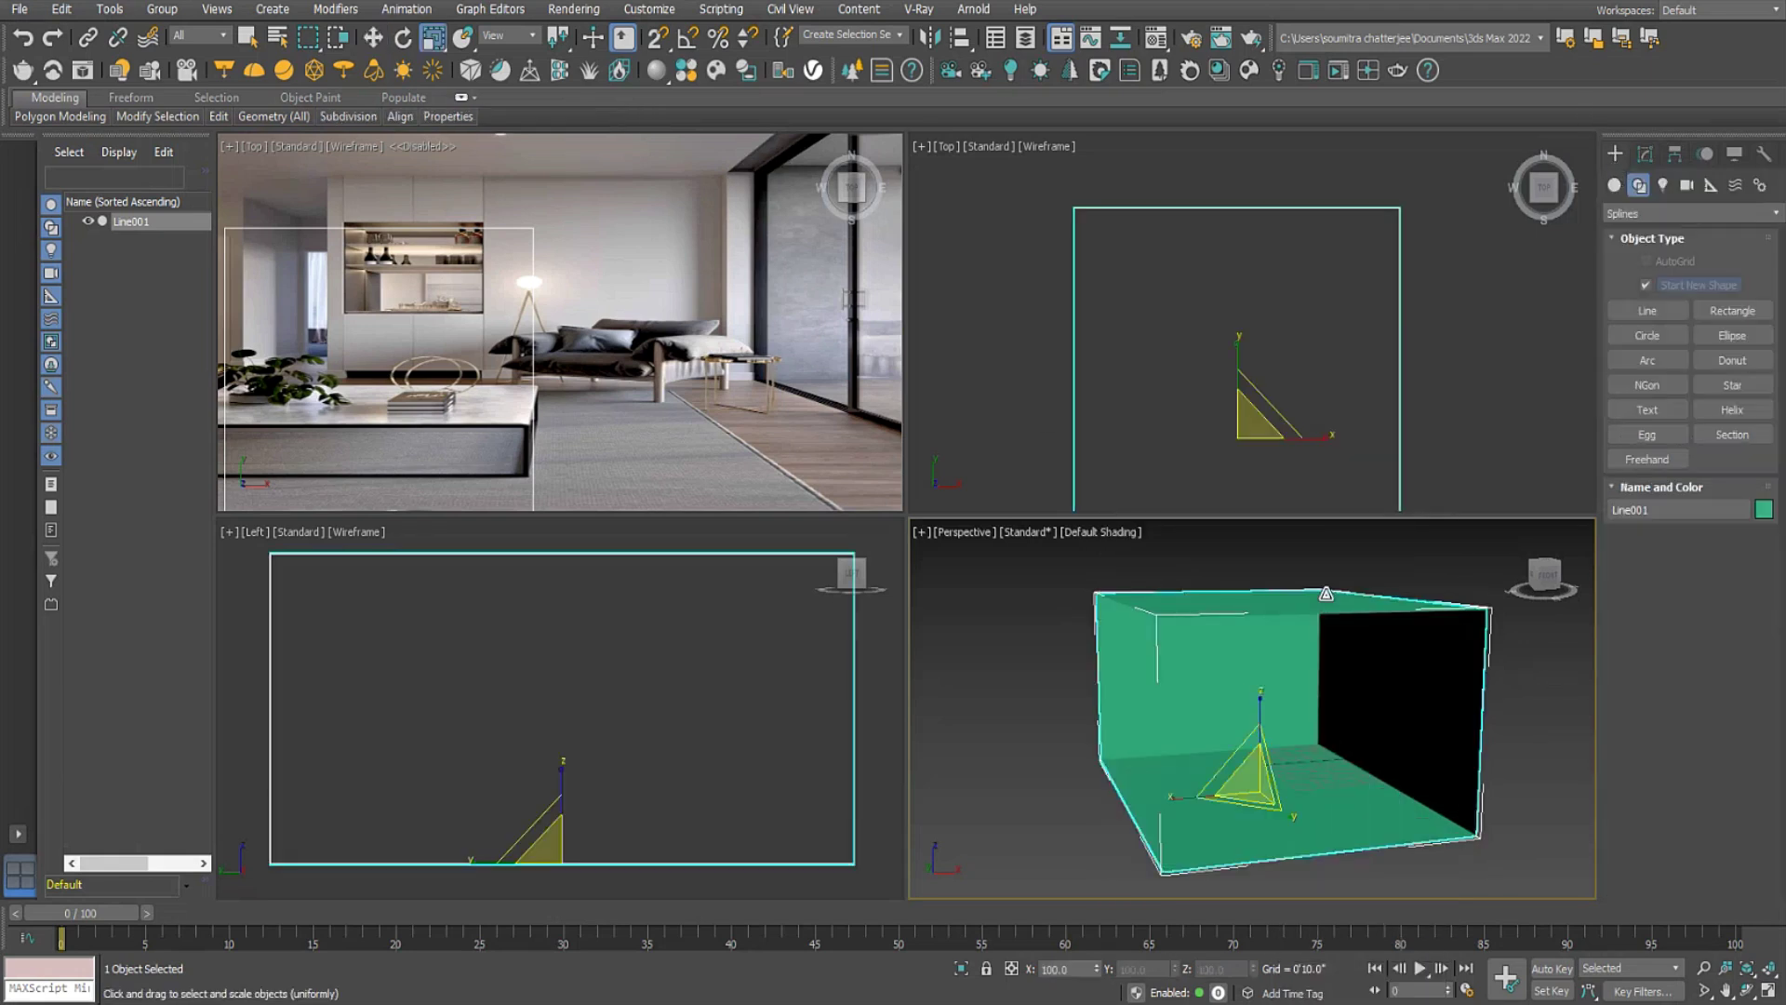
pyautogui.moveTo(1176, 796); pyautogui.dragTo(1208, 750)
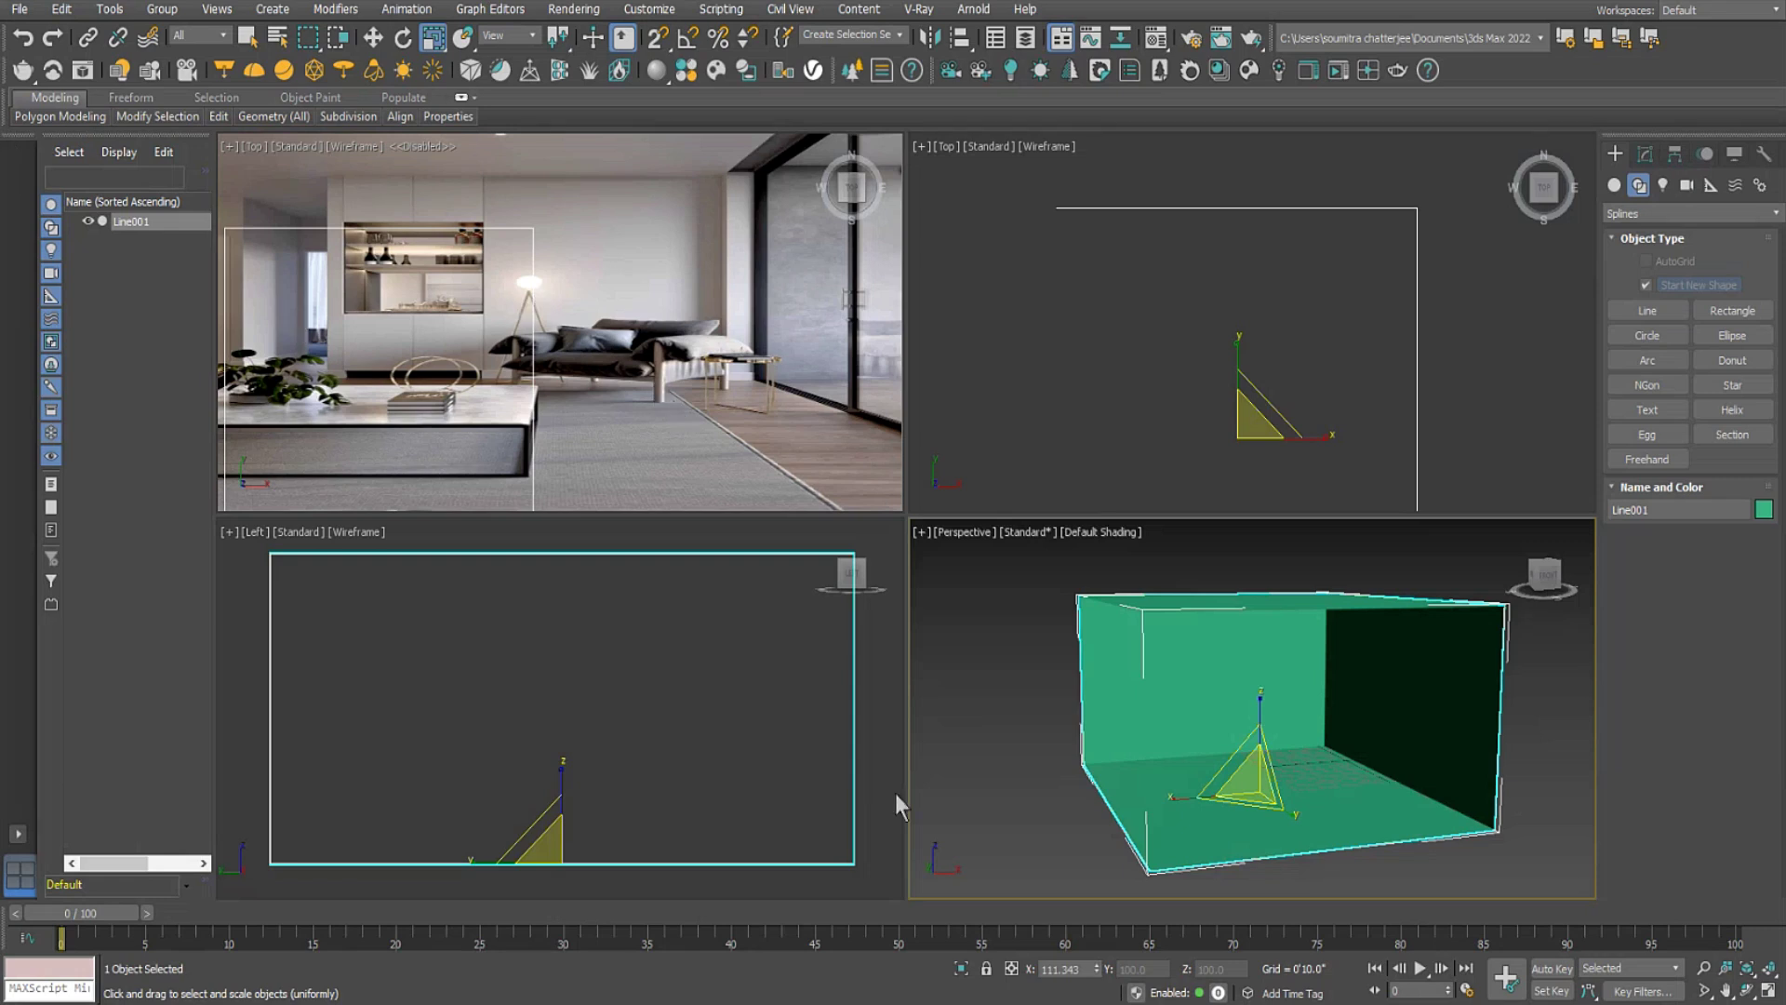
# Switch to Chrome and open the Yandex search page.
pyautogui.click(790, 1002)
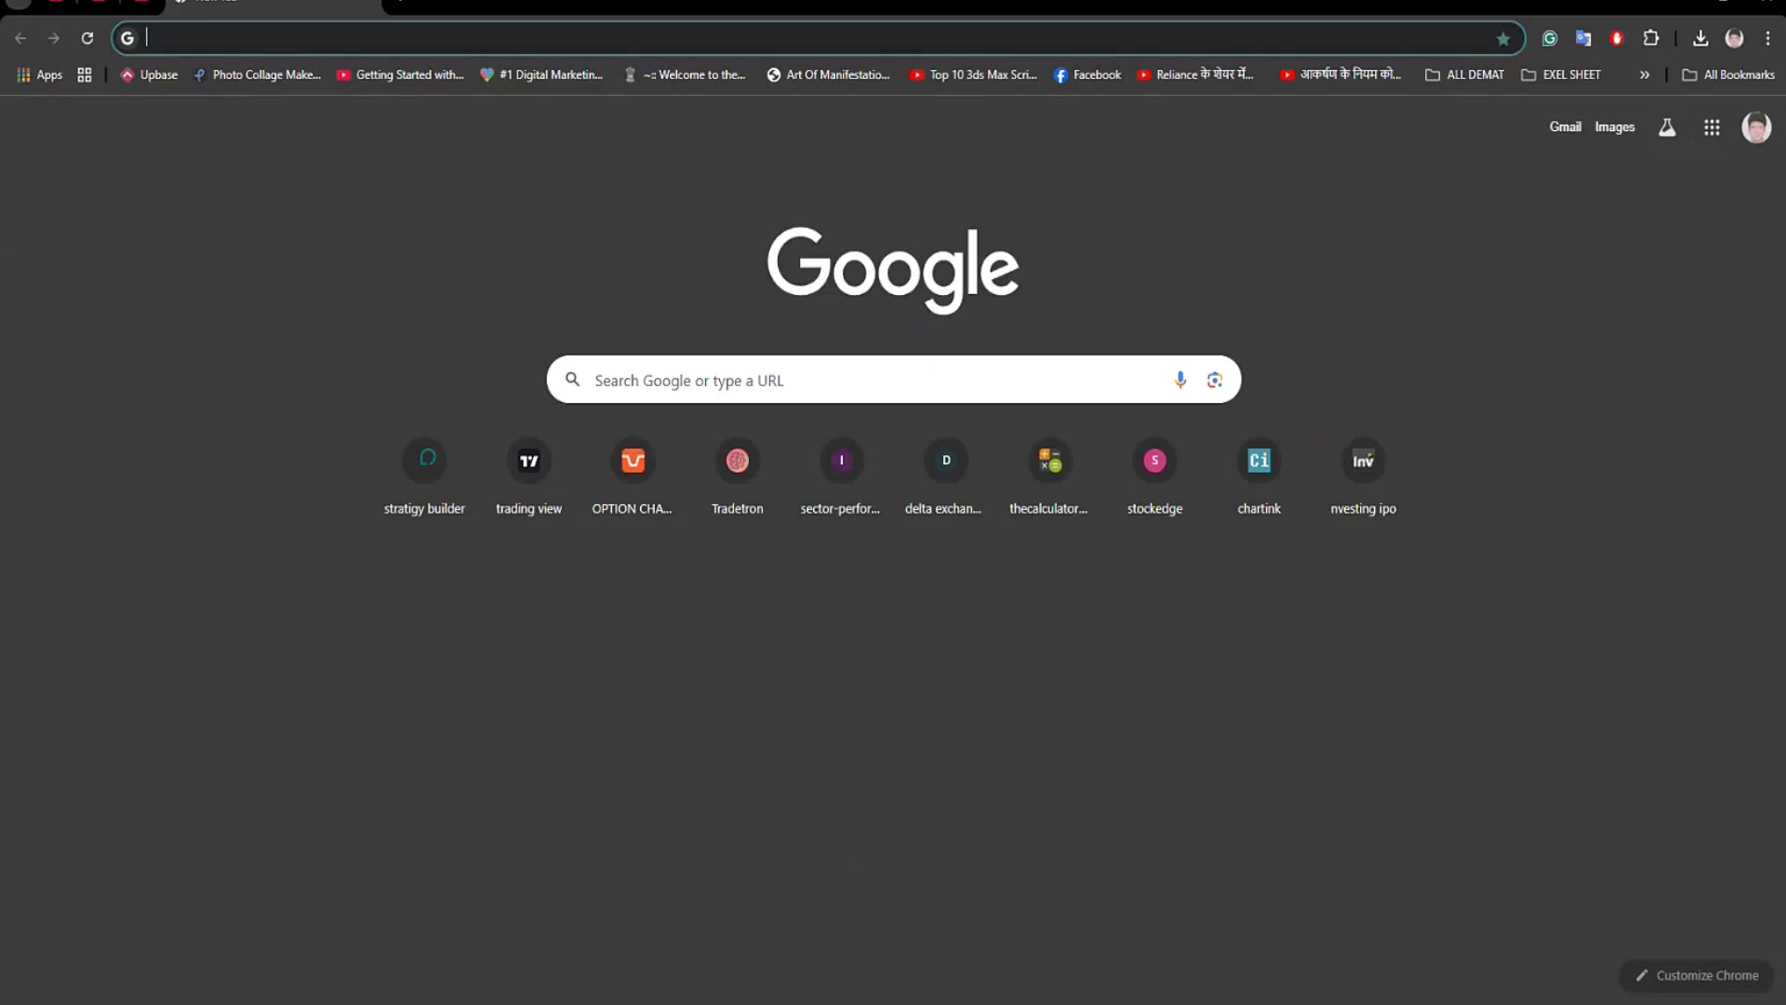
pyautogui.click(600, 372)
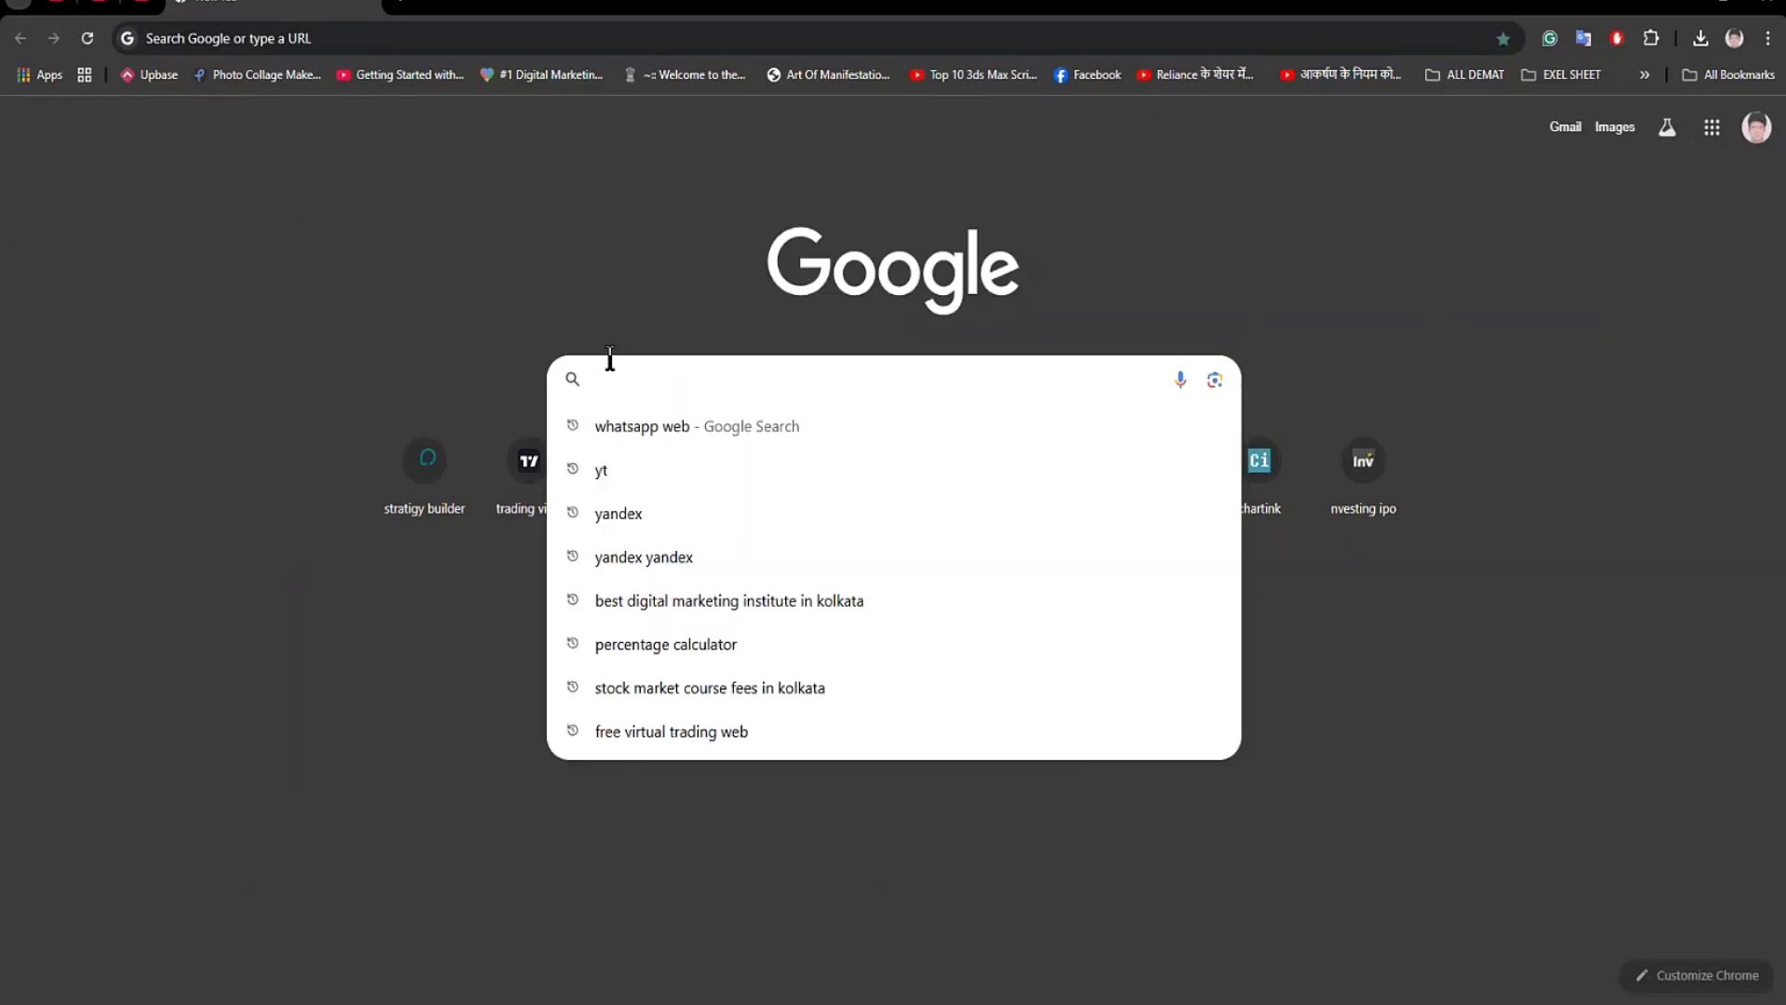
pyautogui.click(649, 554)
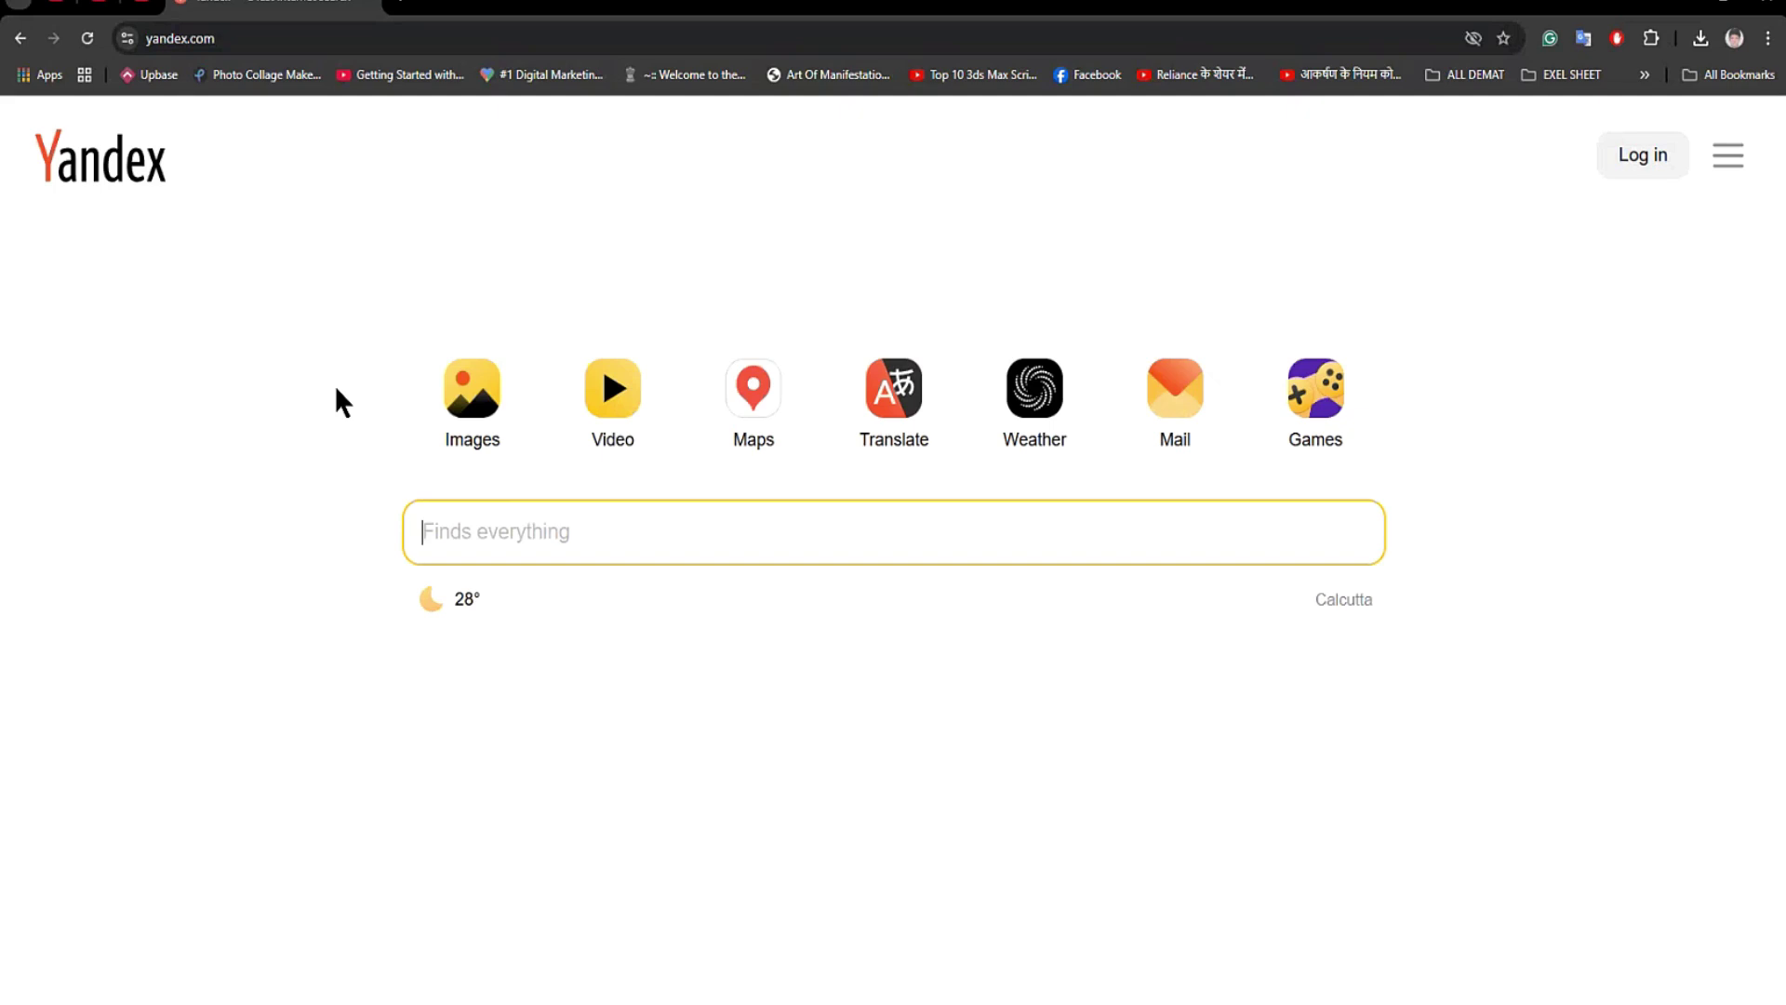
# Search Yandex Images for "celling desi9gn with interior".
pyautogui.write('c')
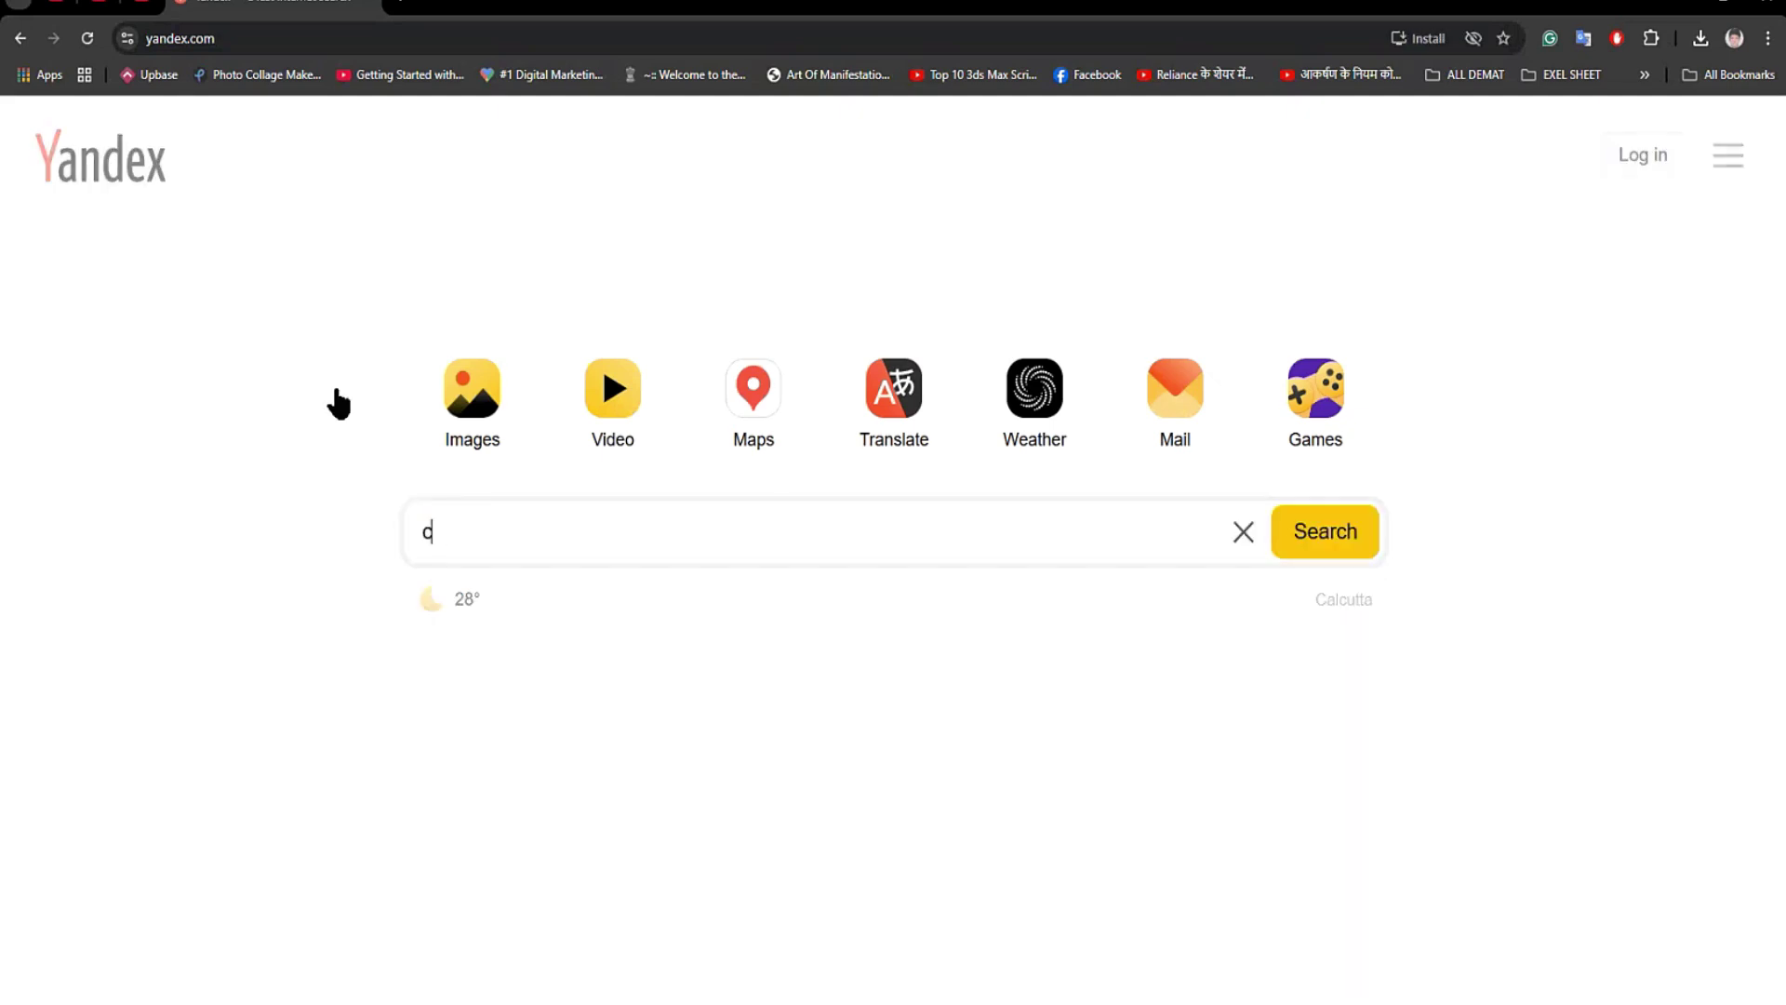
pyautogui.write('elling desi9gn with interior')
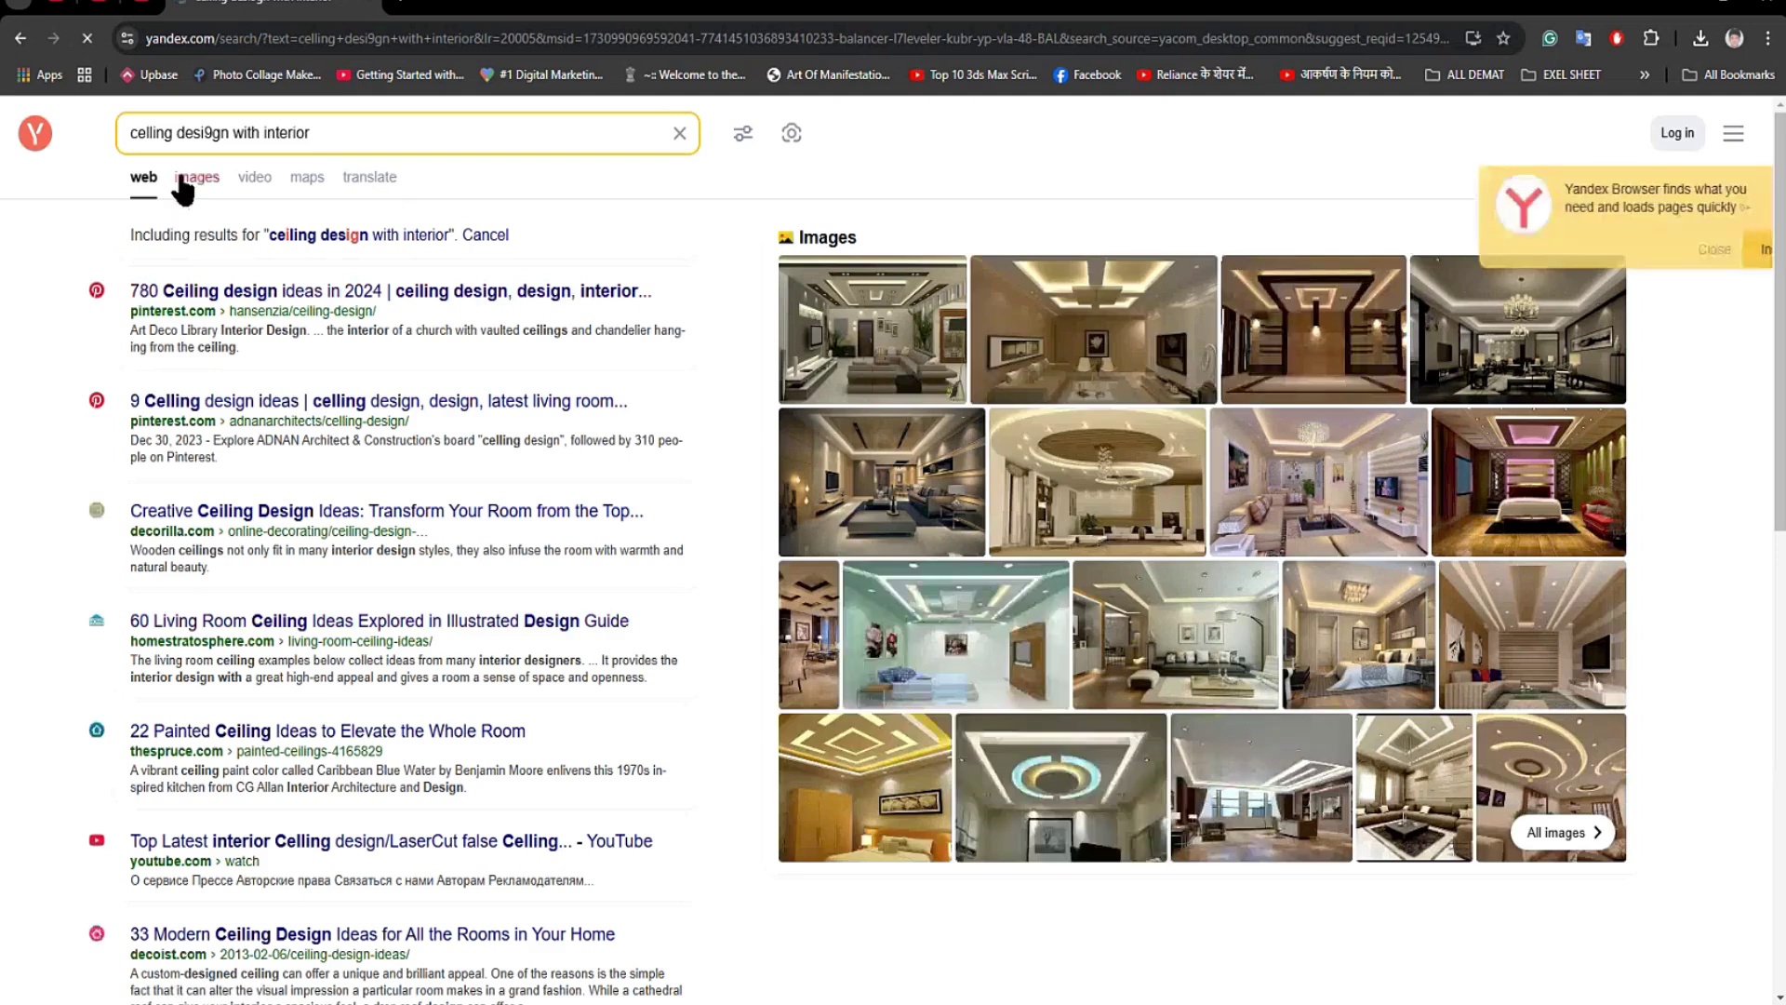
pyautogui.click(191, 177)
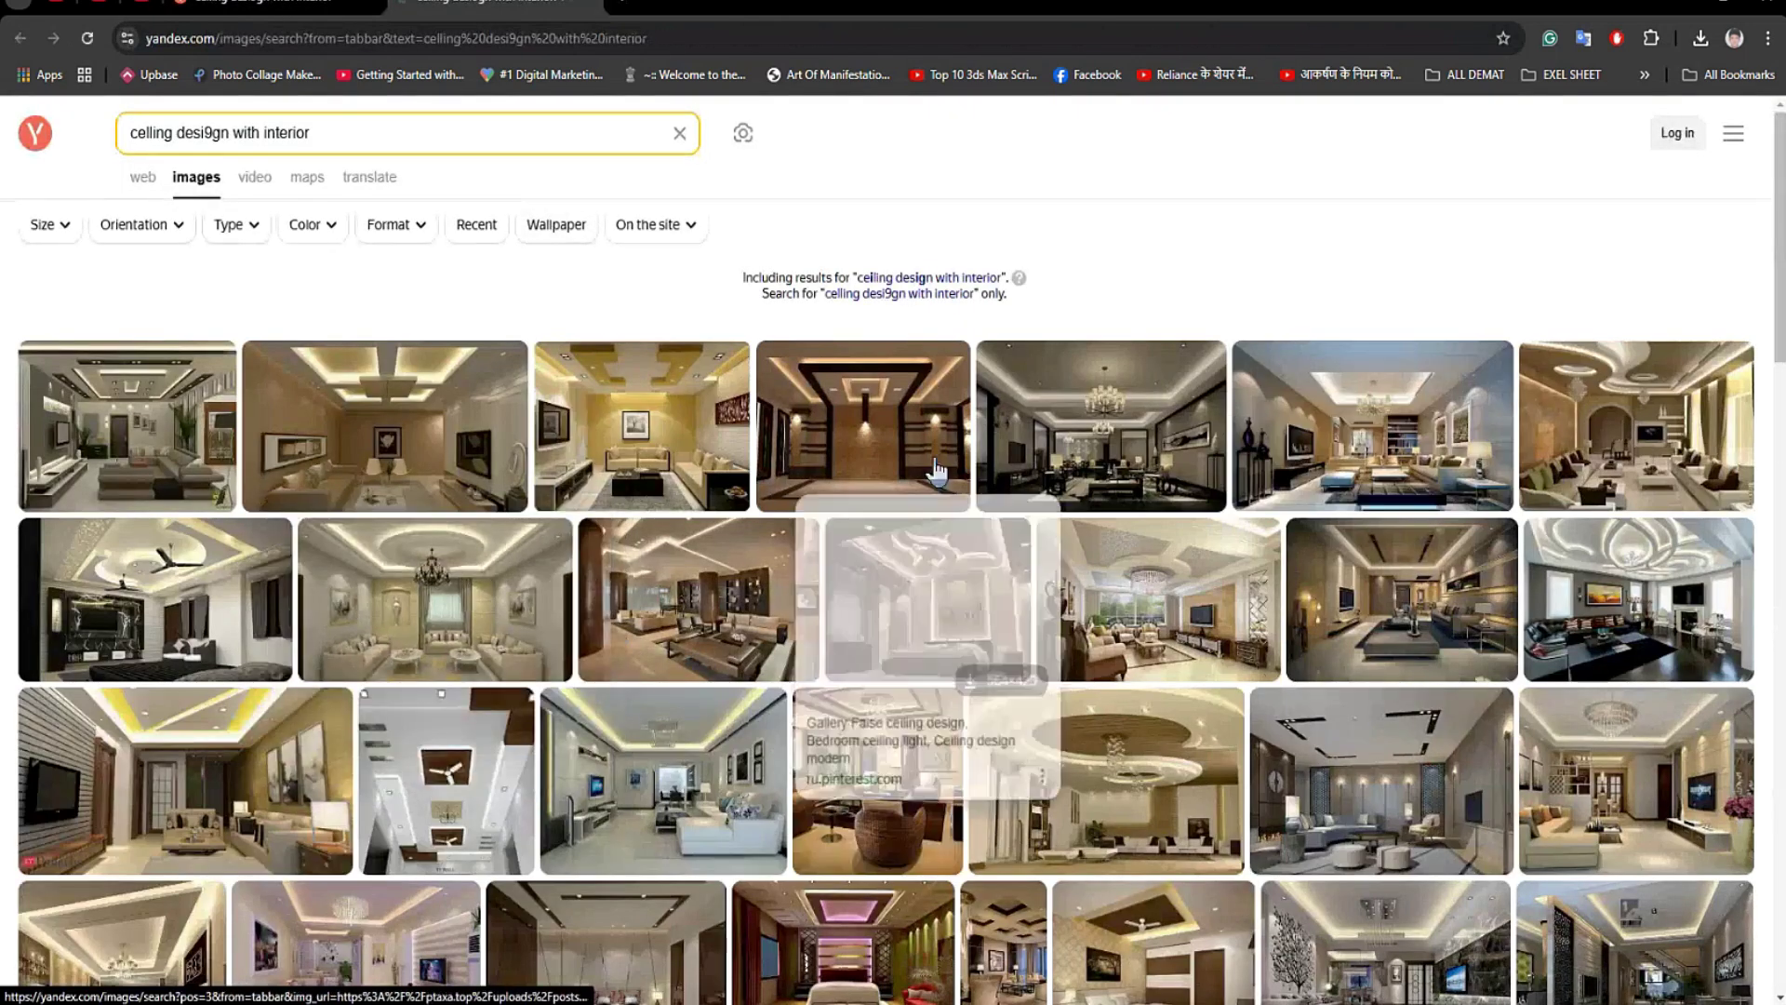
# Browse the ceiling design images and preview the gypsum ceiling with curved light strips meeting in a V.
pyautogui.scroll(-2, 935, 465)
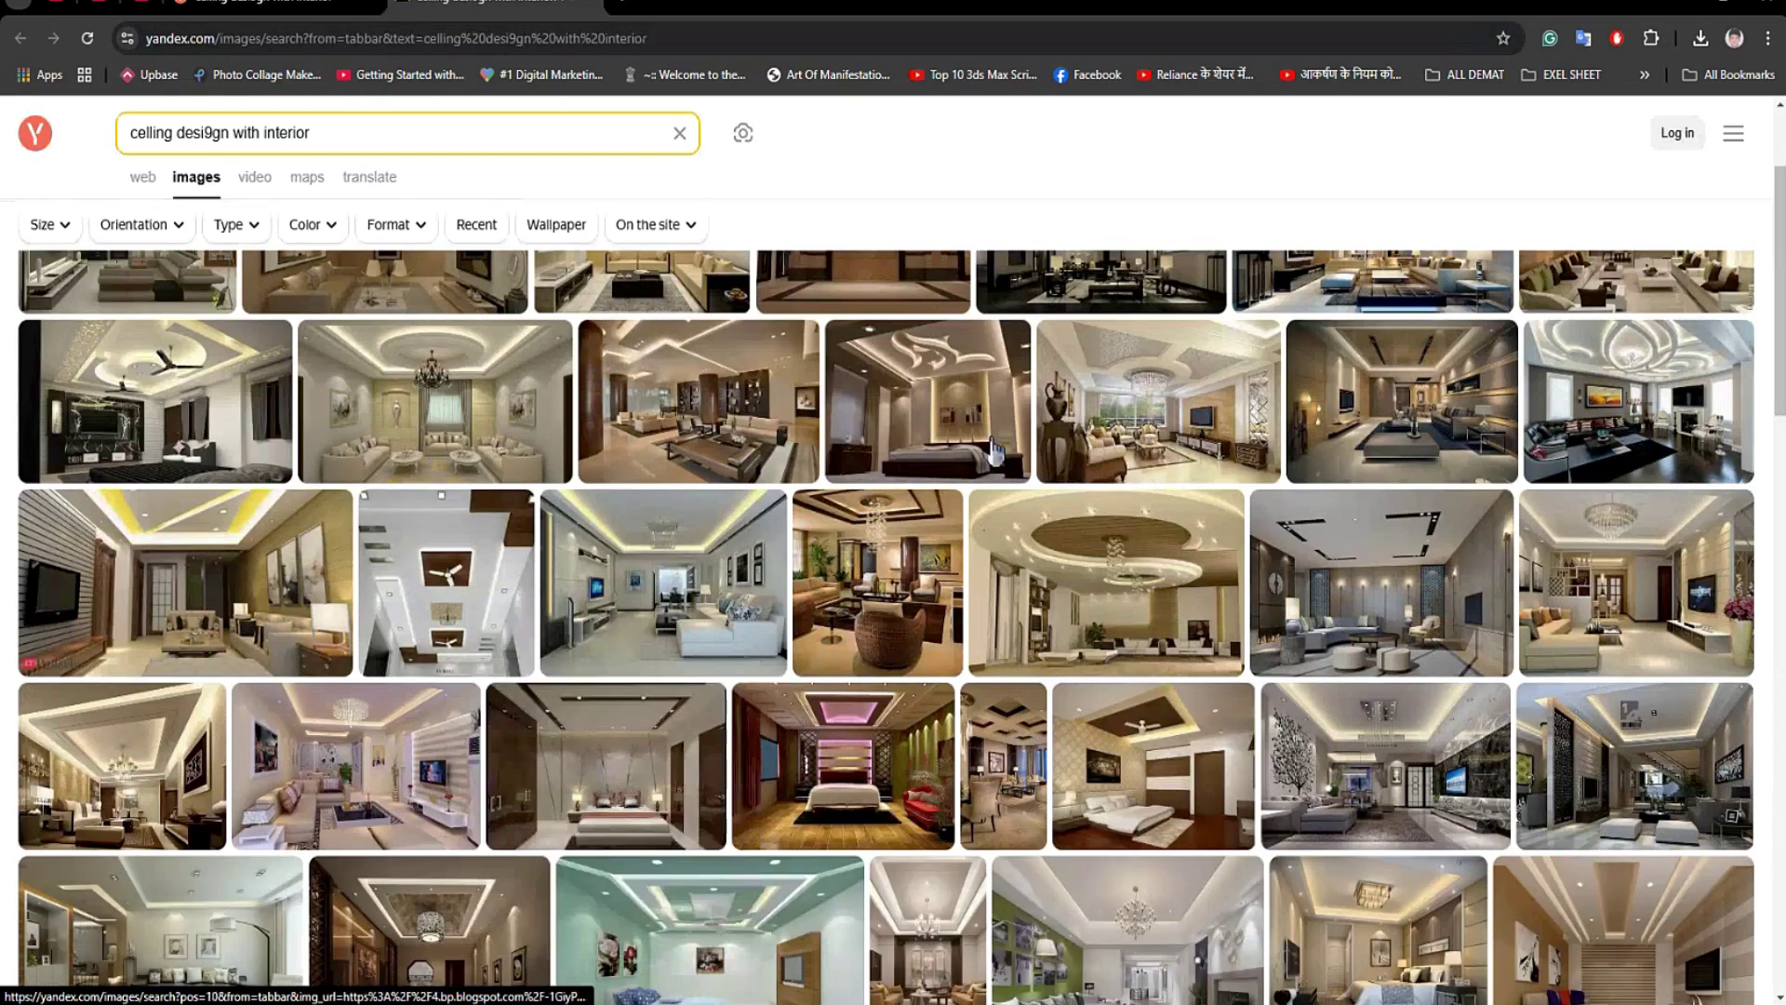
pyautogui.moveTo(995, 453)
pyautogui.scroll(-5, 810, 530)
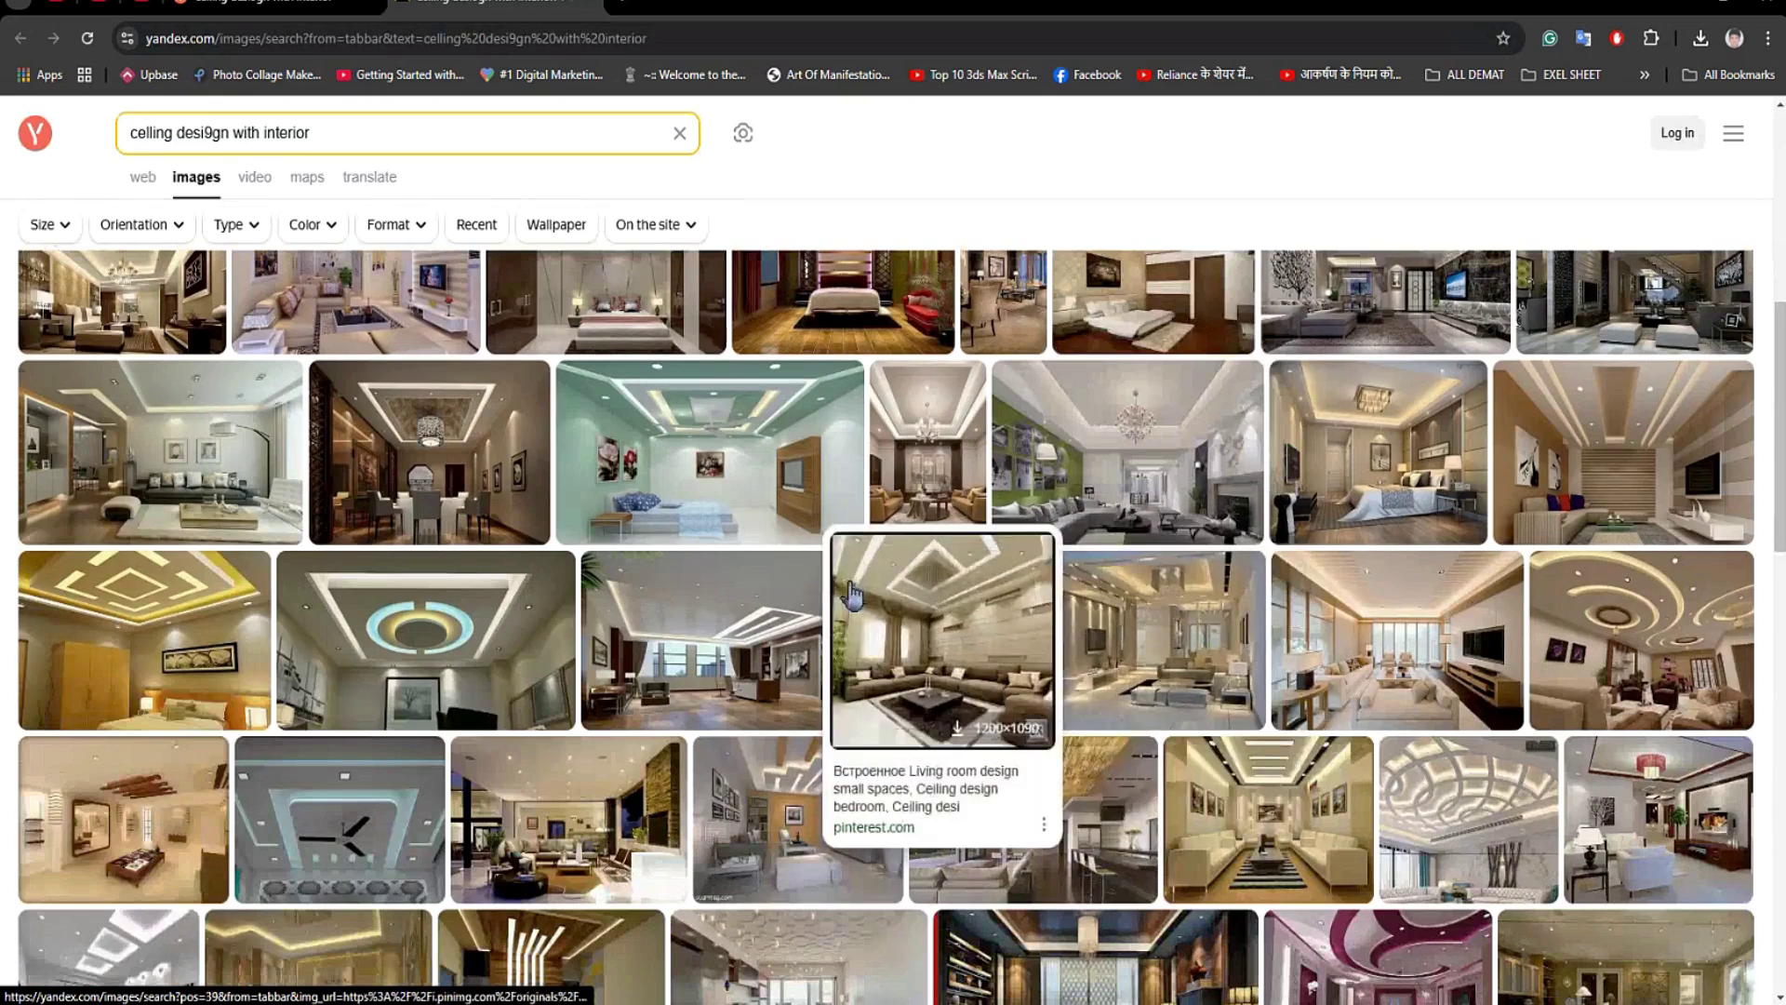
pyautogui.scroll(-3, 939, 651)
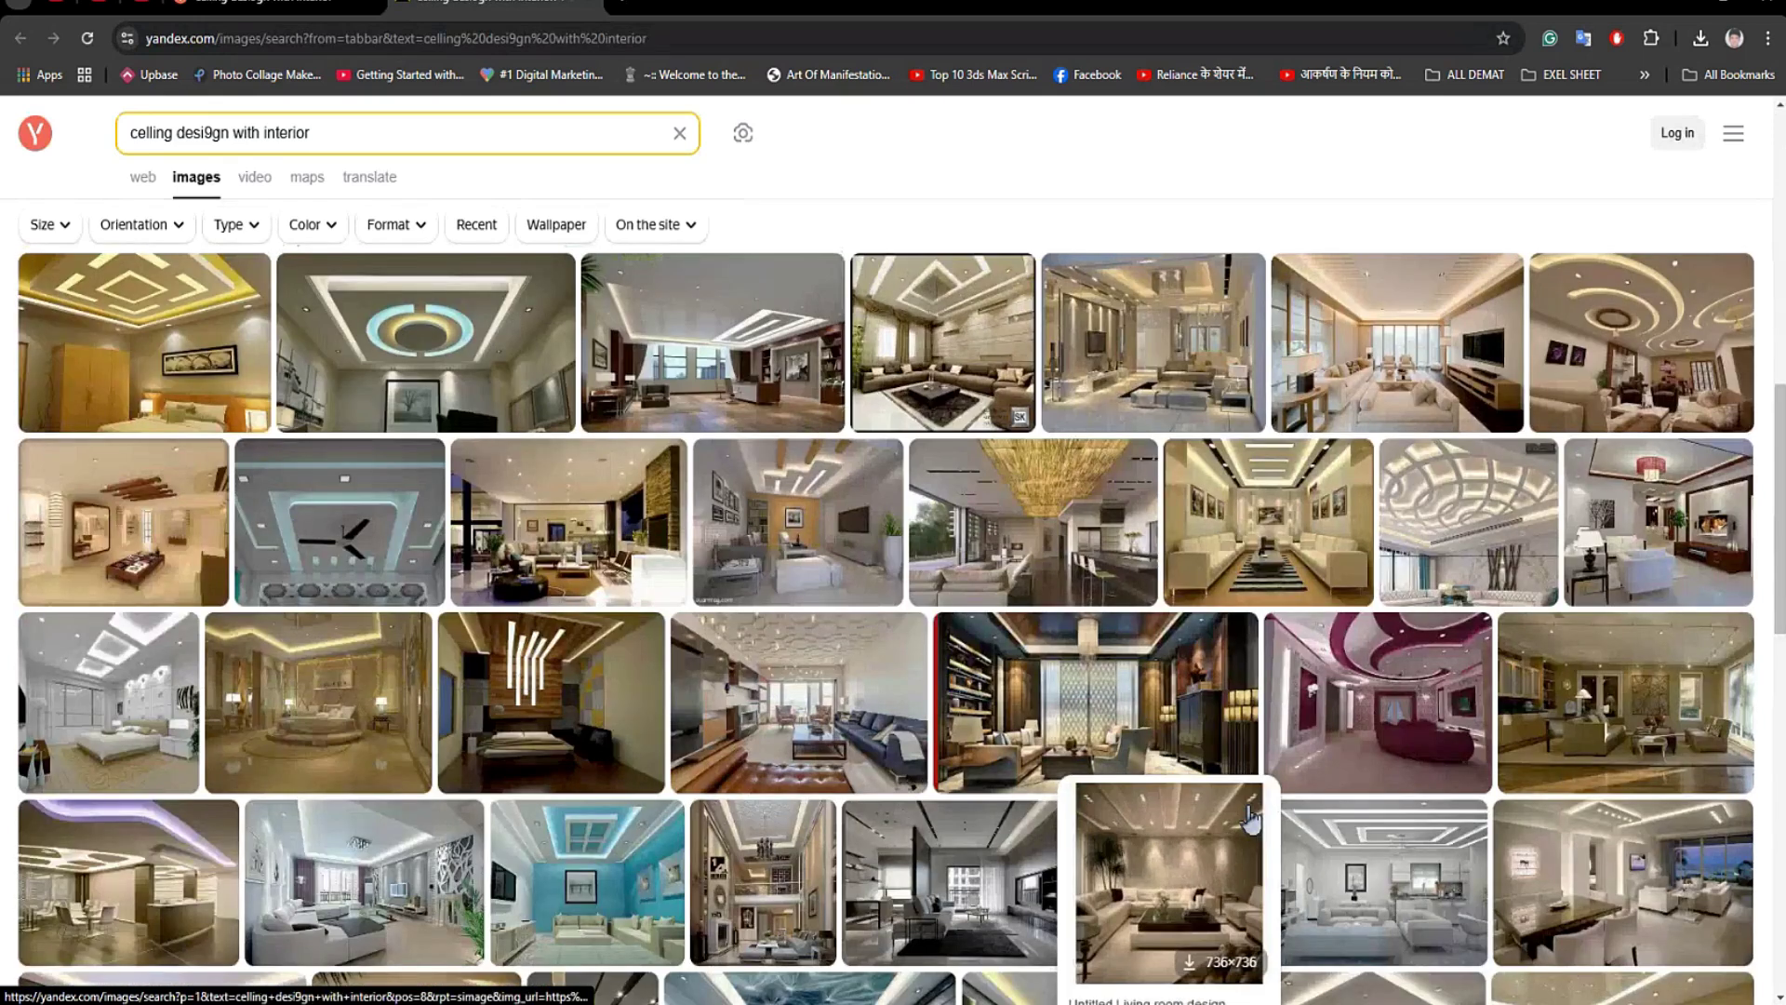
pyautogui.scroll(-1, 1265, 521)
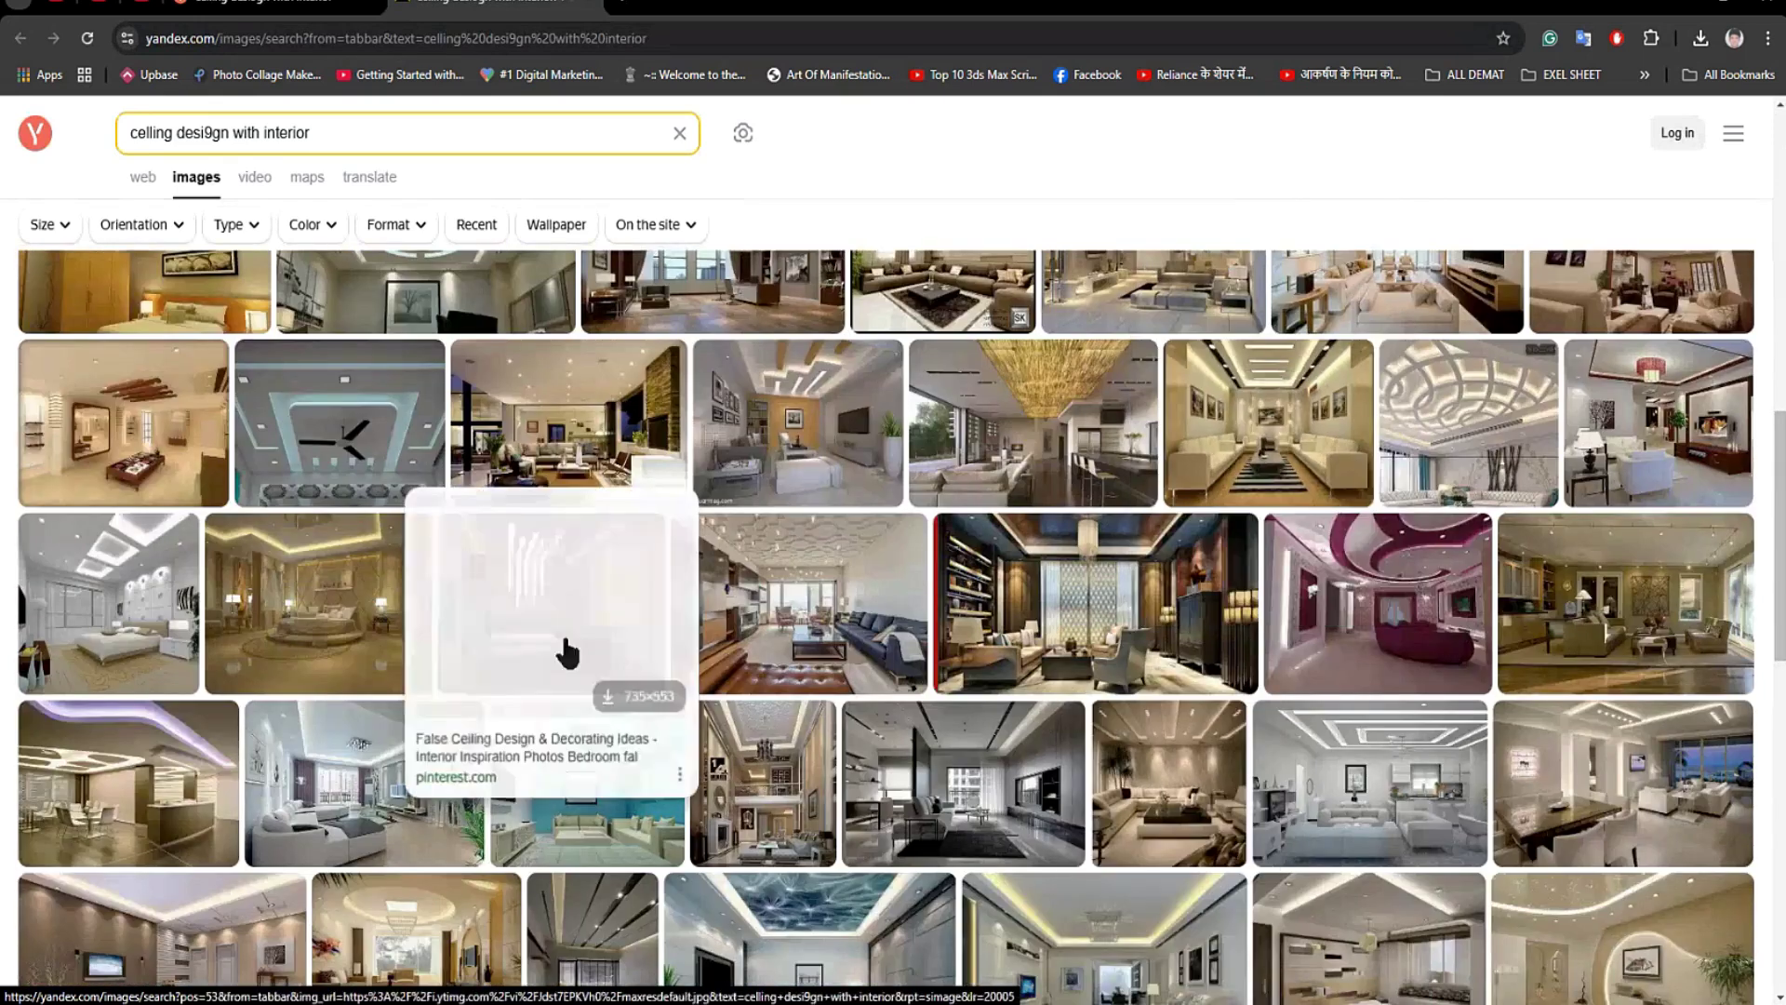
pyautogui.scroll(-1, 1349, 431)
pyautogui.scroll(-2, 1349, 446)
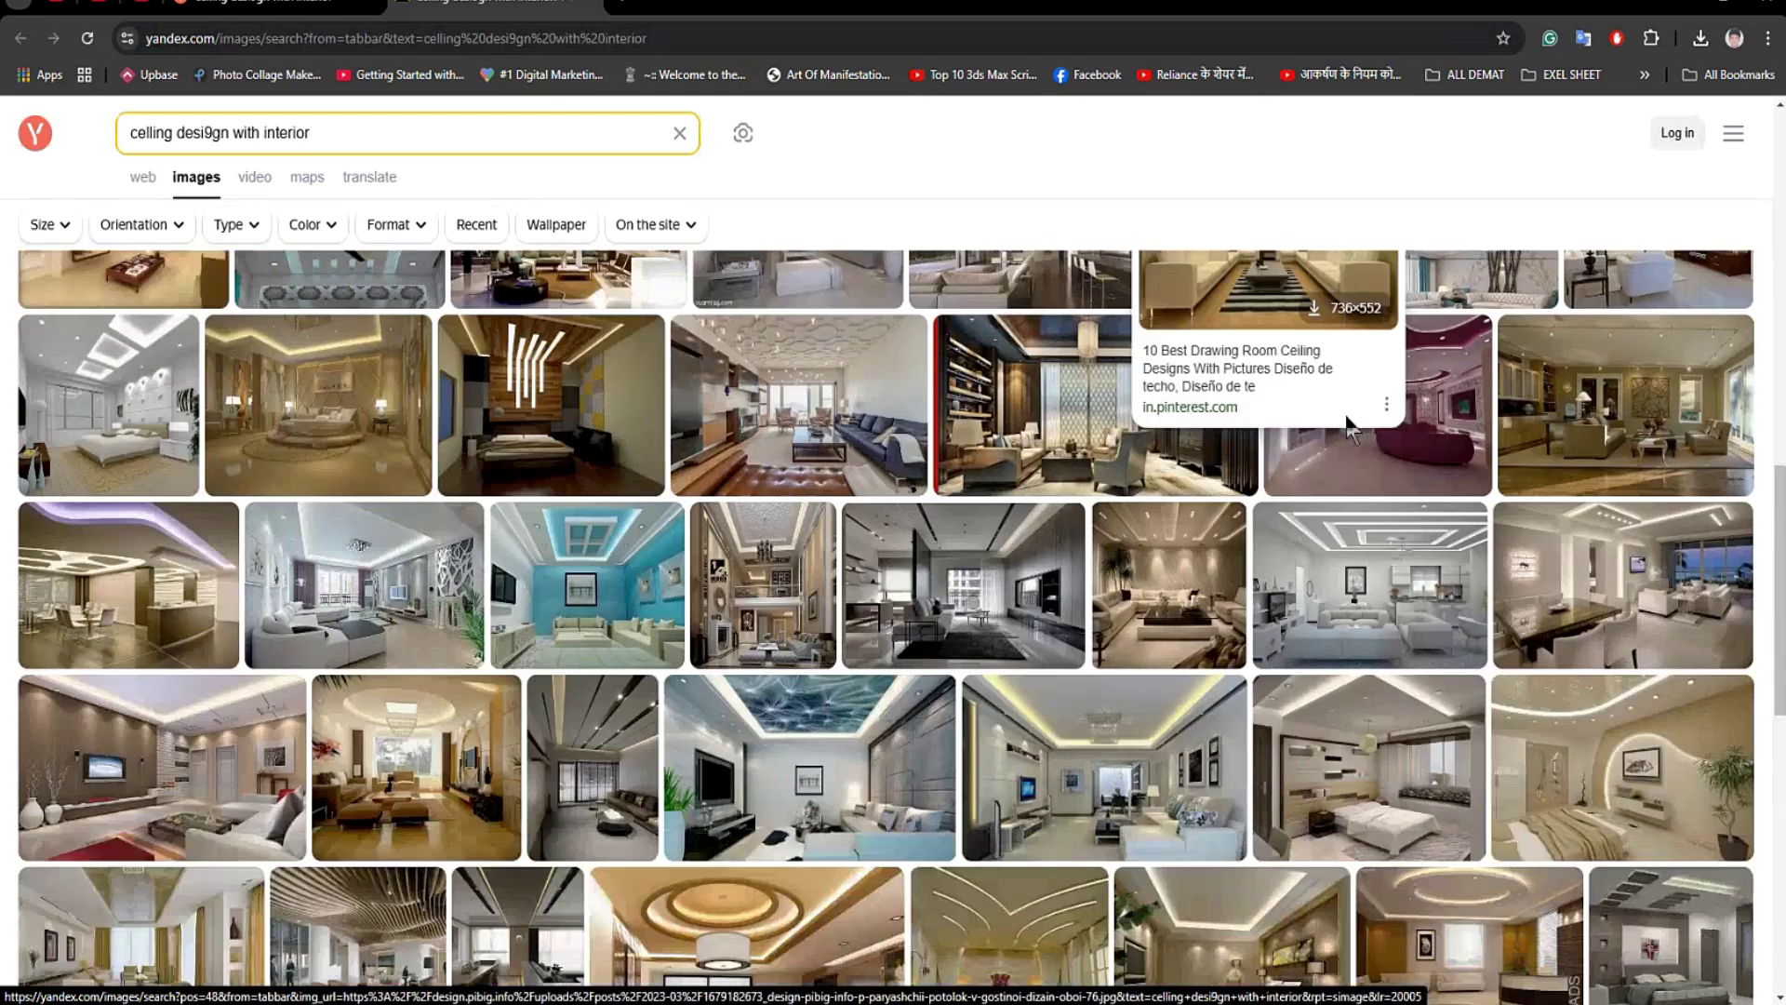
pyautogui.scroll(-2, 1106, 479)
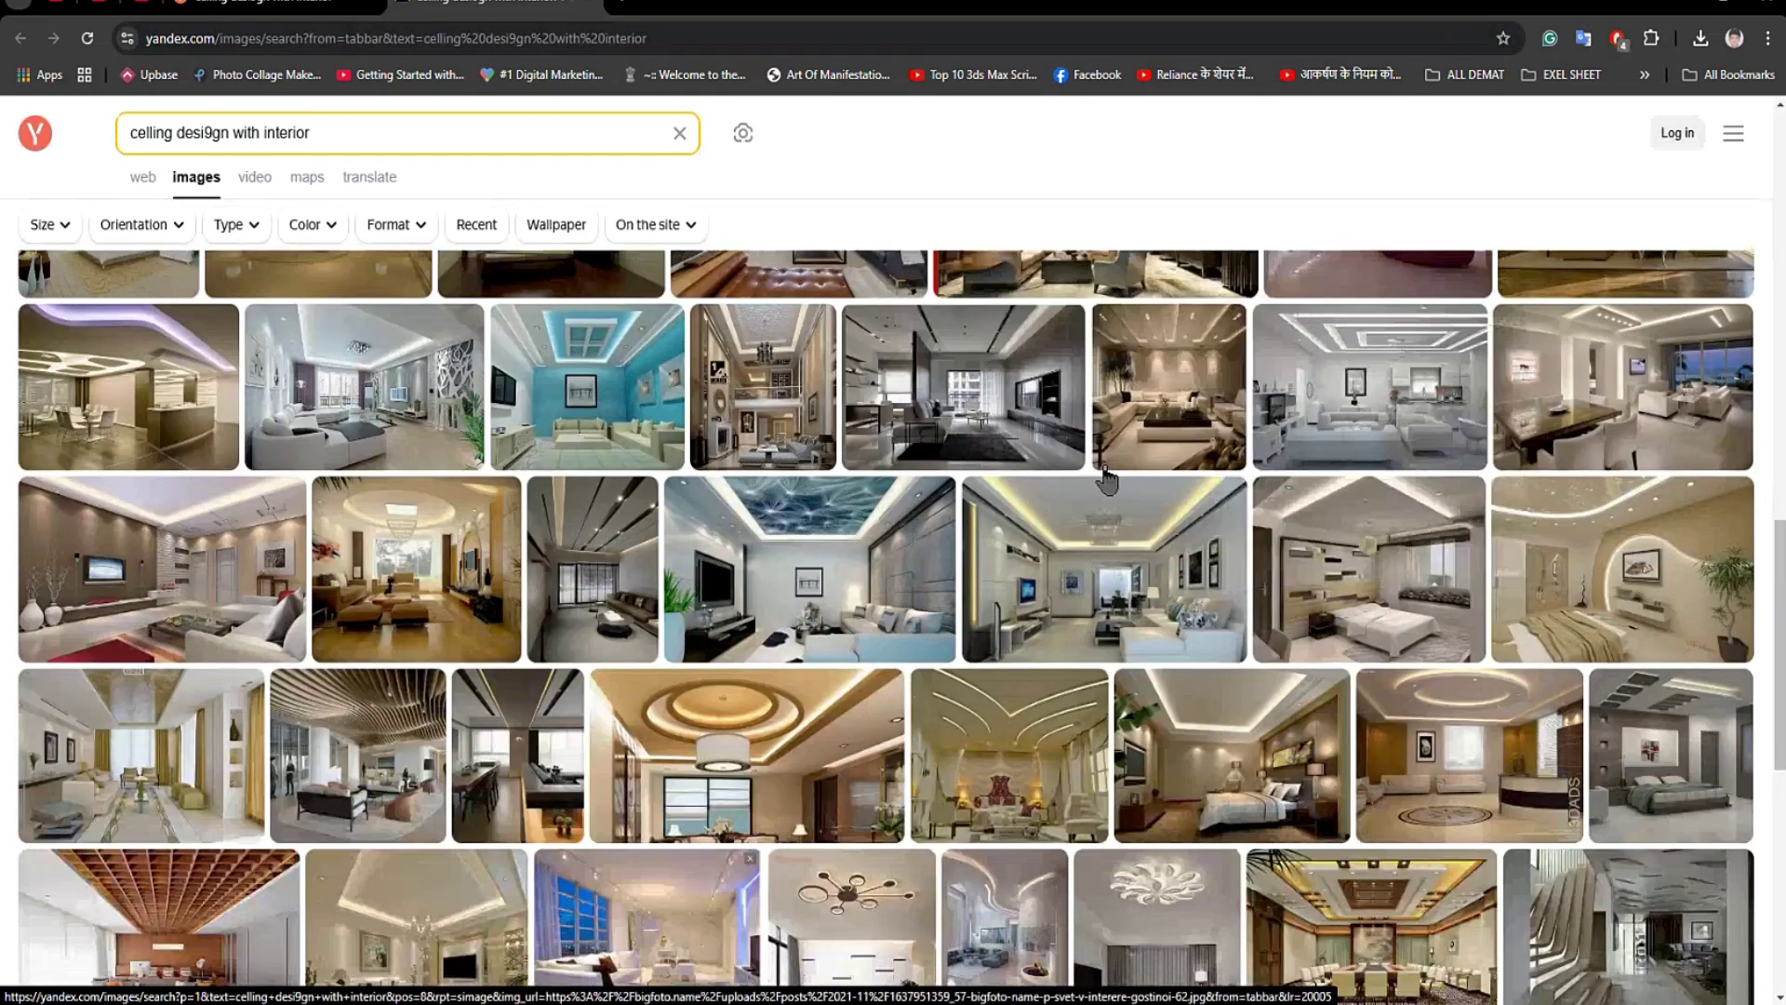
pyautogui.scroll(-3, 1107, 479)
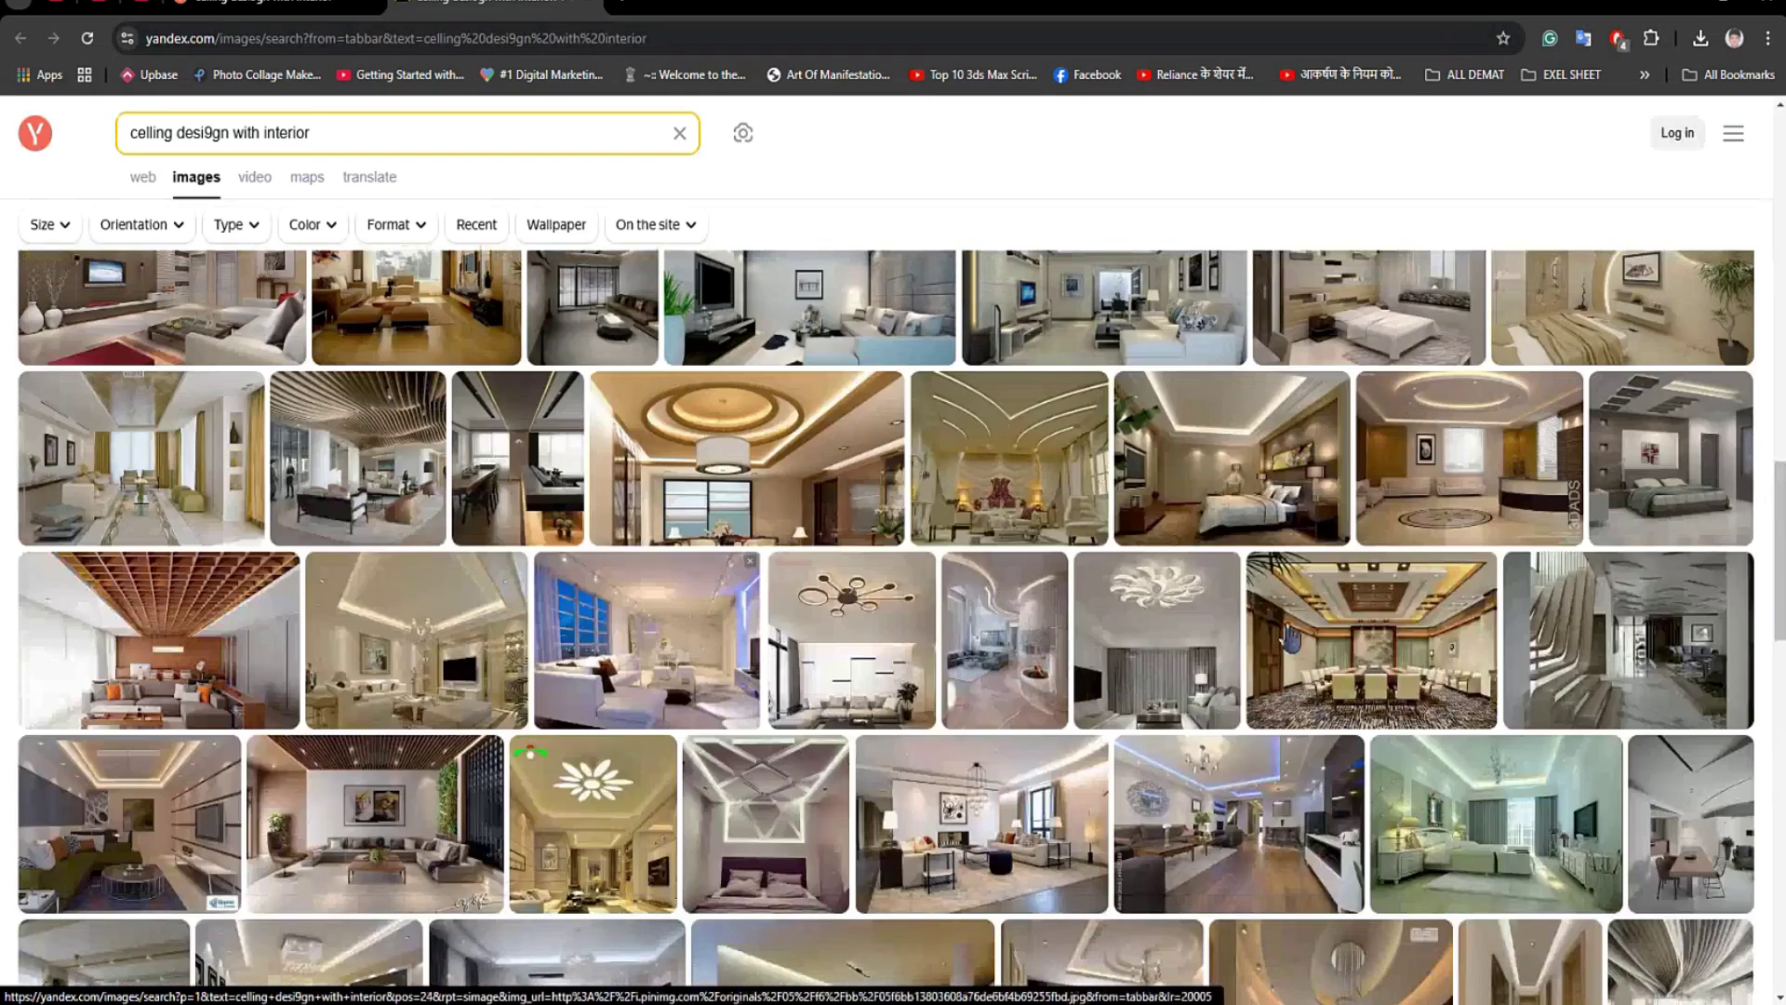
pyautogui.click(1014, 447)
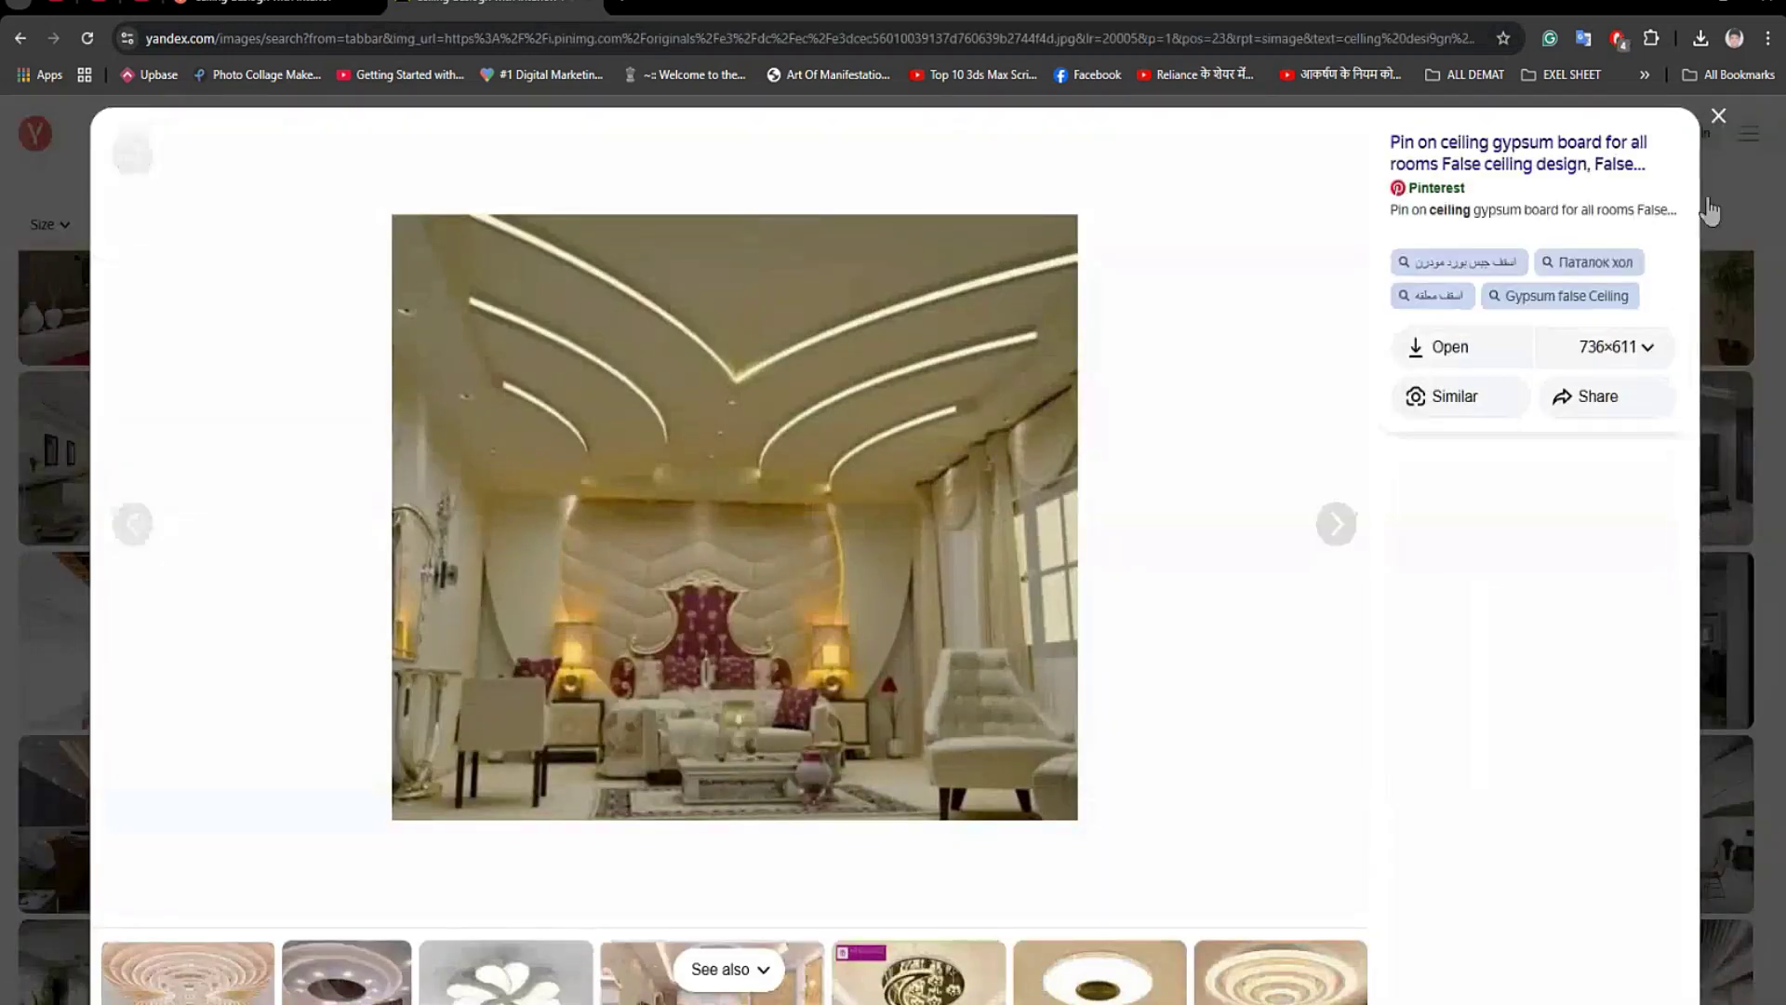
pyautogui.click(1720, 124)
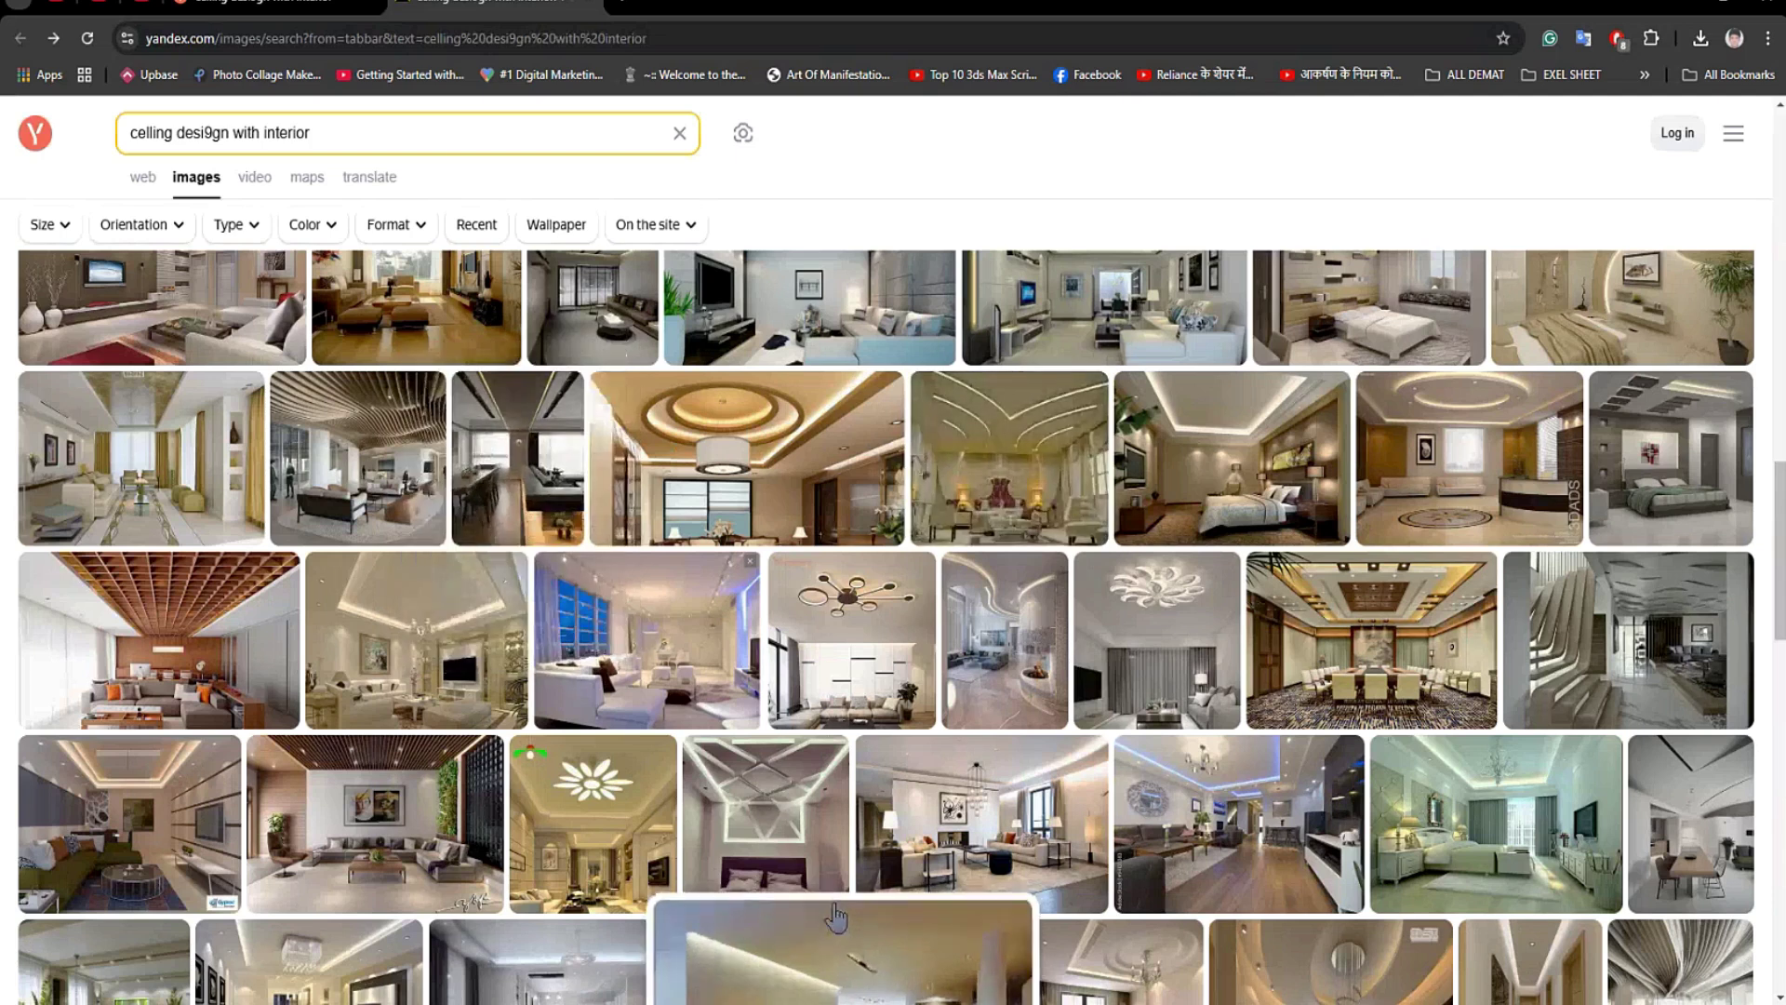
# Look further through the results and preview the bedroom ceiling with crossing illuminated geometric strips.
pyautogui.scroll(-3, 927, 693)
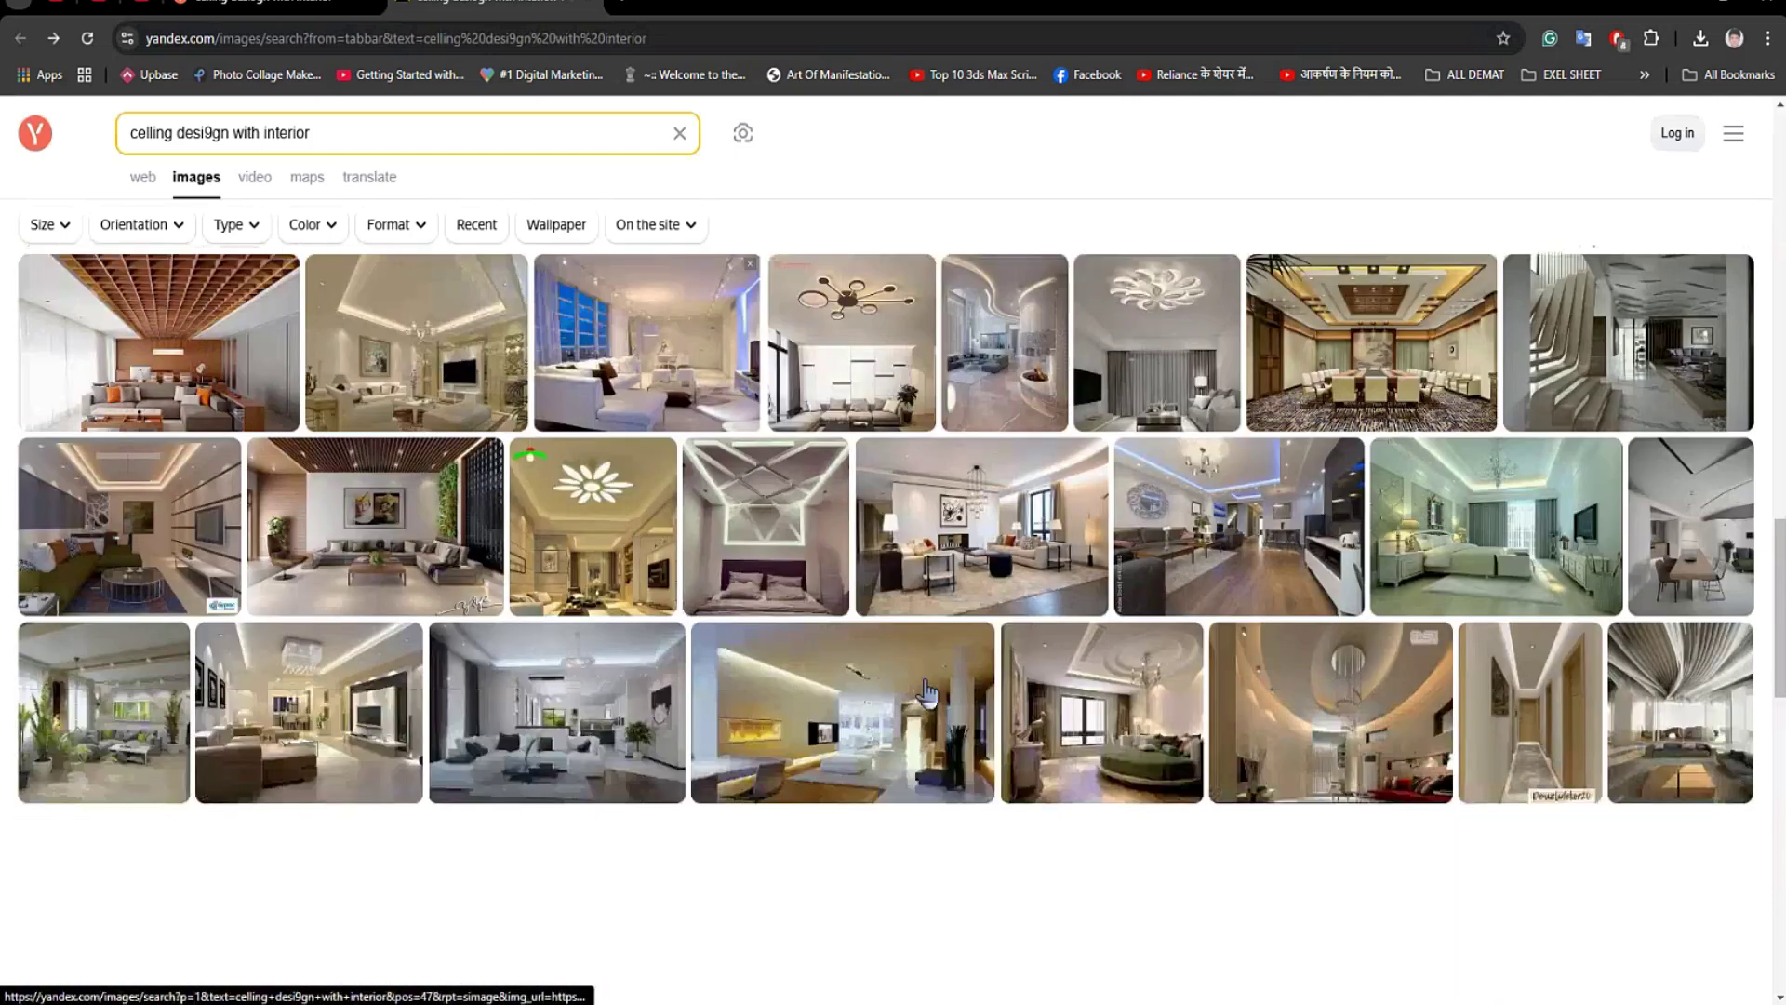
pyautogui.click(785, 482)
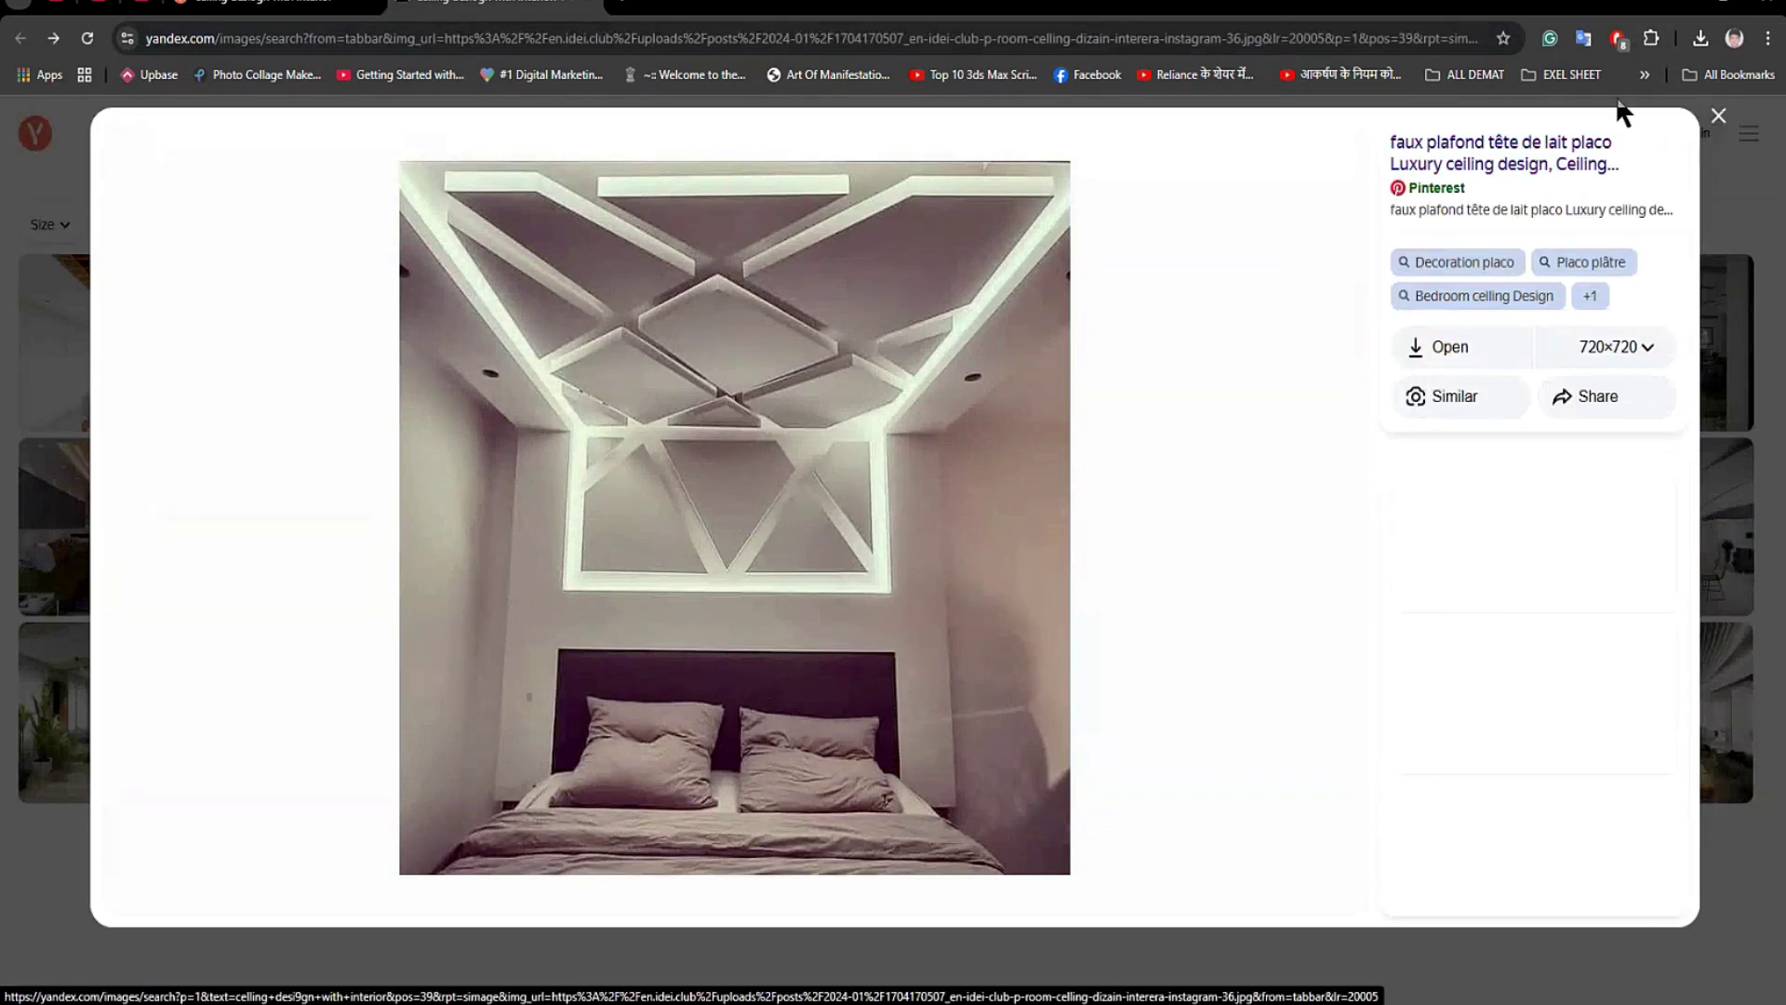
pyautogui.click(1718, 117)
pyautogui.scroll(-1, 1033, 646)
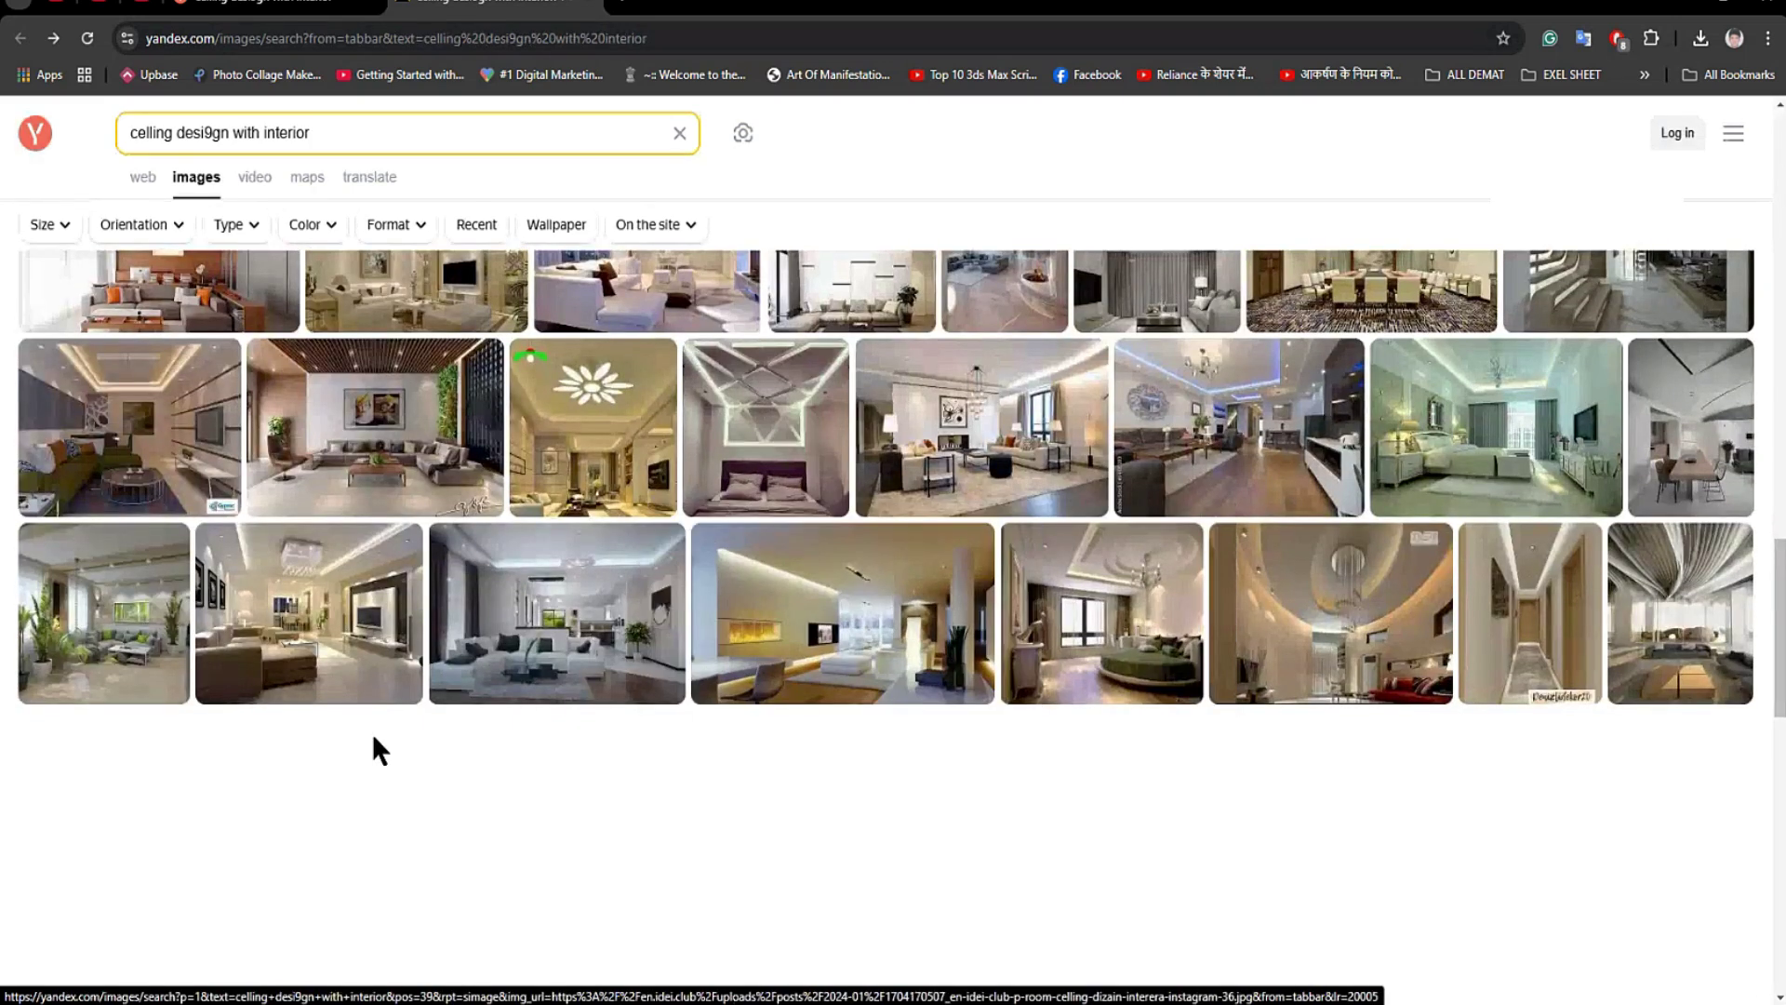
pyautogui.moveTo(616, 595)
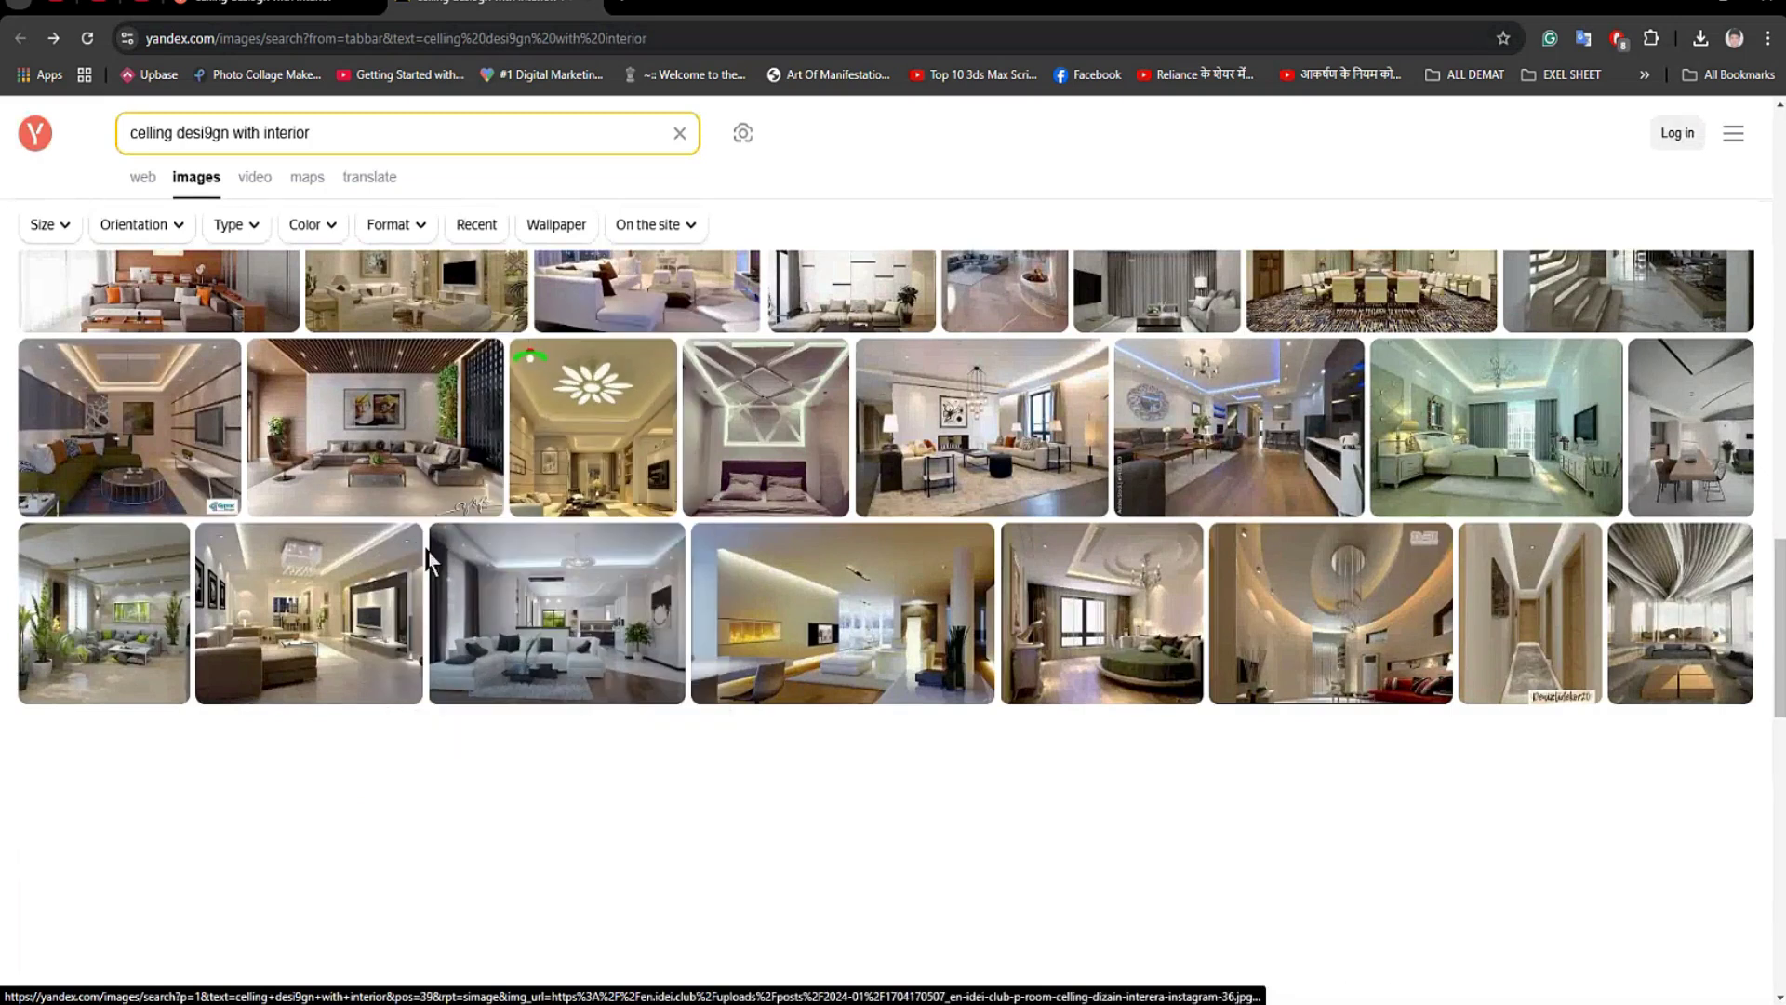
# Review the earlier ceiling design results again and compare the designs for a suitable reference.
pyautogui.scroll(3, 400, 558)
pyautogui.scroll(3, 493, 660)
pyautogui.scroll(5, 195, 581)
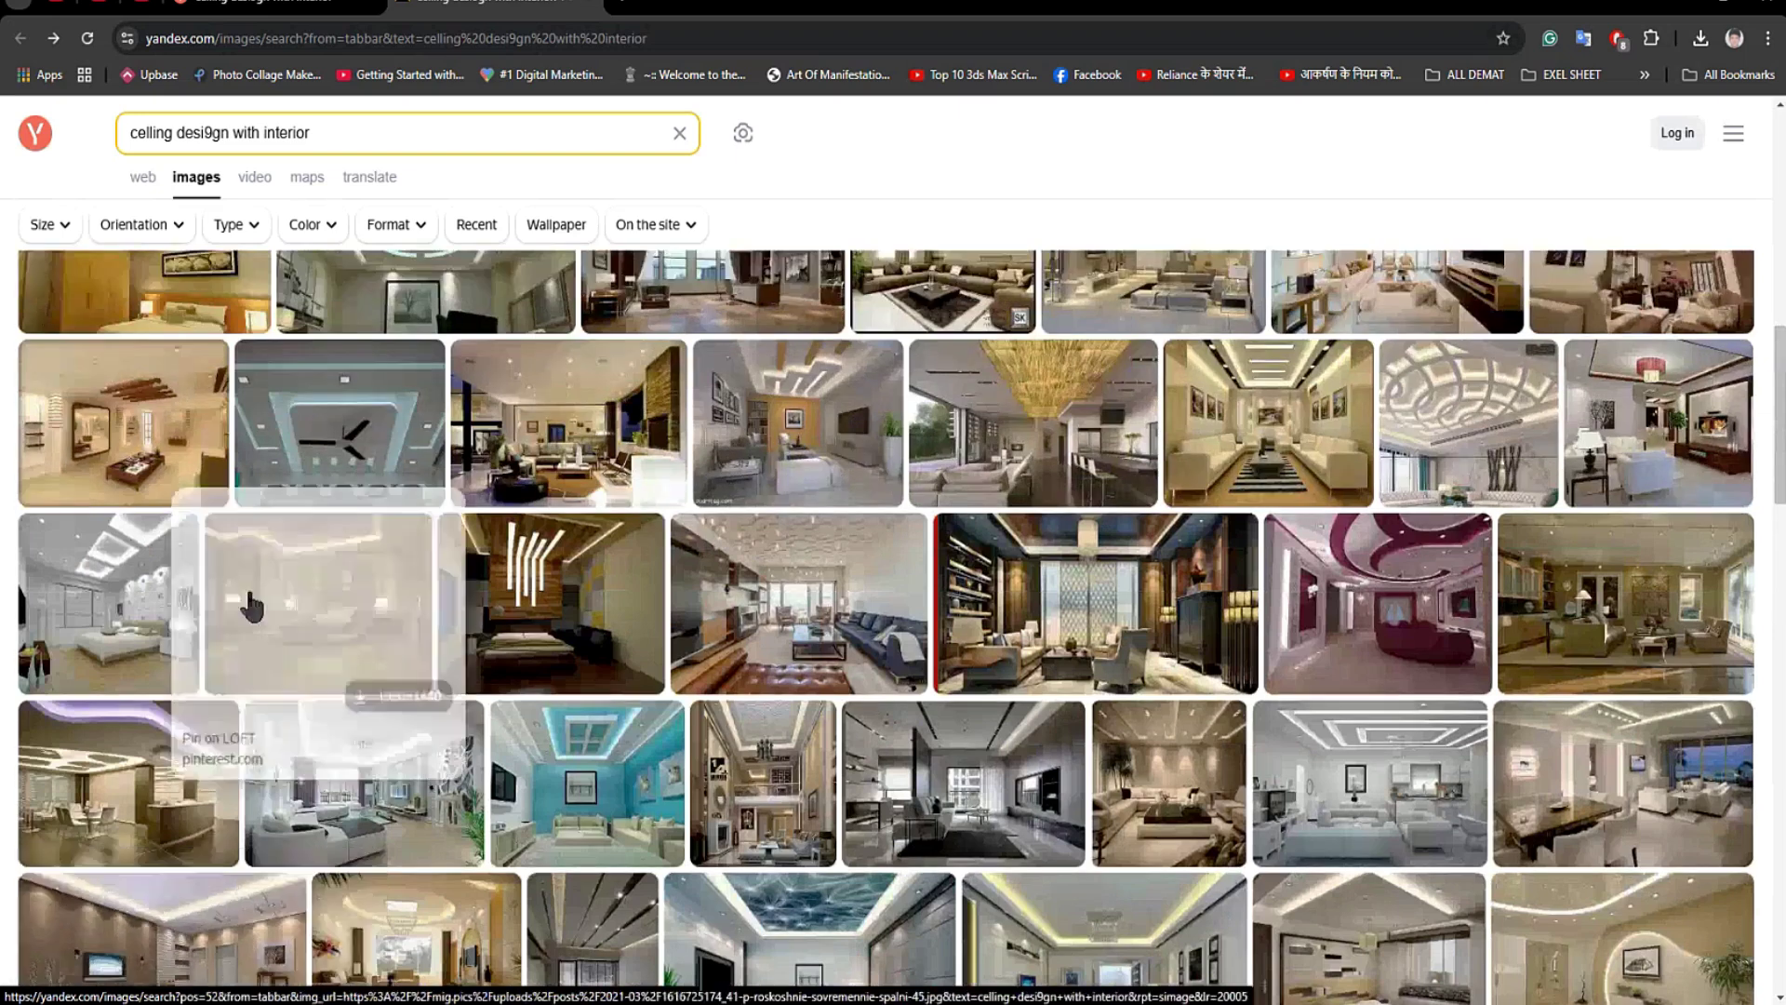
pyautogui.scroll(2, 238, 596)
pyautogui.moveTo(614, 847)
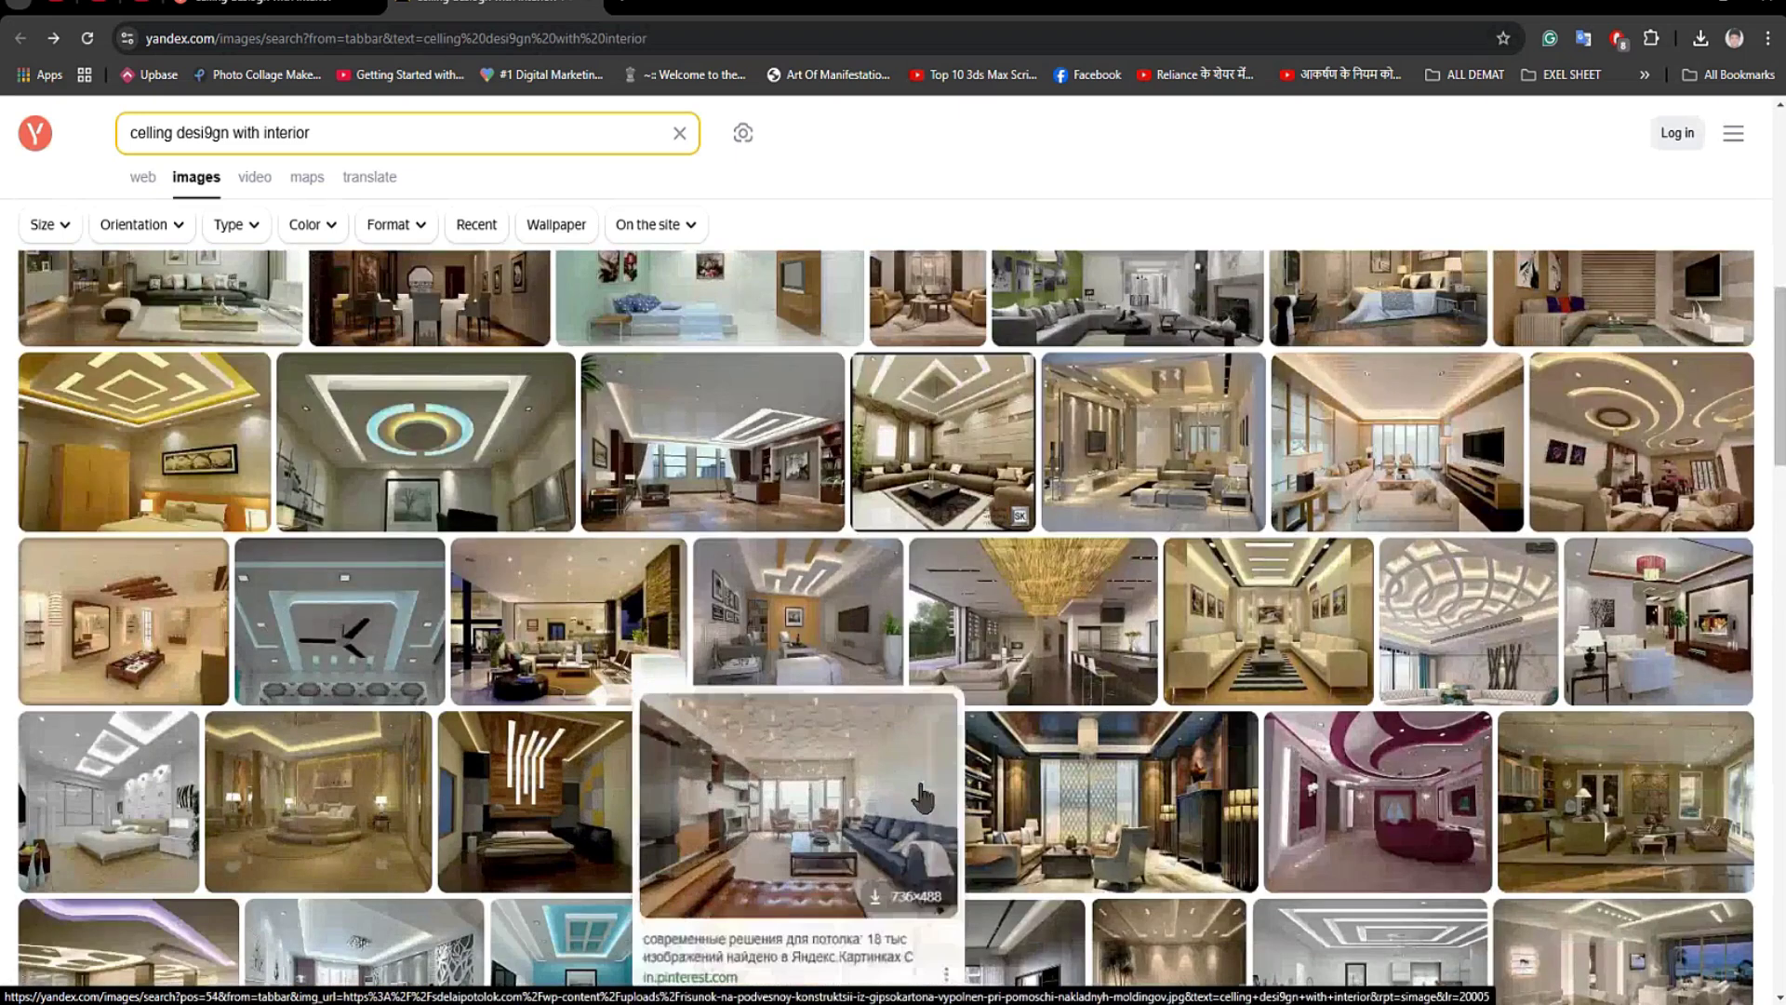
pyautogui.scroll(2, 800, 572)
pyautogui.moveTo(1119, 526)
pyautogui.scroll(3, 1119, 526)
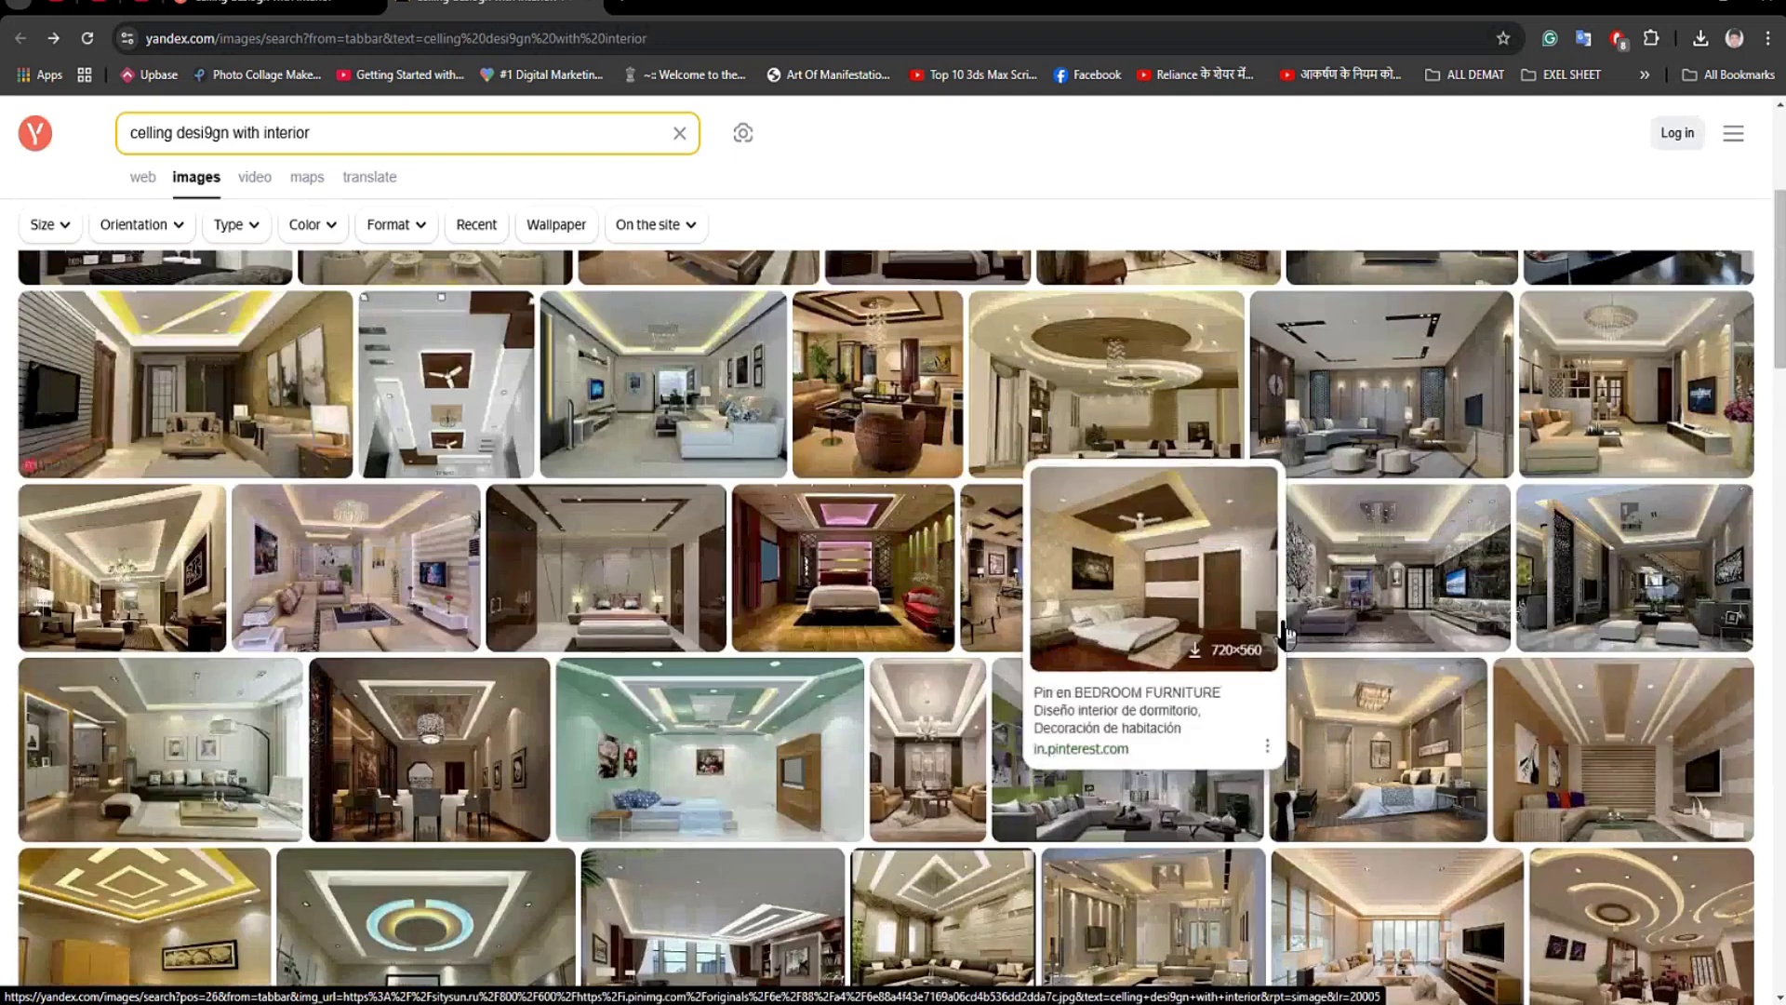
pyautogui.scroll(3, 1379, 679)
pyautogui.moveTo(1379, 679)
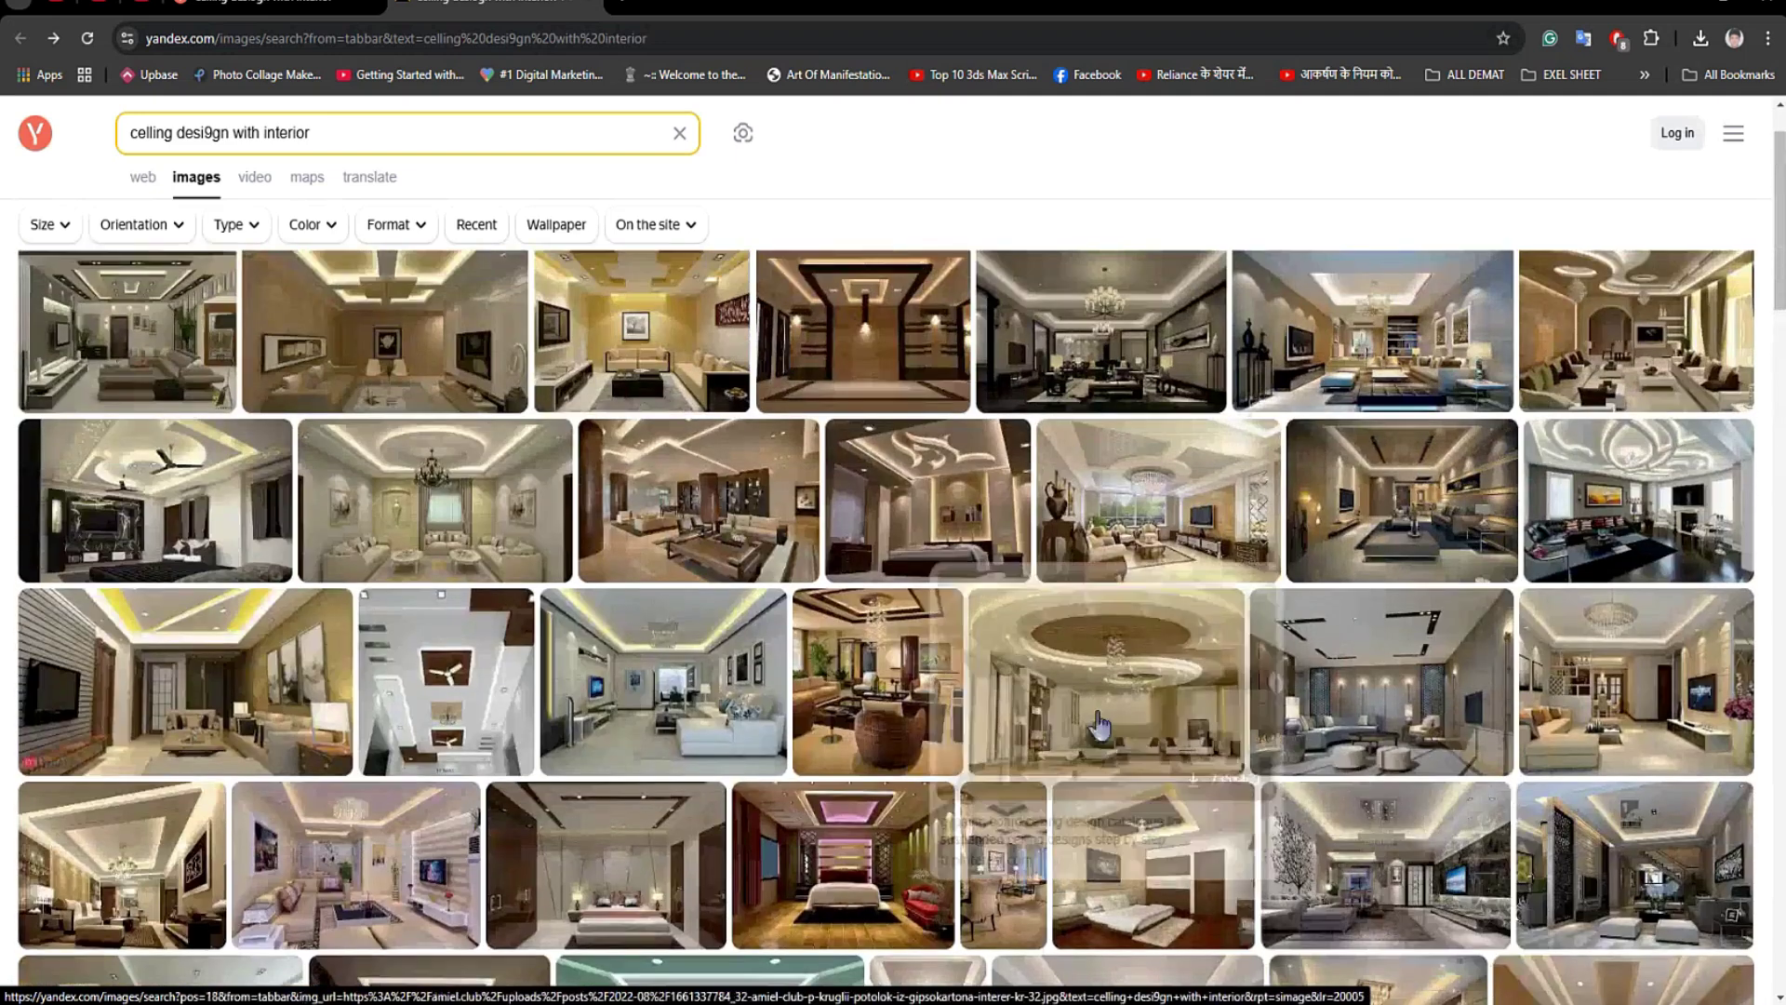
pyautogui.scroll(2, 1107, 688)
pyautogui.moveTo(830, 642)
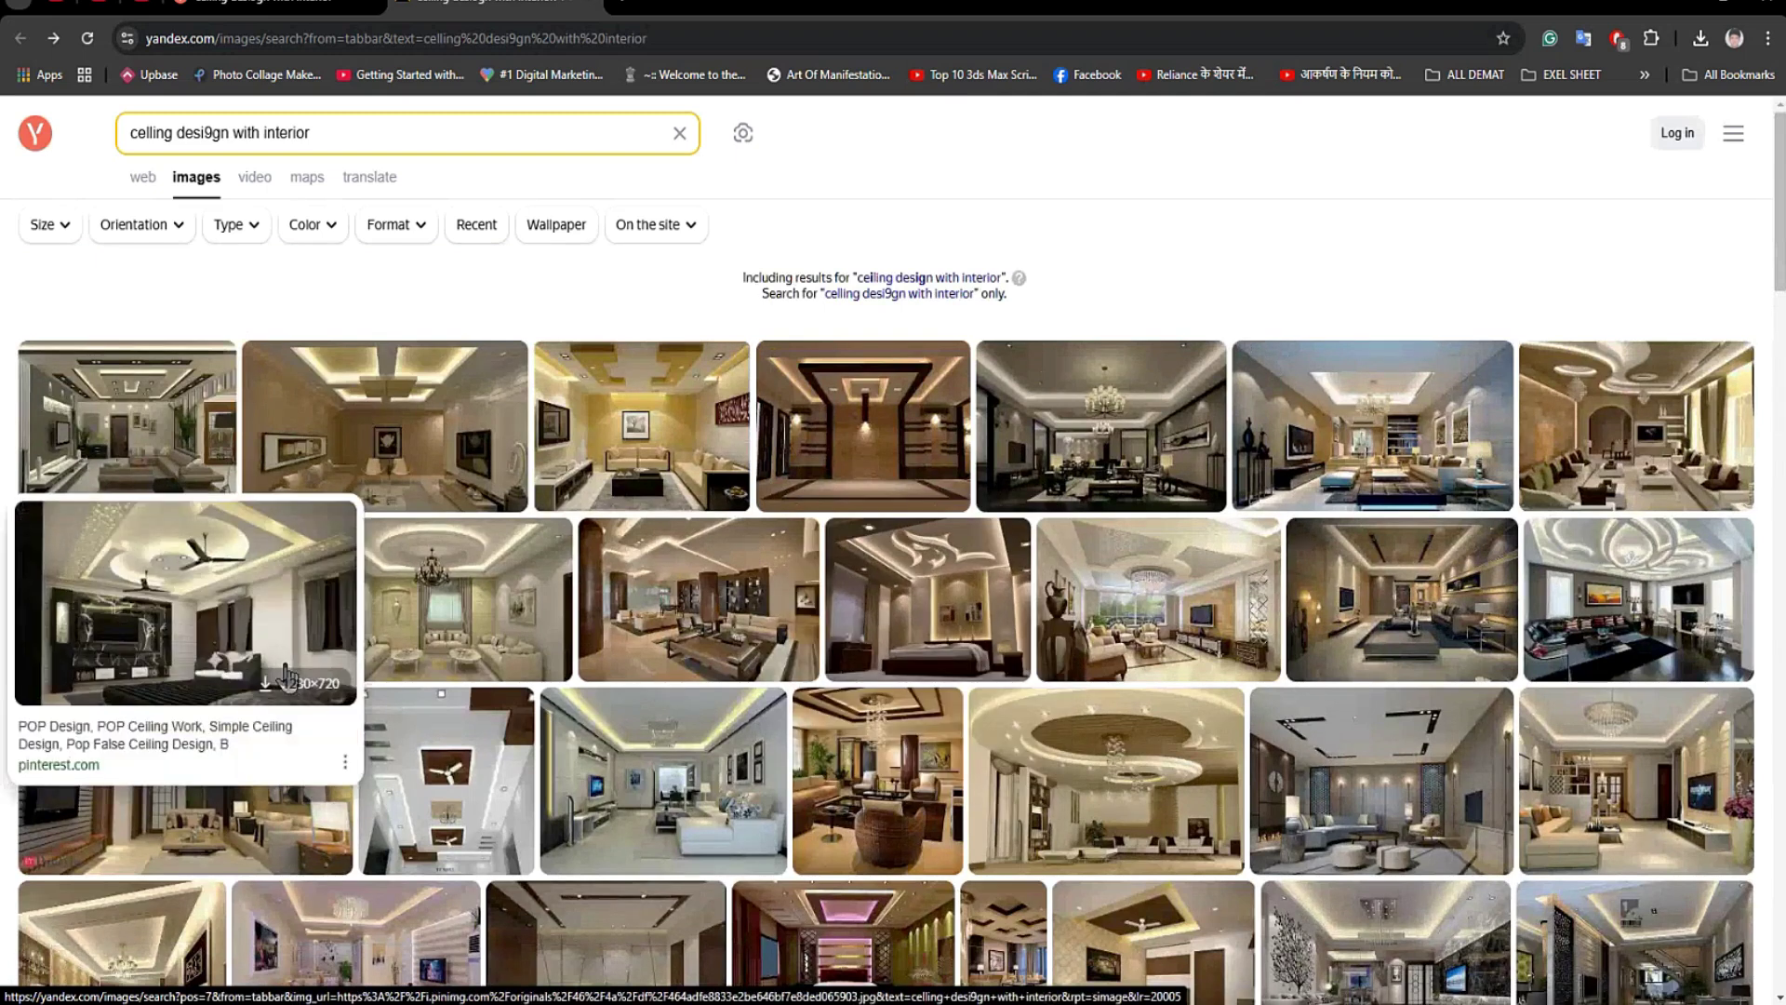
pyautogui.moveTo(1214, 735)
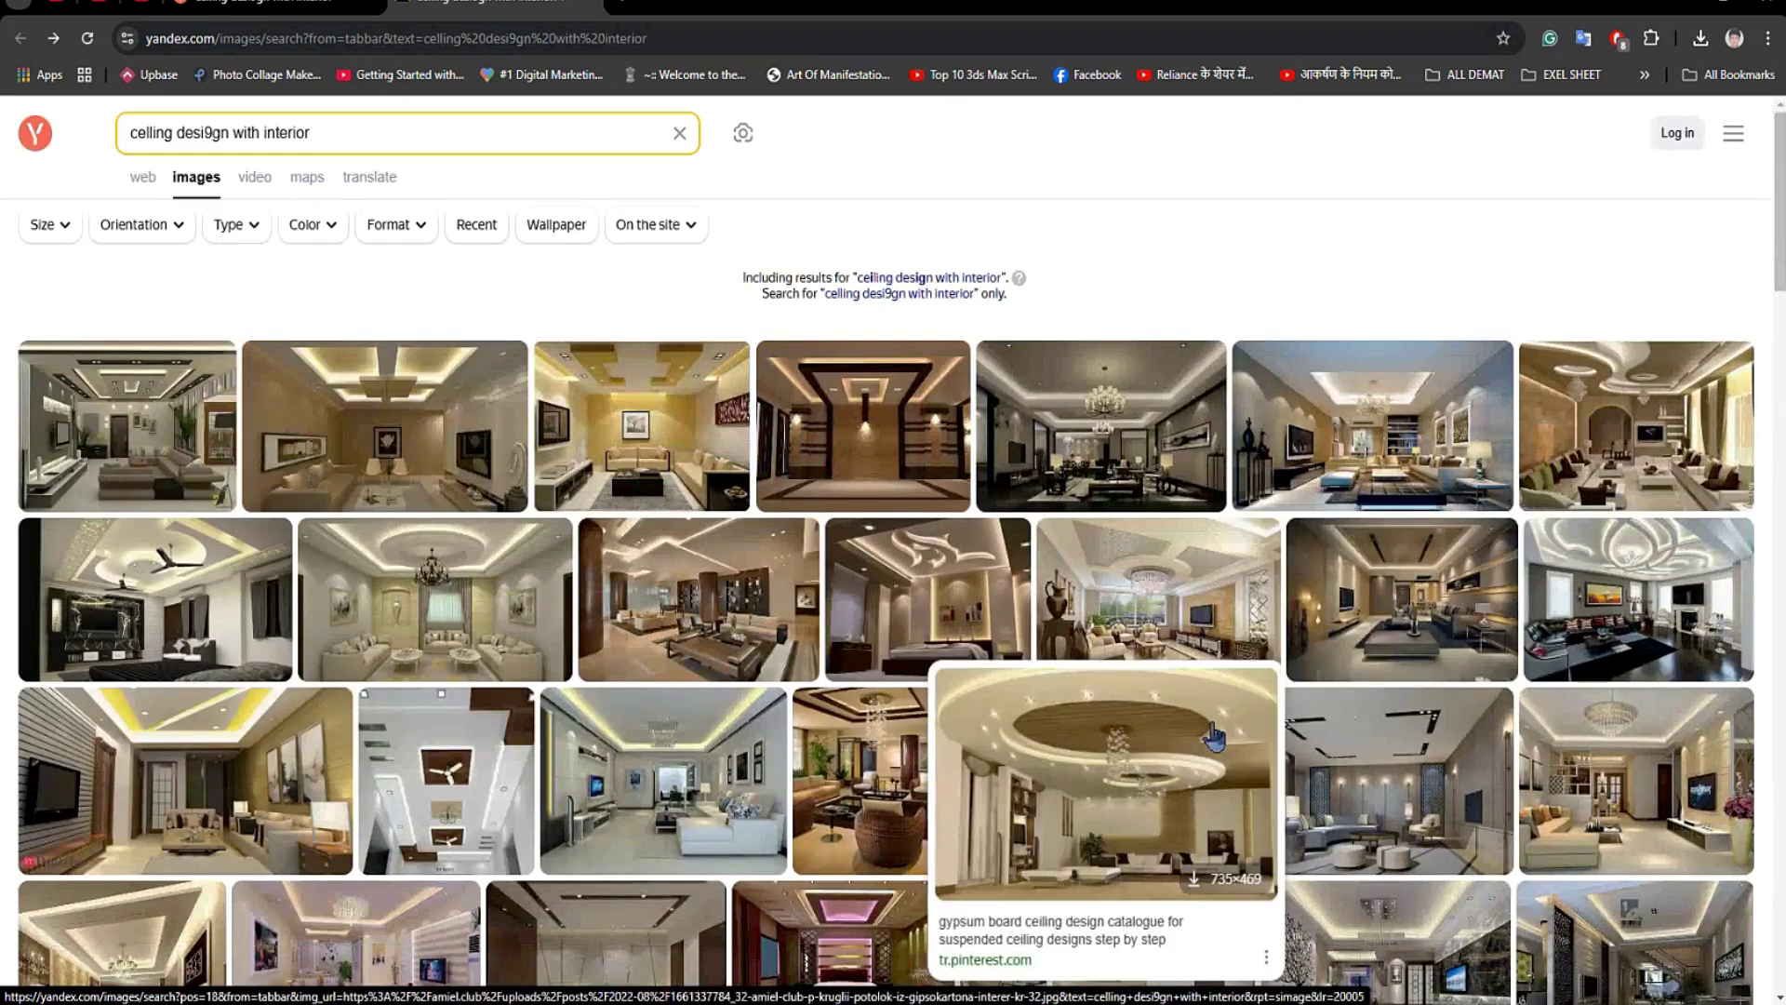
pyautogui.moveTo(837, 772)
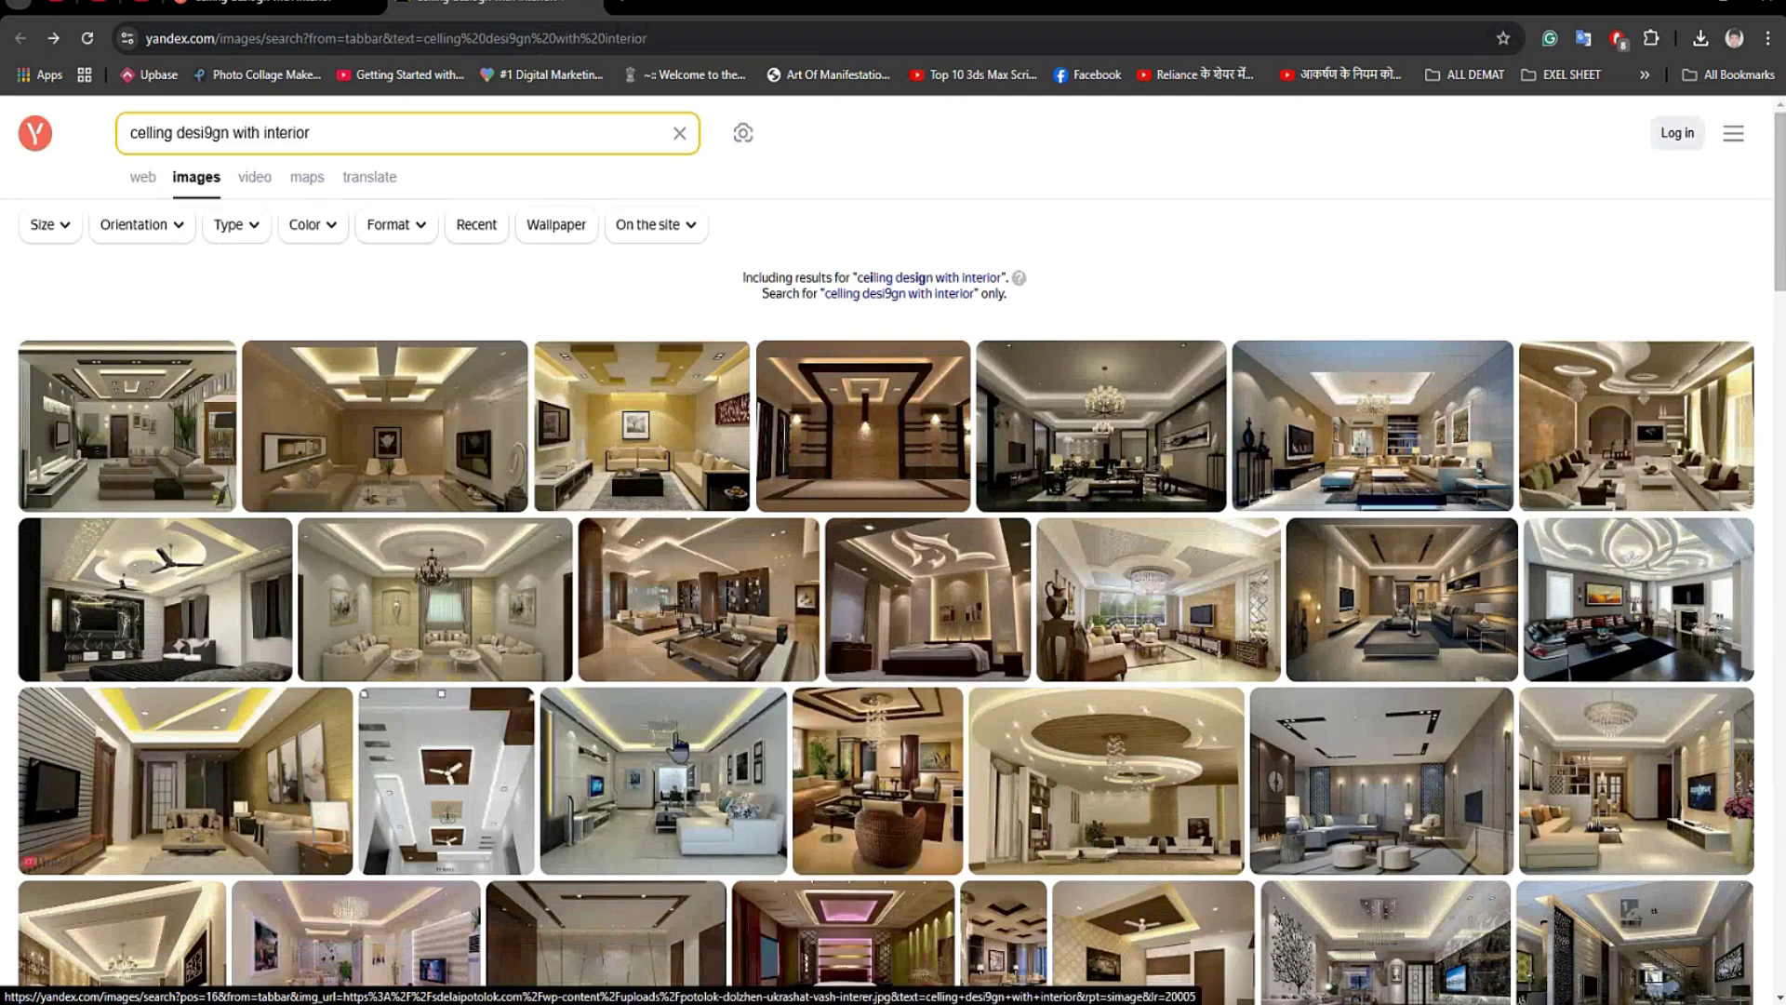
# Open the bedroom image with curved lit ceiling cut-outs at full size and save it over file 1 in the Desktop project folder.
pyautogui.click(961, 604)
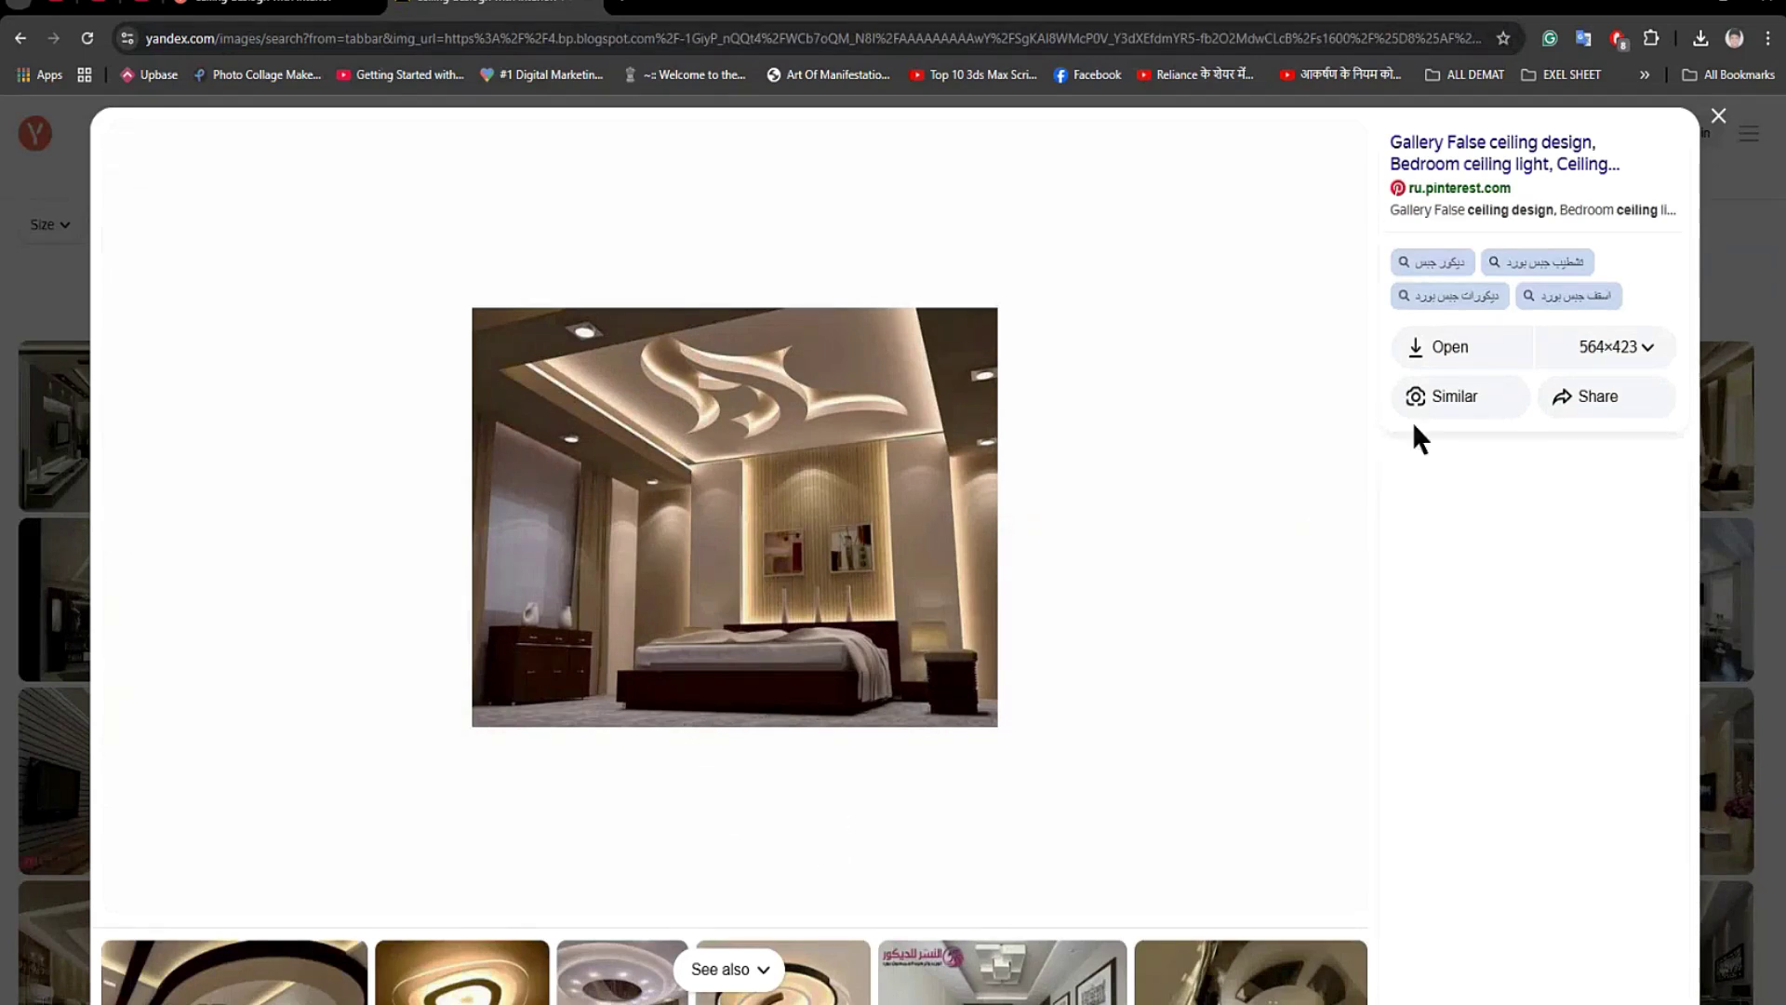
pyautogui.click(1444, 358)
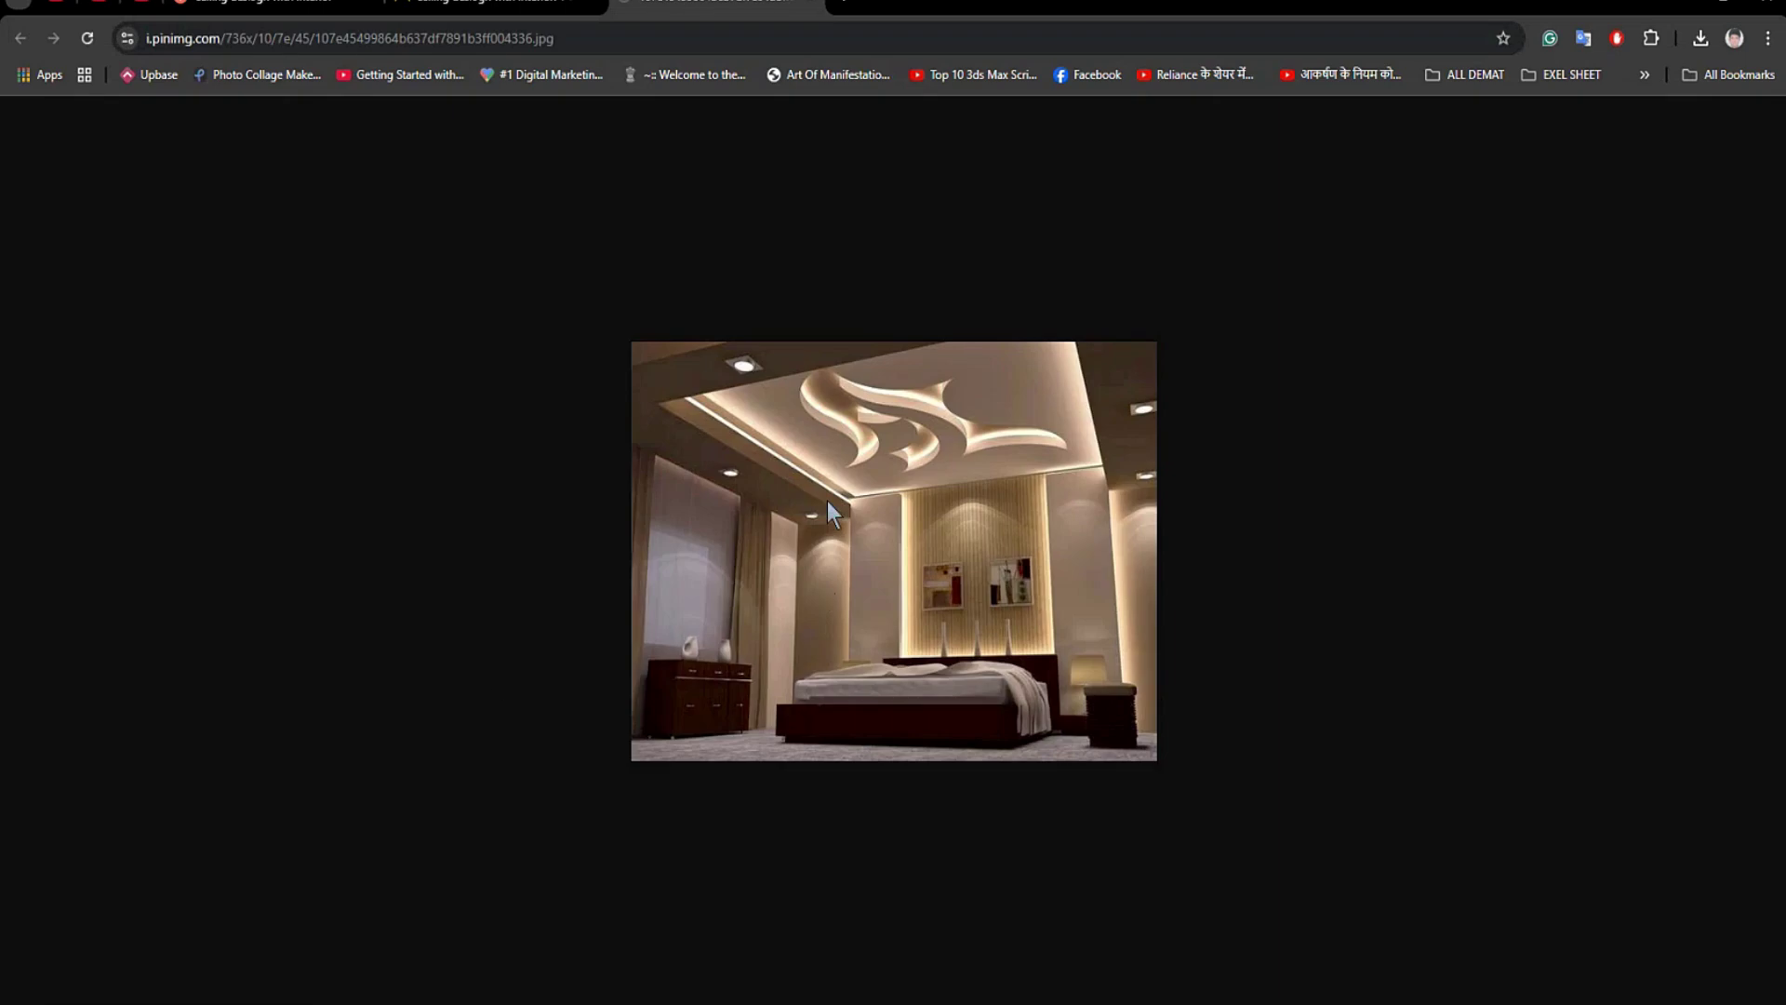
pyautogui.rightClick(828, 501)
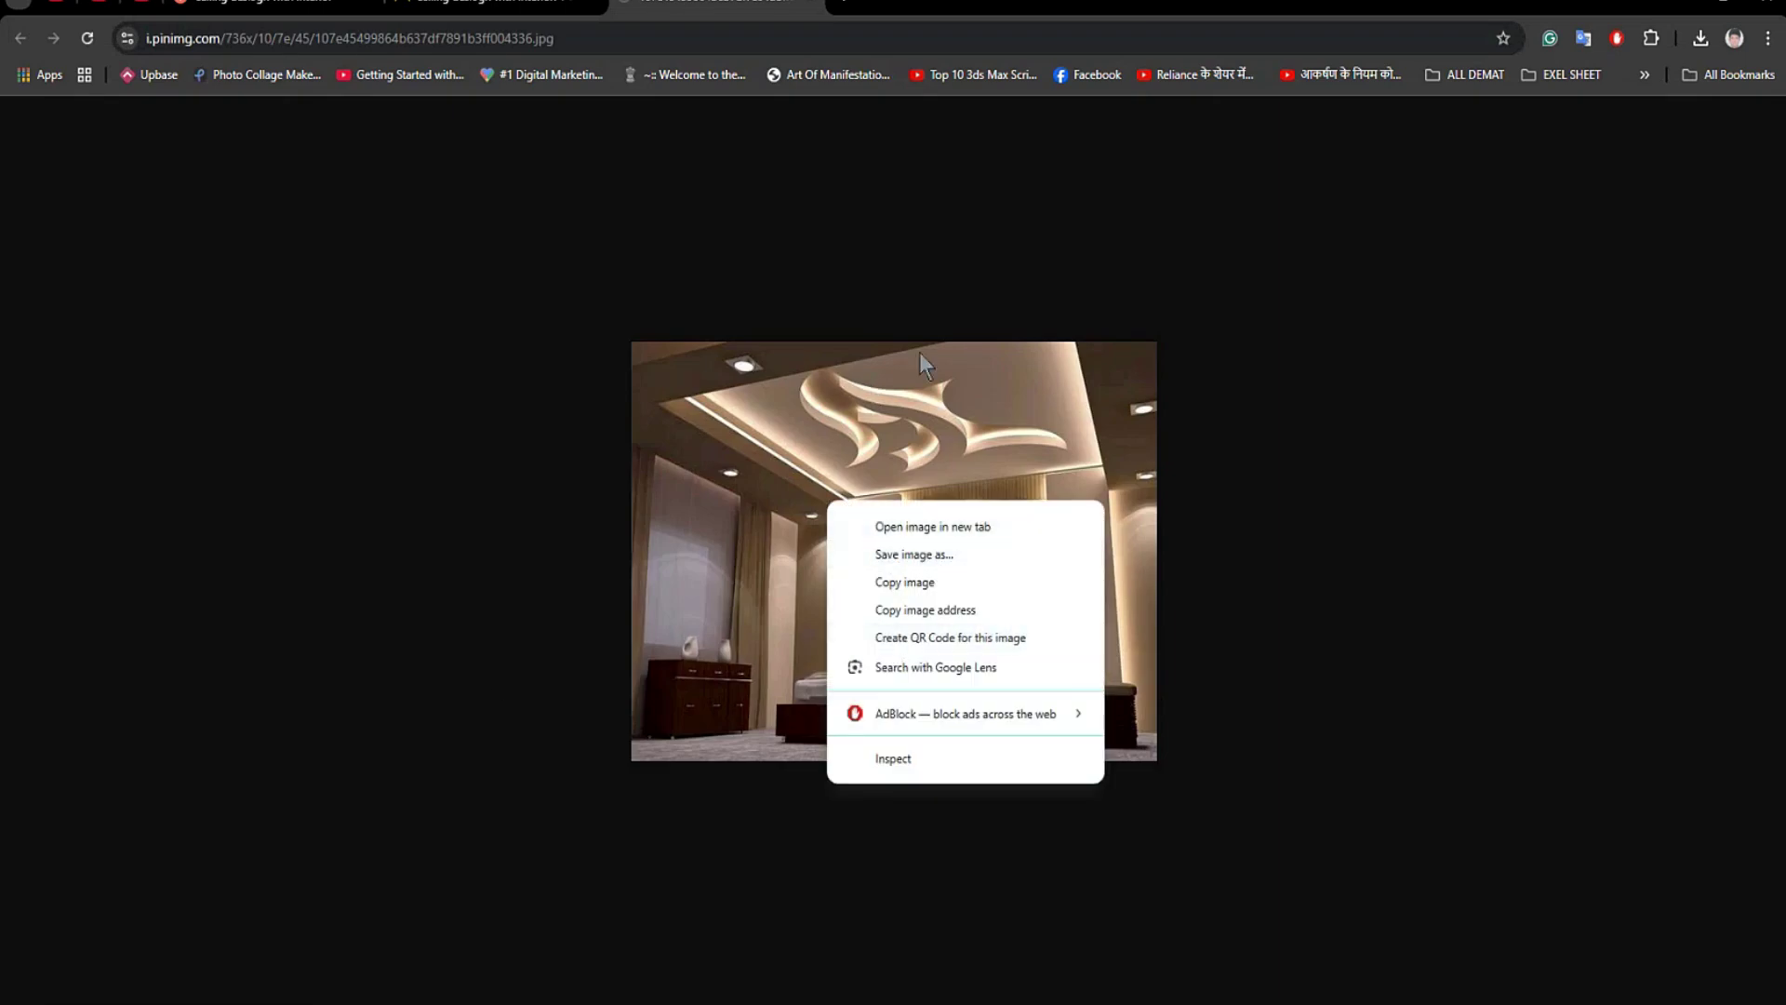
pyautogui.click(917, 355)
pyautogui.rightClick(935, 500)
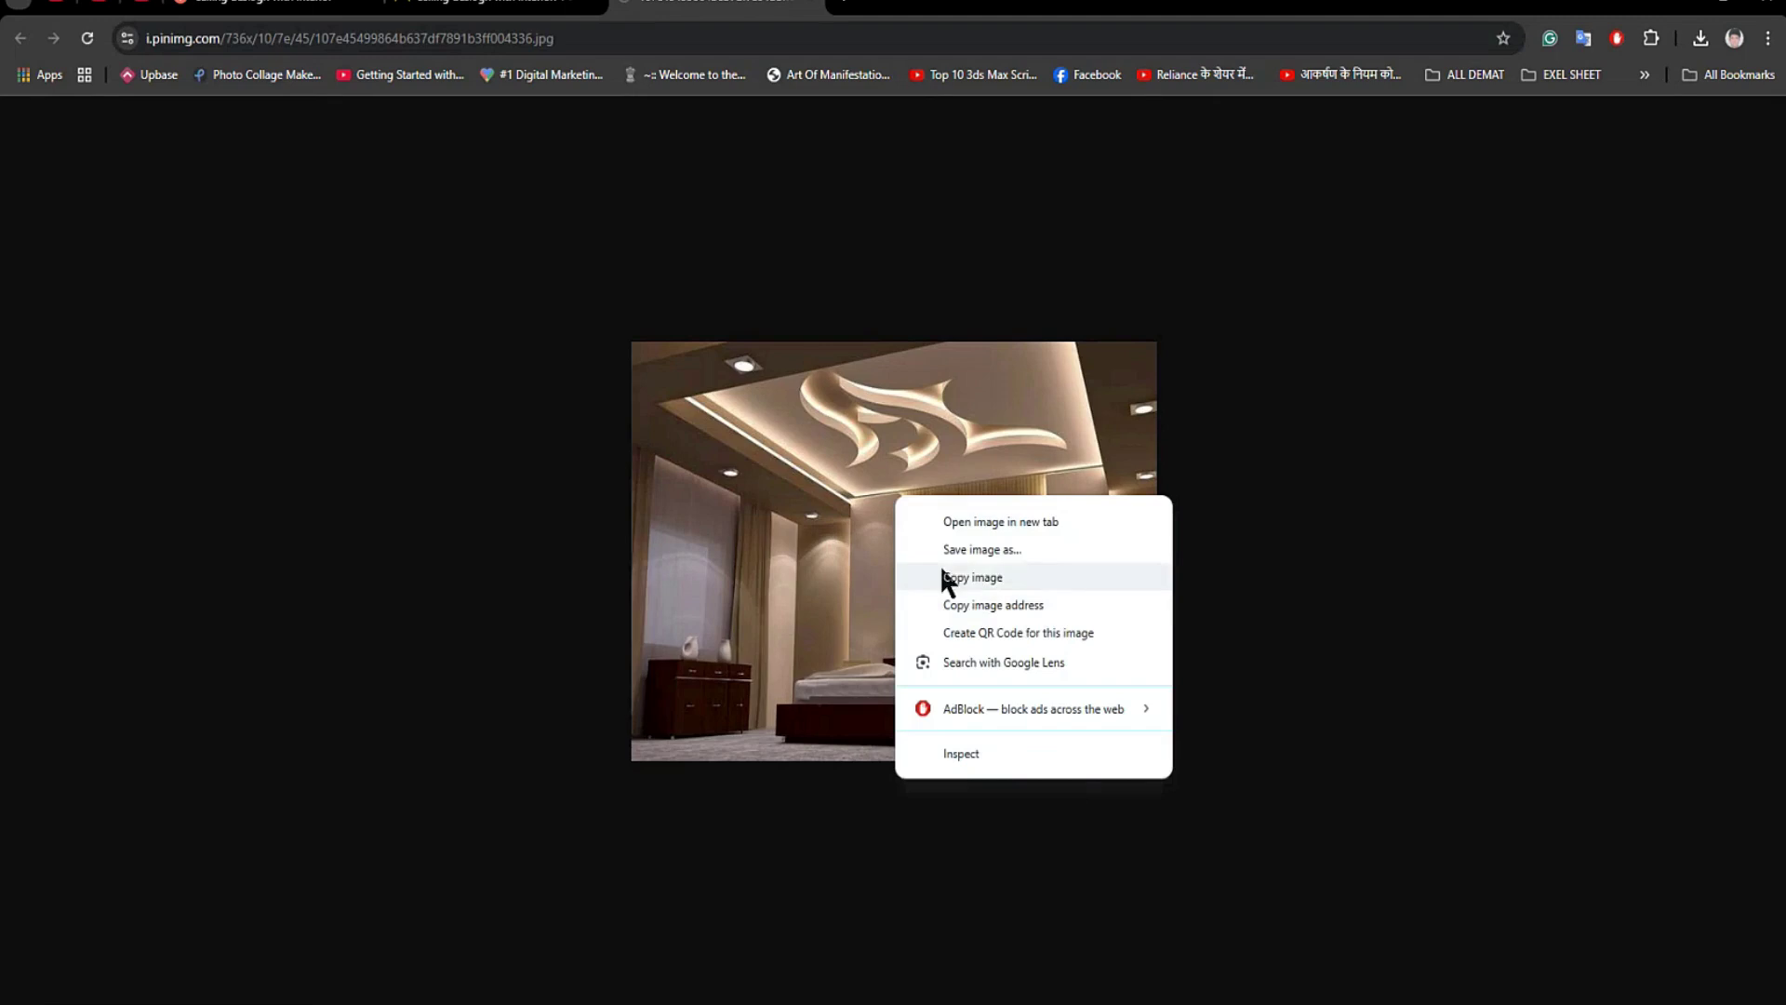
pyautogui.click(975, 551)
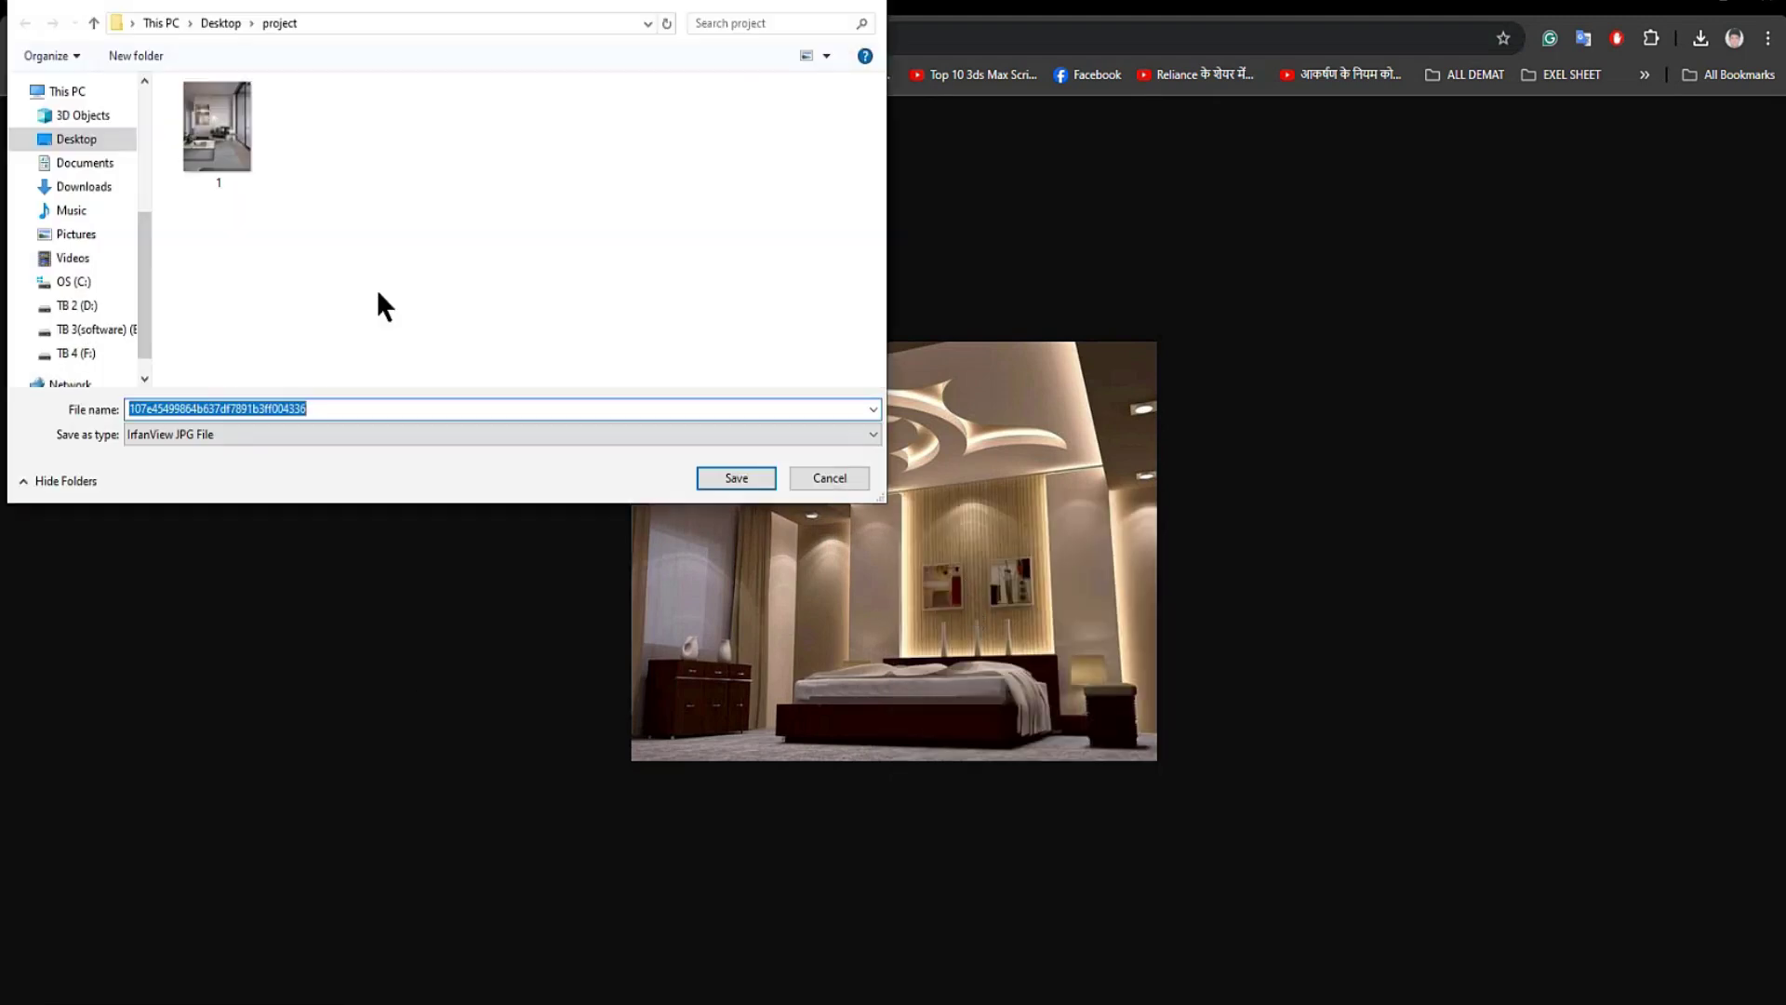
pyautogui.click(261, 173)
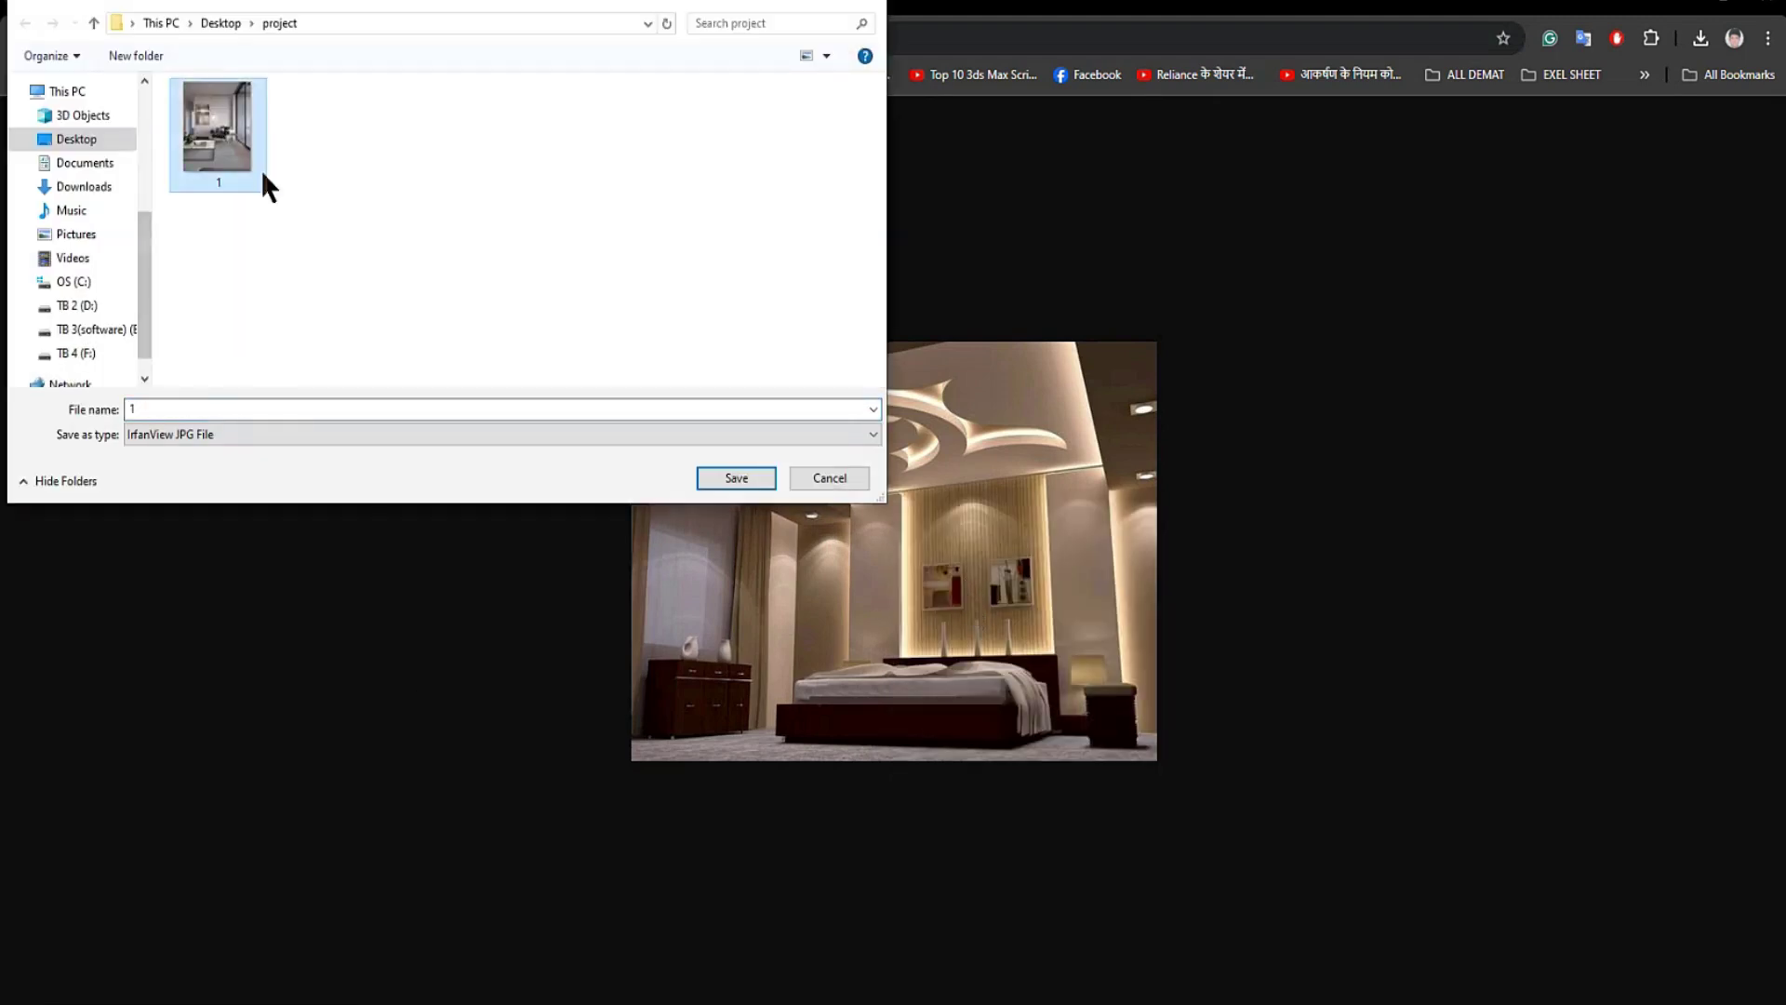
pyautogui.click(725, 481)
pyautogui.click(930, 517)
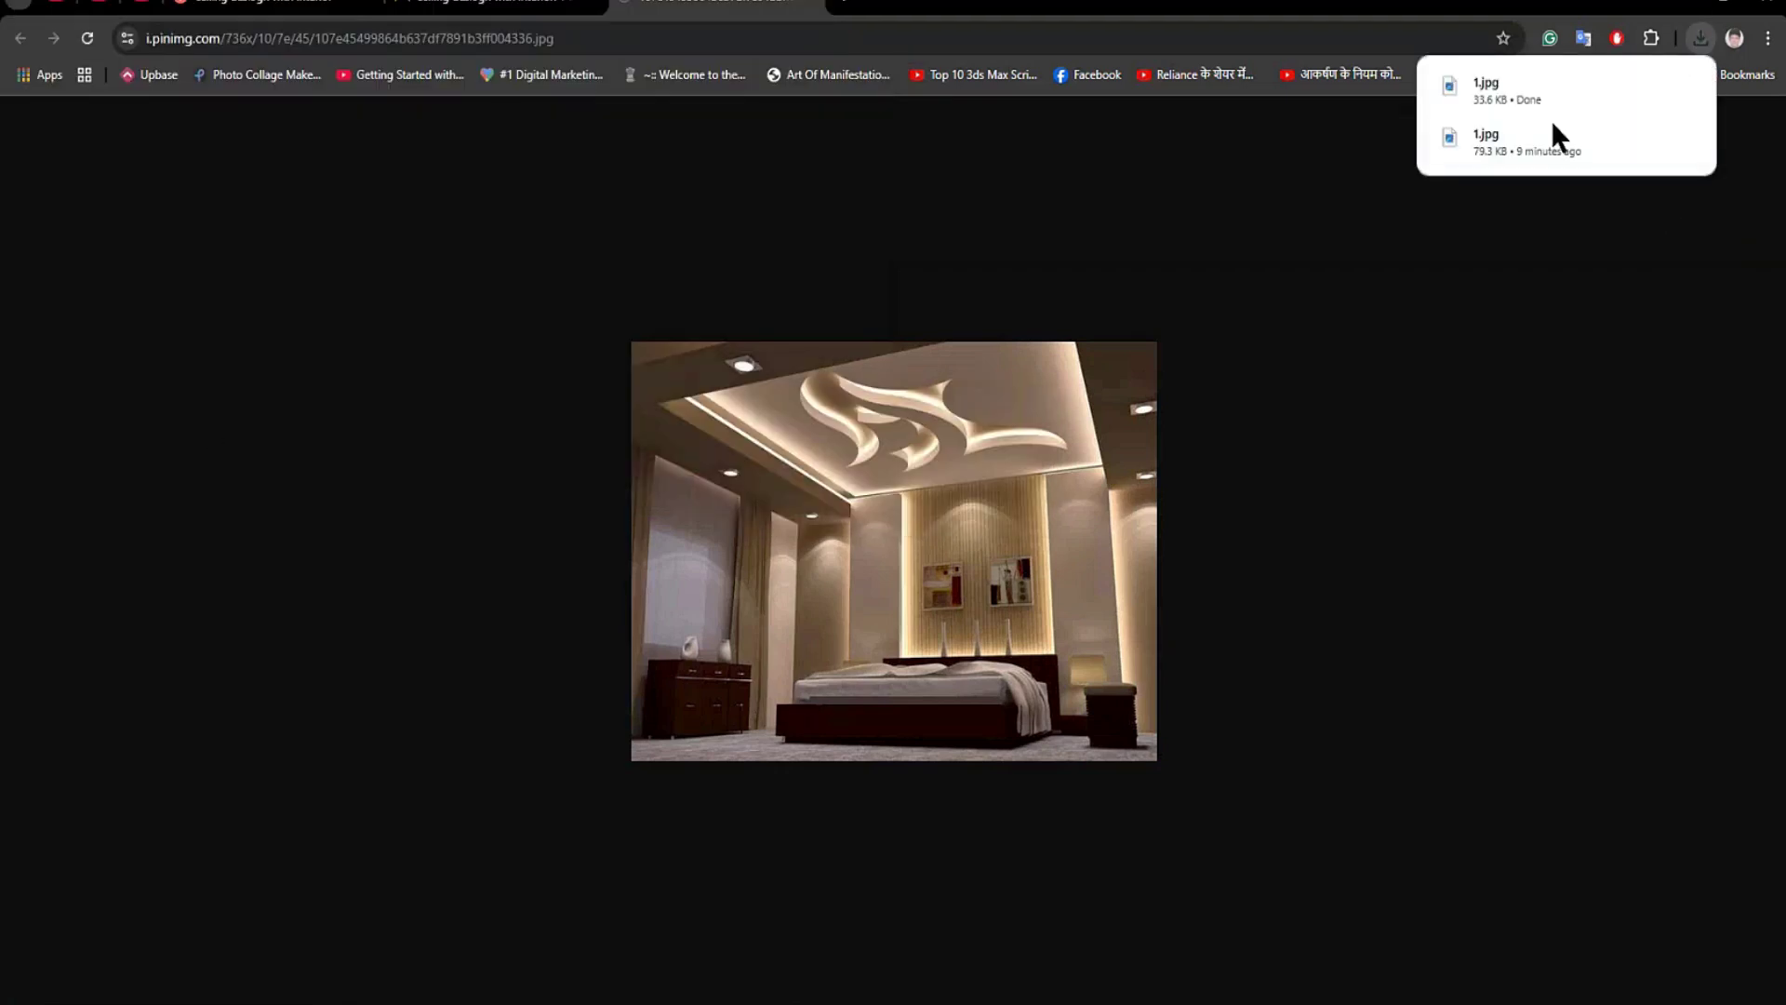
# Switch to 3ds Max and load 1.jpg from the project folder as the background of the active Top viewport.
pyautogui.moveTo(975, 1002)
pyautogui.click(974, 939)
pyautogui.click(703, 321)
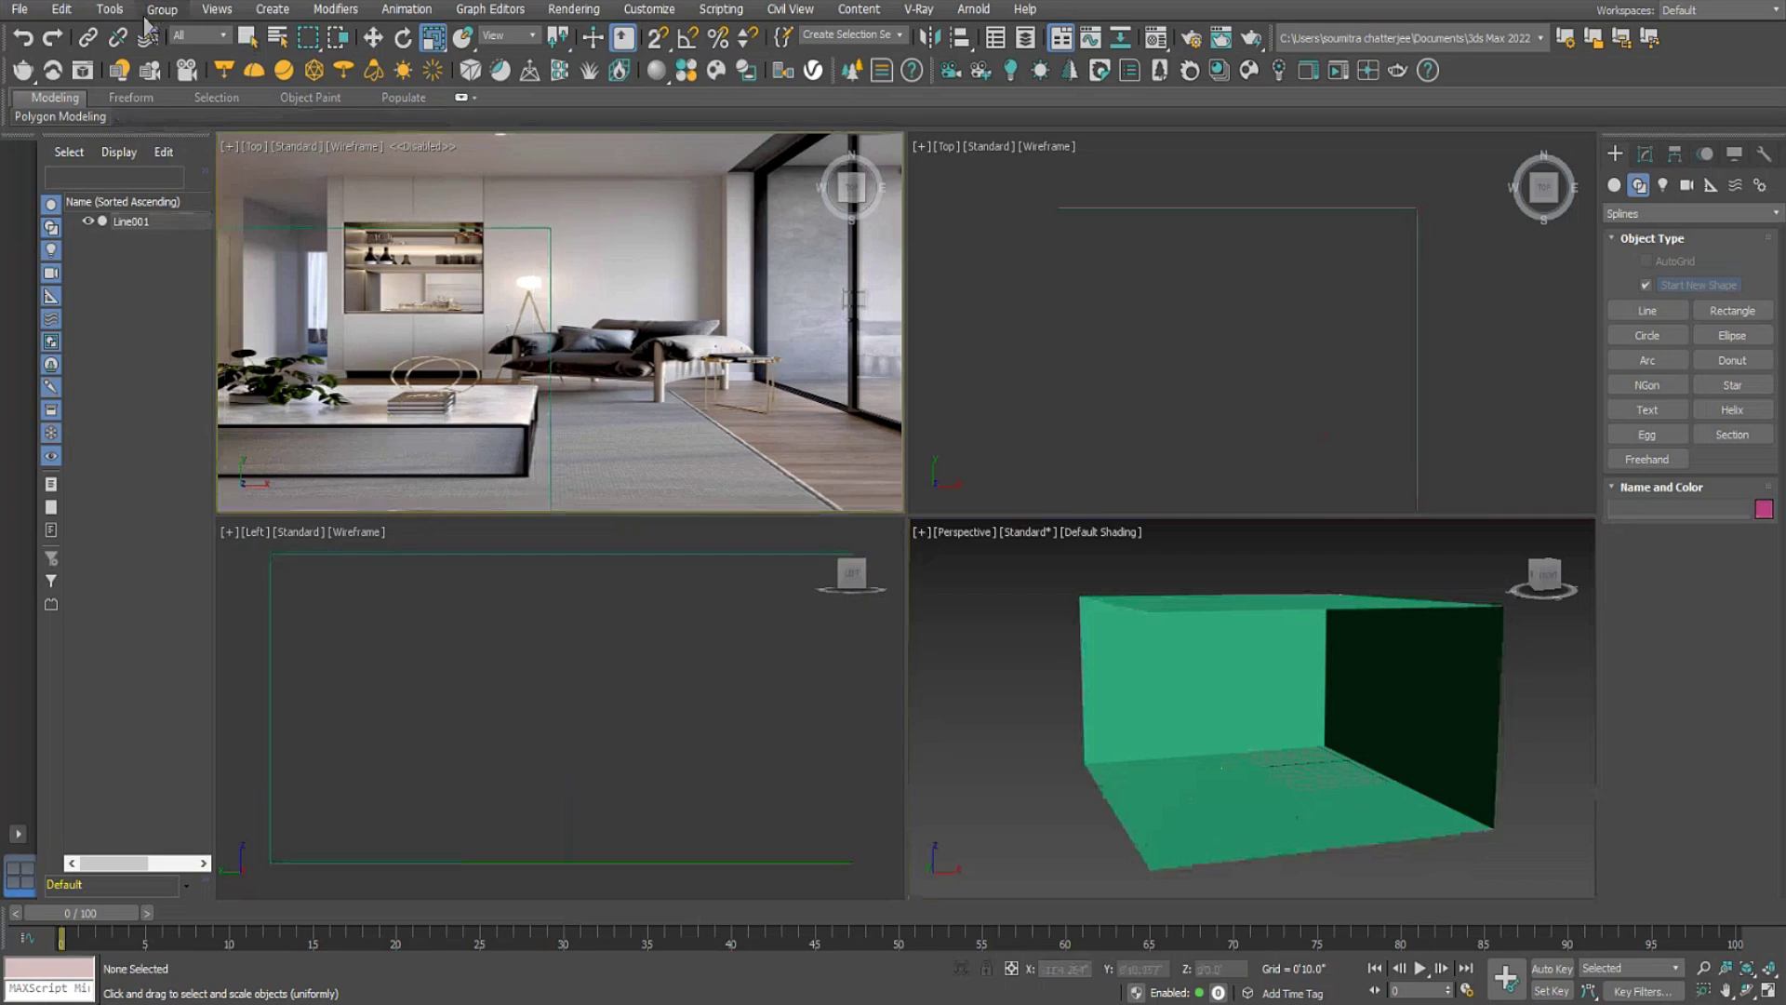
pyautogui.click(214, 10)
pyautogui.moveTo(385, 442)
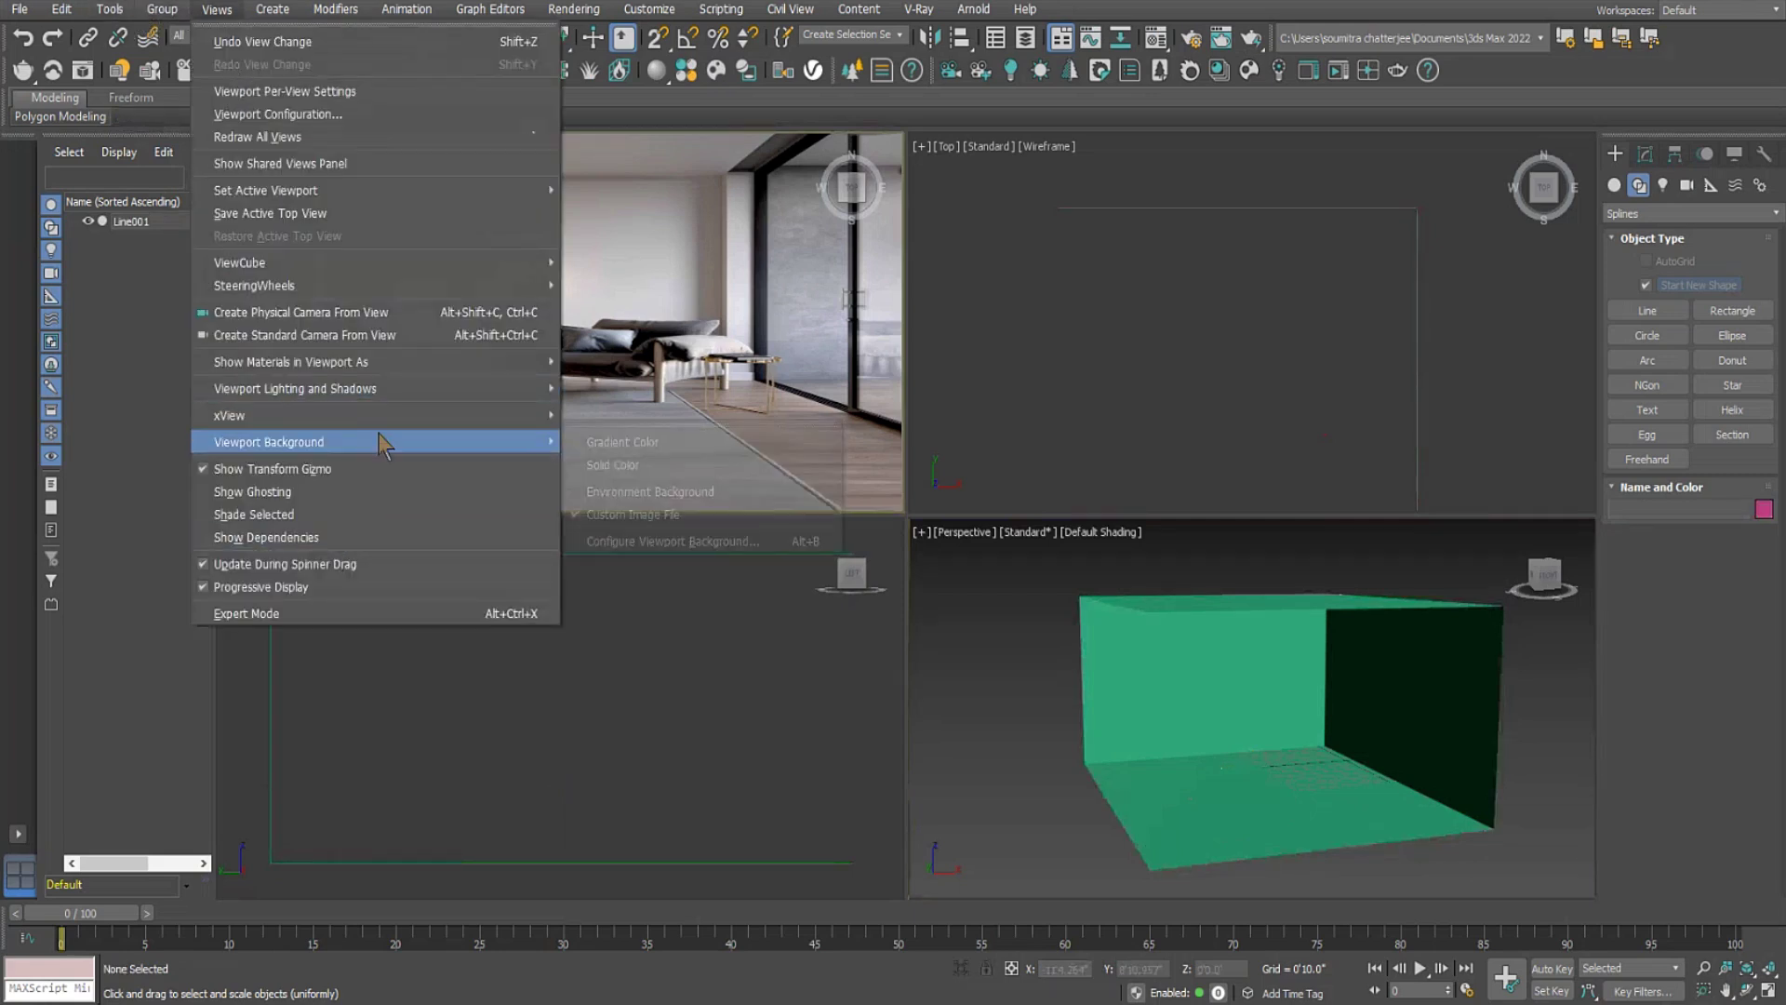
pyautogui.click(666, 542)
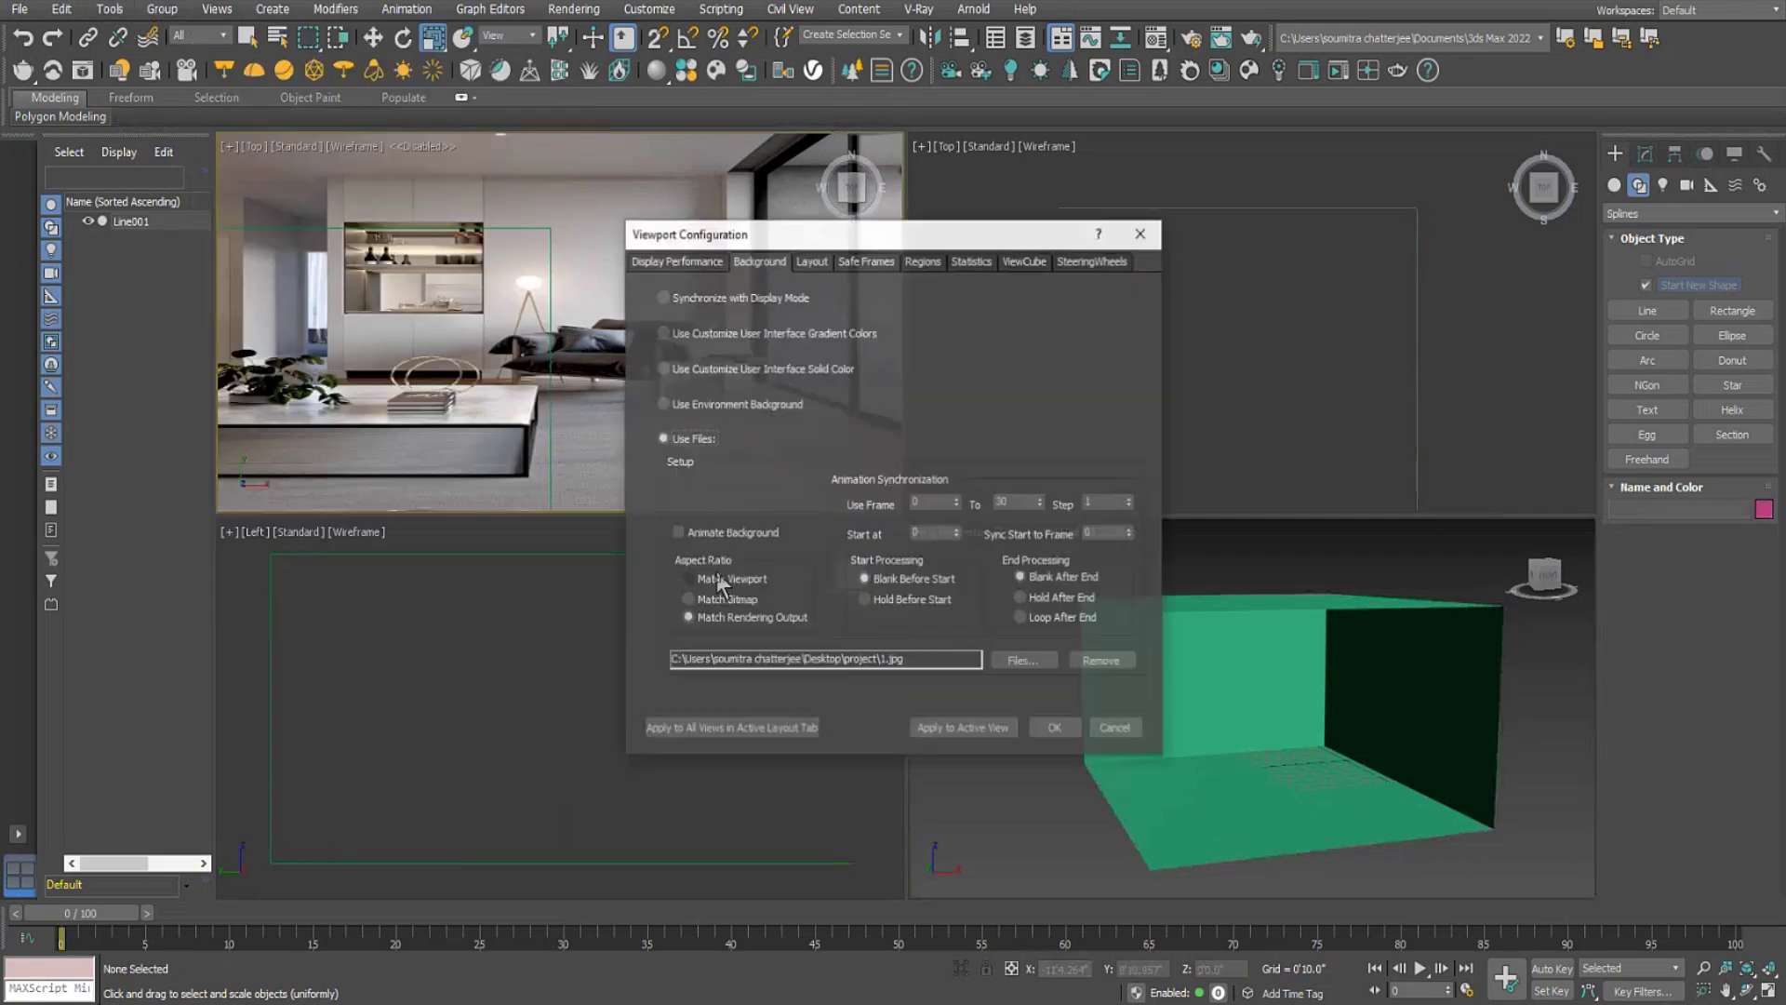
pyautogui.click(1020, 662)
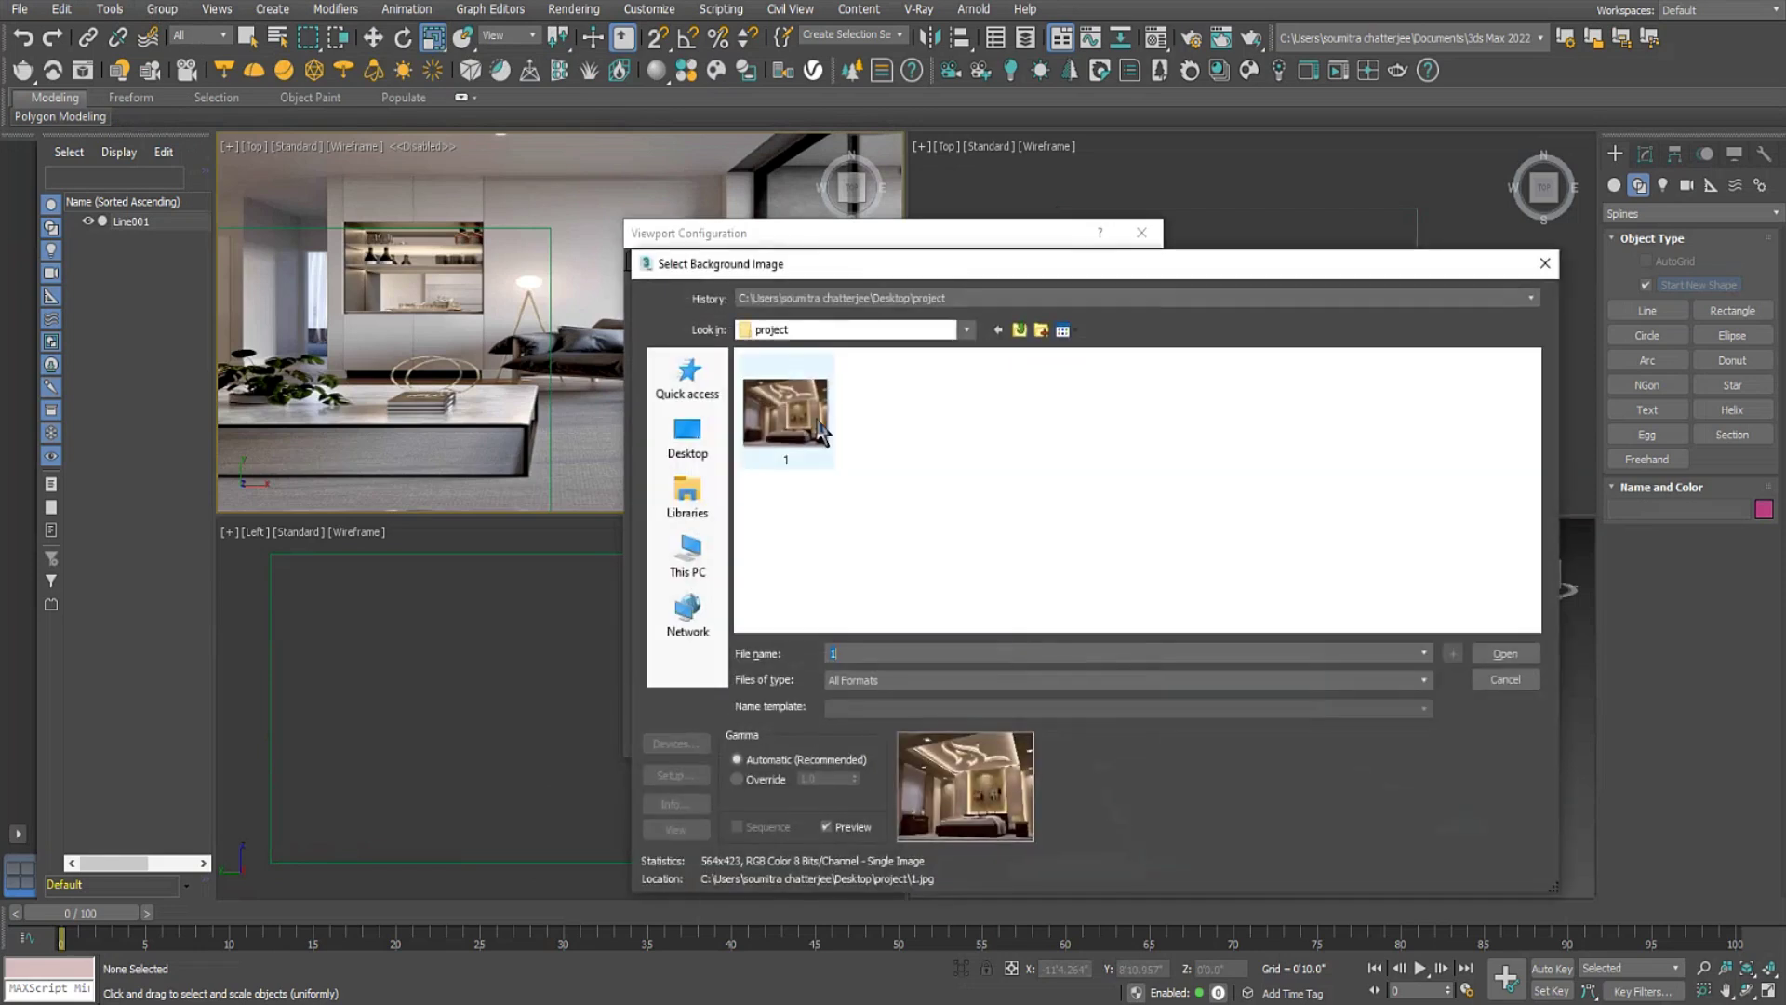
pyautogui.click(1498, 653)
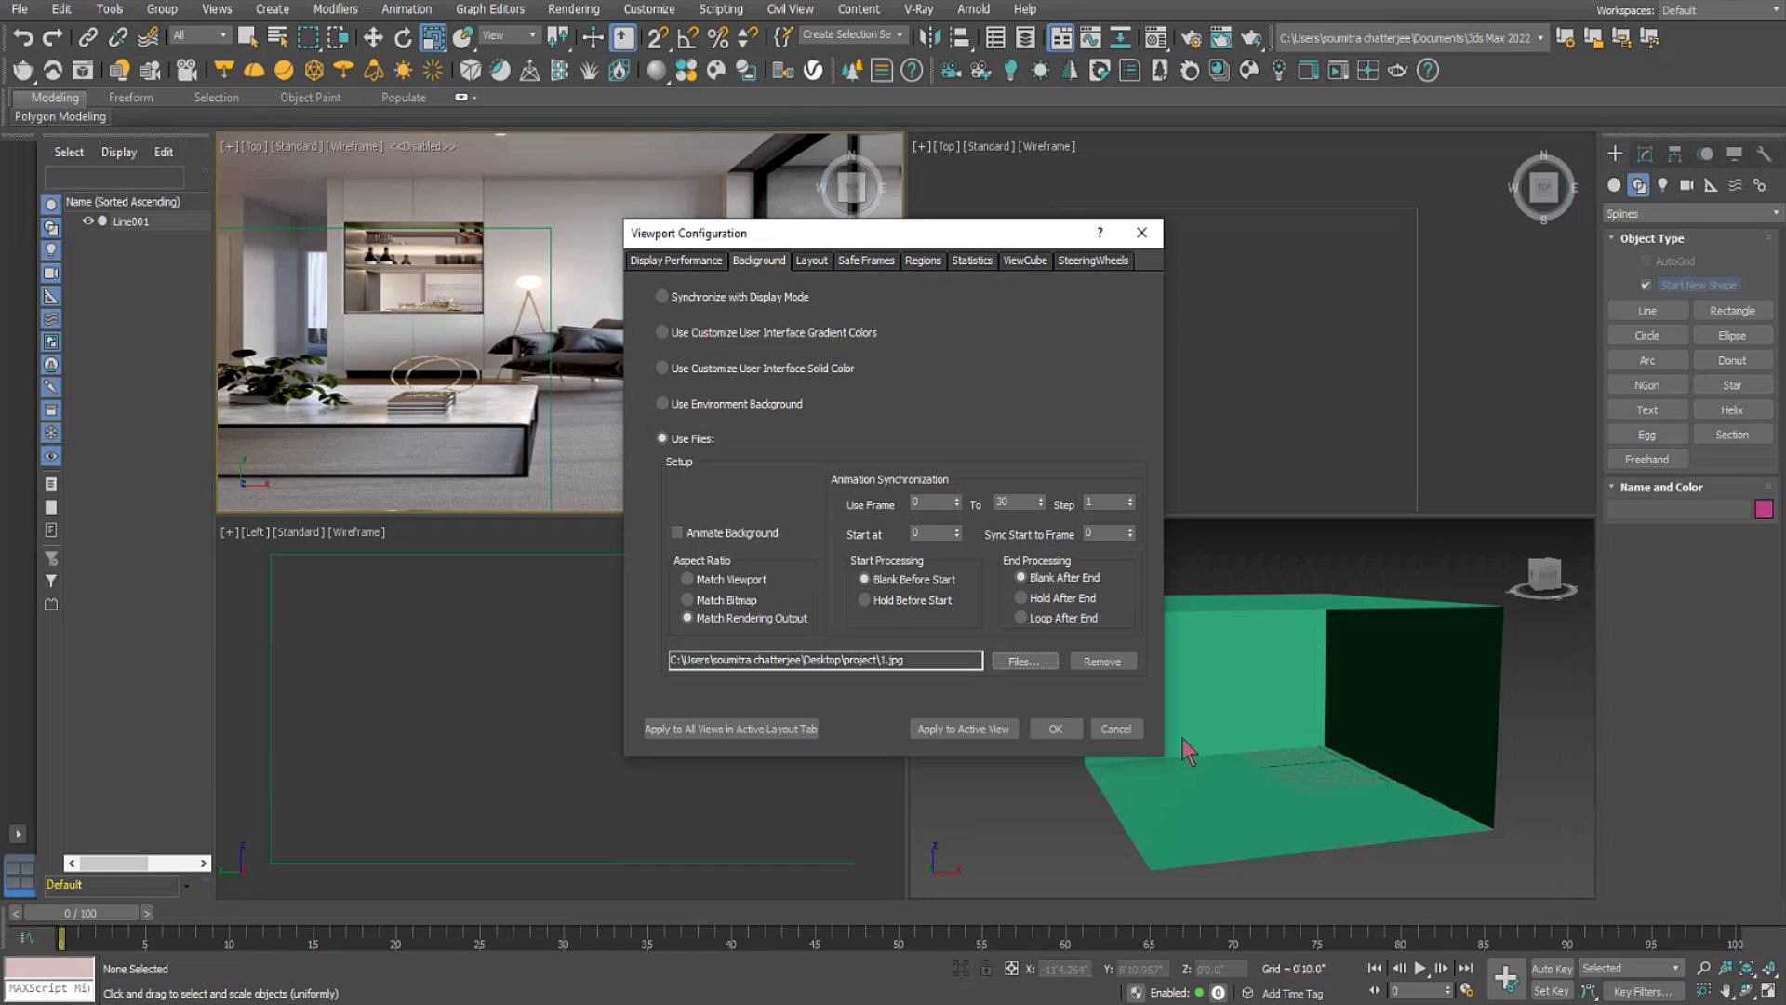
pyautogui.click(981, 728)
pyautogui.click(1055, 730)
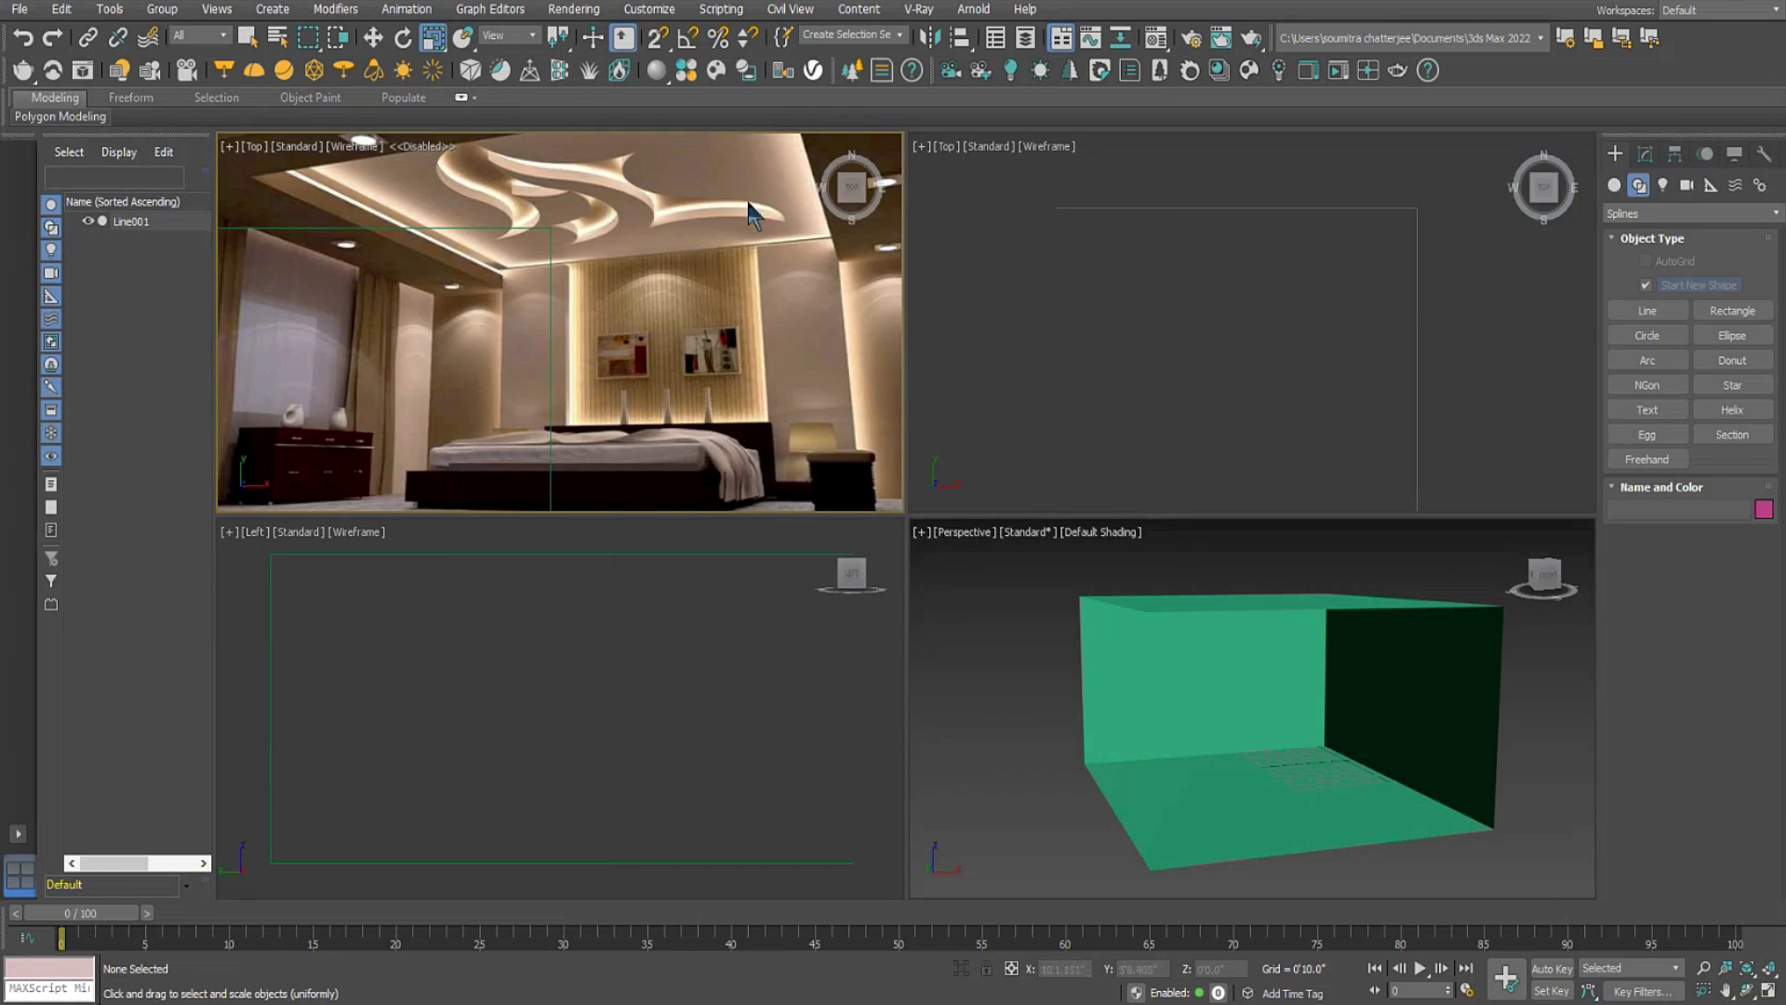
# Apply a Shell modifier to the green room object.
pyautogui.click(1232, 751)
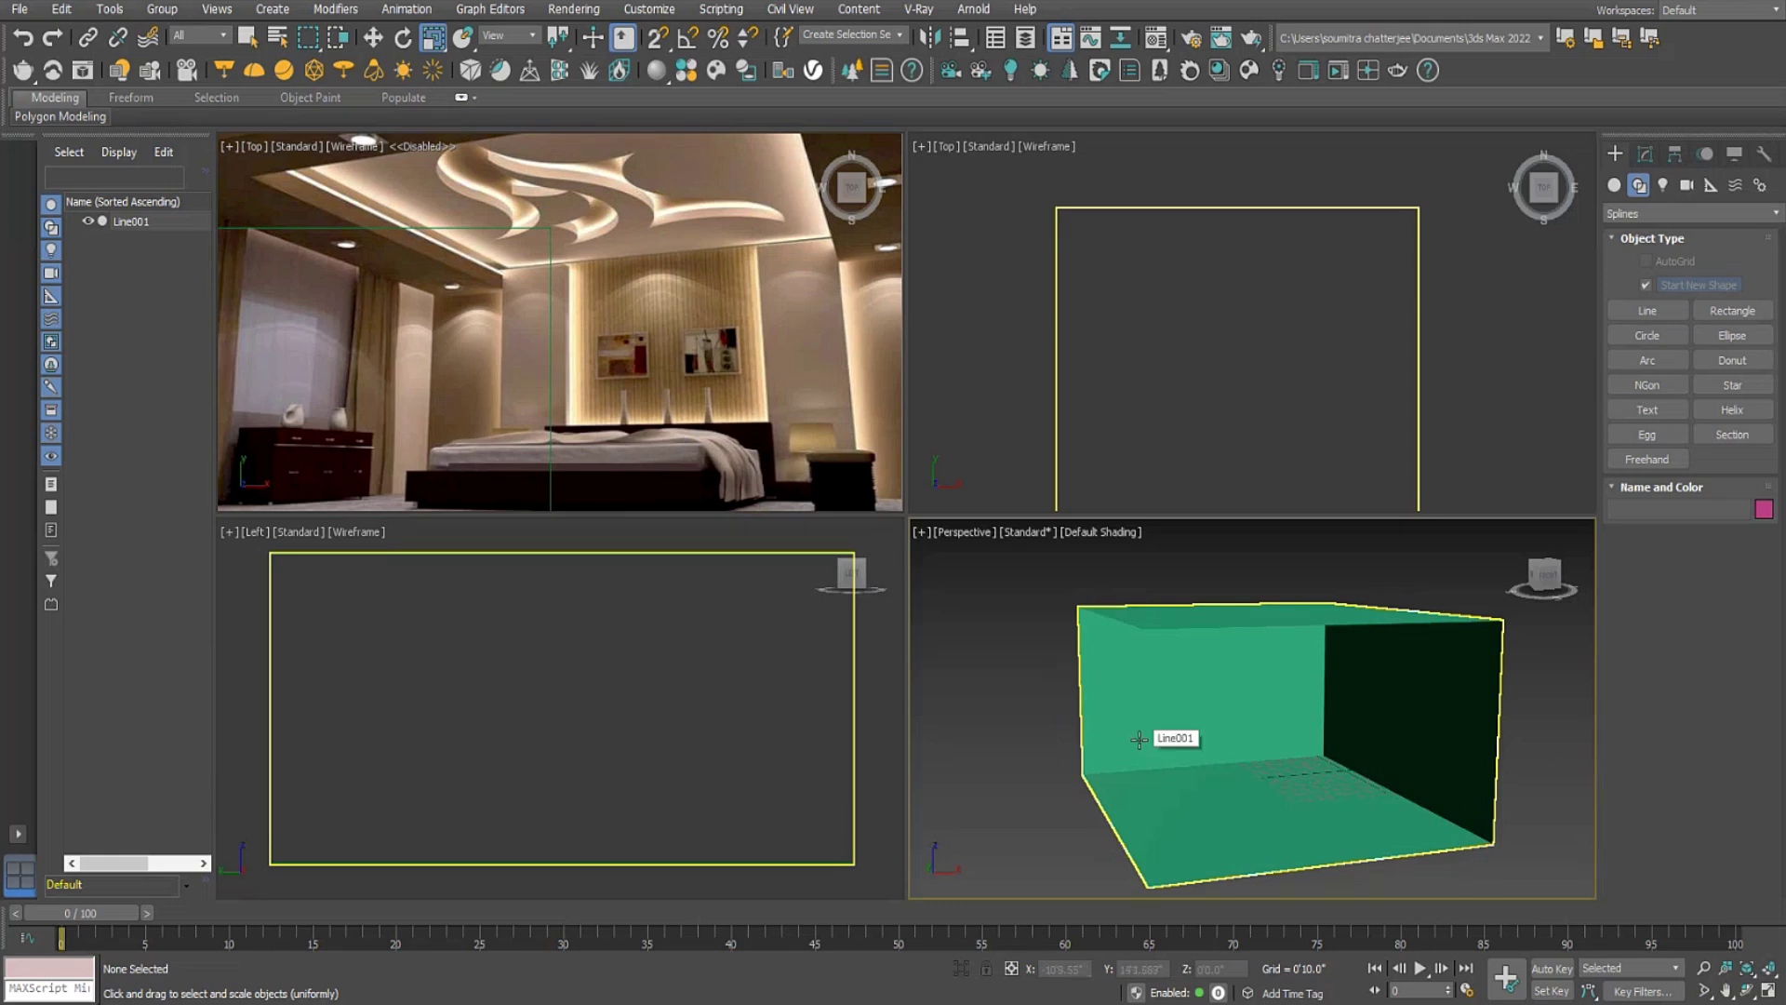
pyautogui.click(1147, 672)
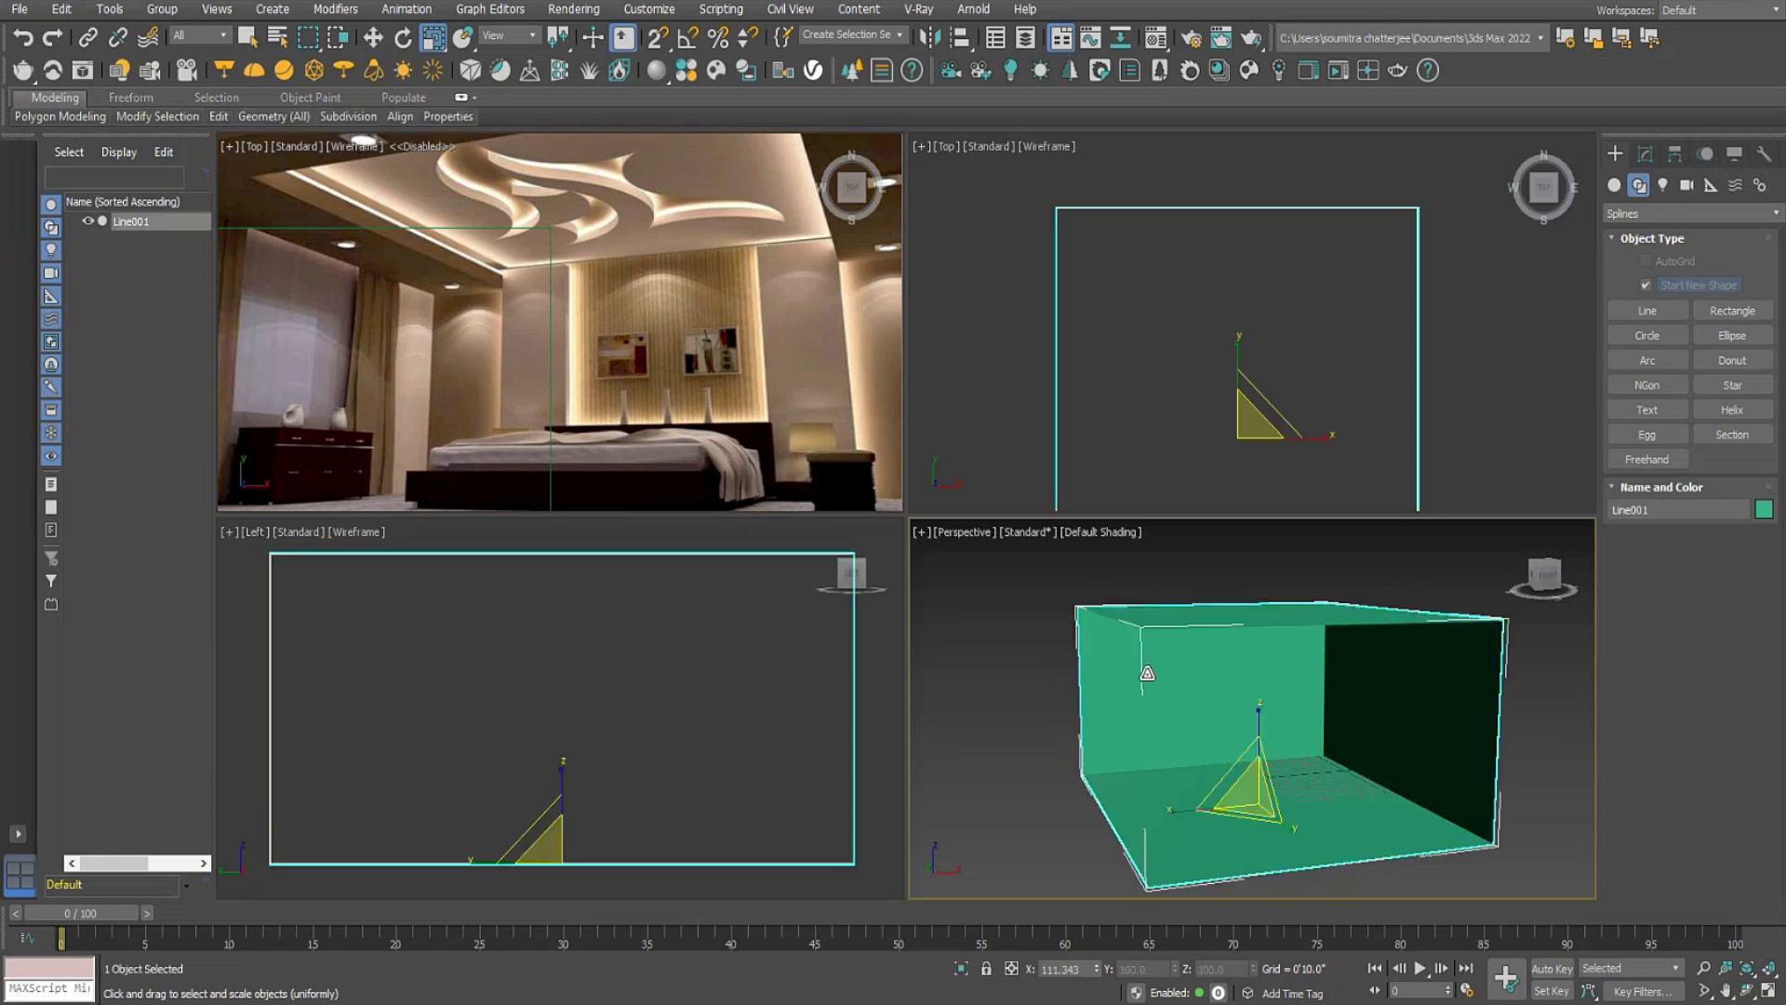
pyautogui.click(1644, 153)
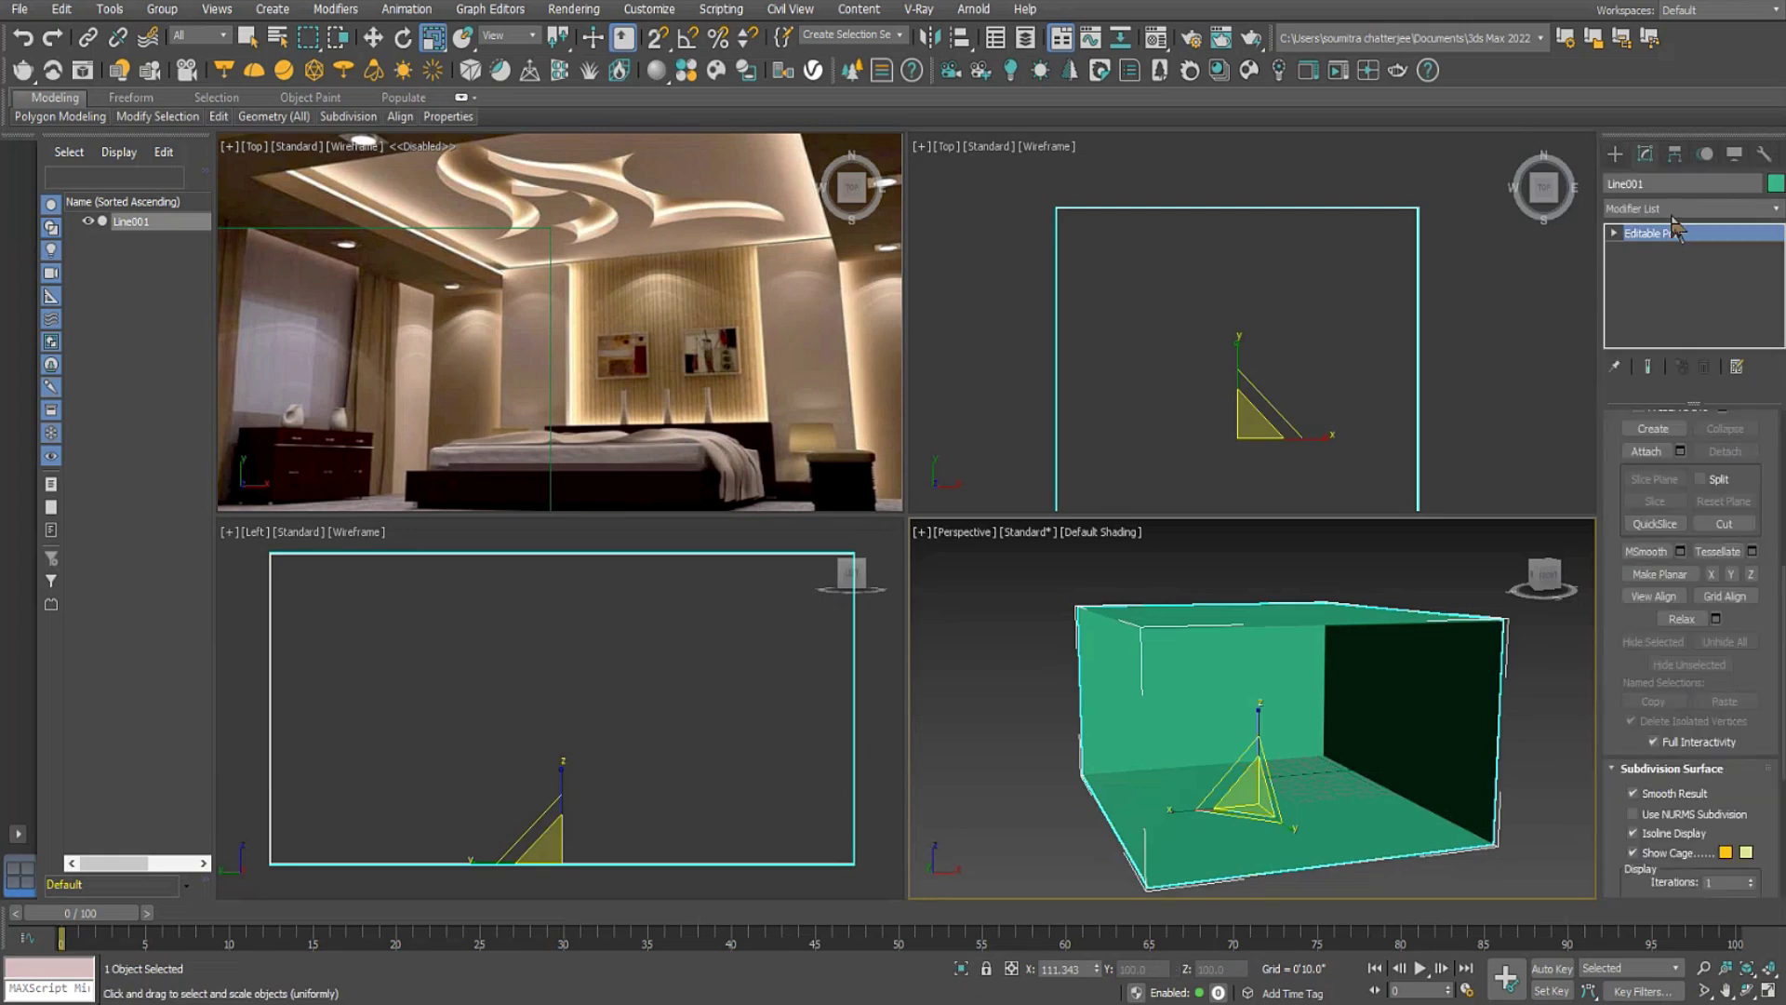
pyautogui.click(1671, 208)
pyautogui.scroll(-10, 1671, 215)
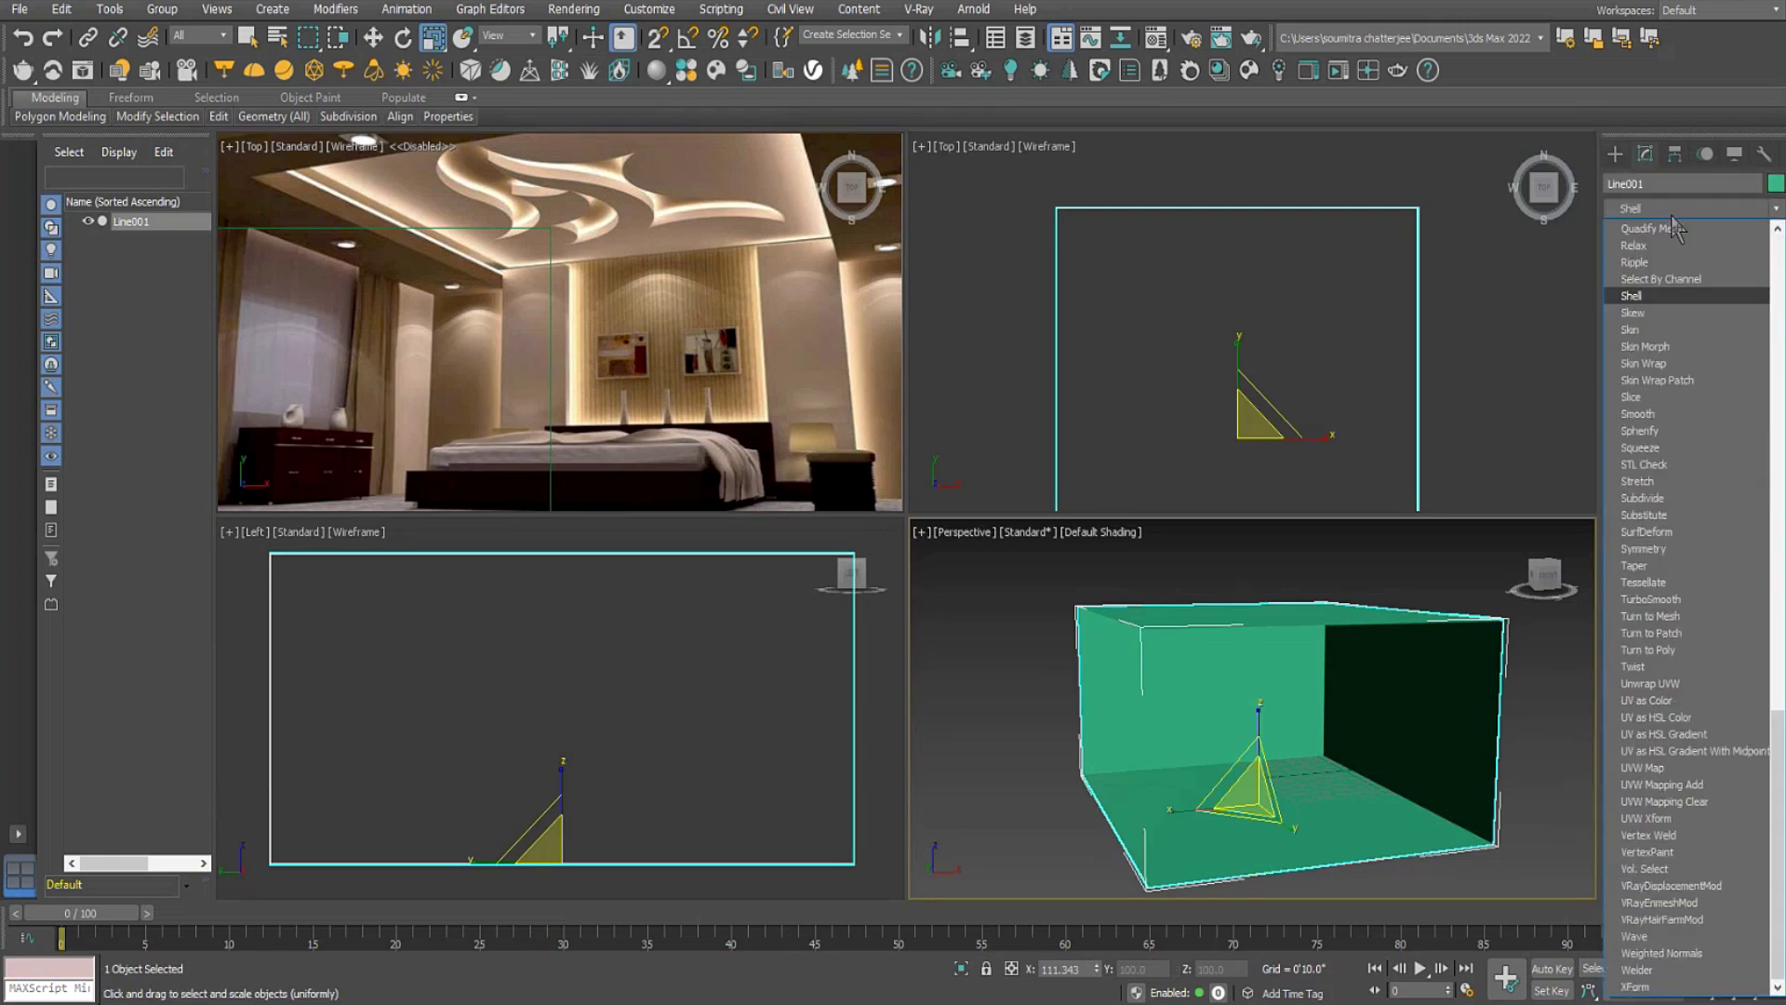
pyautogui.click(1656, 558)
pyautogui.keyDown('alt'); pyautogui.moveTo(1470, 612); pyautogui.dragTo(1335, 625, button='middle'); pyautogui.keyUp('alt')
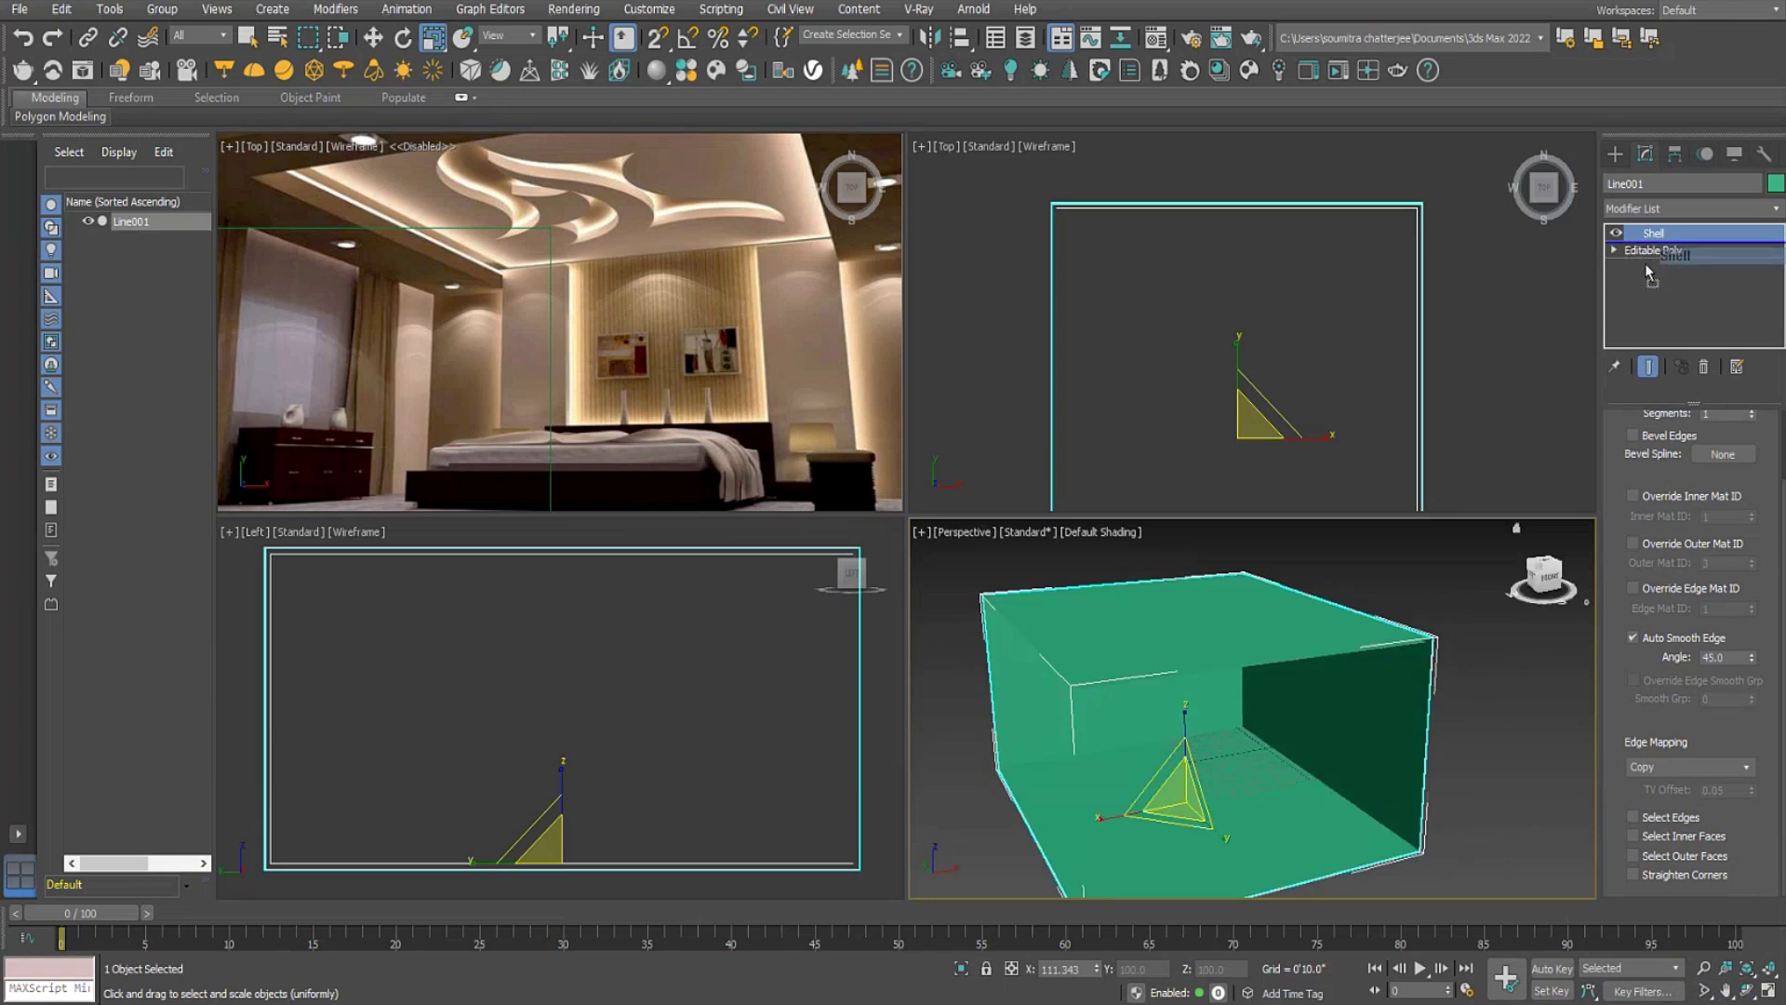
# Examine the room's modifier stack and check its shelled walls and ceiling in the Perspective view.
pyautogui.keyDown('ctrl'); pyautogui.click(1644, 250); pyautogui.keyUp('ctrl')
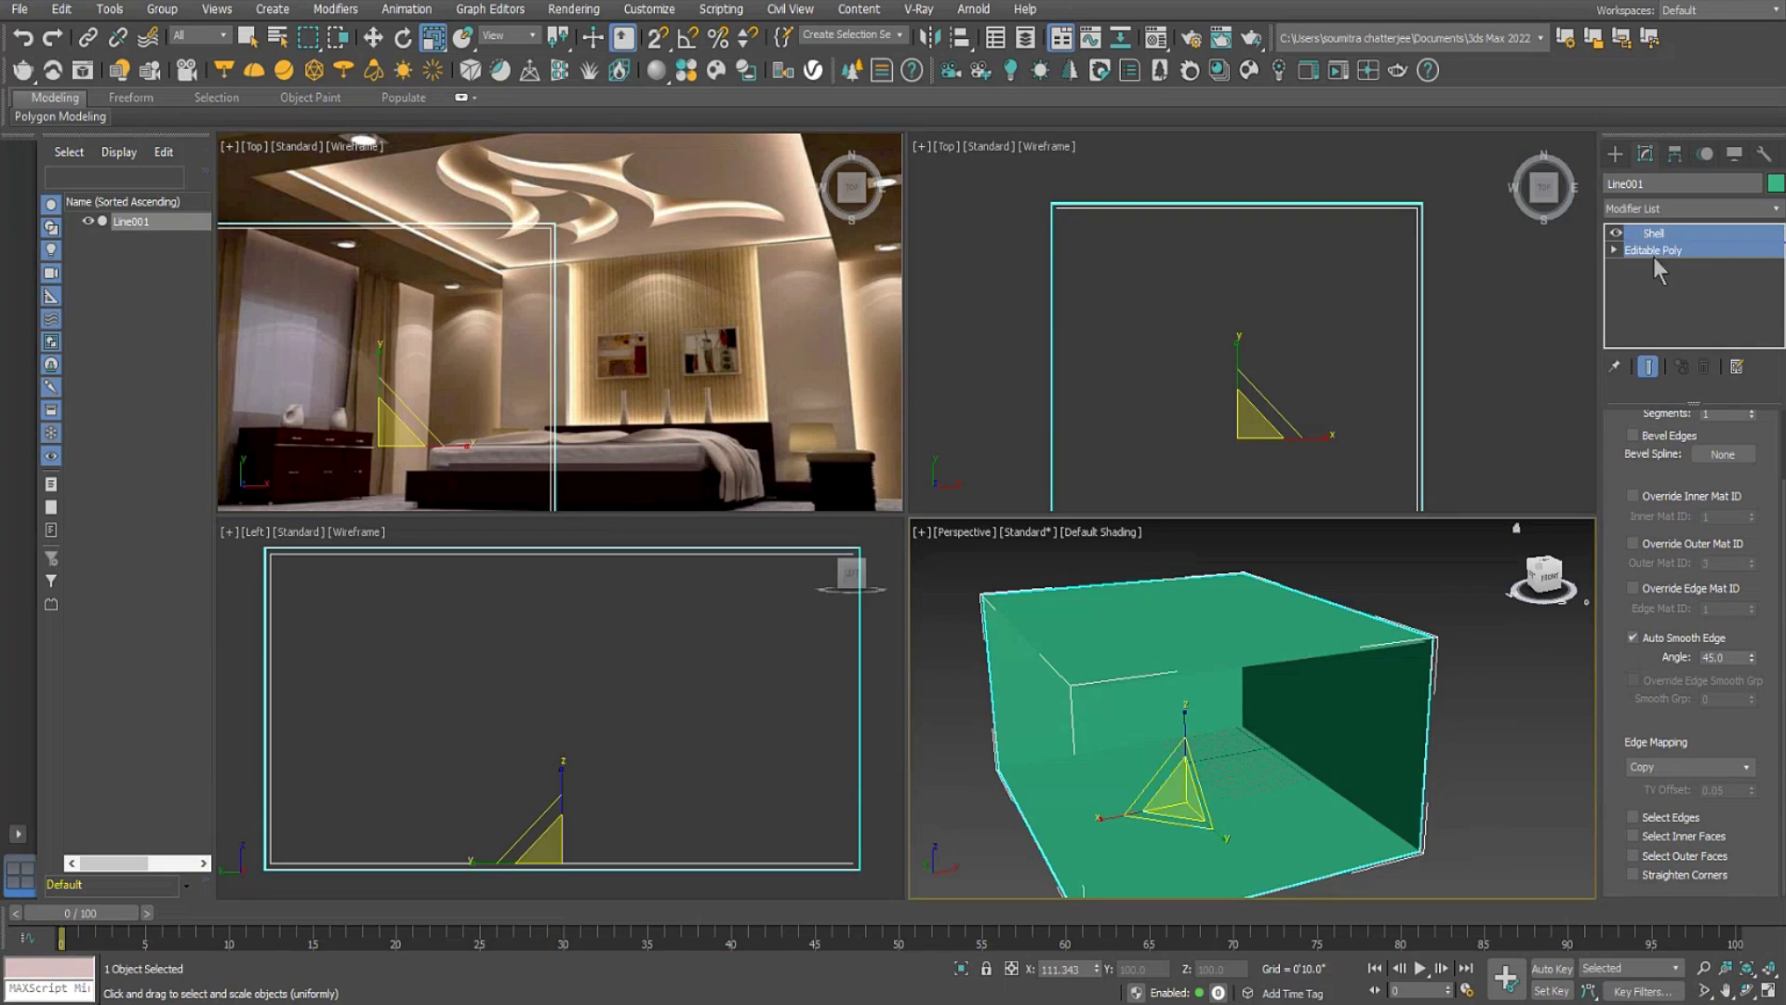
pyautogui.click(1623, 278)
pyautogui.click(1614, 249)
pyautogui.click(1615, 249)
pyautogui.click(1641, 235)
pyautogui.keyDown('alt'); pyautogui.moveTo(1435, 666); pyautogui.dragTo(1296, 730, button='middle'); pyautogui.keyUp('alt')
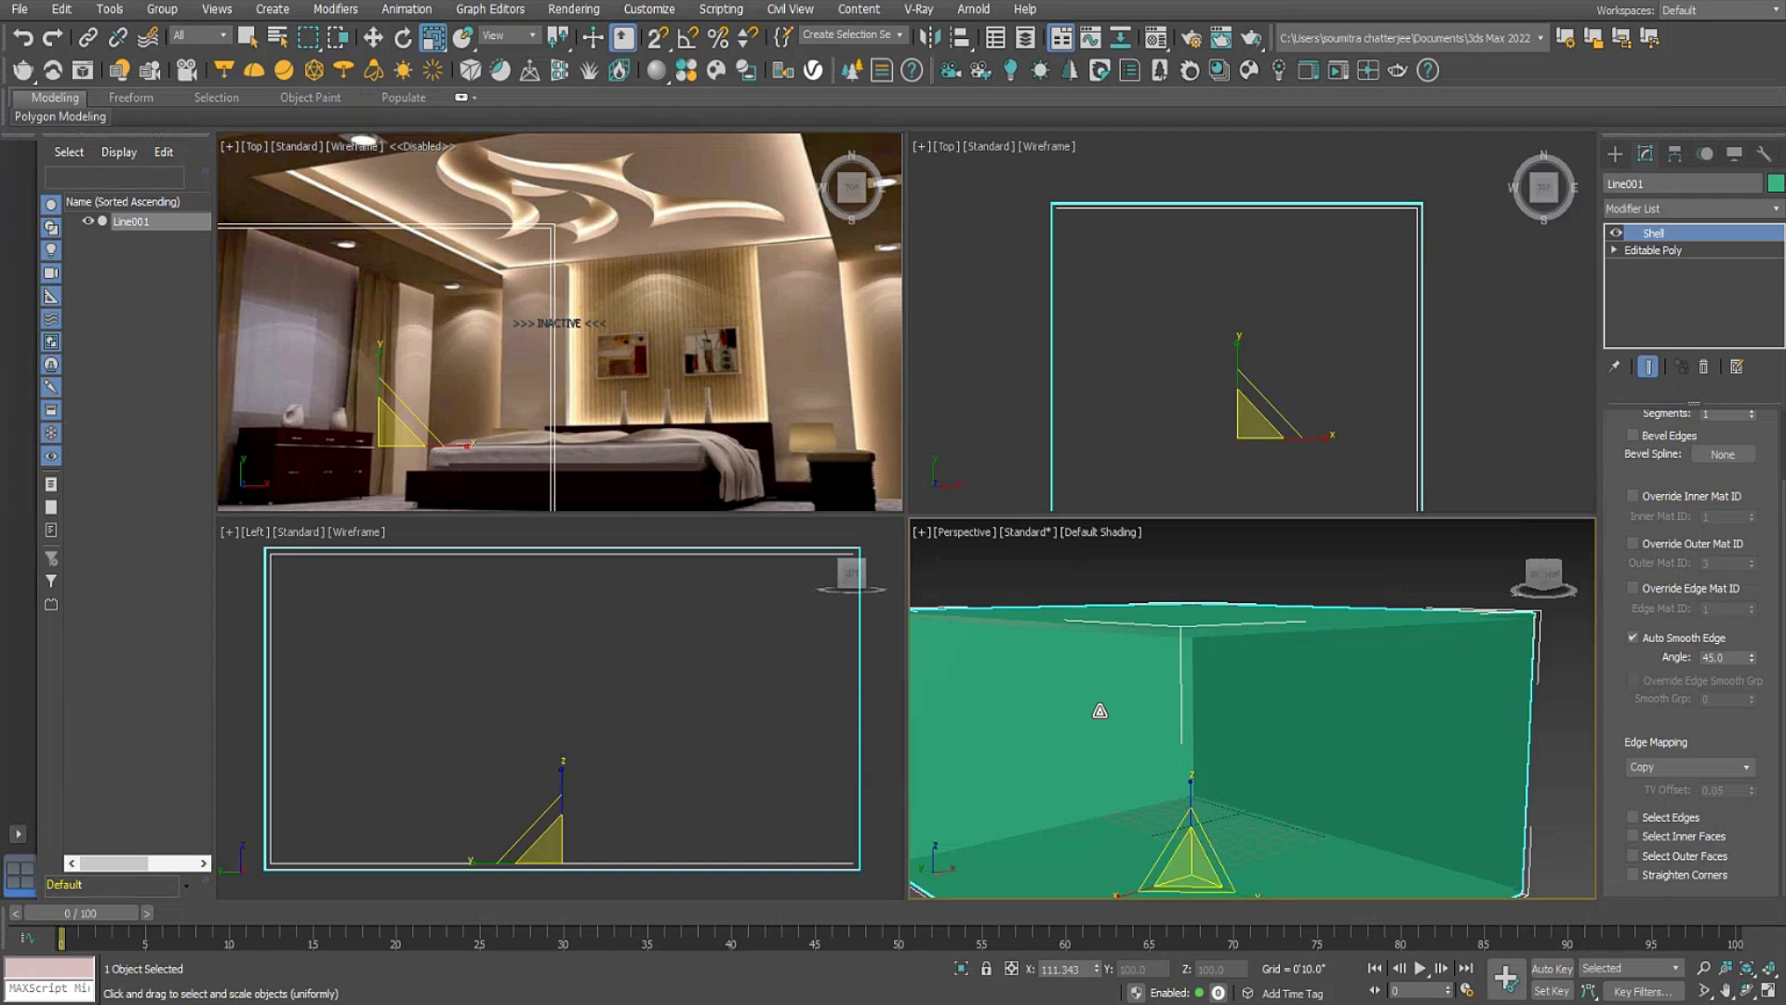
pyautogui.keyDown('alt'); pyautogui.moveTo(1114, 782); pyautogui.dragTo(1296, 781, button='middle'); pyautogui.keyUp('alt')
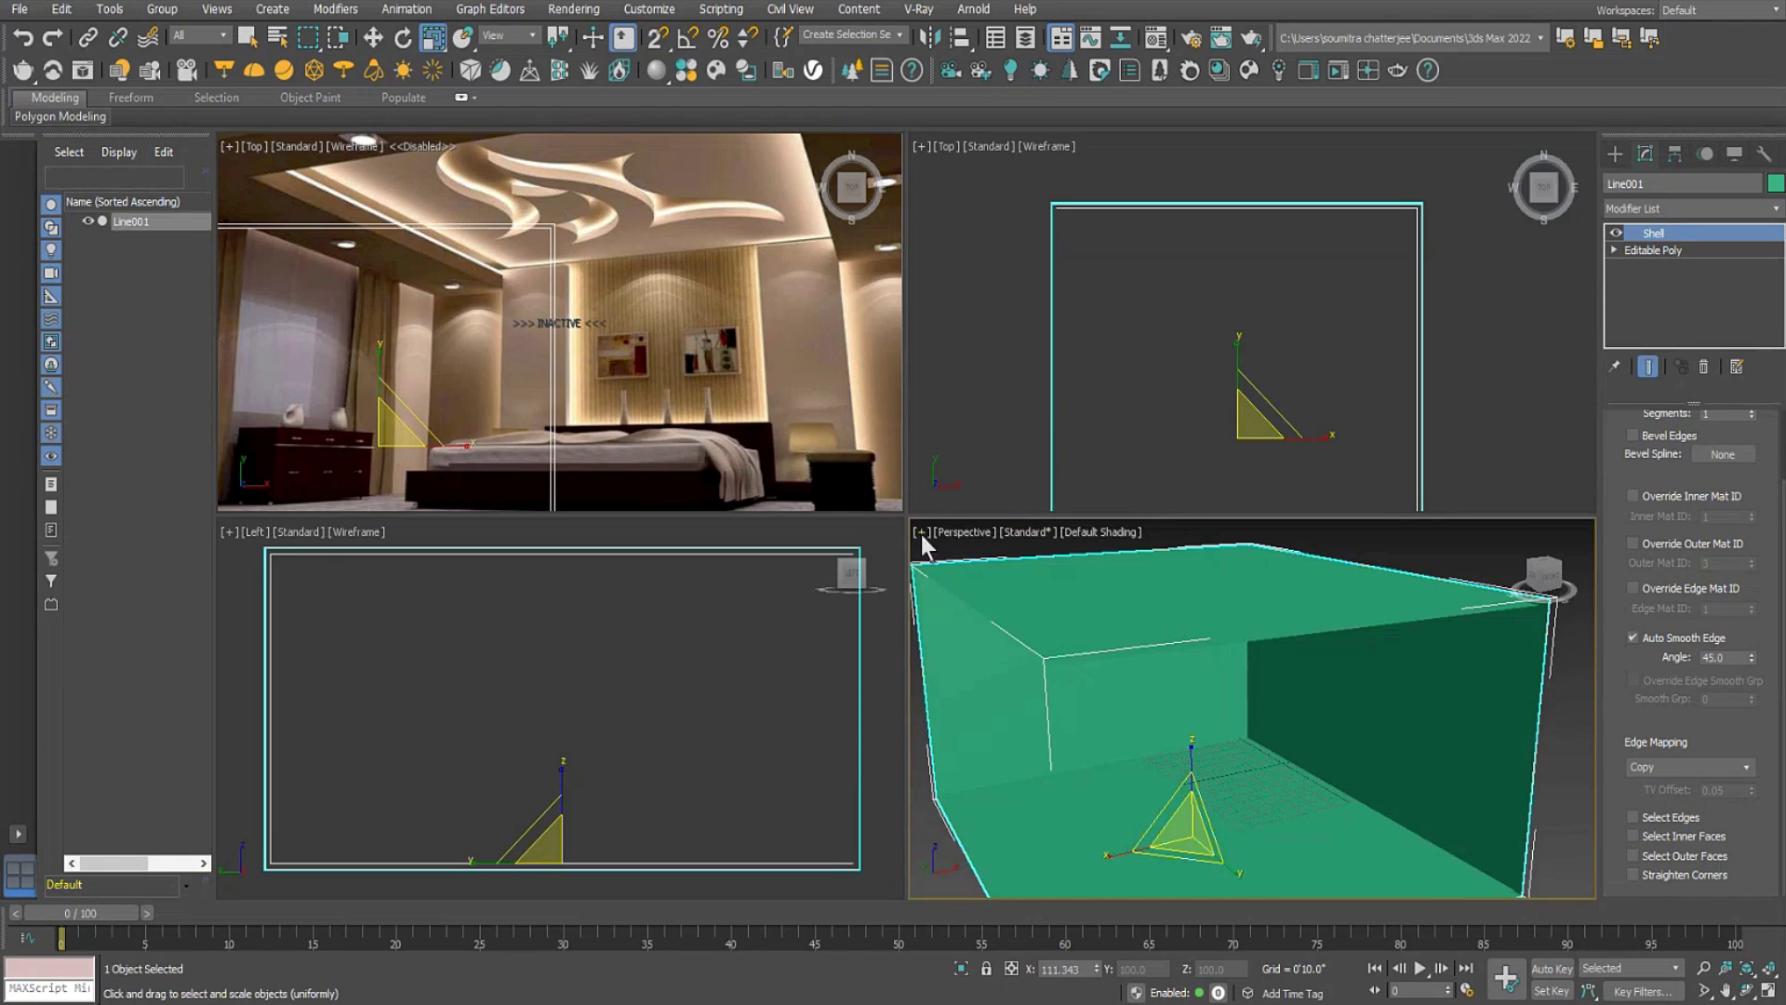
pyautogui.keyDown('alt'); pyautogui.moveTo(1231, 816); pyautogui.dragTo(1379, 727, button='middle'); pyautogui.keyUp('alt')
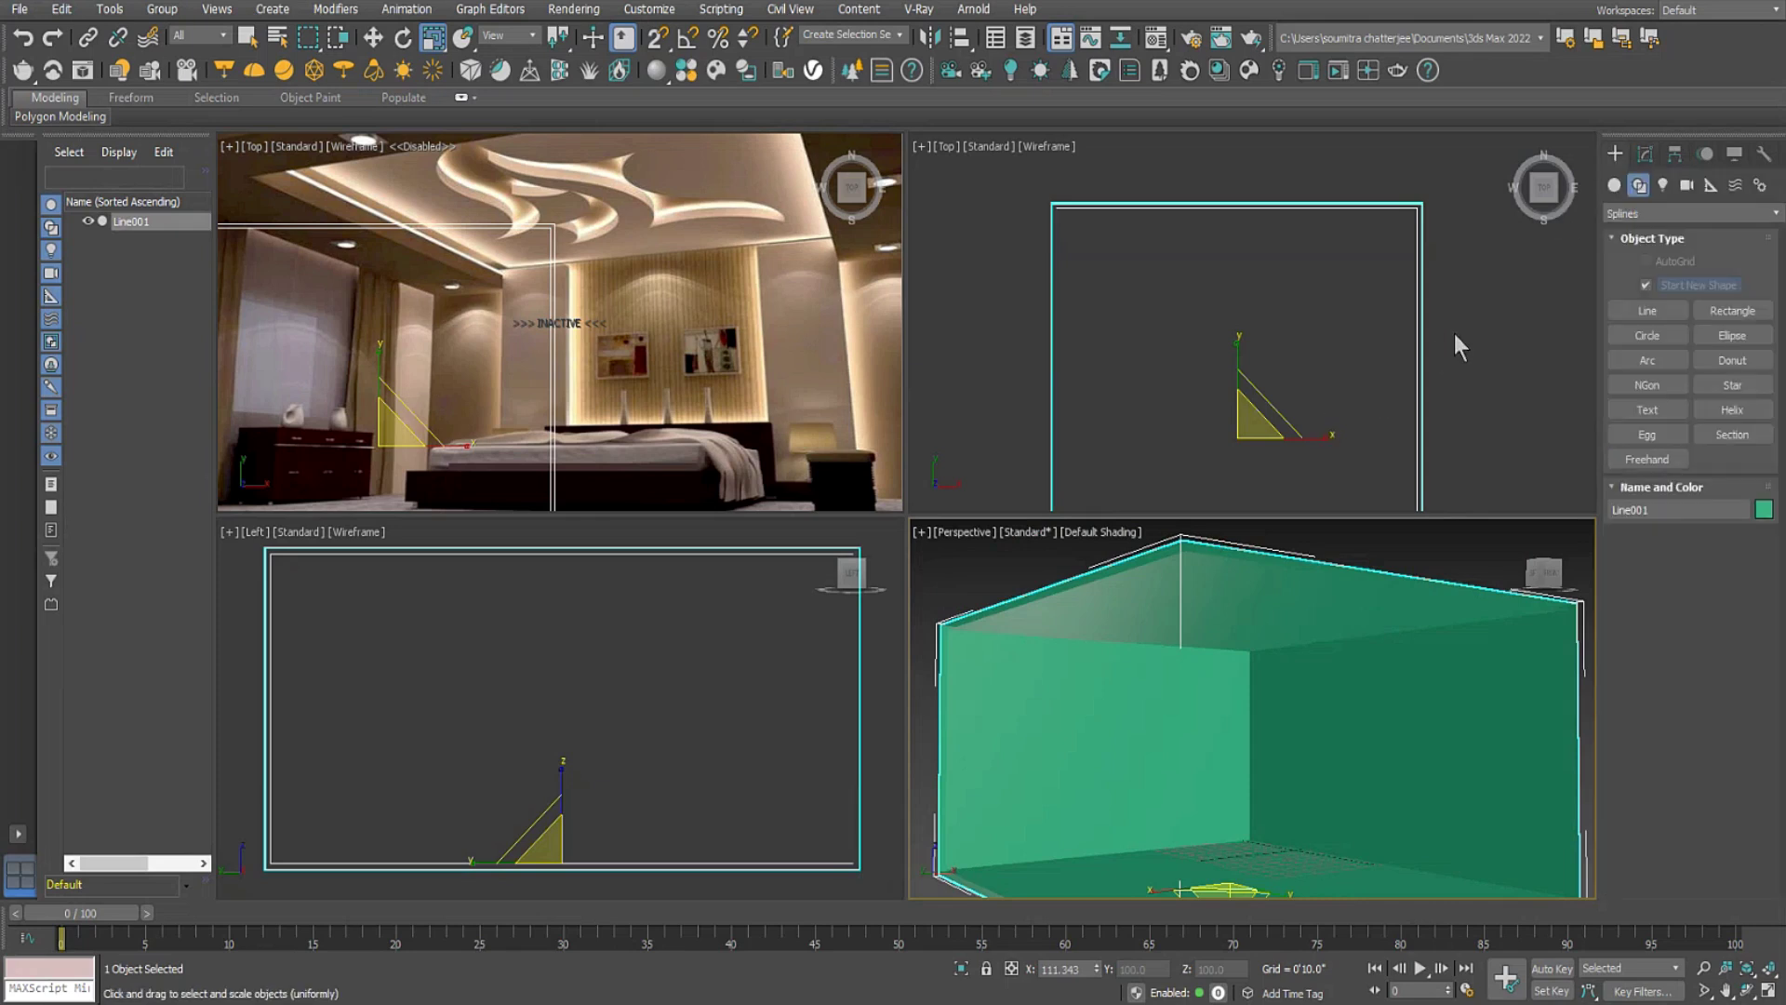
# Create a standard box about 21' long, 17'2" wide and 10'4" high over the room outline in the empty Top viewport.
pyautogui.scroll(-4, 1429, 316)
pyautogui.click(1615, 185)
pyautogui.click(1646, 285)
pyautogui.moveTo(1290, 270); pyautogui.dragTo(1422, 442)
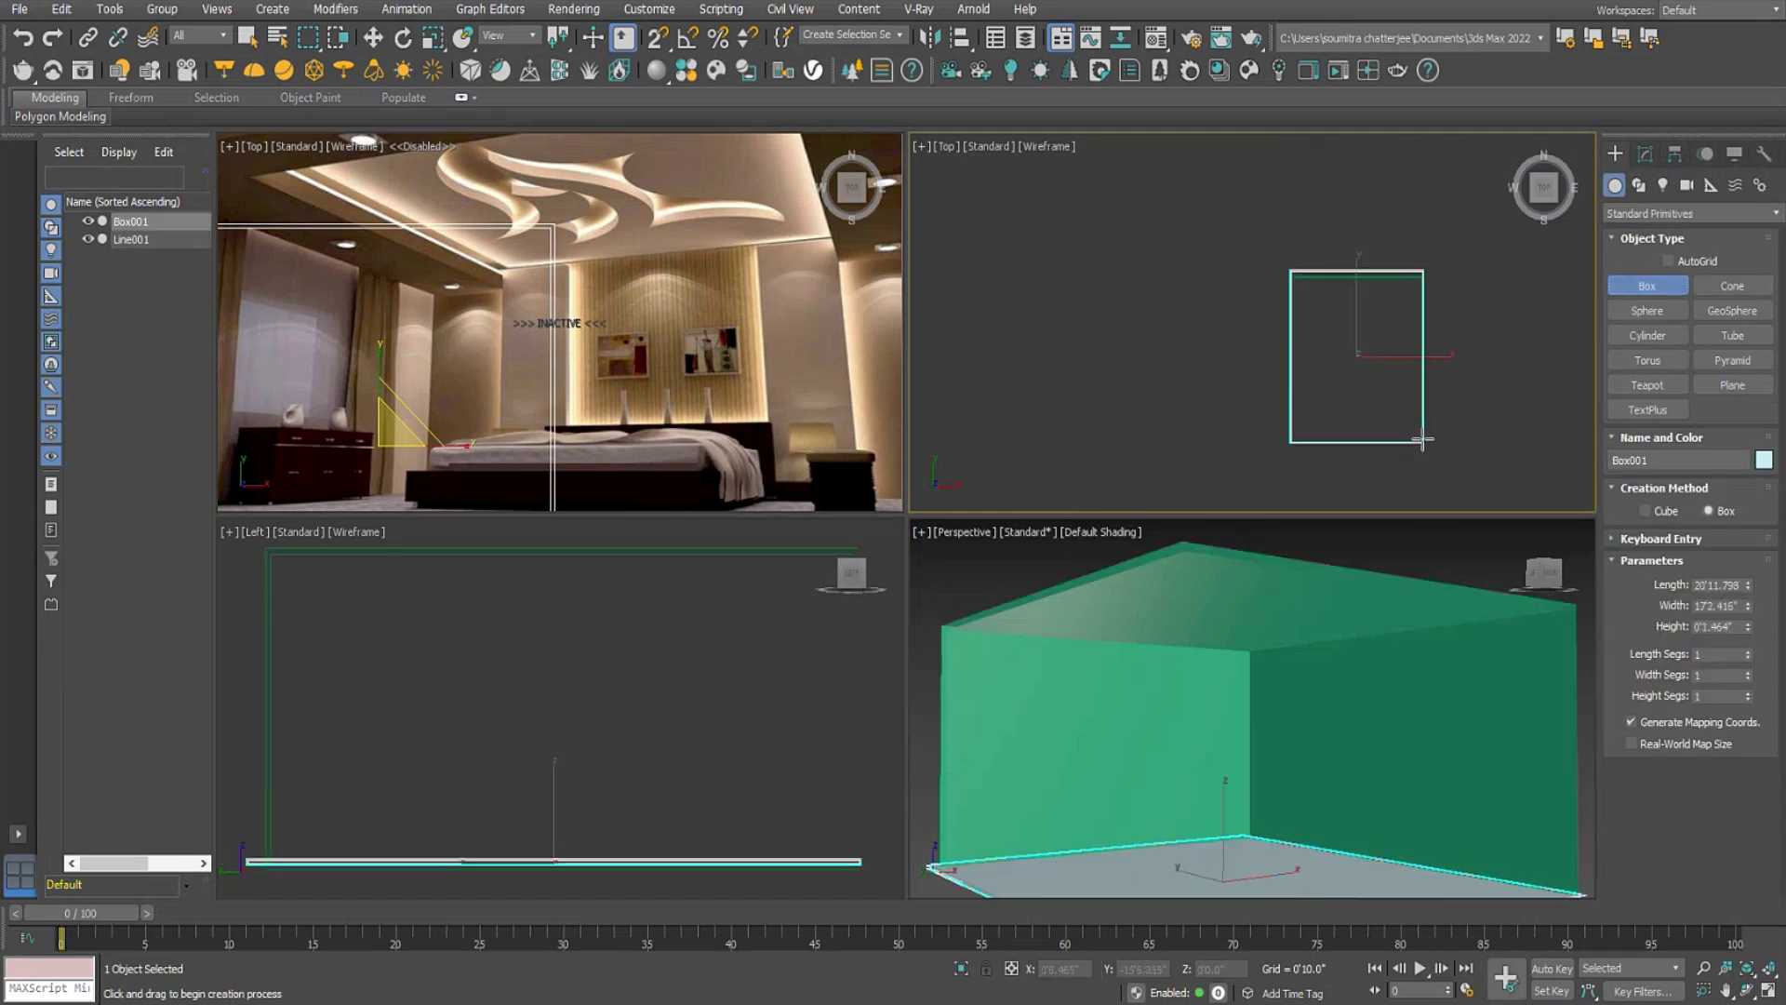
pyautogui.click(1412, 356)
pyautogui.rightClick(1411, 356)
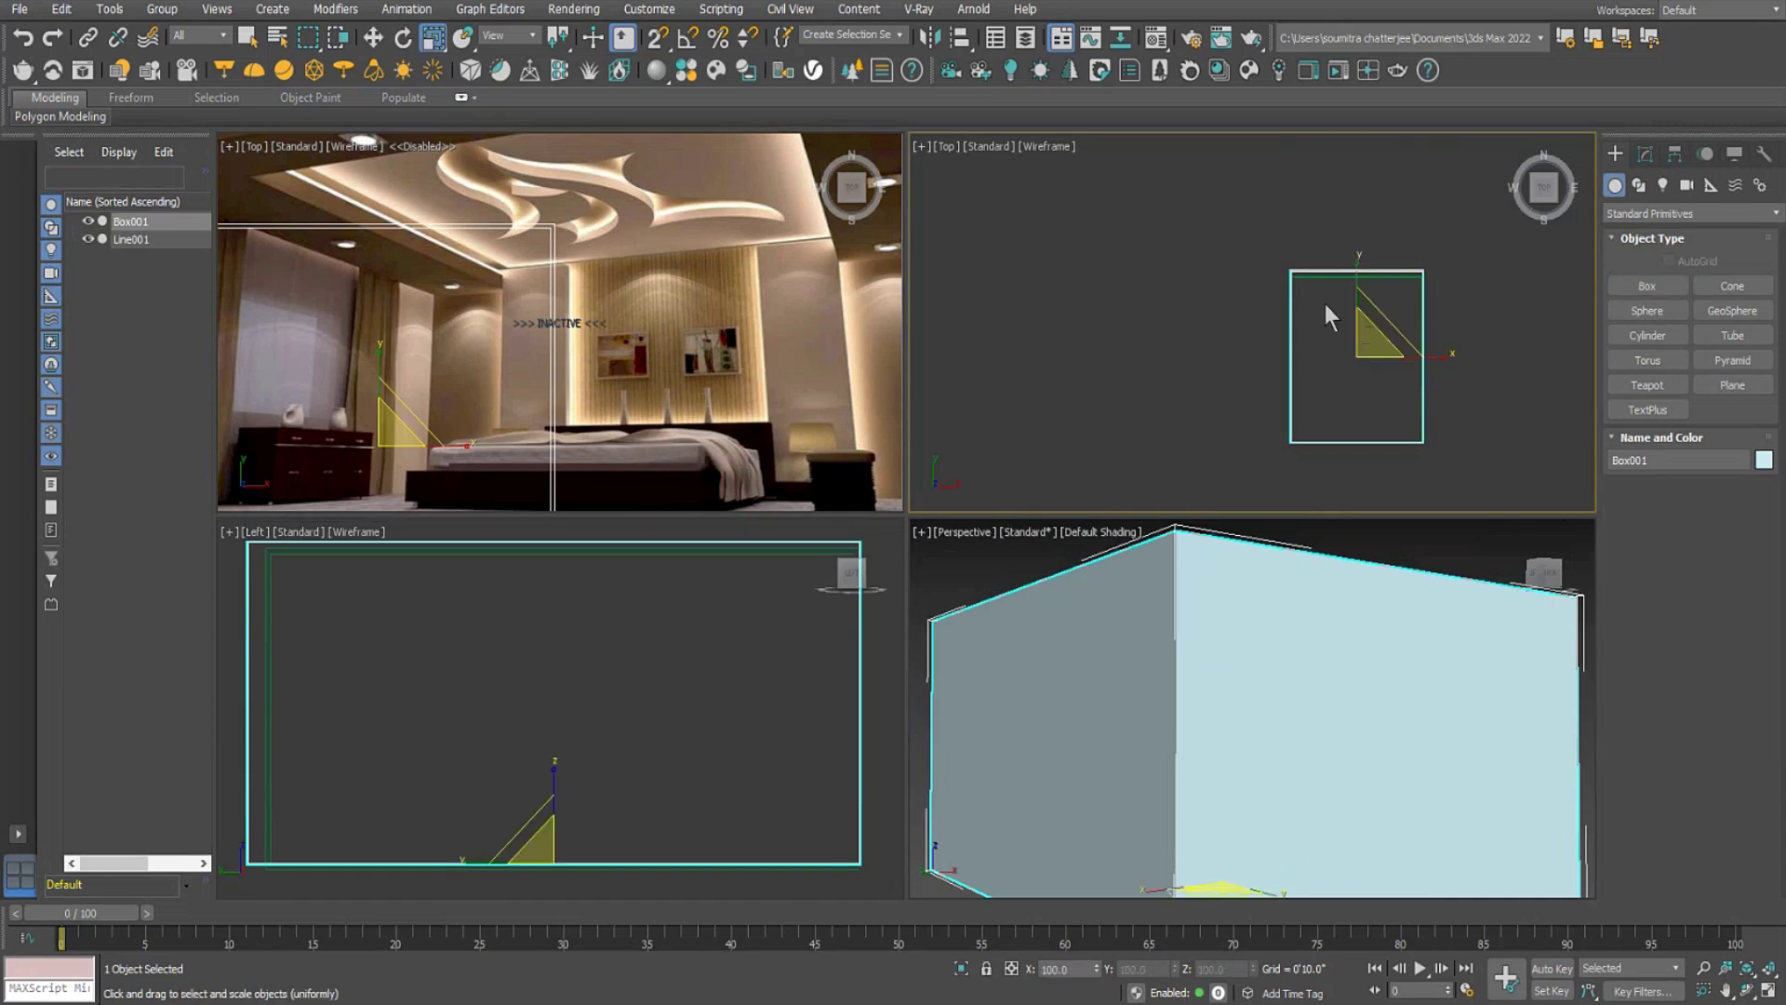
# Delete the old green room object Line001, keeping only the new box.
pyautogui.click(1247, 506)
pyautogui.click(1207, 650)
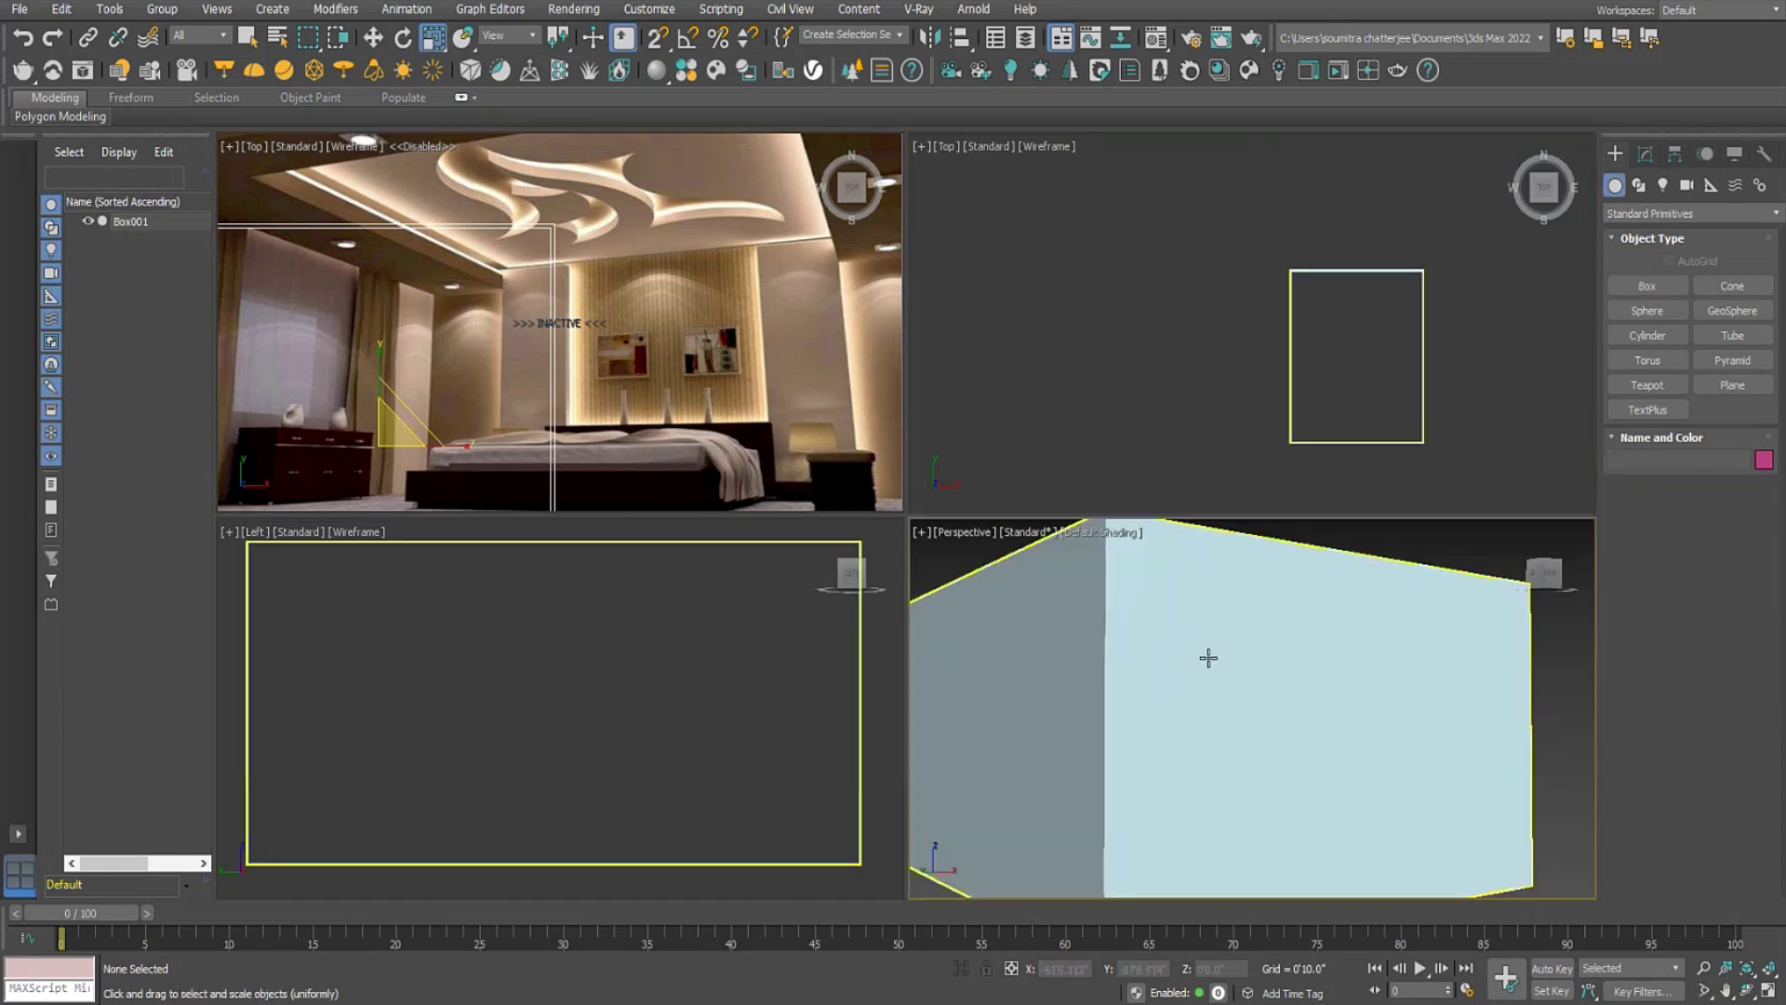
pyautogui.scroll(-5, 1284, 658)
pyautogui.moveTo(1284, 657)
pyautogui.keyDown('alt'); pyautogui.mouseDown(button='middle')
pyautogui.moveTo(1288, 717)
pyautogui.moveTo(1305, 651)
pyautogui.mouseUp(button='middle'); pyautogui.keyUp('alt')
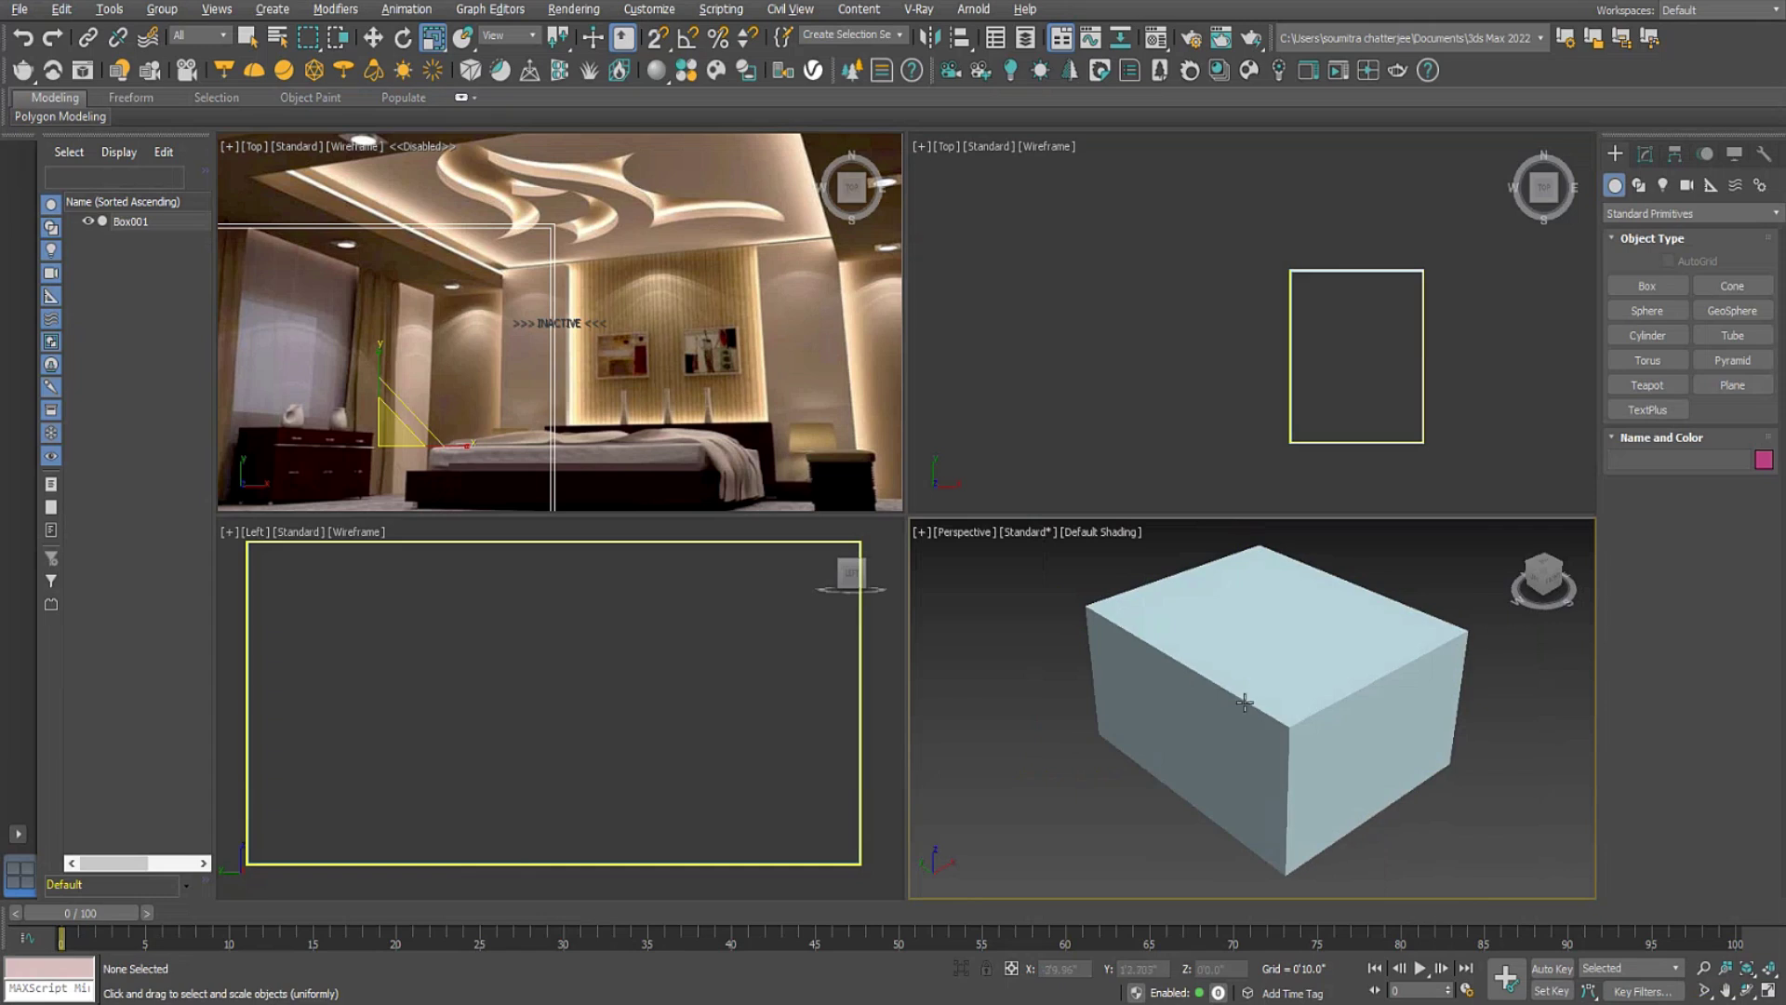
# Set the box's height to 10'.
pyautogui.click(1302, 670)
pyautogui.click(1644, 153)
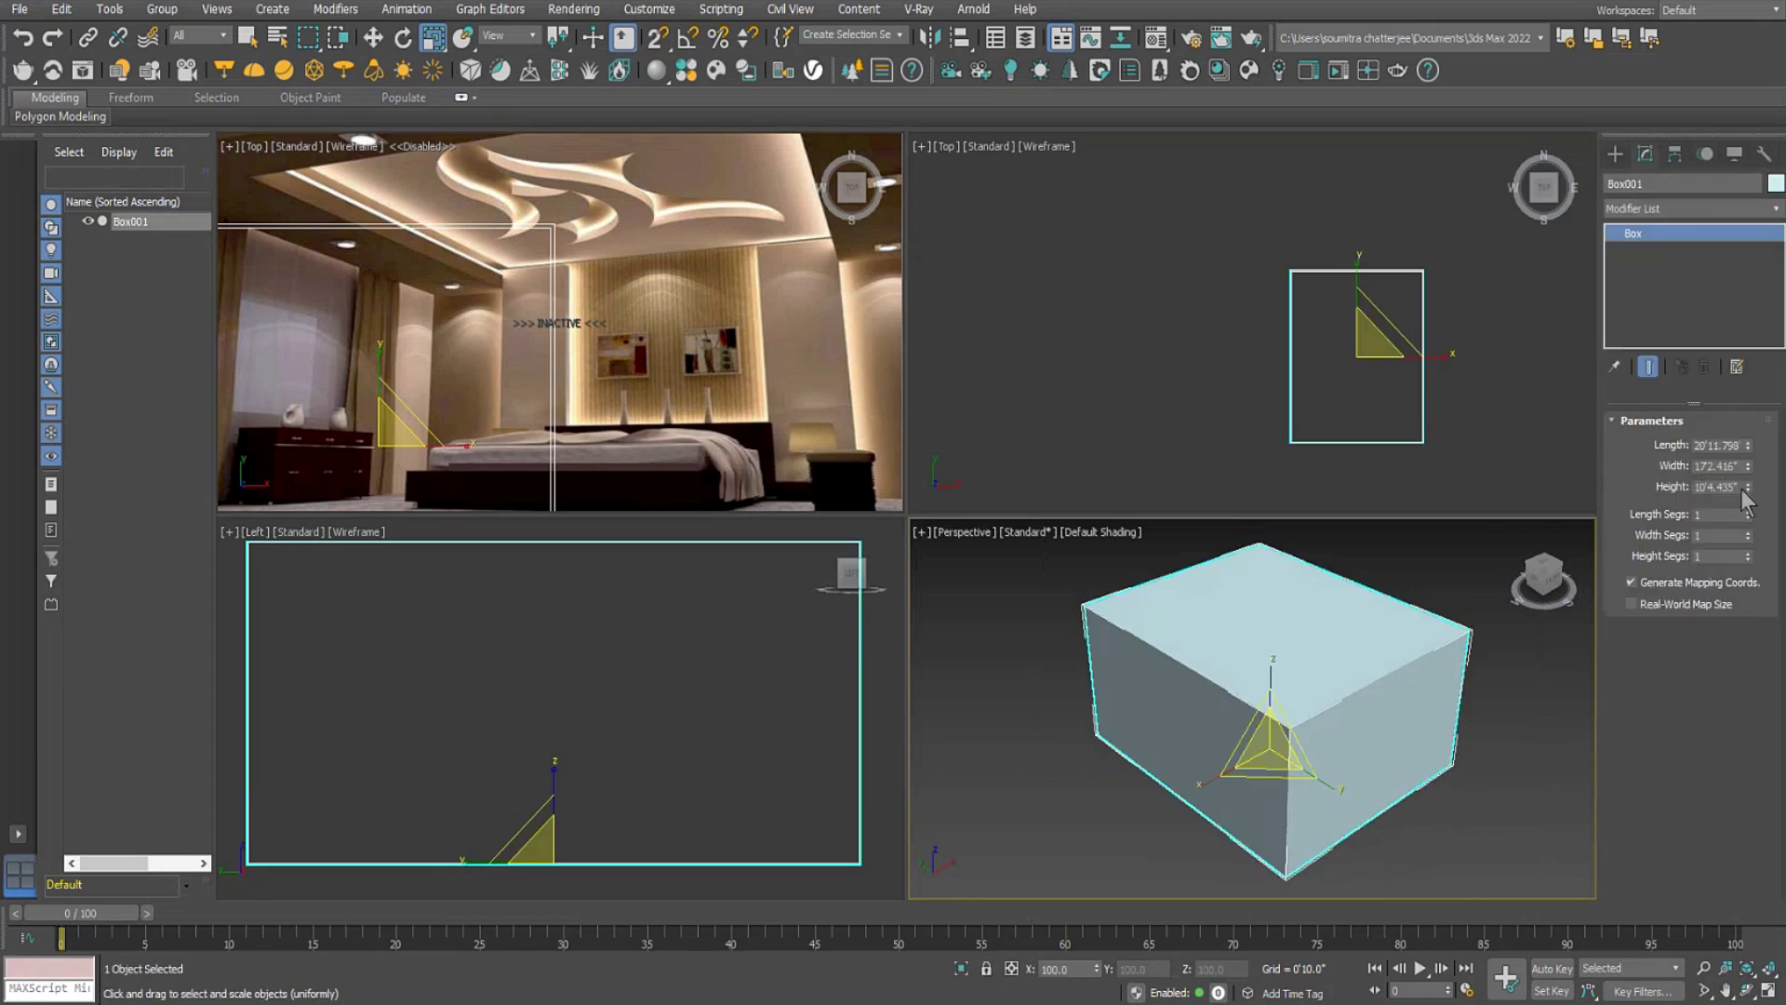
pyautogui.doubleClick(1737, 487)
pyautogui.write('1')
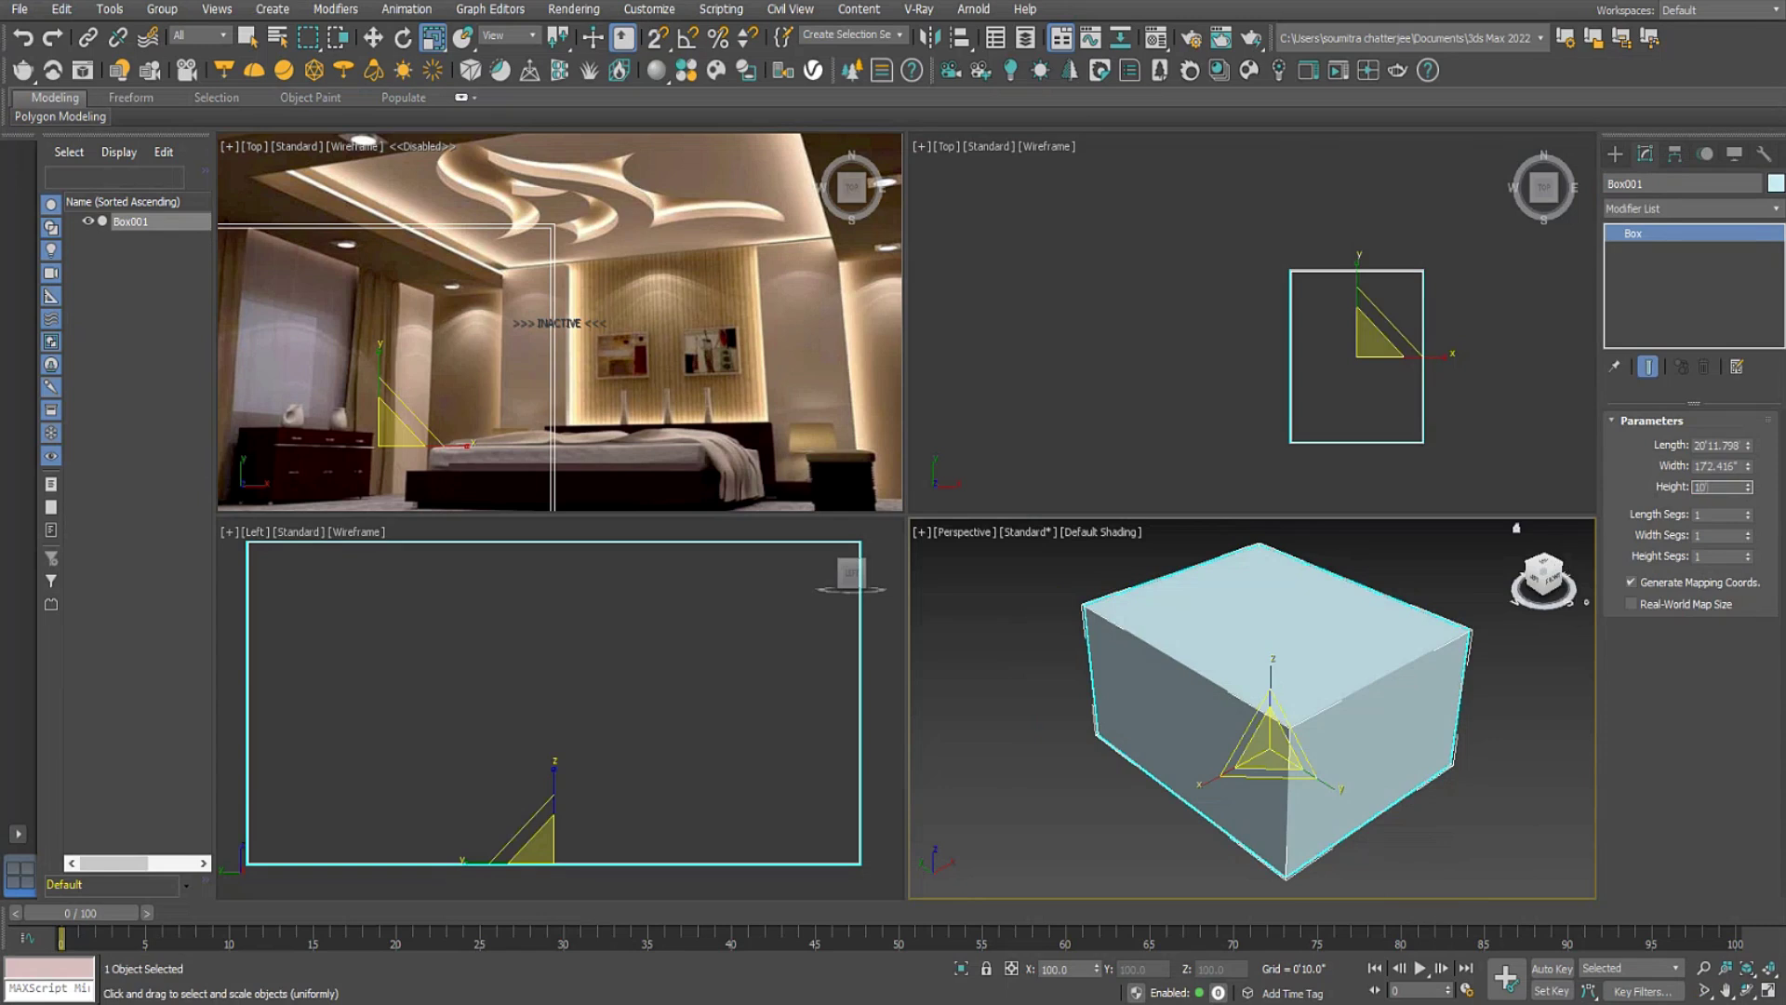
pyautogui.write("0'")
pyautogui.press('Return')
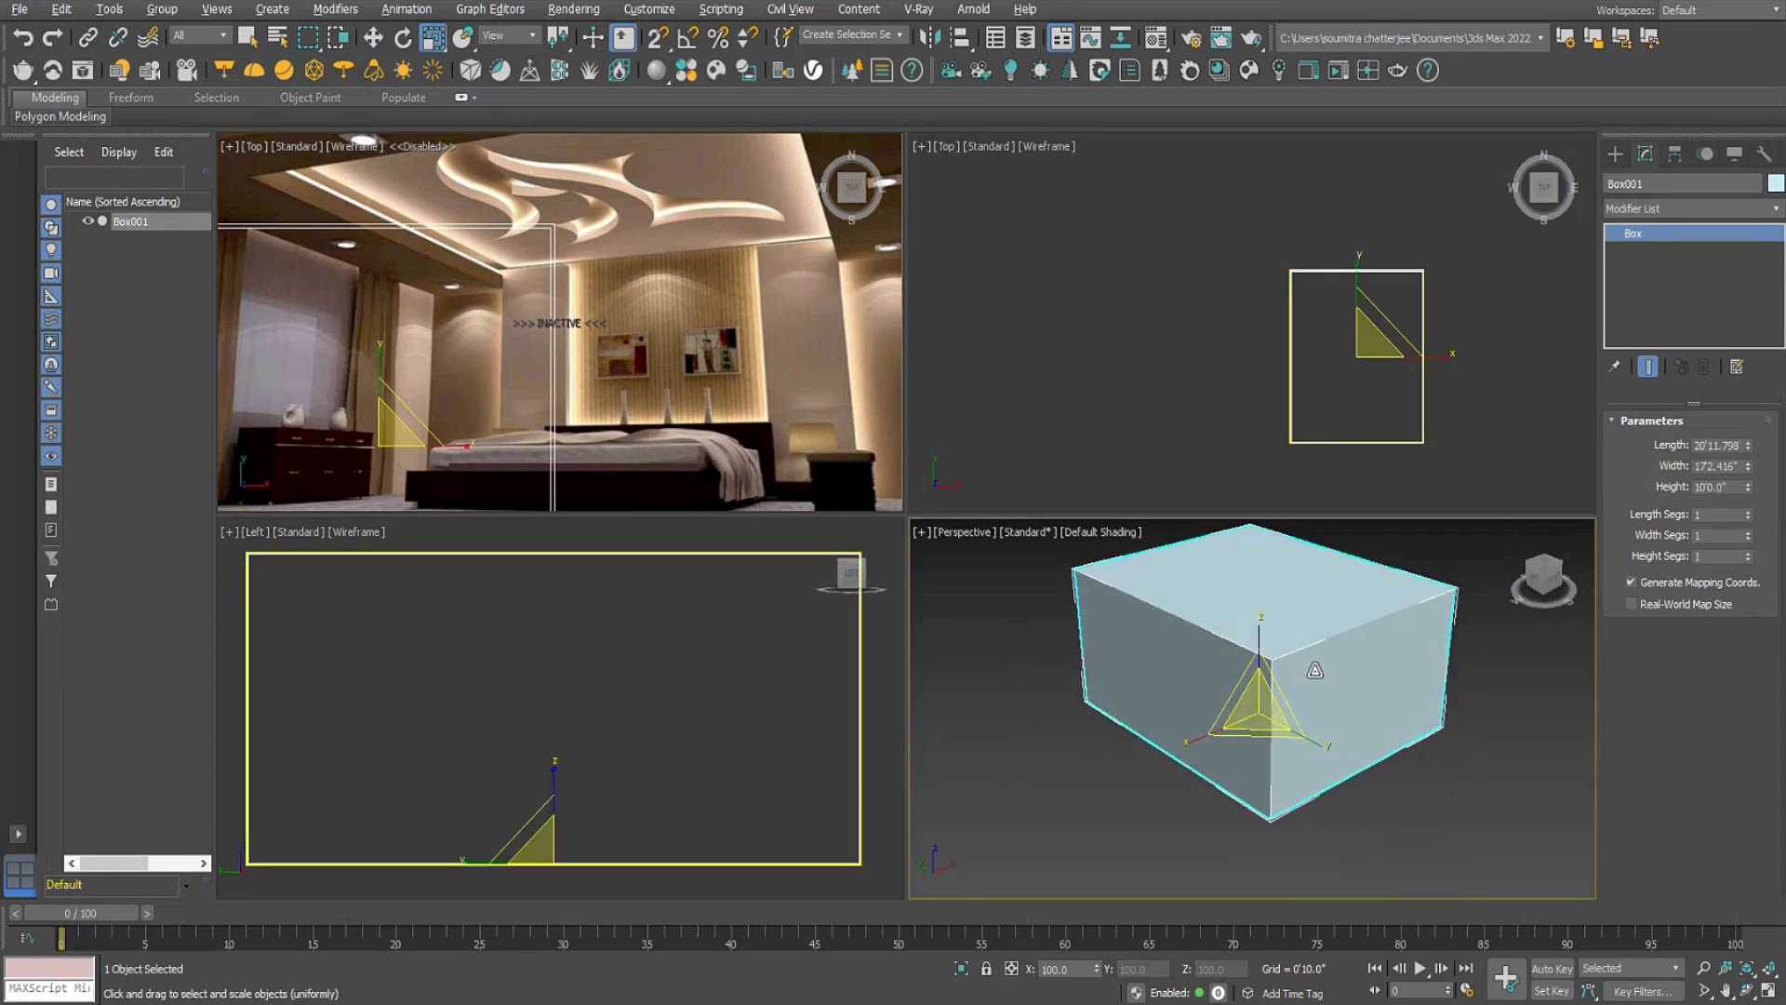
# Add a Shell modifier to the box with an outer amount of about 0'9.36".
pyautogui.rightClick(1191, 639)
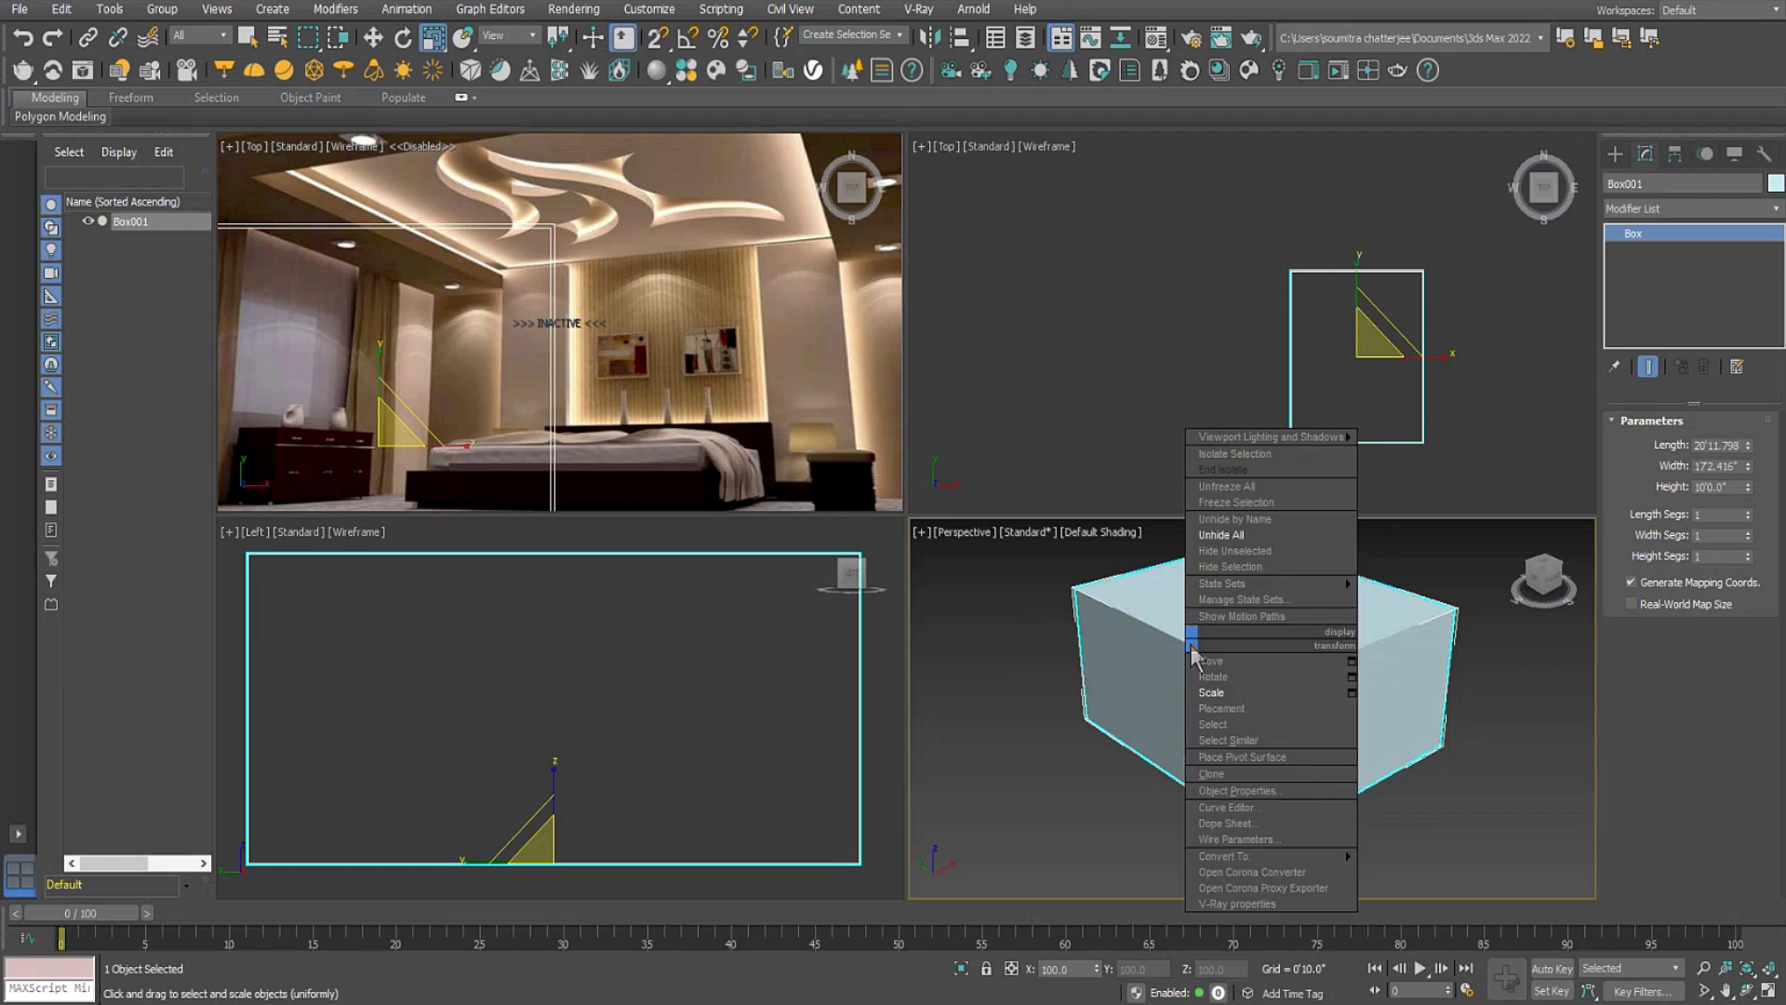
pyautogui.click(1672, 198)
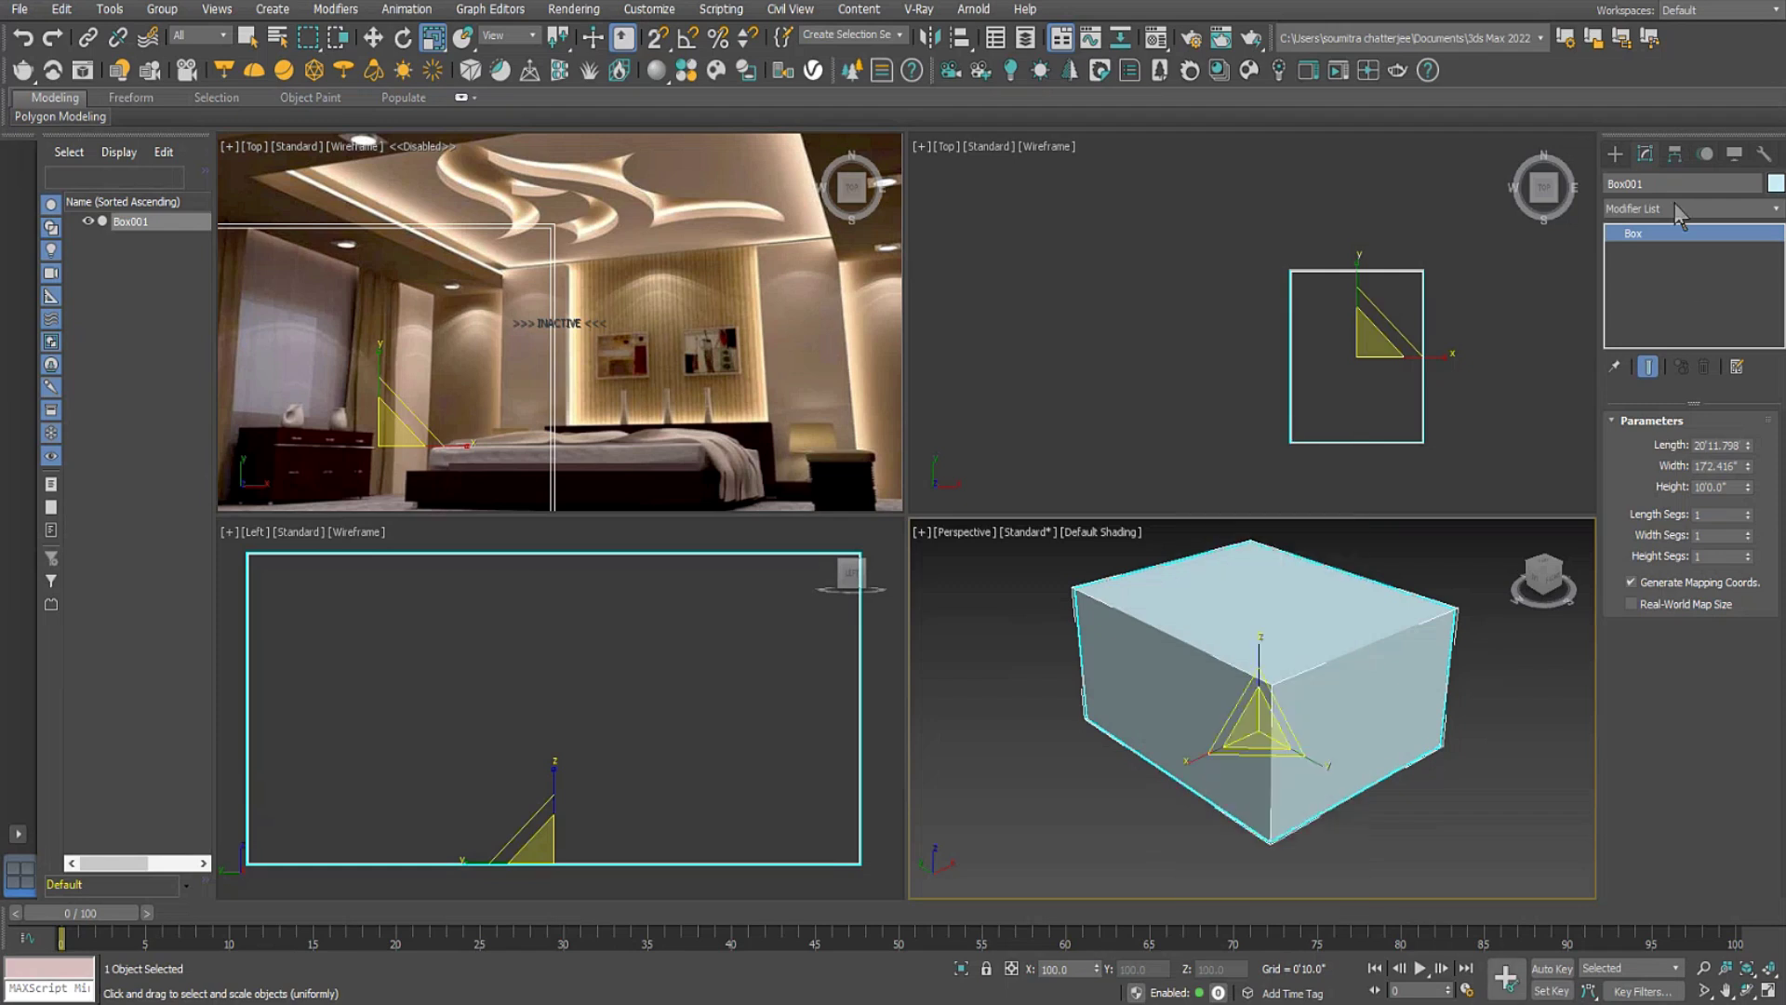
pyautogui.click(1672, 198)
pyautogui.scroll(-3, 1684, 327)
pyautogui.scroll(-5, 1683, 328)
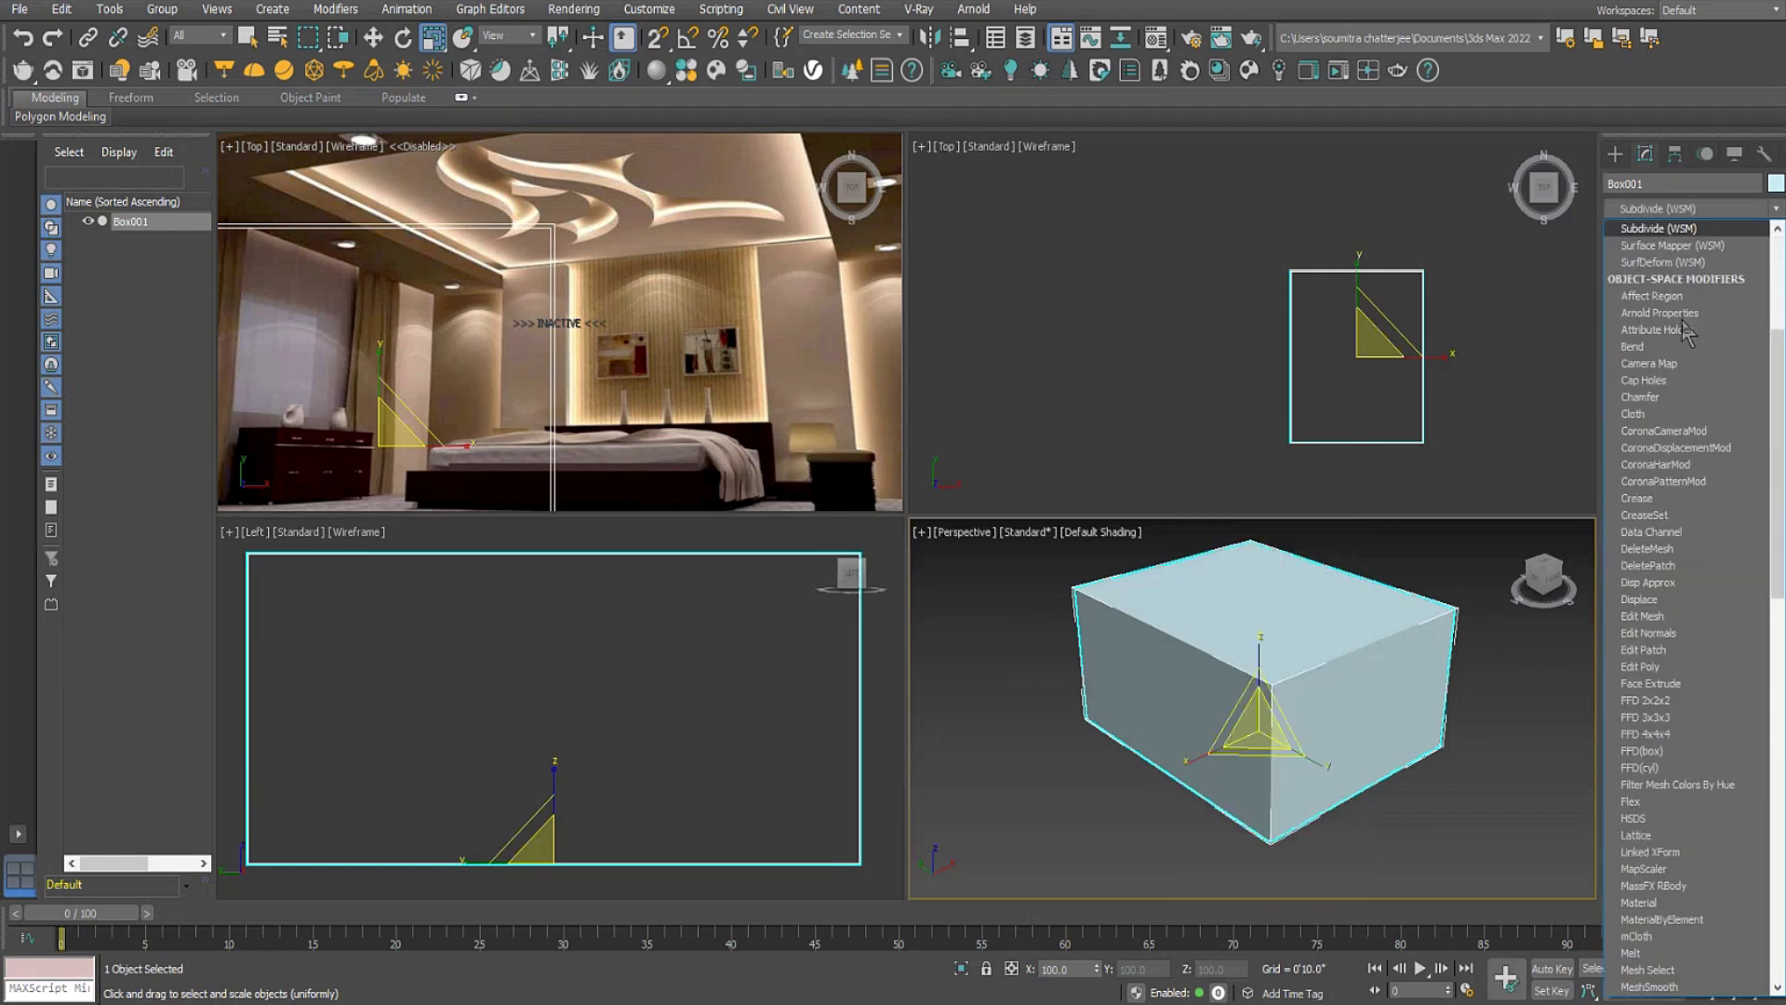
pyautogui.click(1664, 432)
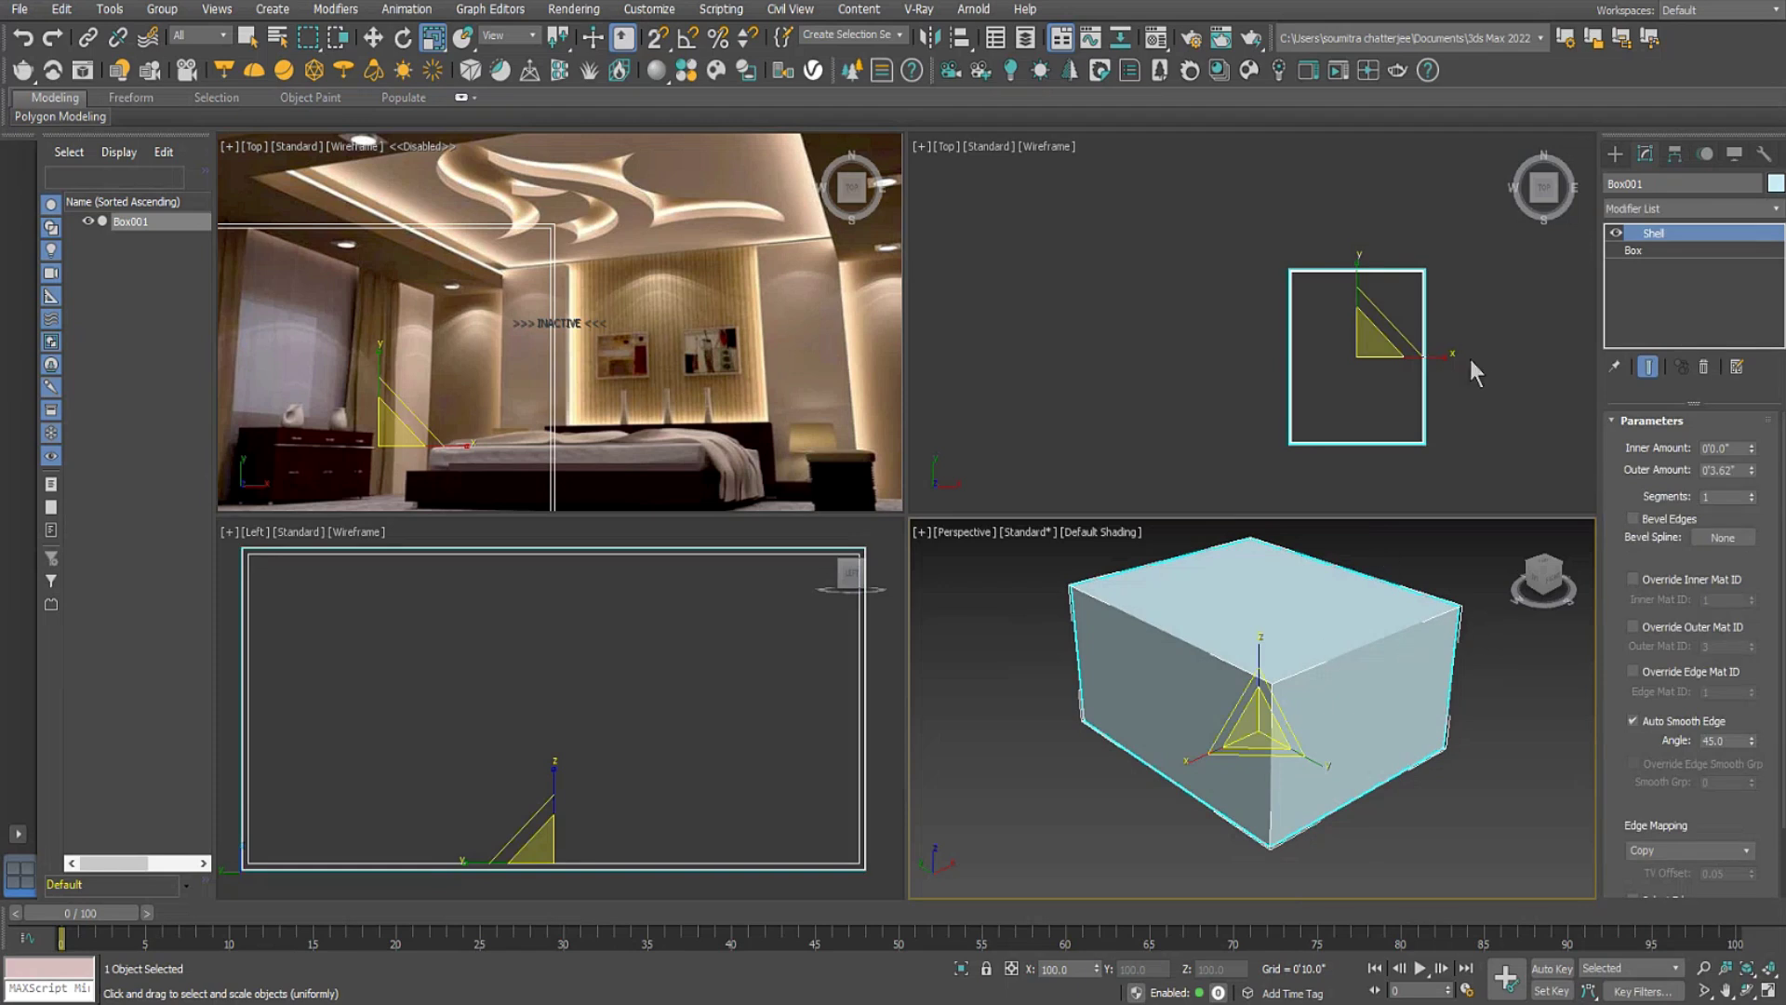
pyautogui.moveTo(1751, 468); pyautogui.dragTo(1744, 915)
# Convert the shelled box to an Editable Poly.
pyautogui.rightClick(1138, 639)
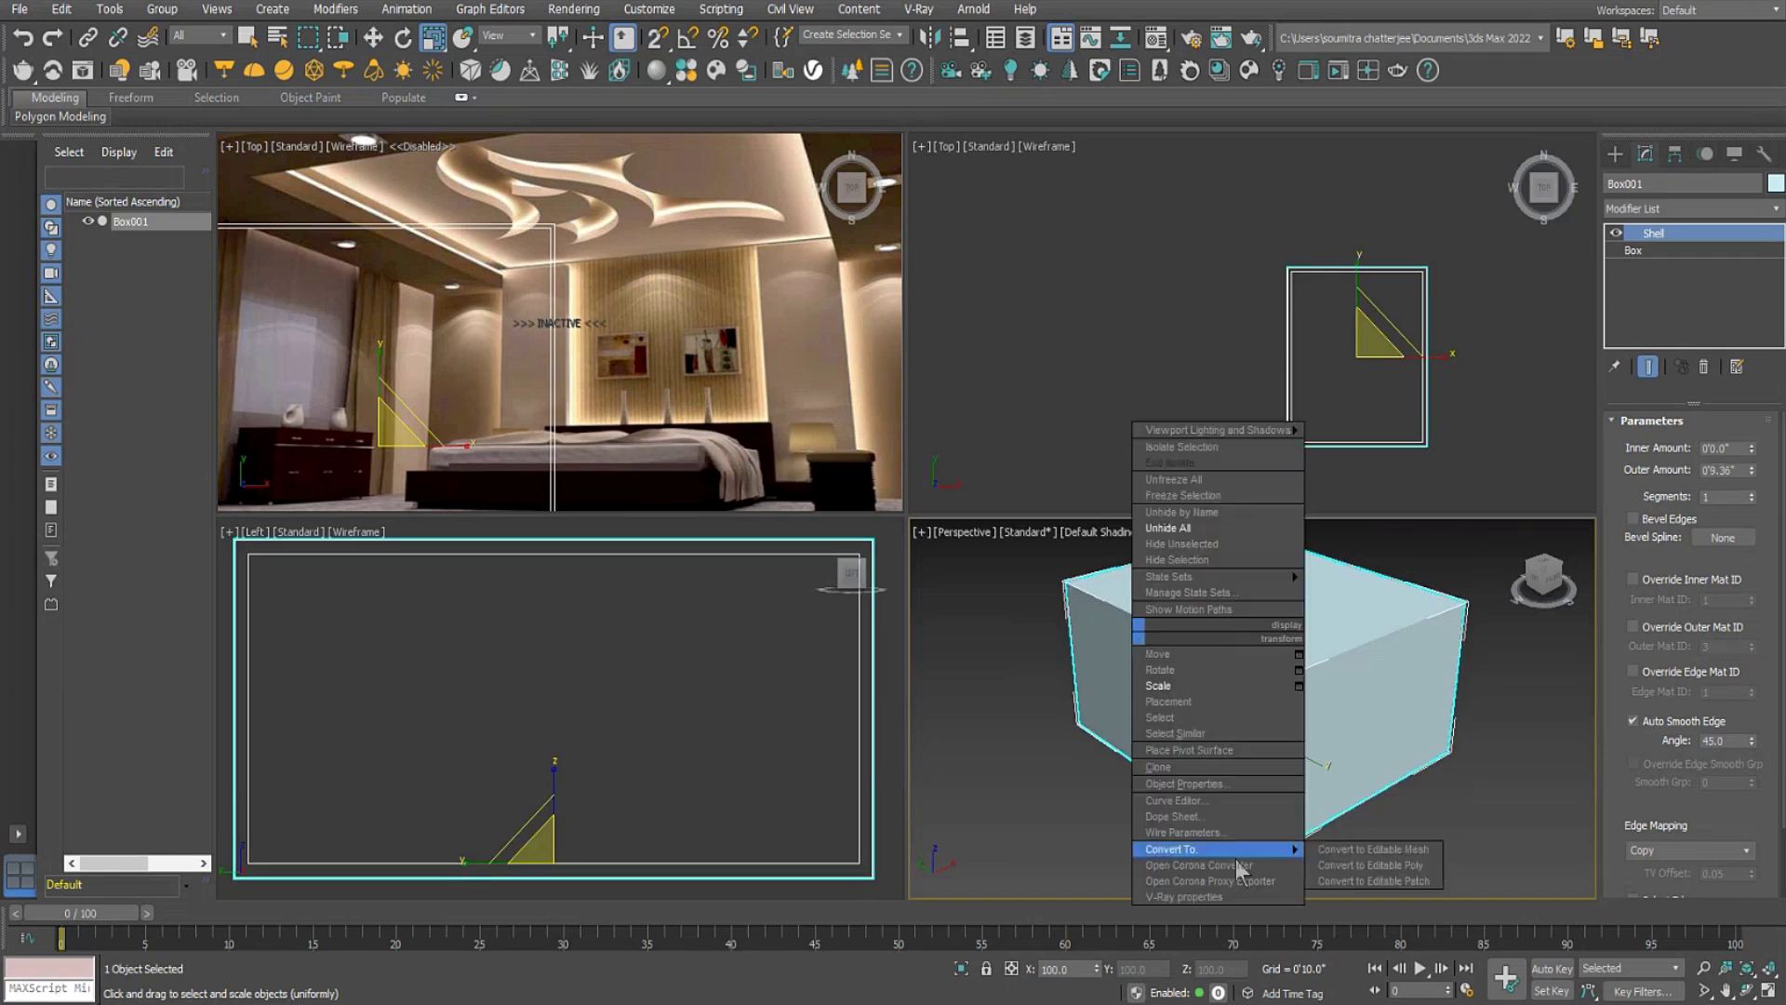
pyautogui.moveTo(1231, 850)
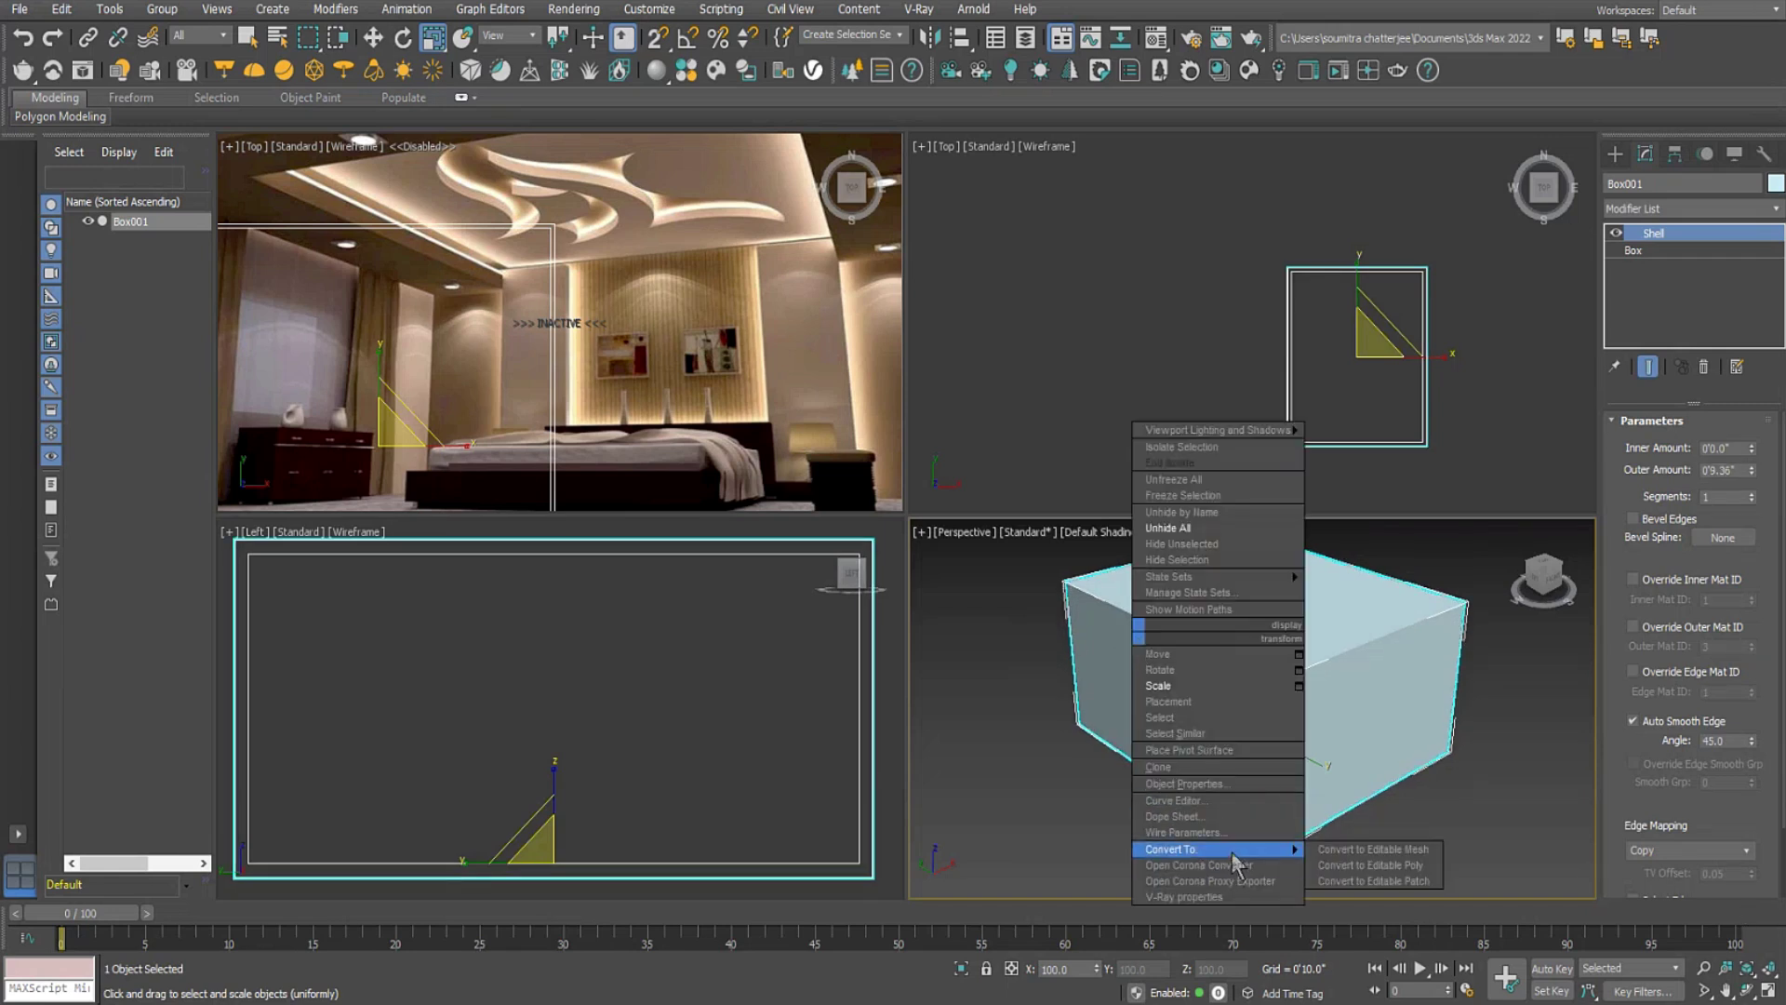
pyautogui.click(1360, 865)
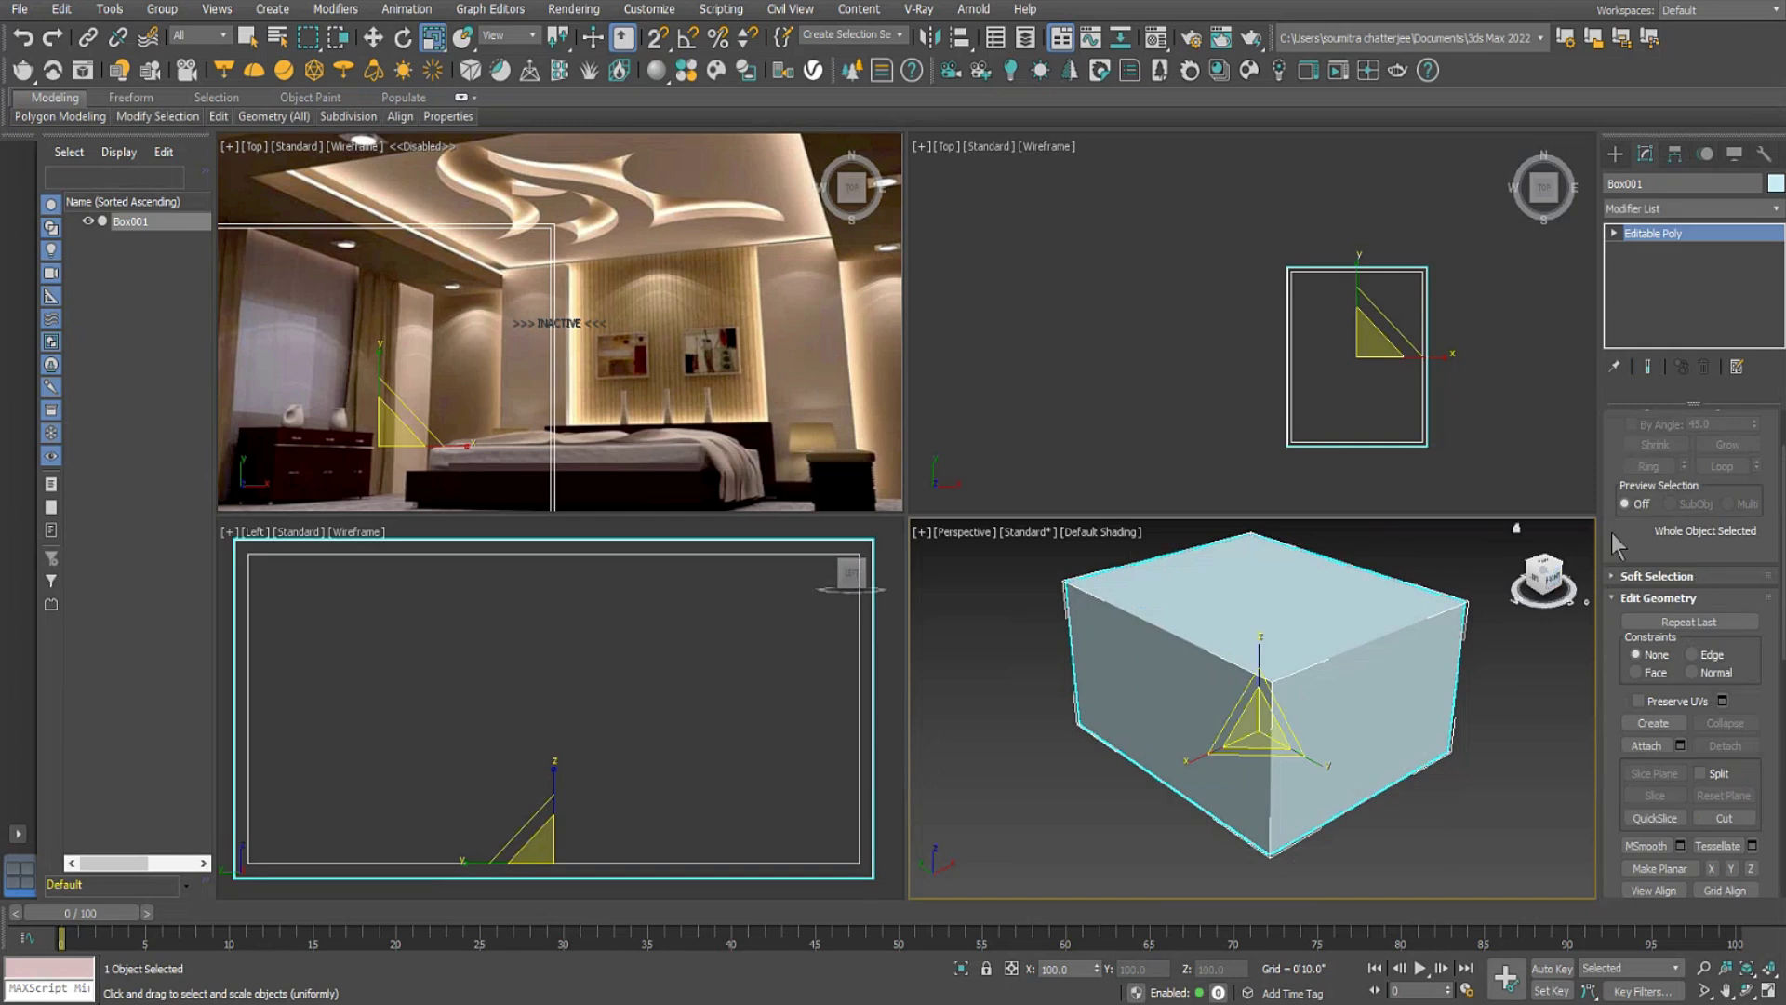
# Hide the two adjacent outer side polygons facing the Perspective view.
pyautogui.click(1615, 232)
pyautogui.click(1652, 301)
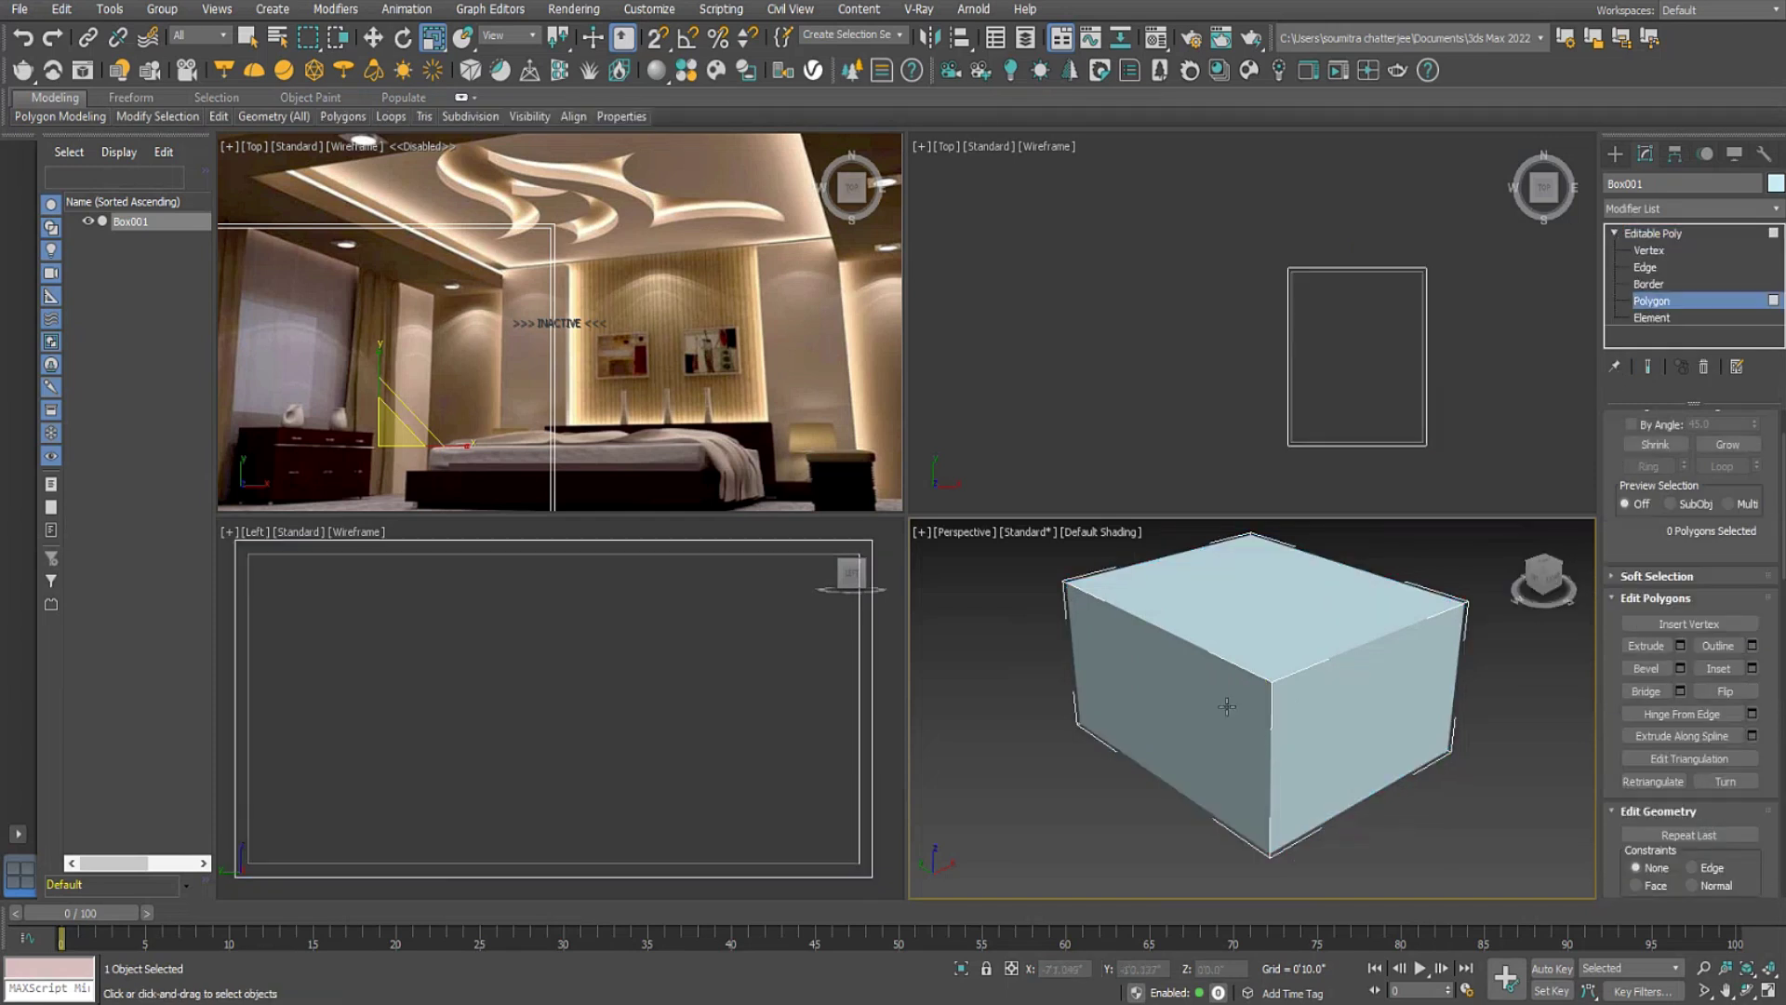
pyautogui.click(1204, 704)
pyautogui.keyDown('ctrl'); pyautogui.click(1338, 753); pyautogui.keyUp('ctrl')
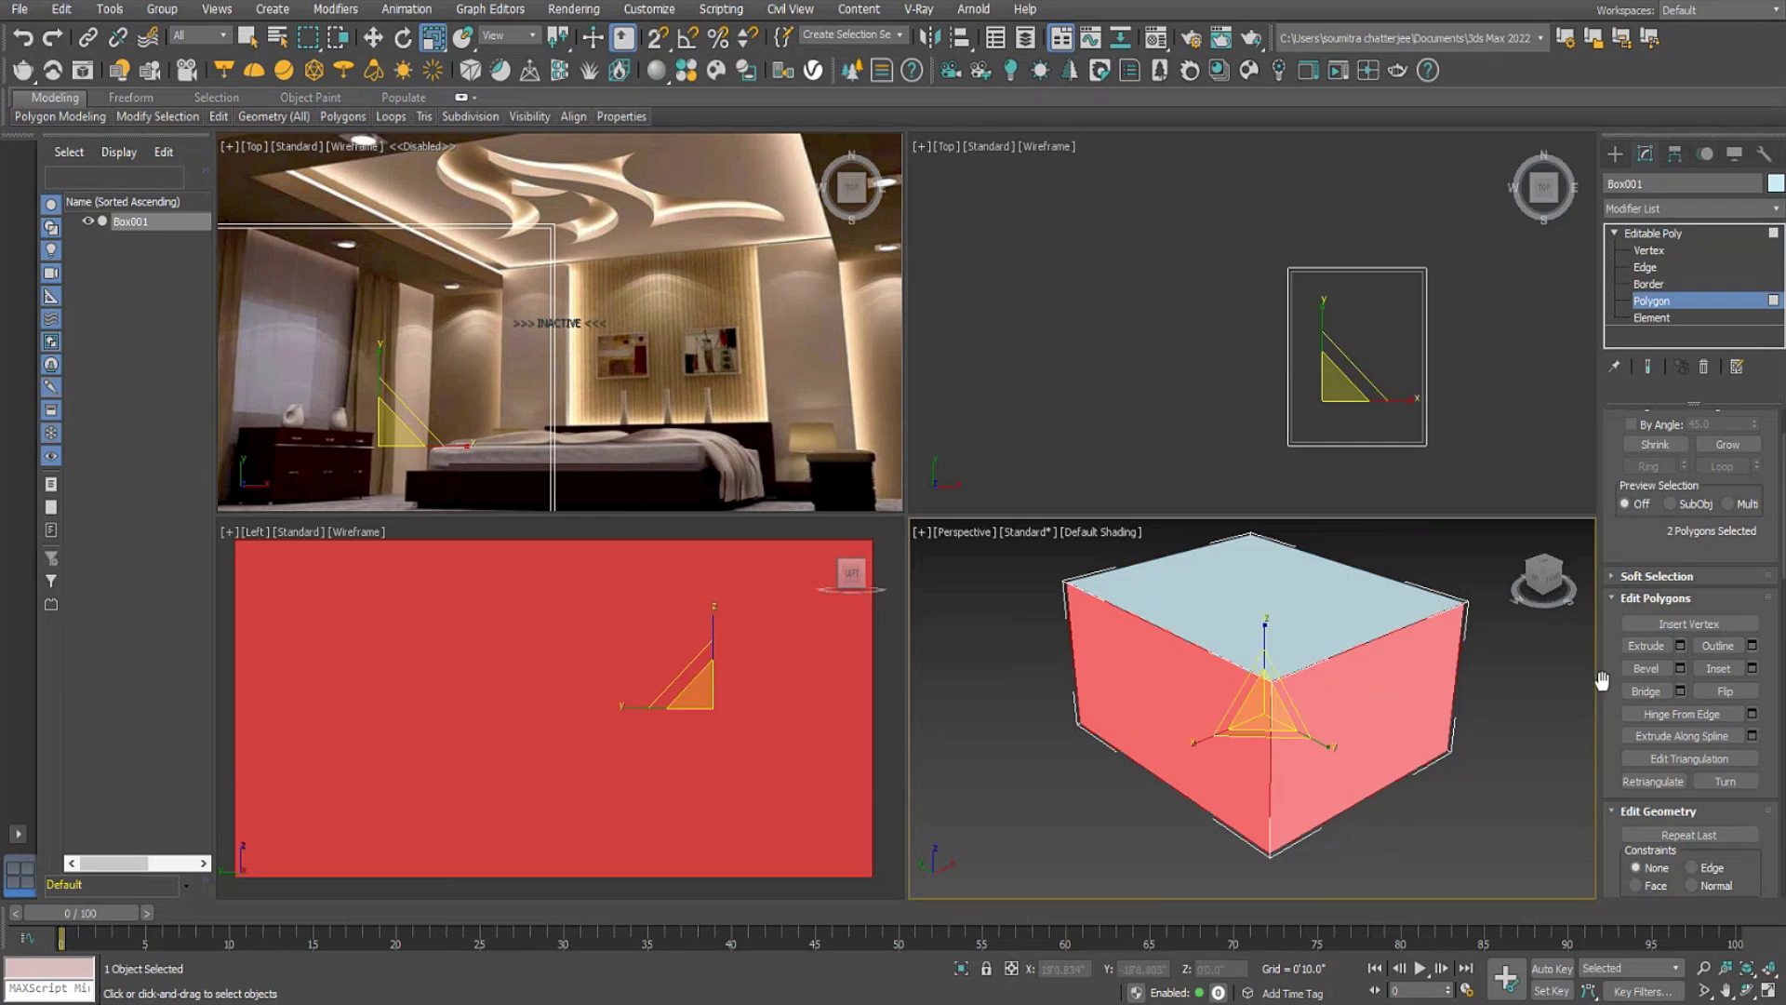
pyautogui.scroll(-6, 1602, 681)
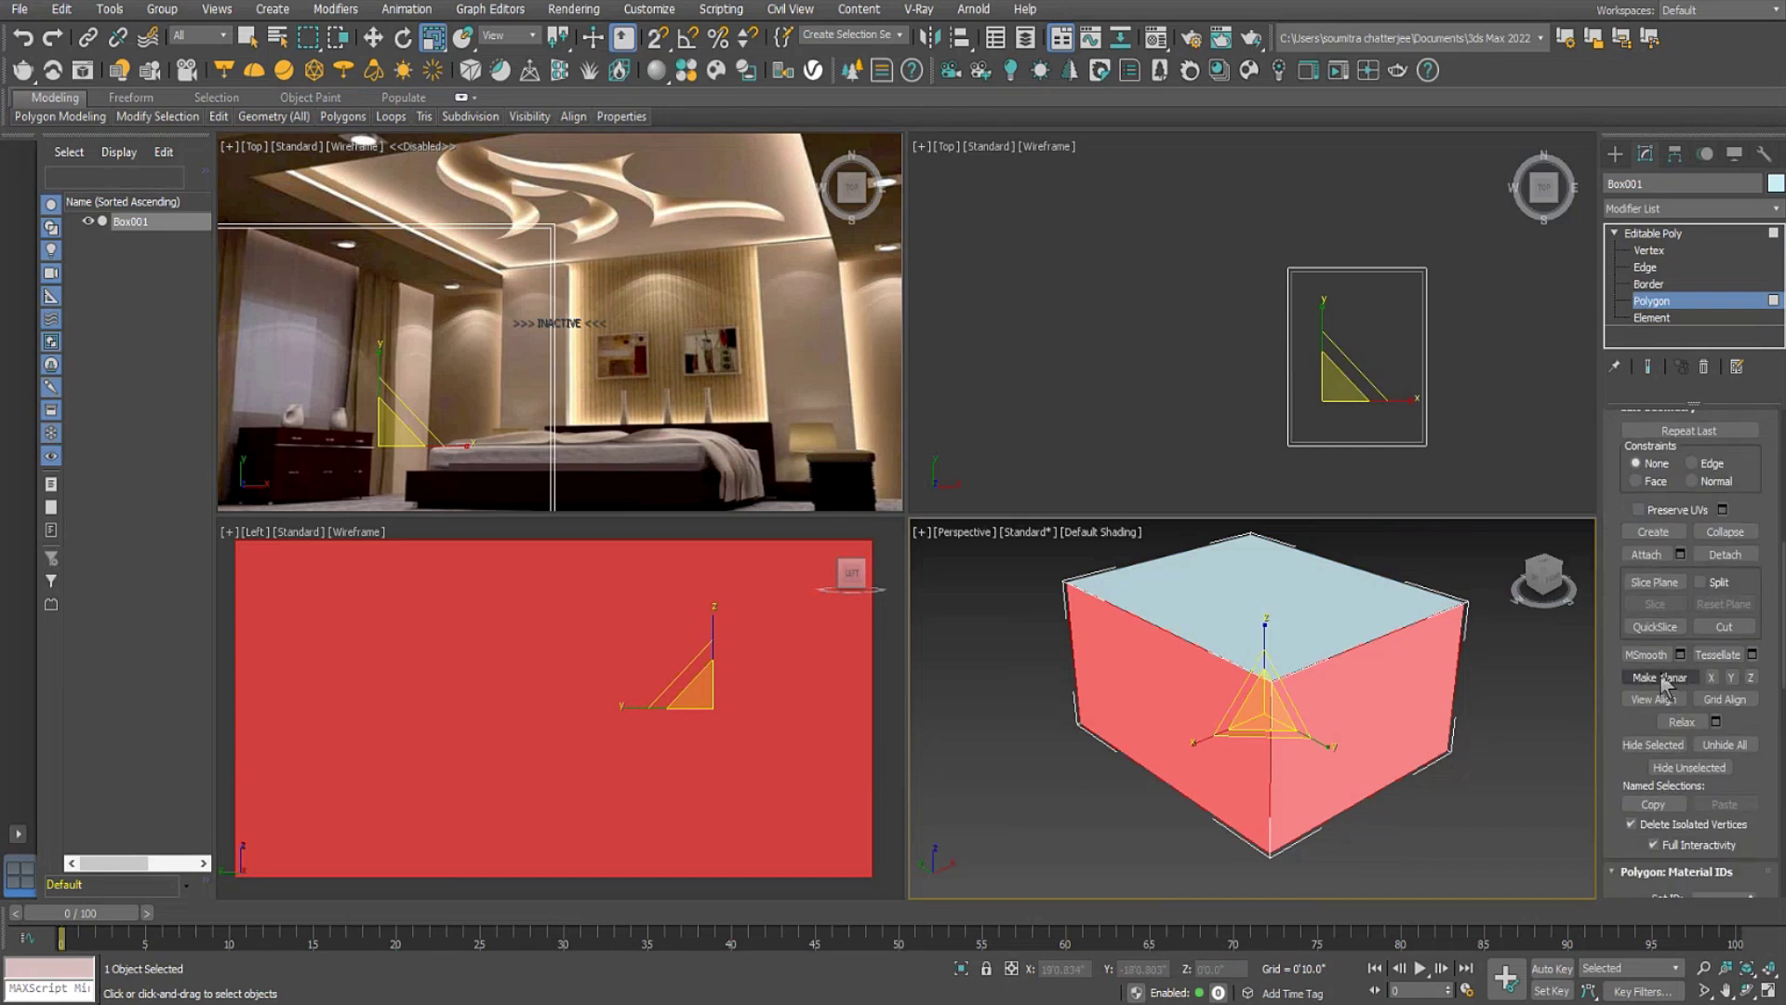
pyautogui.click(1643, 752)
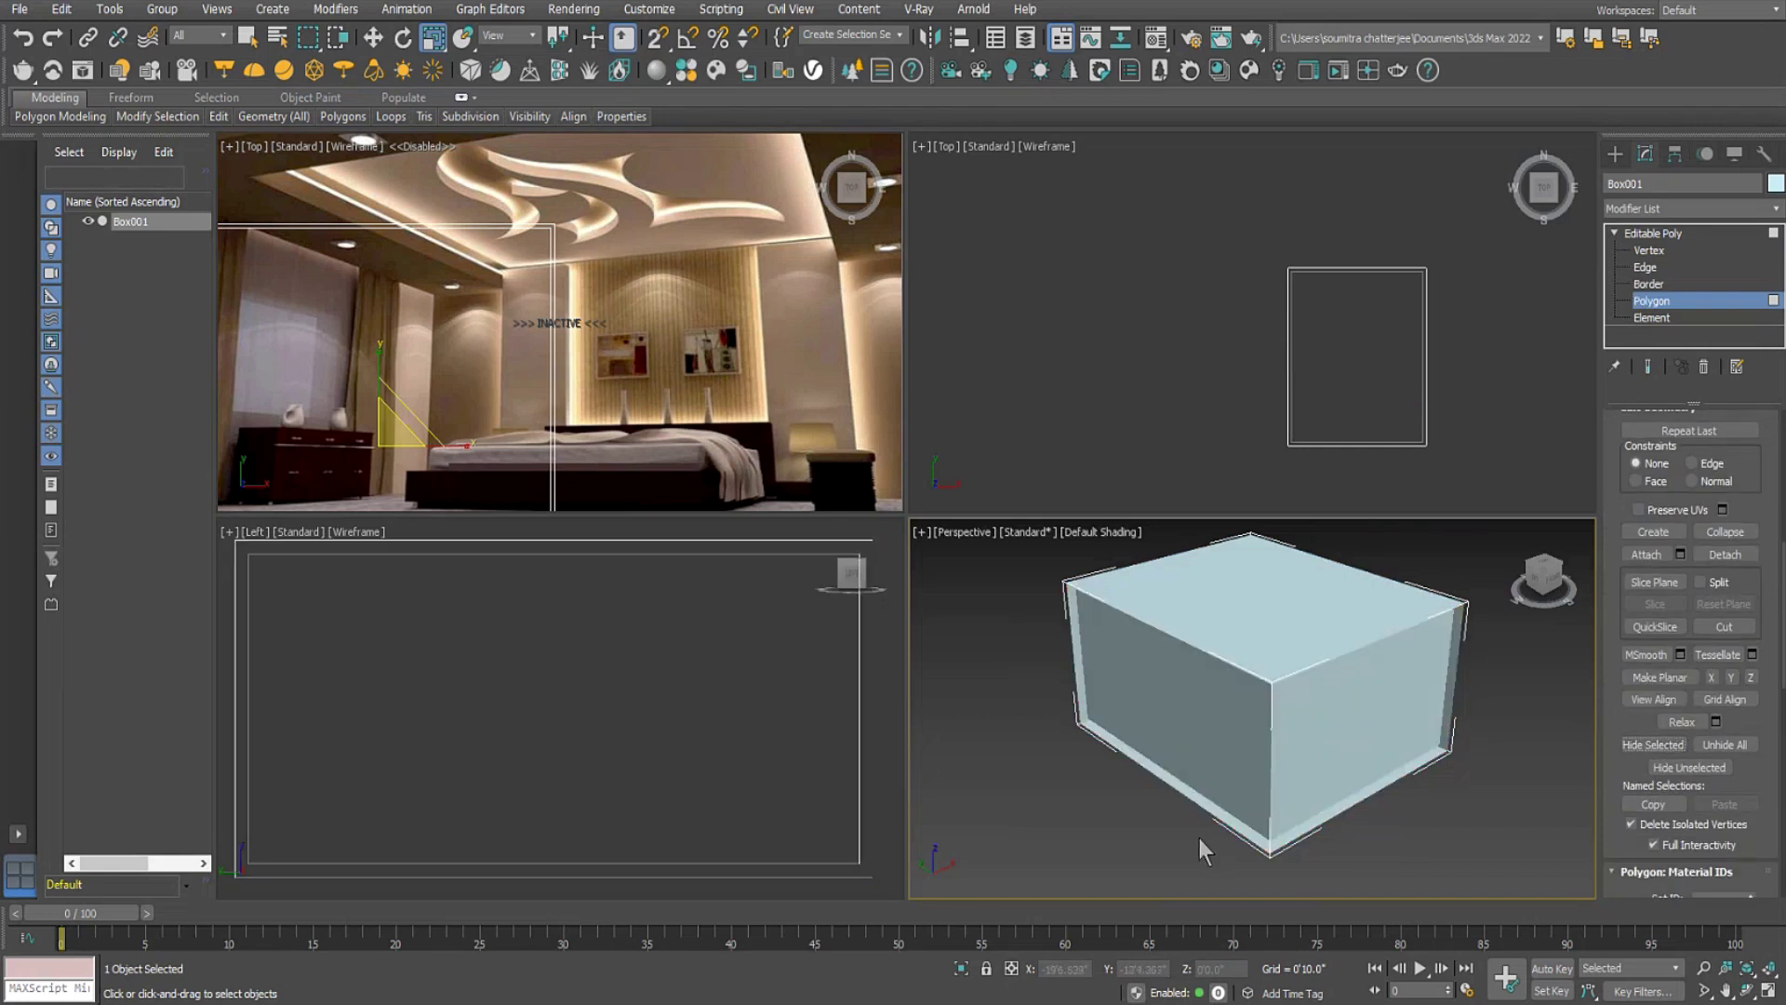
# Hide the box's two adjacent inner side polygons facing the Perspective view to open up the room's interior.
pyautogui.moveTo(1420, 824)
pyautogui.keyDown('alt'); pyautogui.mouseDown(button='middle')
pyautogui.moveTo(1345, 818)
pyautogui.moveTo(1388, 817)
pyautogui.mouseUp(button='middle'); pyautogui.keyUp('alt')
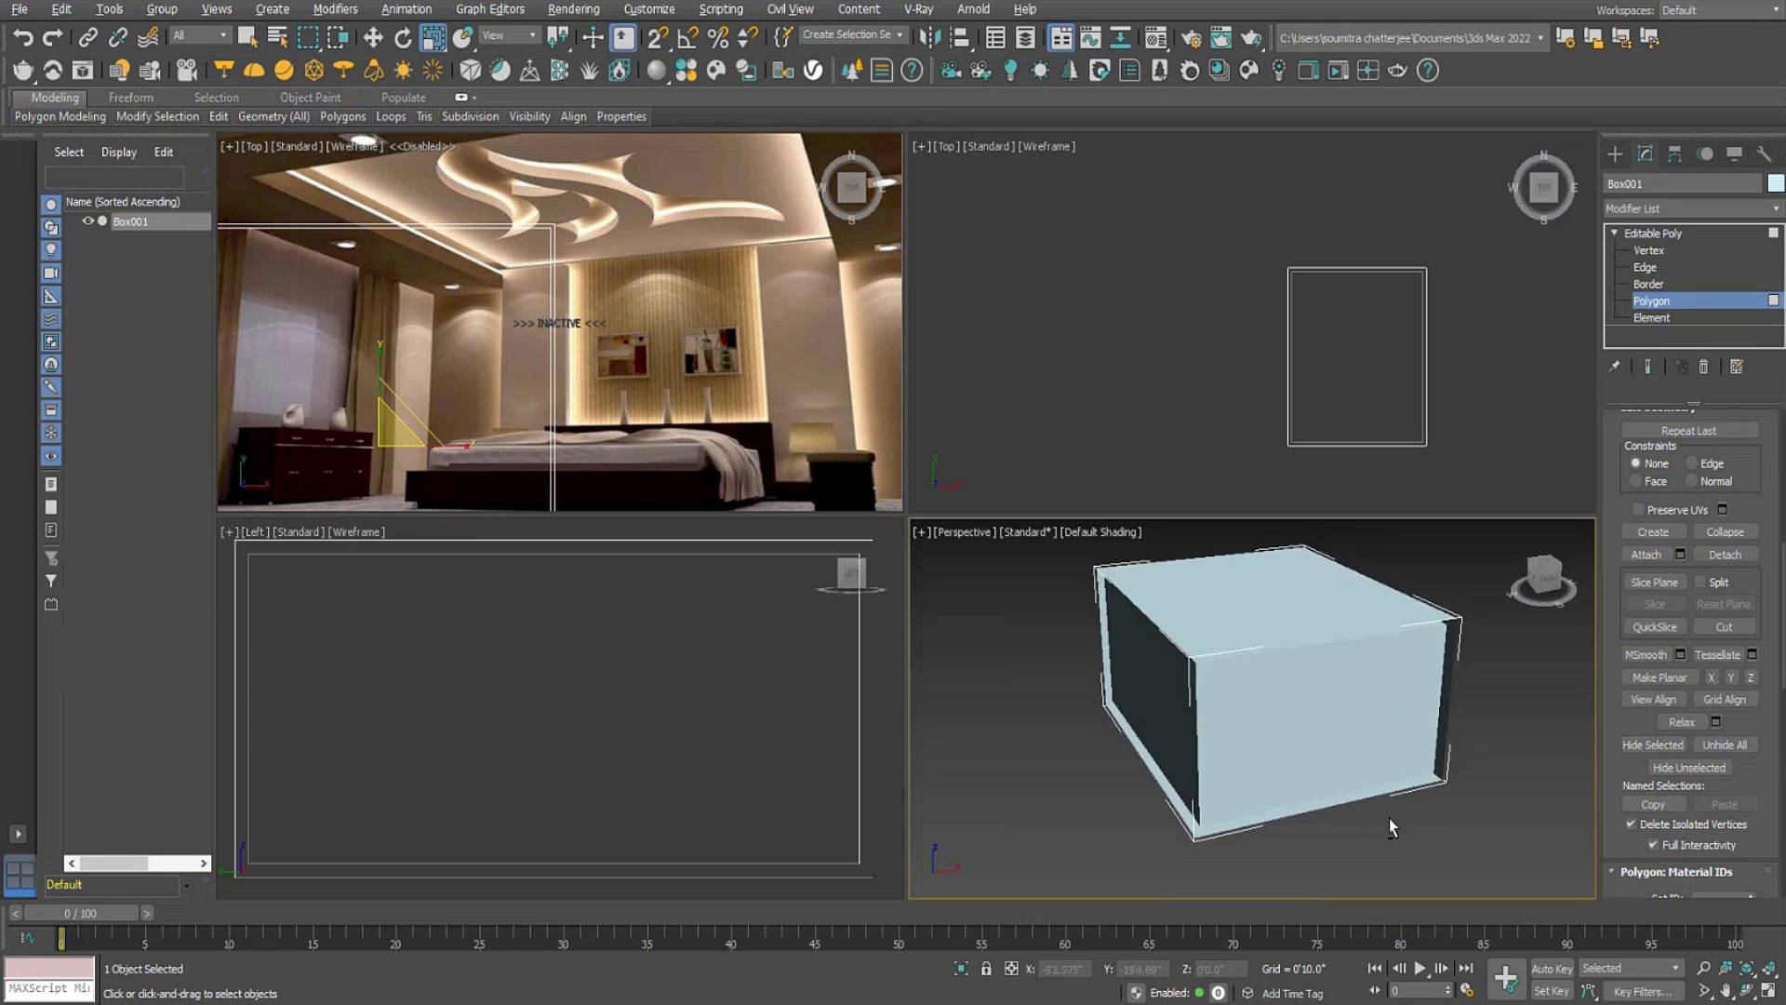
pyautogui.click(1330, 730)
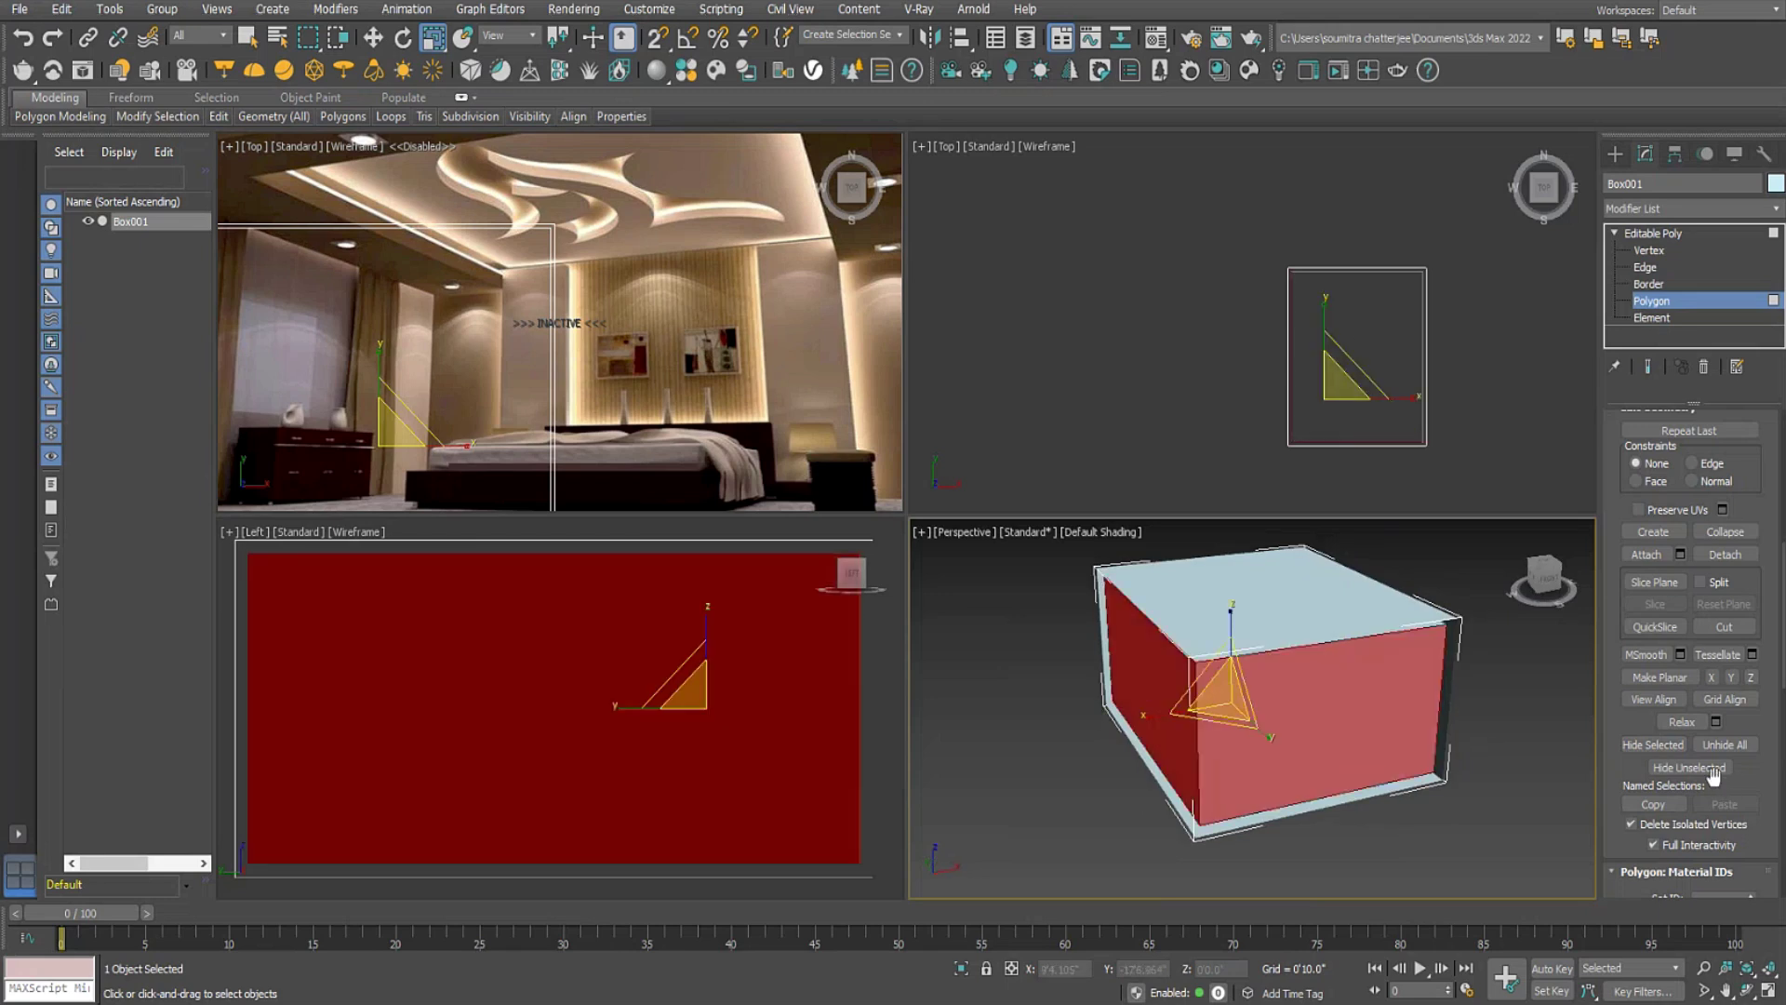
pyautogui.click(1652, 744)
pyautogui.keyDown('alt'); pyautogui.moveTo(1330, 725); pyautogui.dragTo(1209, 553, button='middle'); pyautogui.keyUp('alt')
pyautogui.keyDown('alt'); pyautogui.moveTo(1272, 650); pyautogui.dragTo(1312, 611, button='middle'); pyautogui.keyUp('alt')
pyautogui.scroll(5, 1268, 678)
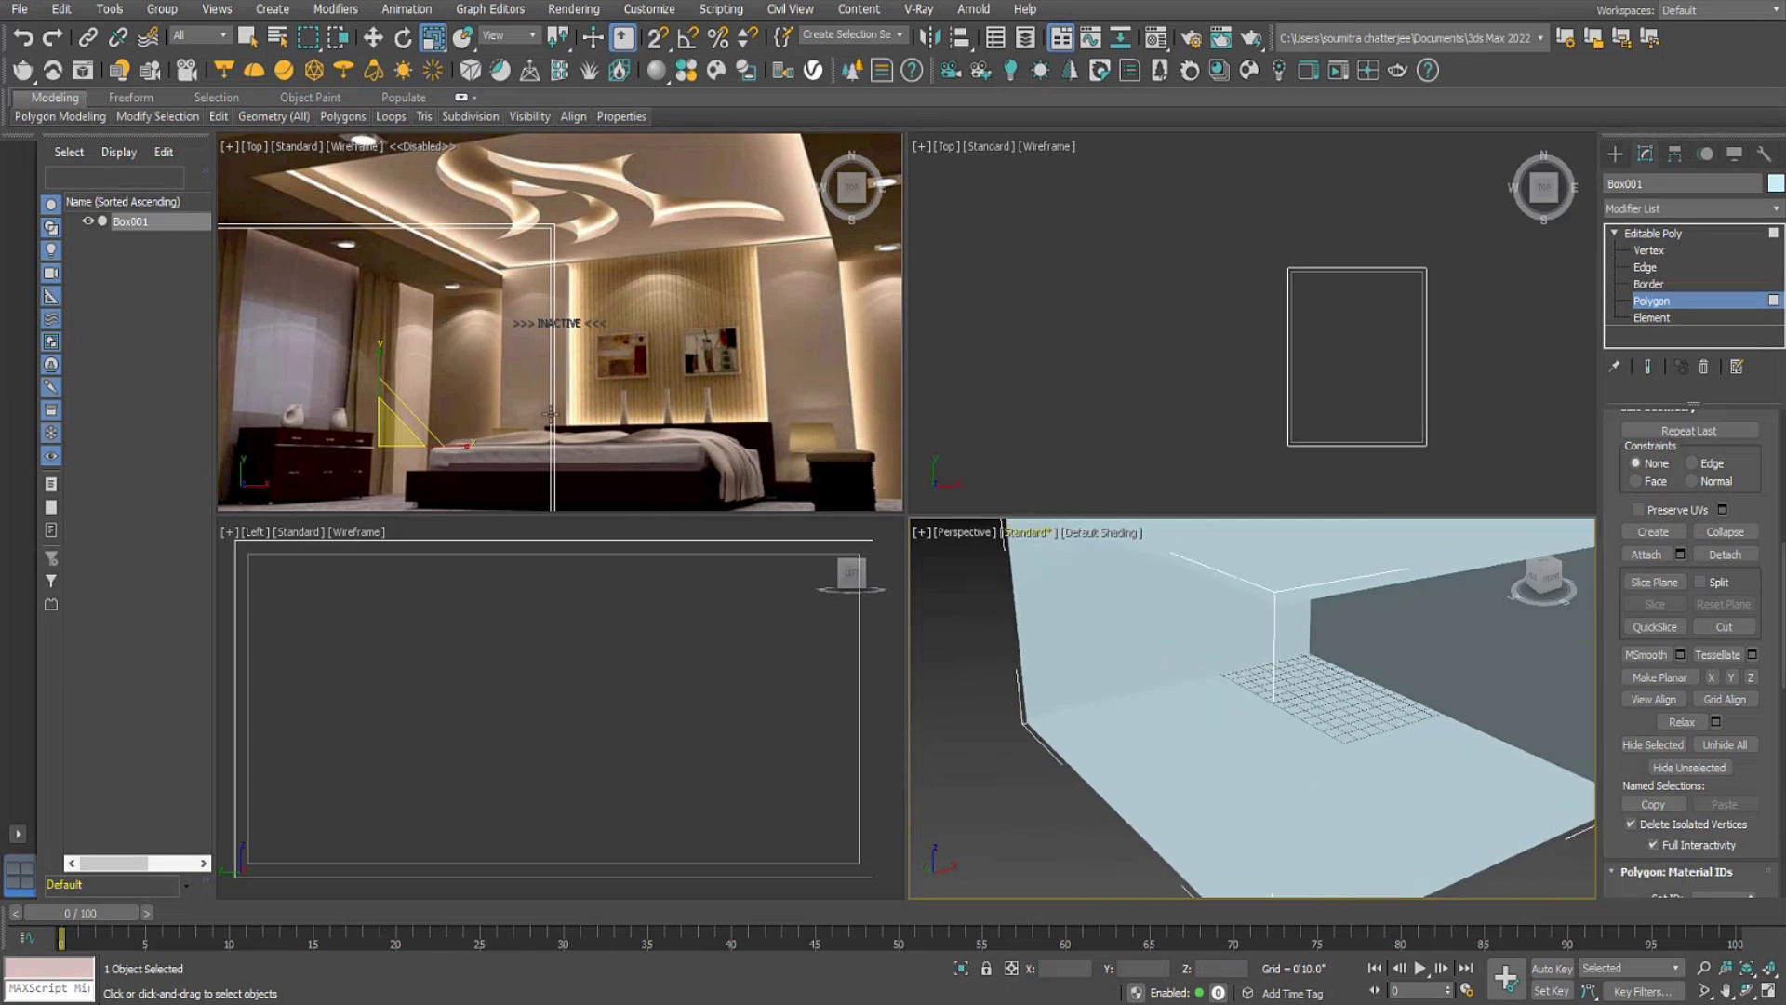
pyautogui.moveTo(1168, 362); pyautogui.dragTo(1095, 347, button='middle')
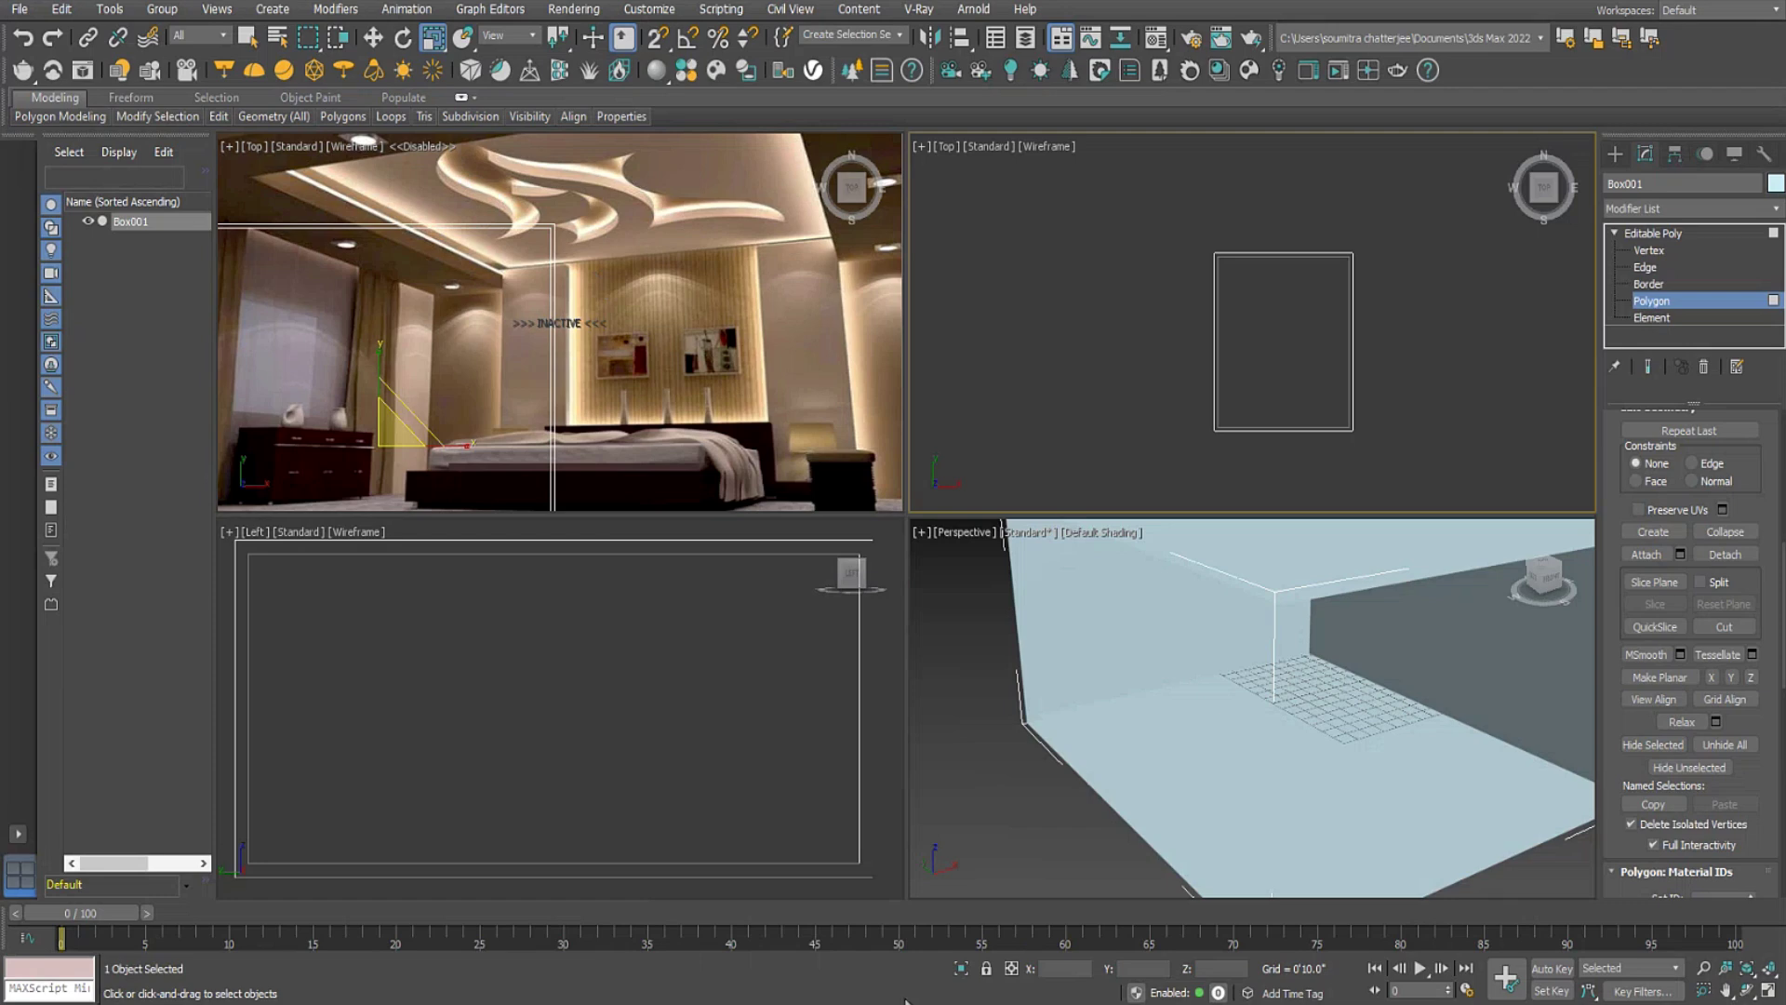
# Switch to Chrome and search Google Images for "floral design" in a new tab.
pyautogui.click(786, 949)
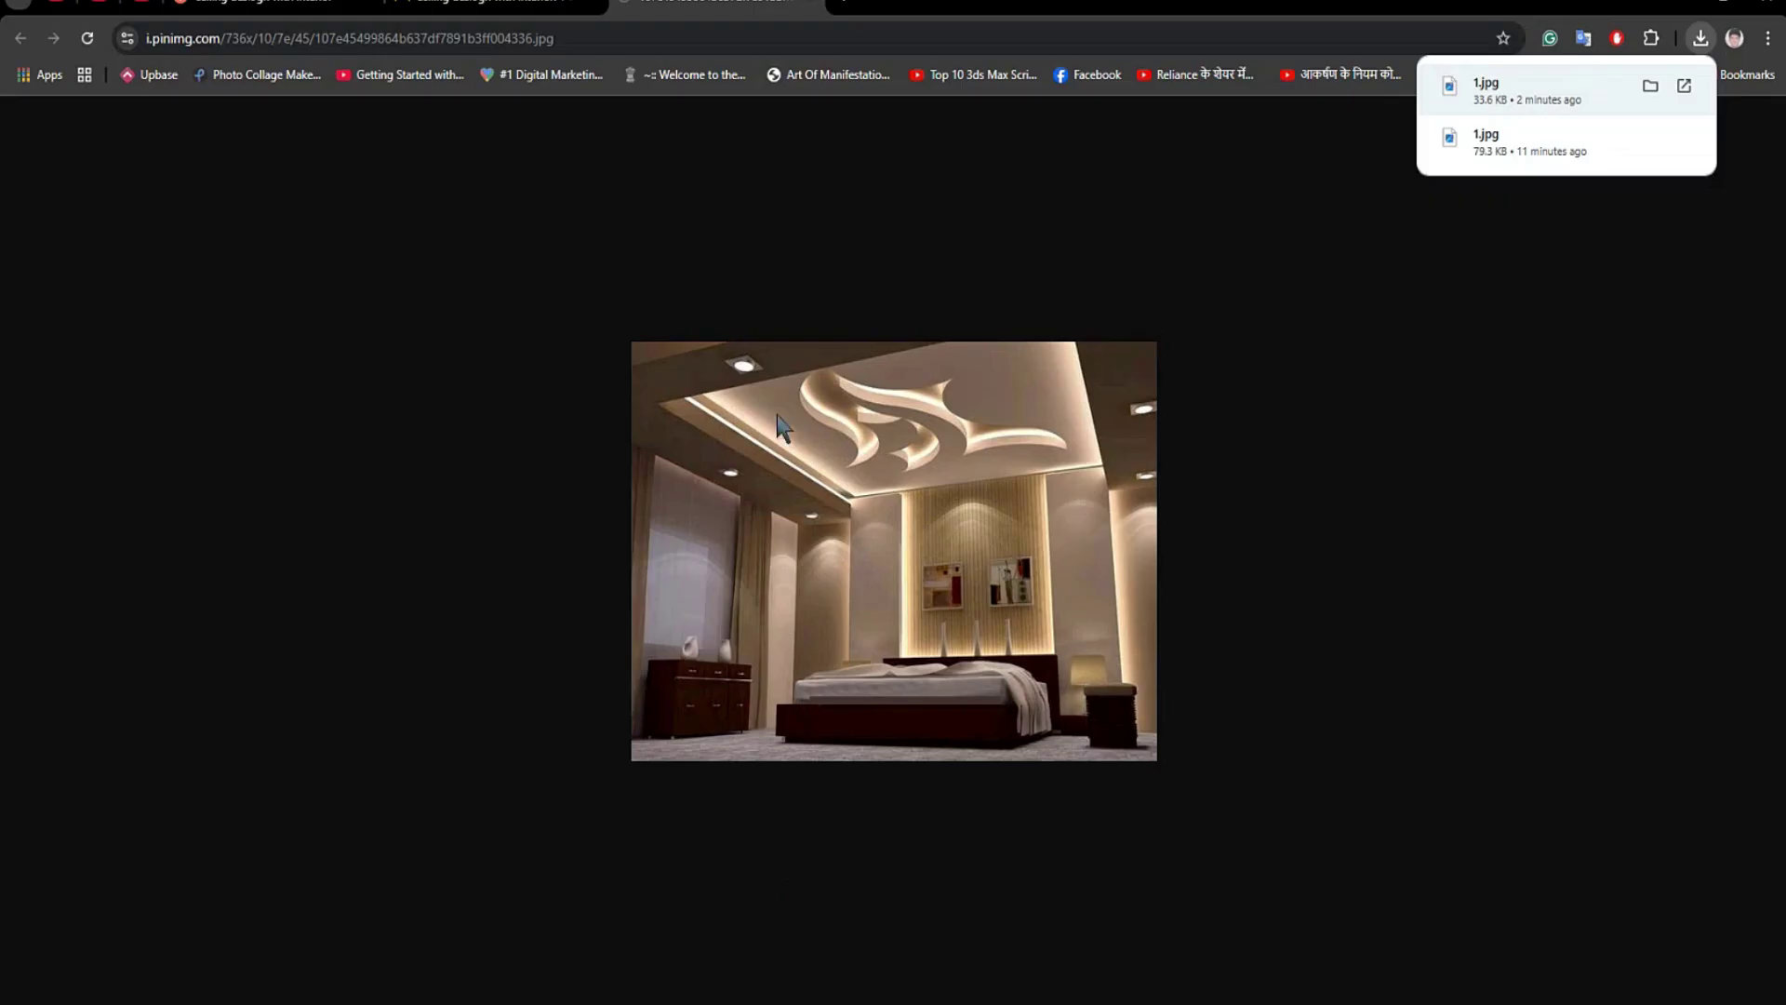
pyautogui.click(809, 4)
pyautogui.click(620, 6)
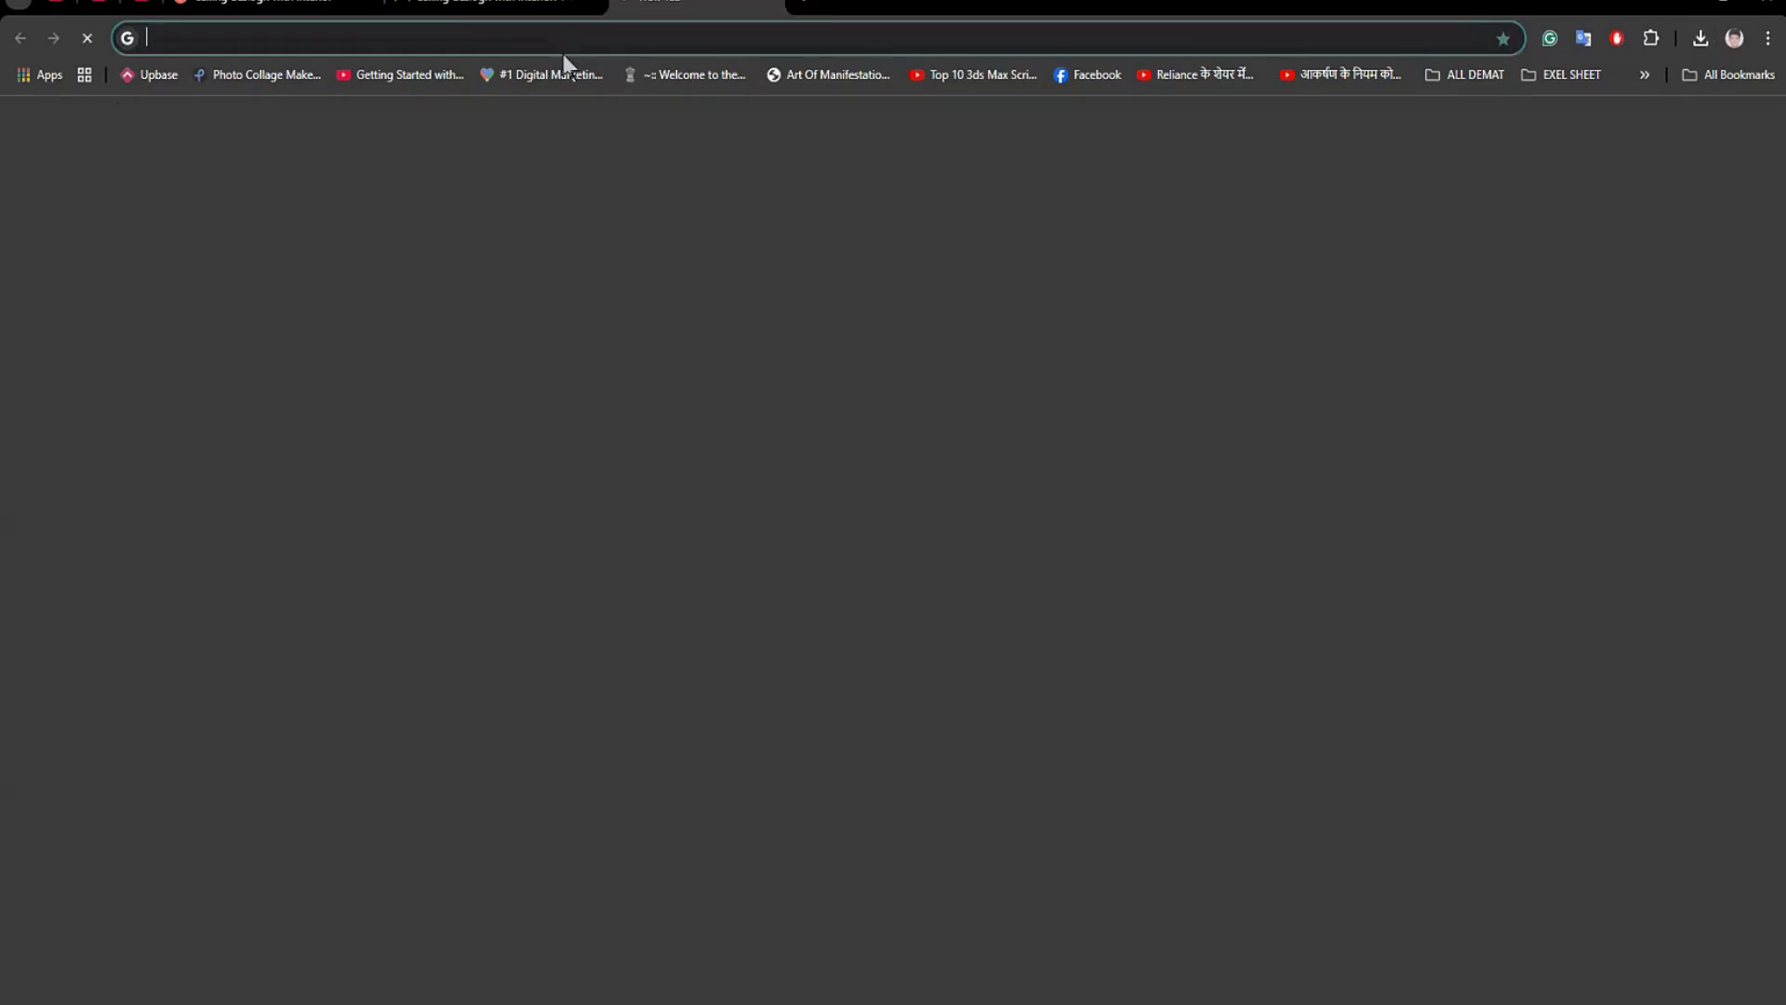
pyautogui.click(466, 43)
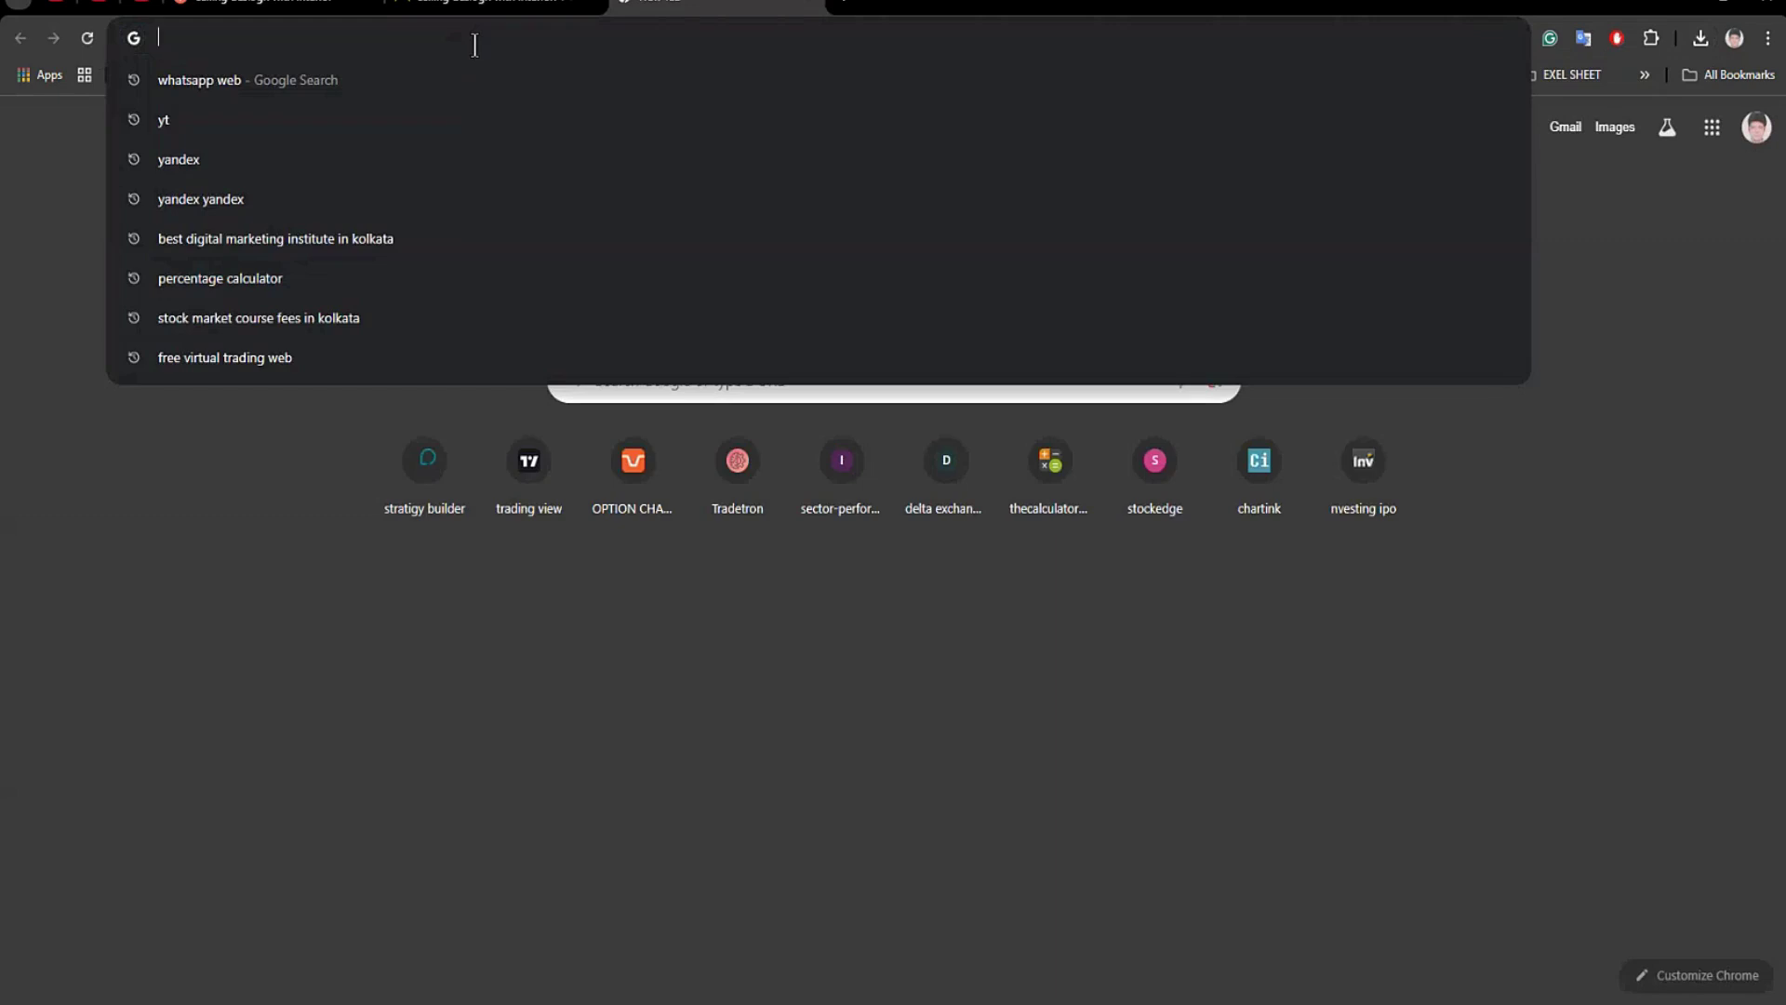
pyautogui.write('flo')
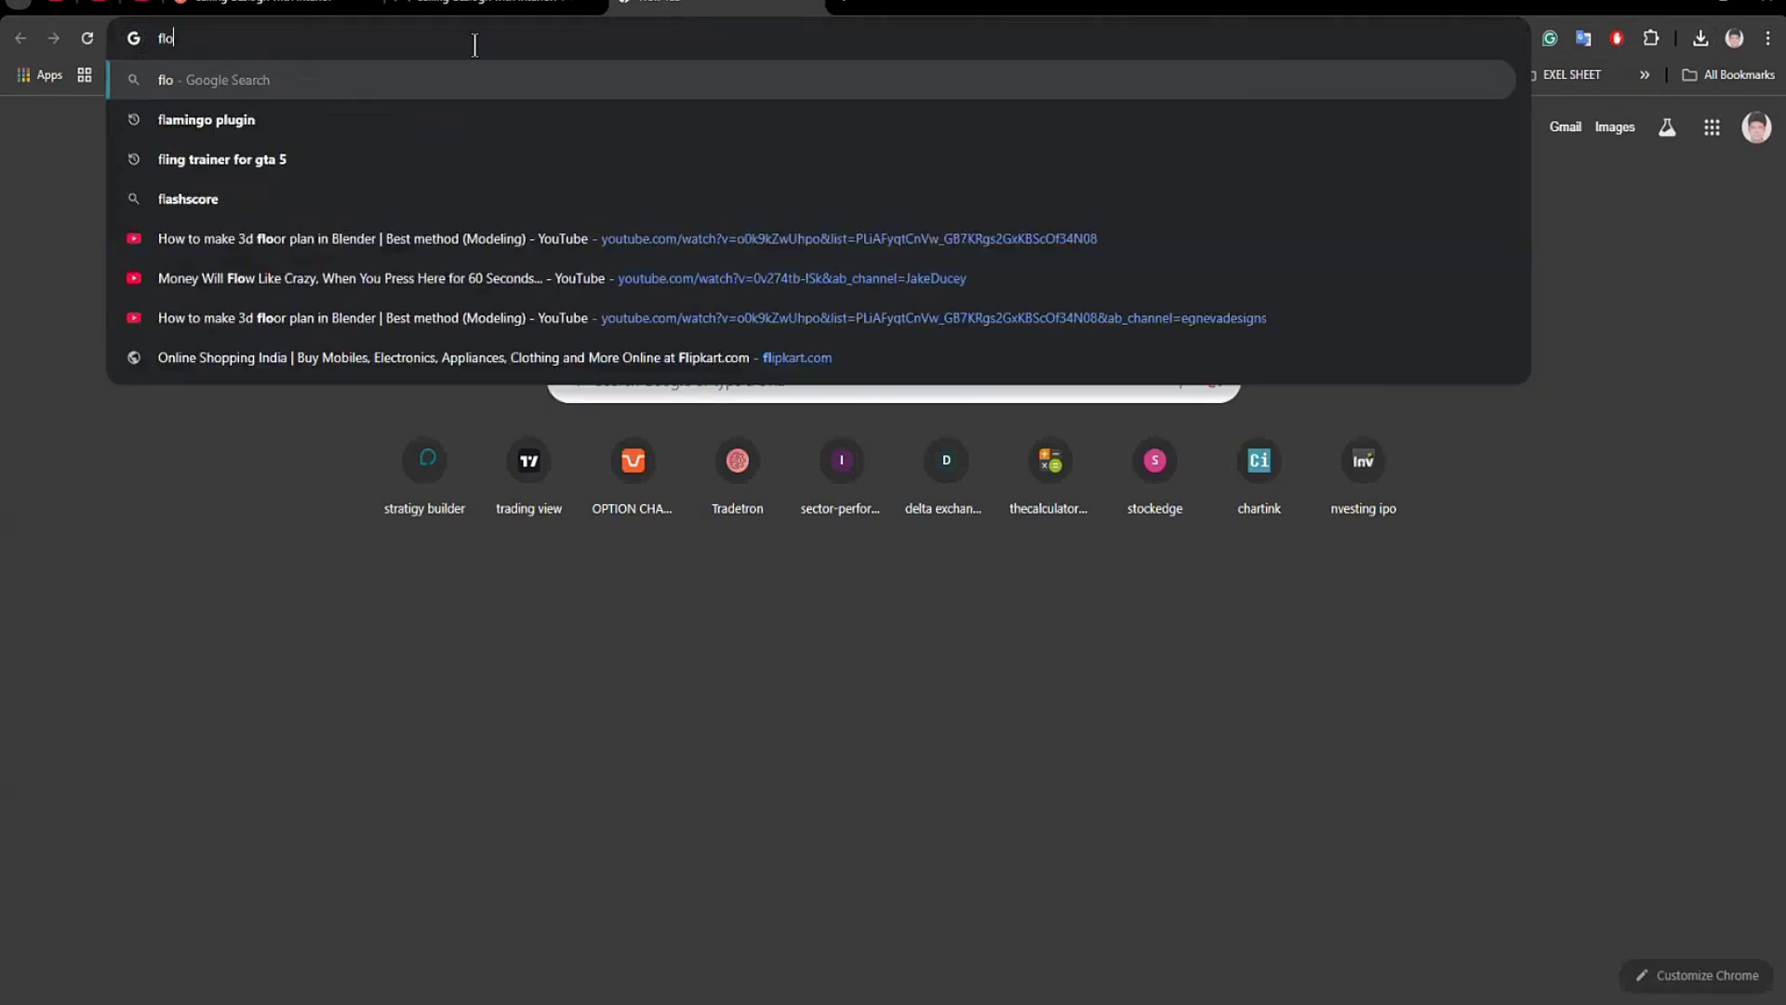
pyautogui.write('ral design')
pyautogui.press('Return')
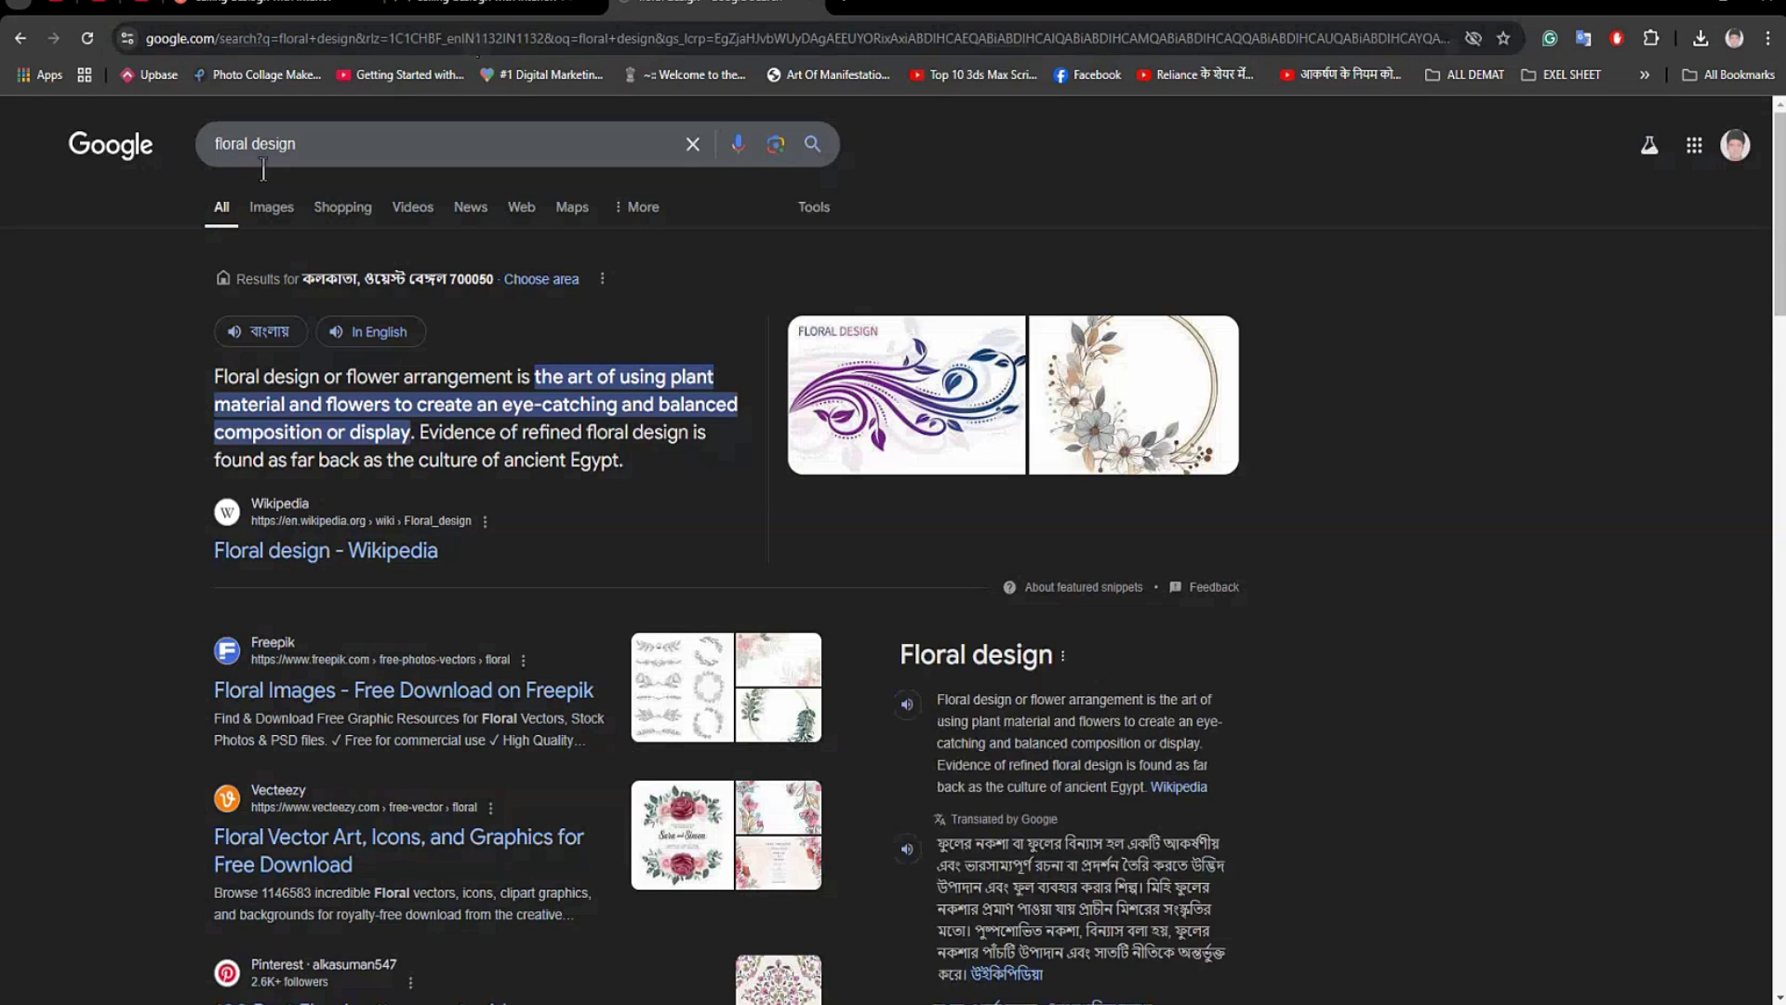
pyautogui.click(271, 206)
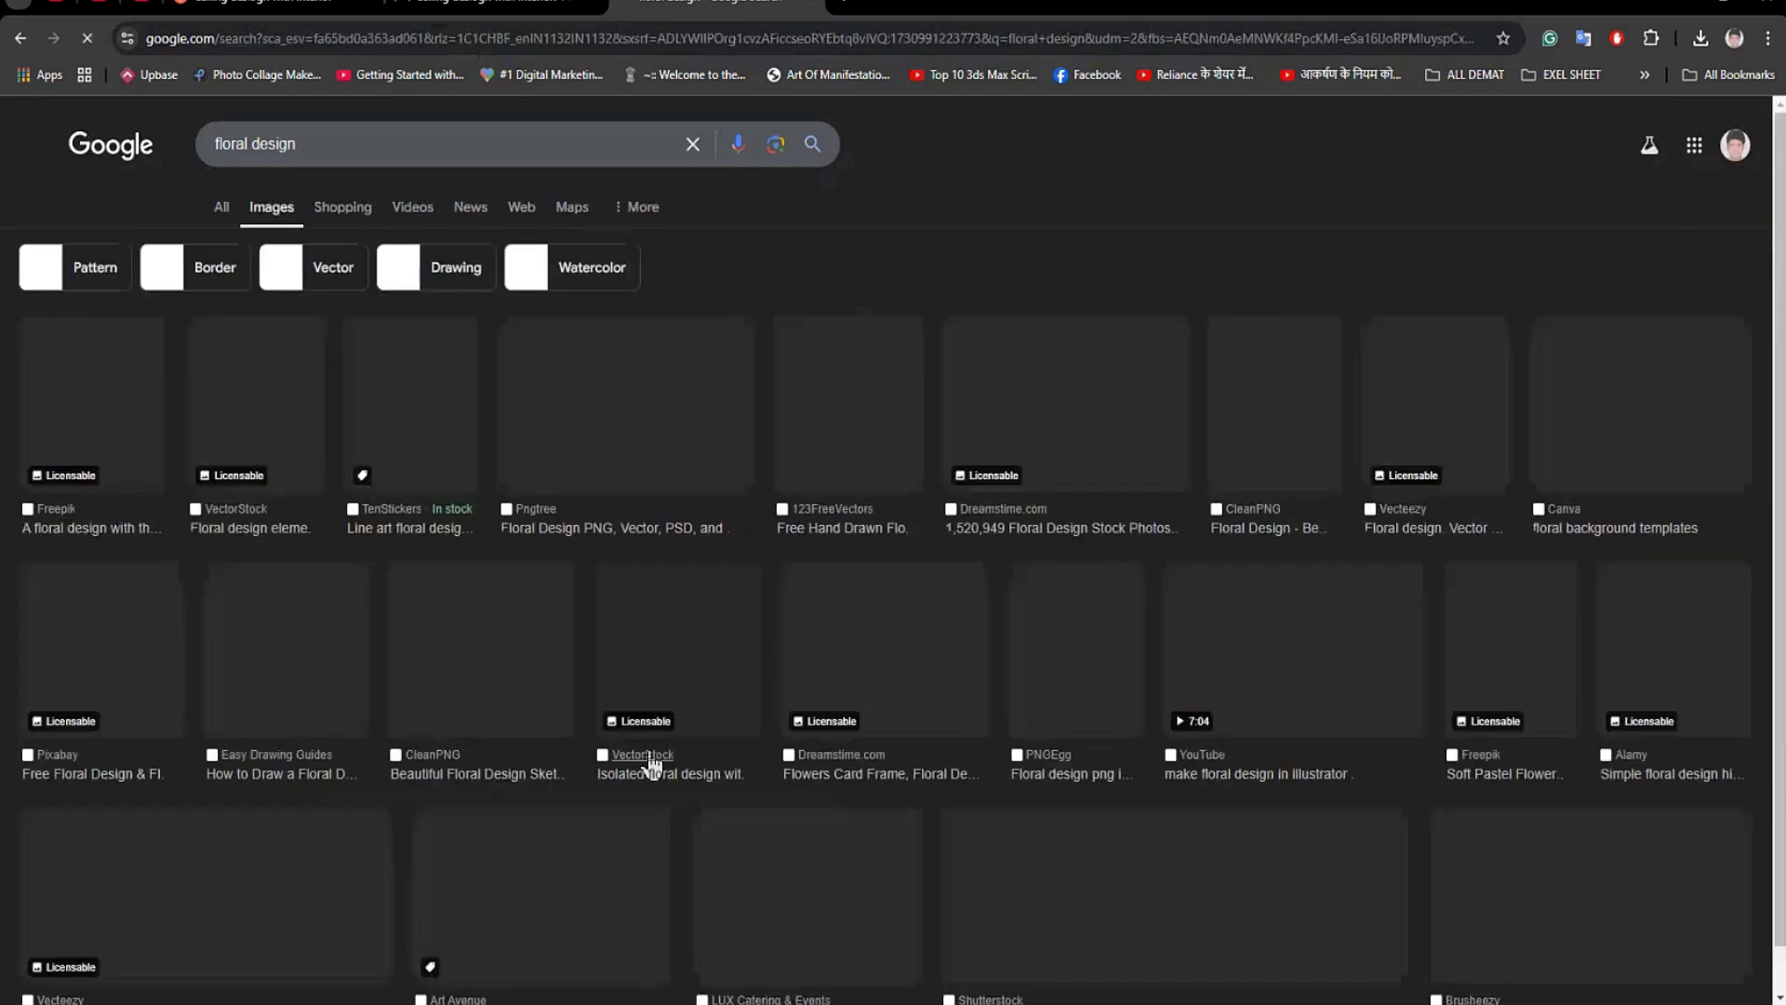
pyautogui.scroll(-4, 651, 763)
pyautogui.scroll(-4, 1054, 584)
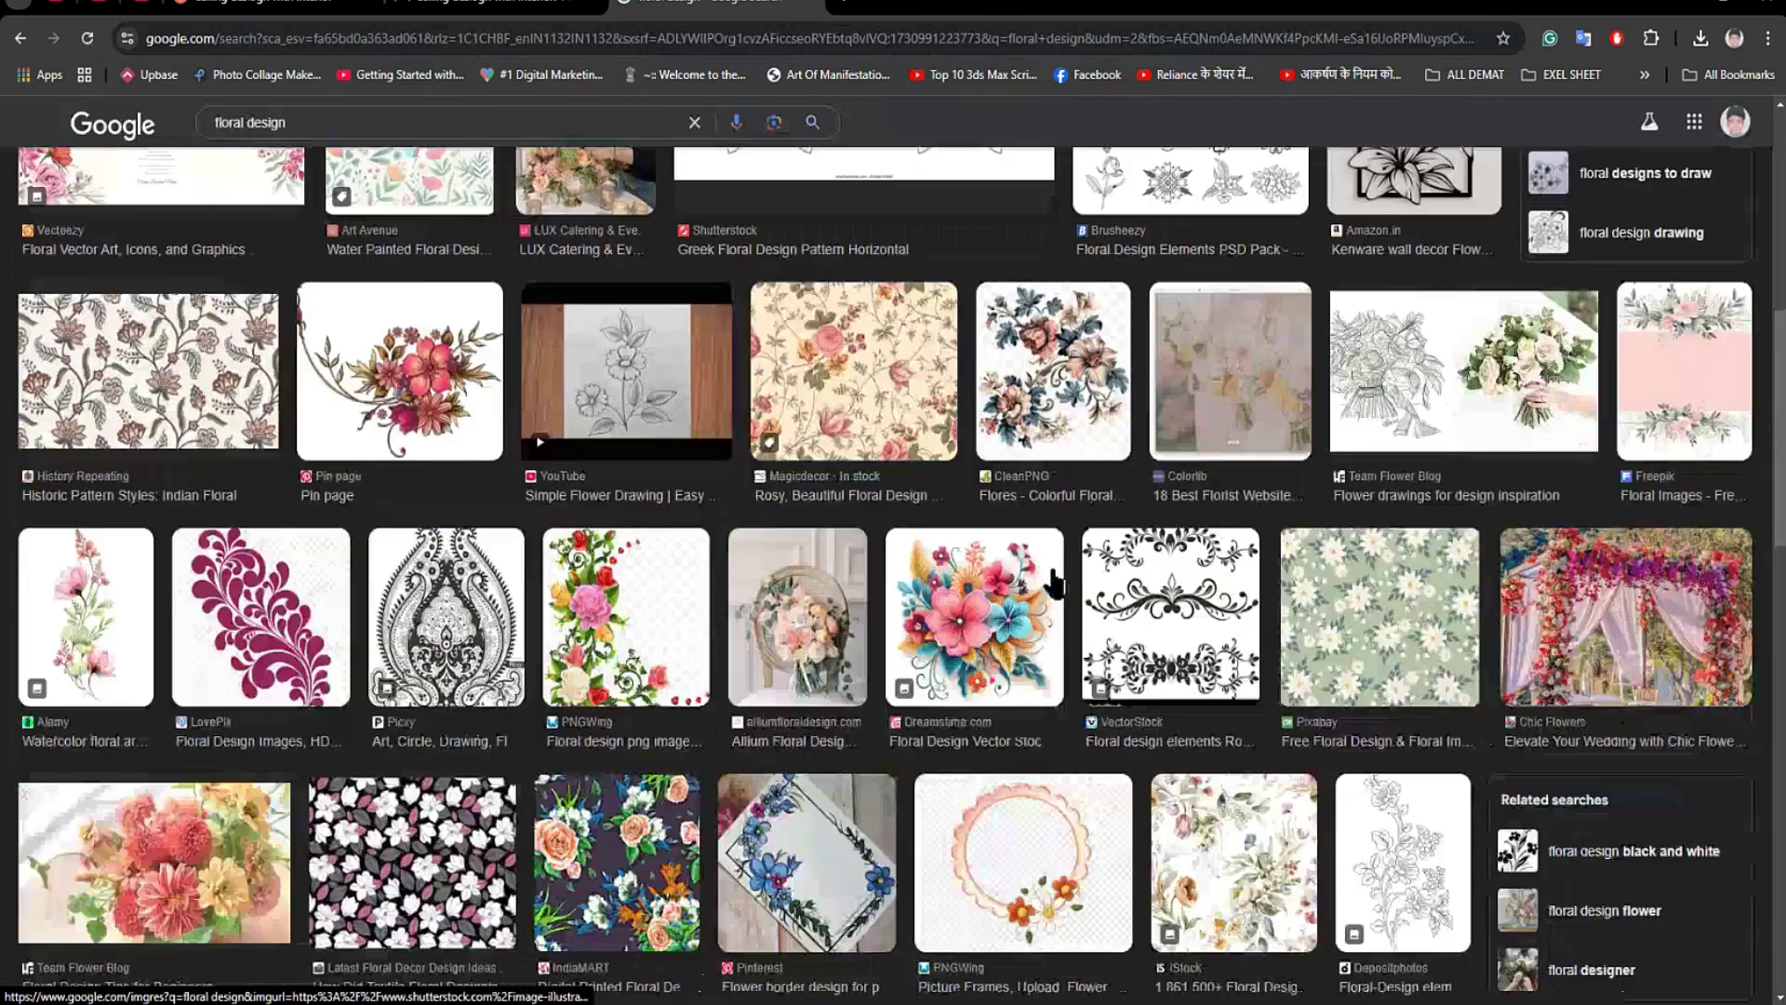
pyautogui.scroll(-10, 980, 530)
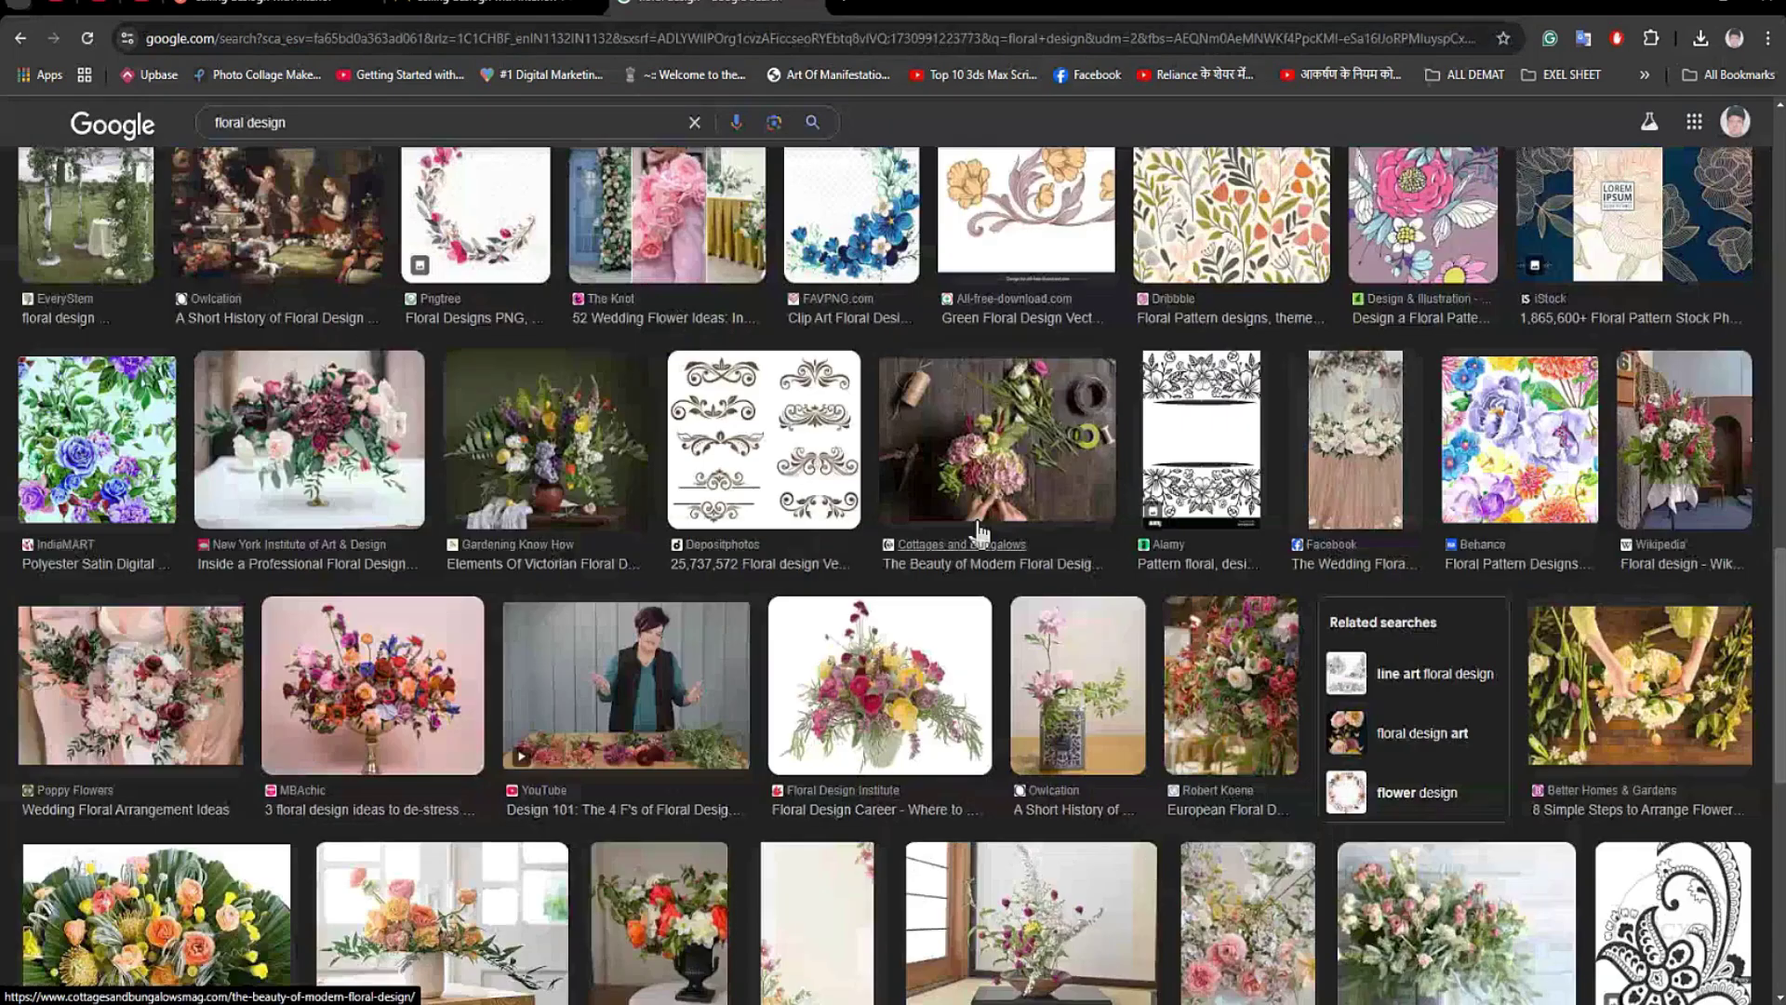
pyautogui.scroll(5, 979, 530)
# Refine the image search to "floral design black and white".
pyautogui.click(330, 121)
pyautogui.write('b')
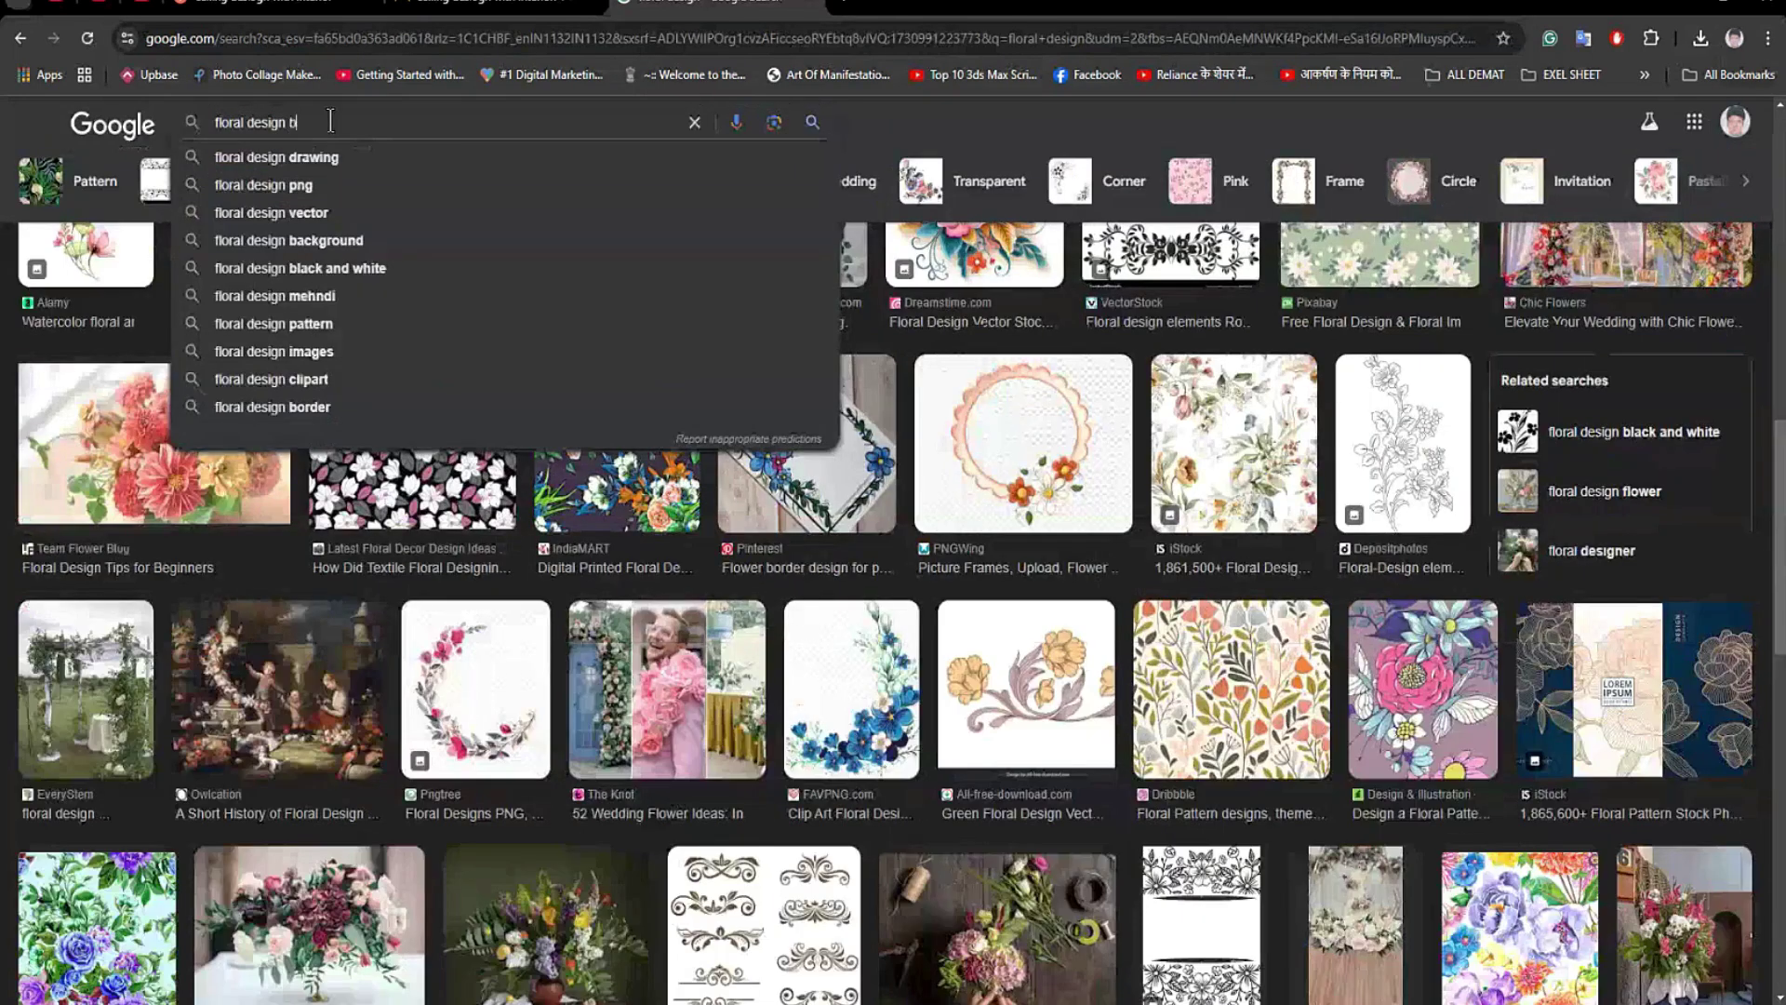
pyautogui.write('lack and white')
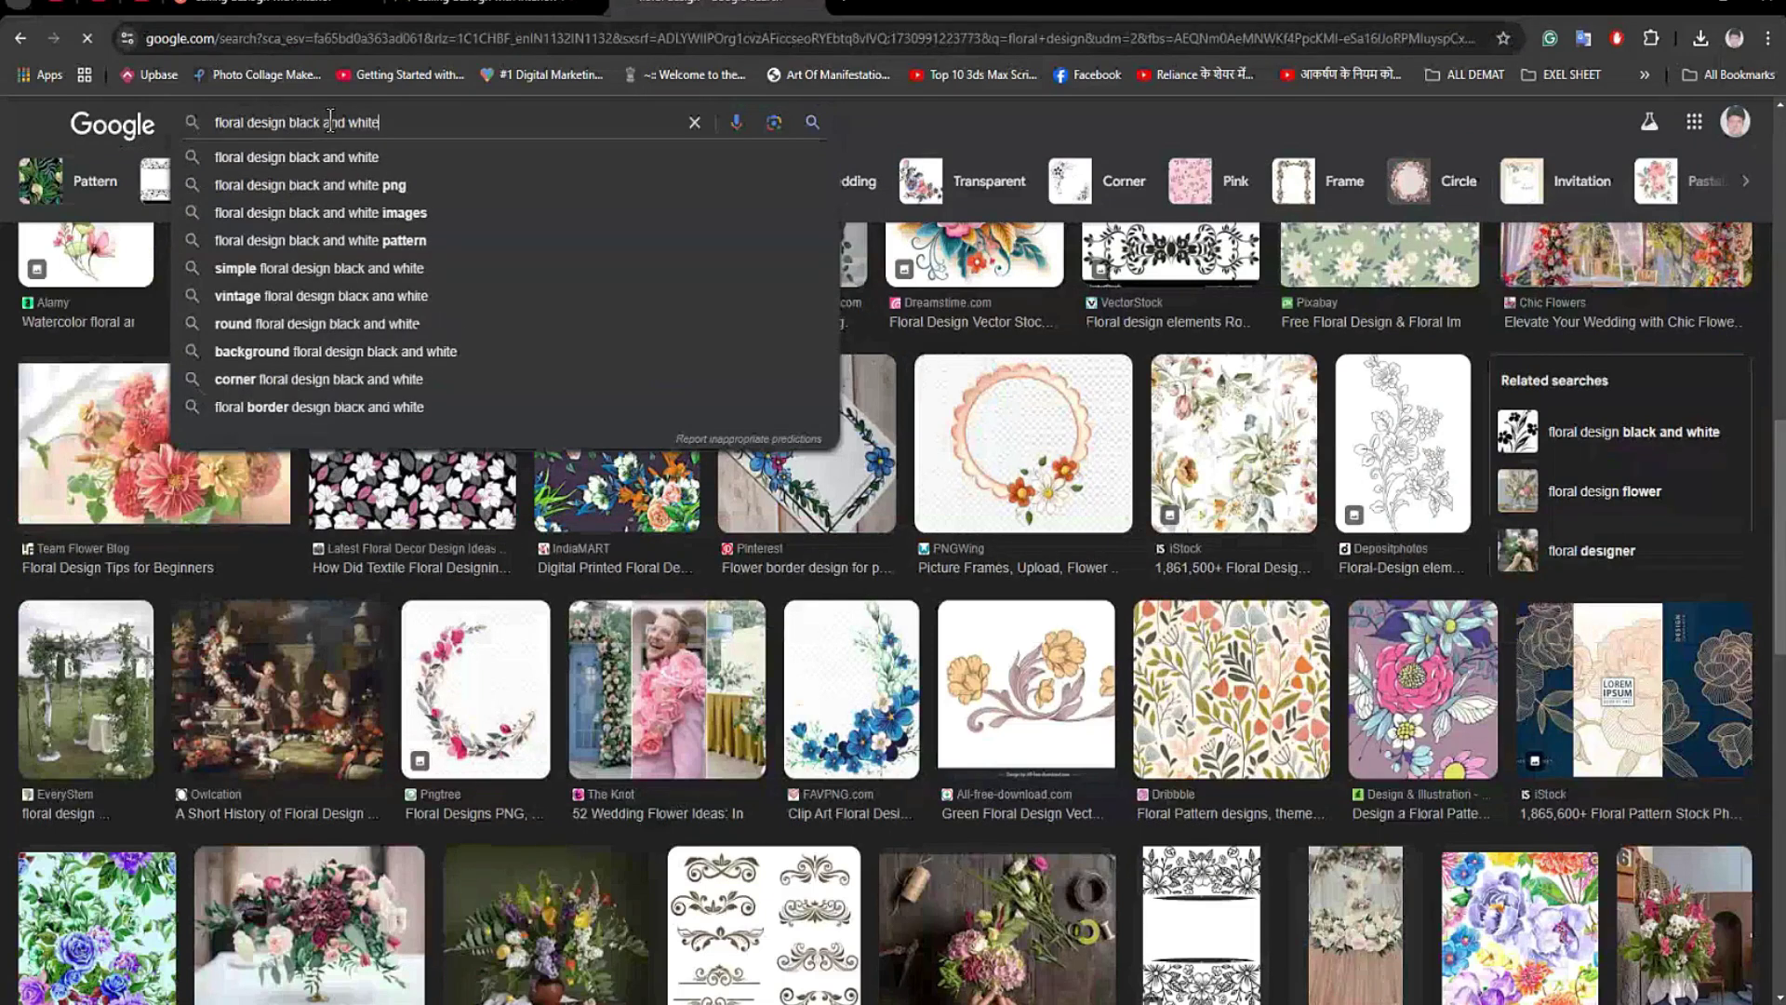
pyautogui.press('Return')
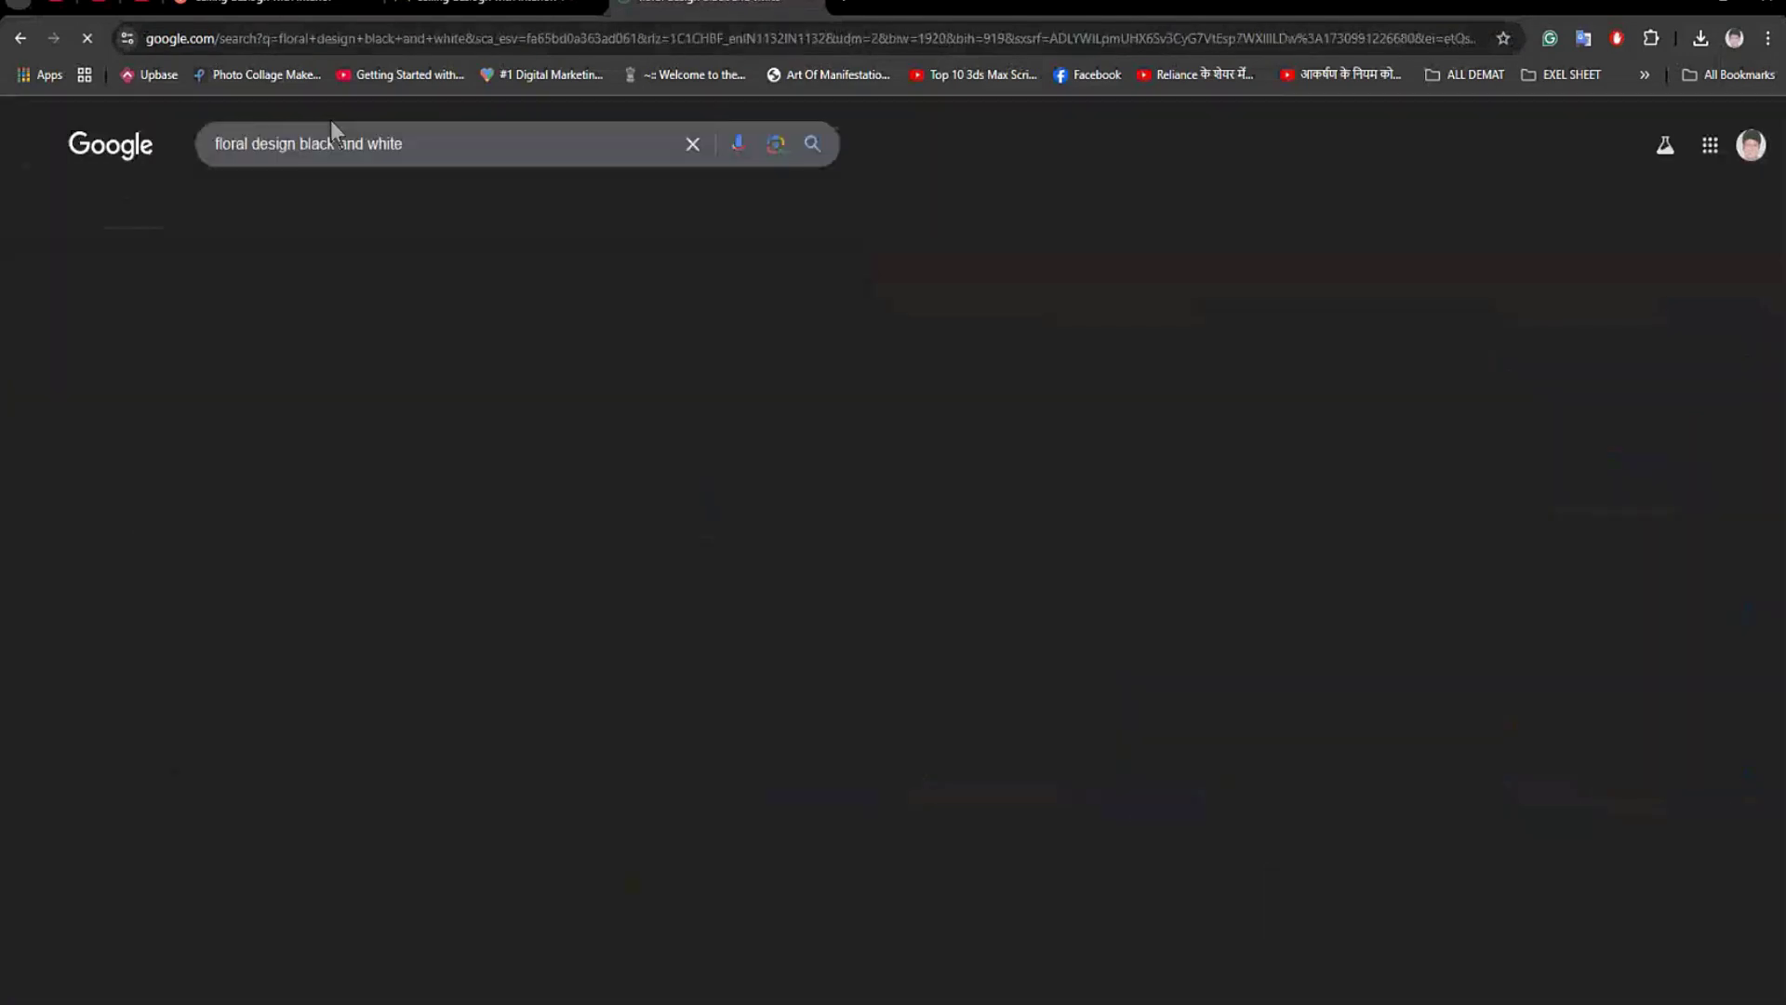
# Examine the black and white floral image results for a suitable ceiling motif, and return to 3ds Max.
pyautogui.scroll(-3, 818, 619)
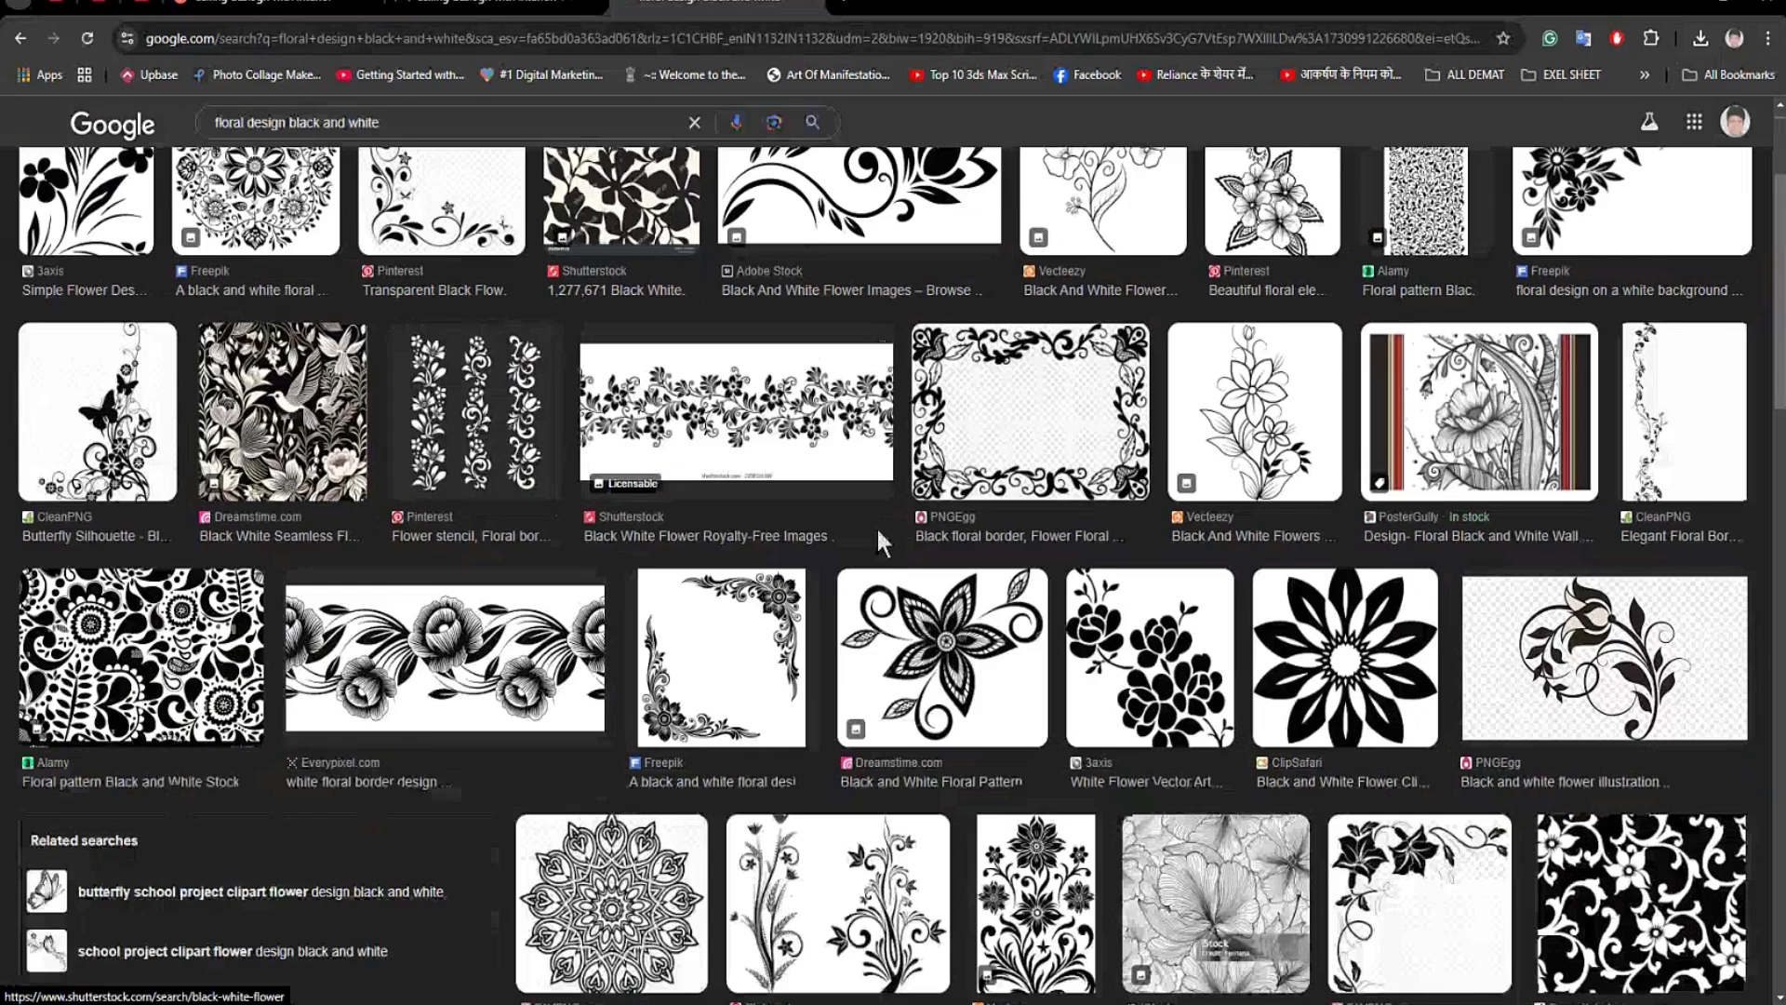
pyautogui.scroll(-4, 880, 544)
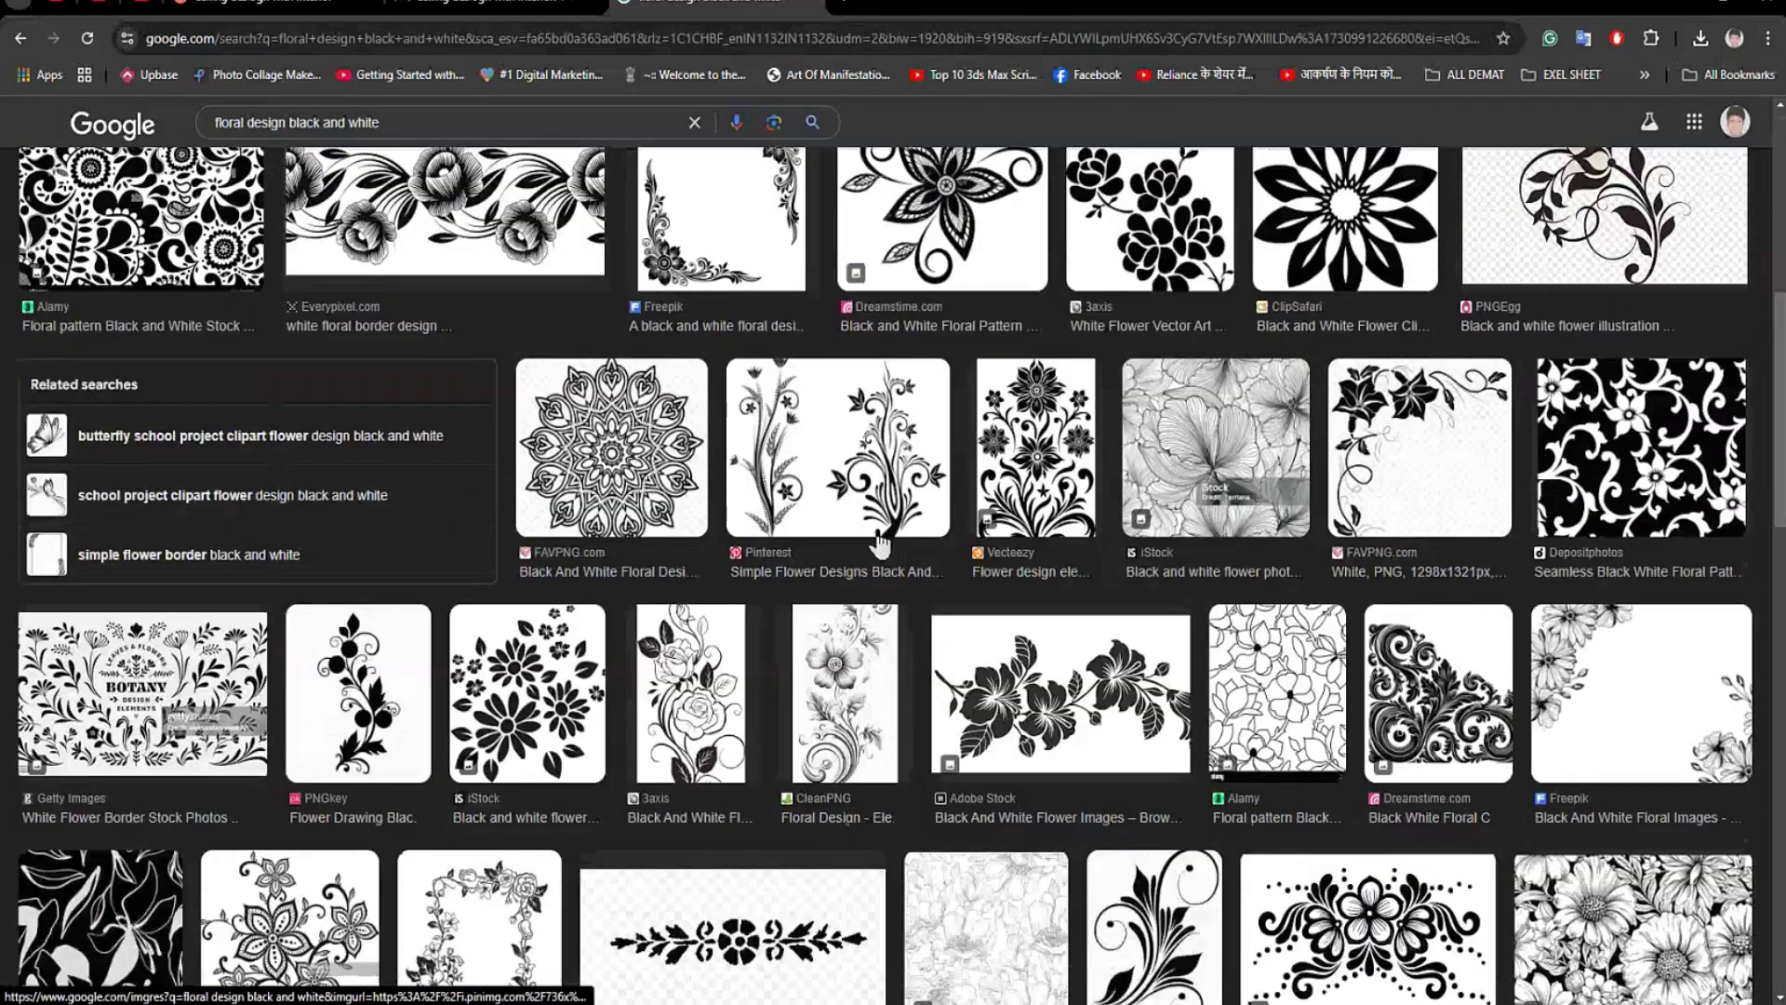
pyautogui.scroll(-3, 604, 535)
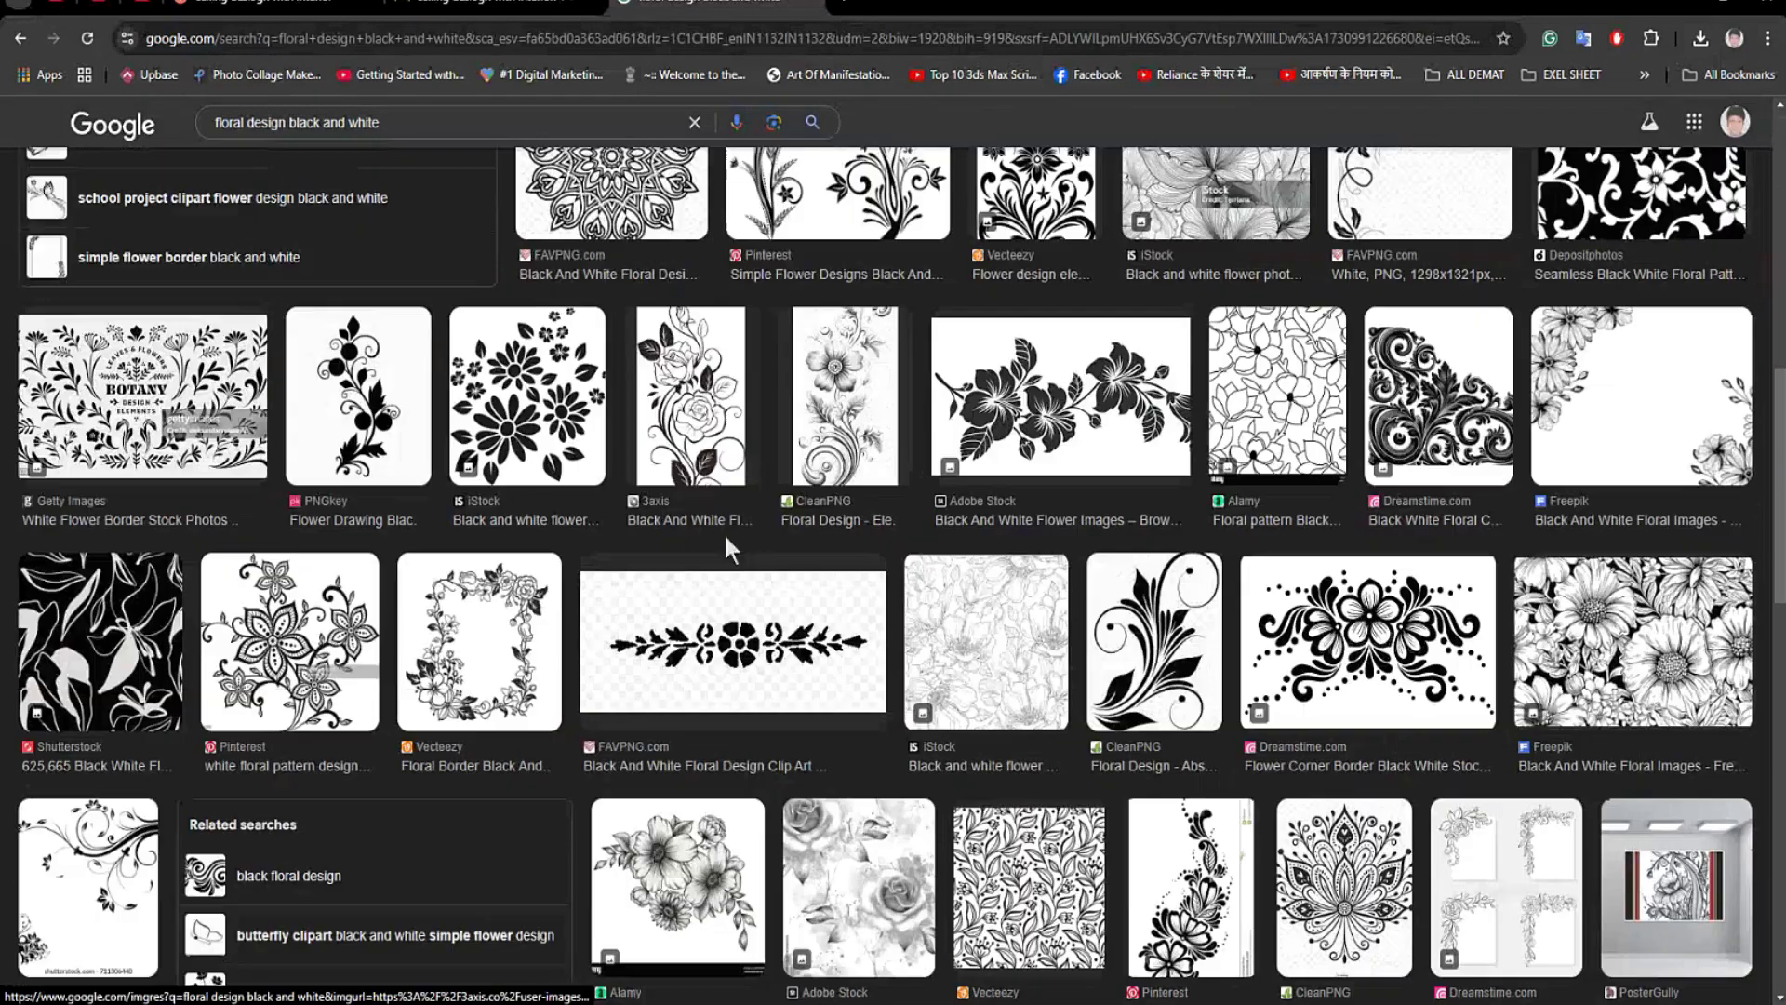
pyautogui.scroll(-7, 1070, 474)
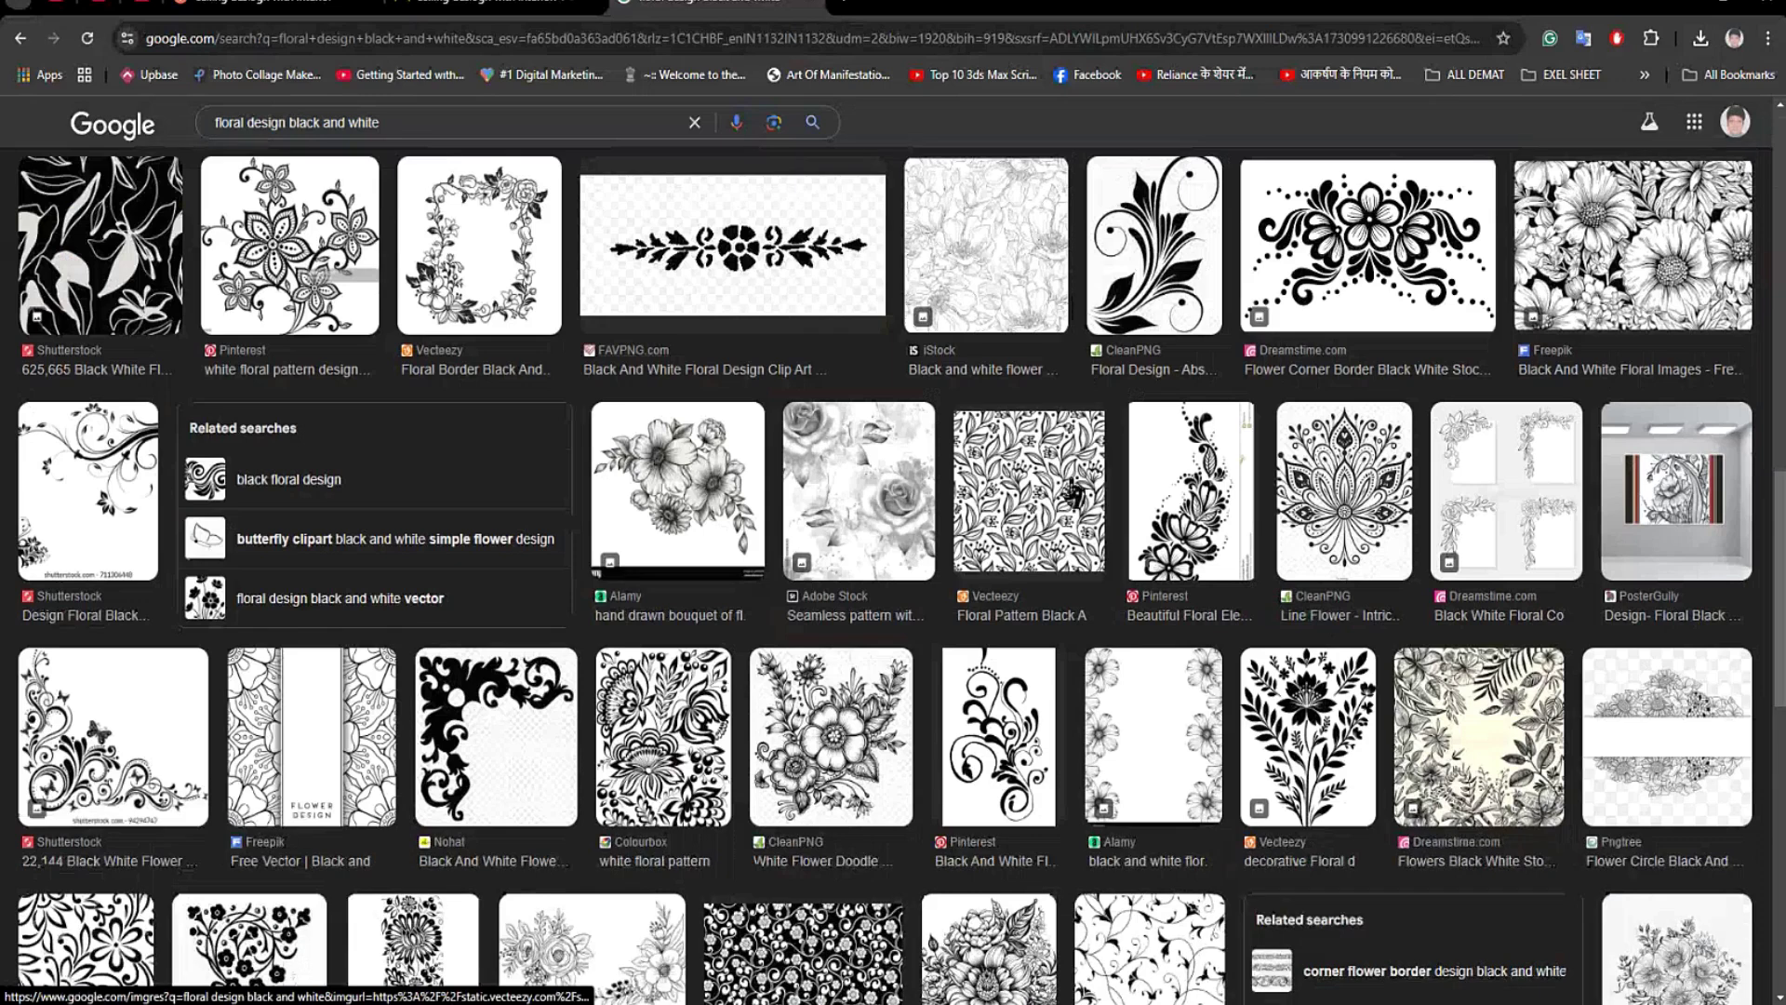
pyautogui.scroll(-6, 783, 441)
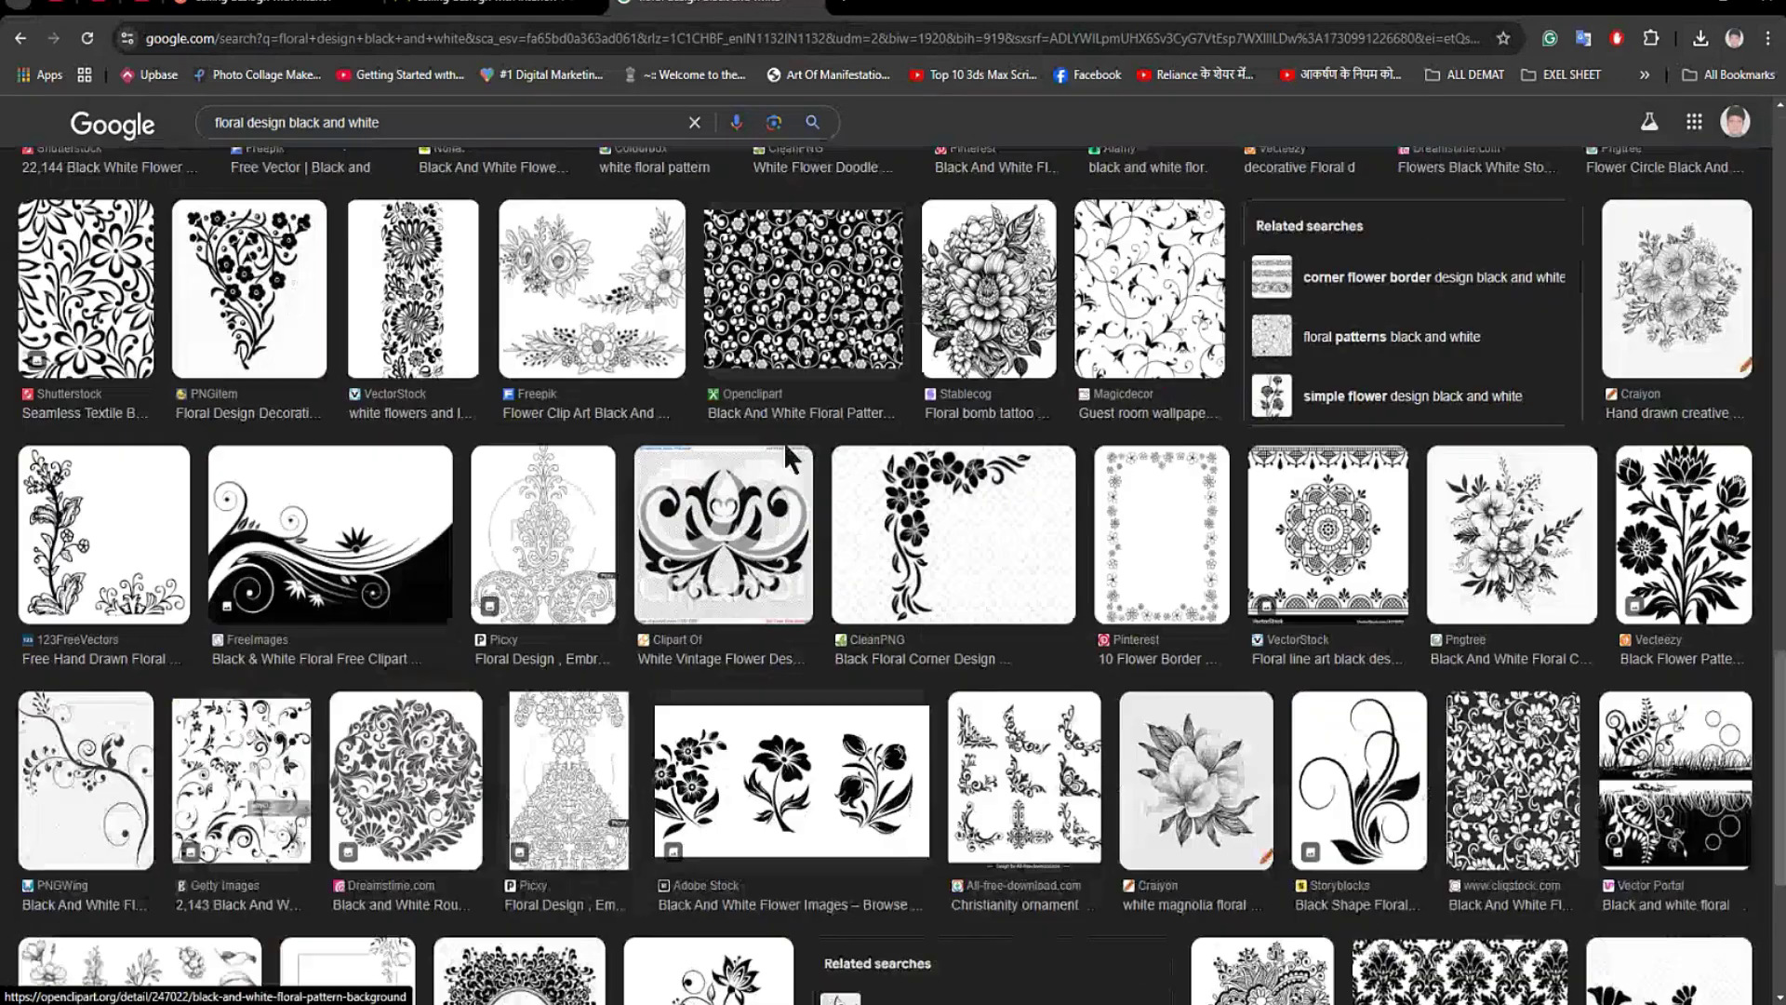
pyautogui.scroll(-4, 882, 477)
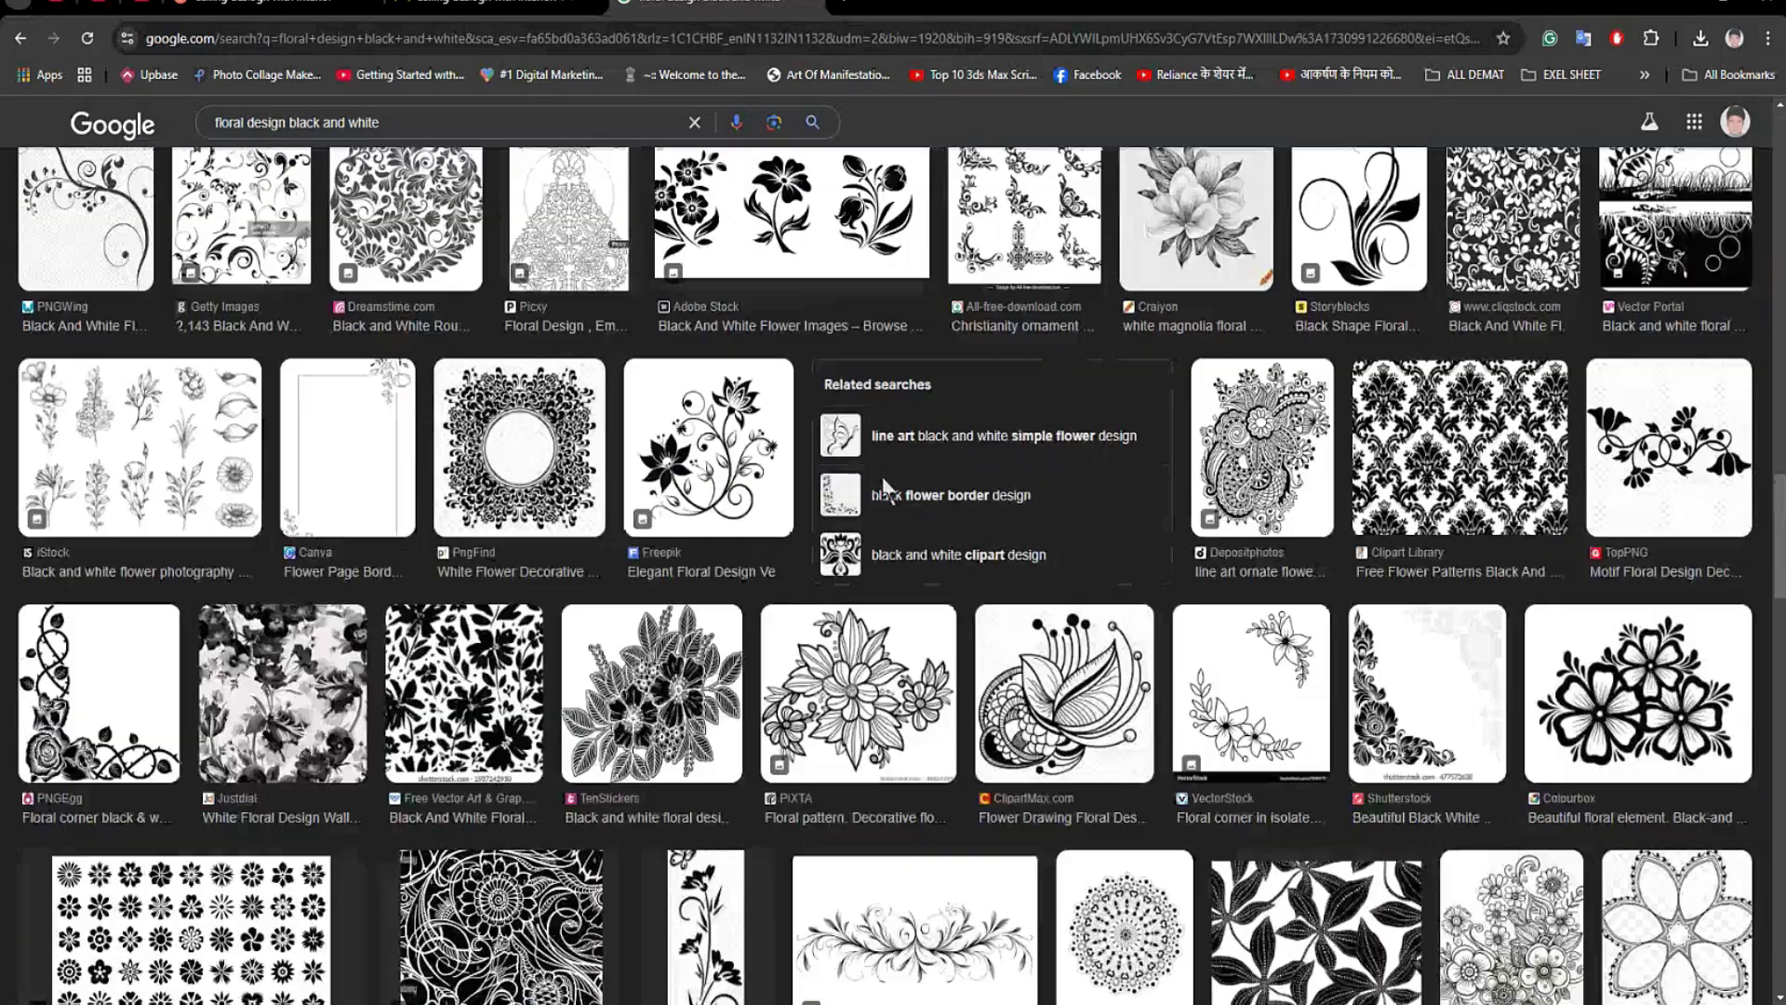
pyautogui.scroll(-4, 882, 476)
pyautogui.scroll(-2, 878, 530)
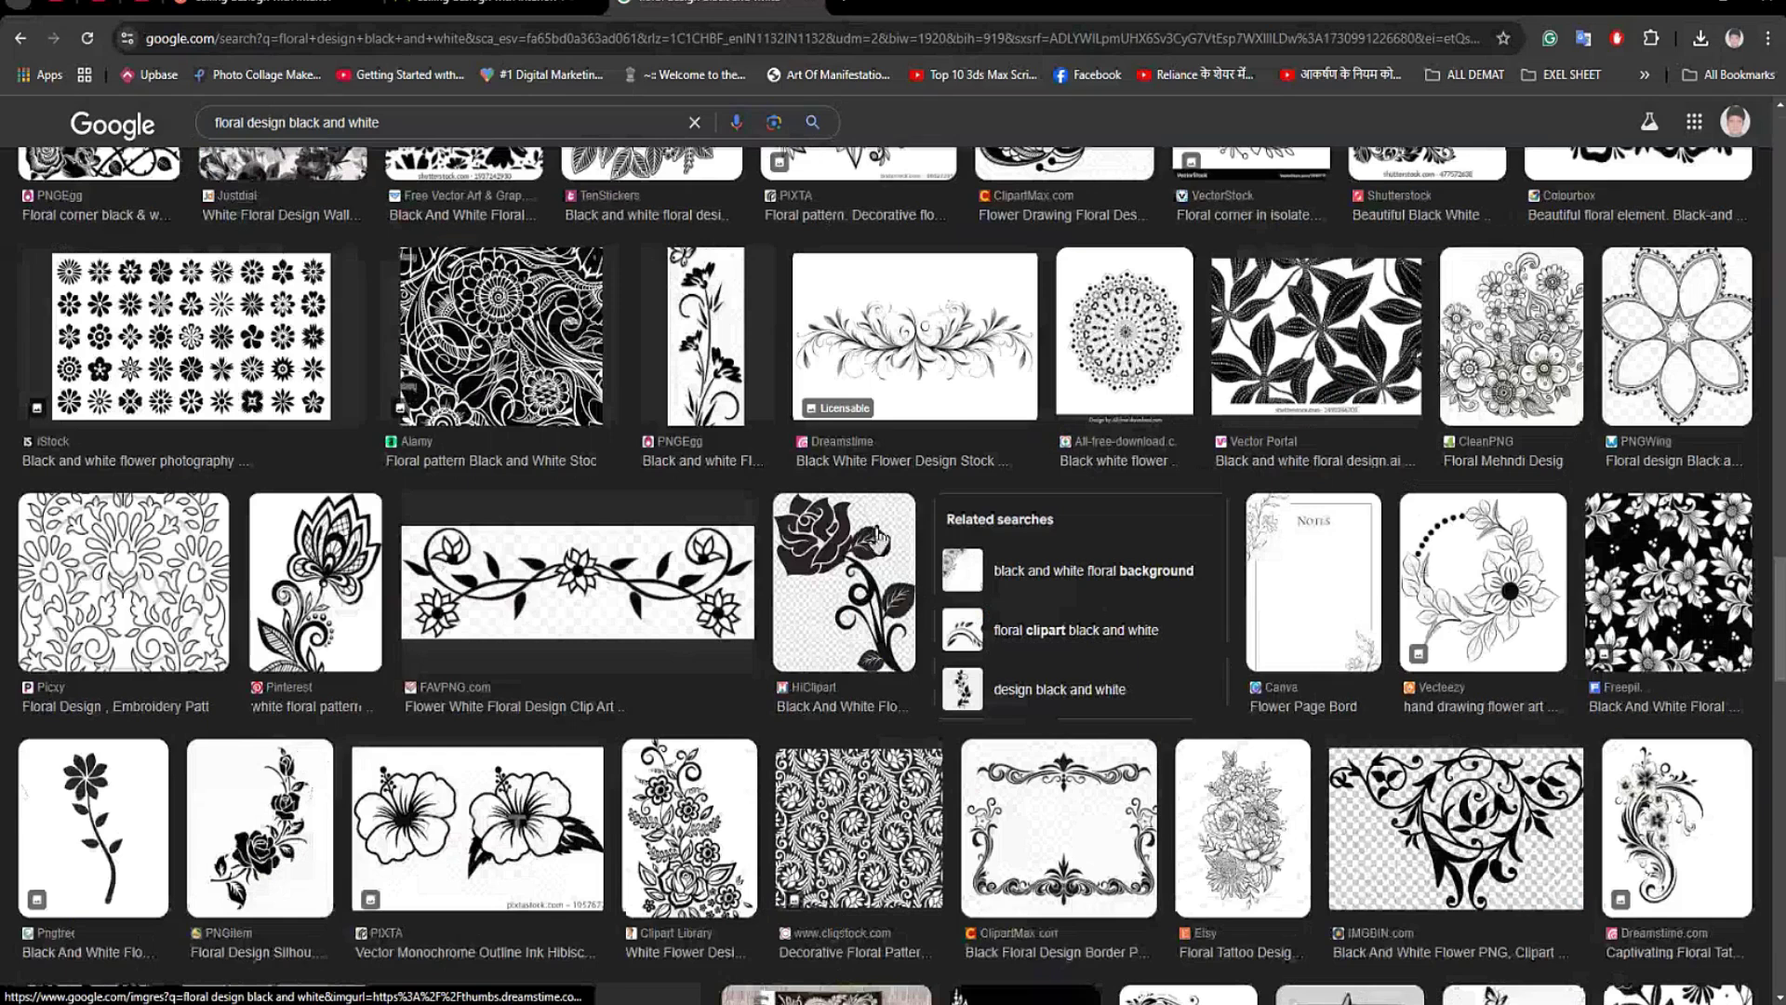
pyautogui.scroll(-2, 876, 530)
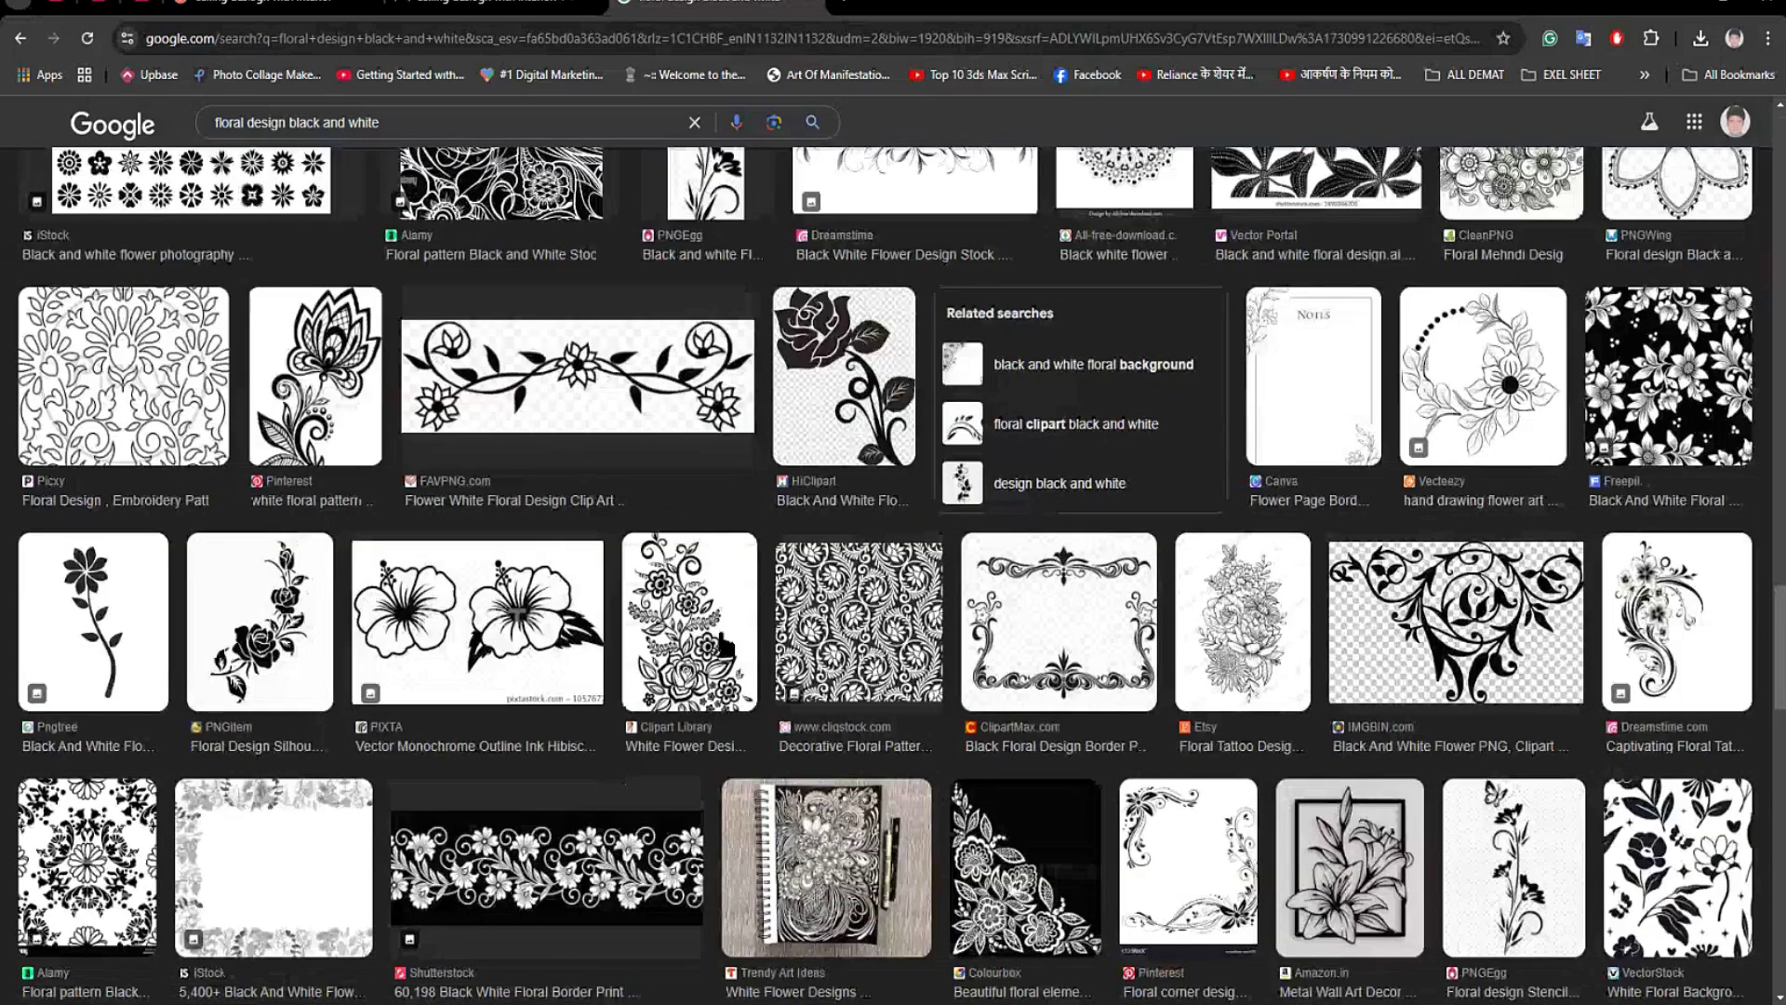
pyautogui.scroll(-1, 788, 611)
pyautogui.scroll(-3, 788, 611)
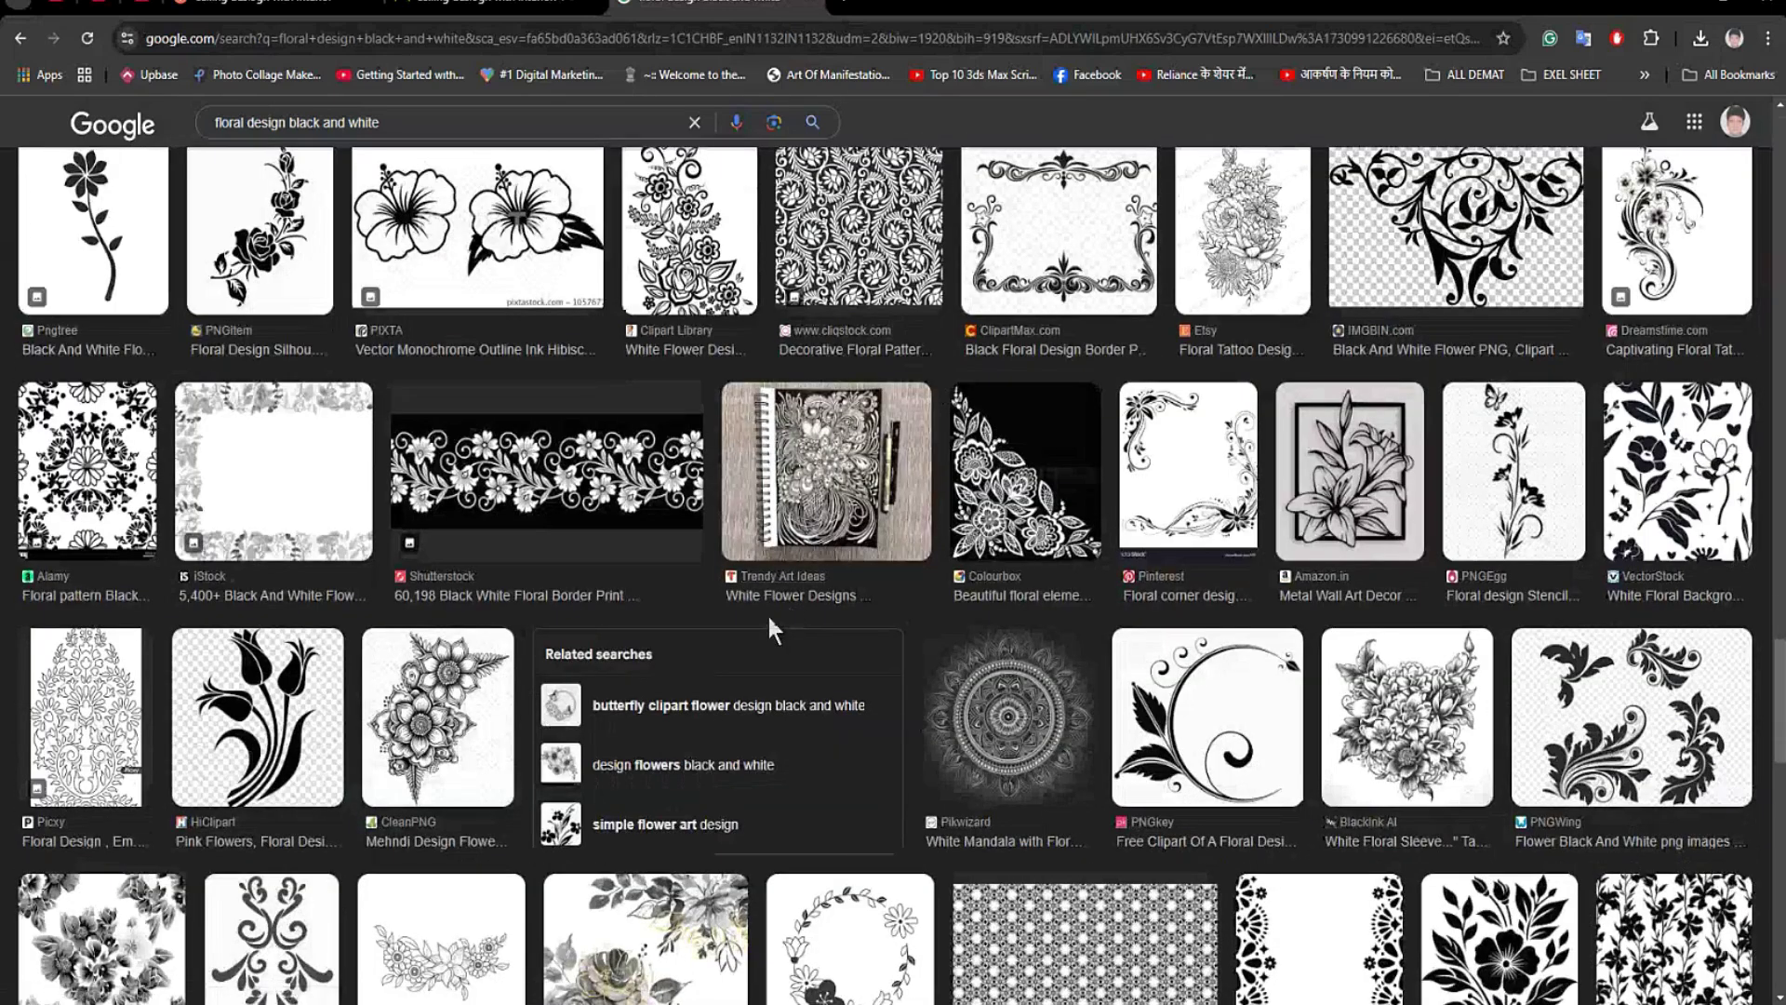
pyautogui.scroll(-1, 710, 706)
pyautogui.scroll(-3, 712, 716)
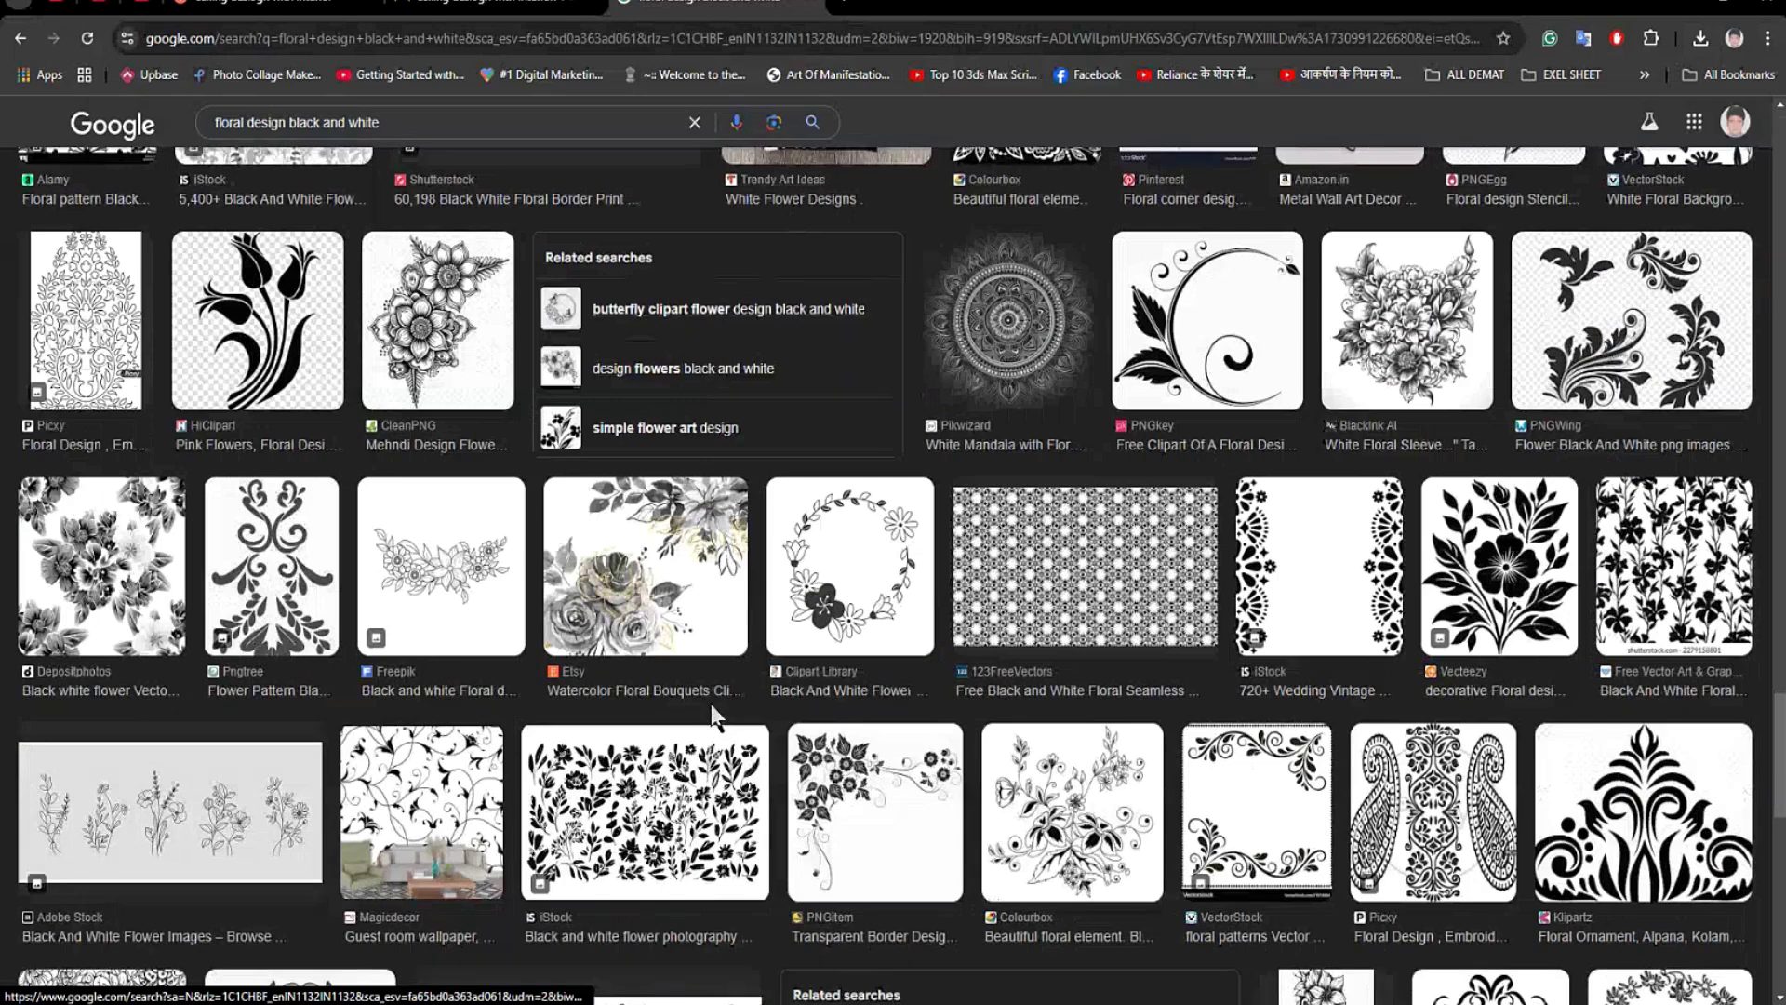
pyautogui.scroll(-3, 712, 716)
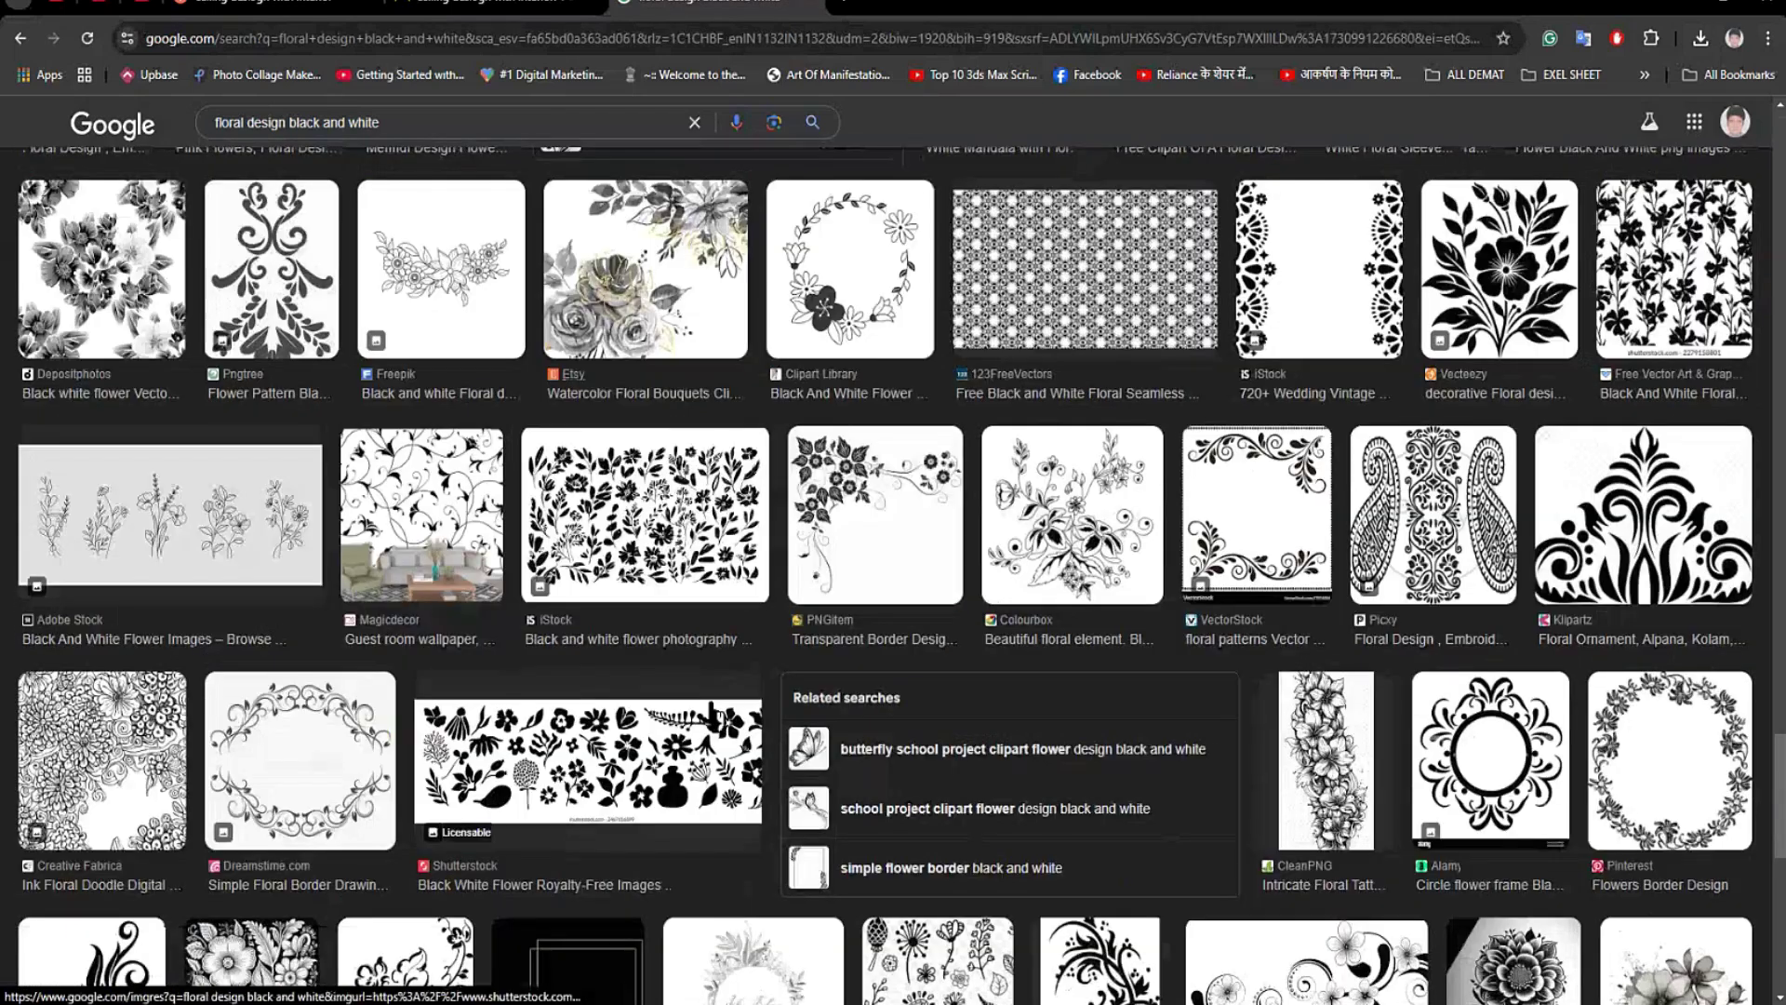
pyautogui.scroll(-3, 682, 774)
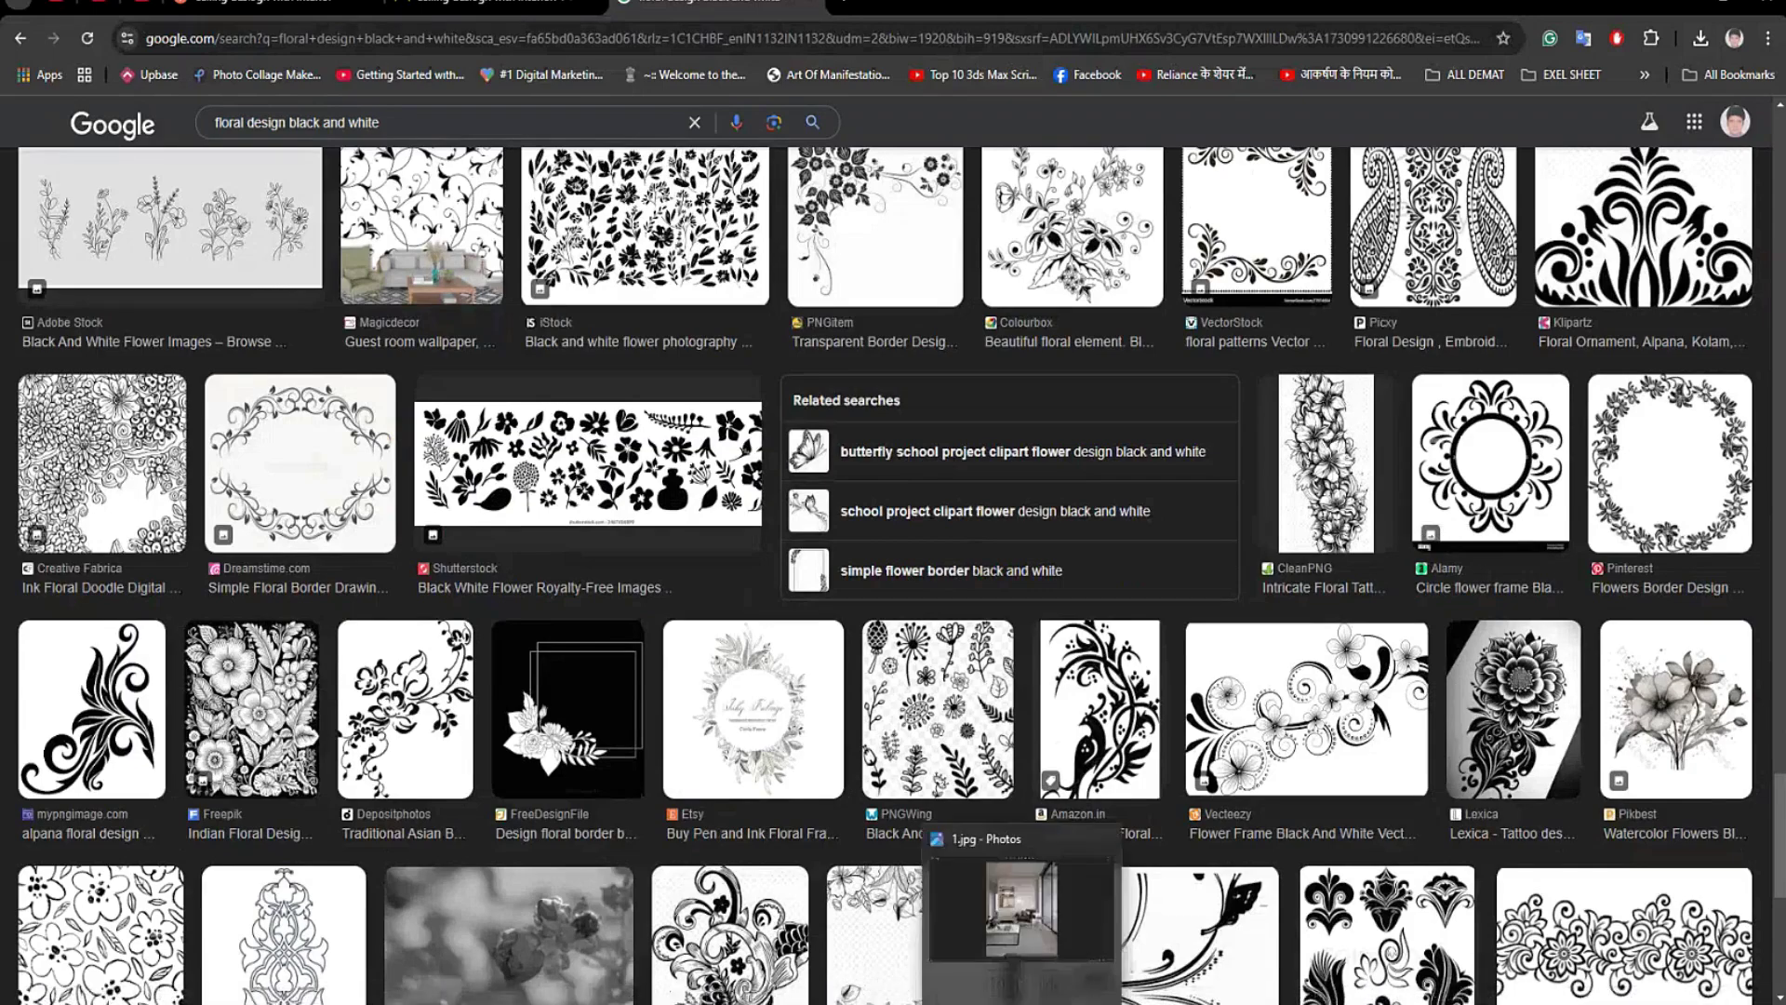
pyautogui.click(978, 1004)
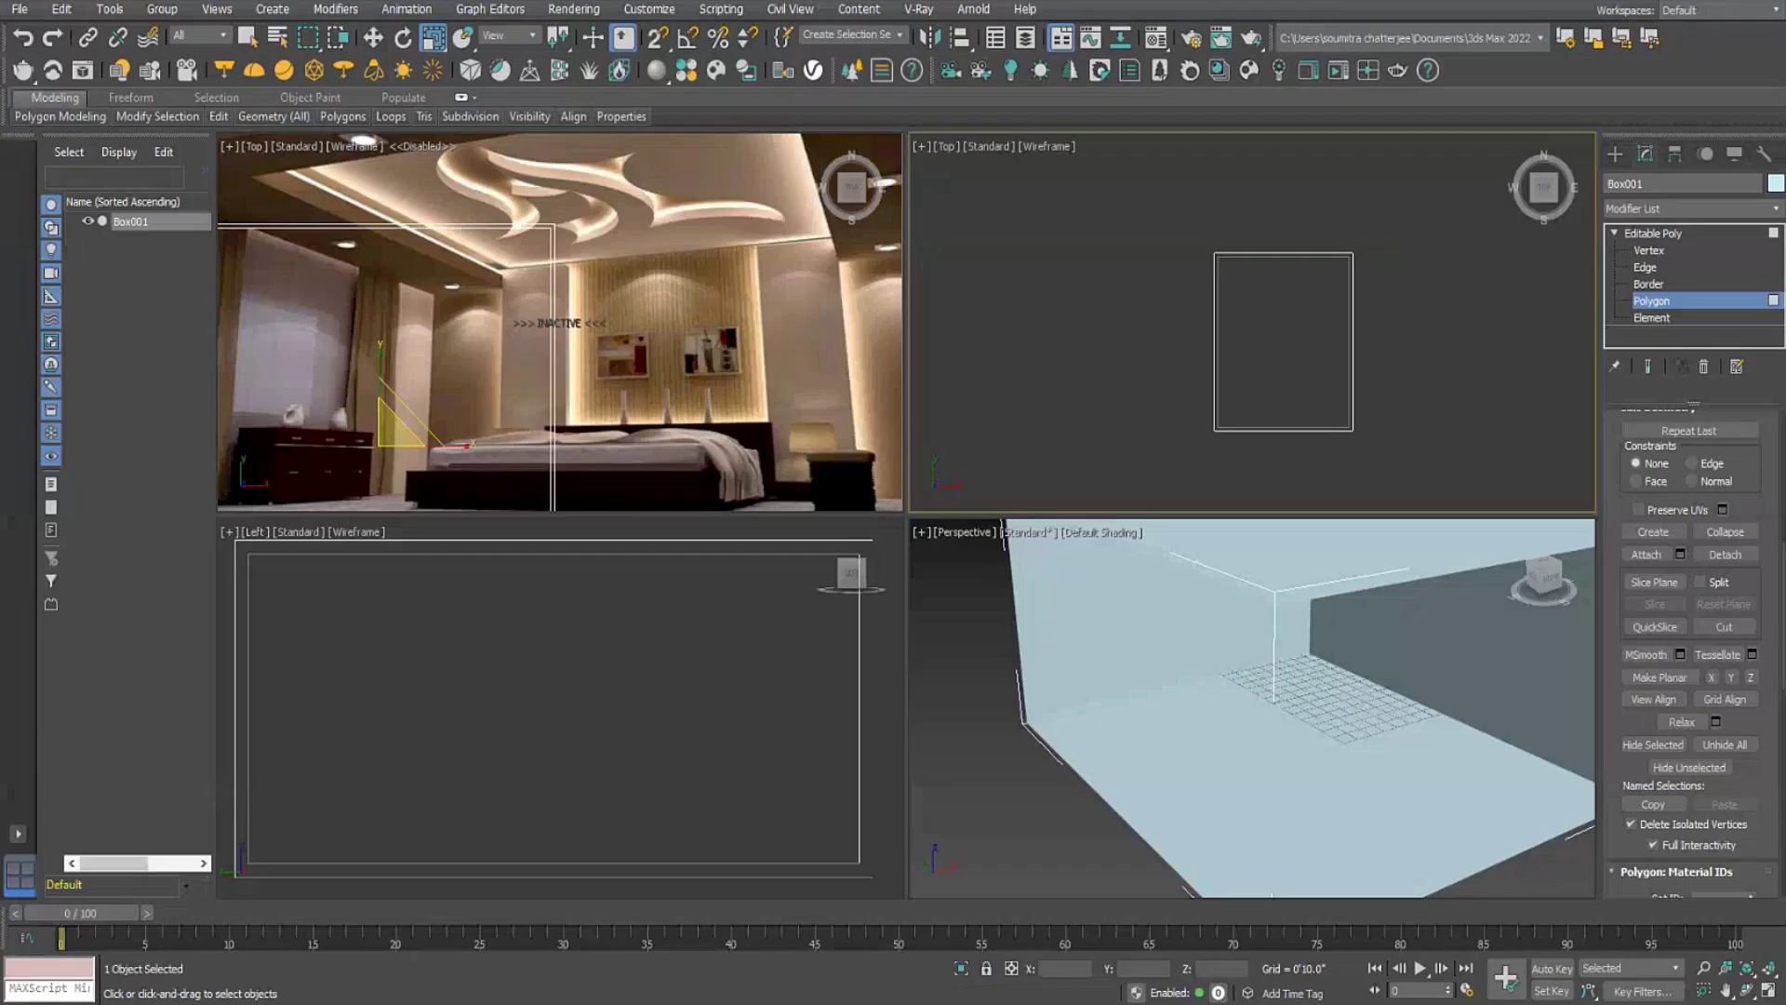
pyautogui.click(958, 1003)
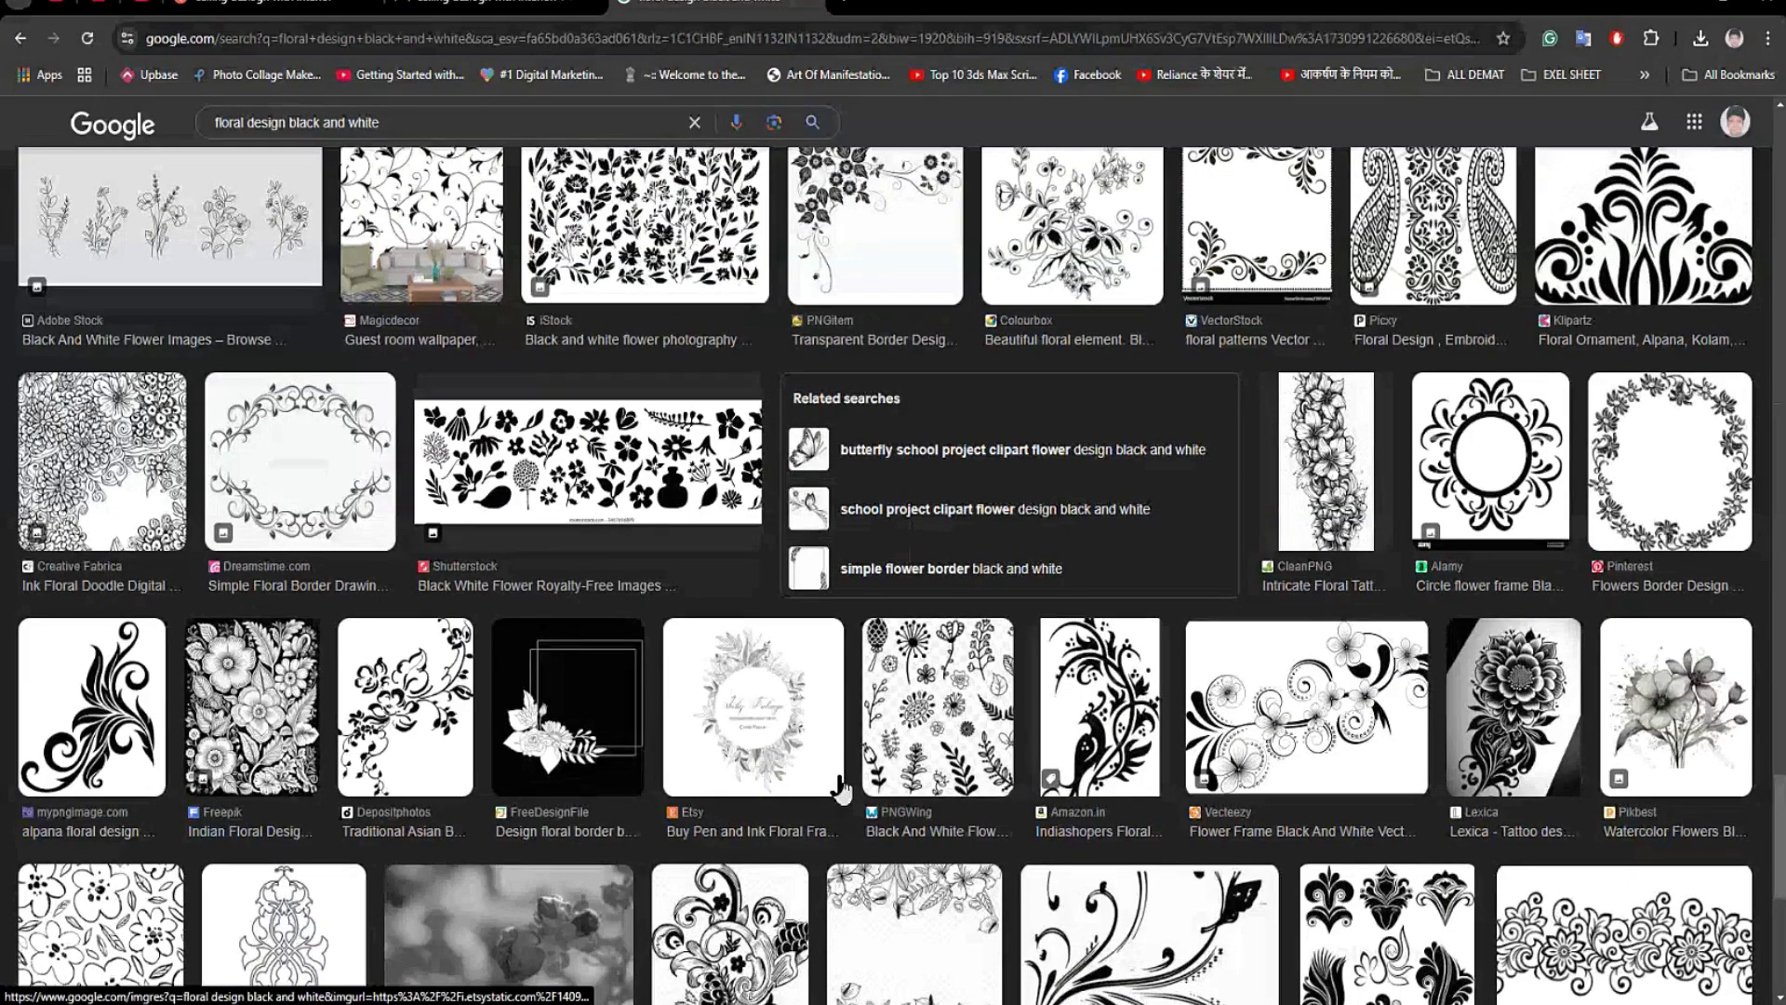
pyautogui.scroll(-7, 840, 788)
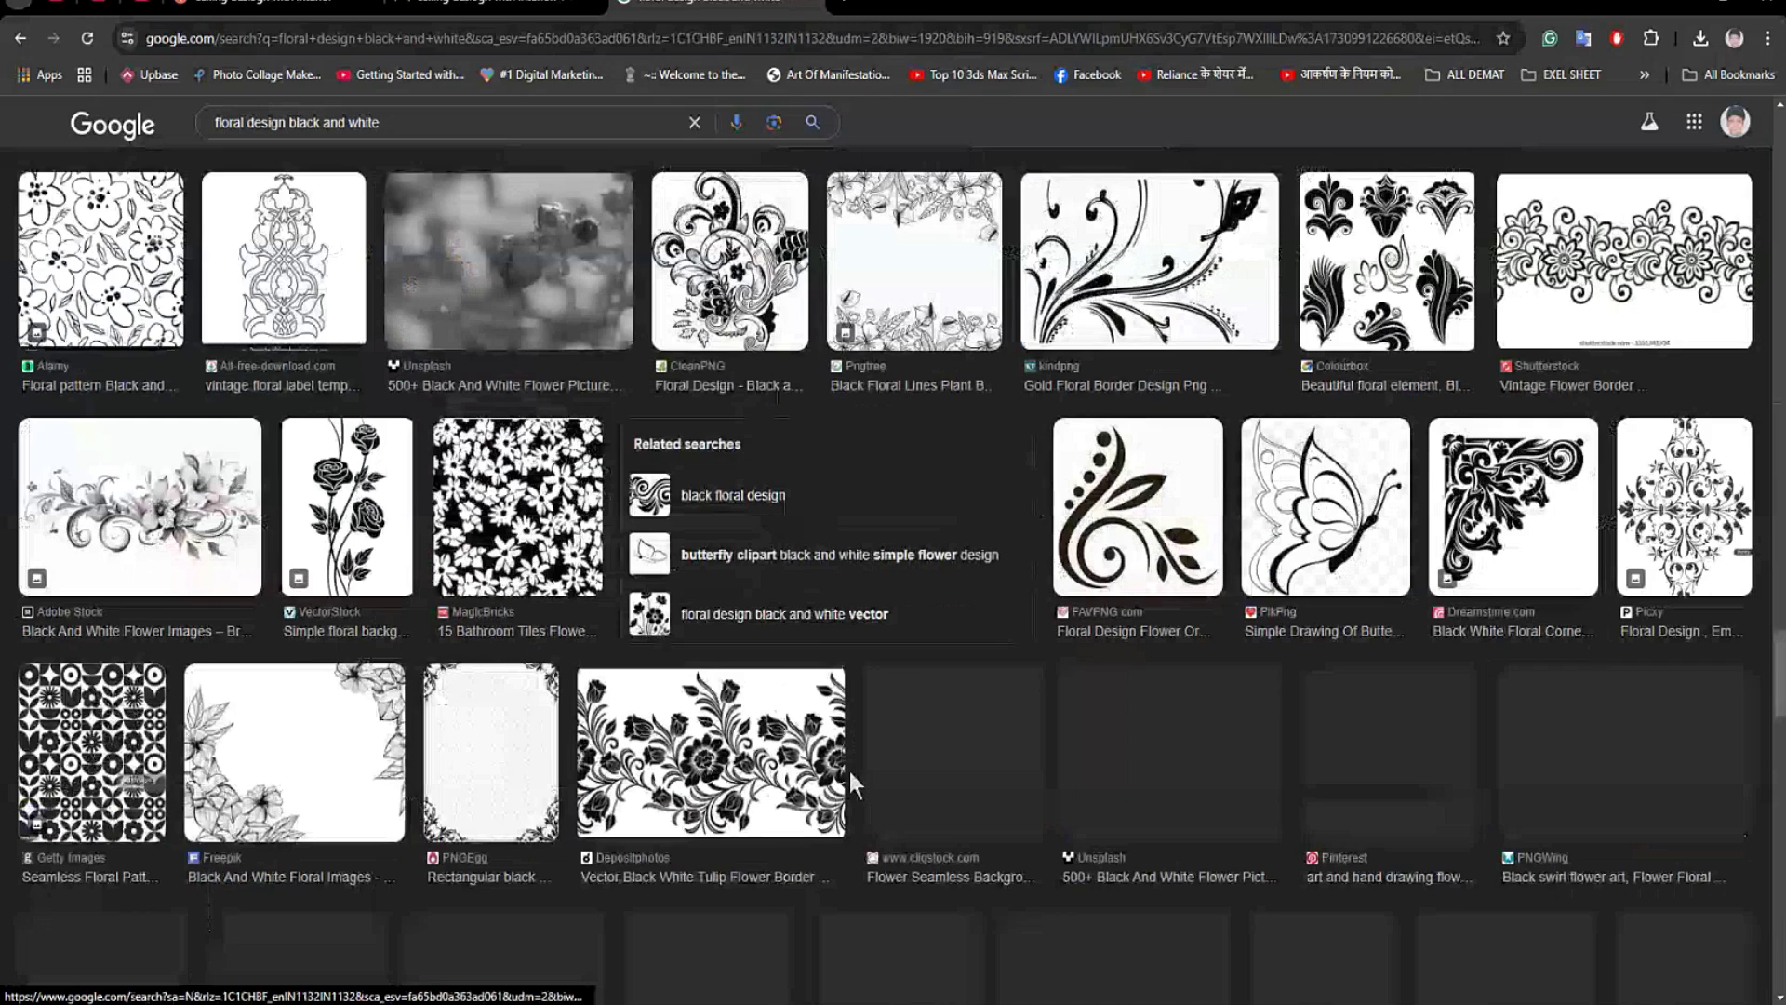
pyautogui.scroll(-6, 1181, 586)
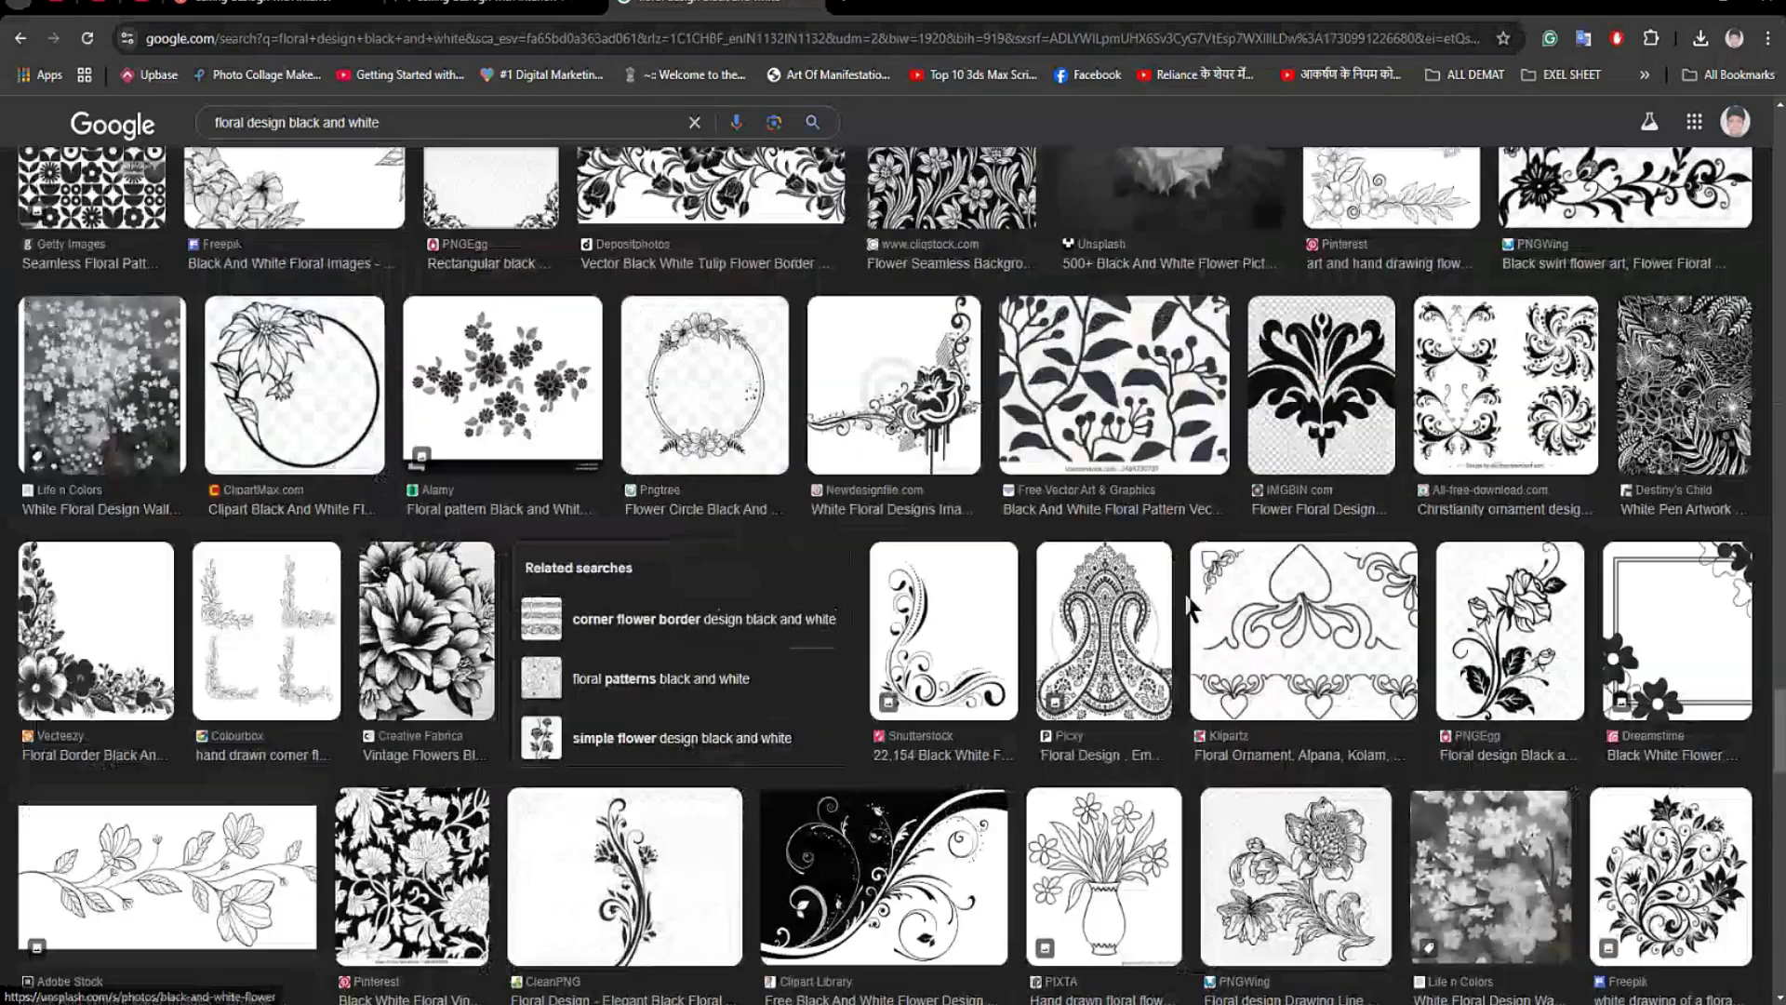
pyautogui.scroll(-6, 1188, 606)
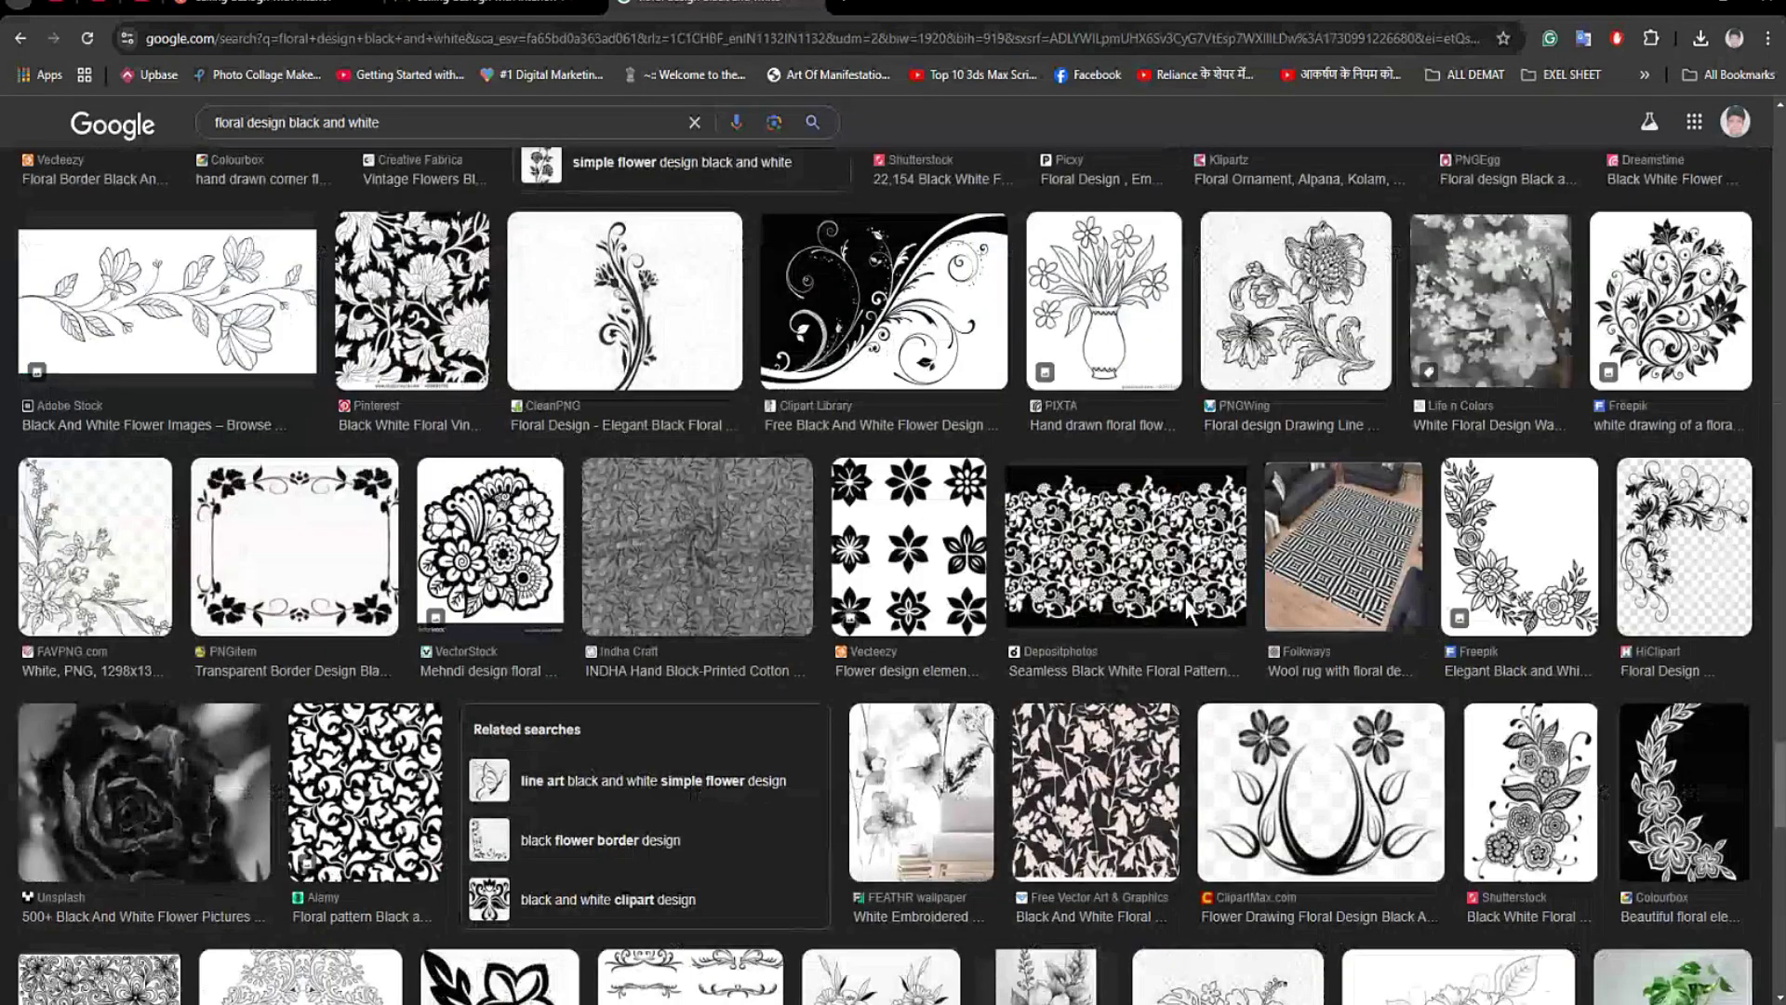
pyautogui.scroll(-10, 1185, 599)
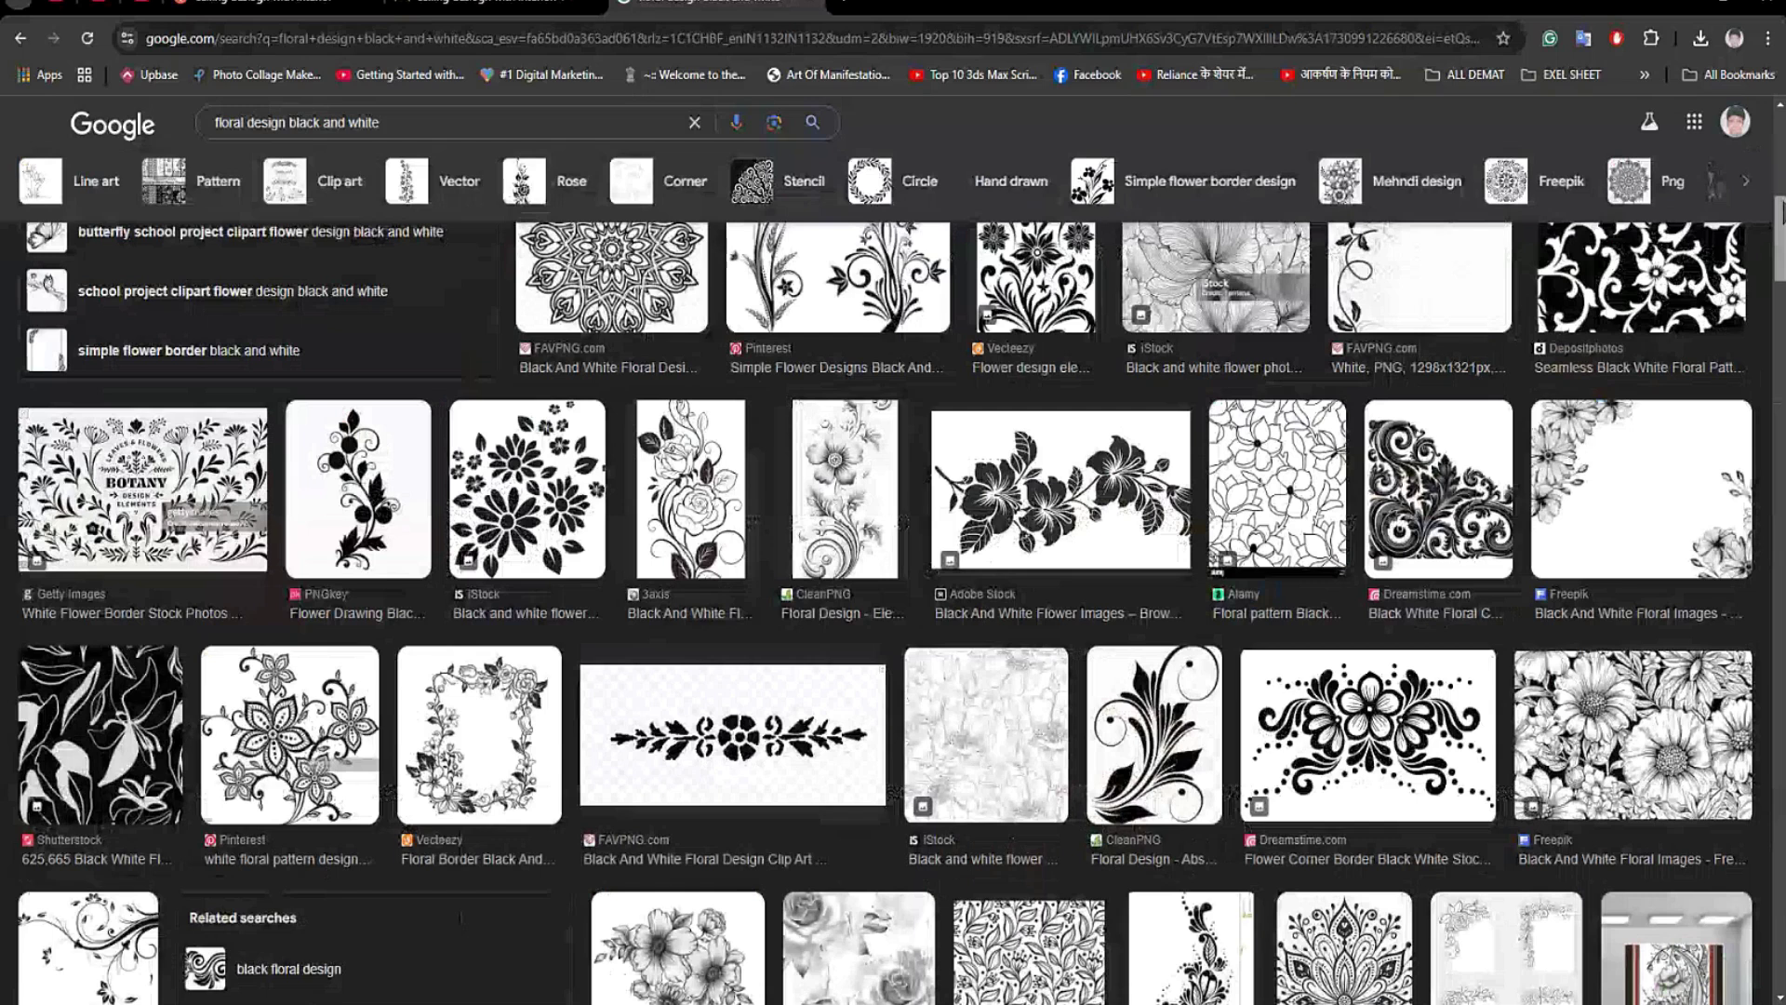
pyautogui.moveTo(1782, 212); pyautogui.dragTo(1782, 121)
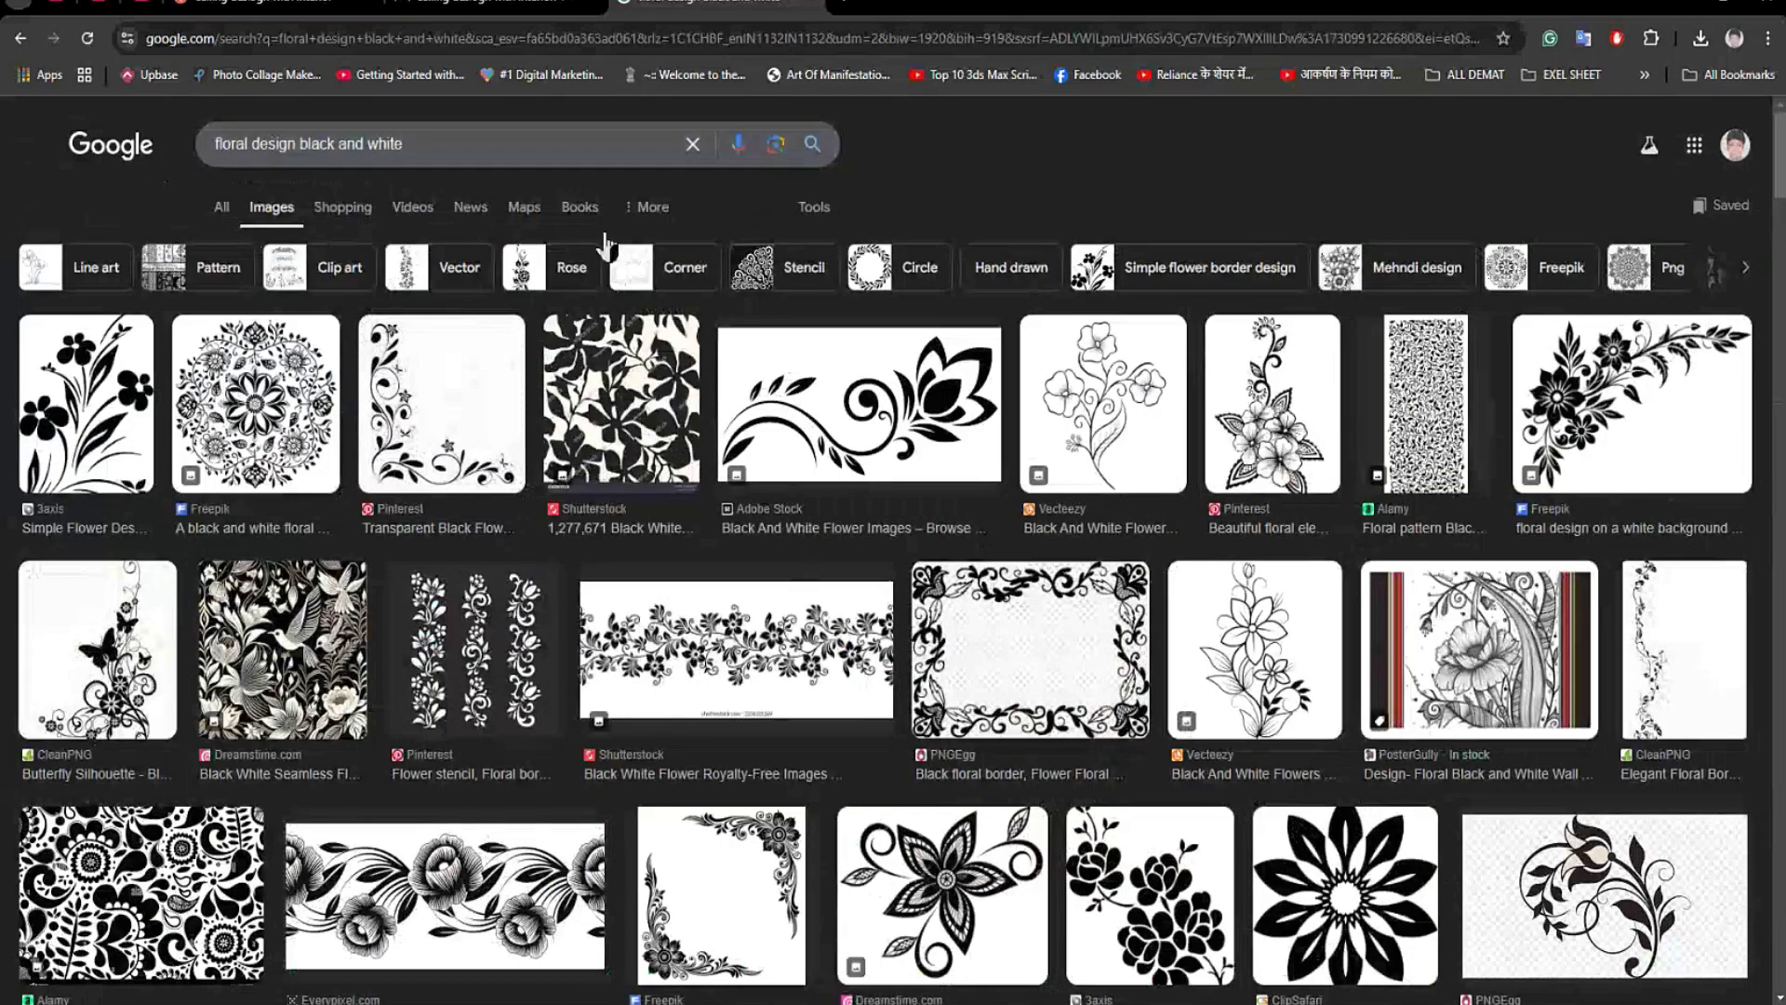
pyautogui.click(966, 1002)
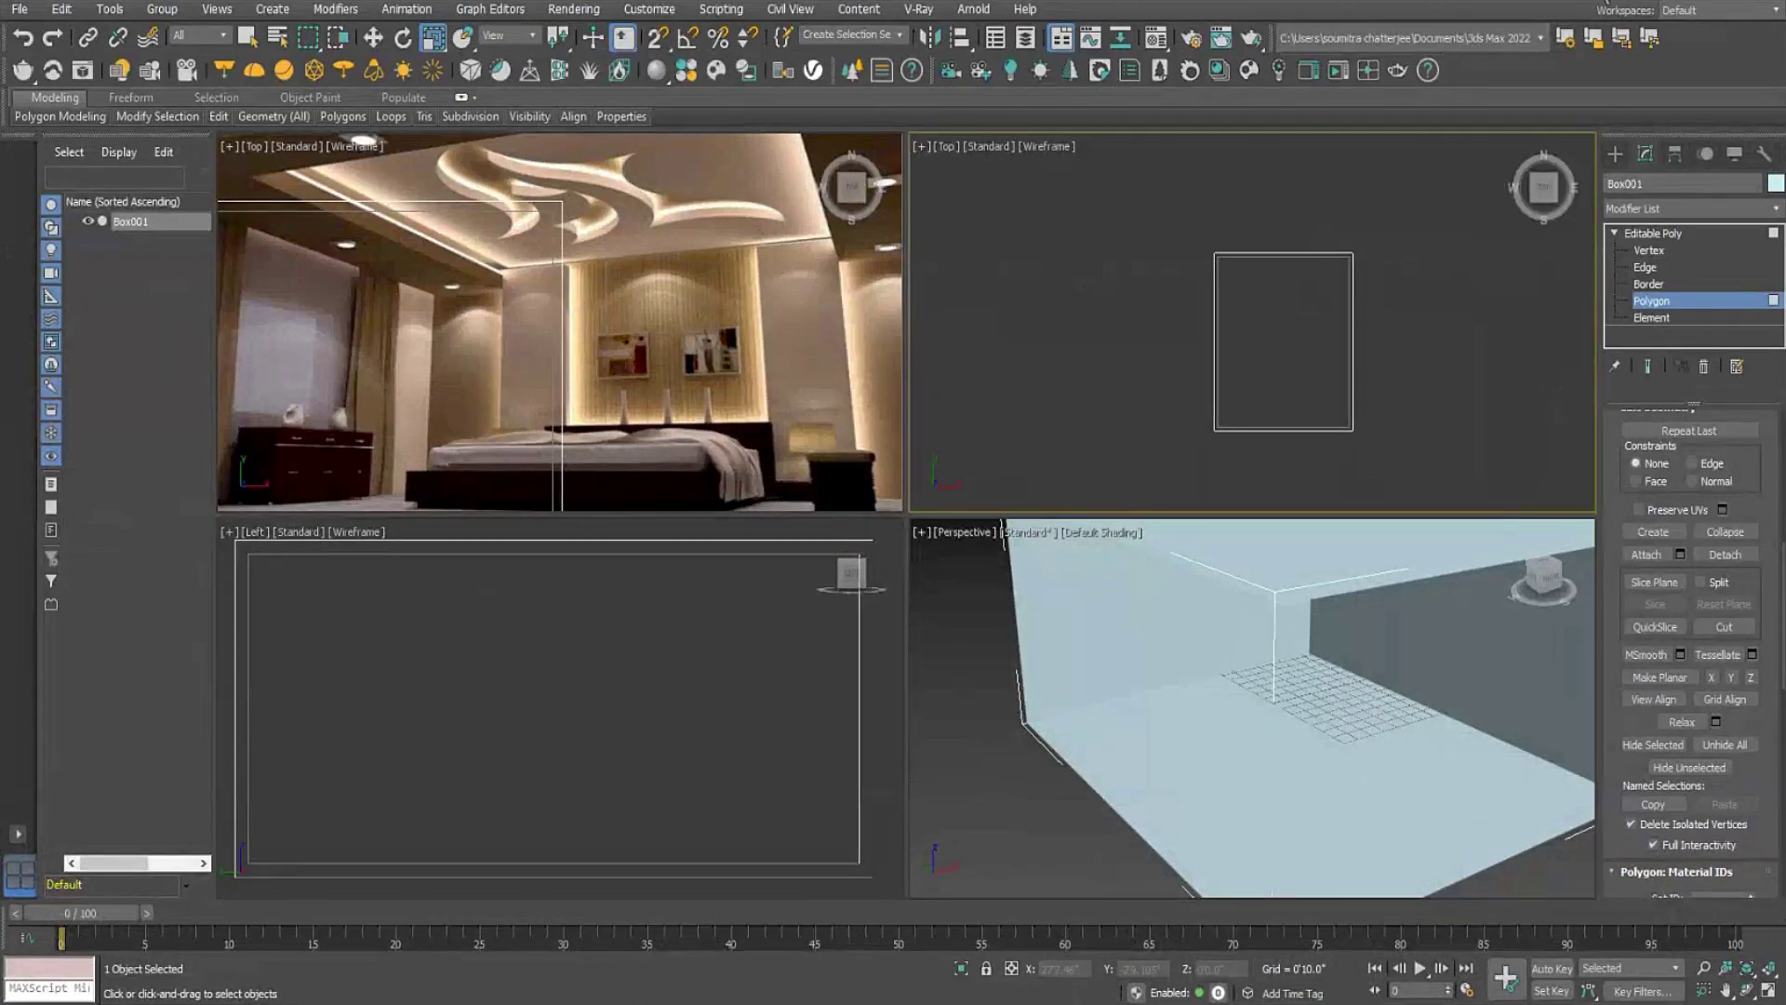
# Switch to Chrome and search Google Images for "kolka design".
pyautogui.hotkey('alt', 'Tab')
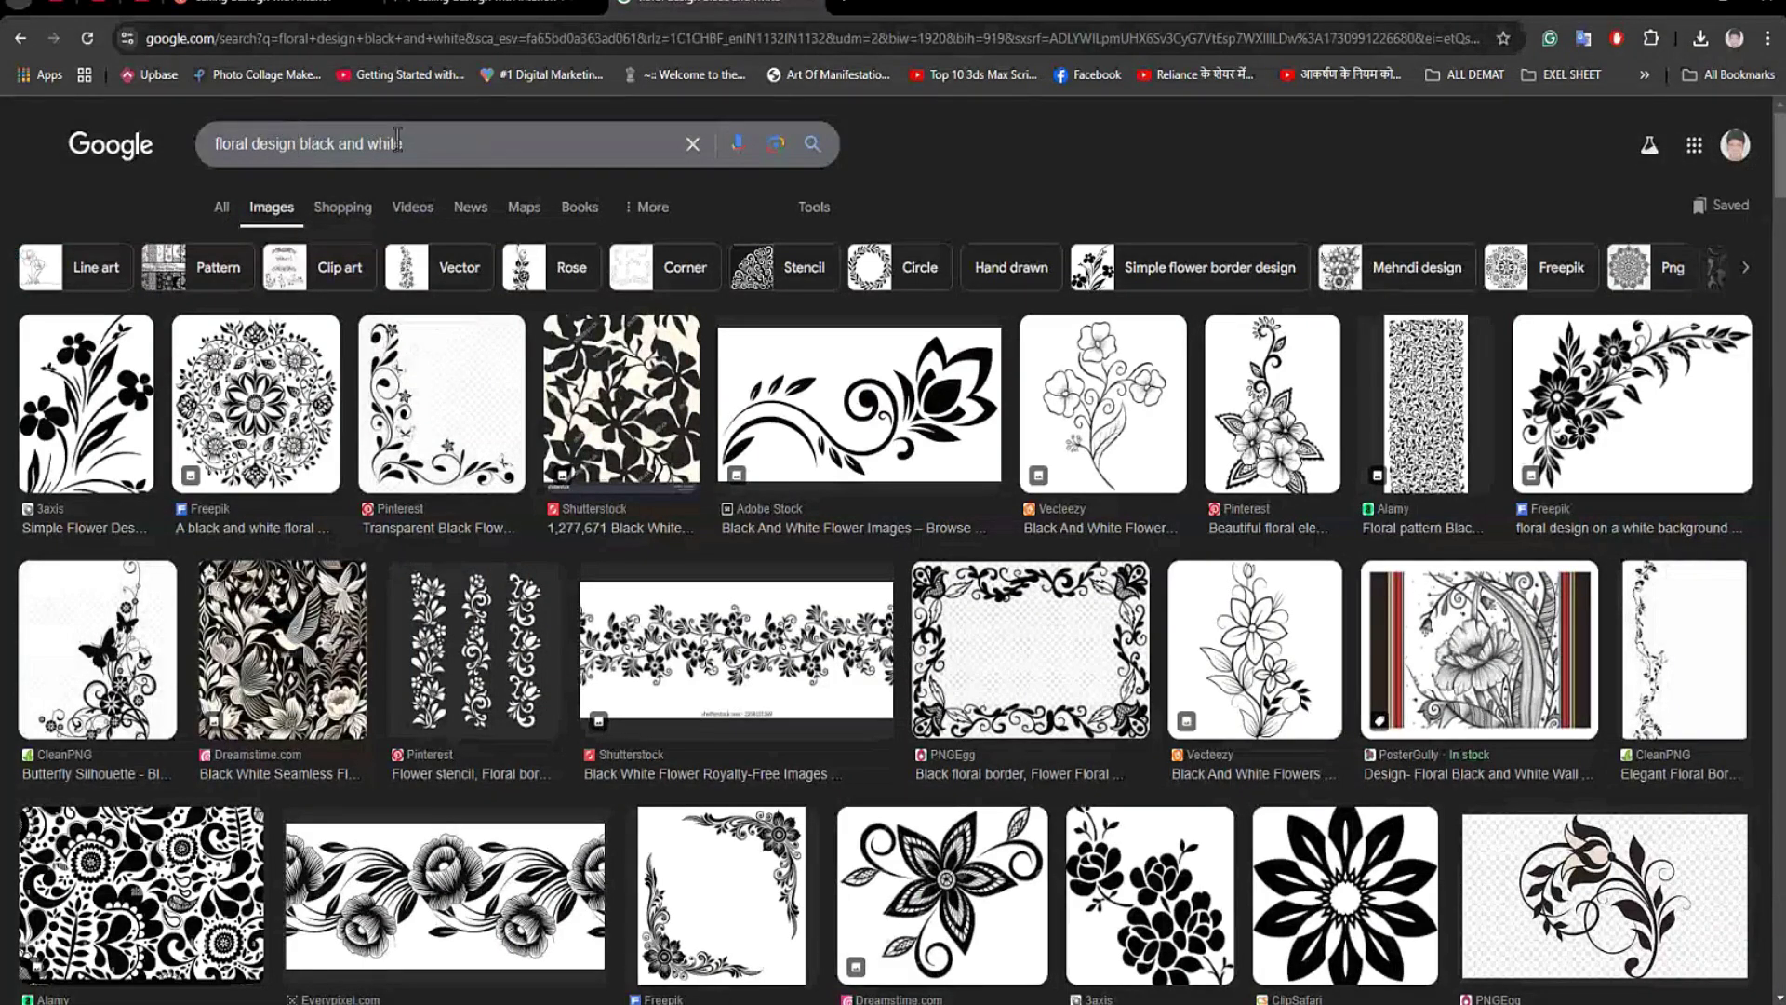
pyautogui.moveTo(418, 143); pyautogui.dragTo(123, 154)
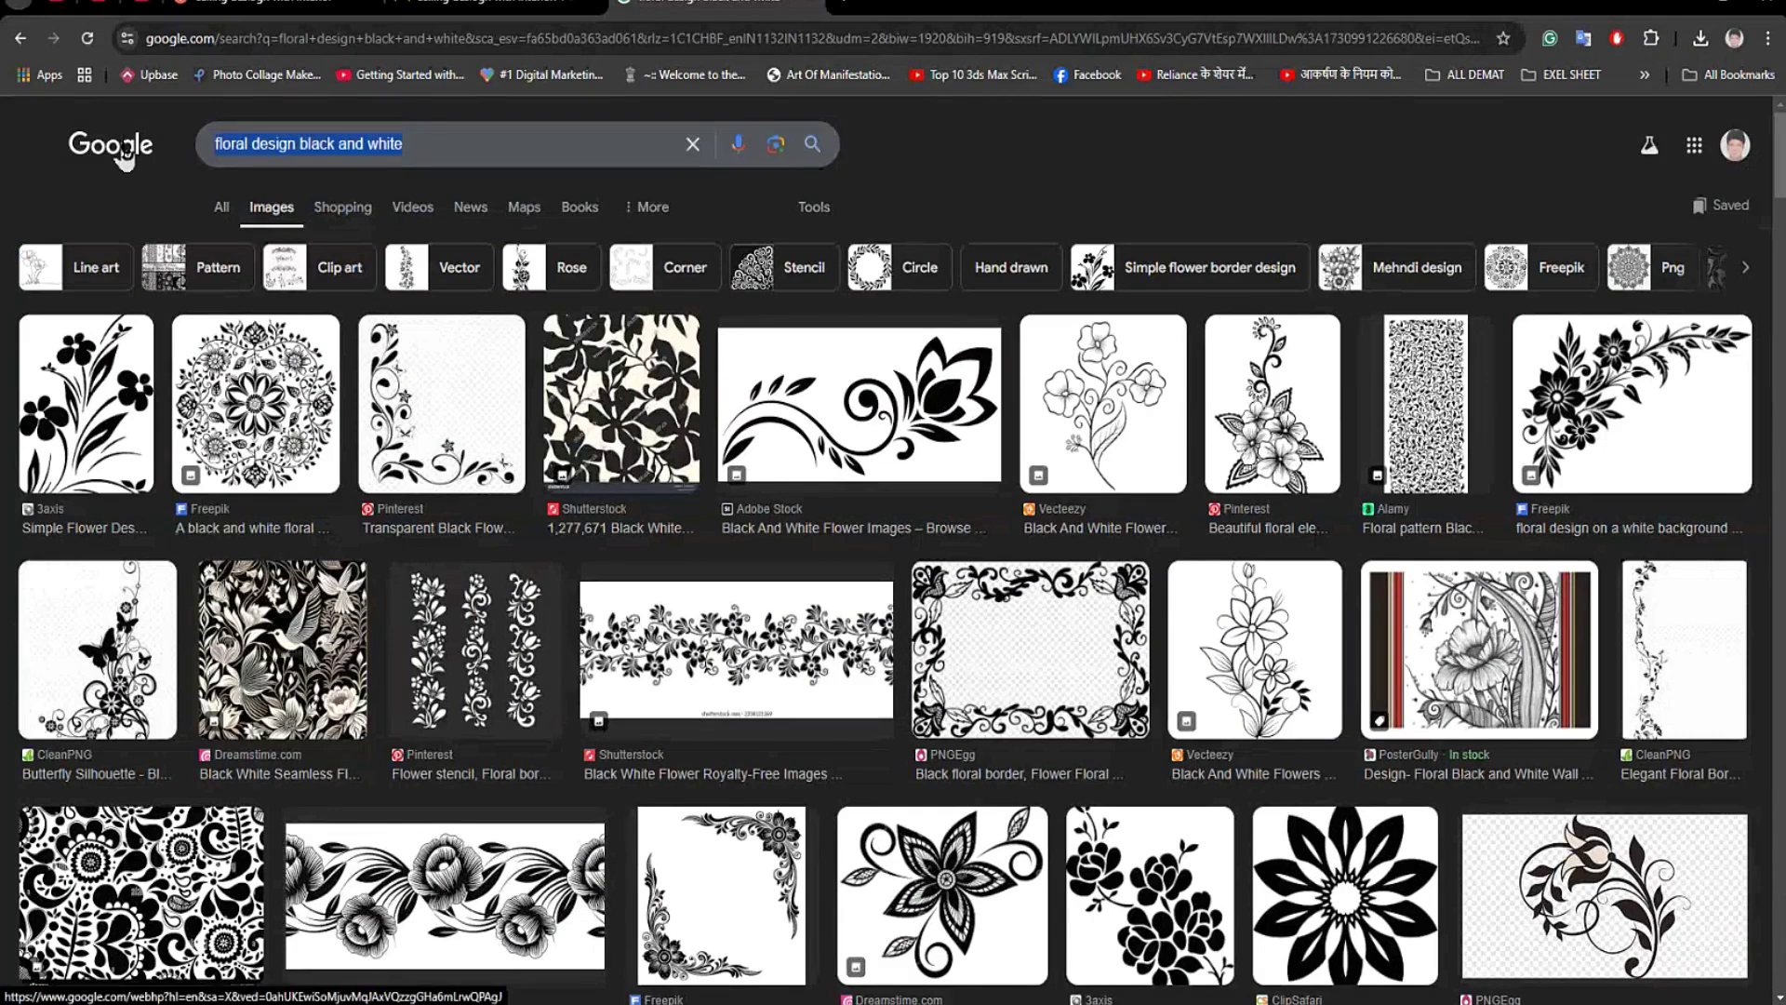
pyautogui.write('kolka ')
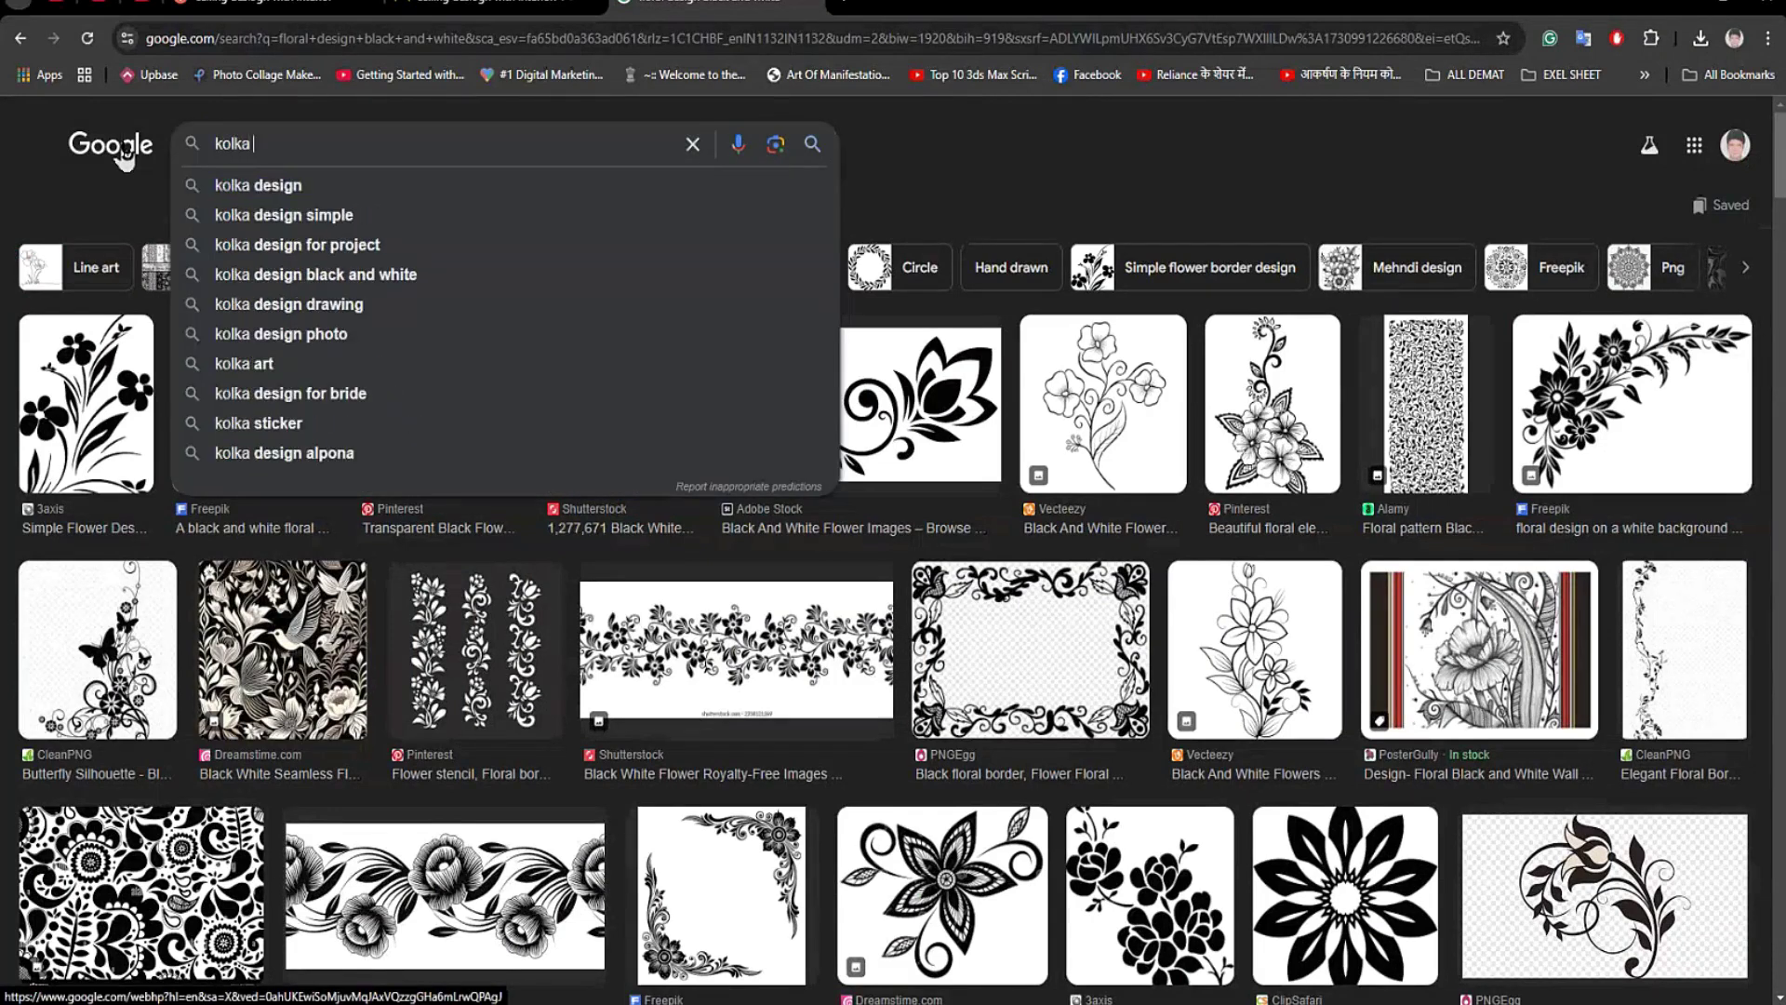
pyautogui.write('design')
pyautogui.press('Return')
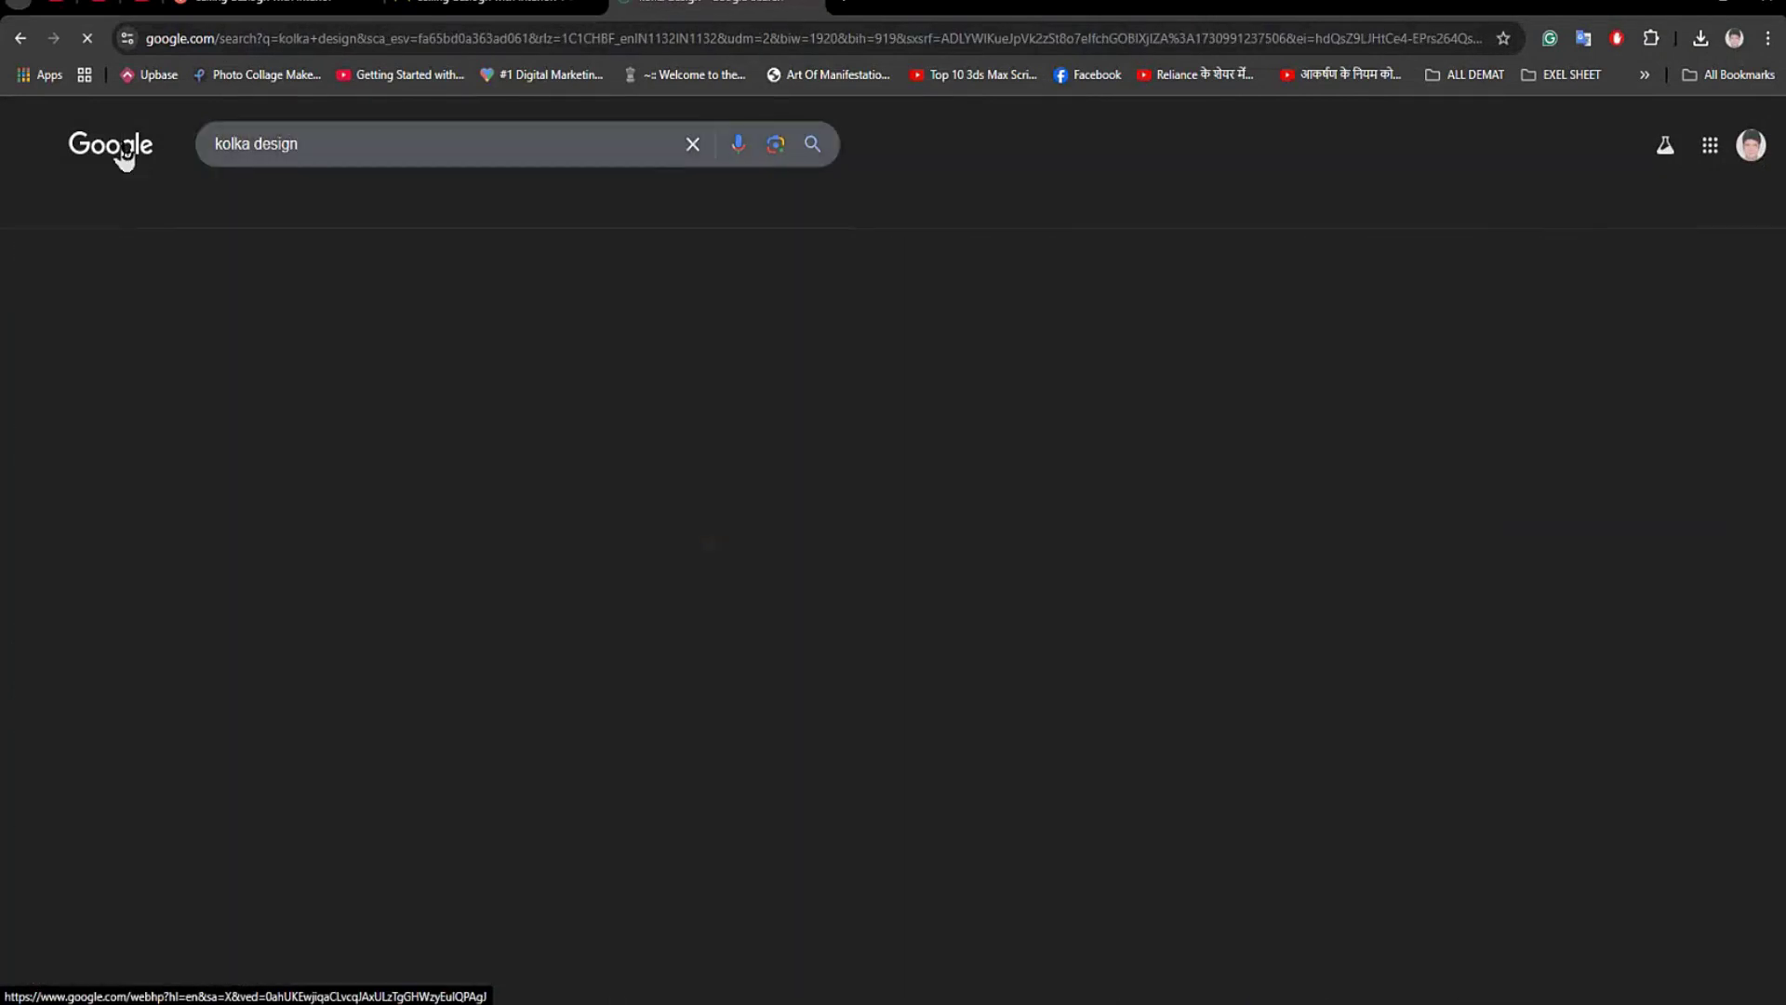
# Refine the image search to "kolka design black and white" and look through the results for a ceiling motif.
pyautogui.click(315, 143)
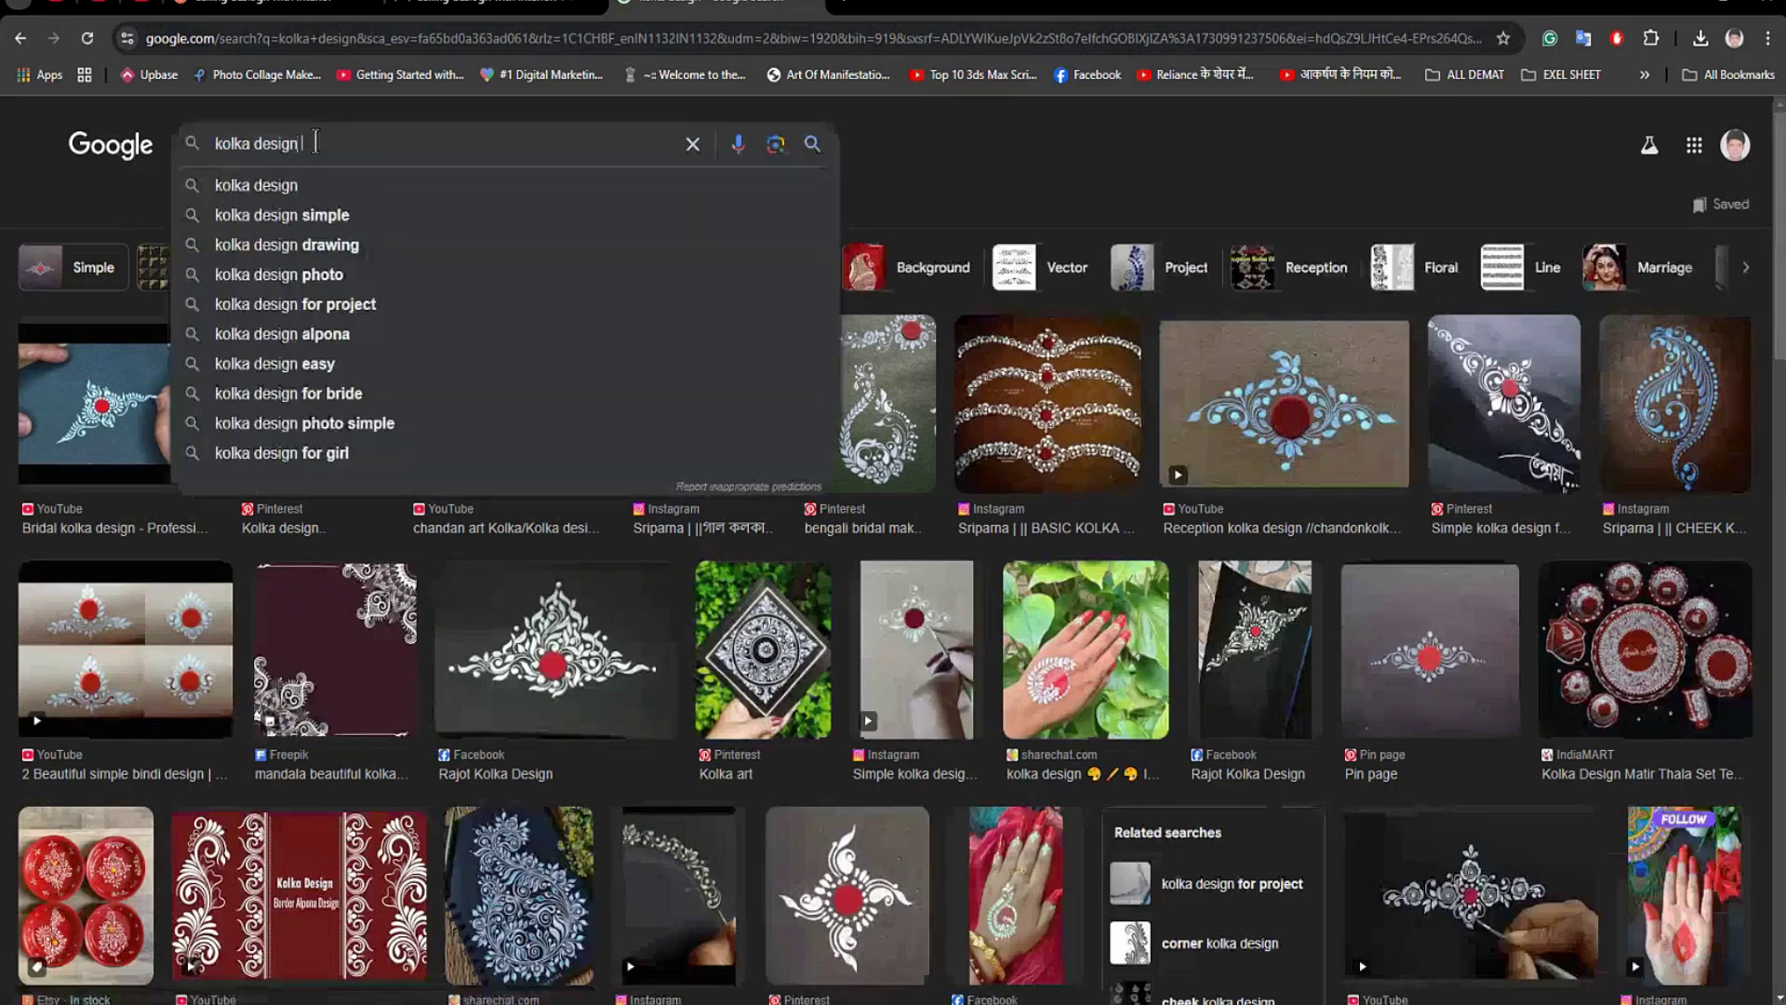
pyautogui.write('bl')
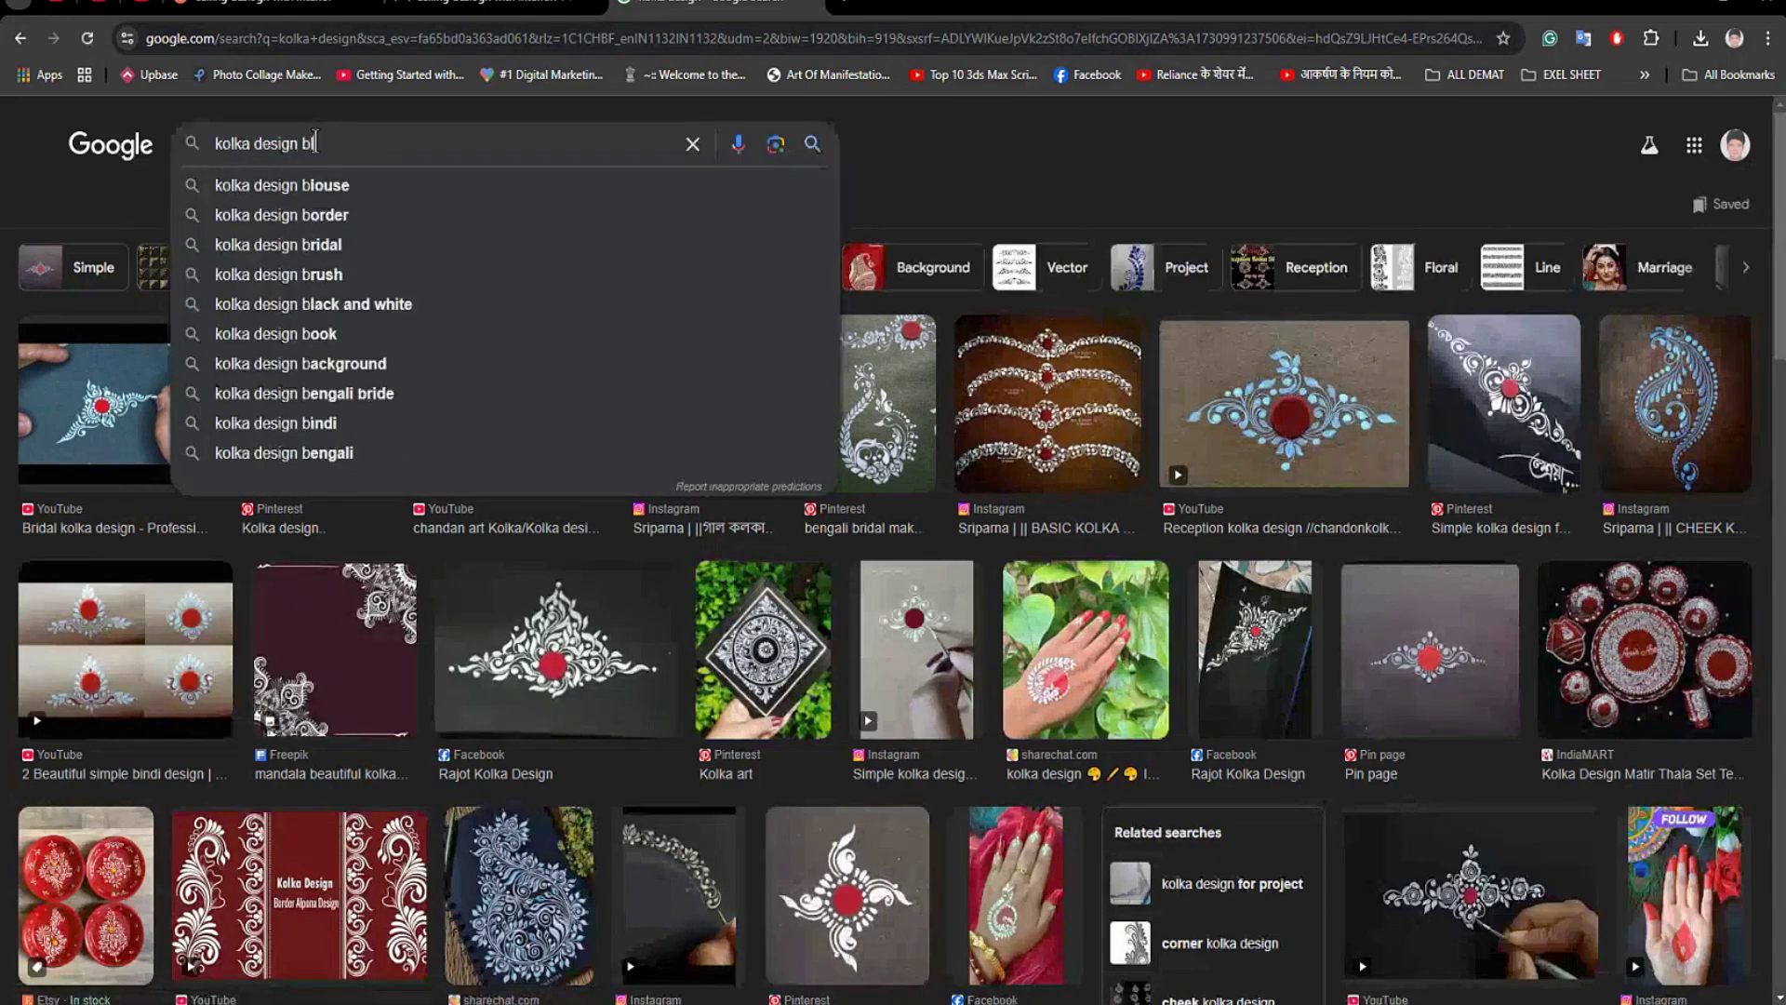
pyautogui.write('ack and w')
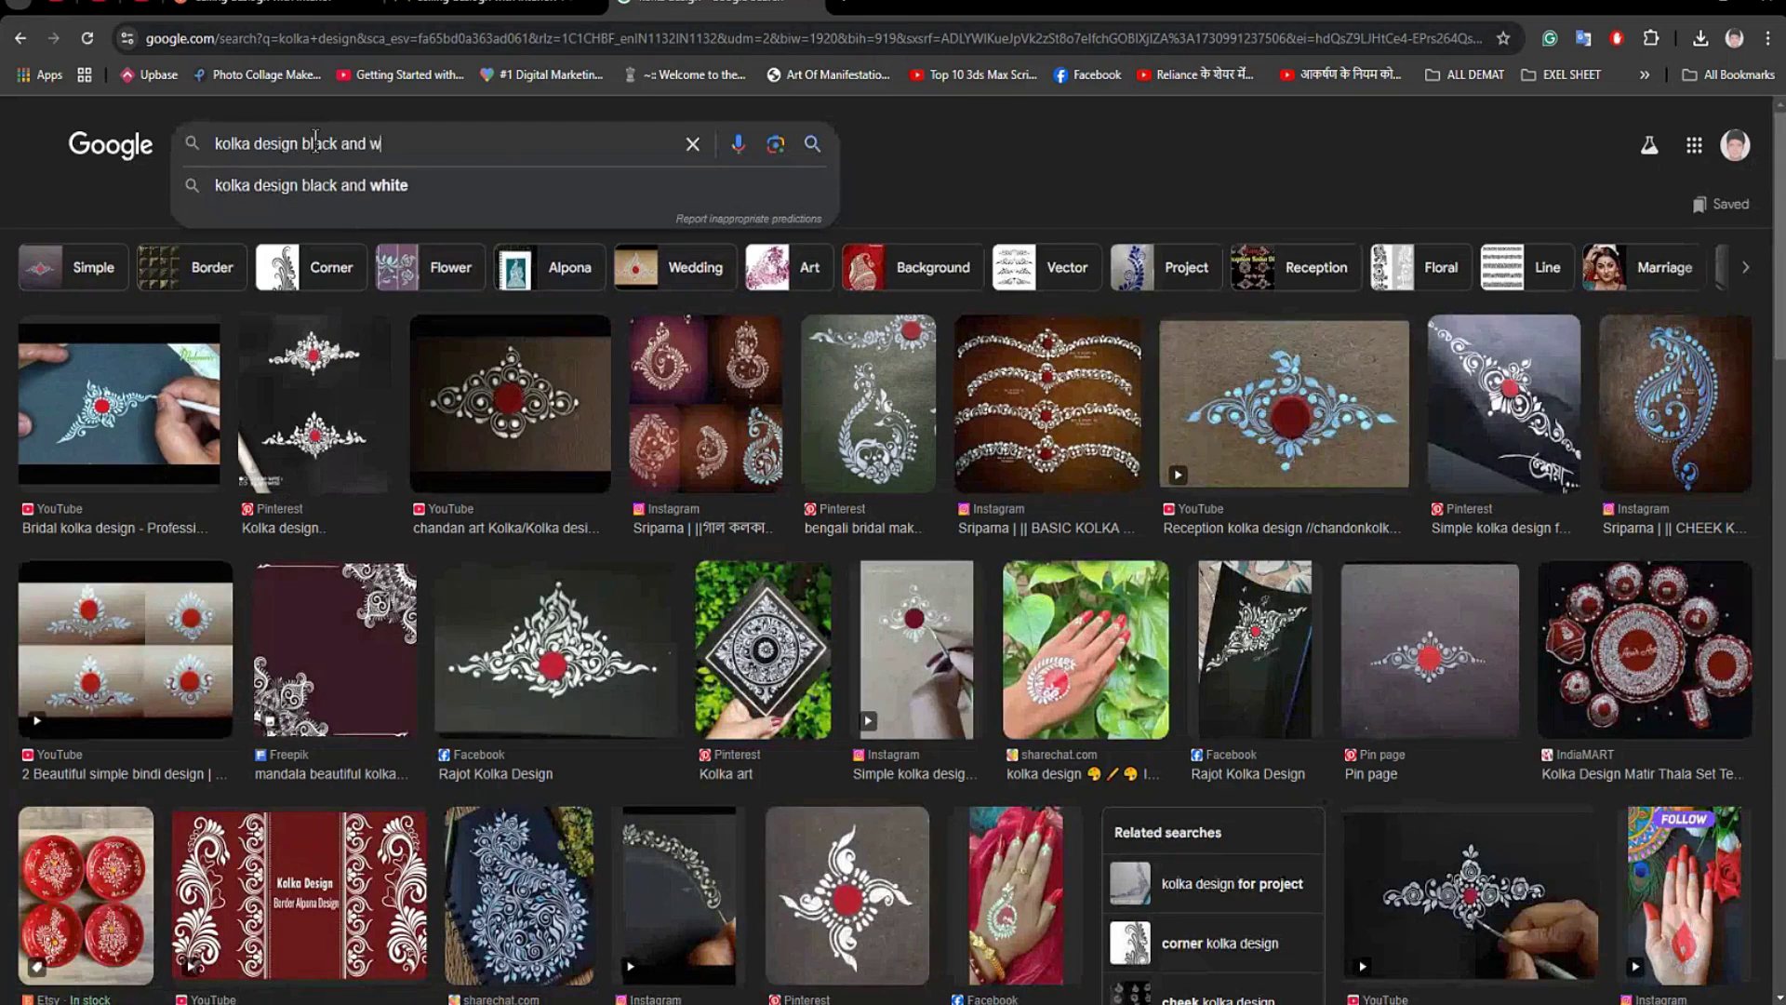
pyautogui.write('hite')
pyautogui.press('Return')
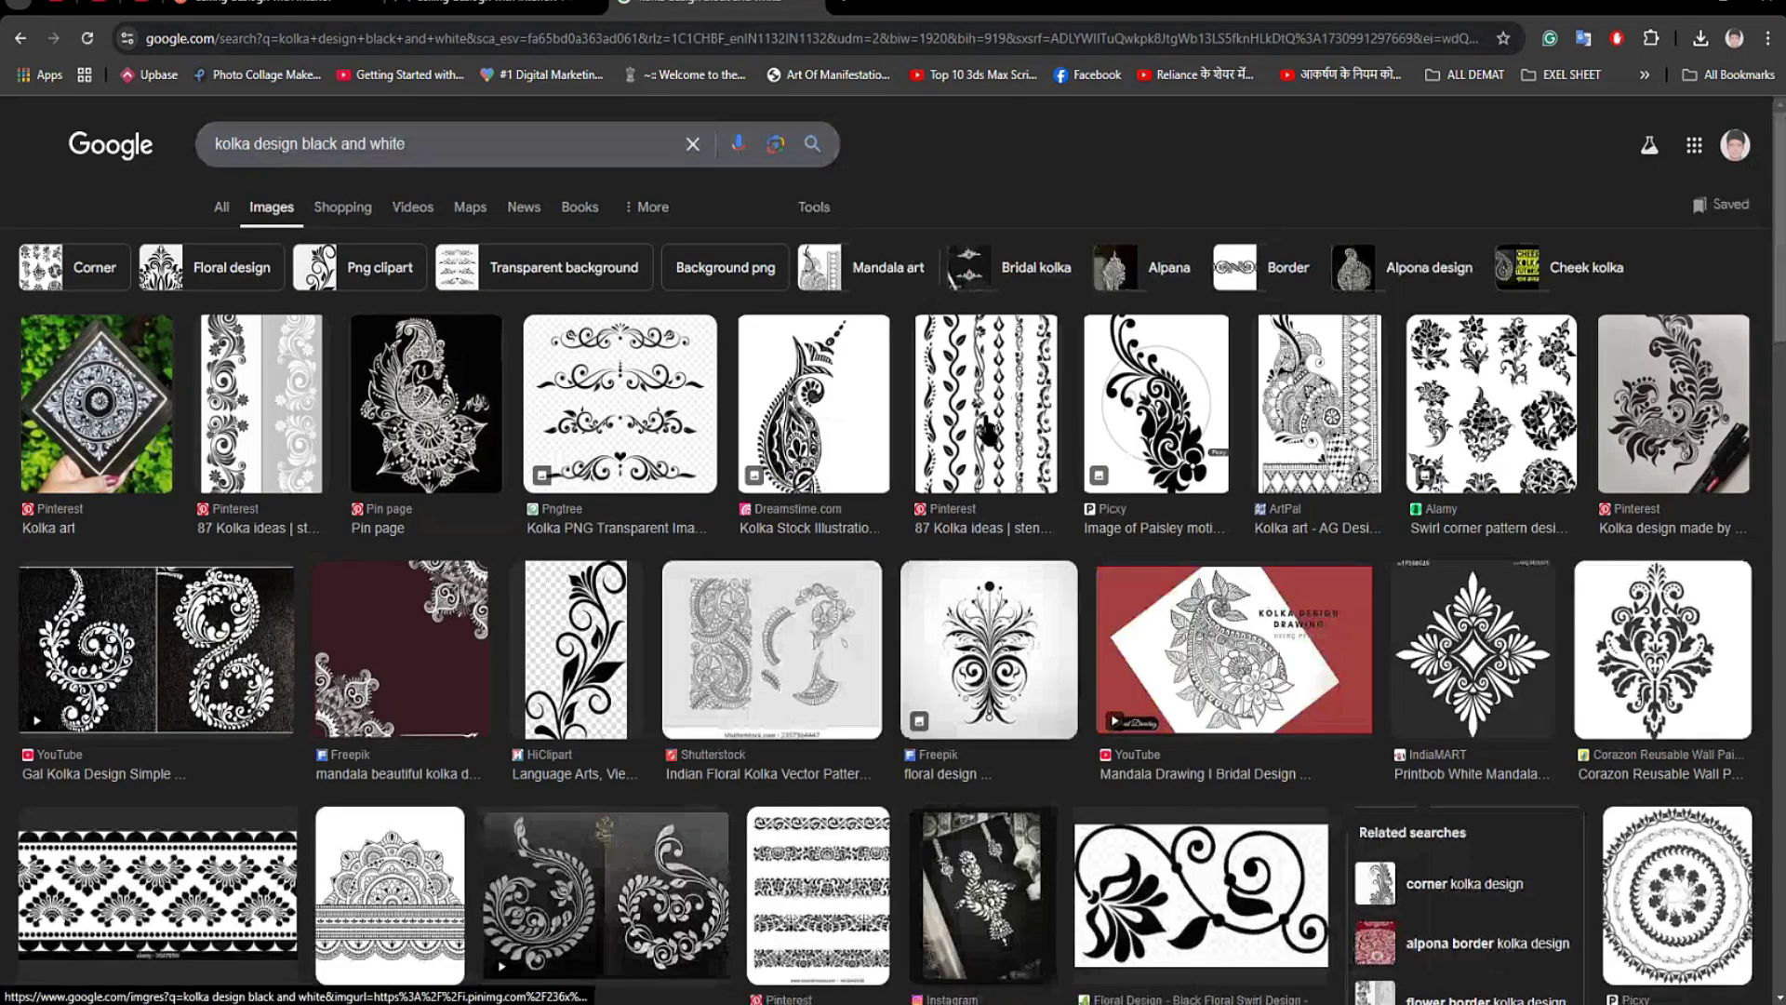
pyautogui.scroll(-3, 893, 361)
pyautogui.scroll(-3, 893, 361)
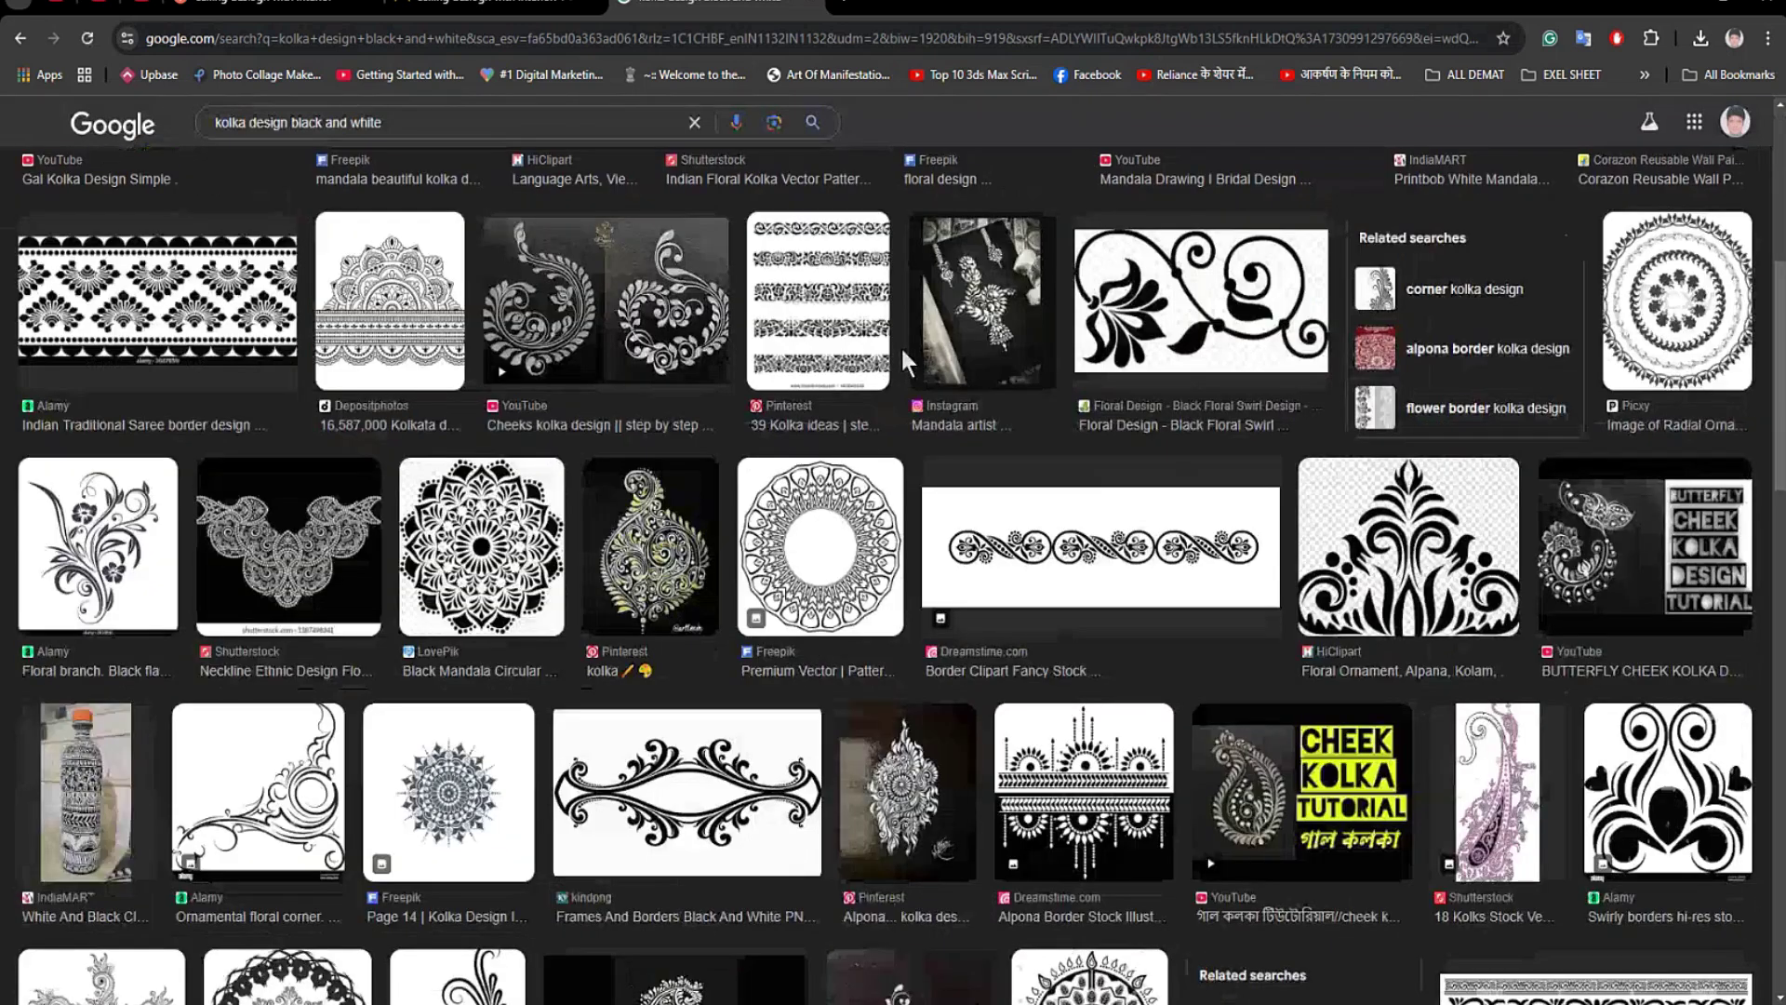
pyautogui.scroll(6, 902, 344)
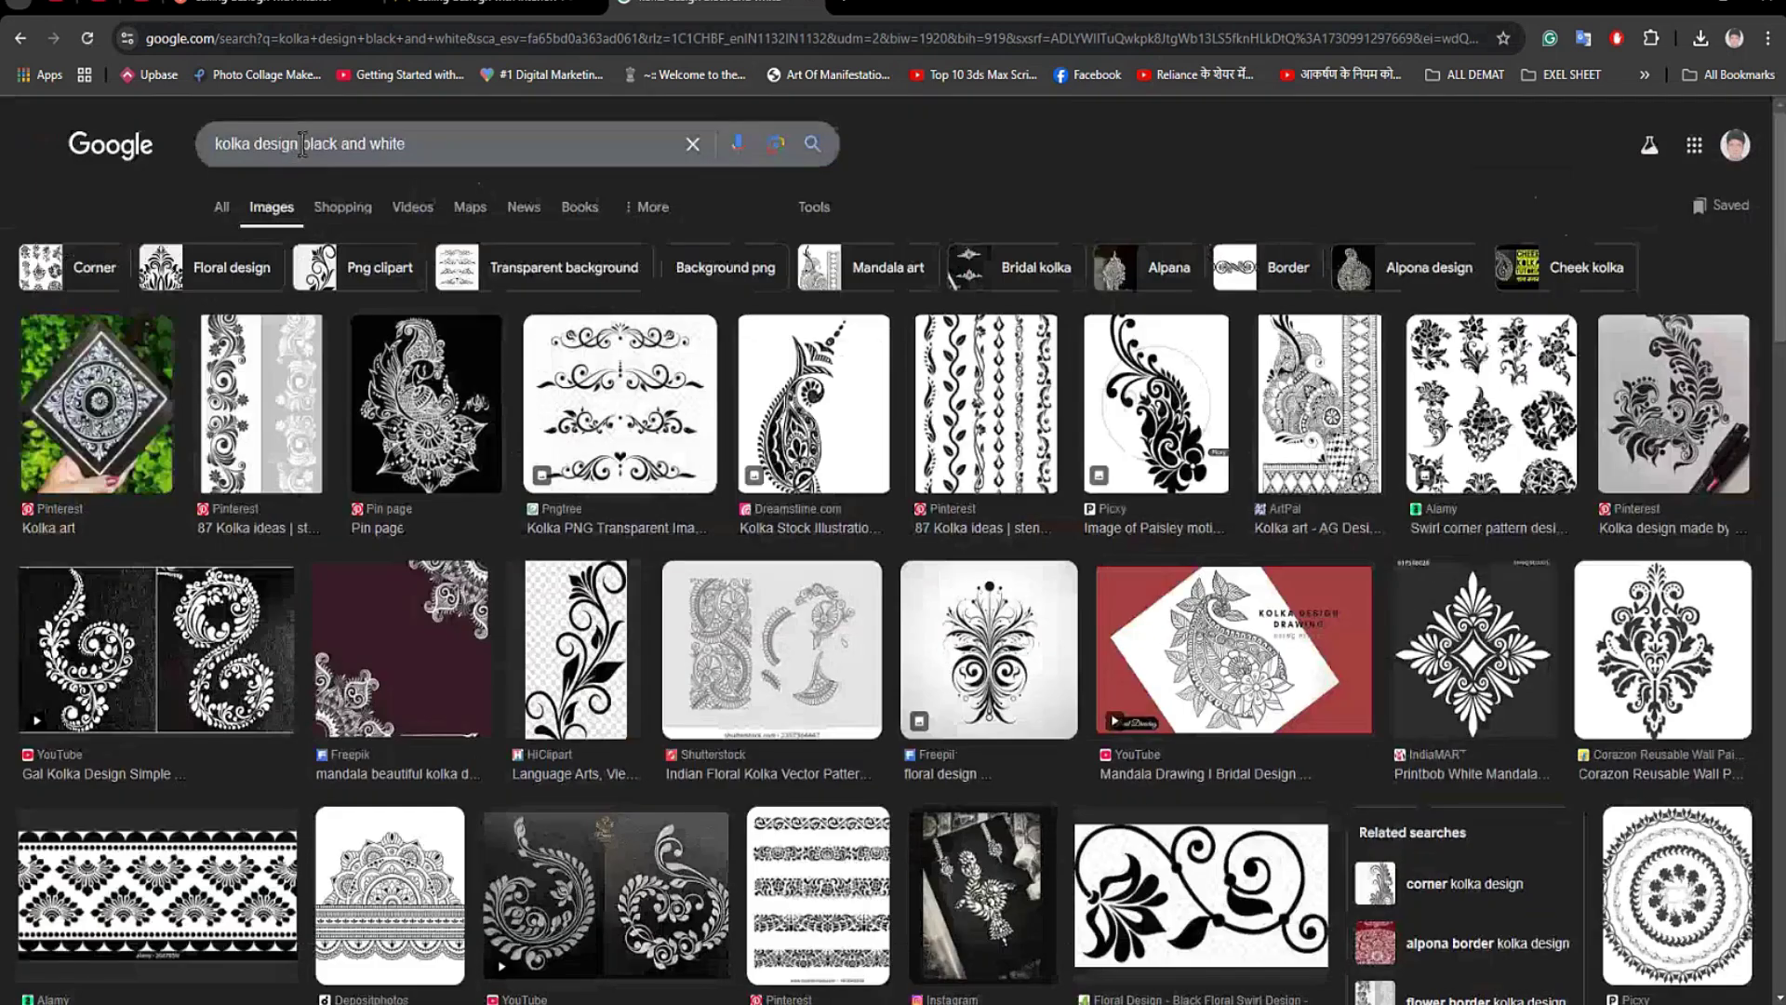
# Replace the image search with "celling design texture".
pyautogui.tripleClick(258, 143)
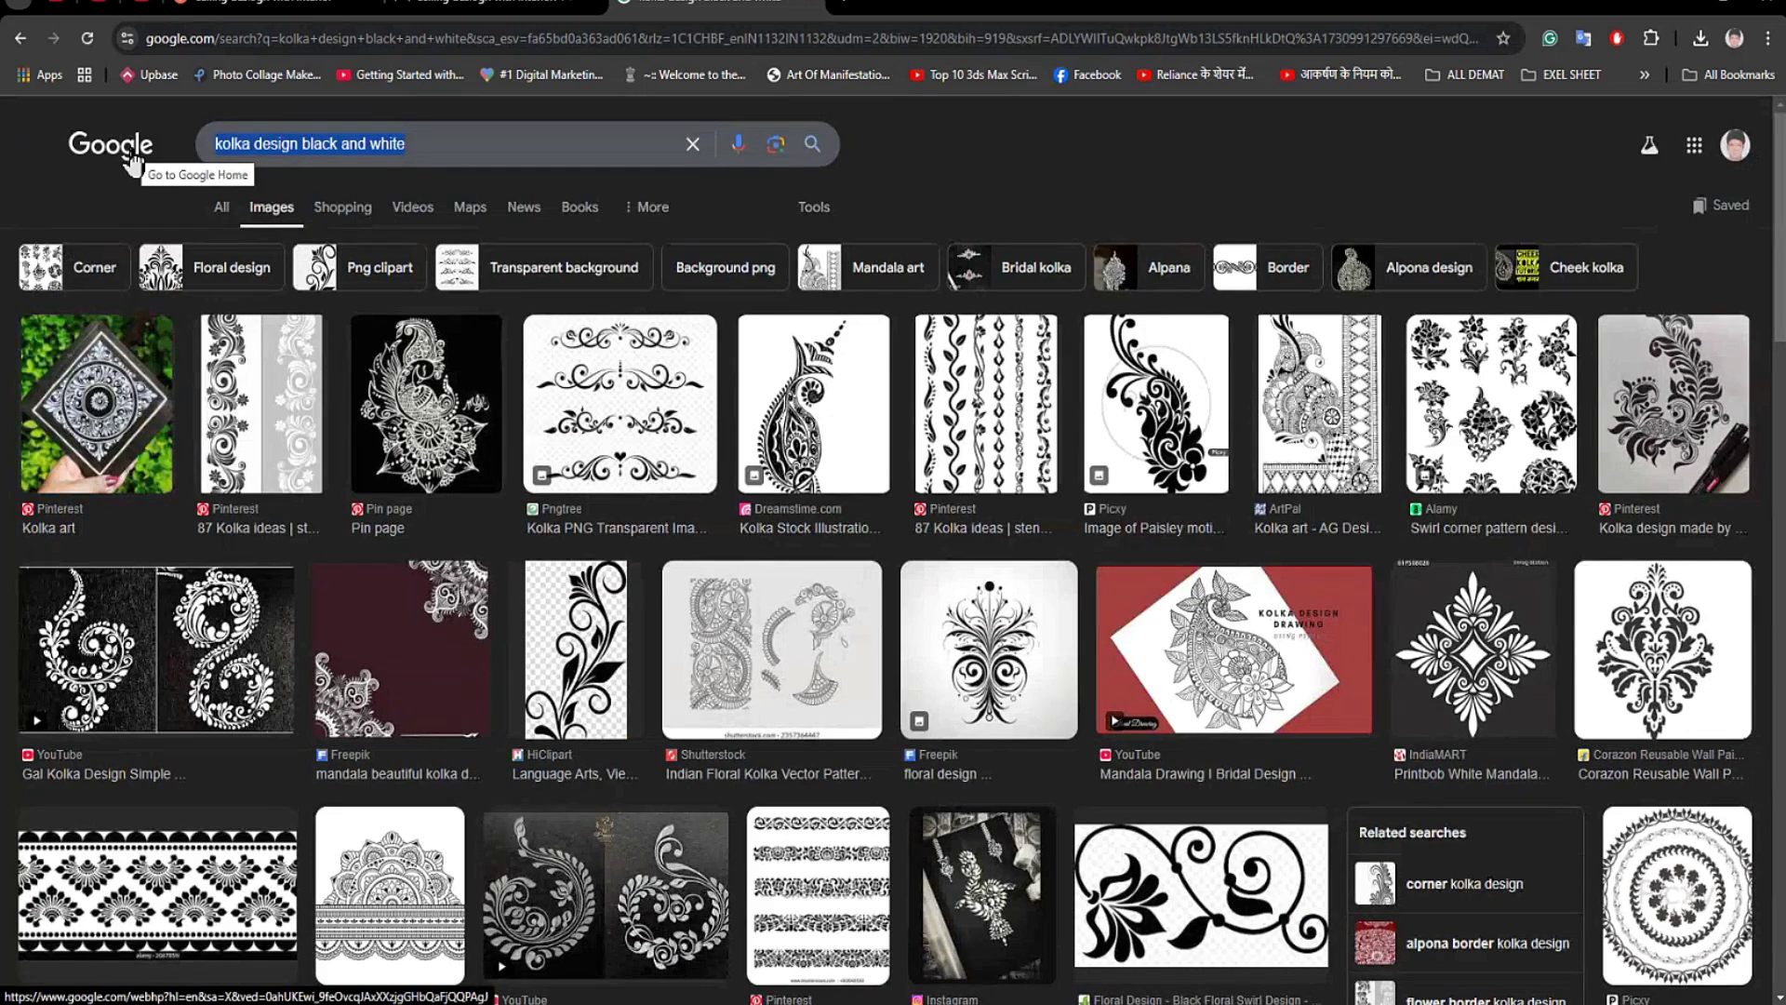
pyautogui.write('celi')
pyautogui.write('ing design')
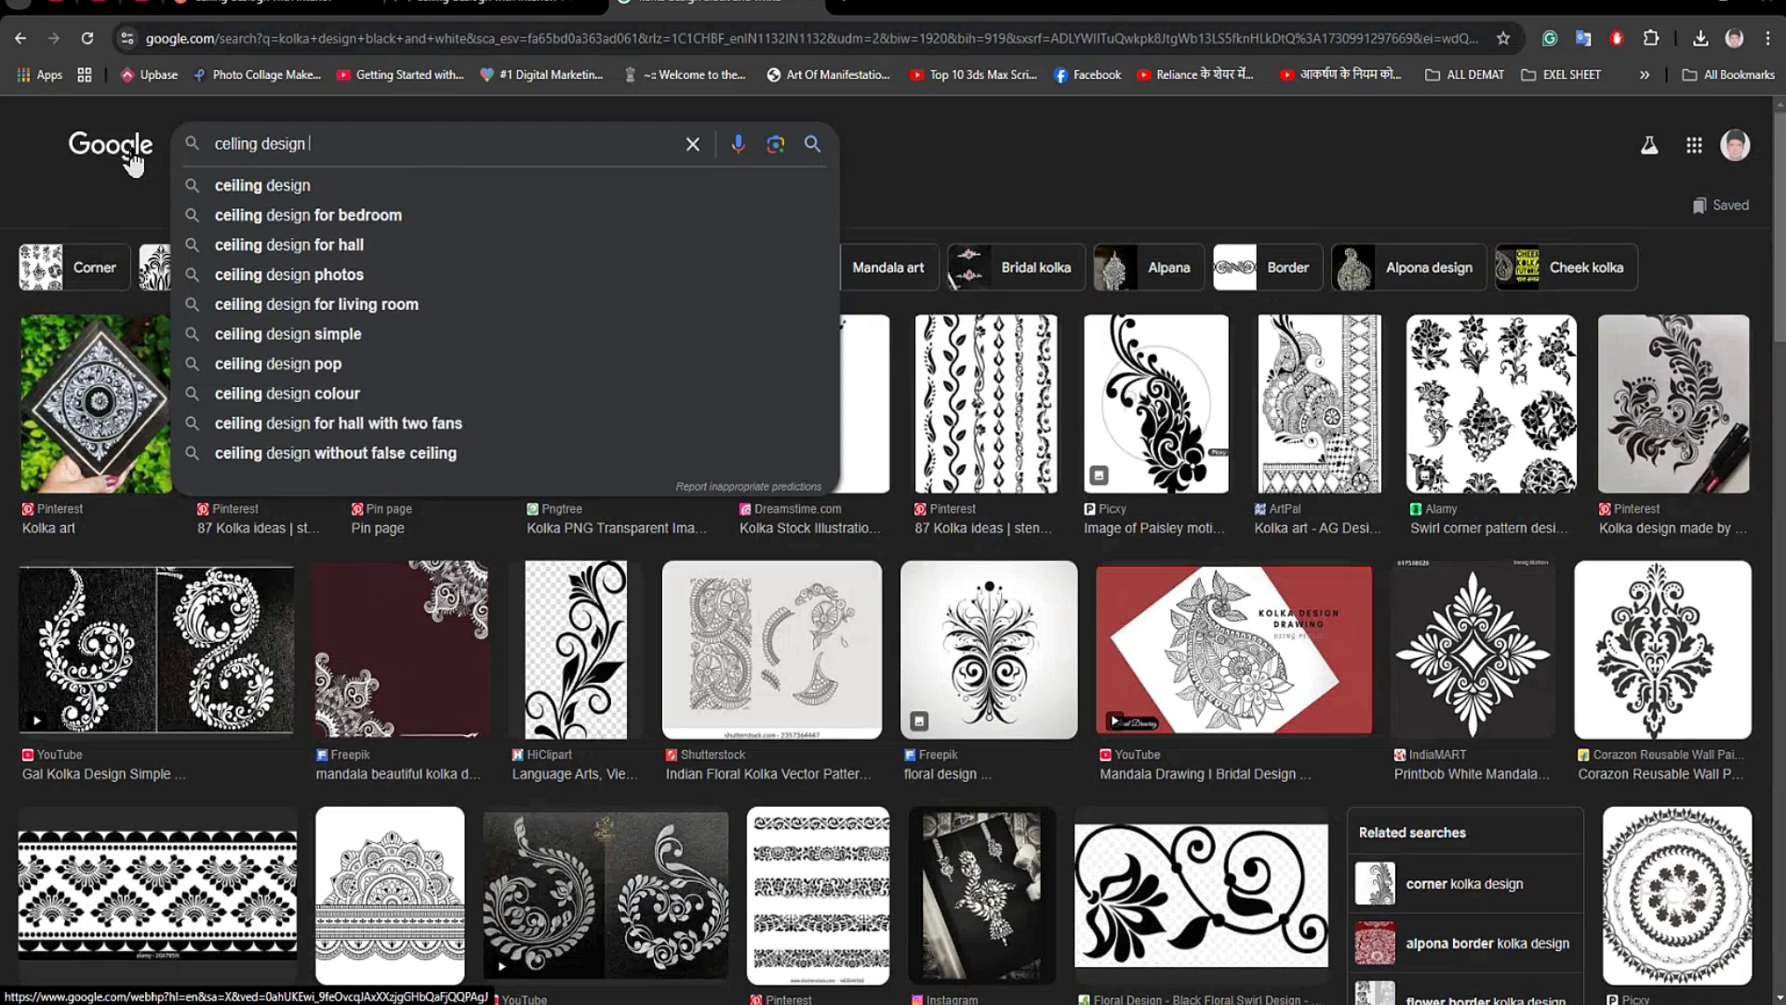
pyautogui.write(' texture')
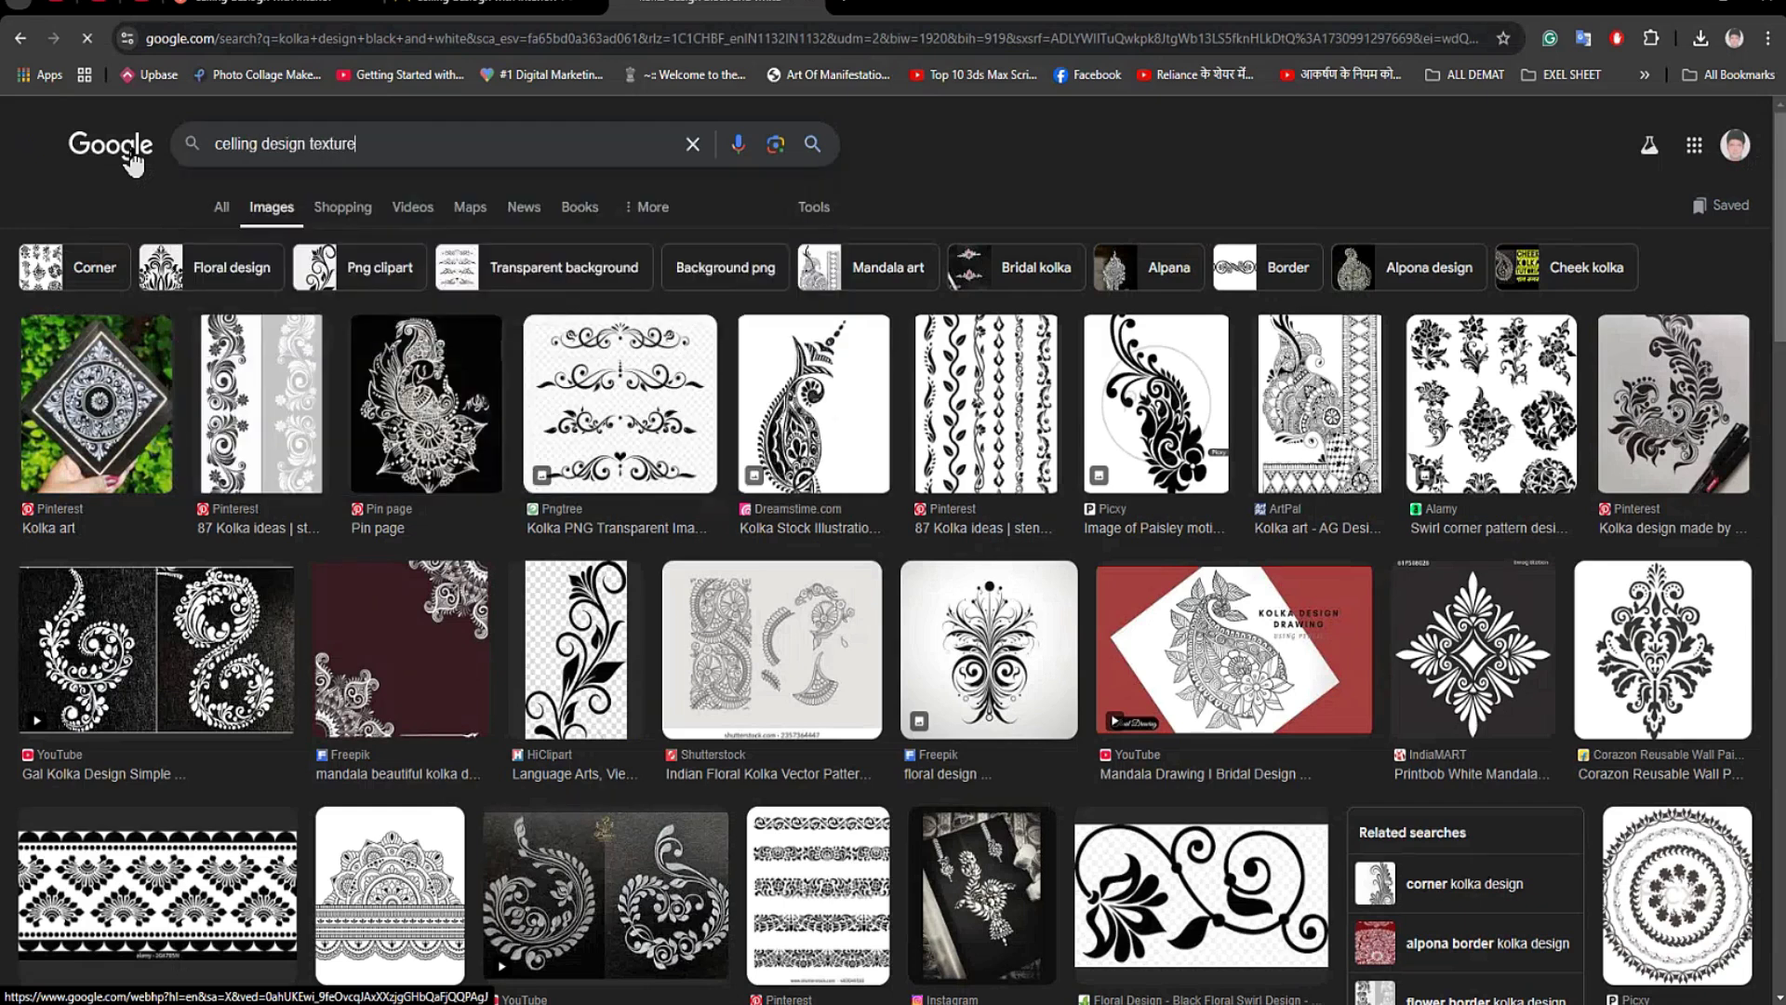
pyautogui.press('Return')
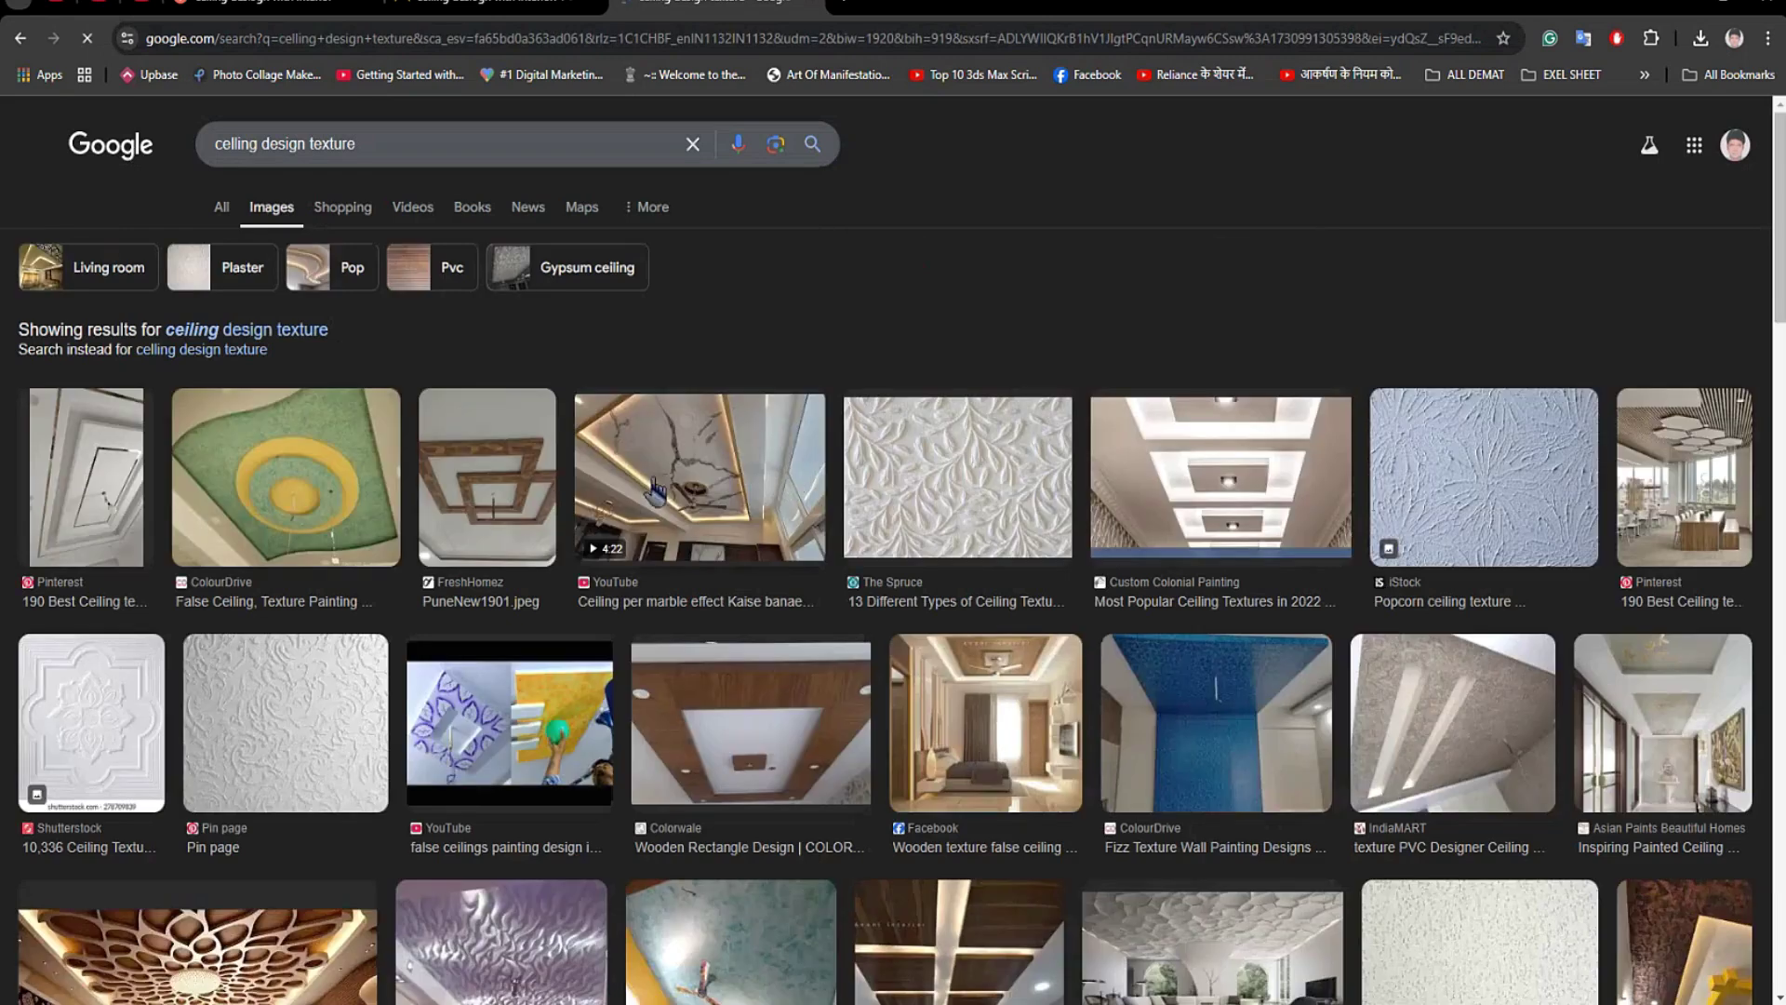
# Replace the image search with "black and white floral design".
pyautogui.moveTo(374, 146); pyautogui.dragTo(101, 147)
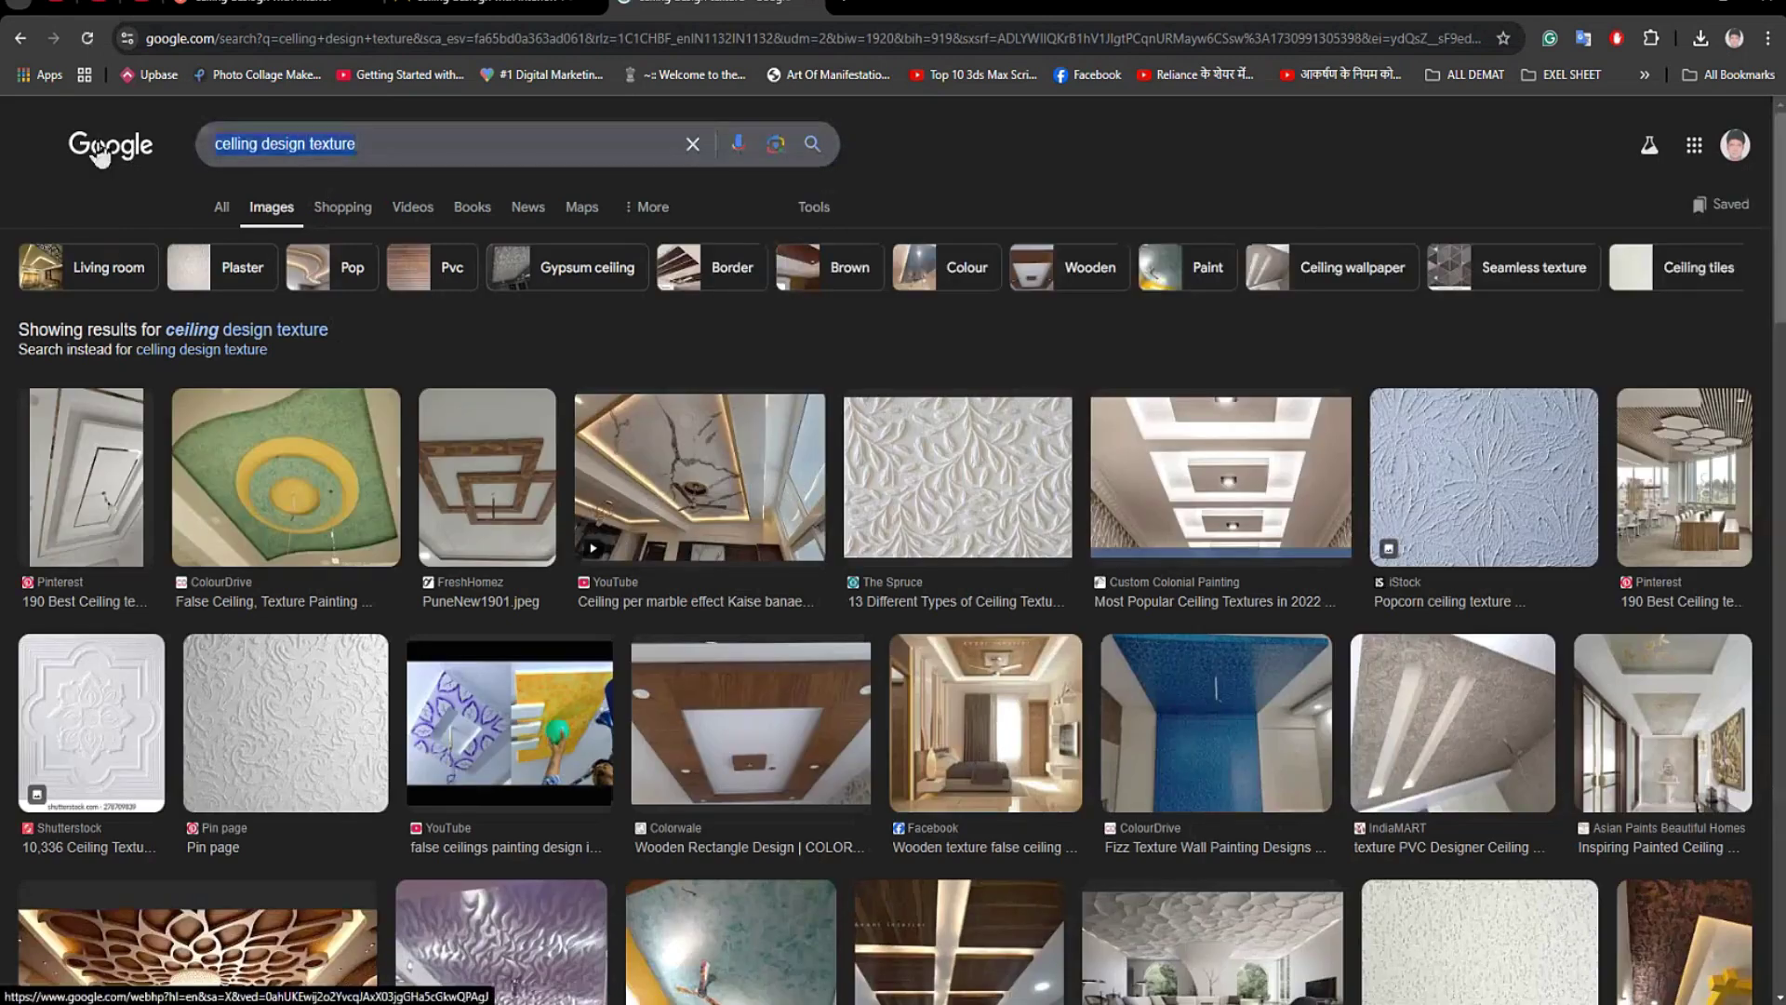
pyautogui.write('fl')
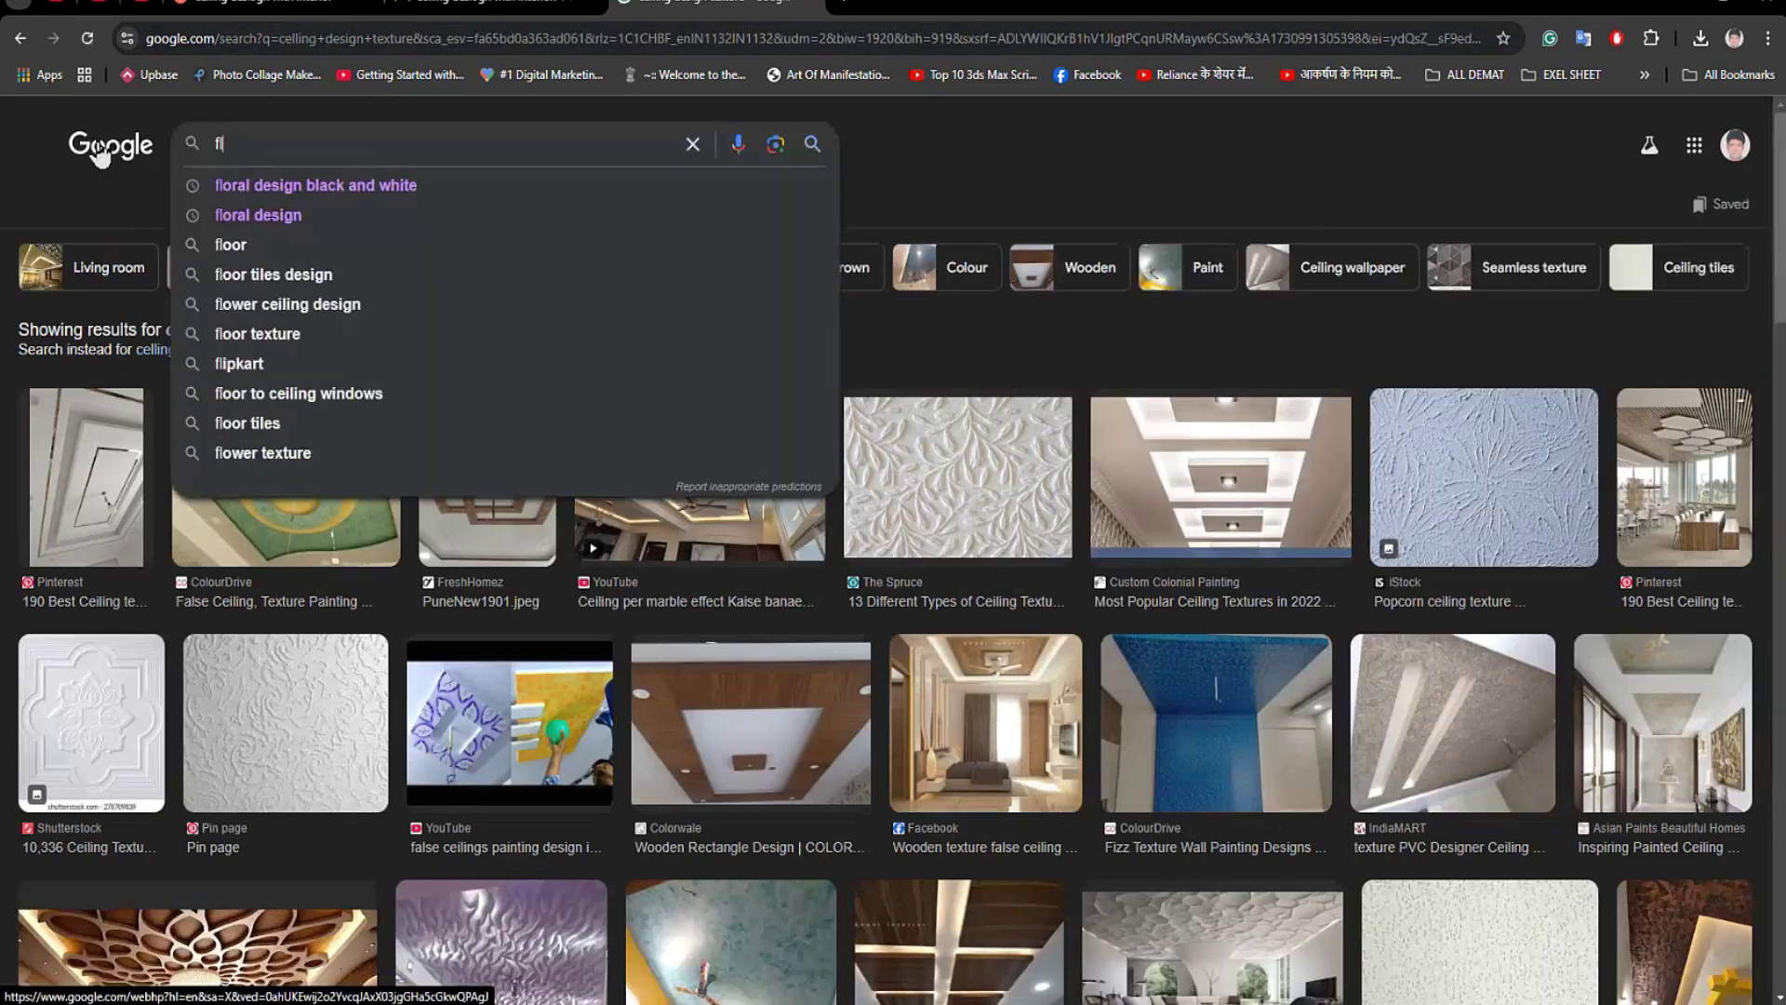
pyautogui.write('oral design')
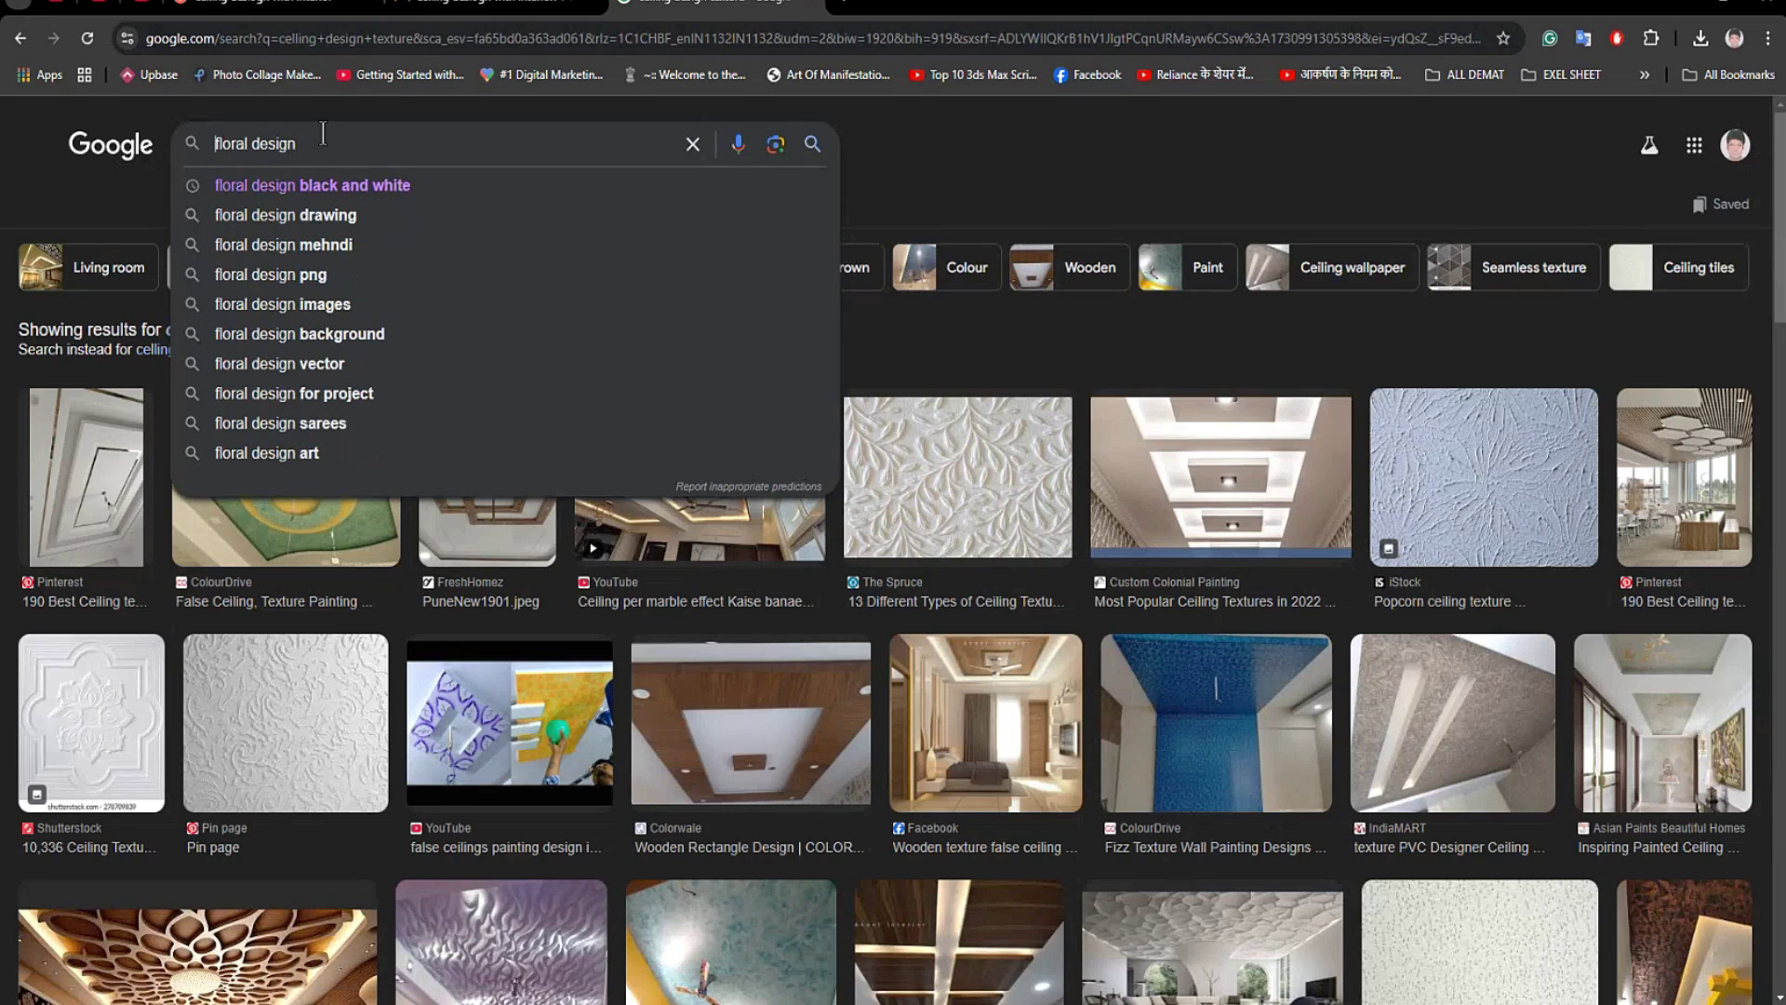
pyautogui.write('black and ')
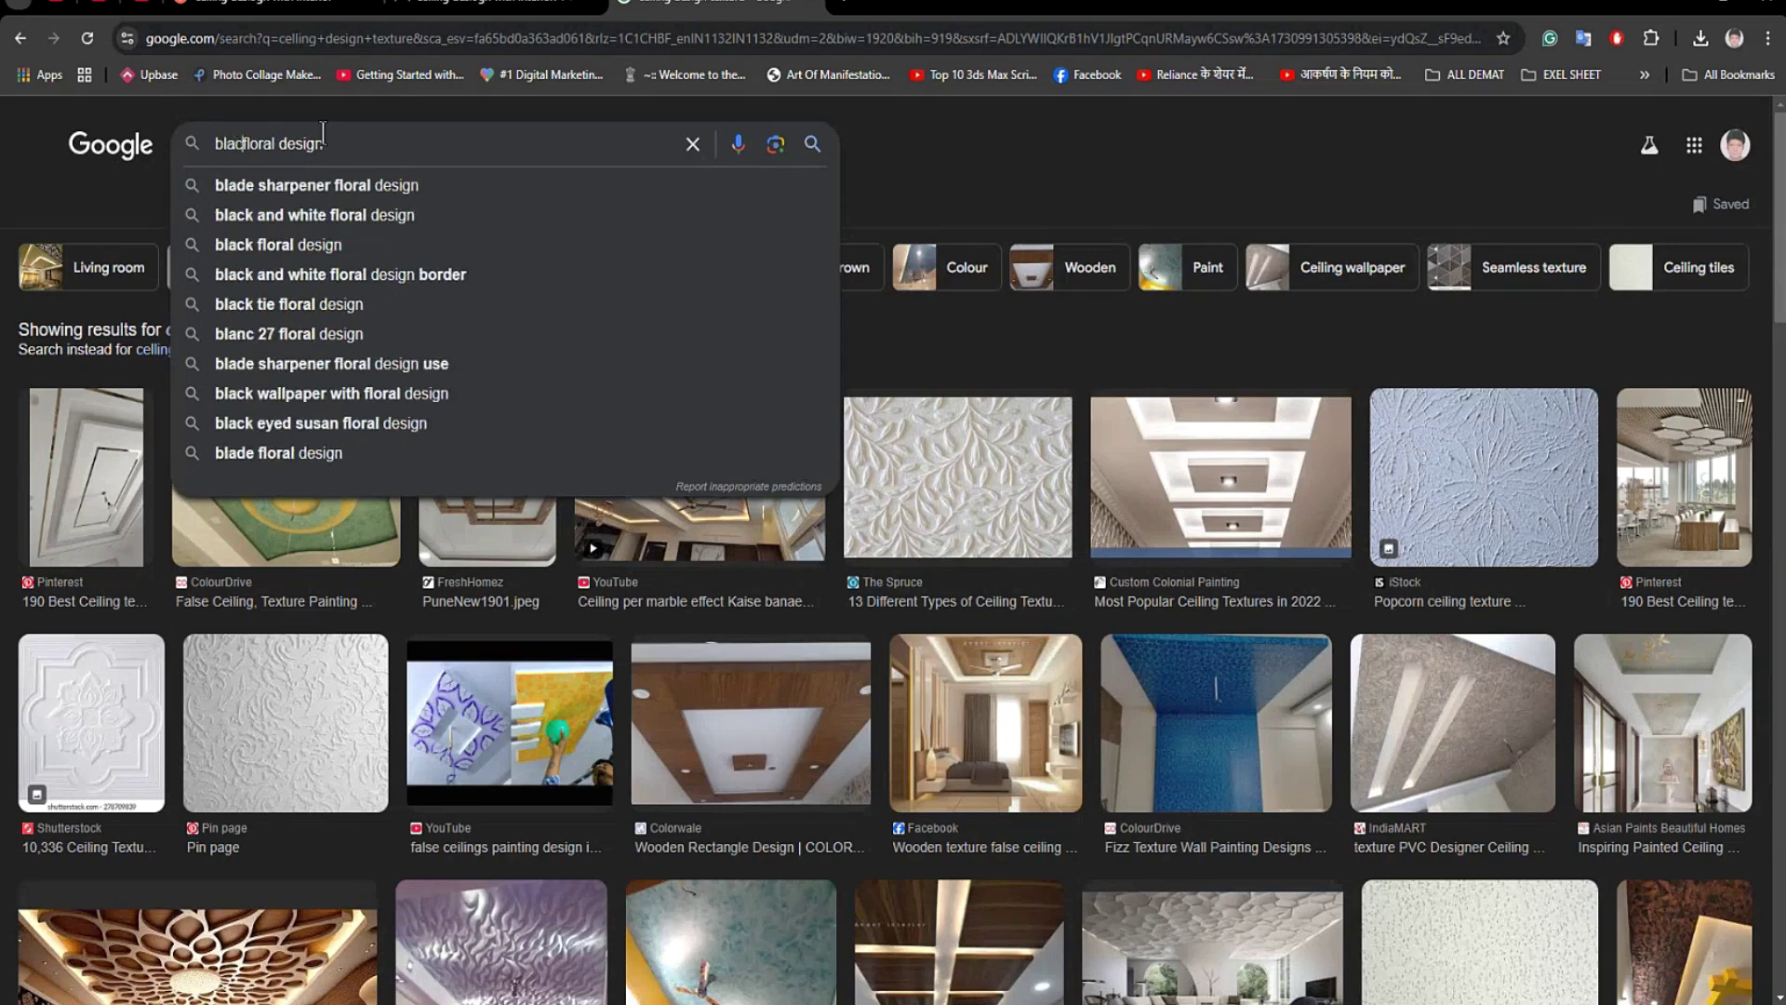
pyautogui.write('white')
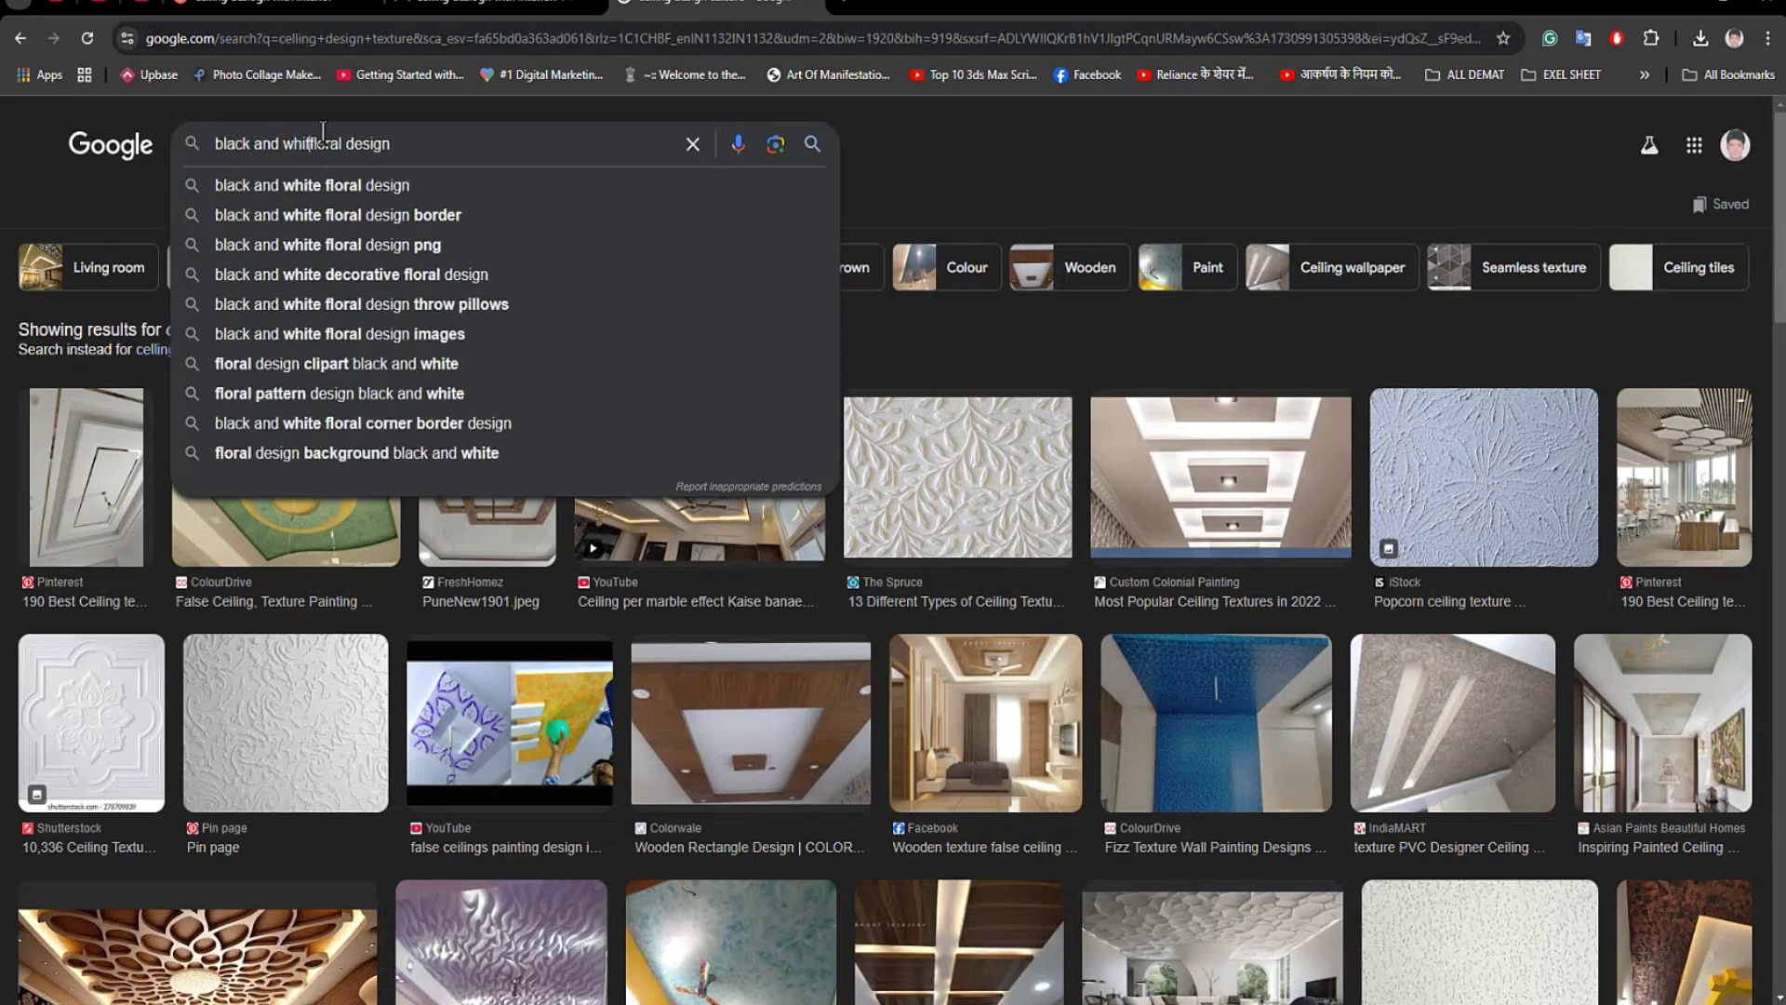
pyautogui.press('Return')
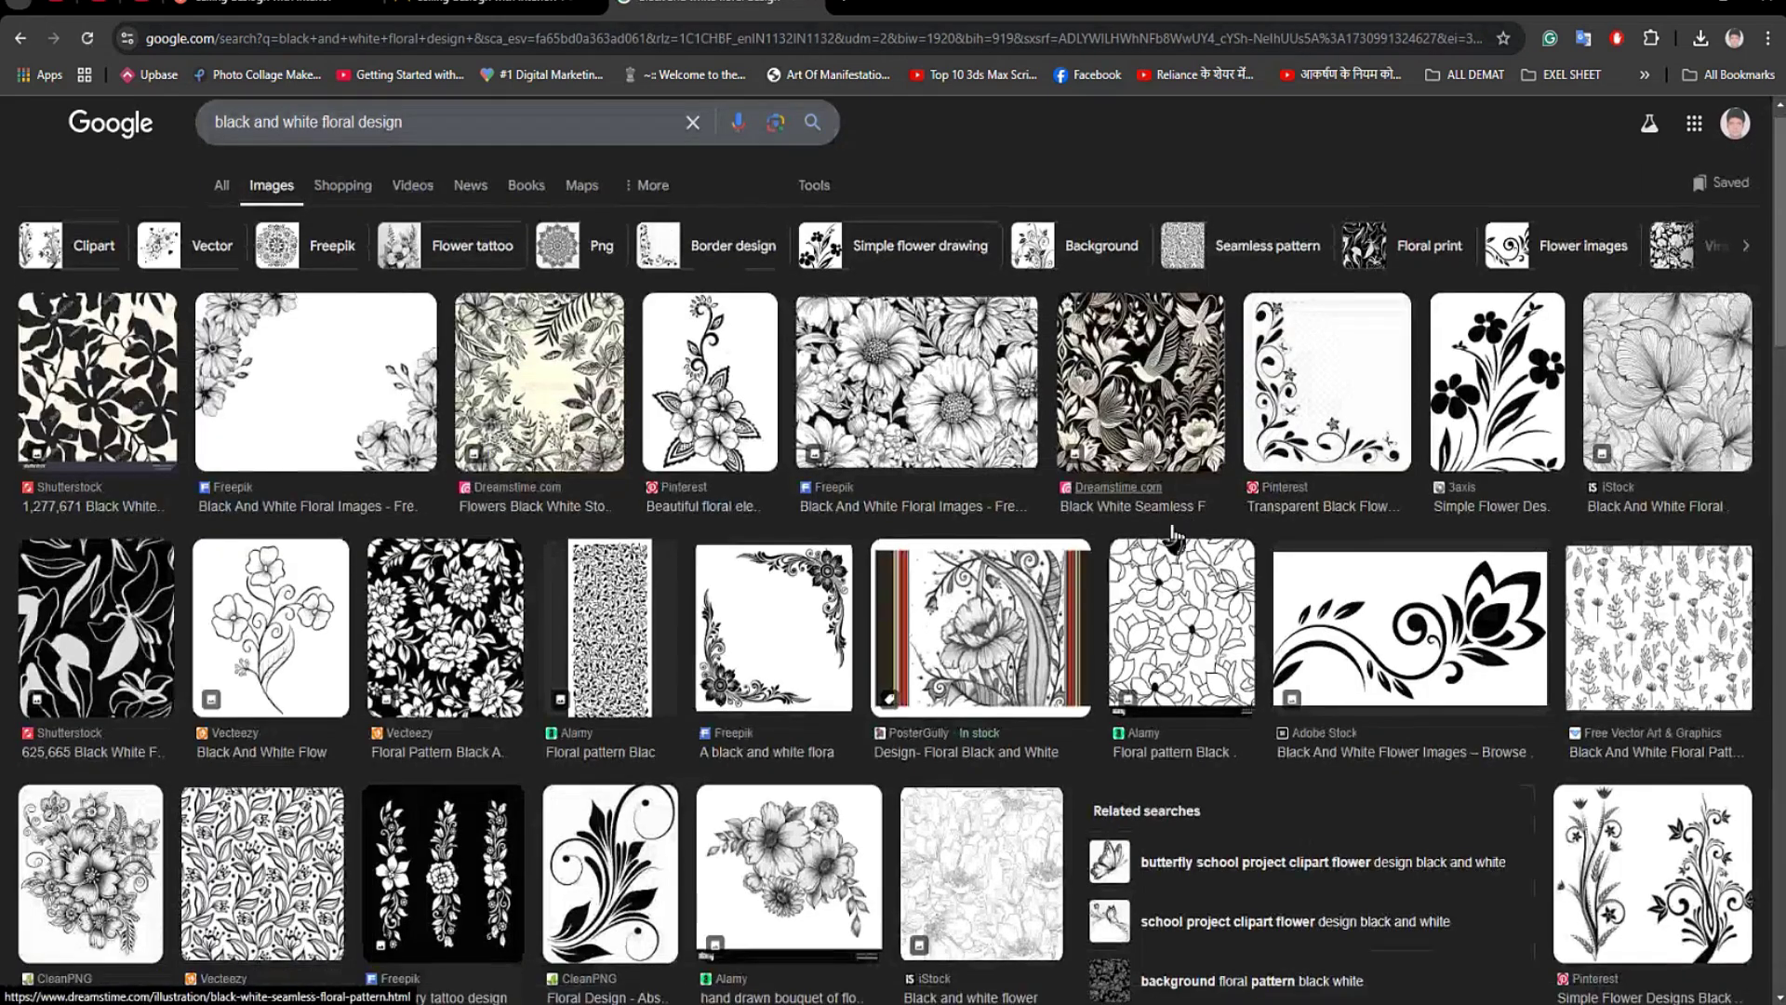
# Examine the black and white floral design image results for a motif suitable for the false ceiling.
pyautogui.scroll(-4, 1177, 555)
pyautogui.scroll(-6, 648, 526)
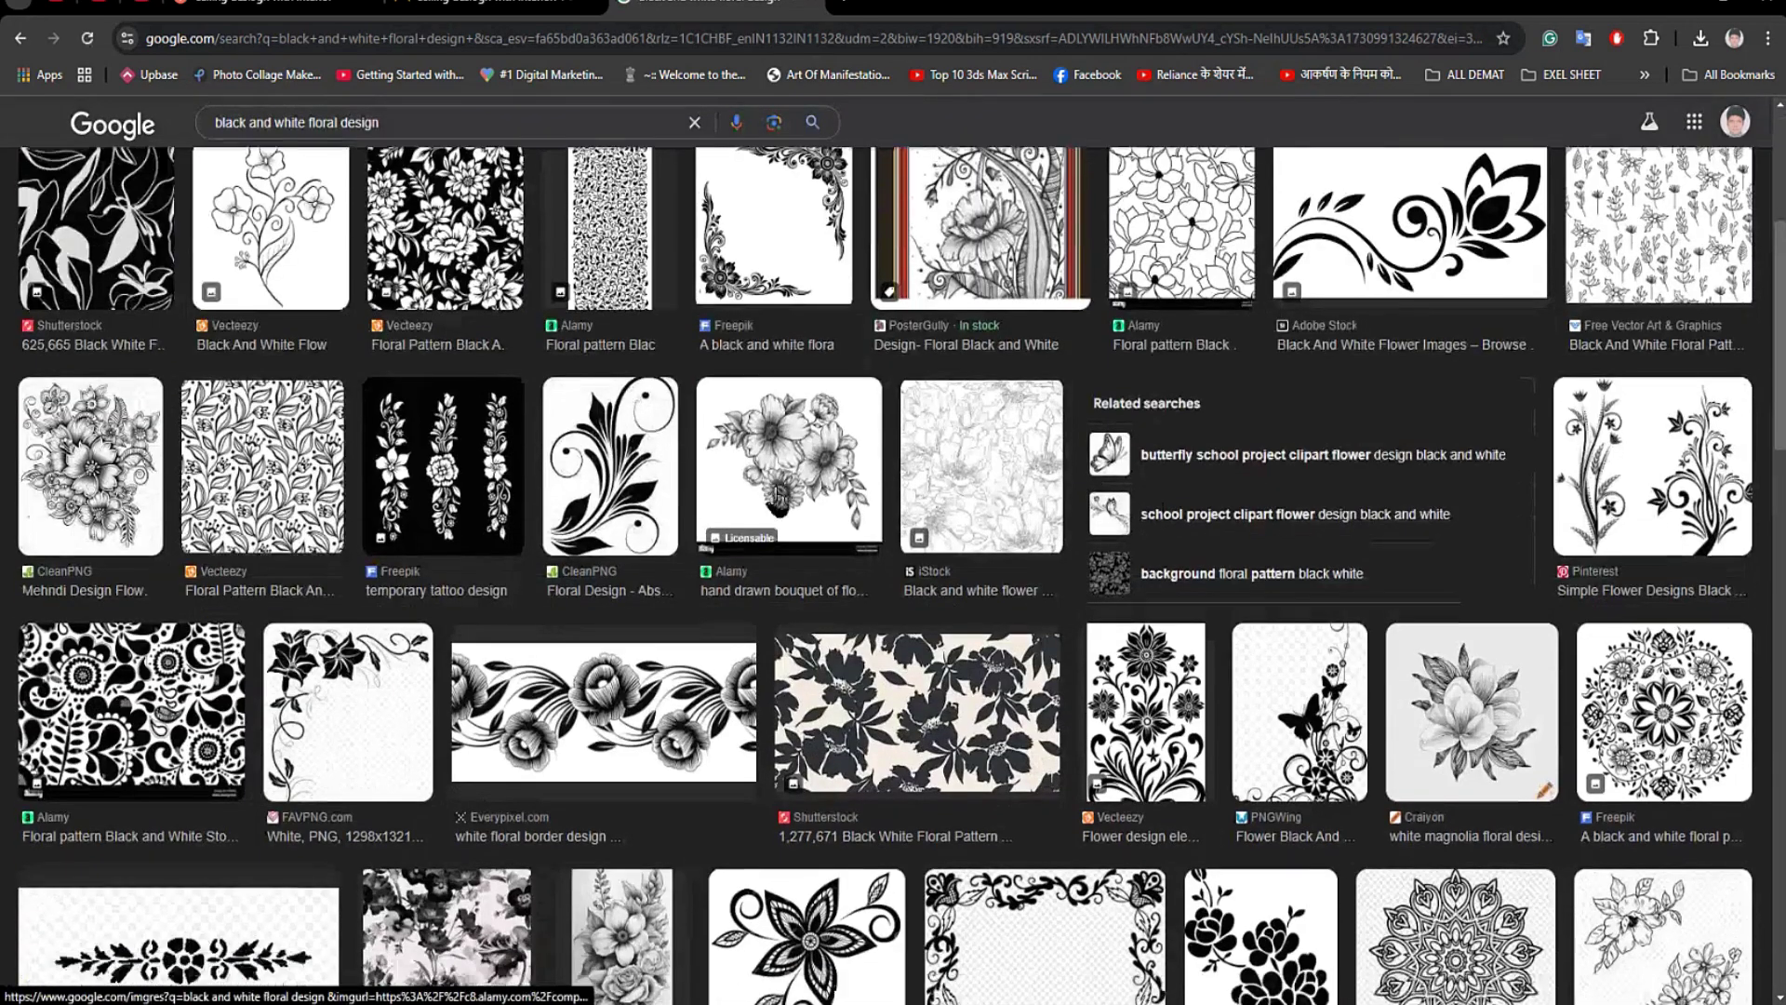
pyautogui.scroll(-7, 810, 525)
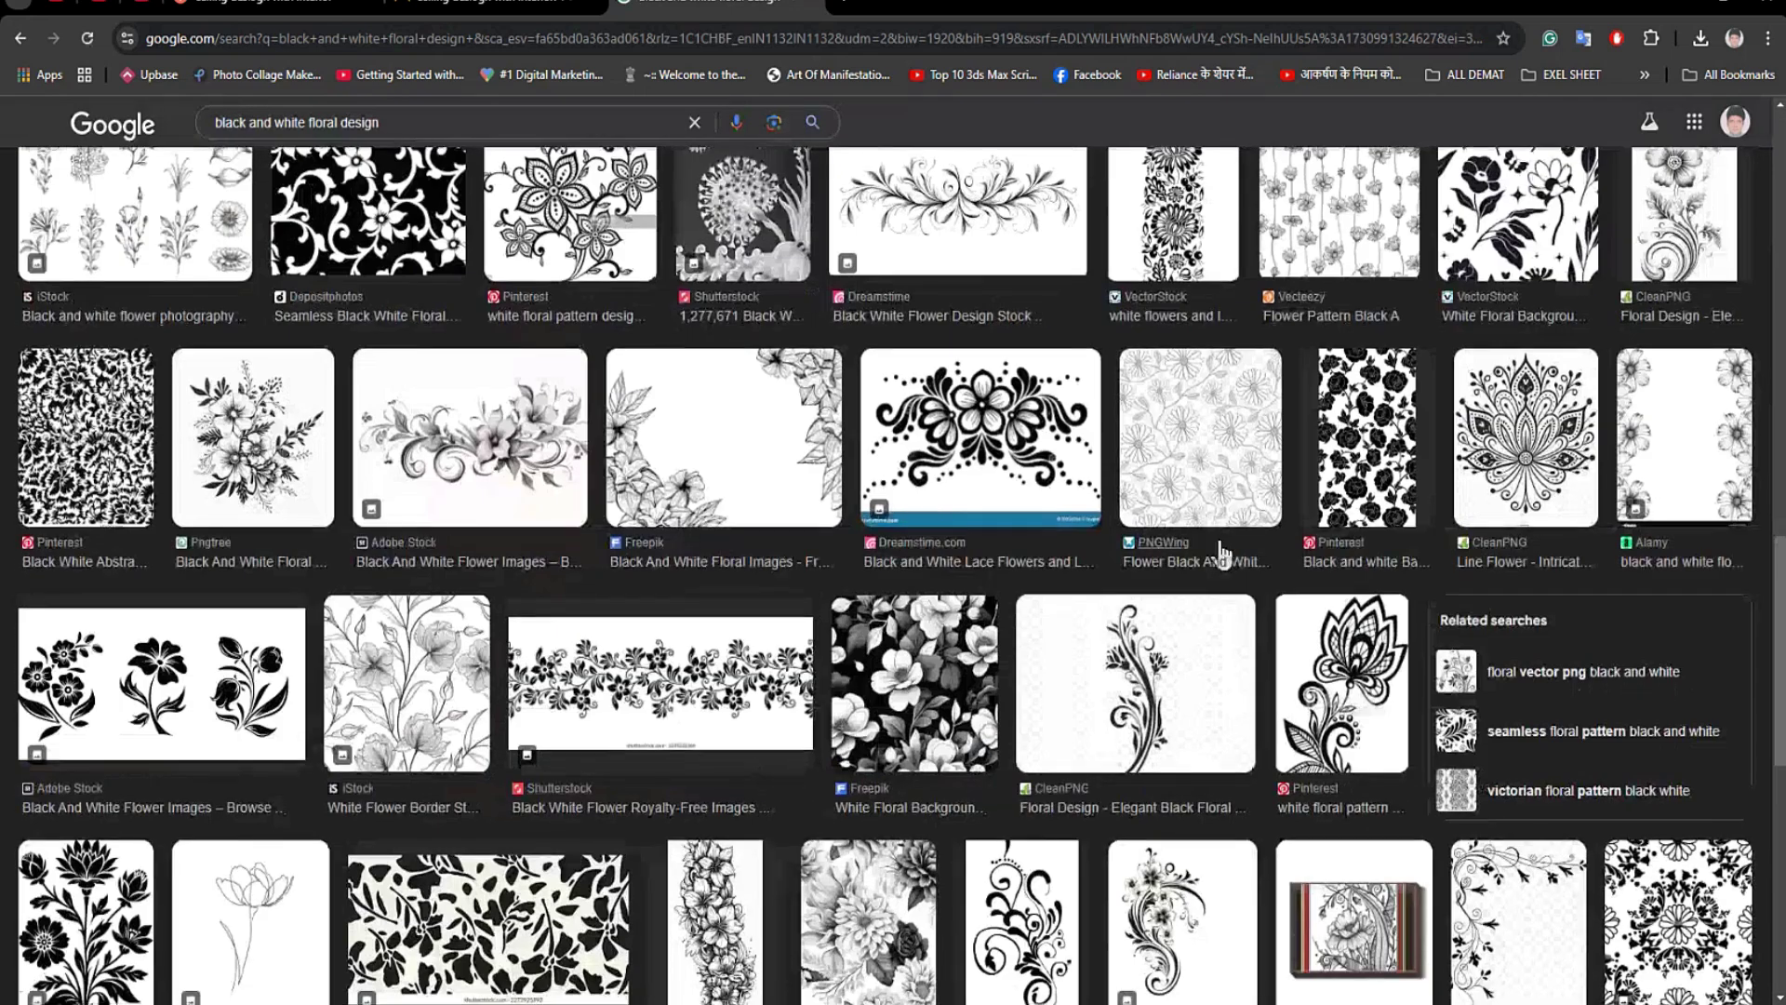
pyautogui.scroll(-4, 1191, 558)
pyautogui.scroll(-4, 502, 609)
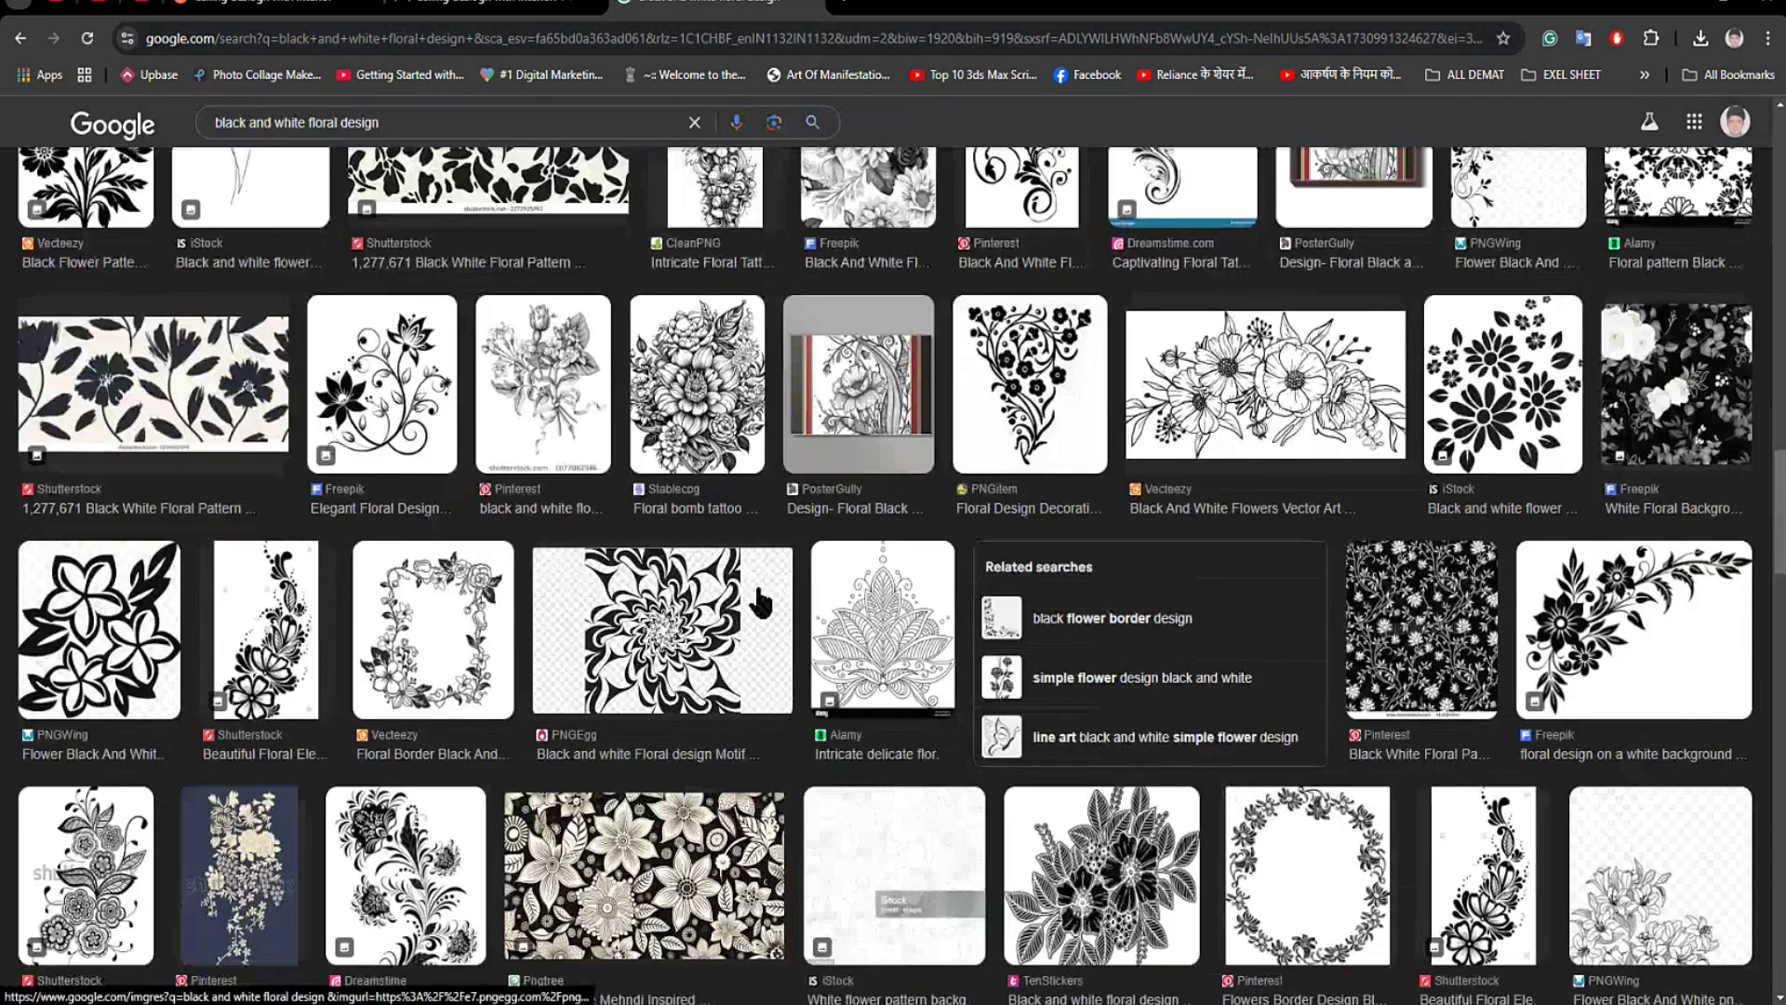
pyautogui.scroll(-7, 760, 602)
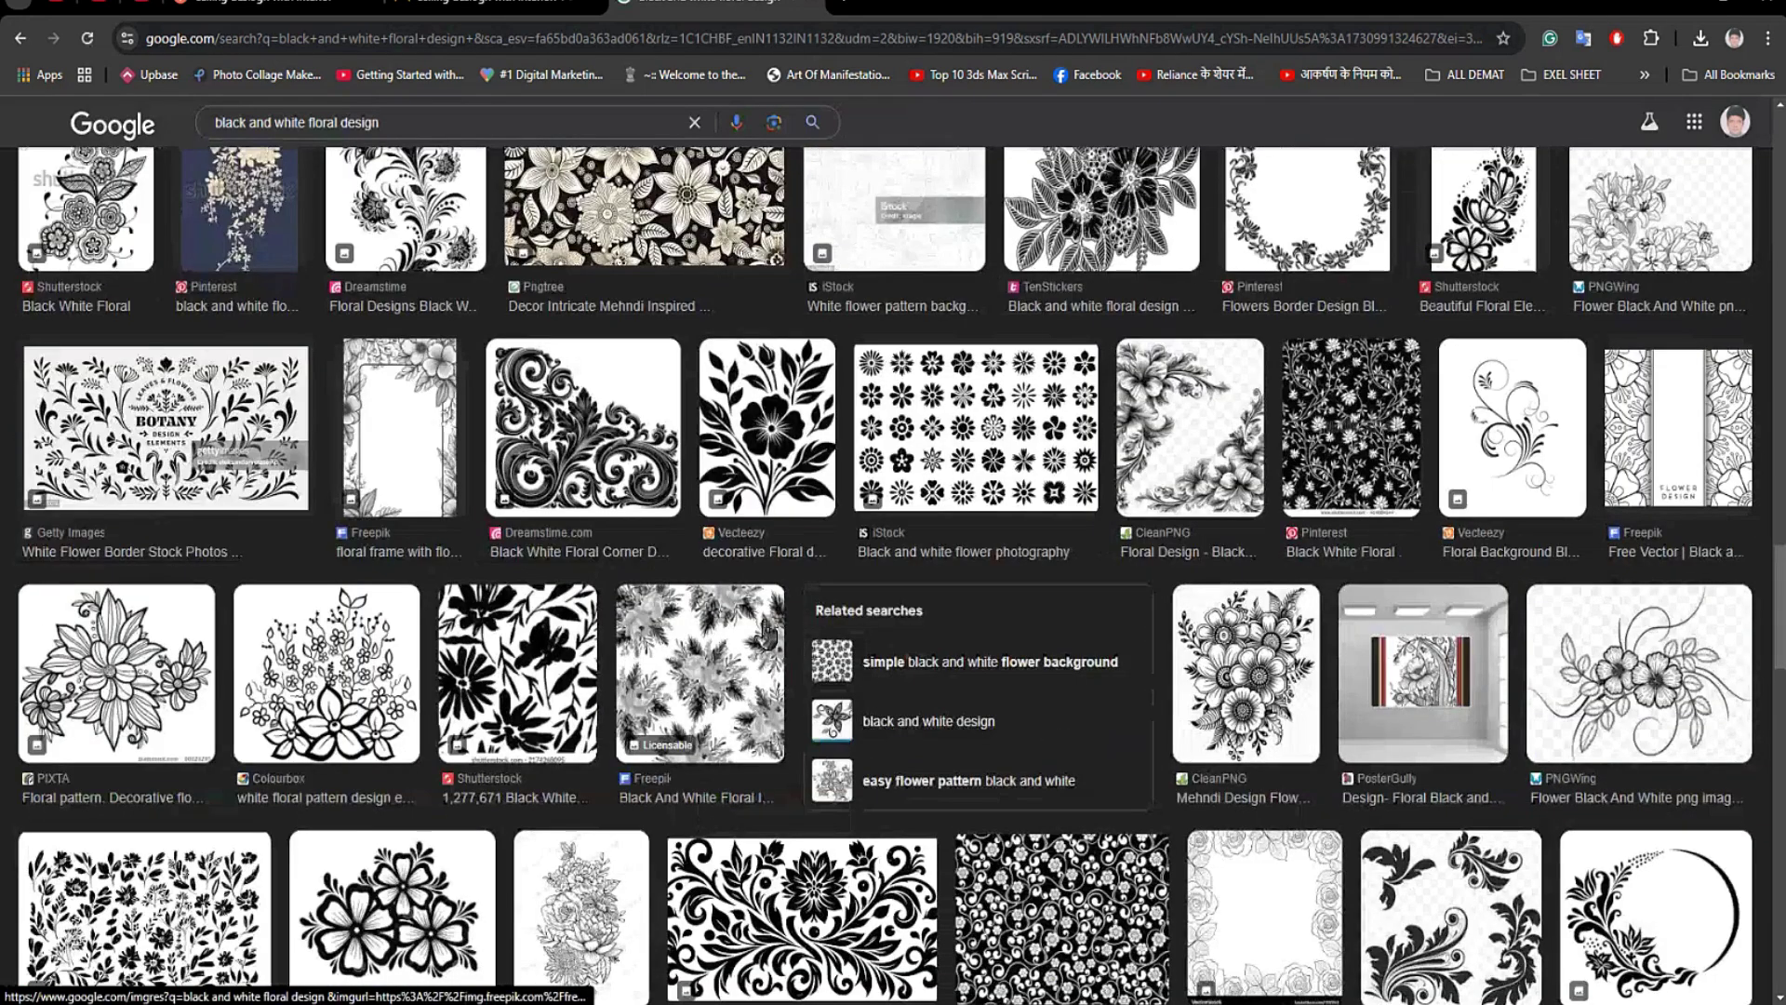
pyautogui.scroll(-5, 764, 635)
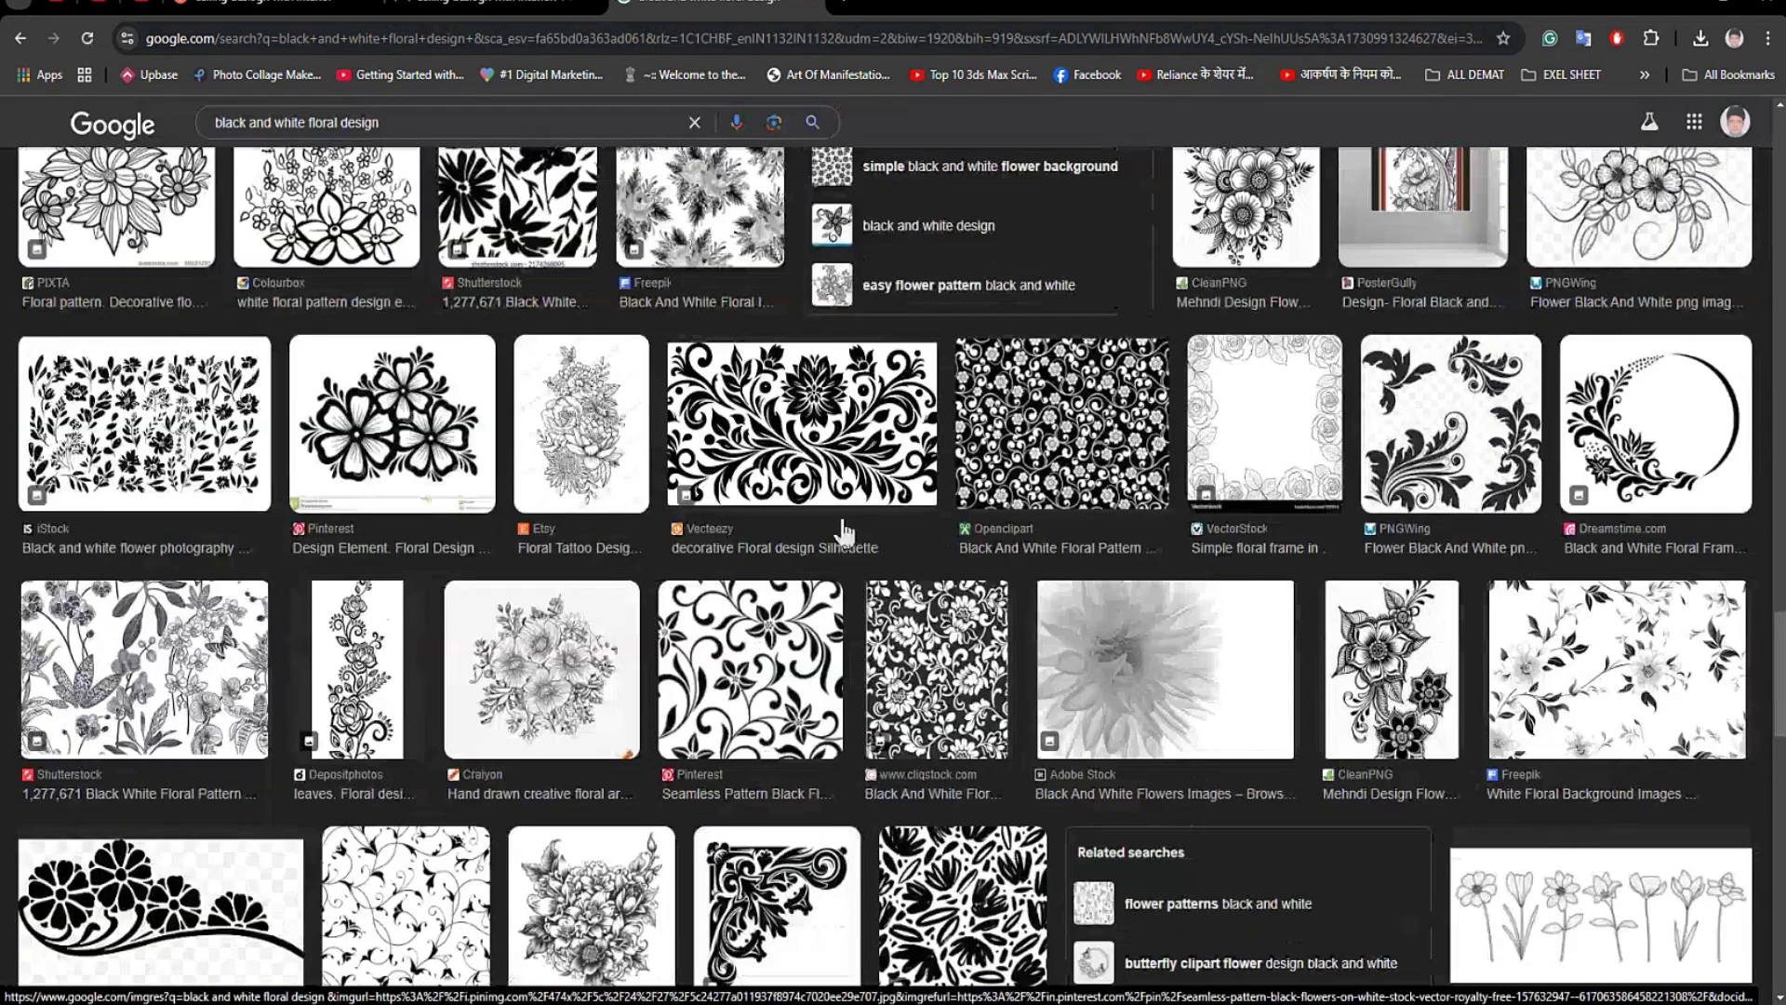
pyautogui.scroll(-8, 844, 532)
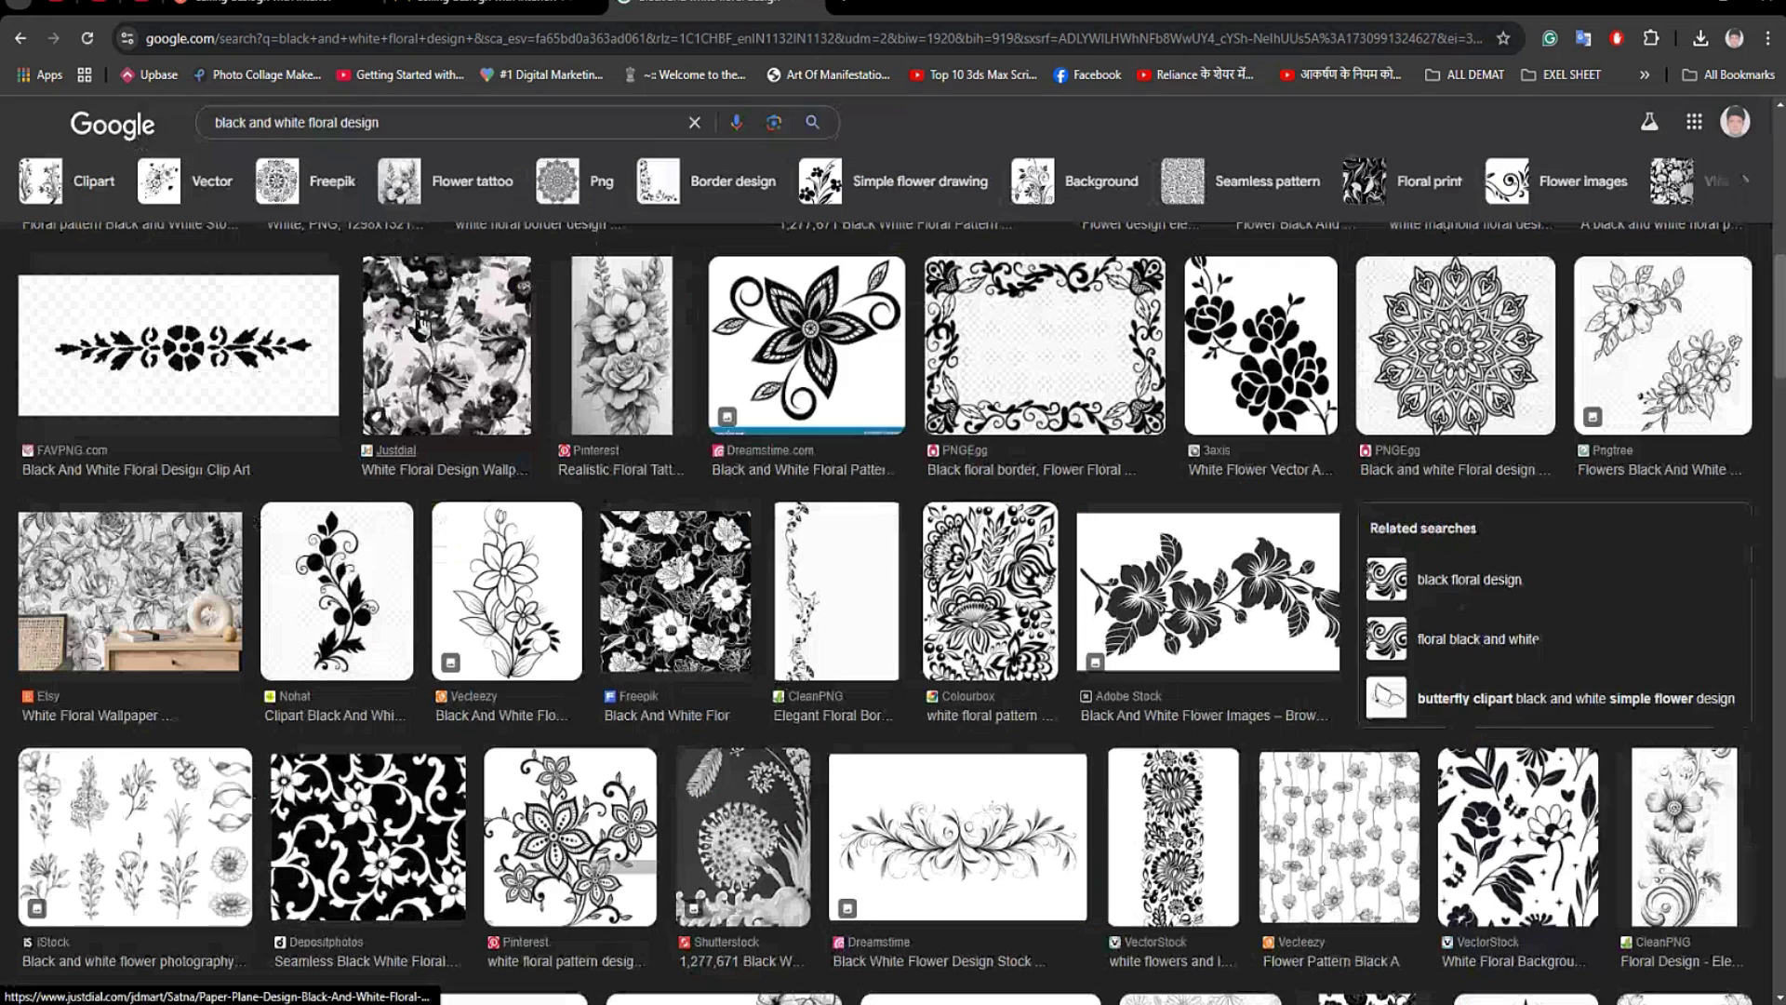
pyautogui.scroll(15, 676, 272)
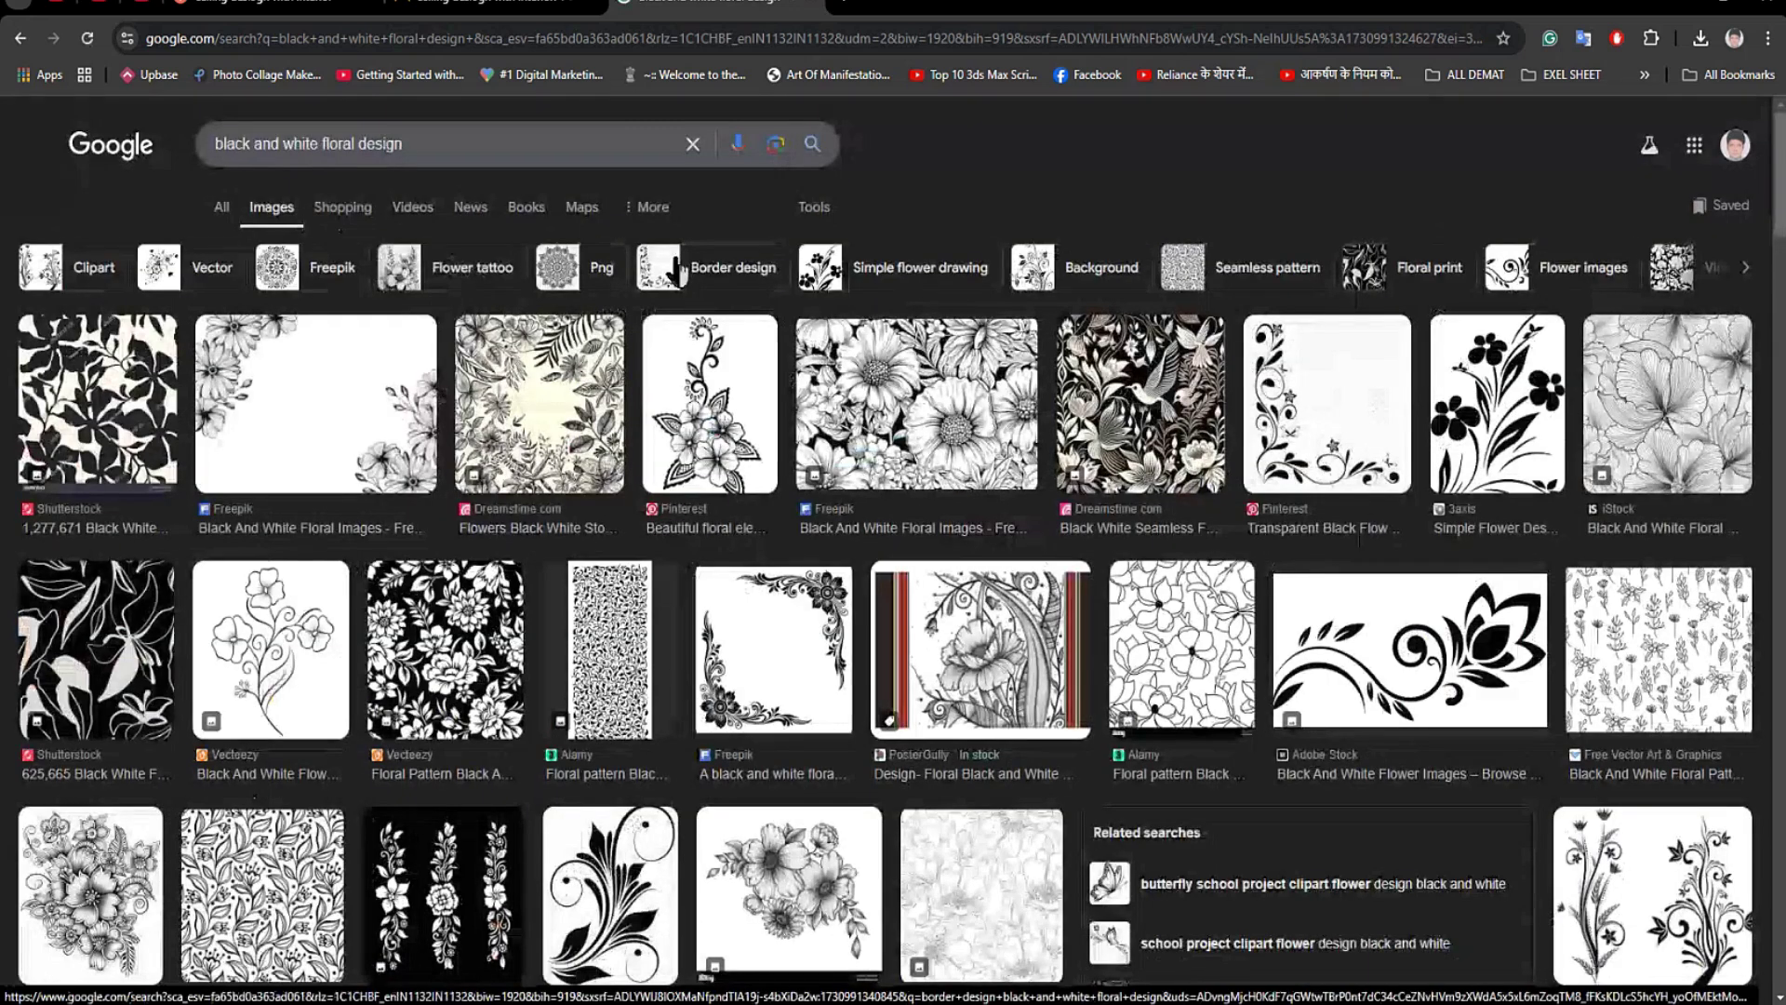
# Replace the image search with "jali design black and white".
pyautogui.click(536, 143)
pyautogui.moveTo(430, 143); pyautogui.dragTo(275, 143)
pyautogui.tripleClick(358, 147)
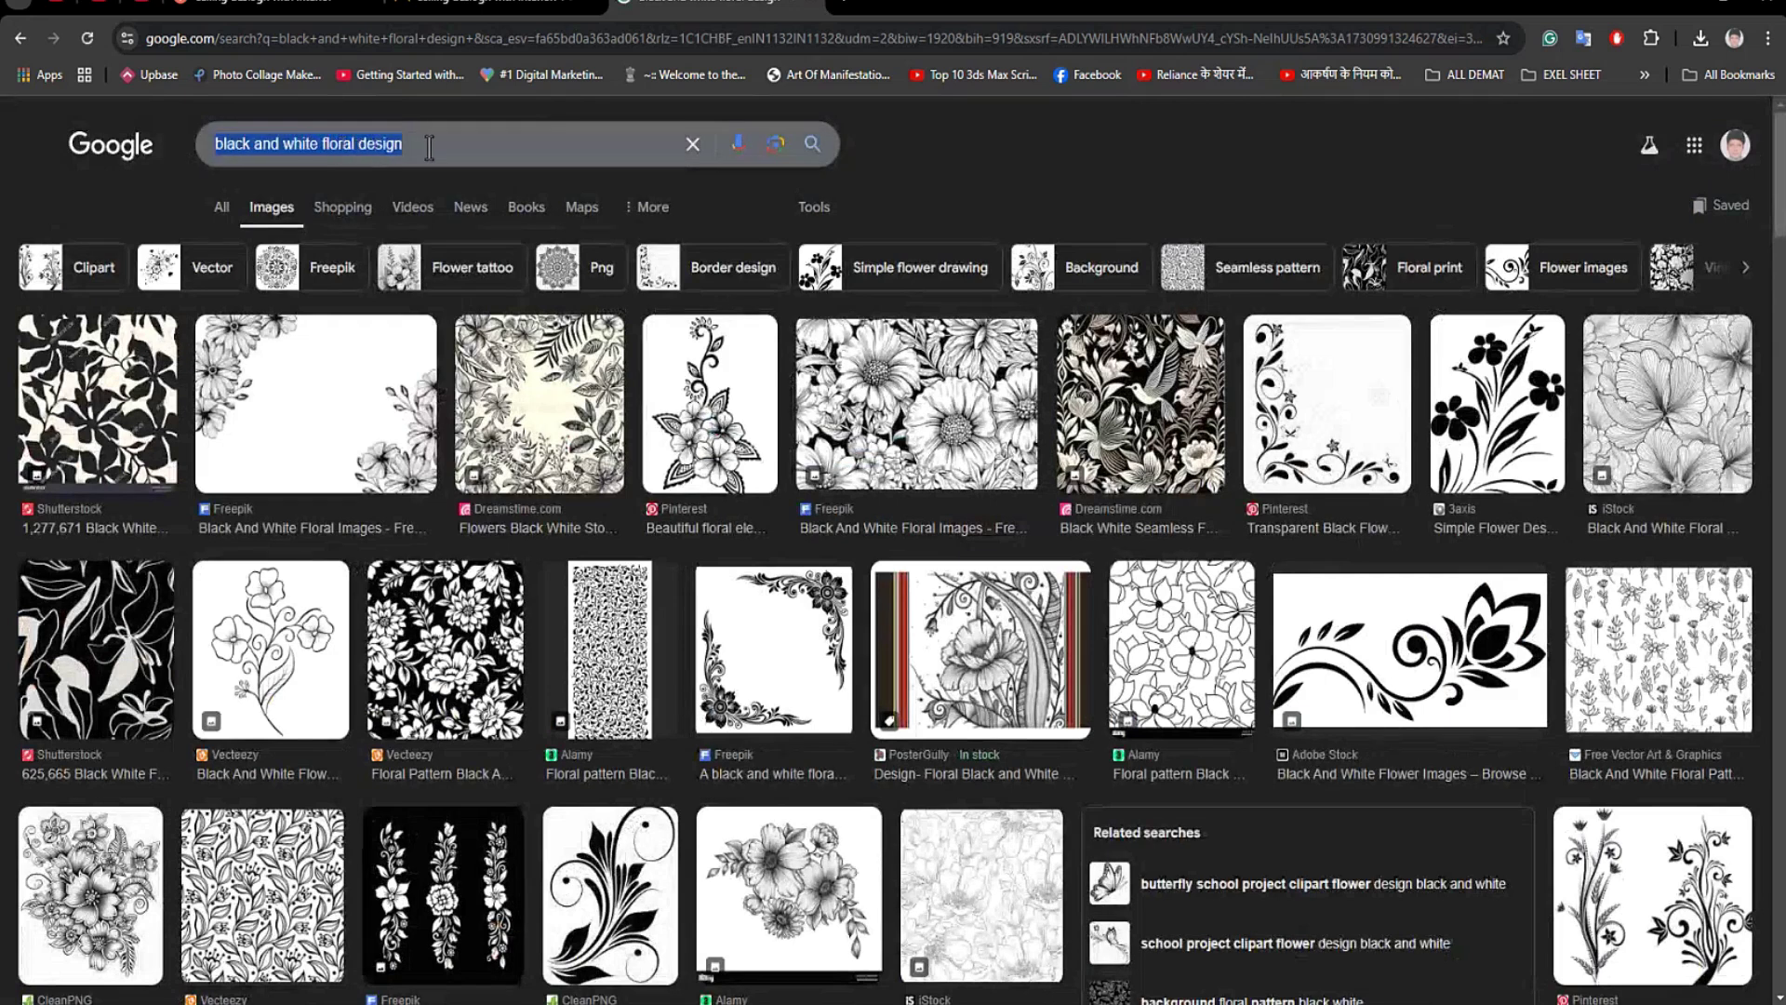
pyautogui.write('jali de')
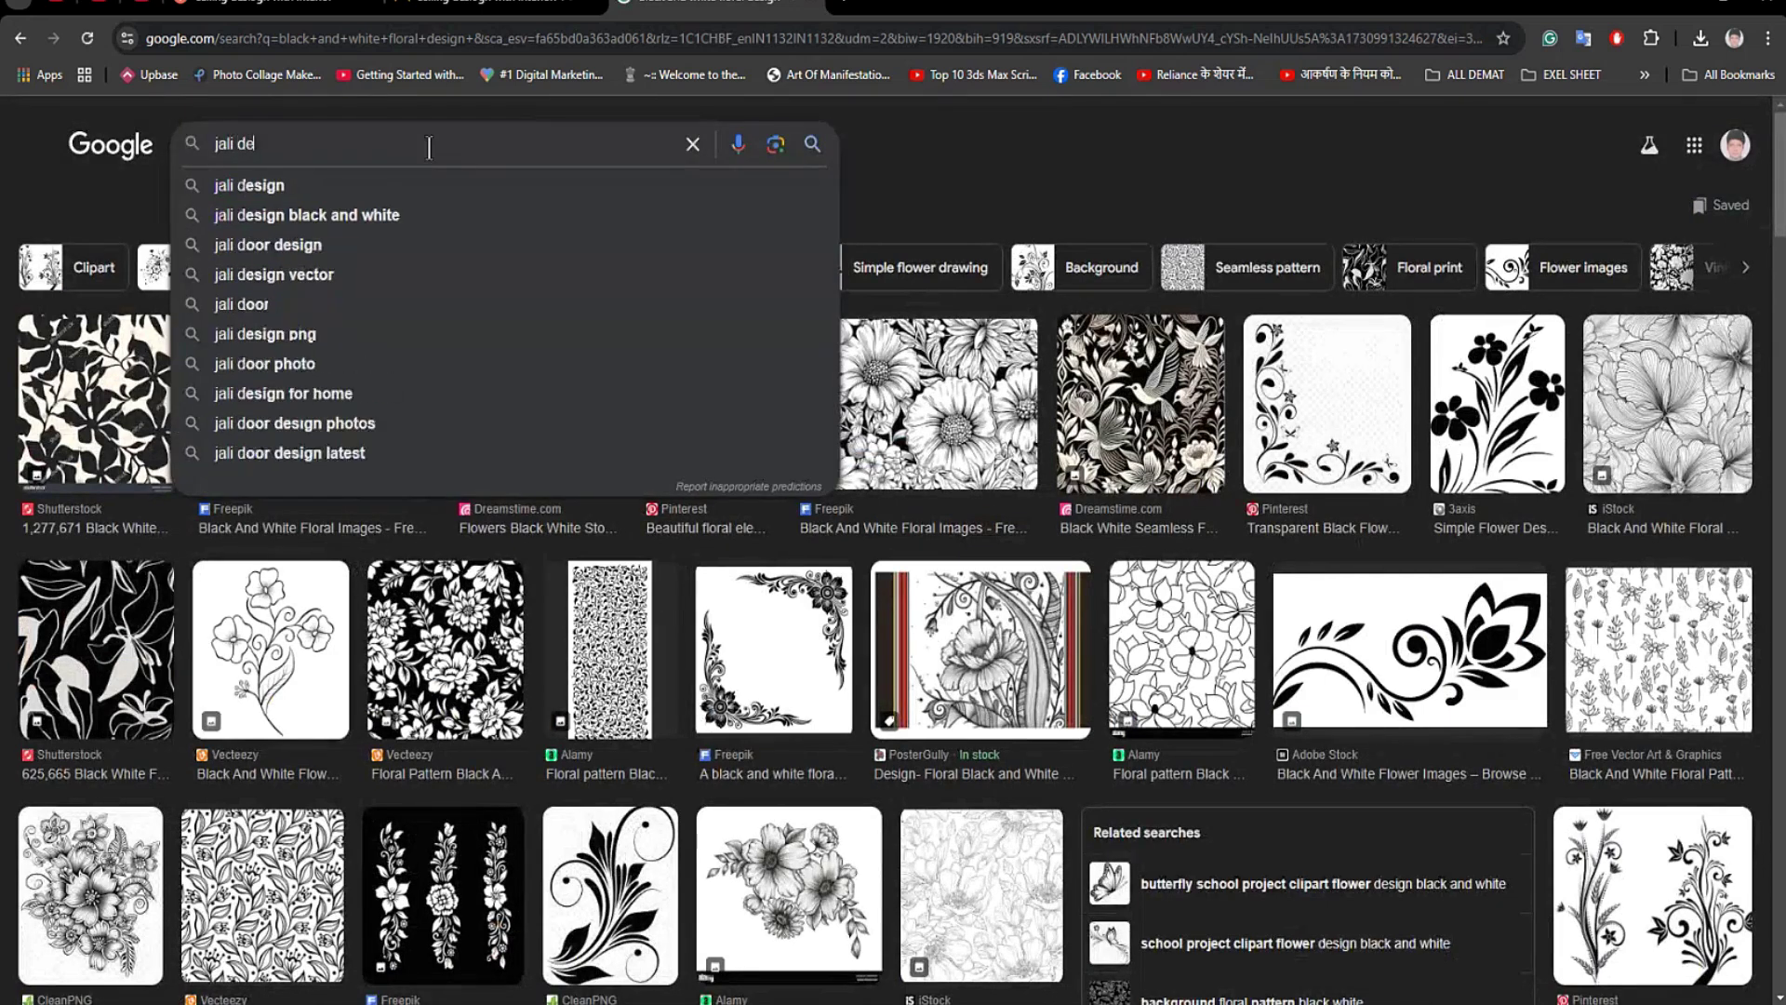
pyautogui.write('sign ')
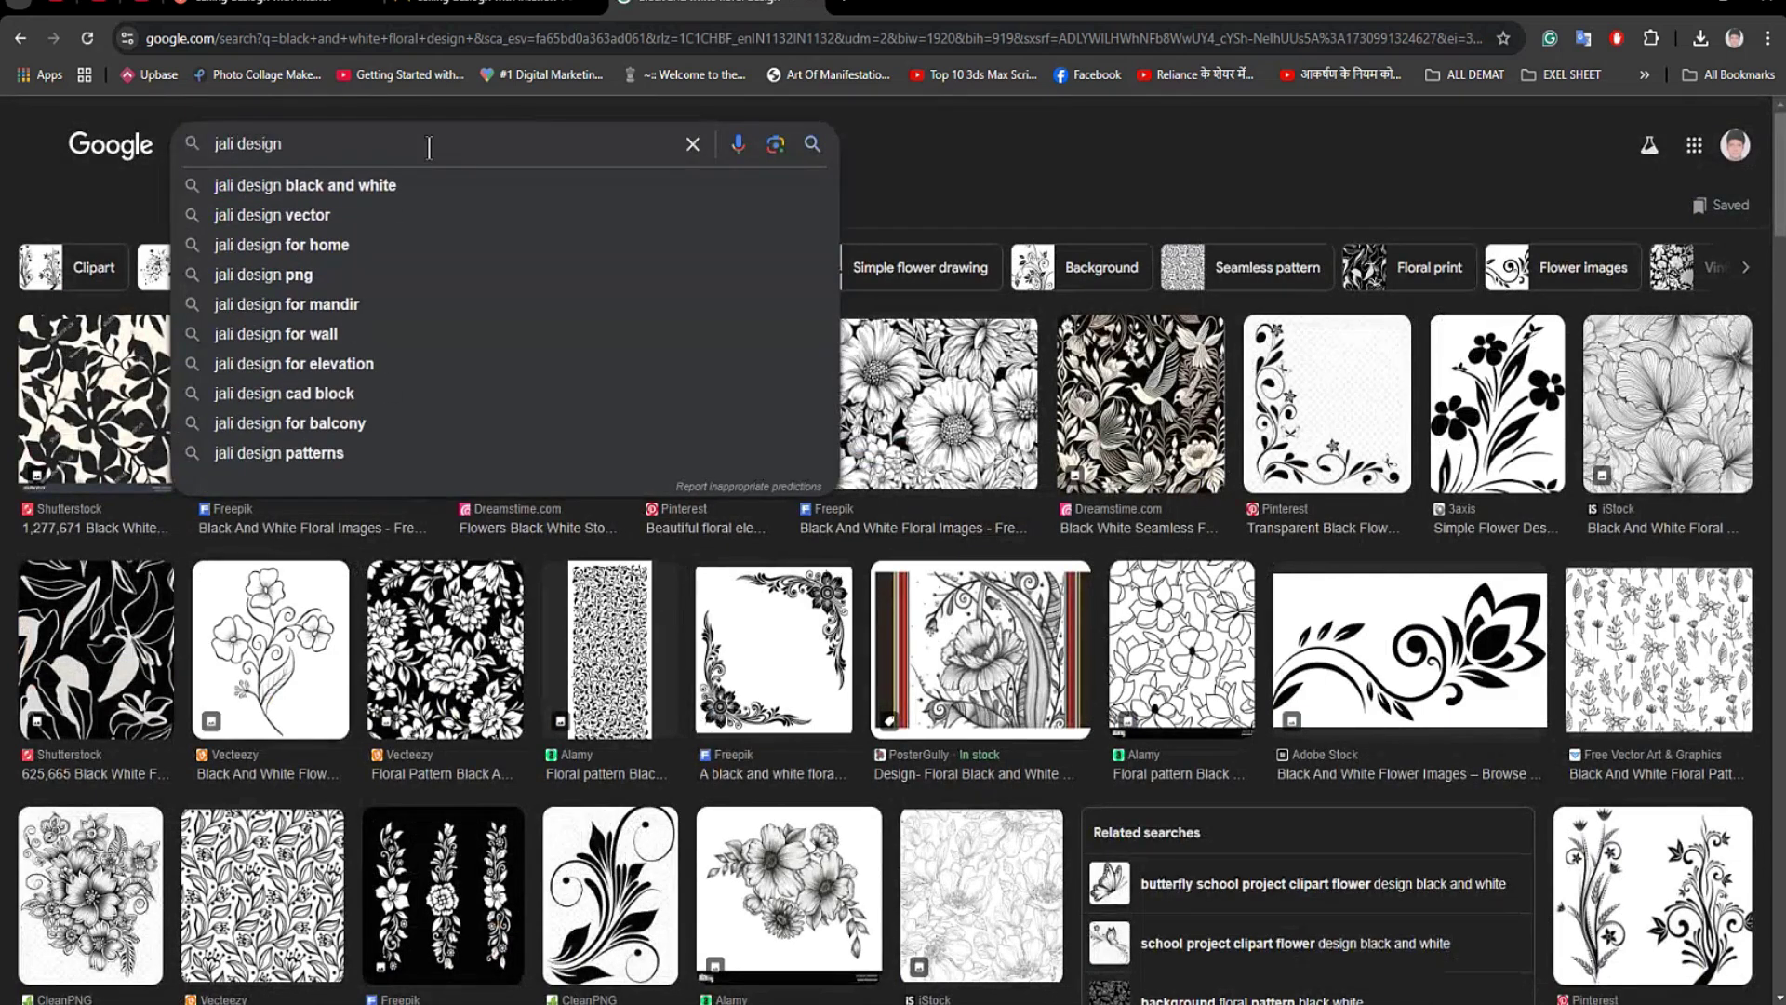
pyautogui.write('black and')
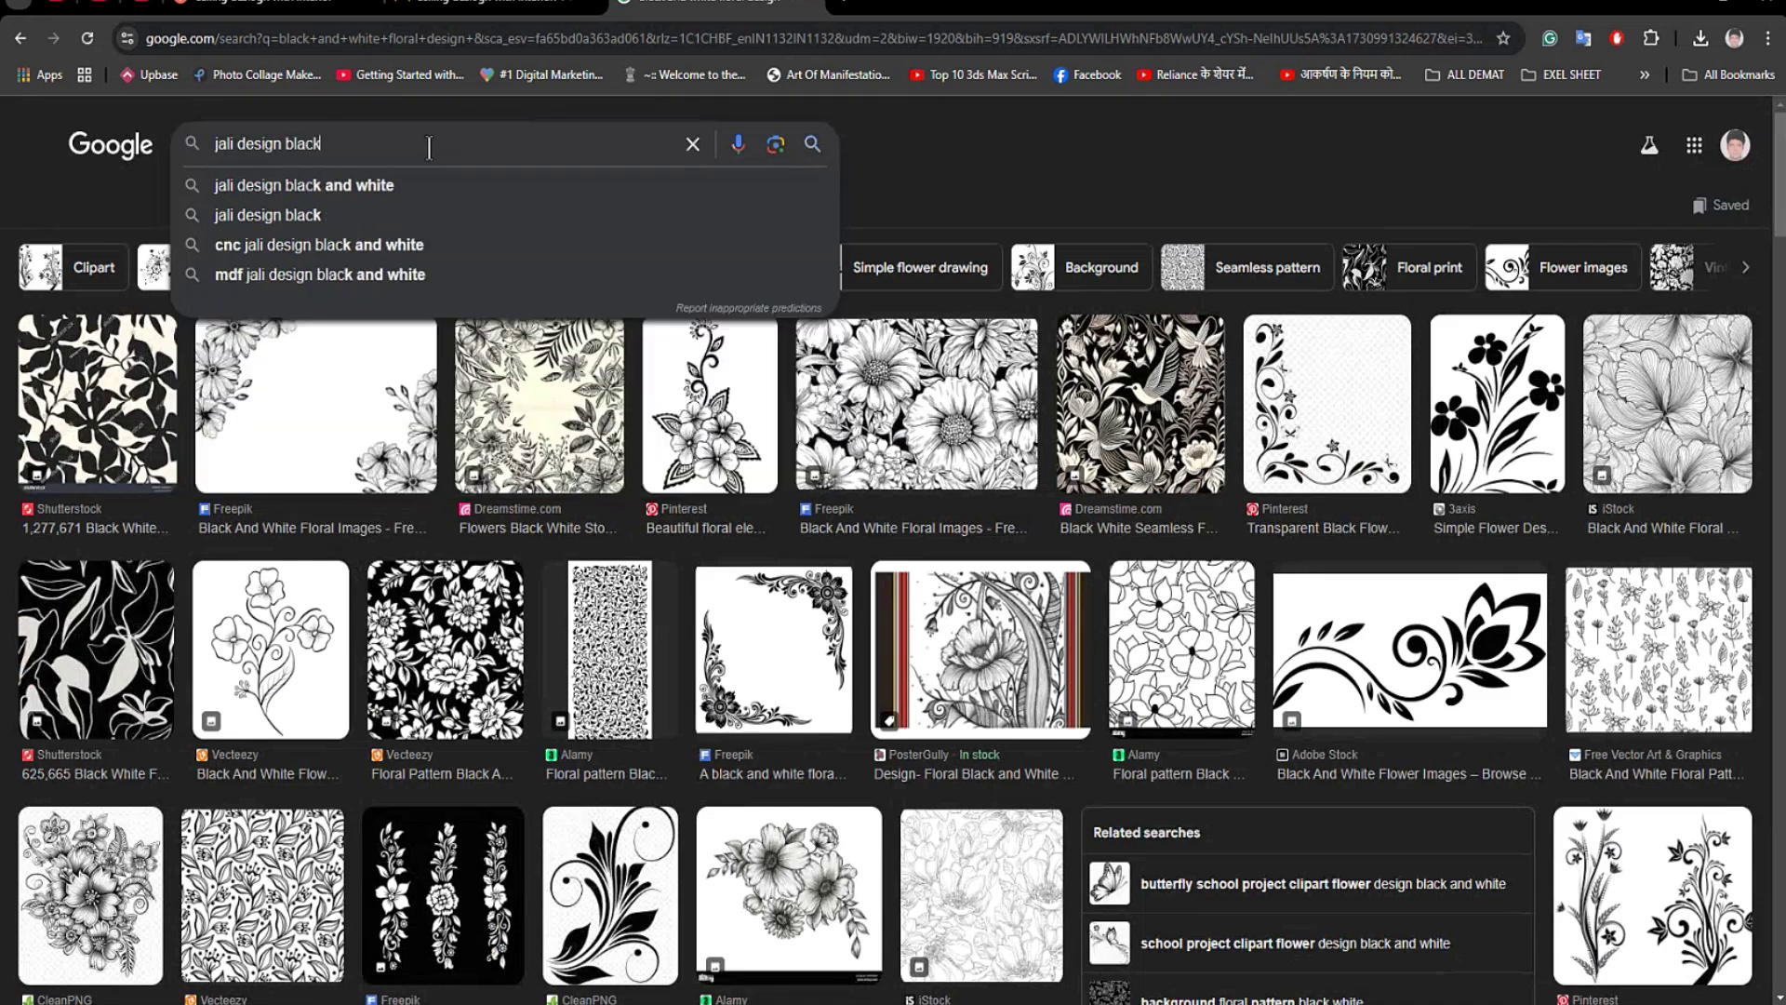
pyautogui.write(' white')
pyautogui.press('Return')
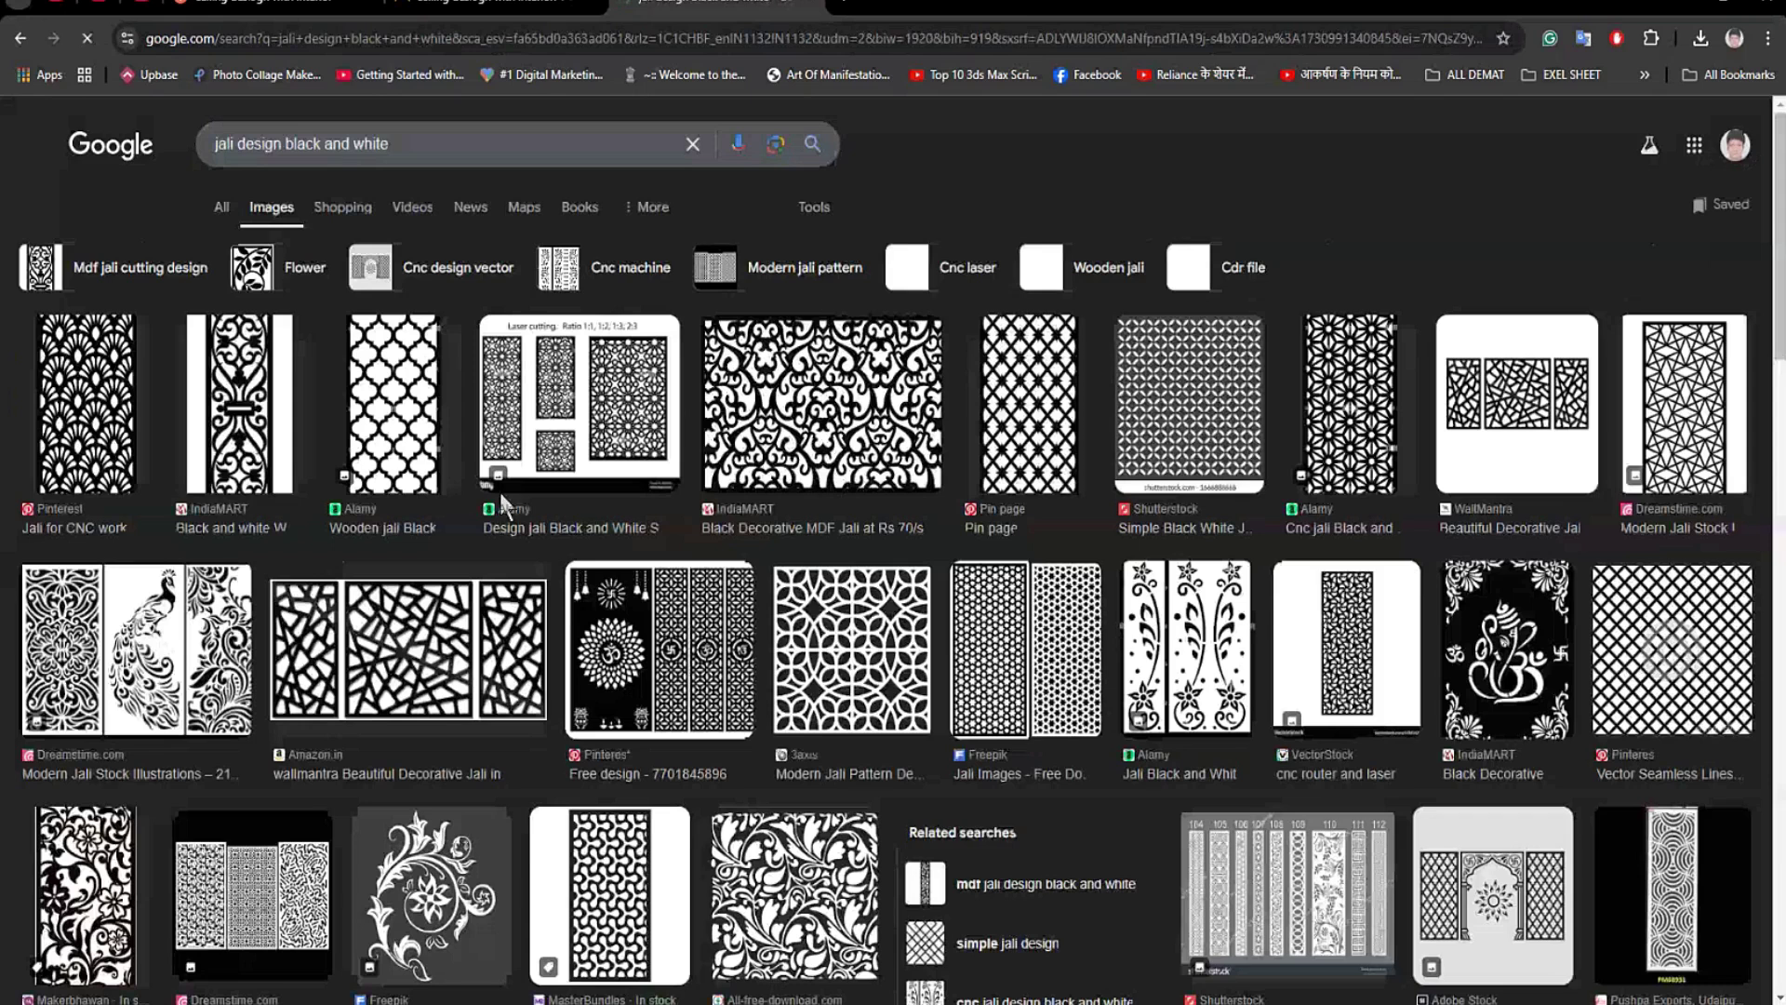
# Look through the jali results and open the preview of Freepik's "Interior Jali Design square templates" floral swirl image.
pyautogui.scroll(-4, 701, 426)
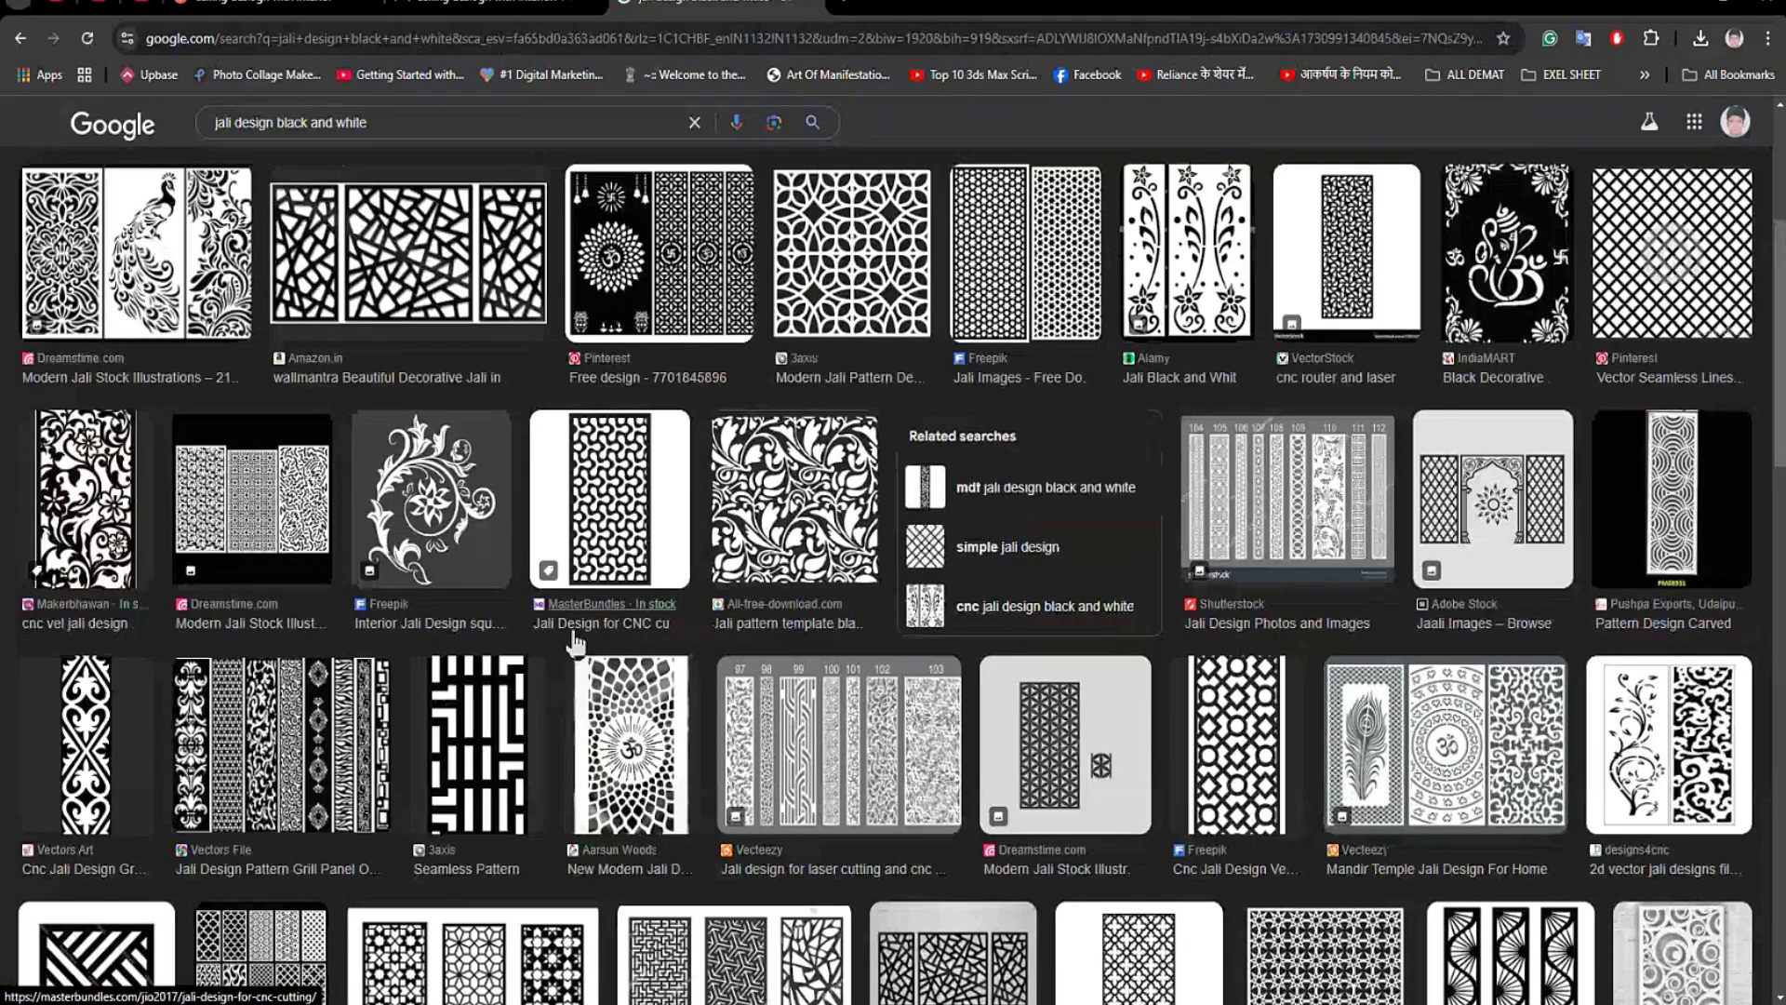
pyautogui.scroll(-1, 496, 572)
pyautogui.scroll(-3, 502, 558)
pyautogui.scroll(3, 502, 558)
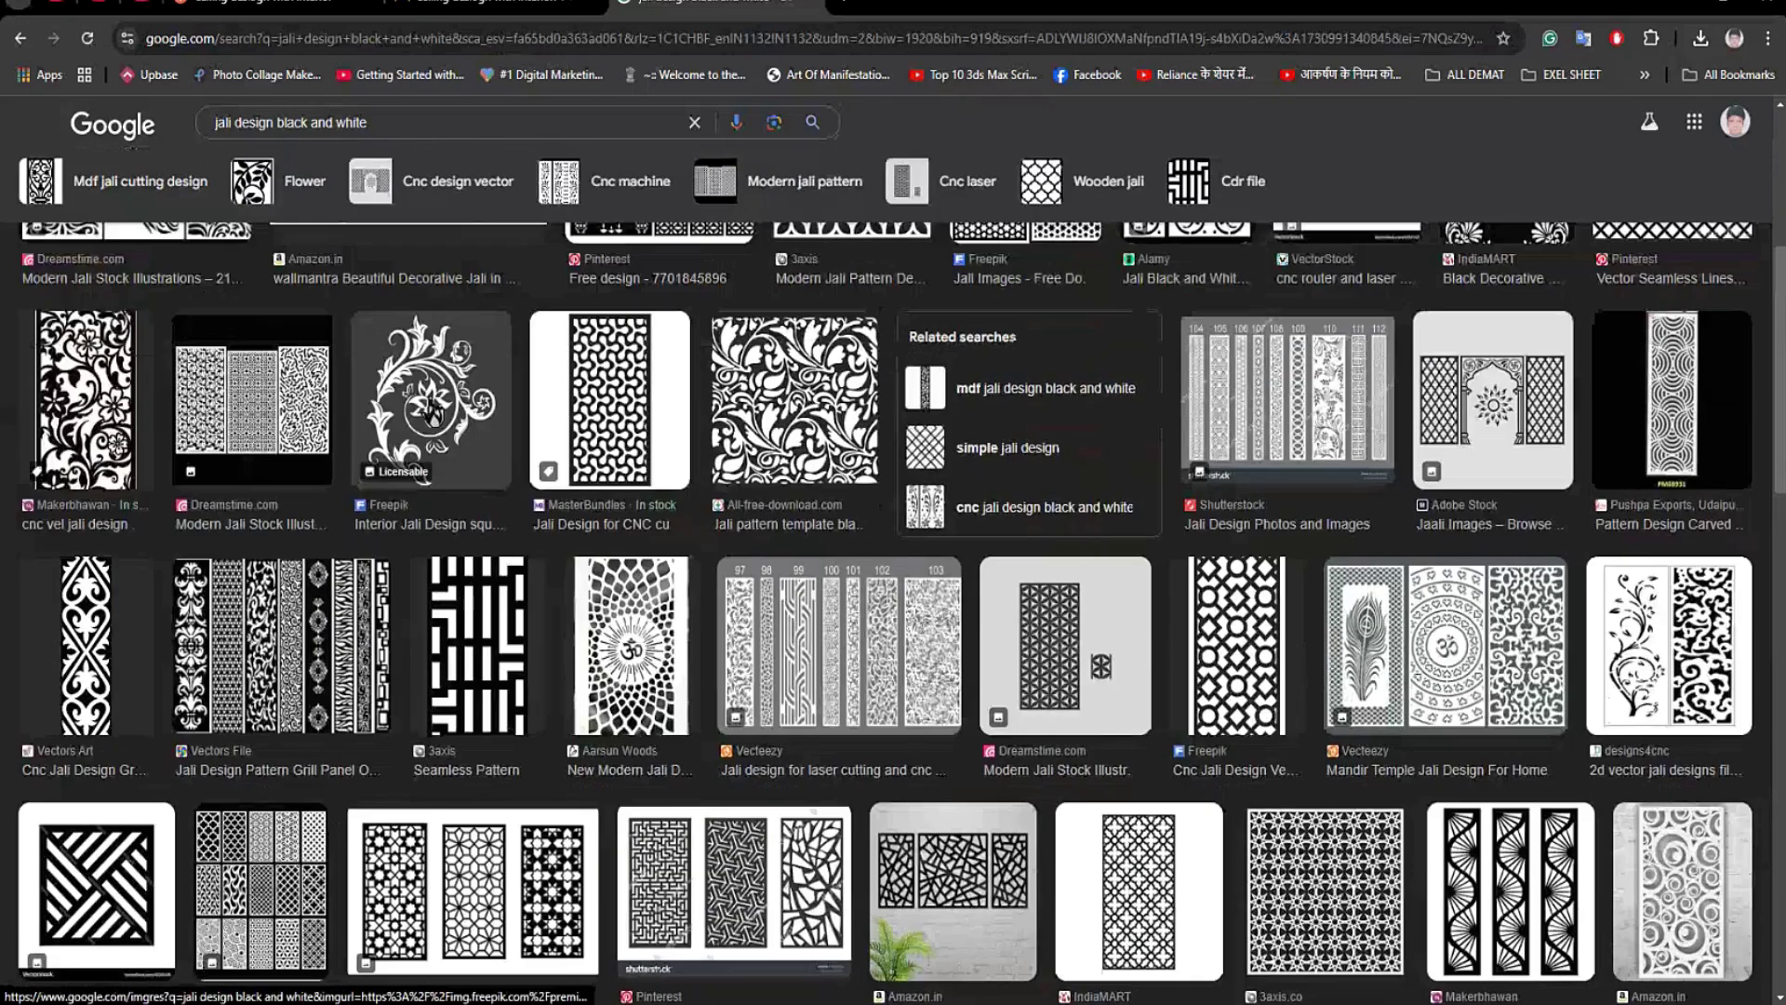
pyautogui.click(465, 404)
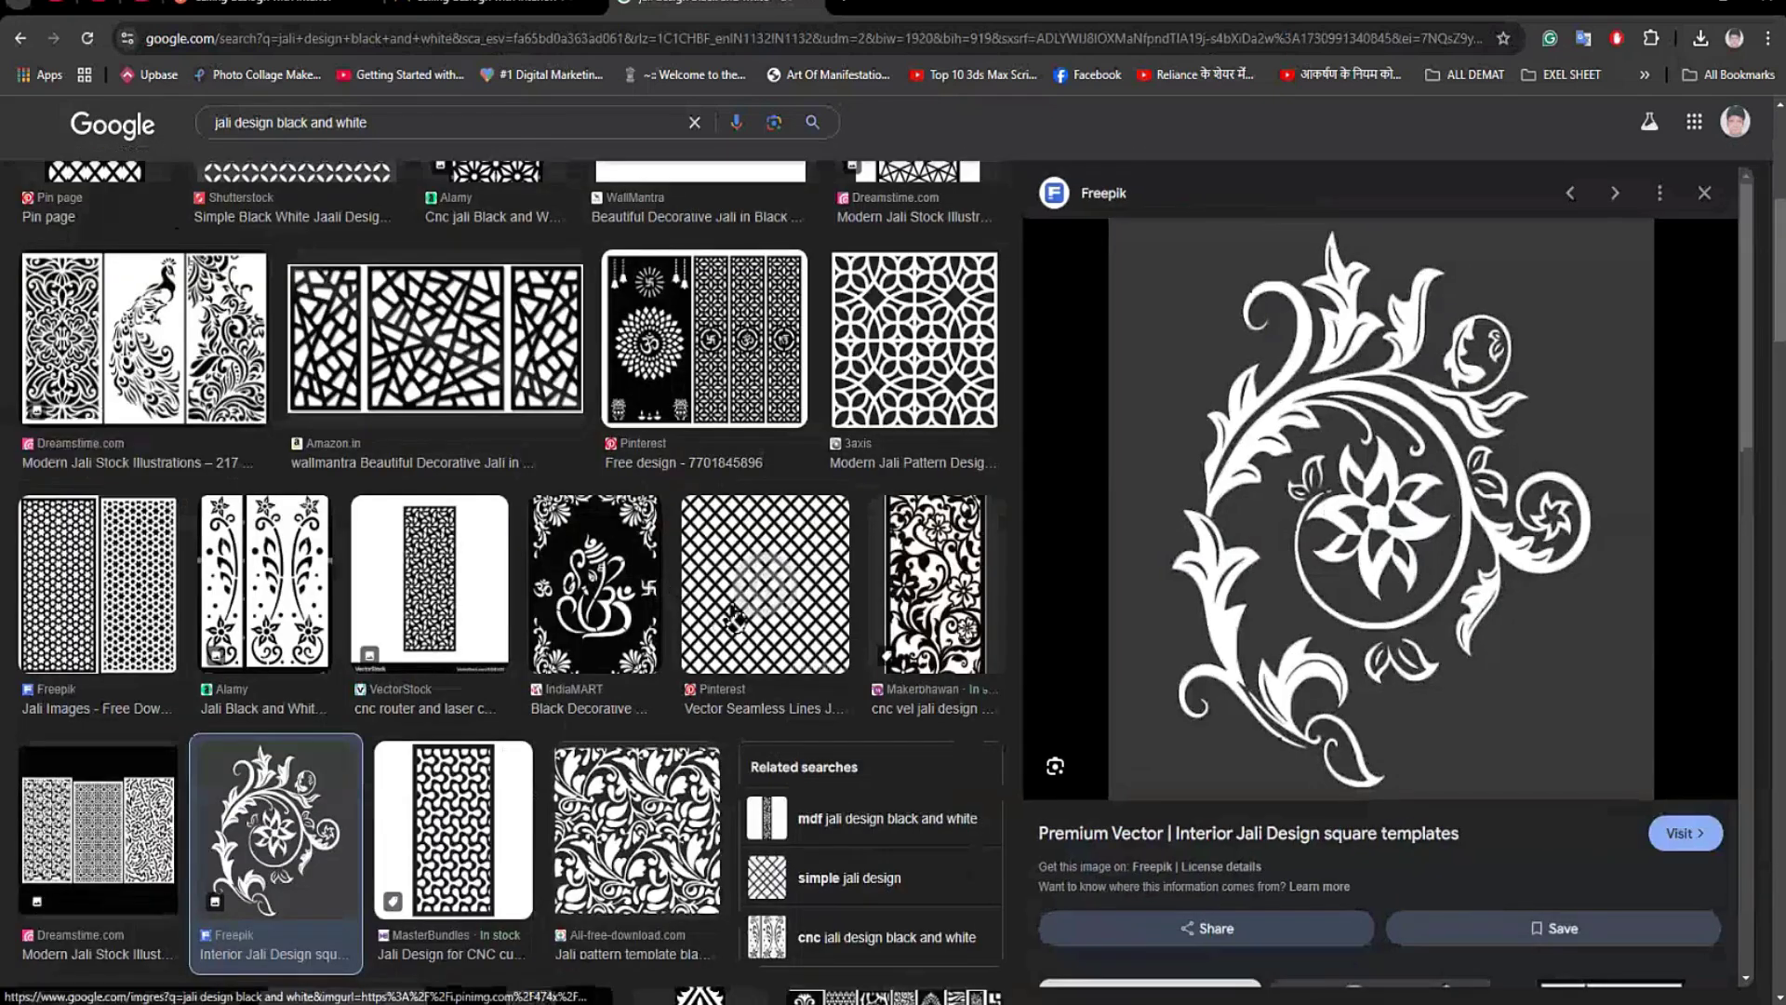
# Close the image preview and look through the remaining black and white jali results for a suitable ceiling motif.
pyautogui.press('Escape')
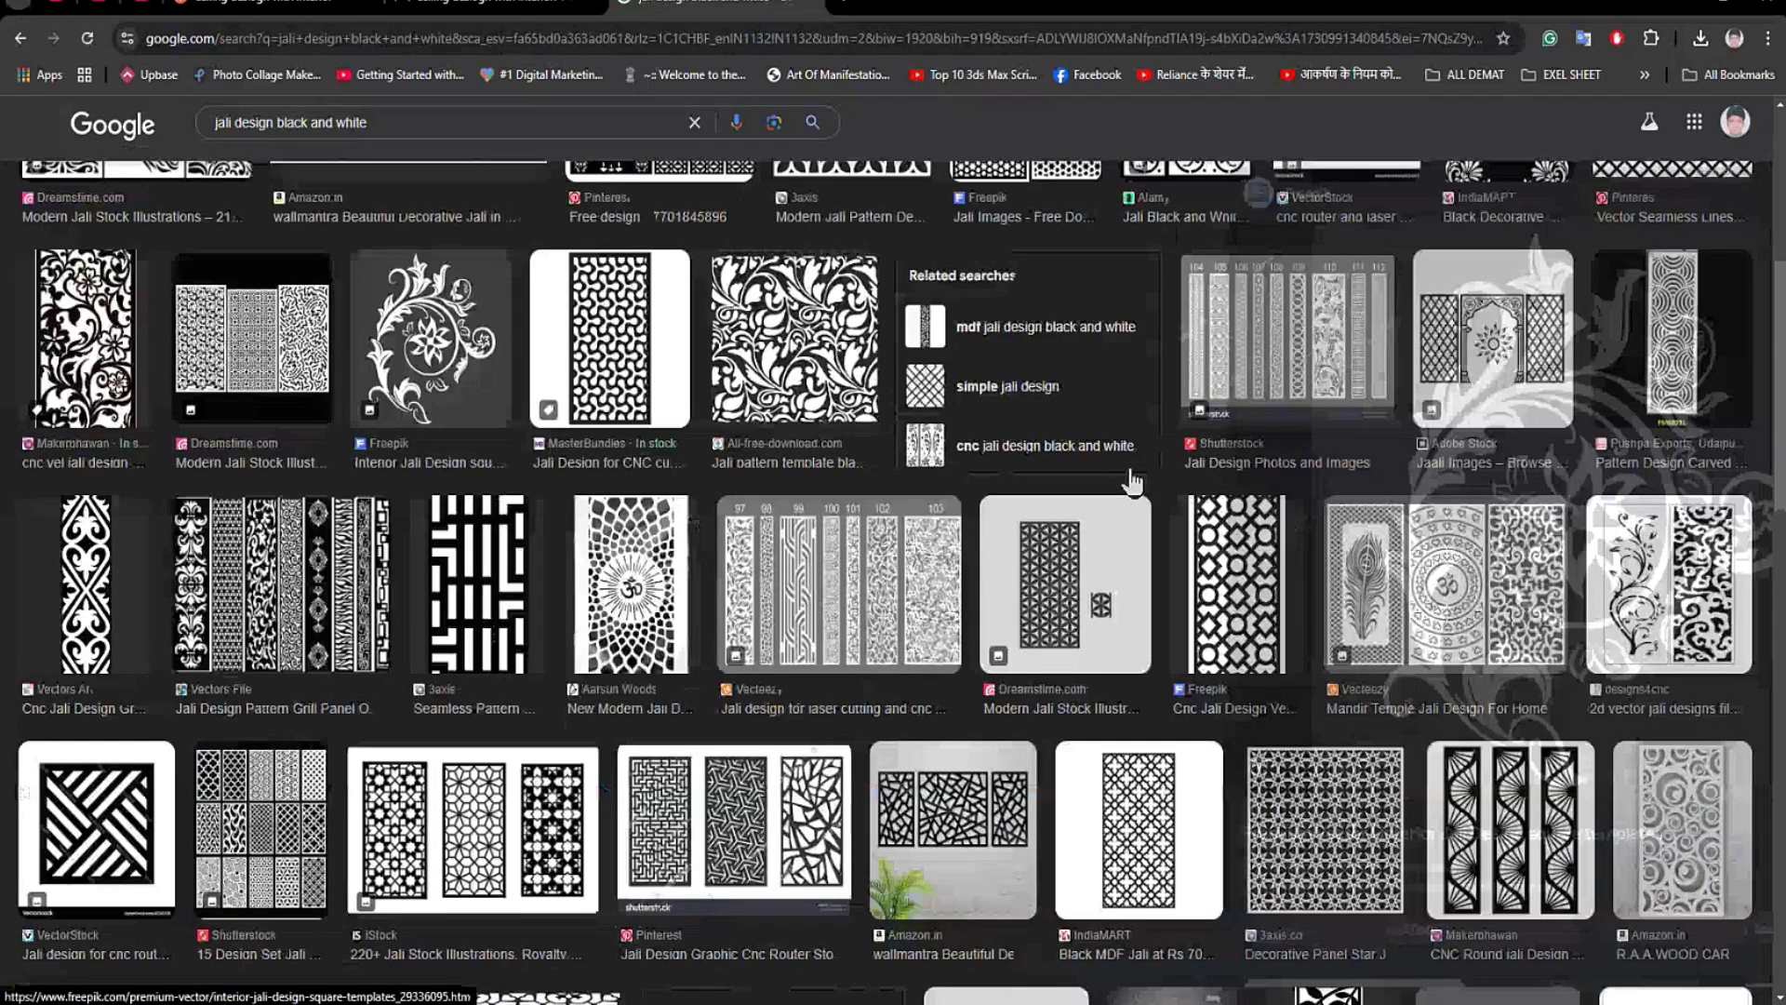
pyautogui.scroll(-10, 1132, 481)
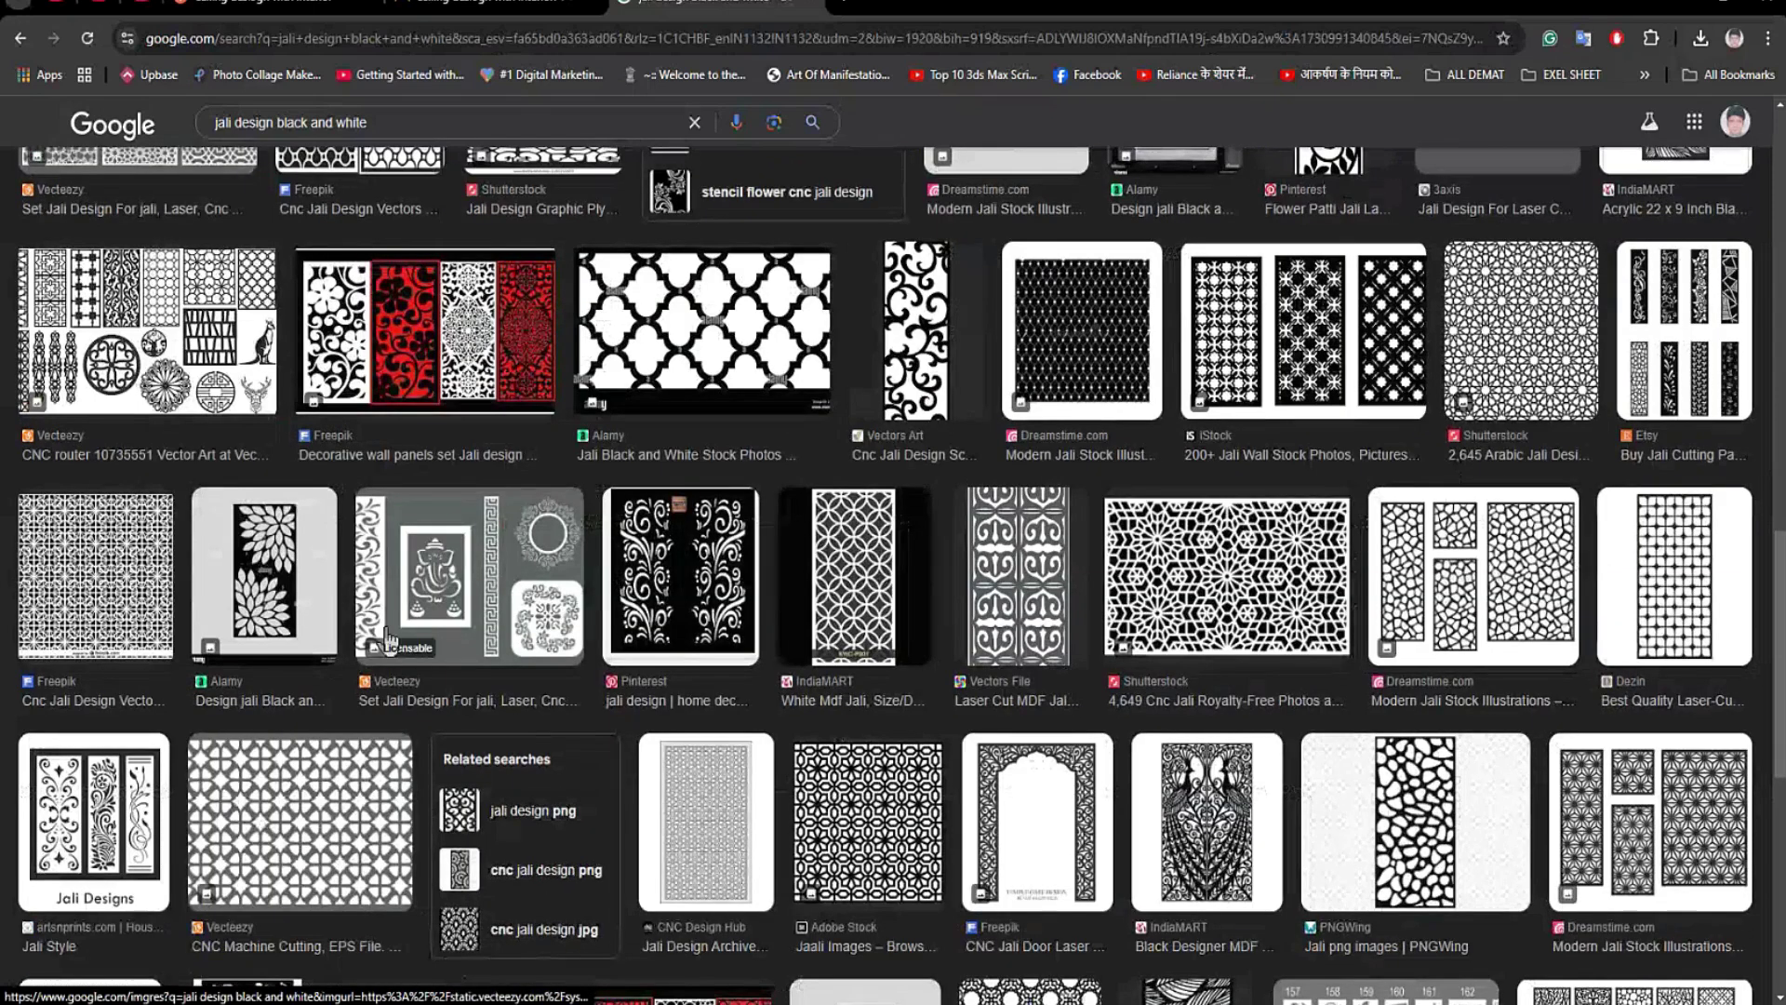
pyautogui.scroll(-8, 1169, 588)
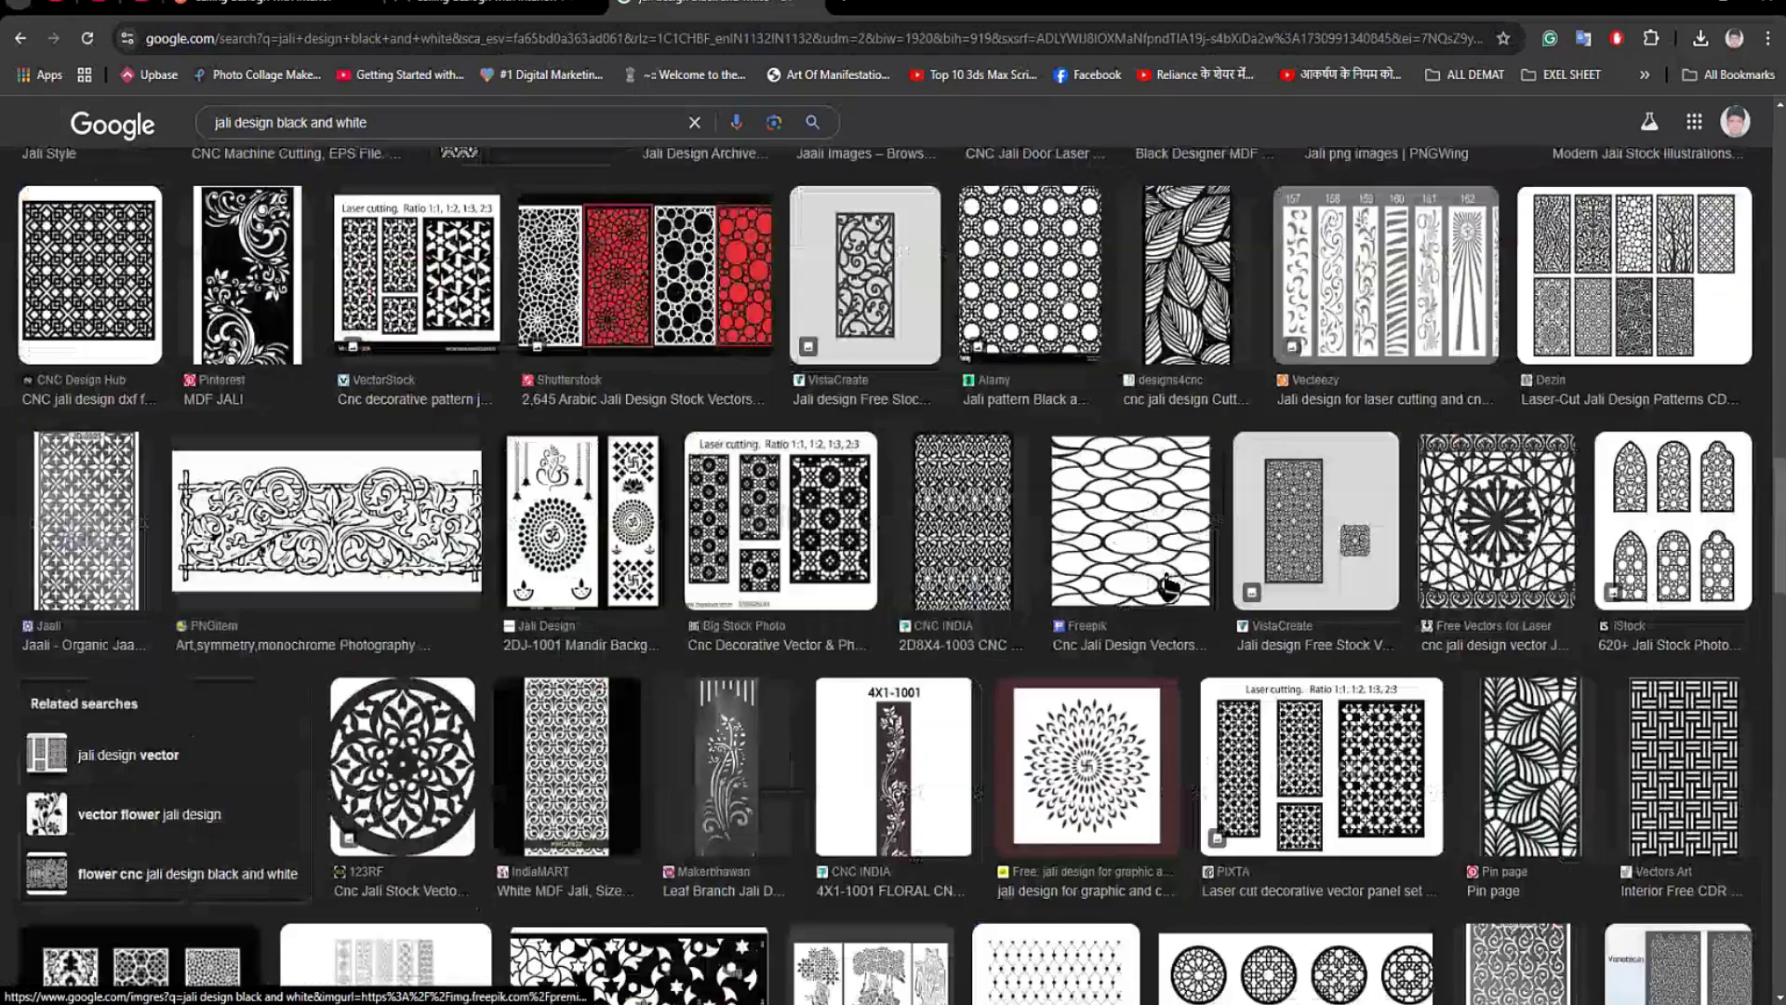
pyautogui.scroll(-4, 1169, 588)
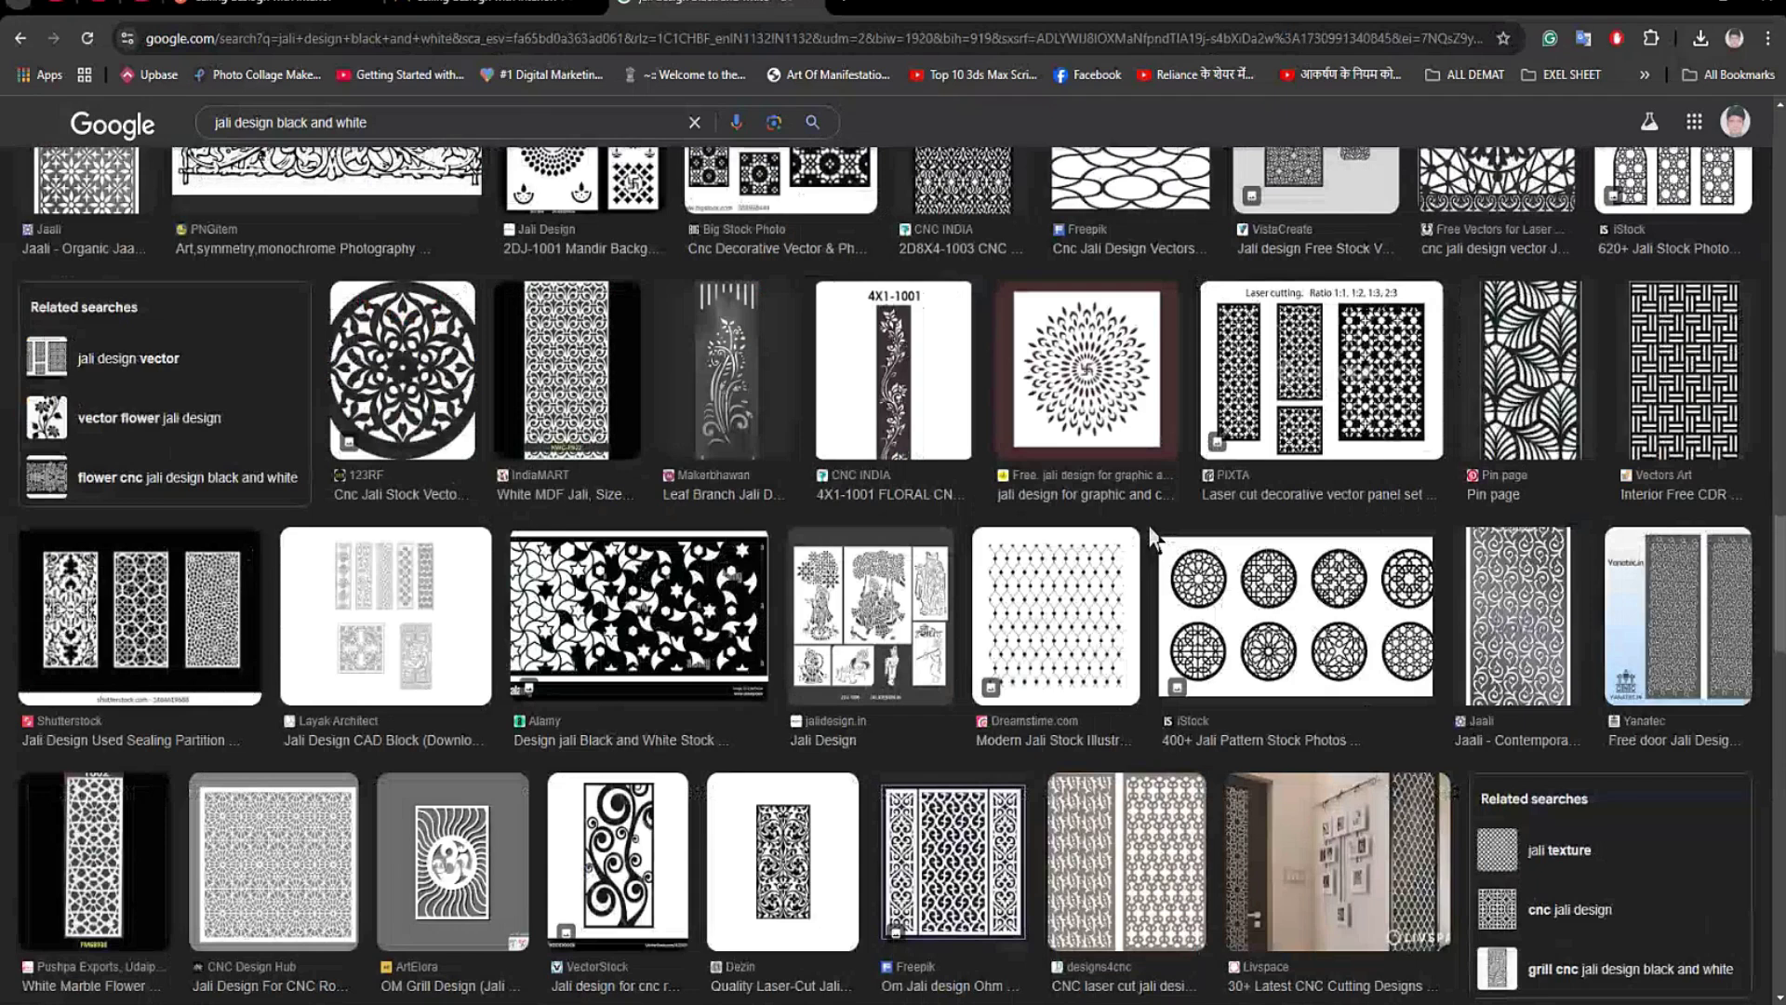
pyautogui.scroll(-5, 1150, 534)
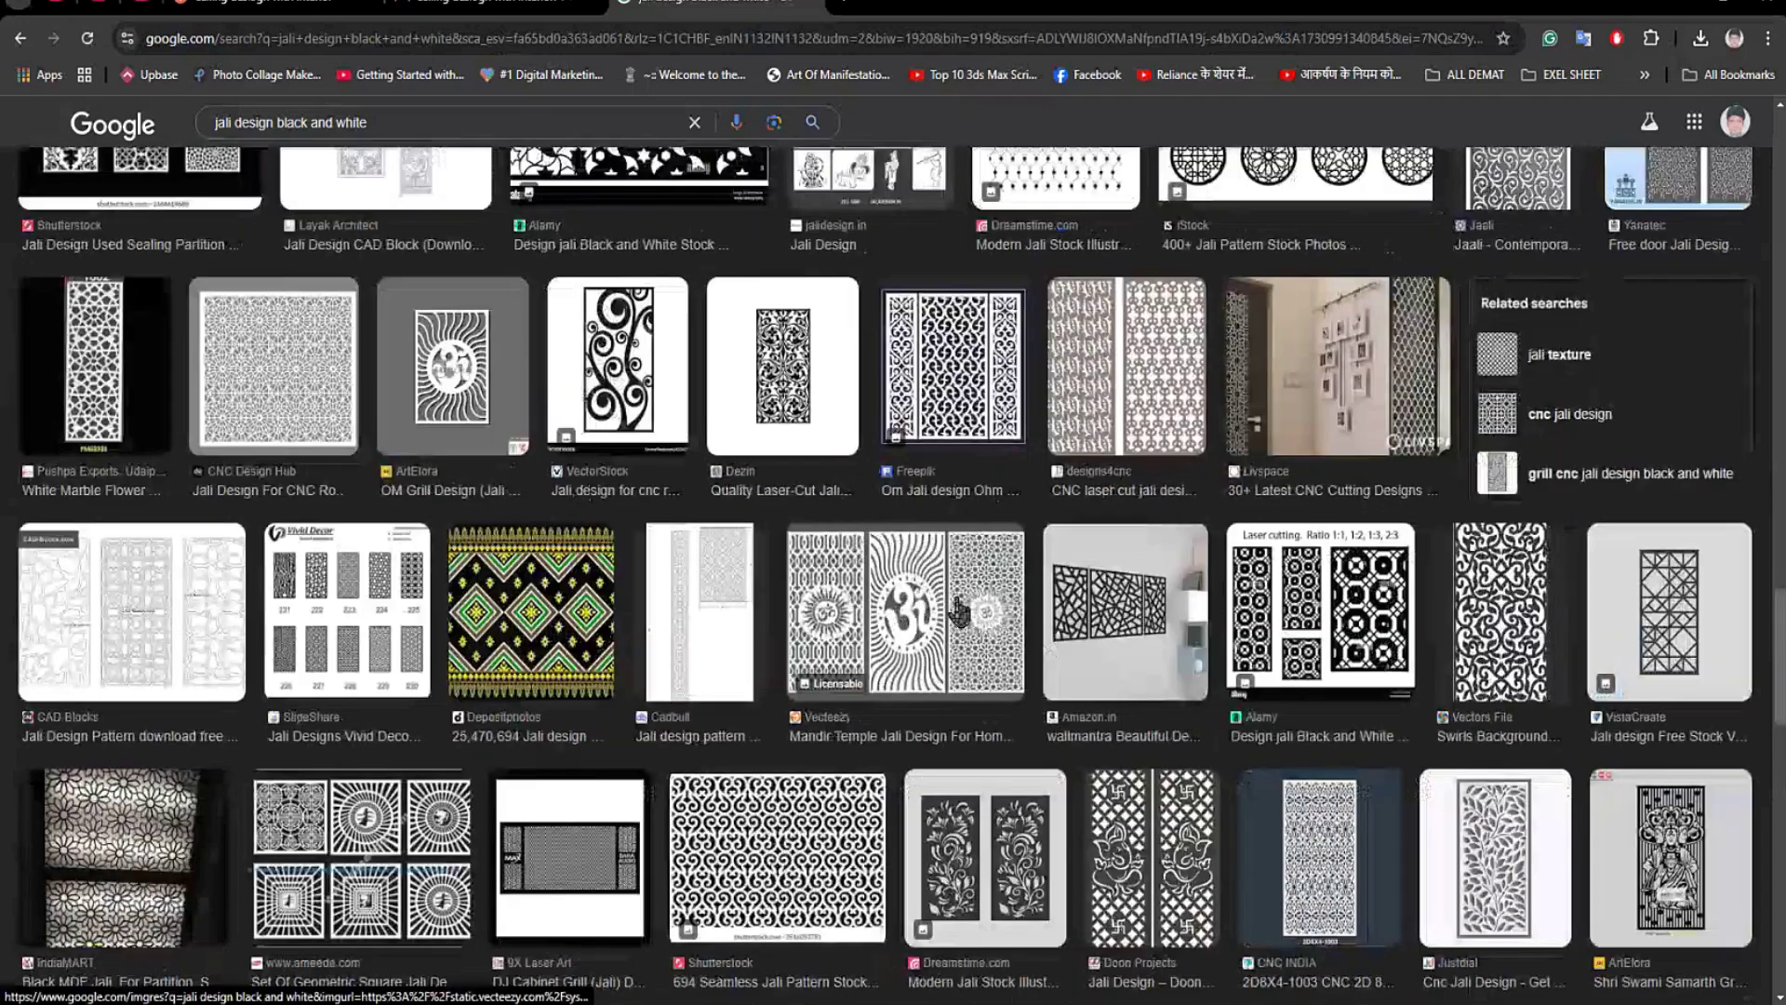
pyautogui.scroll(3, 958, 612)
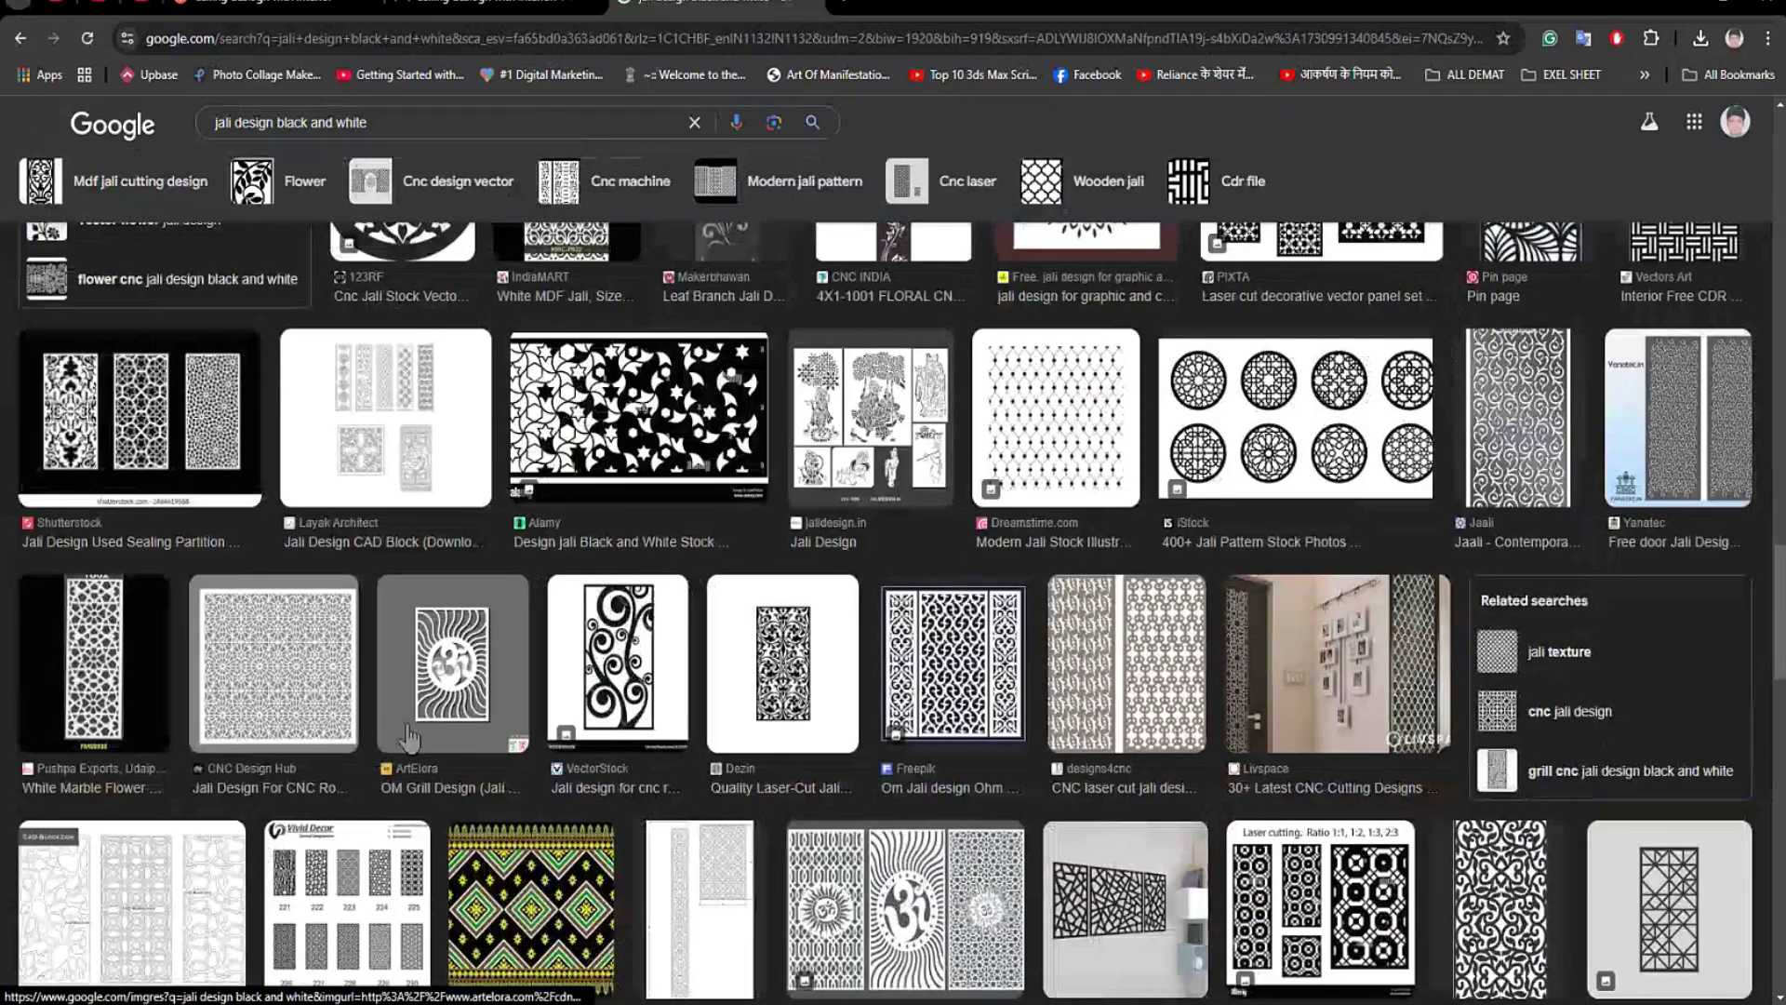
pyautogui.scroll(-7, 409, 739)
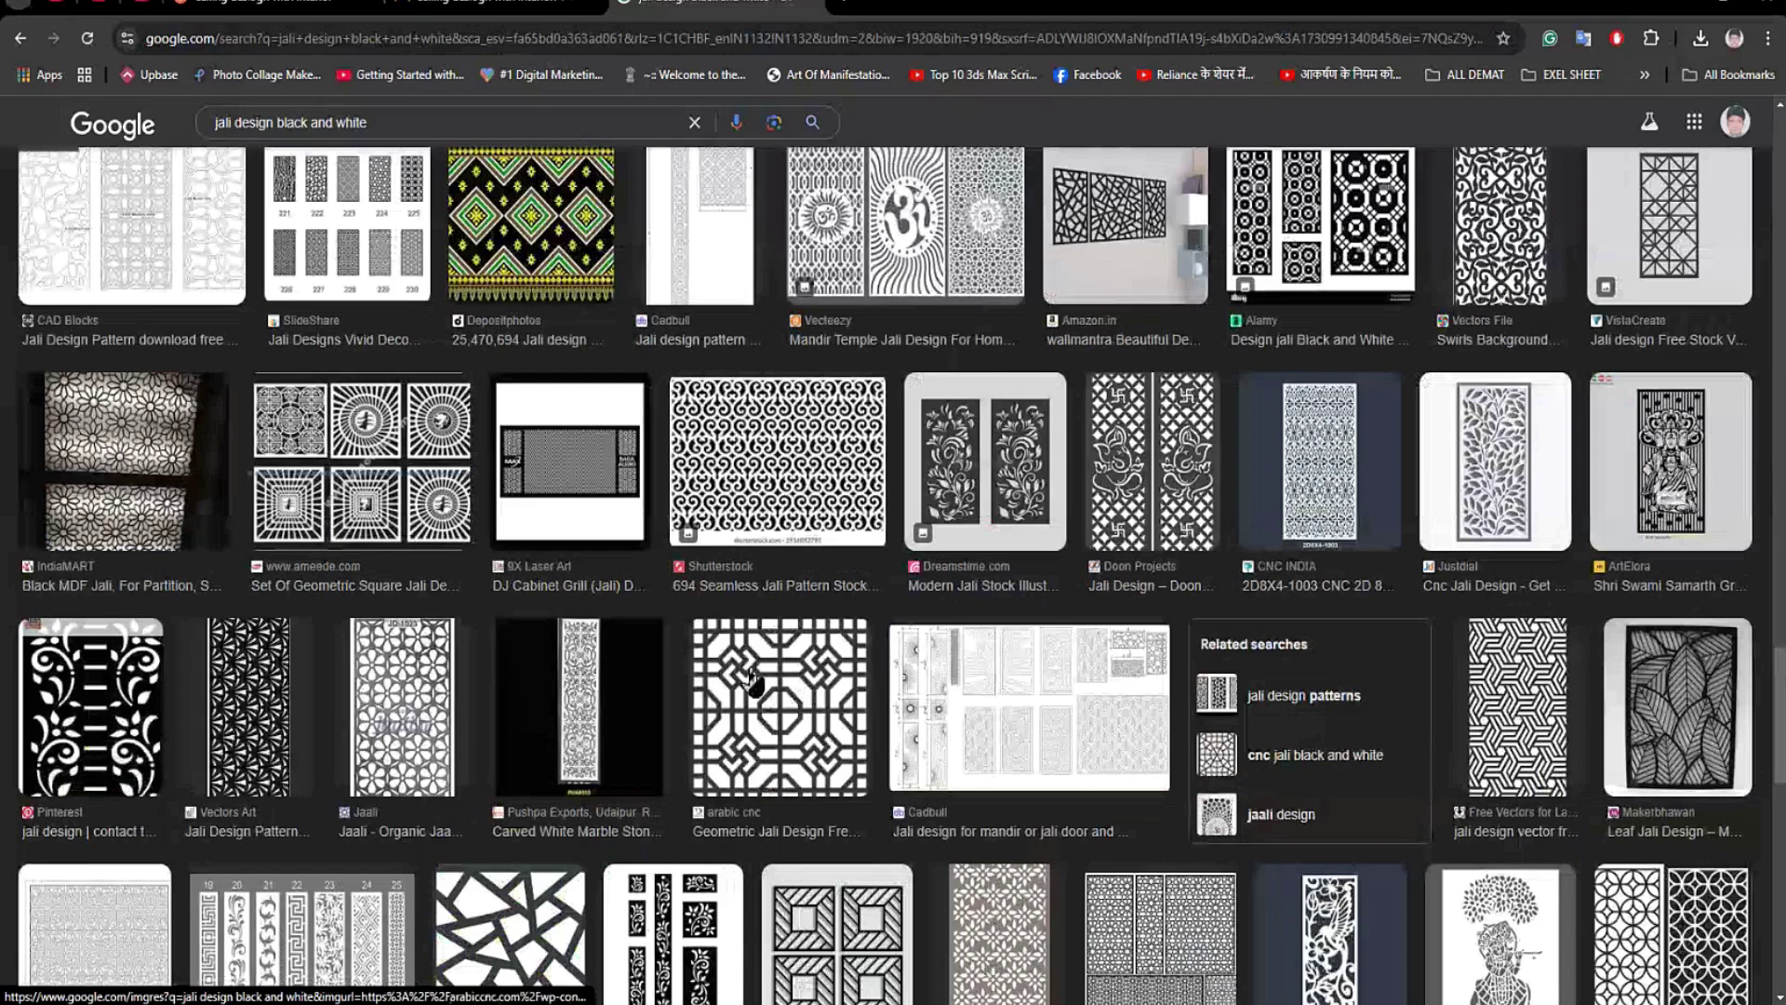
pyautogui.scroll(-5, 751, 683)
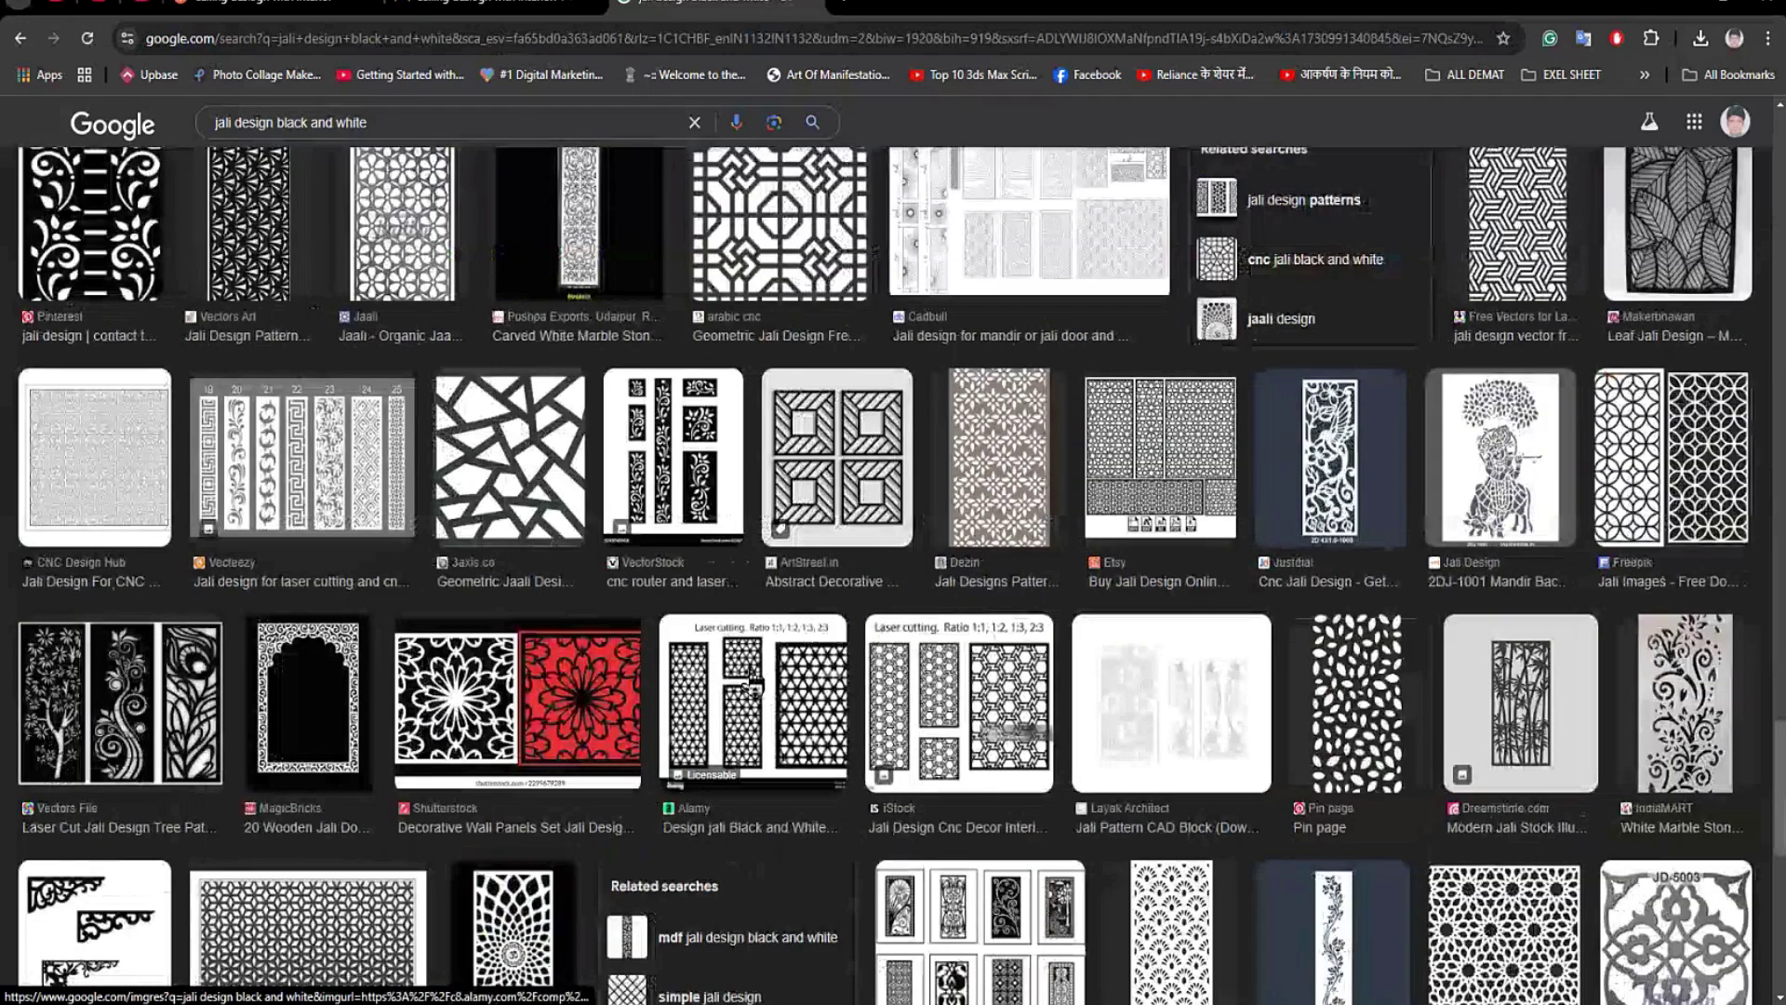
pyautogui.scroll(-4, 751, 688)
pyautogui.scroll(-4, 754, 695)
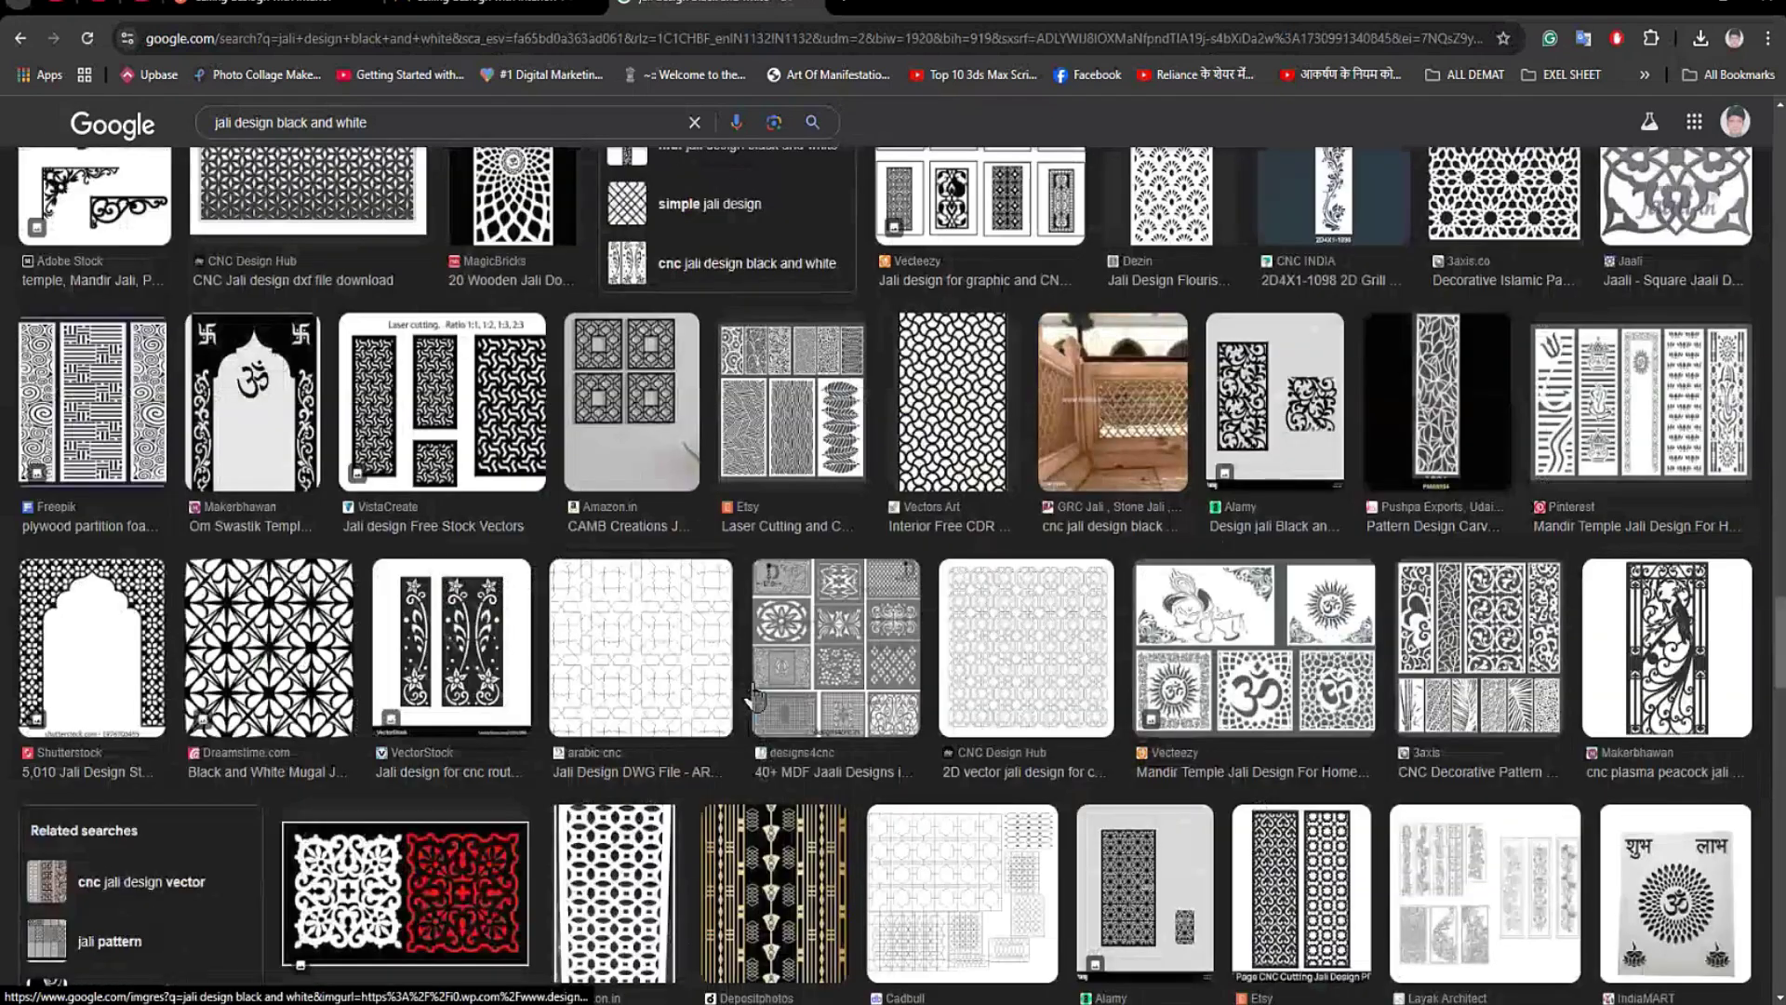
pyautogui.scroll(-6, 751, 693)
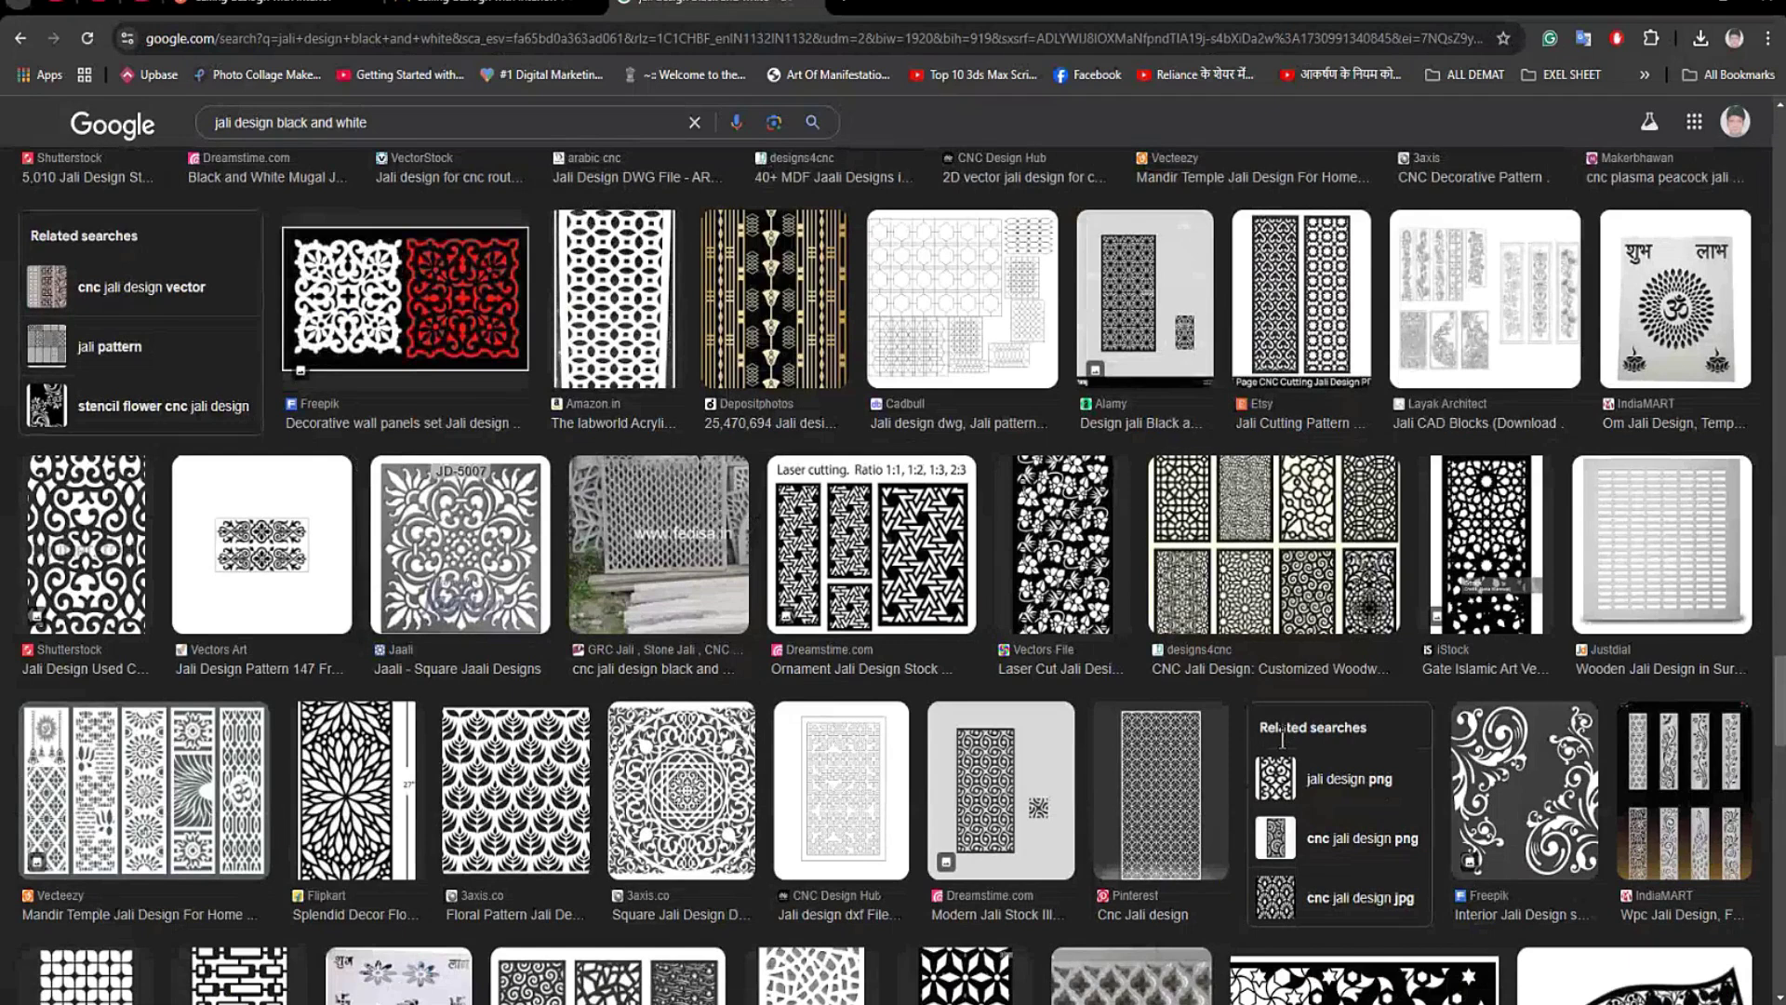
# Switch to the related search "jali design png" and look through its image results.
pyautogui.click(1325, 786)
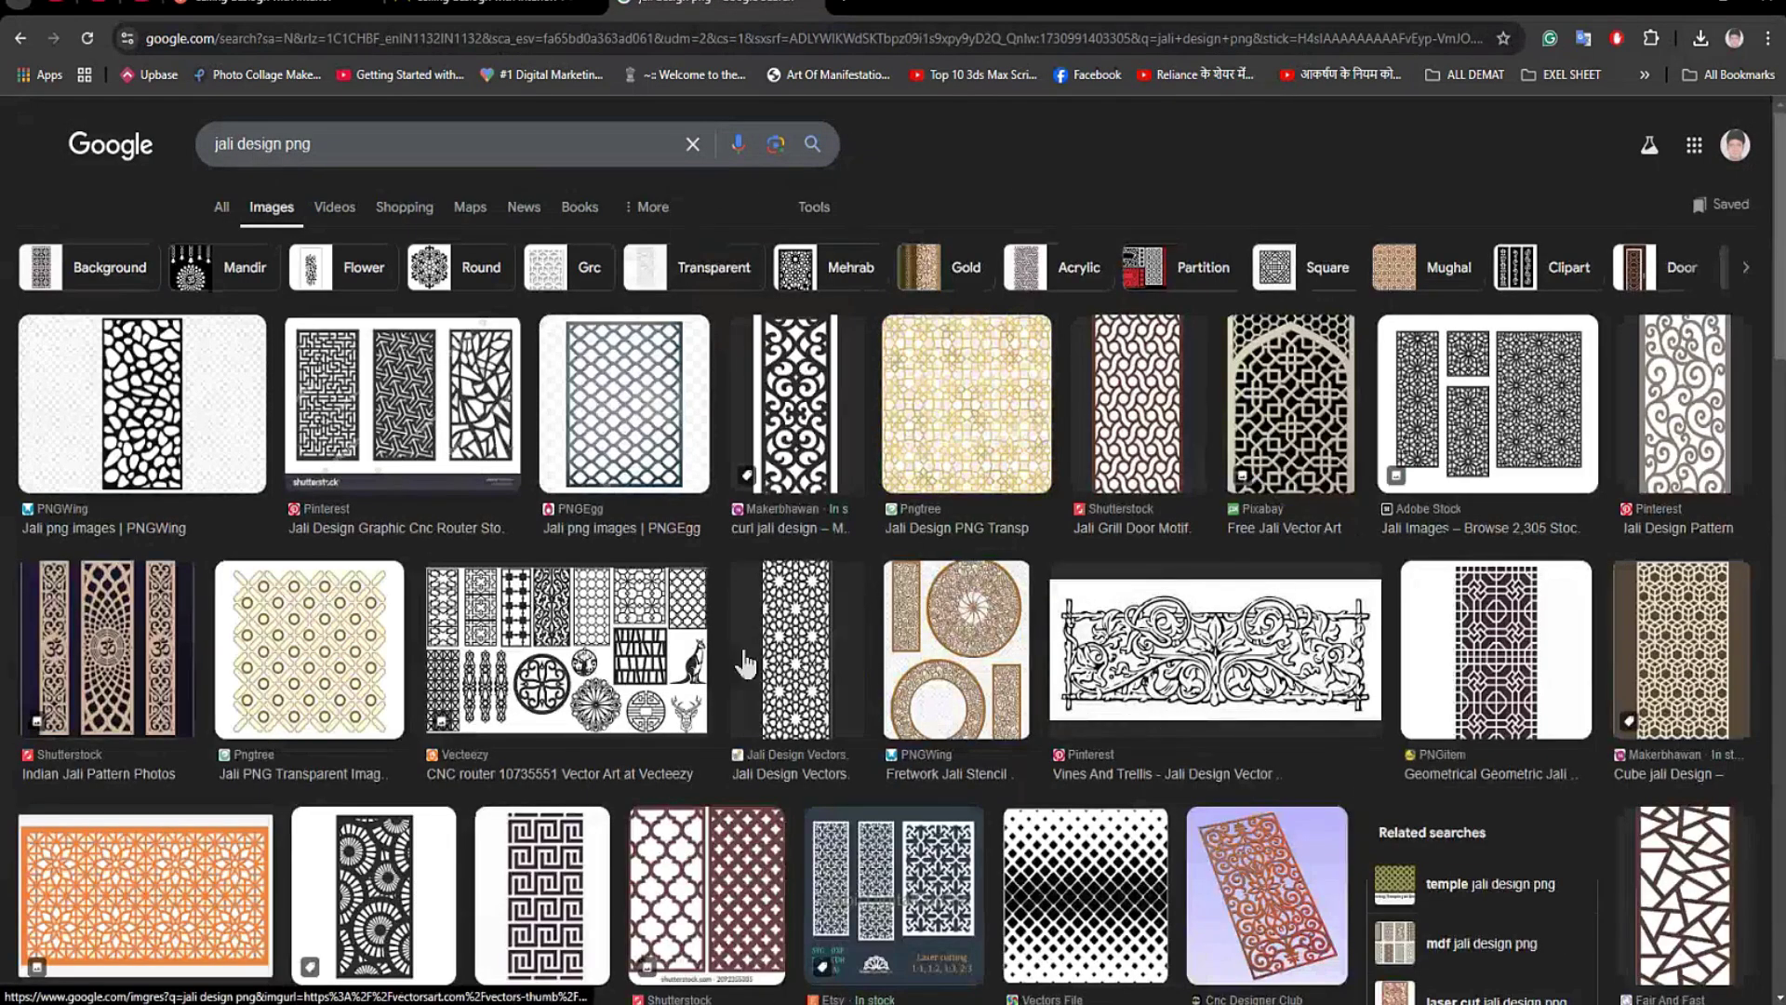
pyautogui.scroll(-4, 748, 669)
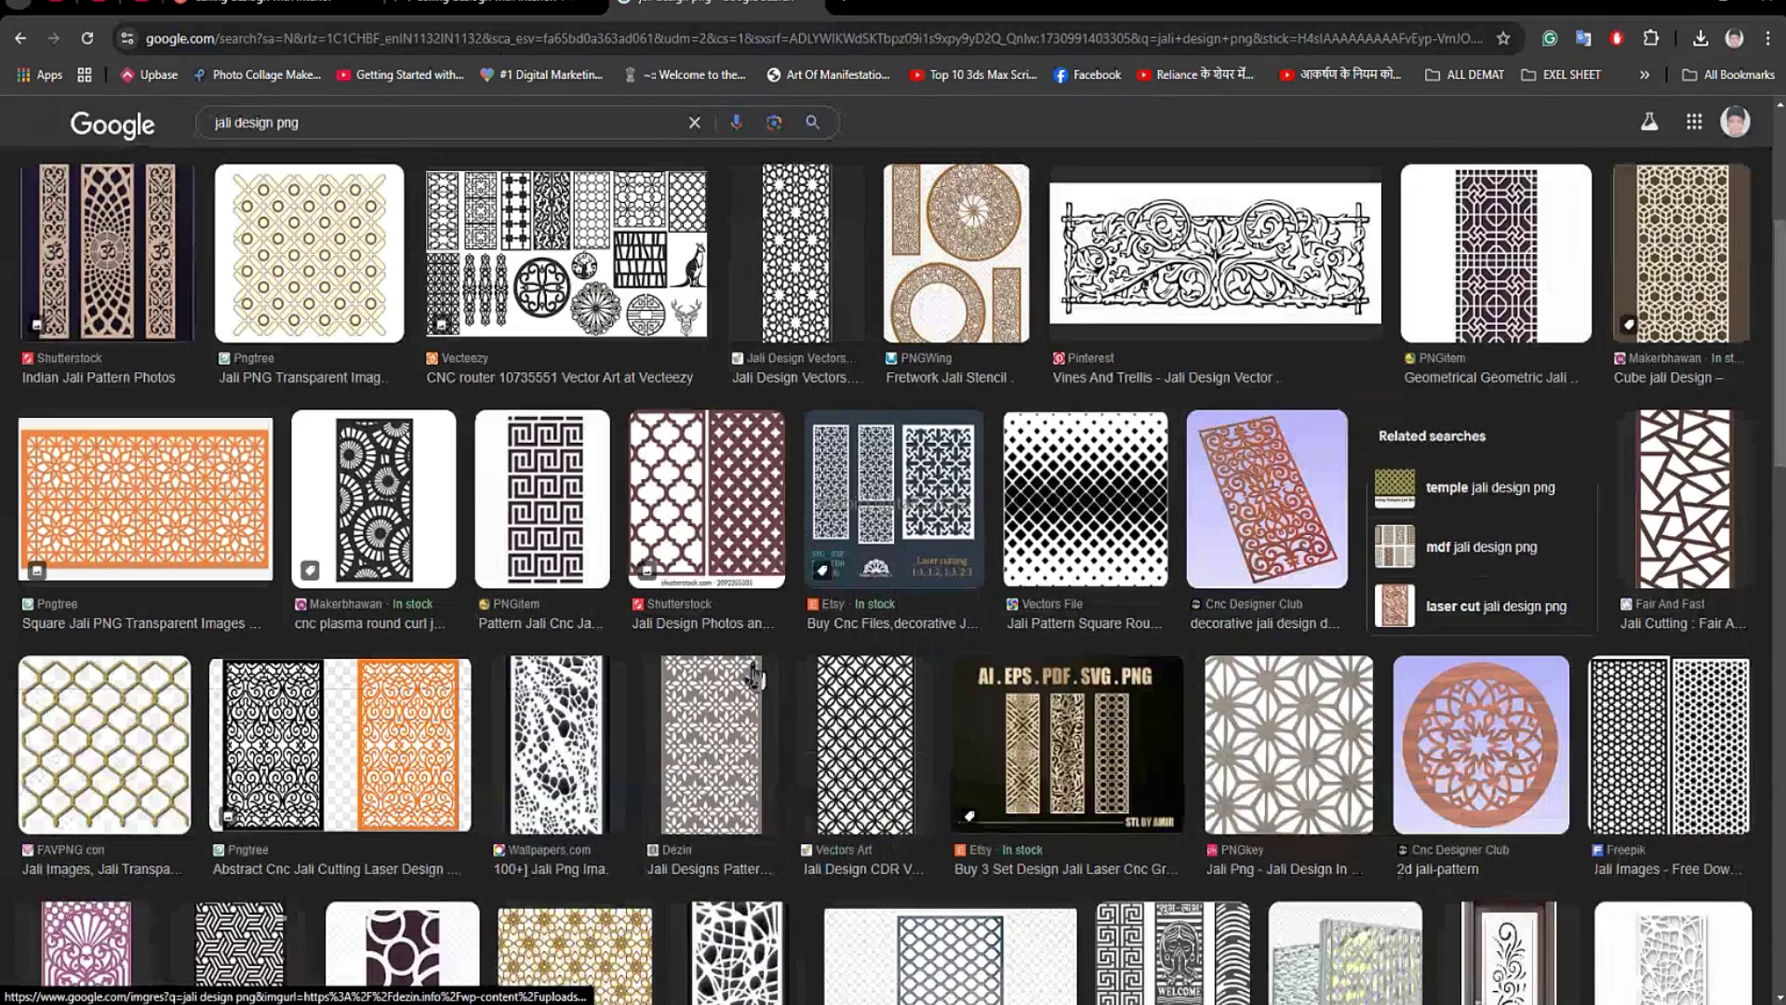
pyautogui.scroll(-8, 755, 676)
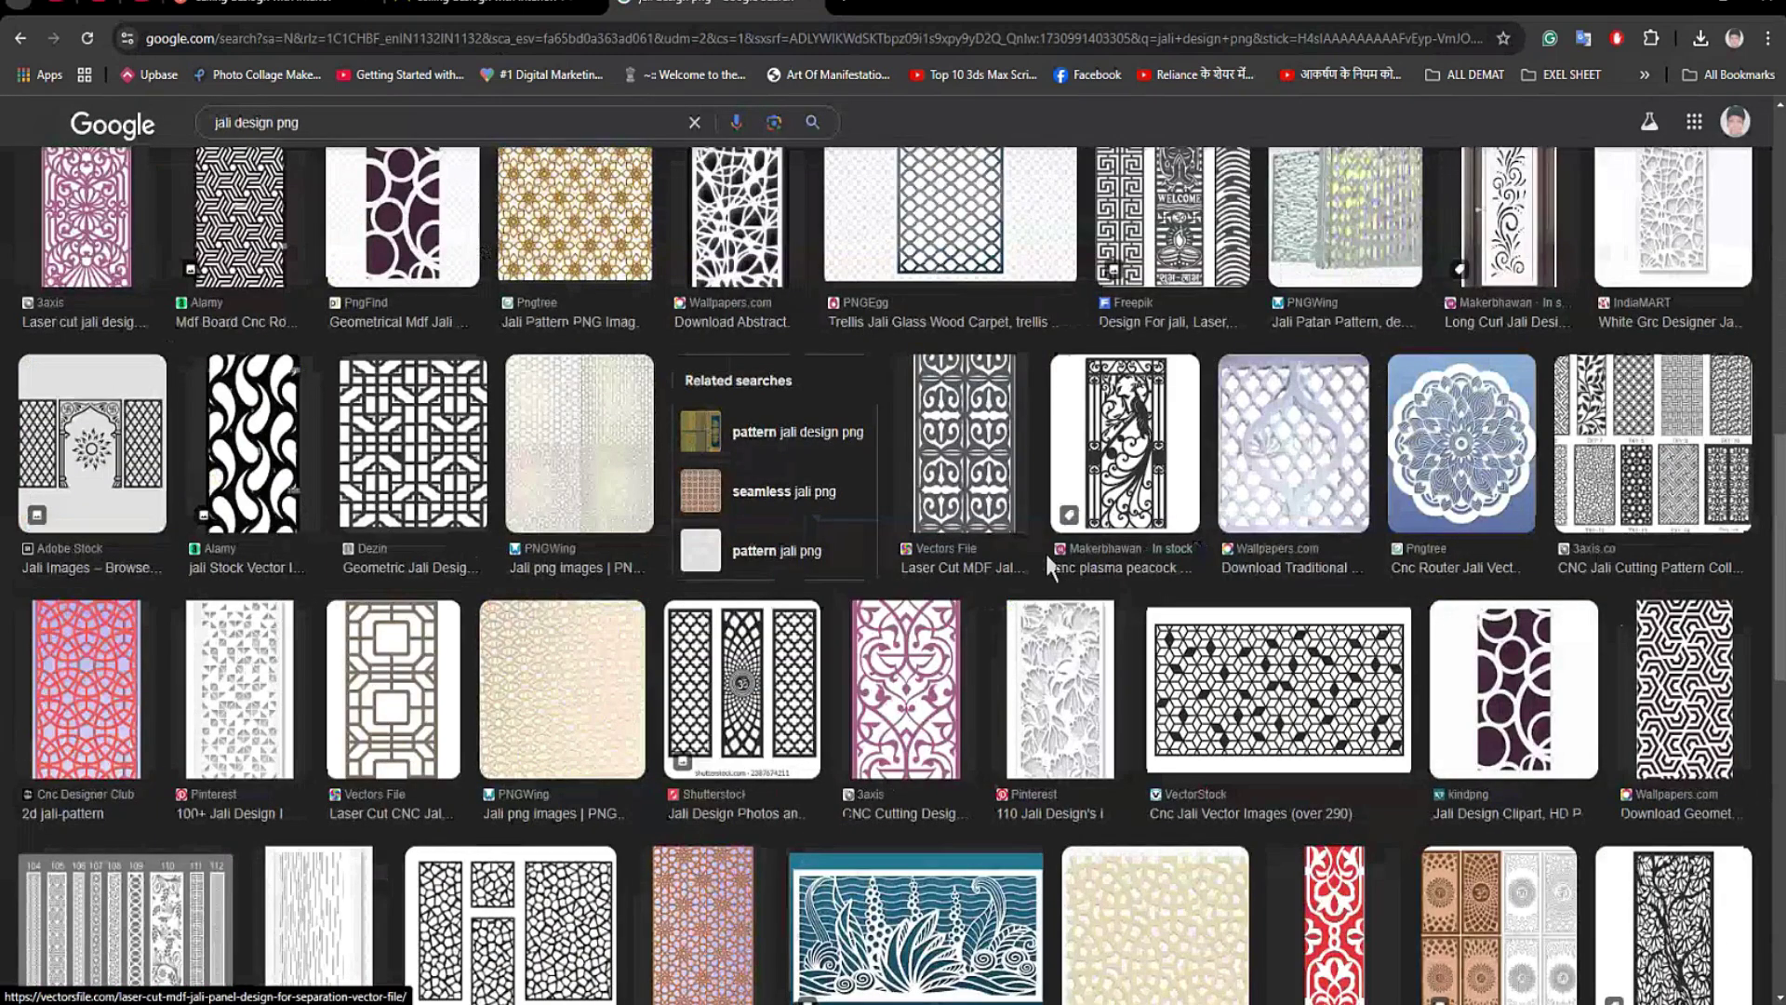
pyautogui.scroll(-6, 1045, 555)
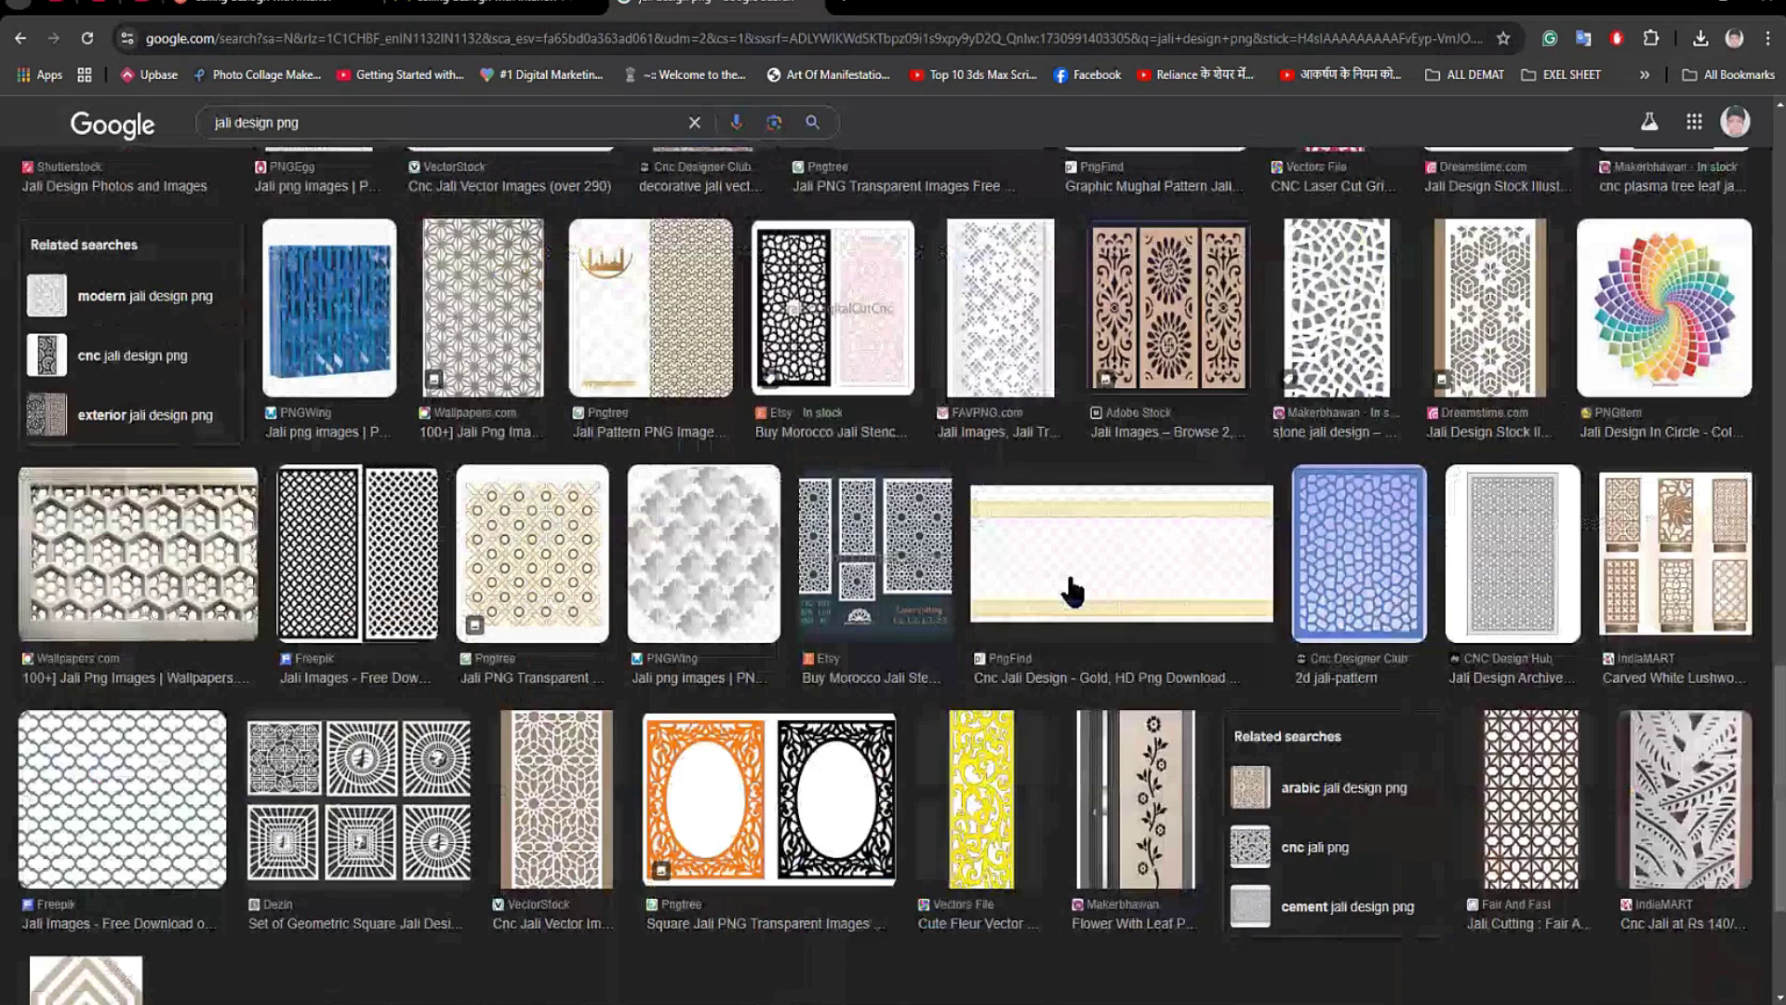
pyautogui.scroll(1, 1071, 591)
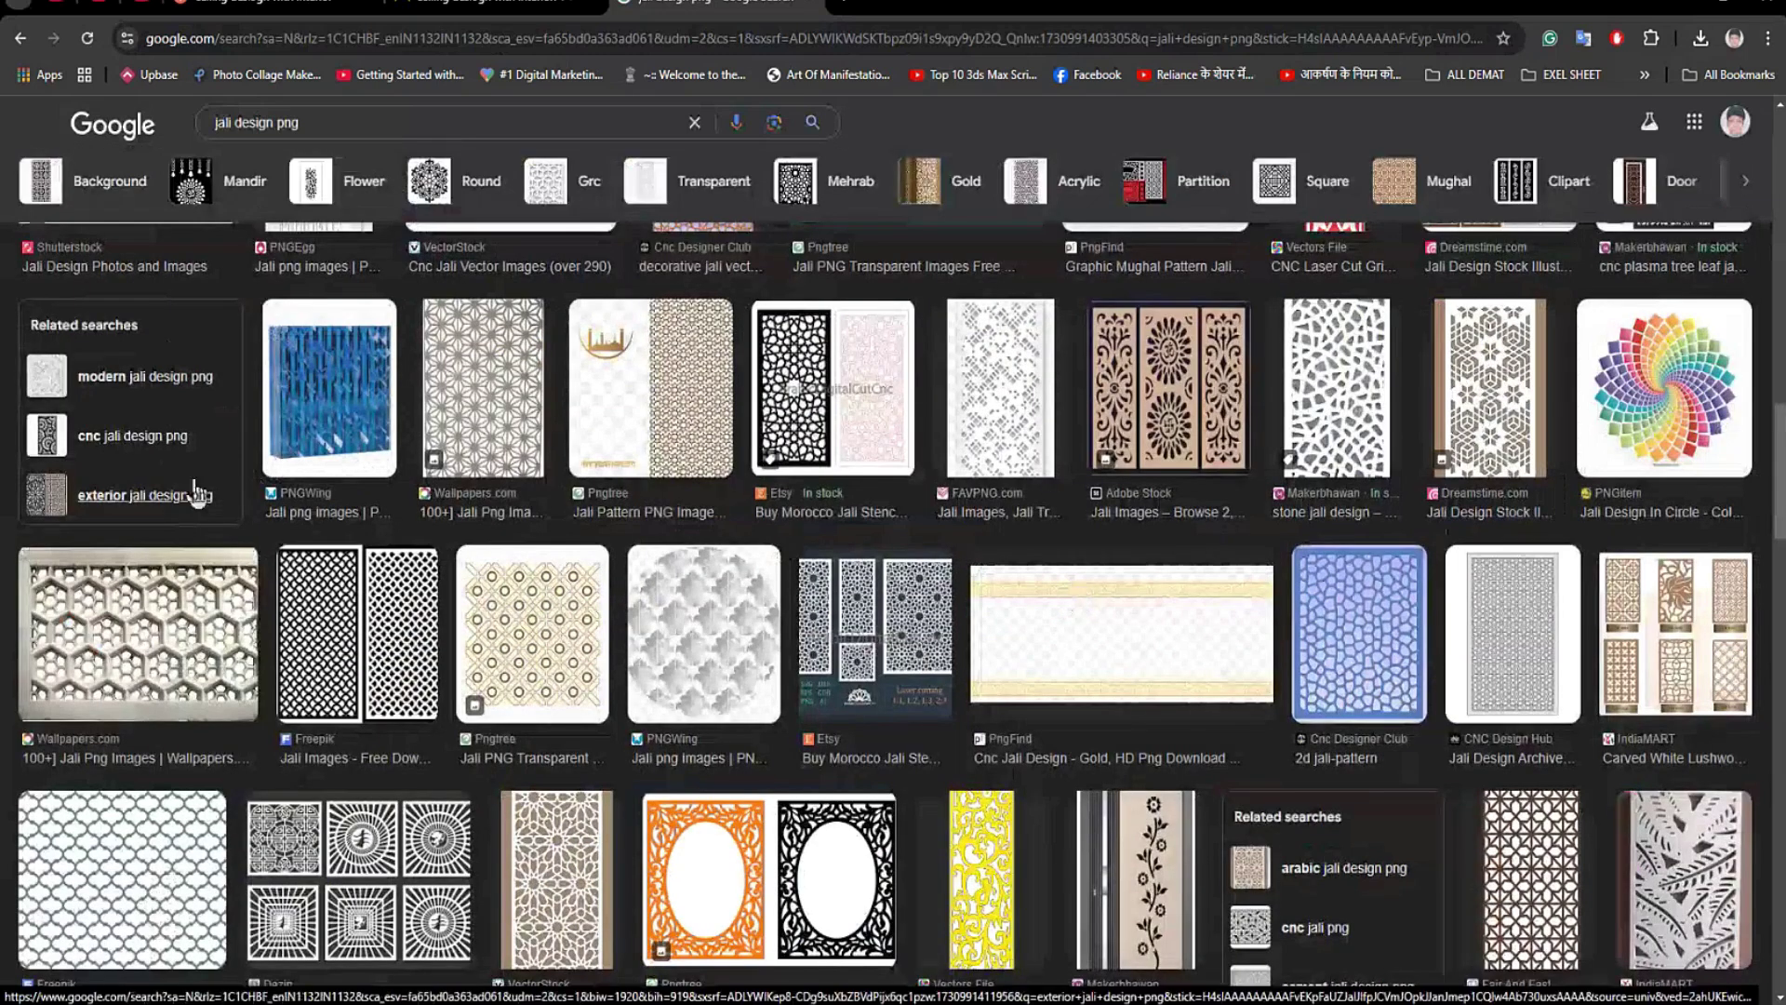
# Switch to the related search "cnc jali design png" and browse its image results.
pyautogui.click(132, 436)
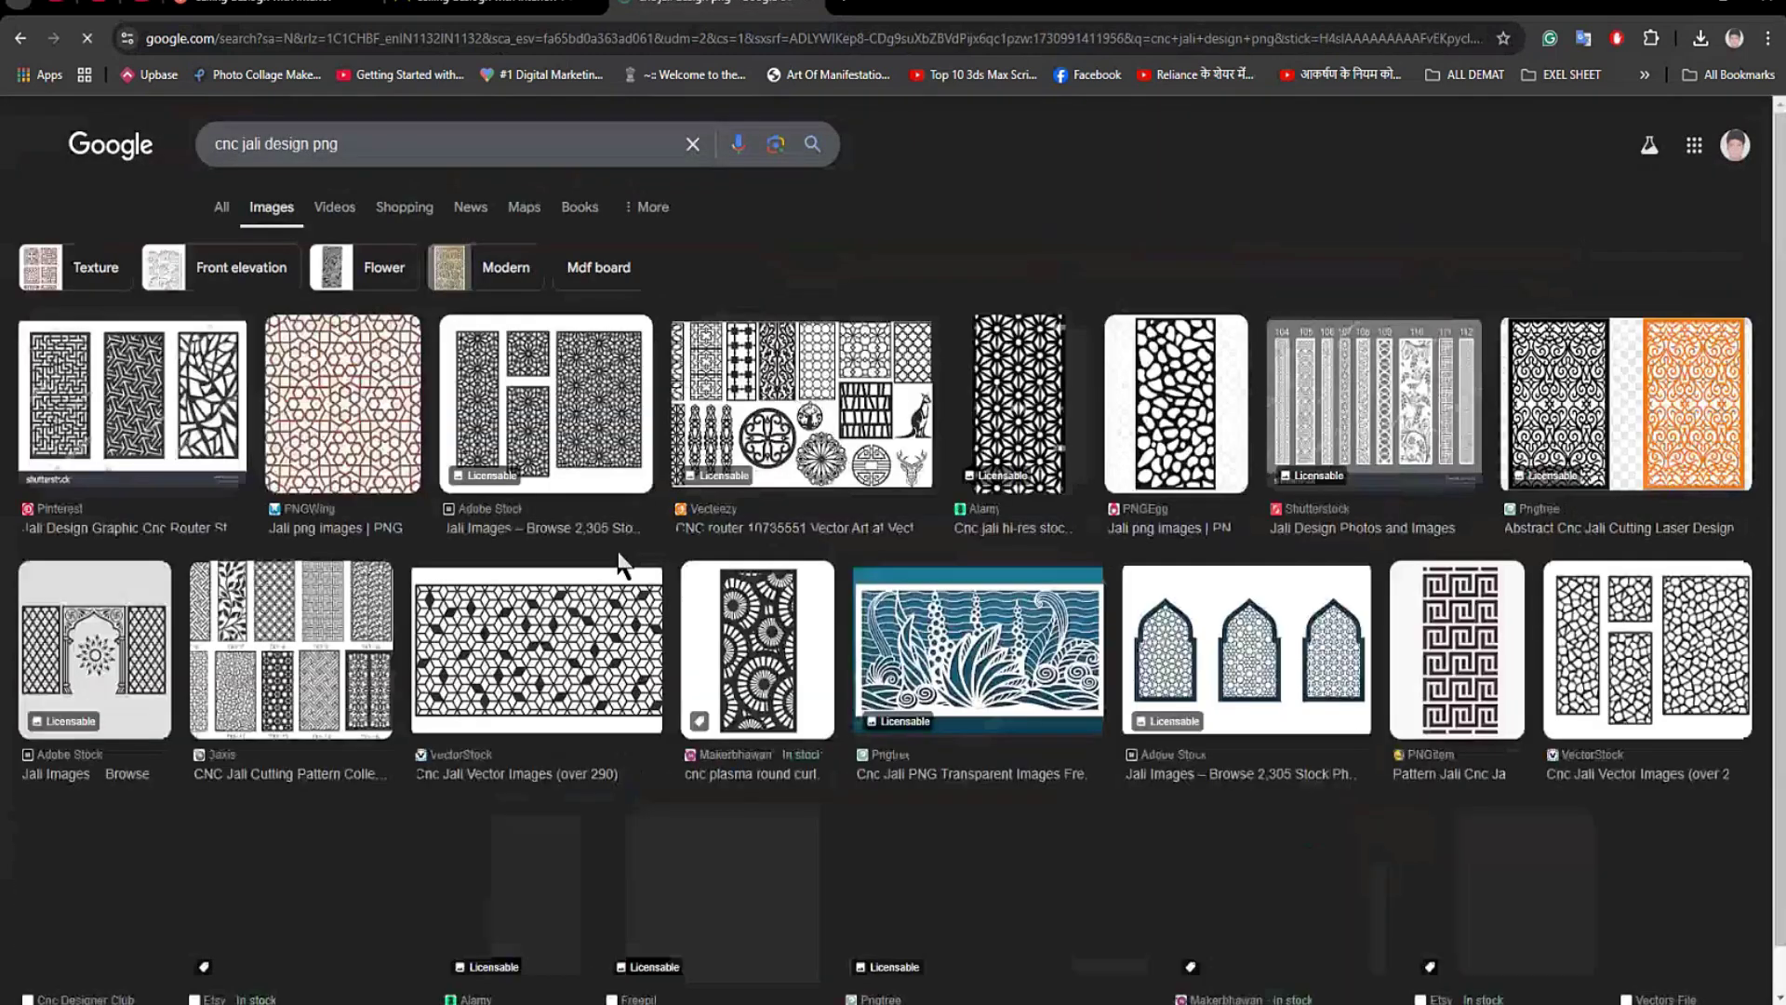
pyautogui.scroll(-4, 964, 493)
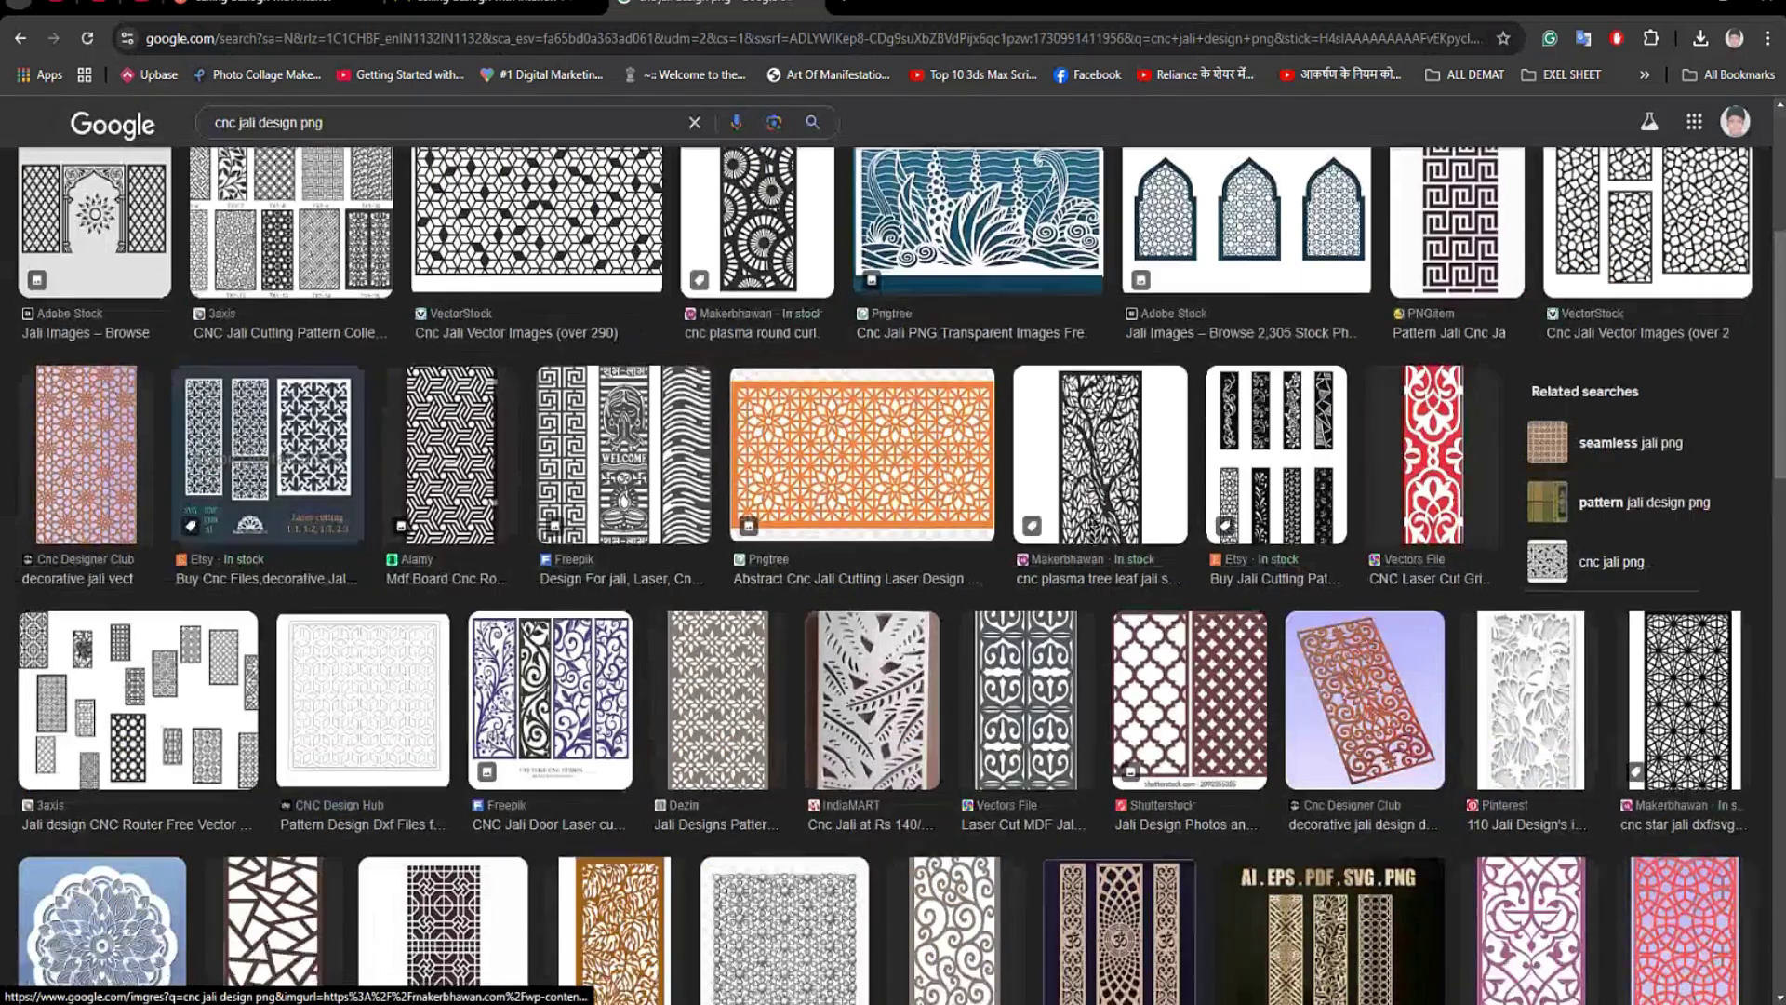
pyautogui.scroll(-4, 641, 658)
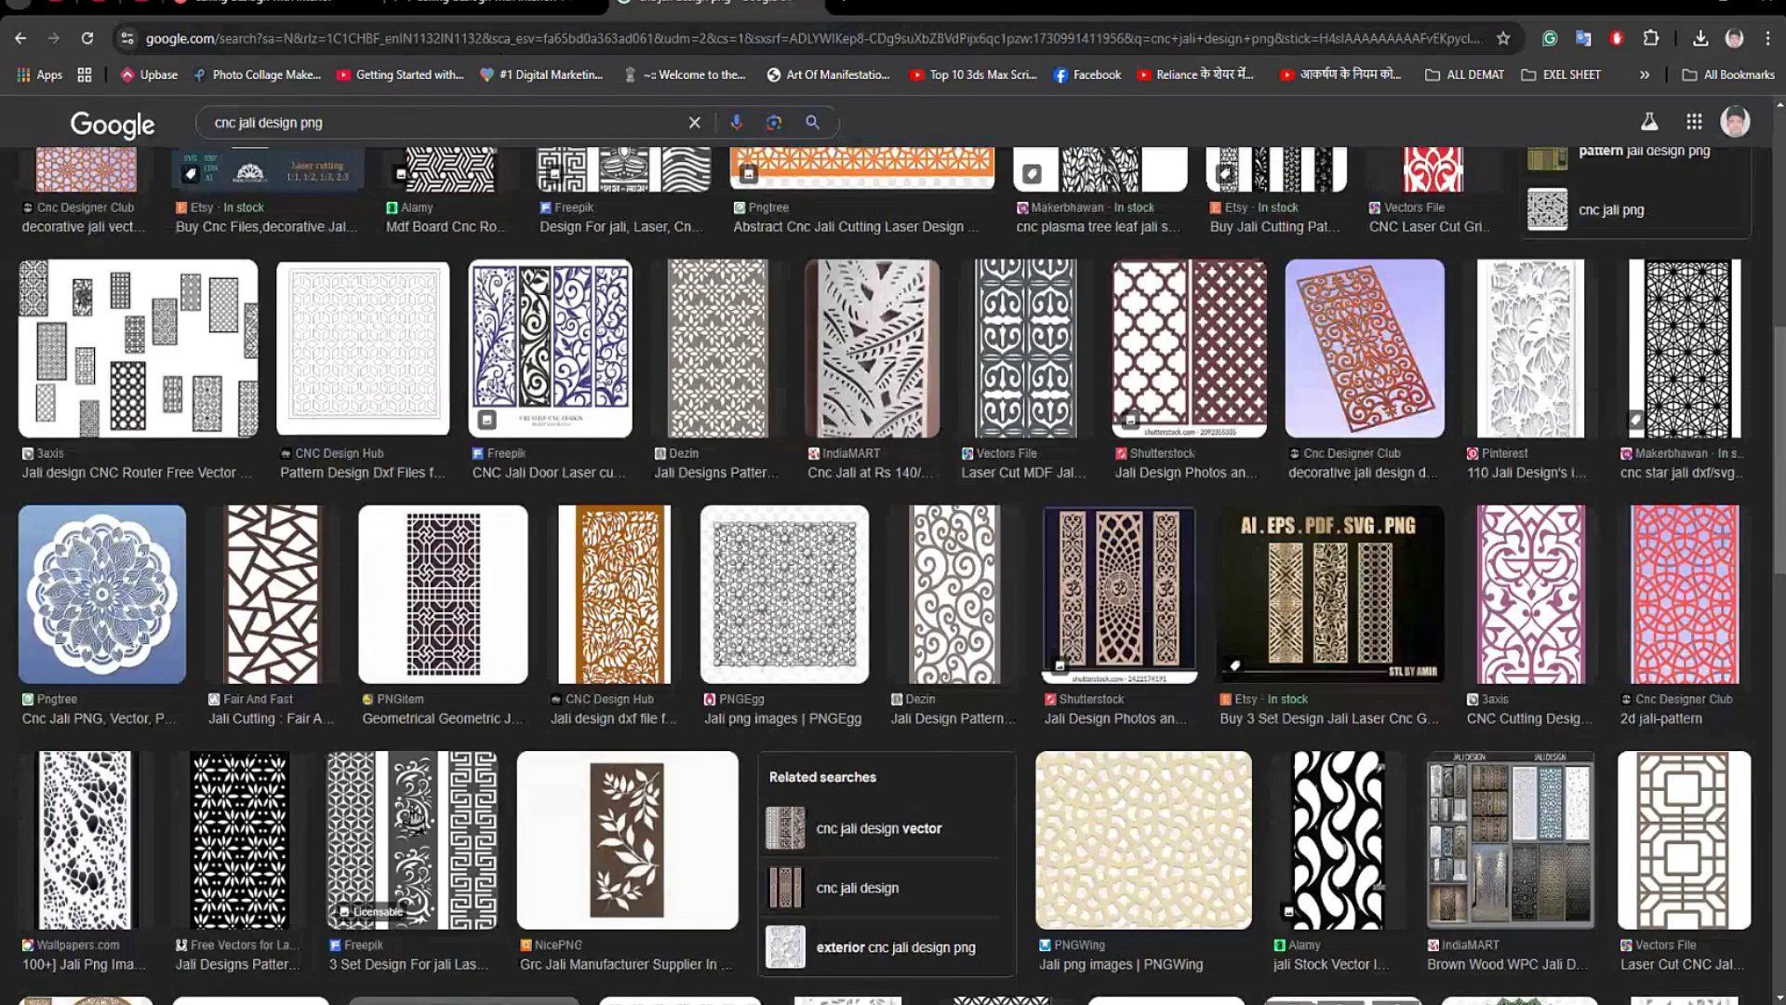
# Open the preview of Freepik's "3 Set Design For Jali Laser Cnc Graphic" and copy the image.
pyautogui.click(416, 791)
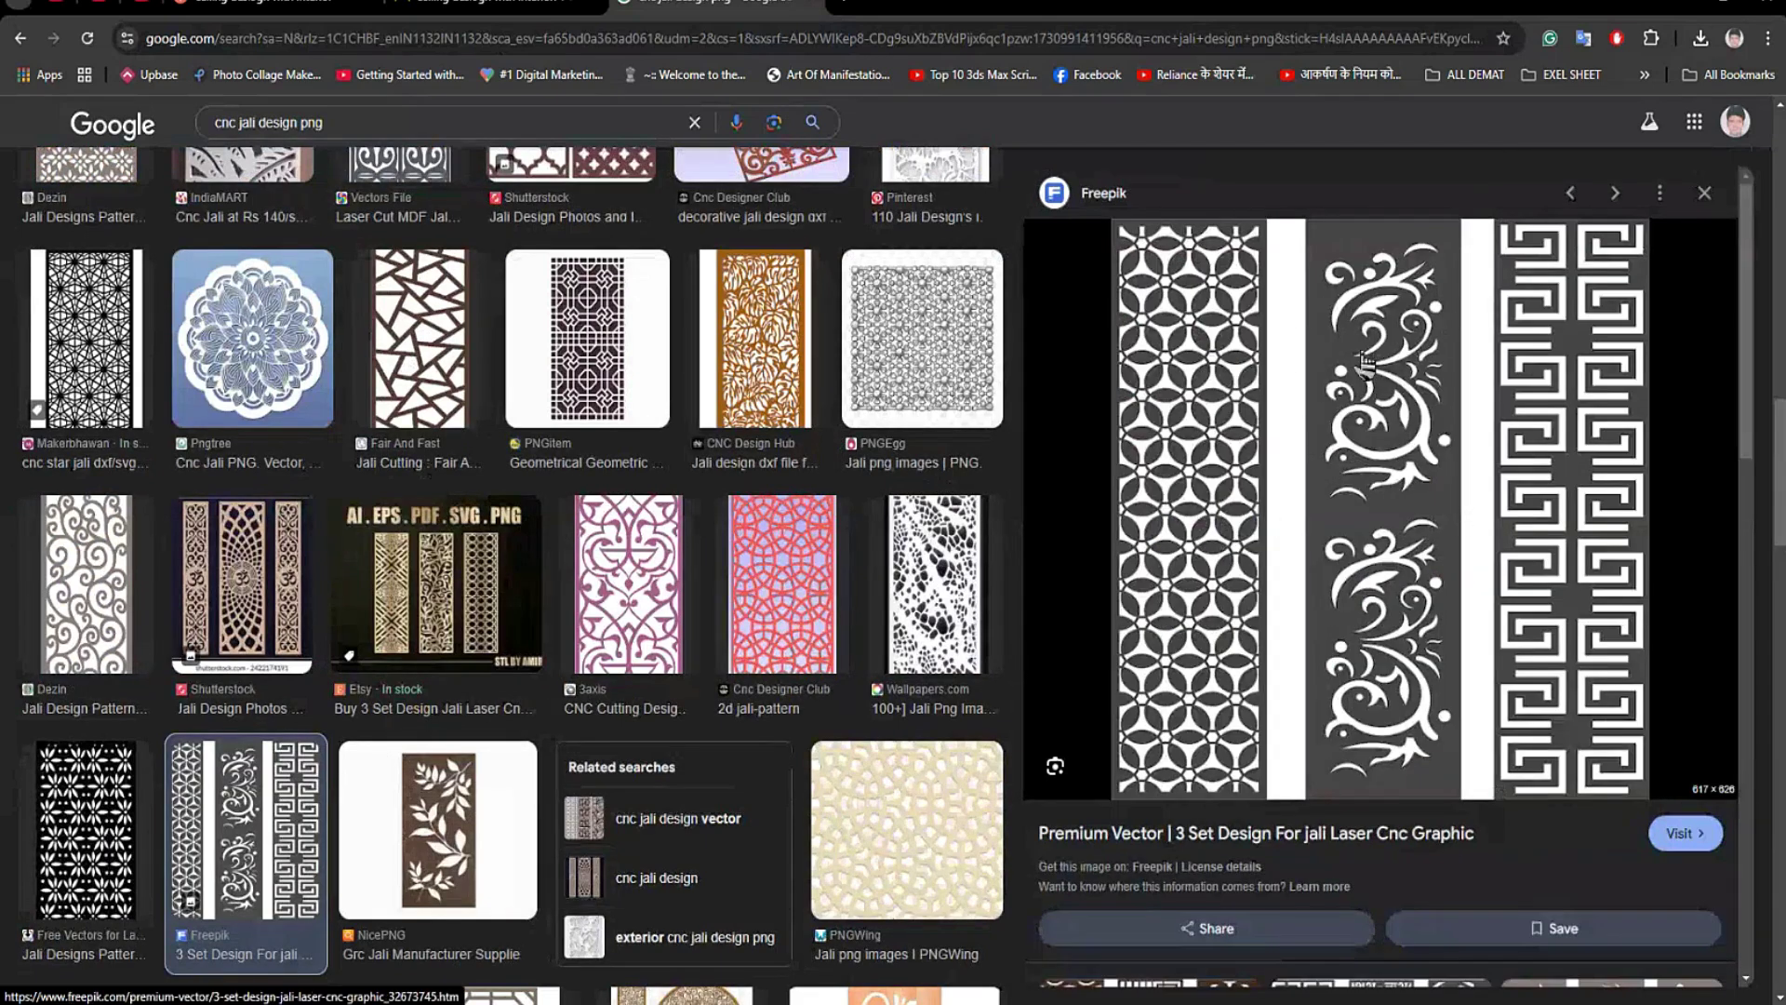
pyautogui.rightClick(1383, 373)
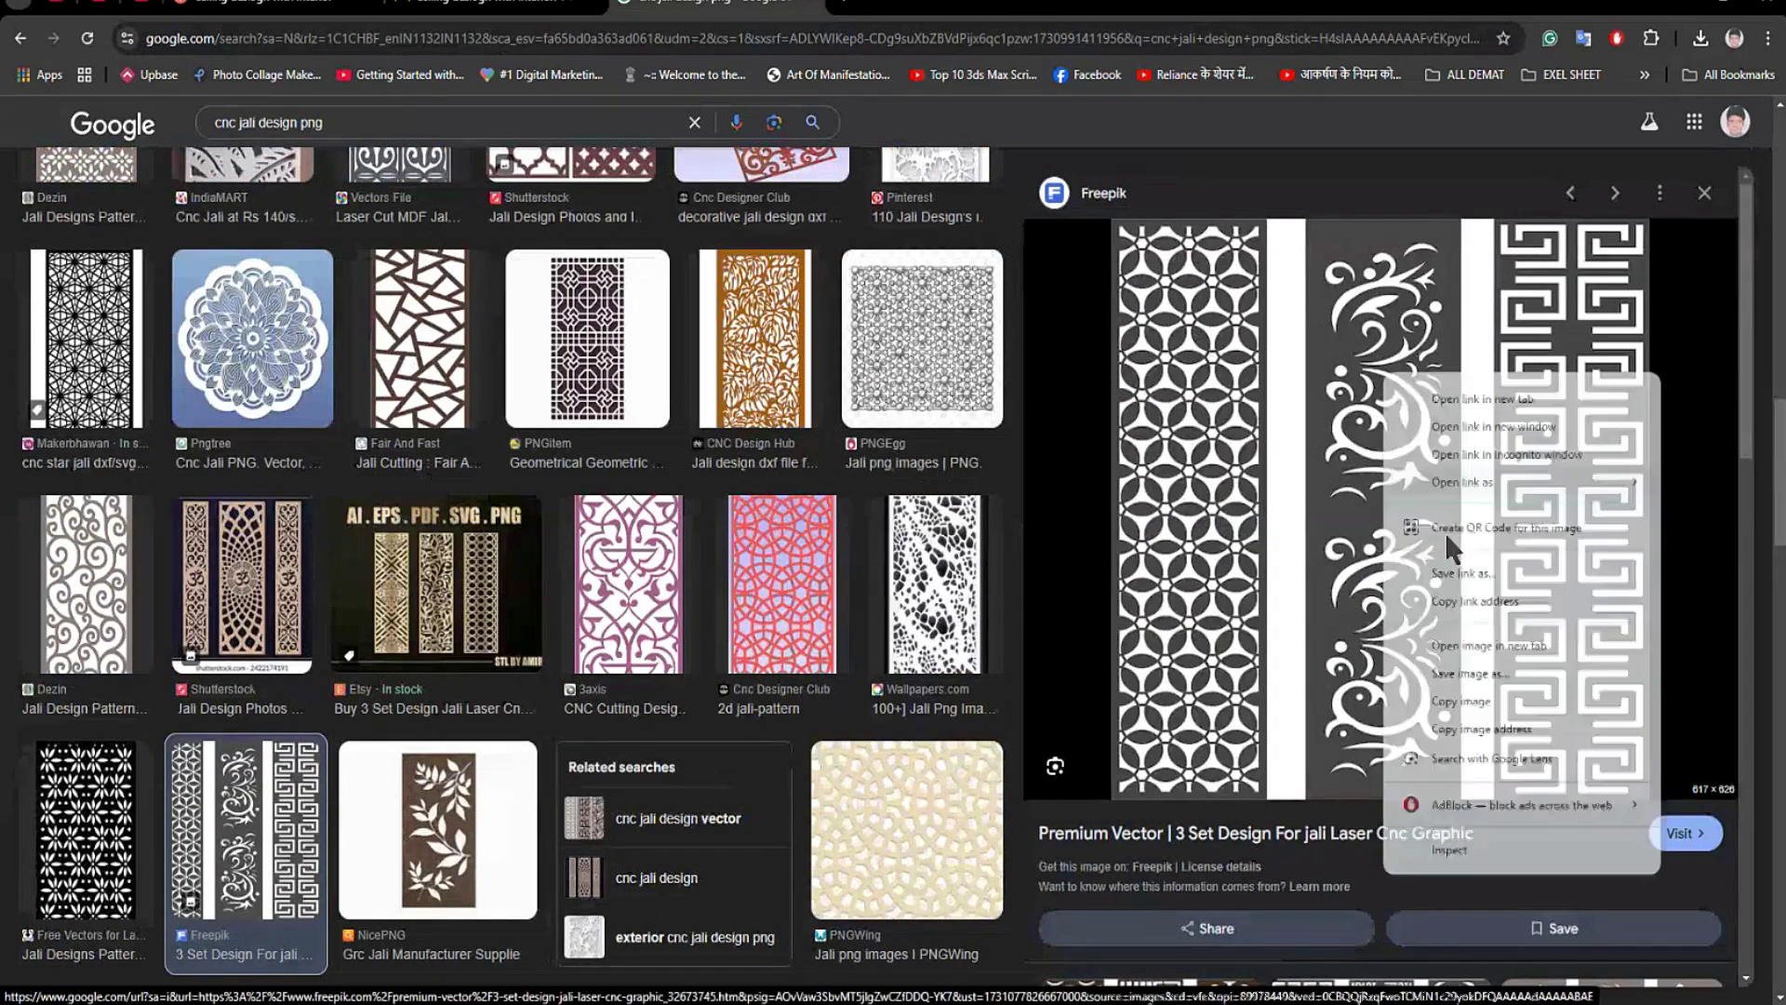
pyautogui.click(1496, 702)
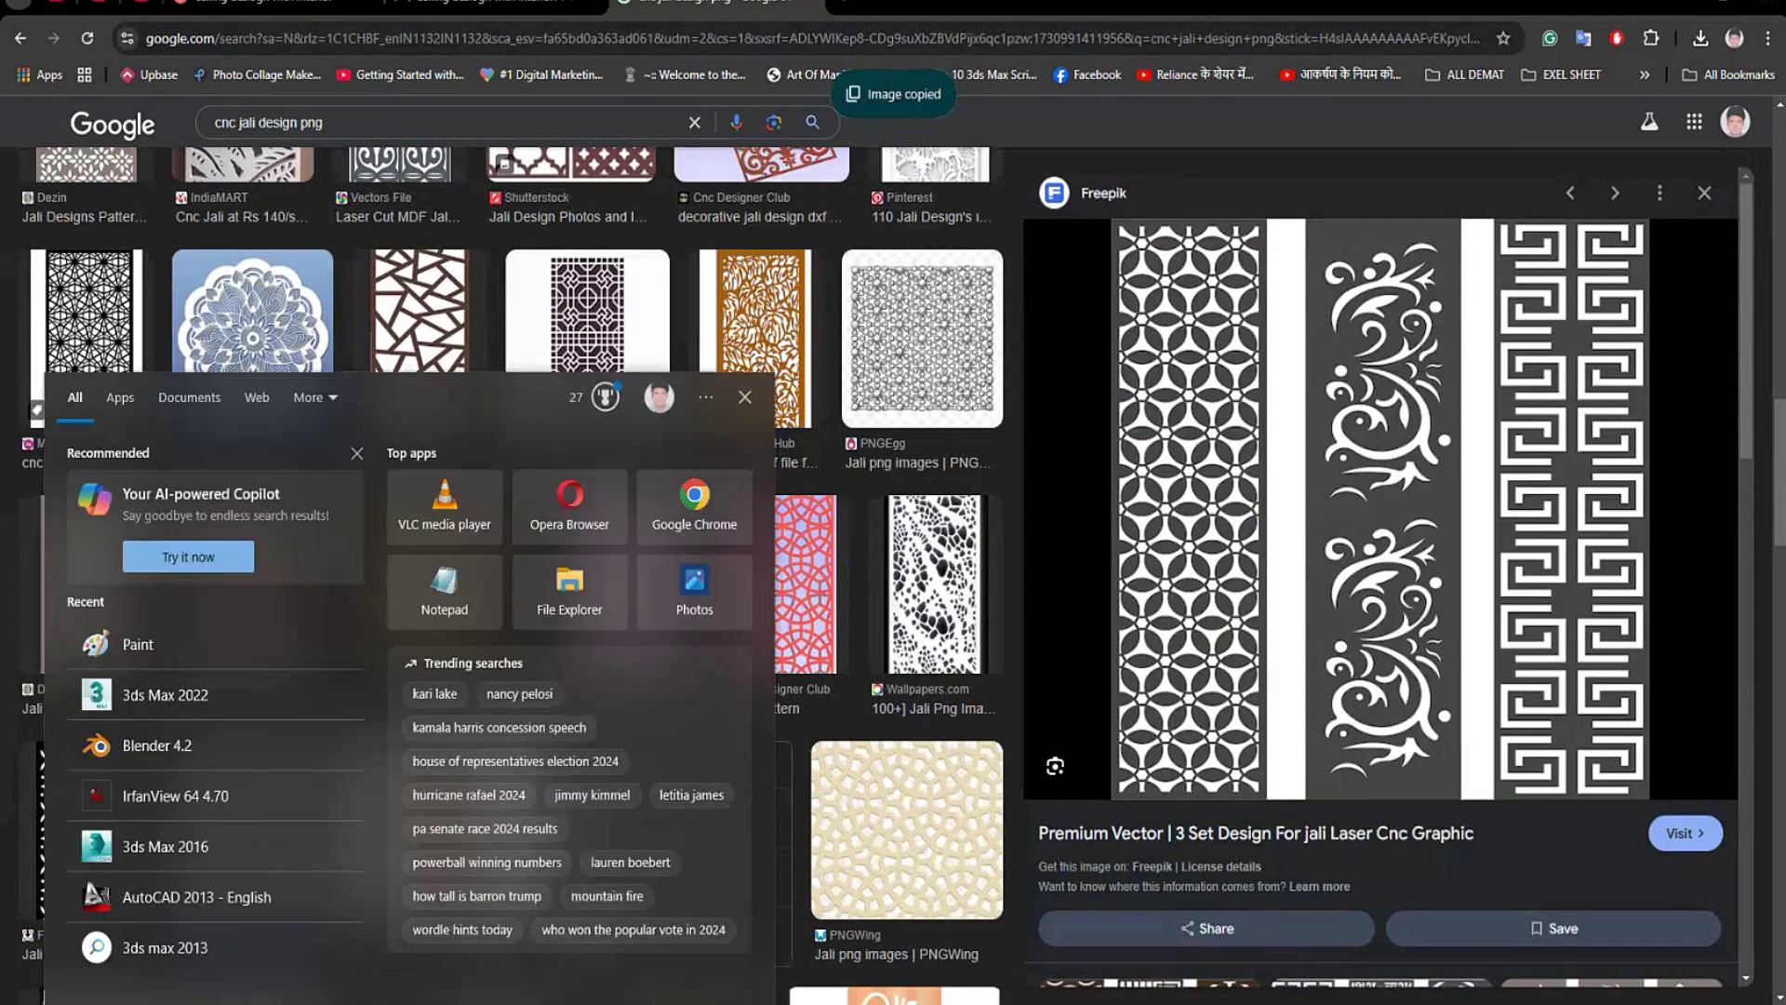
# Launch Adobe Photoshop CS5 and create a white 617 x 626 pixel document from the Clipboard preset.
pyautogui.write('photoshop')
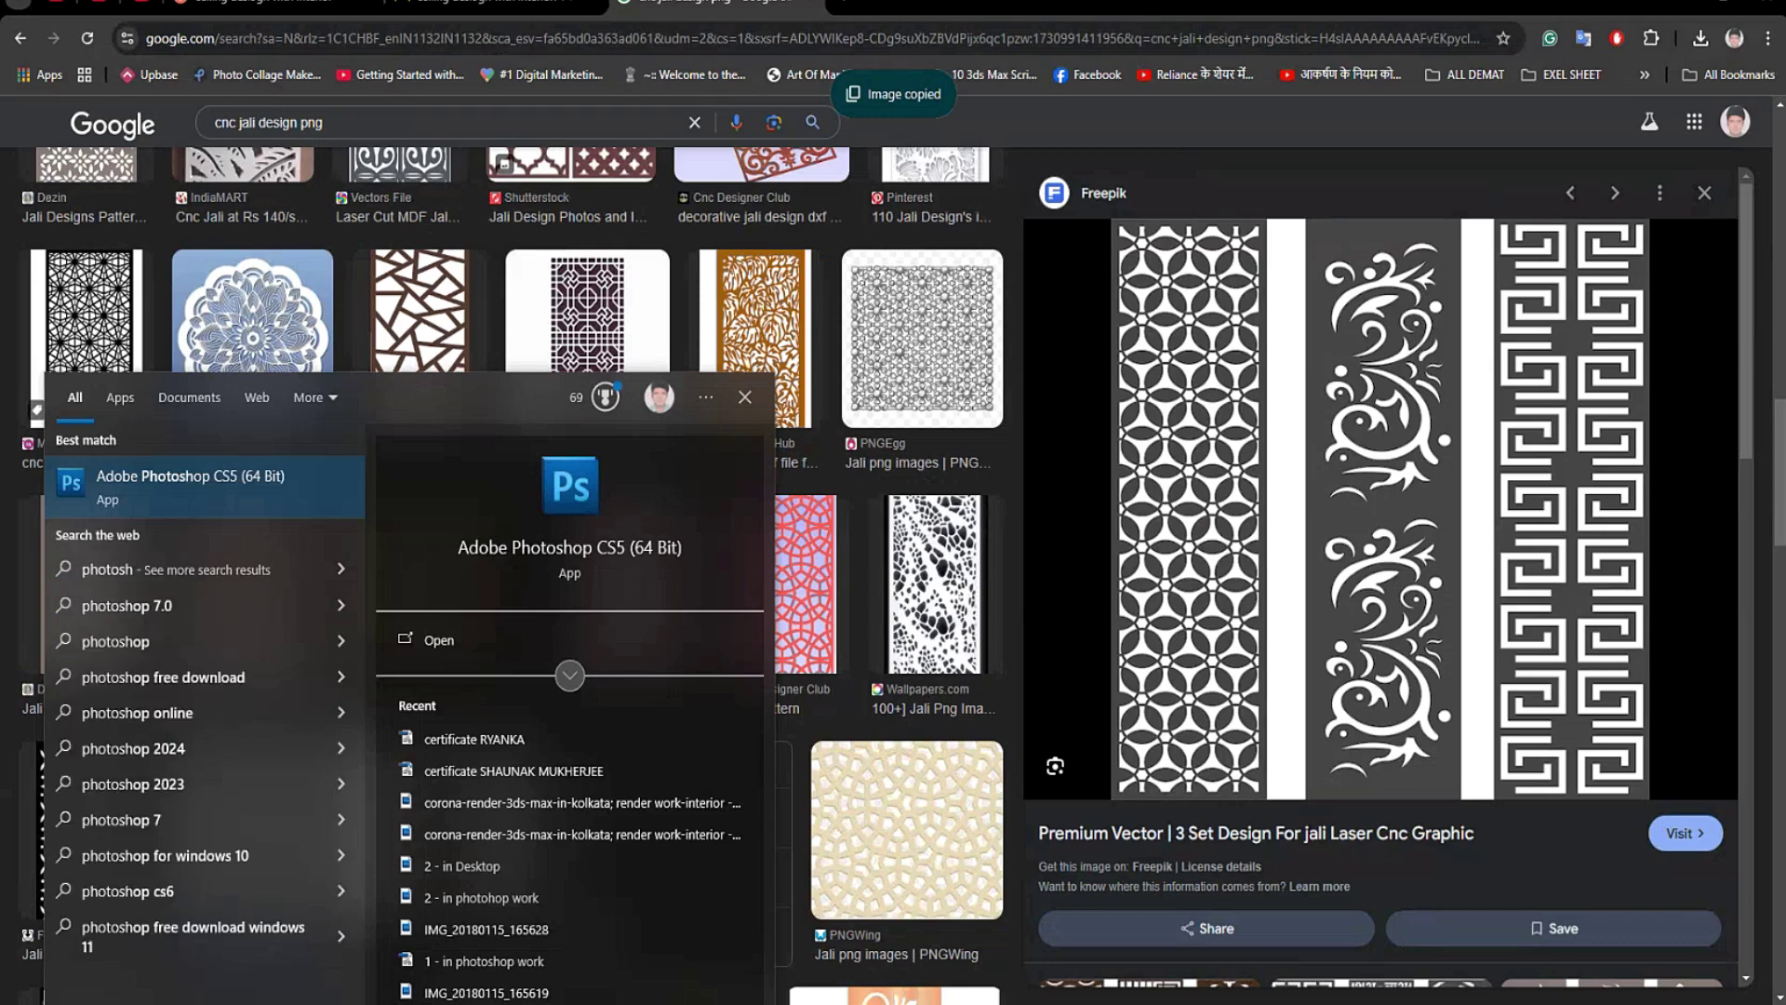
pyautogui.press('Return')
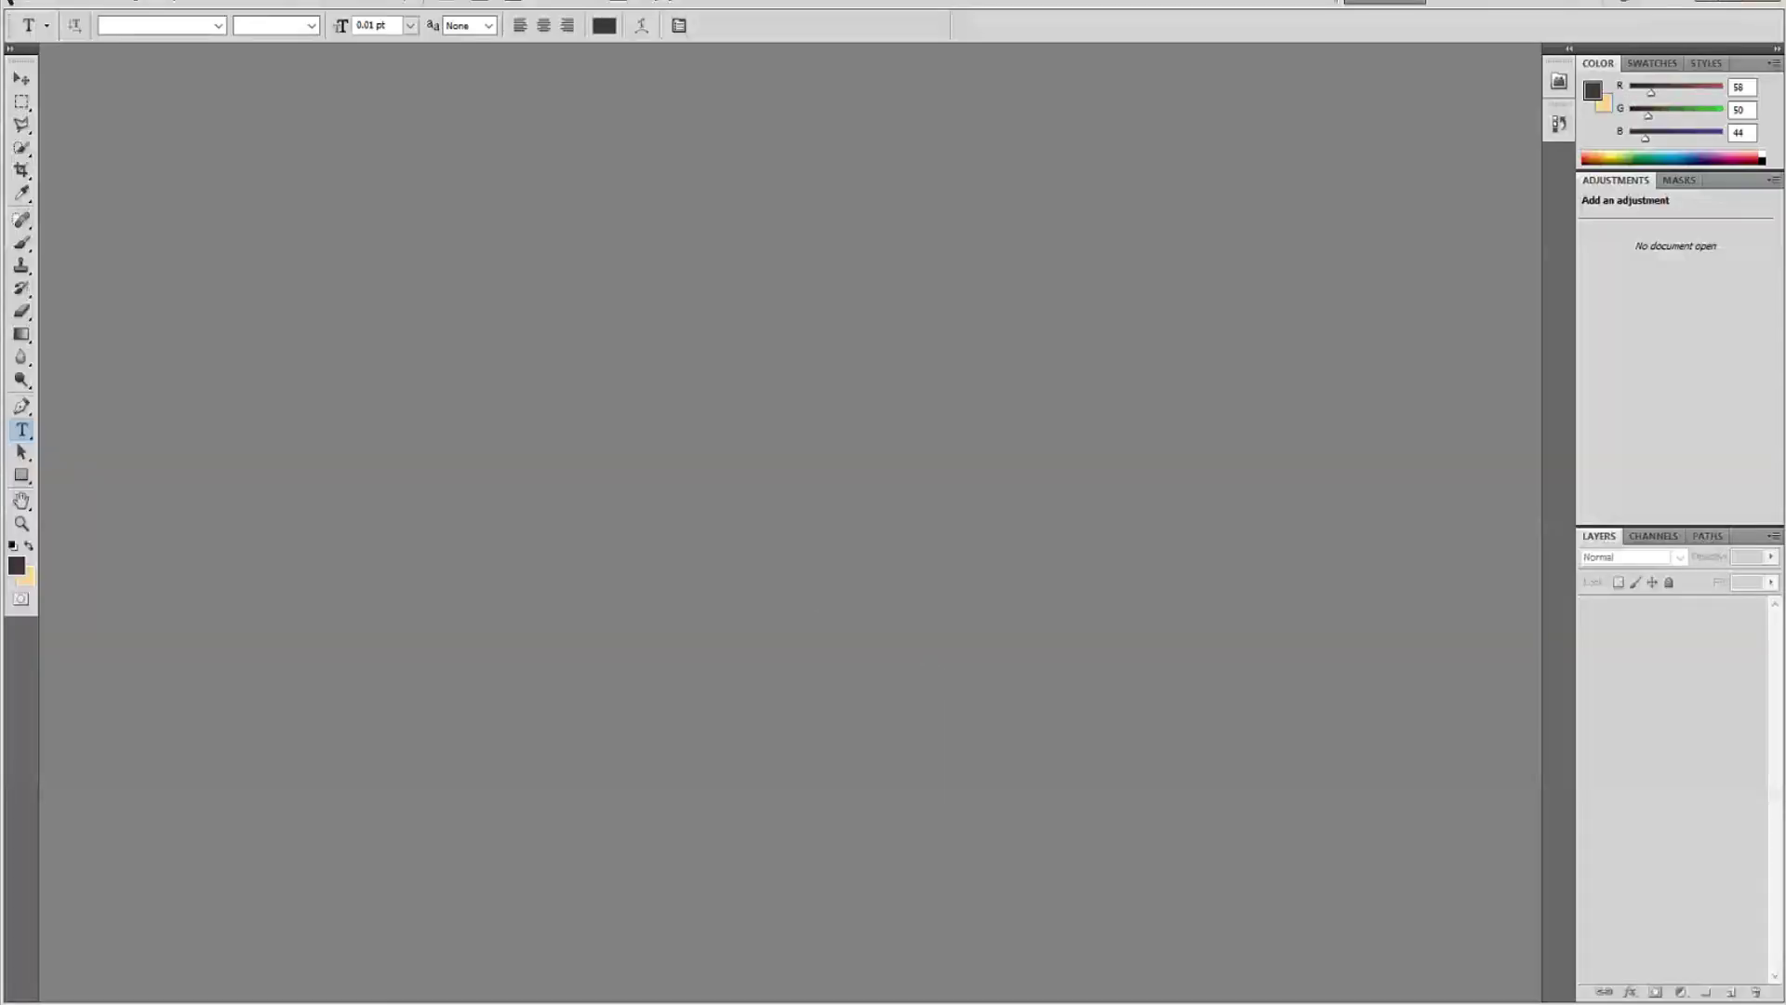
pyautogui.click(61, 5)
pyautogui.click(70, 15)
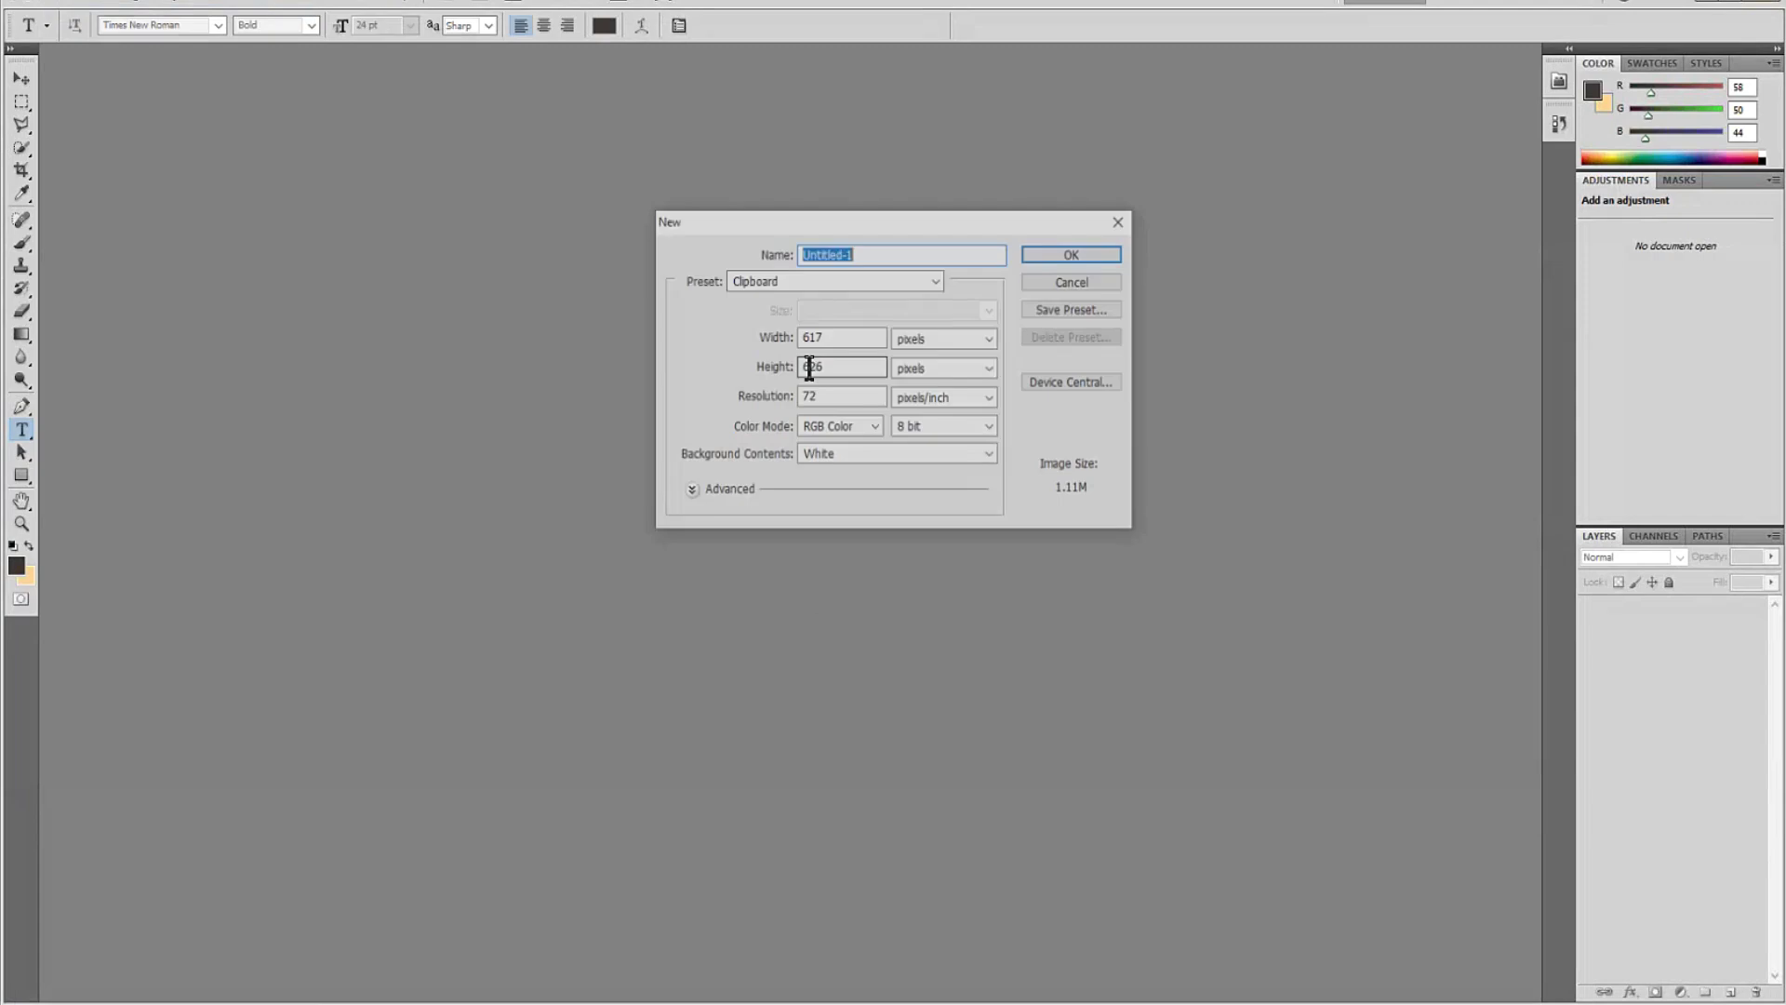
pyautogui.click(1051, 255)
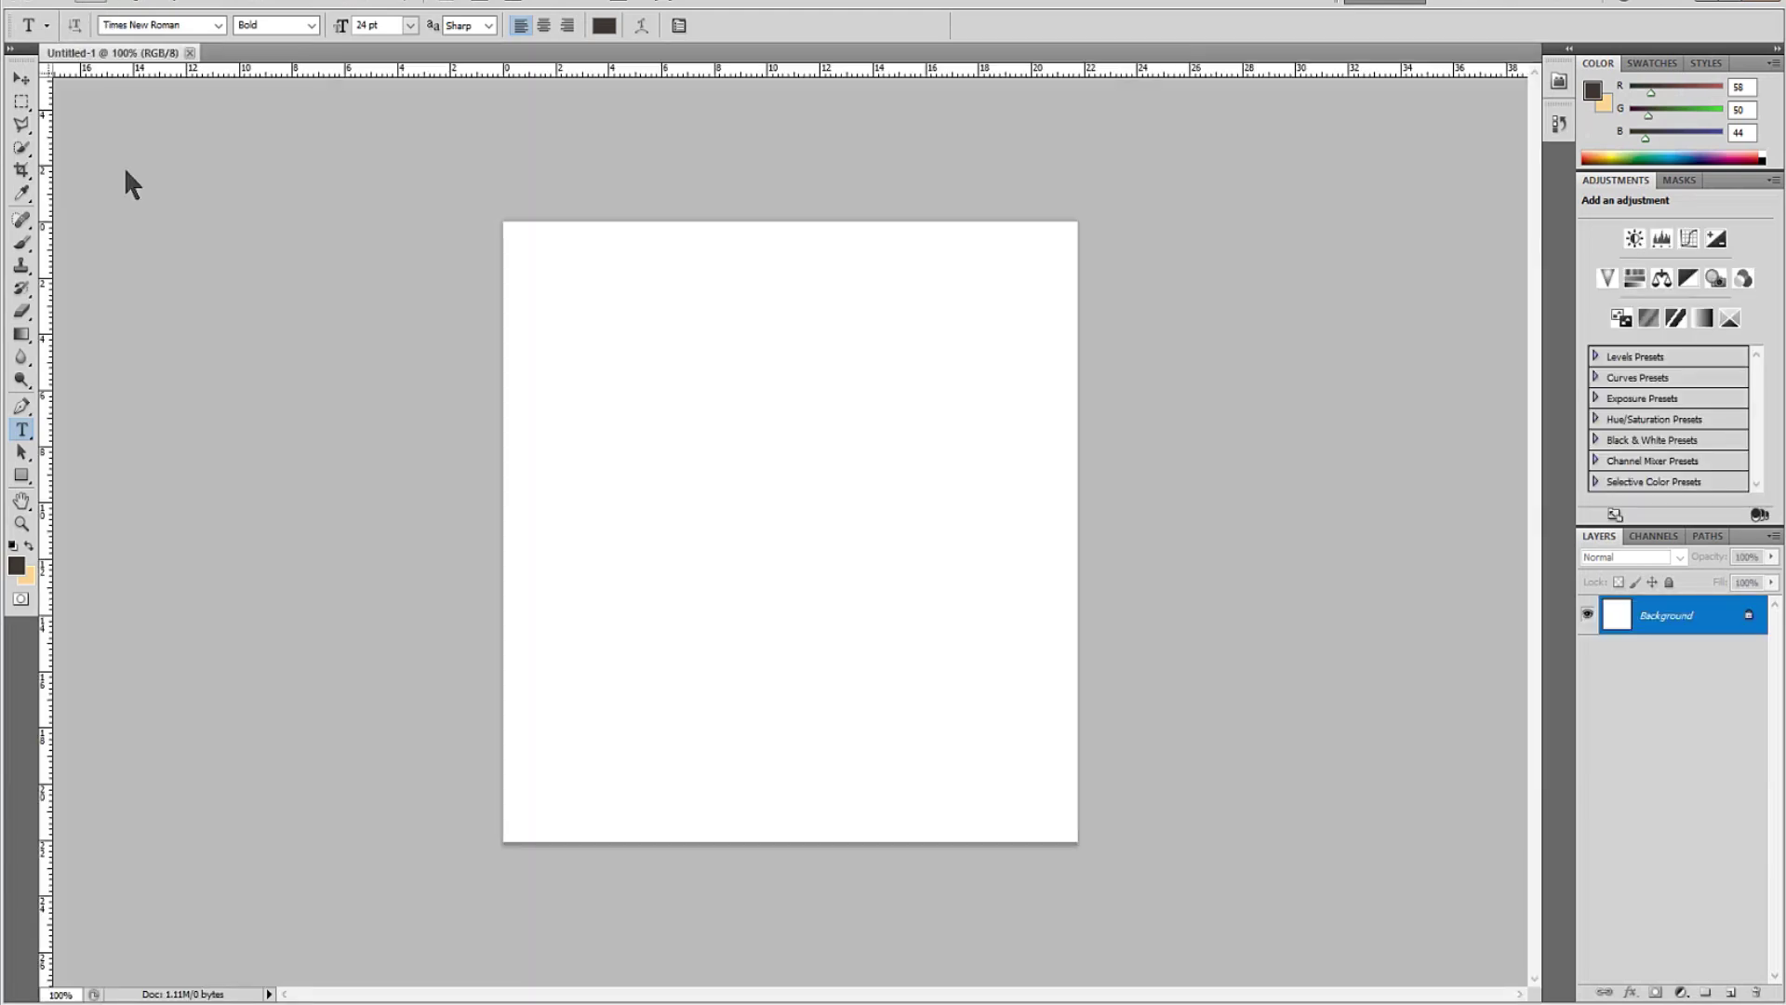
# Paste the copied jali image into the new document, and switch to 3ds Max to view the bedroom ceiling reference.
pyautogui.click(96, 11)
pyautogui.click(89, 8)
pyautogui.click(88, 8)
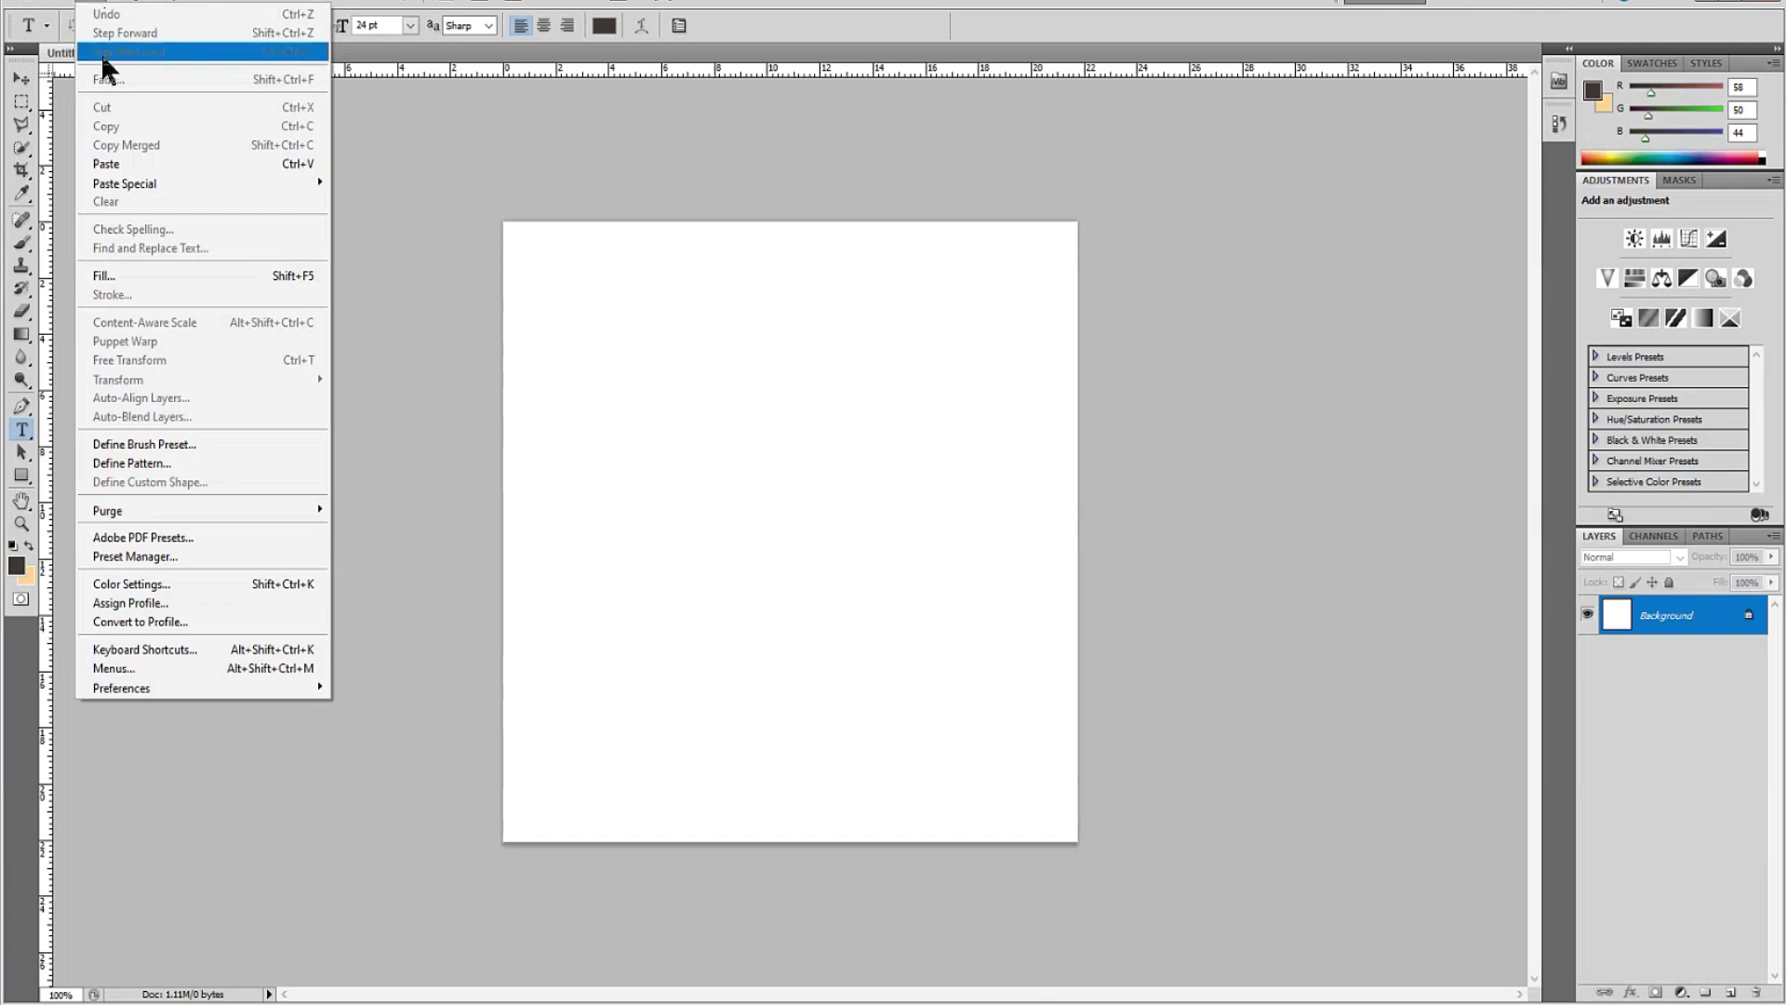
pyautogui.click(117, 168)
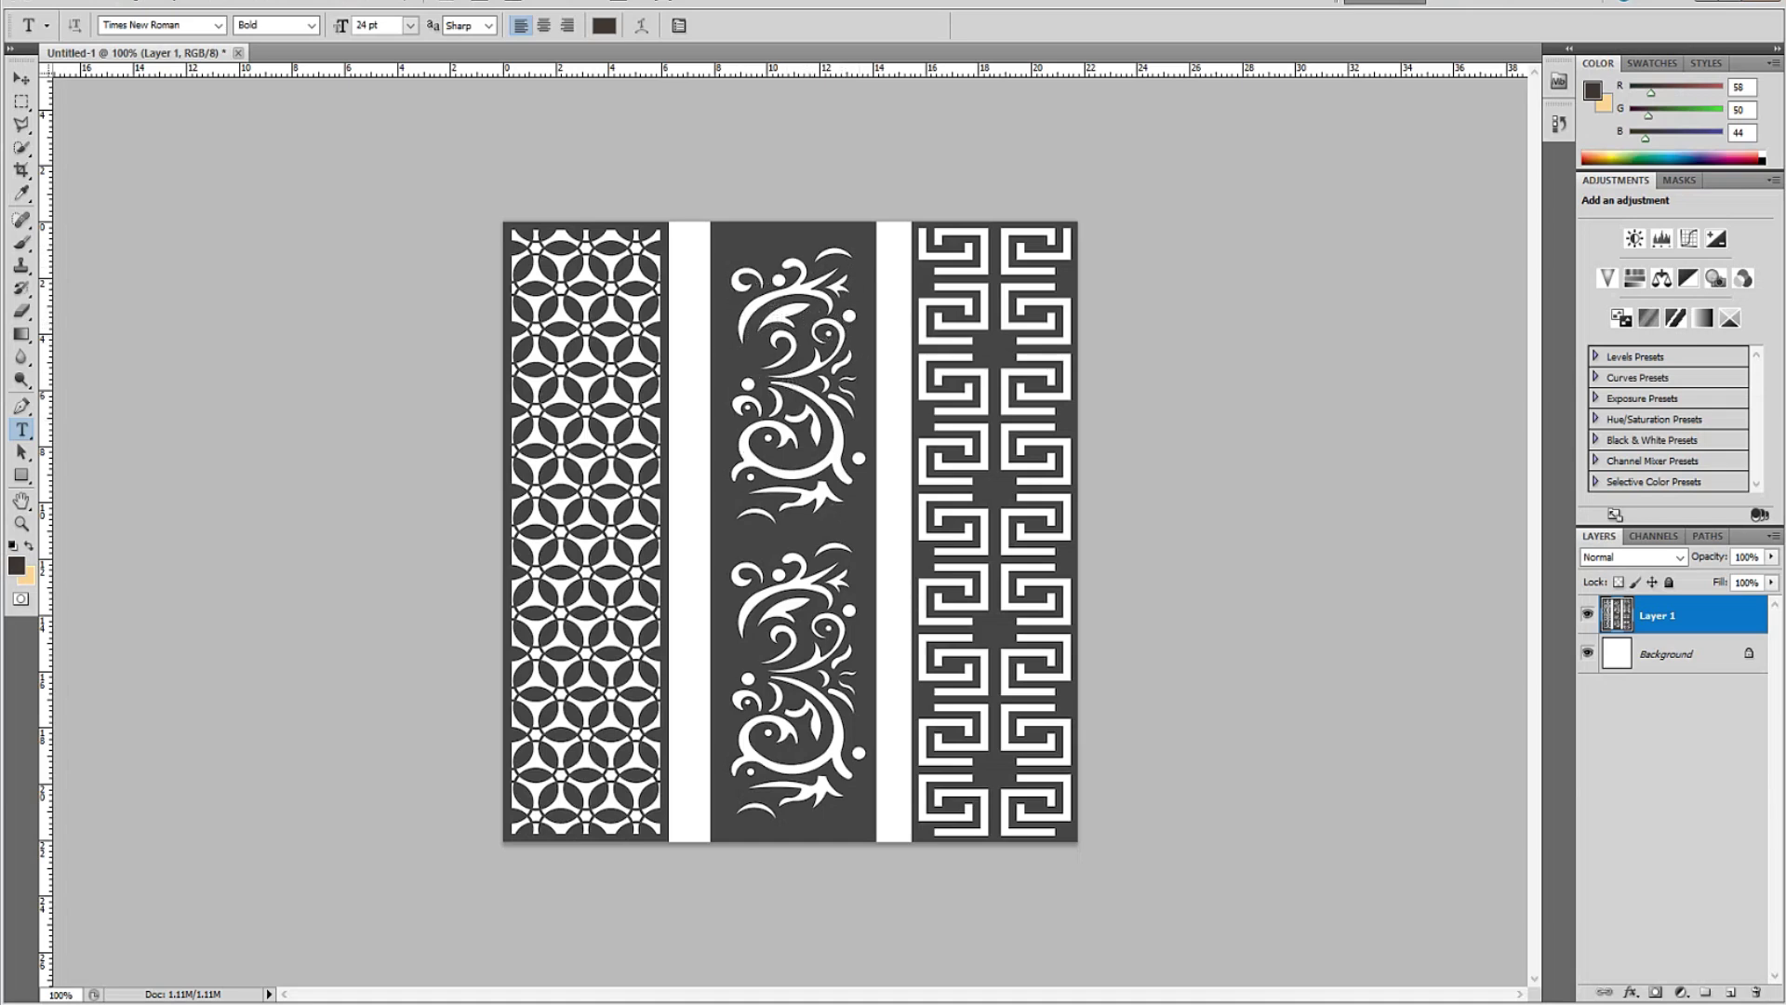
pyautogui.moveTo(975, 1002)
pyautogui.click(976, 930)
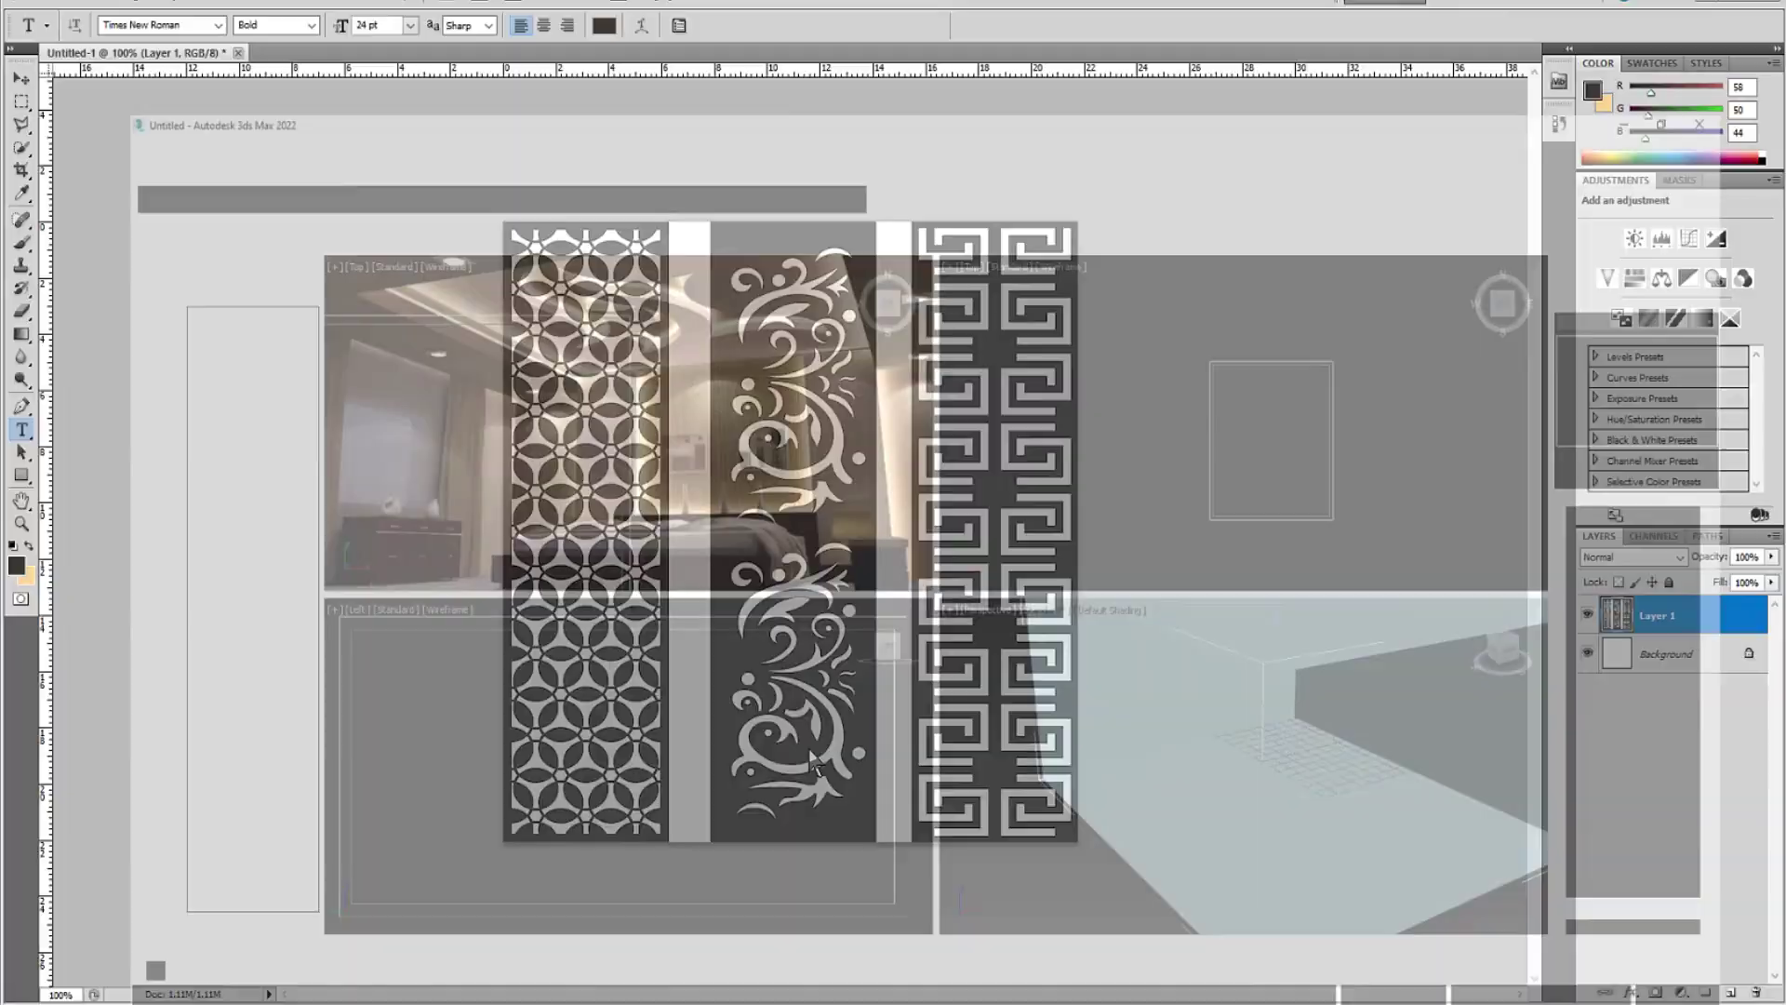
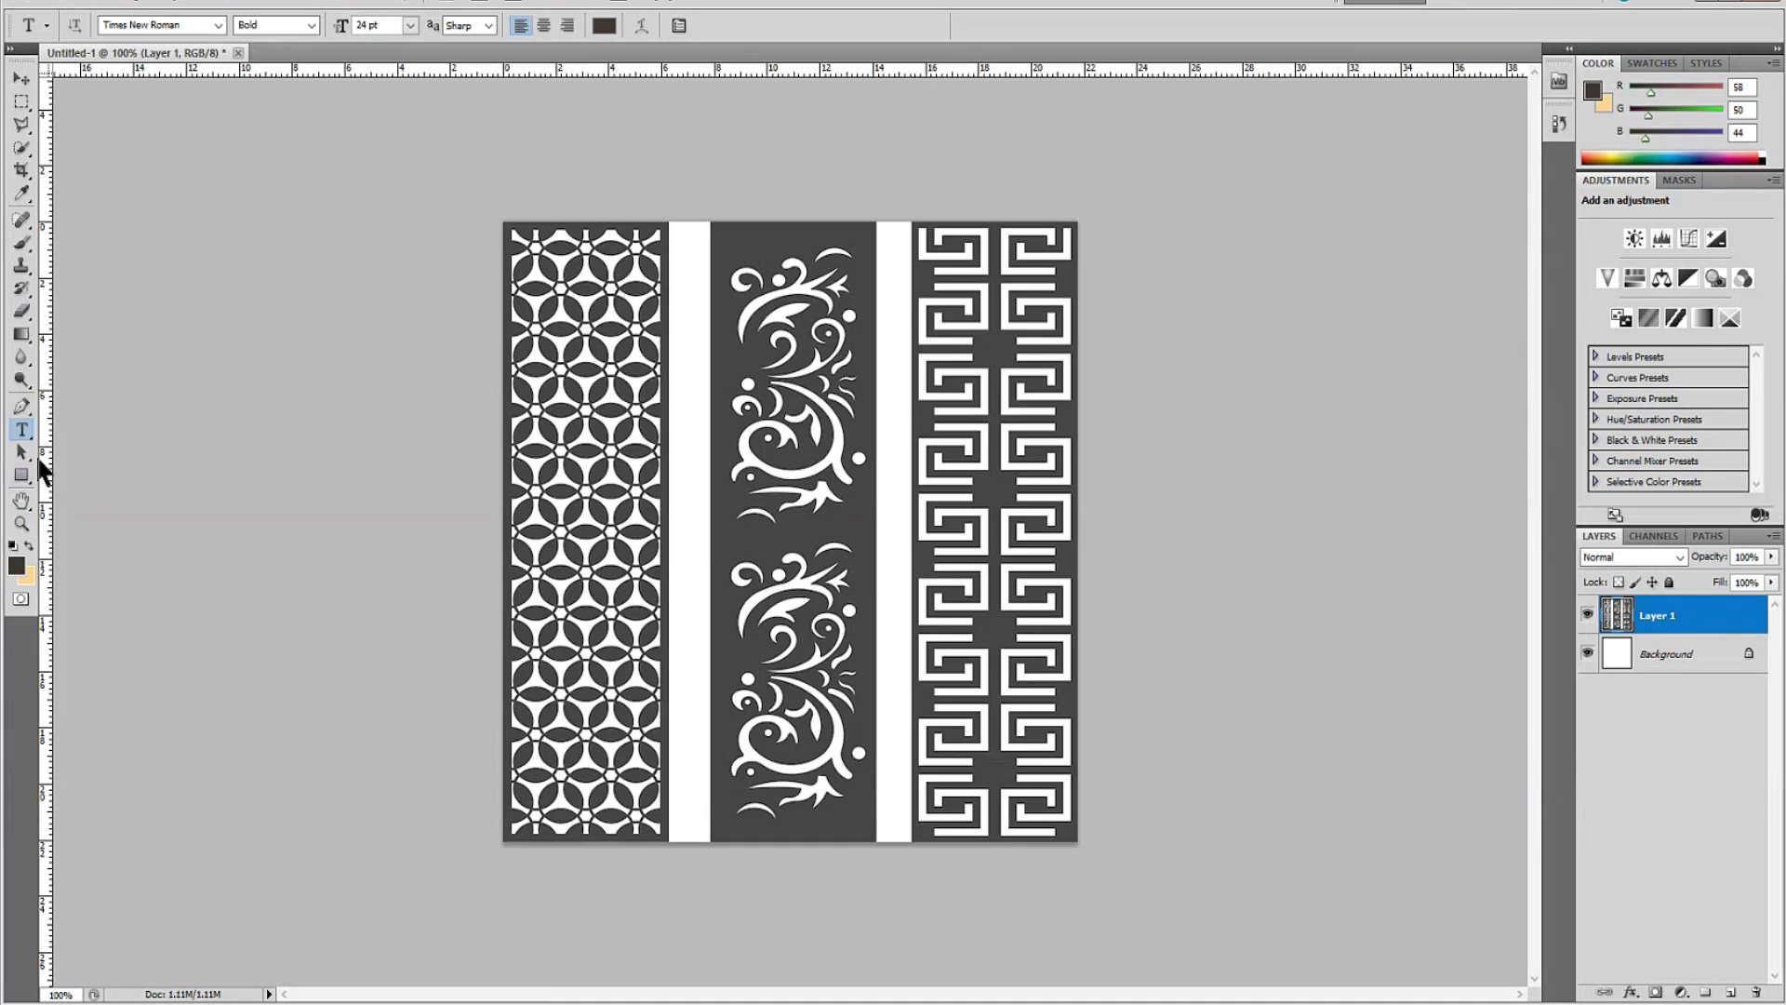
# In Photoshop, outline the upper leafy swirl of the middle panel with a closed Polygonal Lasso selection.
pyautogui.click(20, 522)
pyautogui.moveTo(801, 242); pyautogui.dragTo(818, 377)
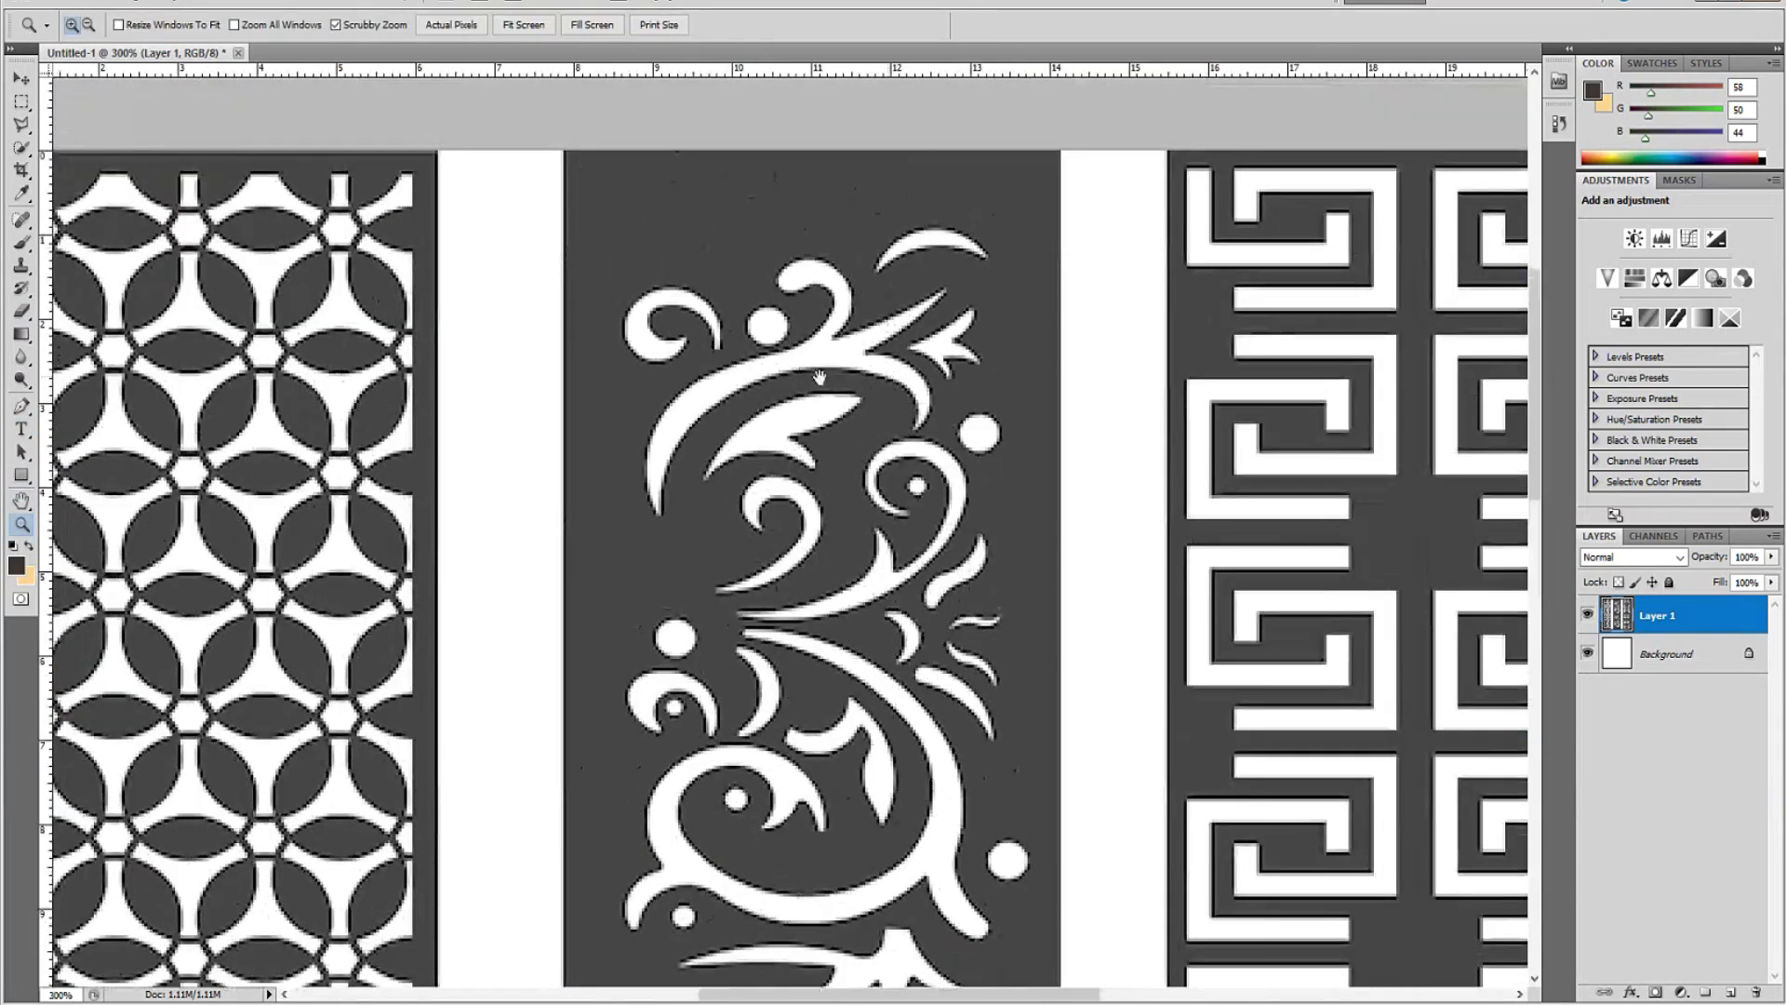
pyautogui.click(21, 126)
pyautogui.click(603, 220)
pyautogui.click(916, 187)
pyautogui.click(1037, 266)
pyautogui.click(1037, 382)
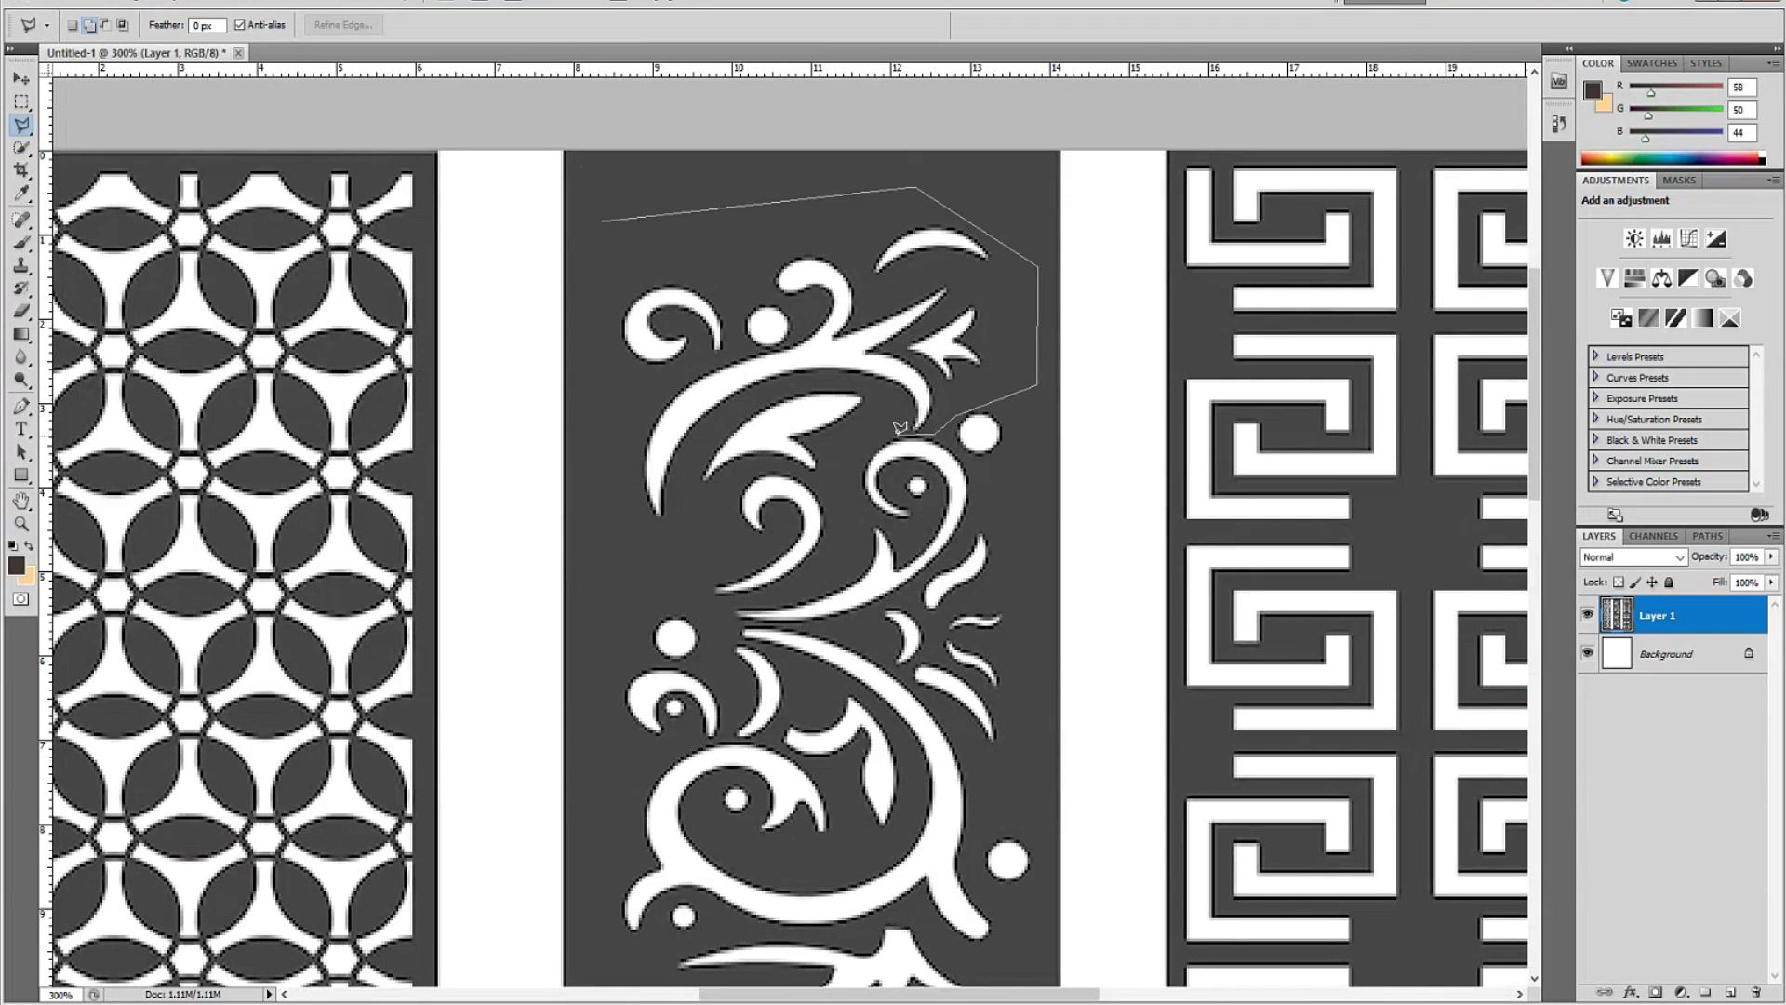
pyautogui.click(833, 456)
pyautogui.click(821, 475)
pyautogui.click(679, 538)
pyautogui.click(619, 538)
pyautogui.click(581, 332)
pyautogui.click(588, 230)
pyautogui.click(605, 214)
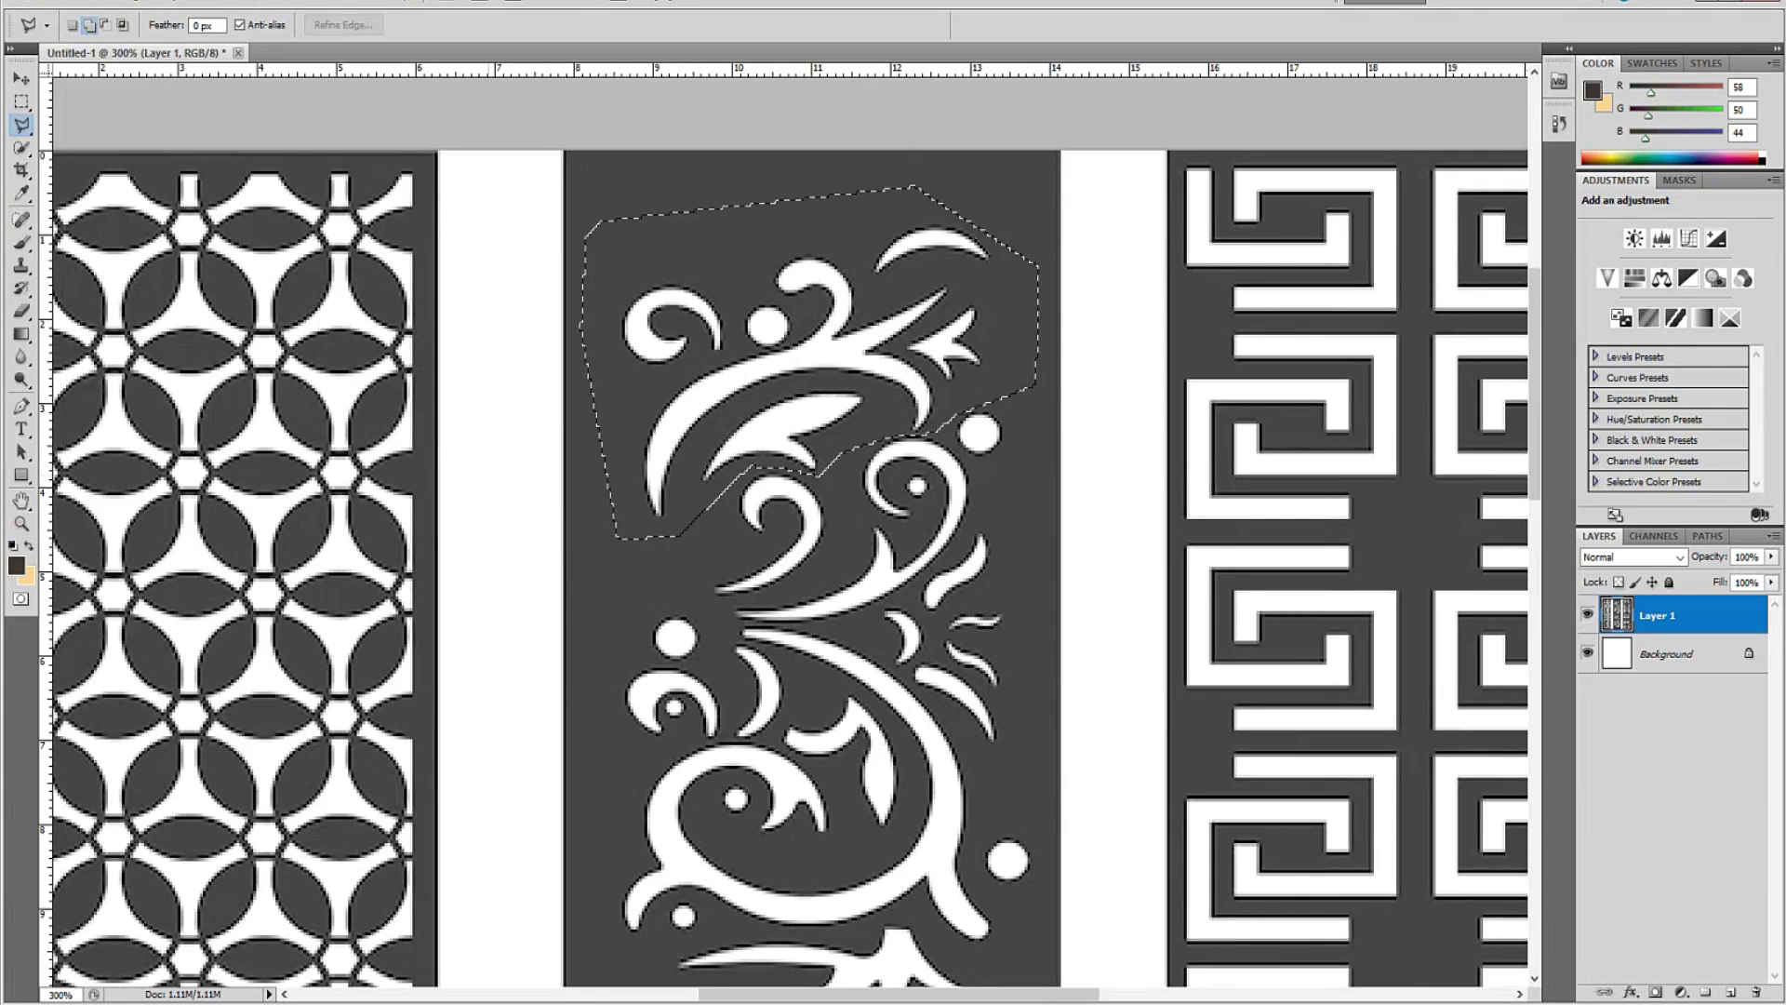
# Copy the selected swirl to a new layer and delete Layer 1 with the full jali image.
pyautogui.scroll(-1, 998, 643)
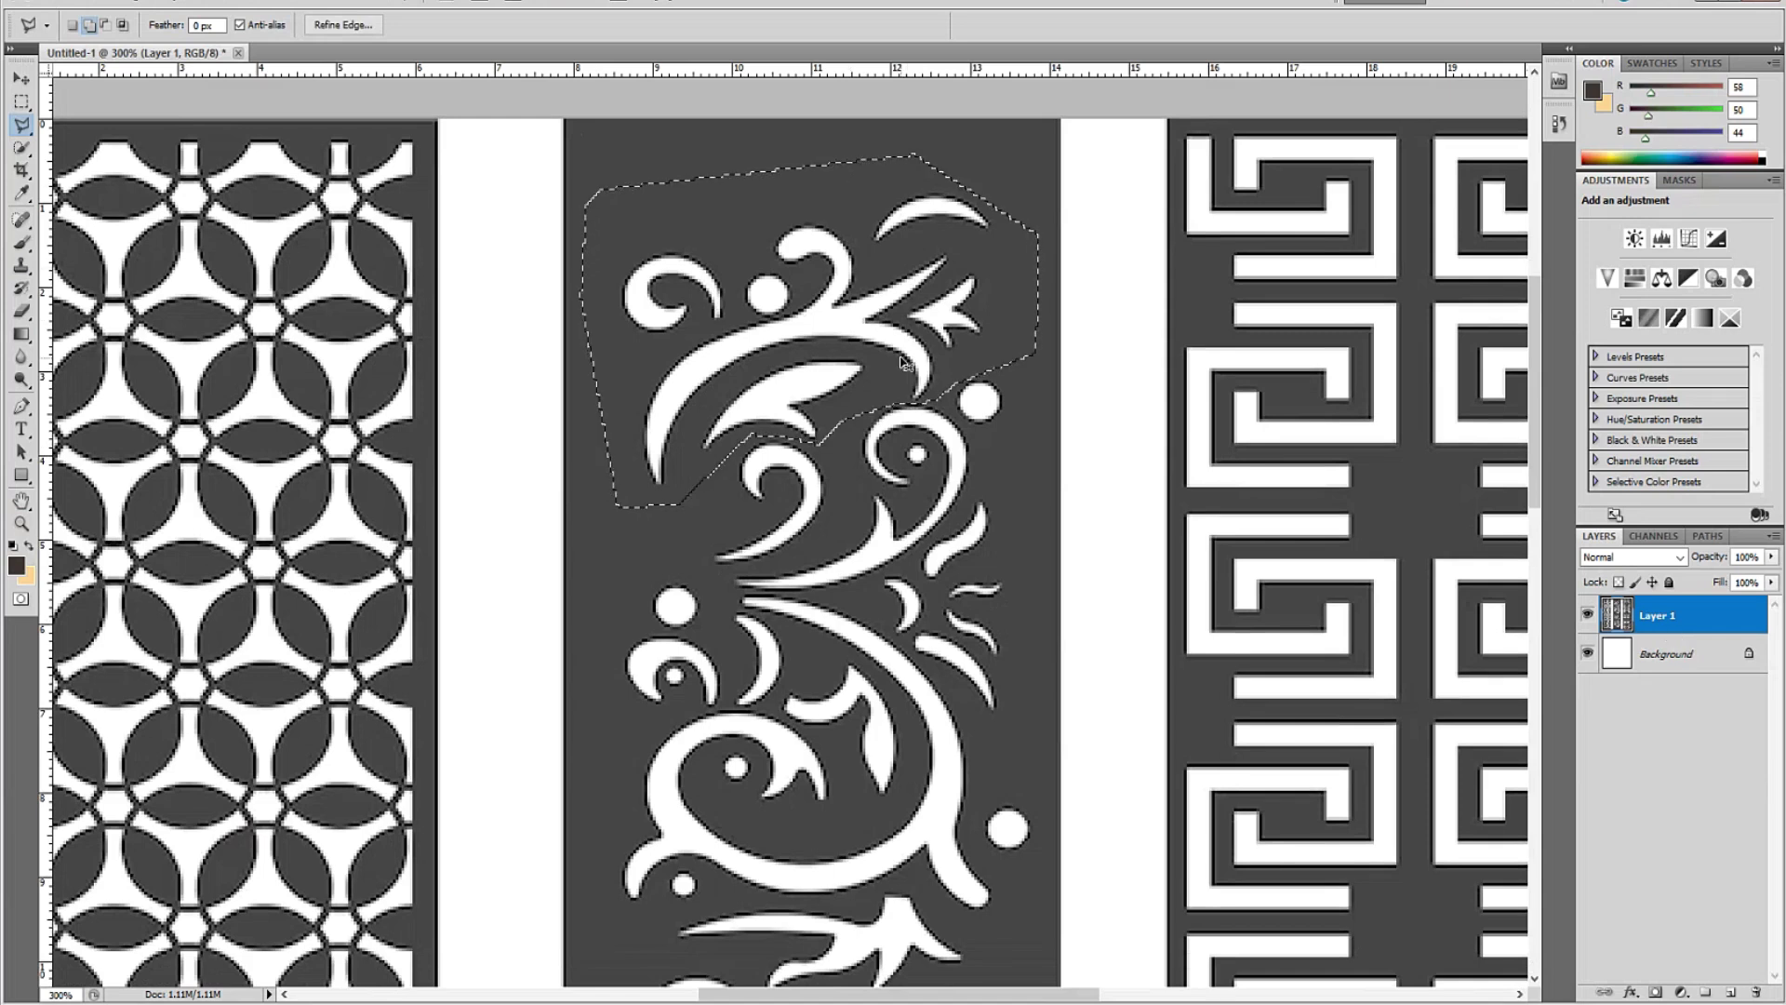
pyautogui.hotkey('ctrl', 'j')
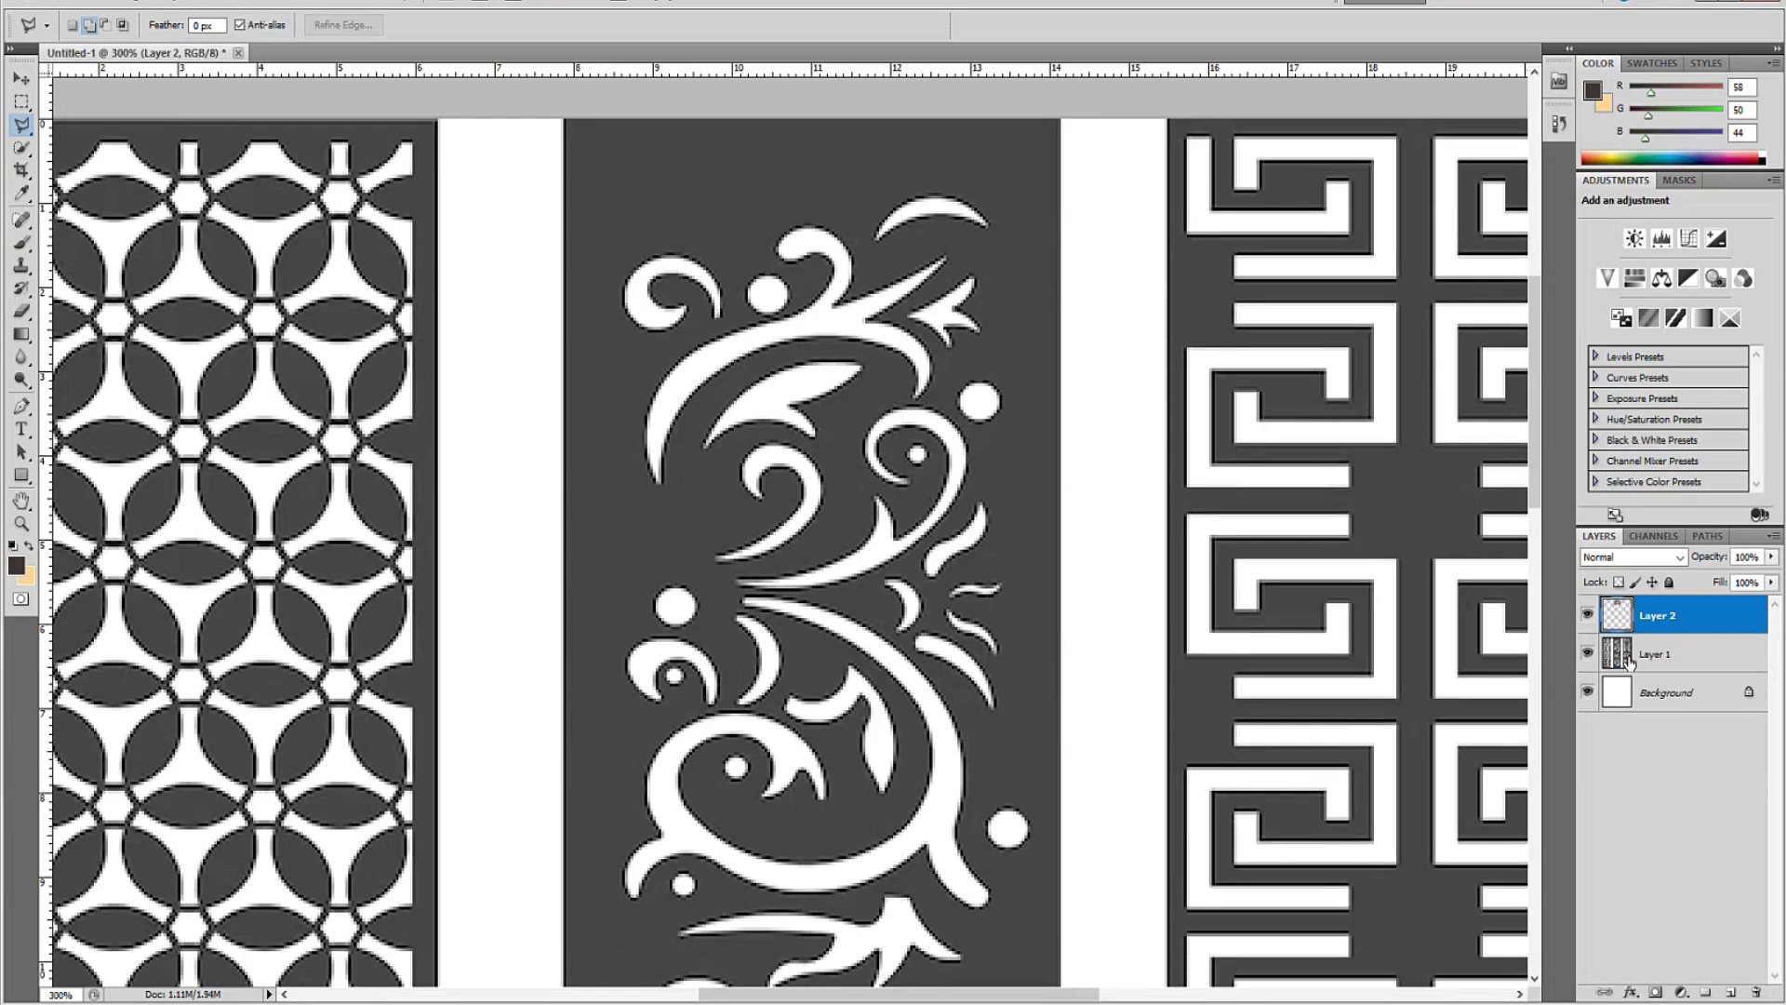
pyautogui.moveTo(1617, 657); pyautogui.dragTo(1756, 992)
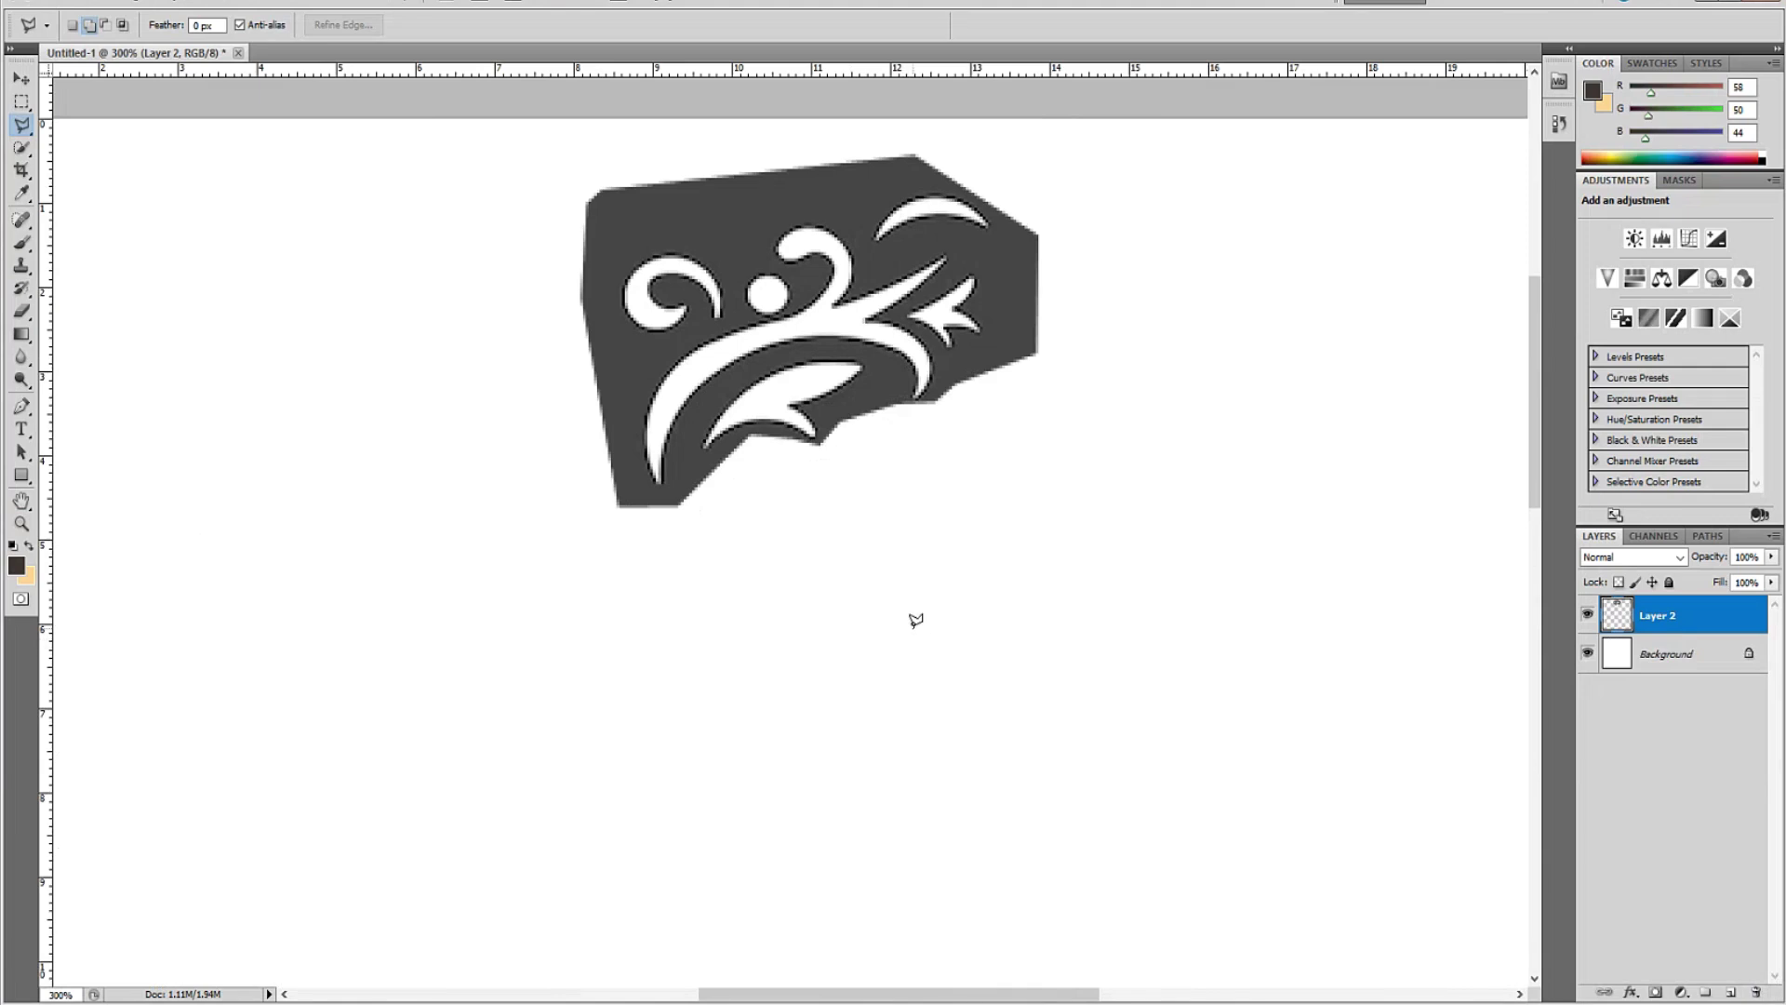
# Invert the colours of the swirl layer so the motif is black on a light grey background.
pyautogui.hotkey('ctrl', '-')
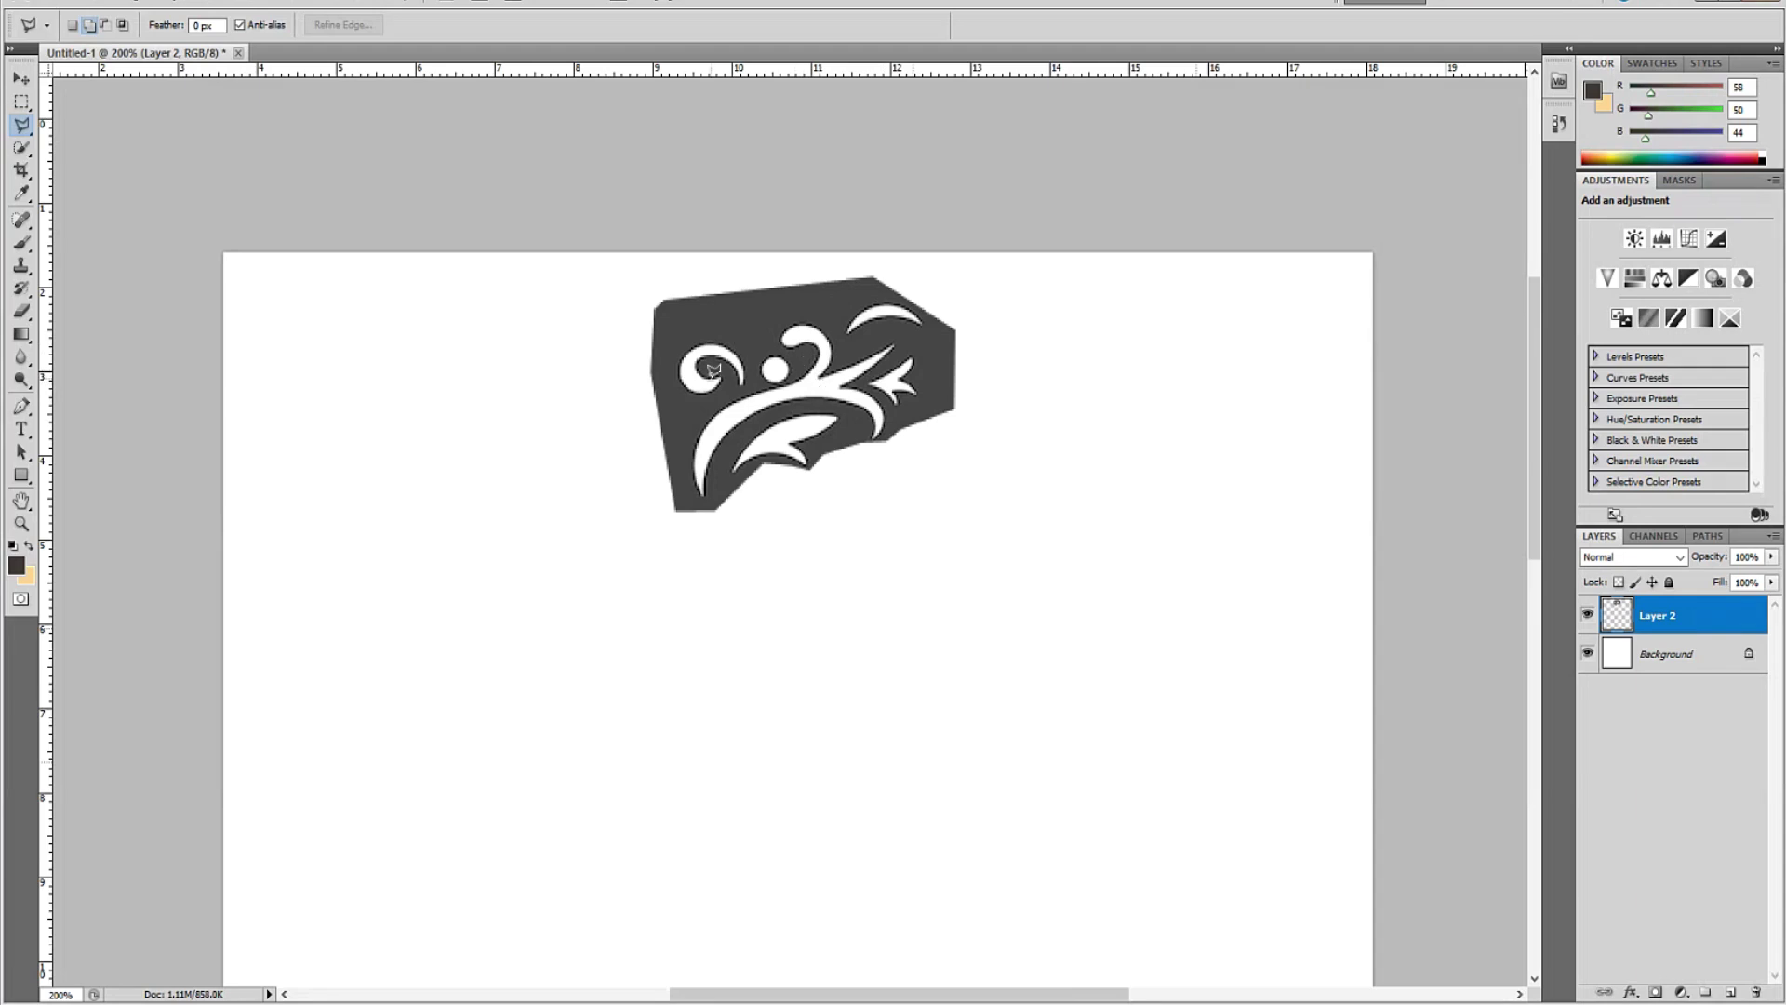
pyautogui.click(137, 5)
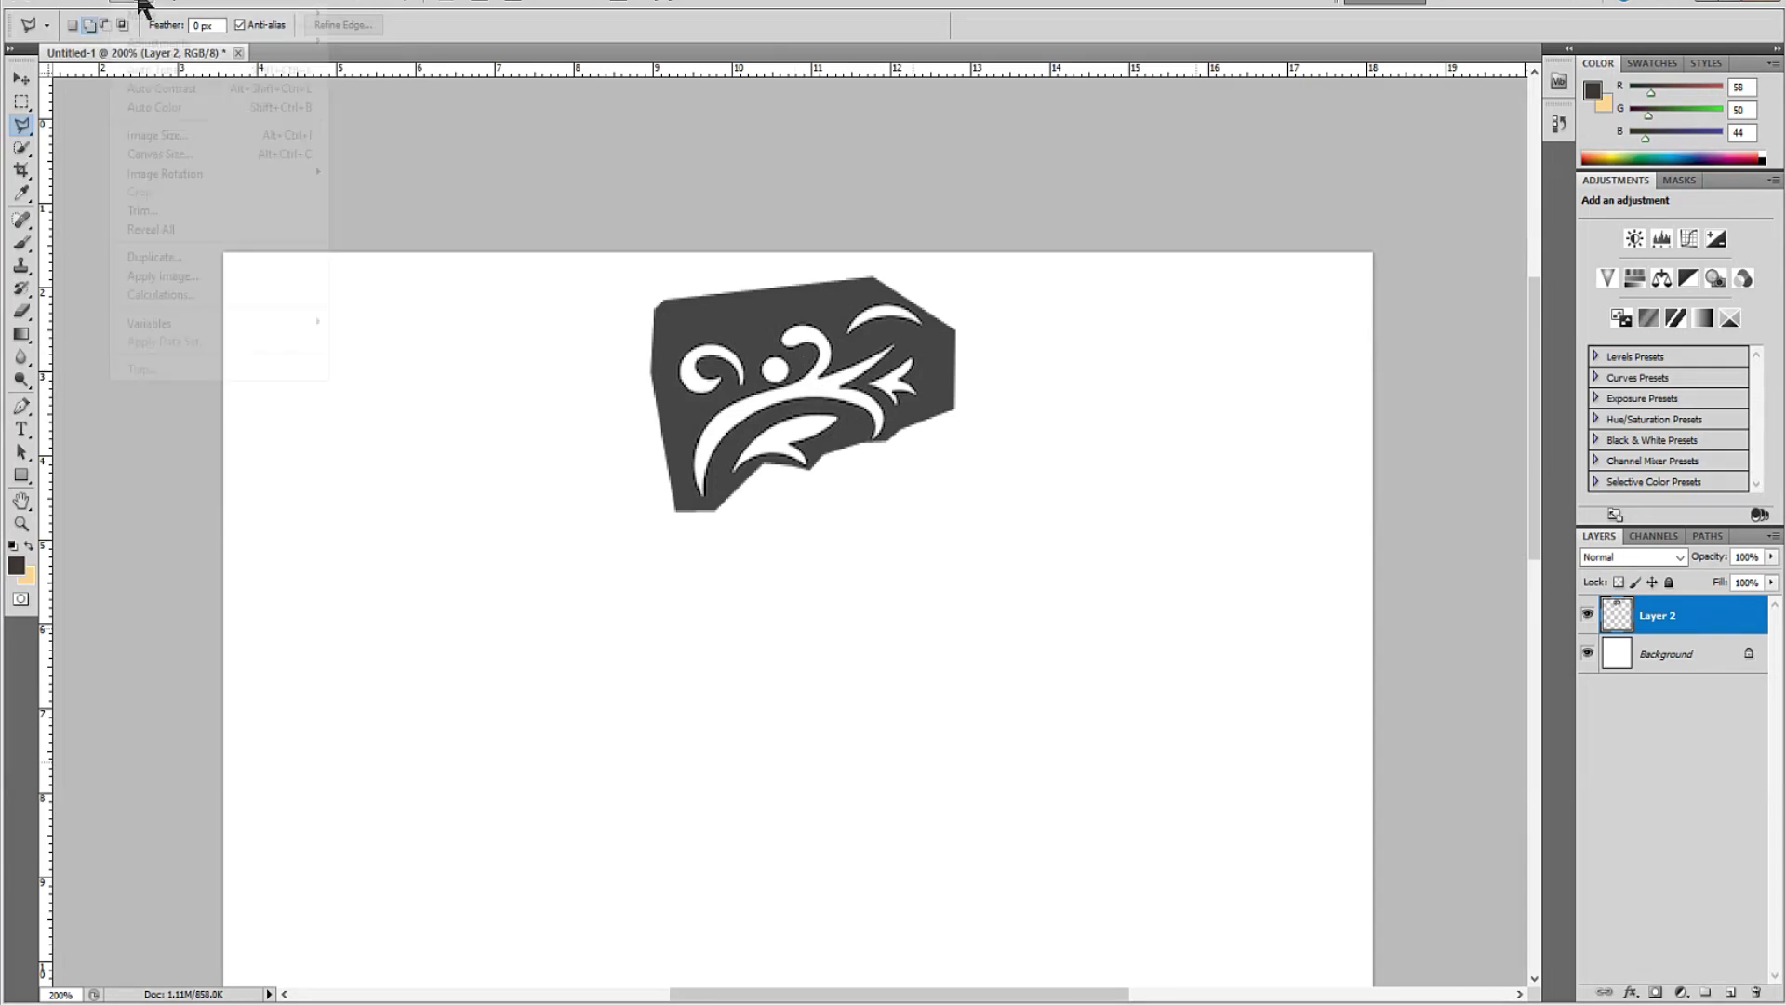
pyautogui.moveTo(232, 6)
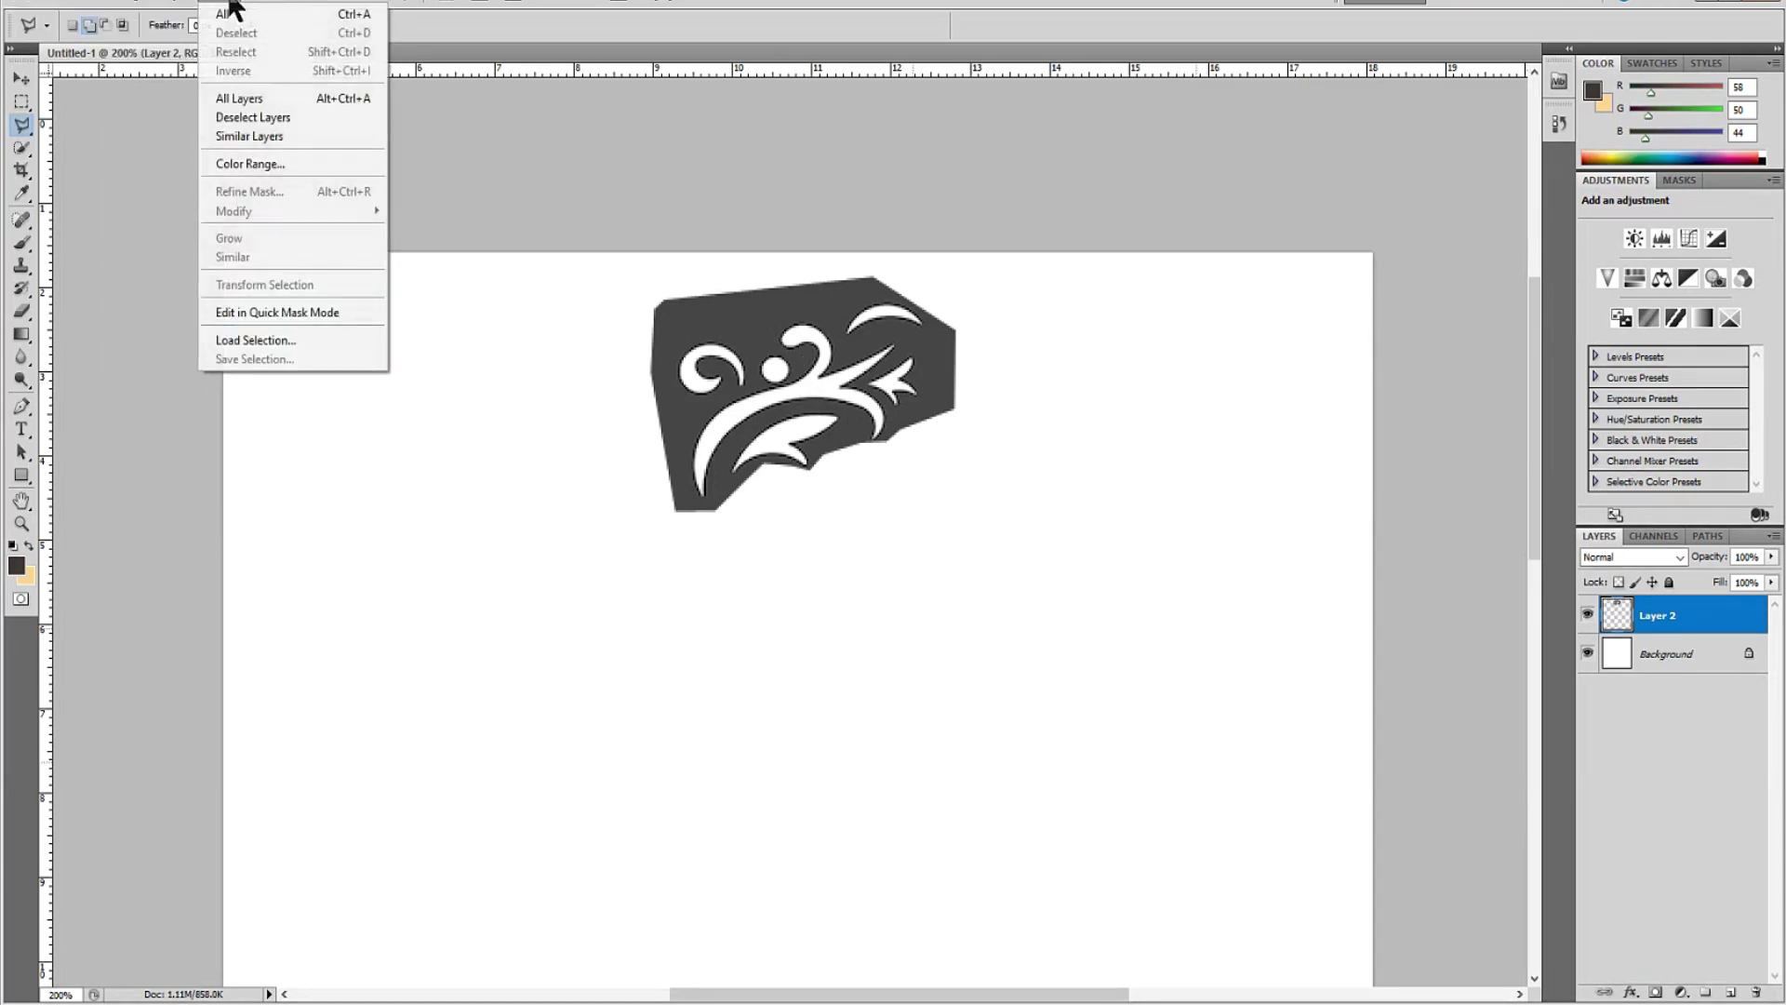
pyautogui.click(232, 6)
pyautogui.click(146, 7)
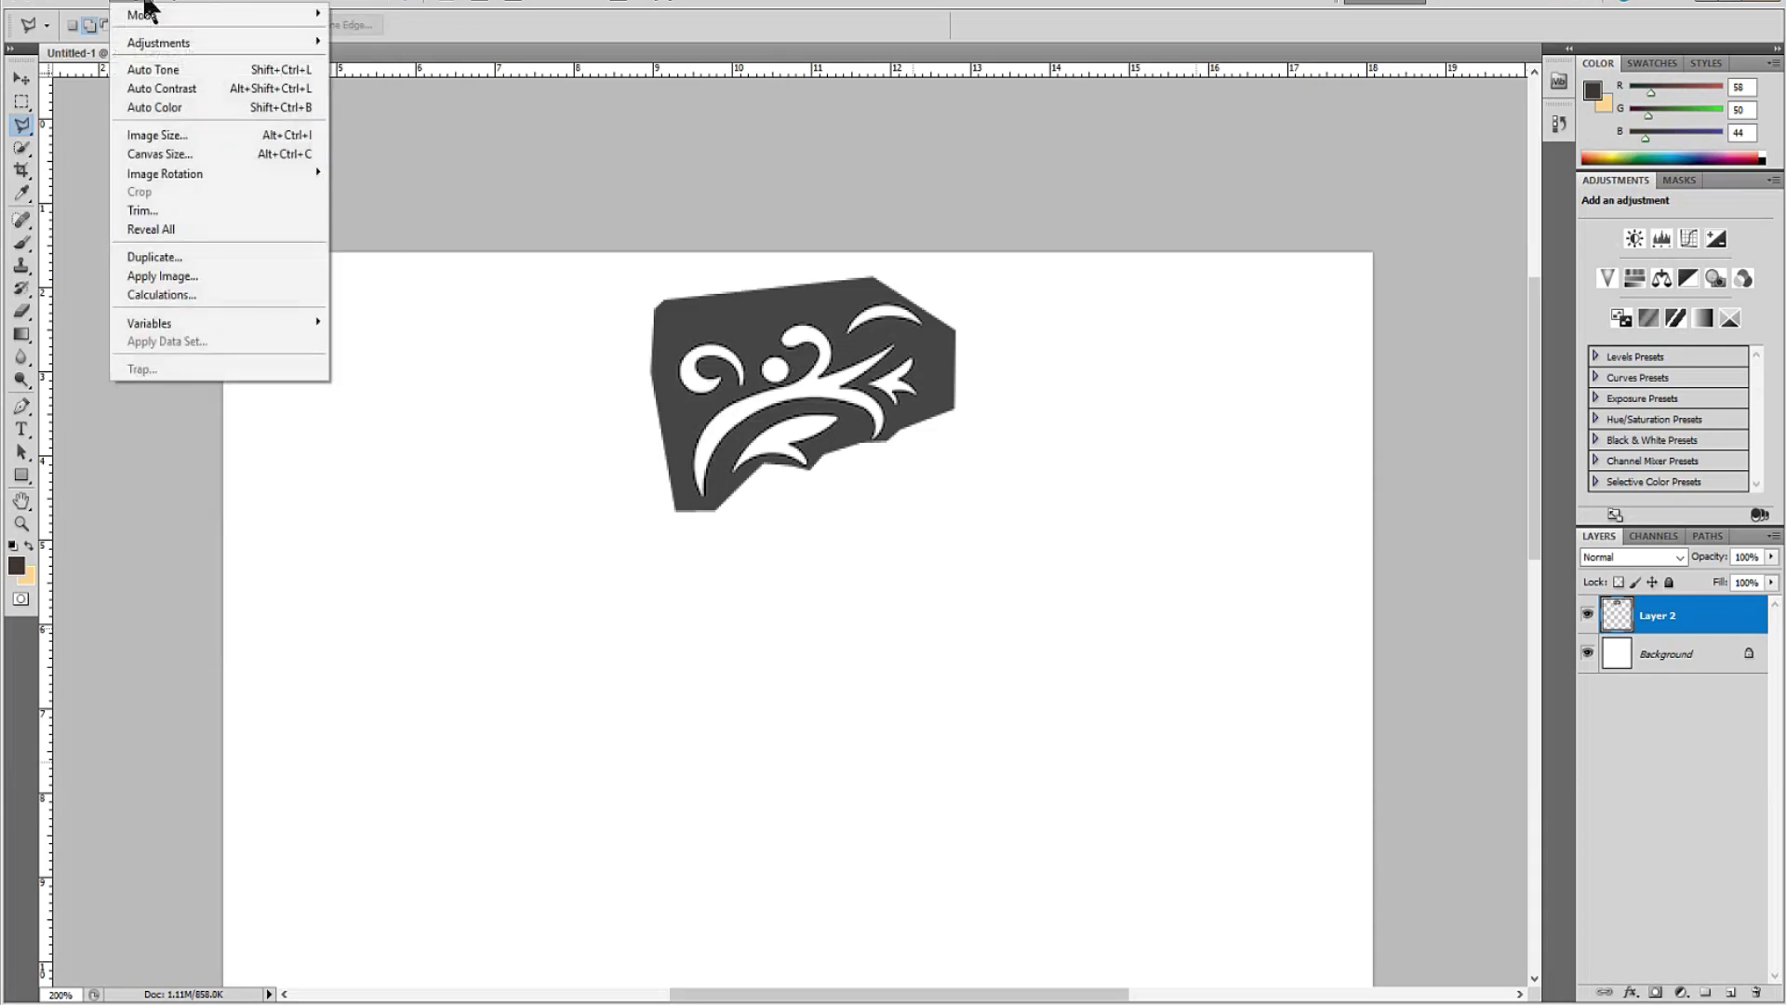
pyautogui.moveTo(153, 46)
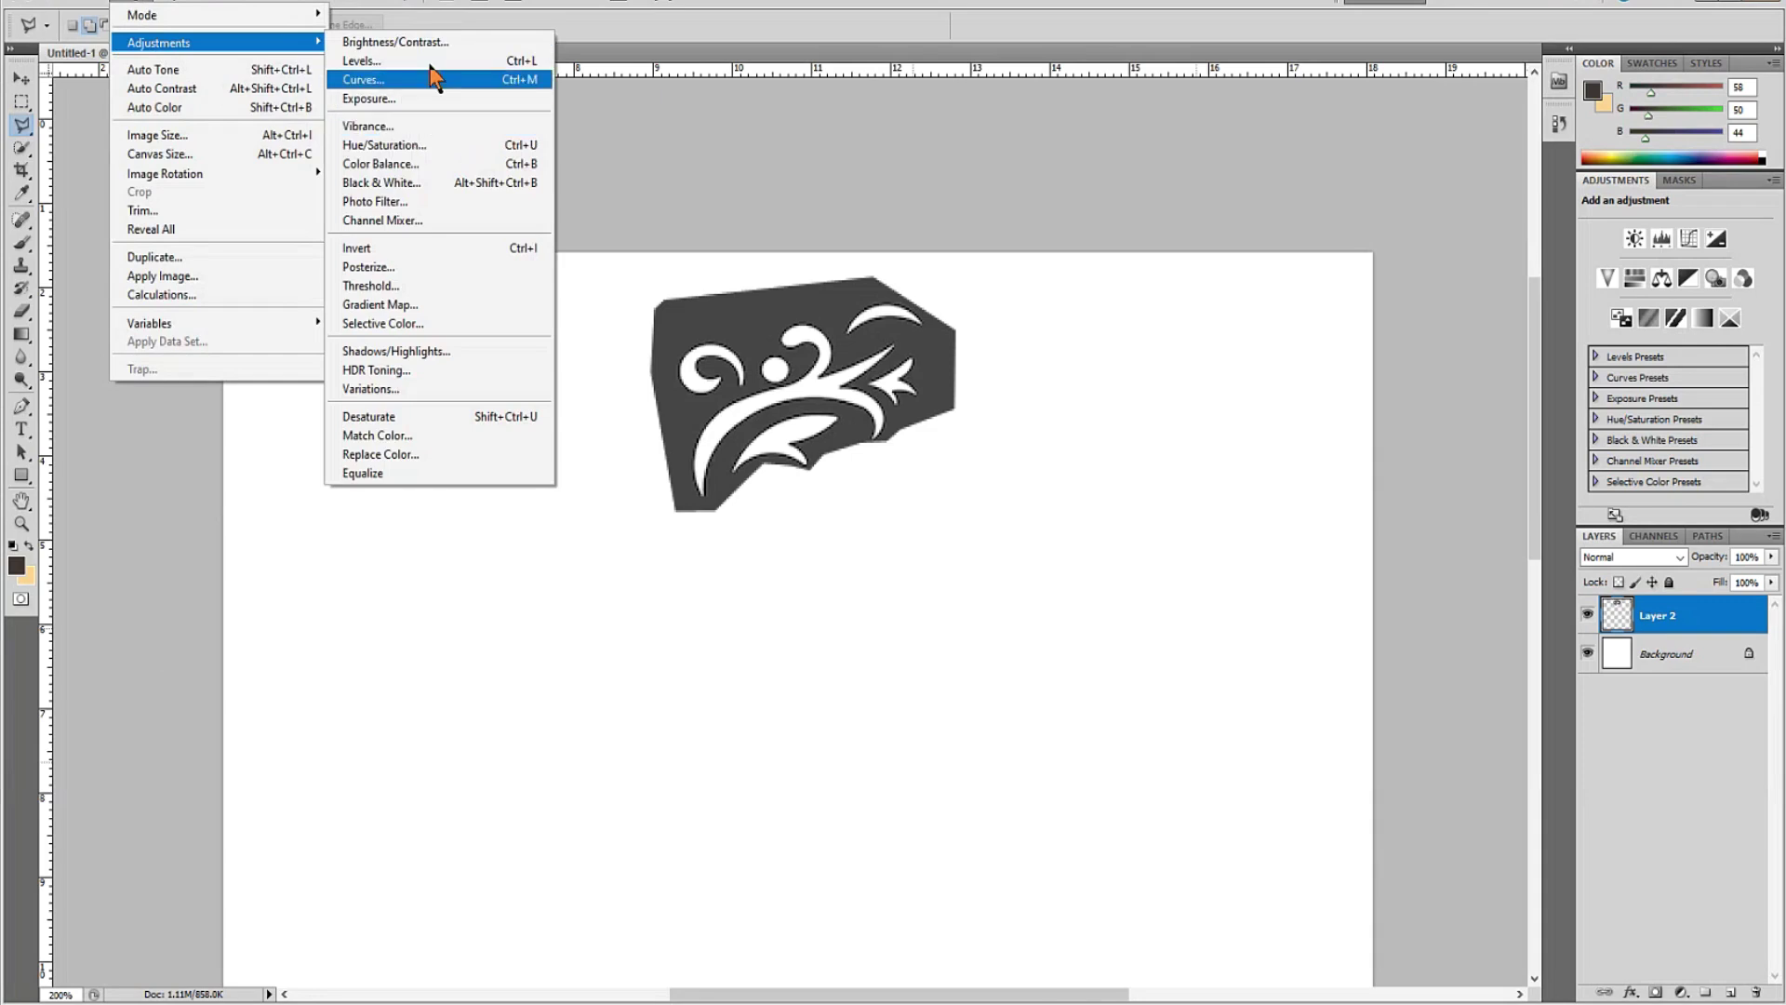
pyautogui.click(476, 249)
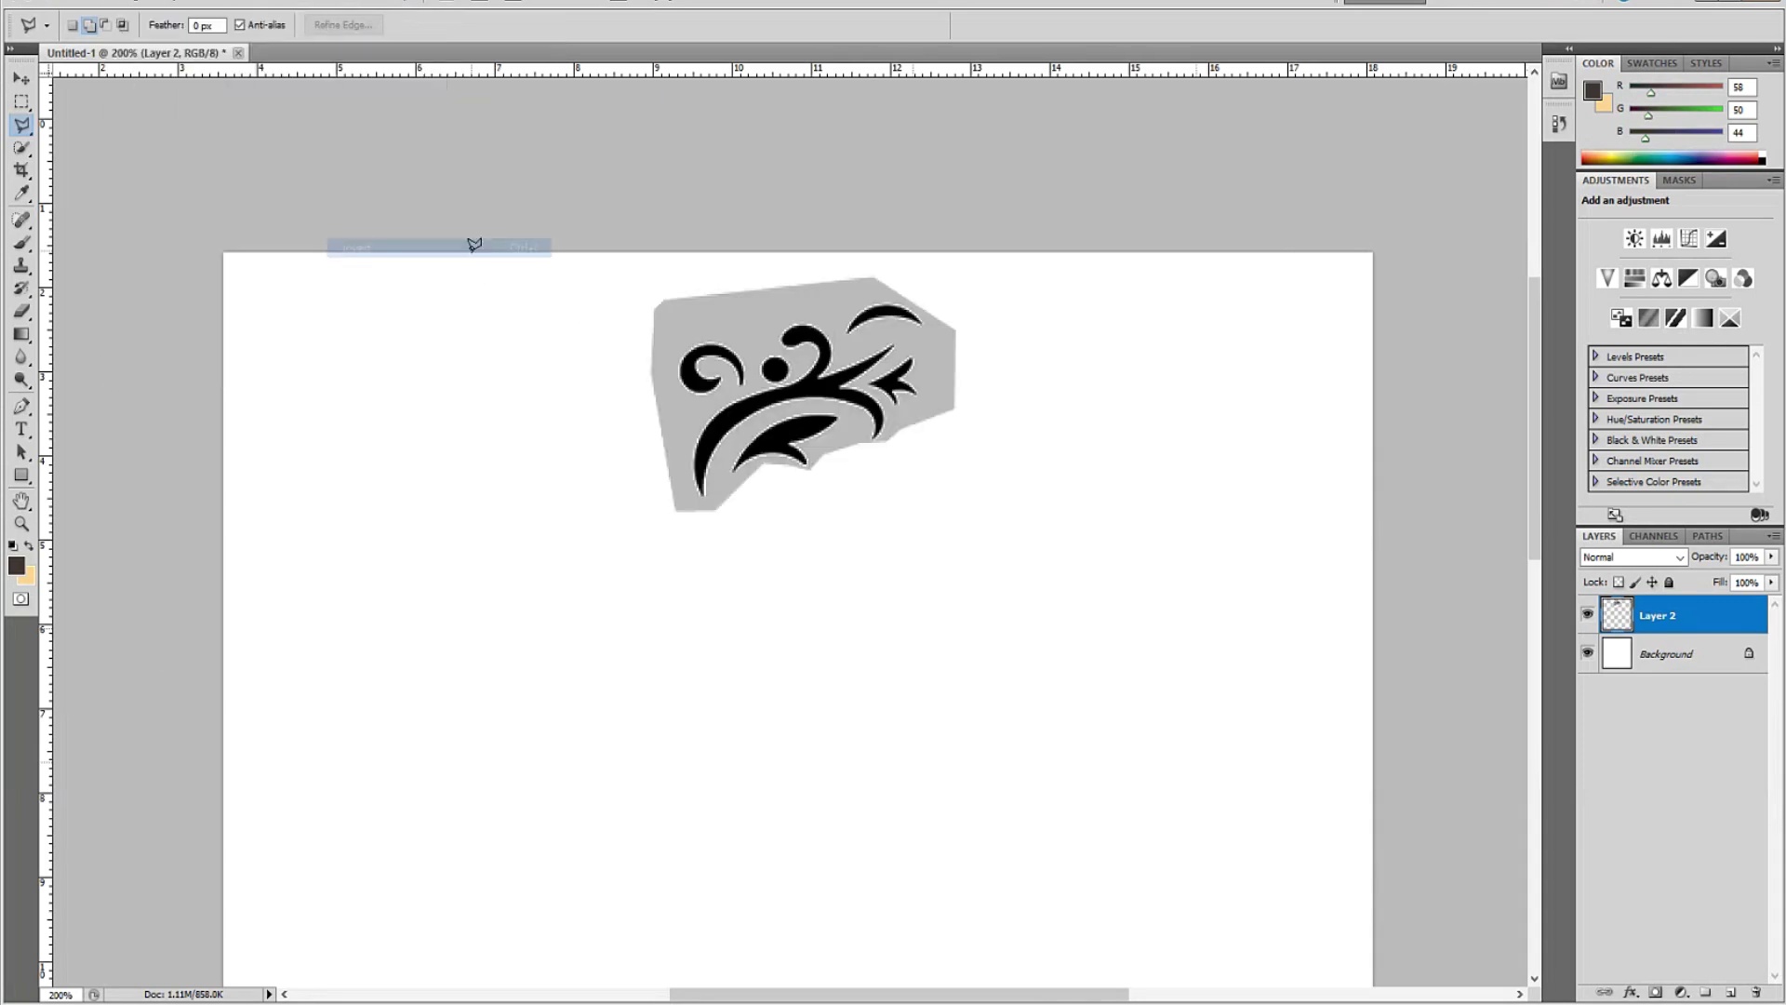
# Try to delete the grey area around the black swirl with a size 15 Quick Selection, and undo the deletion.
pyautogui.press('z')
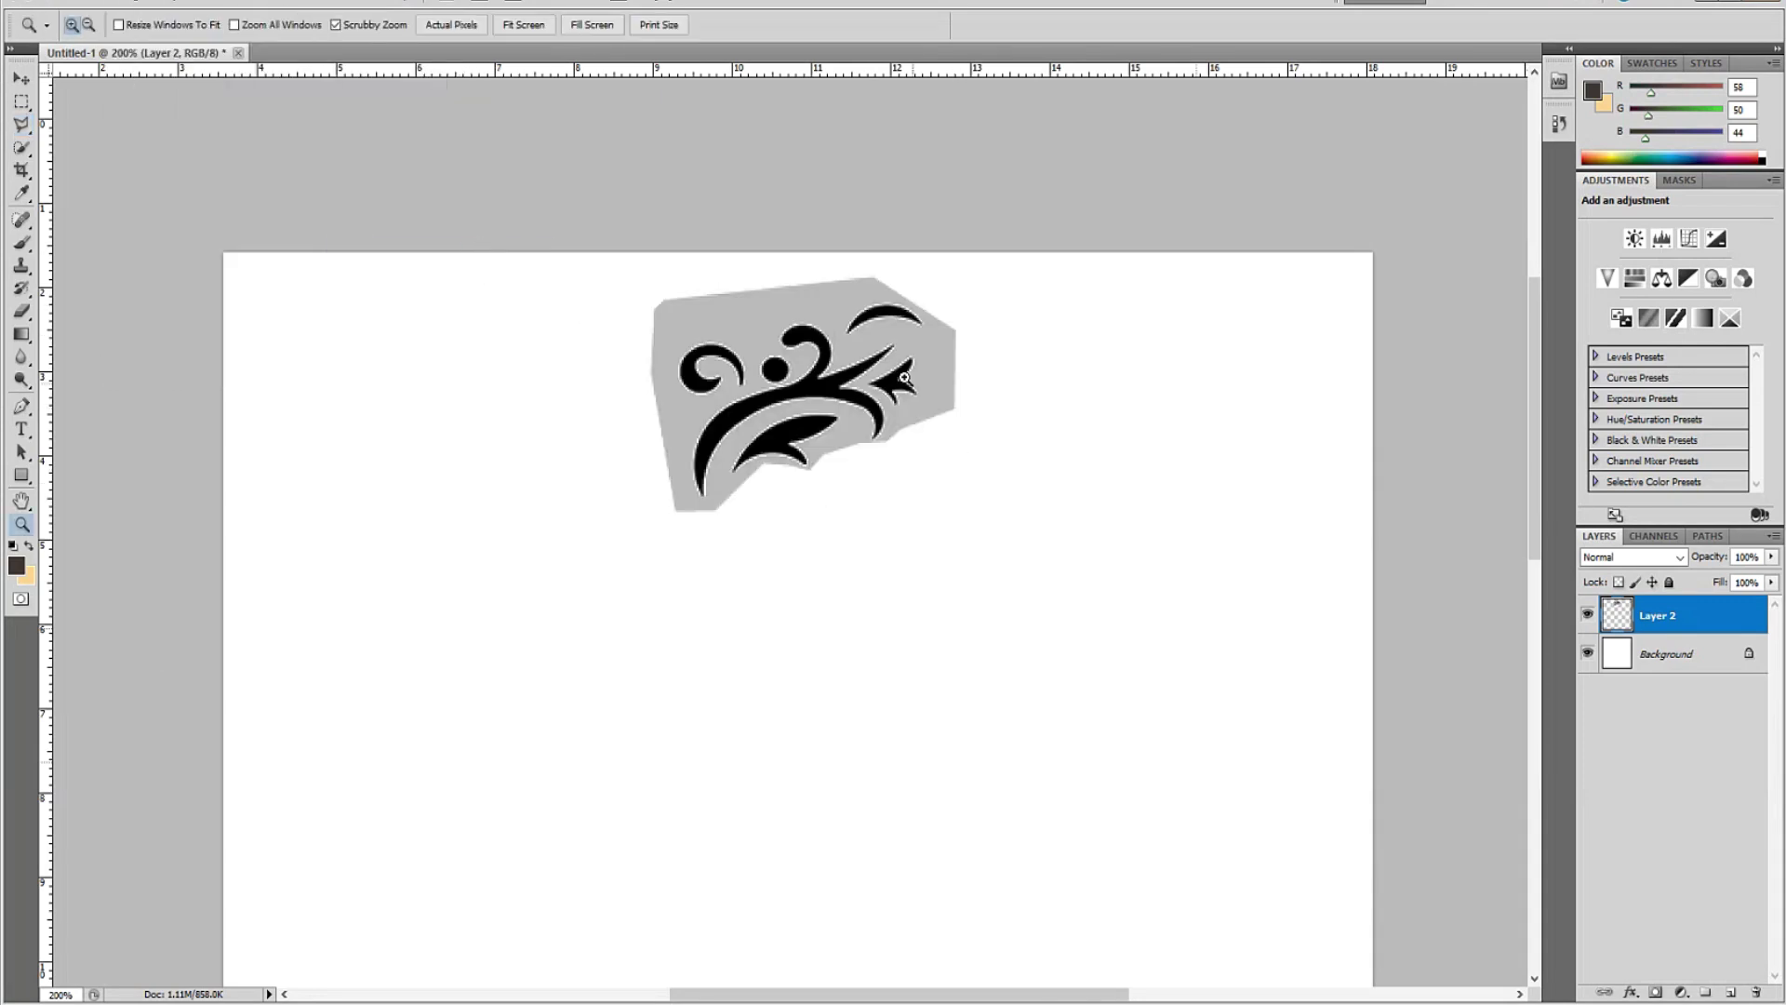
pyautogui.click(850, 315)
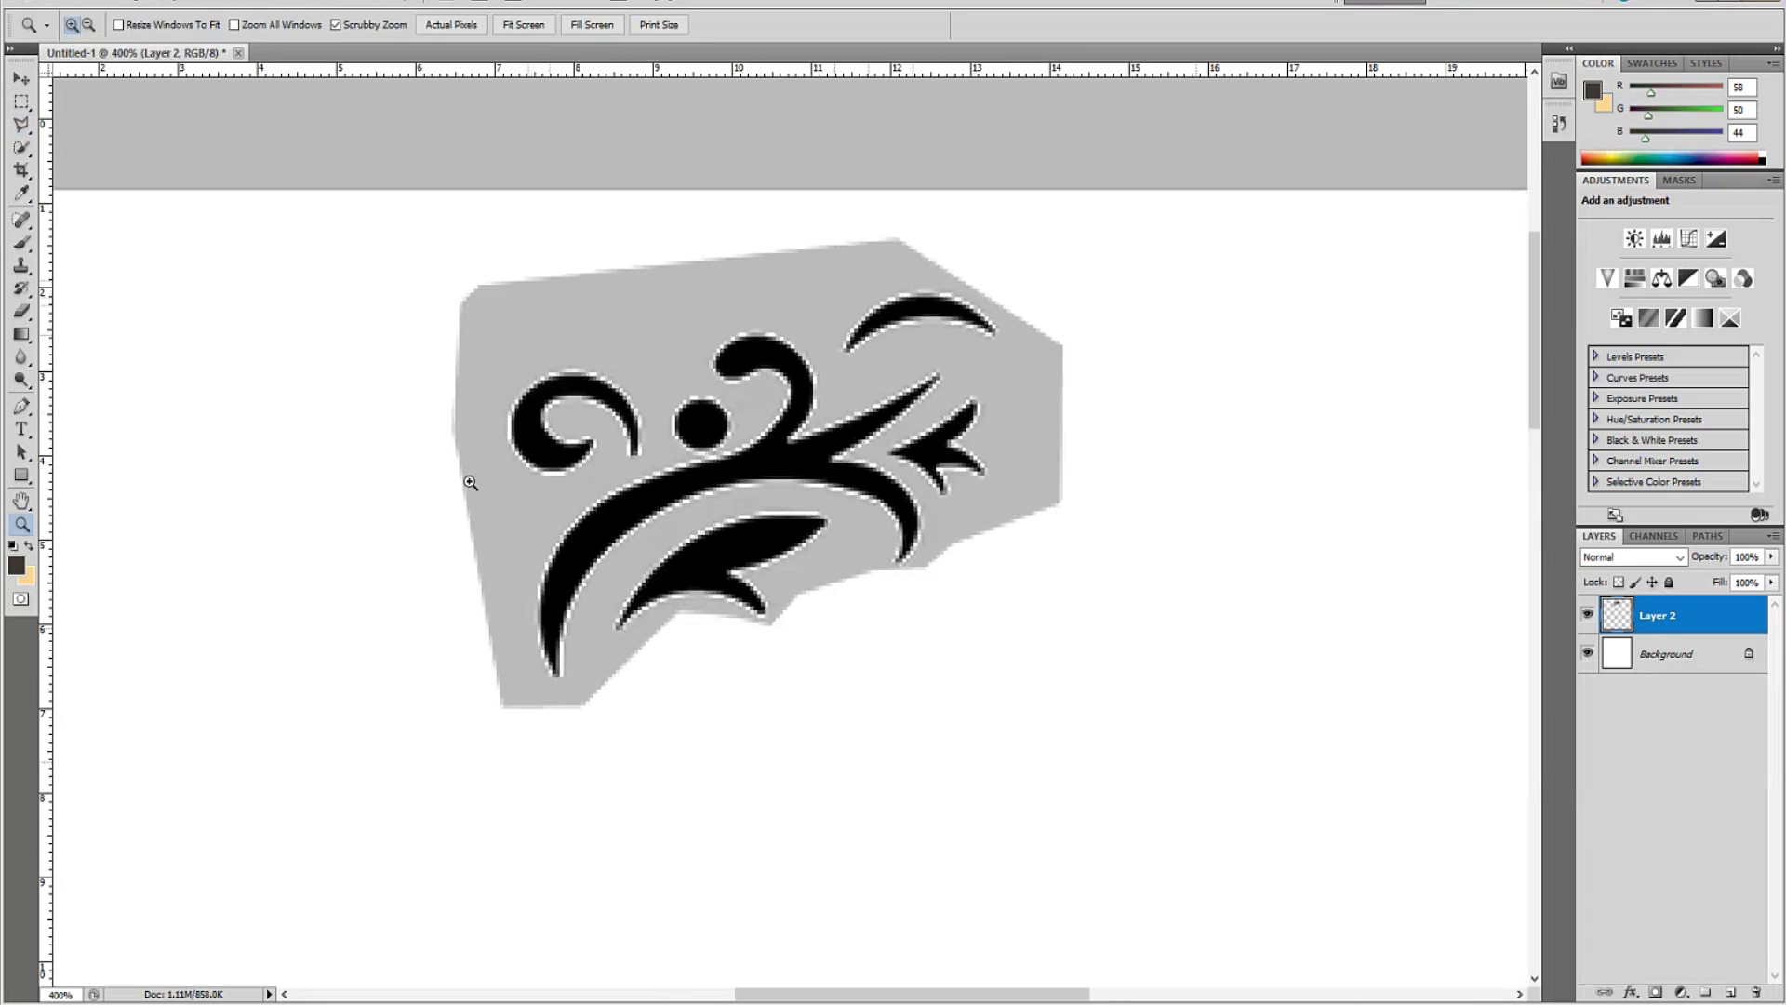
pyautogui.click(22, 148)
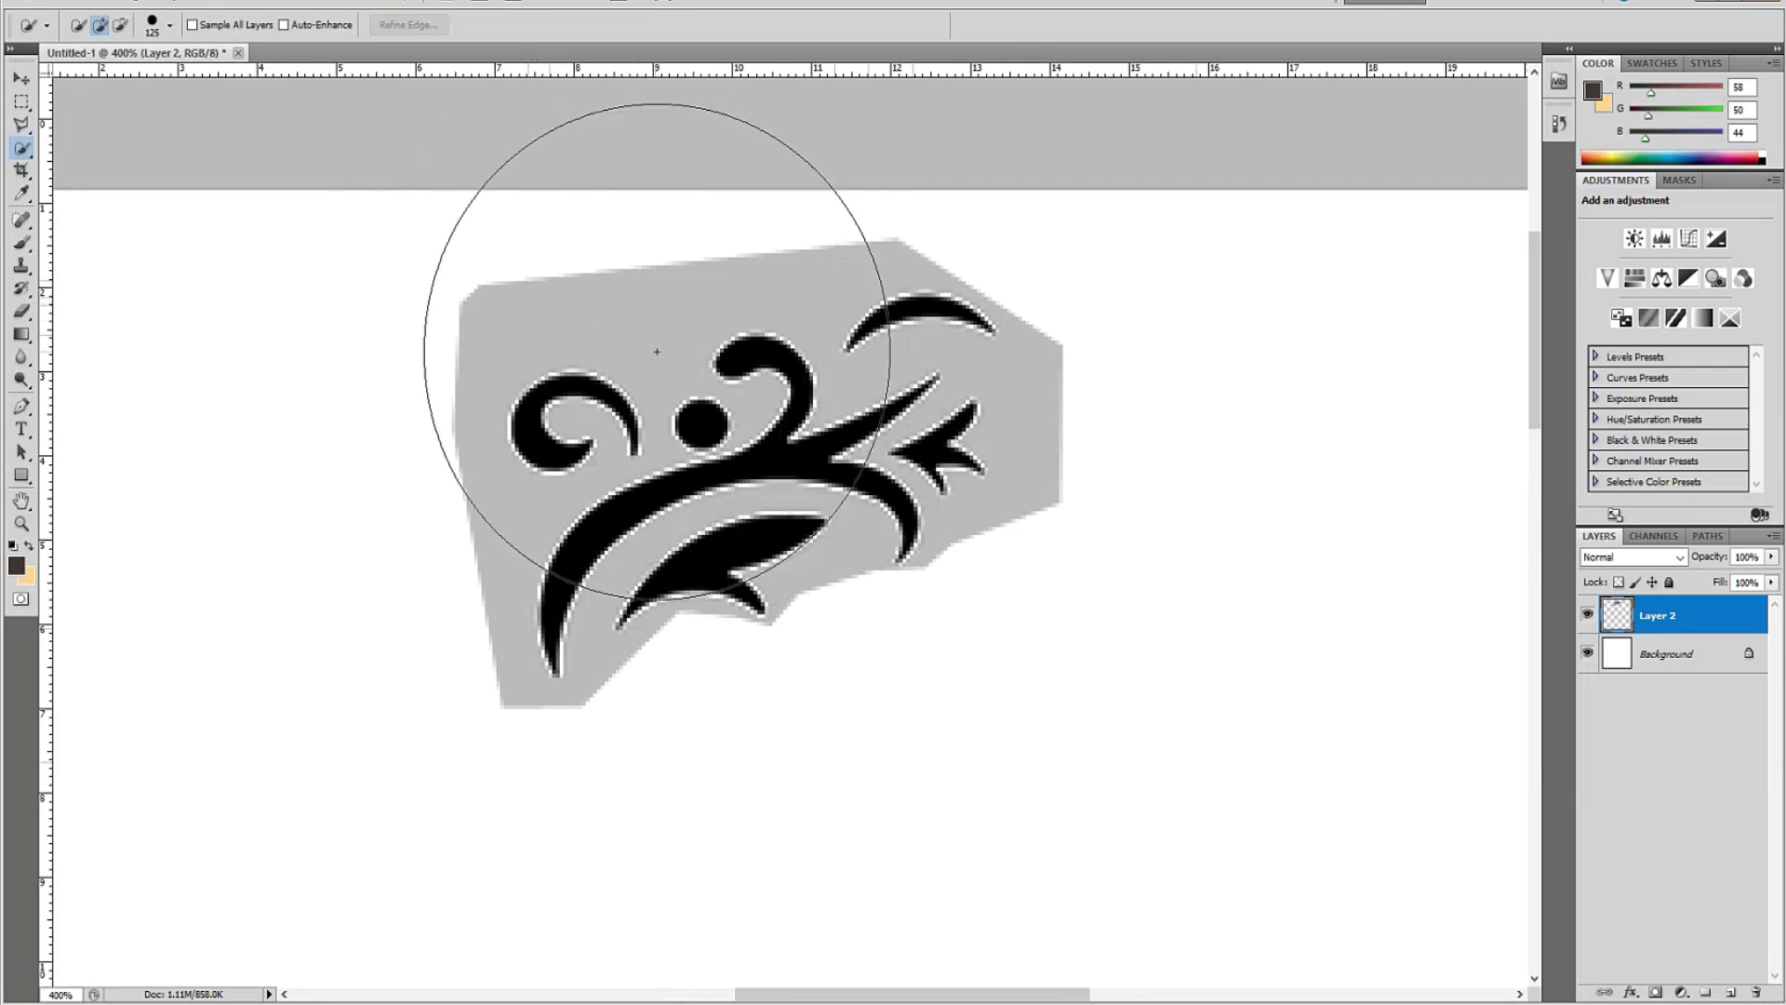
pyautogui.press('[')
pyautogui.press('[')
pyautogui.press('[')
pyautogui.press('[')
pyautogui.press('[')
pyautogui.press('[')
pyautogui.press('[')
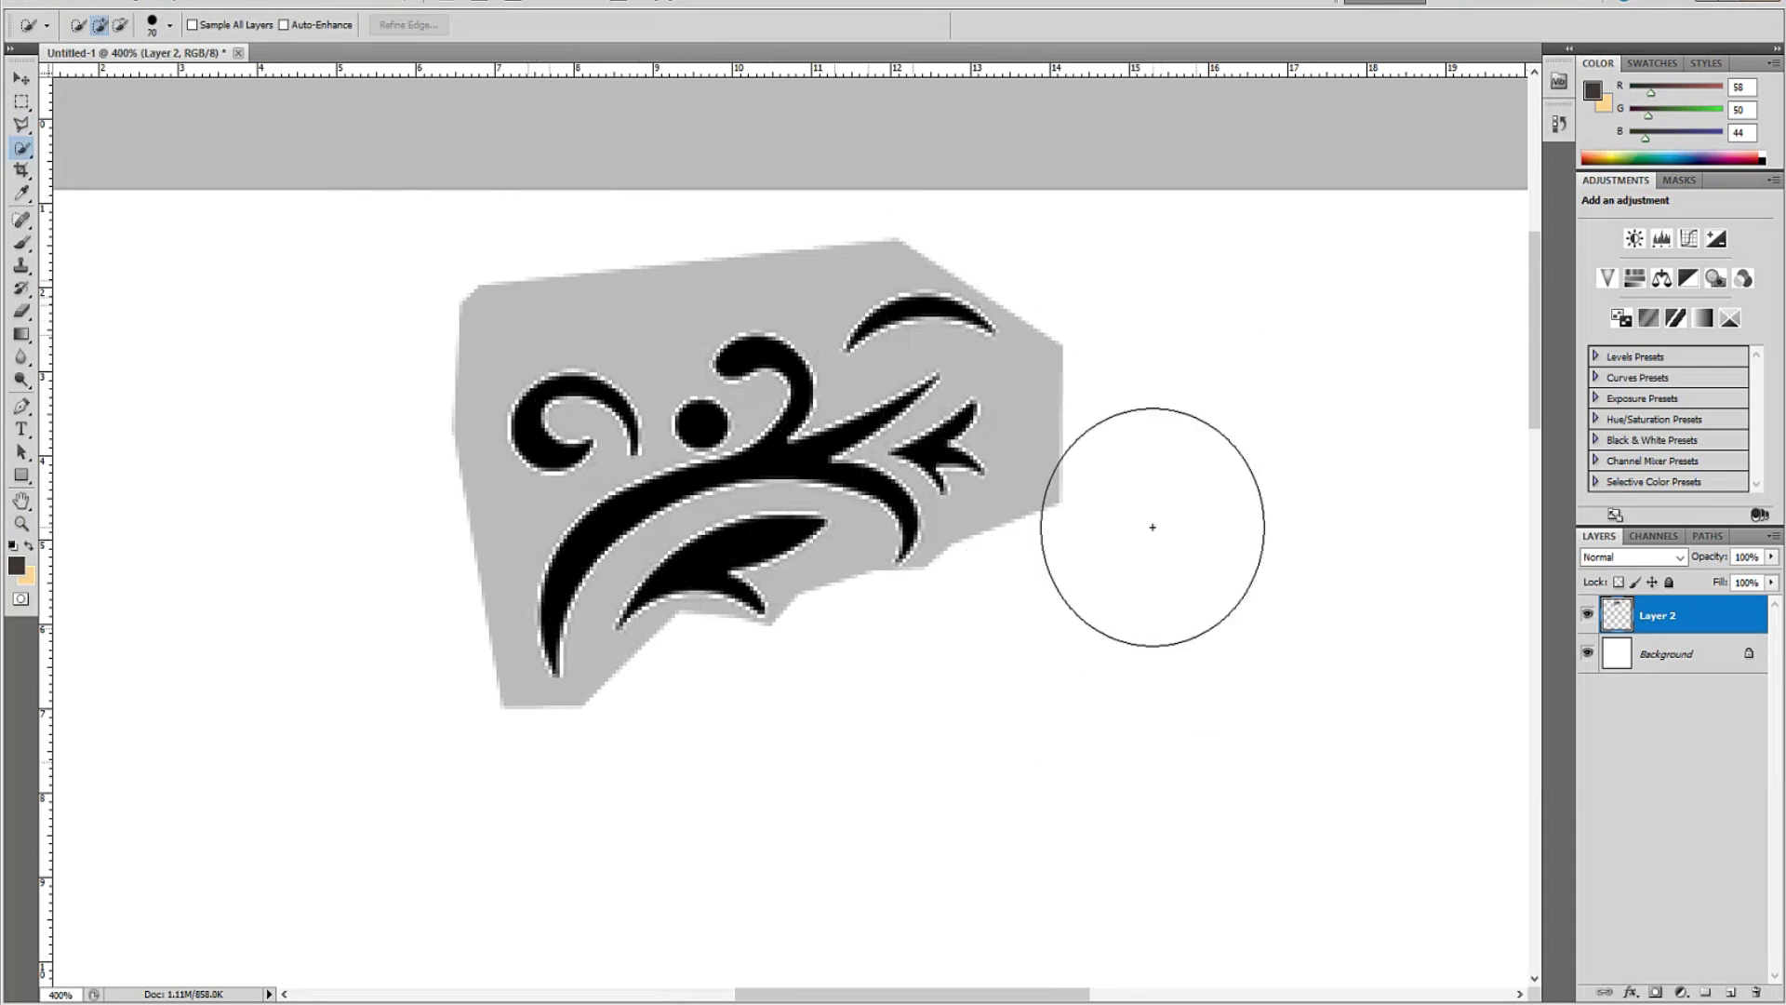
pyautogui.press('[')
pyautogui.press('[')
pyautogui.press('[')
pyautogui.click(801, 297)
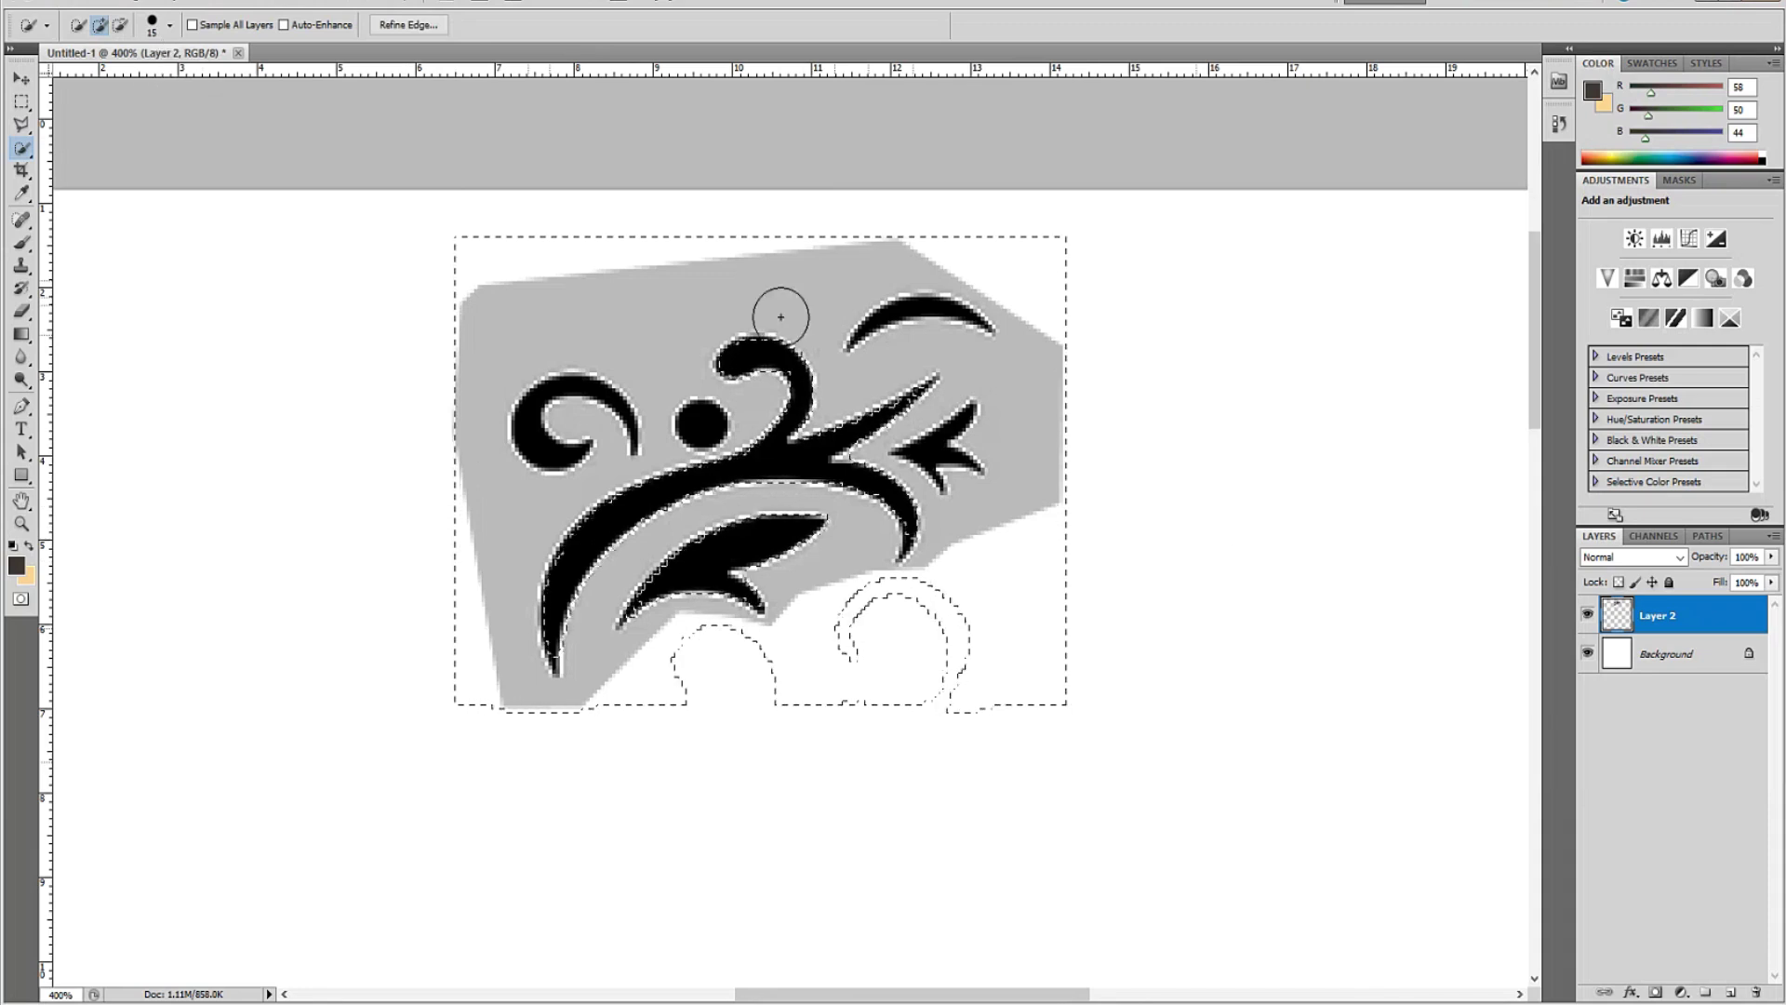
pyautogui.press('Delete')
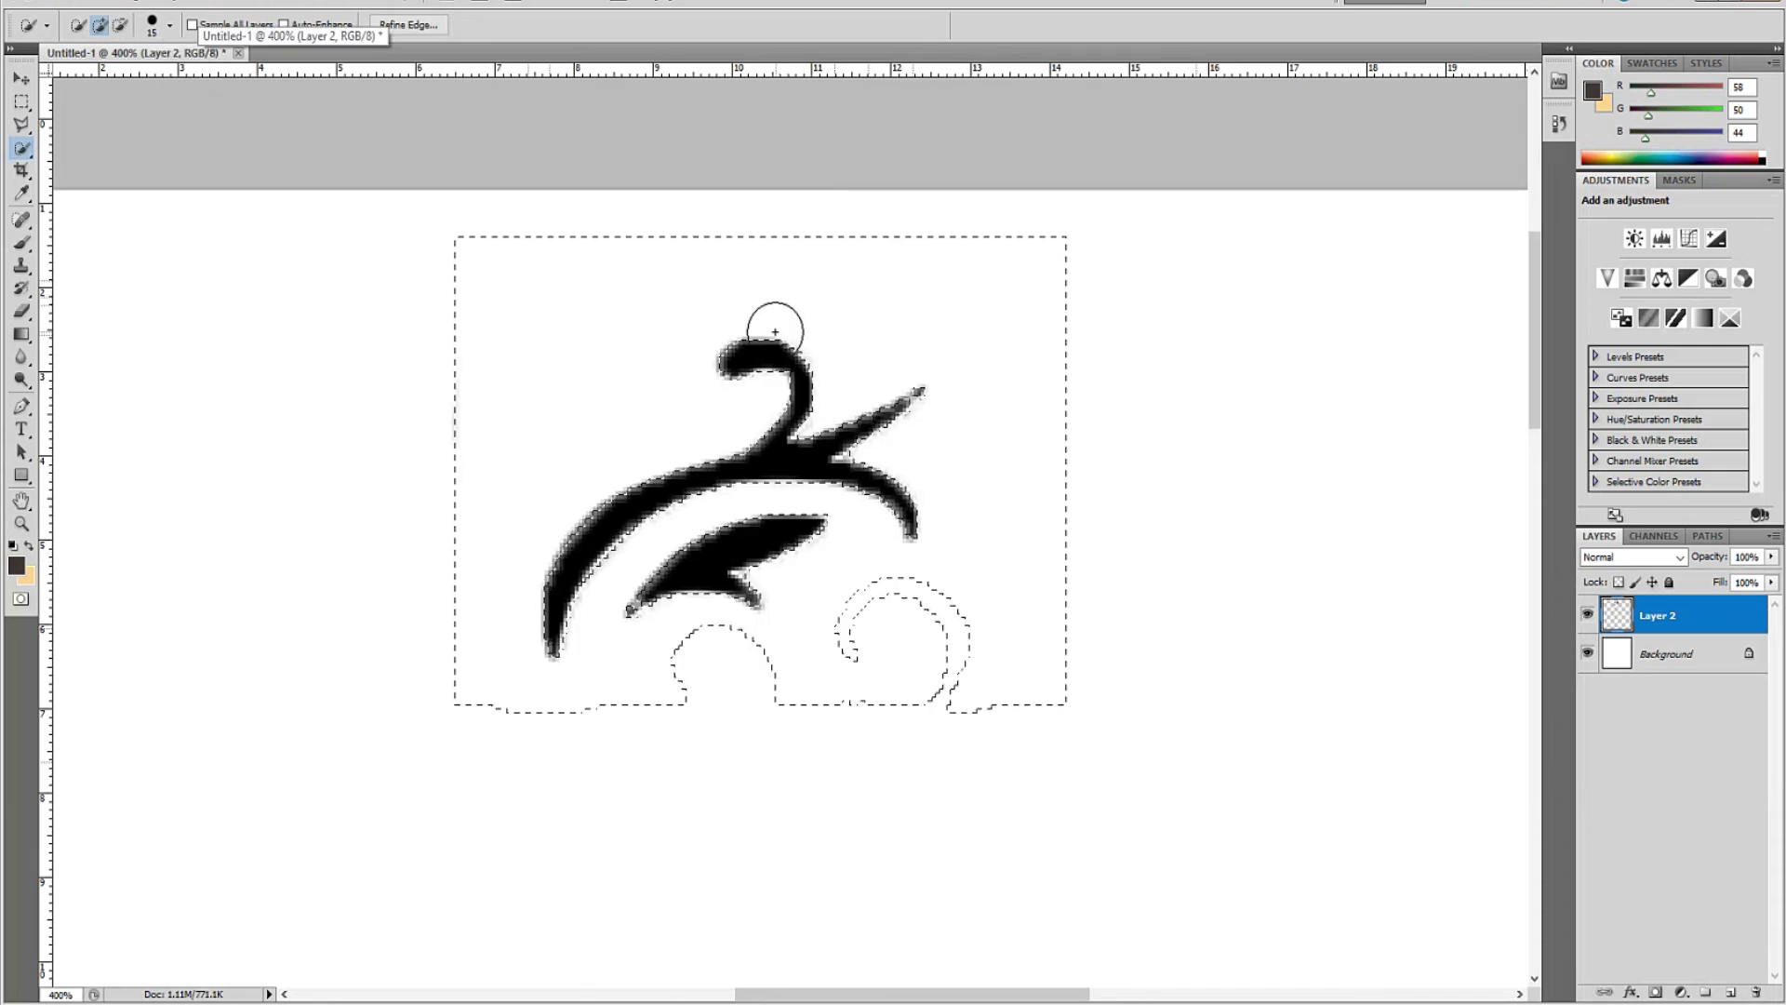
pyautogui.hotkey('ctrl', 'z')
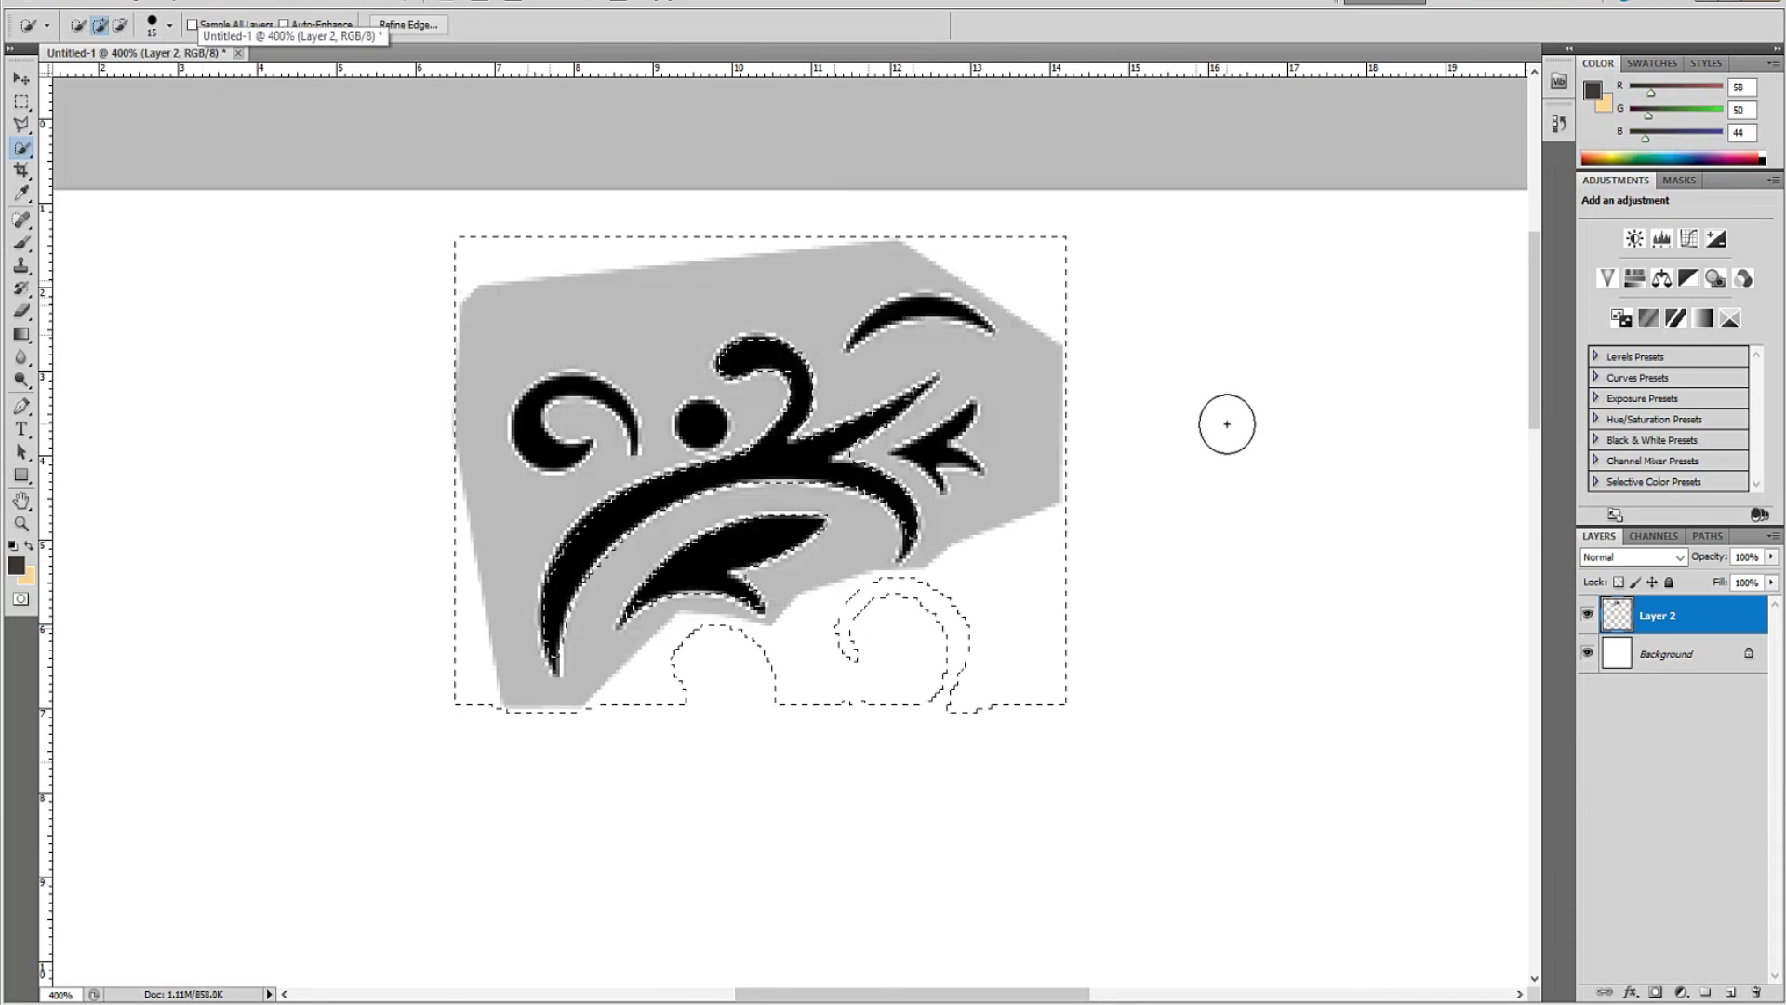
pyautogui.hotkey('ctrl', 'd')
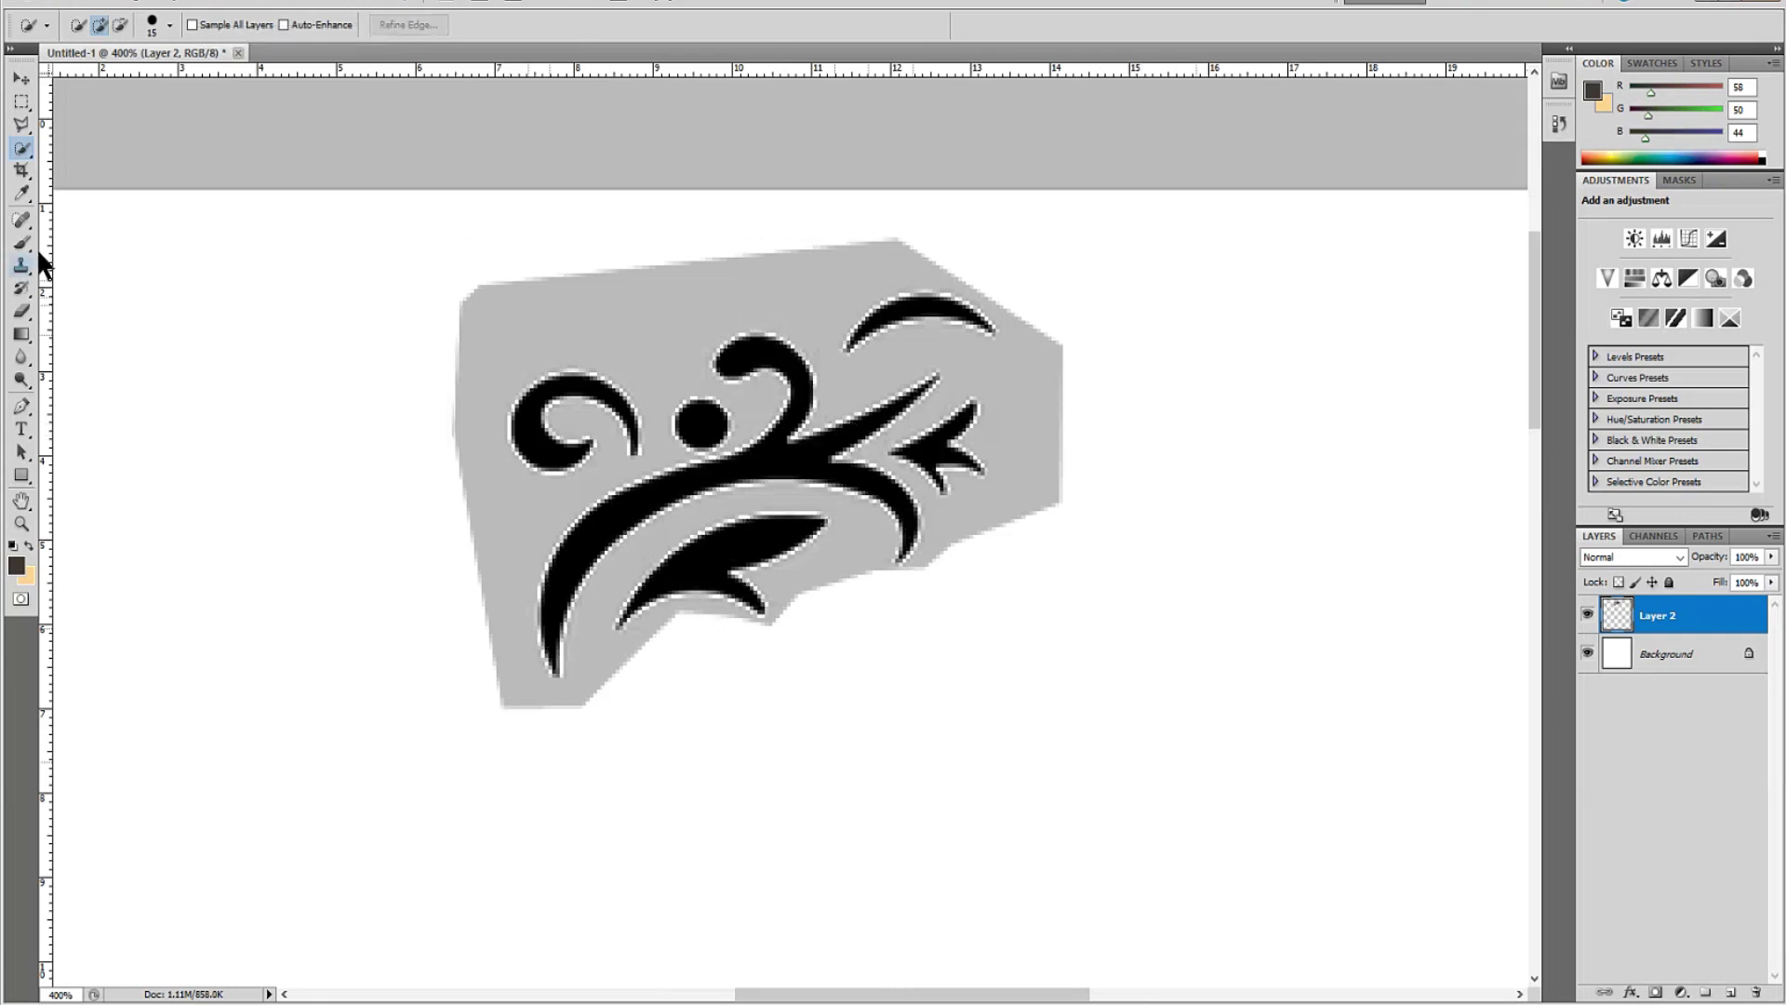
# Select the grey area around the black motif with the Magic Wand, delete it, and clear the selection.
pyautogui.click(23, 151)
pyautogui.click(73, 165)
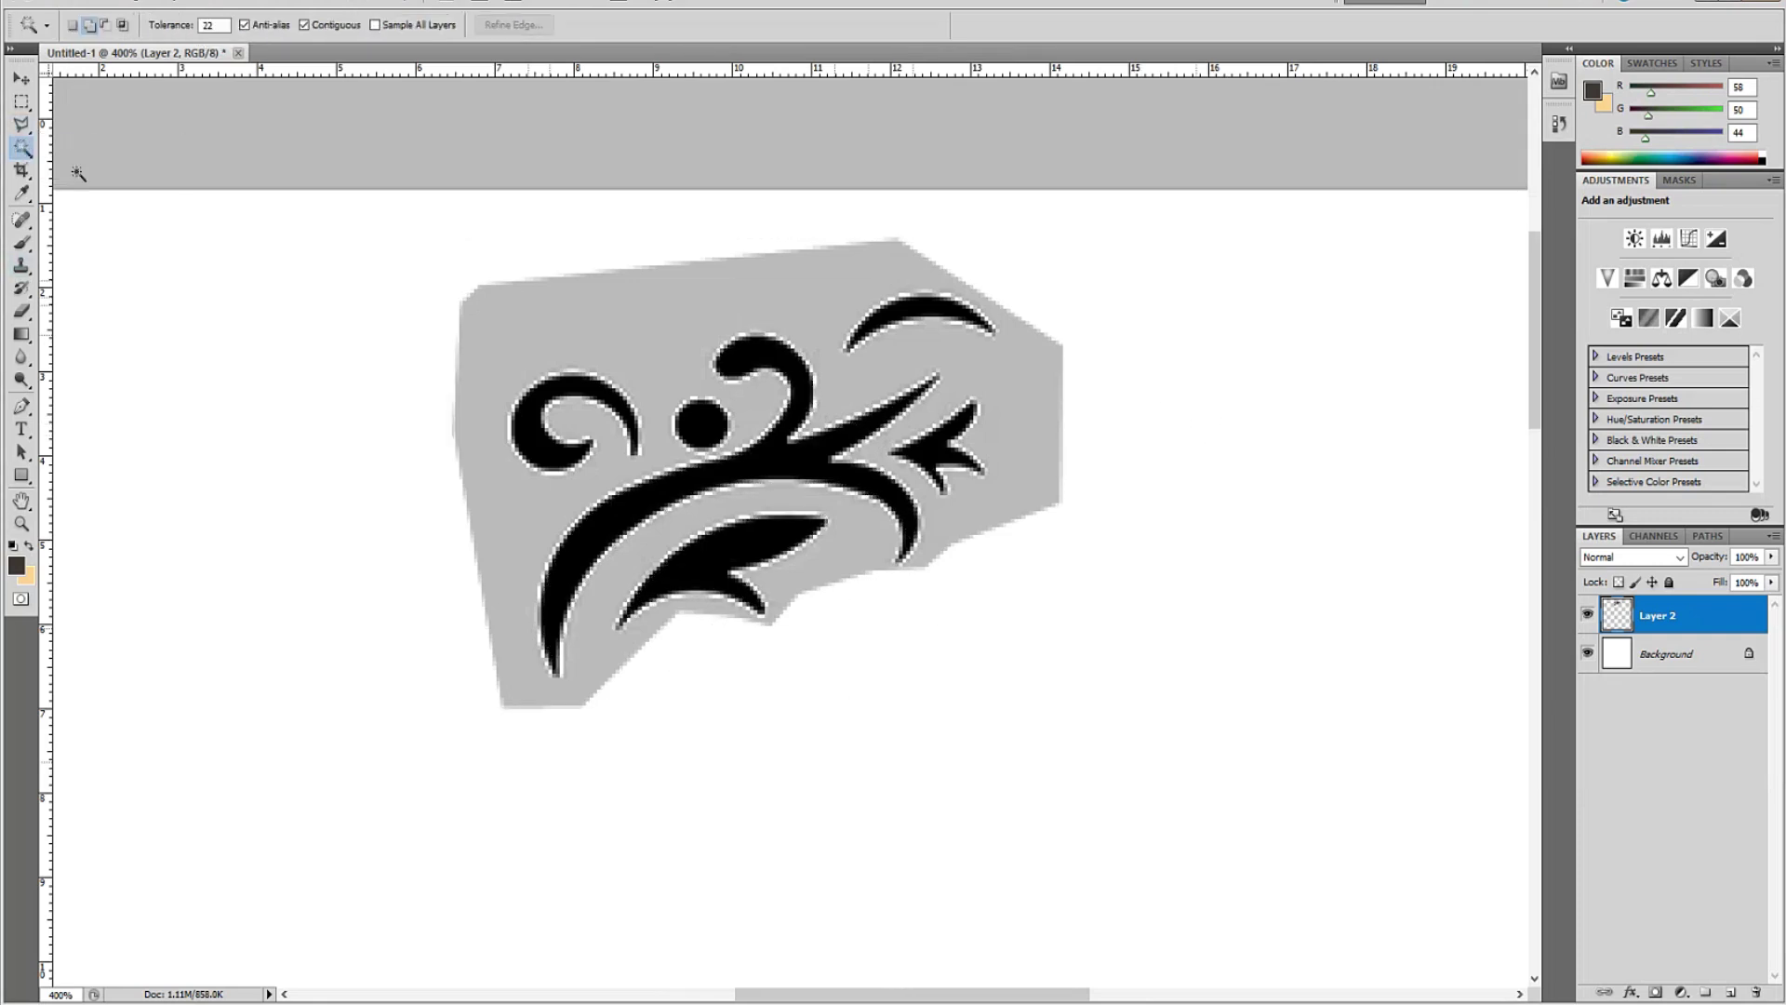
pyautogui.click(560, 319)
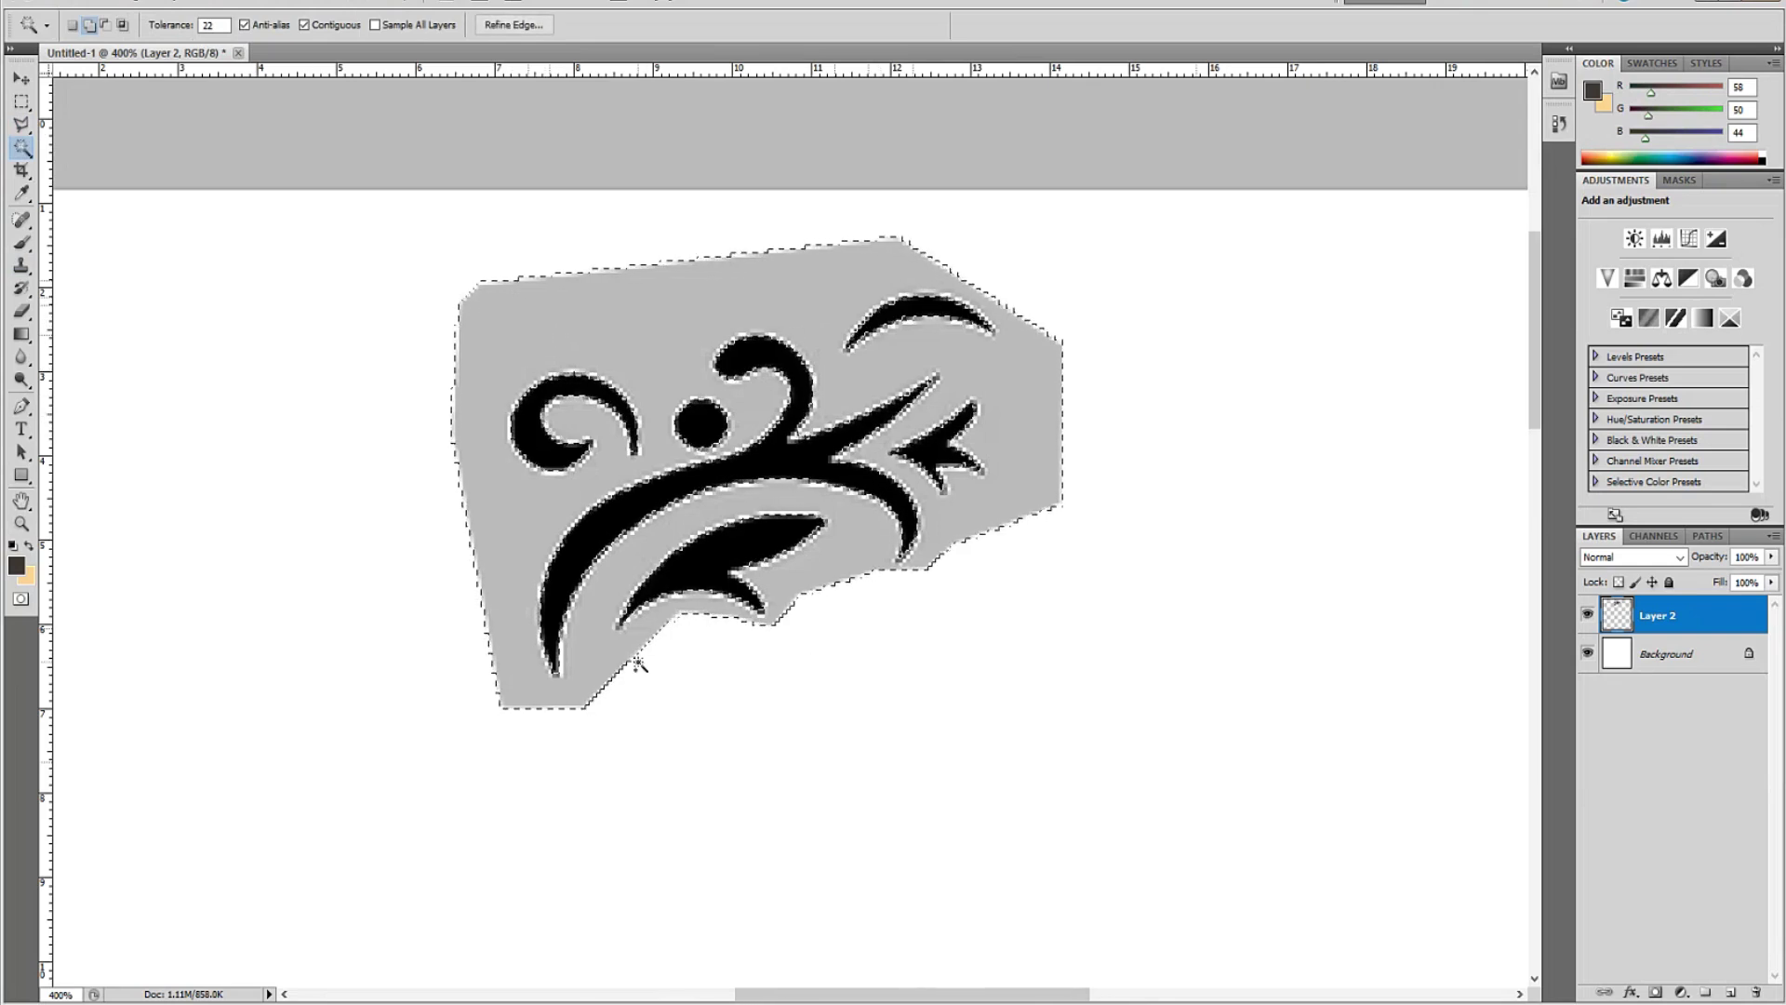
pyautogui.press('Delete')
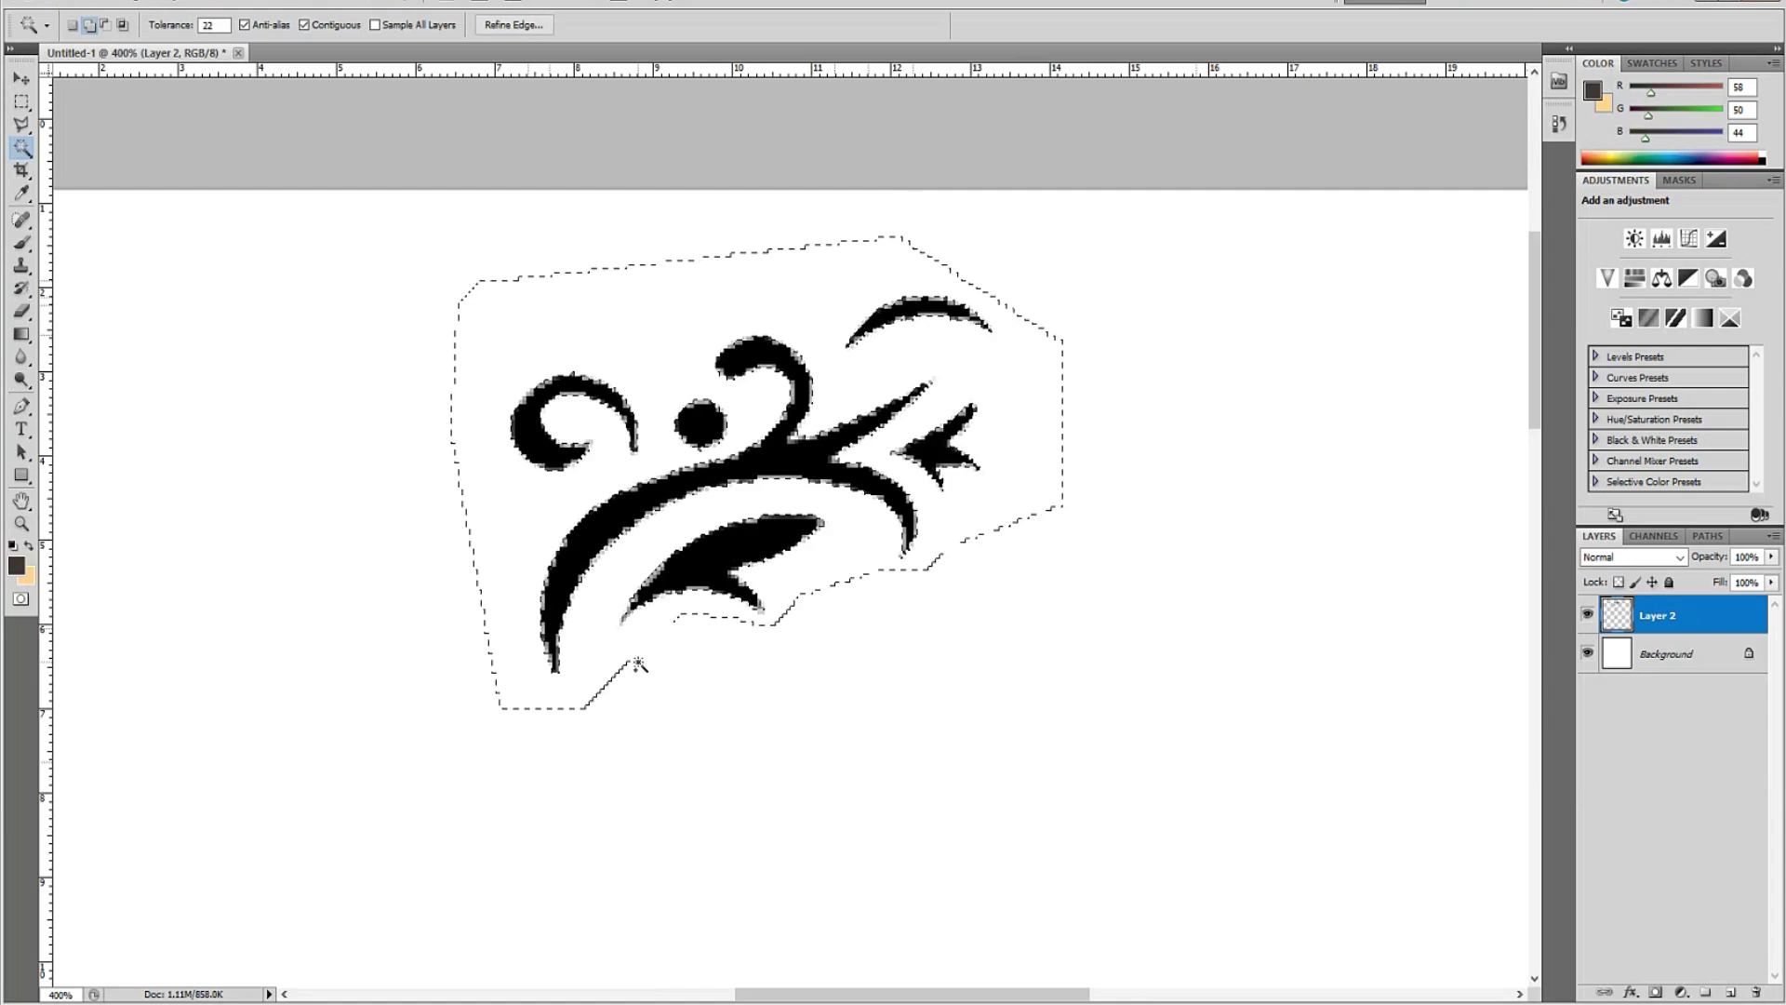
pyautogui.hotkey('ctrl', 'd')
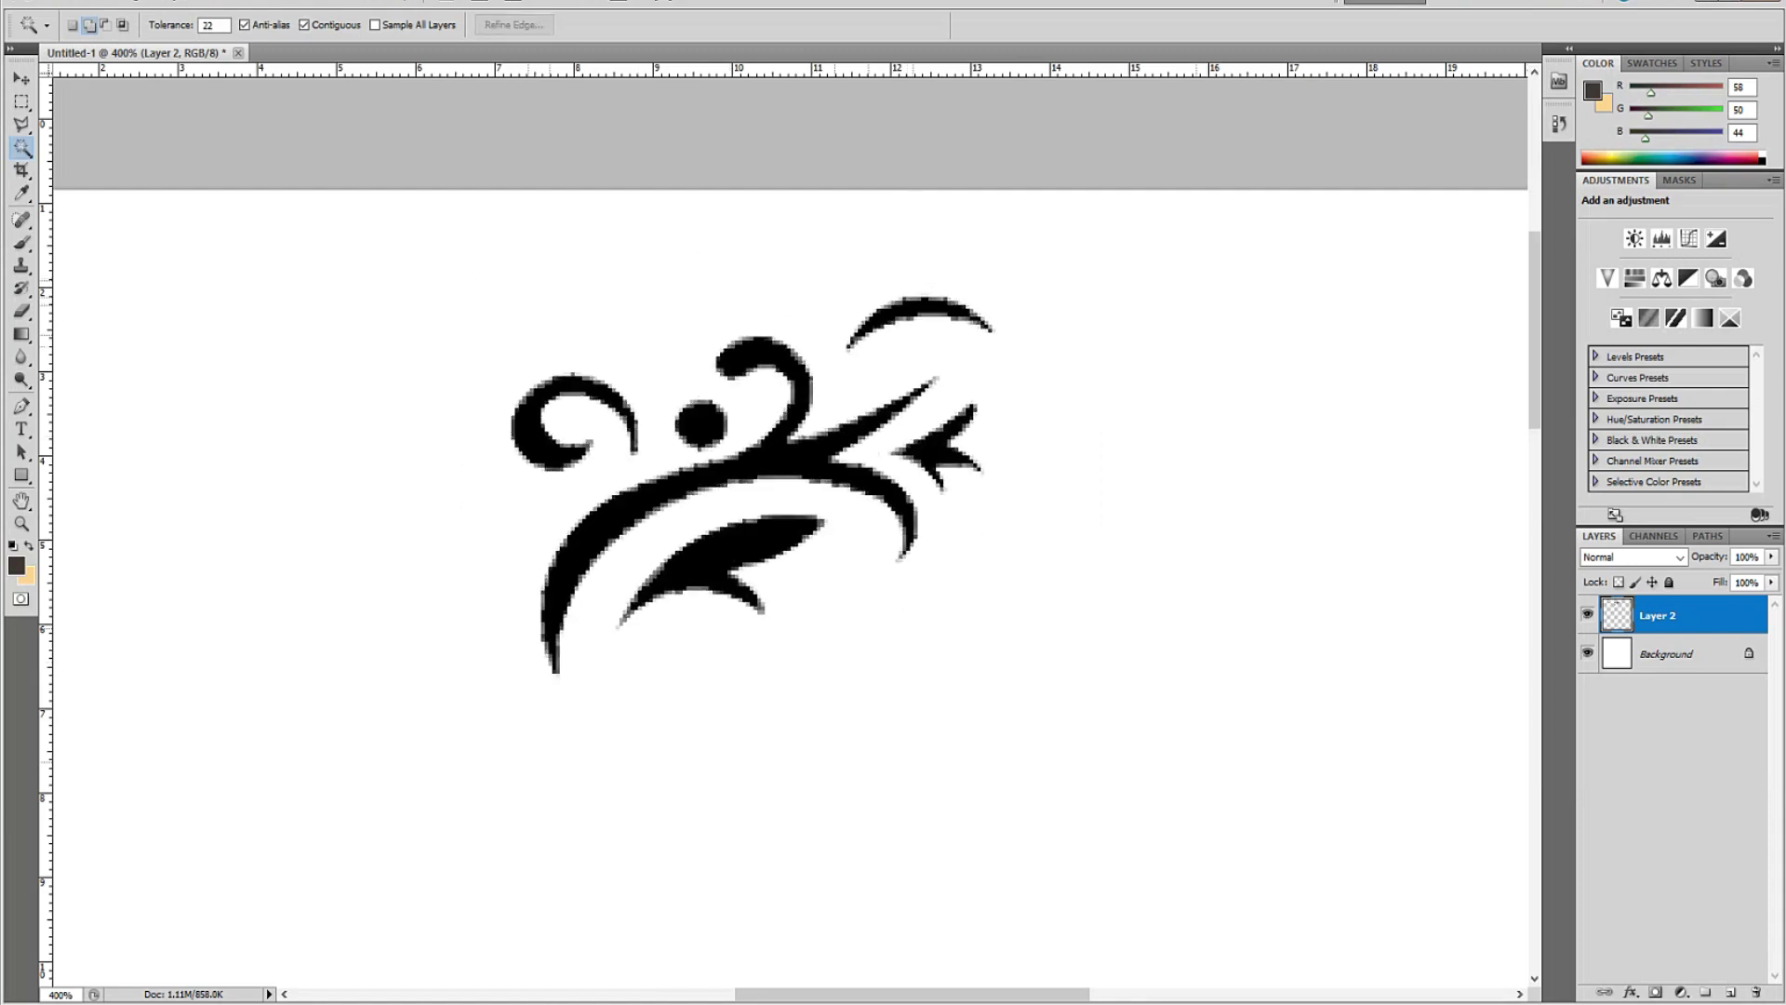
# Load Layer 2's outline as a selection, add an empty Path 1, and convert the selection to a work path.
pyautogui.keyDown('alt'); pyautogui.scroll(-1, 817, 441); pyautogui.keyUp('alt')
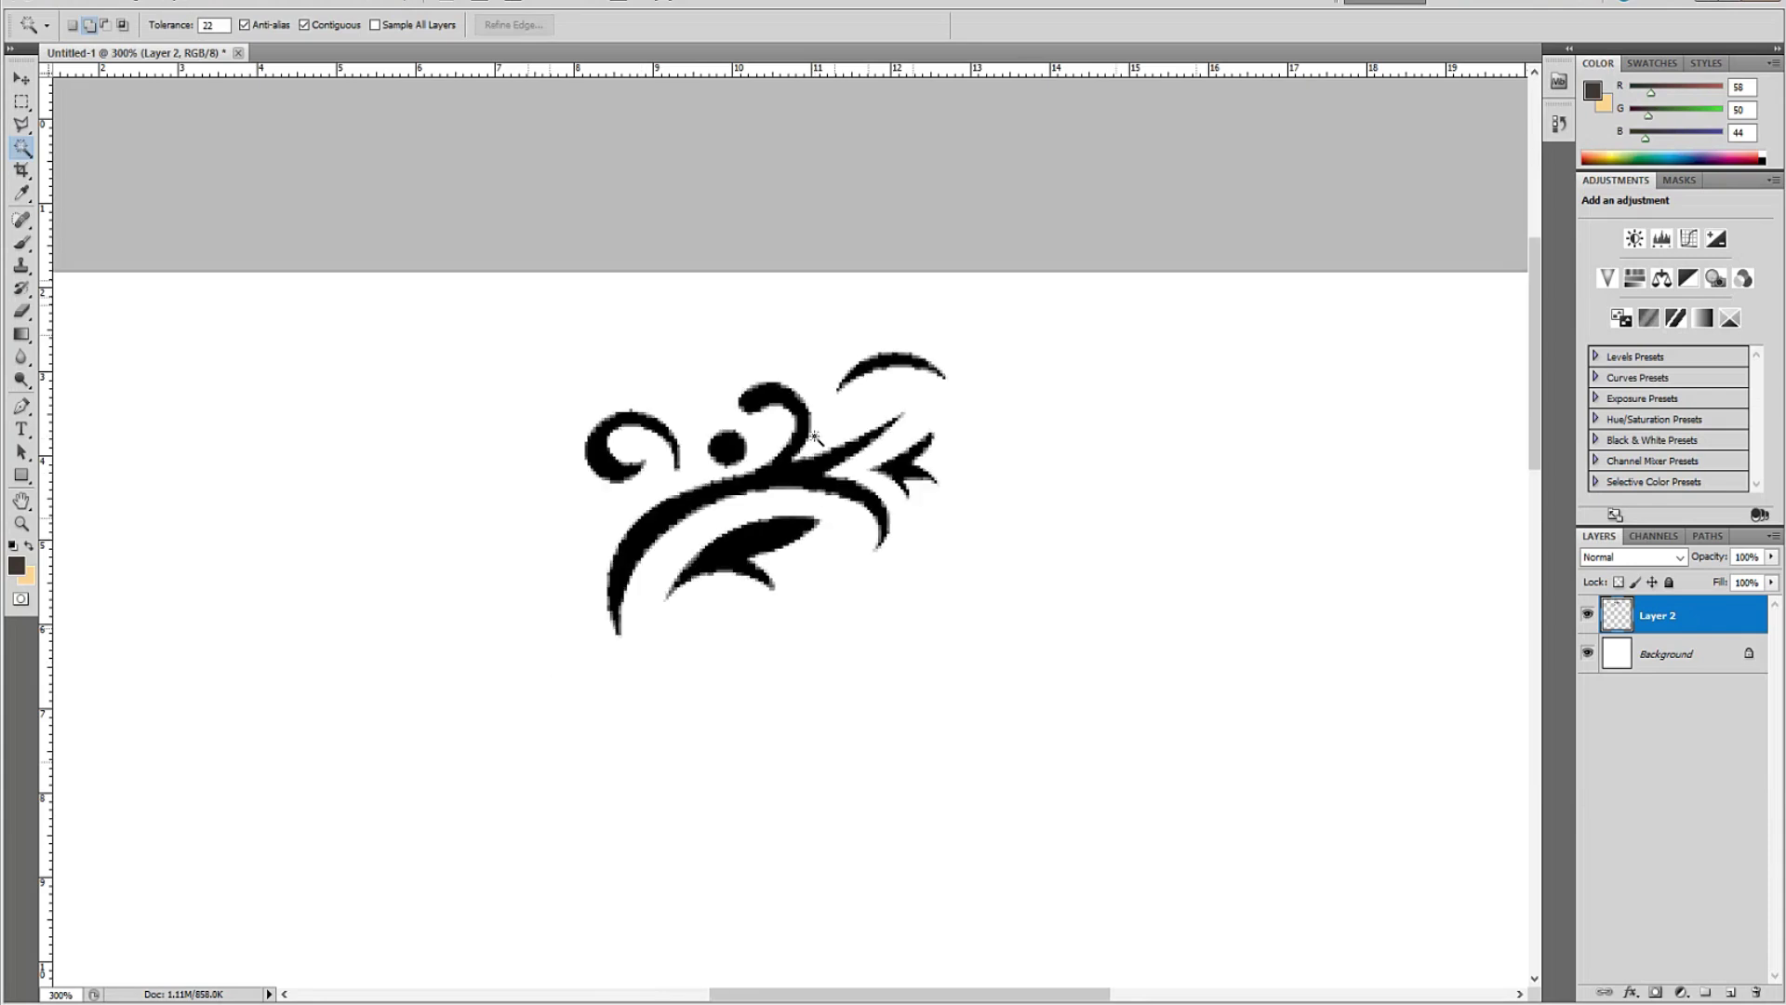
pyautogui.keyDown('ctrl'); pyautogui.click(1618, 615); pyautogui.keyUp('ctrl')
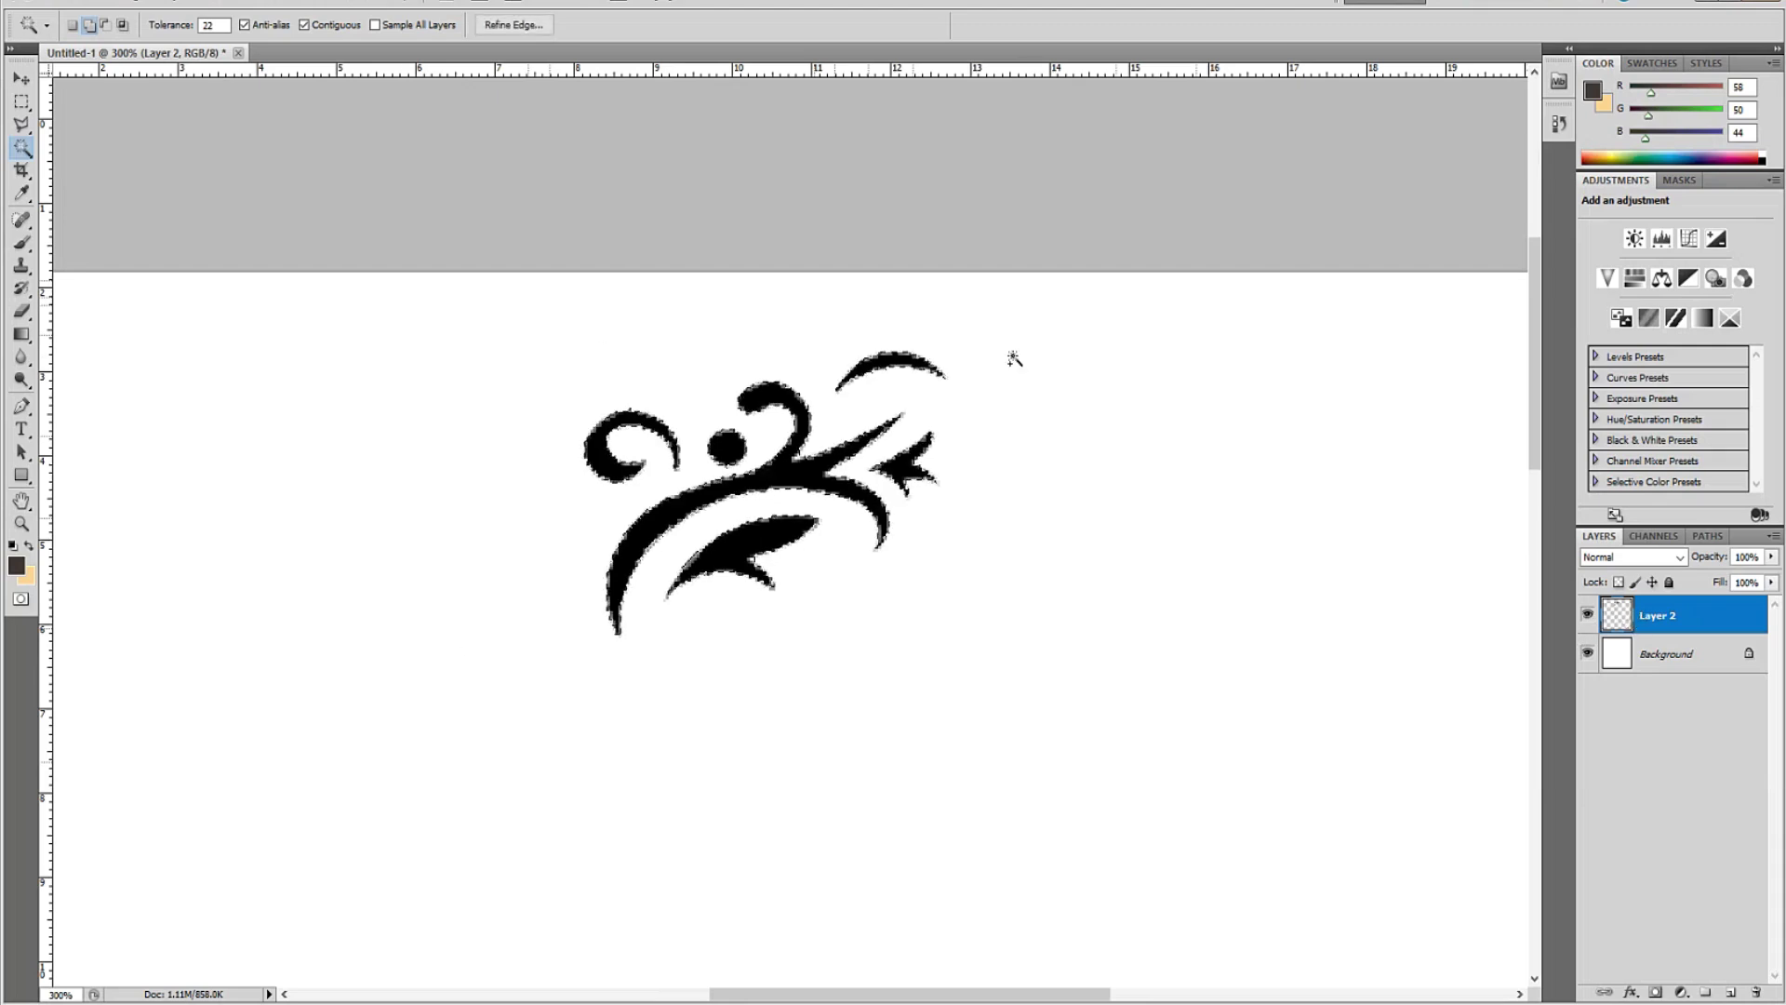
pyautogui.click(1708, 535)
pyautogui.click(1728, 993)
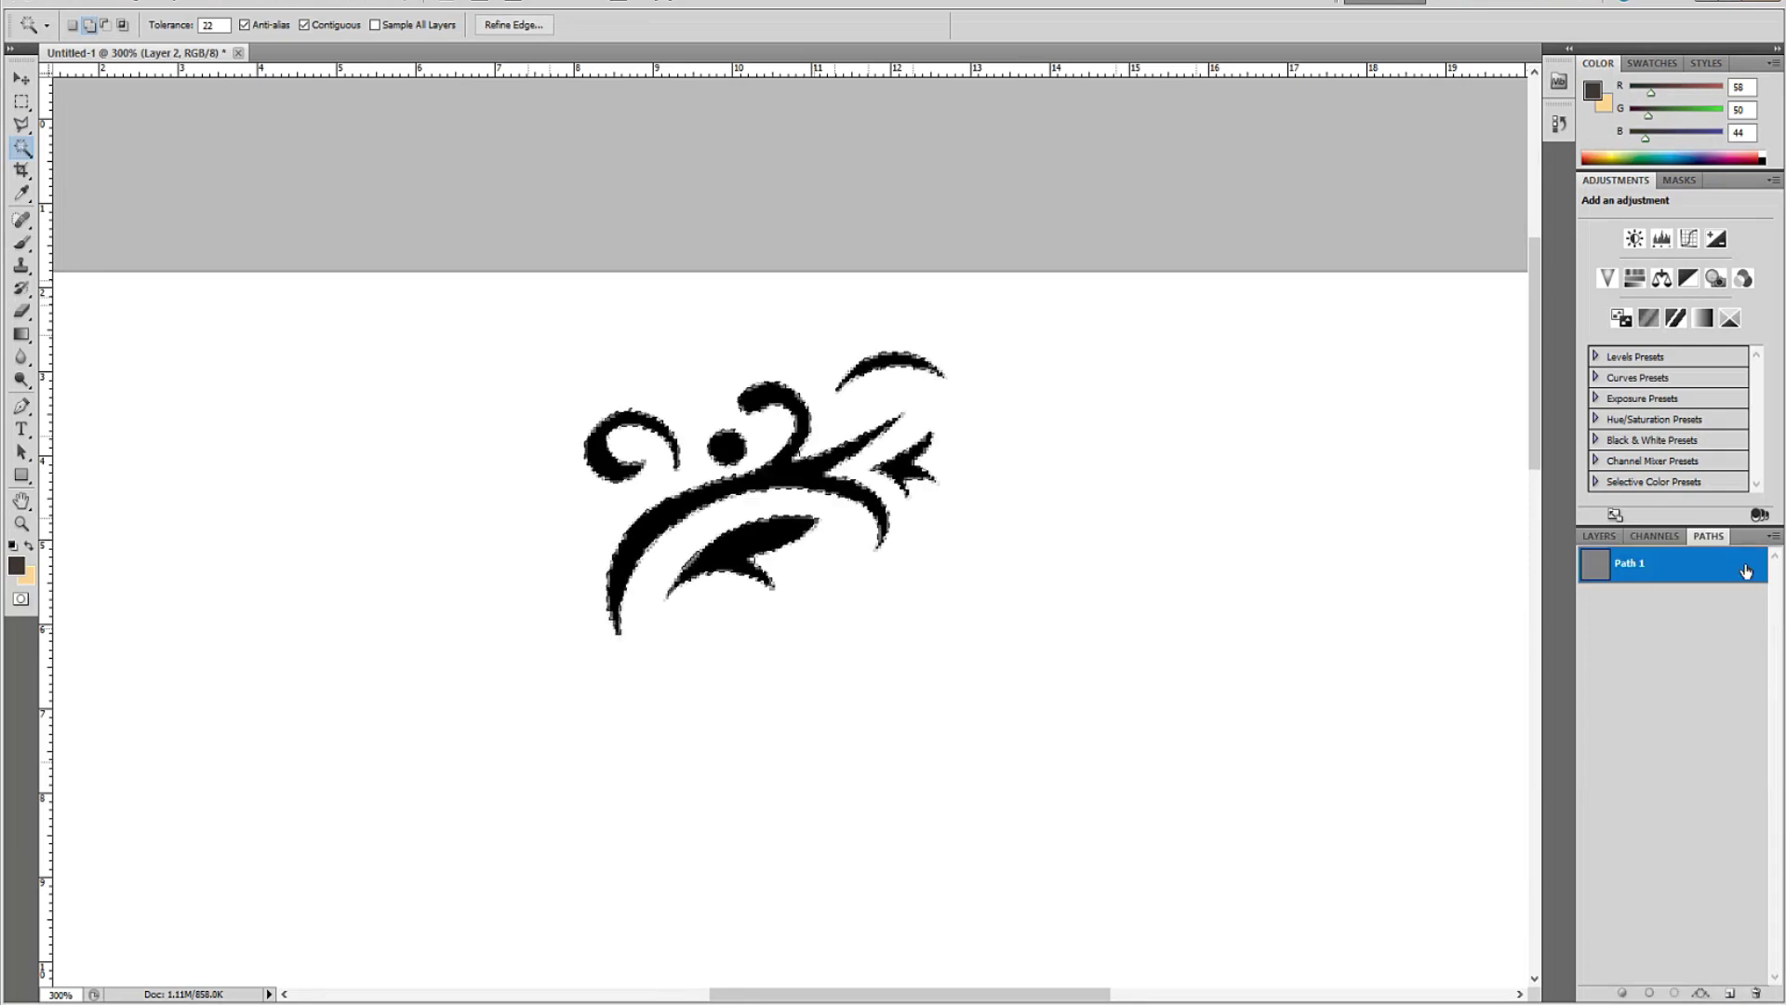
pyautogui.click(1702, 994)
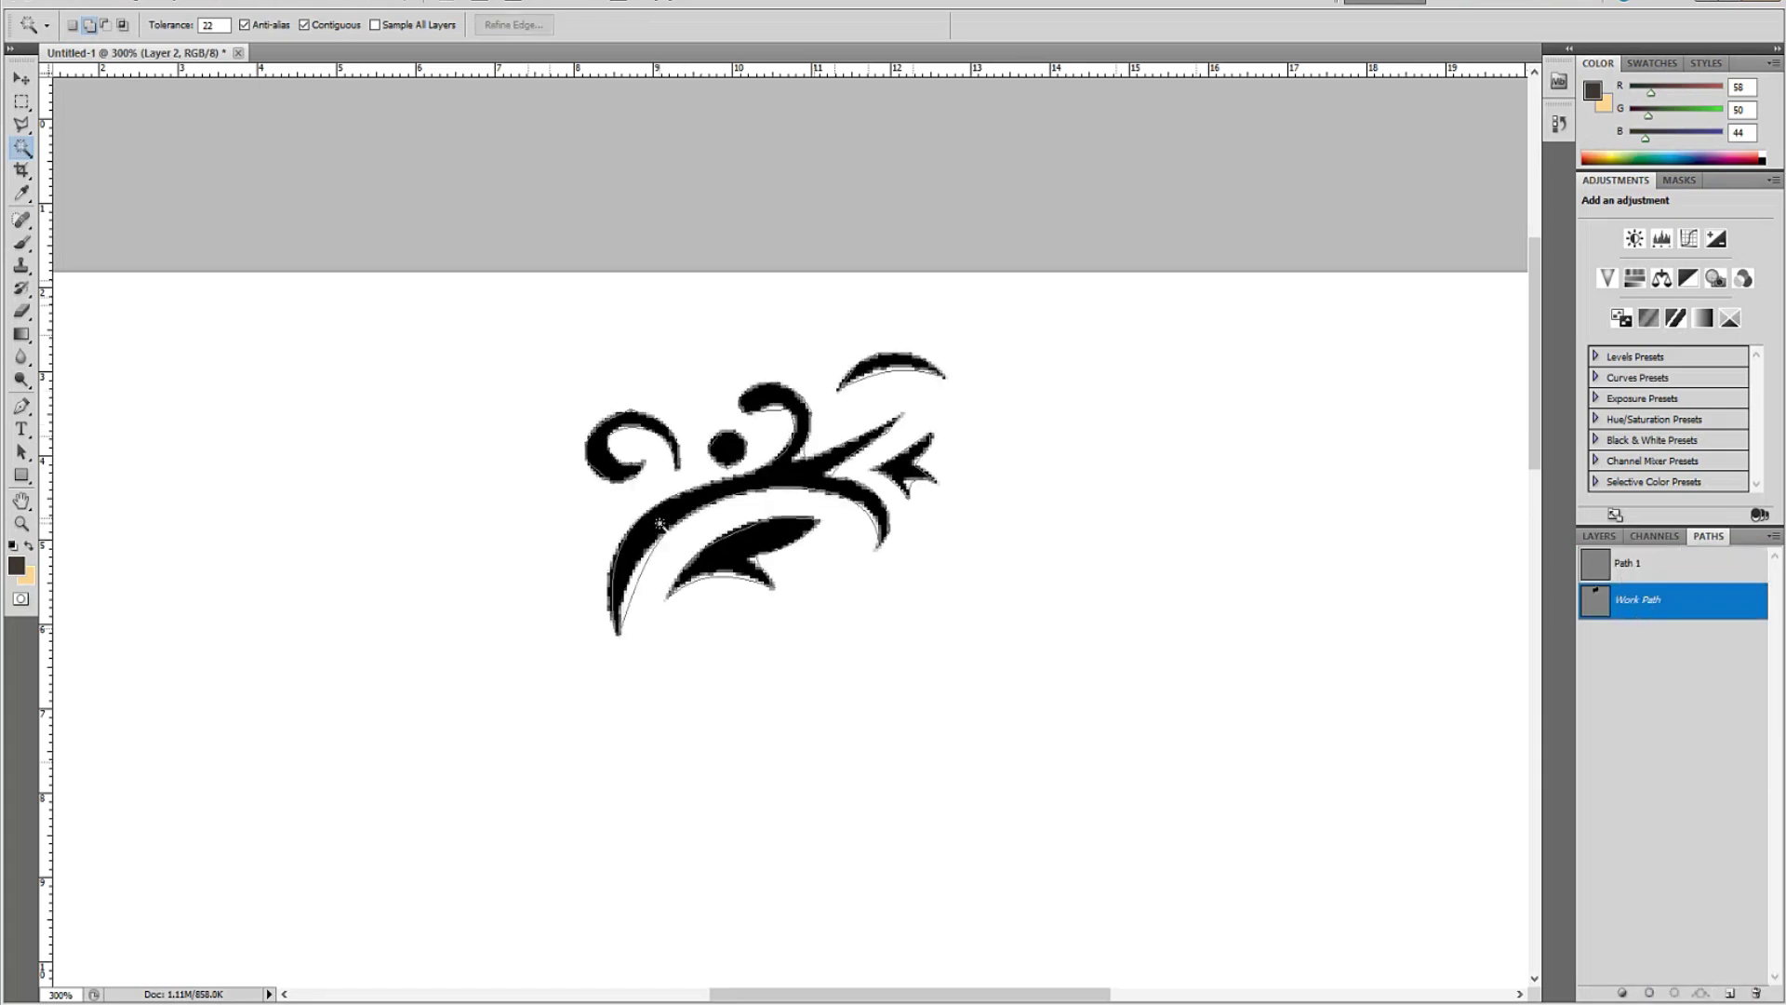
# Export the Work Path to an Adobe Illustrator file named 11 in the project folder on the Desktop.
pyautogui.keyDown('alt'); pyautogui.scroll(5, 659, 527); pyautogui.keyUp('alt')
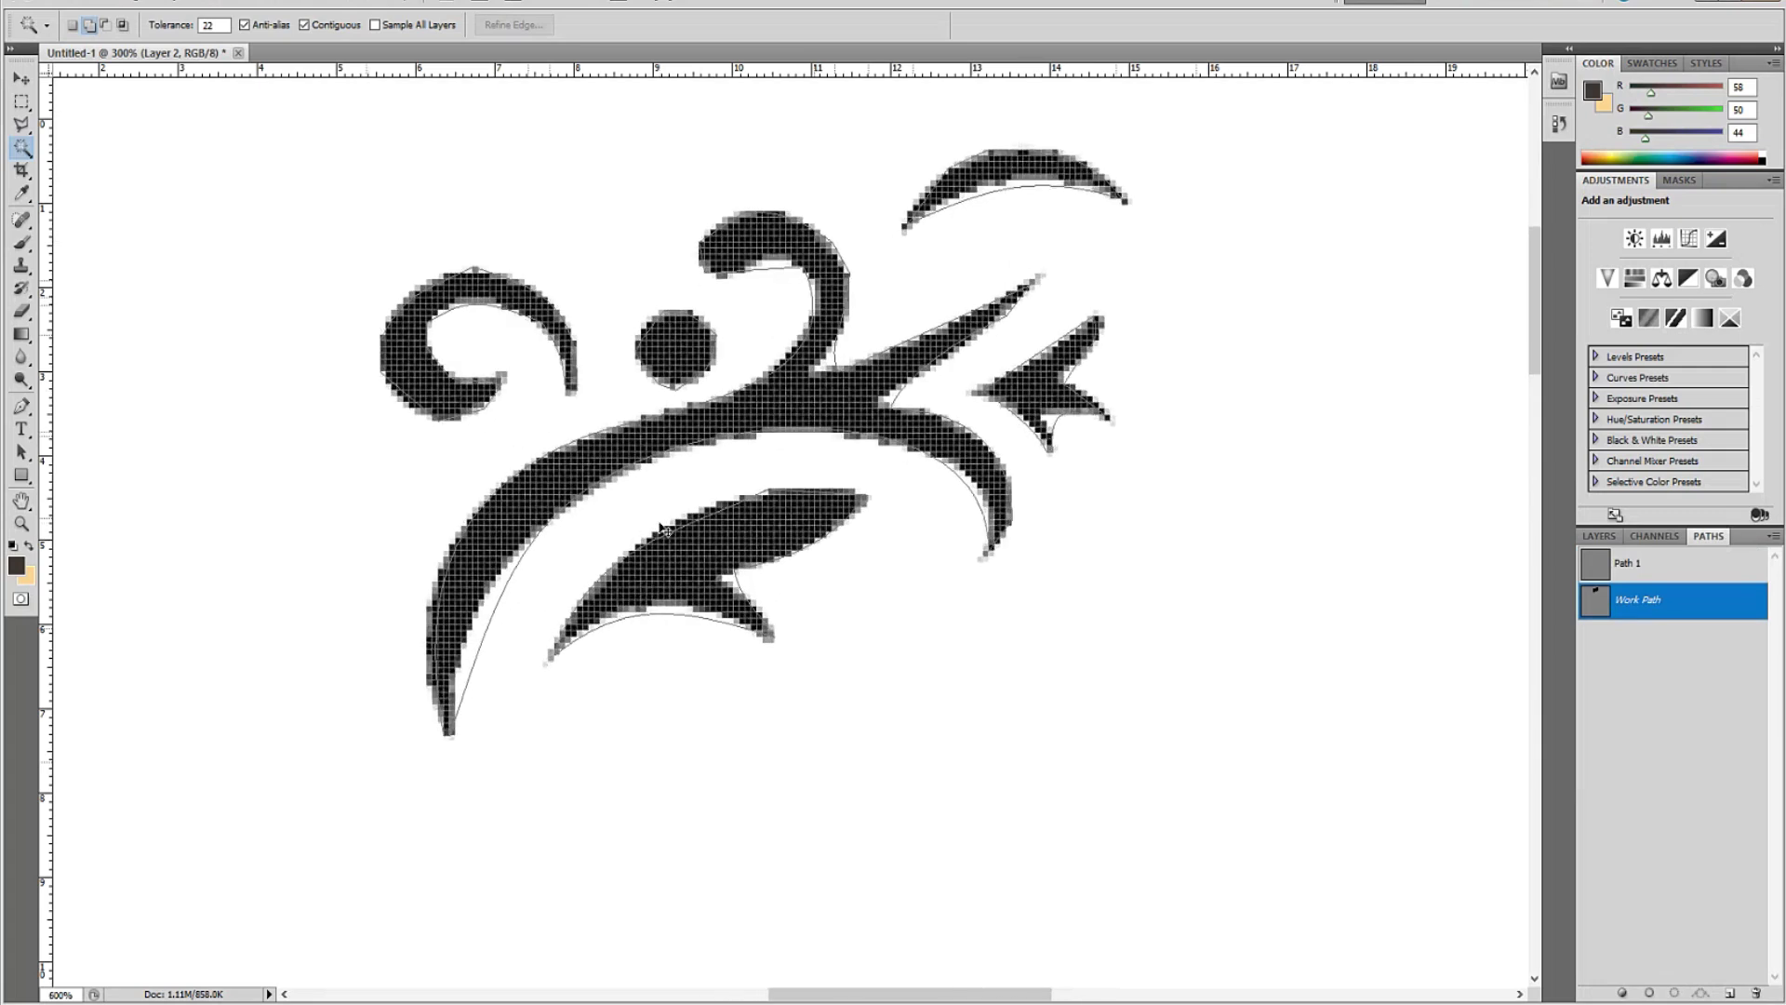
pyautogui.keyDown('alt'); pyautogui.scroll(2, 659, 527); pyautogui.keyUp('alt')
pyautogui.keyDown('alt'); pyautogui.scroll(-3, 659, 528); pyautogui.keyUp('alt')
pyautogui.keyDown('alt'); pyautogui.scroll(-3, 659, 528); pyautogui.keyUp('alt')
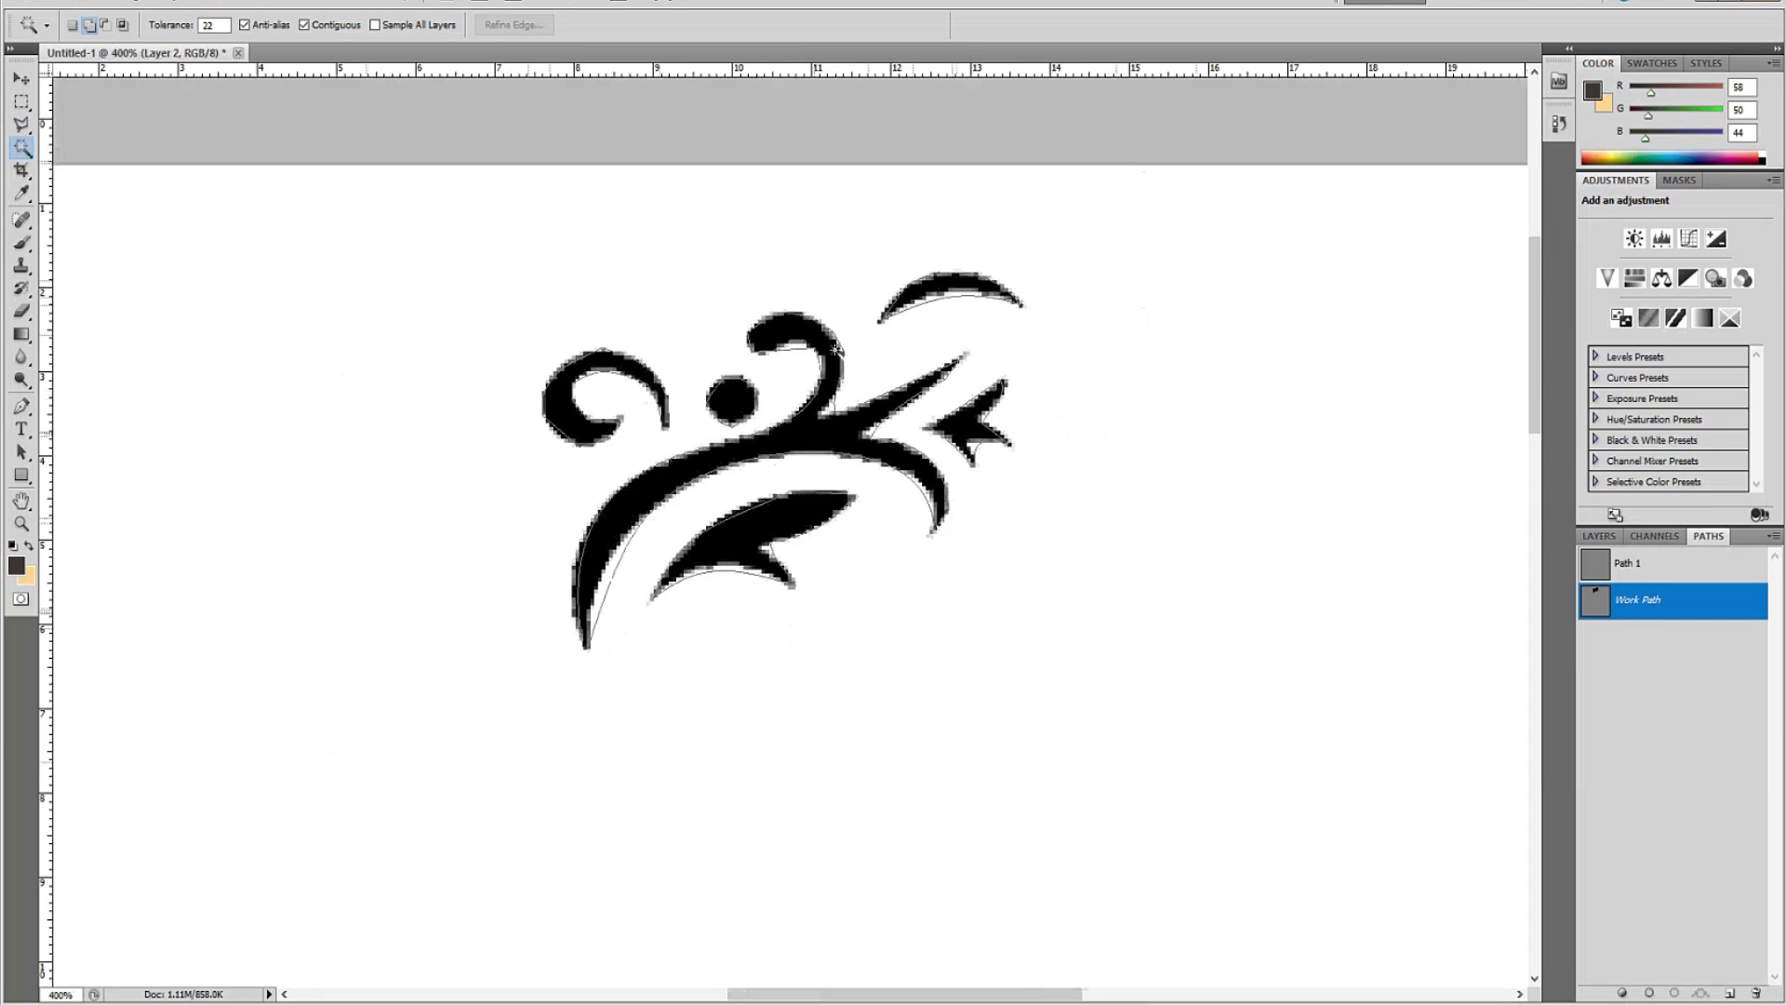
pyautogui.keyDown('alt'); pyautogui.scroll(-2, 837, 354); pyautogui.keyUp('alt')
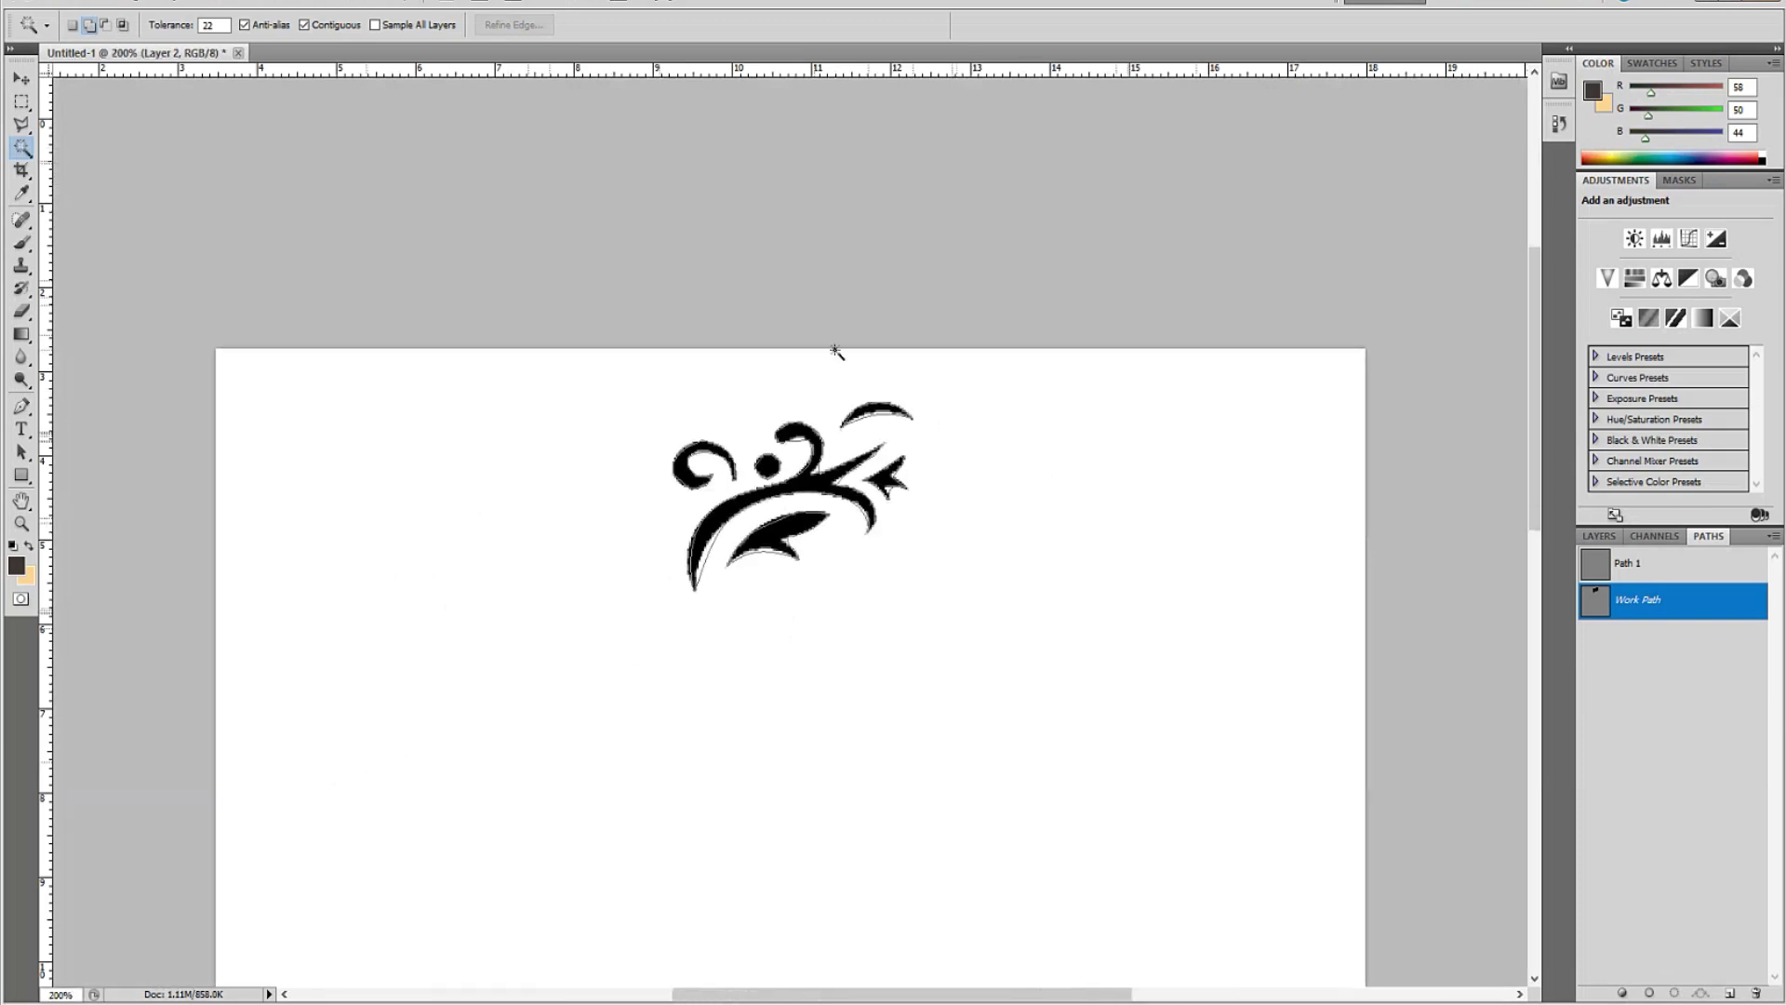
pyautogui.click(58, 4)
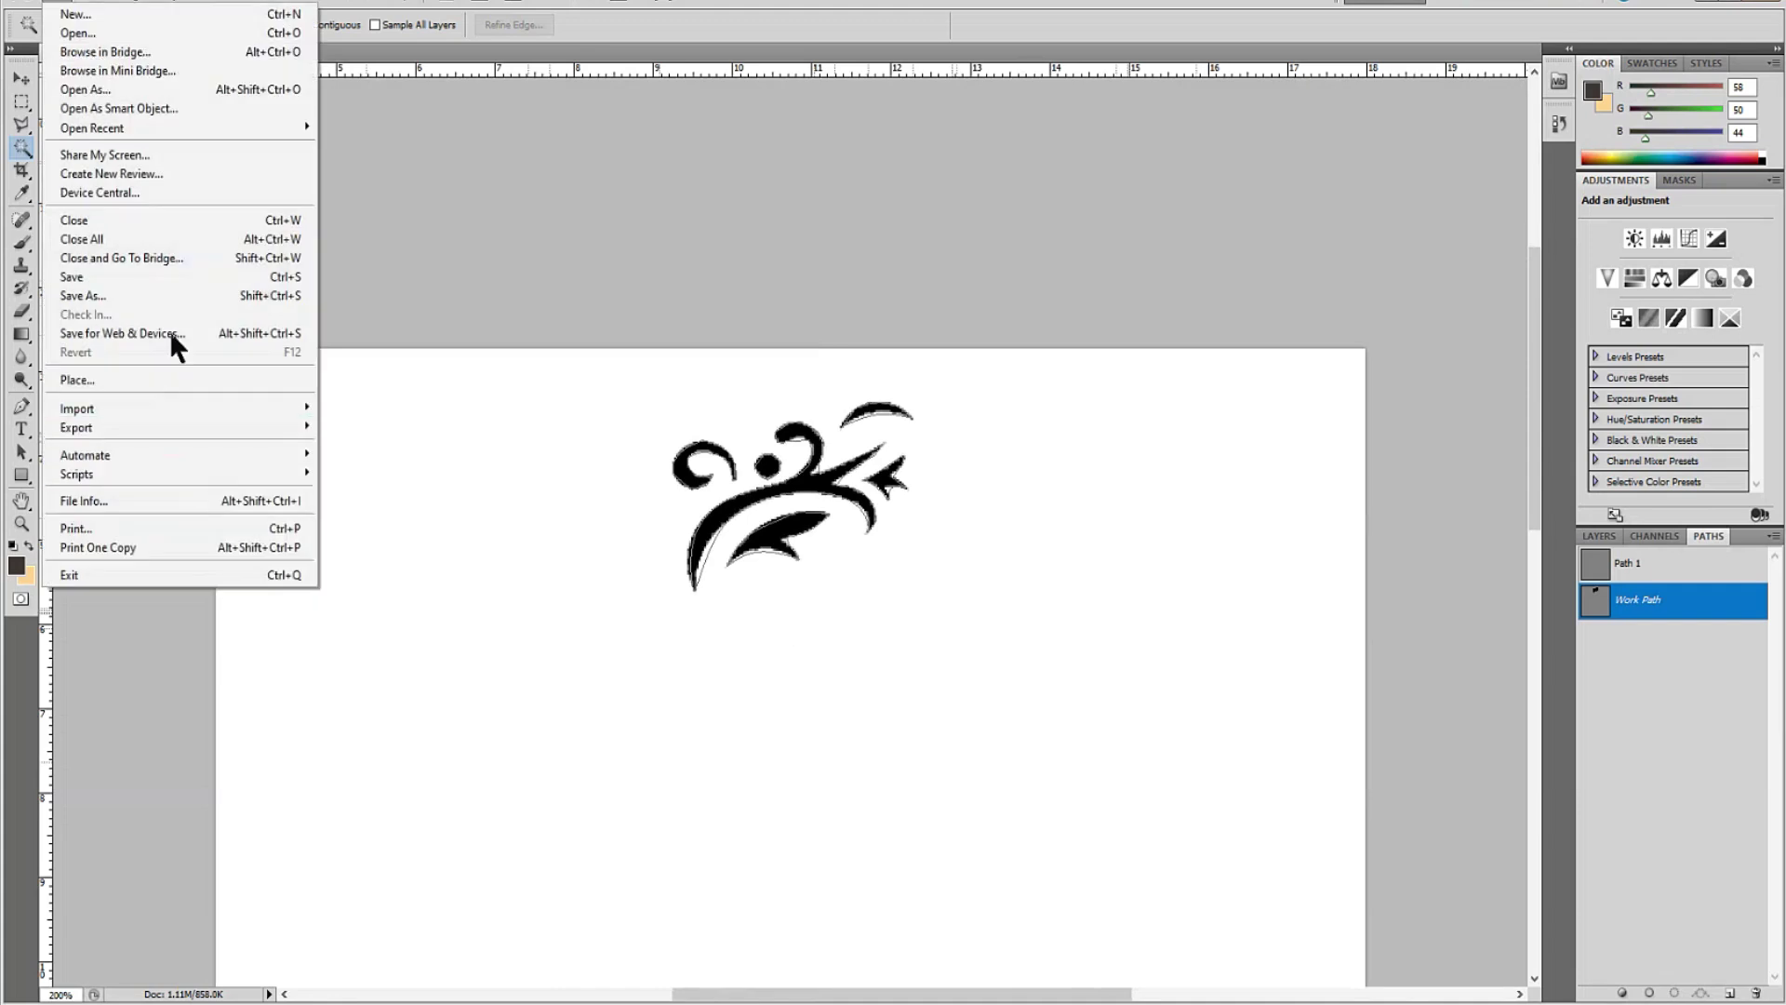
pyautogui.moveTo(136, 430)
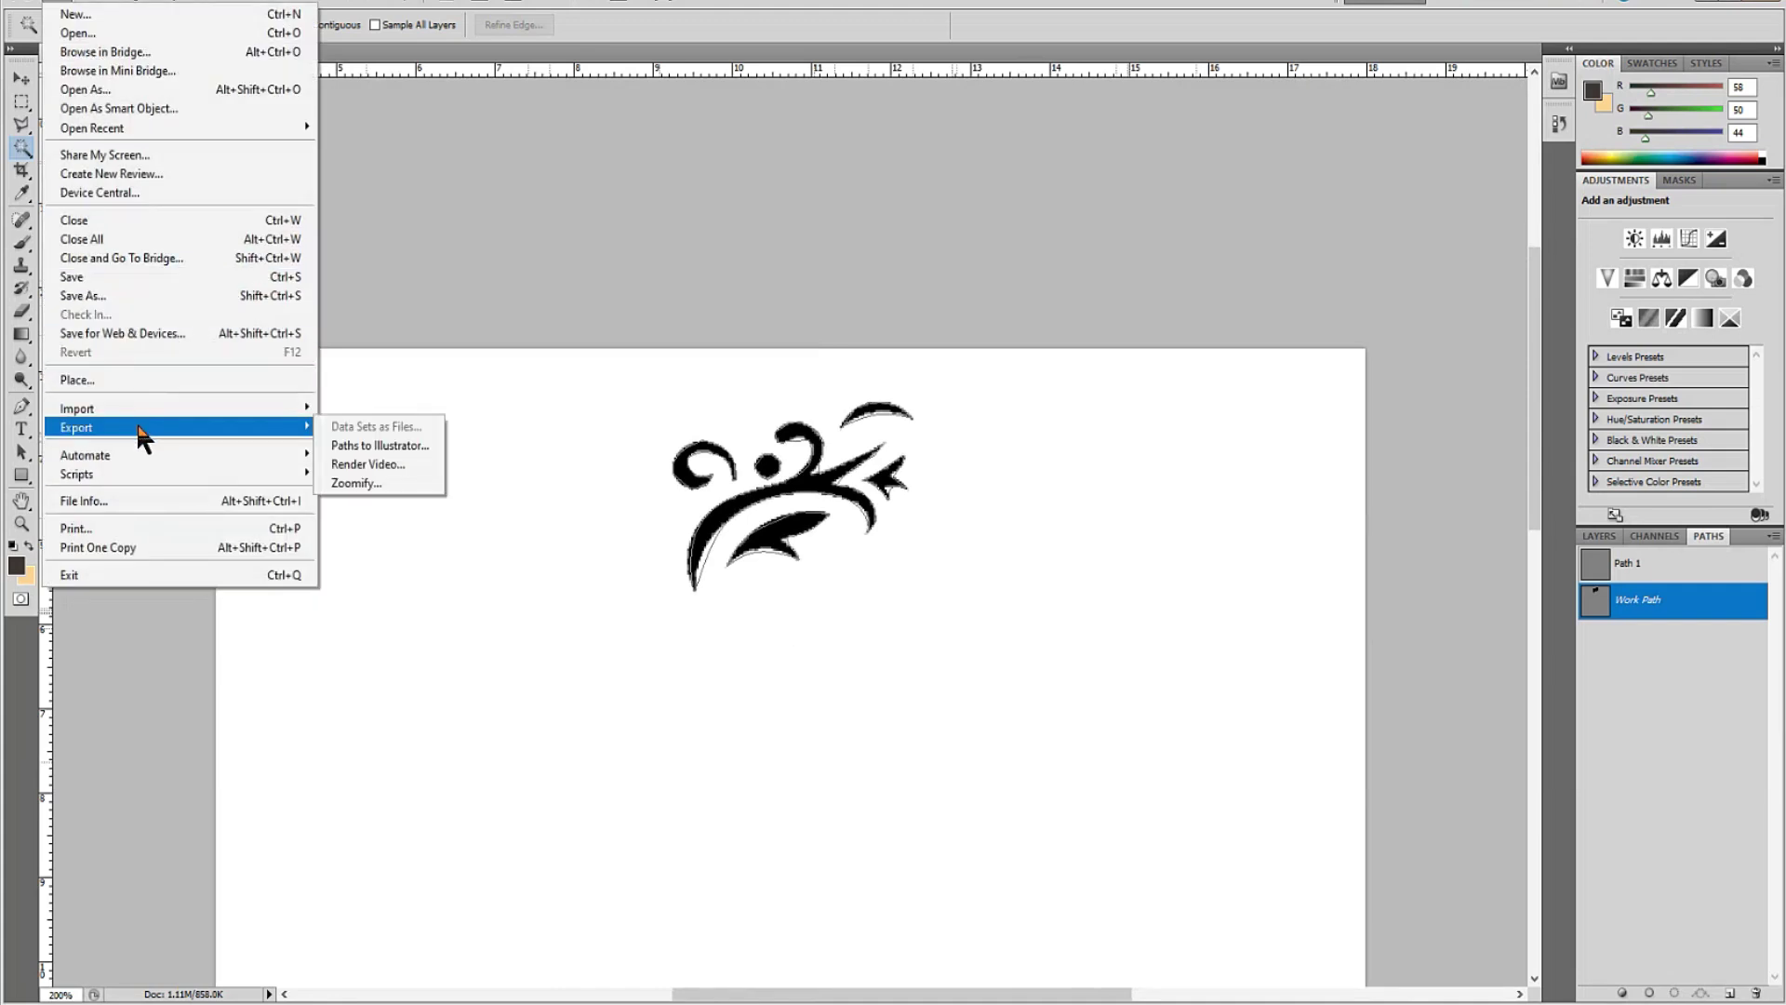
pyautogui.click(390, 449)
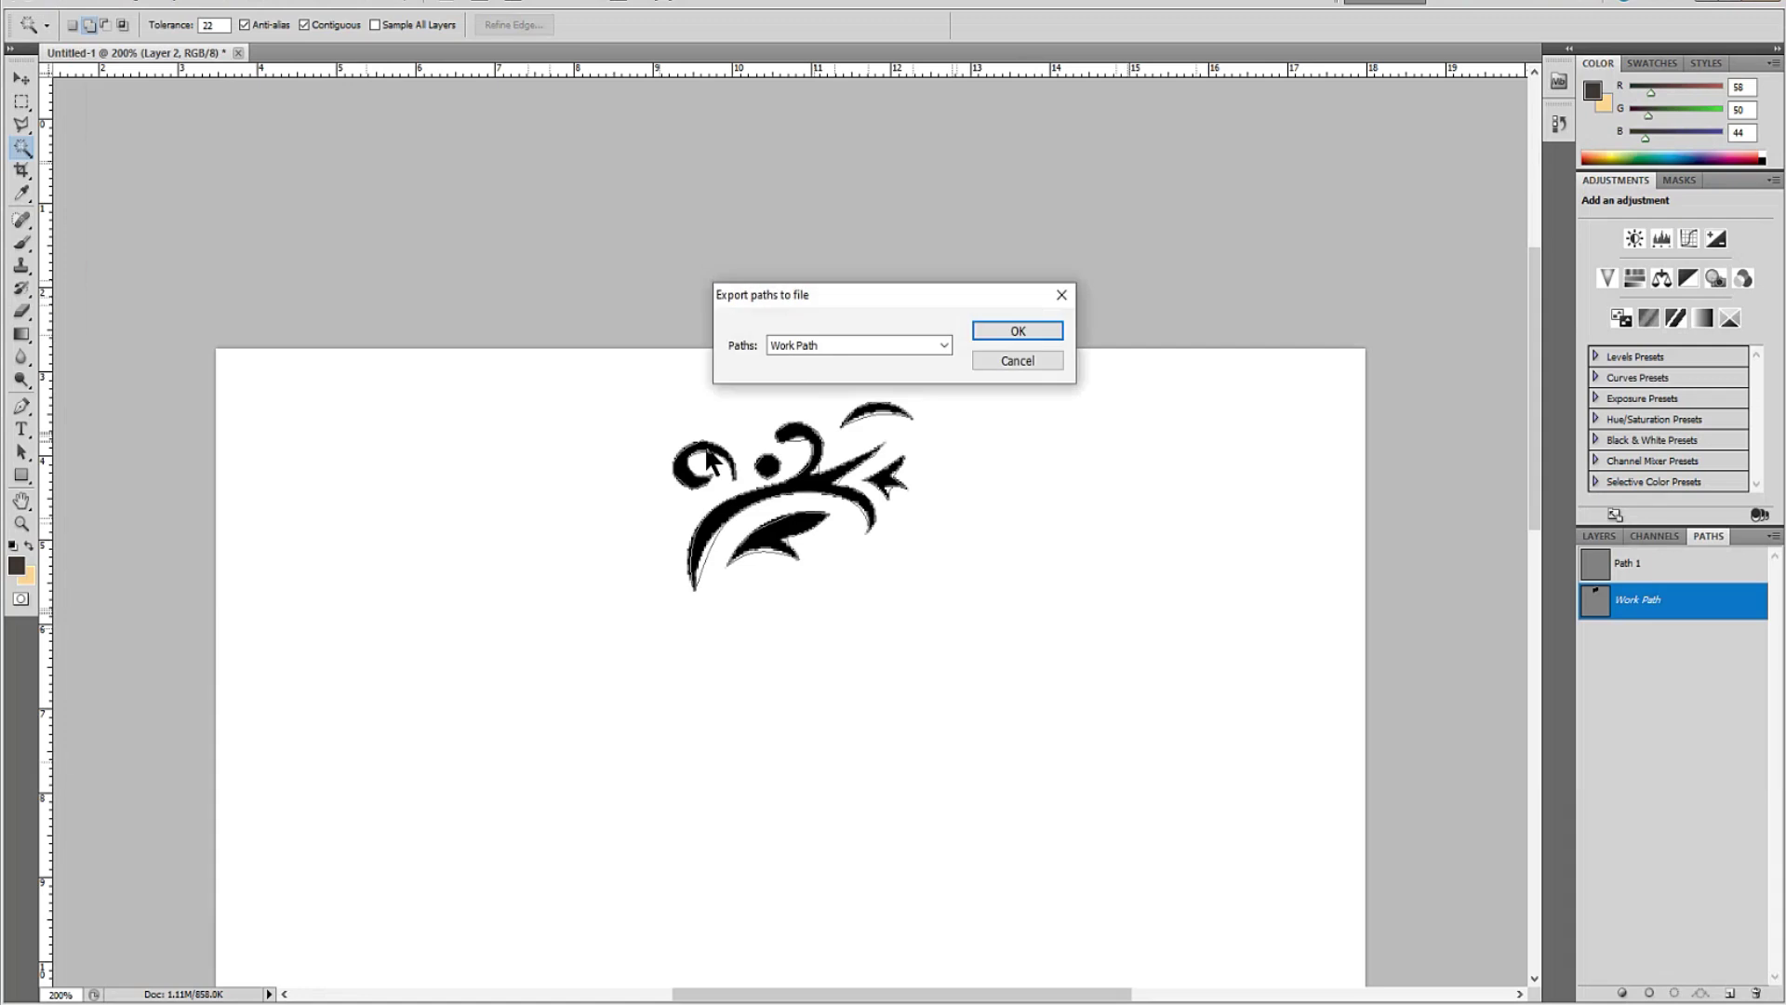
pyautogui.click(1007, 333)
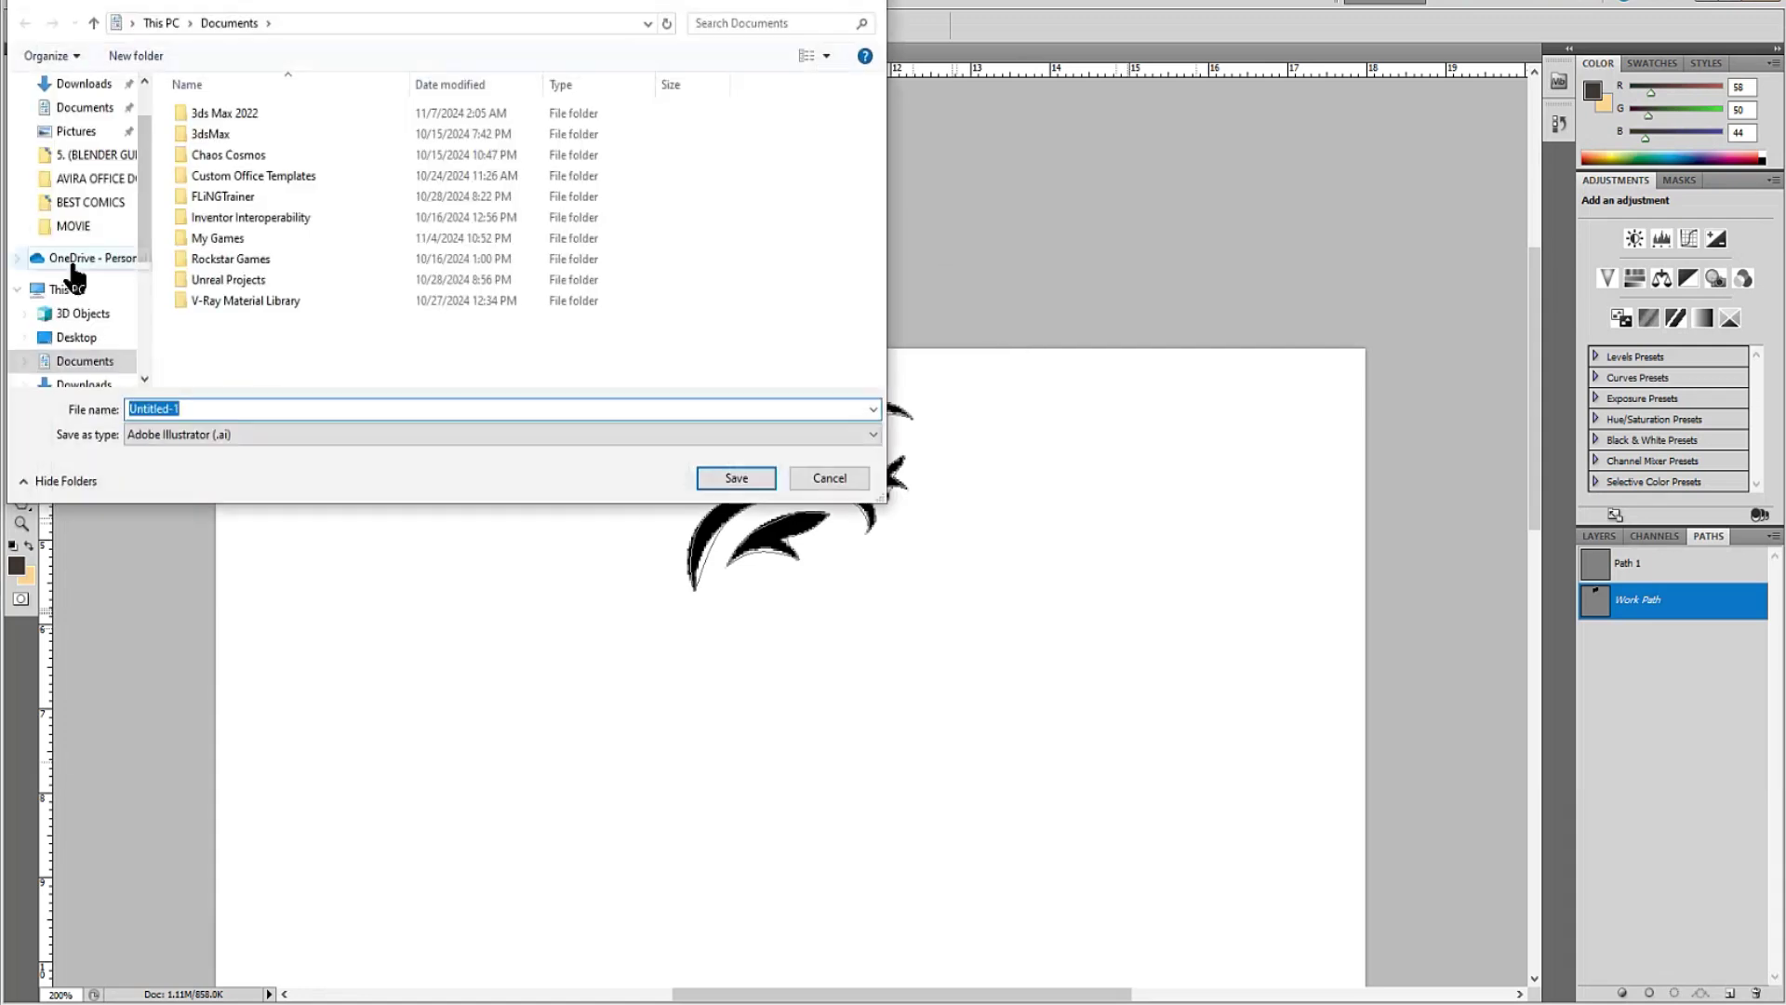
pyautogui.click(70, 337)
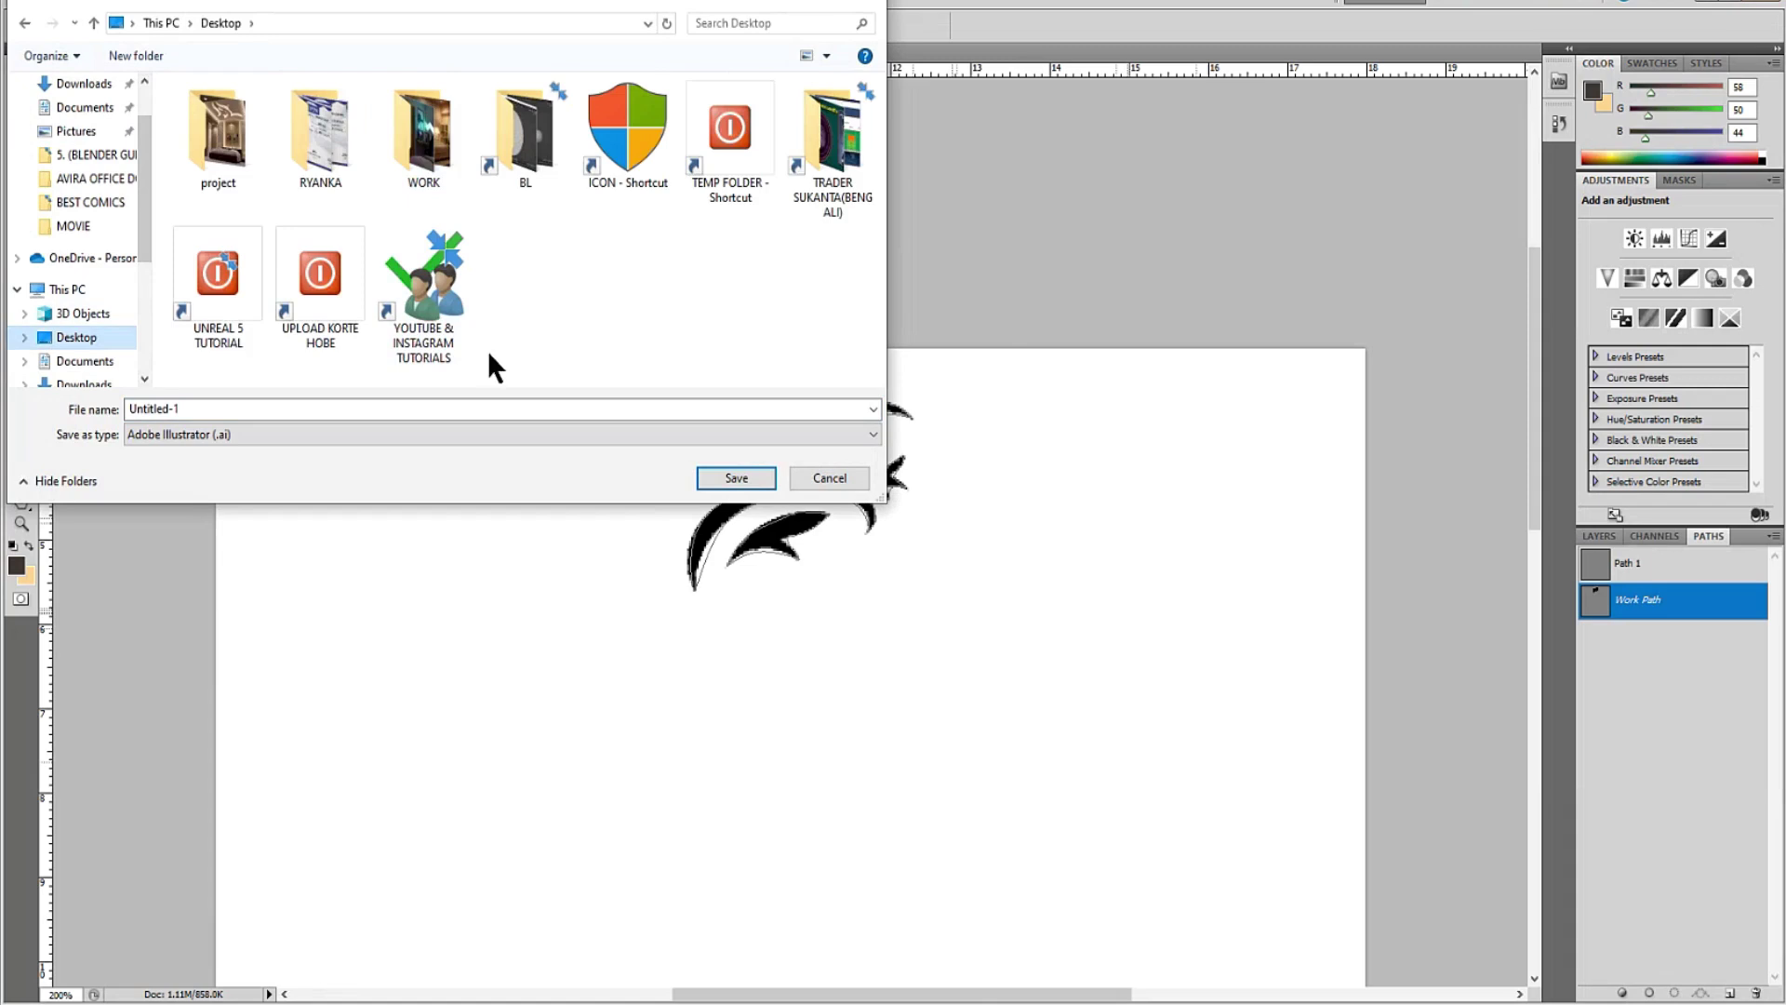
pyautogui.doubleClick(217, 140)
pyautogui.click(205, 416)
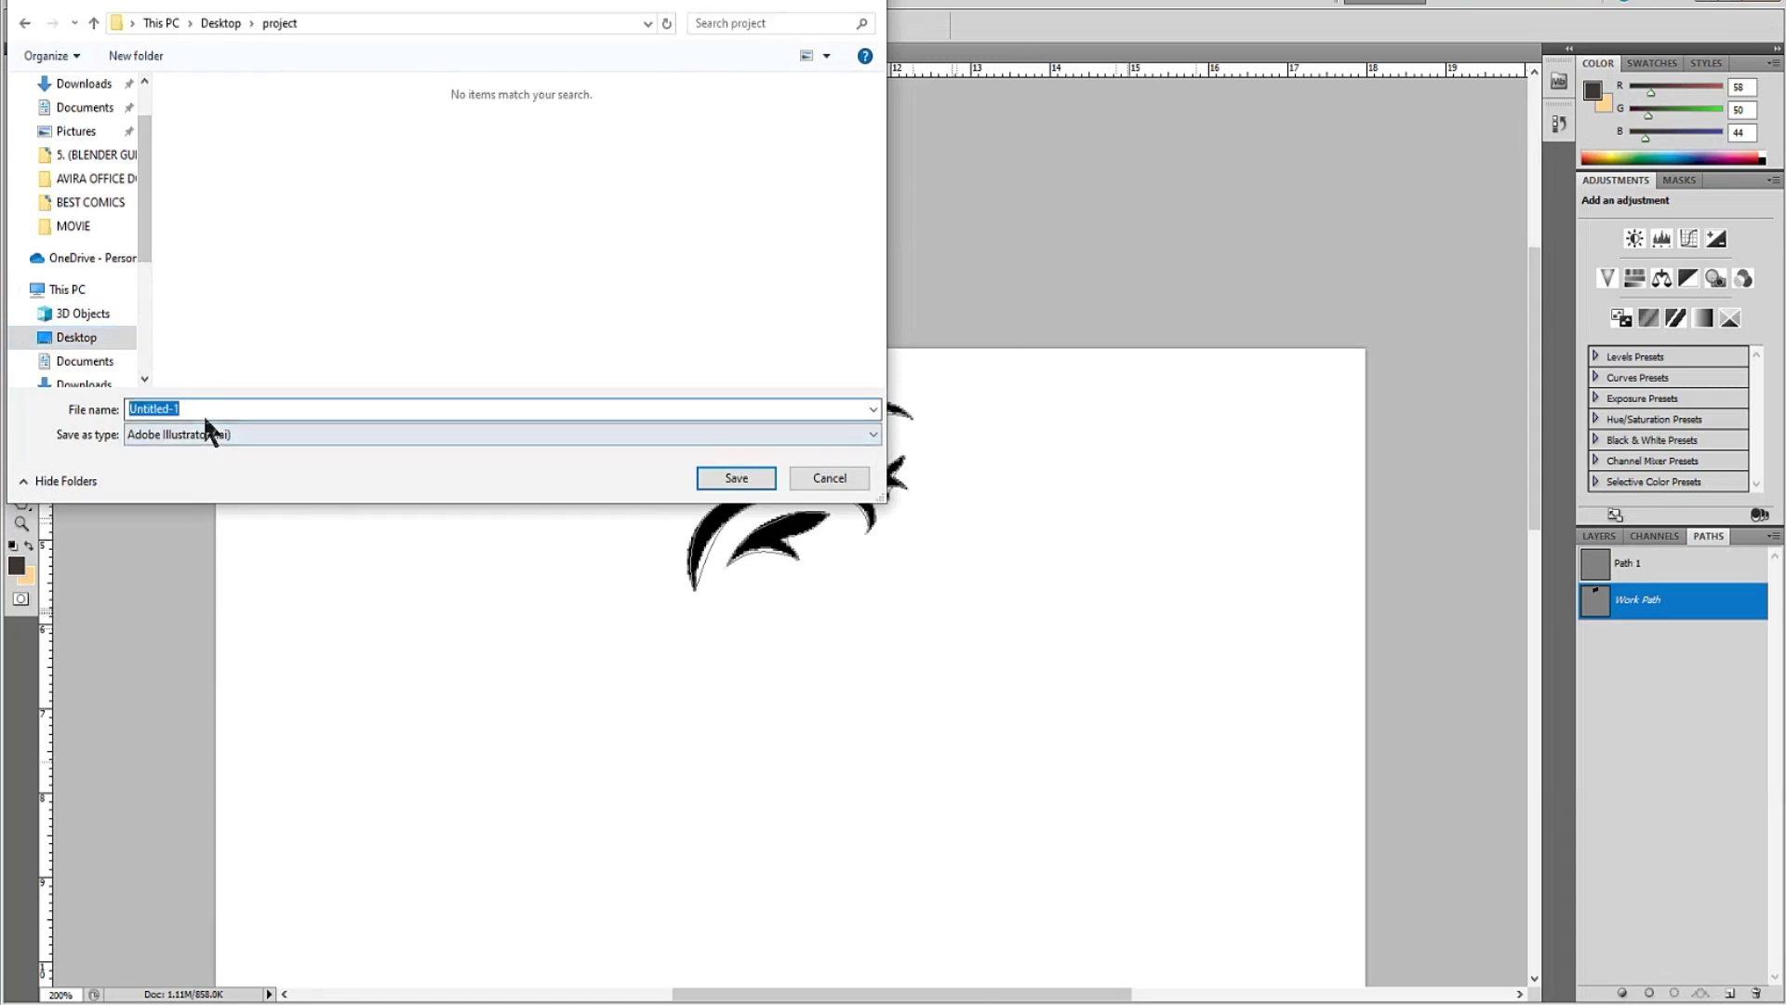
pyautogui.write('11')
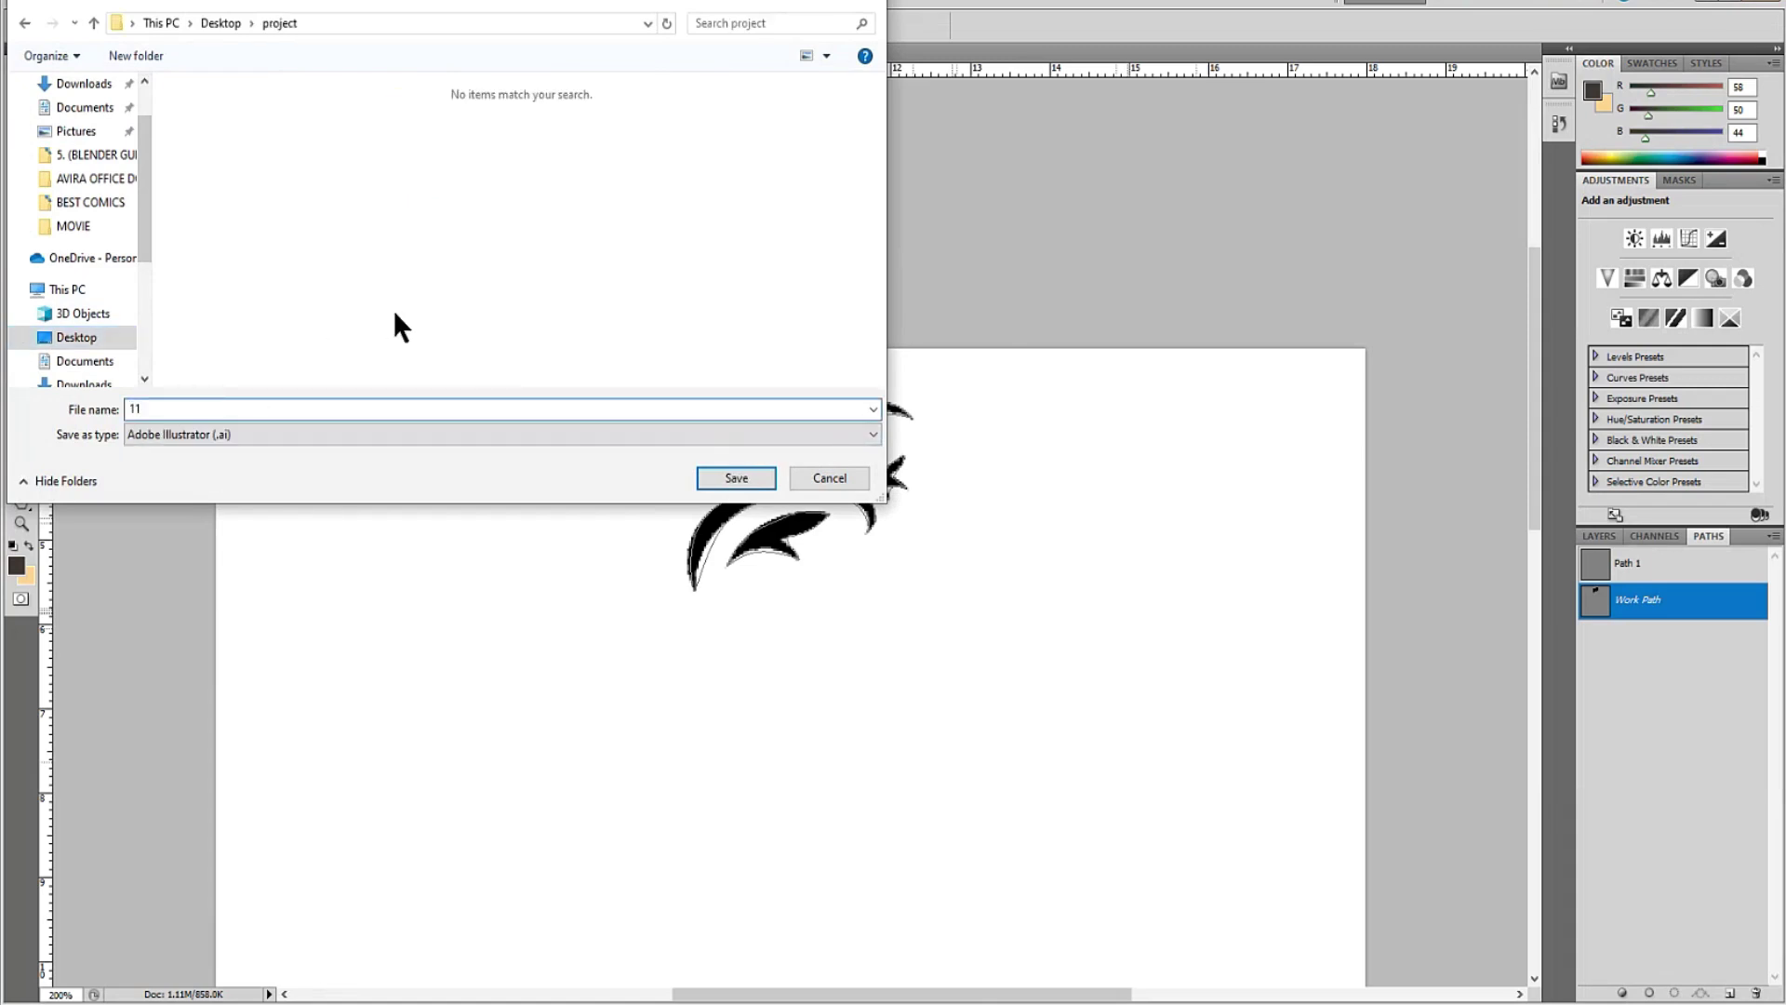
pyautogui.click(750, 475)
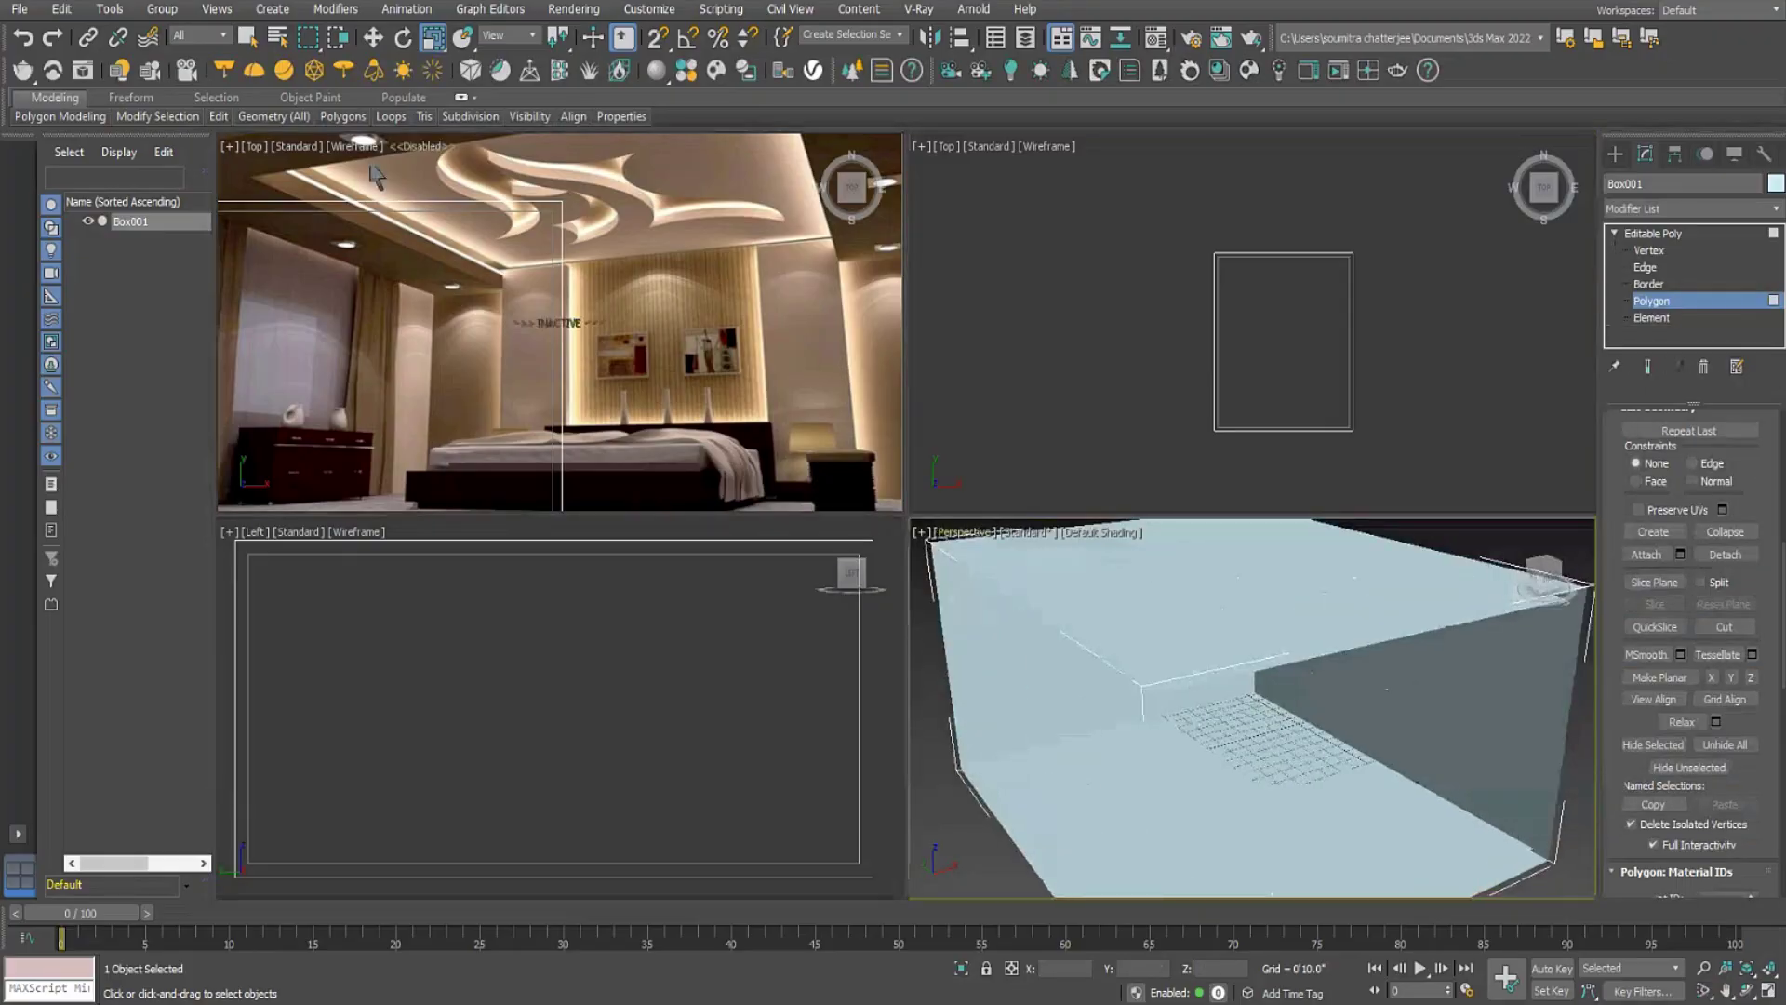
# Import 11.ai from the project folder on the Desktop, bringing its shapes in as a single object.
pyautogui.click(18, 9)
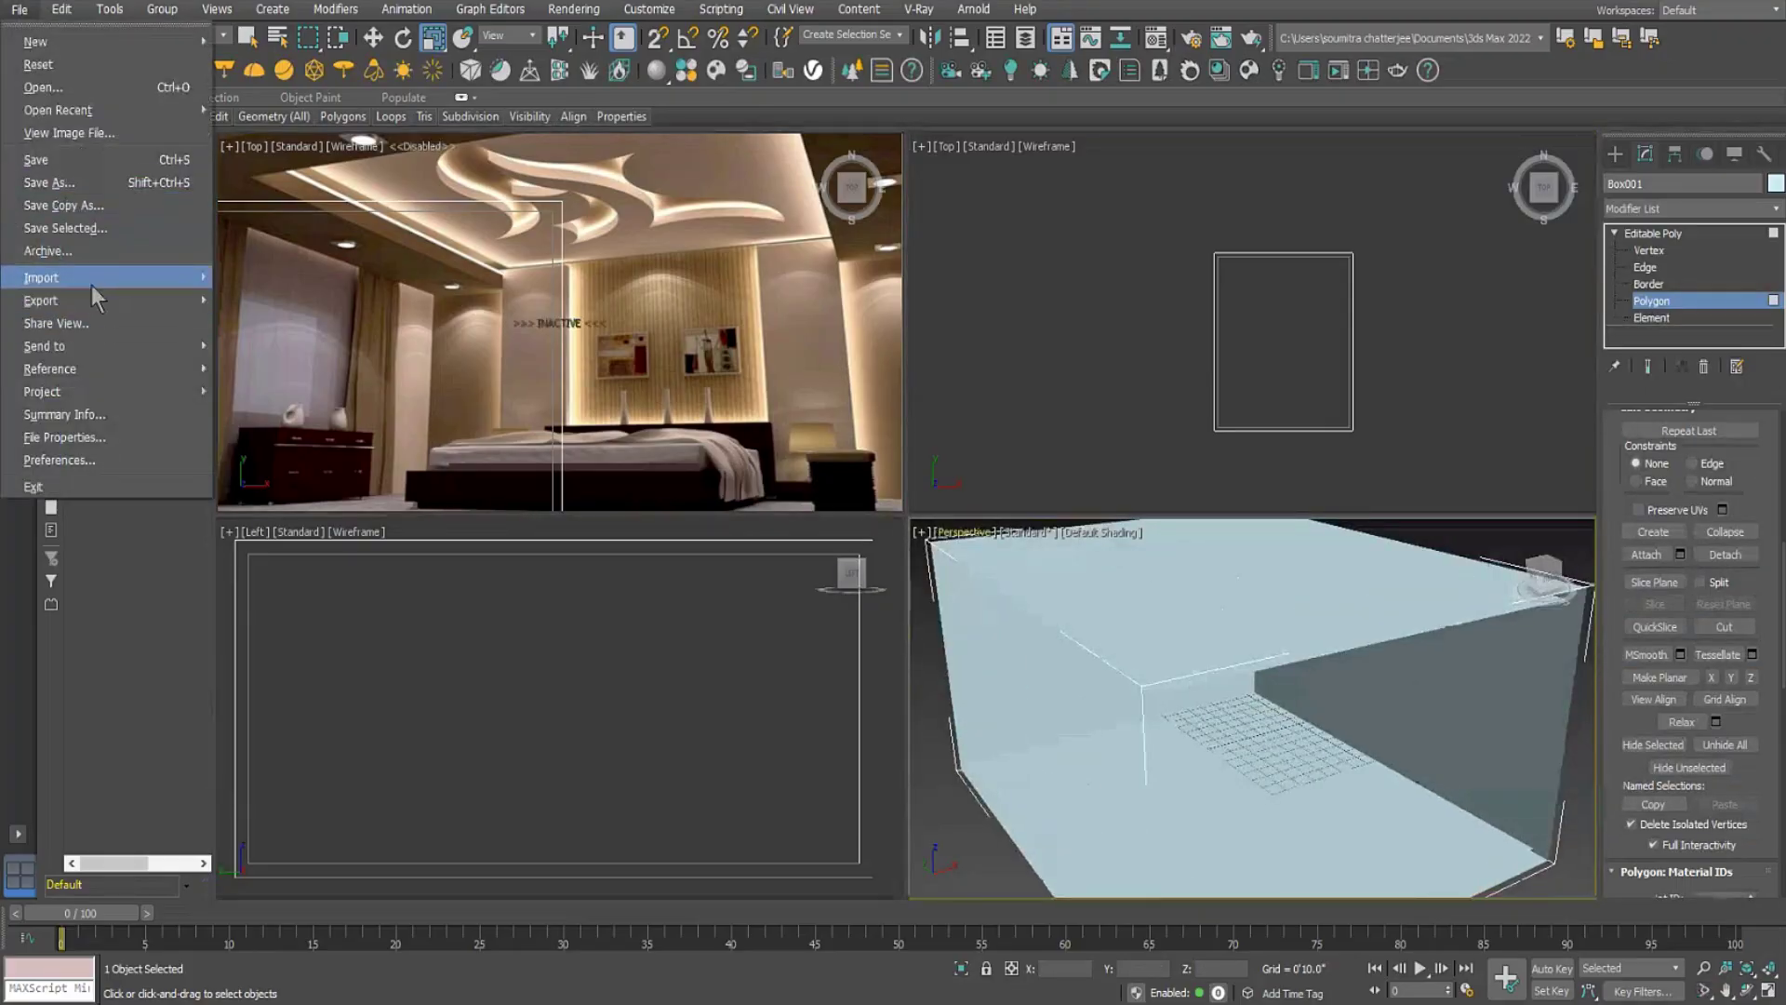
pyautogui.moveTo(91, 285)
pyautogui.click(283, 280)
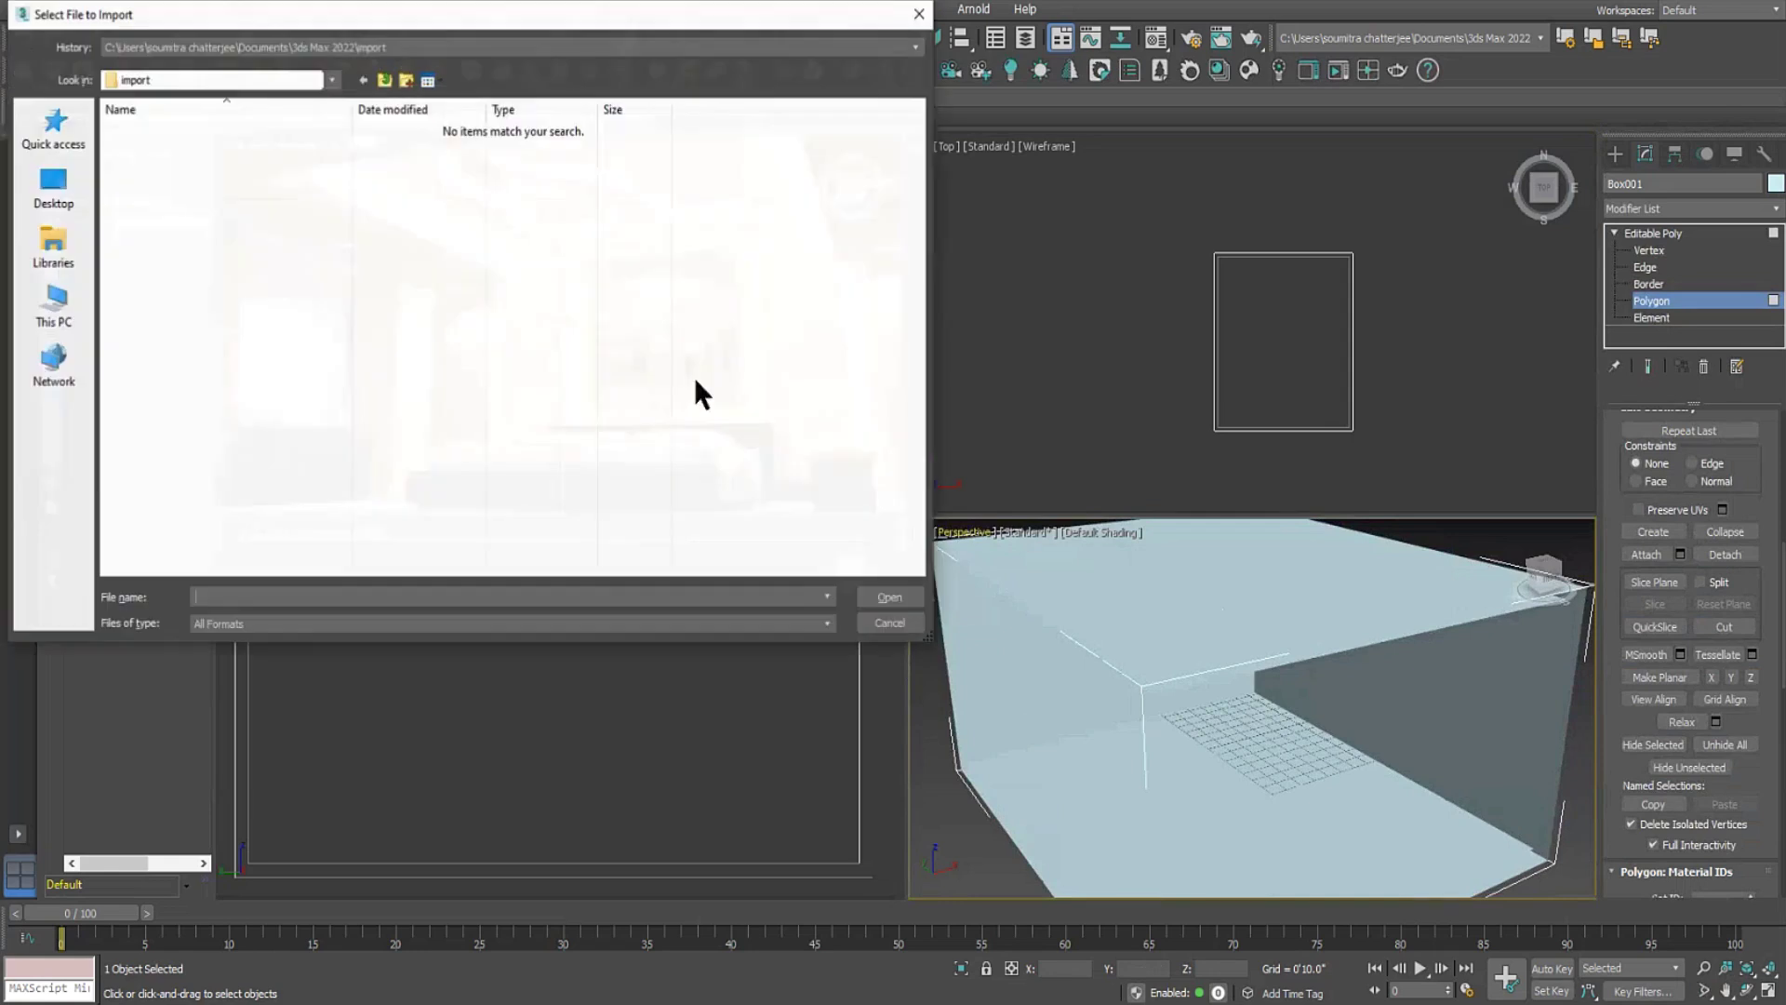
pyautogui.click(74, 177)
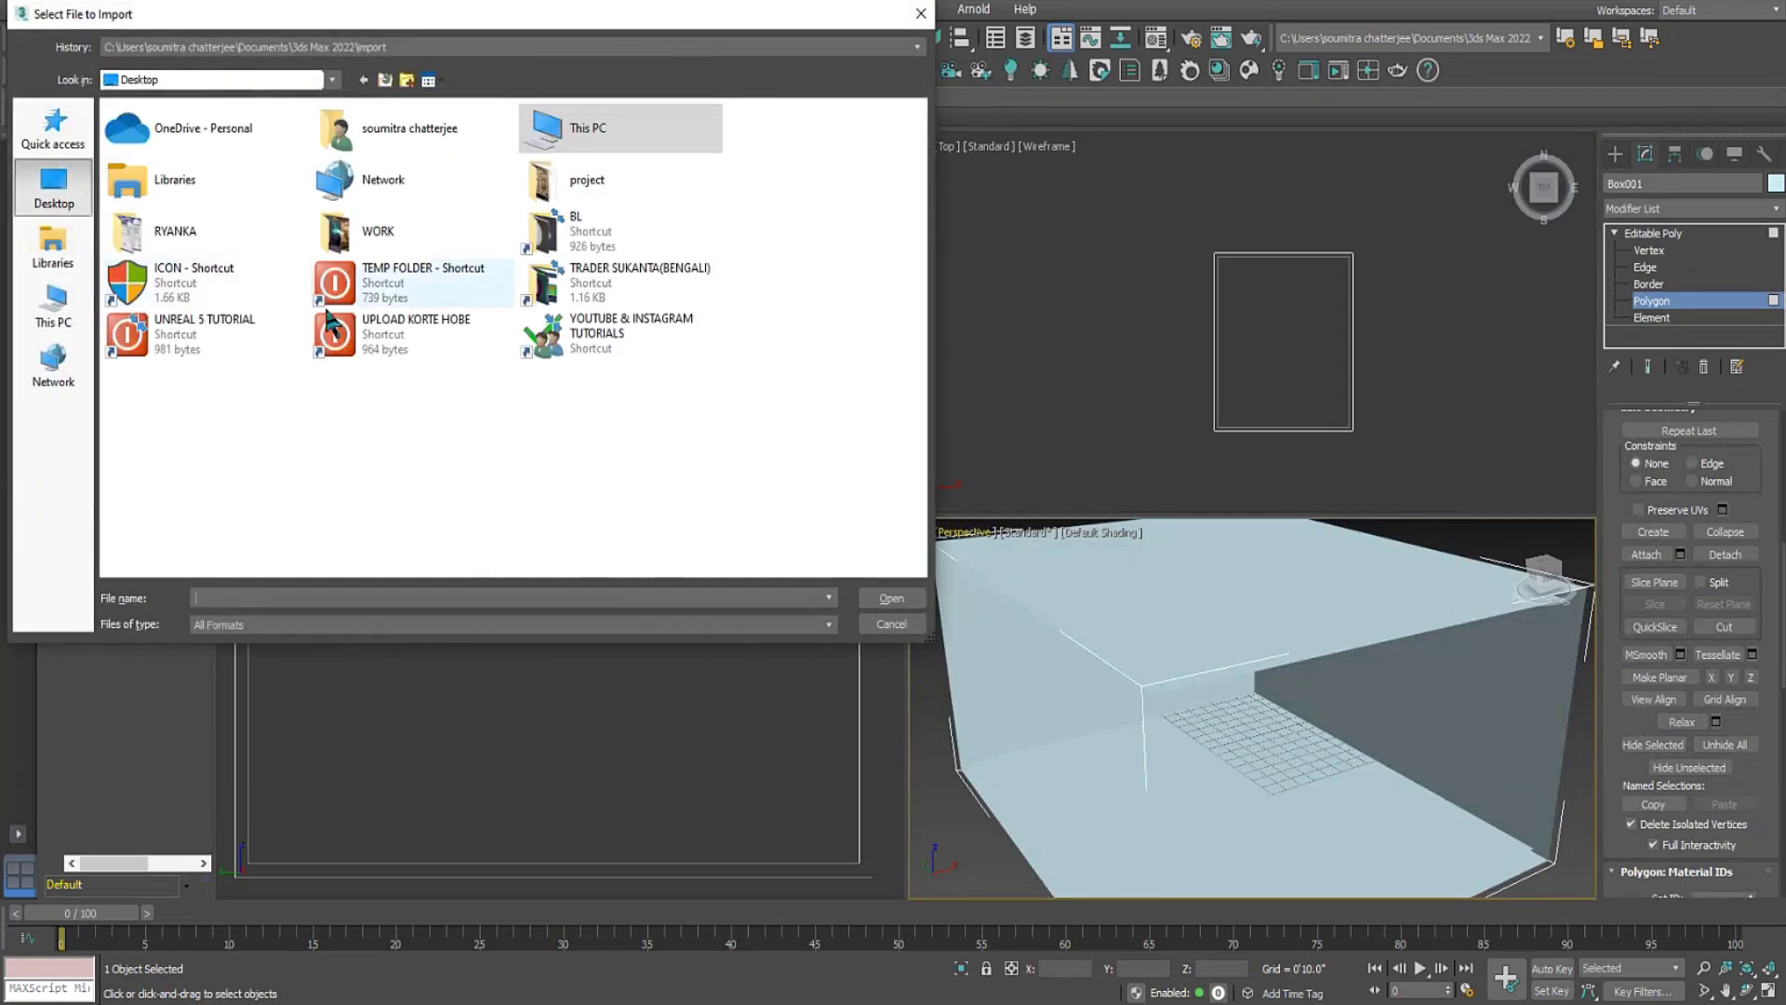
pyautogui.doubleClick(600, 182)
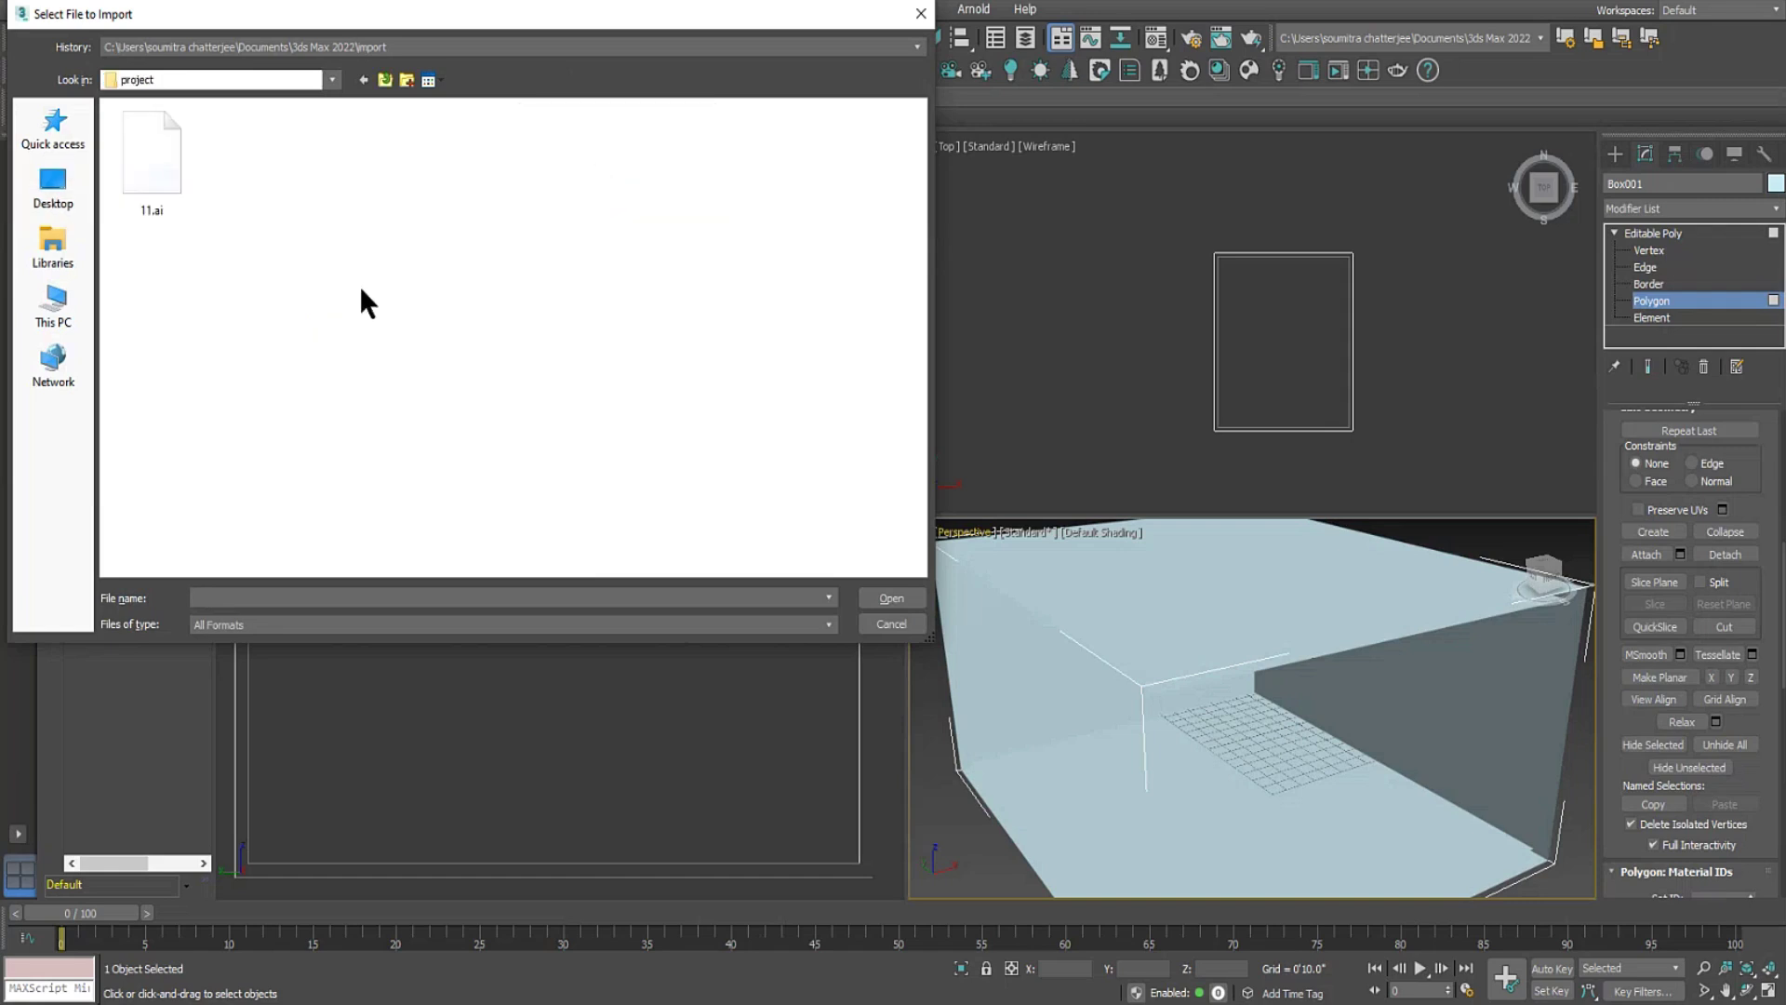
pyautogui.click(168, 174)
pyautogui.click(889, 598)
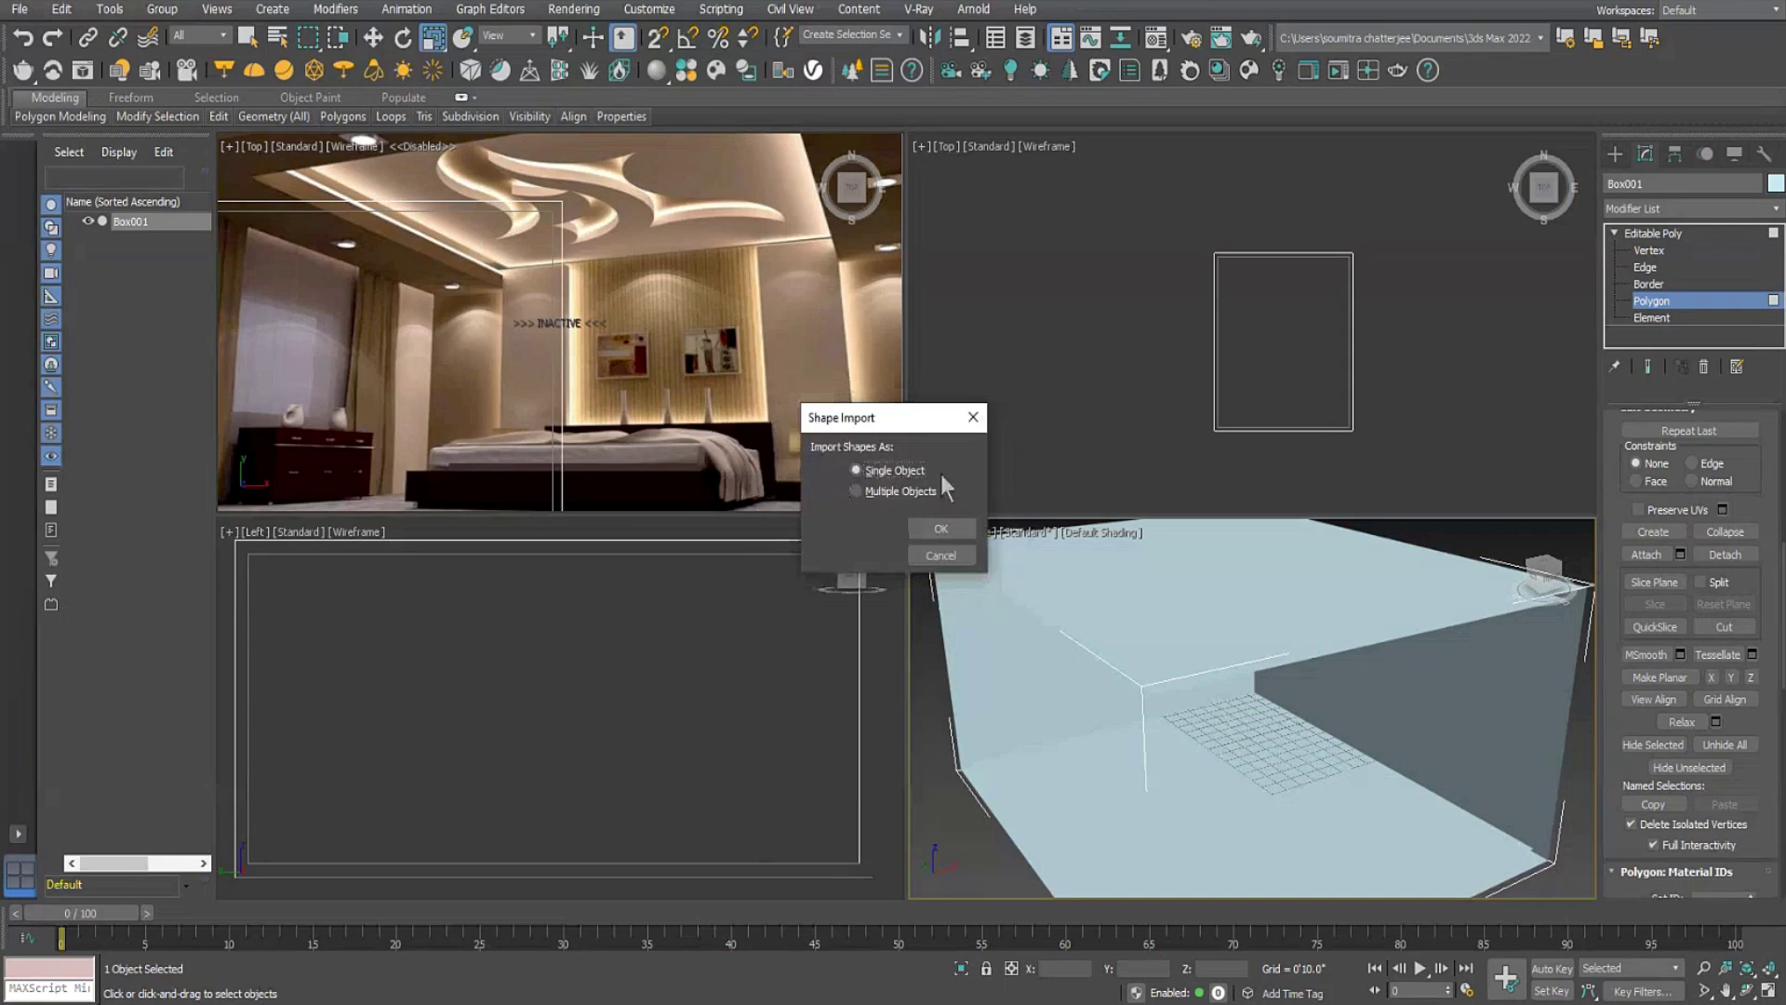
pyautogui.click(940, 529)
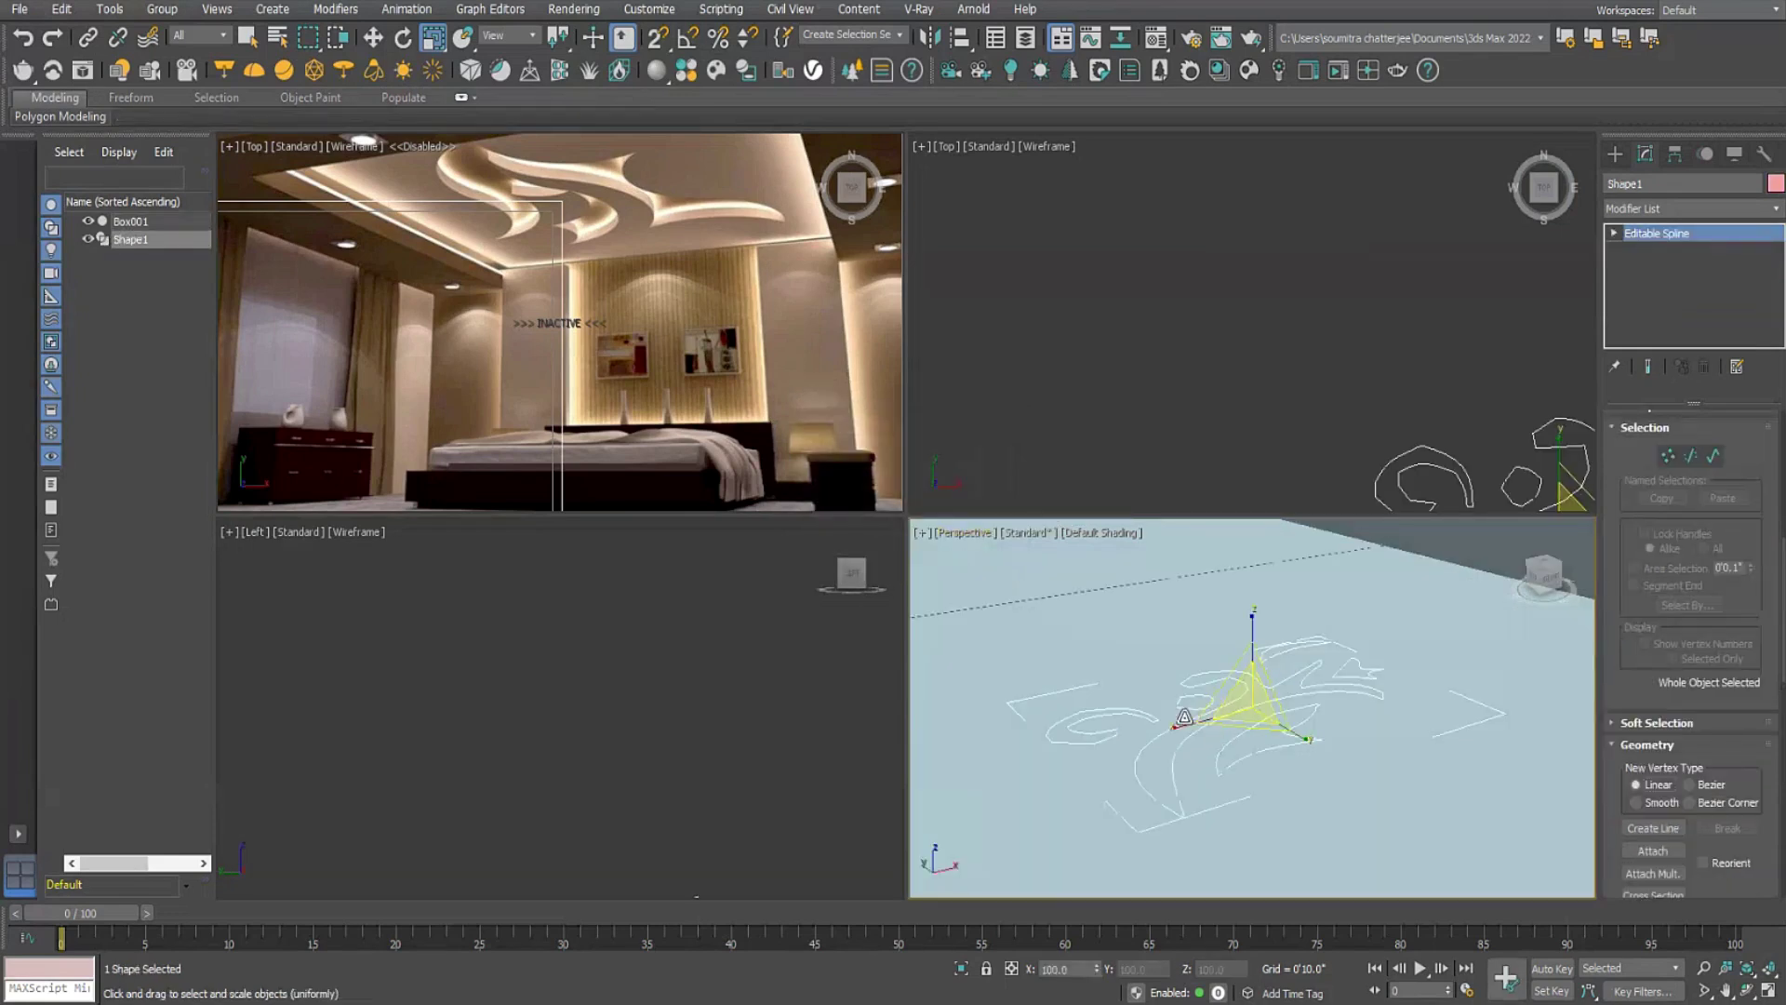
# Maximize the Top viewport on the imported floral shape and open its spline vertices for editing.
pyautogui.scroll(-5, 1184, 716)
pyautogui.moveTo(1463, 399); pyautogui.dragTo(1242, 237, button='middle')
pyautogui.scroll(4, 1322, 329)
pyautogui.scroll(-4, 1336, 363)
pyautogui.moveTo(1345, 435); pyautogui.dragTo(1219, 384, button='middle')
pyautogui.scroll(-2, 1220, 378)
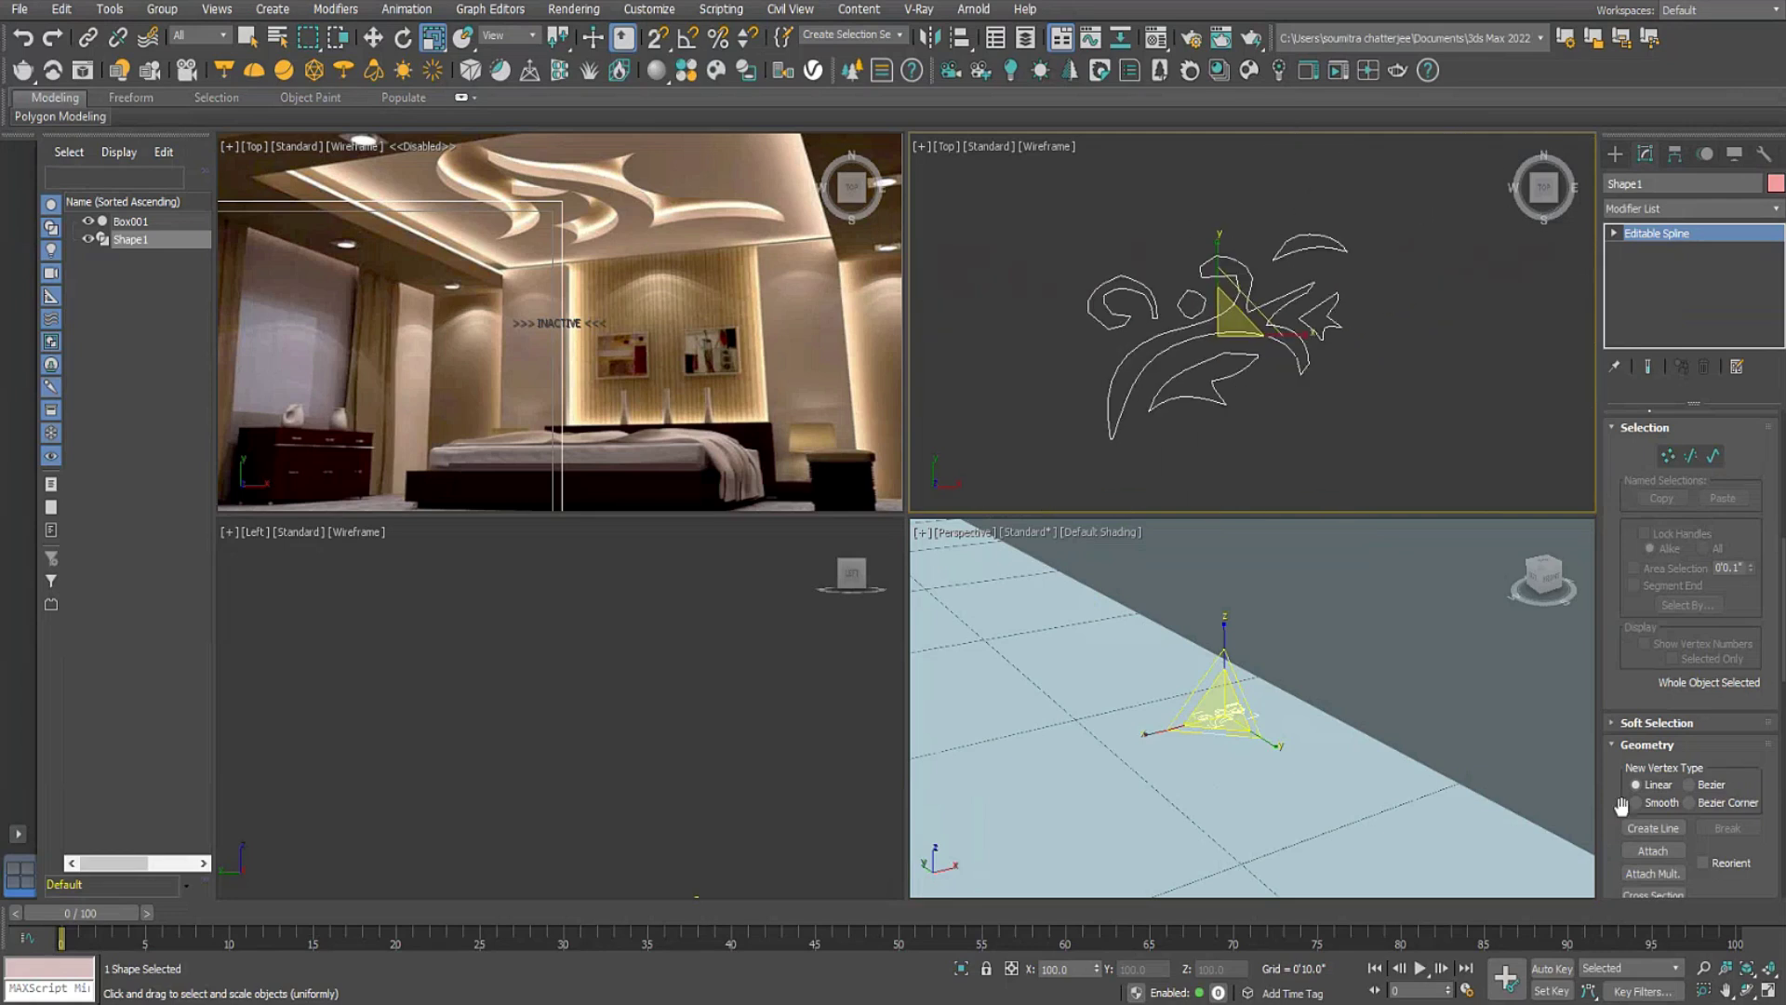
pyautogui.click(1770, 996)
pyautogui.moveTo(949, 523); pyautogui.dragTo(1022, 554, button='middle')
pyautogui.scroll(4, 532, 471)
pyautogui.moveTo(697, 513); pyautogui.dragTo(597, 450, button='middle')
pyautogui.click(1614, 233)
pyautogui.click(1648, 250)
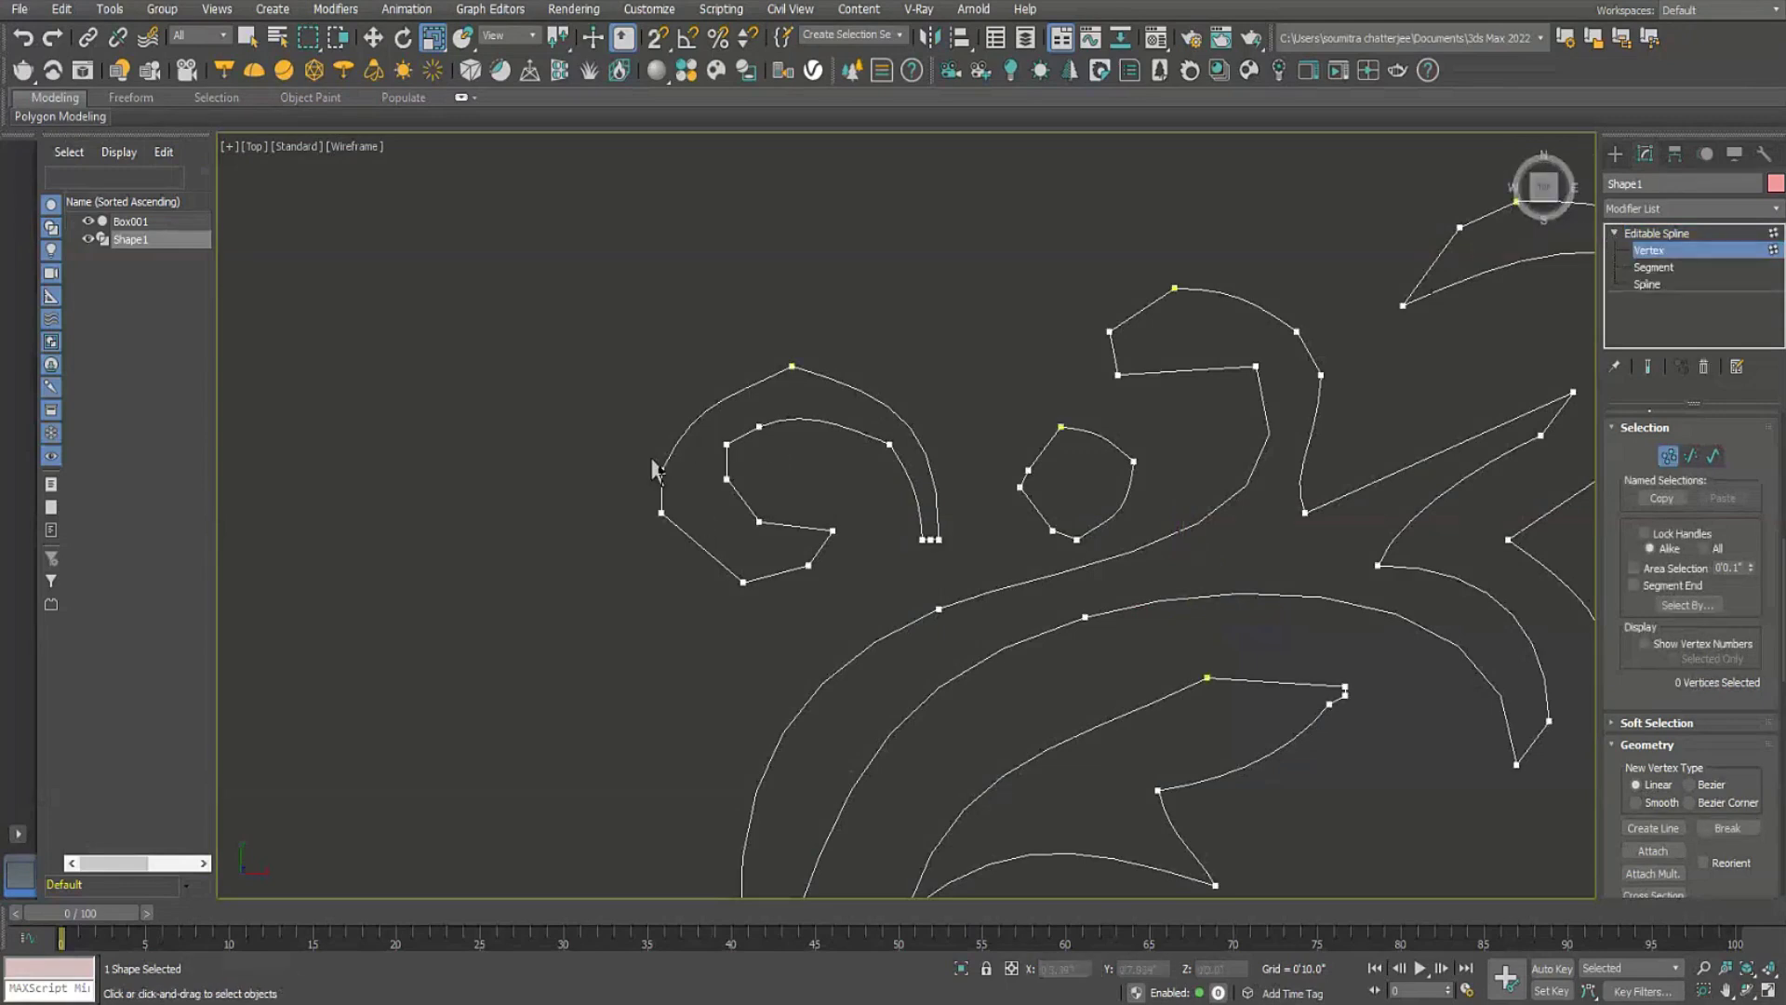
# Fillet the angular vertices along the outer and inner outlines of the motif's curled scroll.
pyautogui.moveTo(690, 566); pyautogui.dragTo(691, 567)
pyautogui.scroll(-1, 1634, 695)
pyautogui.scroll(-10, 1628, 615)
pyautogui.click(1653, 687)
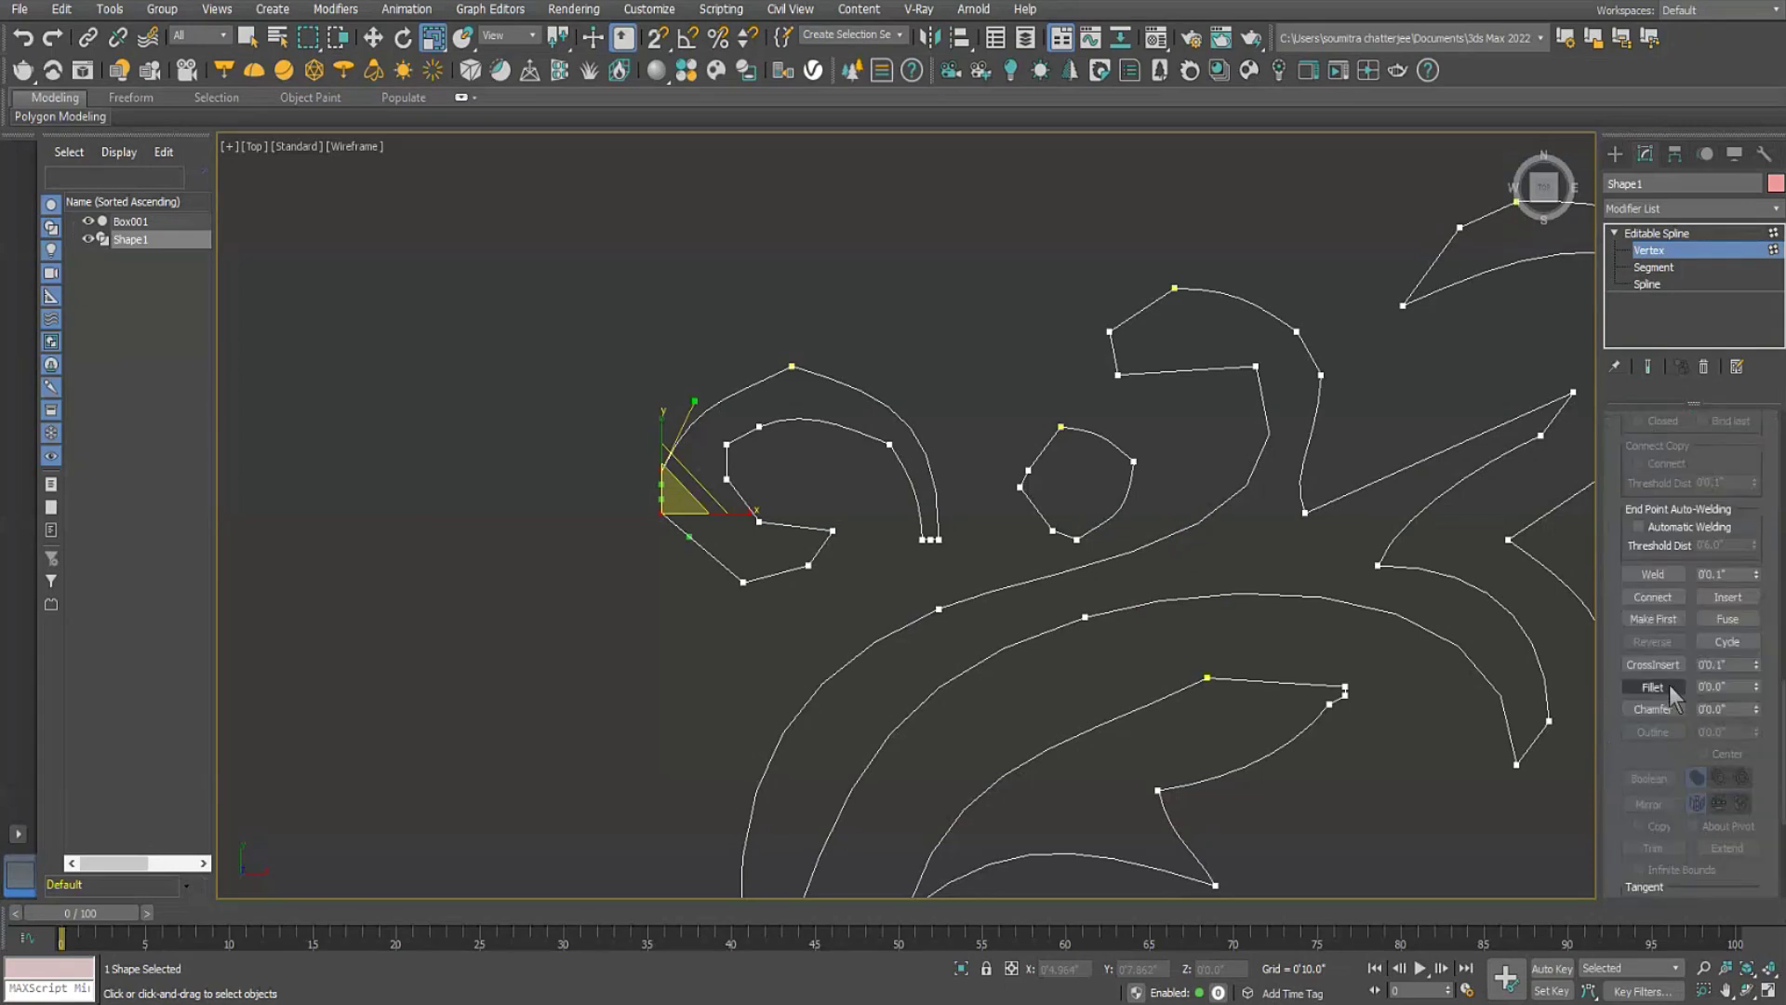
pyautogui.moveTo(660, 465); pyautogui.dragTo(669, 372)
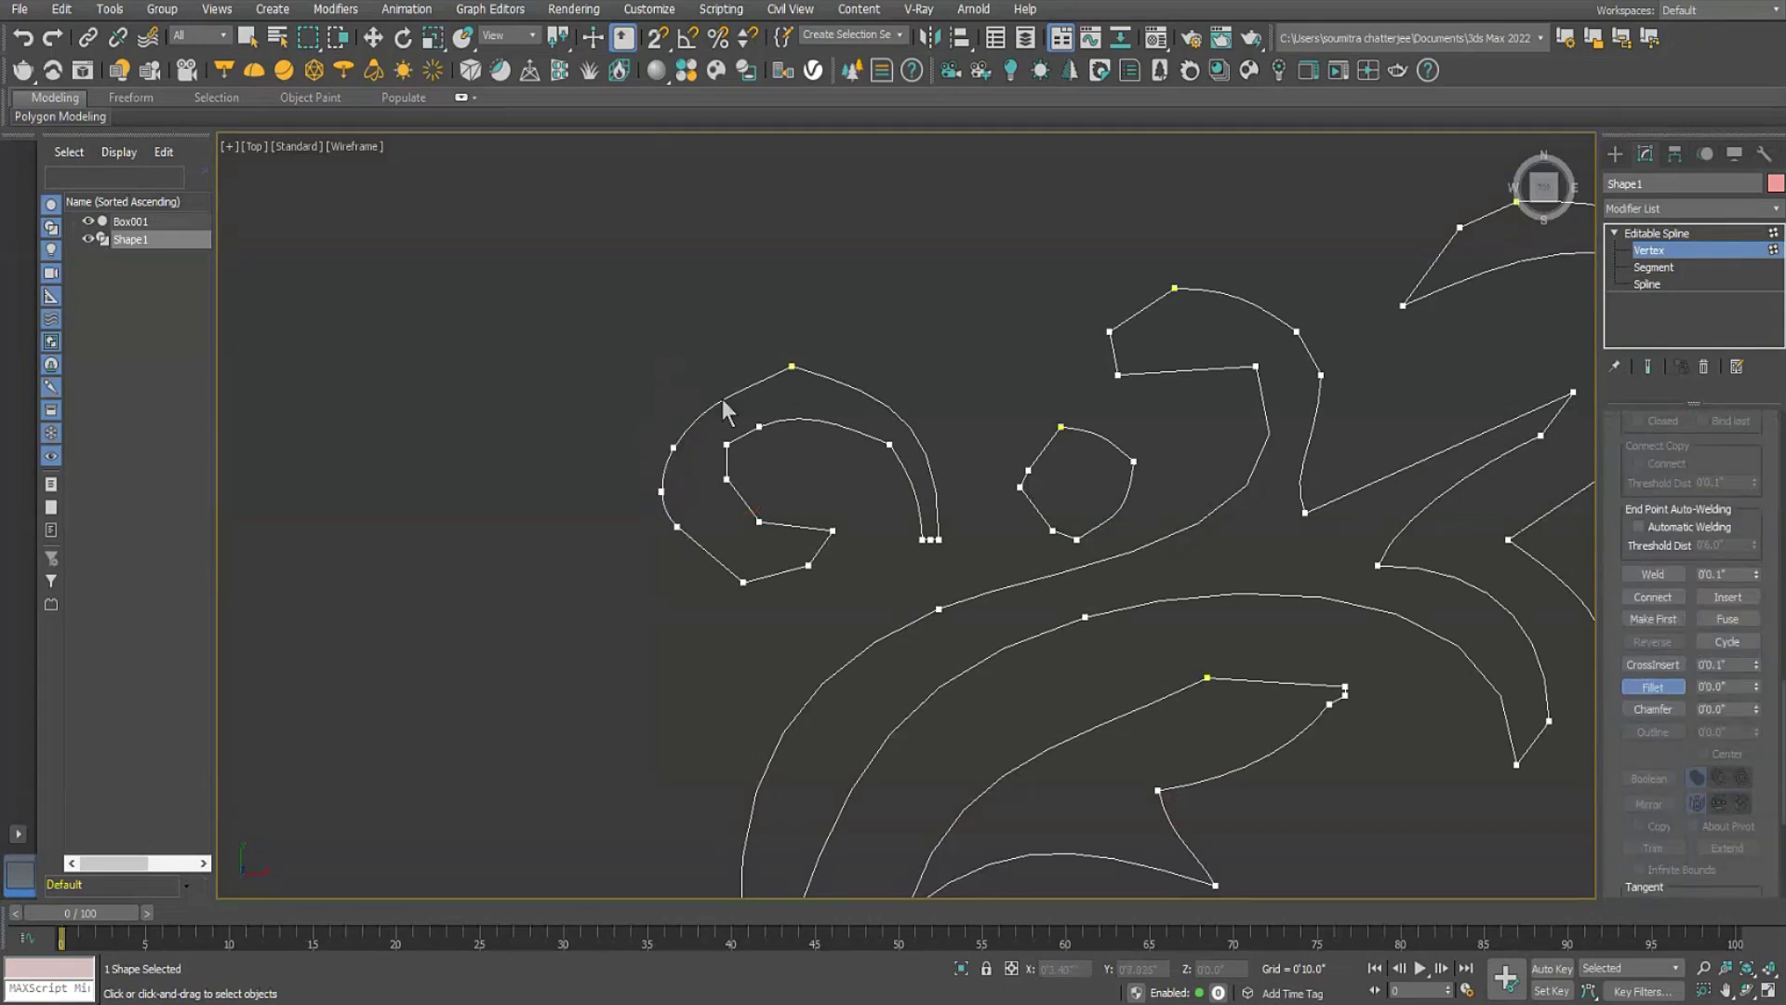
pyautogui.moveTo(793, 366); pyautogui.dragTo(806, 287)
pyautogui.moveTo(771, 426); pyautogui.dragTo(758, 389)
pyautogui.click(830, 533)
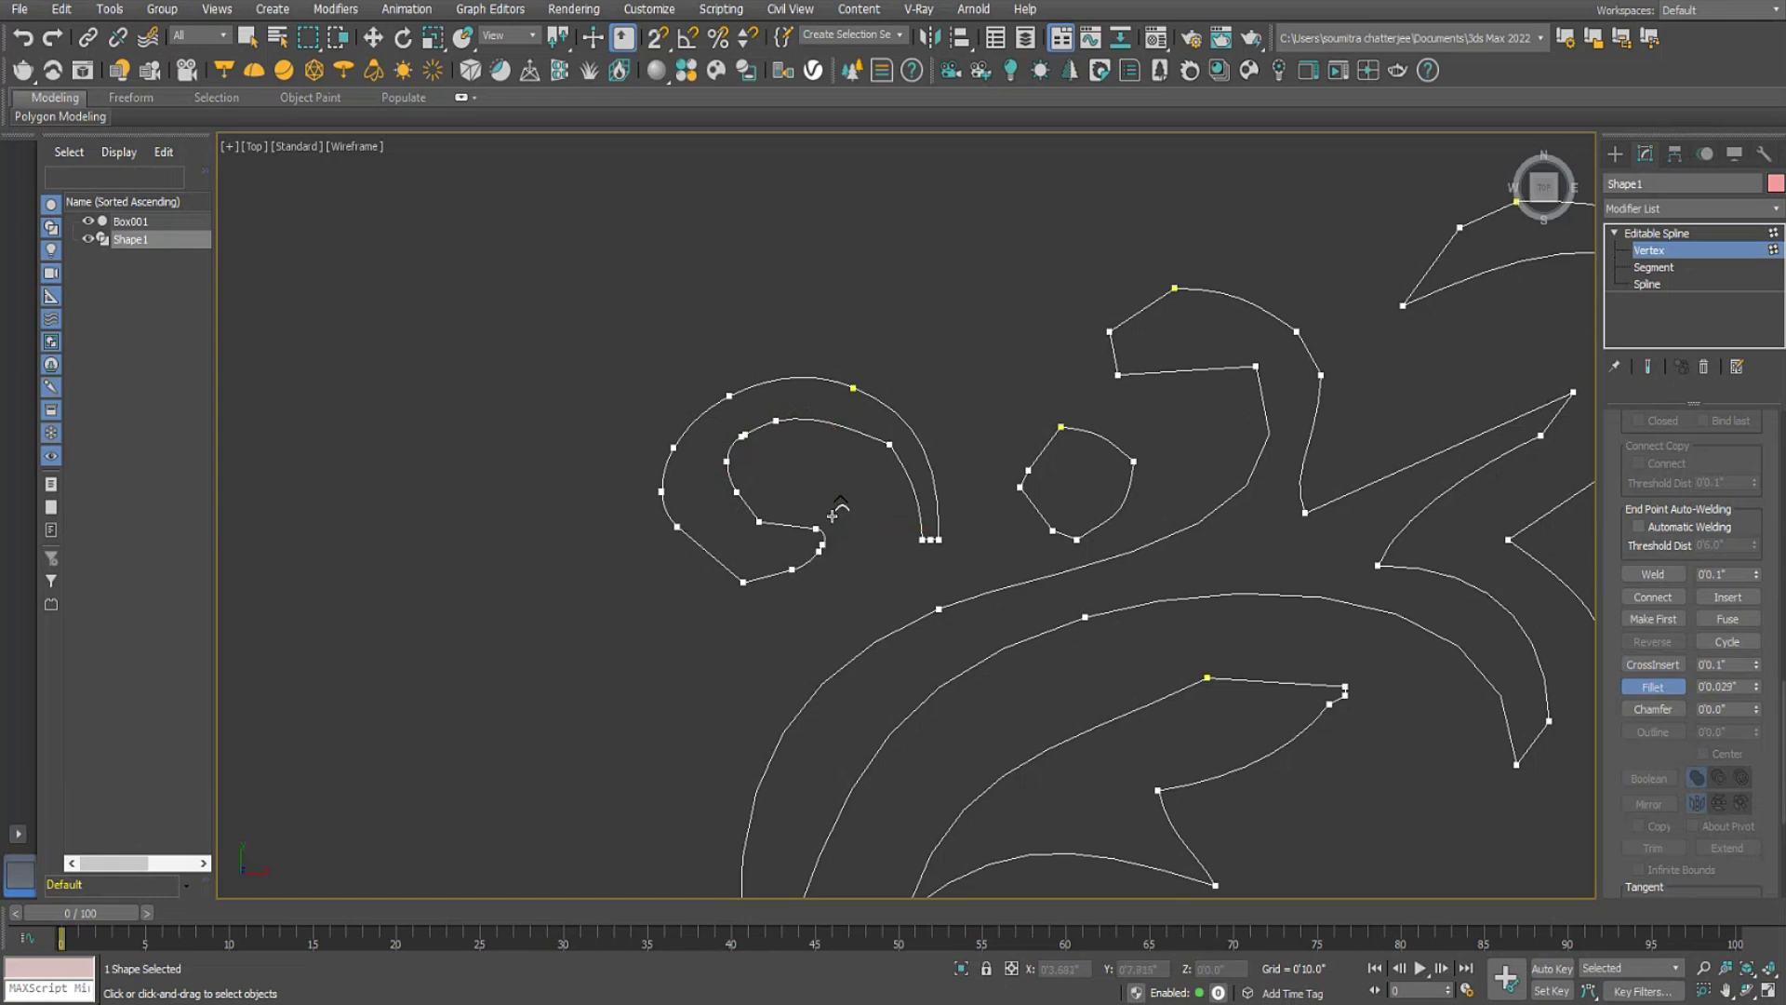
pyautogui.moveTo(826, 584); pyautogui.dragTo(820, 504)
pyautogui.moveTo(742, 577); pyautogui.dragTo(749, 548)
pyautogui.scroll(-6, 936, 490)
pyautogui.scroll(6, 1051, 502)
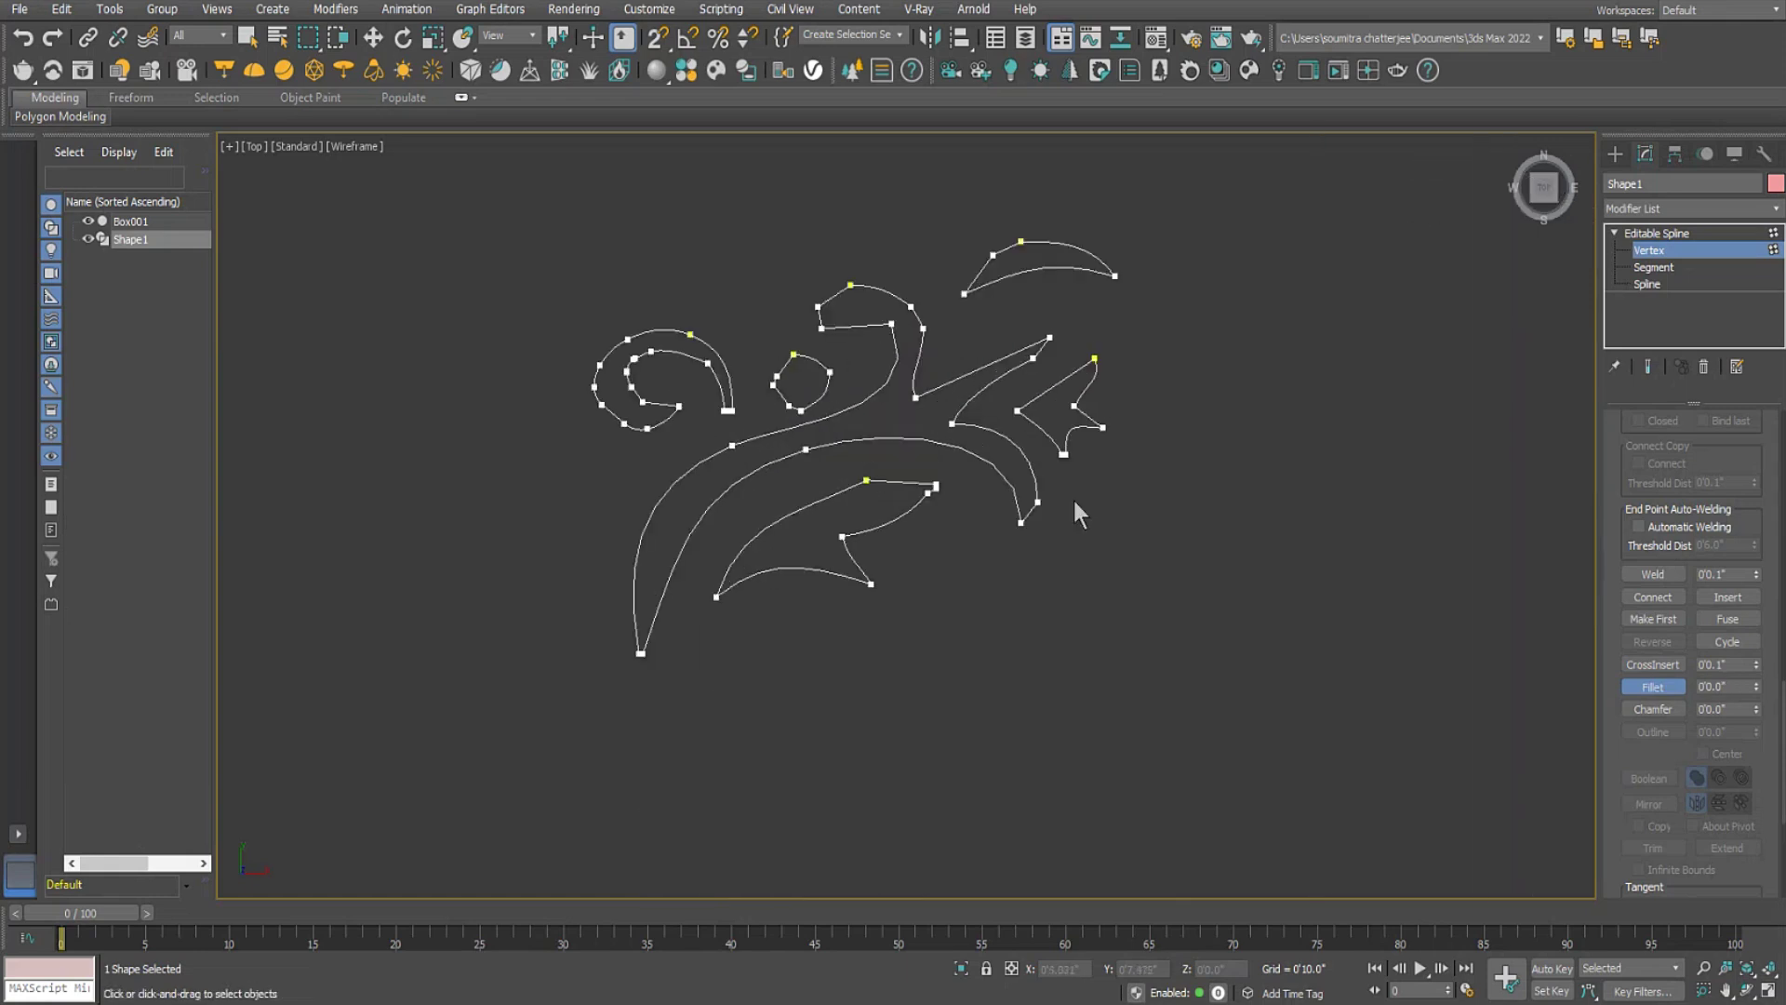
pyautogui.moveTo(984, 586); pyautogui.dragTo(1006, 588, button='middle')
pyautogui.scroll(3, 887, 530)
pyautogui.moveTo(887, 531); pyautogui.dragTo(968, 589, button='middle')
pyautogui.scroll(-8, 968, 590)
pyautogui.scroll(8, 883, 534)
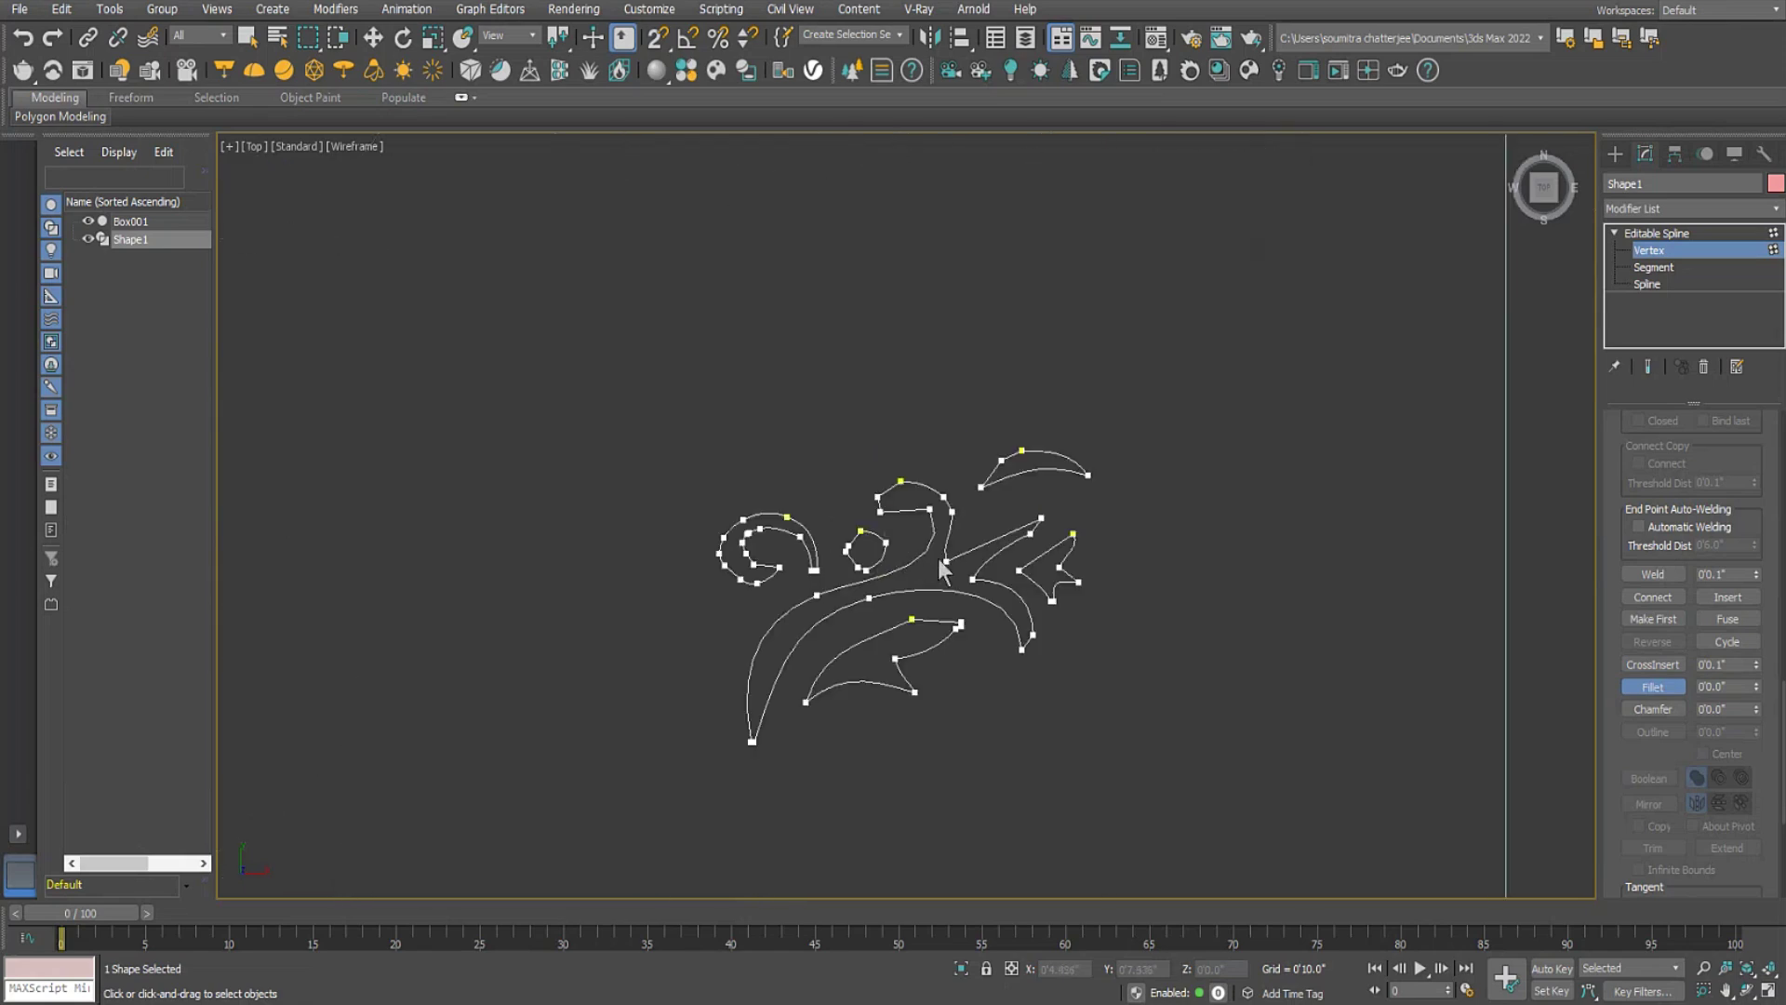
pyautogui.press('w')
pyautogui.moveTo(887, 535); pyautogui.dragTo(867, 534, button='middle')
pyautogui.scroll(-5, 867, 534)
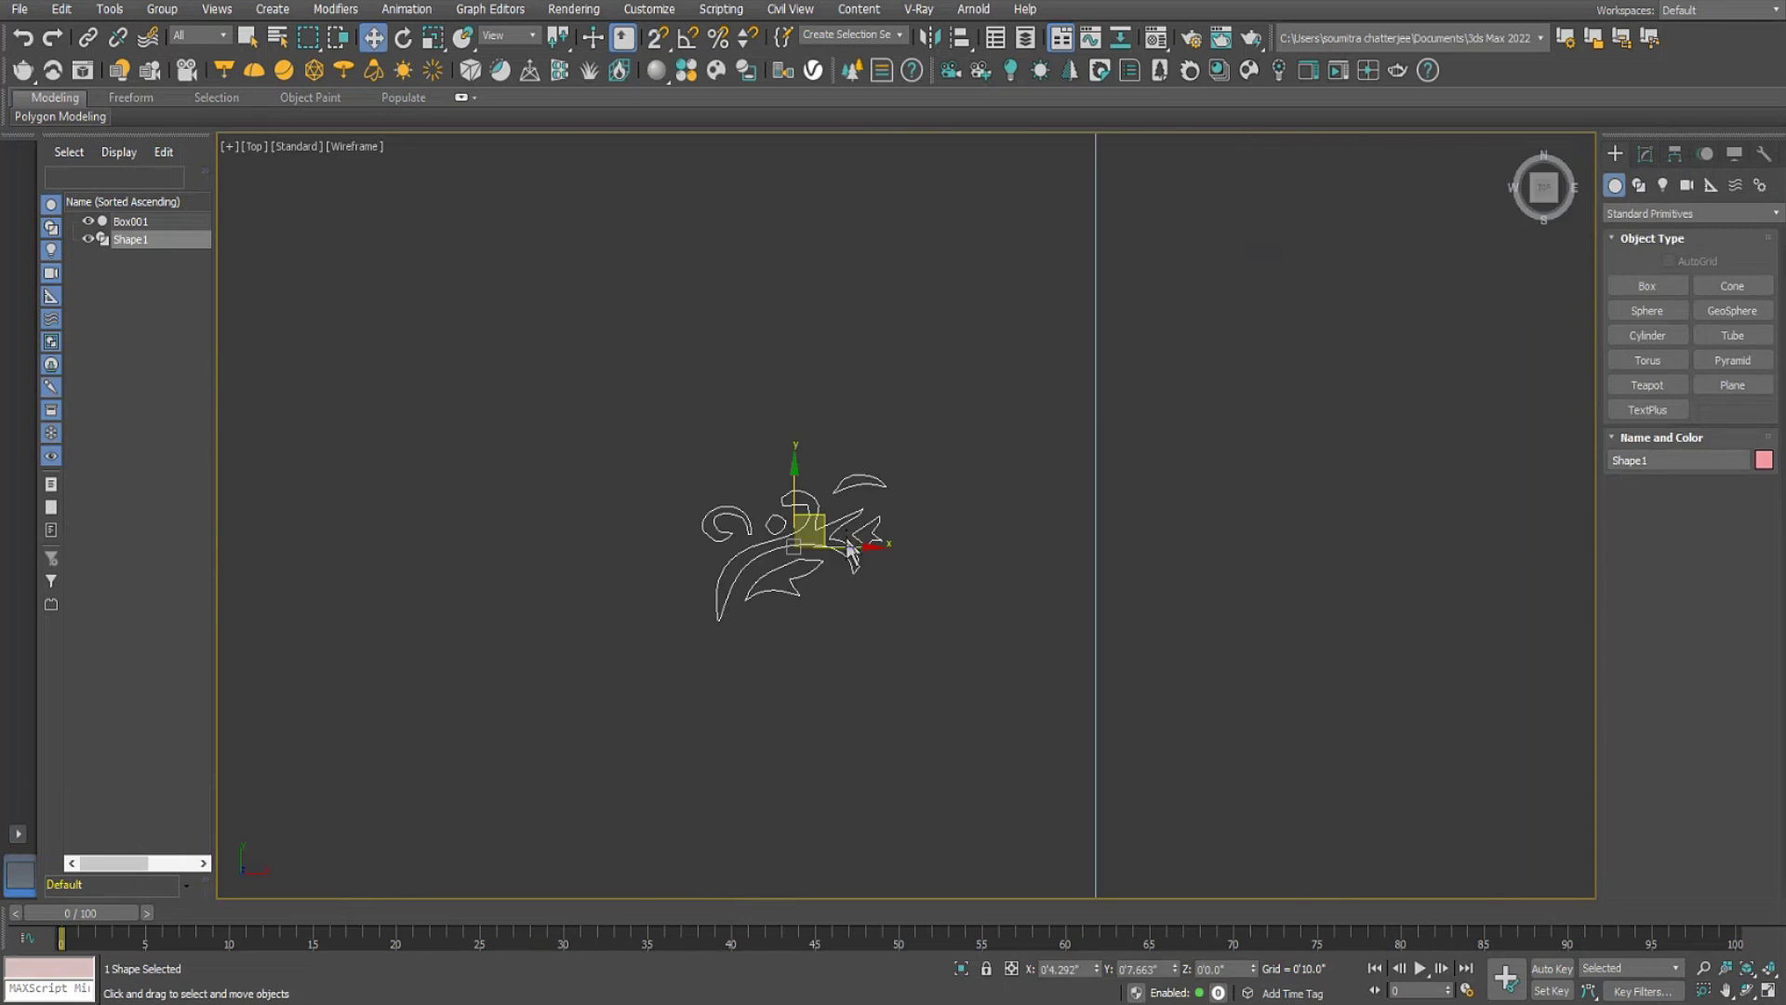
pyautogui.scroll(5, 811, 565)
pyautogui.click(1674, 153)
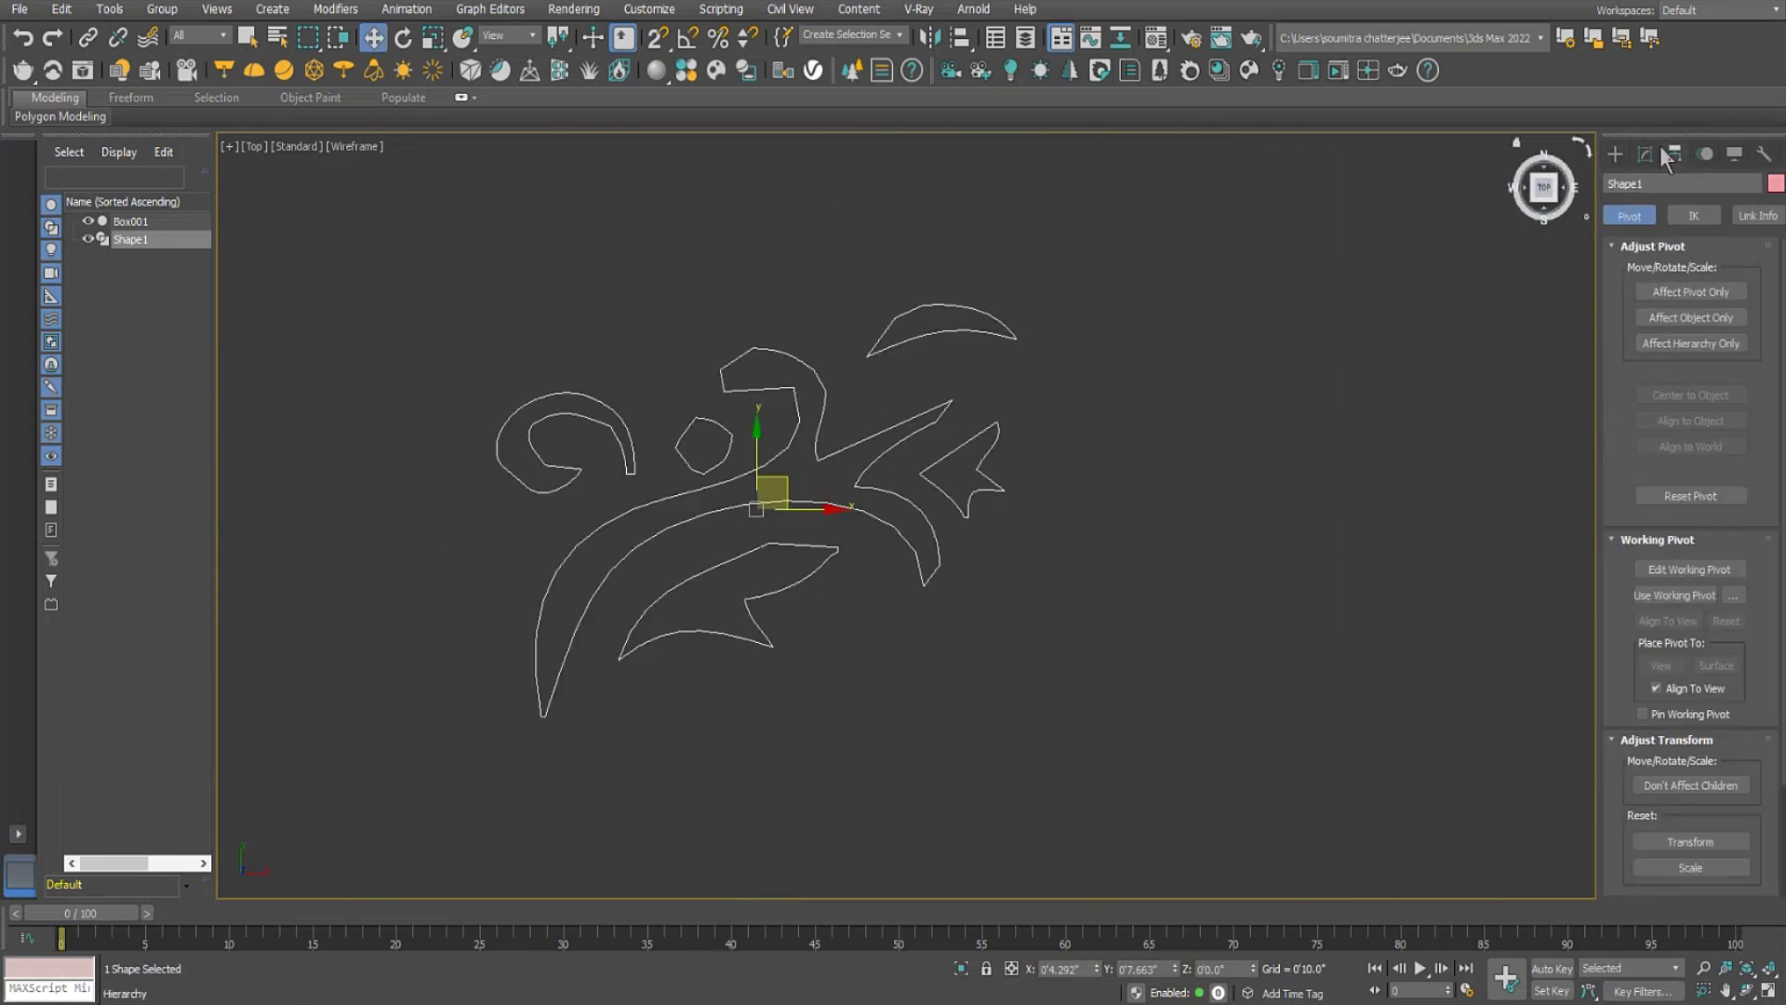
pyautogui.click(1644, 153)
# Select all vertices of the floral shape and try to change their vertex type.
pyautogui.click(1648, 250)
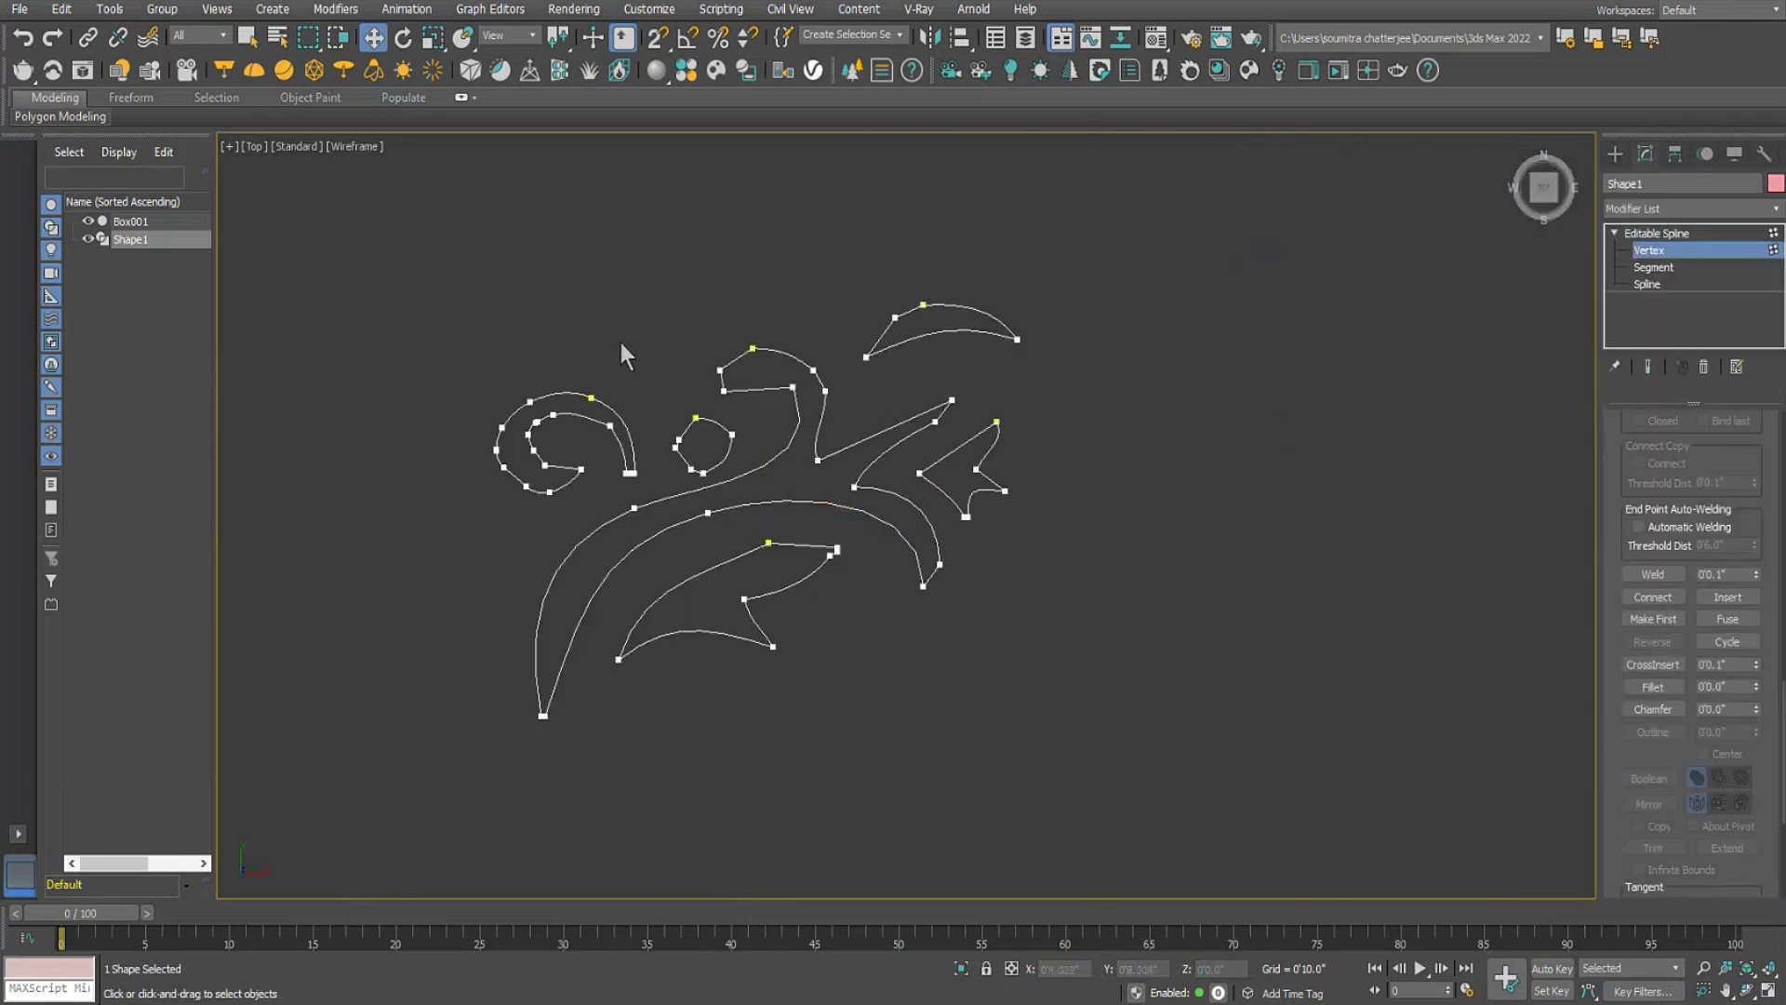
pyautogui.hotkey('ctrl', 'a')
pyautogui.rightClick(742, 387)
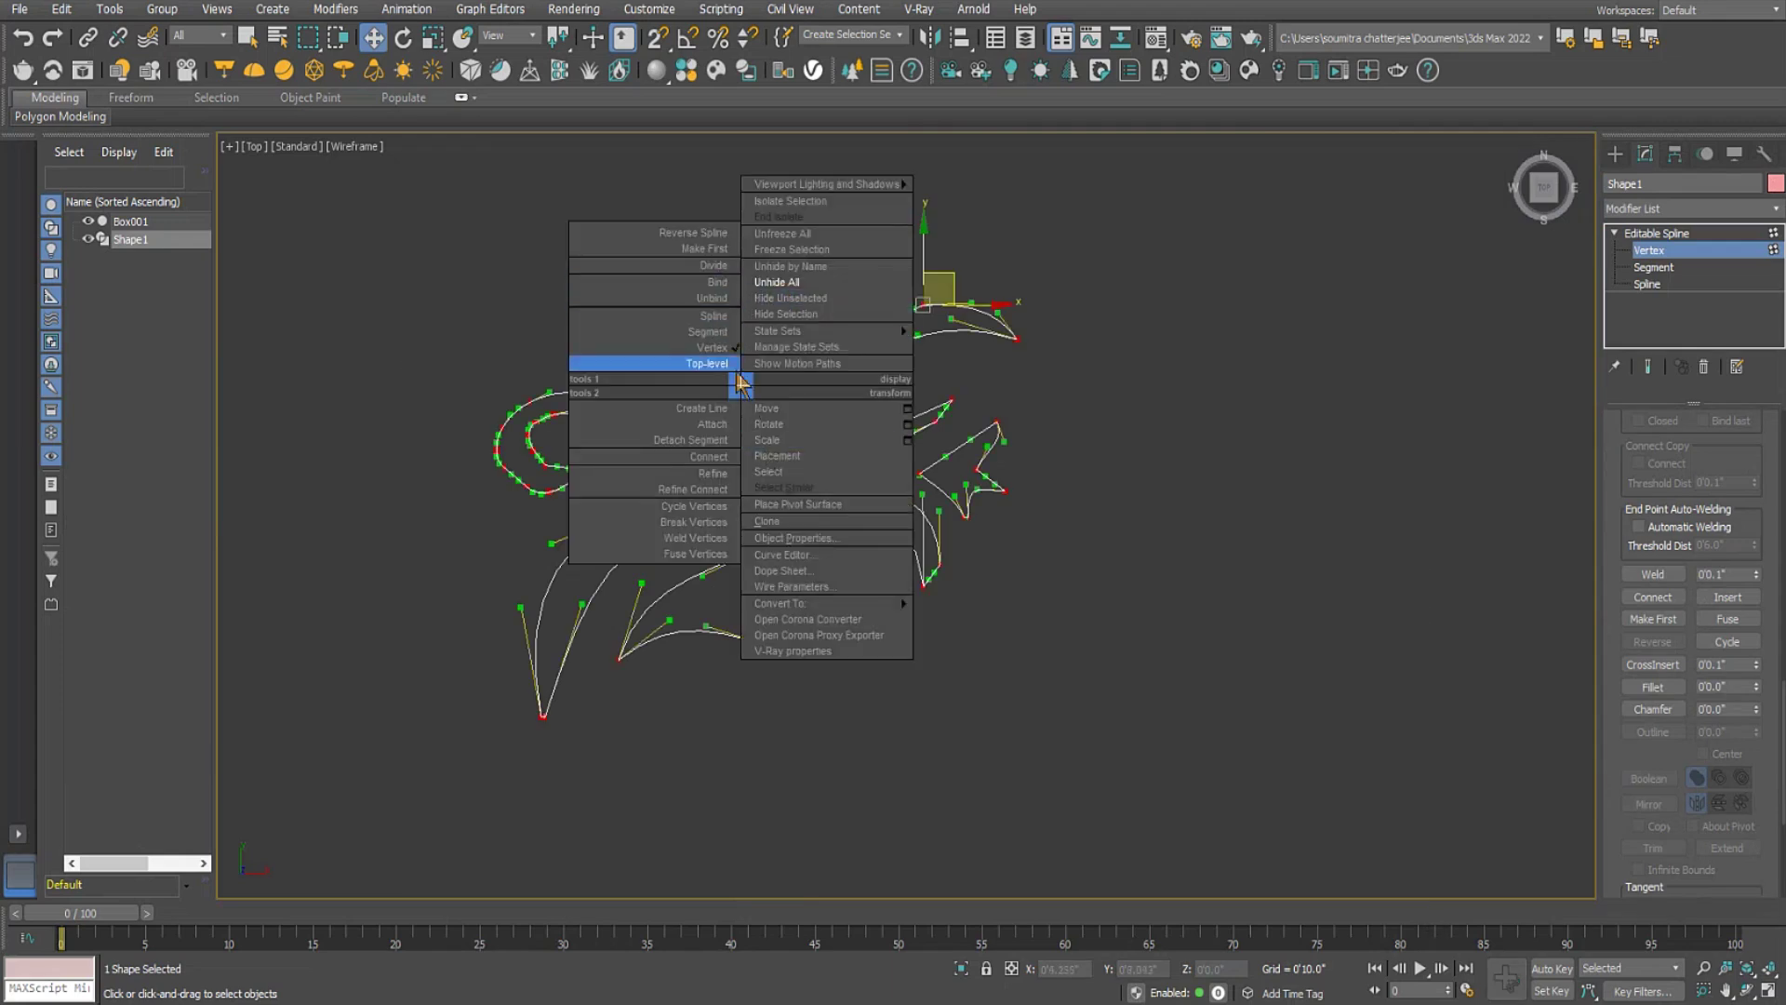
pyautogui.click(988, 444)
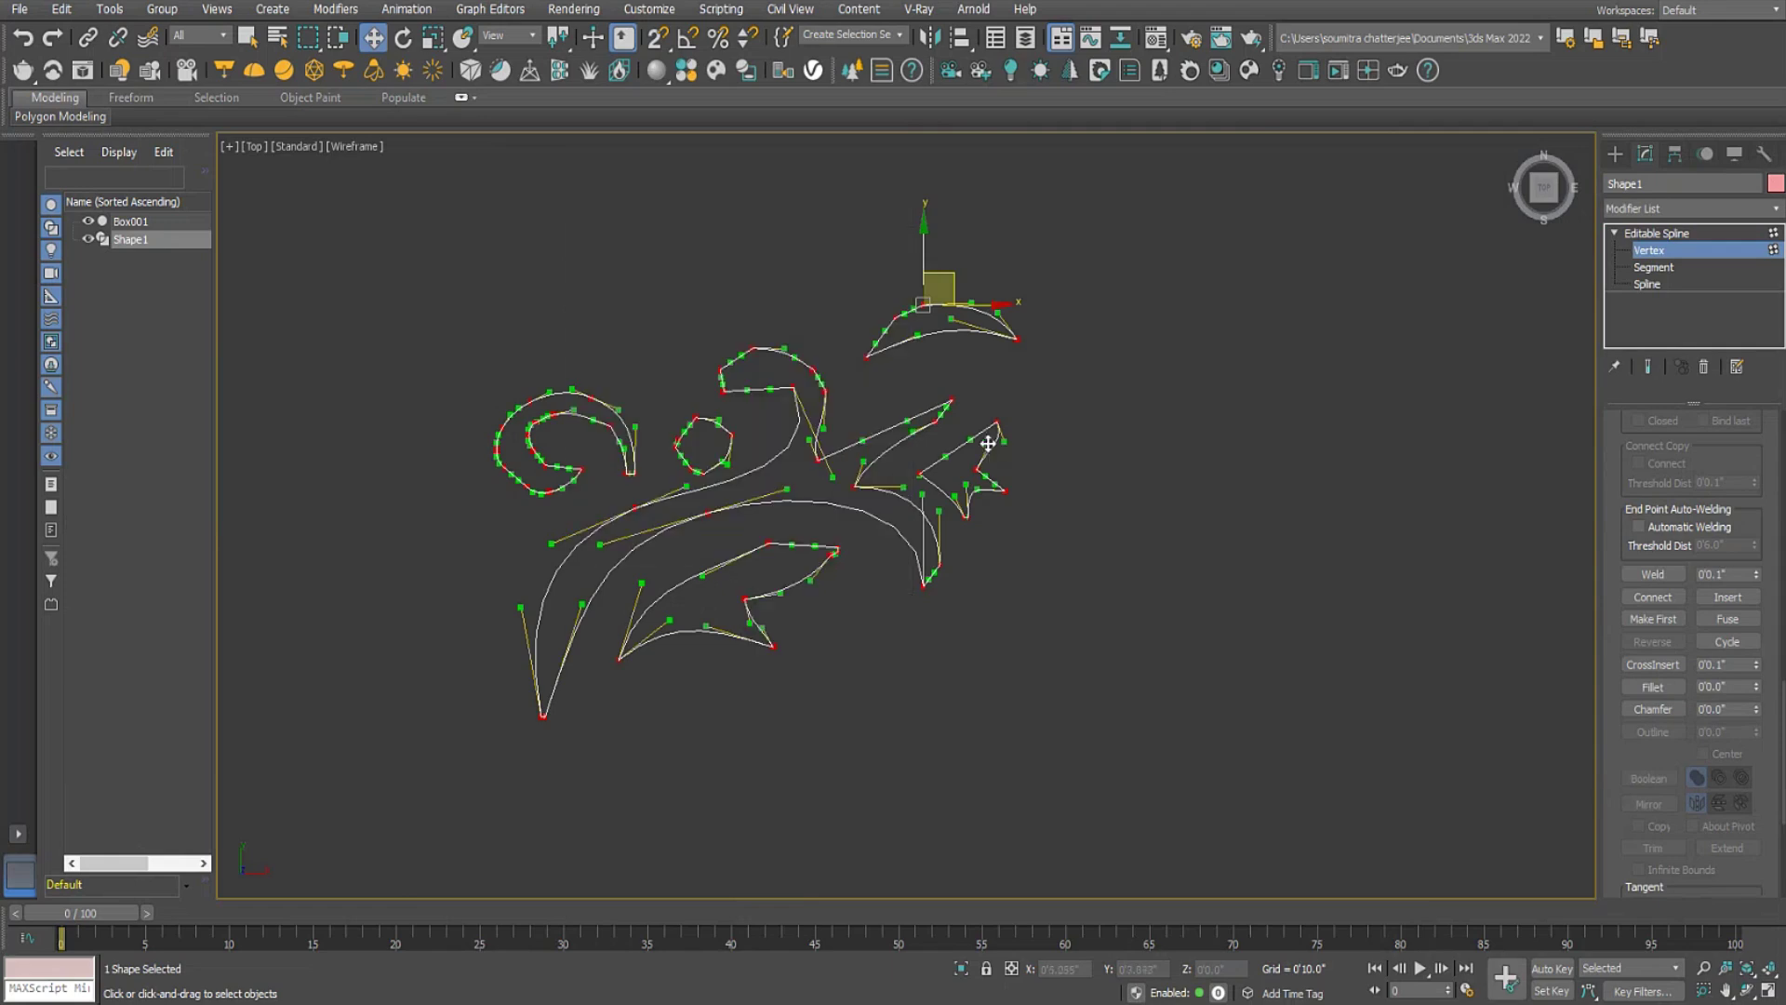
pyautogui.rightClick(986, 446)
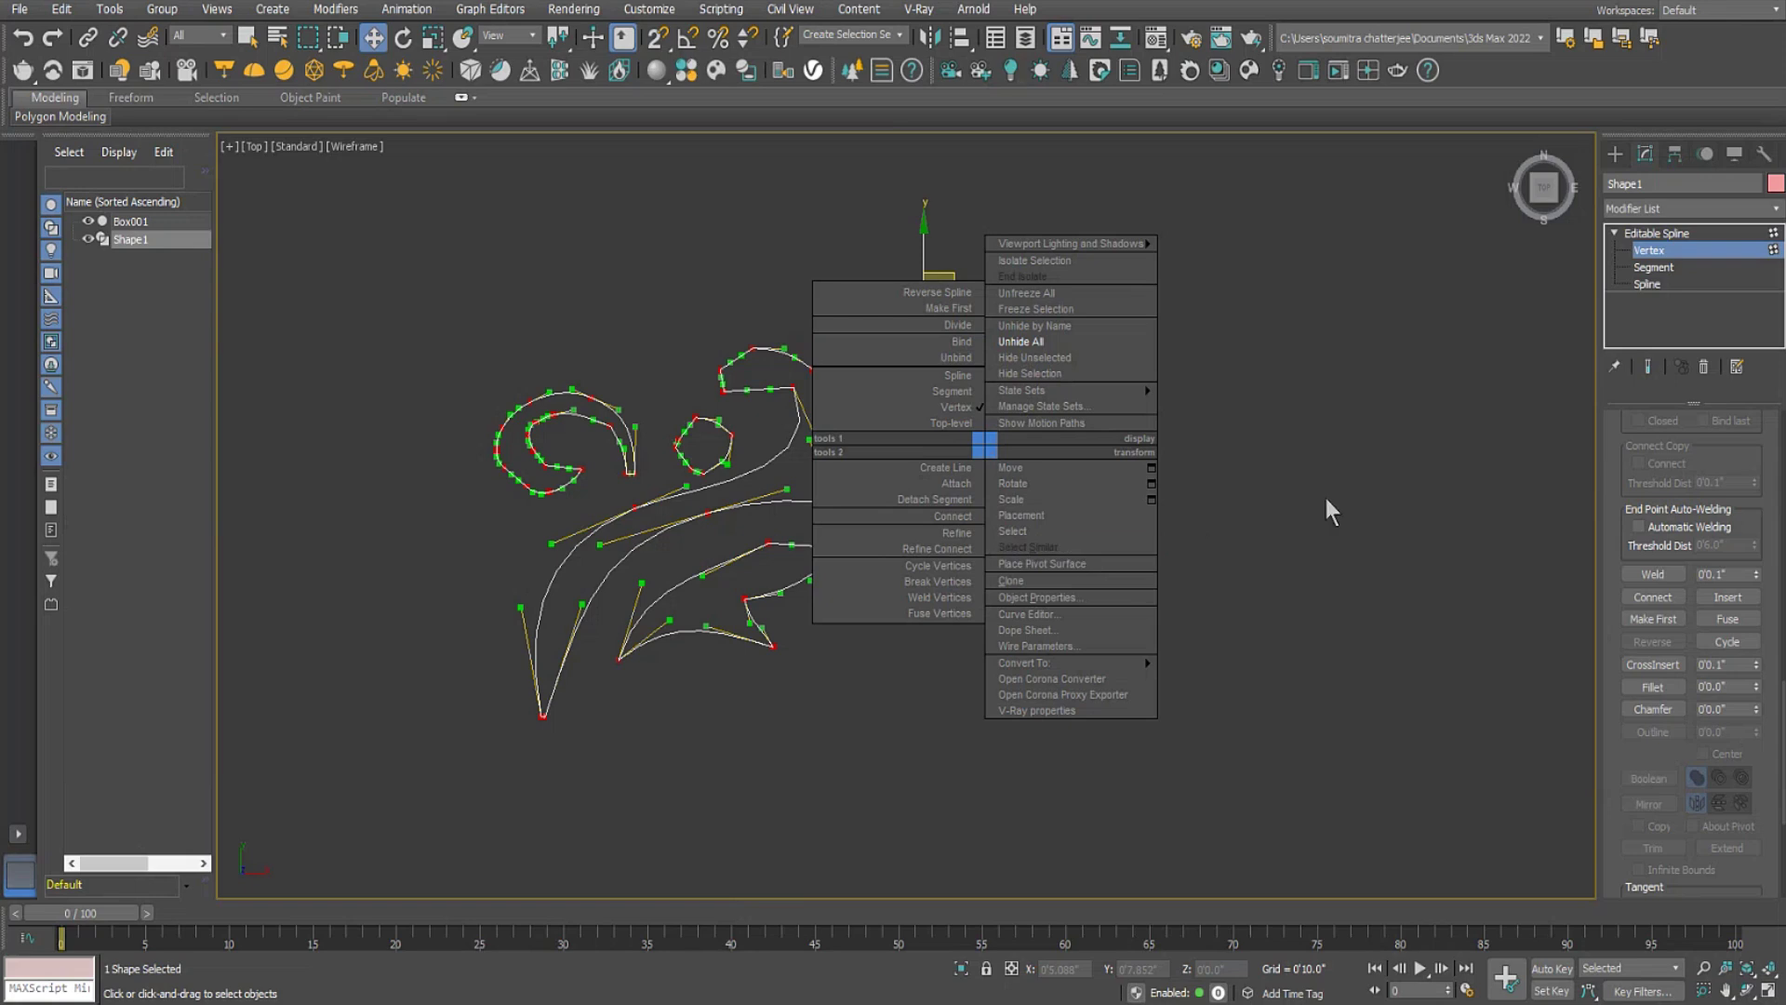
pyautogui.click(1257, 325)
pyautogui.click(575, 472)
pyautogui.rightClick(537, 487)
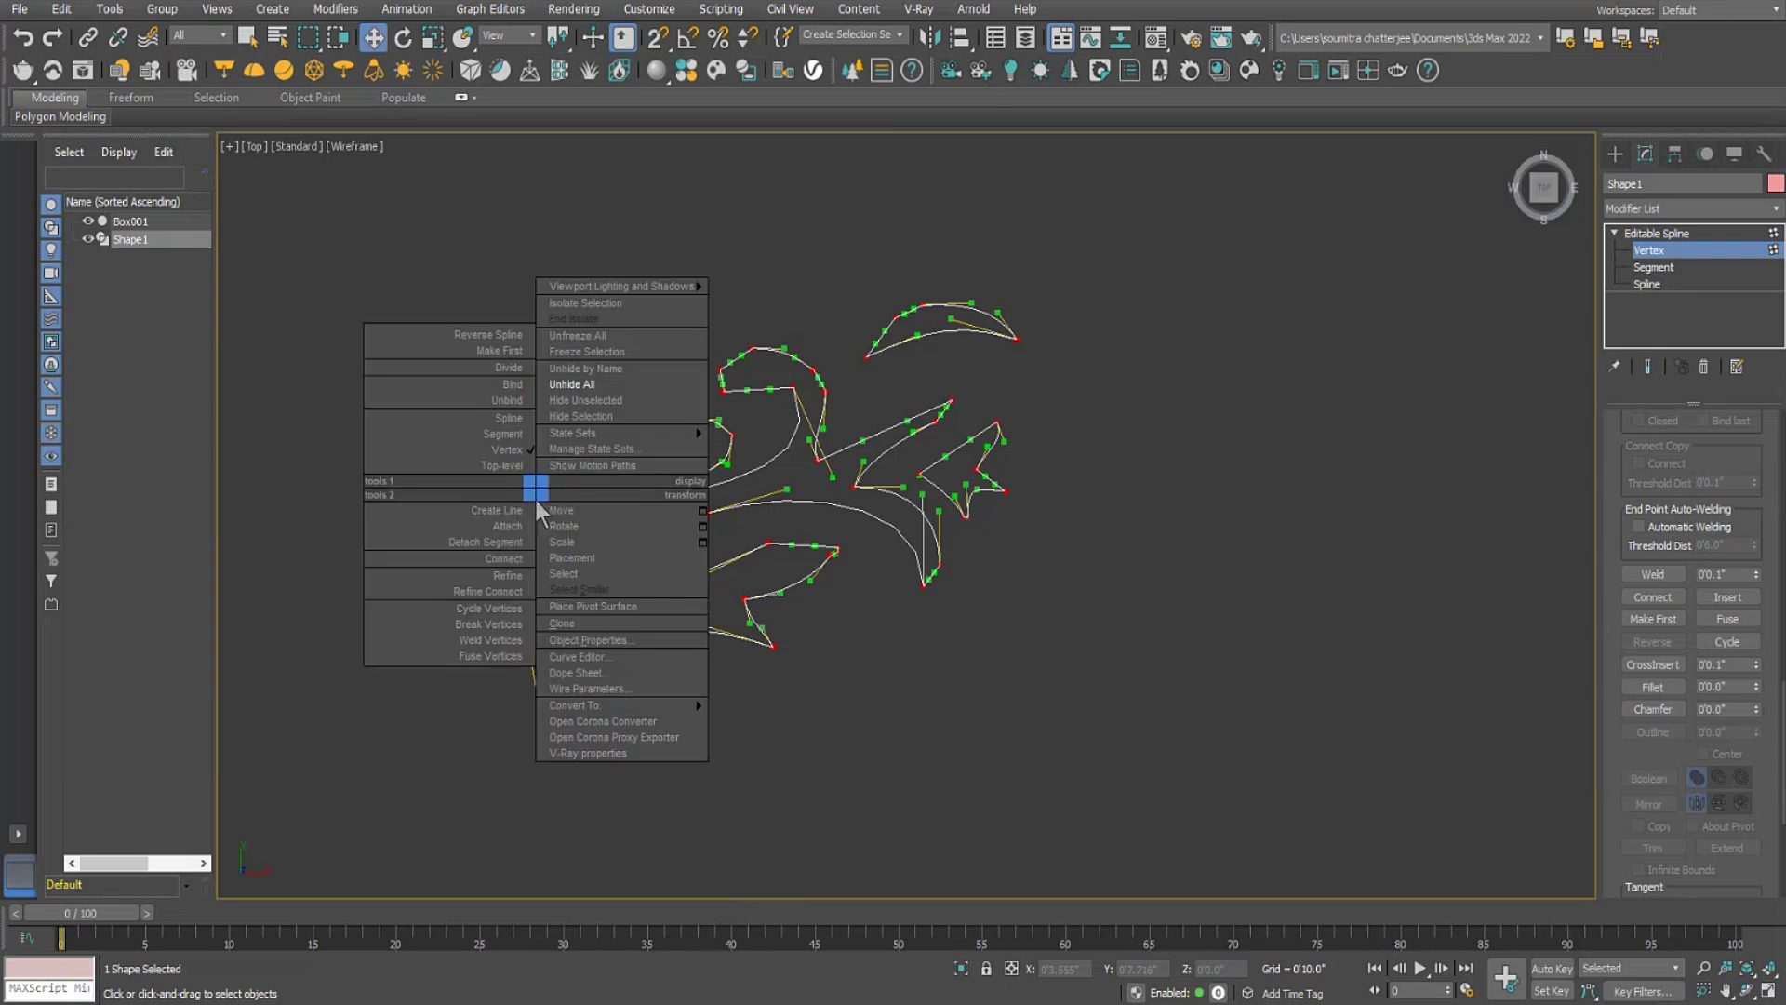
pyautogui.click(854, 487)
pyautogui.click(940, 563)
pyautogui.click(923, 586)
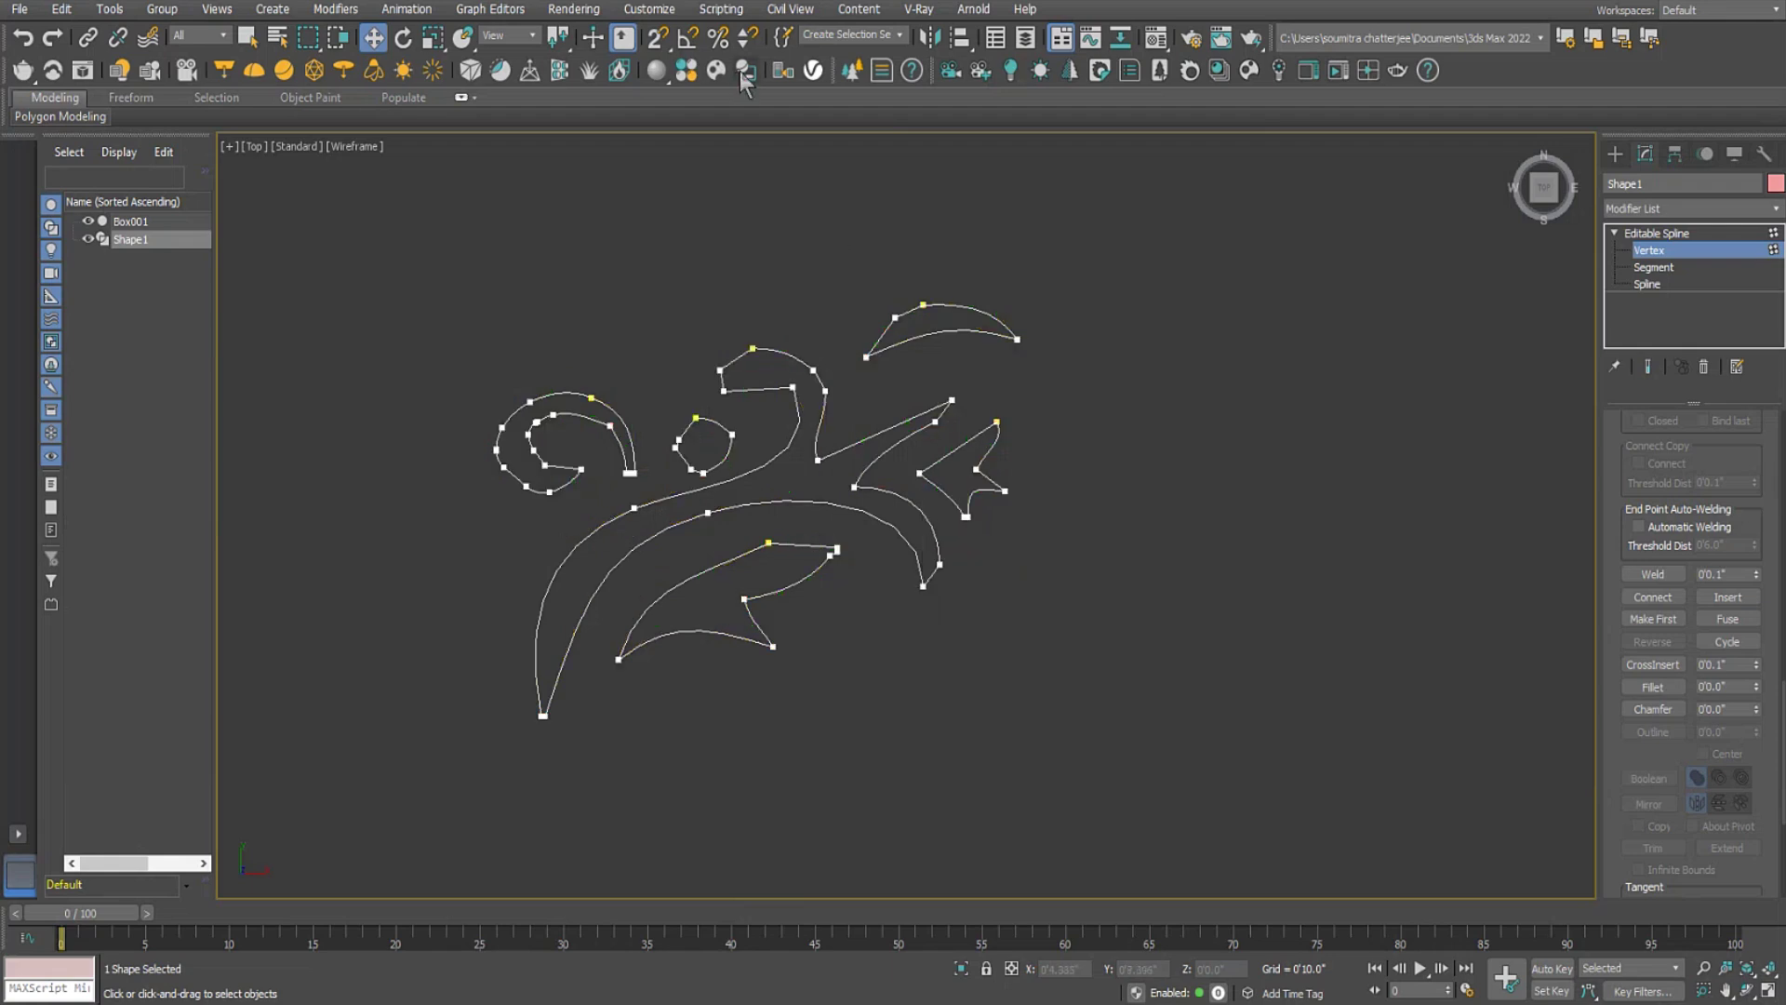
# Try moving the vertex at the pointed end of the main stem's downward-curving branch, and undo the move.
pyautogui.click(922, 586)
pyautogui.moveTo(956, 565); pyautogui.dragTo(868, 613)
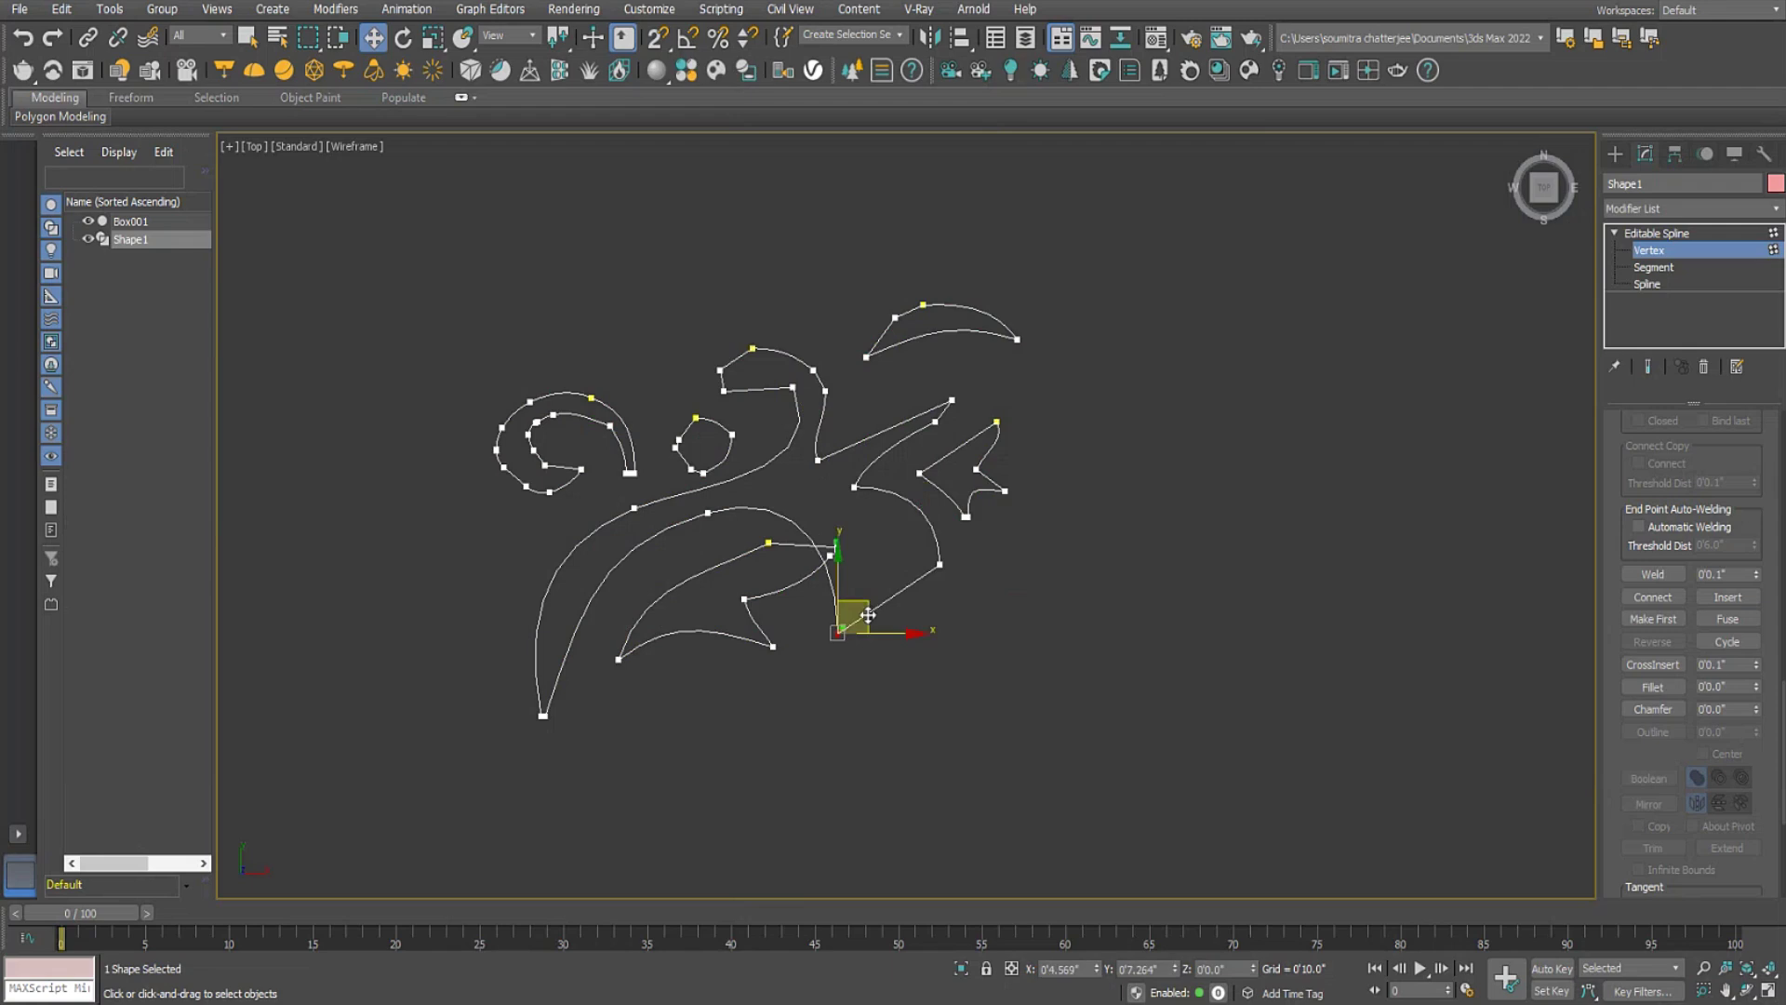
pyautogui.hotkey('ctrl', 'z')
# Convert all vertices of the curled scroll to Smooth and leave vertex editing.
pyautogui.moveTo(828, 607); pyautogui.dragTo(648, 499)
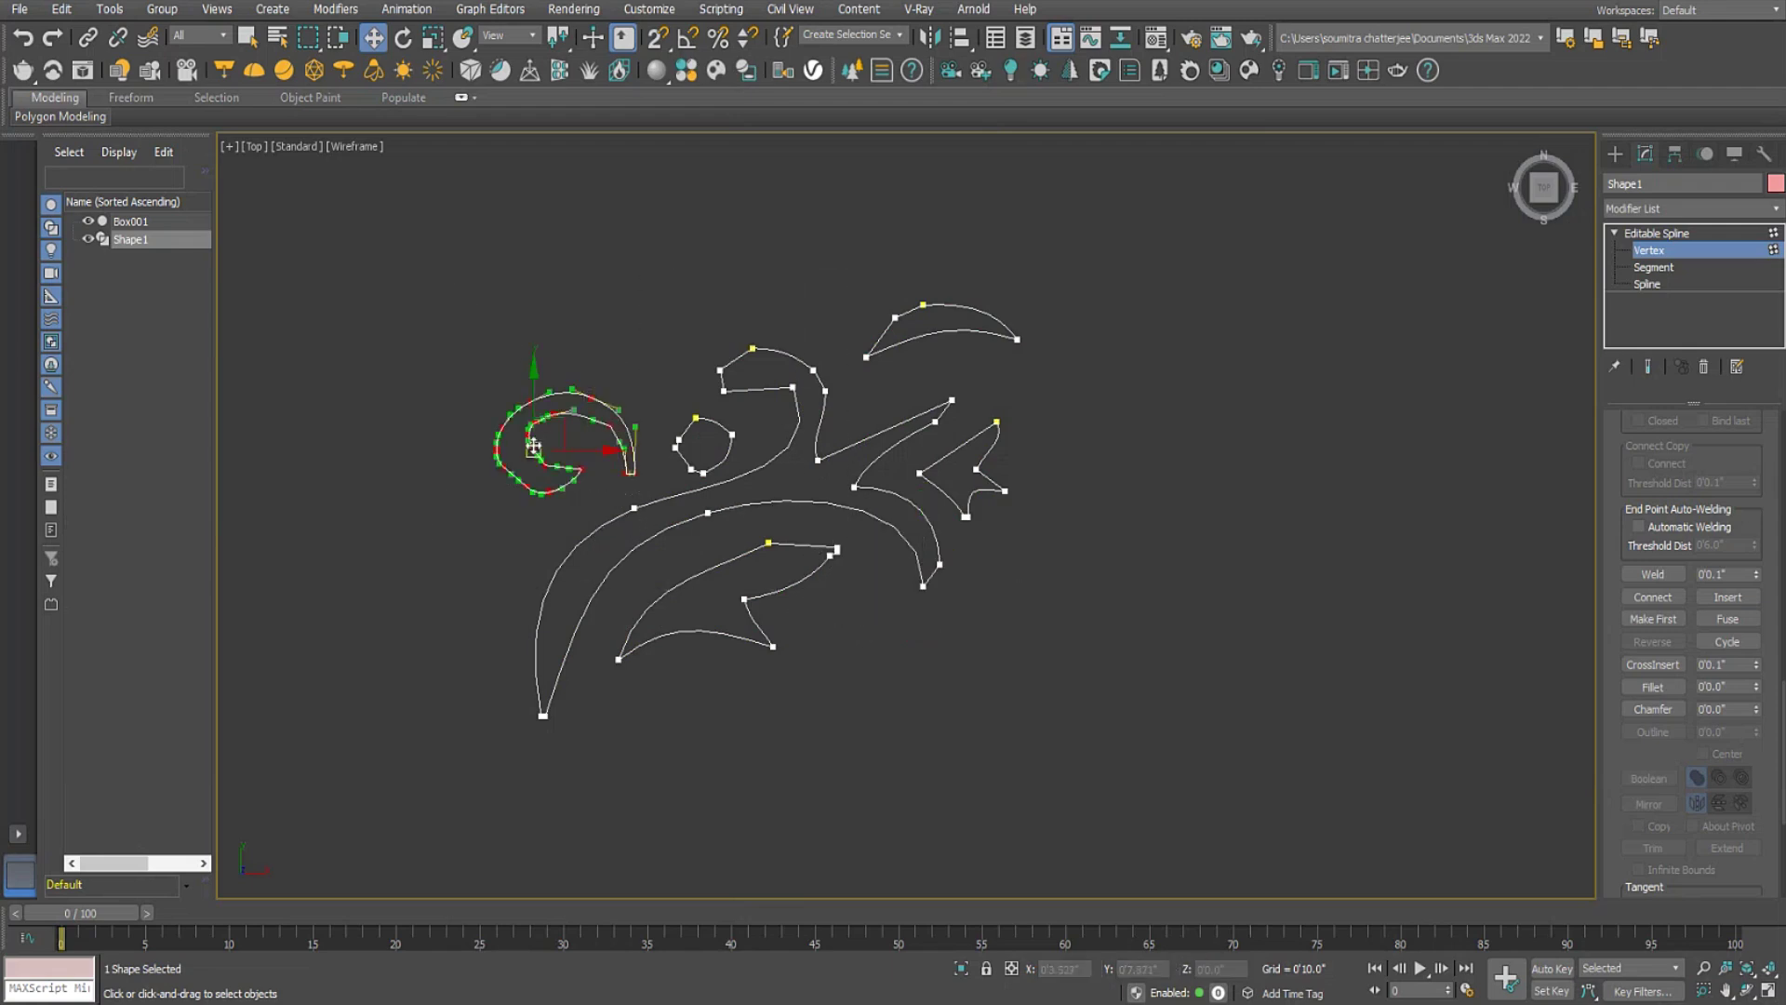
pyautogui.rightClick(533, 447)
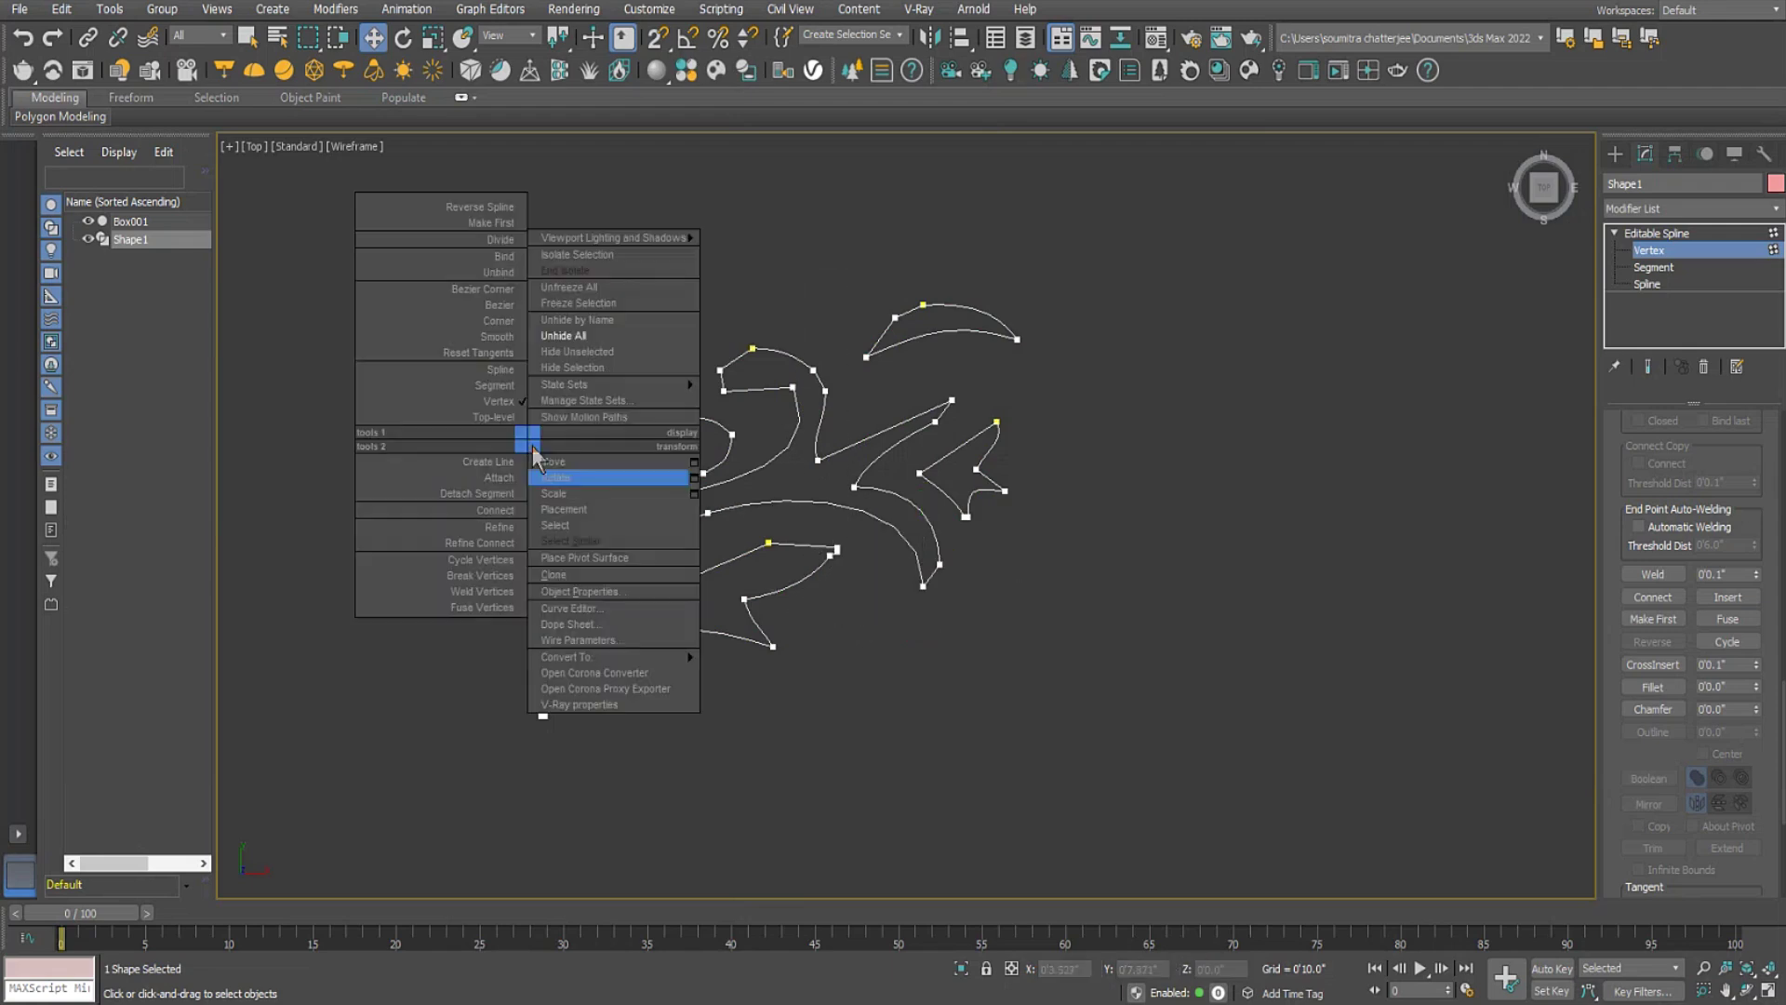
pyautogui.click(502, 339)
pyautogui.click(622, 332)
pyautogui.scroll(-5, 948, 451)
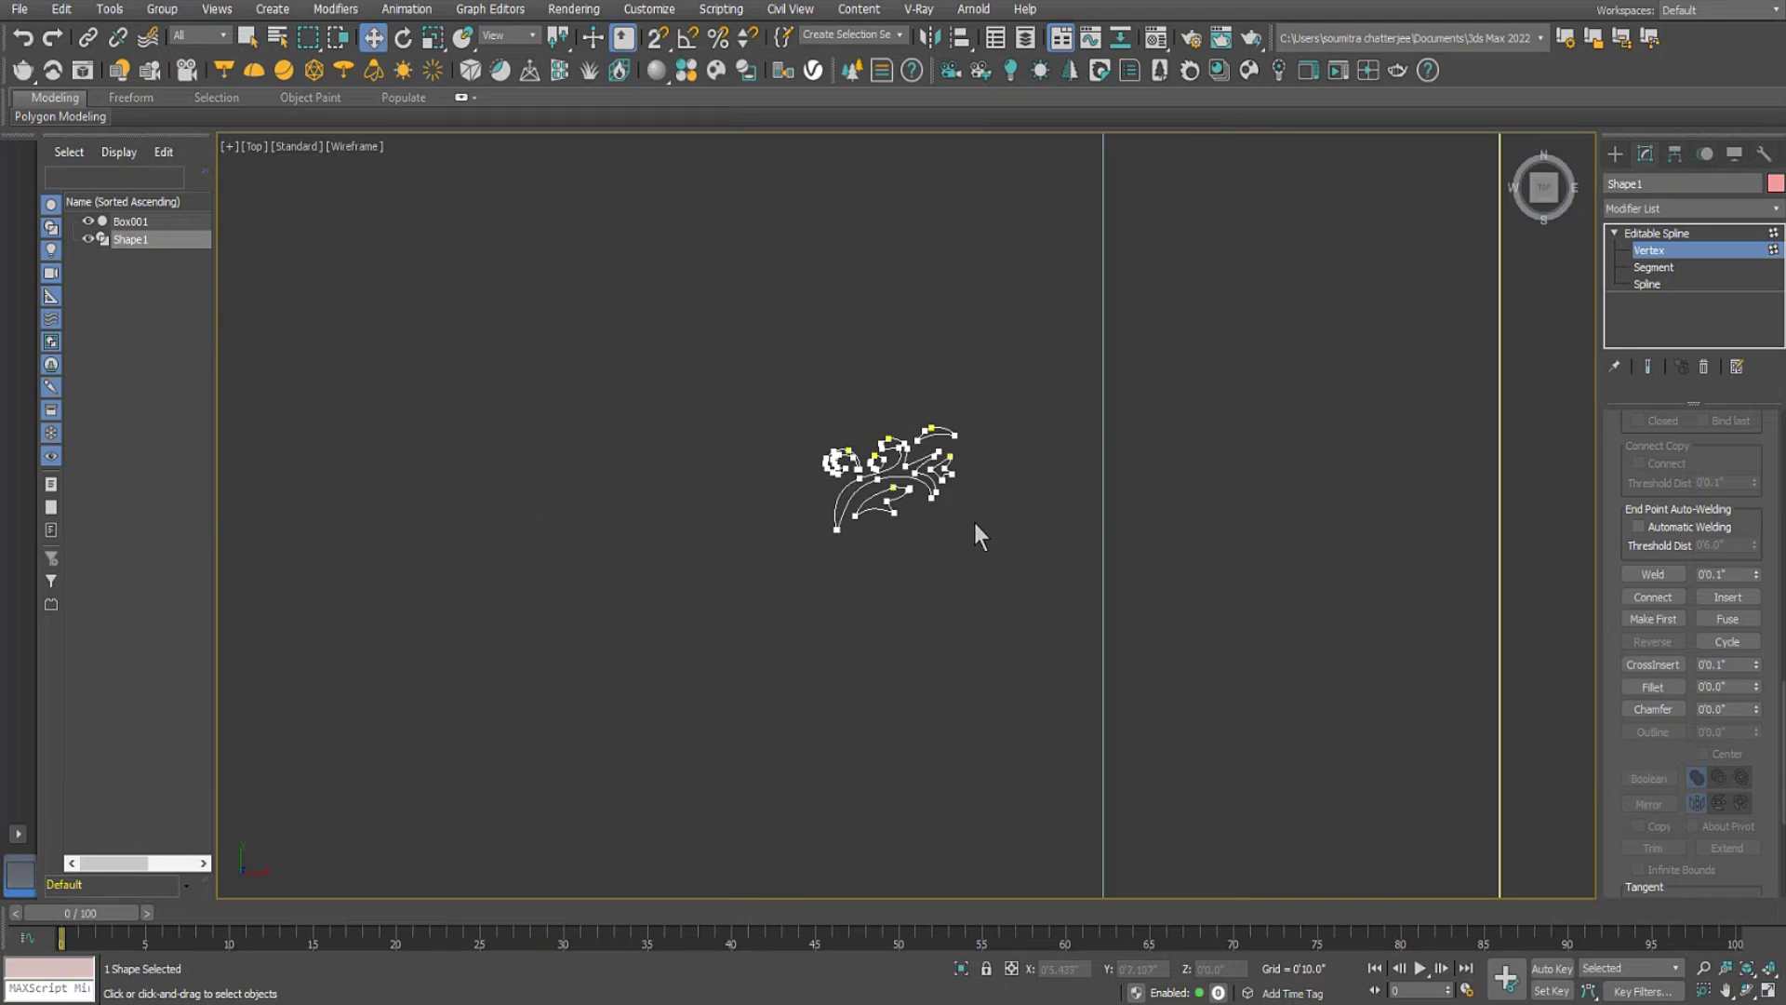
pyautogui.click(1615, 153)
pyautogui.scroll(4, 801, 478)
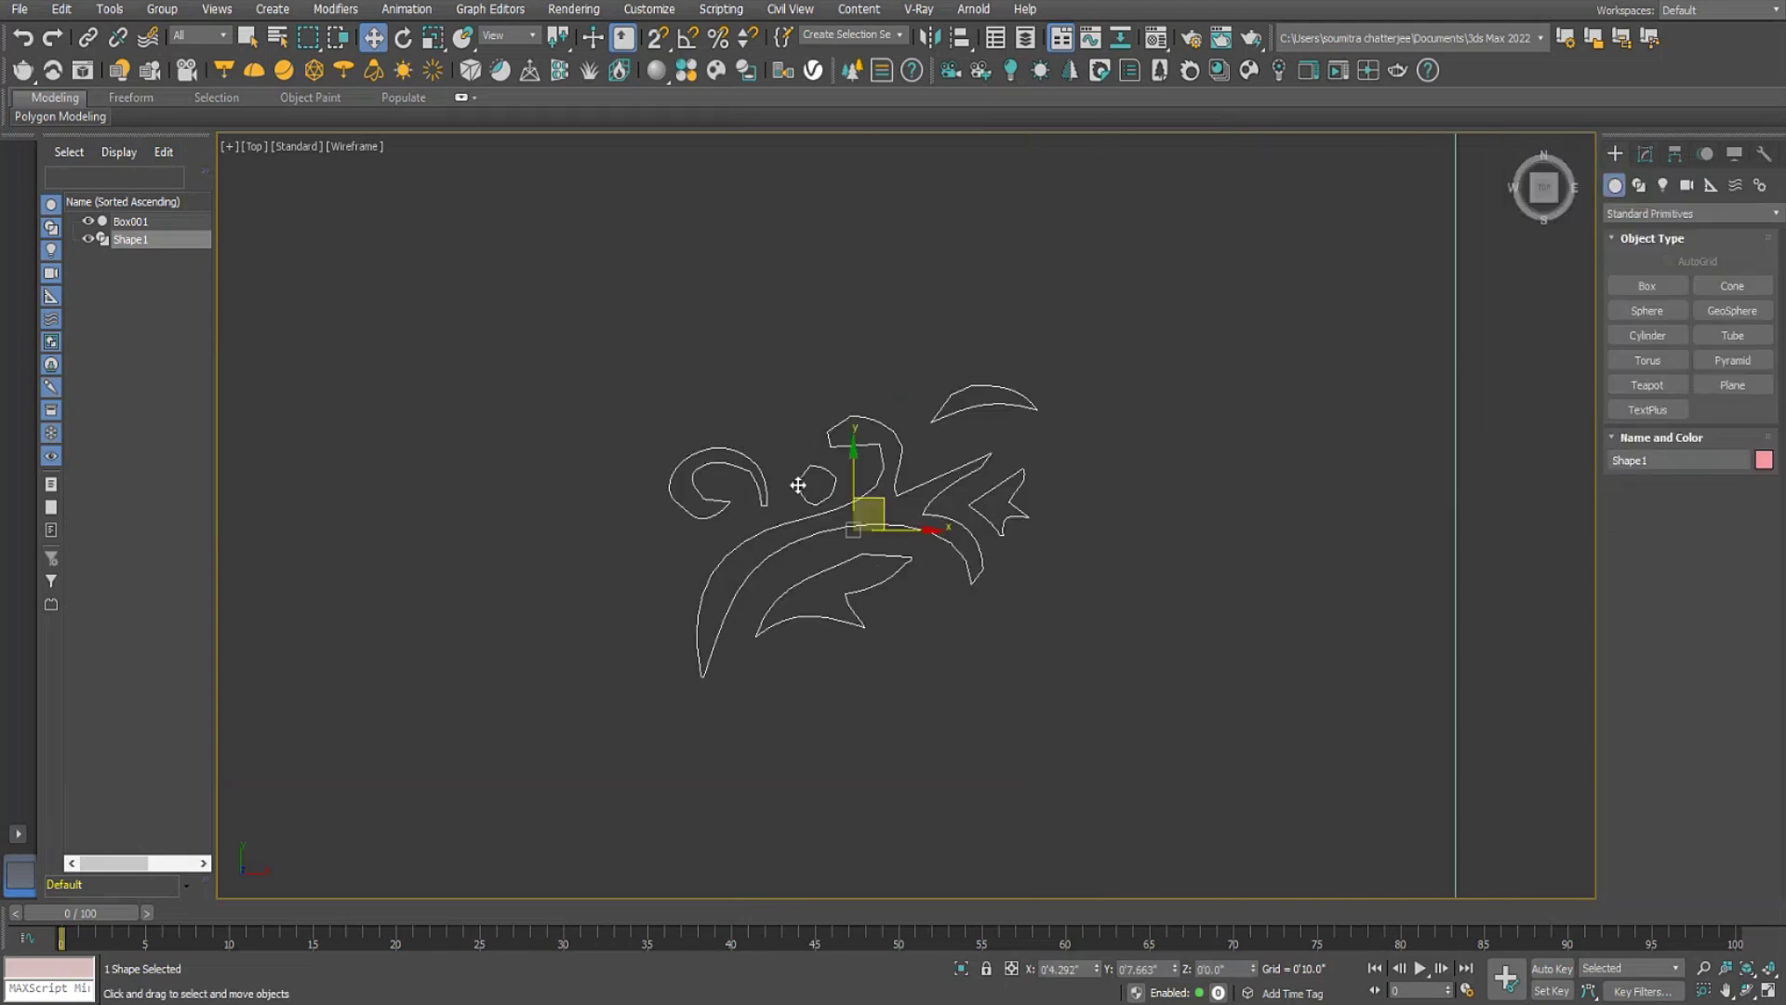
# Switch to Chrome and close the enlarged previews of the jali pattern and the bedroom ceiling.
pyautogui.moveTo(793, 1003)
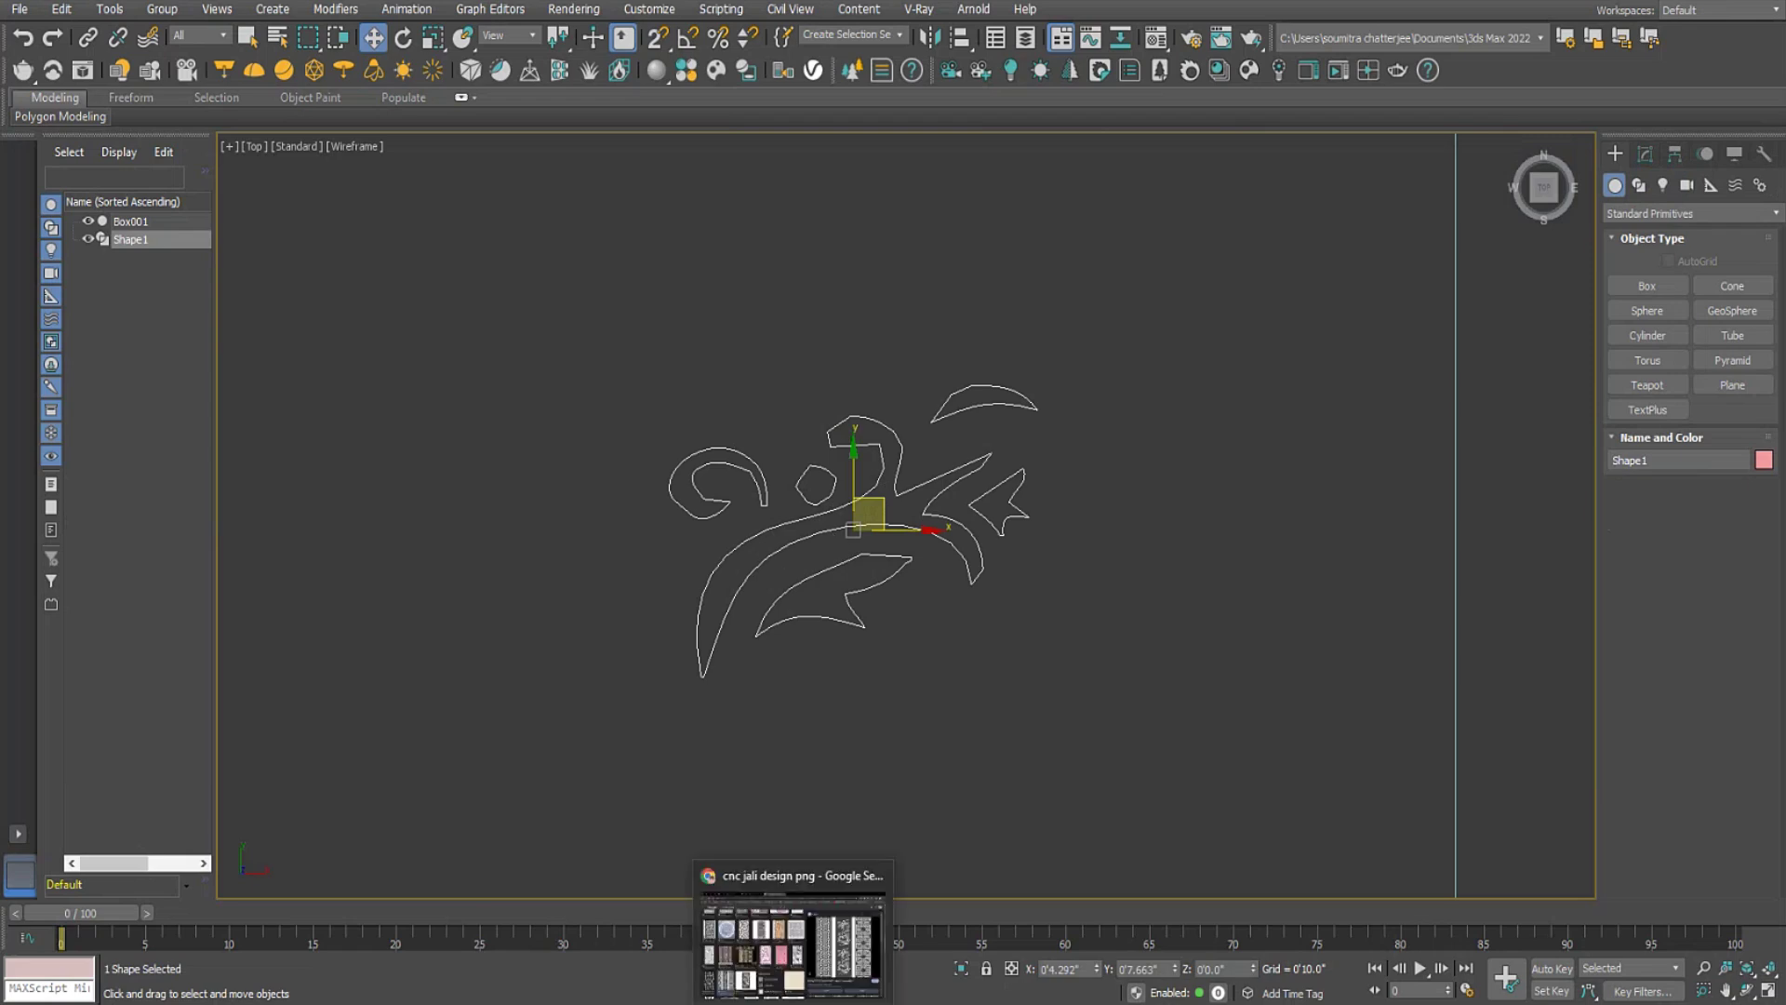
pyautogui.click(790, 935)
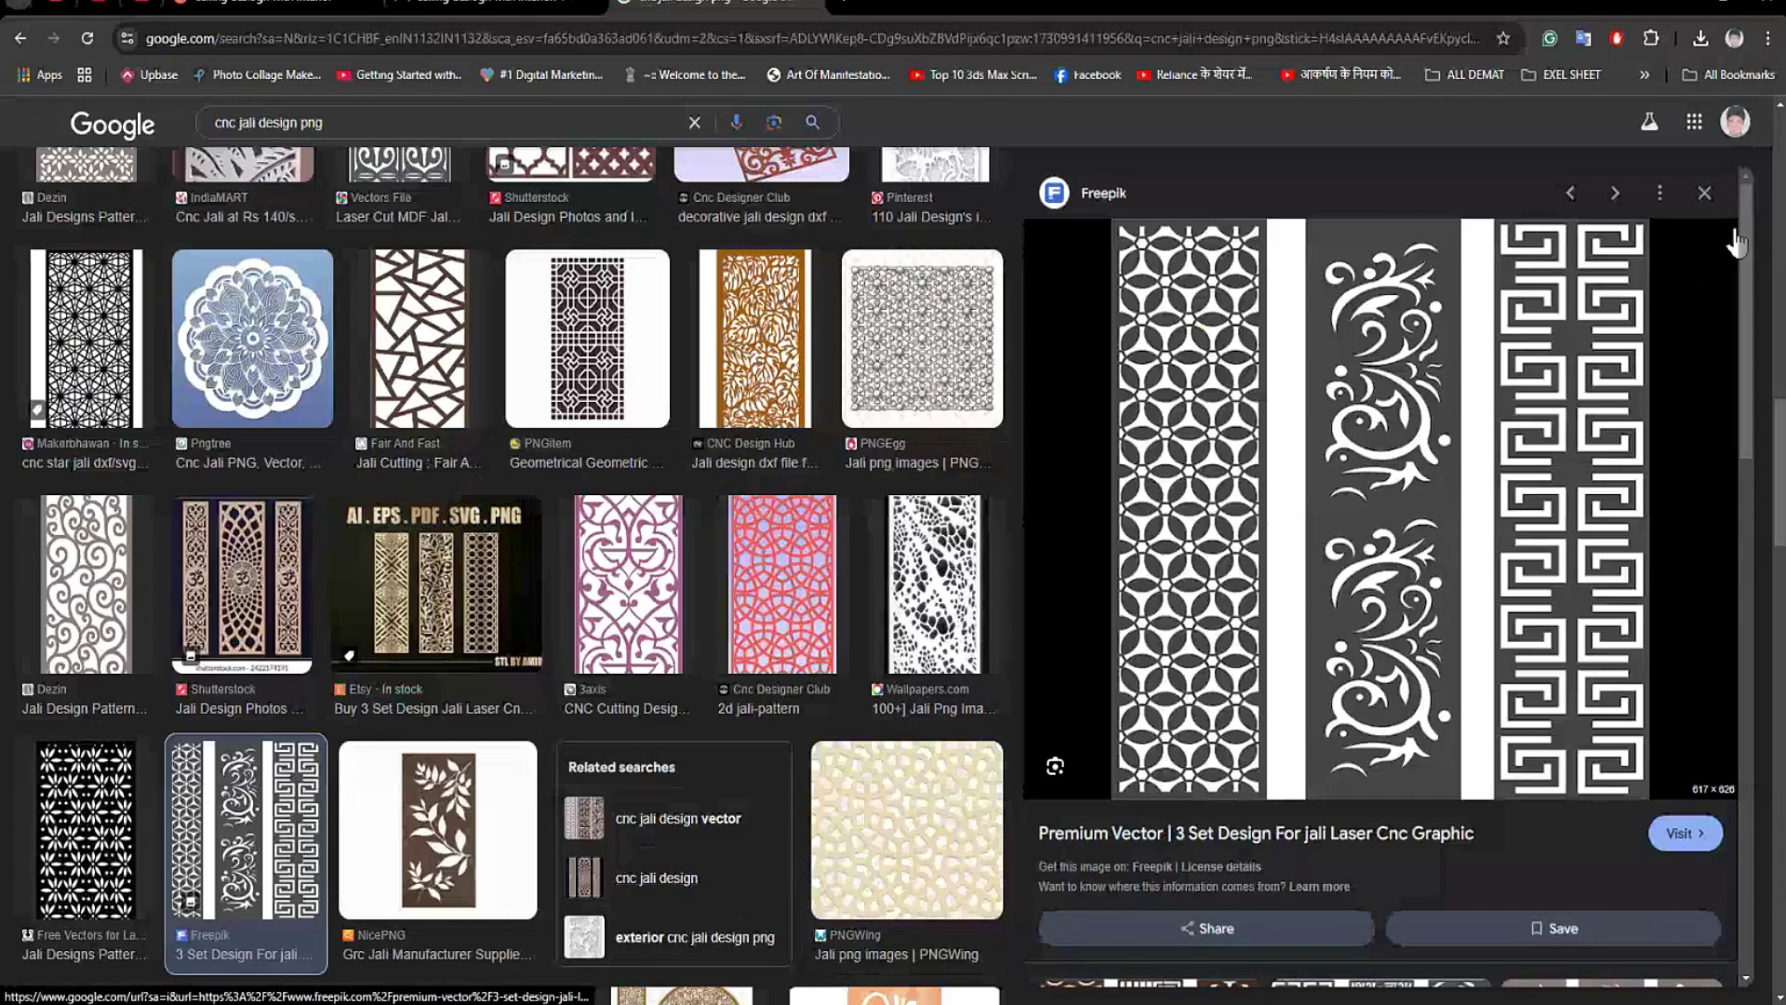
pyautogui.click(1703, 194)
pyautogui.moveTo(320, 123); pyautogui.dragTo(195, 138)
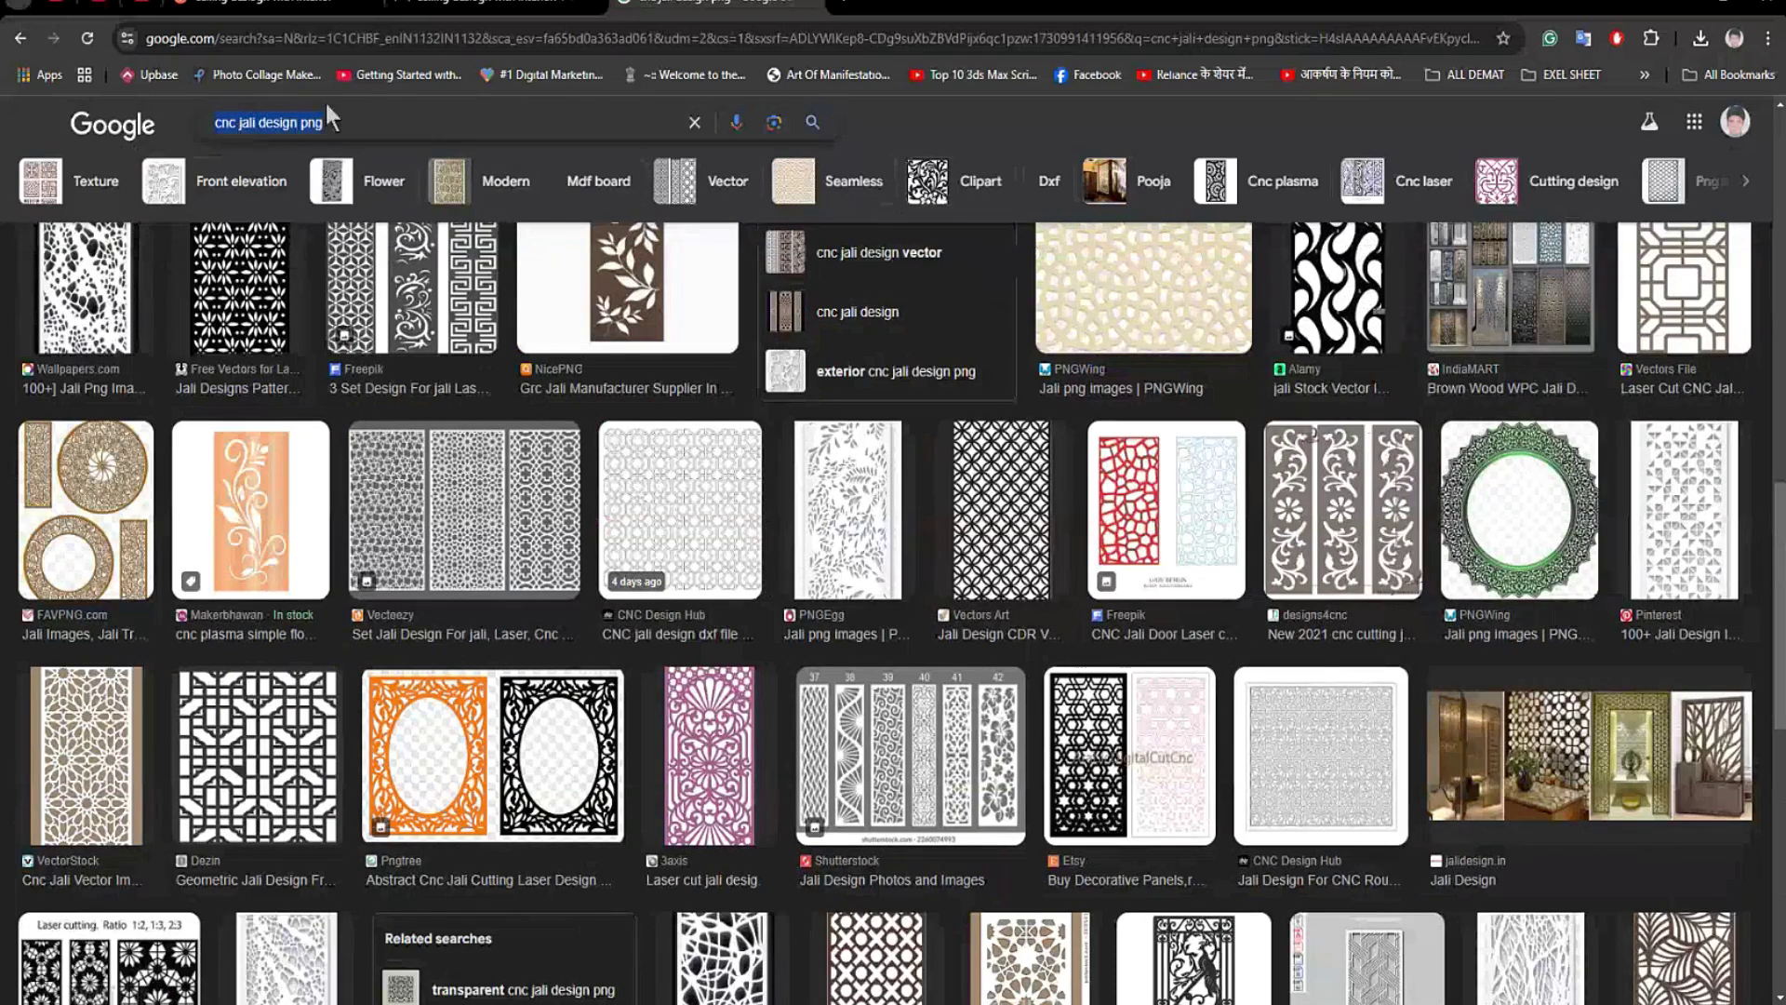
pyautogui.click(512, 8)
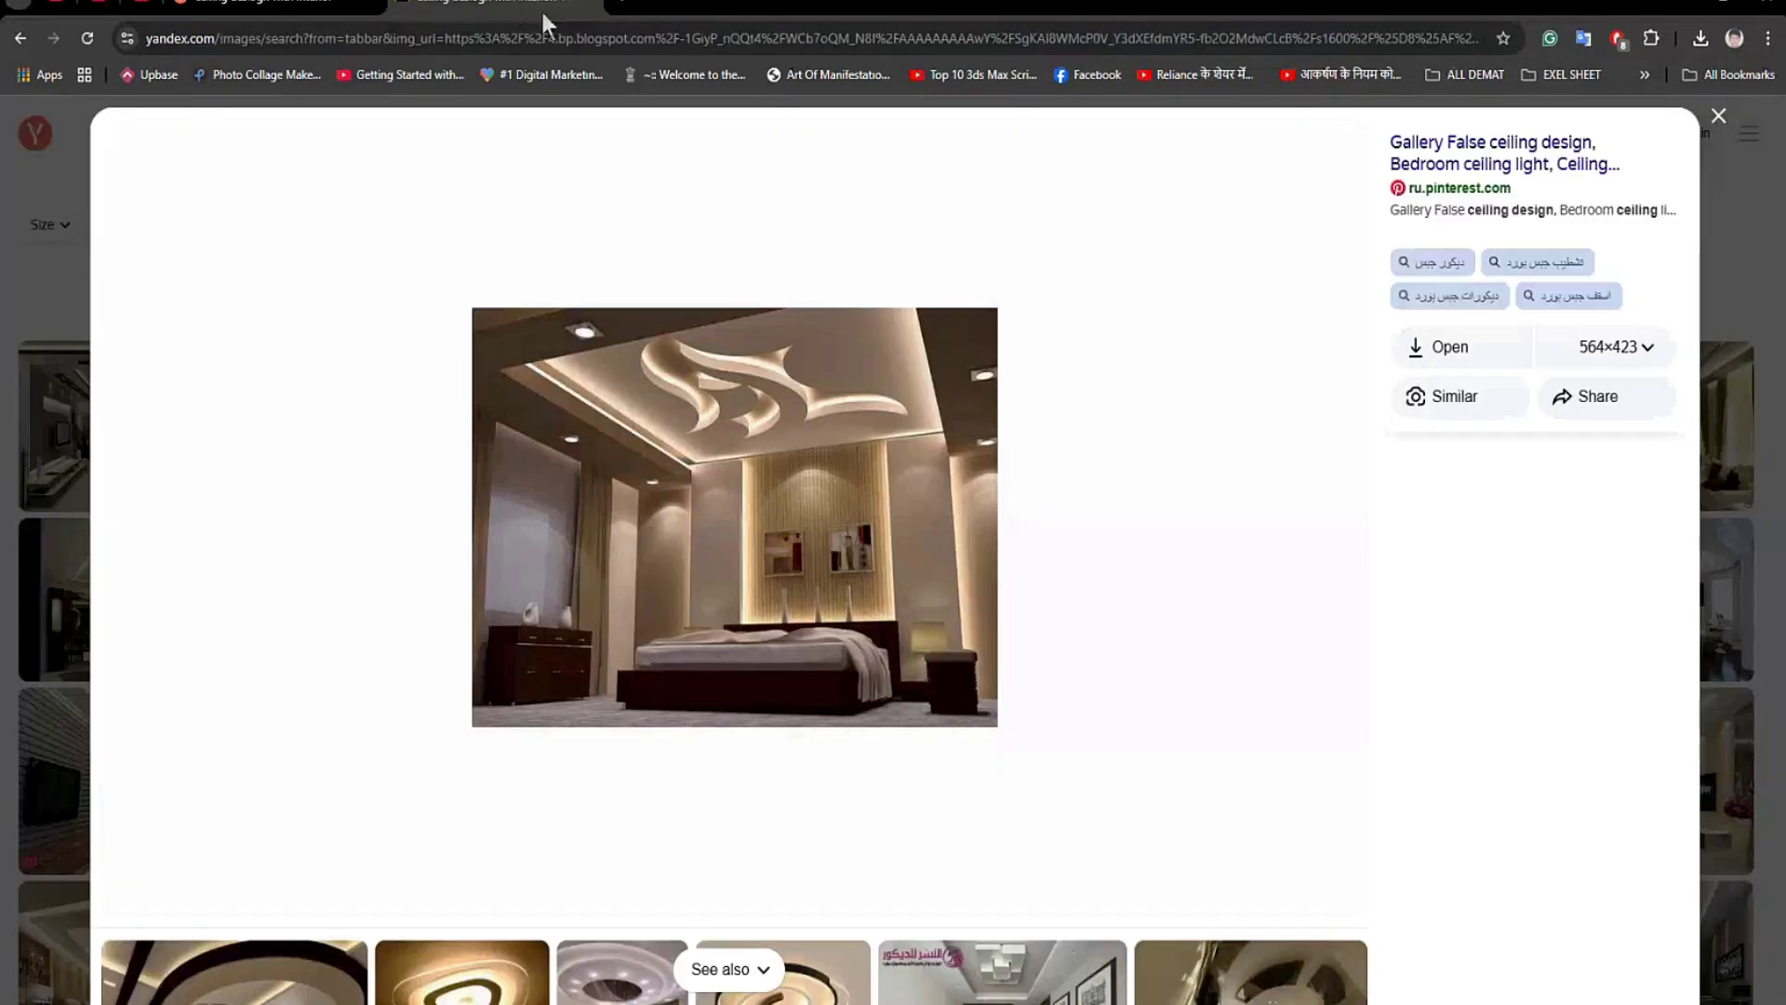
pyautogui.click(1718, 115)
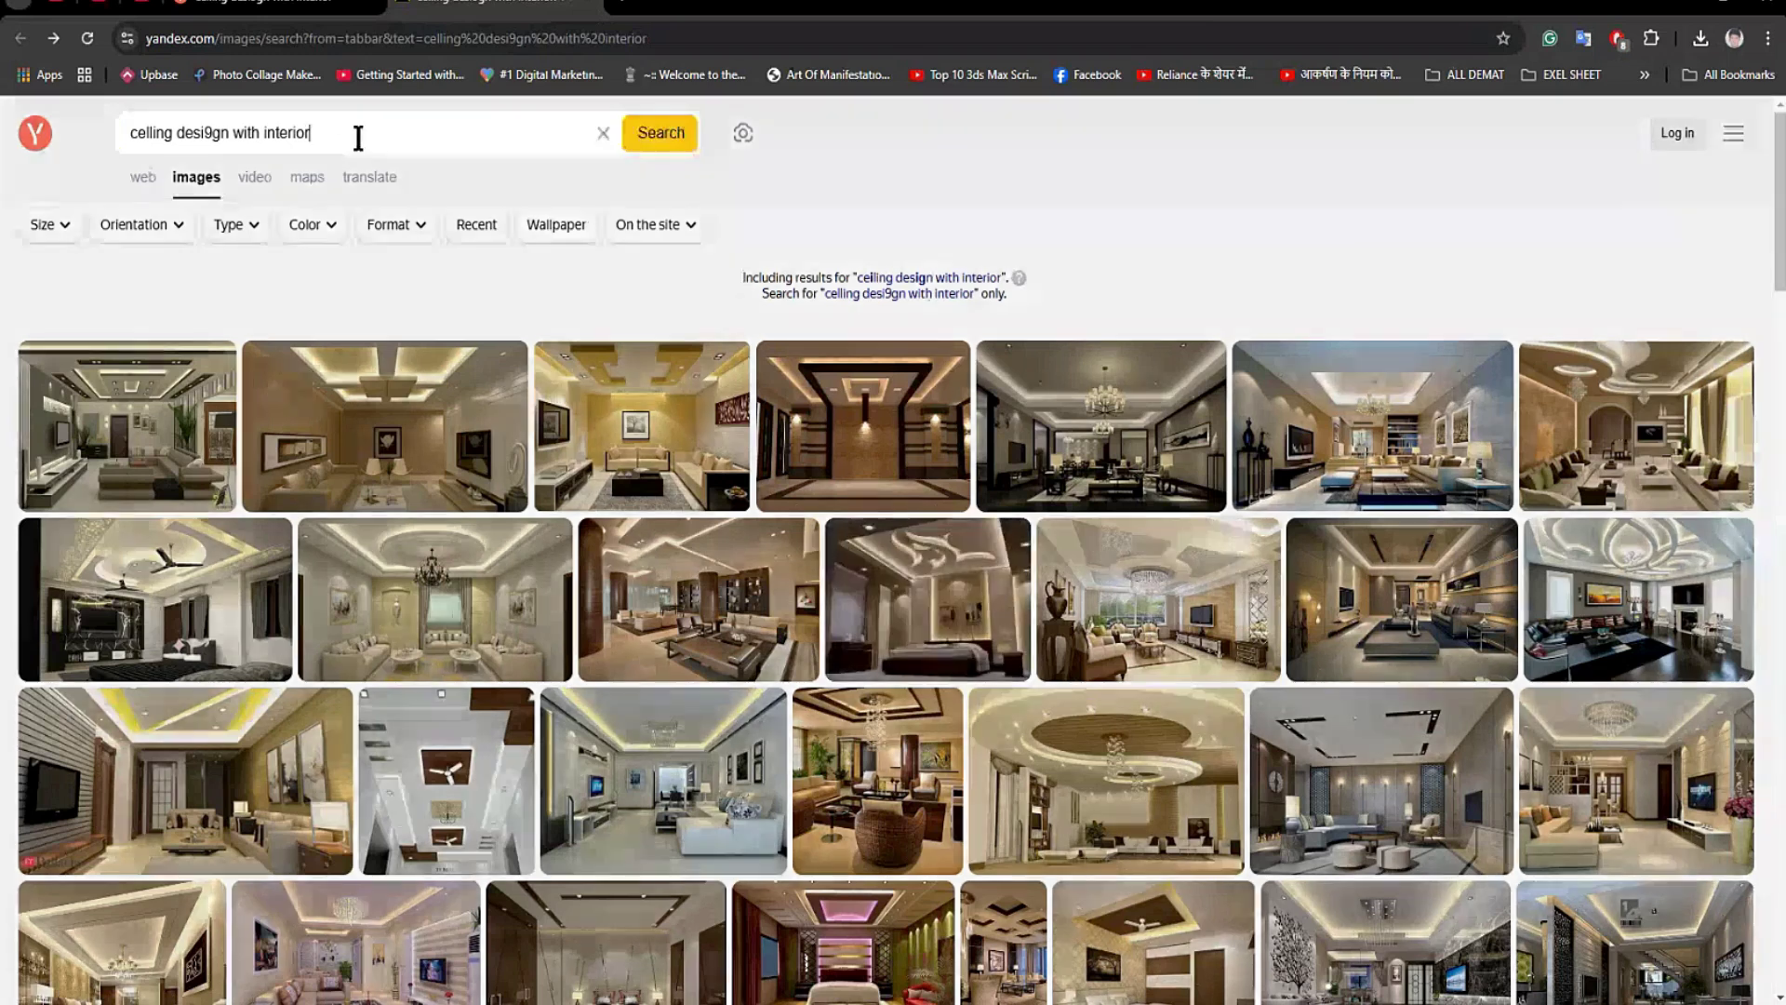
# Search Yandex Images for "floral design" and refine the query to "floral design black and white".
pyautogui.click(358, 138)
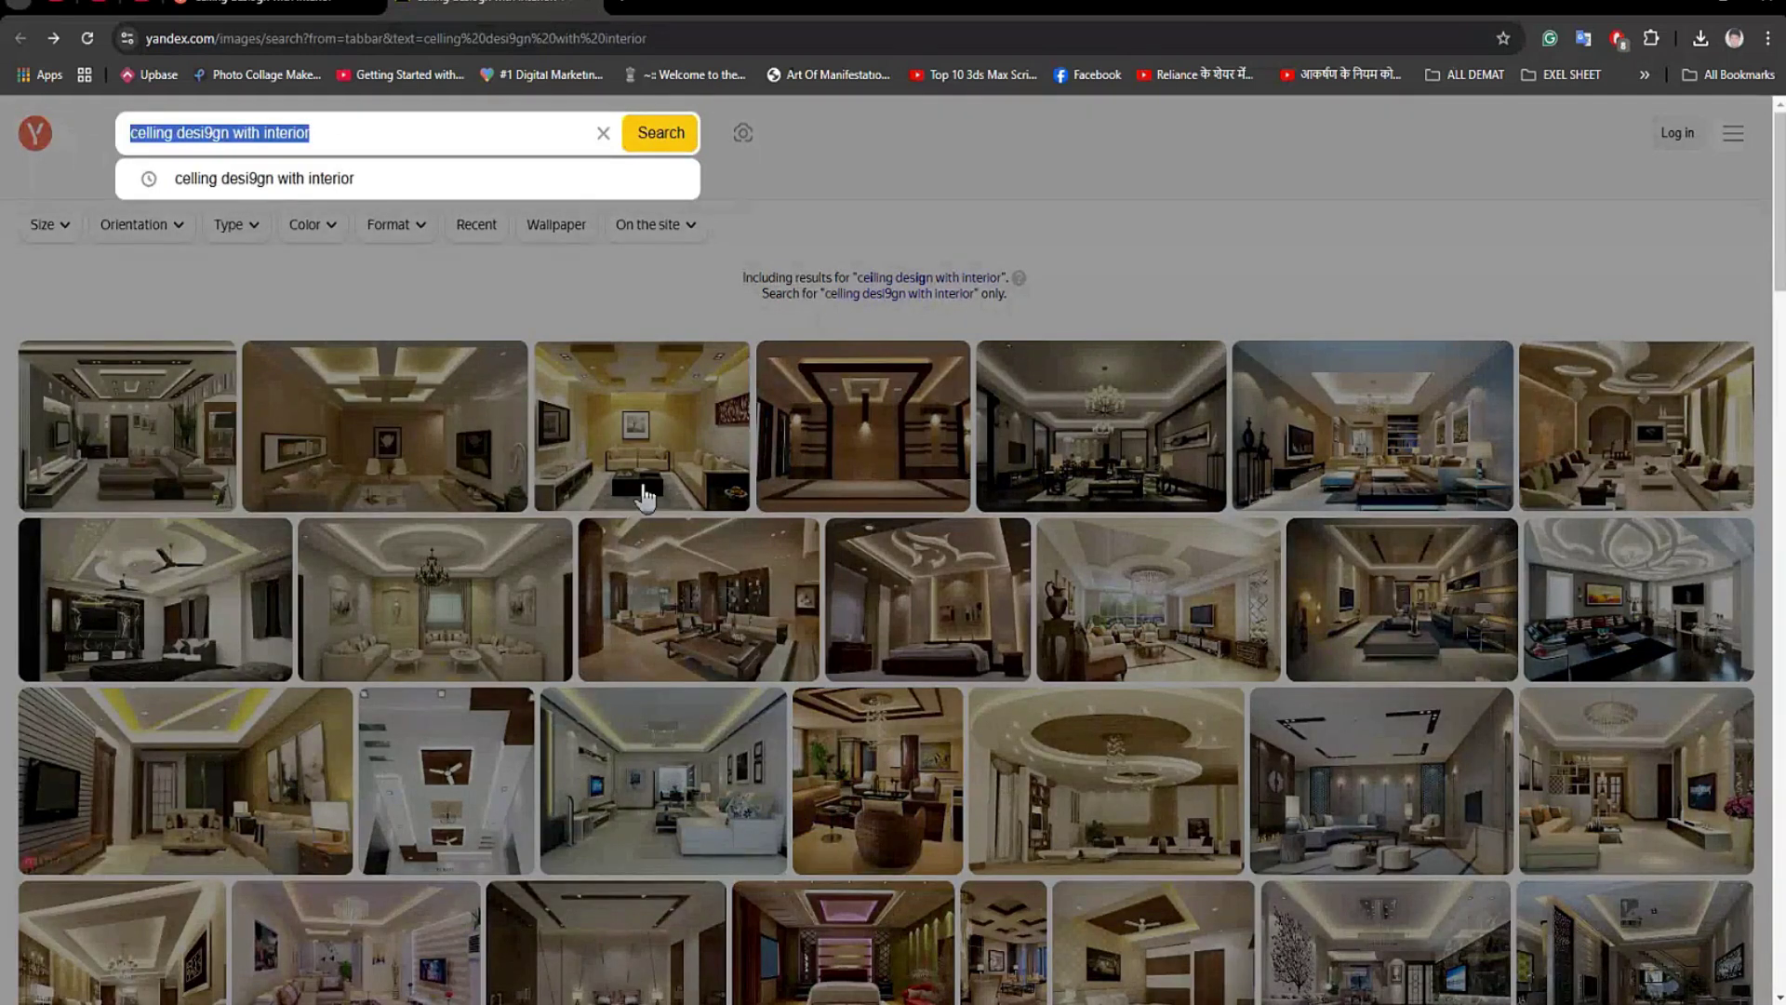
pyautogui.write('floral design')
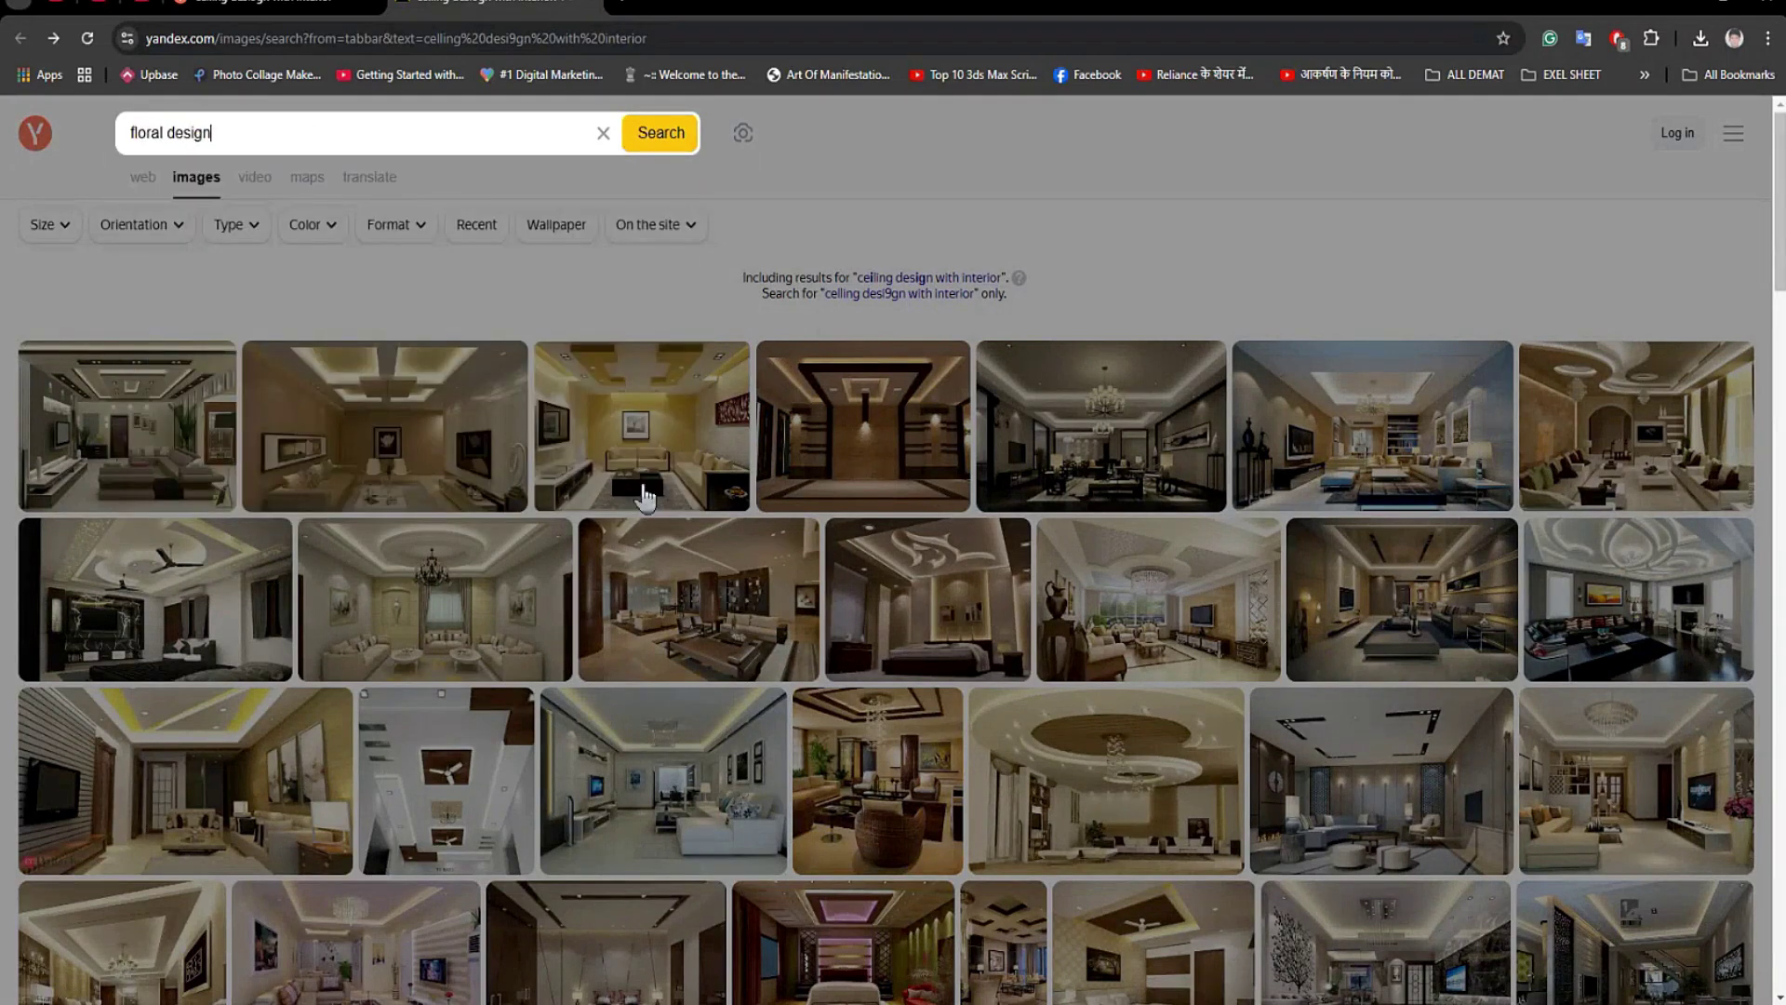
pyautogui.press('Return')
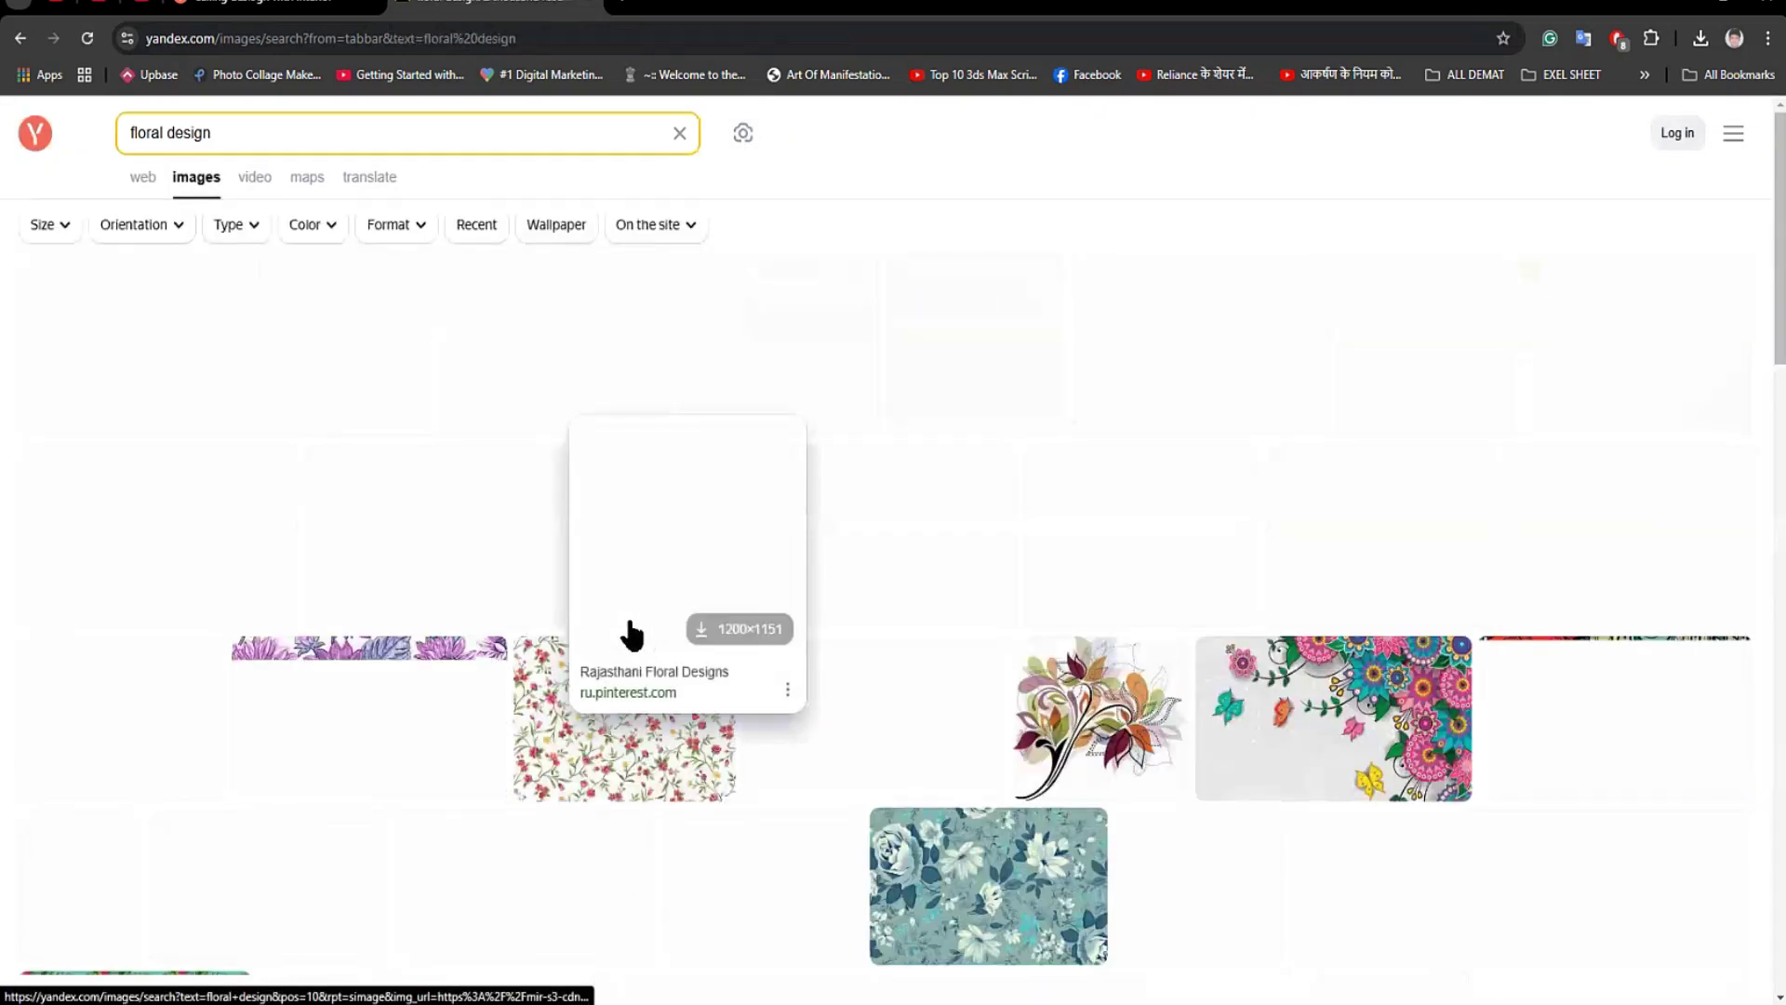
pyautogui.click(131, 138)
pyautogui.click(220, 137)
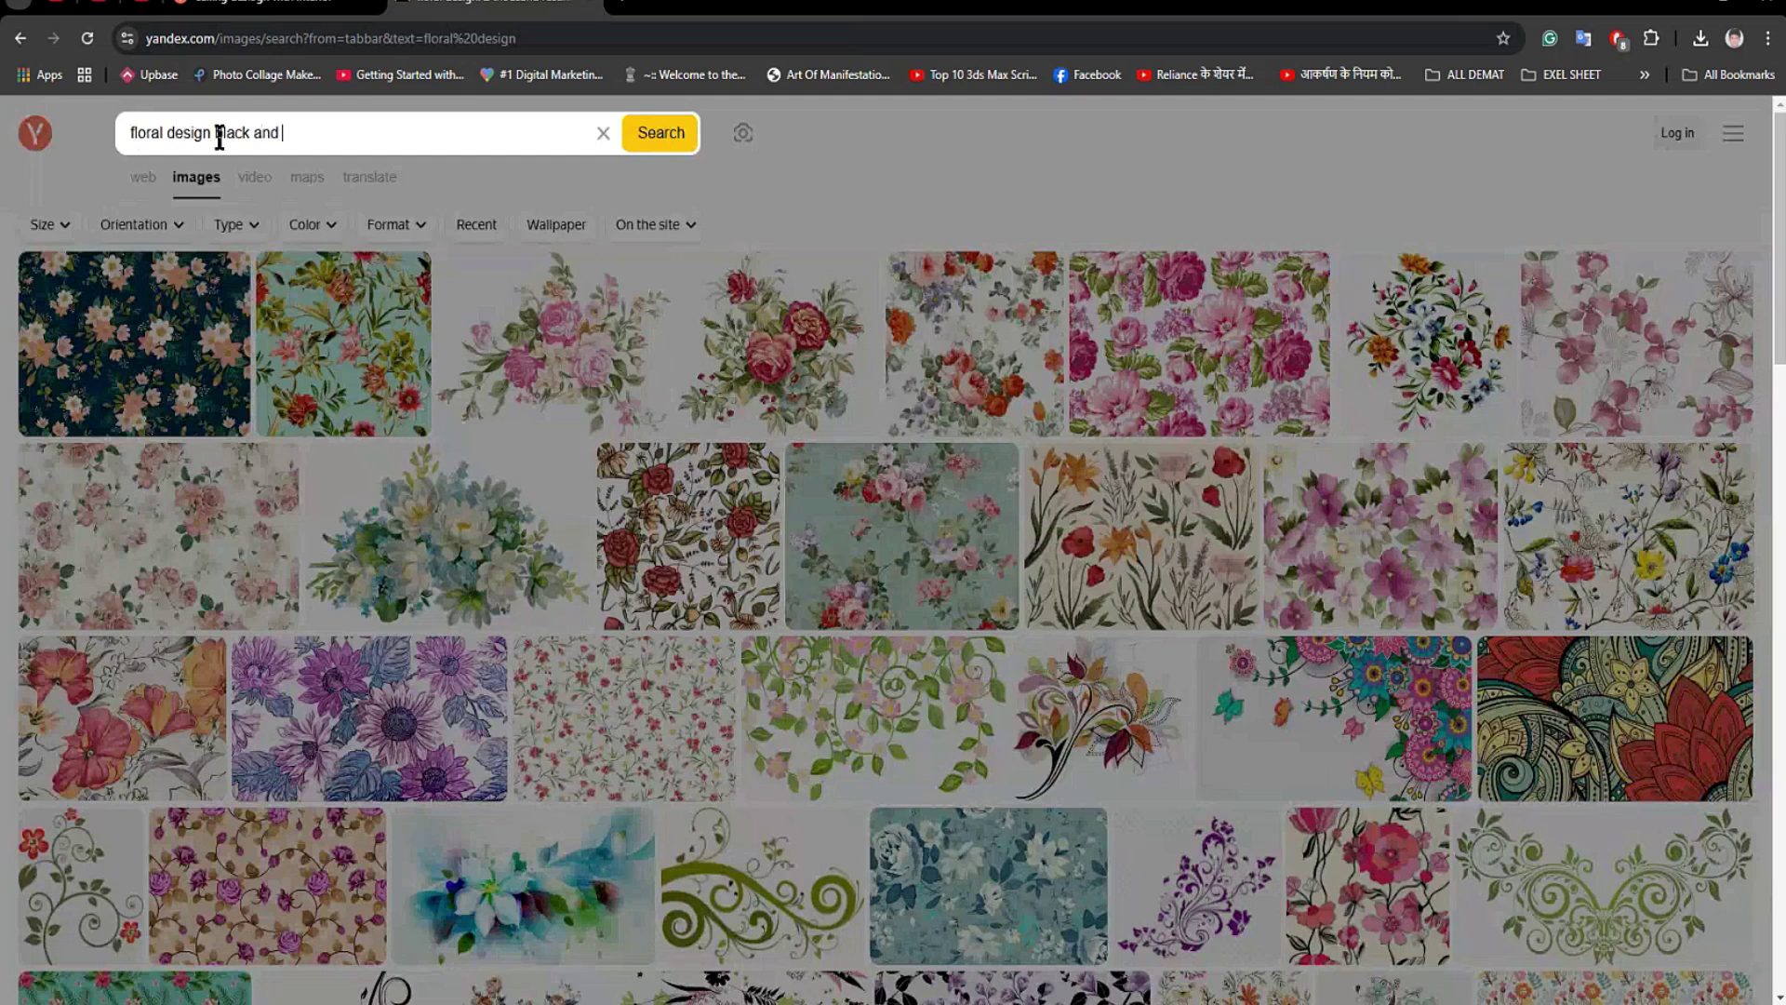
pyautogui.write('black and white')
pyautogui.press('Return')
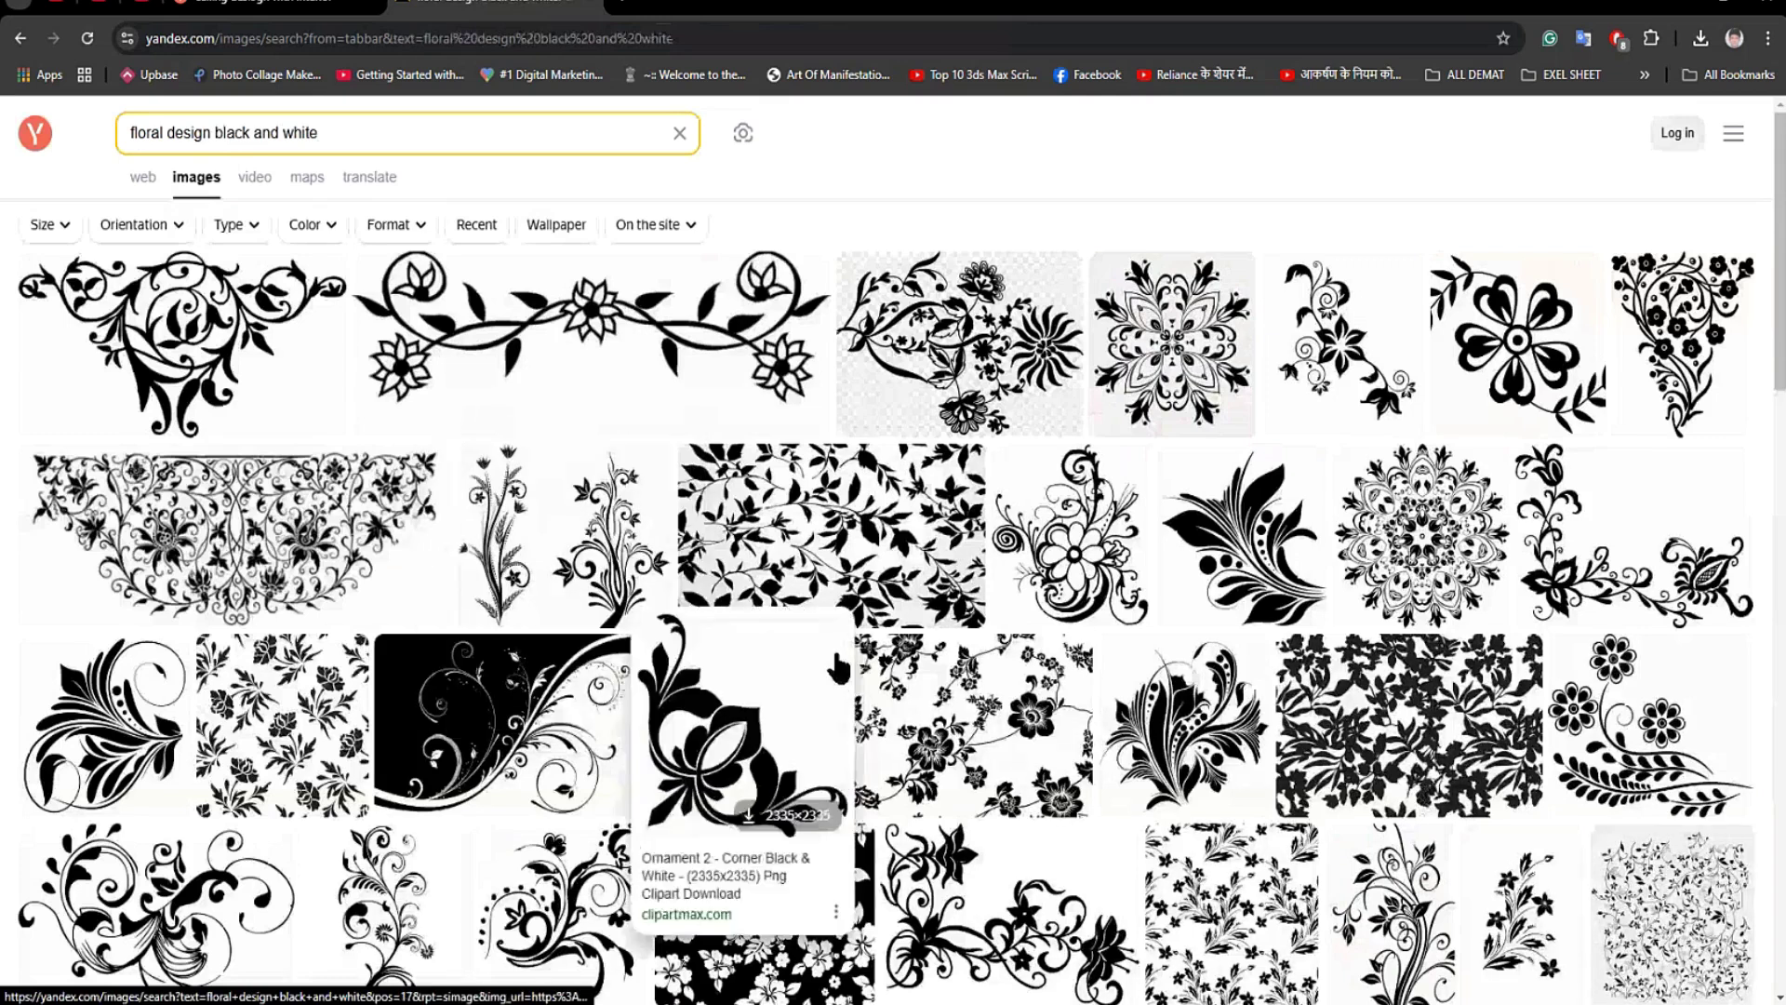
# Filter the results to large images and open the 2335×2335 "Ornament 2 - Corner Black & White" picture at full size.
pyautogui.click(49, 225)
pyautogui.click(79, 341)
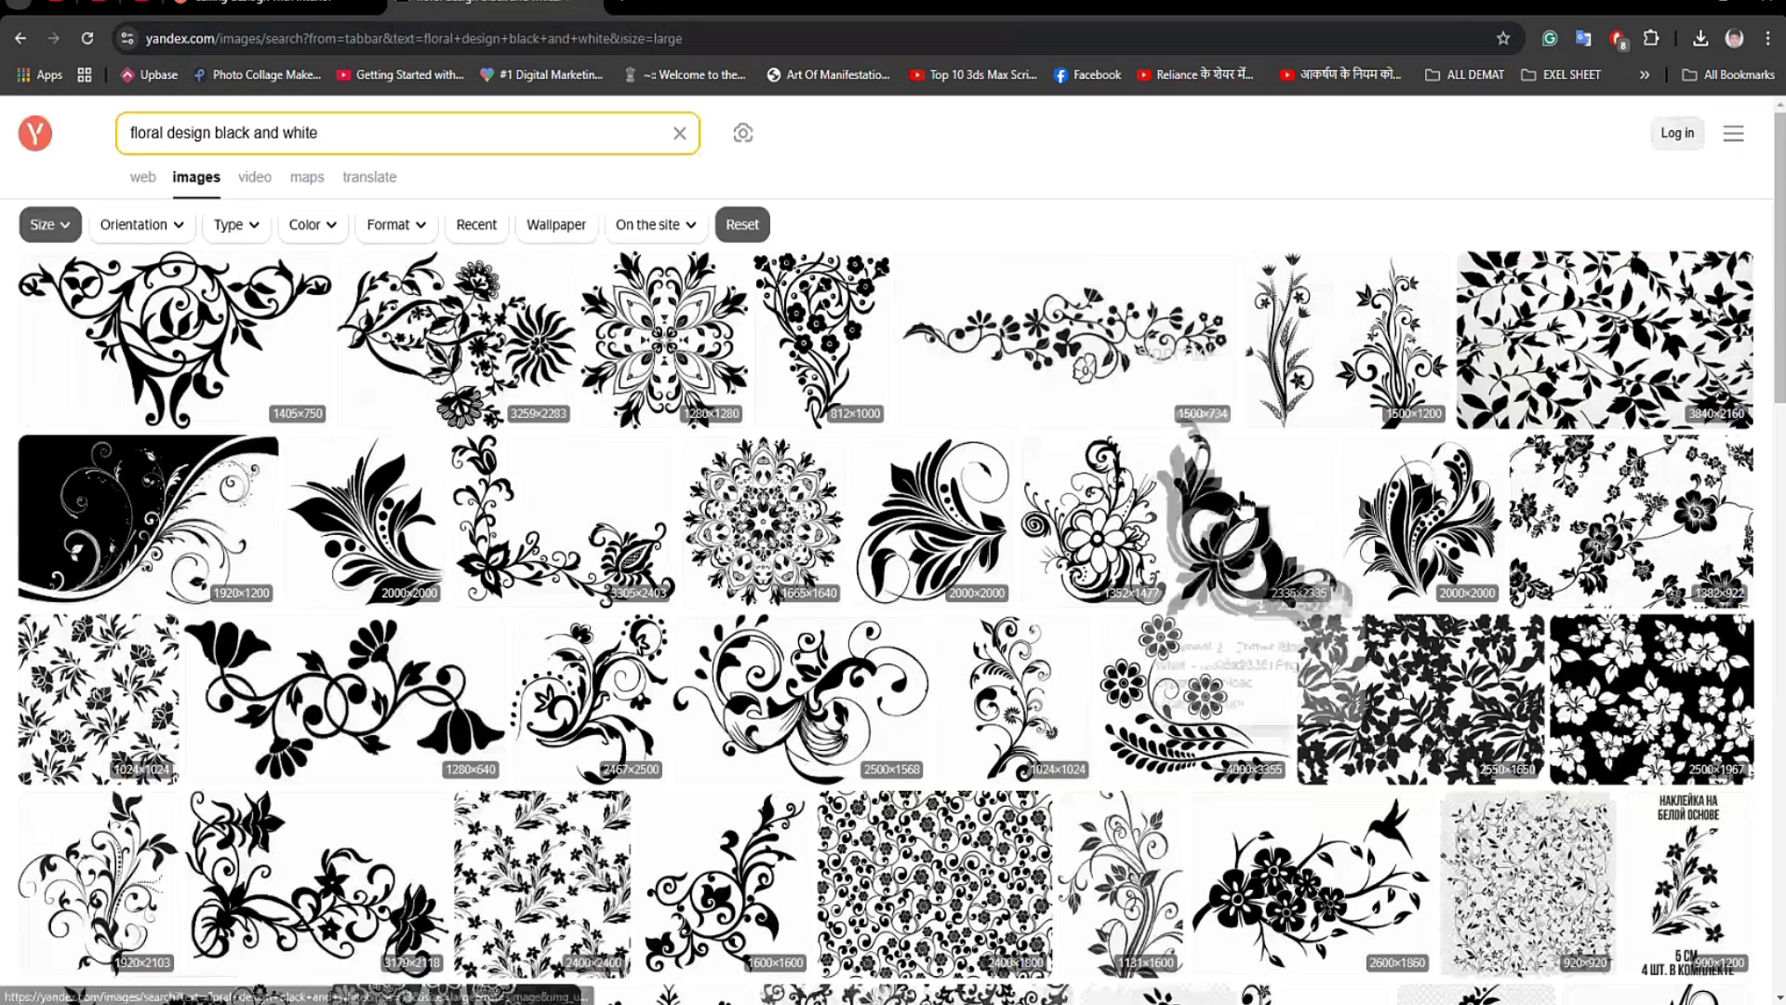
pyautogui.click(1241, 510)
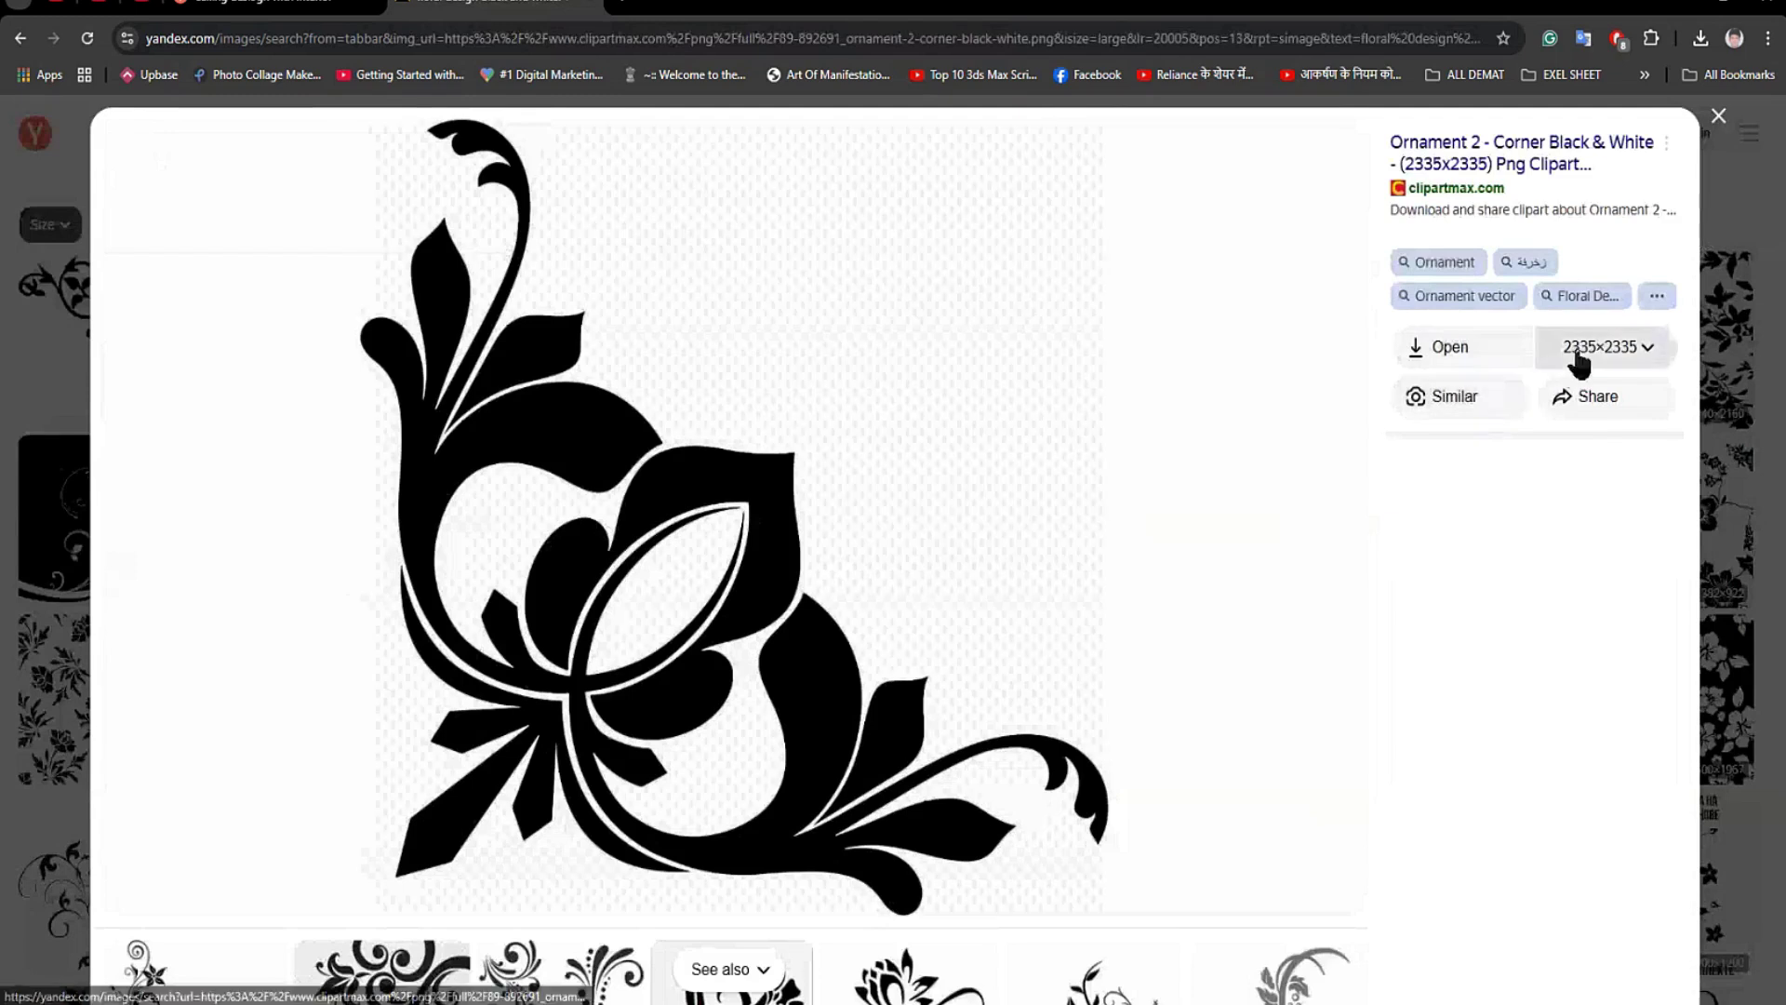
pyautogui.click(1451, 351)
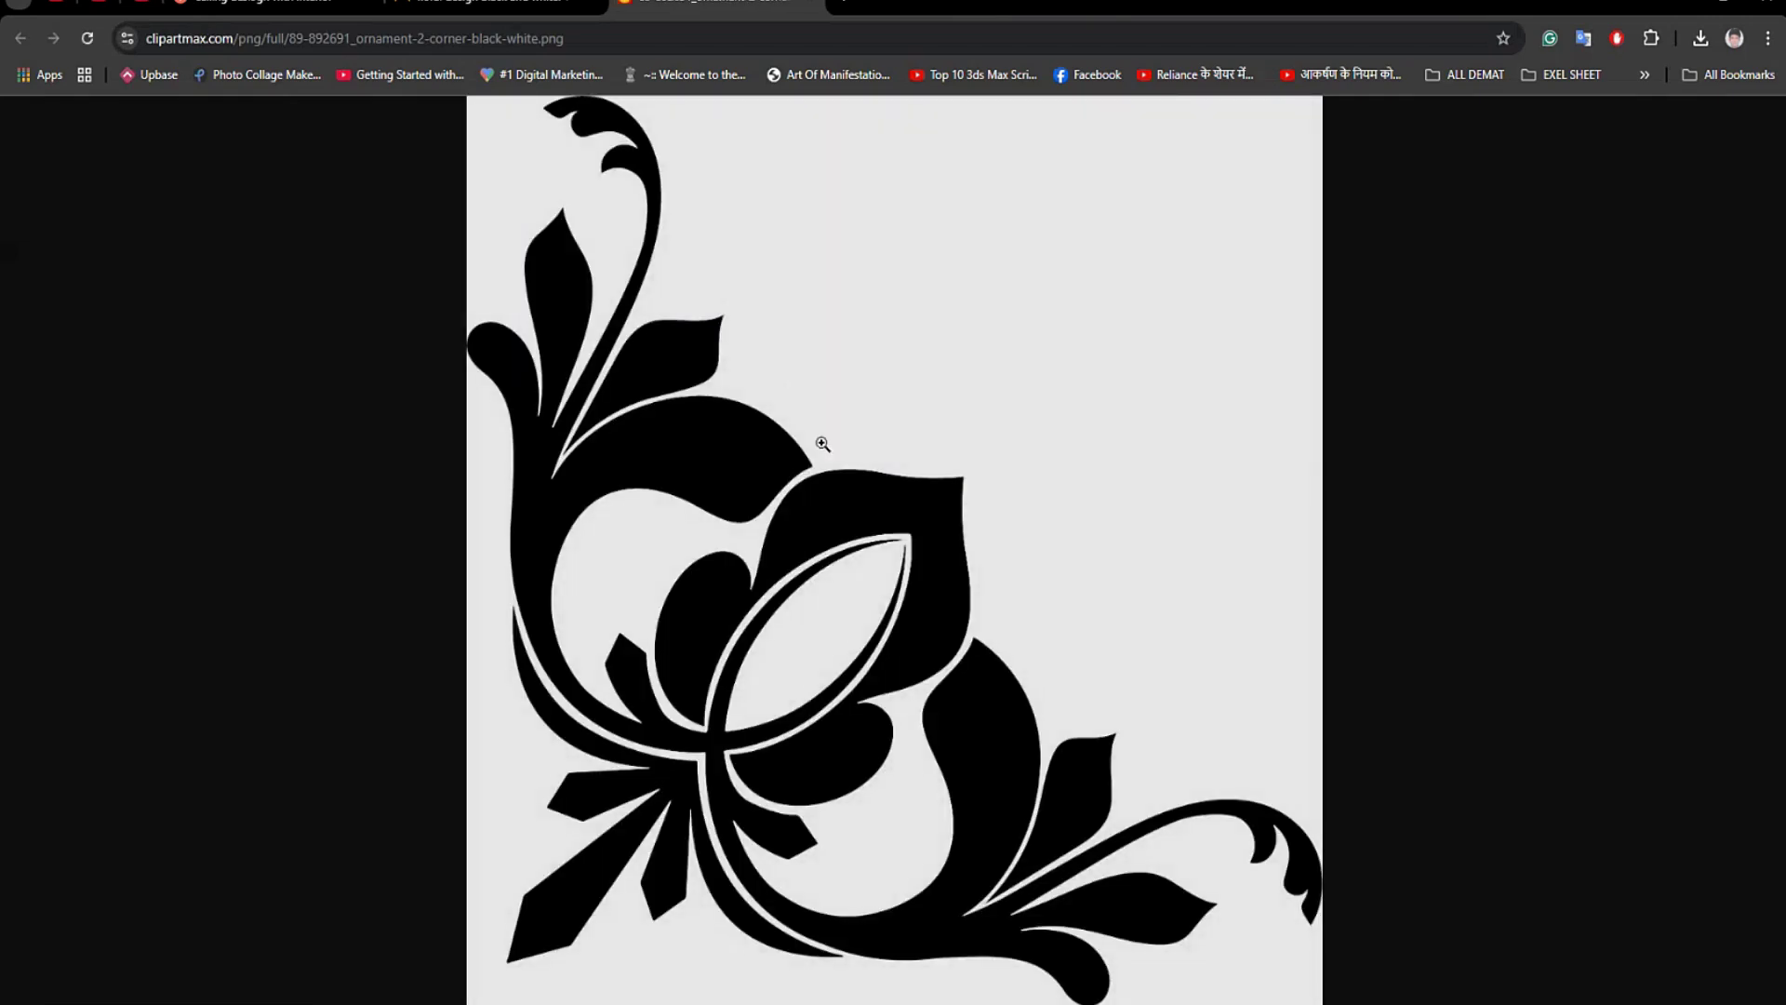
# Copy the corner ornament image, switch to Photoshop and close the old Untitled-1 document without saving.
pyautogui.rightClick(808, 541)
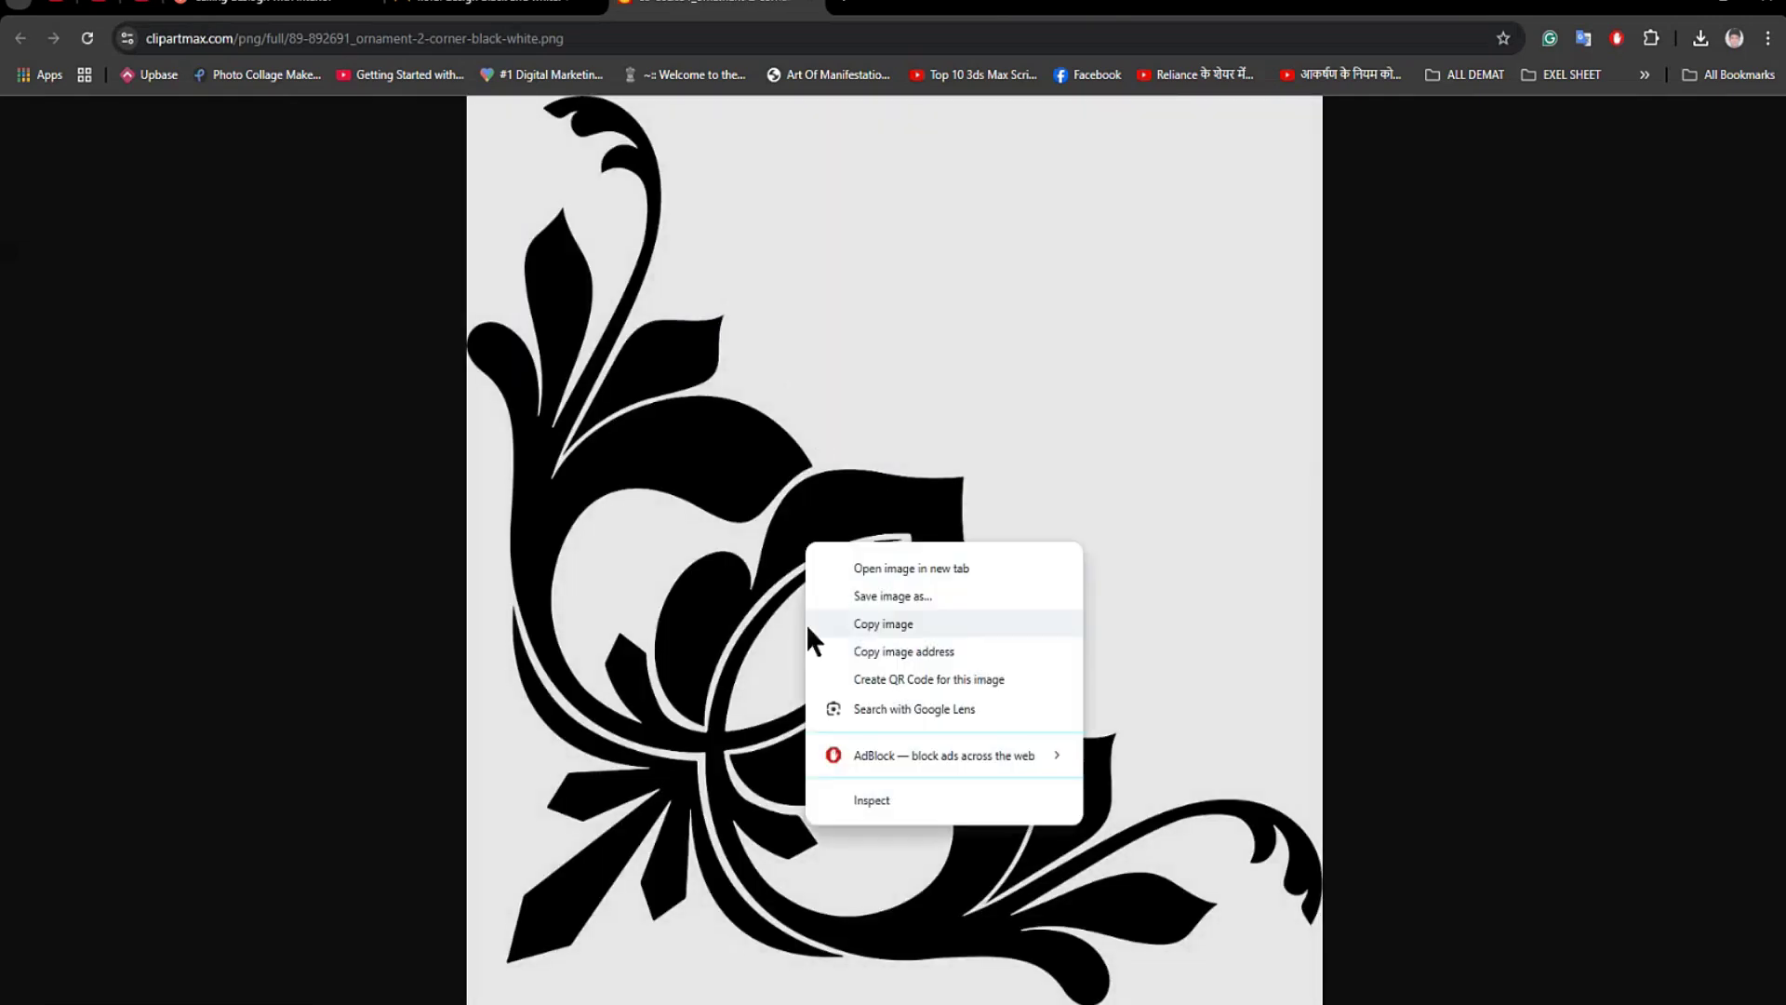
pyautogui.click(906, 623)
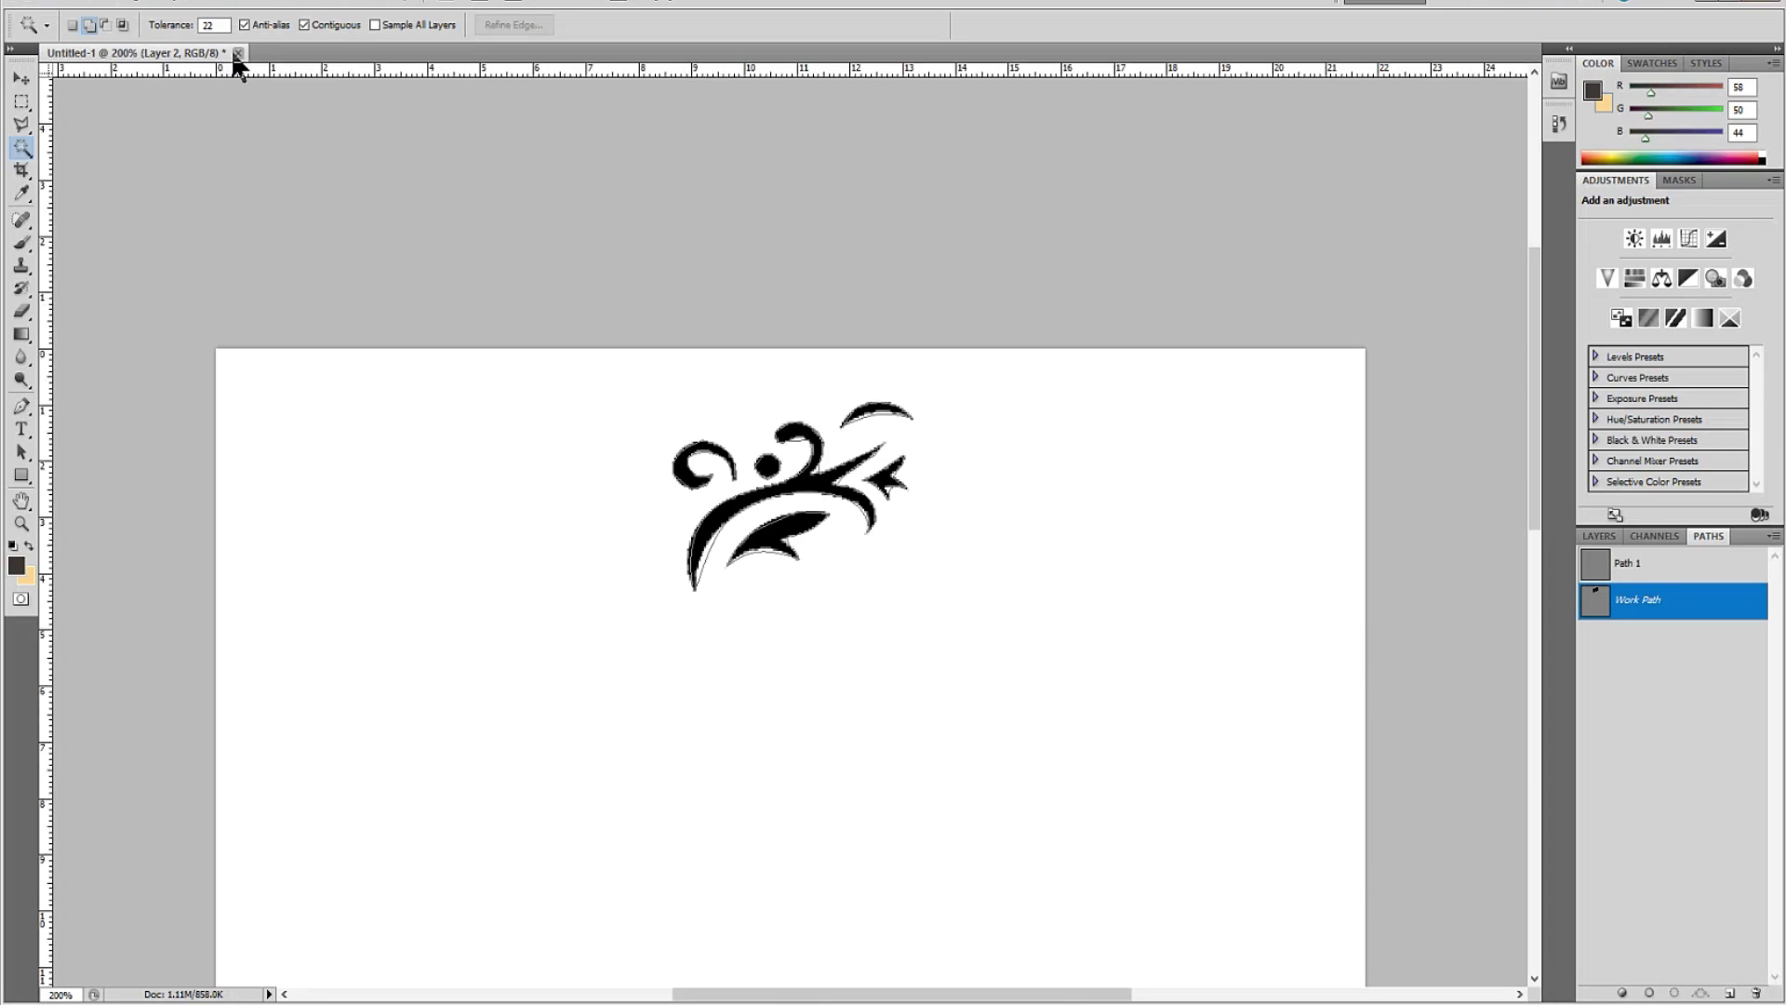
pyautogui.click(238, 53)
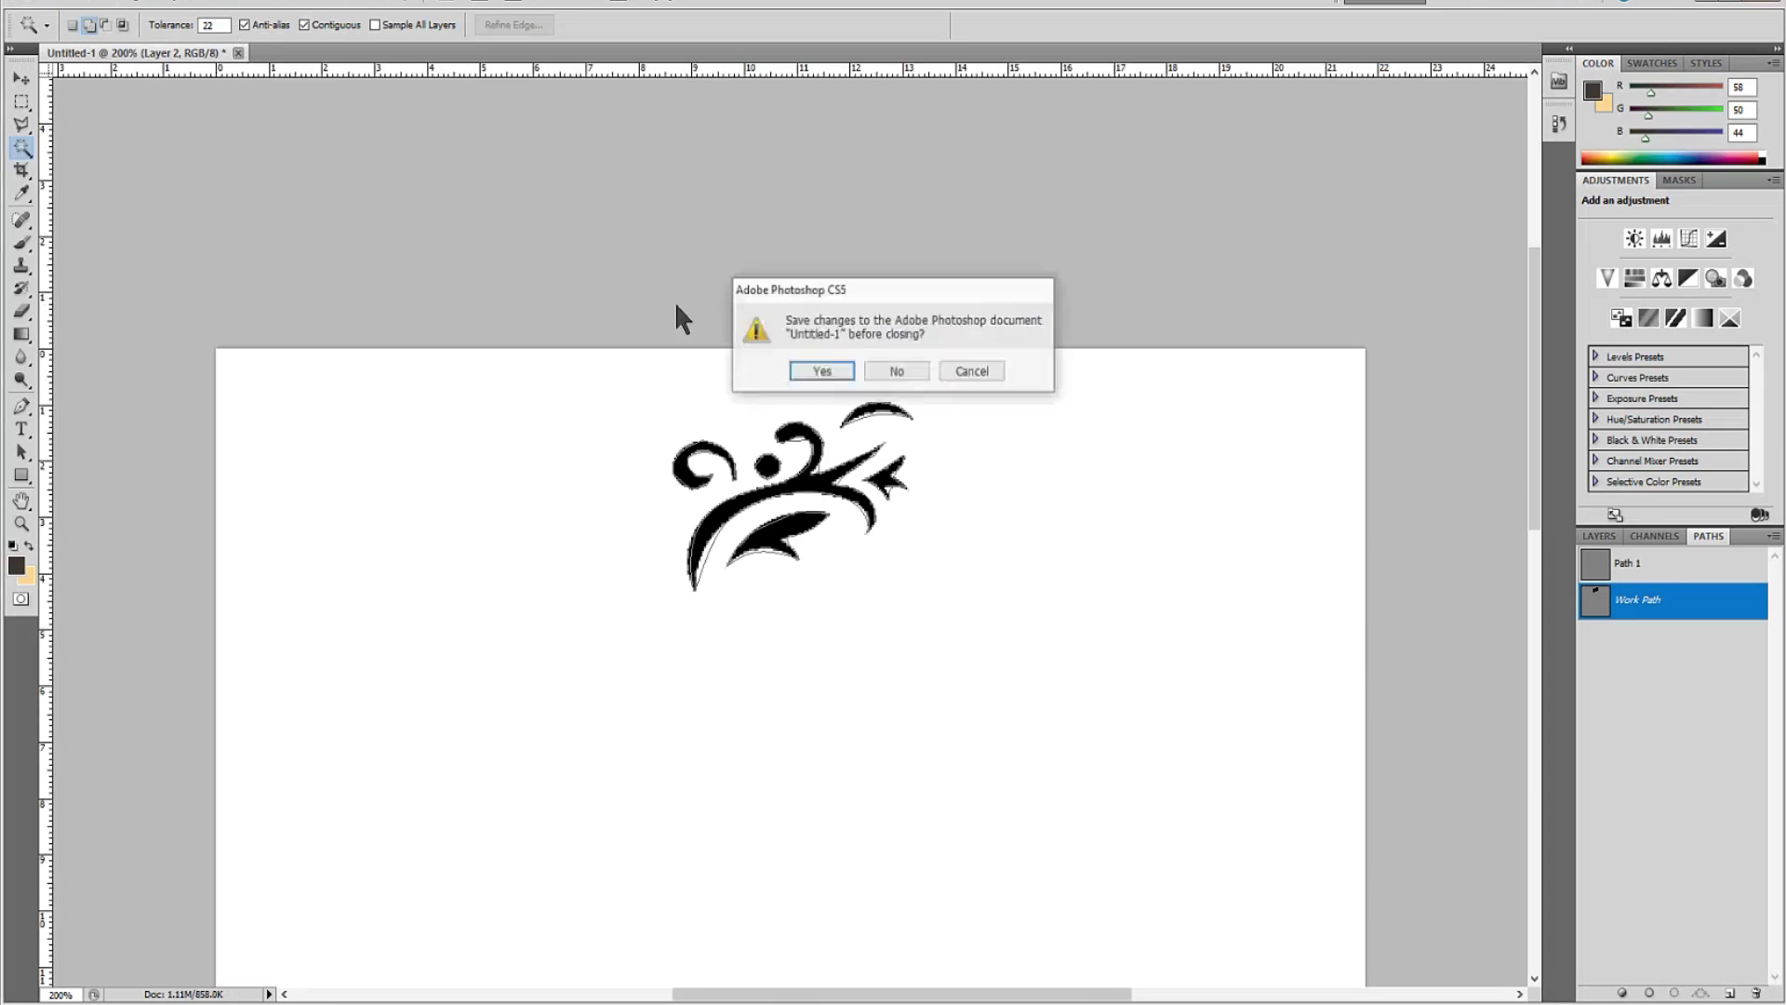
pyautogui.click(896, 370)
# Try pasting the copied ornament into a new 2335 × 2335 pixel document, and close that document without saving.
pyautogui.click(65, 5)
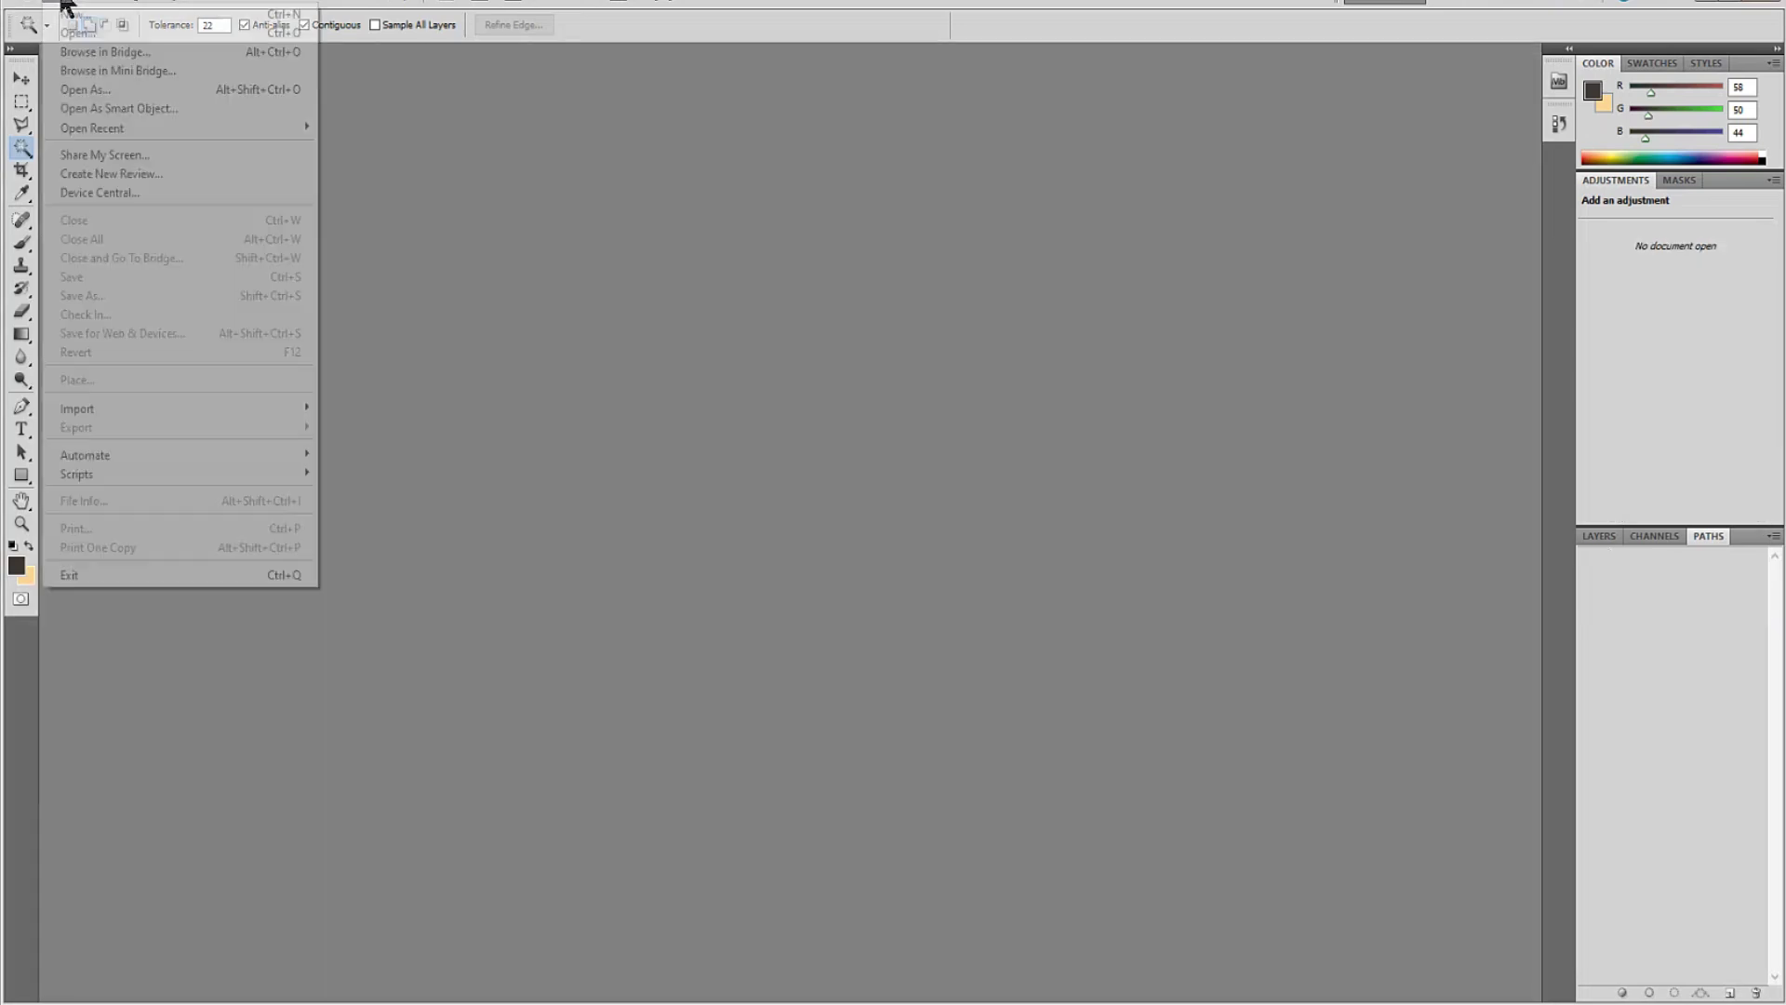
pyautogui.click(72, 15)
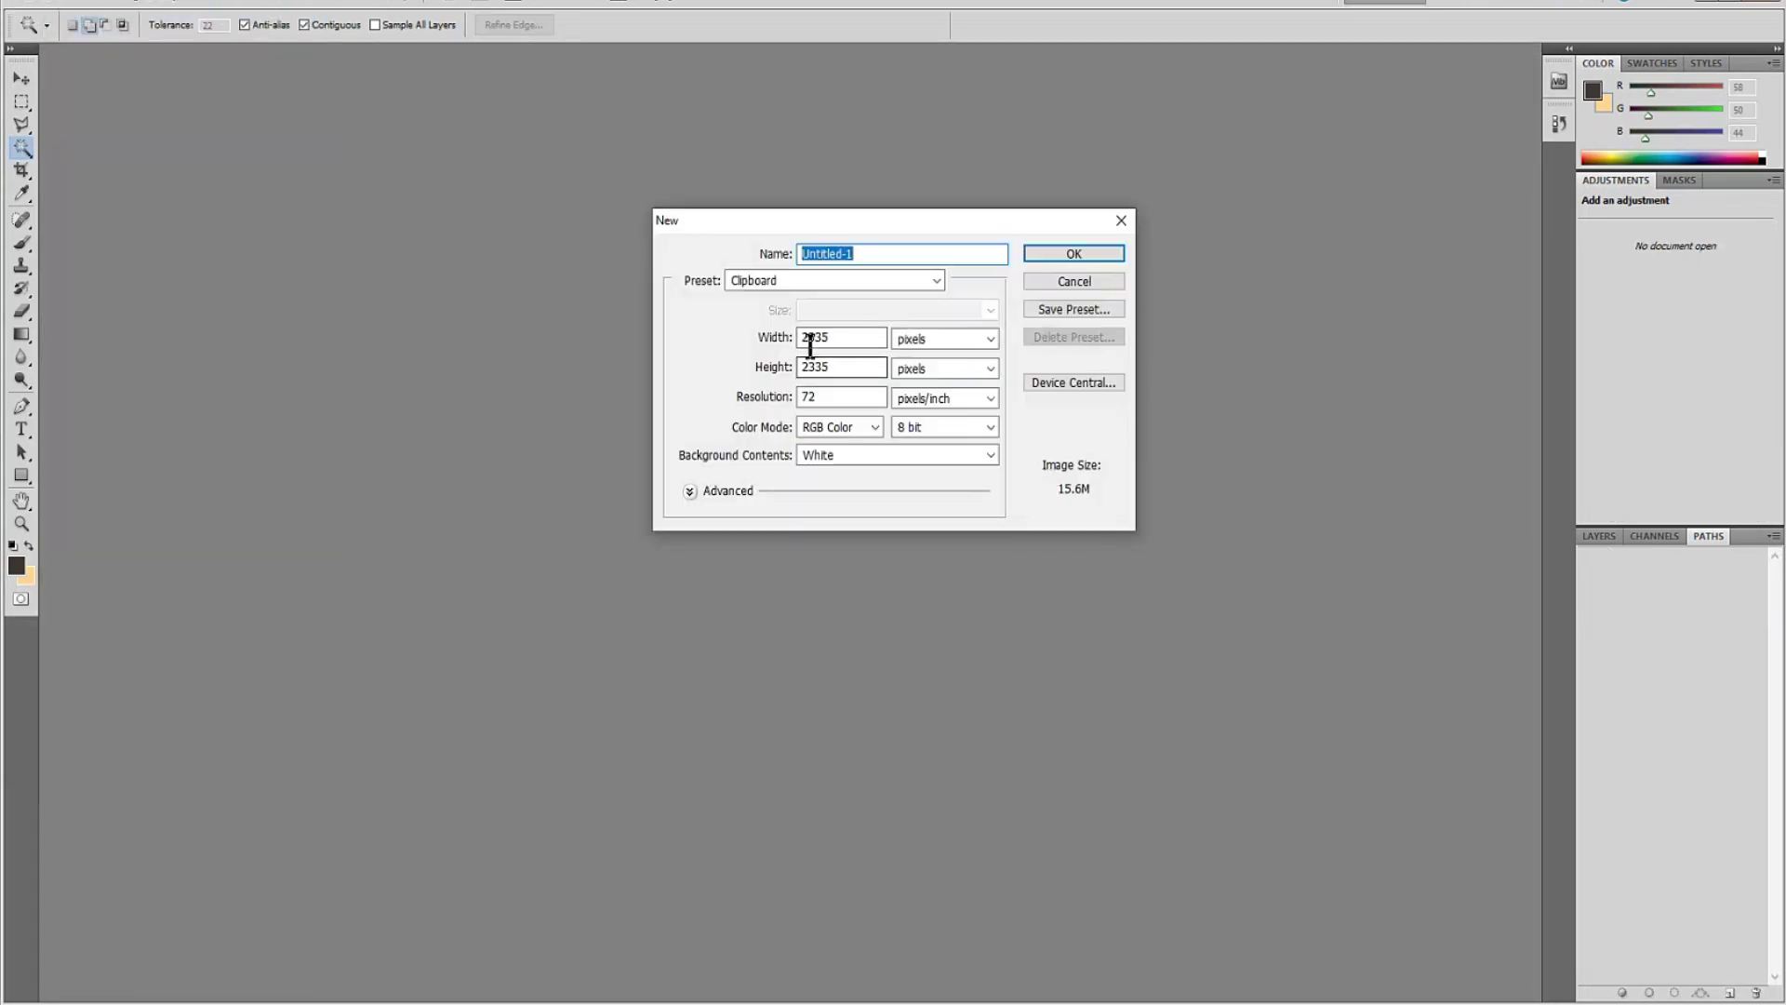
pyautogui.click(1101, 250)
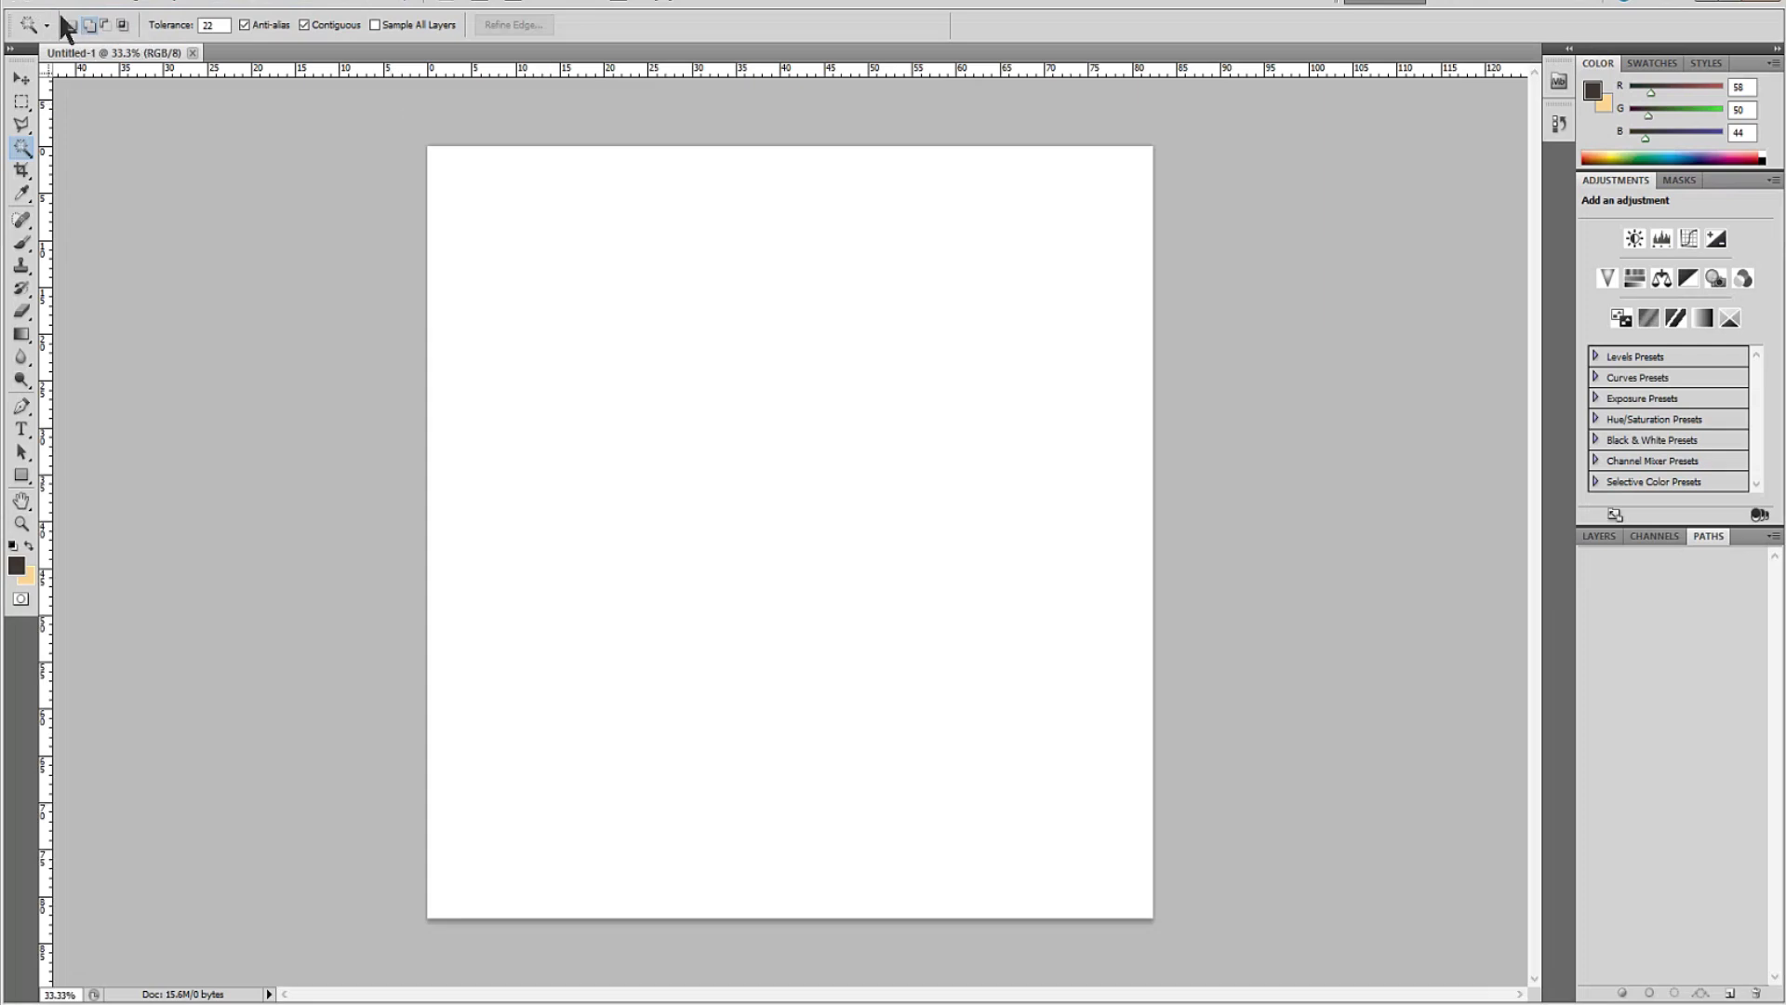
pyautogui.click(93, 3)
pyautogui.click(124, 165)
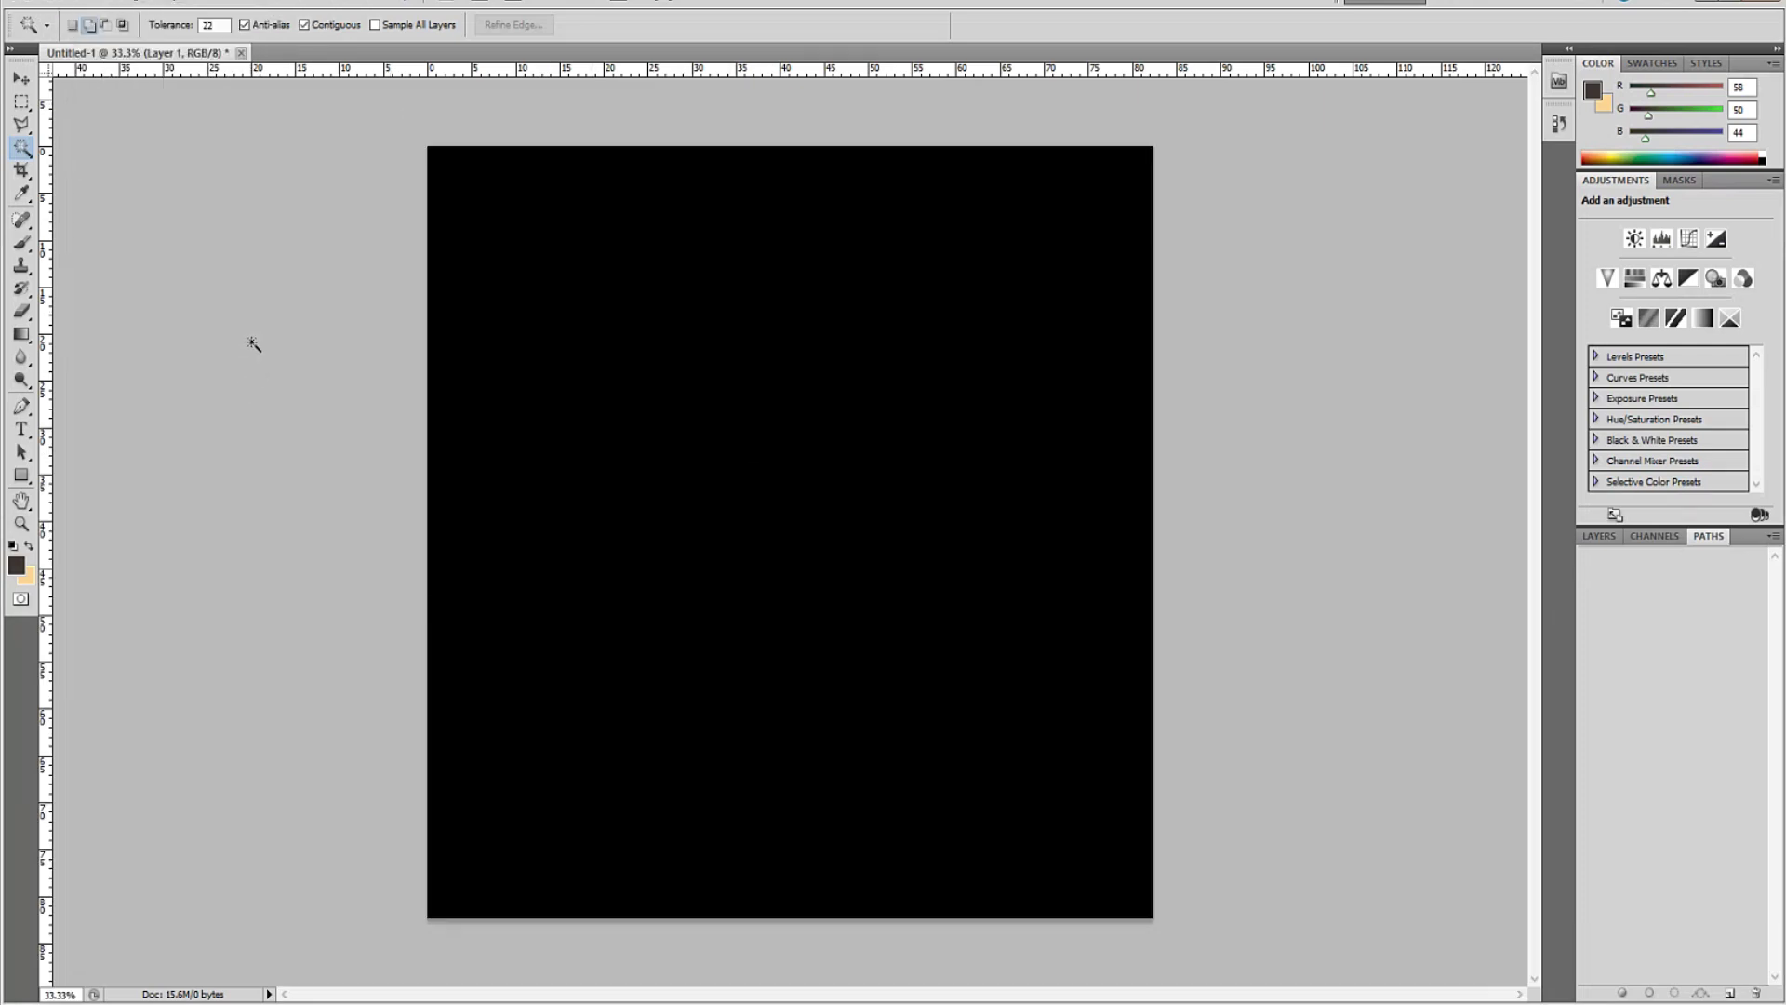
pyautogui.hotkey('ctrl', '-')
pyautogui.hotkey('ctrl', '-')
pyautogui.hotkey('ctrl', '-')
pyautogui.hotkey('ctrl', '-')
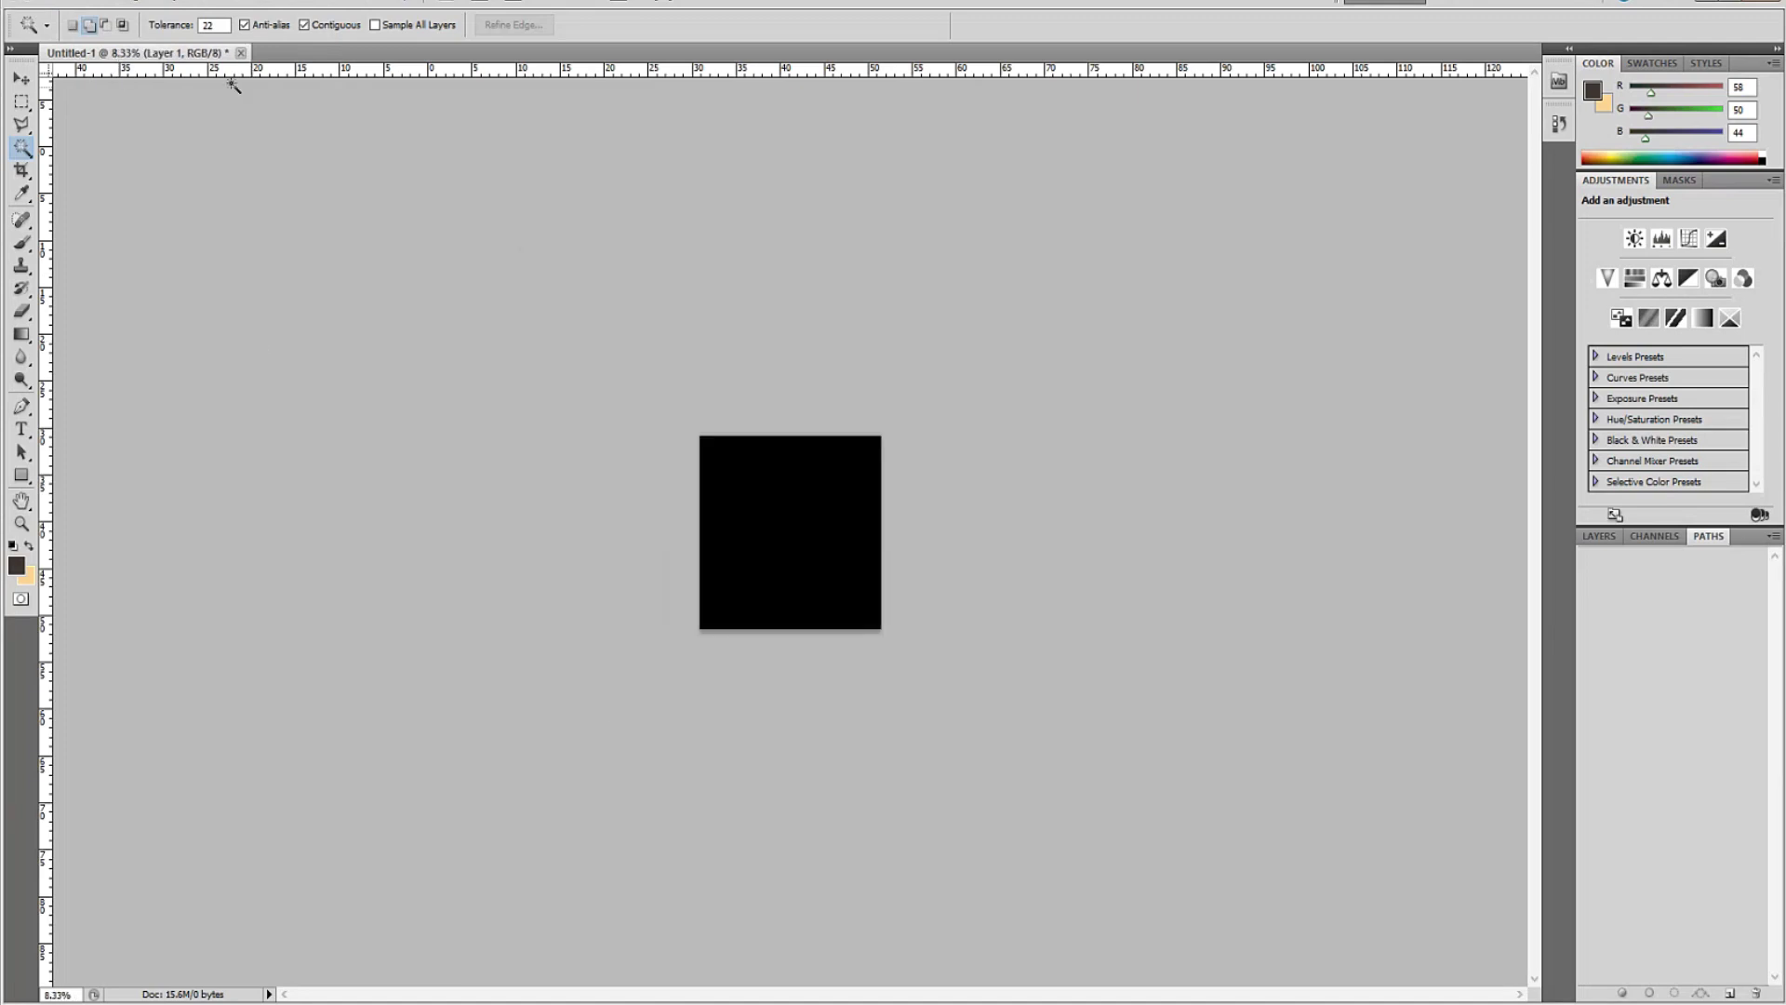
pyautogui.click(240, 53)
pyautogui.click(887, 368)
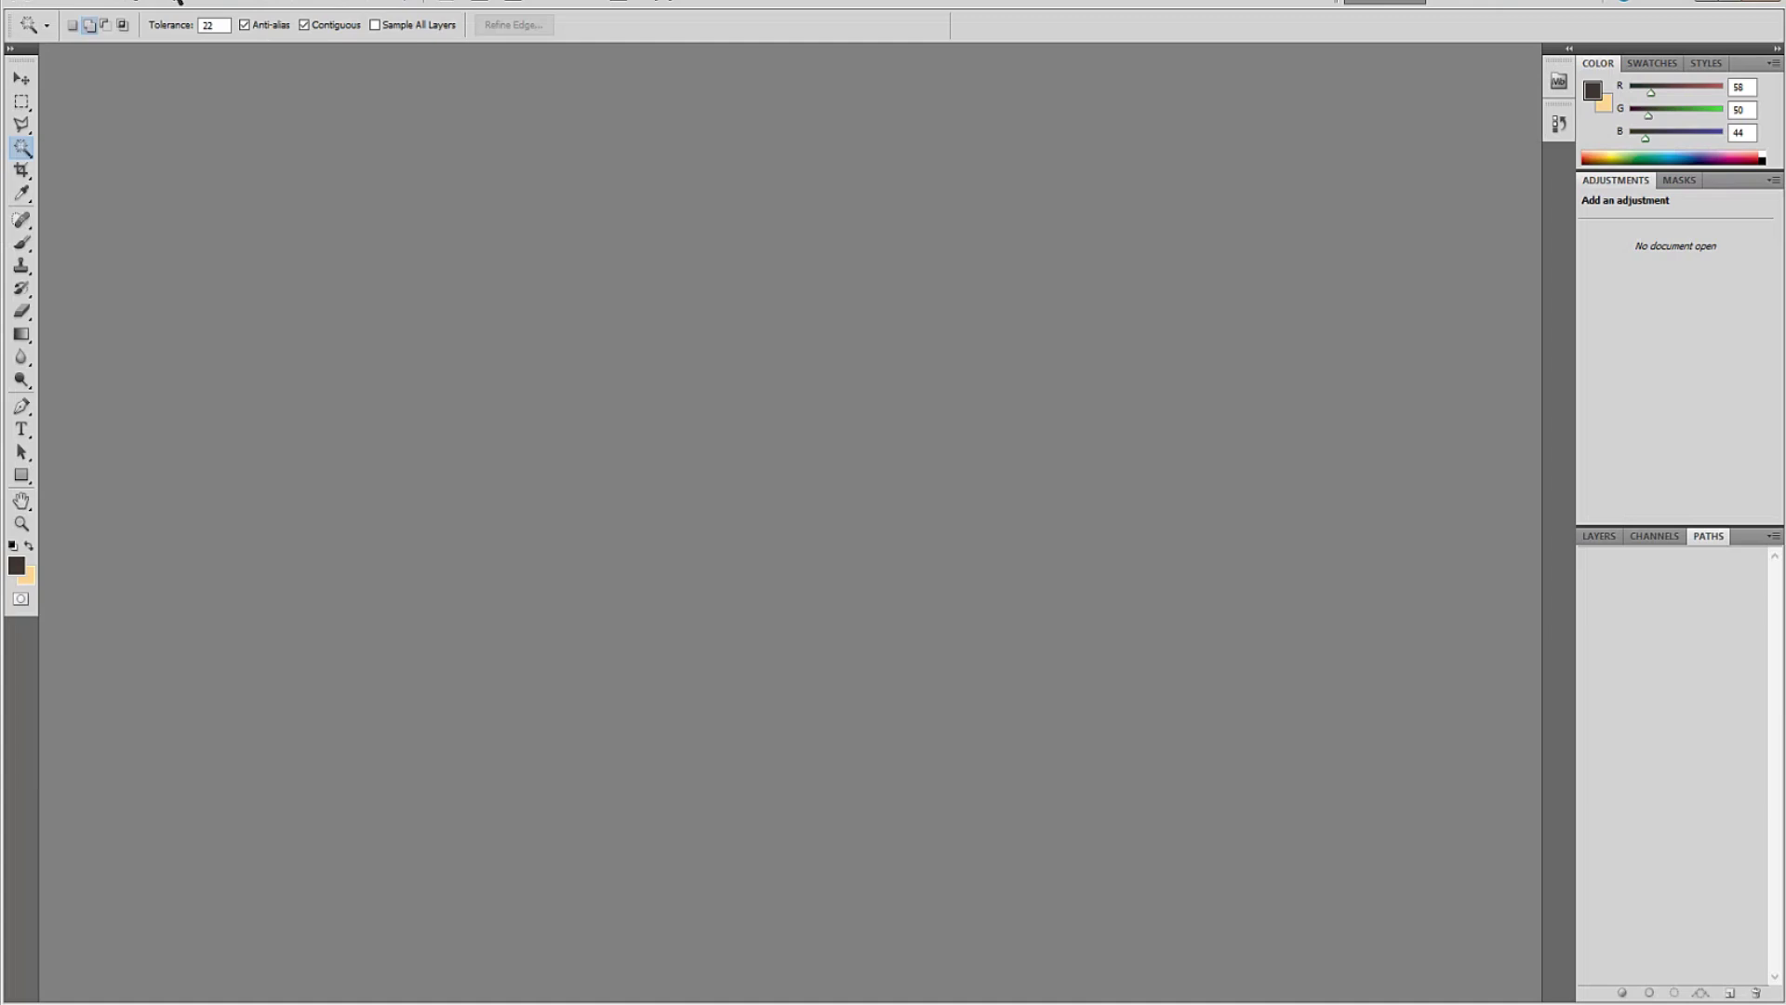
# Create another blank white 2335 × 2335 pixel RGB document from the Clipboard preset and paste the ornament into it again.
pyautogui.click(58, 5)
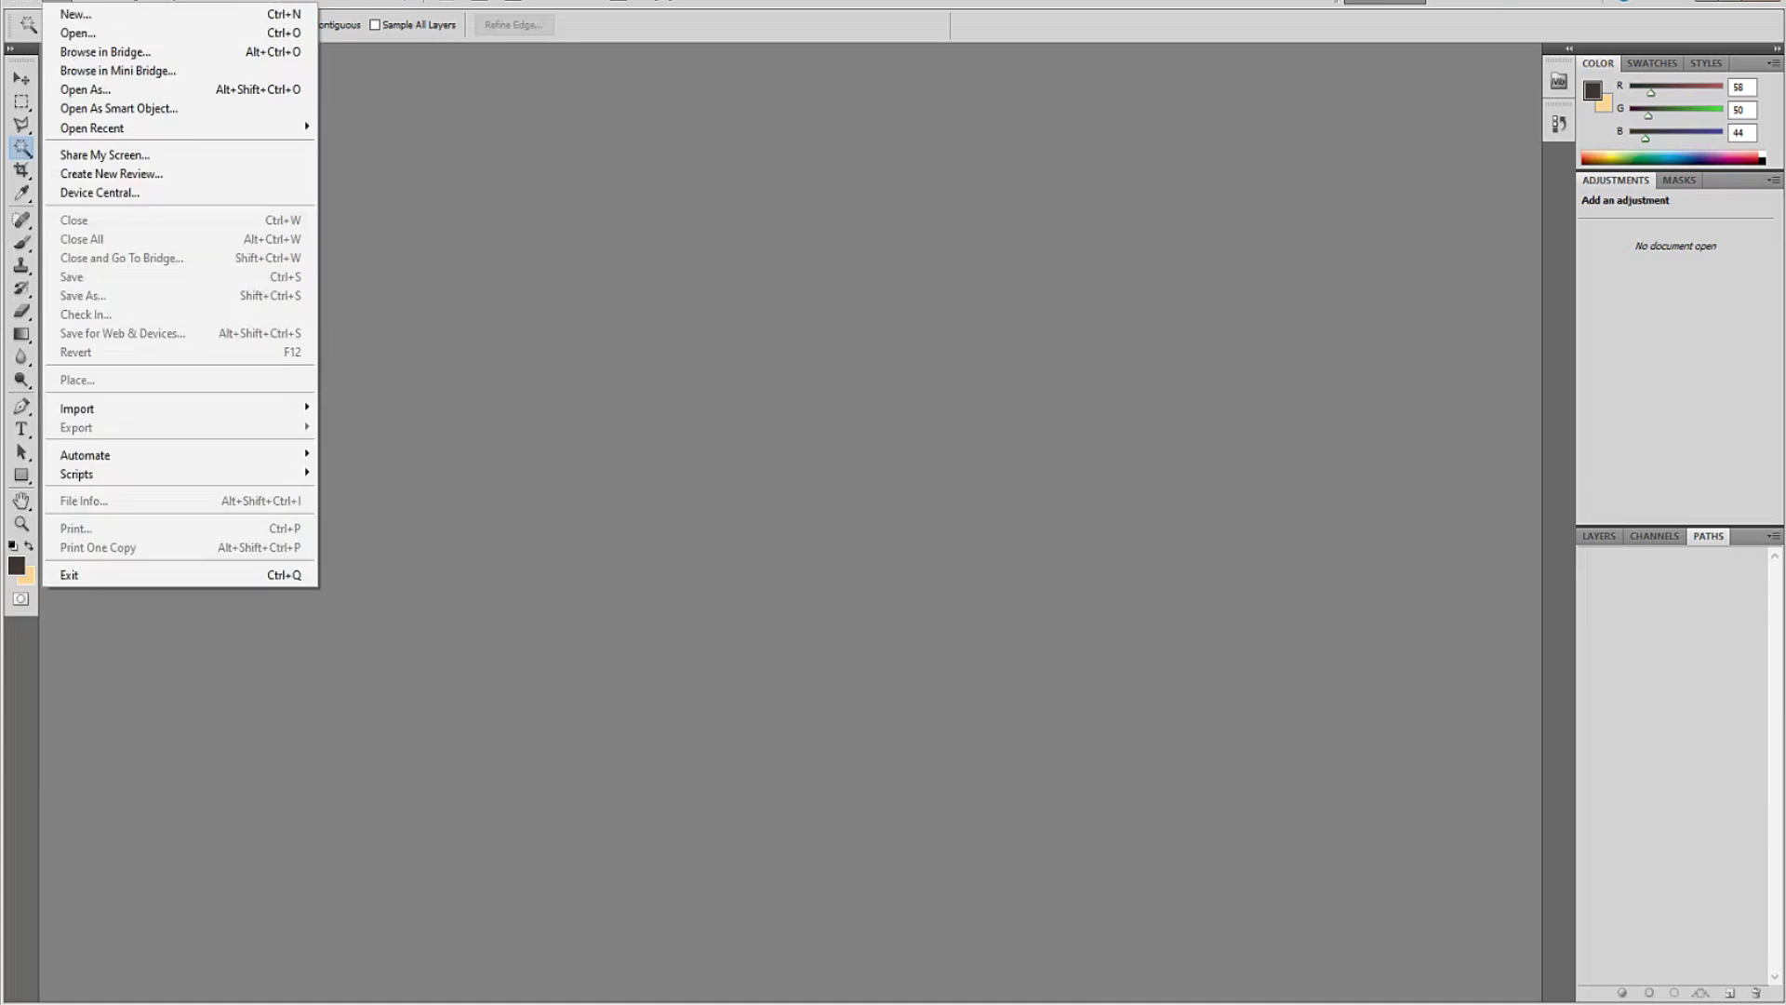
pyautogui.click(93, 14)
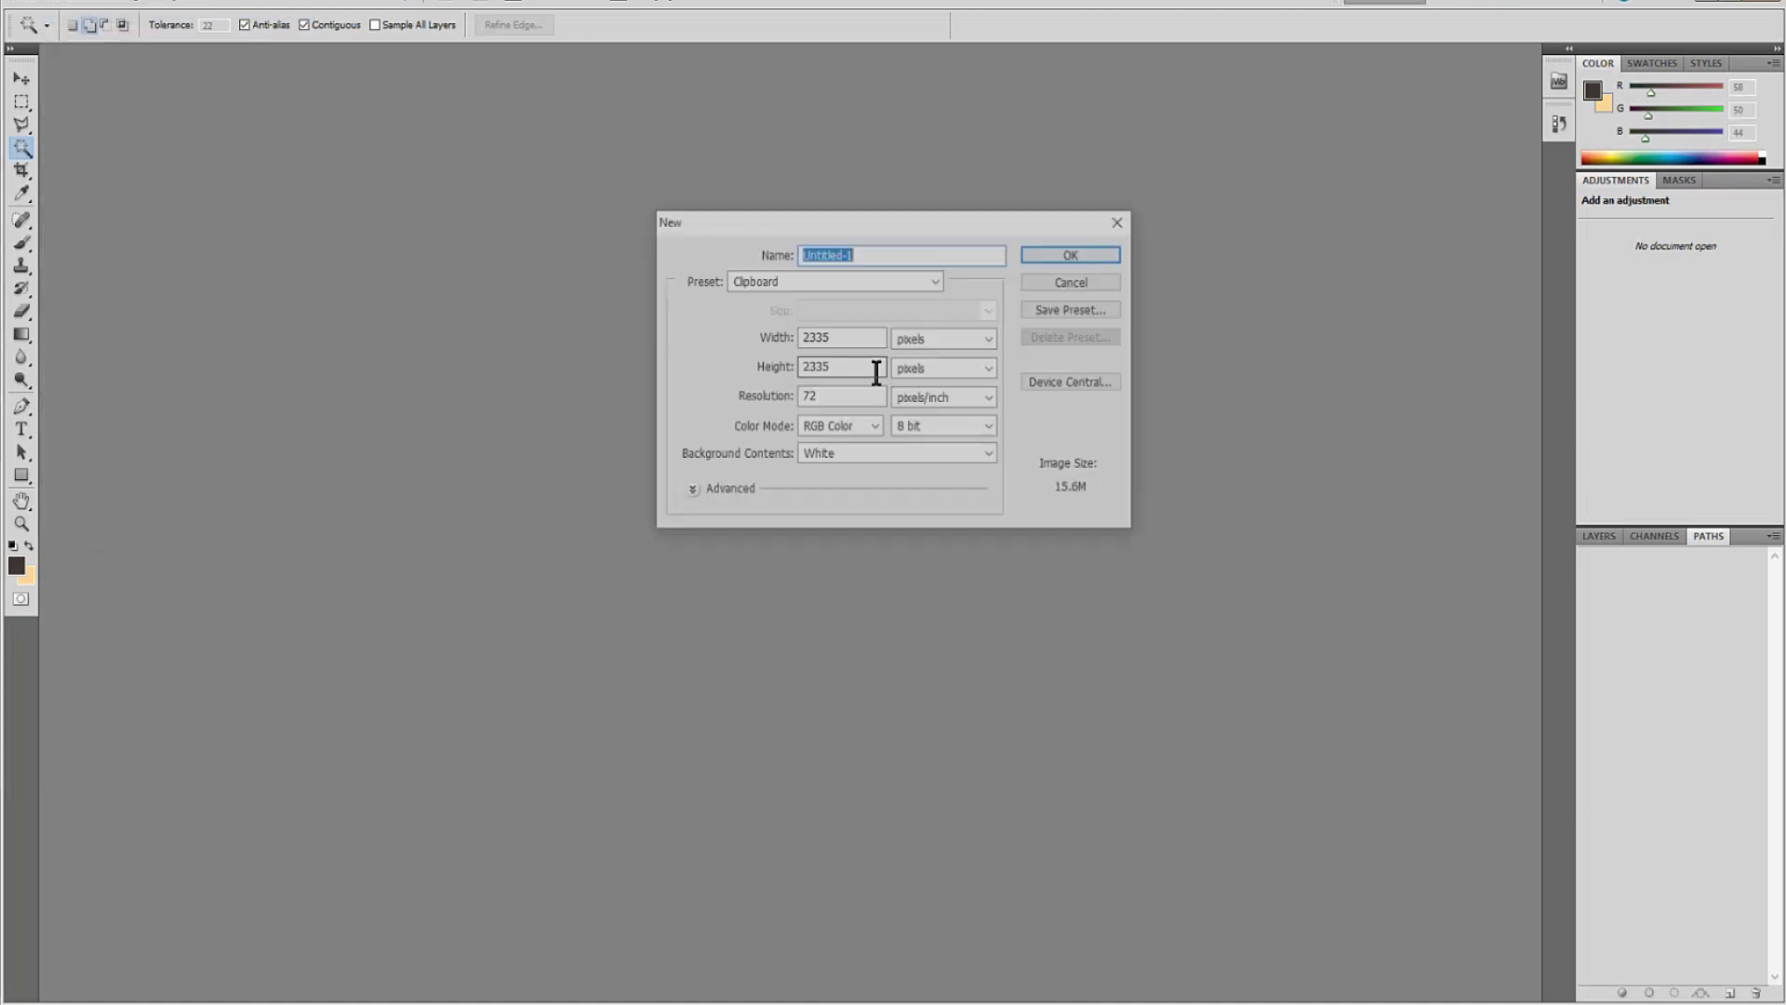
pyautogui.click(1081, 249)
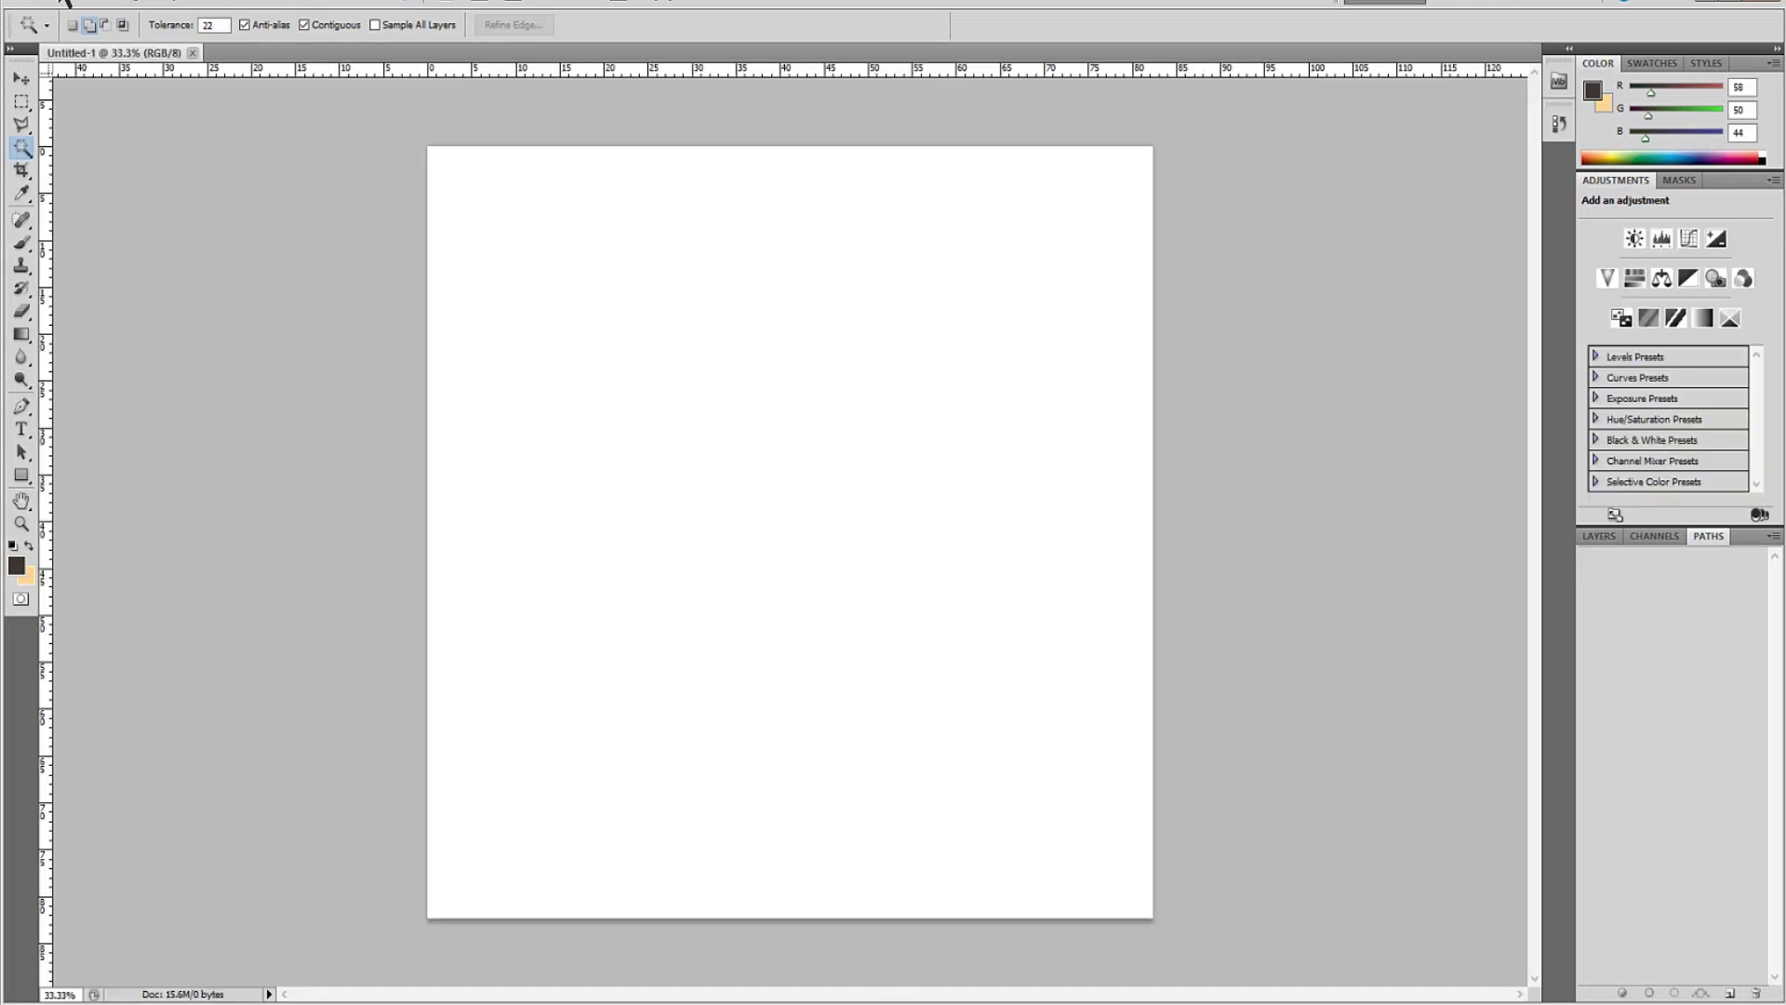
pyautogui.click(91, 6)
pyautogui.click(172, 162)
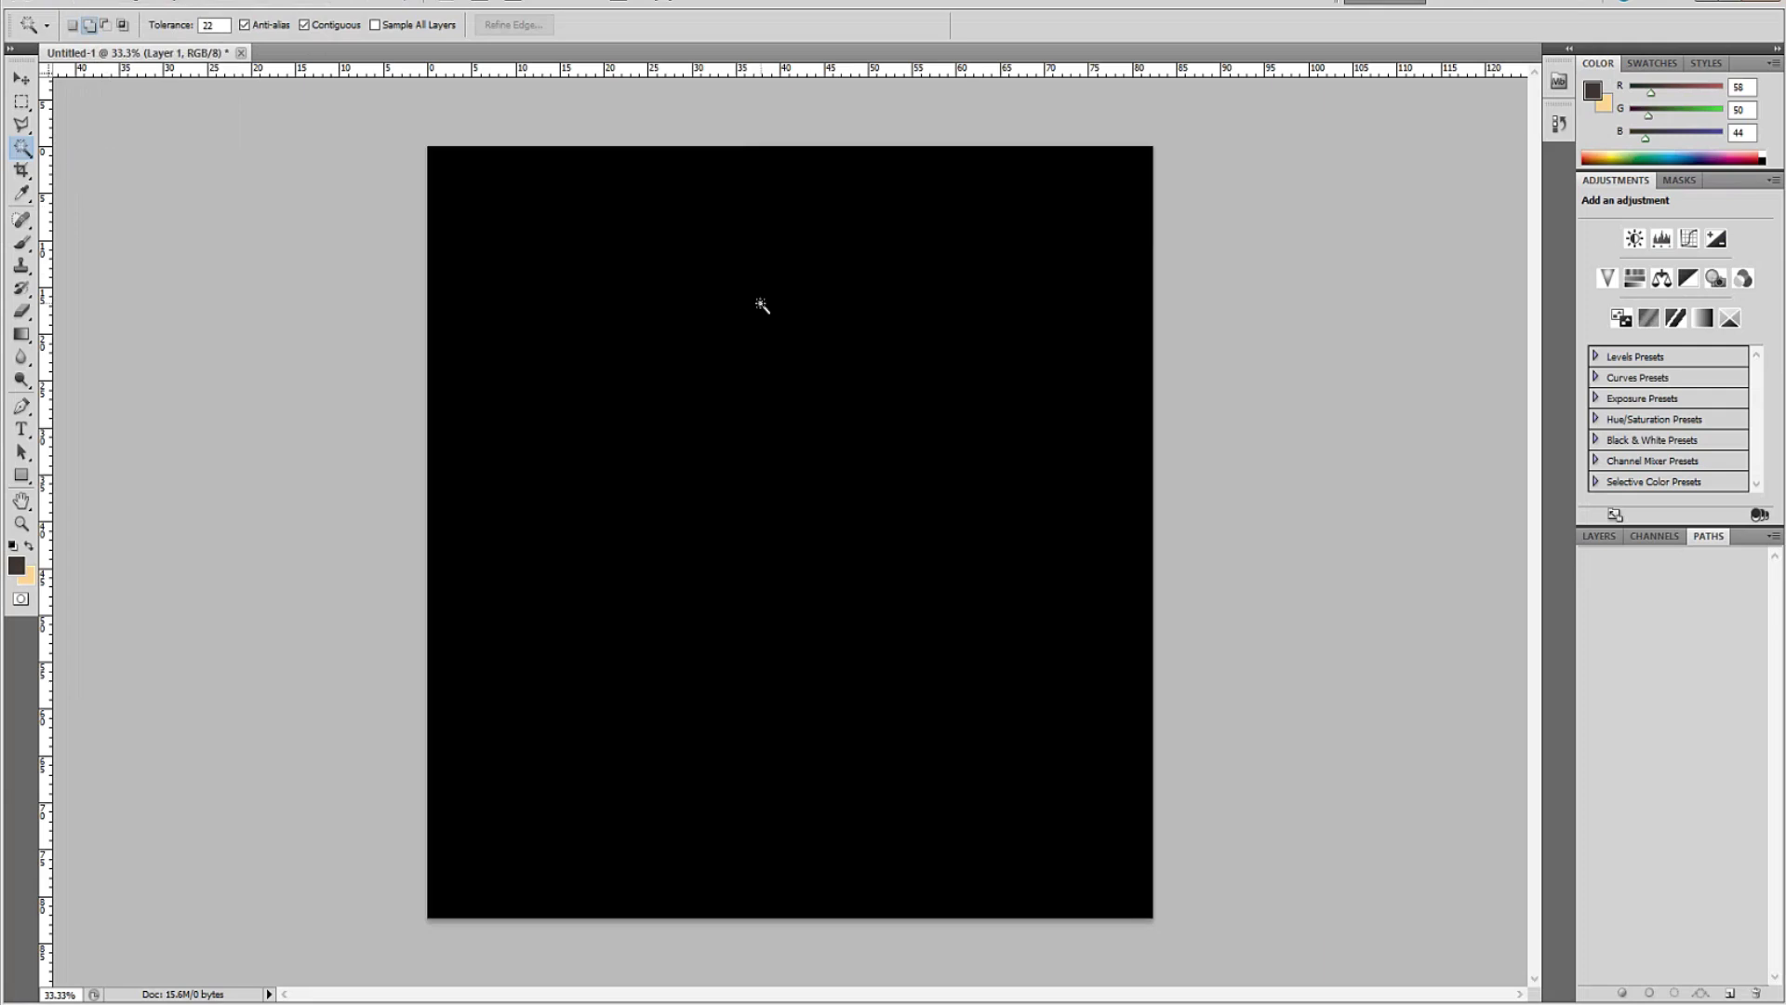
# Try enlarging the pasted layer about its centre with Free Transform, cancel the transform, and delete the layer.
pyautogui.hotkey('ctrl', 't')
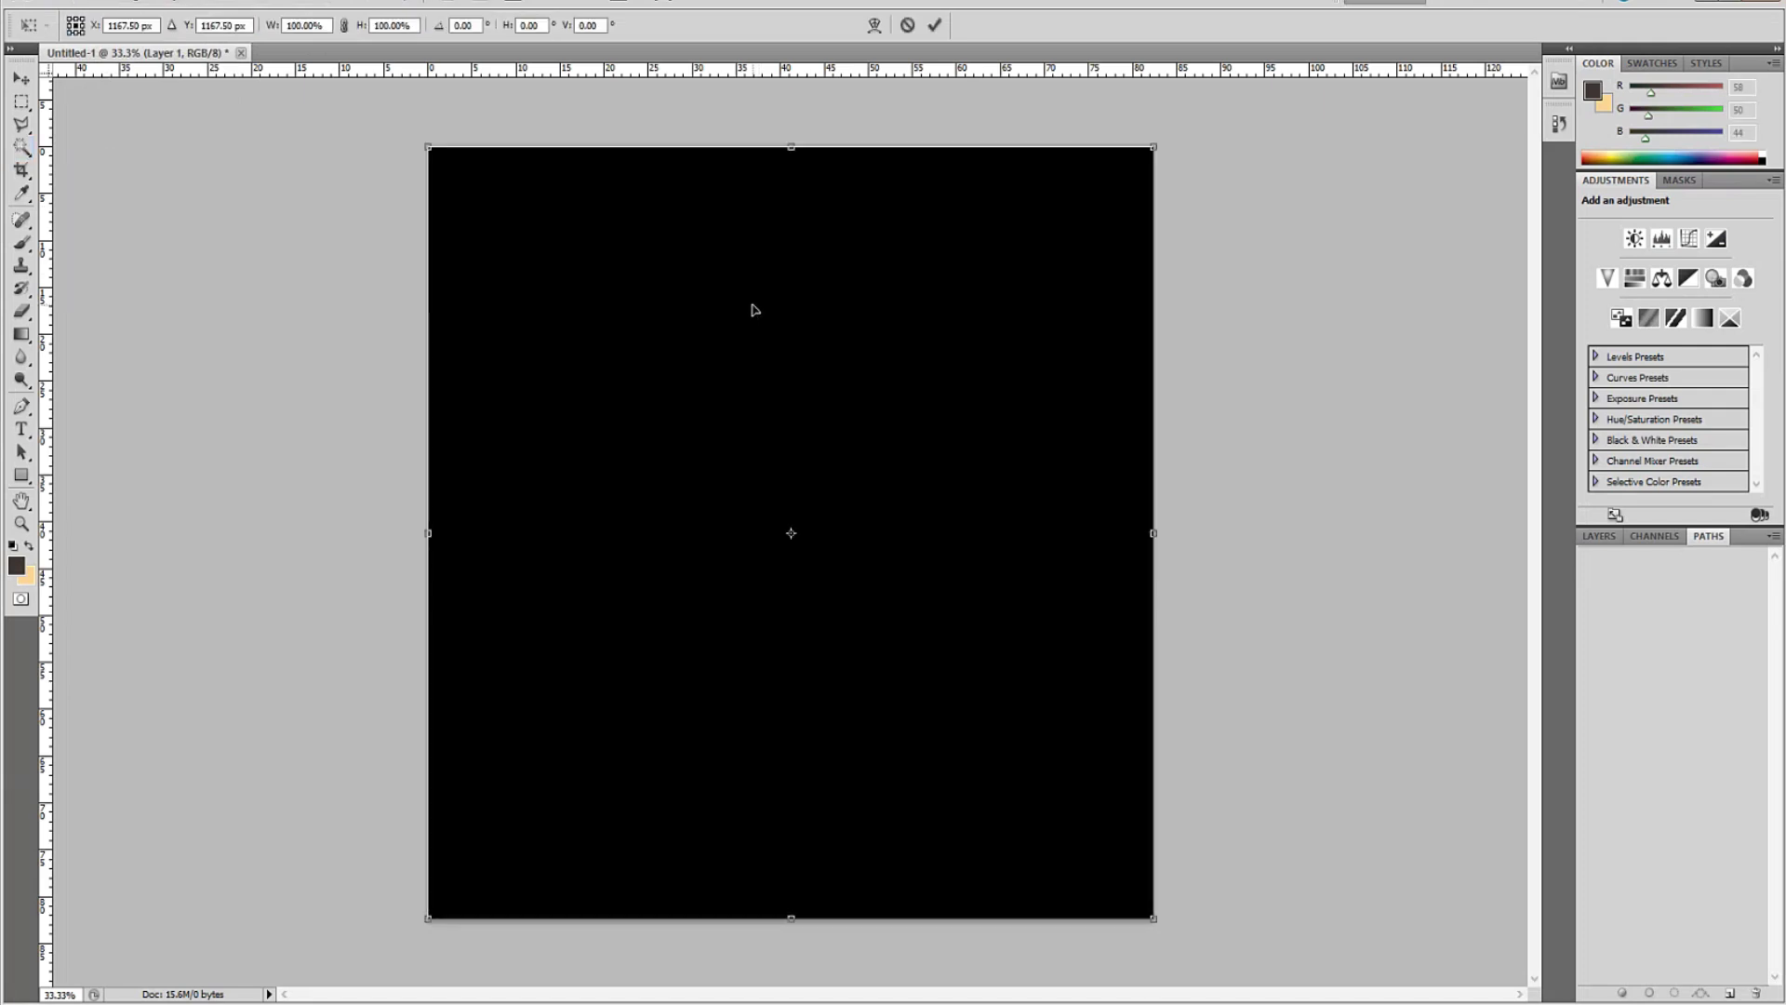
pyautogui.hotkey('ctrl', '-')
pyautogui.hotkey('ctrl', '-')
pyautogui.hotkey('ctrl', '-')
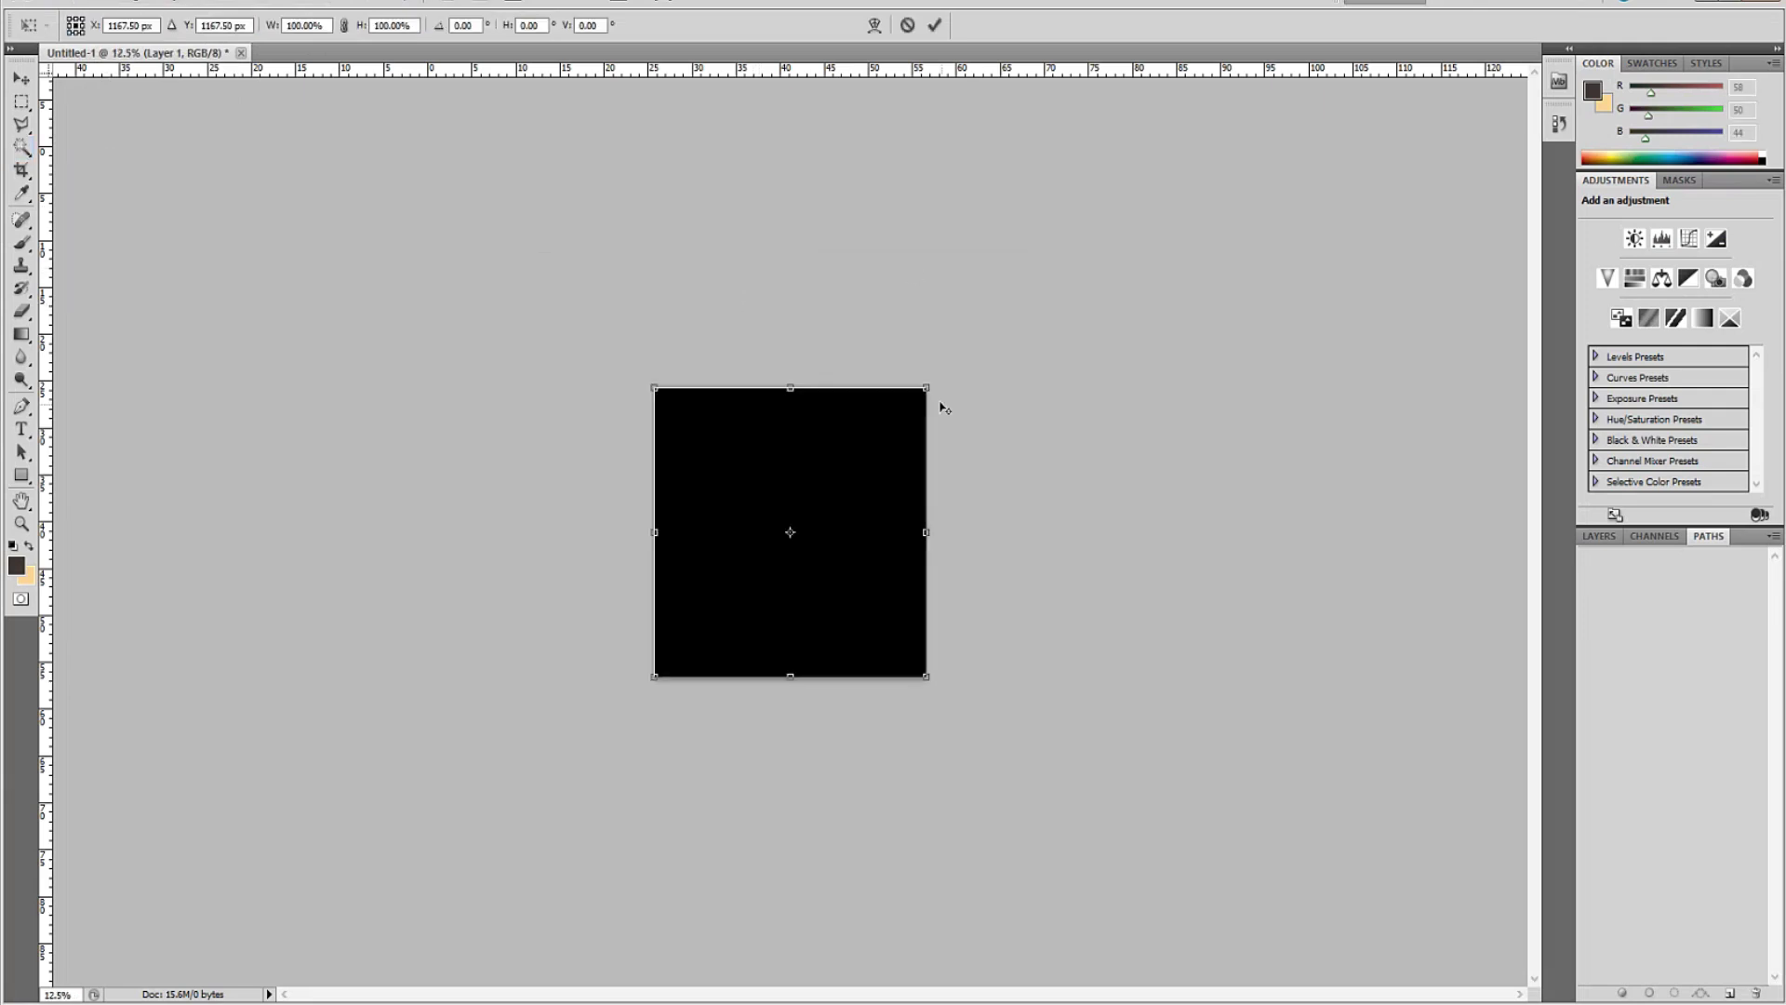
pyautogui.keyDown('alt'); pyautogui.keyDown('shift'); pyautogui.moveTo(930, 386); pyautogui.dragTo(937, 379); pyautogui.keyUp('shift'); pyautogui.keyUp('alt')
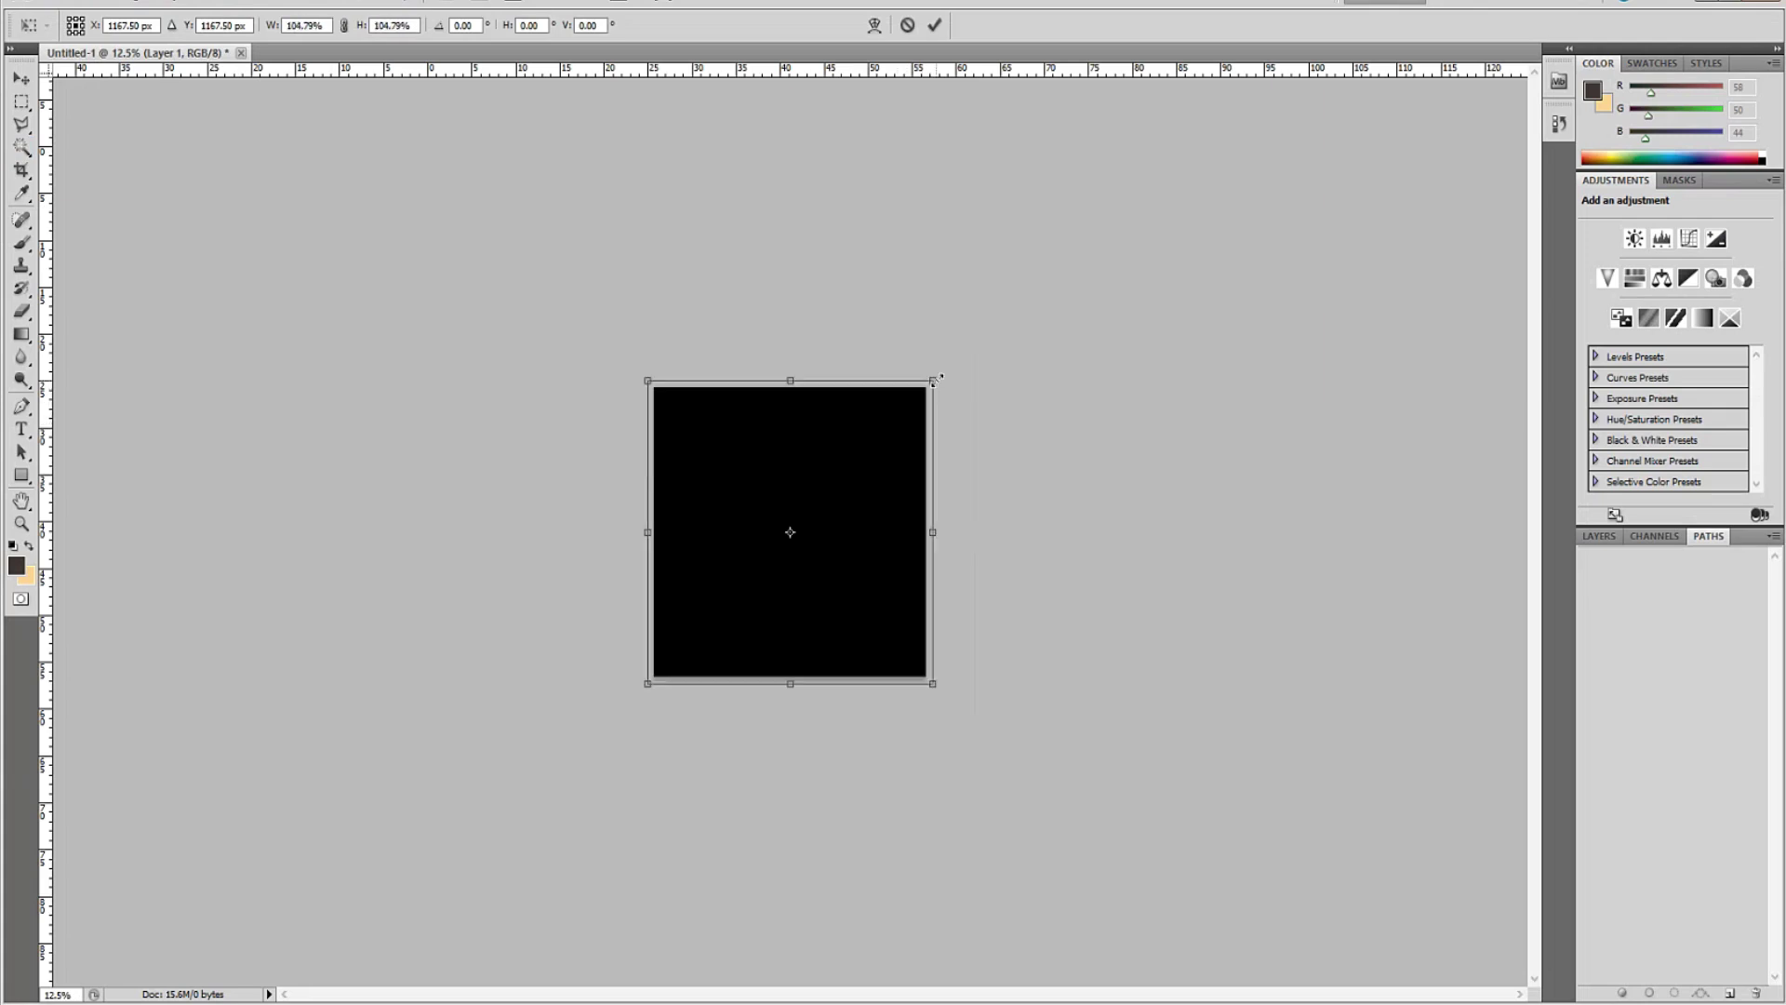
pyautogui.press('Escape')
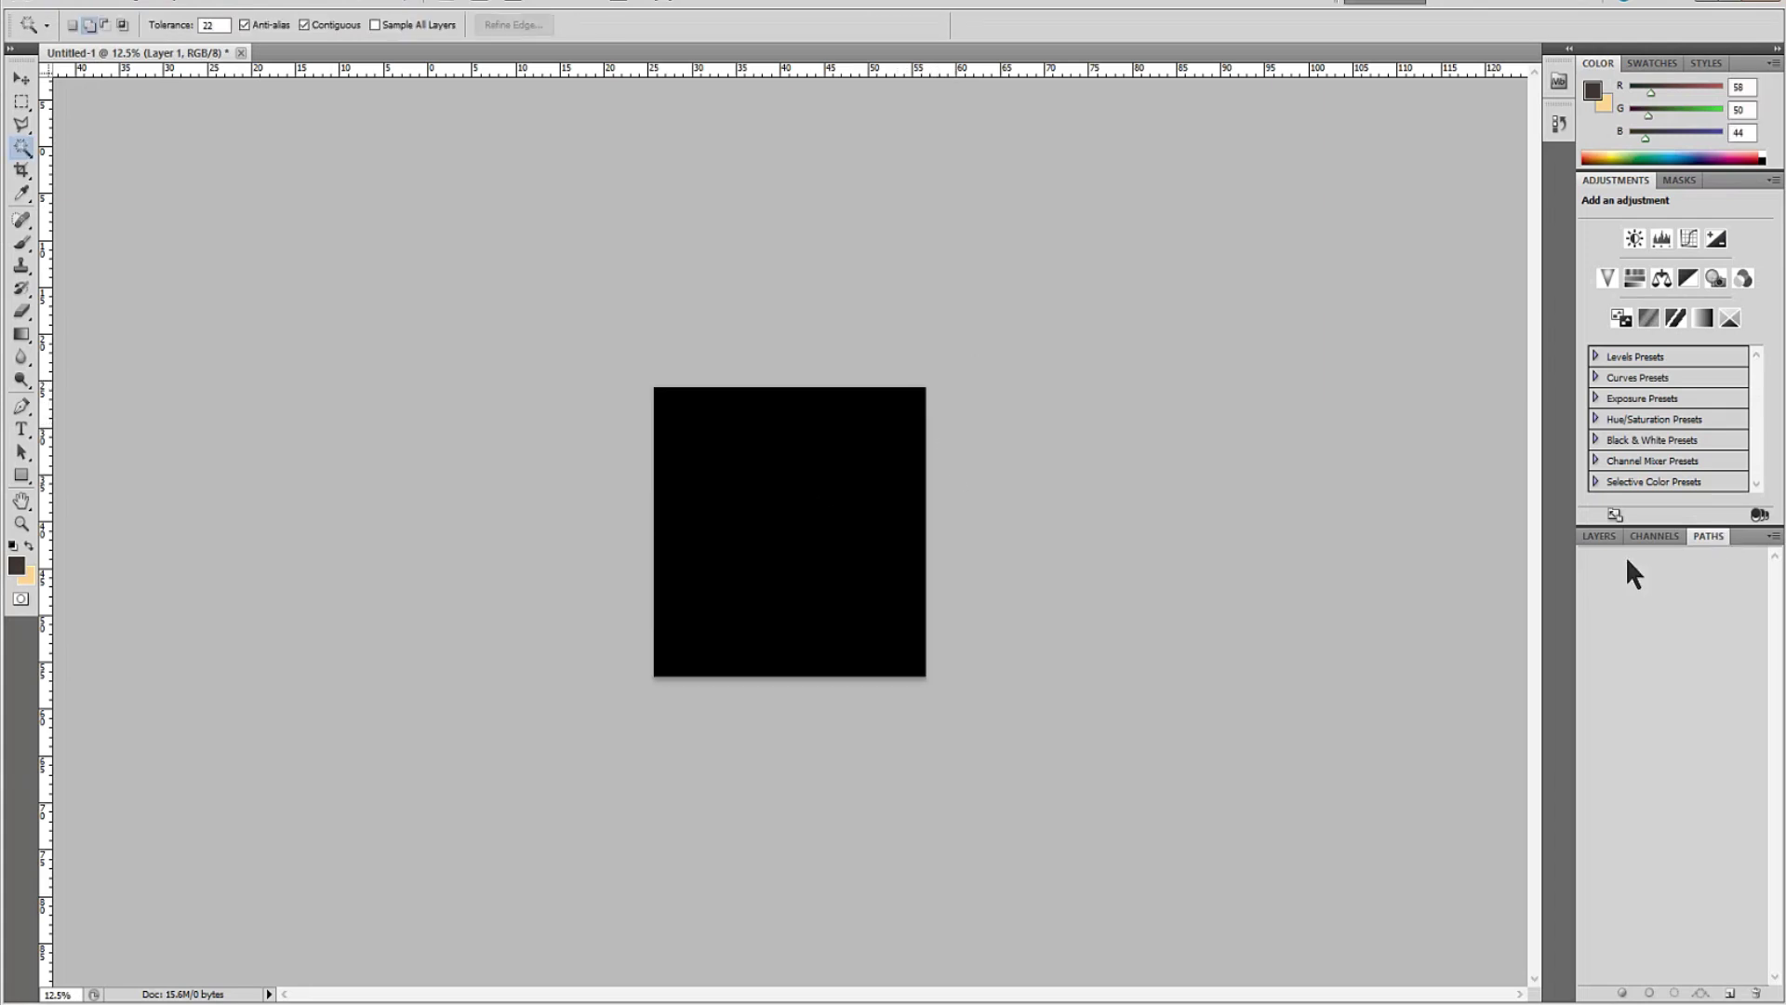
pyautogui.click(1599, 536)
pyautogui.moveTo(1617, 614); pyautogui.dragTo(1756, 991)
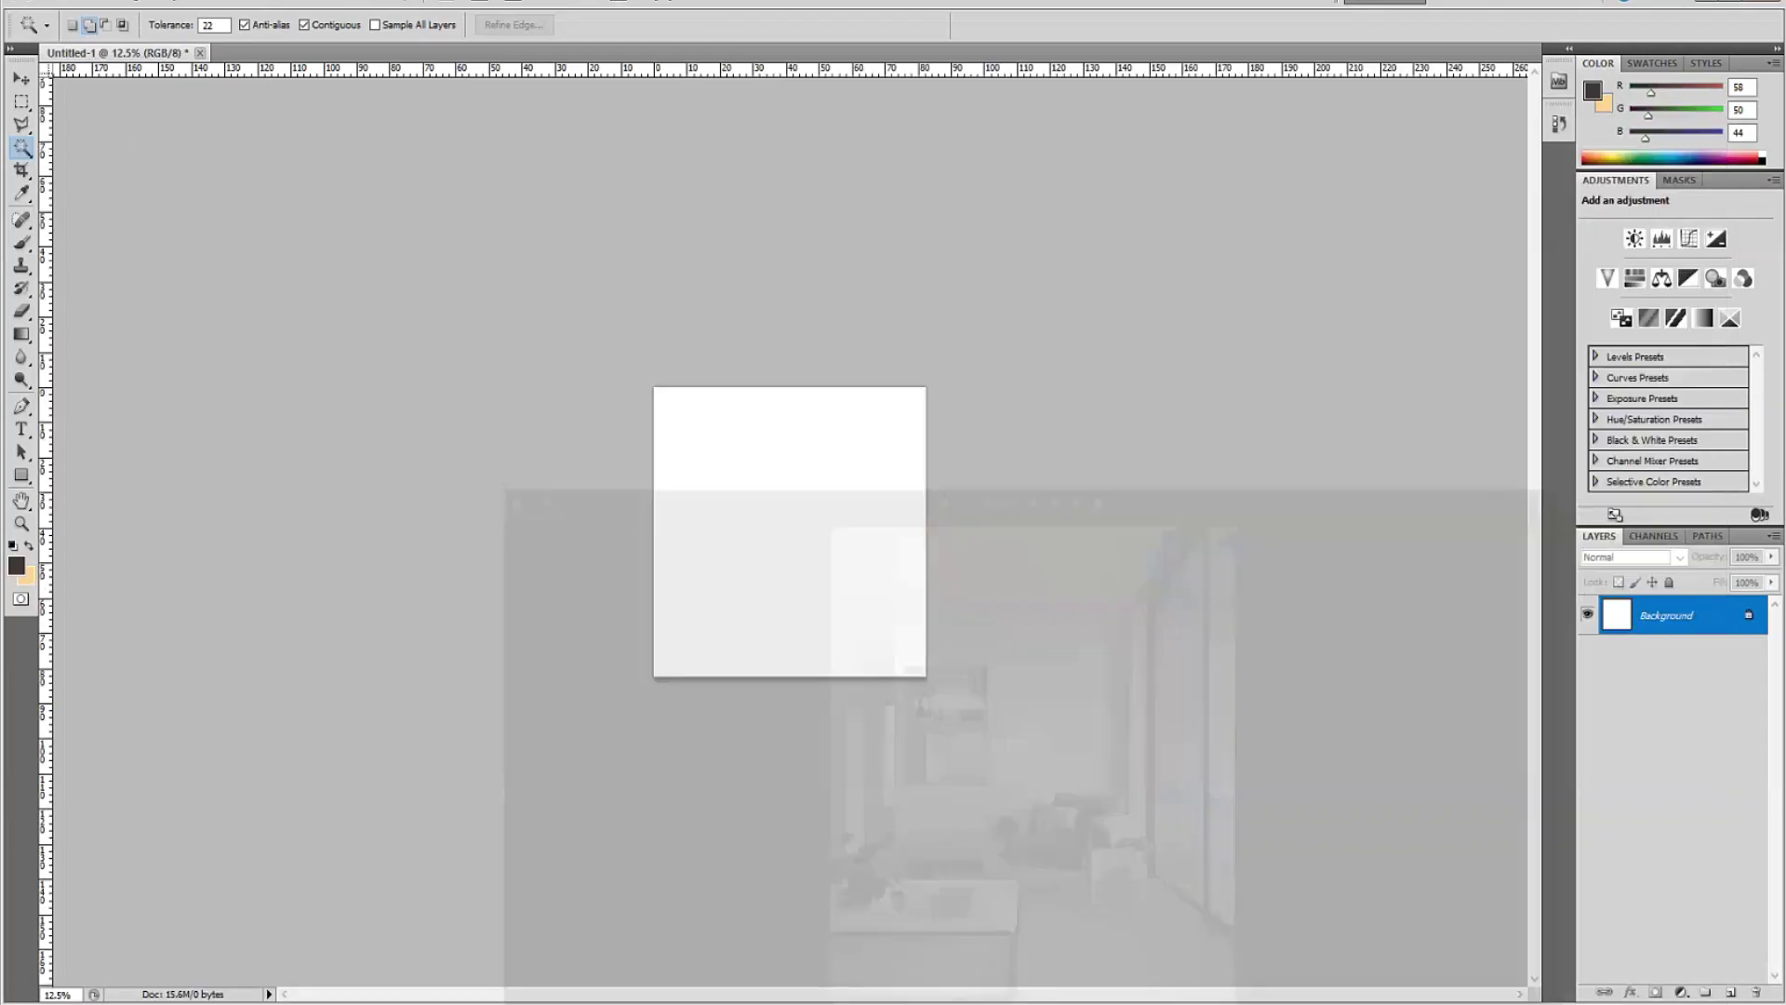
# Switch back to Chrome and save the corner ornament image as a PNG in the Desktop's project folder under its suggested name.
pyautogui.moveTo(792, 1001)
pyautogui.click(792, 949)
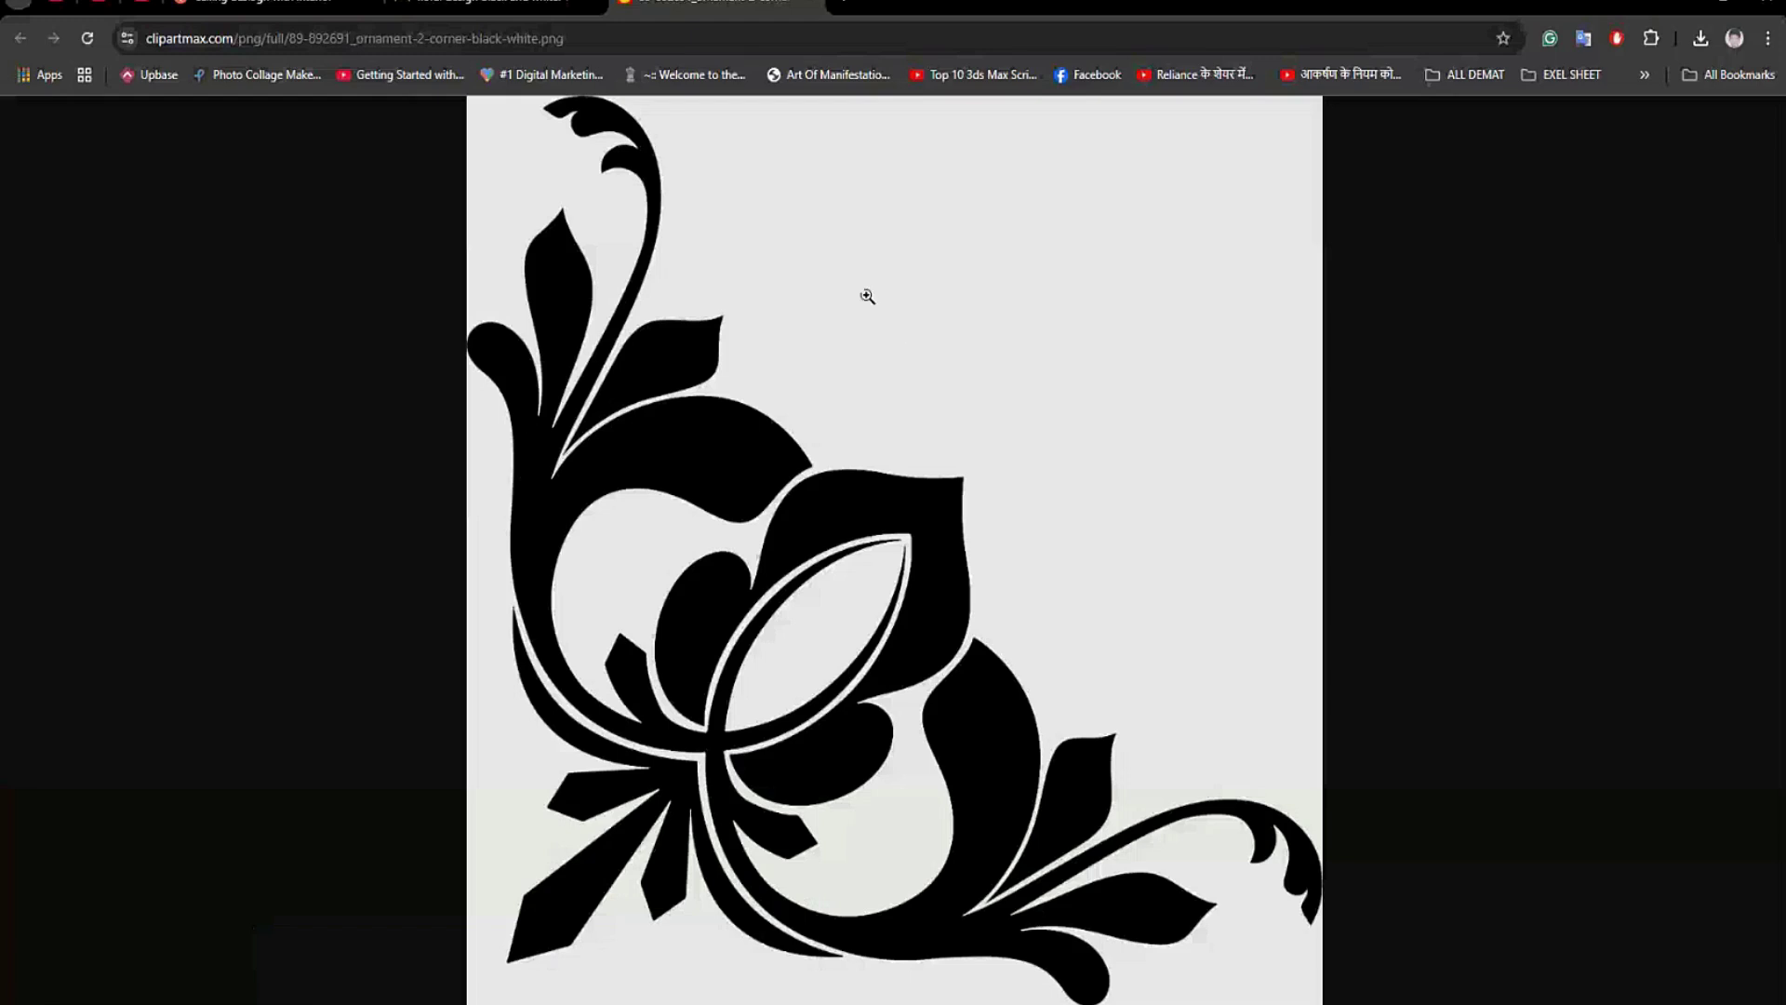
pyautogui.click(891, 348)
pyautogui.click(881, 351)
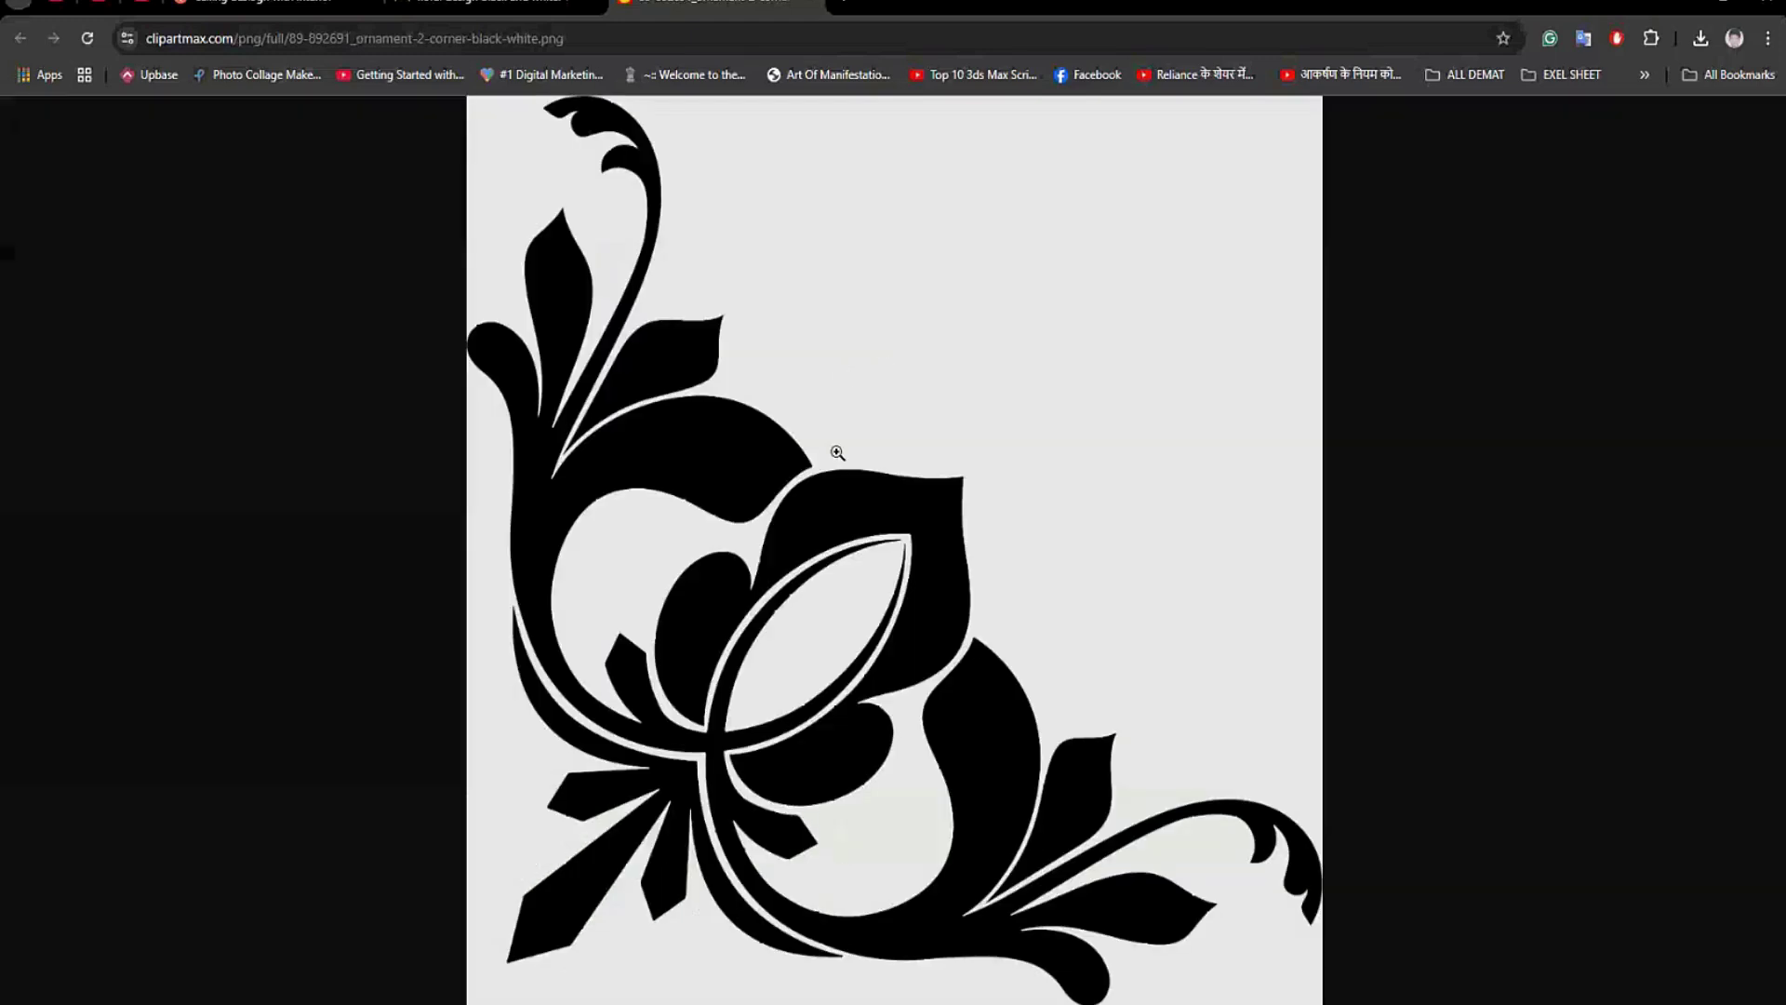
pyautogui.rightClick(842, 371)
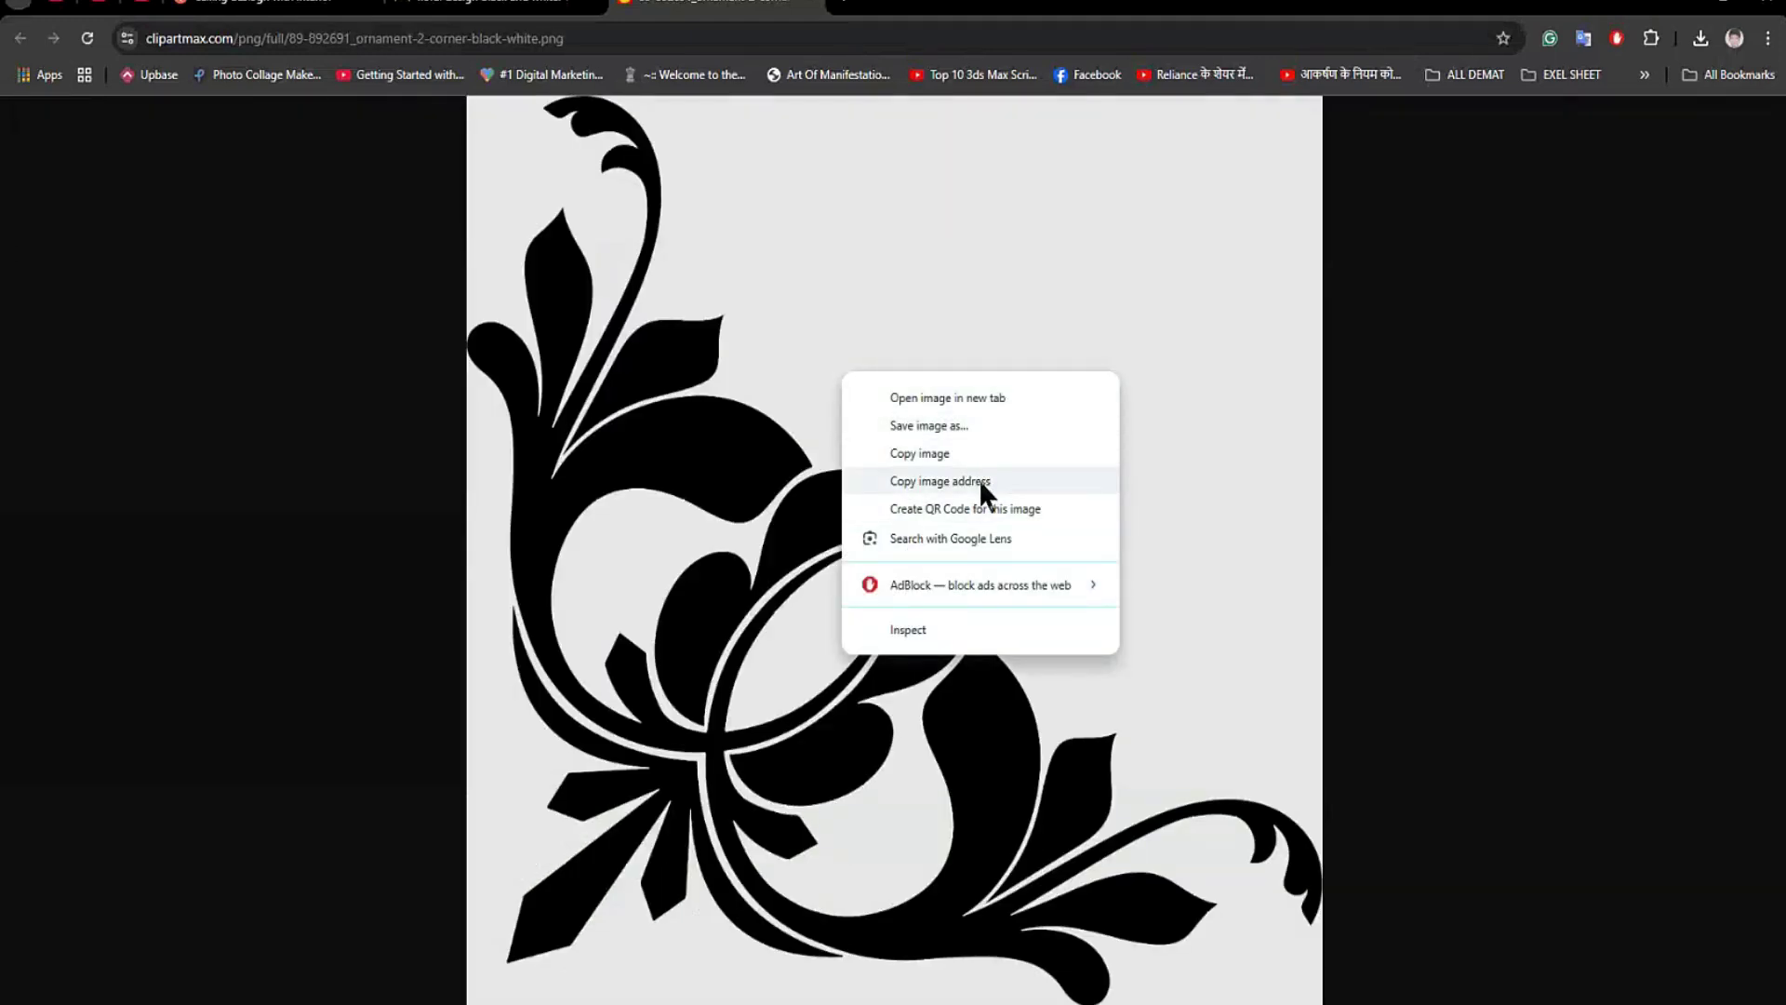
pyautogui.click(982, 434)
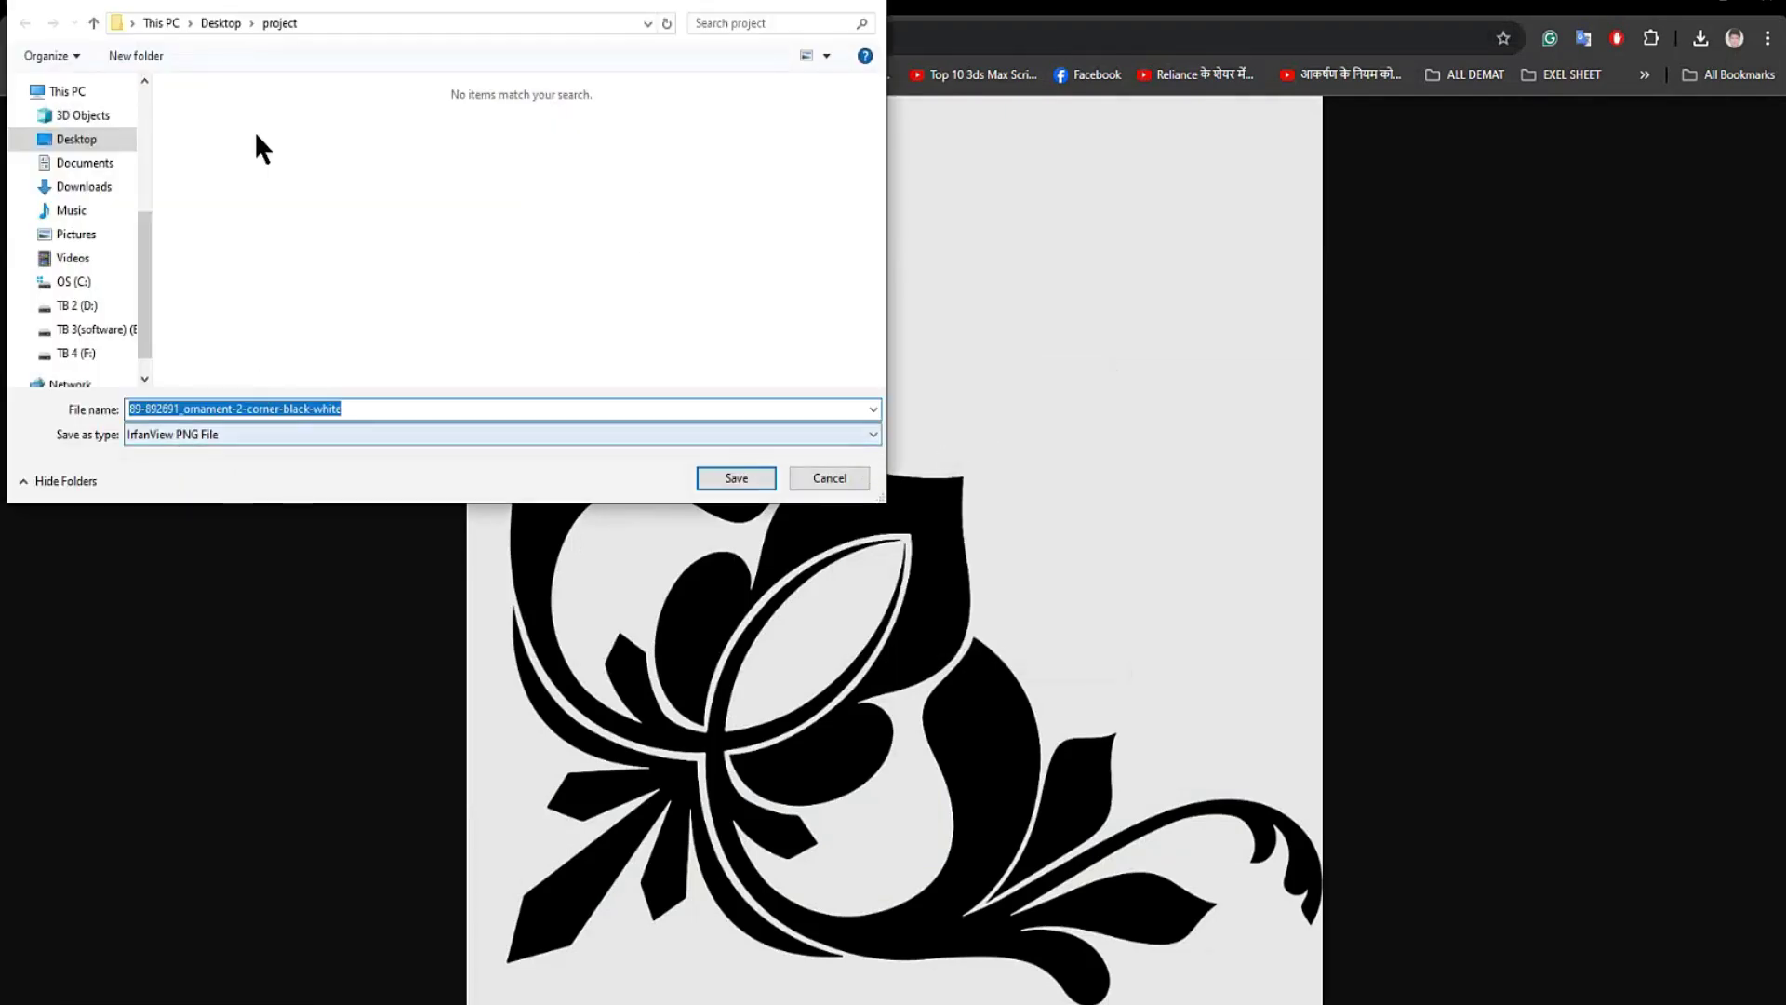
pyautogui.click(736, 478)
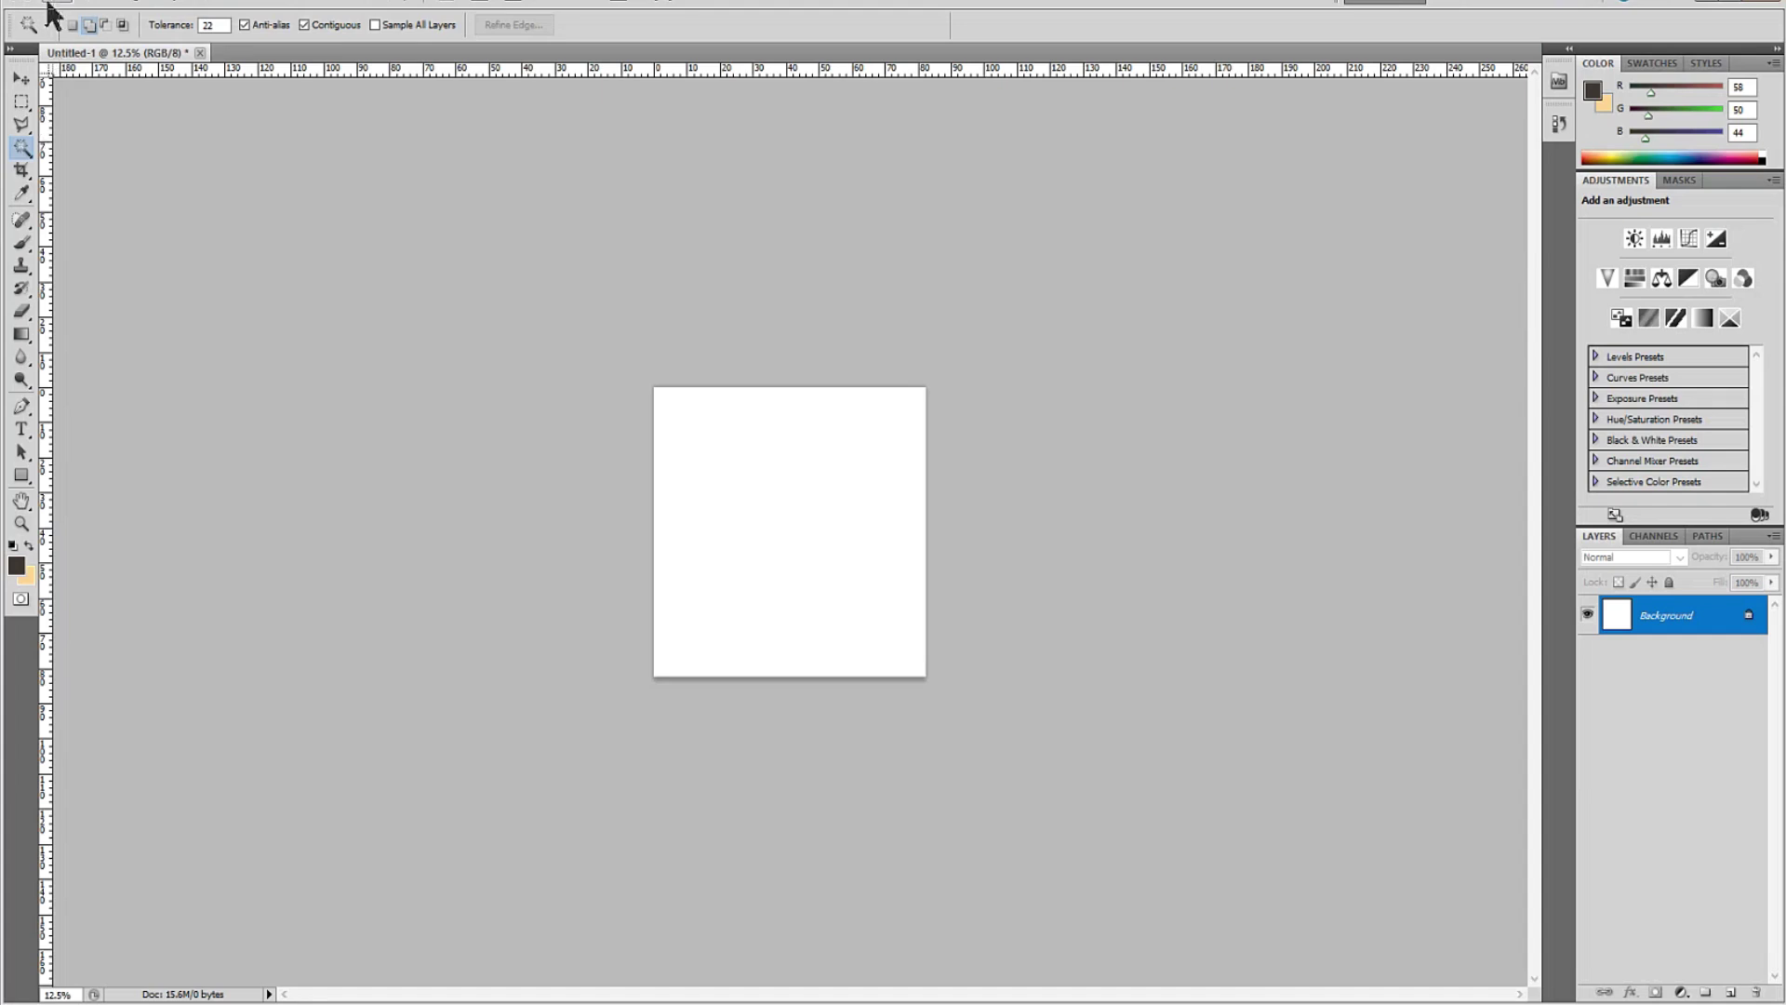
# Switch to Photoshop and open 89-892691_ornament-2-corner-black-white from the Desktop's project folder.
pyautogui.click(44, 8)
pyautogui.press('Escape')
pyautogui.hotkey('ctrl', 'o')
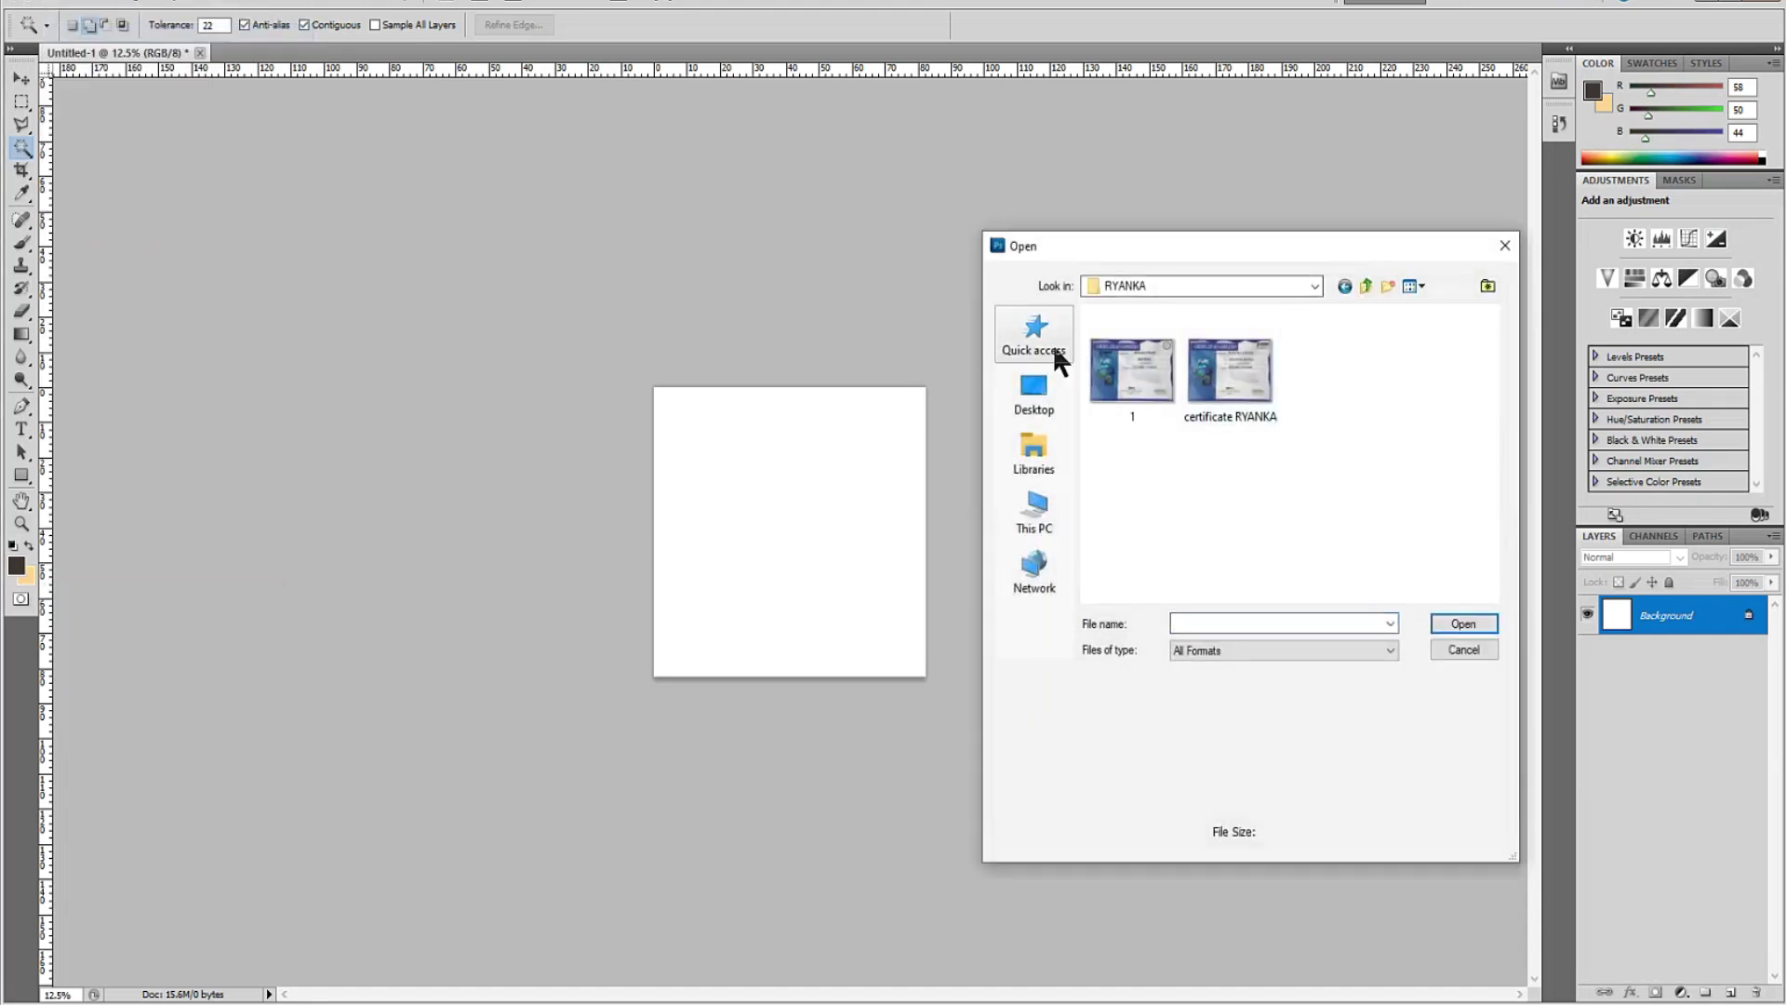
pyautogui.click(1033, 391)
pyautogui.moveTo(1492, 398); pyautogui.dragTo(1499, 450)
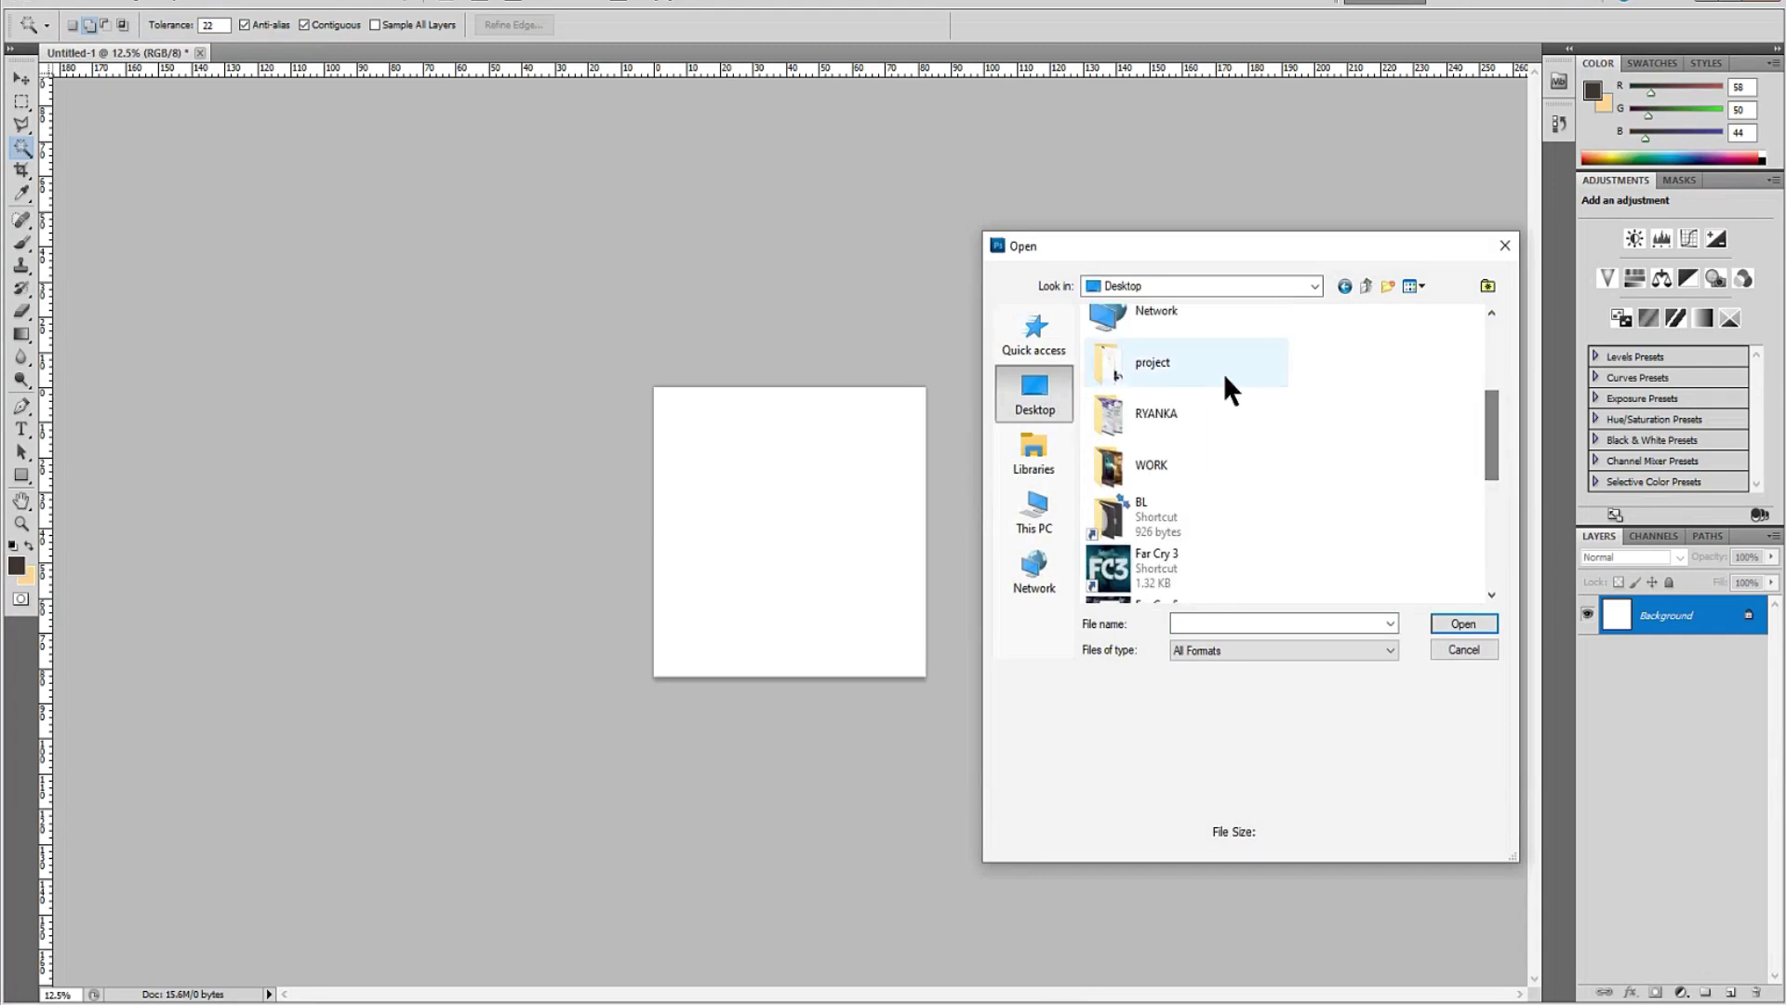
pyautogui.doubleClick(1224, 373)
pyautogui.click(1328, 372)
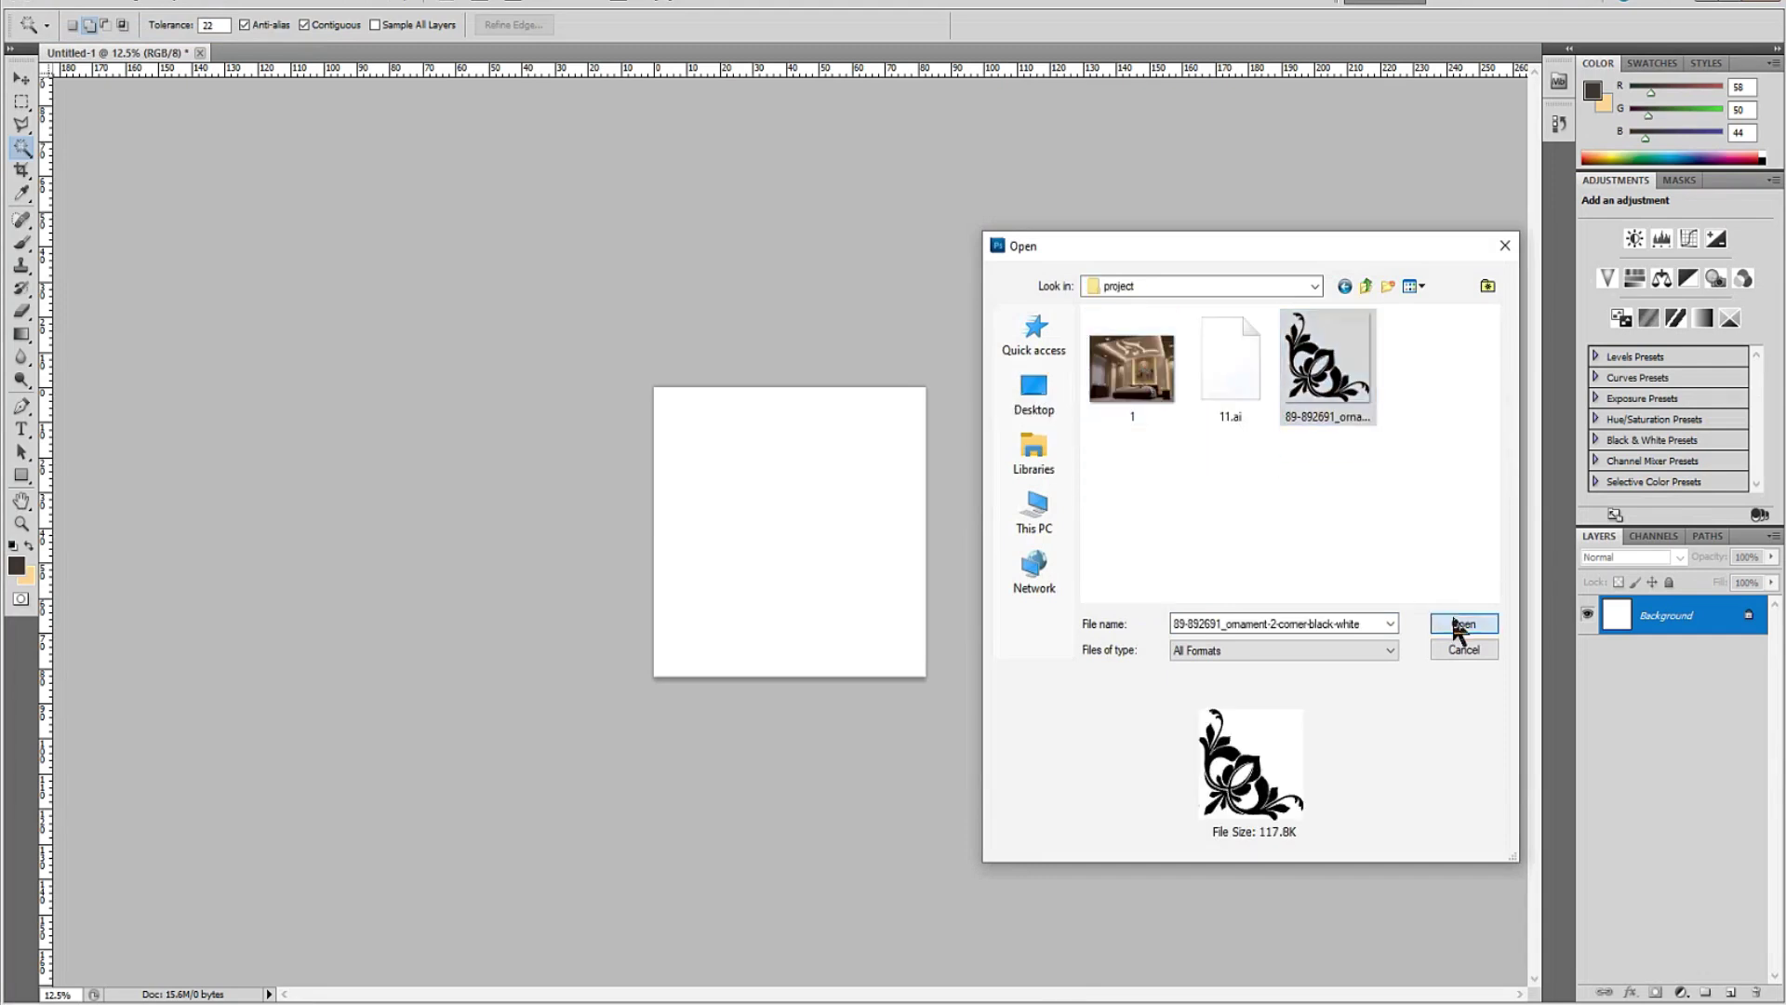
pyautogui.click(1458, 627)
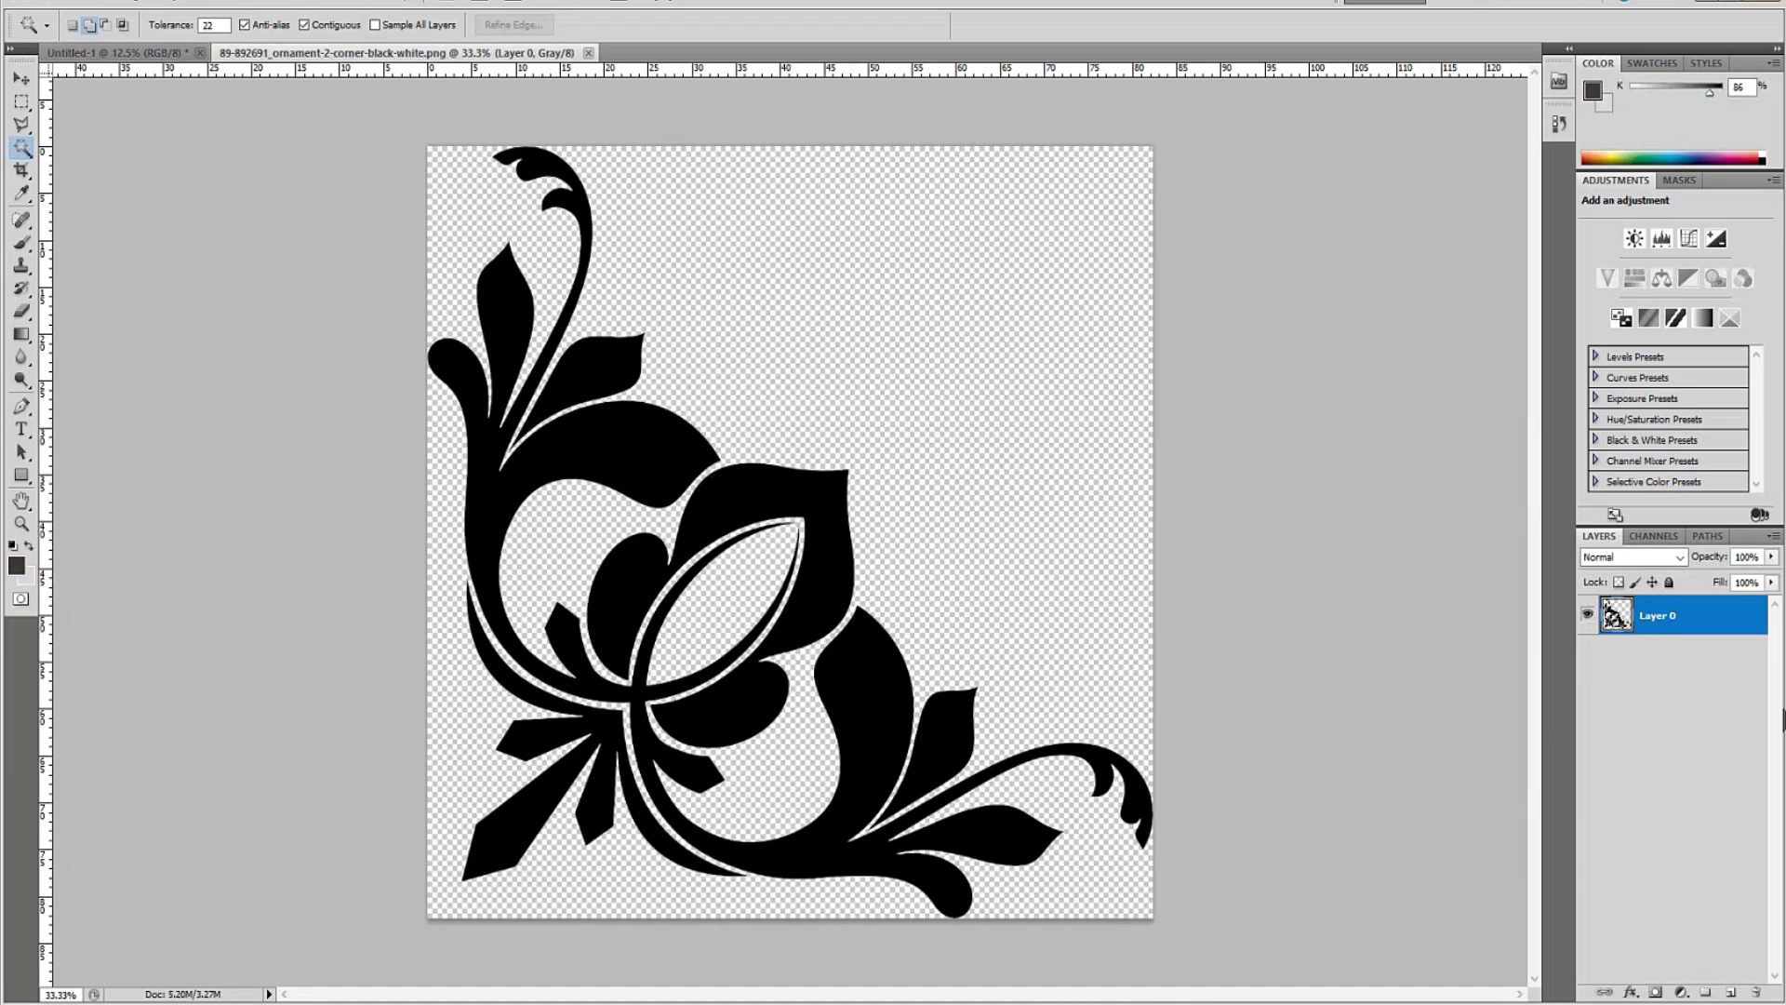
# Load the ornament's outline on Layer 0 as a selection and convert it into a work path.
pyautogui.keyDown('ctrl'); pyautogui.click(1615, 617); pyautogui.keyUp('ctrl')
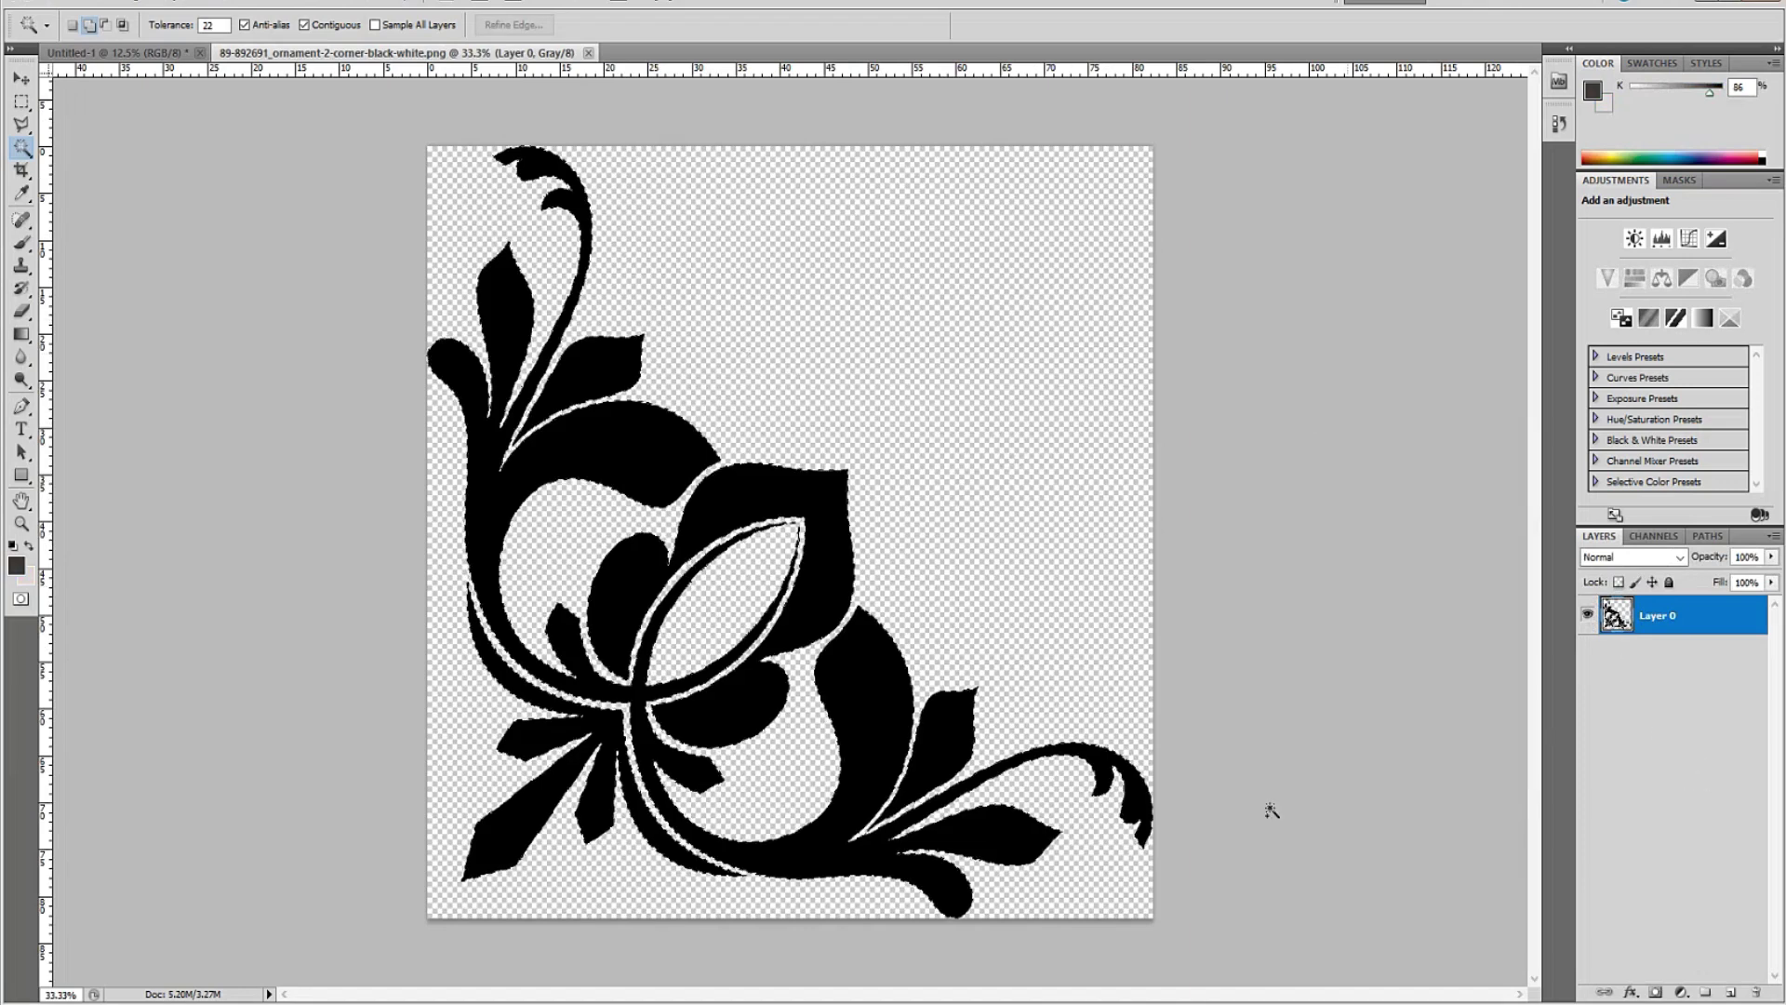
pyautogui.click(1709, 536)
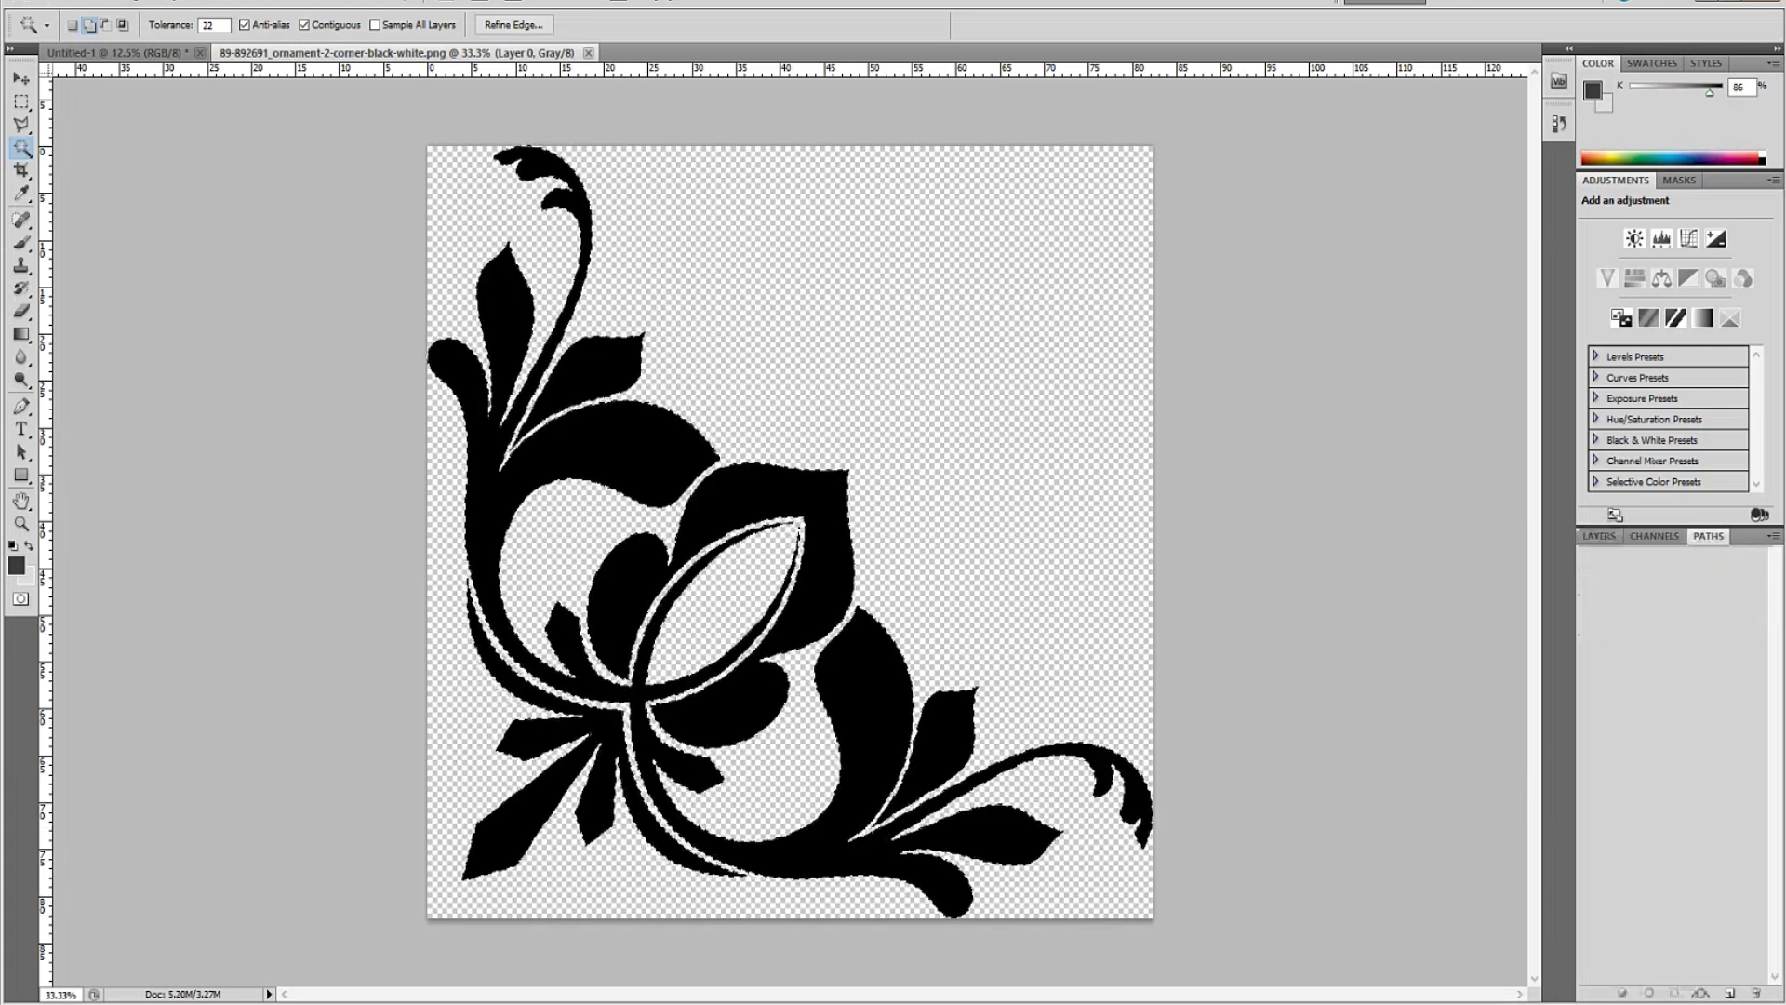
pyautogui.click(1701, 994)
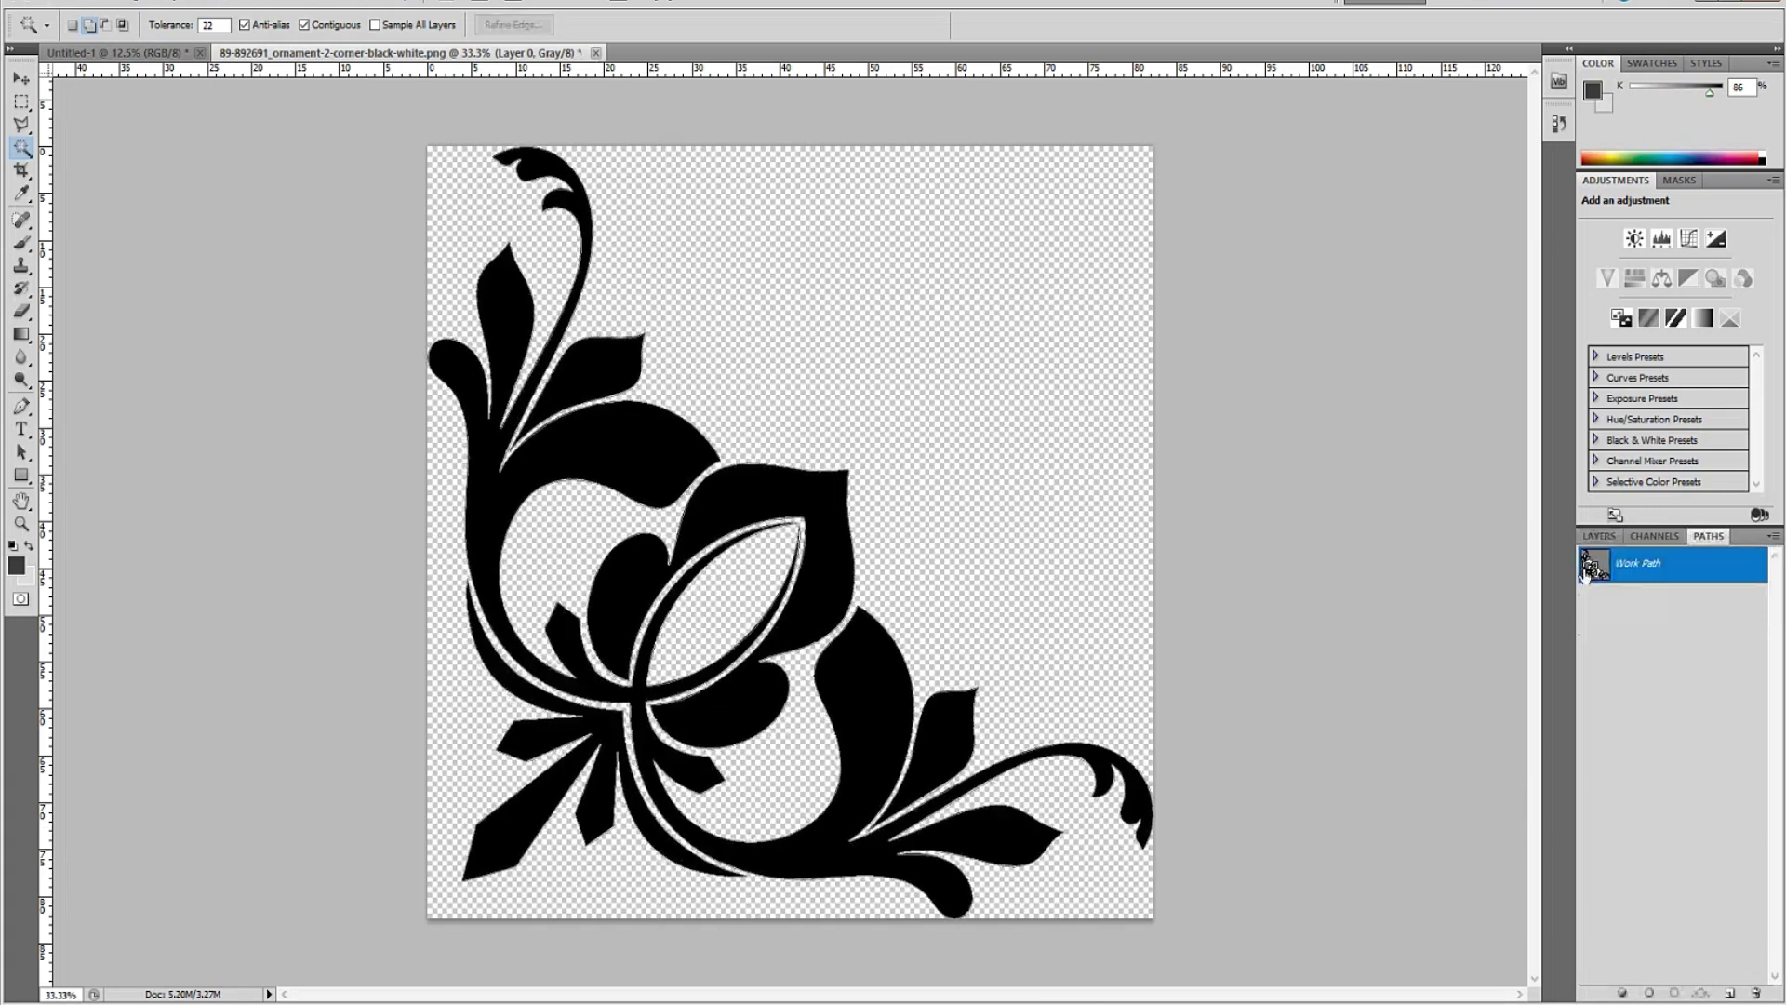
# Hide Layer 0 and examine the traced ornament path up close and as a whole.
pyautogui.click(1599, 536)
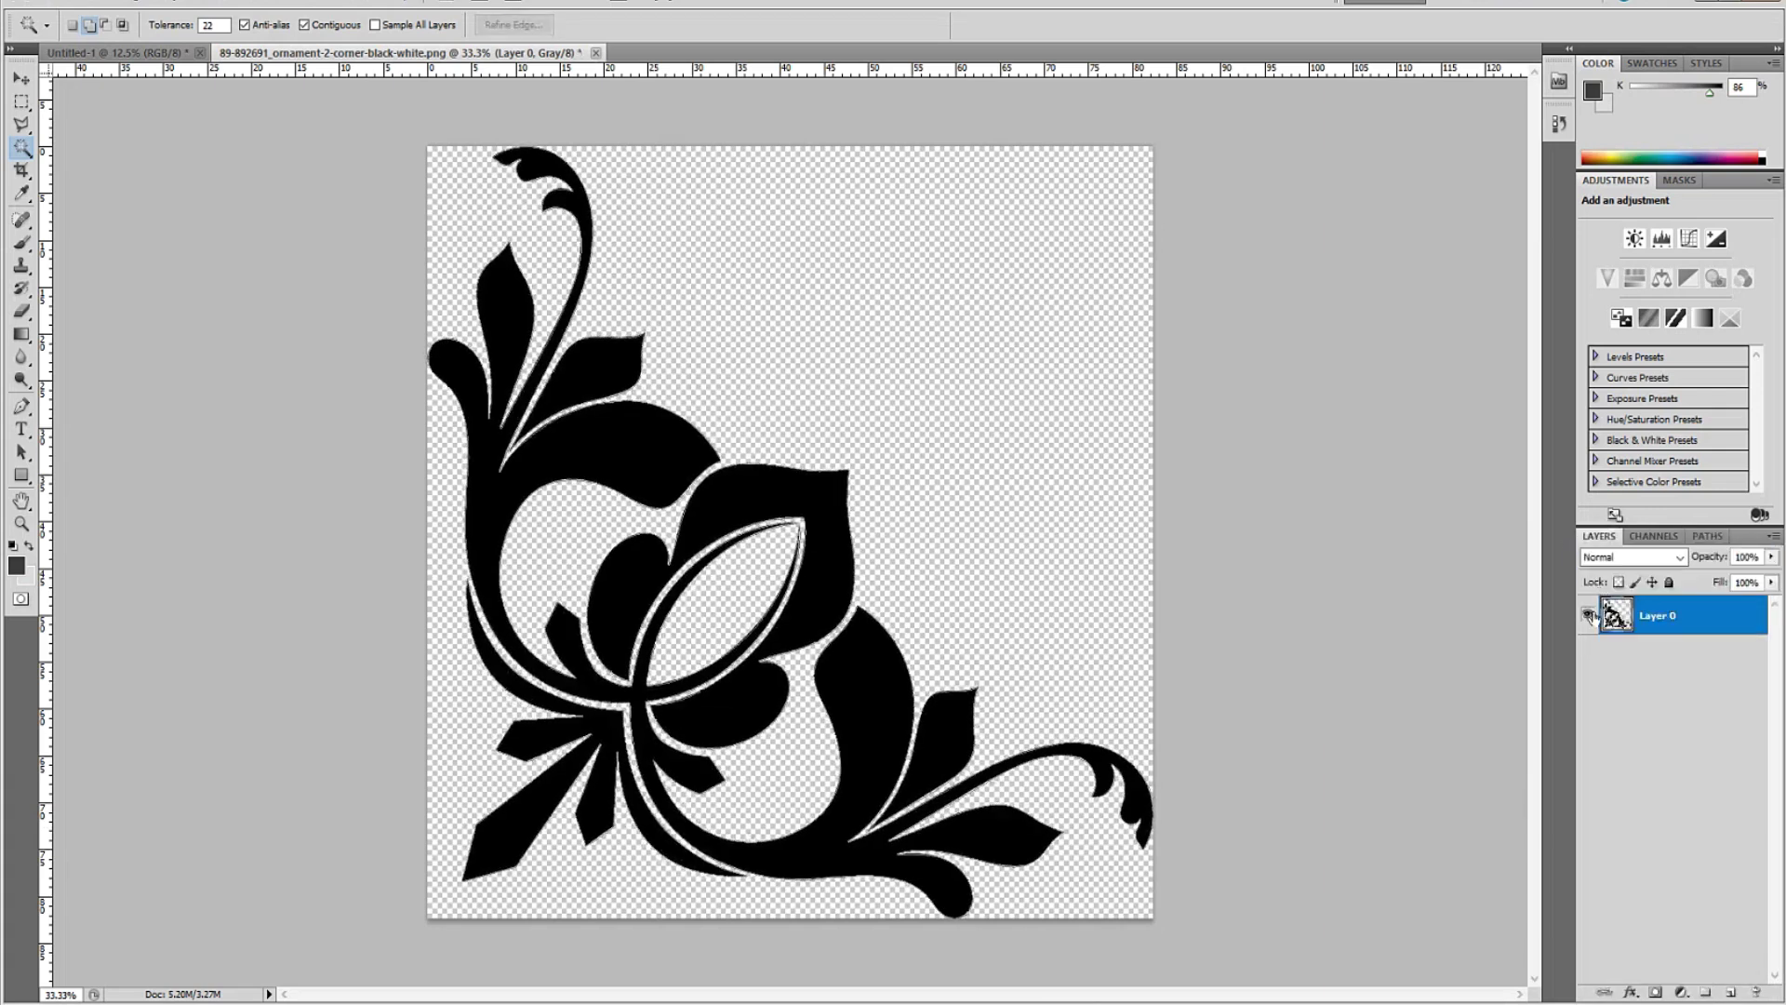
pyautogui.click(1587, 615)
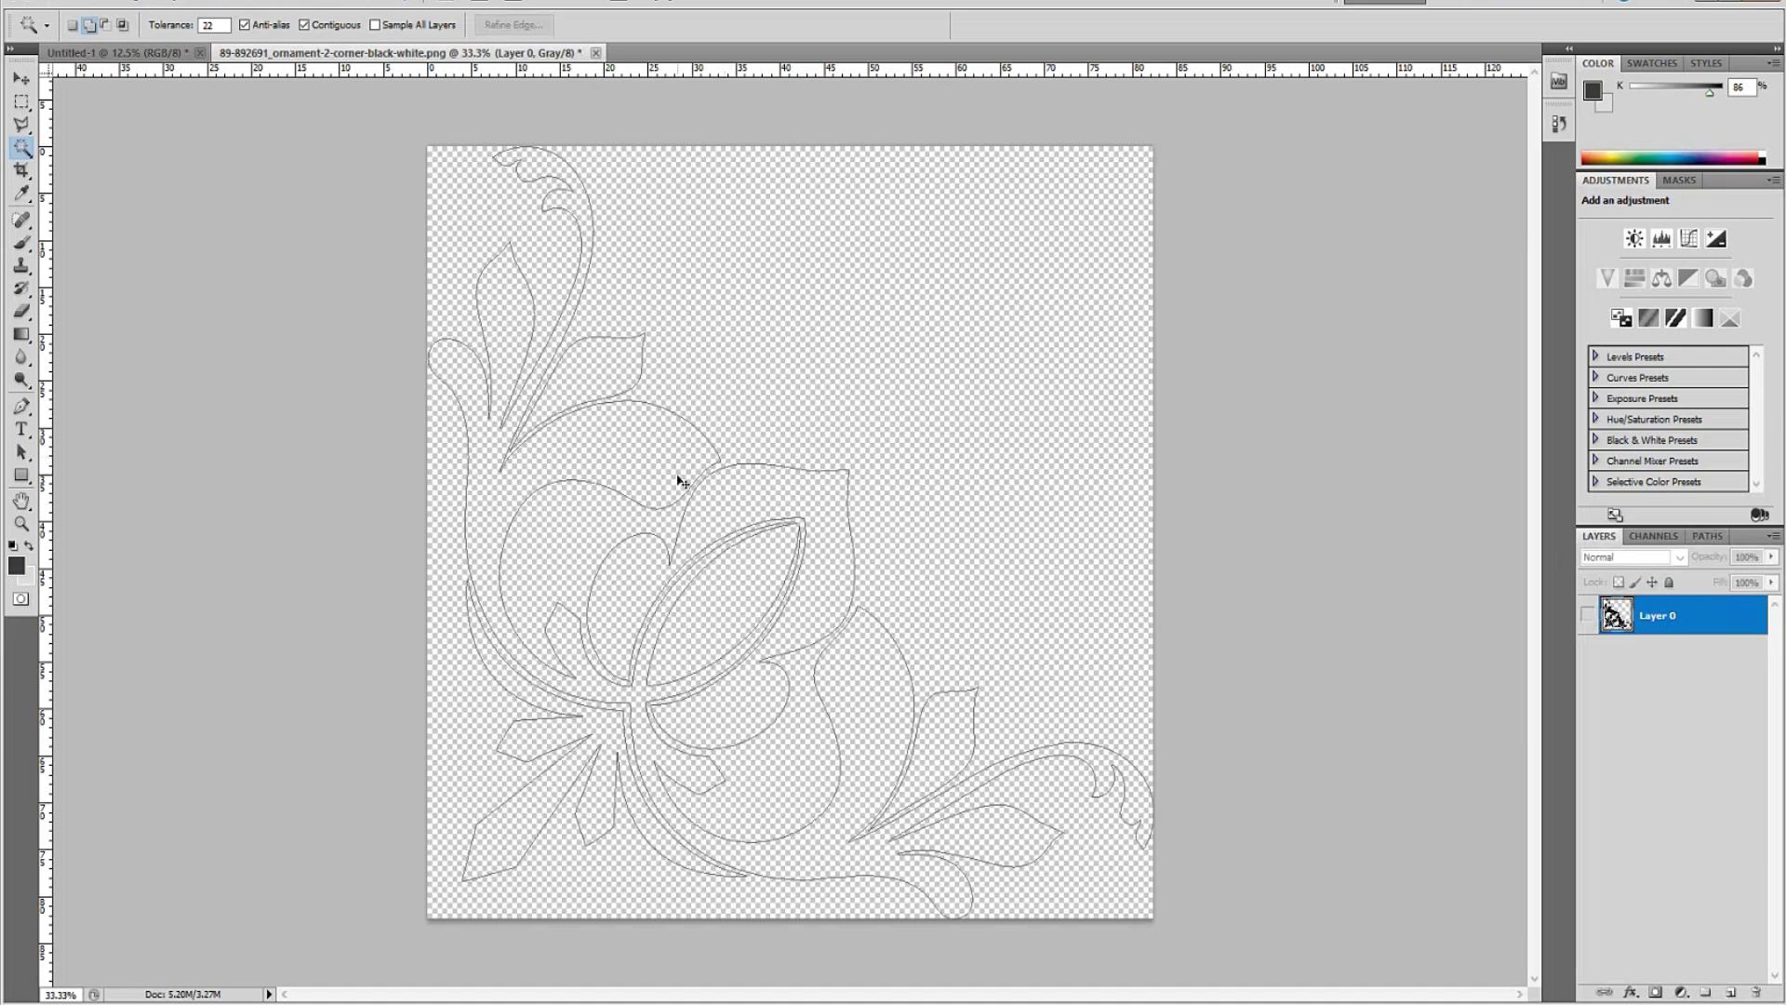
pyautogui.hotkey('ctrl', '+')
pyautogui.hotkey('ctrl', '+')
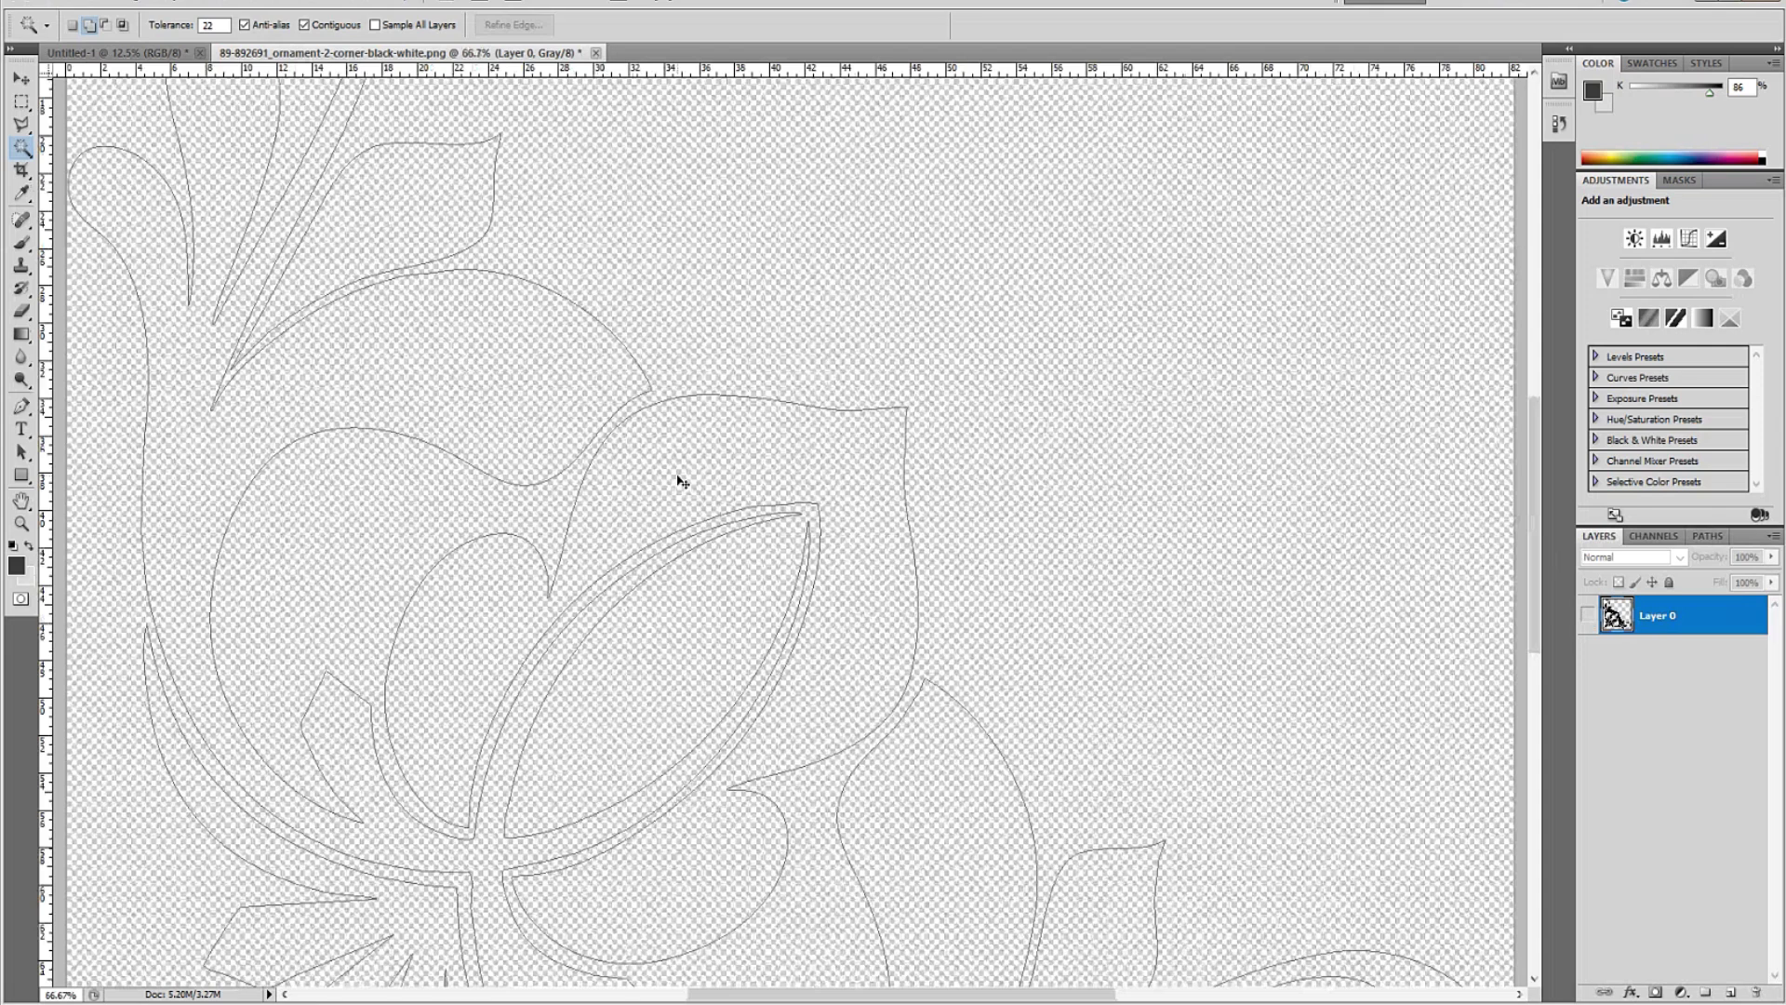
pyautogui.hotkey('ctrl', '-')
pyautogui.hotkey('ctrl', '-')
pyautogui.hotkey('ctrl', '-')
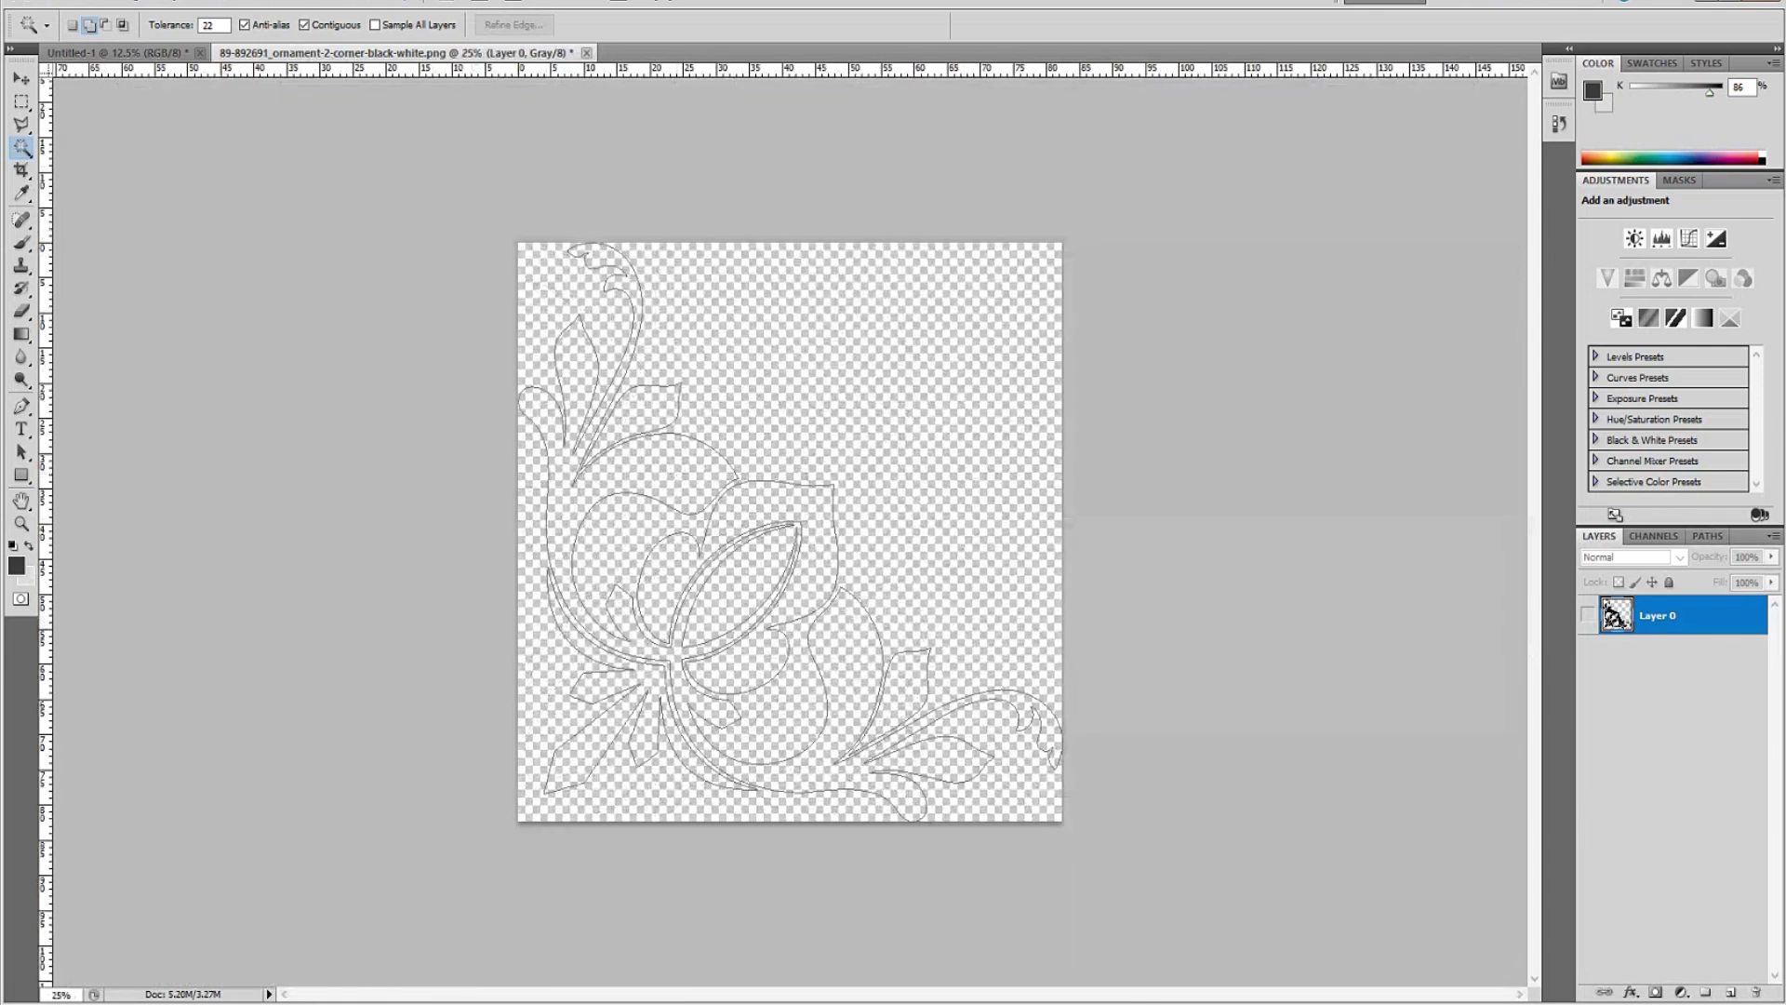
# Switch to File Explorer, delete 11.ai from the Desktop's project folder, and return to Photoshop.
pyautogui.moveTo(473, 1002)
pyautogui.click(597, 947)
pyautogui.click(65, 108)
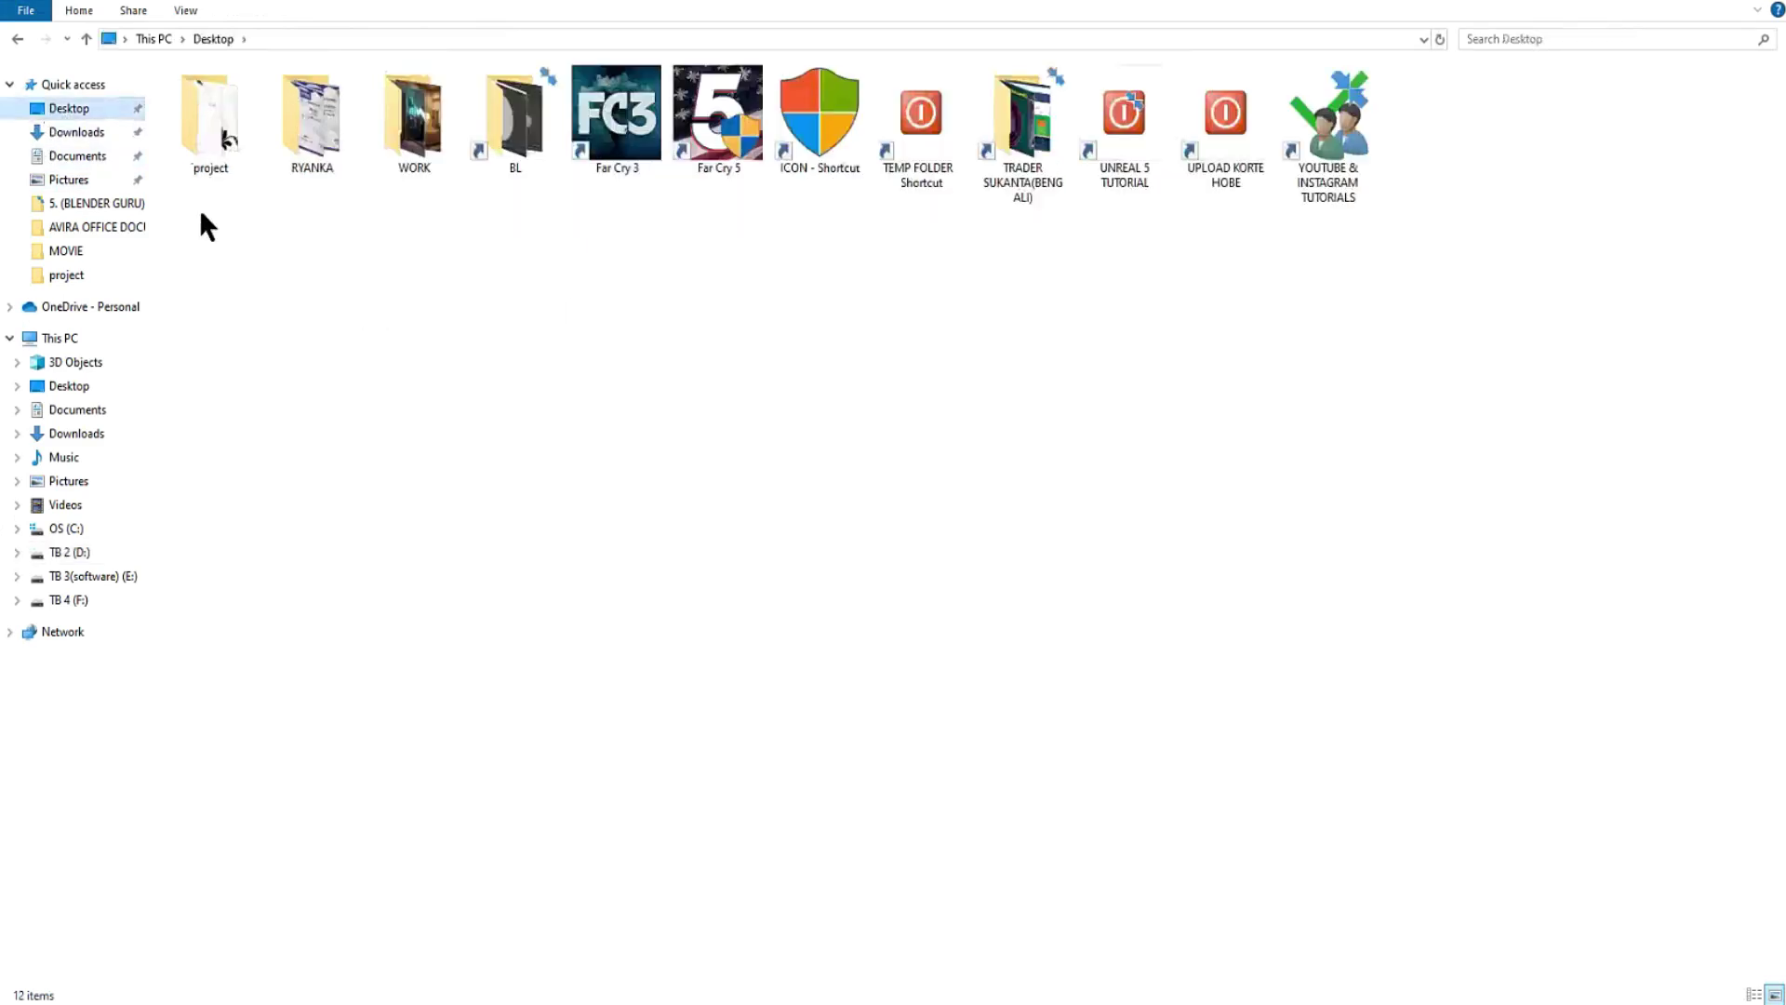
pyautogui.doubleClick(207, 160)
pyautogui.click(307, 154)
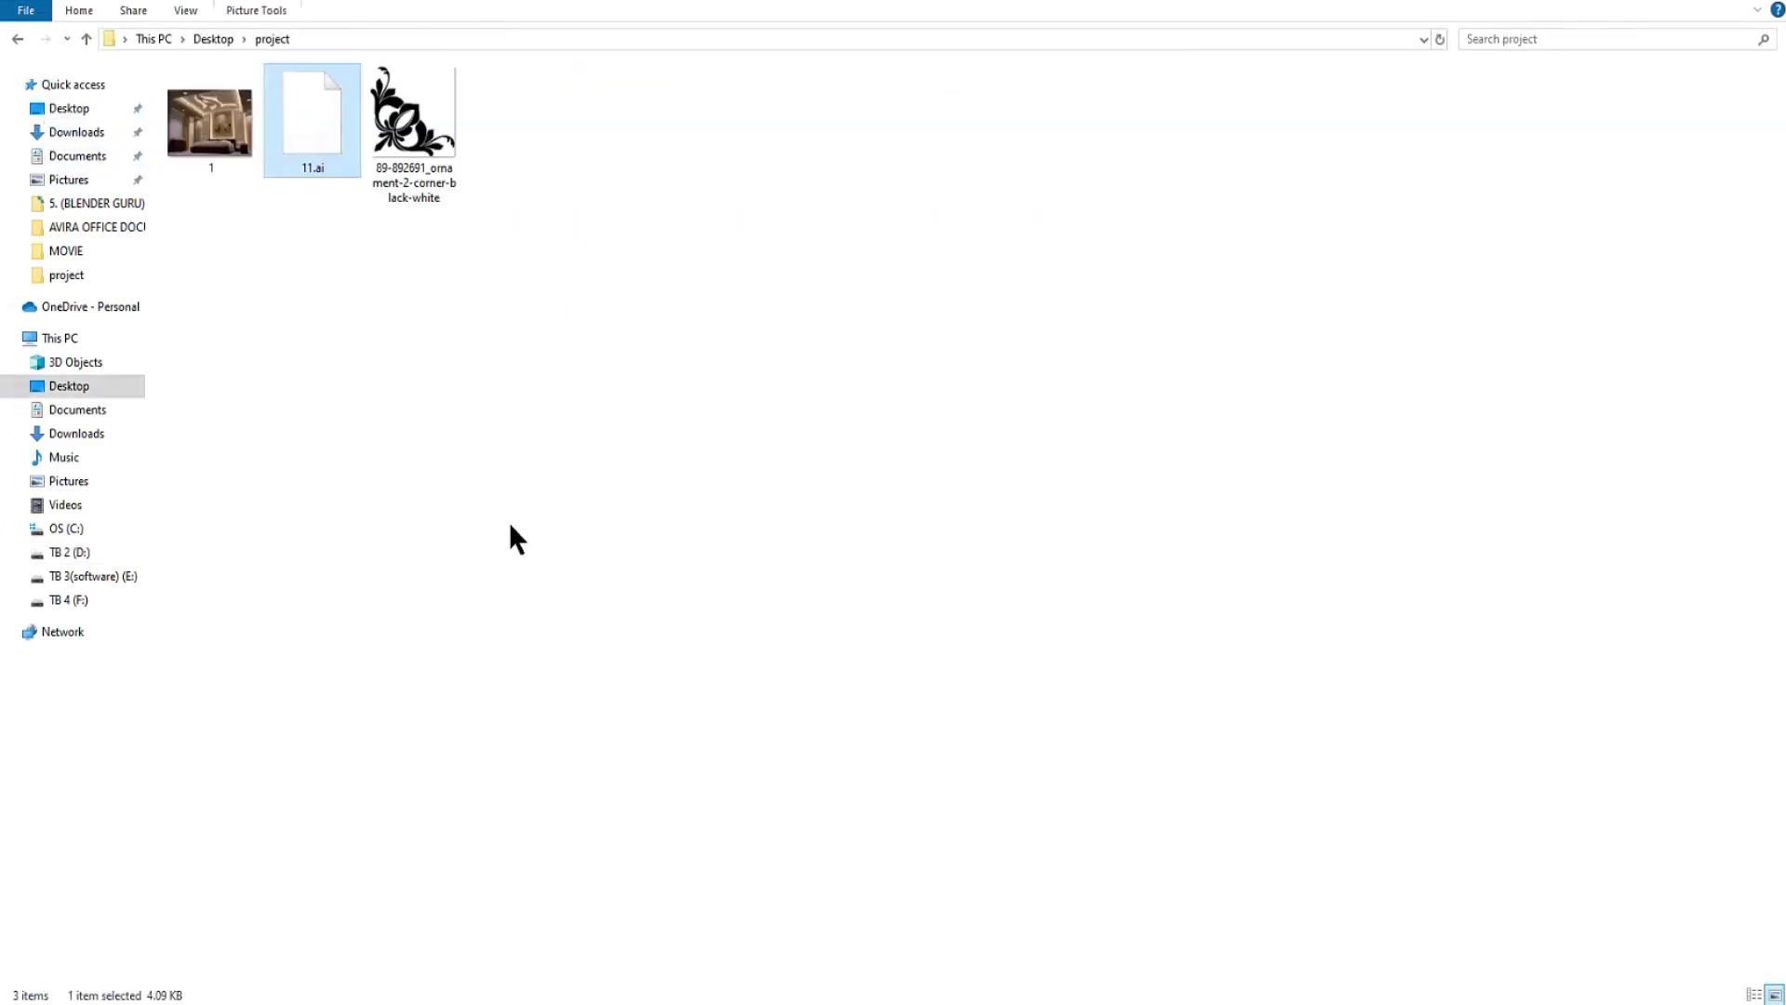
pyautogui.press('Delete')
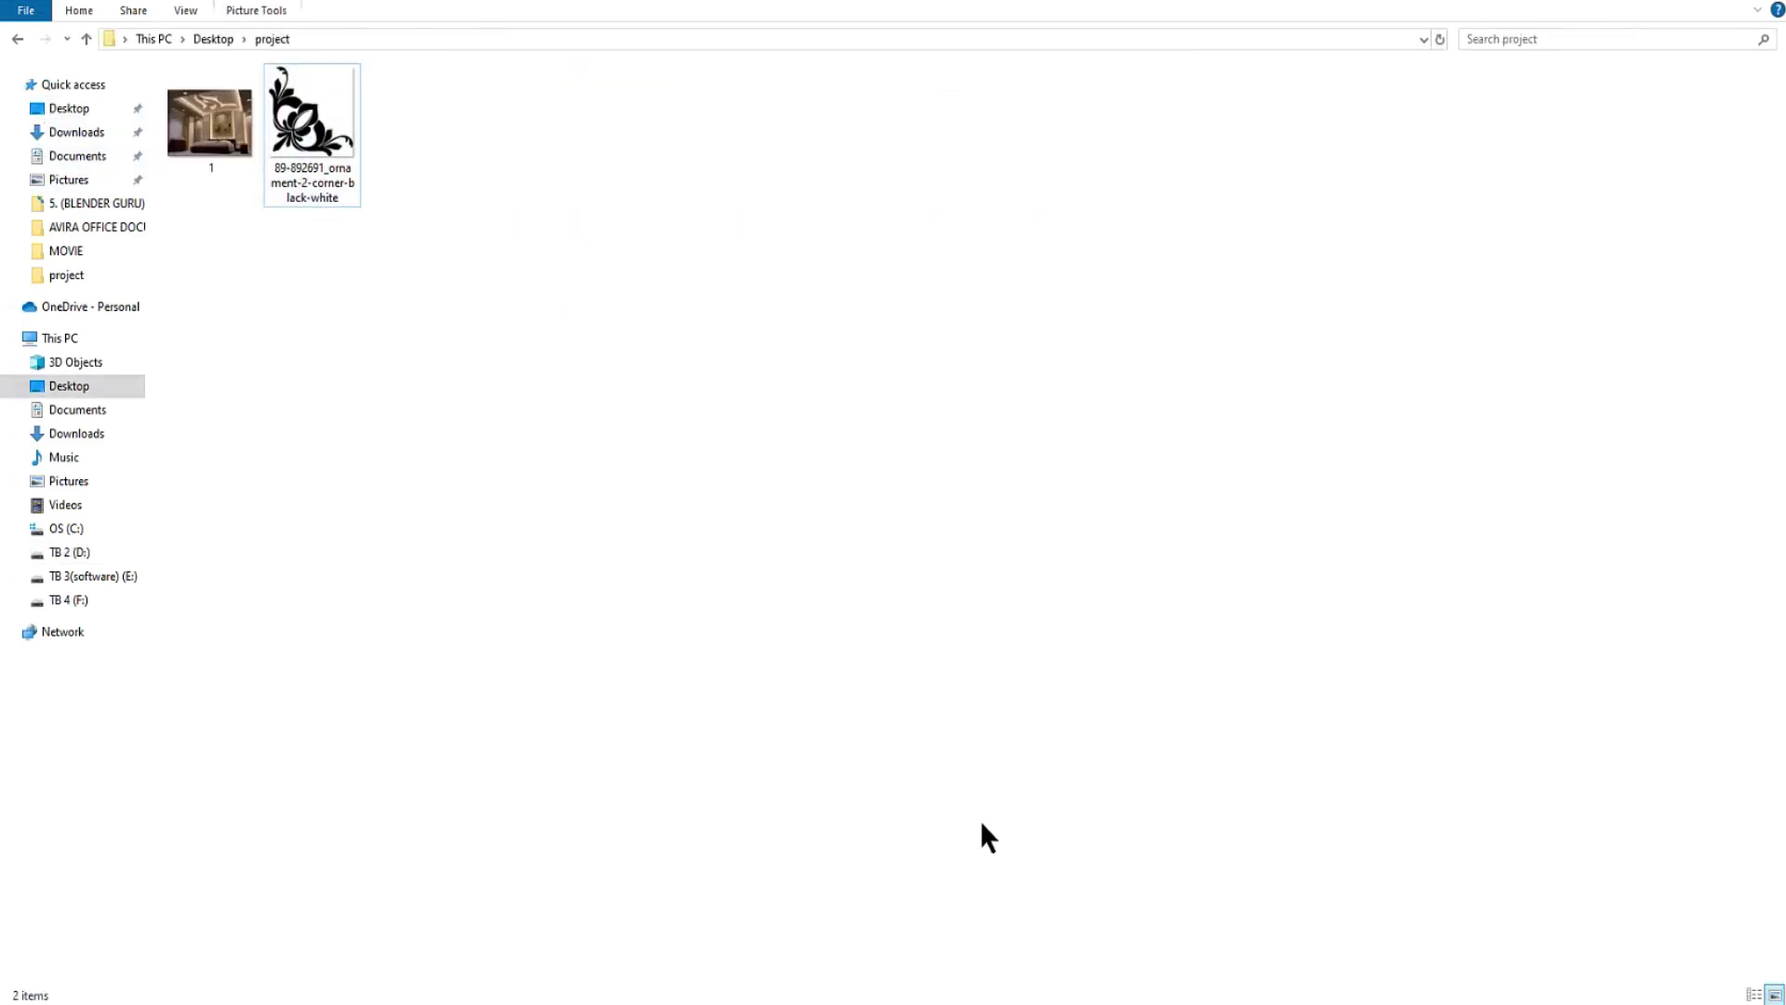
pyautogui.click(1055, 947)
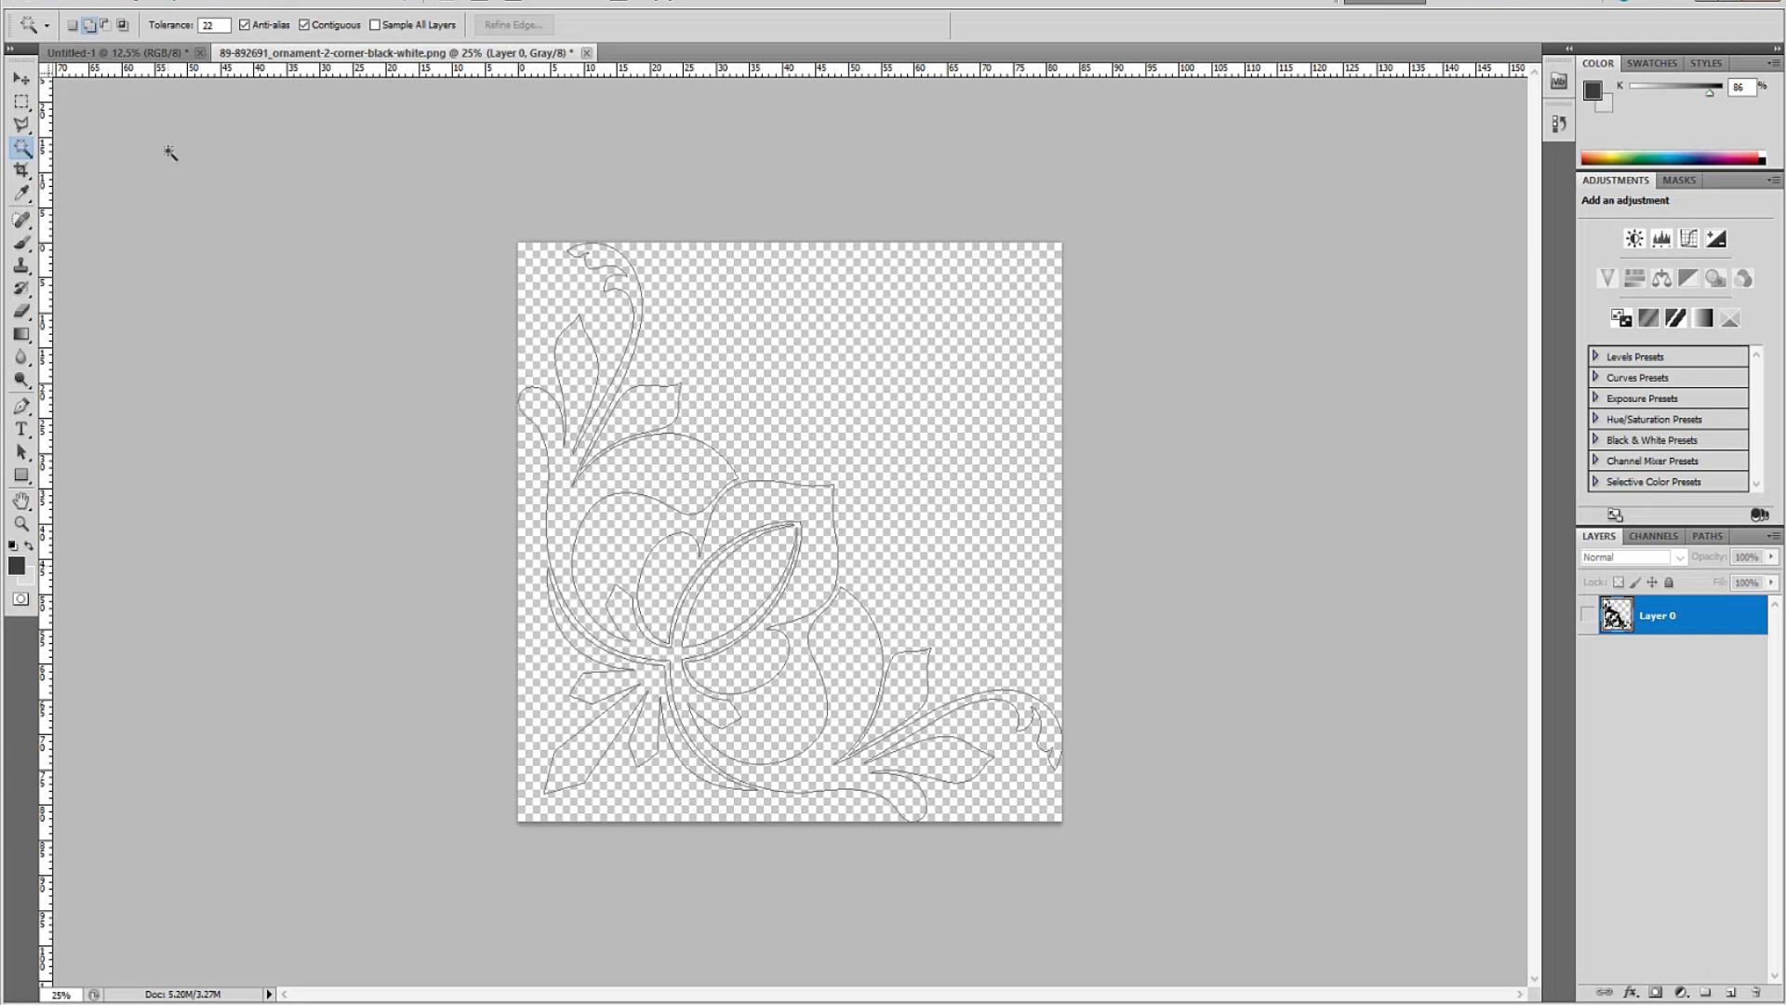
# Show the ornament layer and export its Work Path to the project folder as the Illustrator file 89-892691_ornament-2-corner-black-white.
pyautogui.click(70, 6)
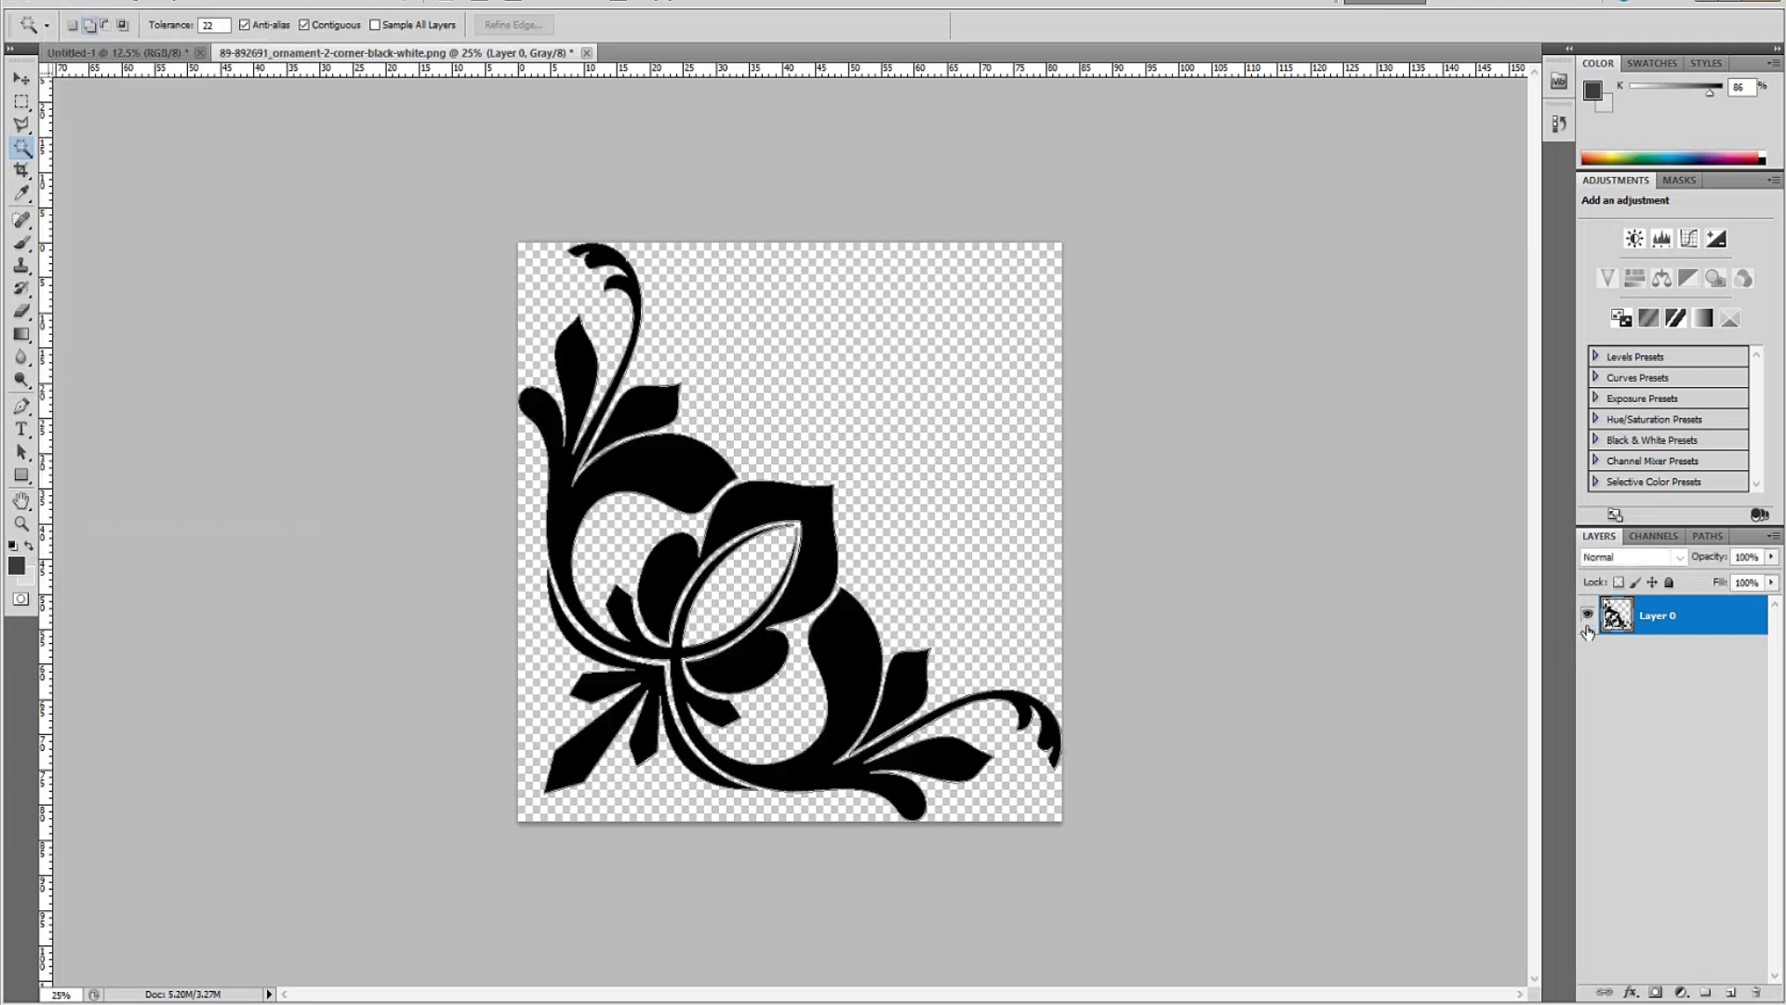
pyautogui.click(57, 5)
pyautogui.moveTo(158, 428)
pyautogui.click(379, 445)
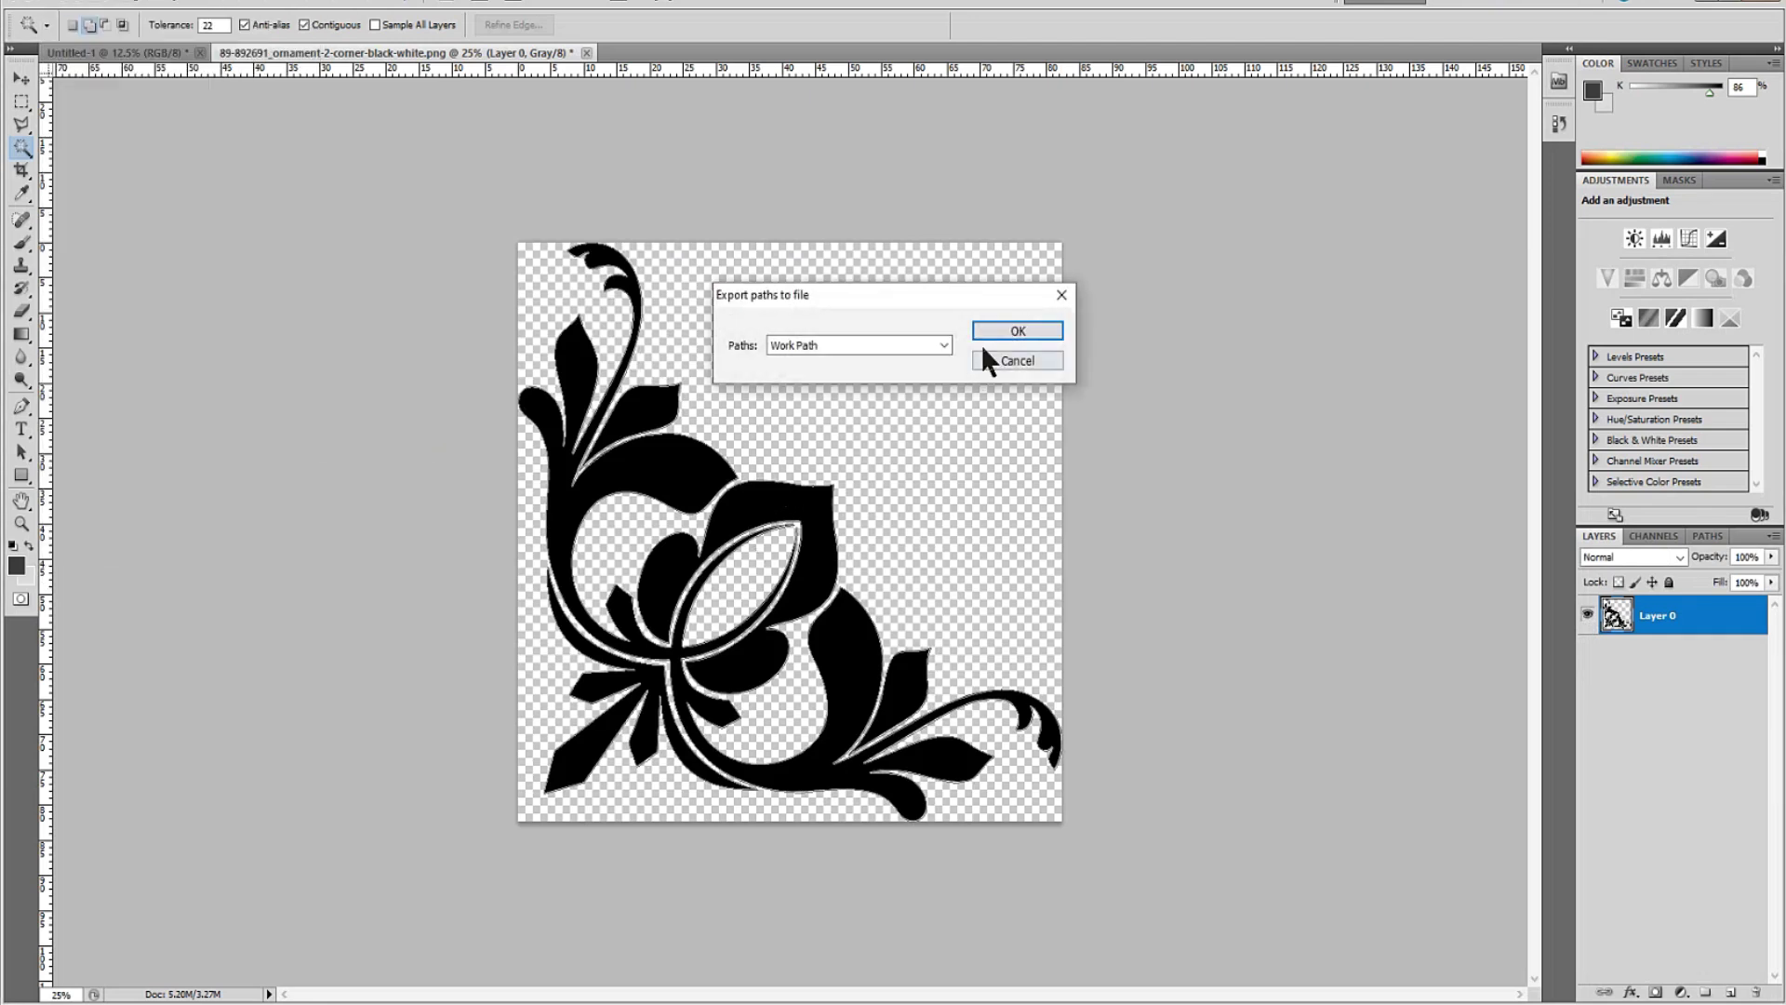
pyautogui.click(986, 331)
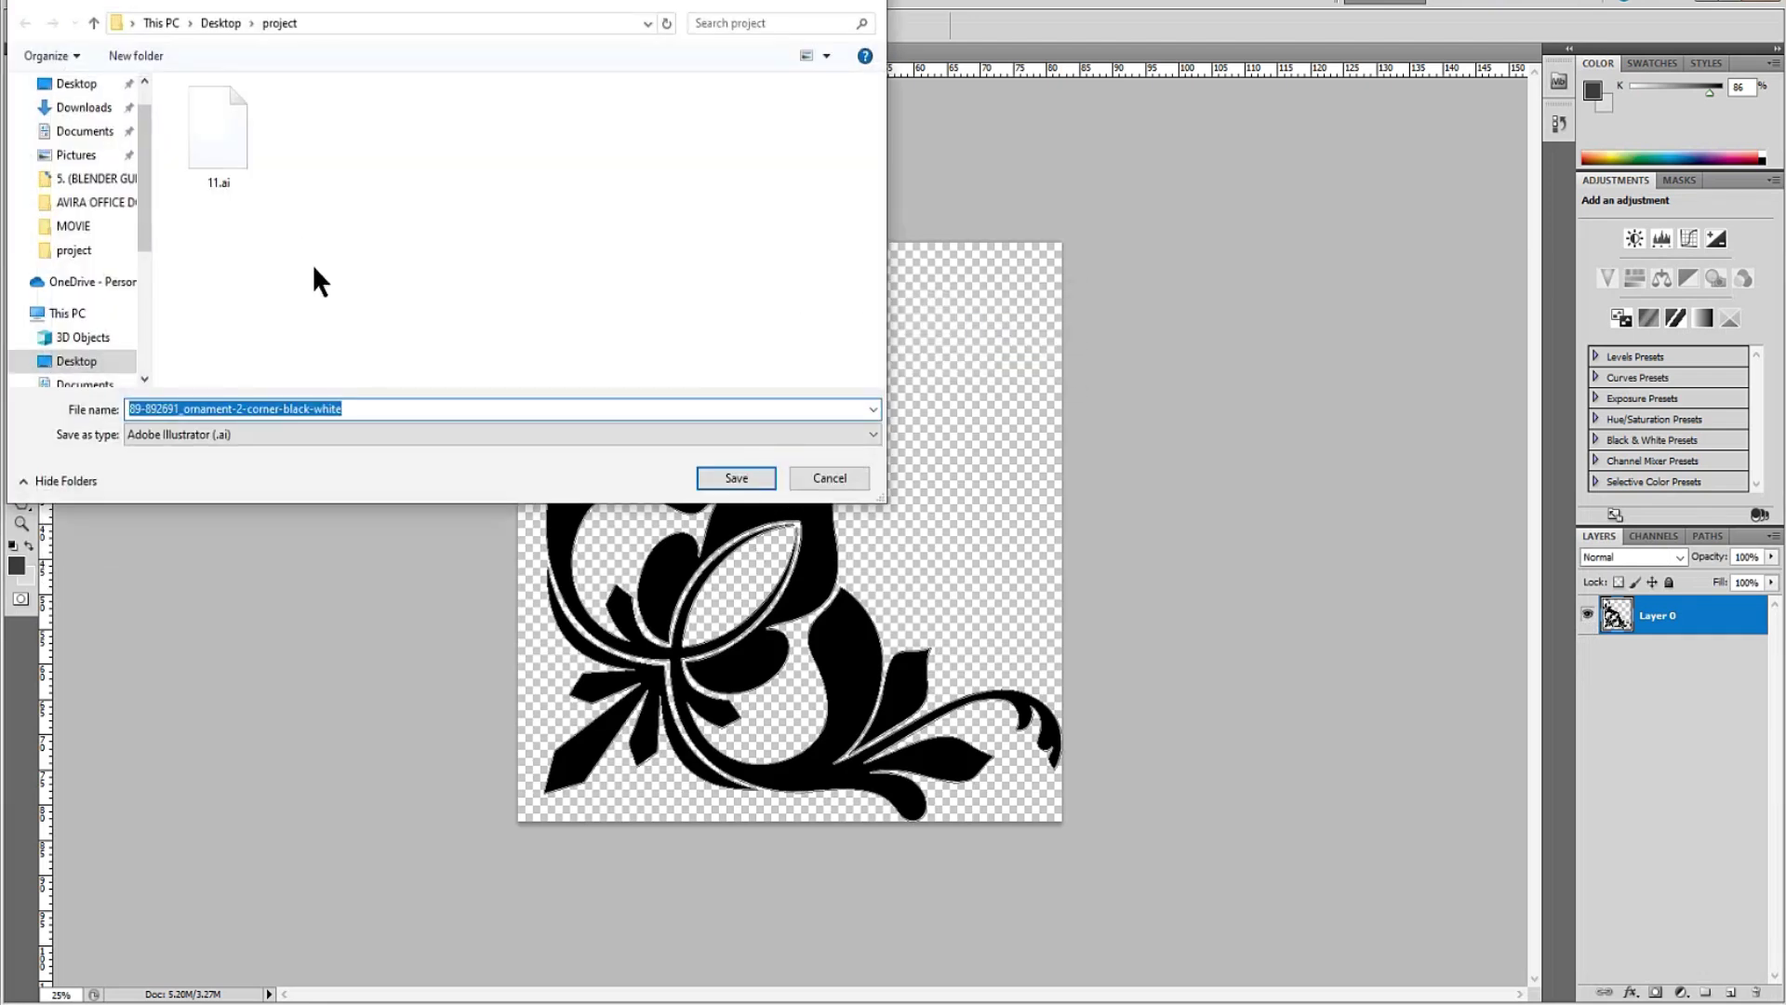
pyautogui.click(380, 364)
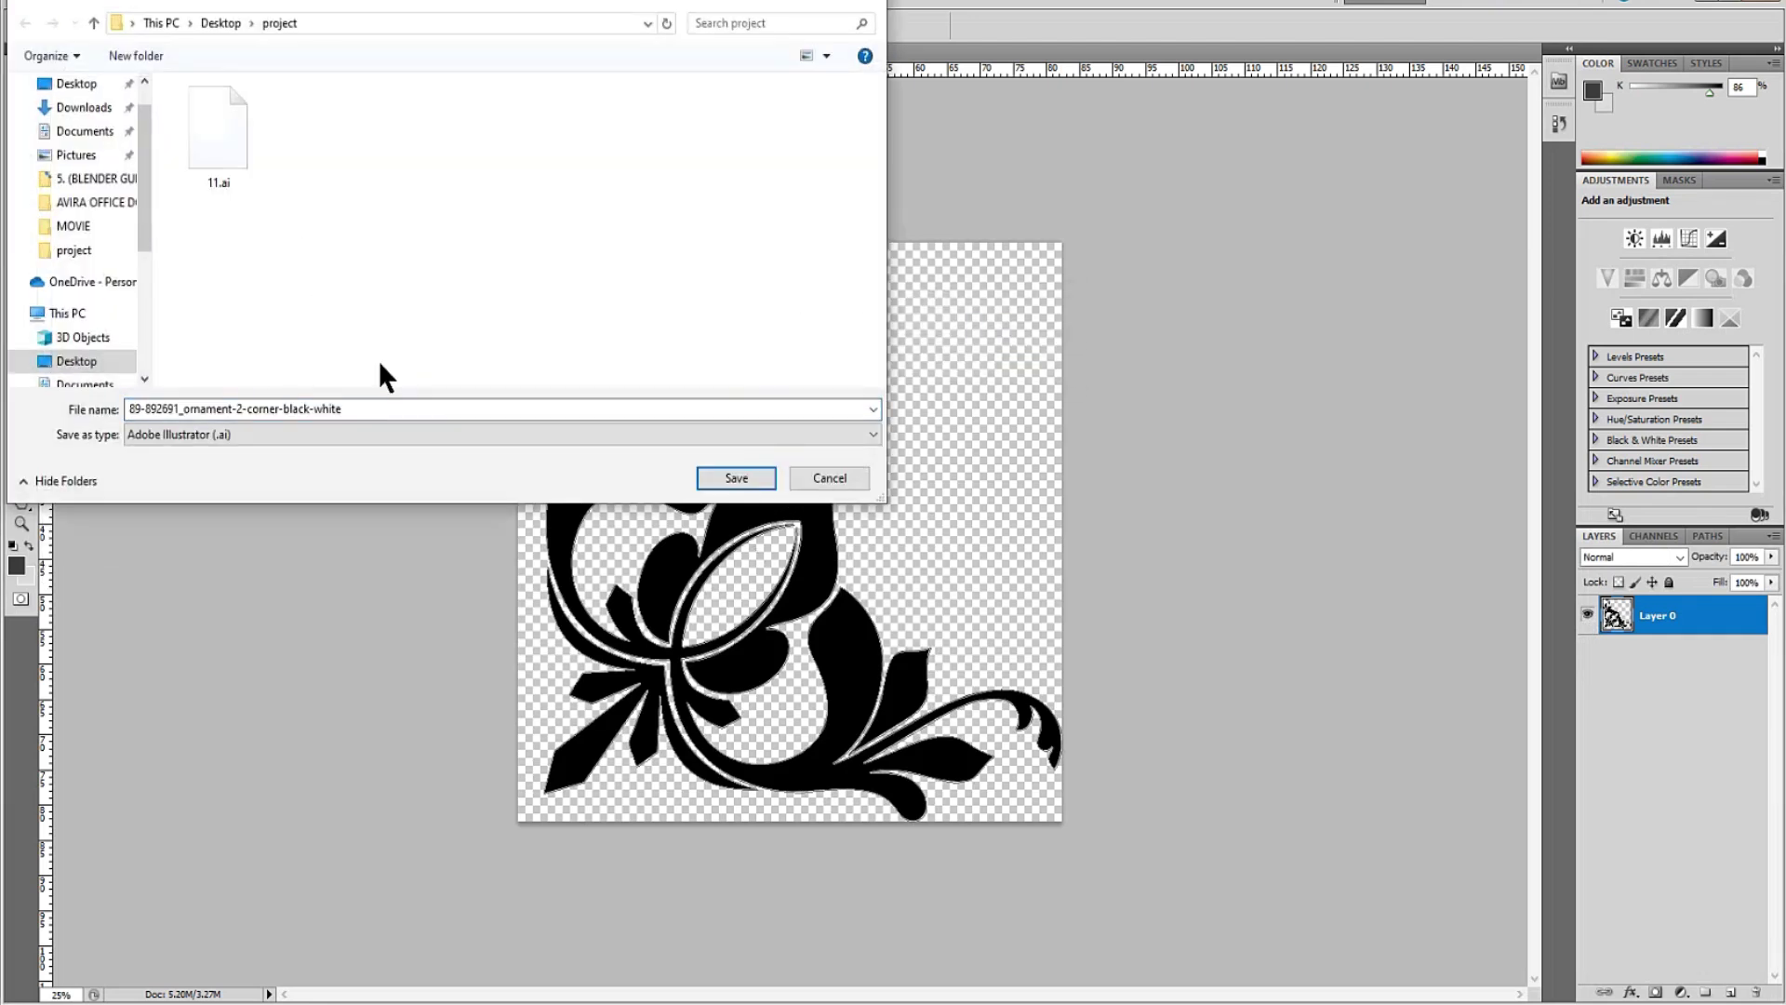
pyautogui.click(737, 479)
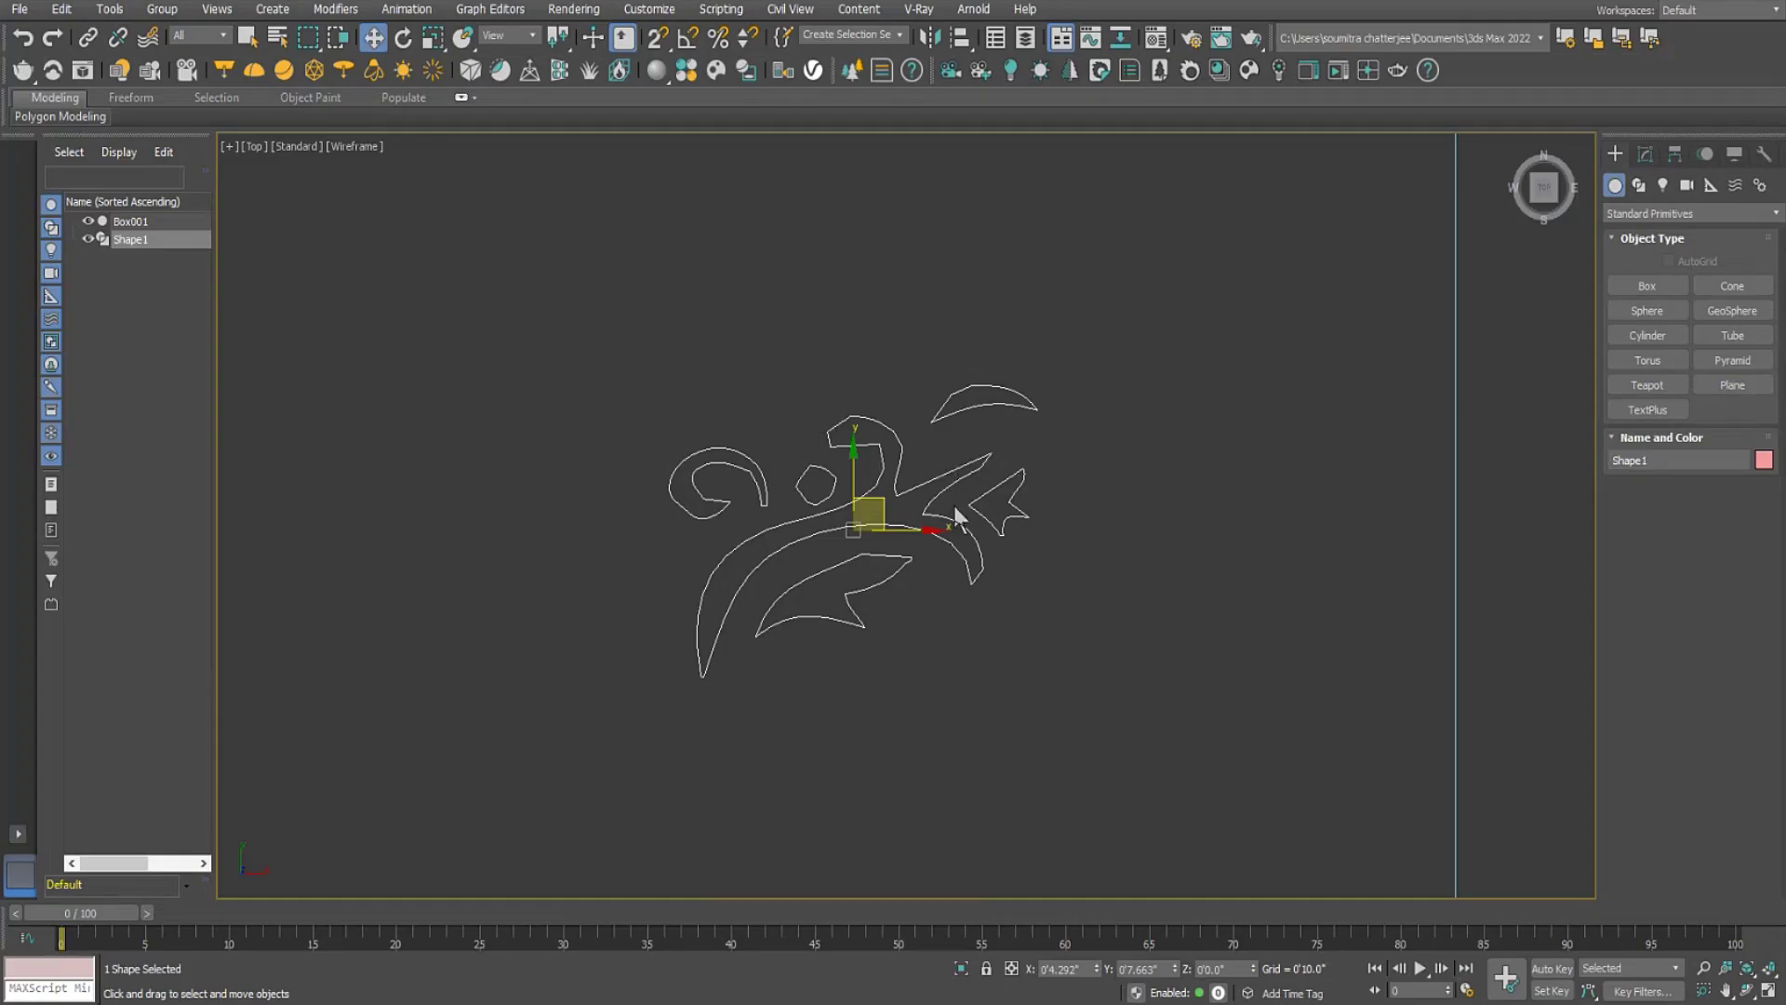
# Switch to 3ds Max and delete the previously imported ornament spline.
pyautogui.press('Delete')
pyautogui.scroll(-5, 921, 391)
pyautogui.scroll(-5, 955, 428)
pyautogui.scroll(5, 1068, 471)
pyautogui.moveTo(1128, 459); pyautogui.dragTo(1167, 482, button='middle')
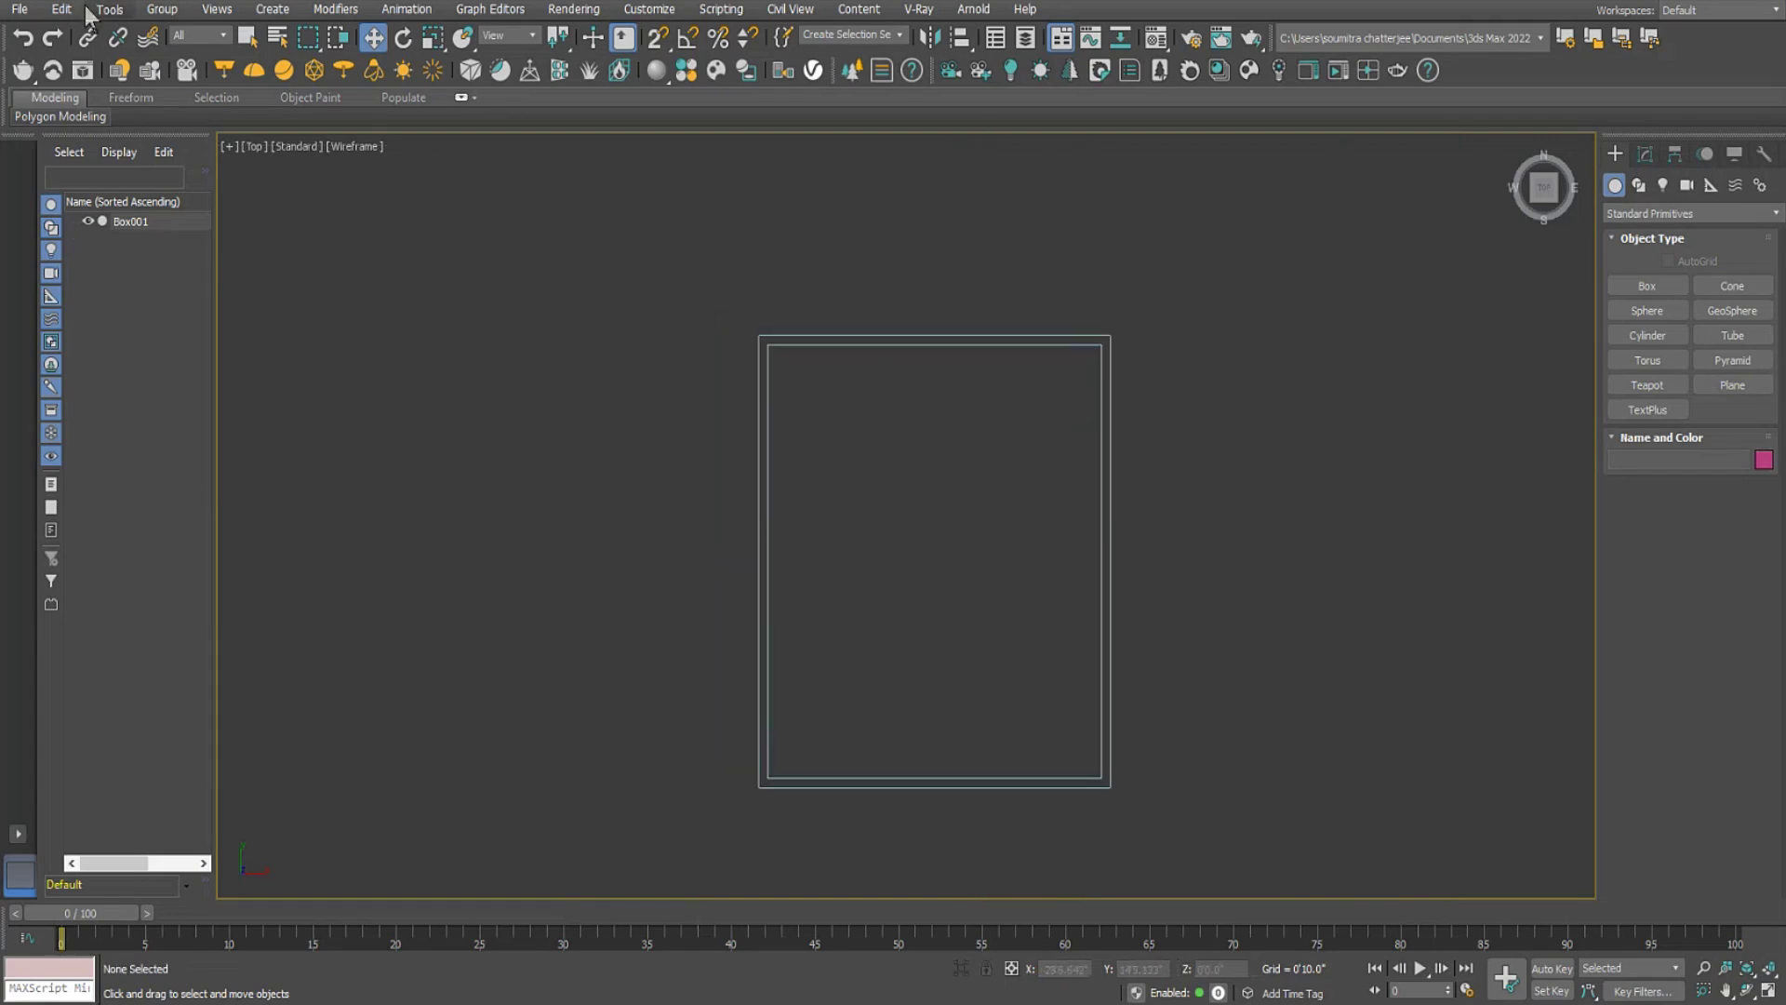
# Import the exported Illustrator ornament paths, merging the objects with the current scene.
pyautogui.click(19, 9)
pyautogui.moveTo(99, 282)
pyautogui.click(237, 277)
pyautogui.click(244, 170)
pyautogui.click(890, 598)
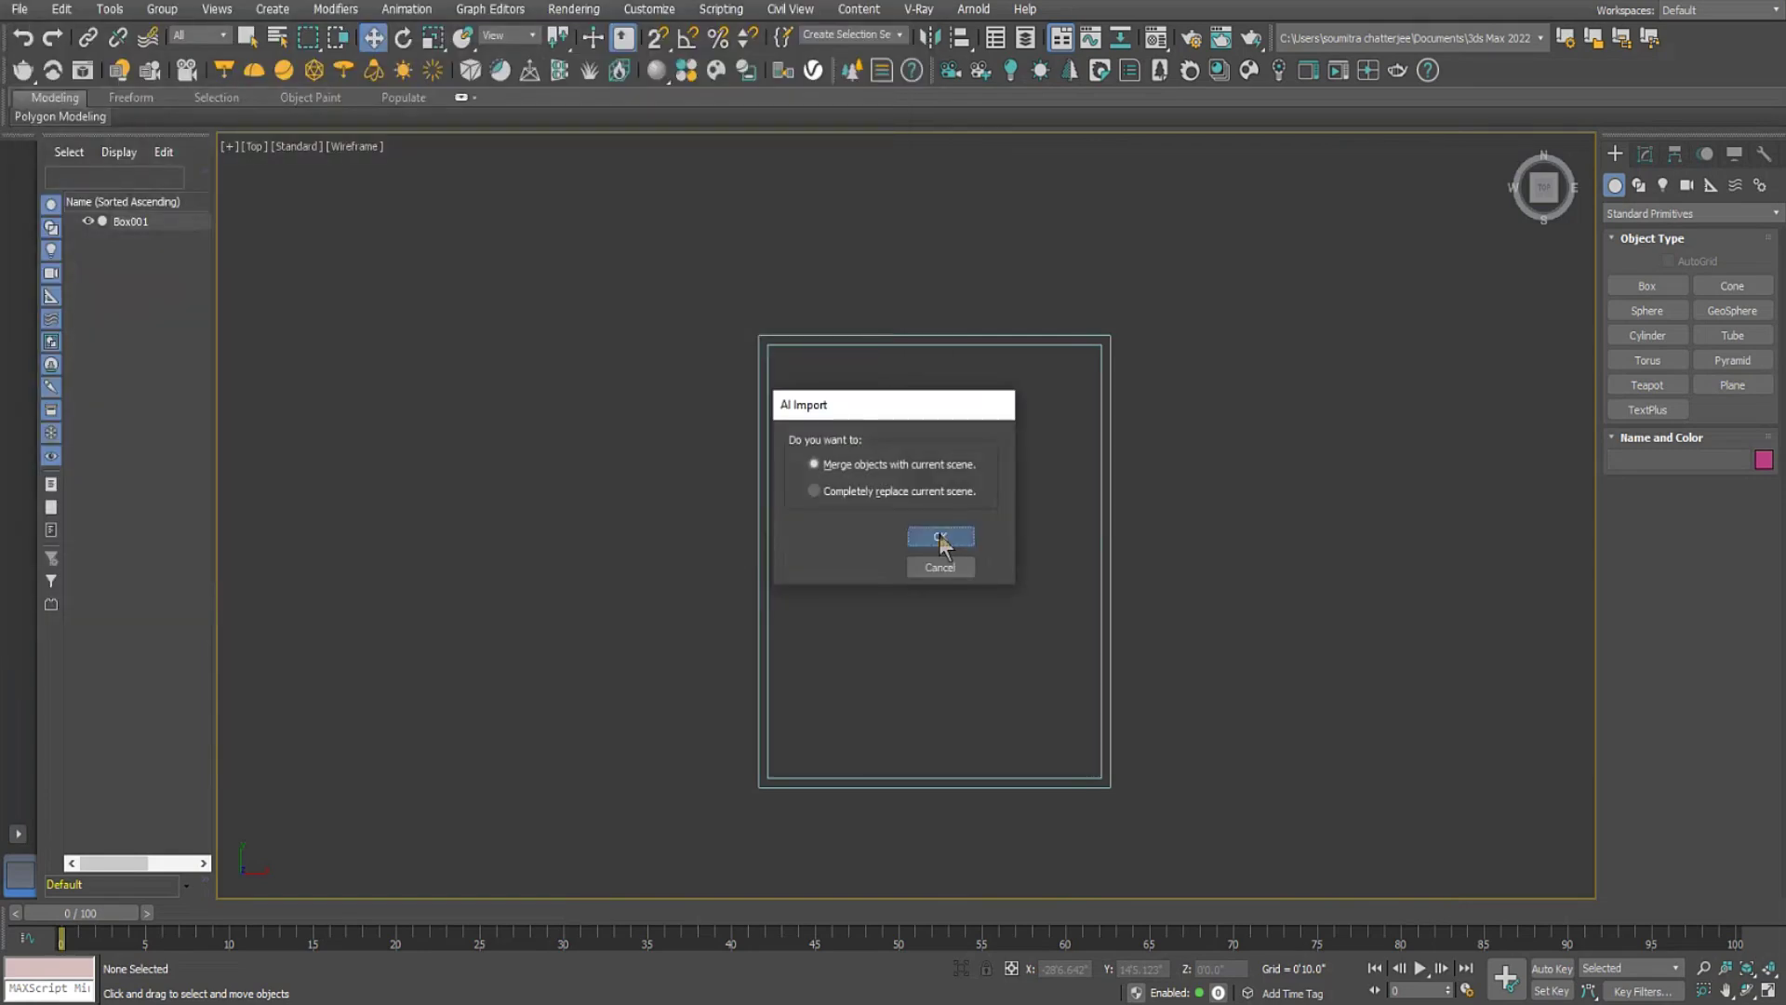
pyautogui.click(941, 538)
pyautogui.click(923, 525)
# Move the imported ornament spline from the room box's edge to inside its outline.
pyautogui.scroll(-6, 1153, 465)
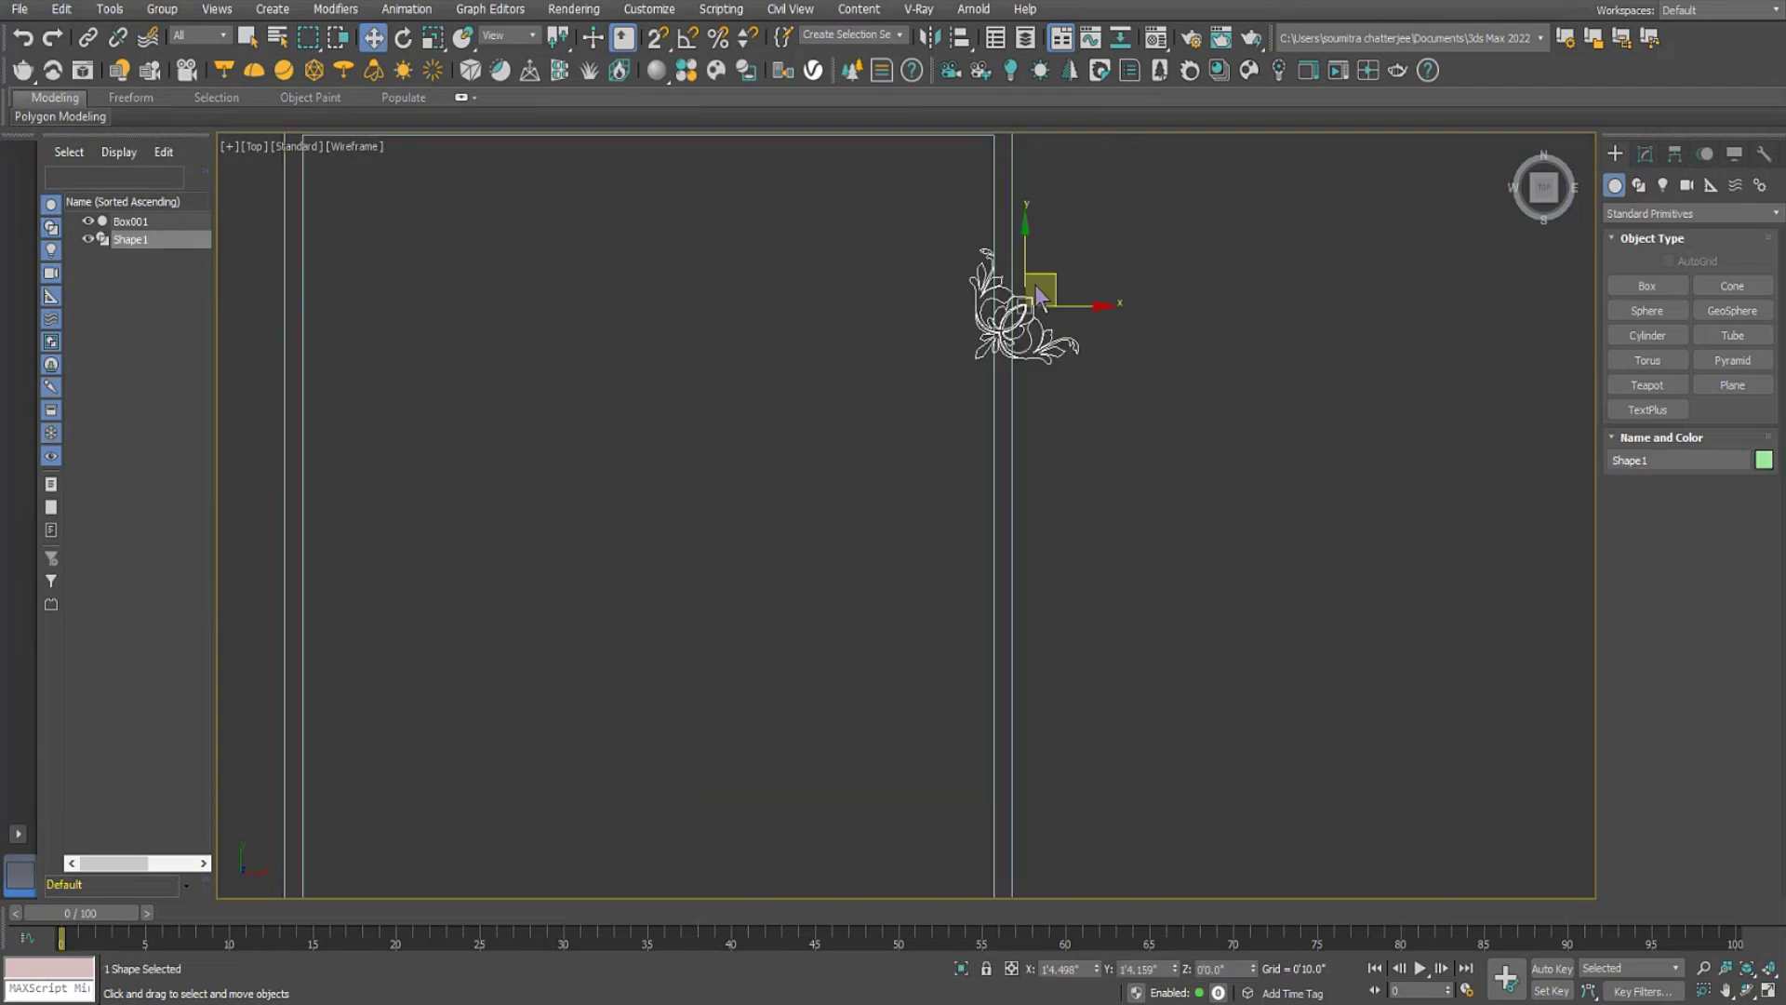
pyautogui.moveTo(1054, 270); pyautogui.dragTo(751, 389)
pyautogui.moveTo(697, 429); pyautogui.dragTo(1001, 395, button='middle')
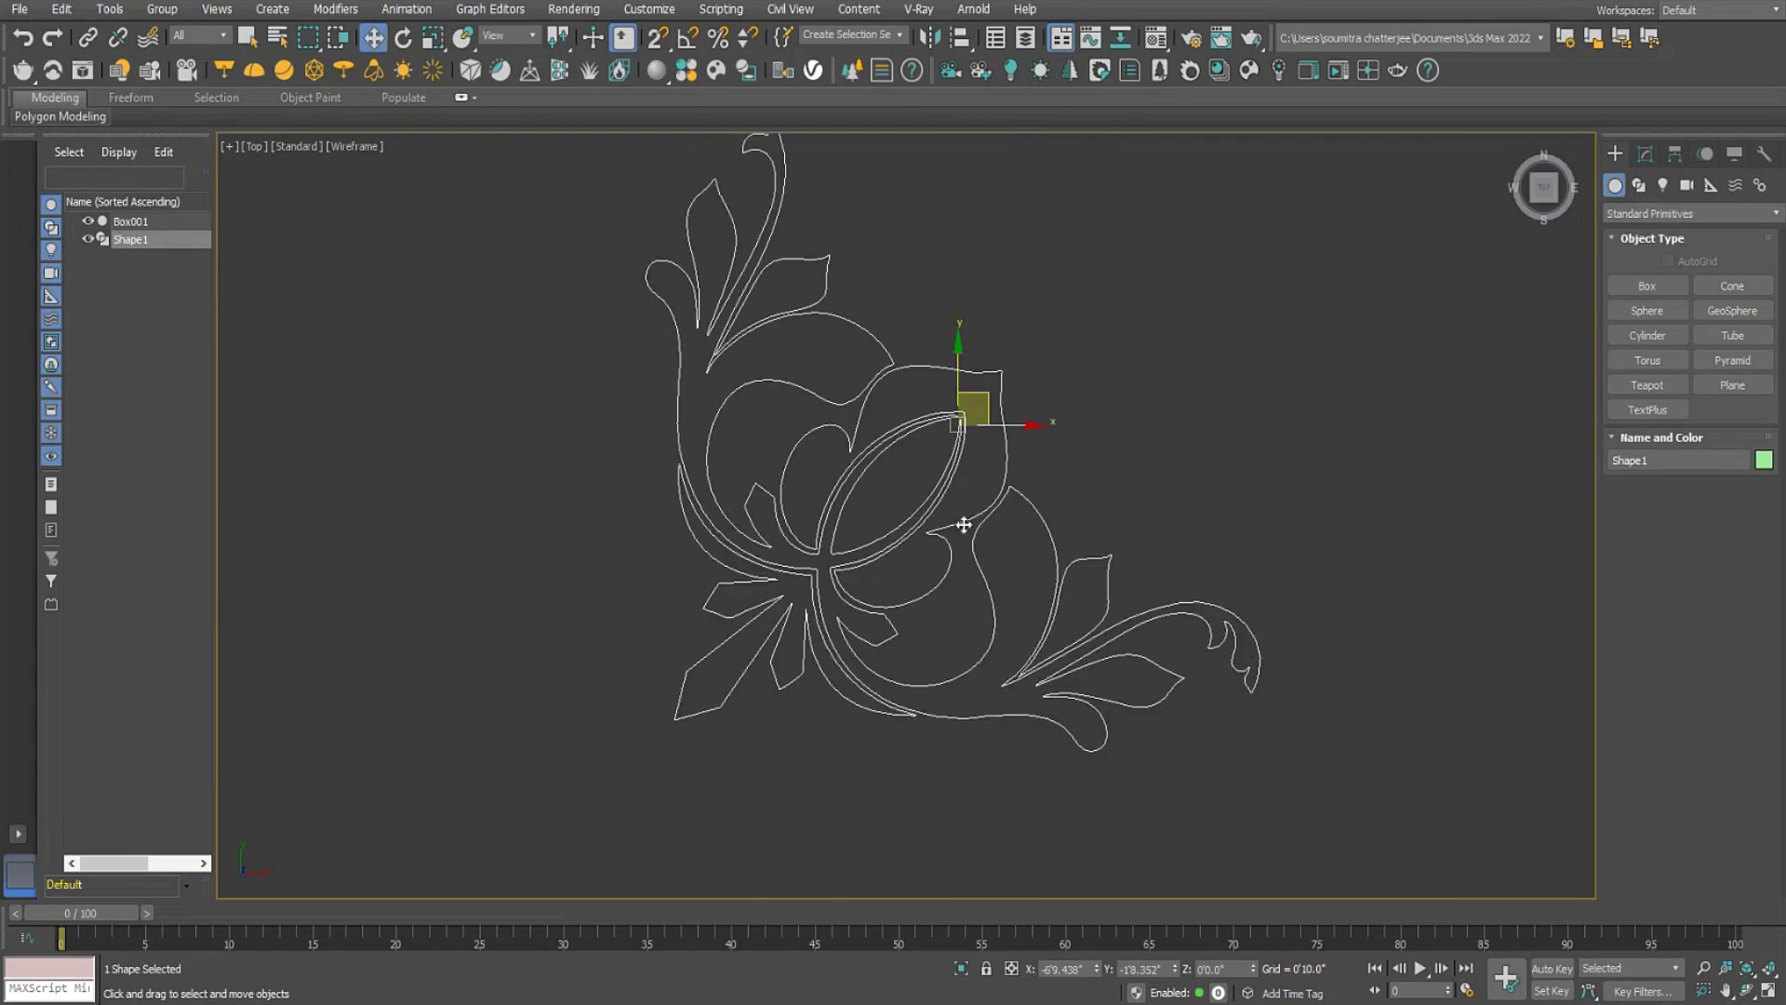
pyautogui.scroll(-10, 964, 524)
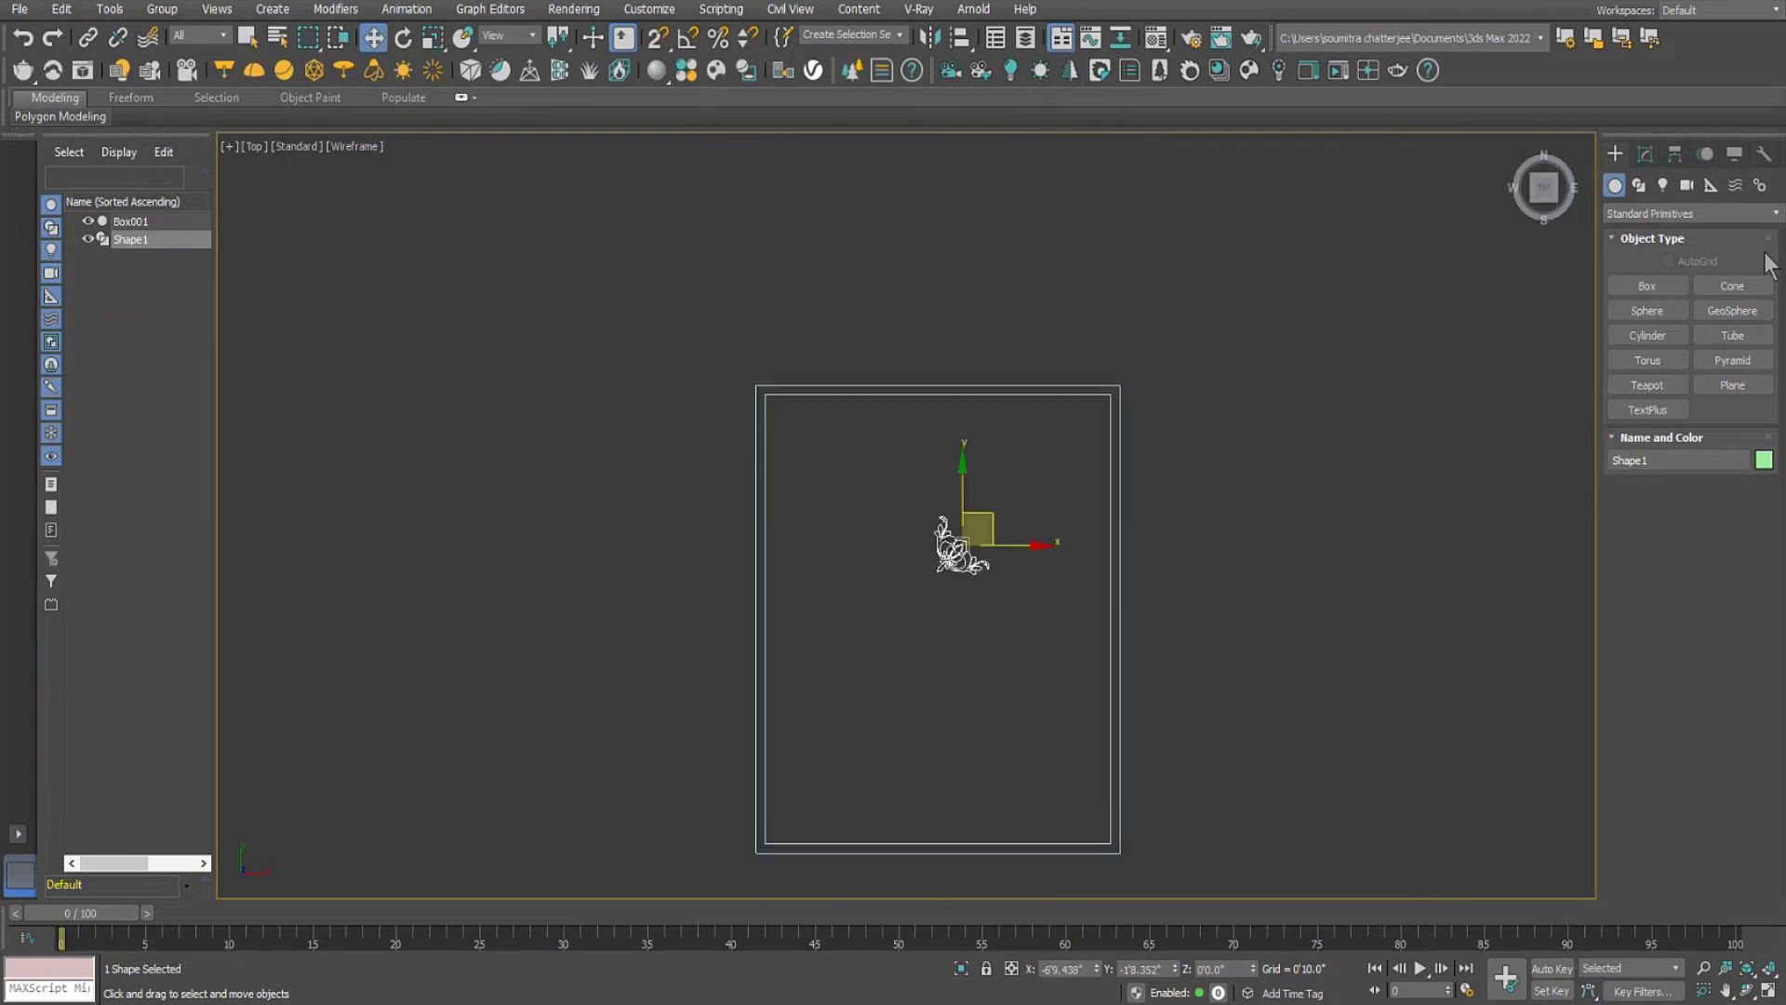
# Scale the ornament spline uniformly to about 344% and reposition it near the middle of the room outline.
pyautogui.rightClick(930, 522)
pyautogui.click(972, 581)
pyautogui.moveTo(969, 534); pyautogui.dragTo(984, 316)
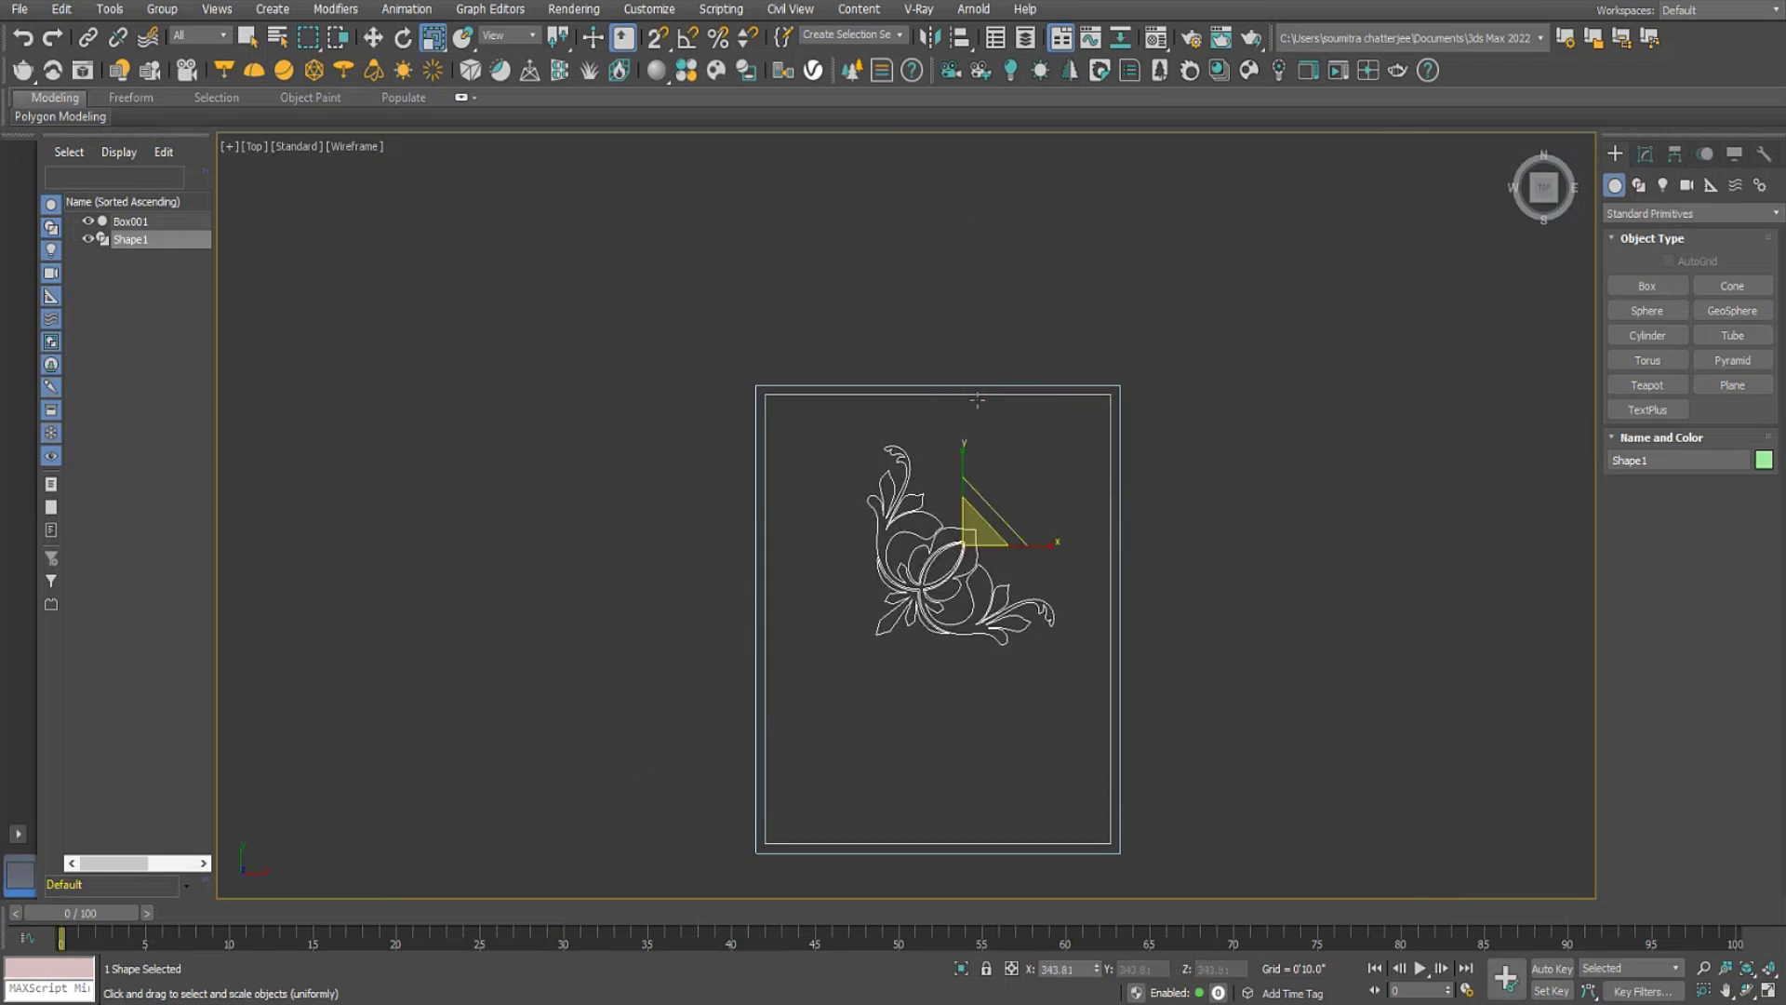
pyautogui.rightClick(962, 422)
pyautogui.click(1008, 447)
pyautogui.moveTo(997, 514); pyautogui.dragTo(986, 555)
pyautogui.scroll(-4, 1148, 538)
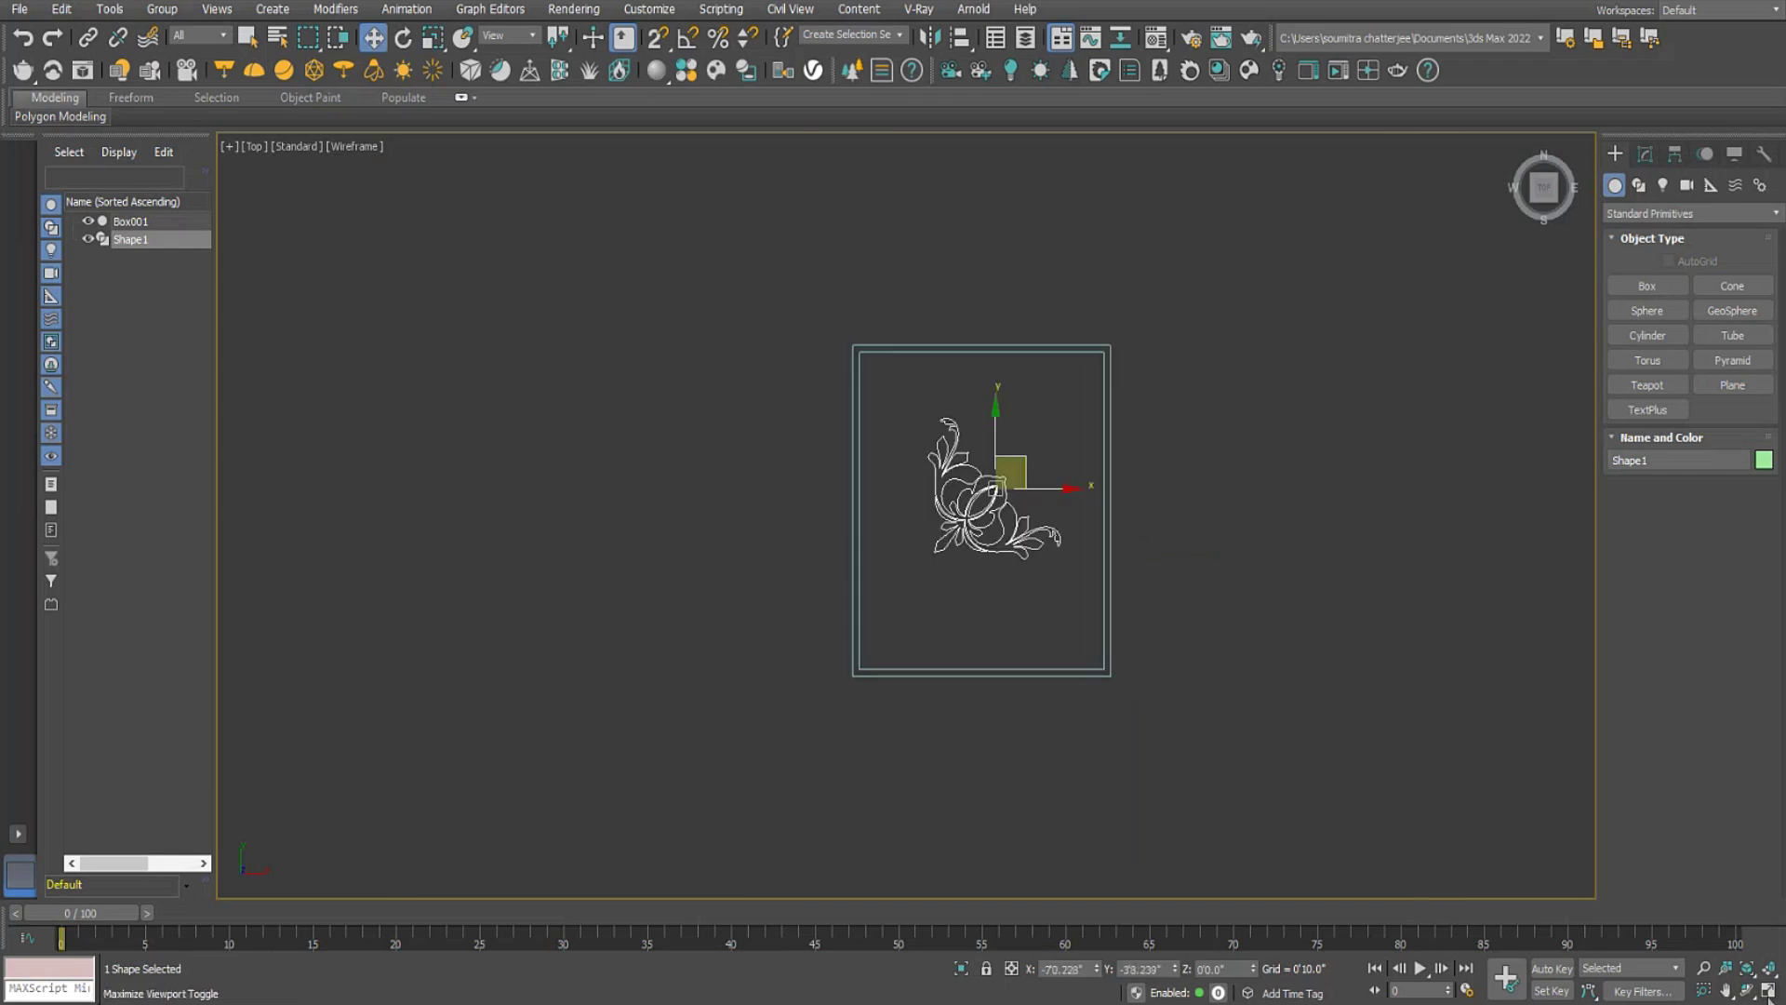
# Display all four viewports and examine the room box and ornament from an angle in perspective.
pyautogui.hotkey('alt', 'w')
pyautogui.moveTo(1133, 637); pyautogui.dragTo(1244, 758, button='middle')
pyautogui.scroll(-7, 1196, 769)
pyautogui.scroll(6, 1131, 621)
pyautogui.moveTo(1178, 653); pyautogui.dragTo(1273, 736, button='middle')
pyautogui.scroll(-4, 1256, 730)
pyautogui.scroll(-5, 1245, 722)
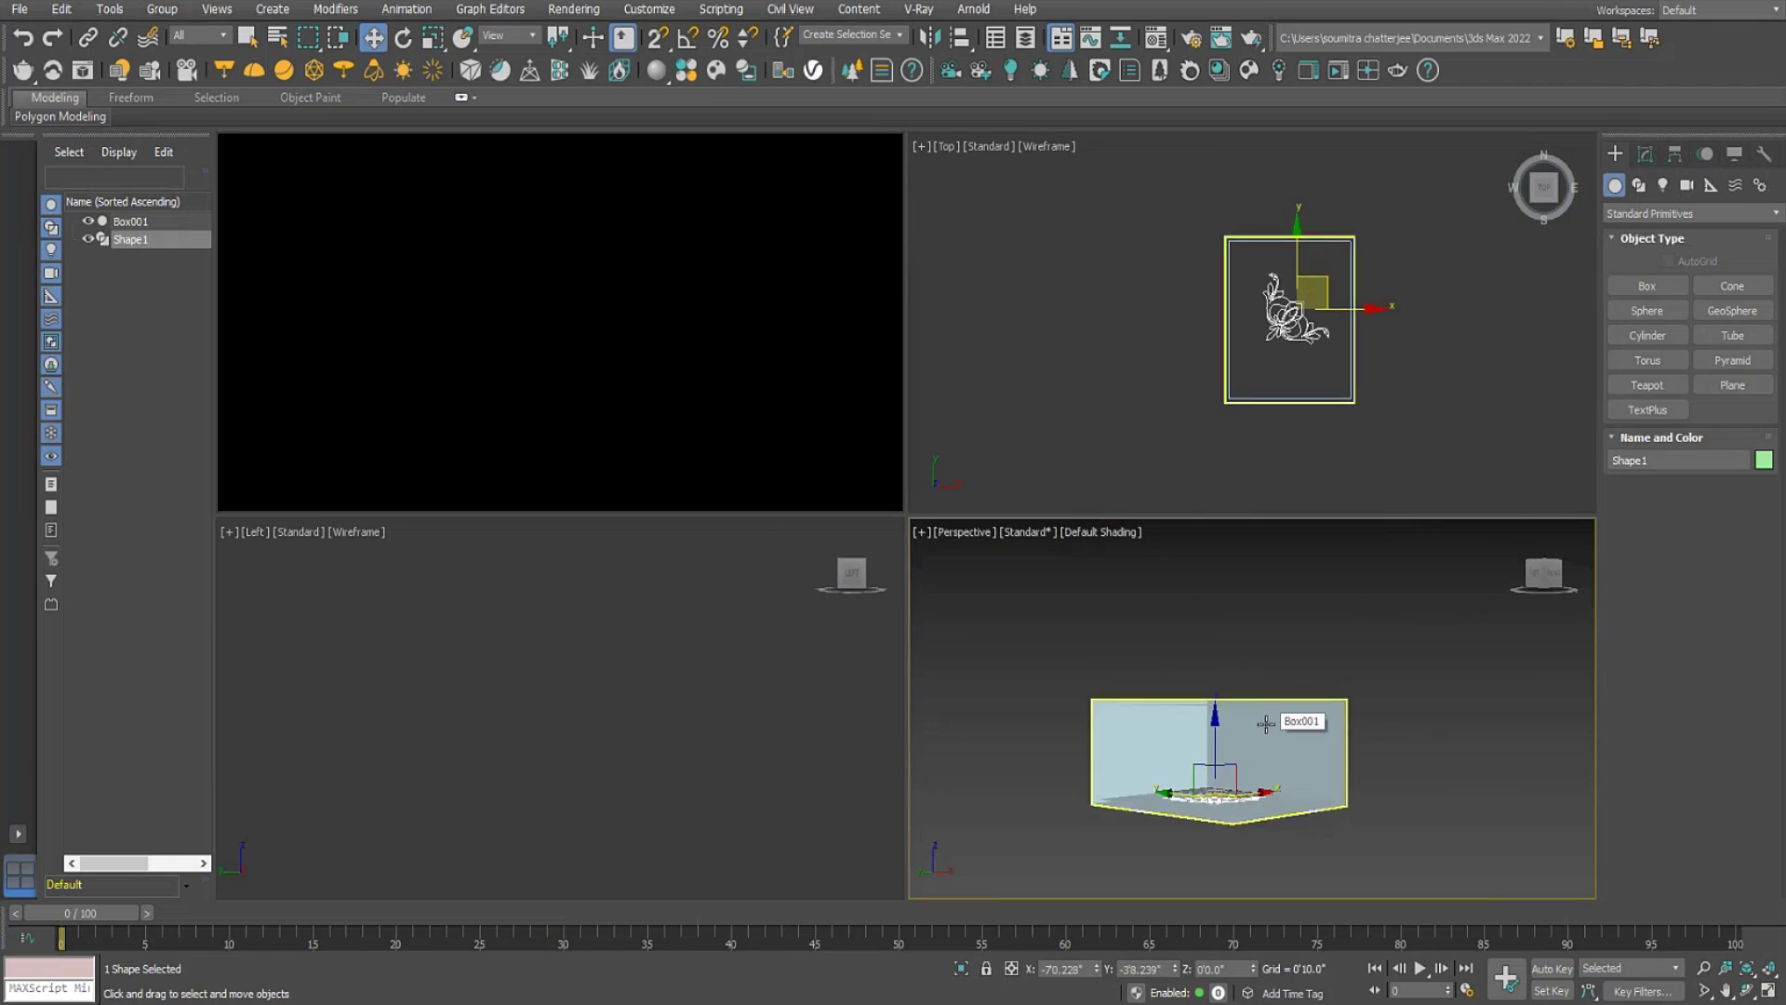
pyautogui.keyDown('alt'); pyautogui.moveTo(1281, 692); pyautogui.dragTo(1287, 708, button='middle'); pyautogui.keyUp('alt')
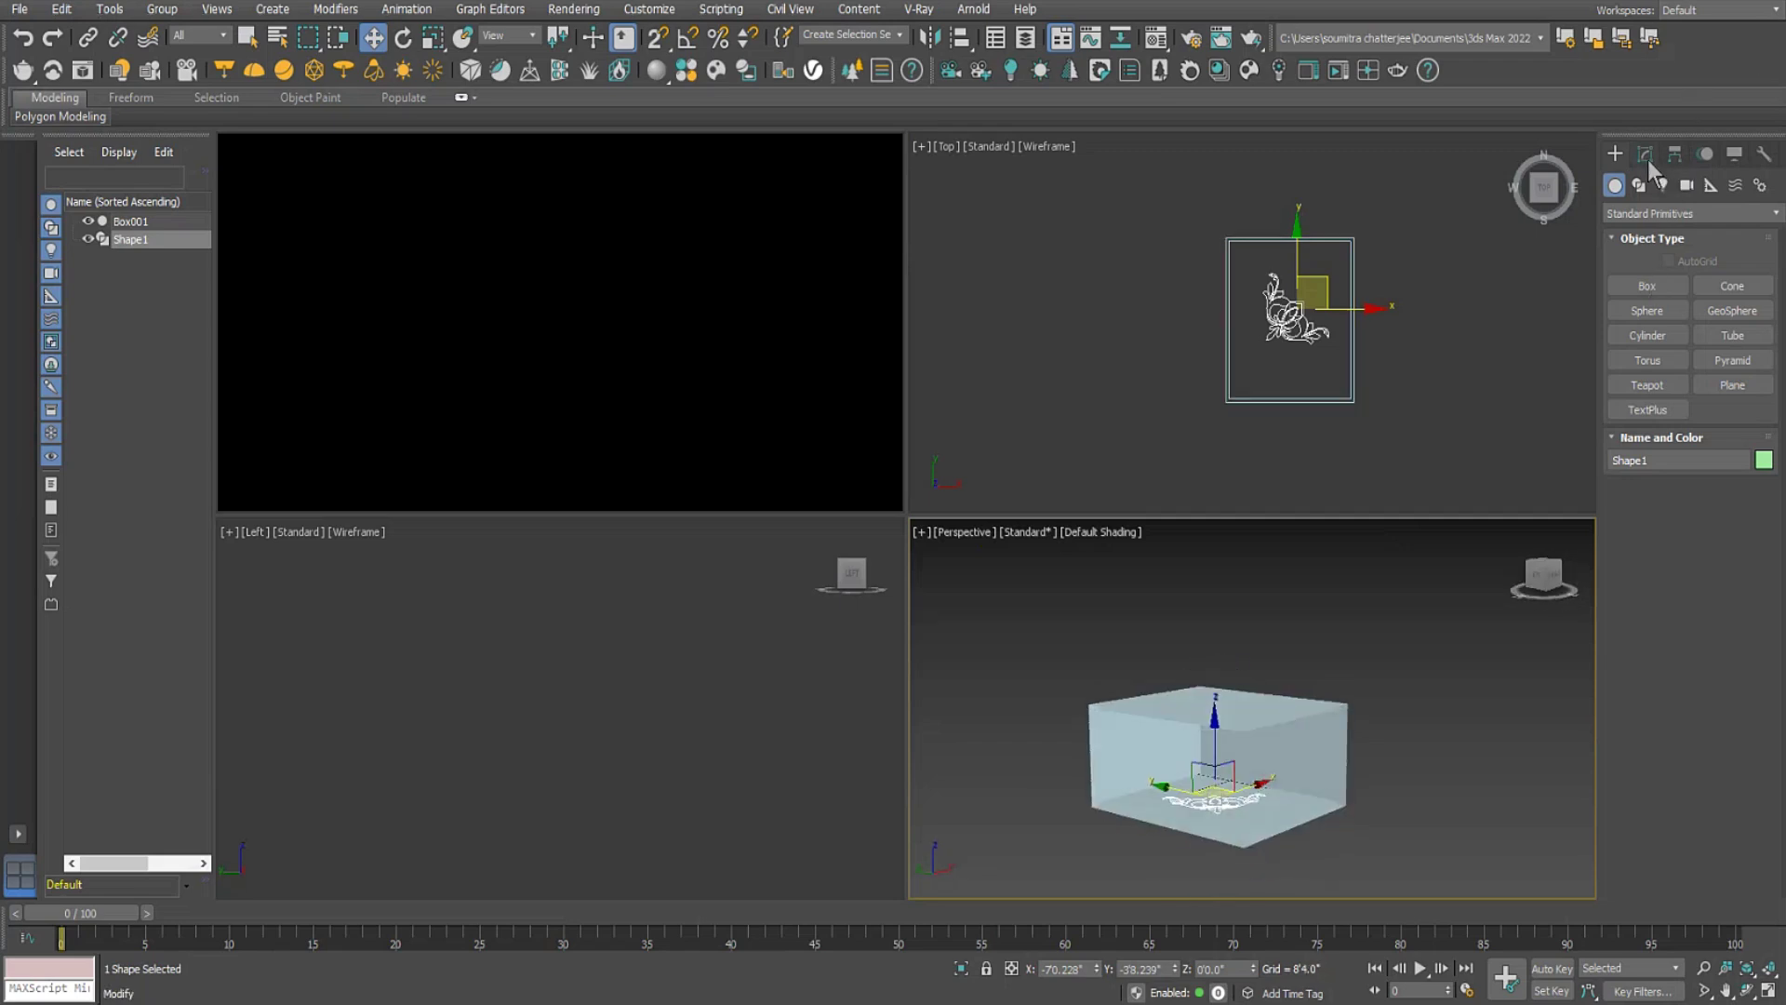
# Draw a new box about 22' long and 18'2" wide over the room box's footprint, and delete the old box.
pyautogui.click(1351, 251)
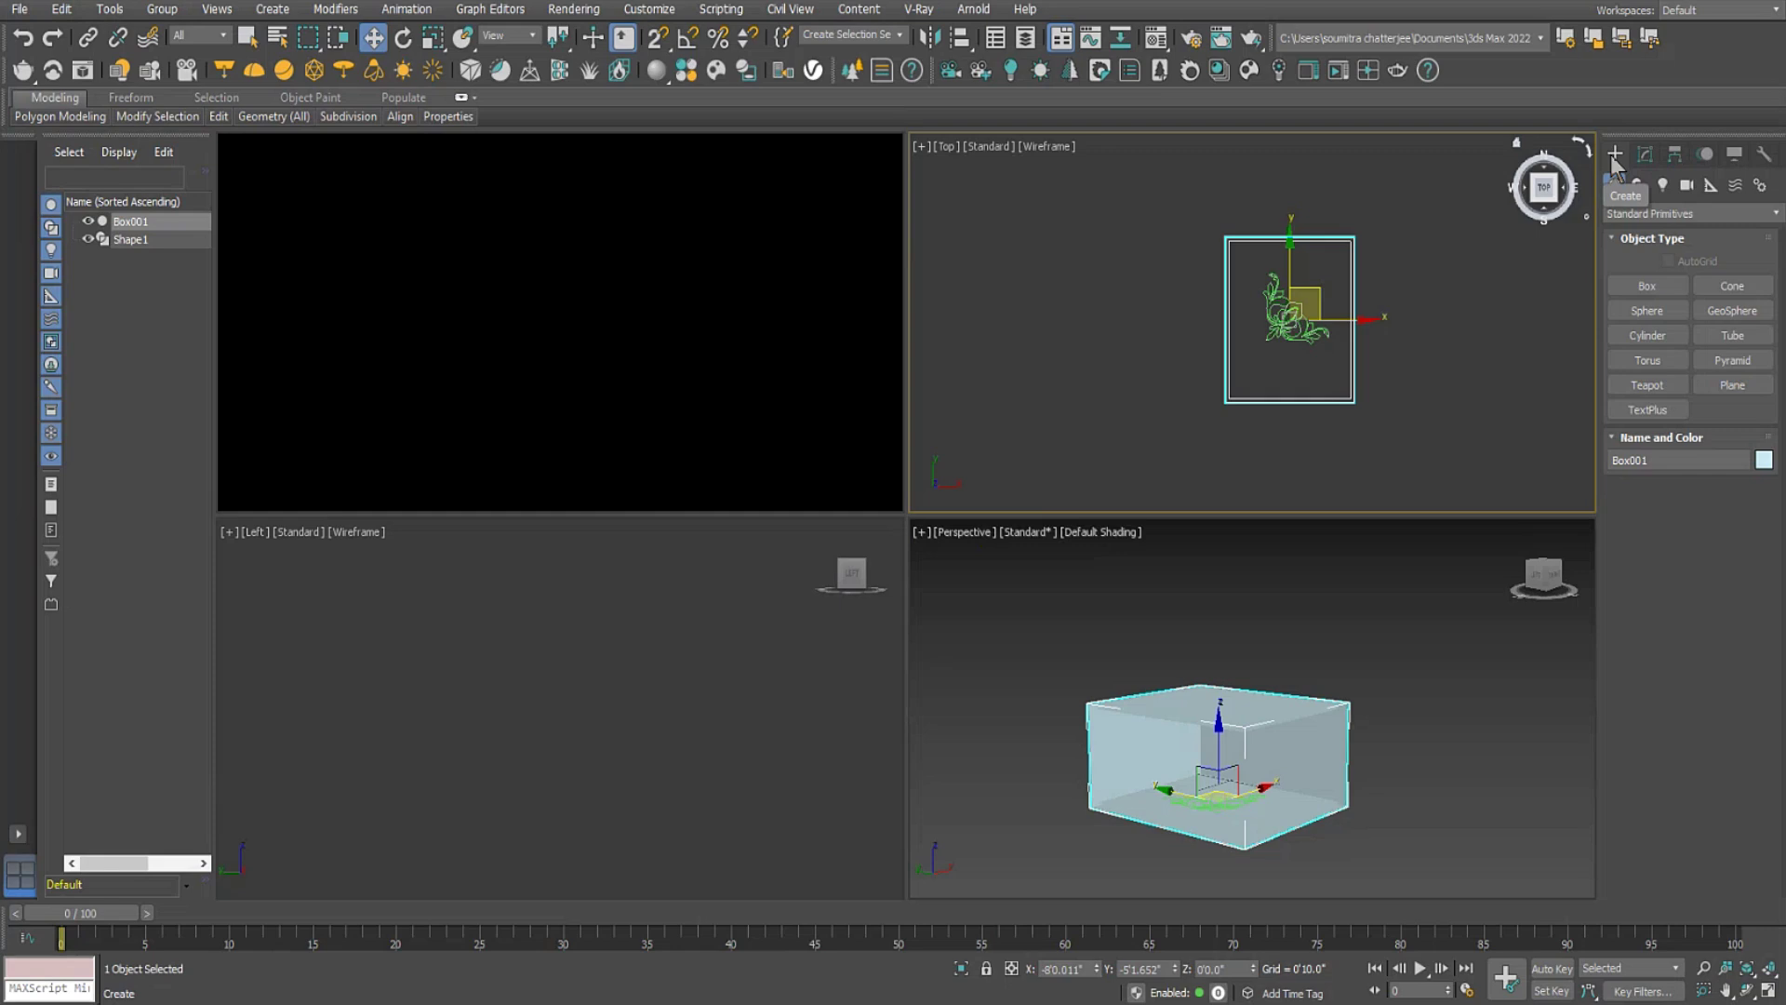
pyautogui.click(1646, 286)
pyautogui.moveTo(1221, 233); pyautogui.dragTo(1355, 399)
pyautogui.click(1353, 372)
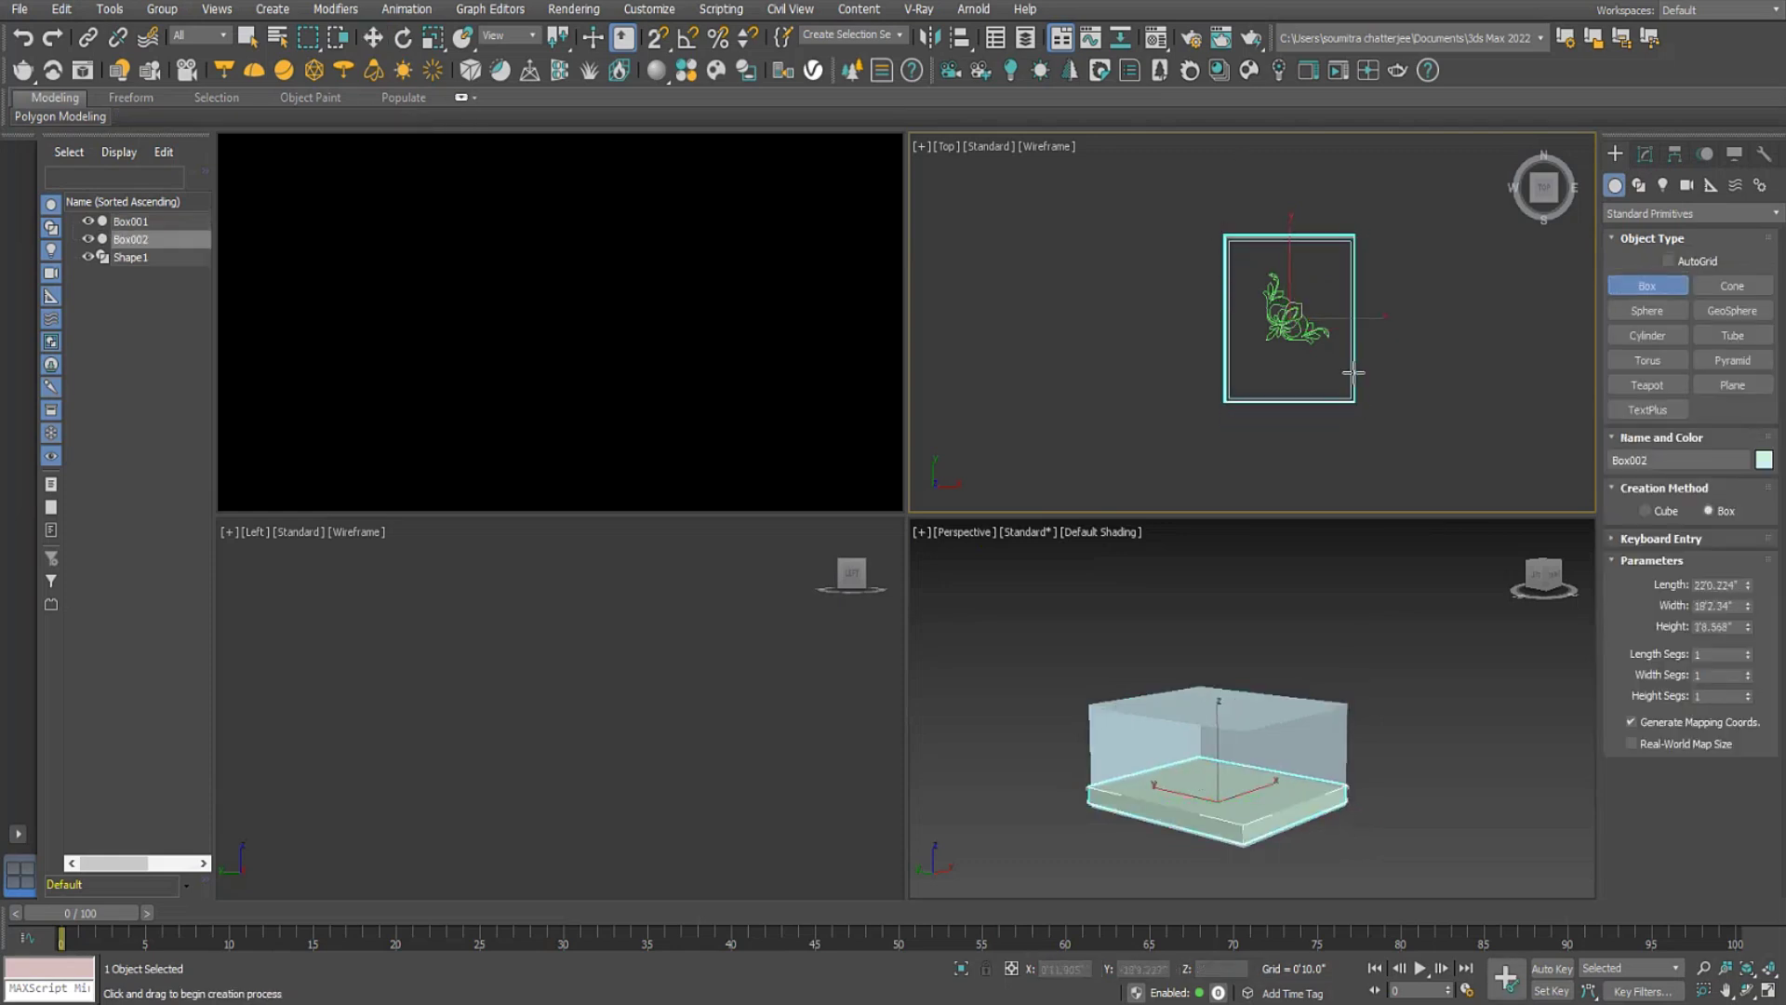
pyautogui.click(1348, 322)
pyautogui.press('w')
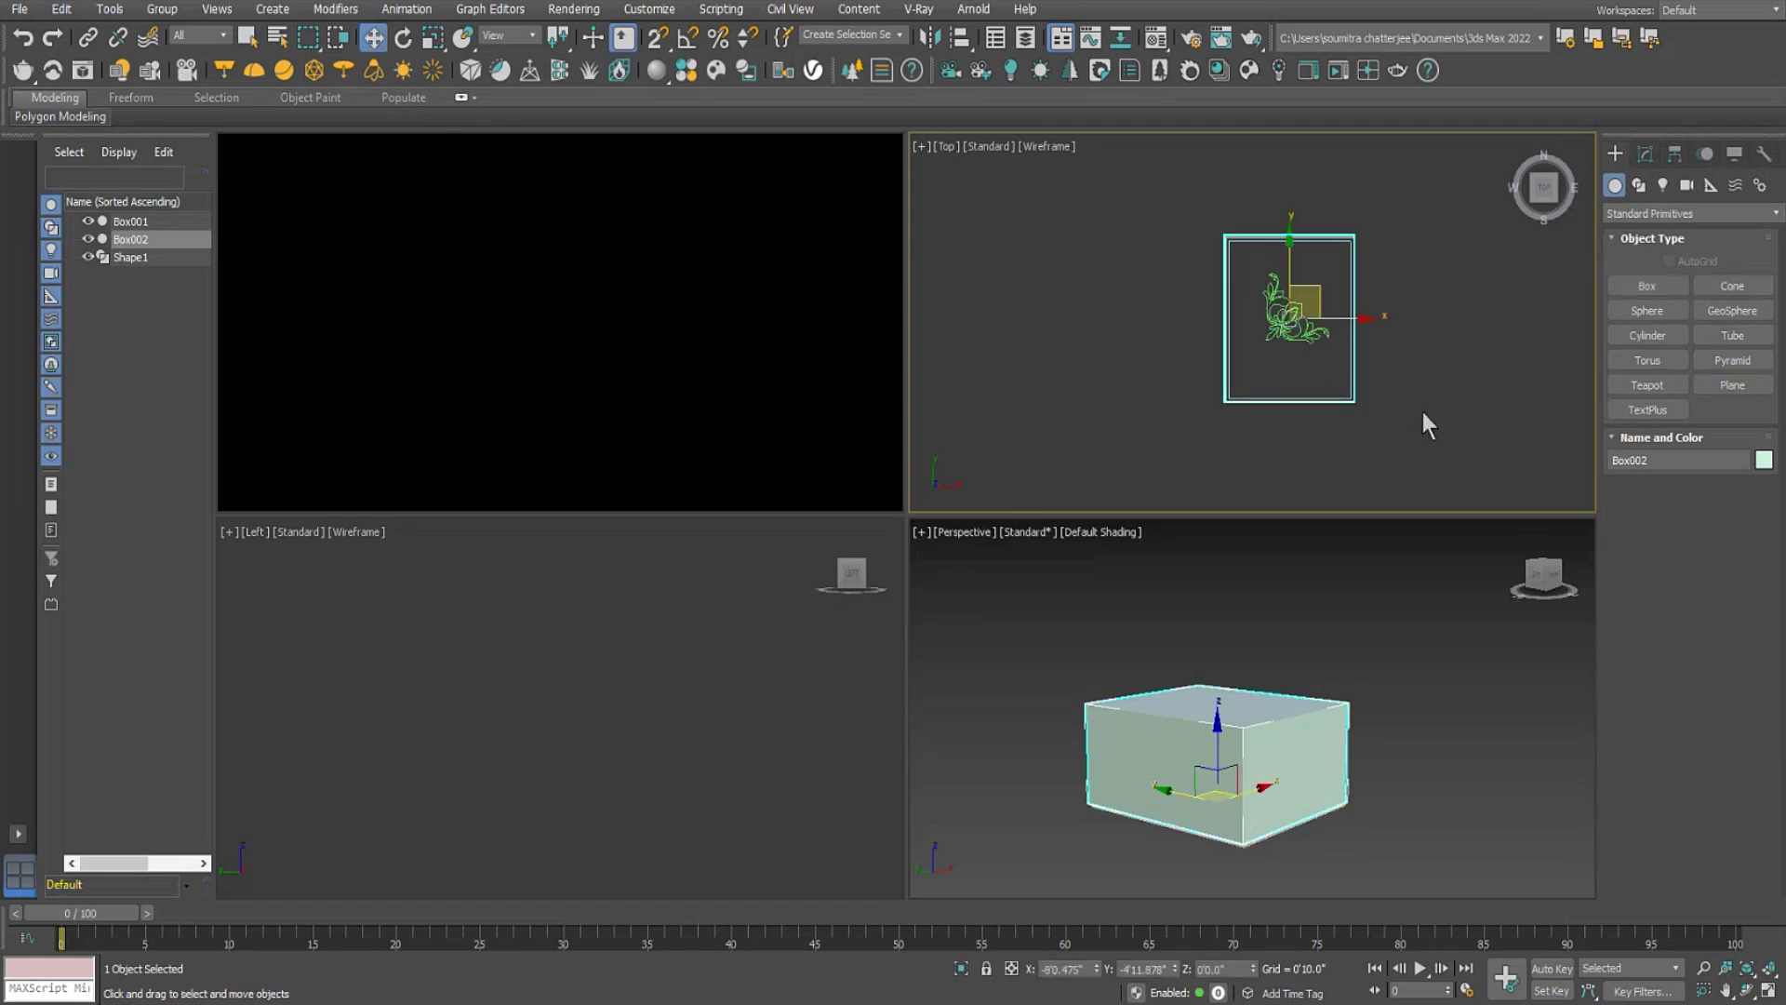
pyautogui.click(1312, 242)
pyautogui.press('Delete')
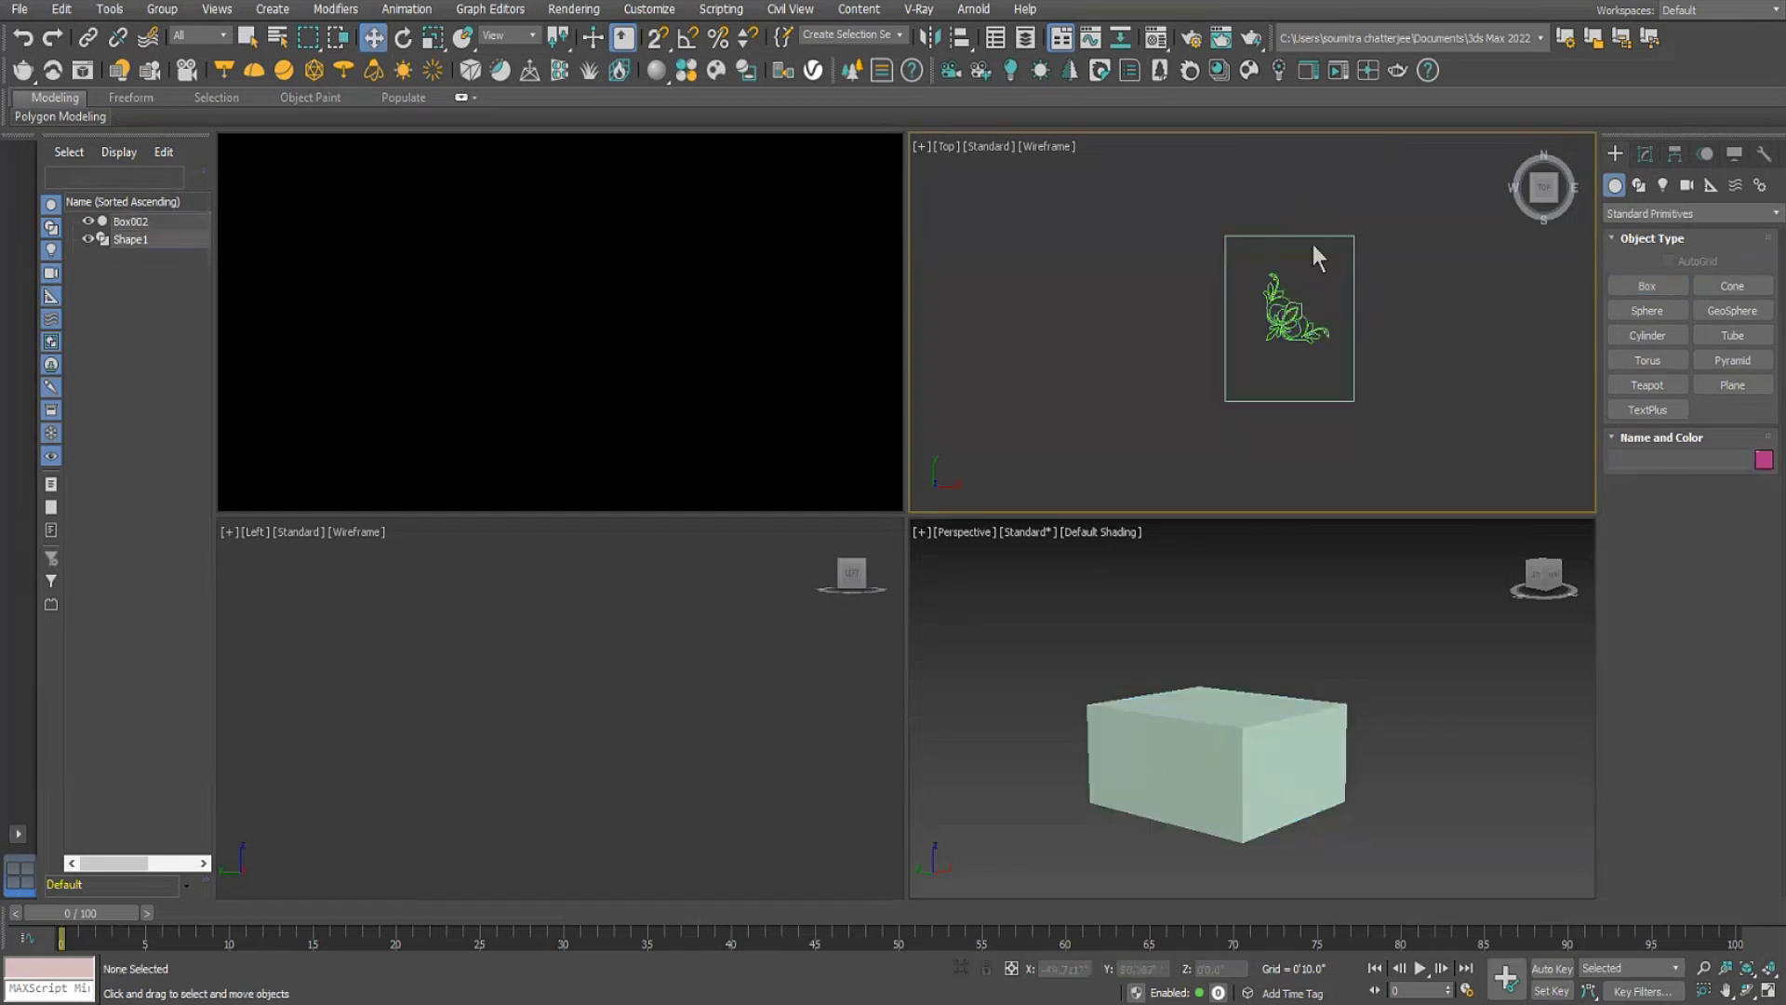
# Convert the new room box to an editable poly.
pyautogui.click(1269, 713)
pyautogui.keyDown('alt'); pyautogui.moveTo(1274, 742); pyautogui.dragTo(1098, 751, button='middle'); pyautogui.keyUp('alt')
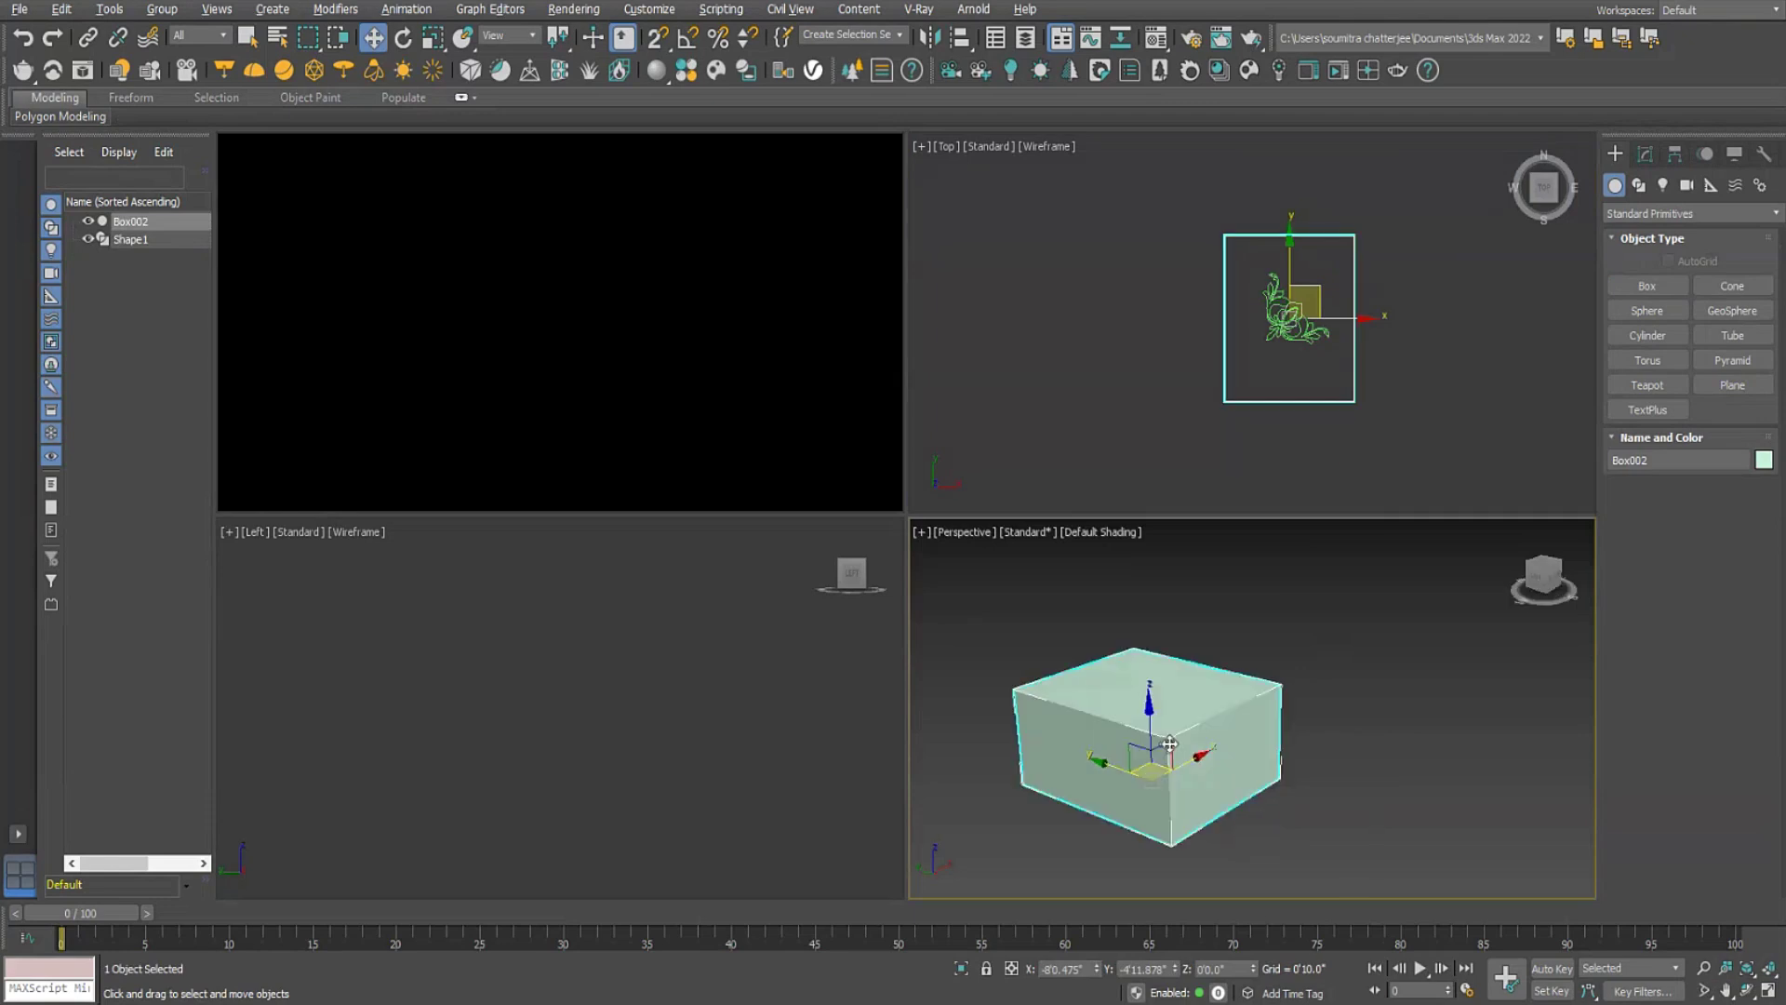
pyautogui.rightClick(1096, 750)
pyautogui.moveTo(1218, 950)
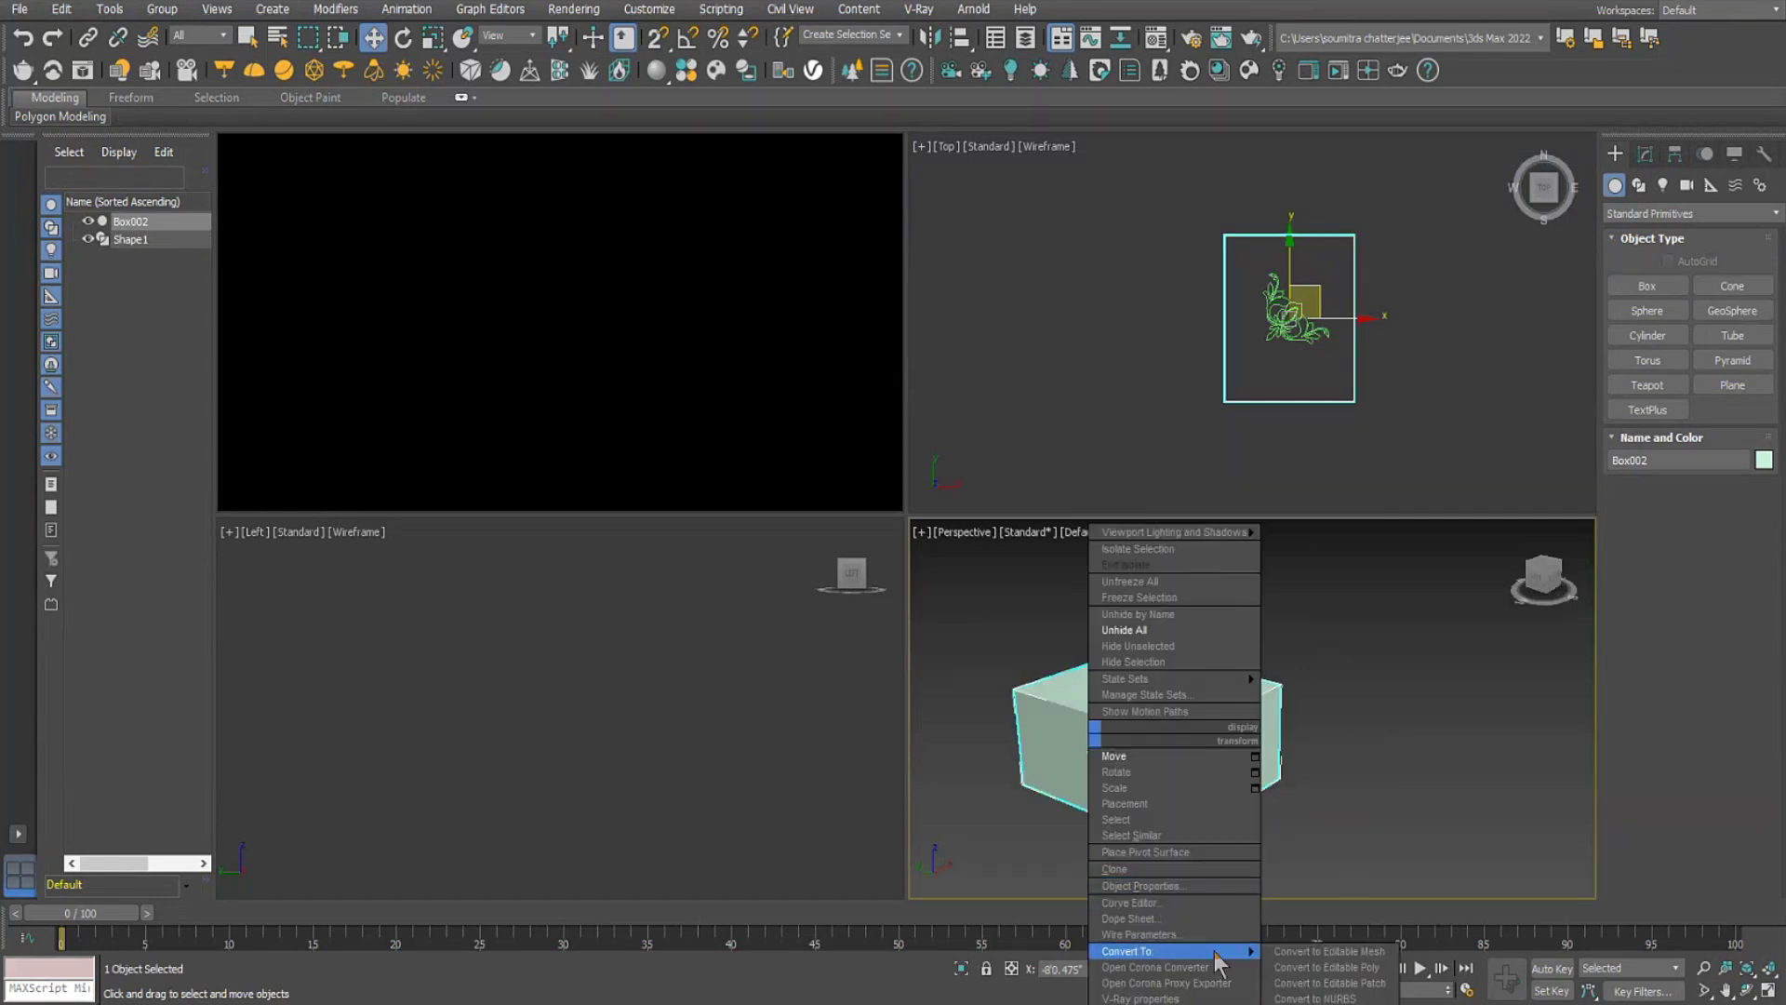
pyautogui.click(1319, 967)
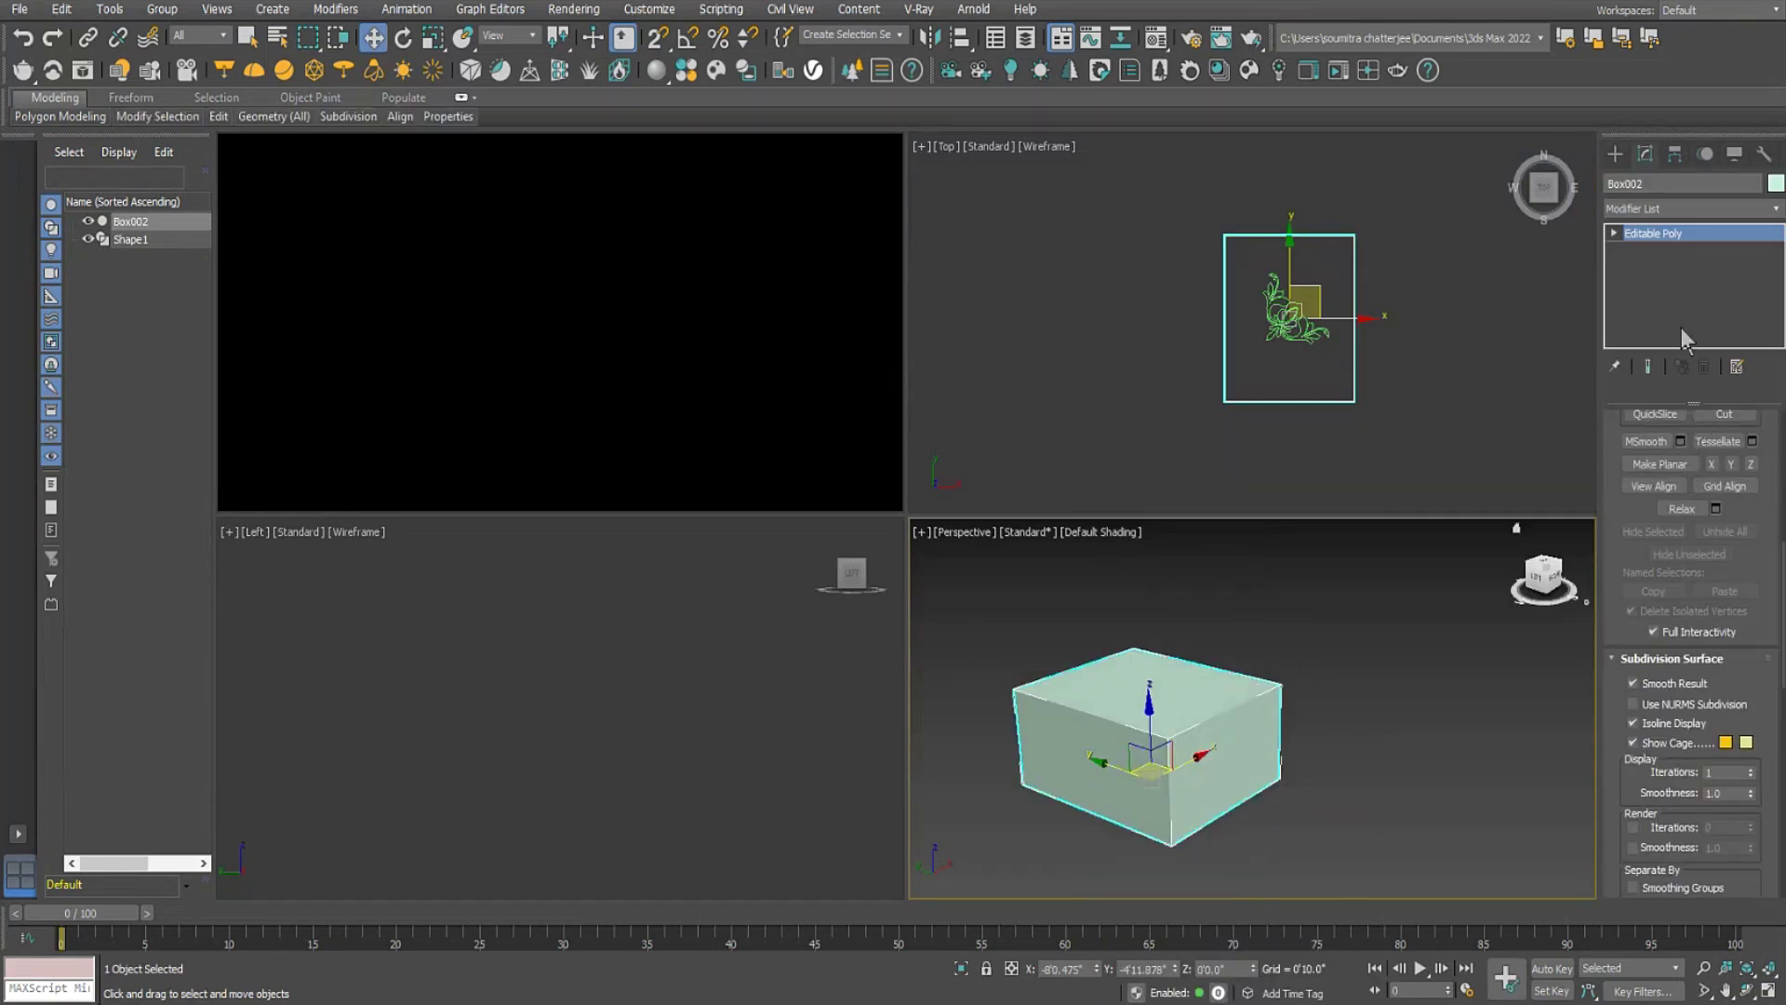
# Hide the two adjacent front side polygons of the room box to open up its interior.
pyautogui.click(1665, 299)
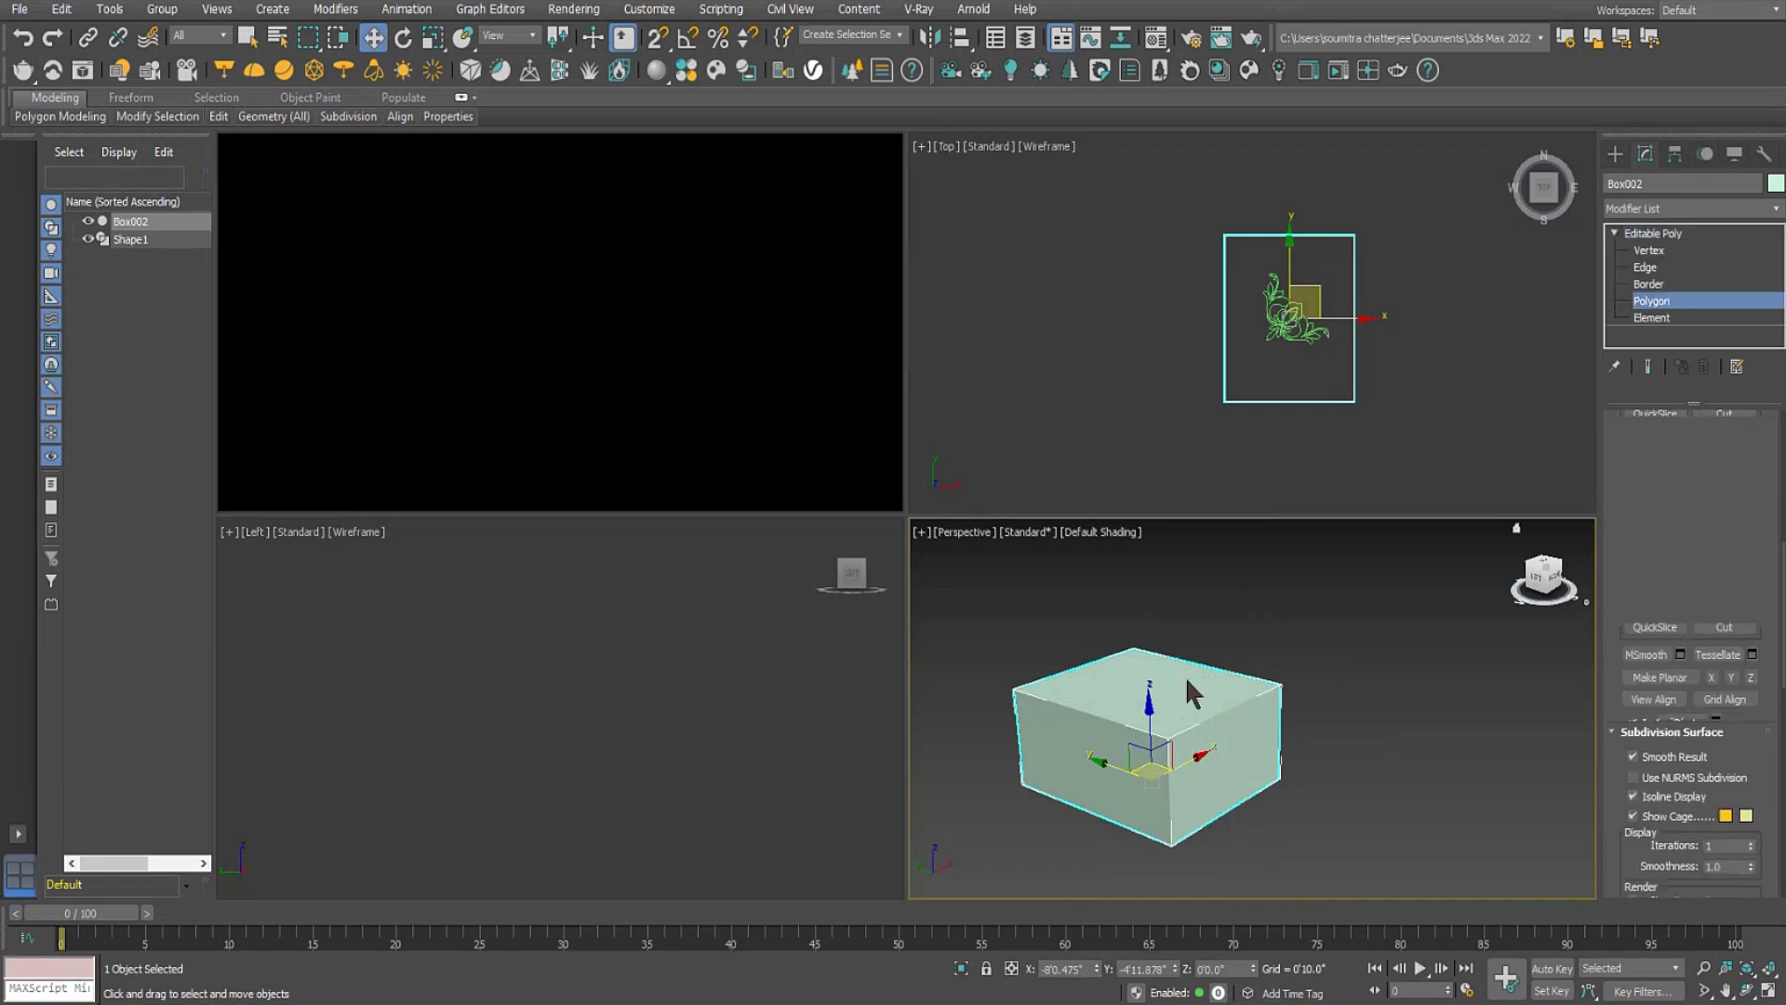
pyautogui.click(1093, 758)
pyautogui.keyDown('ctrl'); pyautogui.click(1227, 786); pyautogui.keyUp('ctrl')
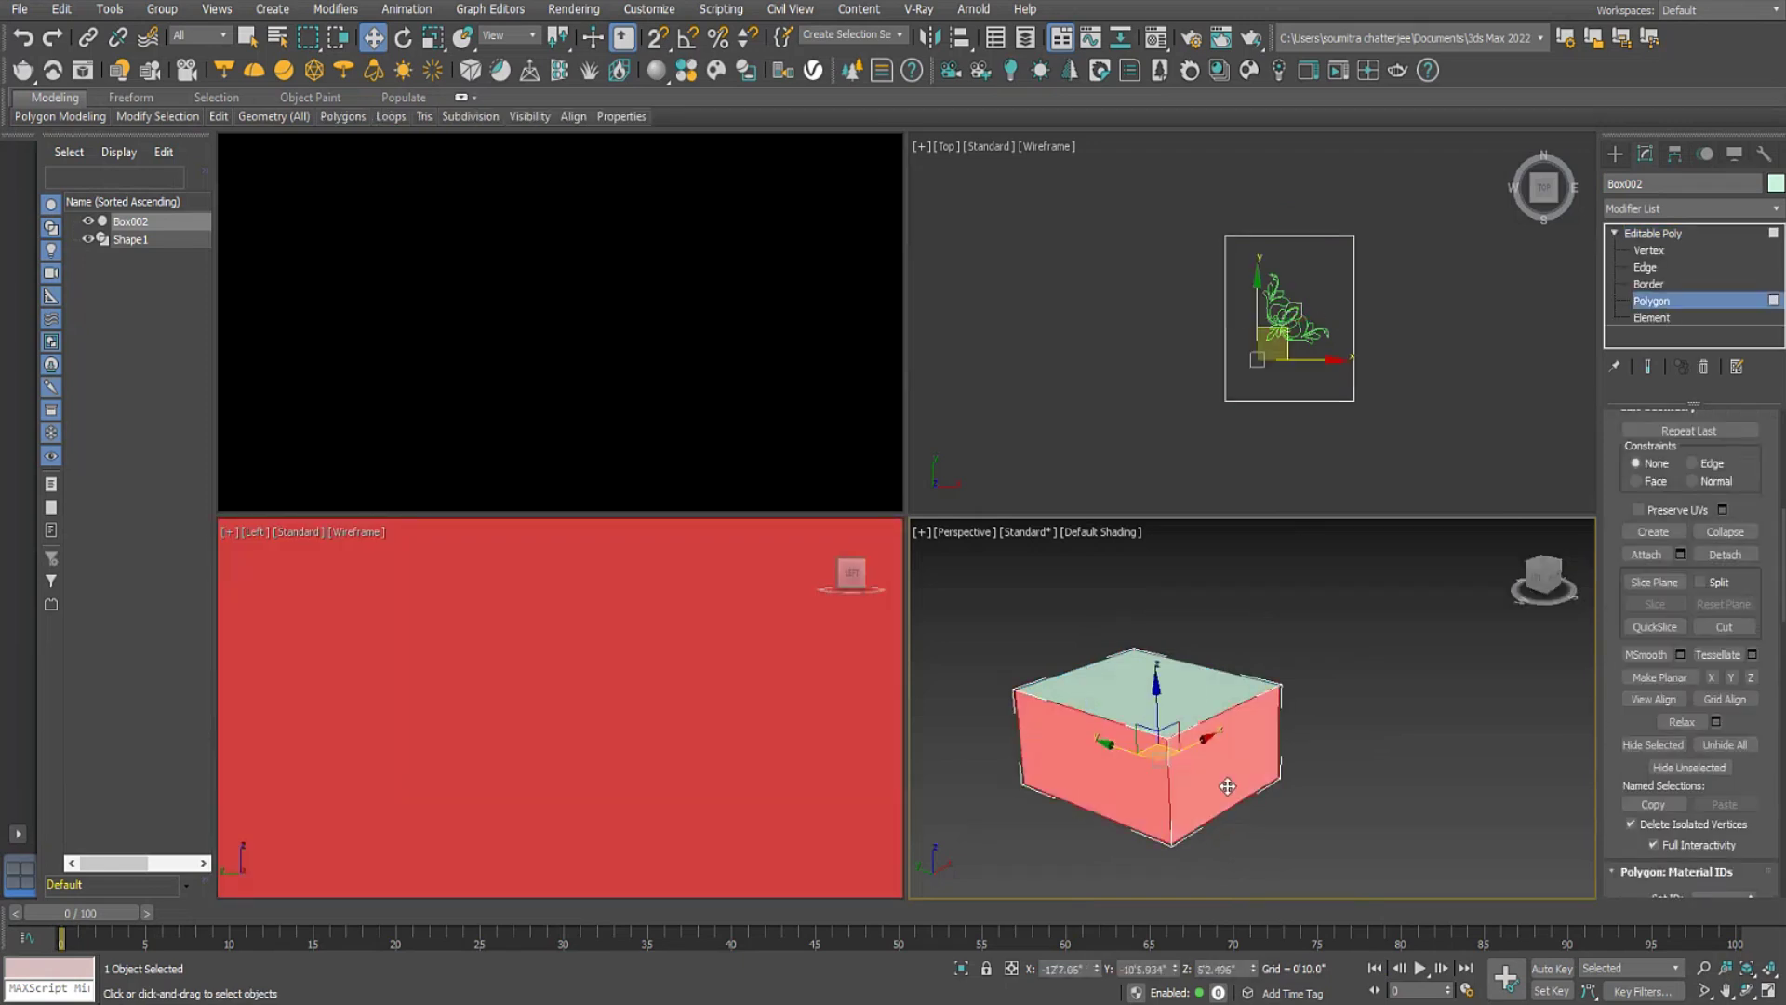
pyautogui.click(1652, 745)
# Try a Quadify Mesh modifier on the room box and delete it from the stack.
pyautogui.moveTo(1121, 736); pyautogui.dragTo(1358, 707, button='middle')
pyautogui.scroll(5, 1216, 642)
pyautogui.scroll(-1, 1280, 686)
pyautogui.scroll(-3, 1281, 686)
pyautogui.click(1655, 208)
pyautogui.write('quad')
pyautogui.press('Return')
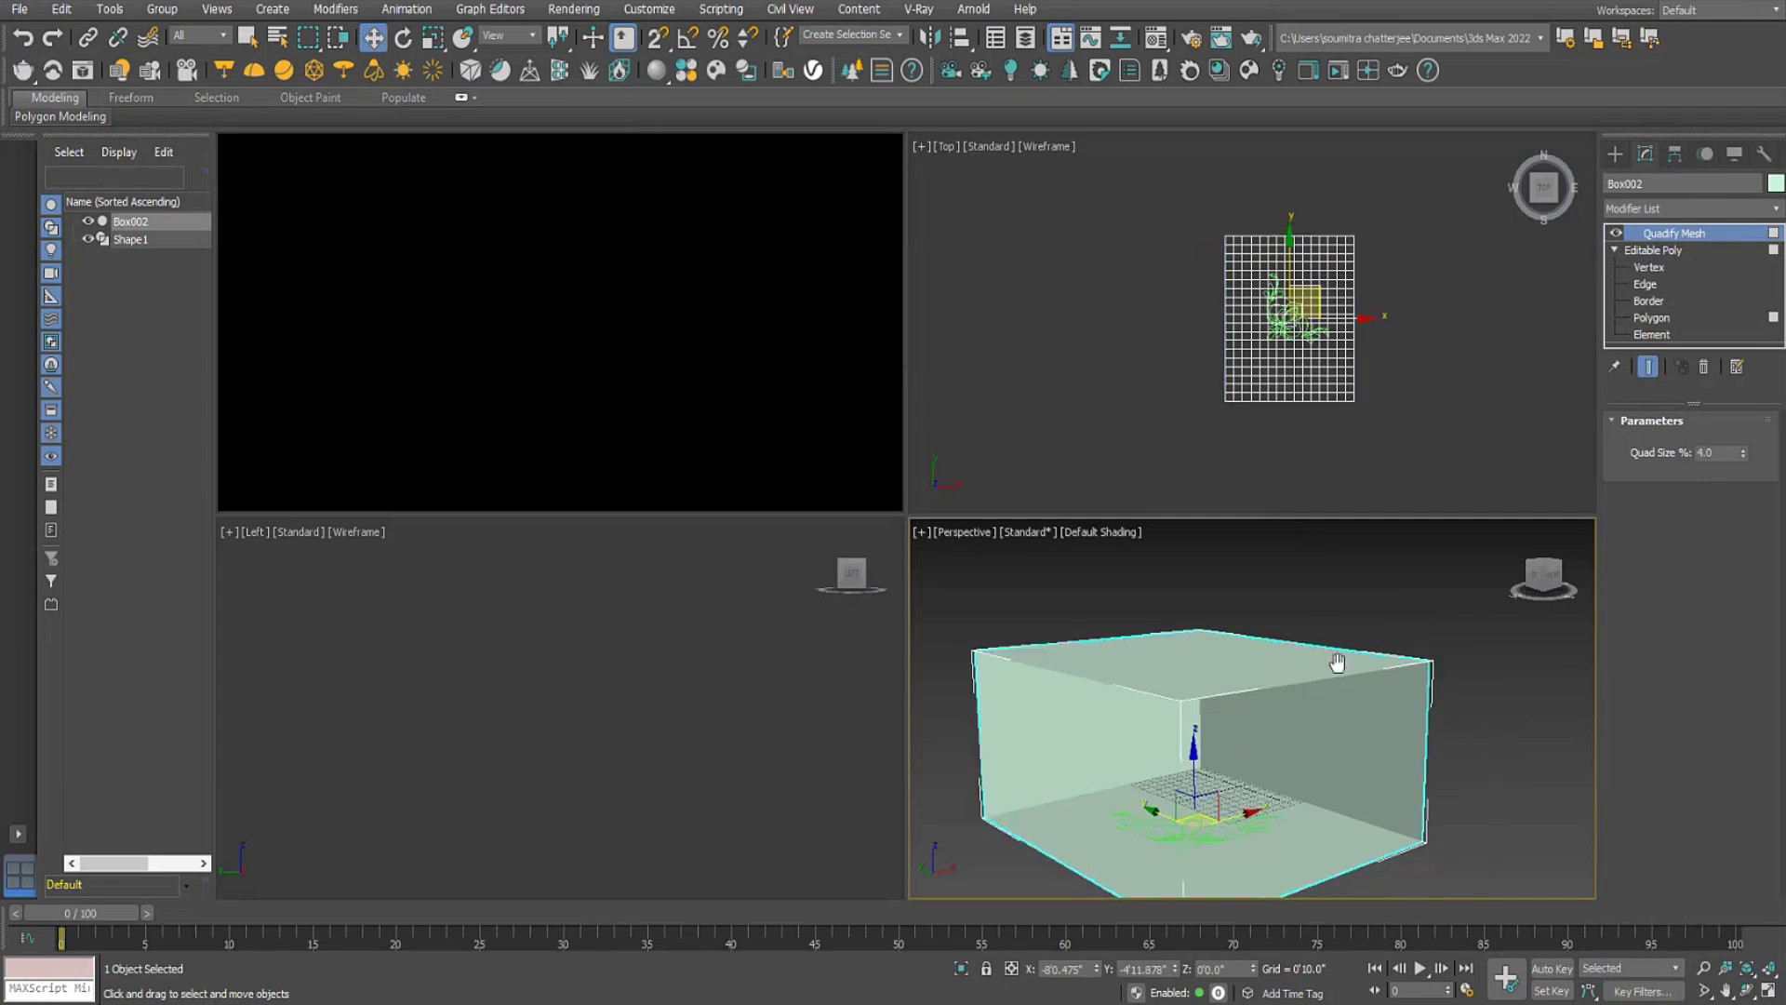
pyautogui.scroll(4, 1344, 661)
pyautogui.scroll(3, 1399, 618)
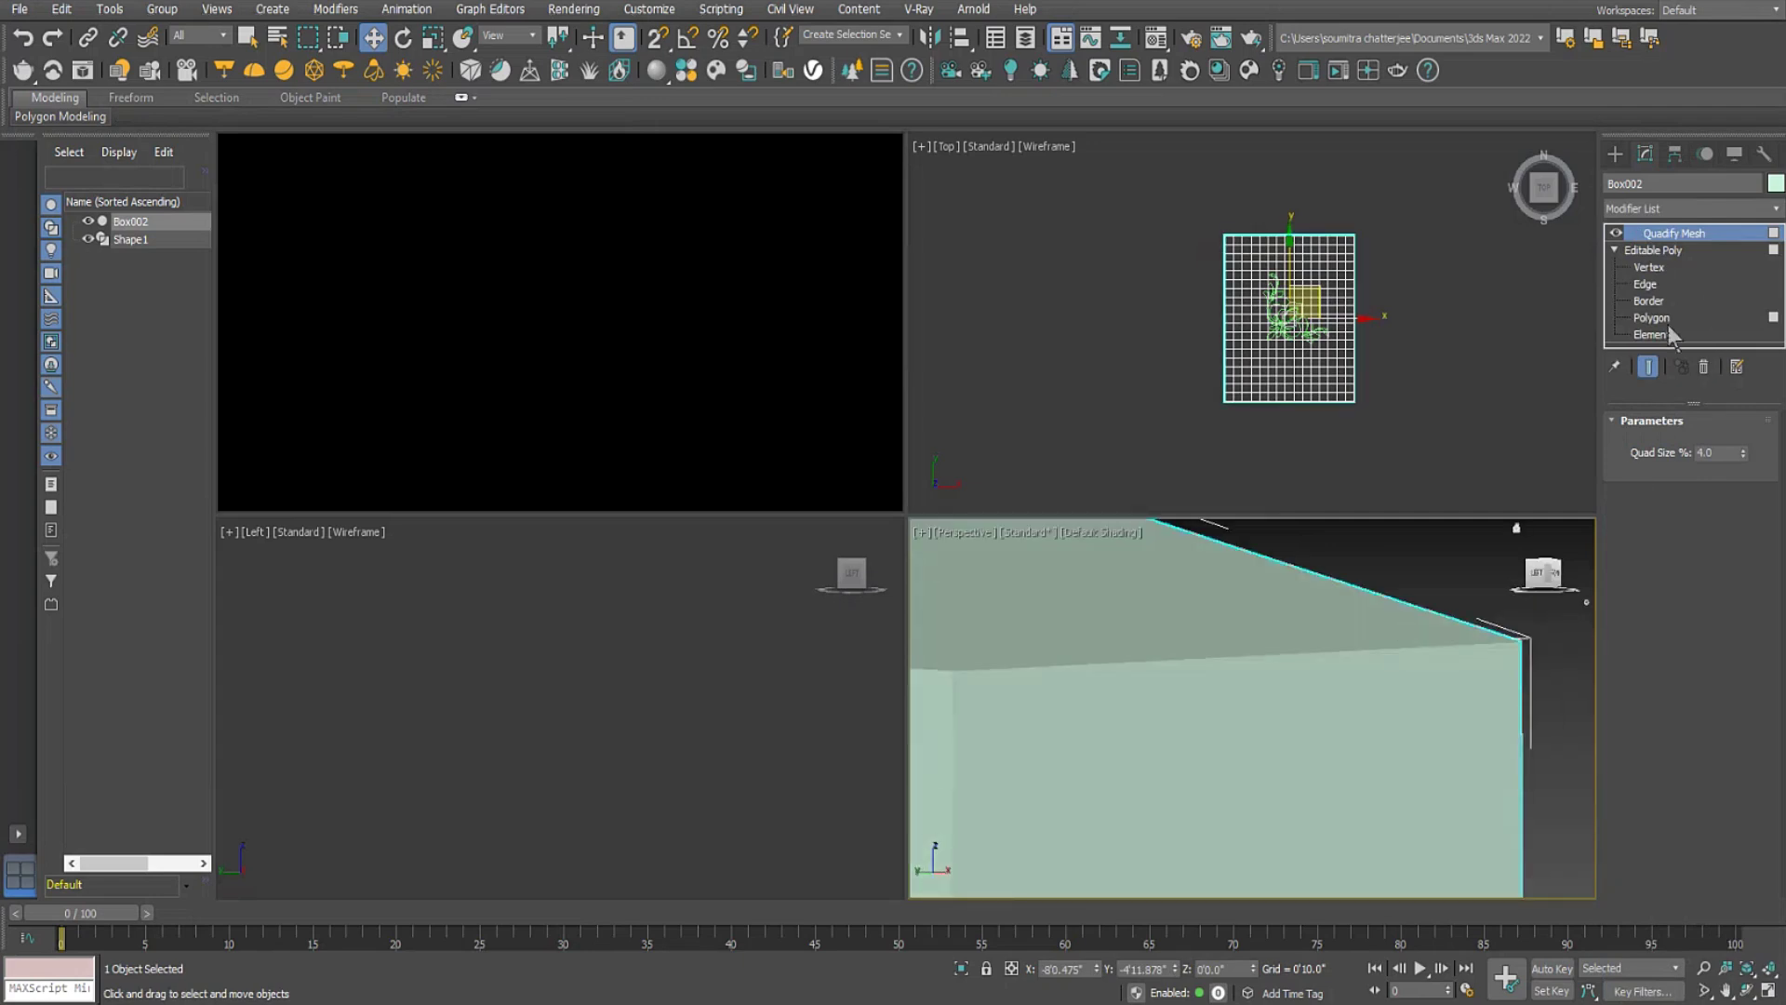
pyautogui.rightClick(1680, 234)
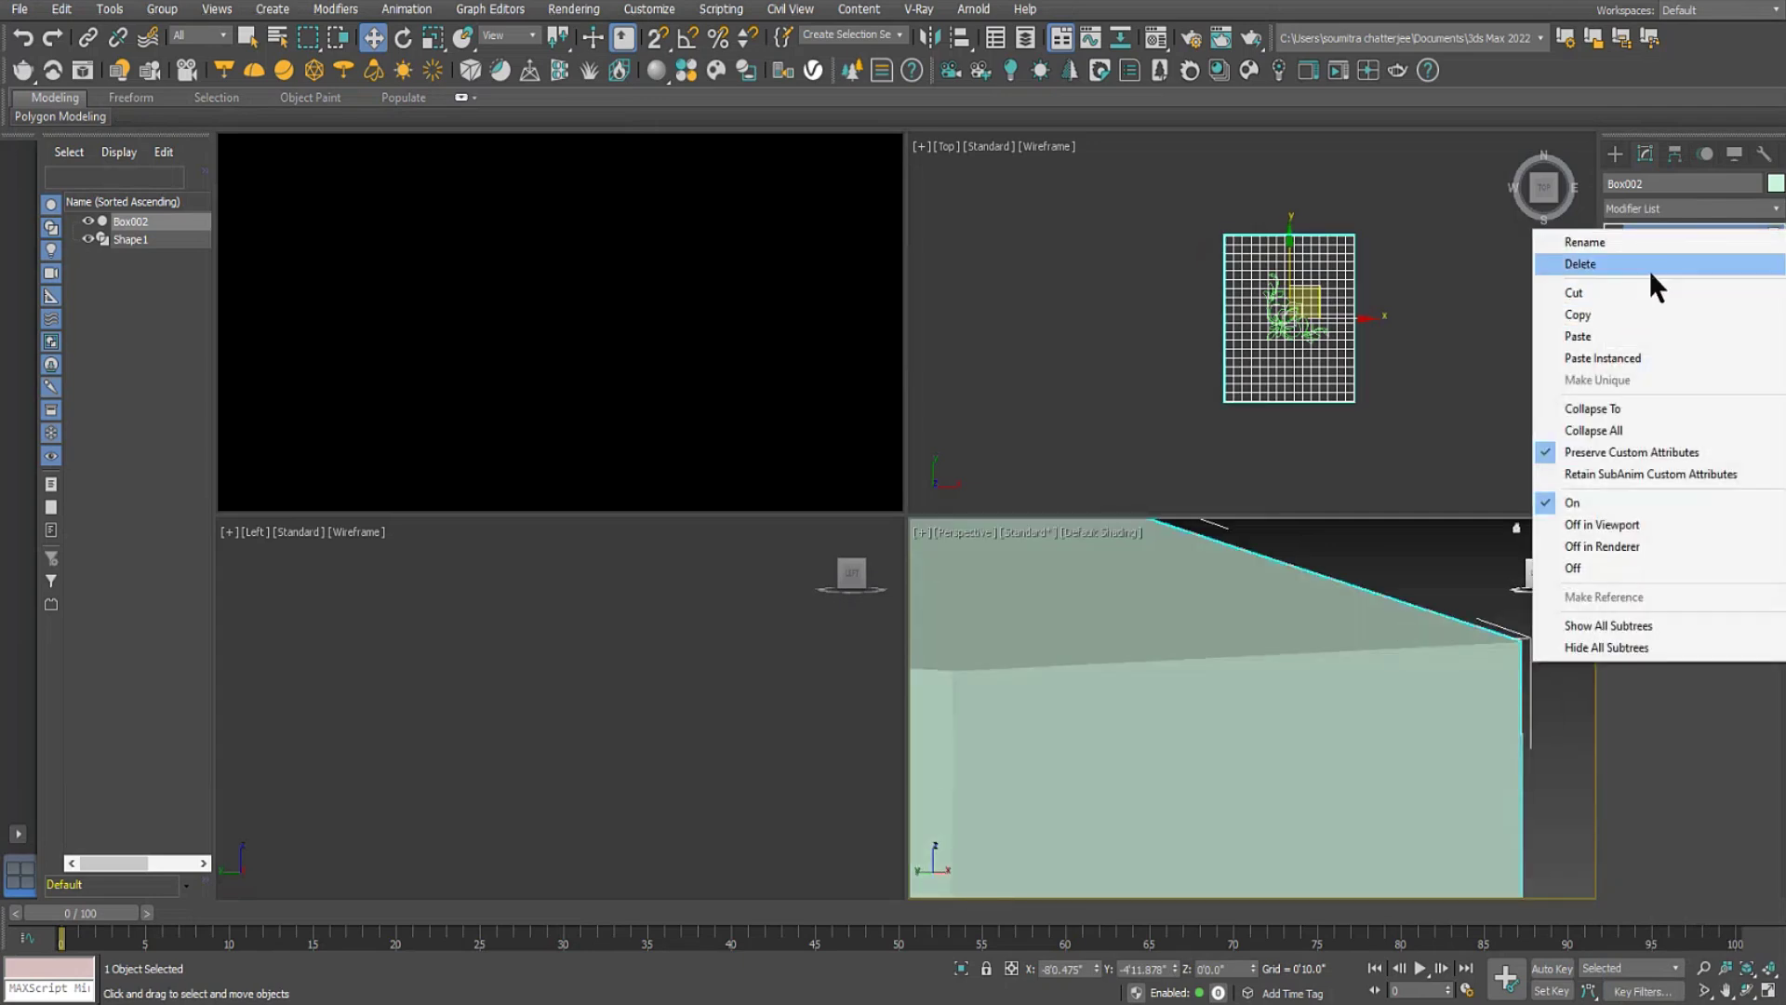
pyautogui.click(1651, 266)
# Add a Skew modifier to the room box.
pyautogui.click(1655, 209)
pyautogui.write('sh')
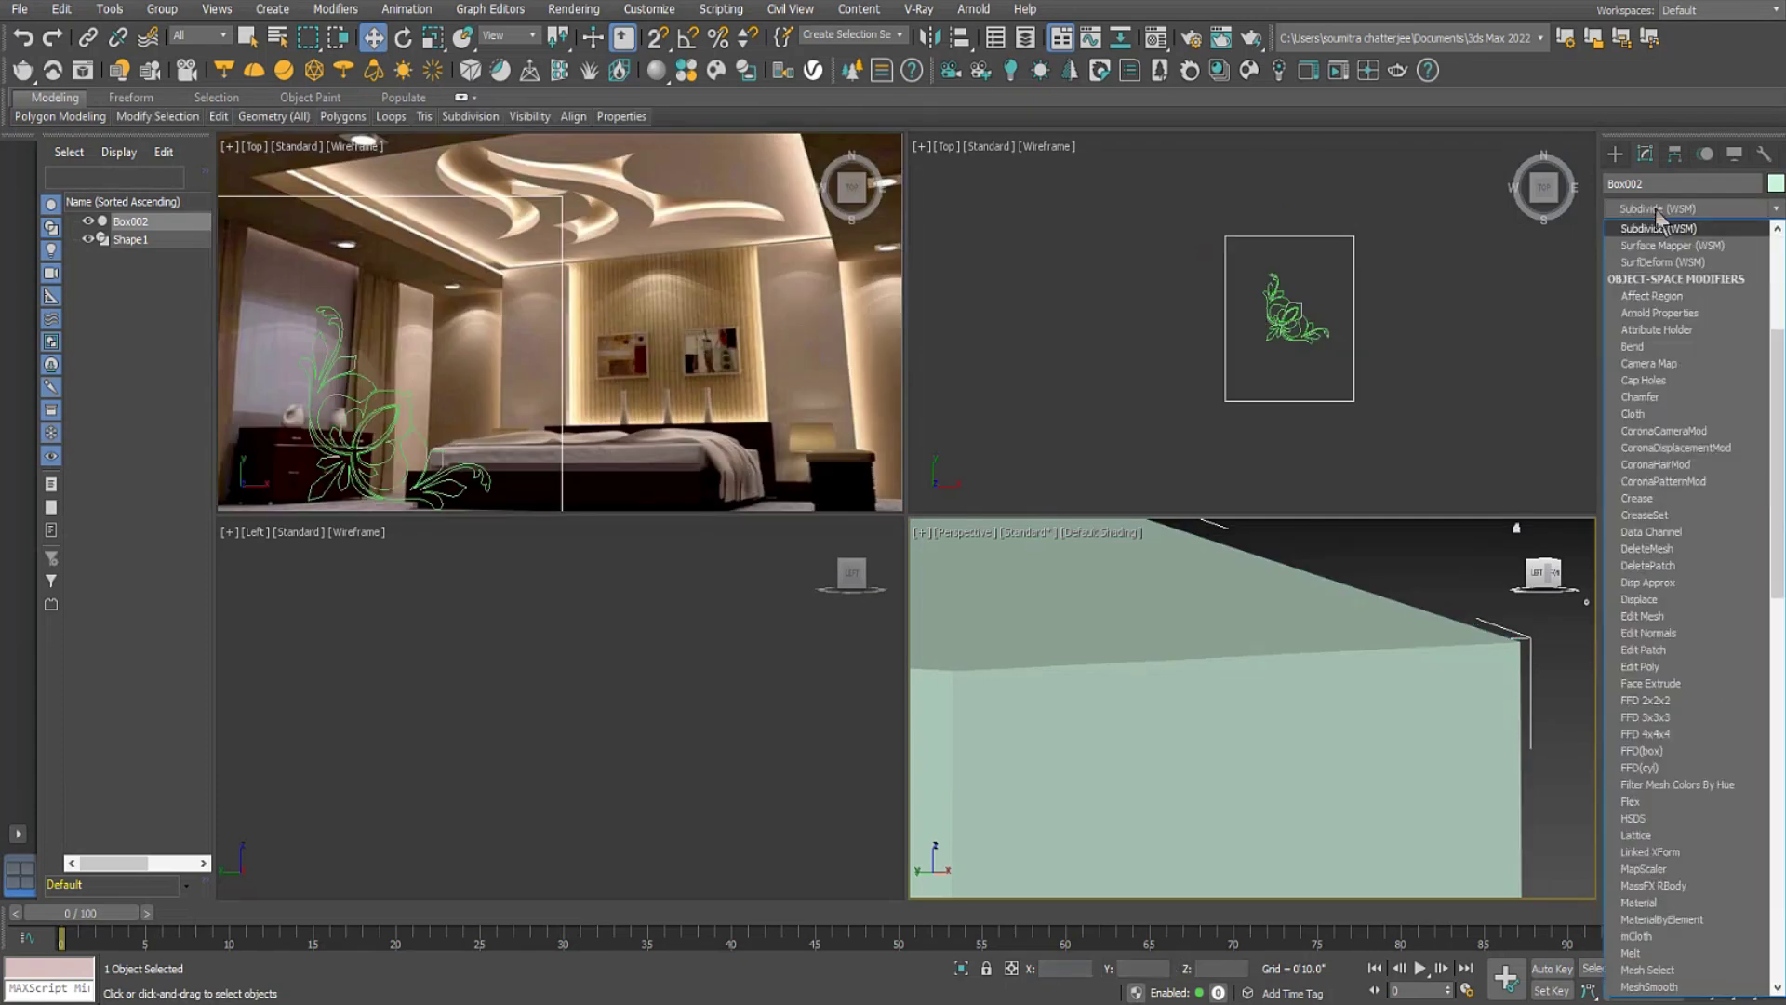
pyautogui.click(1639, 307)
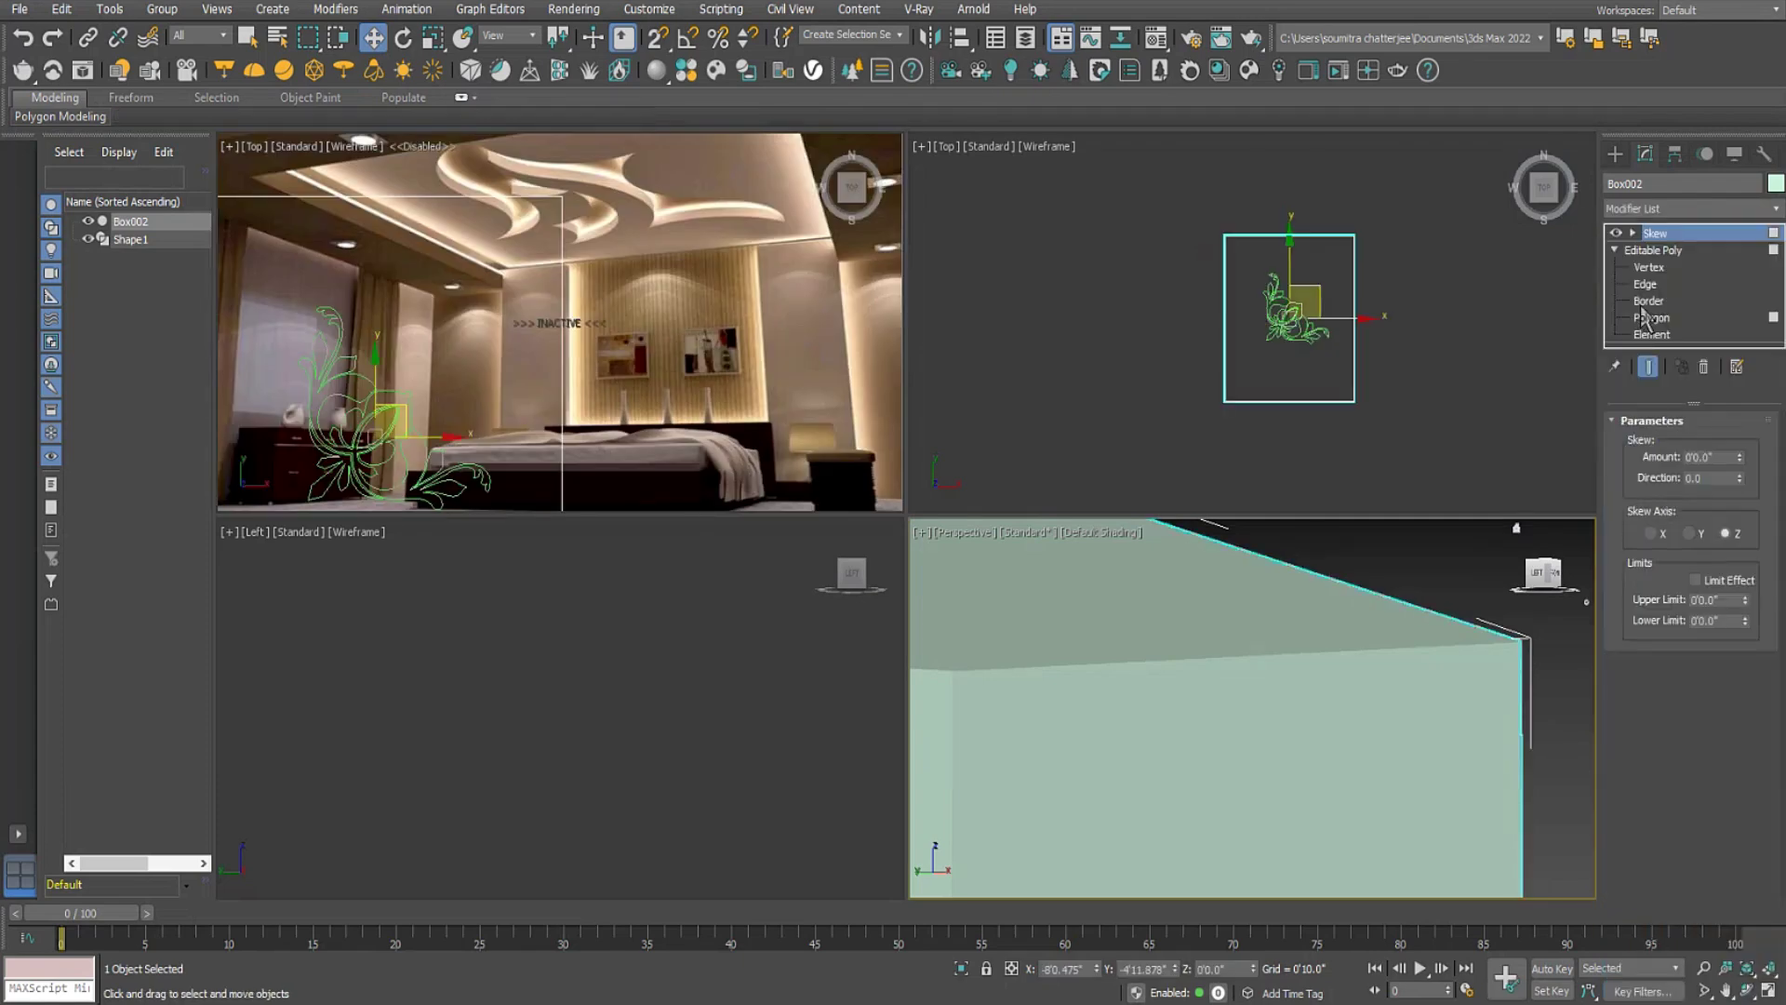
pyautogui.rightClick(1691, 232)
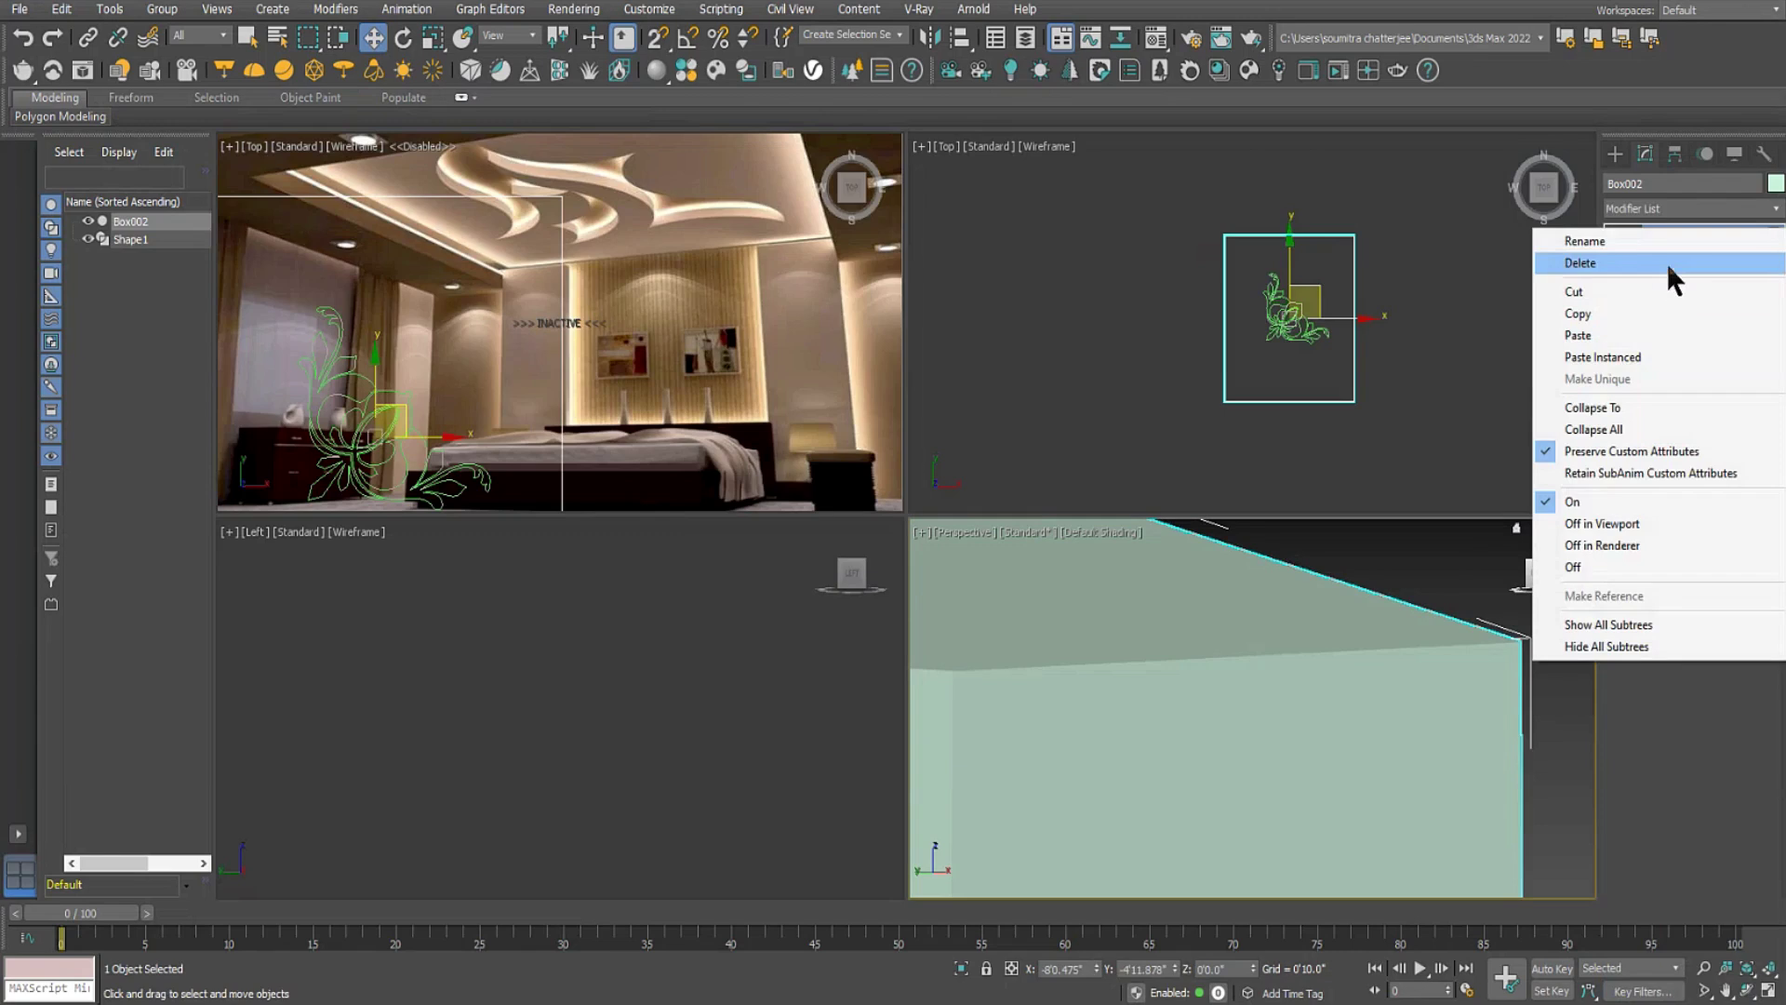
pyautogui.click(1698, 214)
# Add a Shell modifier to the room box and delete the Skew modifier beneath it.
pyautogui.click(1694, 208)
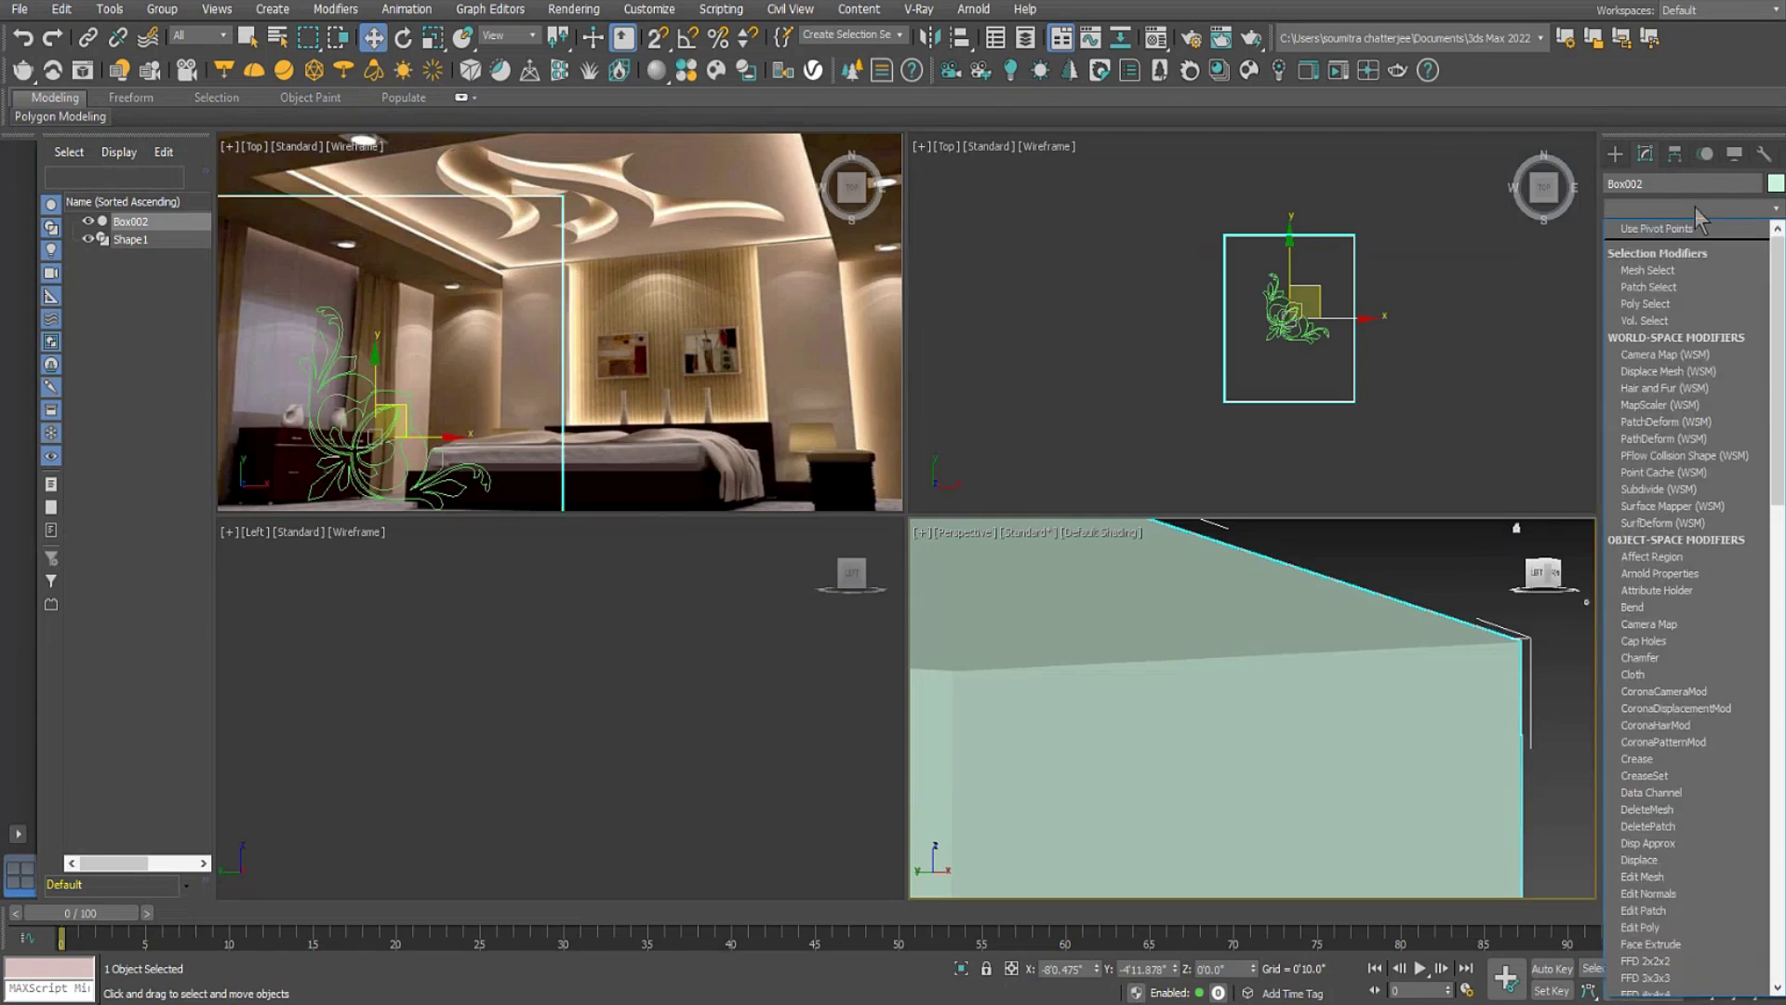
pyautogui.write('sh')
pyautogui.press('Return')
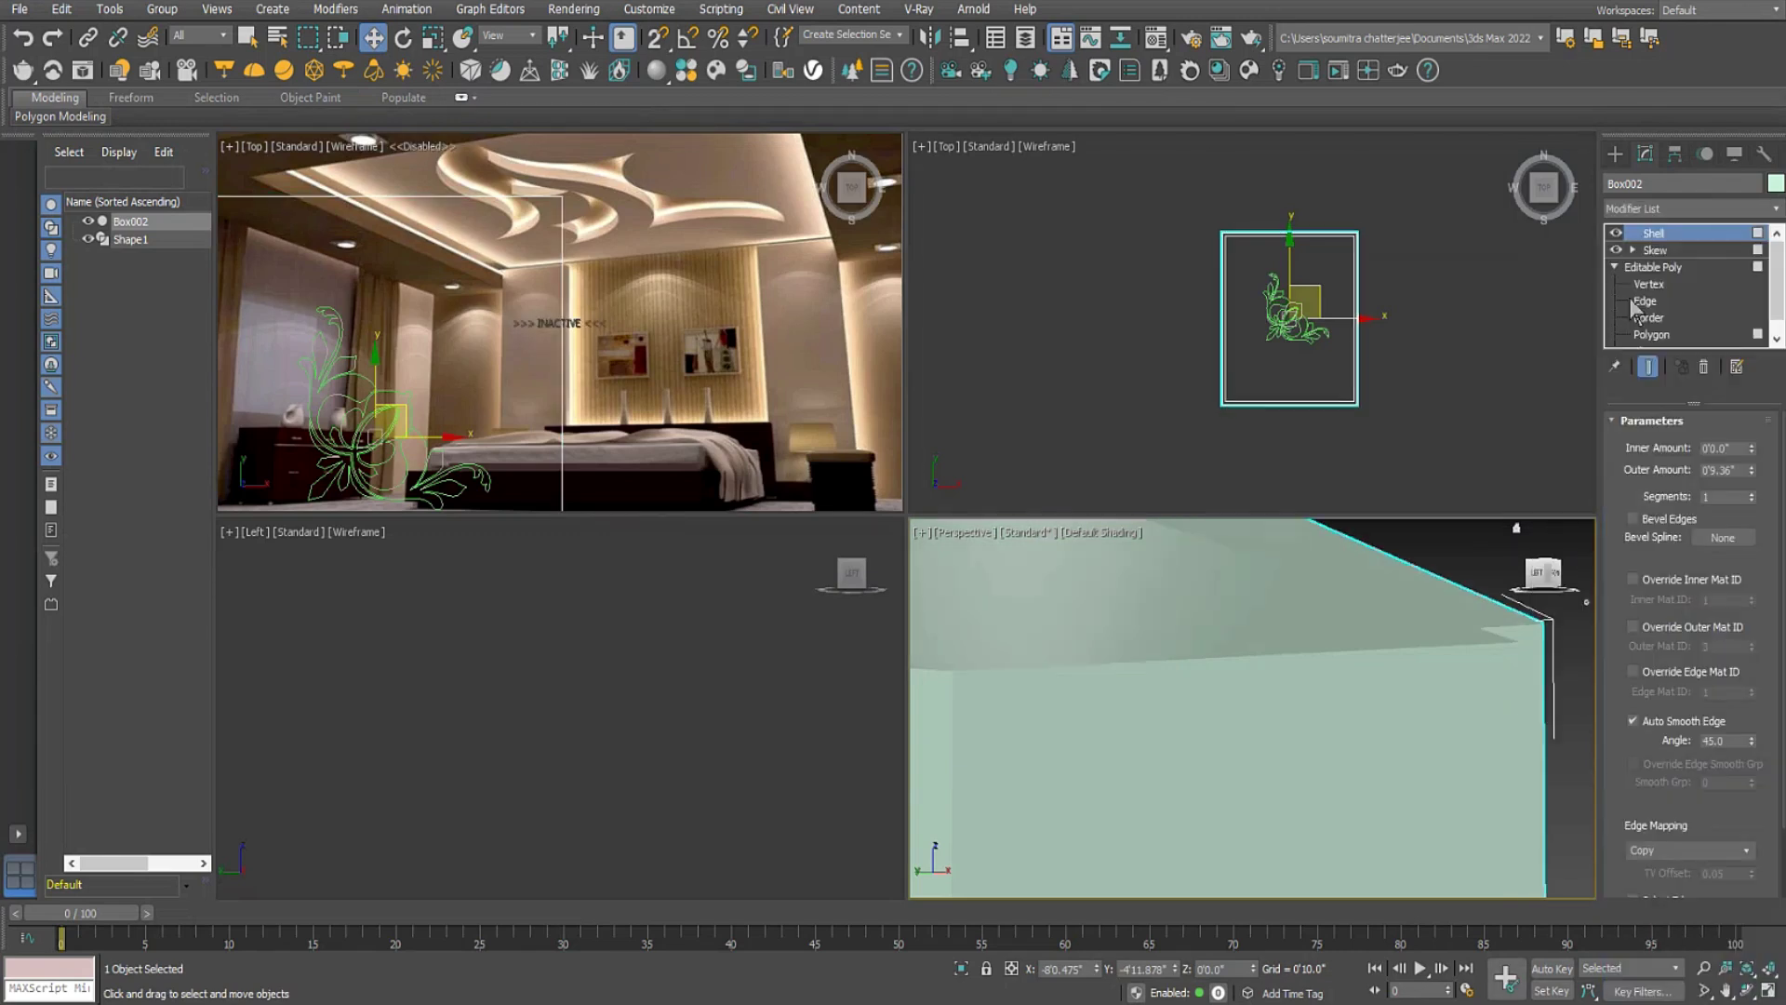
pyautogui.scroll(-5, 1397, 689)
pyautogui.keyDown('alt'); pyautogui.moveTo(1397, 689); pyautogui.dragTo(1390, 710, button='middle'); pyautogui.keyUp('alt')
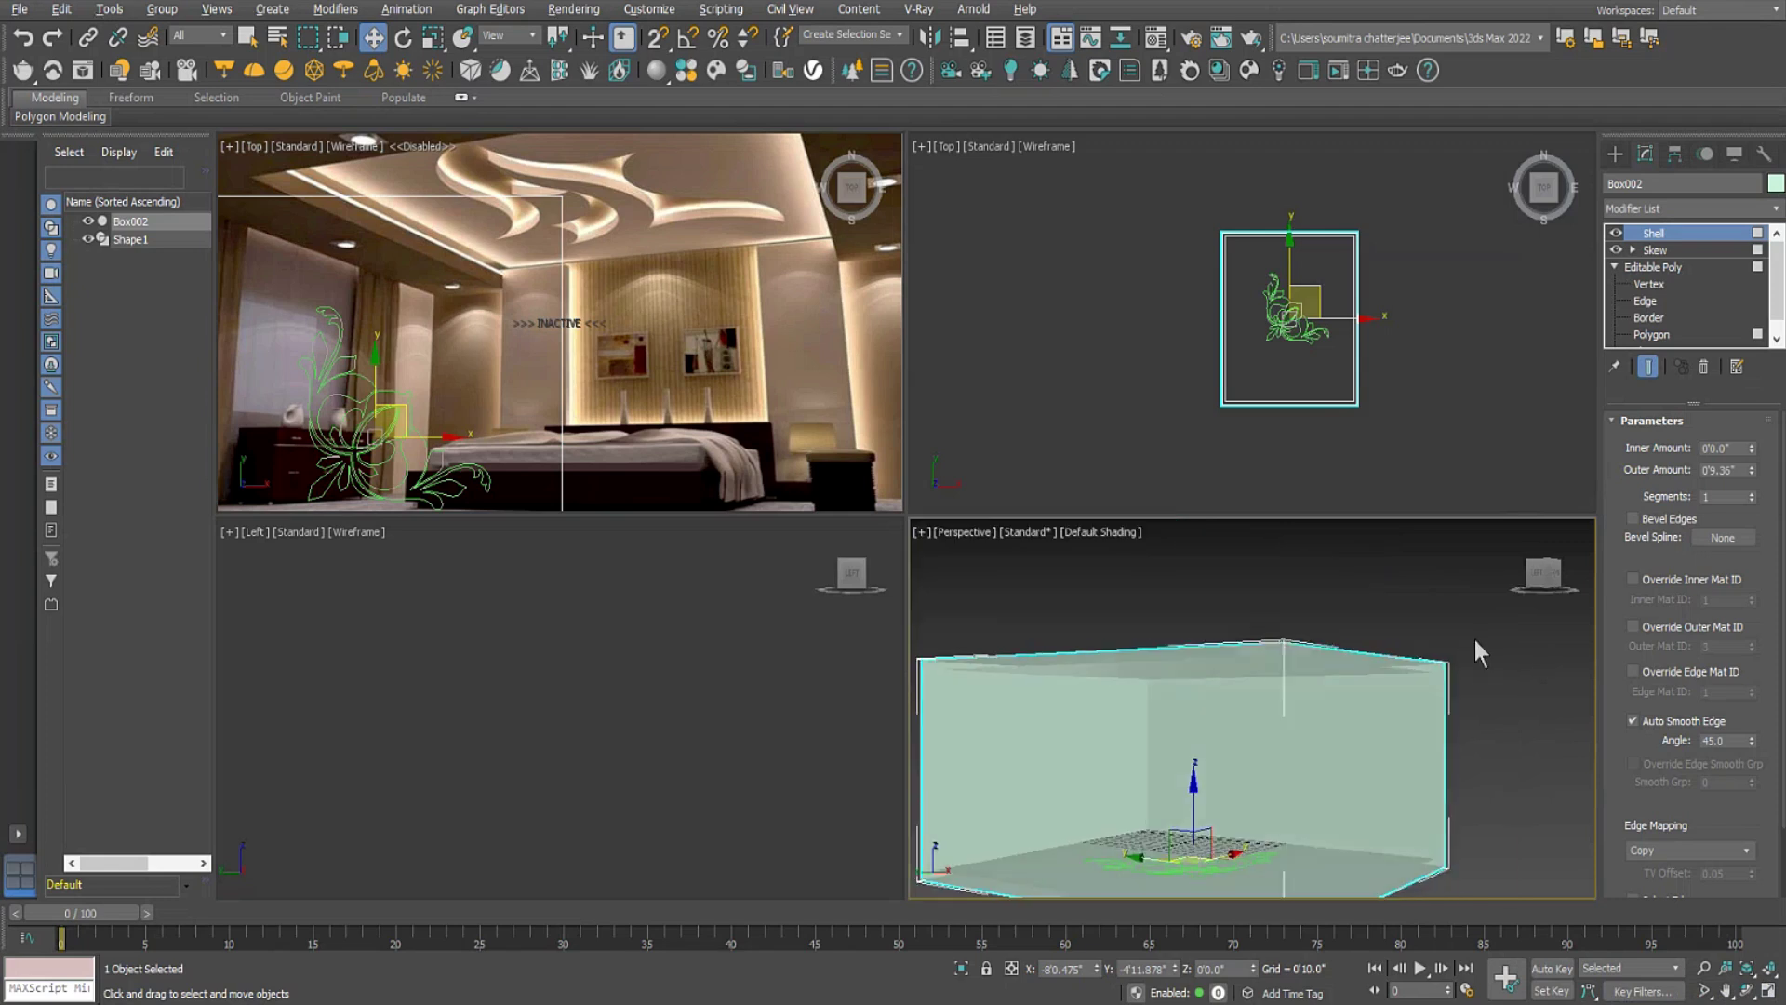
pyautogui.rightClick(1655, 249)
pyautogui.click(1629, 287)
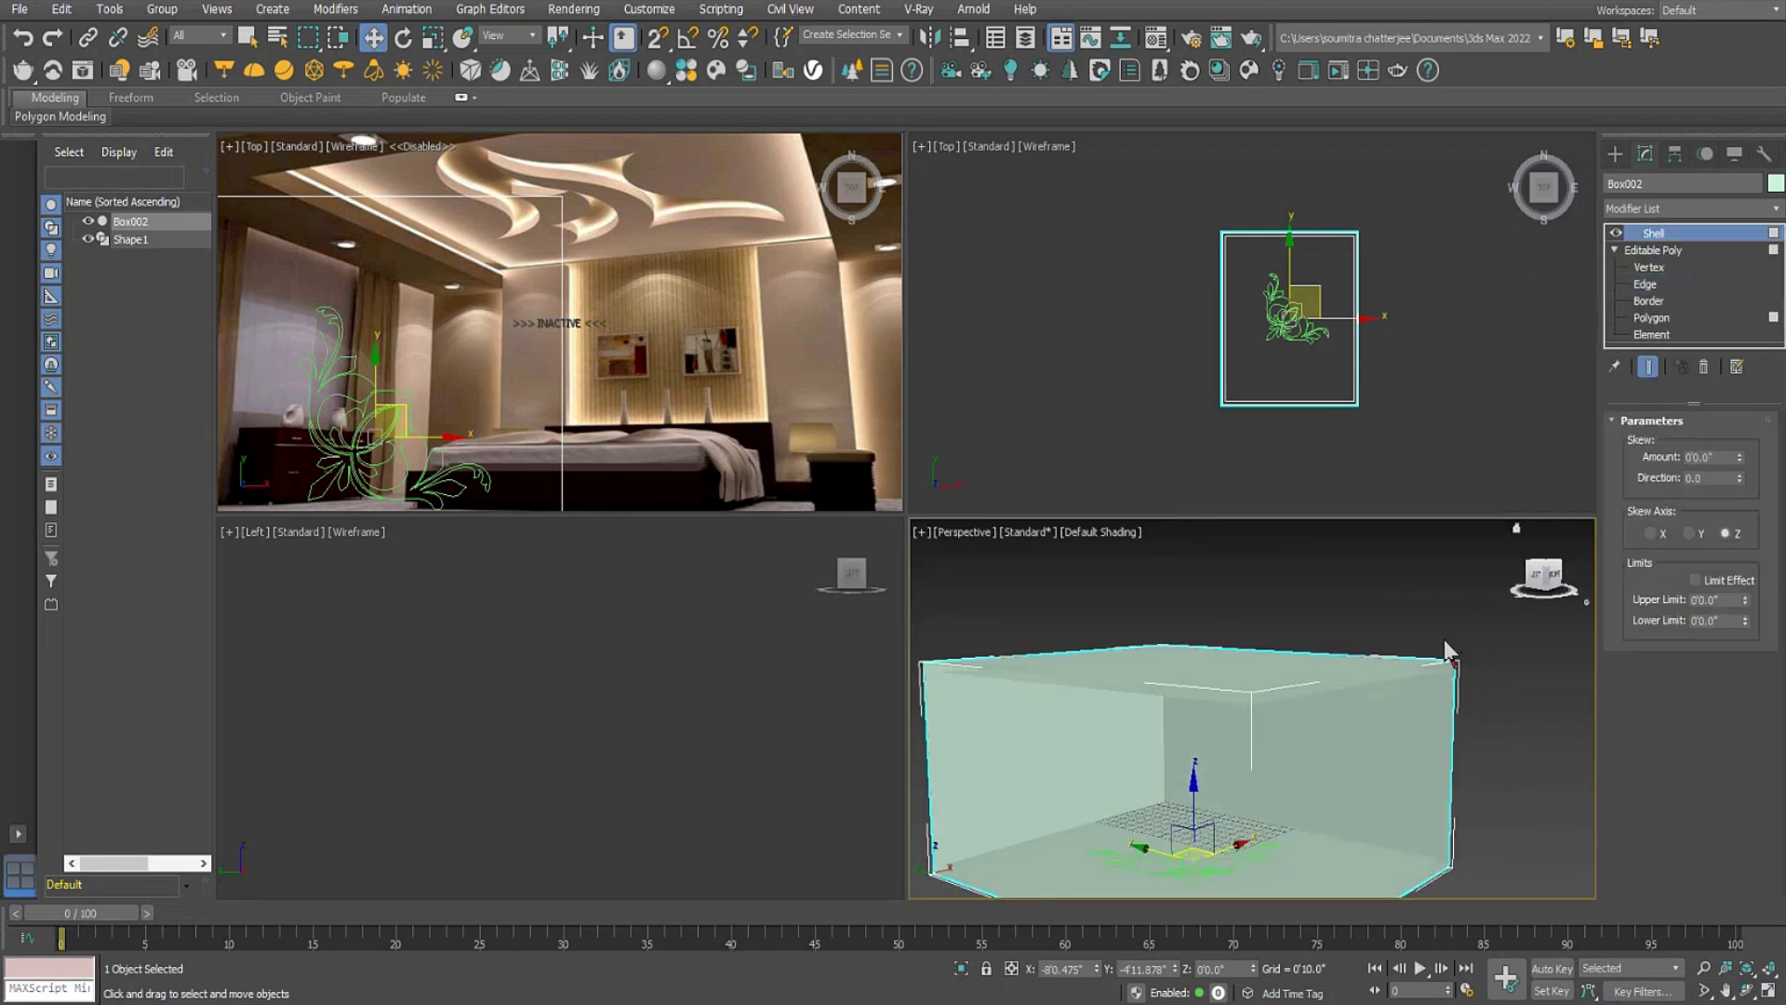
# Try a smaller outer amount for the Shell modifier on the room box and delete the modifier.
pyautogui.press('4')
pyautogui.scroll(8, 1405, 642)
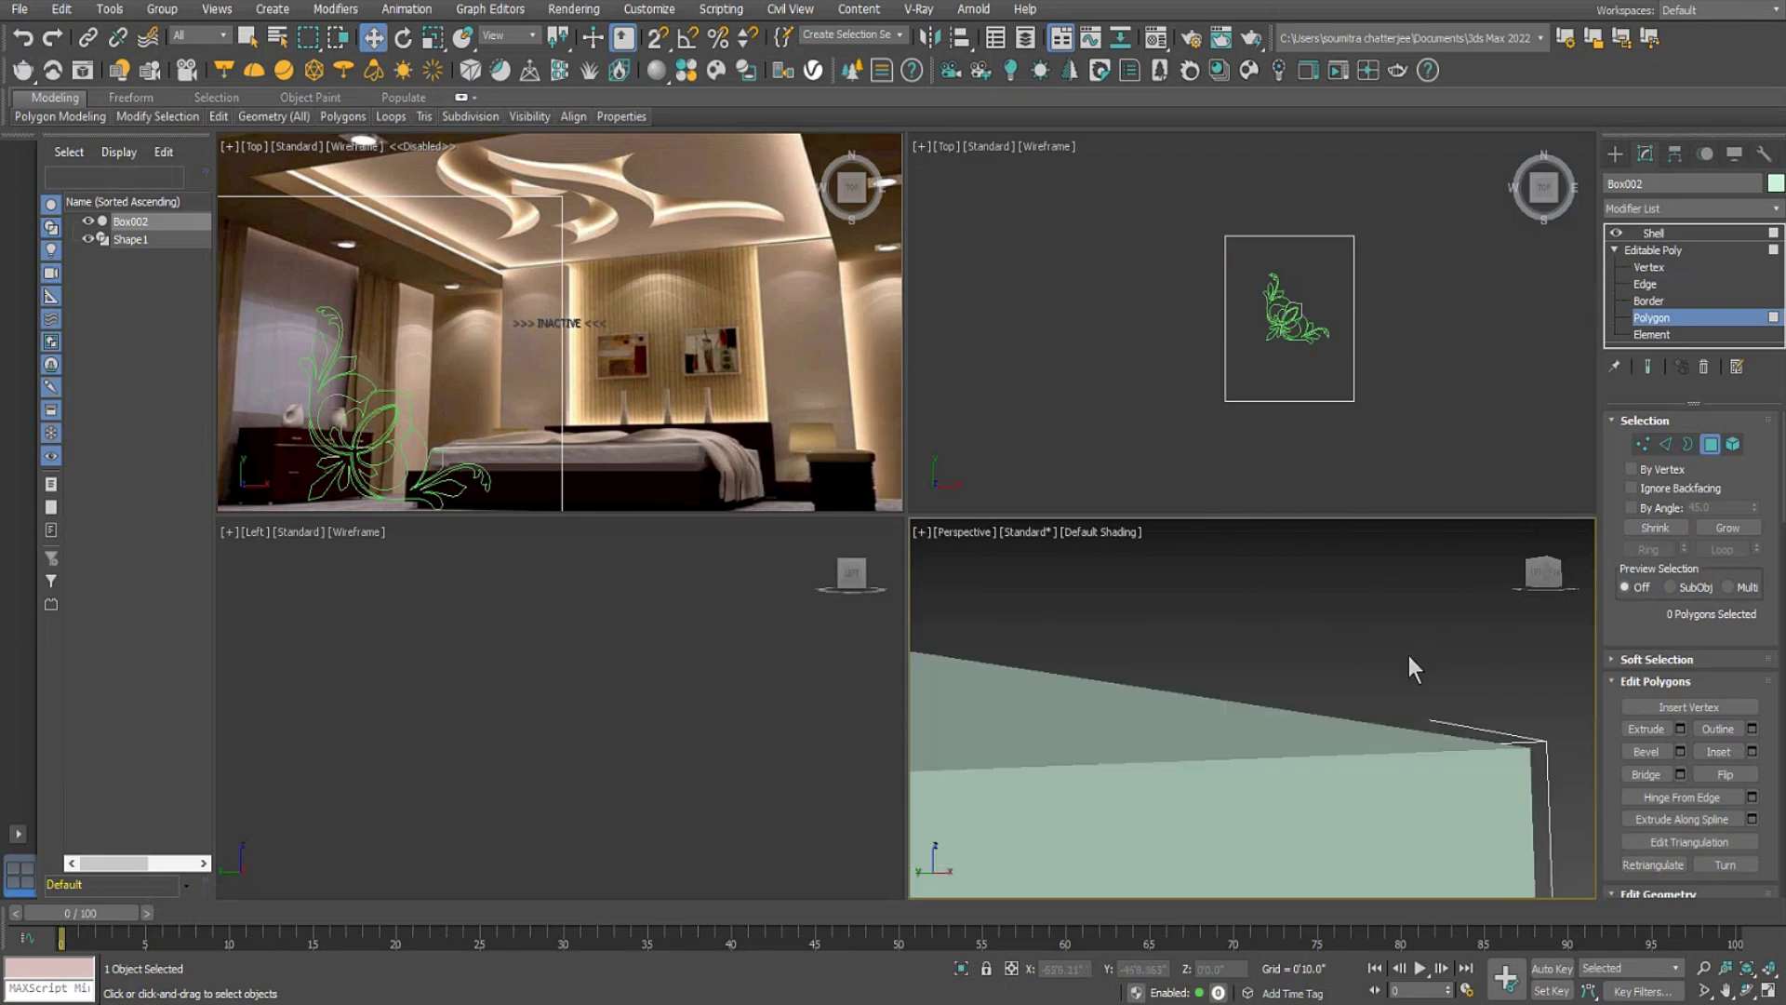
pyautogui.moveTo(1402, 655); pyautogui.dragTo(1393, 651, button='middle')
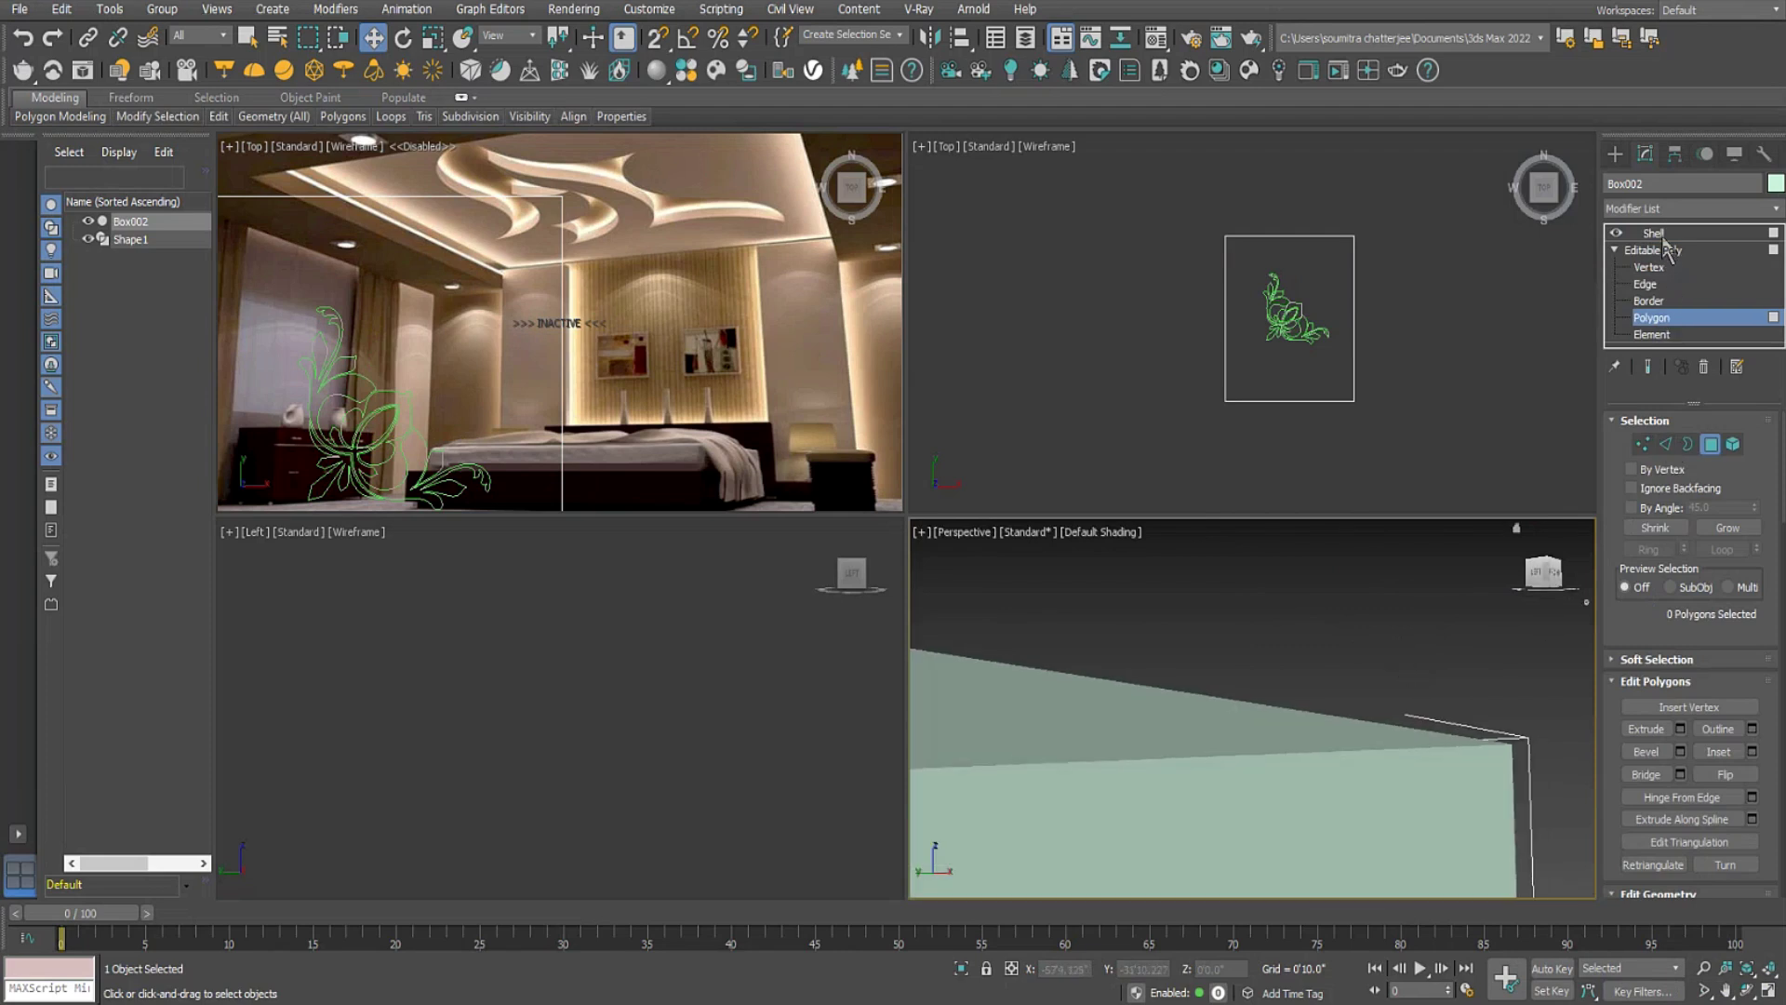
pyautogui.click(1660, 235)
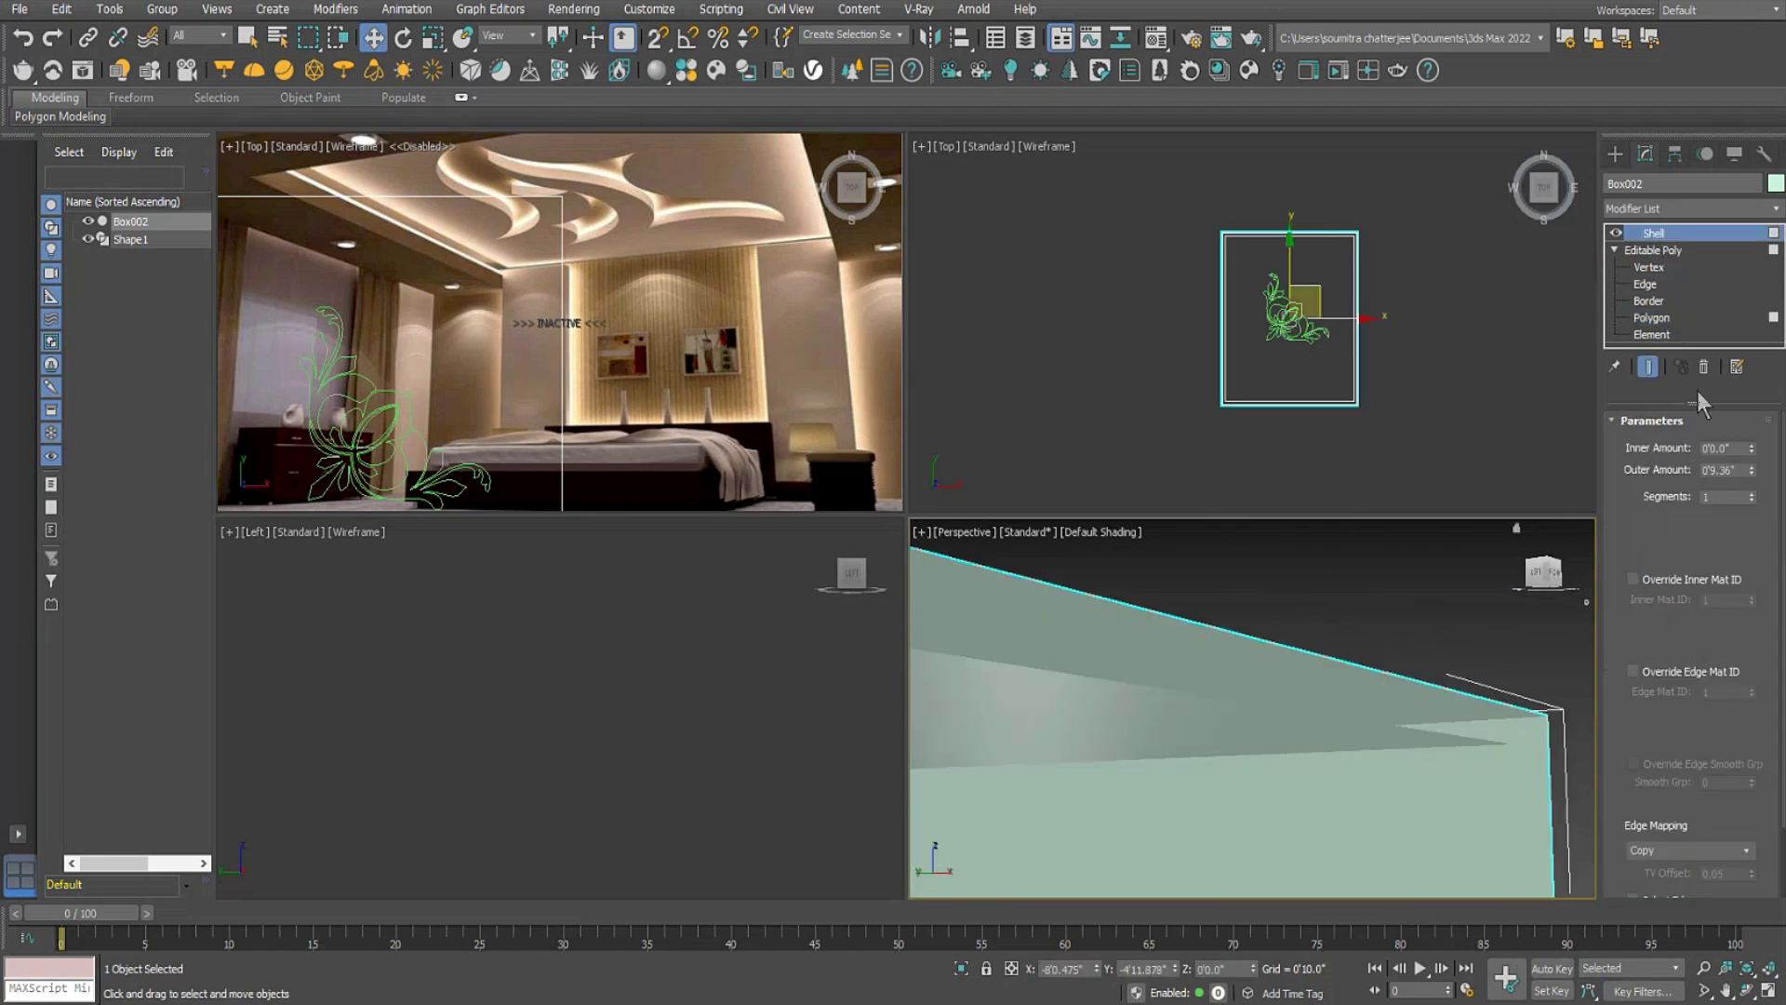
pyautogui.moveTo(1750, 473); pyautogui.dragTo(1748, 517)
pyautogui.rightClick(1655, 240)
pyautogui.click(1626, 267)
pyautogui.scroll(-5, 1443, 641)
pyautogui.keyDown('alt'); pyautogui.moveTo(1443, 641); pyautogui.dragTo(1422, 689, button='middle'); pyautogui.keyUp('alt')
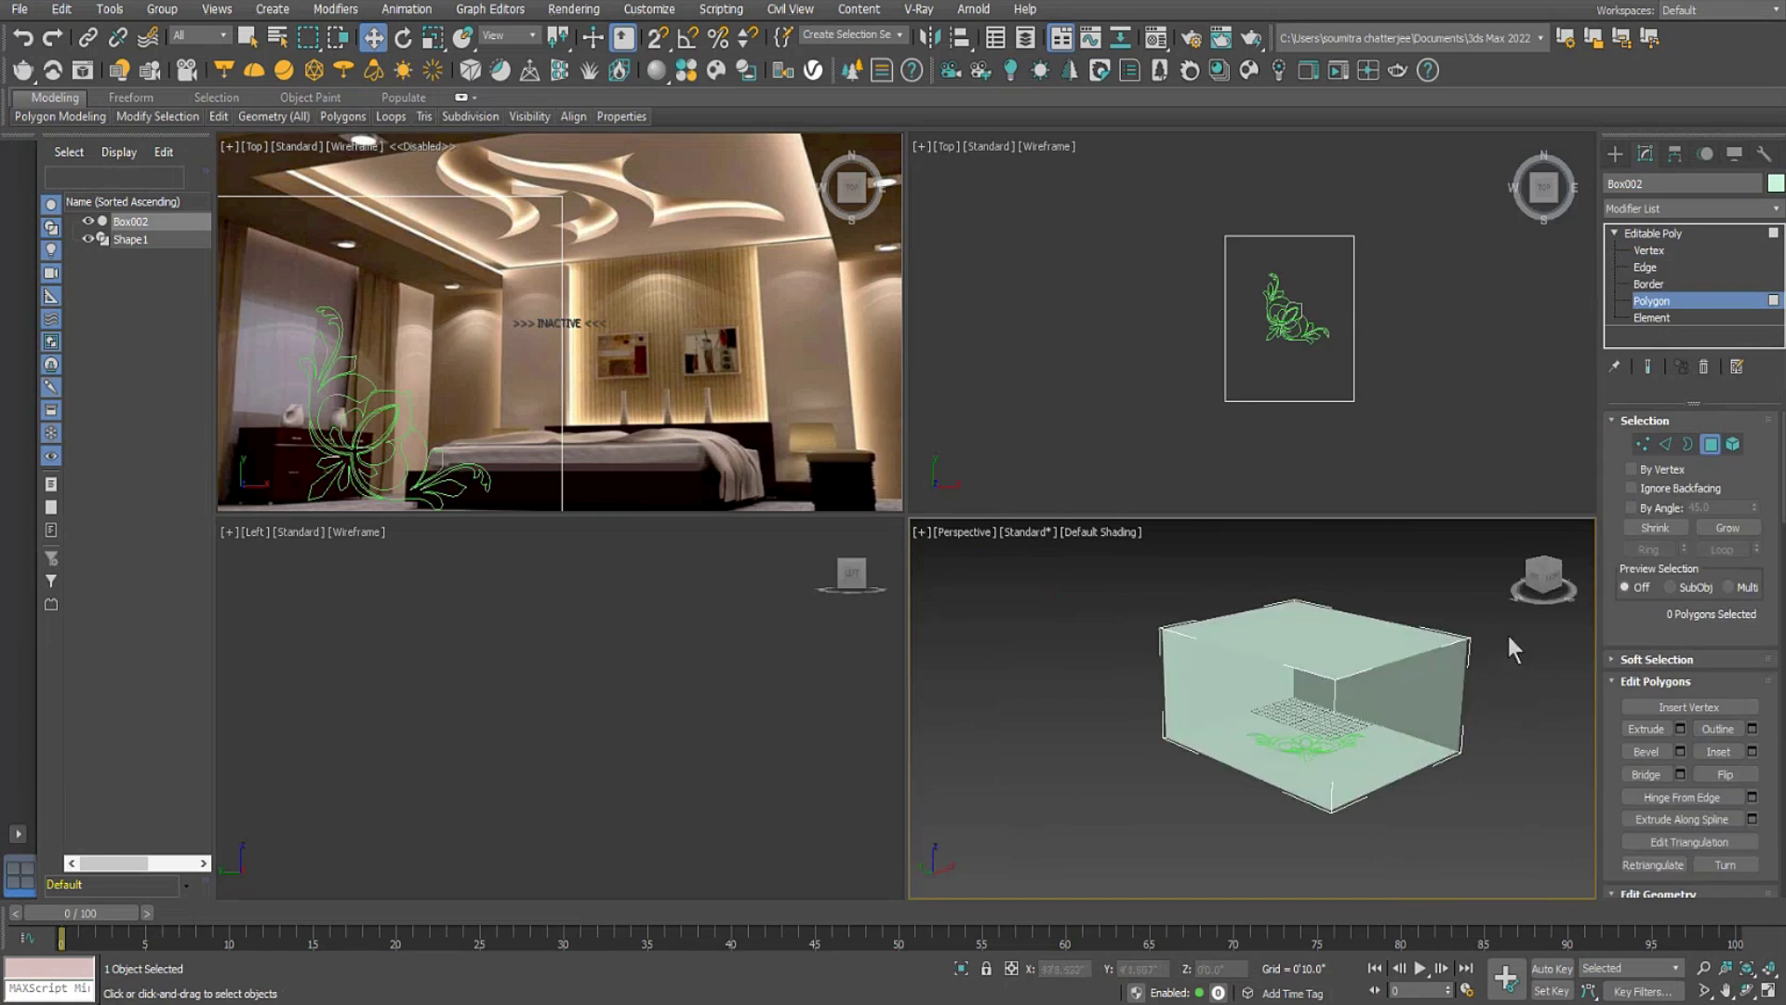
# Add a Shell modifier to the whole room box again and set its outer amount to 0'9.24".
pyautogui.click(1654, 233)
pyautogui.moveTo(1355, 642); pyautogui.dragTo(1300, 687, button='middle')
pyautogui.scroll(6, 1311, 666)
pyautogui.scroll(-6, 1249, 667)
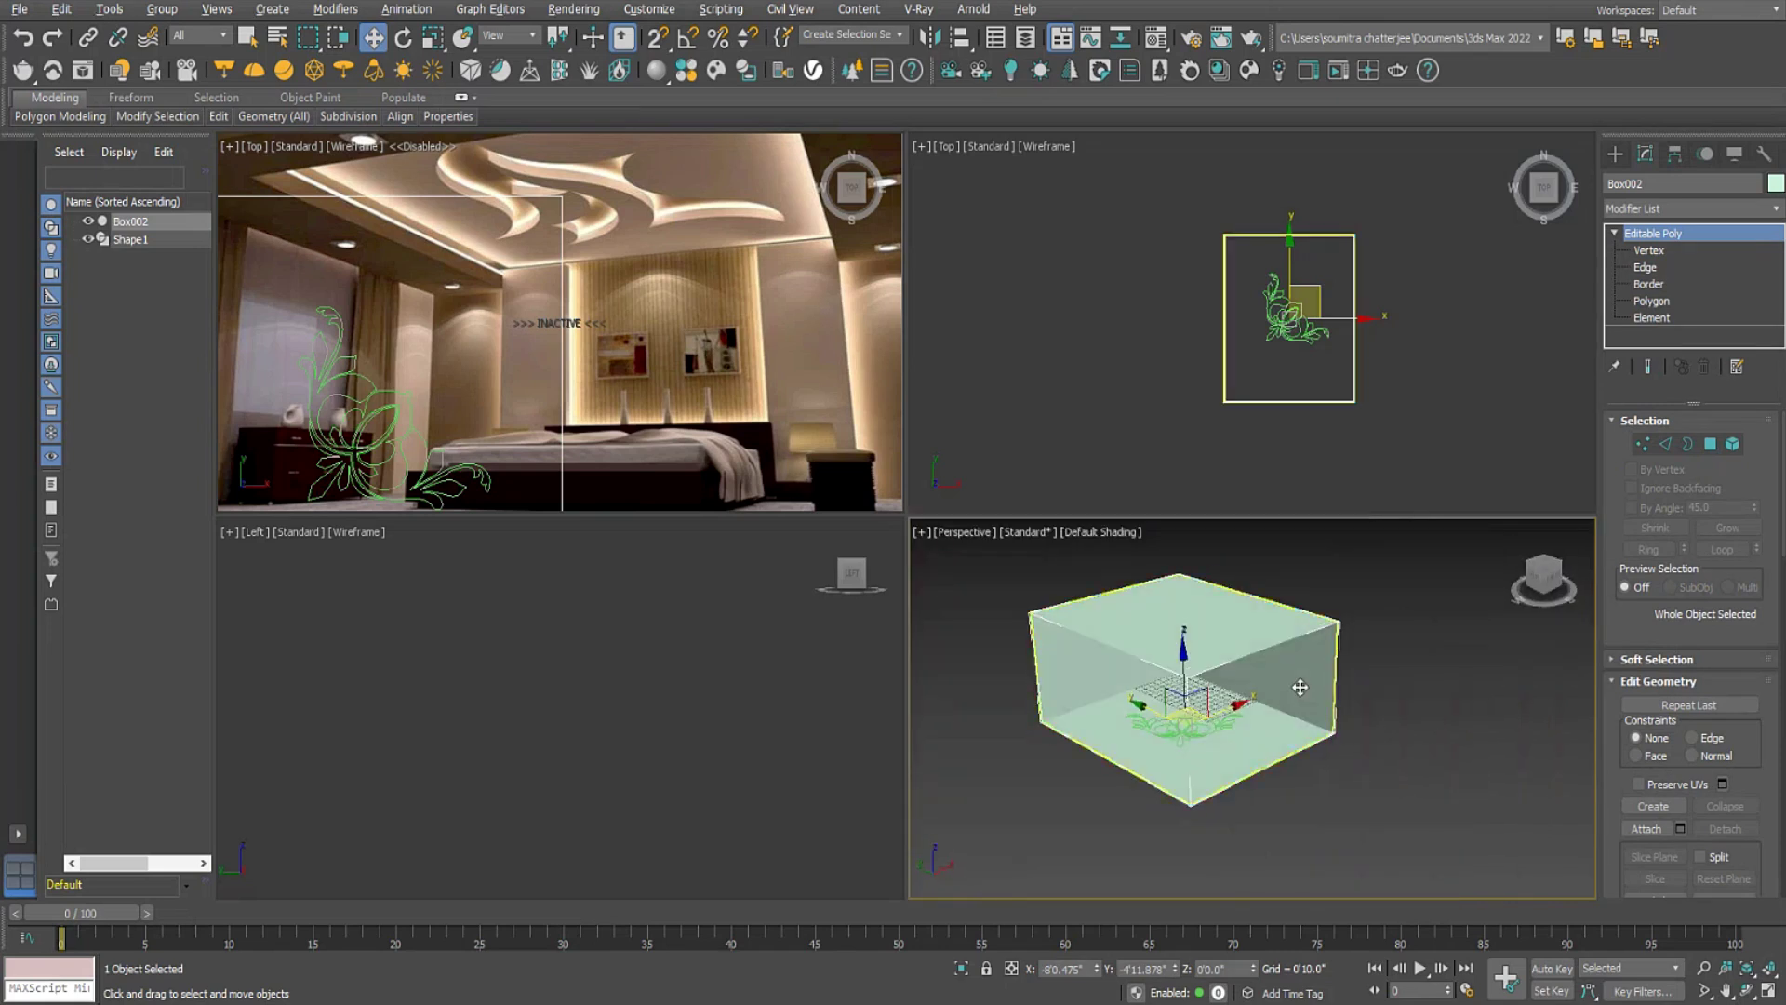
pyautogui.keyDown('alt'); pyautogui.moveTo(1179, 618); pyautogui.dragTo(1182, 600, button='middle'); pyautogui.keyUp('alt')
pyautogui.click(1665, 212)
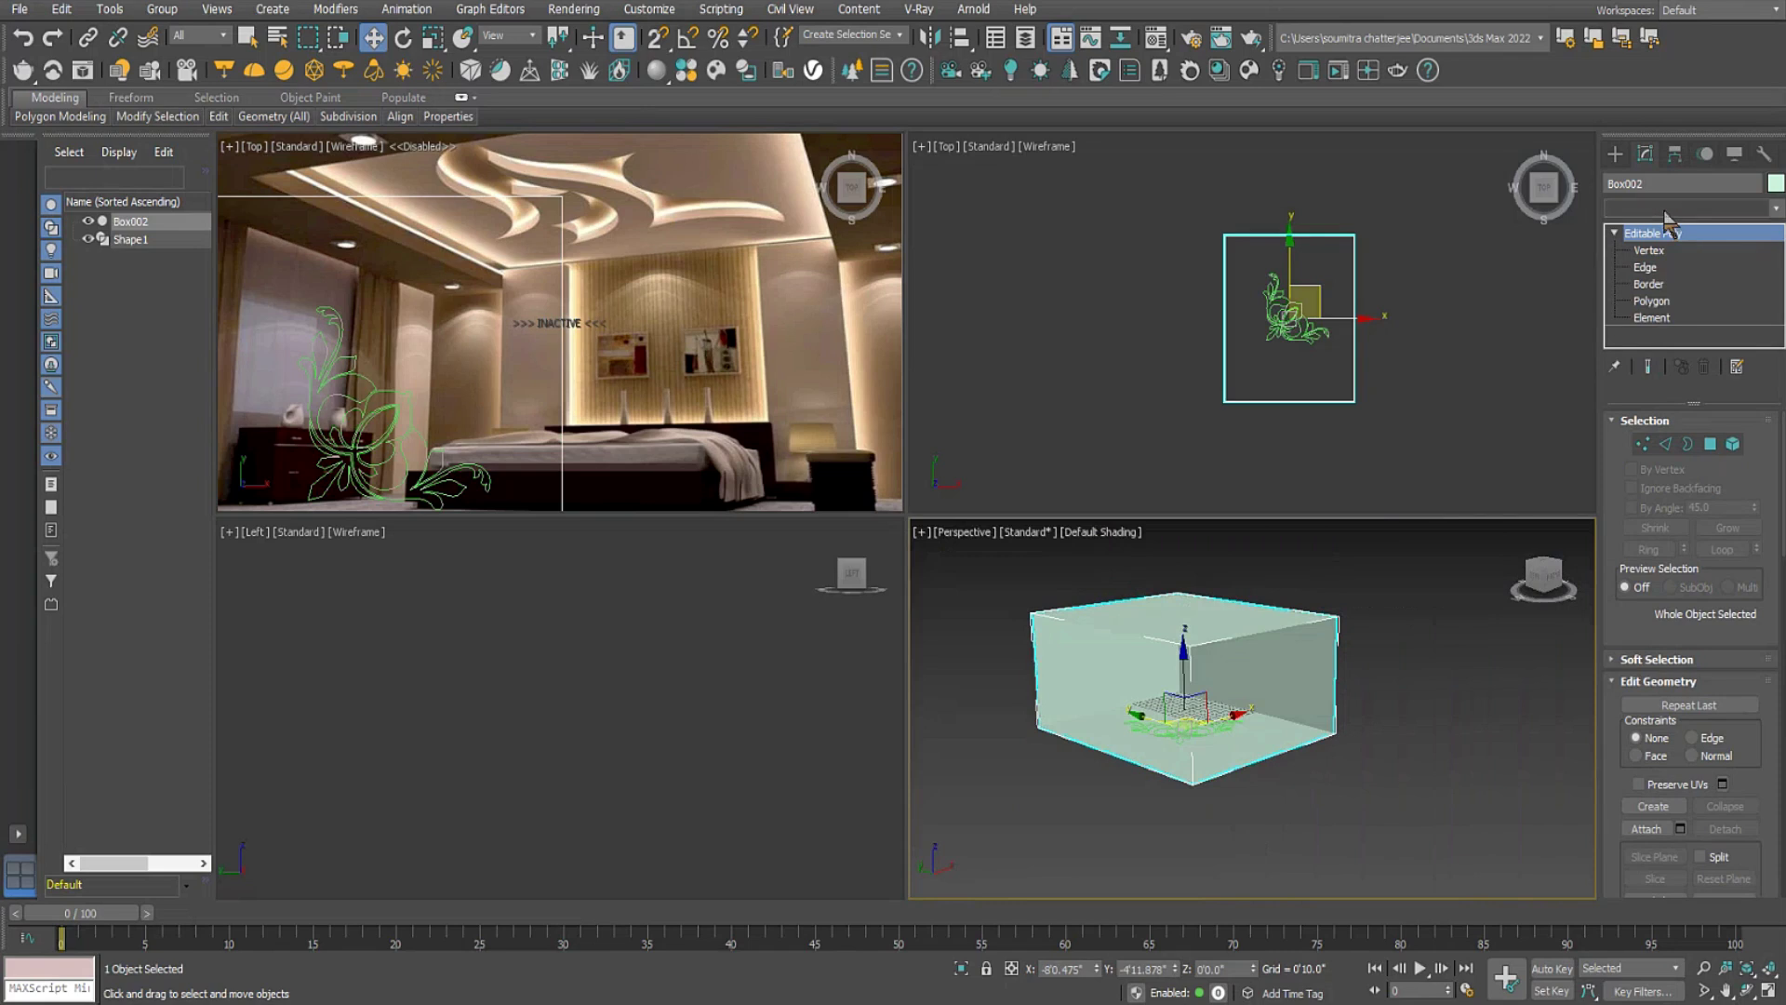
pyautogui.write('sh')
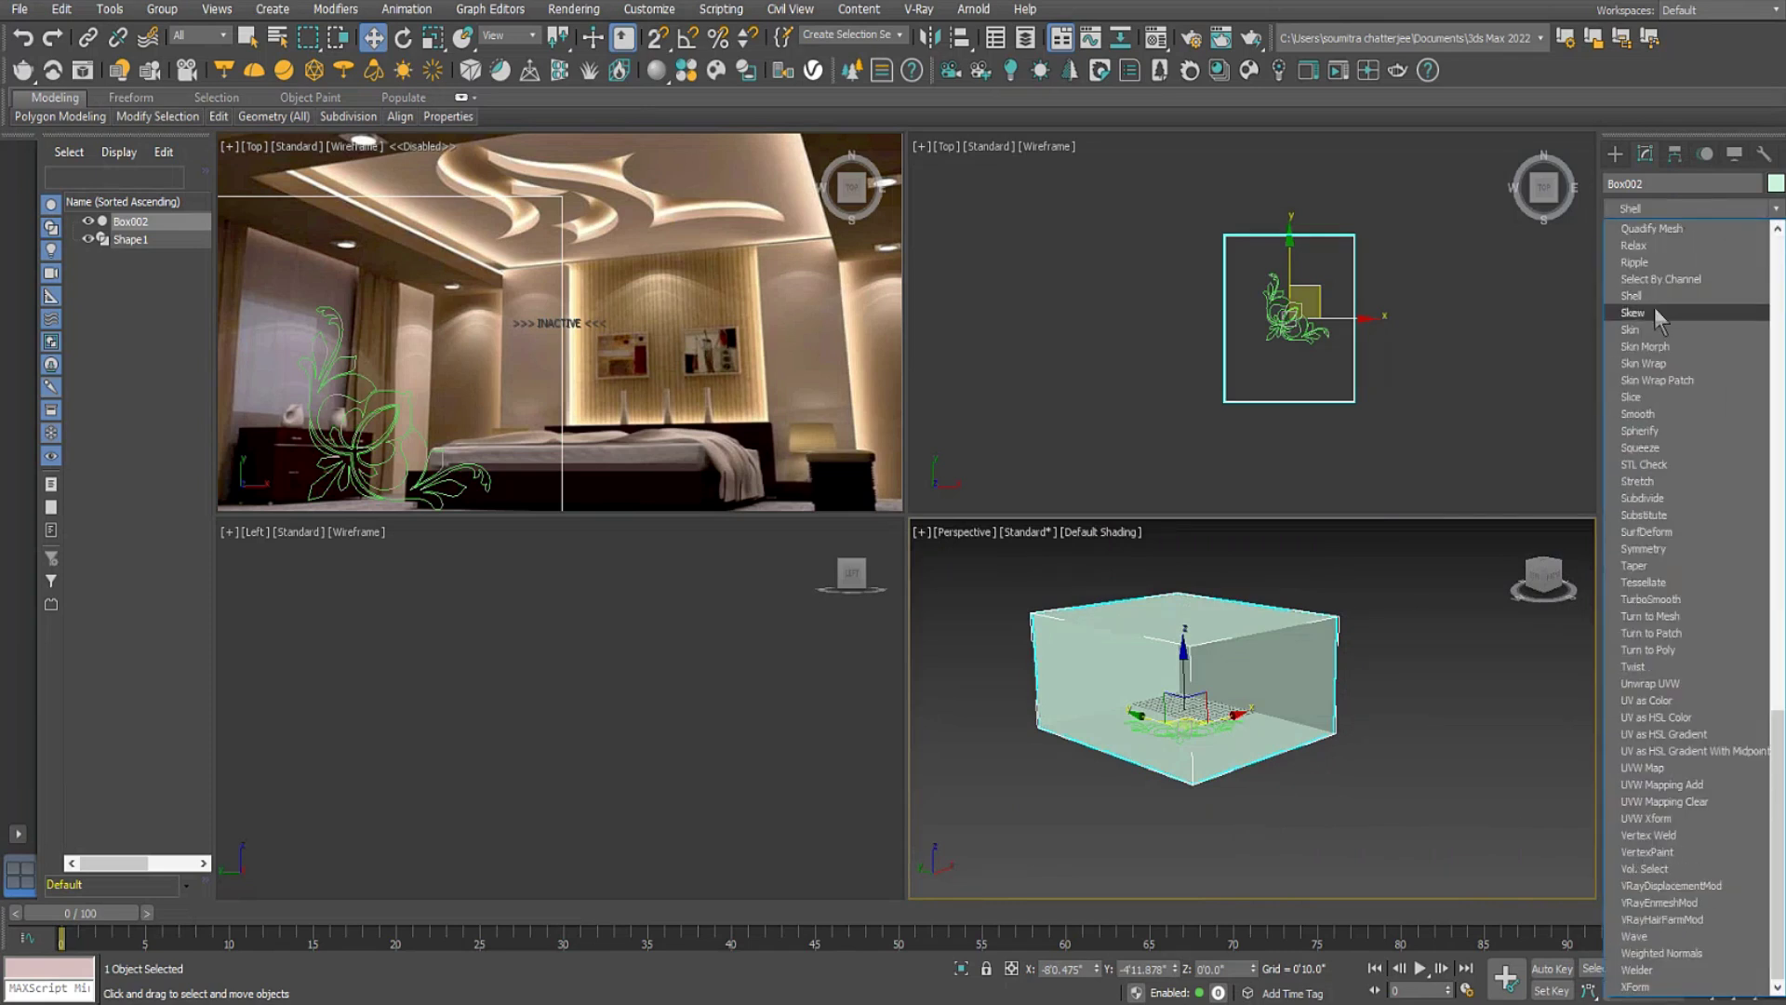
pyautogui.click(1654, 297)
pyautogui.scroll(5, 1368, 614)
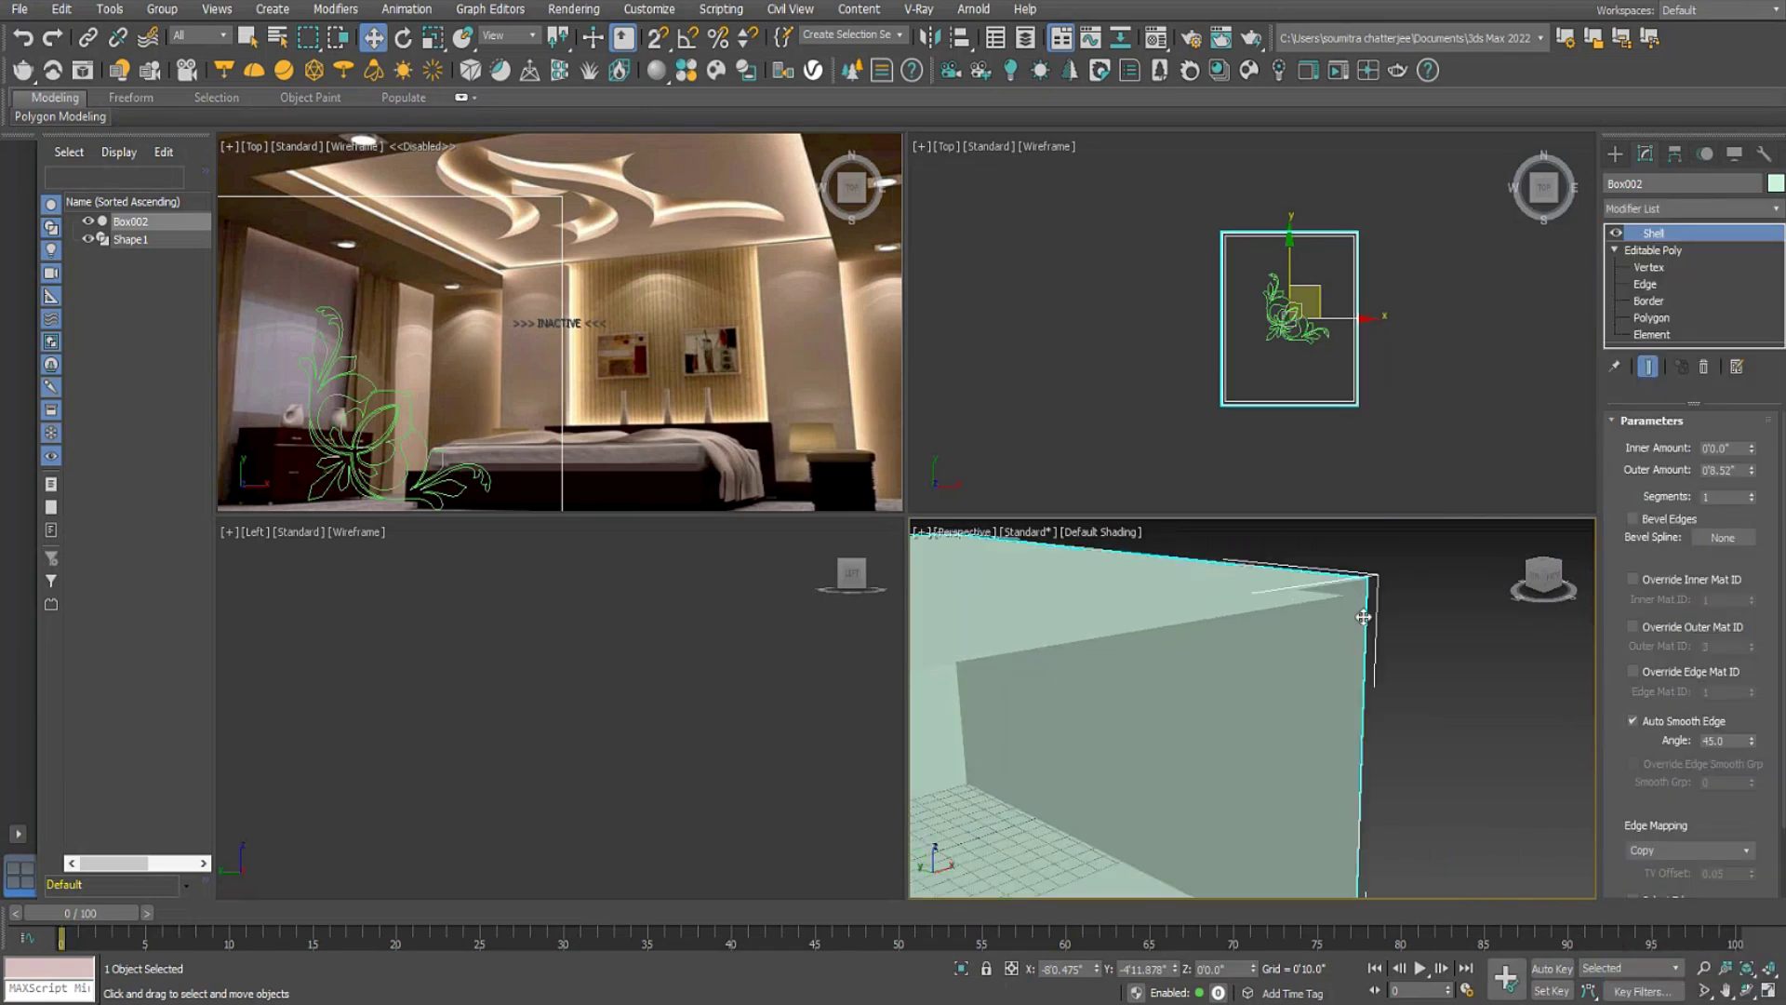
pyautogui.moveTo(1752, 469); pyautogui.dragTo(1752, 452)
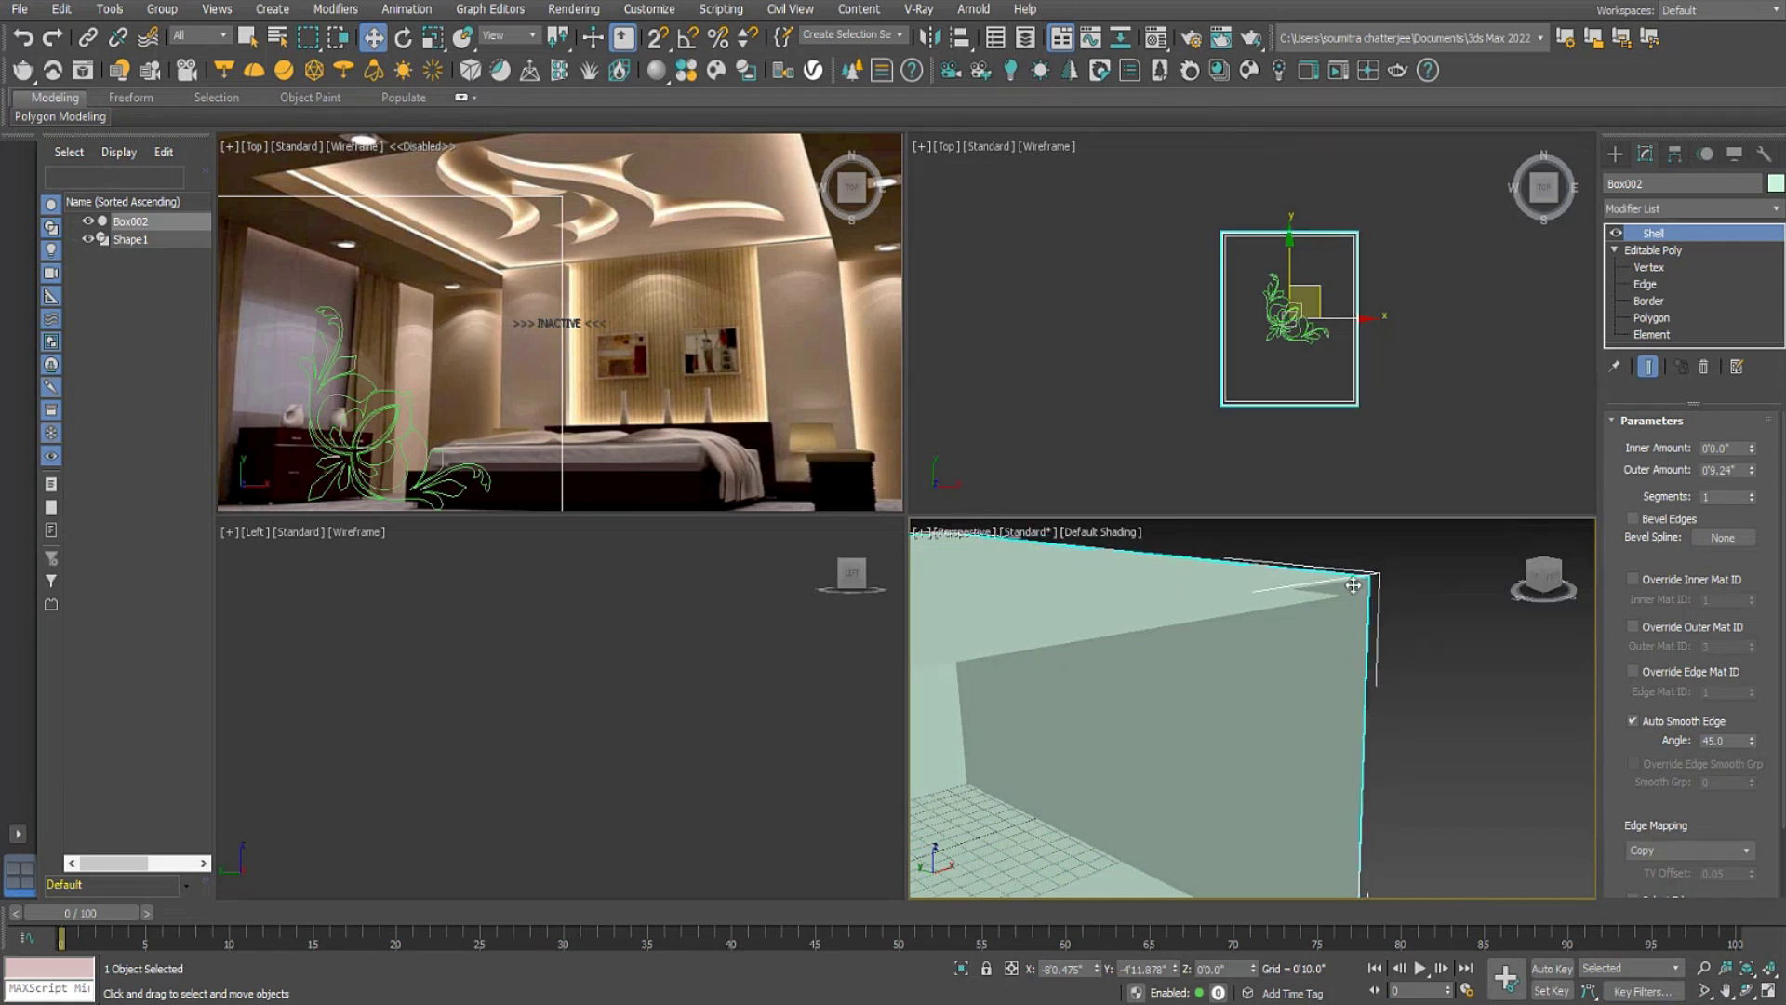
# Delete the room box and draw a new box around the floral ornament, about 74' long, 58' wide and 23' high.
pyautogui.click(1617, 154)
pyautogui.press('Delete')
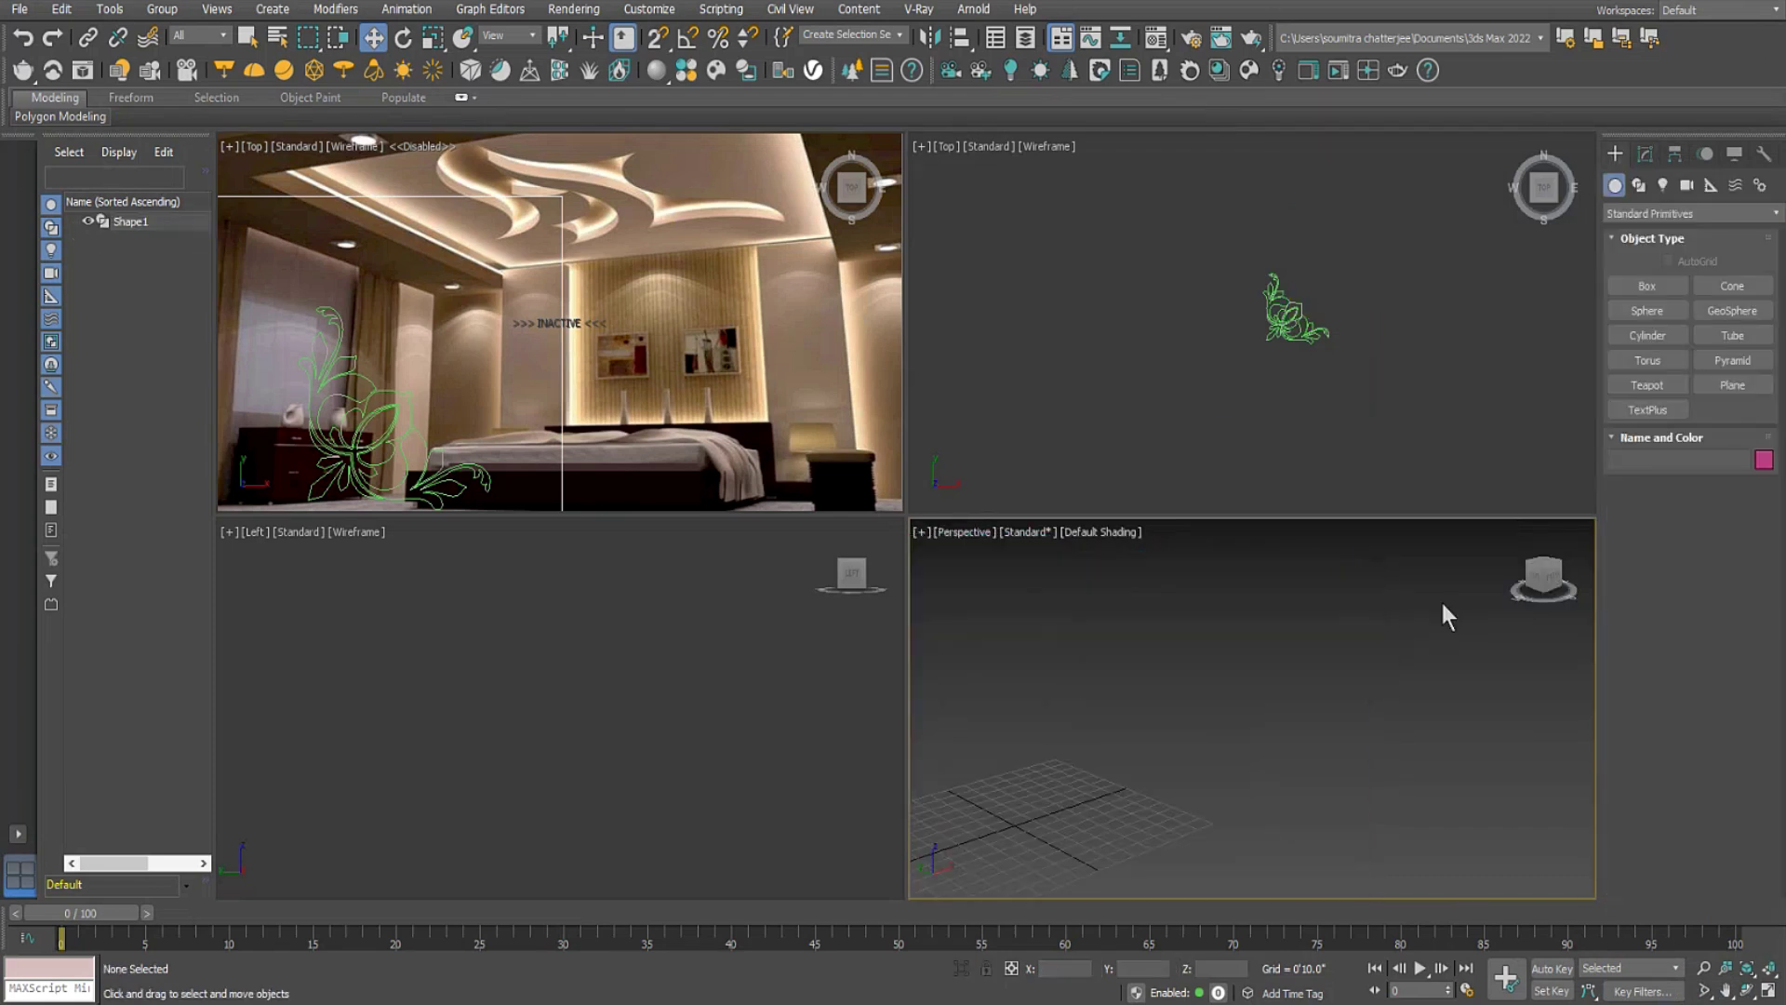
pyautogui.click(1653, 290)
pyautogui.moveTo(1085, 239); pyautogui.dragTo(1293, 521)
pyautogui.click(1294, 416)
pyautogui.scroll(-7, 1228, 741)
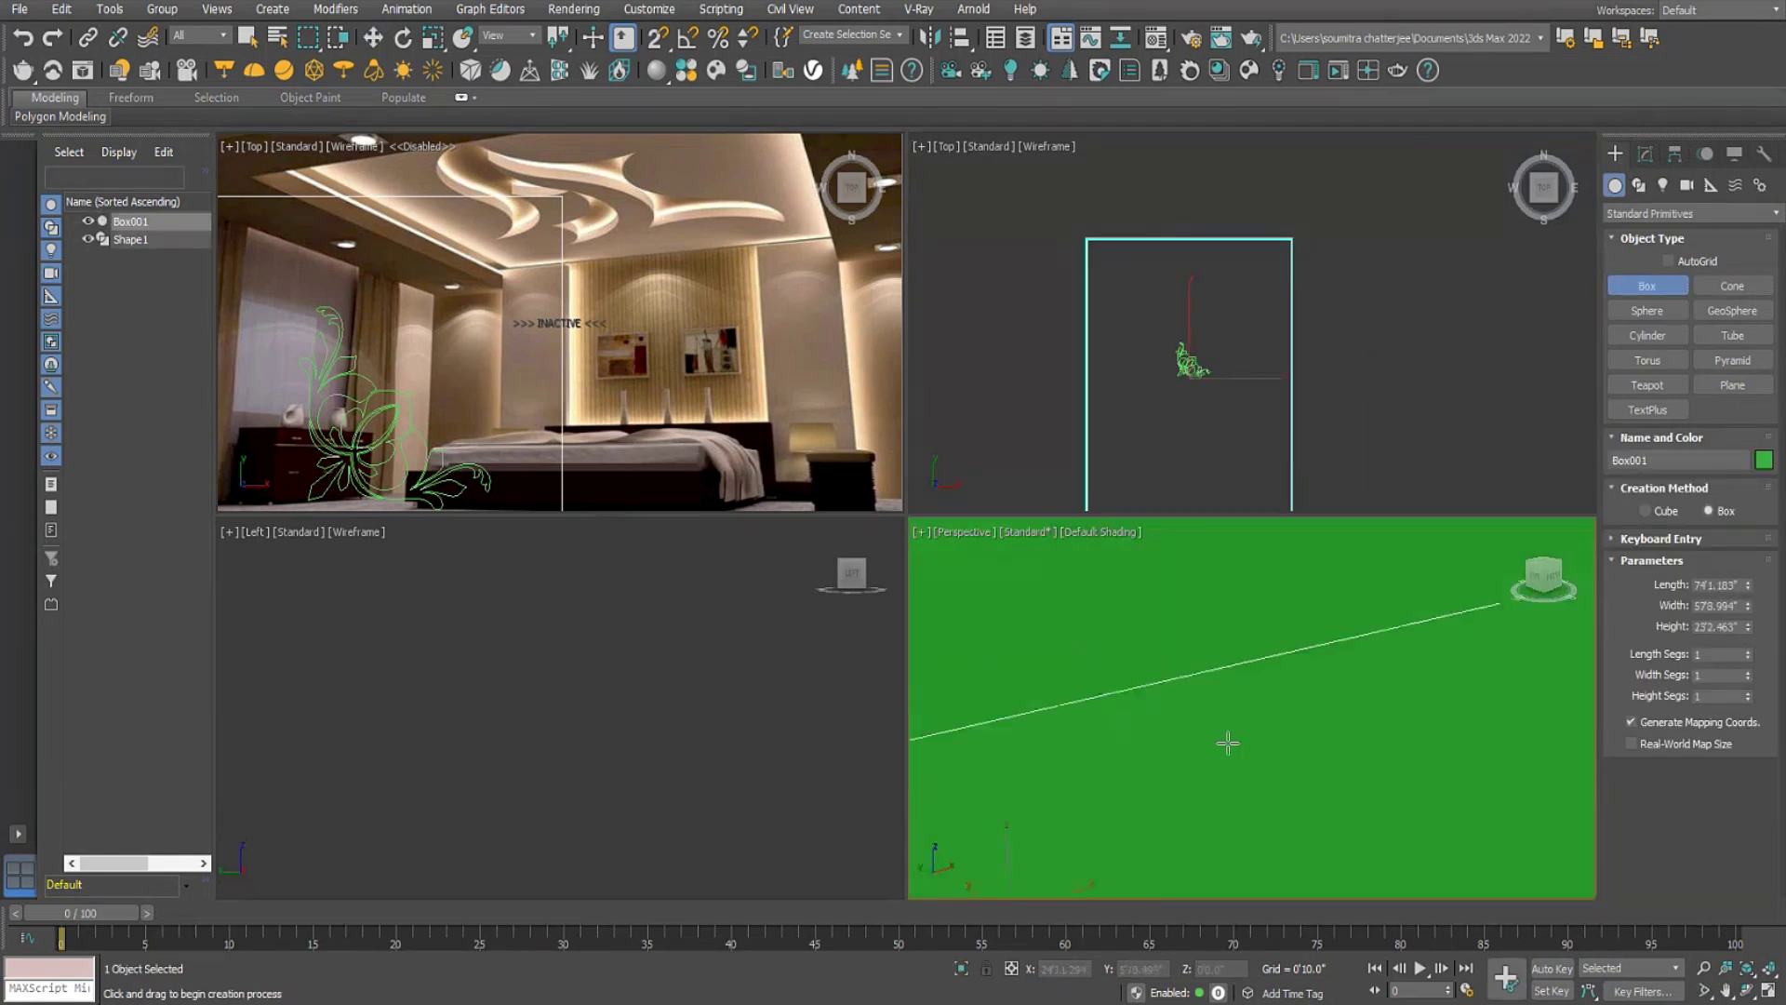
pyautogui.scroll(-5, 1346, 697)
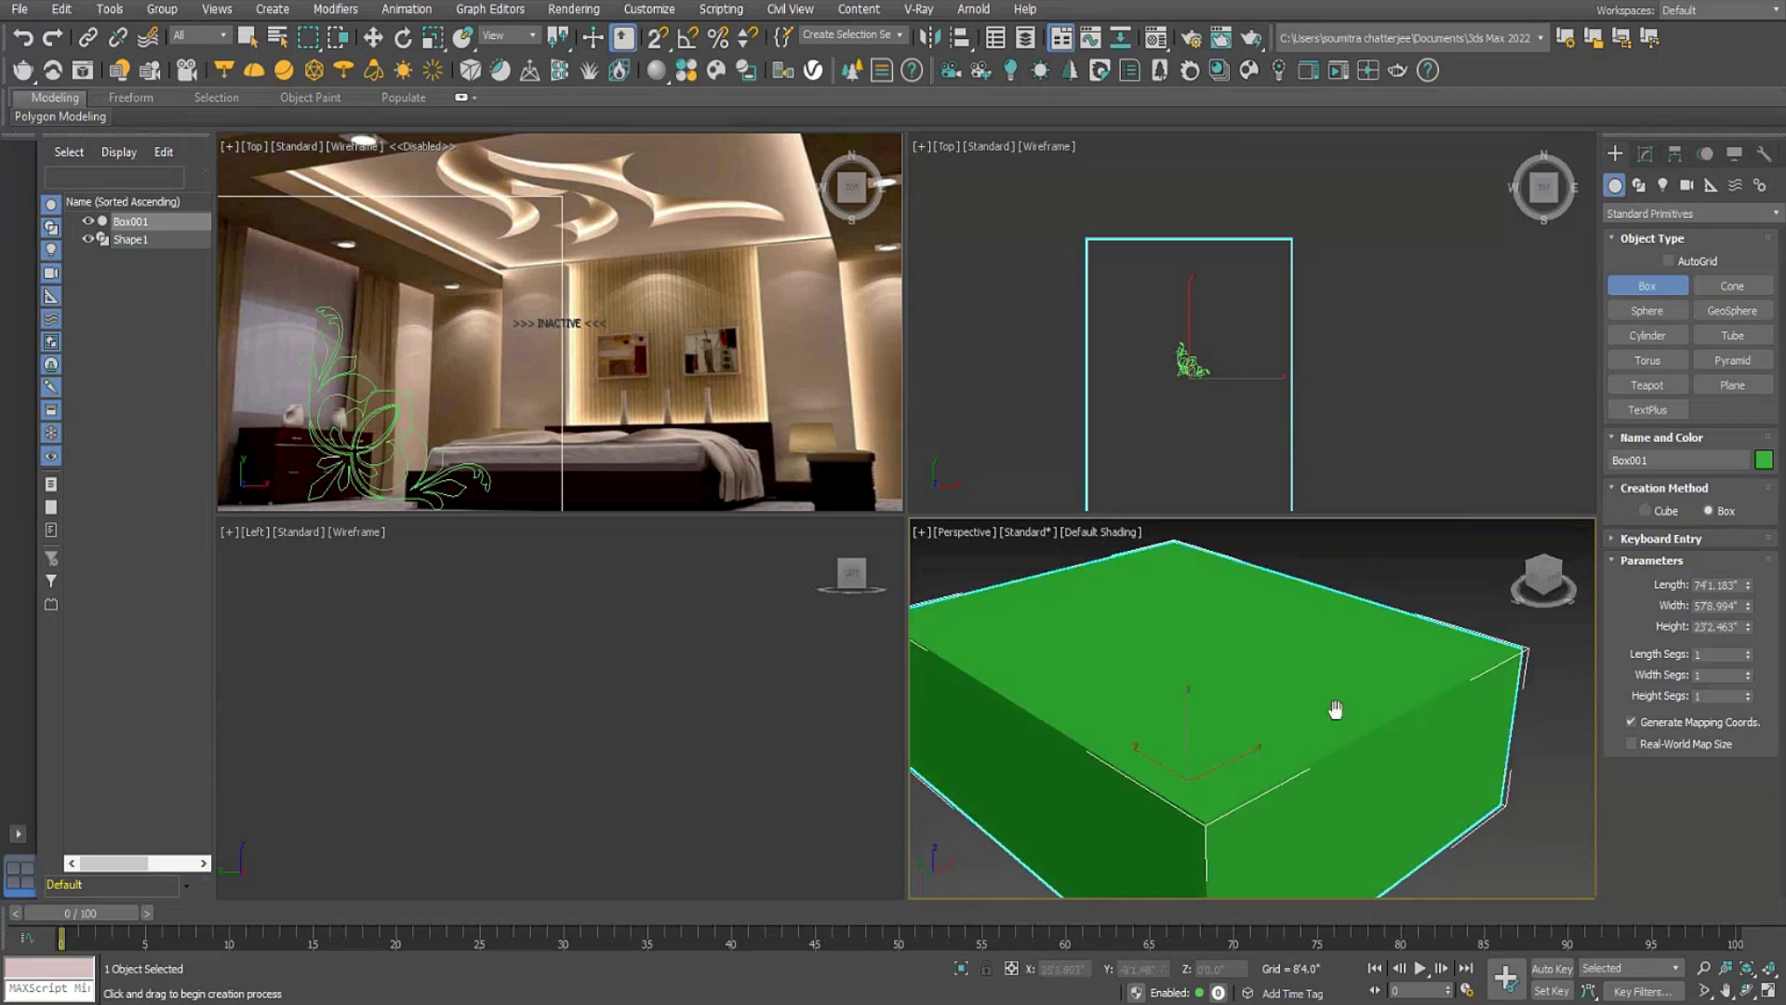
# Set the new box's height to 10', length to 20' and width to 15', and fit it in all views.
pyautogui.click(1652, 153)
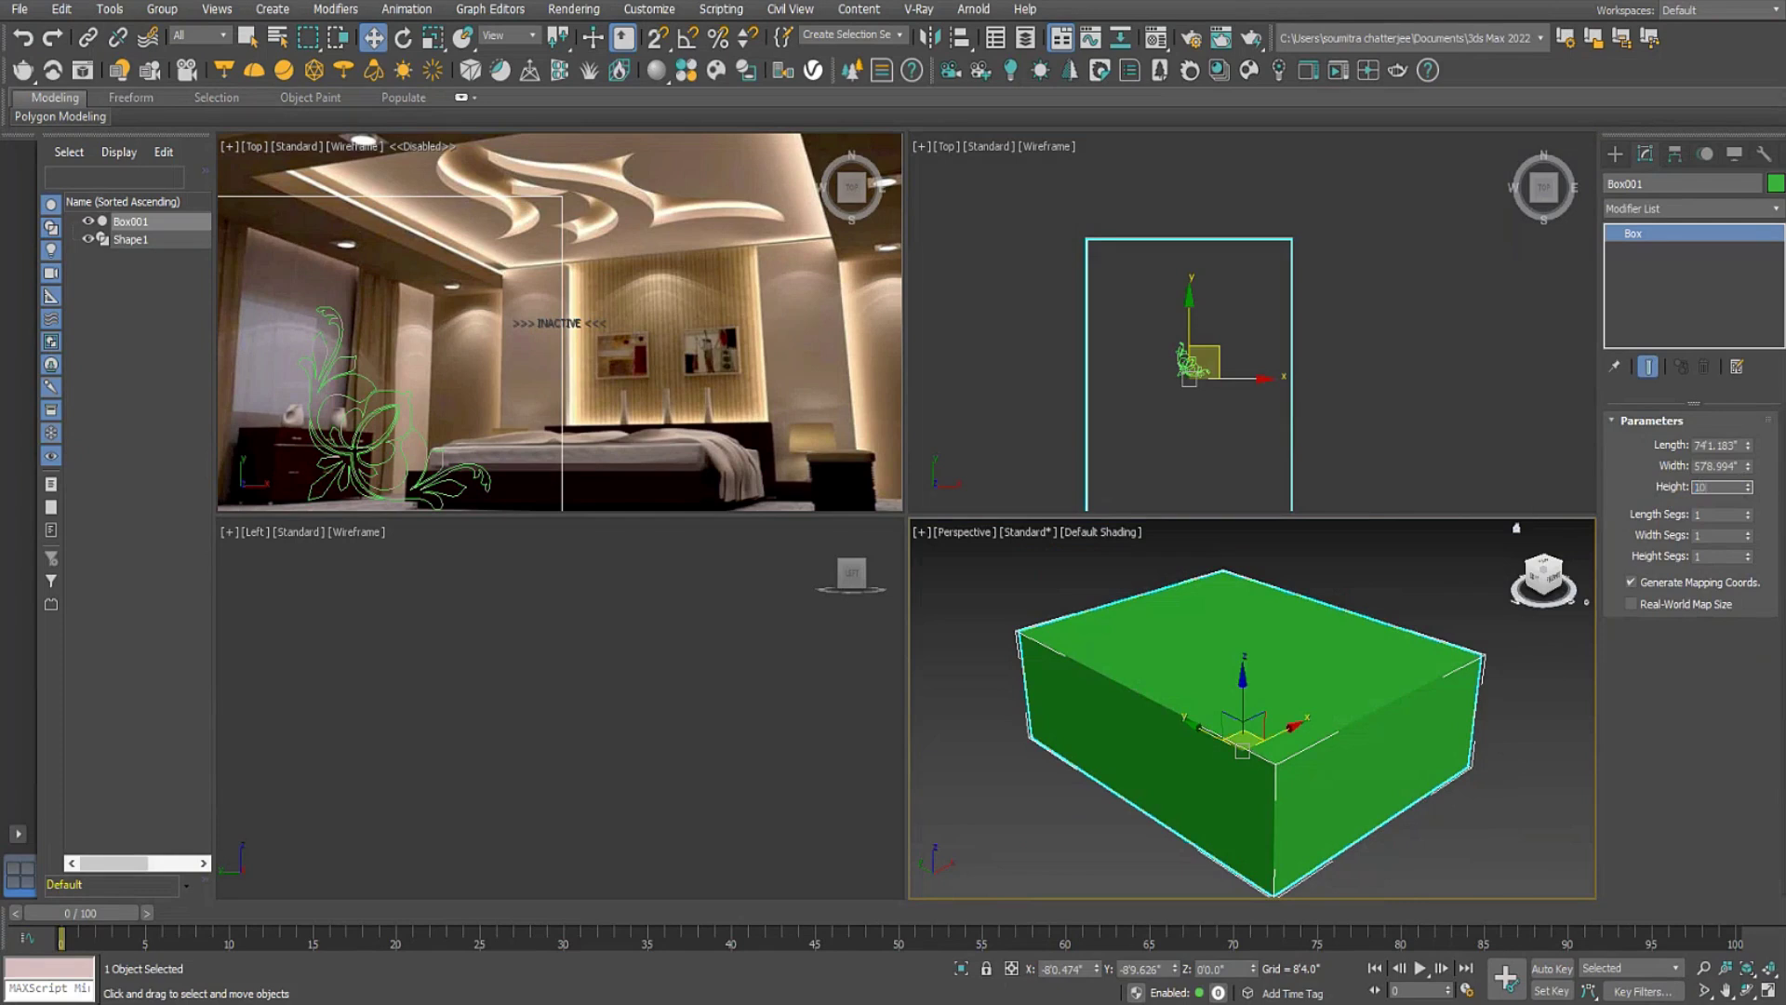
pyautogui.write('10')
pyautogui.press('Return')
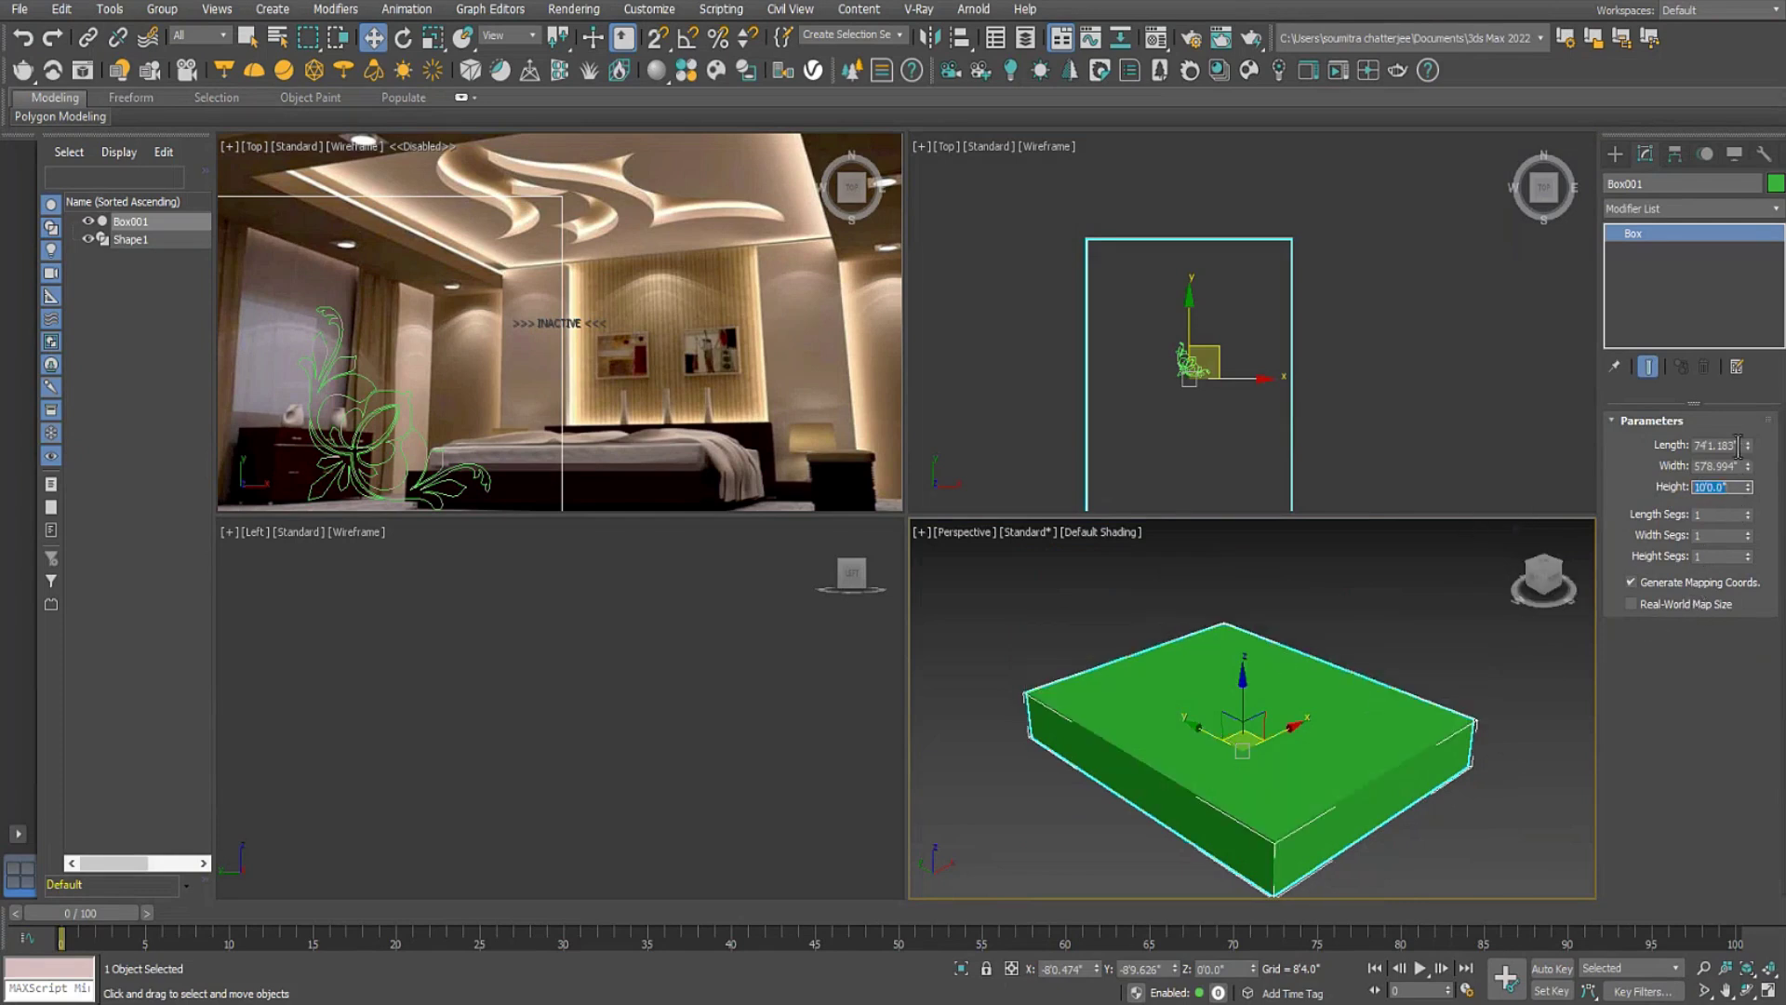
pyautogui.press('Return')
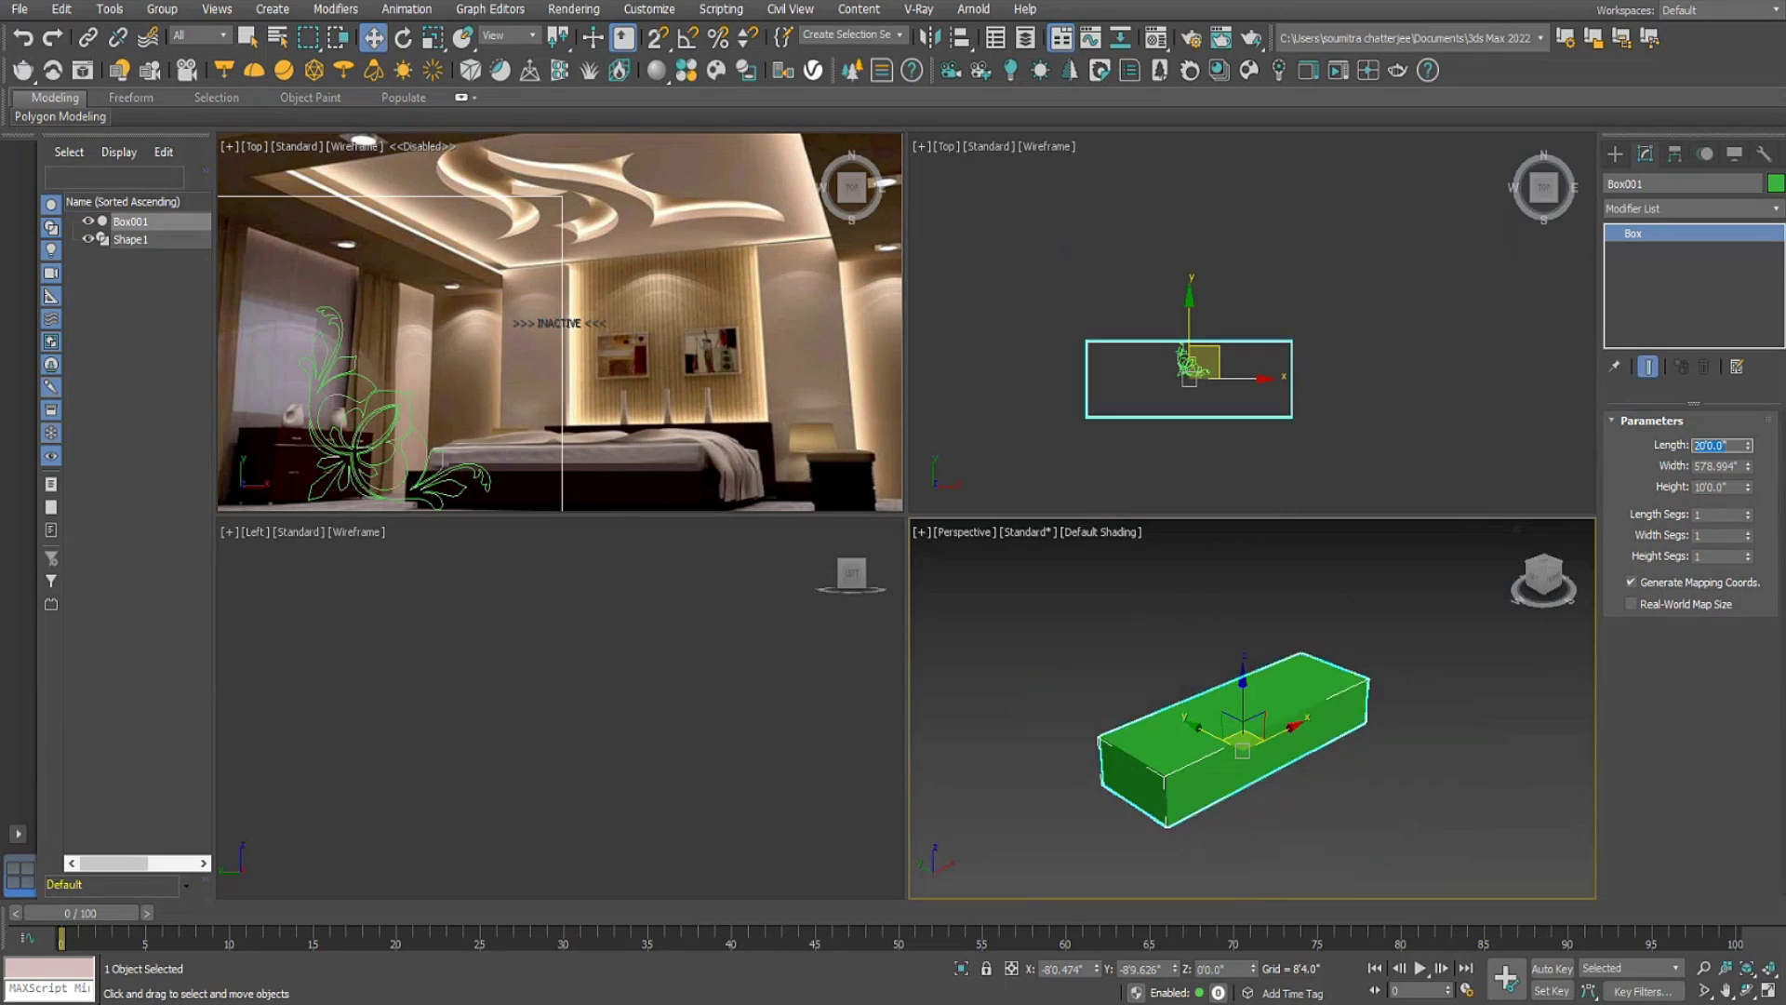
pyautogui.moveTo(1737, 466); pyautogui.dragTo(1694, 470)
pyautogui.press('Return')
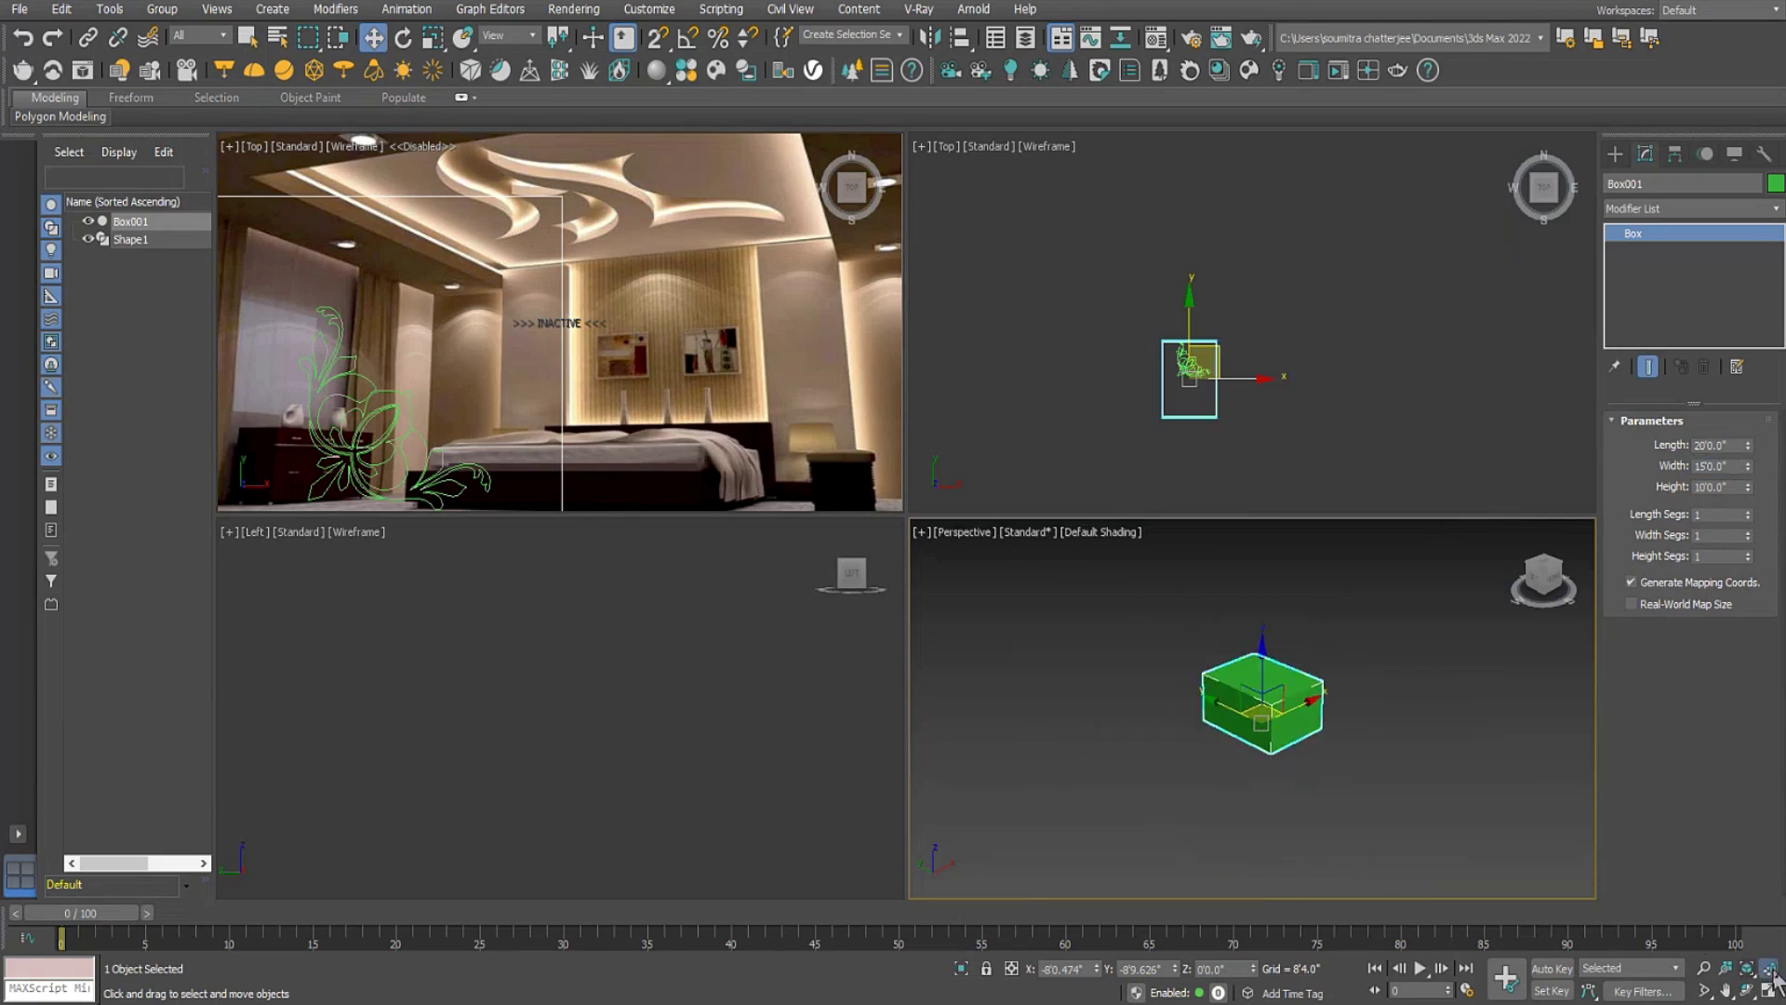
pyautogui.click(1768, 970)
# Convert the resized box to an Editable Poly.
pyautogui.rightClick(1137, 688)
pyautogui.moveTo(1224, 898)
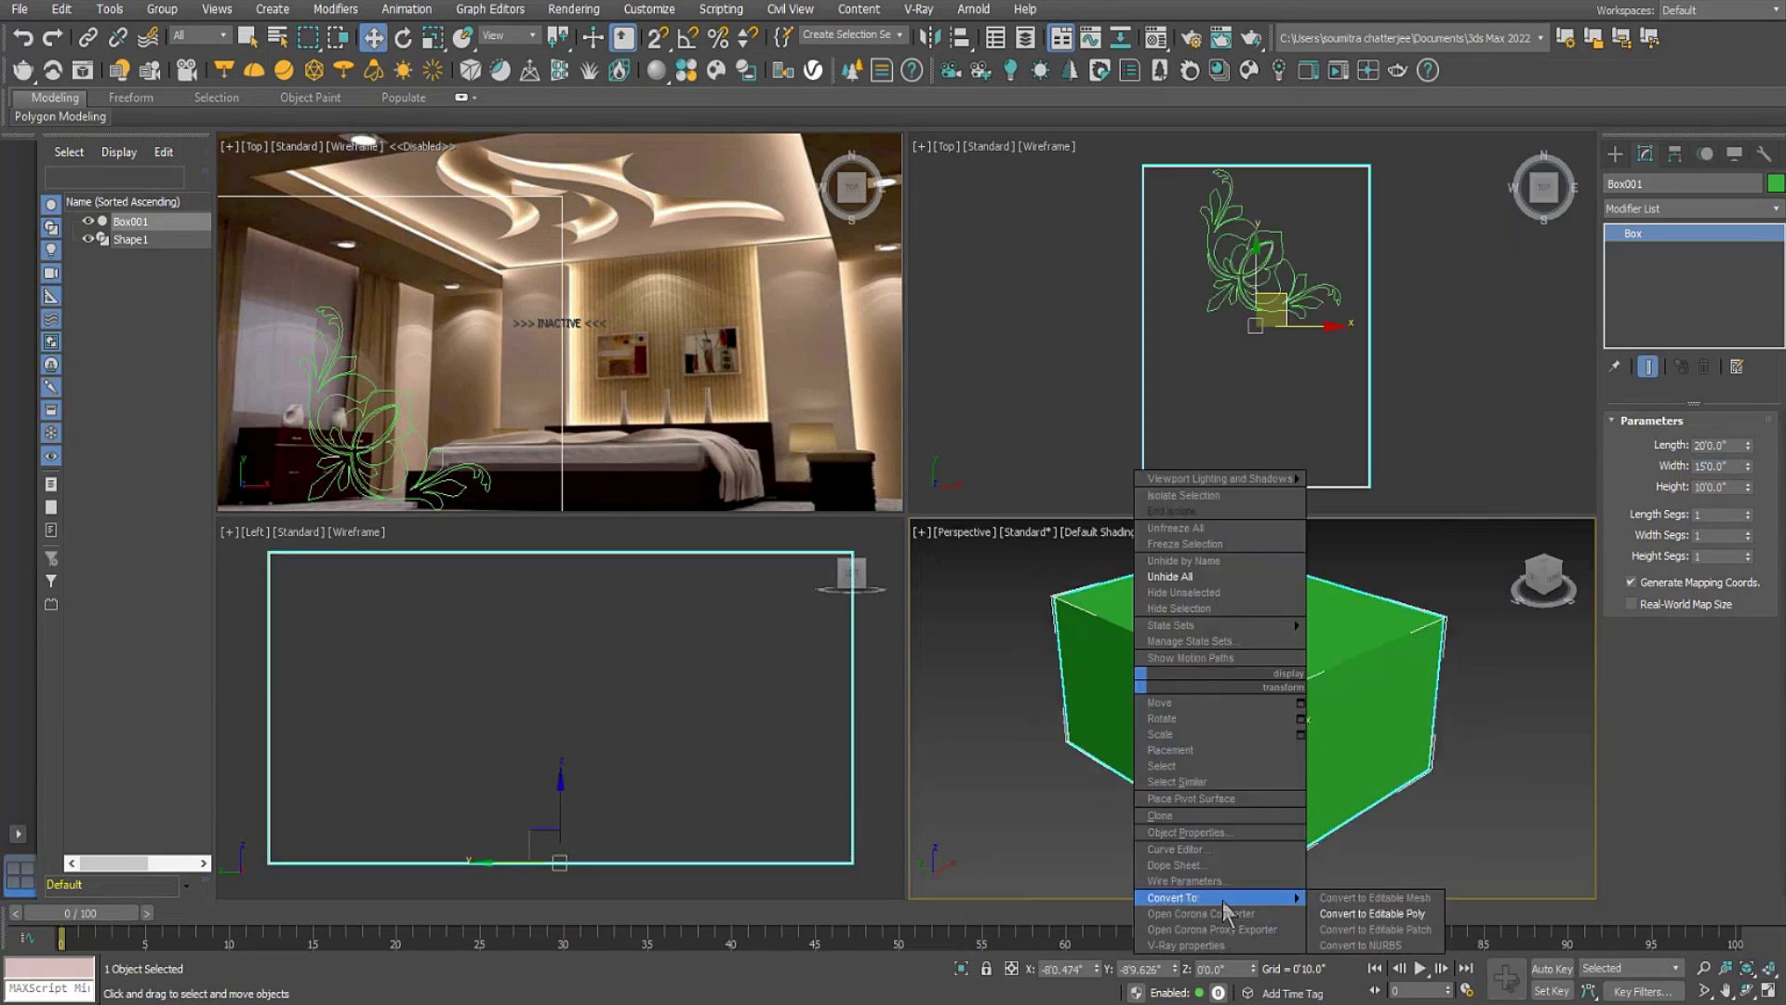
pyautogui.click(1372, 913)
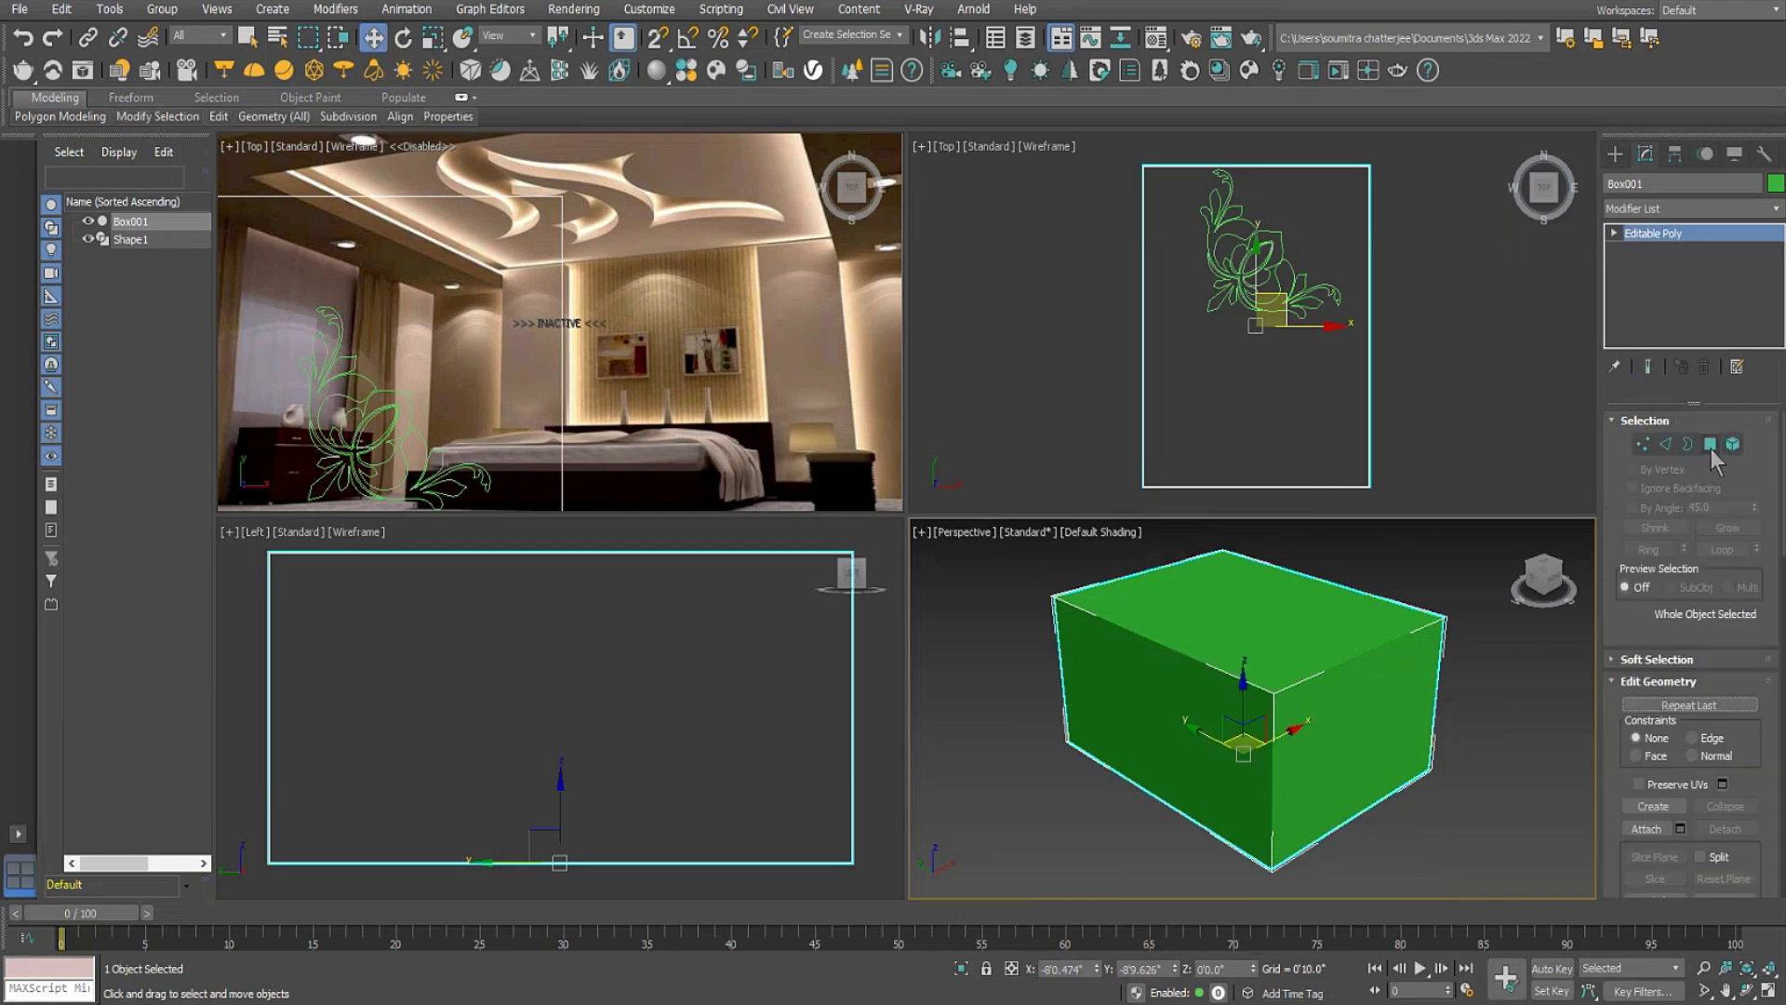
# Delete the two adjacent front side polygons of the box to open up the room's interior.
pyautogui.click(1711, 445)
pyautogui.click(1126, 715)
pyautogui.keyDown('ctrl'); pyautogui.click(1342, 723); pyautogui.keyUp('ctrl')
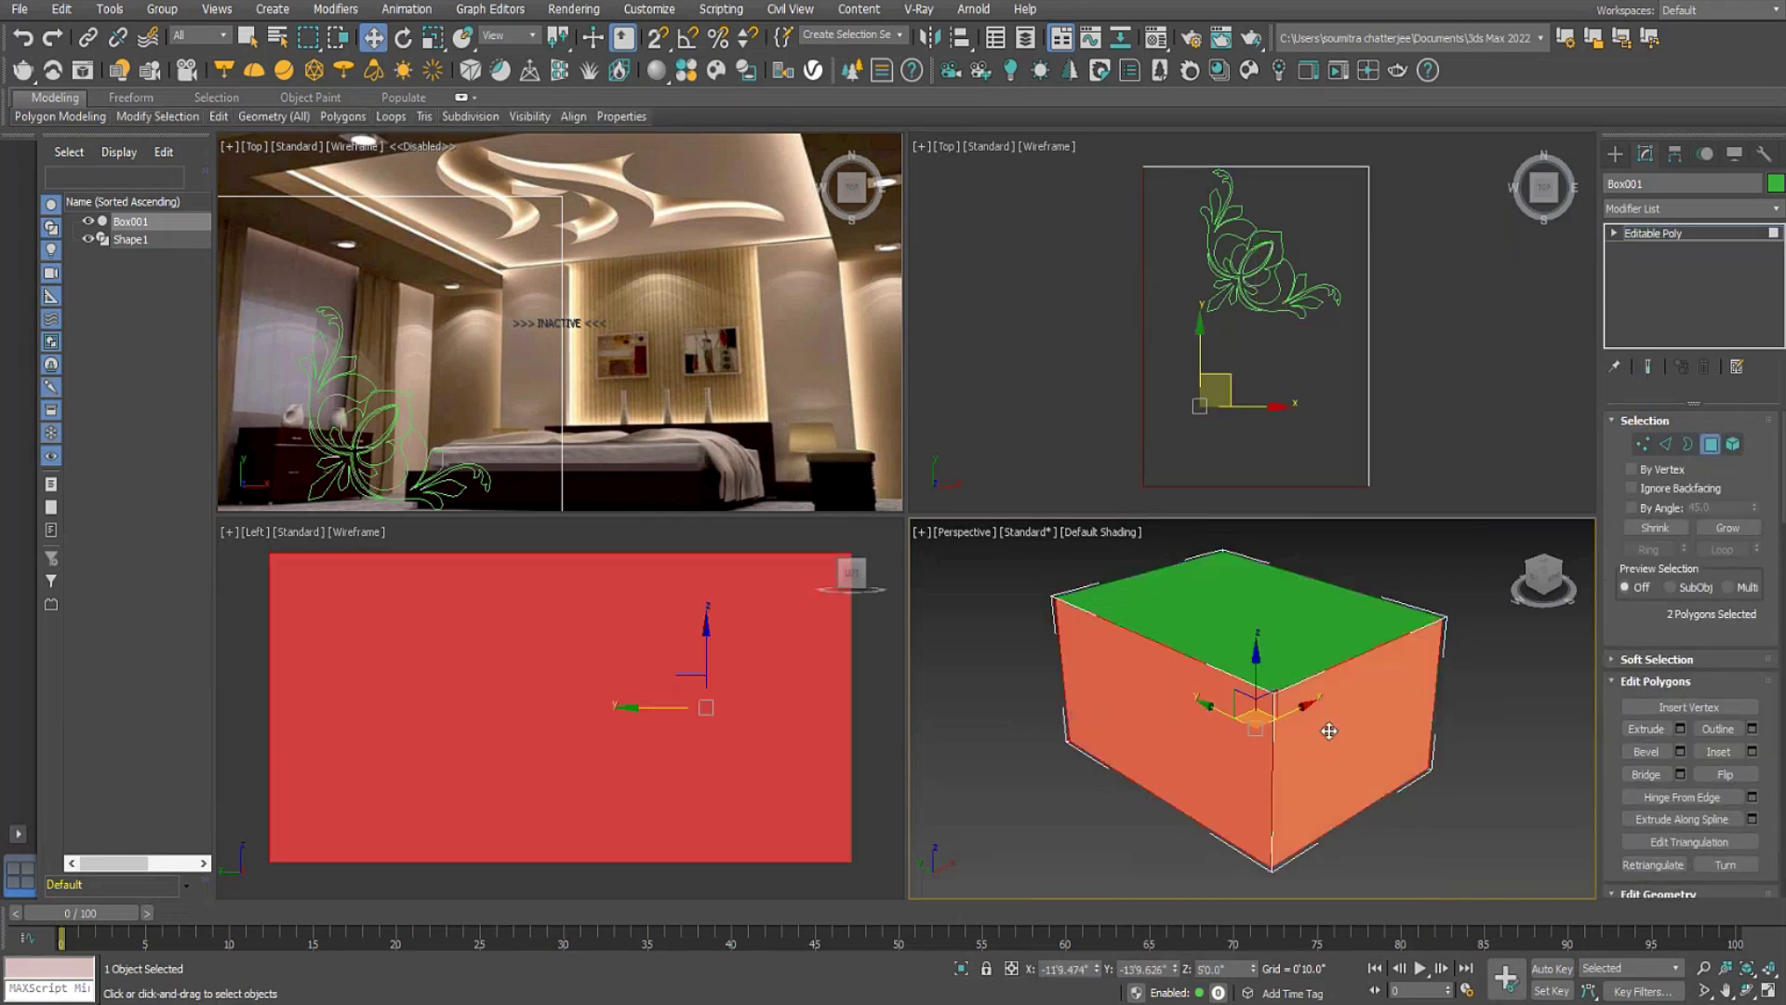
pyautogui.press('Delete')
pyautogui.moveTo(1329, 731); pyautogui.dragTo(1299, 726, button='middle')
pyautogui.keyDown('alt'); pyautogui.moveTo(1248, 651); pyautogui.dragTo(1256, 609, button='middle'); pyautogui.keyUp('alt')
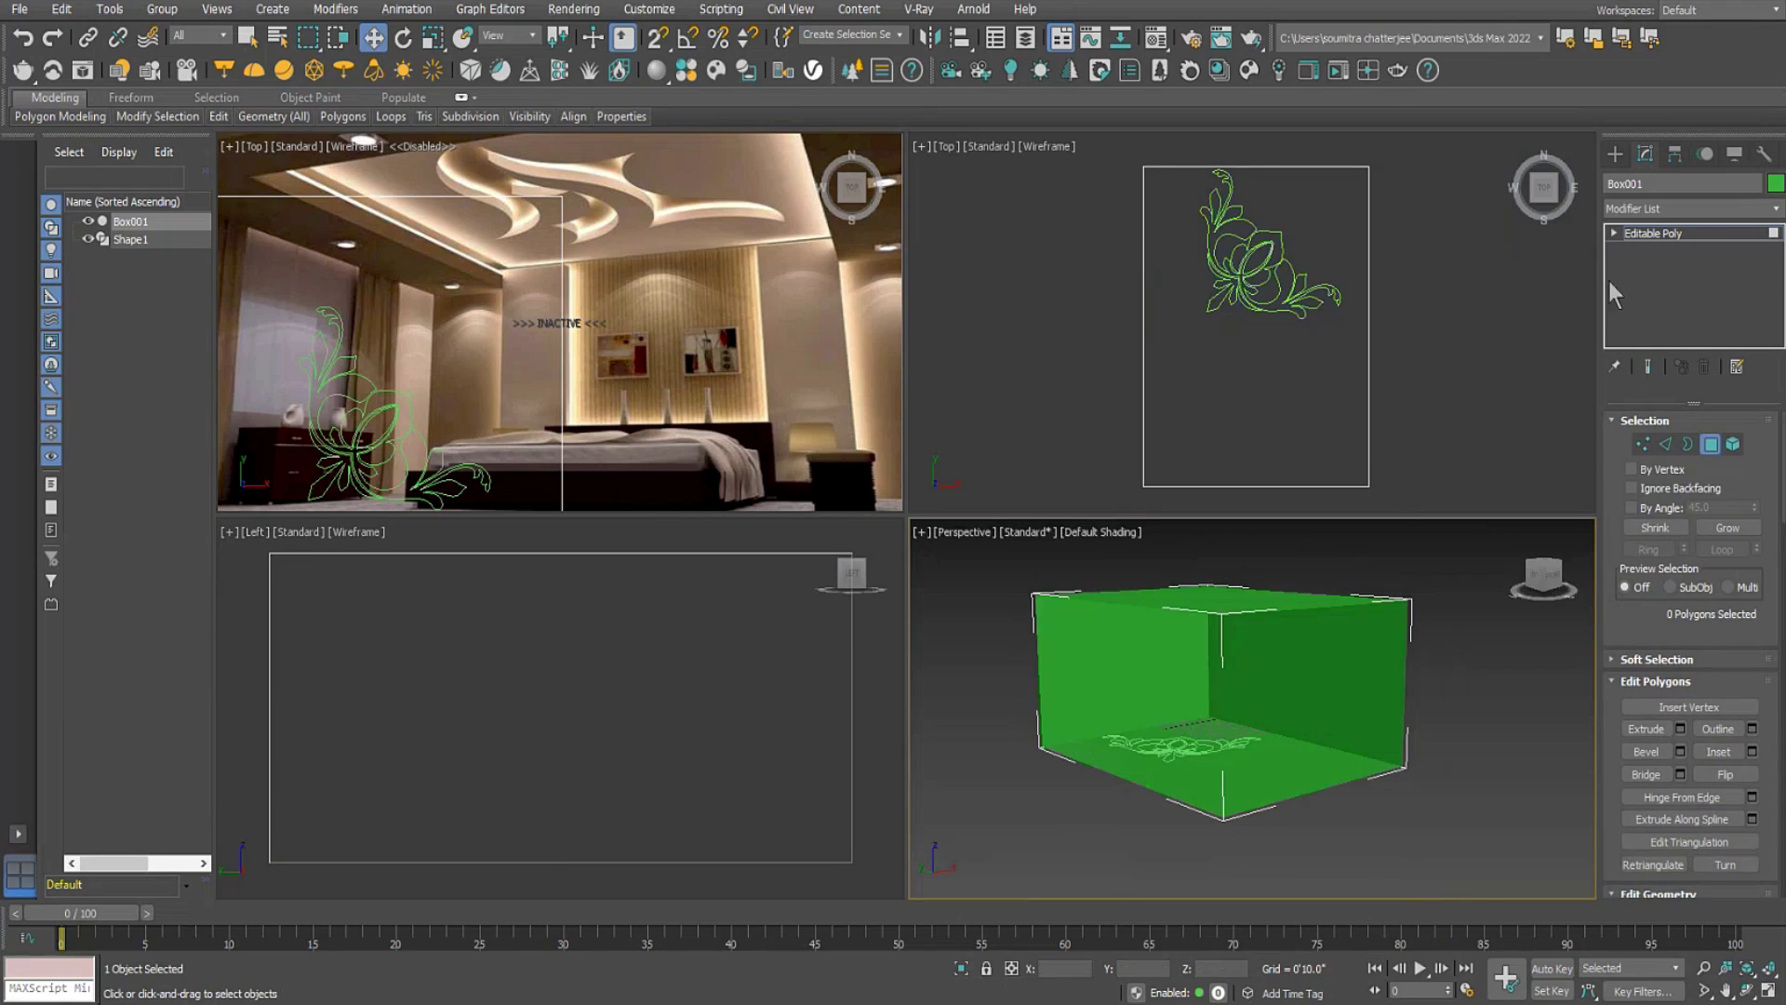
# Add a Shell modifier to the open room box and set its outer amount to 0'0.65".
pyautogui.click(1683, 208)
pyautogui.scroll(-5, 1649, 233)
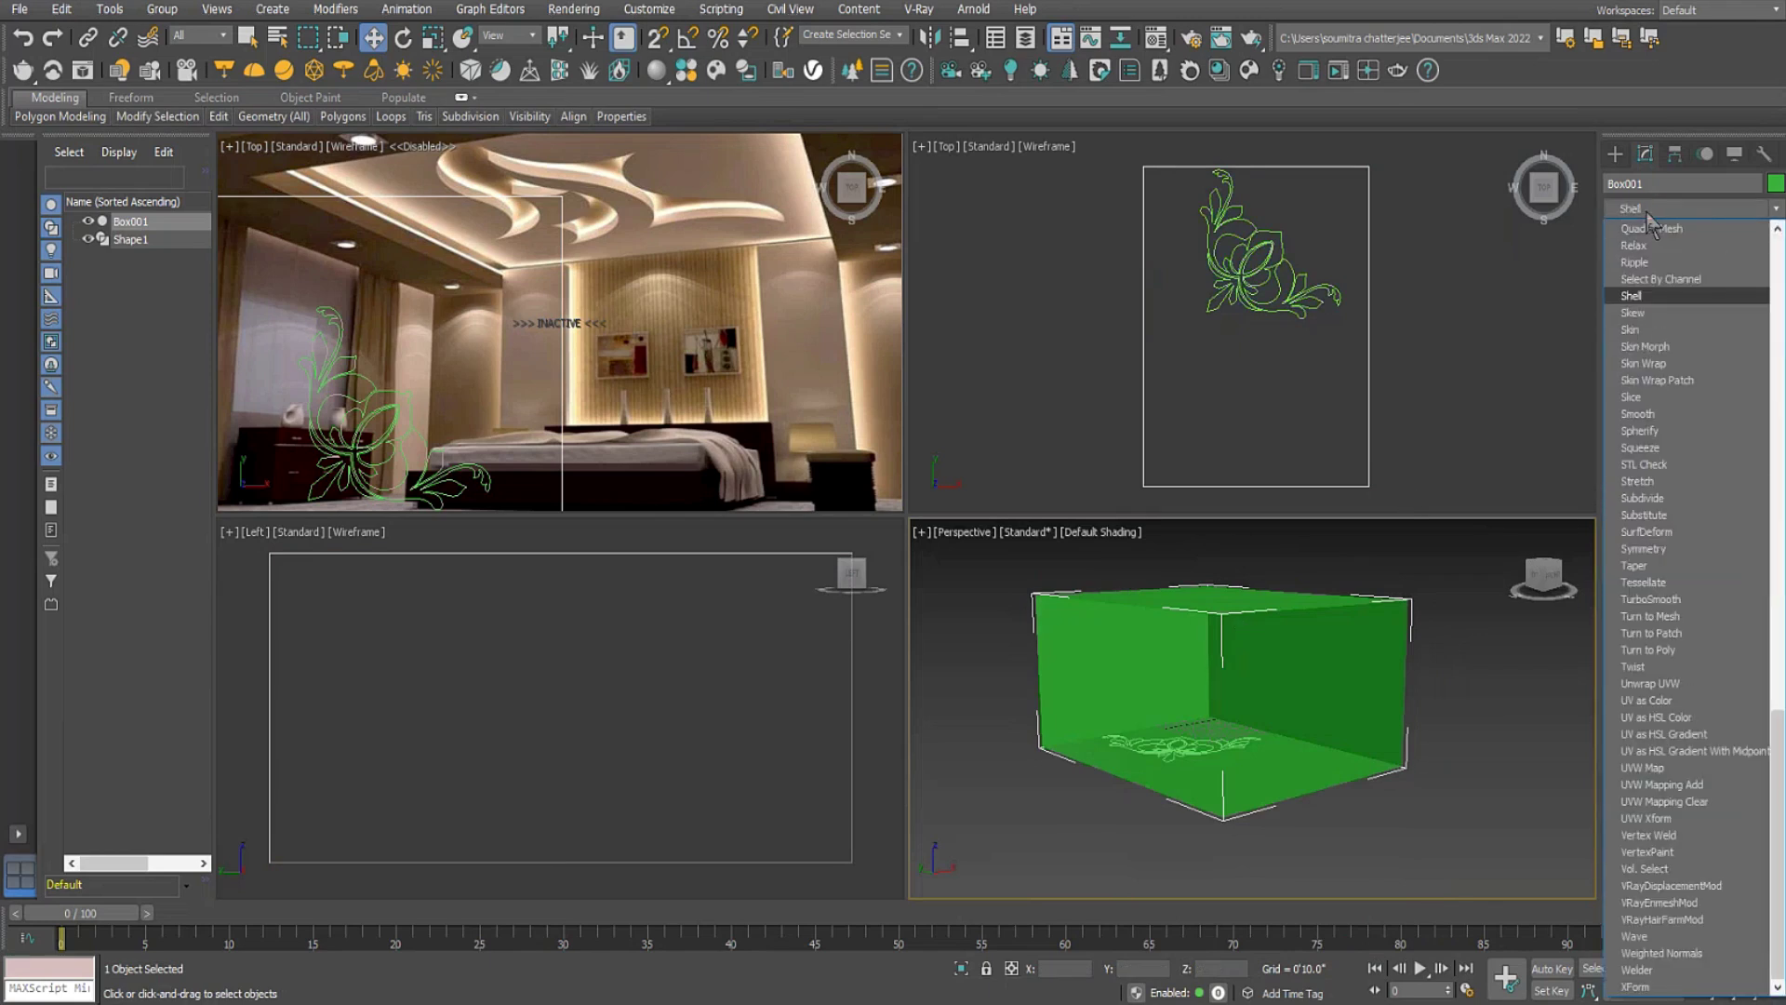
pyautogui.click(1649, 232)
pyautogui.scroll(8, 1352, 632)
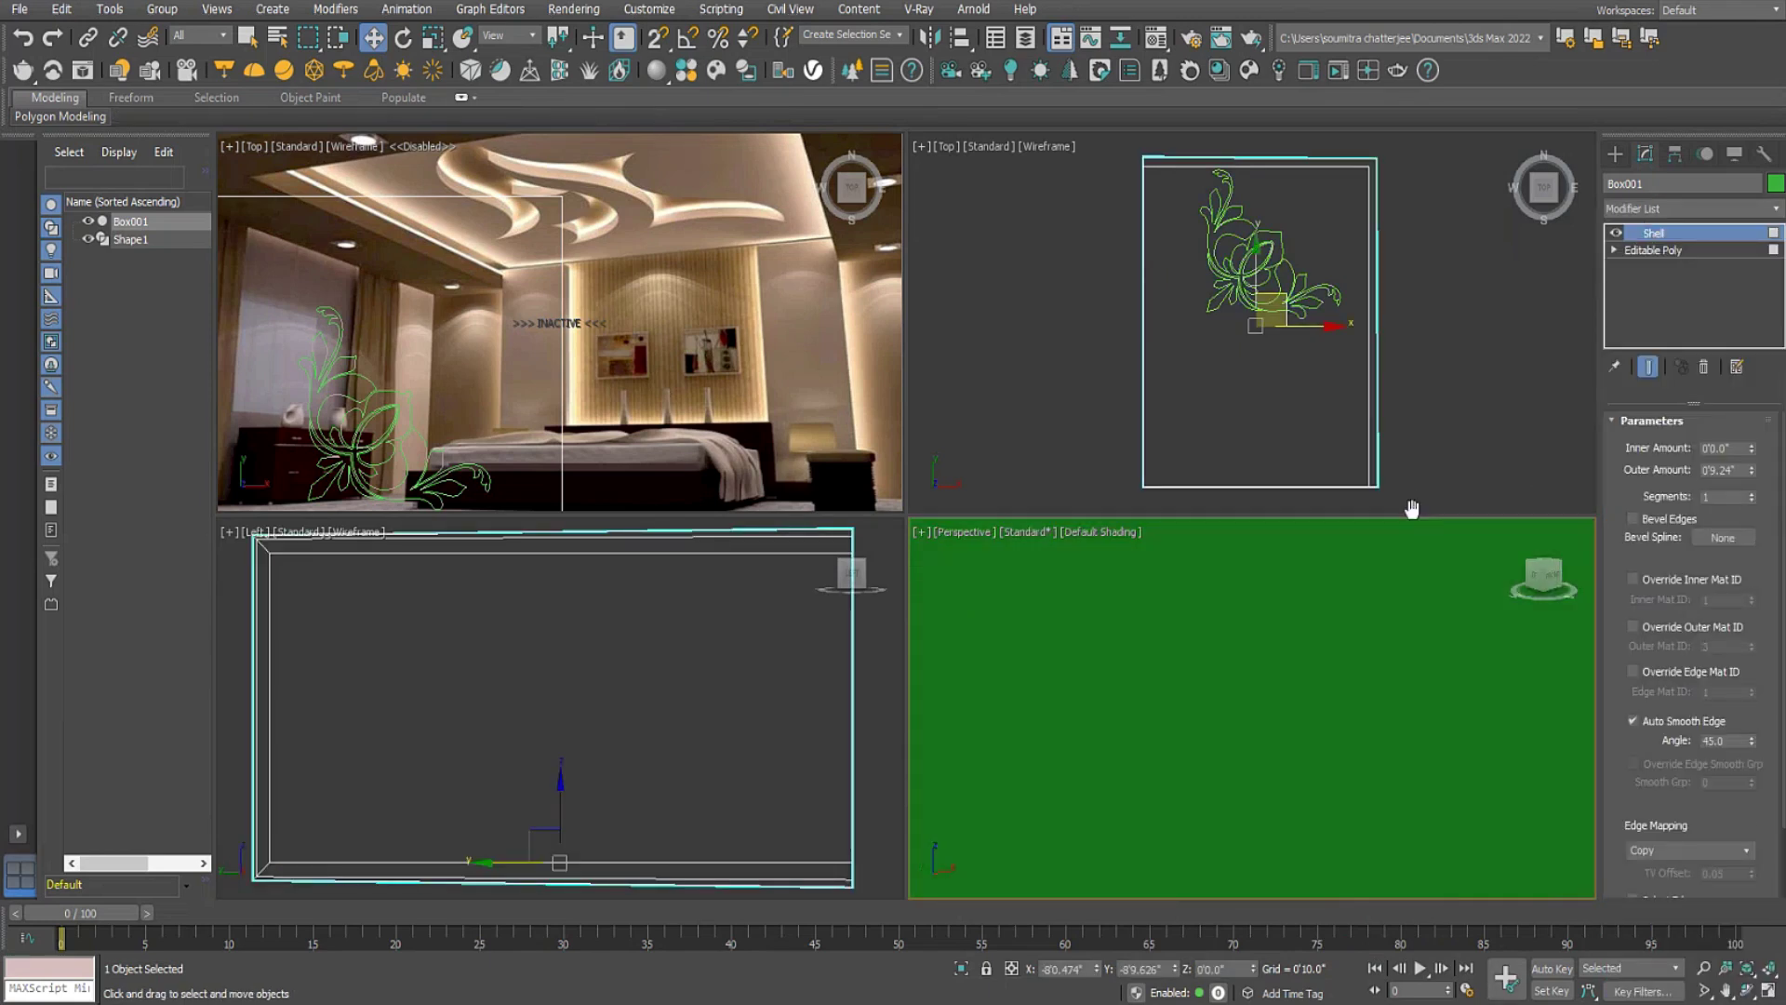
pyautogui.scroll(-8, 1399, 614)
pyautogui.moveTo(1404, 645); pyautogui.dragTo(1313, 626, button='middle')
pyautogui.scroll(5, 1313, 626)
pyautogui.moveTo(1752, 471); pyautogui.dragTo(1675, 216)
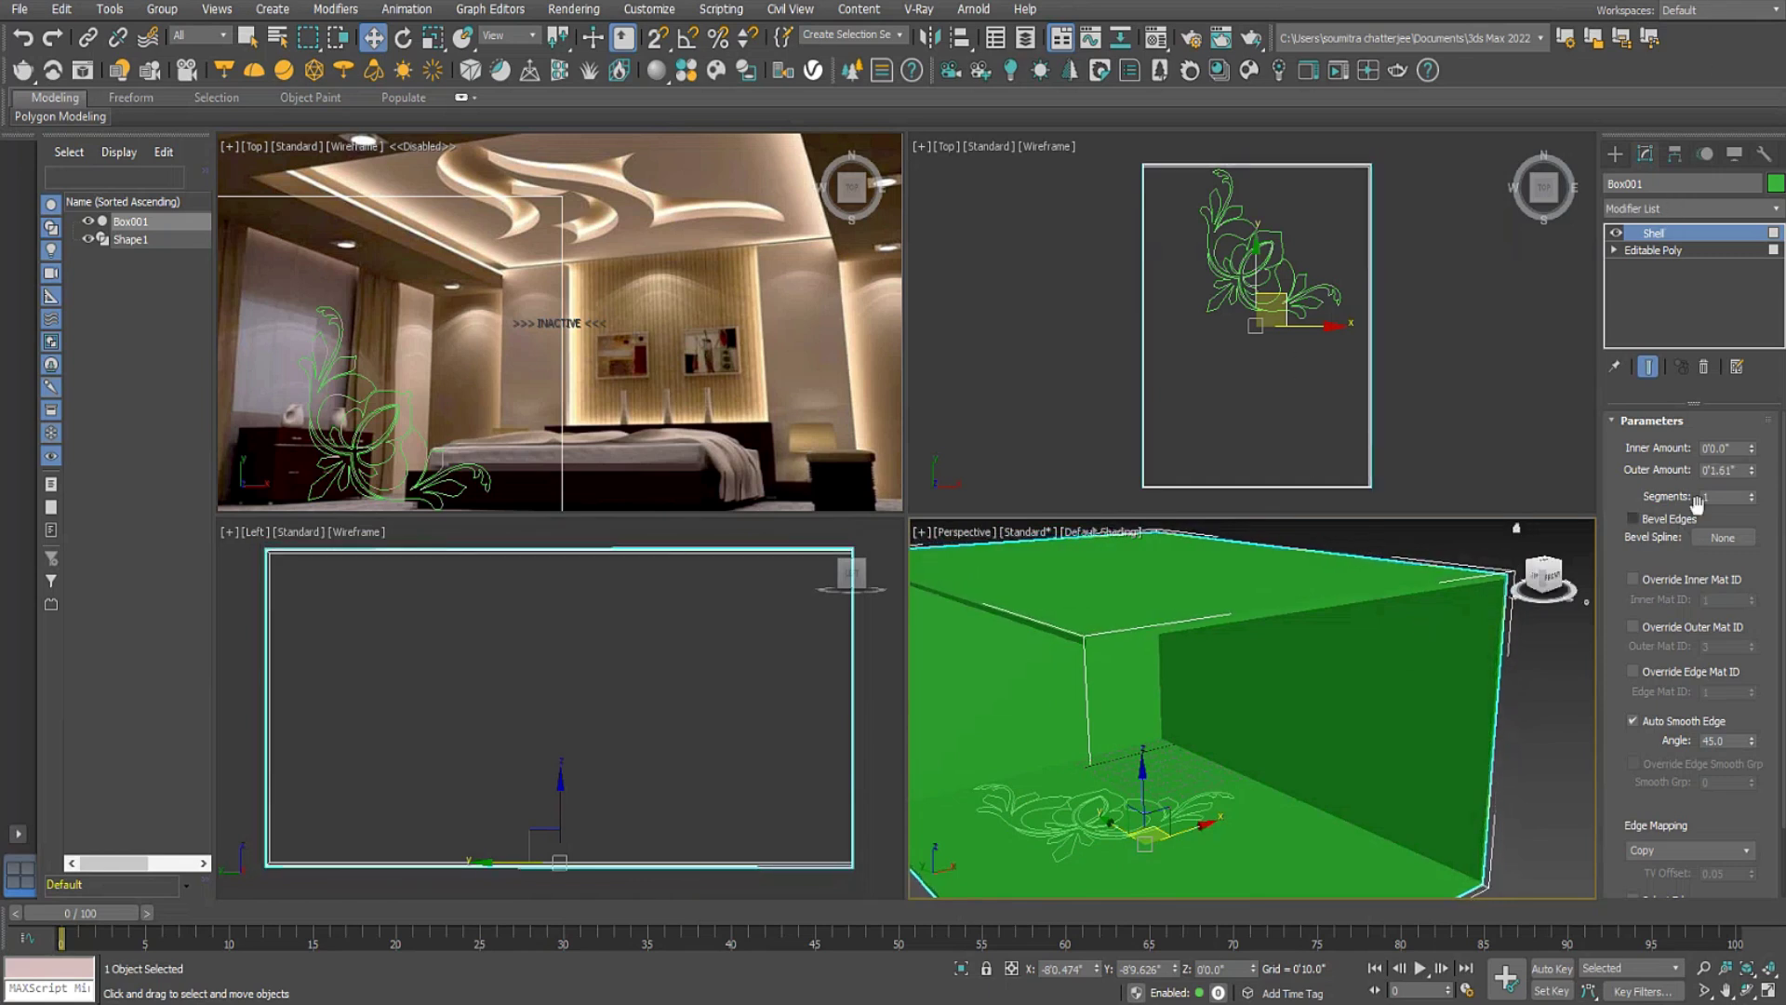
pyautogui.moveTo(1754, 472); pyautogui.dragTo(1749, 563)
pyautogui.keyDown('alt'); pyautogui.moveTo(1259, 638); pyautogui.dragTo(1221, 609, button='middle'); pyautogui.keyUp('alt')
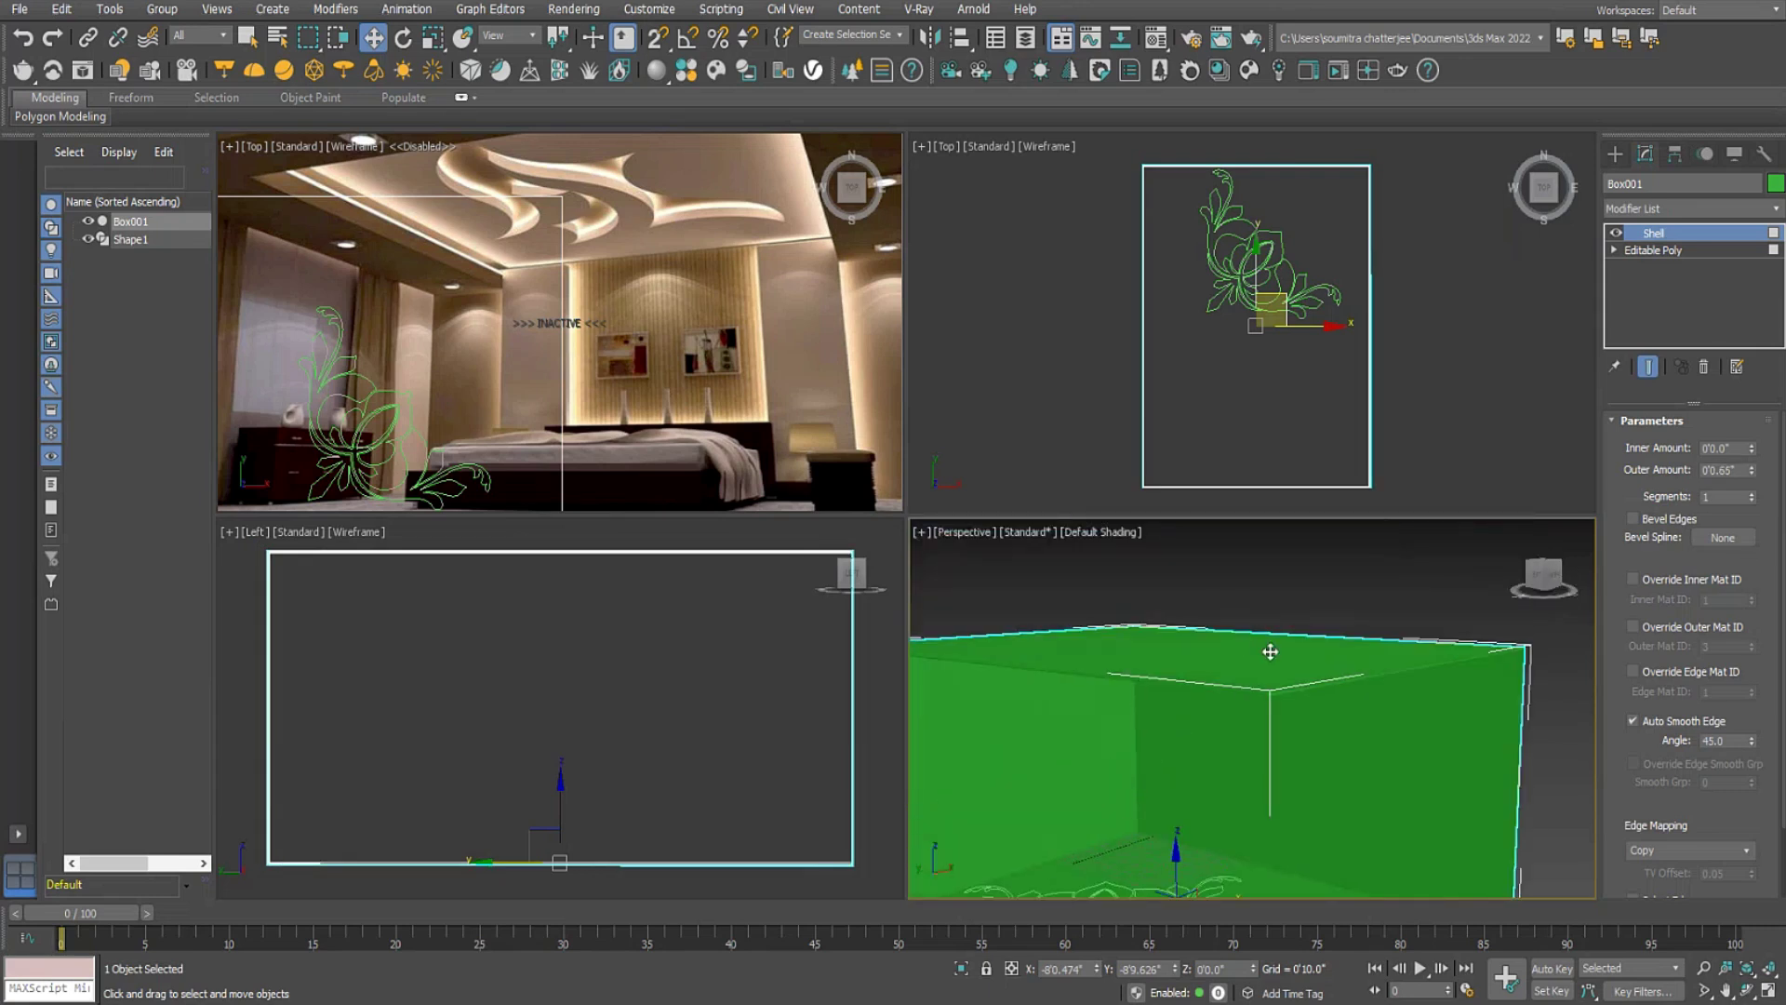
pyautogui.scroll(-5, 1269, 651)
pyautogui.keyDown('alt'); pyautogui.moveTo(1328, 706); pyautogui.dragTo(1293, 674, button='middle'); pyautogui.keyUp('alt')
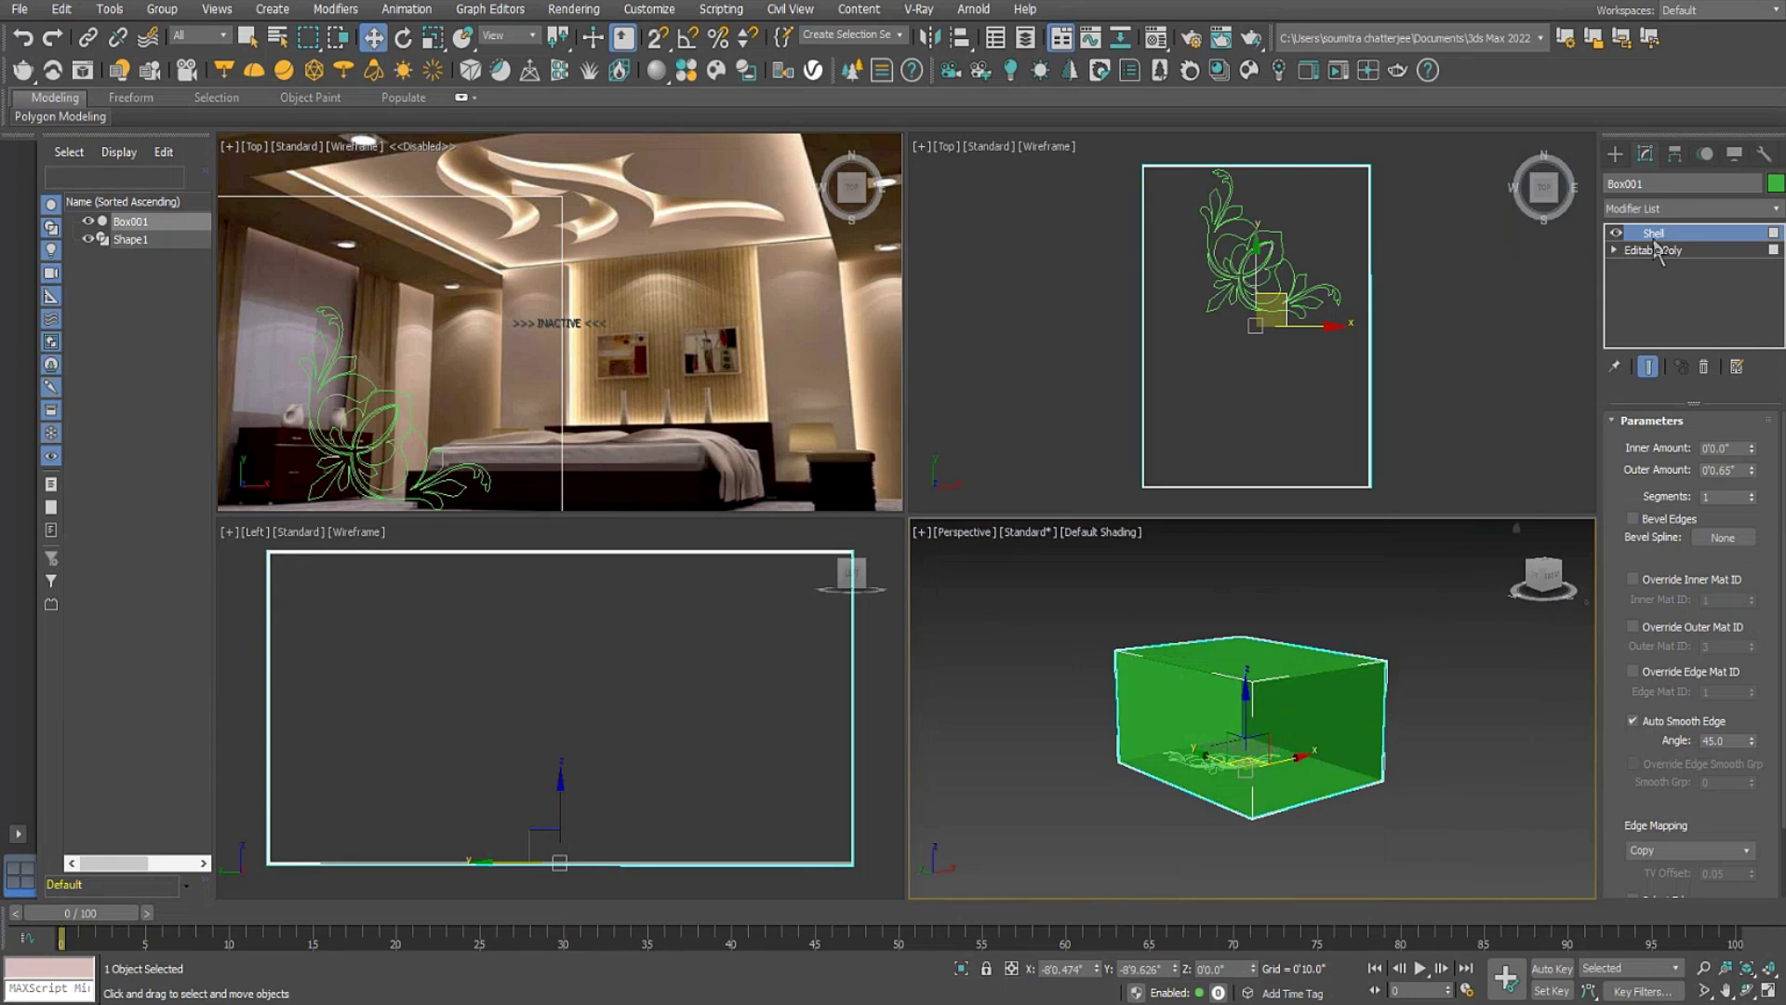
# Collapse the room box with its Shell modifier into an Editable Poly.
pyautogui.rightClick(1439, 659)
pyautogui.moveTo(1350, 879)
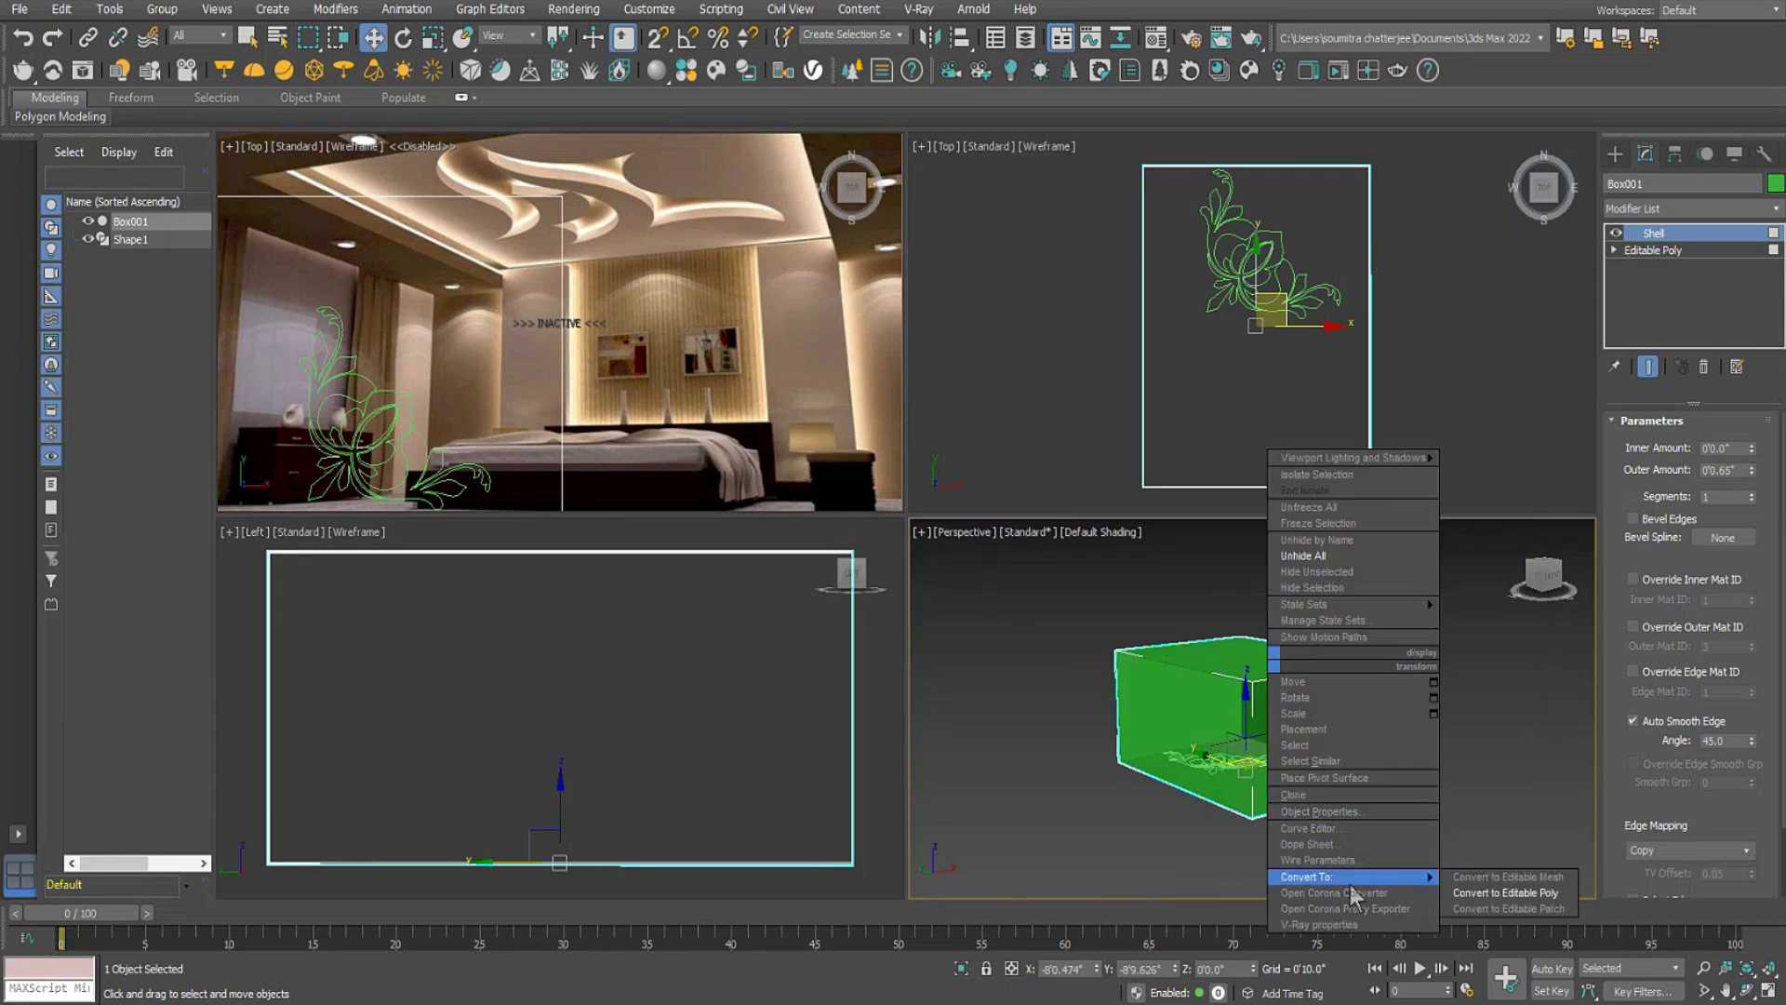
pyautogui.click(1505, 892)
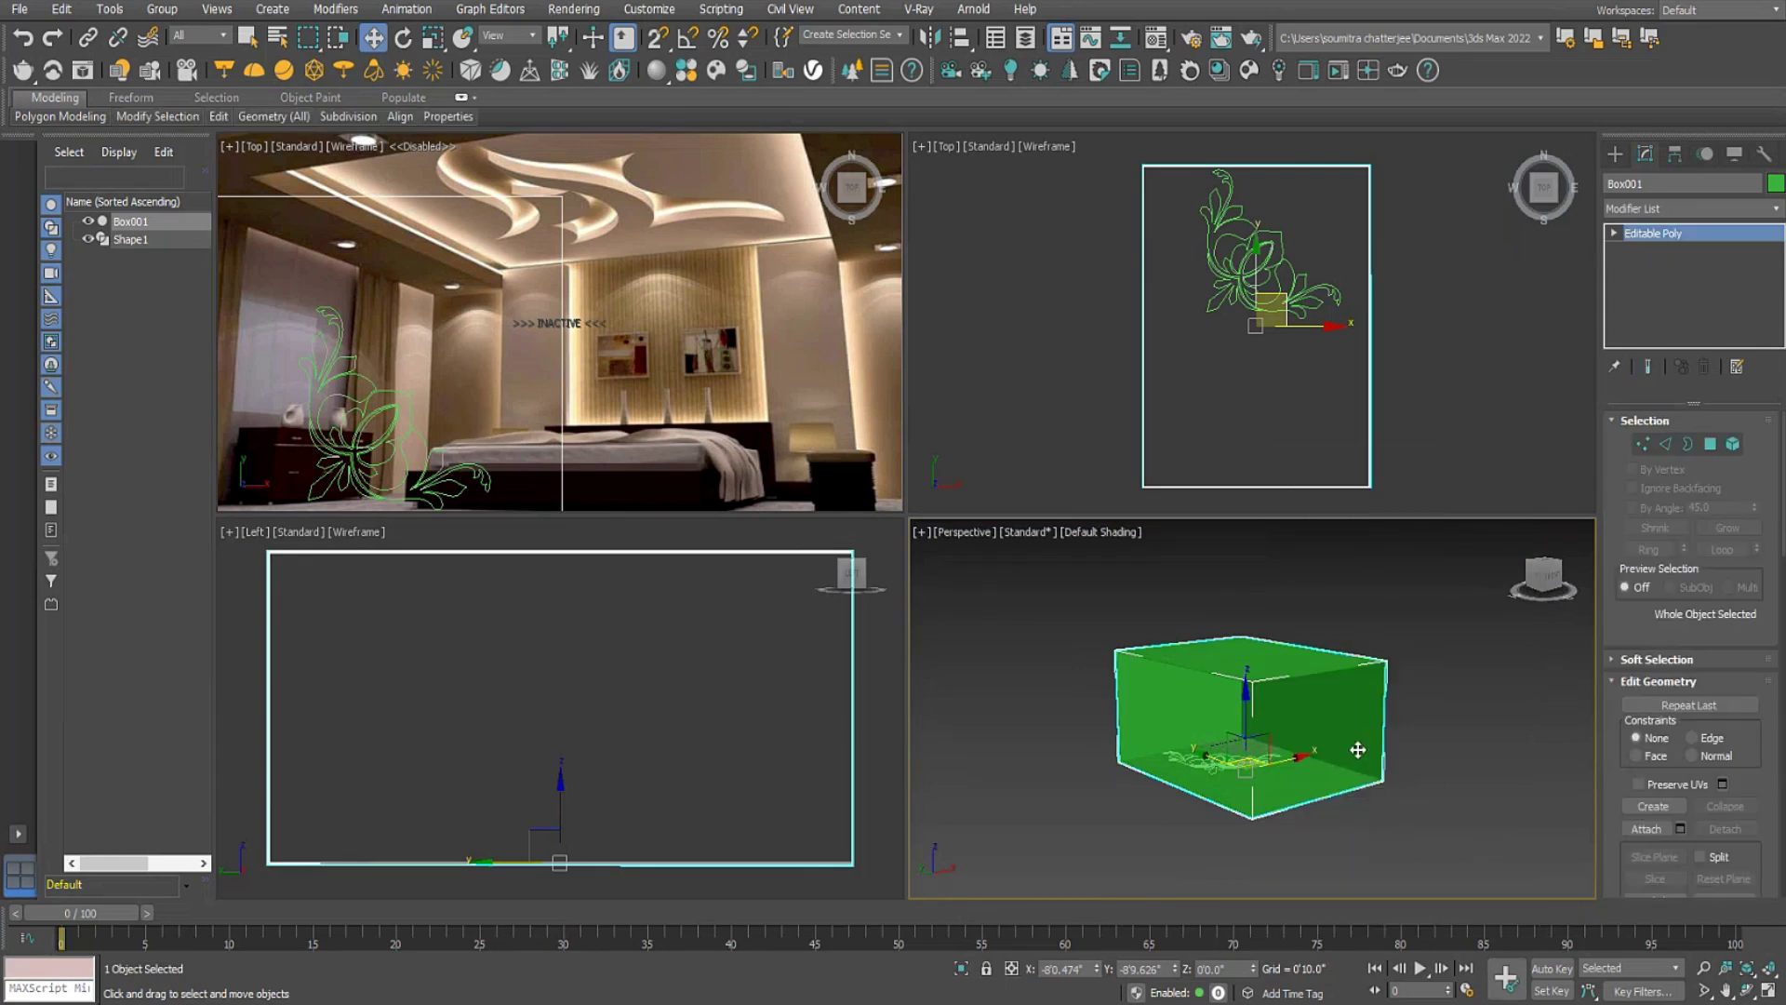
pyautogui.scroll(5, 1357, 750)
pyautogui.moveTo(1357, 749)
pyautogui.mouseDown(button='middle')
pyautogui.moveTo(1330, 735)
pyautogui.moveTo(1345, 758)
pyautogui.mouseUp(button='middle')
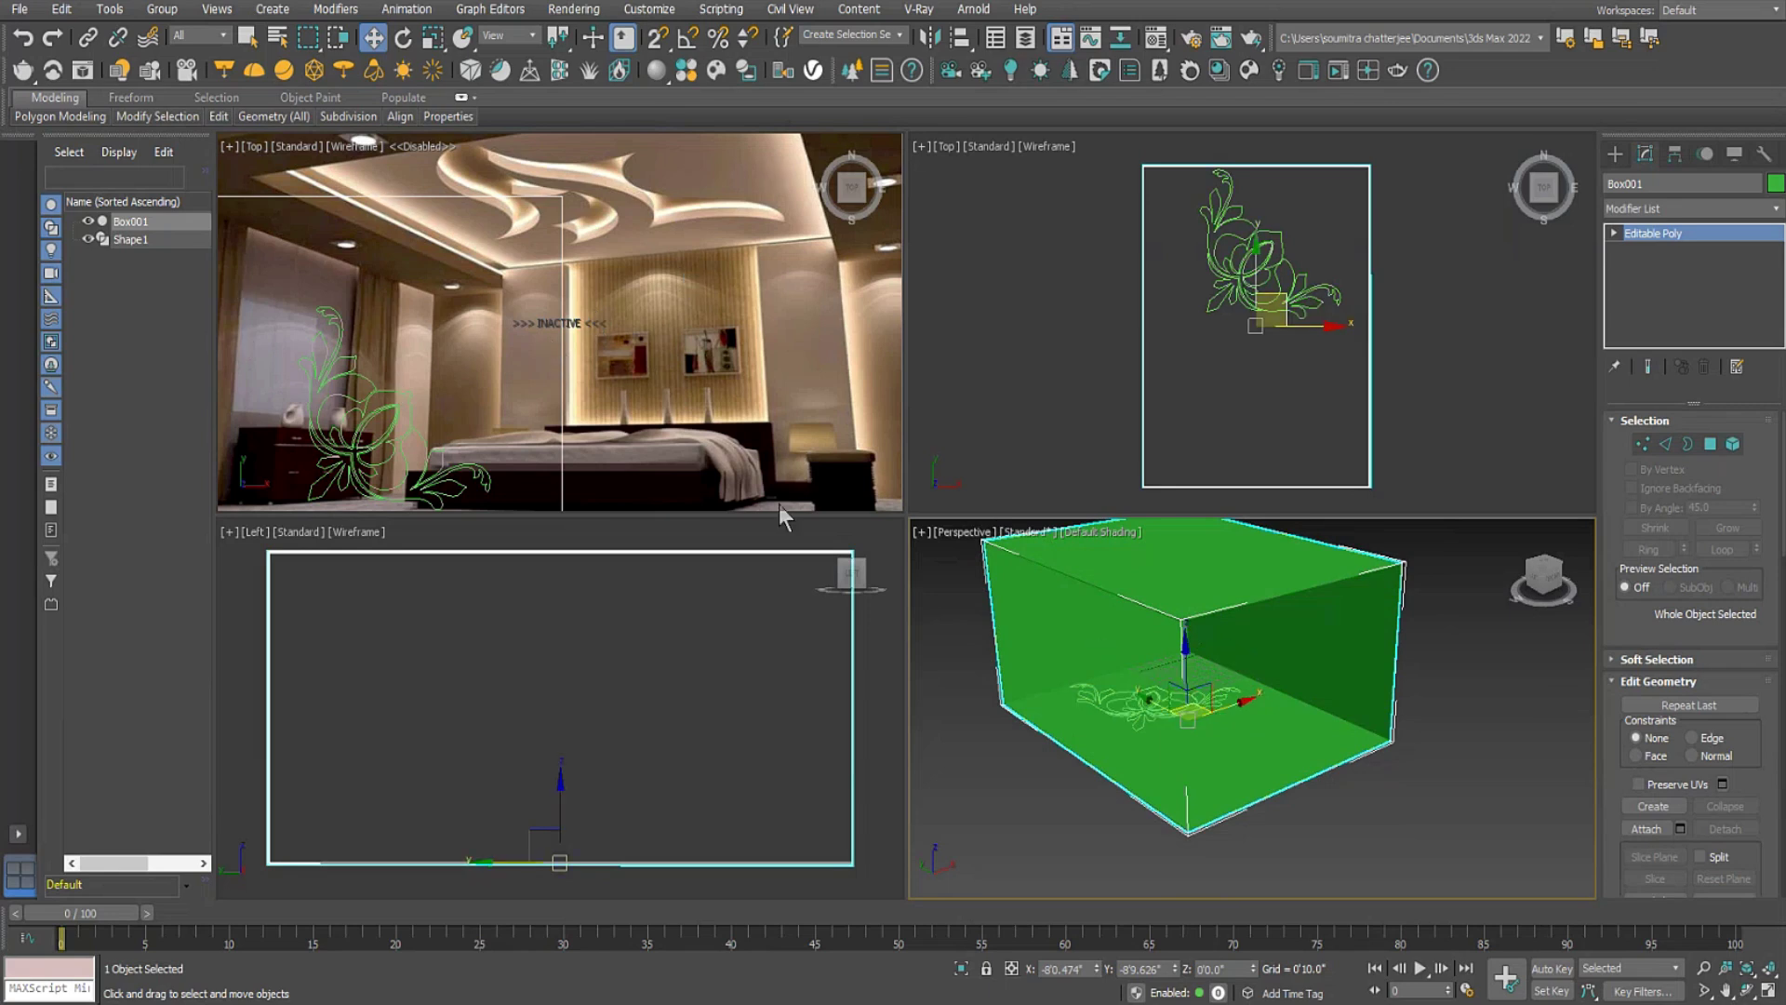
pyautogui.scroll(5, 1386, 727)
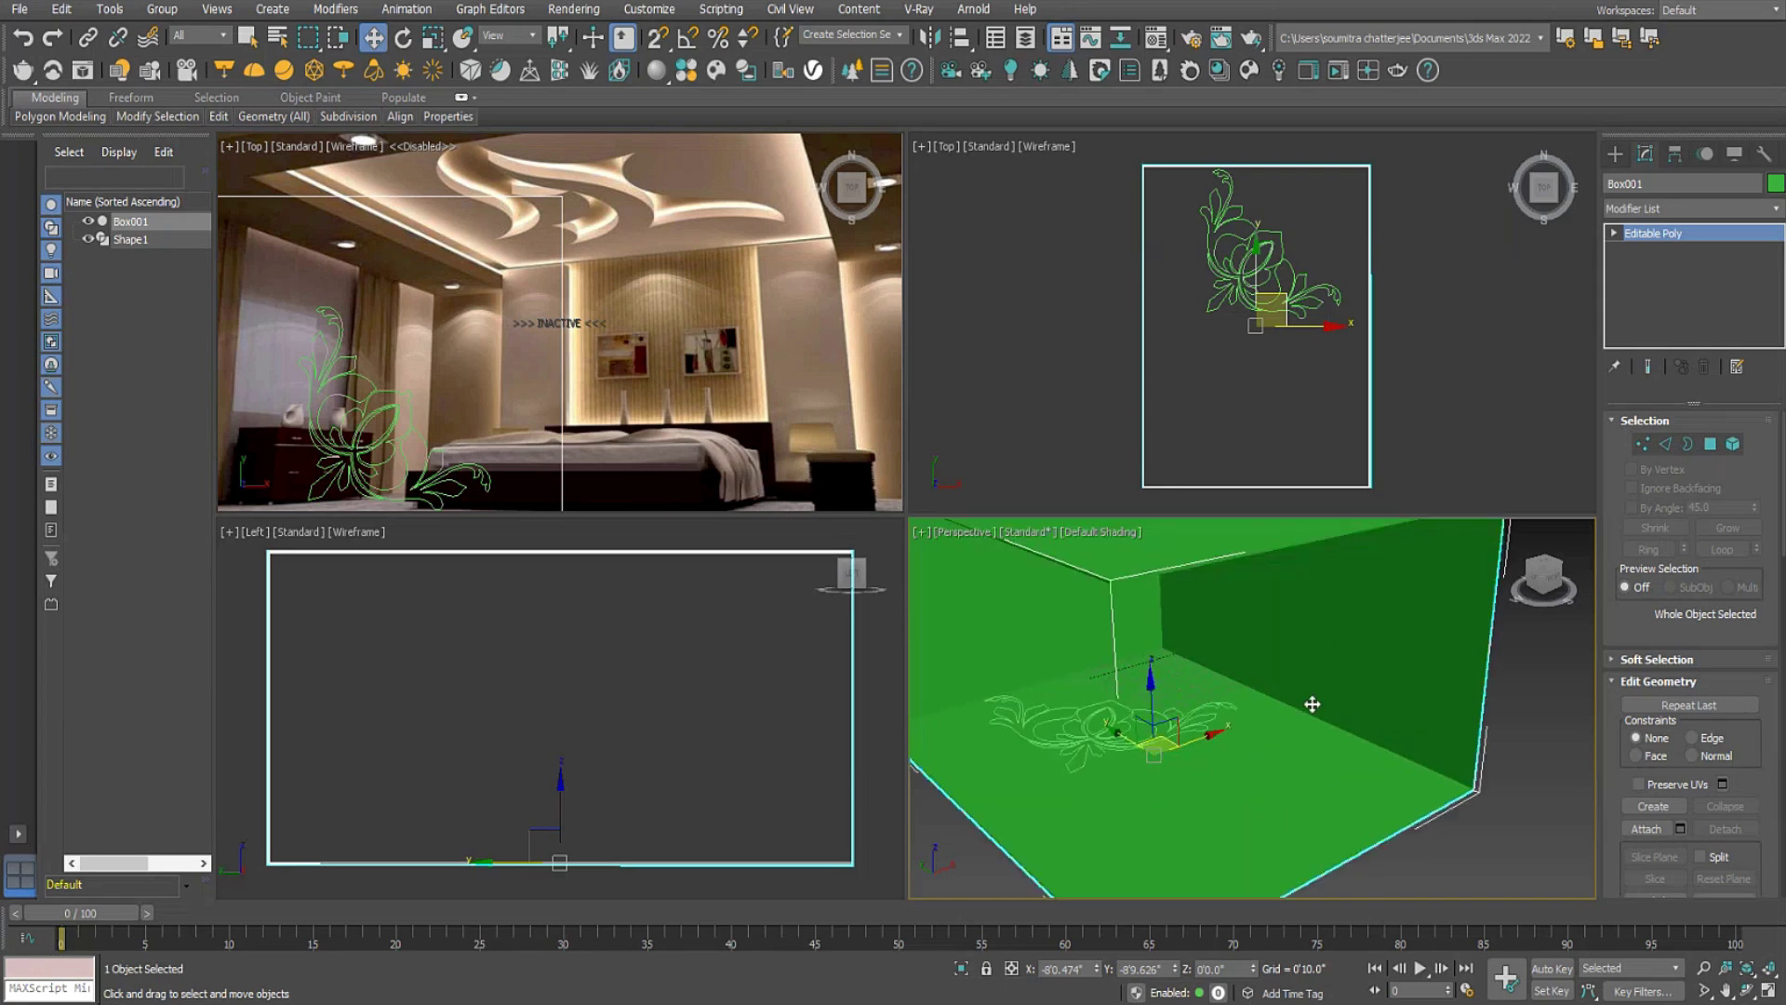
pyautogui.keyDown('alt'); pyautogui.moveTo(1351, 619); pyautogui.dragTo(1440, 546, button='middle'); pyautogui.keyUp('alt')
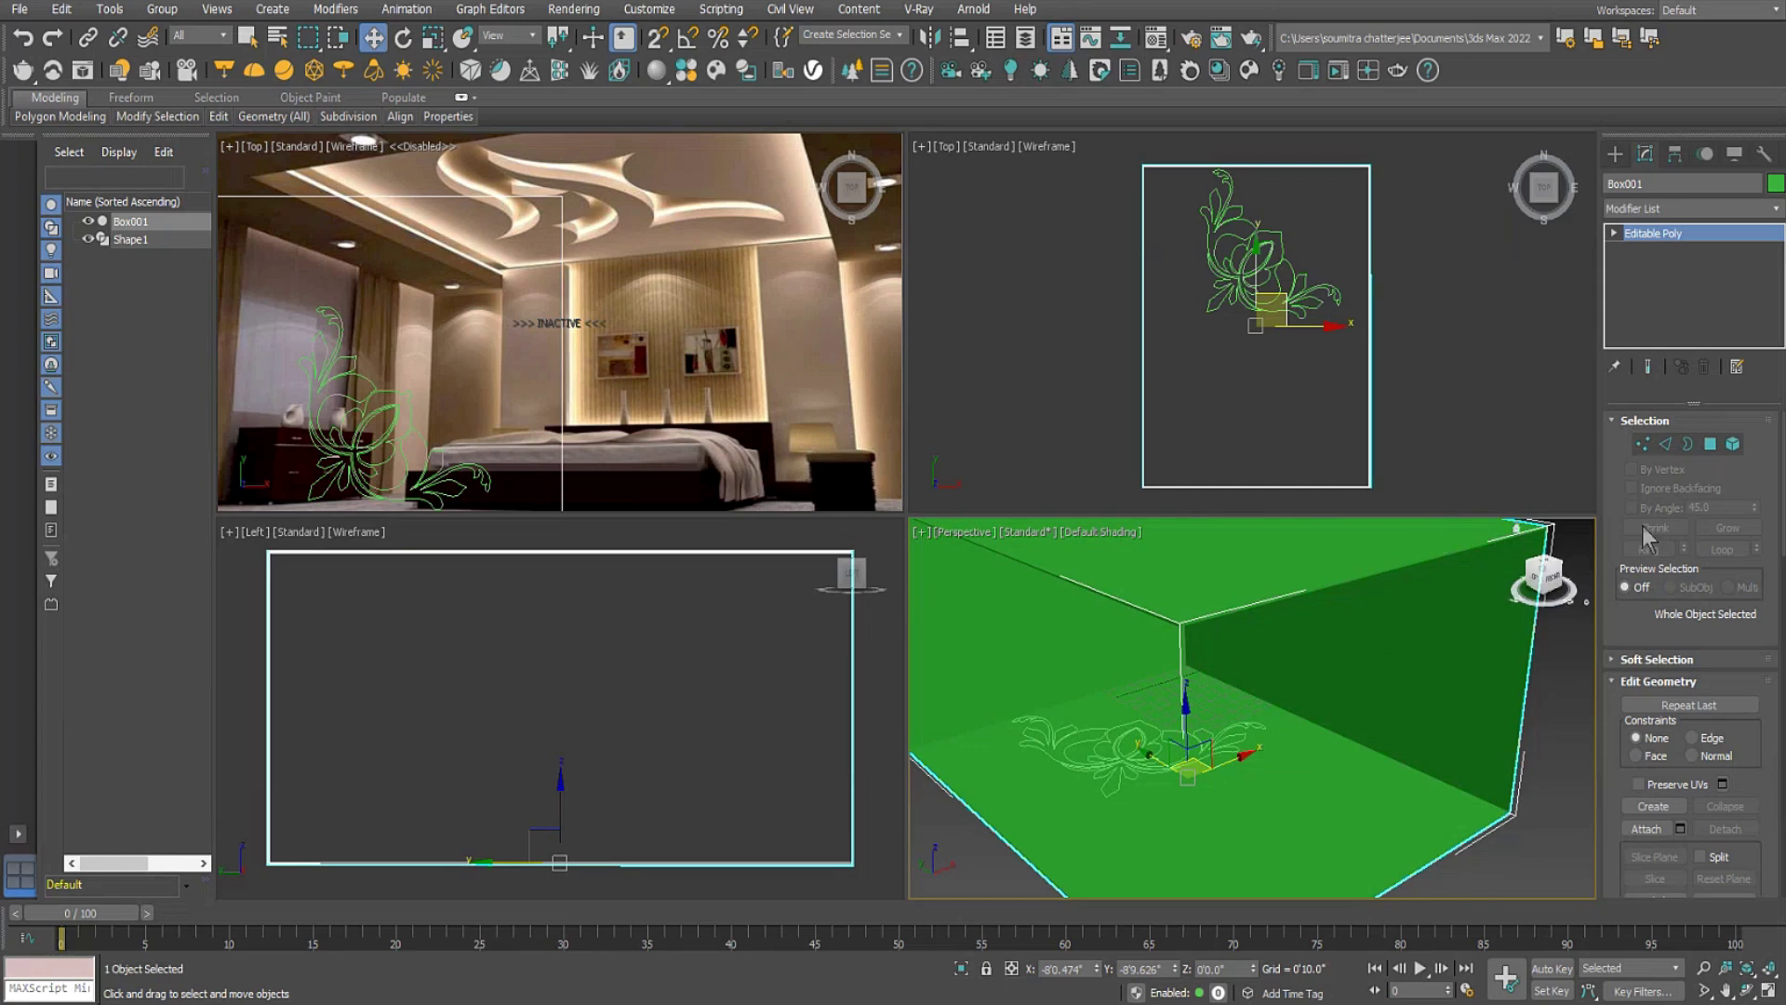
# Thicken the ceiling slab by moving the room box's outer top polygon up to Z 10'4.265".
pyautogui.click(1716, 444)
pyautogui.keyDown('alt'); pyautogui.moveTo(1398, 678); pyautogui.dragTo(1304, 649, button='middle'); pyautogui.keyUp('alt')
pyautogui.click(1304, 649)
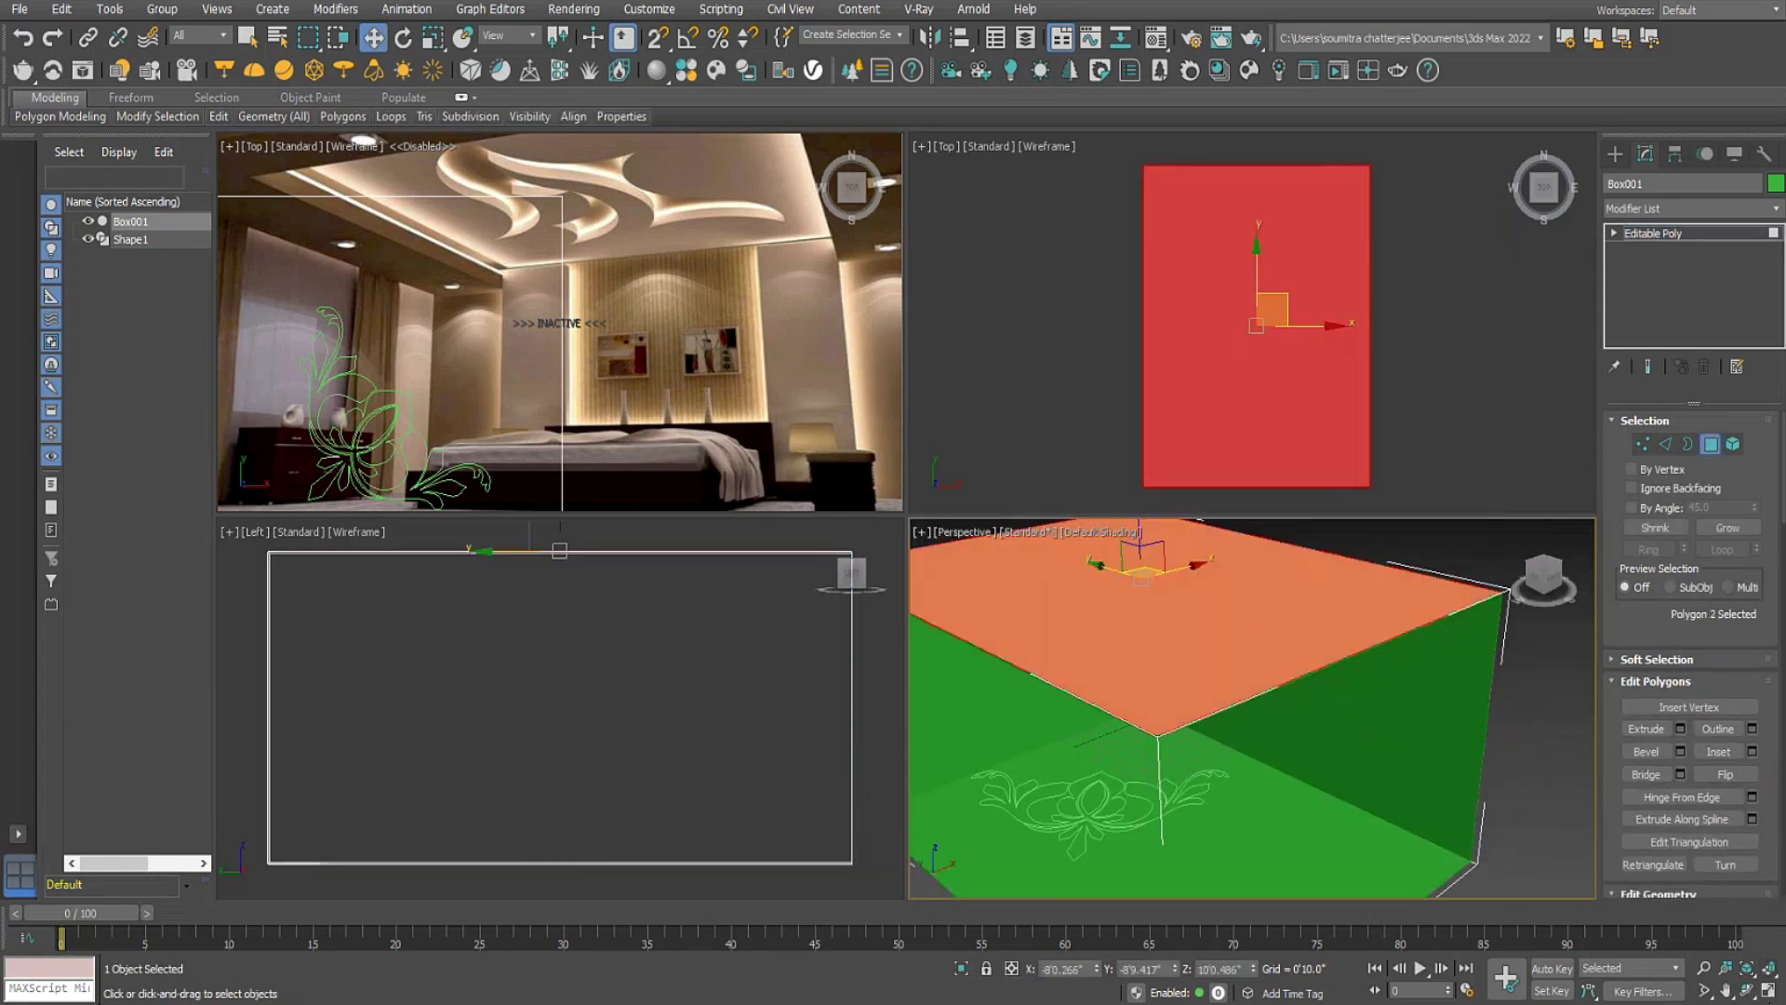
pyautogui.click(1769, 992)
pyautogui.moveTo(1251, 595)
pyautogui.mouseDown(button='middle')
pyautogui.moveTo(1295, 590)
pyautogui.moveTo(1287, 558)
pyautogui.moveTo(1279, 586)
pyautogui.mouseUp(button='middle')
pyautogui.scroll(-5, 1295, 590)
pyautogui.scroll(5, 1061, 433)
pyautogui.keyDown('alt'); pyautogui.moveTo(1101, 407); pyautogui.dragTo(1090, 435, button='middle'); pyautogui.keyUp('alt')
pyautogui.moveTo(279, 456); pyautogui.dragTo(810, 490, button='middle')
pyautogui.scroll(-5, 697, 478)
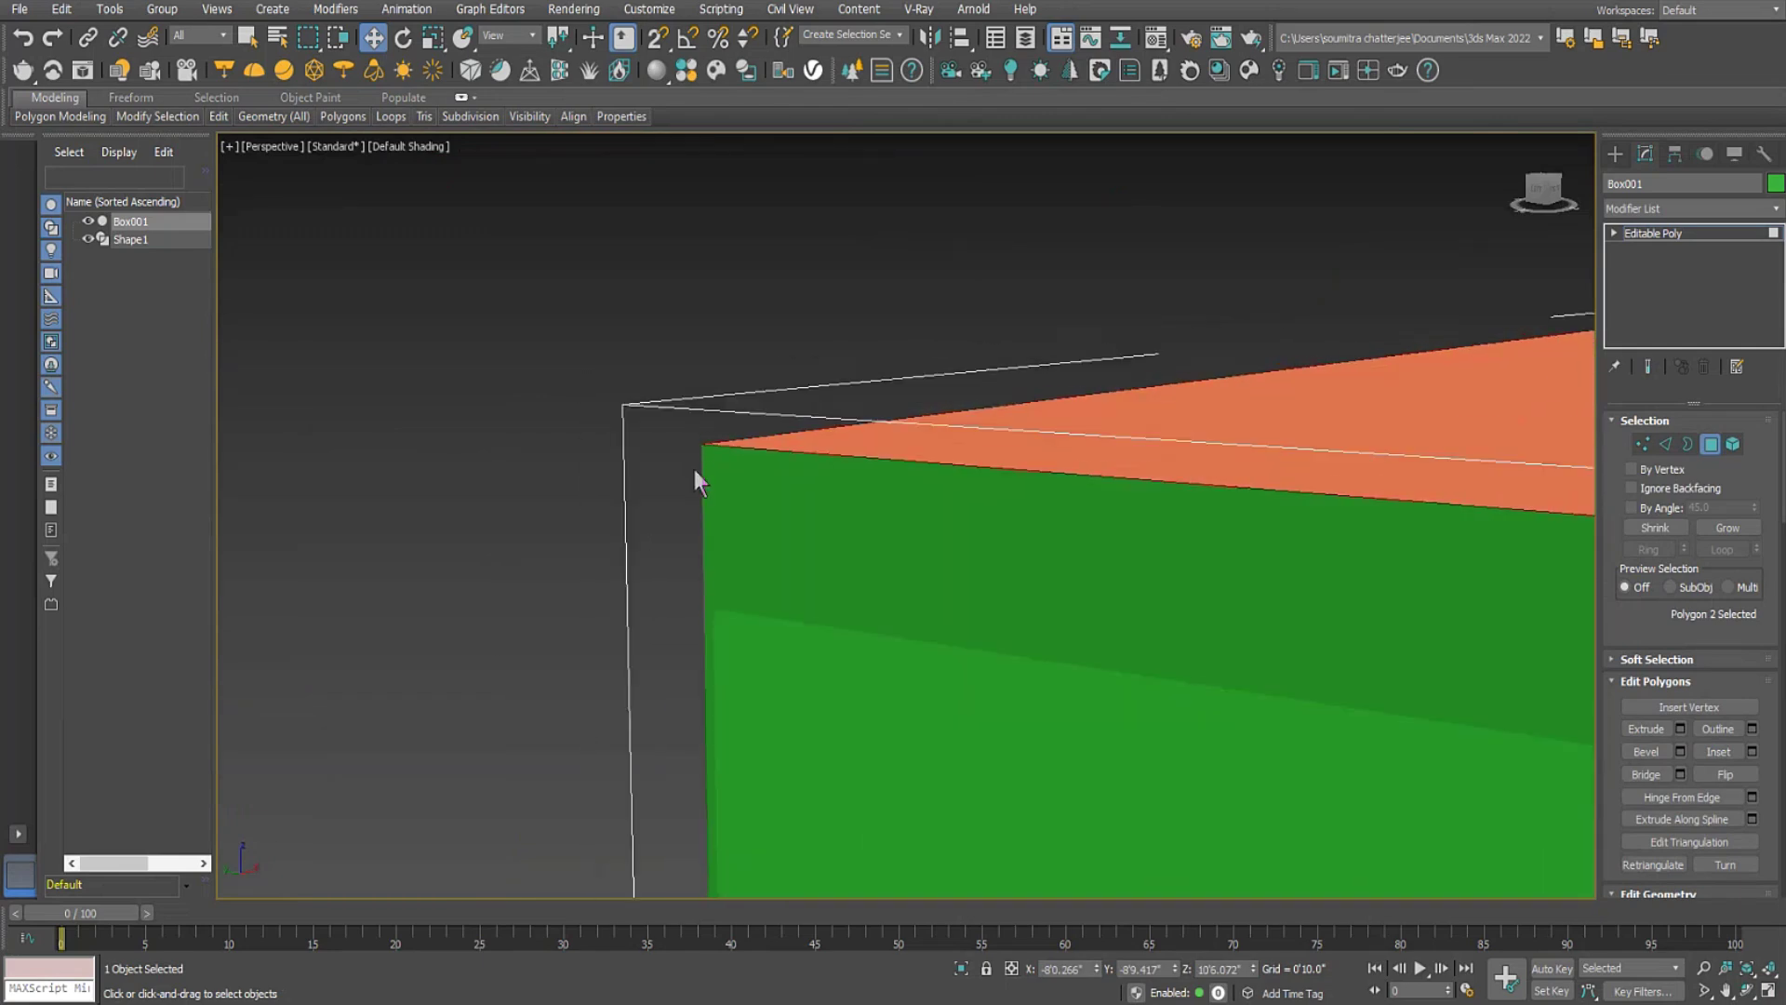
pyautogui.moveTo(836, 511); pyautogui.dragTo(579, 480, button='middle')
pyautogui.scroll(-3, 579, 480)
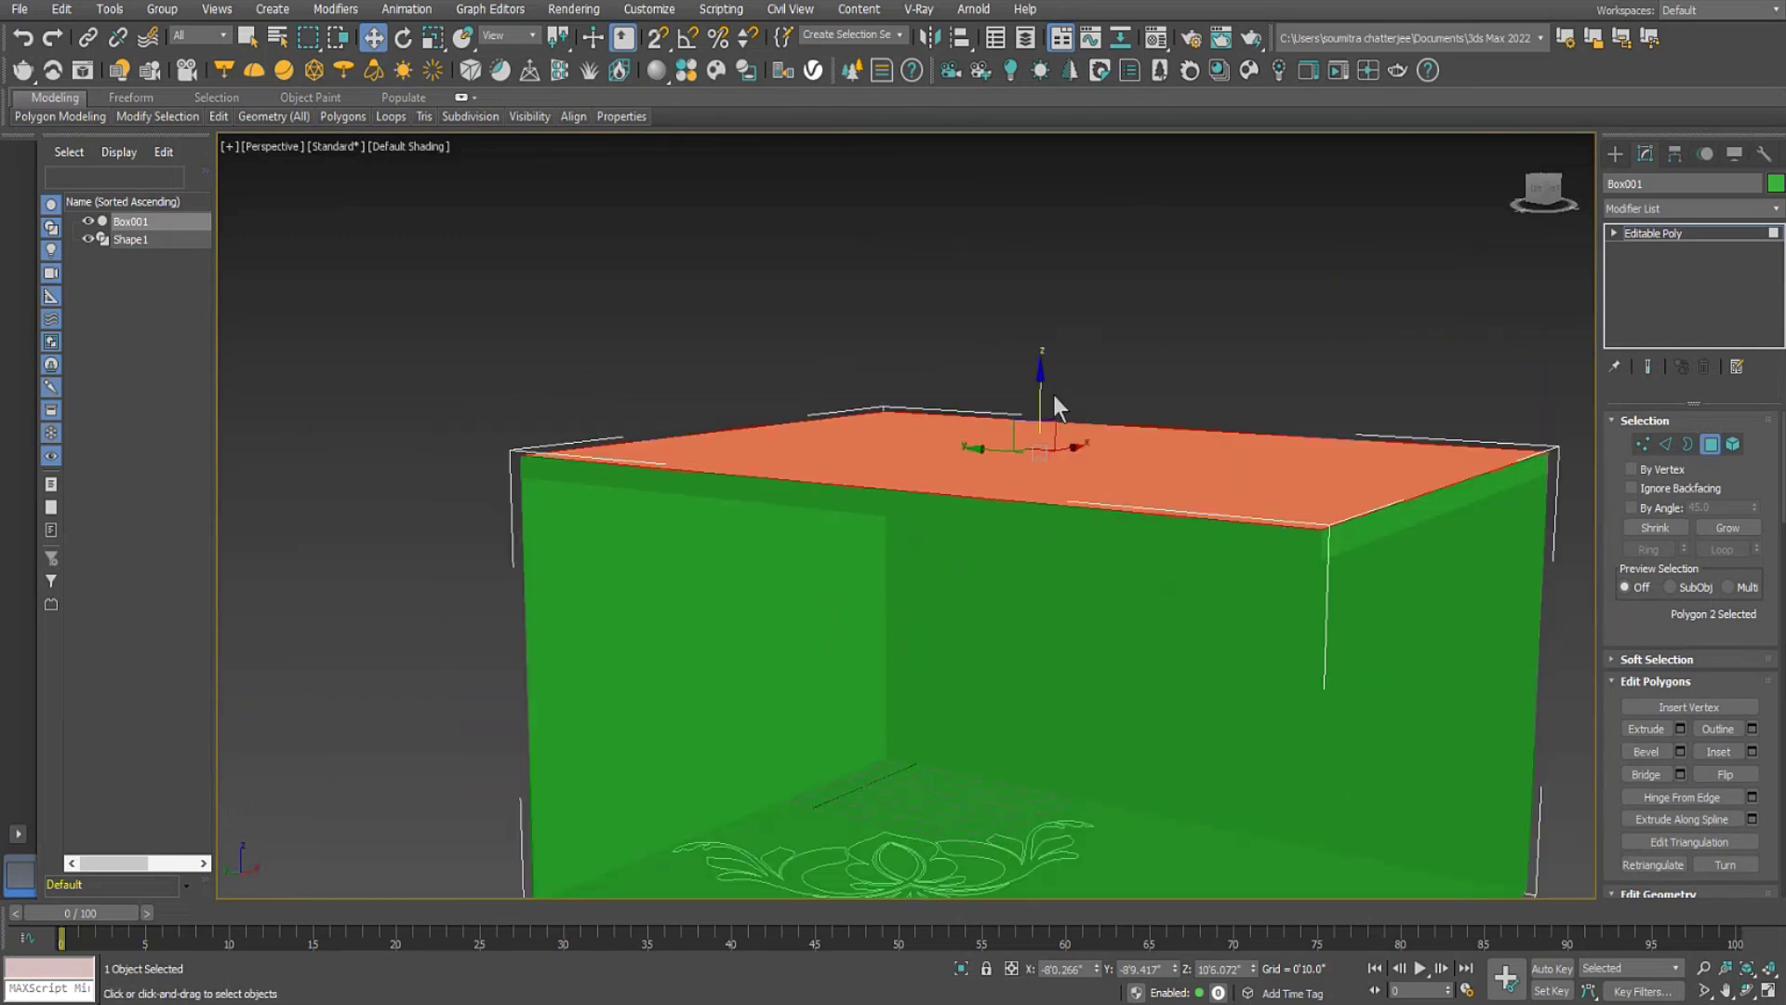
pyautogui.moveTo(1037, 387); pyautogui.dragTo(1043, 396)
# Thicken the side wall by moving its outer polygon outward along X to about -0'0.3".
pyautogui.scroll(-4, 1043, 395)
pyautogui.moveTo(1156, 617); pyautogui.dragTo(989, 515, button='middle')
pyautogui.scroll(-3, 989, 515)
pyautogui.keyDown('alt'); pyautogui.moveTo(1200, 577); pyautogui.dragTo(1084, 598, button='middle'); pyautogui.keyUp('alt')
pyautogui.scroll(4, 1060, 578)
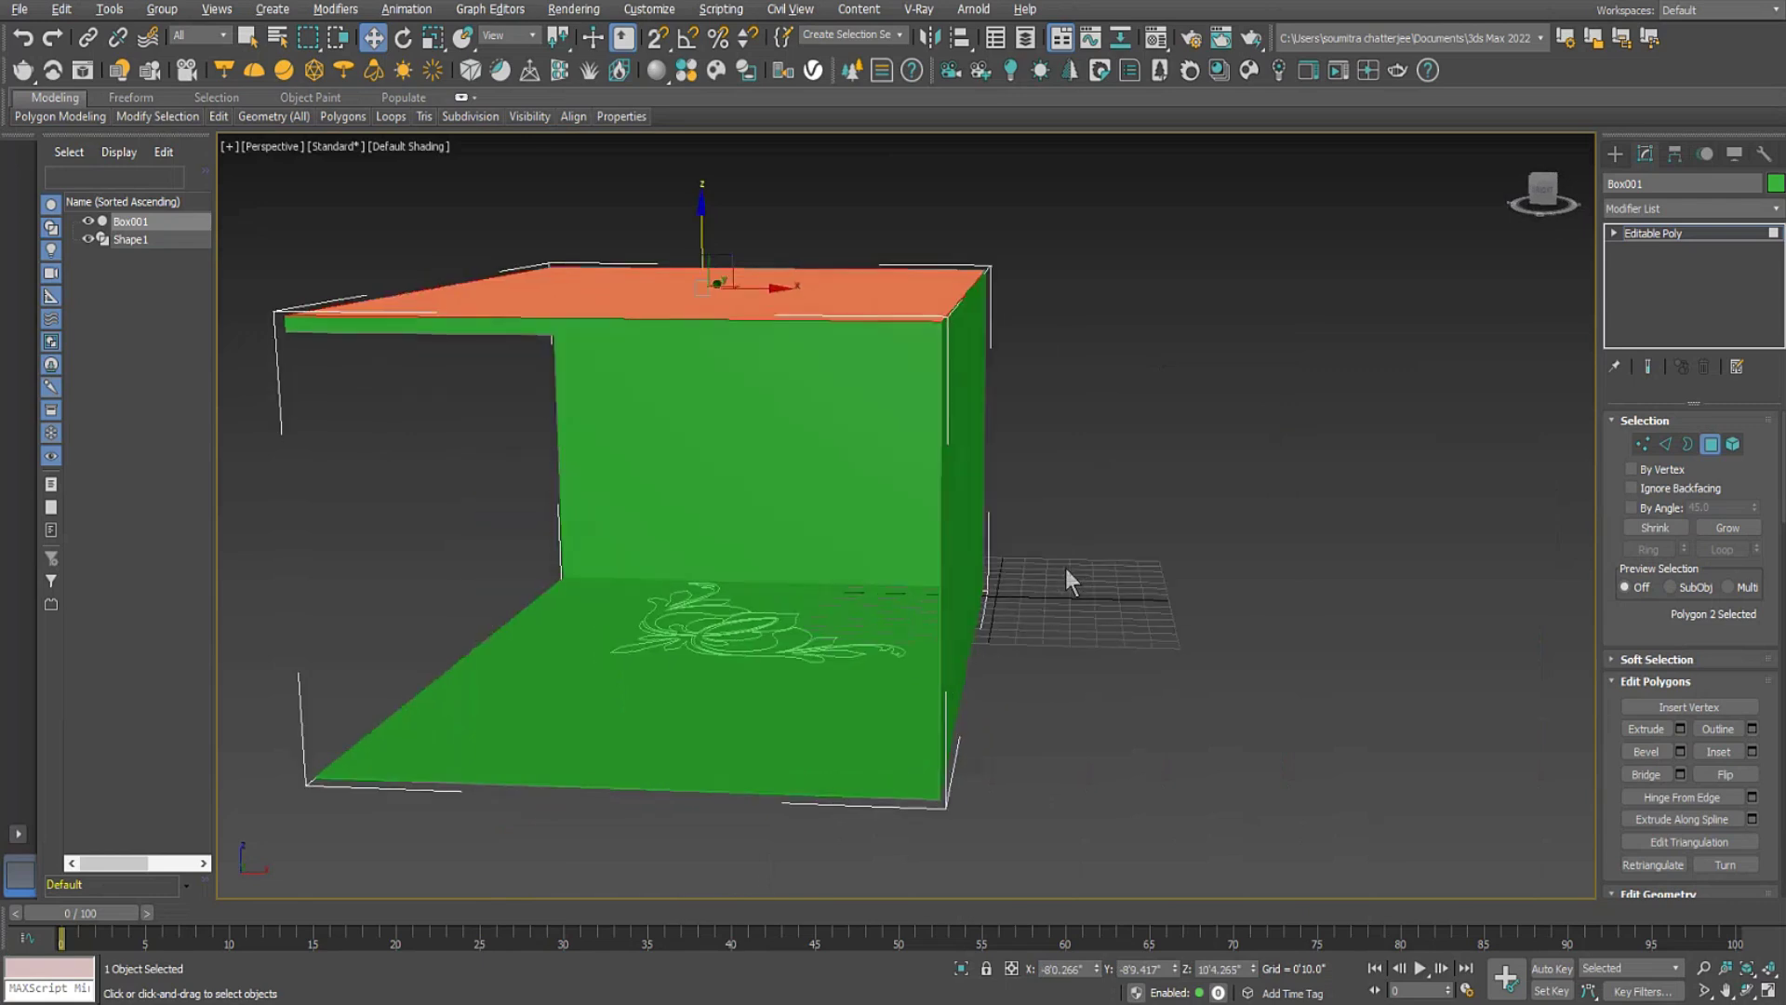
pyautogui.click(951, 544)
pyautogui.moveTo(1028, 486)
pyautogui.mouseDown()
pyautogui.moveTo(1106, 499)
pyautogui.moveTo(1043, 498)
pyautogui.mouseUp()
pyautogui.keyDown('alt'); pyautogui.moveTo(1043, 498); pyautogui.dragTo(1026, 563, button='middle'); pyautogui.keyUp('alt')
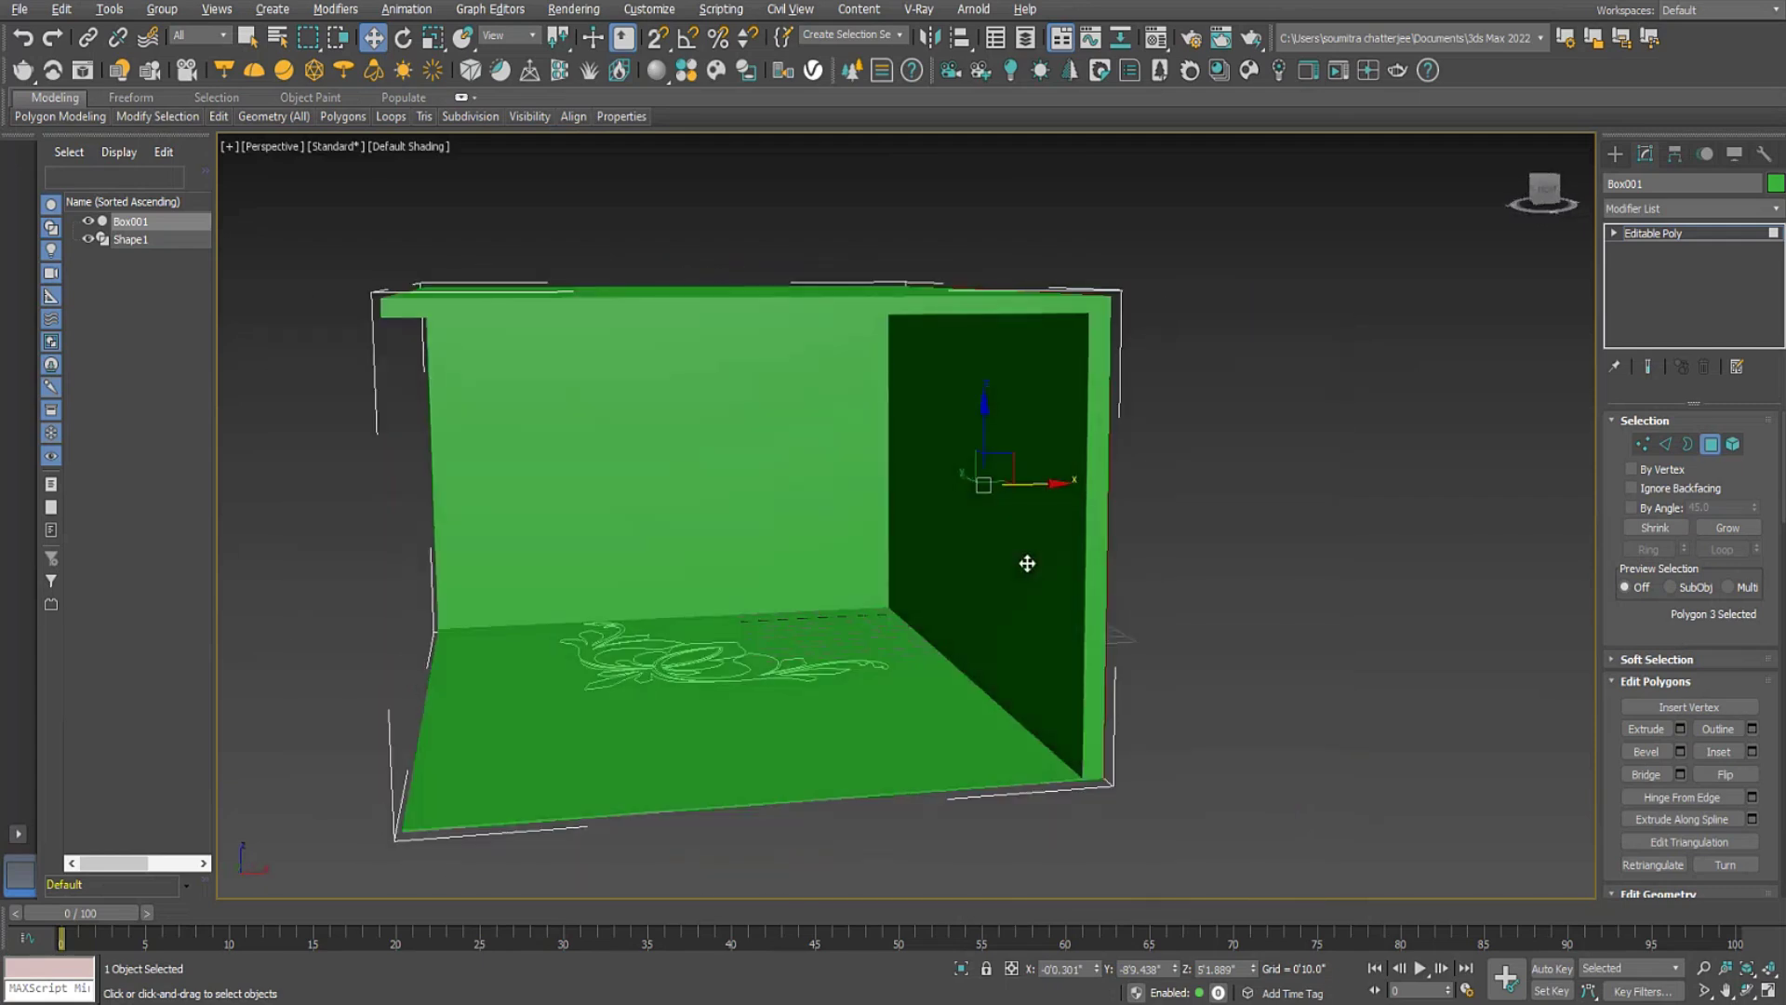
# Change the room box's object color from the custom swatches to light grey and leave polygon editing.
pyautogui.keyDown('alt'); pyautogui.moveTo(1194, 673); pyautogui.dragTo(1150, 640, button='middle'); pyautogui.keyUp('alt')
pyautogui.scroll(5, 1094, 594)
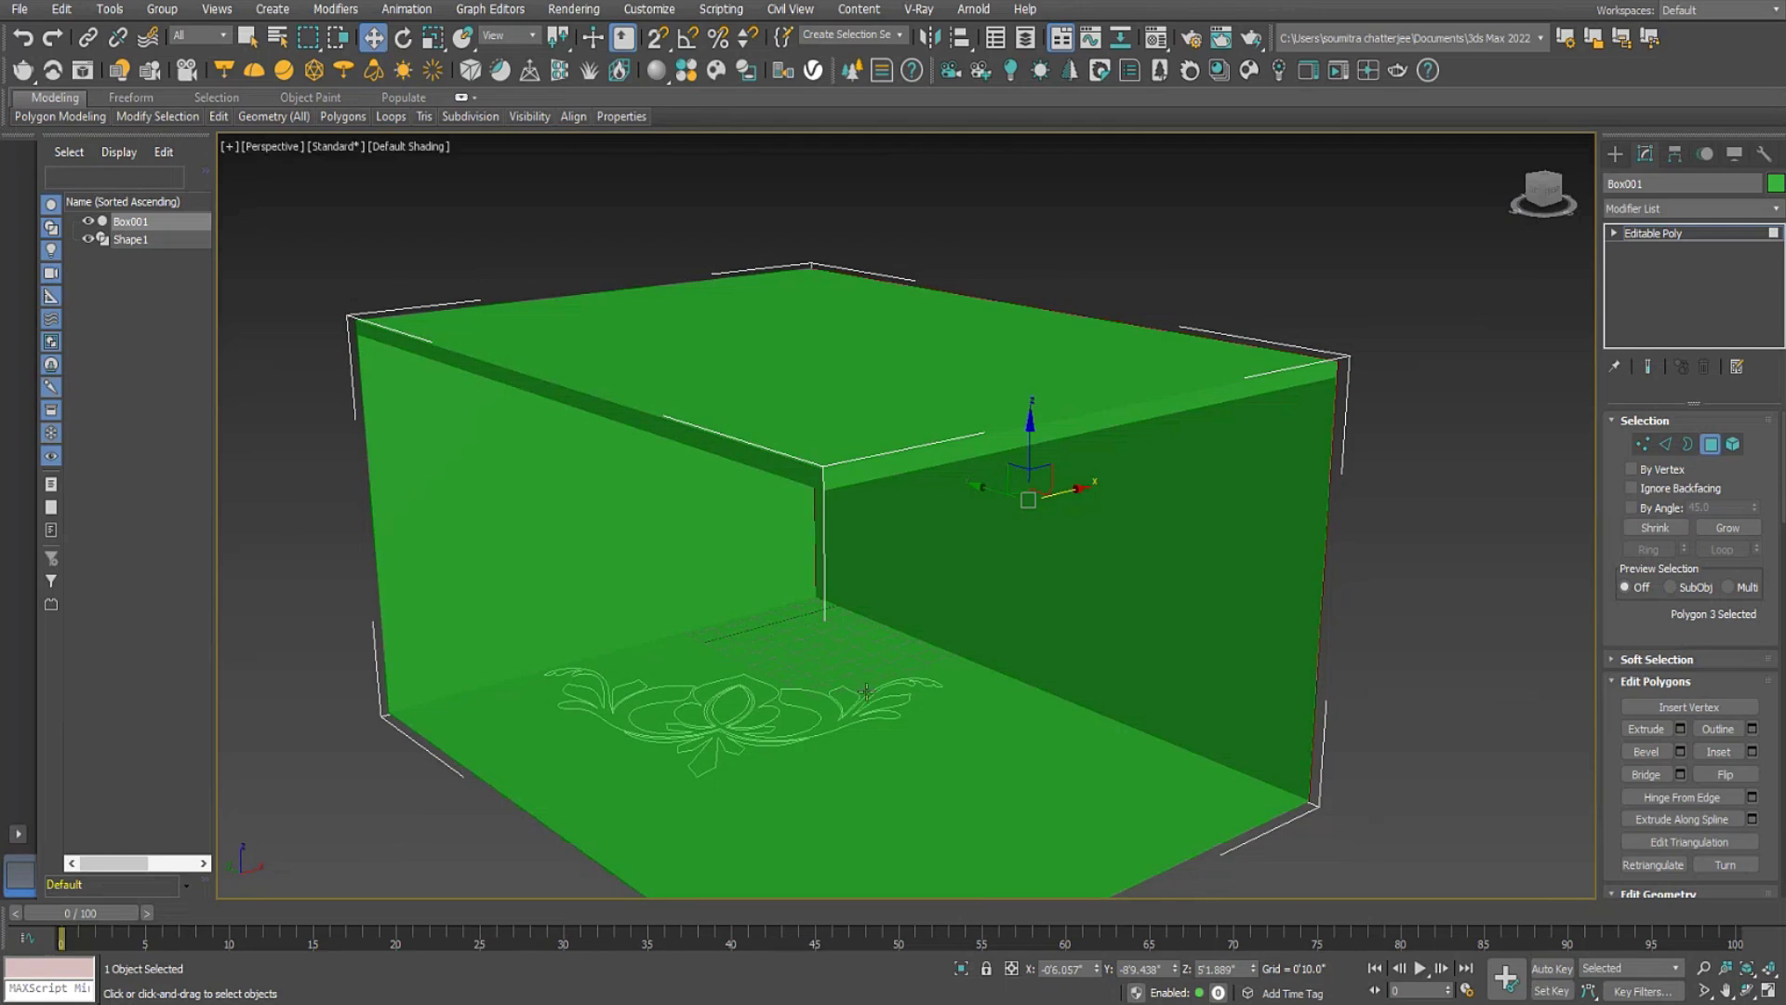
pyautogui.click(1776, 183)
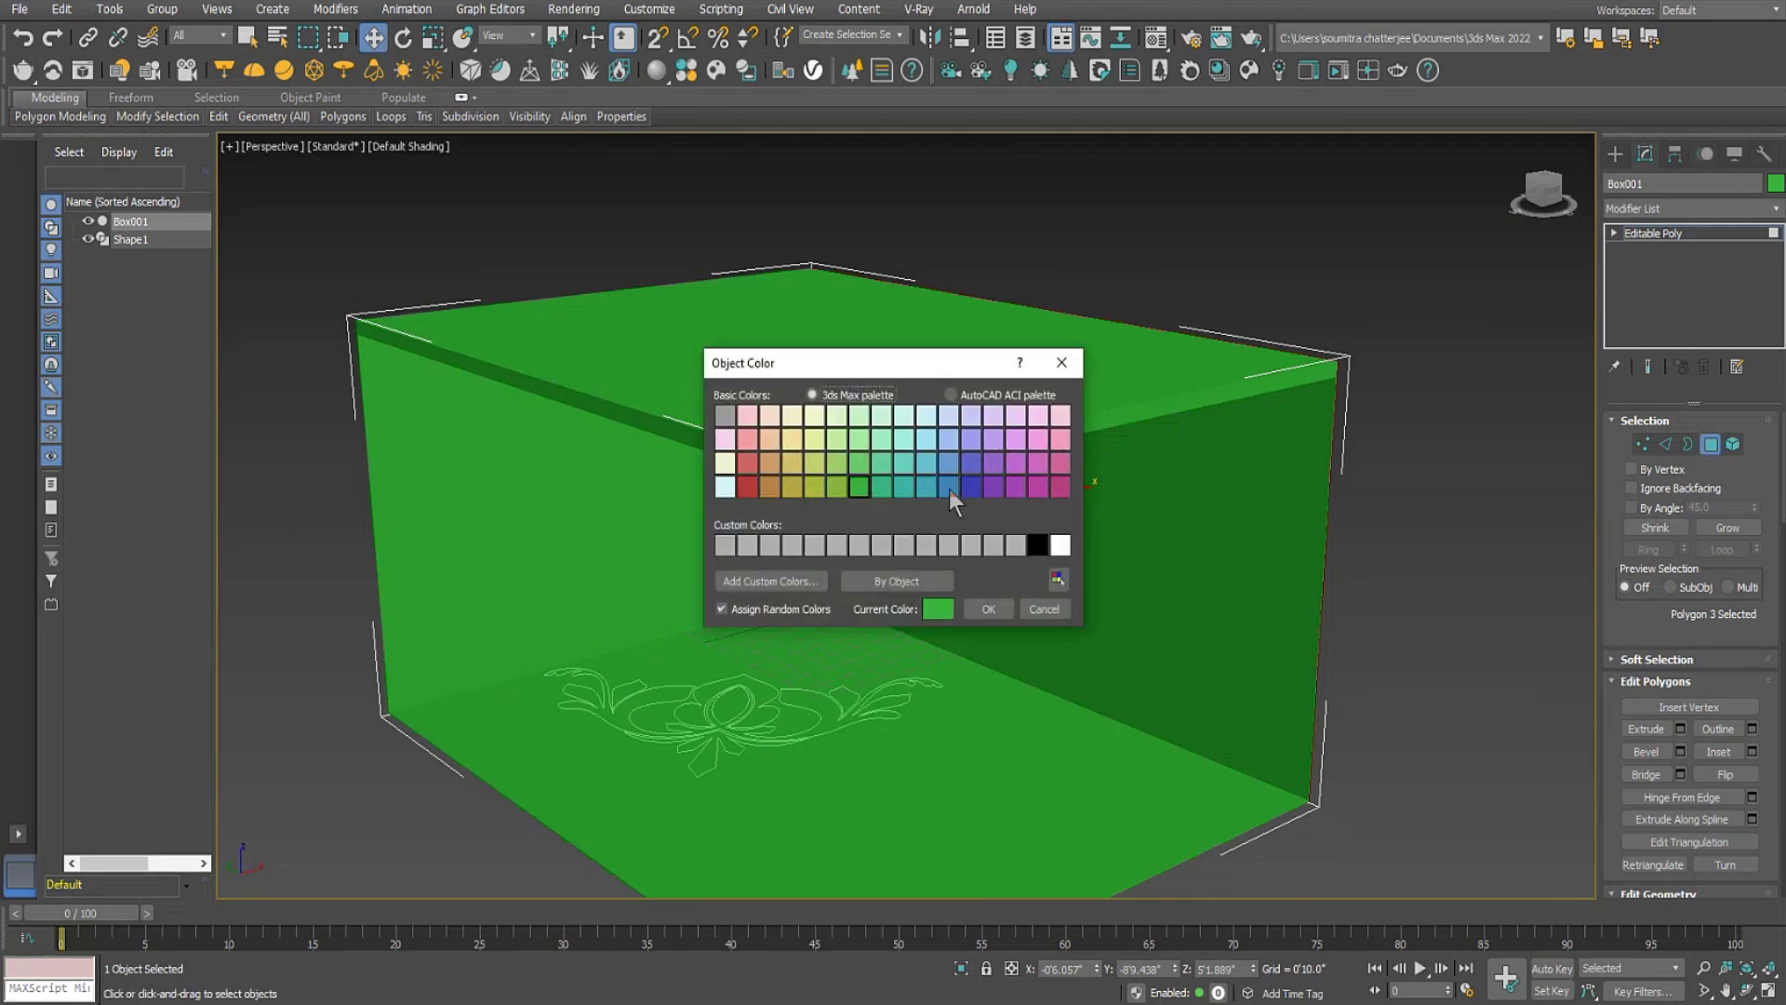
pyautogui.click(1015, 545)
pyautogui.click(988, 608)
pyautogui.keyDown('alt'); pyautogui.moveTo(930, 707); pyautogui.dragTo(863, 749, button='middle'); pyautogui.keyUp('alt')
pyautogui.click(842, 710)
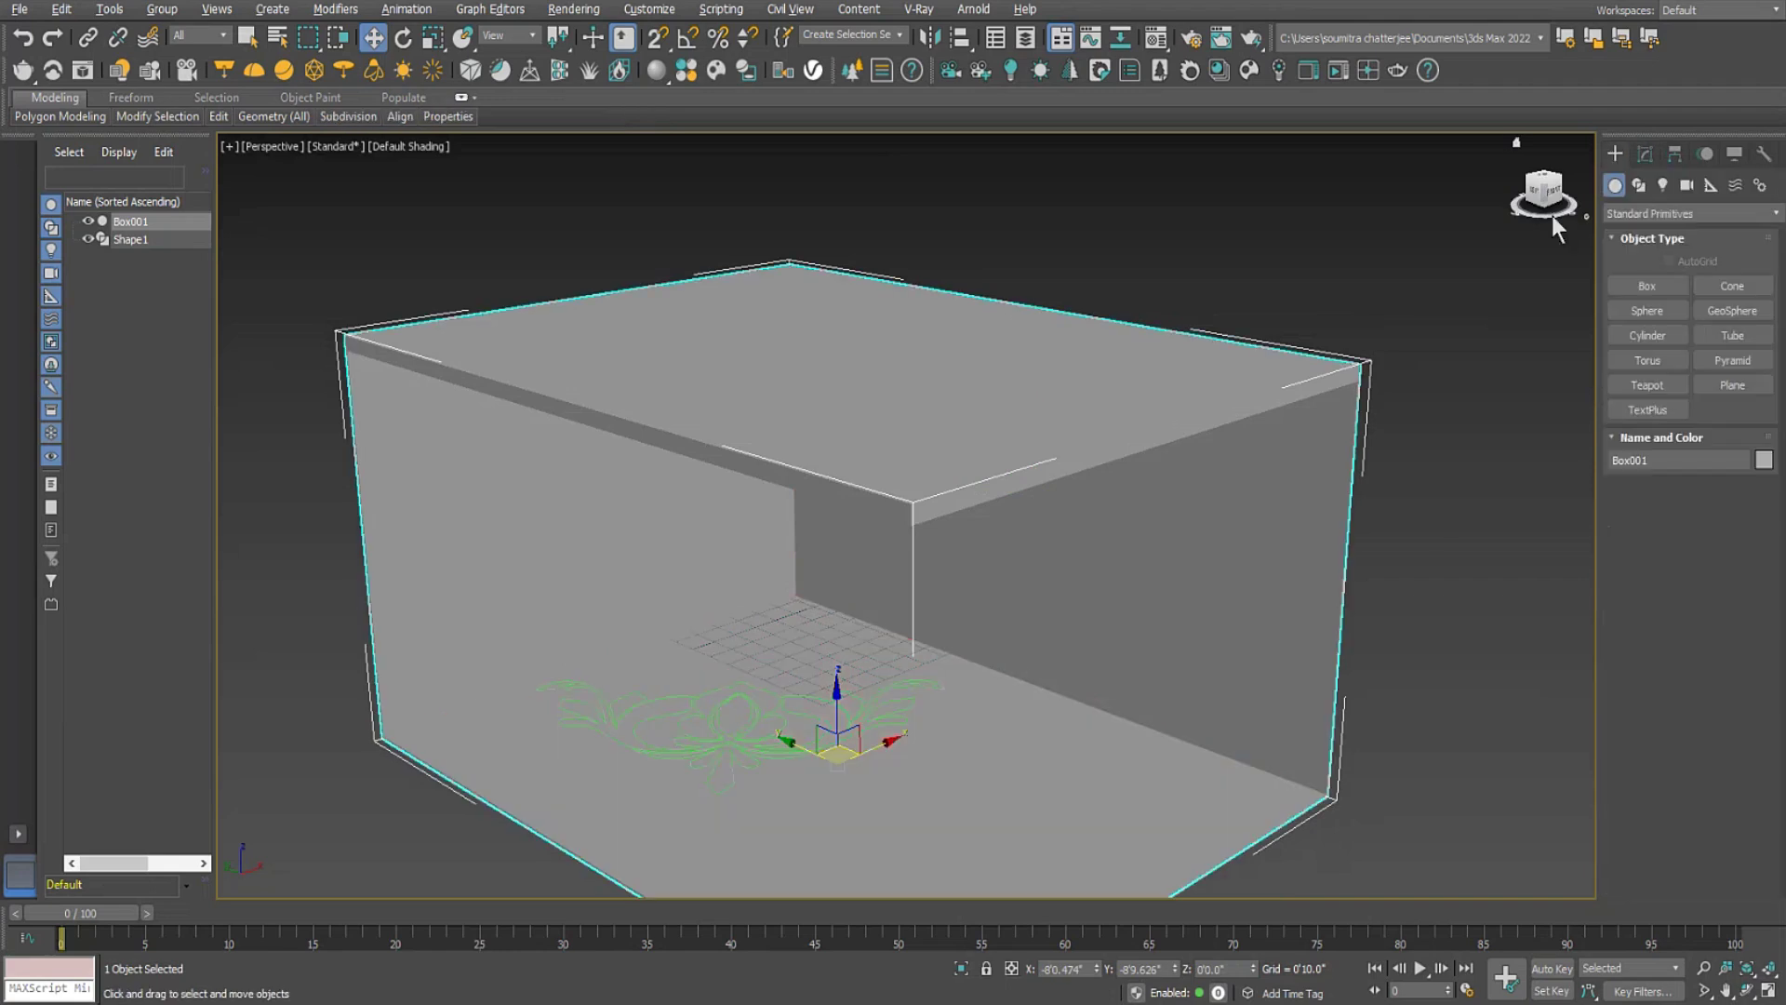
# Show all four viewports and move the floral ornament shape along Y in the Top view to about -8'3.246".
pyautogui.click(718, 735)
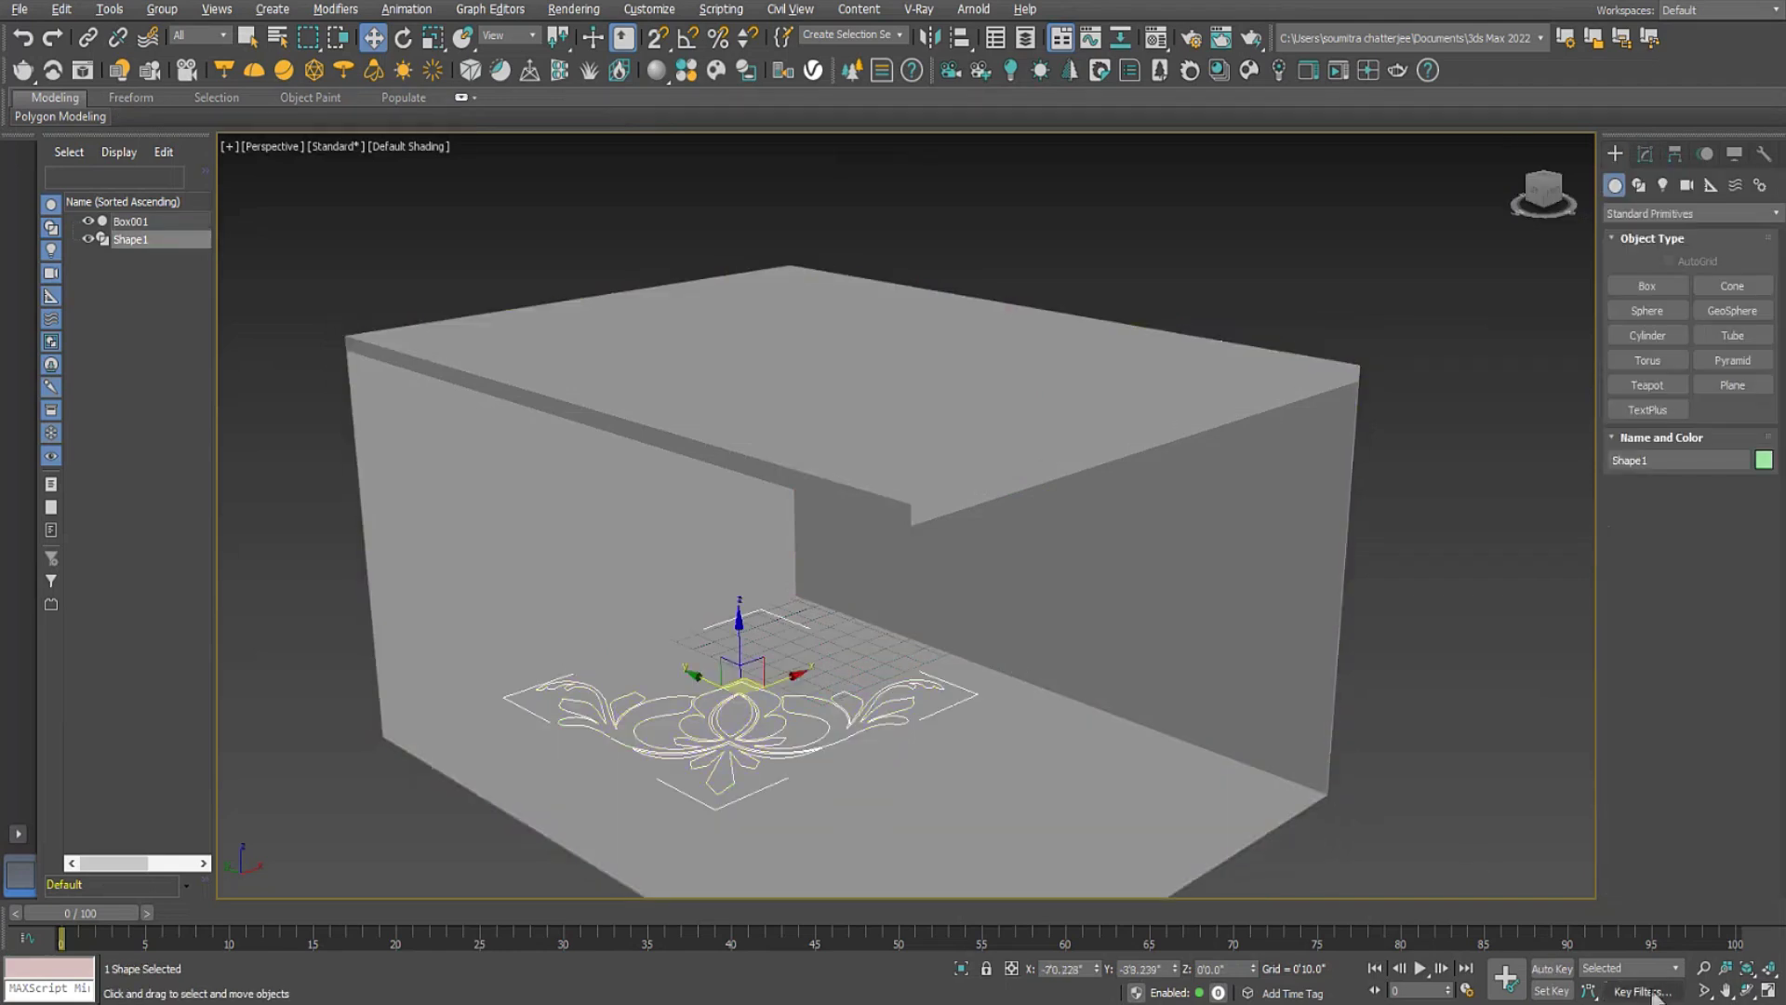
pyautogui.click(1768, 992)
pyautogui.click(696, 257)
pyautogui.scroll(-3, 1214, 338)
pyautogui.moveTo(1214, 338)
pyautogui.mouseDown(button='middle')
pyautogui.moveTo(1186, 399)
pyautogui.moveTo(1237, 352)
pyautogui.mouseUp(button='middle')
pyautogui.scroll(3, 1247, 327)
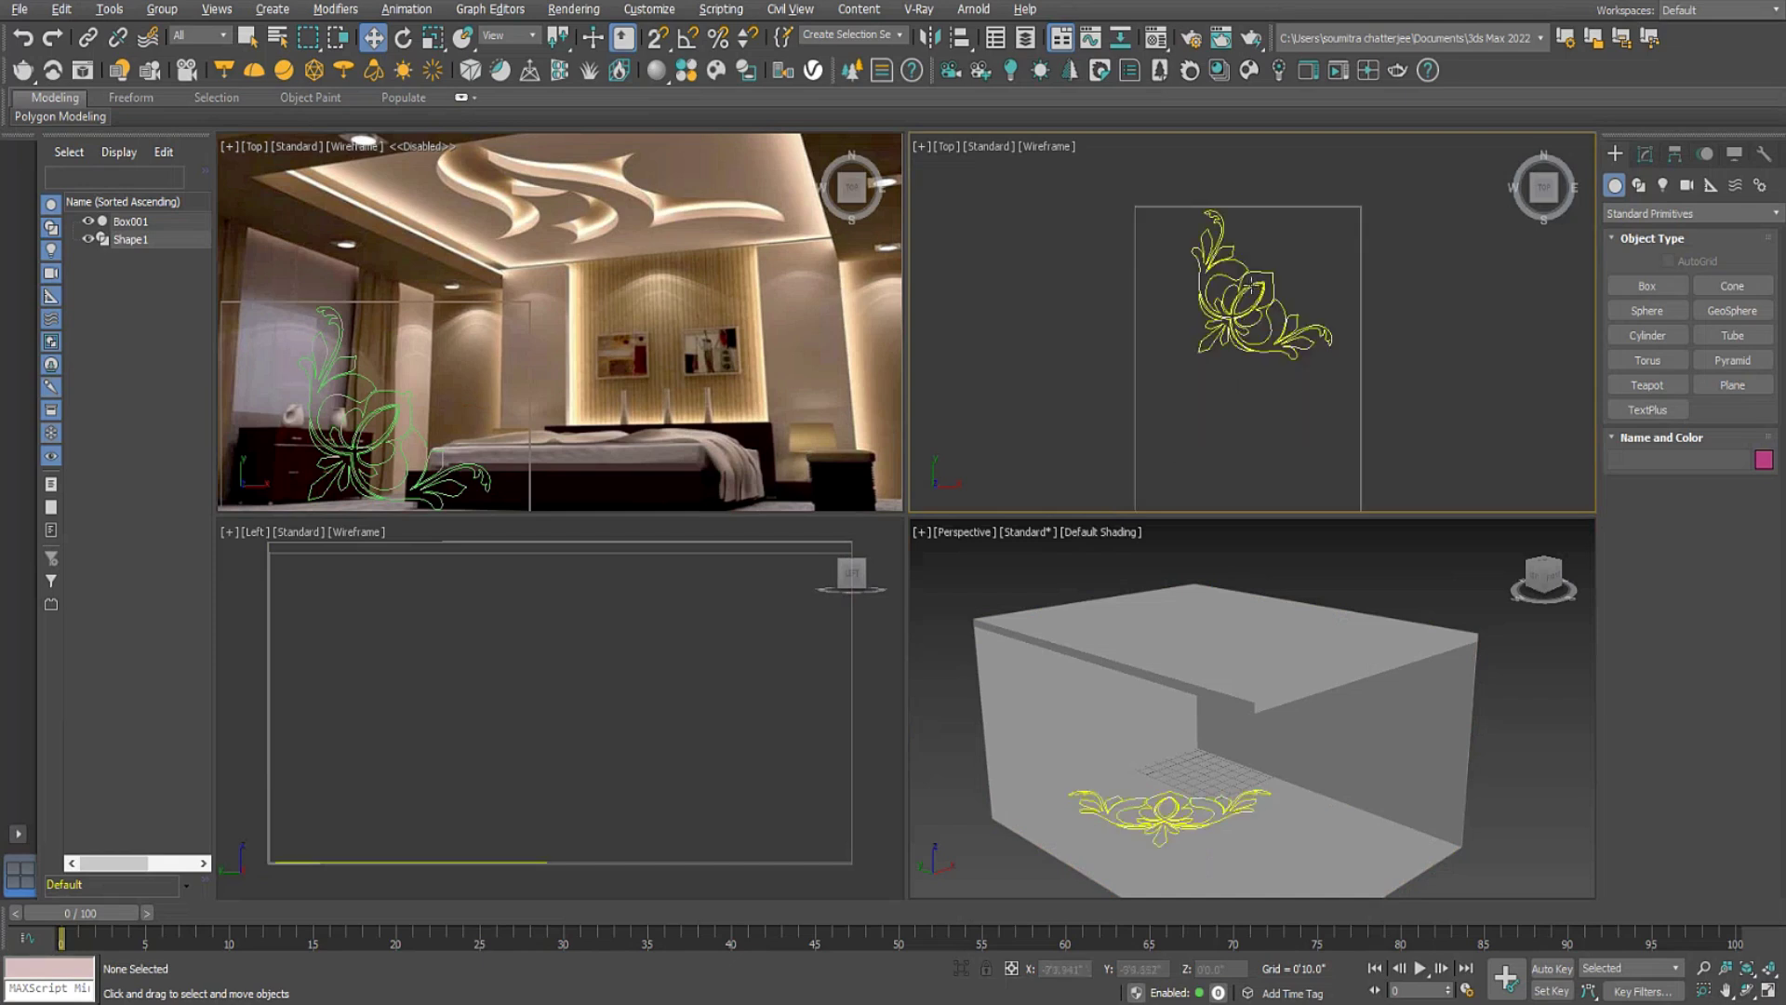
pyautogui.click(1252, 274)
pyautogui.moveTo(1276, 253); pyautogui.dragTo(1276, 324)
pyautogui.rightClick(1276, 324)
# Raise the ornament to about Z 13'3.075" above the room and make one Copy of it at about Z 4'4.263".
pyautogui.rightClick(566, 710)
pyautogui.scroll(-3, 577, 735)
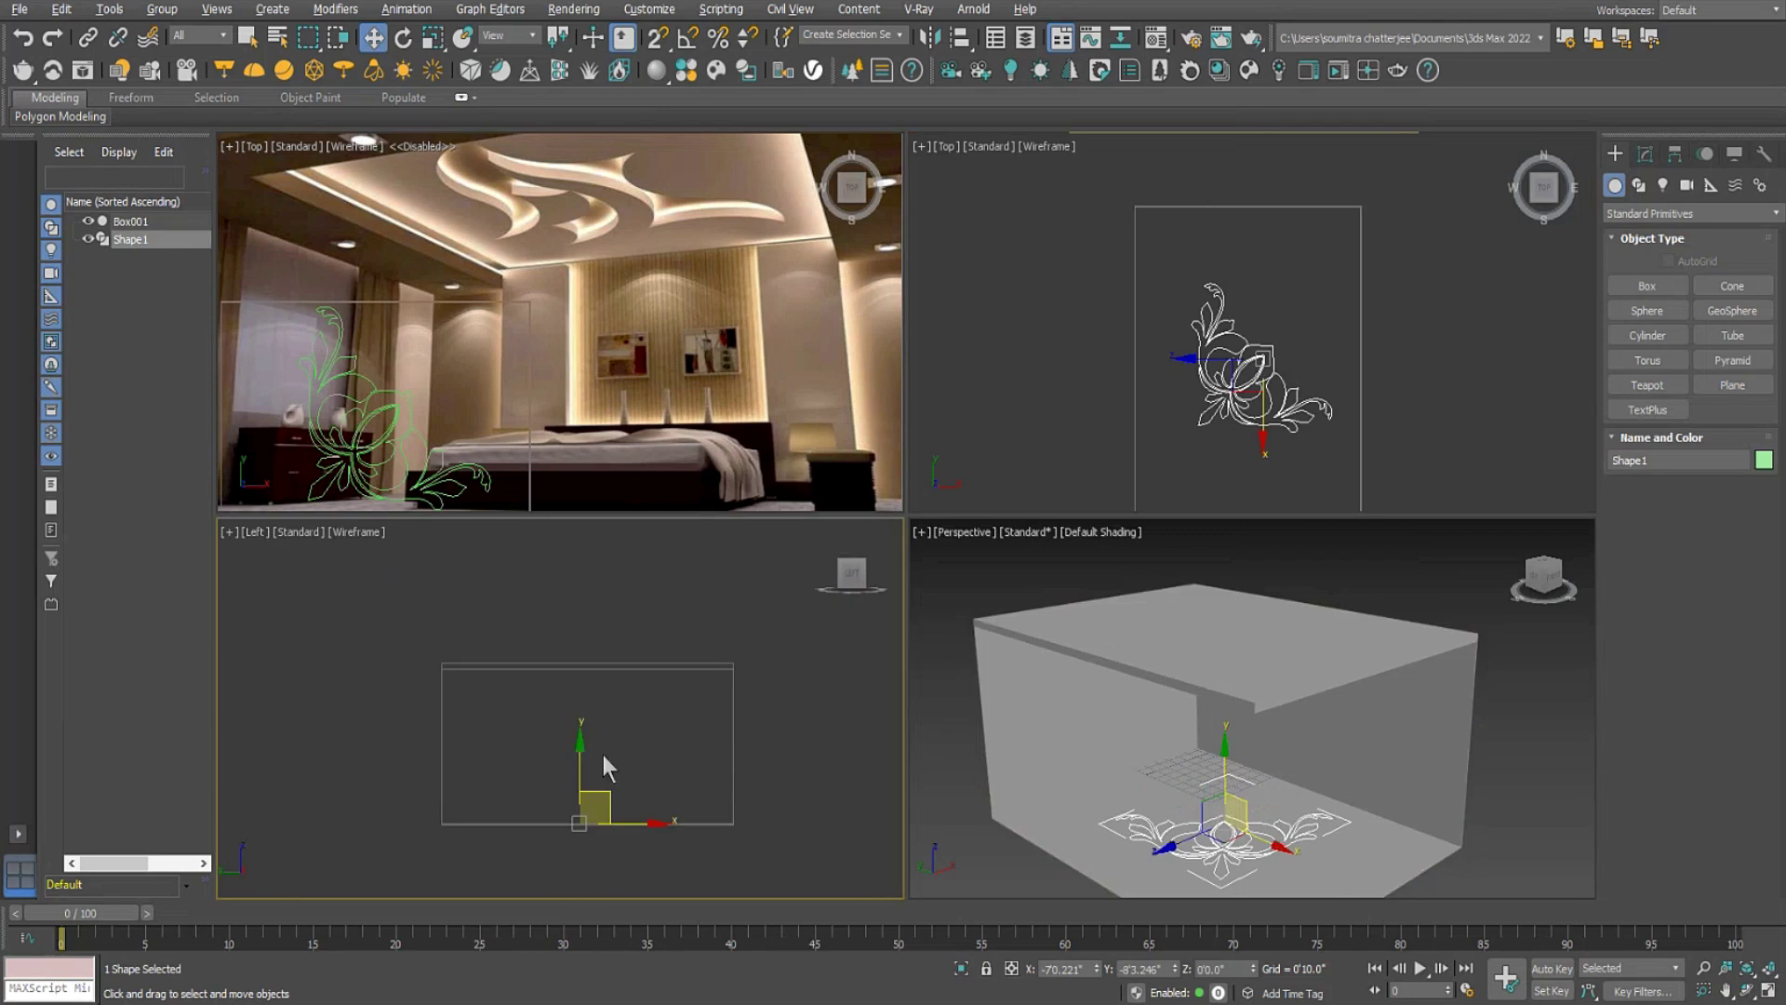
pyautogui.moveTo(582, 745)
pyautogui.mouseDown()
pyautogui.moveTo(595, 554)
pyautogui.moveTo(578, 559)
pyautogui.moveTo(577, 687)
pyautogui.mouseUp()
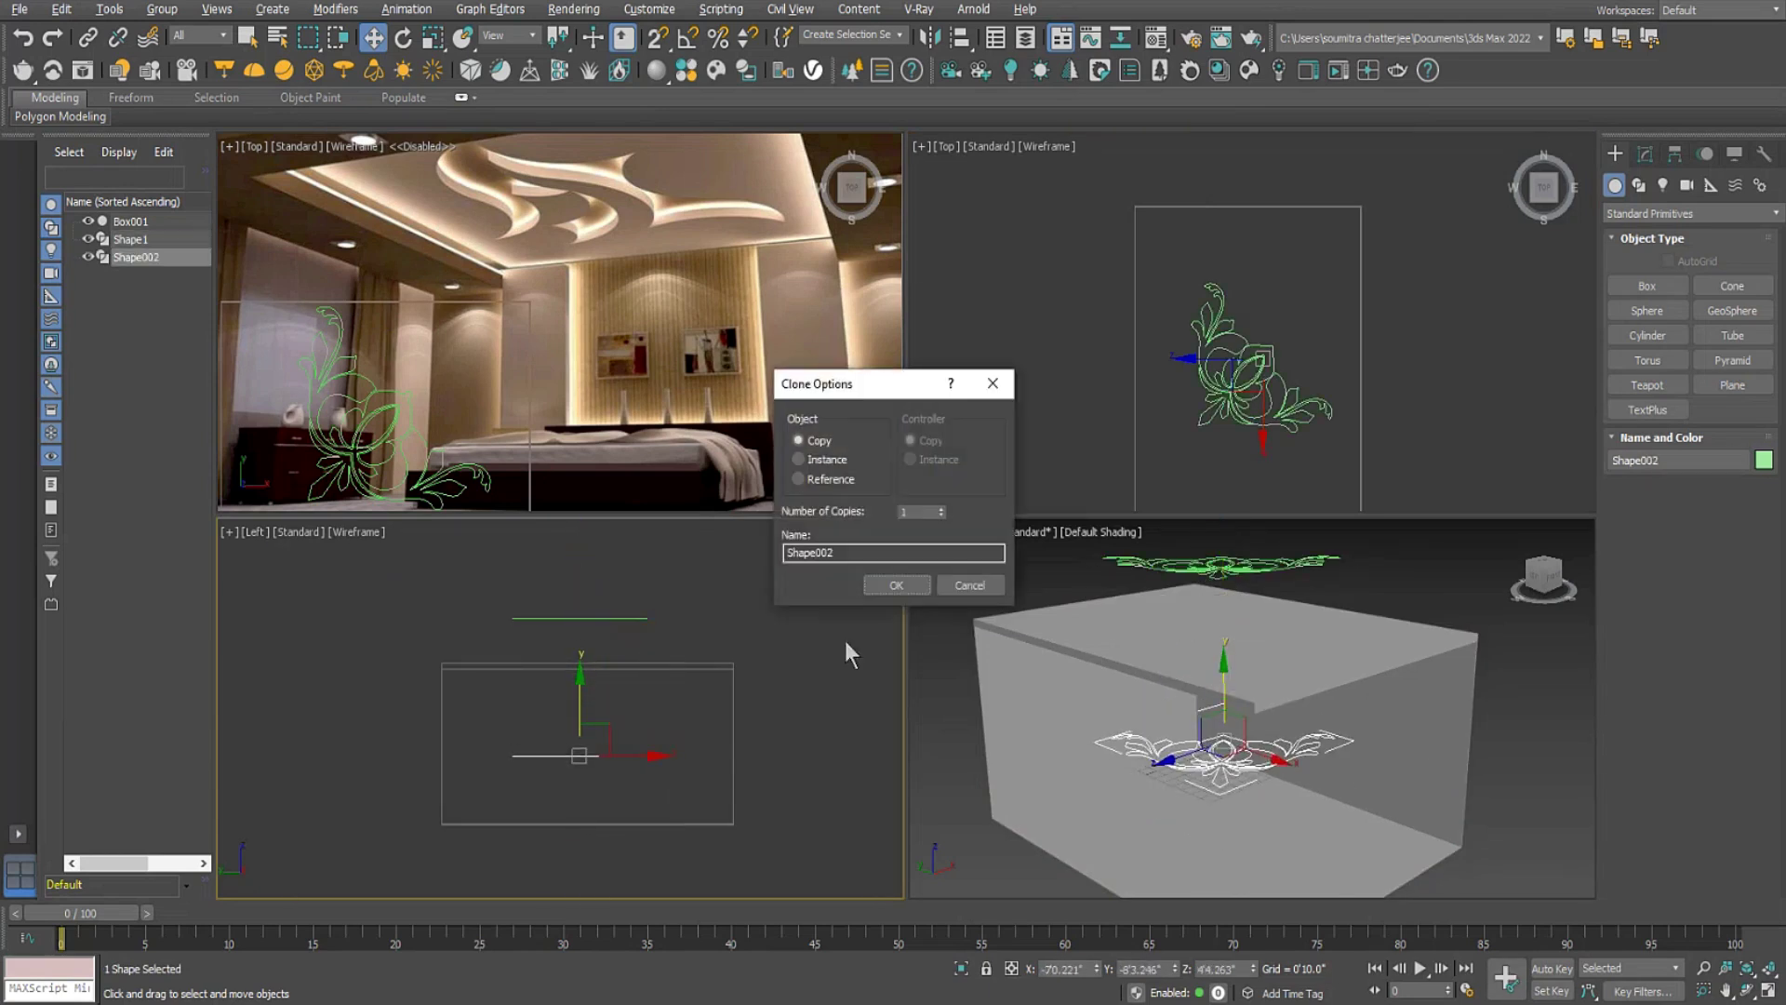
pyautogui.click(896, 585)
# Hide the original ornament shape floating above the room.
pyautogui.click(584, 619)
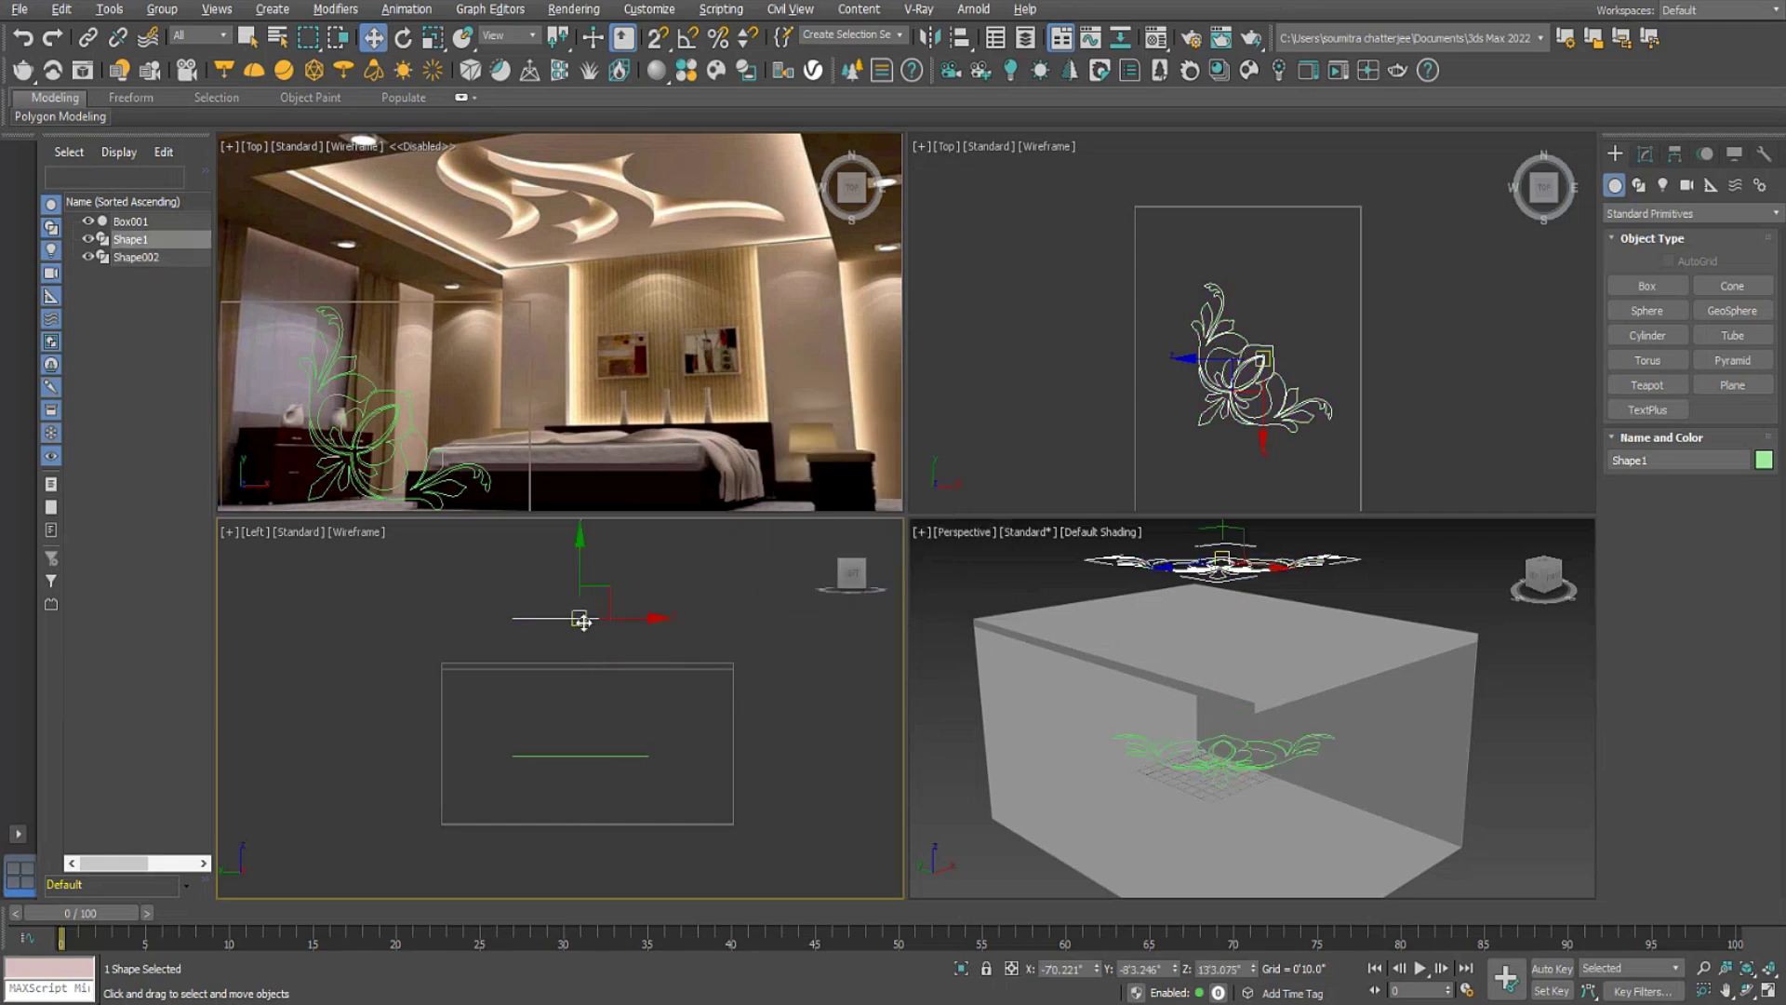
pyautogui.rightClick(578, 617)
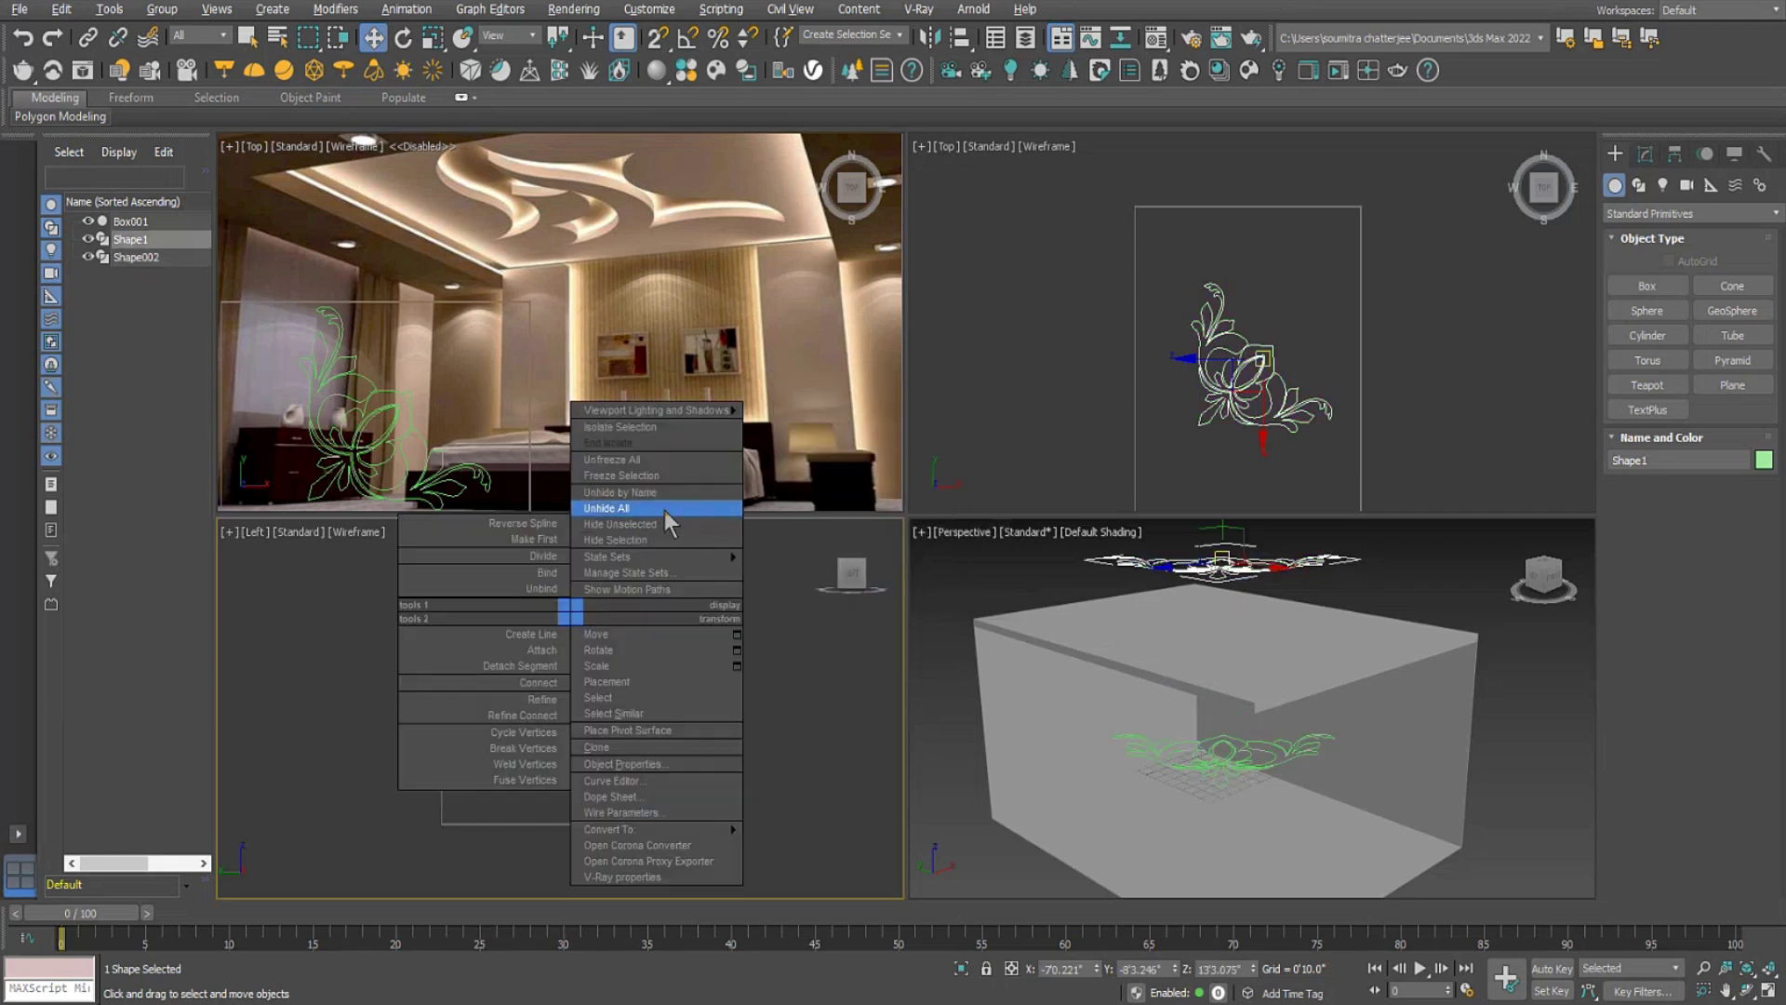
pyautogui.click(664, 540)
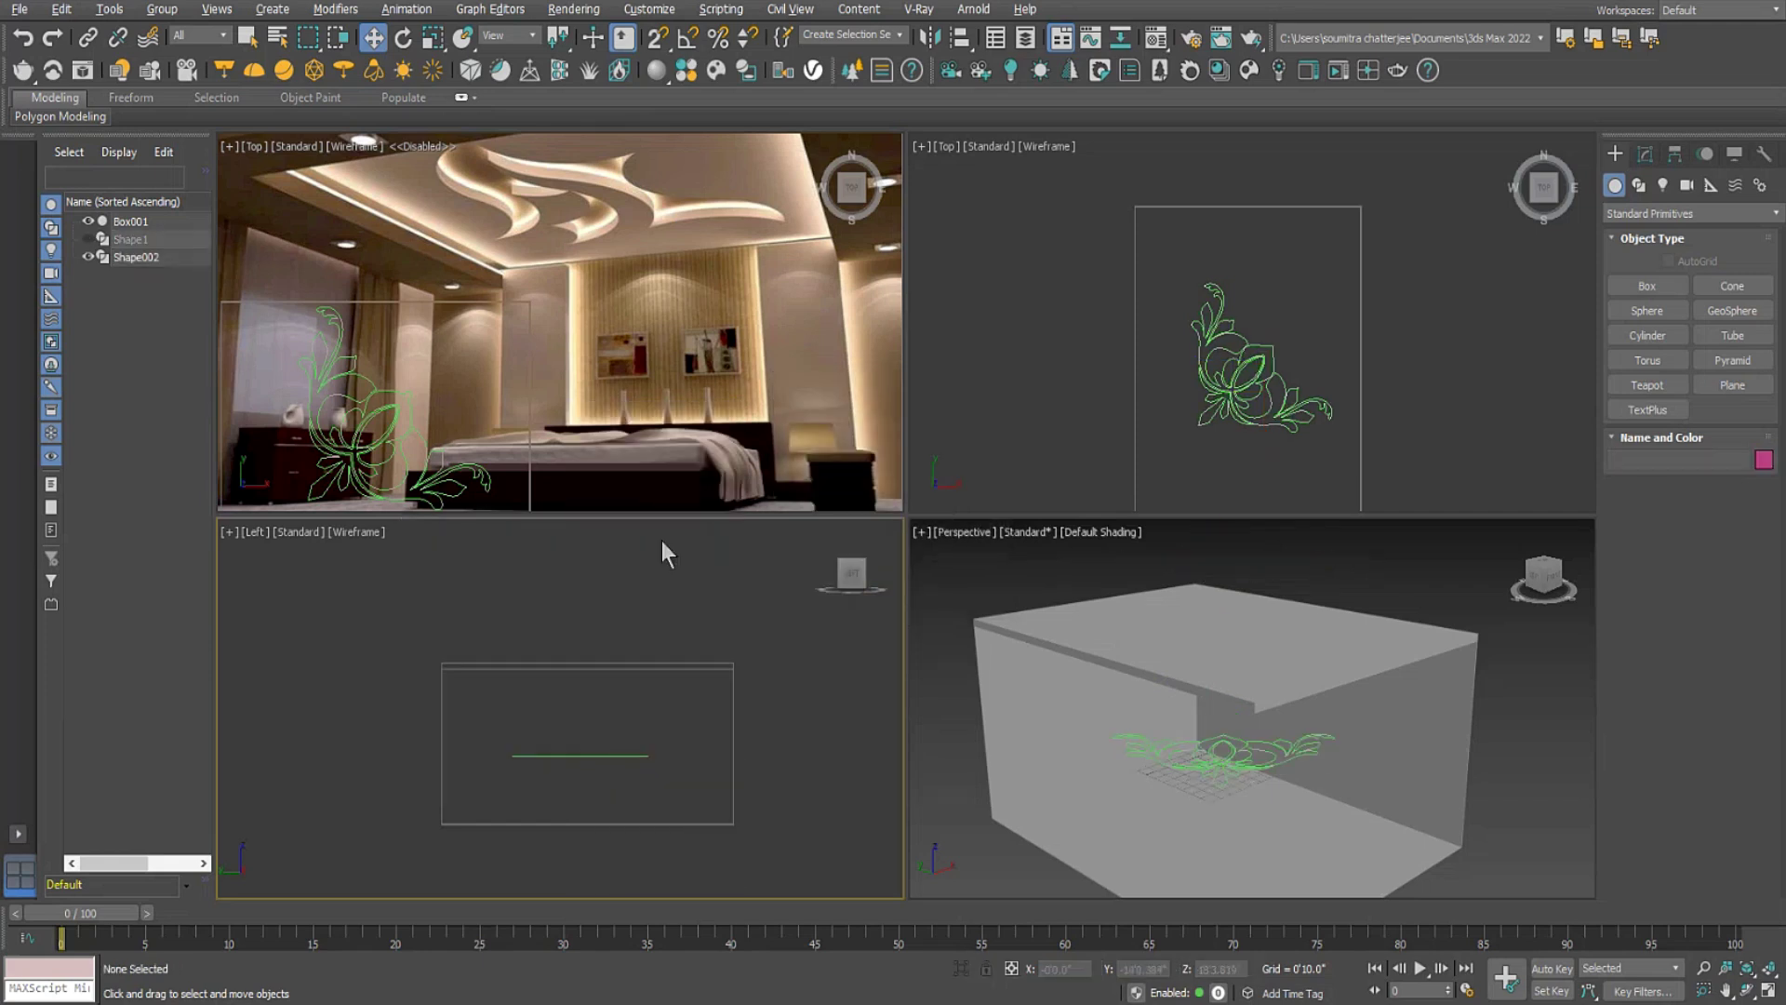
# Add an Extrude modifier to the ornament copy inside the room with an amount of 0'6.0".
pyautogui.click(1227, 770)
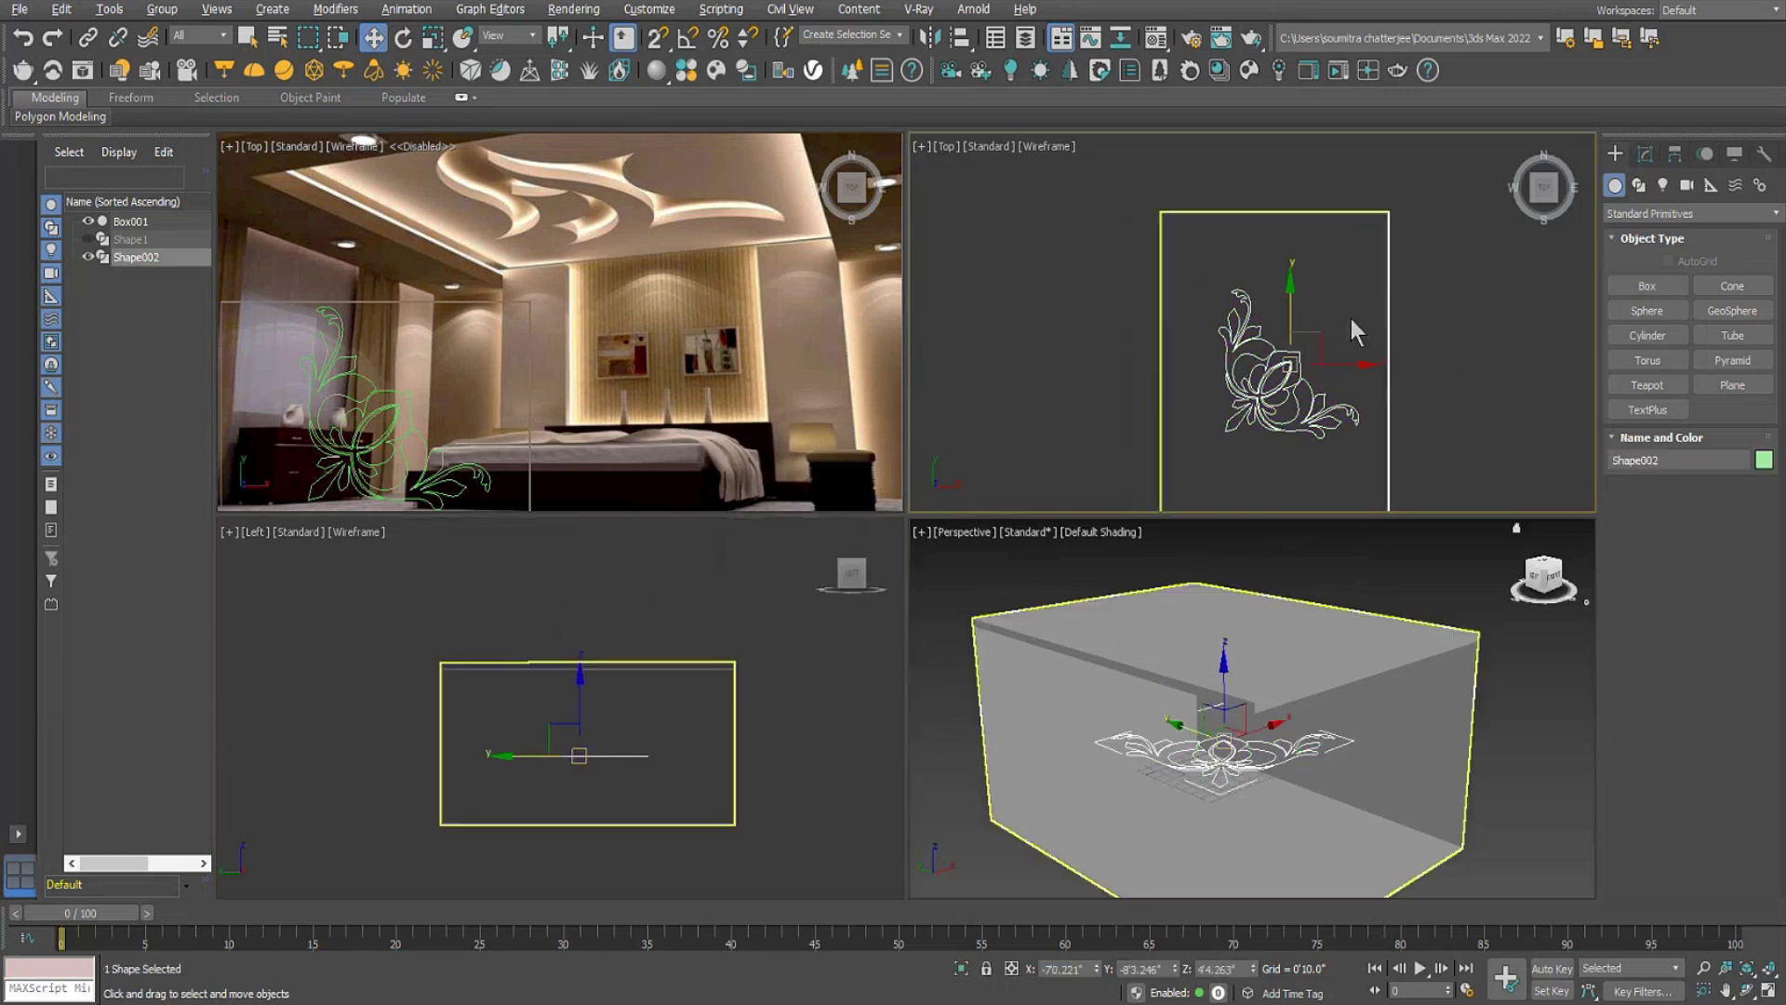
pyautogui.moveTo(620, 709); pyautogui.dragTo(646, 705, button='middle')
pyautogui.click(1644, 156)
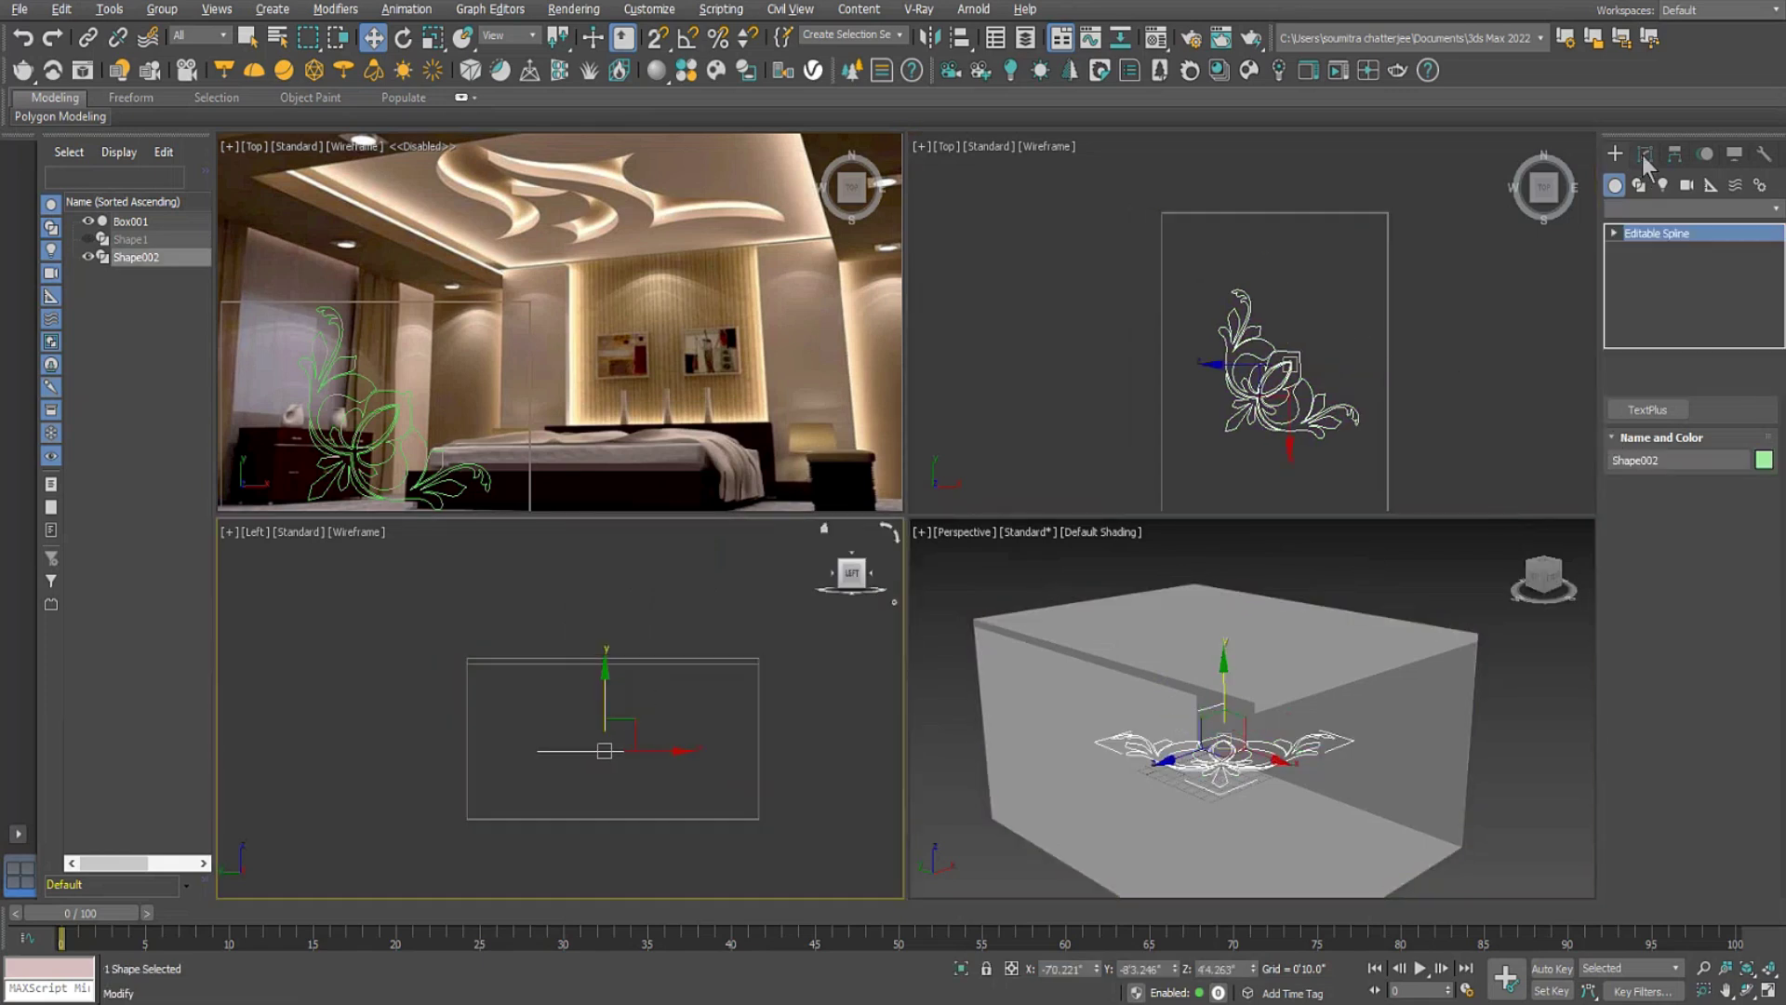
pyautogui.click(1653, 211)
pyautogui.write('ex')
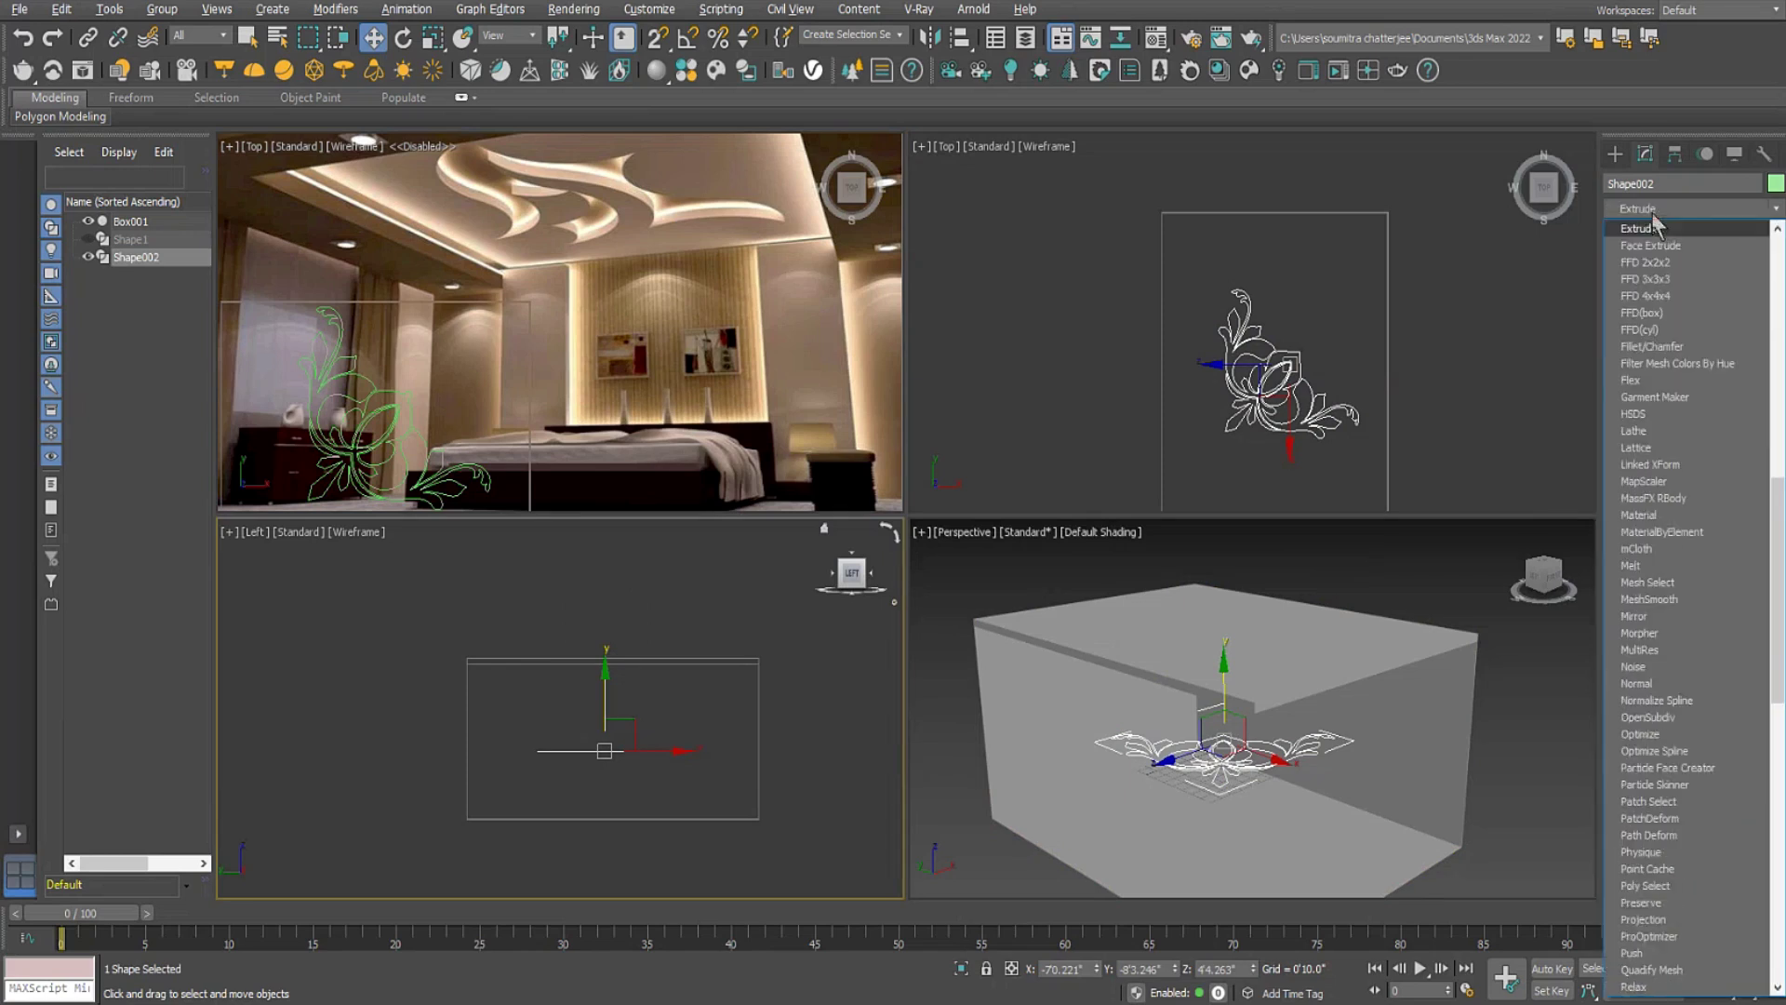
pyautogui.click(1653, 228)
pyautogui.doubleClick(1721, 449)
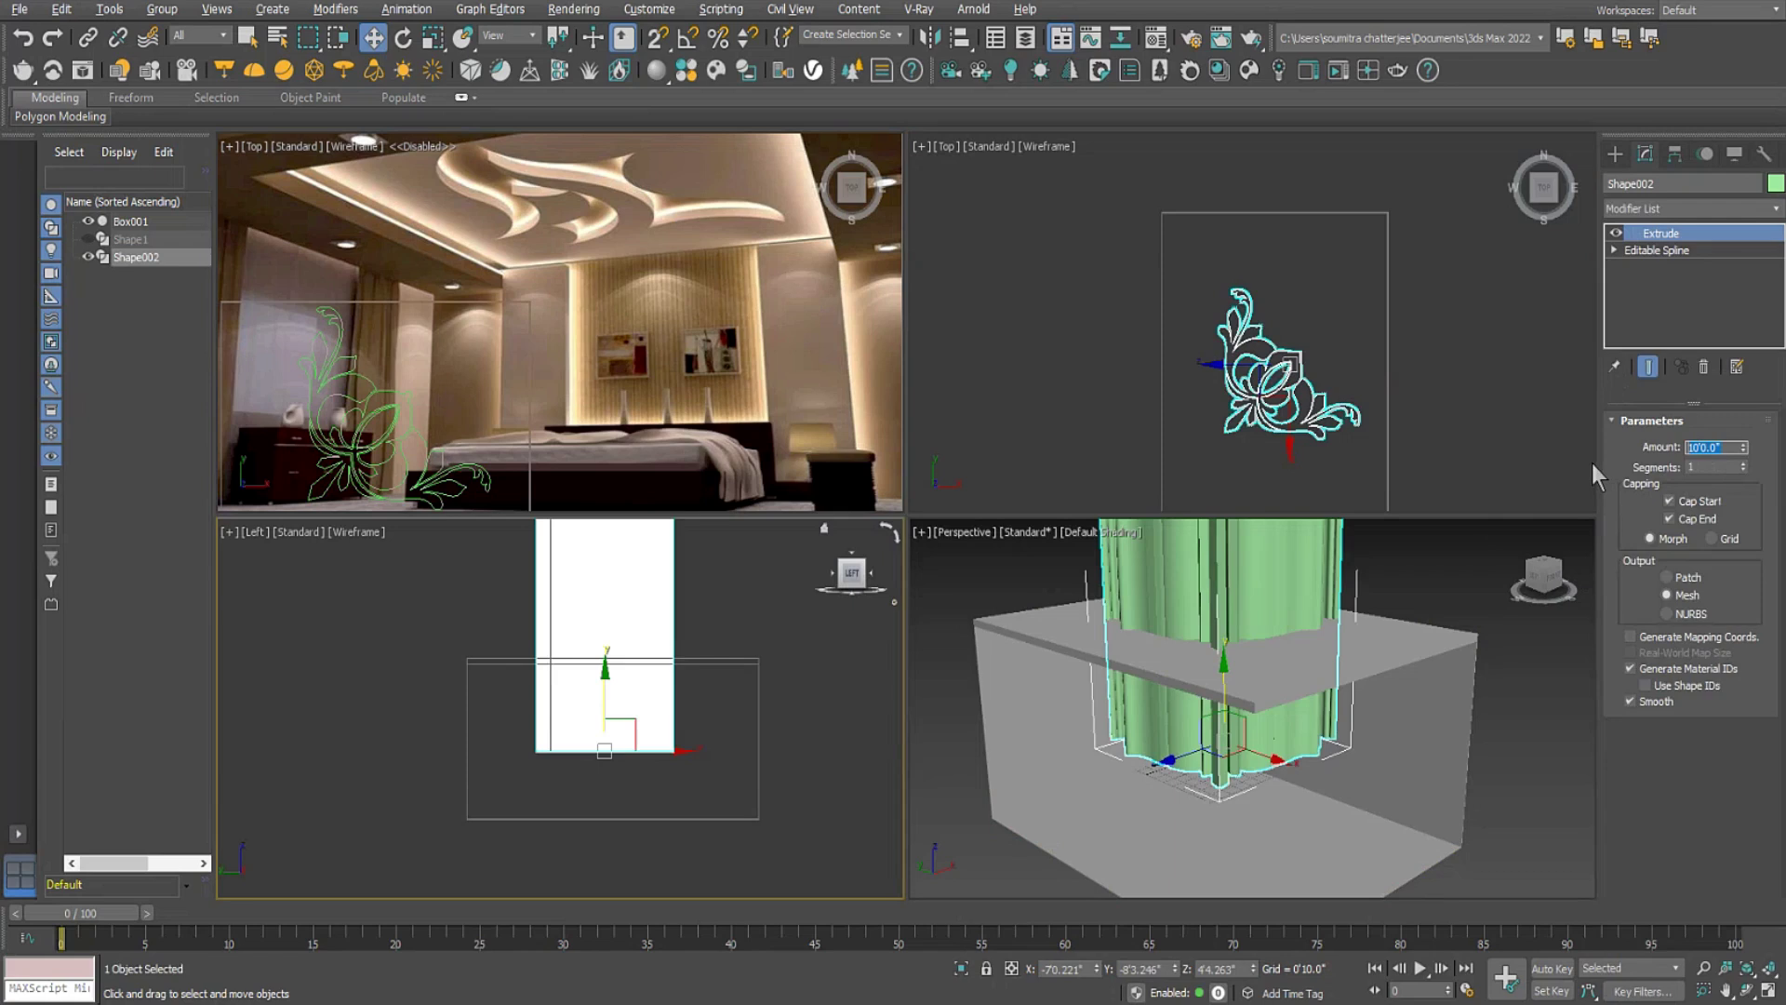
pyautogui.write('6')
pyautogui.press('Return')
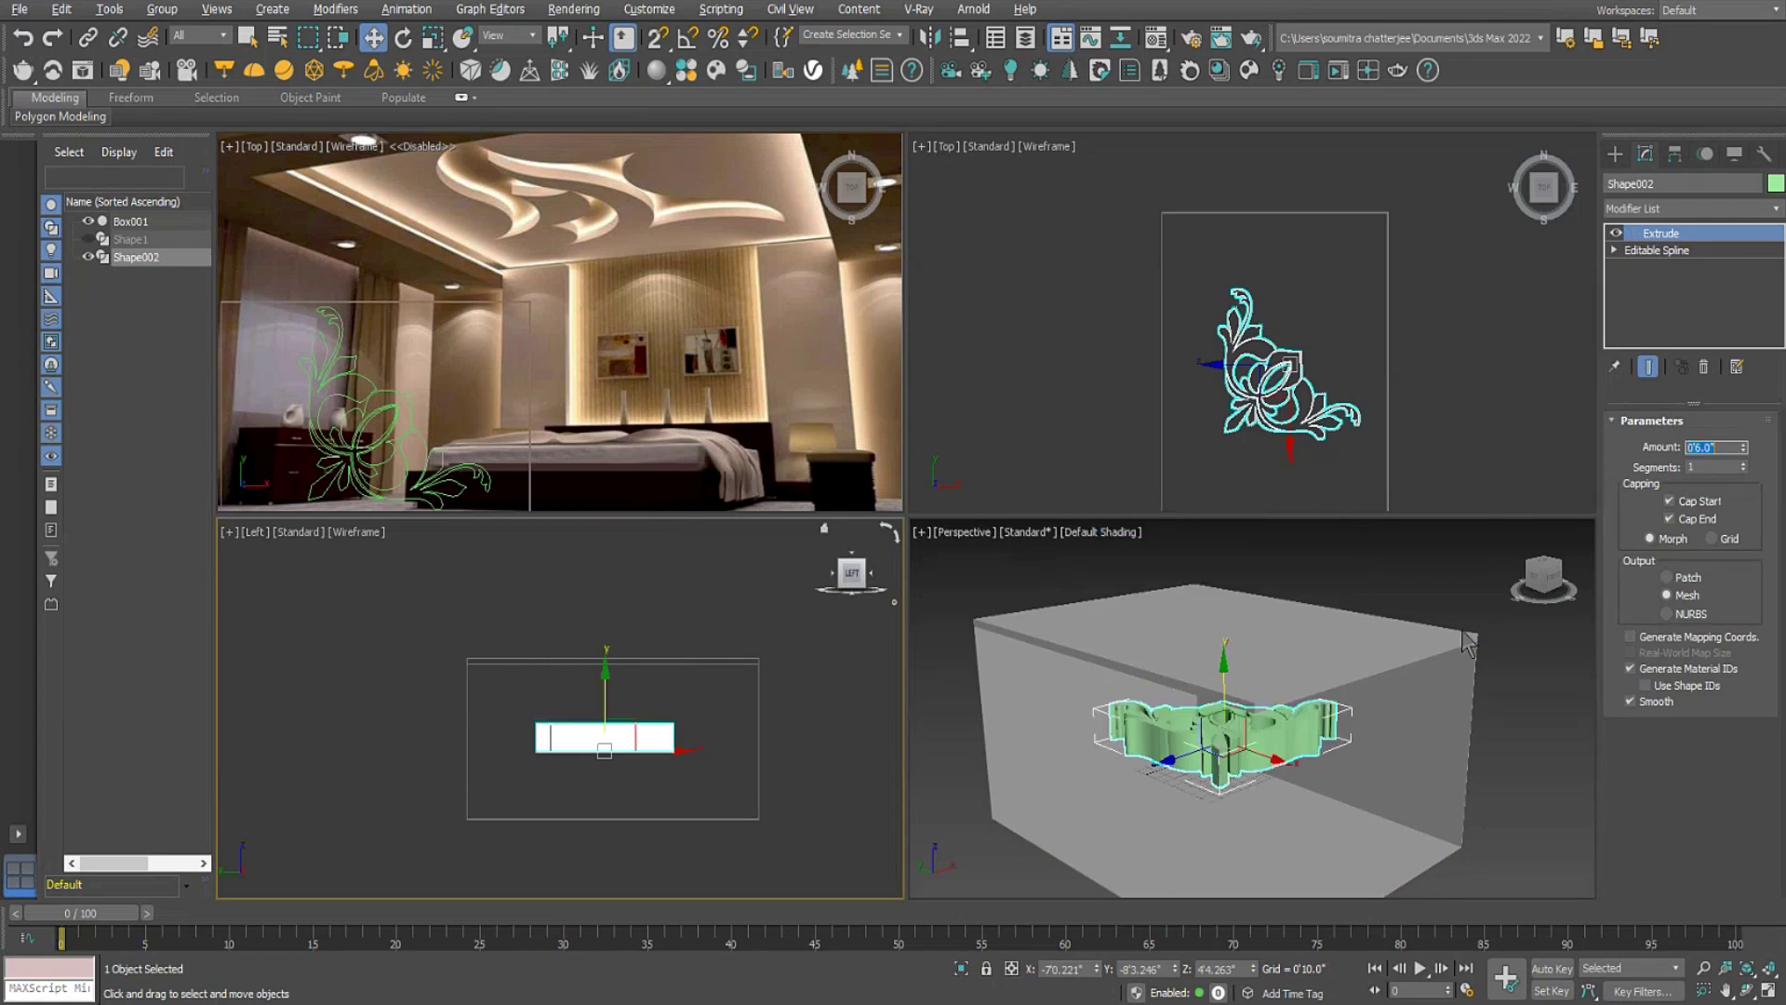
# Set the ornament's extrusion amount to 0'1.5" and raise it into the ceiling slab at about Z 9'8.828".
pyautogui.scroll(10, 1328, 733)
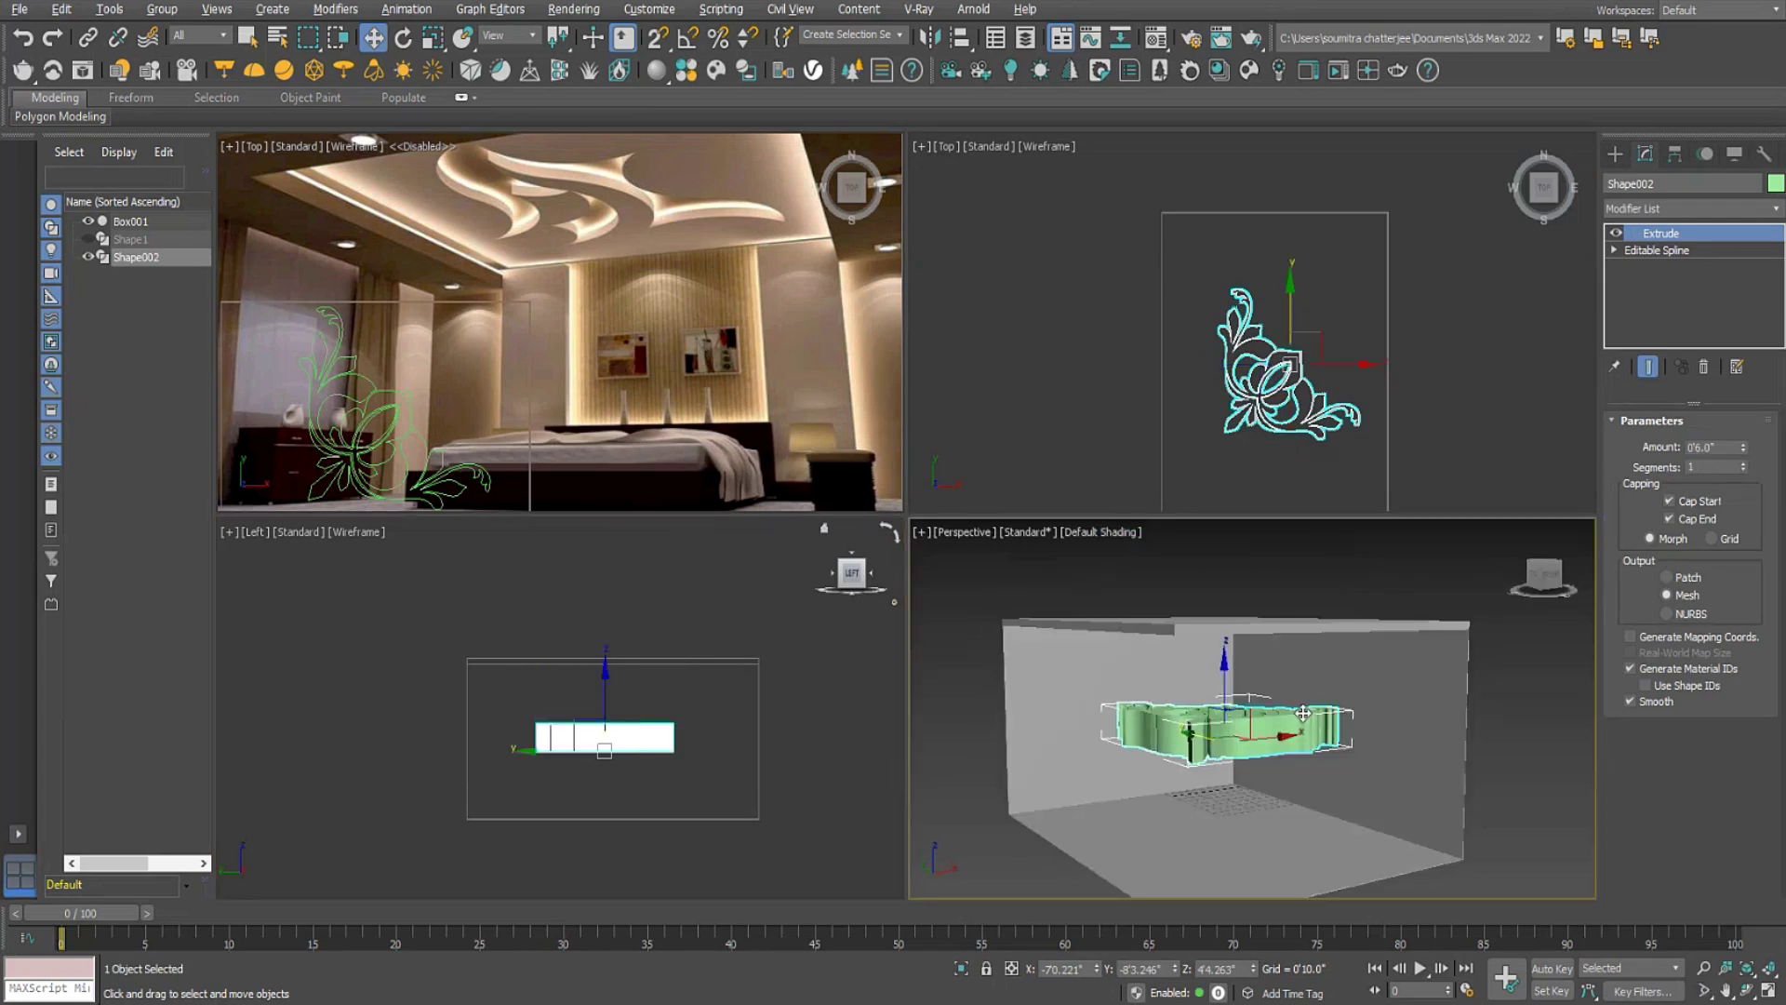
pyautogui.scroll(4, 1314, 744)
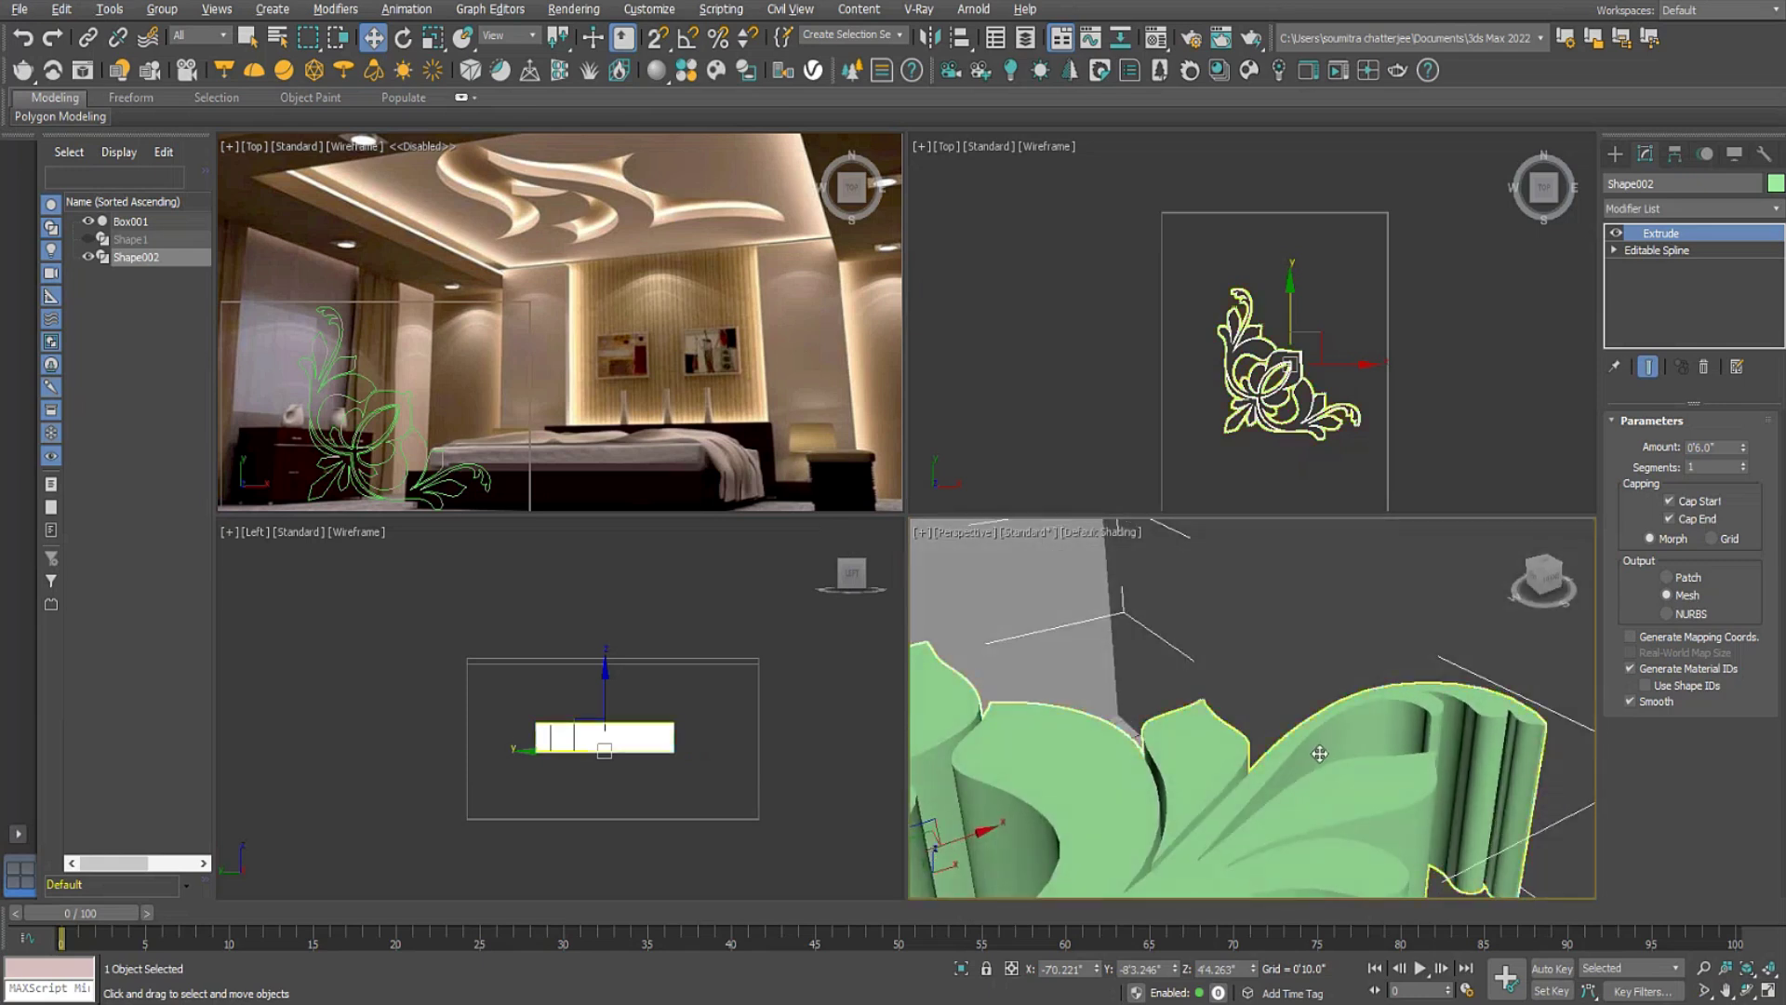
pyautogui.scroll(-2, 1404, 562)
pyautogui.scroll(-10, 1405, 562)
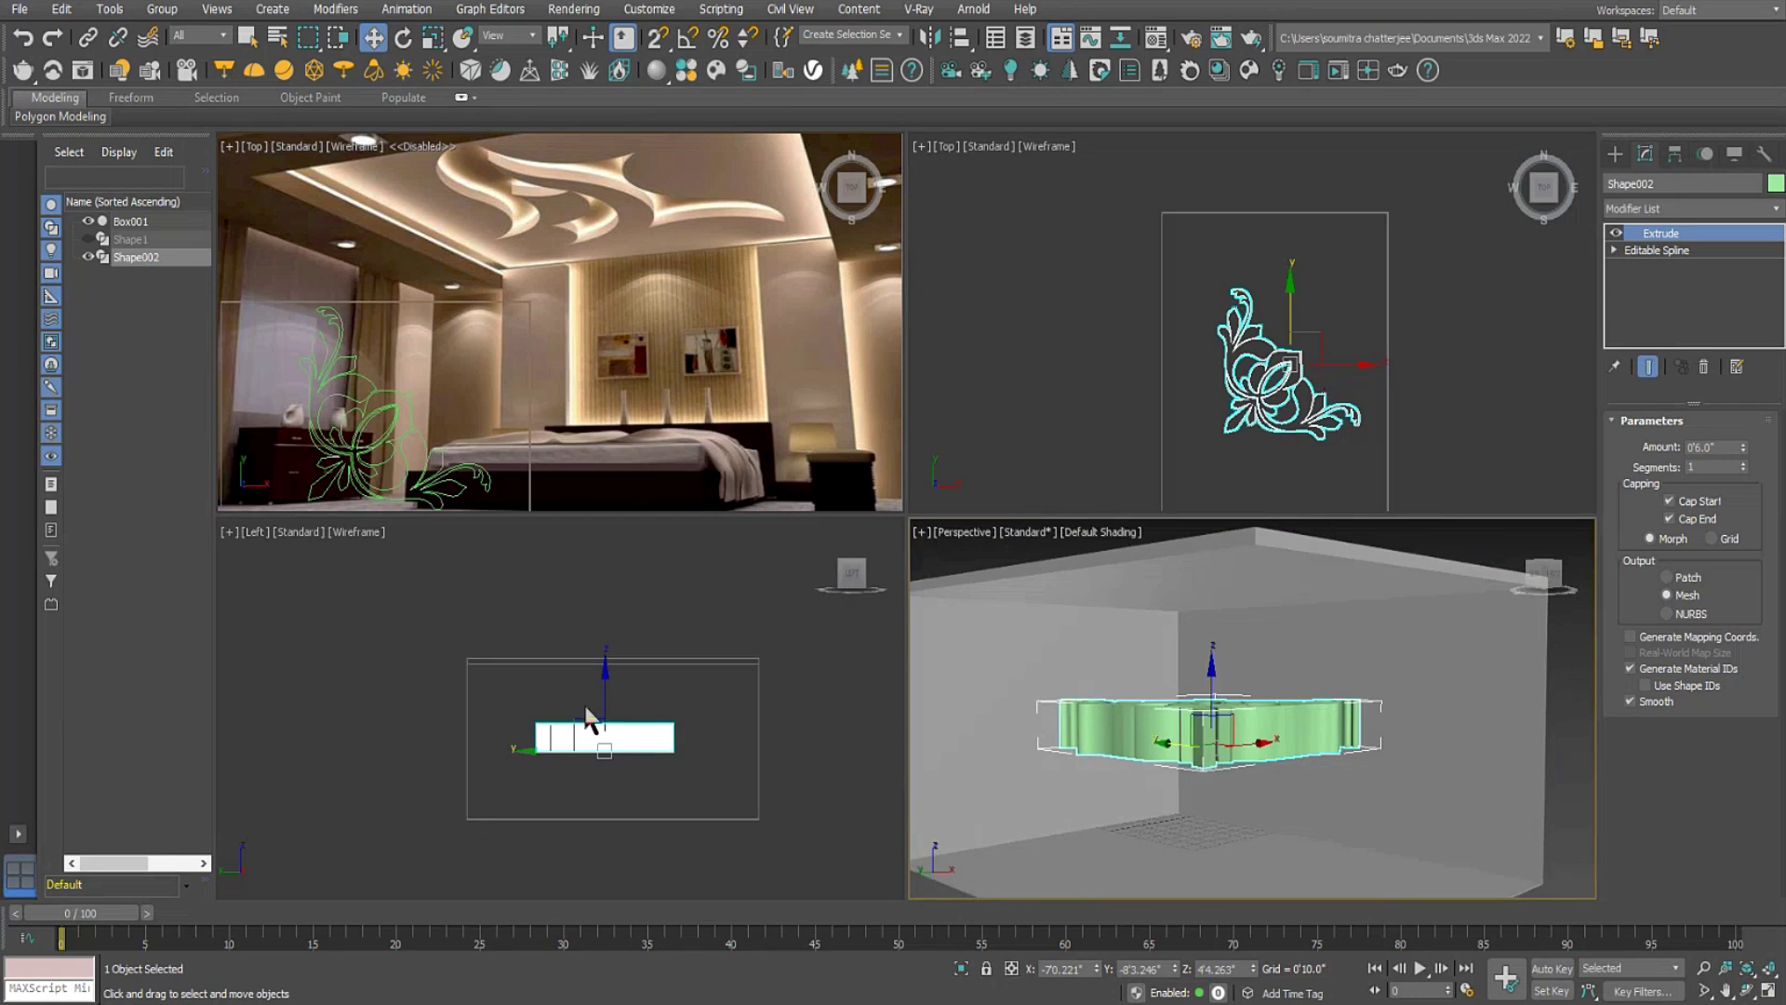
pyautogui.scroll(6, 614, 718)
pyautogui.moveTo(611, 710); pyautogui.dragTo(616, 587)
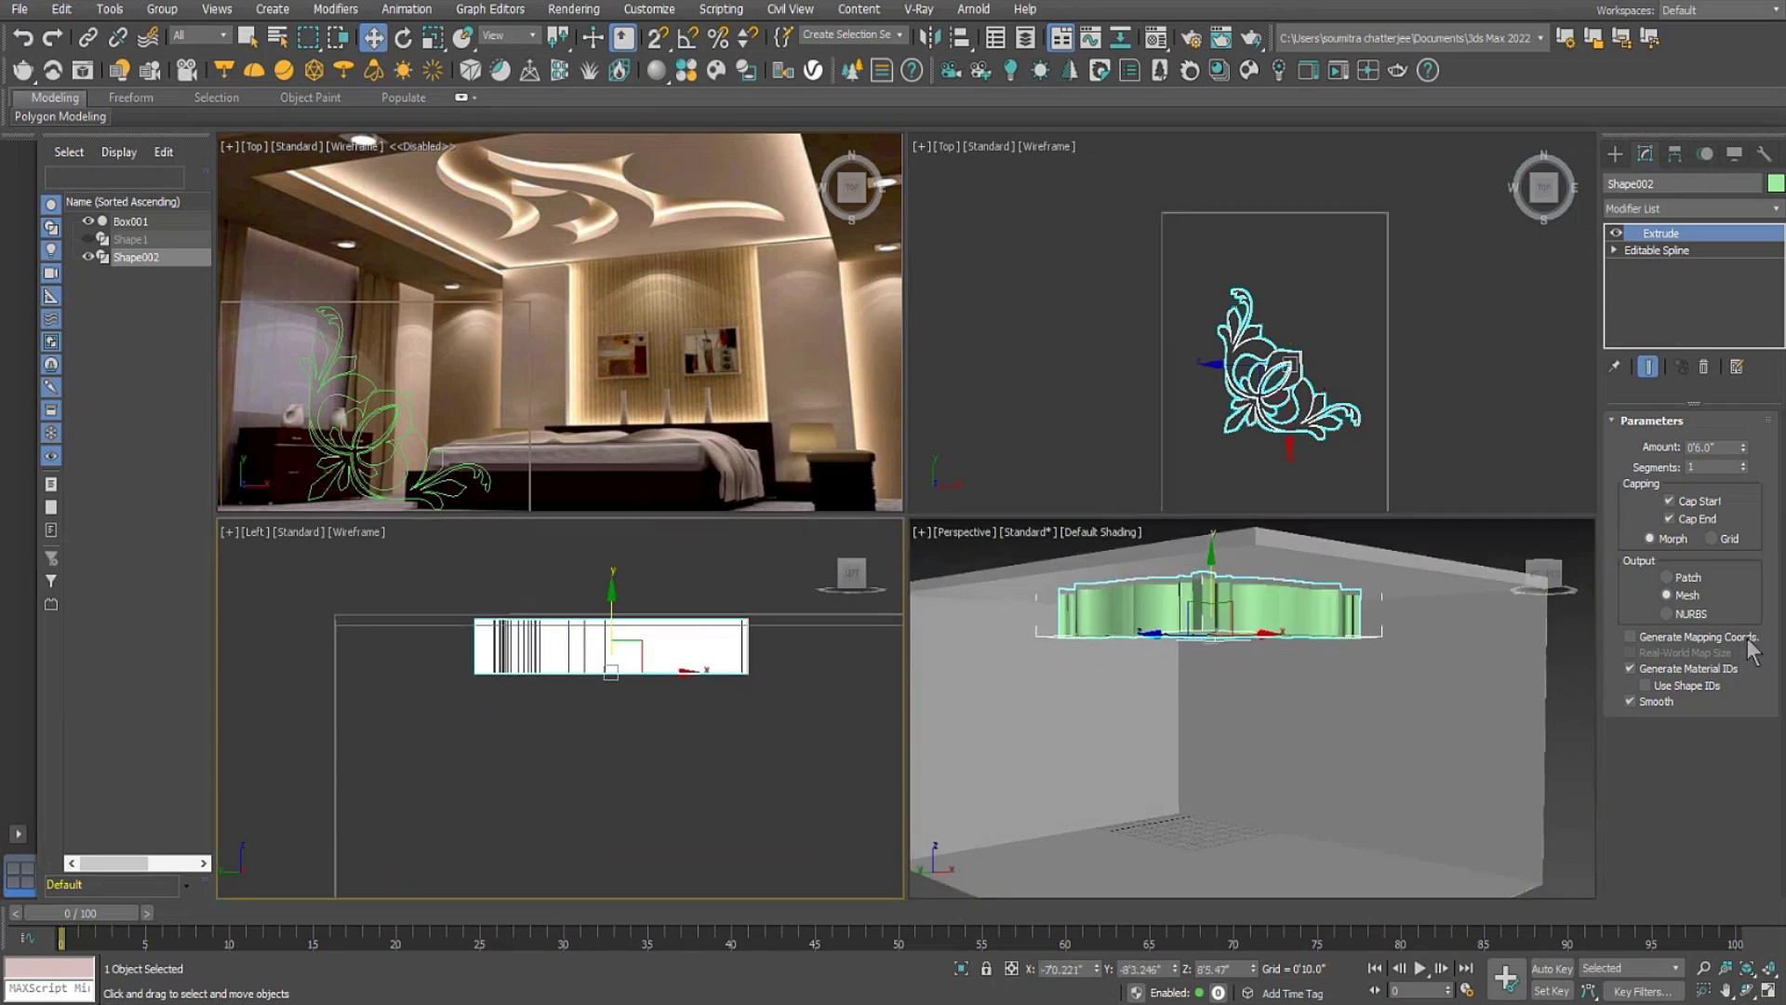
pyautogui.moveTo(1743, 447)
pyautogui.mouseDown()
pyautogui.moveTo(1743, 507)
pyautogui.moveTo(1744, 450)
pyautogui.mouseUp()
pyautogui.scroll(5, 724, 682)
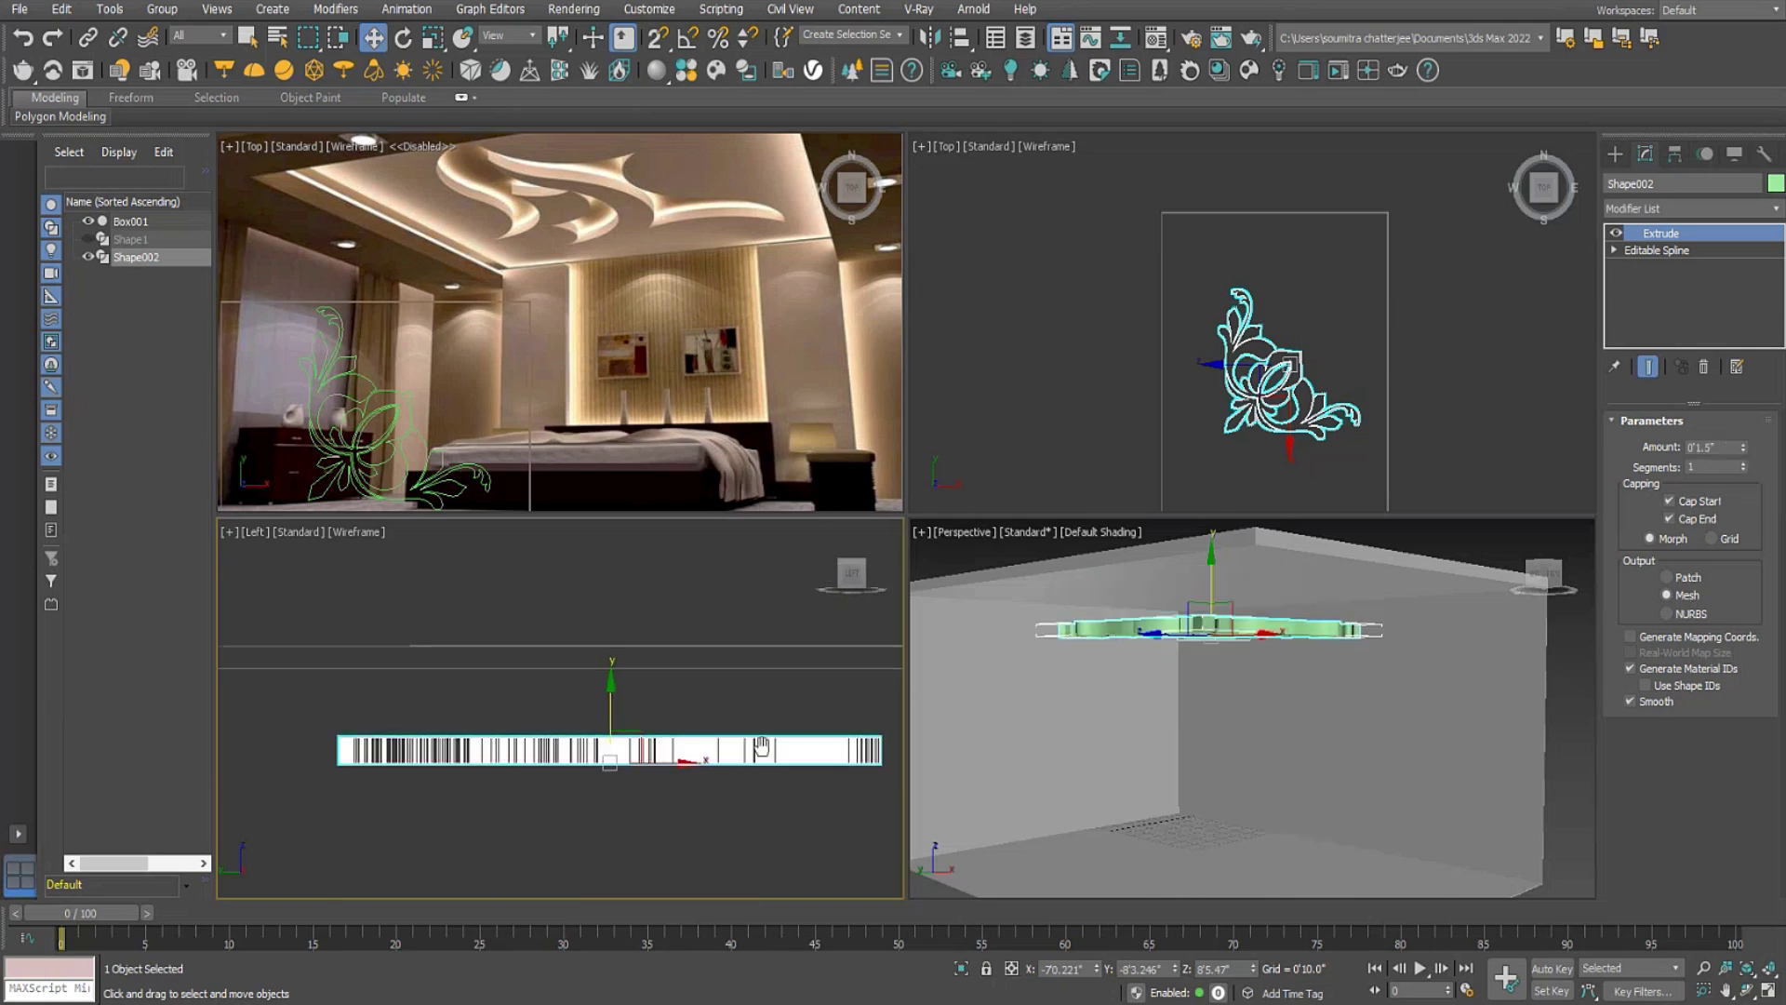
pyautogui.moveTo(652, 716); pyautogui.dragTo(672, 604)
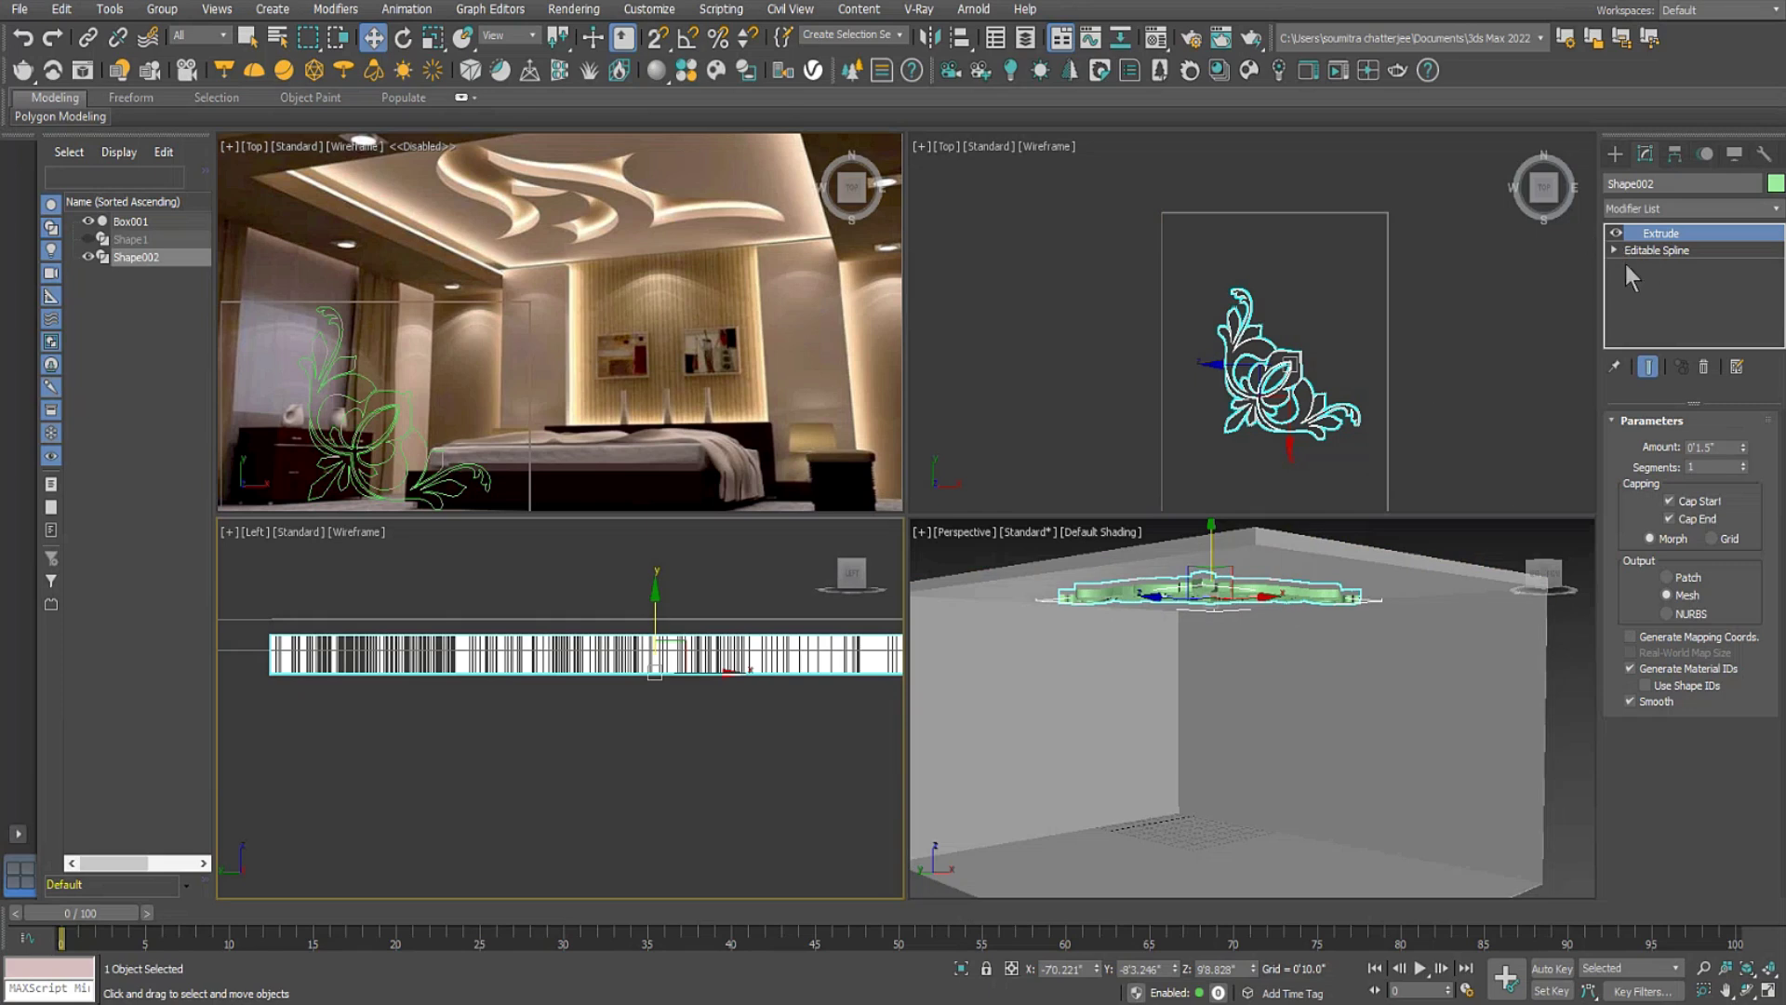
# Try to subtract the extruded ornament from the room box with a Boolean compound object.
pyautogui.click(1367, 659)
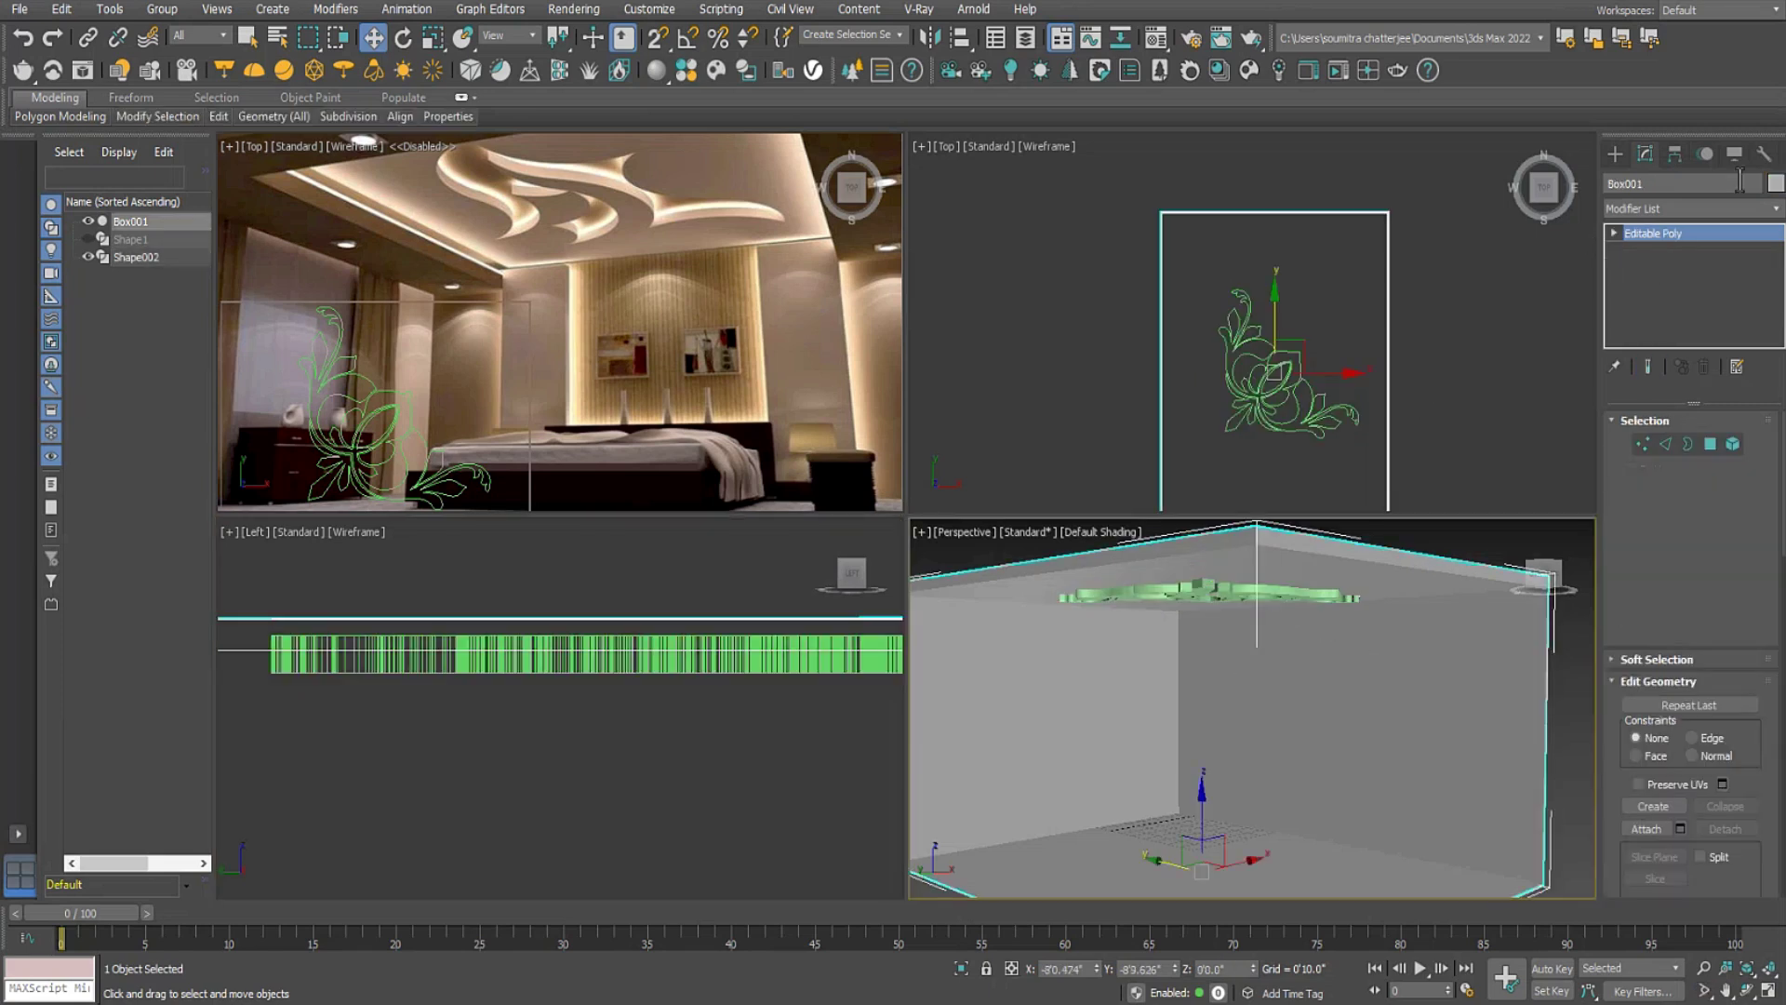
pyautogui.click(1614, 155)
pyautogui.click(1642, 213)
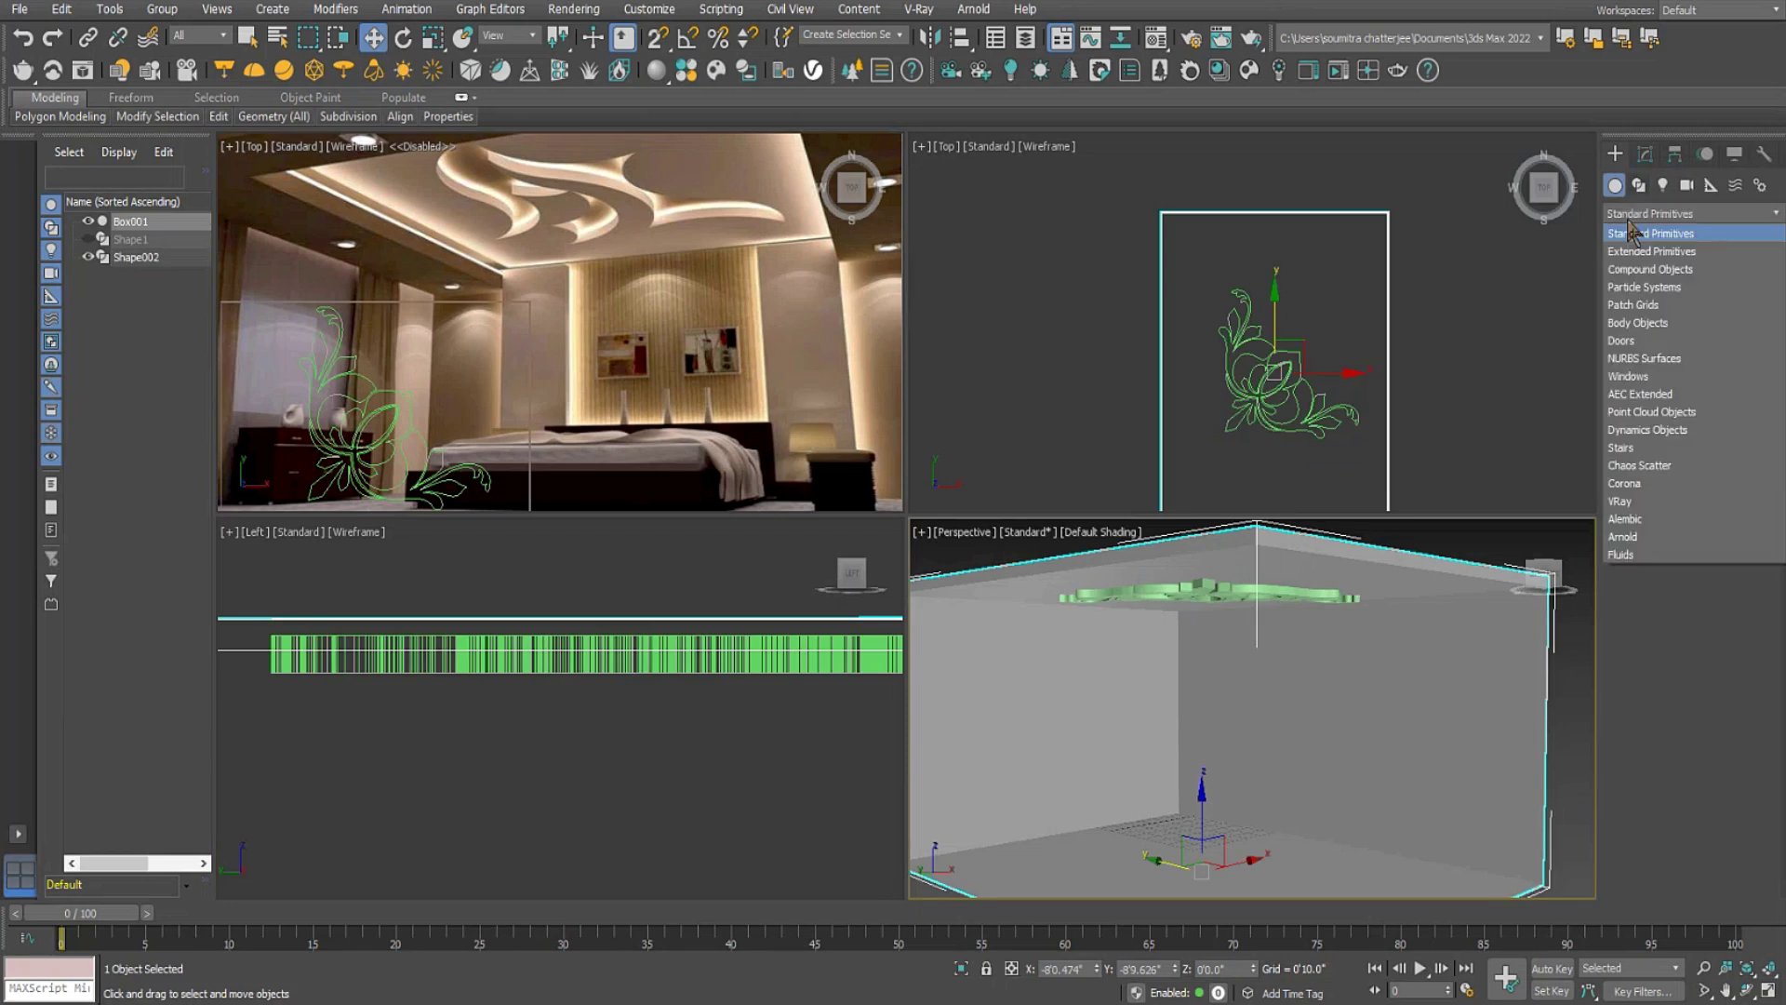
pyautogui.click(1643, 271)
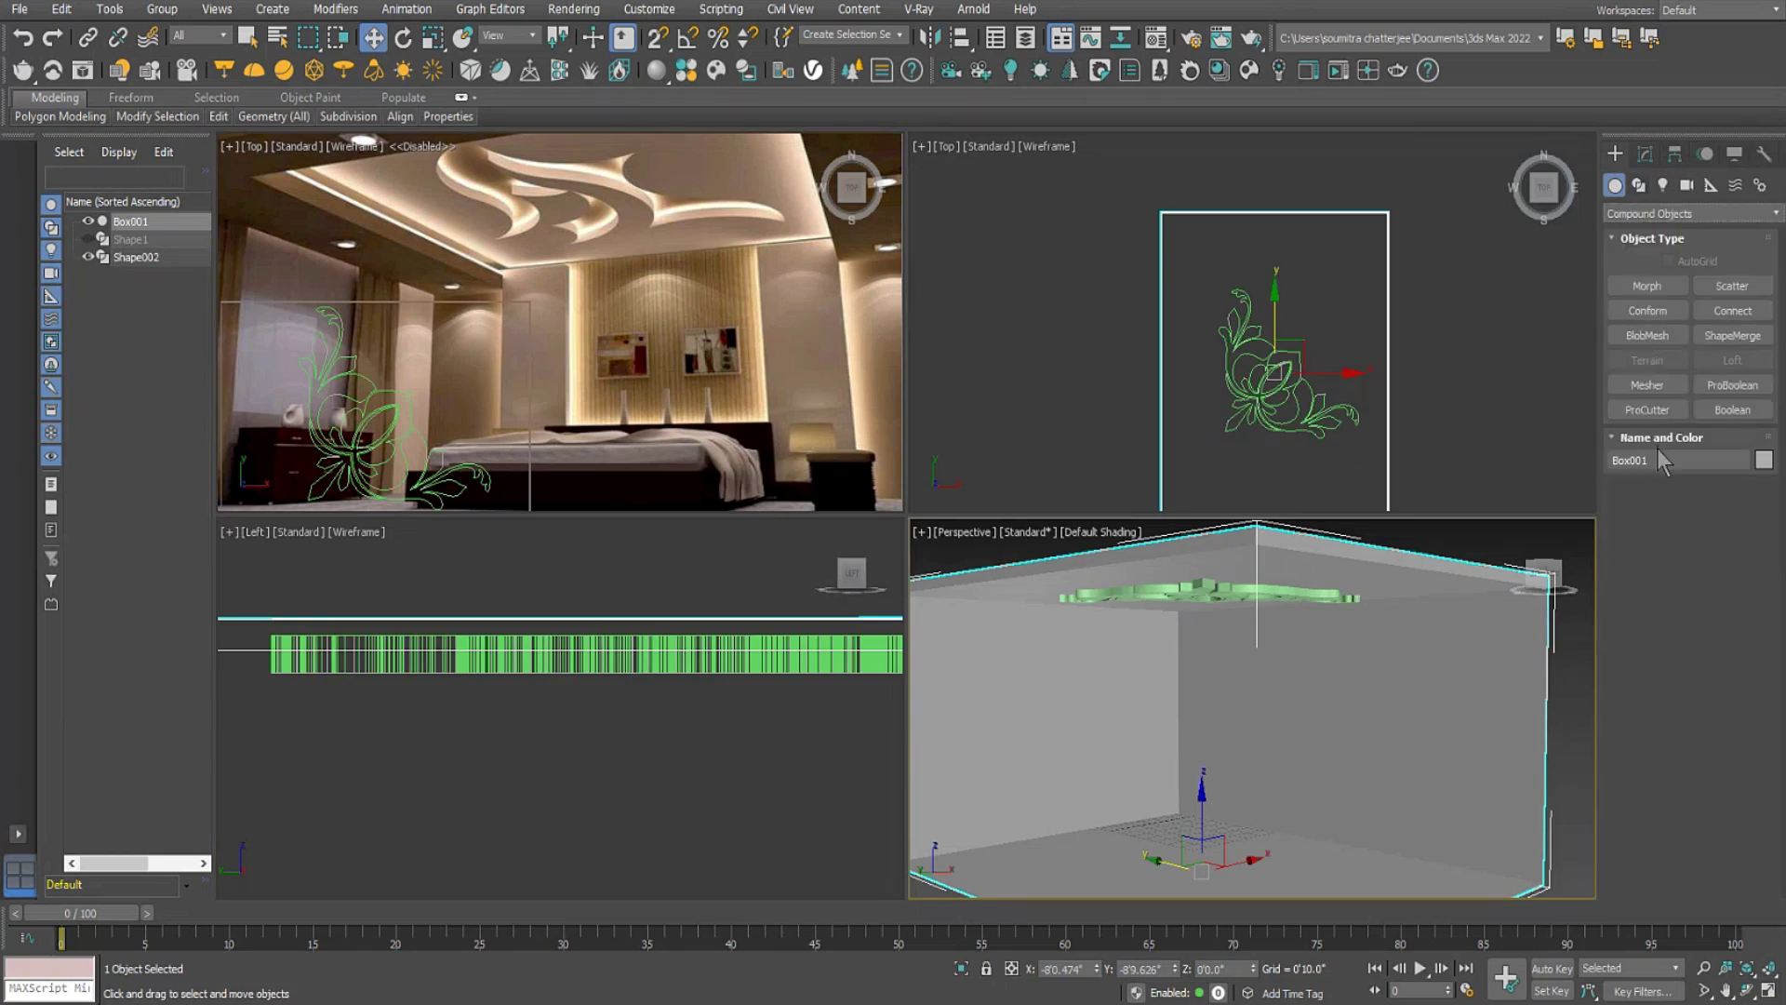
pyautogui.click(1732, 410)
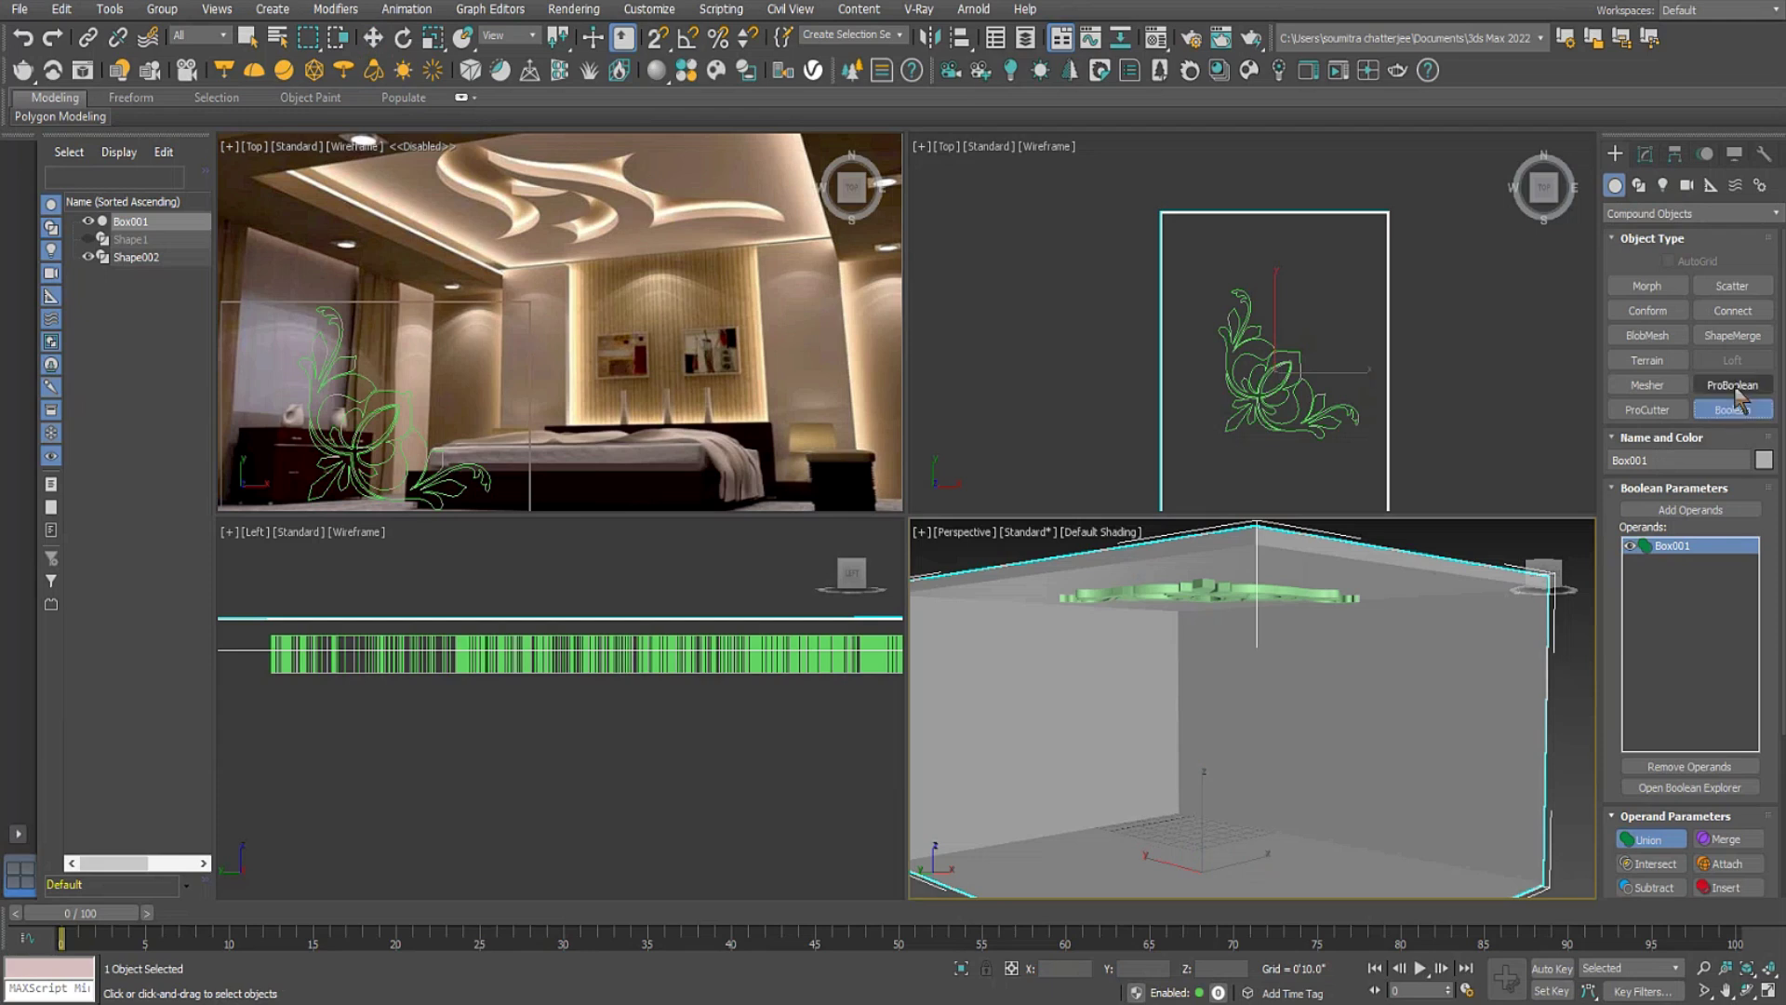
pyautogui.click(1712, 511)
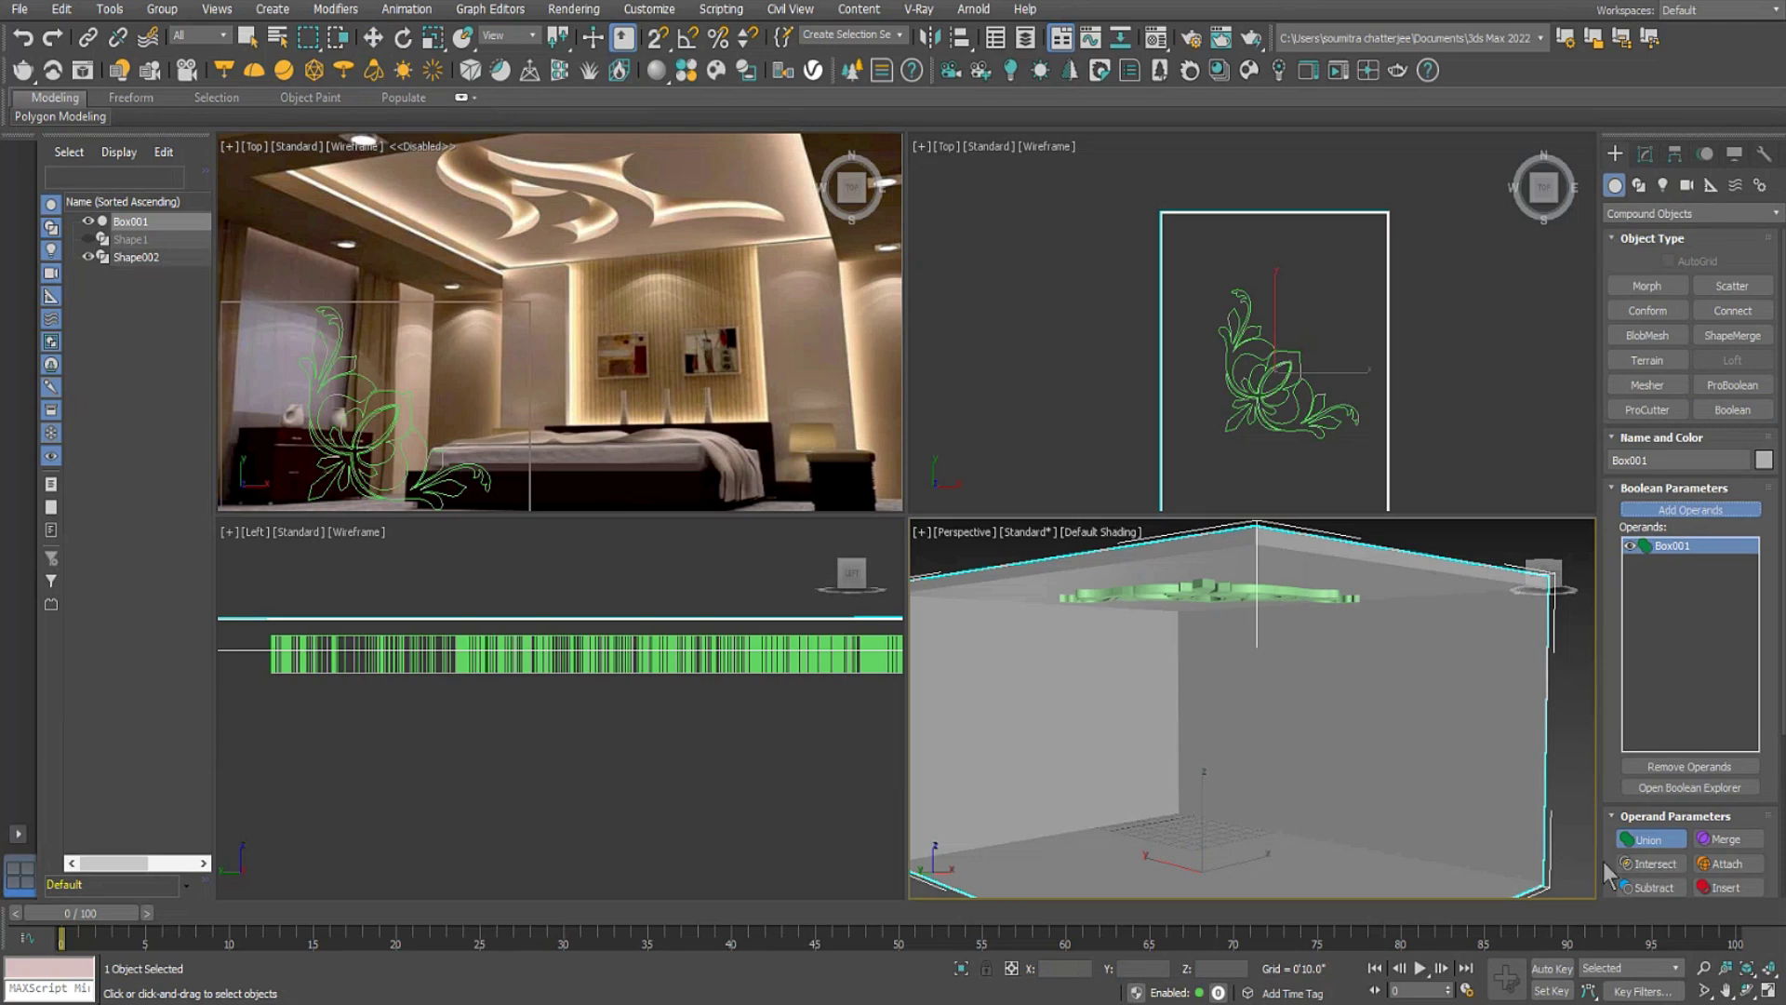
pyautogui.click(1648, 888)
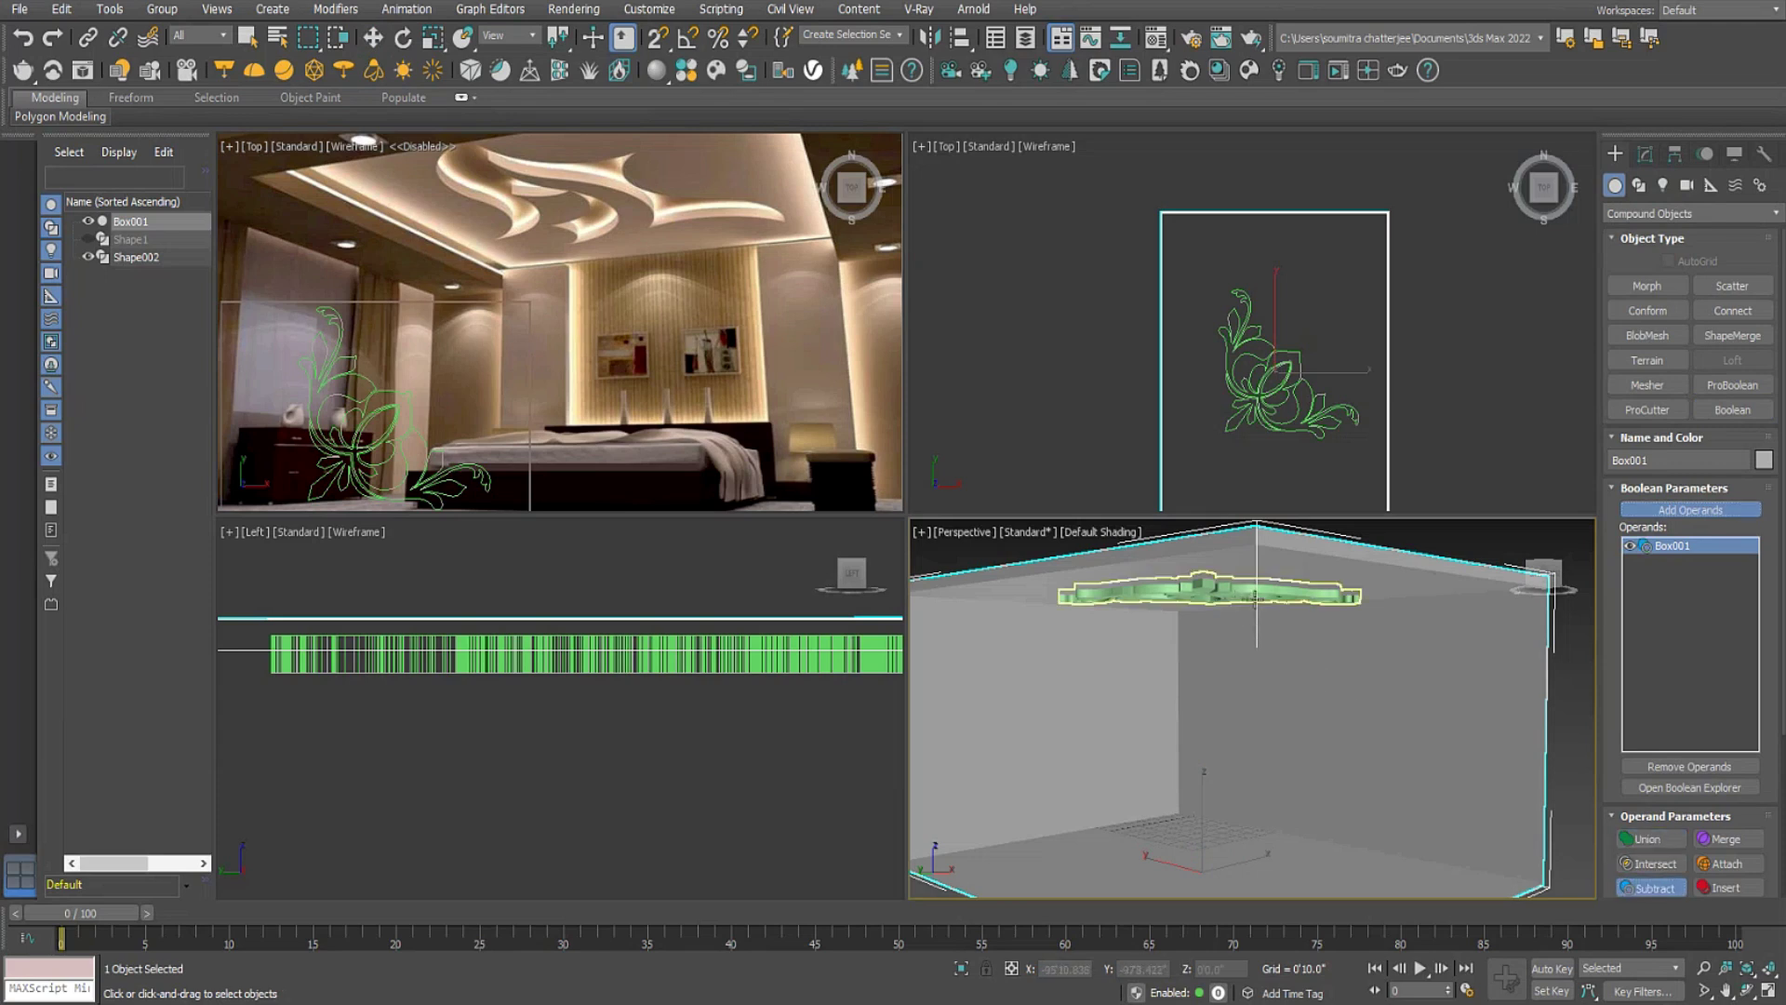
pyautogui.click(1254, 596)
pyautogui.keyDown('alt'); pyautogui.moveTo(1325, 722); pyautogui.dragTo(1295, 786, button='middle'); pyautogui.keyUp('alt')
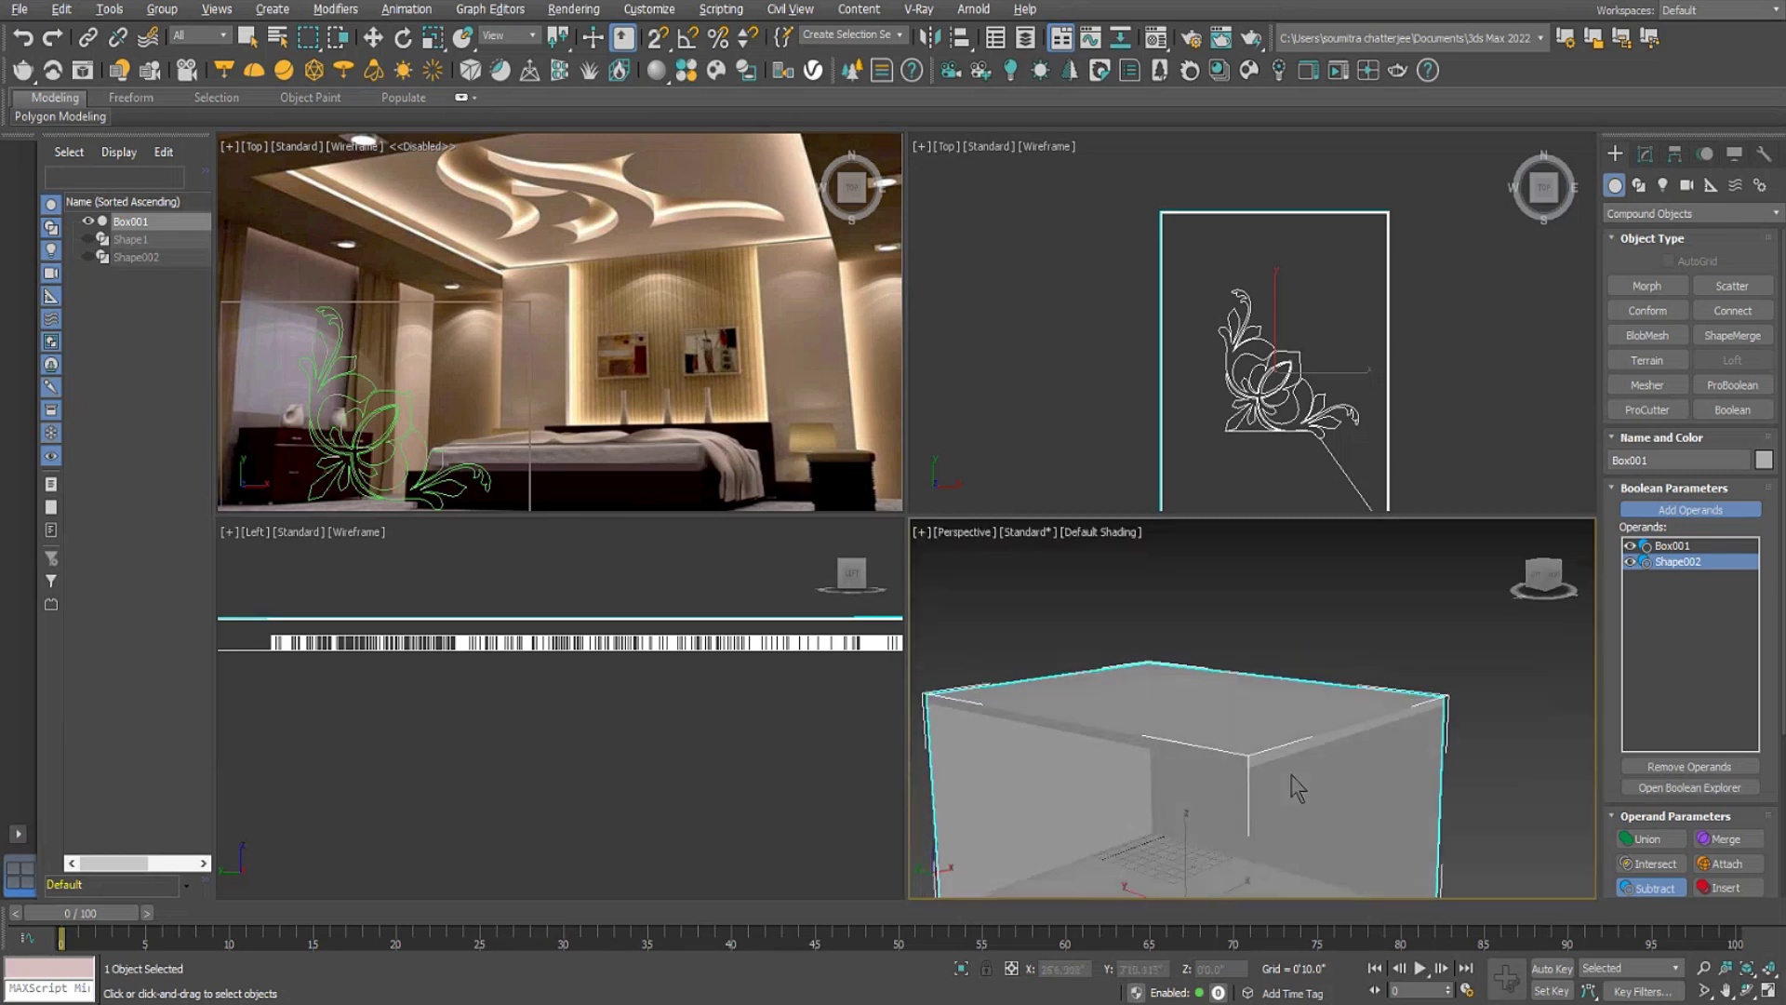
pyautogui.moveTo(1342, 414); pyautogui.dragTo(1264, 398, button='middle')
# Undo the Boolean subtraction and return the room box to an ordinary editable object.
pyautogui.hotkey('ctrl', 'z')
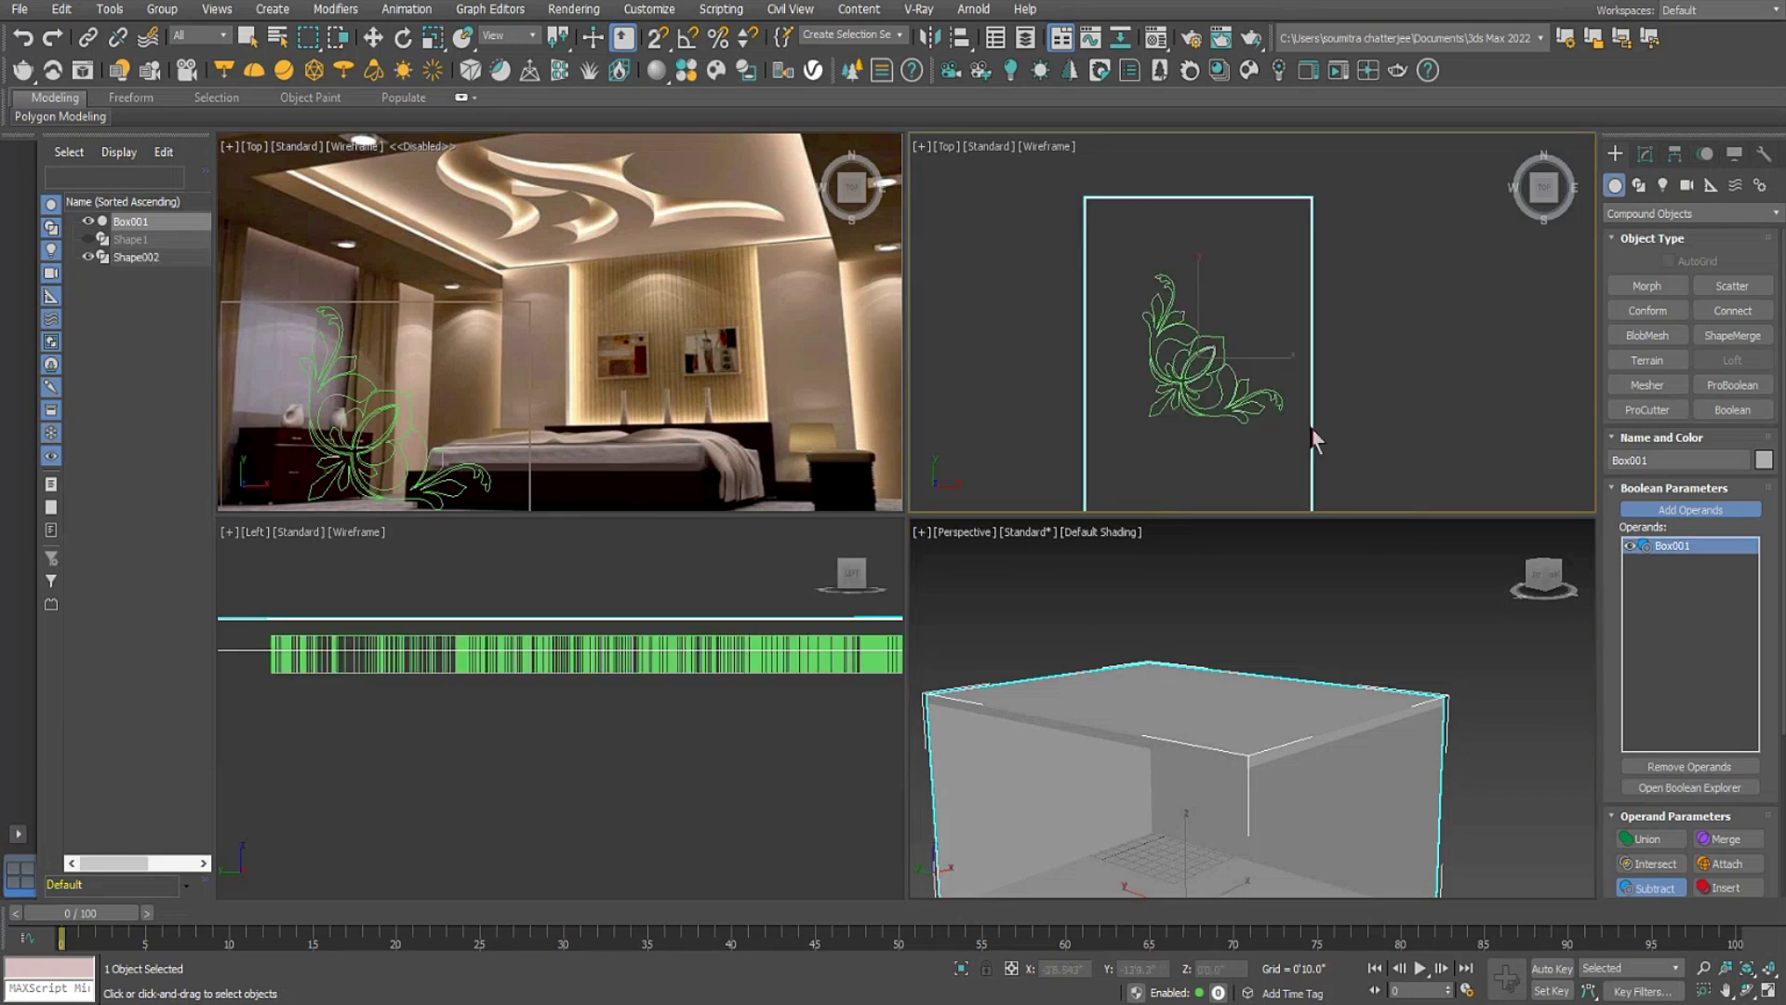
pyautogui.press('w')
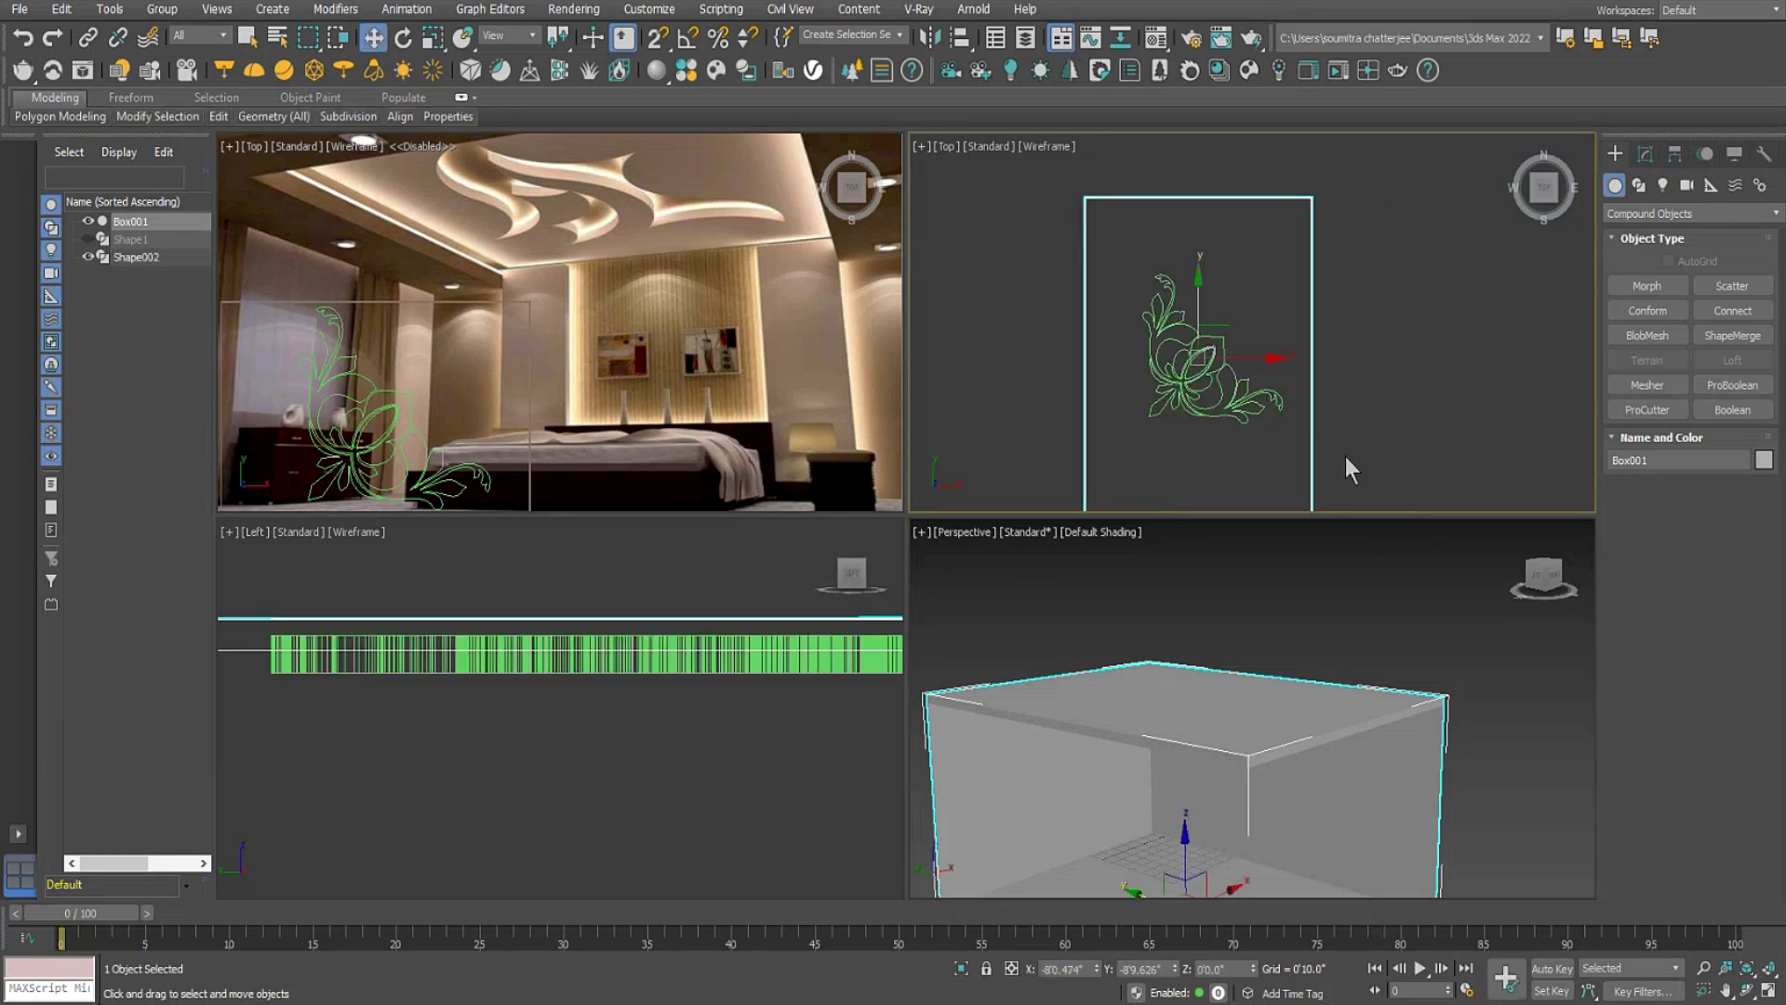
pyautogui.click(1365, 716)
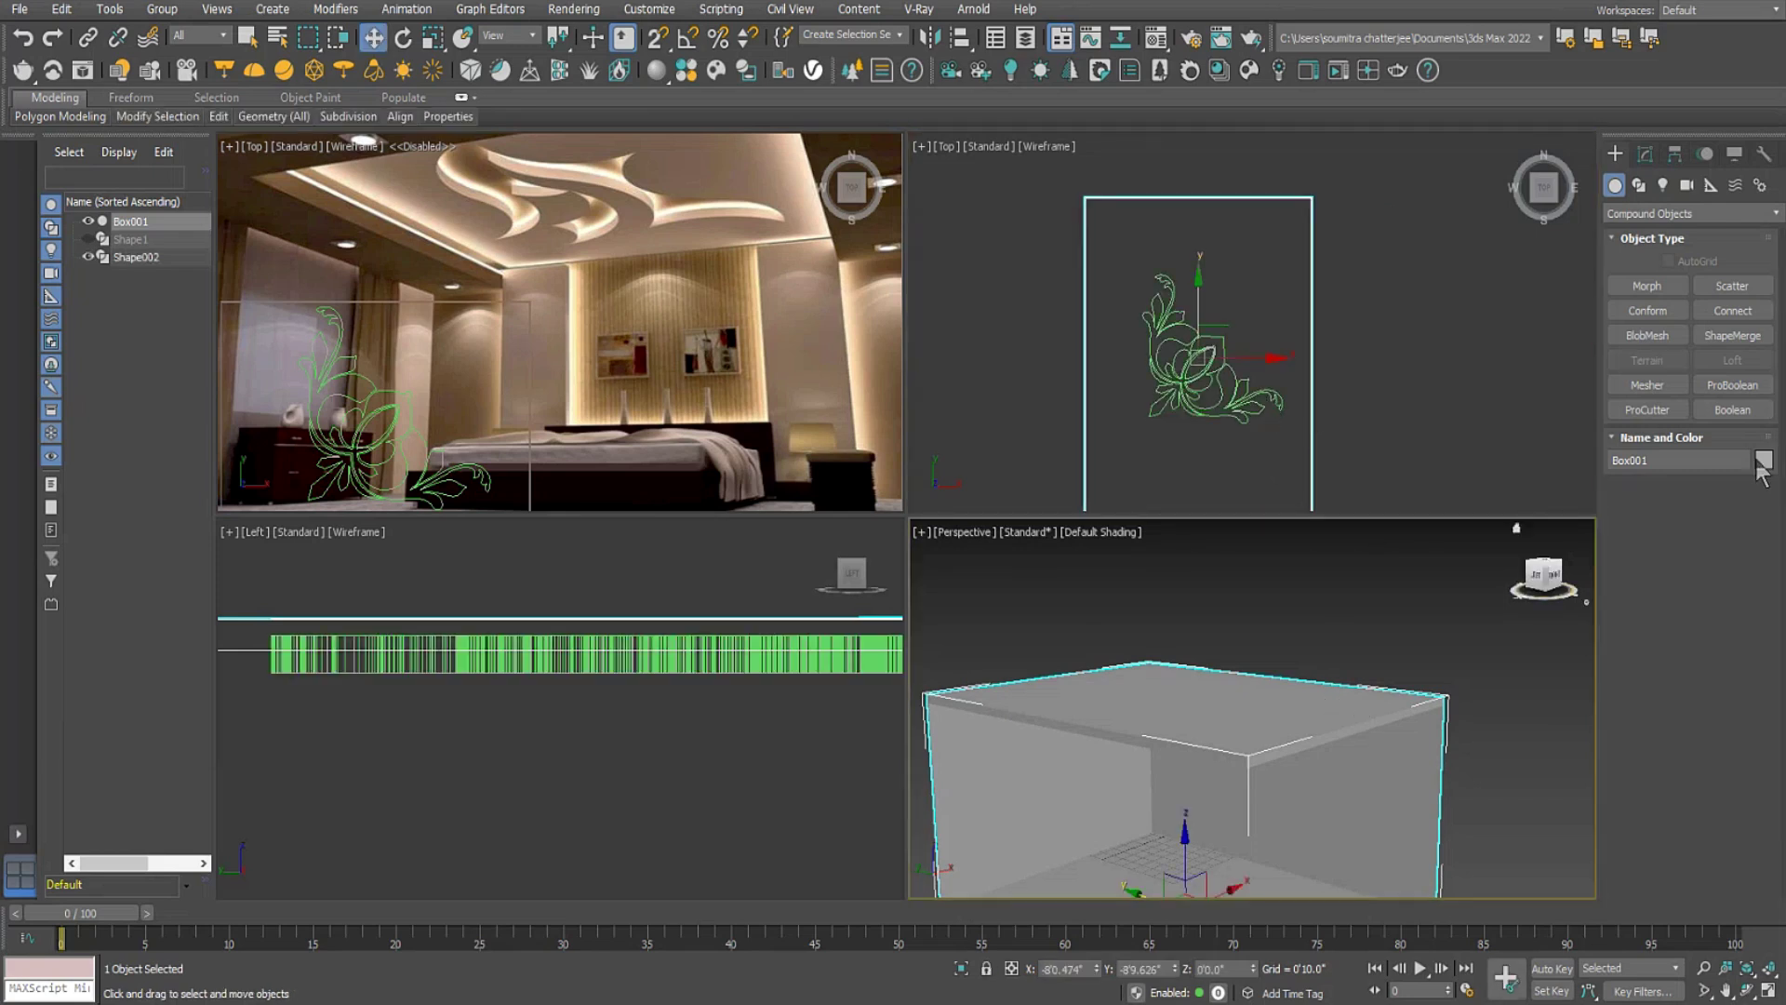
# Subtract the extruded ornament from the room box's ceiling with ProBoolean, then inspect the carved pattern from below.
pyautogui.click(1731, 385)
pyautogui.click(1687, 509)
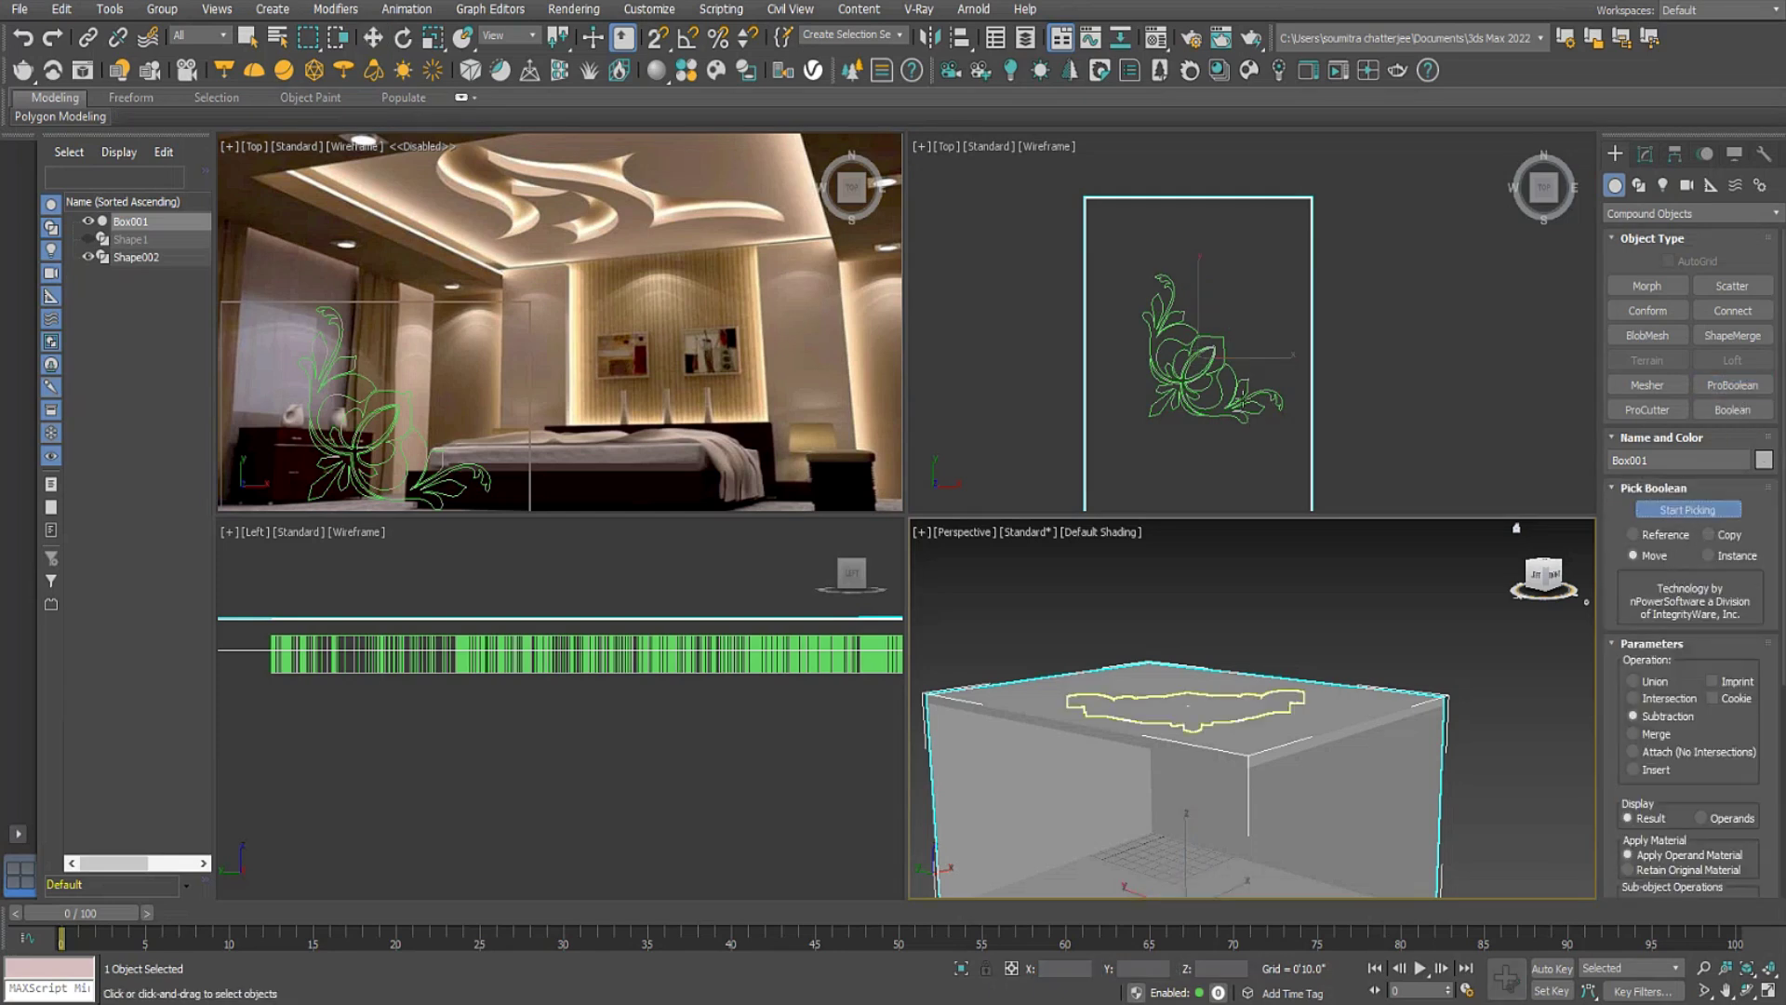
pyautogui.click(1245, 395)
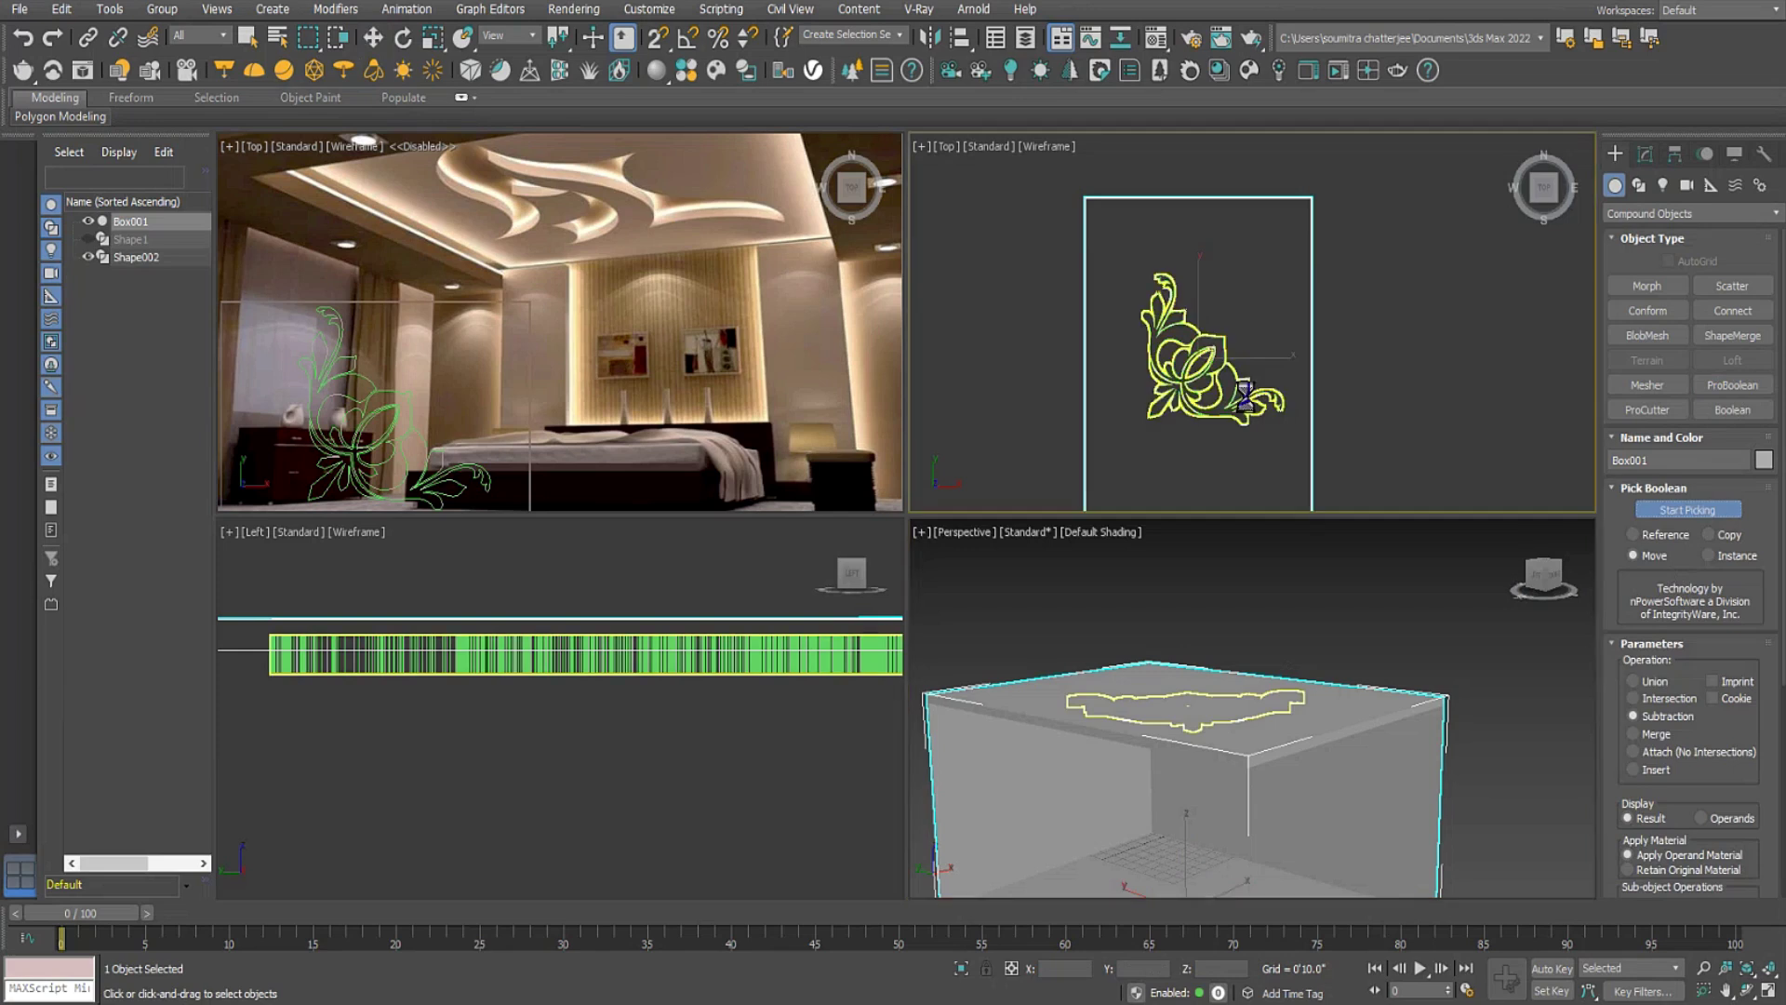
pyautogui.keyDown('alt'); pyautogui.moveTo(1423, 776); pyautogui.dragTo(1364, 678, button='middle'); pyautogui.keyUp('alt')
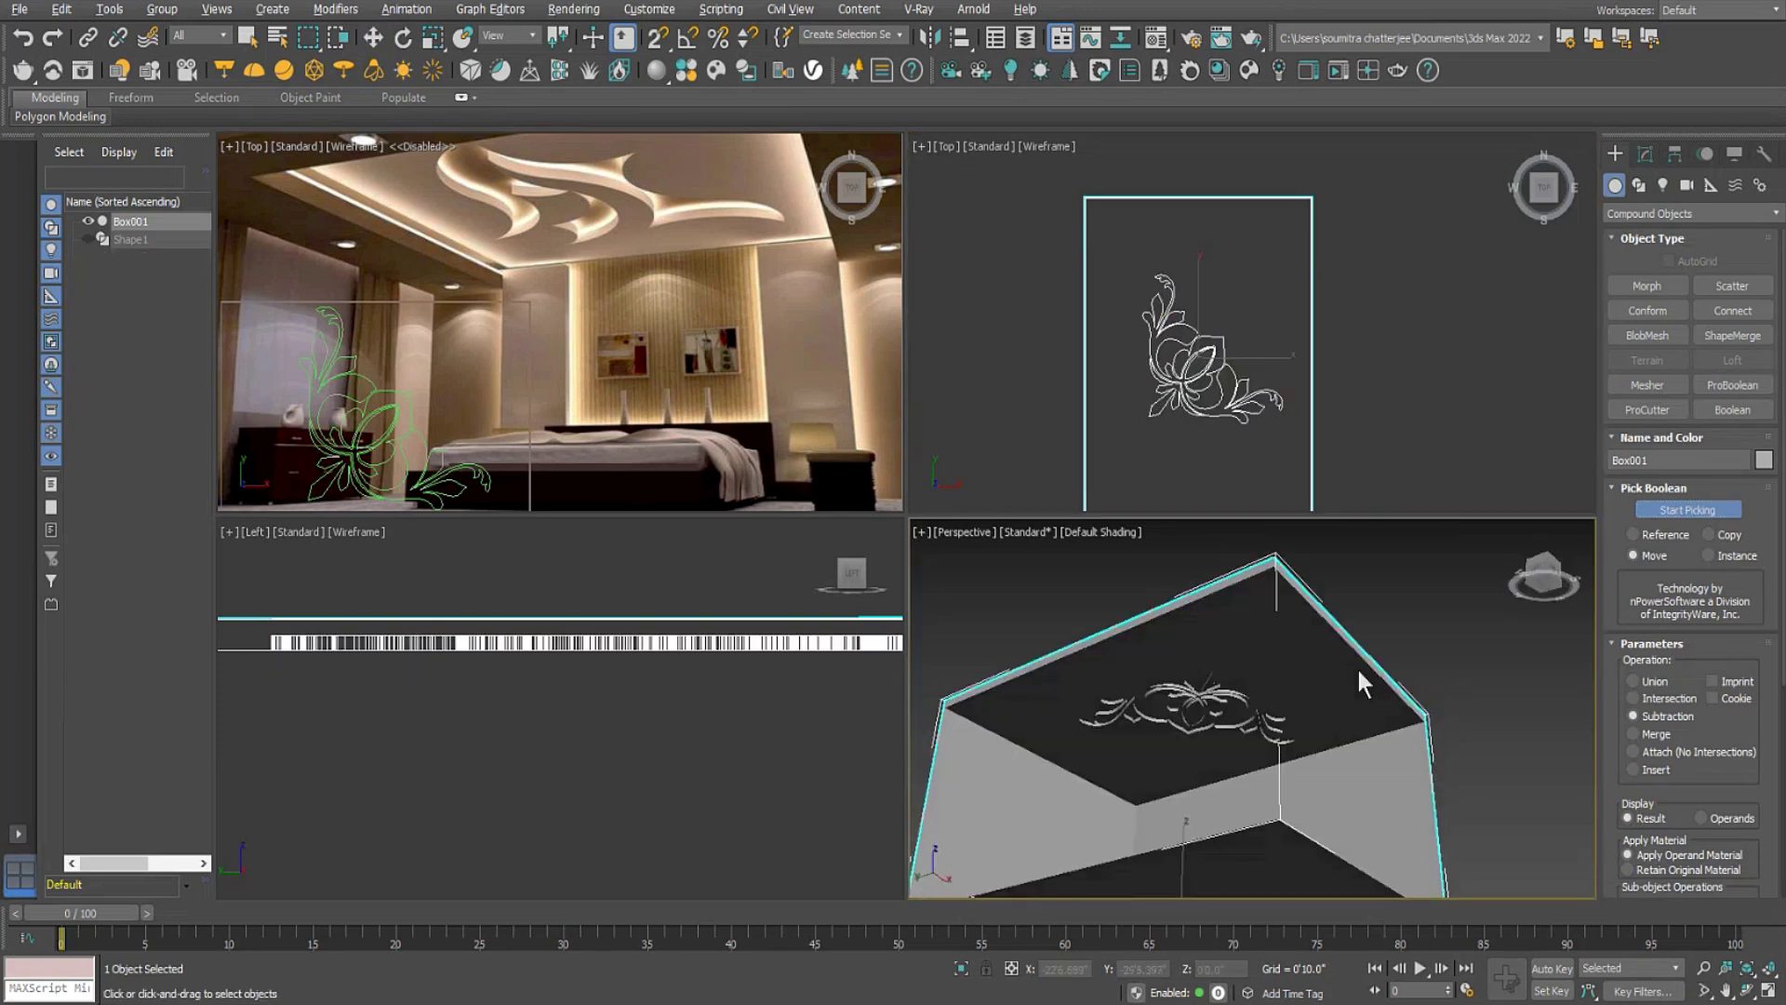
pyautogui.scroll(3, 1256, 732)
pyautogui.moveTo(1251, 425); pyautogui.dragTo(1268, 348, button='middle')
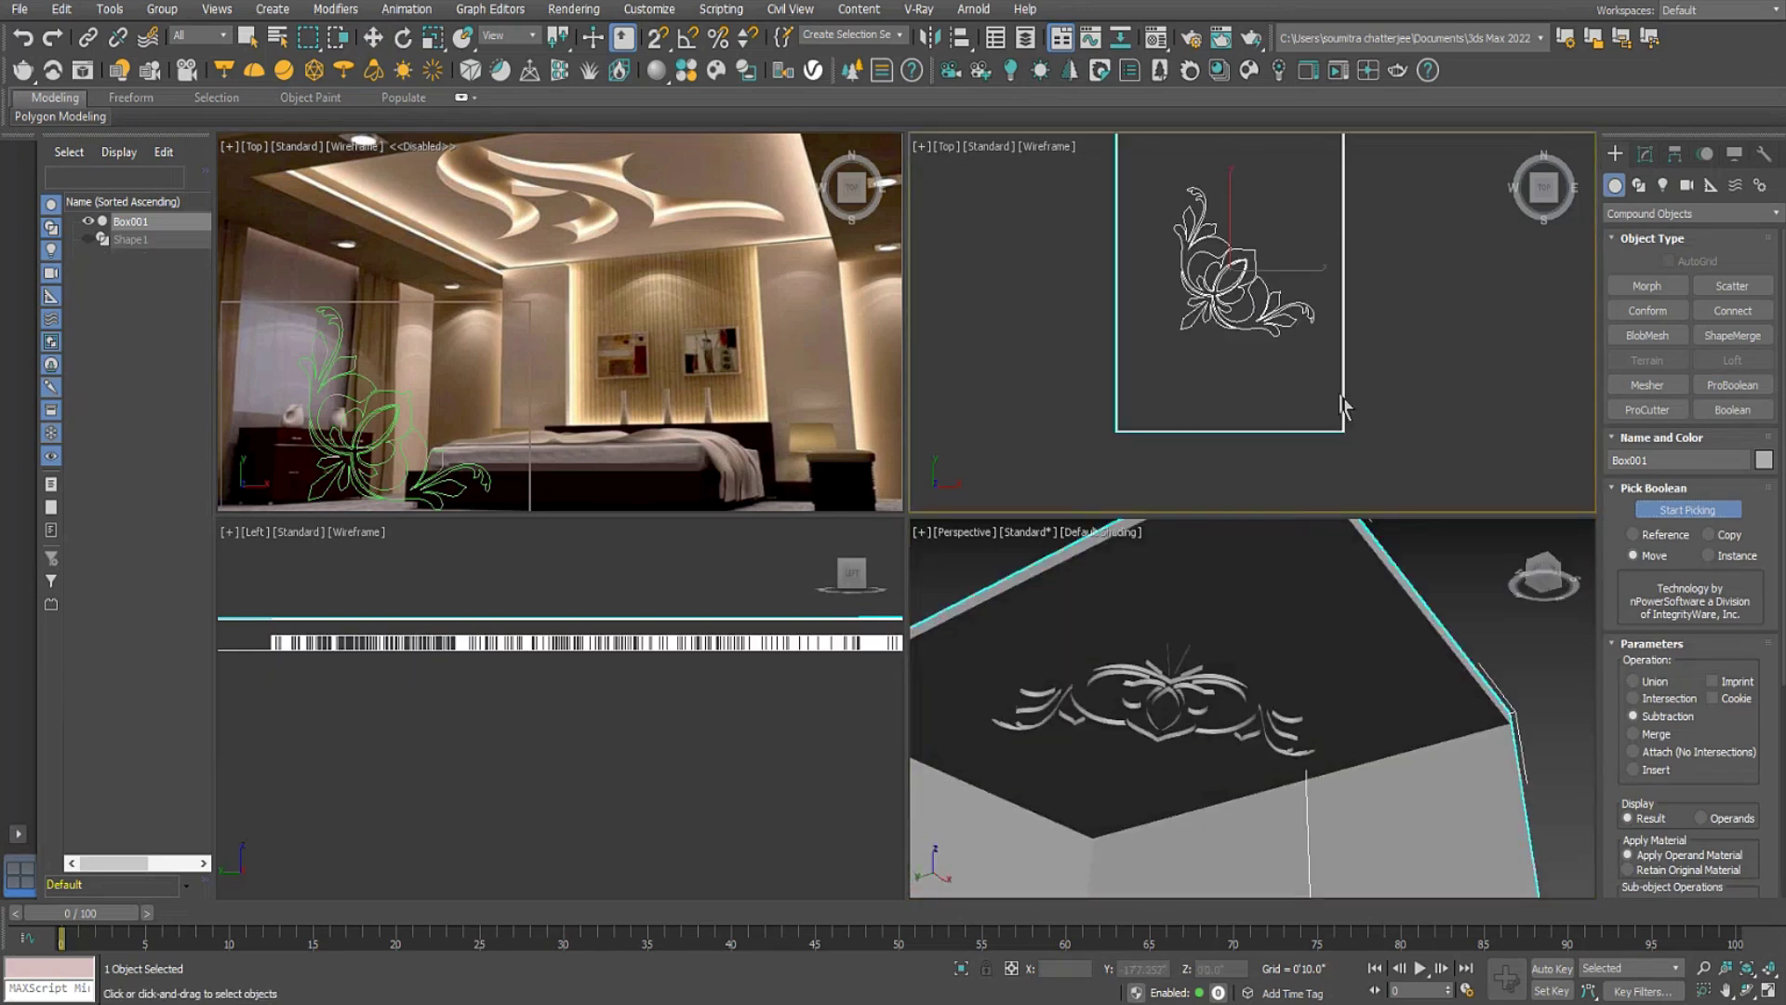
# Unhide all hidden objects so the ornament spline is available above the room box.
pyautogui.keyDown('alt'); pyautogui.moveTo(1339, 647); pyautogui.dragTo(1283, 662, button='middle'); pyautogui.keyUp('alt')
pyautogui.middleClick(1304, 372)
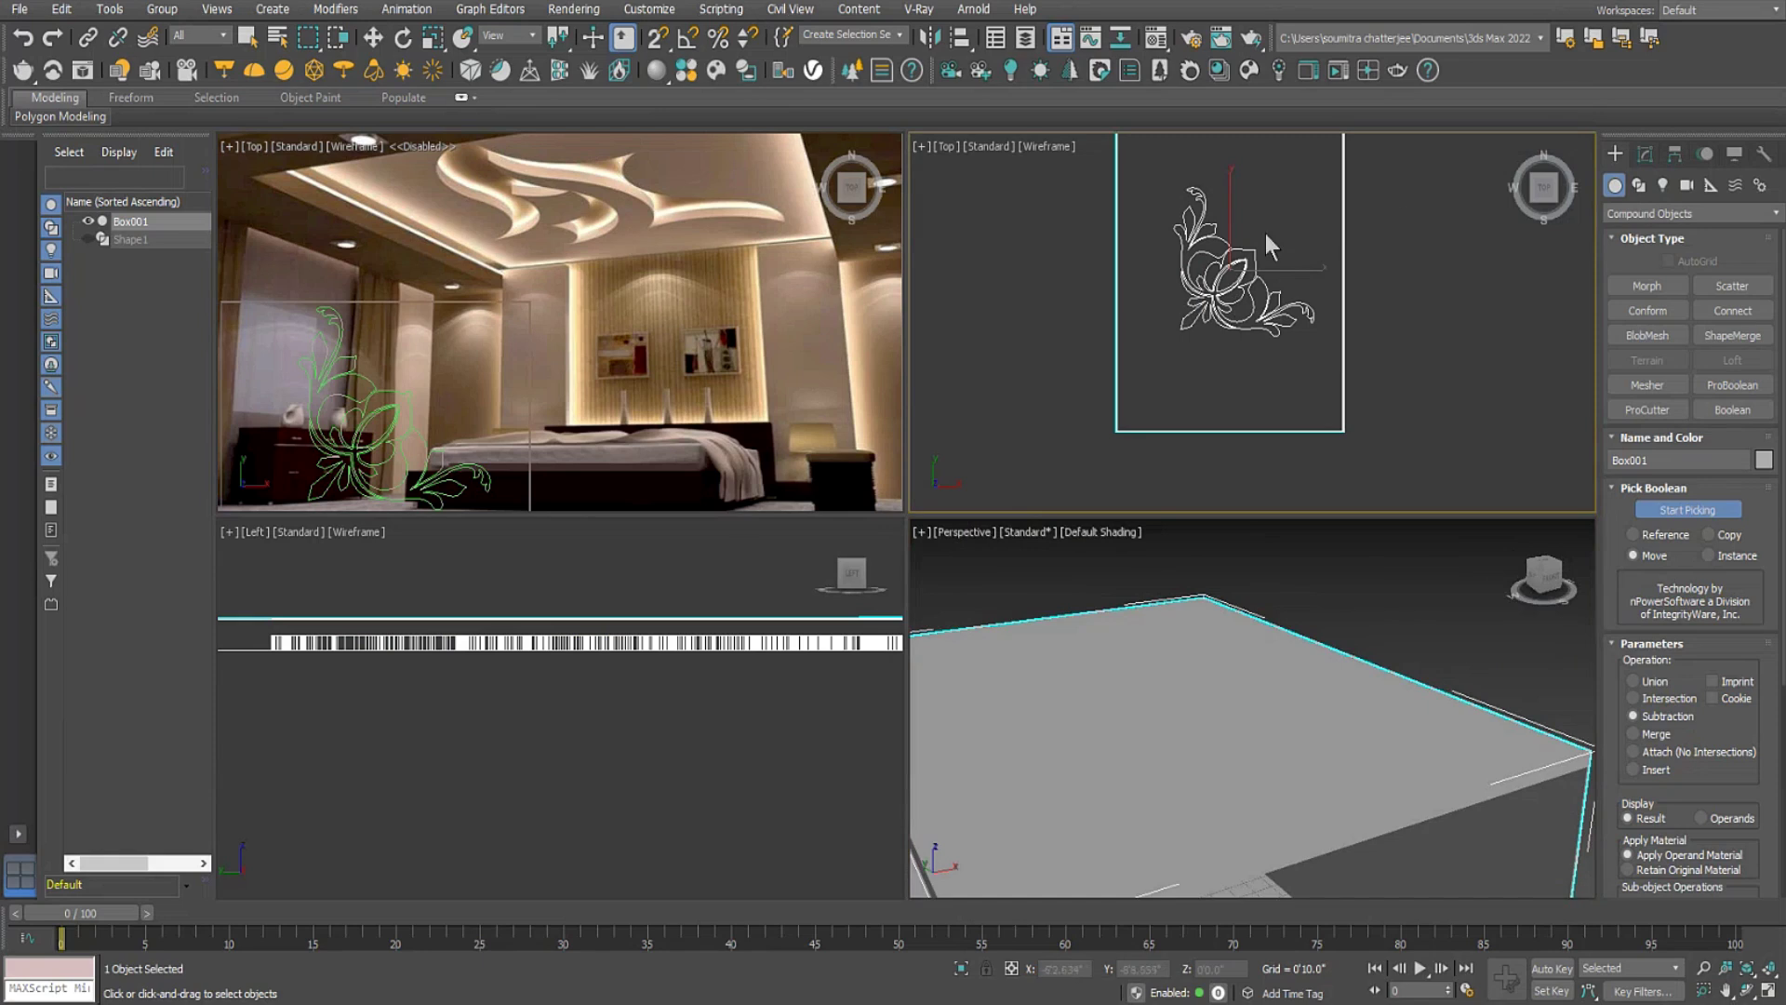
pyautogui.press('w')
pyautogui.rightClick(1395, 240)
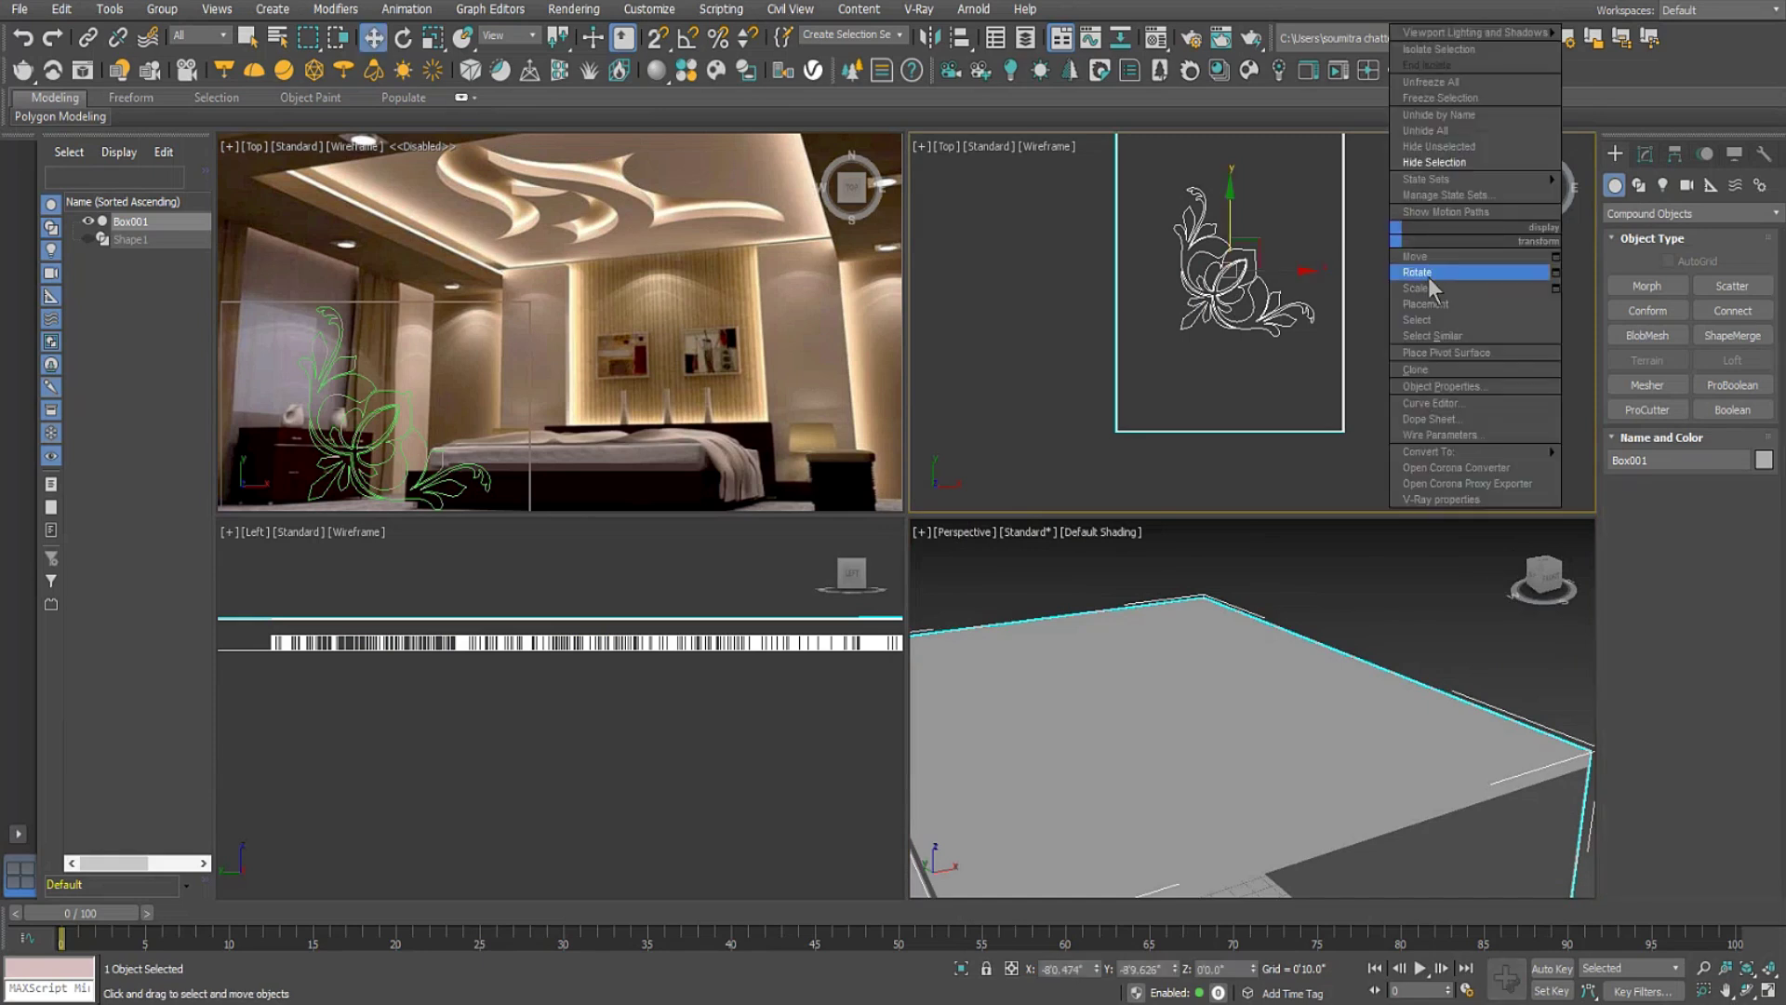
pyautogui.click(1448, 130)
pyautogui.moveTo(1380, 309); pyautogui.dragTo(1364, 312, button='middle')
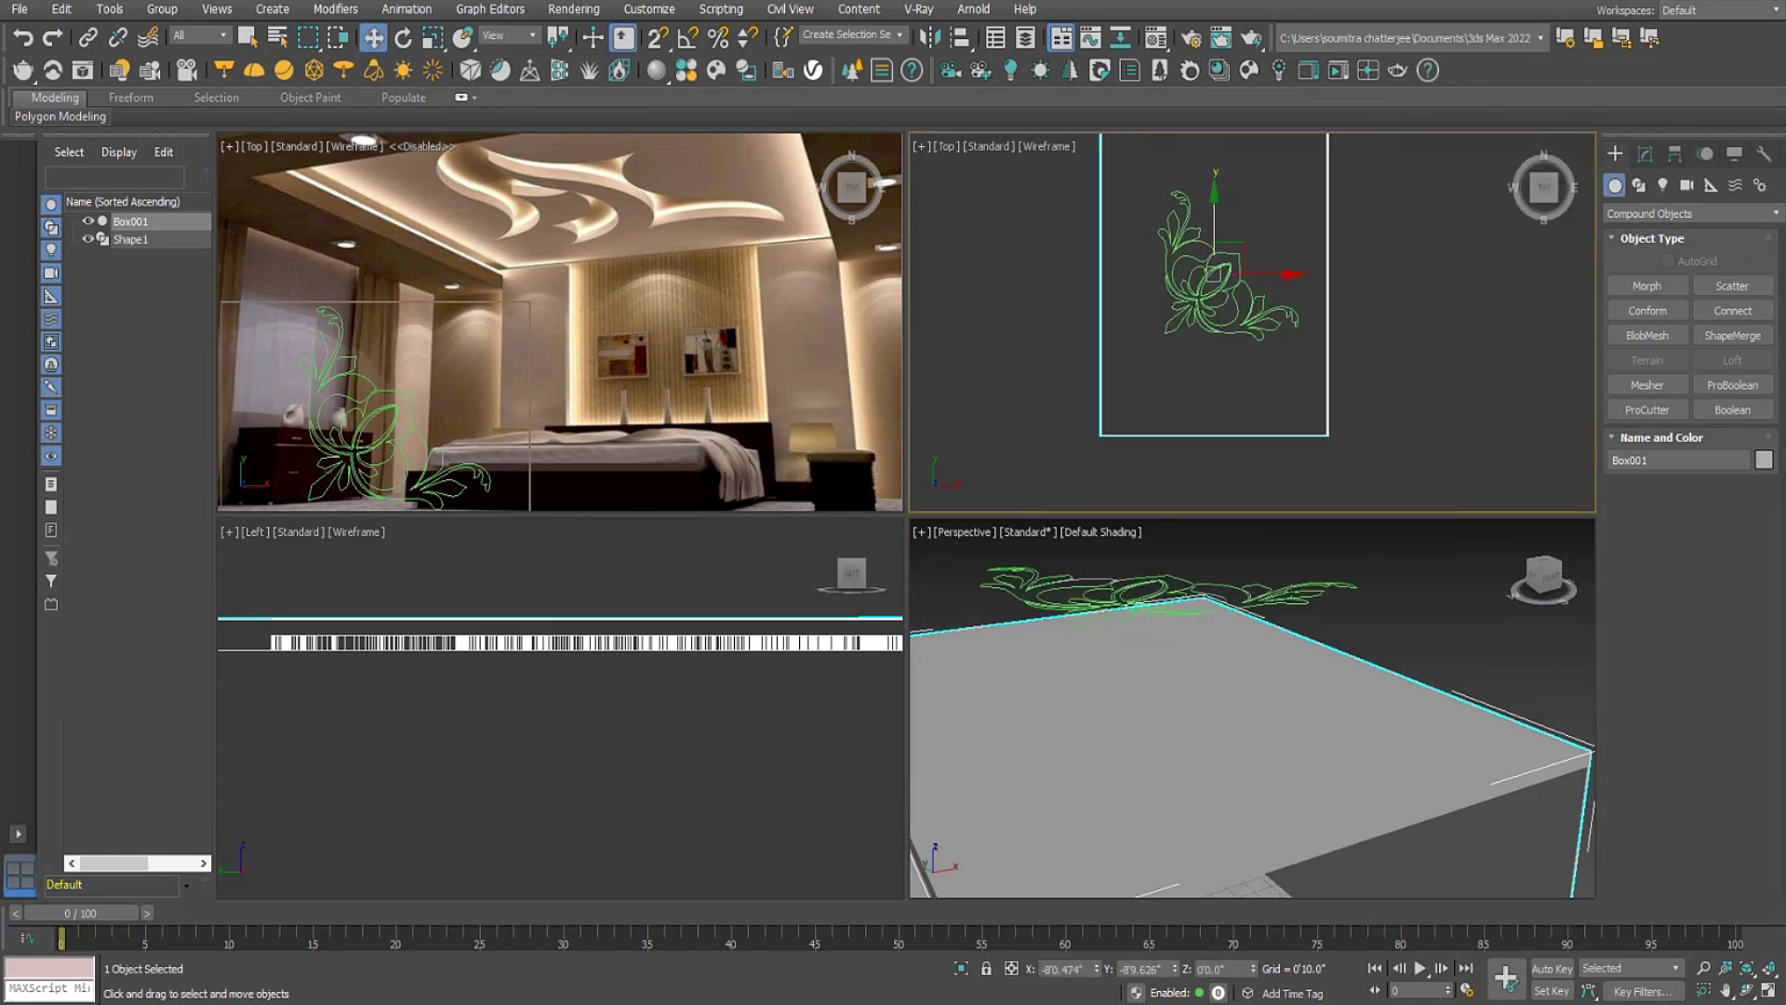
# Enable viewport and renderer display for the ornament spline, using a radial profile 0'0.1" thick.
pyautogui.click(1275, 588)
pyautogui.moveTo(1277, 589); pyautogui.dragTo(1375, 697, button='middle')
pyautogui.click(1769, 992)
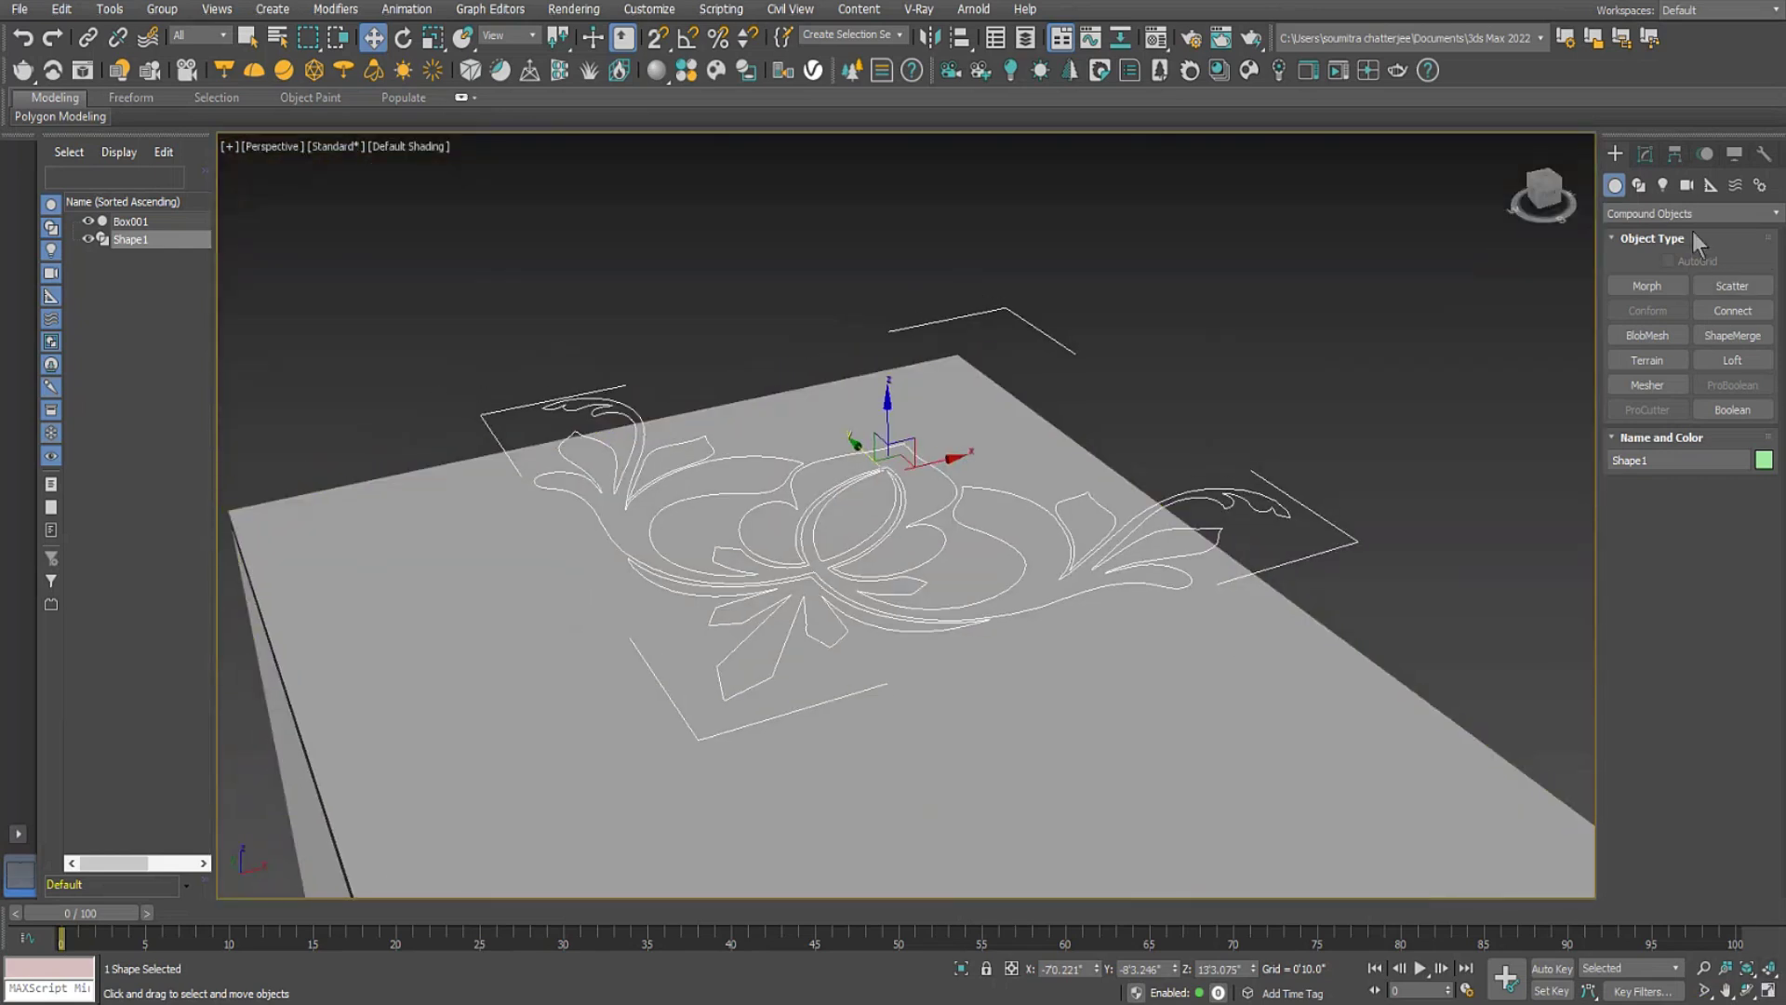
pyautogui.click(1641, 154)
pyautogui.moveTo(1610, 432); pyautogui.dragTo(1652, 970)
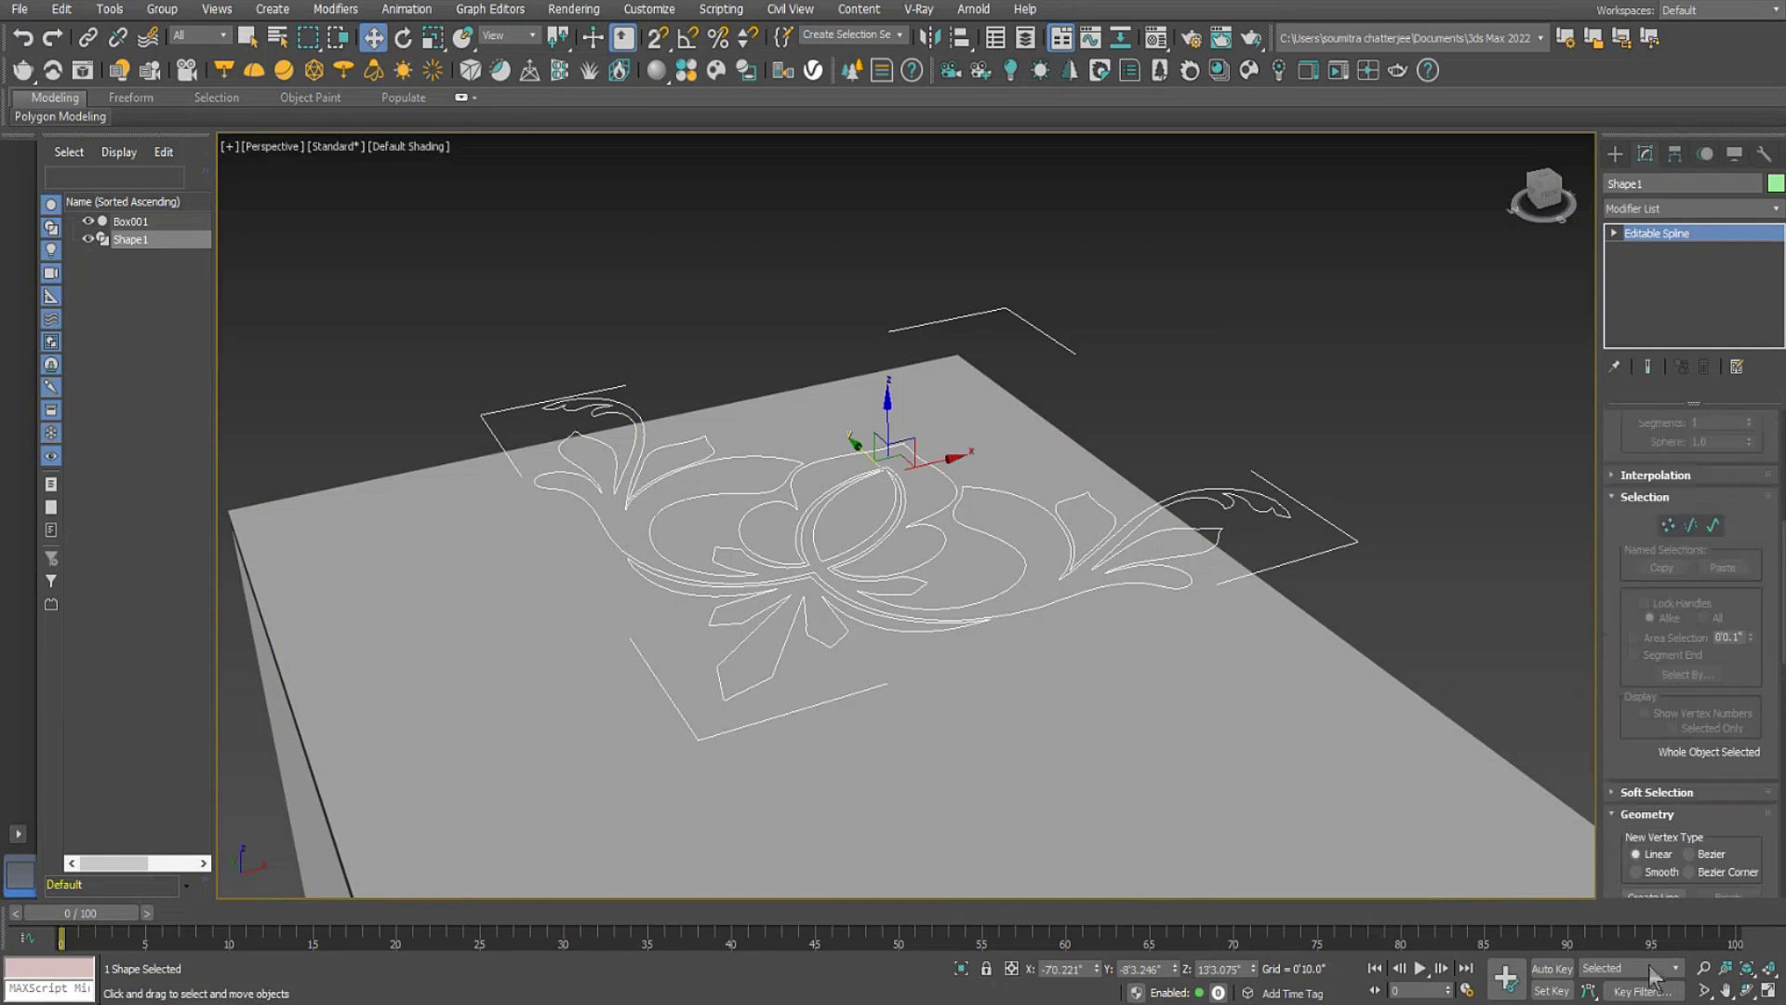
pyautogui.moveTo(1618, 425); pyautogui.dragTo(1632, 800)
pyautogui.click(1629, 450)
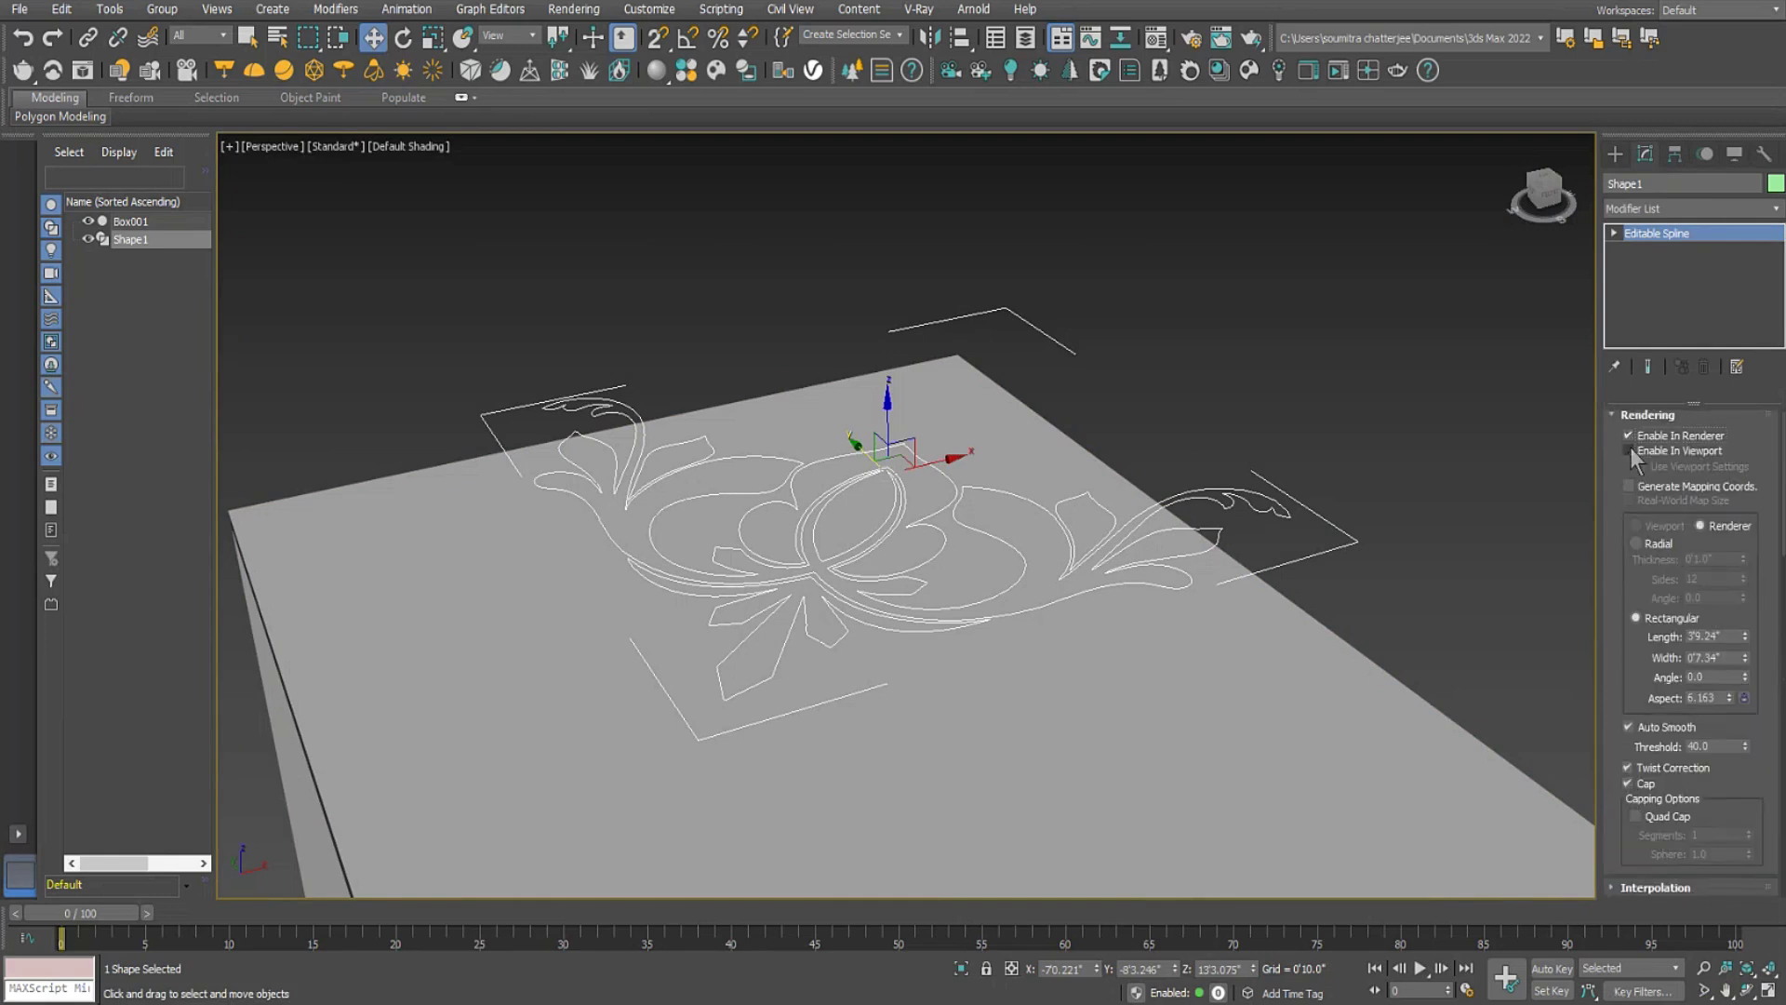
pyautogui.click(1628, 435)
pyautogui.click(1636, 543)
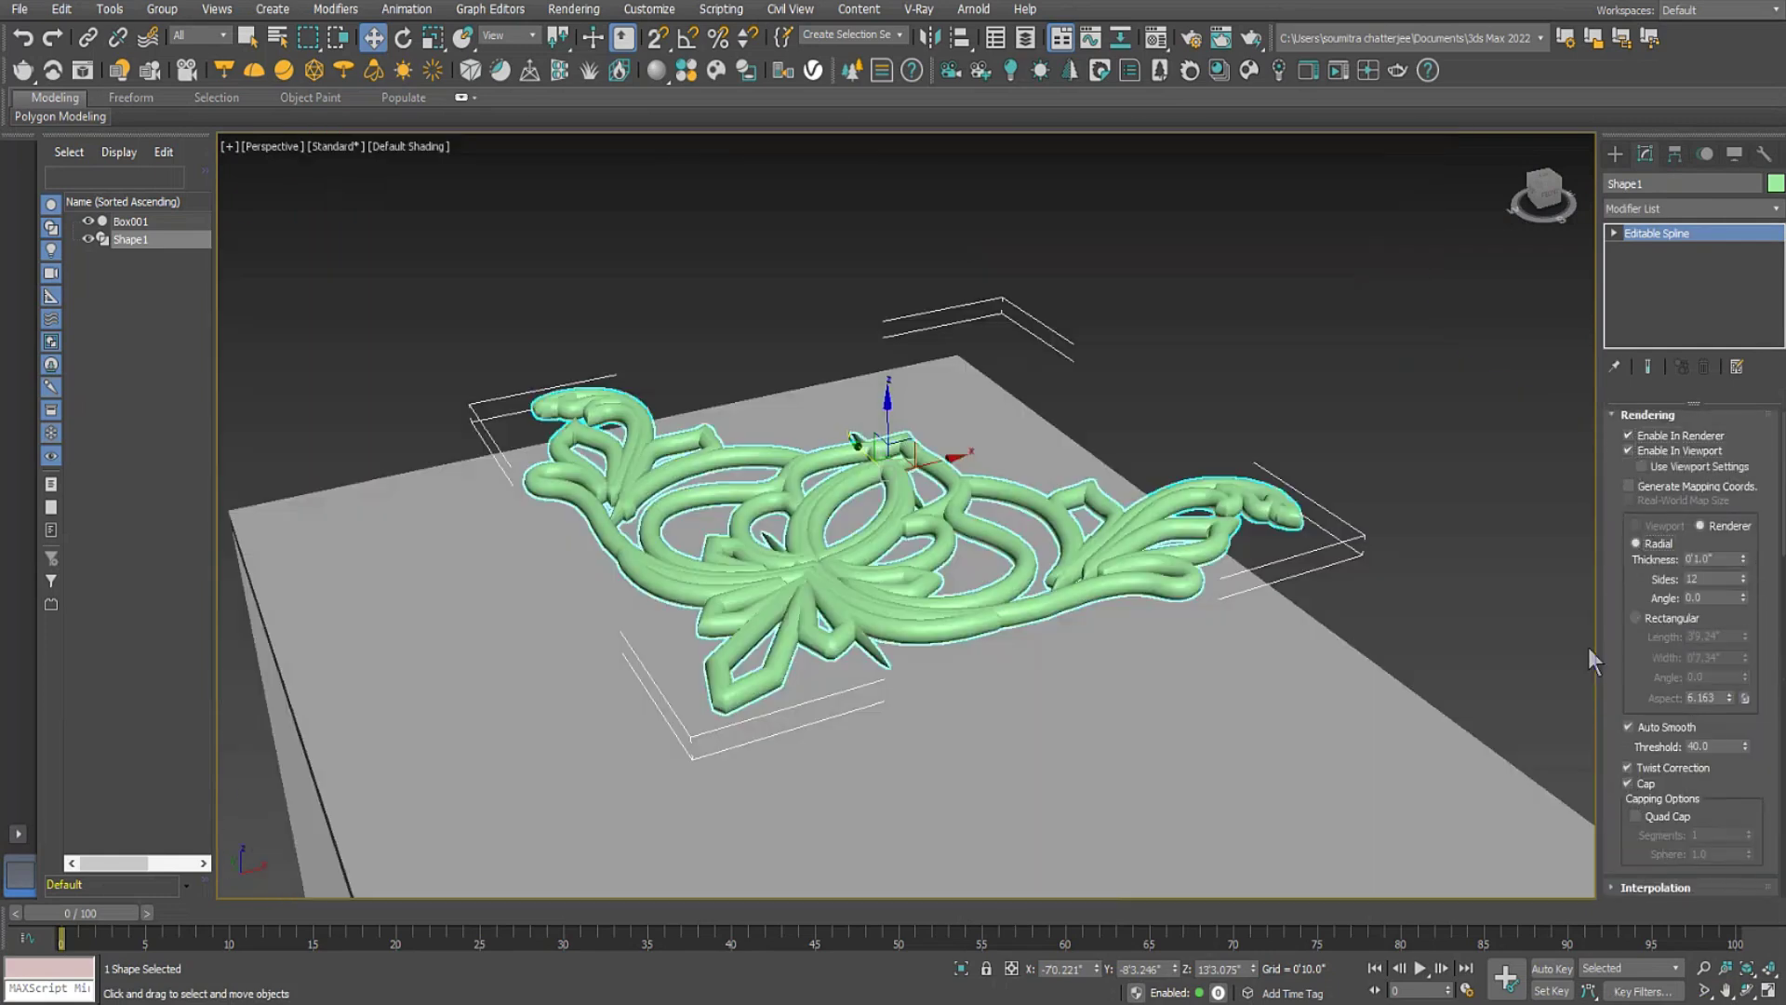
pyautogui.moveTo(1746, 561); pyautogui.dragTo(1750, 648)
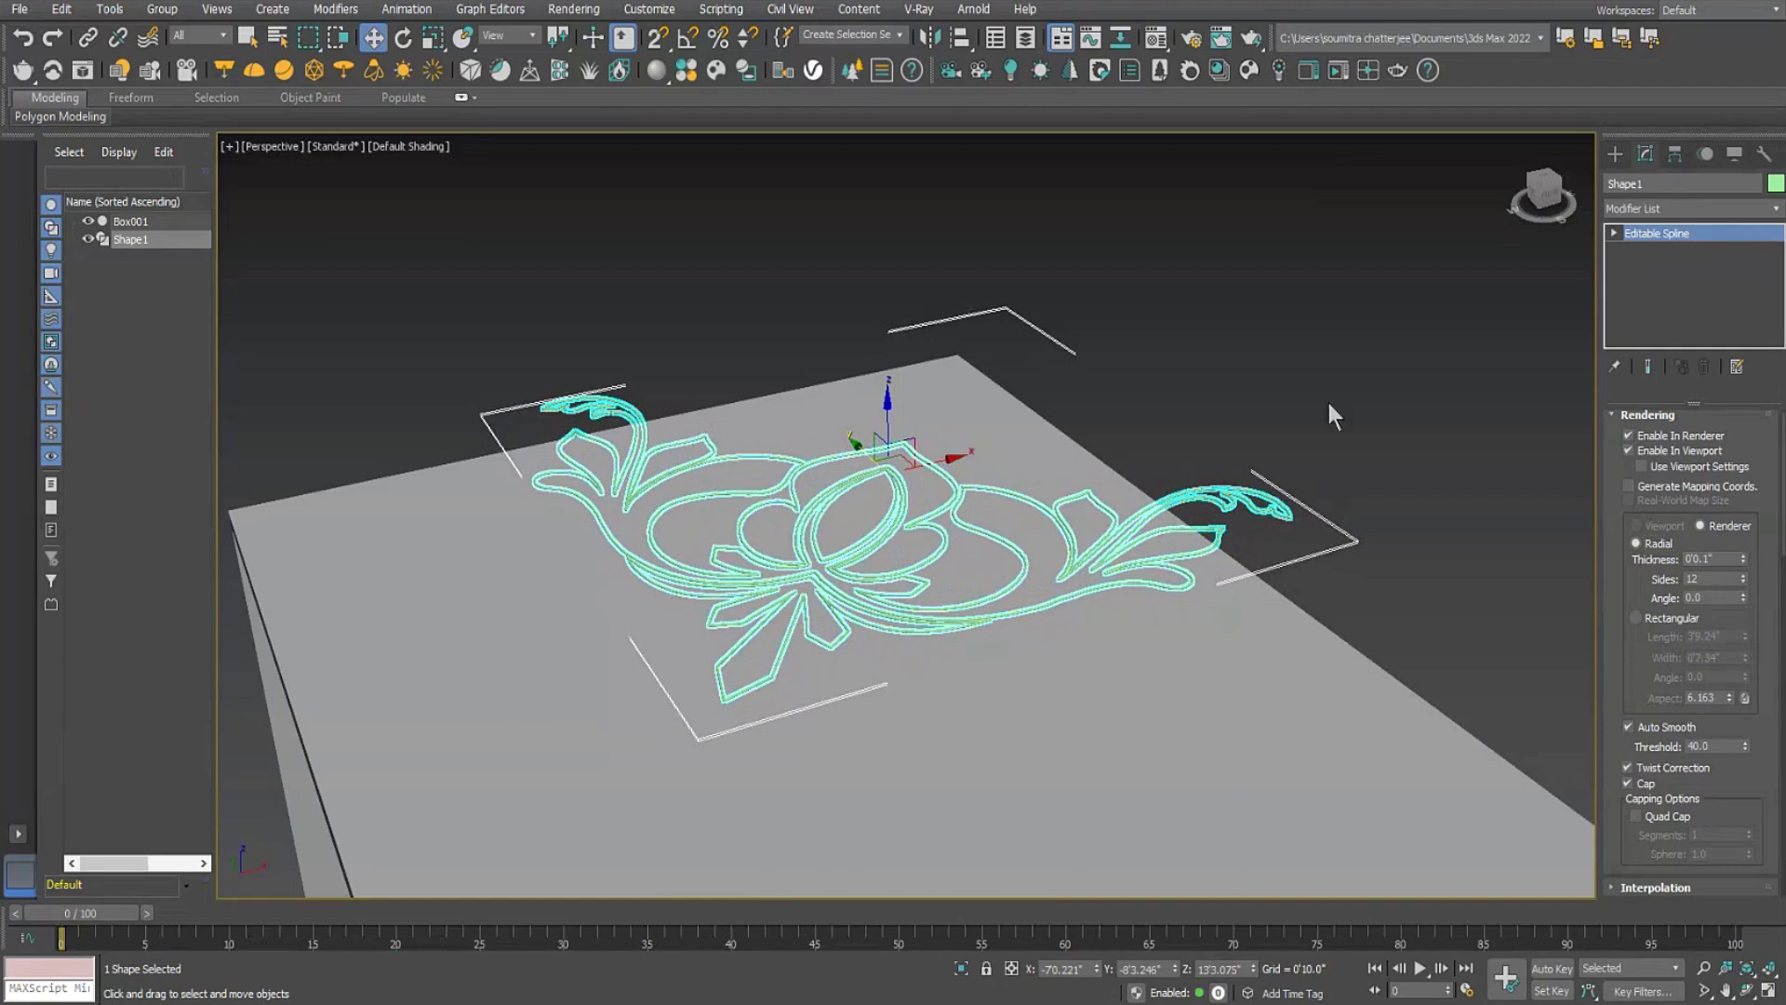
# Open the Material Editor and rename the second sample material as "corona light celling".
pyautogui.press('m')
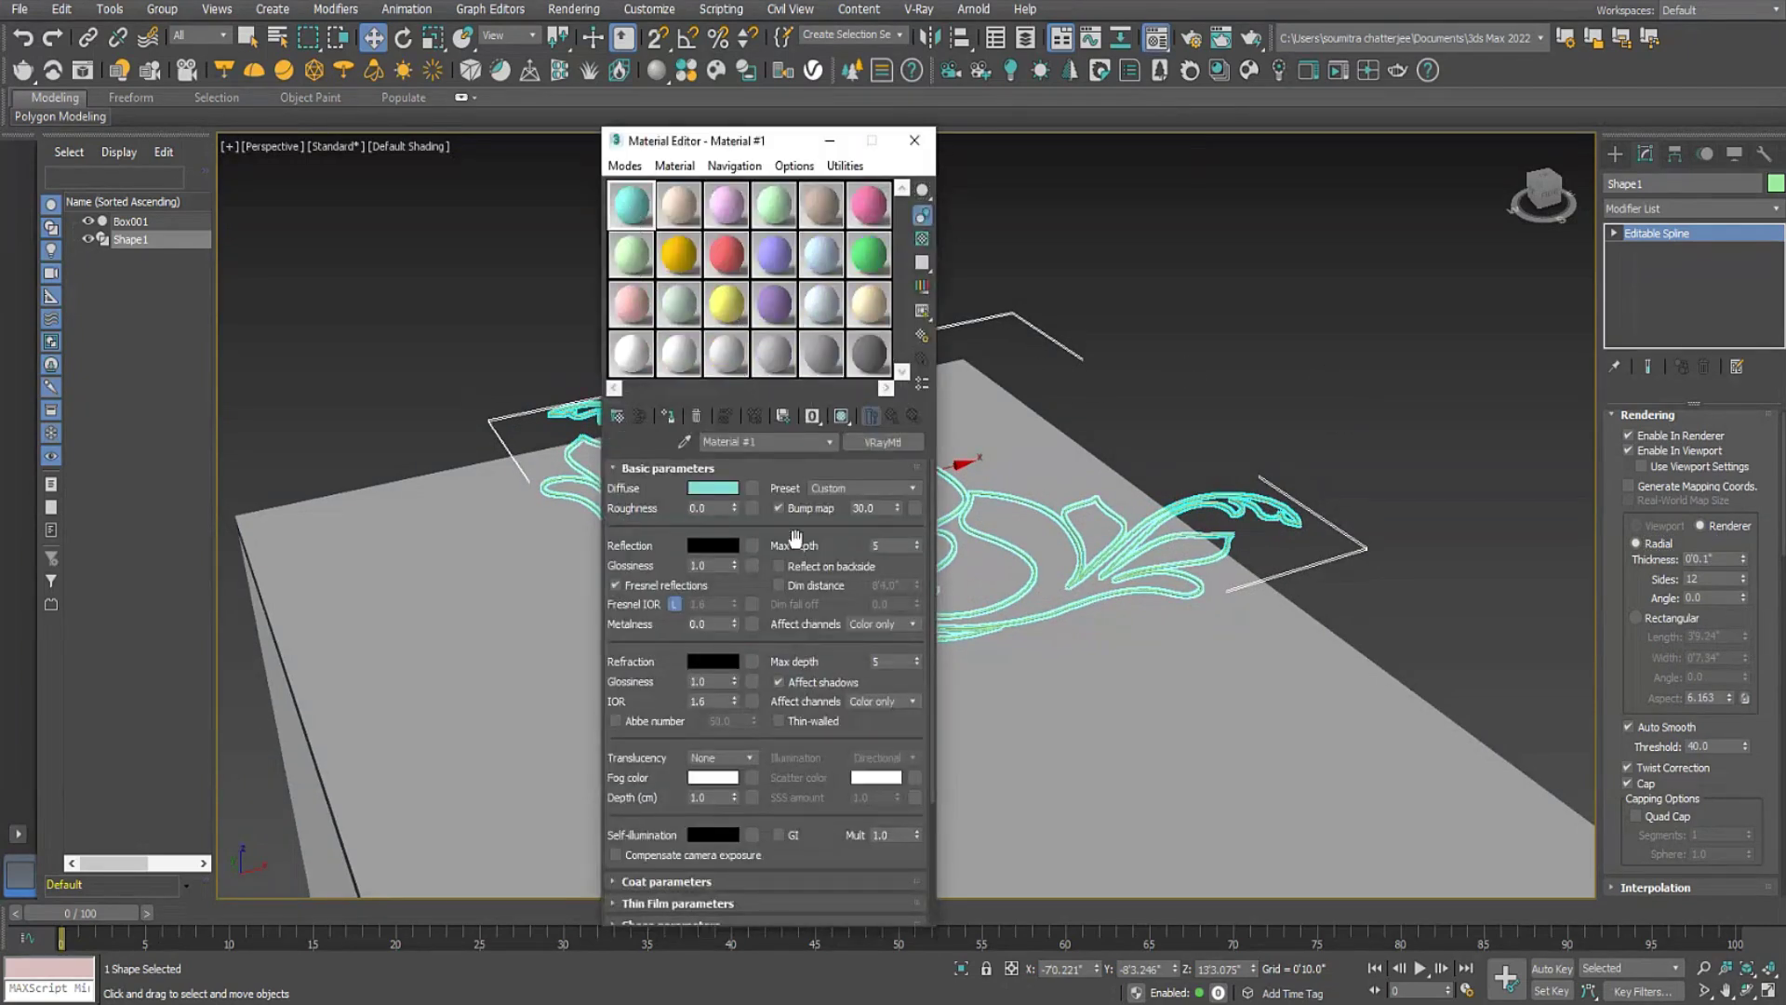
pyautogui.click(678, 212)
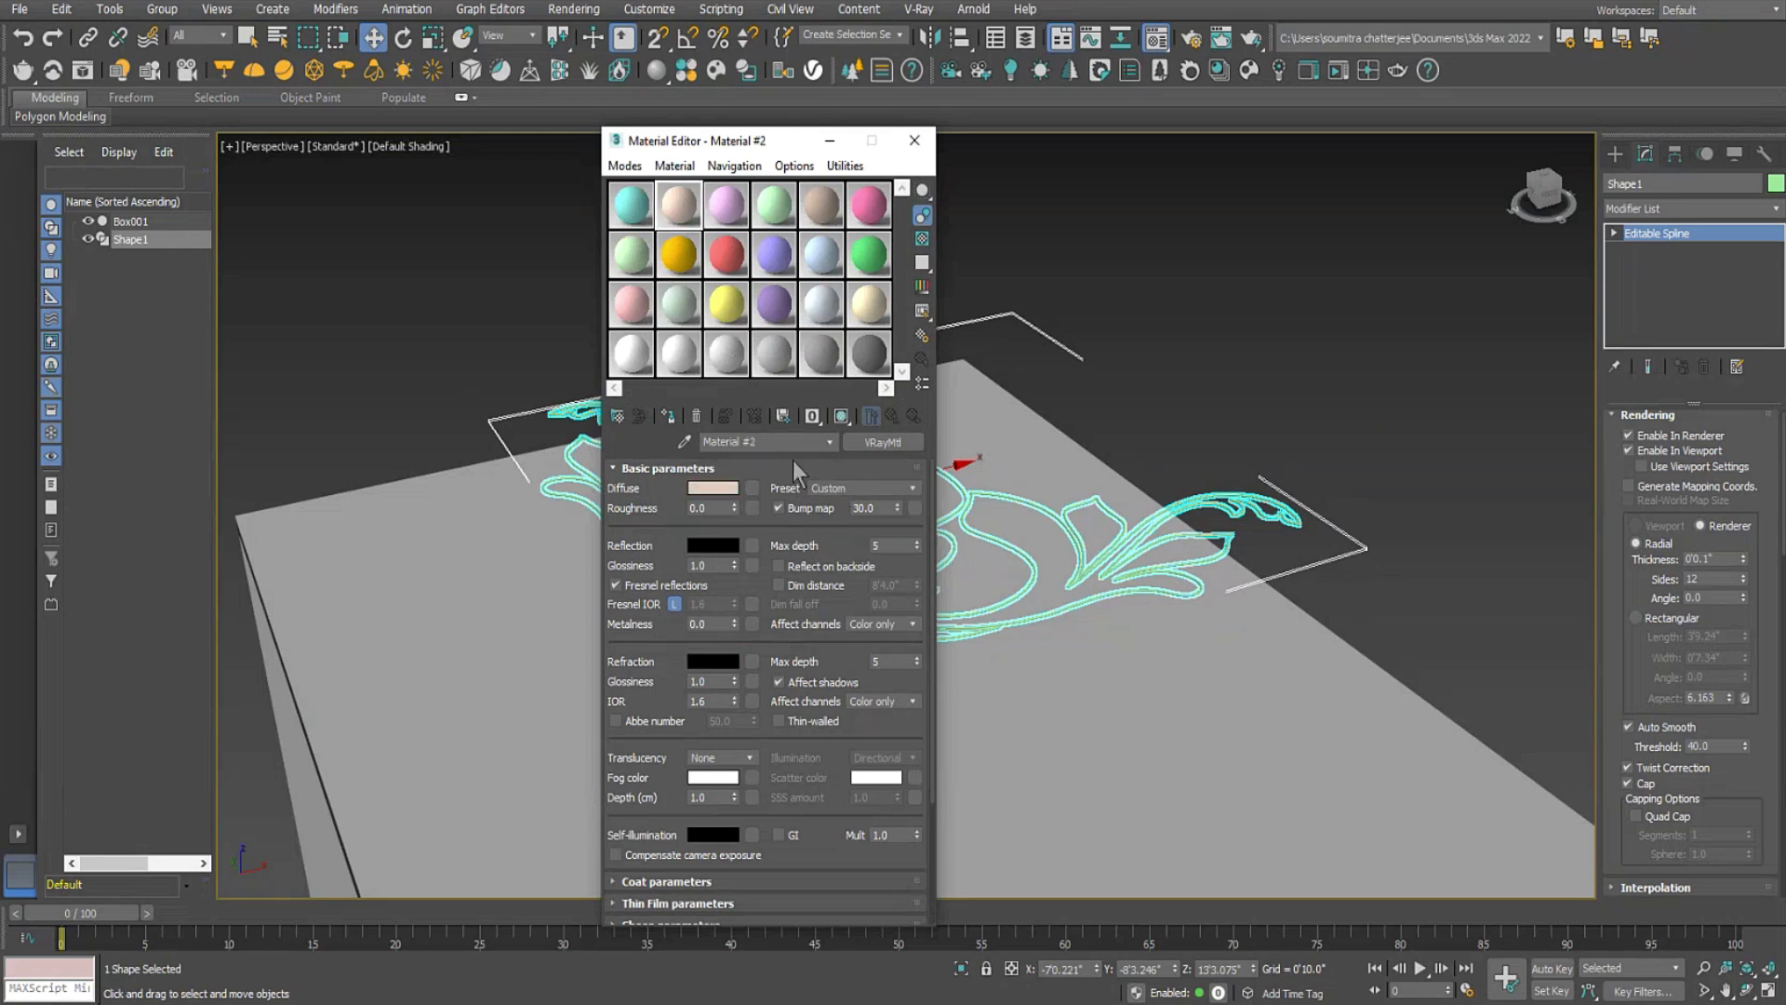
pyautogui.write('corona light celling')
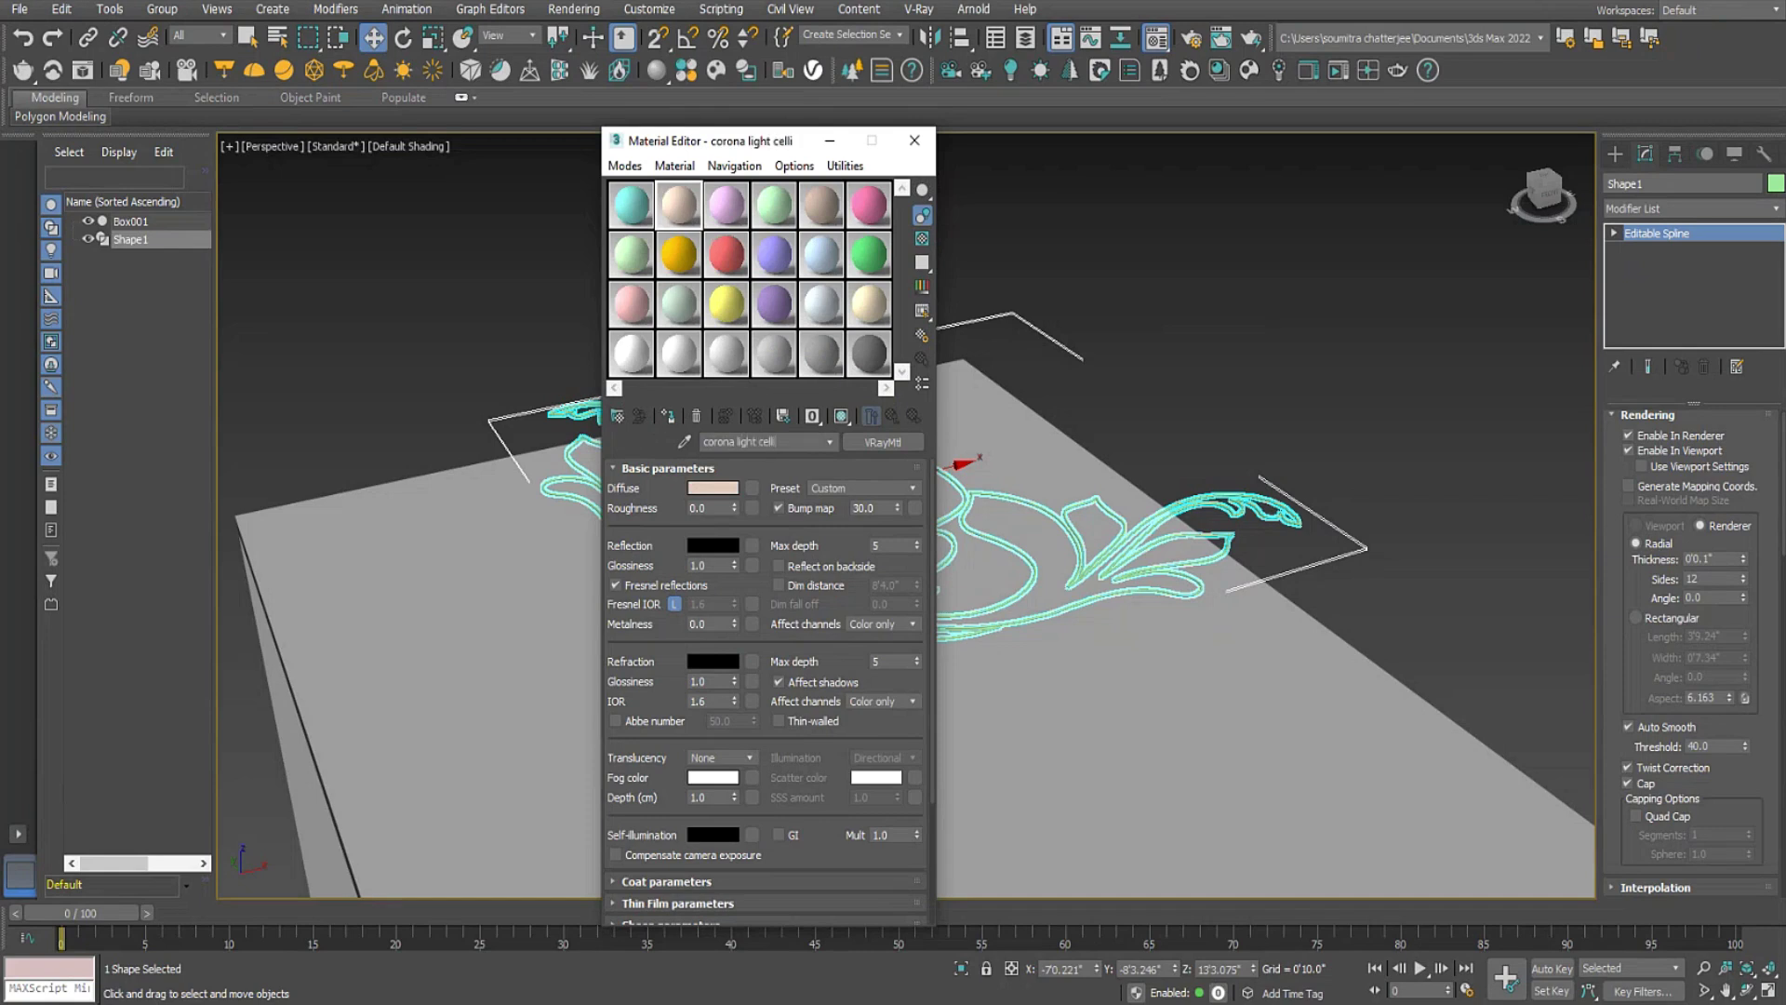
pyautogui.click(712, 488)
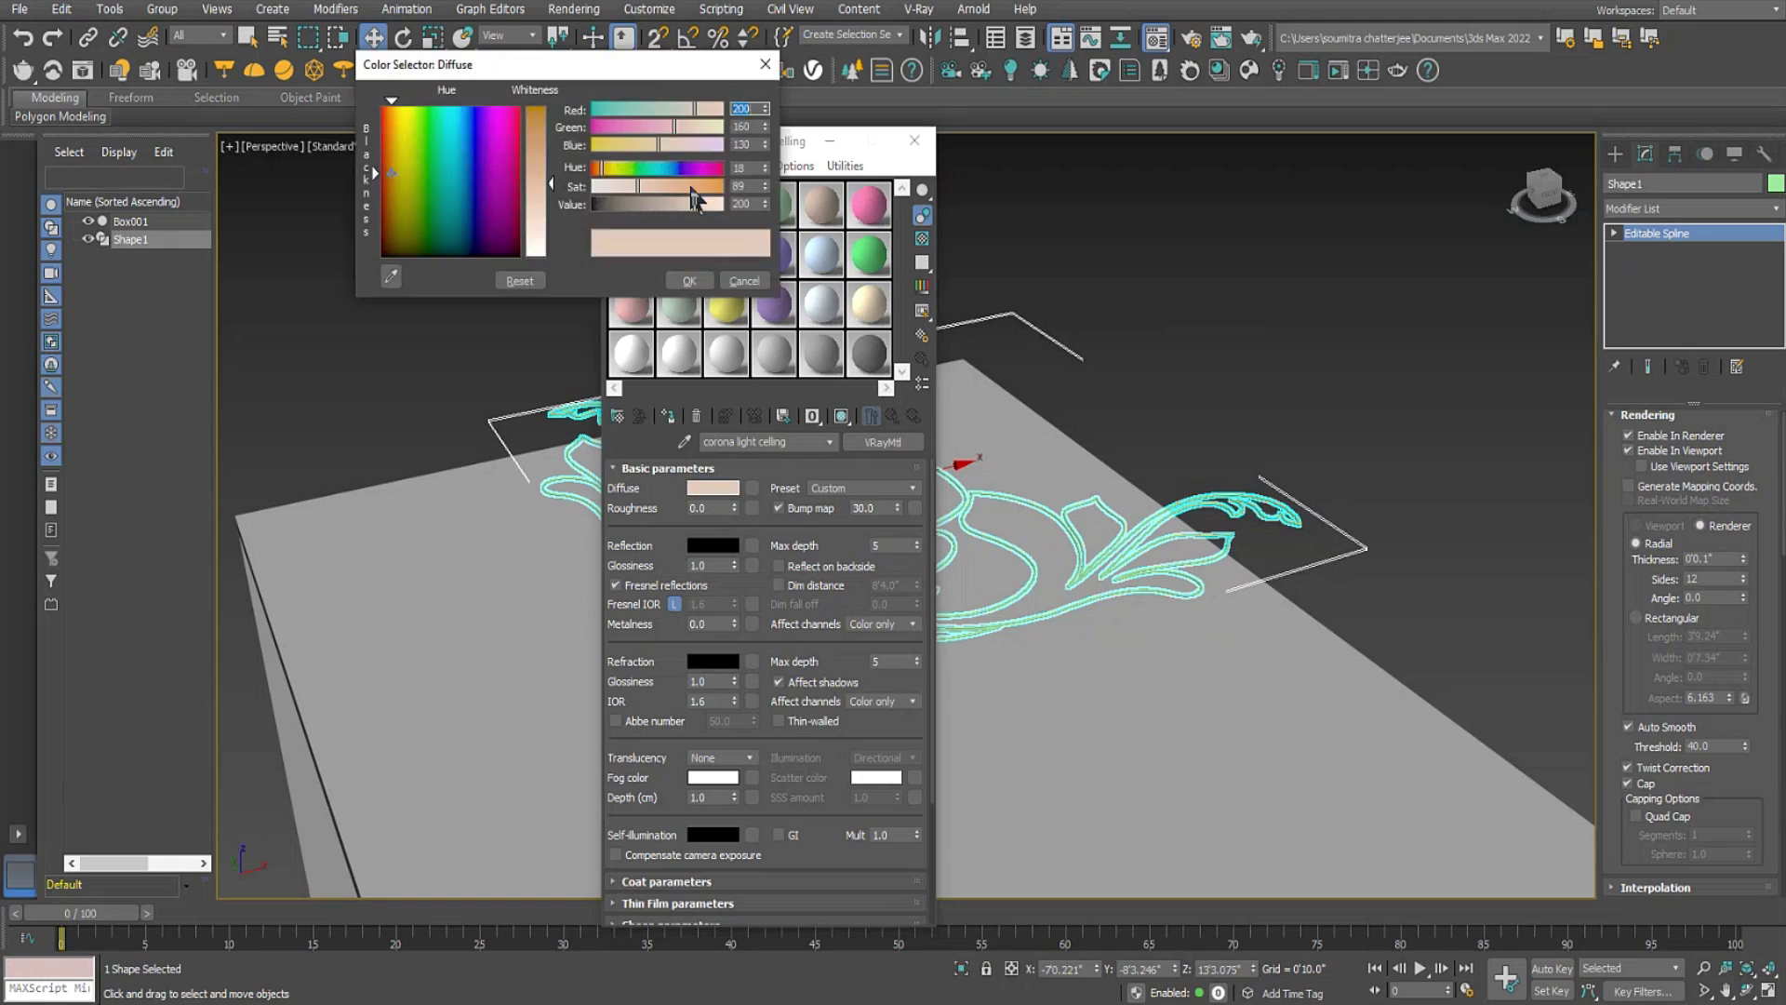
pyautogui.click(744, 280)
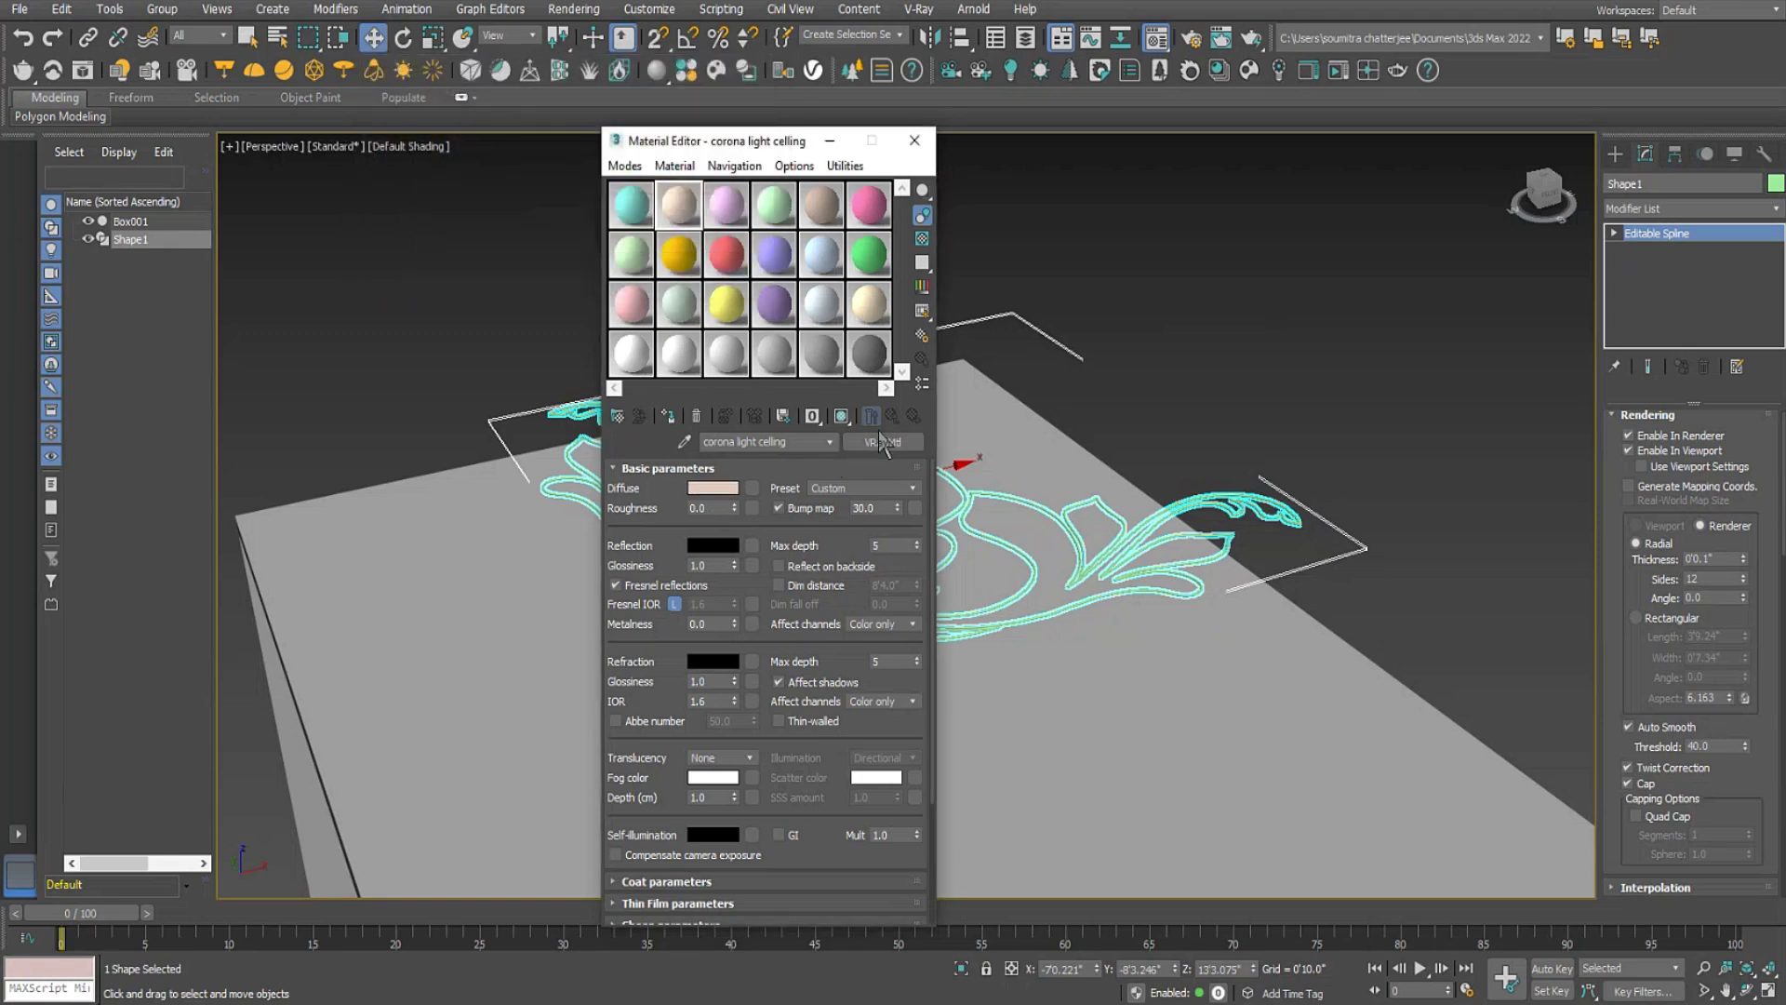
pyautogui.click(881, 441)
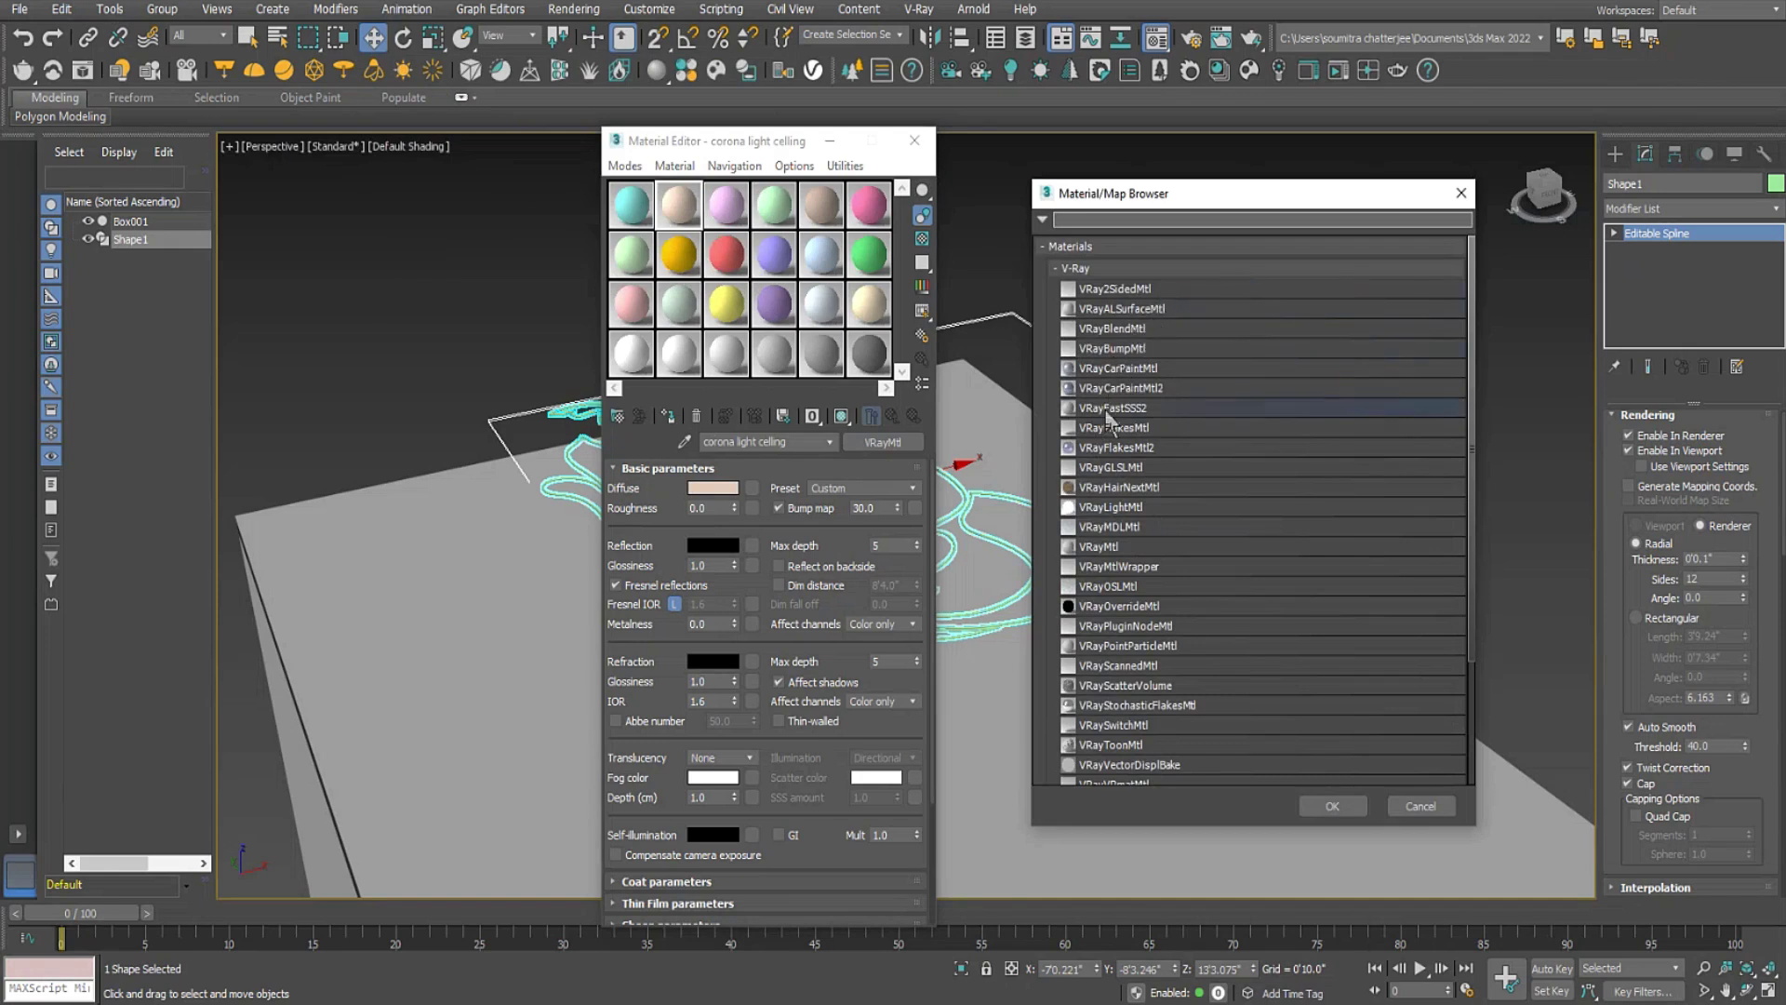
pyautogui.click(1069, 268)
pyautogui.click(1460, 192)
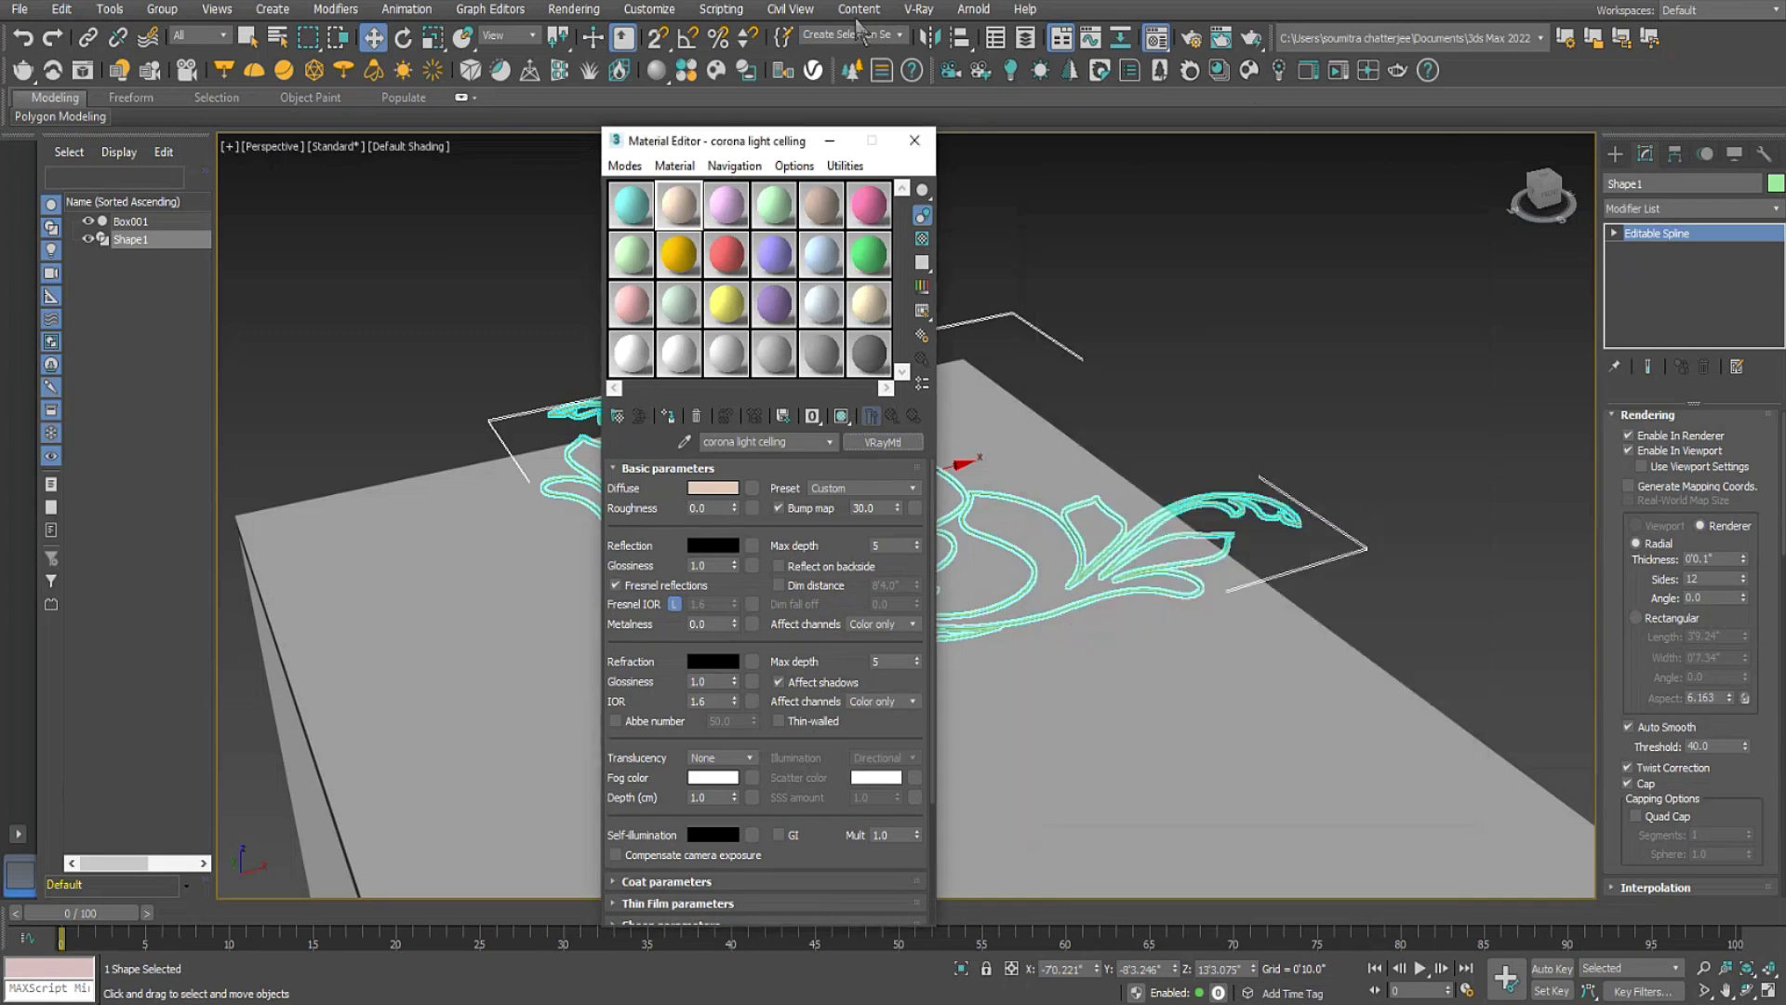
# Switch the scene's production renderer from V-Ray to Corona in the render setup.
pyautogui.click(573, 9)
pyautogui.click(606, 116)
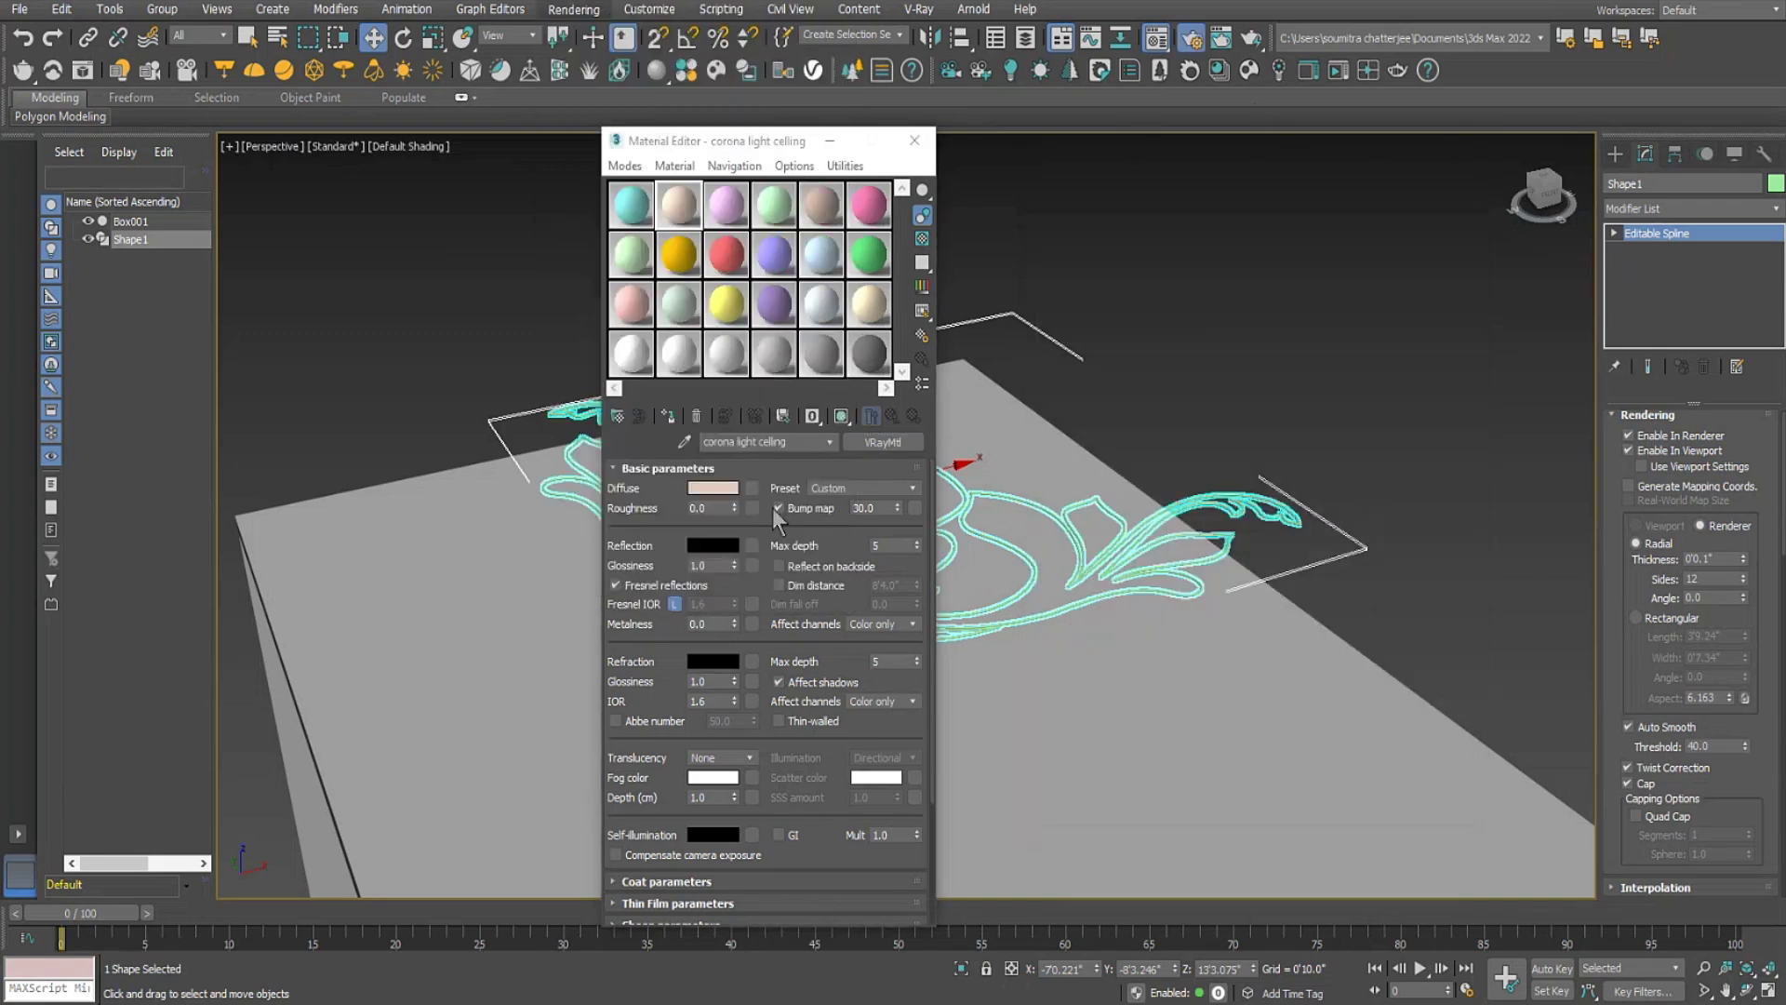
pyautogui.click(645, 326)
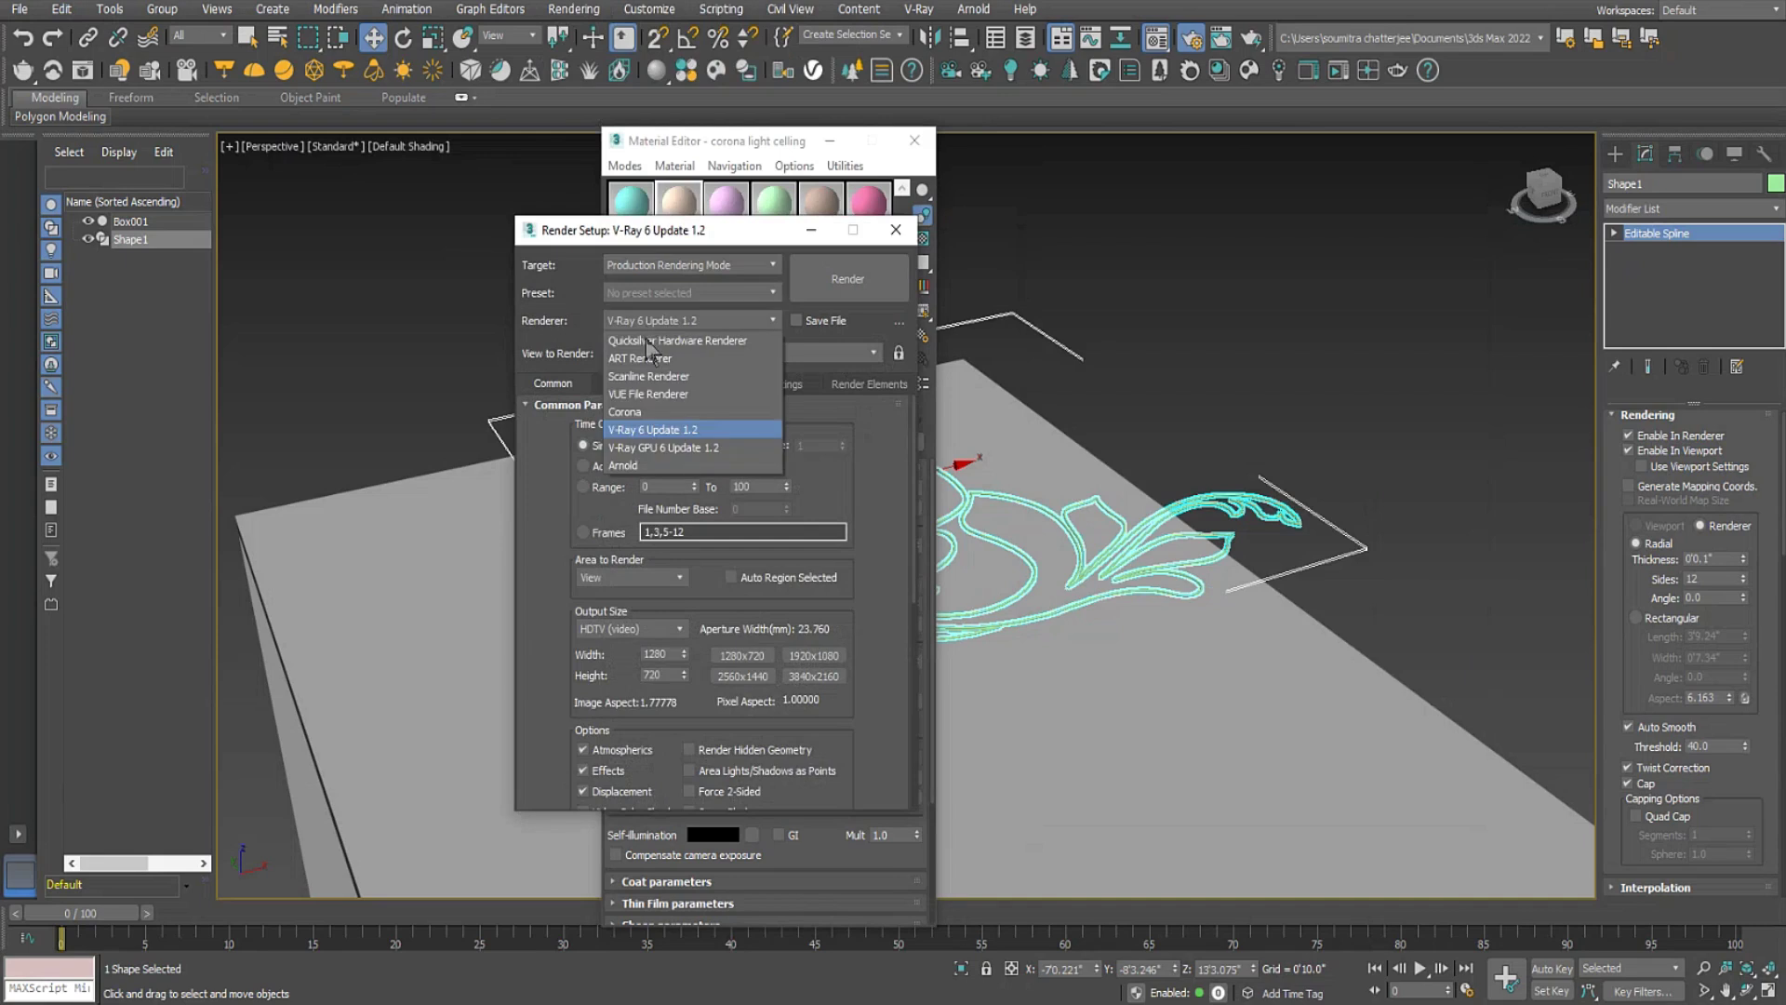
pyautogui.click(653, 416)
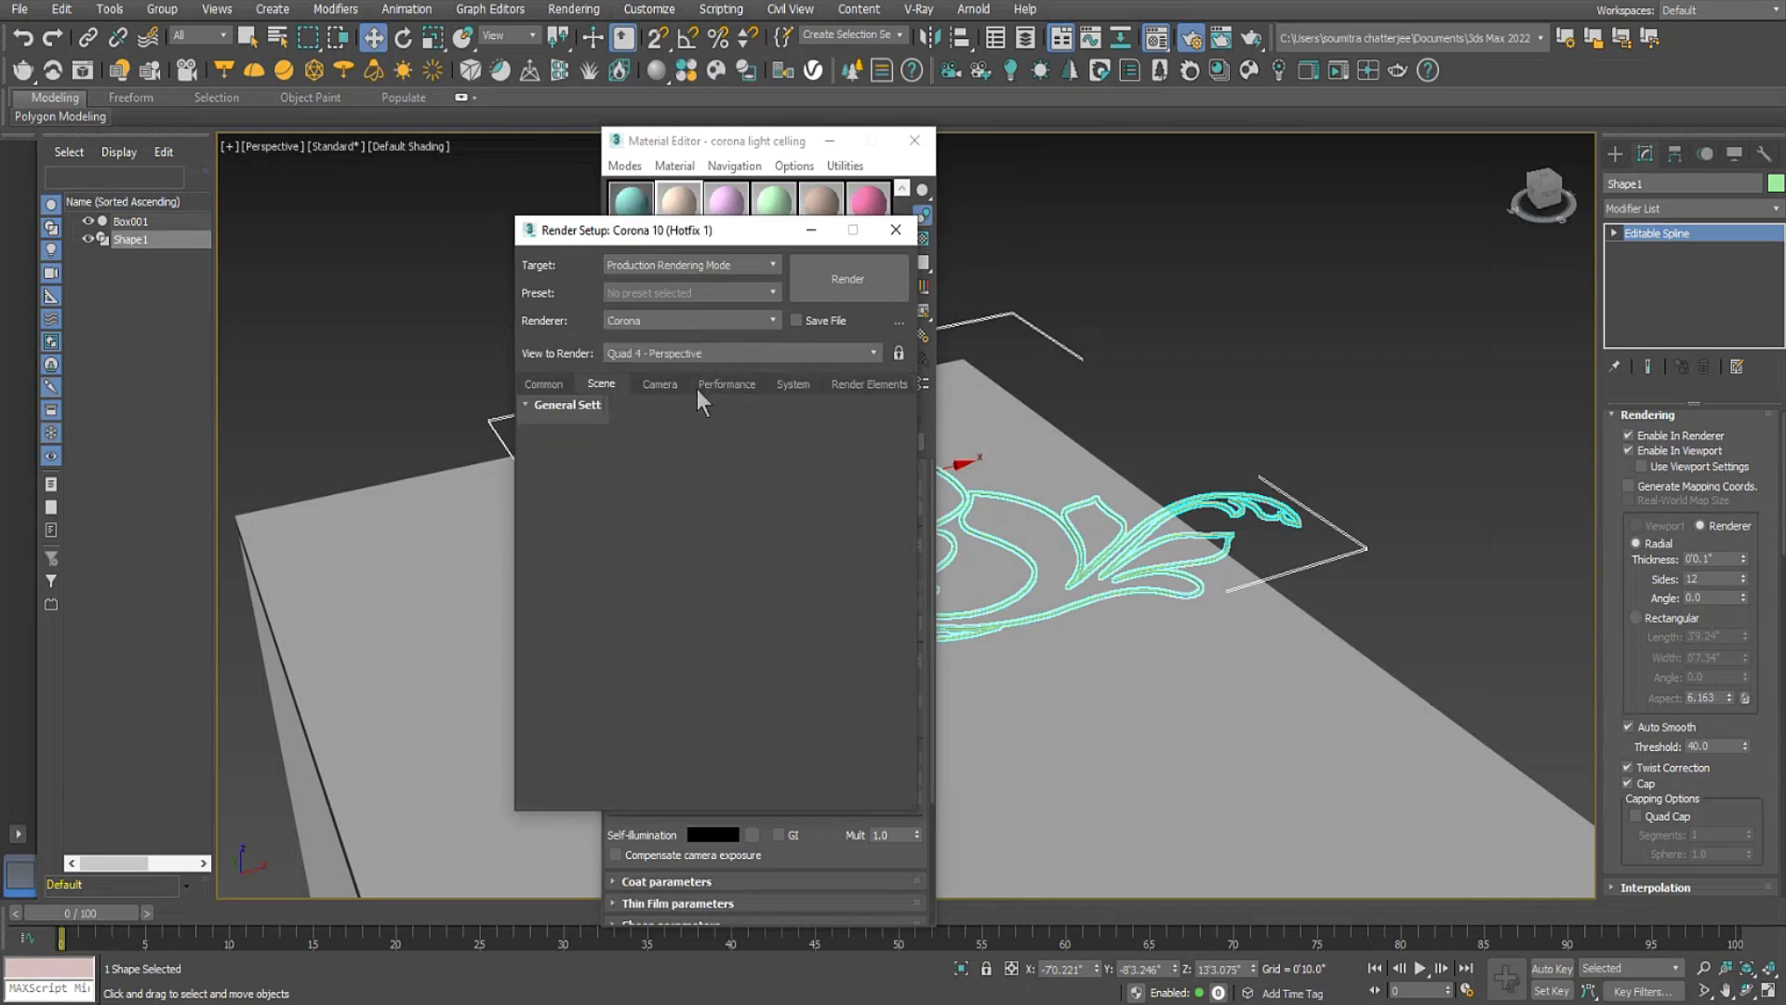
pyautogui.click(896, 230)
# Change the "corona light celling" material's type to CoronaLegacyMtl.
pyautogui.click(699, 223)
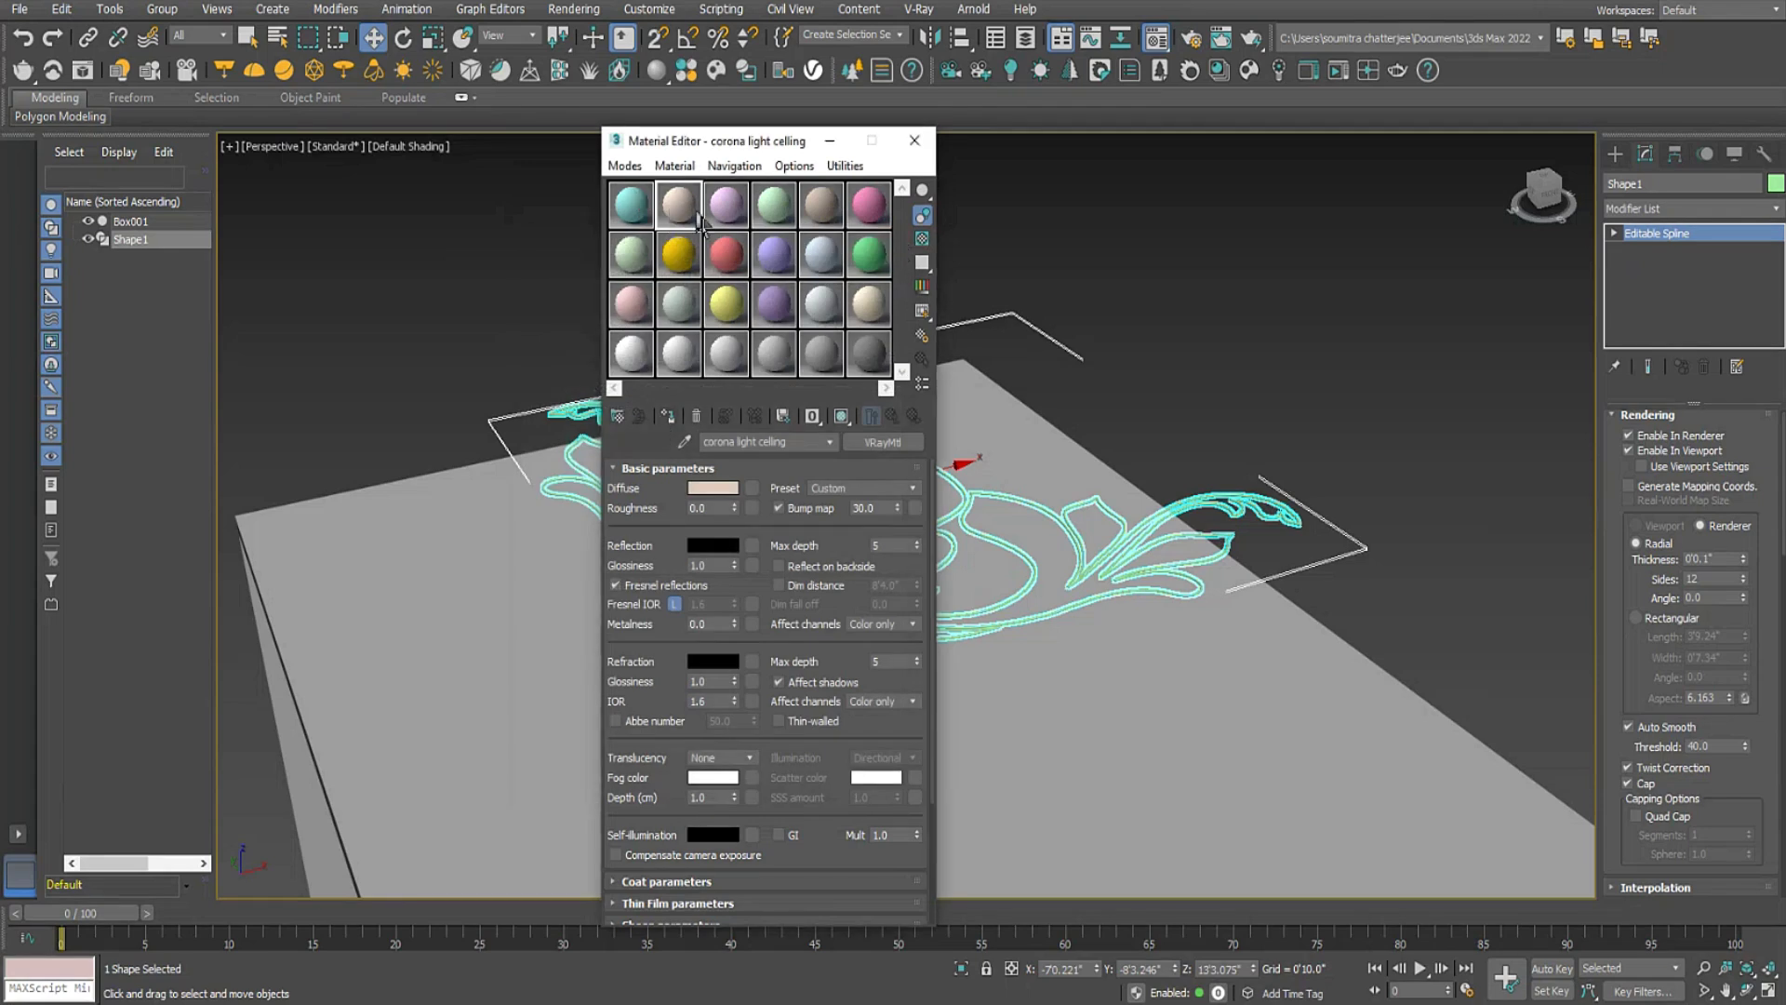
pyautogui.click(873, 445)
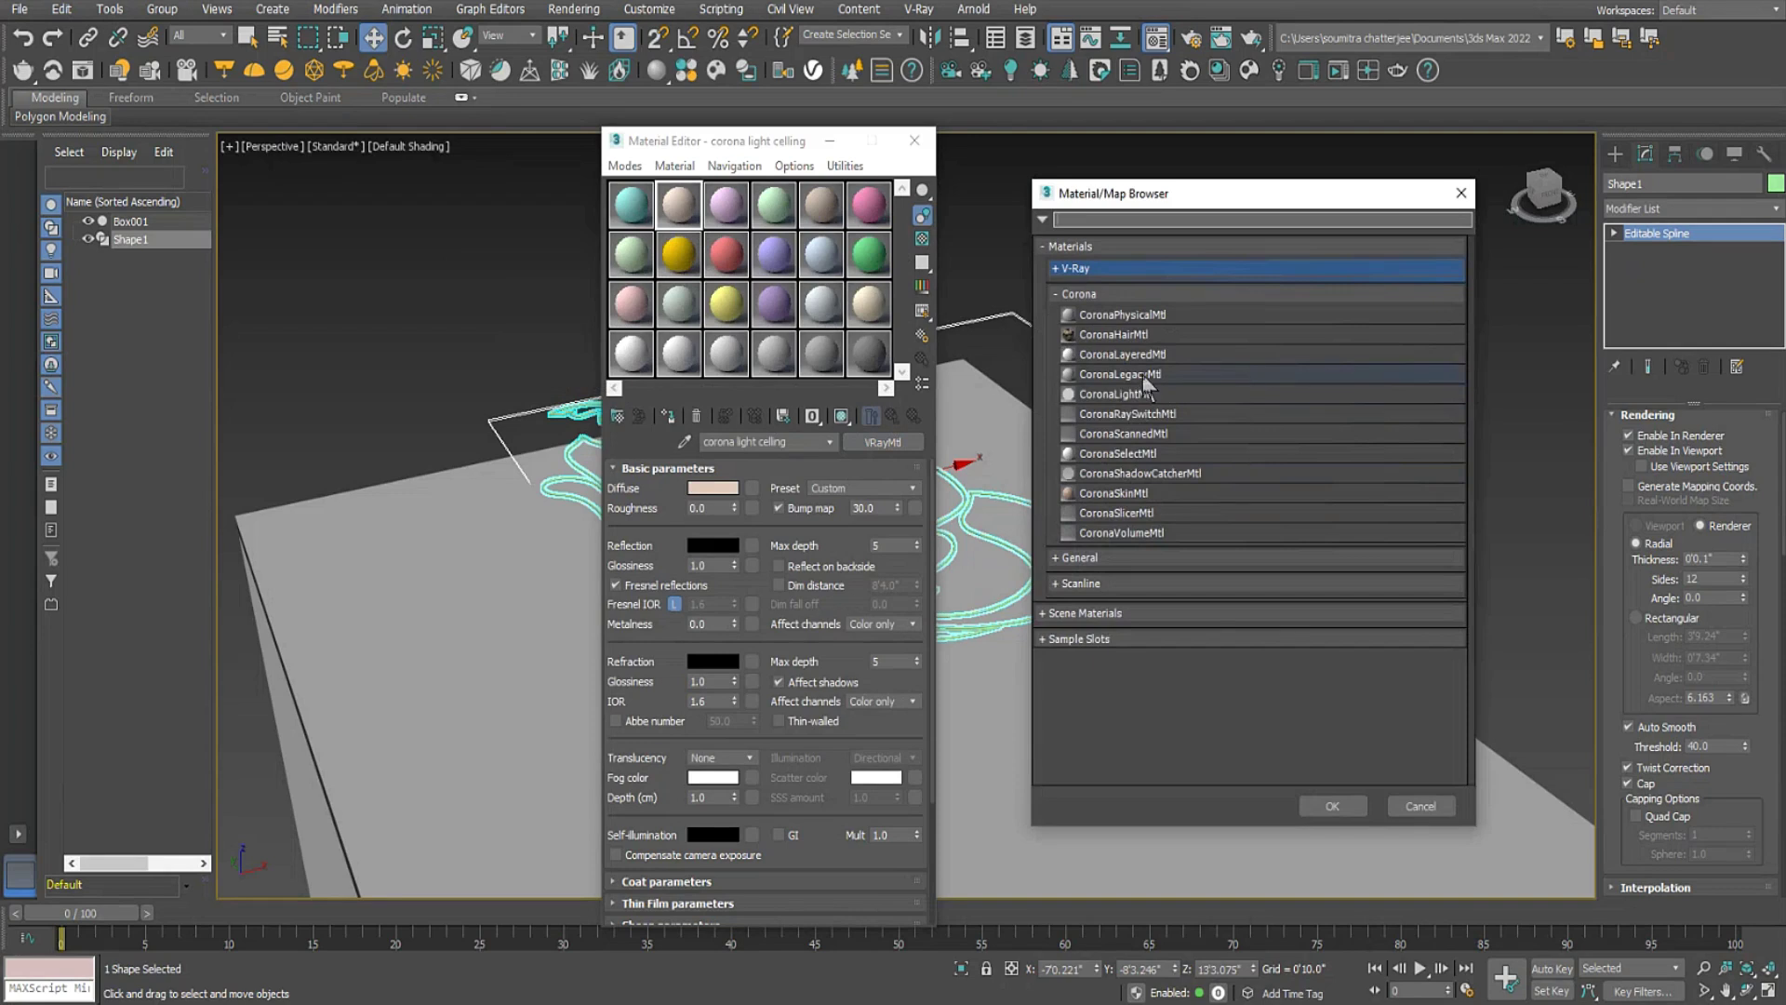
pyautogui.doubleClick(1144, 374)
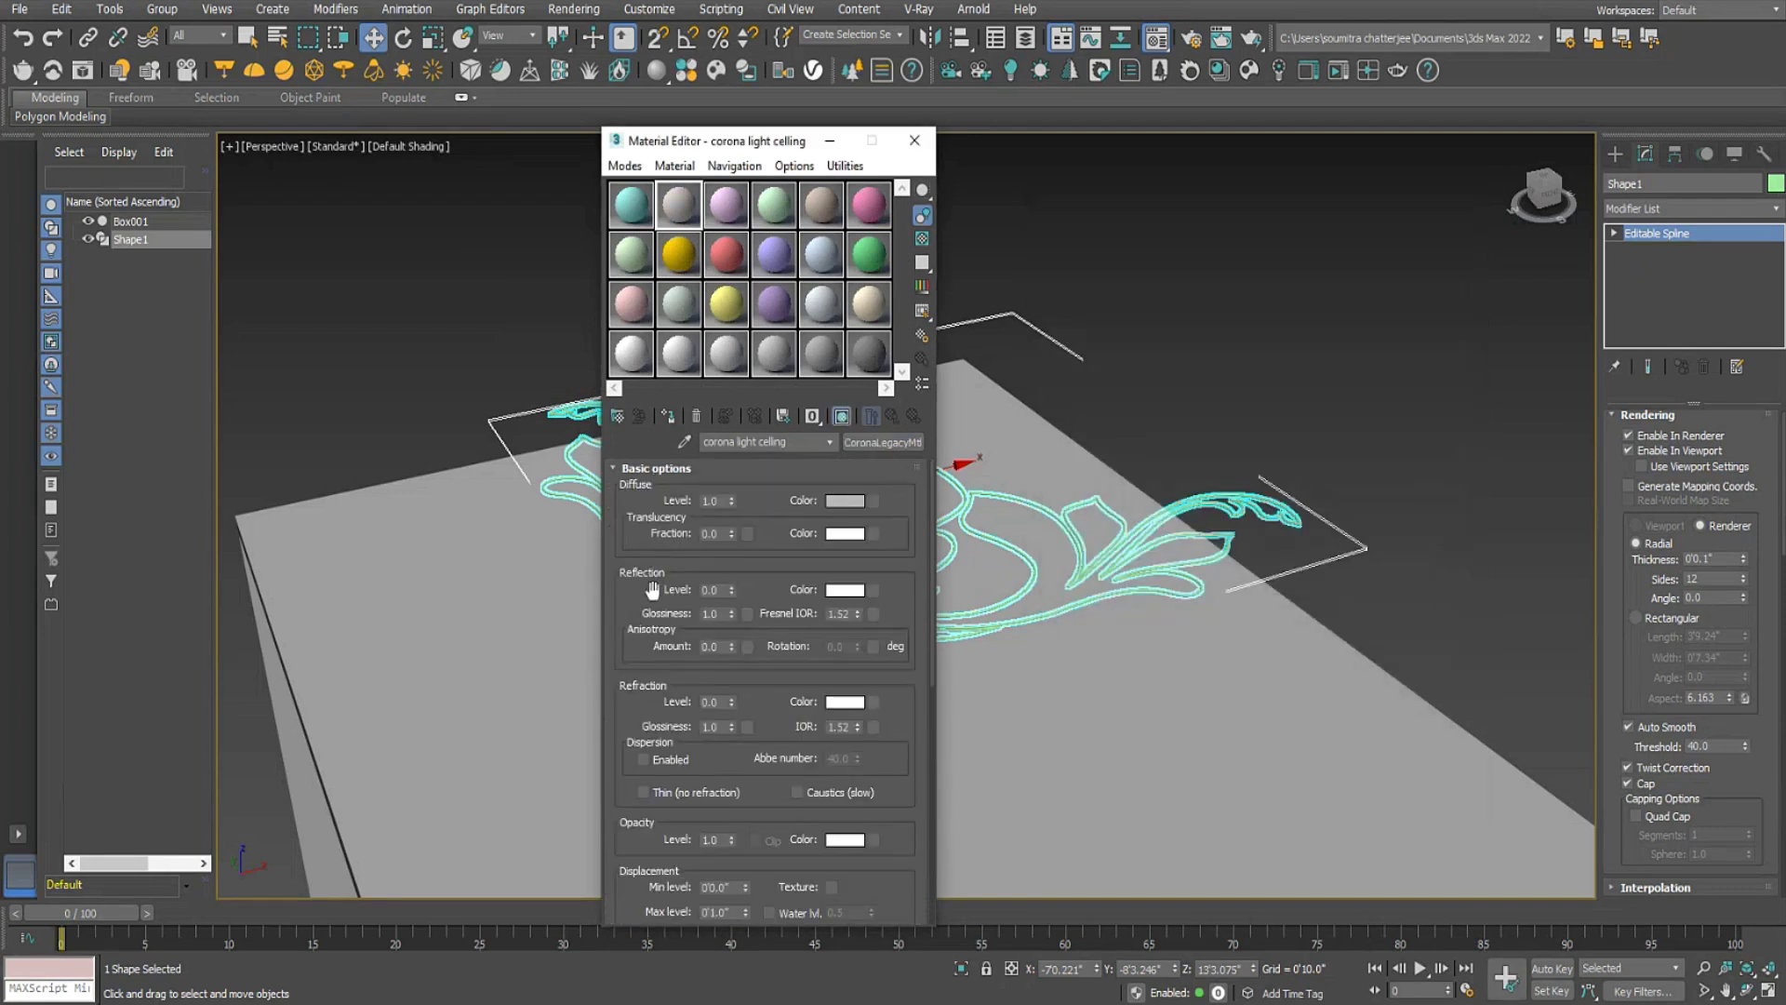
# Set the material's diffuse colour to a light golden orange and copy that colour.
pyautogui.click(841, 500)
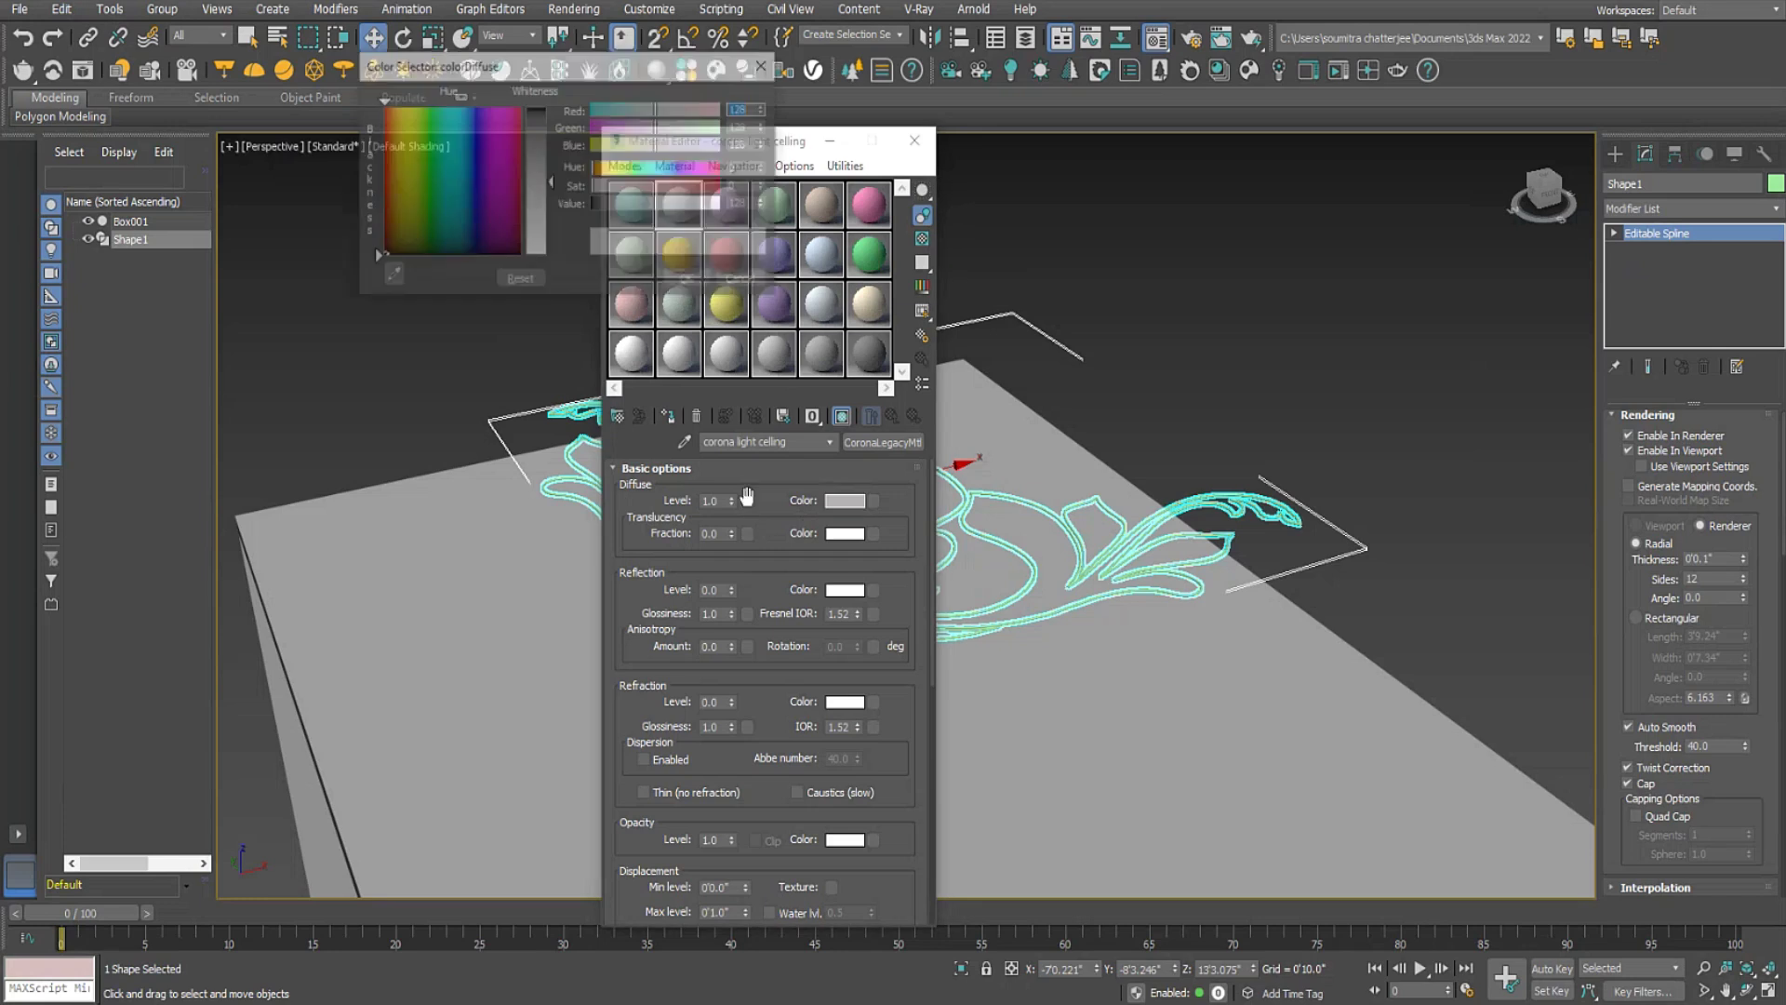
pyautogui.click(396, 128)
pyautogui.click(396, 132)
pyautogui.click(539, 132)
pyautogui.click(689, 279)
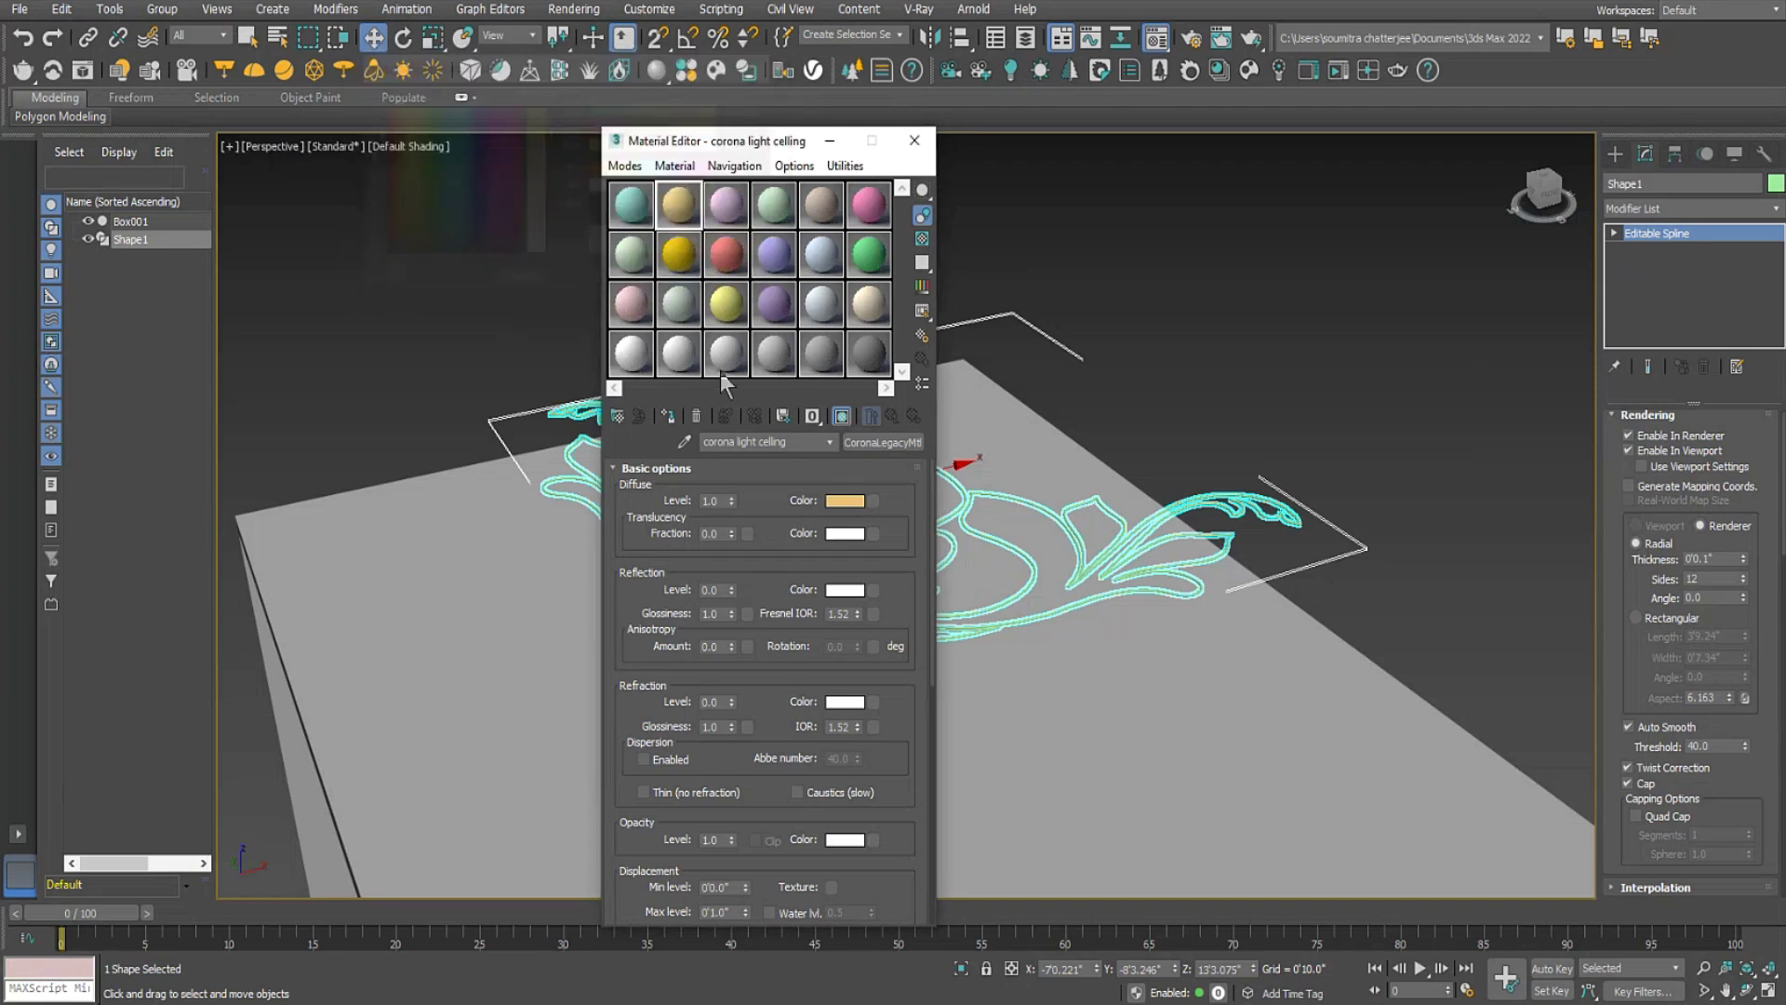
pyautogui.rightClick(838, 503)
pyautogui.click(880, 516)
# Look through the material's basic, Volumetrics and SSS settings for the self-illumination options.
pyautogui.scroll(-5, 614, 651)
pyautogui.moveTo(606, 529); pyautogui.dragTo(617, 694)
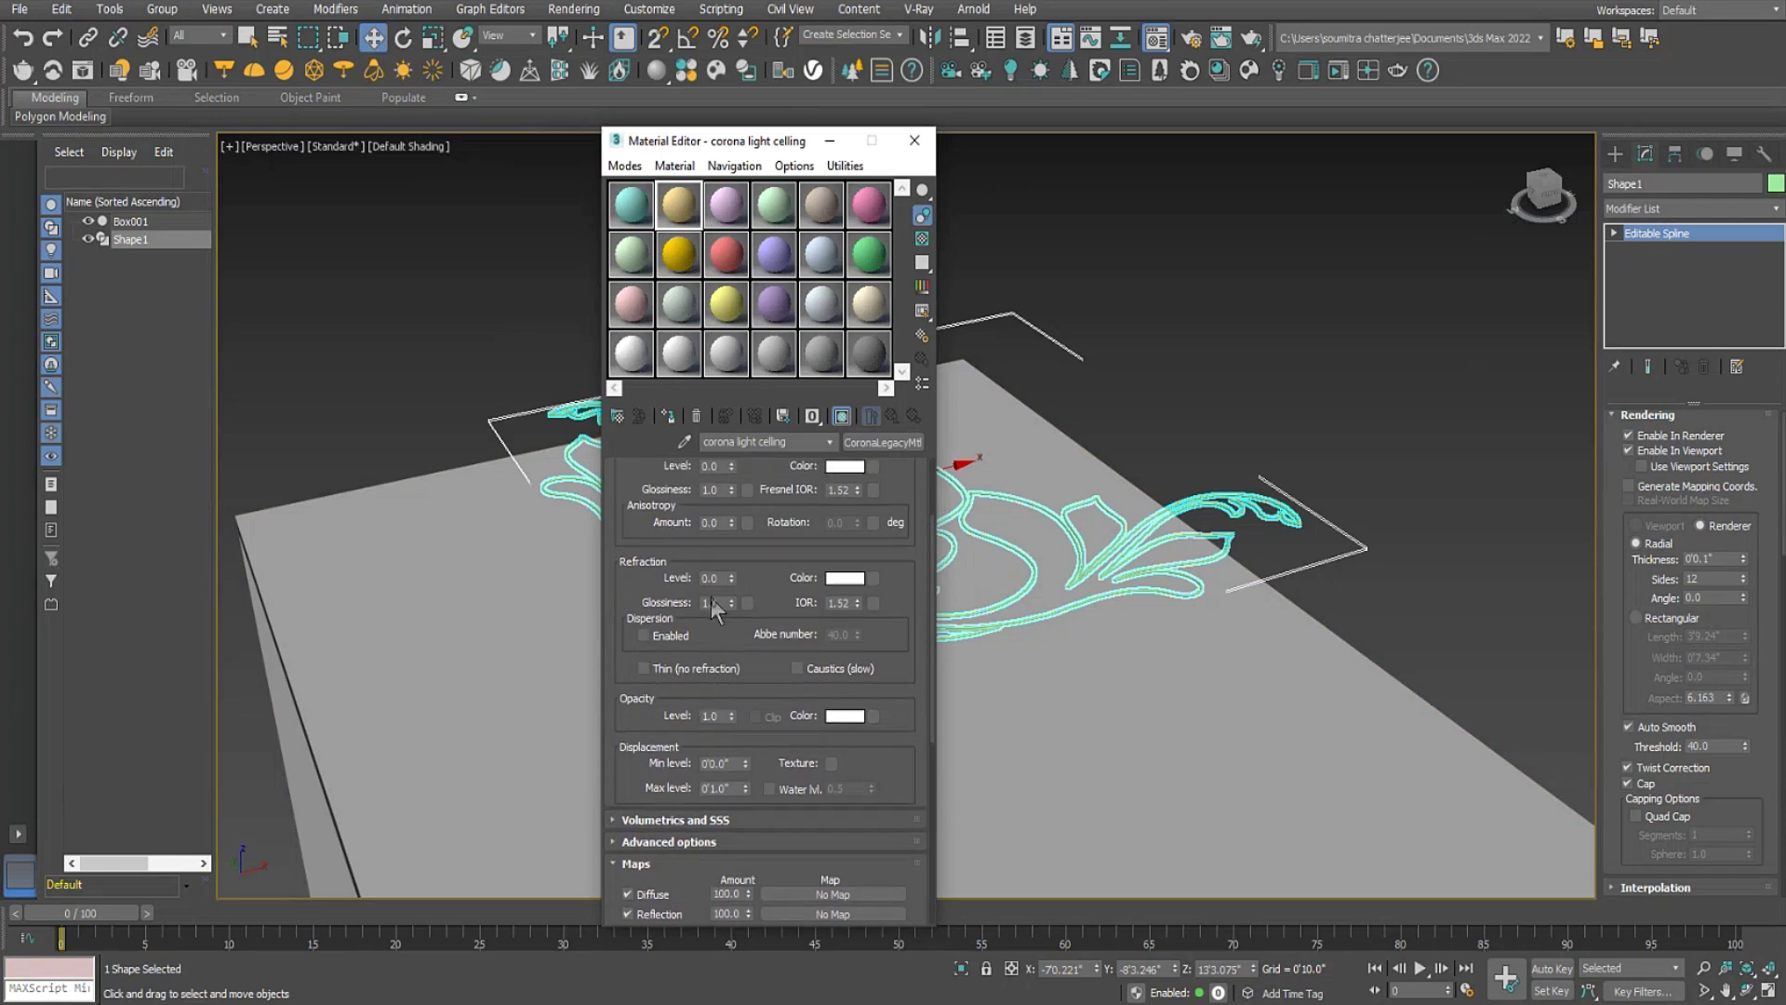
pyautogui.moveTo(738, 549)
pyautogui.mouseDown()
pyautogui.moveTo(737, 598)
pyautogui.moveTo(738, 532)
pyautogui.mouseUp()
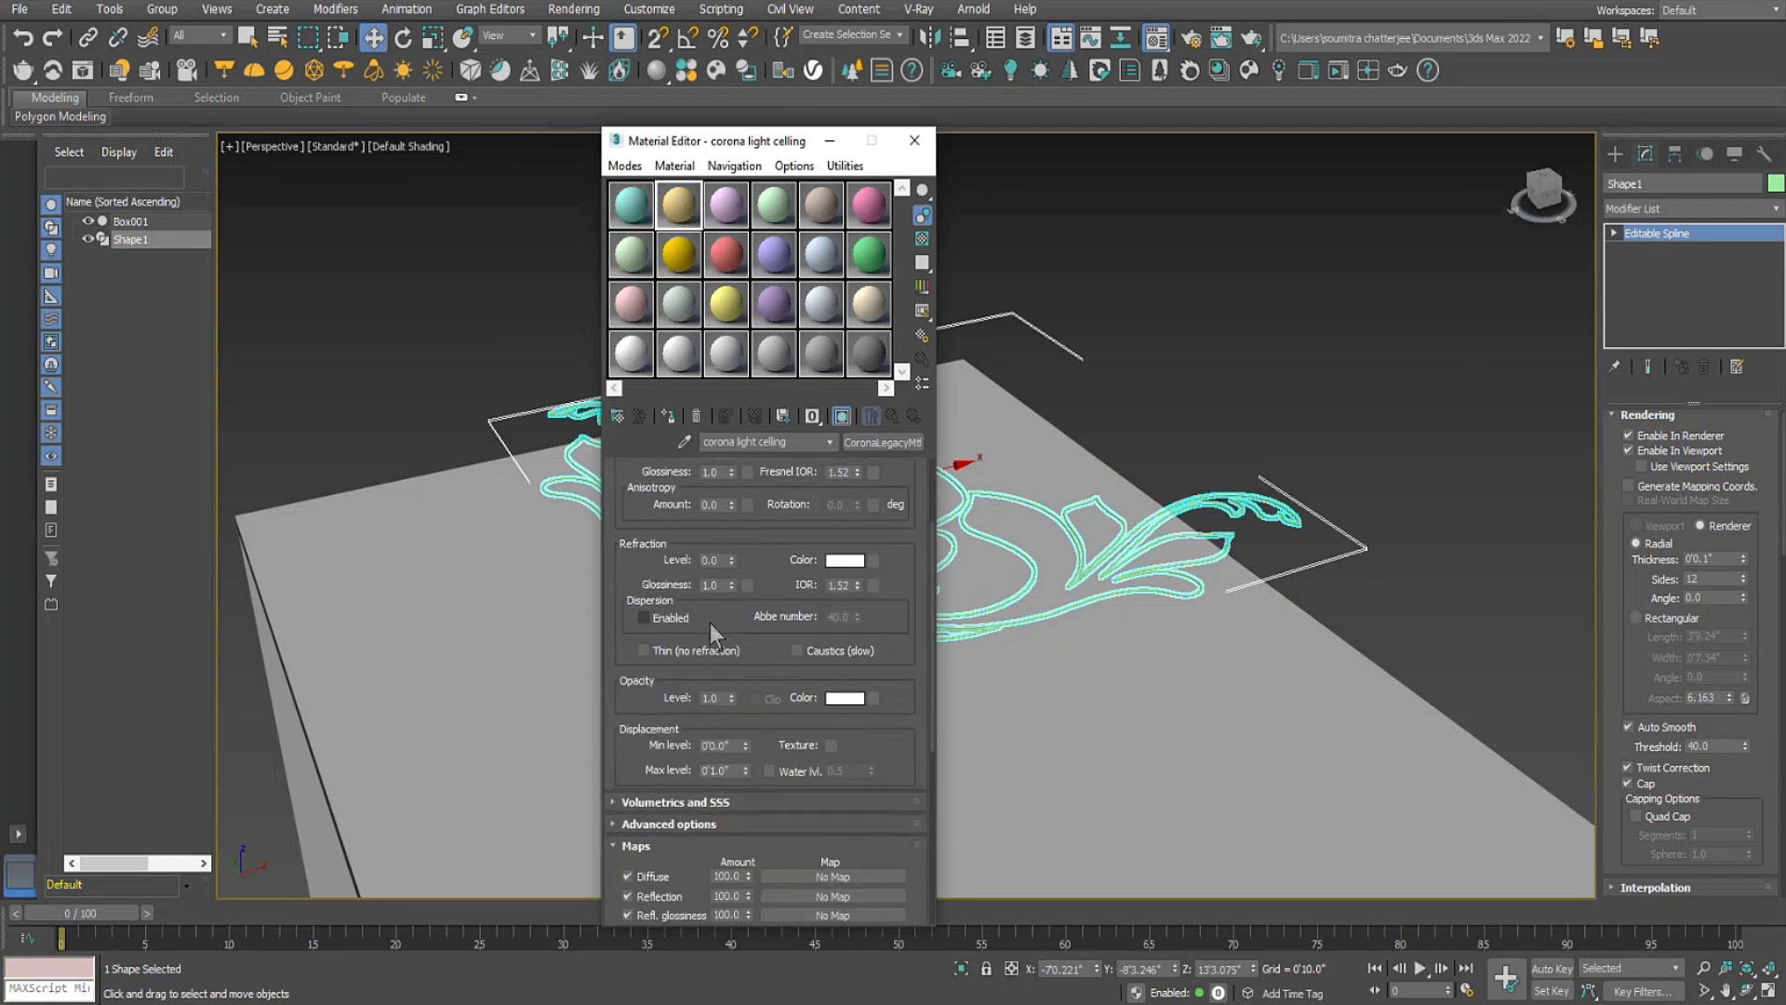
pyautogui.click(671, 801)
pyautogui.moveTo(629, 718); pyautogui.dragTo(648, 807)
pyautogui.moveTo(634, 654); pyautogui.dragTo(636, 796)
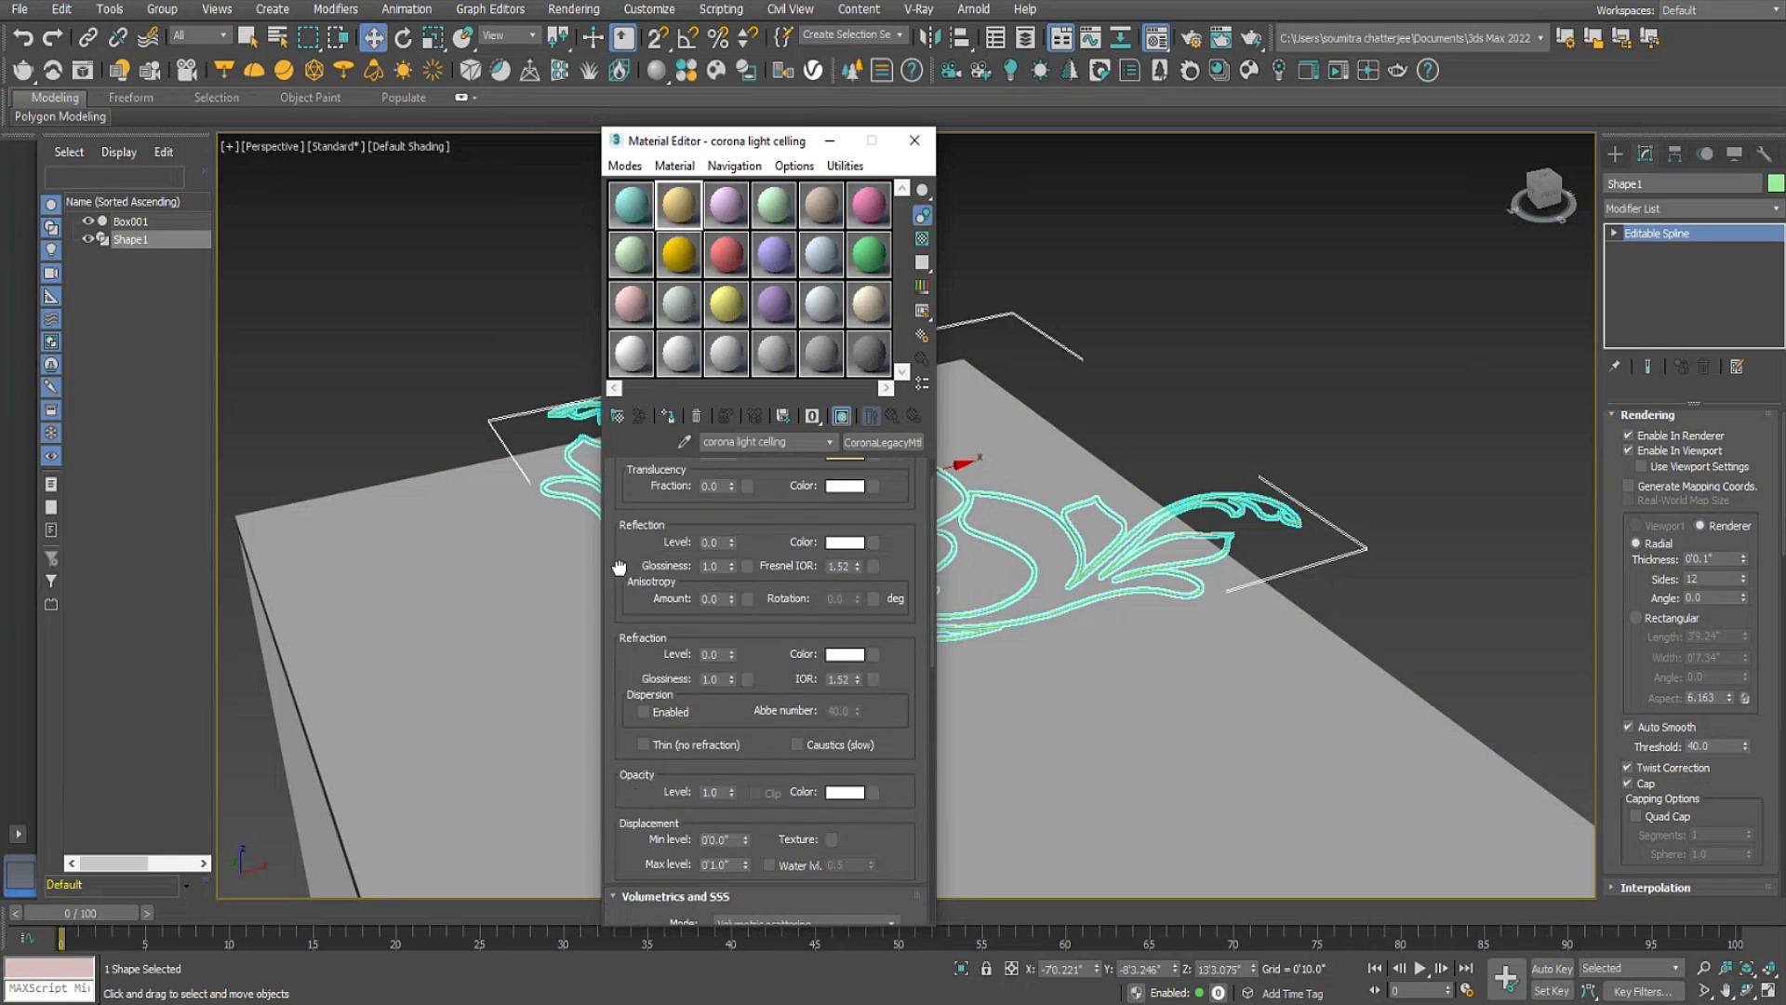
pyautogui.moveTo(622, 577); pyautogui.dragTo(625, 624)
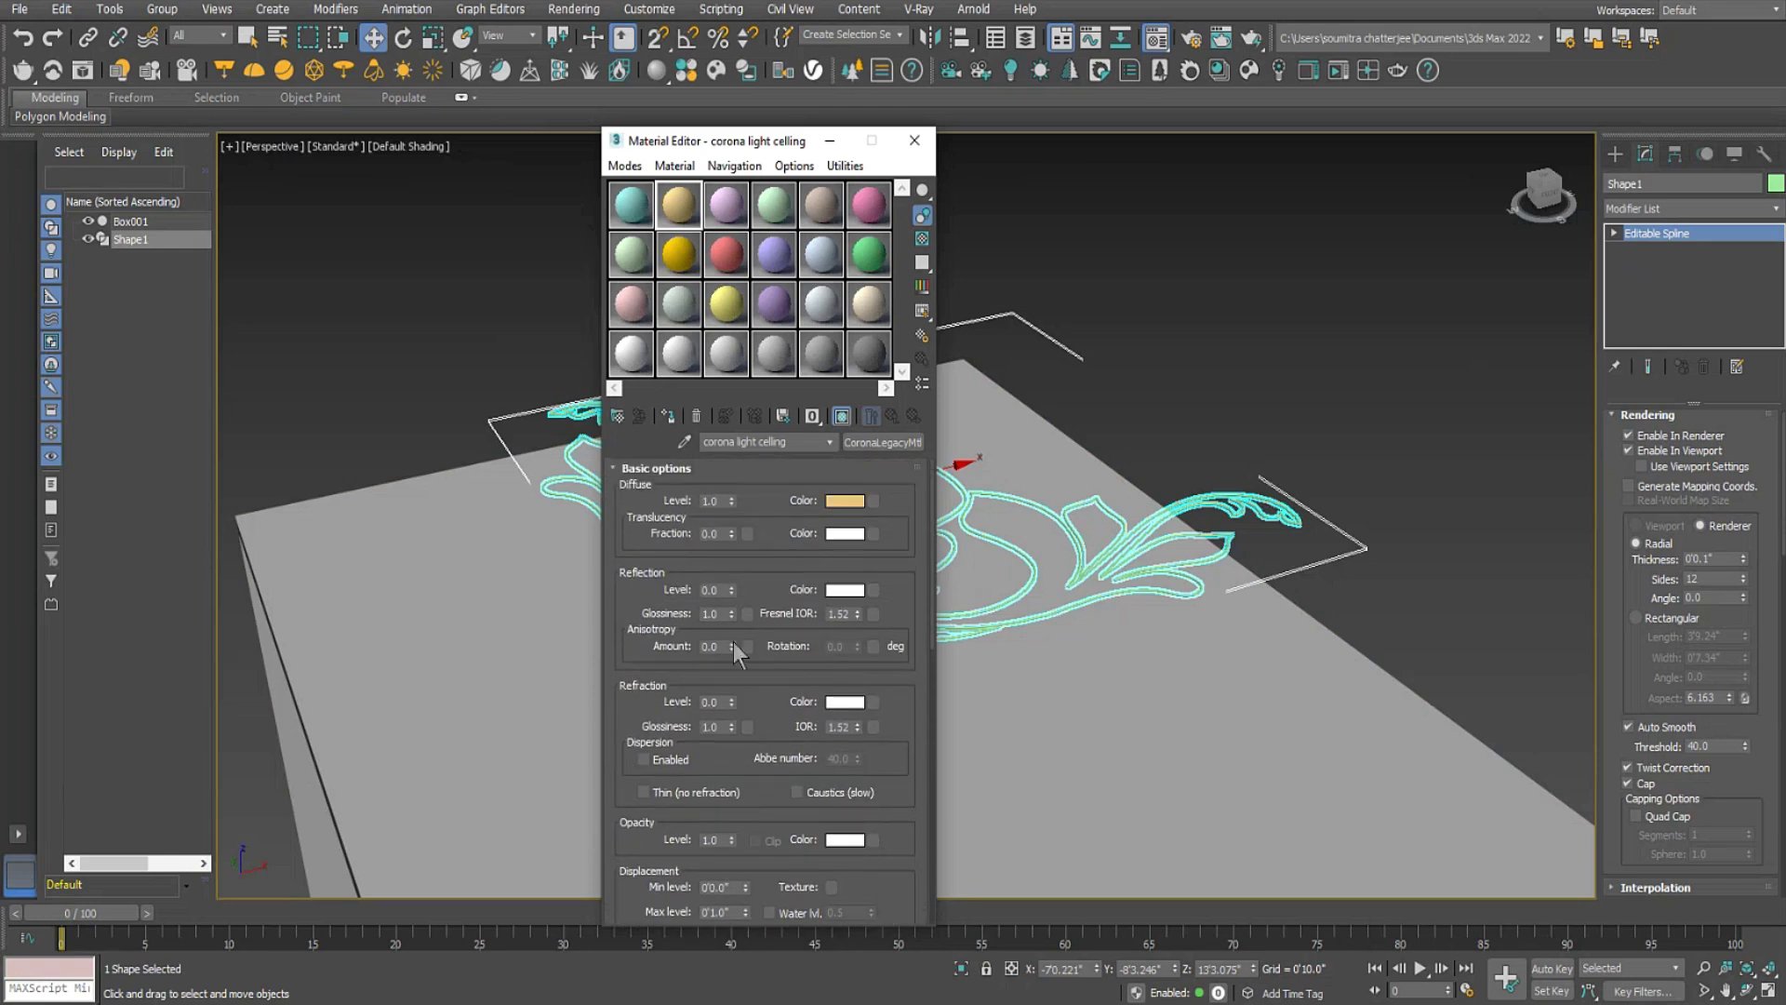
pyautogui.moveTo(665, 736); pyautogui.dragTo(665, 614)
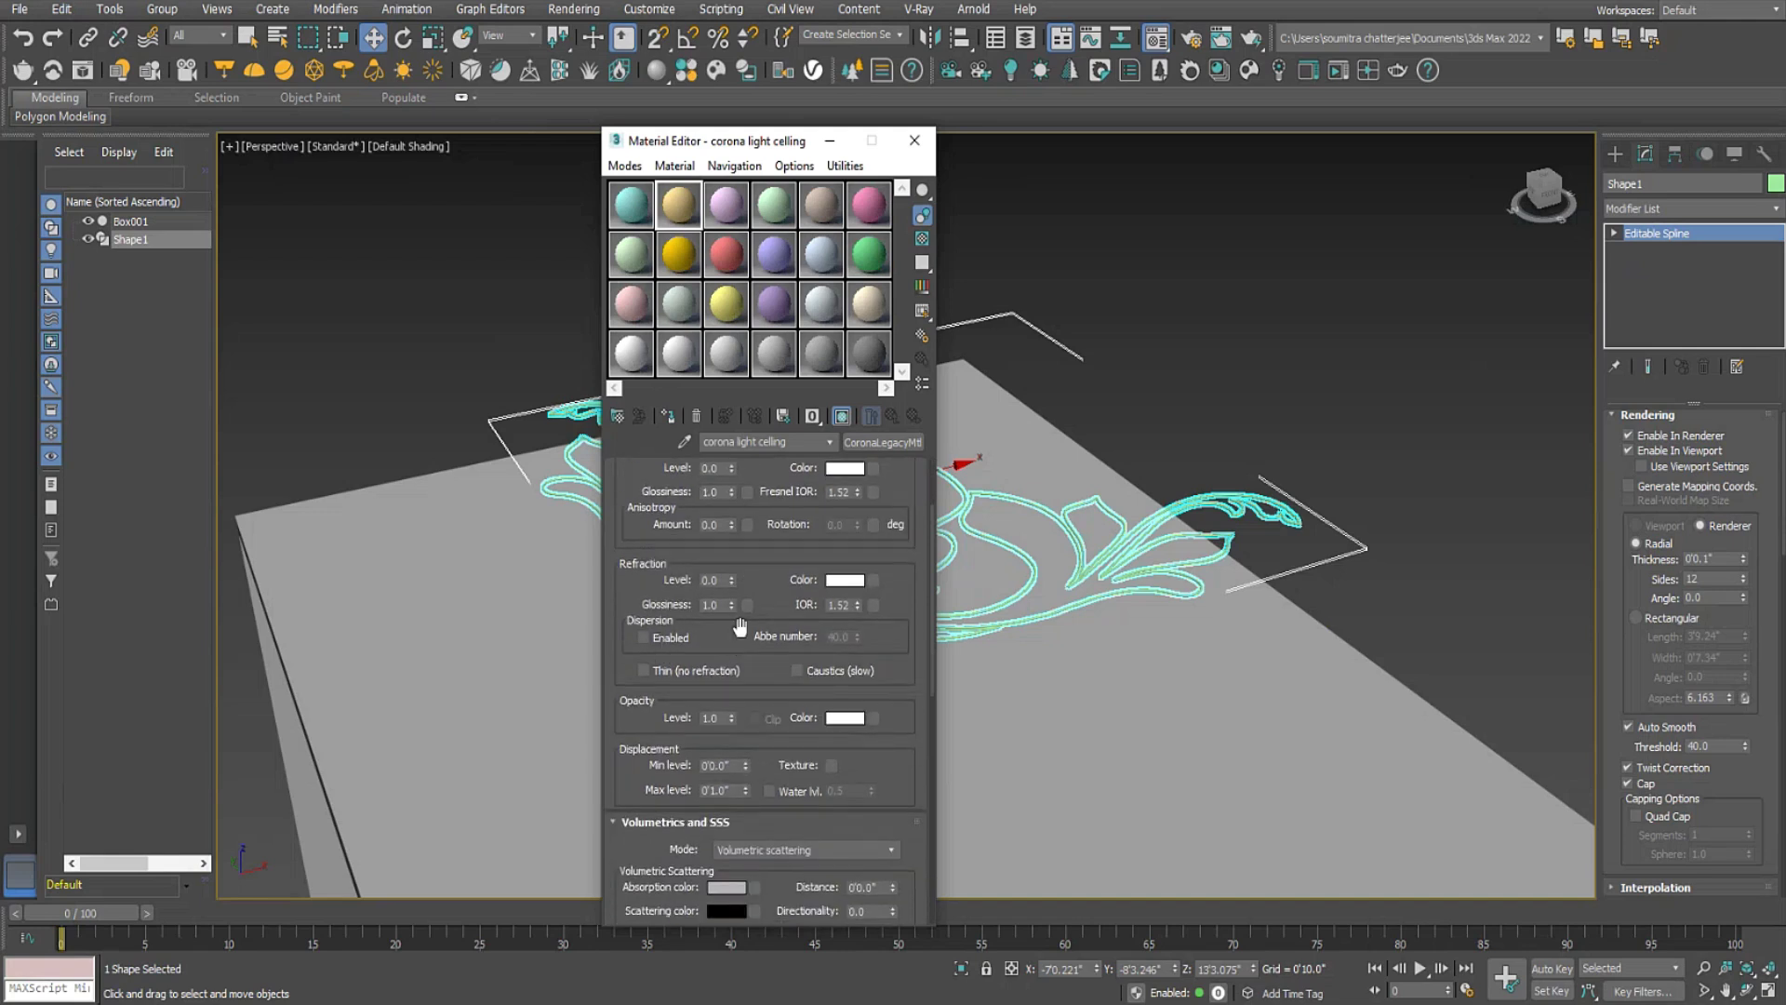
pyautogui.moveTo(655, 693); pyautogui.dragTo(659, 609)
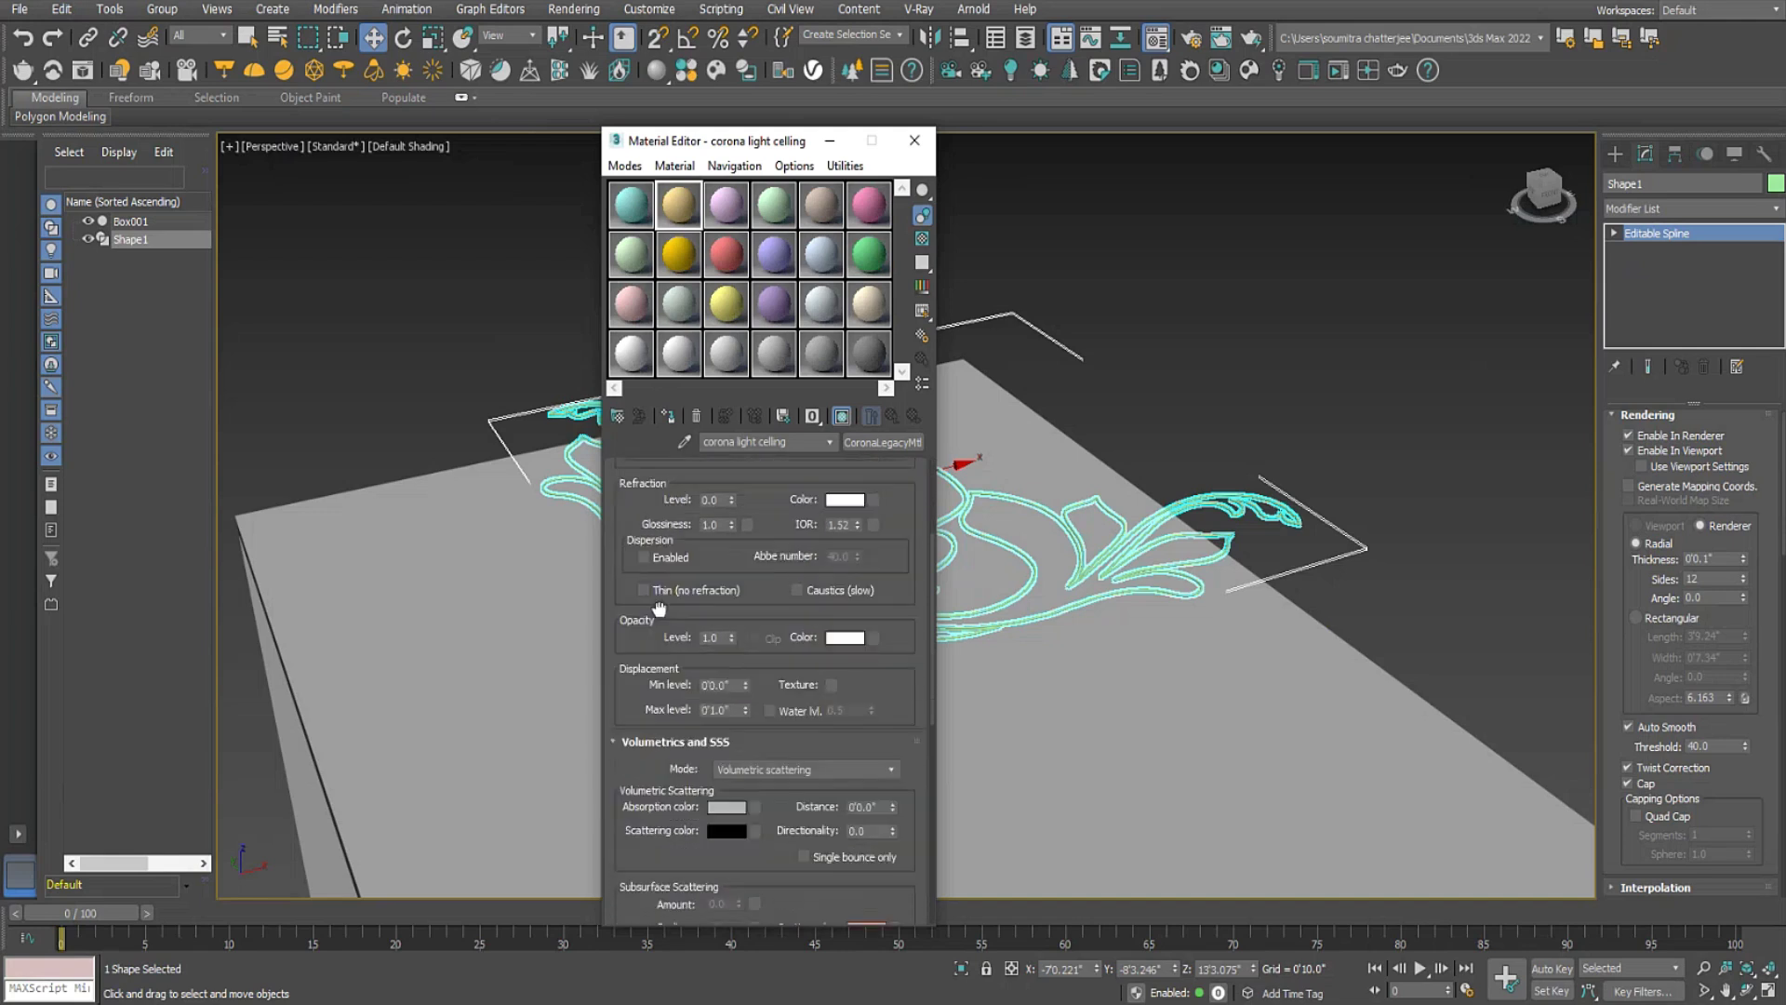
pyautogui.scroll(-3, 659, 609)
pyautogui.scroll(-2, 676, 544)
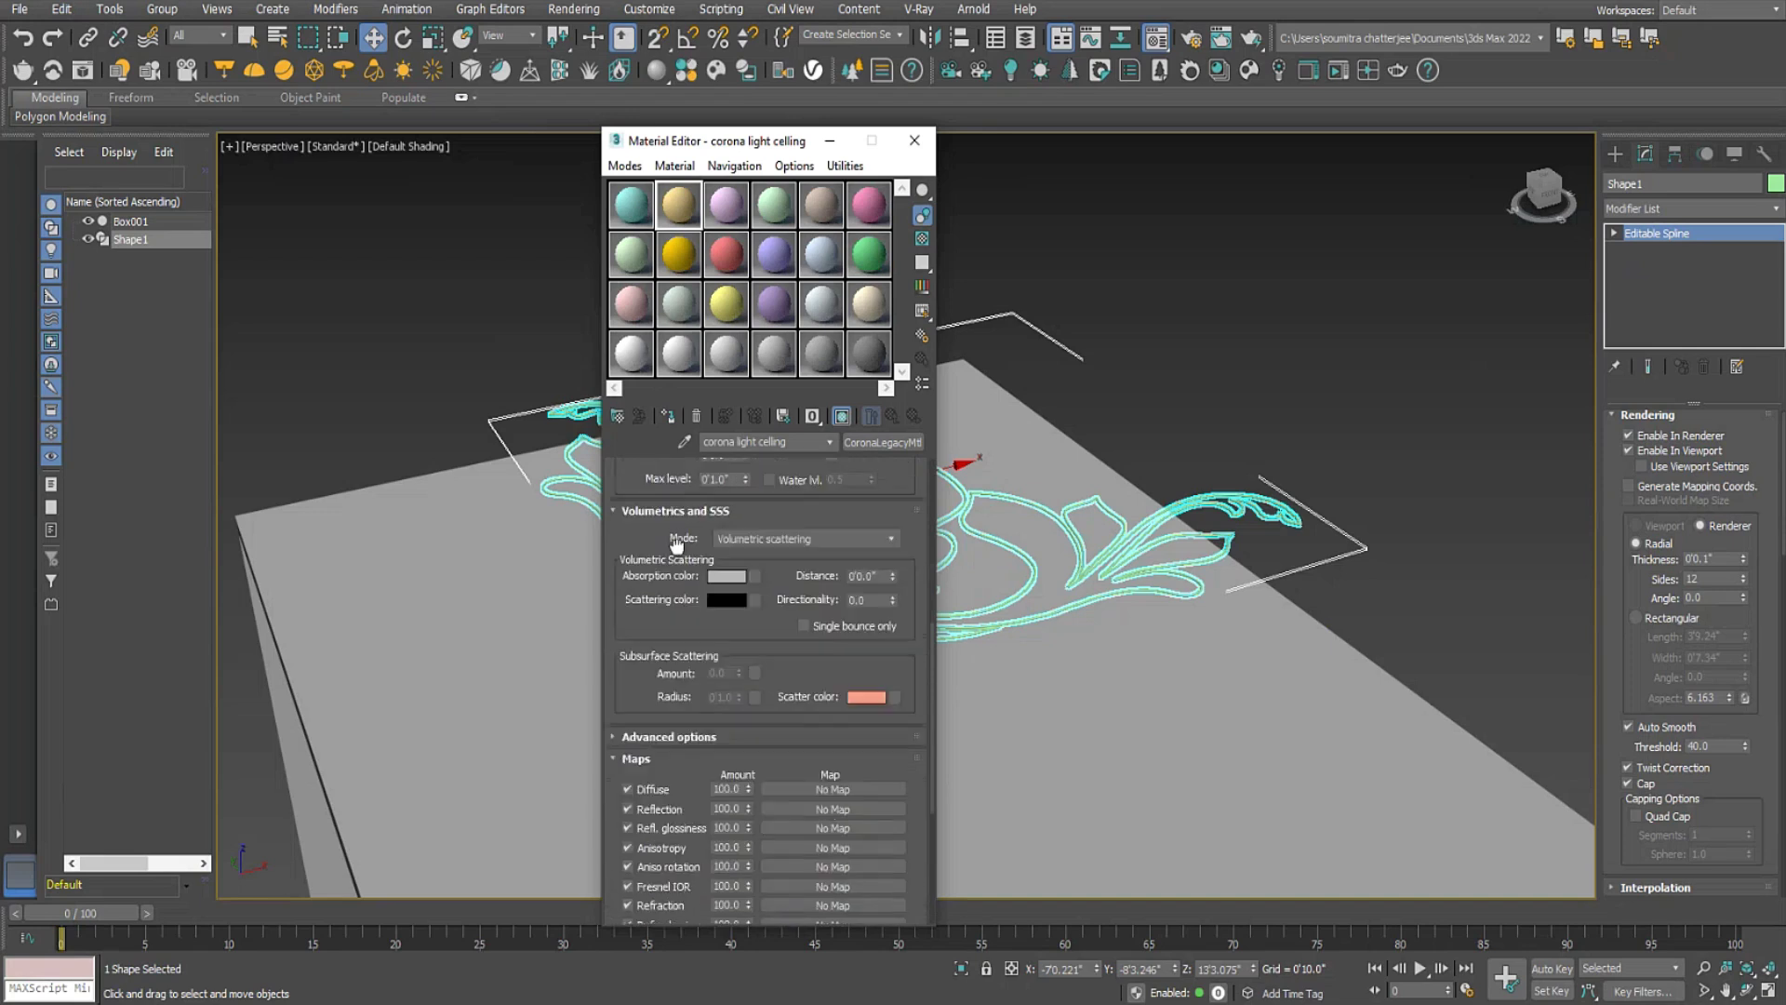
pyautogui.moveTo(676, 544); pyautogui.dragTo(685, 480)
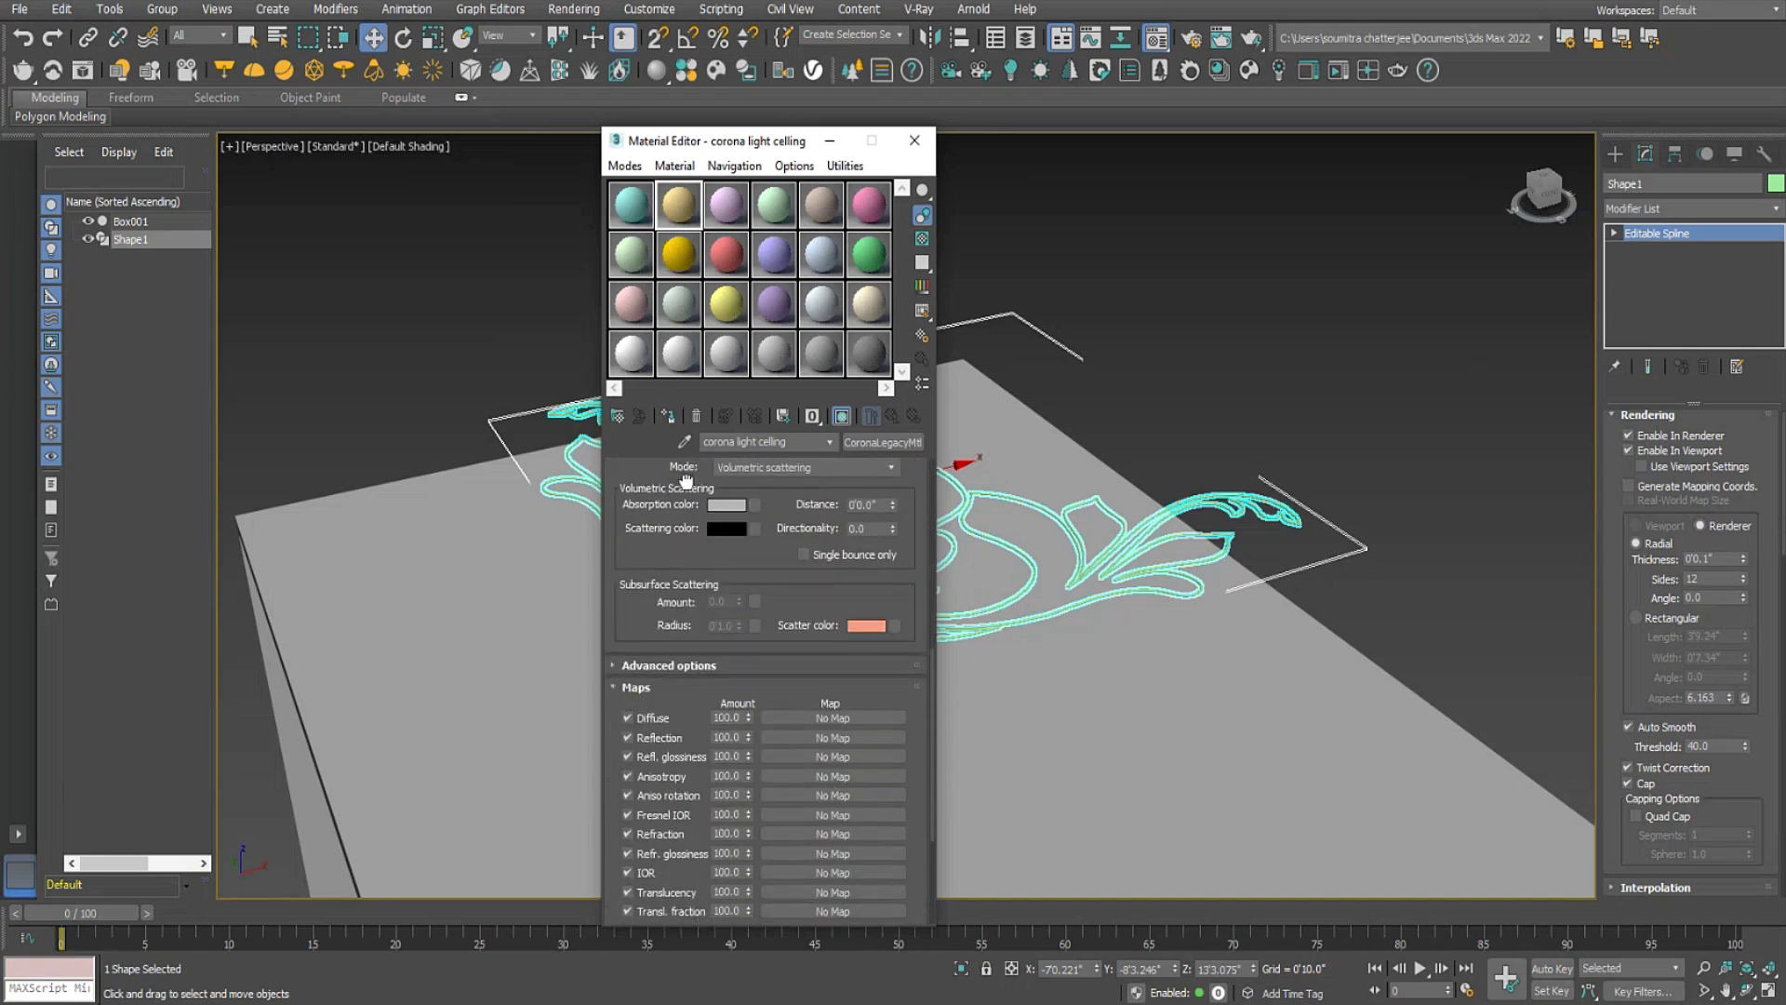
# Expand the material's advanced options and paste the copied golden colour as the self-illumination colour.
pyautogui.click(635, 666)
pyautogui.scroll(-2, 658, 605)
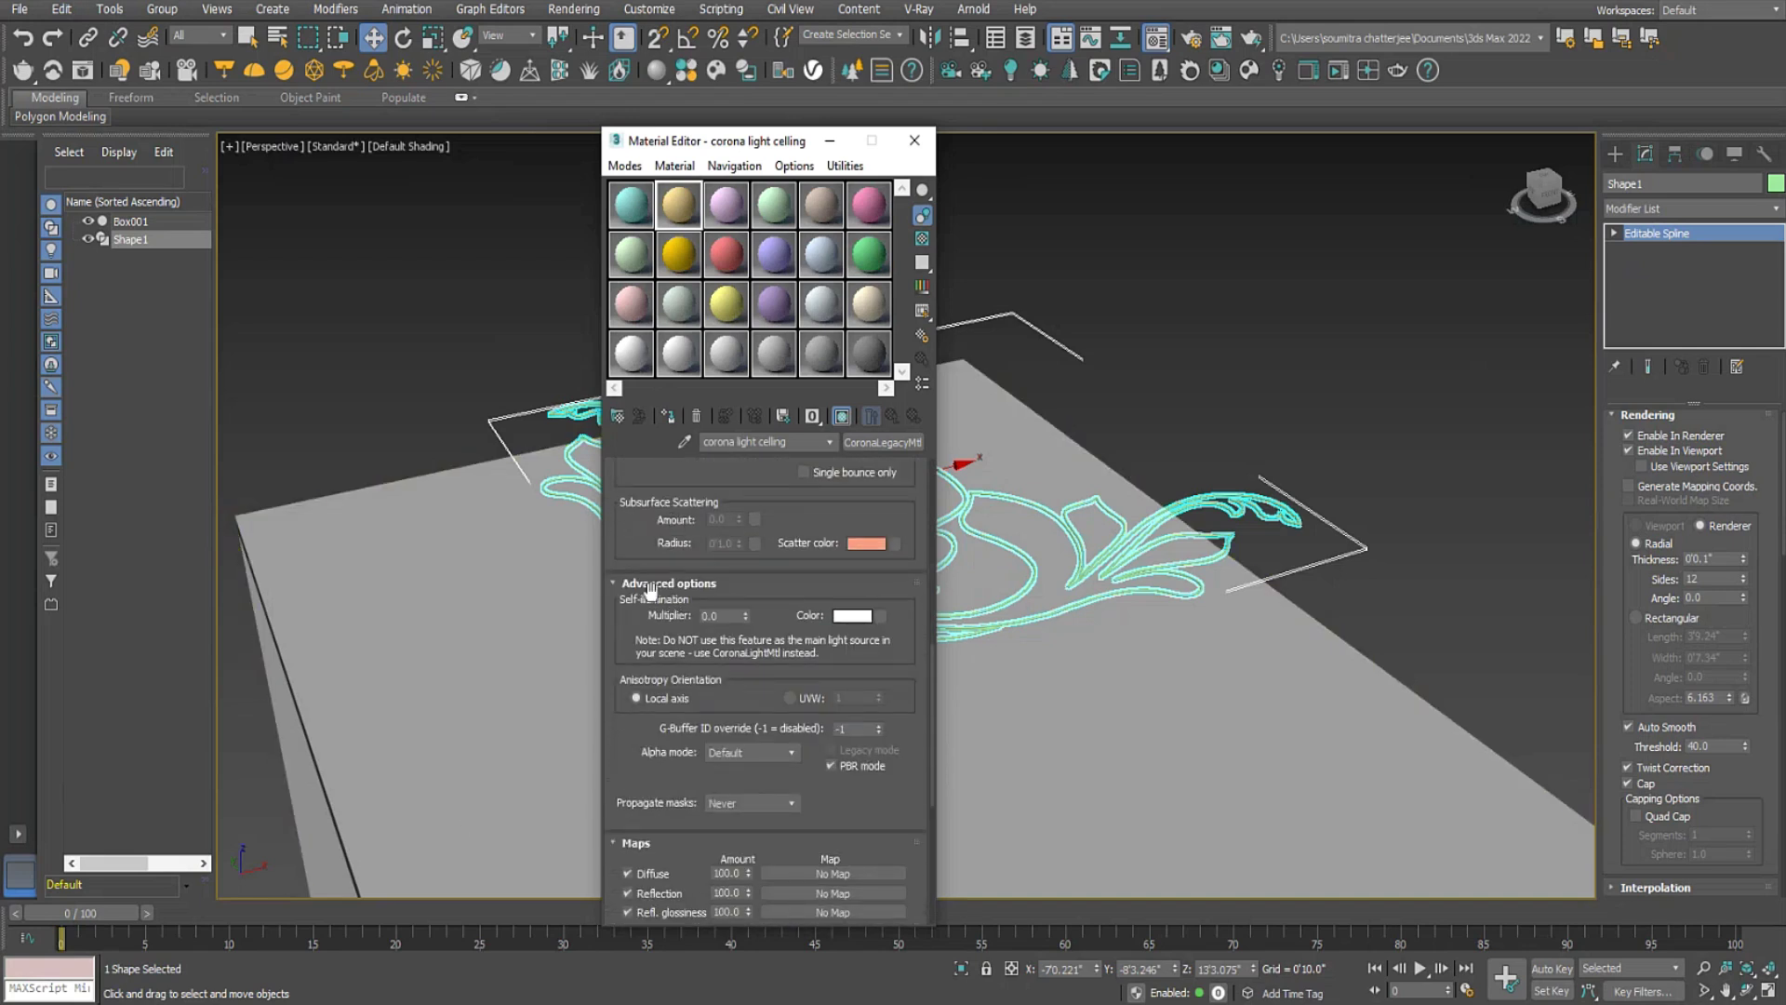
pyautogui.rightClick(850, 619)
pyautogui.click(888, 654)
# Show an enlarged preview of the material beside the editor and set its self-illumination multiplier to 2.0.
pyautogui.doubleClick(680, 205)
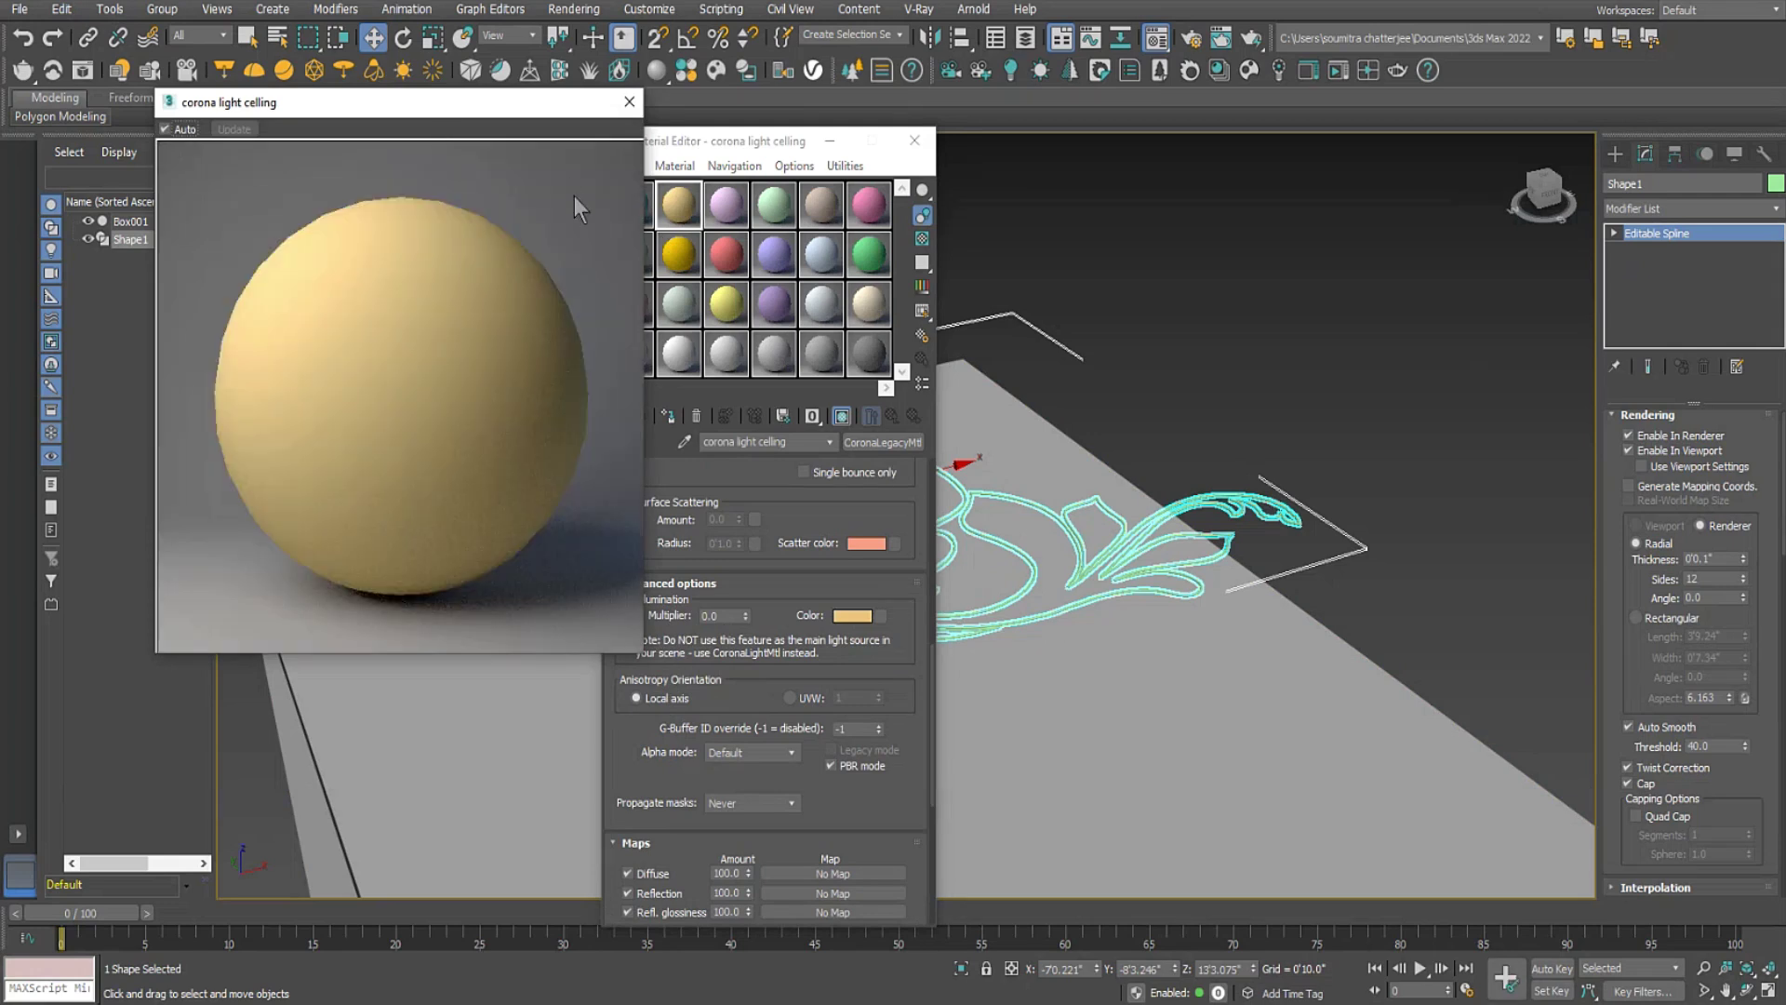
pyautogui.moveTo(692, 148); pyautogui.dragTo(878, 146)
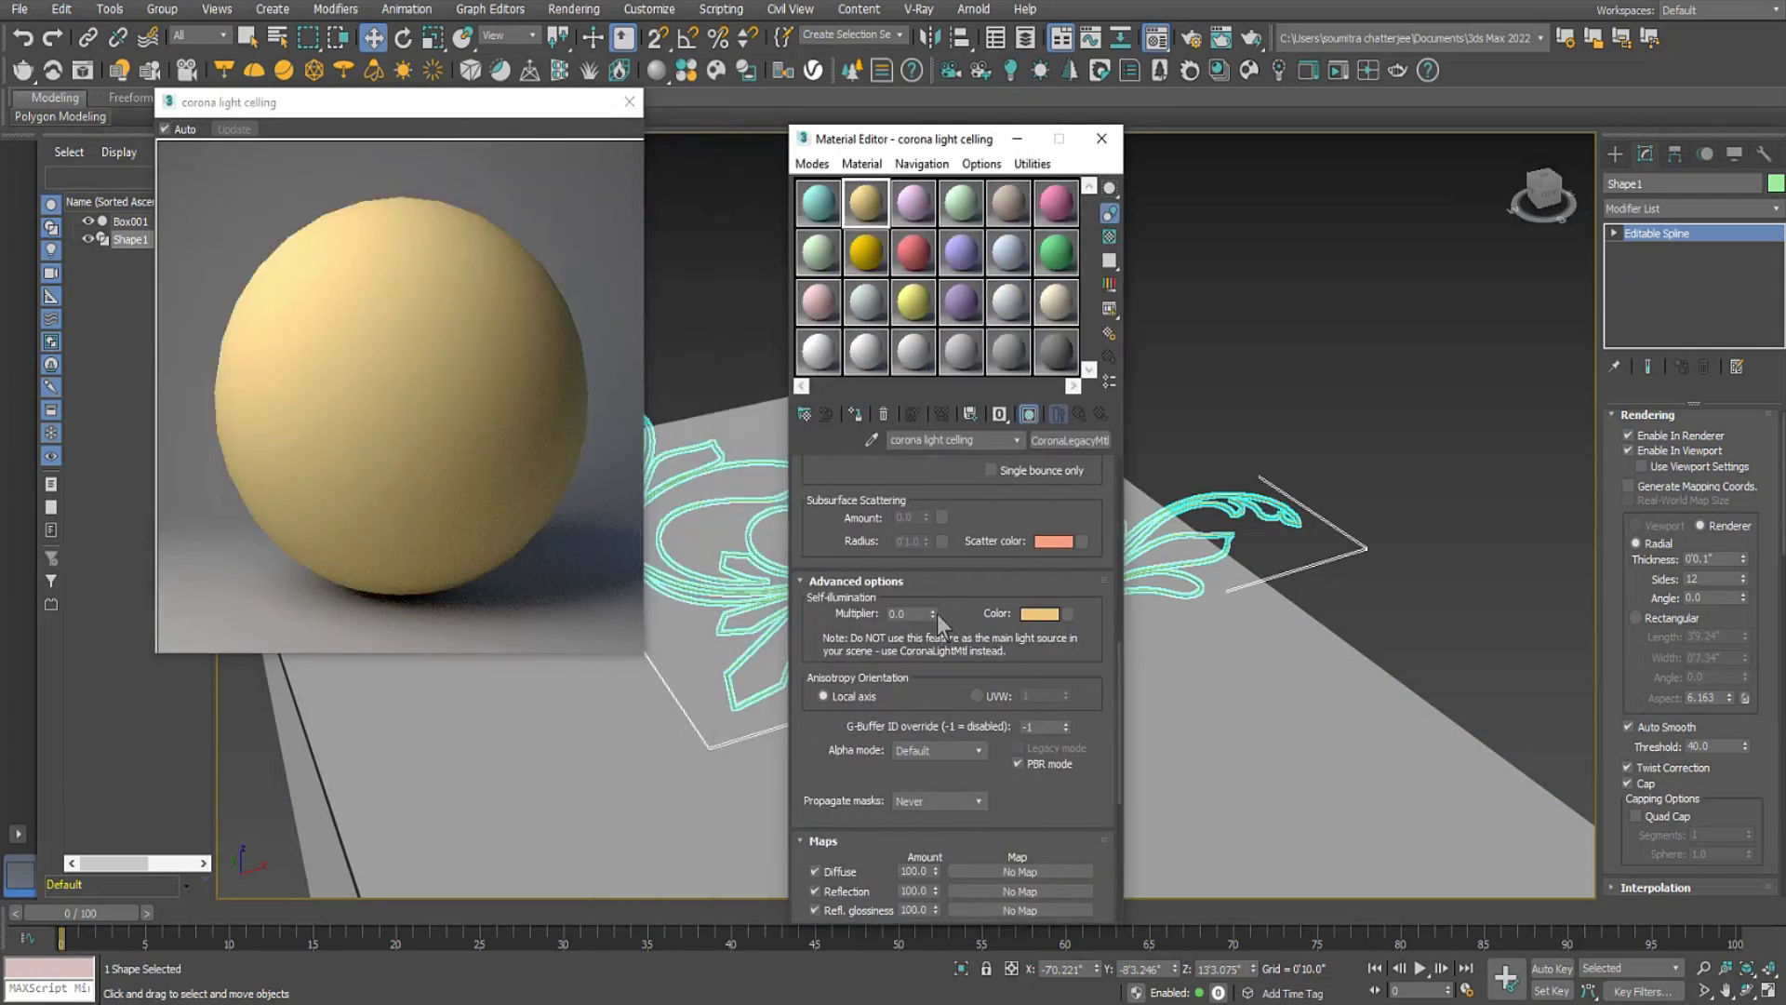
pyautogui.moveTo(936, 611); pyautogui.dragTo(490, 416)
pyautogui.click(974, 577)
pyautogui.click(963, 581)
pyautogui.click(909, 614)
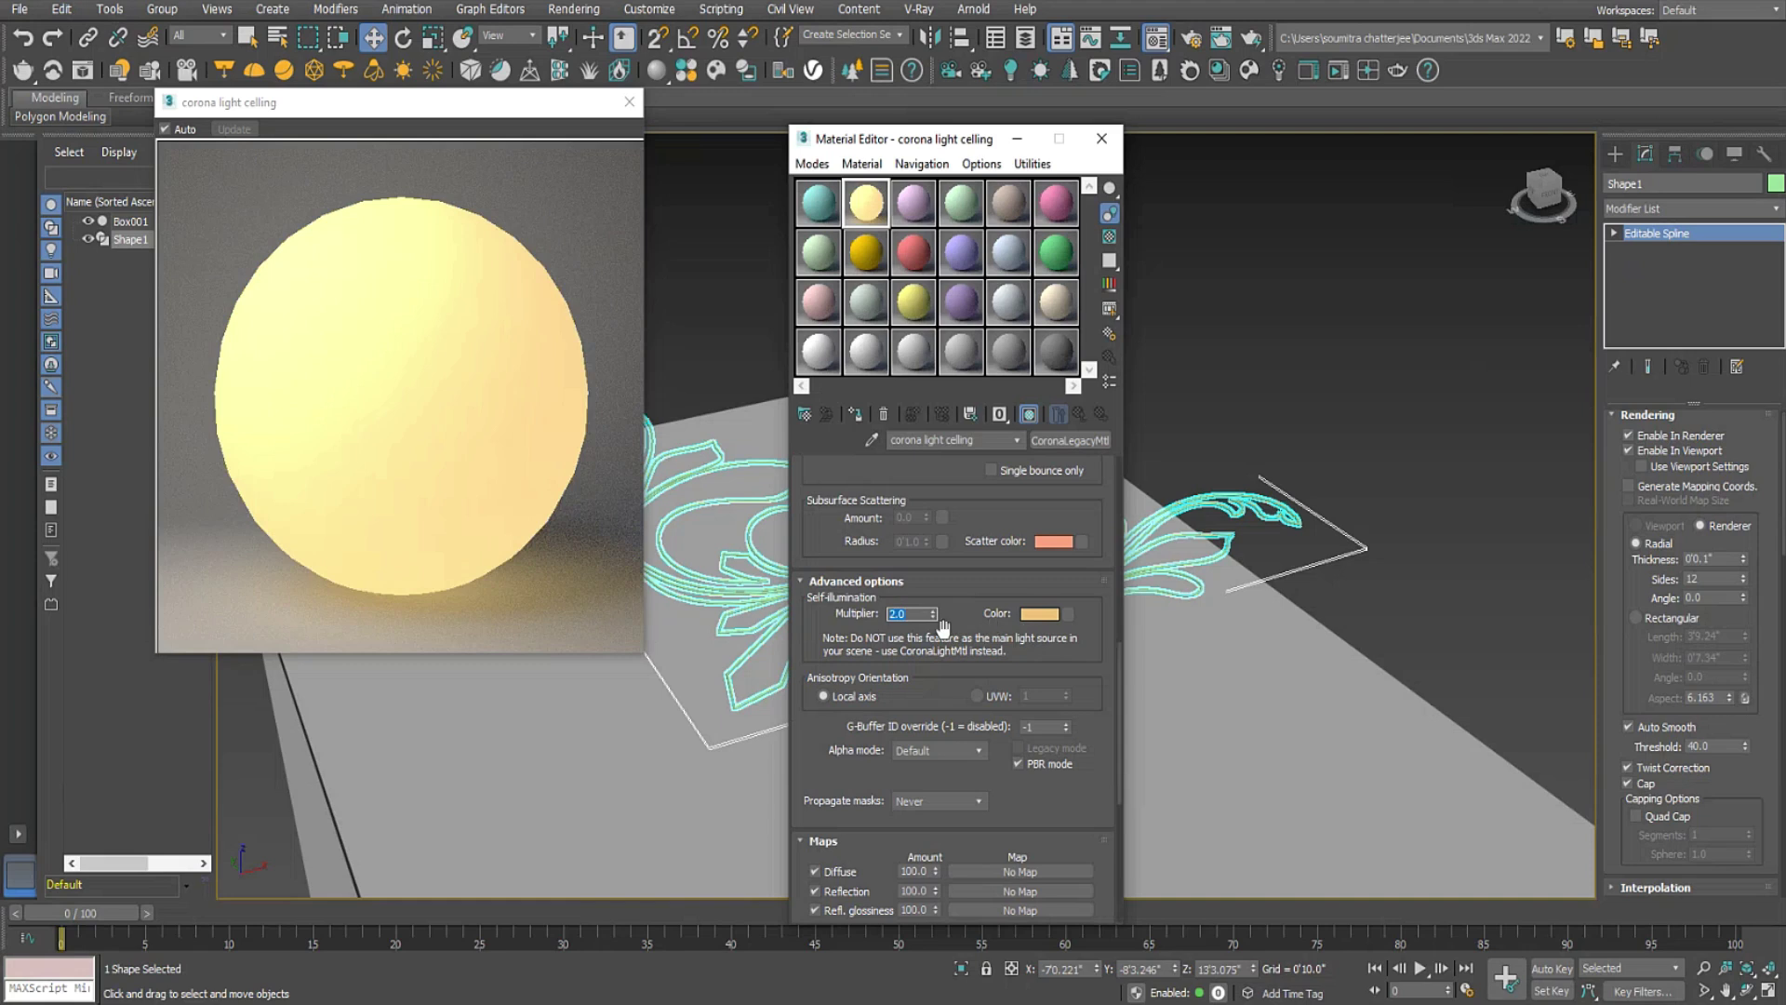
# Set the material's diffuse colour to a warmer orange with RGB 235, 126, 20 and copy that colour.
pyautogui.scroll(5, 963, 521)
pyautogui.scroll(3, 1027, 521)
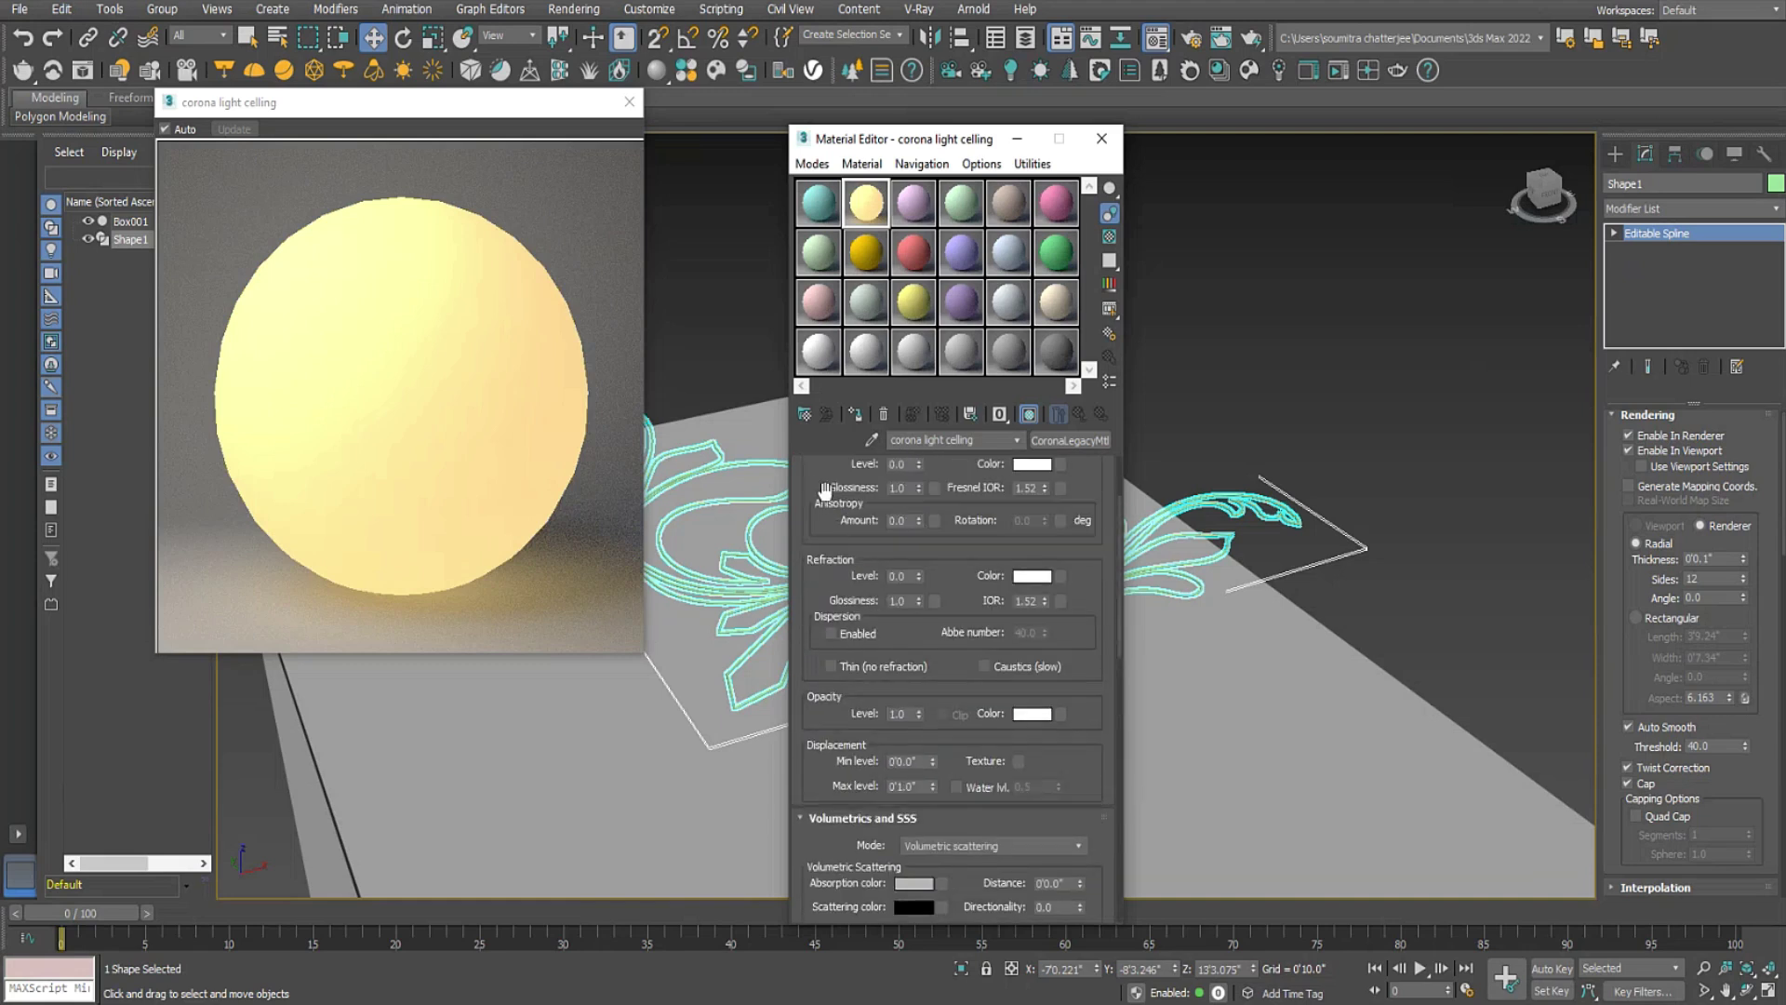
pyautogui.click(1029, 499)
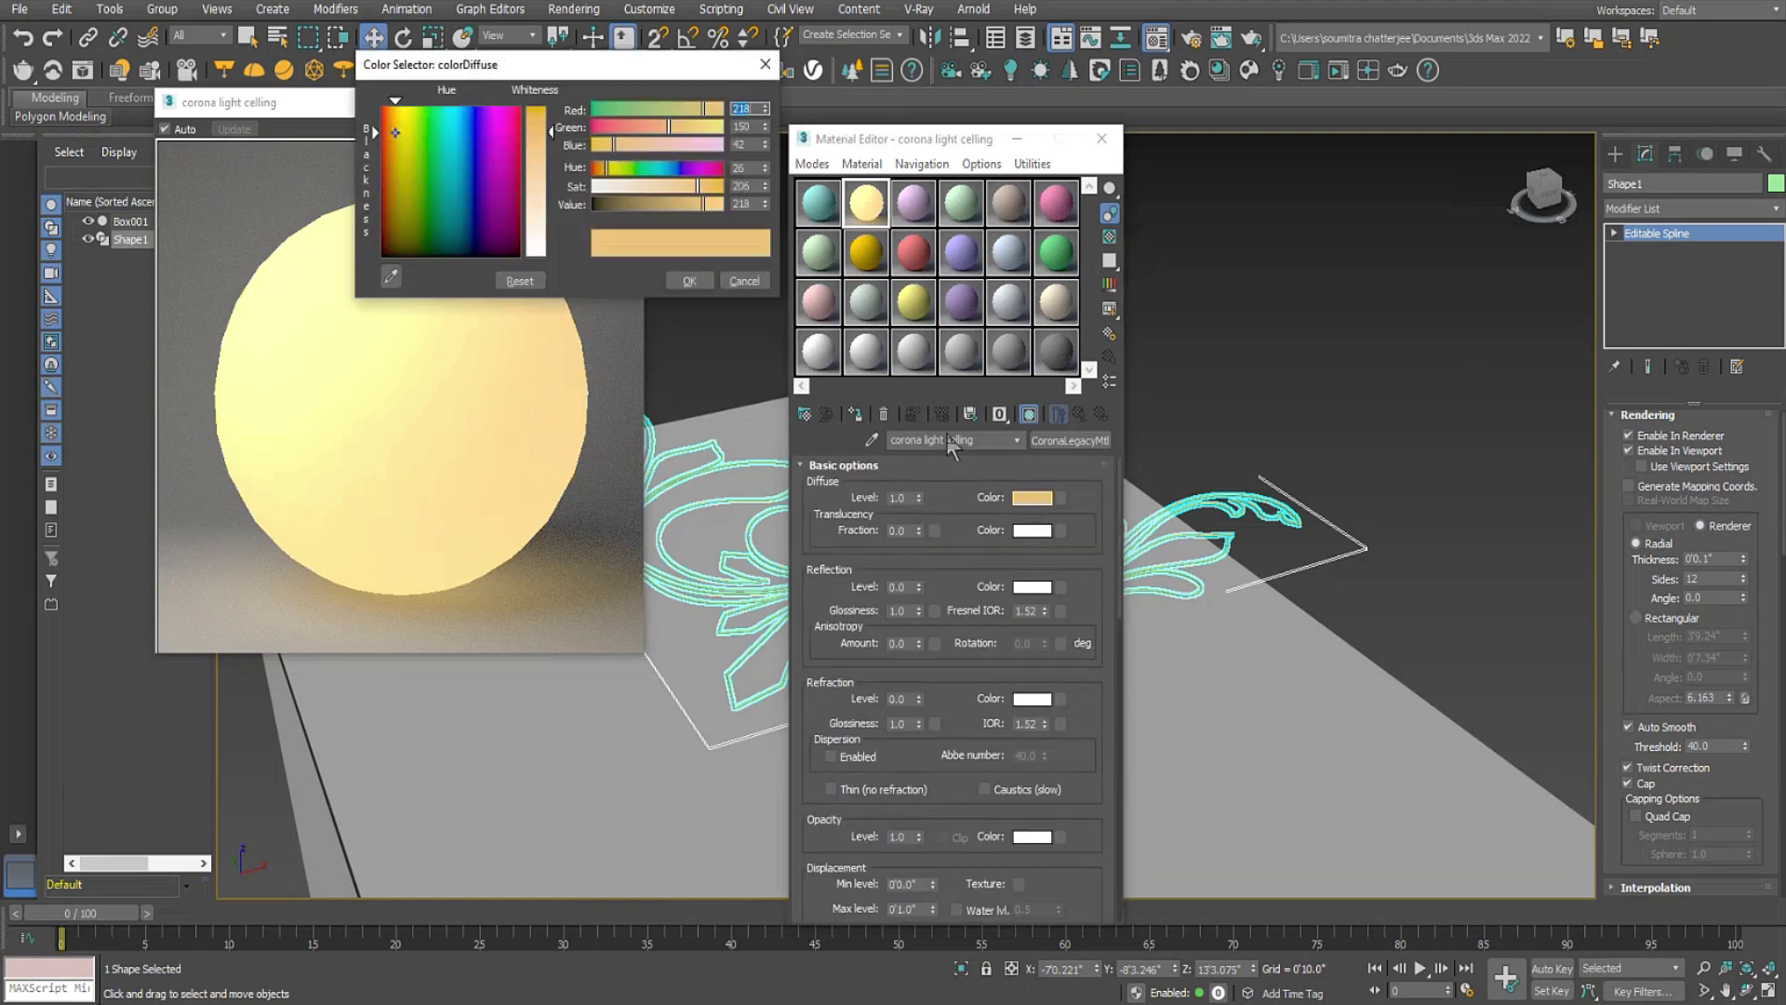
pyautogui.moveTo(395, 131); pyautogui.dragTo(393, 121)
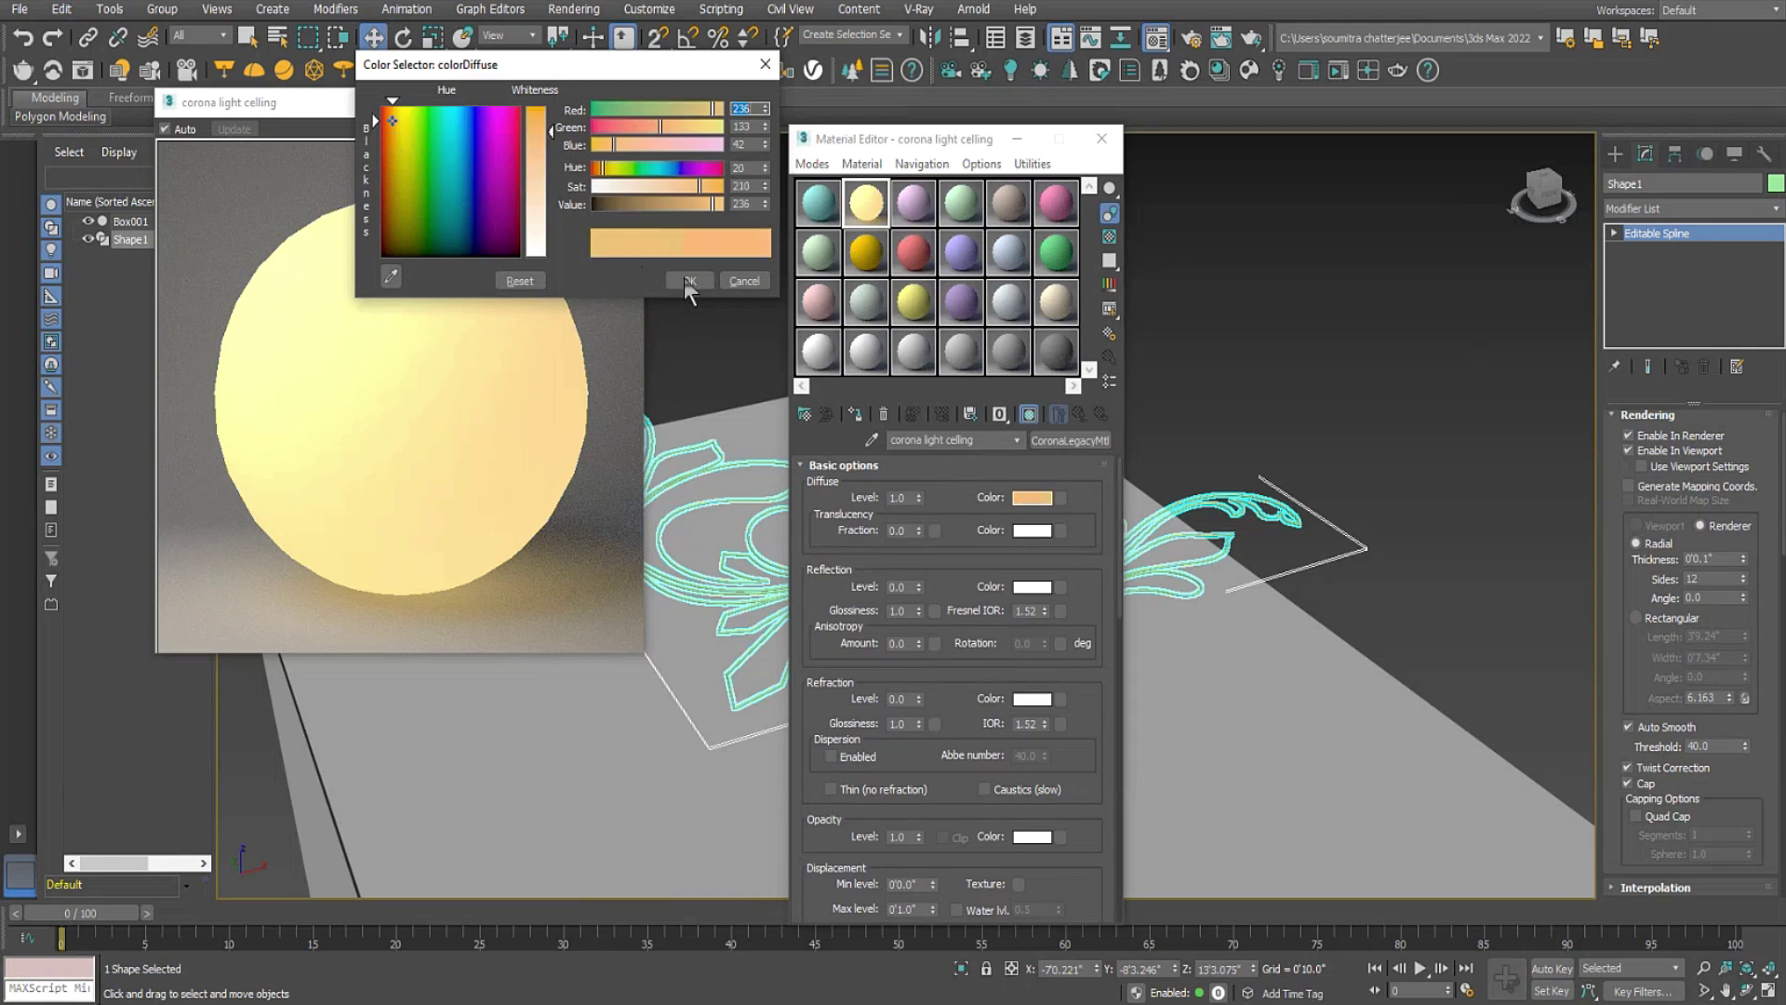
pyautogui.moveTo(549, 131); pyautogui.dragTo(560, 259)
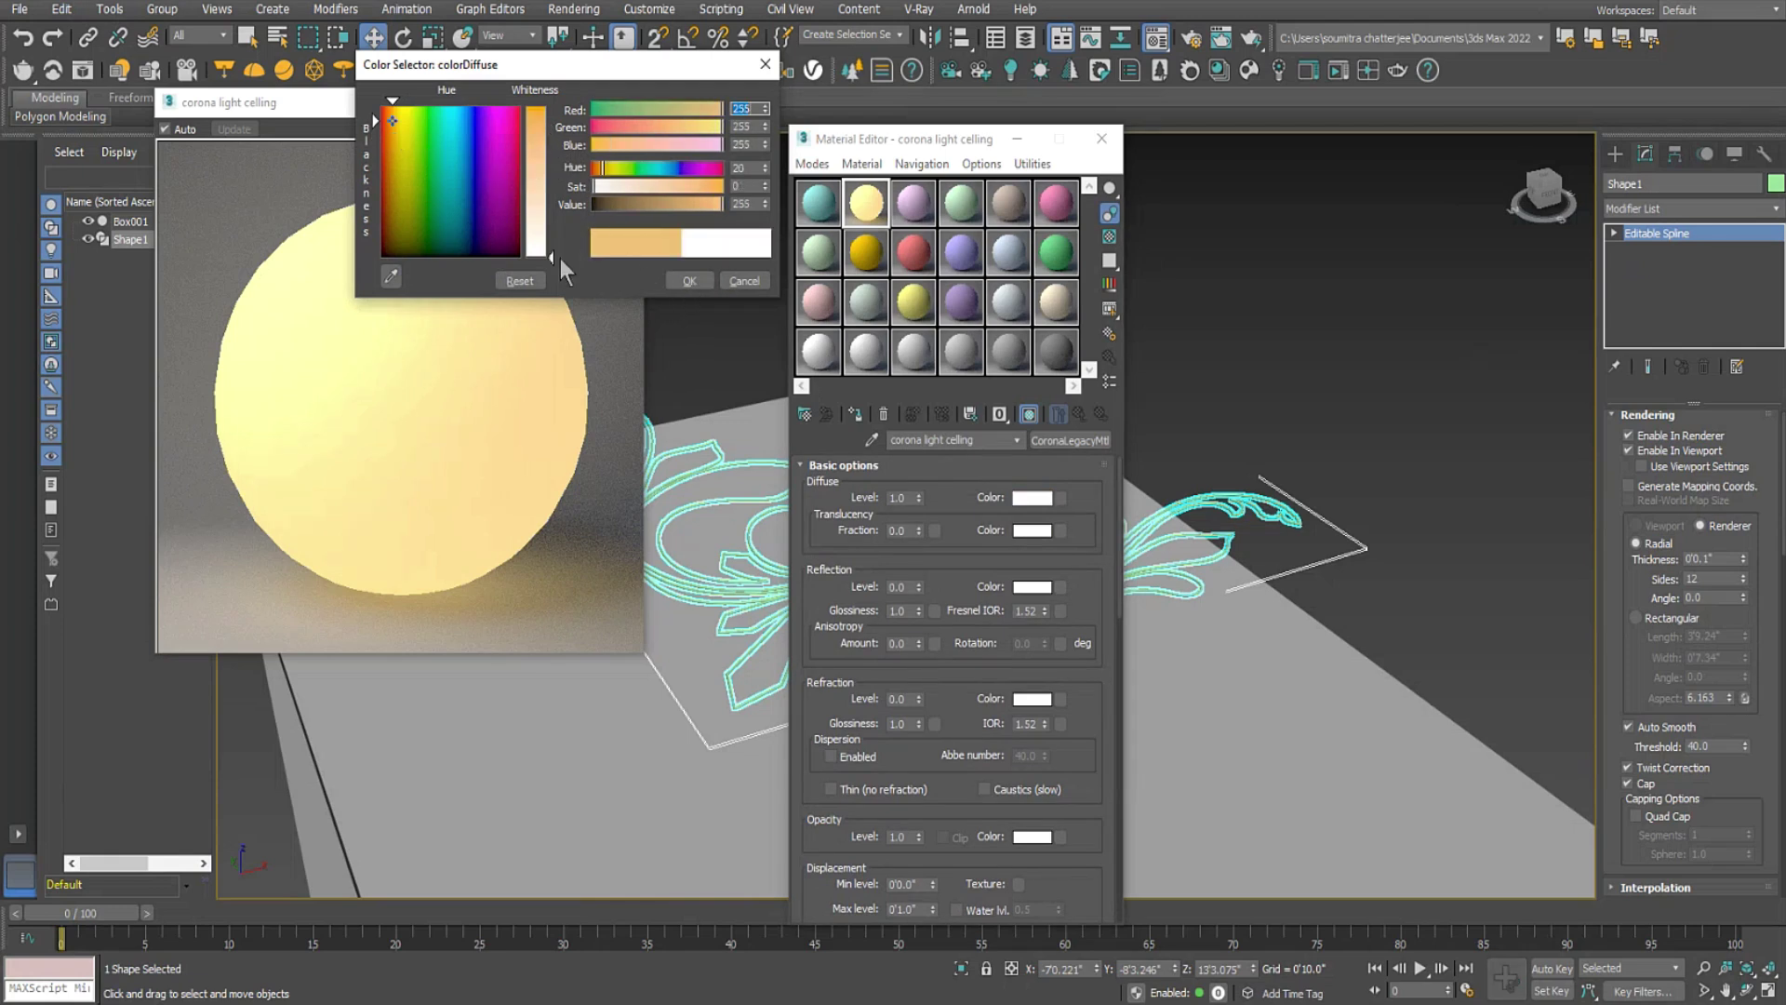
pyautogui.click(546, 130)
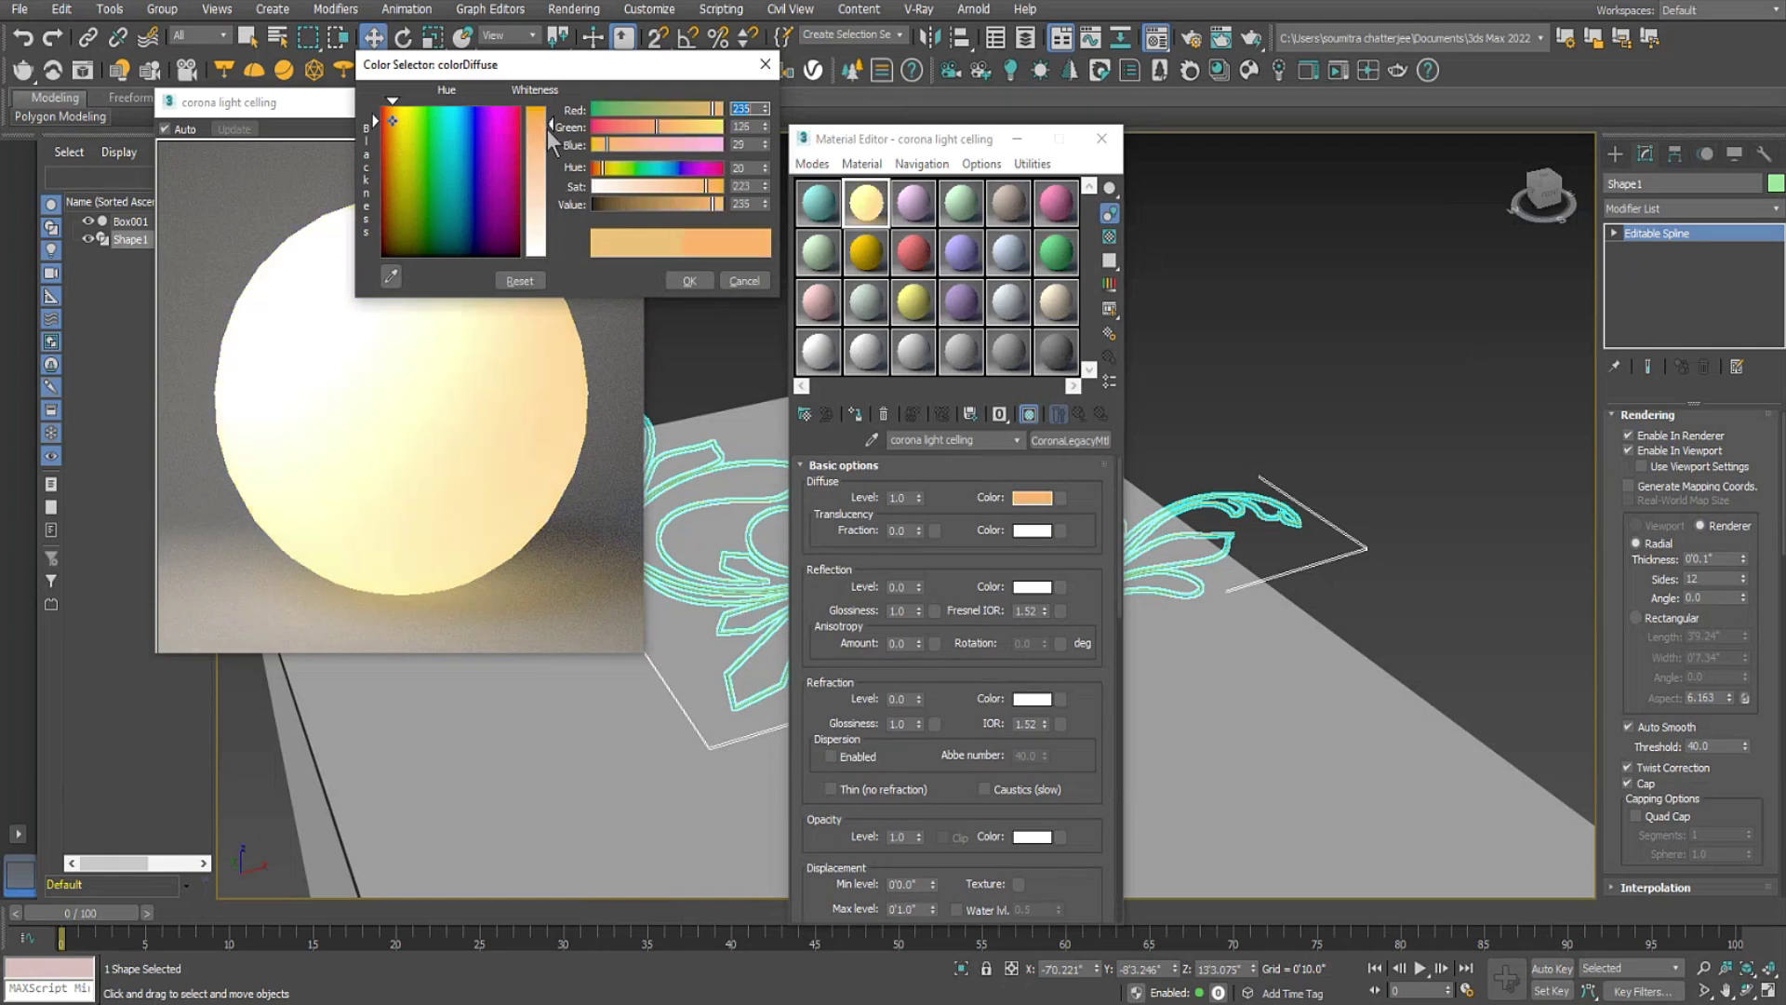
pyautogui.click(690, 280)
pyautogui.rightClick(1027, 507)
pyautogui.click(1068, 517)
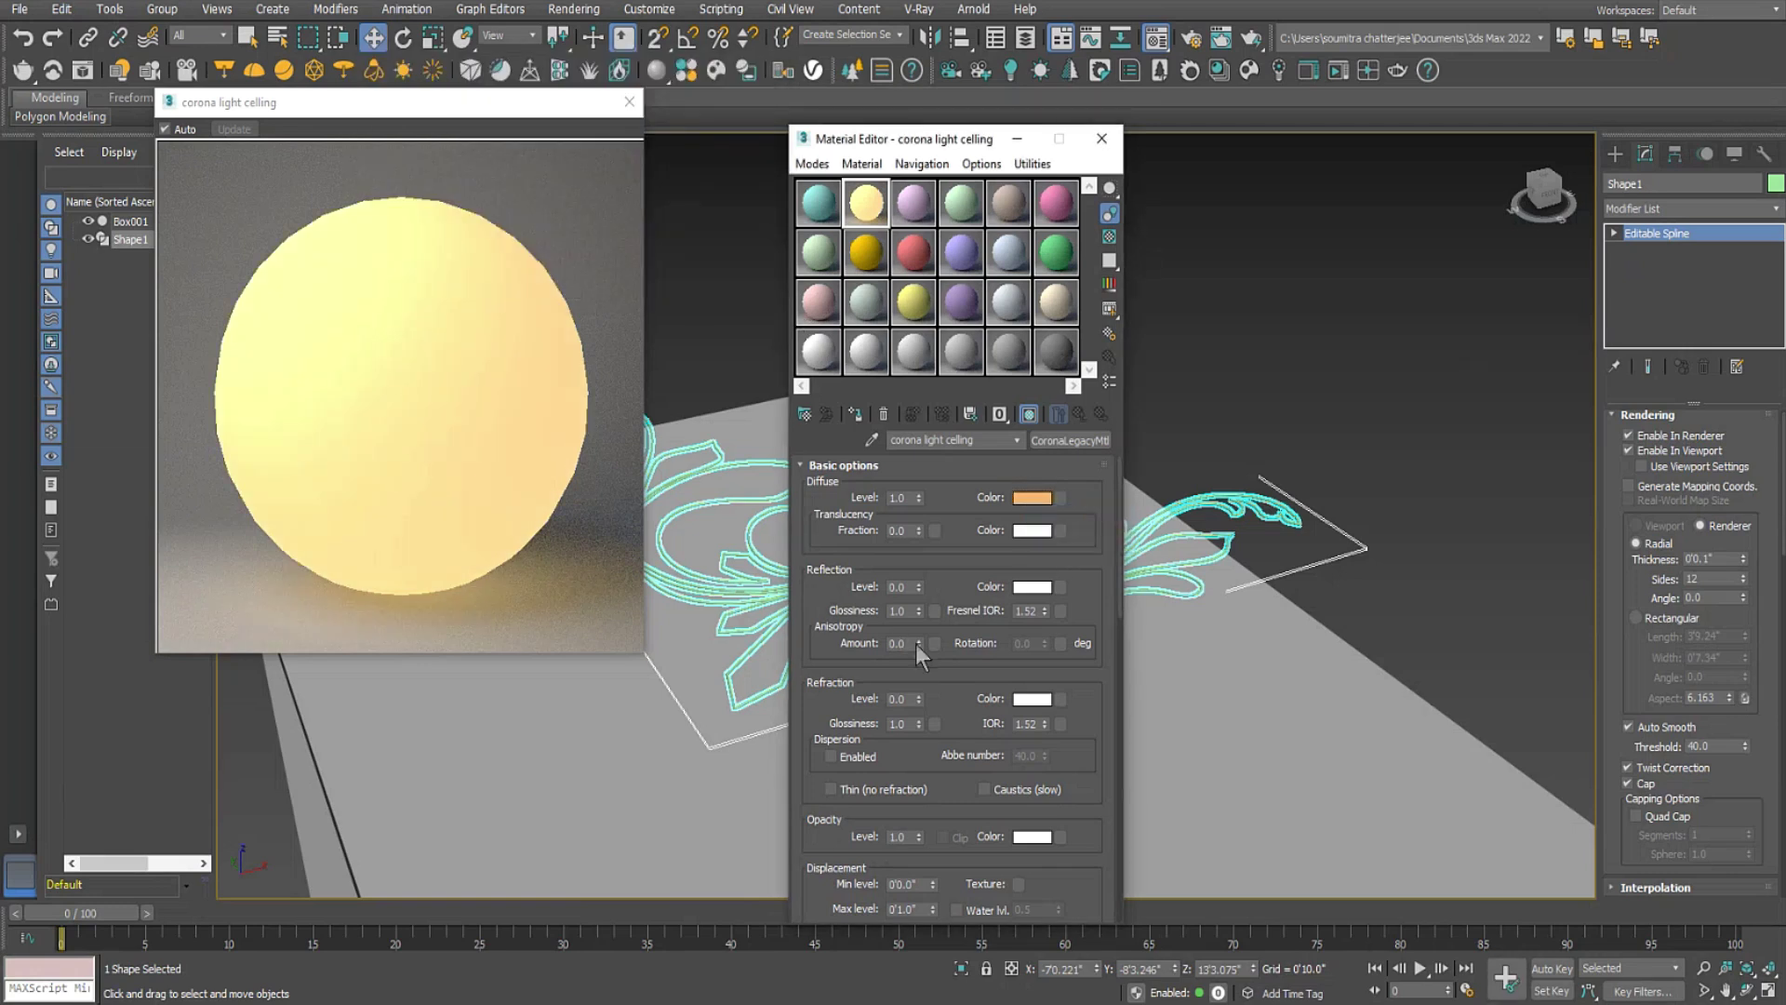
# Paste the copied orange as the self-illumination colour and assign the material to the selected floral spline.
pyautogui.scroll(-5, 823, 696)
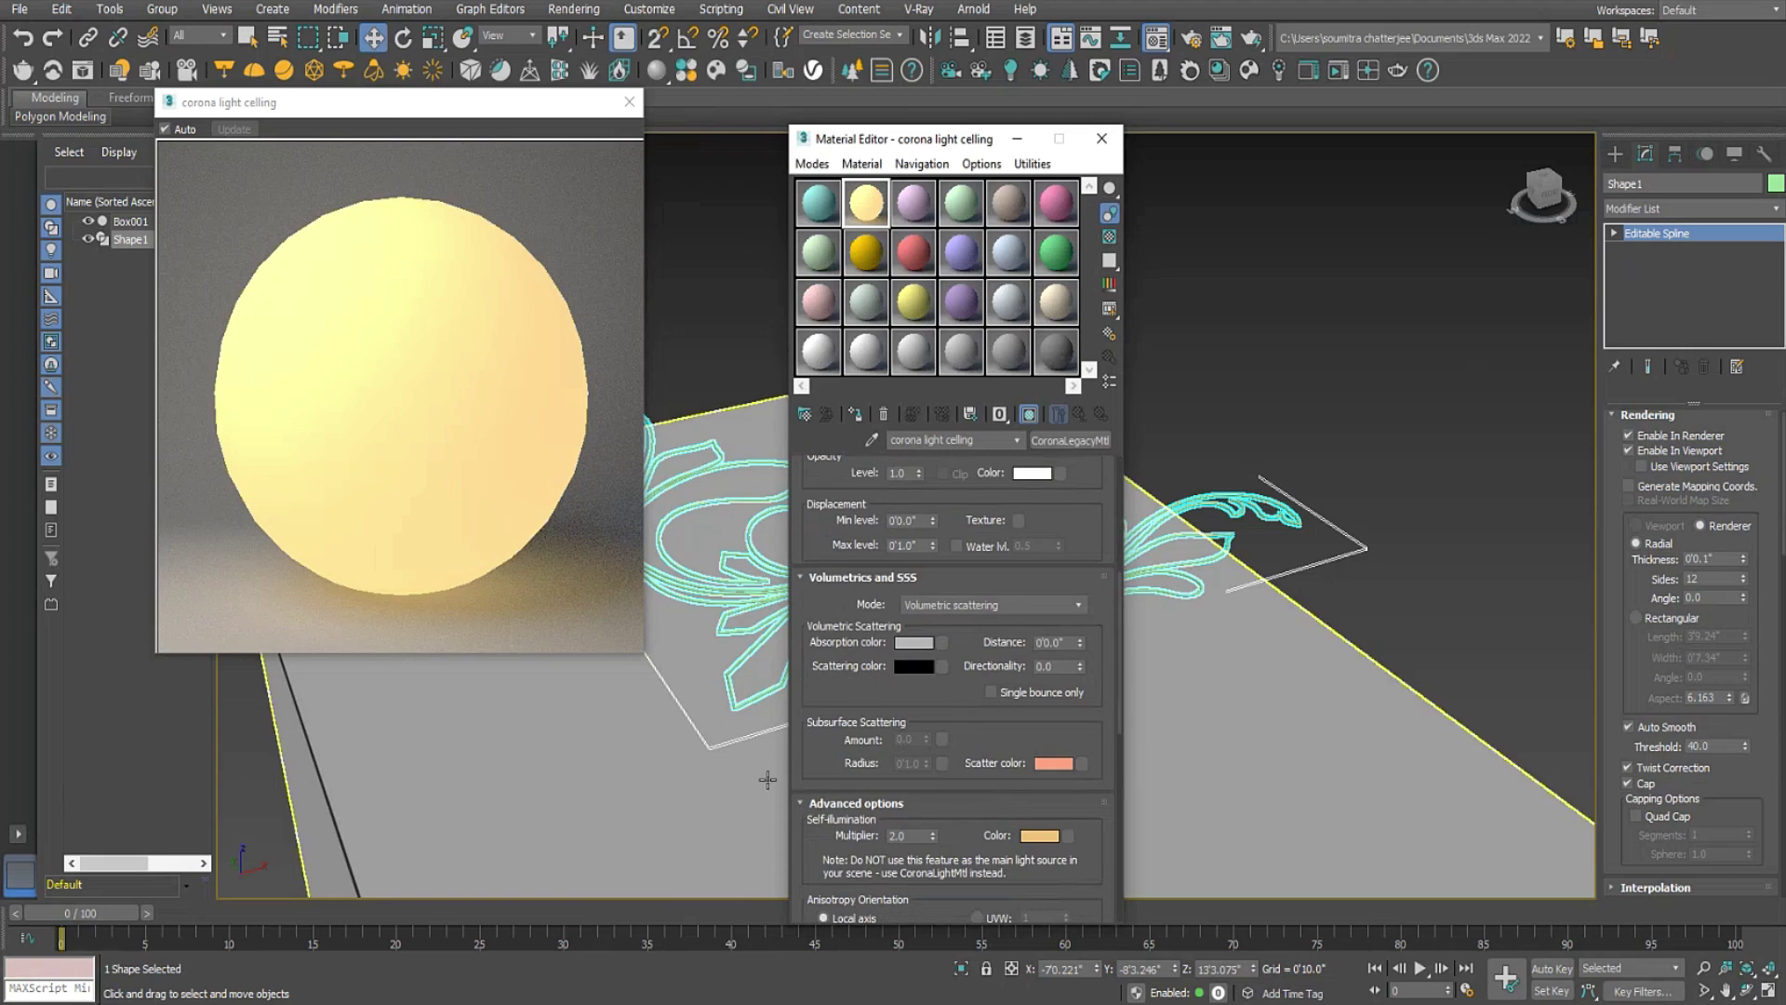
pyautogui.scroll(-2, 813, 738)
pyautogui.rightClick(1039, 719)
pyautogui.click(1079, 757)
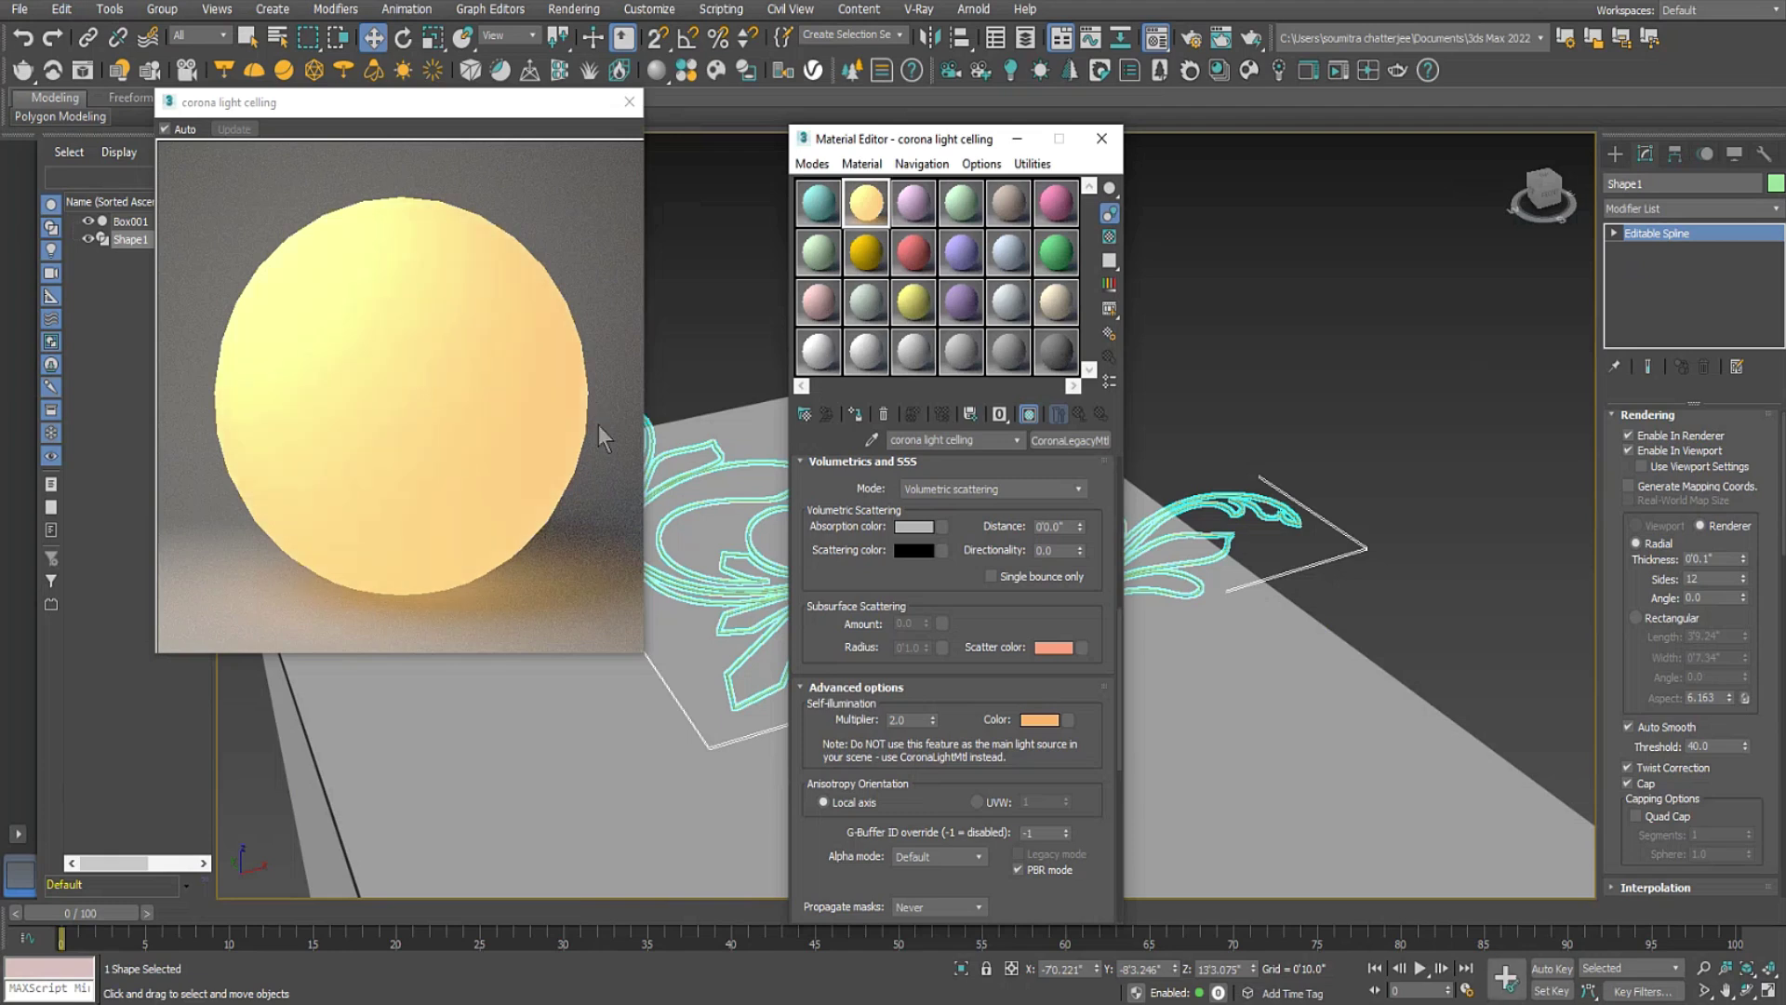
pyautogui.click(855, 414)
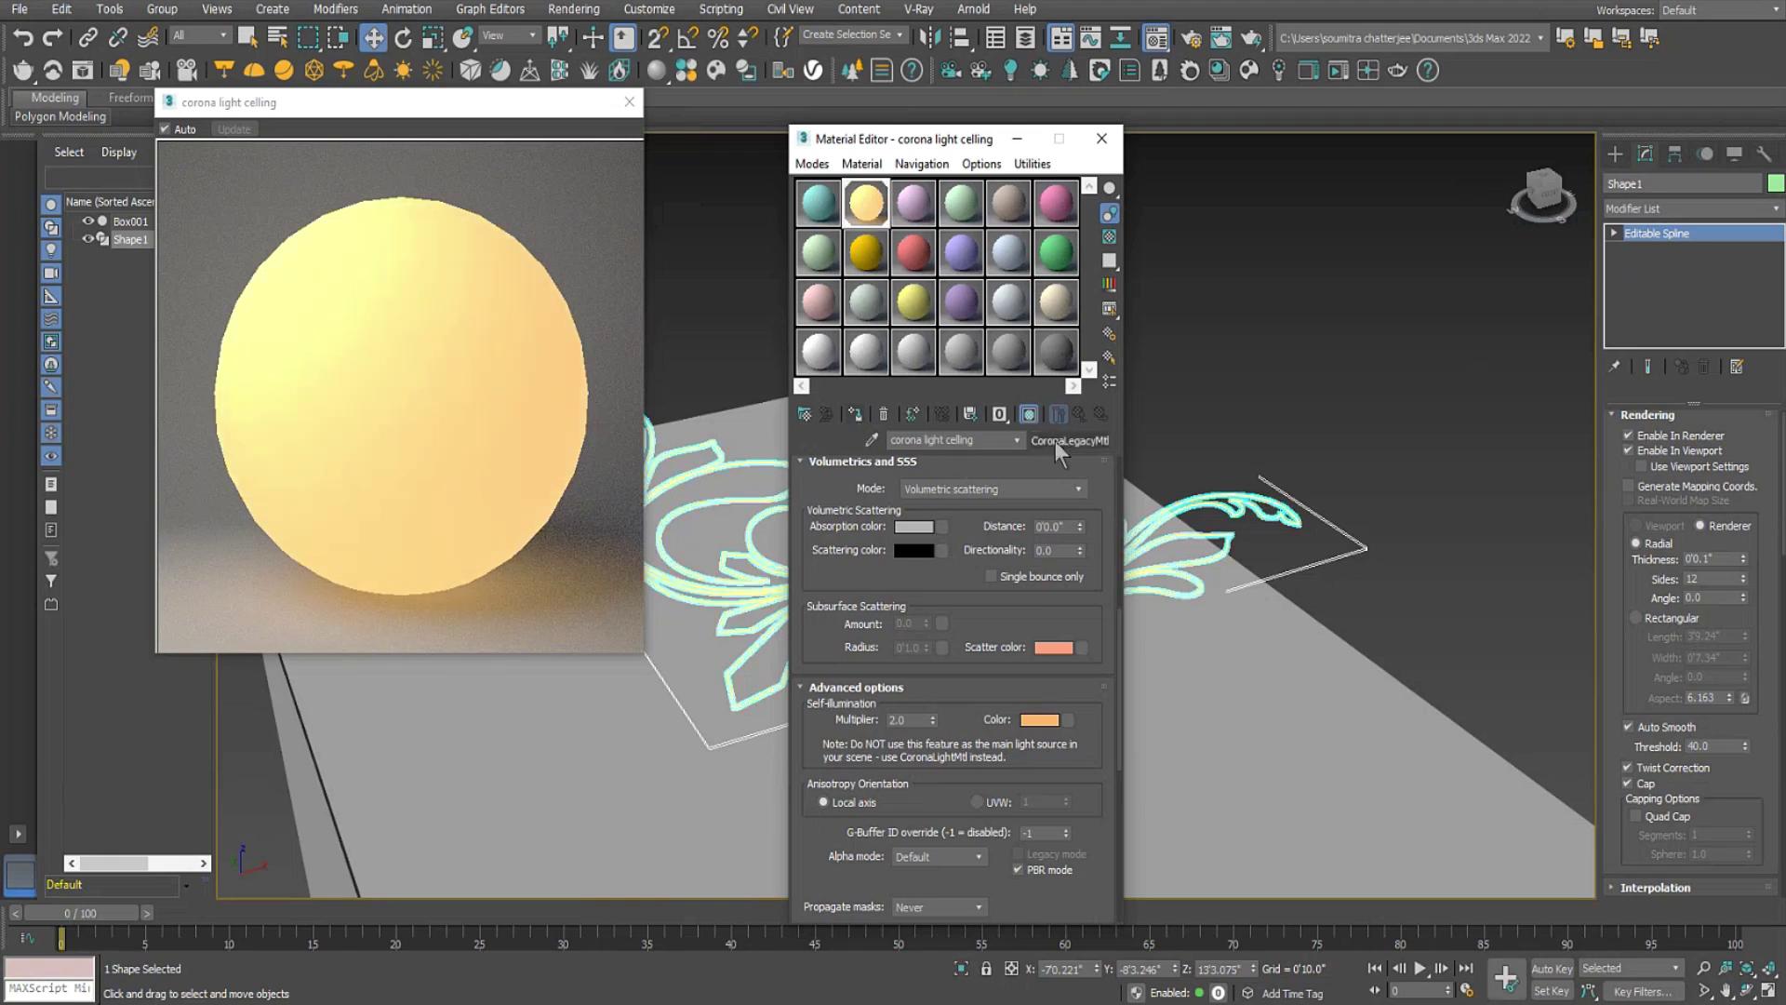
pyautogui.click(1101, 139)
# Lower the floral spline in the Left view onto the ceiling slab and frame it from below in the Perspective view.
pyautogui.click(1768, 993)
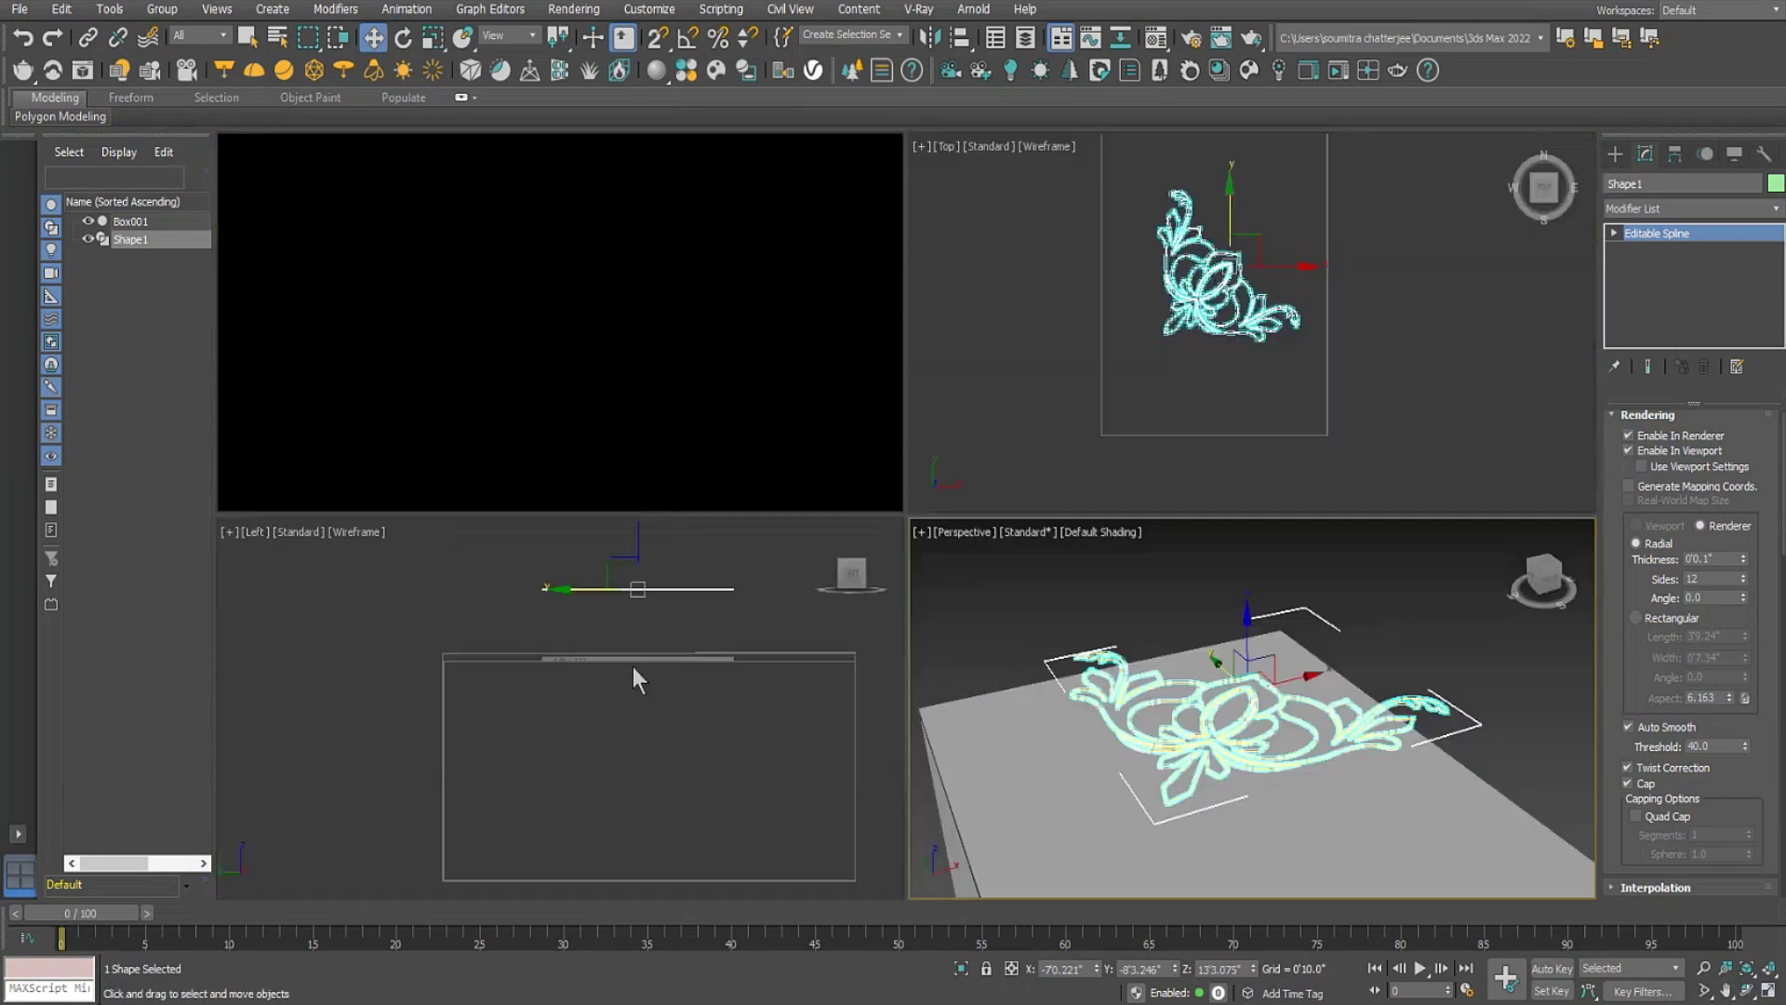
pyautogui.scroll(5, 642, 614)
pyautogui.moveTo(644, 531); pyautogui.dragTo(645, 666)
pyautogui.keyDown('alt'); pyautogui.moveTo(1356, 820); pyautogui.dragTo(1362, 707, button='middle'); pyautogui.keyUp('alt')
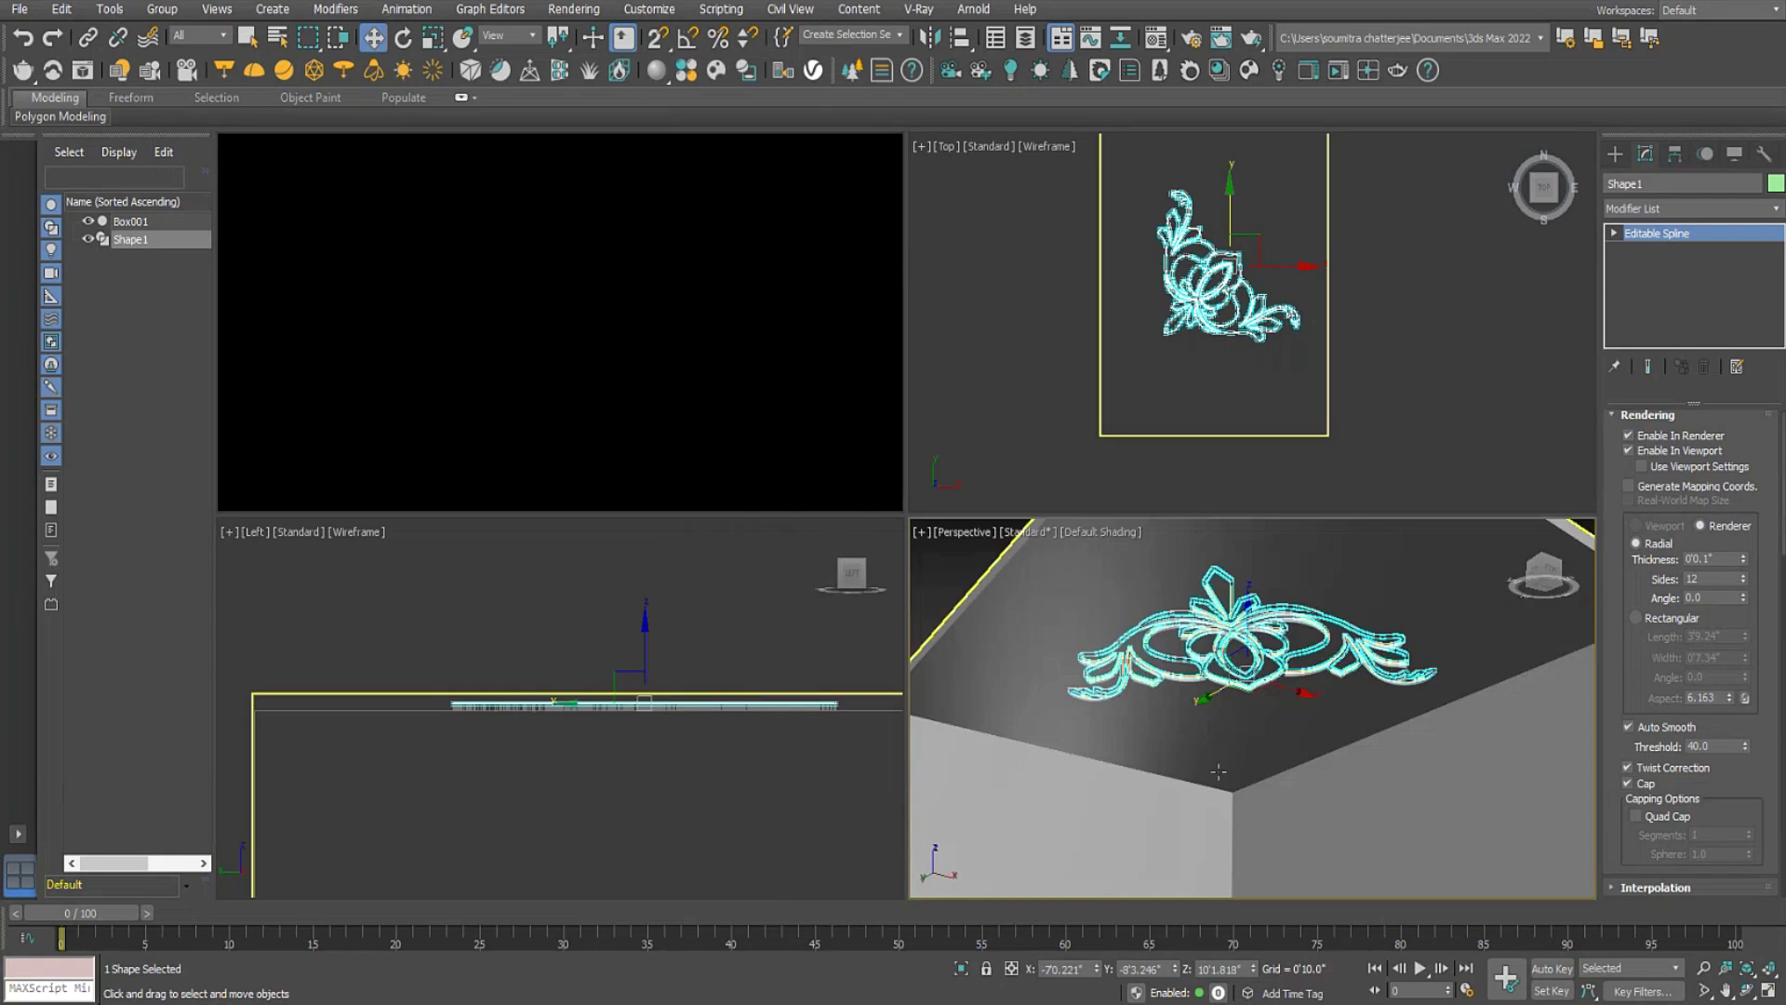
pyautogui.keyDown('alt'); pyautogui.moveTo(1250, 737); pyautogui.dragTo(1338, 779, button='middle'); pyautogui.keyUp('alt')
# Start a Corona interactive render of the Perspective view from the render setup and enlarge the rendered ornament.
pyautogui.click(573, 9)
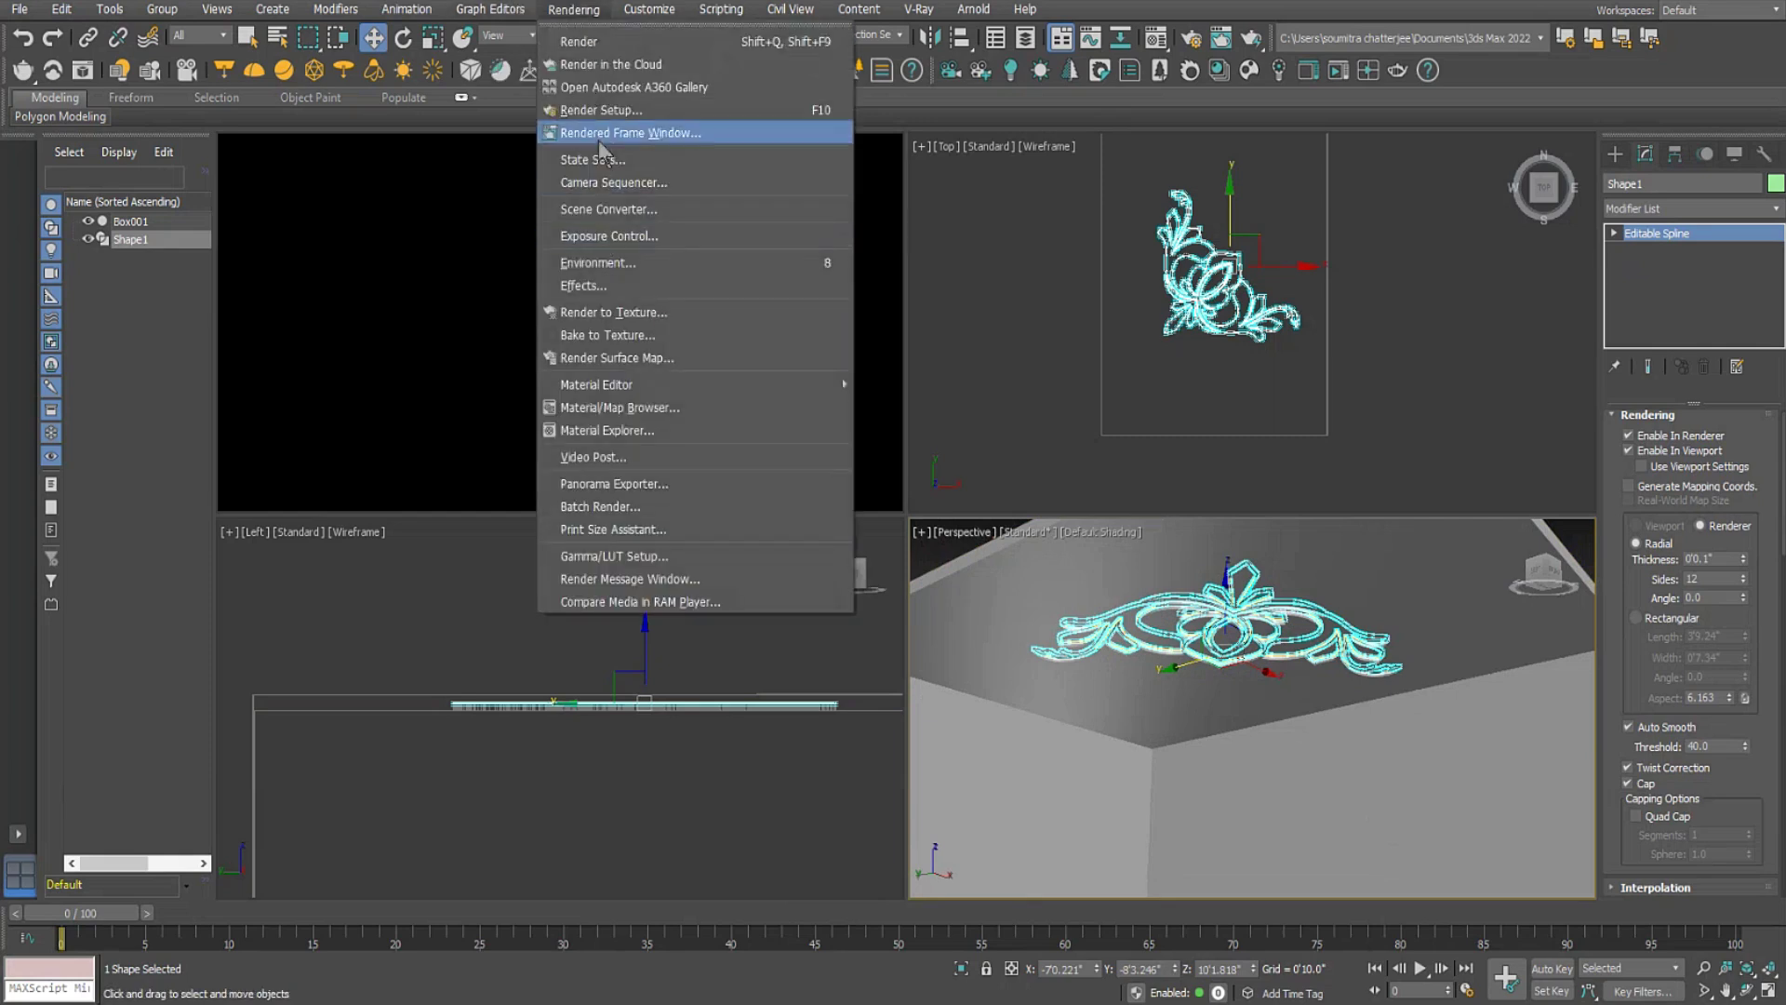
pyautogui.click(600, 111)
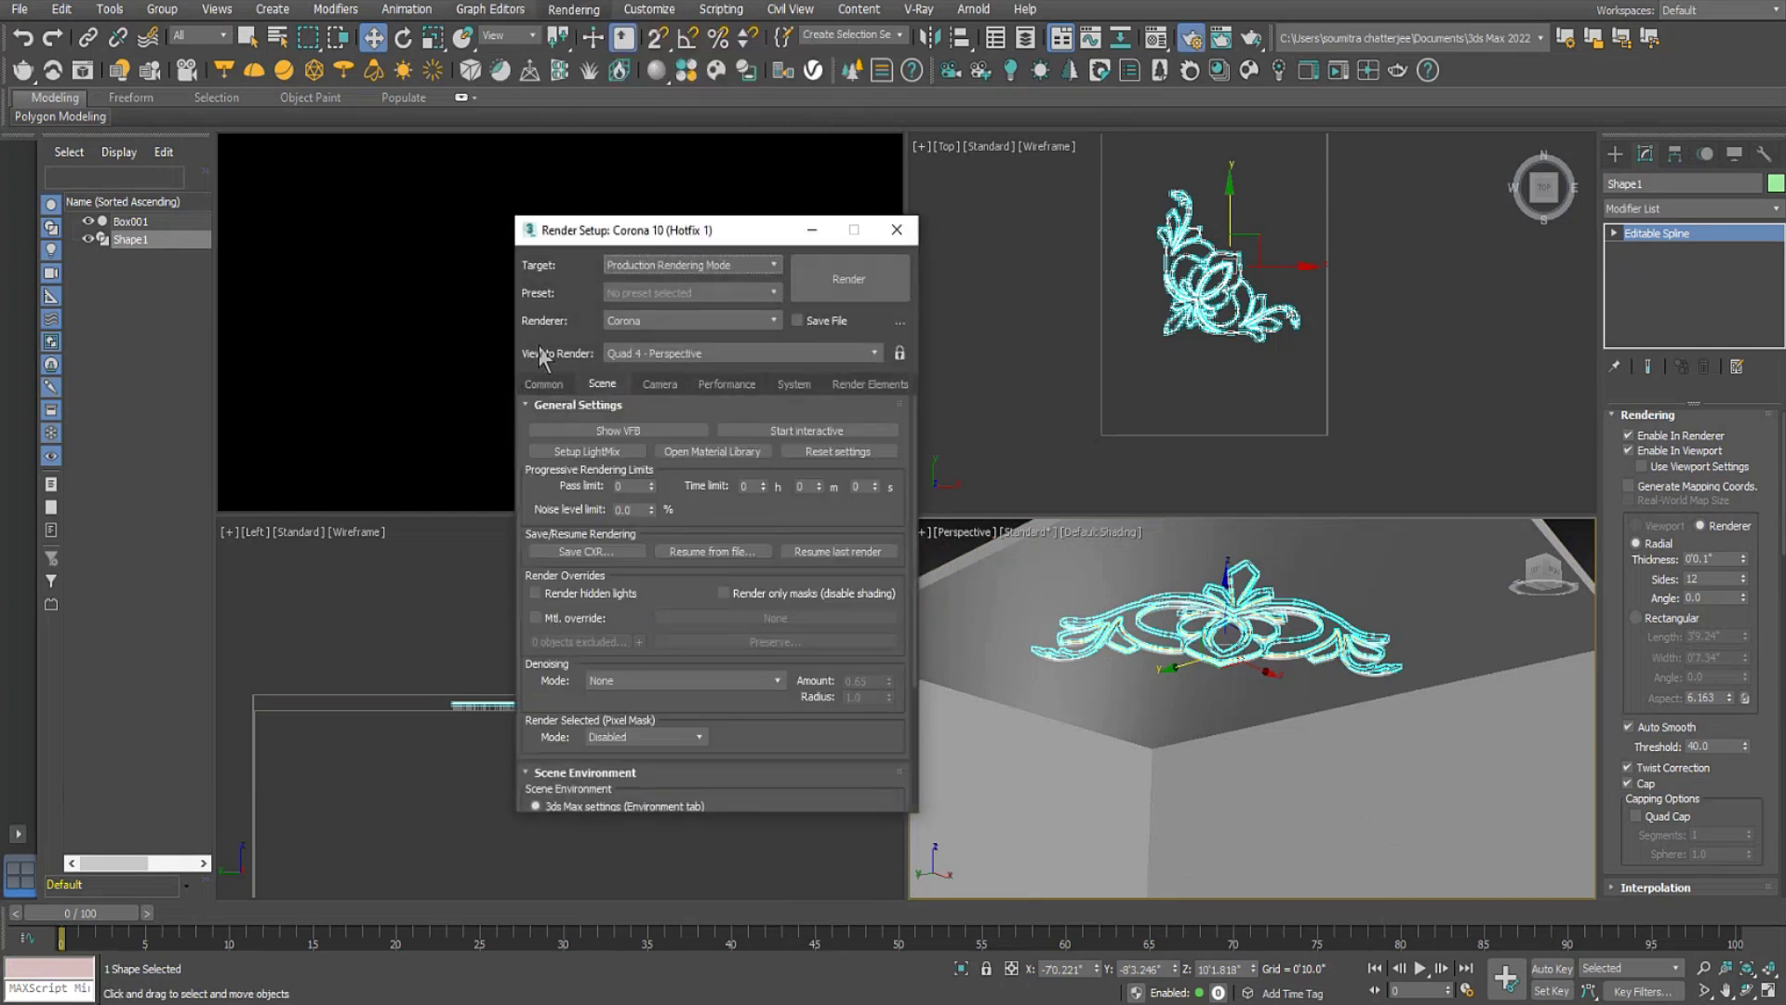
pyautogui.click(540, 385)
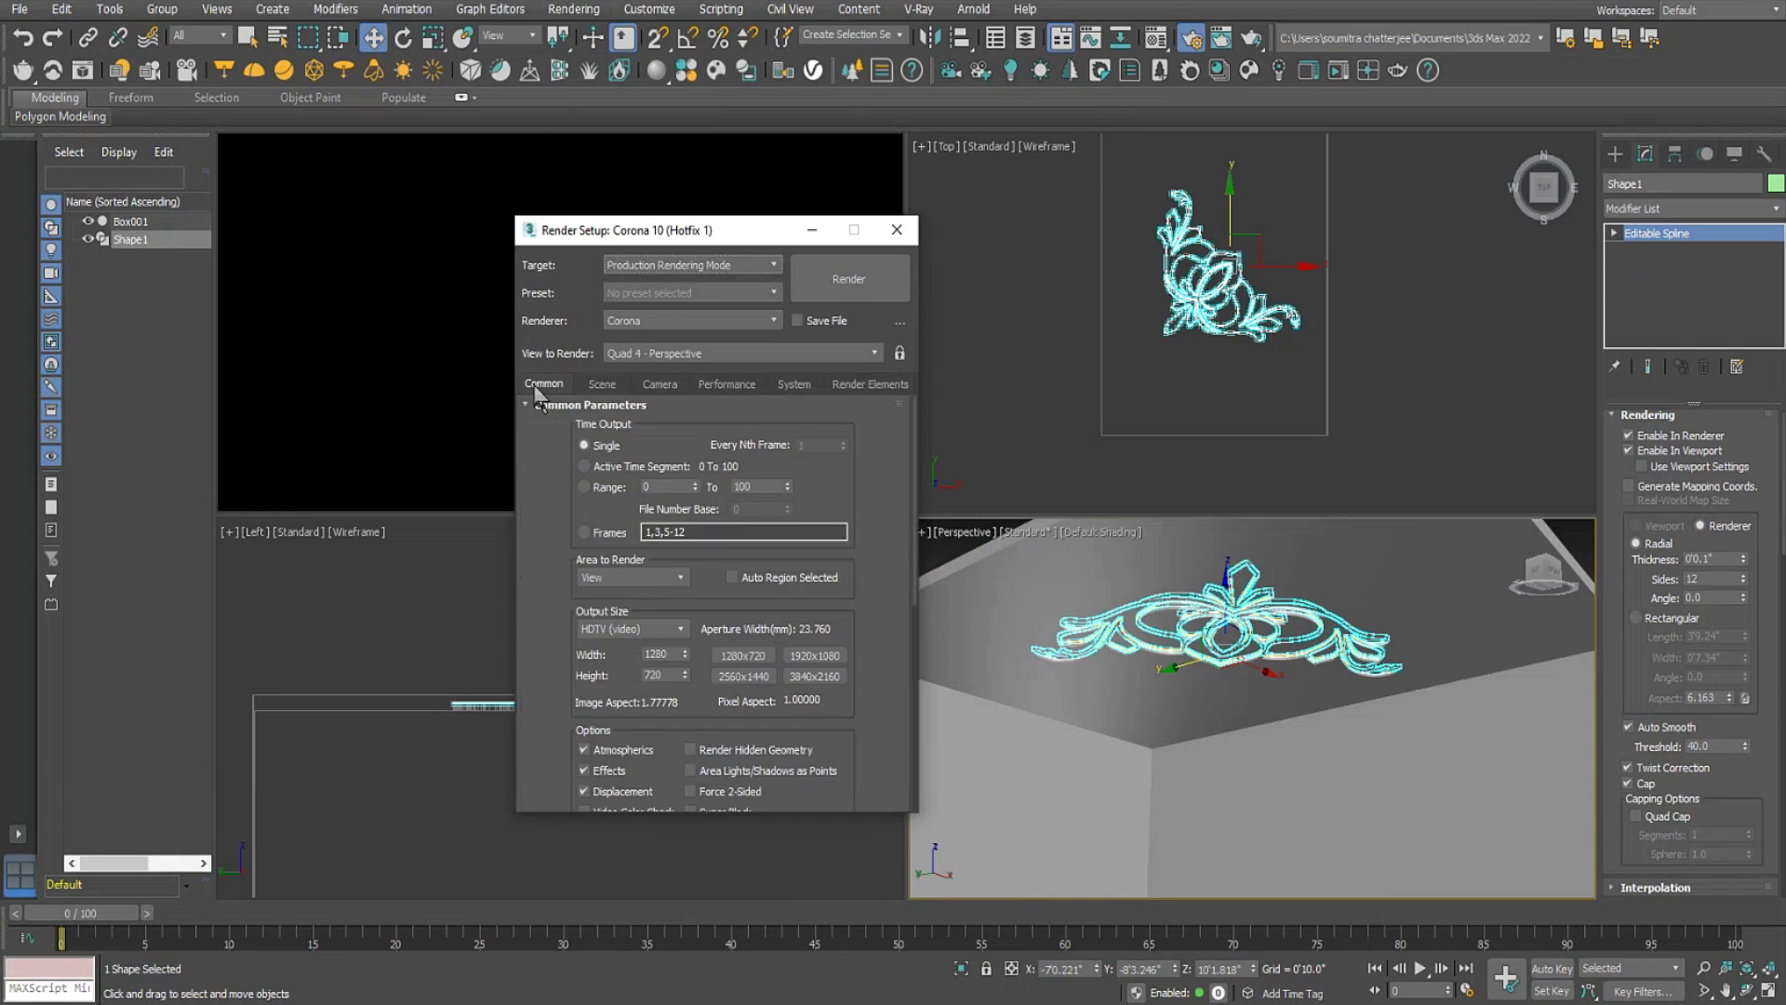
pyautogui.click(610, 385)
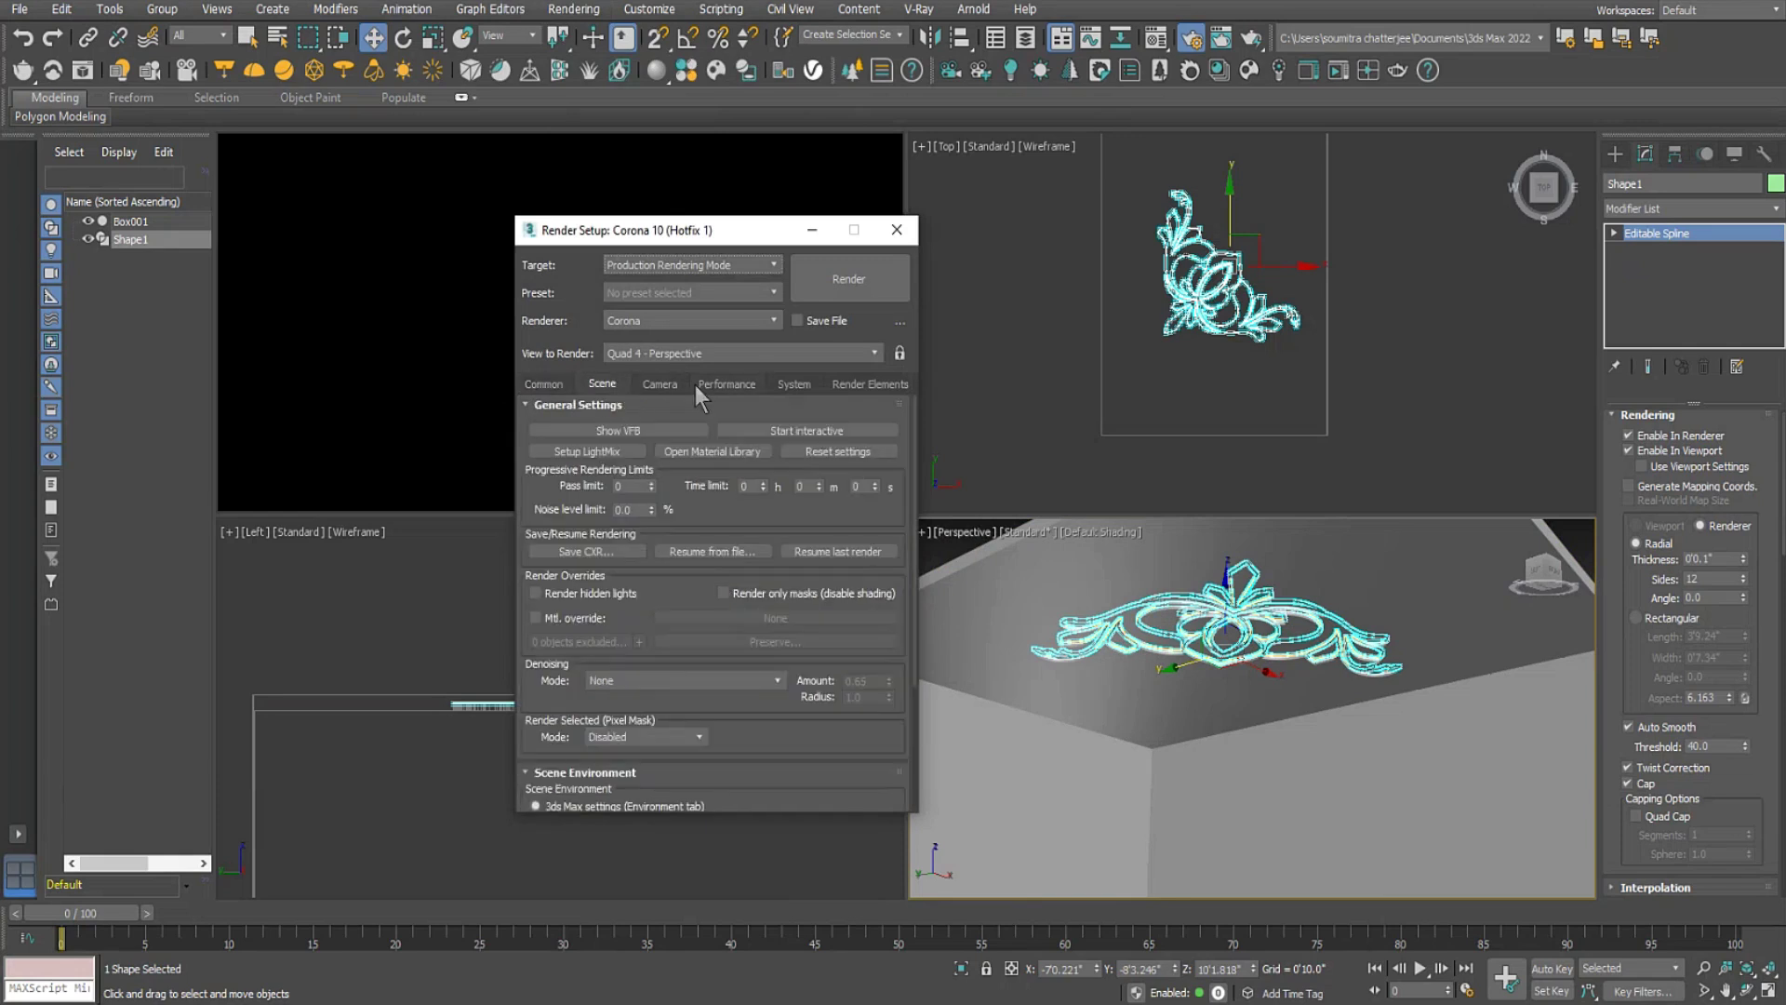
pyautogui.click(763, 431)
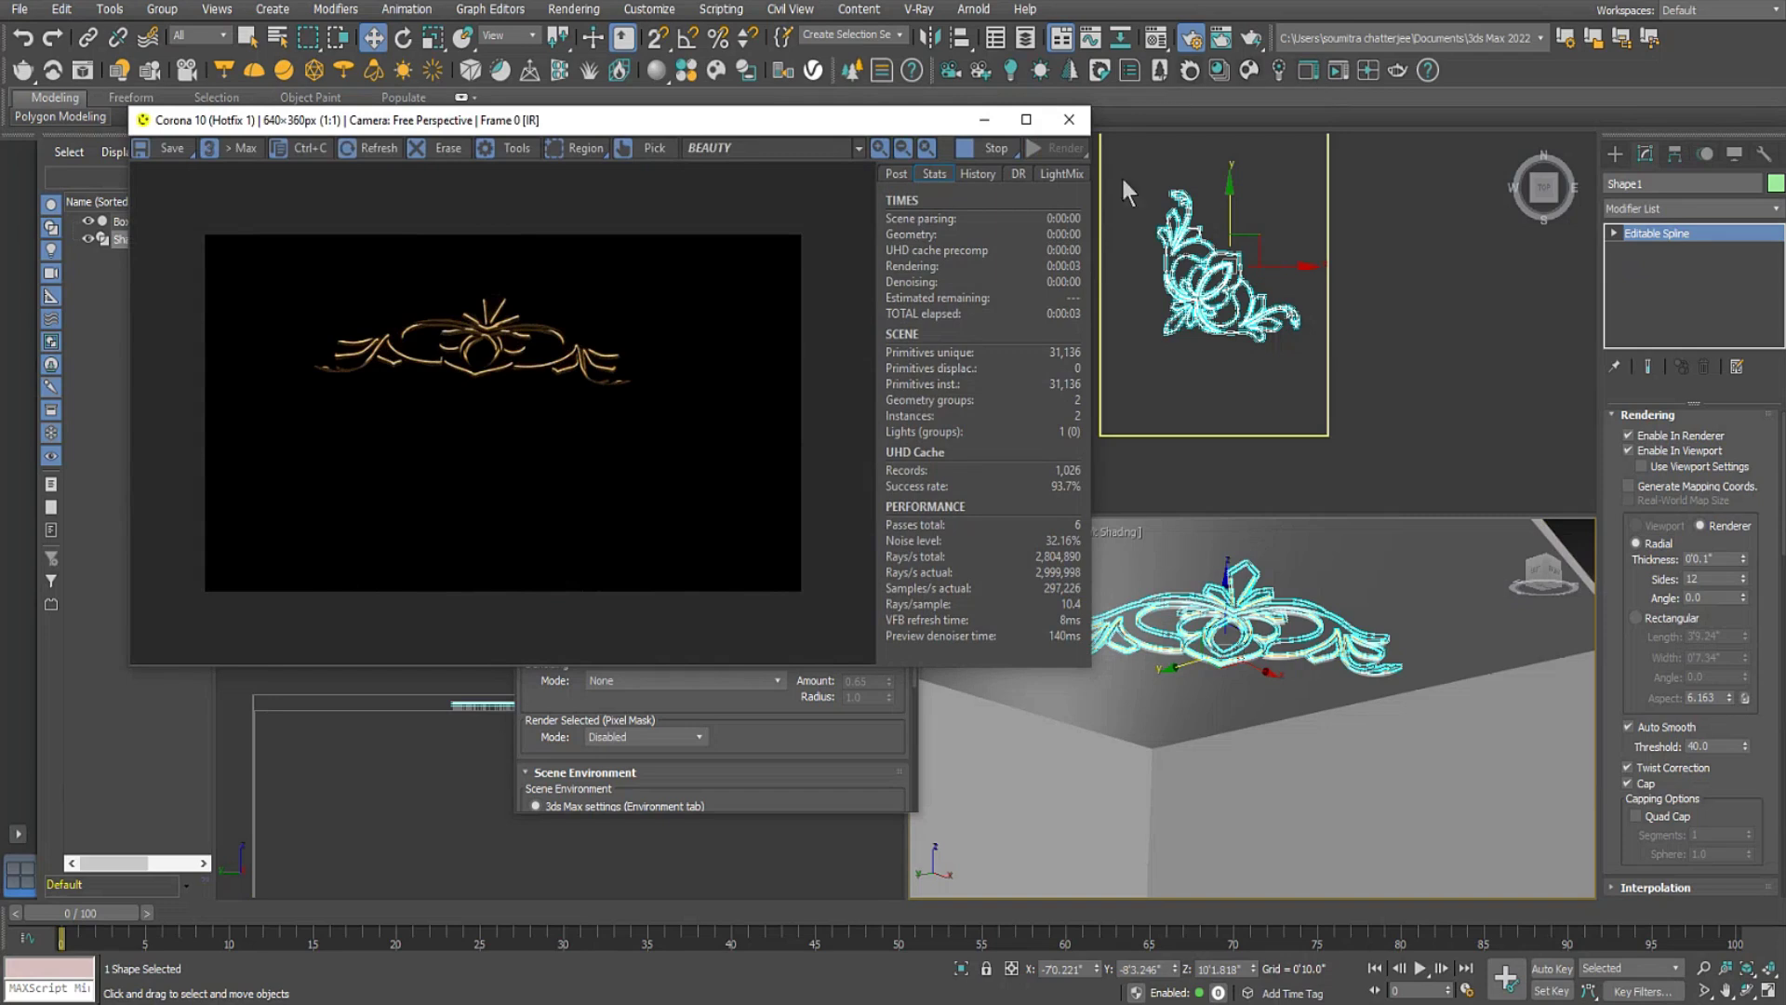
pyautogui.moveTo(761, 132); pyautogui.dragTo(632, 169)
pyautogui.scroll(1, 415, 448)
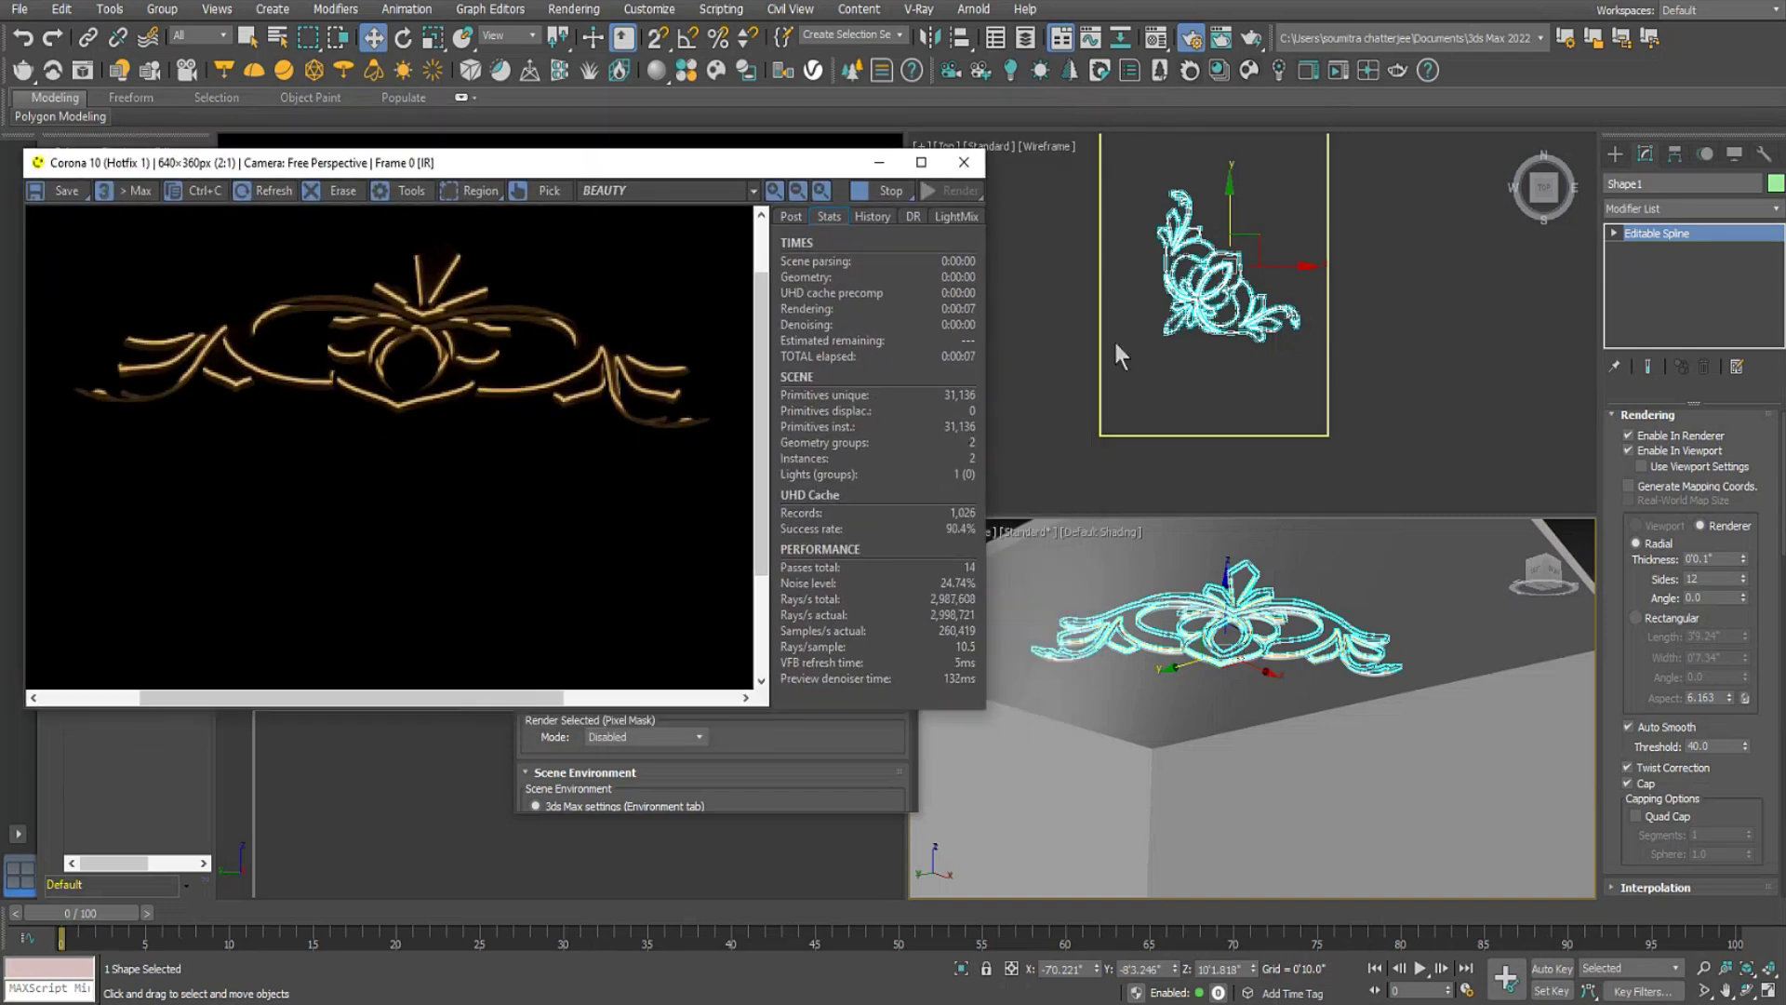
# Reopen the glowing material and raise its self-illumination multiplier through trial values of 6, 7 and 15 to 25.
pyautogui.click(1147, 45)
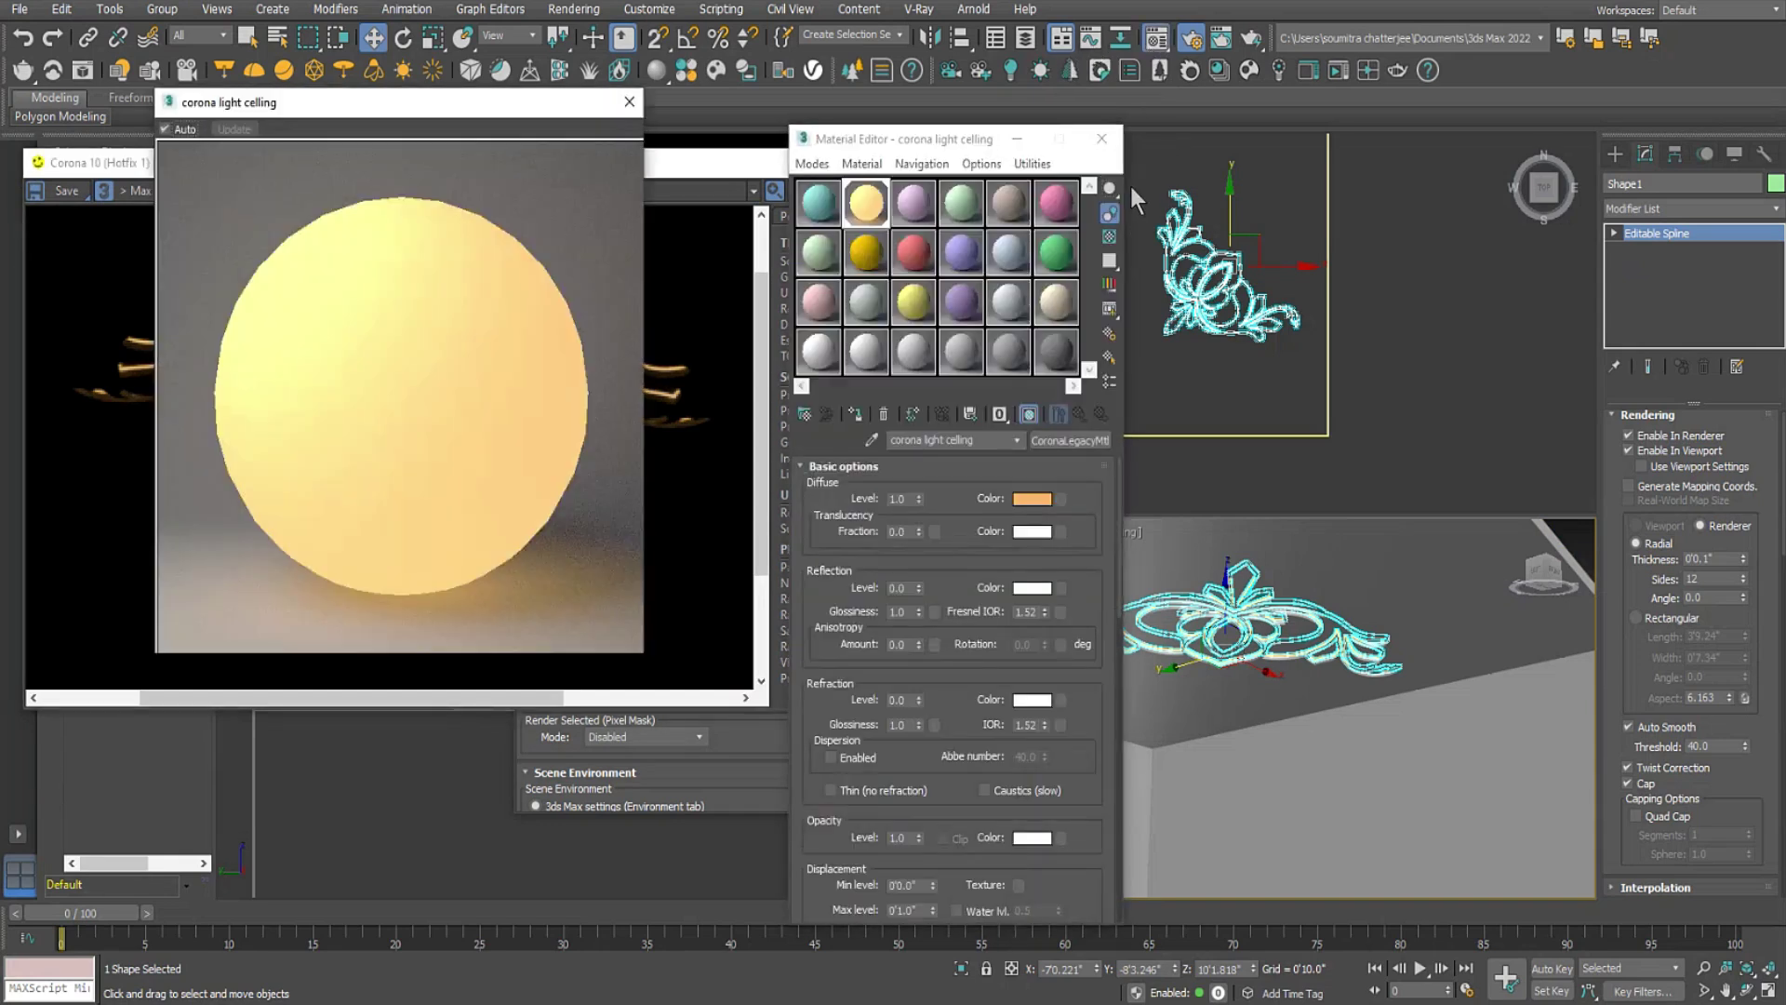
pyautogui.click(630, 102)
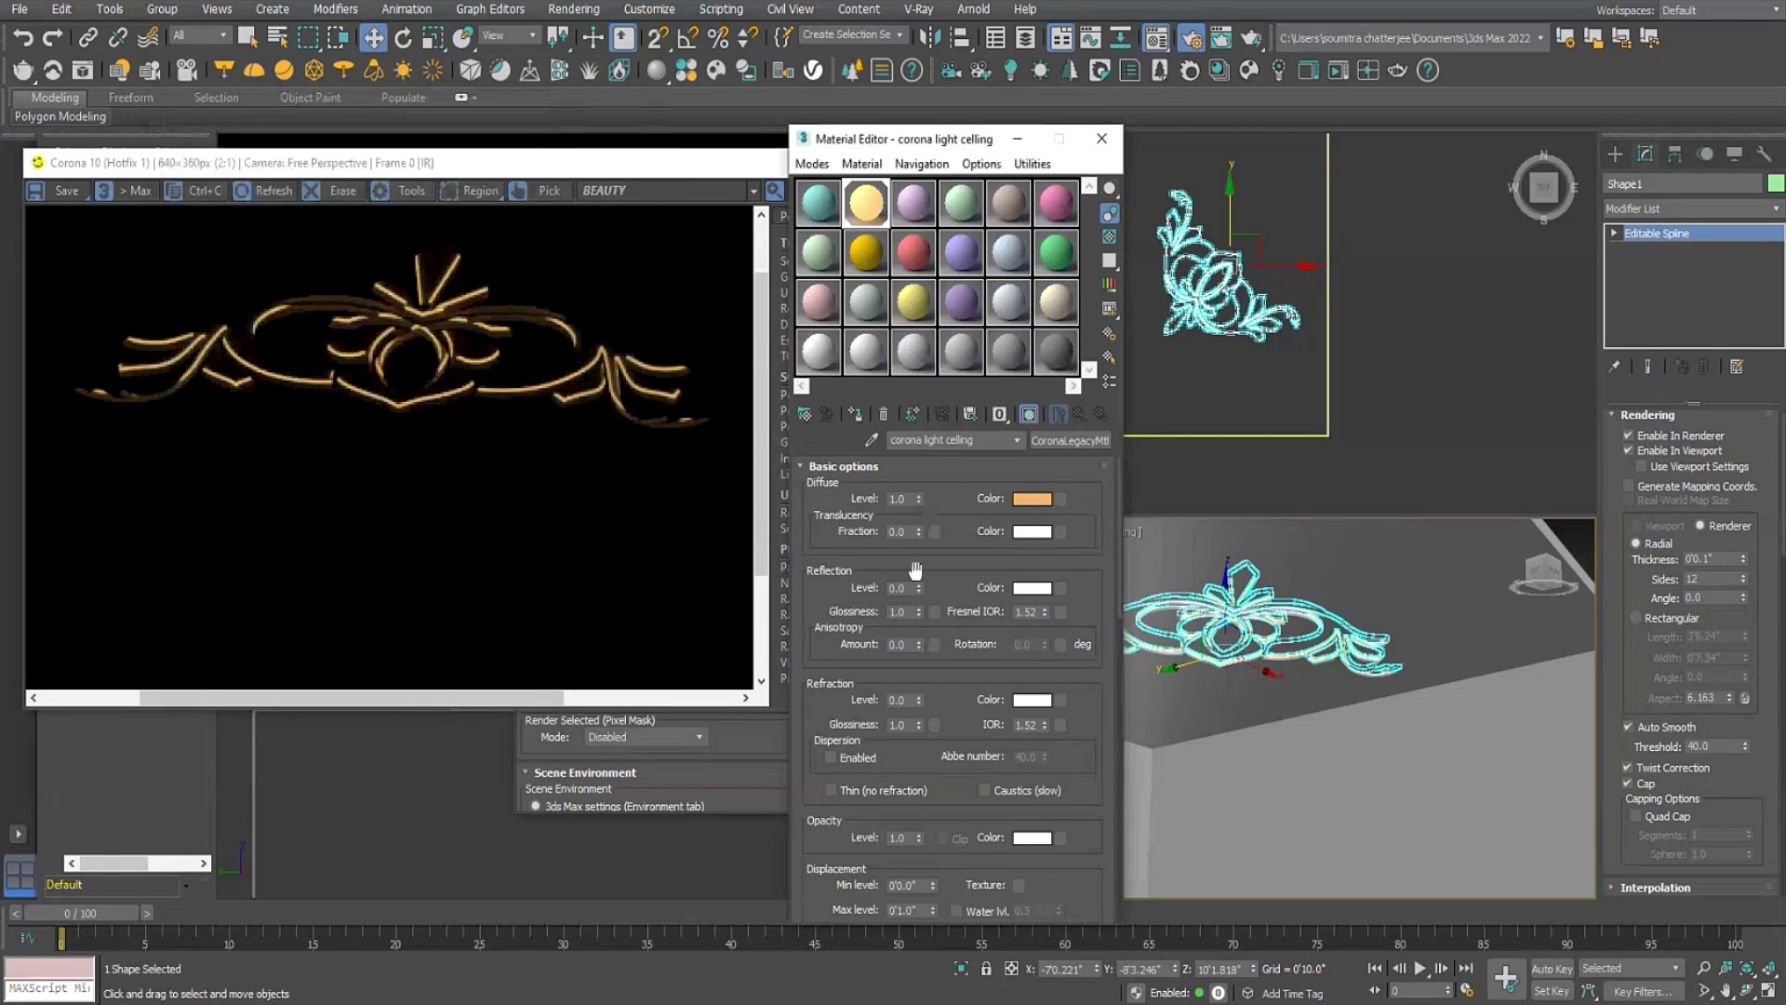
pyautogui.scroll(-5, 828, 583)
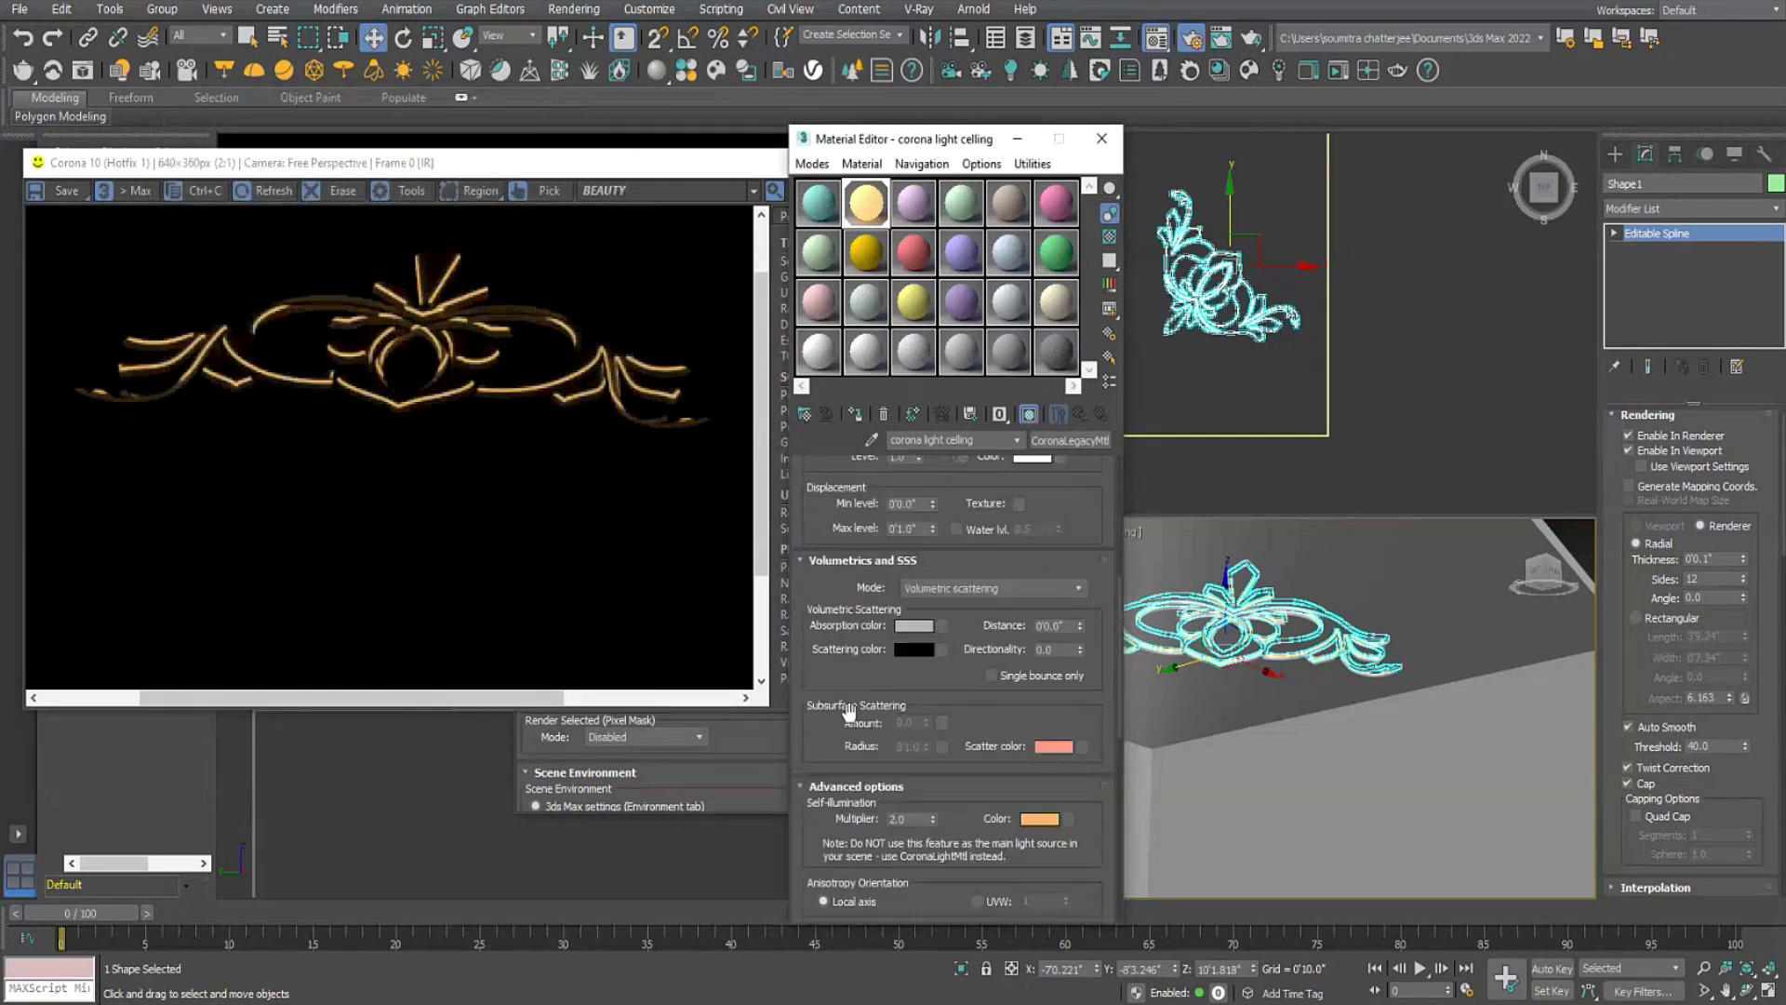
pyautogui.scroll(-2, 884, 693)
pyautogui.doubleClick(909, 659)
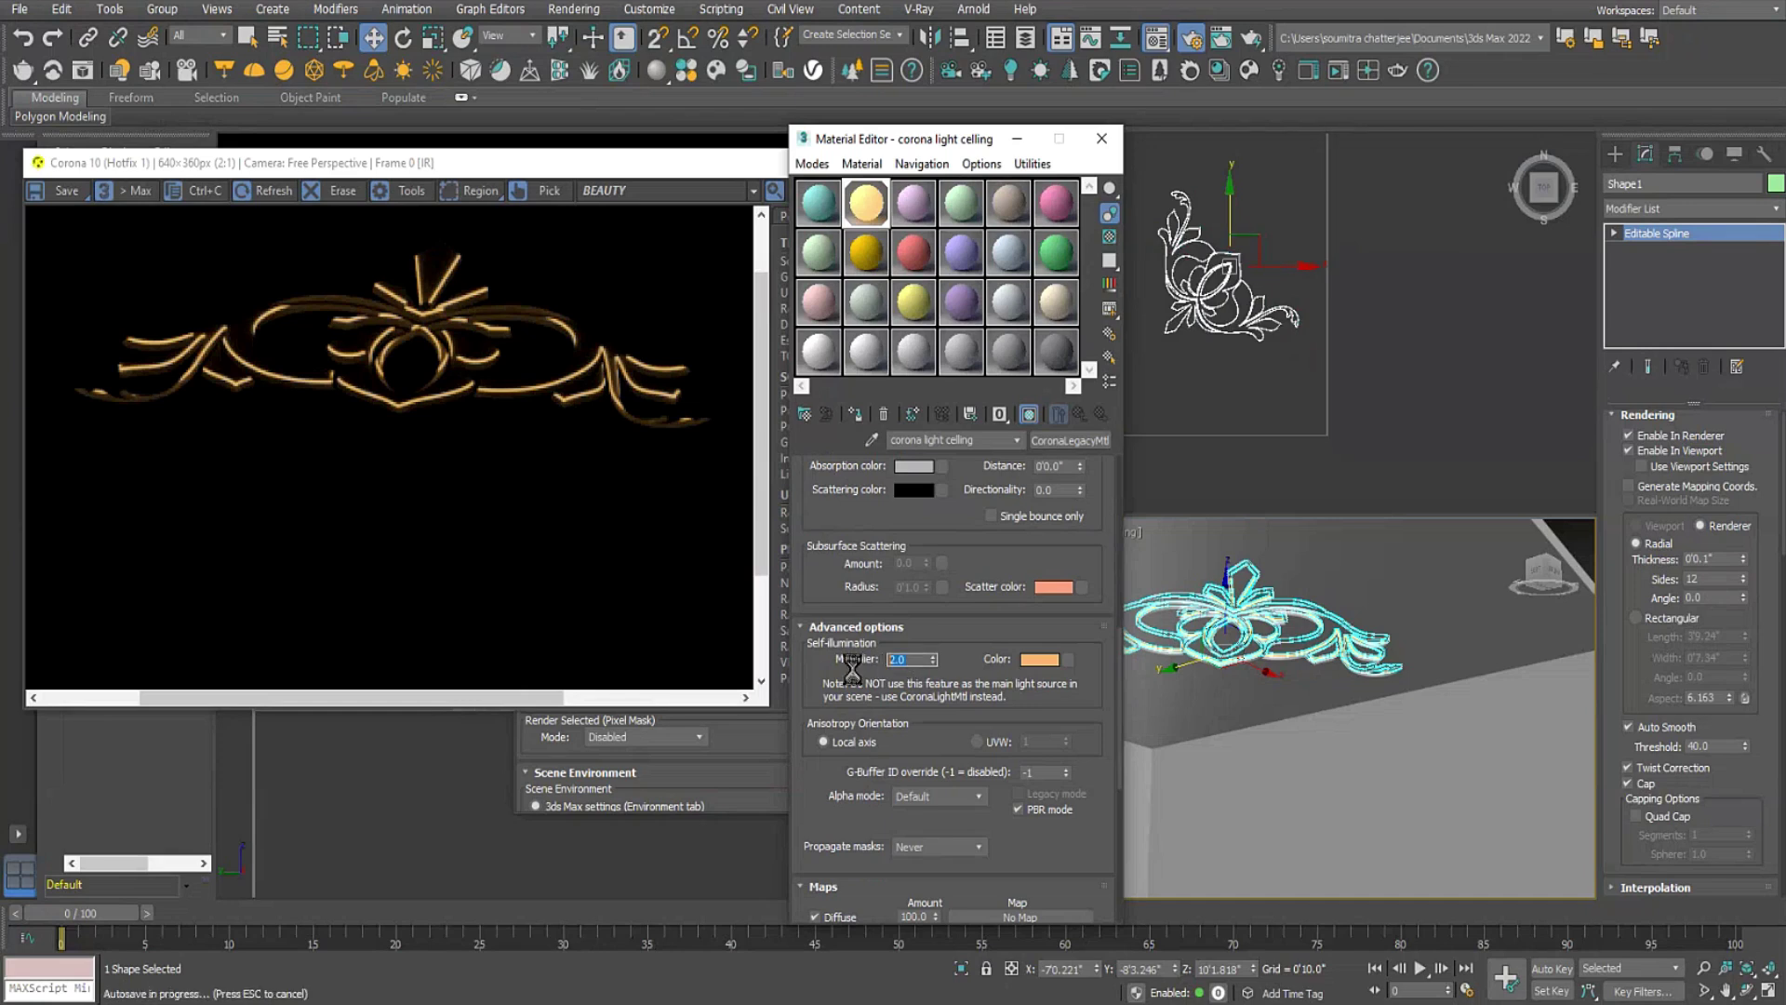
pyautogui.write('6')
pyautogui.press('Return')
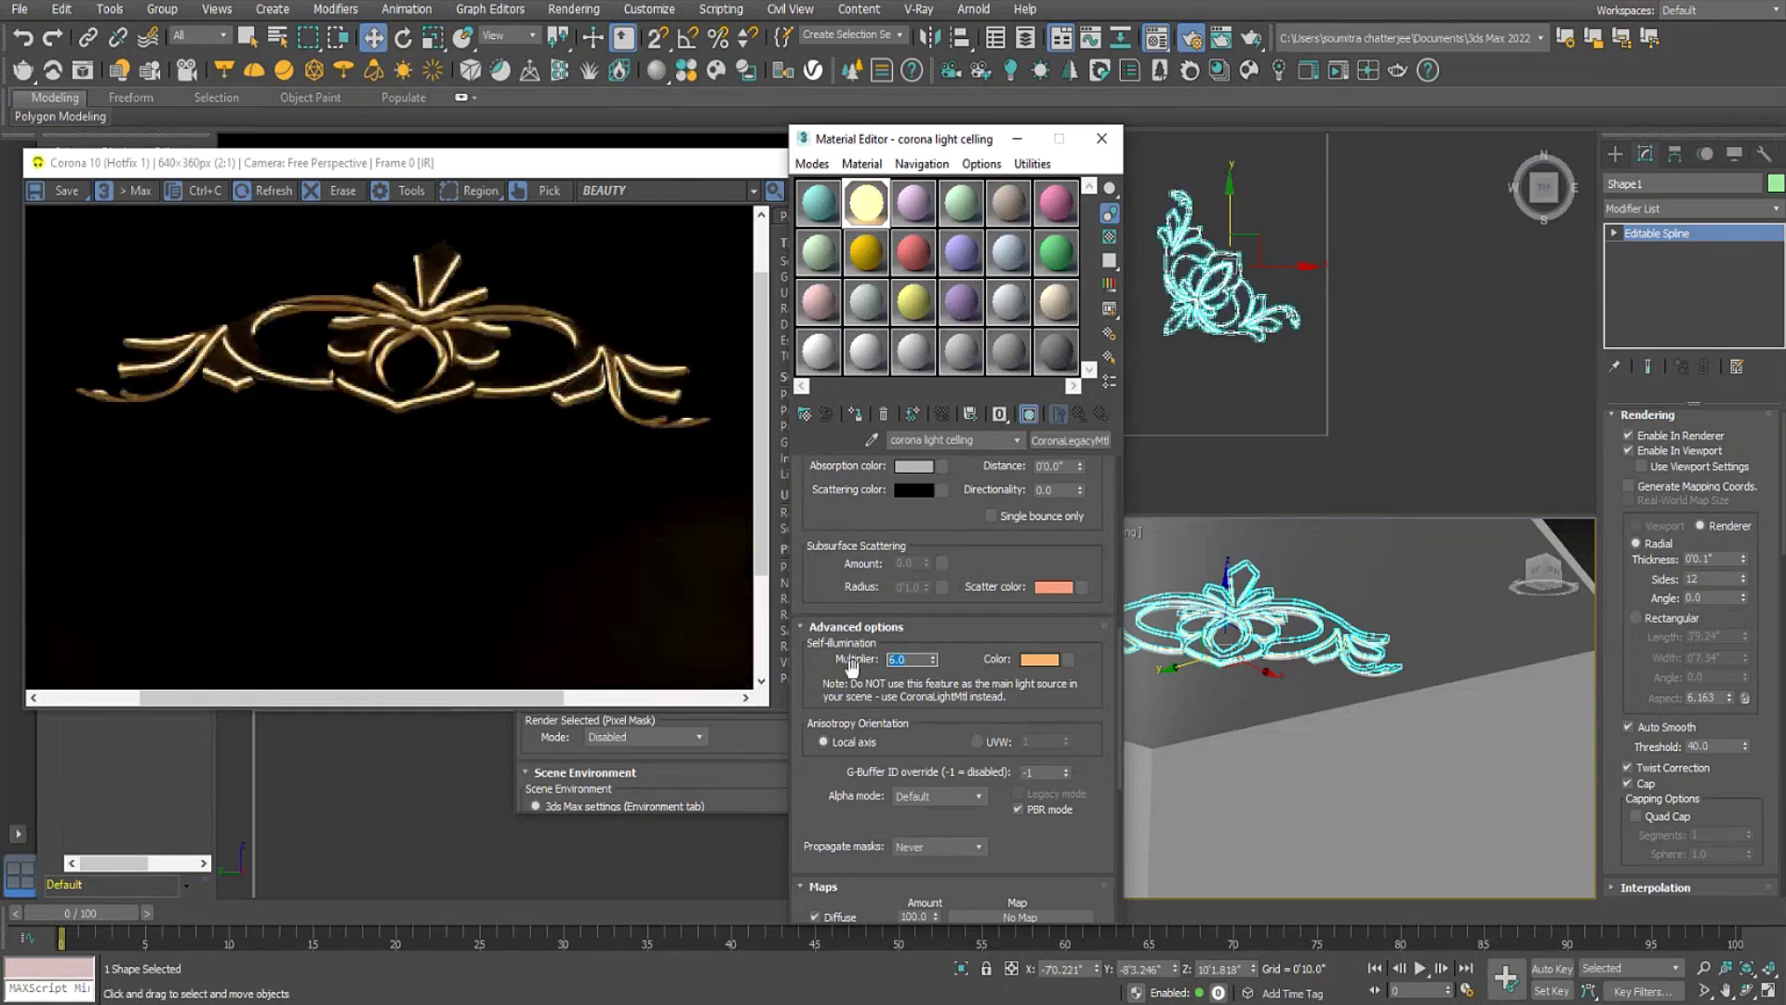
pyautogui.write('7')
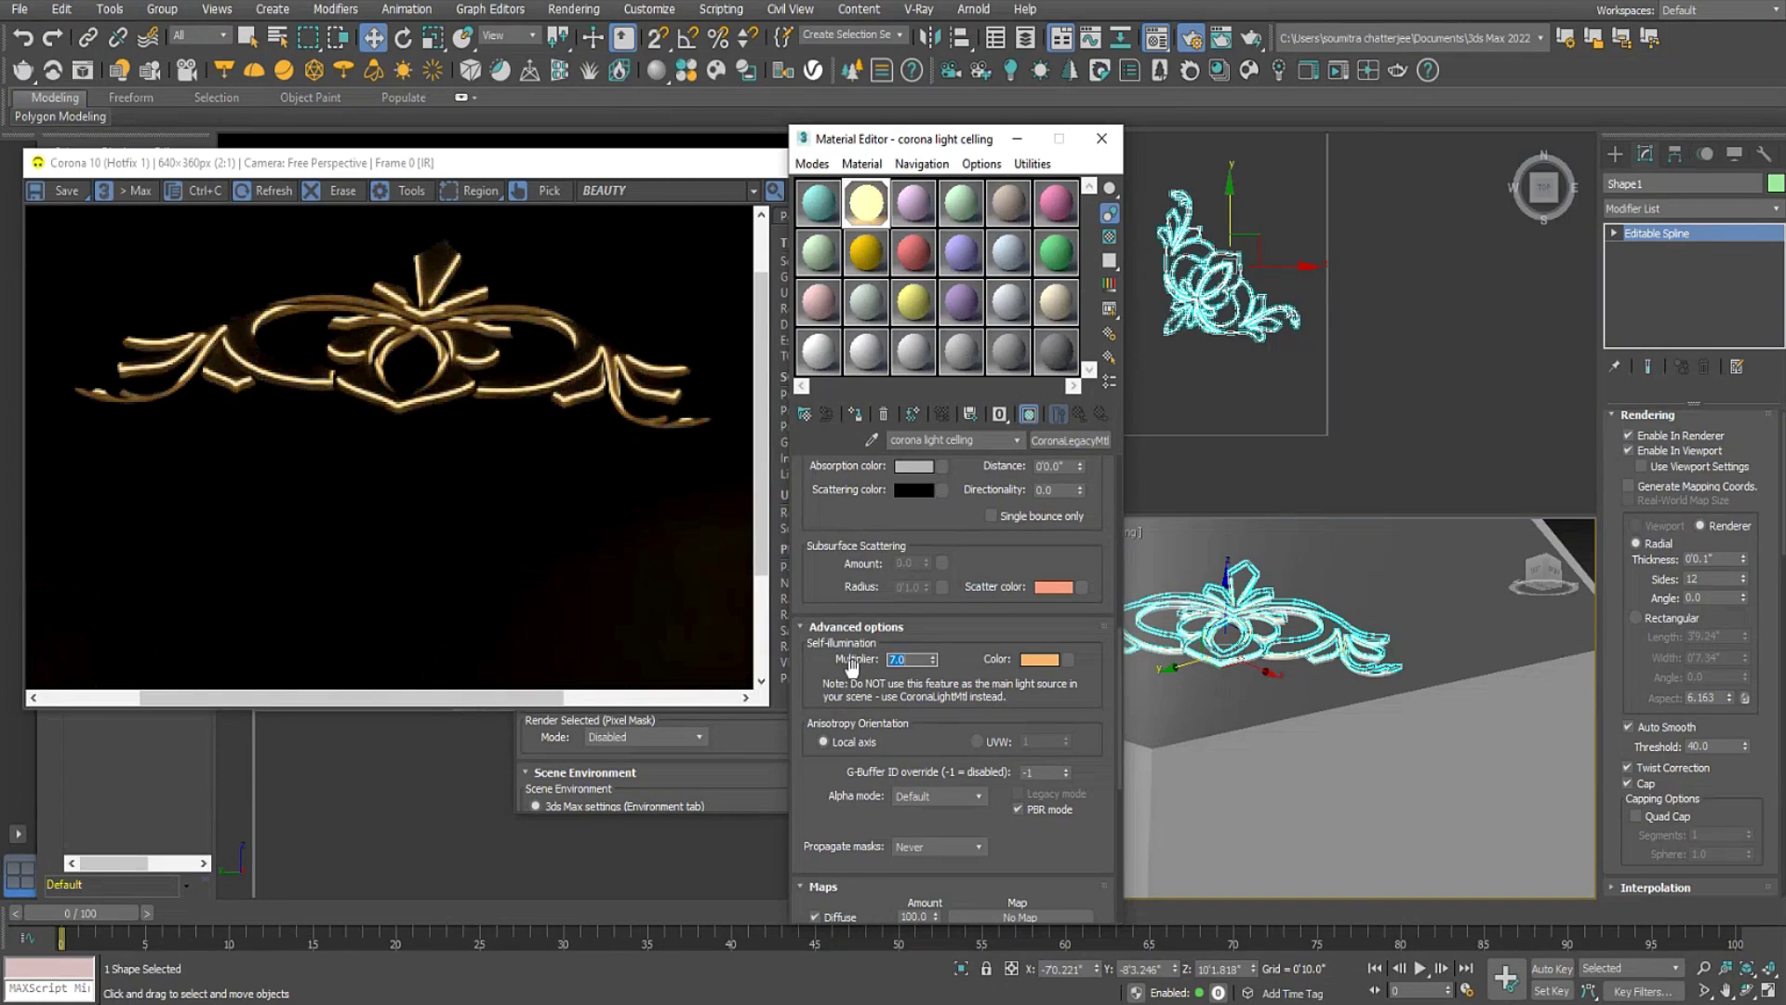
pyautogui.write('15')
pyautogui.press('Return')
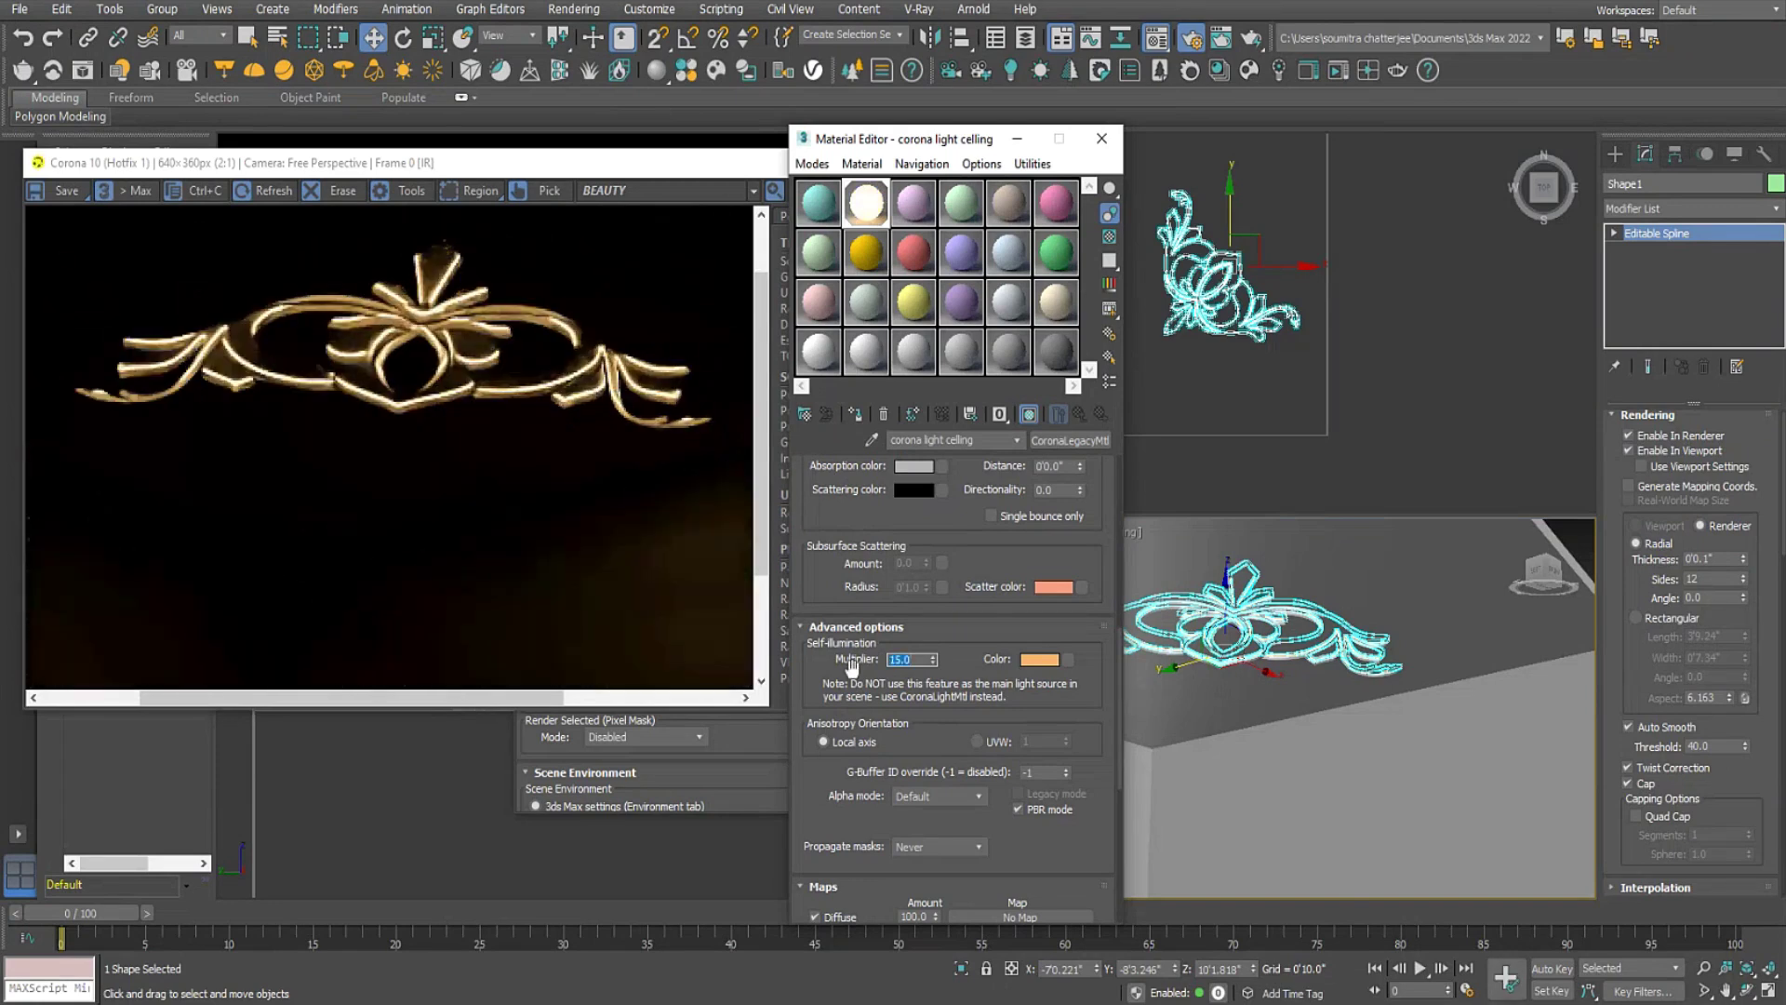
pyautogui.scroll(-1, 438, 556)
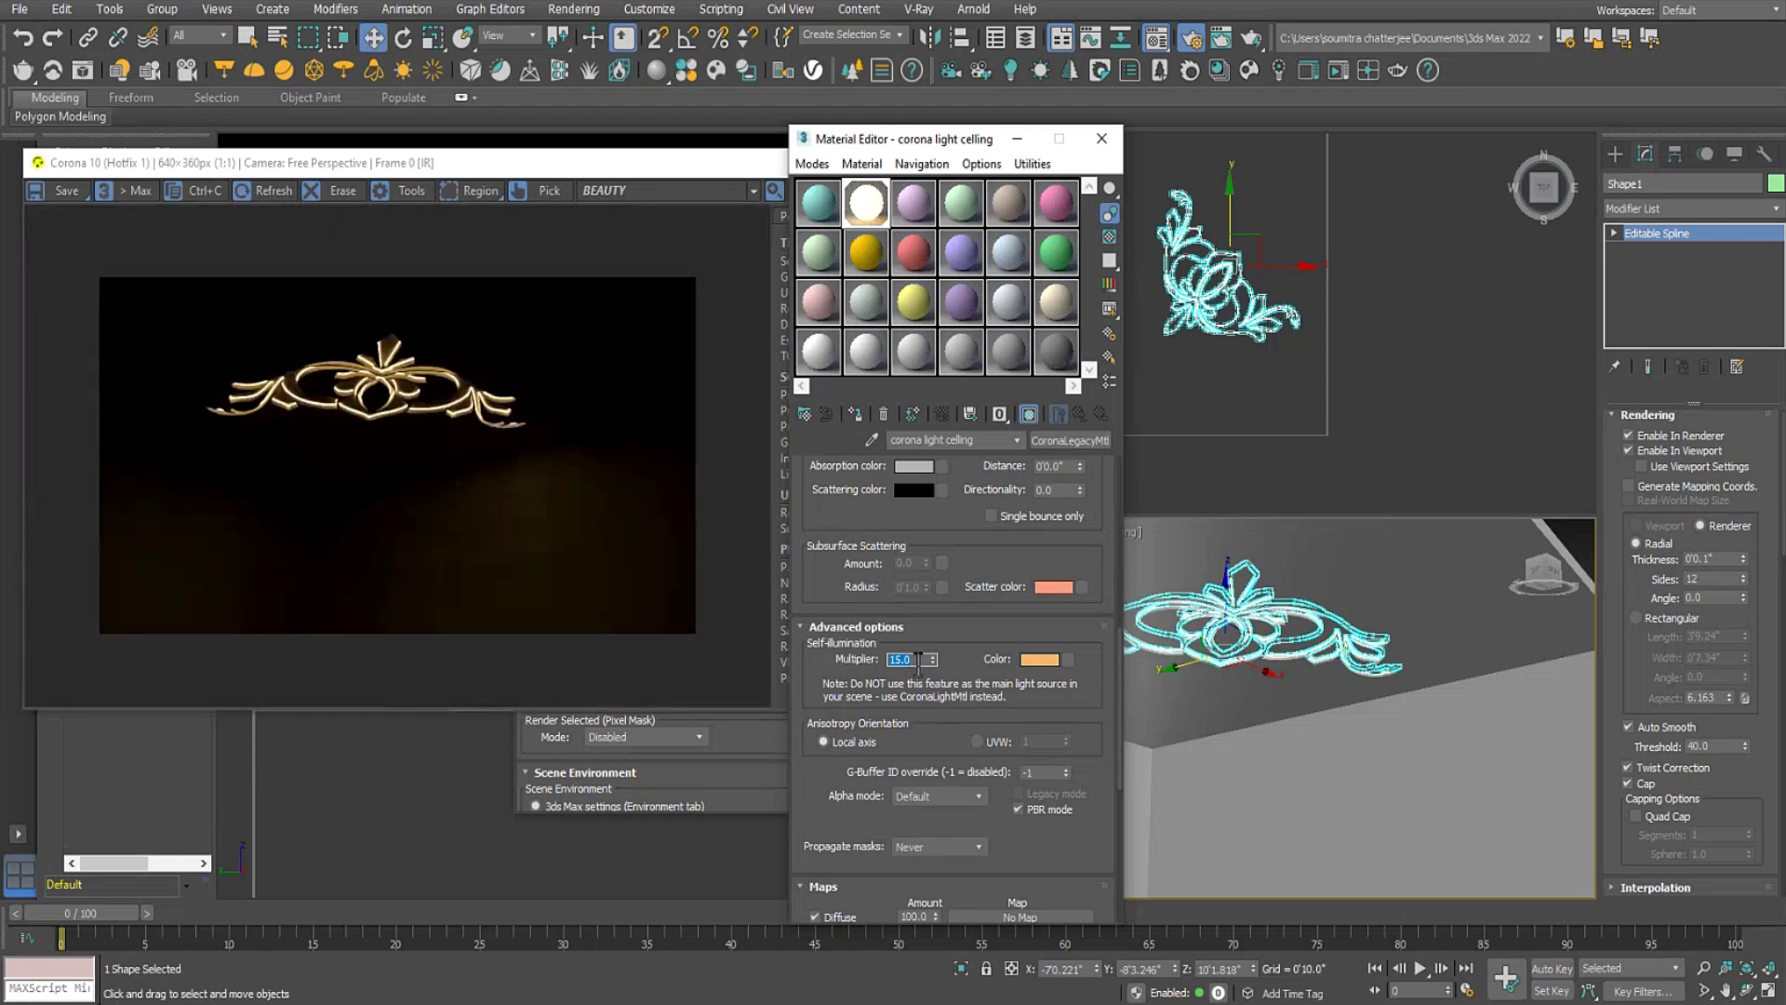
pyautogui.write('25')
pyautogui.press('Return')
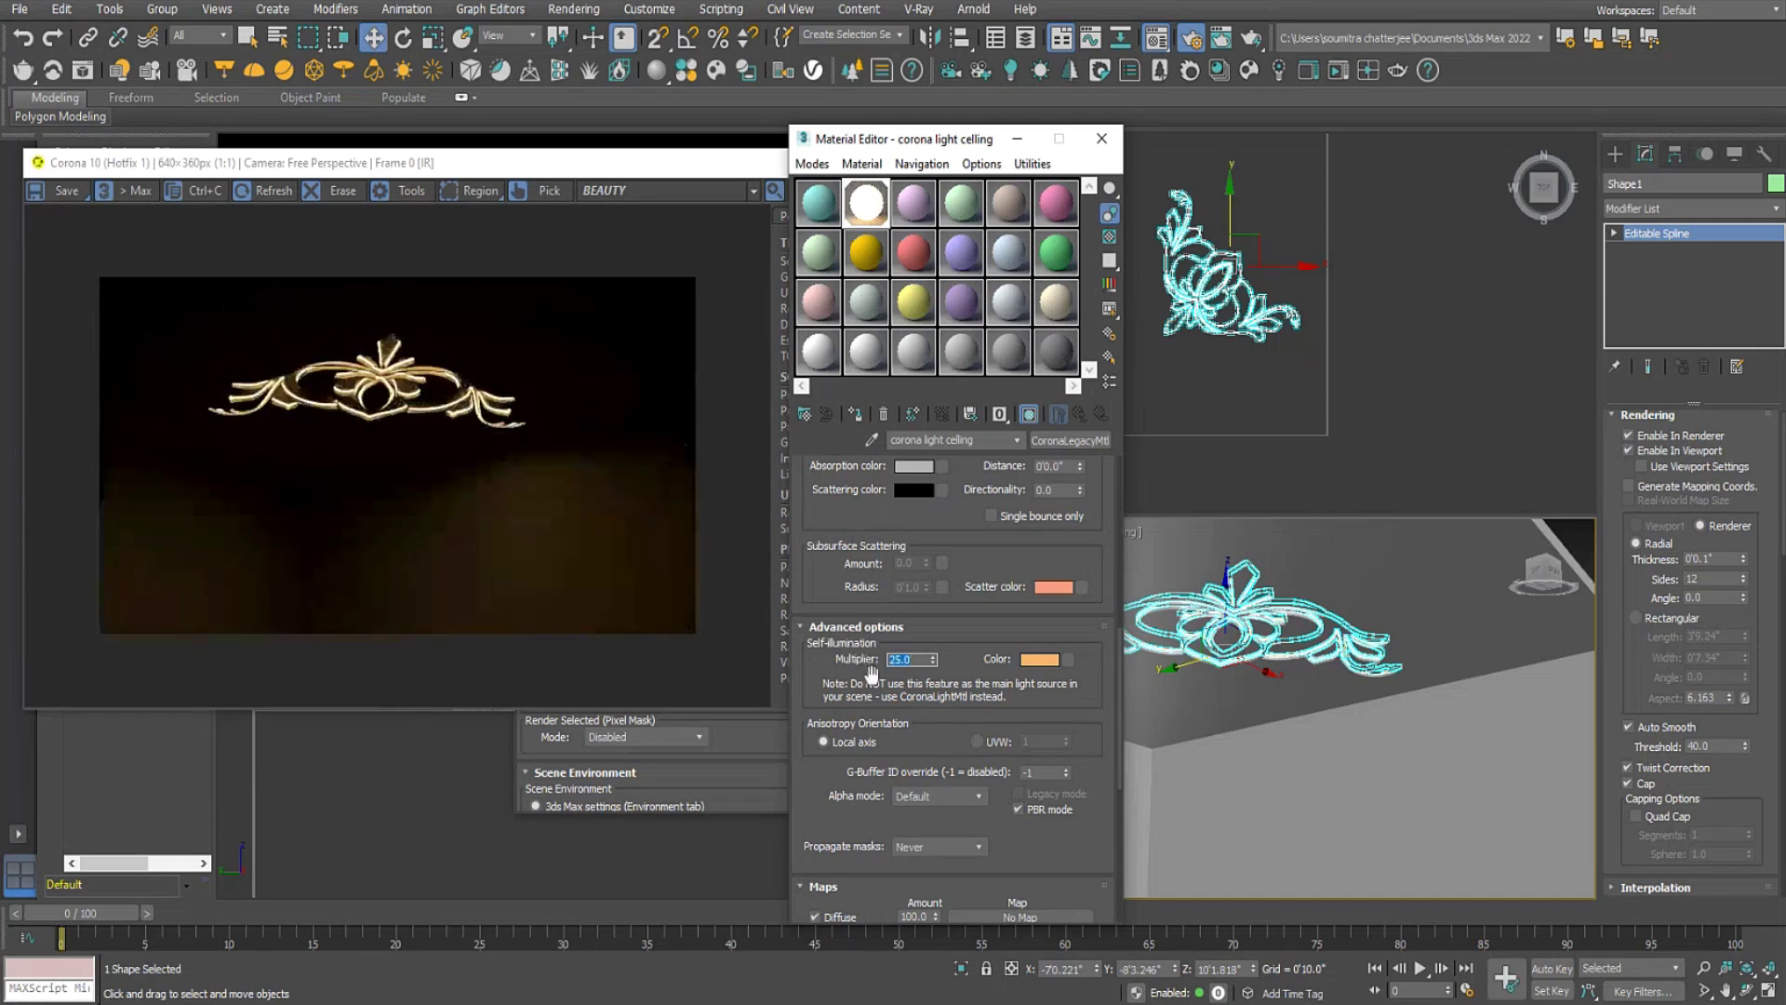
# Reposition and enlarge the interactive render window and inspect the glowing ornament up close.
pyautogui.click(705, 171)
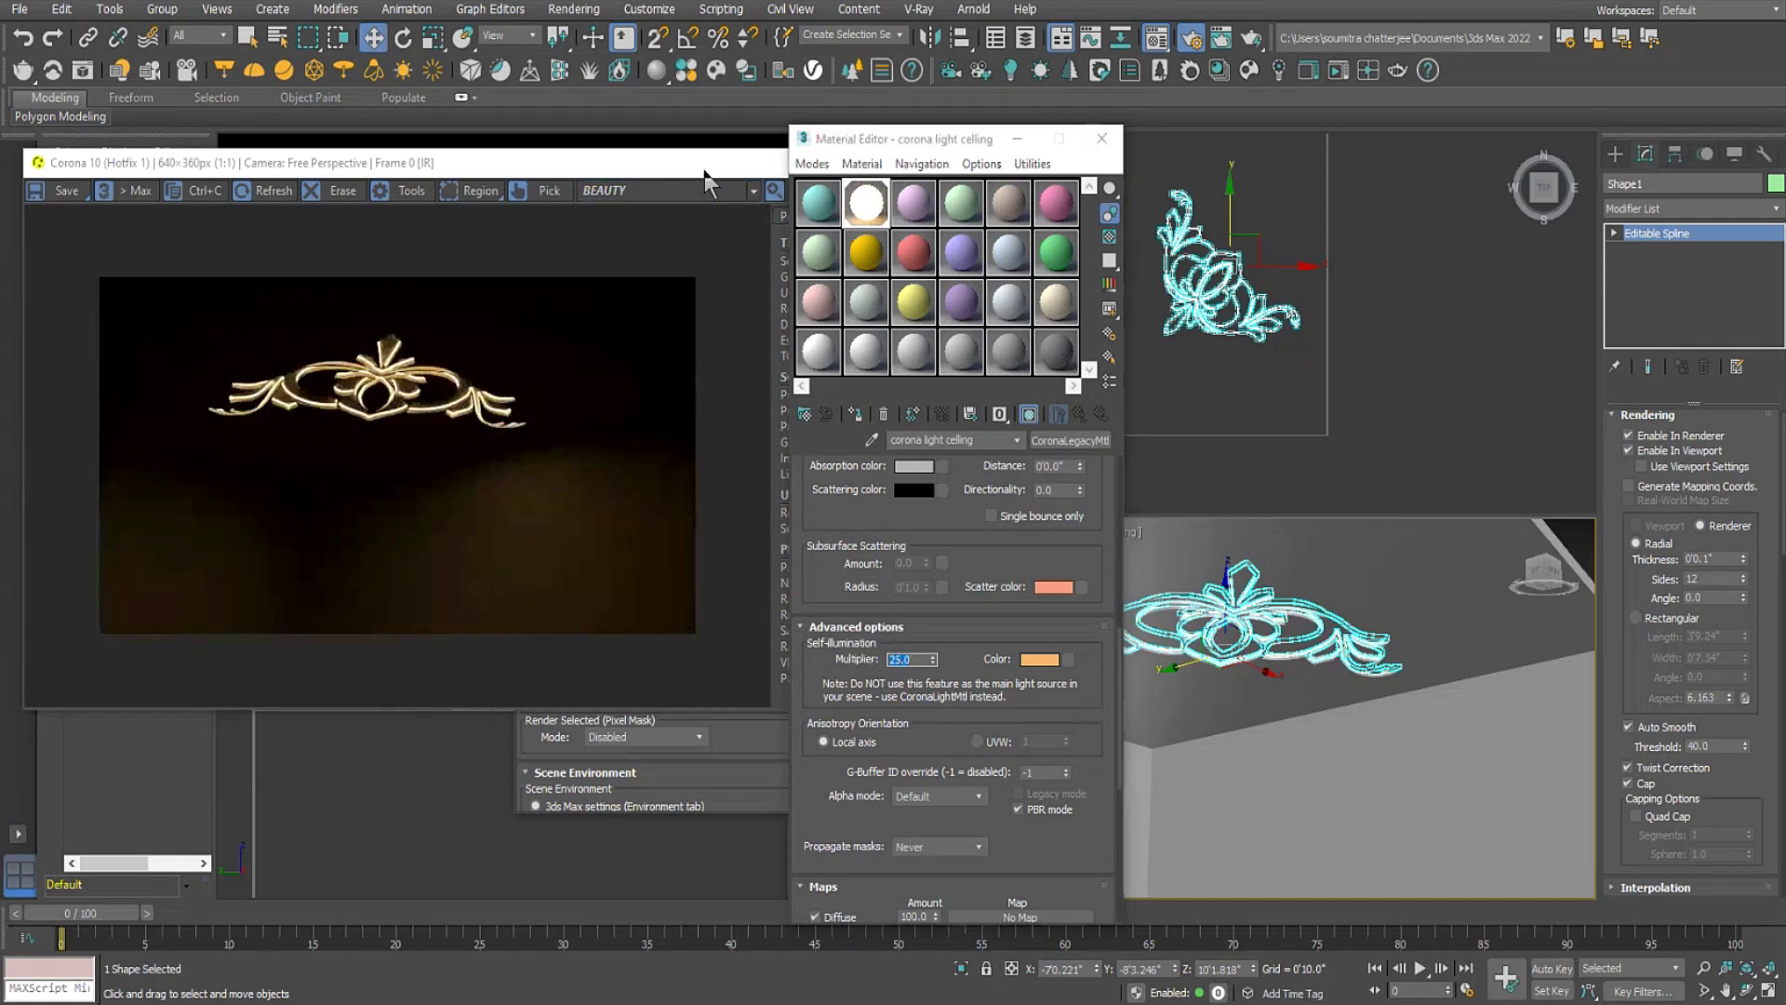
pyautogui.moveTo(705, 171); pyautogui.dragTo(863, 189)
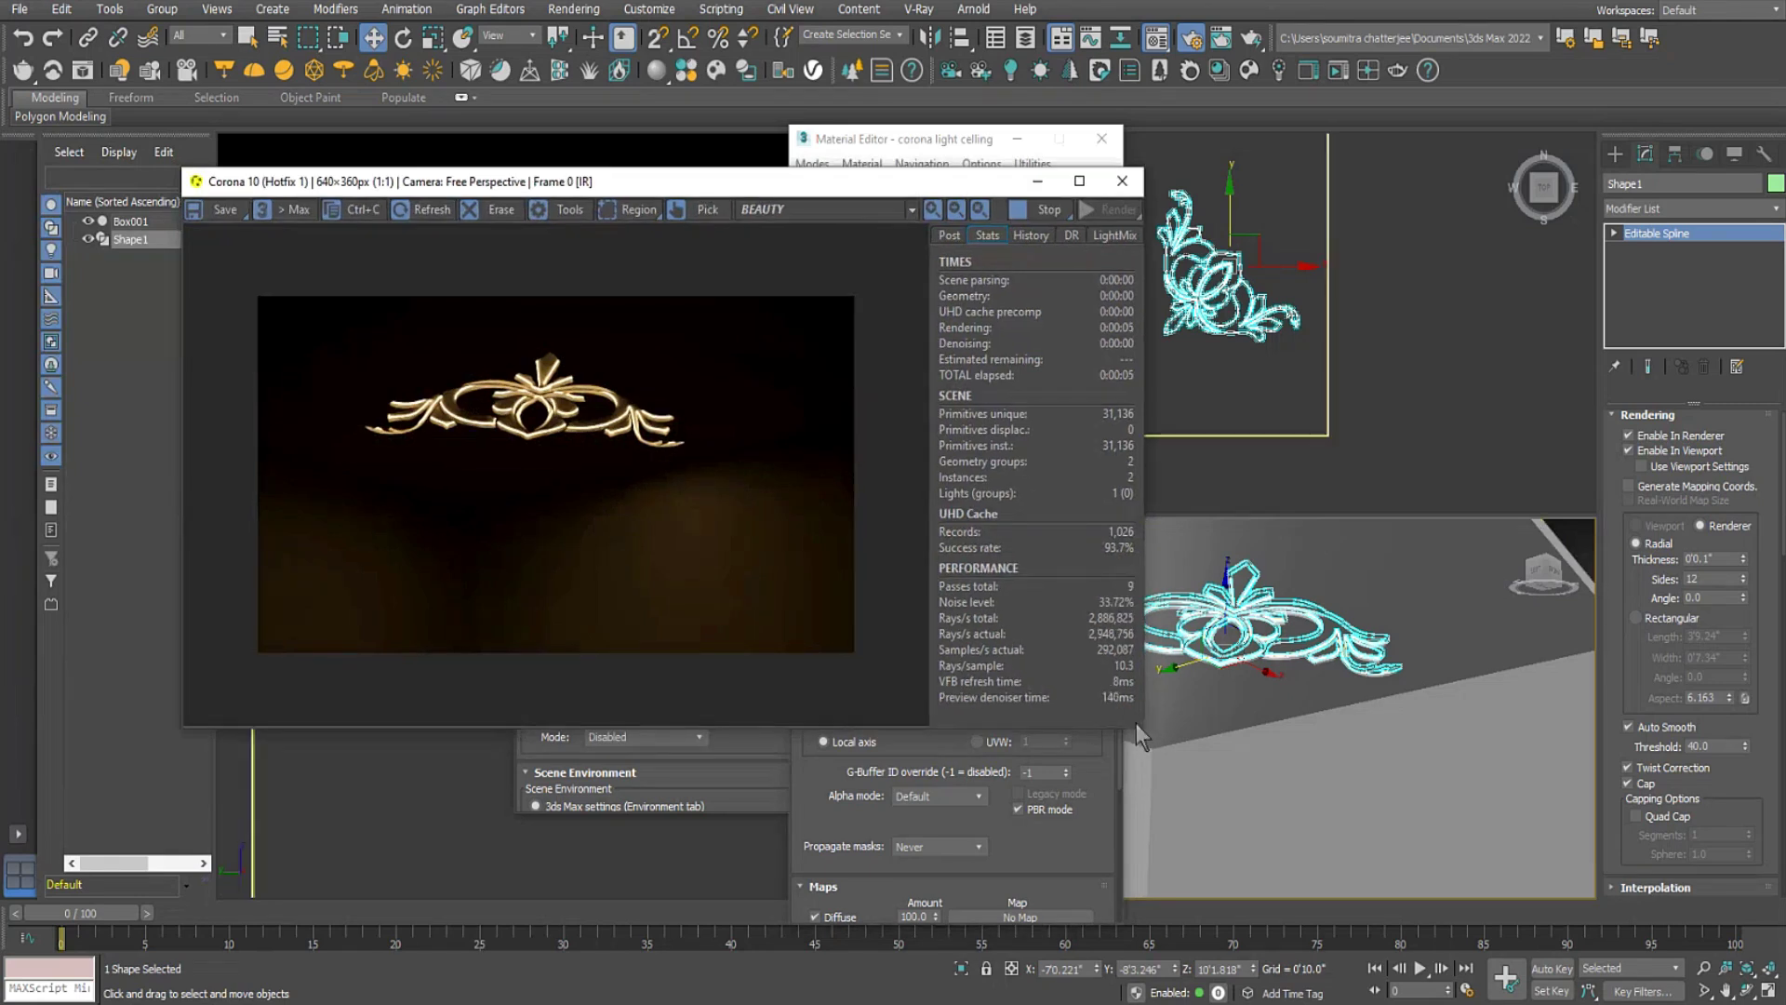
pyautogui.moveTo(1140, 725); pyautogui.dragTo(1447, 952)
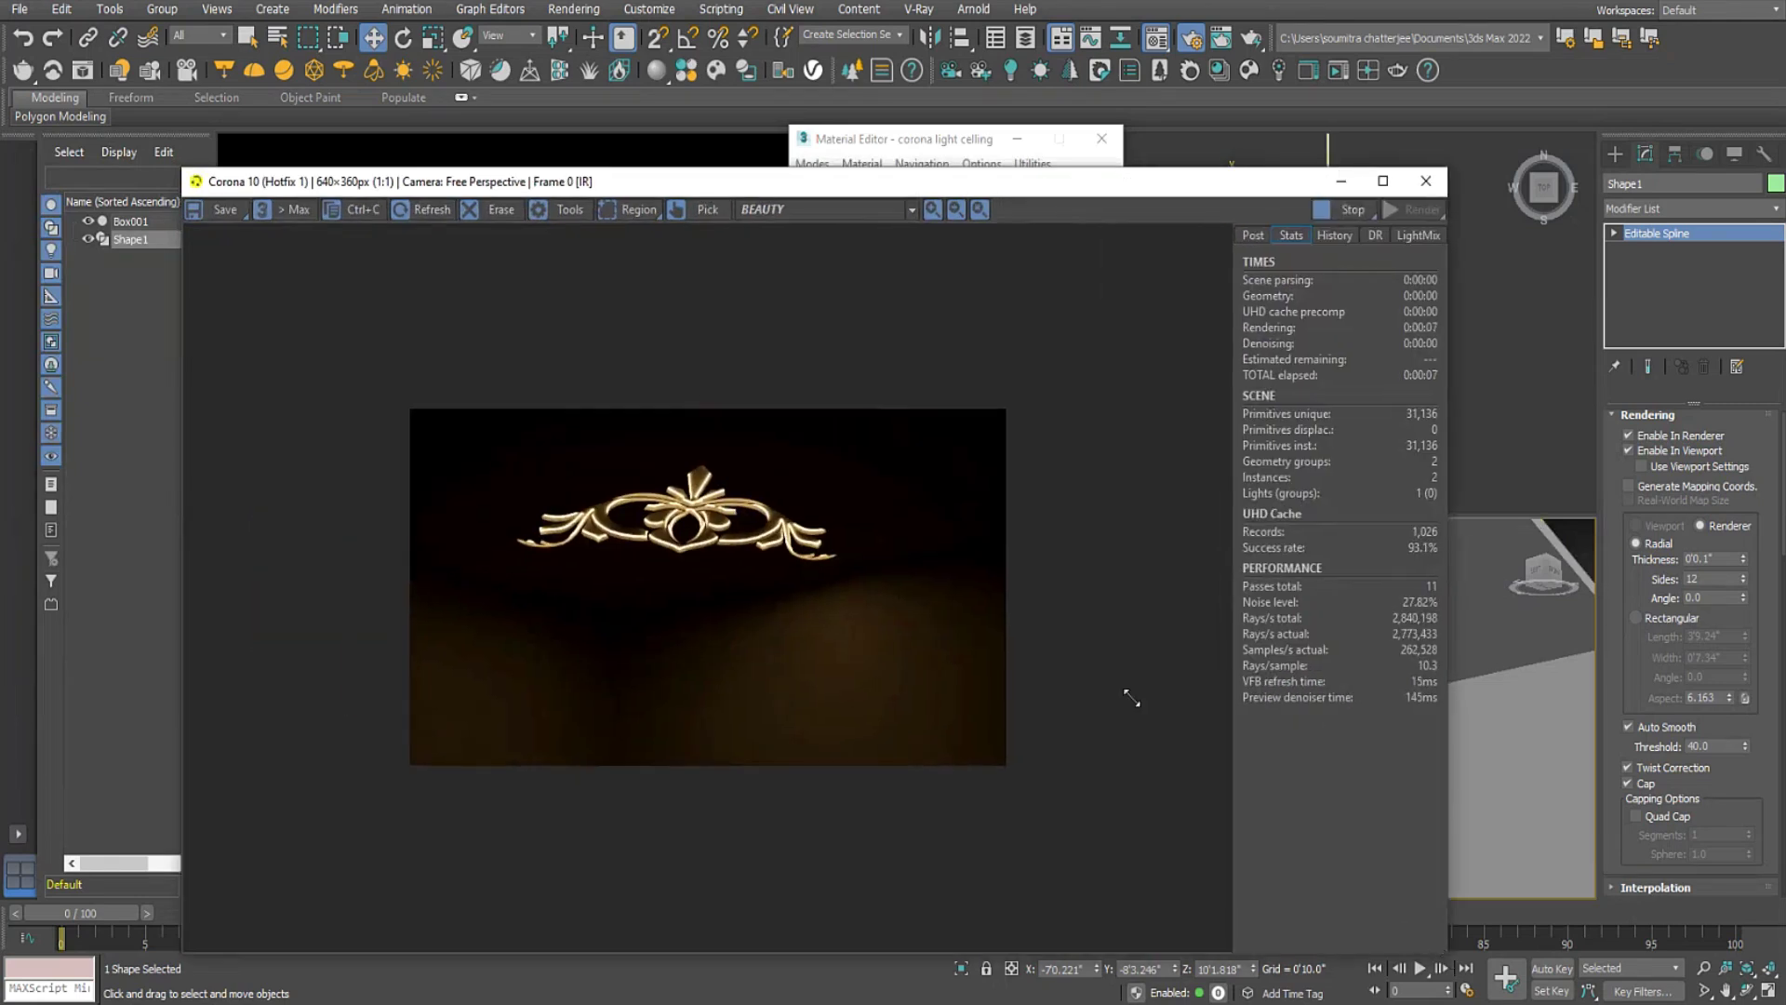
pyautogui.scroll(1, 685, 390)
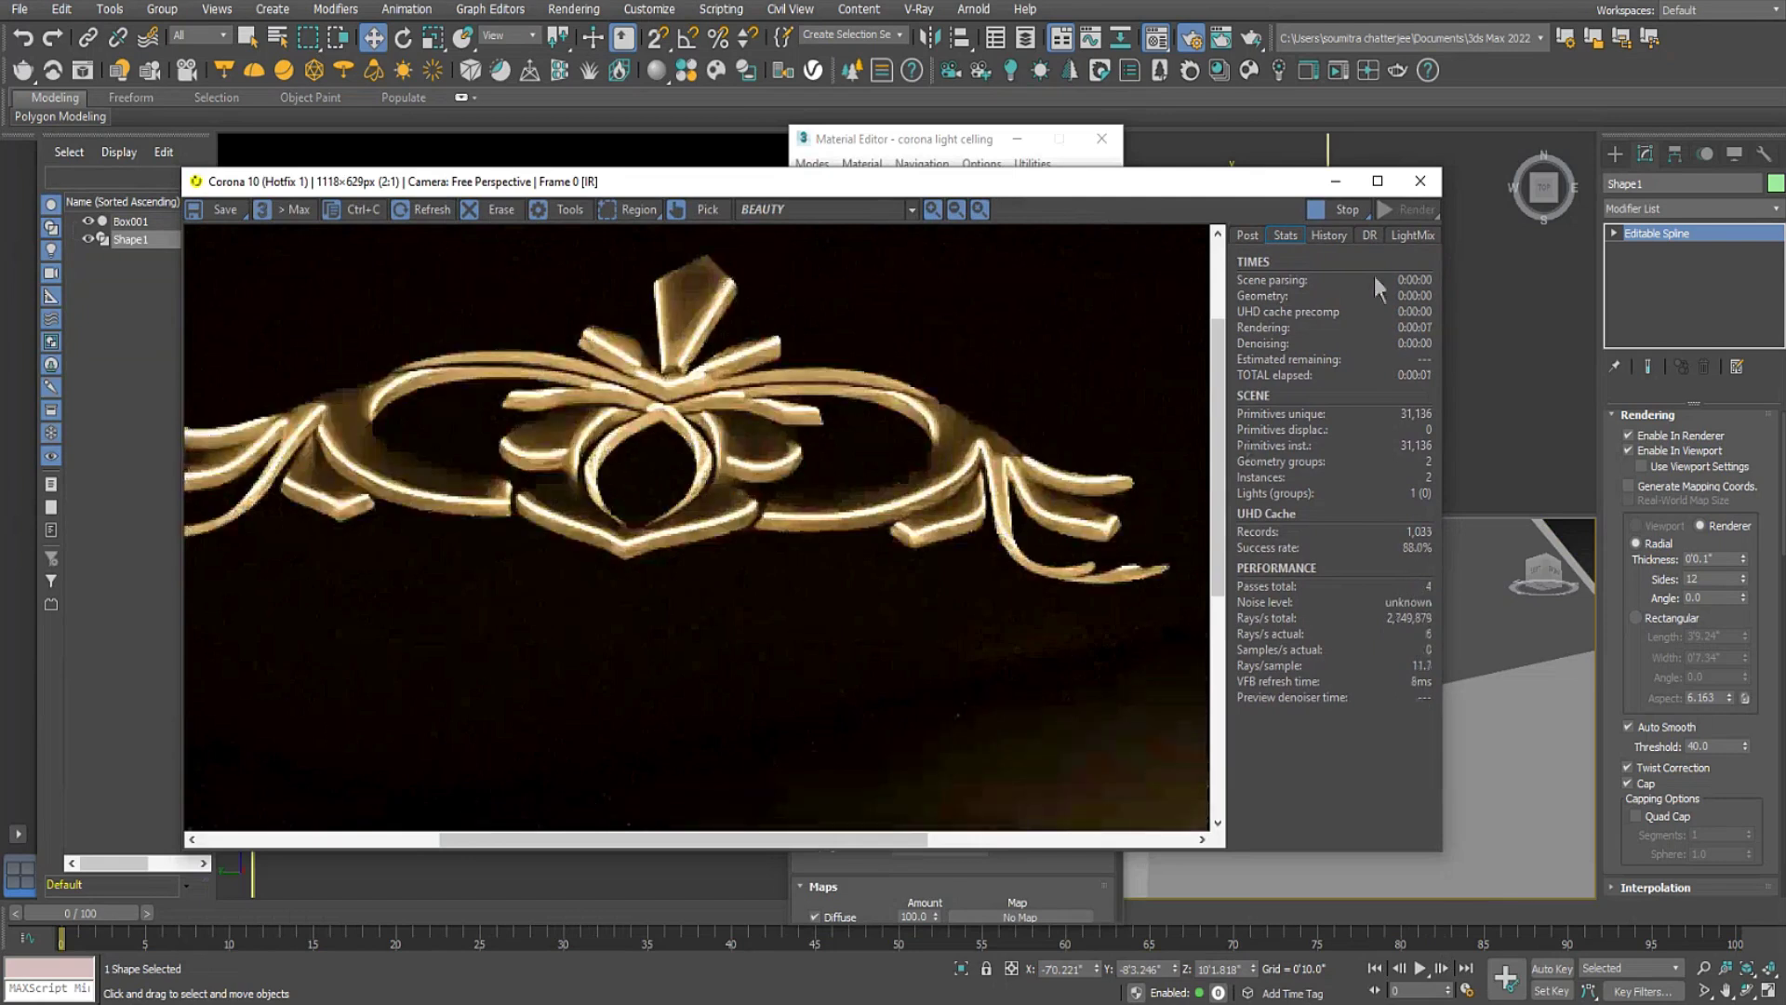
# Enable Bloom and Glare in the render's post-processing, with bloom intensity 1.258 and glare intensity 4.506.
pyautogui.click(1246, 236)
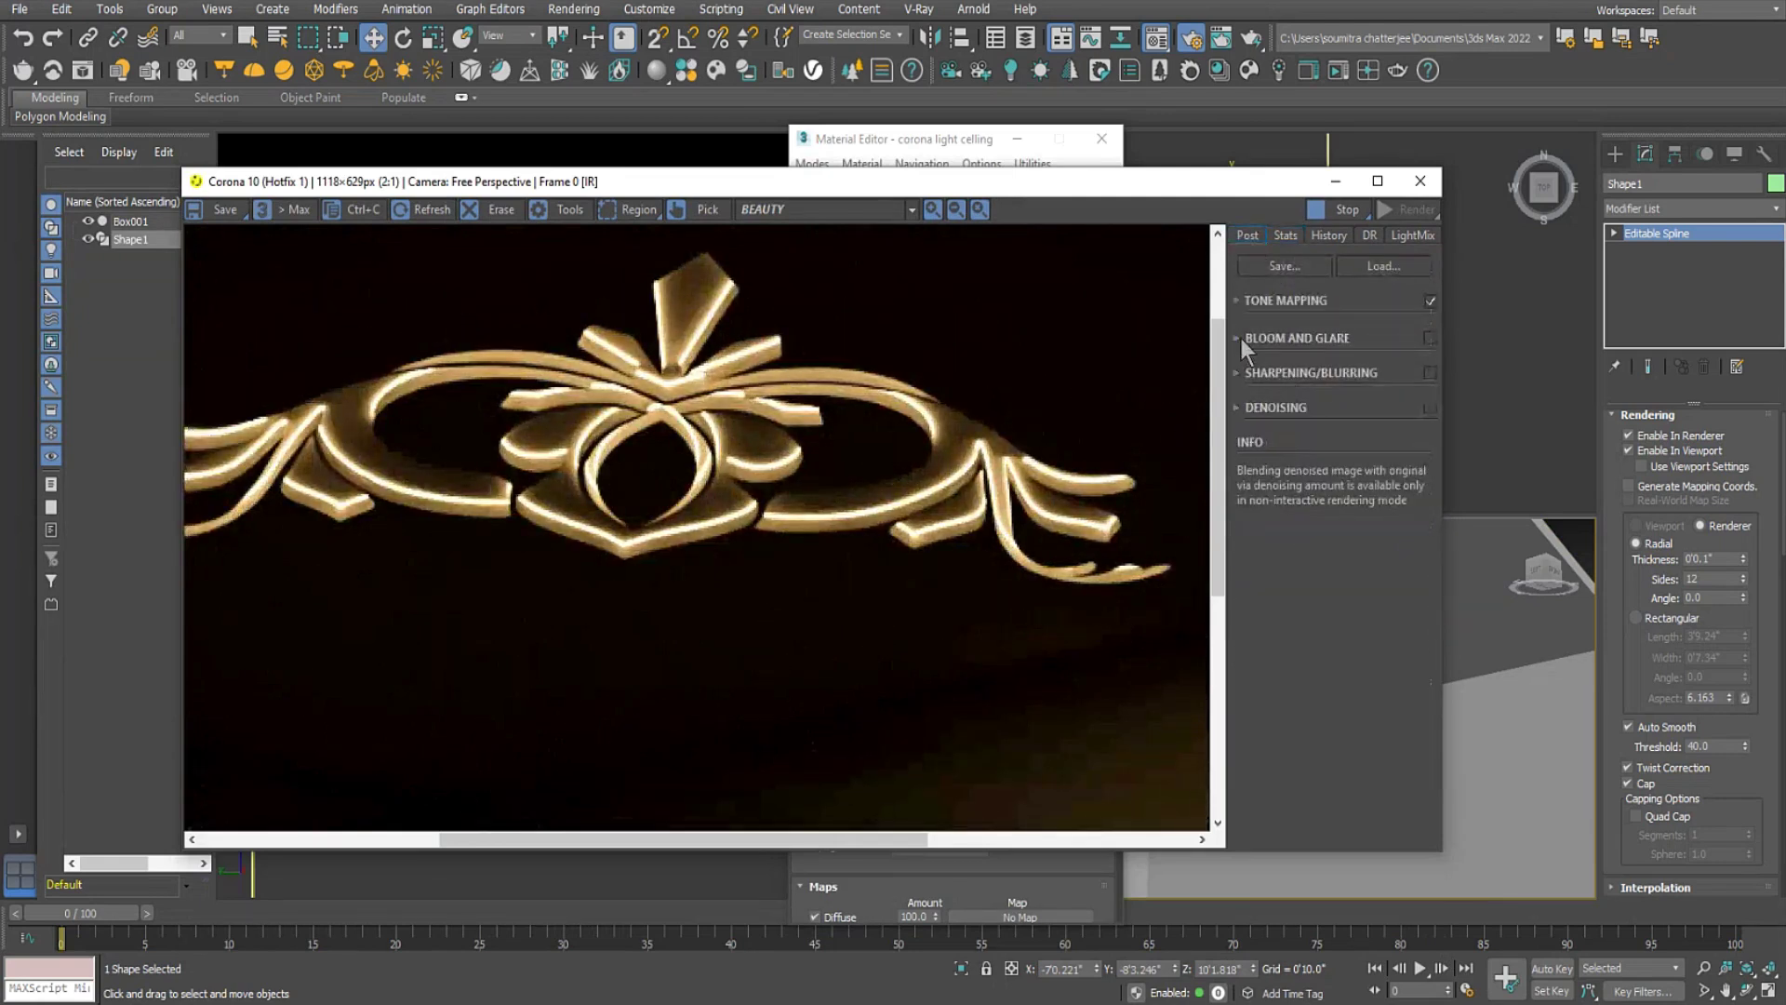
pyautogui.scroll(-1, 726, 479)
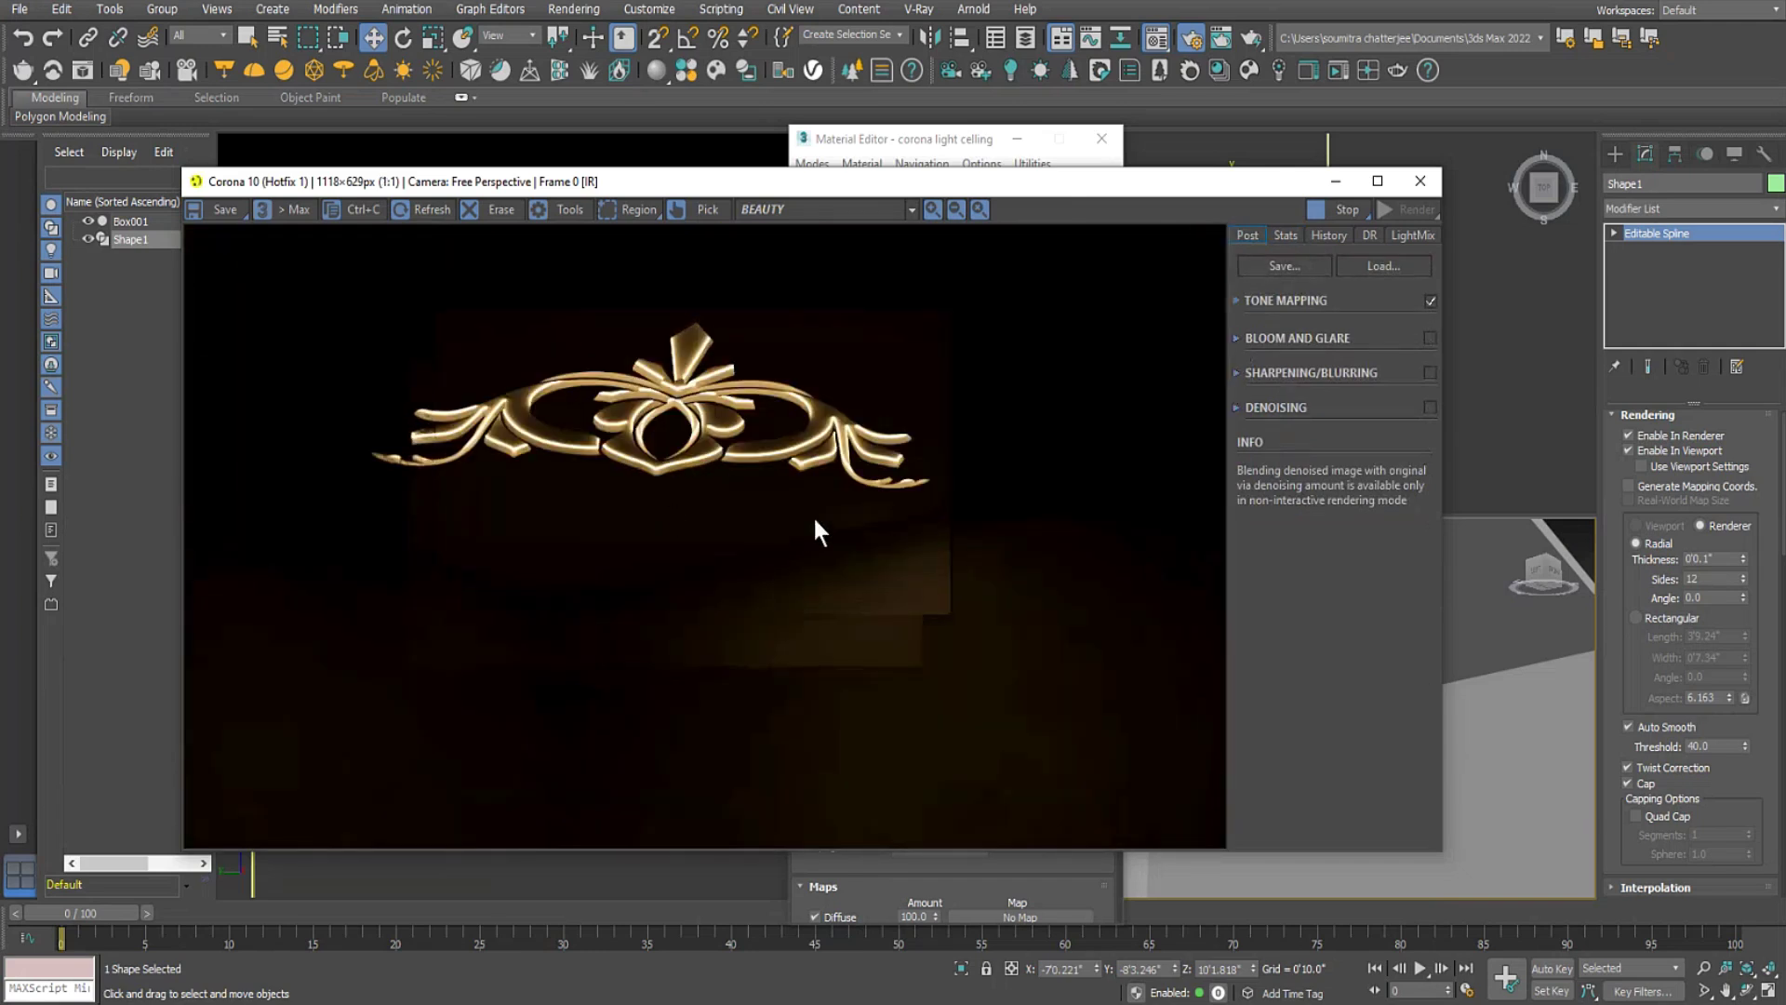
pyautogui.click(1429, 338)
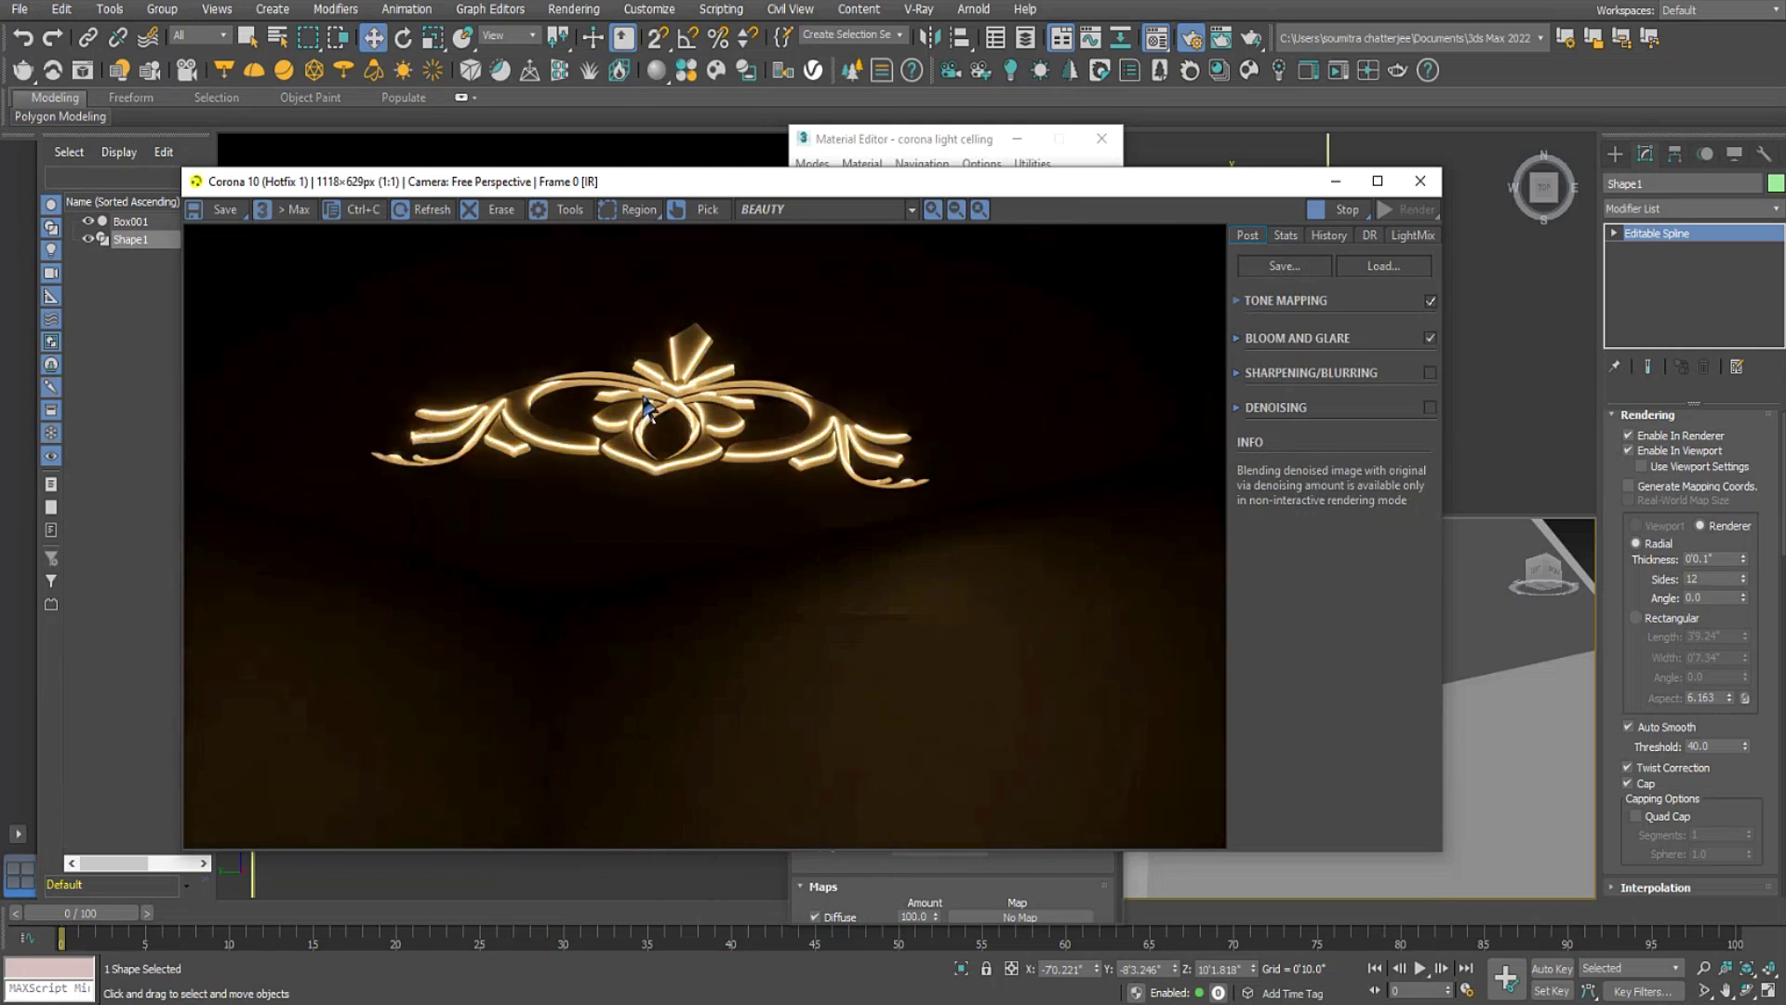
pyautogui.click(1239, 338)
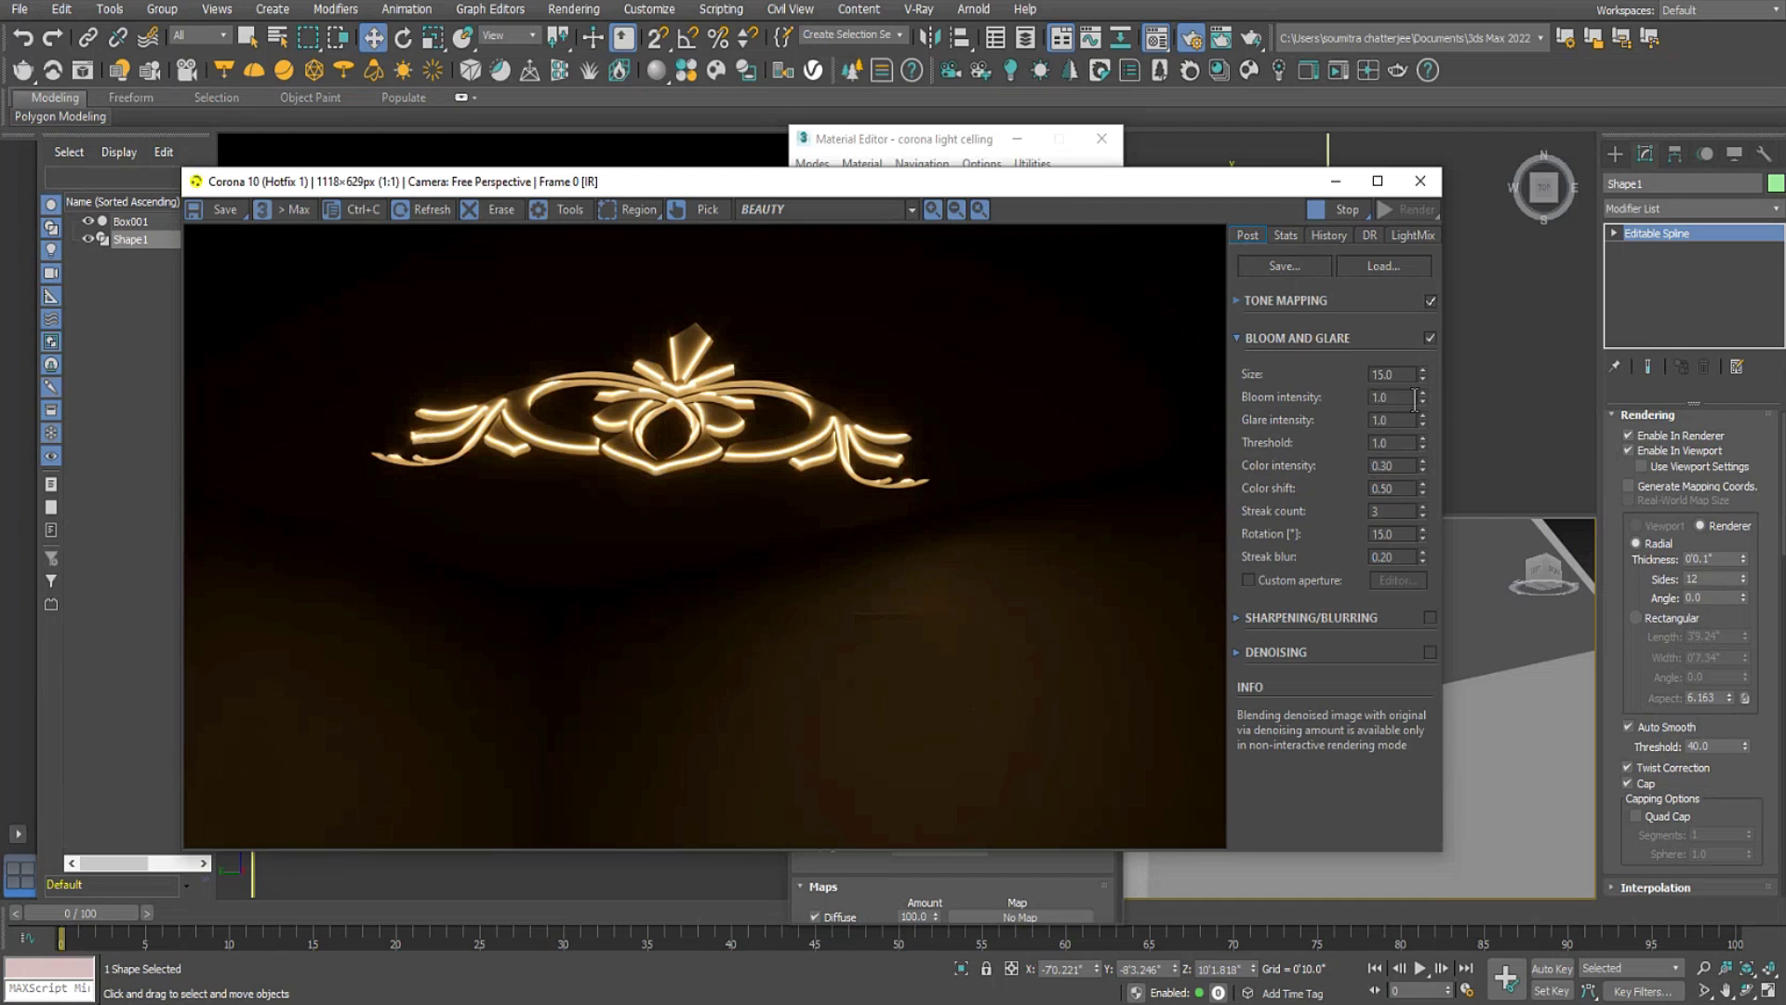
pyautogui.moveTo(1421, 398); pyautogui.dragTo(1426, 341)
pyautogui.moveTo(1425, 417); pyautogui.dragTo(1440, 240)
pyautogui.moveTo(1421, 417); pyautogui.dragTo(1409, 274)
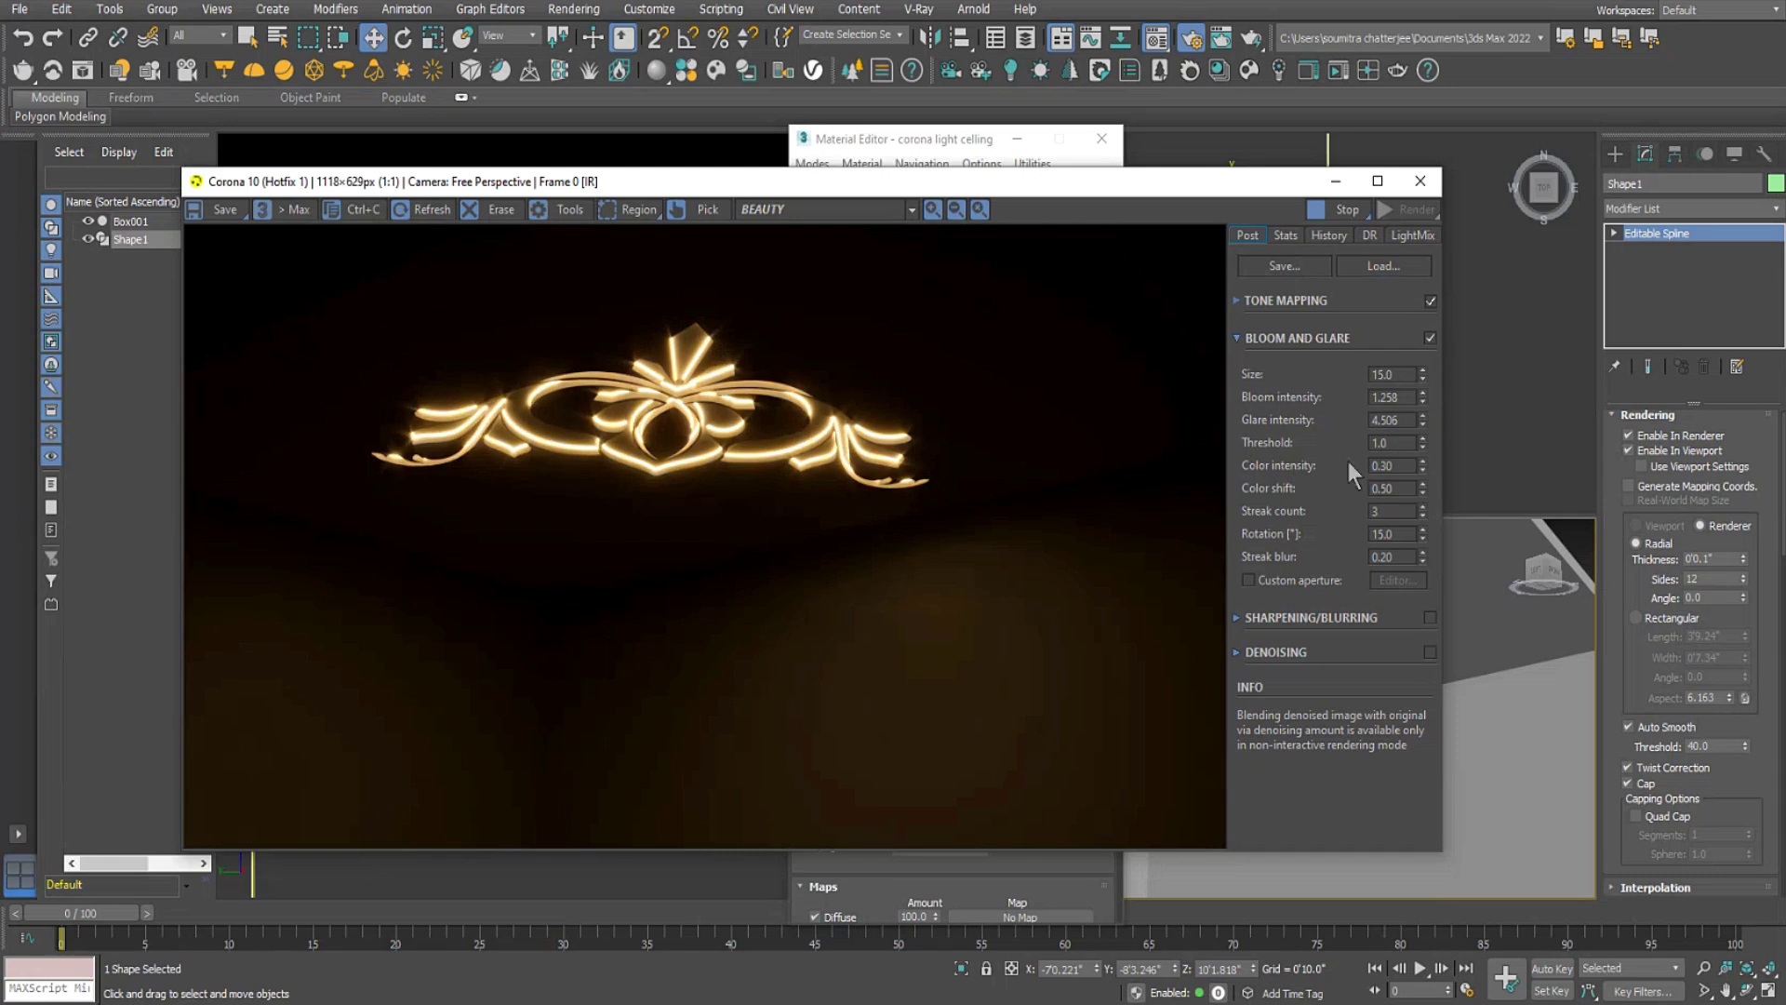
# Set the Bloom and Glare size to 34.903 for the ornament's interactive render.
pyautogui.moveTo(1421, 370); pyautogui.dragTo(1412, 302)
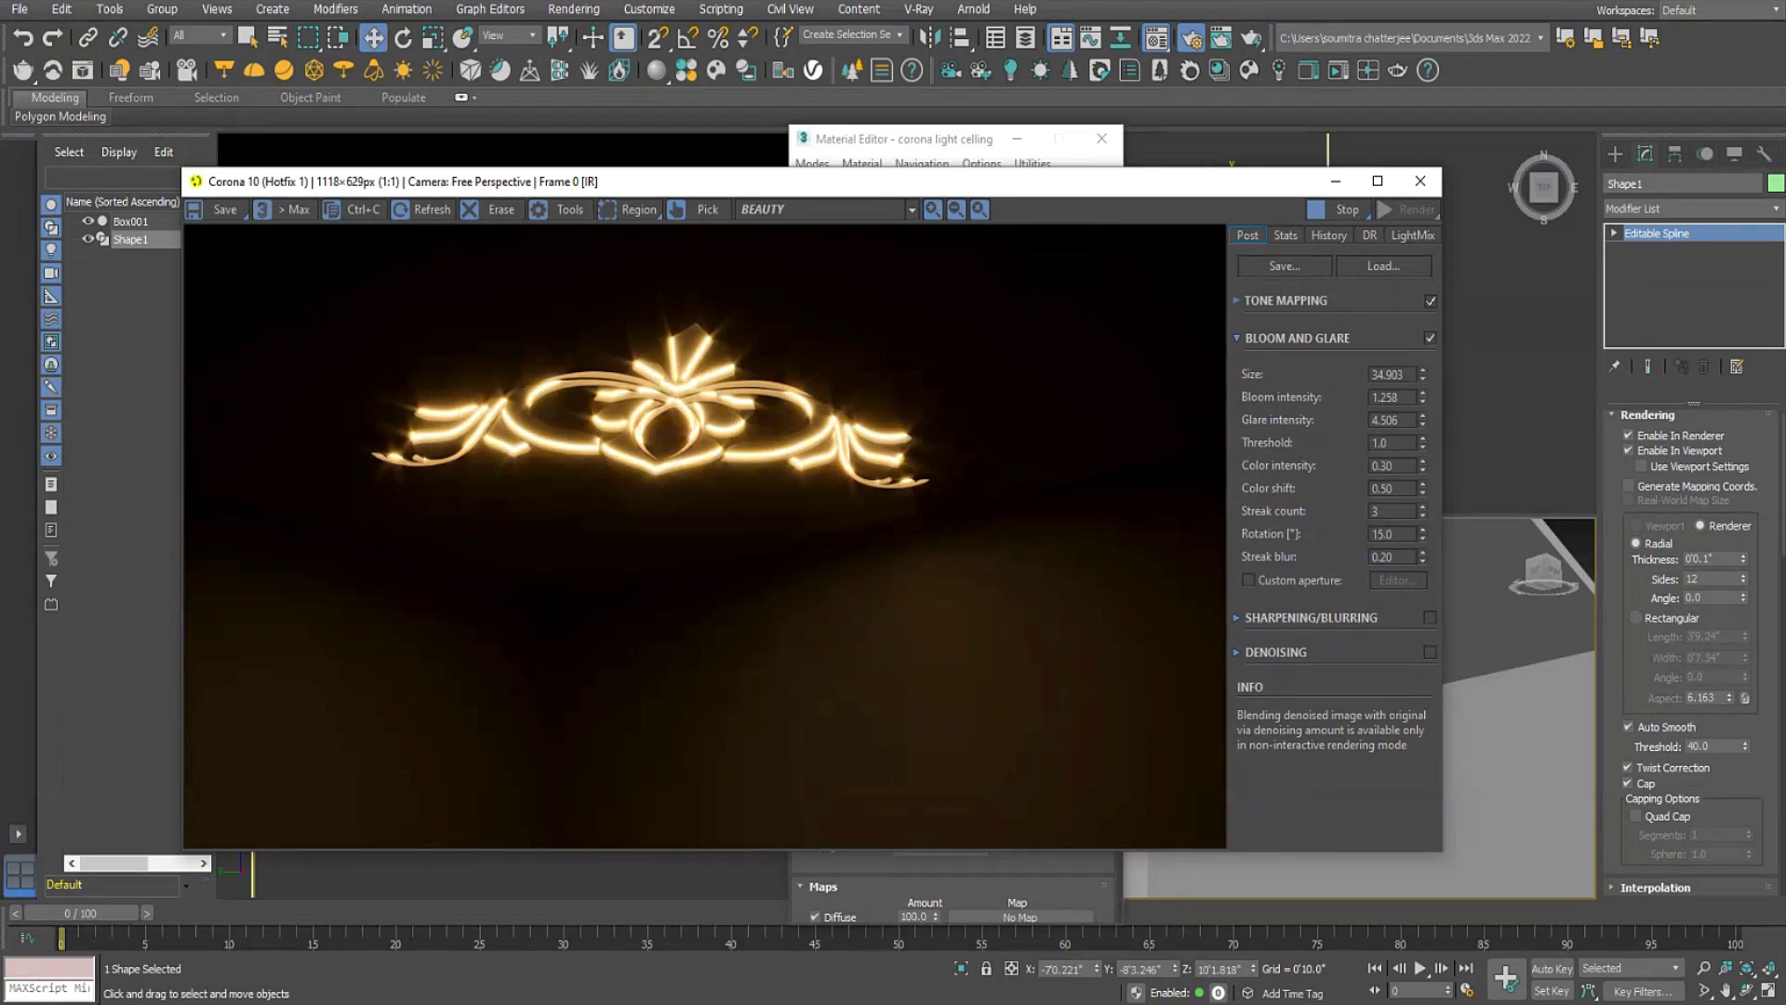
# Switch to the Skype class call to check its chat for new messages, and reposition the render window between visits.
pyautogui.click(776, 930)
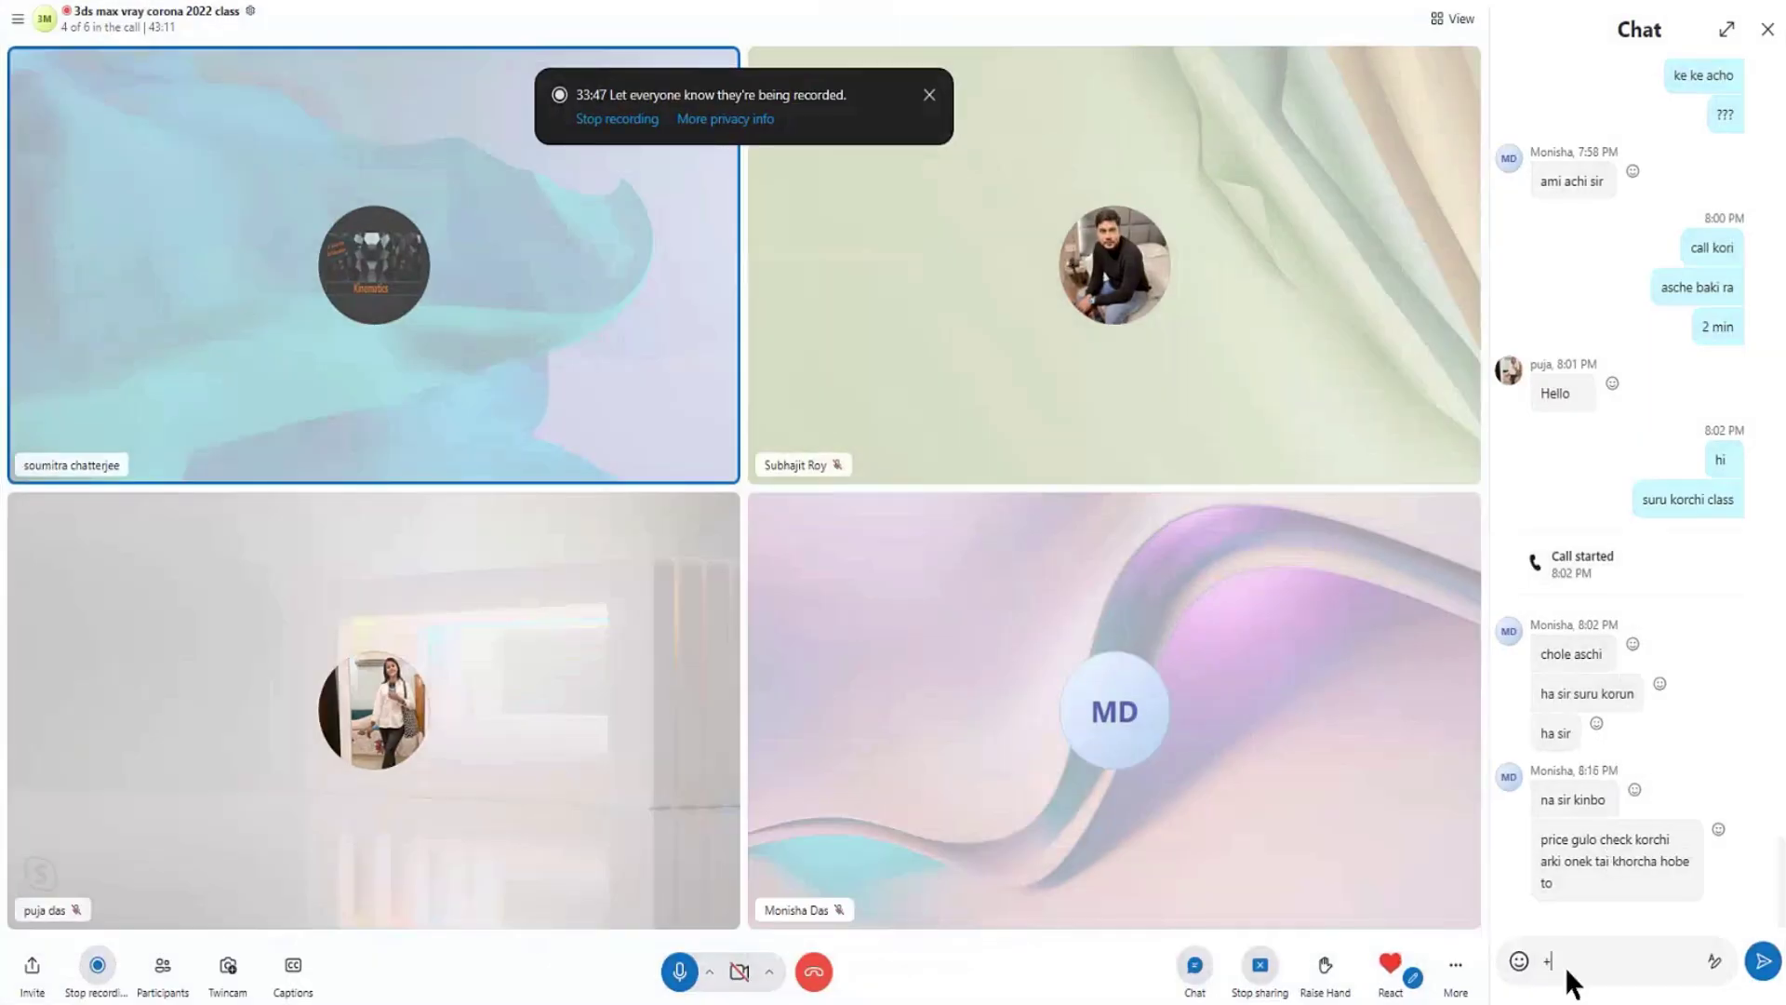
pyautogui.press('BackSpace')
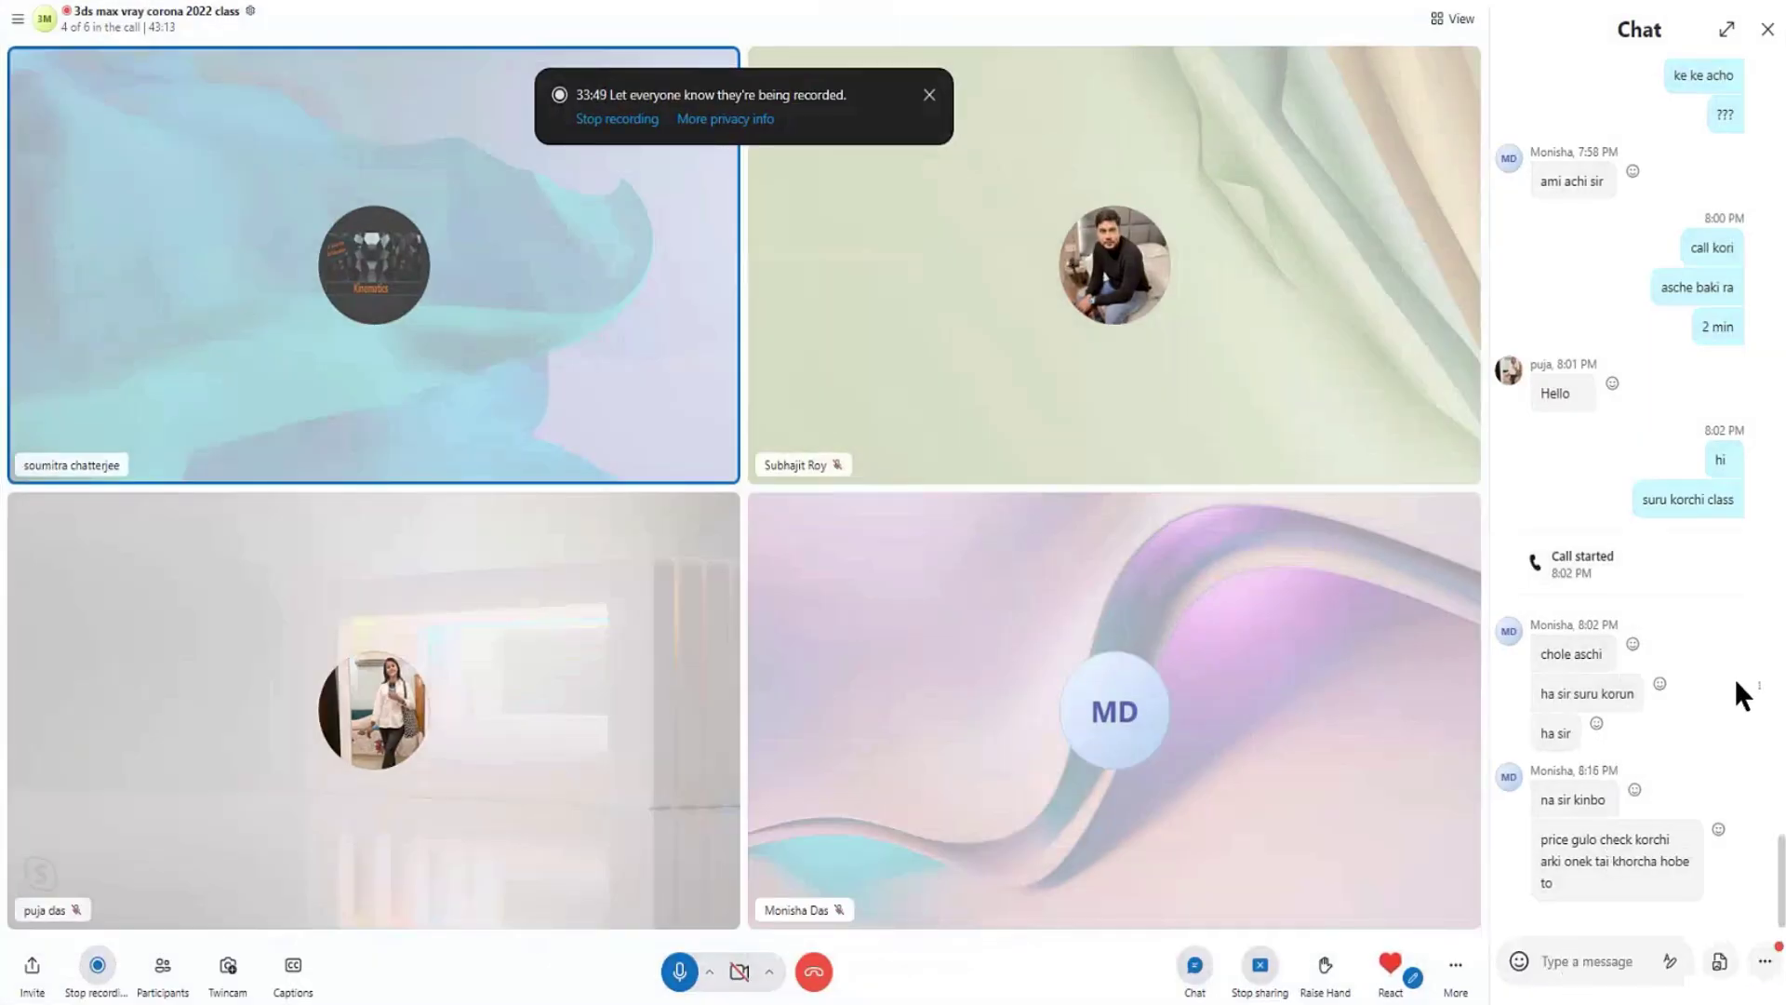
pyautogui.hotkey('alt', 'Tab')
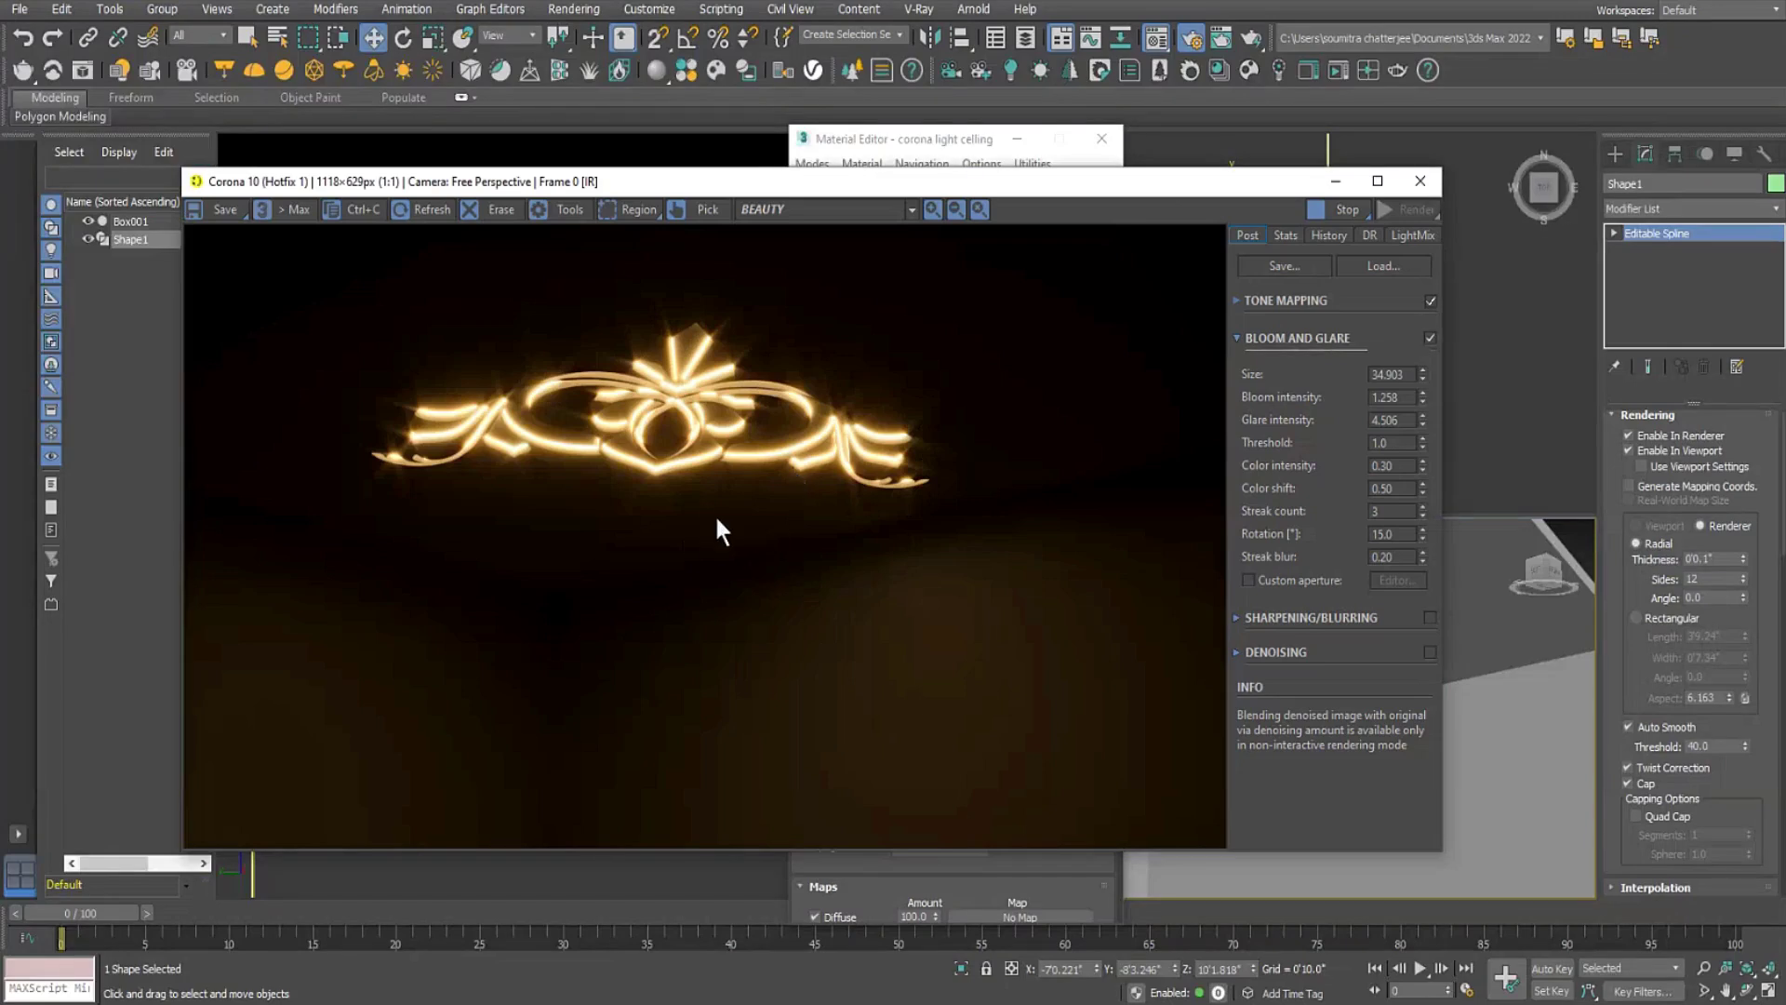
pyautogui.moveTo(965, 189); pyautogui.dragTo(888, 90)
pyautogui.moveTo(1118, 94); pyautogui.dragTo(1160, 227)
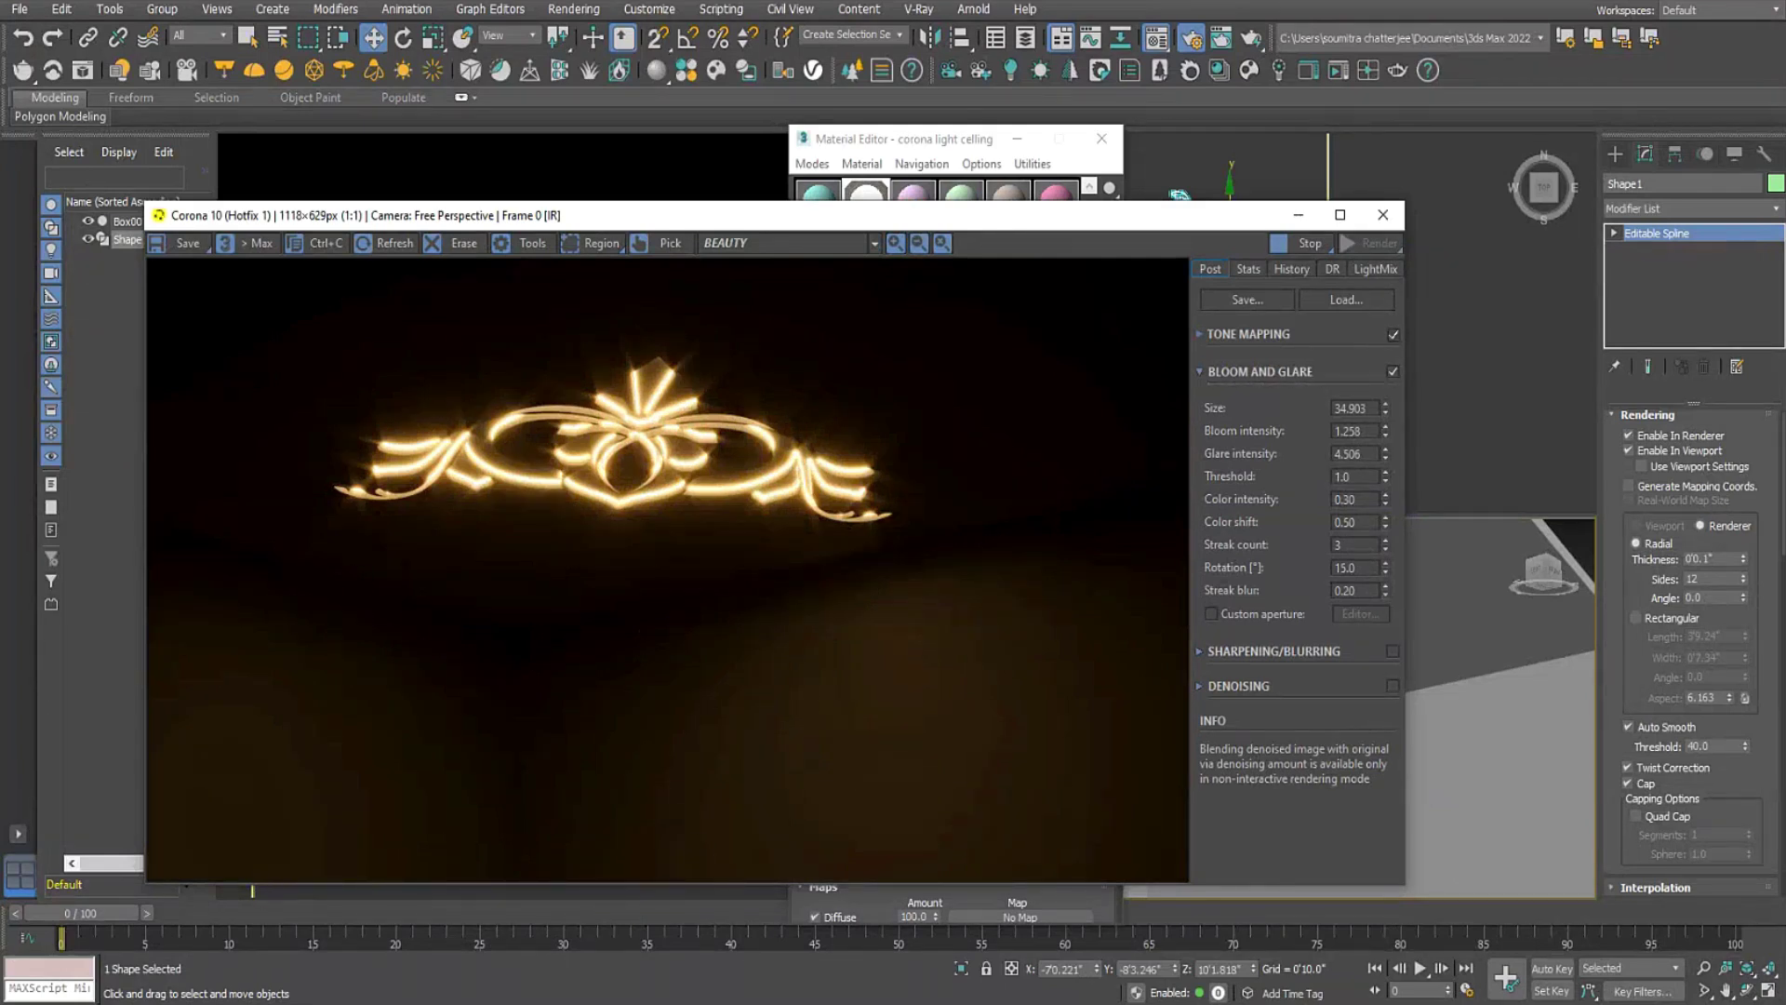
pyautogui.click(744, 951)
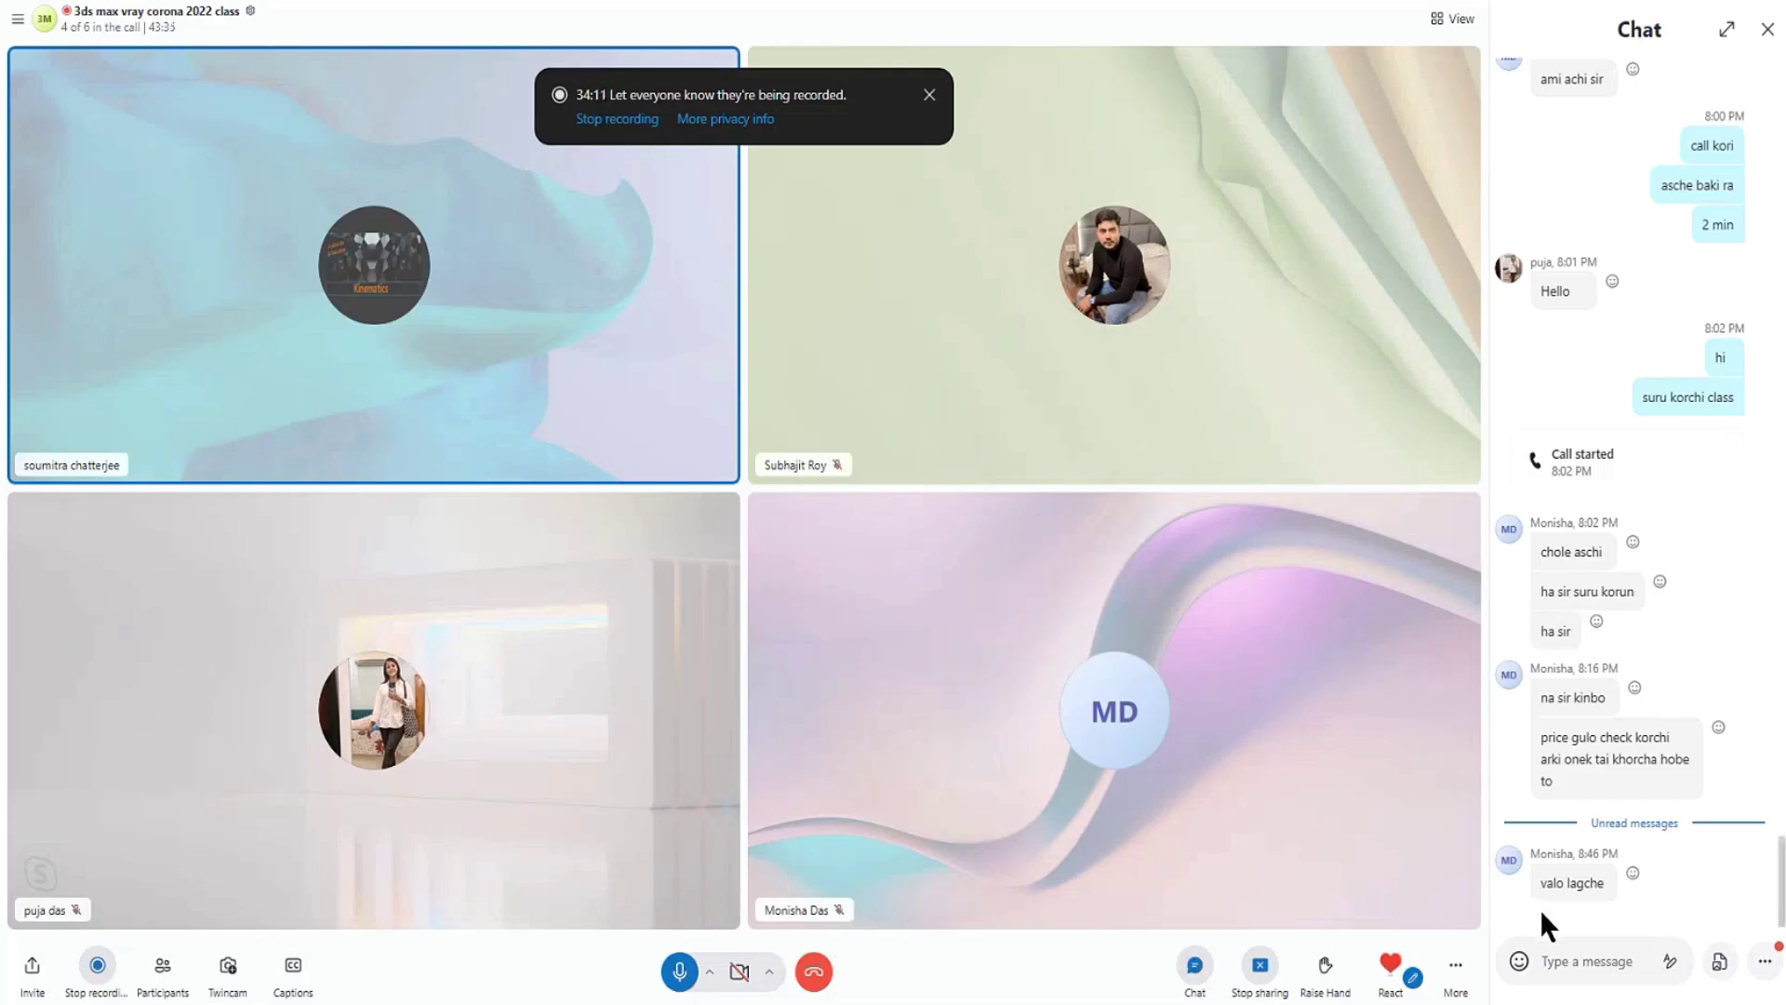
pyautogui.click(1677, 11)
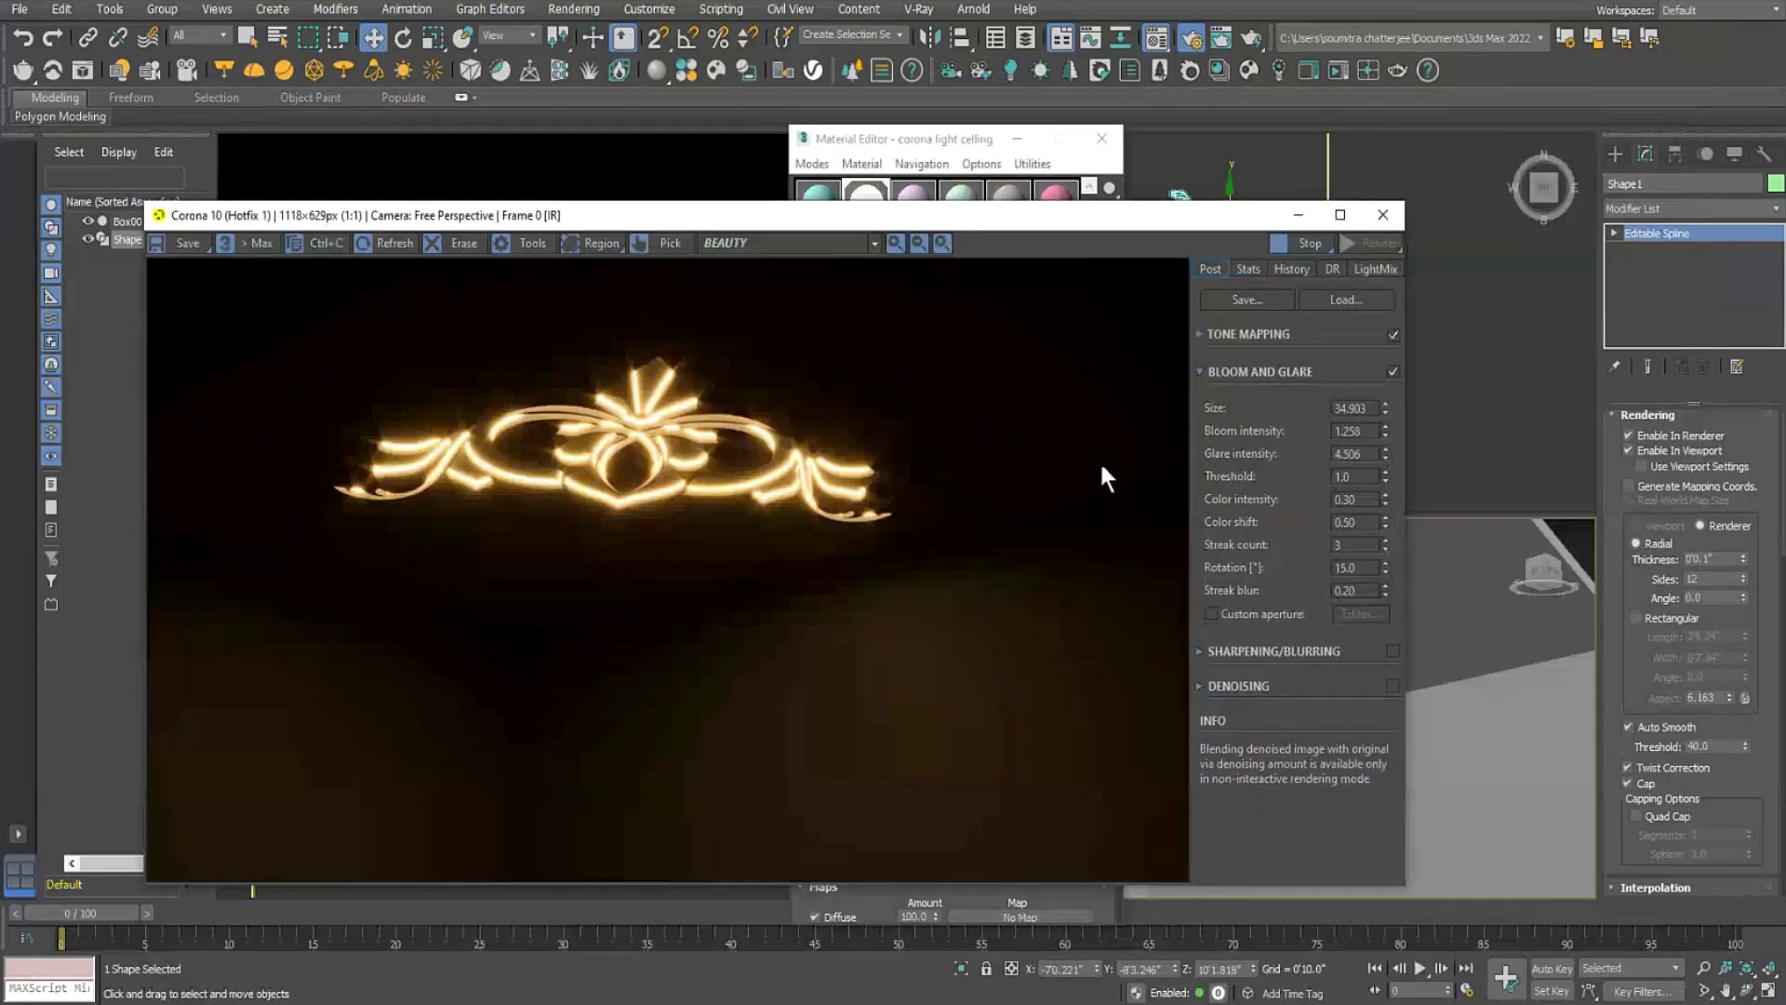
# Close the interactive render, the Material Editor and the Render Setup, and deselect the ornament shape.
pyautogui.click(1383, 214)
pyautogui.click(1101, 139)
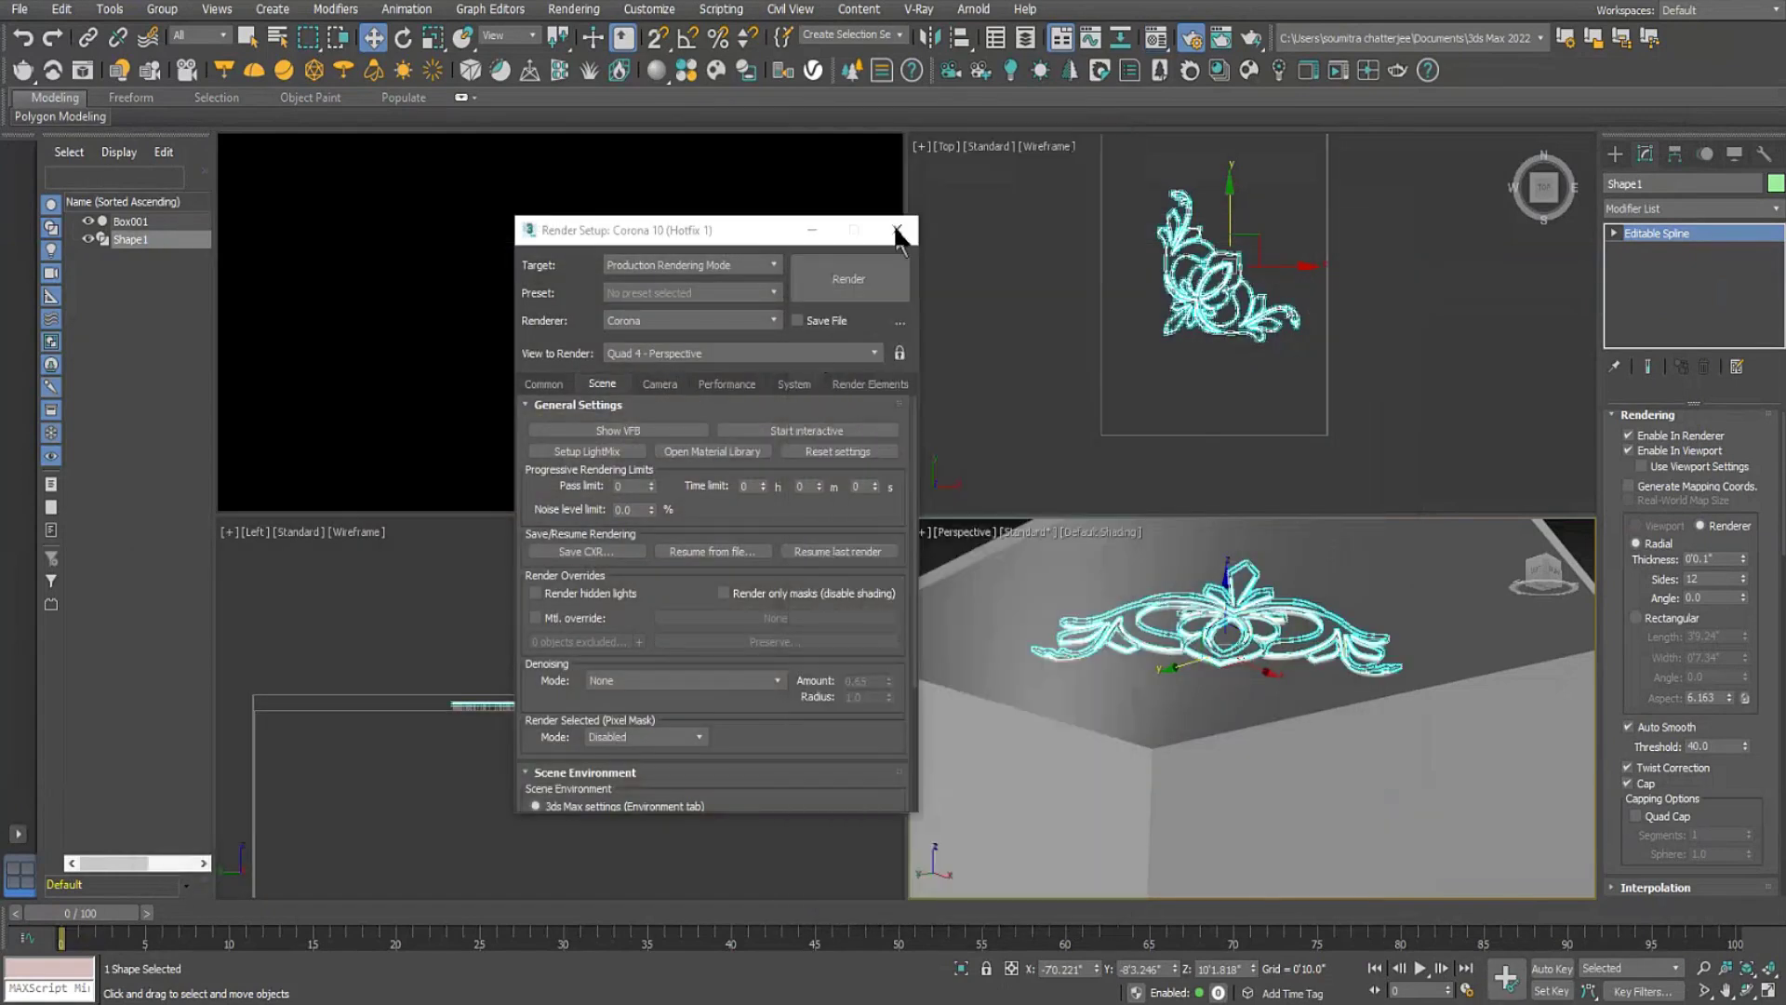
pyautogui.click(897, 229)
pyautogui.click(1420, 363)
pyautogui.moveTo(1257, 750); pyautogui.dragTo(1299, 685, button='middle')
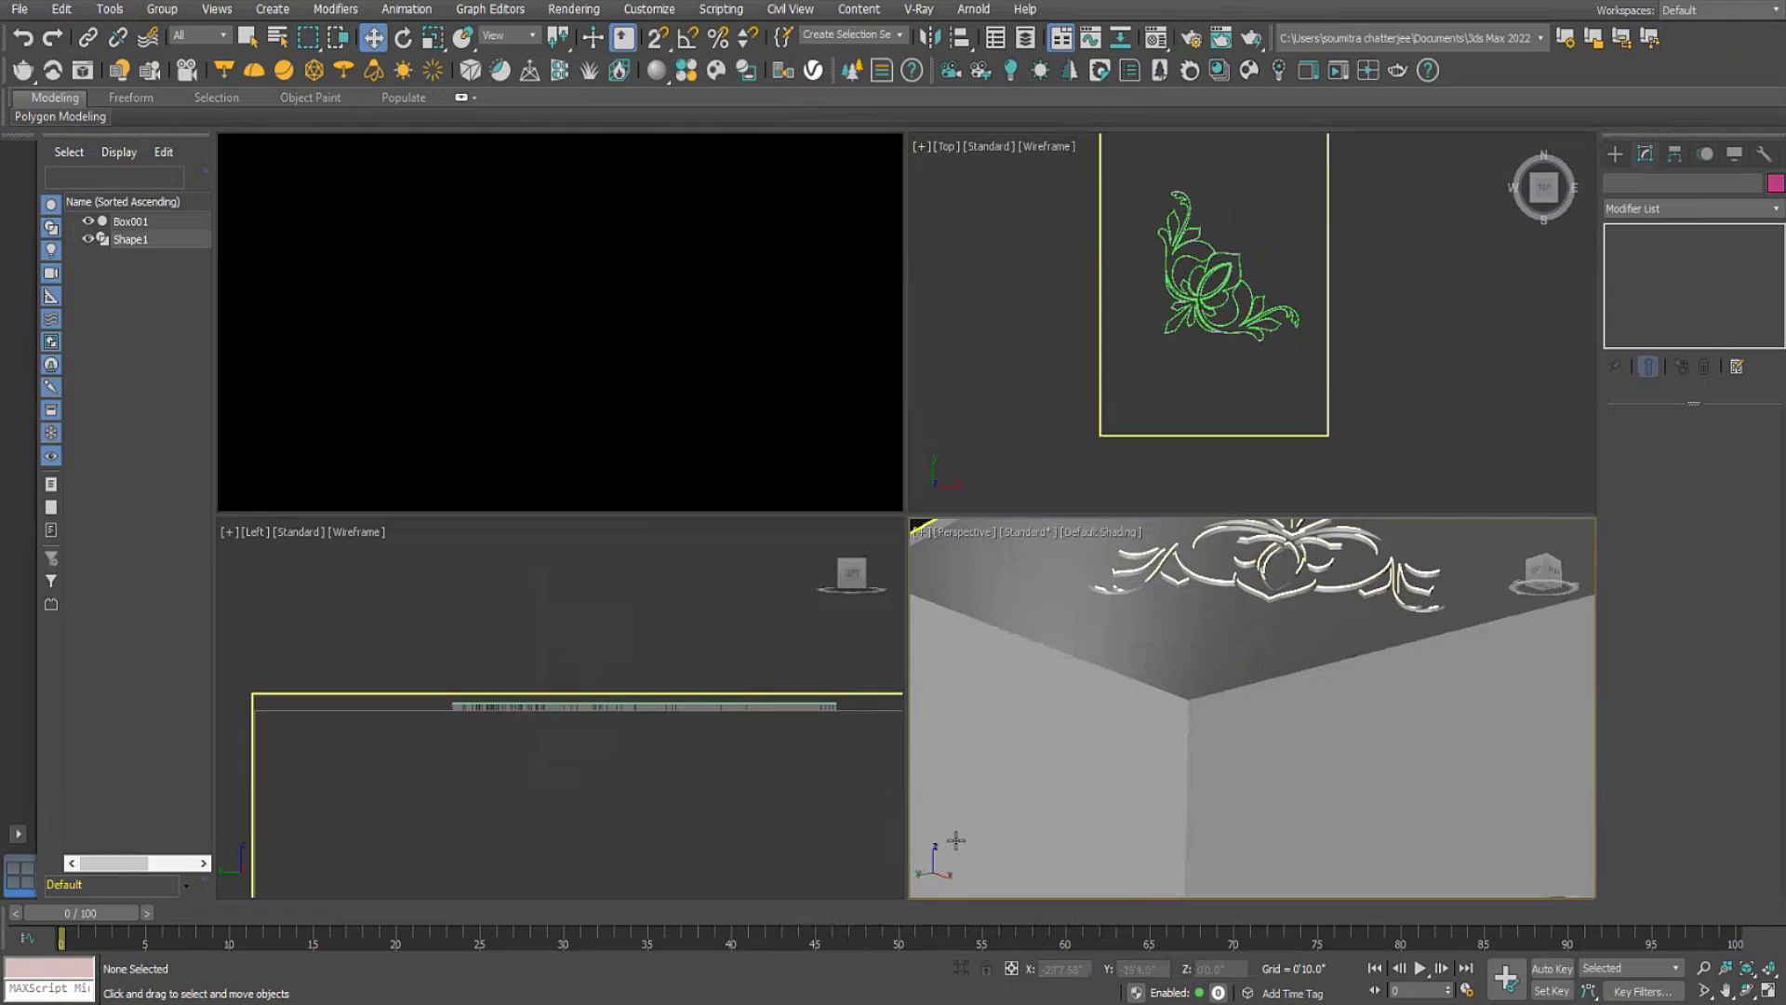
# Switch to the browser and look through the Yandex image results for "celling desi9gn with interior".
pyautogui.moveTo(790, 995)
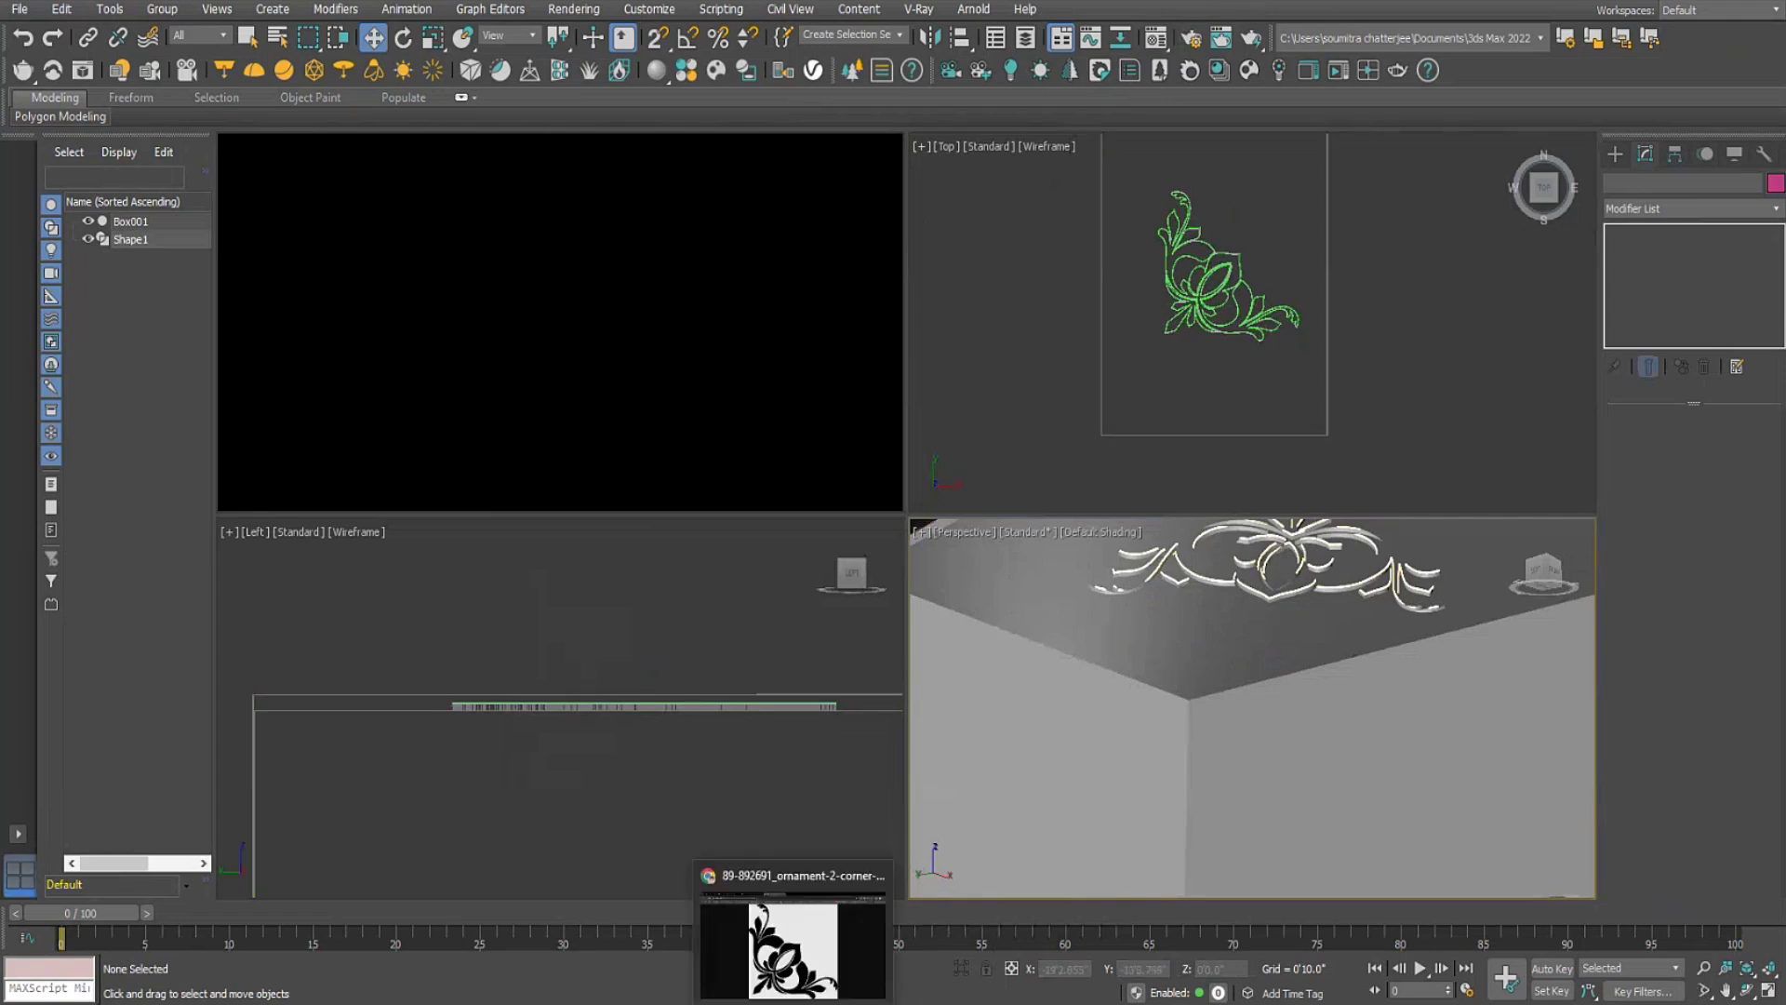
pyautogui.click(791, 939)
pyautogui.click(493, 9)
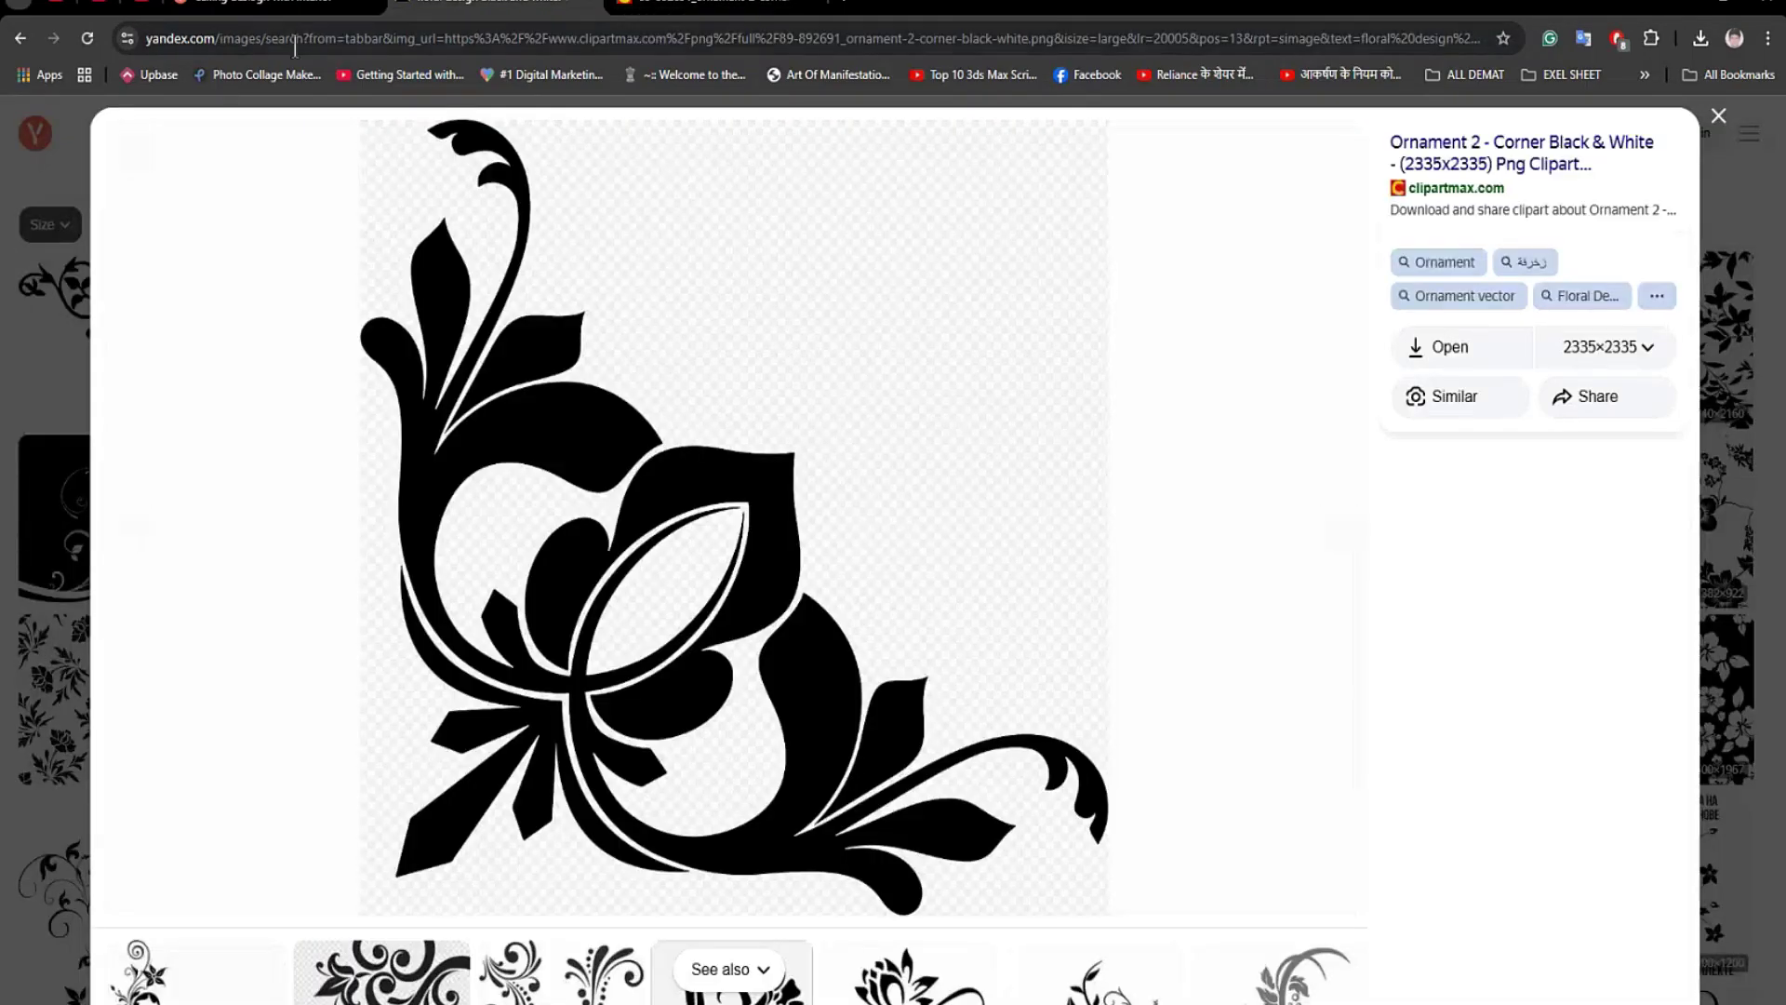
pyautogui.hotkey('ctrl', 'shift', 'Tab')
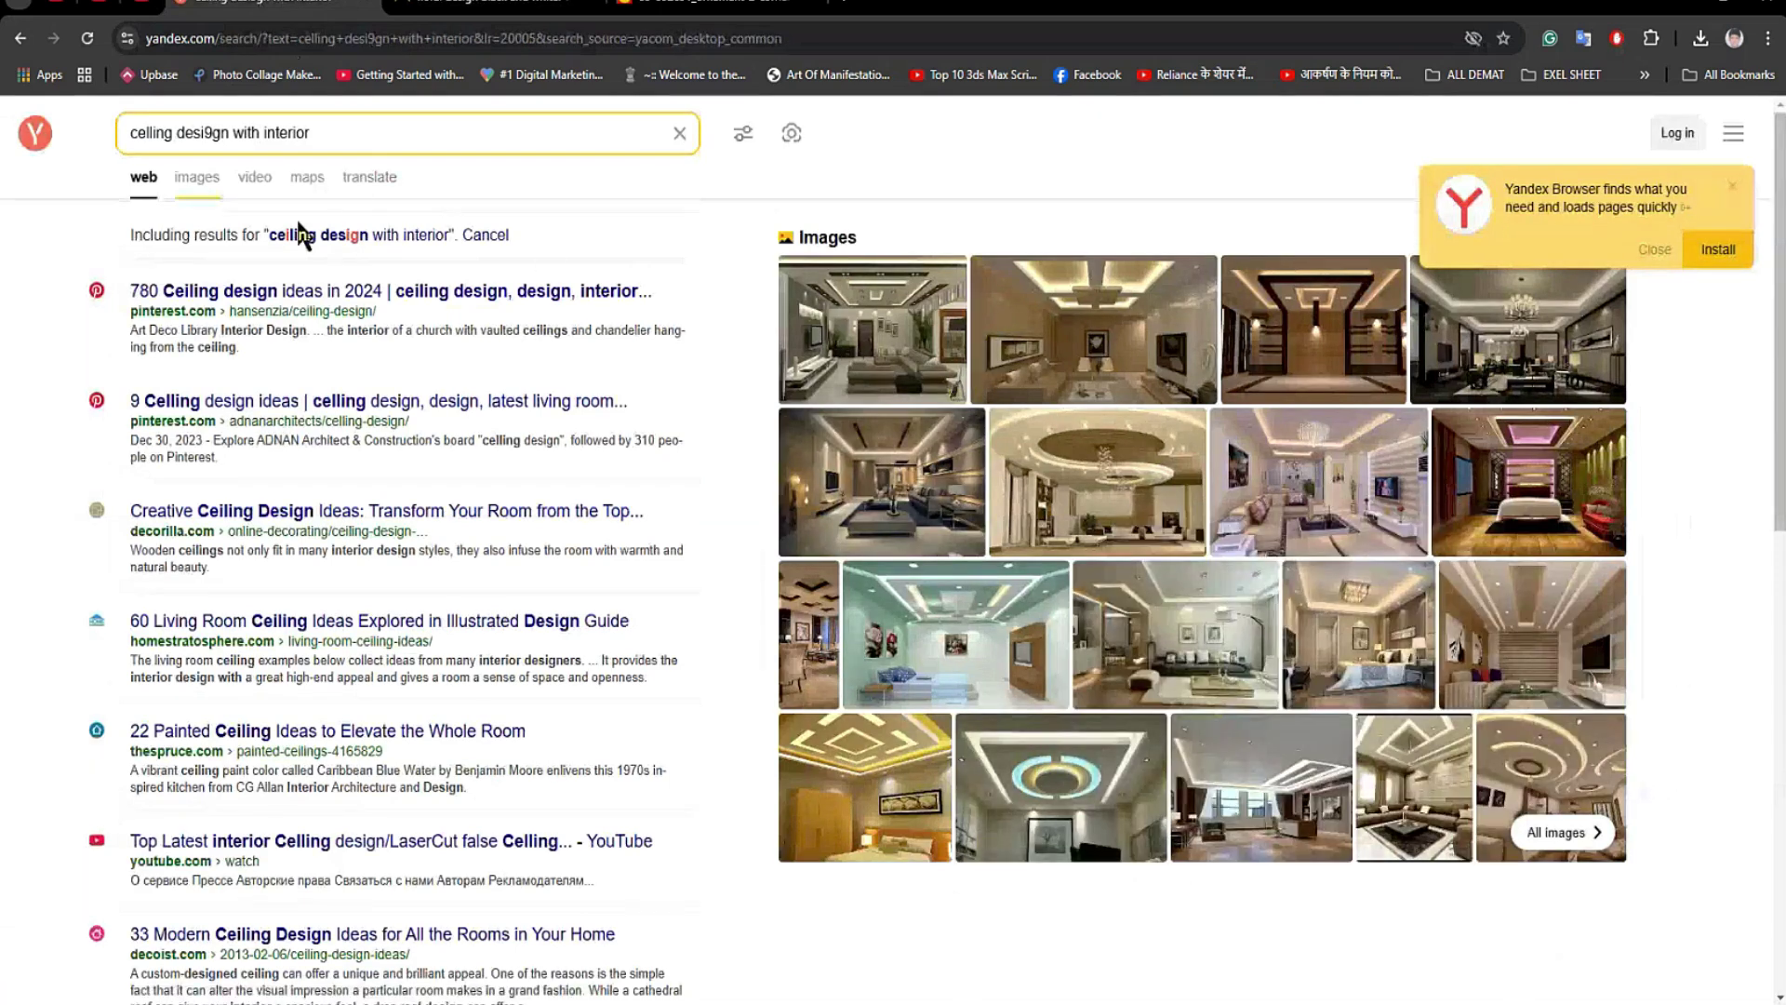
pyautogui.click(221, 194)
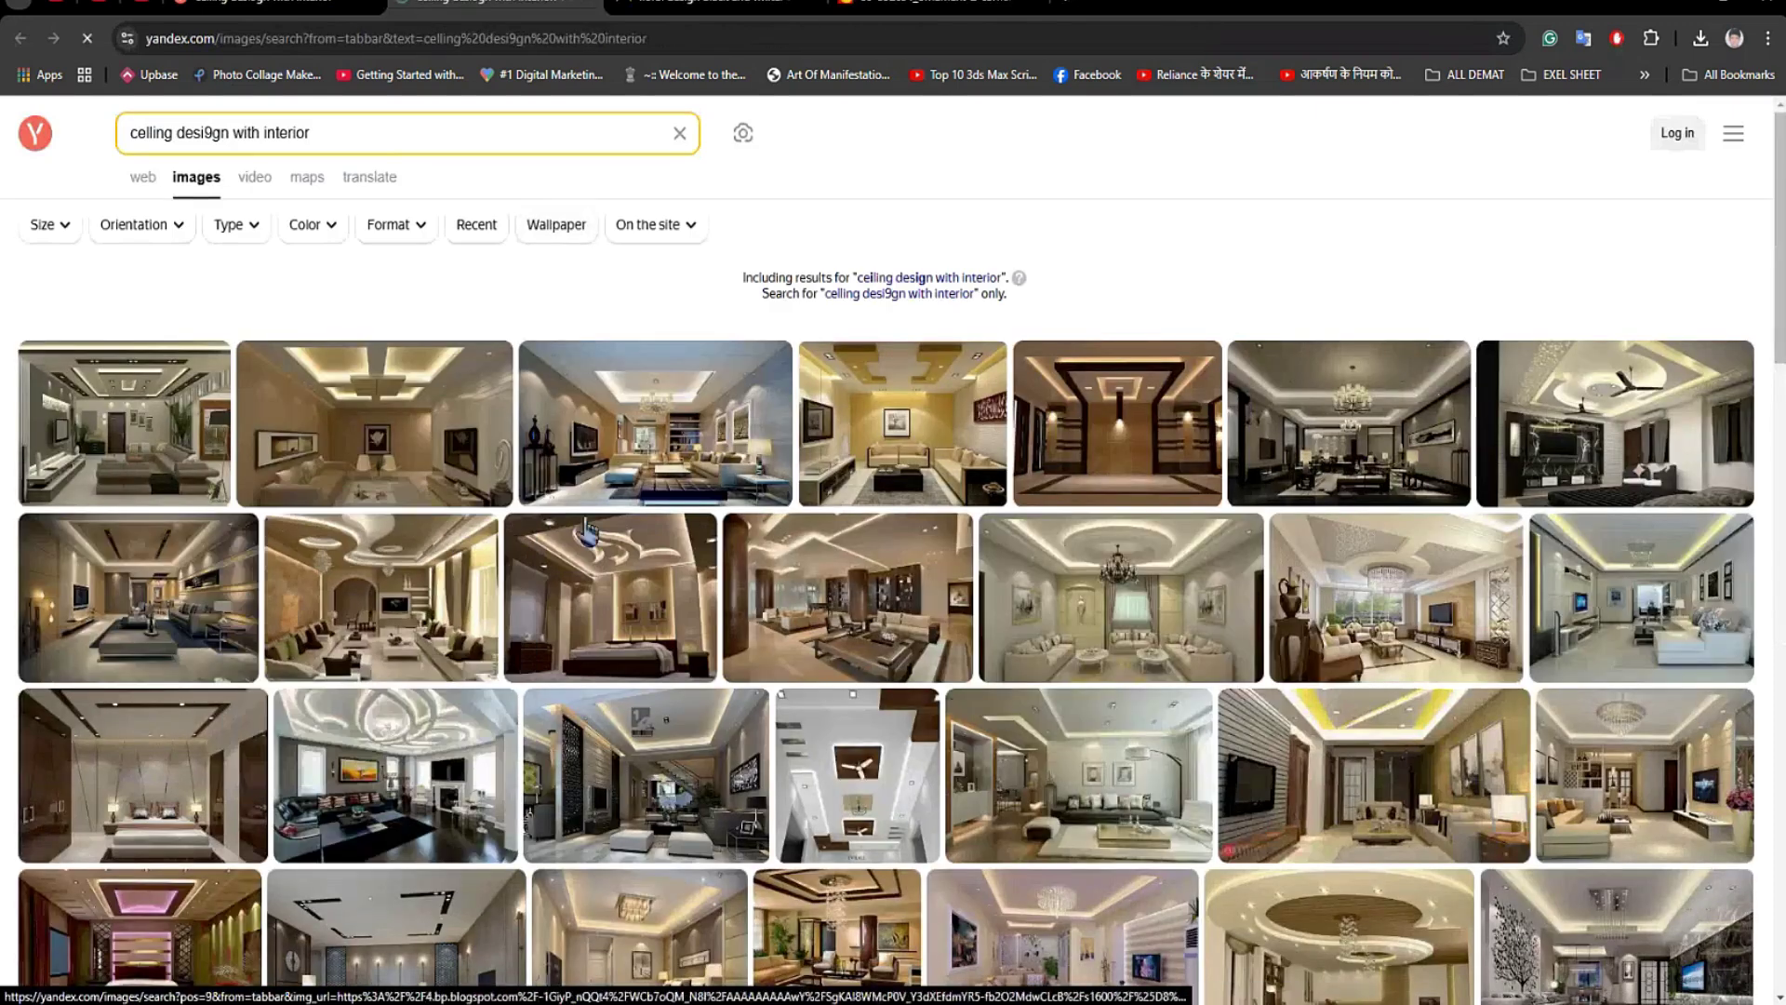
pyautogui.scroll(-2, 641, 572)
pyautogui.scroll(-6, 642, 572)
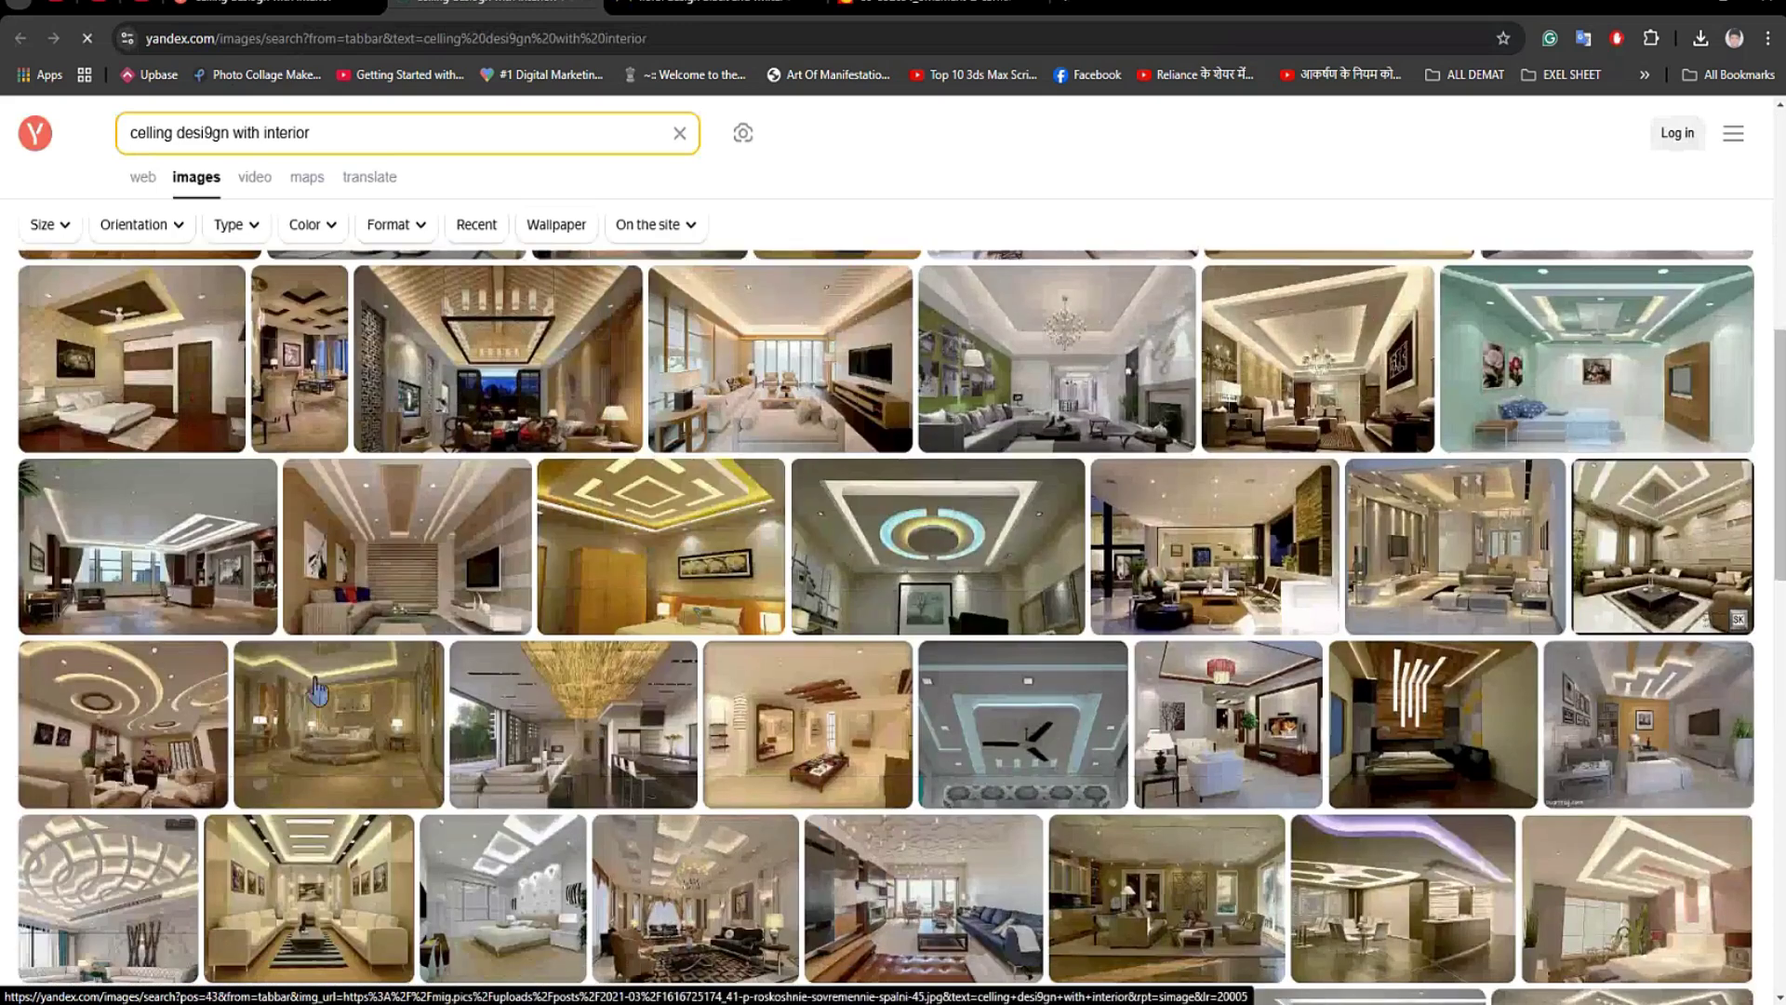
pyautogui.scroll(-6, 436, 651)
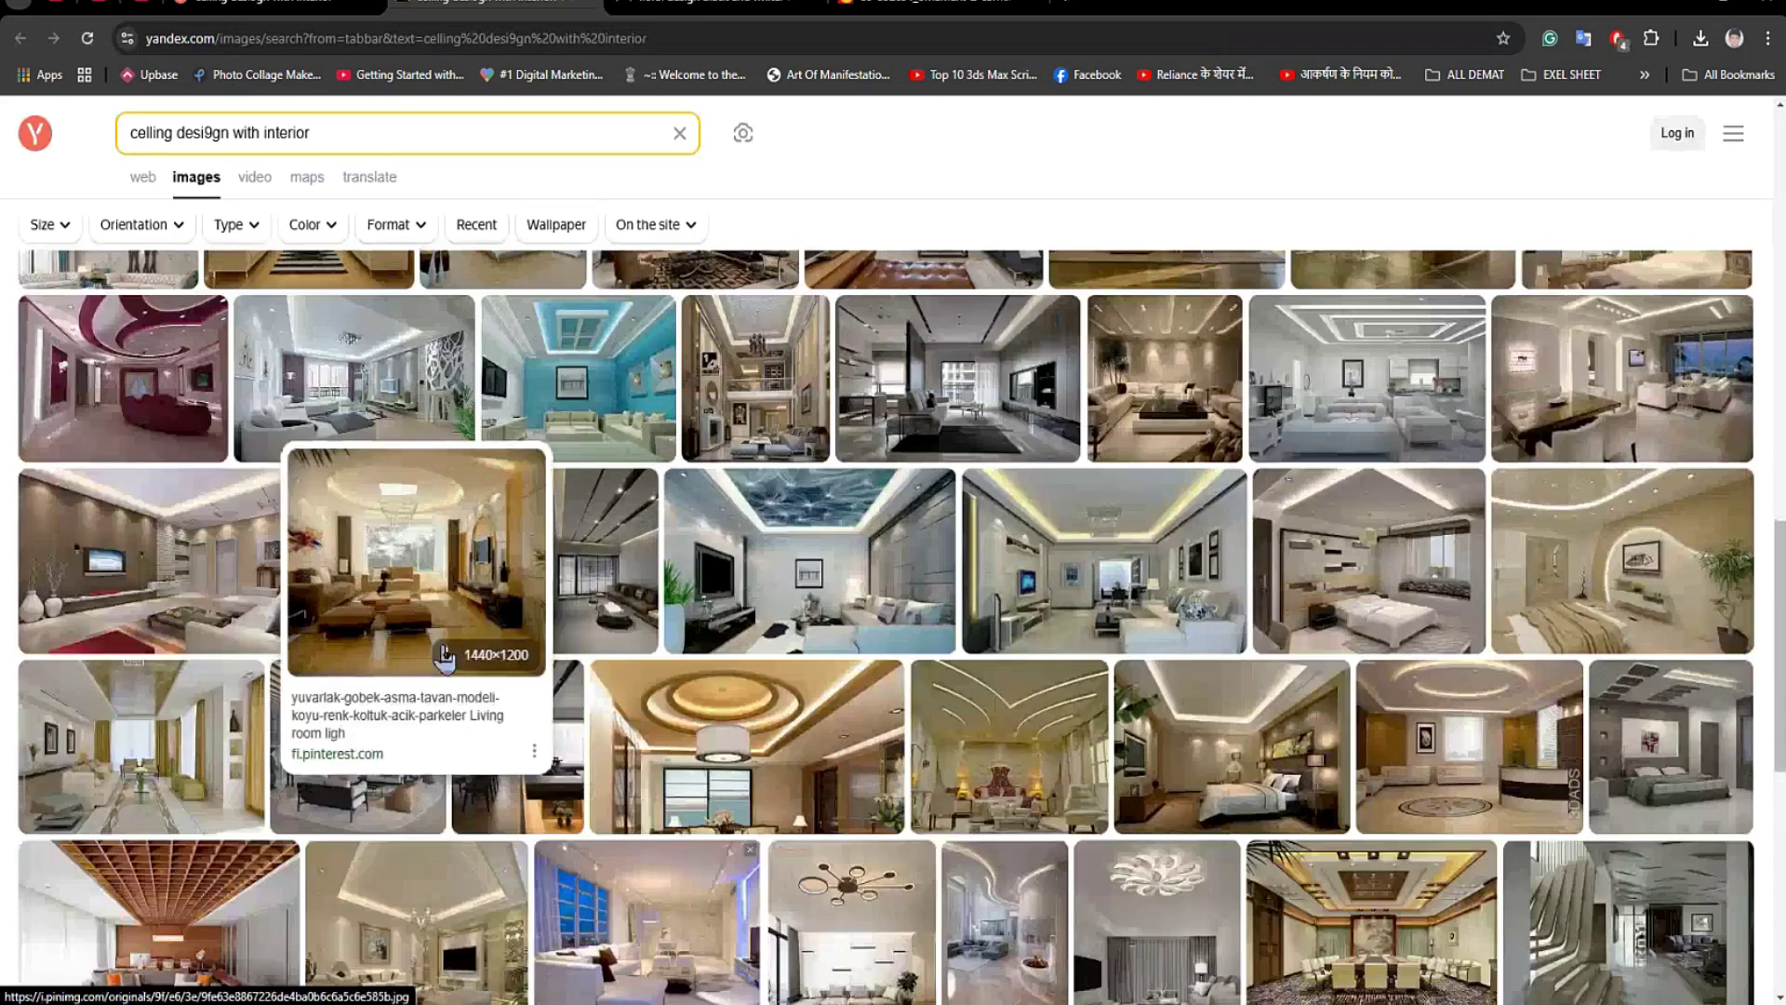
pyautogui.scroll(-5, 714, 668)
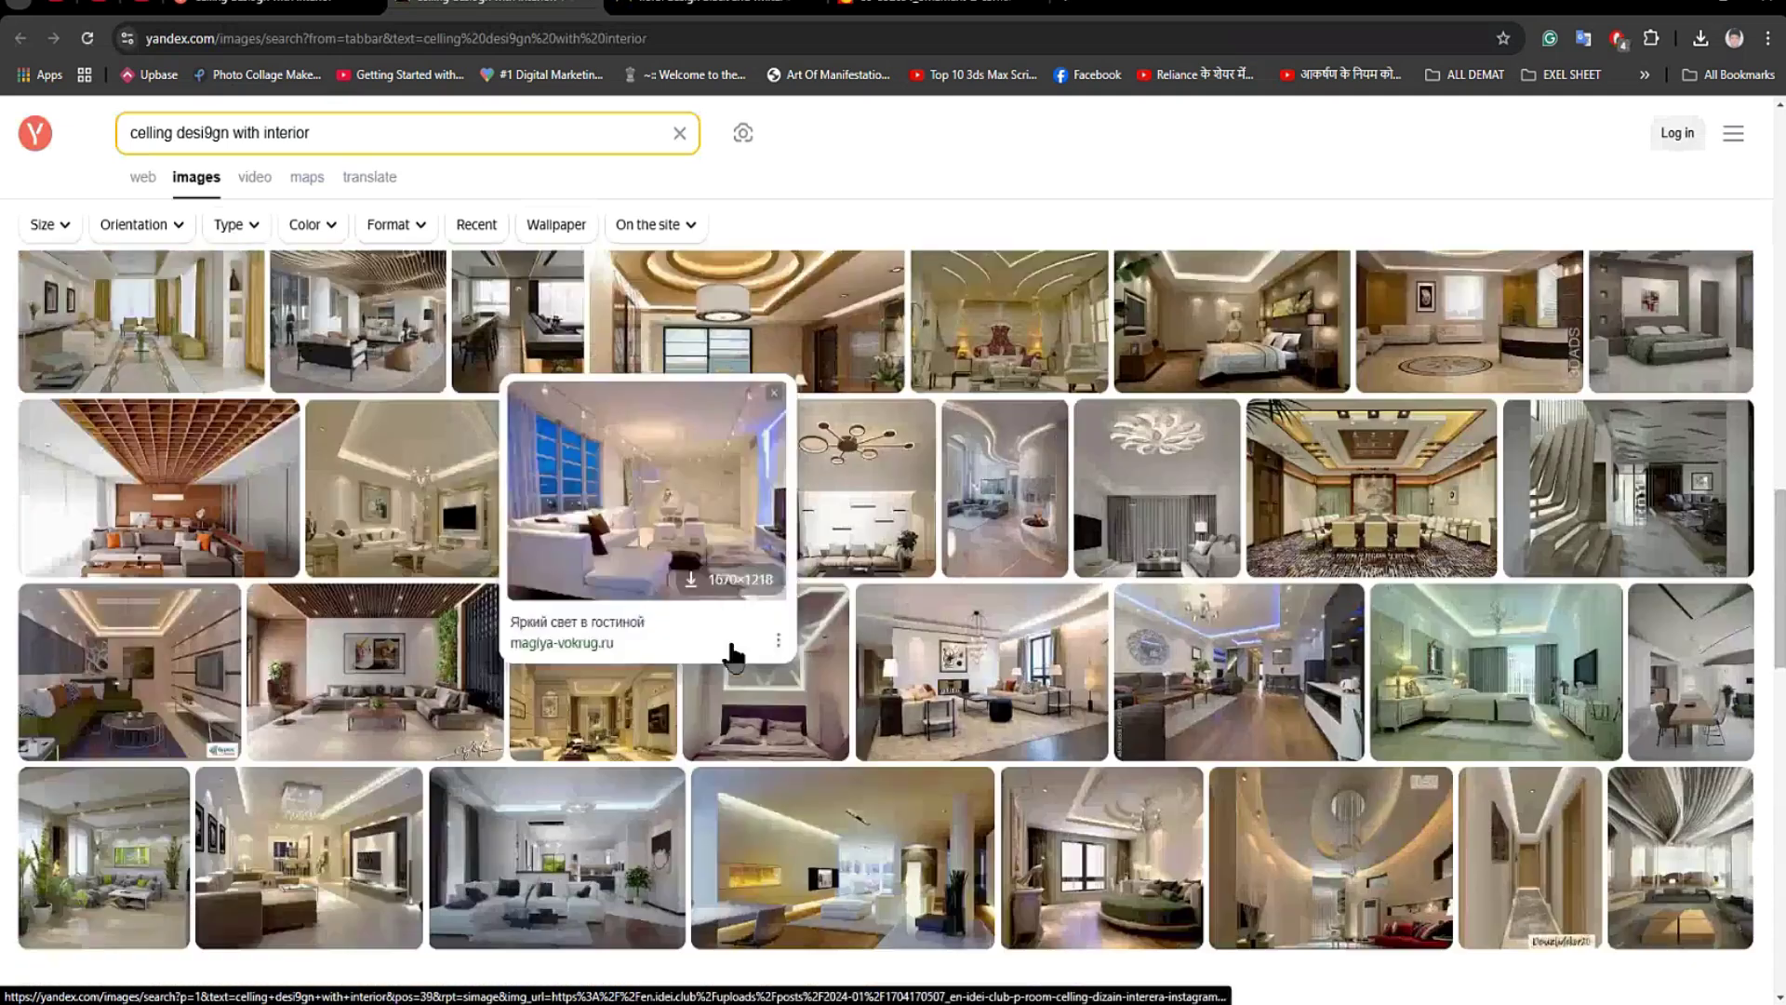
pyautogui.moveTo(781, 823)
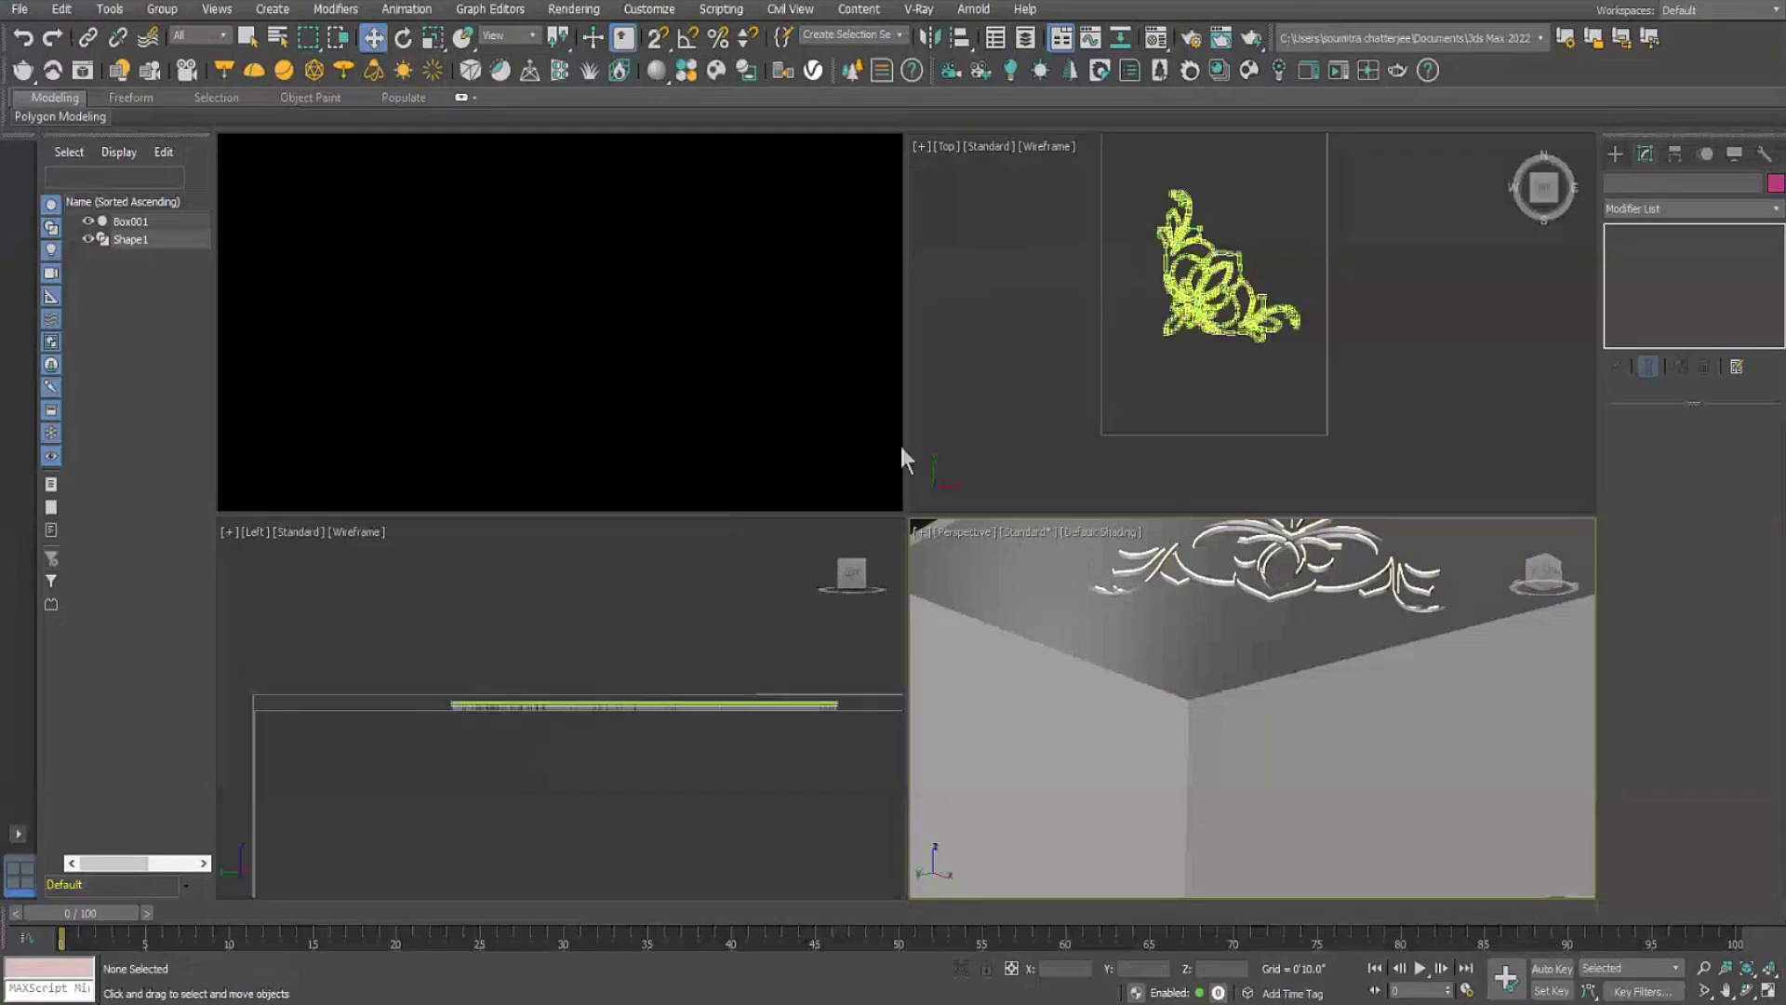
# Draw an open two-segment line in the maximized Left view, along the ceiling's underside to the room corner and down the side wall.
pyautogui.scroll(-3, 604, 594)
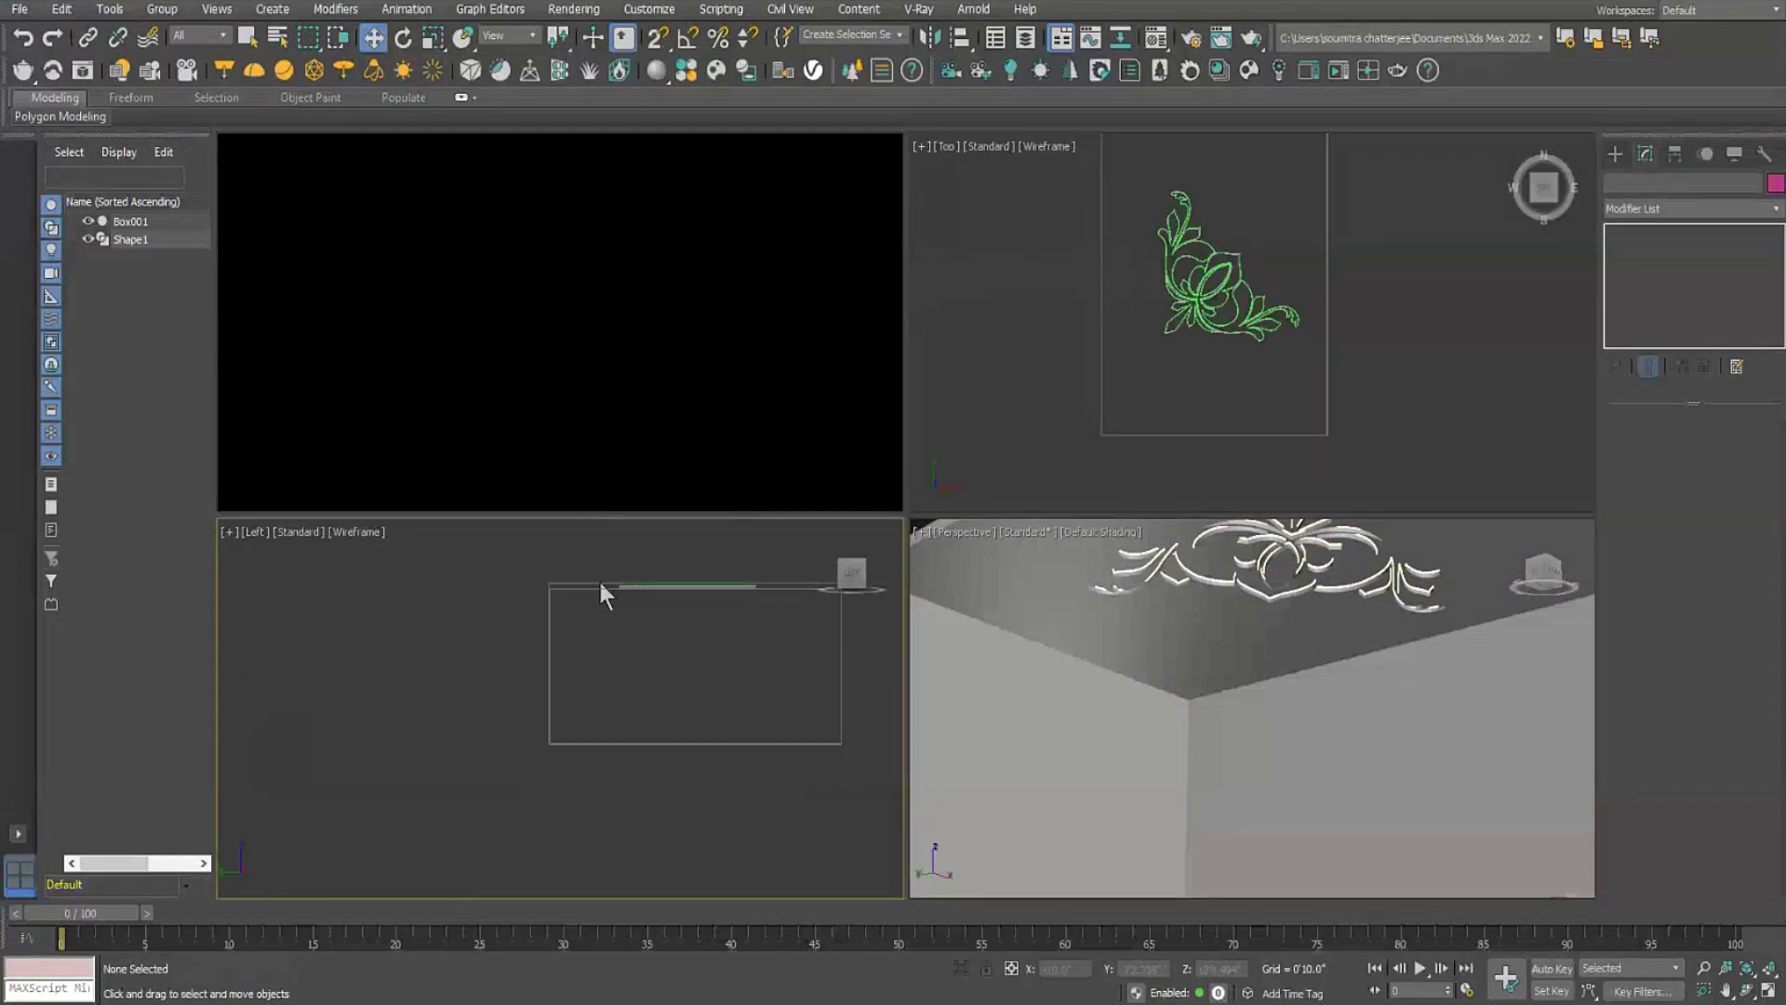
pyautogui.click(1616, 155)
pyautogui.click(1639, 185)
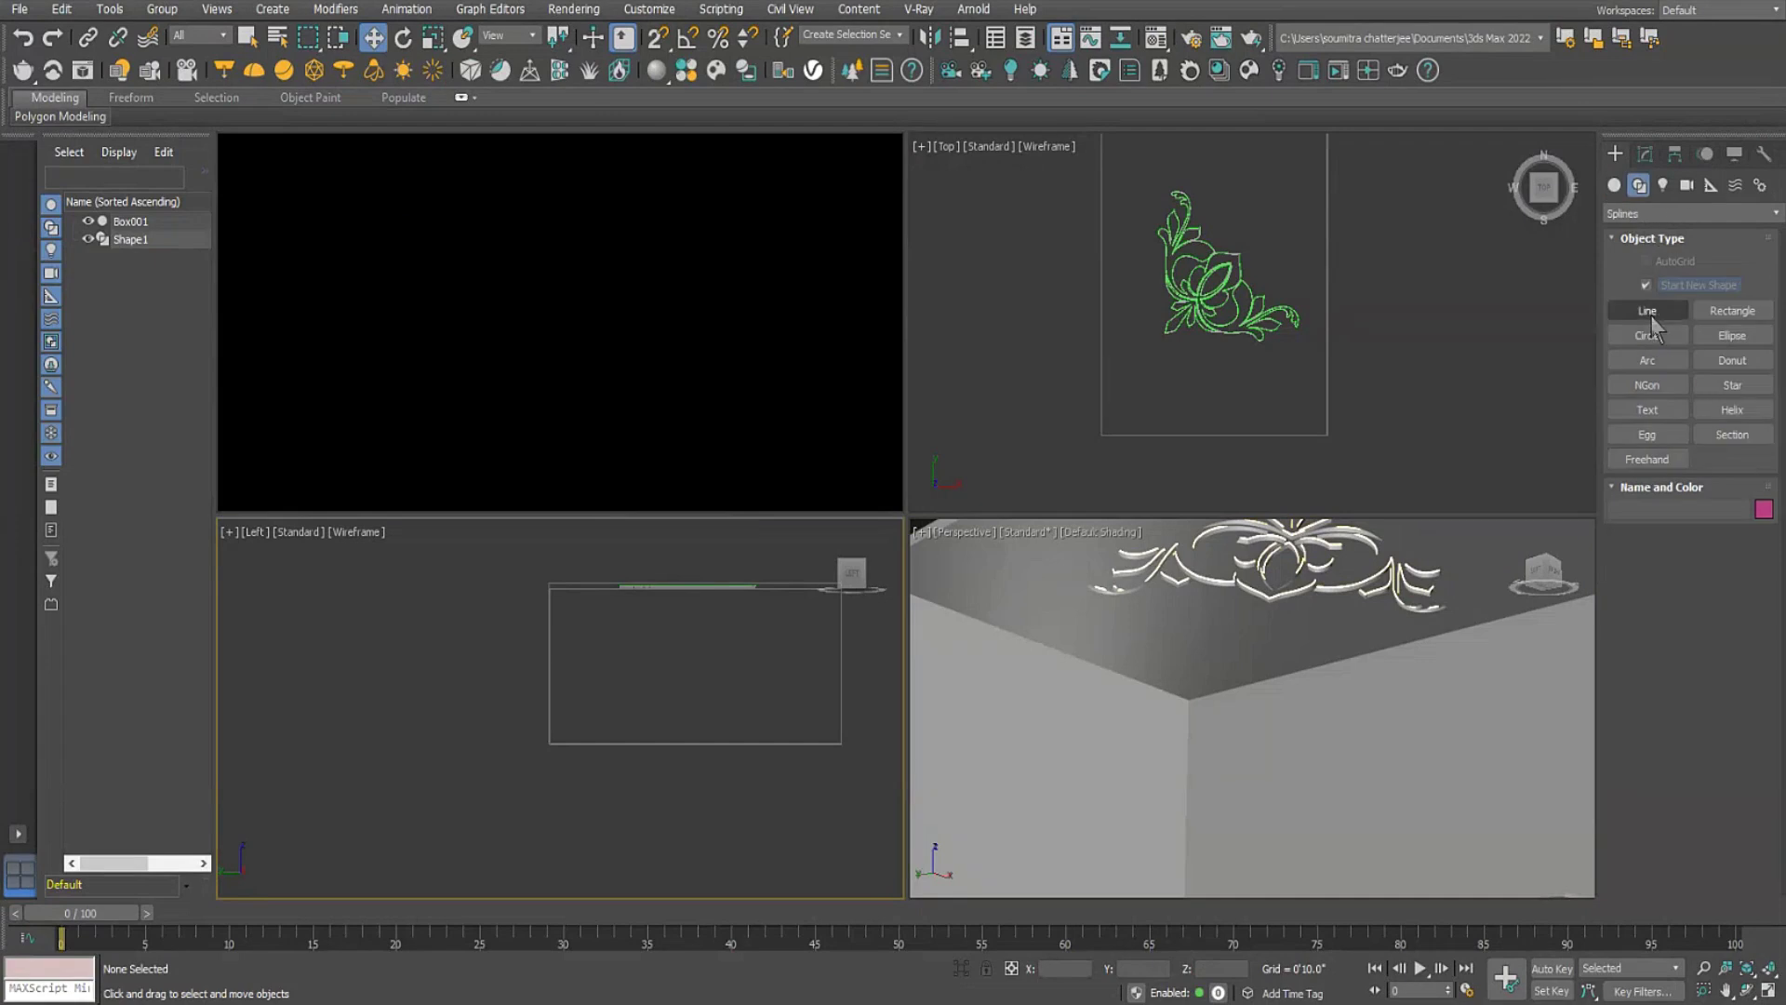
pyautogui.click(1648, 311)
pyautogui.moveTo(450, 589); pyautogui.dragTo(485, 611, button='middle')
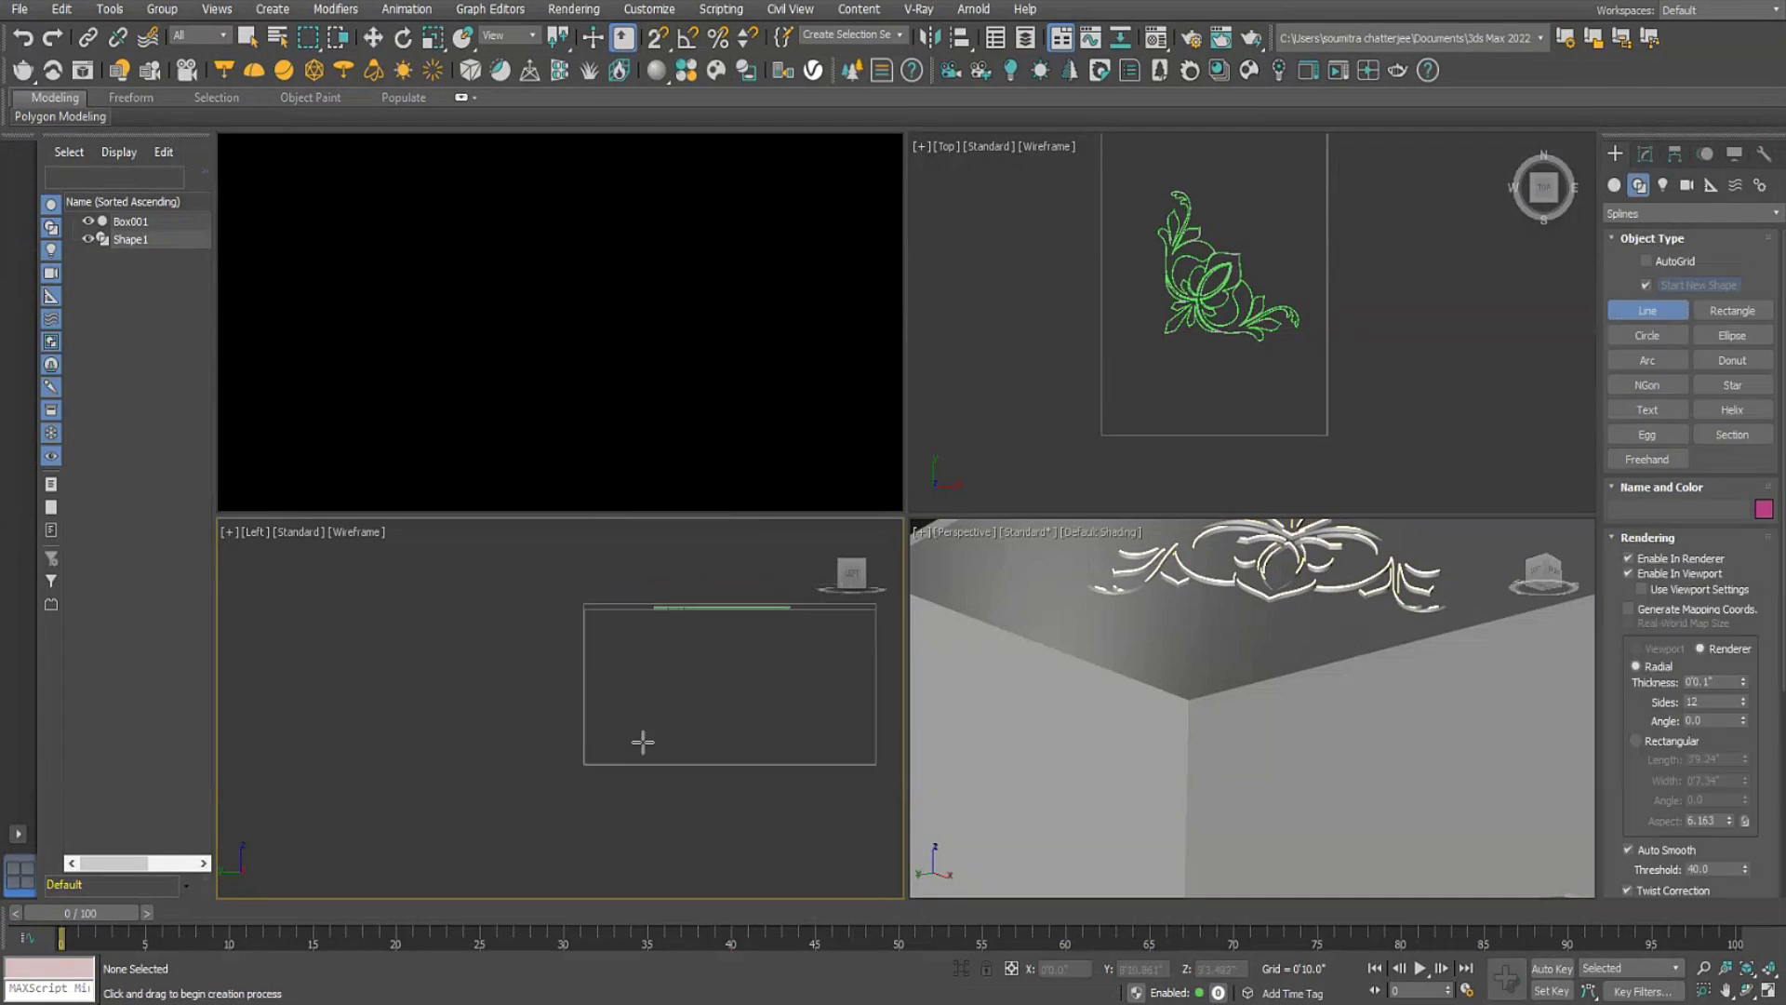
pyautogui.click(1767, 992)
pyautogui.moveTo(891, 583); pyautogui.dragTo(716, 724, button='middle')
pyautogui.scroll(4, 769, 518)
pyautogui.moveTo(860, 495); pyautogui.dragTo(762, 534, button='middle')
pyautogui.scroll(2, 806, 541)
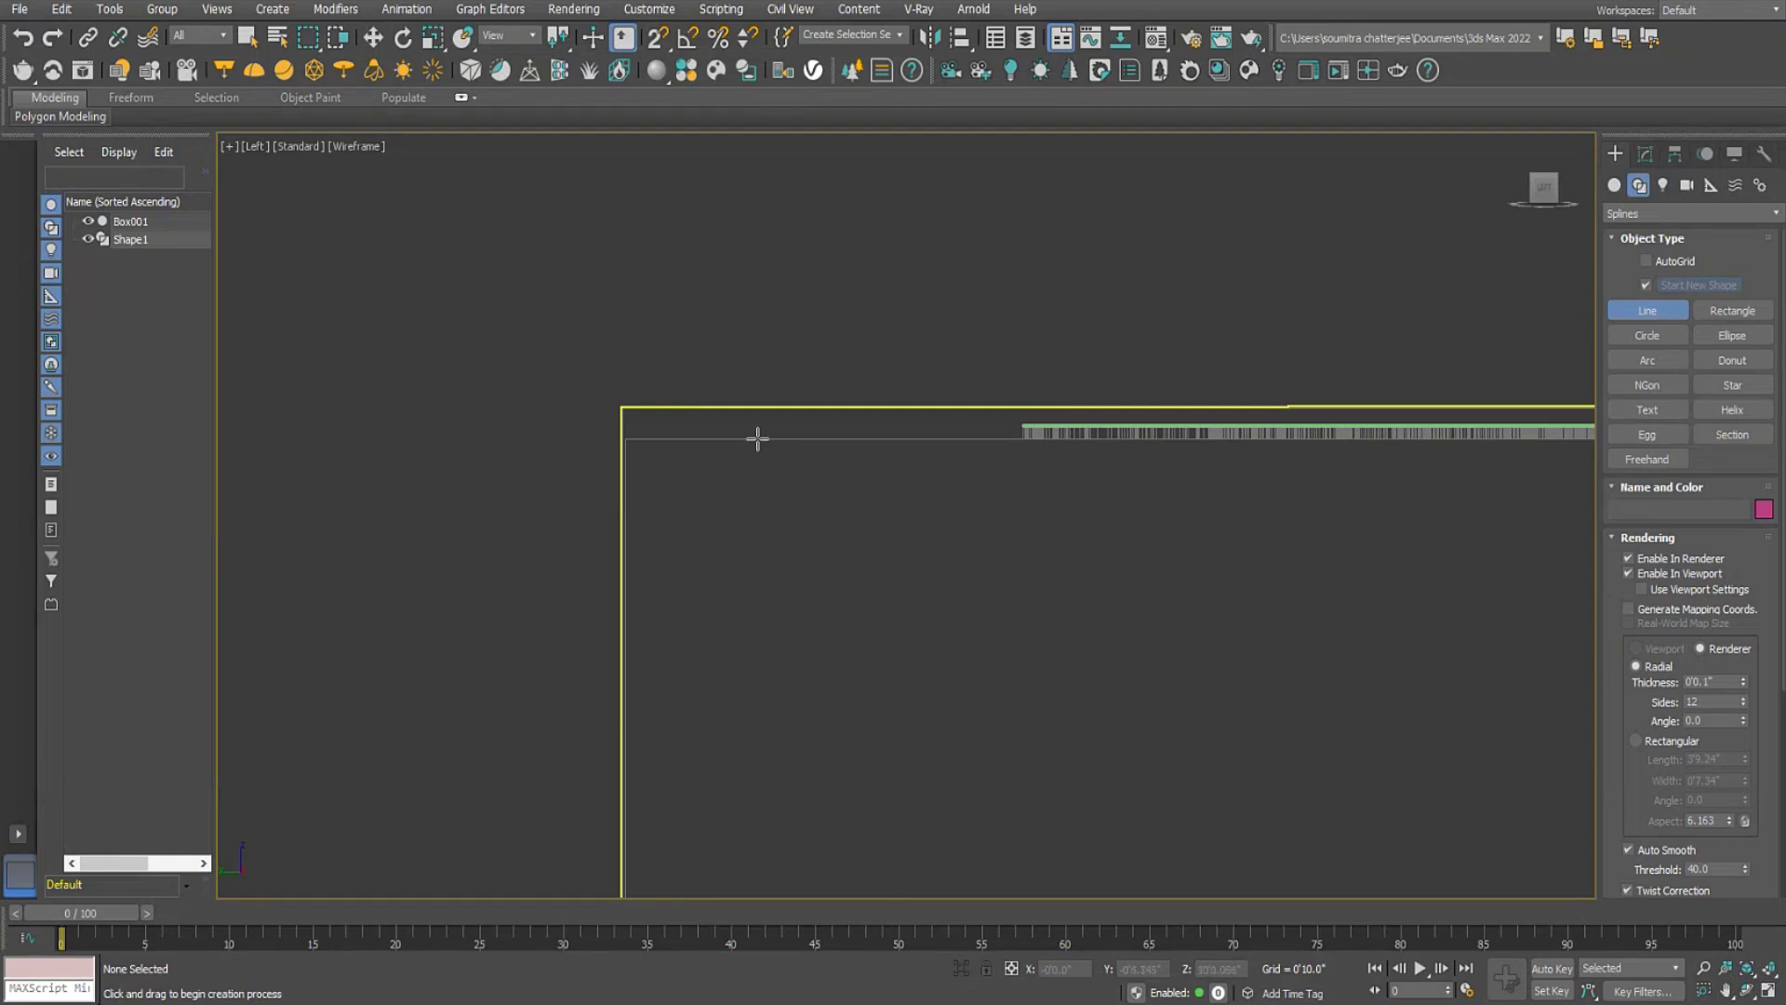
pyautogui.click(757, 438)
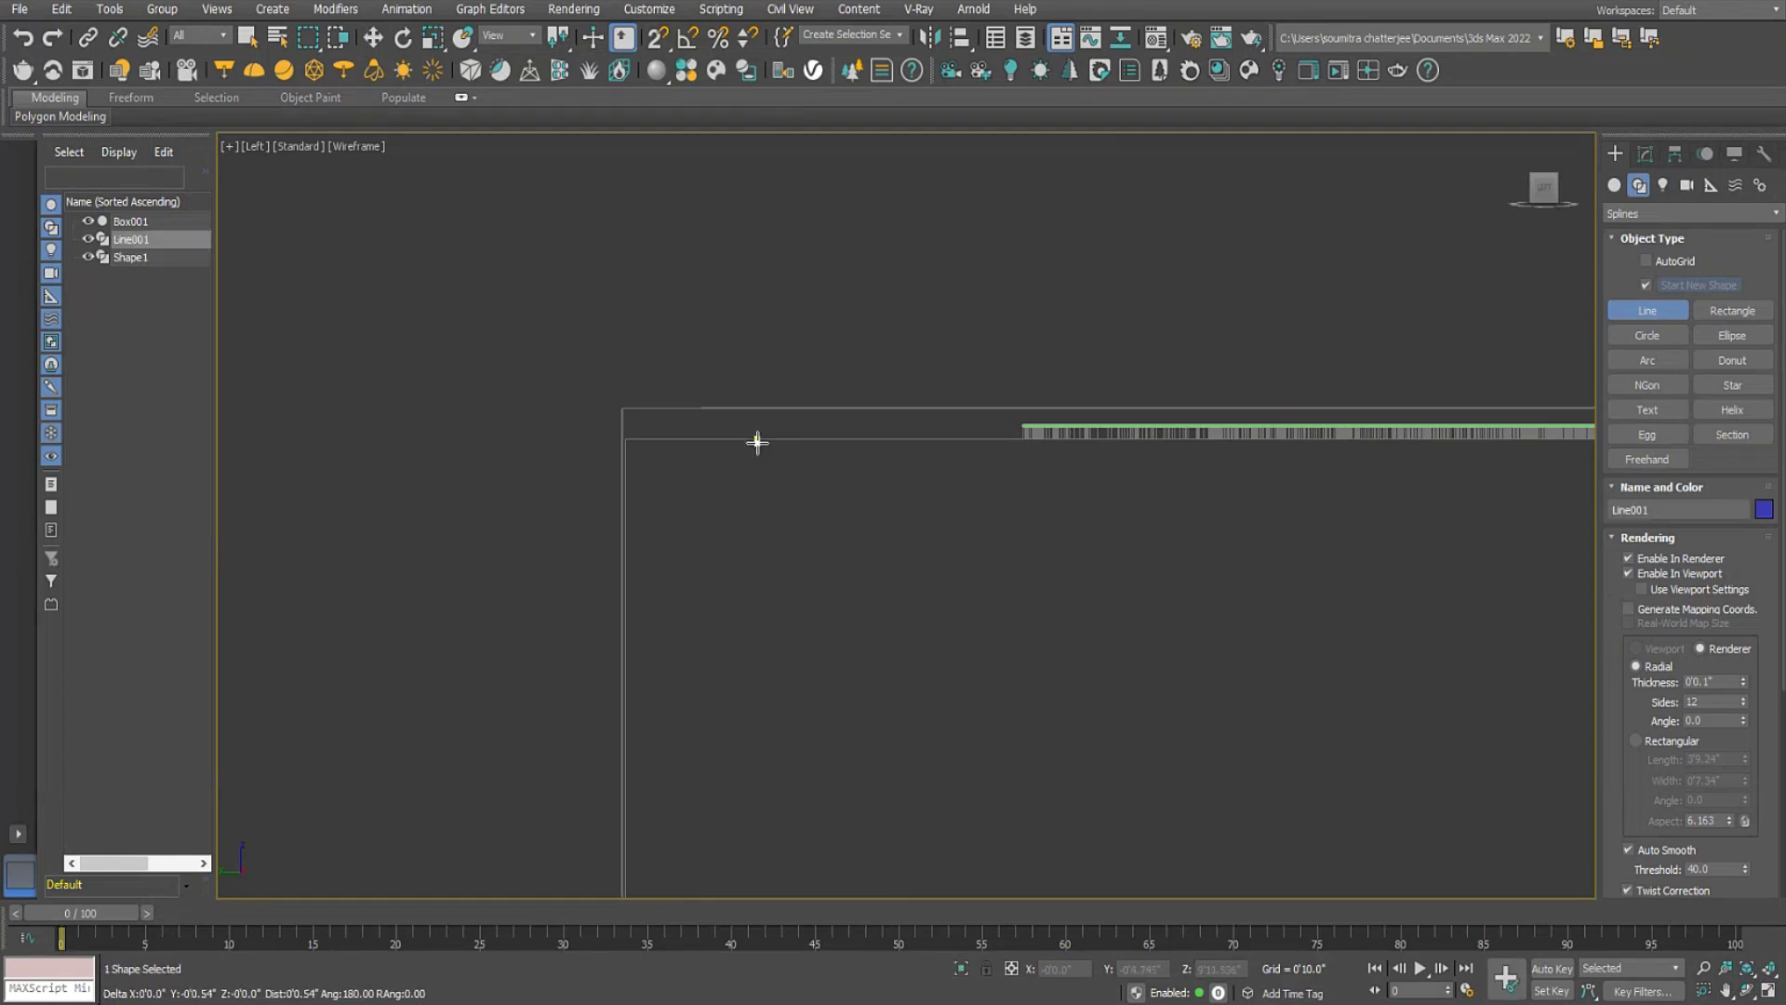
pyautogui.click(624, 439)
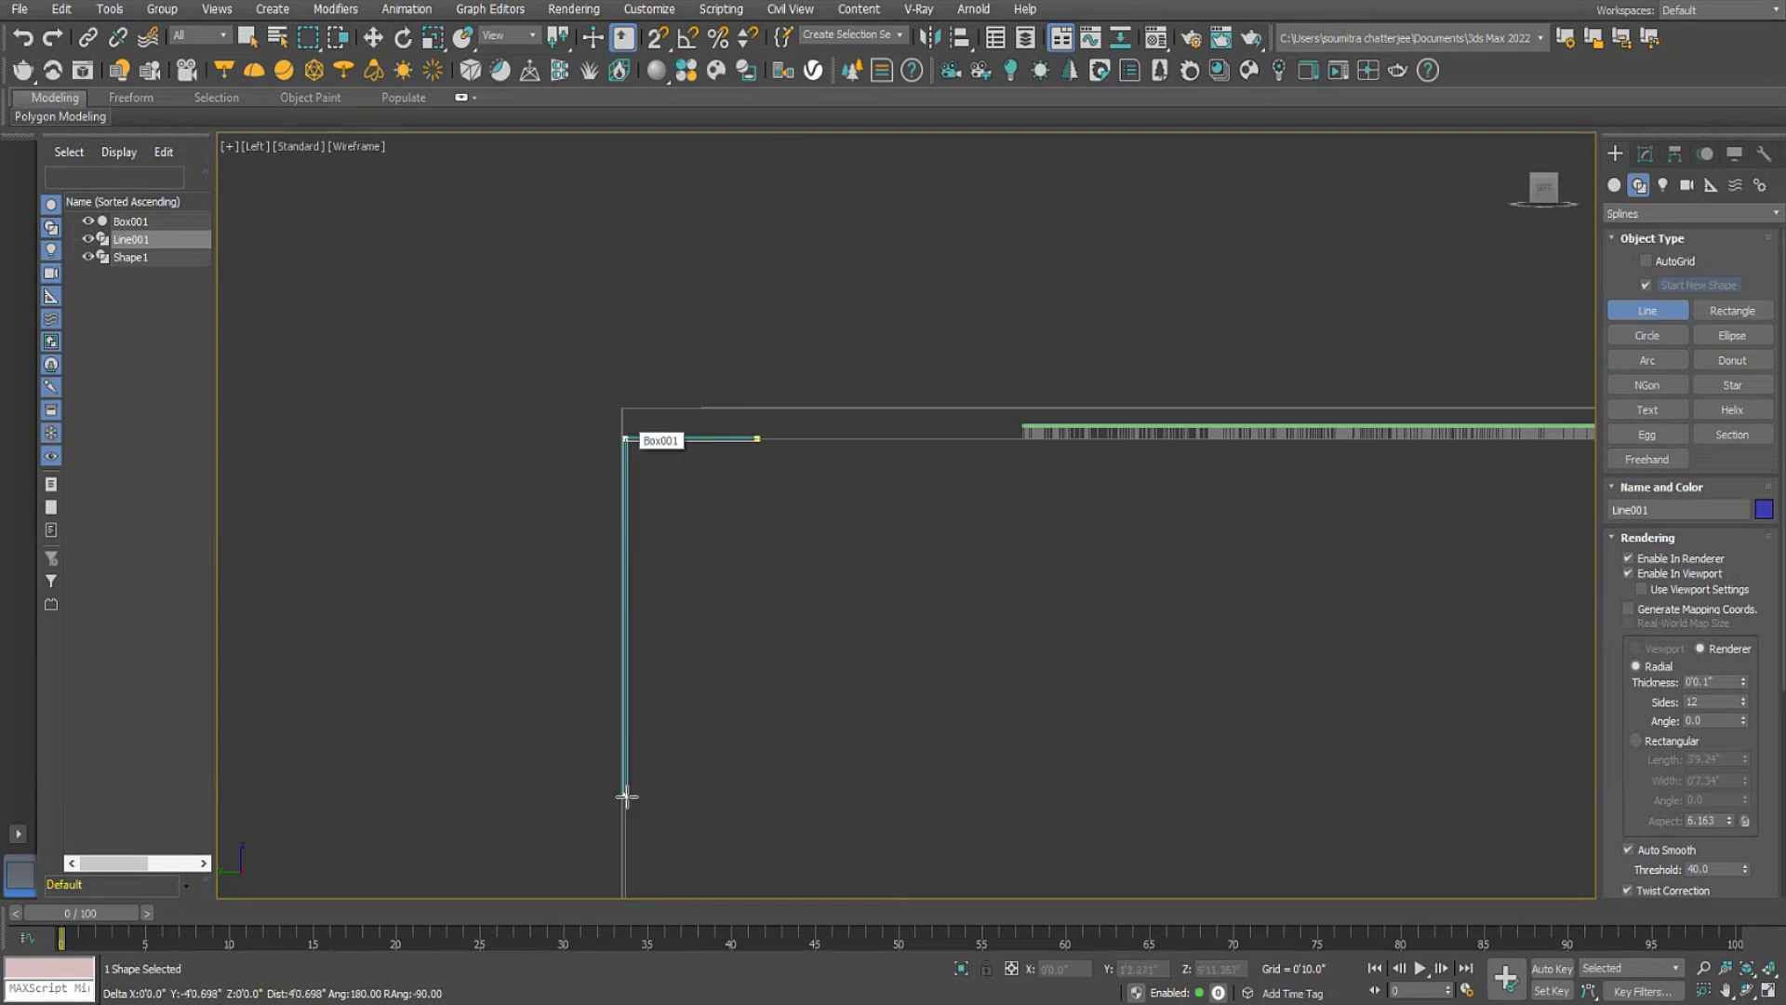
pyautogui.click(630, 895)
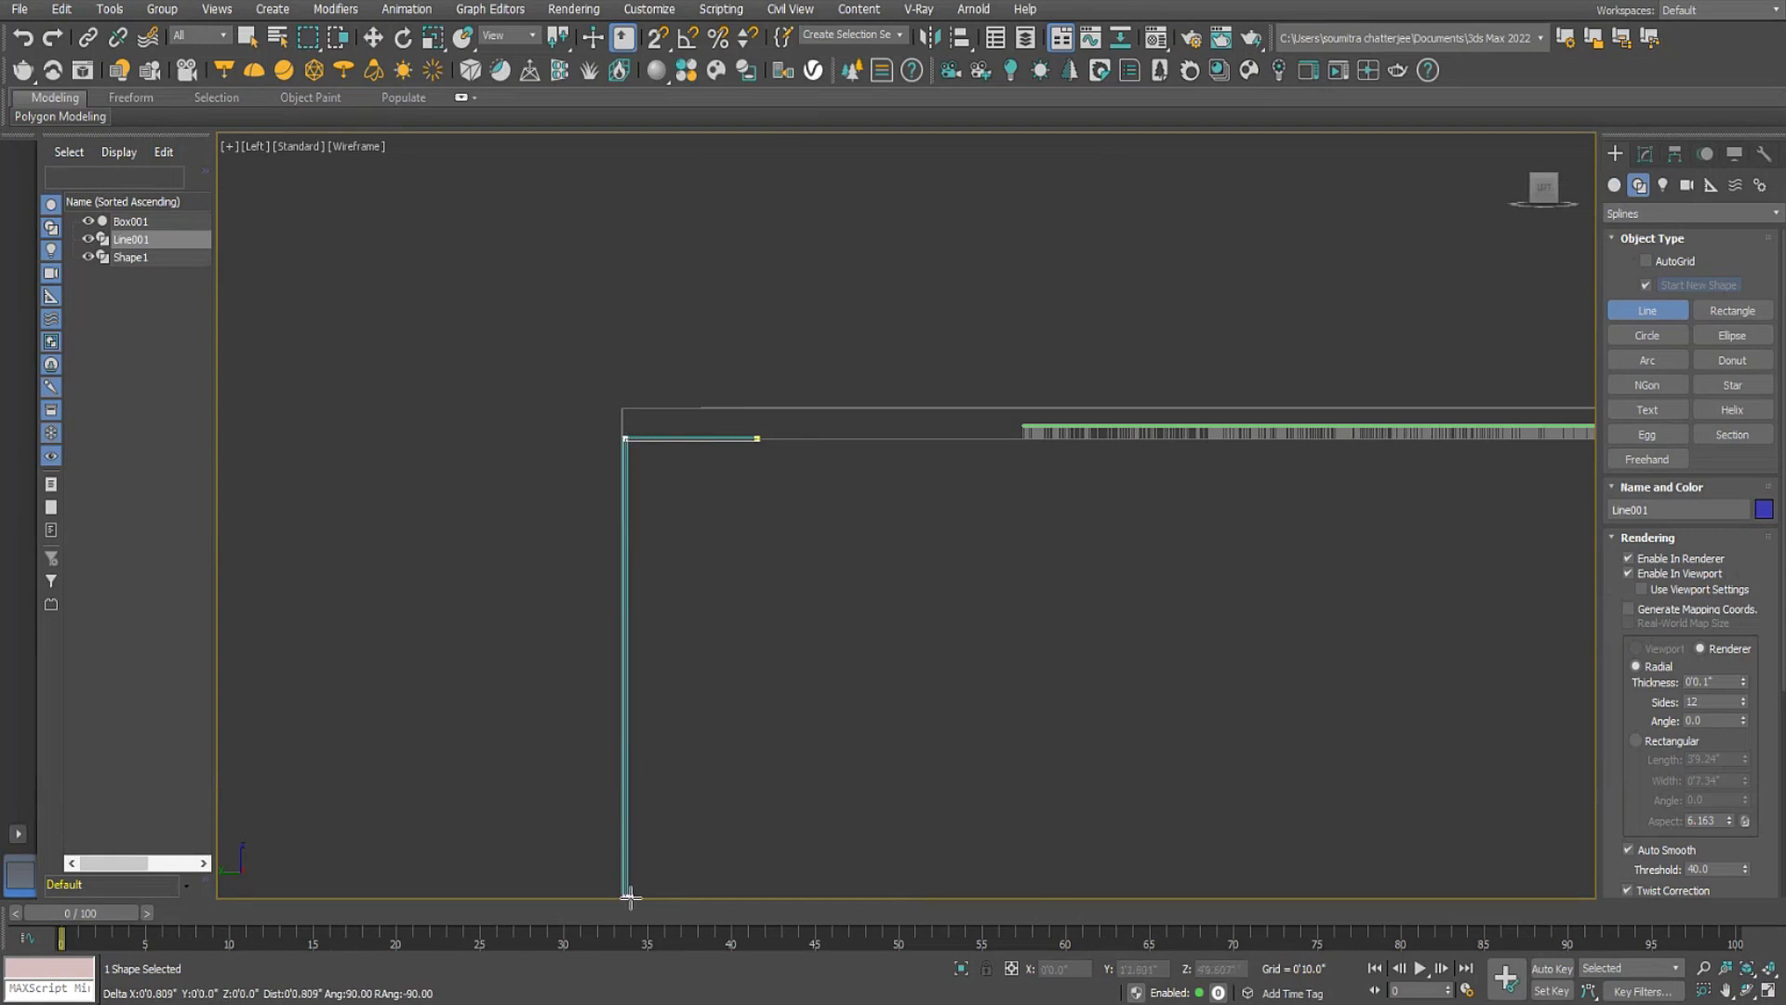
pyautogui.rightClick(714, 620)
pyautogui.moveTo(777, 629); pyautogui.dragTo(771, 341, button='middle')
pyautogui.scroll(-3, 720, 604)
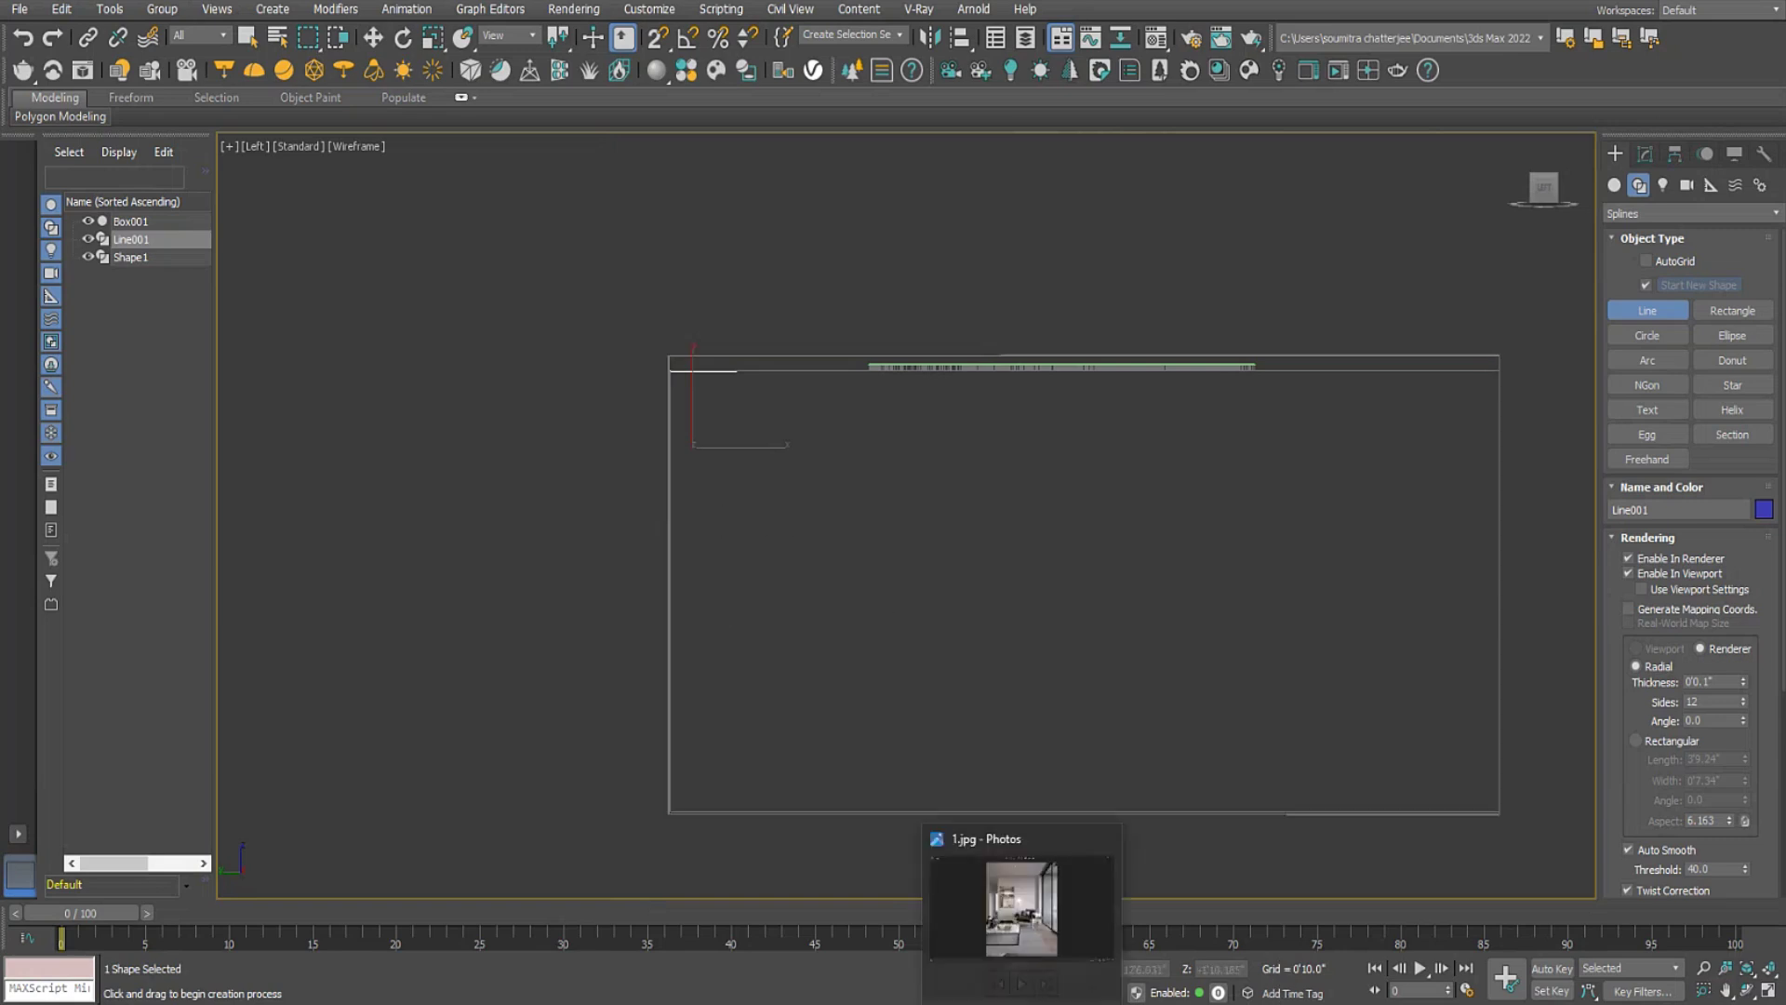
# Return to the browser to examine more interior ceiling images as false ceiling references, and switch back to 3ds Max.
pyautogui.moveTo(840, 1002)
pyautogui.click(795, 940)
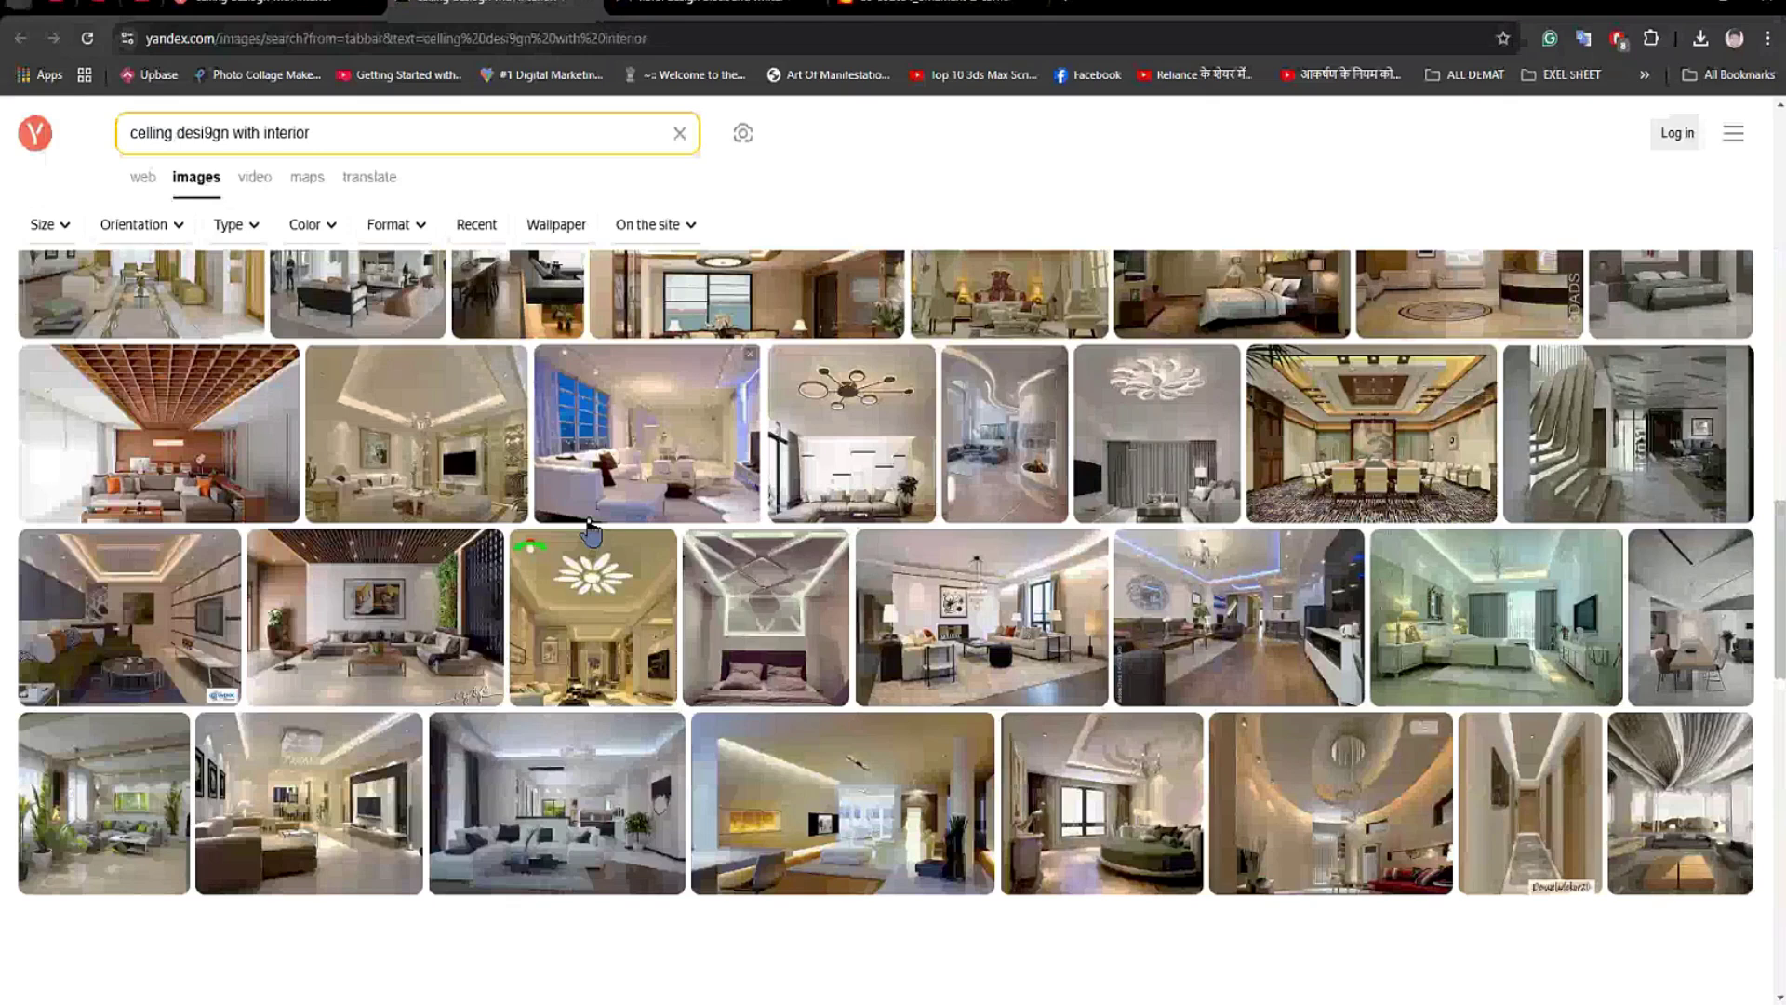
pyautogui.scroll(-2, 961, 578)
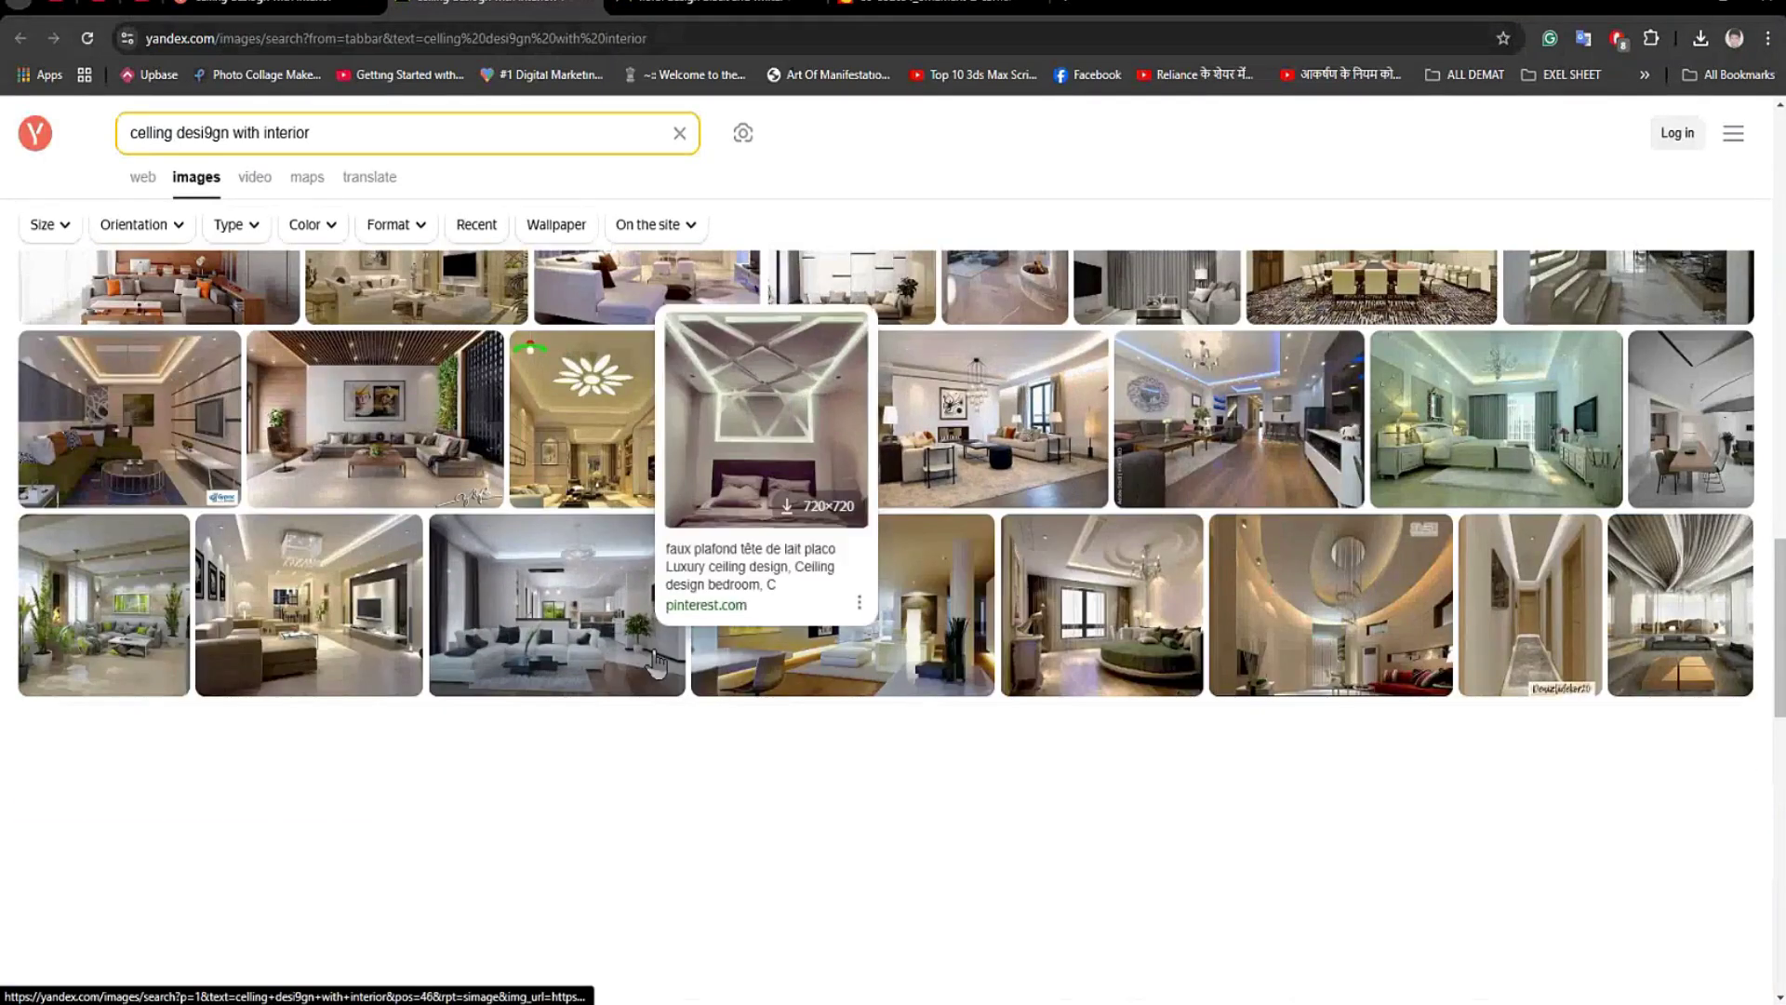
pyautogui.scroll(-5, 786, 577)
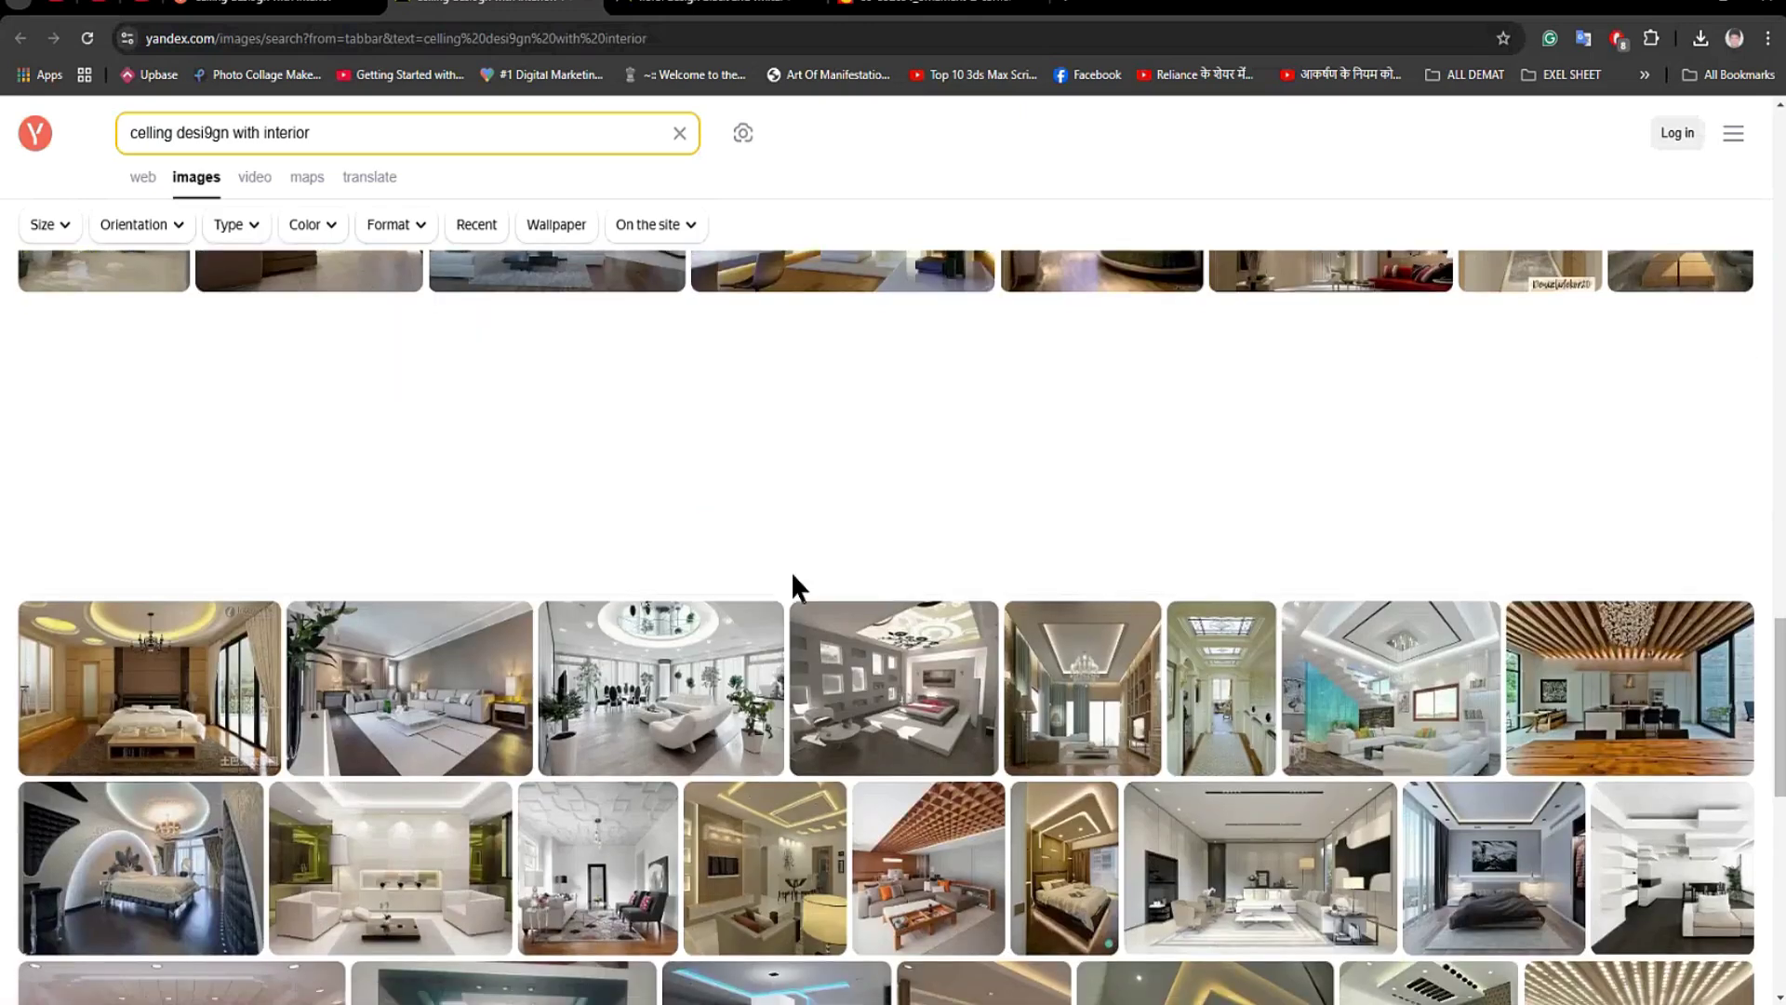
pyautogui.scroll(-3, 793, 586)
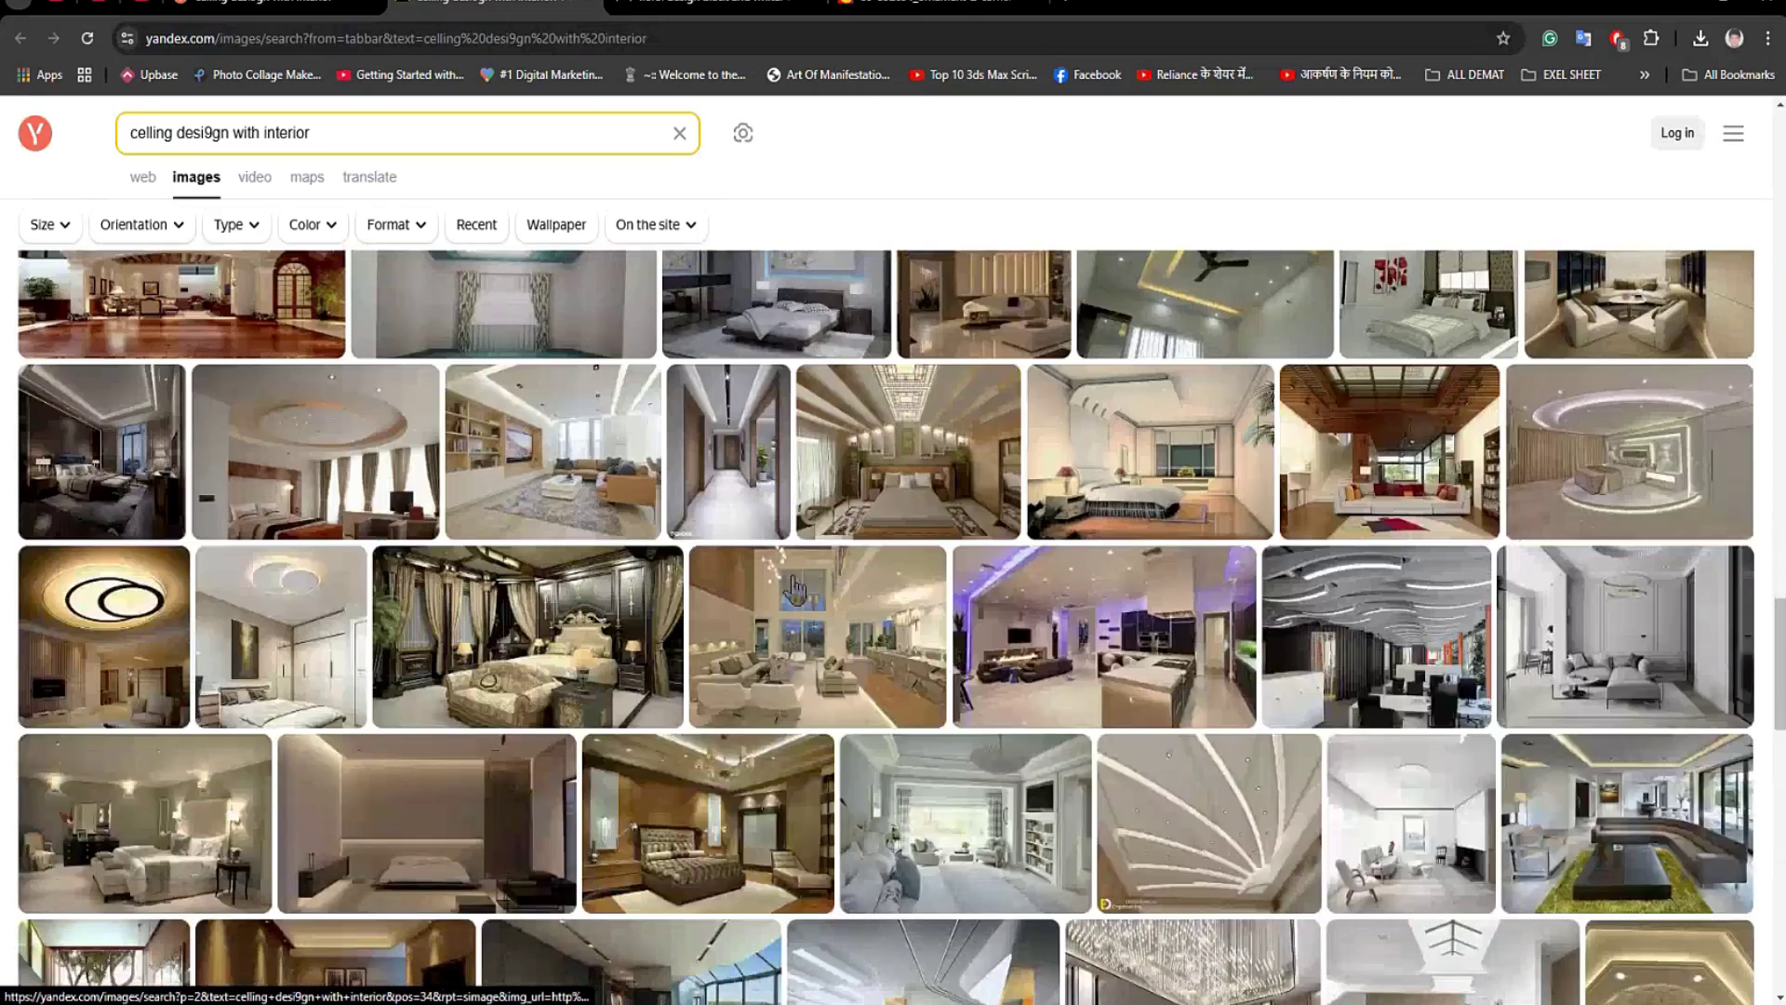
pyautogui.scroll(-1, 792, 586)
pyautogui.scroll(-2, 921, 676)
pyautogui.scroll(10, 881, 682)
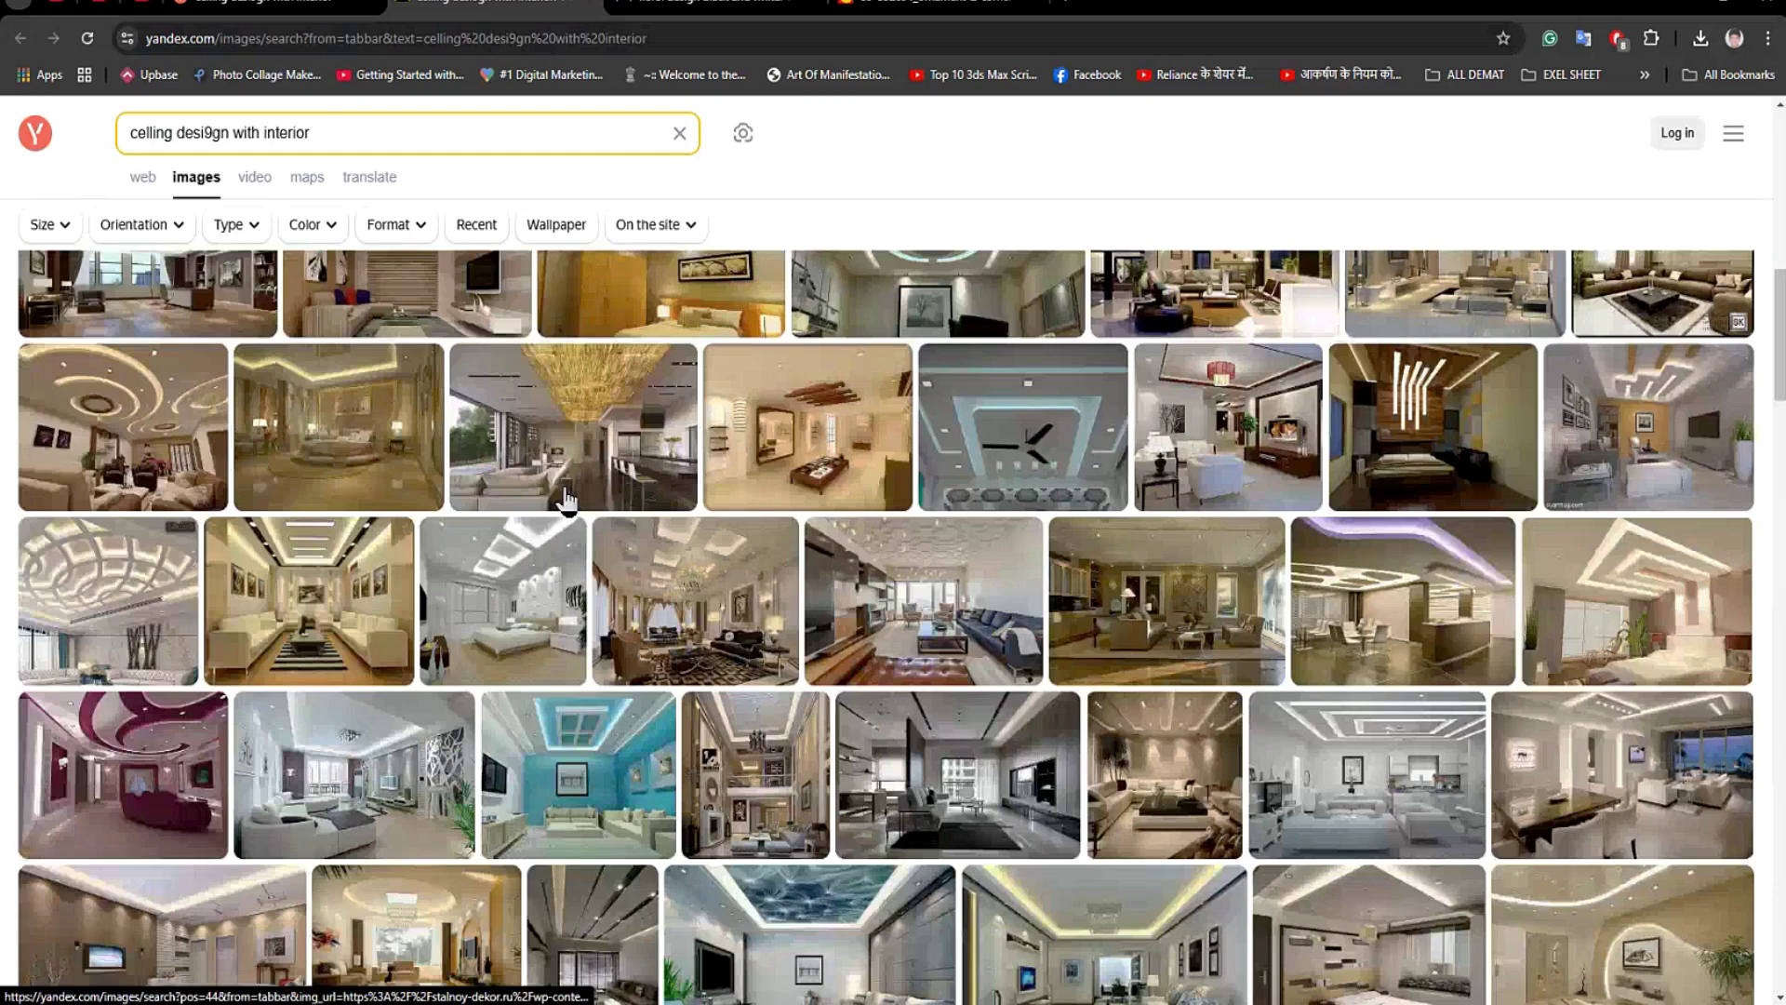
pyautogui.scroll(5, 565, 501)
pyautogui.scroll(4, 521, 799)
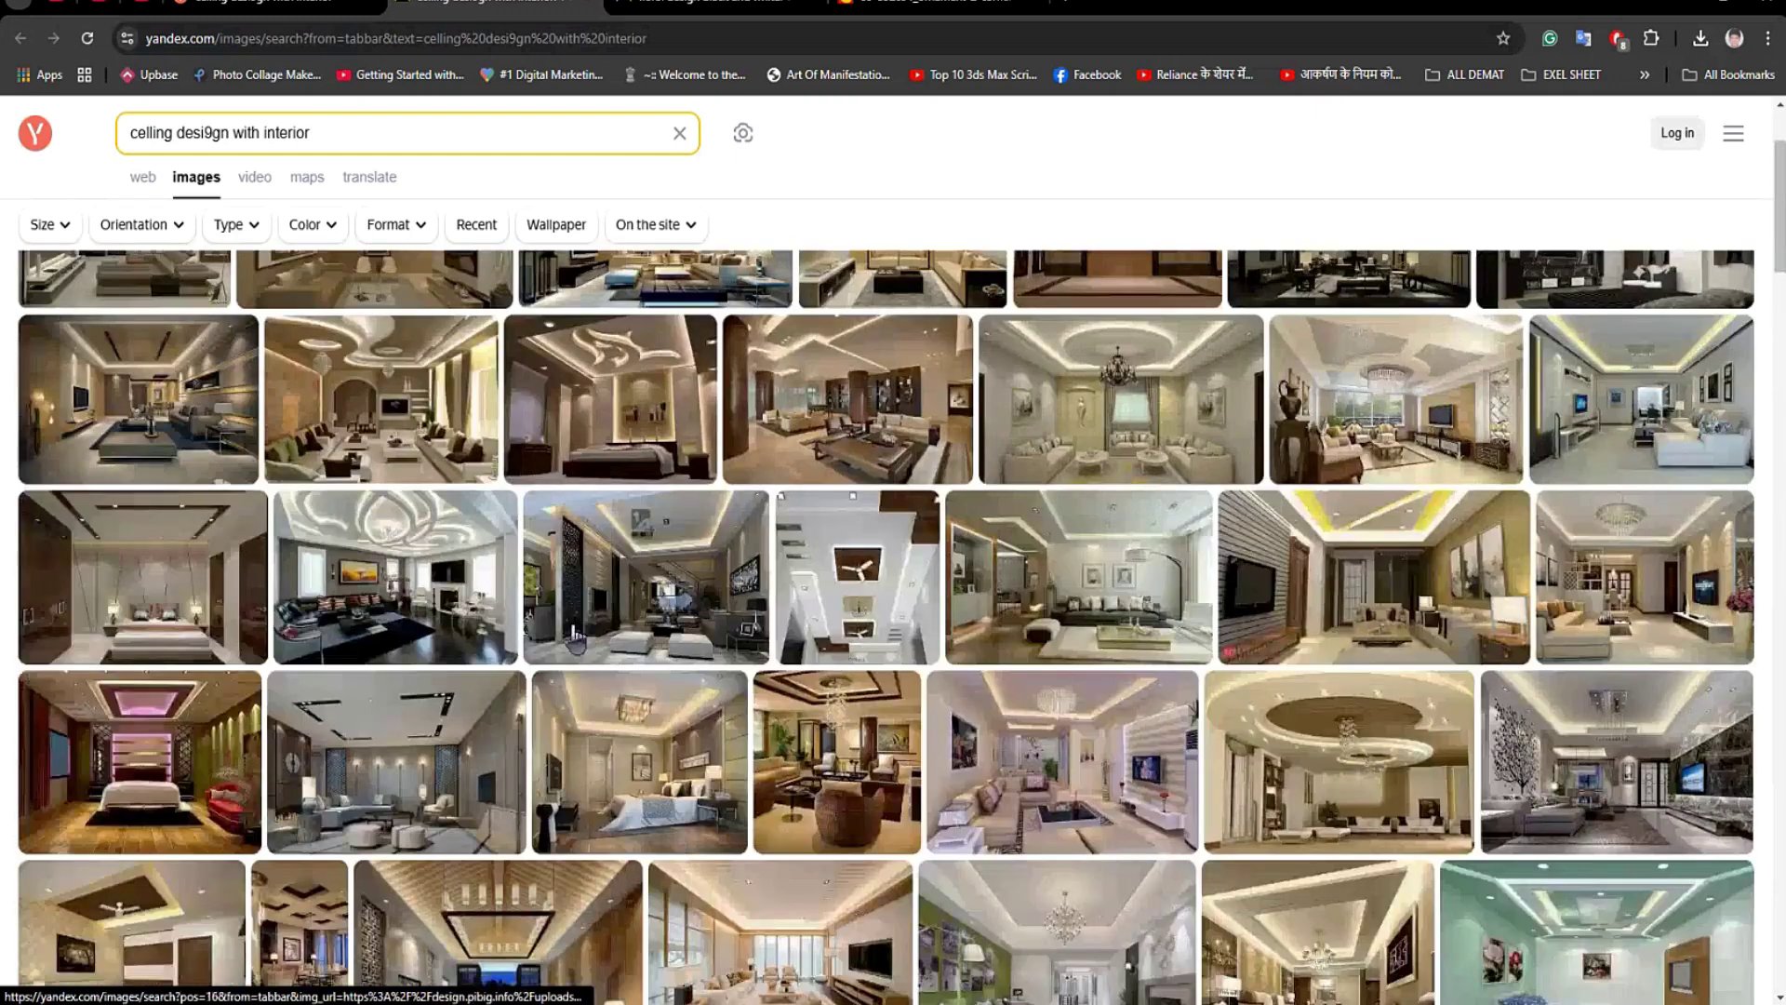
pyautogui.scroll(2, 575, 635)
pyautogui.moveTo(1175, 423)
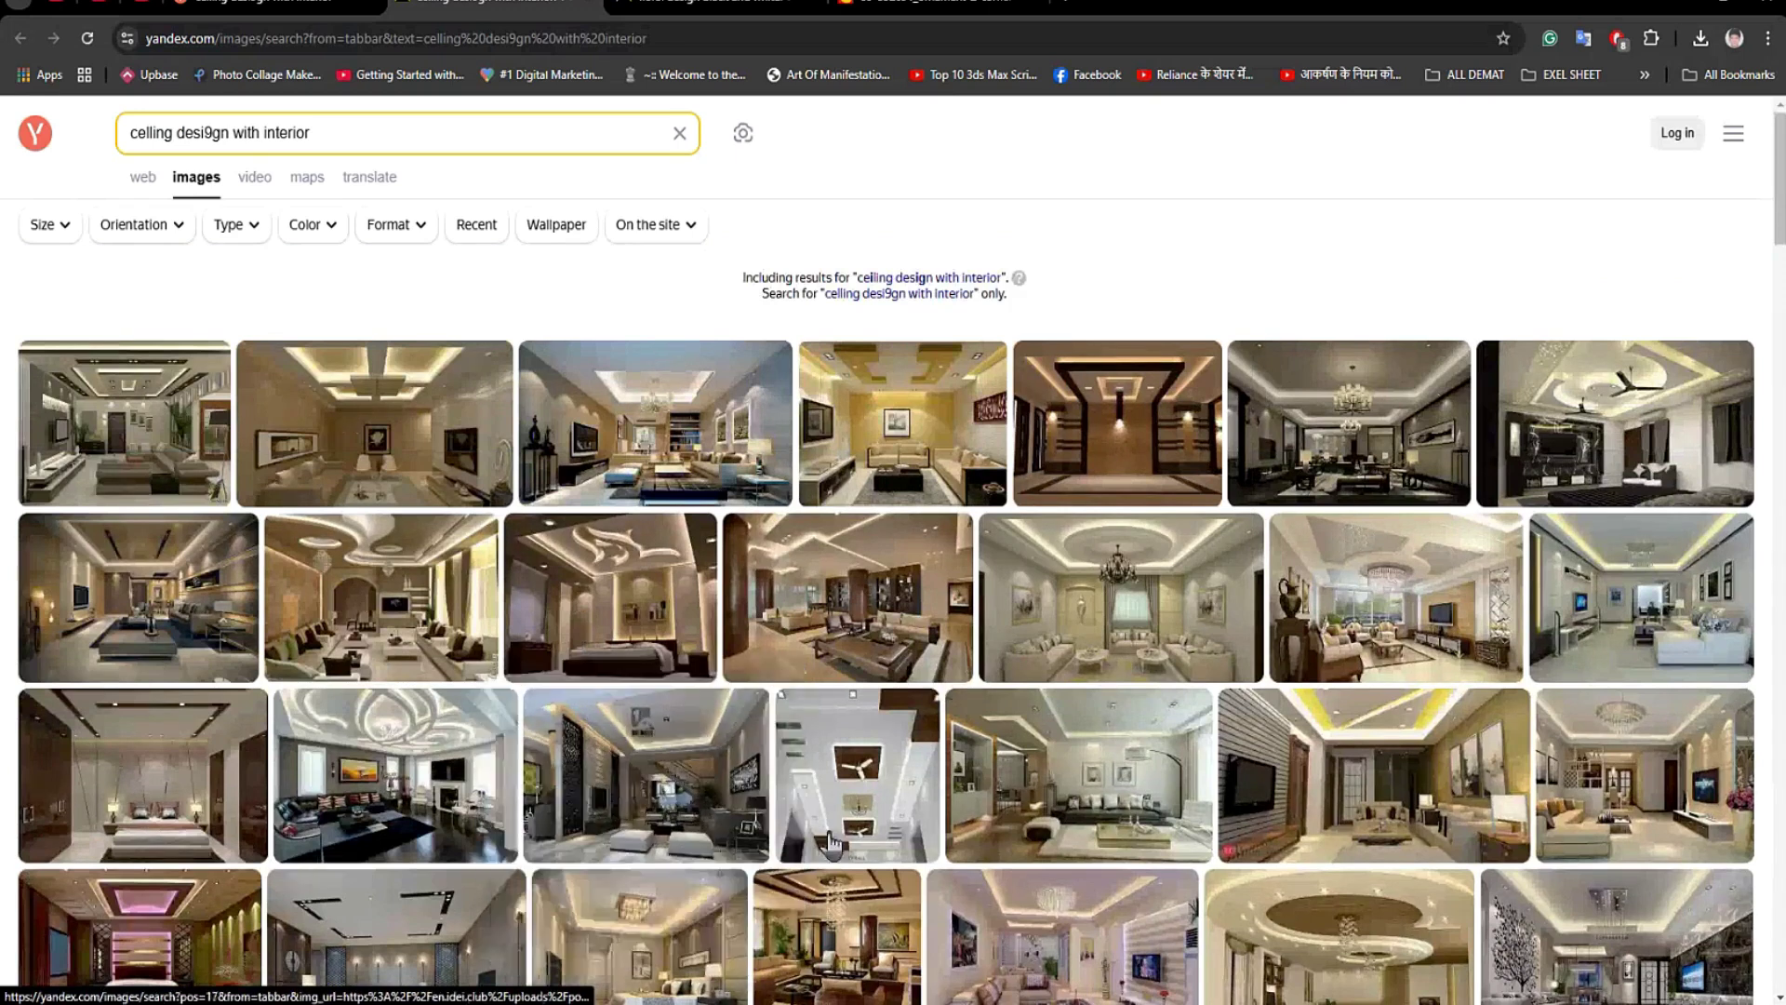
pyautogui.moveTo(140, 781)
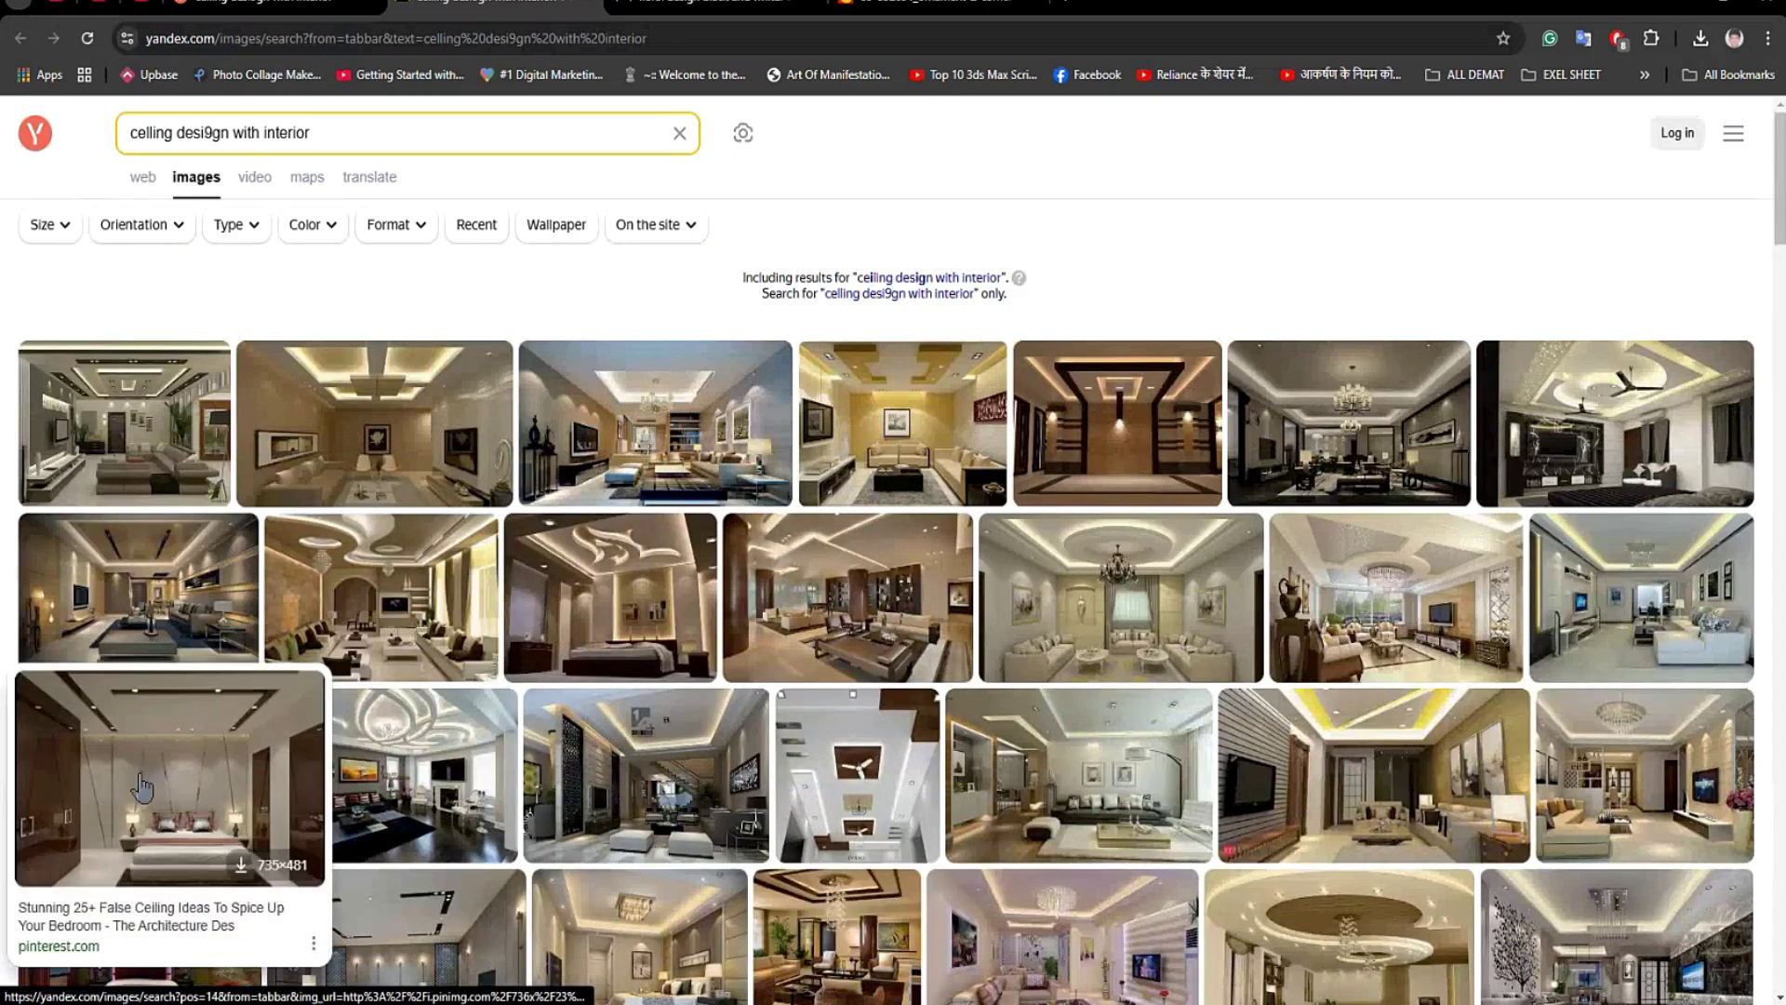
pyautogui.moveTo(976, 1003)
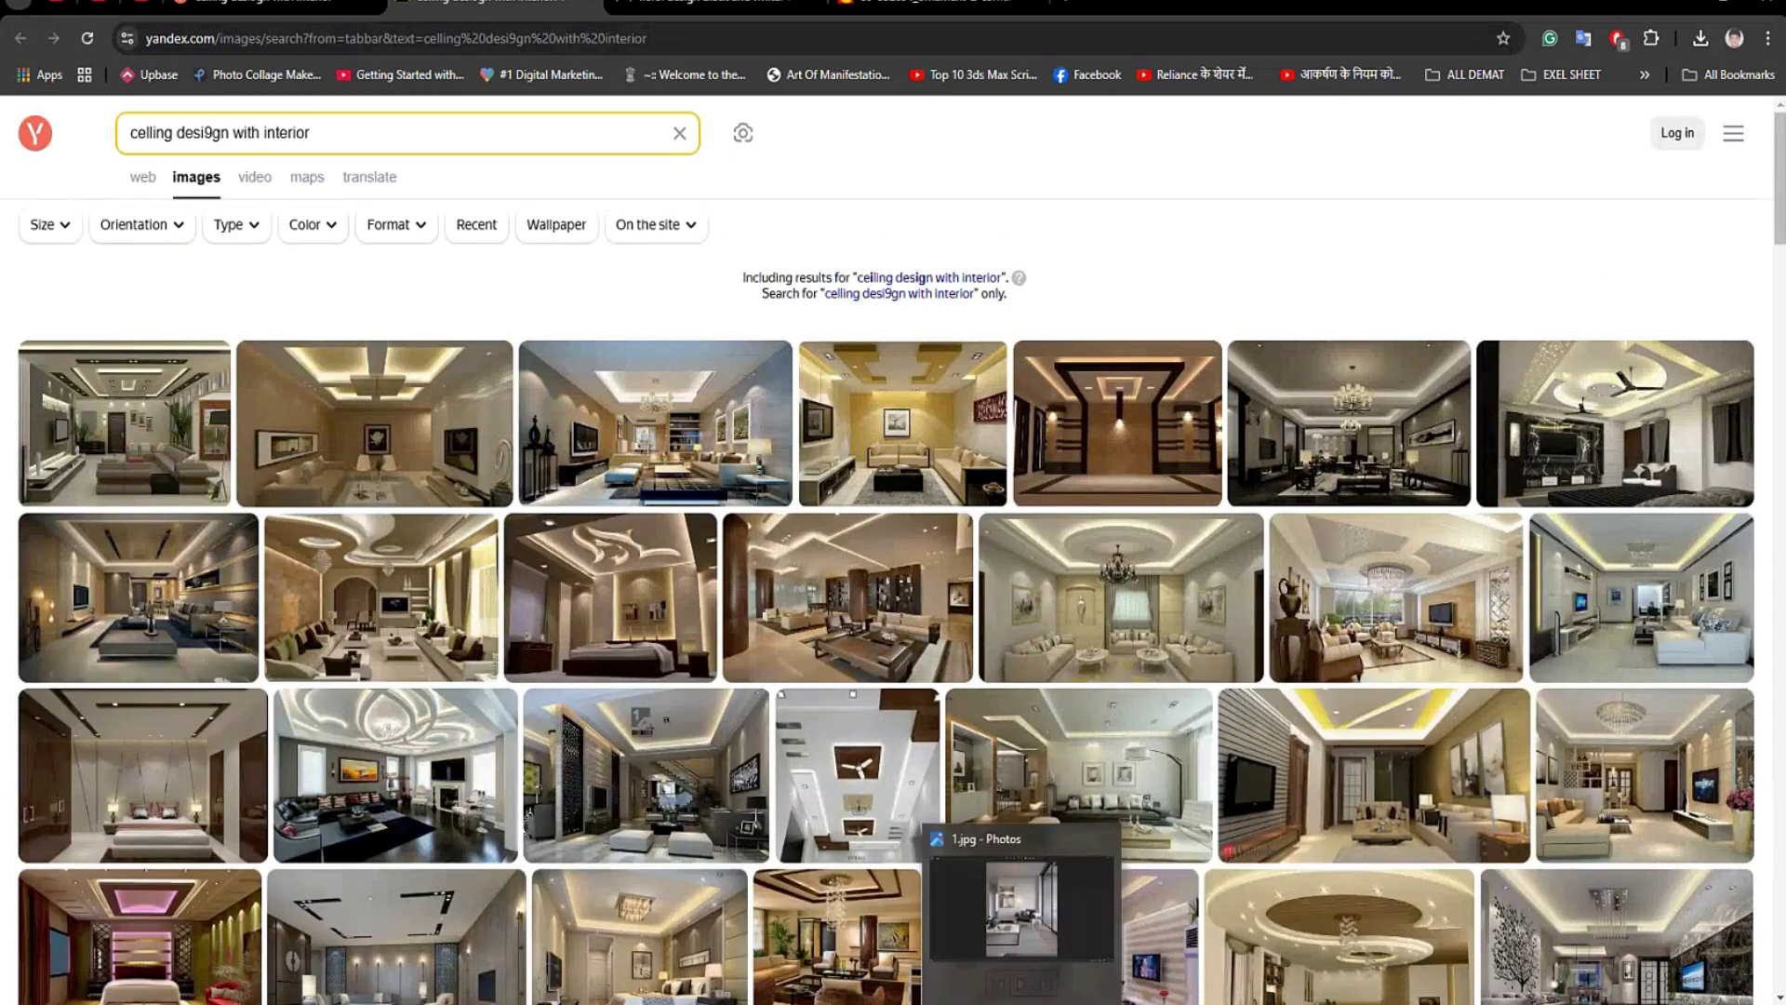
pyautogui.click(977, 931)
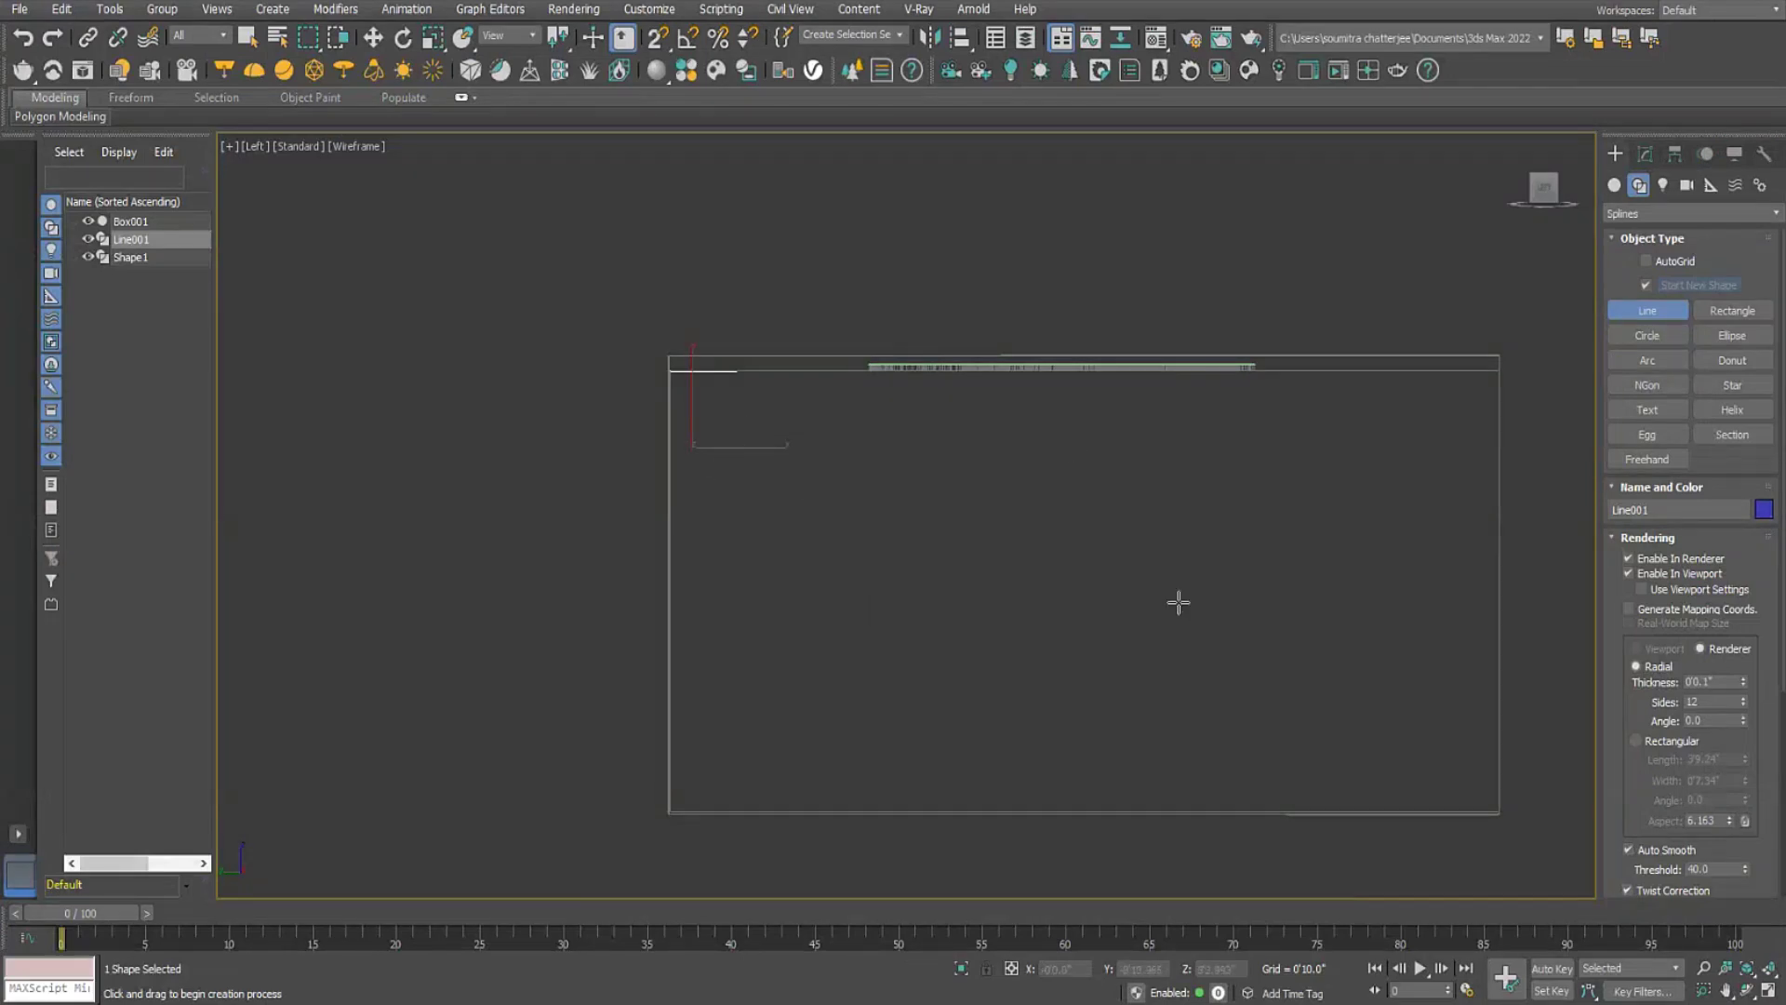
# Restore the four-viewport layout, leave the Line tool and select the room box in the Perspective view.
pyautogui.click(1763, 995)
pyautogui.scroll(-5, 1070, 630)
pyautogui.keyDown('alt'); pyautogui.moveTo(1136, 685); pyautogui.dragTo(1185, 797, button='middle'); pyautogui.keyUp('alt')
pyautogui.press('w')
pyautogui.click(1184, 798)
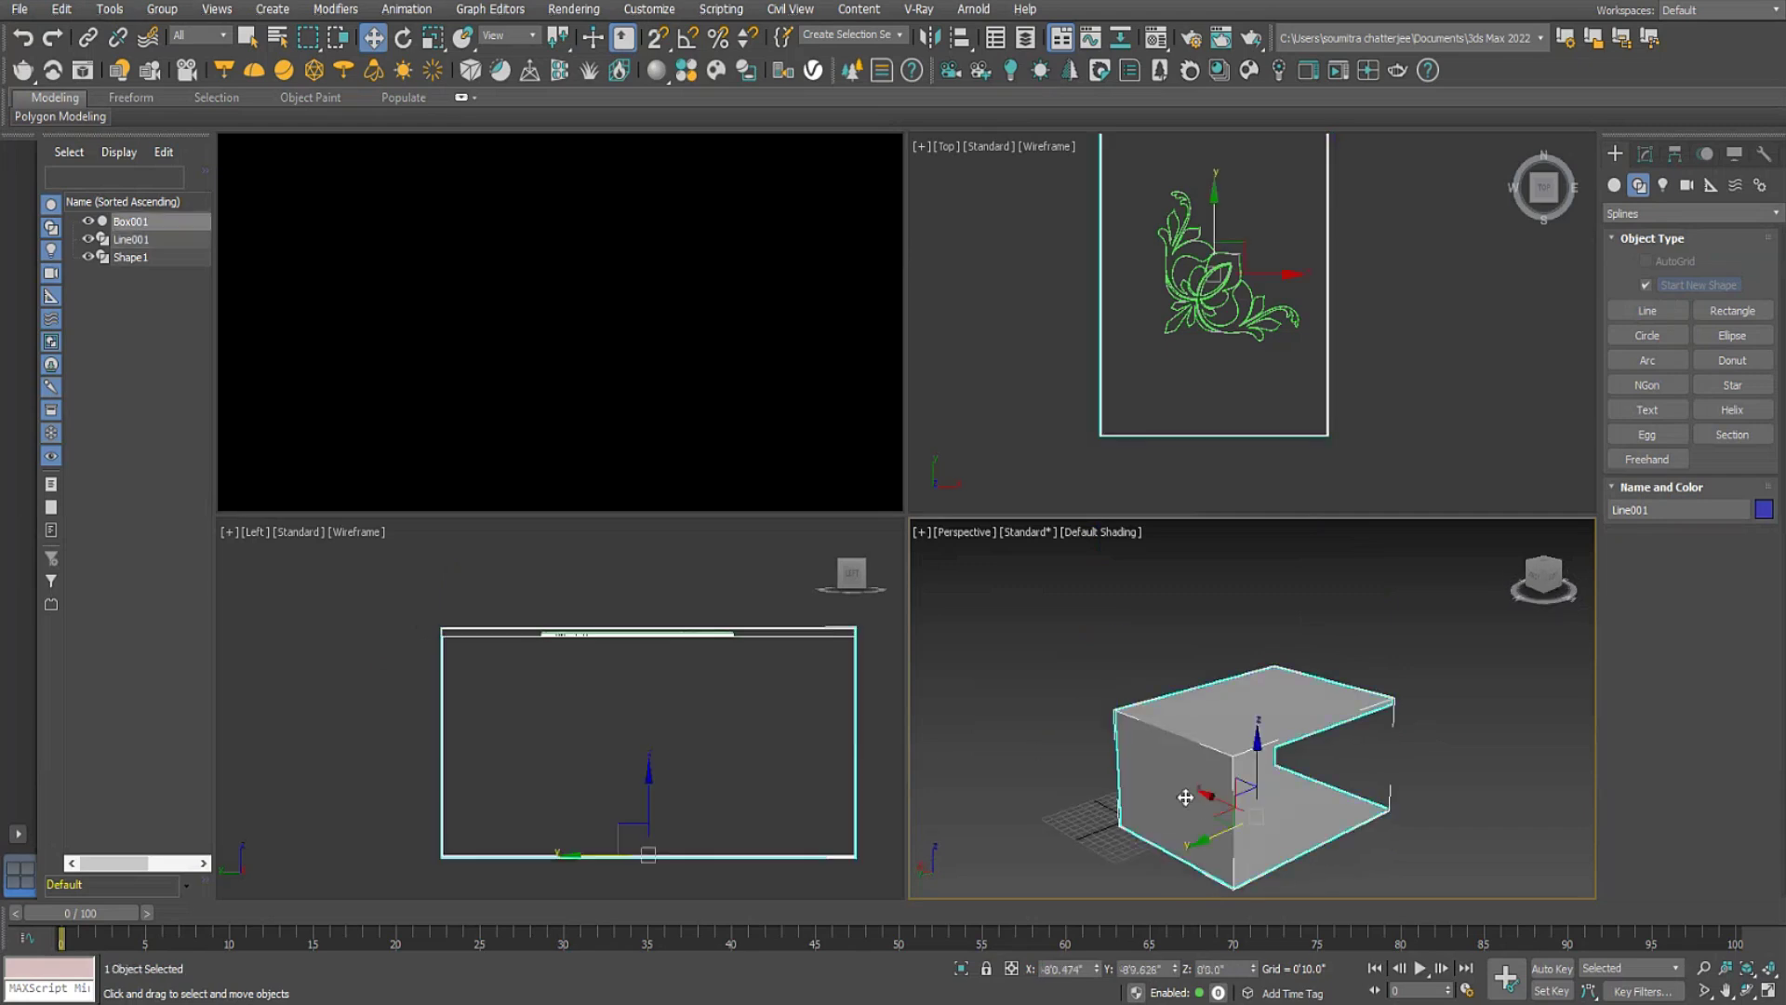
# Paste the copied Shell modifier onto the room box above its ProBoolean.
pyautogui.click(1645, 155)
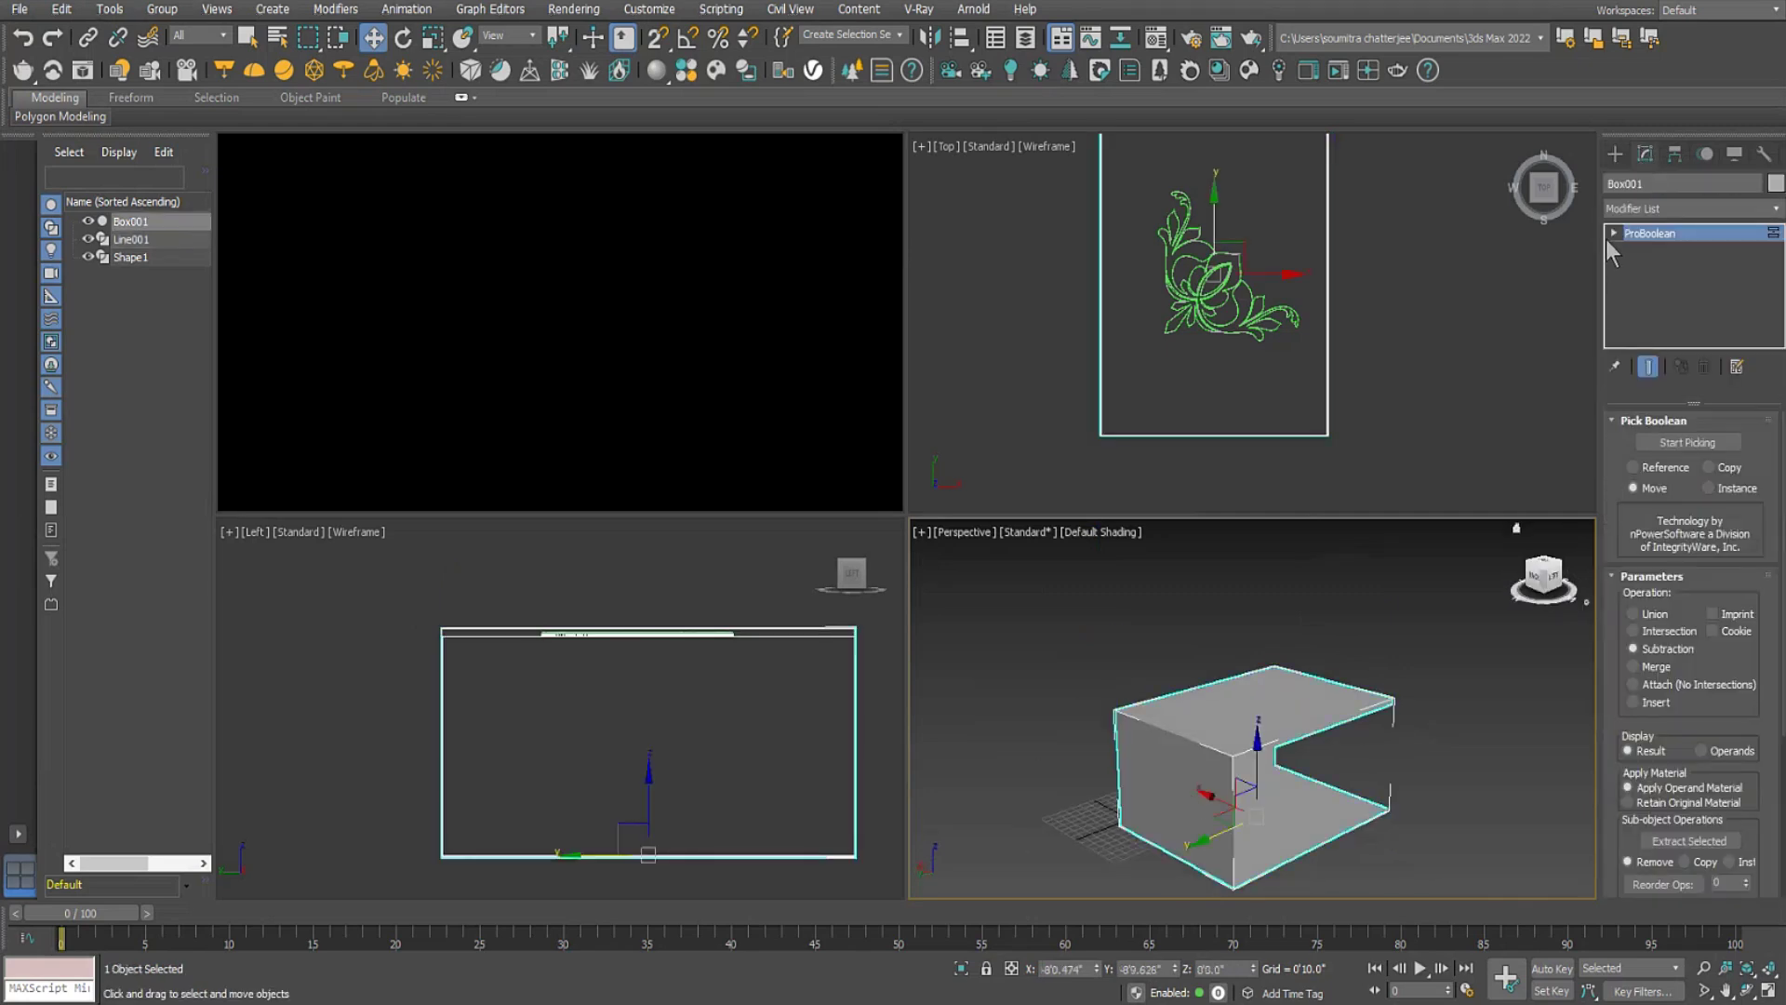
pyautogui.rightClick(1640, 236)
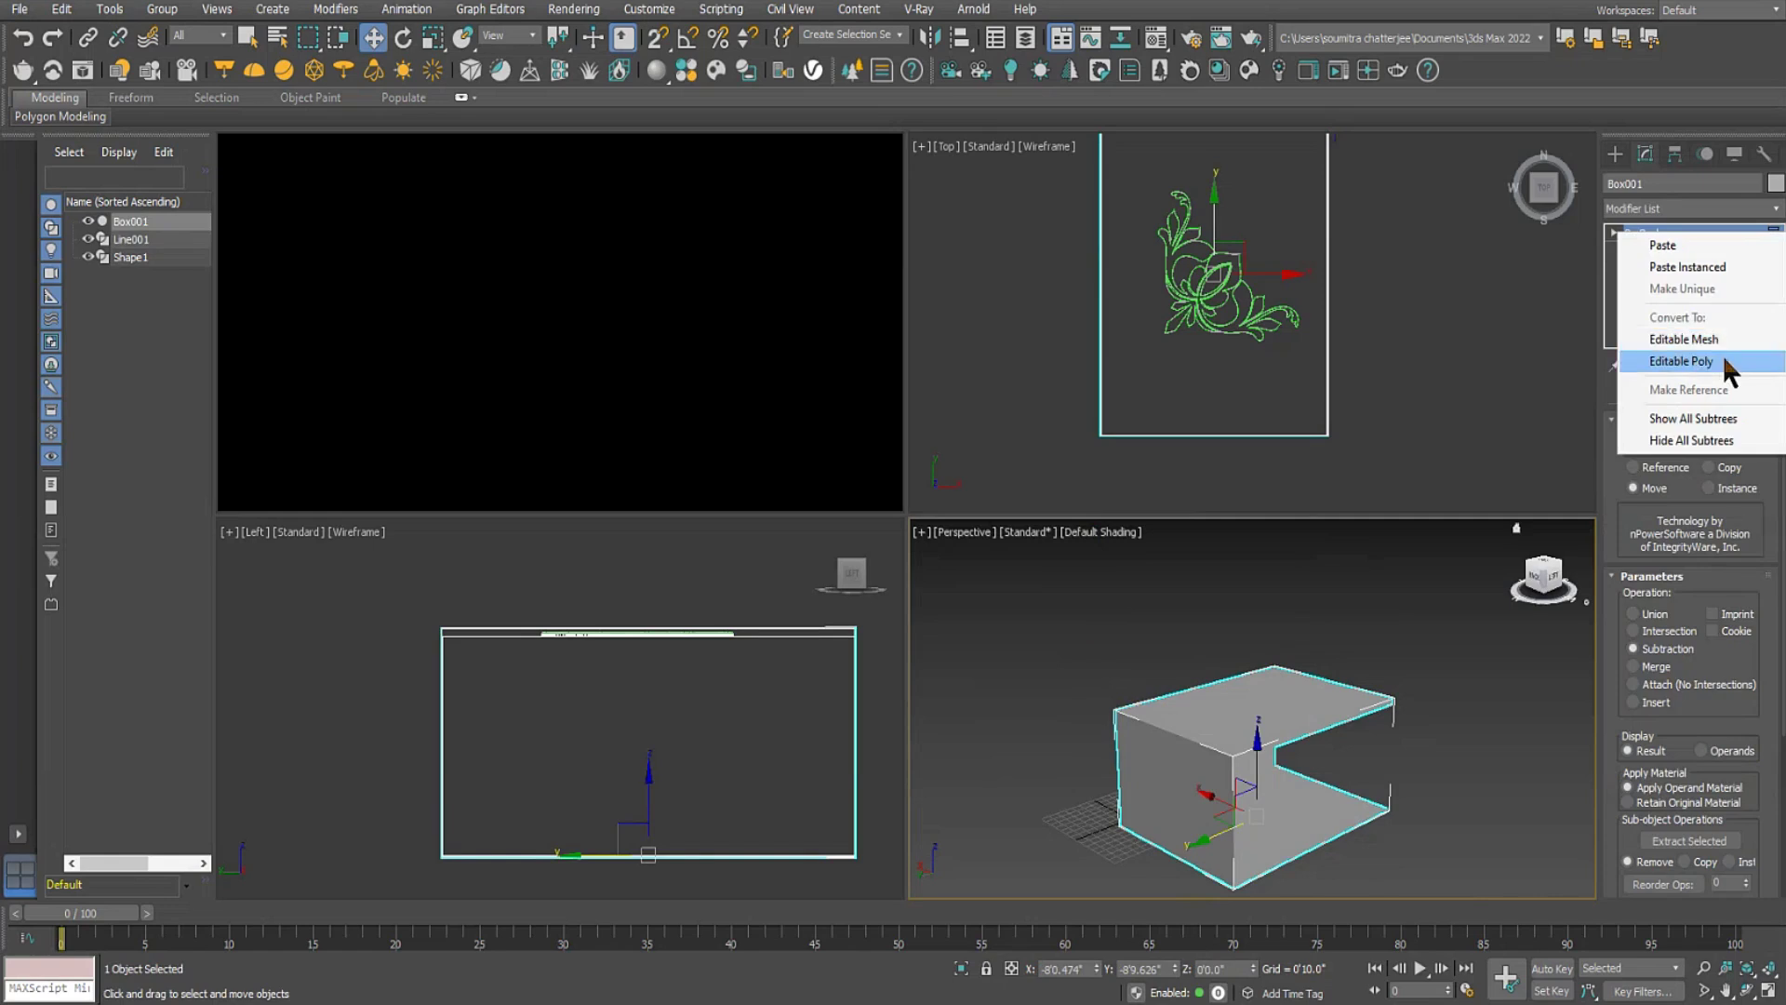
pyautogui.click(1635, 246)
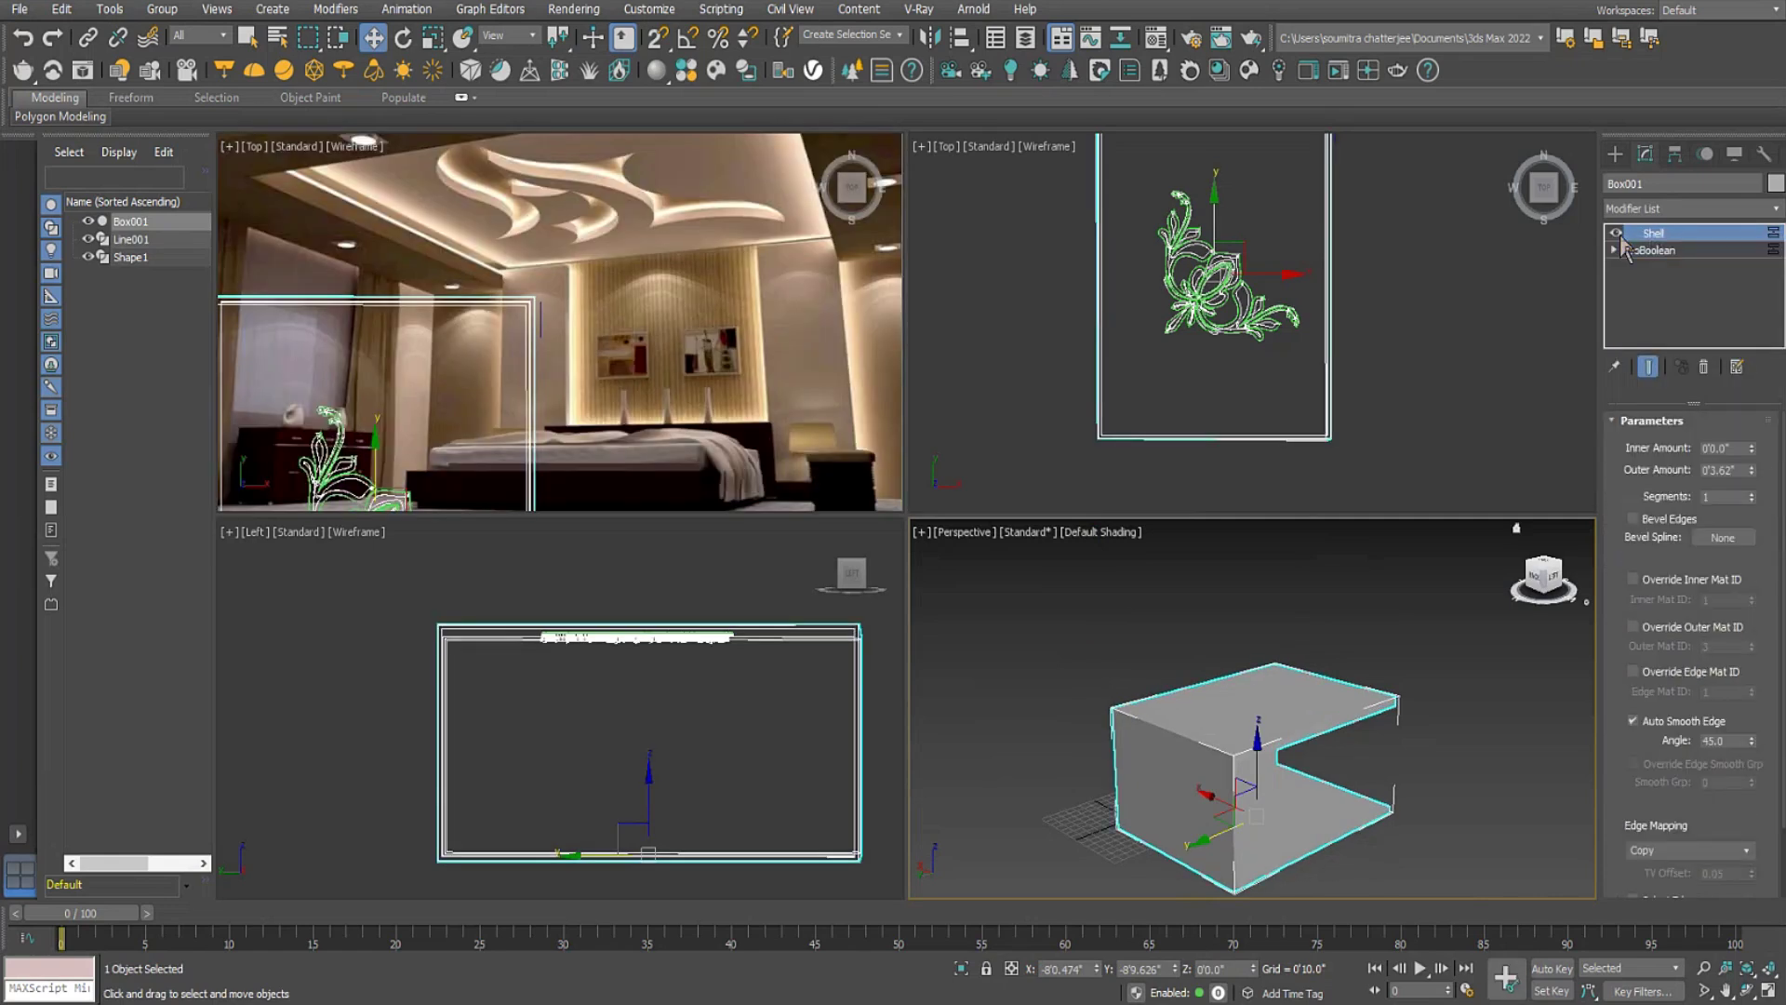
# Collapse the room box's whole modifier stack, Shell and ProBoolean, into an Editable Mesh.
pyautogui.rightClick(1659, 244)
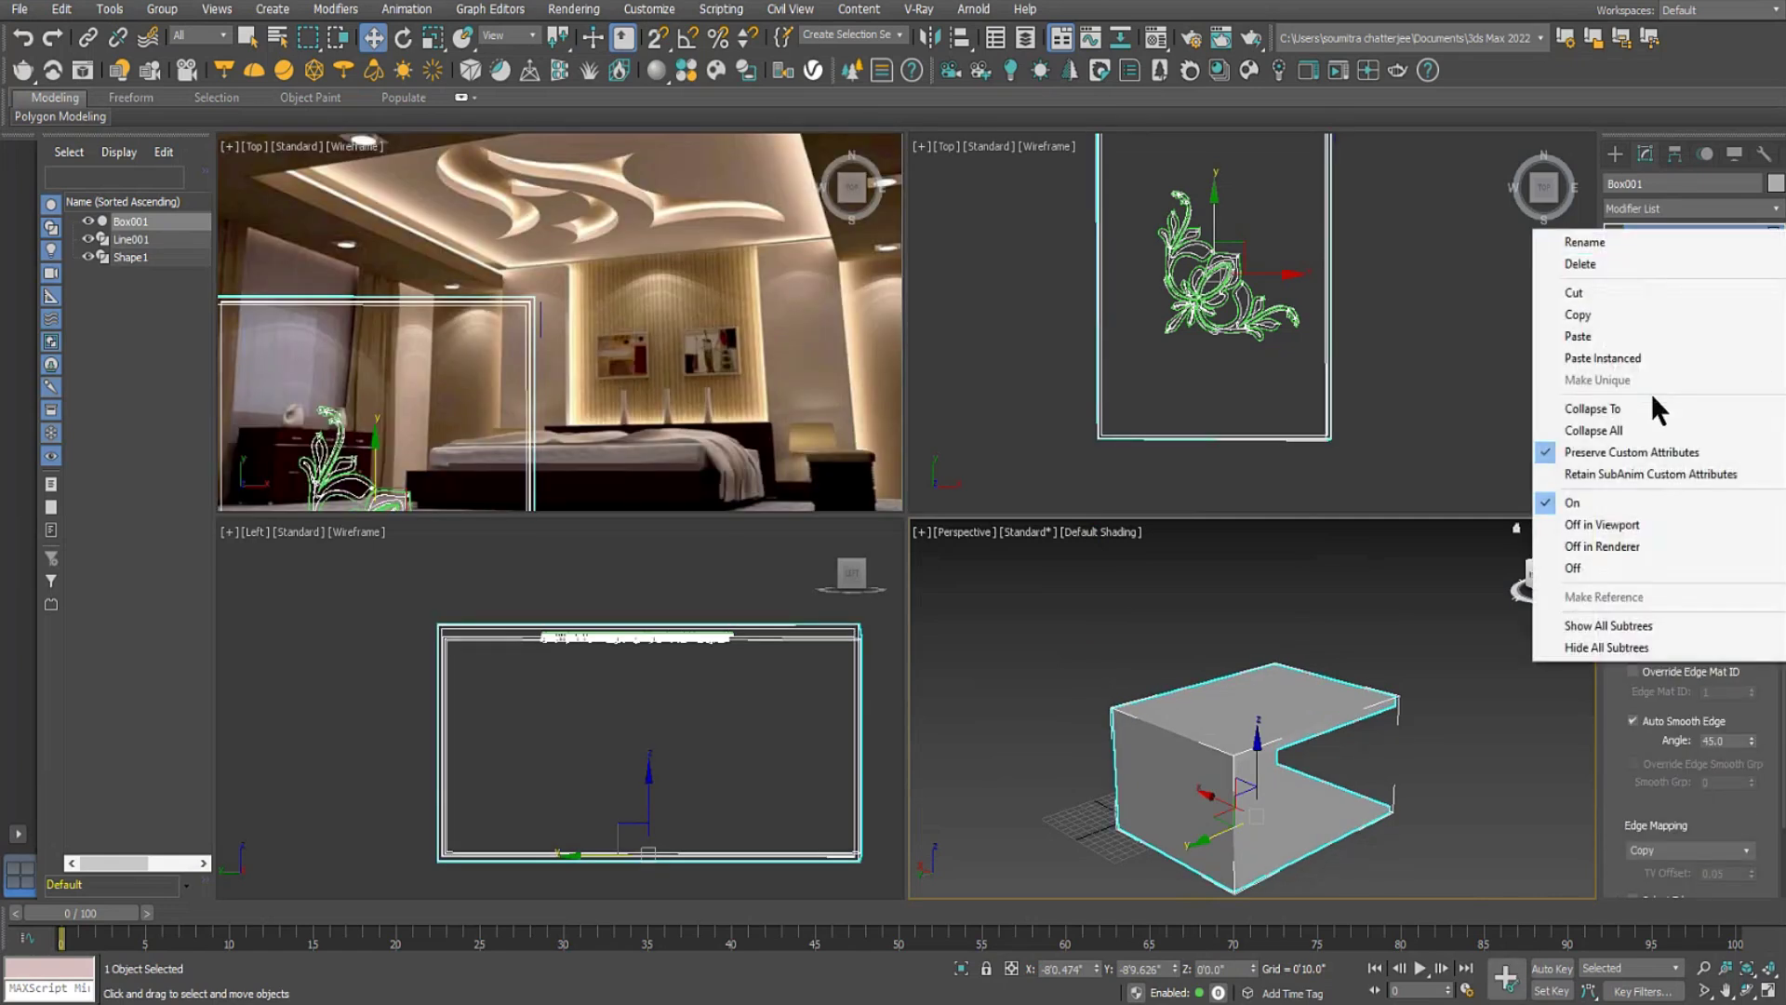
pyautogui.click(1514, 400)
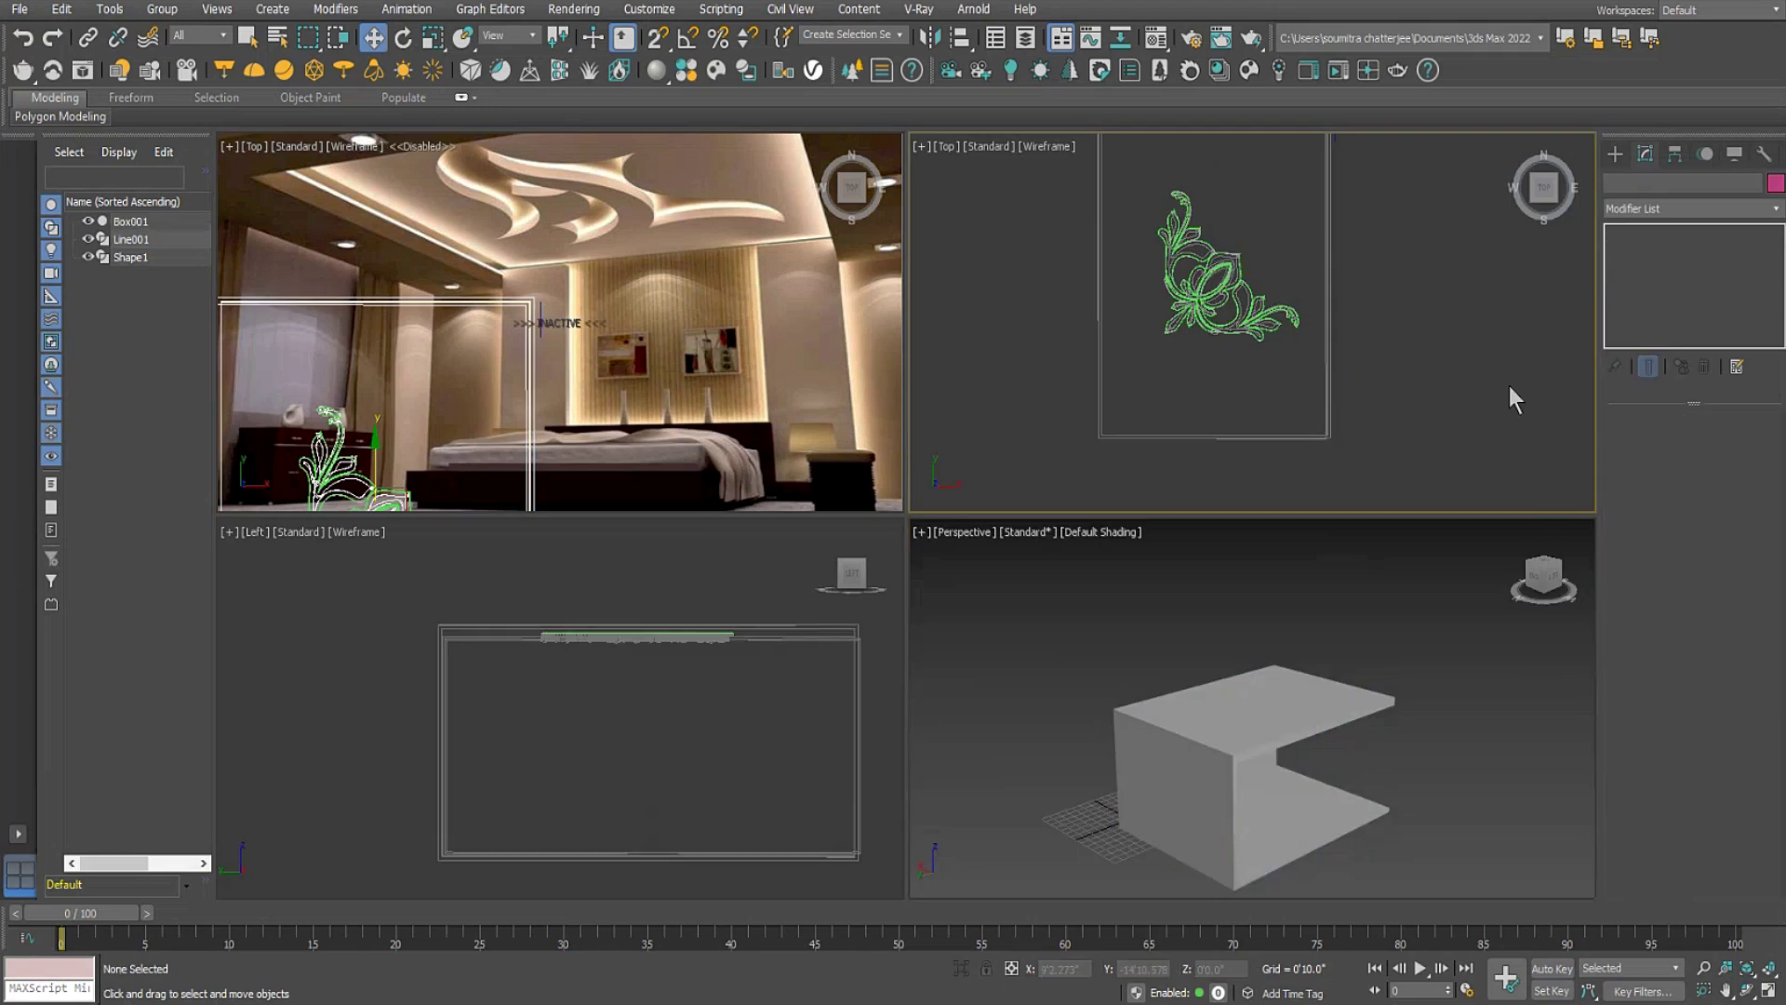
pyautogui.click(1327, 269)
pyautogui.rightClick(1654, 251)
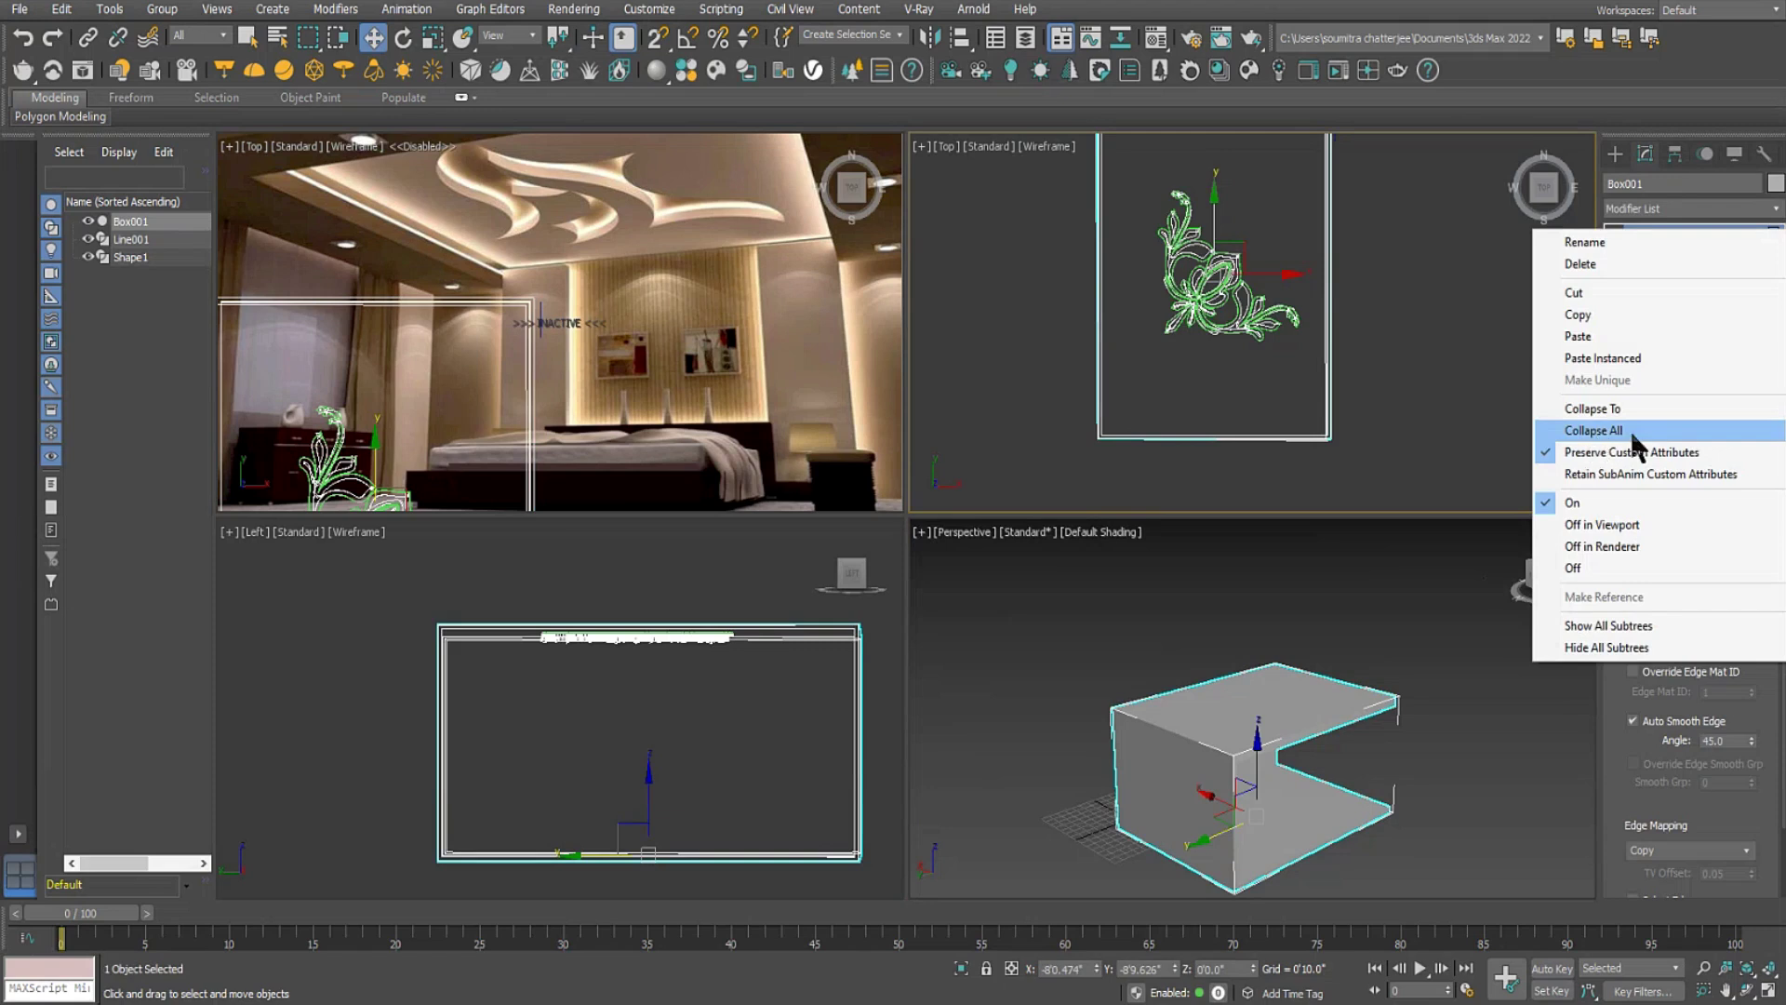
pyautogui.click(1458, 4)
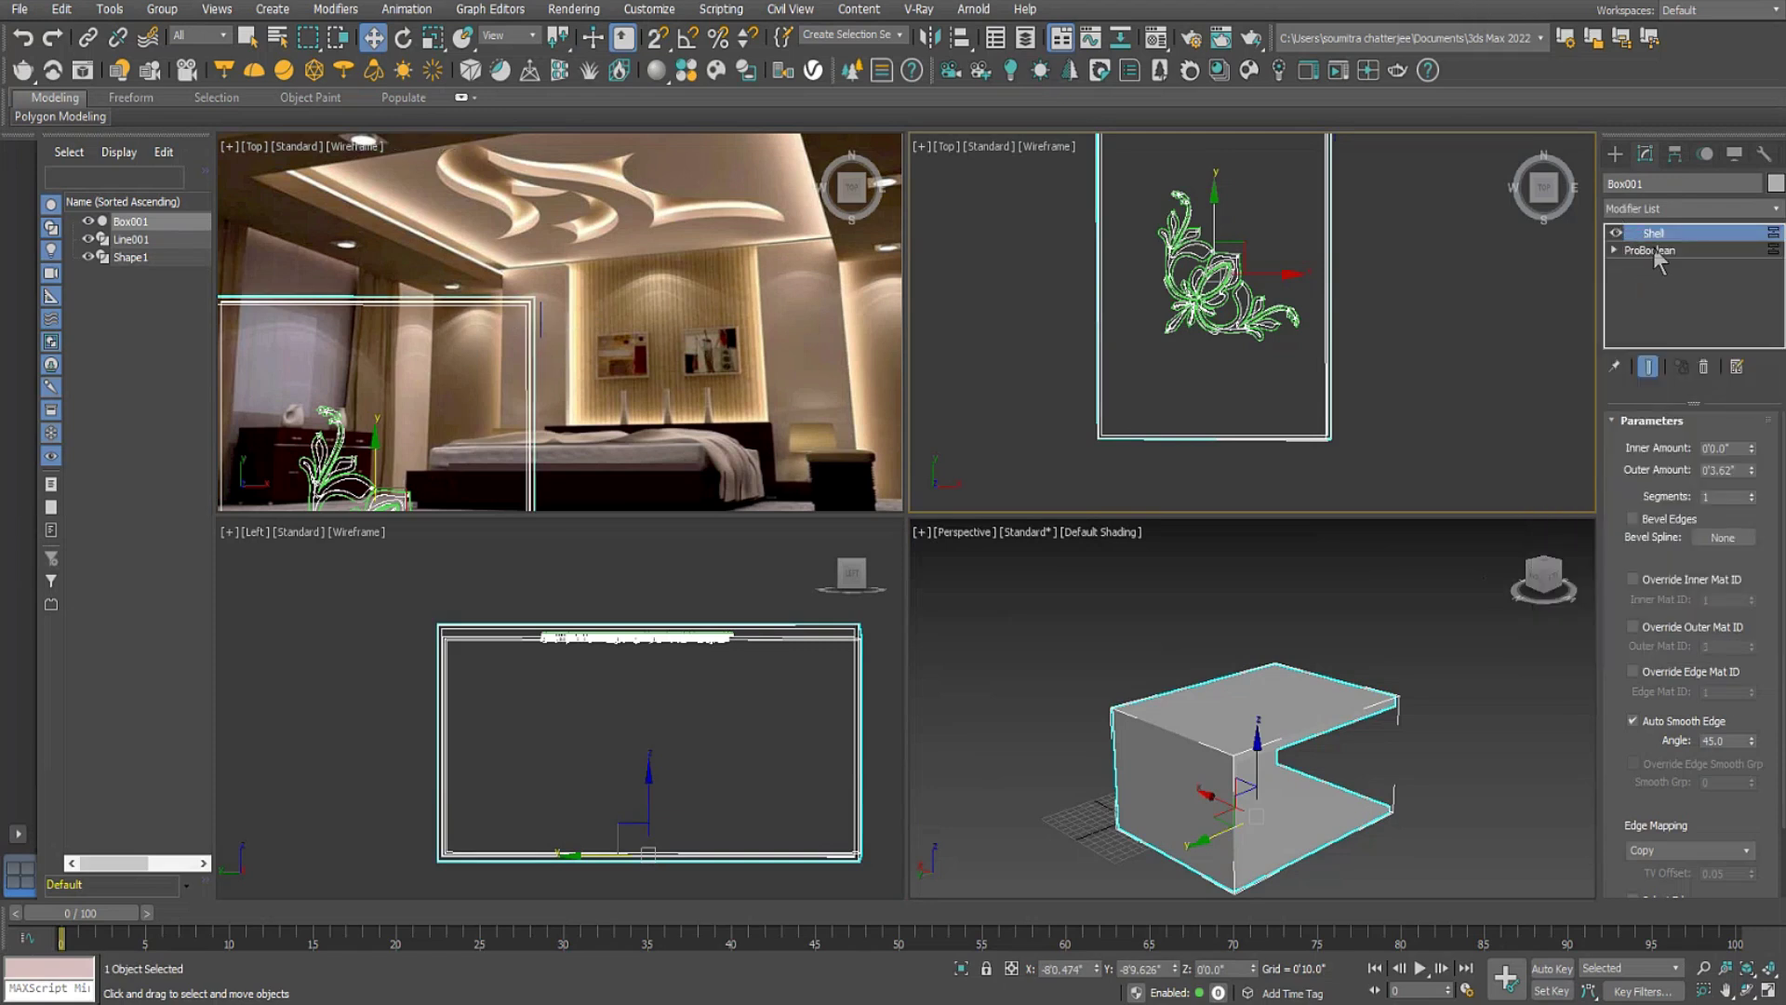
pyautogui.rightClick(1656, 237)
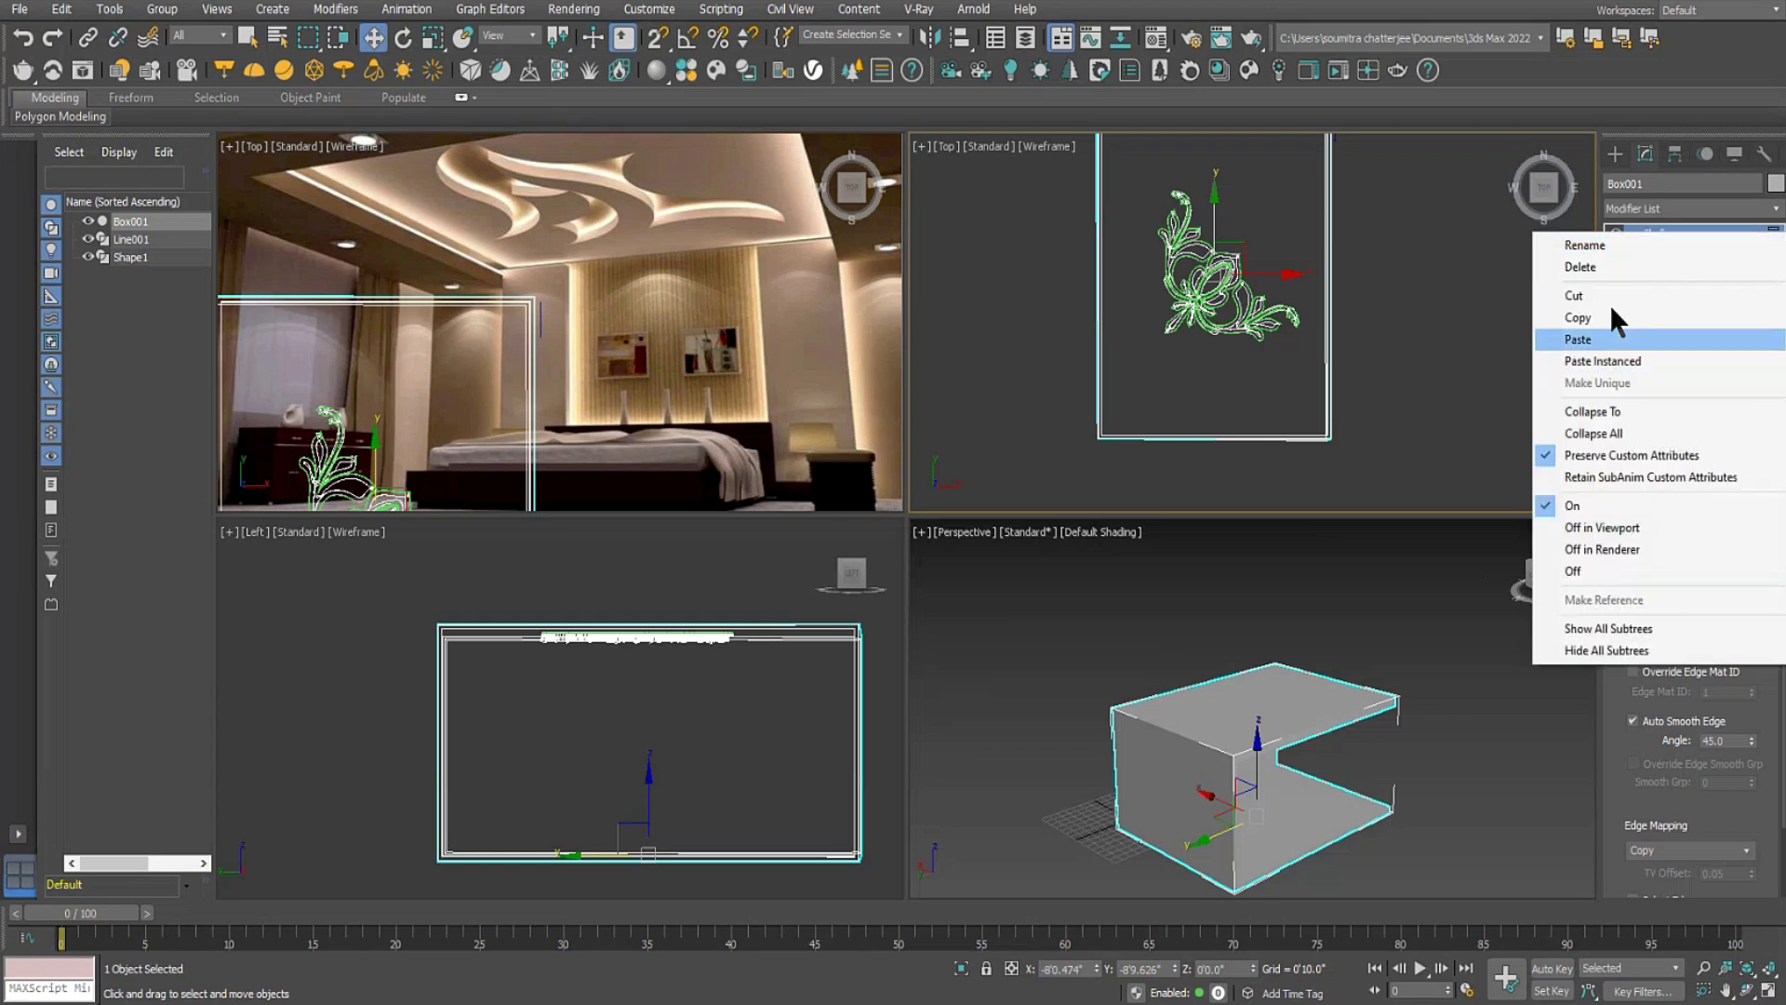
pyautogui.click(1616, 433)
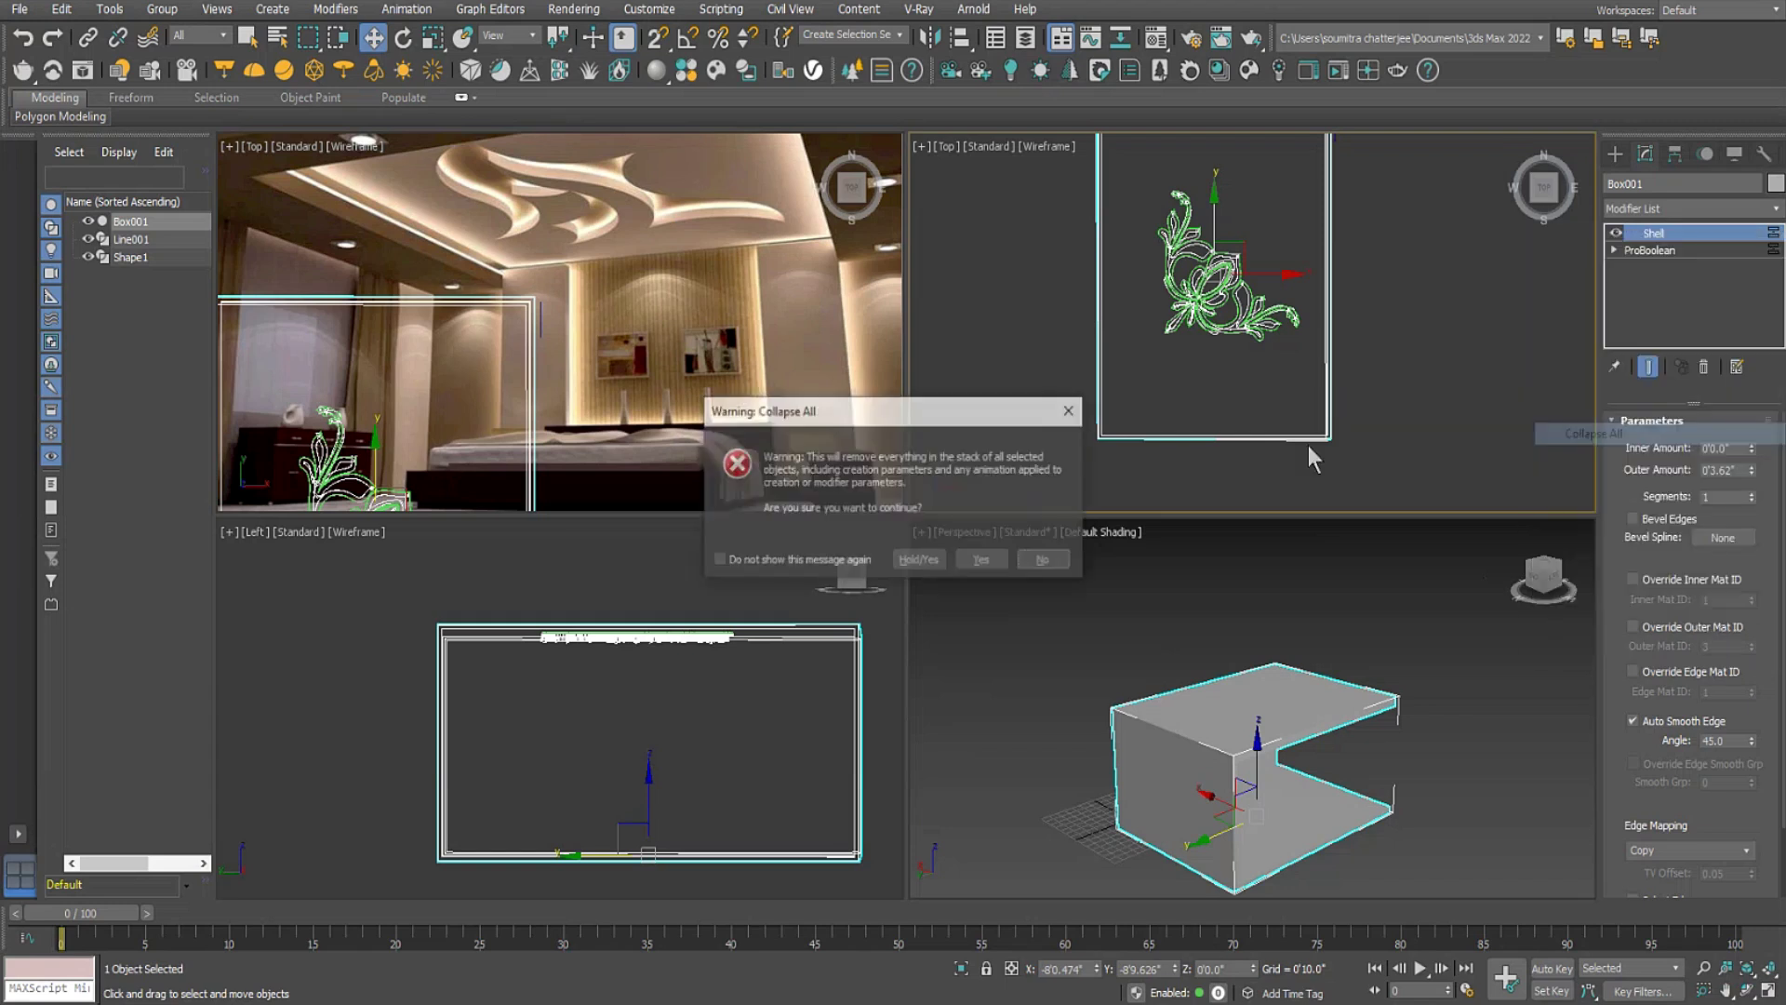
pyautogui.click(981, 565)
# Select two adjacent outer walls of the room box at polygon level, maximize the Perspective view and try to extrude the faces.
pyautogui.click(1337, 627)
pyautogui.keyDown('alt'); pyautogui.moveTo(1397, 740); pyautogui.dragTo(1289, 711, button='middle'); pyautogui.keyUp('alt')
pyautogui.click(1153, 842)
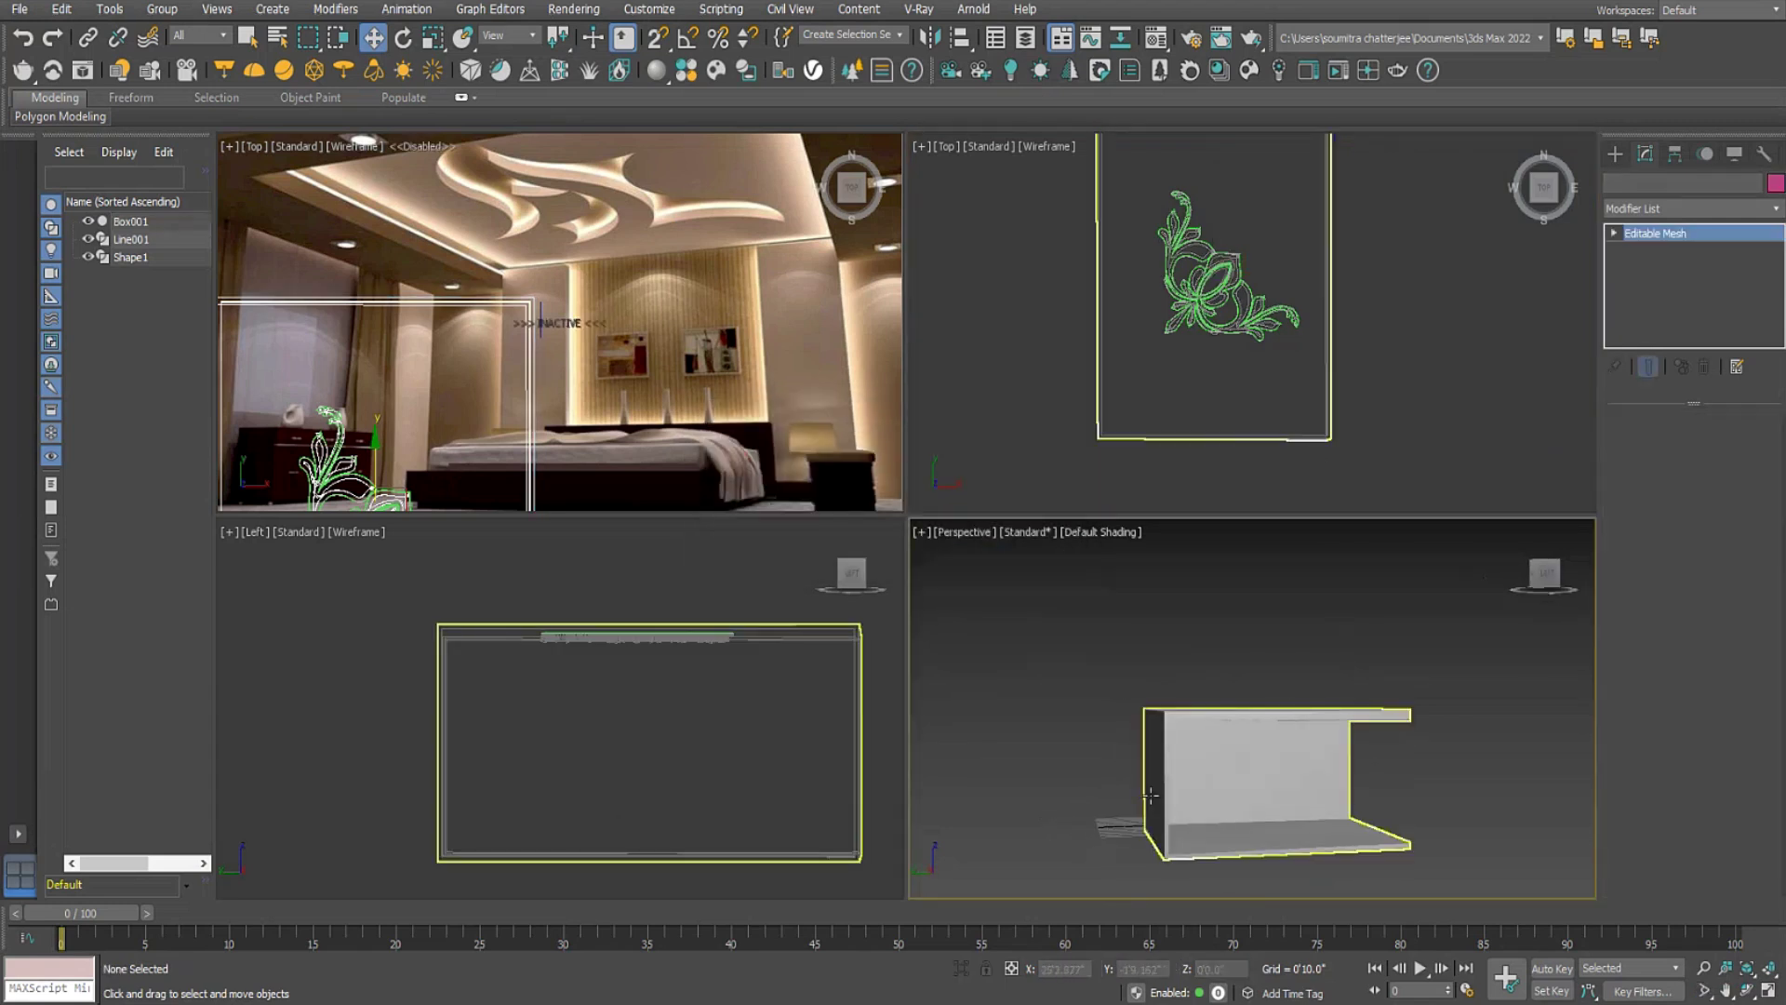
pyautogui.click(1709, 450)
pyautogui.keyDown('alt'); pyautogui.moveTo(1209, 799); pyautogui.dragTo(1252, 756, button='middle'); pyautogui.keyUp('alt')
pyautogui.click(1167, 795)
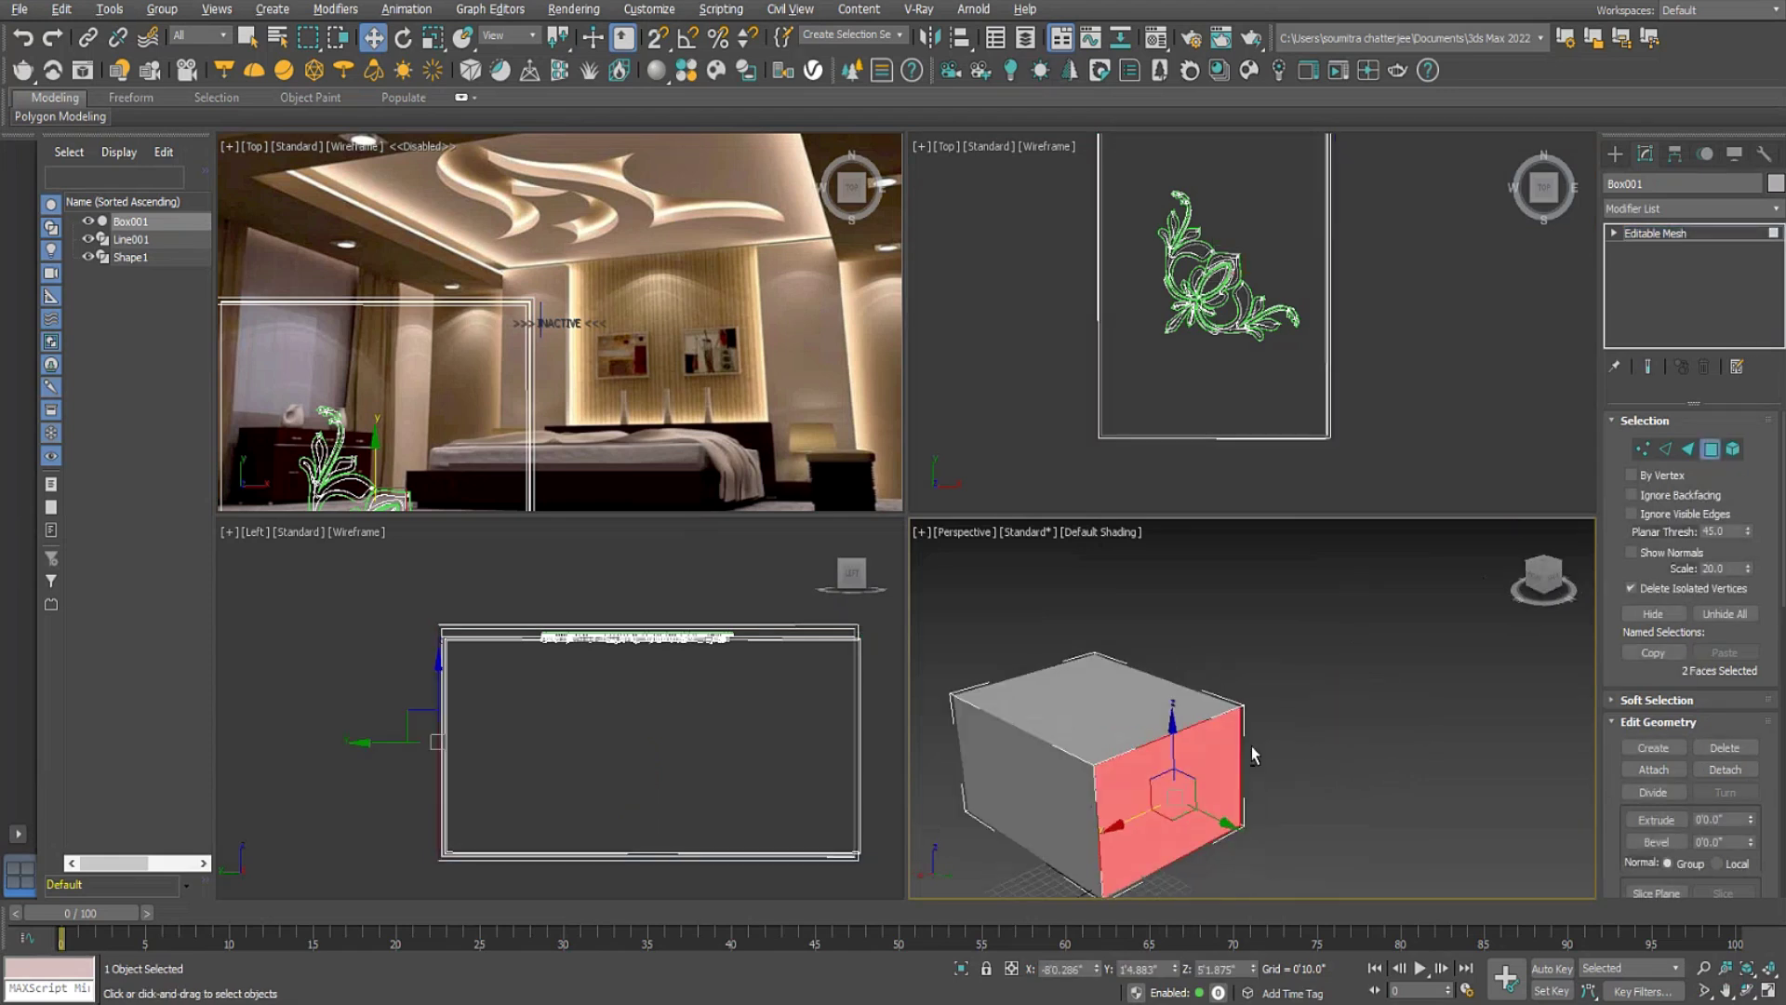
pyautogui.keyDown('ctrl'); pyautogui.click(1035, 788); pyautogui.keyUp('ctrl')
pyautogui.keyDown('alt'); pyautogui.moveTo(1035, 787); pyautogui.dragTo(1097, 702, button='middle'); pyautogui.keyUp('alt')
pyautogui.click(1767, 991)
pyautogui.keyDown('alt'); pyautogui.moveTo(1000, 604); pyautogui.dragTo(1035, 561, button='middle'); pyautogui.keyUp('alt')
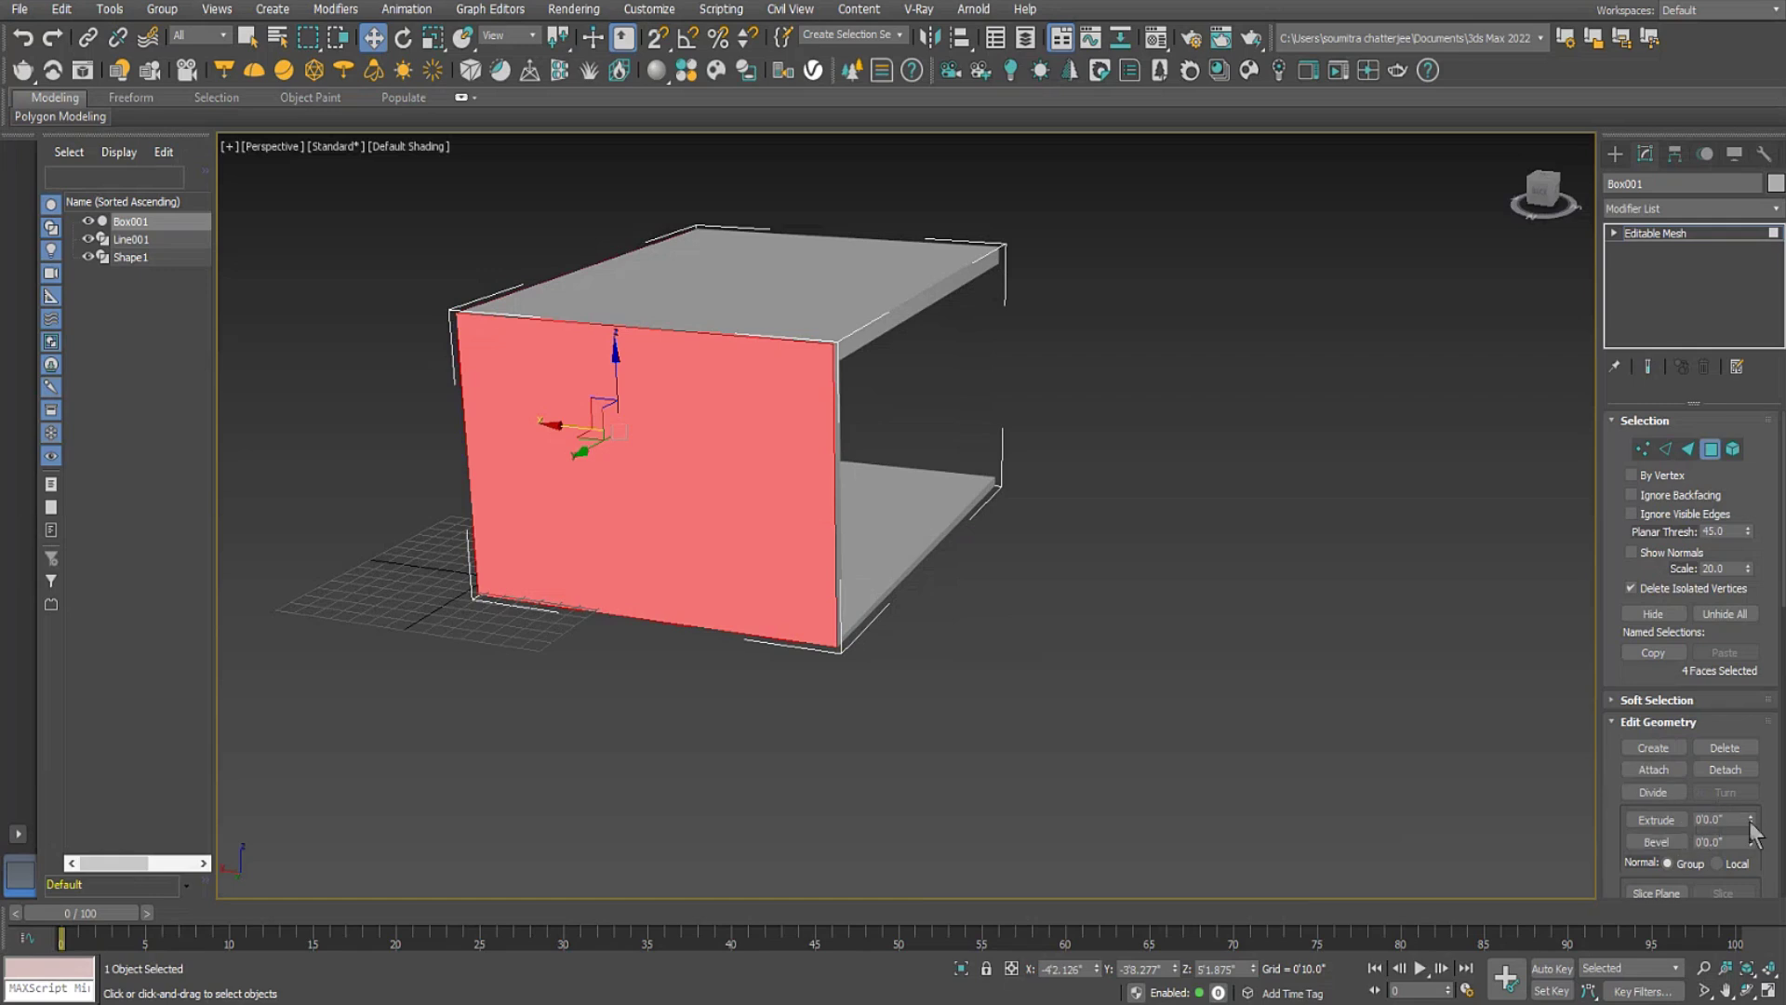
pyautogui.moveTo(1753, 831); pyautogui.dragTo(1673, 387)
pyautogui.keyDown('alt'); pyautogui.moveTo(912, 520); pyautogui.dragTo(1147, 671, button='middle'); pyautogui.keyUp('alt')
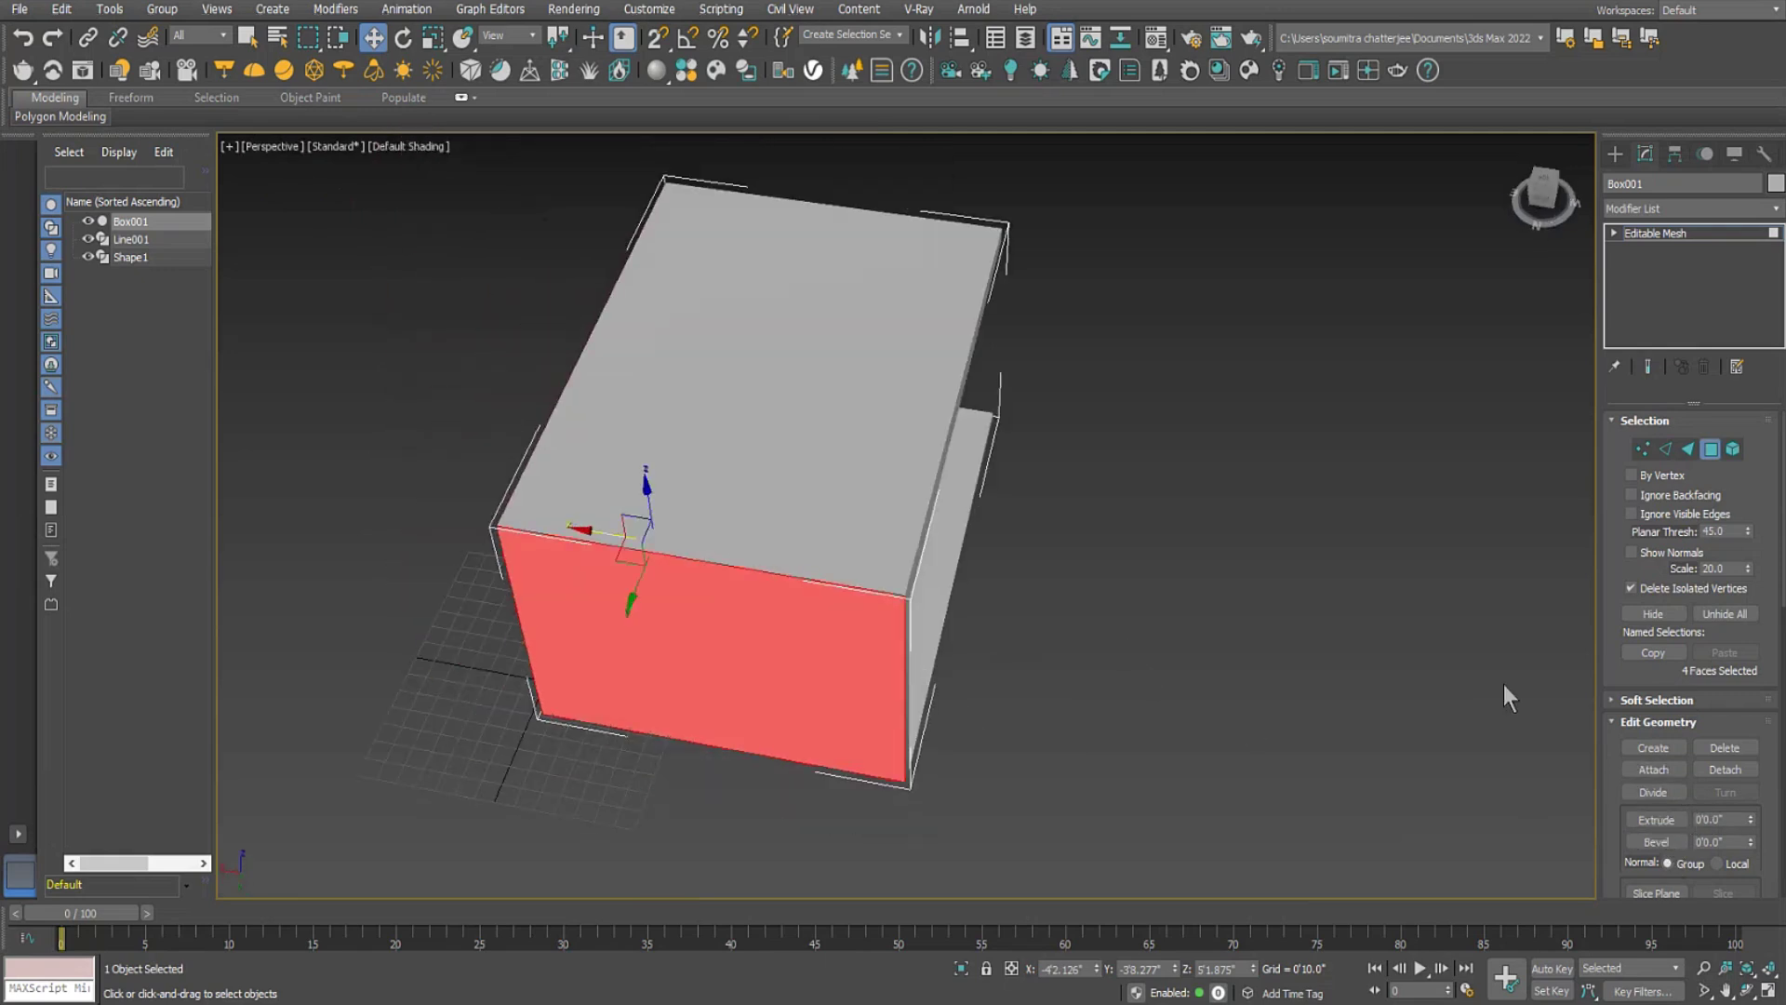
# Convert the room box from Editable Mesh to Editable Poly and activate polygon selection with the two outer walls selected.
pyautogui.rightClick(1667, 235)
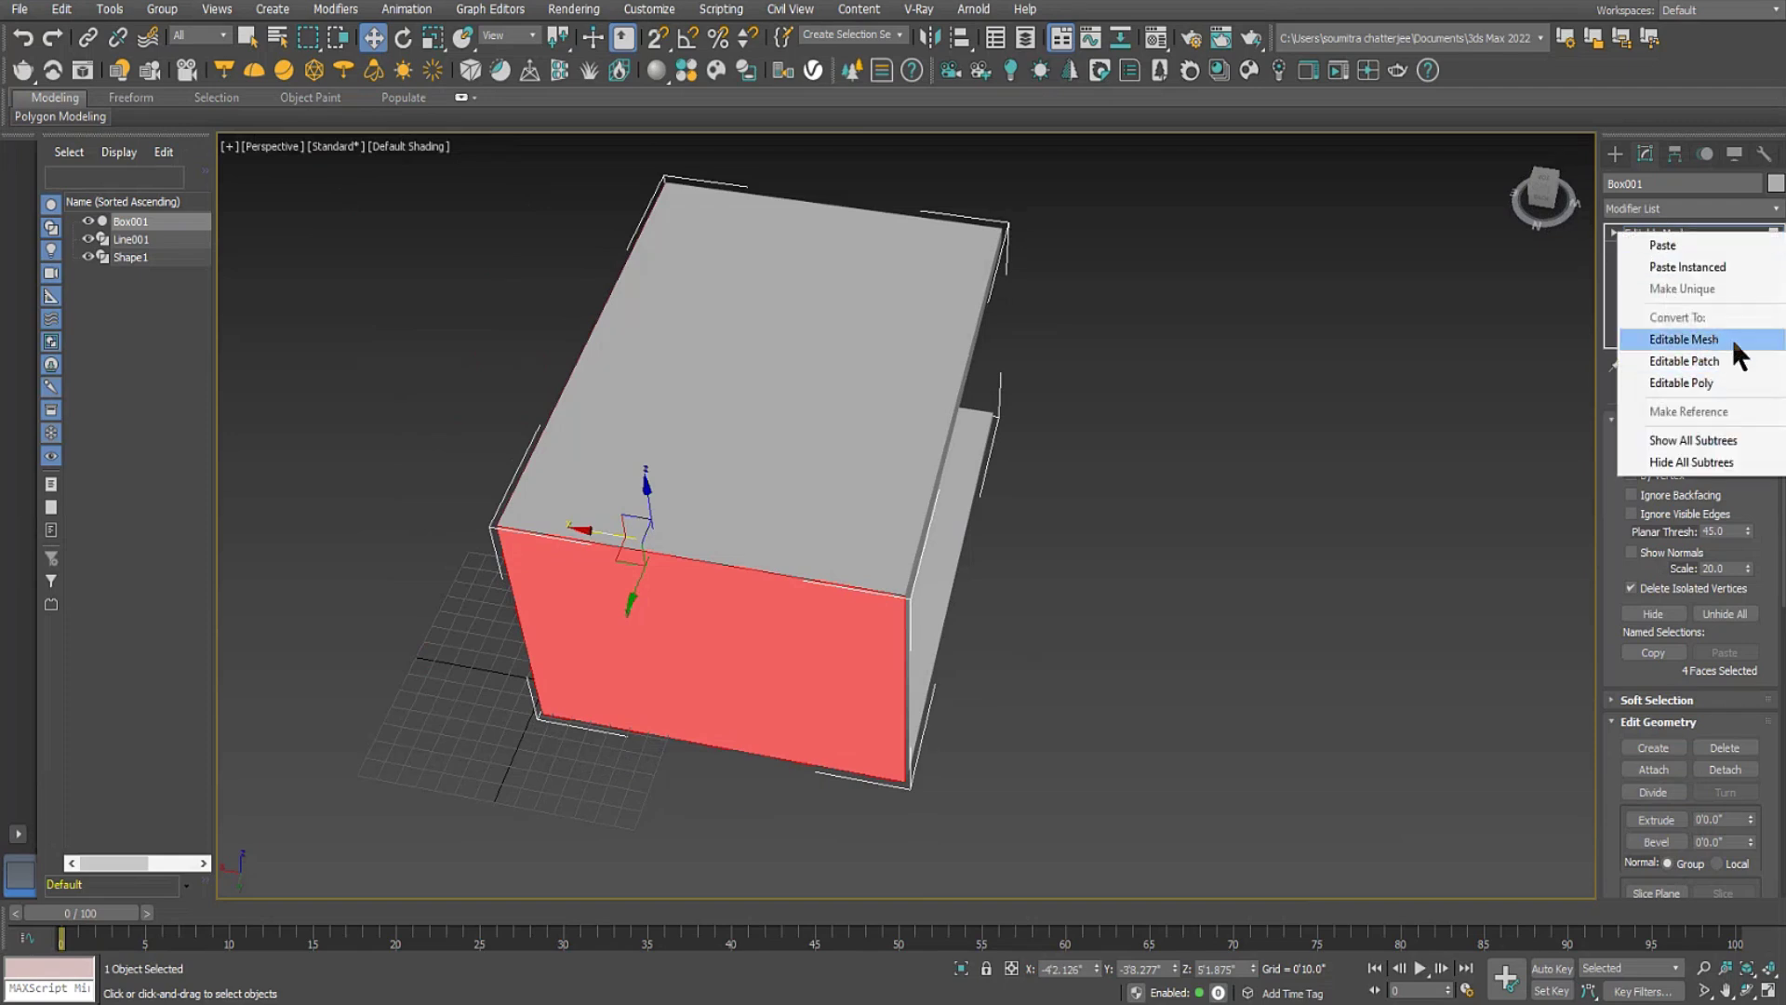
pyautogui.click(1717, 378)
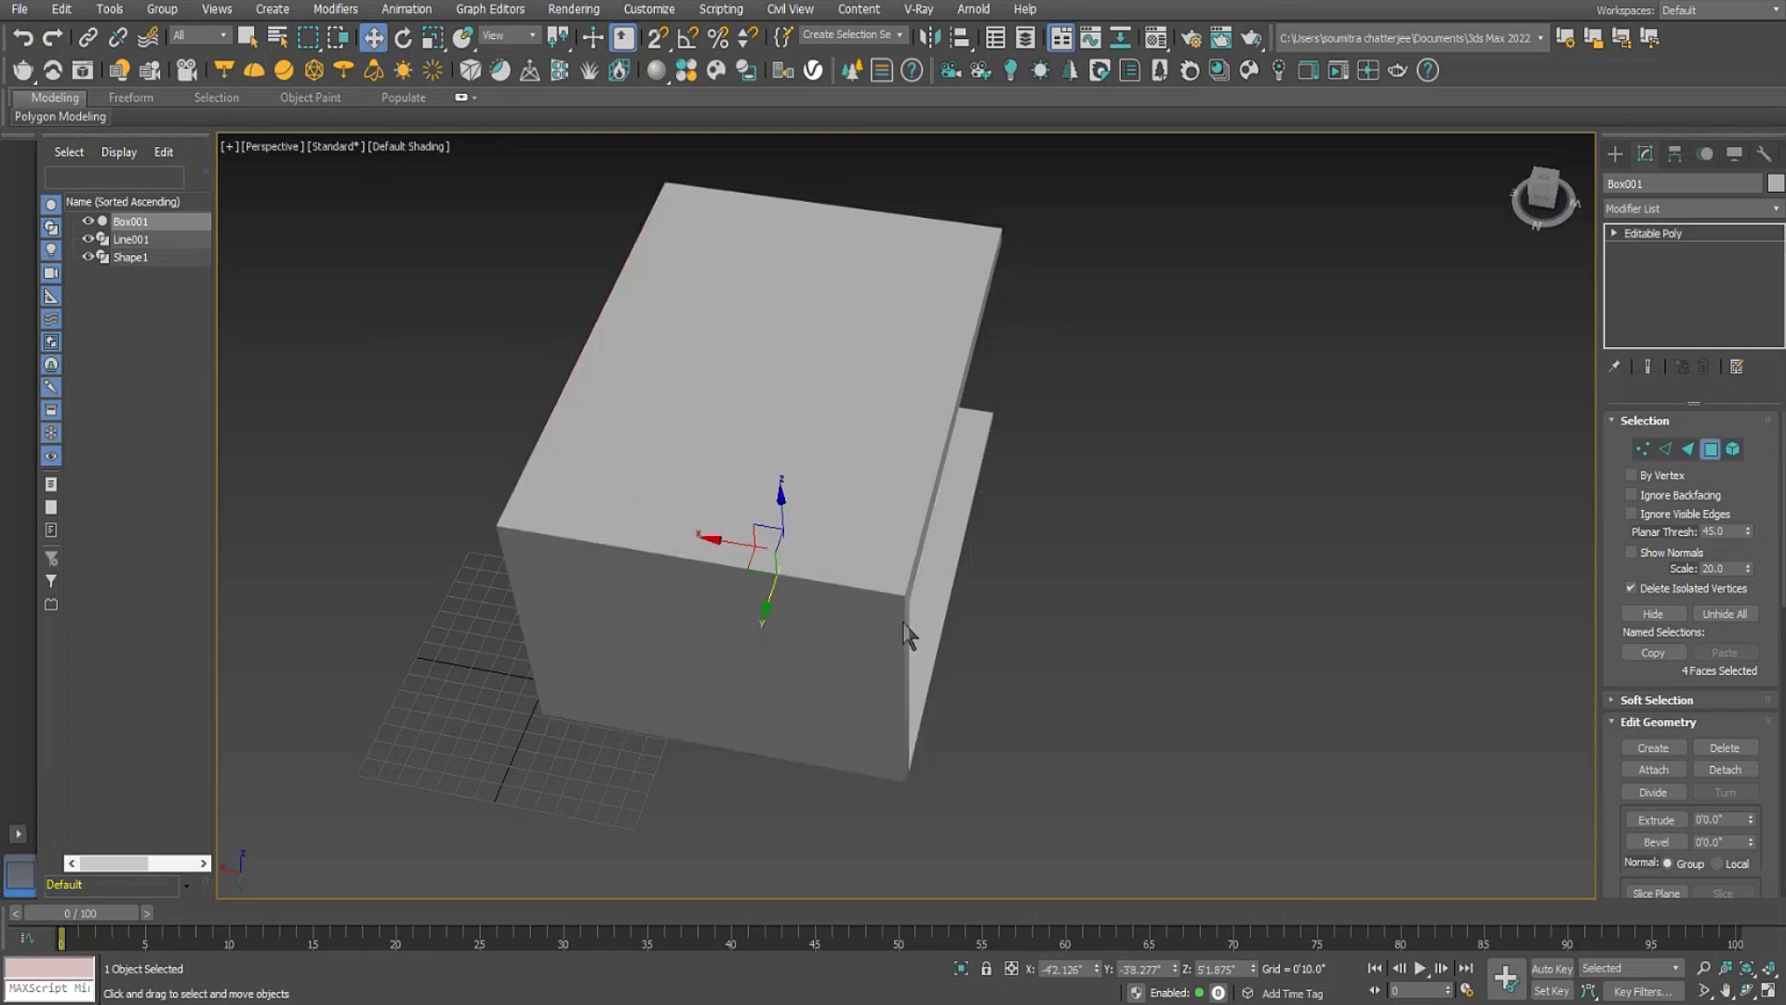
pyautogui.click(1709, 445)
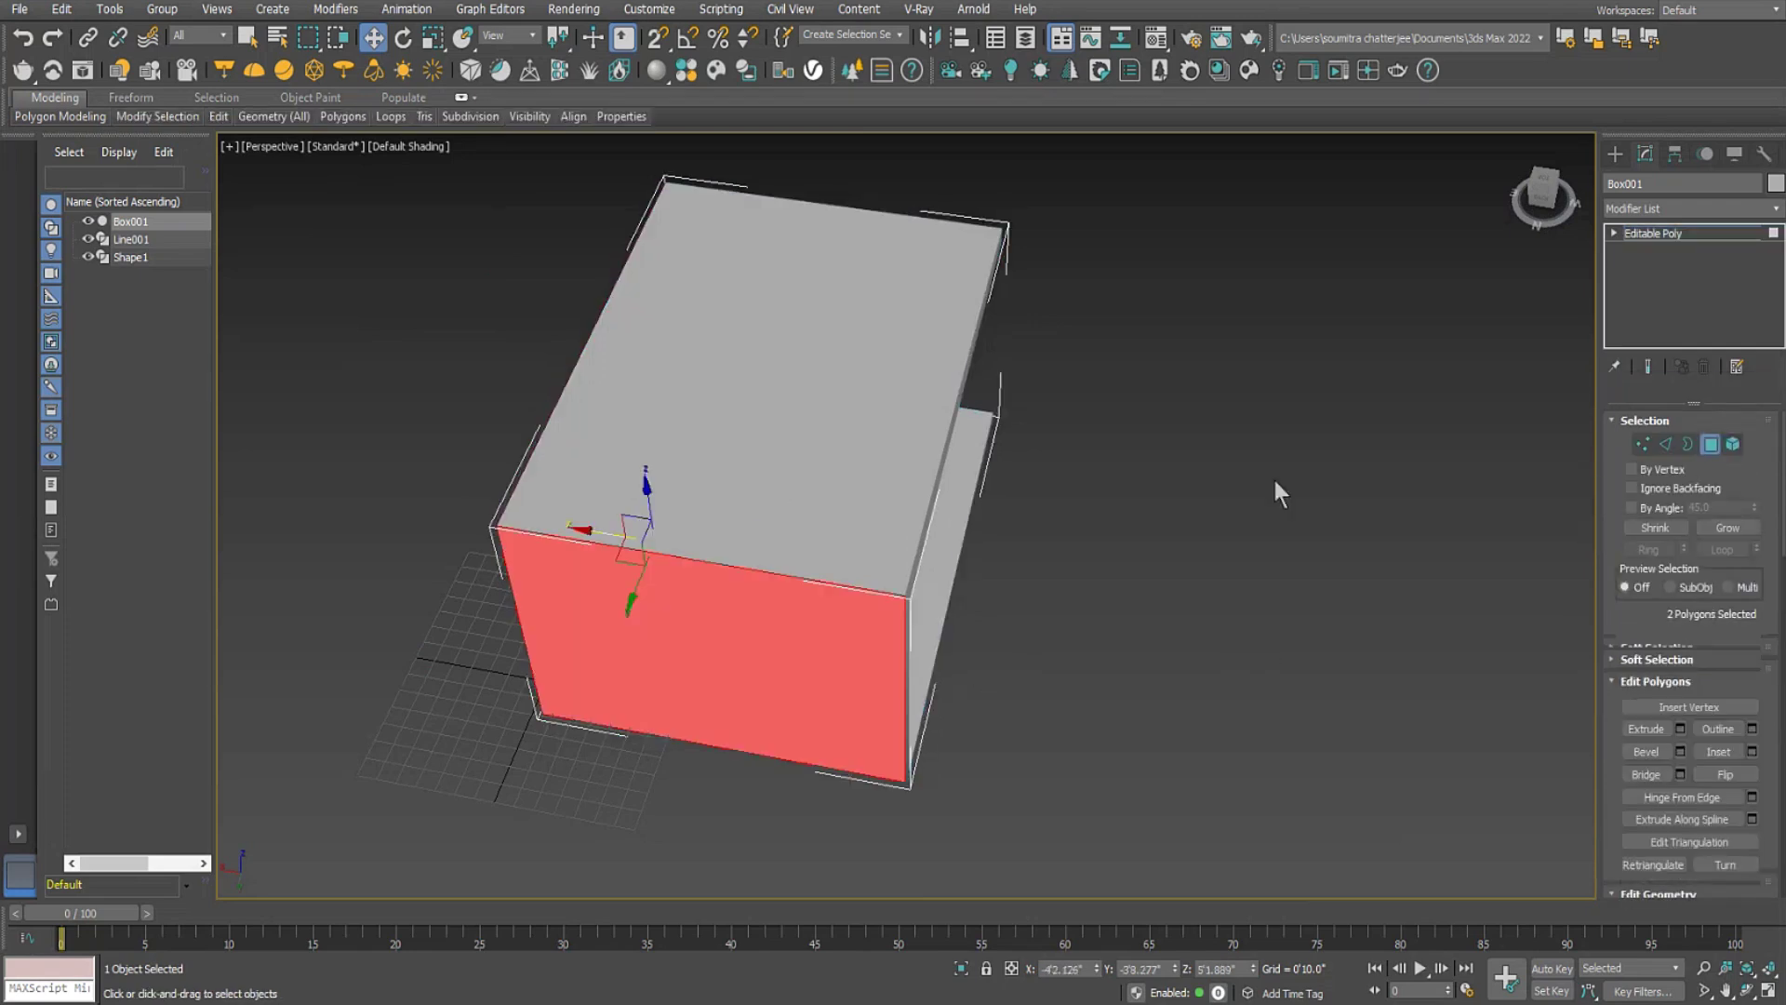
pyautogui.keyDown('alt'); pyautogui.moveTo(974, 595); pyautogui.dragTo(1068, 594, button='middle'); pyautogui.keyUp('alt')
pyautogui.keyDown('alt'); pyautogui.moveTo(1462, 655); pyautogui.dragTo(1481, 707, button='middle'); pyautogui.keyUp('alt')
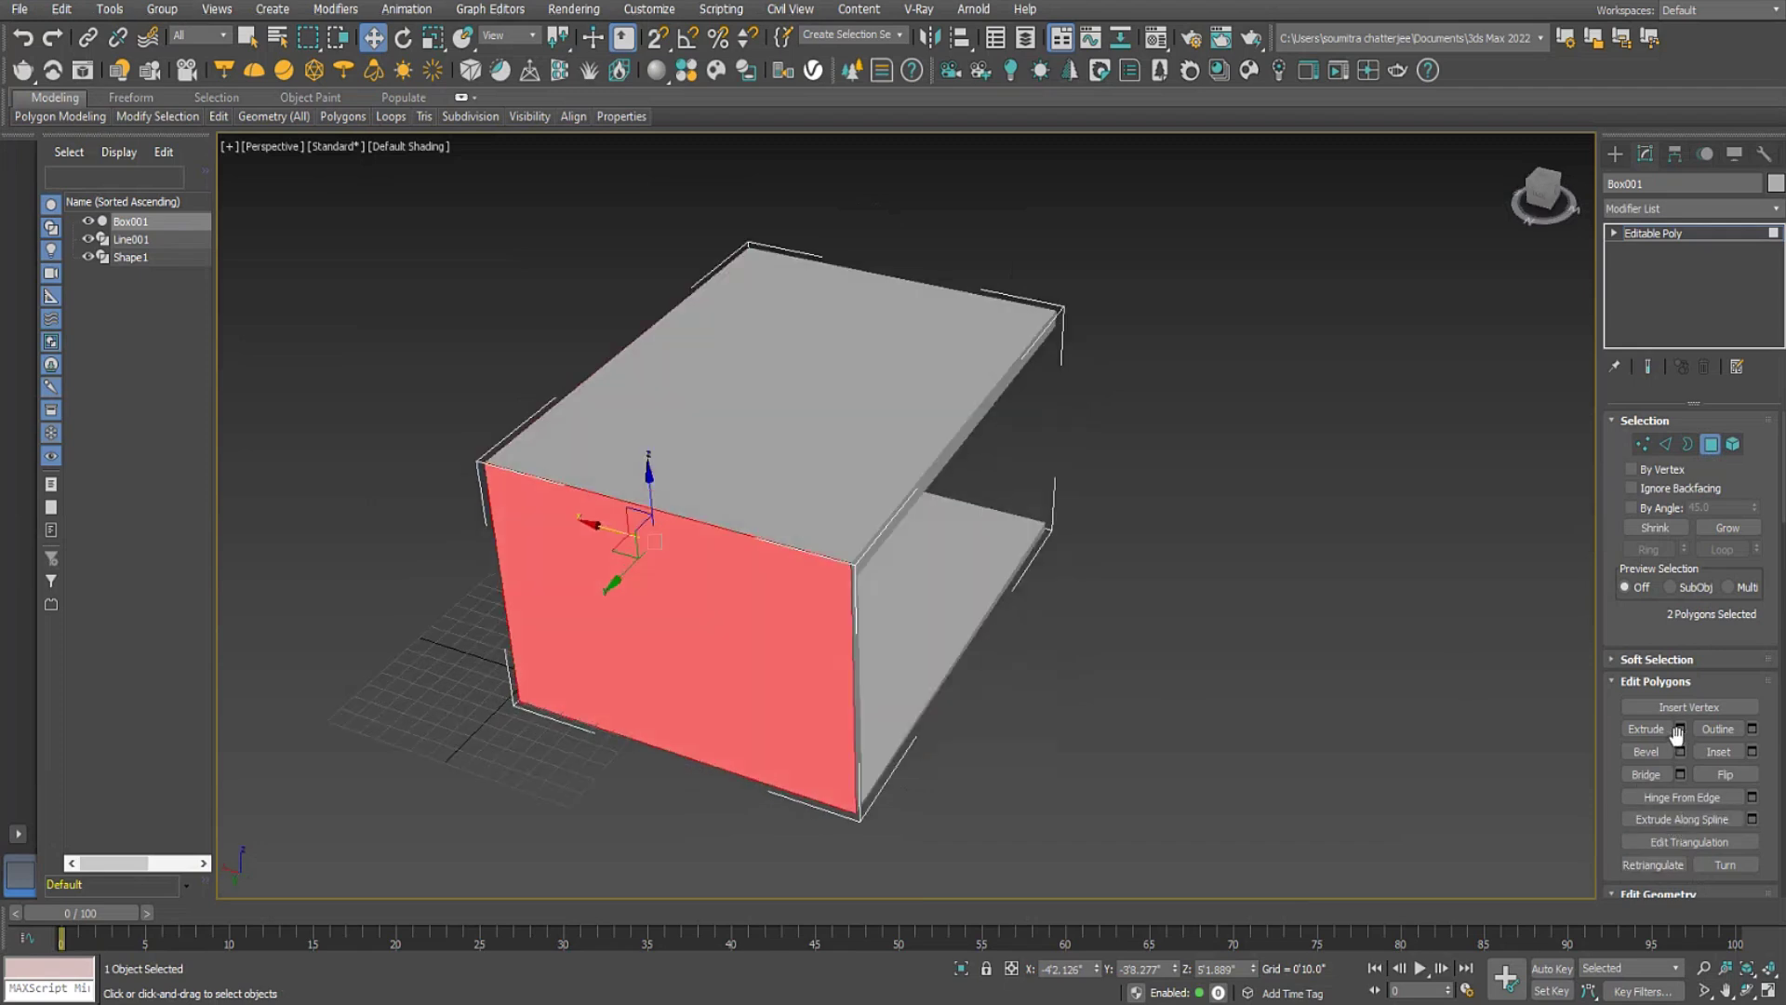
# Try extruding the two selected wall polygons as a Group to 4'3.029", and by Local Normal at 1'2.148".
pyautogui.hotkey('shift', 'e')
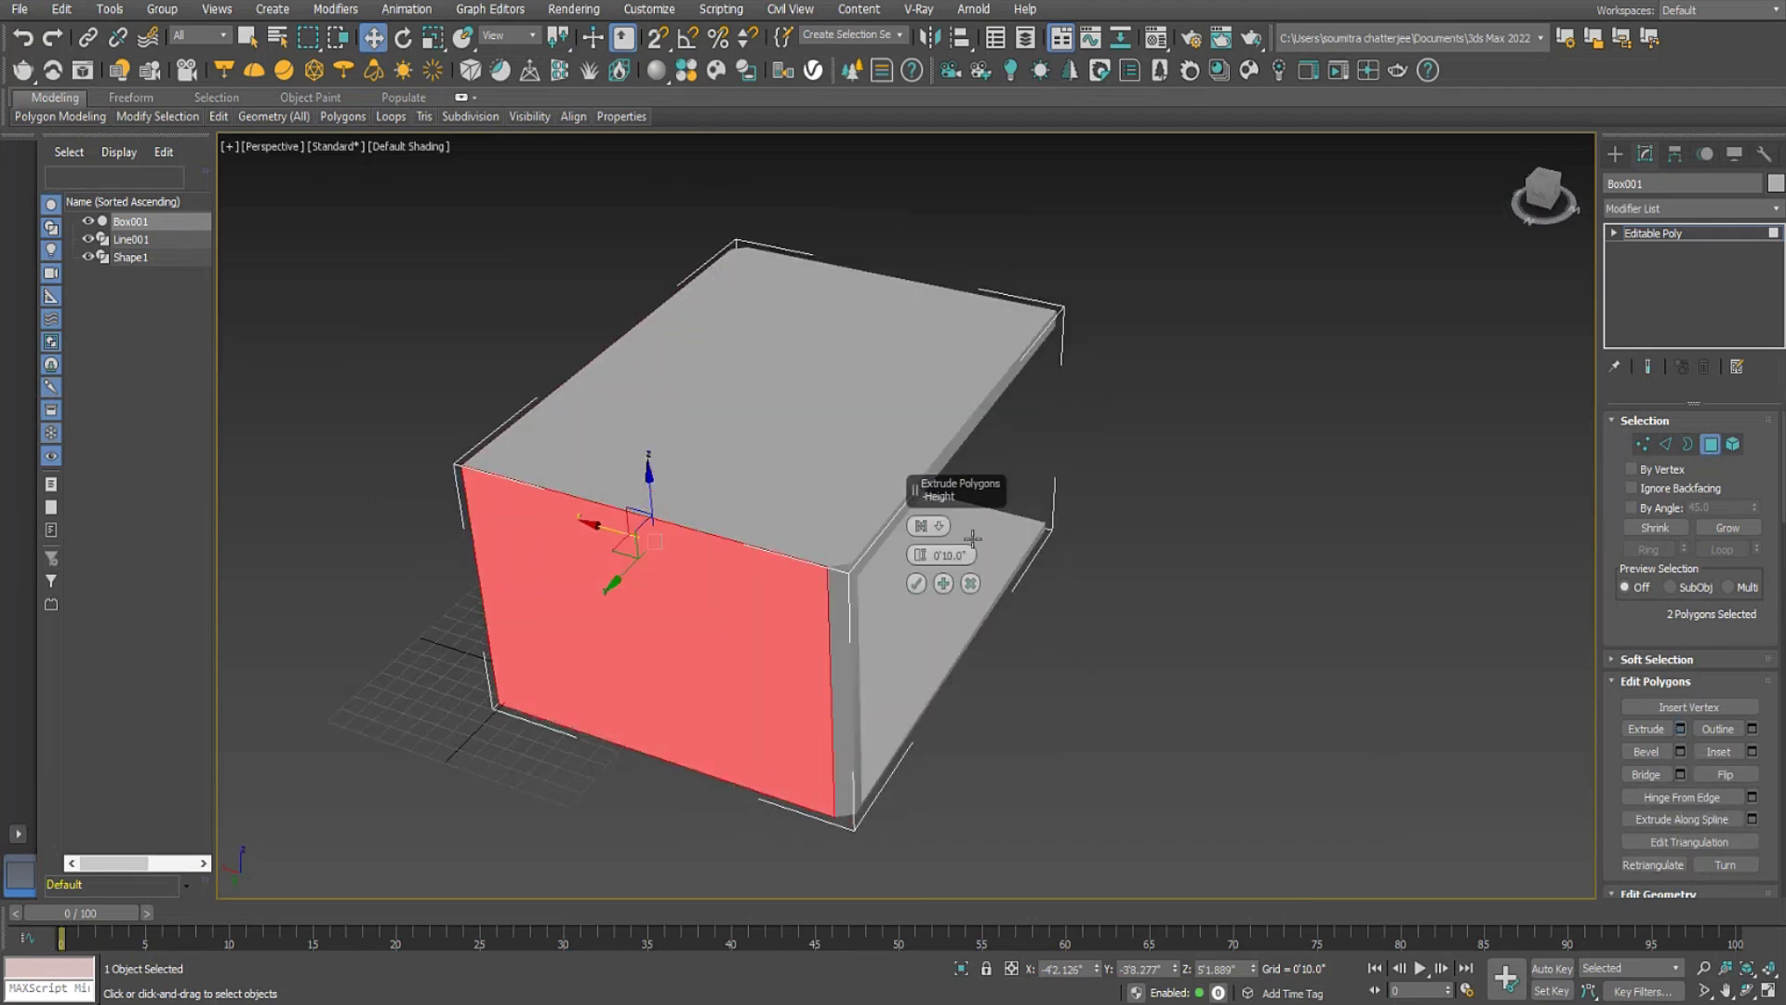
pyautogui.moveTo(964, 496); pyautogui.dragTo(1199, 479)
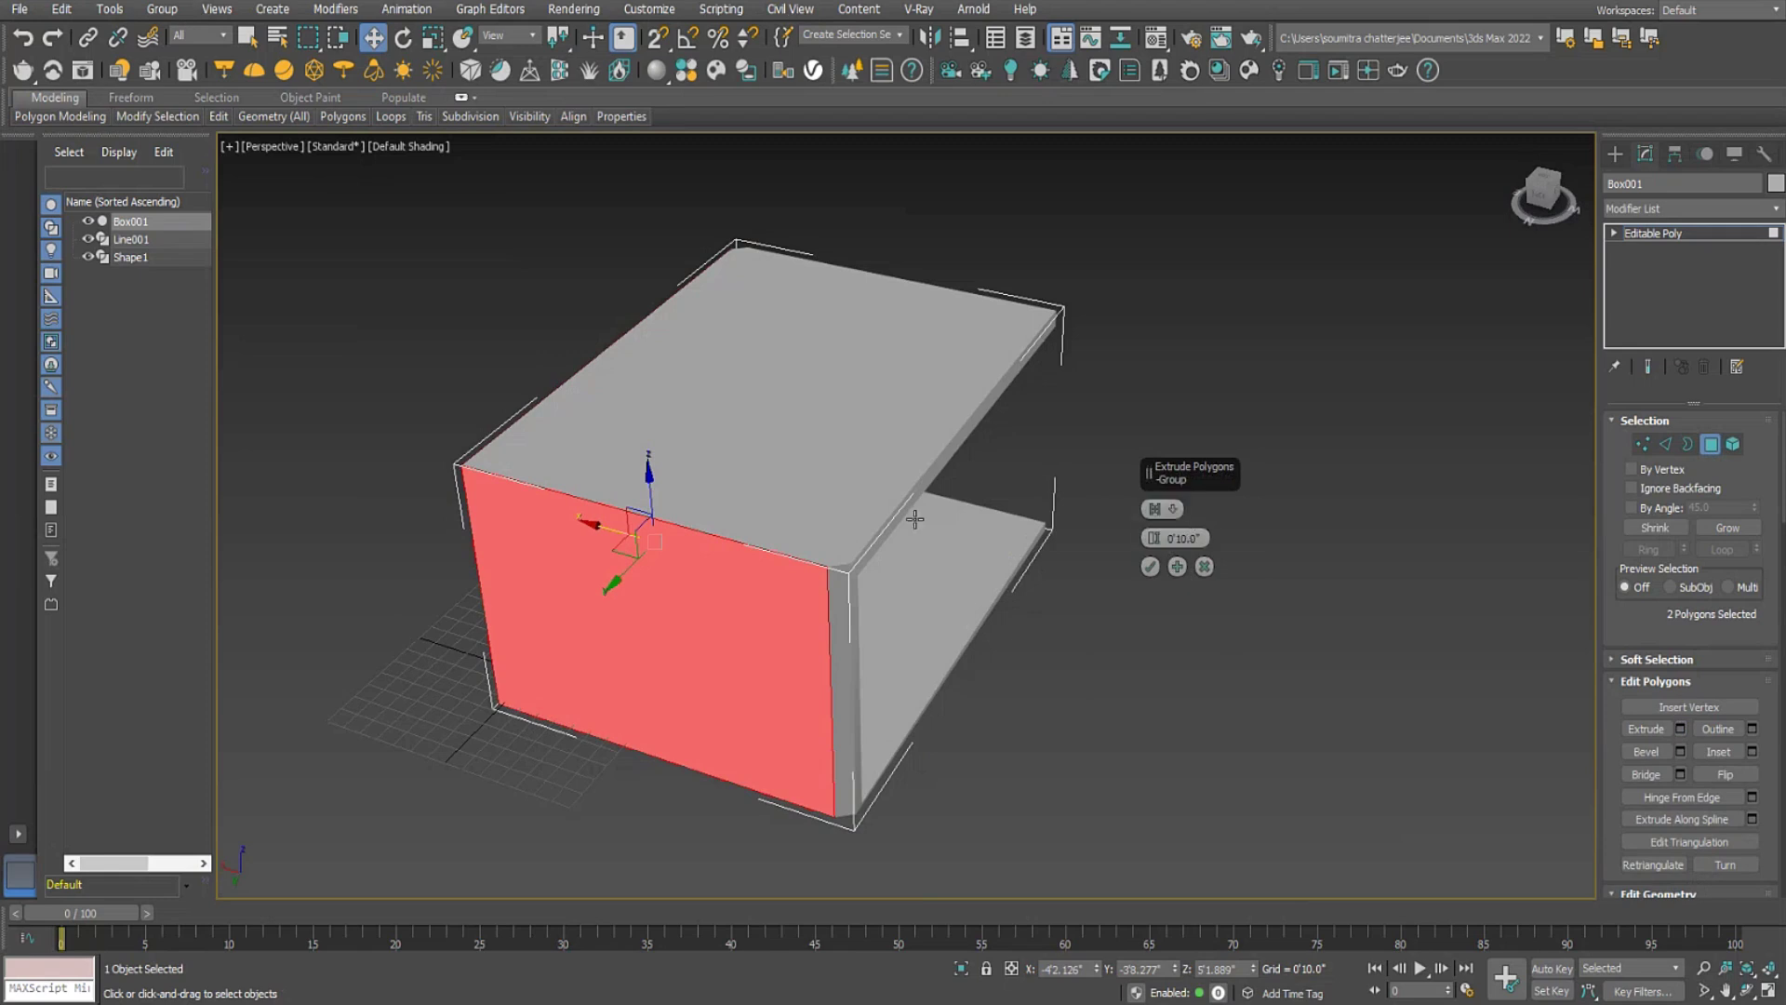
pyautogui.moveTo(1153, 538); pyautogui.dragTo(1133, 182)
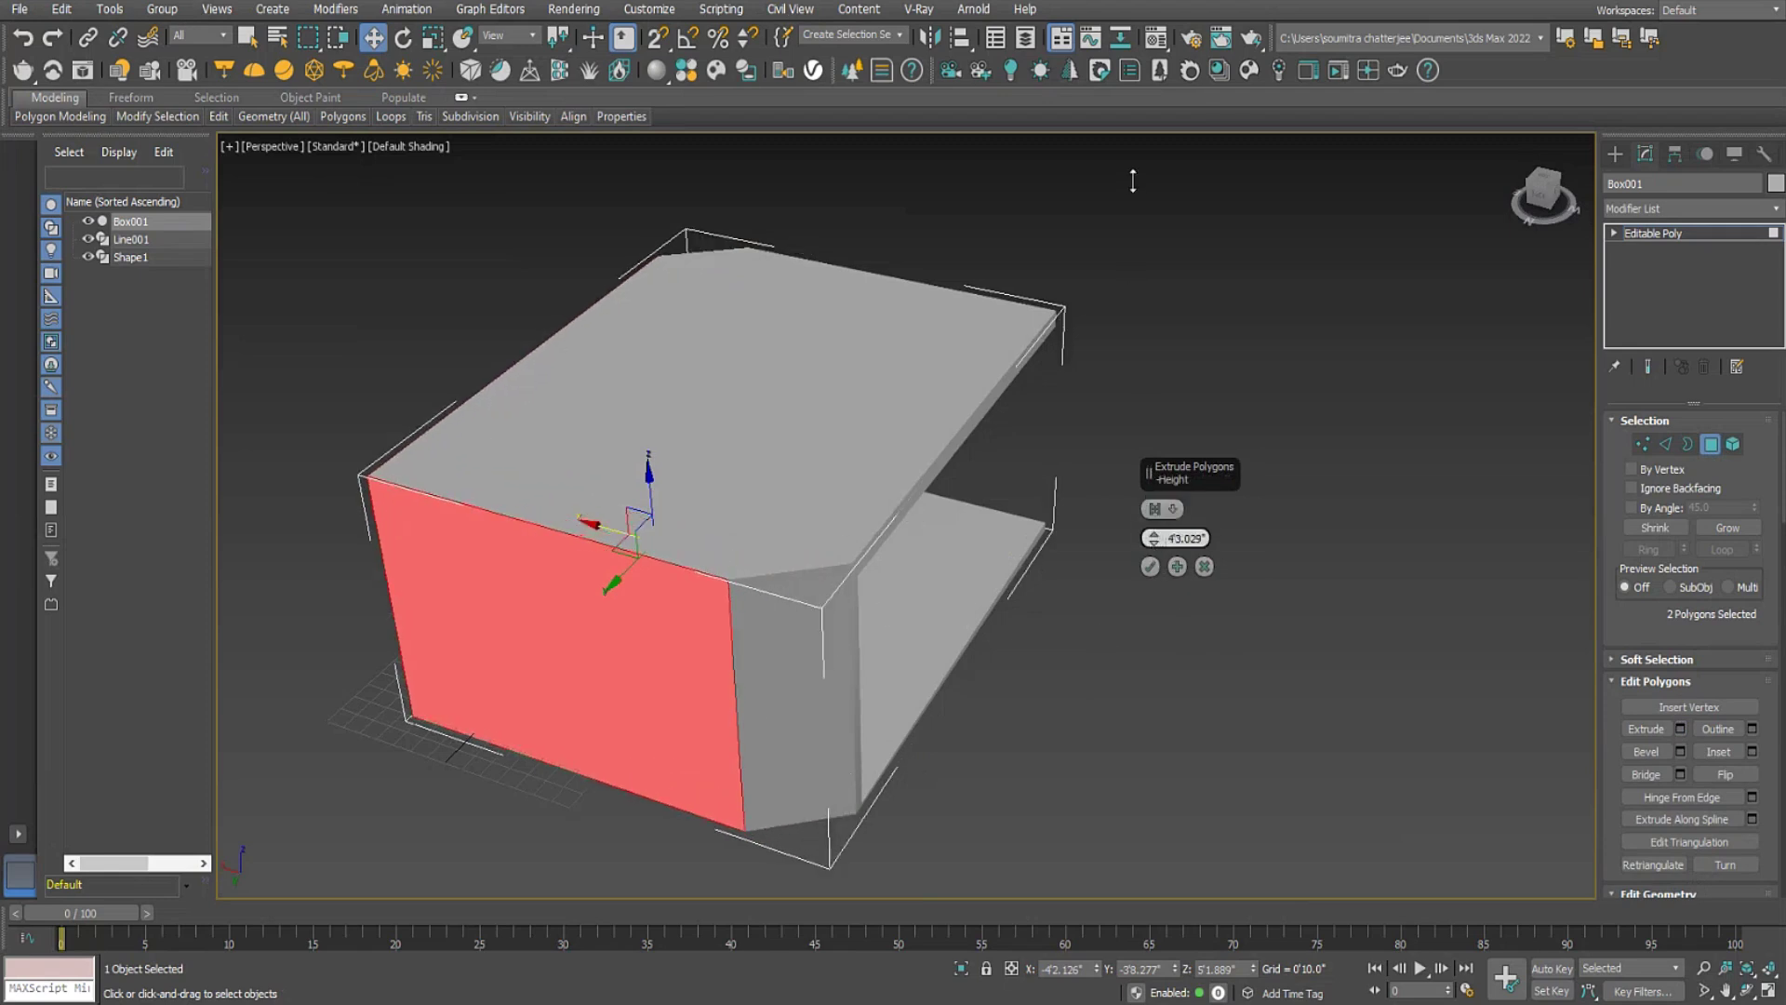
pyautogui.click(1172, 509)
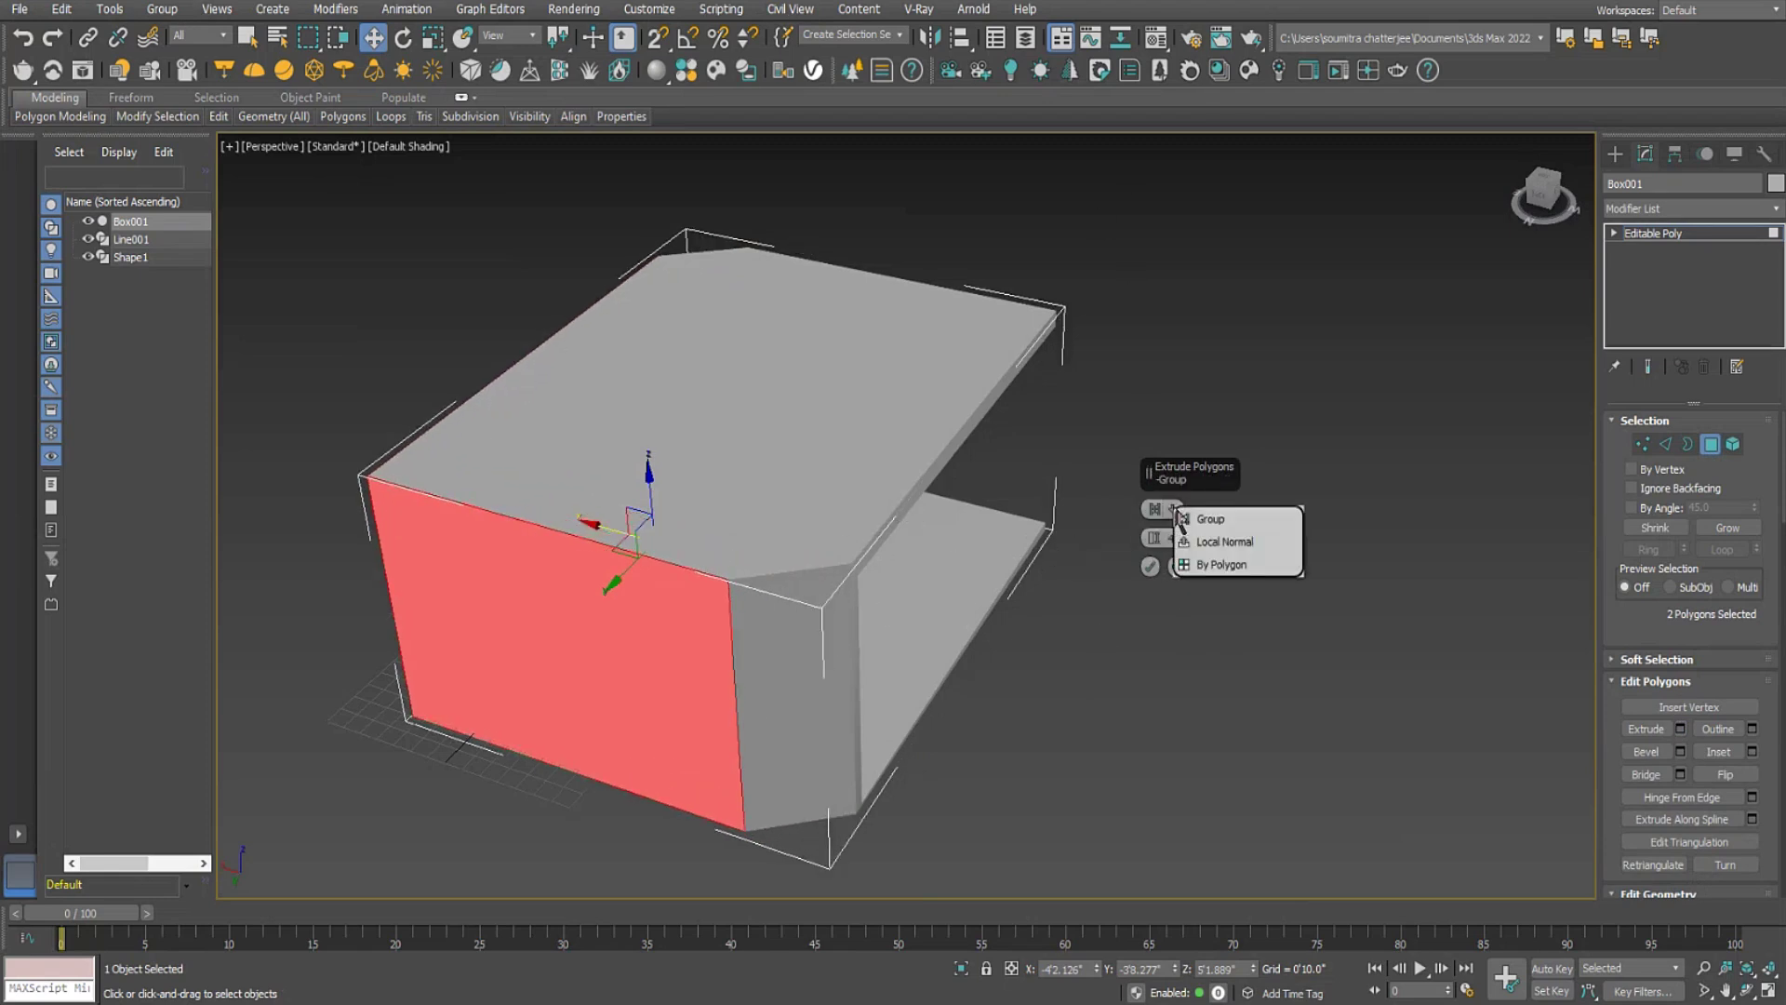
pyautogui.click(1231, 545)
pyautogui.moveTo(1158, 545); pyautogui.dragTo(1179, 837)
pyautogui.keyDown('alt'); pyautogui.moveTo(725, 492); pyautogui.dragTo(1177, 438, button='middle'); pyautogui.keyUp('alt')
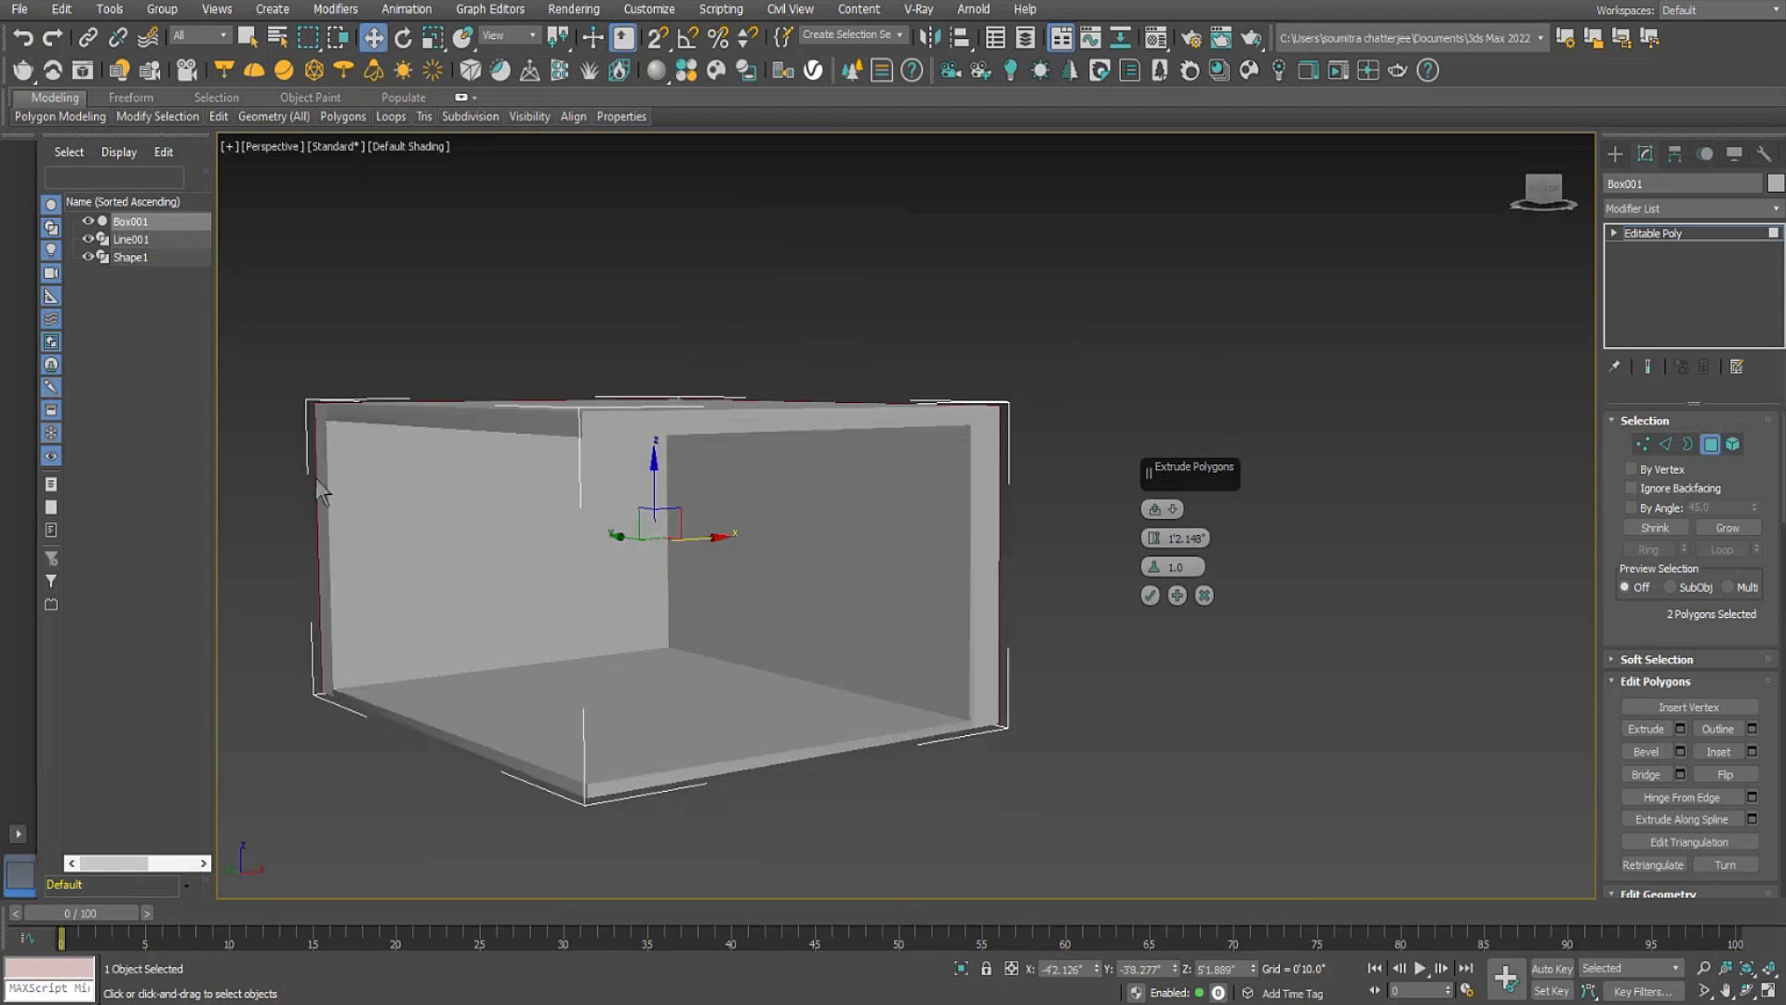
# Compare the Group extrusion at 11'7.141" with By Polygon, and bring the By Polygon height to 1'0.579".
pyautogui.moveTo(1155, 523); pyautogui.dragTo(1365, 503)
pyautogui.click(1157, 511)
pyautogui.click(1190, 517)
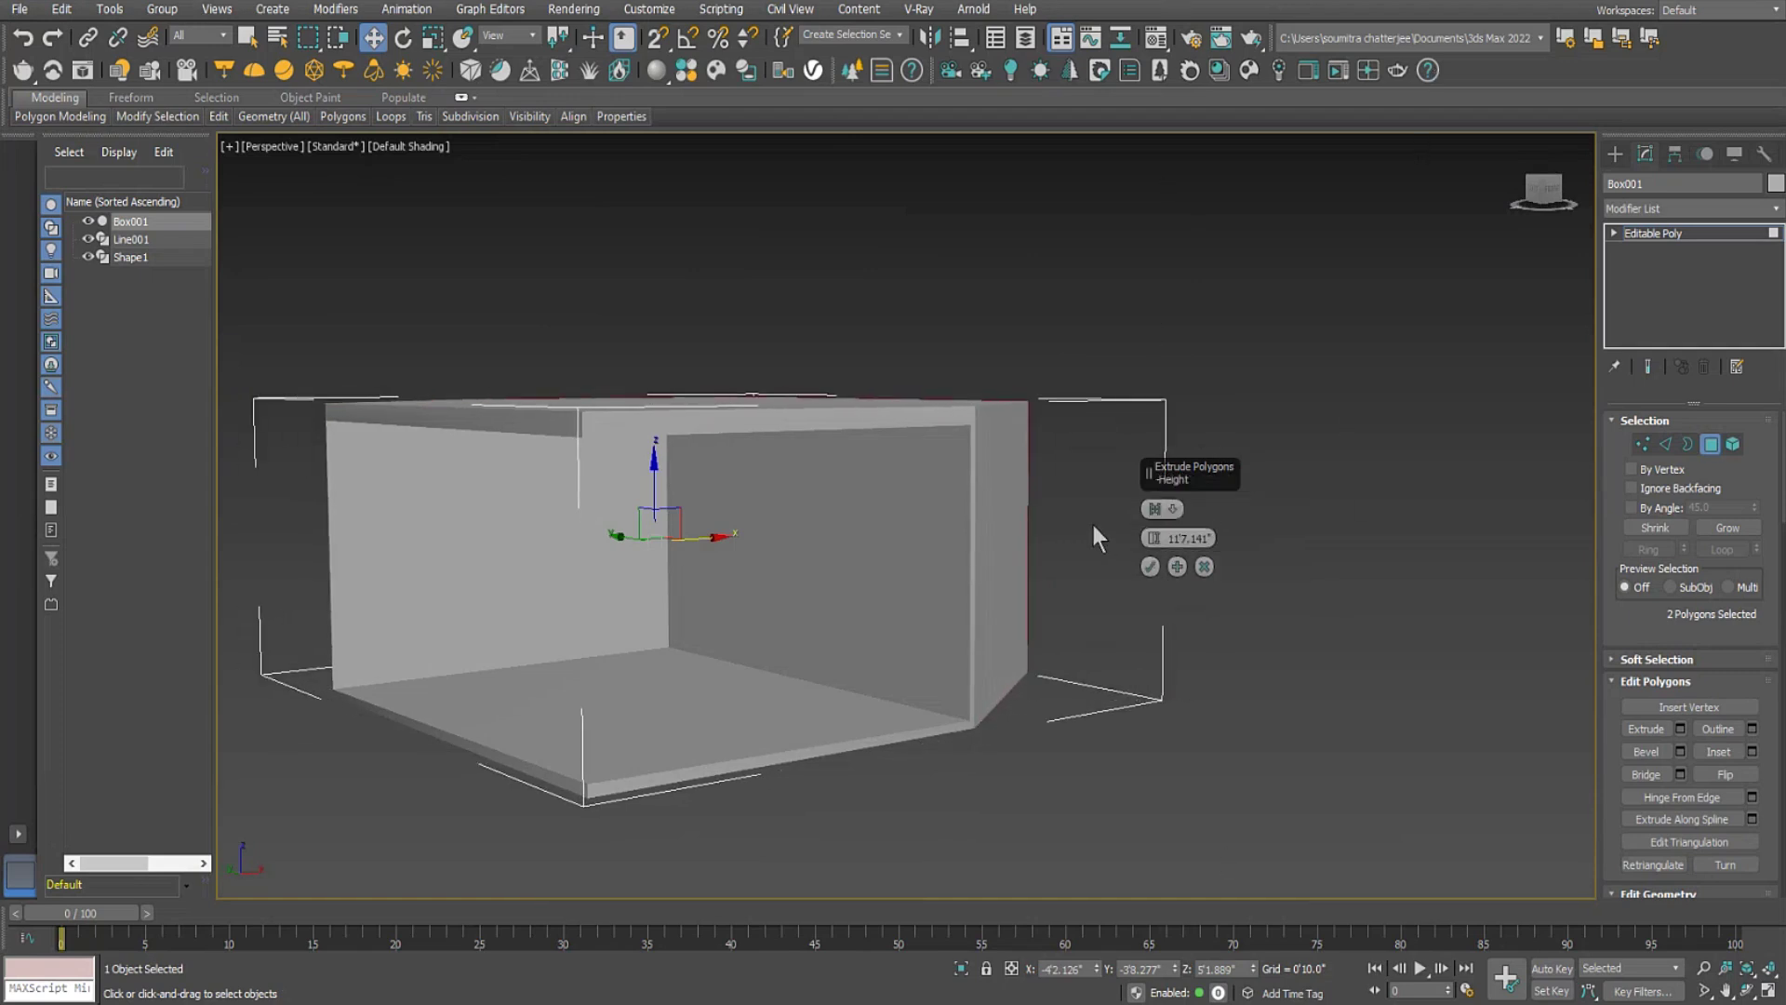
pyautogui.click(1155, 509)
pyautogui.click(1209, 562)
pyautogui.keyDown('alt'); pyautogui.moveTo(1057, 579); pyautogui.dragTo(409, 482, button='middle'); pyautogui.keyUp('alt')
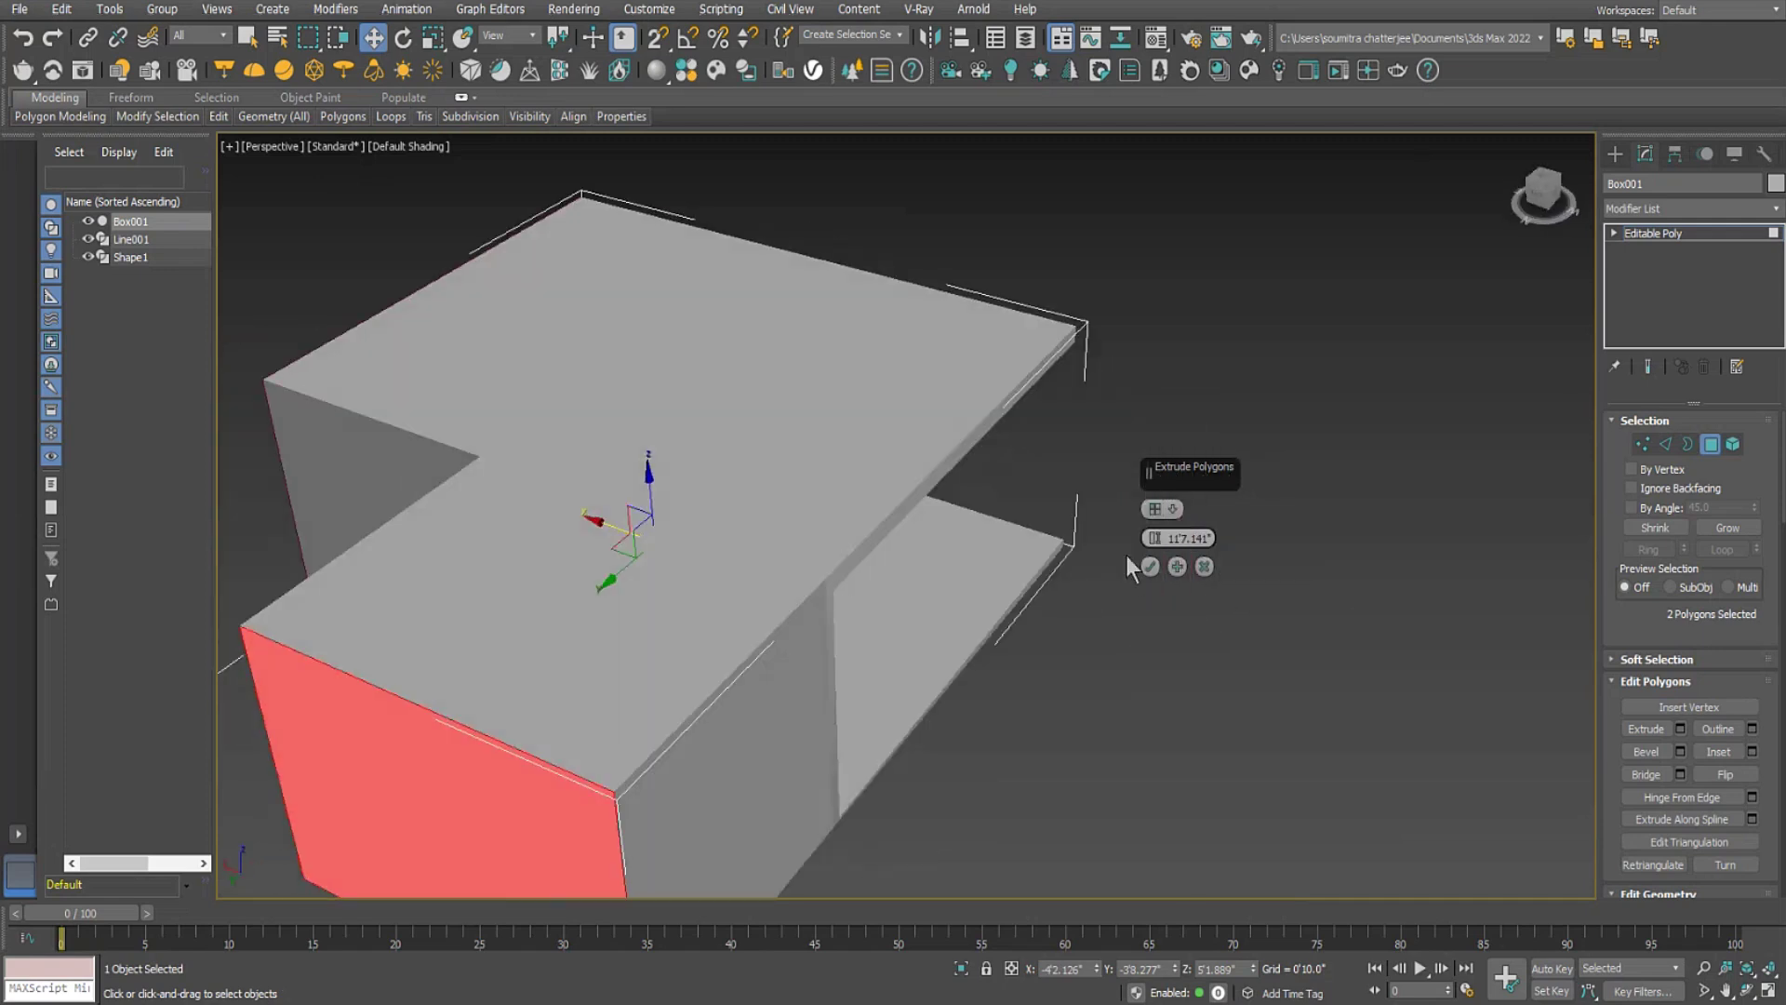
pyautogui.moveTo(1163, 538); pyautogui.dragTo(1206, 642)
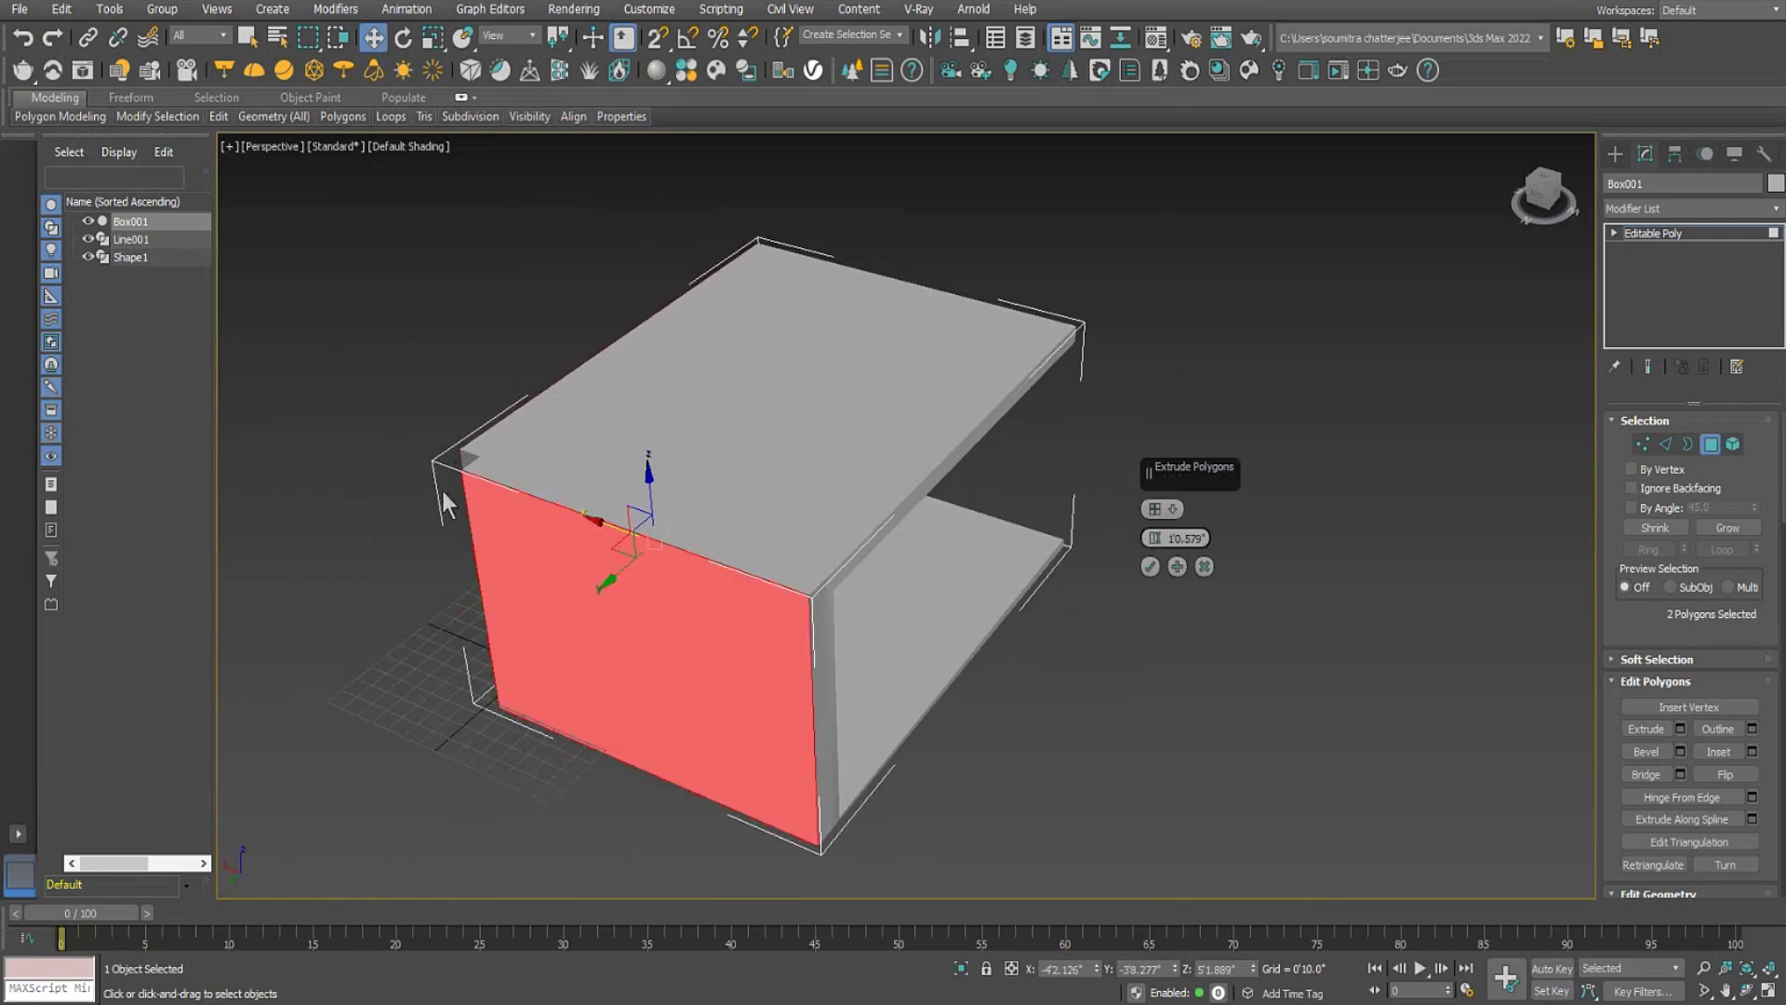
# Set the wall extrusion to Local Normal with a height of 0'5.853", and inspect the carved ceiling with edged faces shown.
pyautogui.click(1167, 508)
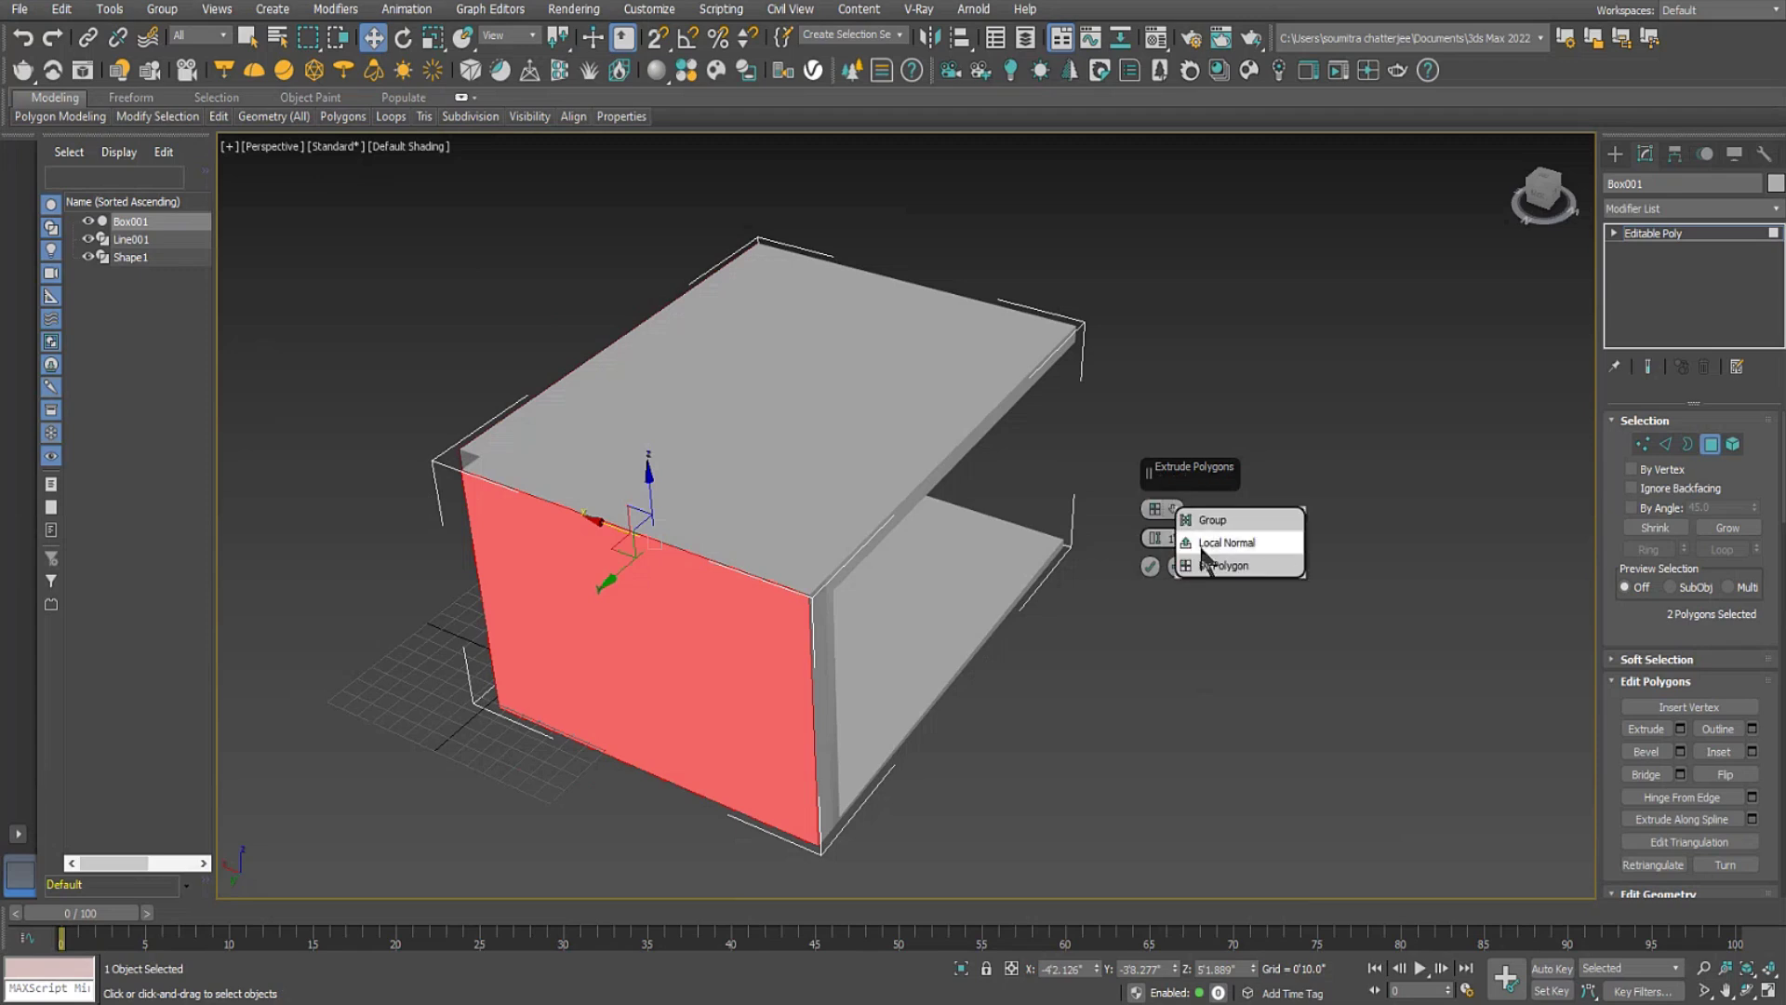
pyautogui.click(1205, 545)
pyautogui.moveTo(1158, 548); pyautogui.dragTo(1176, 600)
pyautogui.moveTo(791, 642)
pyautogui.keyDown('alt'); pyautogui.mouseDown(button='middle')
pyautogui.moveTo(734, 646)
pyautogui.moveTo(741, 685)
pyautogui.moveTo(674, 635)
pyautogui.moveTo(744, 596)
pyautogui.moveTo(798, 642)
pyautogui.moveTo(787, 555)
pyautogui.moveTo(812, 590)
pyautogui.moveTo(682, 550)
pyautogui.moveTo(693, 572)
pyautogui.moveTo(806, 590)
pyautogui.moveTo(820, 569)
pyautogui.moveTo(857, 611)
pyautogui.moveTo(896, 559)
pyautogui.mouseUp(button='middle'); pyautogui.keyUp('alt')
pyautogui.press('F4')
pyautogui.scroll(5, 814, 414)
pyautogui.scroll(-8, 815, 414)
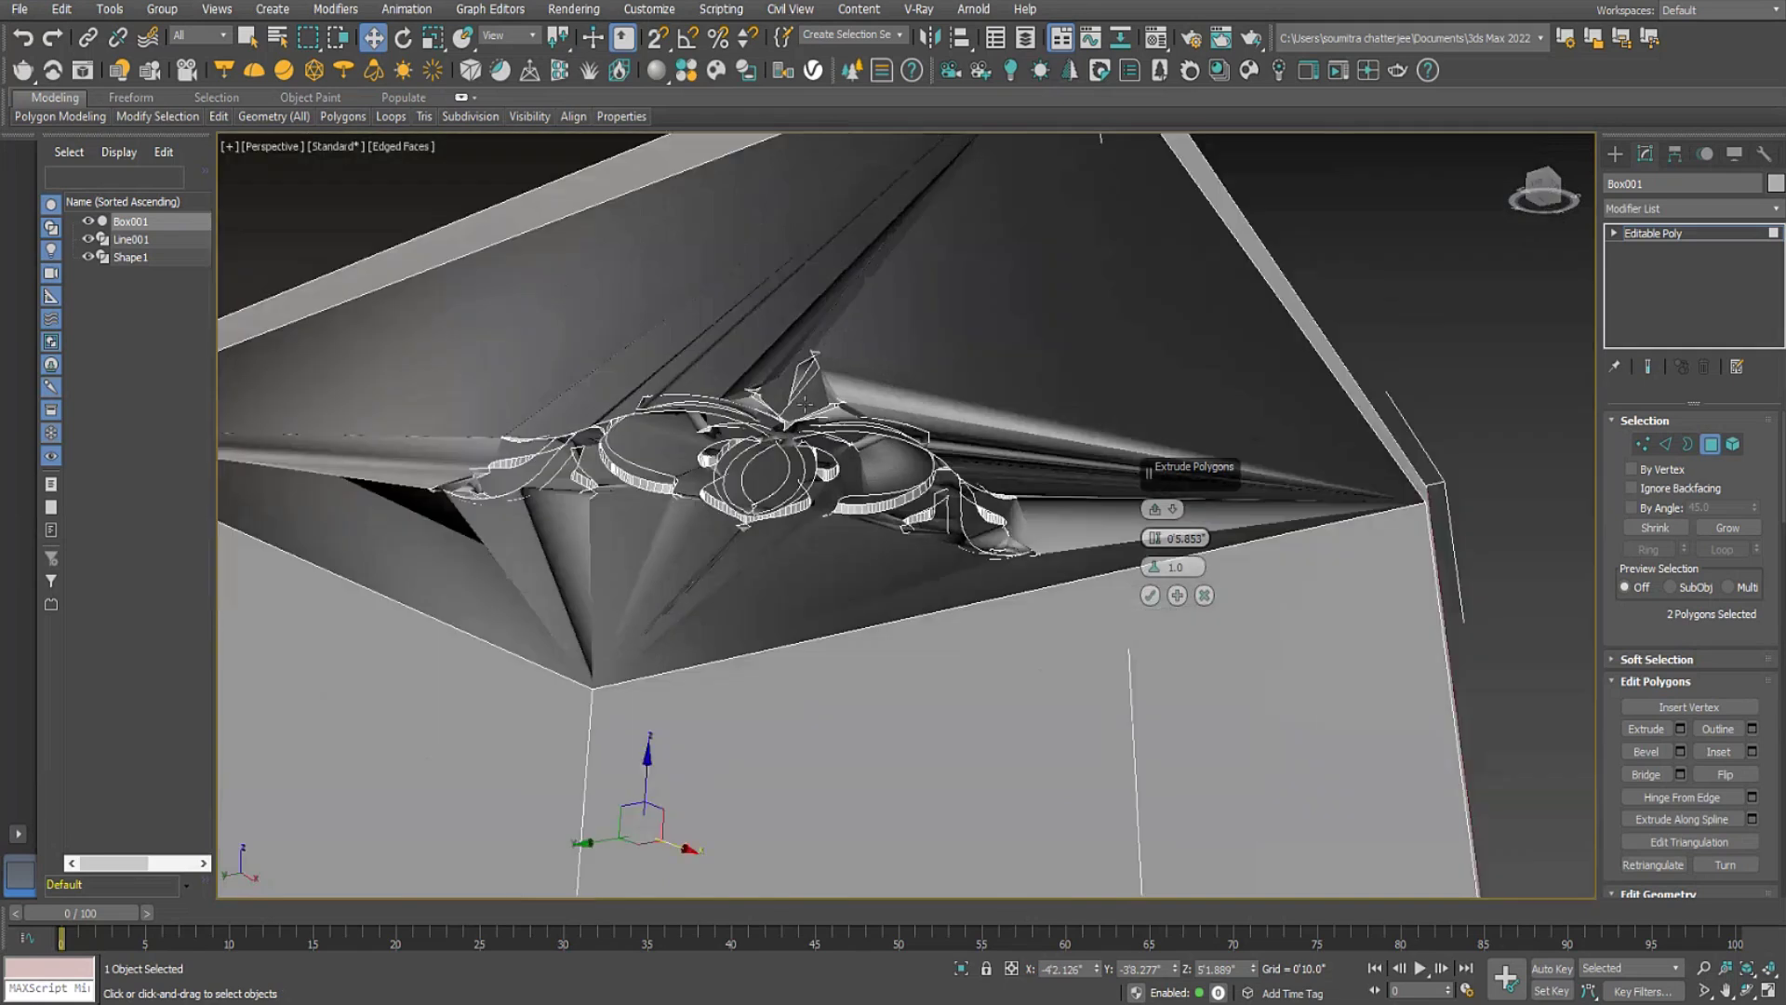
# Undo the edits on the room box back through the poly conversion, the stack collapse and the Shell modifier.
pyautogui.moveTo(1223, 471); pyautogui.dragTo(1126, 471)
pyautogui.hotkey('ctrl', 'z')
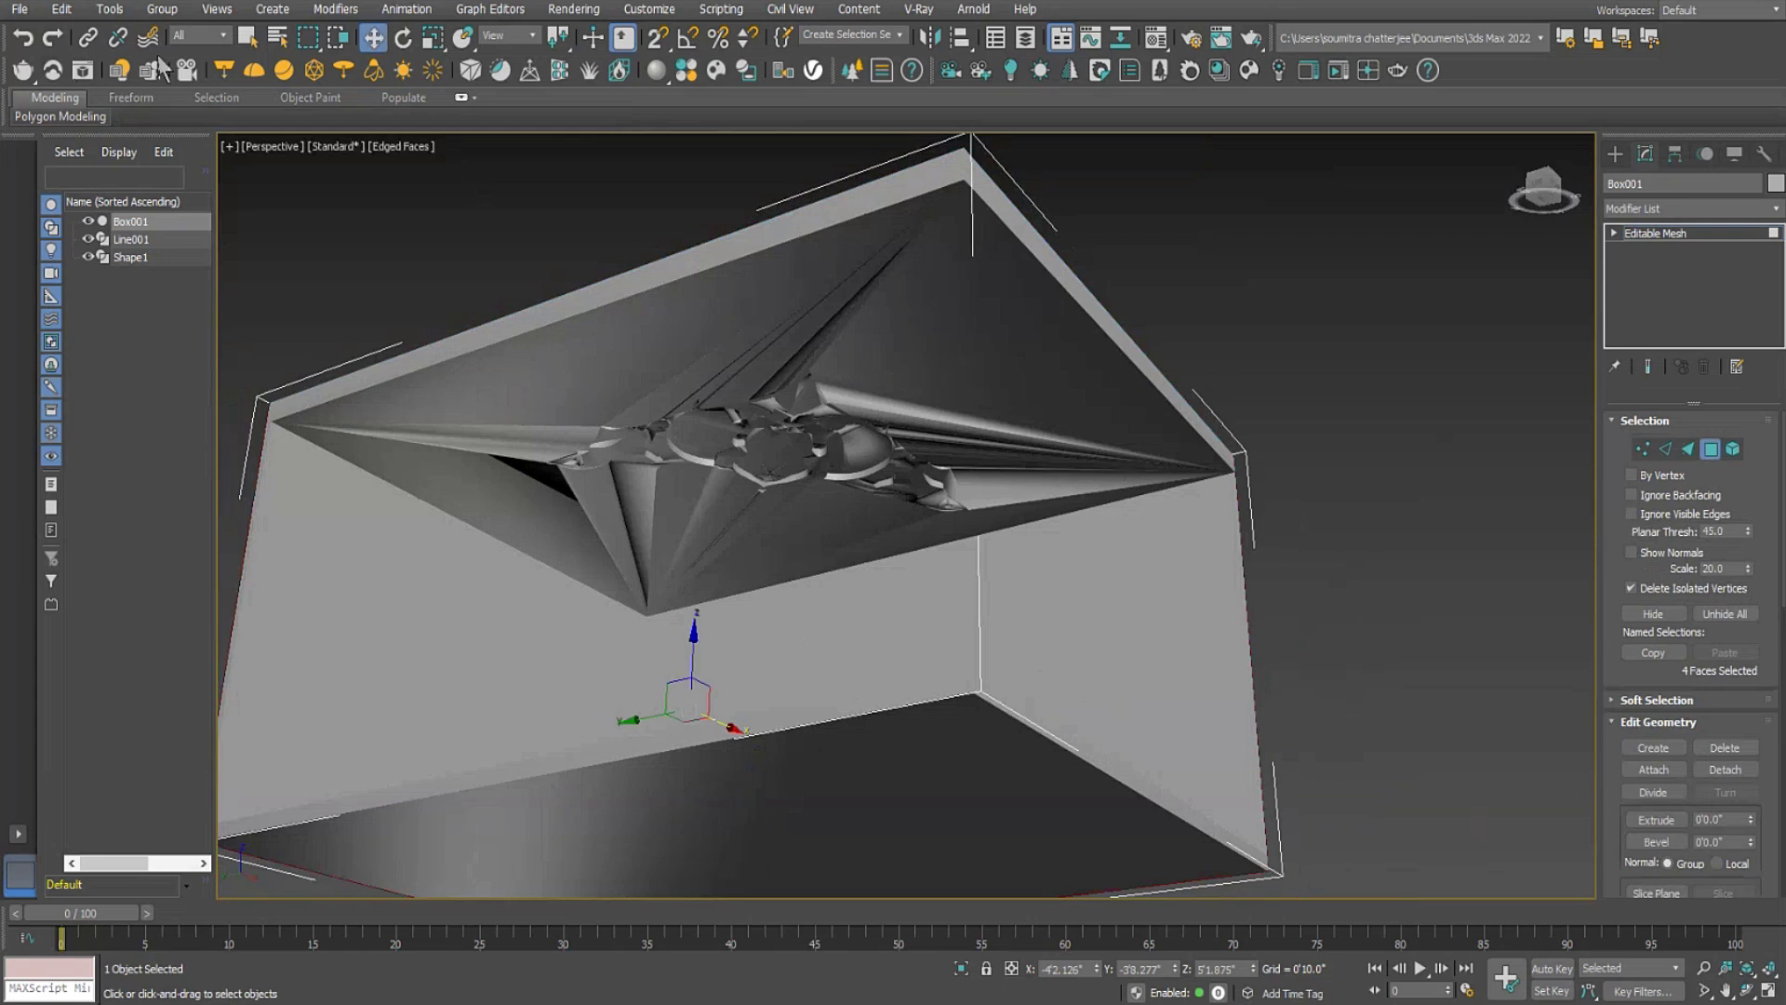
pyautogui.click(23, 38)
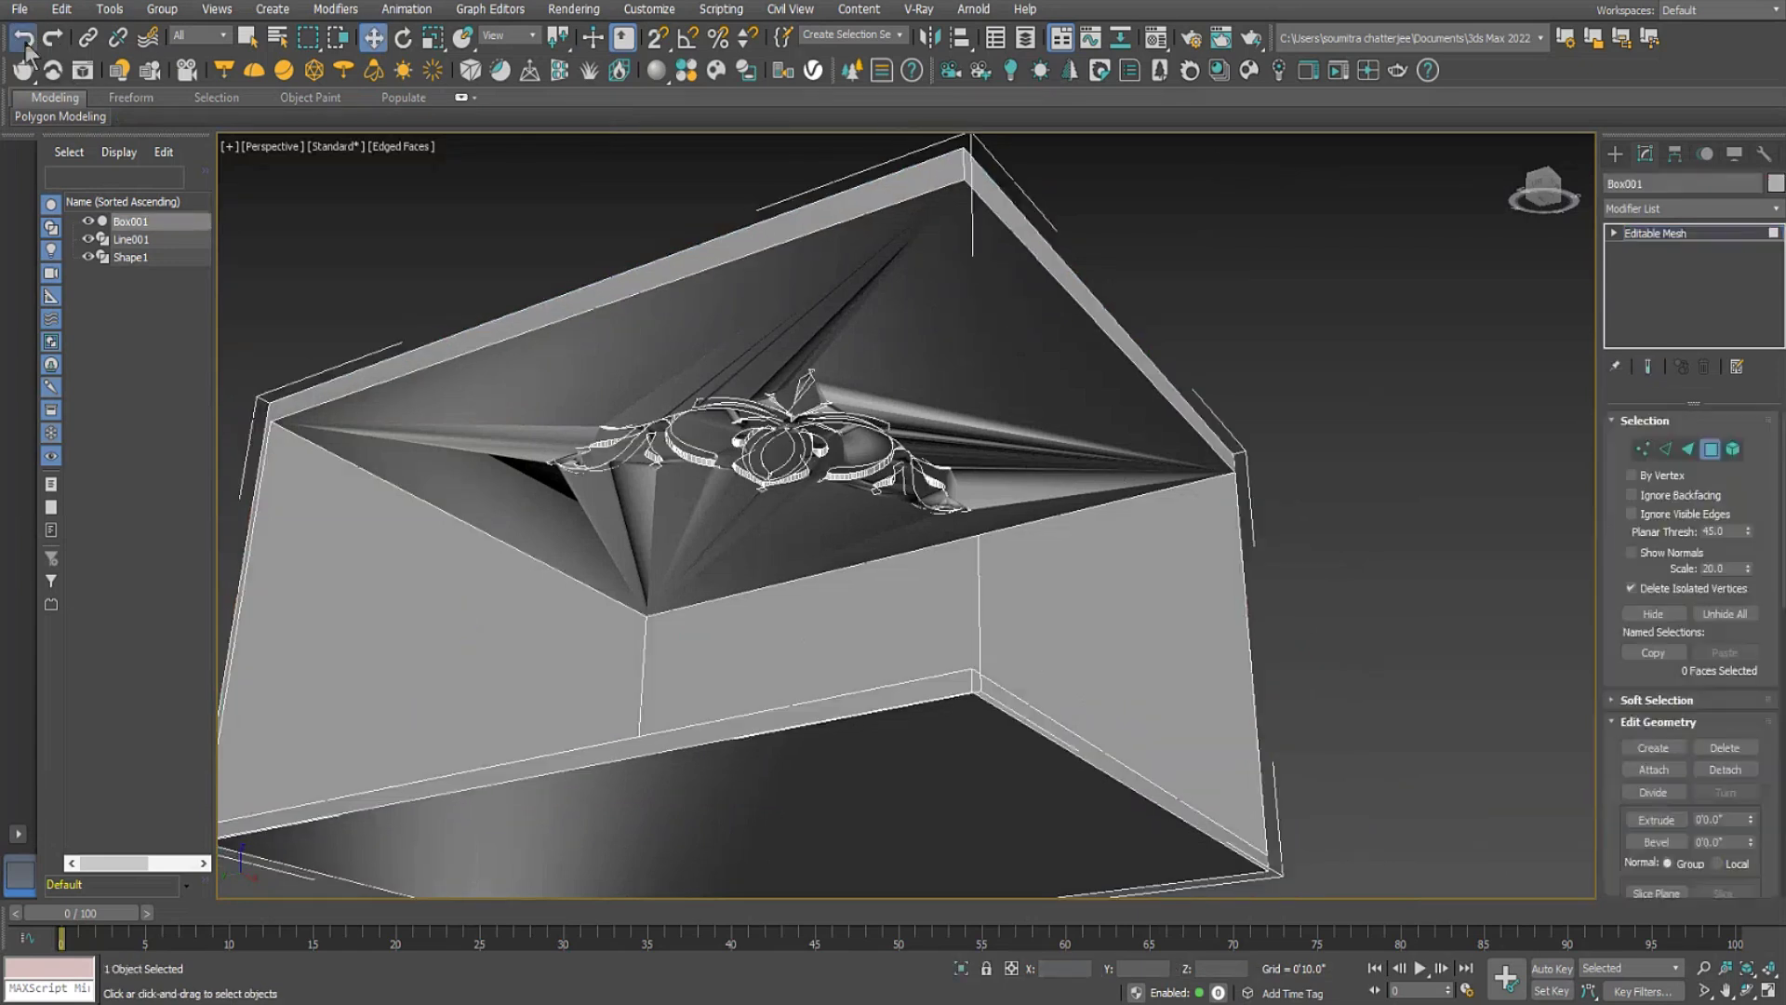
pyautogui.click(22, 37)
pyautogui.click(25, 44)
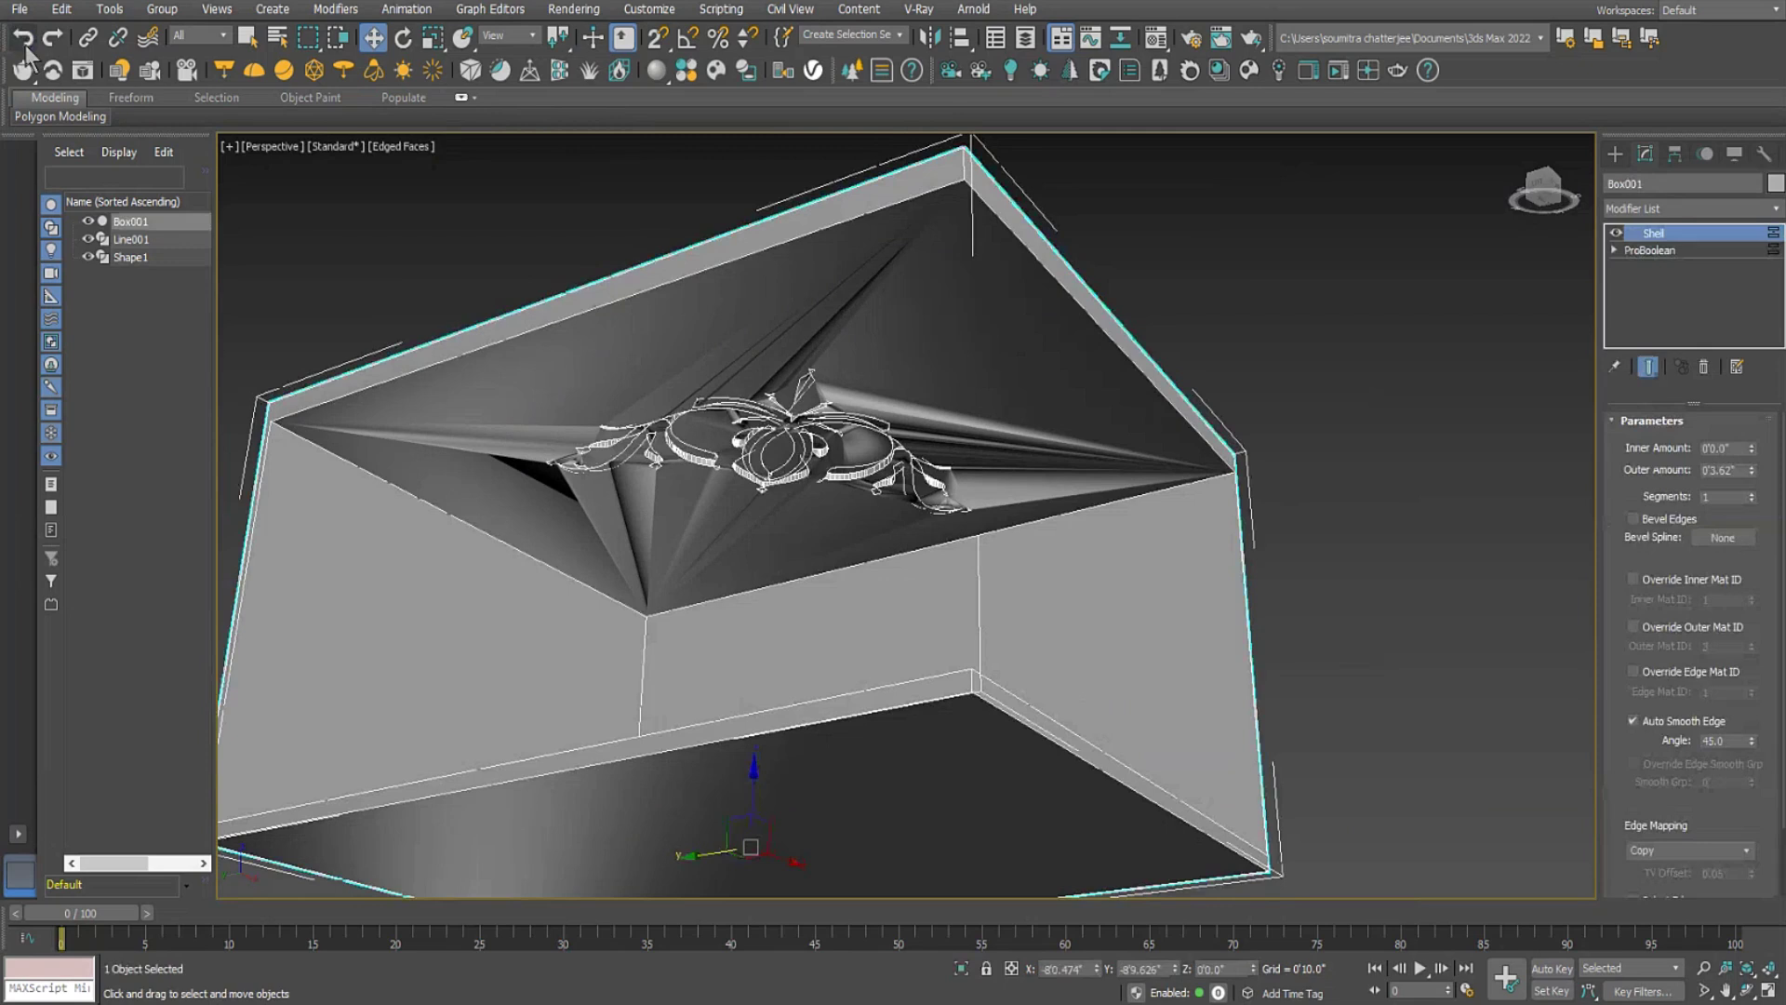
pyautogui.click(25, 44)
# Reselect the room box and convert it directly to an Editable Poly.
pyautogui.click(1469, 318)
pyautogui.click(1000, 380)
pyautogui.moveTo(1065, 347); pyautogui.dragTo(1098, 369, button='middle')
pyautogui.click(1615, 153)
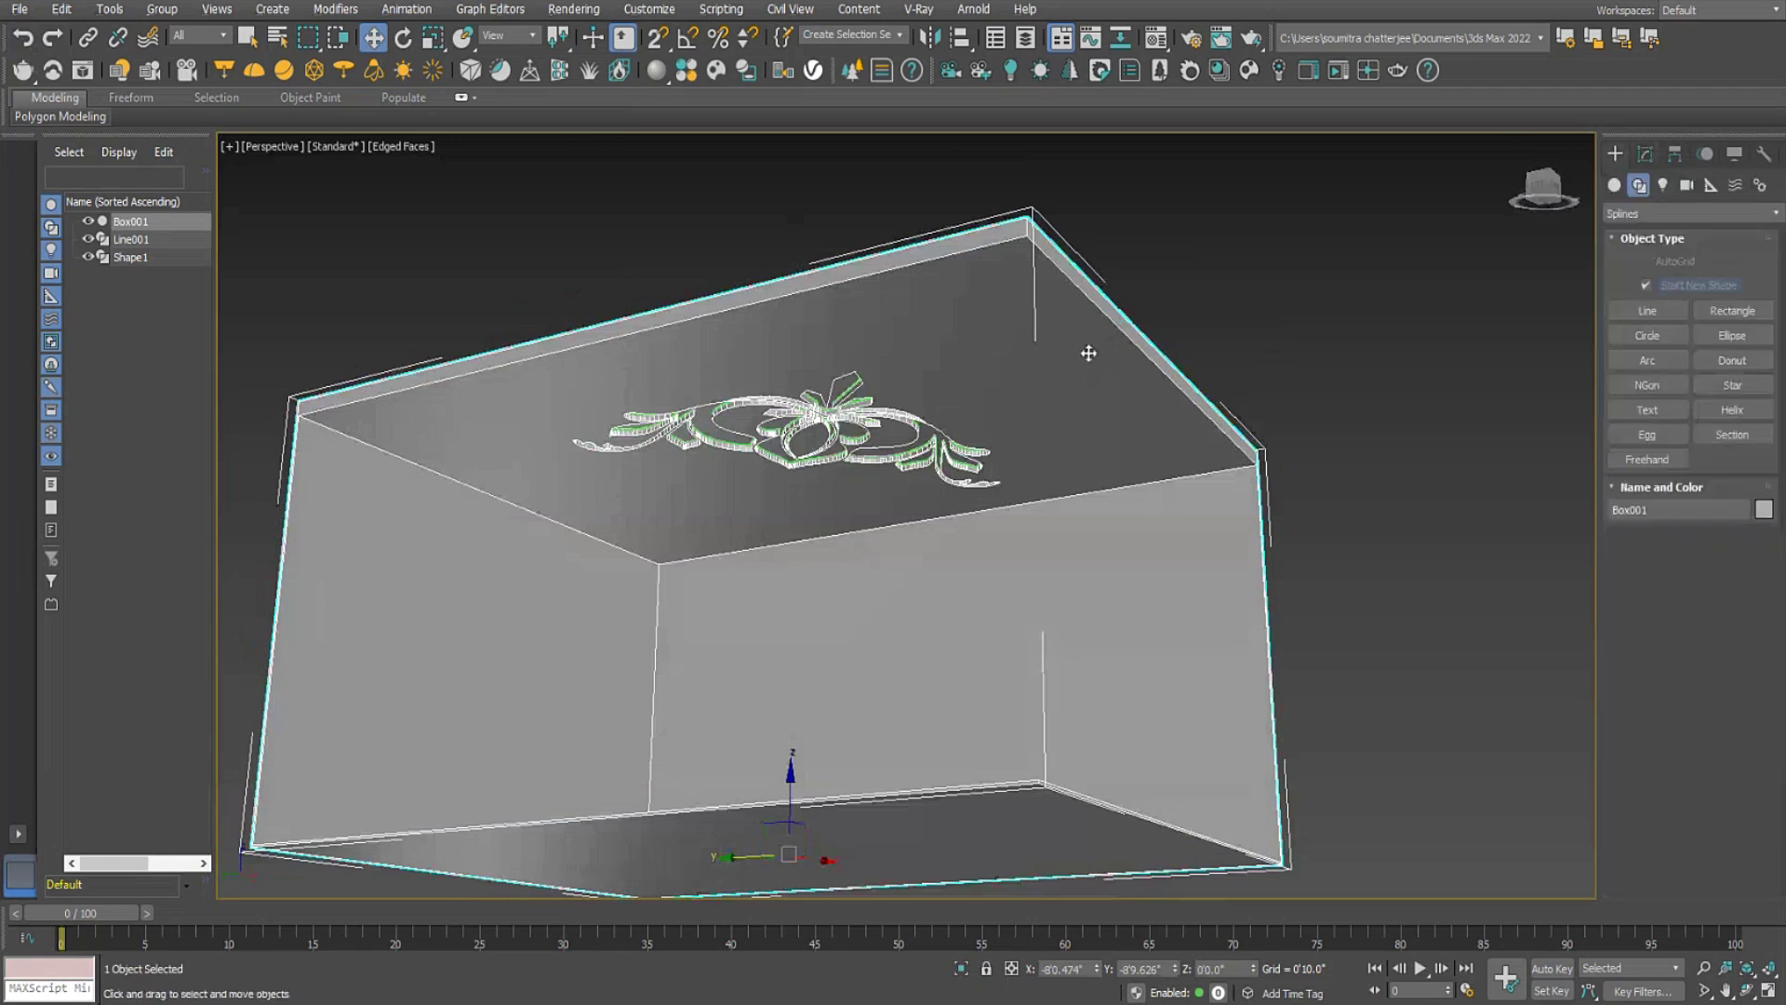
pyautogui.keyDown('alt'); pyautogui.moveTo(1195, 449); pyautogui.dragTo(1036, 386, button='middle'); pyautogui.keyUp('alt')
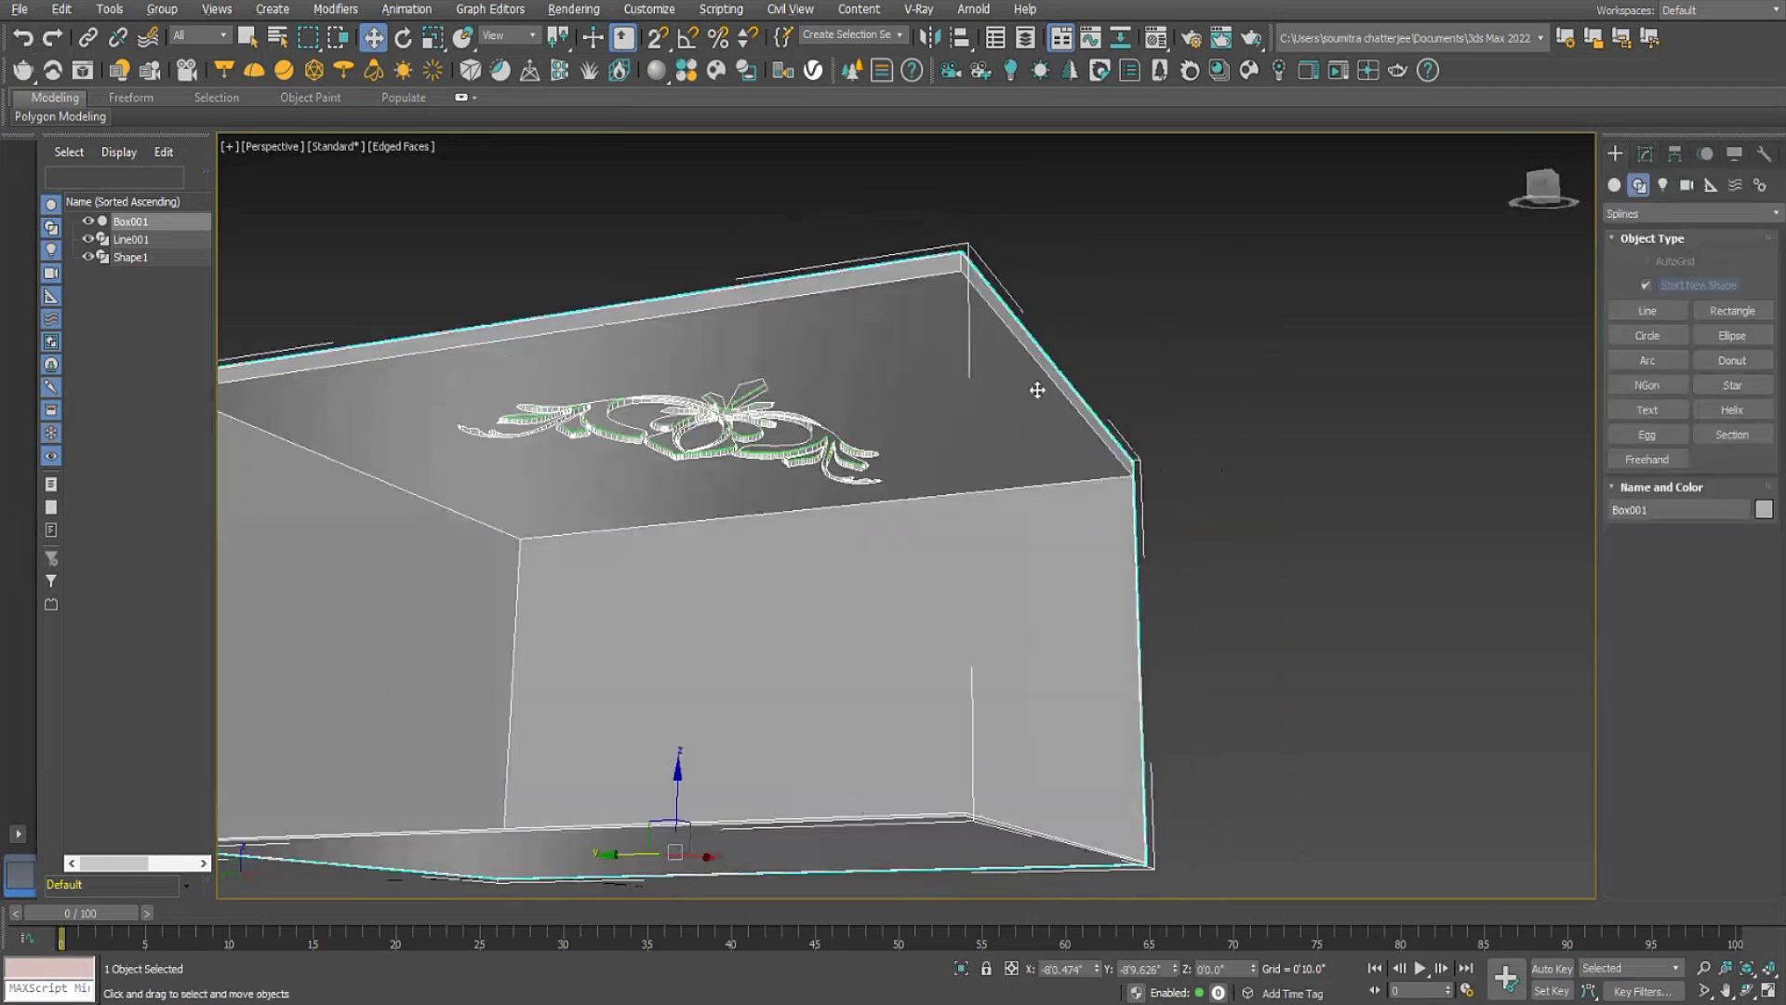
pyautogui.rightClick(1036, 387)
pyautogui.moveTo(1126, 602)
pyautogui.click(1267, 618)
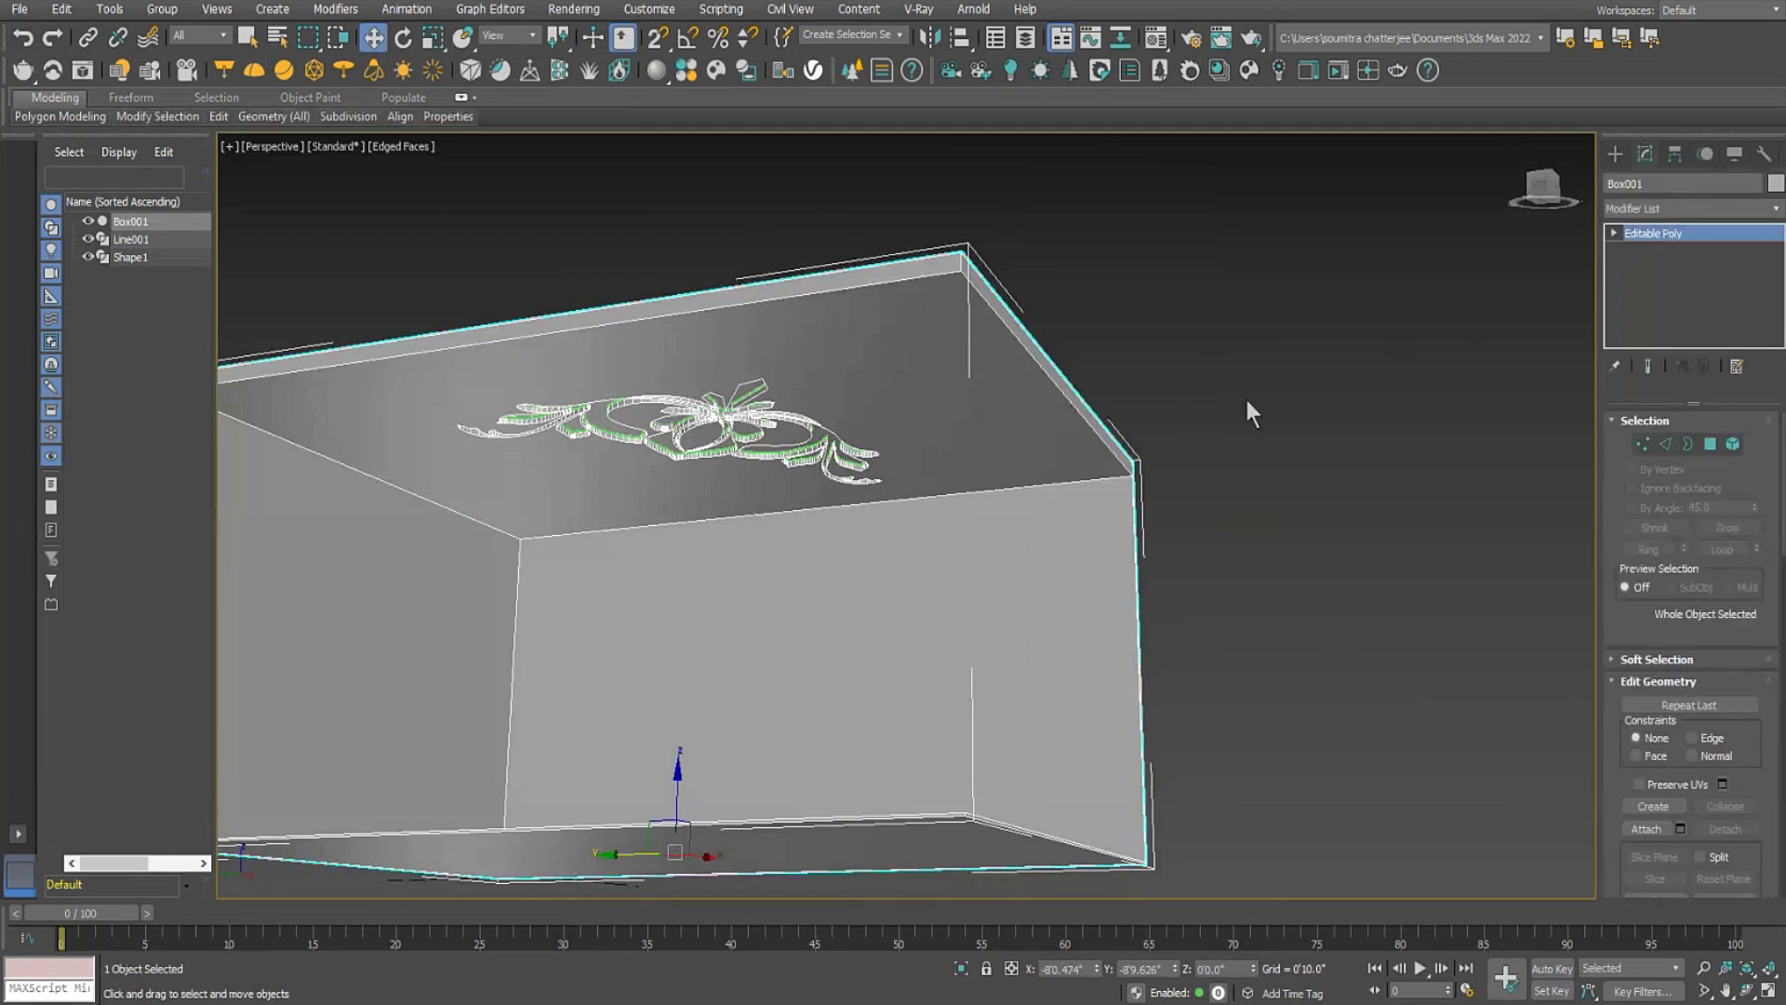
# Select two adjacent wall polygons of the room box at polygon level.
pyautogui.click(1710, 444)
pyautogui.keyDown('alt'); pyautogui.moveTo(1331, 556); pyautogui.dragTo(1146, 550, button='middle'); pyautogui.keyUp('alt')
pyautogui.click(917, 618)
pyautogui.keyDown('alt'); pyautogui.moveTo(917, 618); pyautogui.dragTo(878, 439, button='middle'); pyautogui.keyUp('alt')
pyautogui.scroll(-5, 878, 439)
pyautogui.keyDown('alt'); pyautogui.moveTo(921, 650); pyautogui.dragTo(1049, 686, button='middle'); pyautogui.keyUp('alt')
pyautogui.keyDown('ctrl'); pyautogui.click(975, 617); pyautogui.keyUp('ctrl')
pyautogui.keyDown('alt'); pyautogui.moveTo(975, 618); pyautogui.dragTo(966, 521, button='middle'); pyautogui.keyUp('alt')
pyautogui.scroll(4, 966, 521)
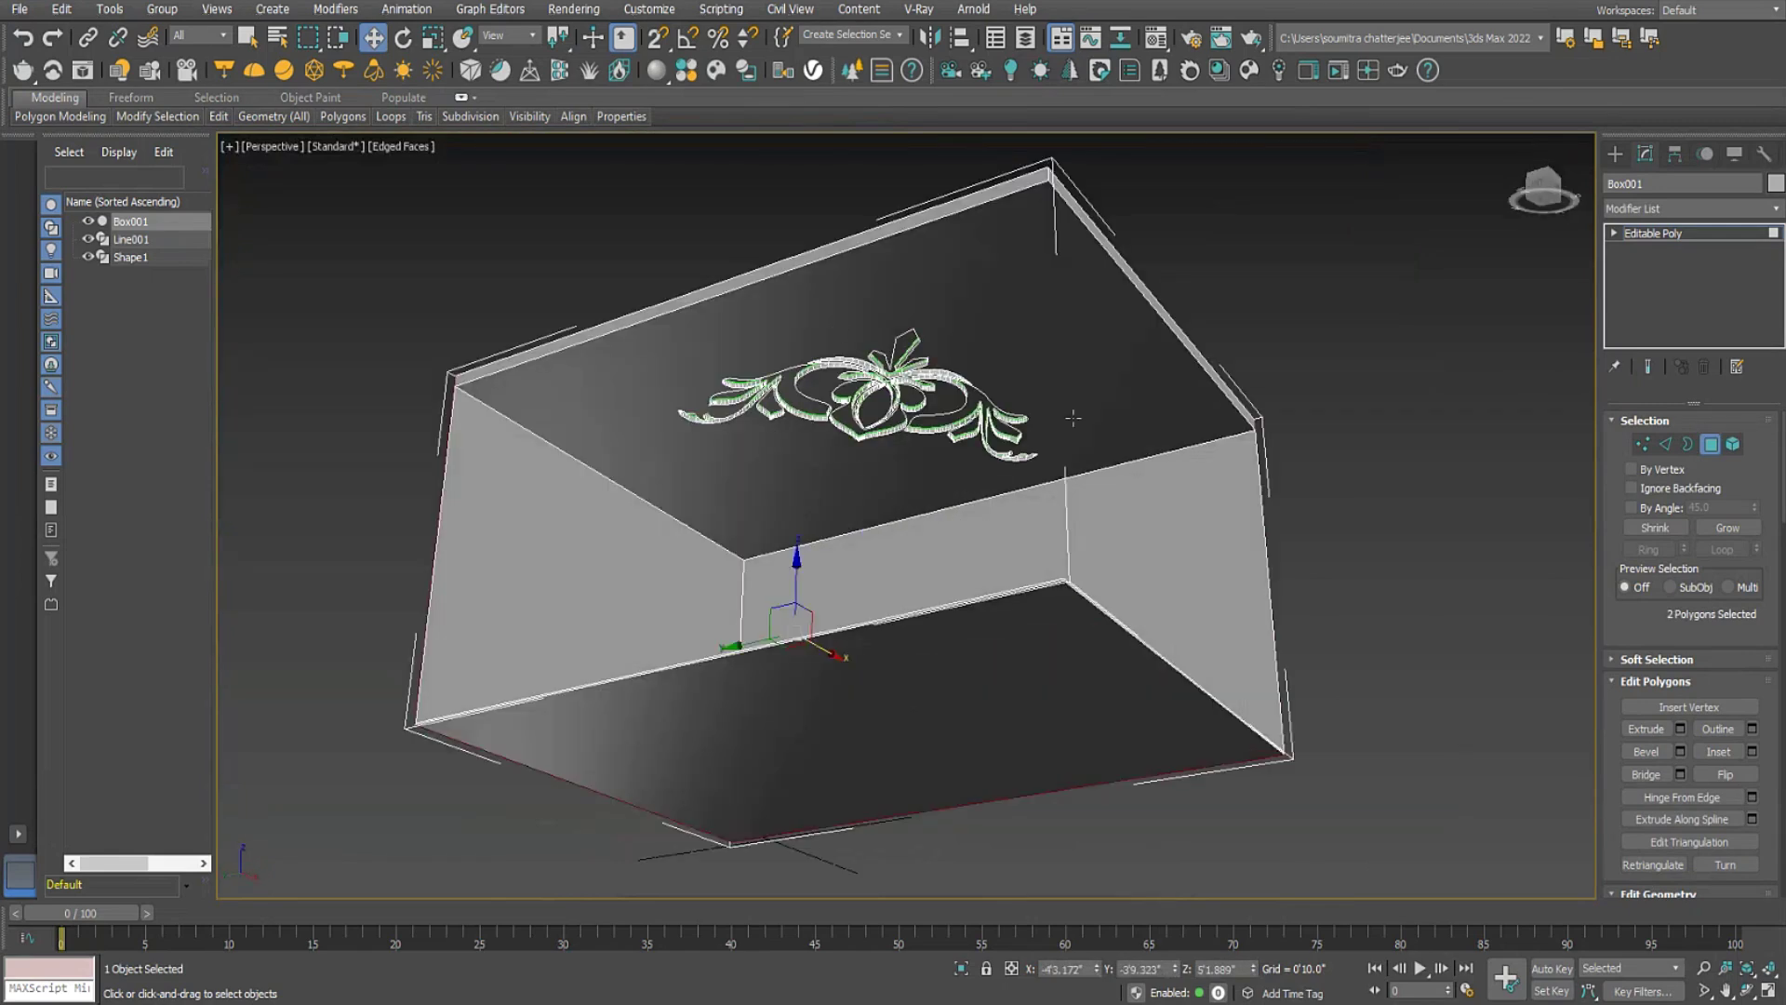
# Extrude the two selected wall polygons by Local Normal with a height of 1'4.502", then clear the polygon selection.
pyautogui.click(1680, 729)
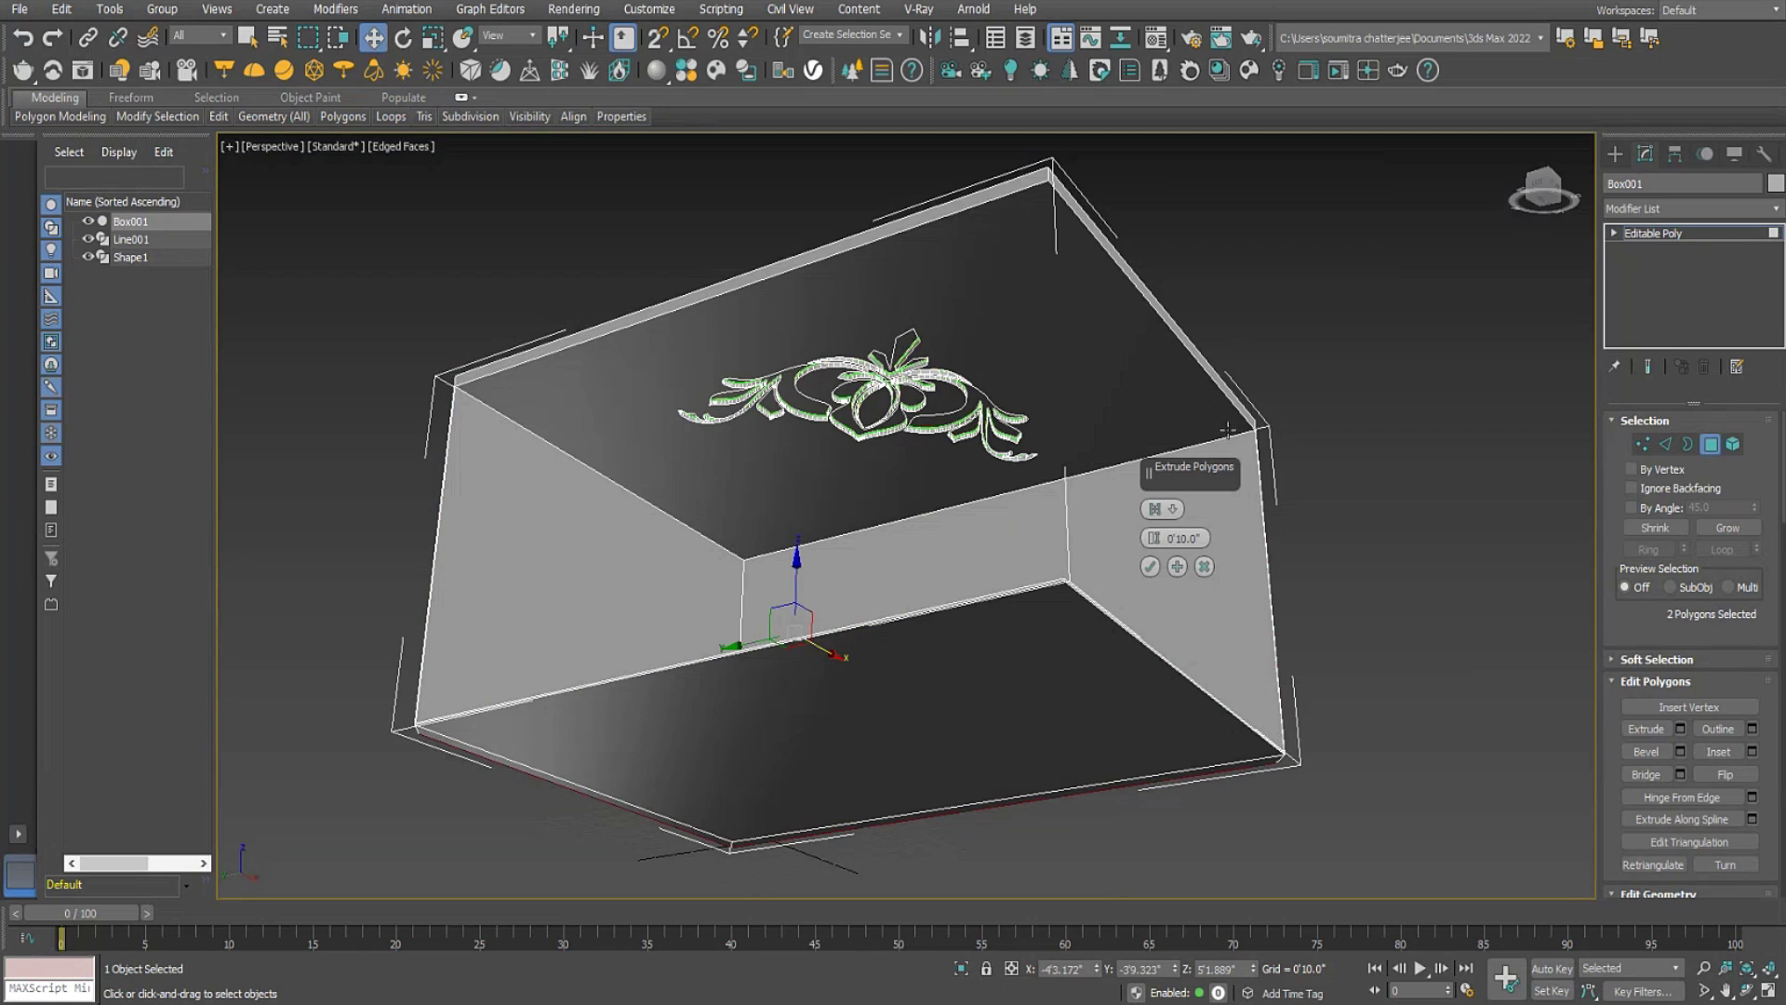
pyautogui.click(1162, 509)
pyautogui.click(1220, 546)
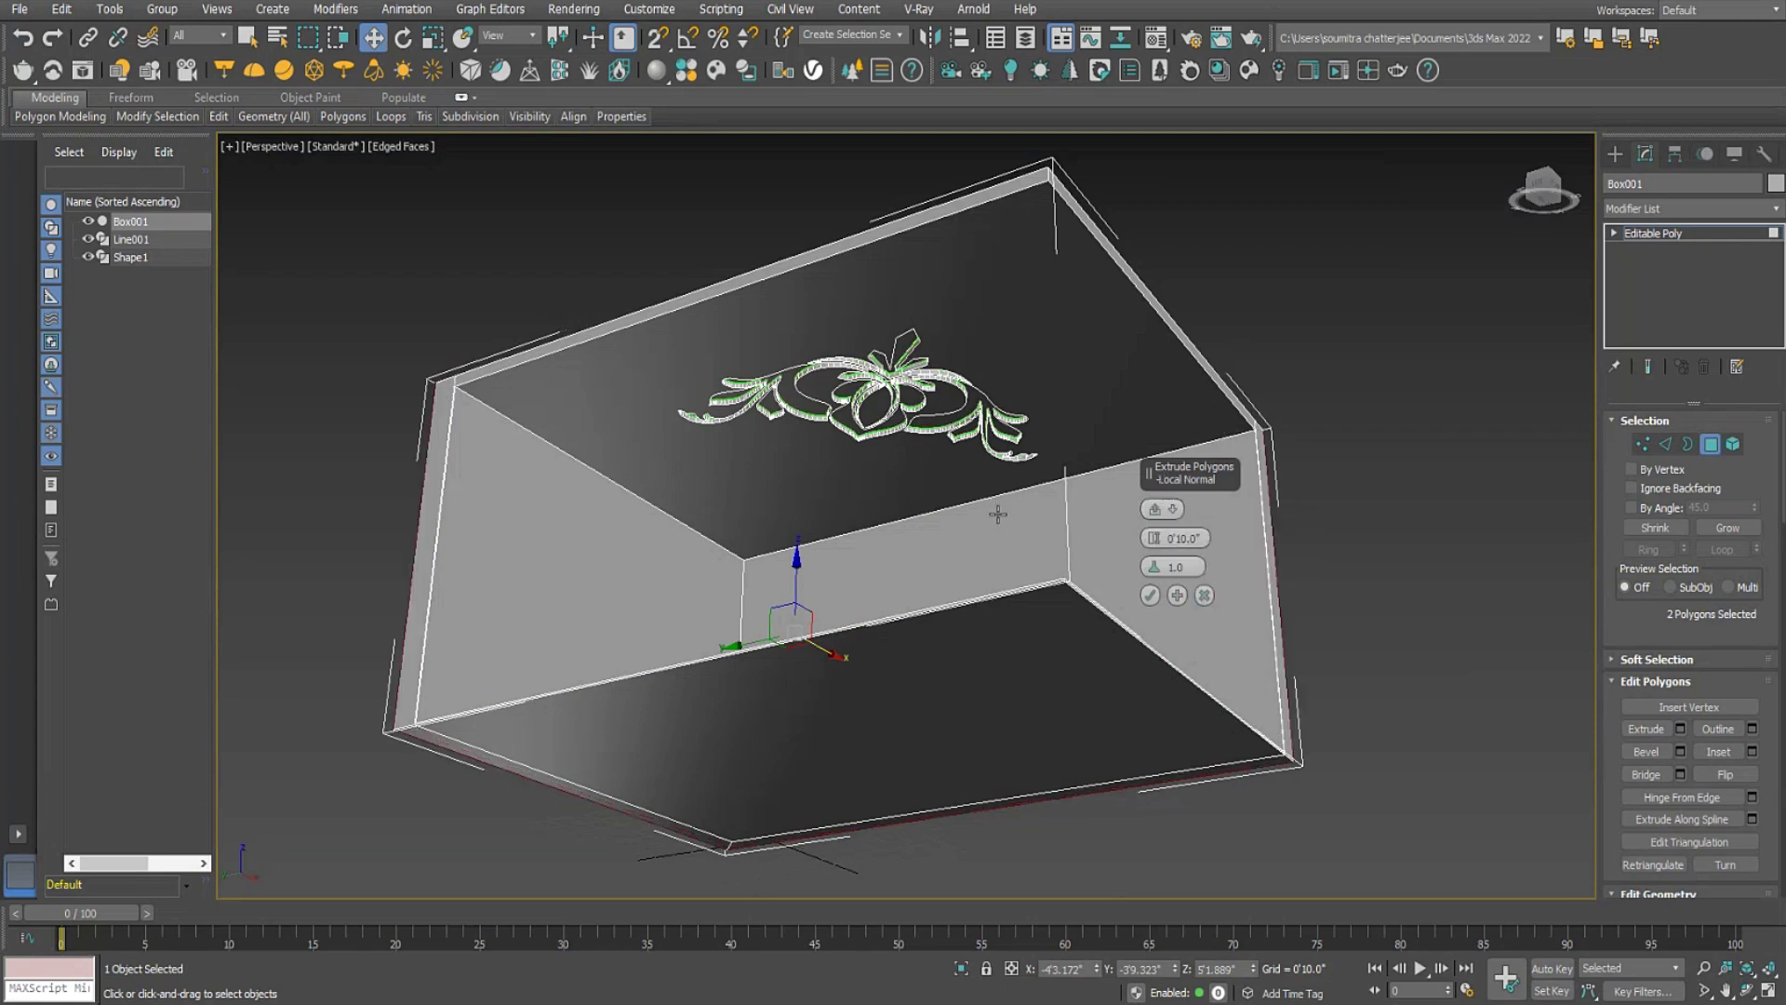
pyautogui.moveTo(1156, 539); pyautogui.dragTo(1171, 479)
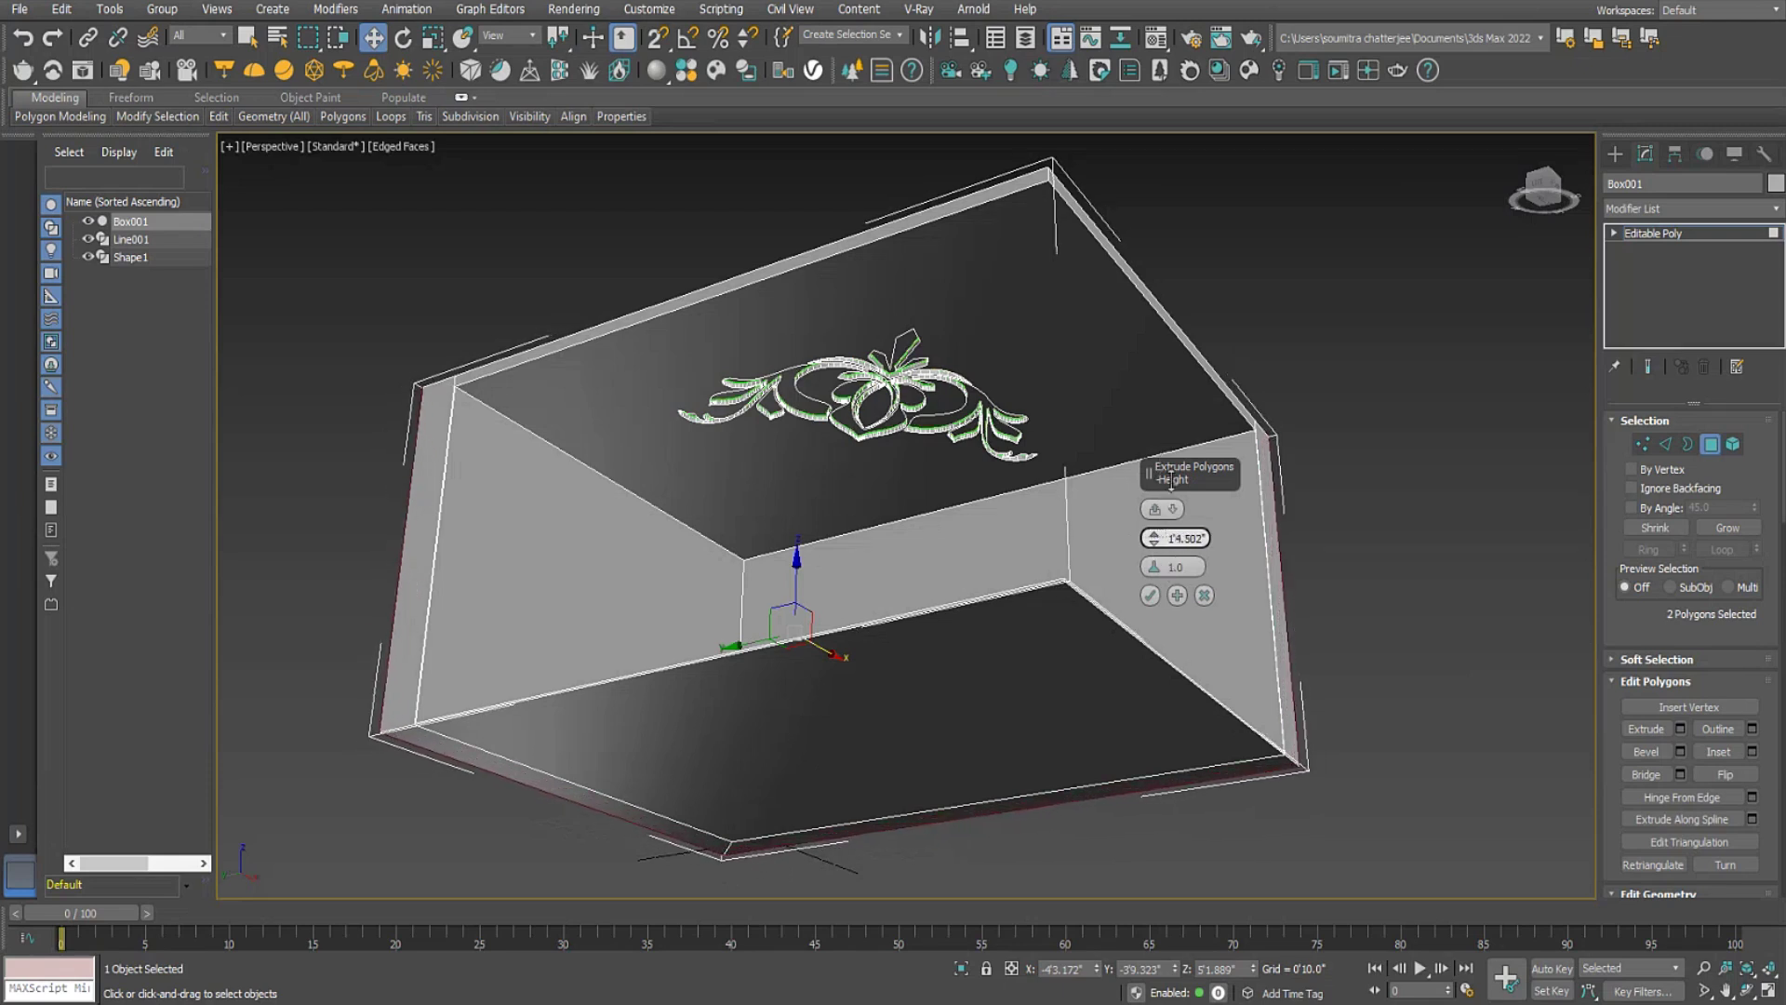
pyautogui.click(1149, 596)
pyautogui.click(1425, 490)
# Draw an L-shaped spline in the Left view, running along the ceiling edge and partway down the inner wall.
pyautogui.keyDown('alt'); pyautogui.moveTo(1340, 406); pyautogui.dragTo(809, 630, button='middle'); pyautogui.keyUp('alt')
pyautogui.keyDown('alt'); pyautogui.moveTo(781, 438); pyautogui.dragTo(916, 479, button='middle'); pyautogui.keyUp('alt')
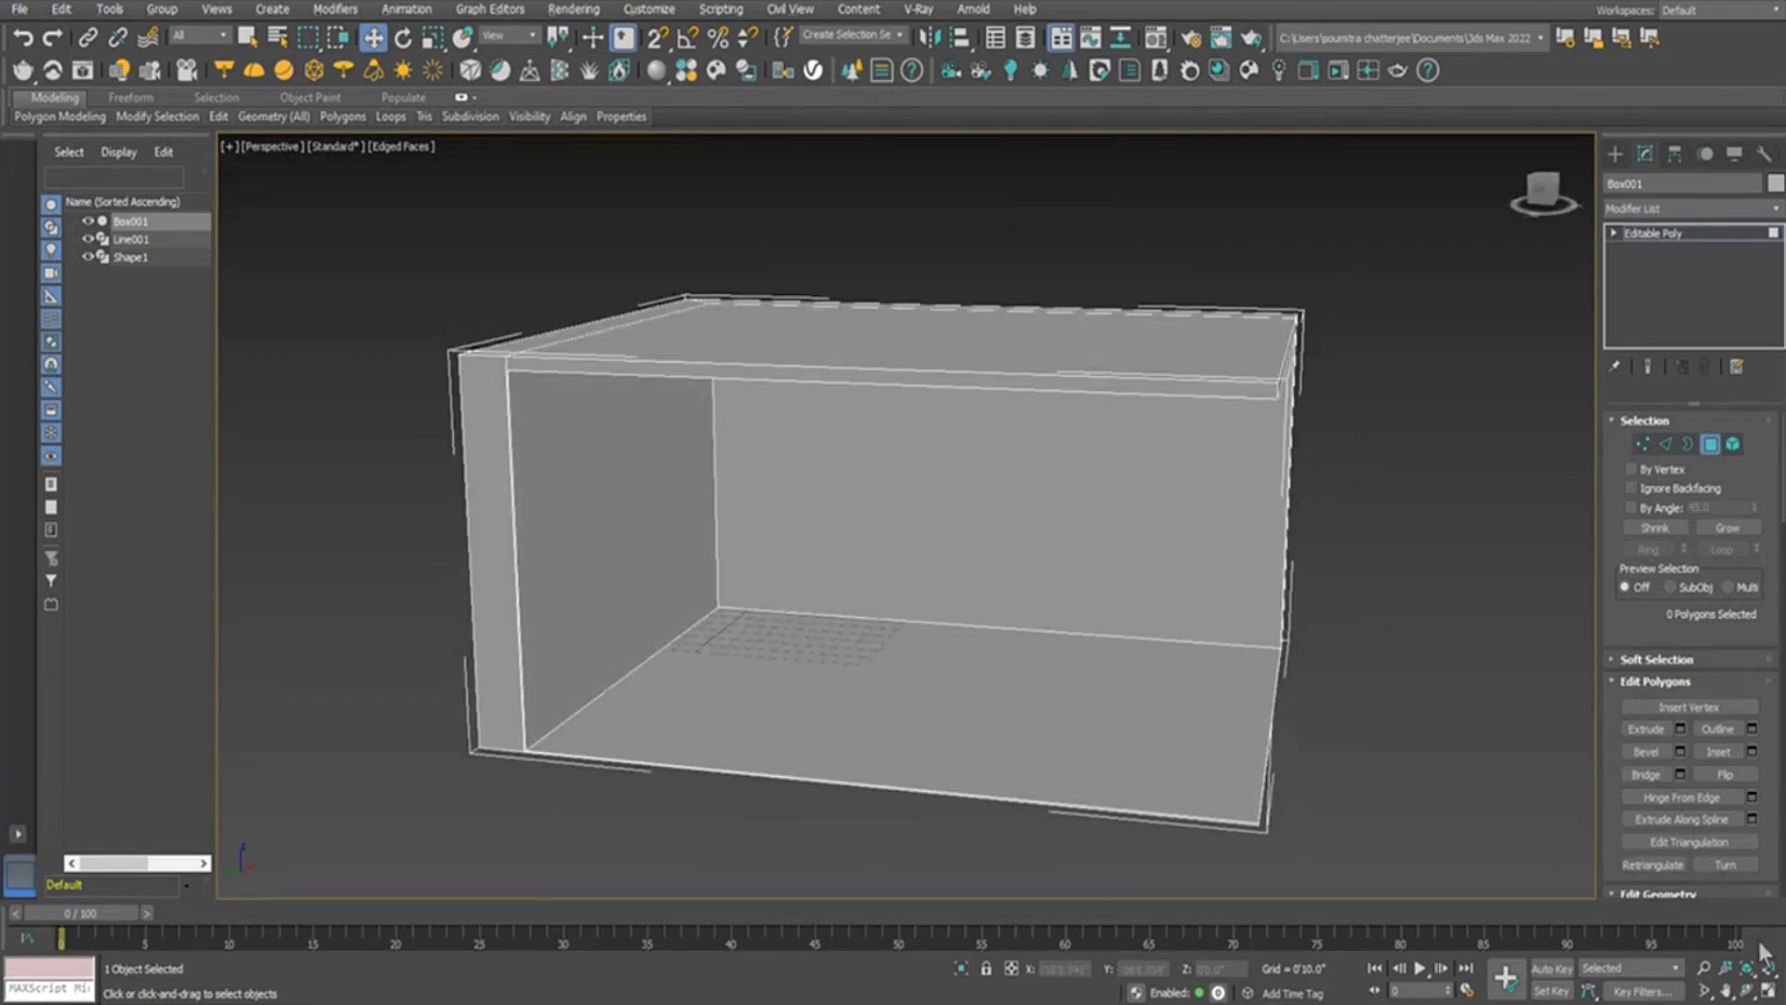
pyautogui.click(1766, 992)
pyautogui.moveTo(584, 722); pyautogui.dragTo(628, 711, button='middle')
pyautogui.scroll(4, 509, 645)
pyautogui.moveTo(510, 646); pyautogui.dragTo(468, 586, button='middle')
pyautogui.click(1615, 161)
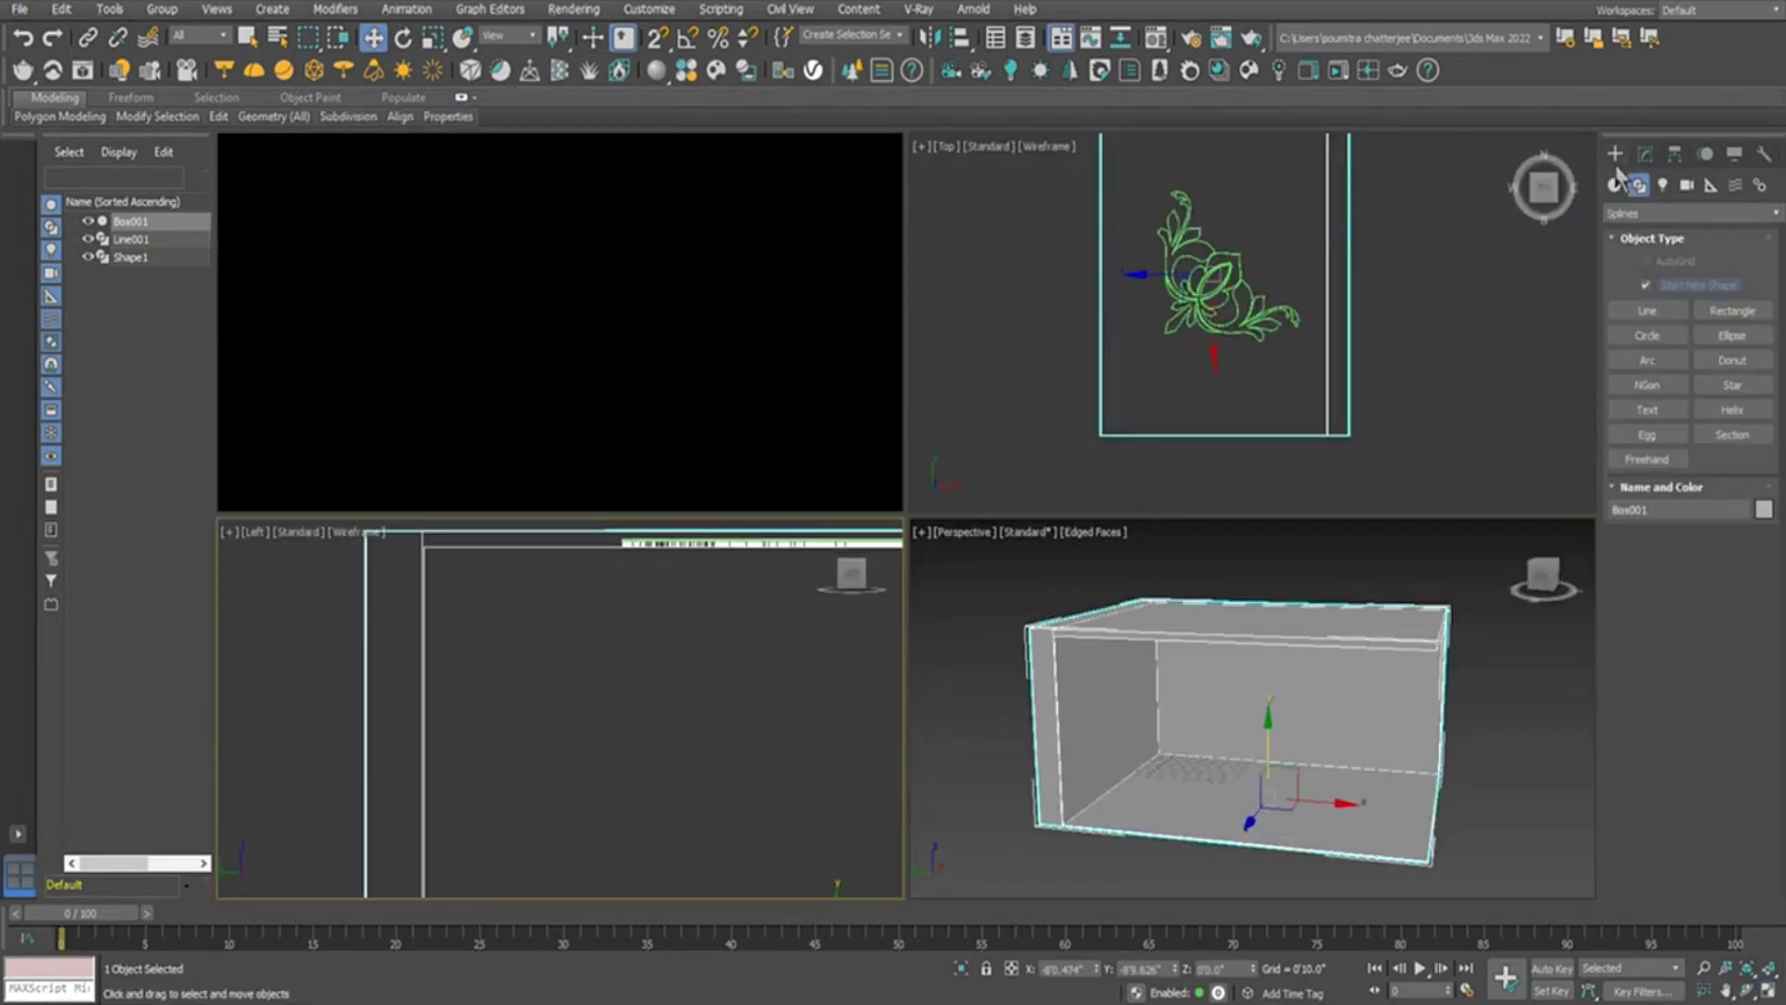
pyautogui.click(1646, 310)
pyautogui.scroll(-2, 589, 558)
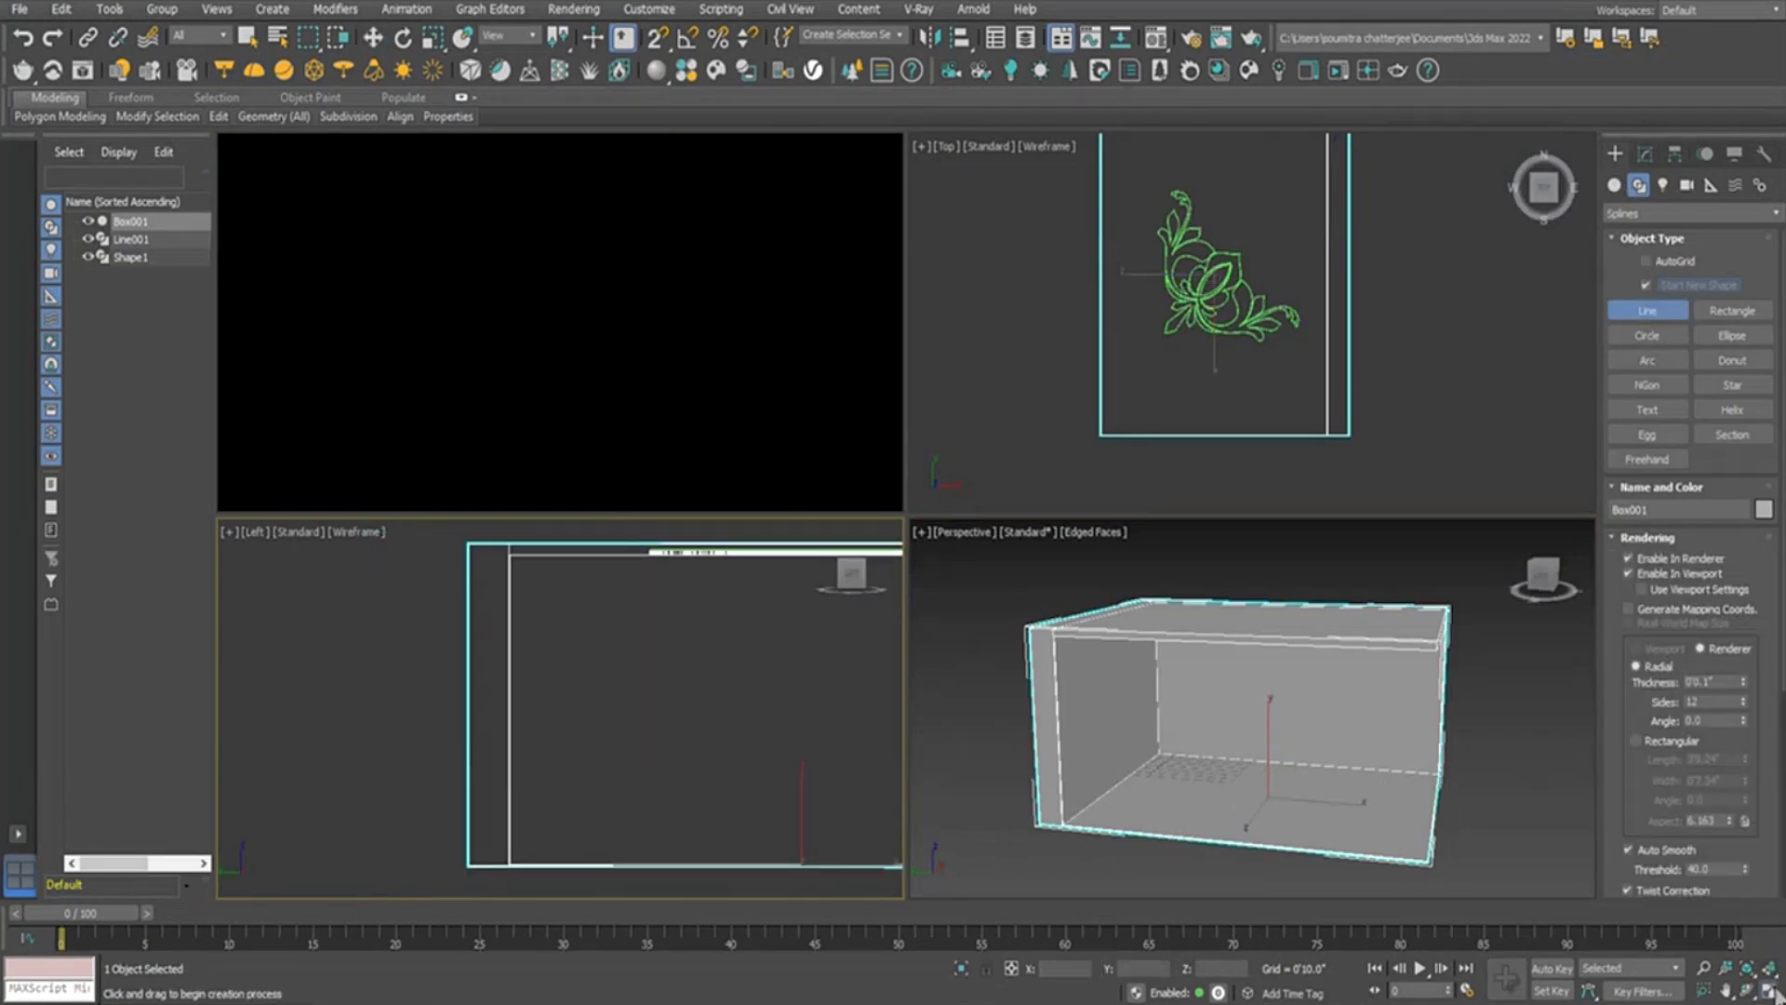
pyautogui.click(1770, 991)
pyautogui.moveTo(1215, 467); pyautogui.dragTo(1211, 520, button='middle')
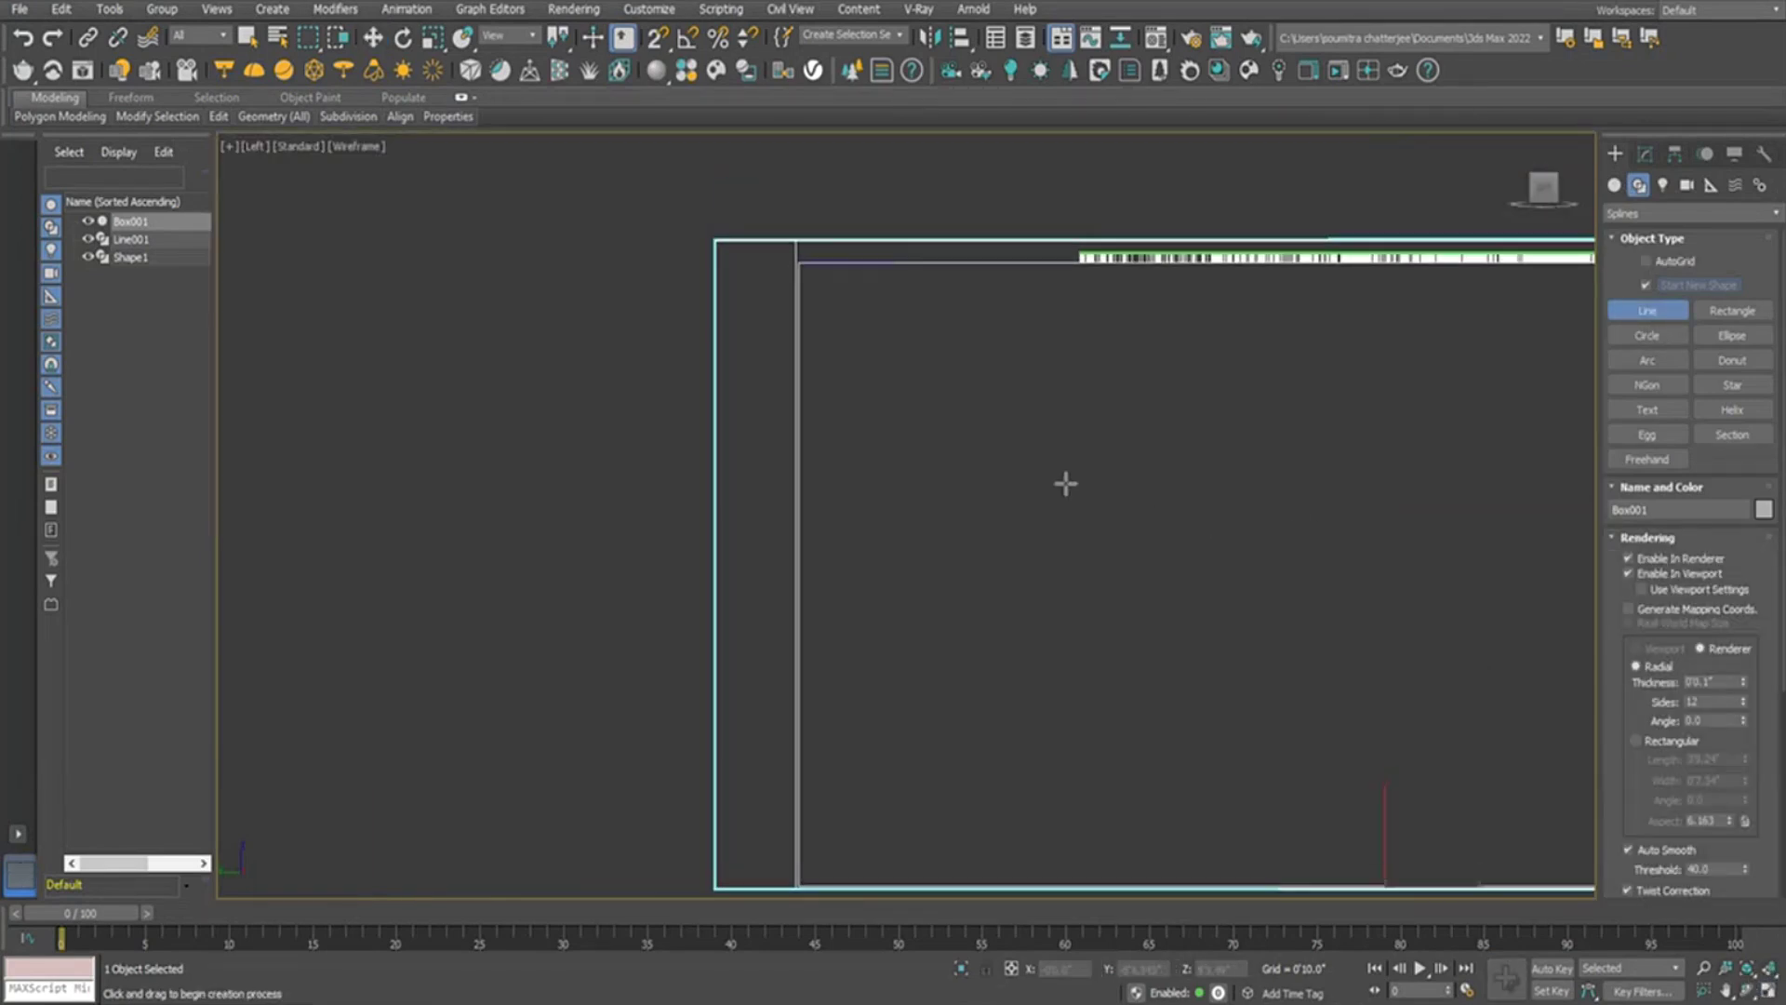
pyautogui.click(891, 264)
pyautogui.click(793, 263)
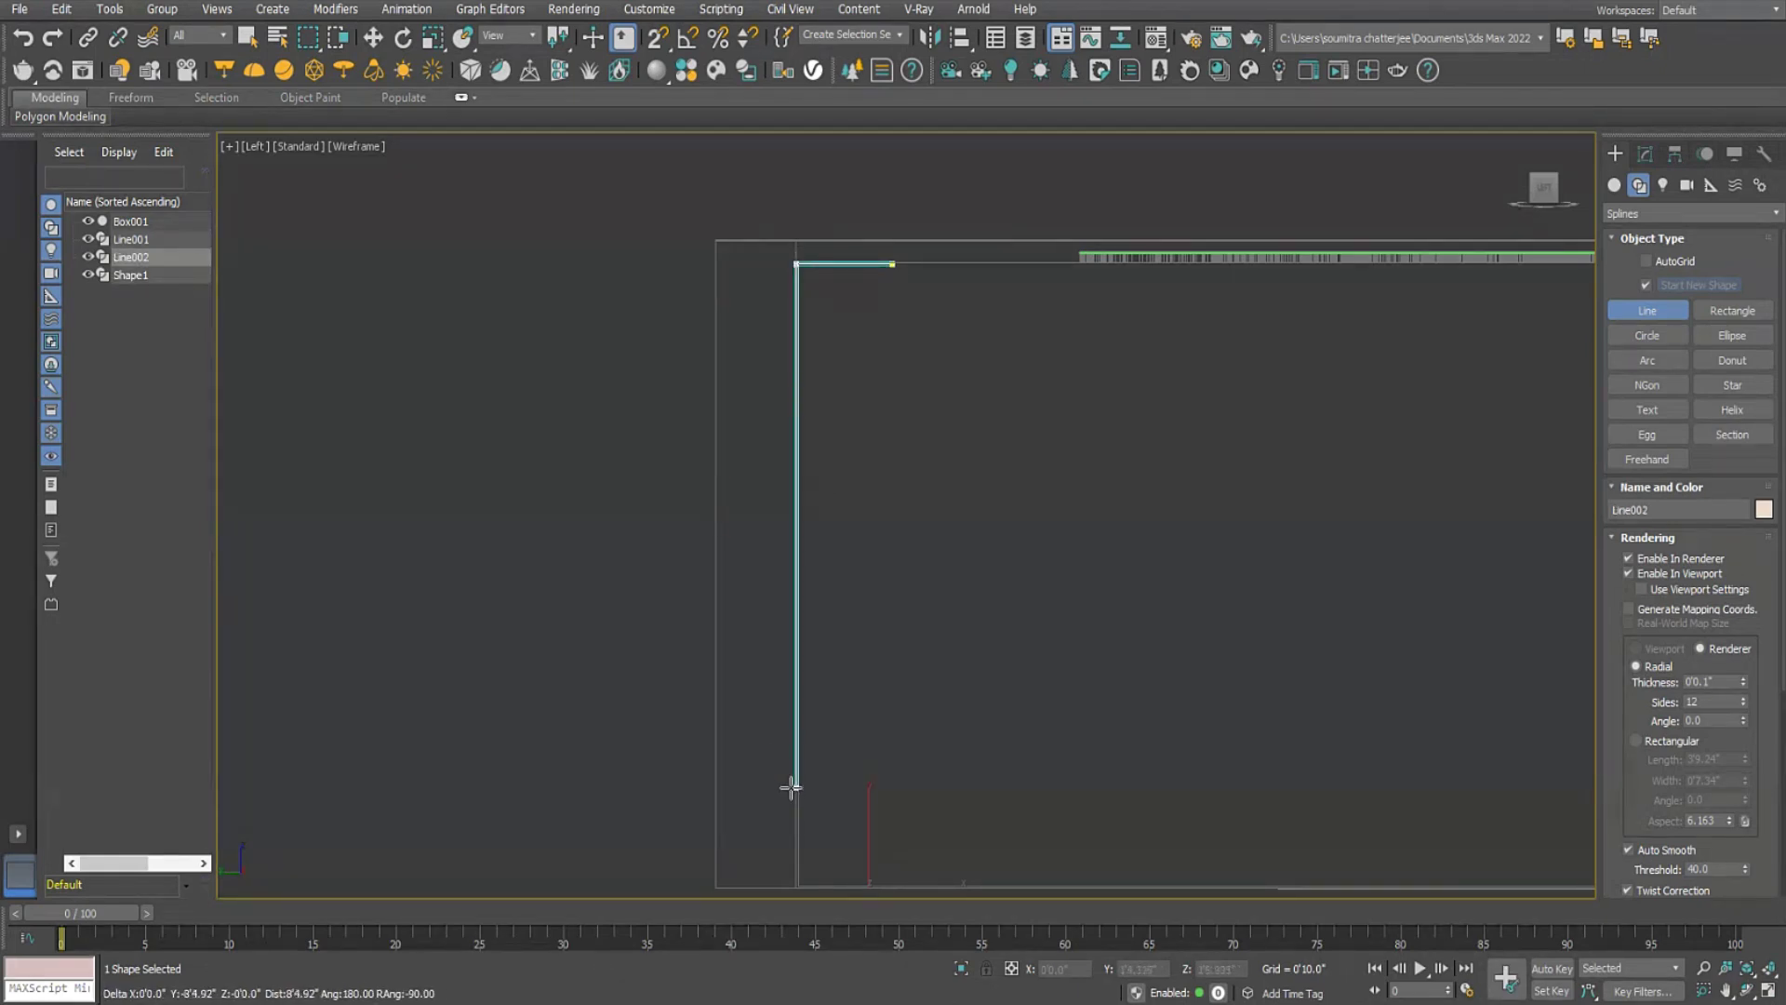
pyautogui.click(795, 582)
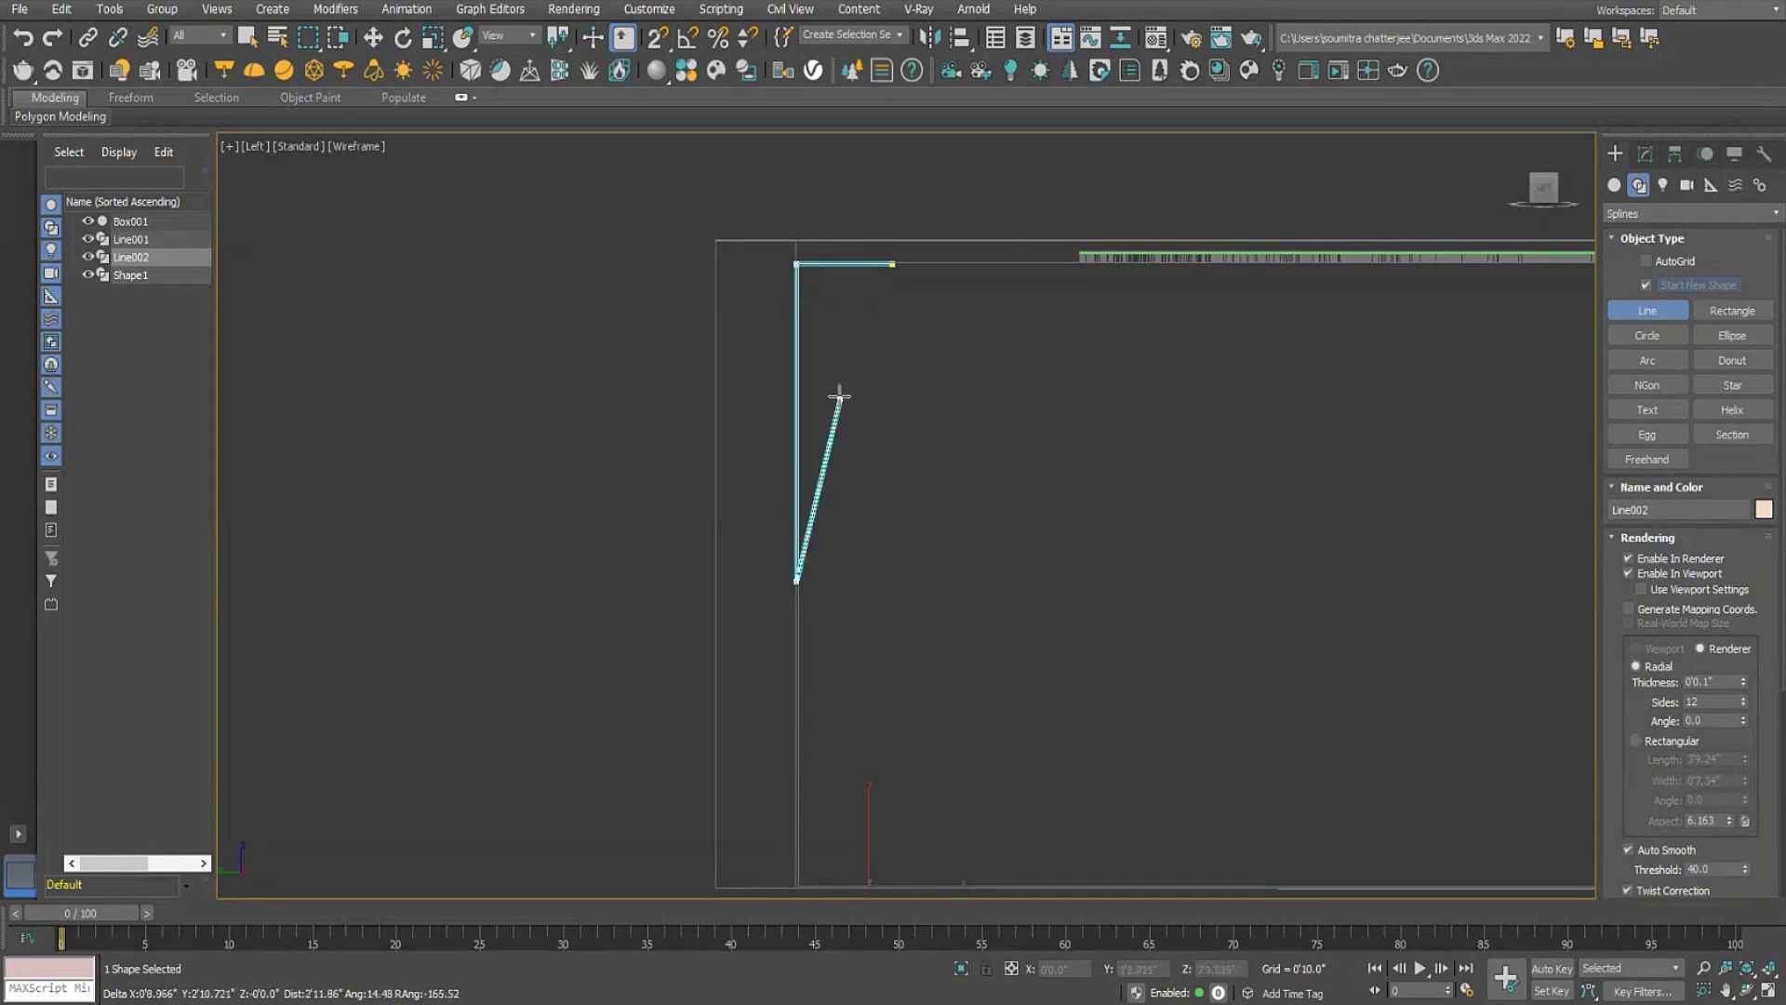
pyautogui.press('w')
# Move the L-shaped spline along the wall in the Top view, away from the room's side corner.
pyautogui.click(1768, 990)
pyautogui.moveTo(1151, 308); pyautogui.dragTo(1168, 416, button='middle')
pyautogui.scroll(-2, 1141, 379)
pyautogui.moveTo(1412, 309); pyautogui.dragTo(1389, 299, button='middle')
pyautogui.scroll(4, 1291, 292)
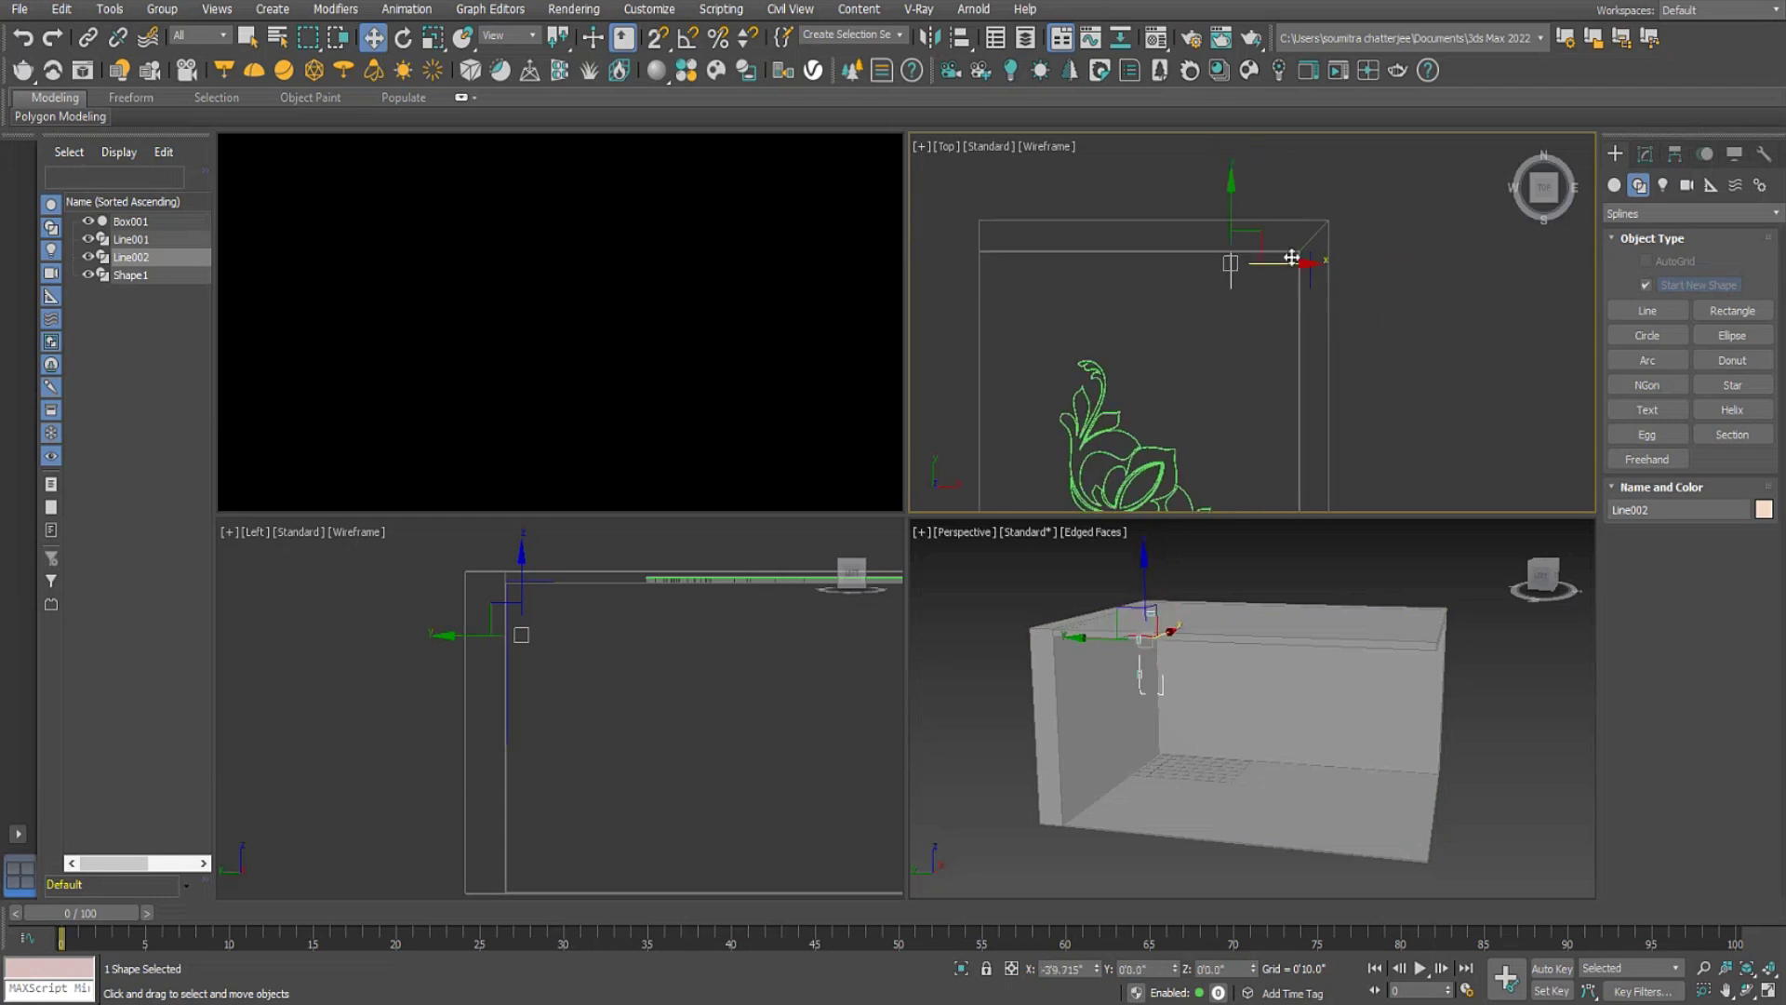
pyautogui.scroll(4, 1204, 237)
pyautogui.moveTo(1213, 244); pyautogui.dragTo(1210, 254, button='middle')
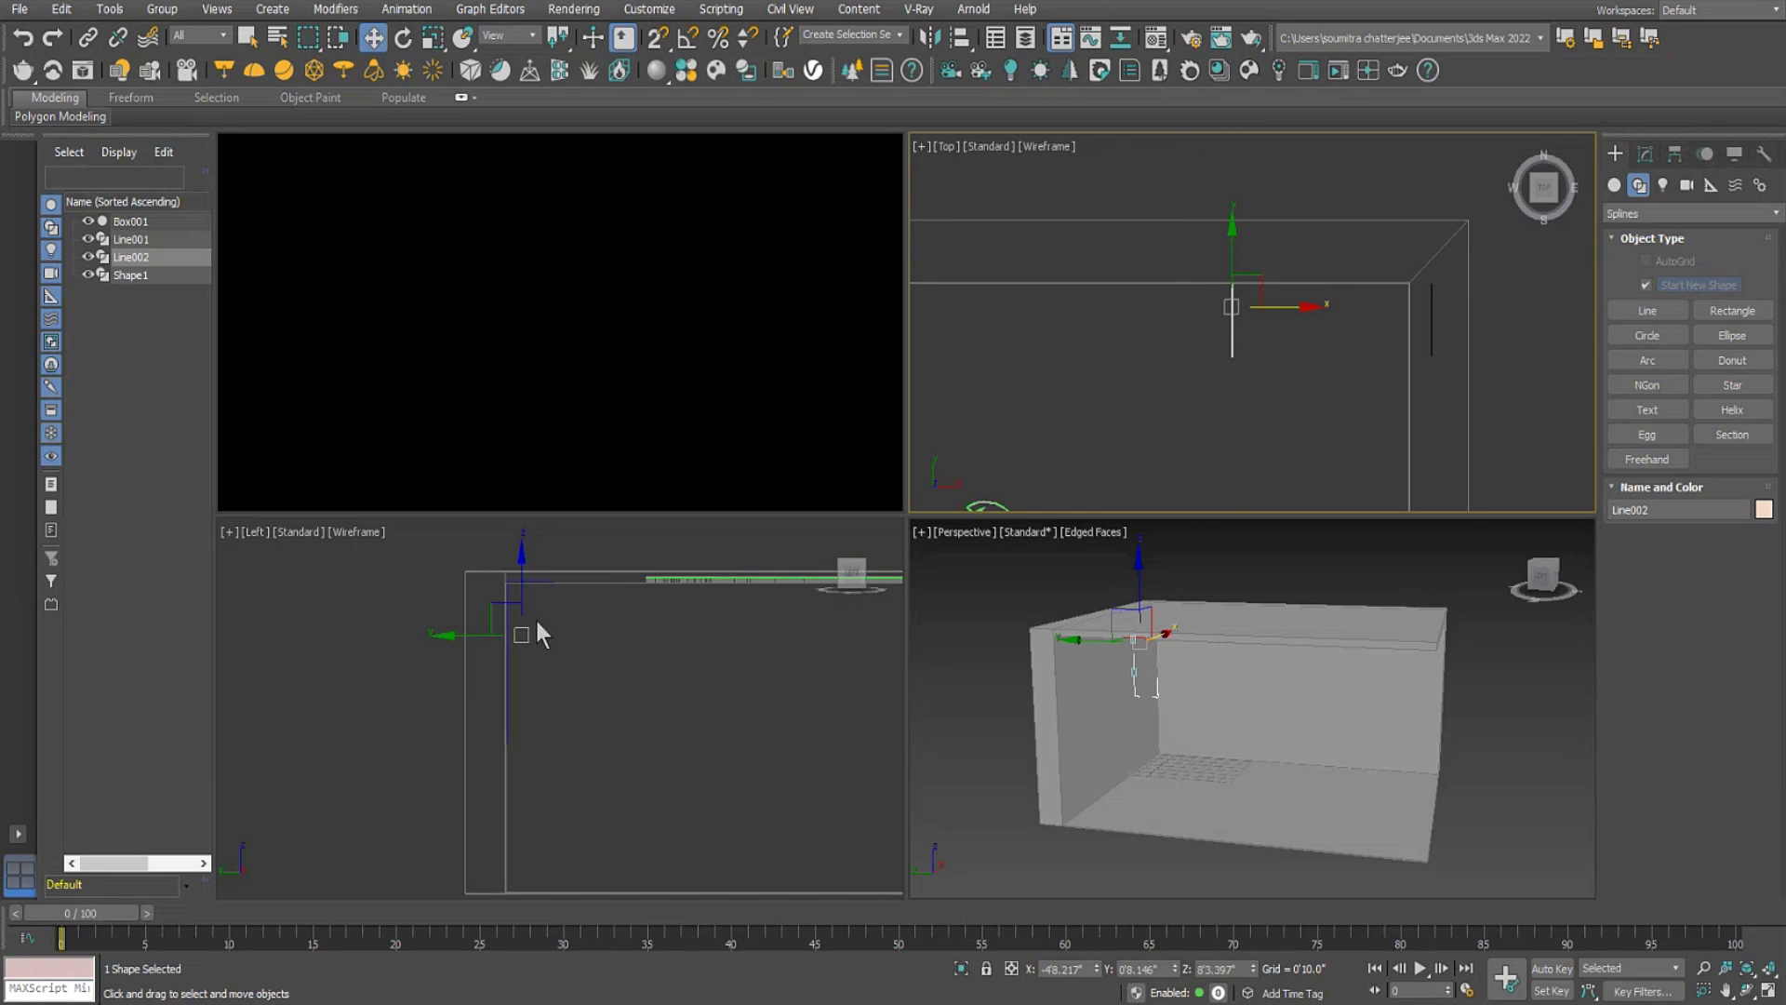
# Give the L-shaped spline a rectangular rendered cross-section with length 1'0.228" and width 0'7.553".
pyautogui.click(1645, 154)
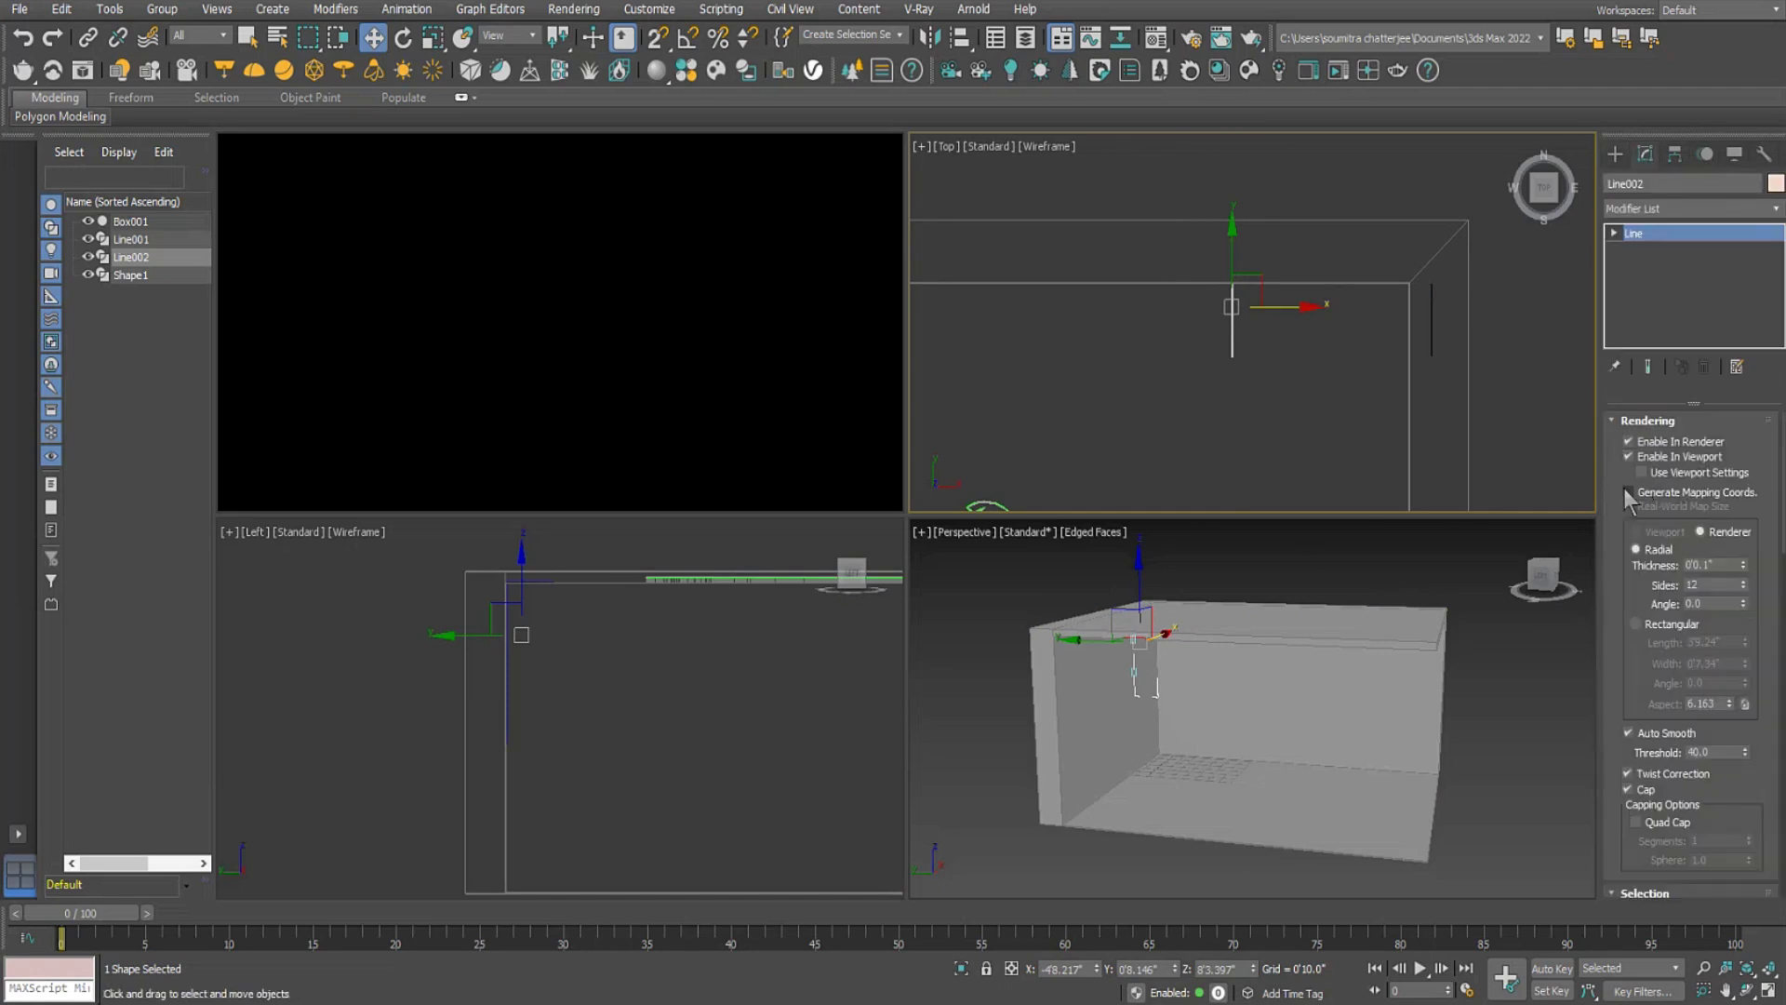
pyautogui.click(1635, 624)
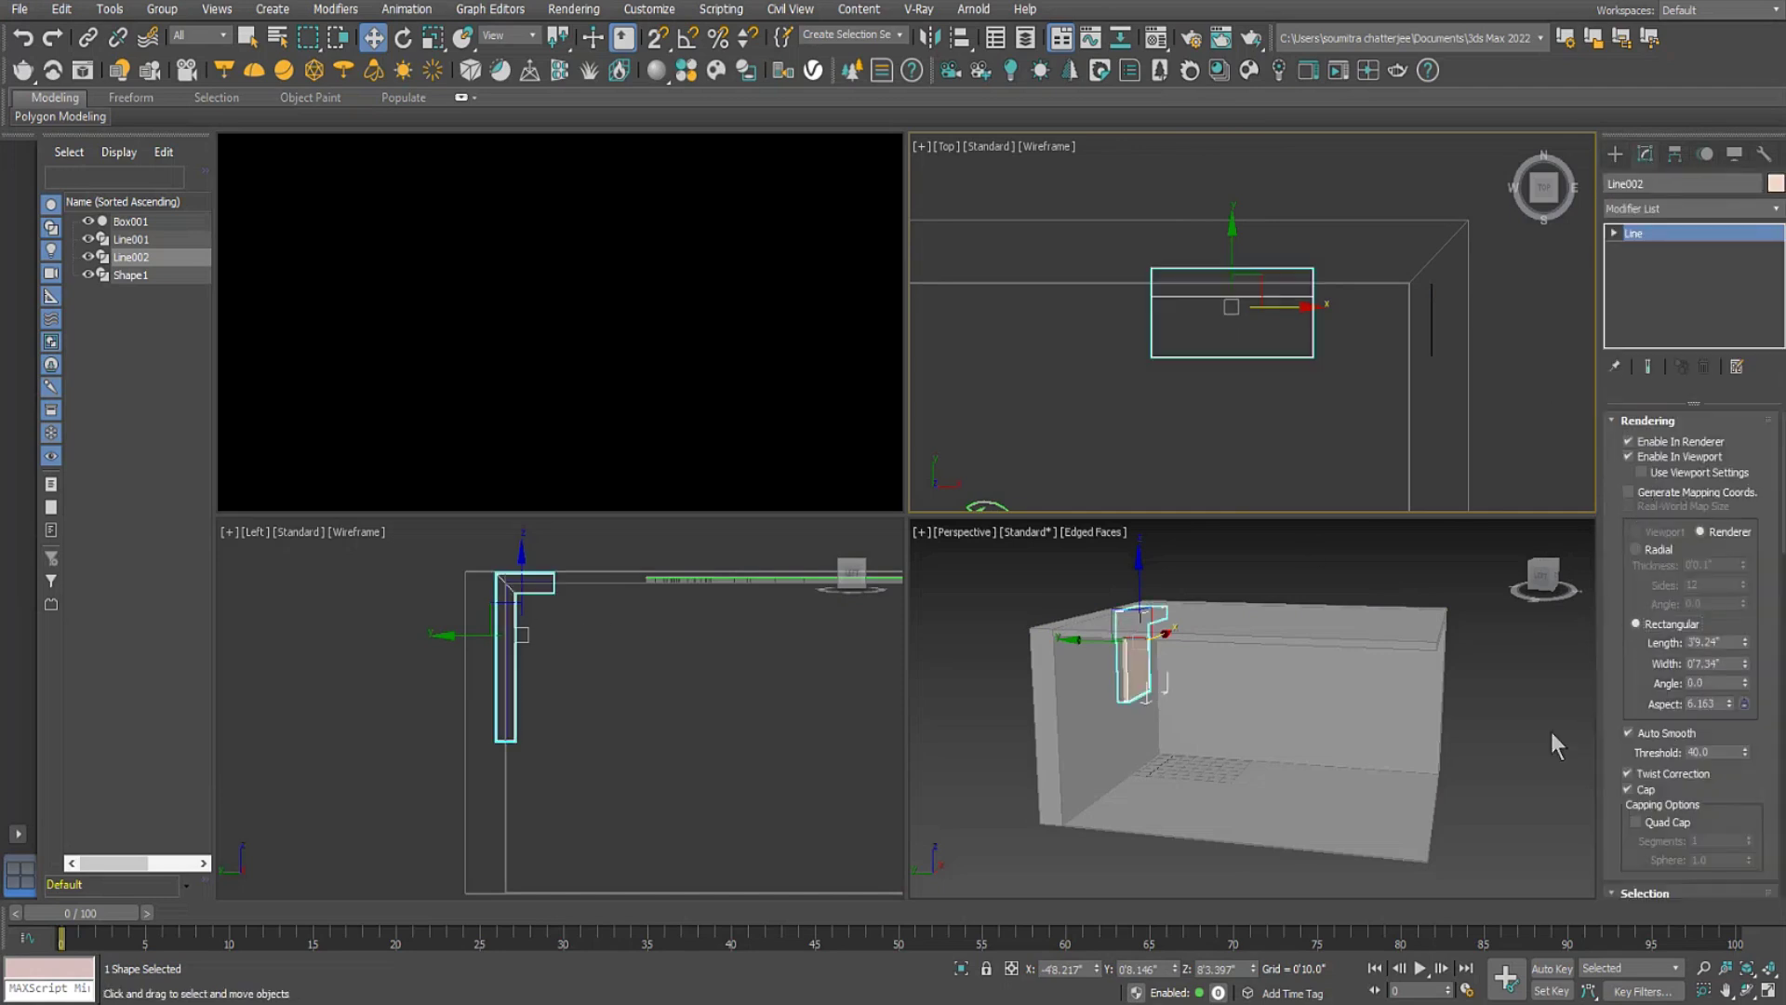
pyautogui.moveTo(1743, 641); pyautogui.dragTo(1751, 668)
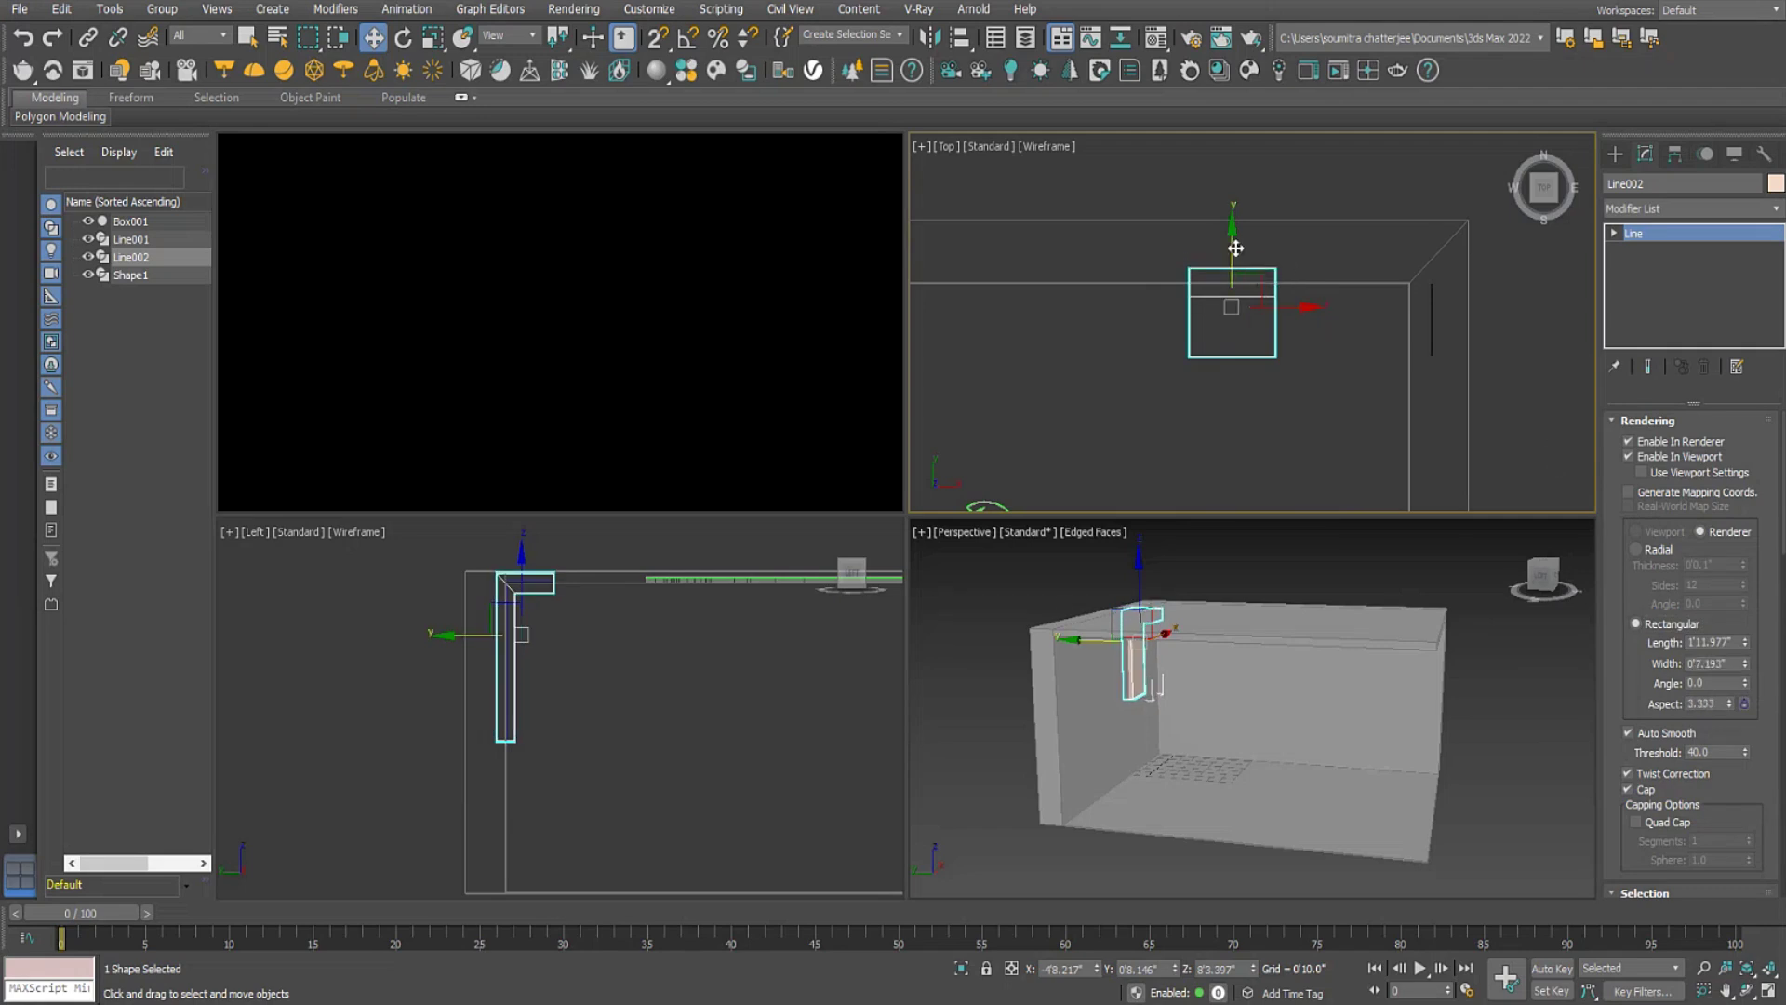
pyautogui.moveTo(1745, 664); pyautogui.dragTo(1750, 686)
# Set the L-shaped strip's width to 0'4.23" and reposition it so it overlaps both the wall and the ceiling.
pyautogui.scroll(3, 607, 591)
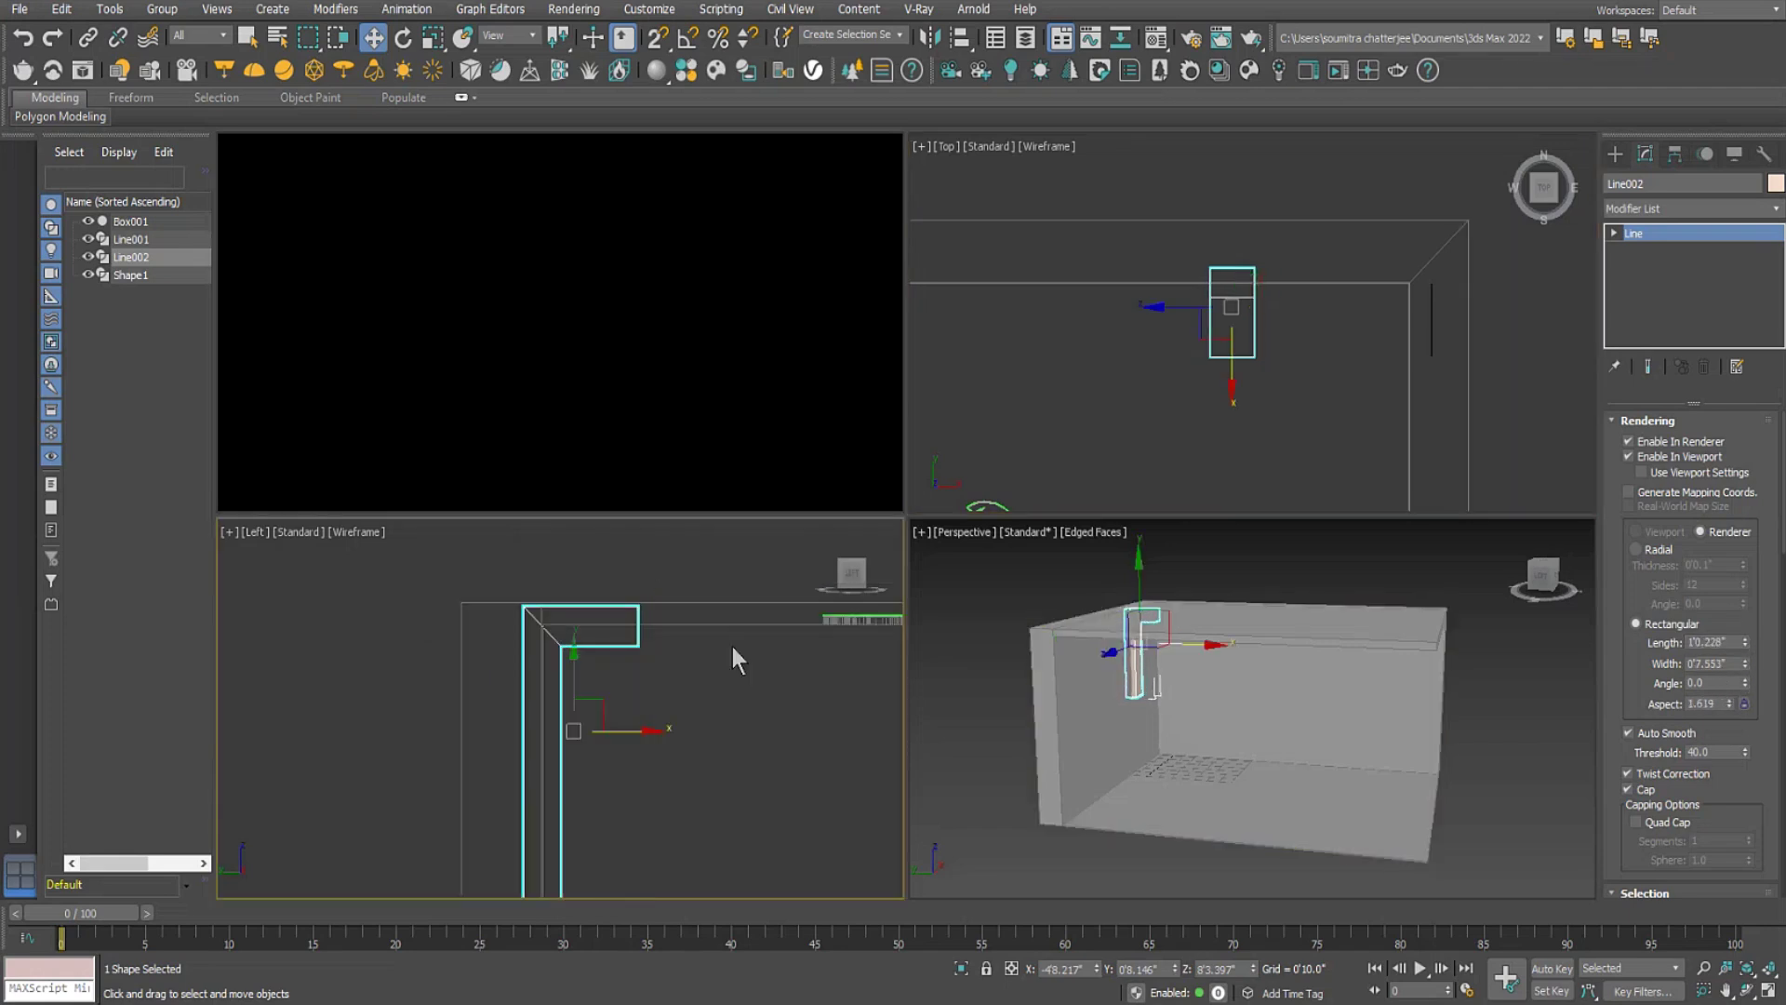
pyautogui.moveTo(616, 656)
pyautogui.mouseDown()
pyautogui.moveTo(653, 717)
pyautogui.moveTo(603, 661)
pyautogui.mouseUp()
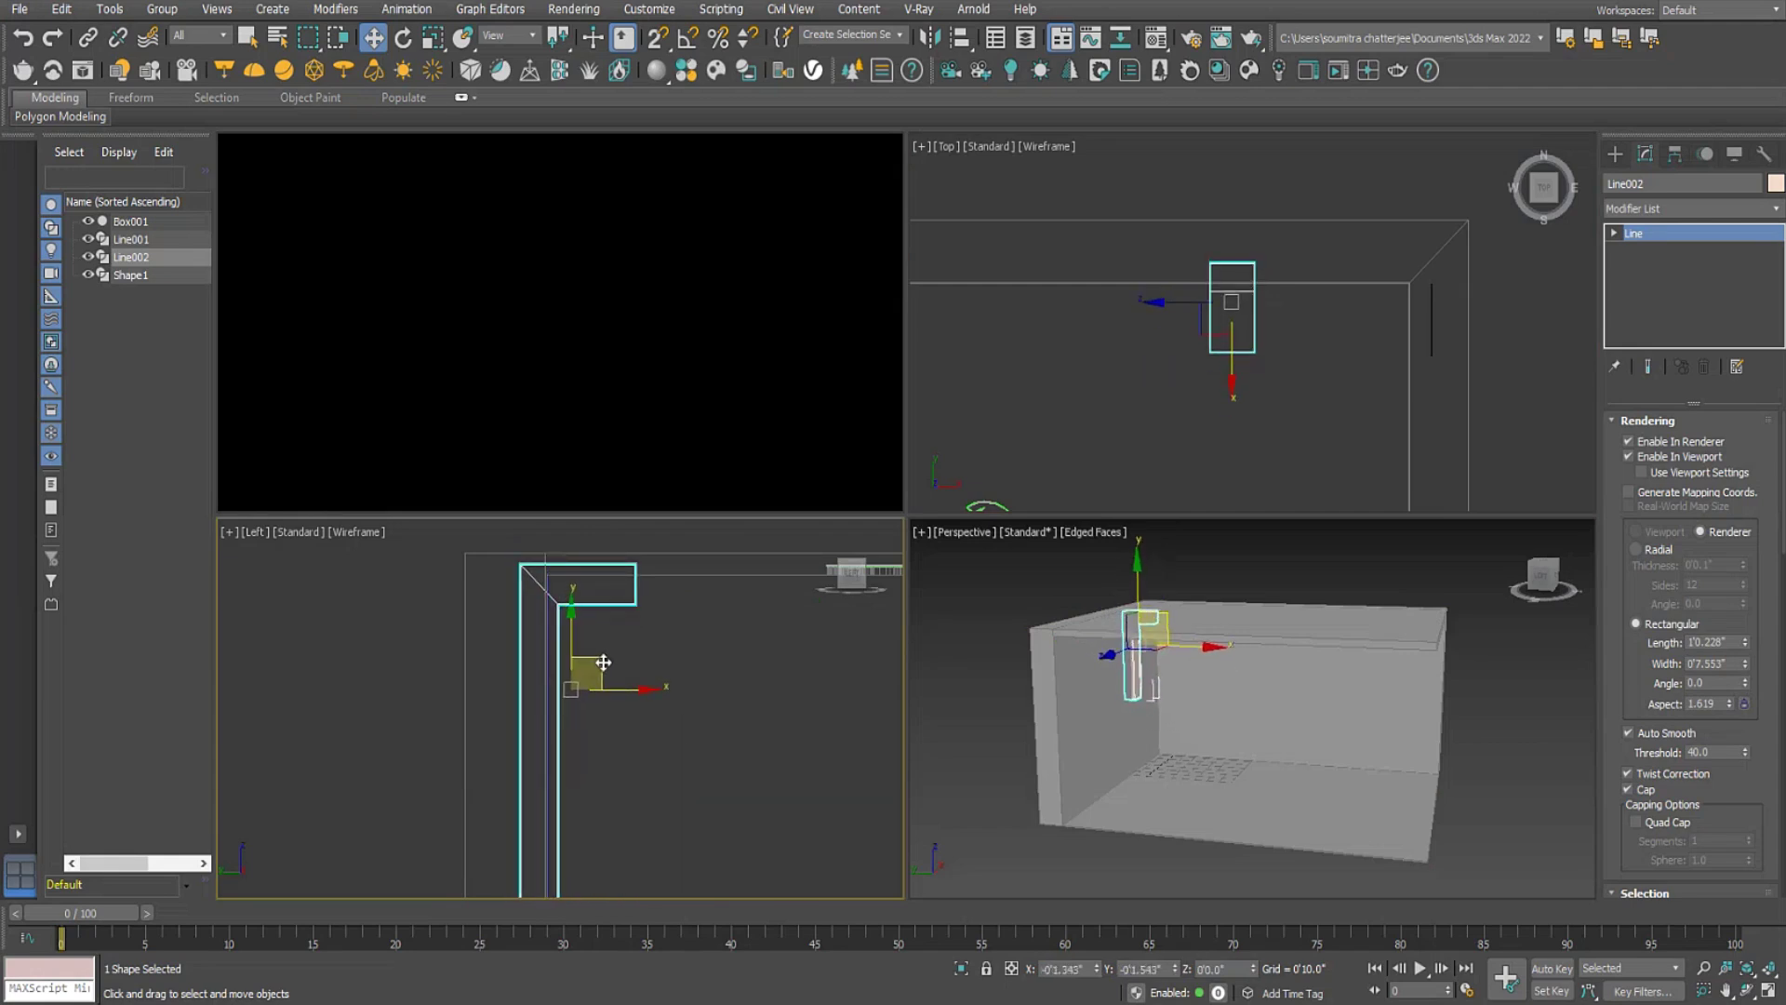
pyautogui.moveTo(1746, 667); pyautogui.dragTo(1753, 709)
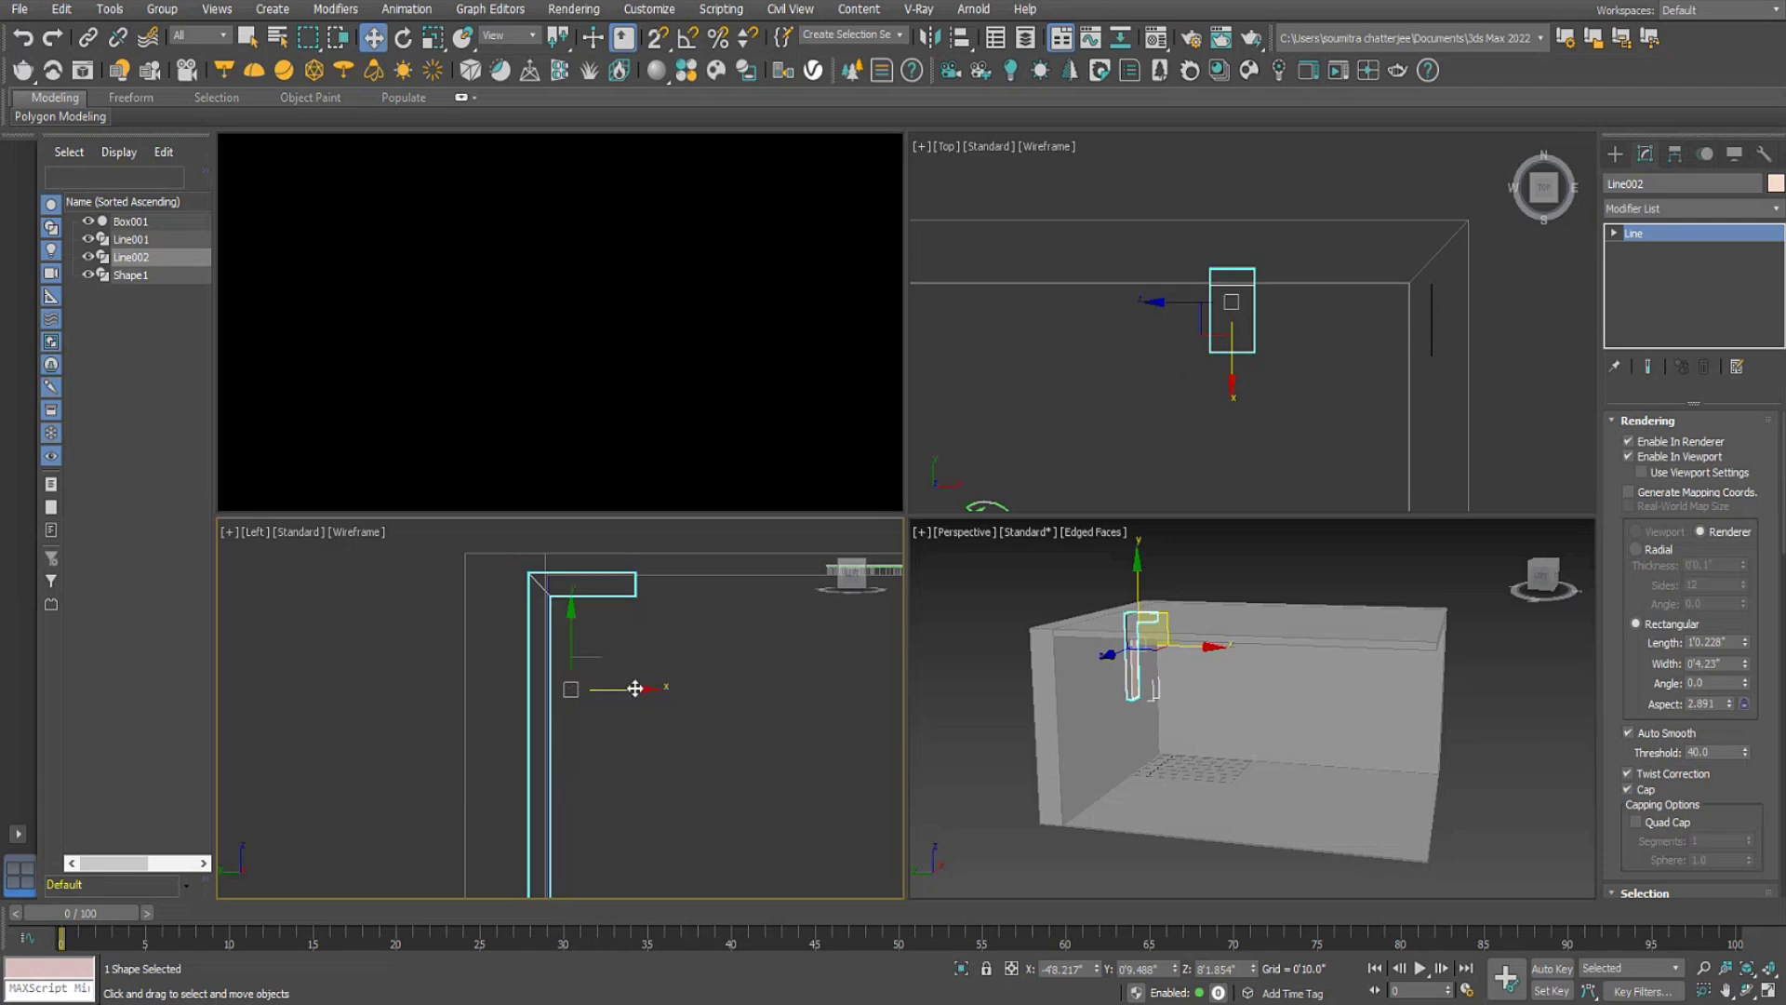
pyautogui.moveTo(634, 688); pyautogui.dragTo(645, 689)
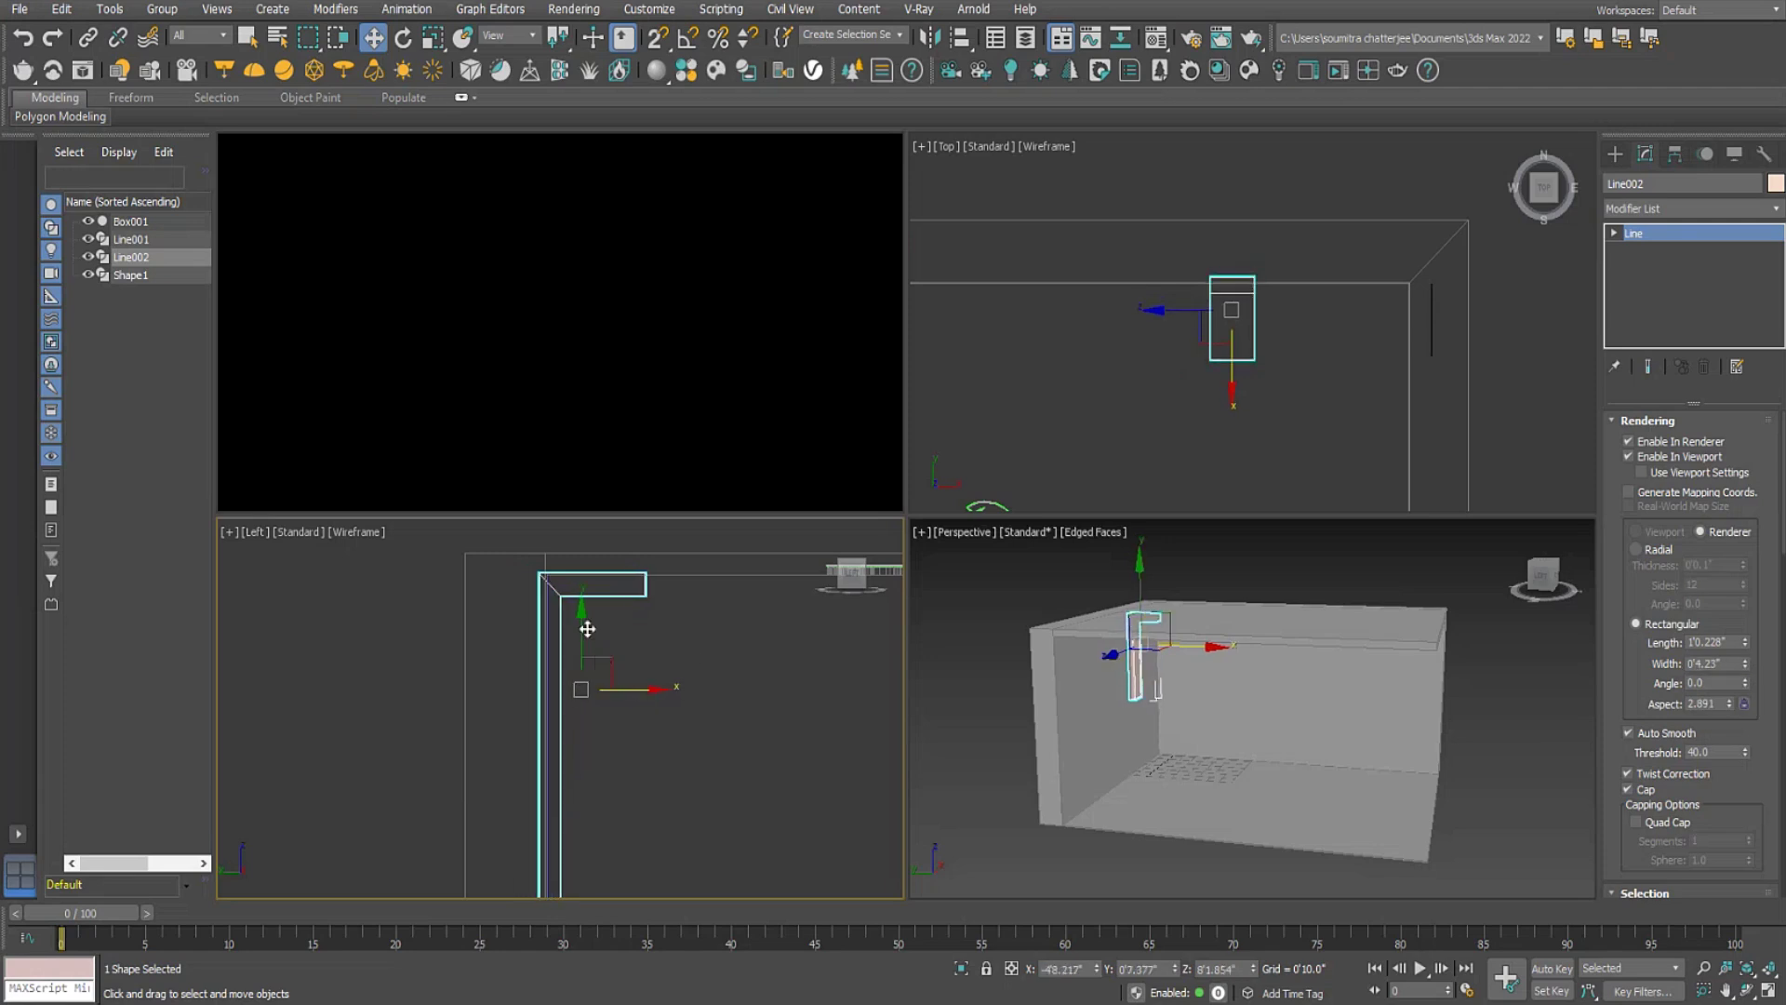
pyautogui.moveTo(585, 622); pyautogui.dragTo(585, 615)
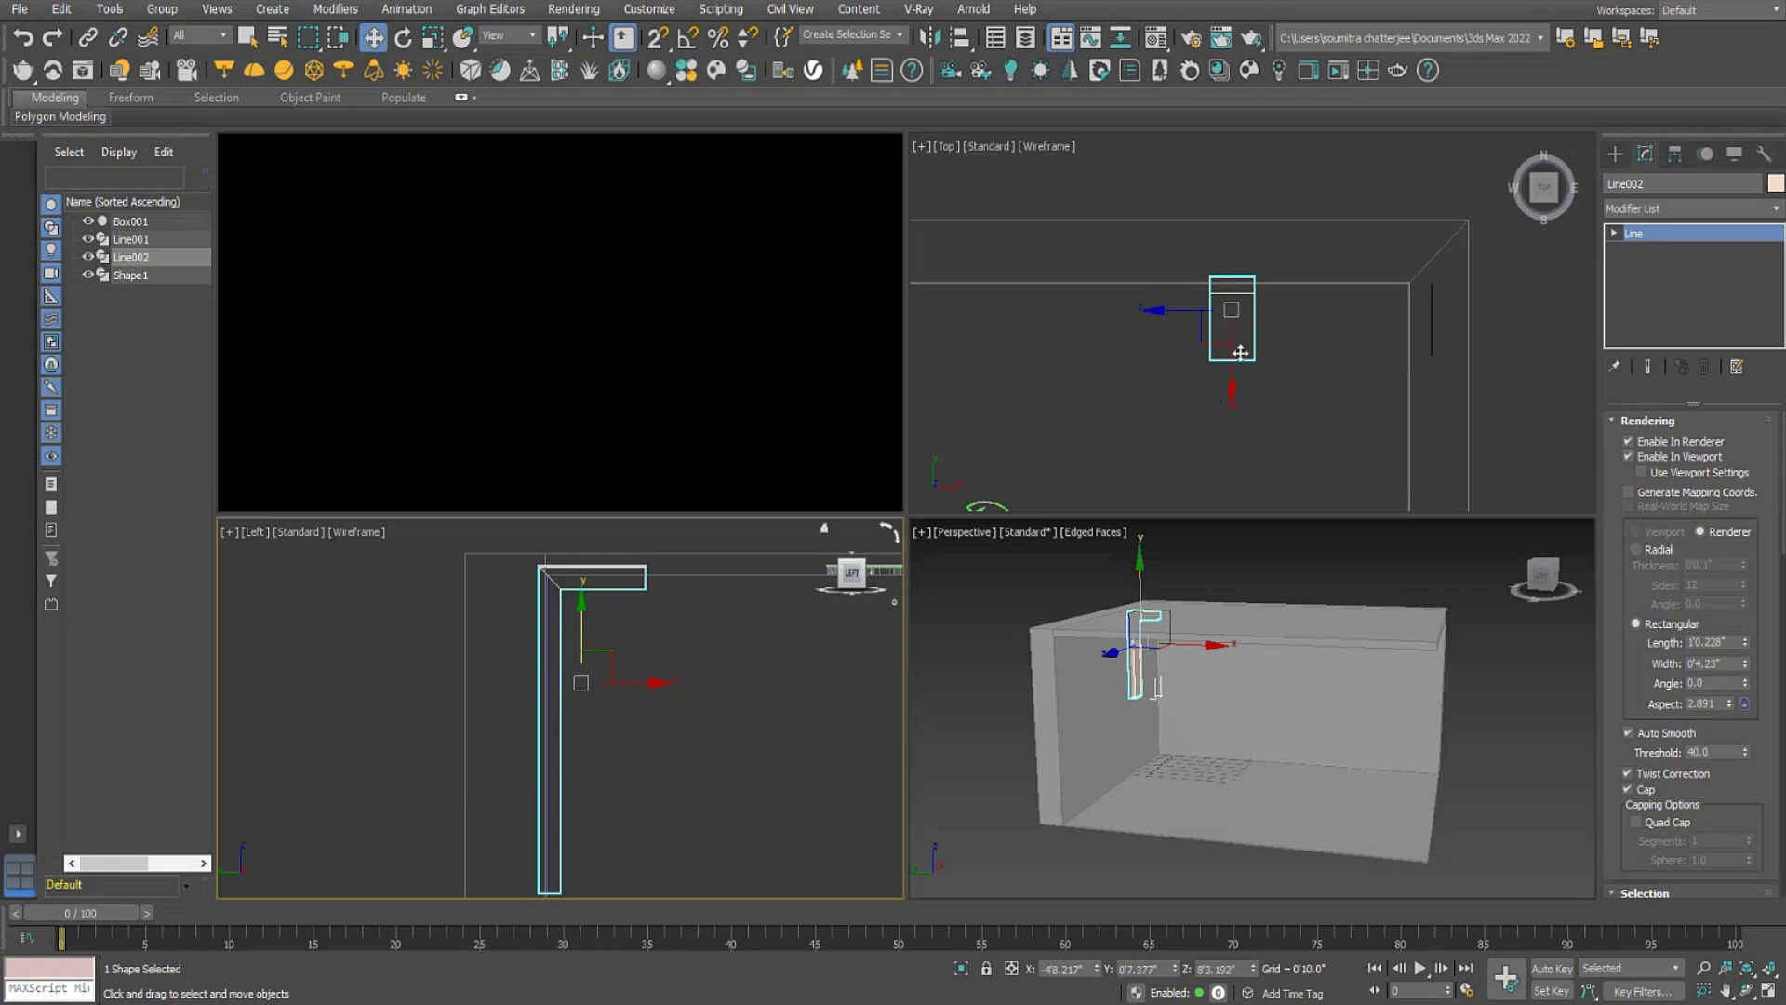
pyautogui.moveTo(1247, 343); pyautogui.dragTo(1289, 350, button='middle')
pyautogui.moveTo(1275, 256); pyautogui.dragTo(1277, 245)
# Clone the L-shaped strip as three evenly spaced copies along the wall in the Top view.
pyautogui.scroll(-3, 1354, 361)
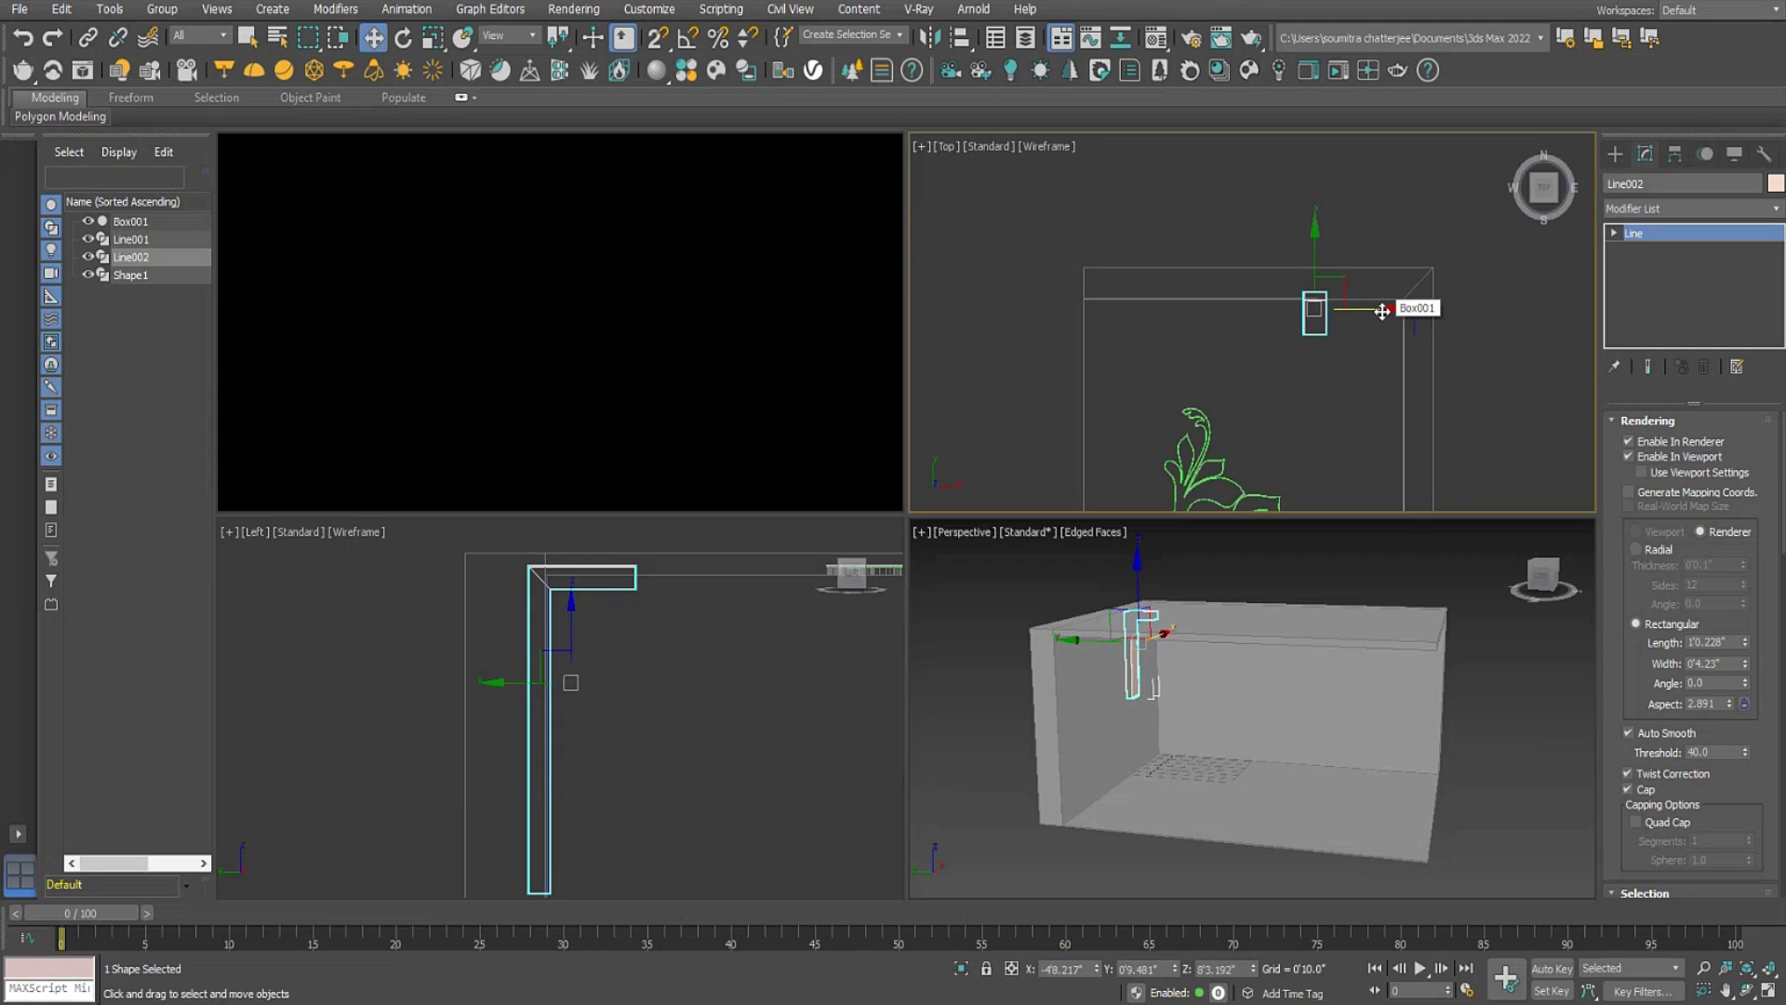
pyautogui.keyDown('shift'); pyautogui.moveTo(1382, 312); pyautogui.dragTo(1332, 313); pyautogui.keyUp('shift')
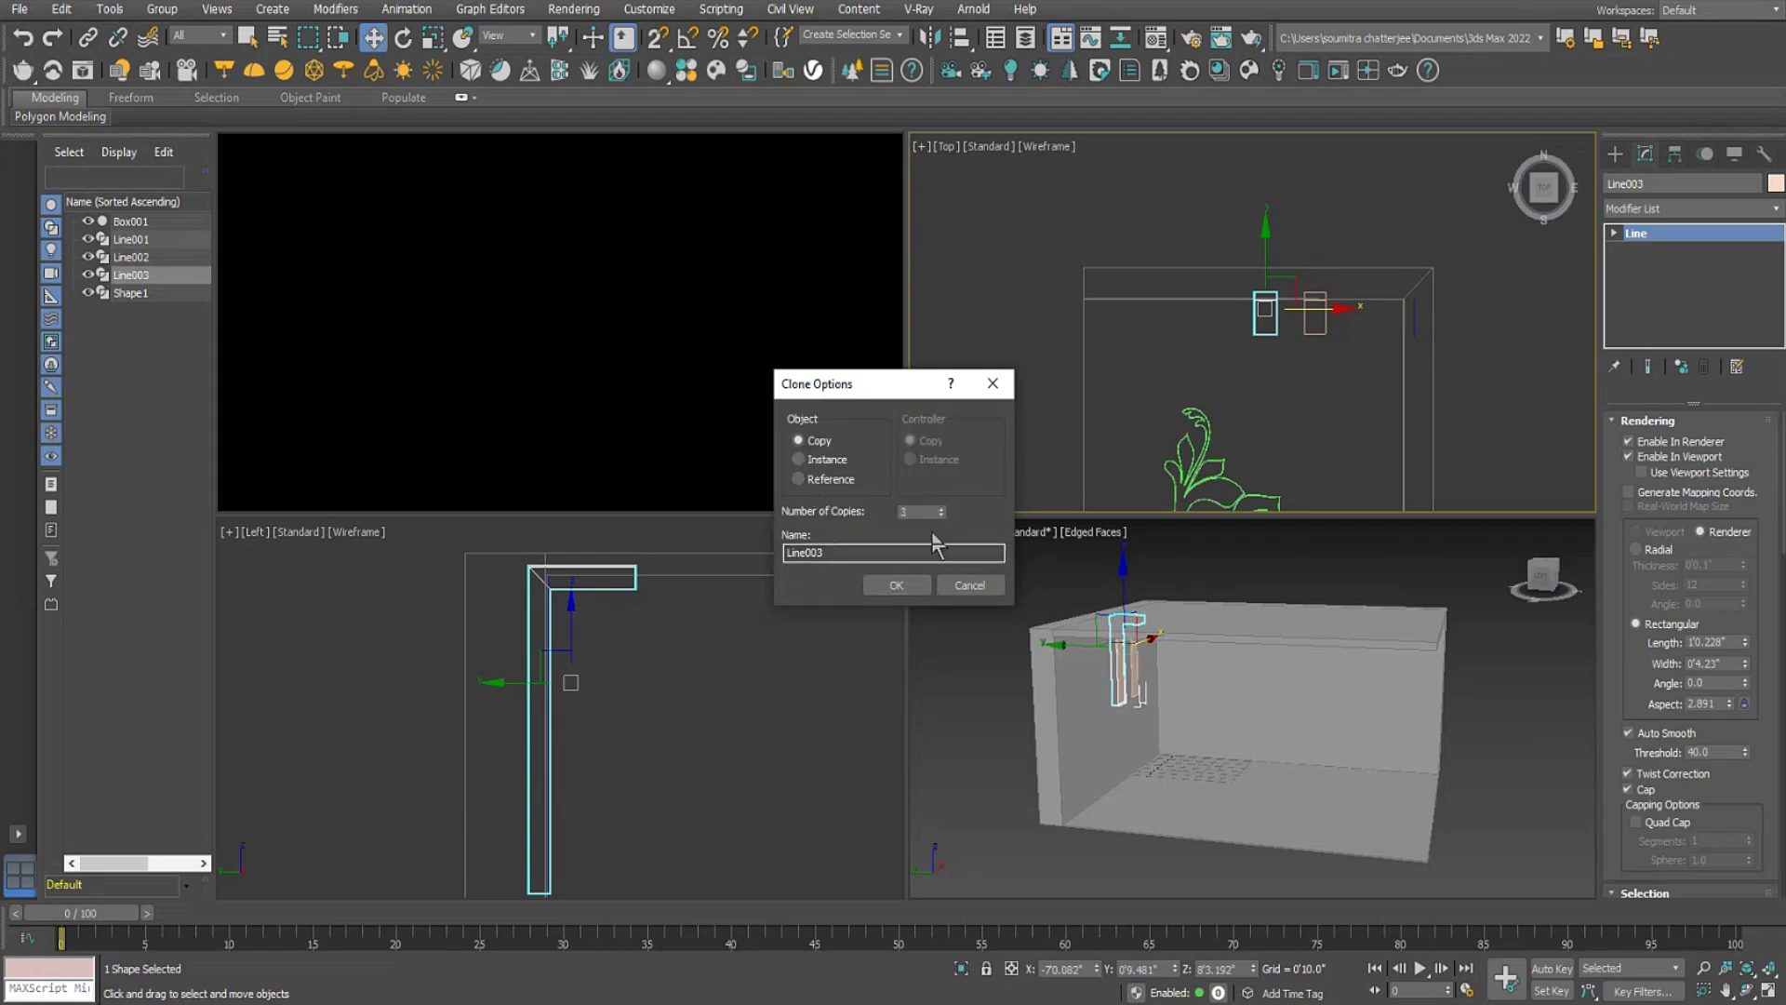
pyautogui.click(898, 586)
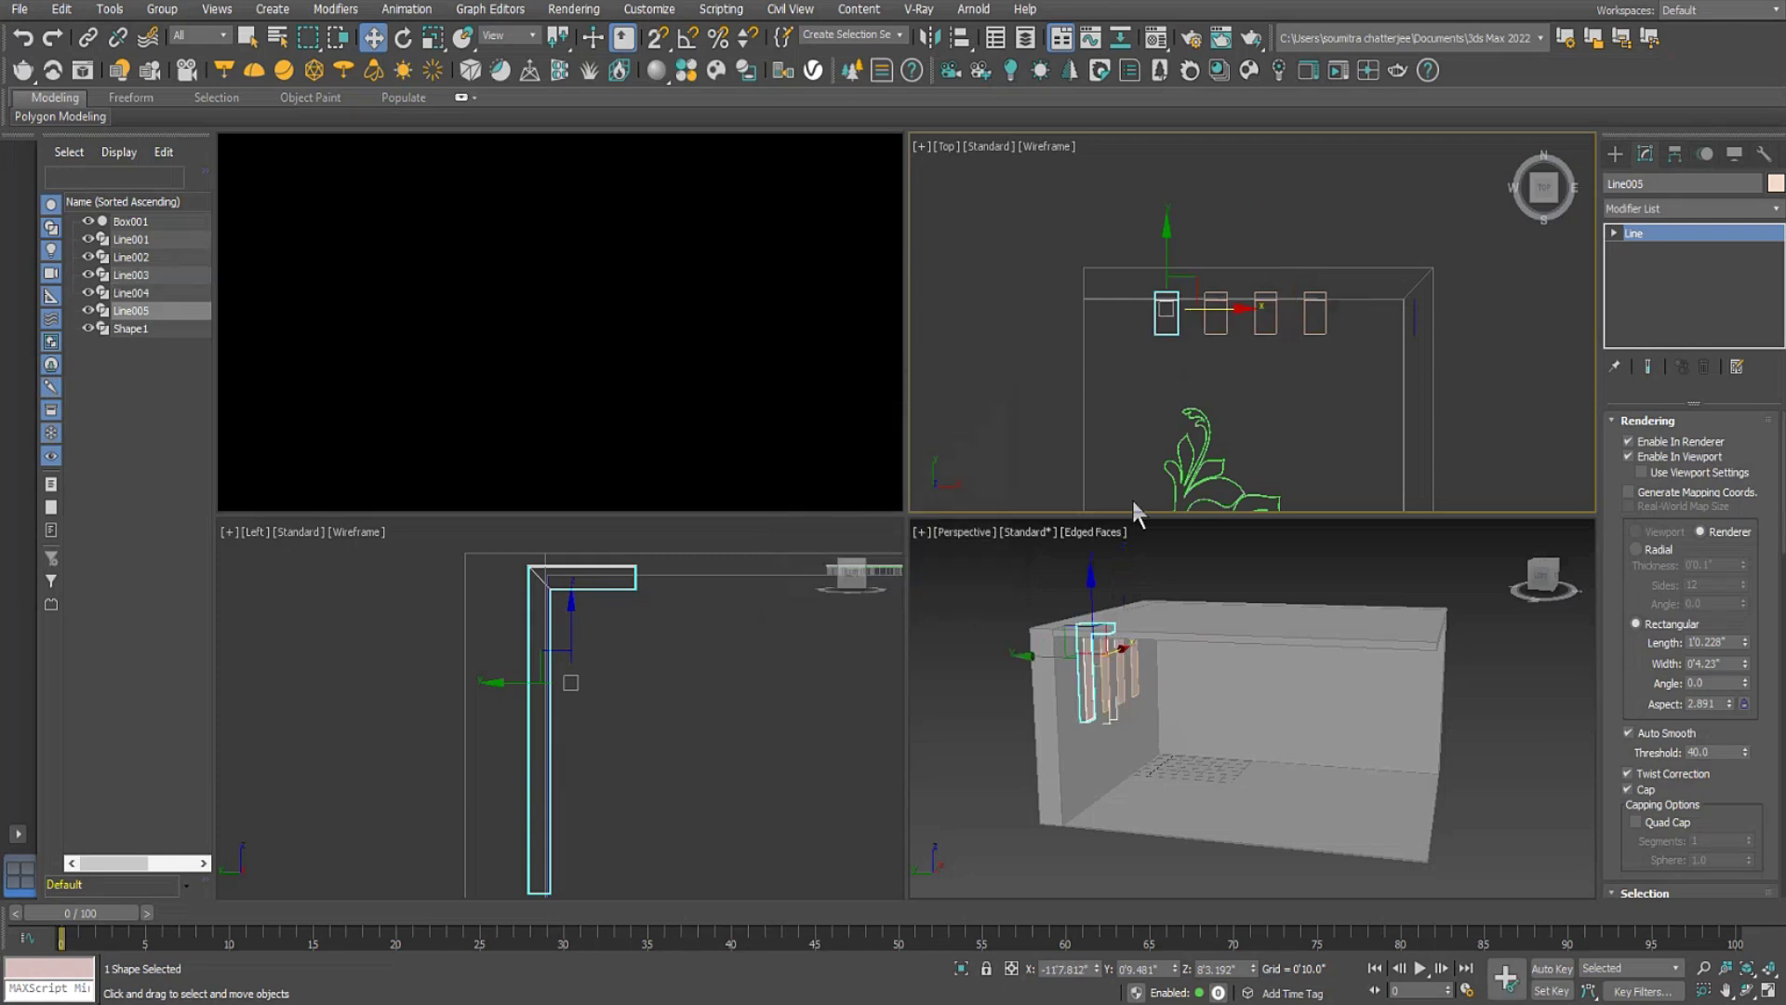
pyautogui.keyDown('alt'); pyautogui.moveTo(1153, 605); pyautogui.dragTo(1184, 770, button='middle'); pyautogui.keyUp('alt')
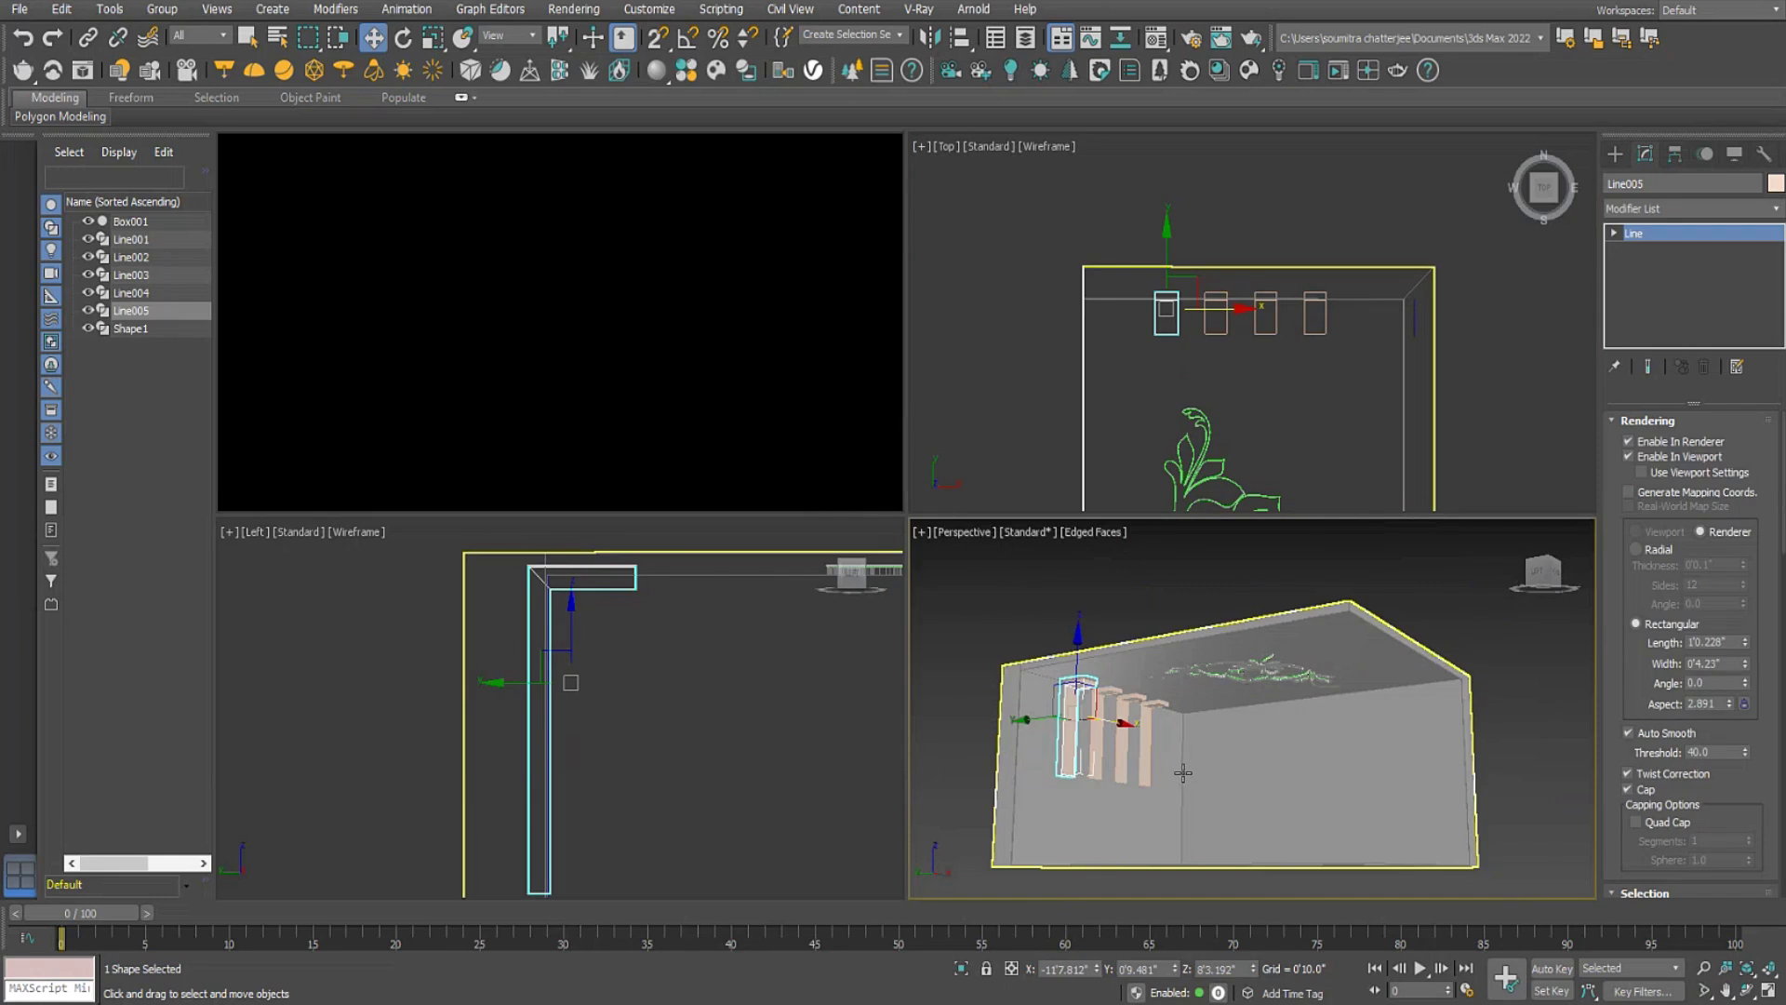
pyautogui.scroll(4, 1280, 784)
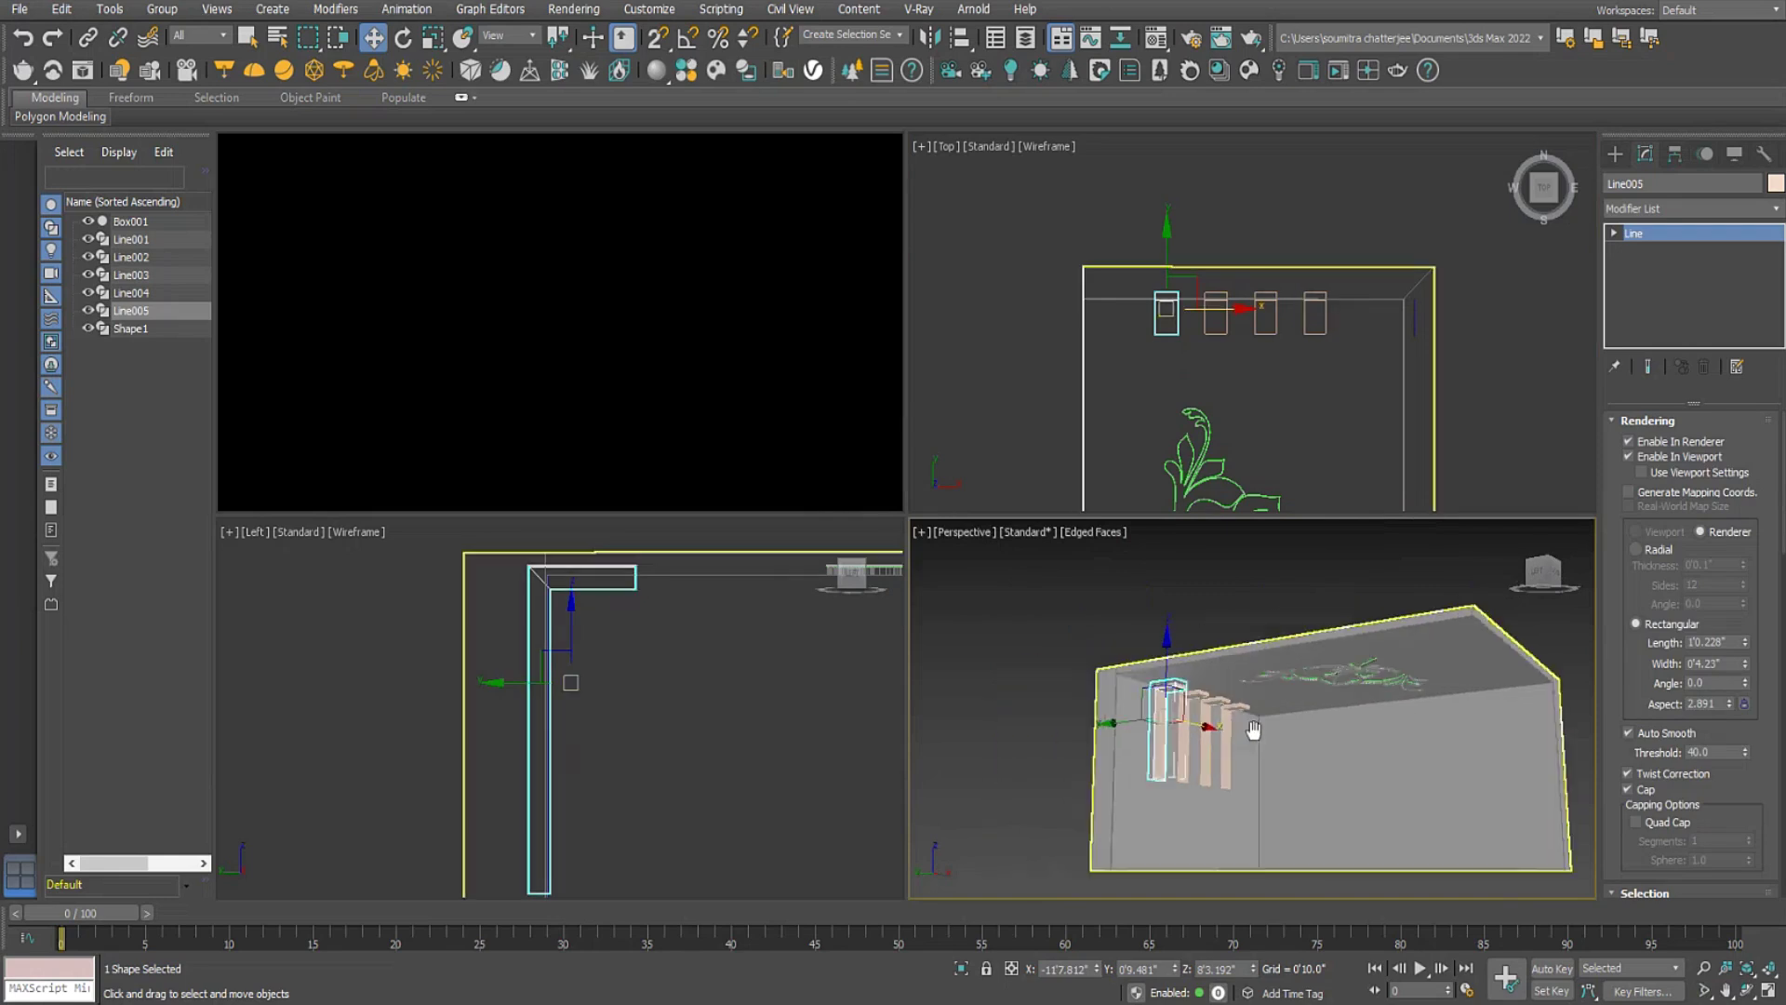
pyautogui.scroll(-5, 1093, 744)
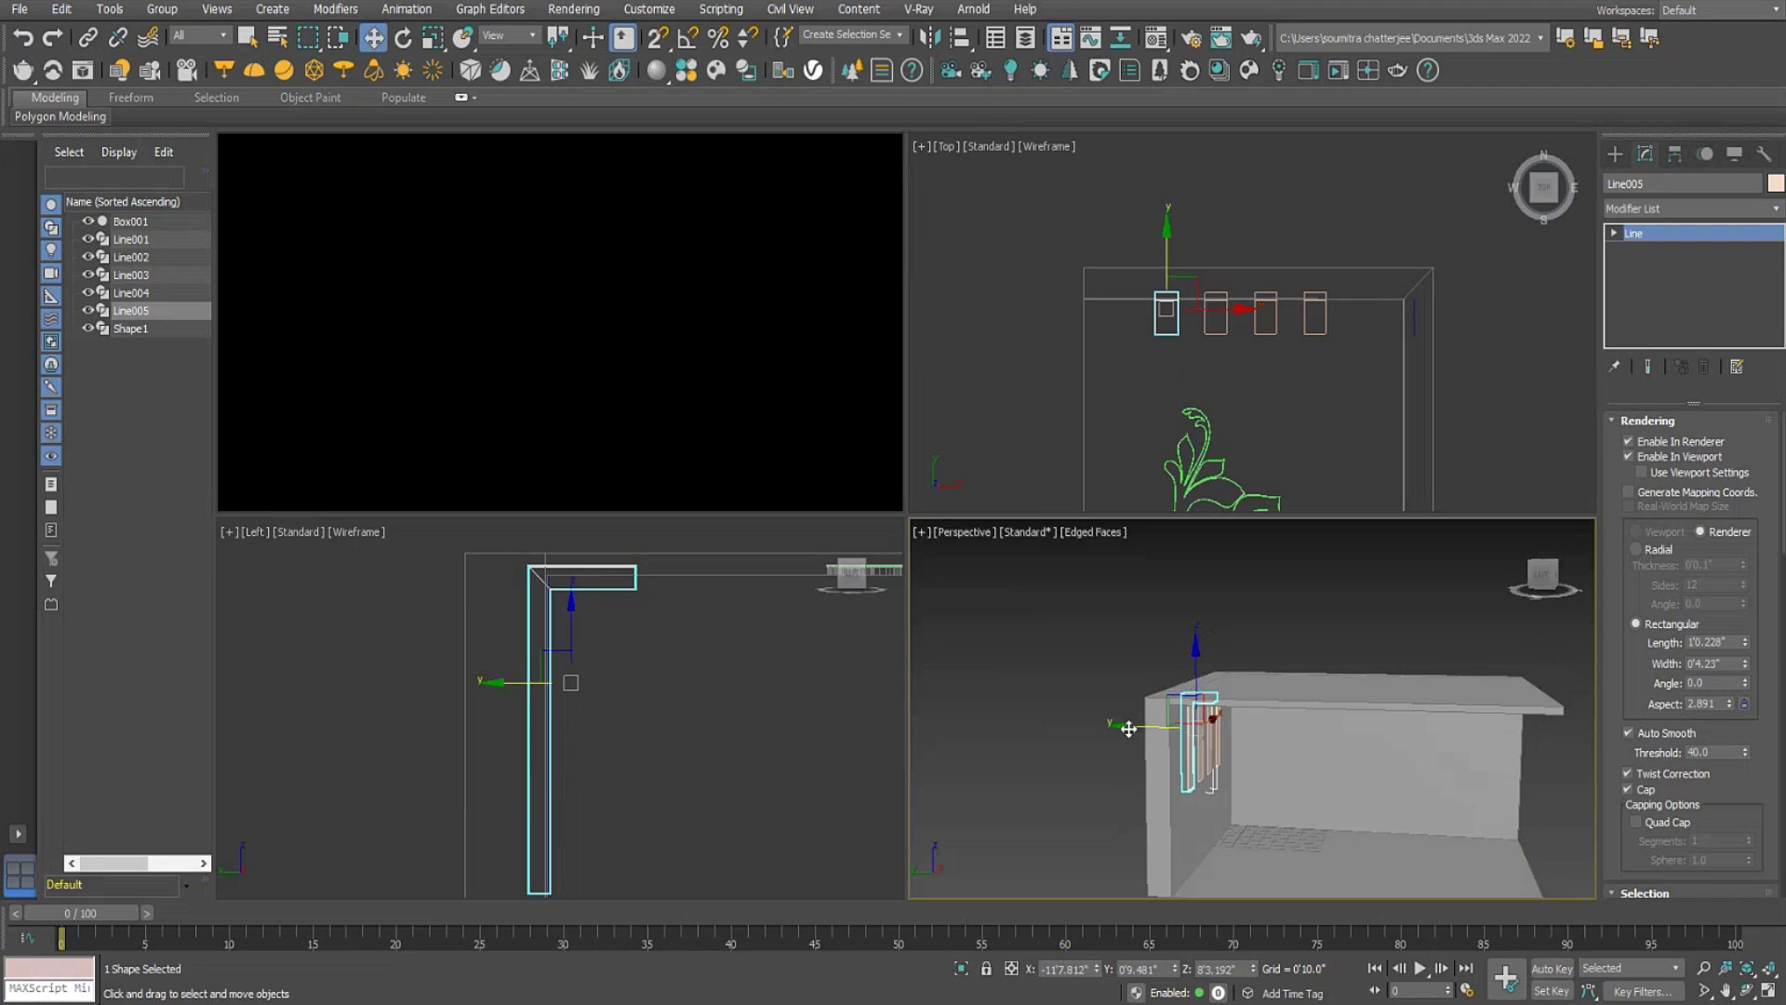
# Copy the last L-shaped strip to a spot outside the room, behind the wall.
pyautogui.keyDown('shift'); pyautogui.moveTo(1128, 728); pyautogui.dragTo(1059, 714); pyautogui.keyUp('shift')
pyautogui.click(893, 588)
pyautogui.moveTo(1146, 667)
pyautogui.keyDown('alt'); pyautogui.mouseDown(button='middle')
pyautogui.moveTo(1168, 595)
pyautogui.moveTo(1254, 645)
pyautogui.moveTo(1085, 695)
pyautogui.mouseUp(button='middle'); pyautogui.keyUp('alt')
# Try to start a ProBoolean subtraction on the room box with operand picking active.
pyautogui.click(1112, 700)
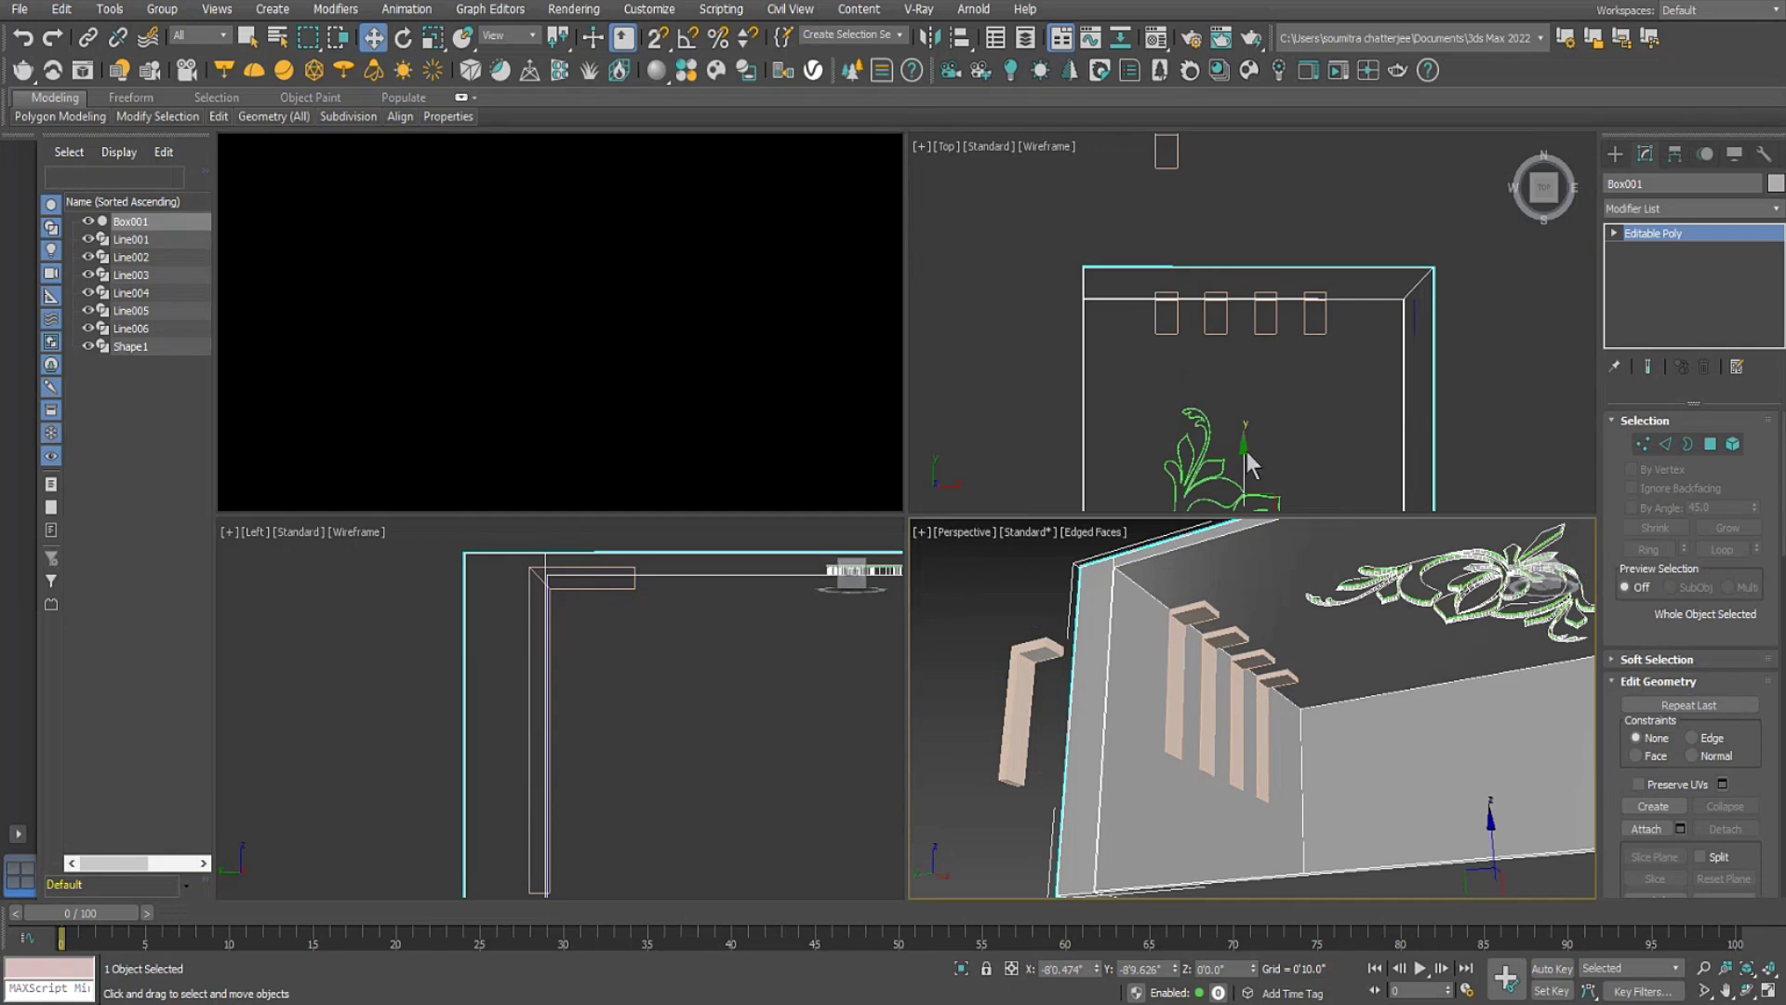
pyautogui.scroll(-1, 546, 680)
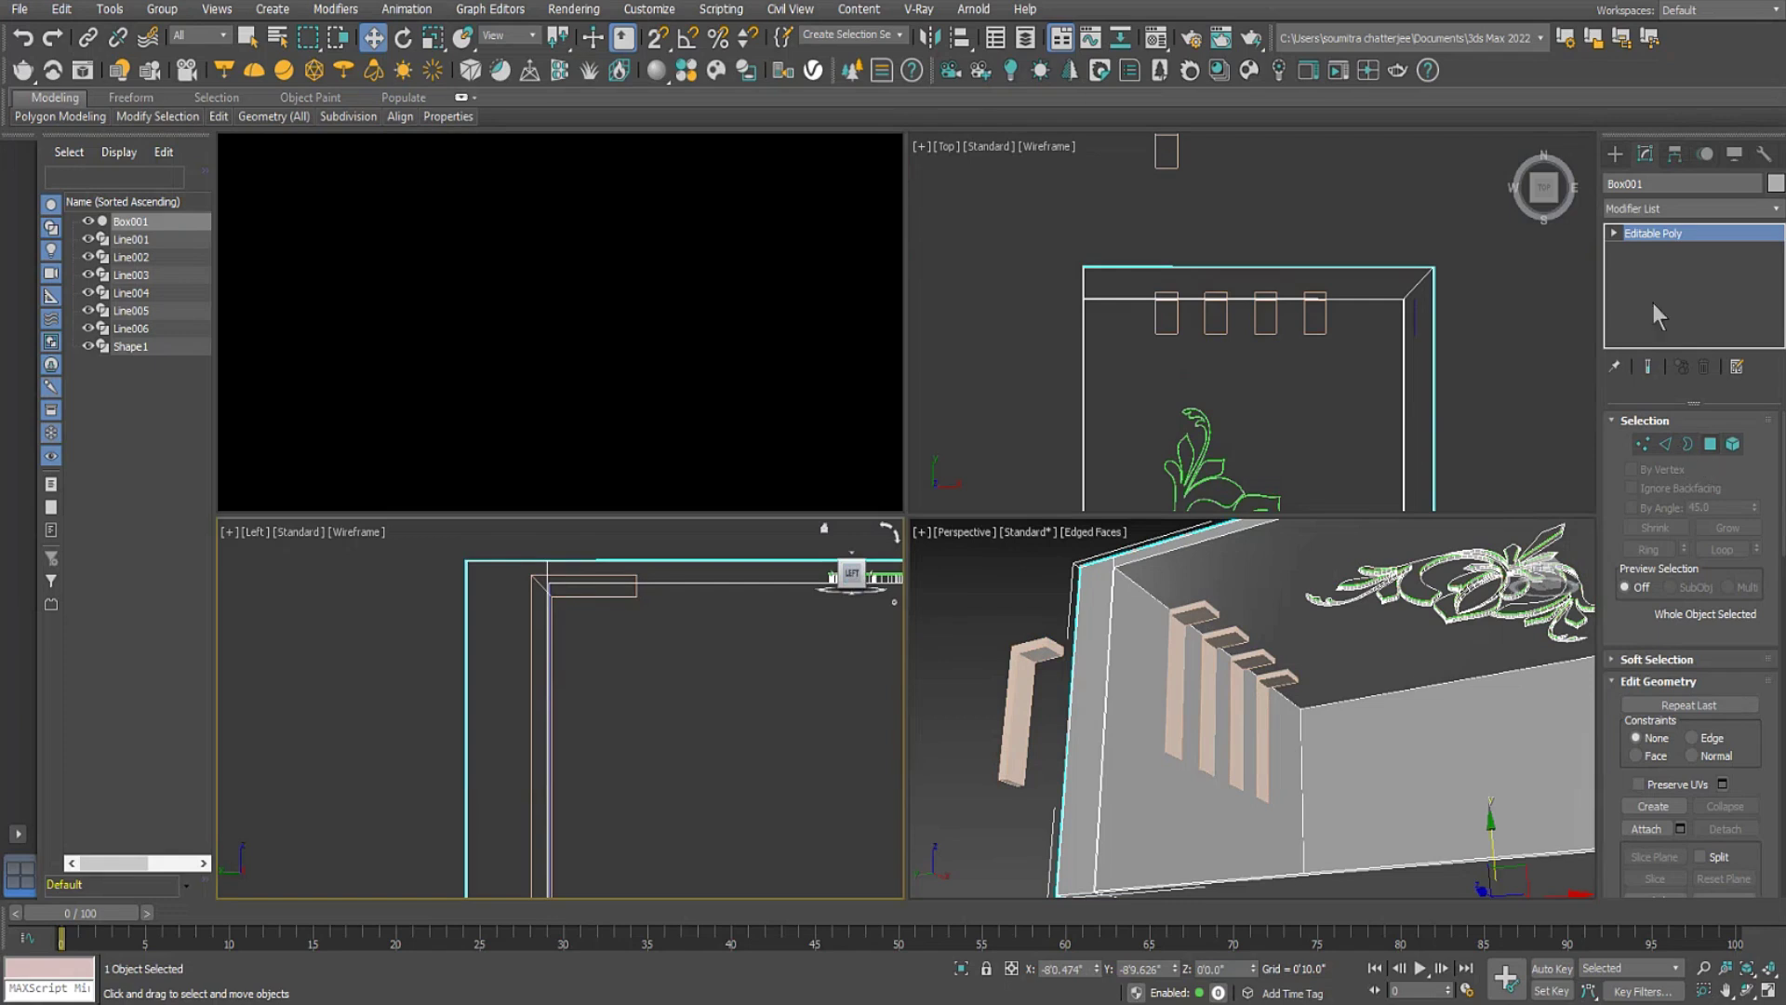
pyautogui.click(1614, 154)
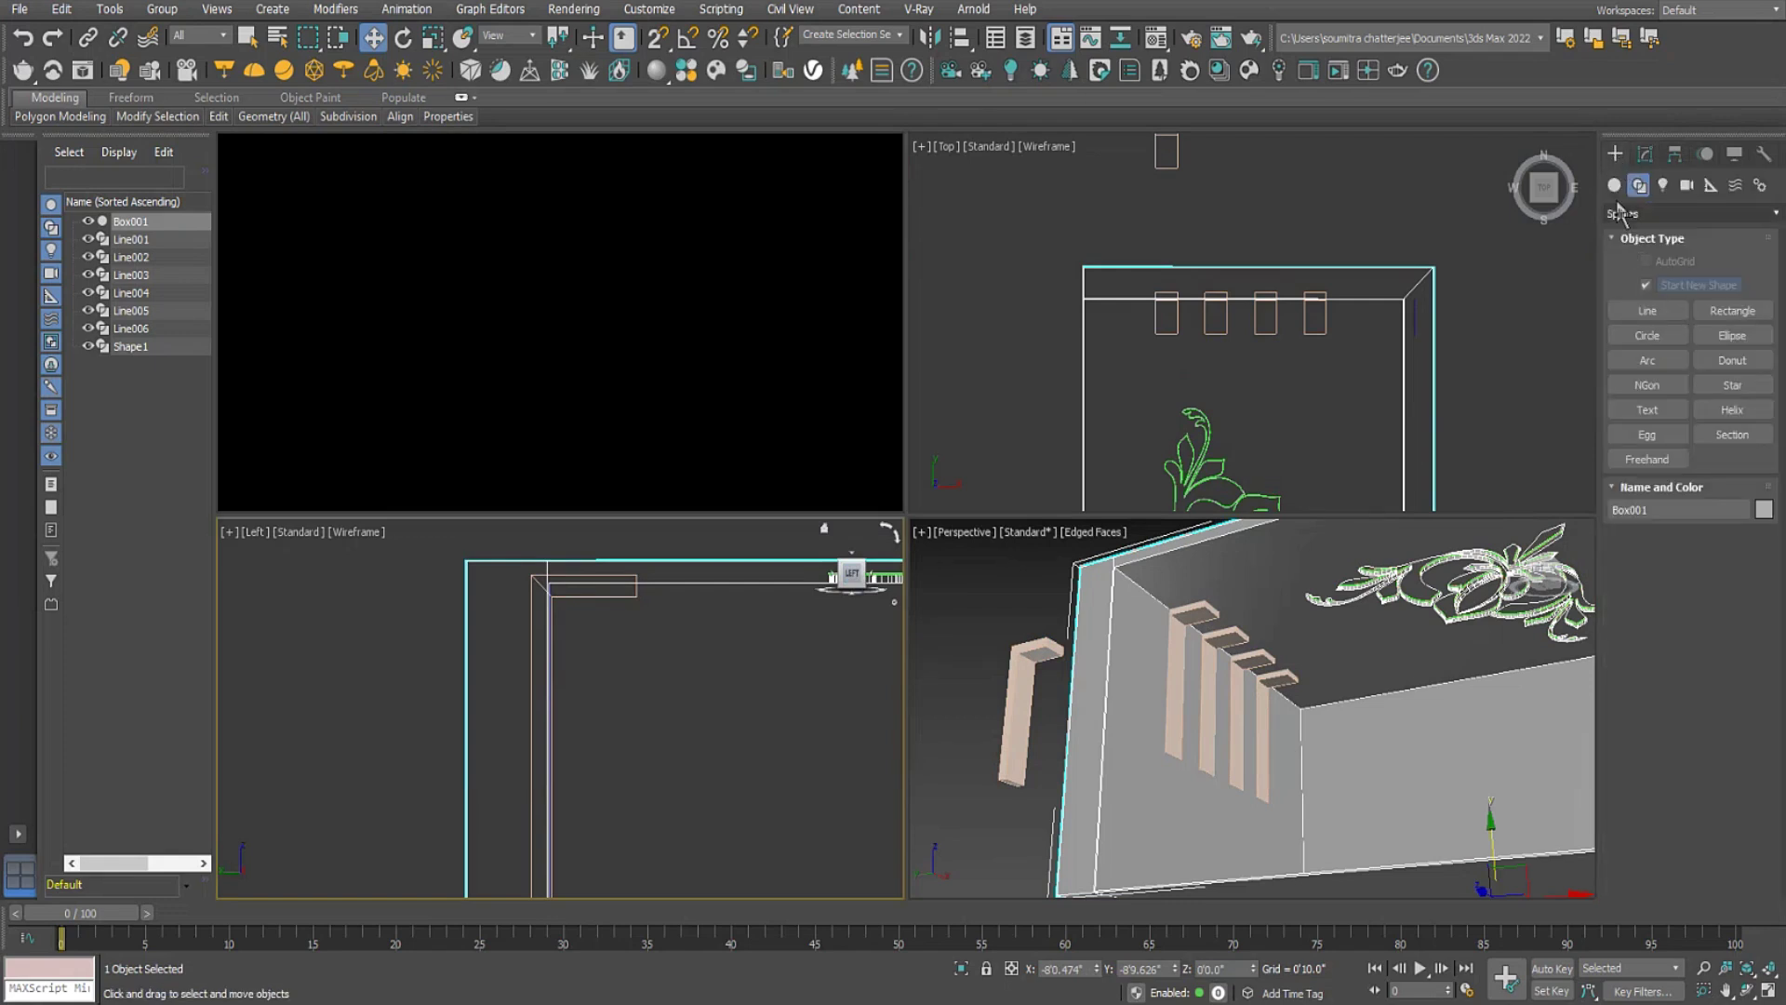
pyautogui.click(1614, 185)
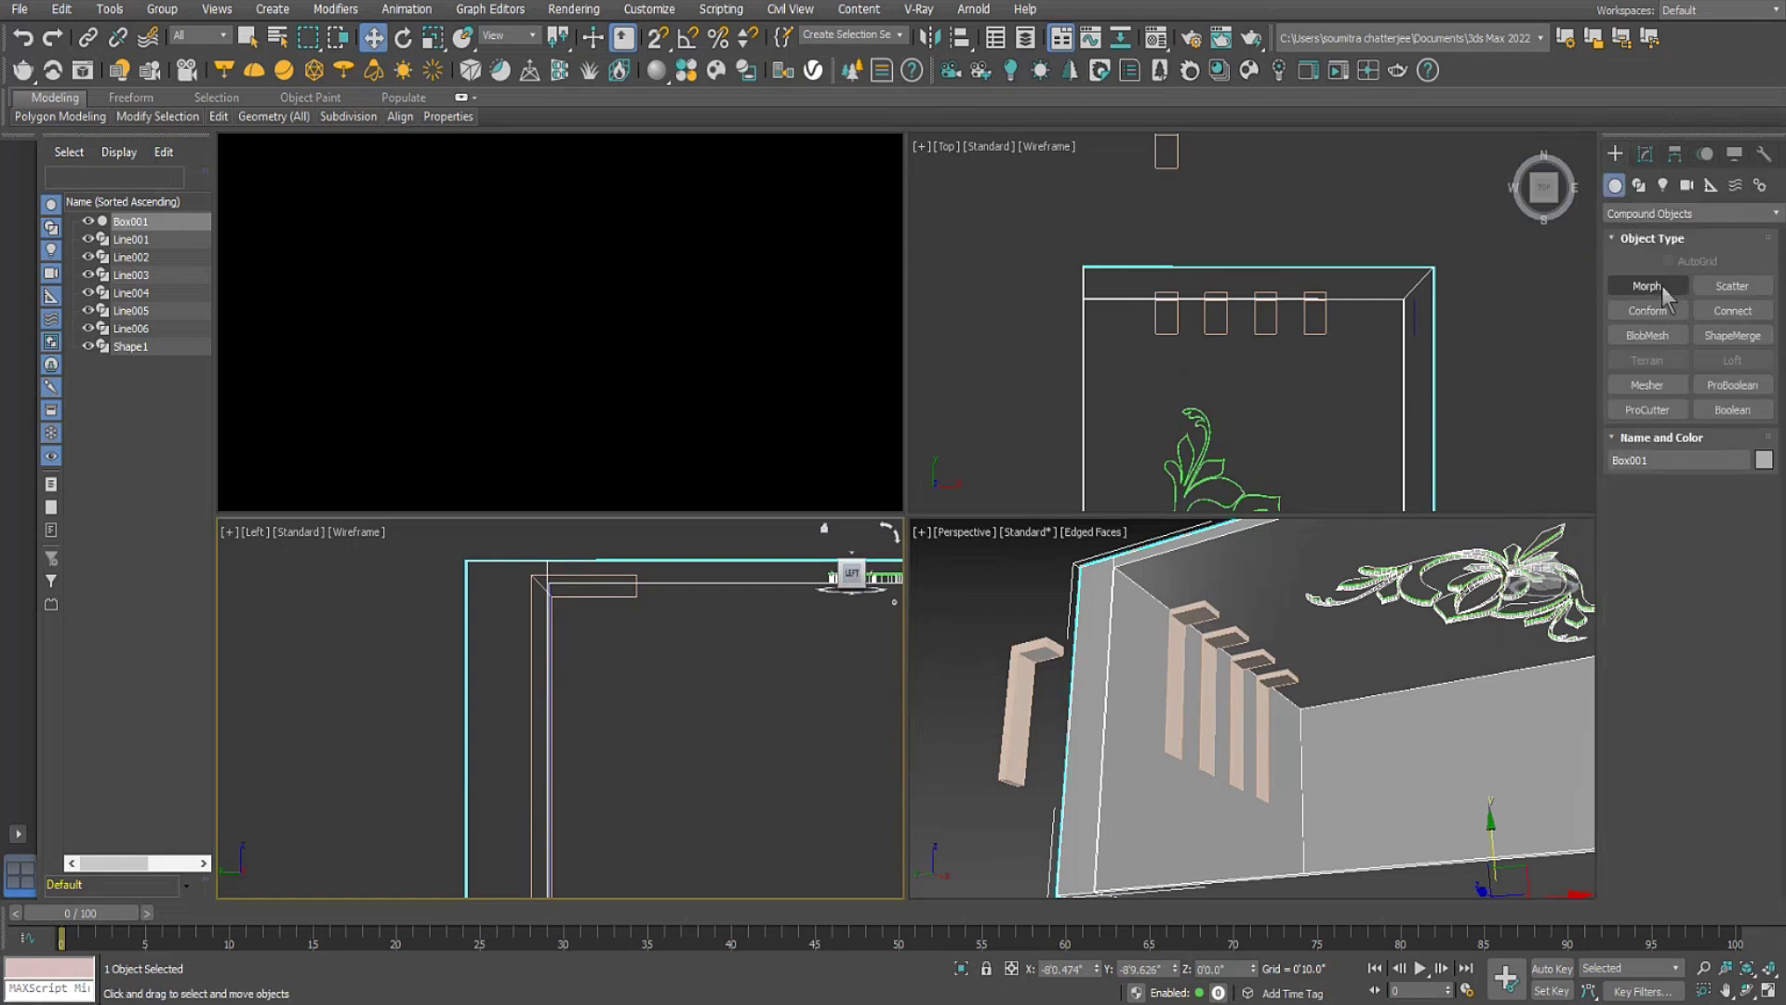
pyautogui.click(1734, 387)
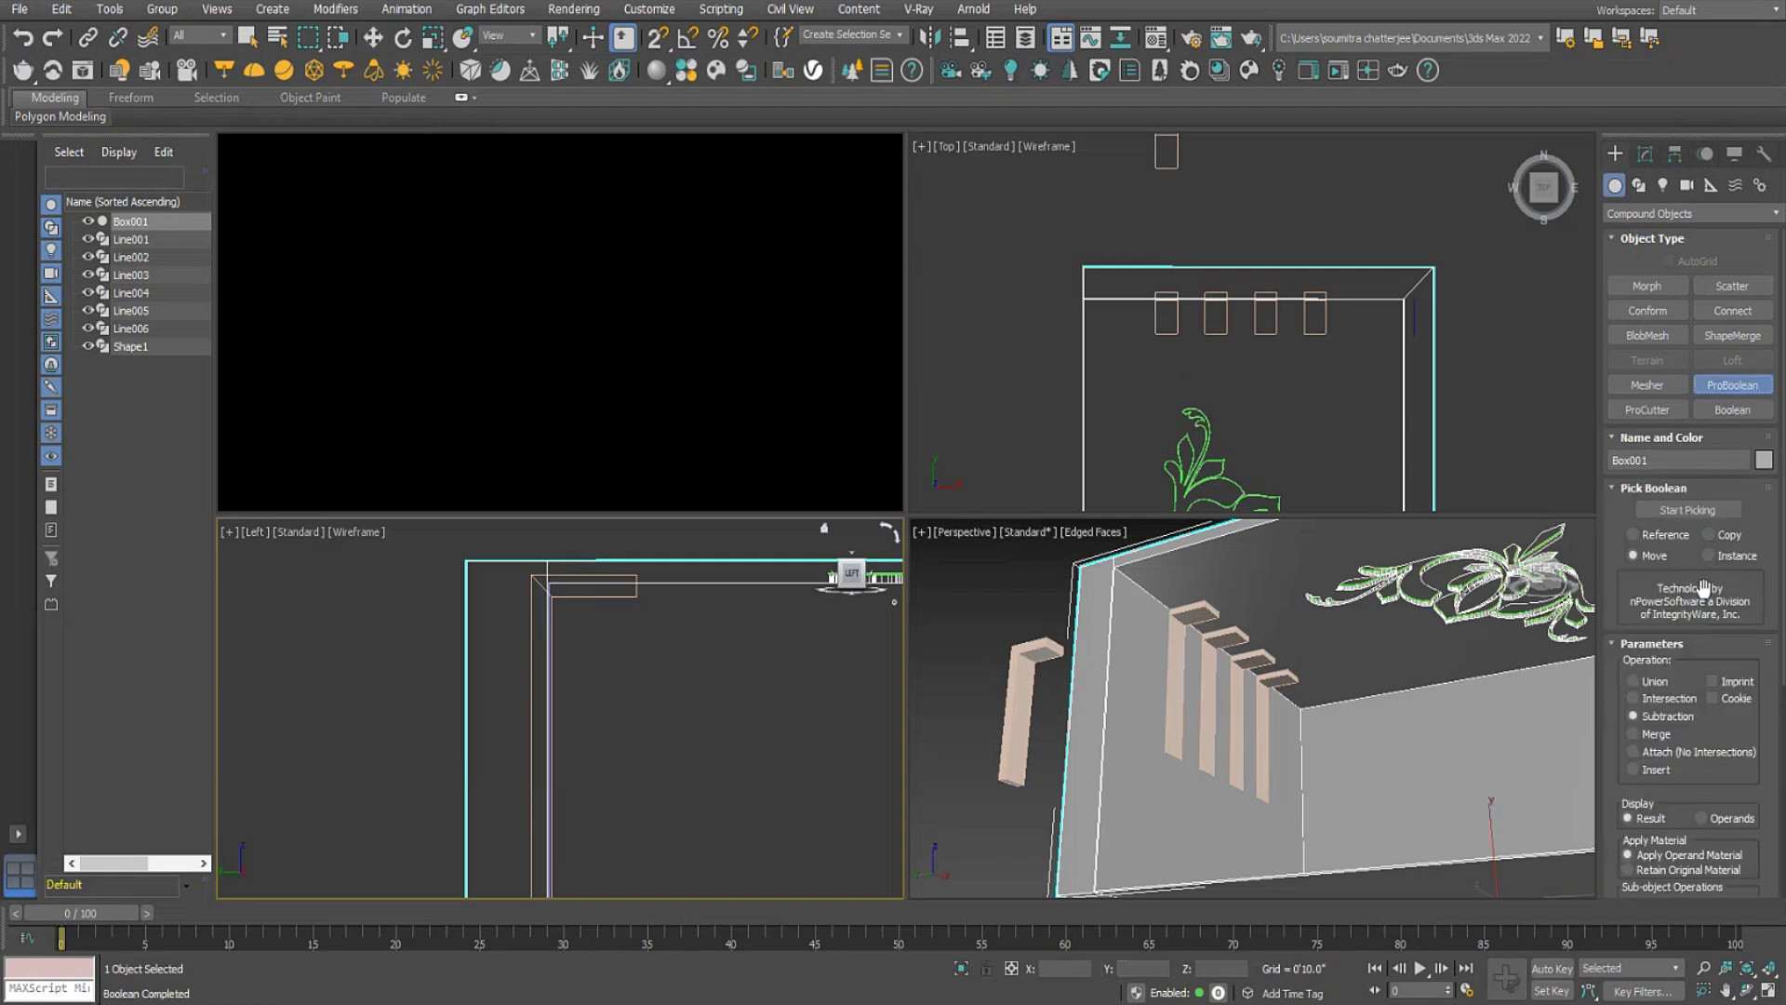
pyautogui.click(1706, 513)
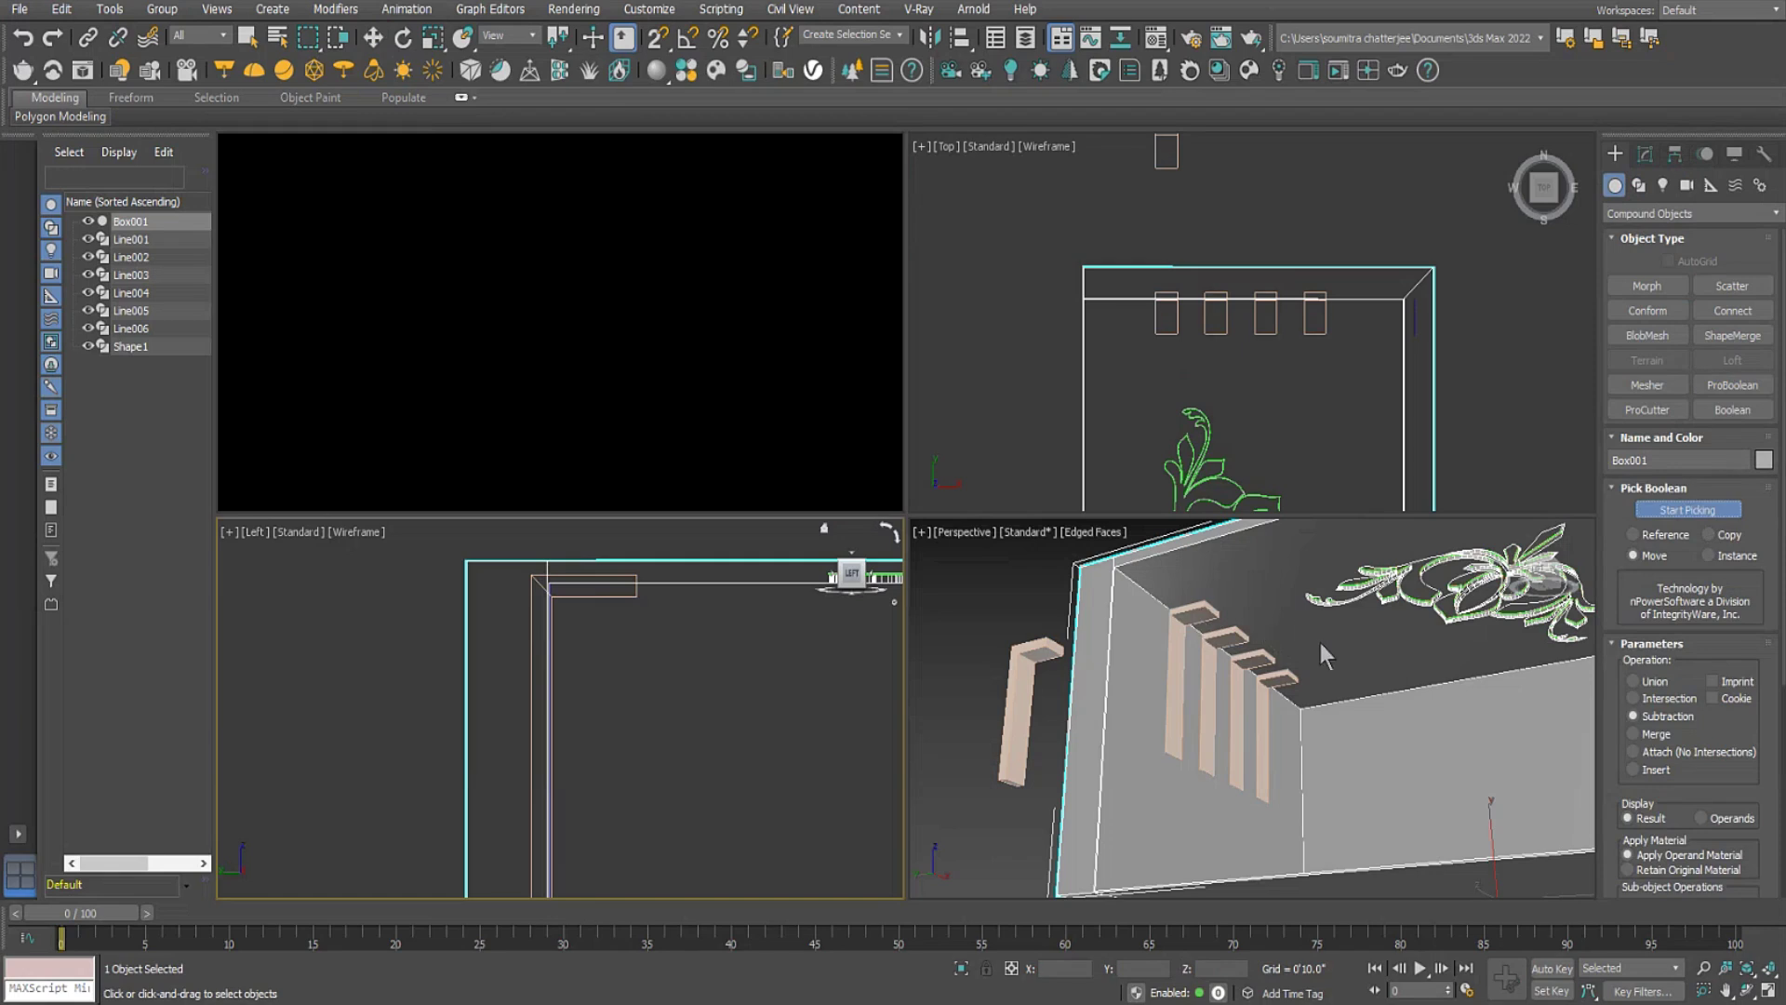
pyautogui.scroll(-8, 1328, 649)
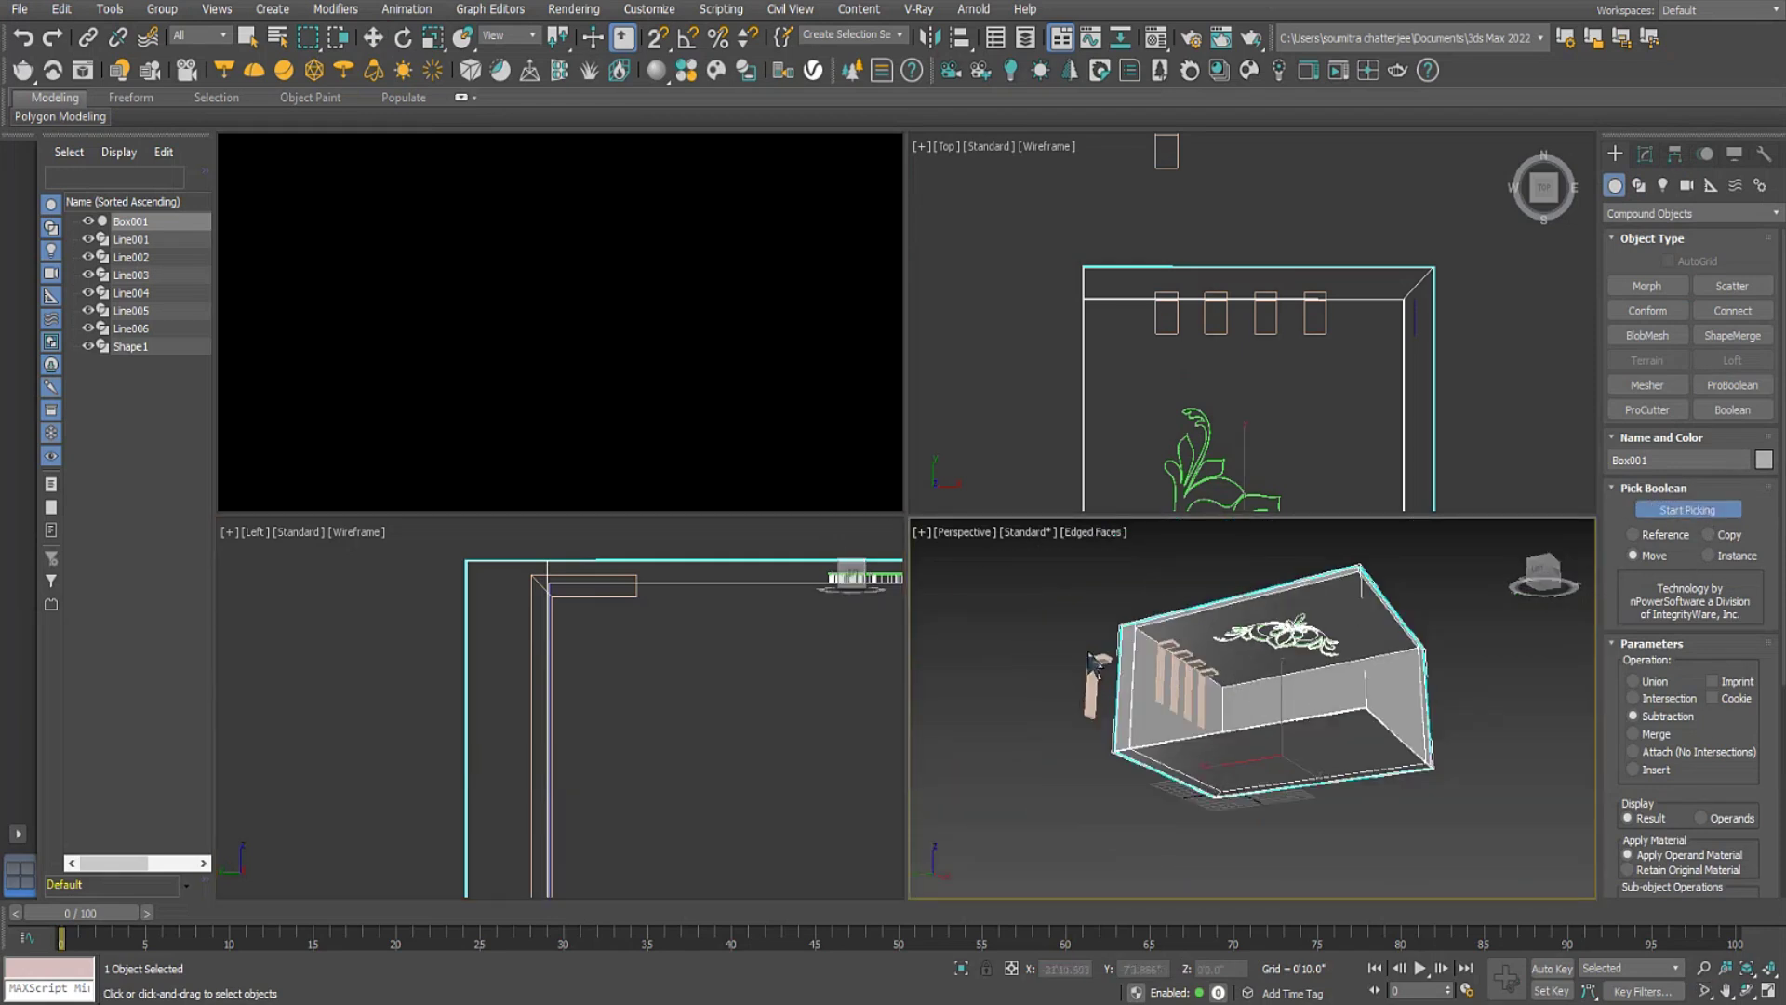
pyautogui.press('w')
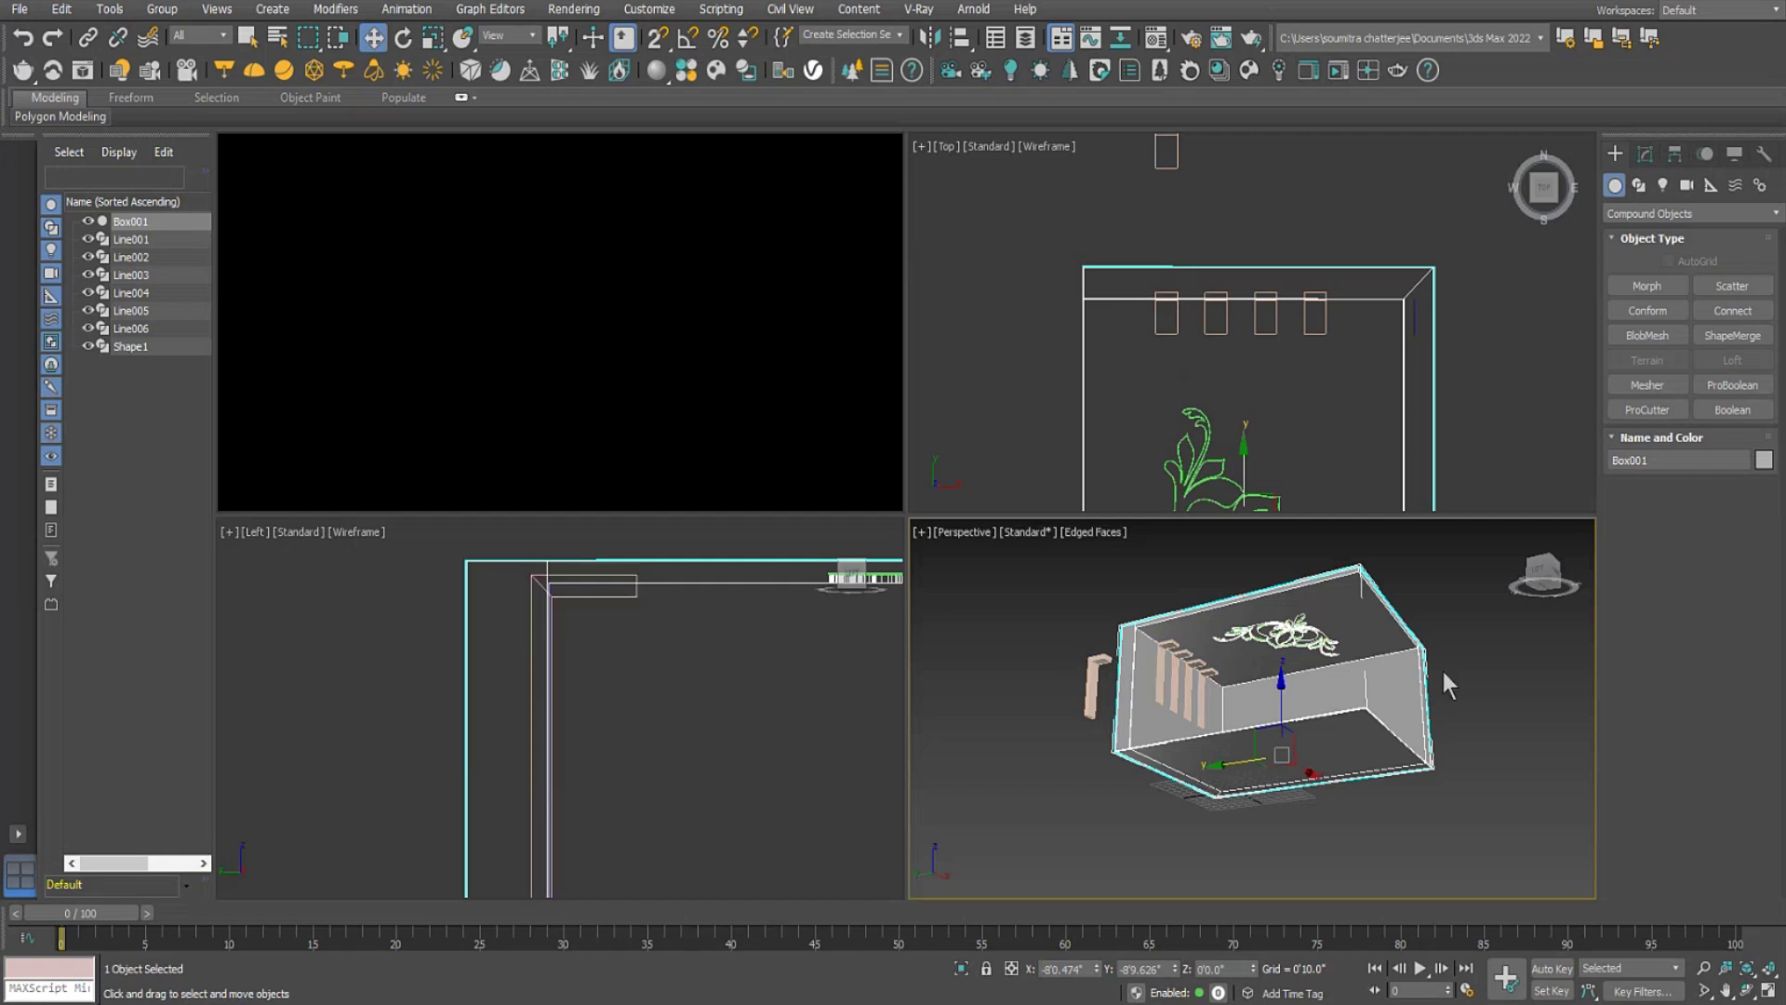
# Convert the room box to an Editable Poly.
pyautogui.click(1644, 152)
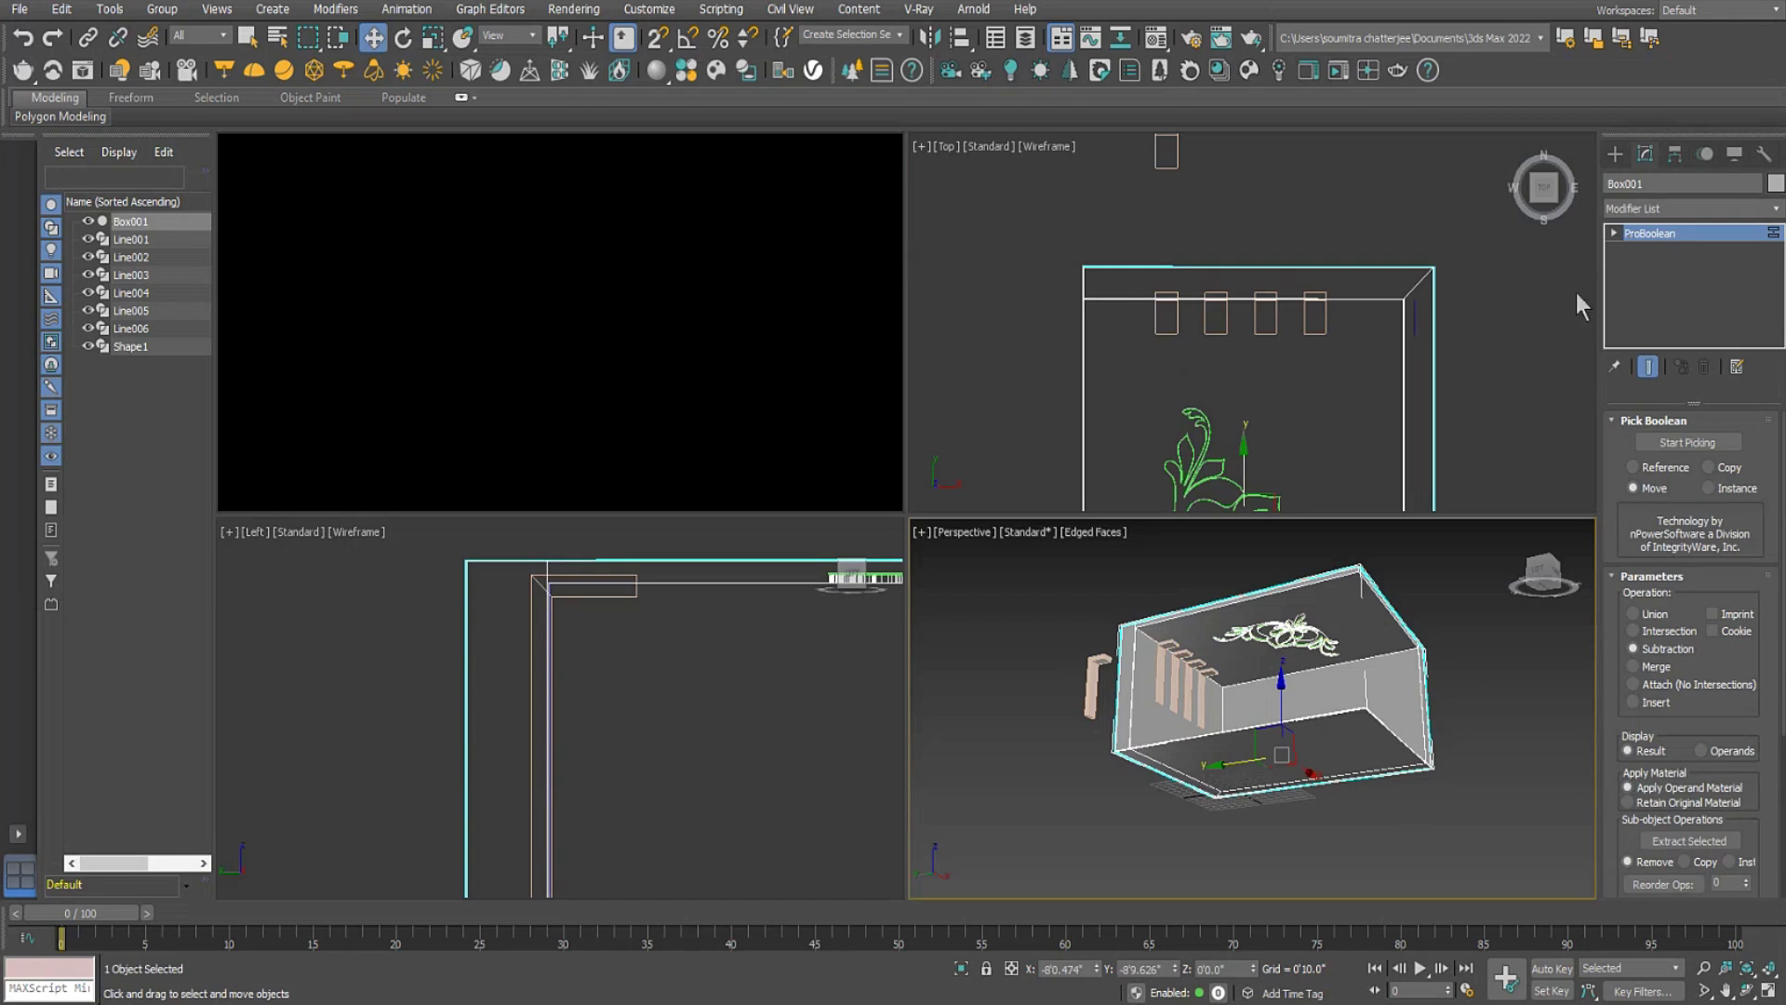
pyautogui.rightClick(1337, 592)
pyautogui.moveTo(1409, 803)
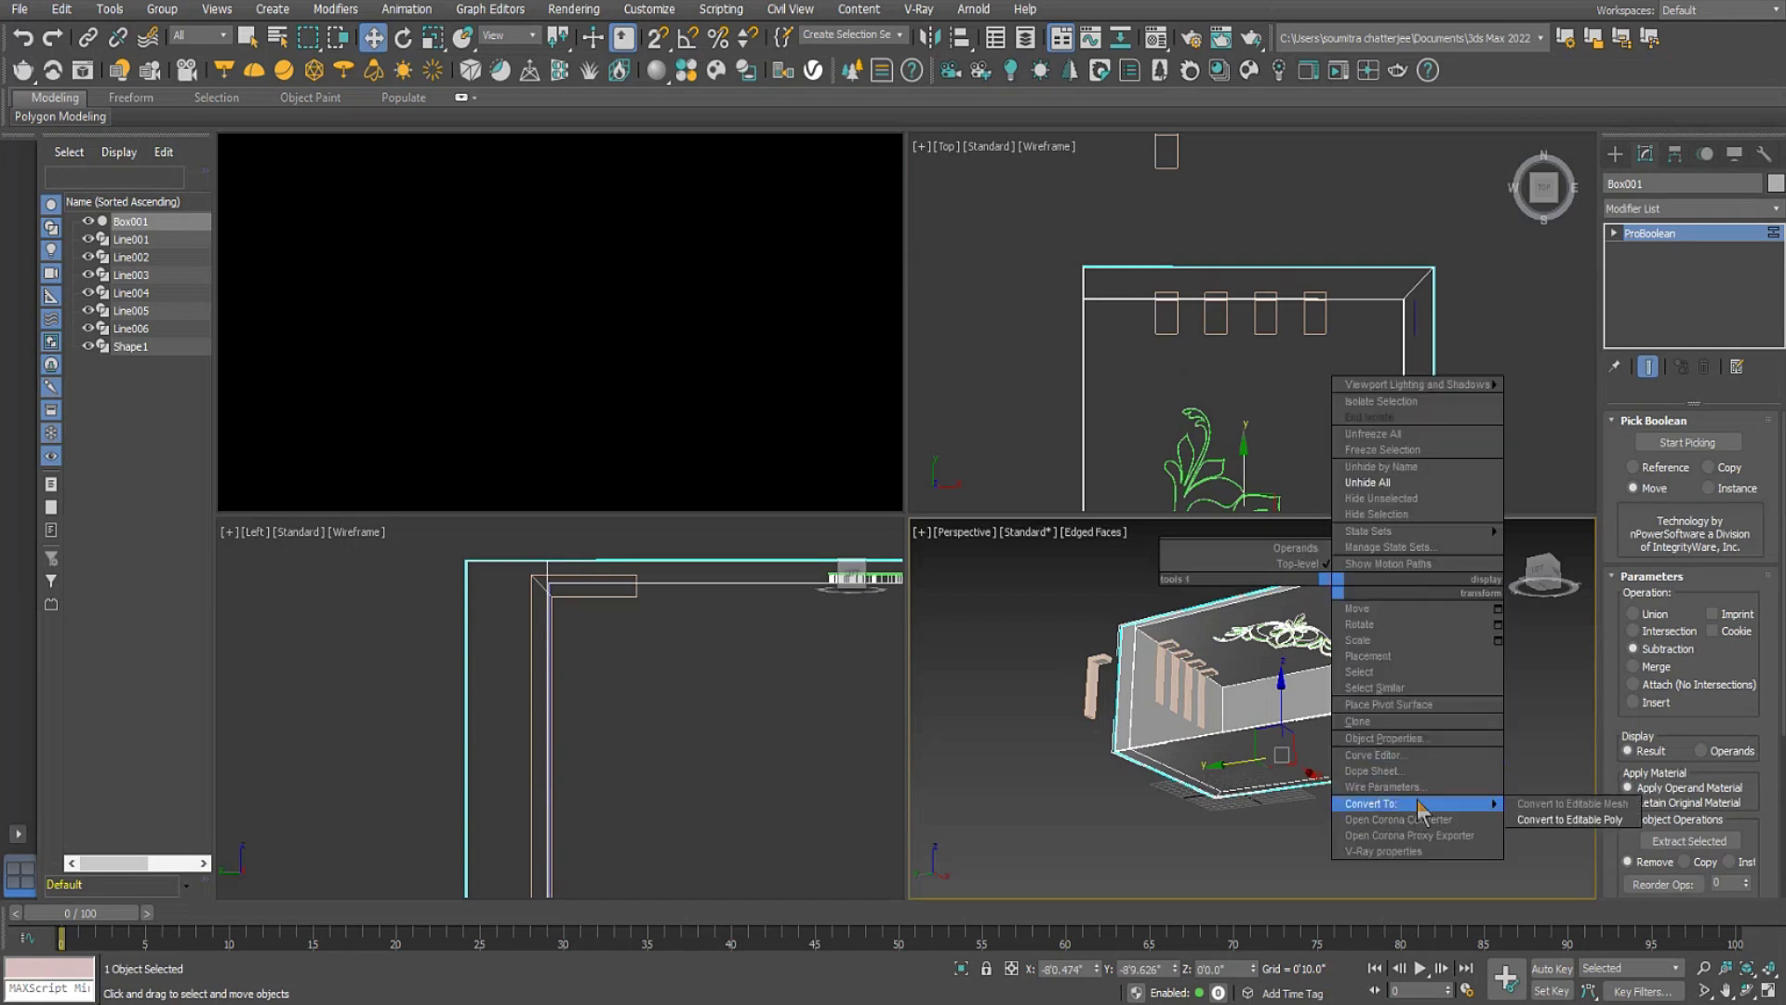
pyautogui.click(1570, 819)
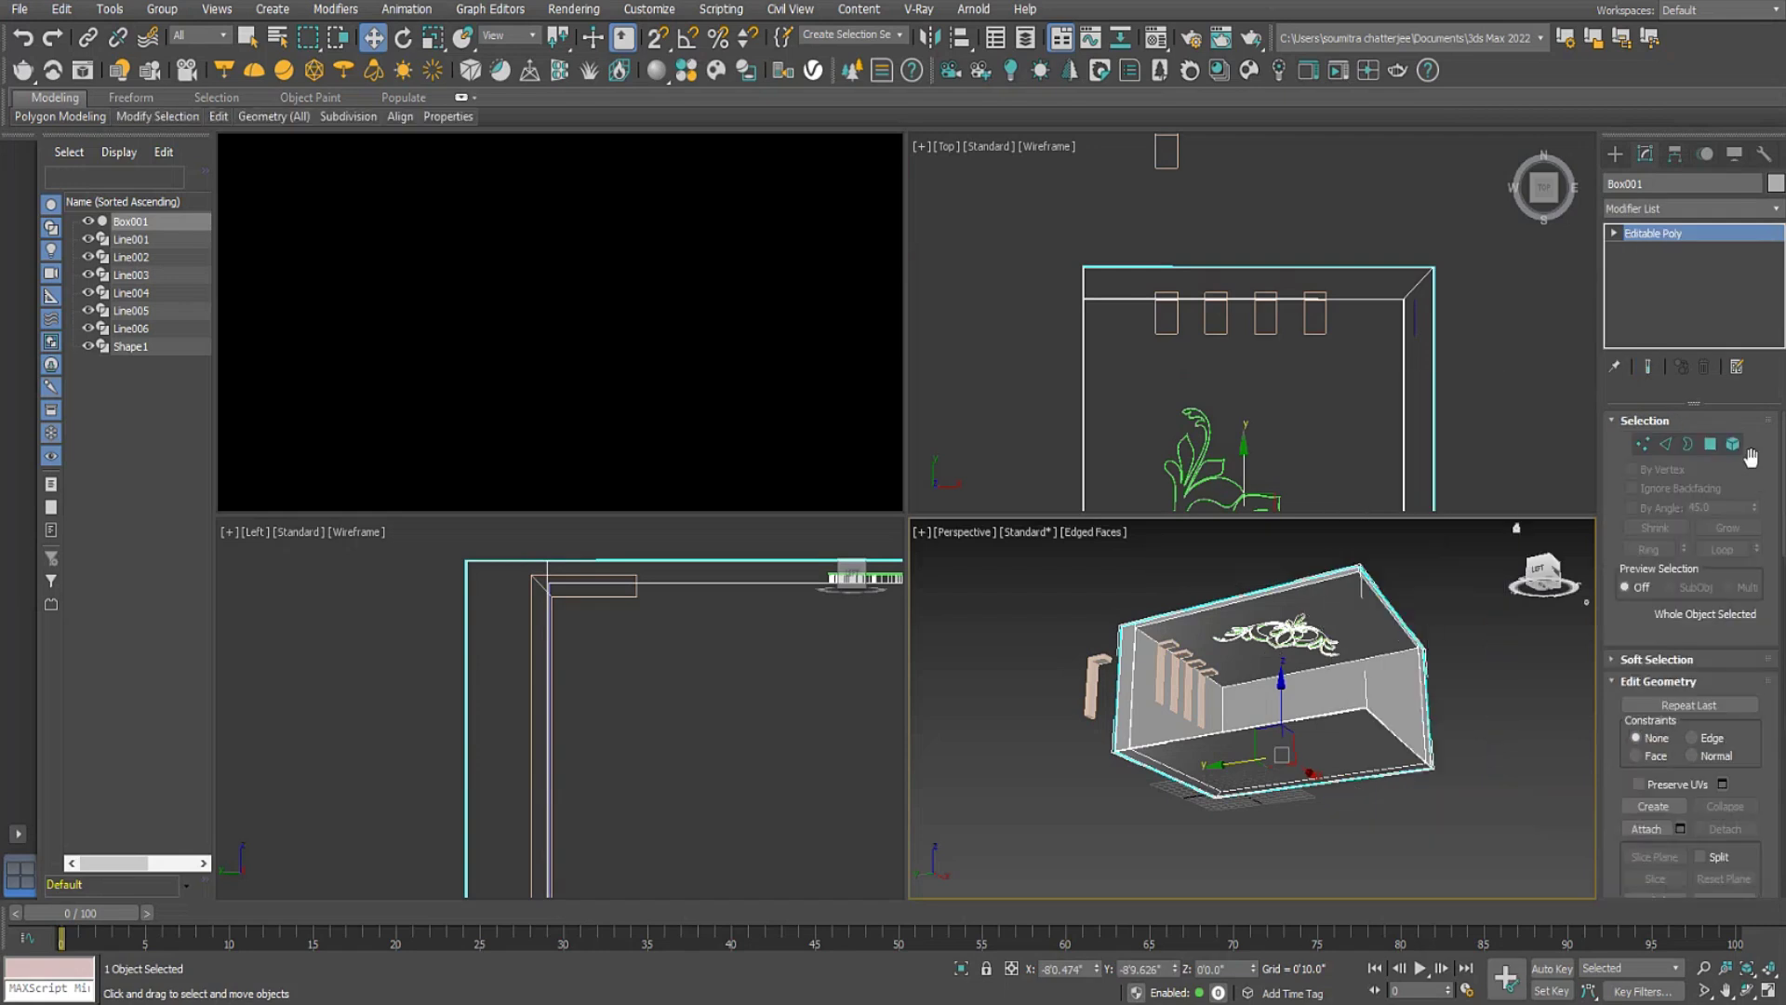
# Apply a ProBoolean subtraction to the room box, try picking the L-shaped strips, and return to Standard Primitives.
pyautogui.click(1615, 153)
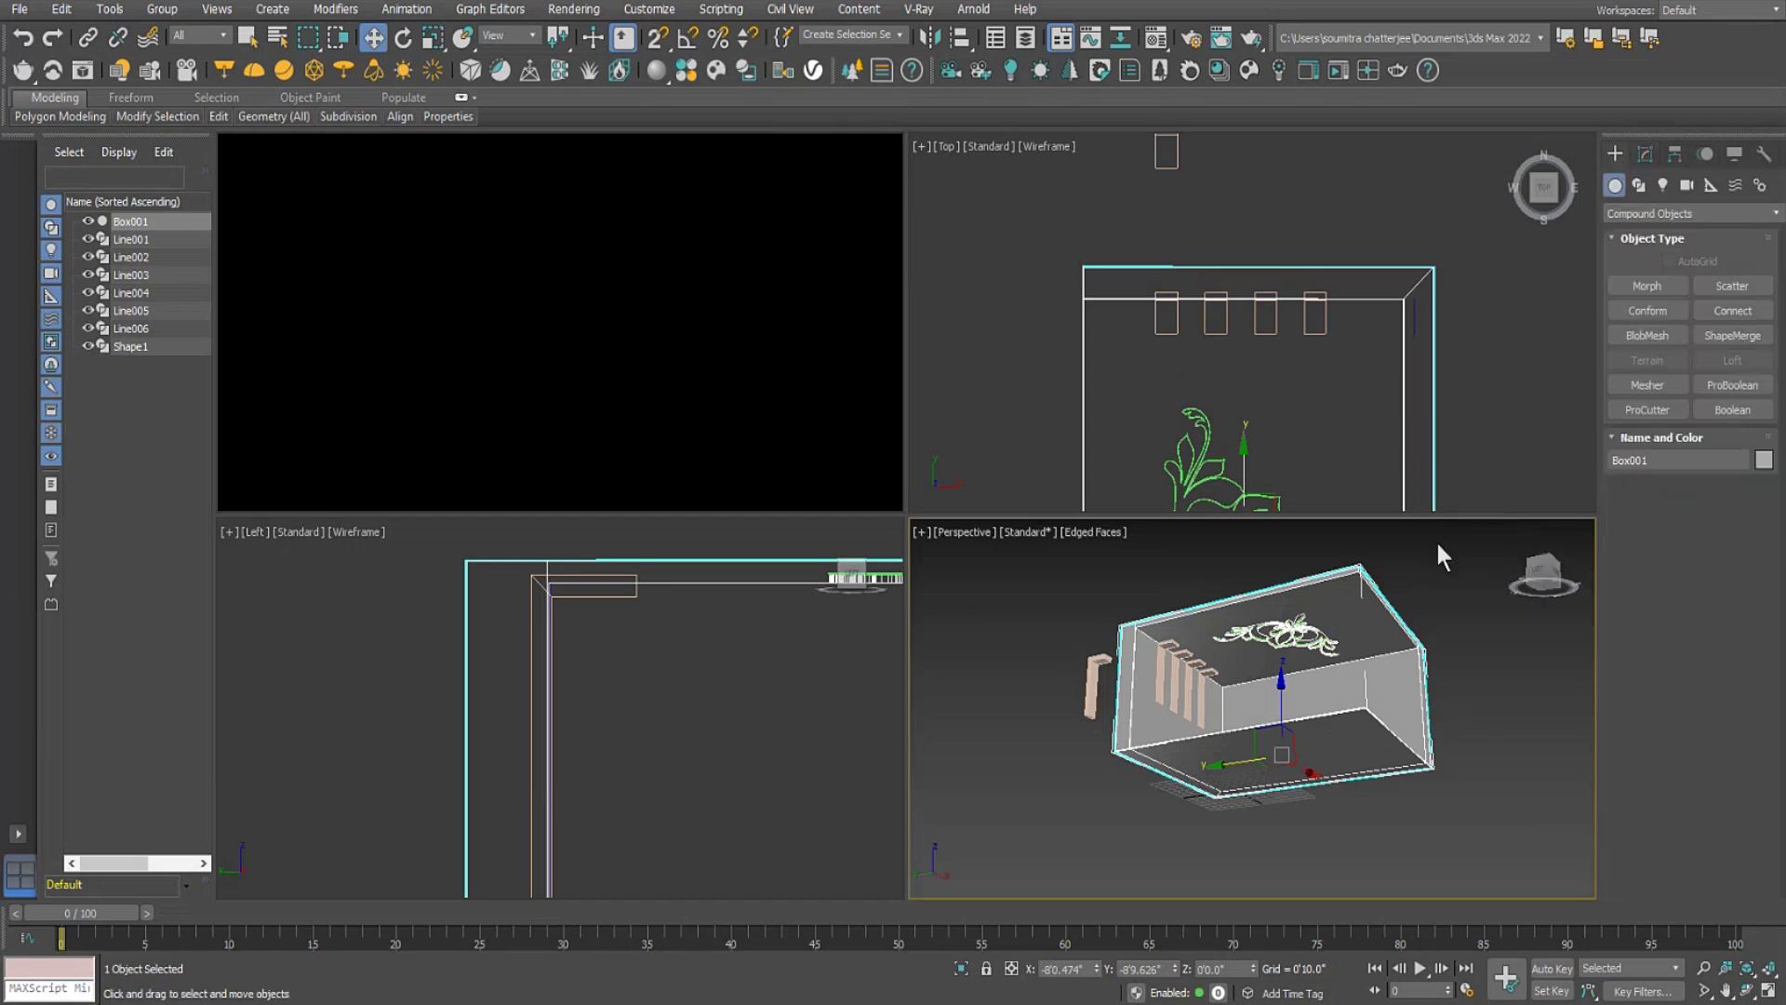
pyautogui.click(1732, 385)
pyautogui.click(1687, 508)
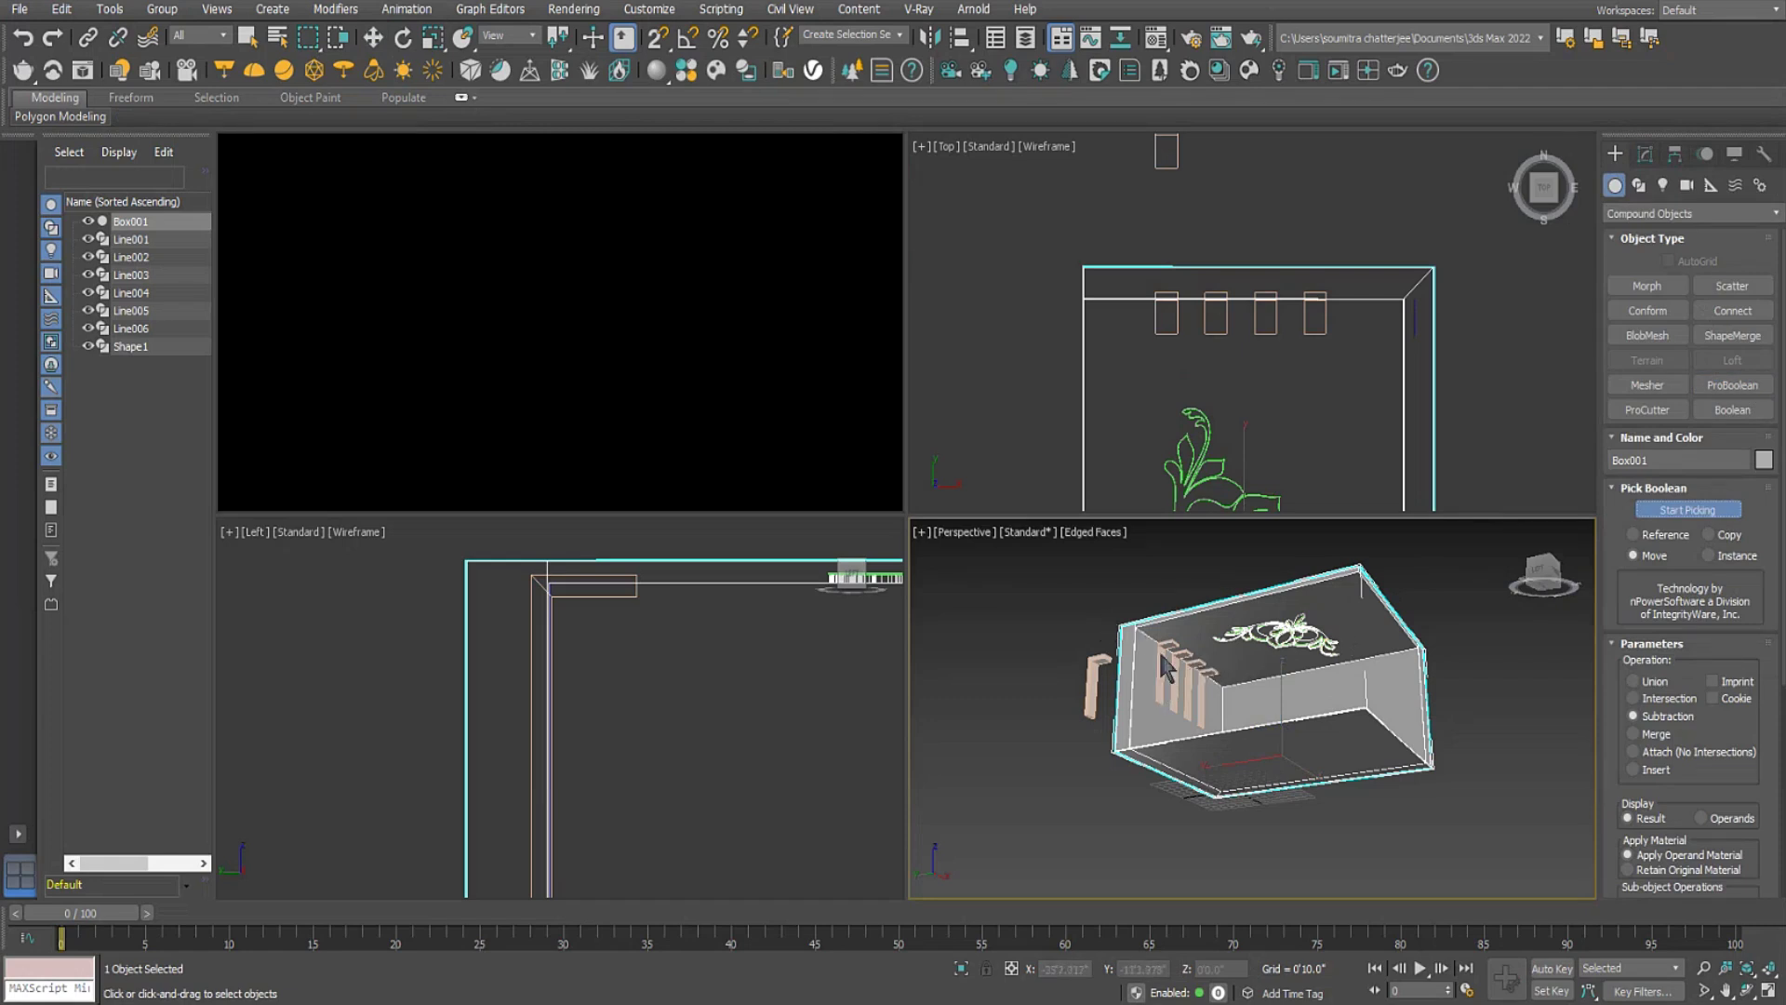
pyautogui.click(731, 700)
pyautogui.click(1190, 651)
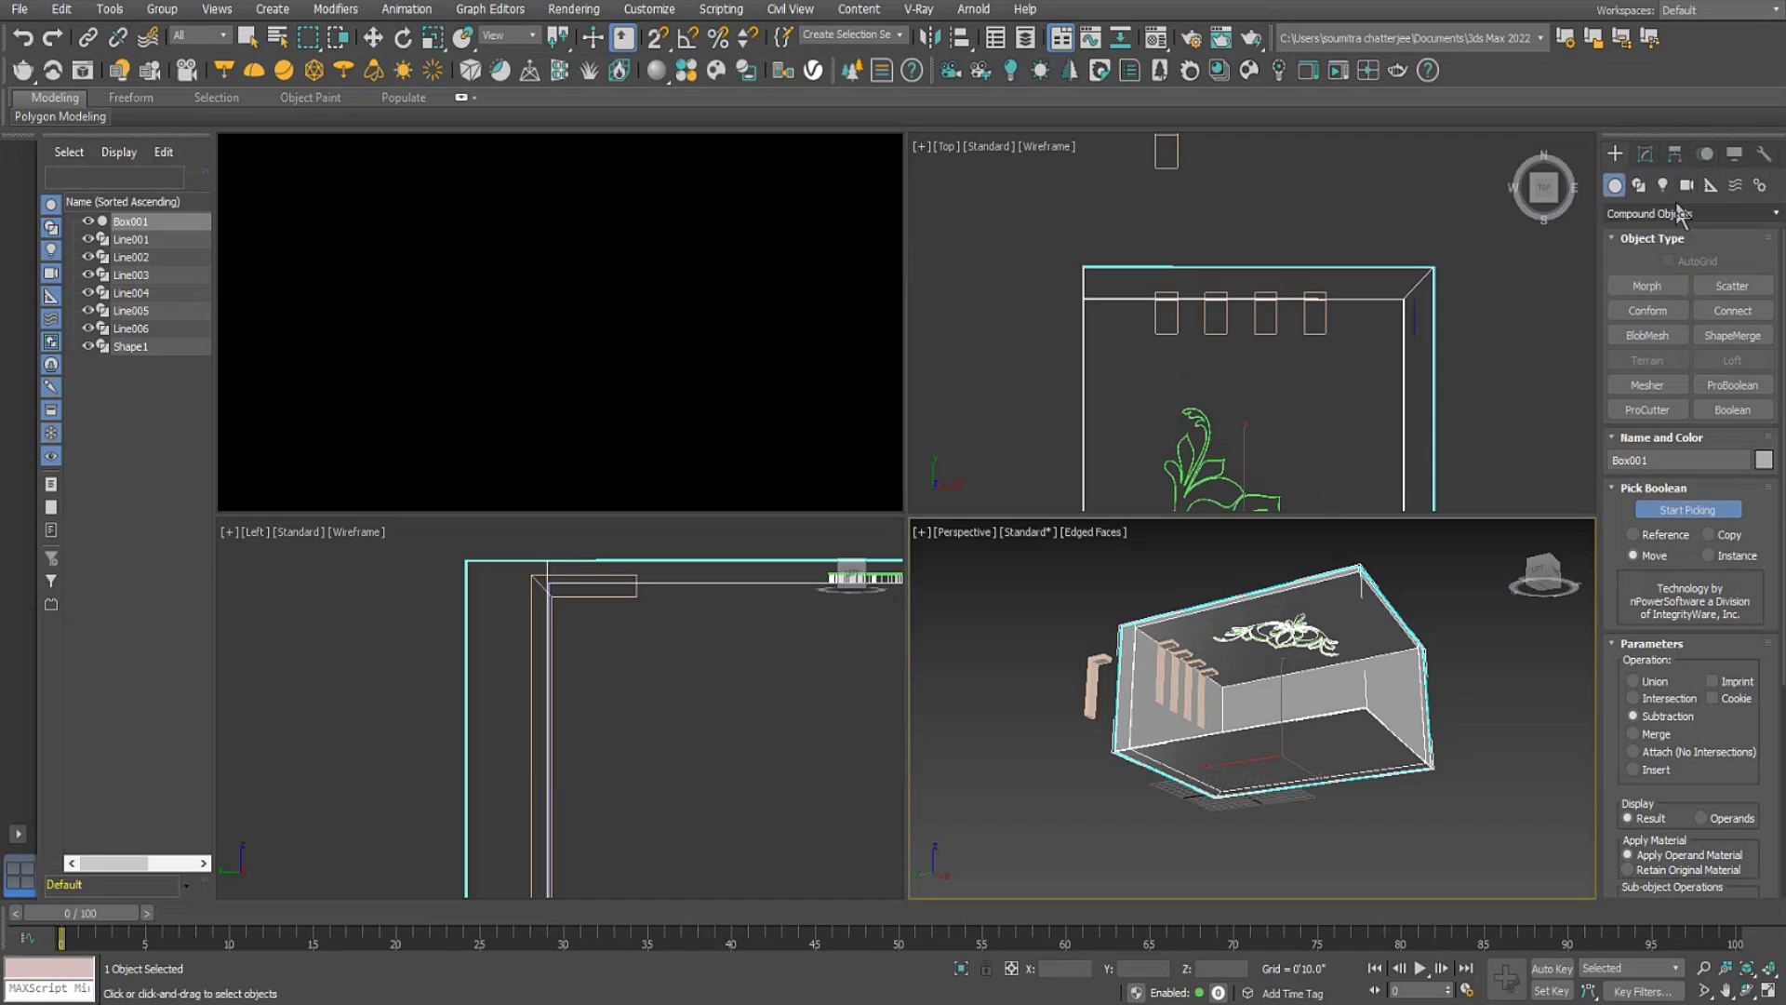
pyautogui.click(1637, 213)
pyautogui.click(1630, 233)
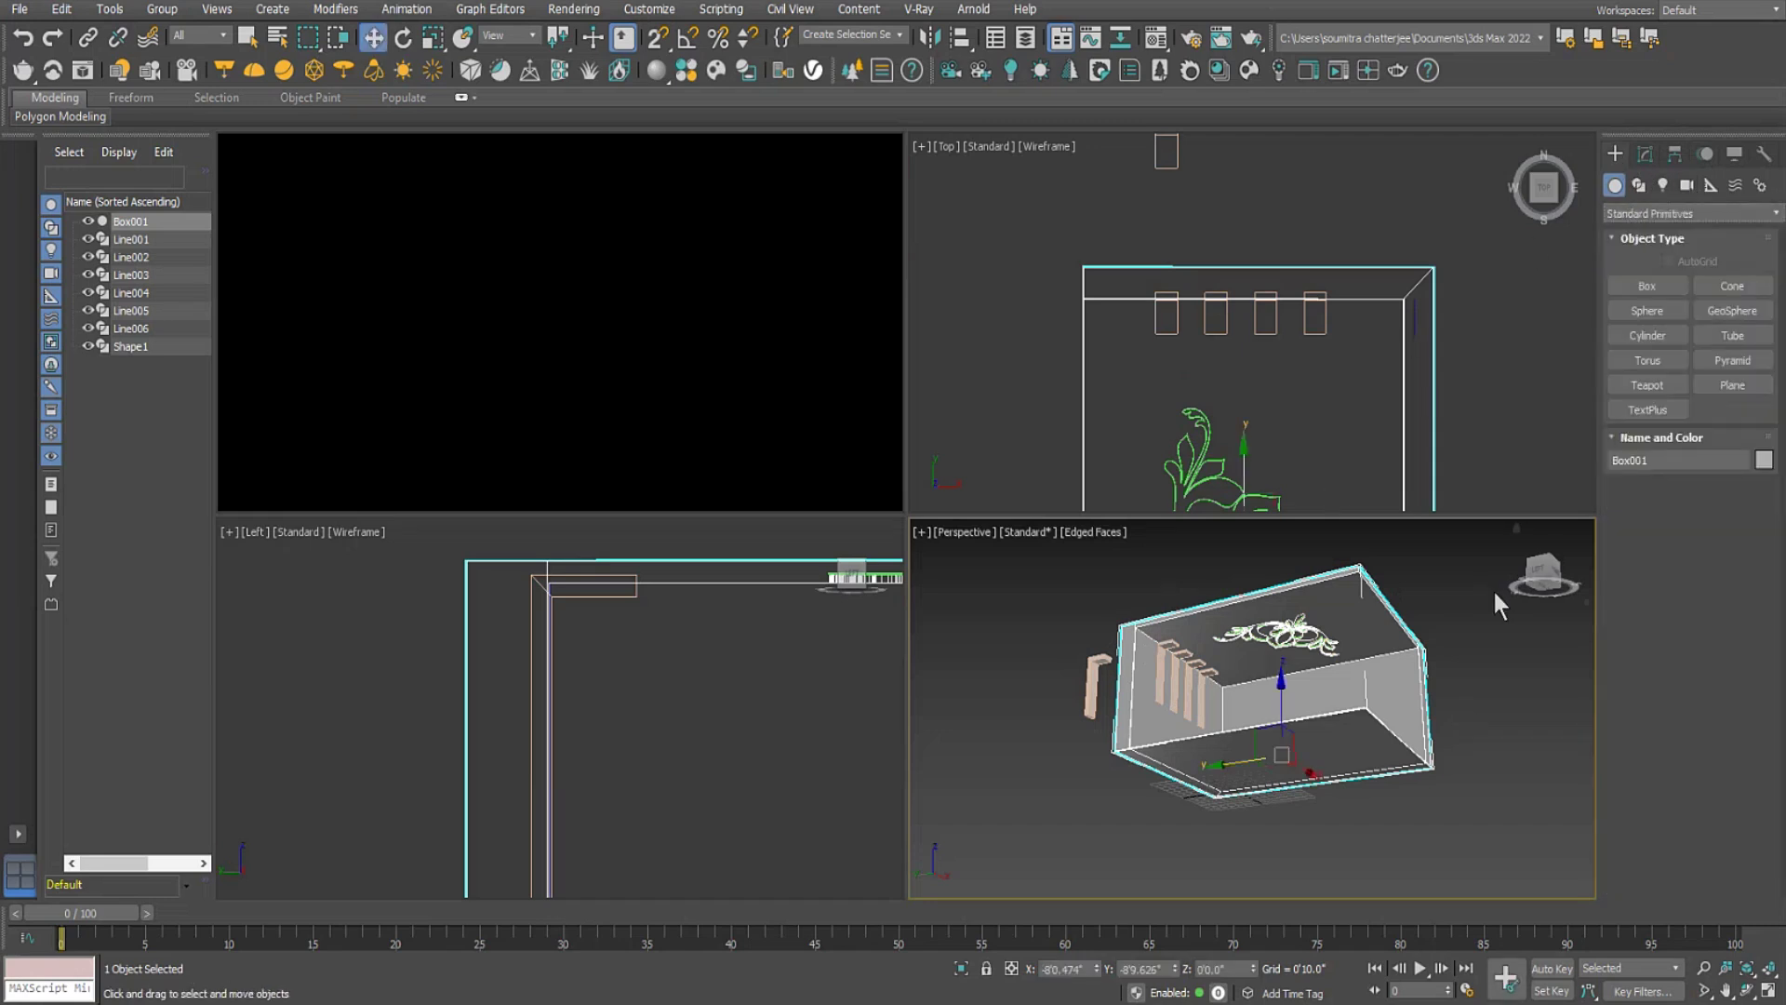
pyautogui.click(1497, 592)
# Convert the four L-shaped strips along the wall to Editable Poly.
pyautogui.click(1179, 327)
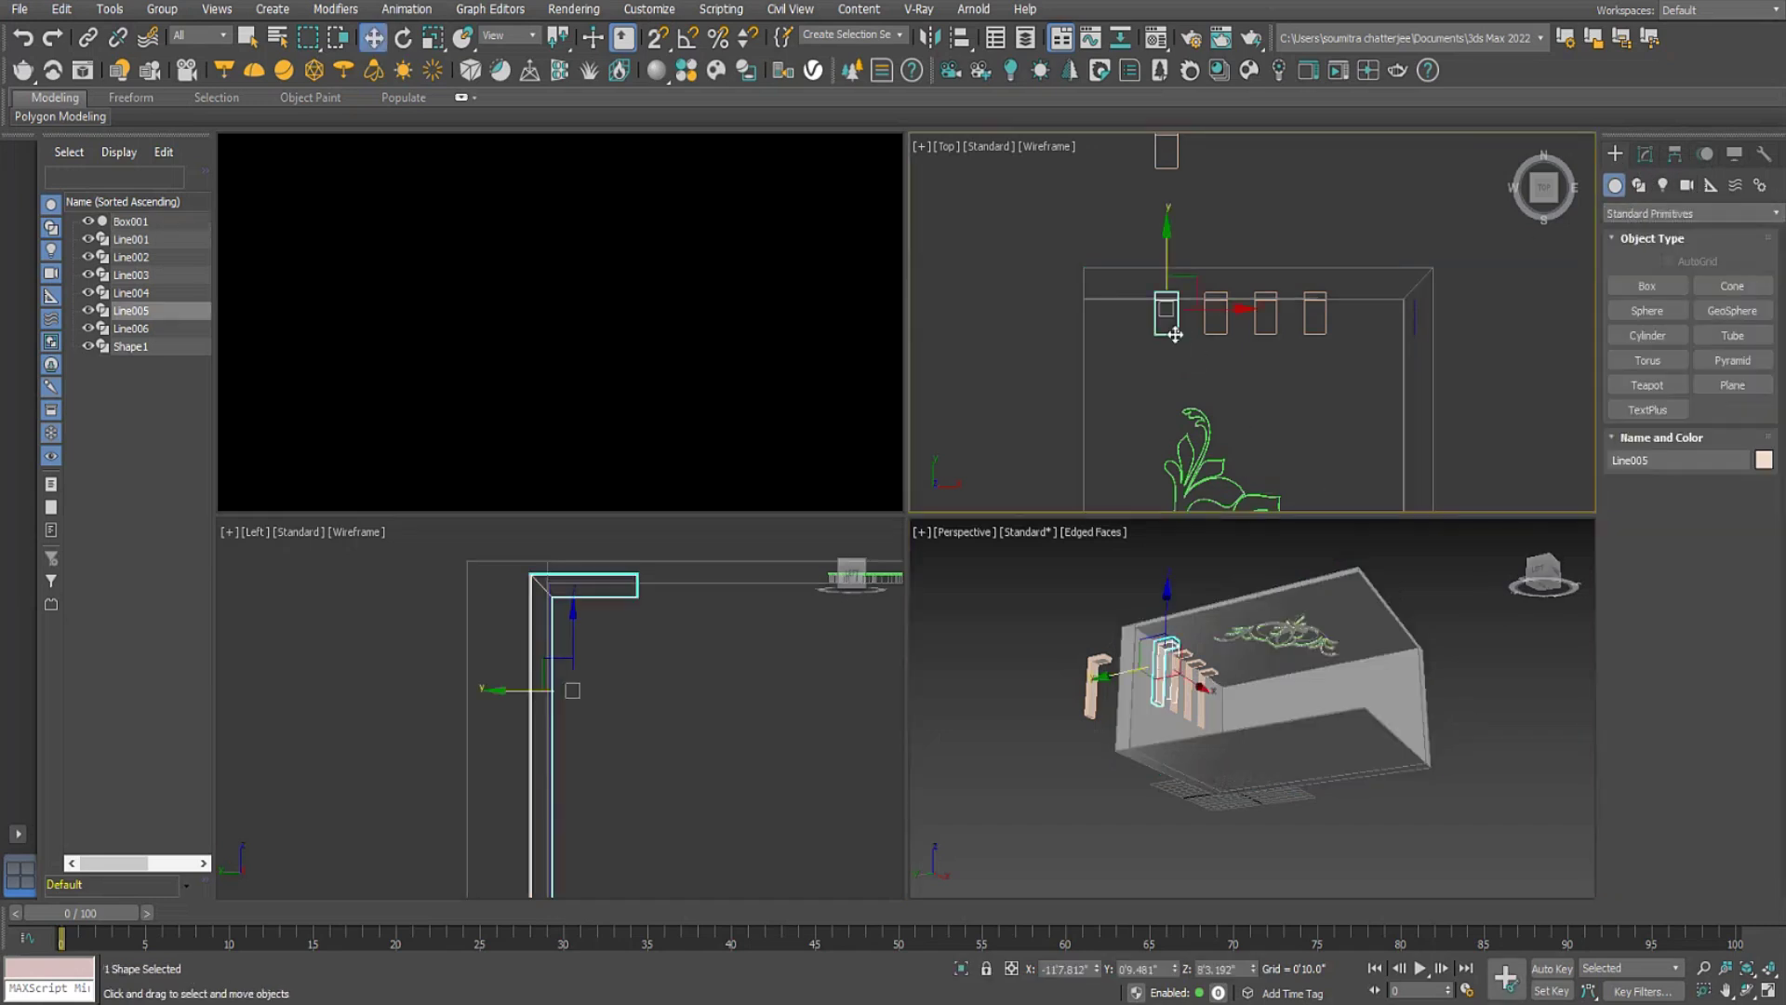
pyautogui.click(1646, 155)
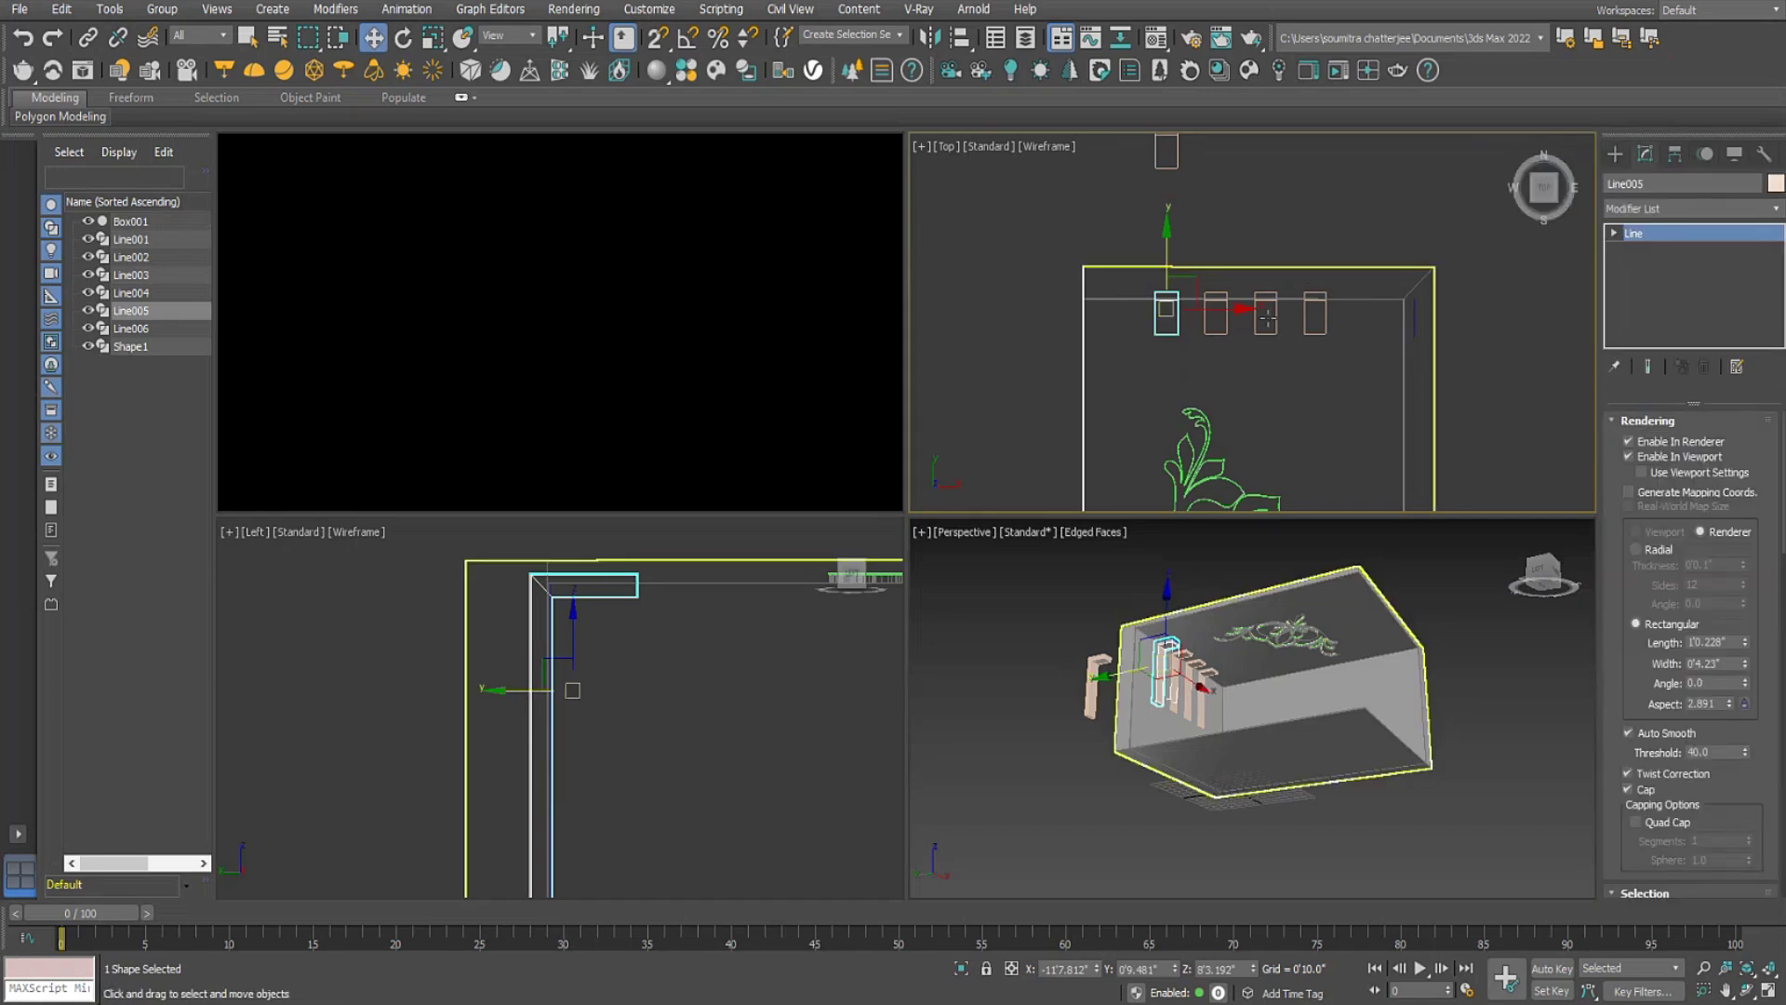
pyautogui.moveTo(1333, 347); pyautogui.dragTo(1142, 321)
pyautogui.rightClick(1152, 321)
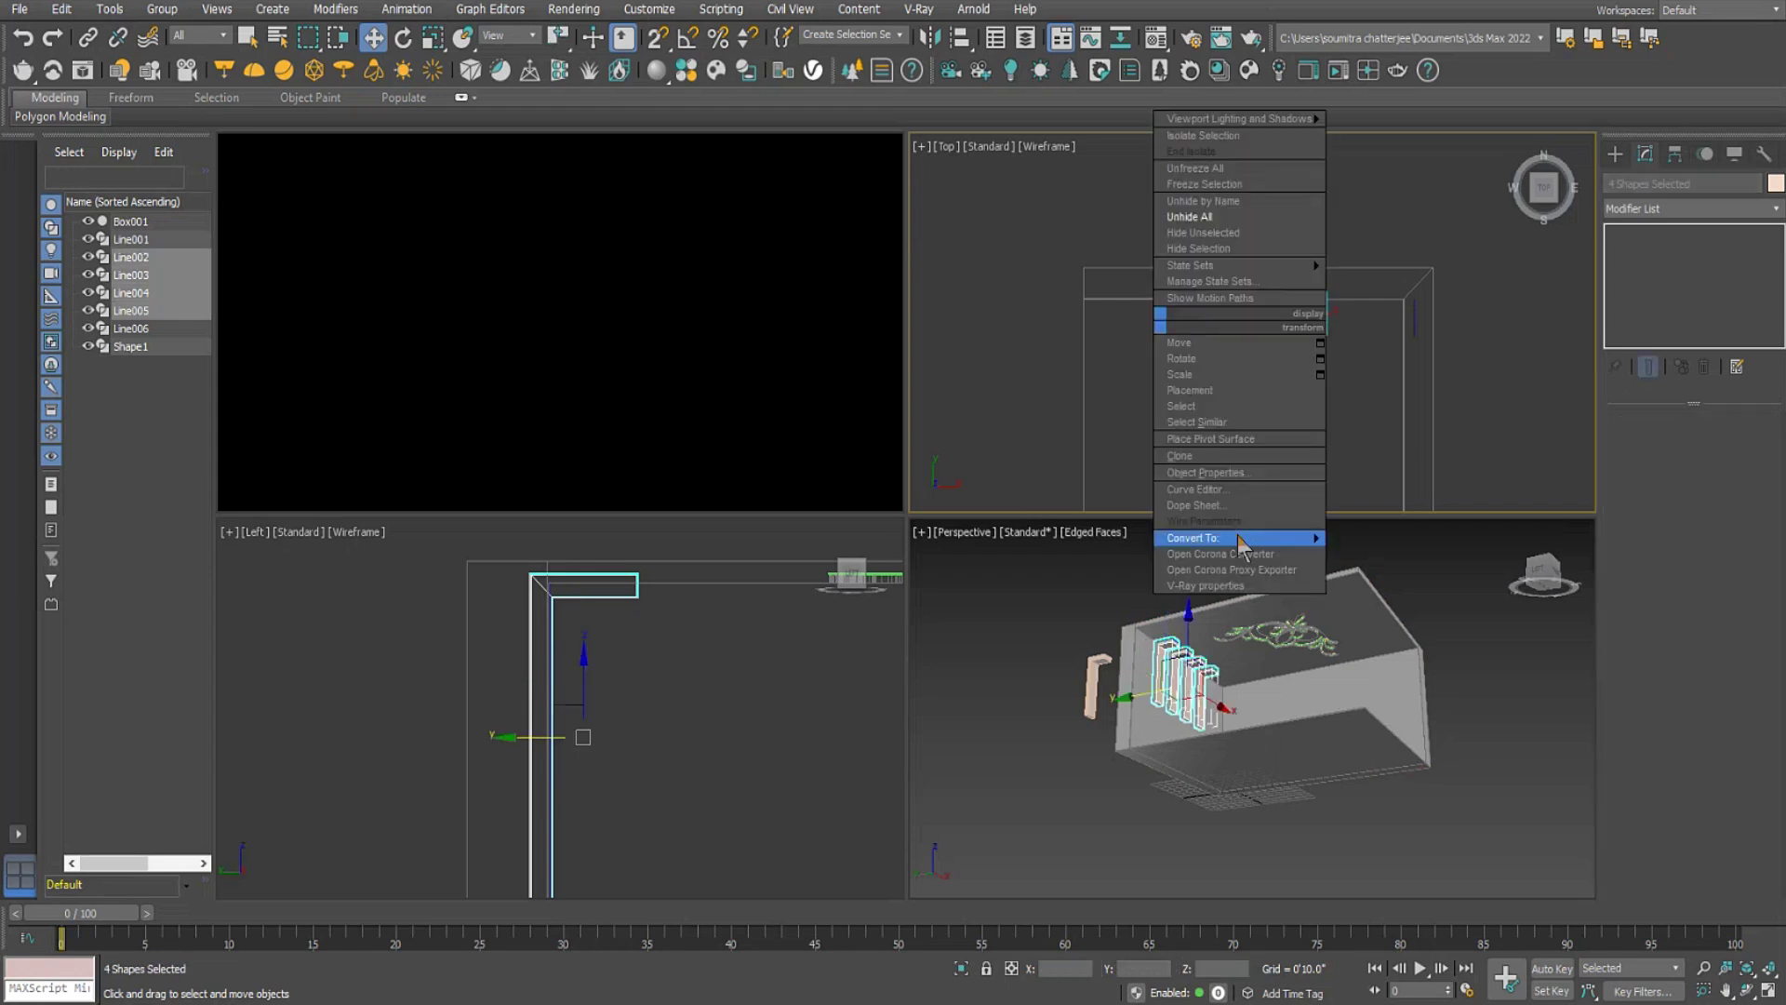
pyautogui.moveTo(1240, 539)
pyautogui.click(1404, 569)
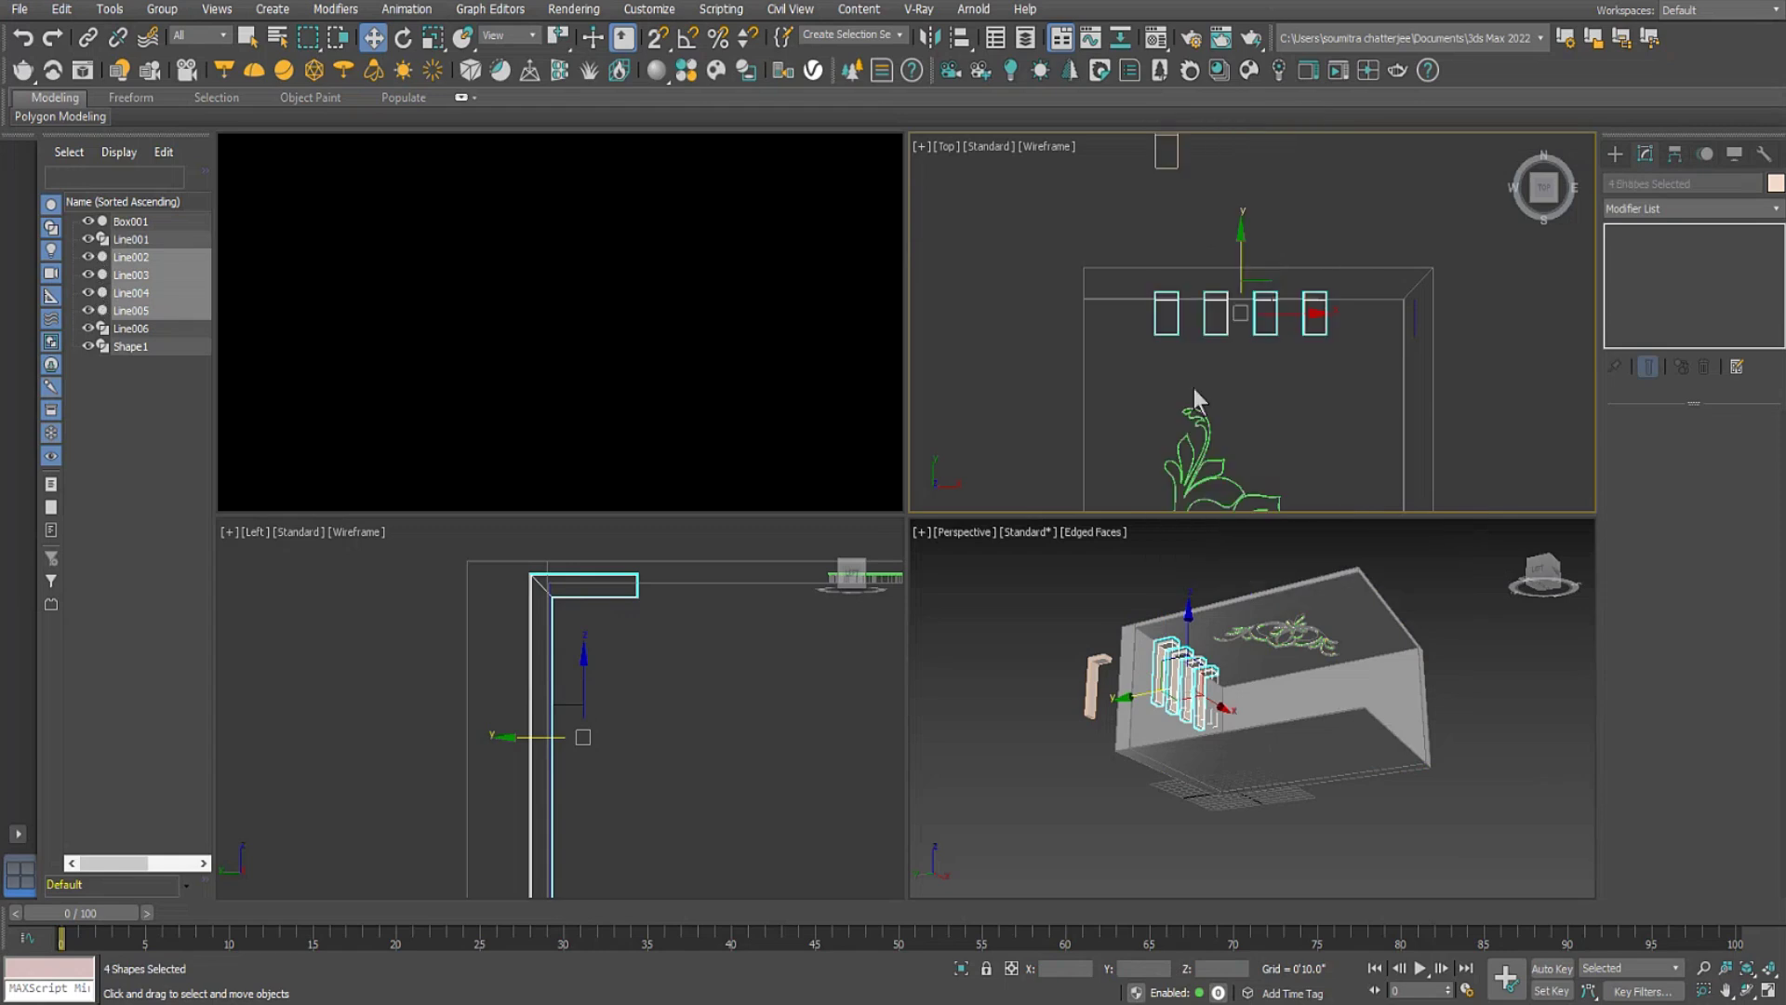
# Convert the L-shaped strip outside the room to Editable Poly and deselect it.
pyautogui.click(1208, 151)
pyautogui.click(1168, 163)
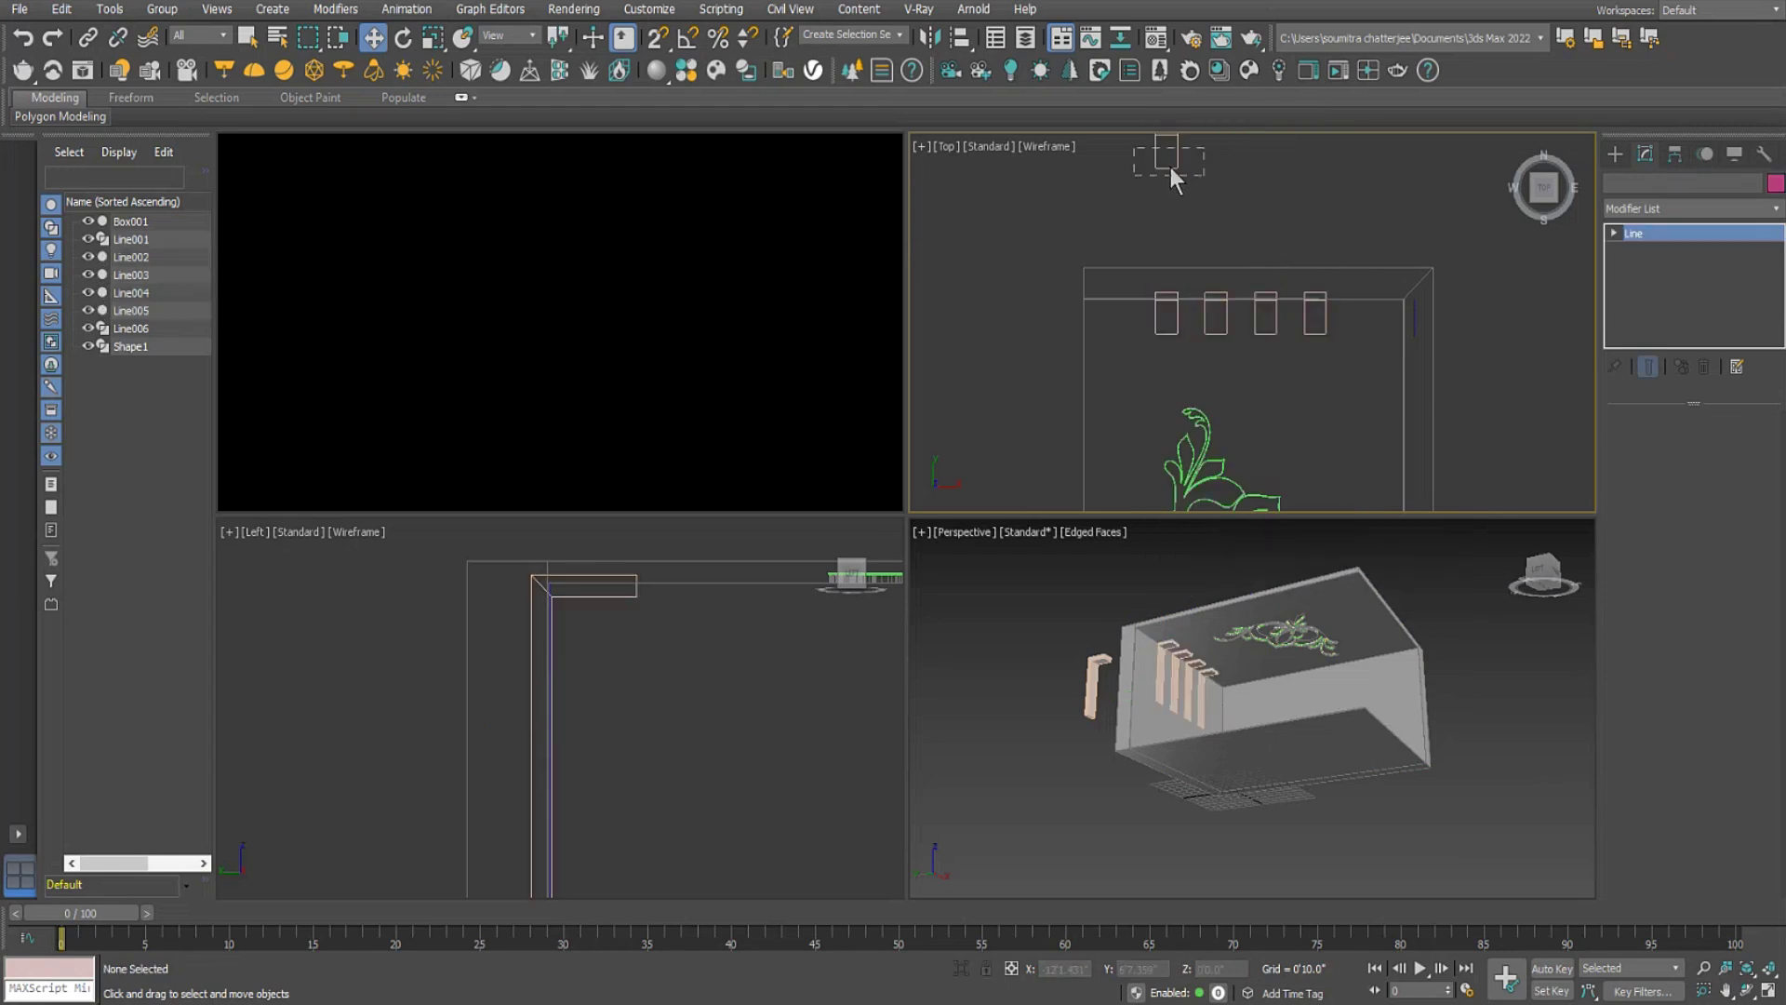
pyautogui.rightClick(1168, 188)
pyautogui.moveTo(1234, 402)
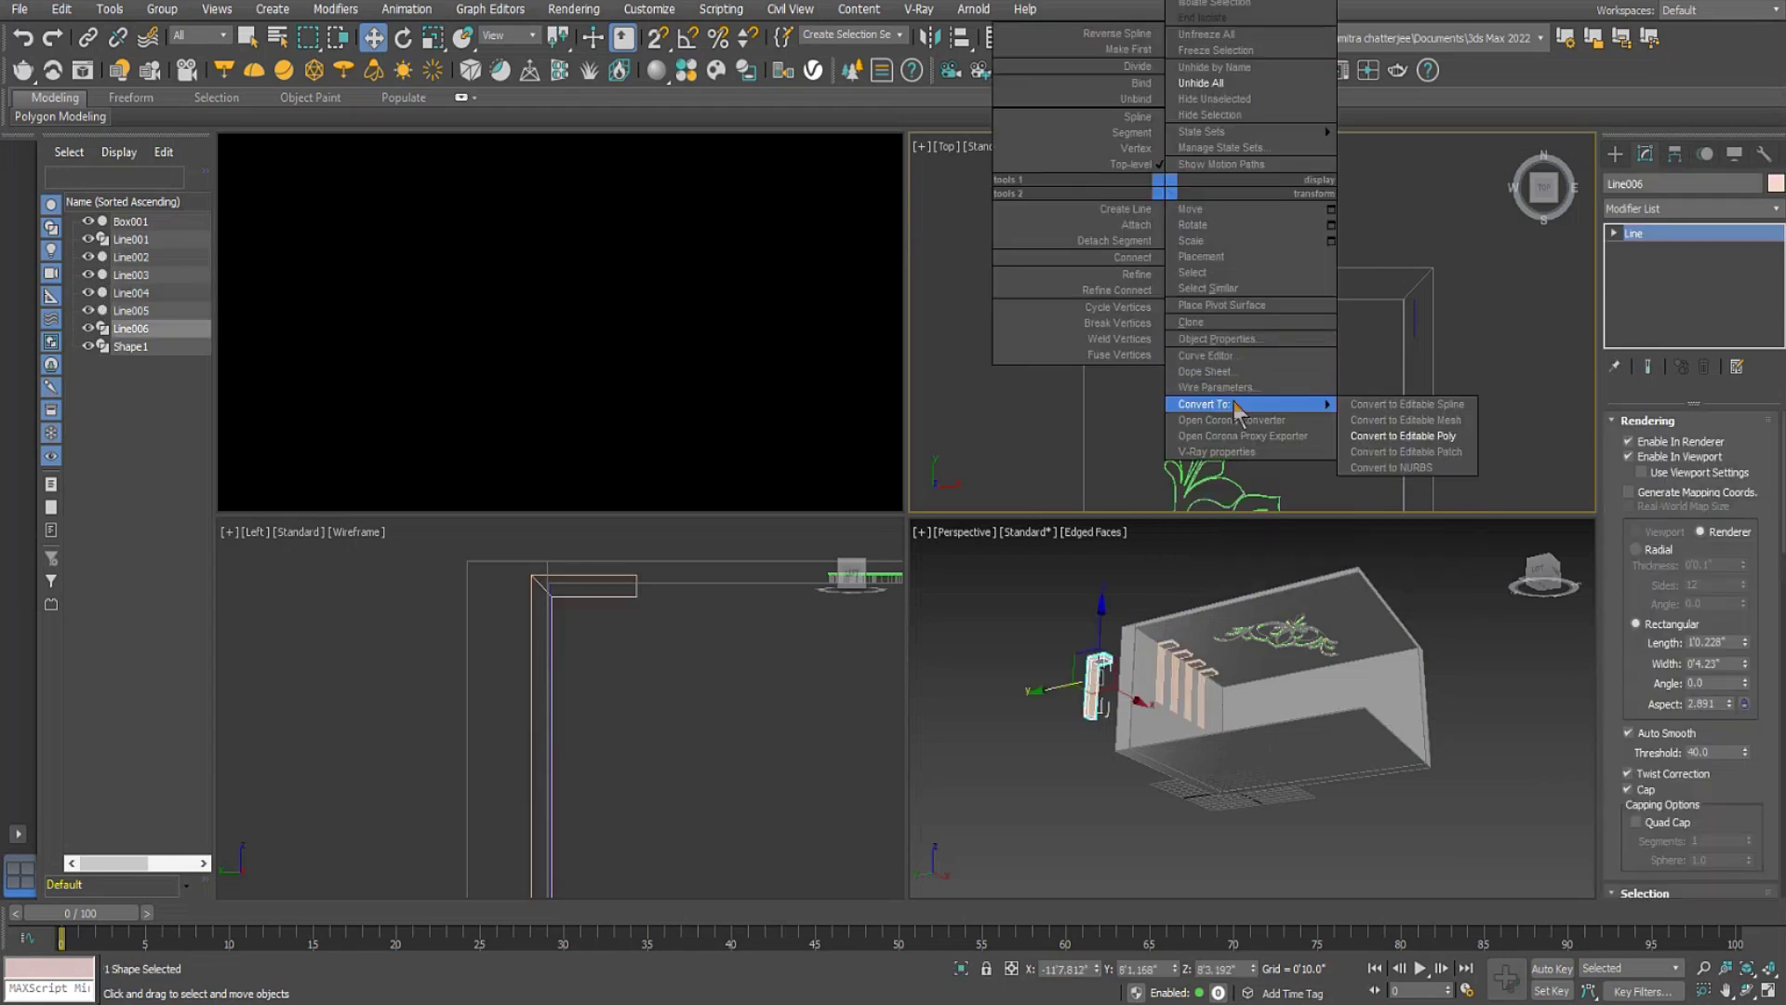
pyautogui.click(1400, 402)
pyautogui.rightClick(1165, 223)
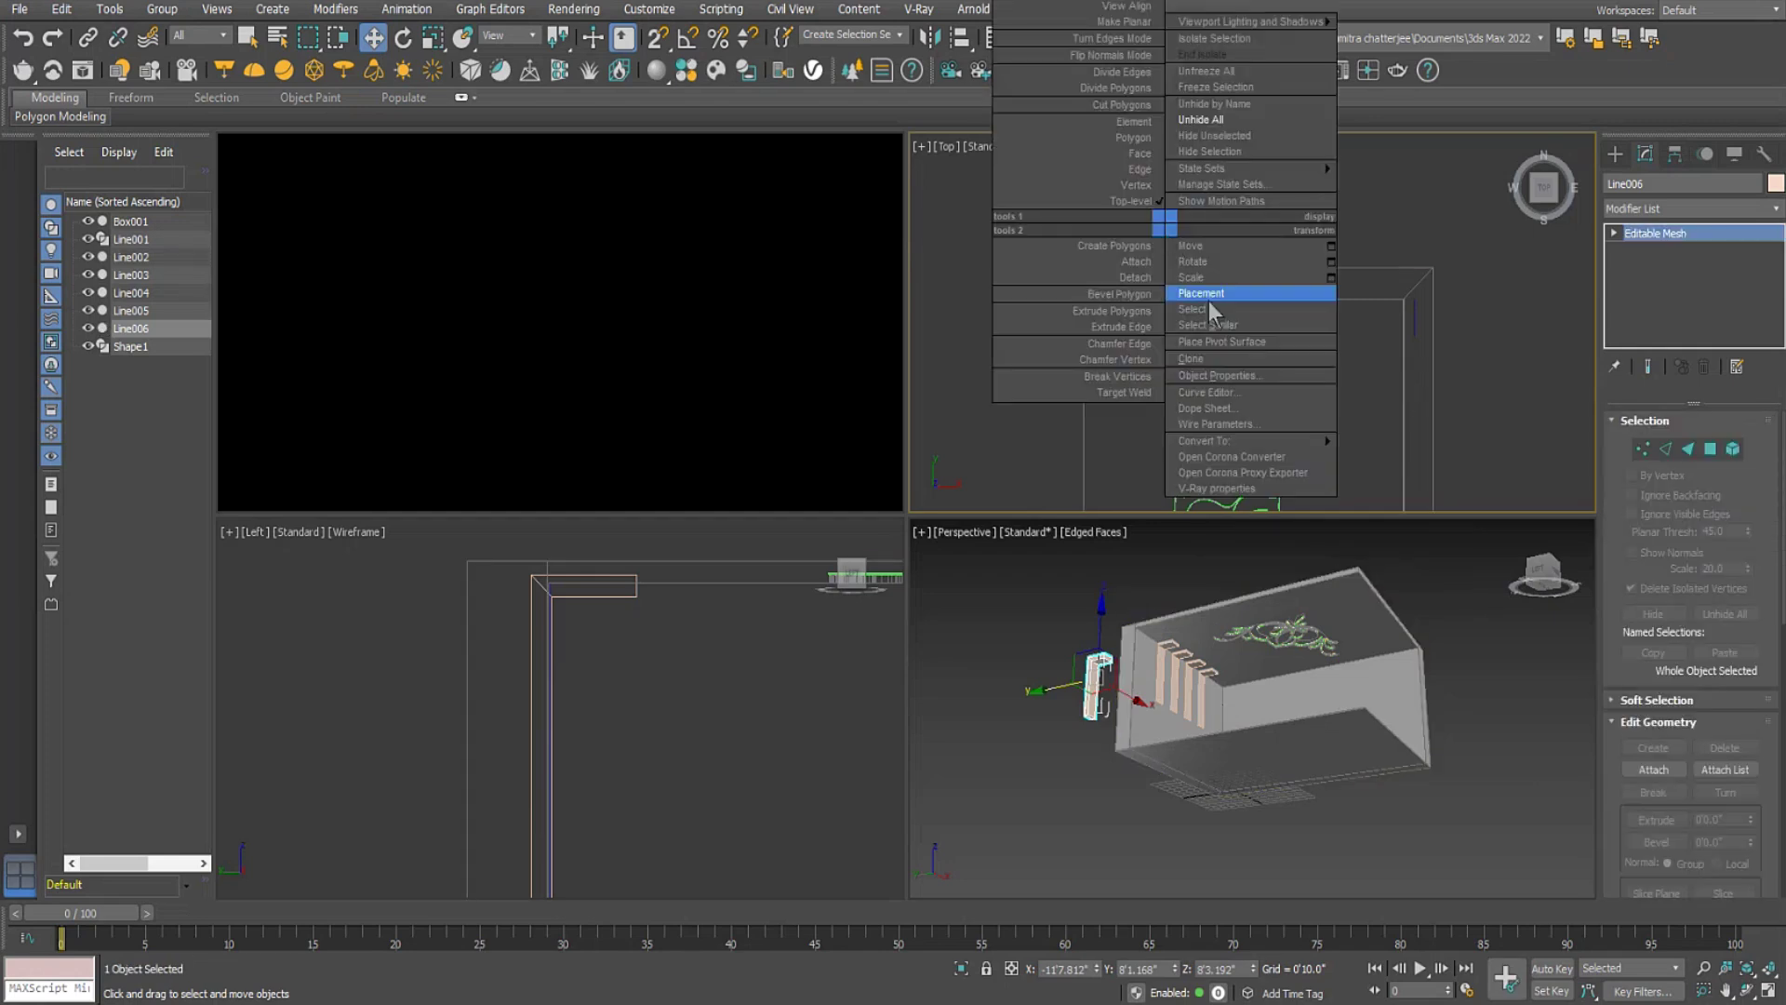
pyautogui.moveTo(1247, 441)
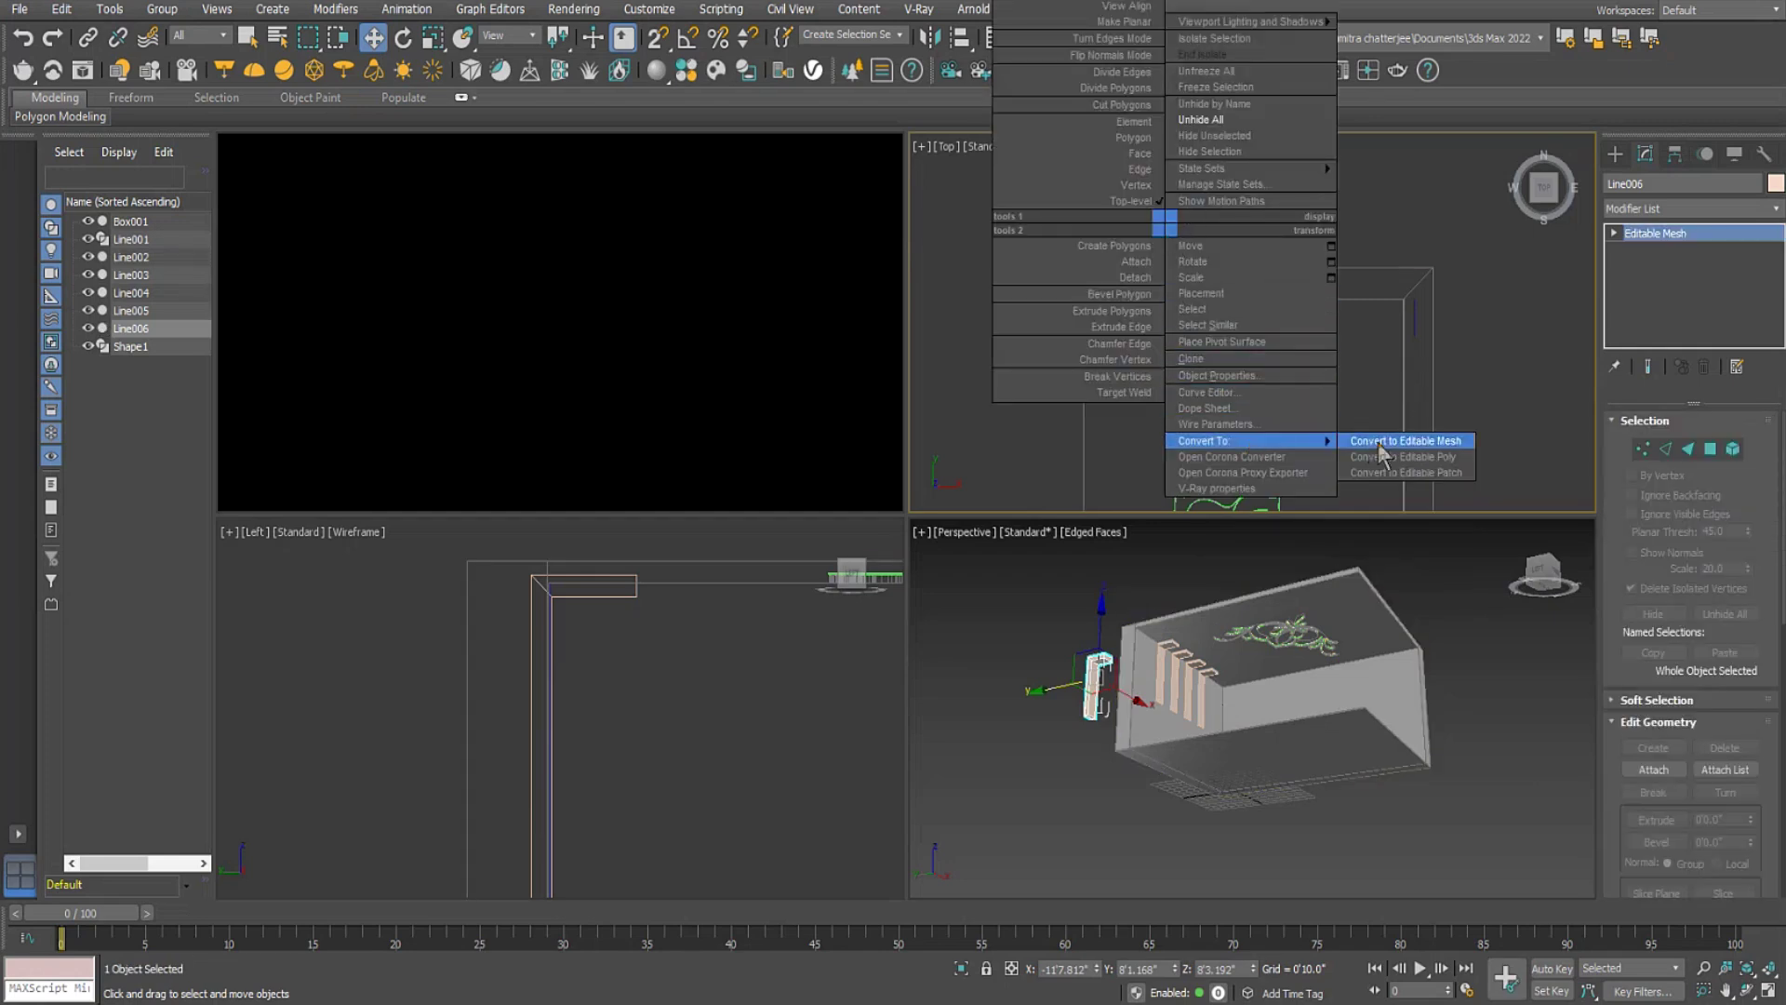
pyautogui.click(1400, 456)
pyautogui.click(1474, 352)
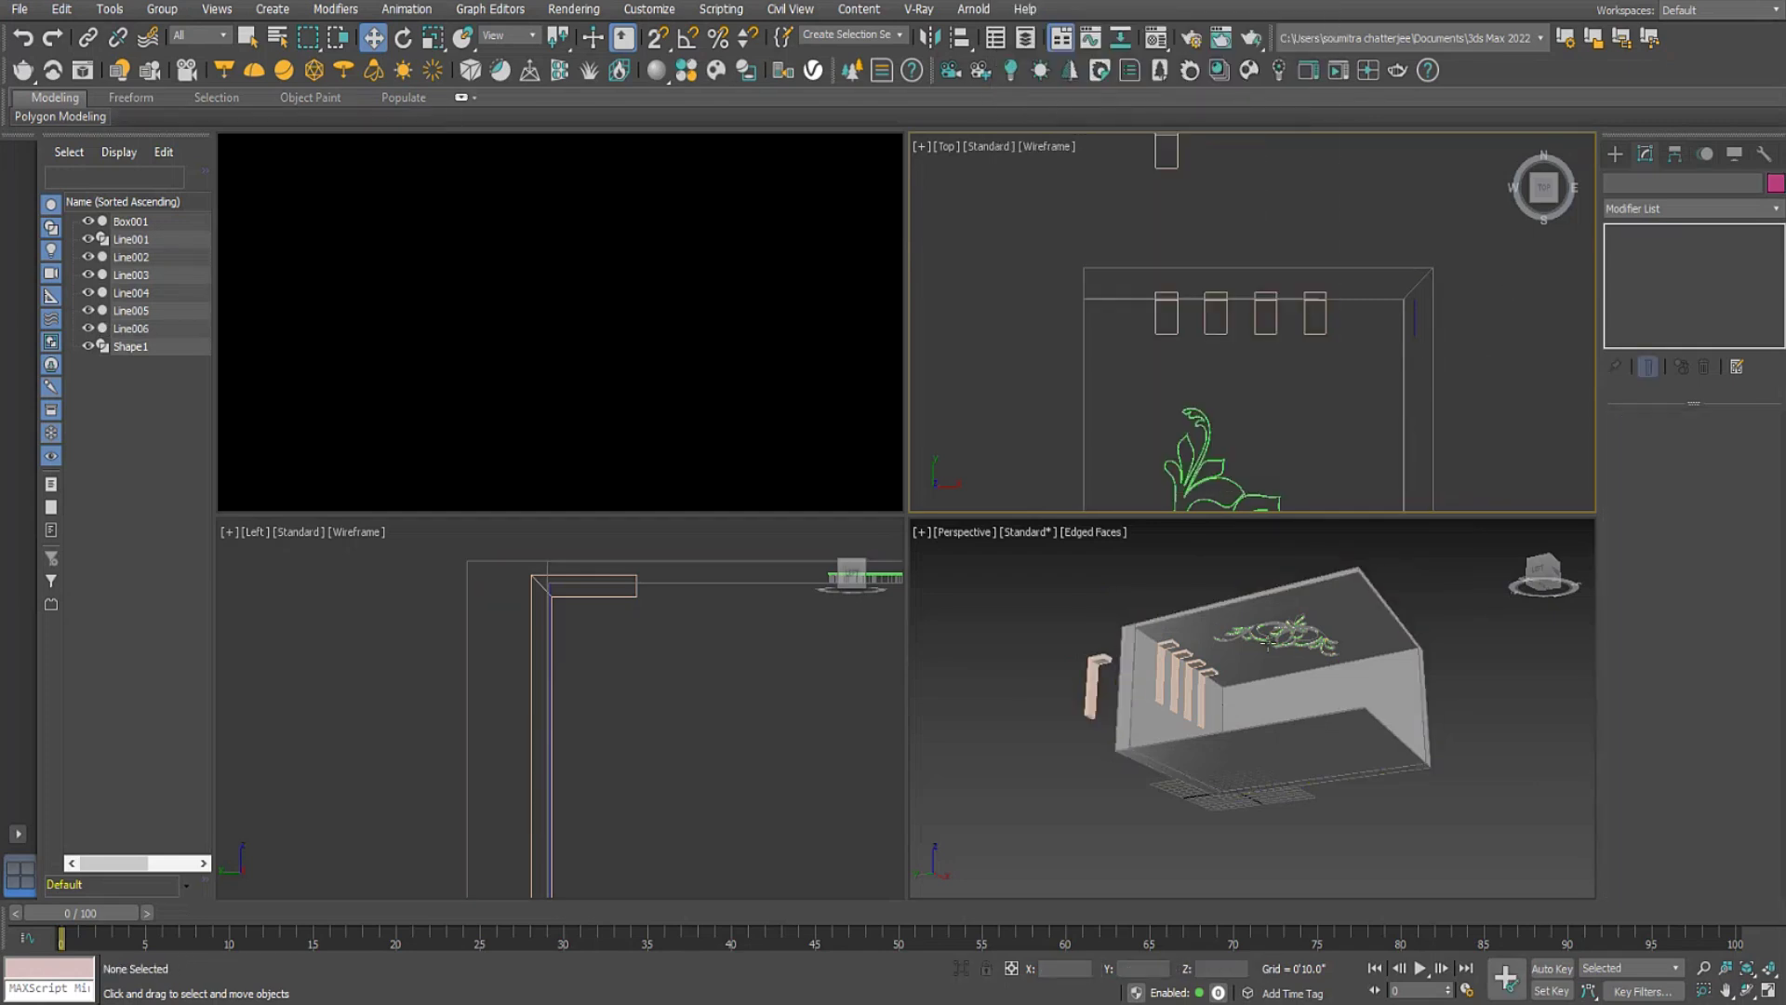
# Subtract the four L-shaped strips from the room box with ProBoolean to cut grooves into the wall and ceiling.
pyautogui.click(1199, 630)
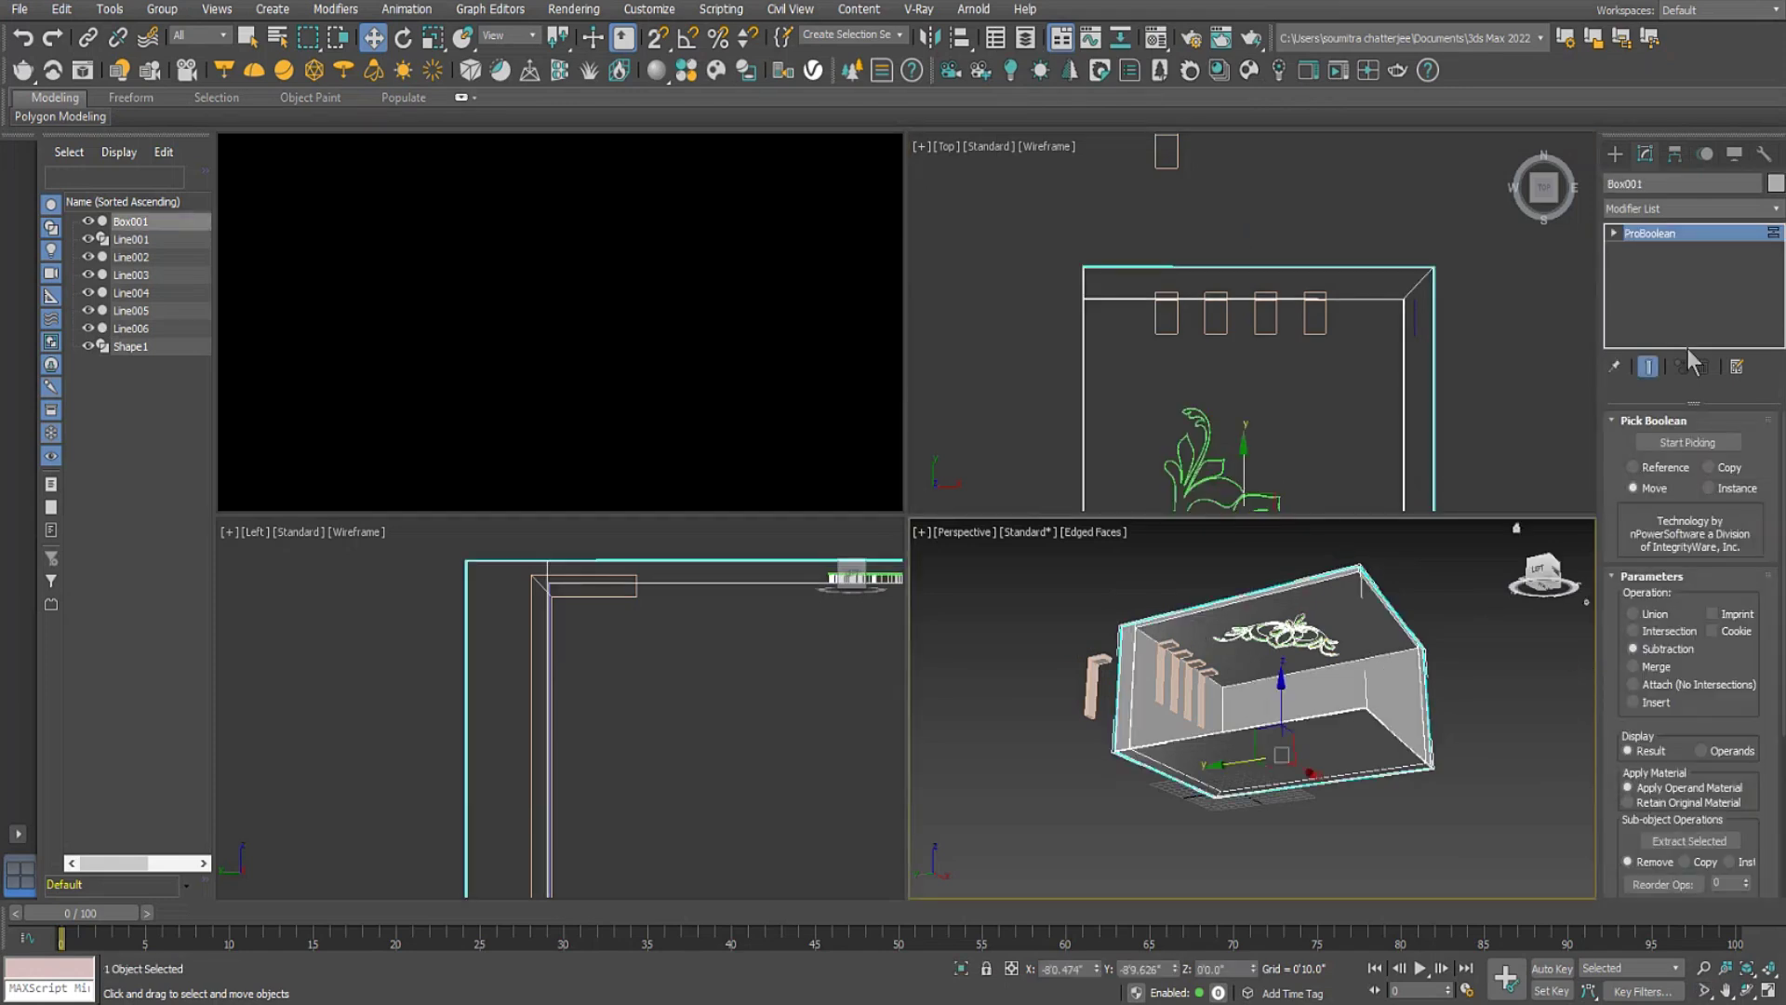
pyautogui.click(1687, 443)
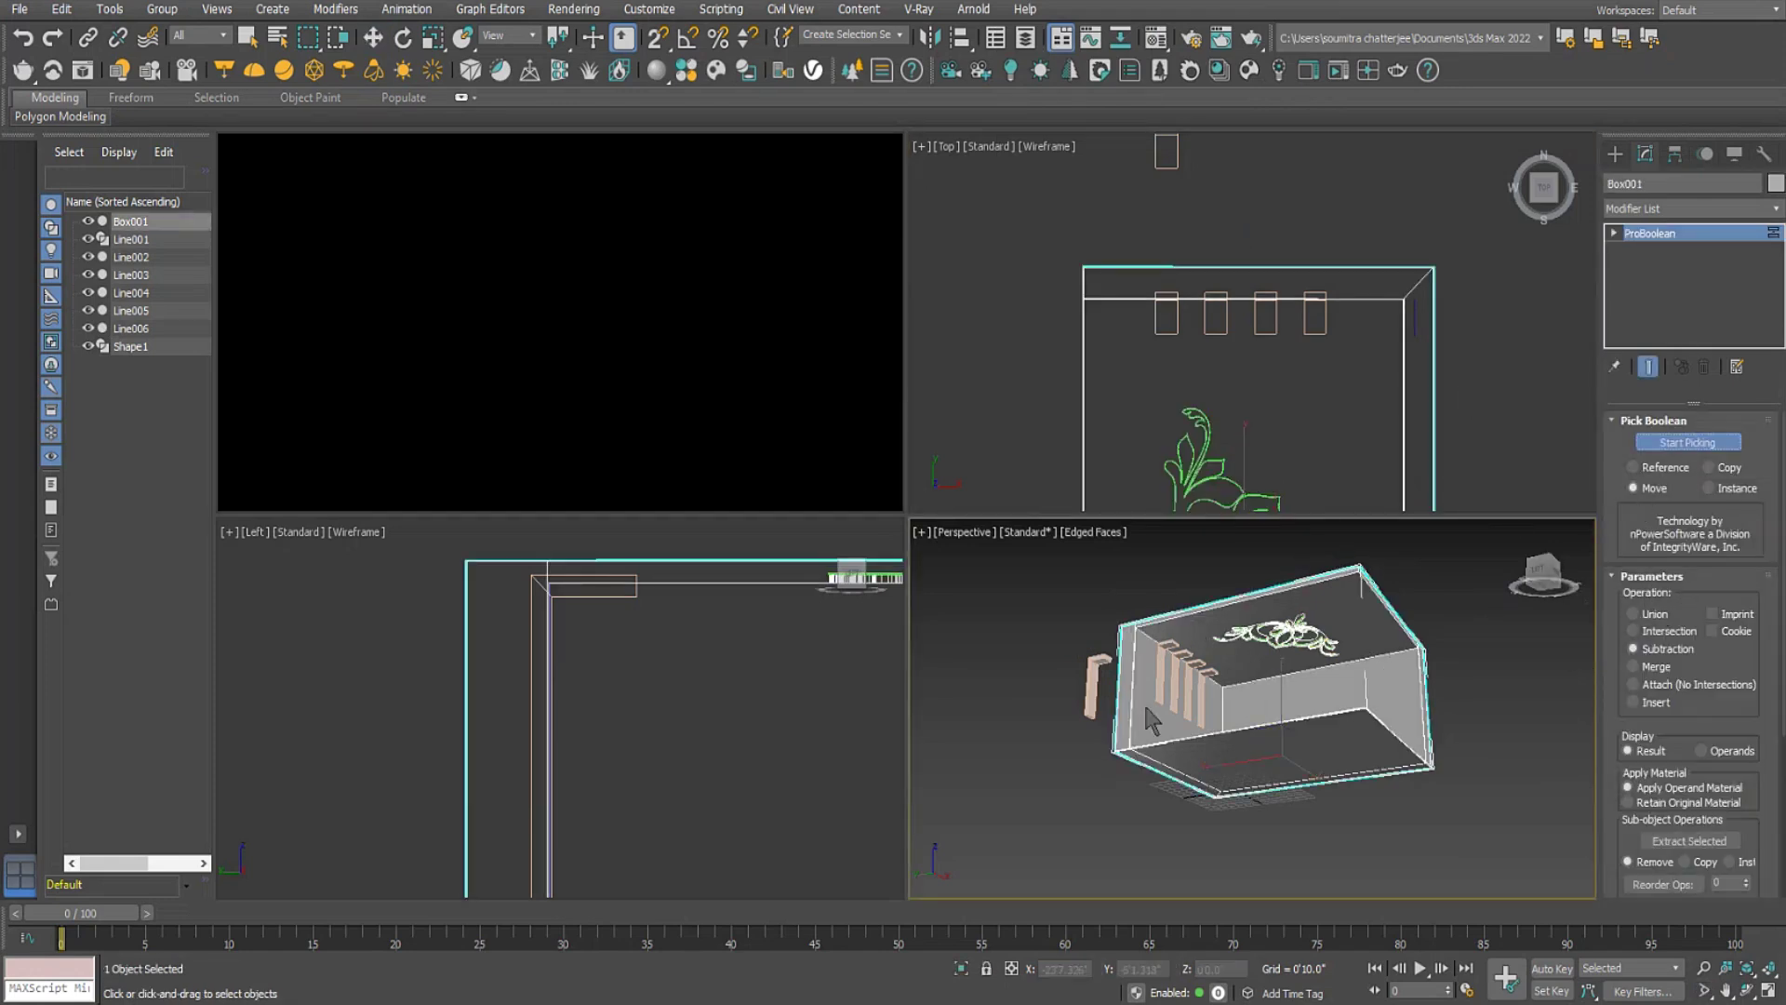
pyautogui.scroll(5, 1165, 651)
pyautogui.click(1162, 656)
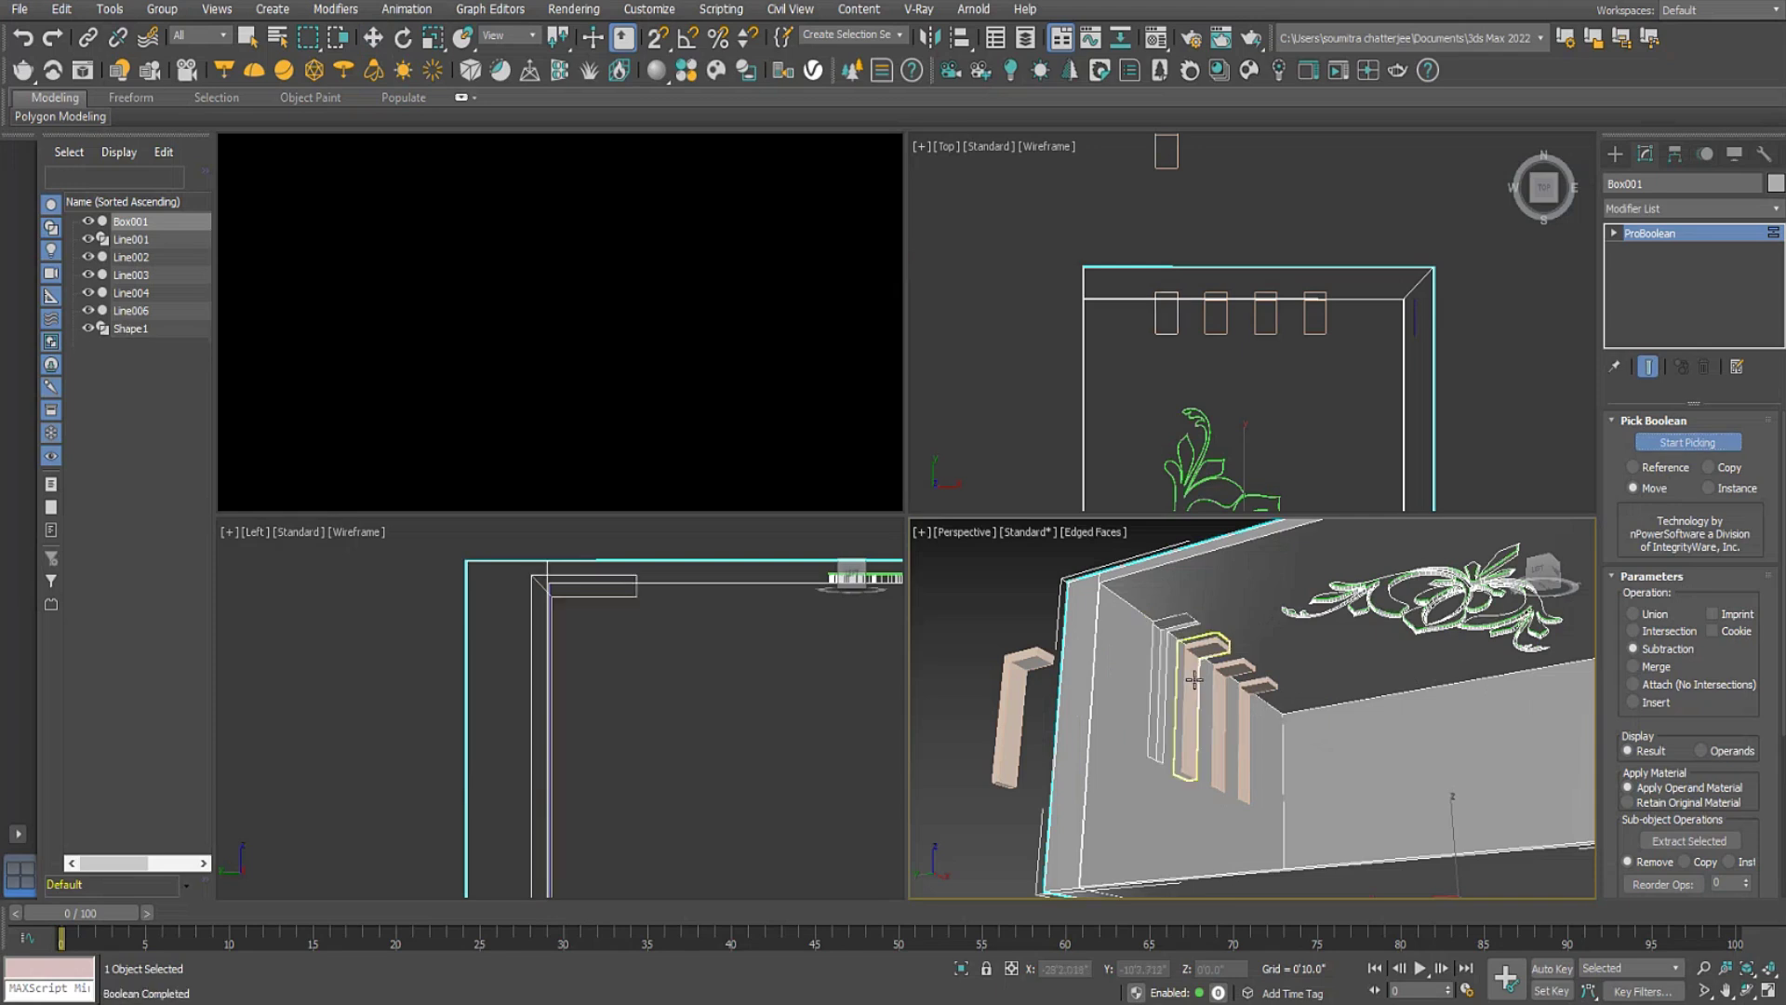
pyautogui.click(1192, 681)
pyautogui.click(1218, 682)
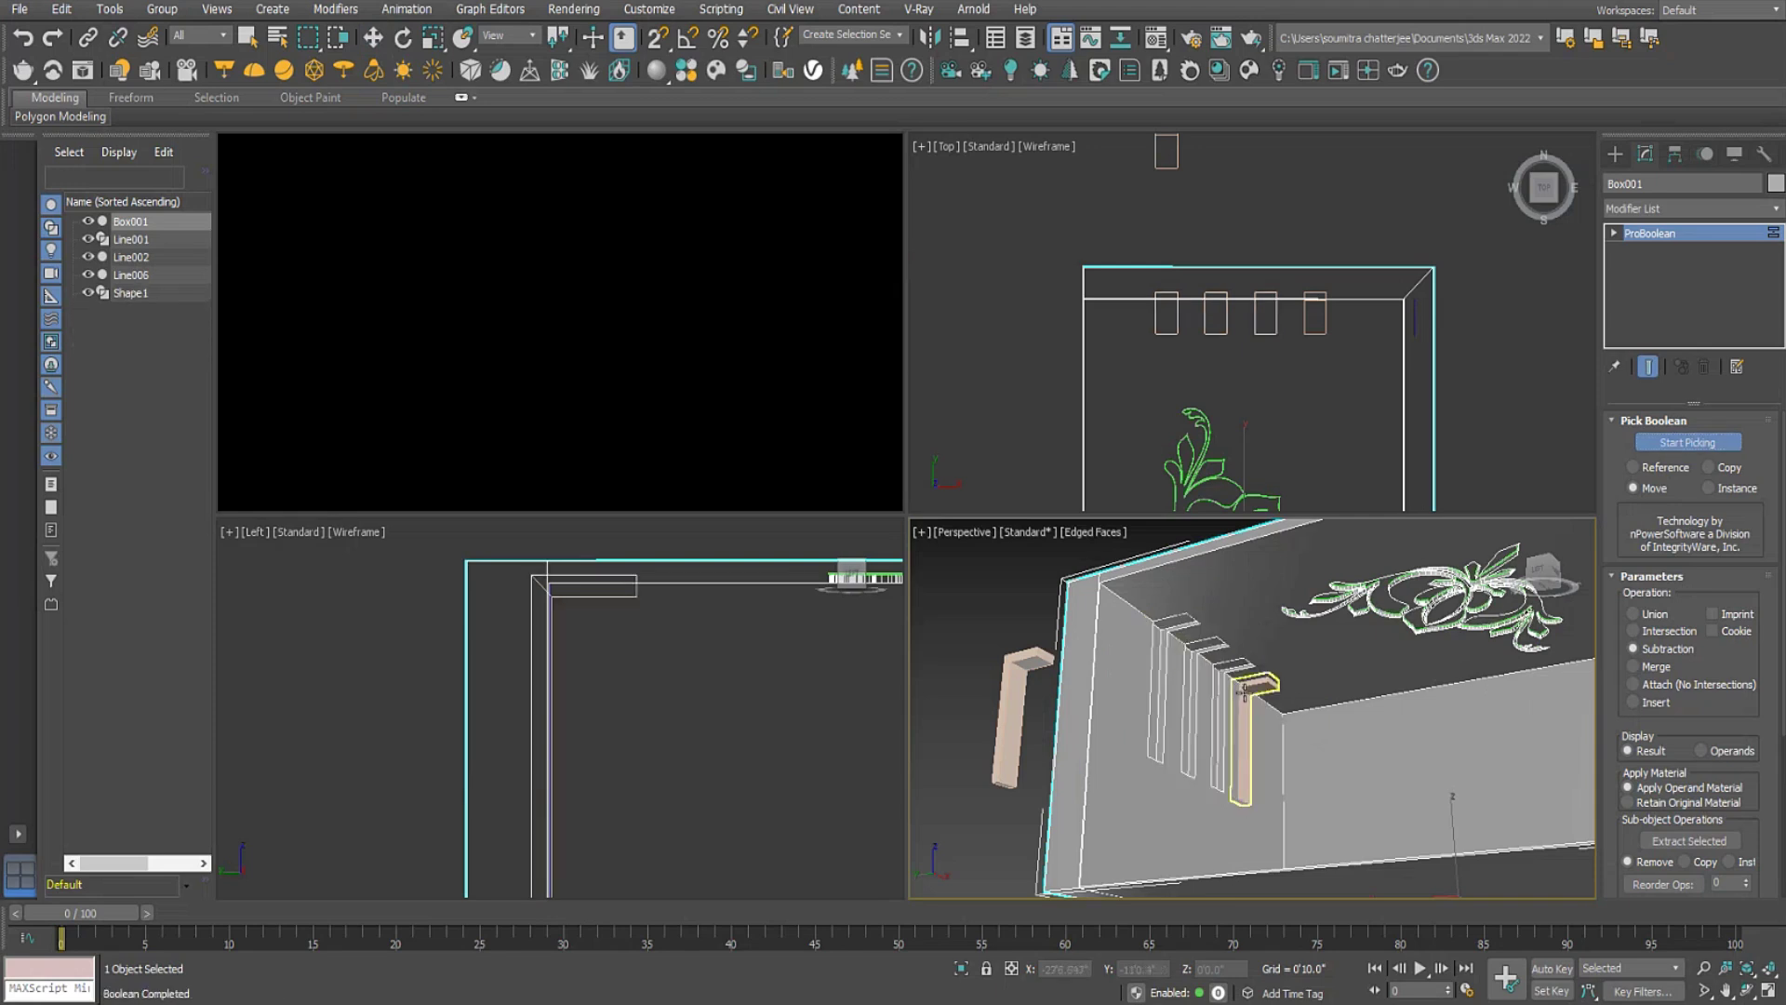
pyautogui.click(1250, 716)
pyautogui.press('w')
# Select all edges of the L-shaped strip outside the room and maximize the Perspective view.
pyautogui.moveTo(1363, 707); pyautogui.dragTo(1327, 806, button='middle')
pyautogui.moveTo(997, 693); pyautogui.dragTo(1220, 720, button='middle')
pyautogui.scroll(3, 1033, 655)
pyautogui.scroll(3, 1032, 654)
pyautogui.moveTo(1033, 655); pyautogui.dragTo(1160, 797, button='middle')
pyautogui.scroll(-2, 1009, 682)
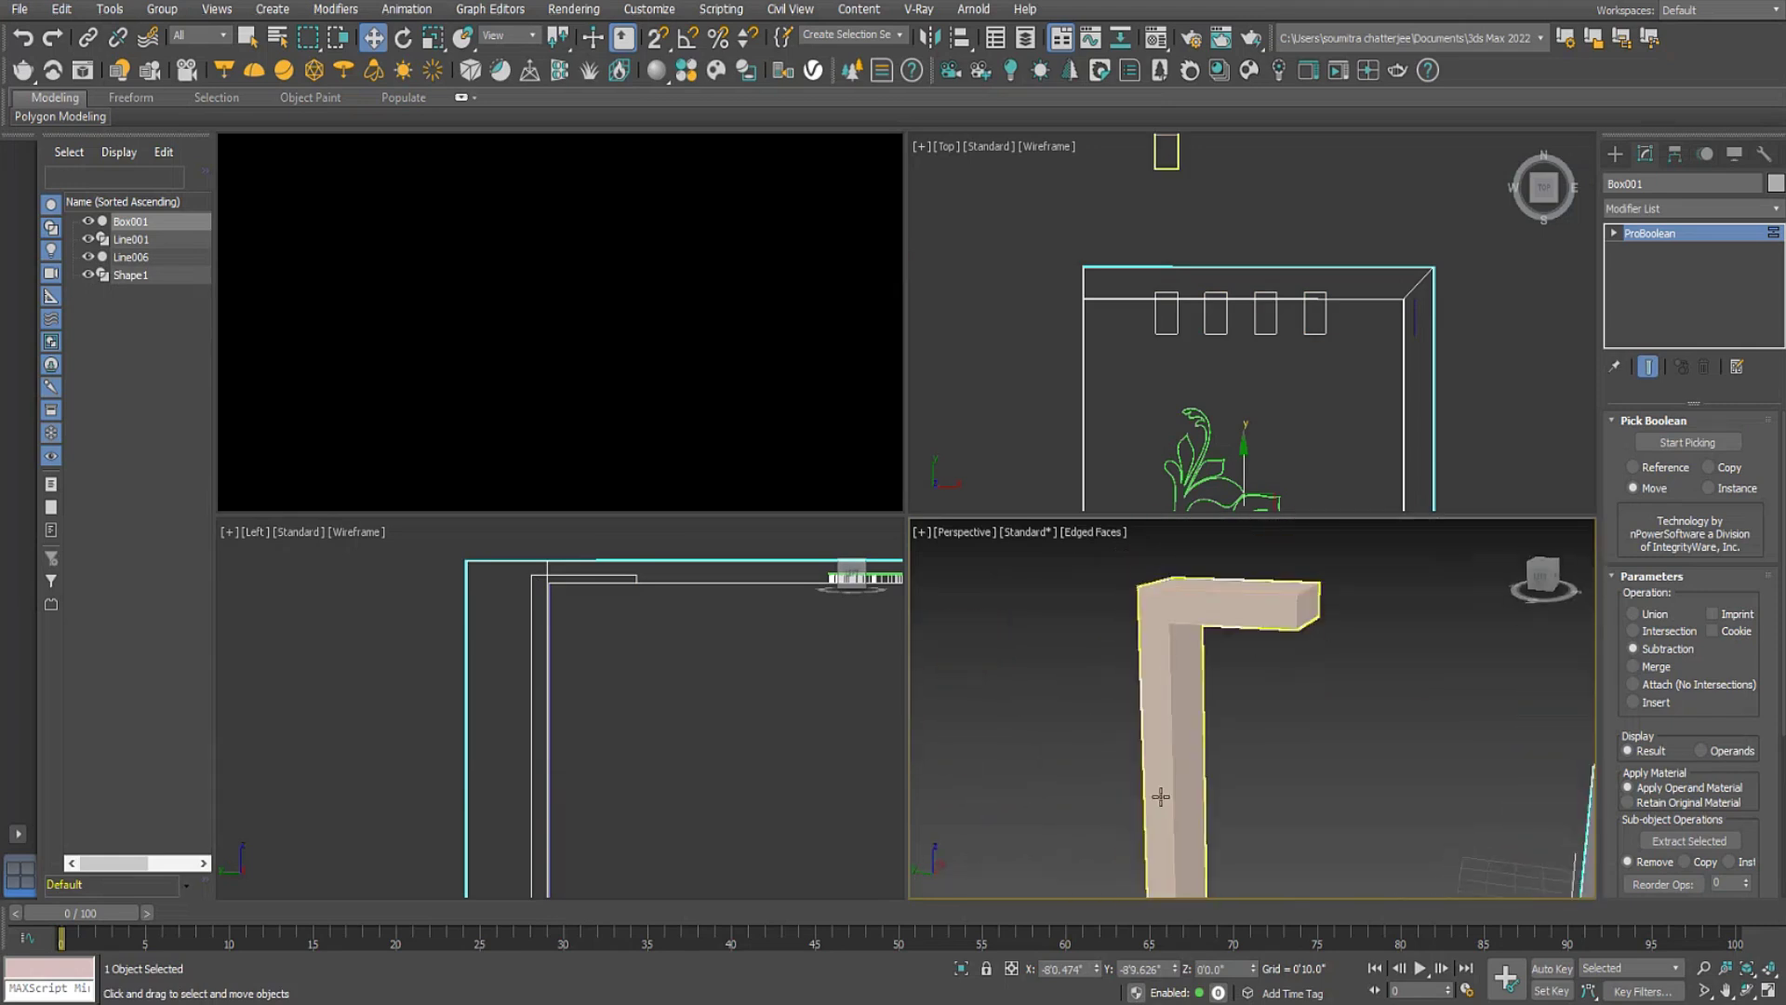
pyautogui.scroll(-3, 1160, 796)
pyautogui.click(1185, 625)
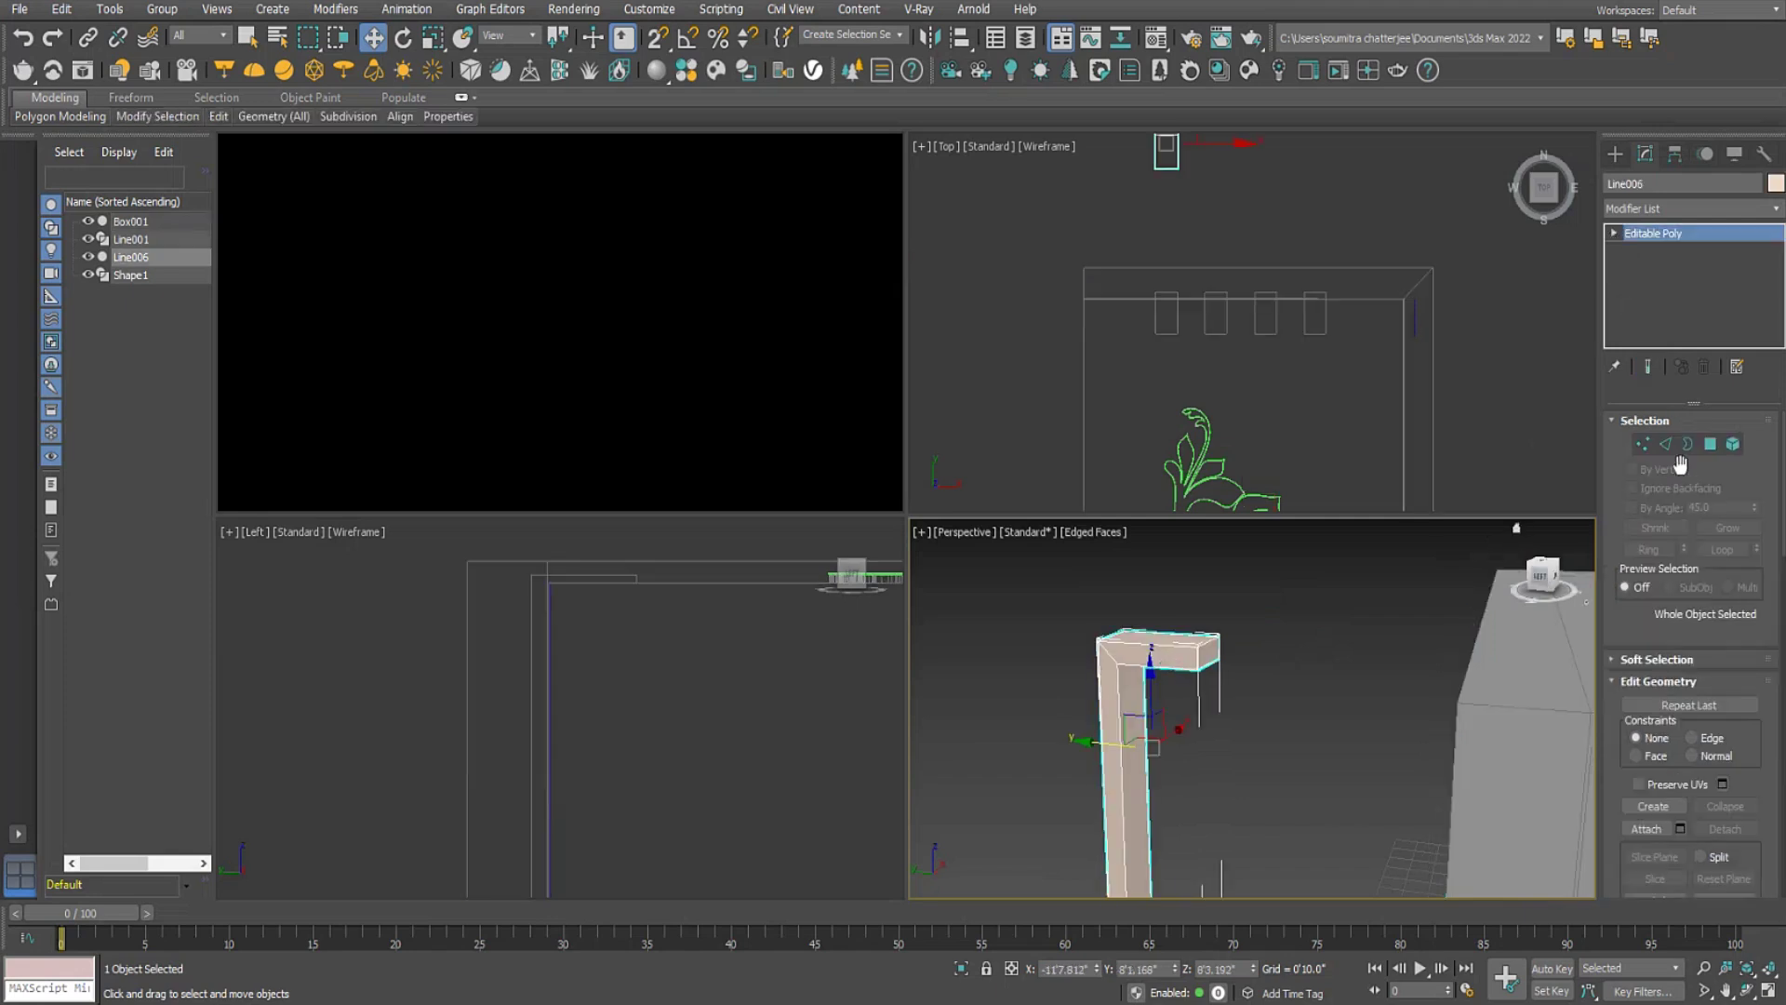
pyautogui.click(1667, 445)
pyautogui.moveTo(1036, 706); pyautogui.dragTo(1003, 591, button='middle')
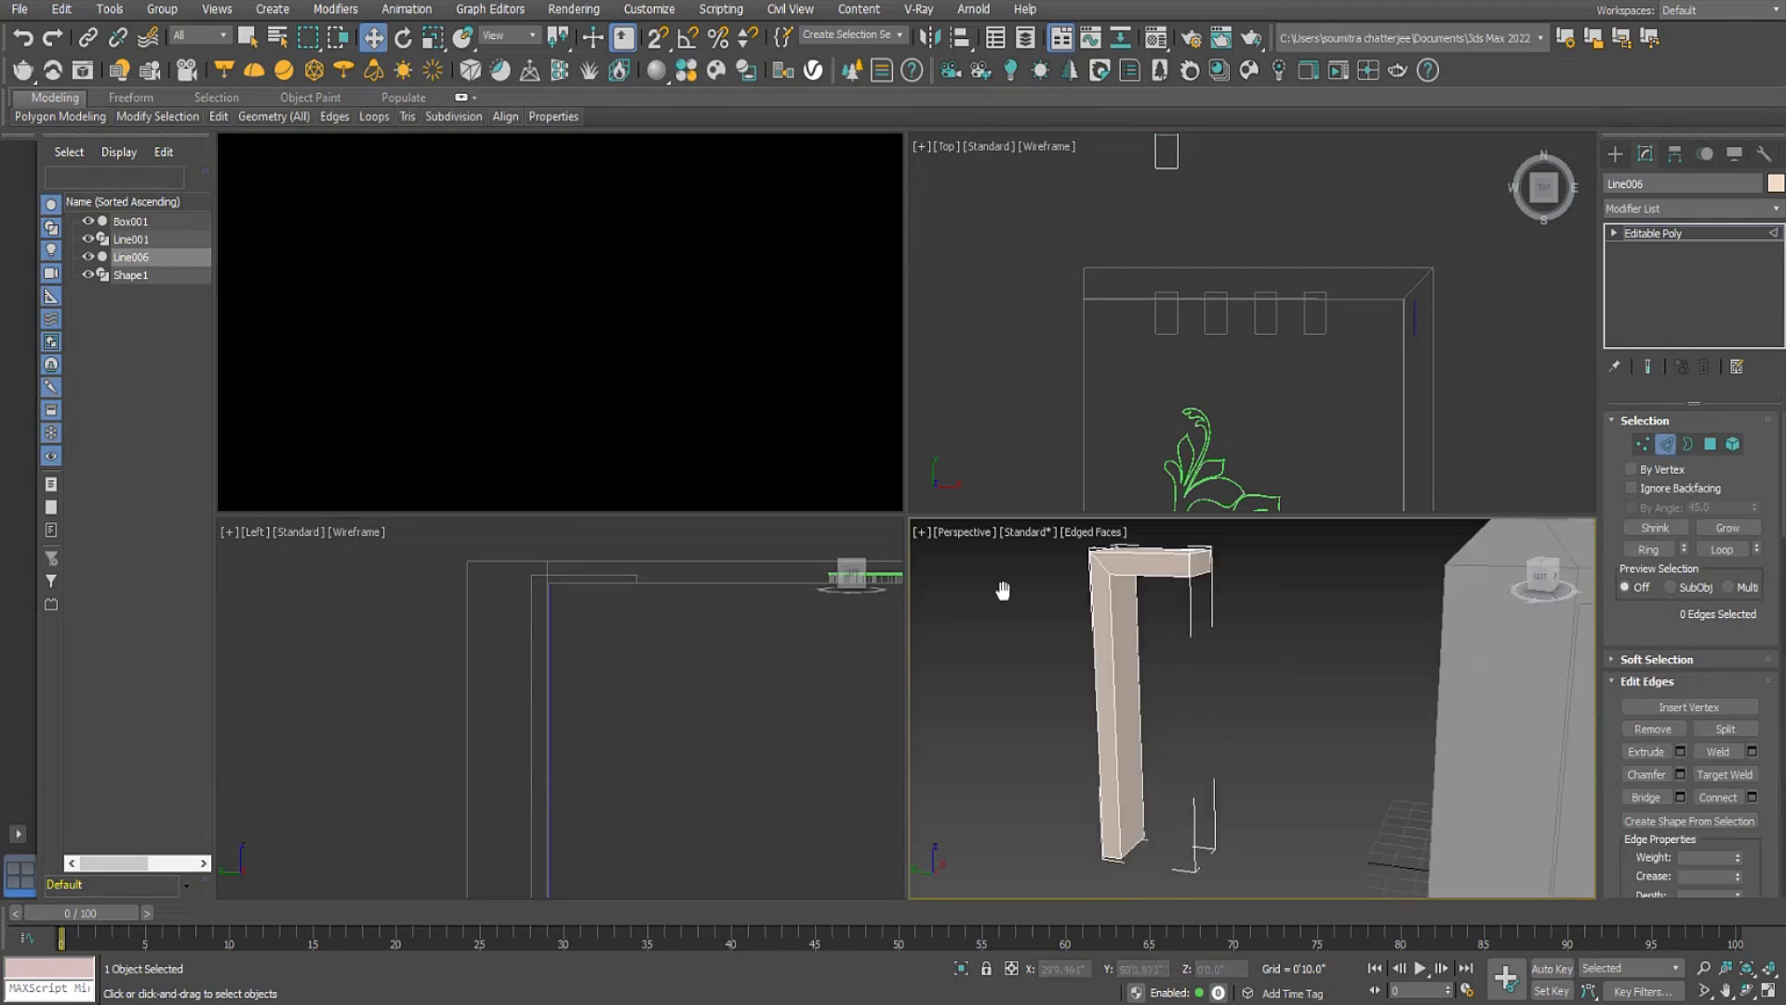
pyautogui.scroll(-5, 996, 595)
pyautogui.moveTo(991, 605); pyautogui.dragTo(1075, 794)
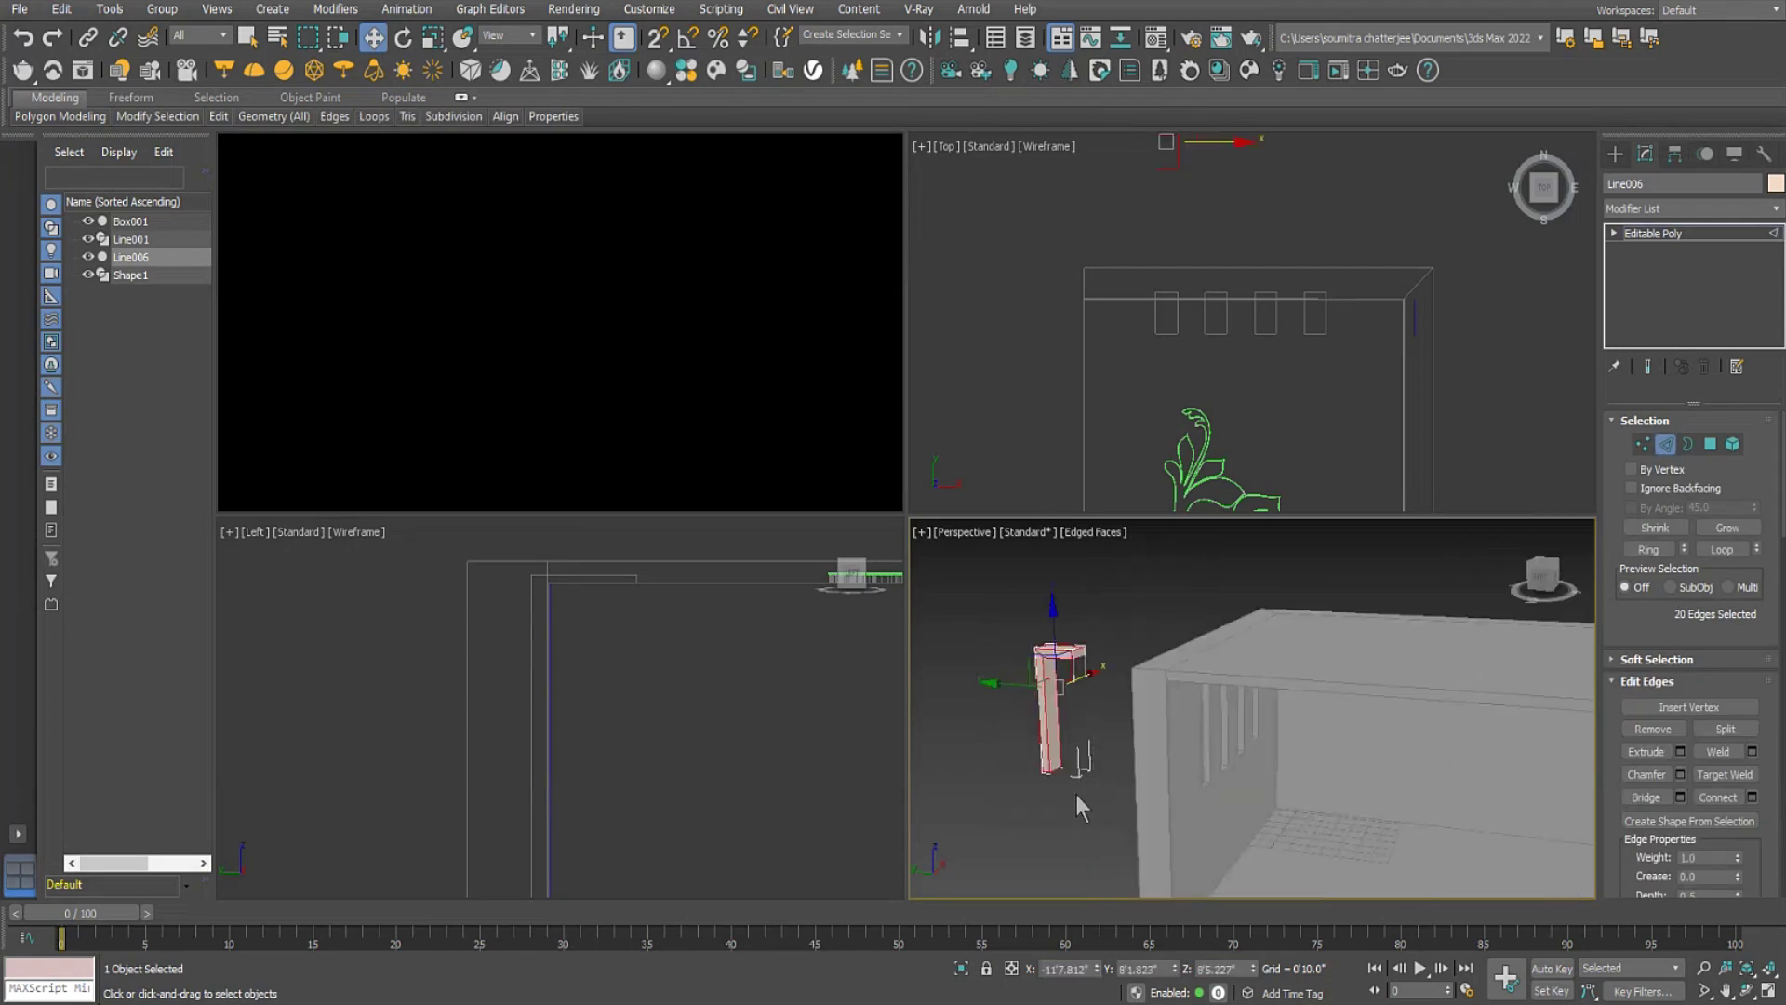
pyautogui.moveTo(1079, 790); pyautogui.dragTo(1139, 771, button='middle')
pyautogui.hotkey('alt', 'w')
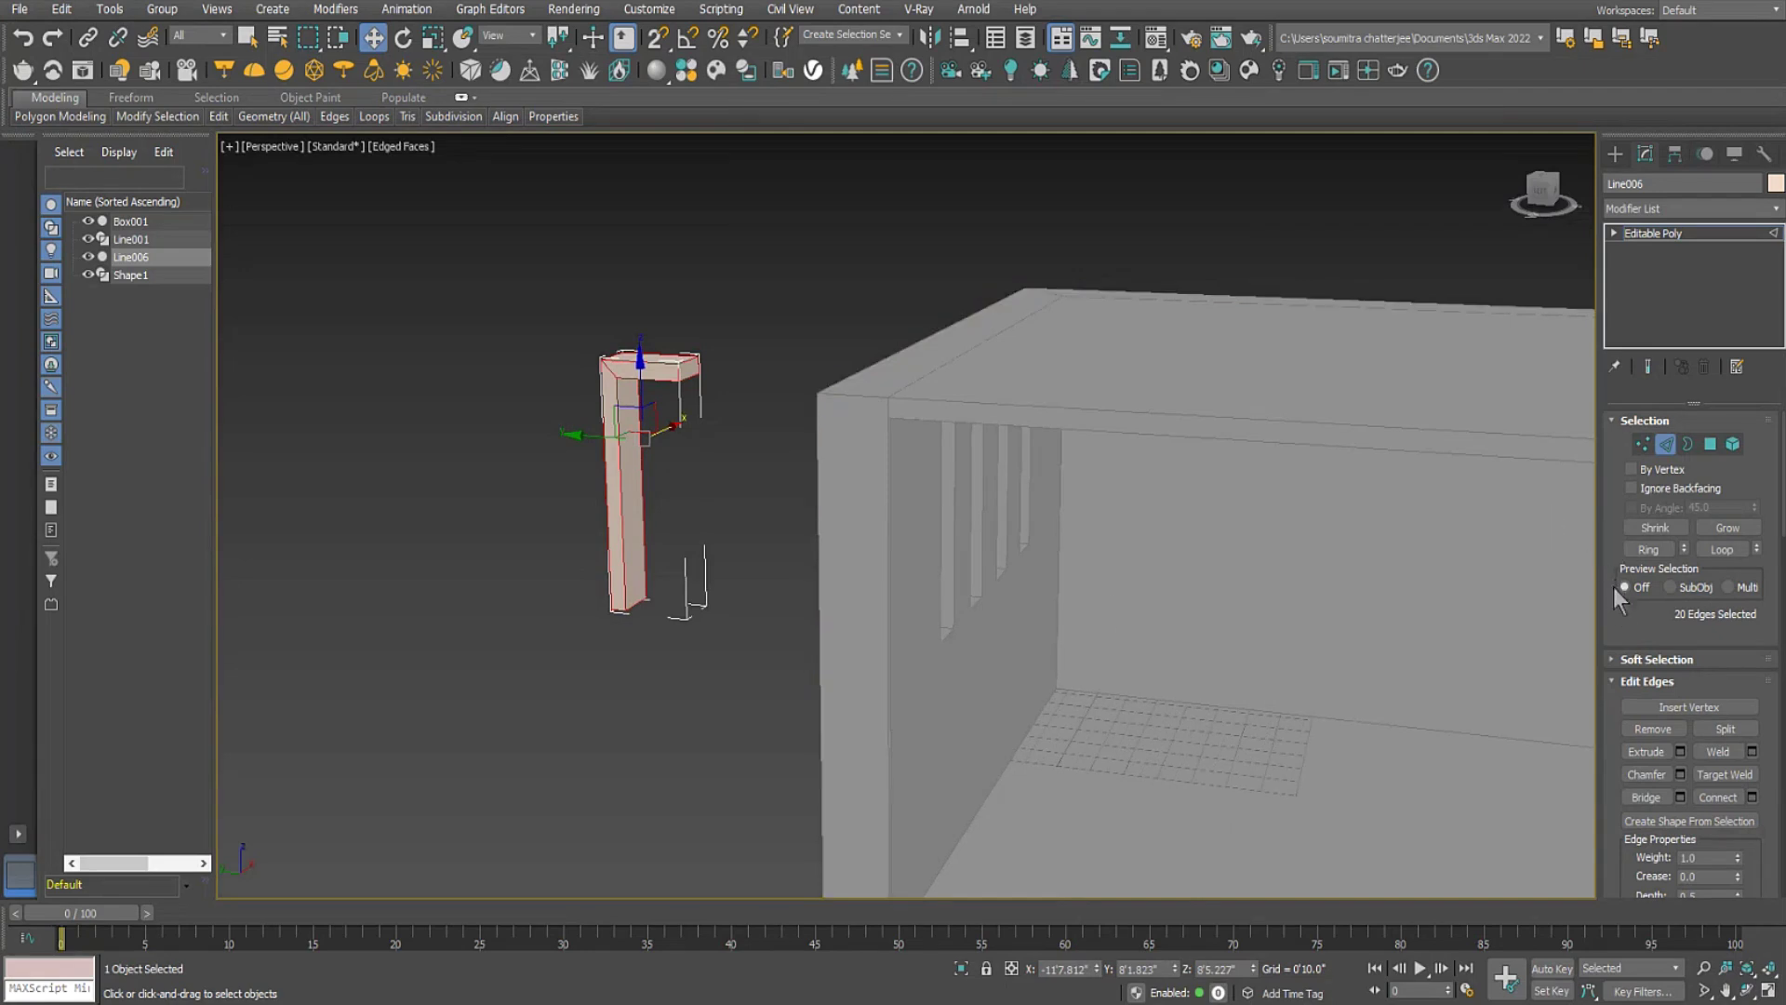
# Create a linear shape named Shape002 from the strip's selected edges.
pyautogui.scroll(-5, 1614, 567)
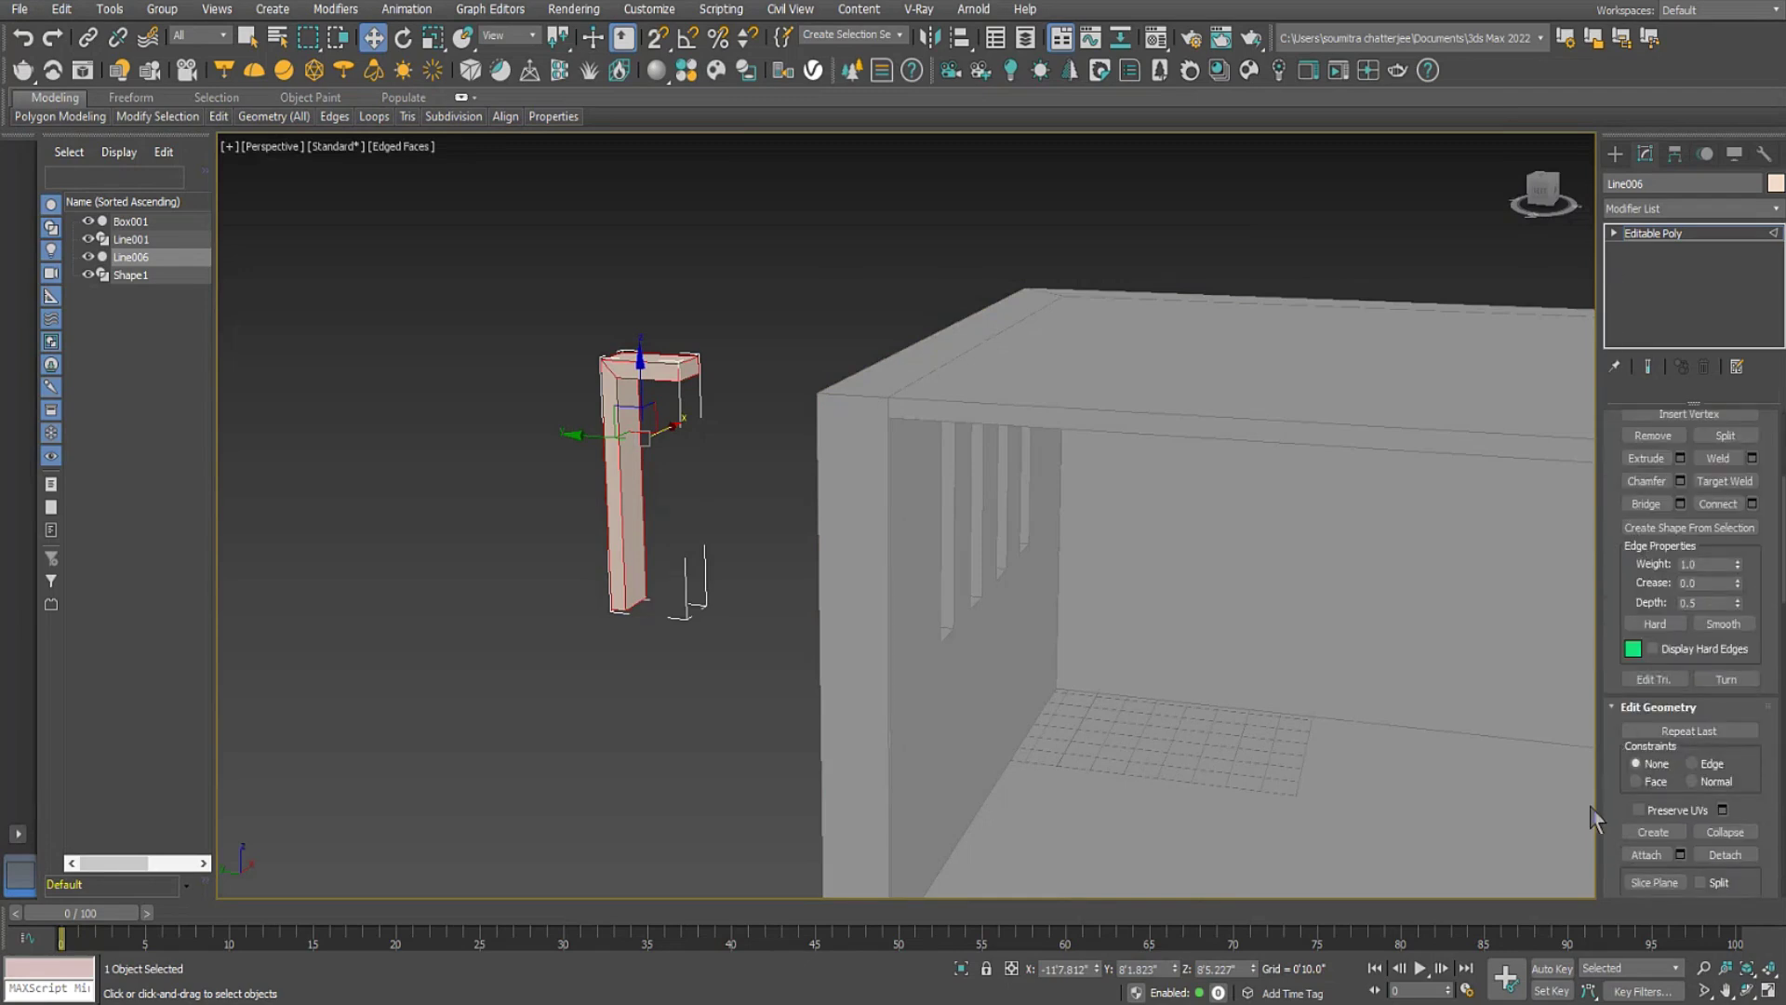
pyautogui.moveTo(1611, 768); pyautogui.dragTo(1612, 490)
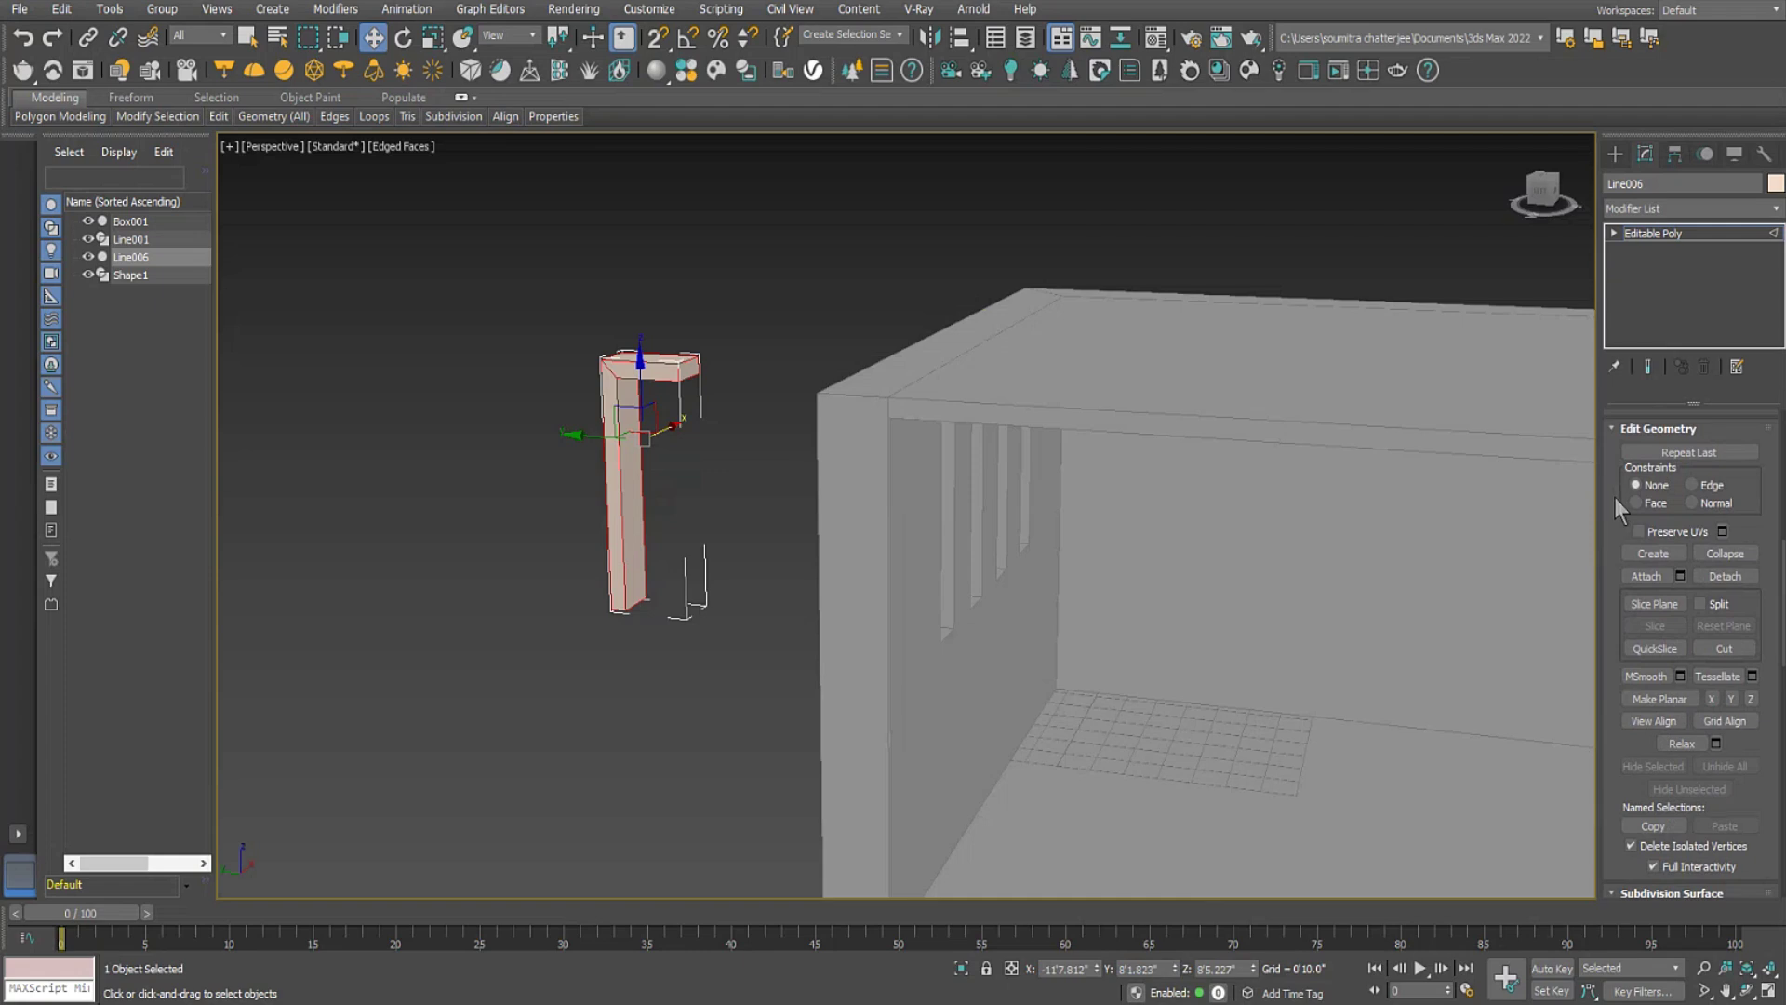
pyautogui.moveTo(1614, 500); pyautogui.dragTo(1628, 902)
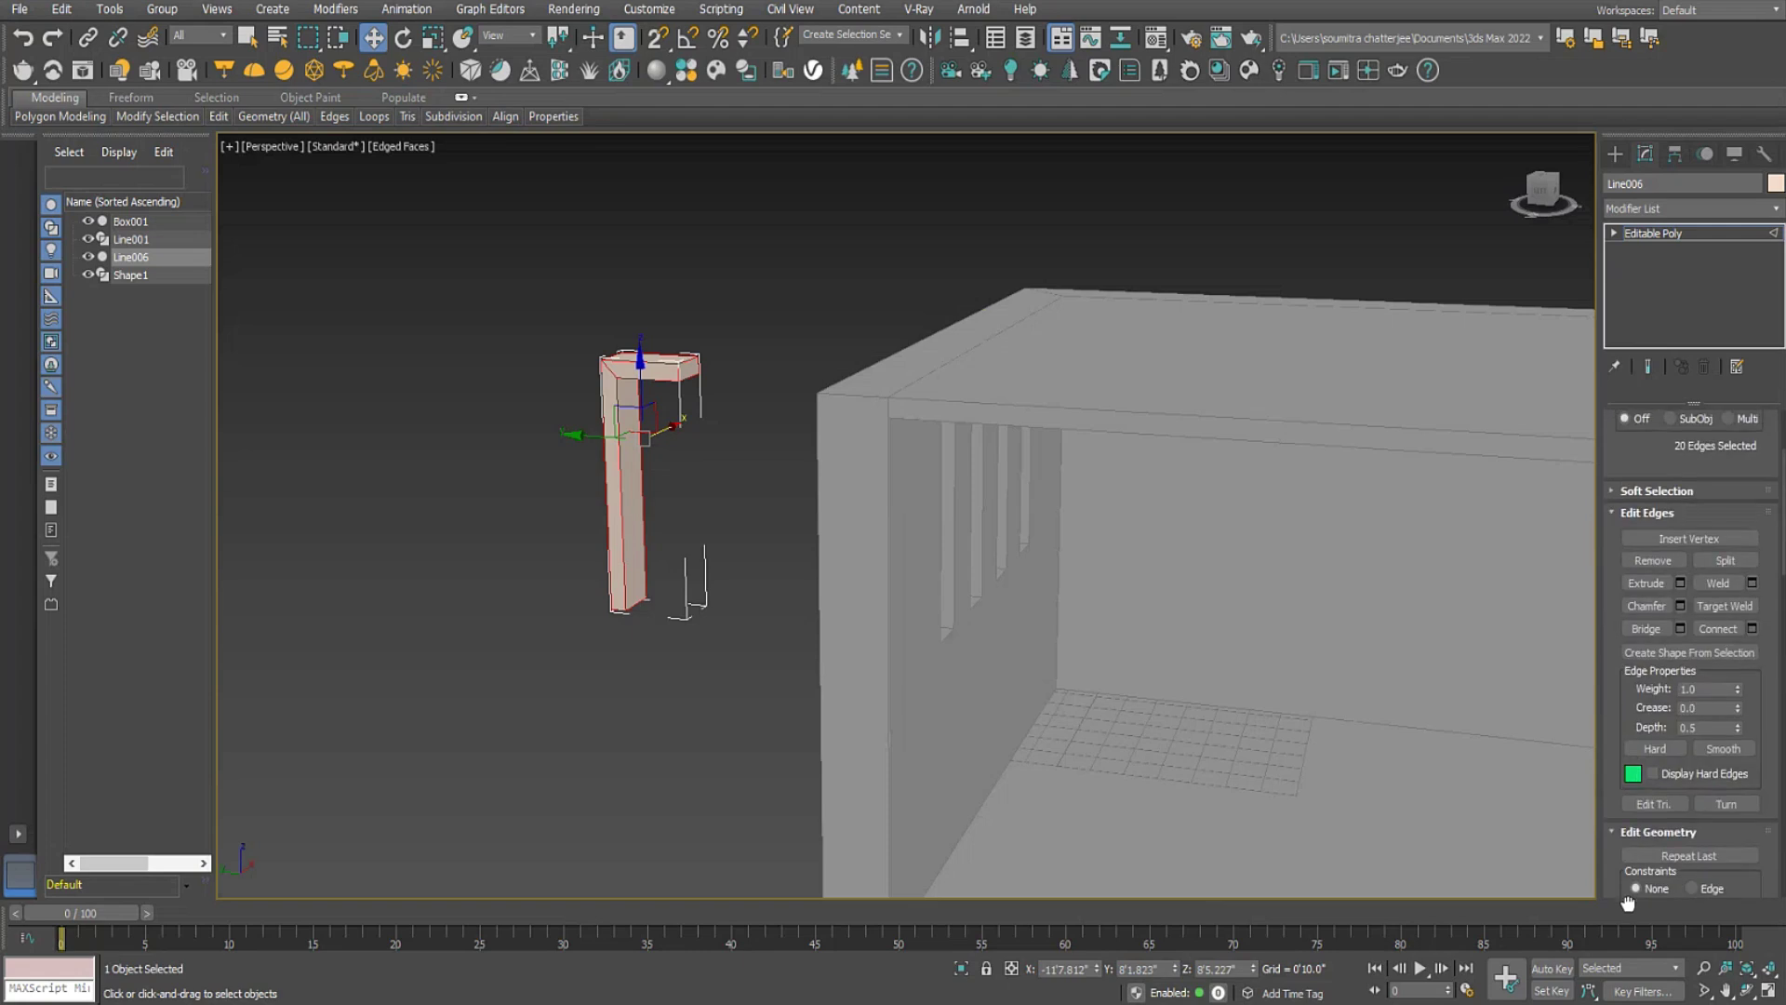
pyautogui.click(1689, 652)
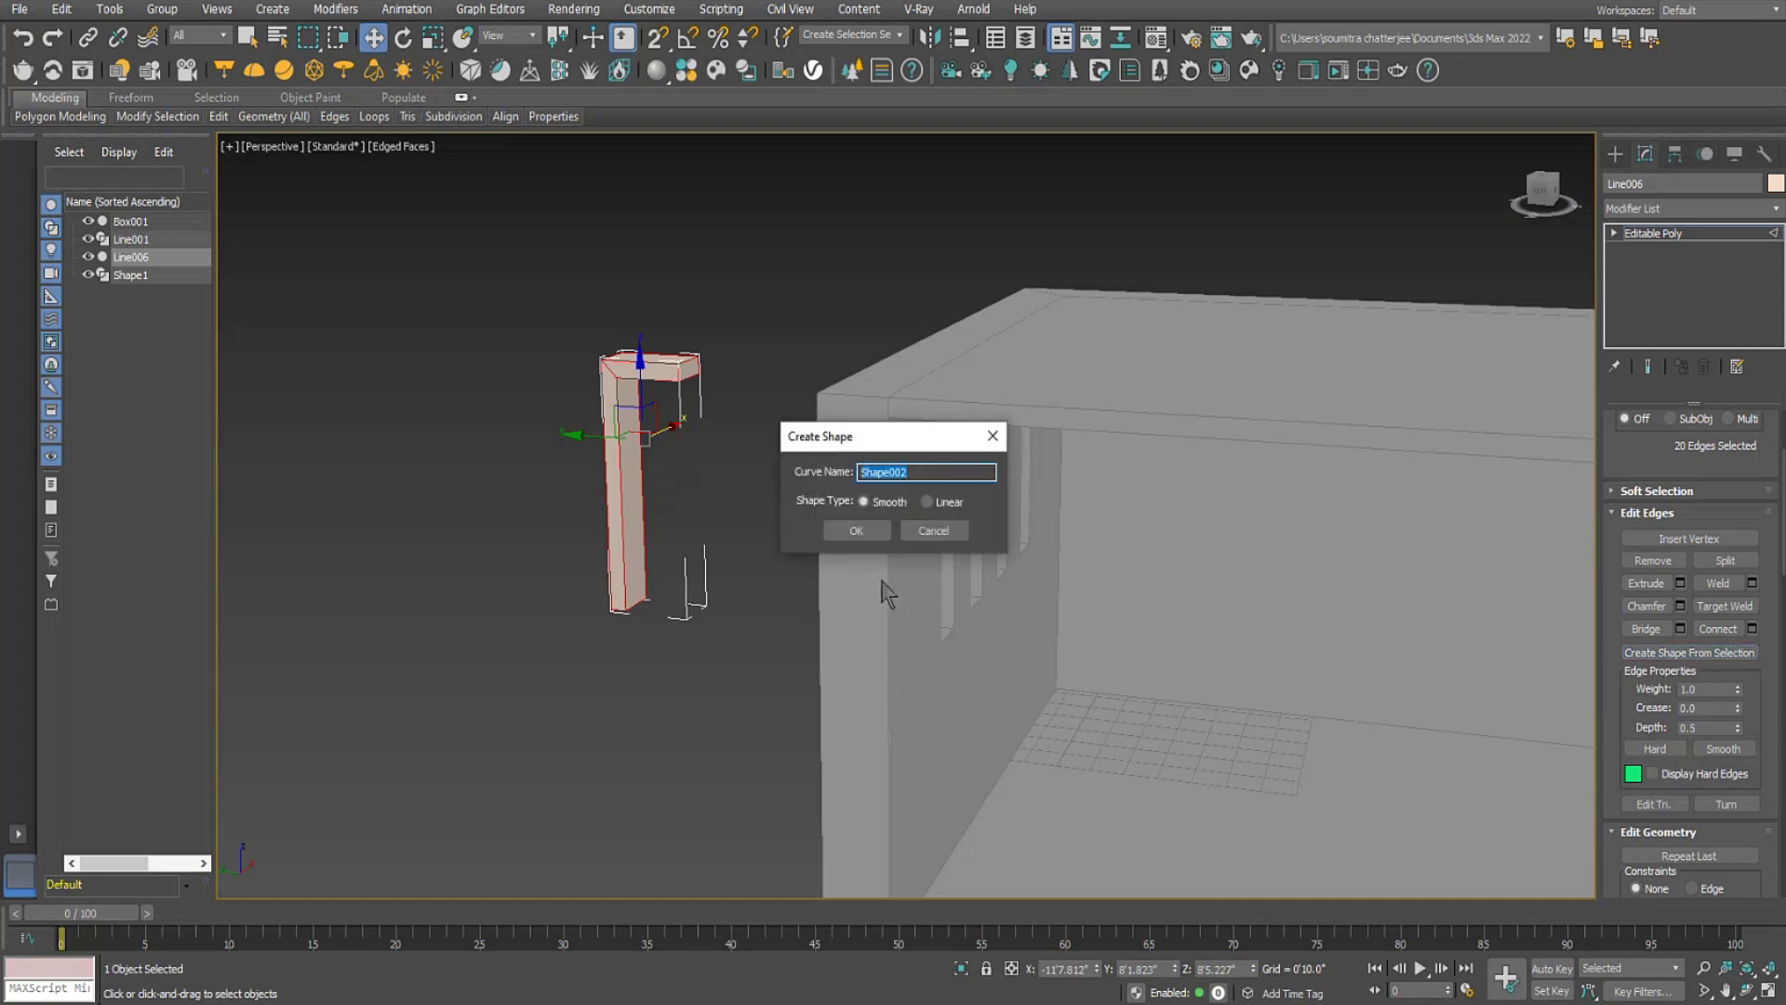
pyautogui.click(926, 501)
pyautogui.click(856, 530)
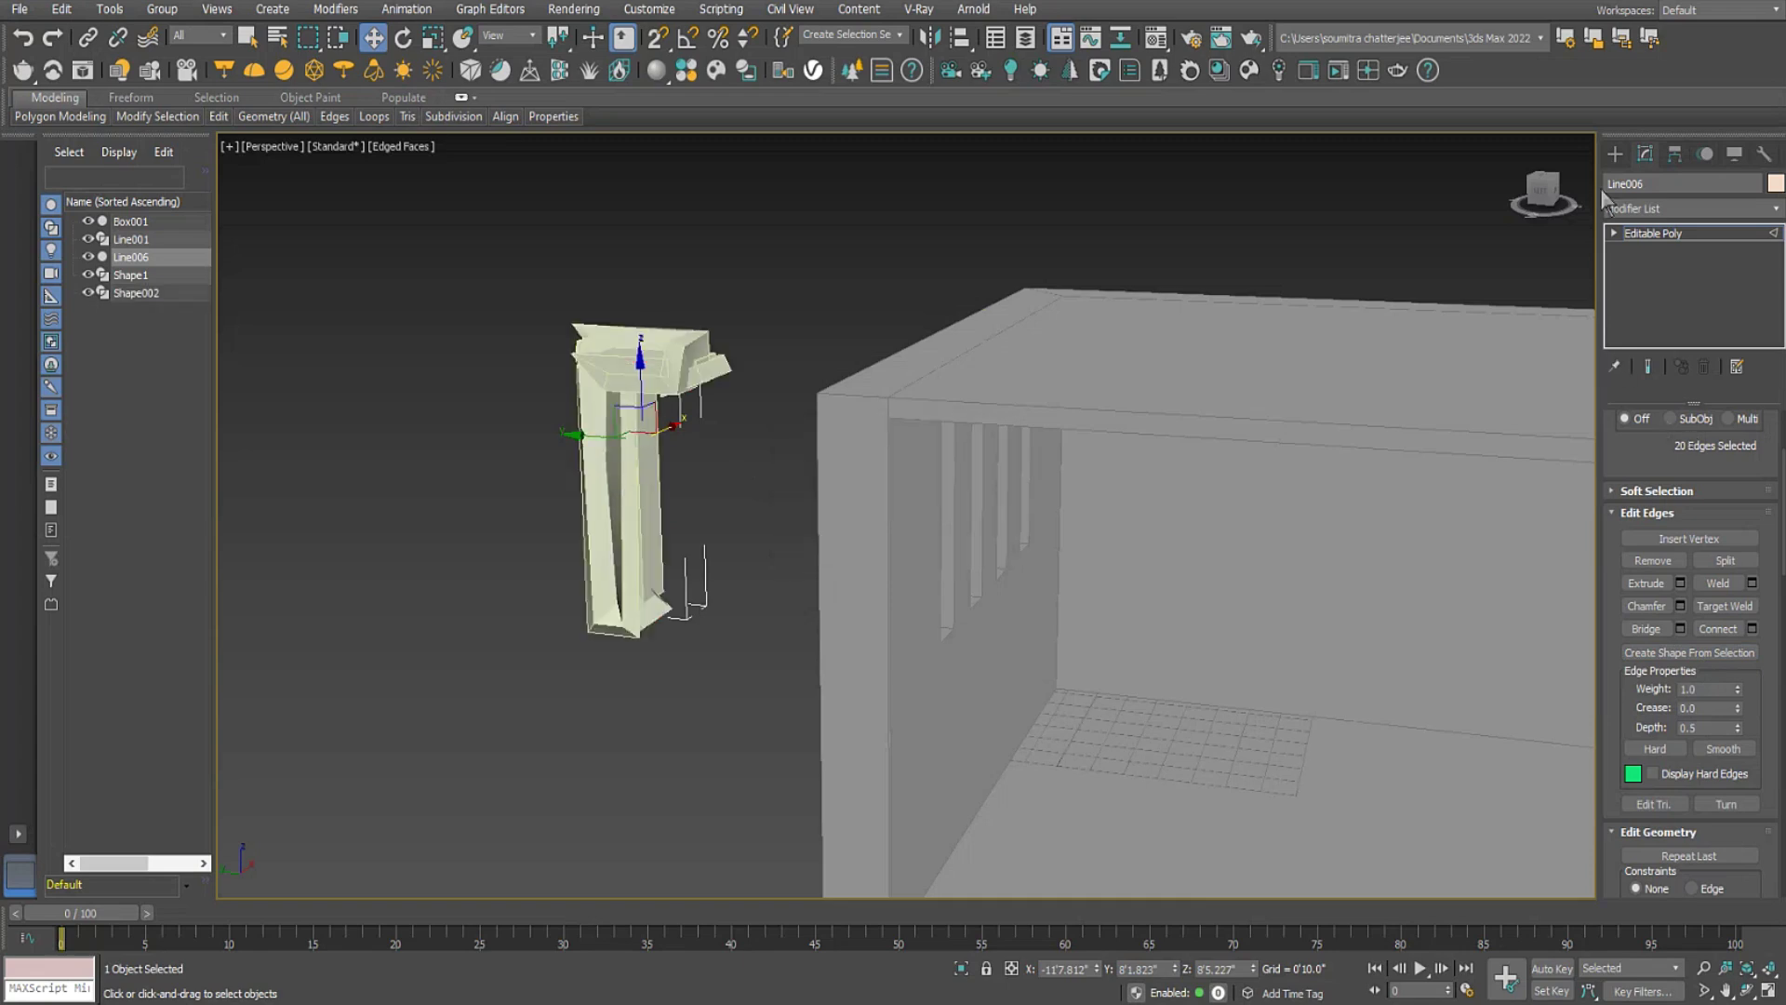
# Turn off renderer and viewport thickness for Shape002 and move it along Y, away from the solid L-shaped strip.
pyautogui.click(1614, 154)
pyautogui.click(755, 294)
pyautogui.click(584, 444)
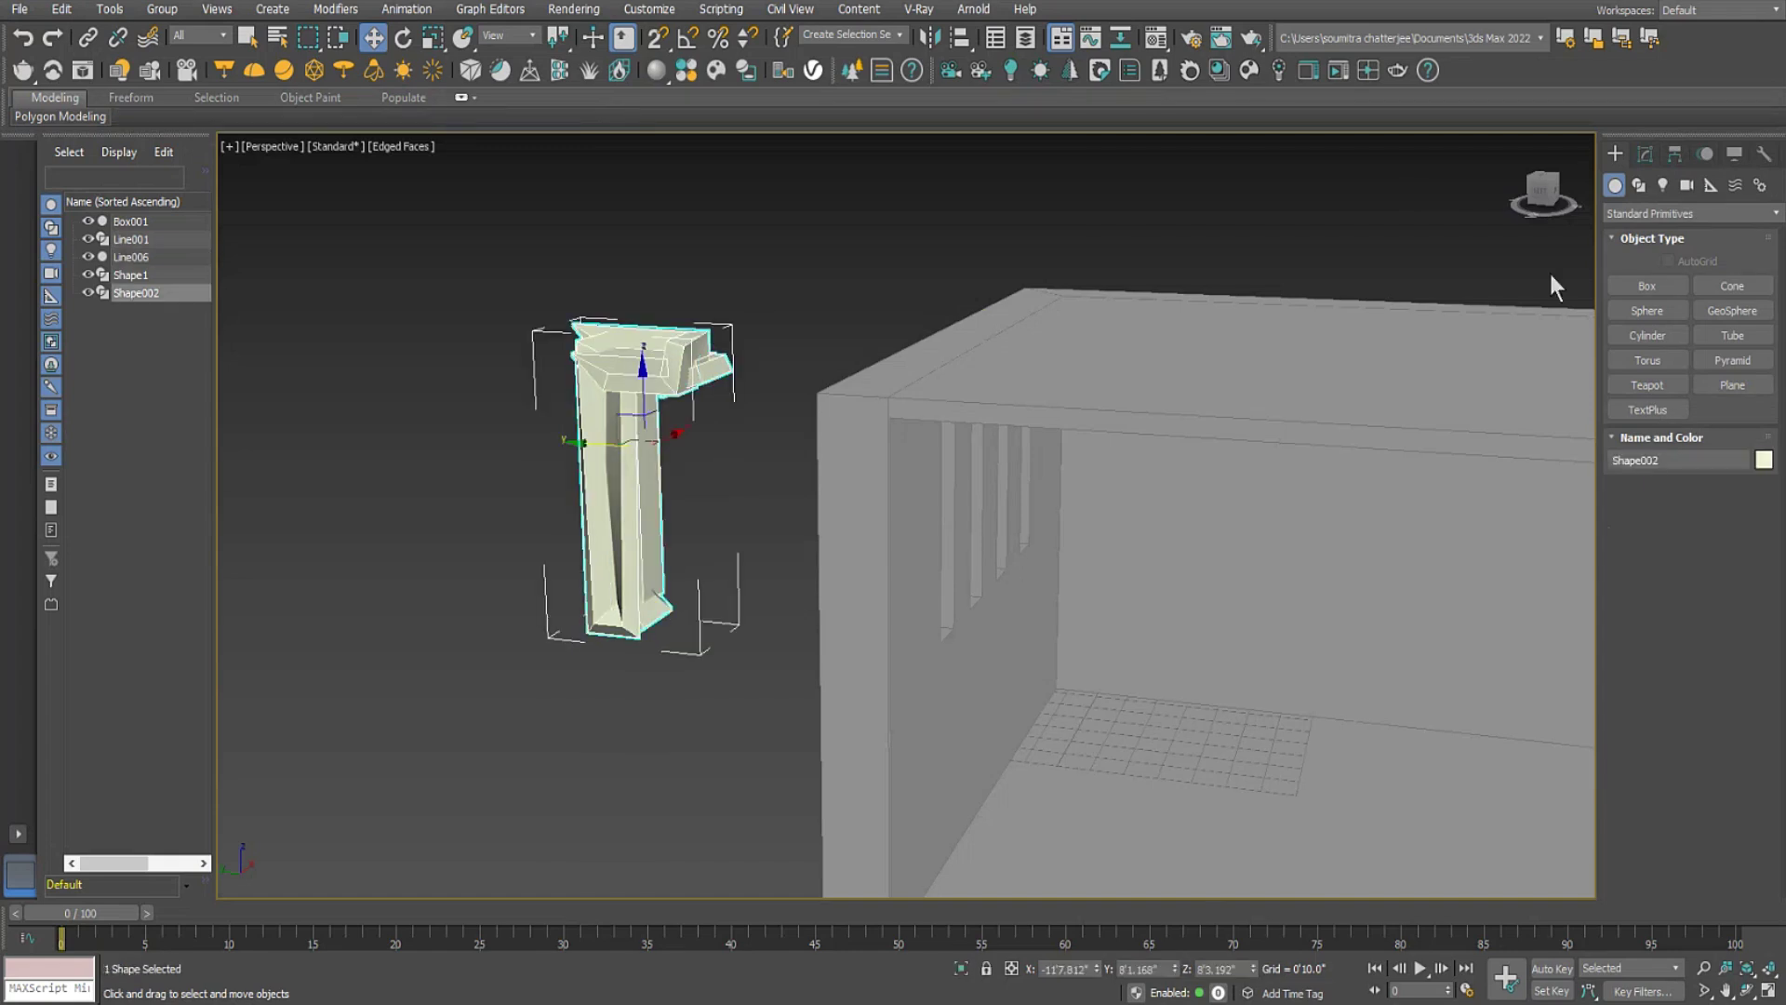
pyautogui.click(1645, 153)
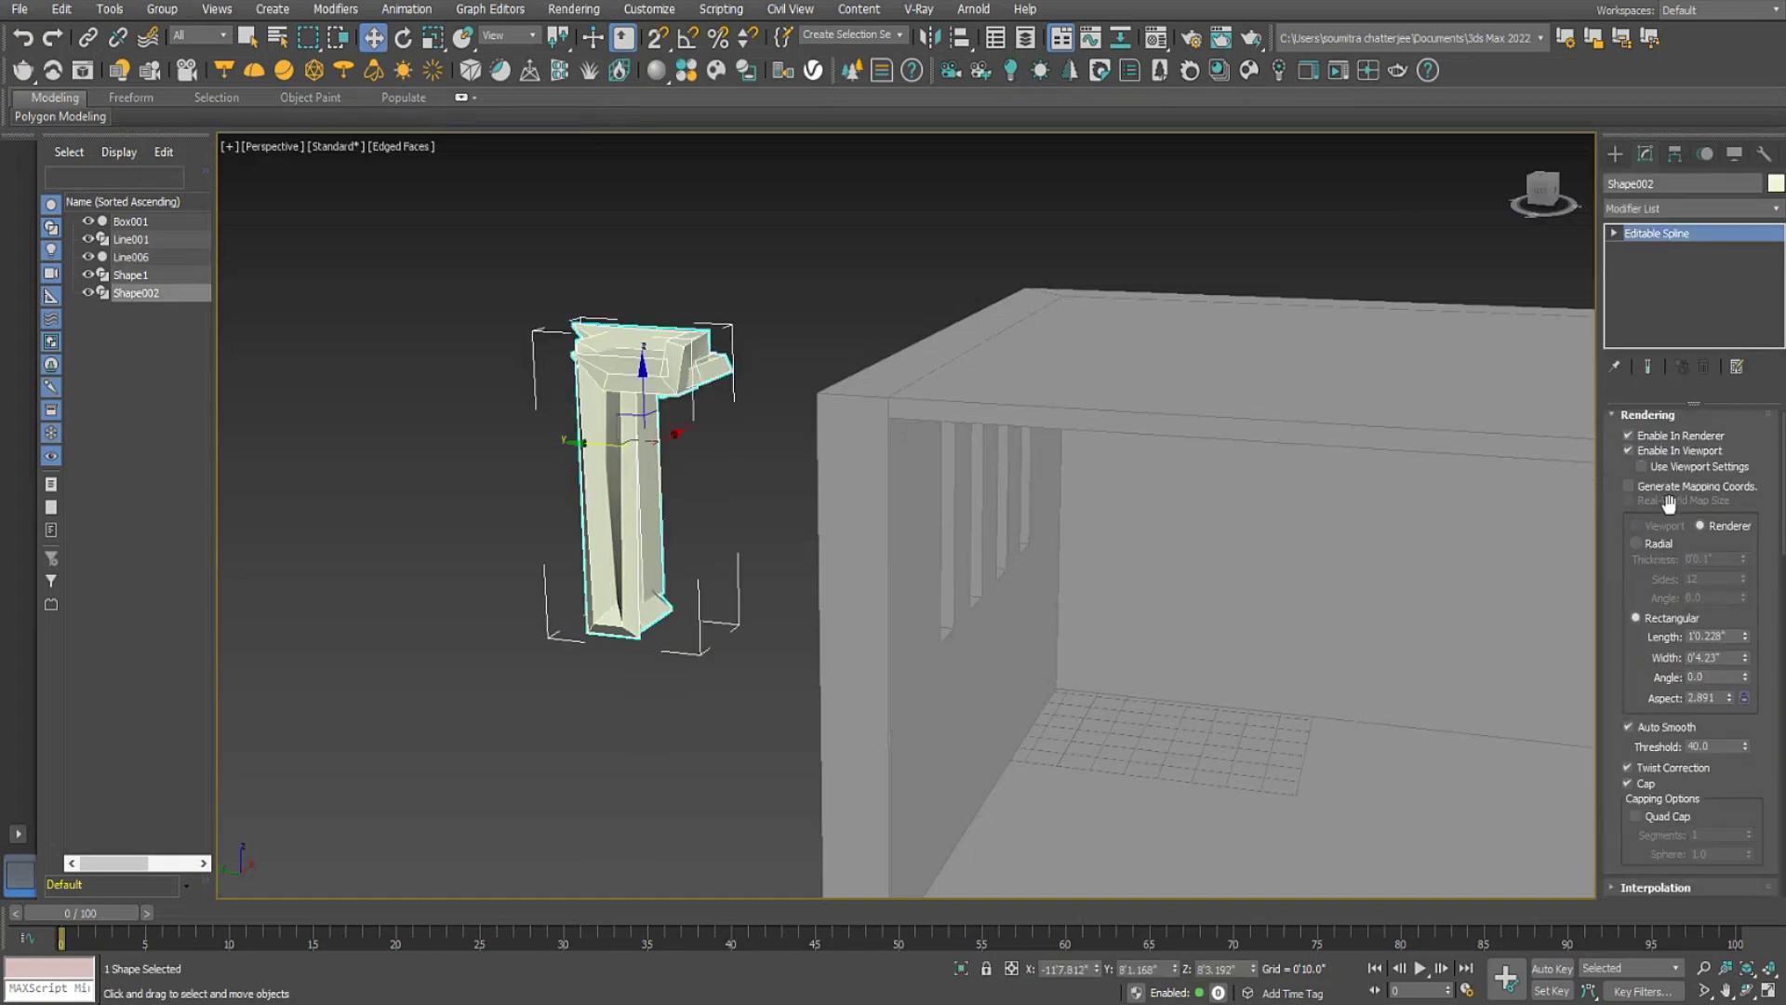
pyautogui.click(1628, 451)
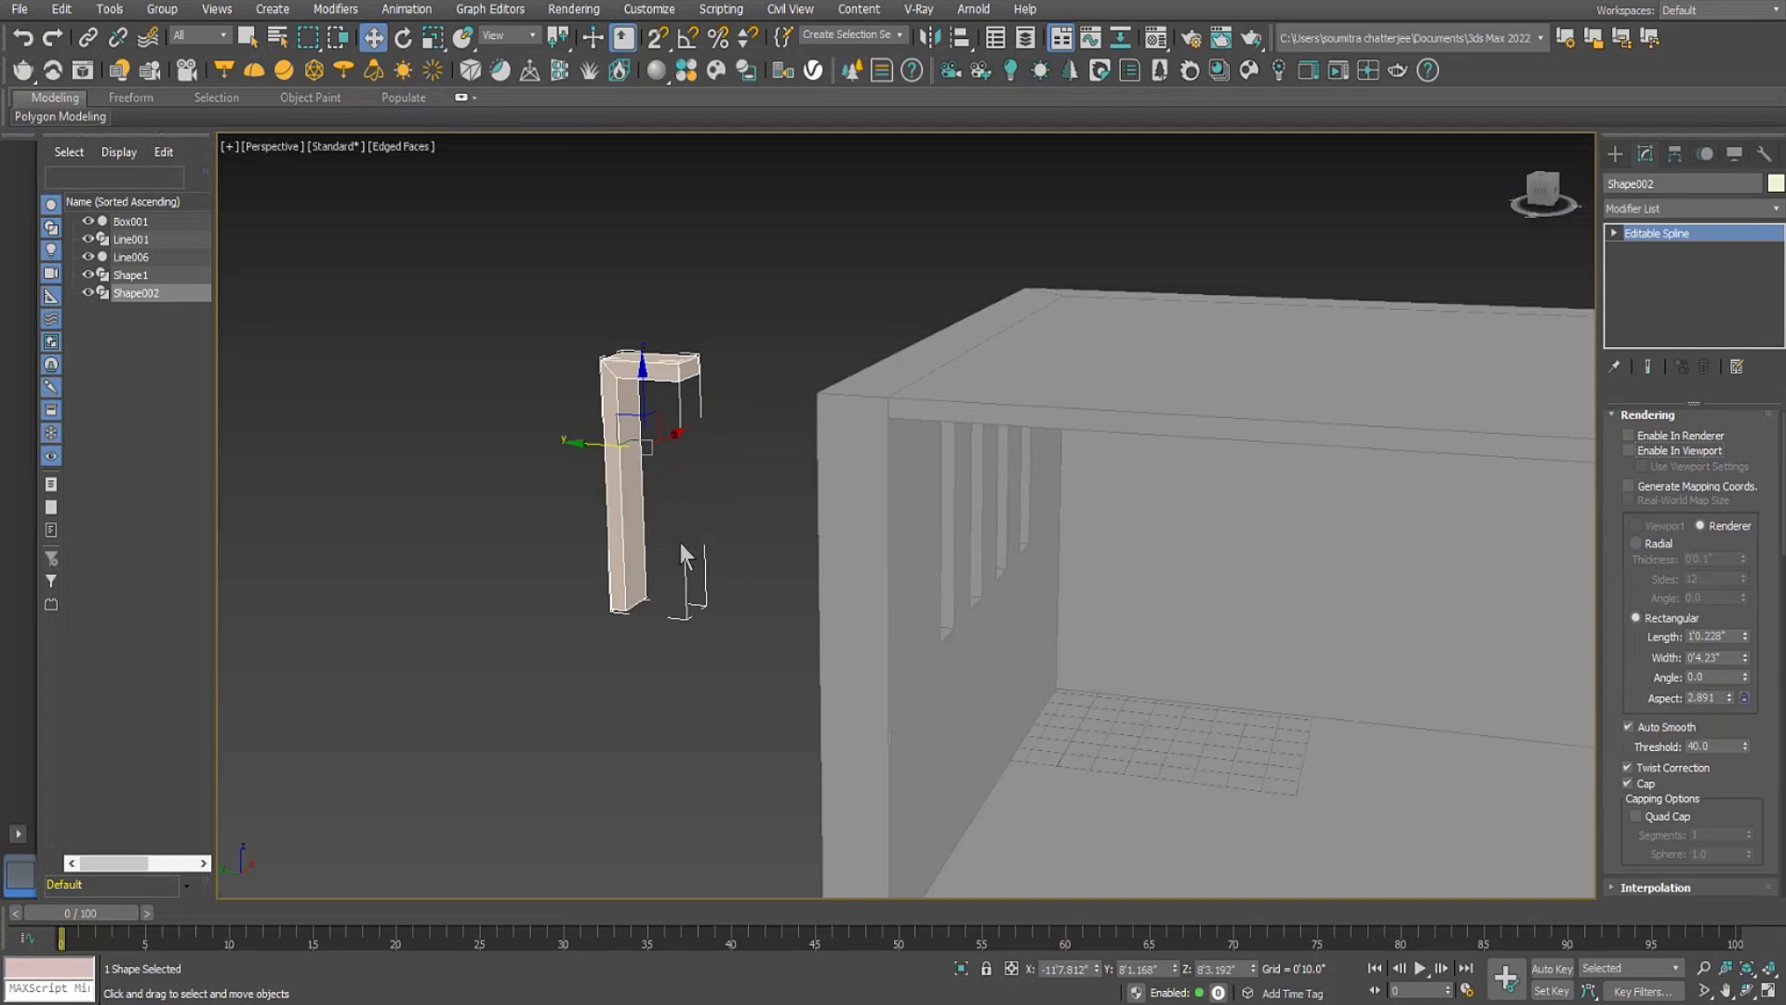
pyautogui.moveTo(583, 444); pyautogui.dragTo(554, 399)
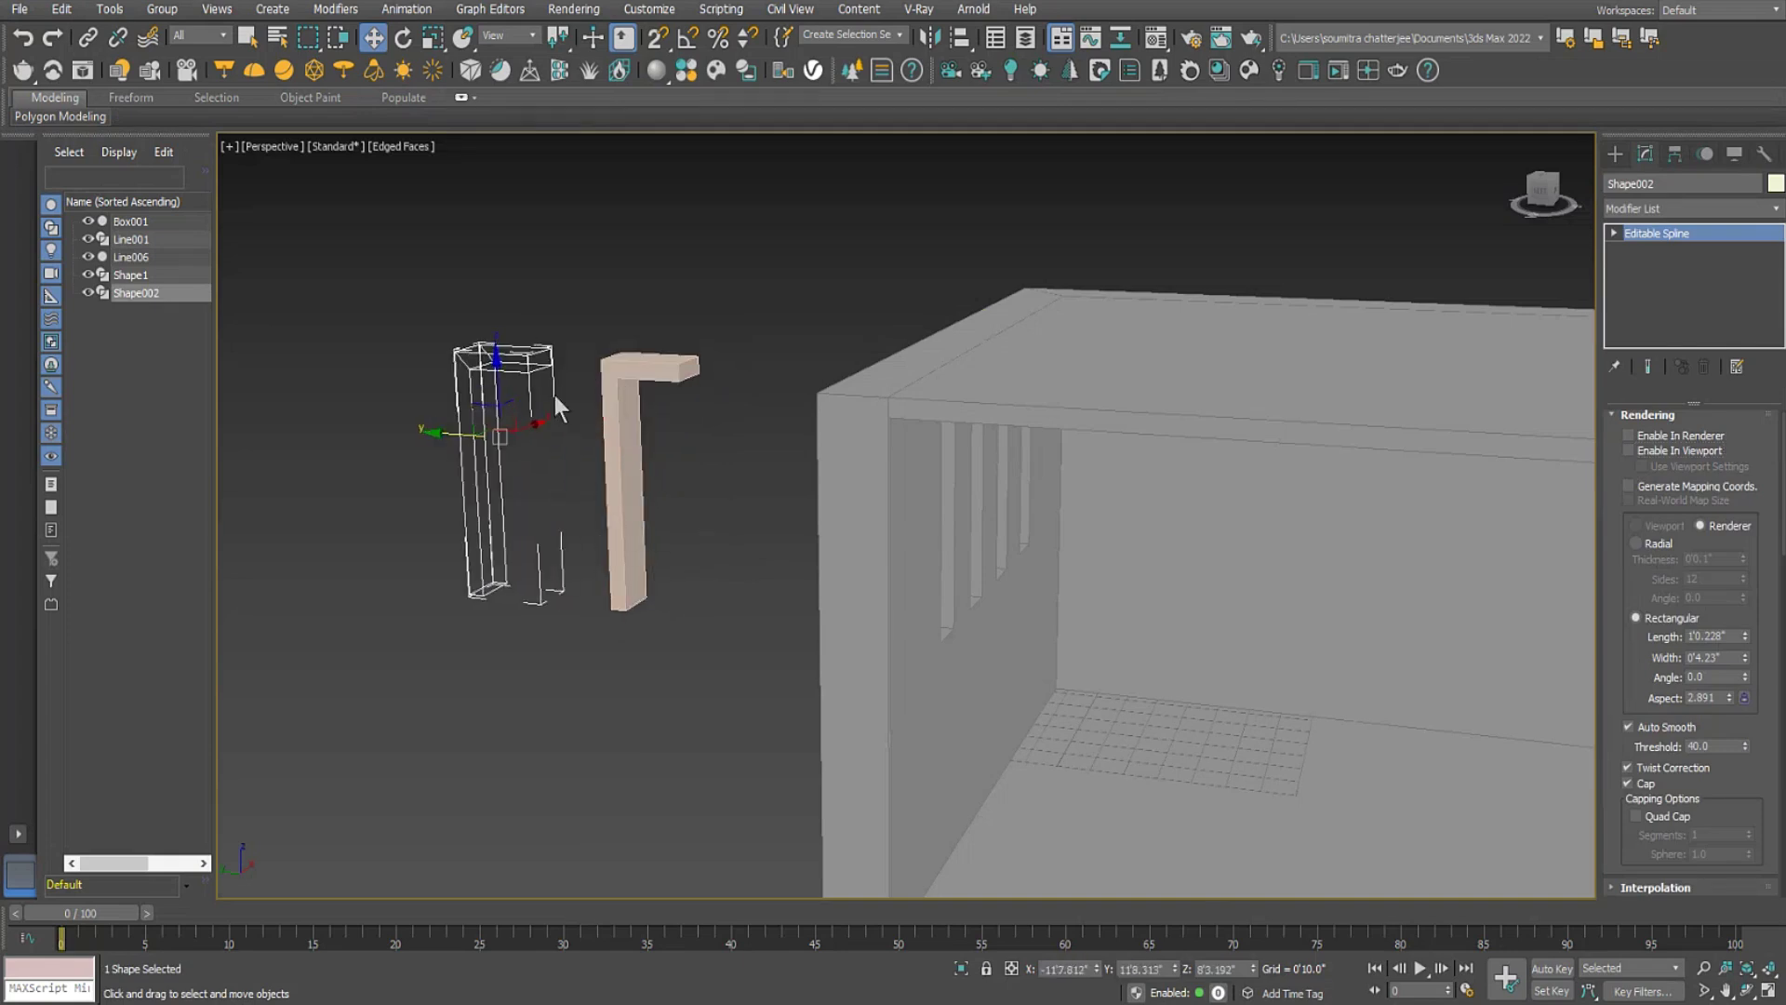
pyautogui.scroll(5, 590, 403)
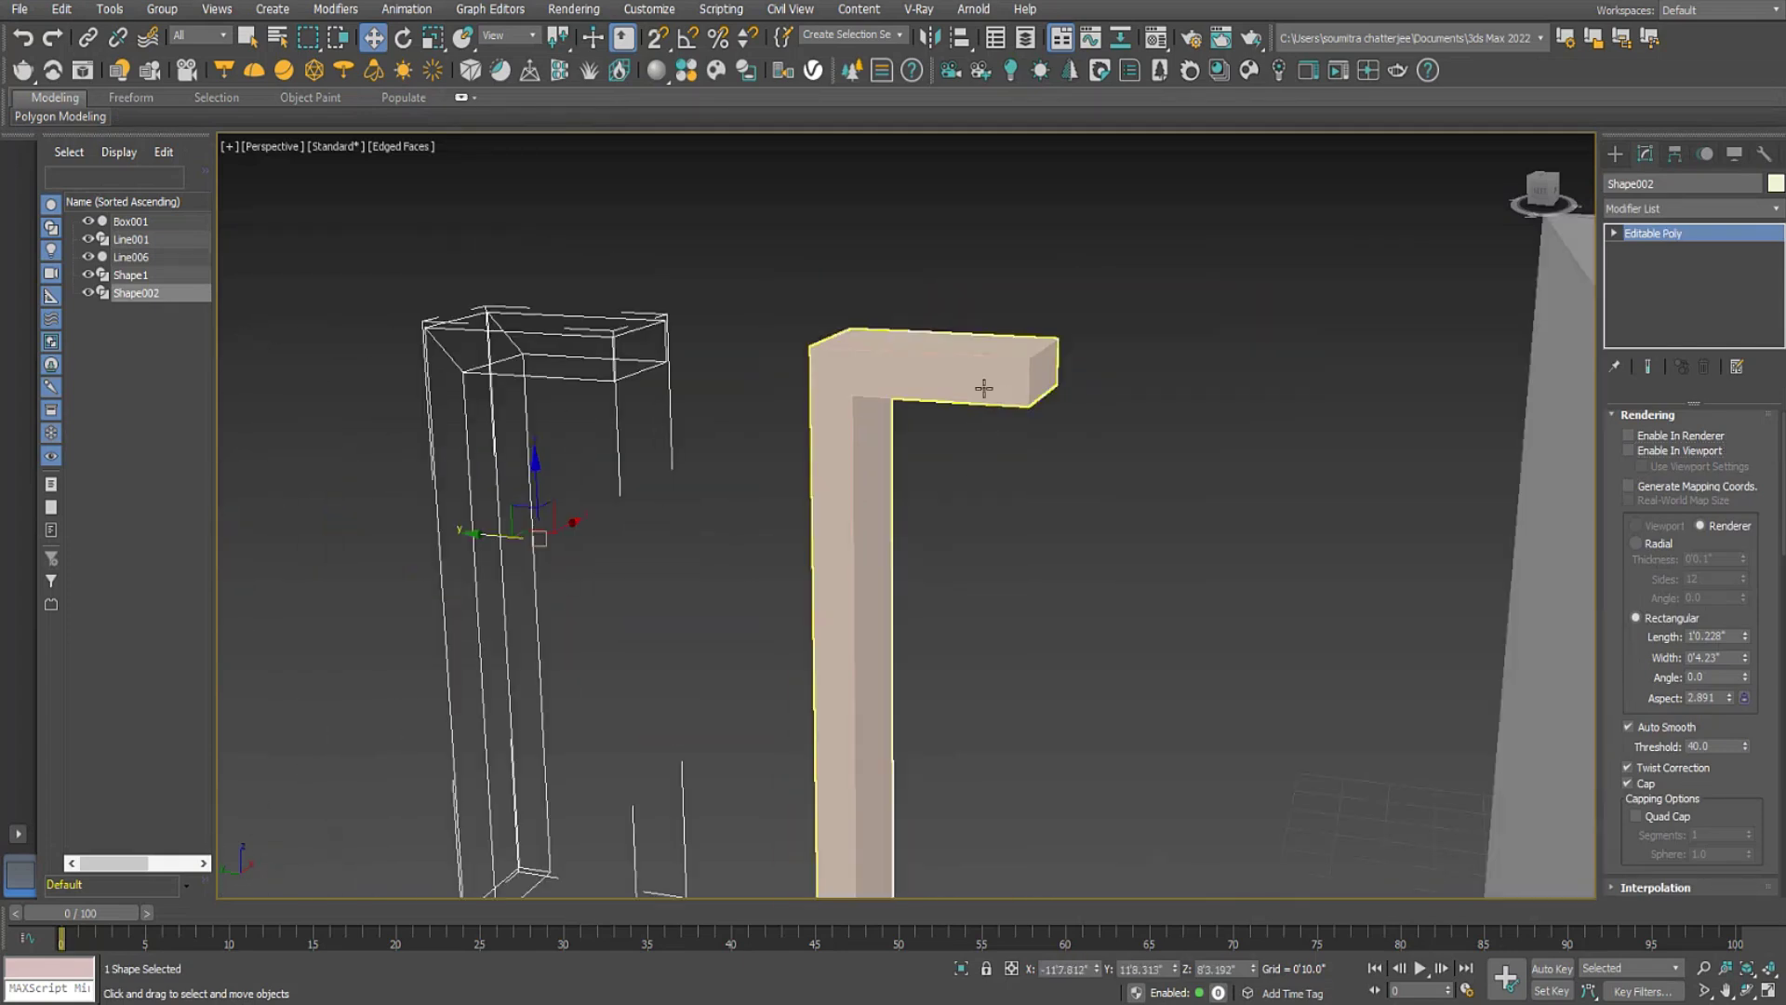
# Delete the solid L-shaped strip Line006 beside its extracted edge outline.
pyautogui.click(984, 382)
pyautogui.click(1615, 153)
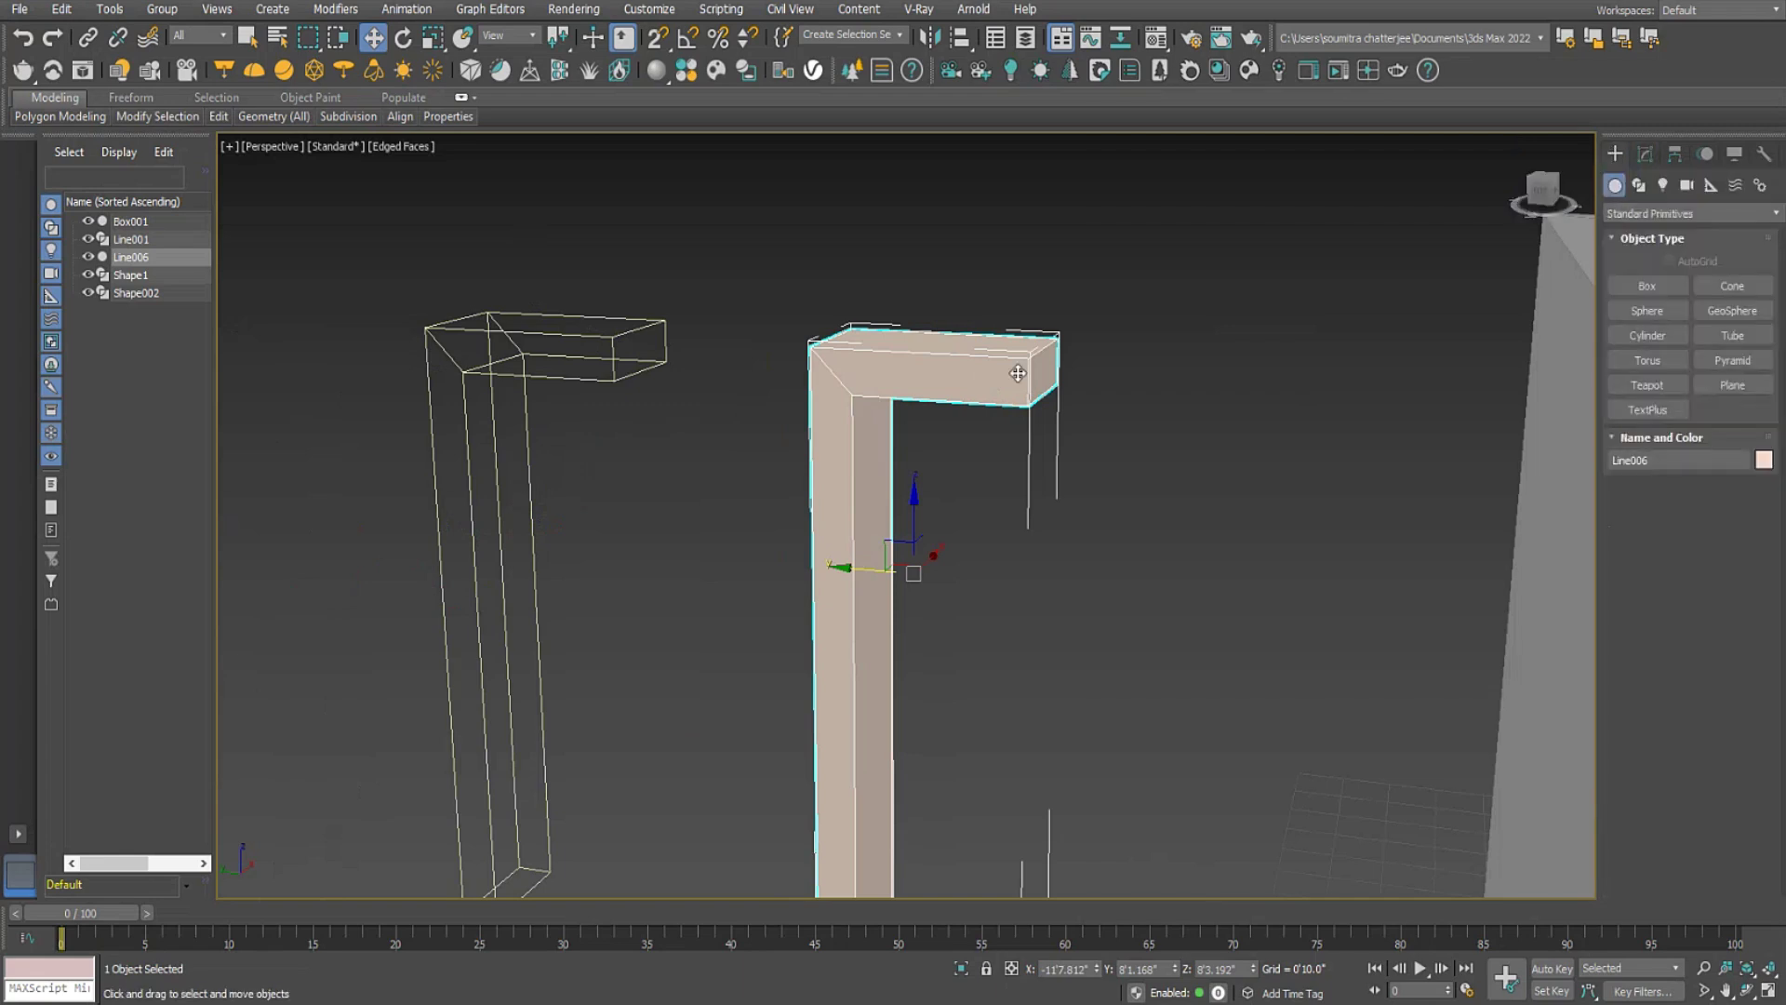
pyautogui.press('Delete')
pyautogui.moveTo(633, 394); pyautogui.dragTo(753, 417, button='middle')
# Make Shape002 renderable in the renderer and viewport with a radial section 0'0.12" thick.
pyautogui.click(746, 405)
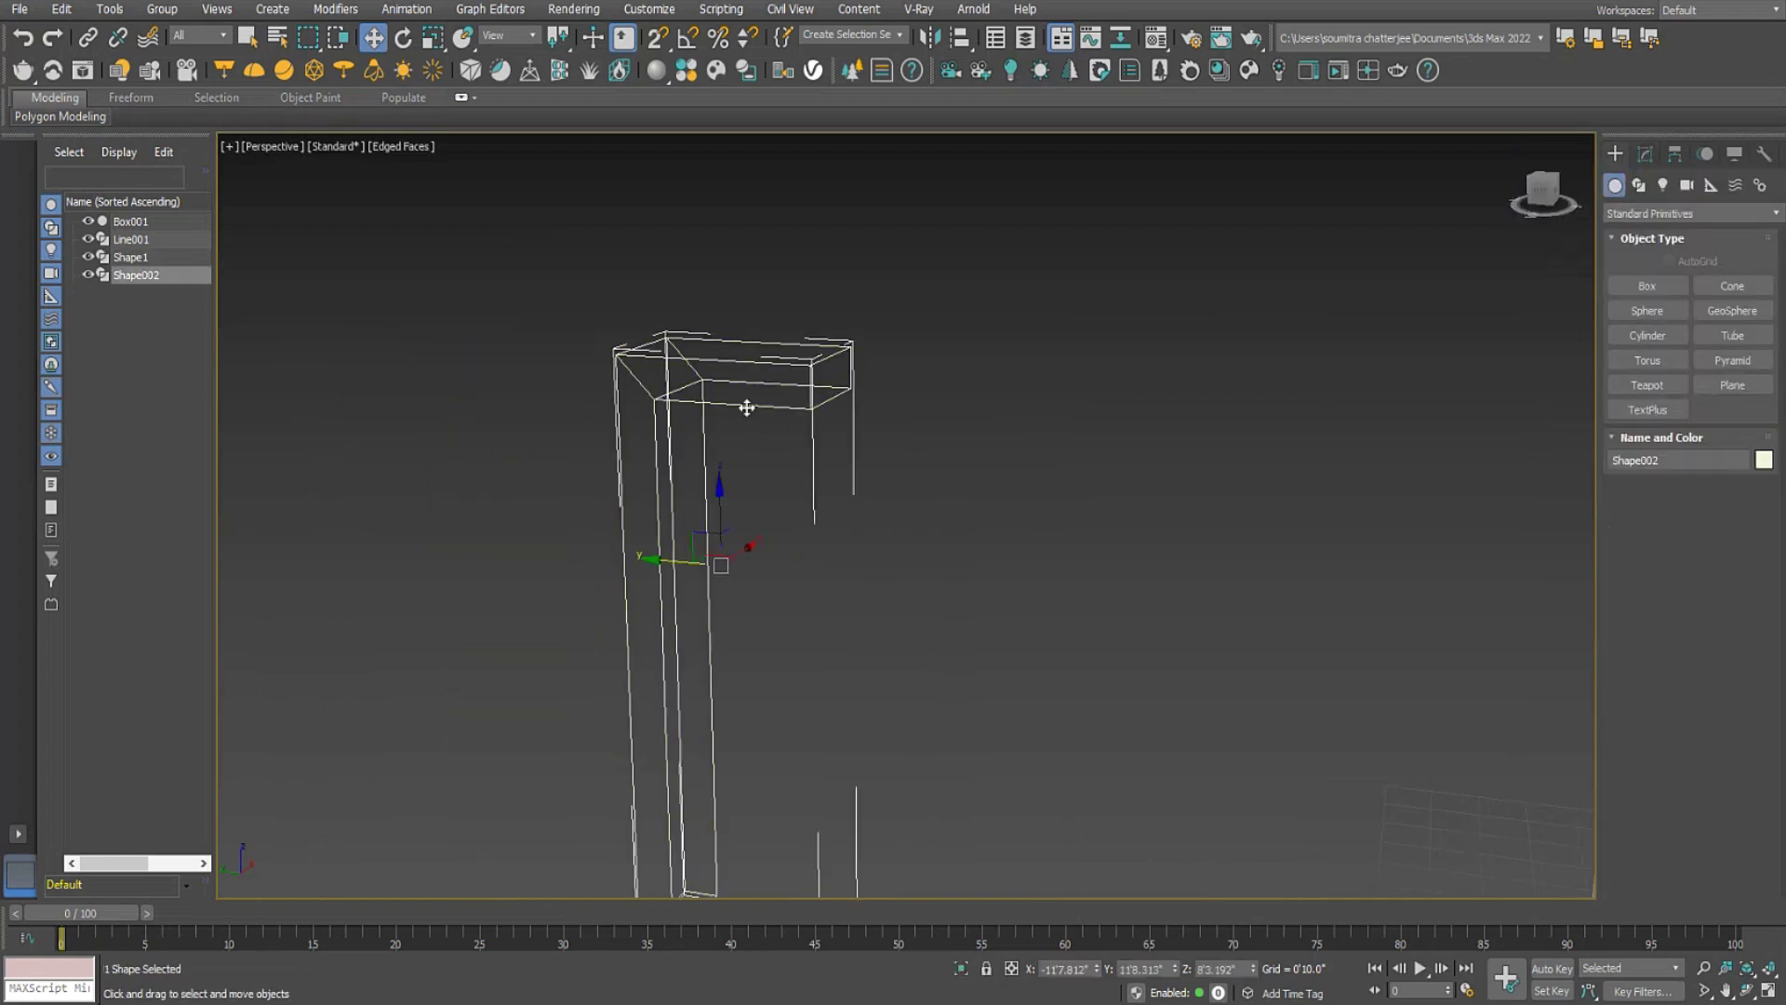
pyautogui.click(1644, 154)
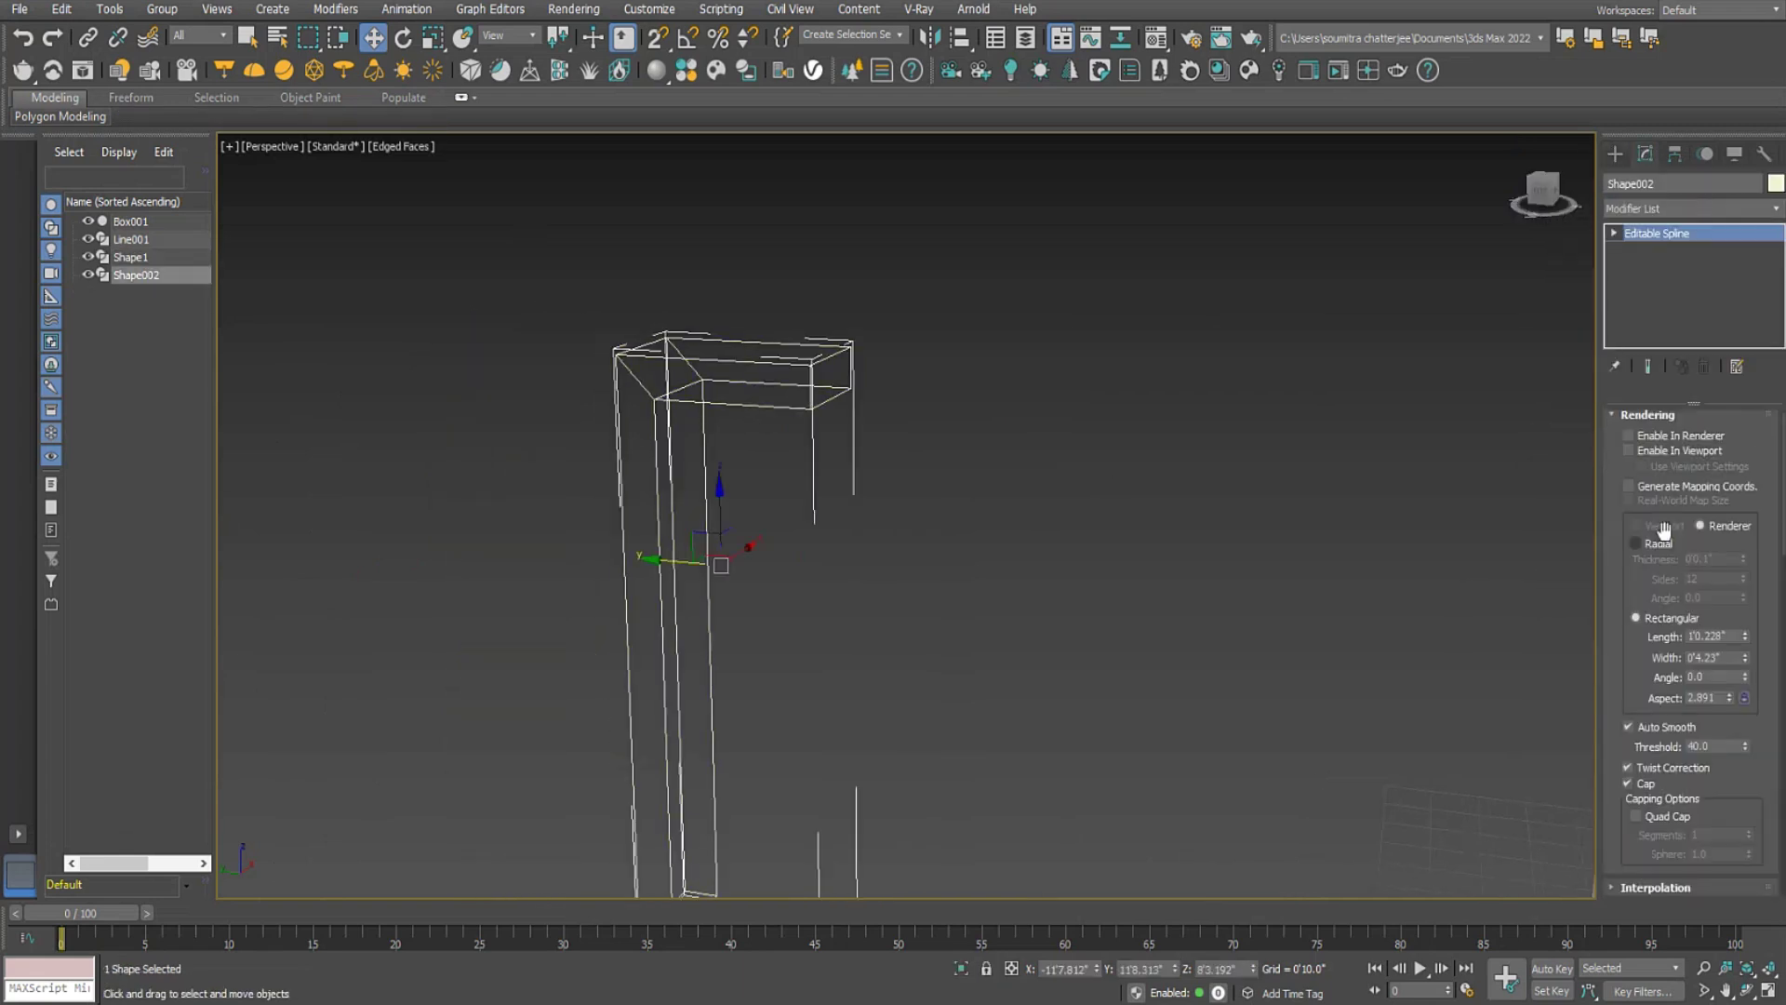
pyautogui.click(1629, 450)
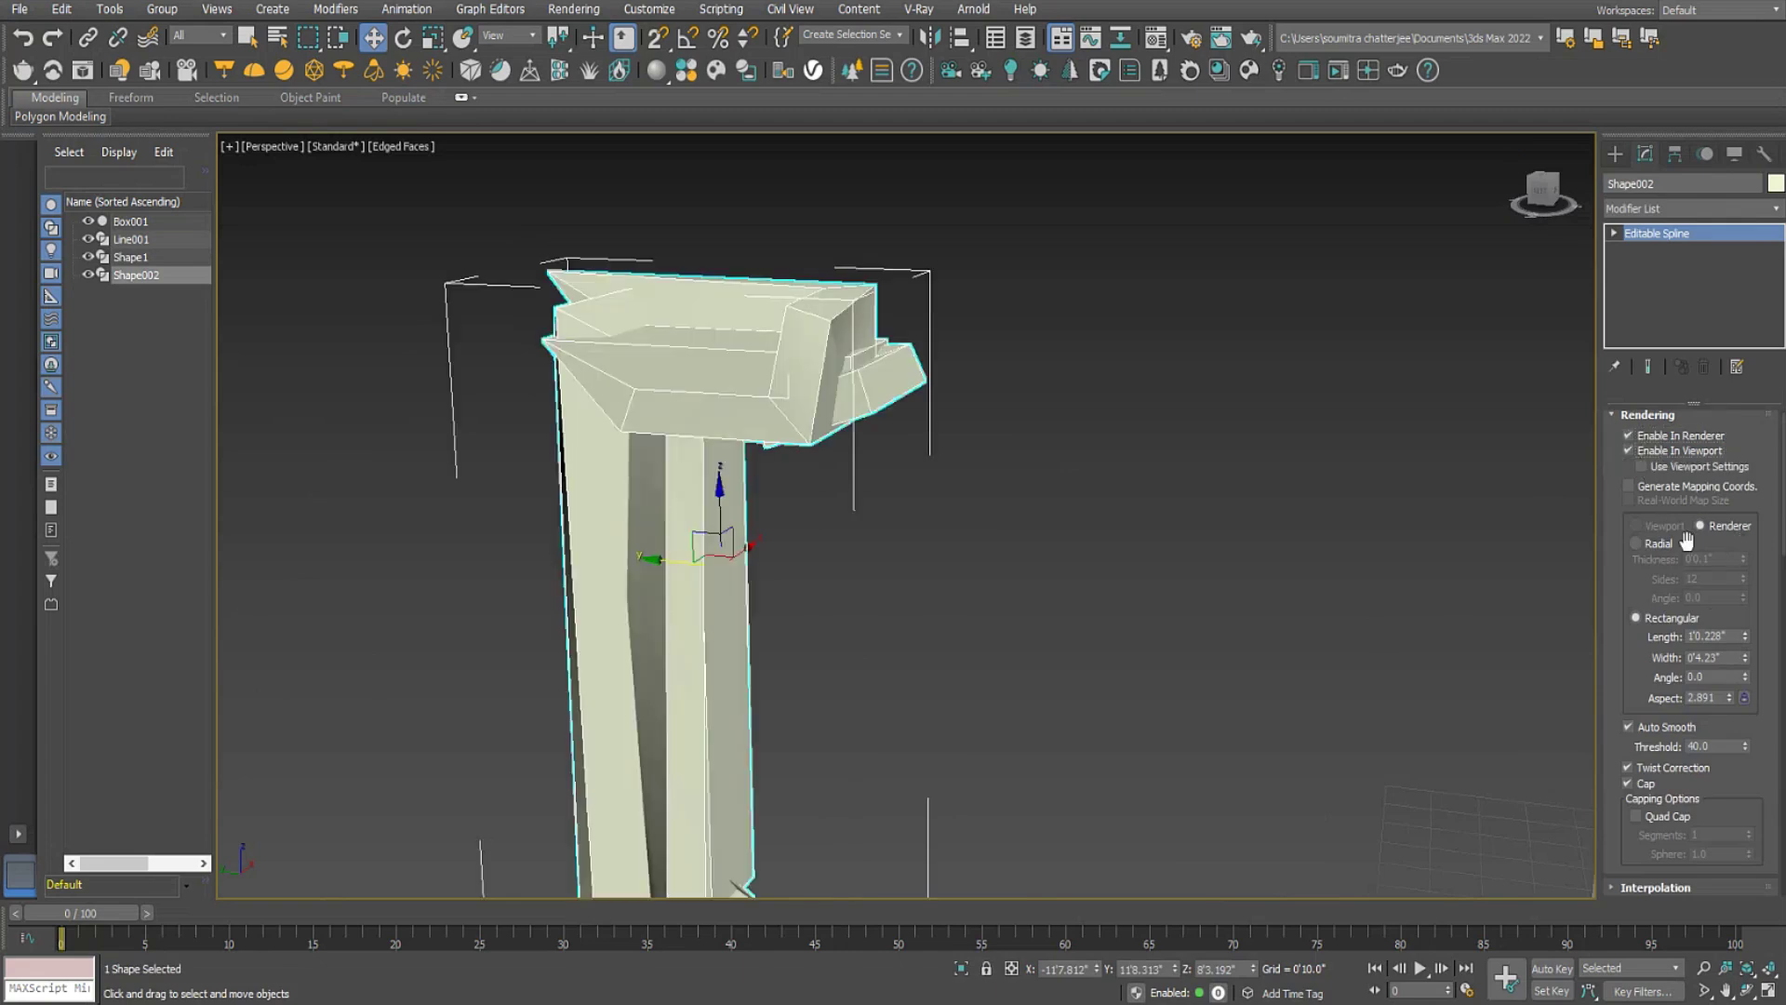
pyautogui.click(1635, 543)
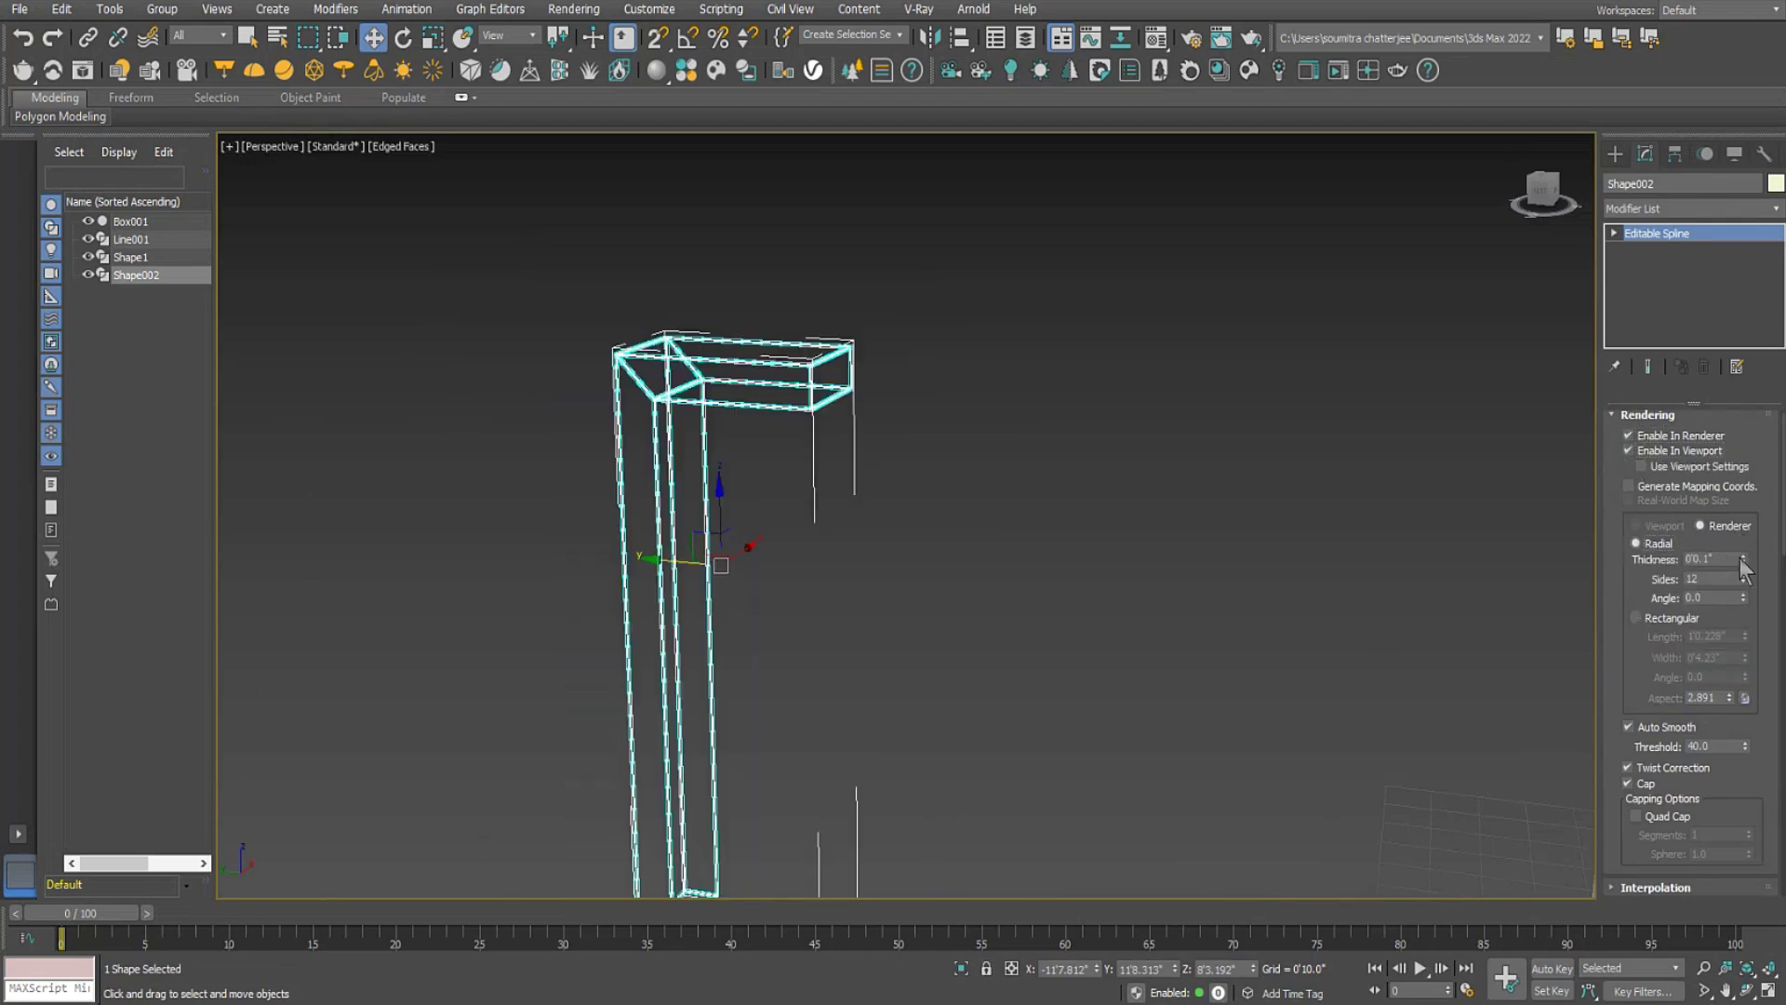
pyautogui.click(1744, 555)
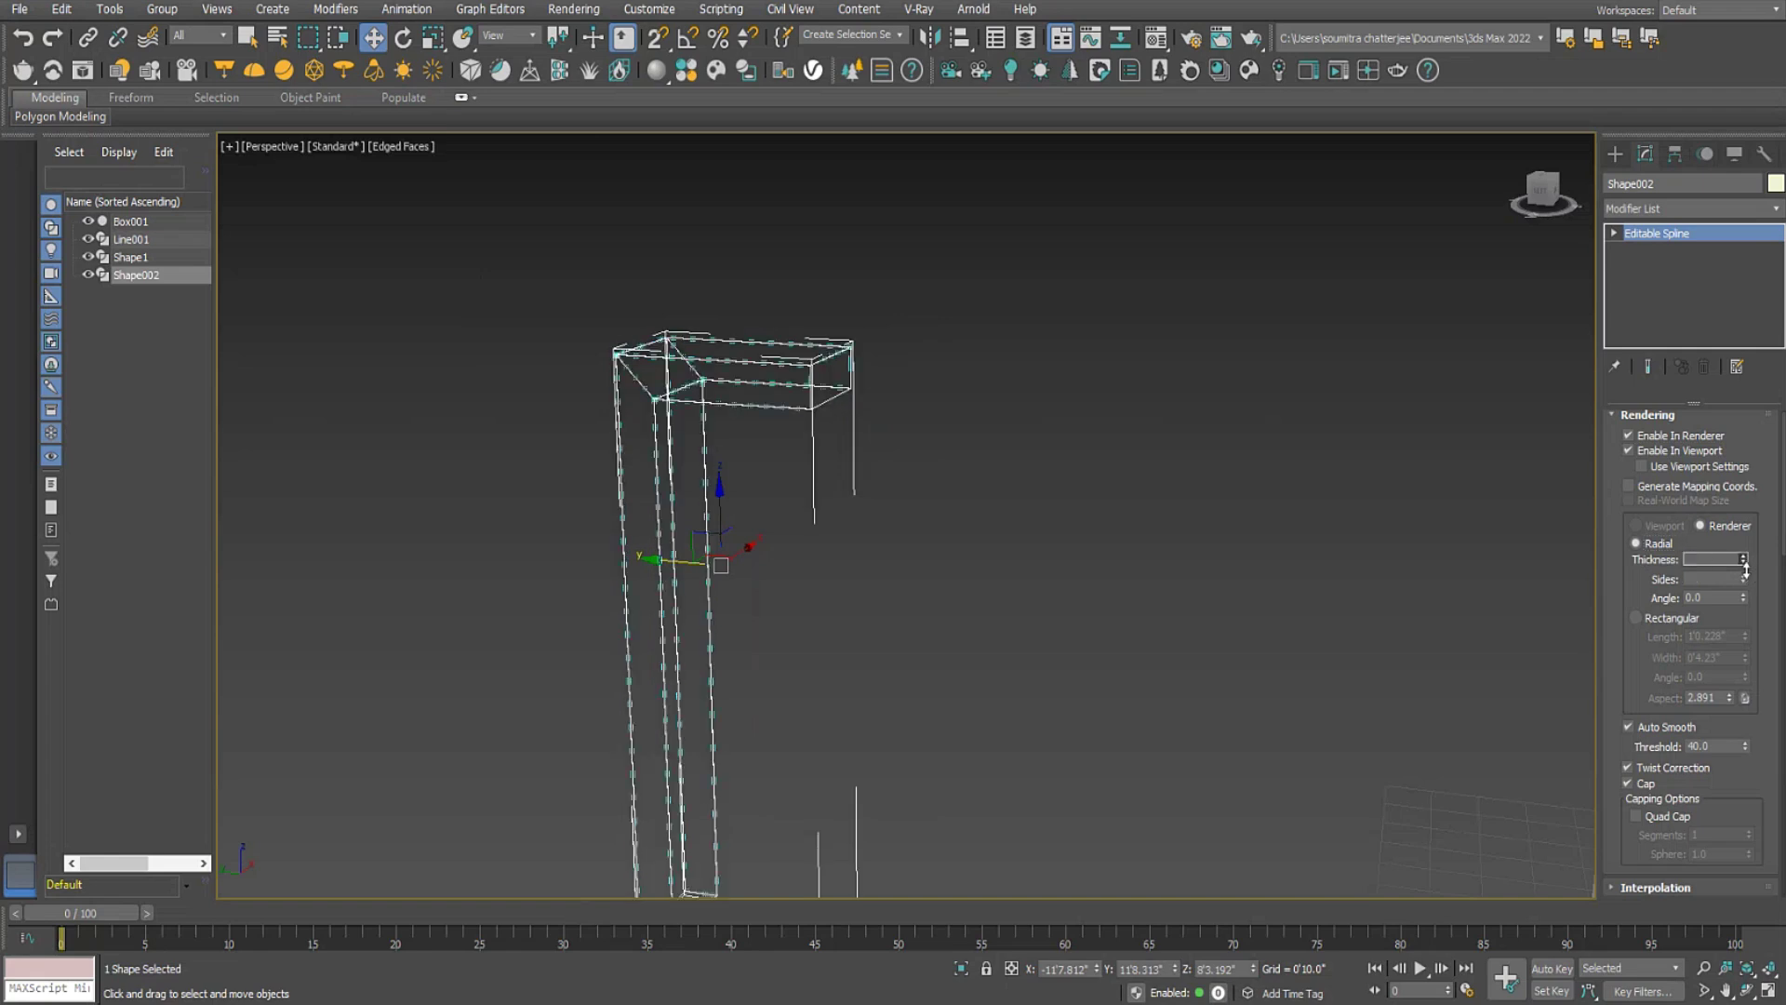
pyautogui.click(1744, 555)
pyautogui.scroll(-5, 1164, 533)
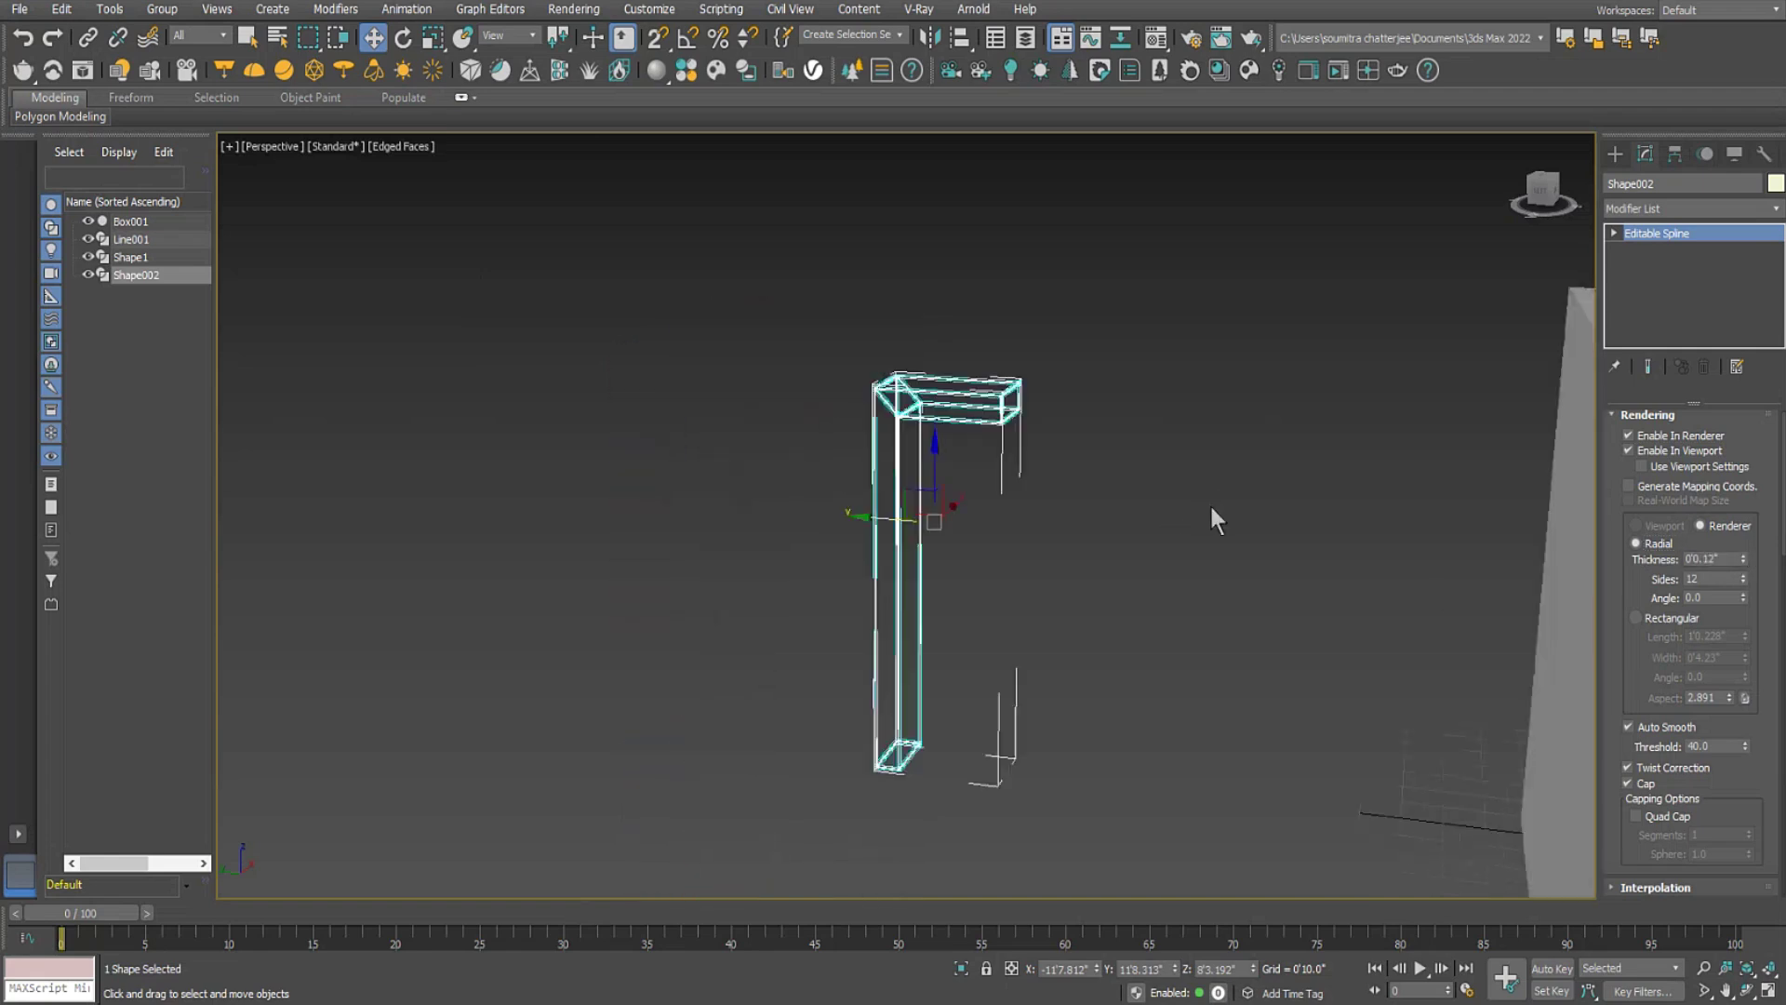
# Copy the corona light celling material to the neighbouring sample slot and rename the copy corona light stripe.
pyautogui.press('m')
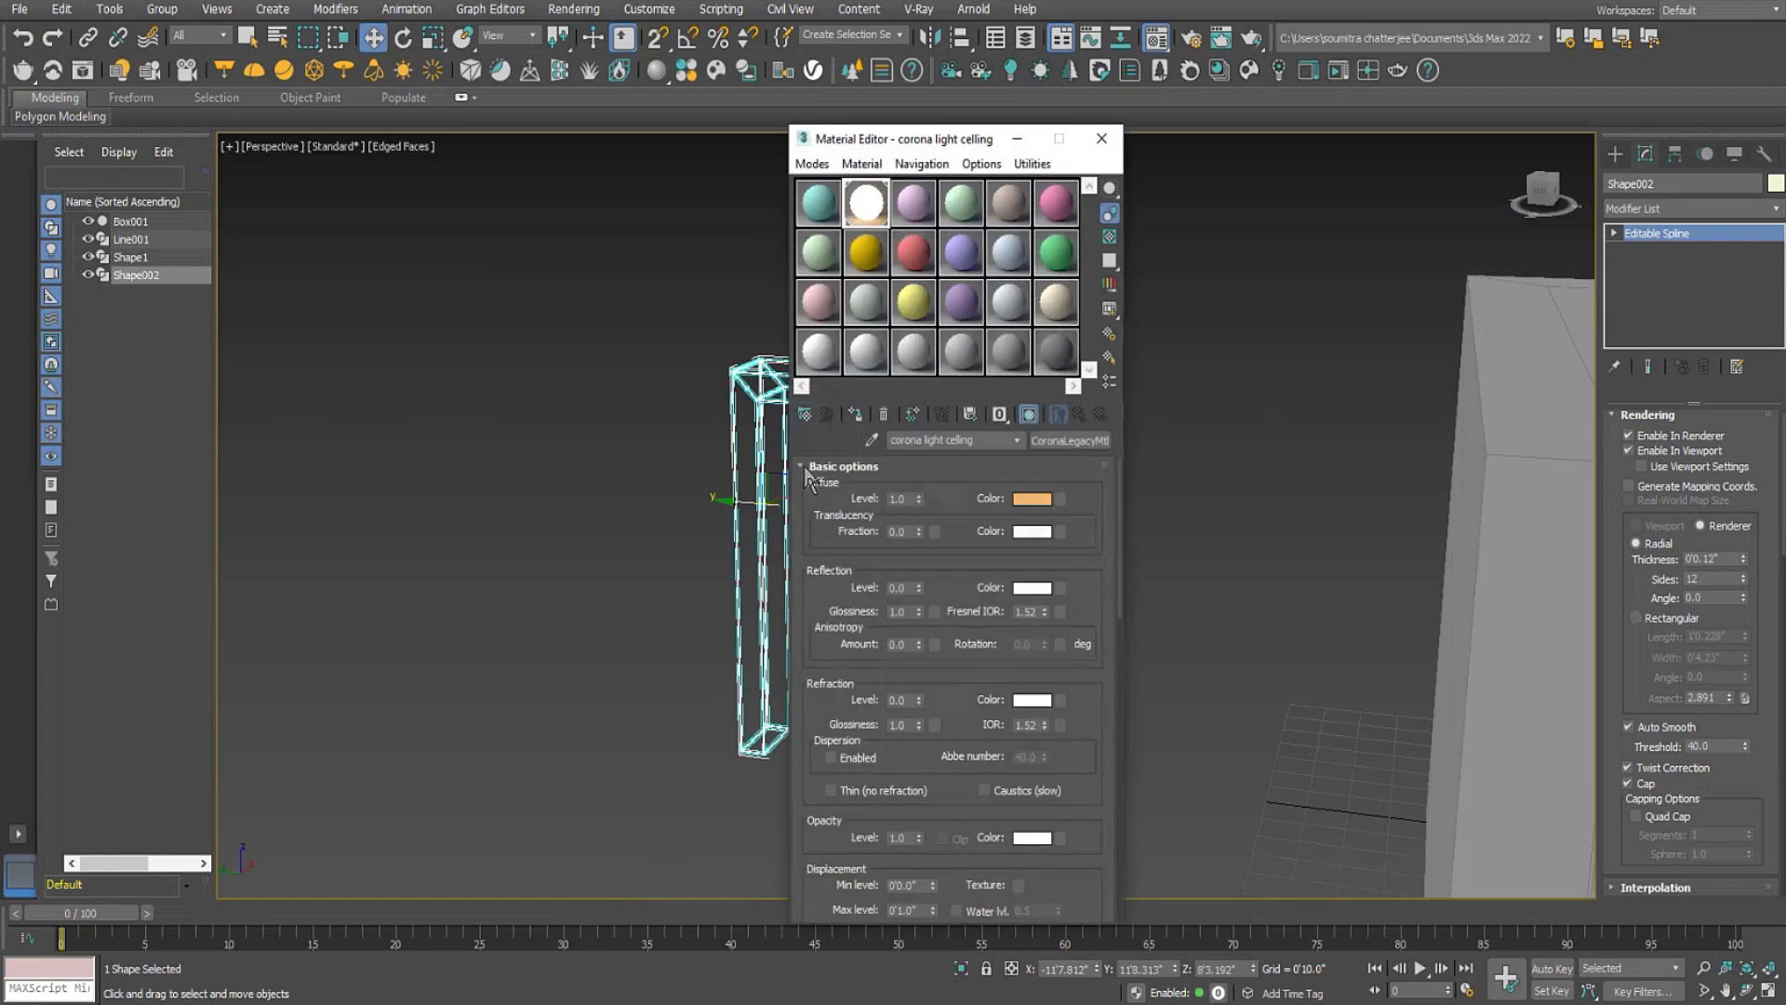
pyautogui.moveTo(873, 205); pyautogui.dragTo(924, 200)
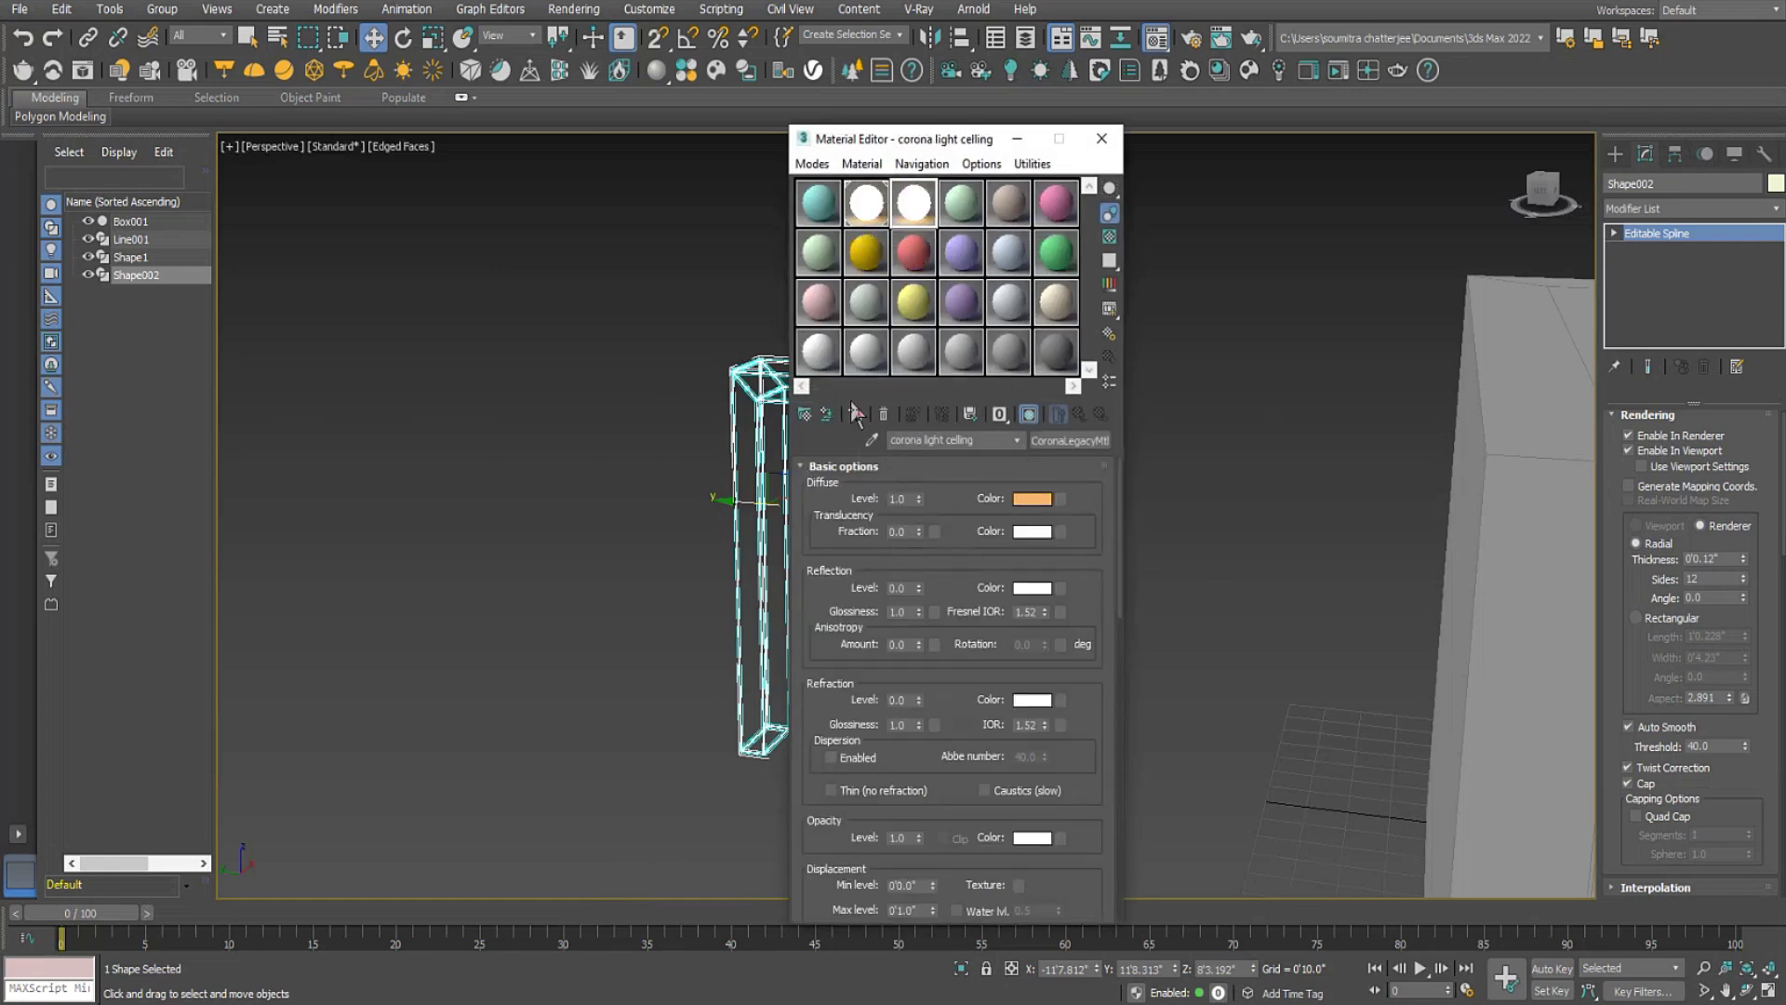
pyautogui.moveTo(945, 441); pyautogui.dragTo(995, 441)
pyautogui.write('strip')
# Change the corona light stripe material's diffuse colour to yellow and close the Material Editor.
pyautogui.click(1033, 498)
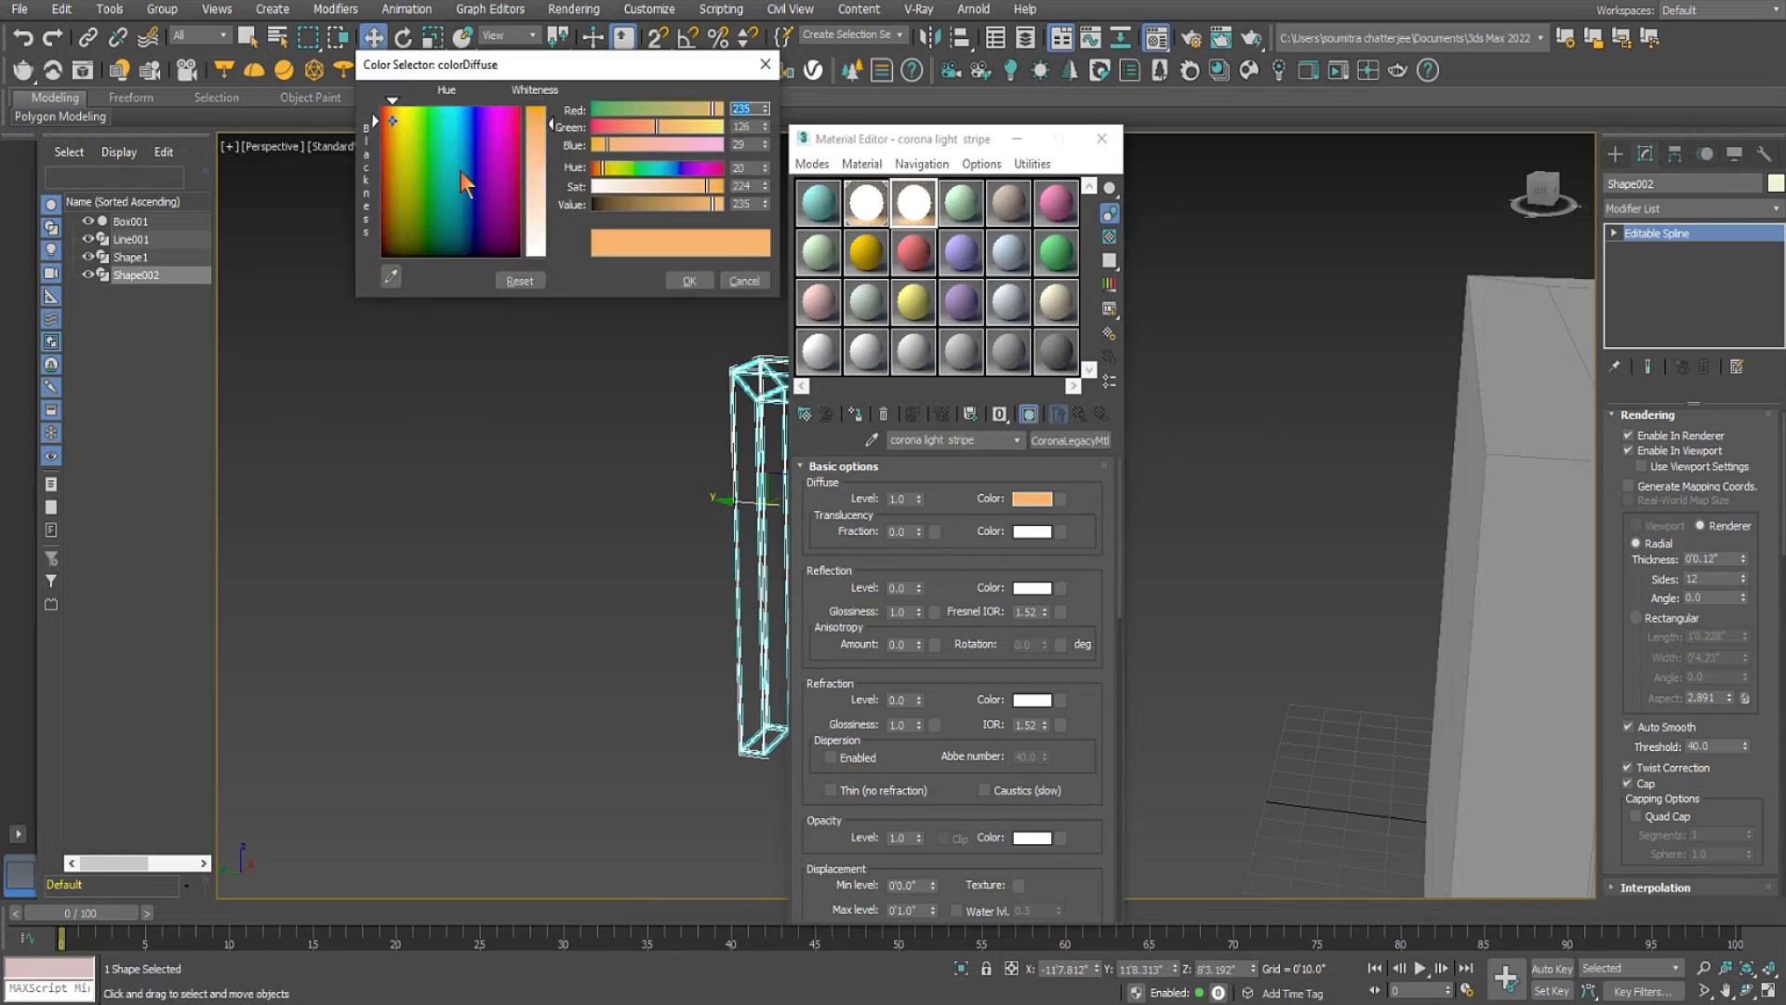
pyautogui.click(400, 119)
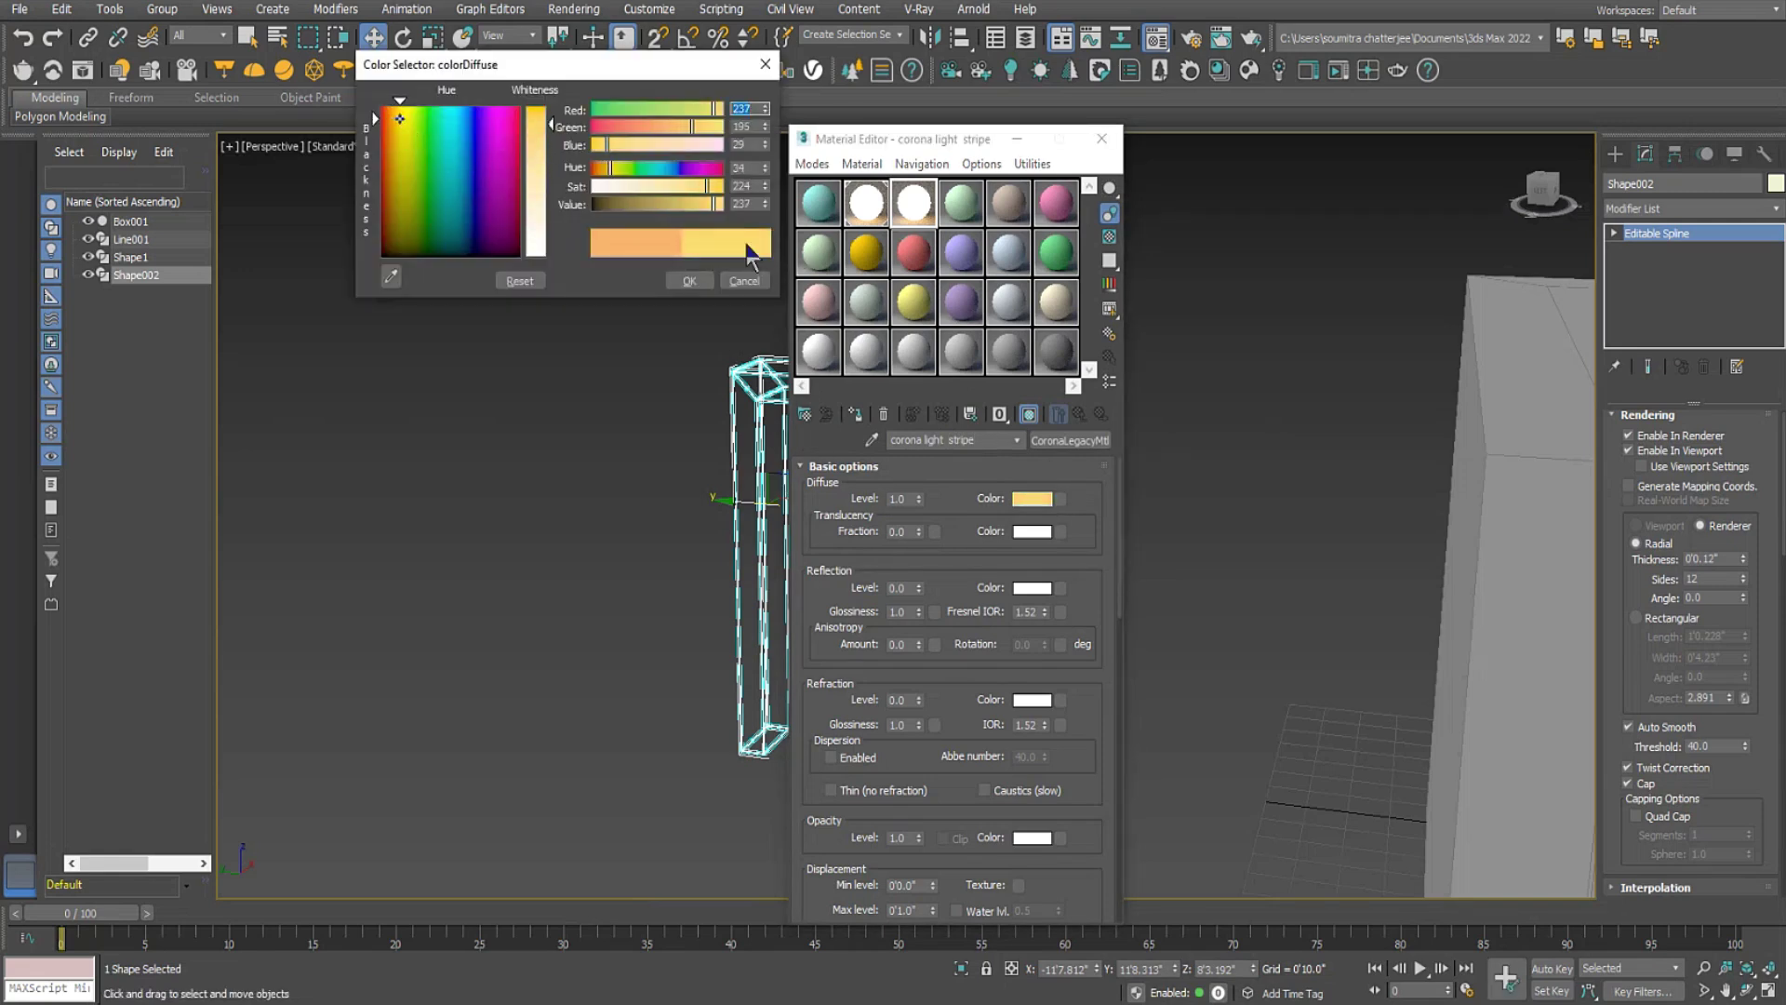
pyautogui.click(690, 281)
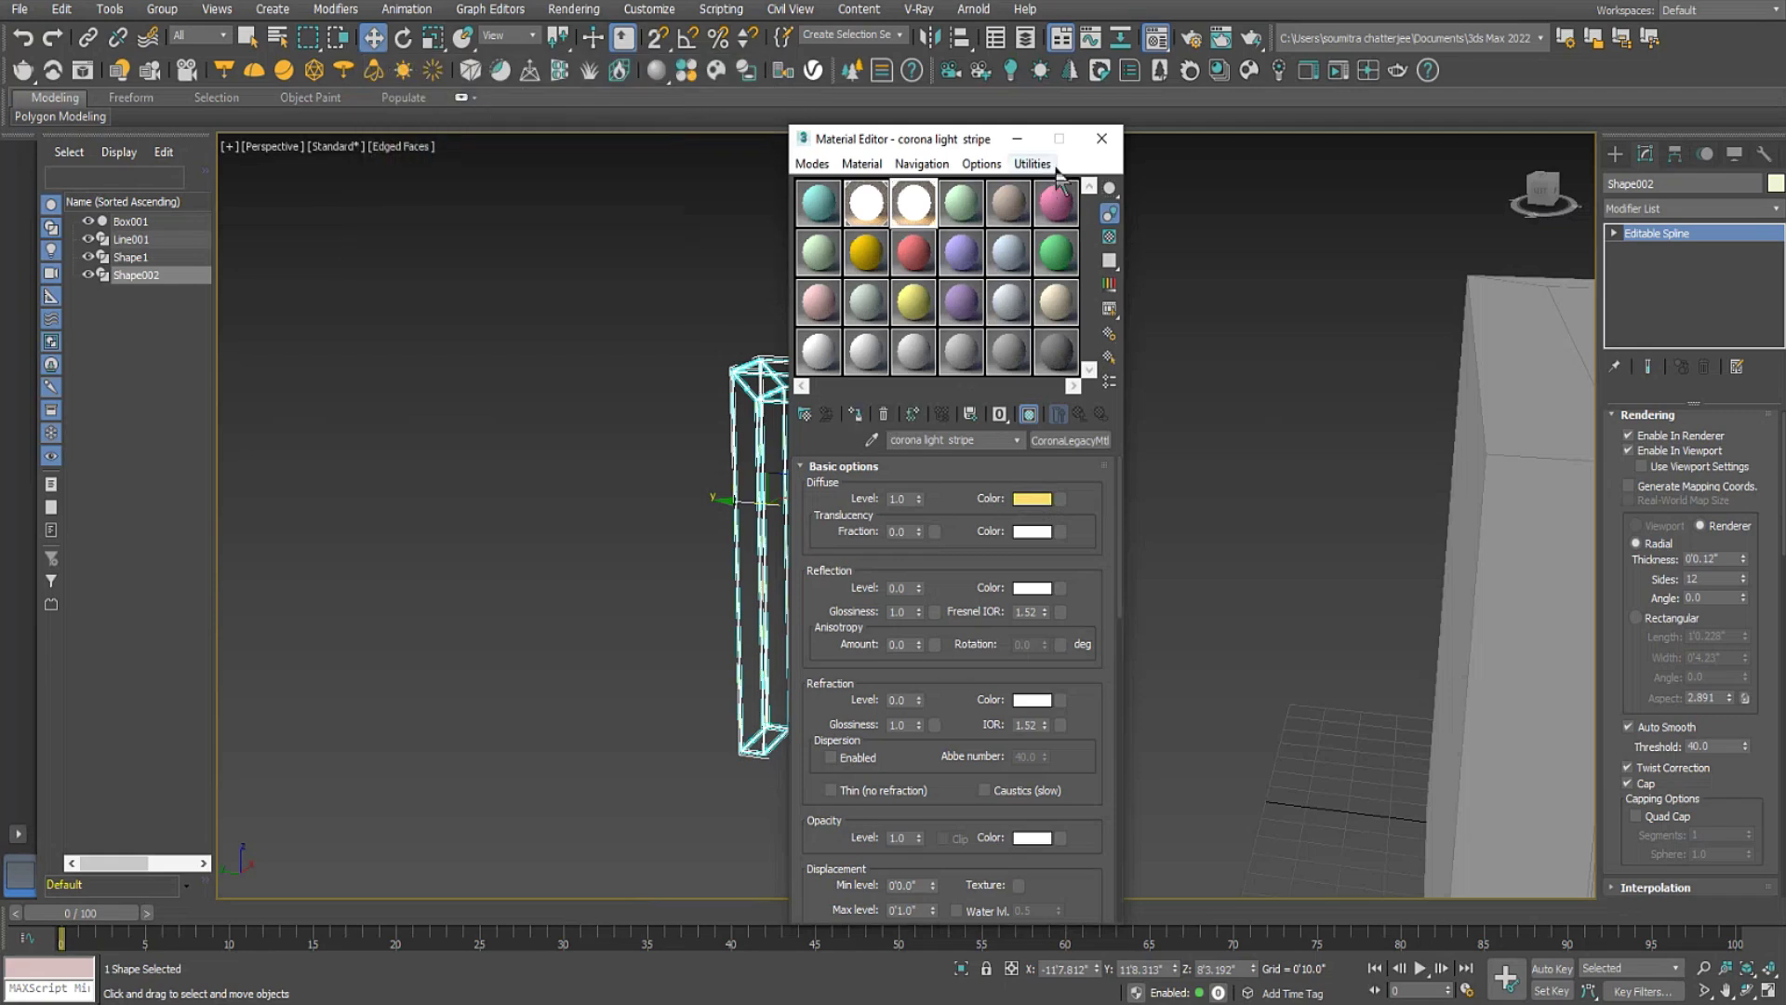
pyautogui.click(1093, 141)
pyautogui.click(1058, 407)
# Restore the four-viewport layout and move Shape002 along Y in the Top view to the first wall groove.
pyautogui.click(785, 398)
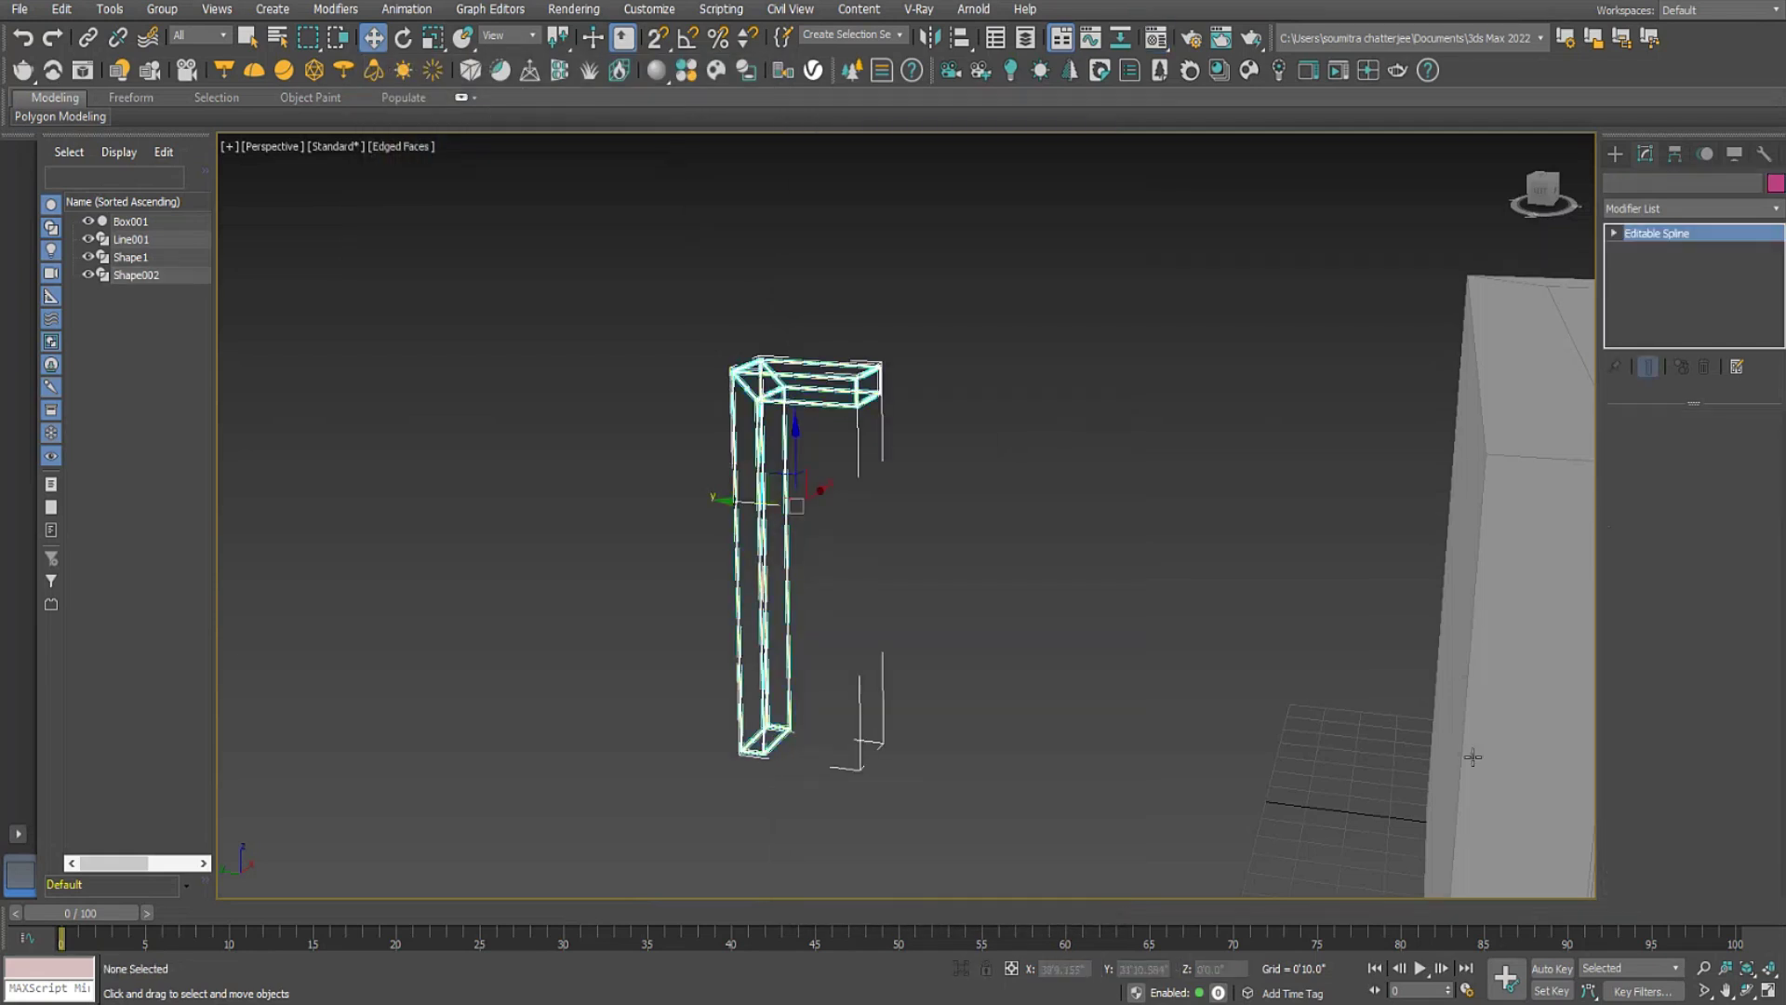
pyautogui.click(1769, 992)
pyautogui.moveTo(1158, 319)
pyautogui.mouseDown(button='middle')
pyautogui.moveTo(1176, 244)
pyautogui.moveTo(1170, 446)
pyautogui.moveTo(1152, 339)
pyautogui.mouseUp(button='middle')
pyautogui.scroll(-4, 1177, 243)
pyautogui.scroll(-2, 1167, 437)
pyautogui.scroll(4, 1161, 335)
pyautogui.moveTo(1170, 198); pyautogui.dragTo(1171, 372)
pyautogui.scroll(8, 1165, 712)
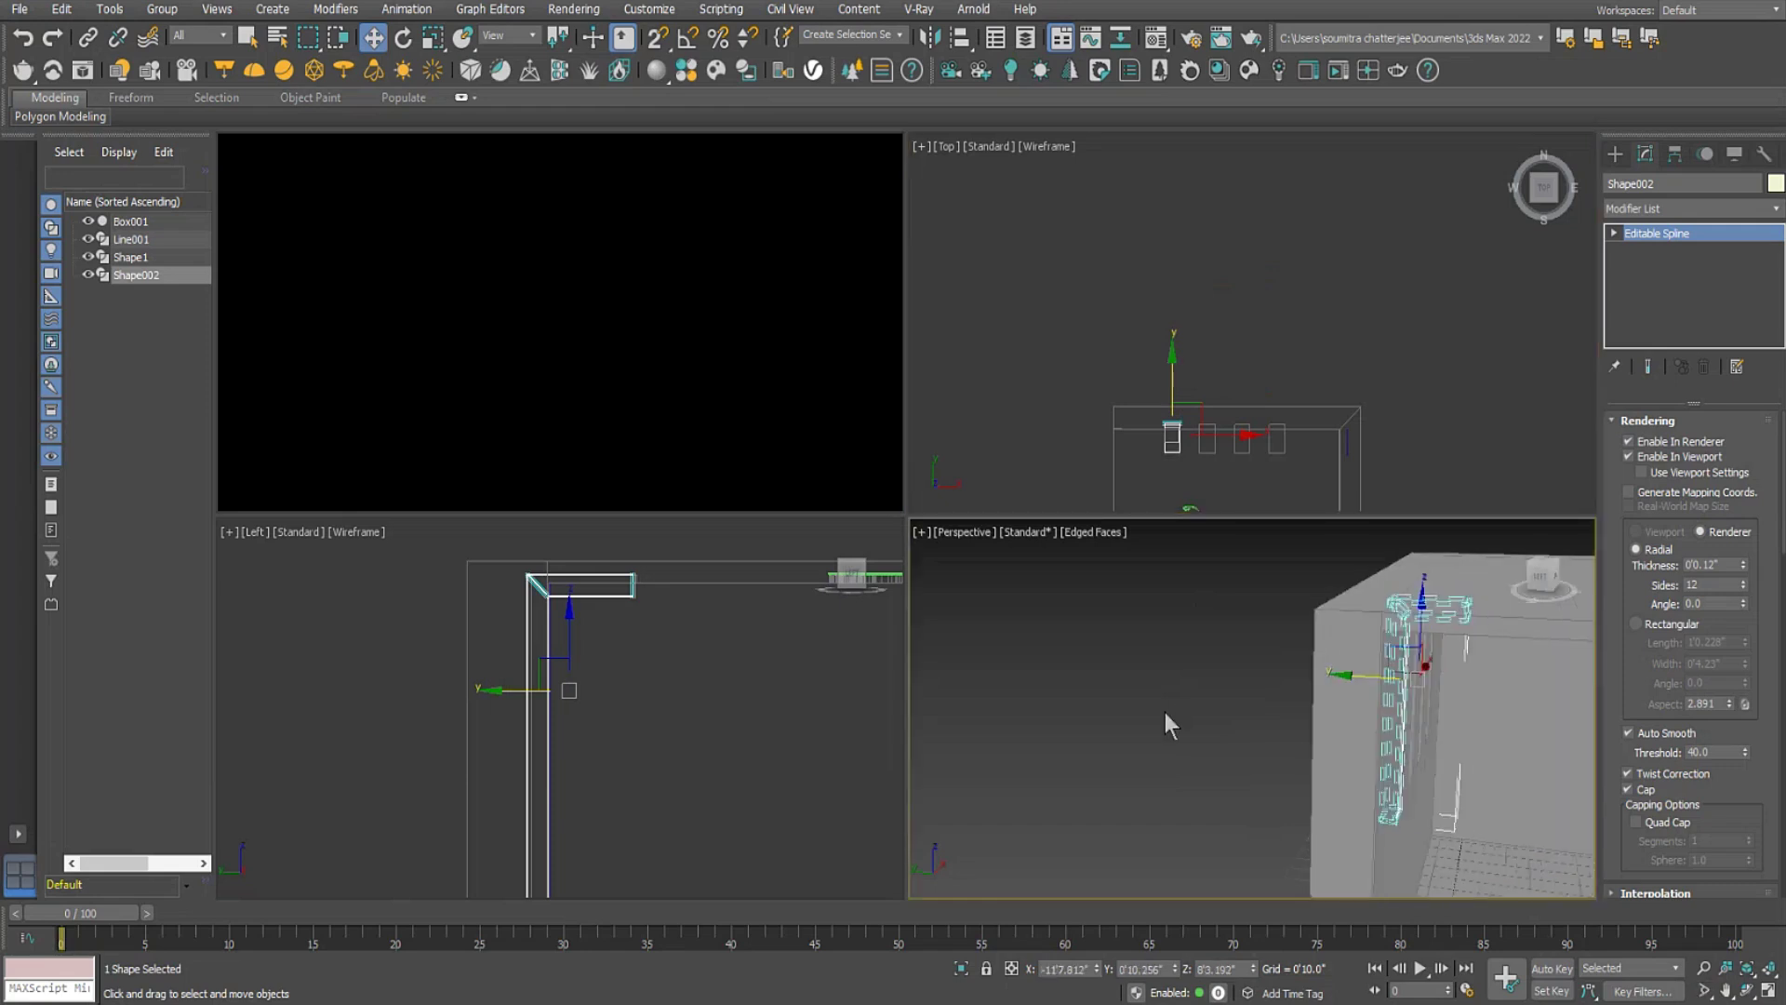
# Fine-tune Shape002's position in the Top view to line up with the first groove's edges.
pyautogui.scroll(-3, 1230, 724)
pyautogui.scroll(3, 1186, 755)
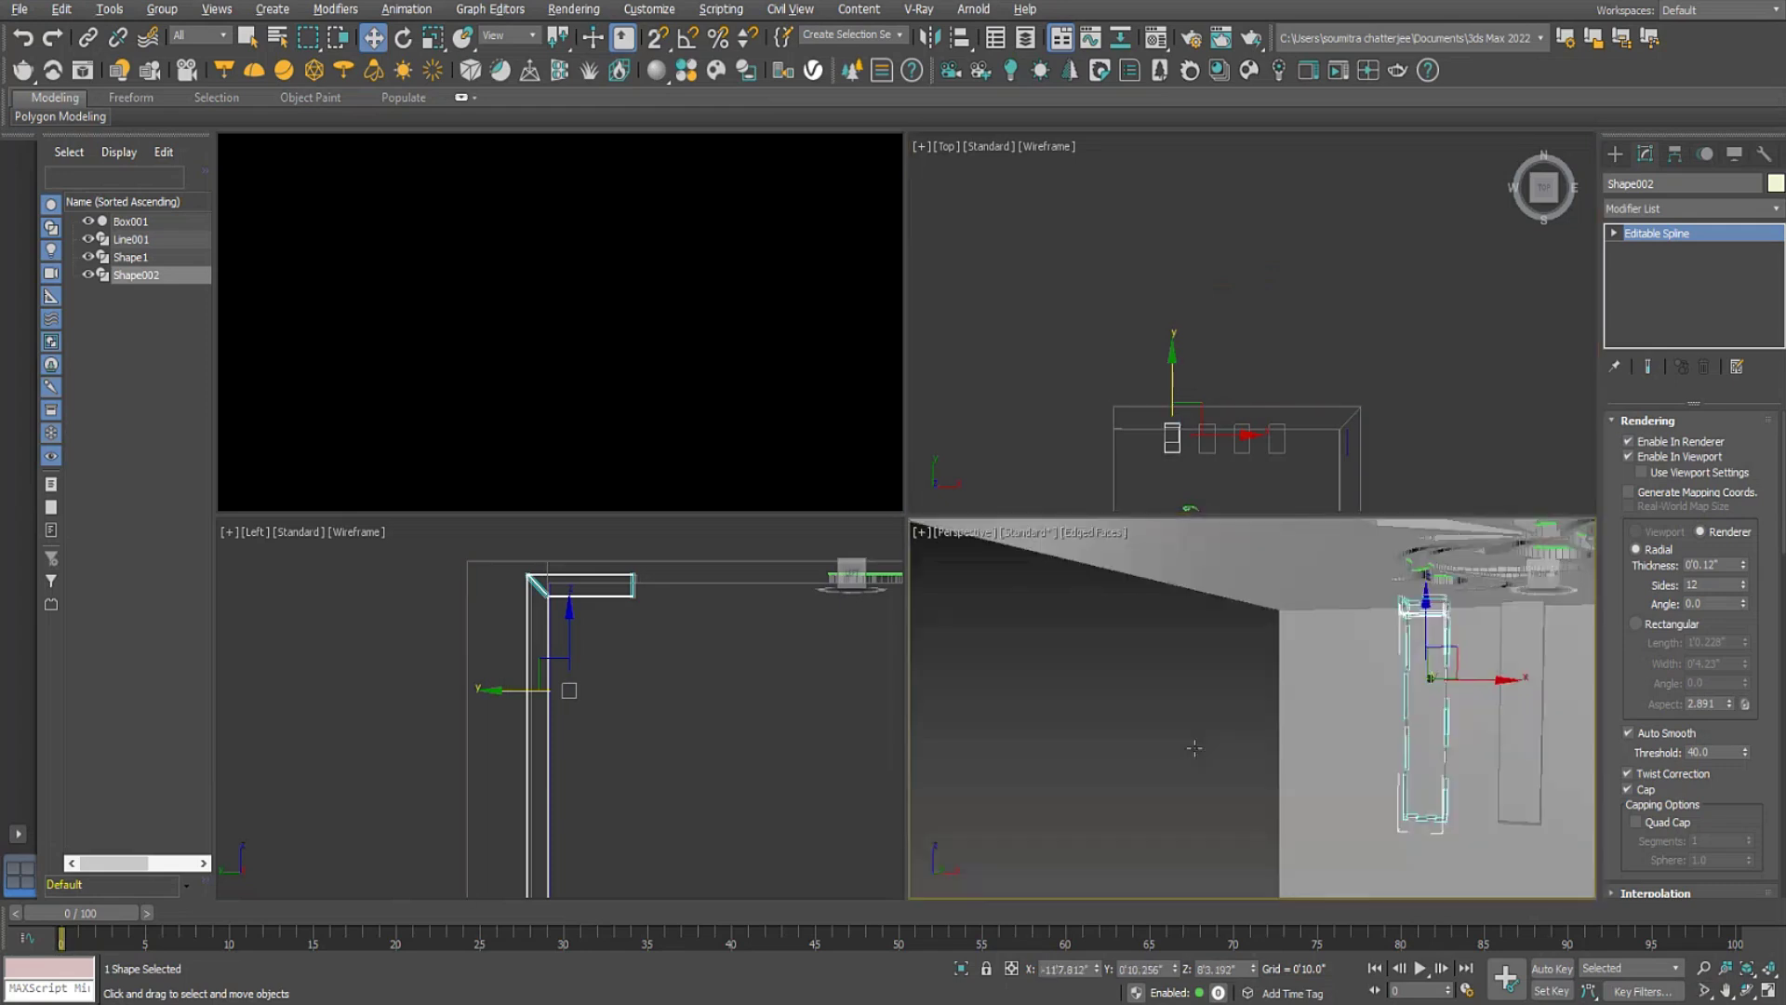
pyautogui.scroll(4, 1135, 473)
pyautogui.scroll(5, 1190, 428)
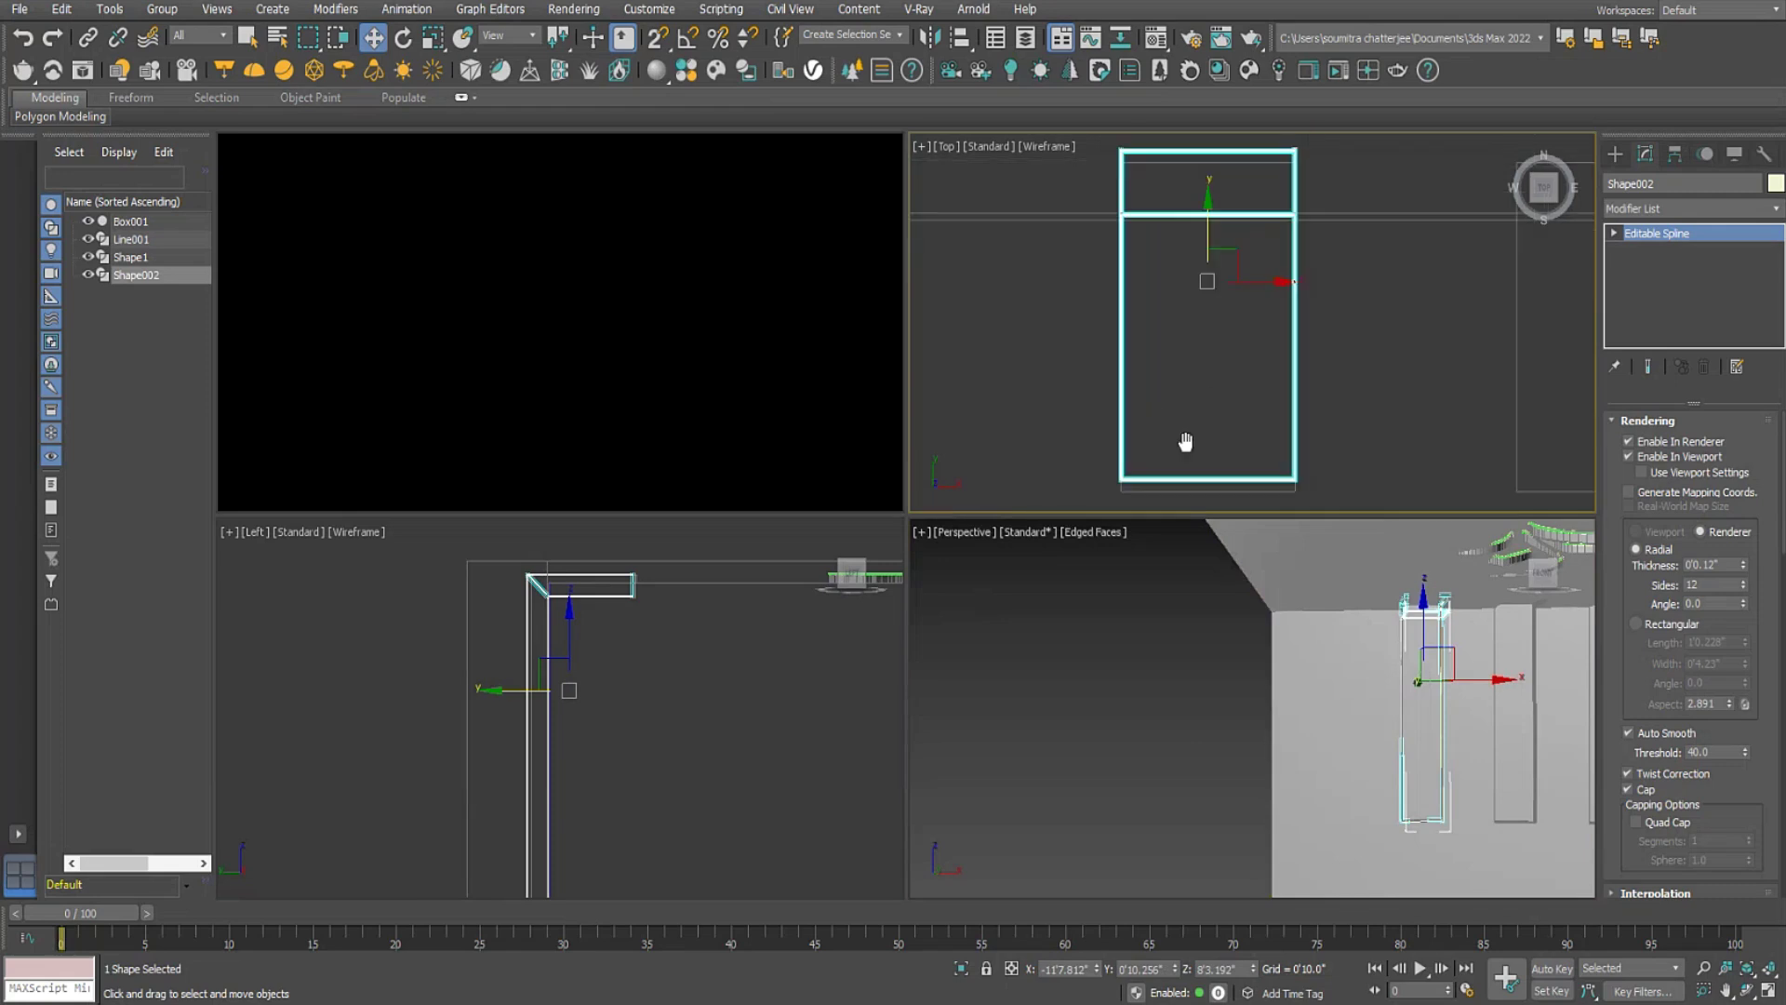
pyautogui.moveTo(1229, 254); pyautogui.dragTo(1231, 269)
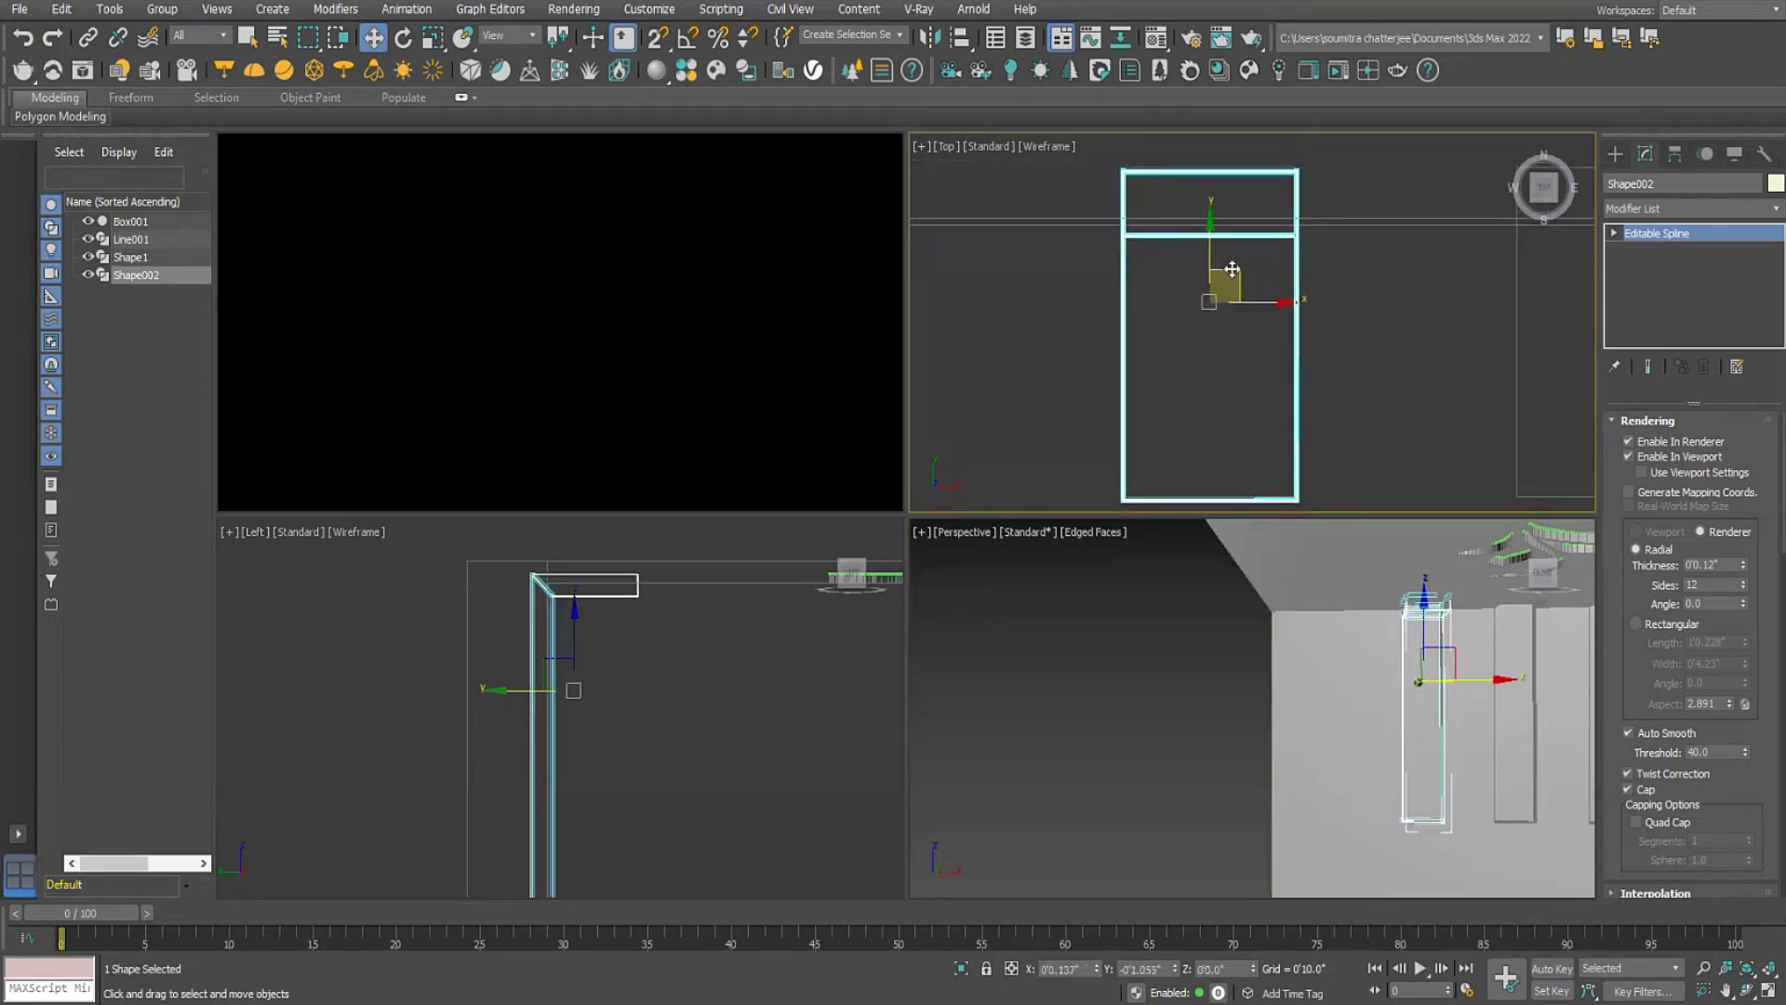
pyautogui.scroll(5, 1461, 760)
pyautogui.moveTo(1460, 760); pyautogui.dragTo(1232, 730, button='middle')
pyautogui.scroll(-5, 1125, 344)
# Clone Shape002 along X as instances onto the remaining three grooves.
pyautogui.moveTo(1126, 344); pyautogui.dragTo(1152, 384, button='middle')
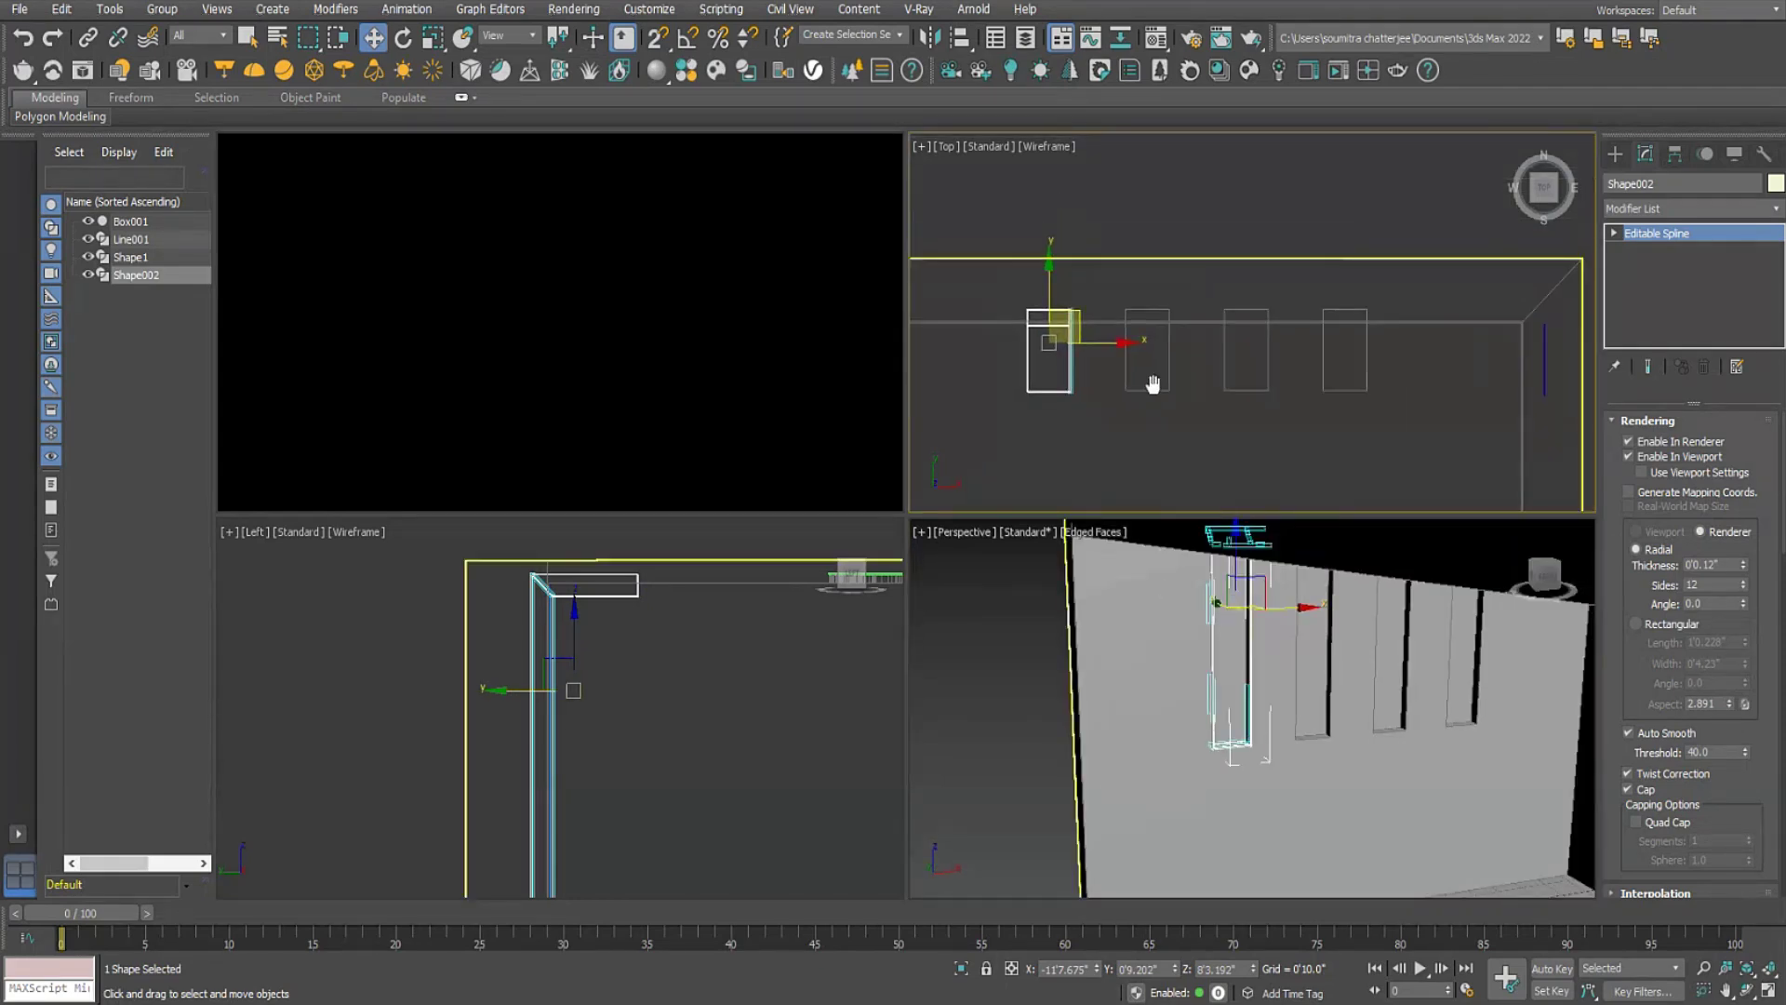
pyautogui.moveTo(1123, 341)
pyautogui.keyDown('shift'); pyautogui.mouseDown()
pyautogui.moveTo(1231, 341)
pyautogui.moveTo(1216, 340)
pyautogui.mouseUp(); pyautogui.keyUp('shift')
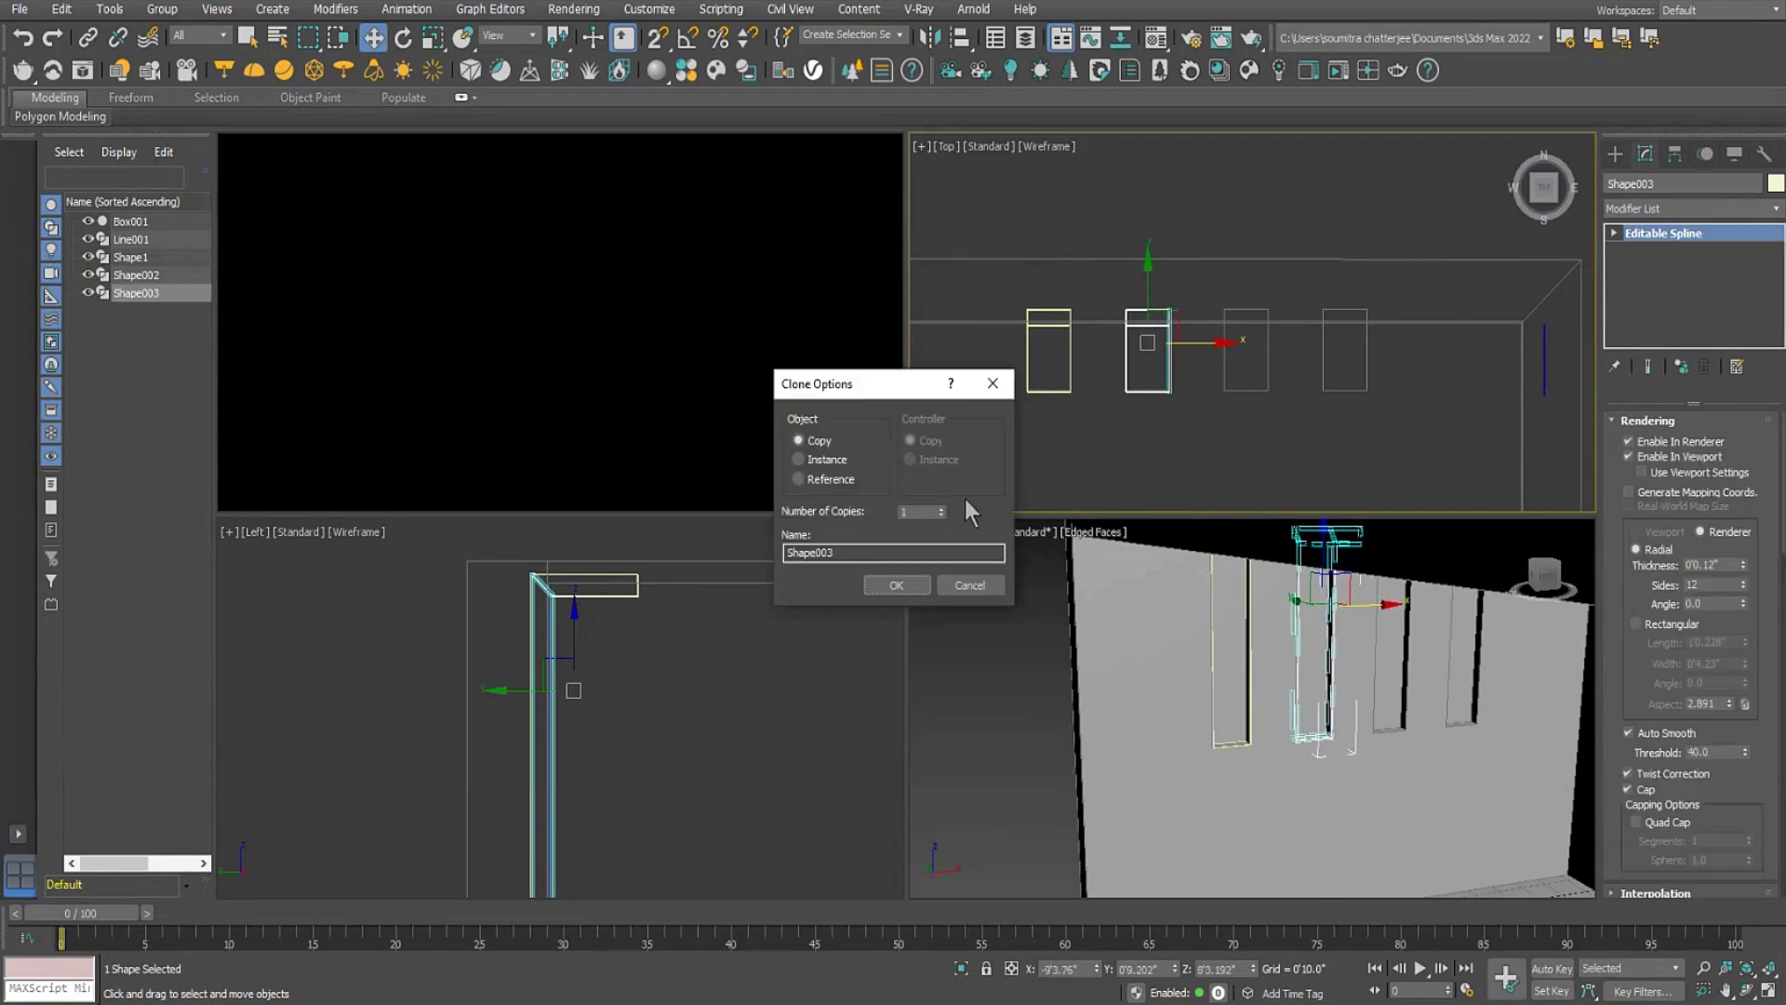
pyautogui.click(801, 459)
pyautogui.click(896, 584)
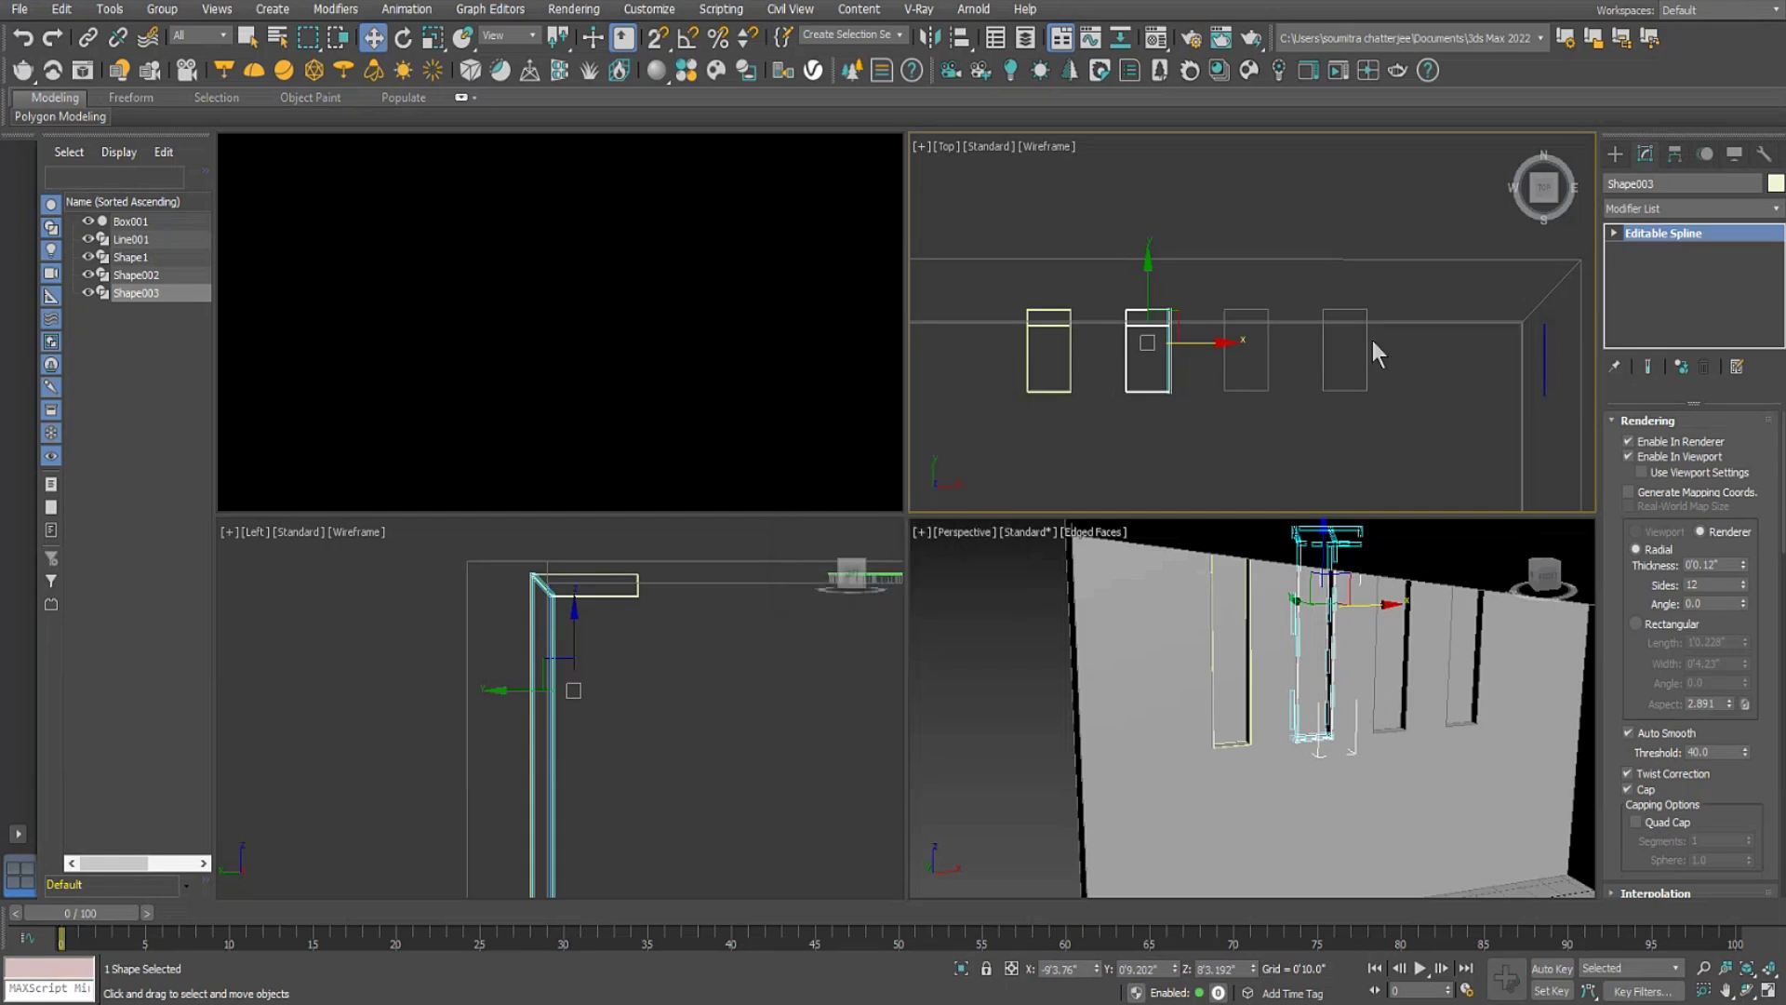
pyautogui.moveTo(1388, 394); pyautogui.dragTo(1268, 422, button='middle')
pyautogui.moveTo(1359, 349)
pyautogui.mouseDown()
pyautogui.moveTo(1463, 353)
pyautogui.moveTo(1338, 360)
pyautogui.mouseUp()
pyautogui.press('Delete')
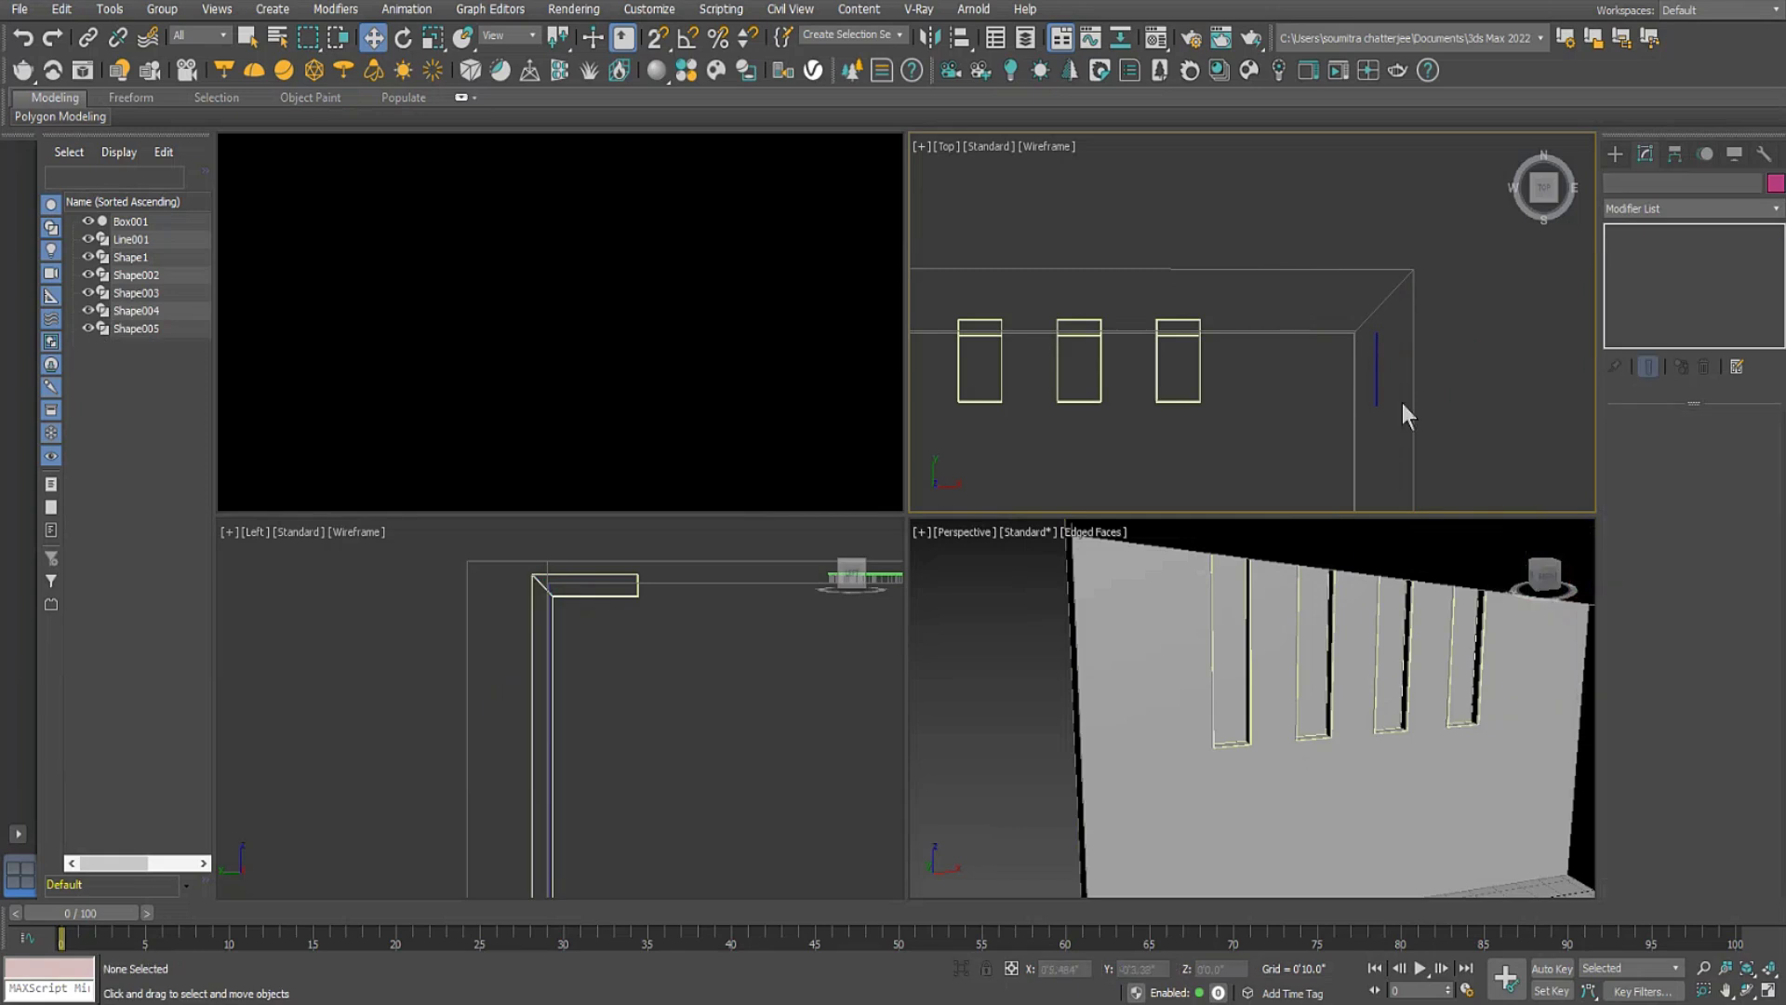
# Delete the leftover line Line001 beside the room's side wall.
pyautogui.click(1375, 368)
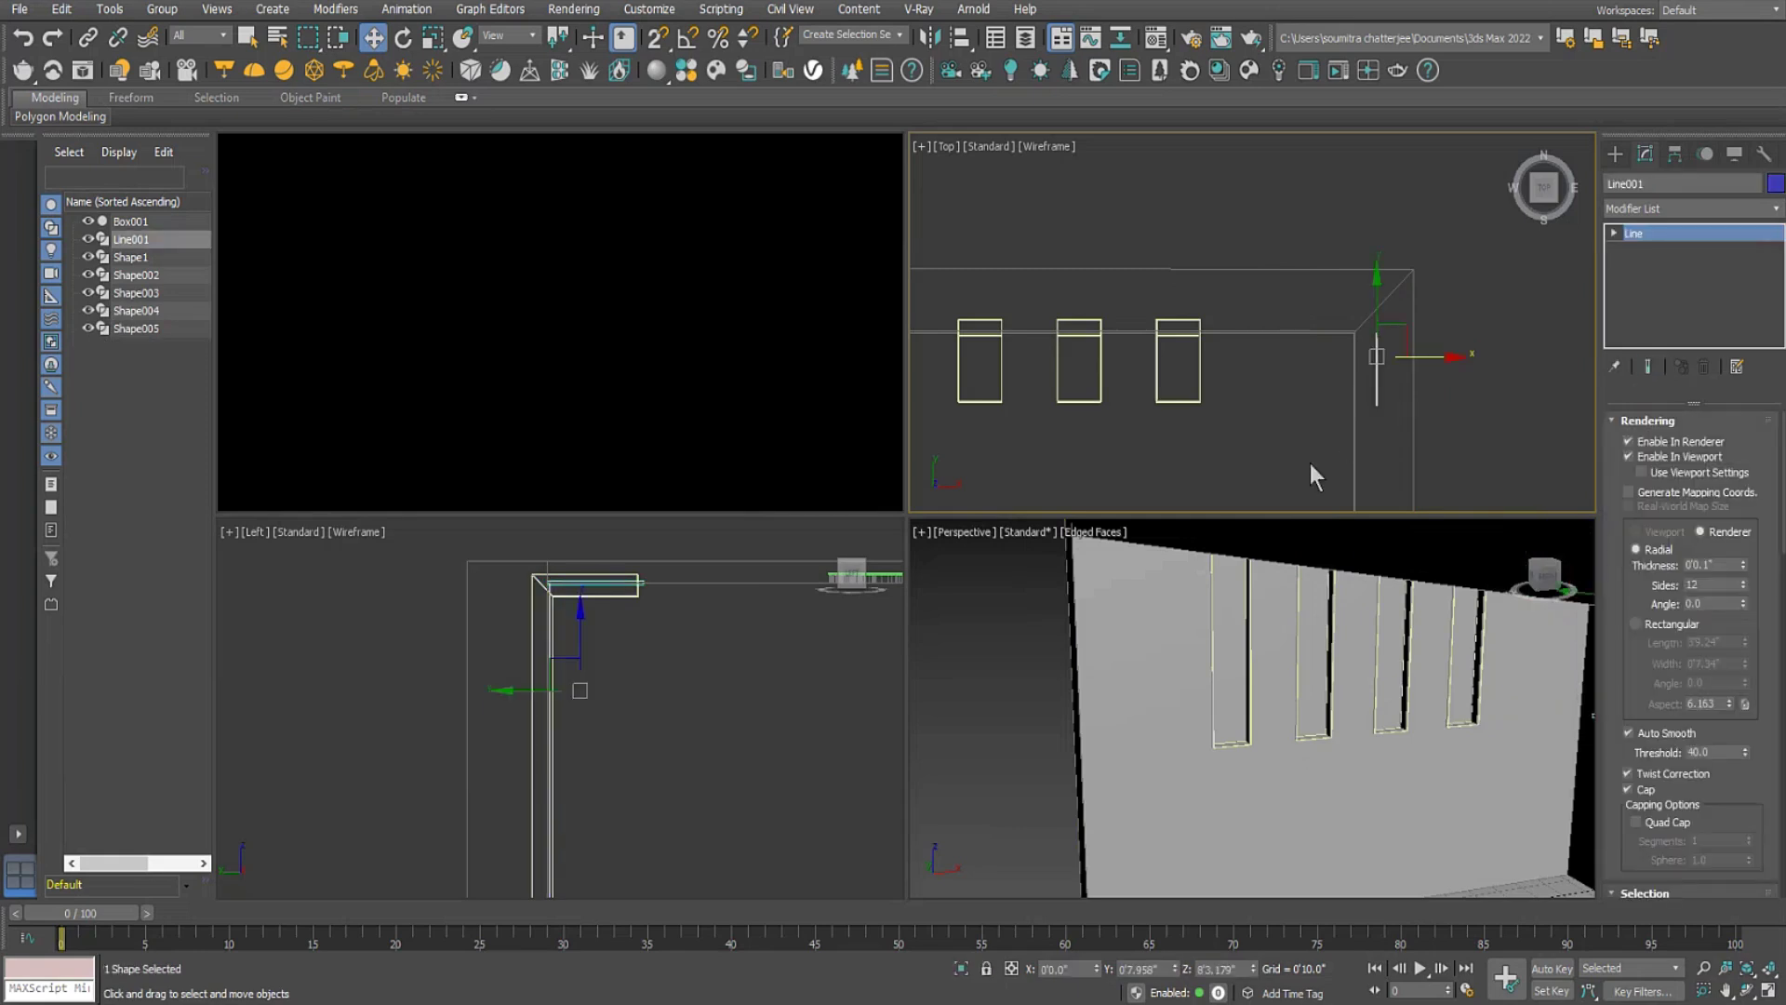
pyautogui.rightClick(1411, 732)
pyautogui.press('Delete')
pyautogui.keyDown('alt'); pyautogui.moveTo(1411, 732); pyautogui.dragTo(1254, 825, button='middle'); pyautogui.keyUp('alt')
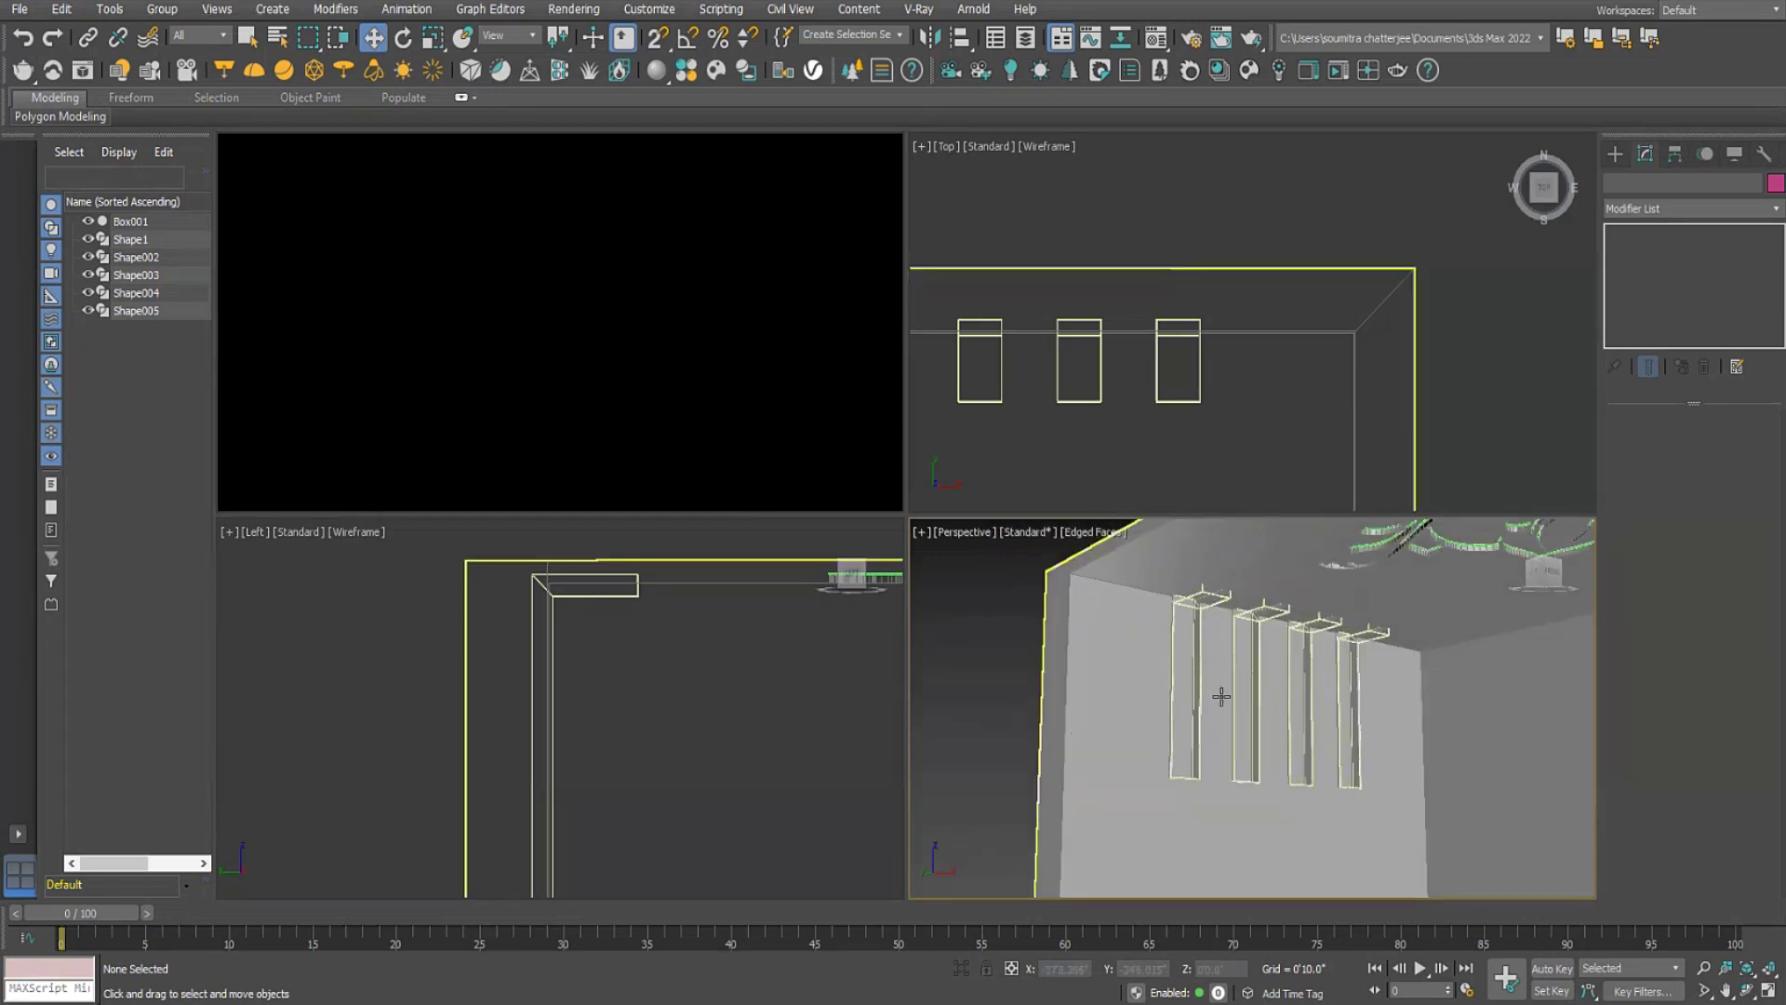
pyautogui.moveTo(1220, 694); pyautogui.dragTo(1166, 687, button='middle')
# Start a Corona interactive render of the Perspective view and move the render window clear of the viewports.
pyautogui.click(574, 9)
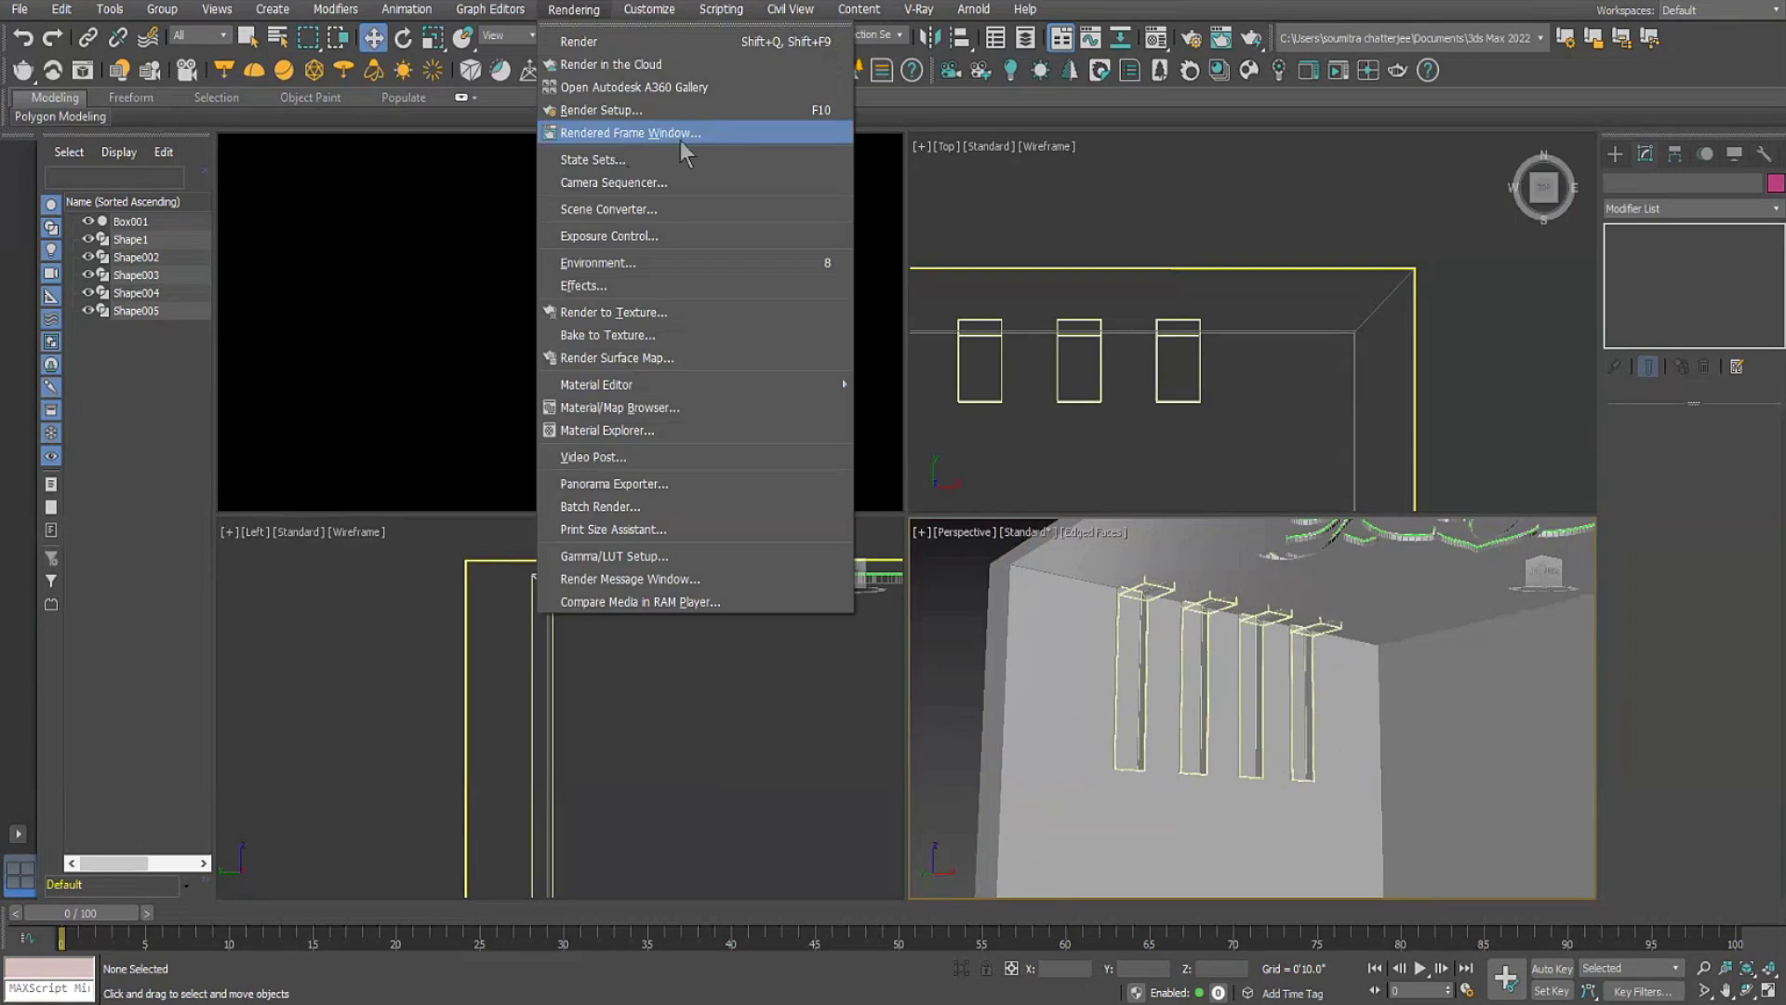
pyautogui.click(521, 189)
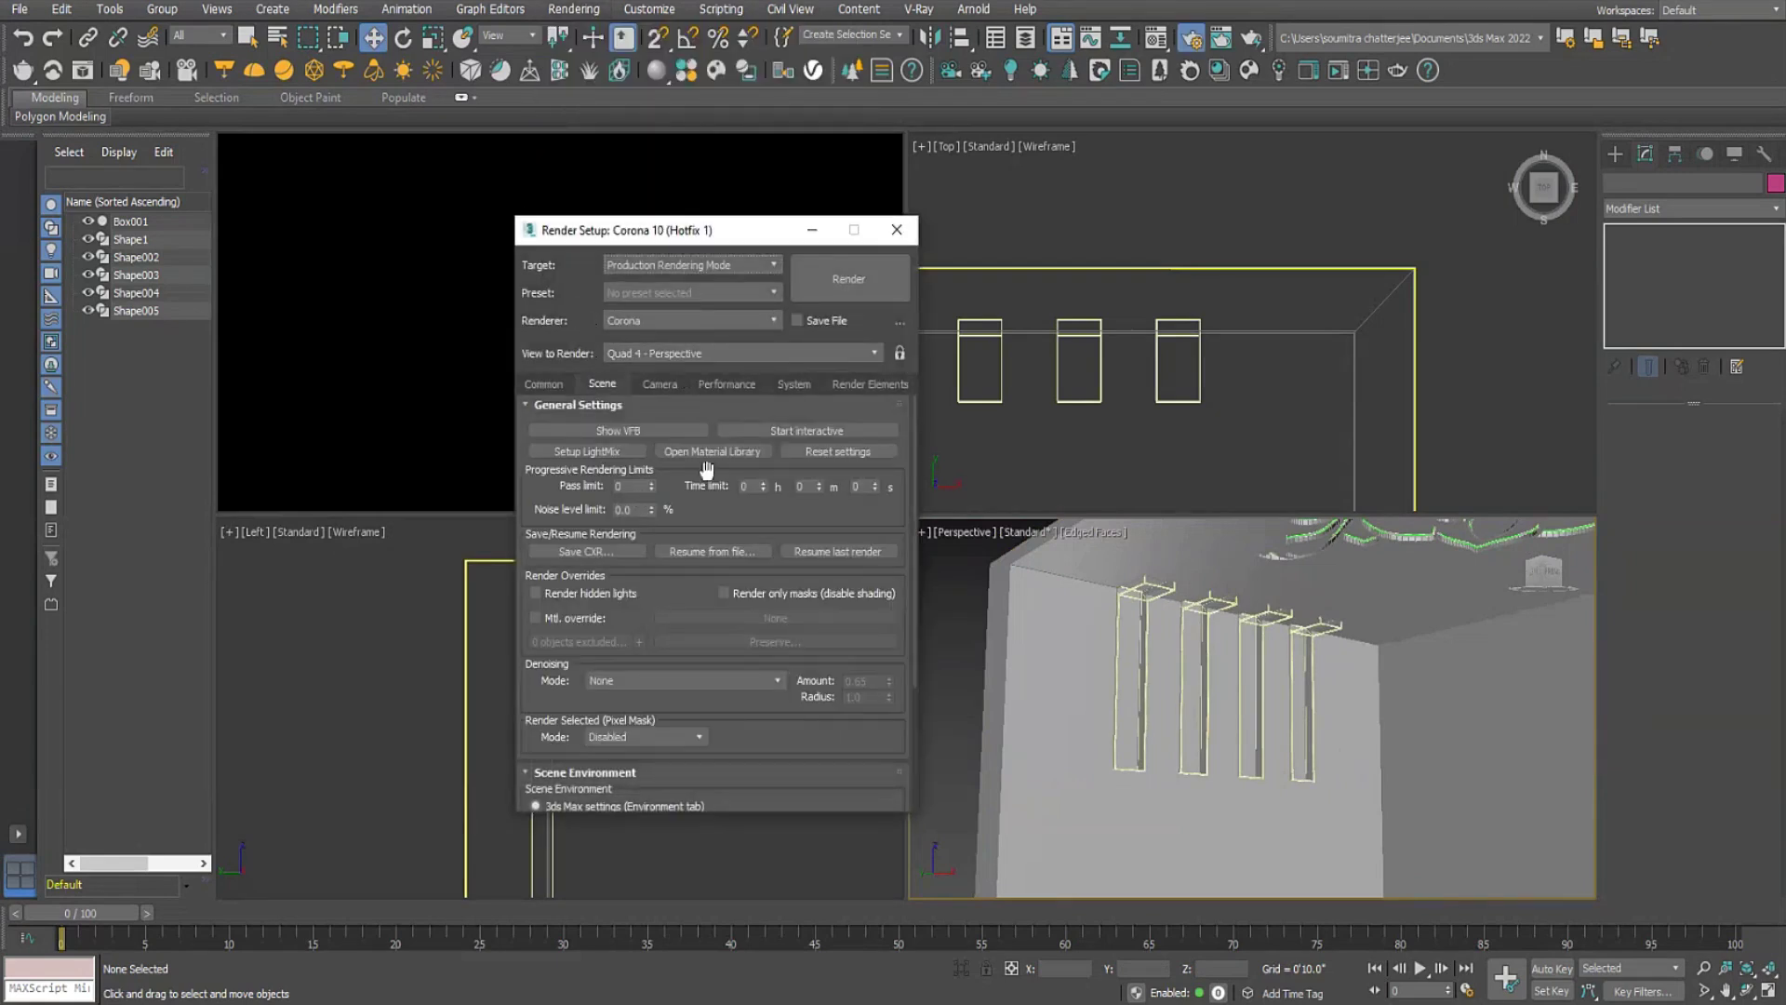
pyautogui.click(818, 430)
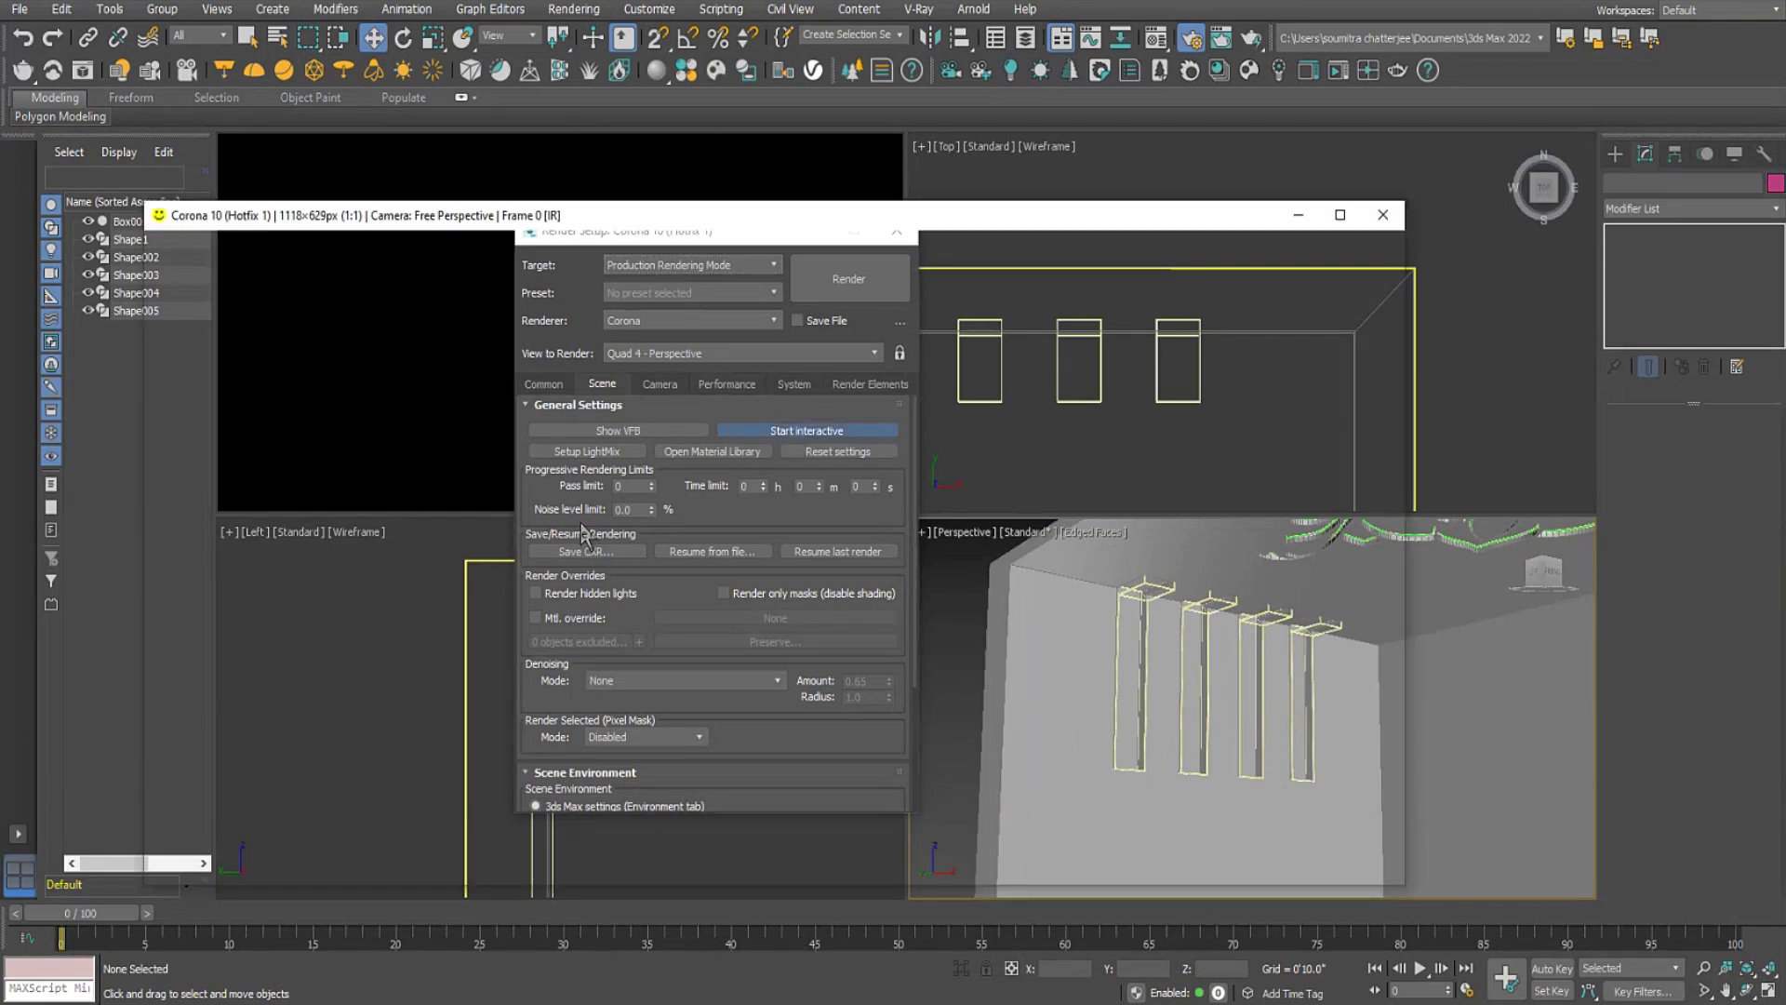
pyautogui.click(1167, 220)
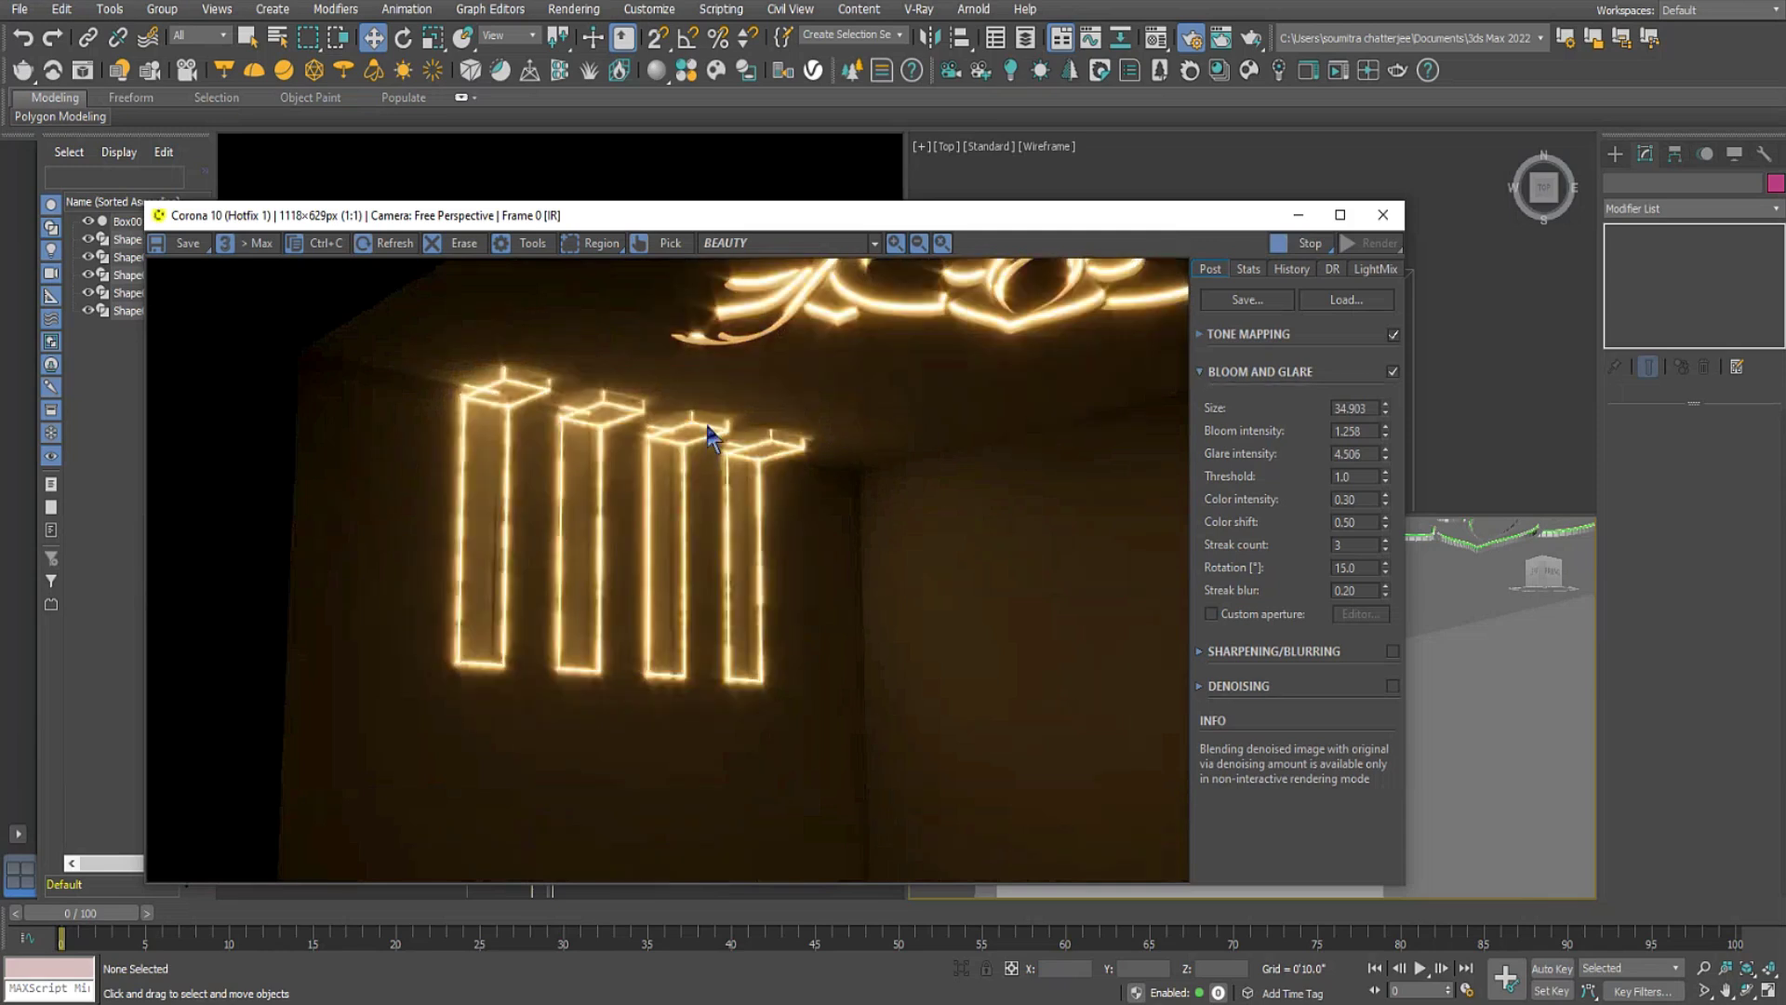
pyautogui.moveTo(1051, 227); pyautogui.dragTo(588, 488)
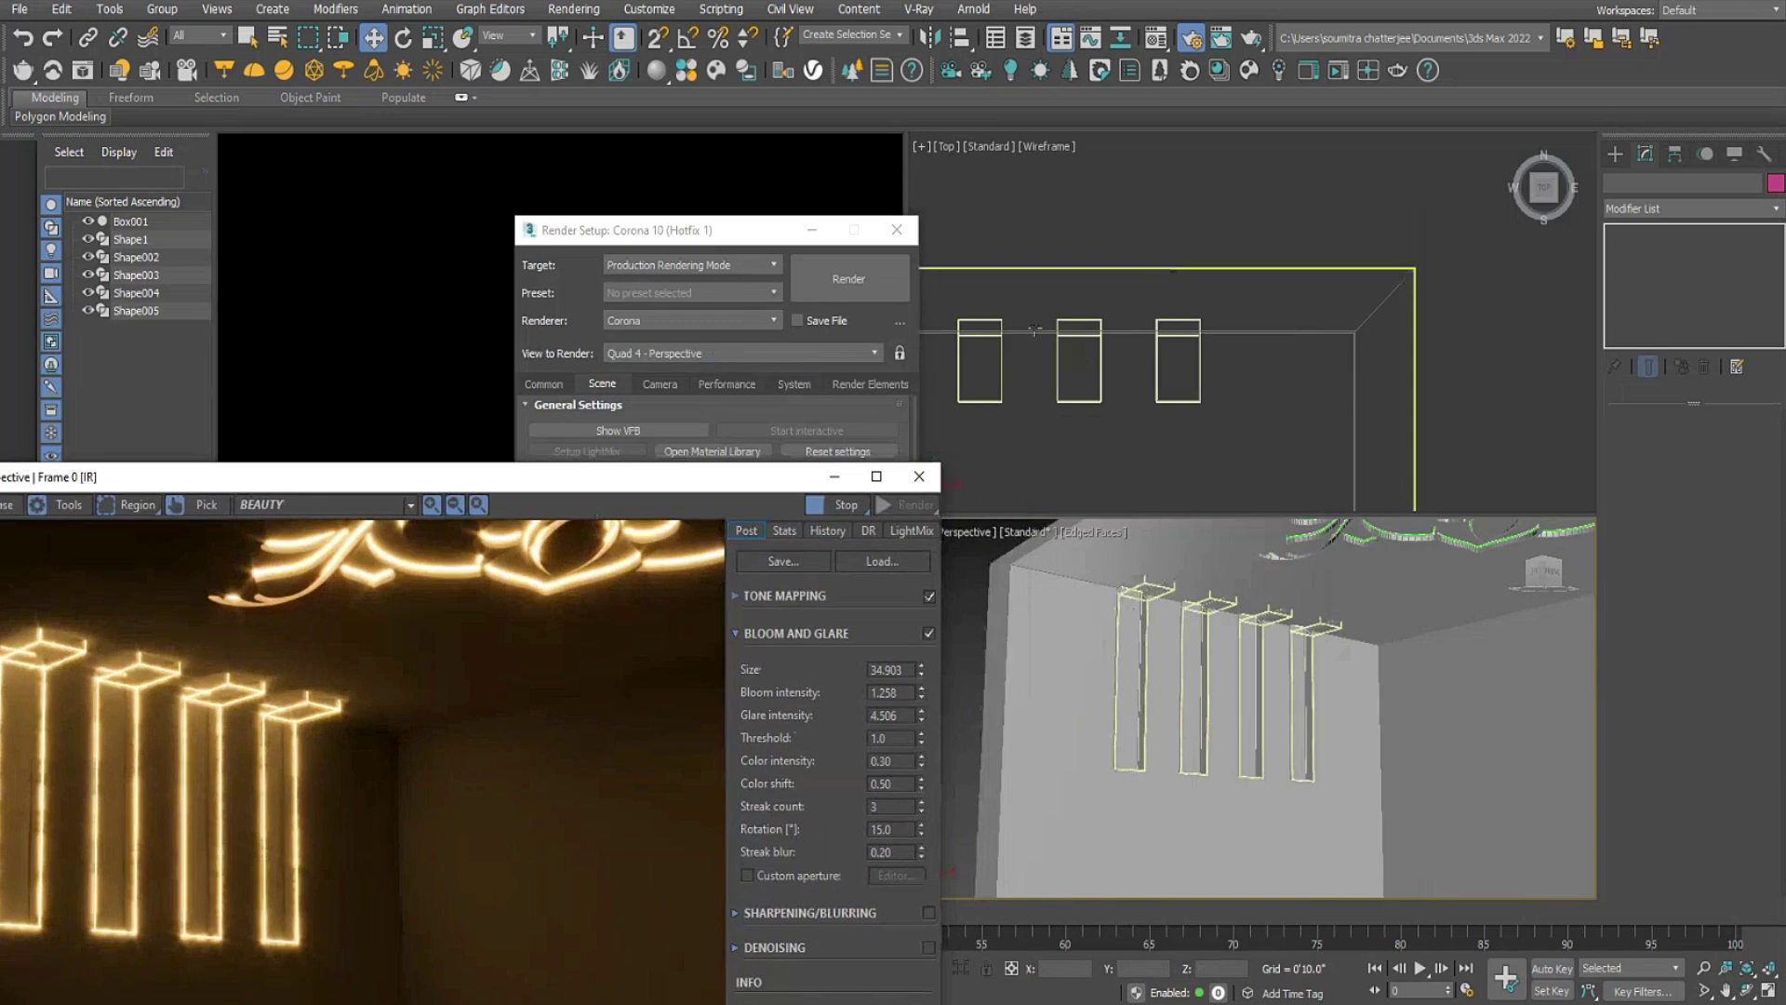
# Select the room box and lock the render view to Quad 4 - Perspective in Render Setup.
pyautogui.click(905, 233)
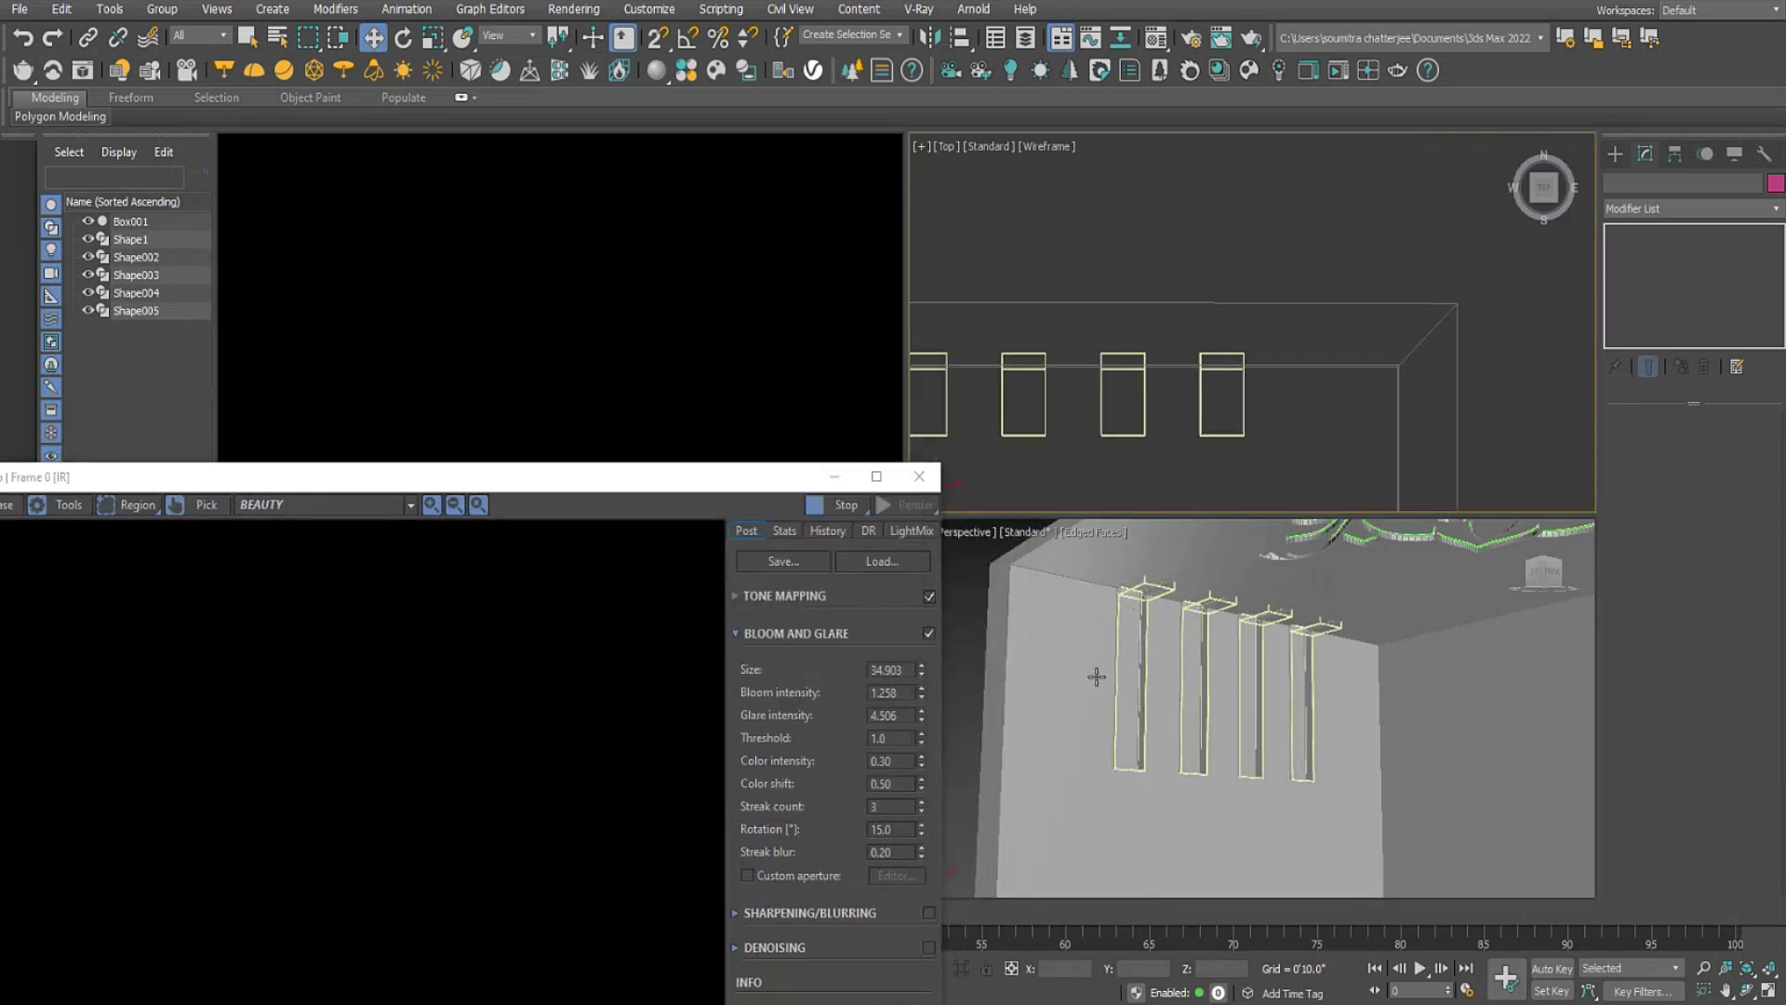
pyautogui.click(1096, 676)
pyautogui.click(574, 10)
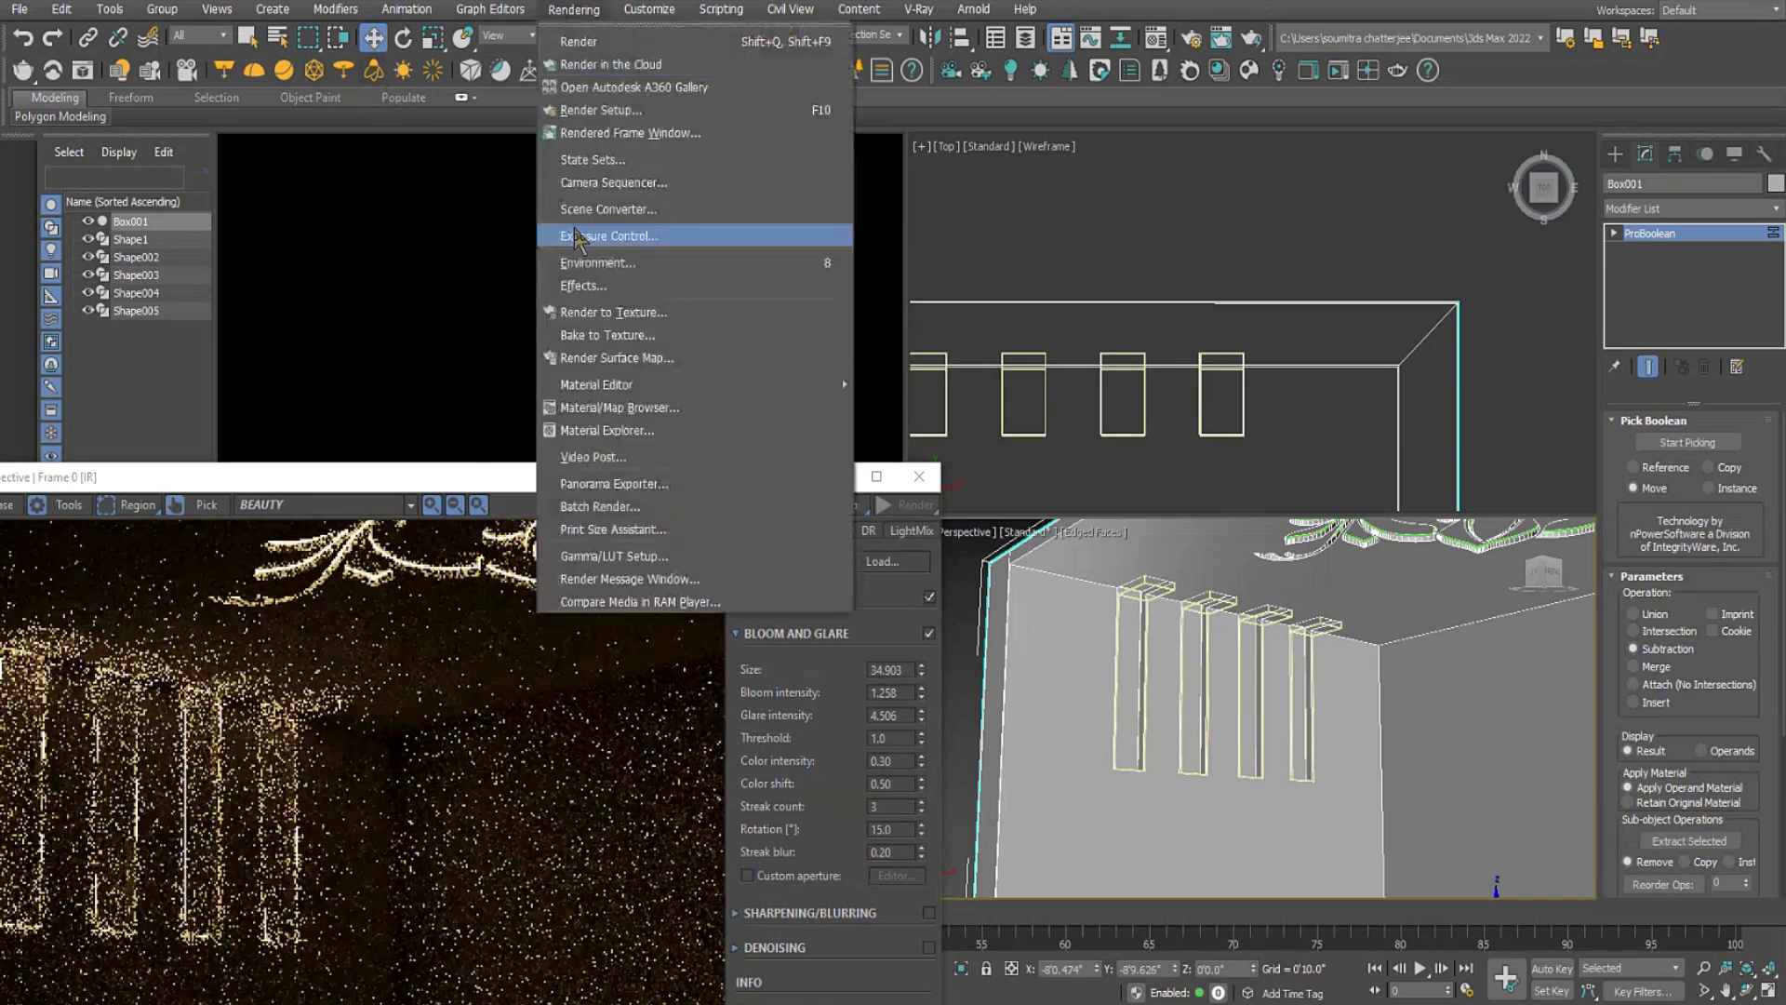
pyautogui.click(608, 112)
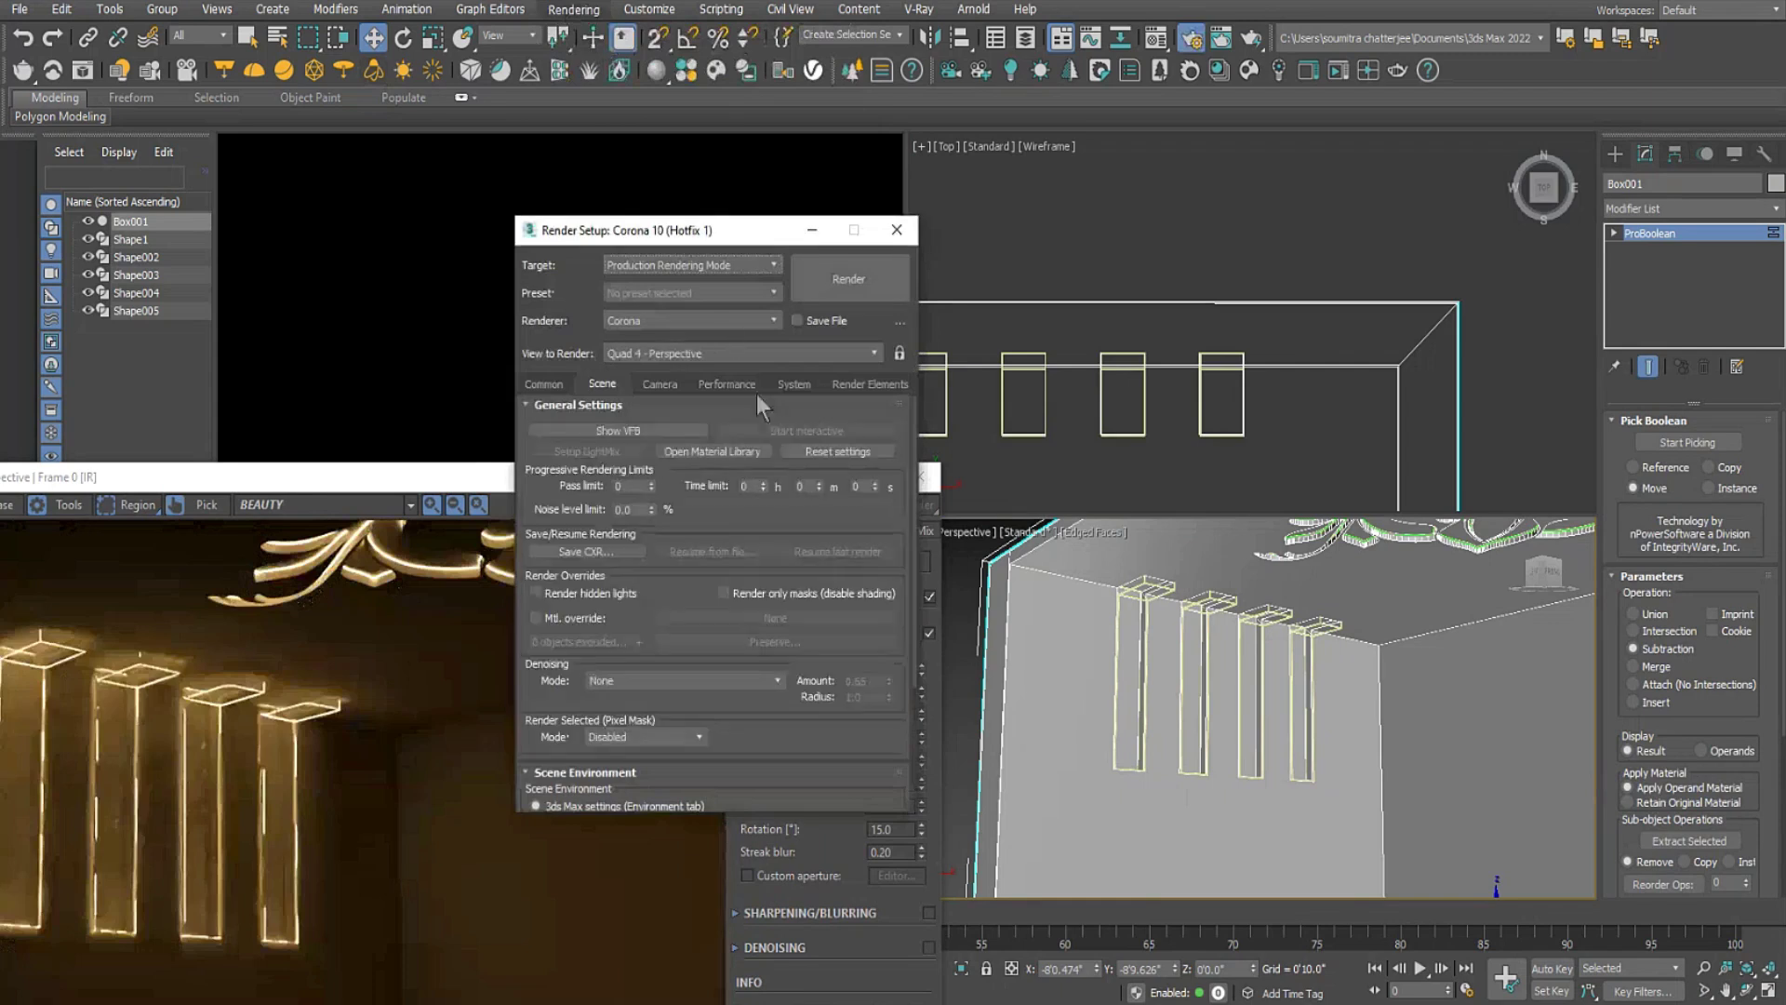
pyautogui.click(898, 354)
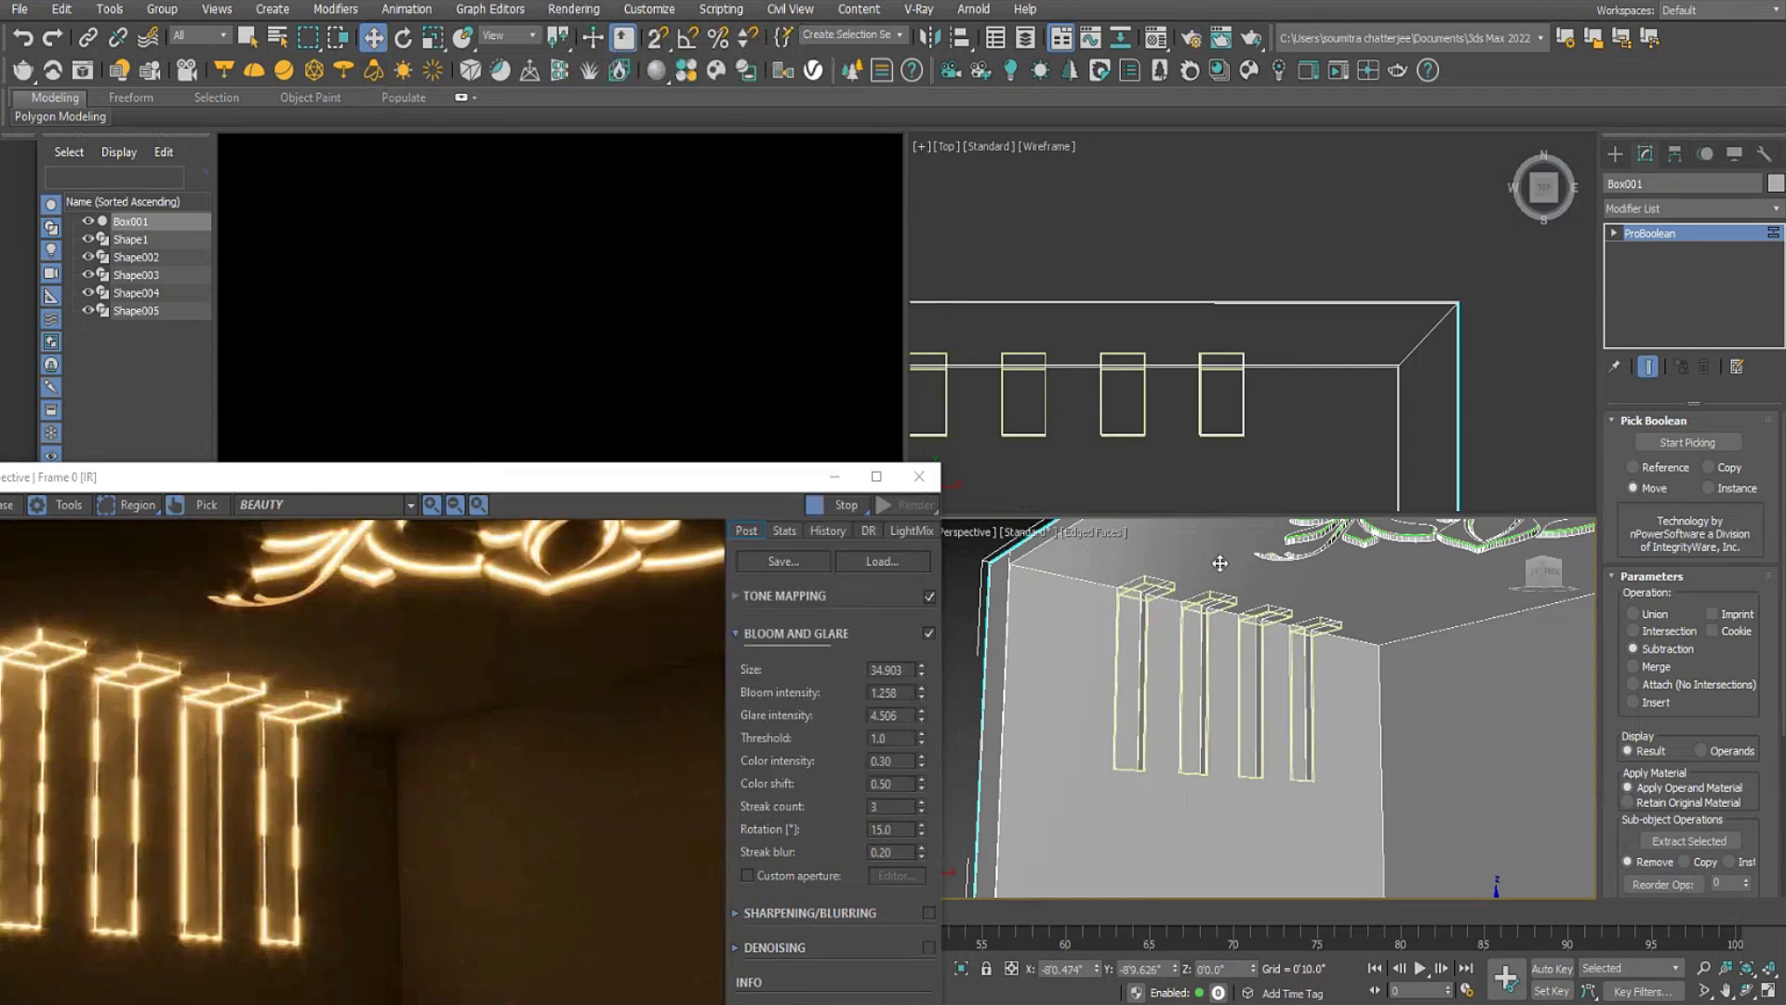
# Close the interactive render and try to shift a groove operand of the room box's ProBoolean in the Left view.
pyautogui.click(1614, 233)
pyautogui.click(1656, 249)
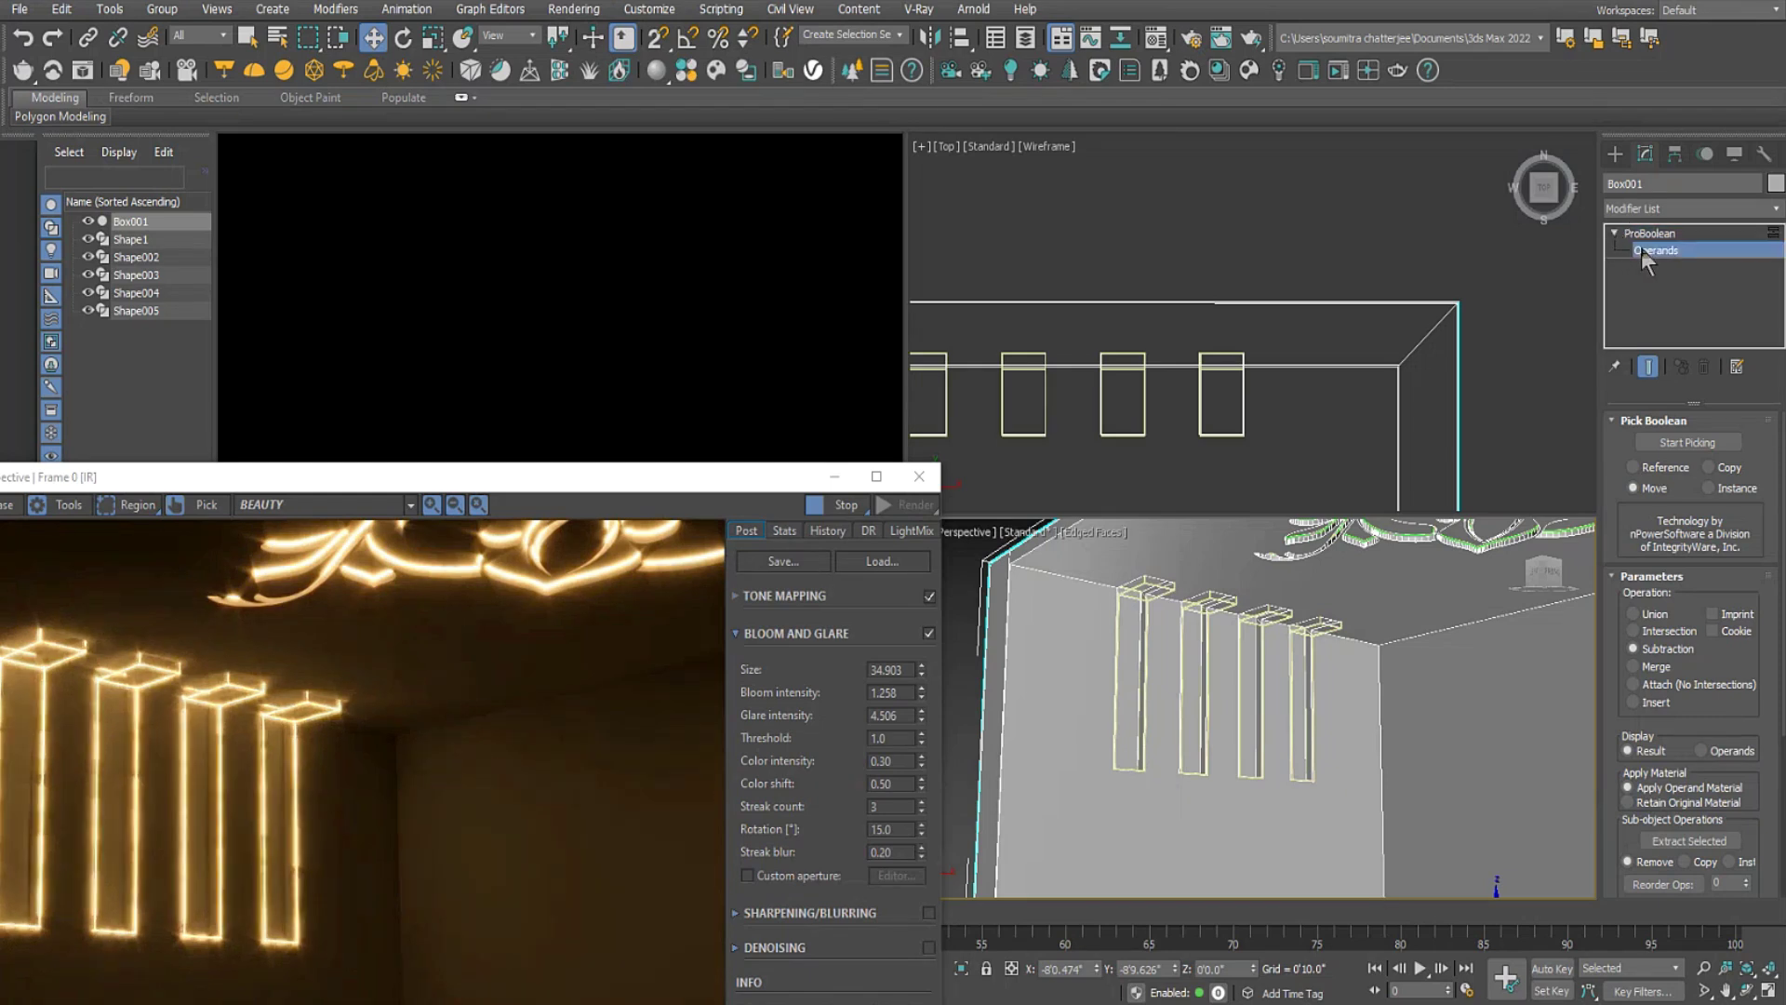
pyautogui.moveTo(1265, 303); pyautogui.dragTo(1416, 316, button='middle')
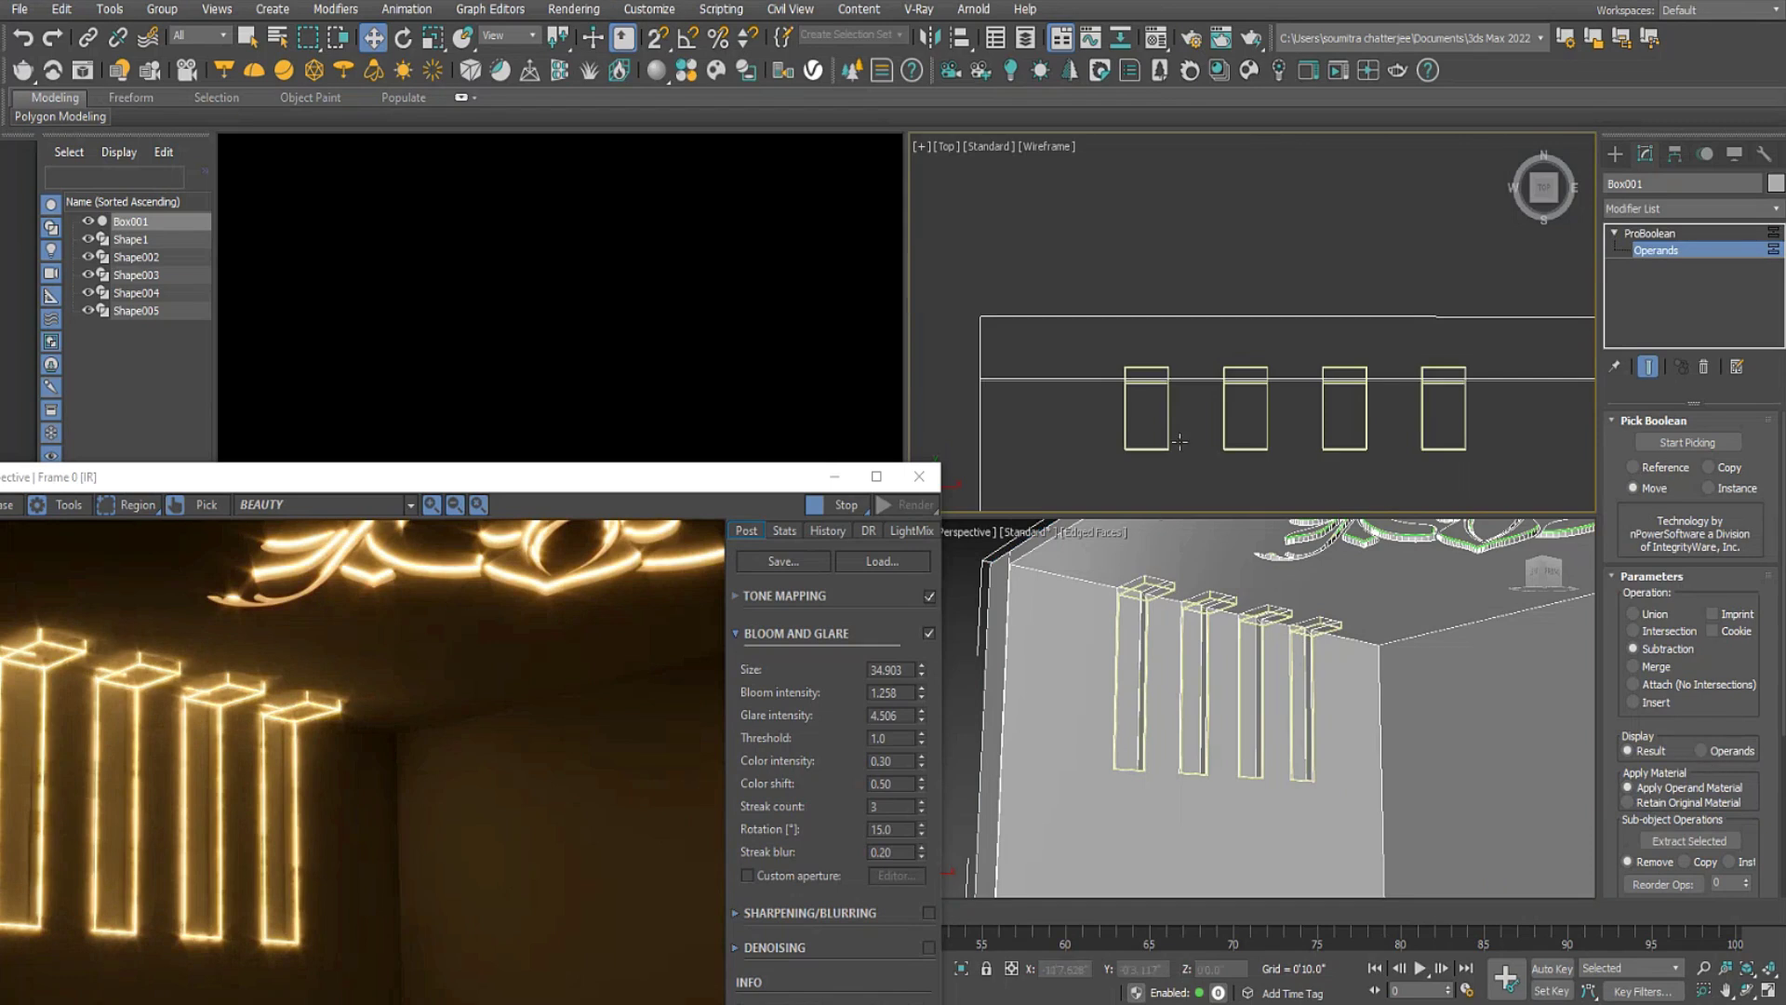
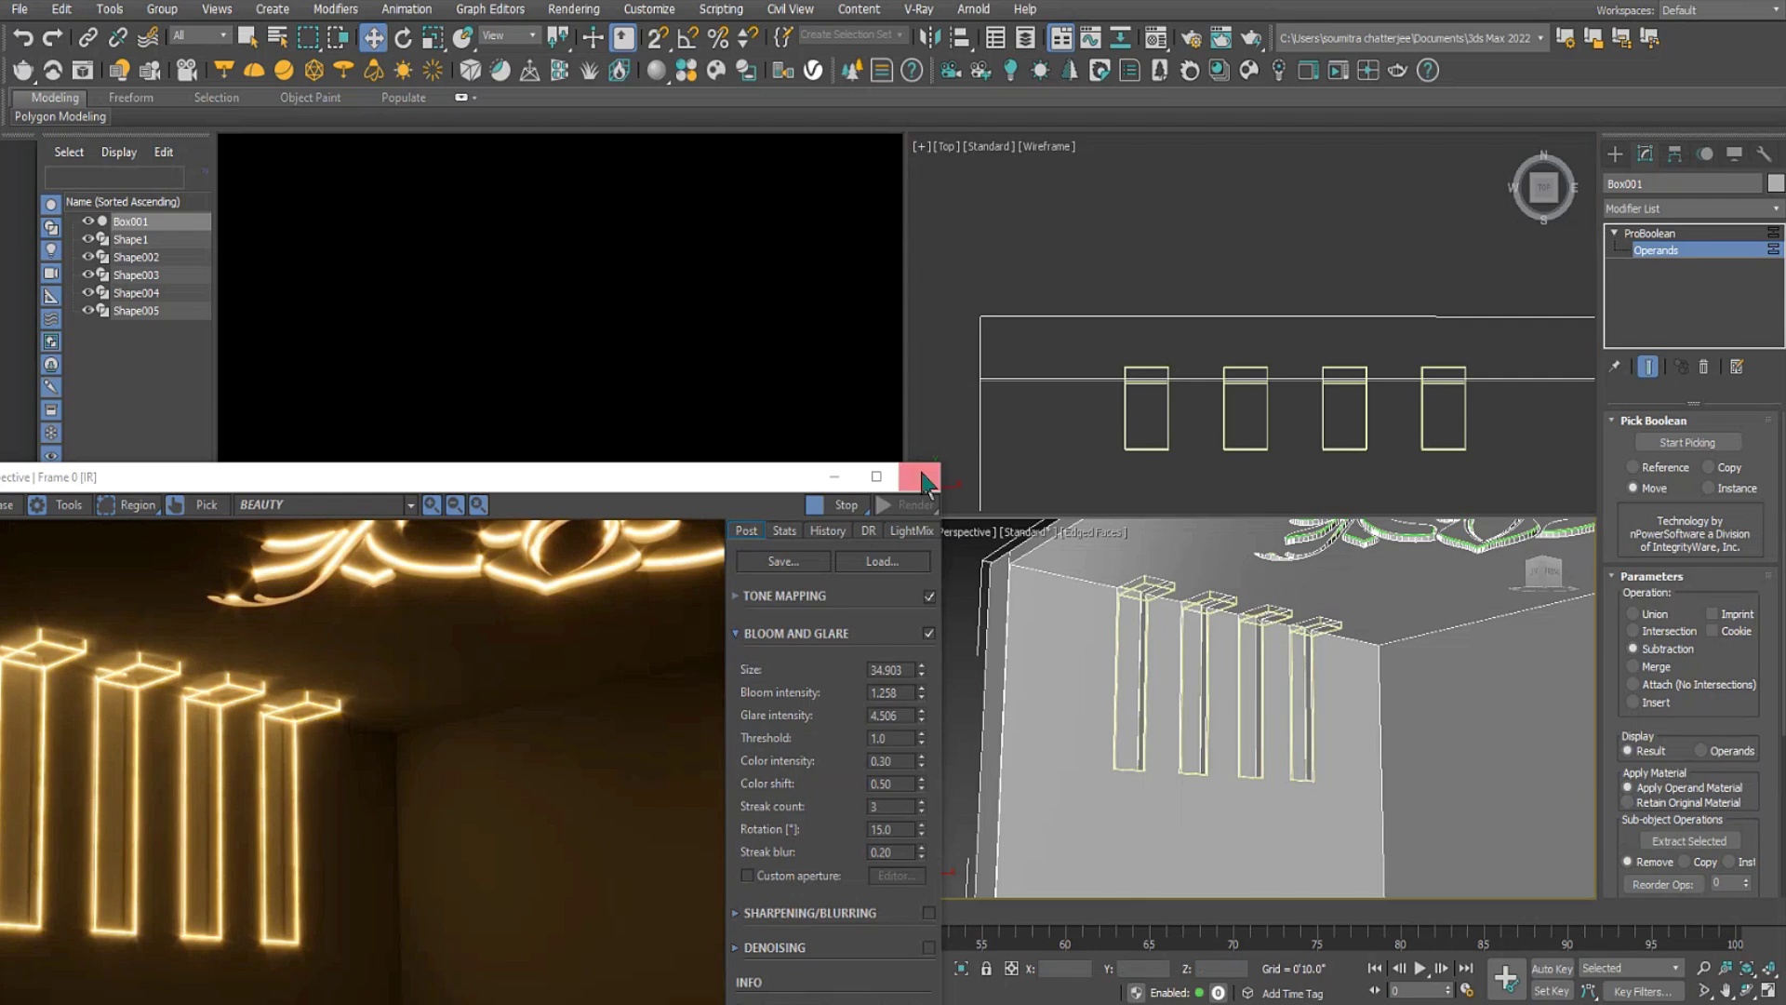
pyautogui.click(919, 477)
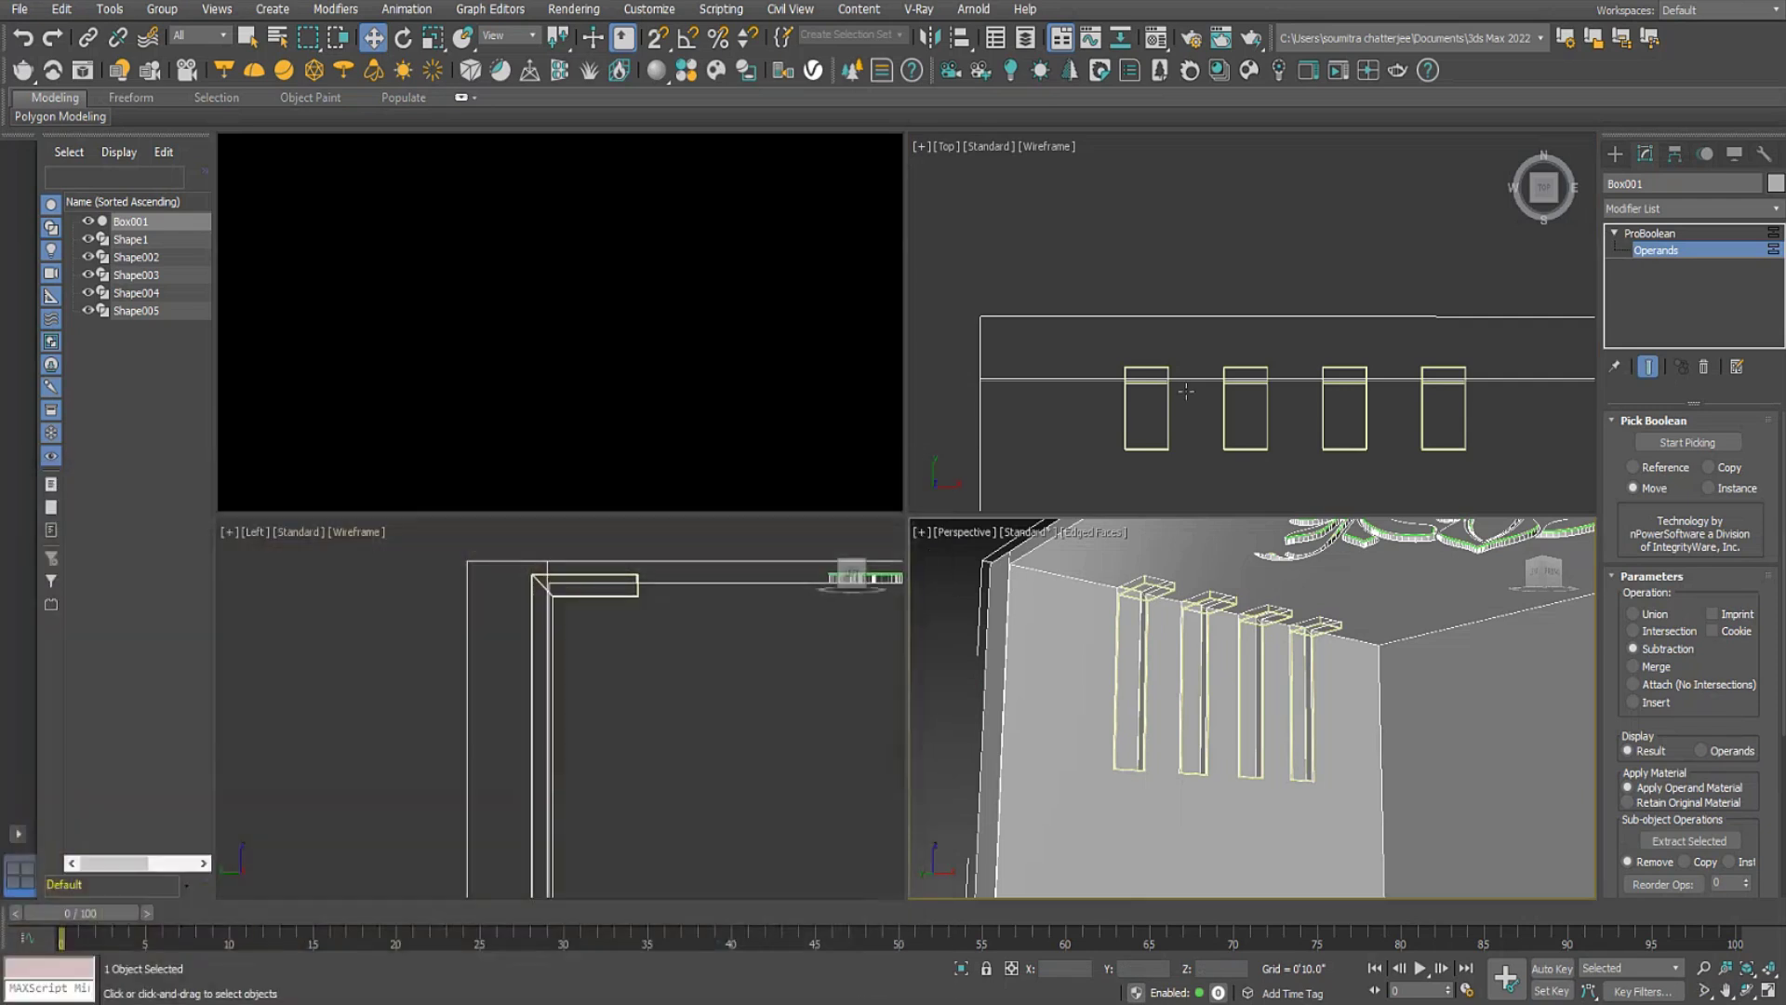
pyautogui.click(608, 600)
pyautogui.moveTo(599, 666)
pyautogui.mouseDown()
pyautogui.moveTo(649, 709)
pyautogui.moveTo(600, 667)
pyautogui.mouseUp()
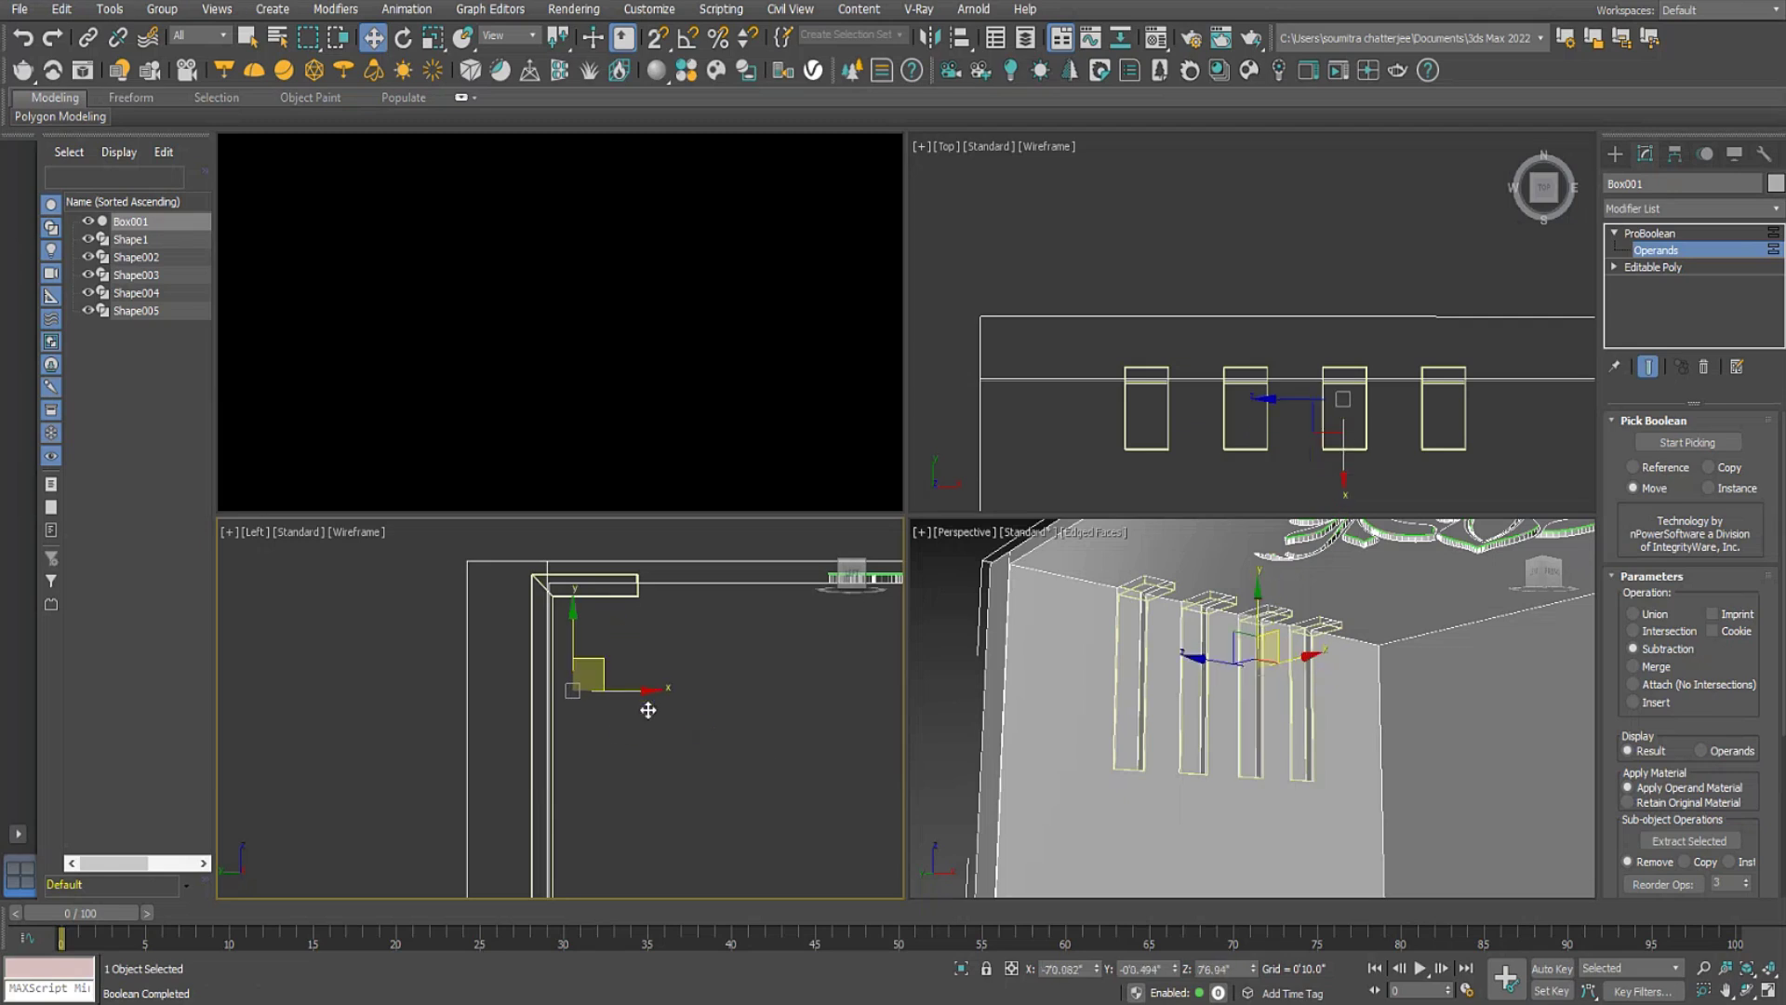
pyautogui.click(1614, 153)
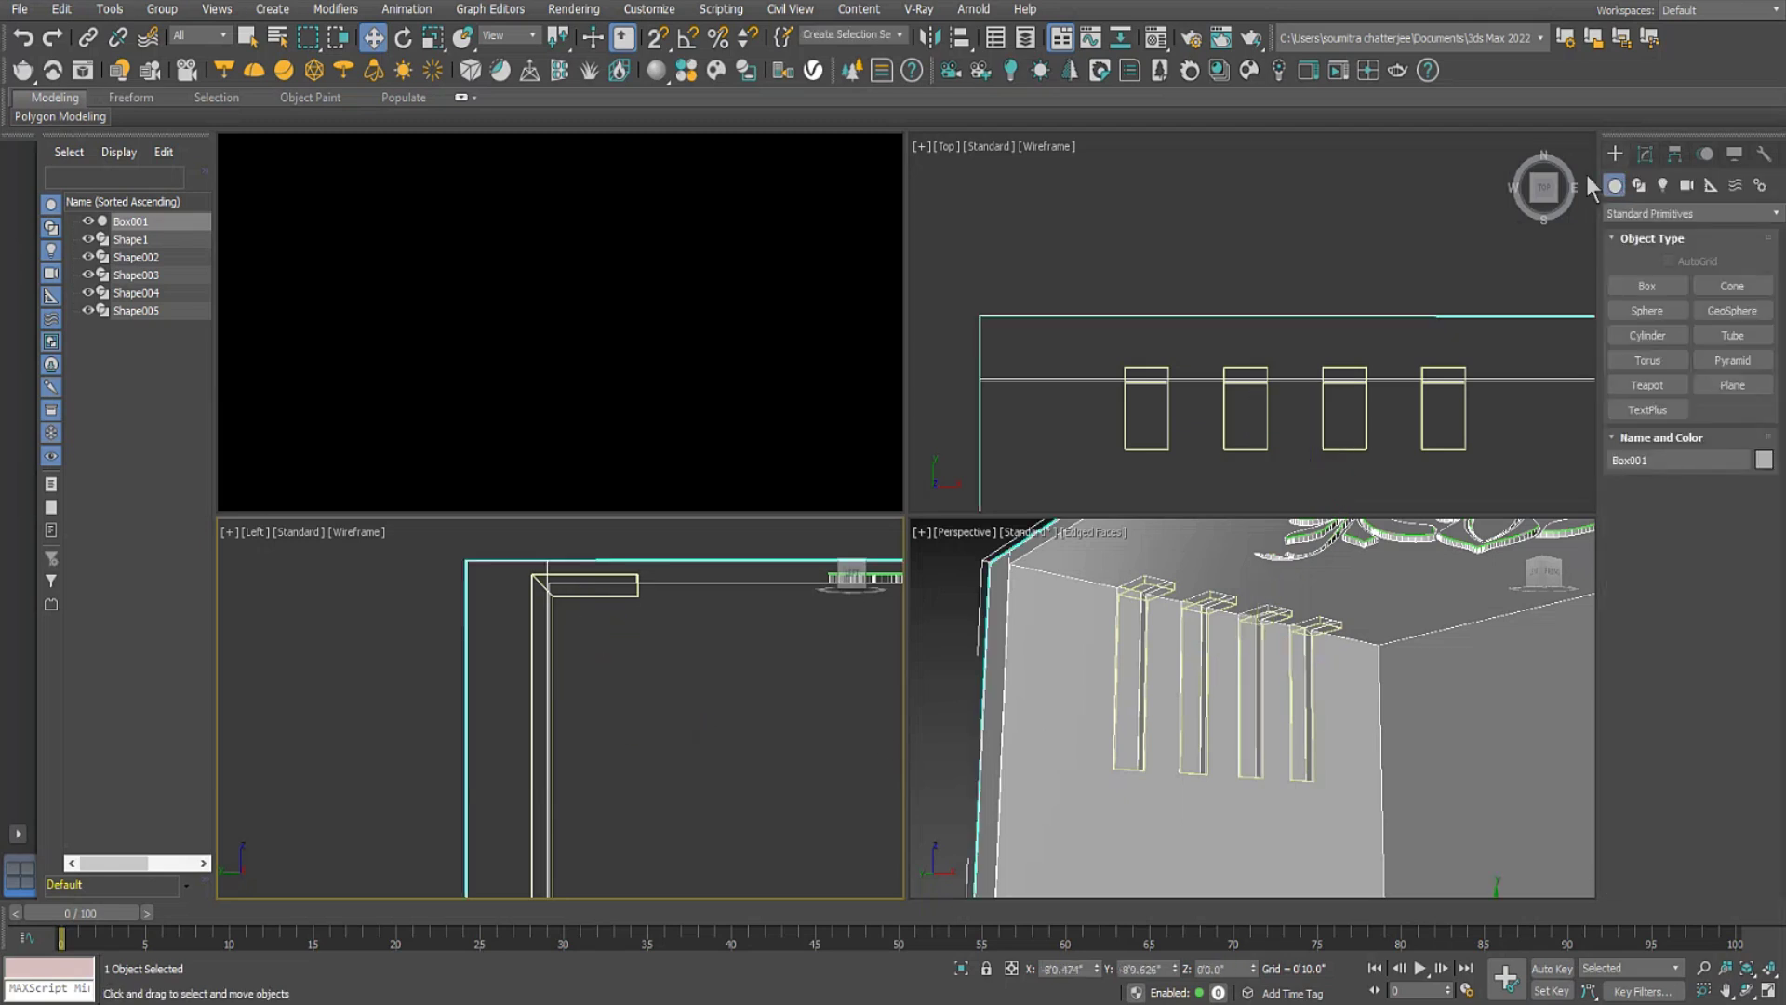
# Select the first groove's light outline Shape002, try moving it in the Left view, and undo the move.
pyautogui.click(1335, 240)
pyautogui.click(1140, 581)
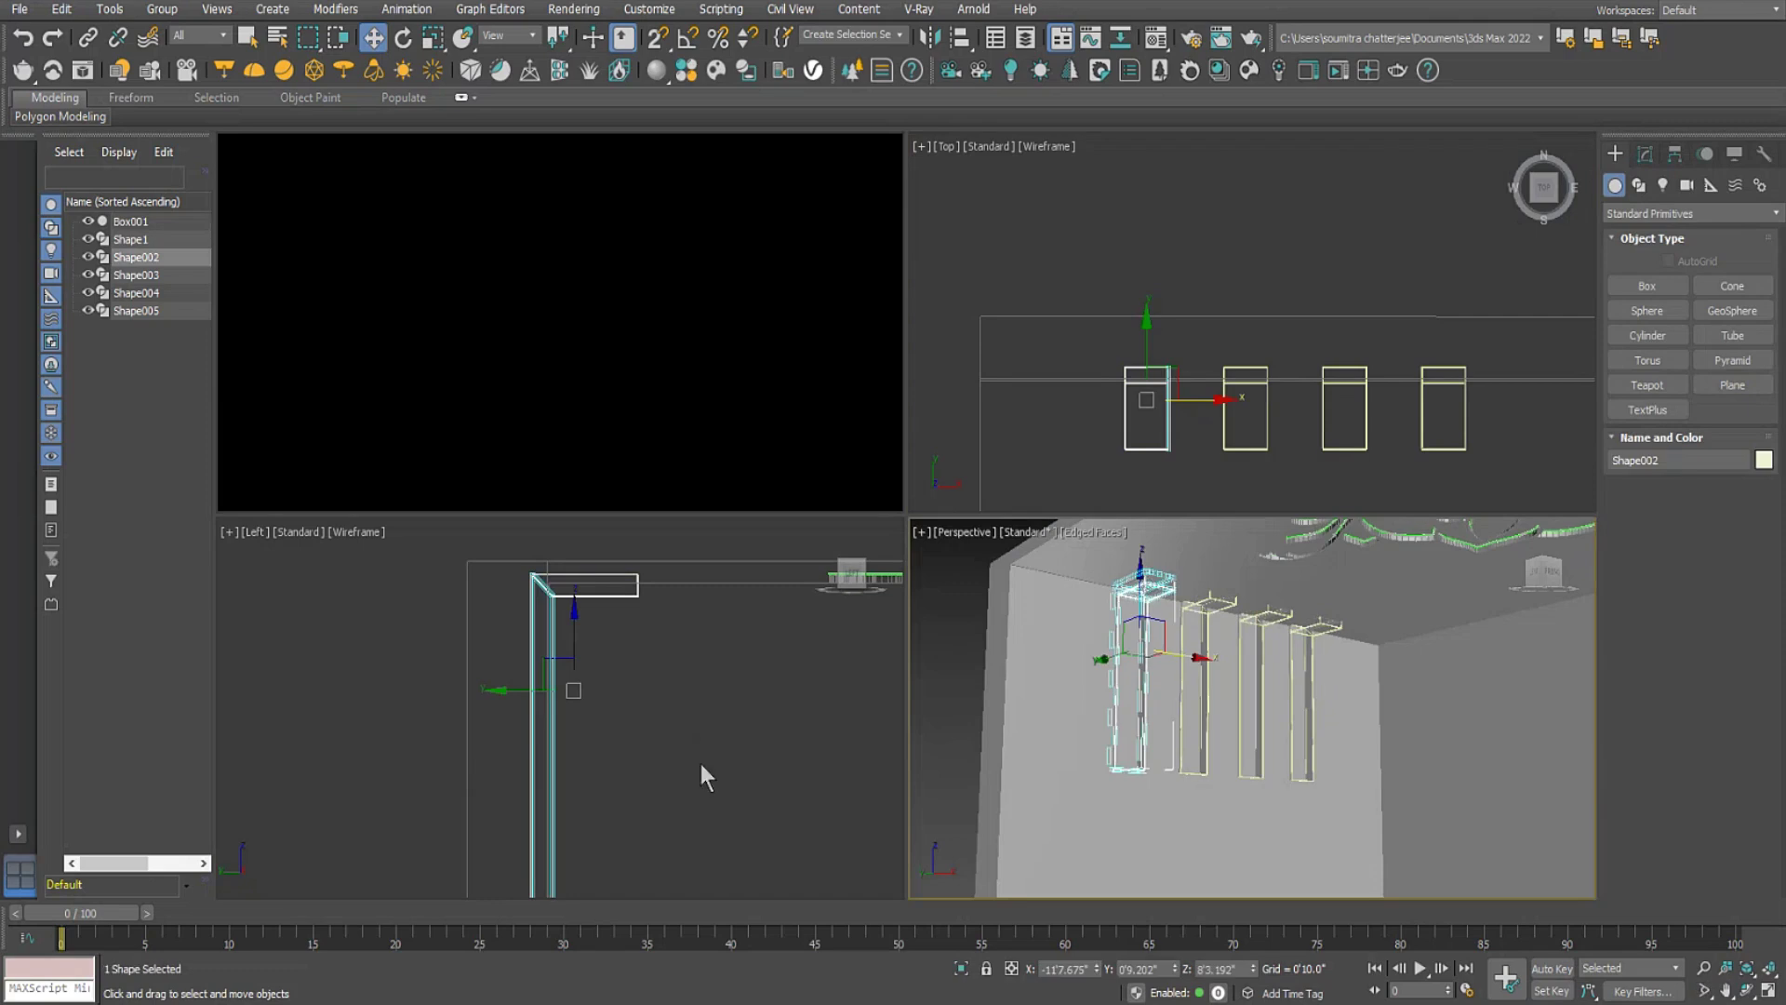
pyautogui.click(556, 660)
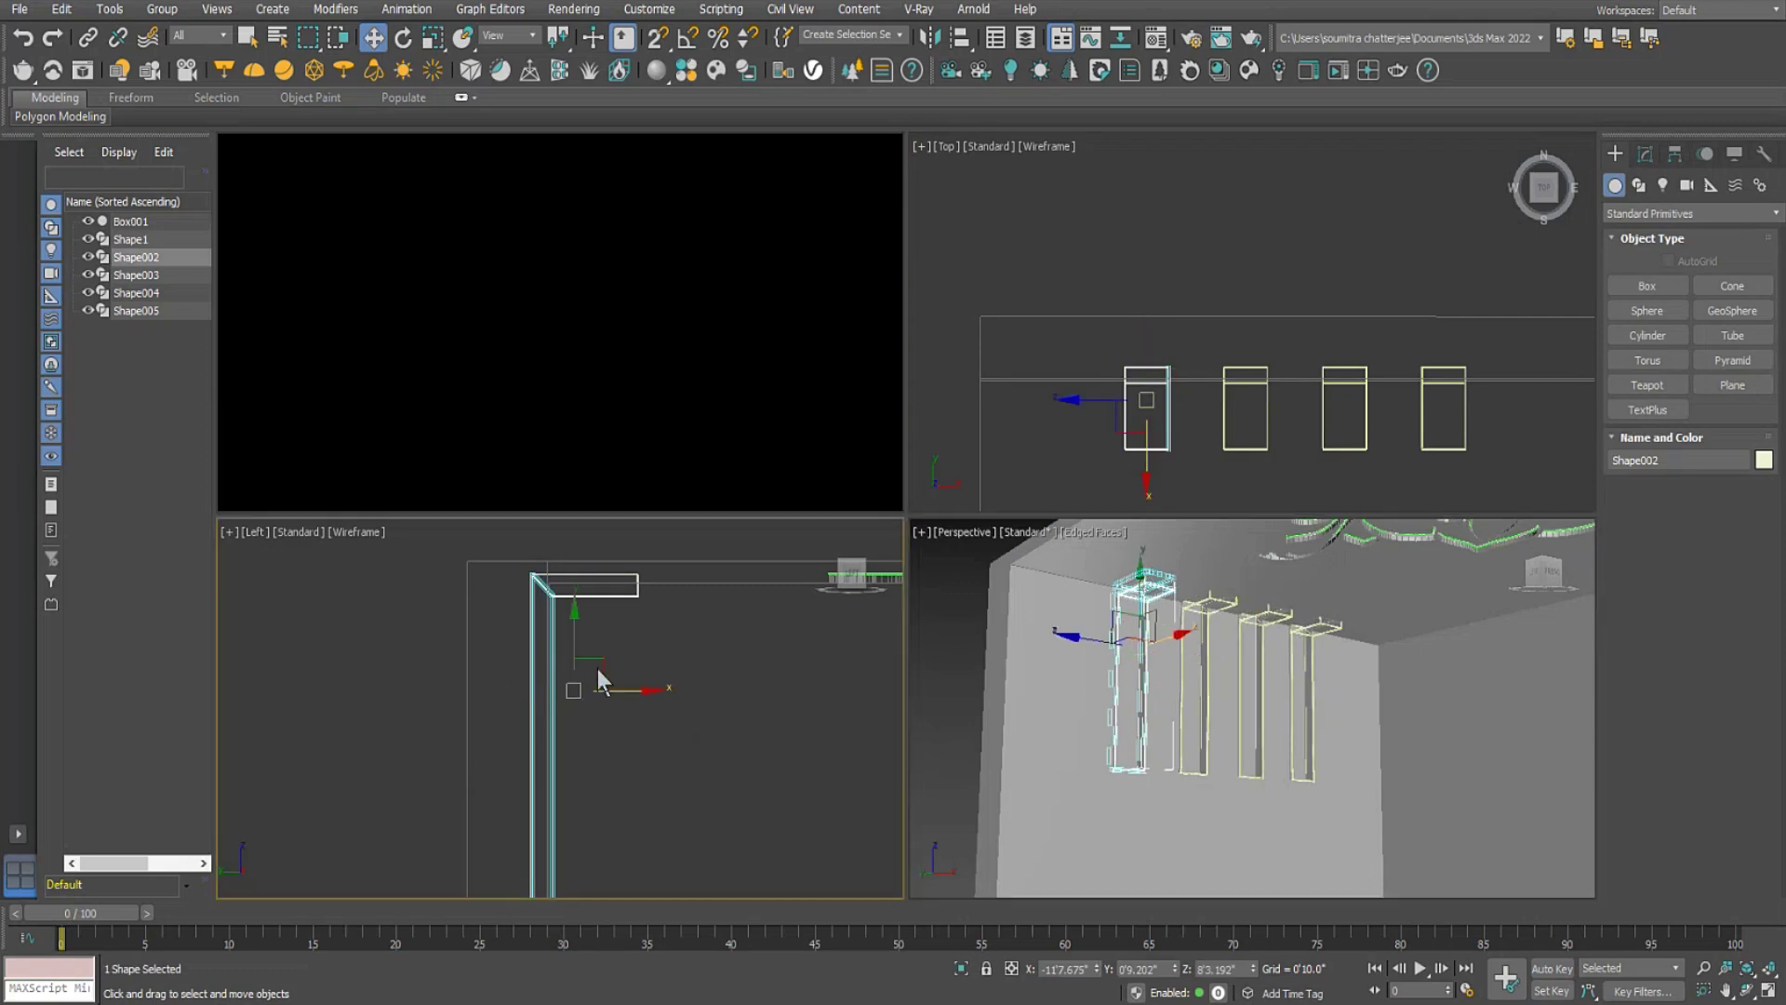
pyautogui.click(616, 709)
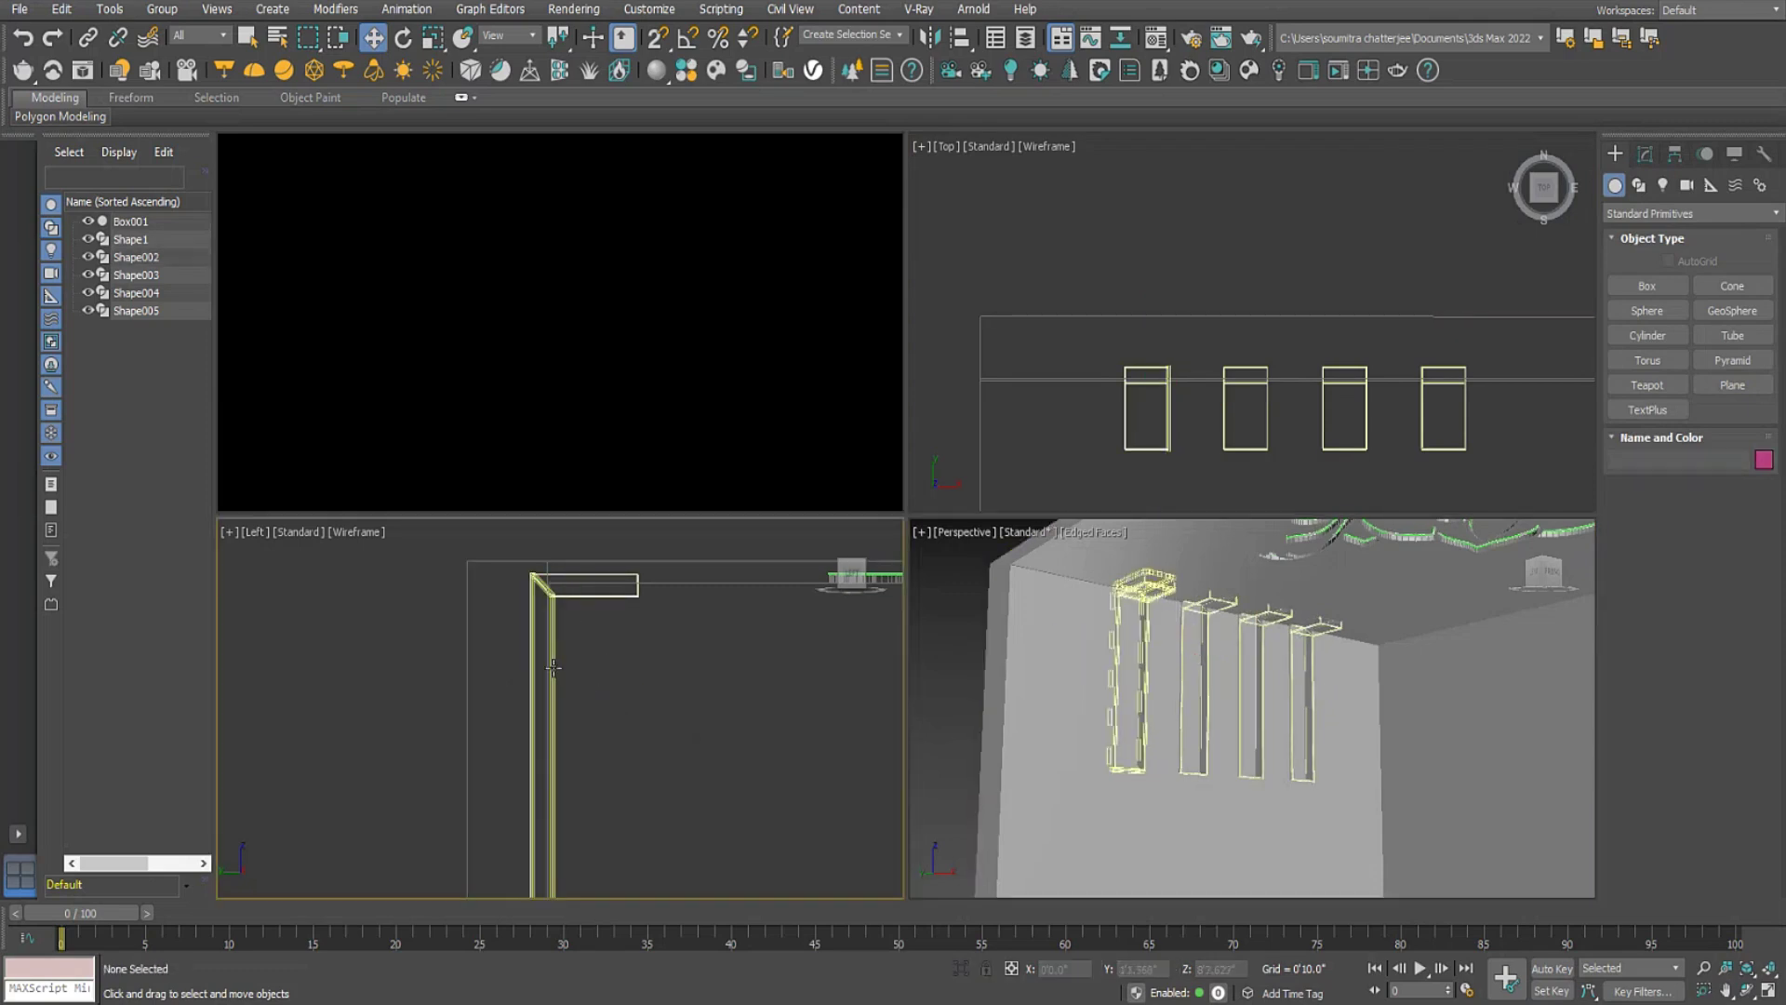
pyautogui.click(553, 668)
pyautogui.moveTo(596, 659); pyautogui.dragTo(637, 730)
pyautogui.hotkey('ctrl', 'z')
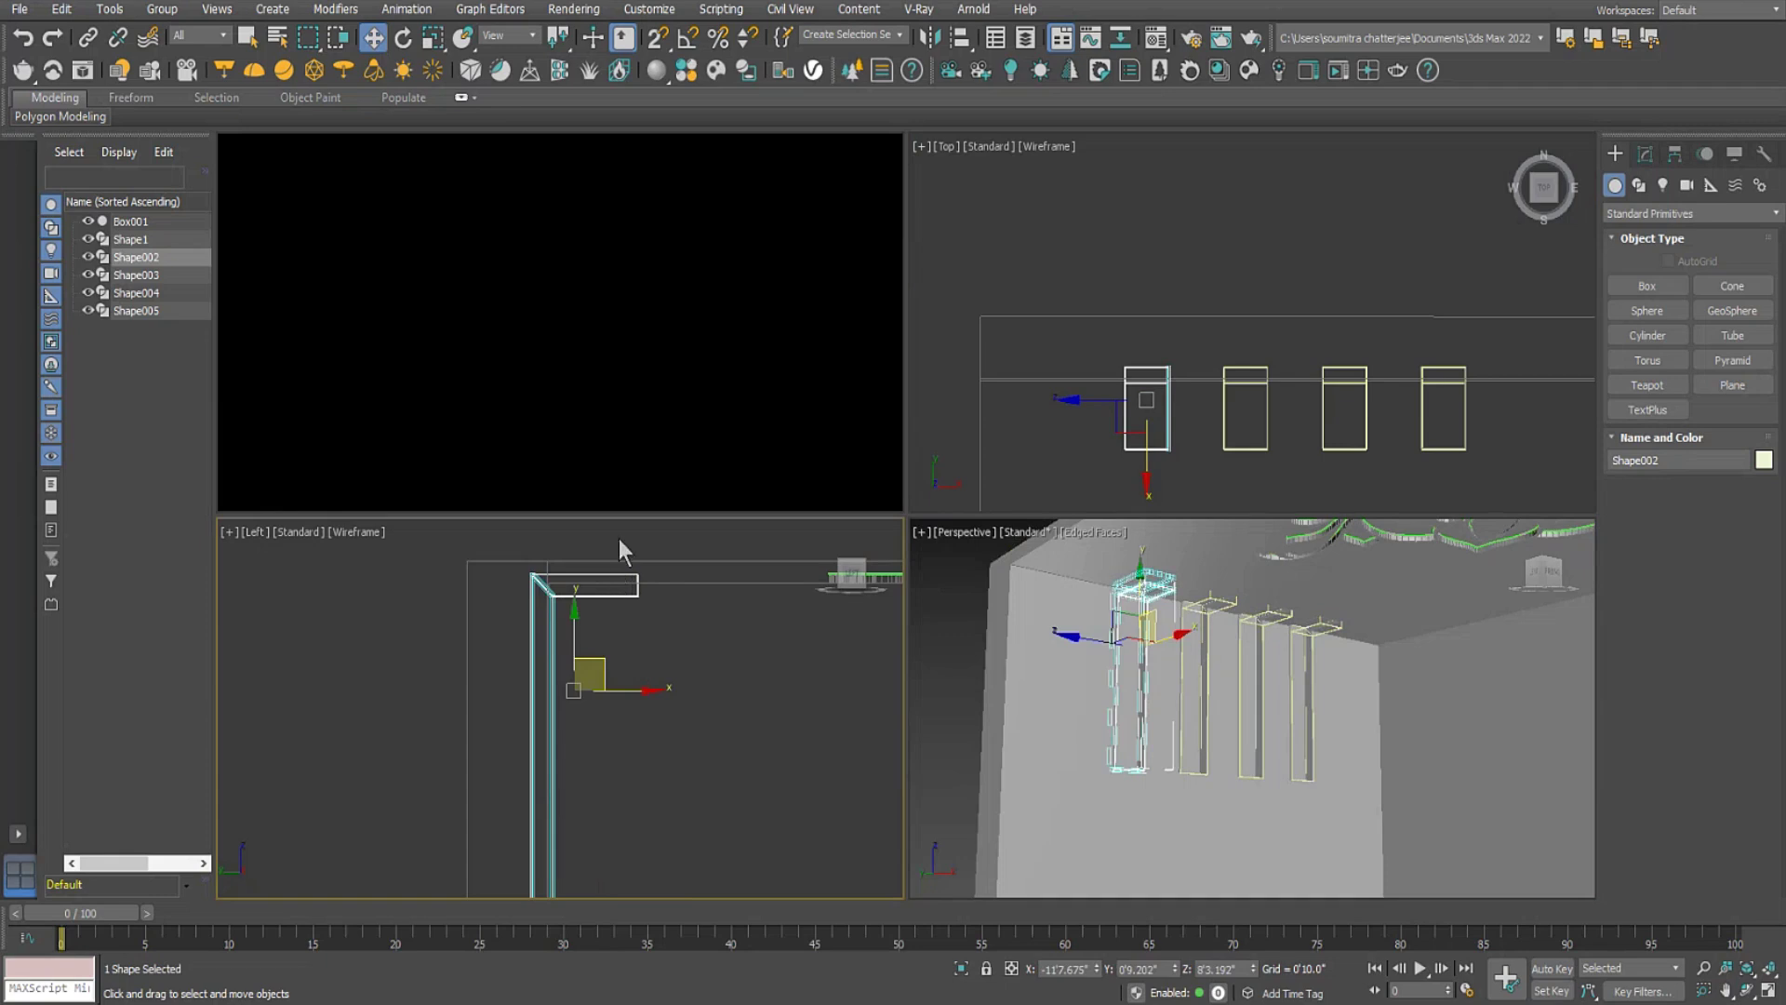
# Apply an FFD 2x2x2 modifier to Shape002 and activate its Control Points level.
pyautogui.scroll(3, 640, 584)
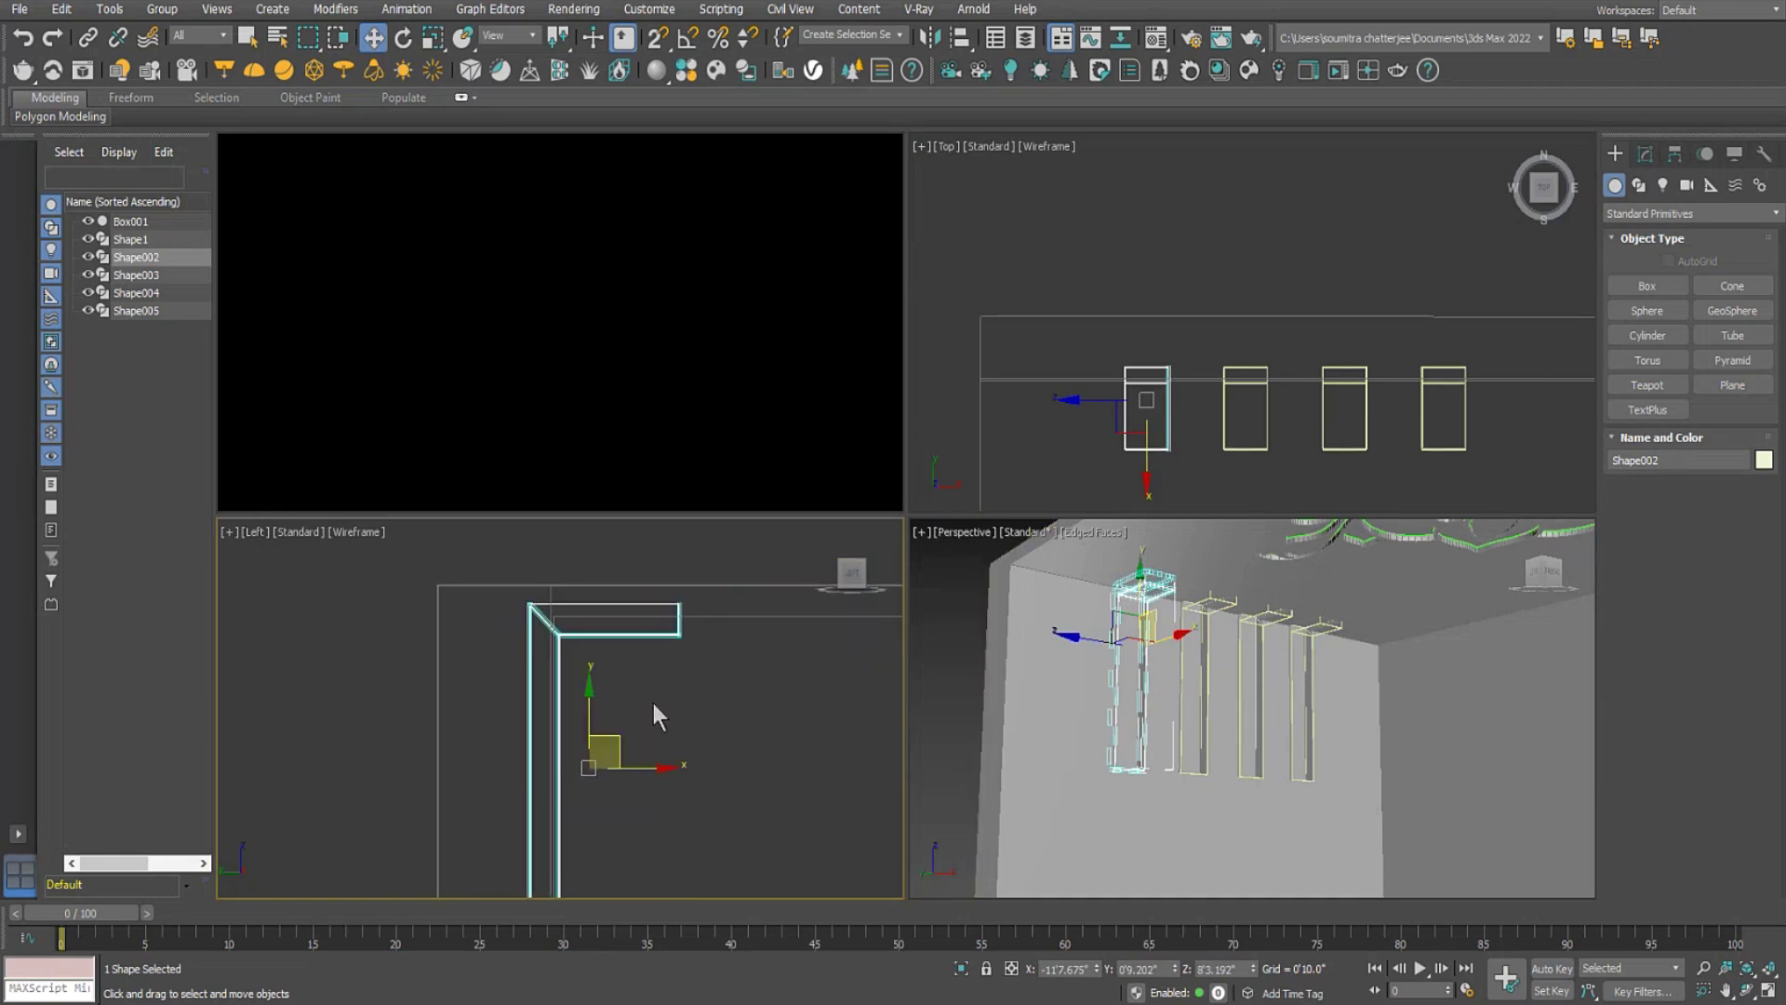
pyautogui.click(1644, 153)
pyautogui.click(1647, 210)
pyautogui.press('f')
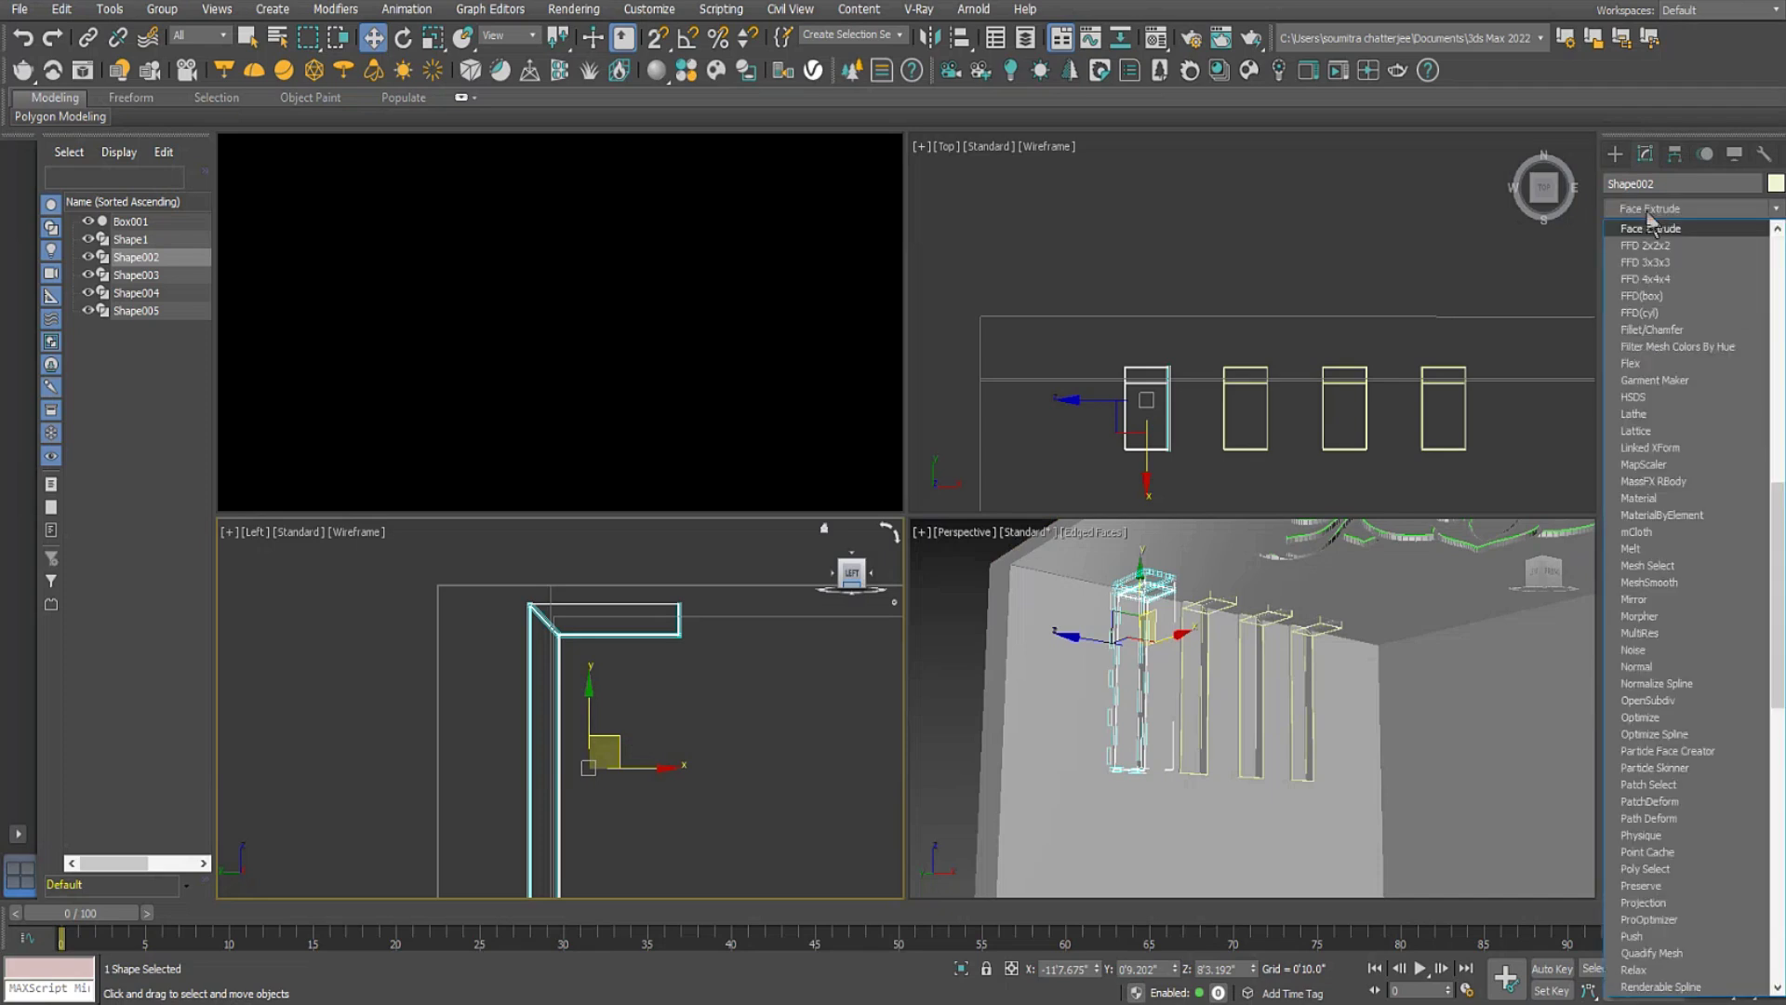
pyautogui.click(1660, 245)
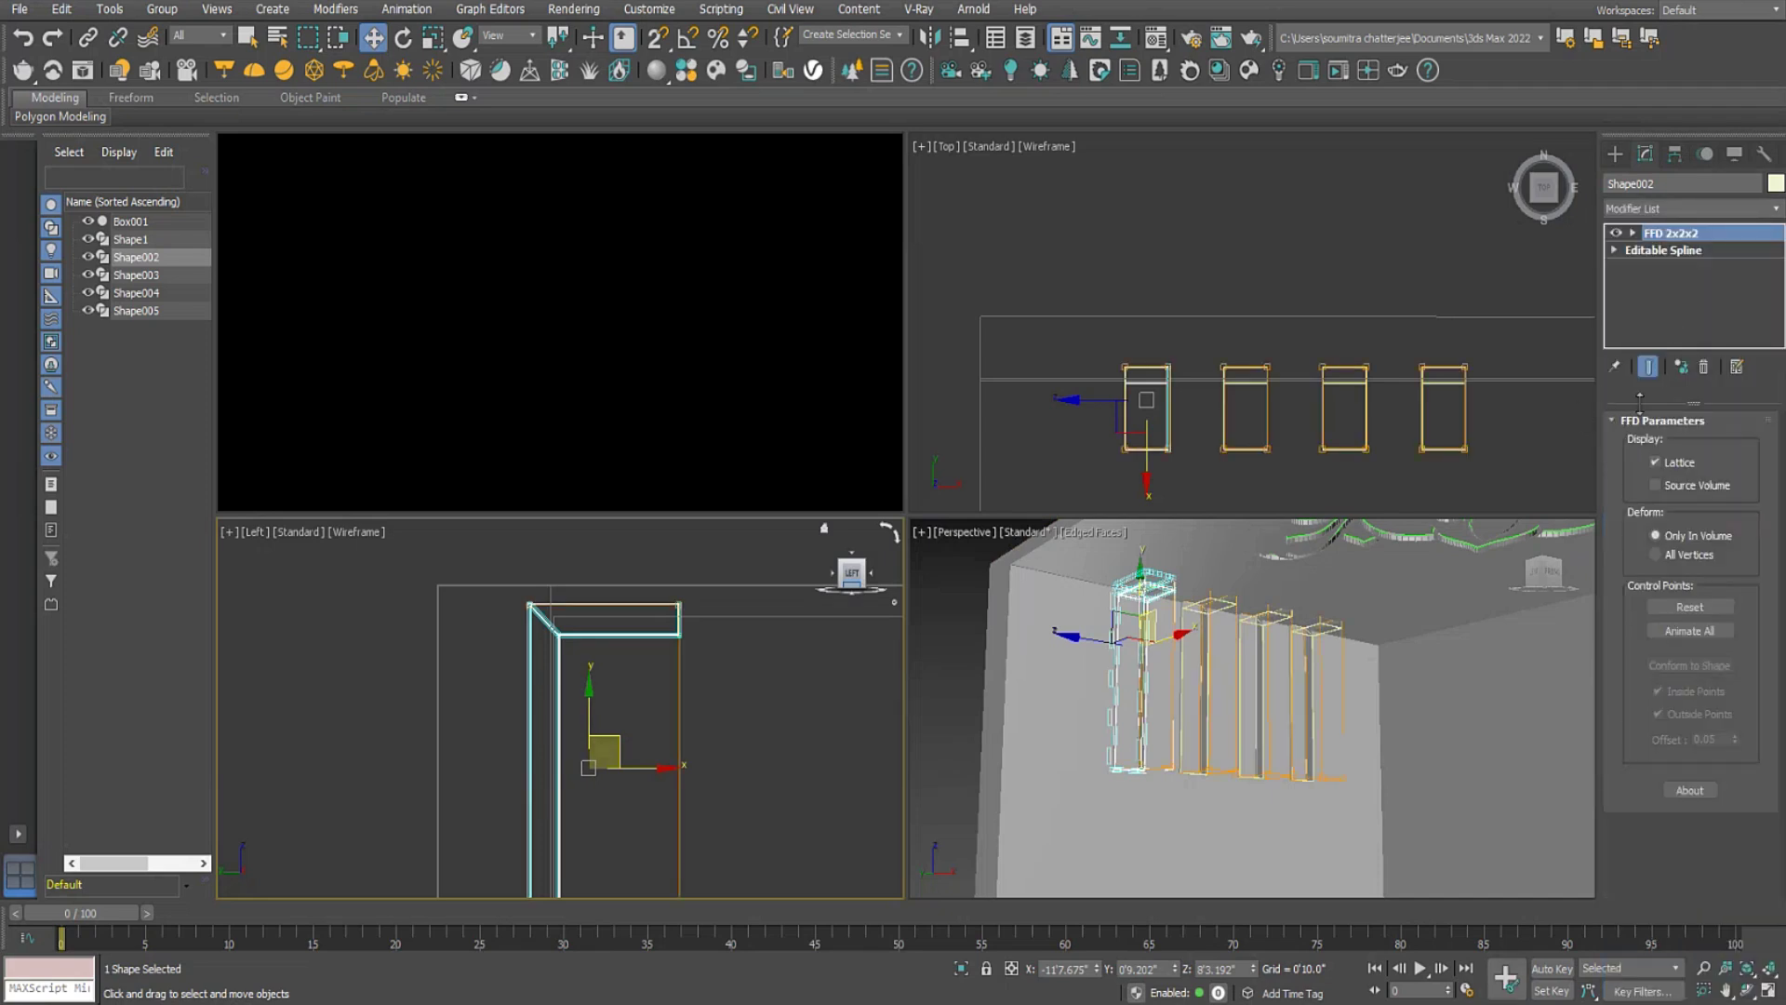
pyautogui.click(1632, 233)
pyautogui.click(1678, 250)
pyautogui.scroll(-2, 511, 631)
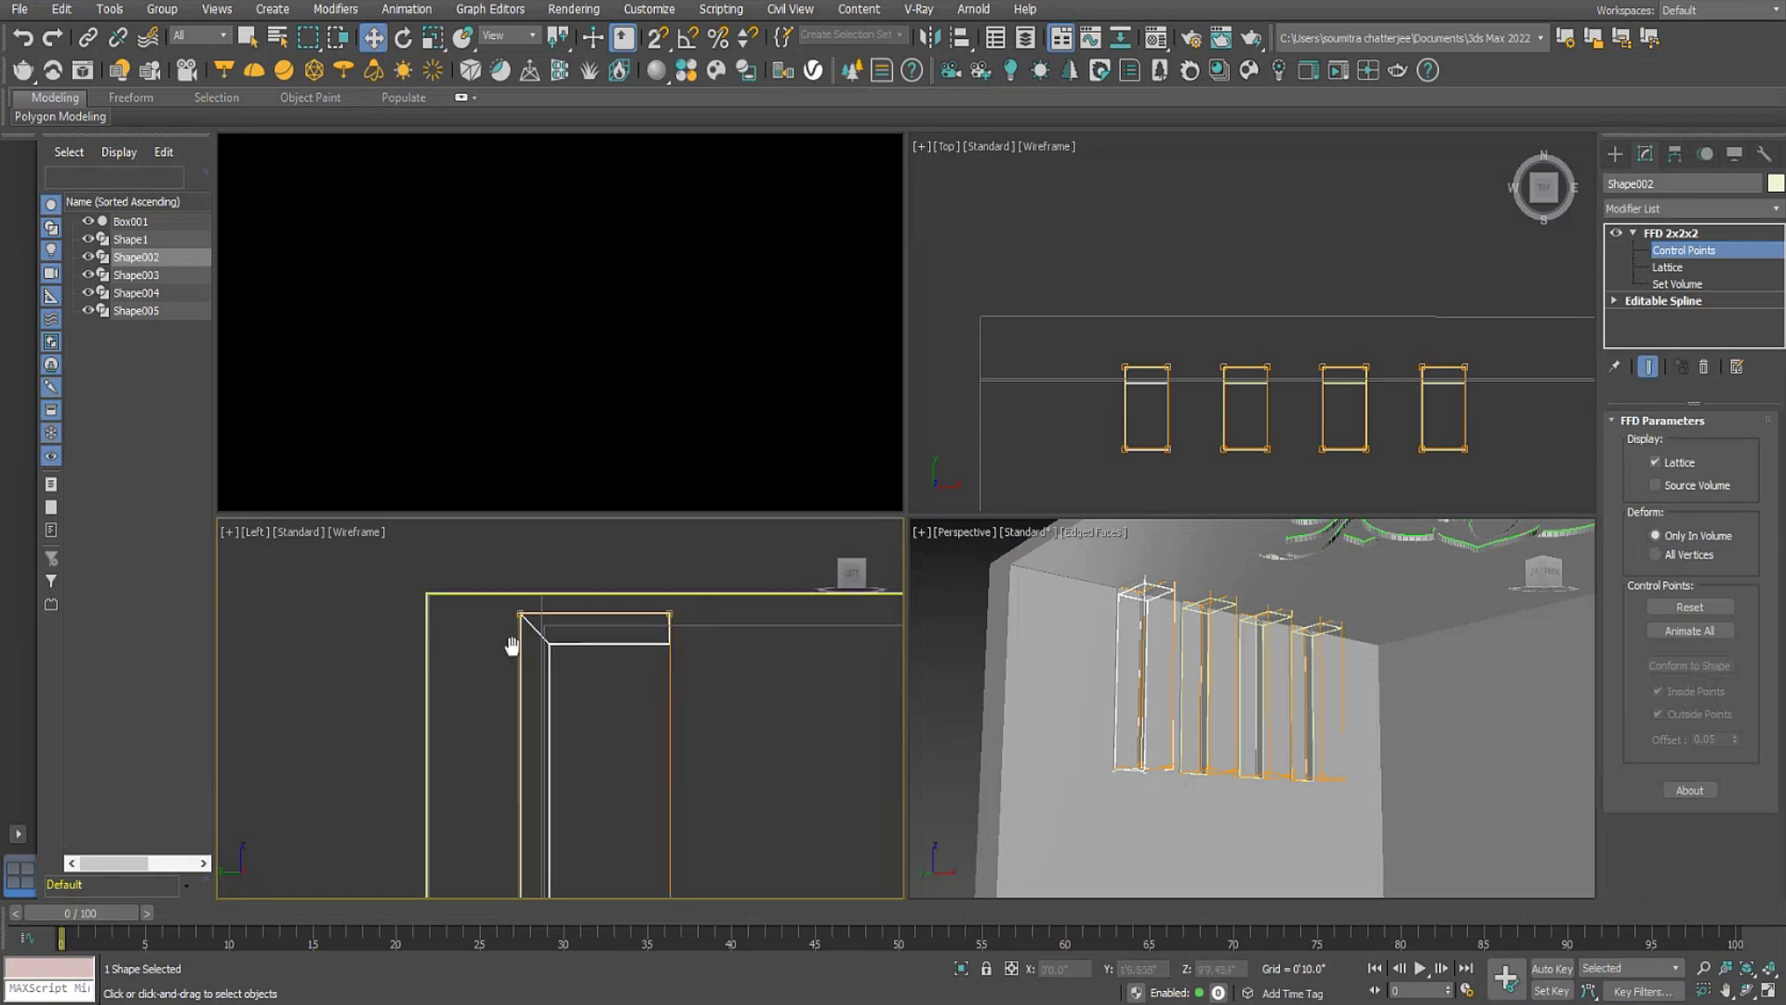
# Select the upper lattice control points of Shape002 in the Left view and raise them to the ceiling box's top edge.
pyautogui.moveTo(649, 666); pyautogui.dragTo(649, 662)
pyautogui.click(560, 567)
pyautogui.moveTo(481, 623); pyautogui.dragTo(654, 665)
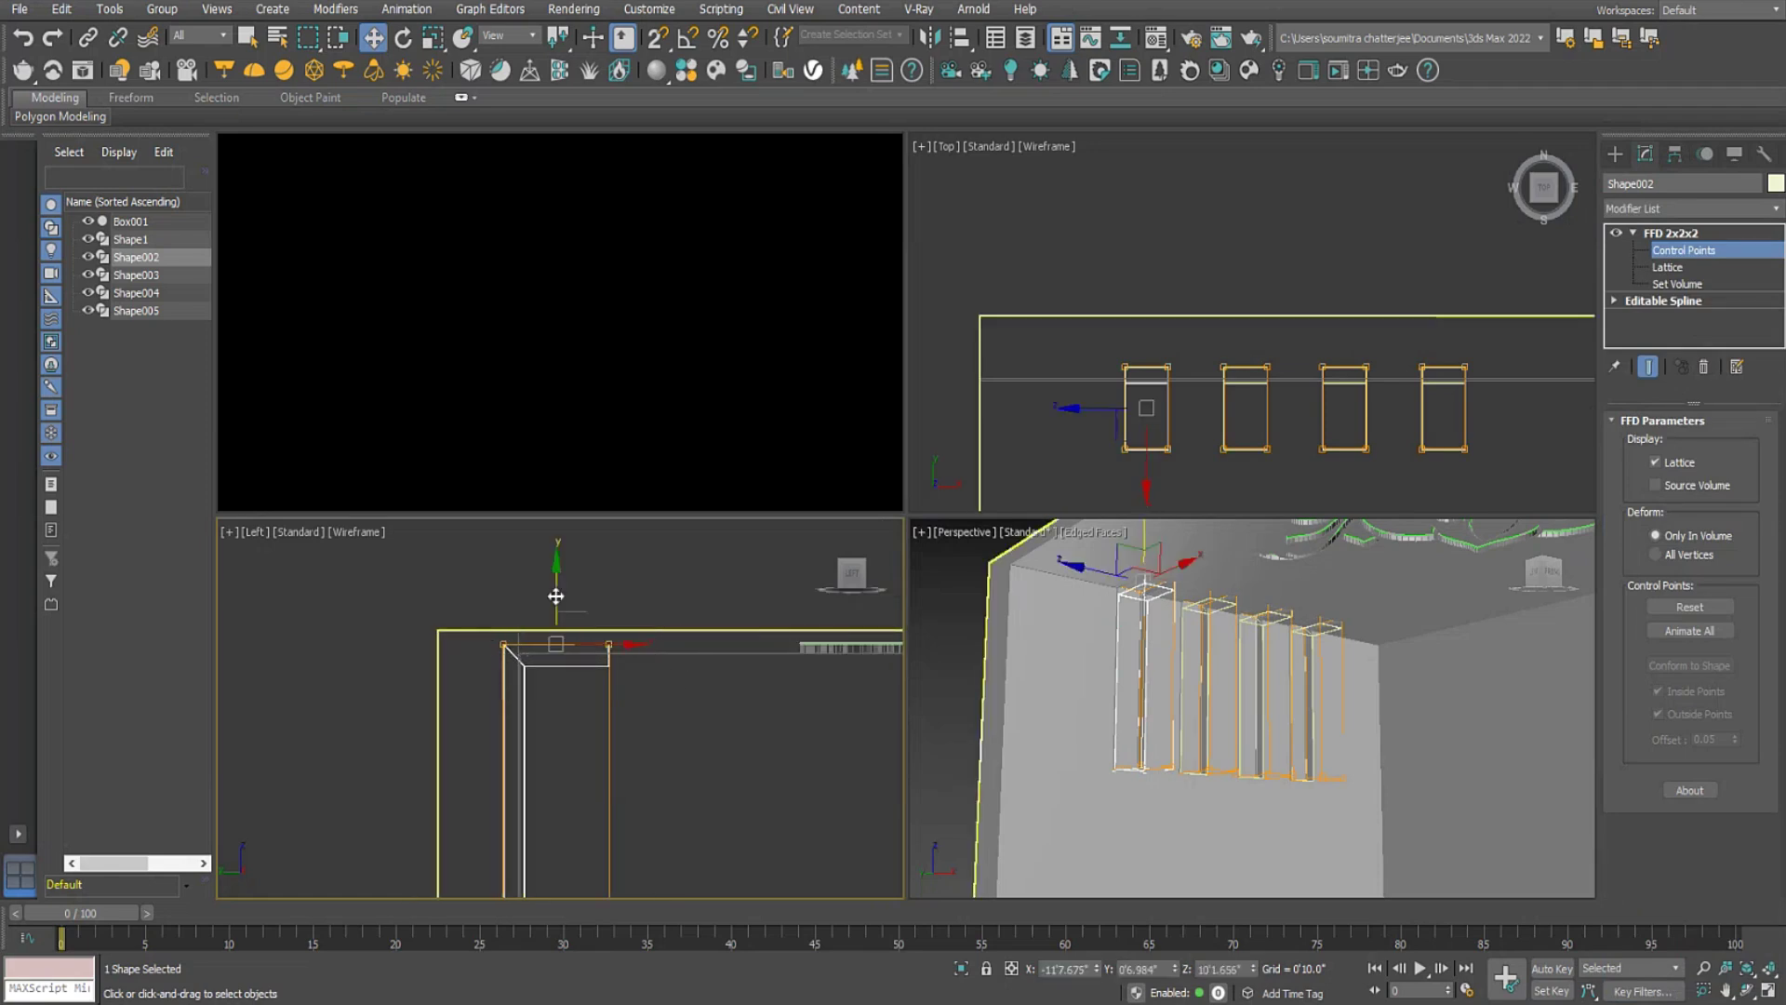
pyautogui.moveTo(557, 591); pyautogui.dragTo(561, 567)
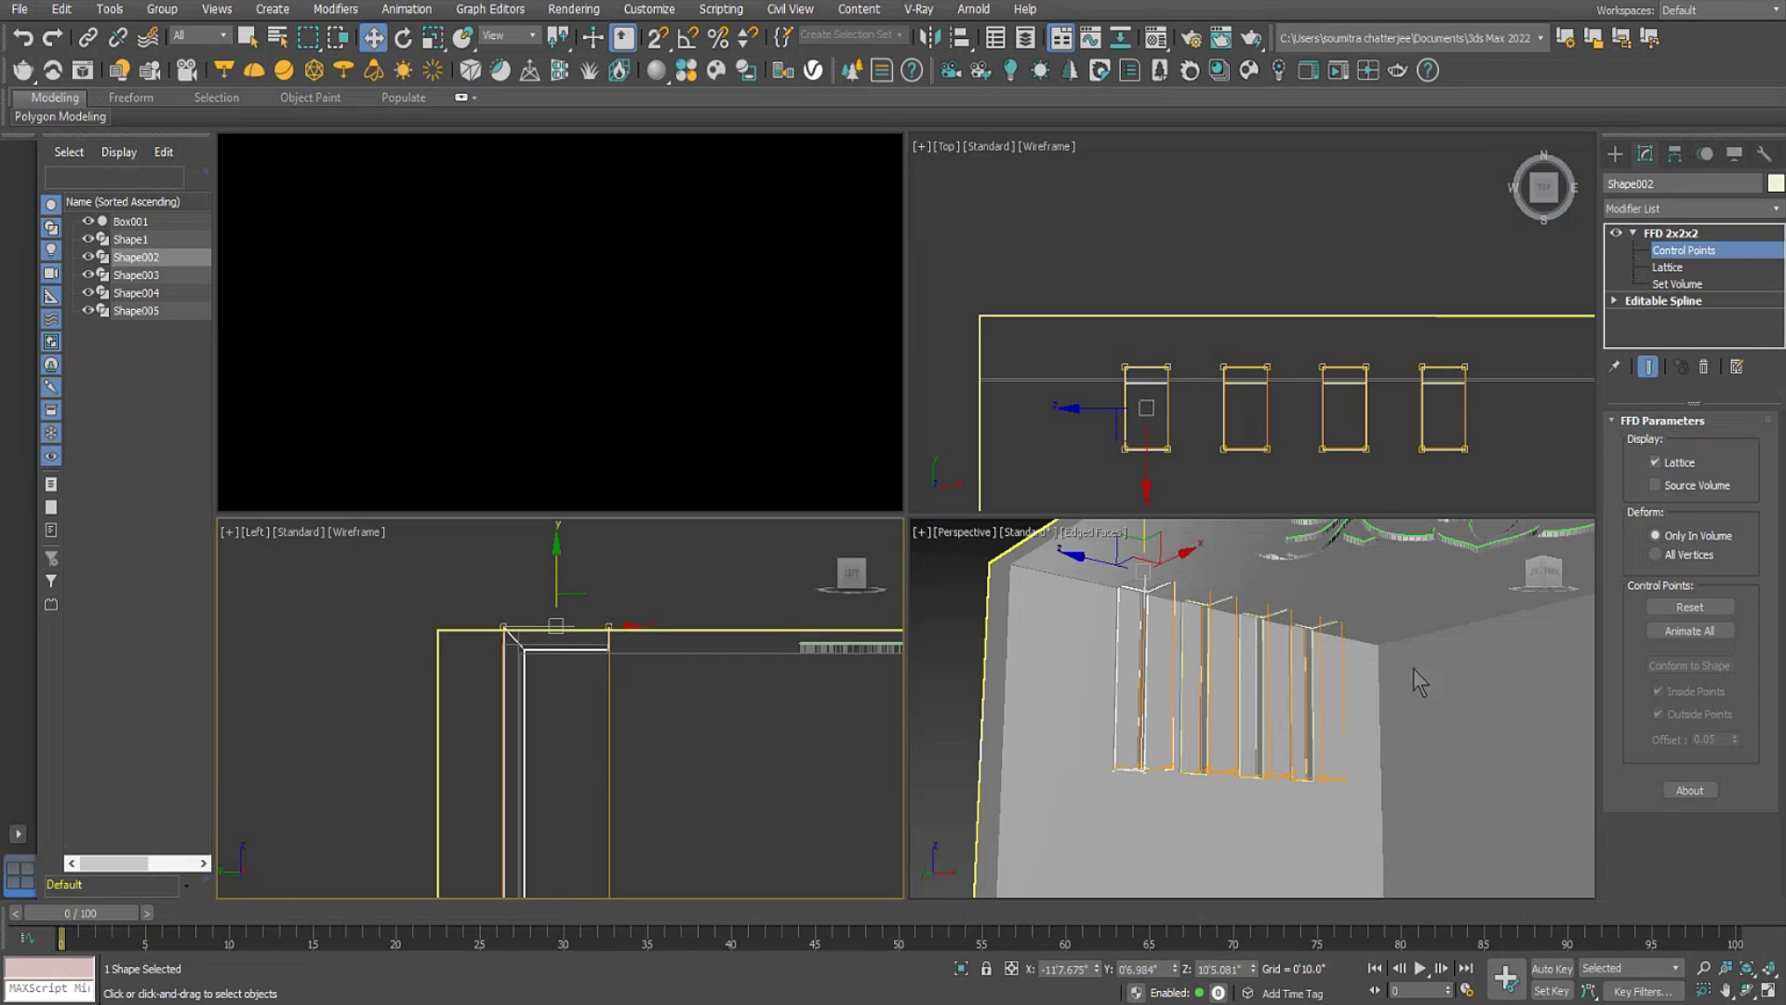
# Start a Corona interactive render and shift the selected control points toward the room interior in the Top view.
pyautogui.click(562, 11)
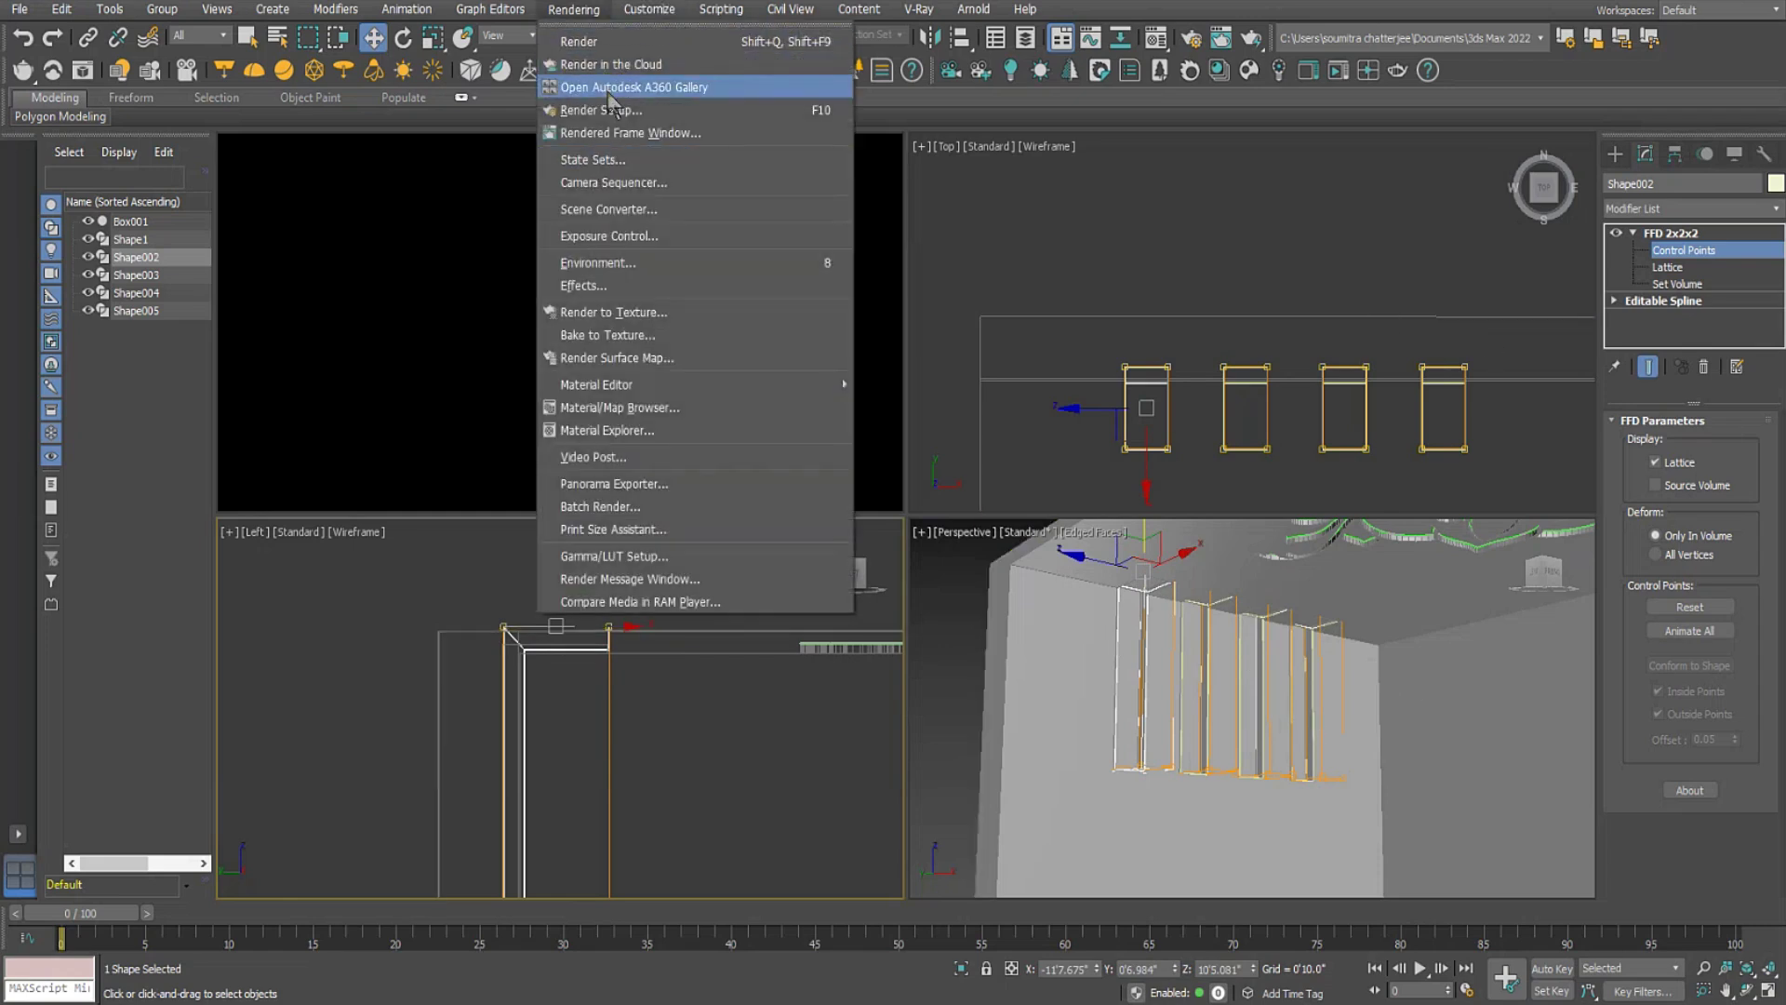
pyautogui.click(614, 132)
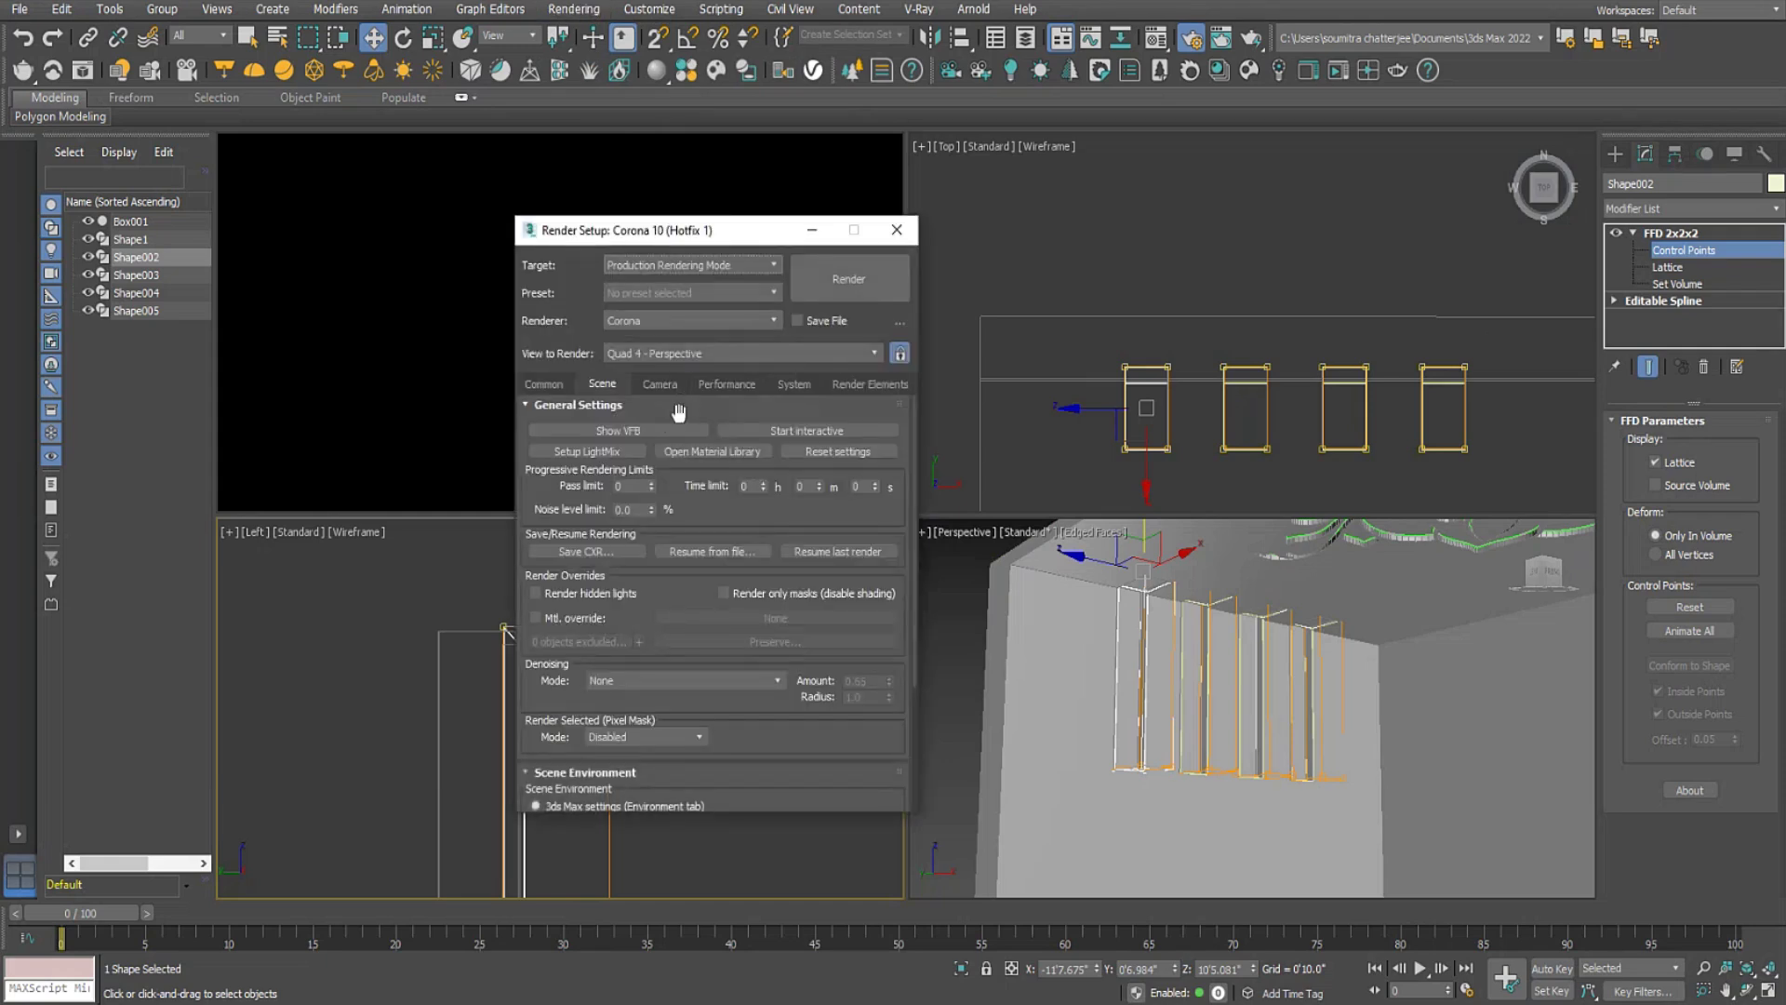
pyautogui.click(858, 429)
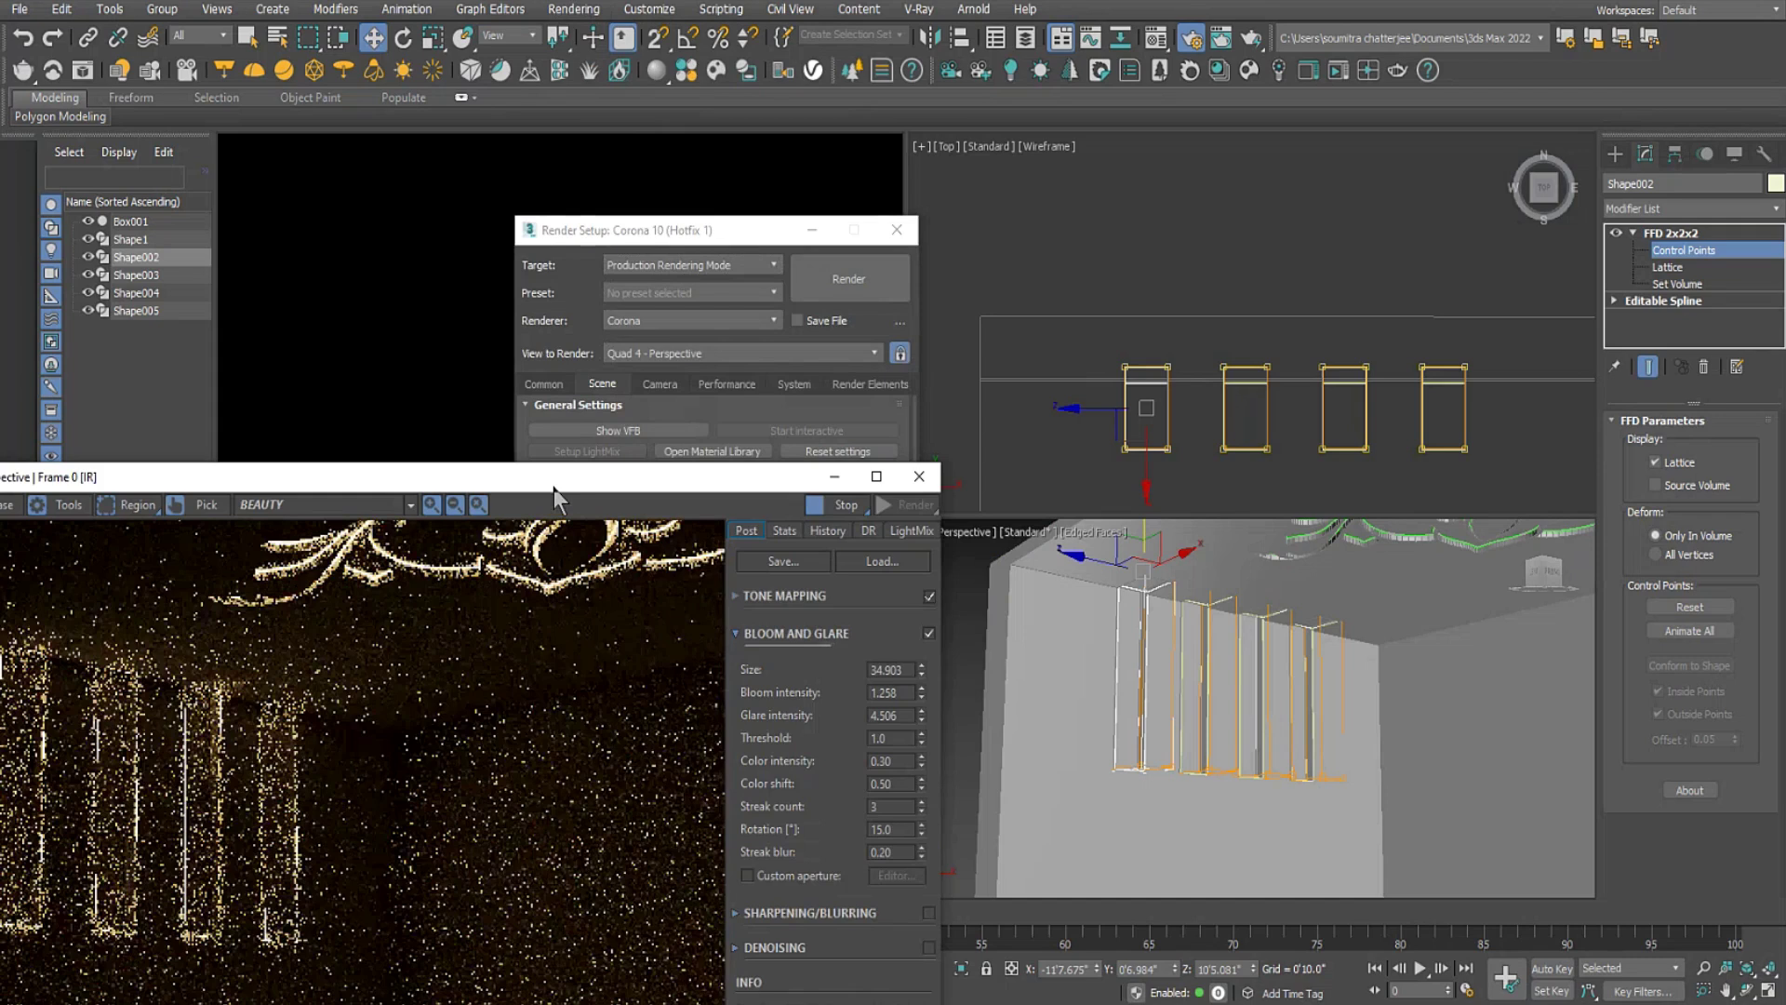
pyautogui.click(1162, 330)
pyautogui.moveTo(1150, 335); pyautogui.dragTo(1148, 340)
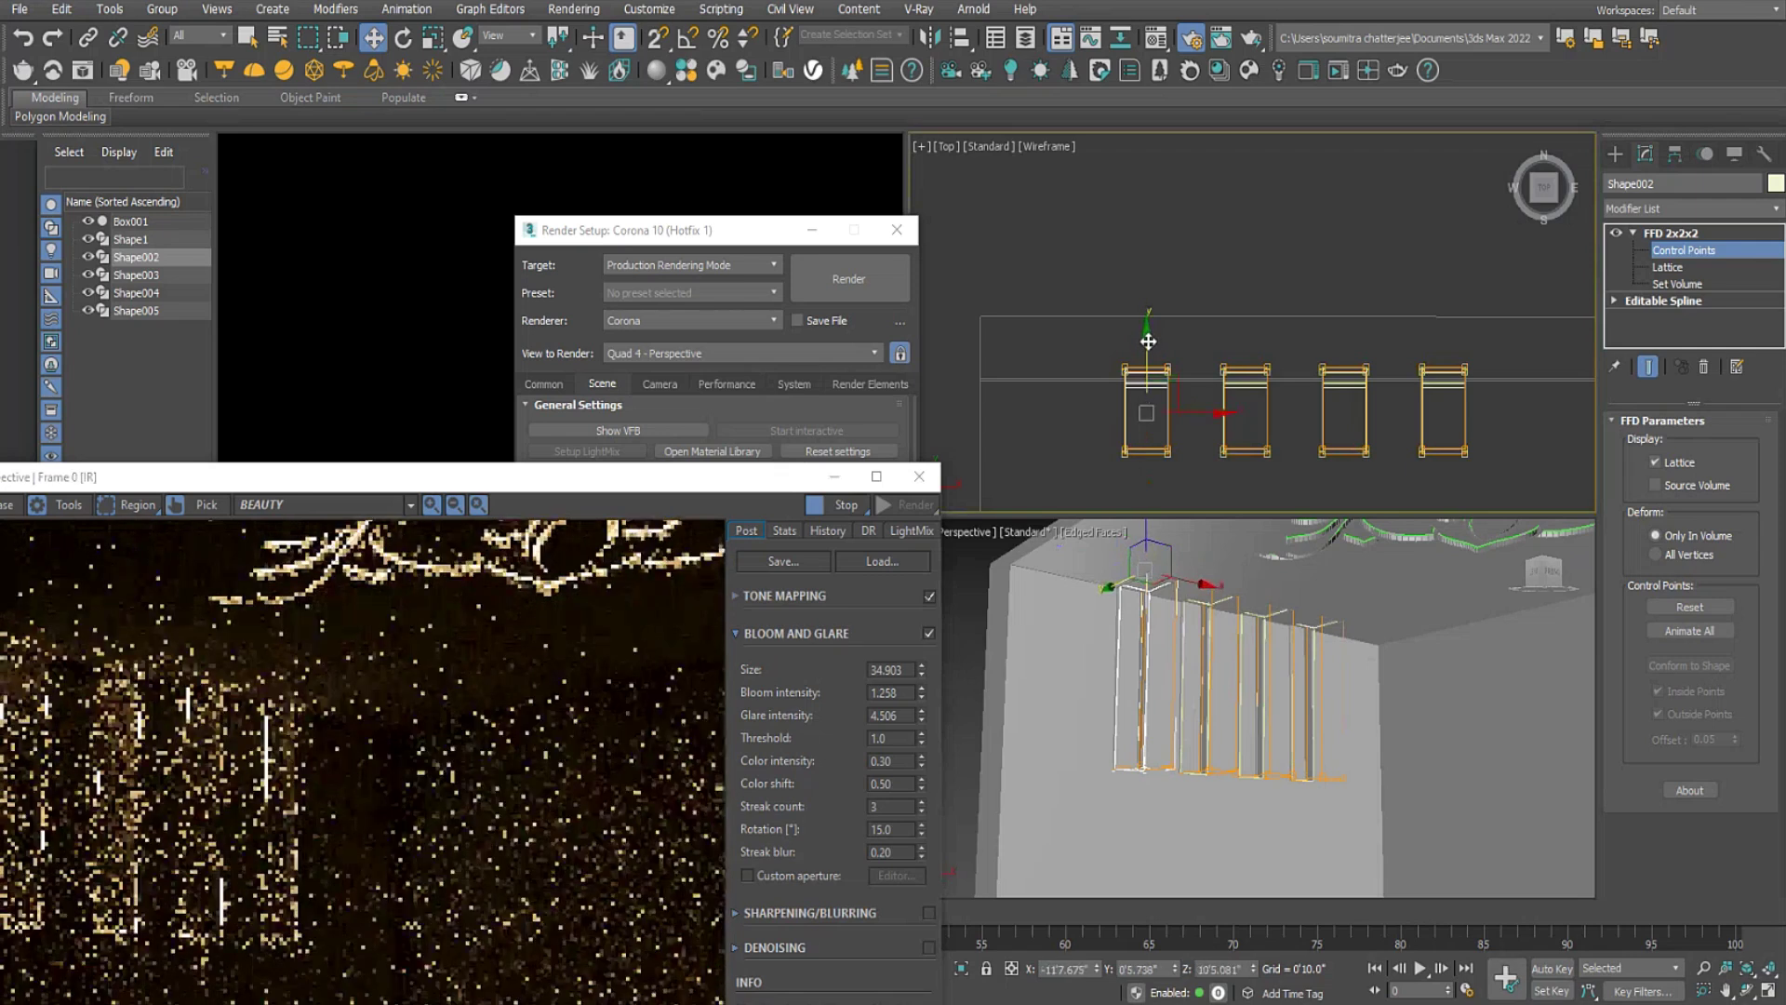
pyautogui.moveTo(1148, 340); pyautogui.dragTo(1149, 347)
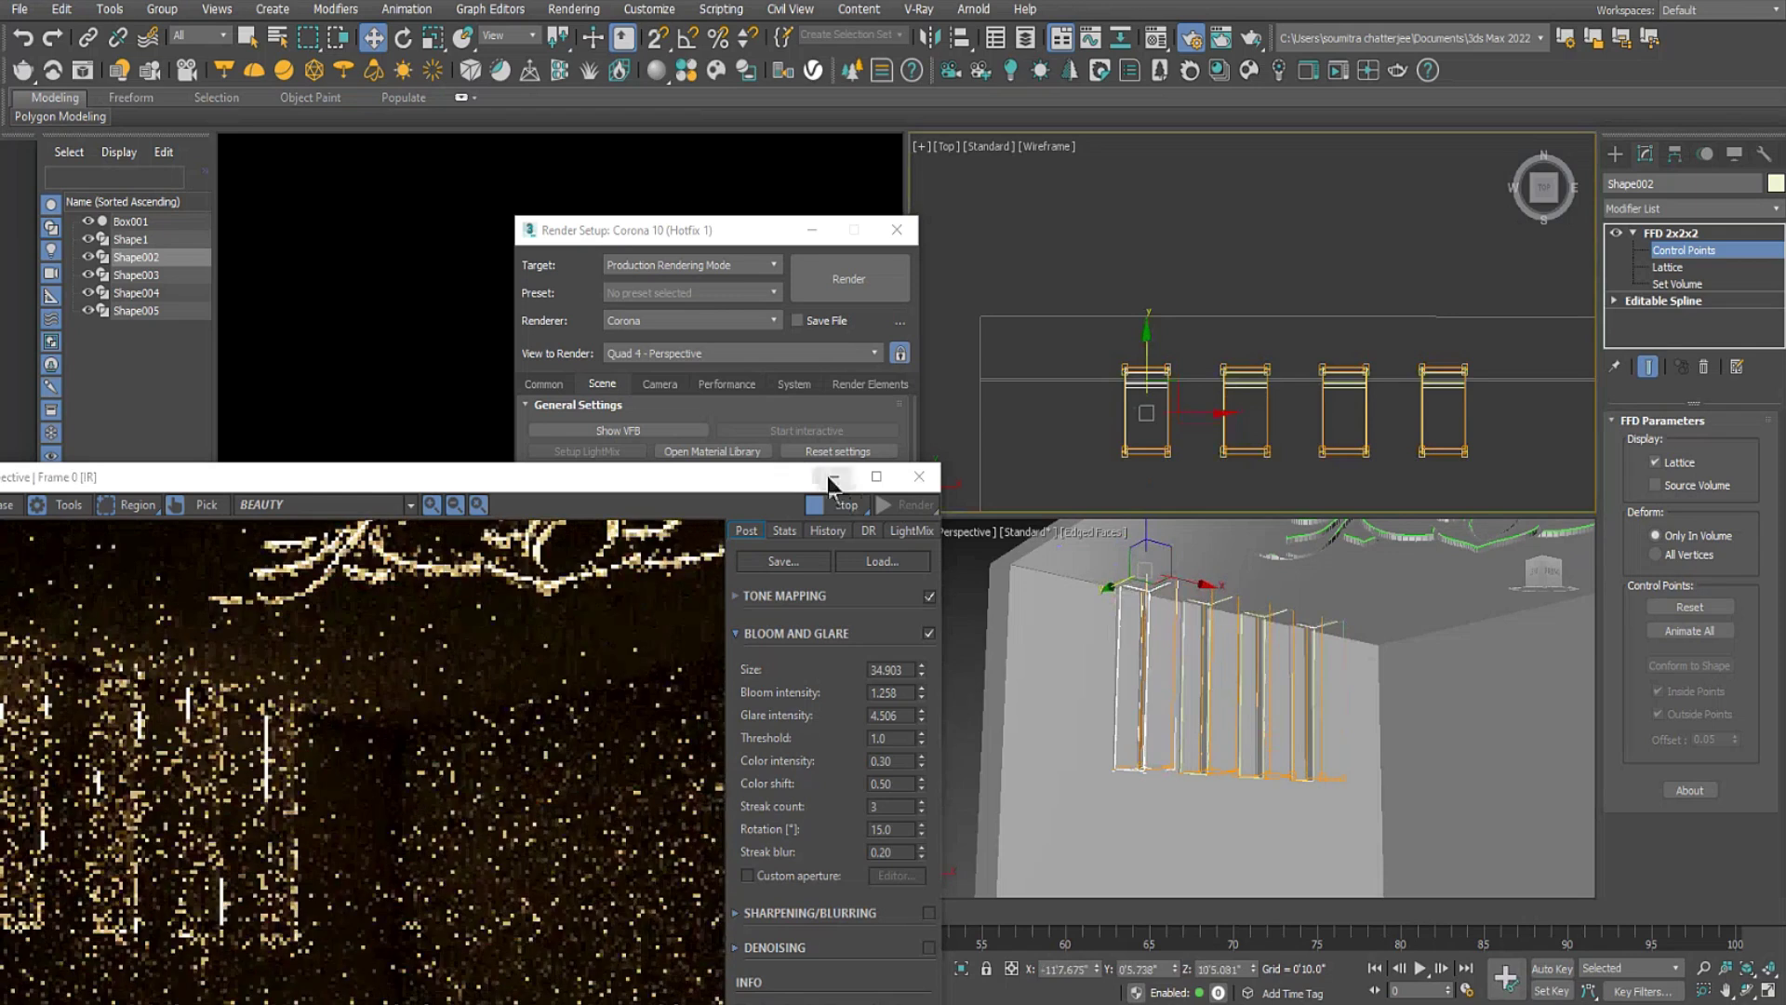
# Move the render window off the Left view and fine-tune the upper control points' horizontal and vertical position against the render.
pyautogui.moveTo(732, 477); pyautogui.dragTo(1693, 226)
pyautogui.moveTo(411, 643); pyautogui.dragTo(251, 675, button='middle')
pyautogui.scroll(-2, 260, 672)
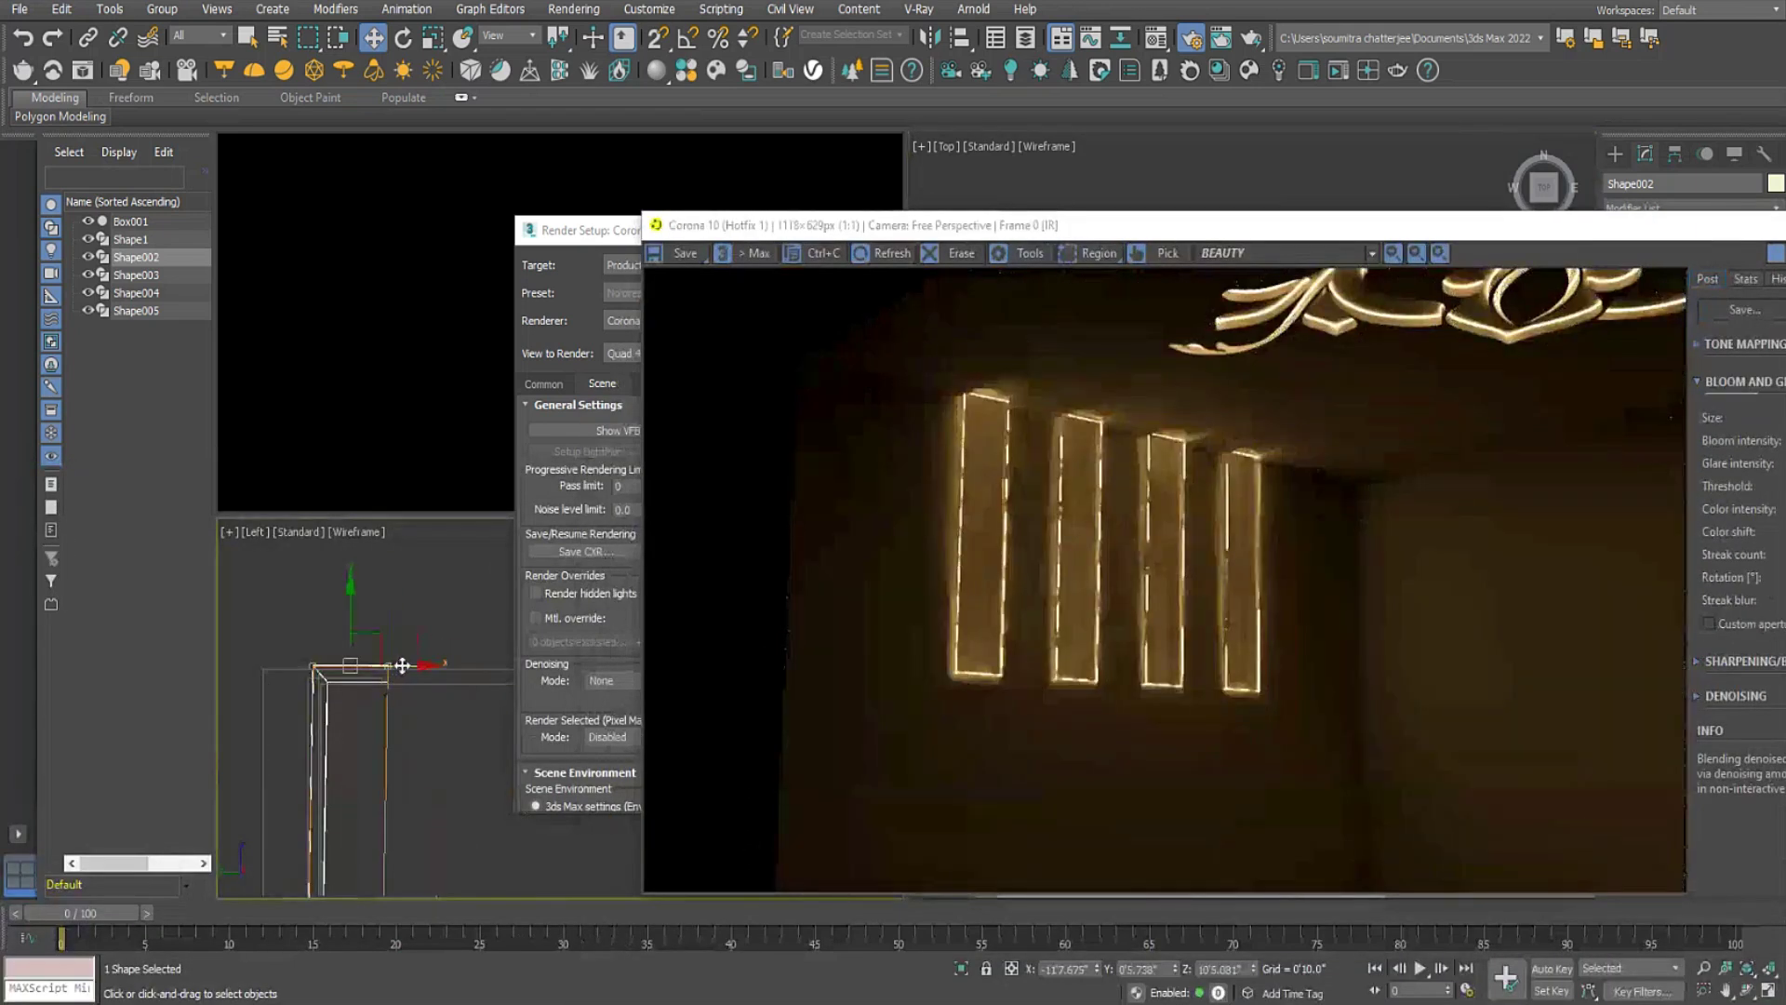
pyautogui.moveTo(392, 665); pyautogui.dragTo(387, 665)
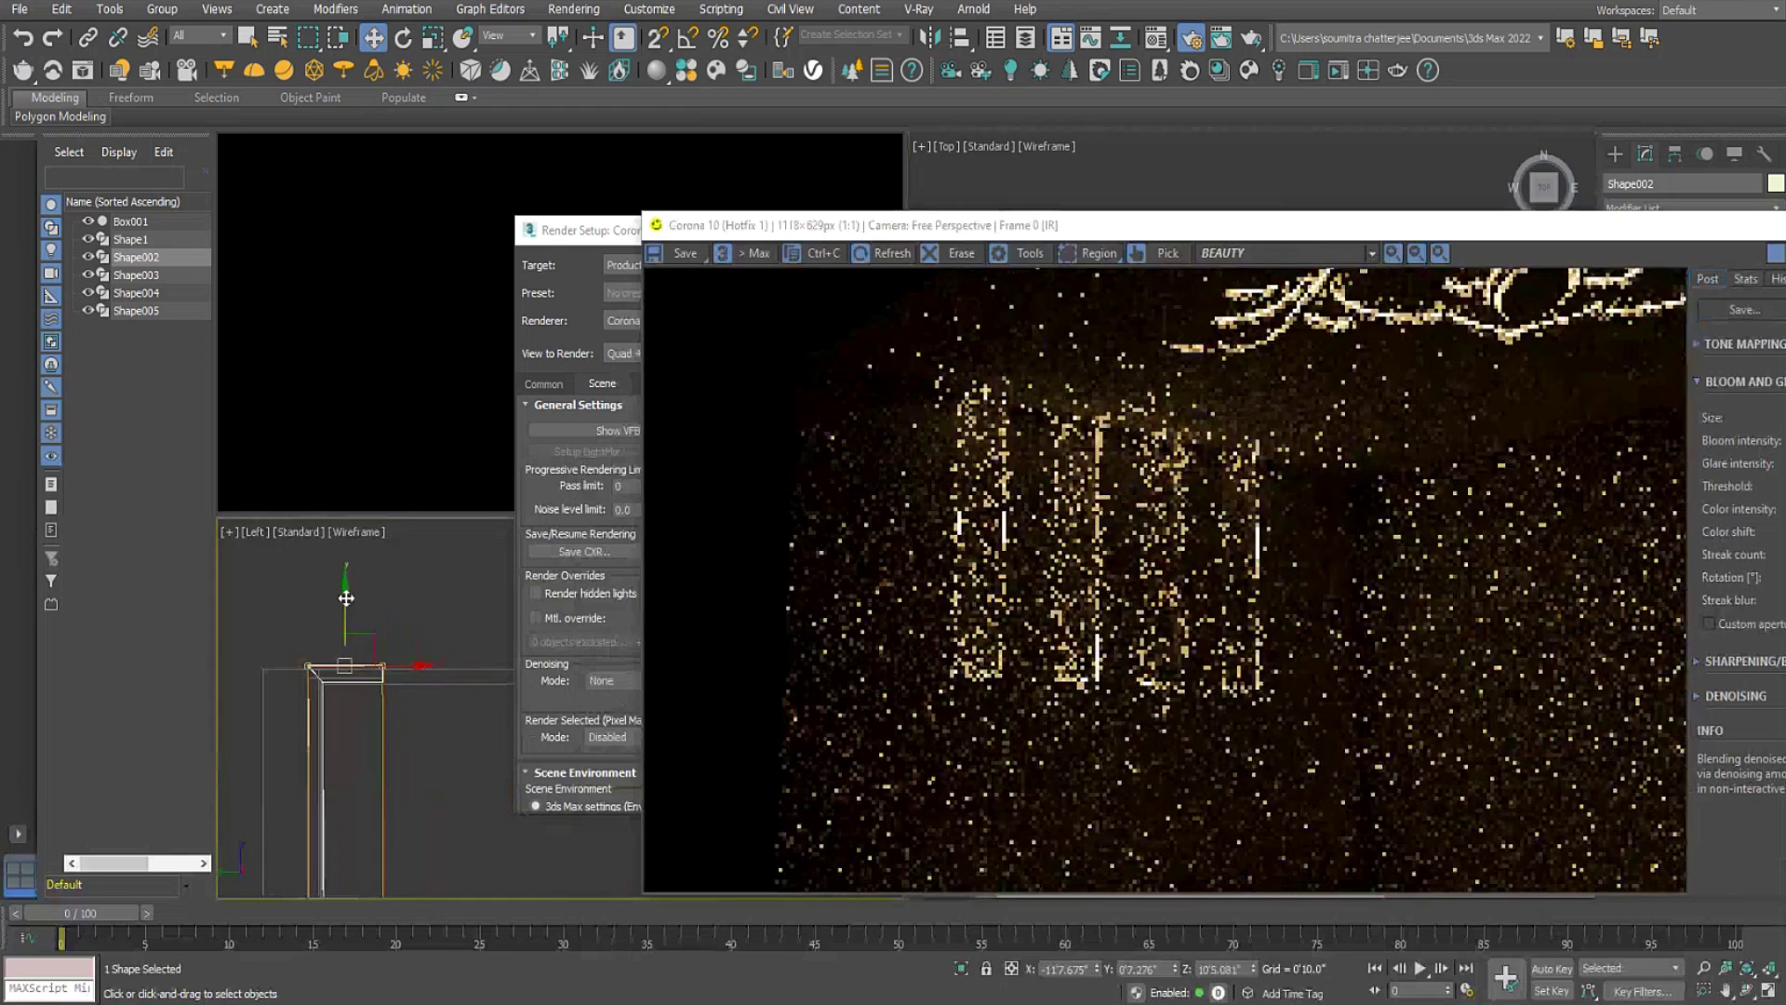
pyautogui.moveTo(346, 599); pyautogui.dragTo(344, 606)
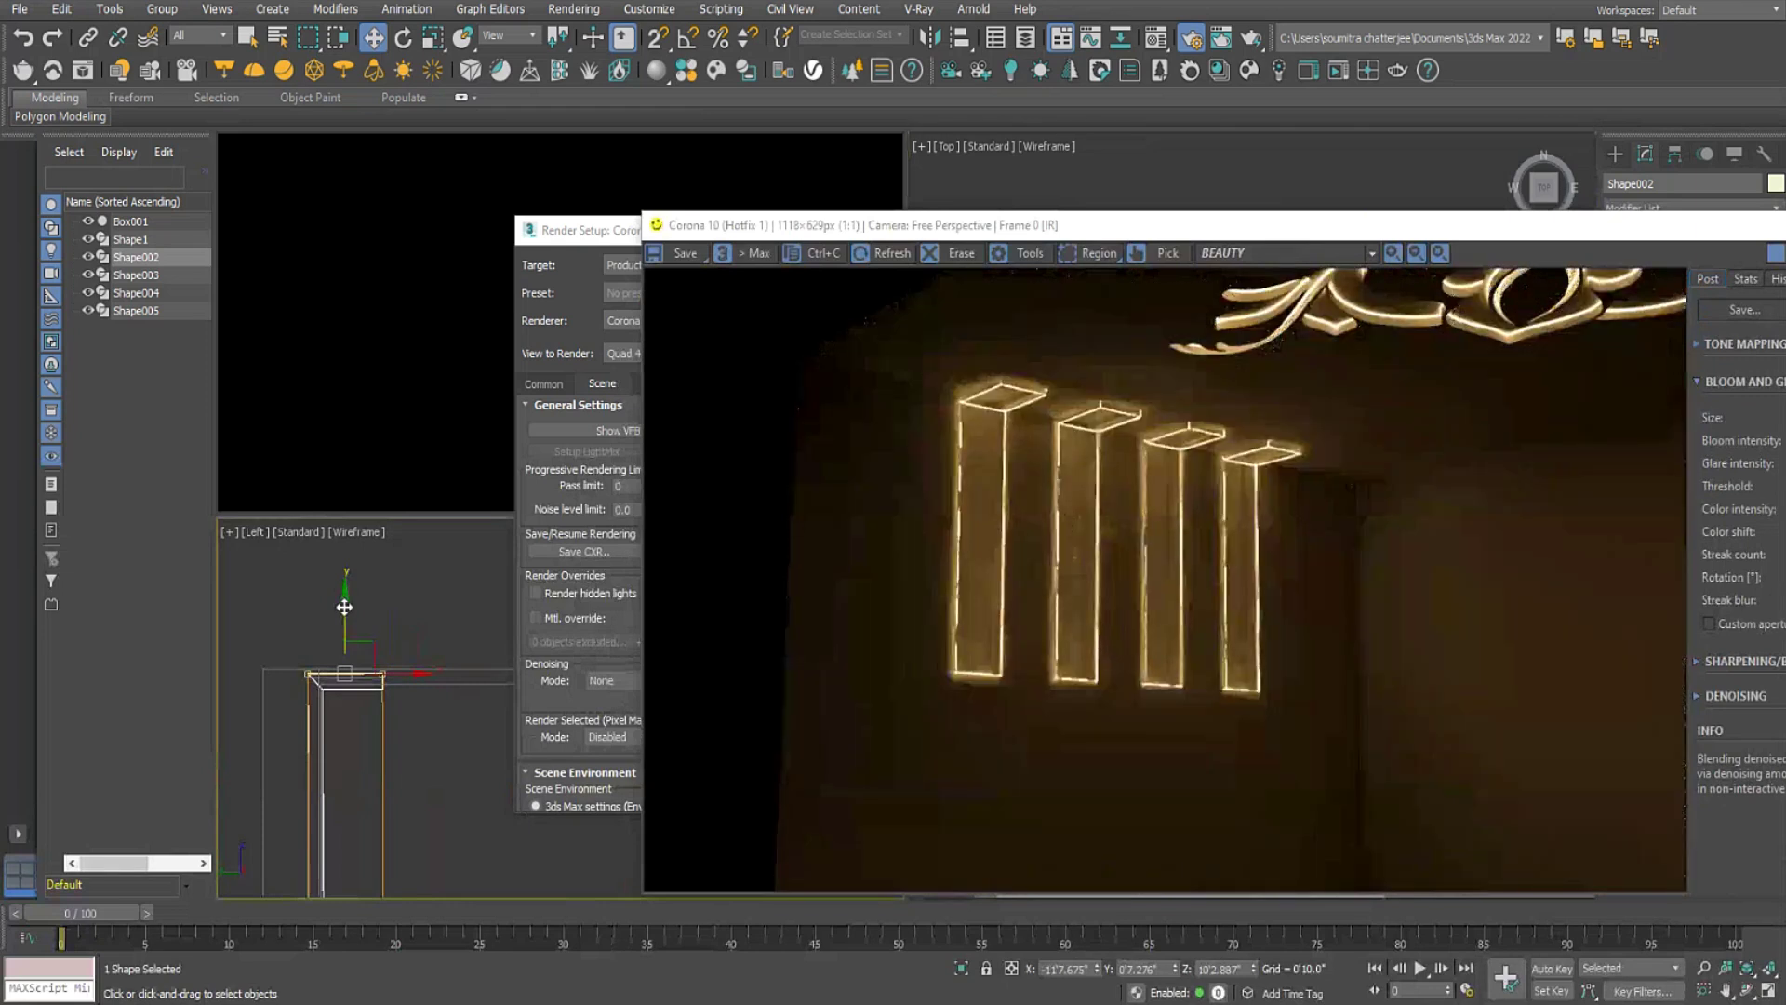
pyautogui.moveTo(343, 605); pyautogui.dragTo(344, 603)
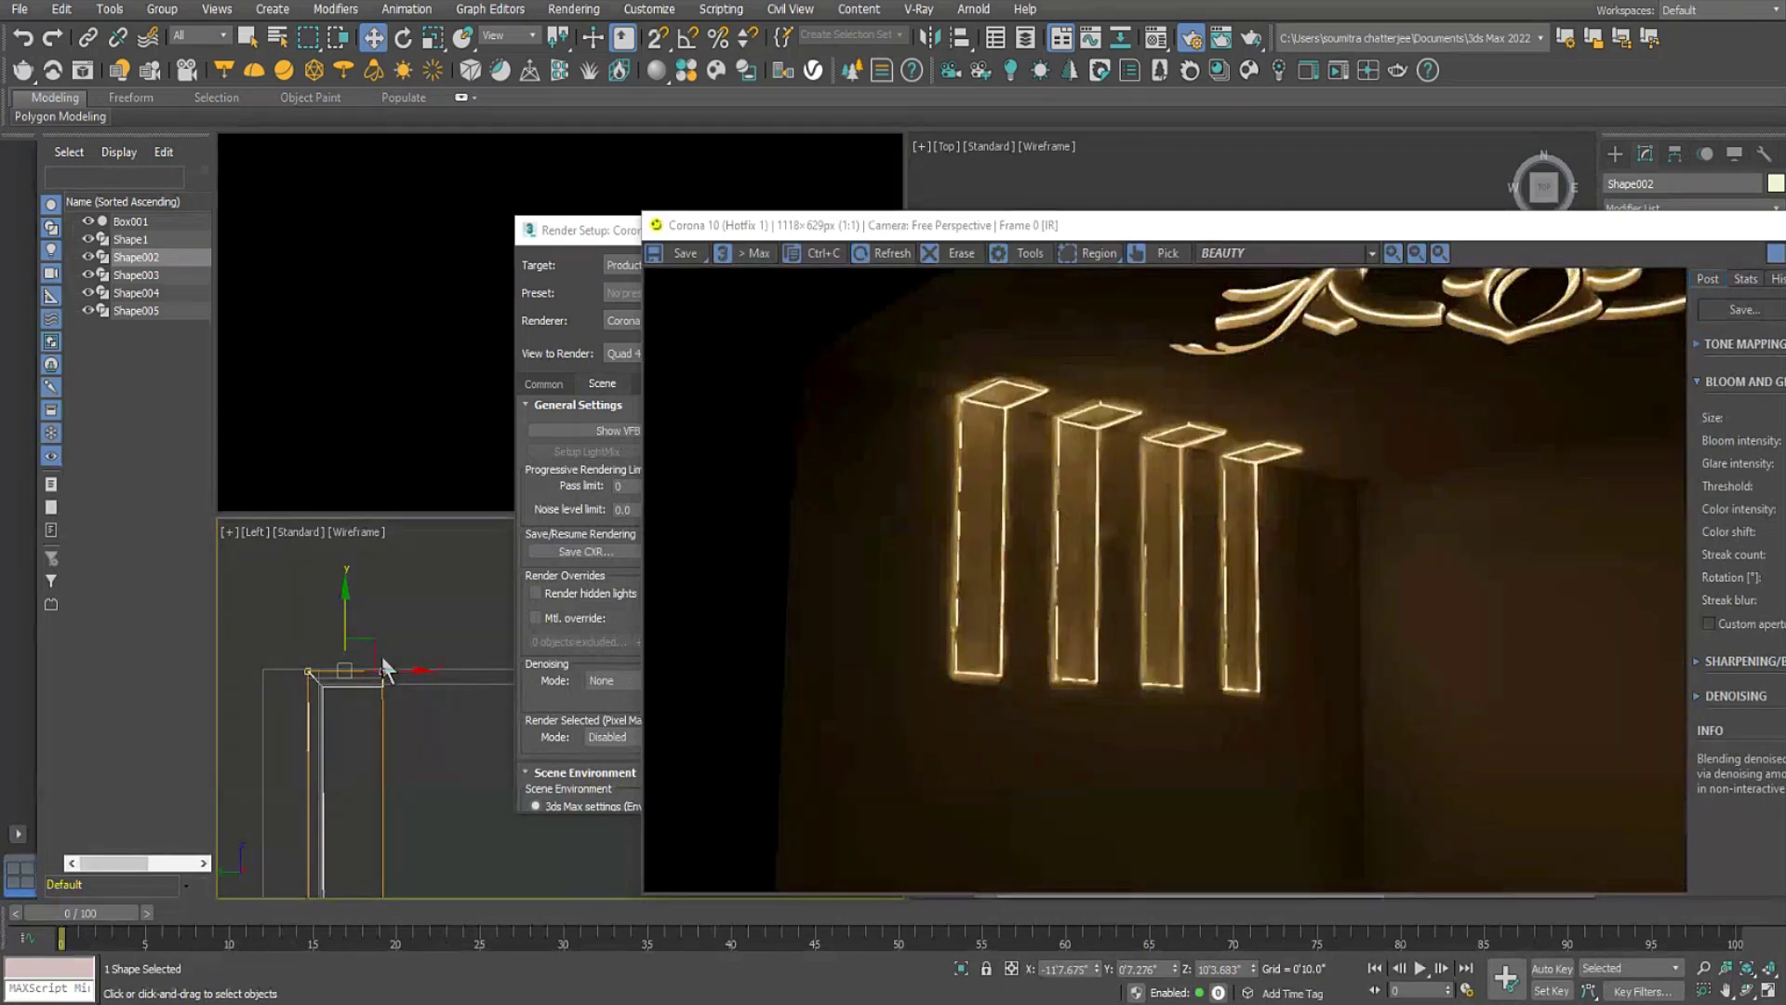
# Inspect the groove lights in the interactive render from a rotated Perspective view, and close the render and Render Setup windows.
pyautogui.moveTo(1522, 226); pyautogui.dragTo(541, 225)
pyautogui.keyDown('alt'); pyautogui.moveTo(1259, 623); pyautogui.dragTo(1196, 620, button='middle'); pyautogui.keyUp('alt')
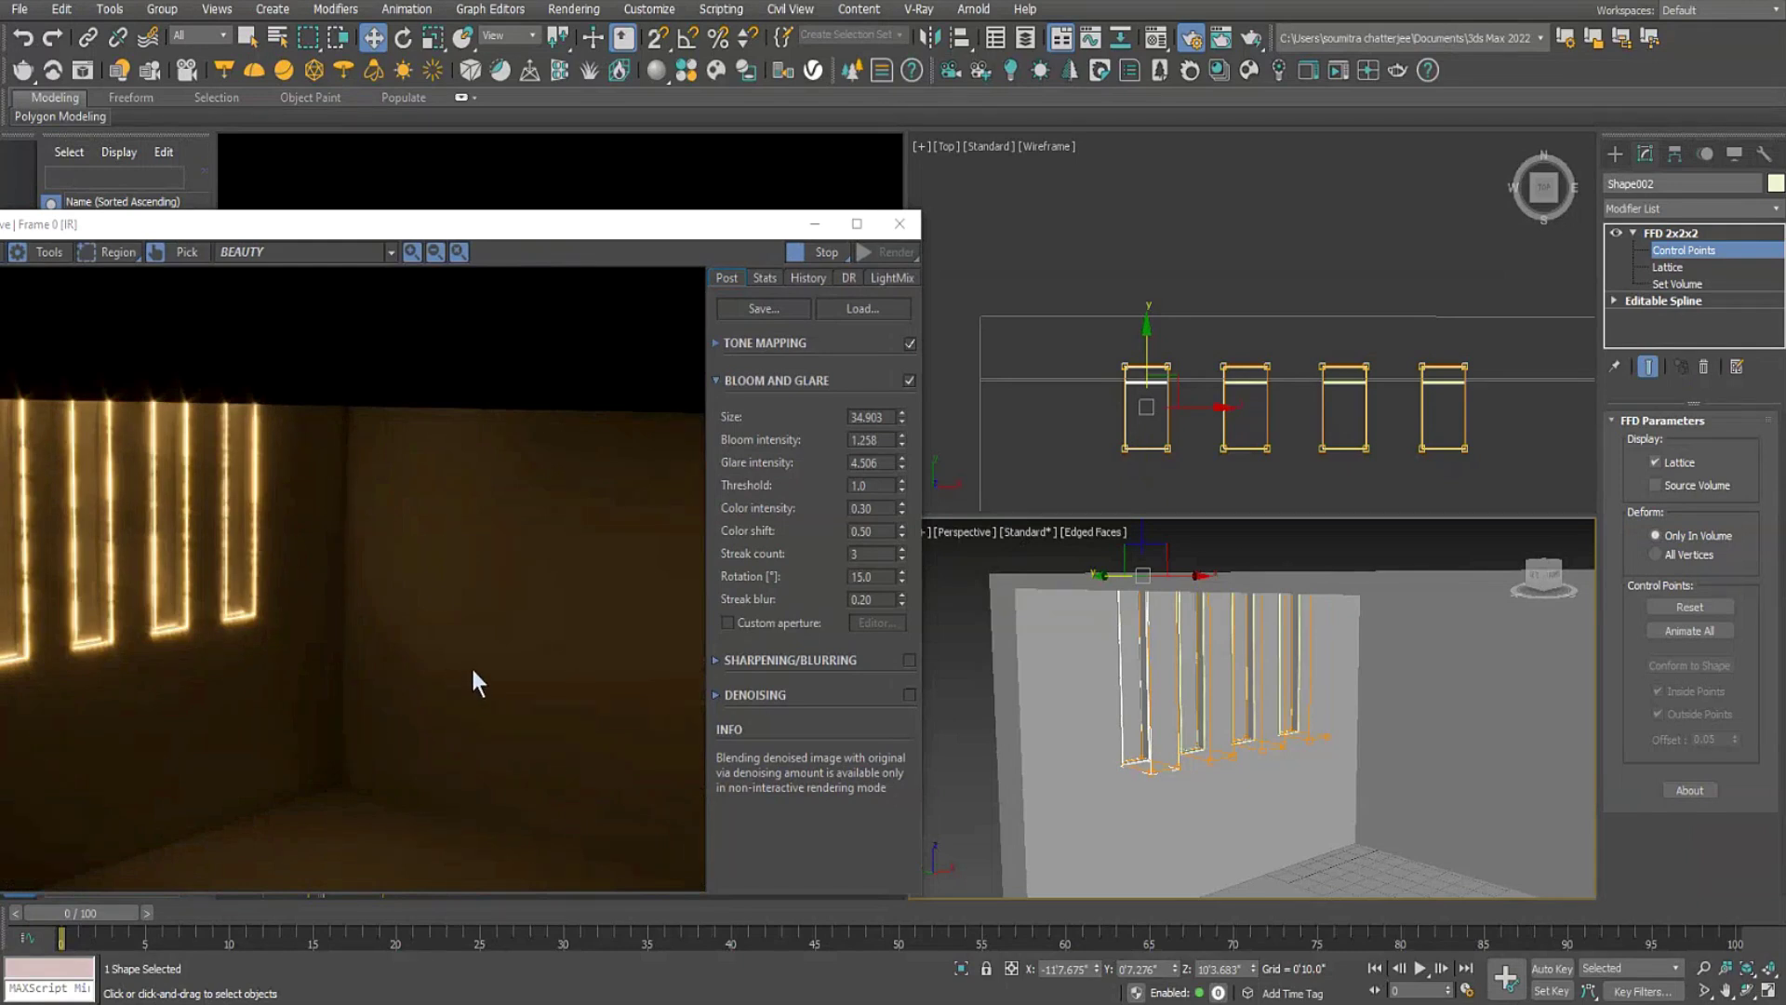
pyautogui.click(899, 224)
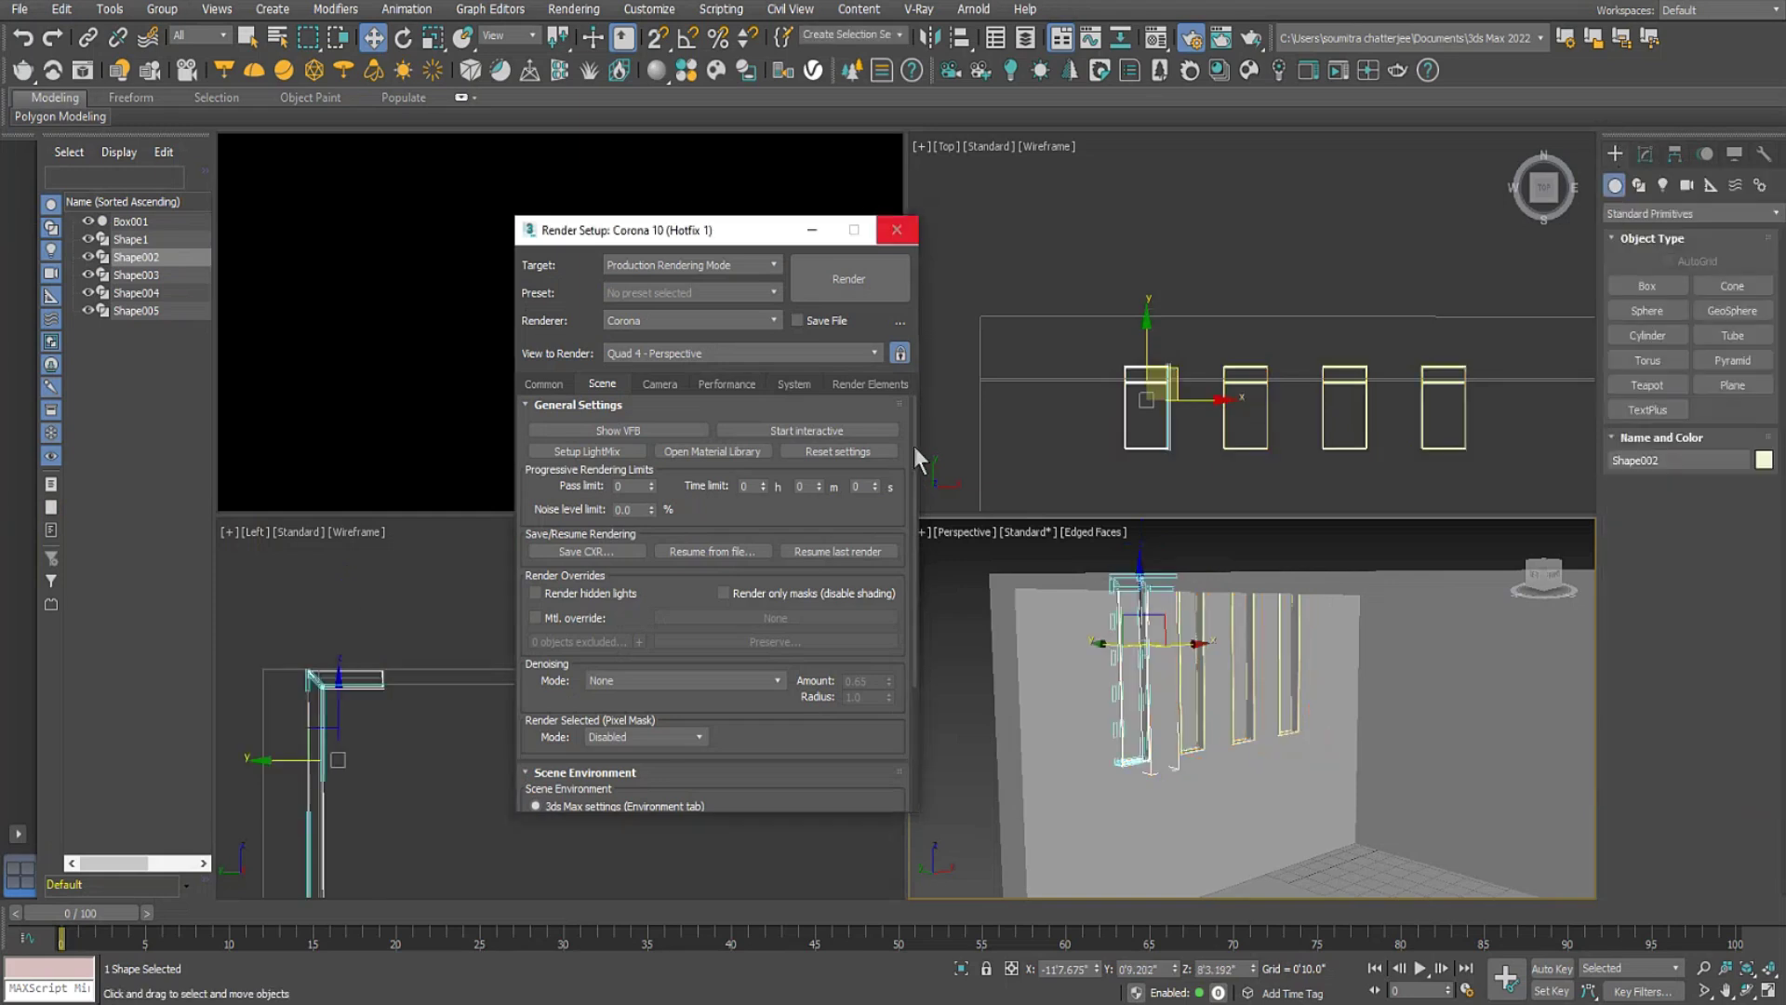
pyautogui.click(897, 229)
# Undo the lattice edits and the outline cloning, back to the single Shape002 standing outside the room box.
pyautogui.moveTo(549, 722); pyautogui.dragTo(667, 663, button='middle')
pyautogui.scroll(-2, 667, 662)
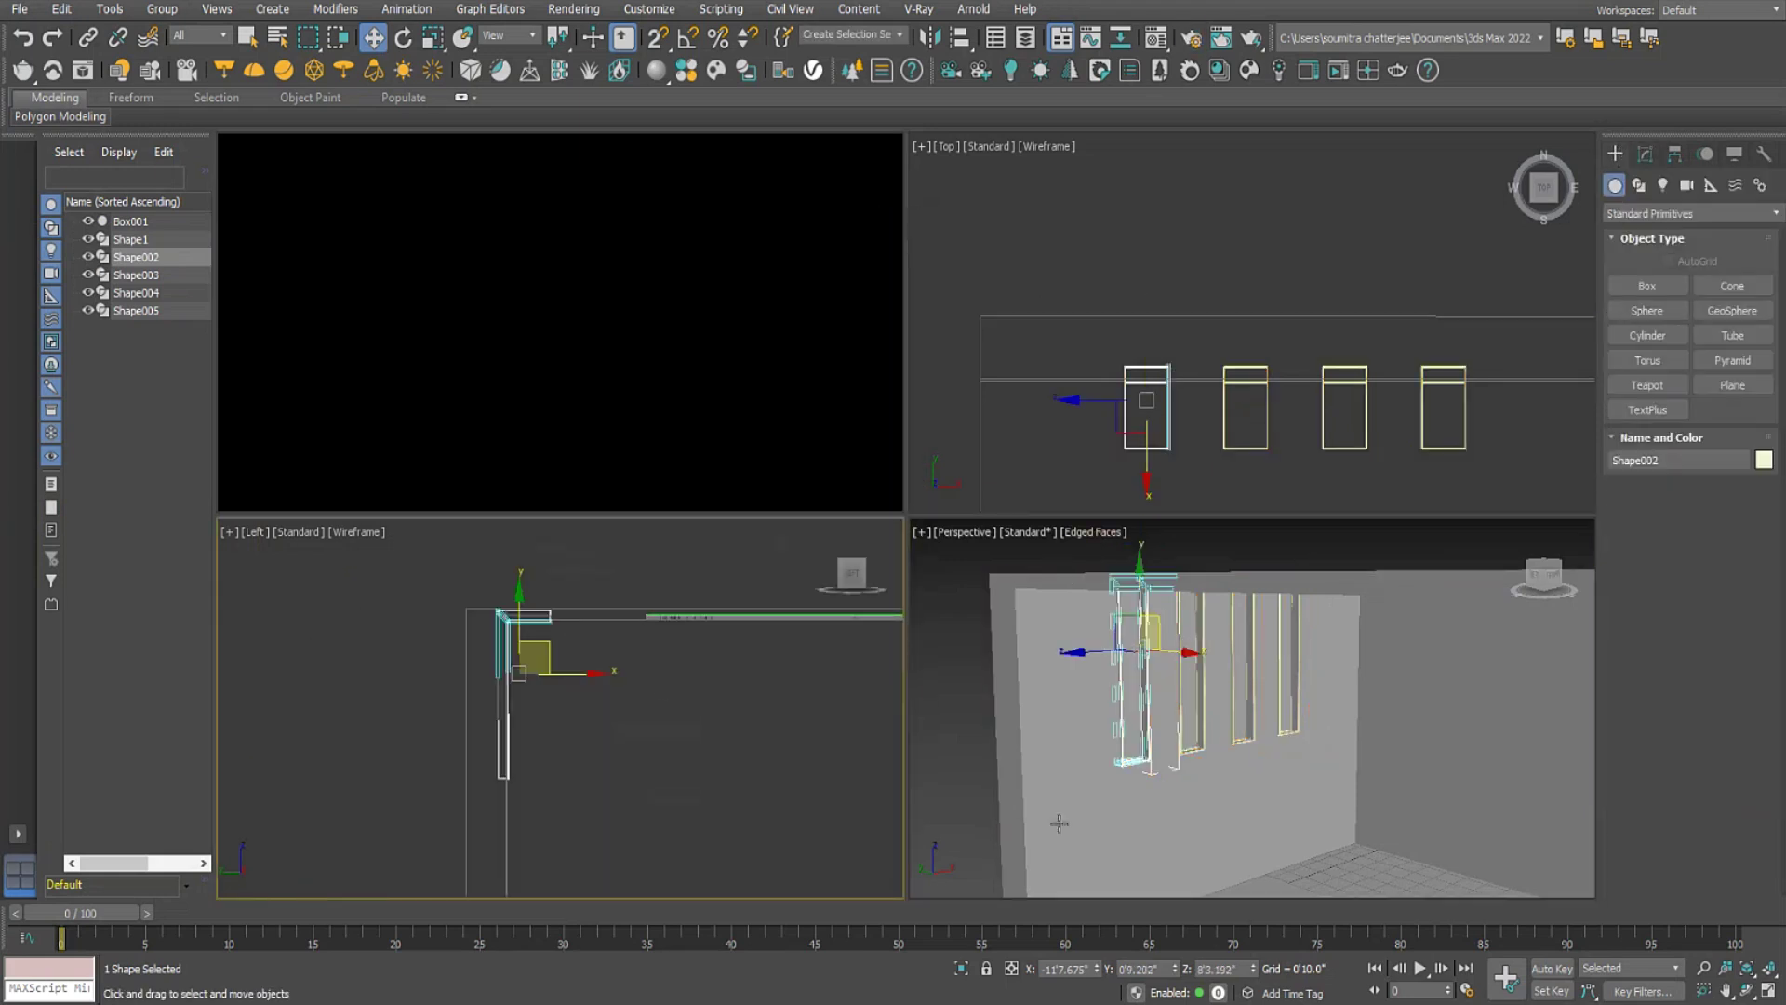
pyautogui.click(919, 733)
pyautogui.hotkey('ctrl', 'z')
pyautogui.hotkey('ctrl', 'z')
pyautogui.hotkey('ctrl', 'z')
pyautogui.hotkey('ctrl', 'z')
pyautogui.hotkey('ctrl', 'z')
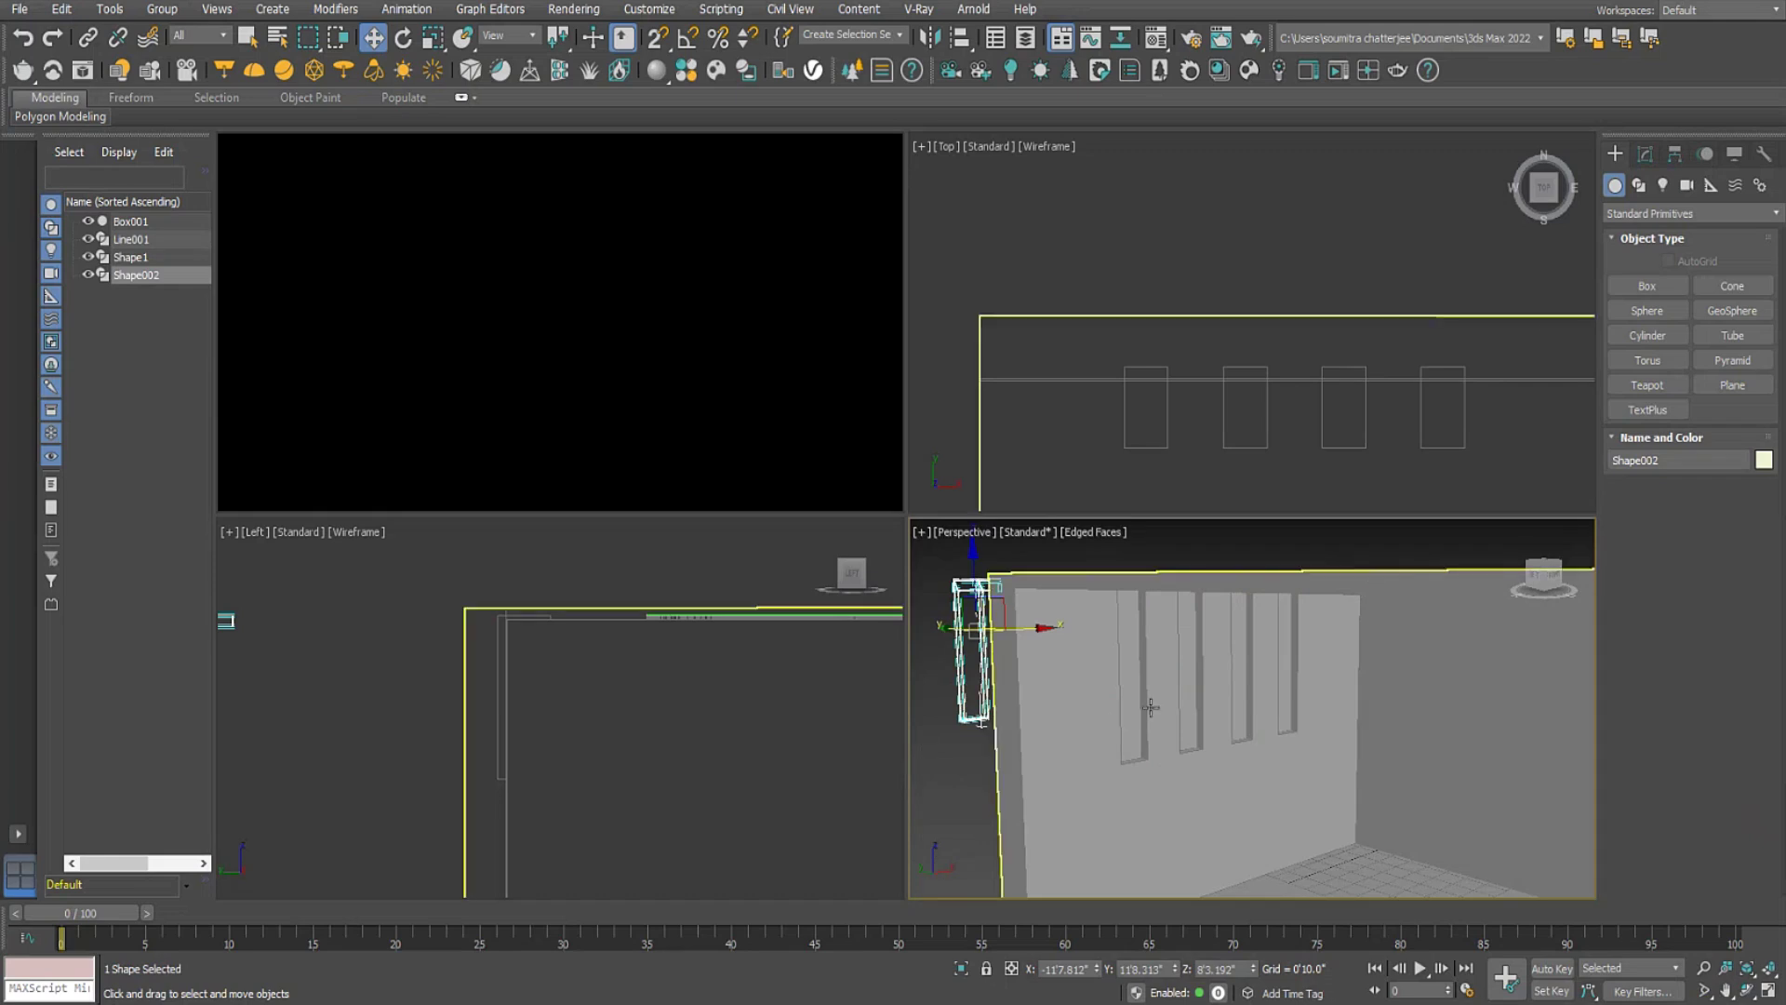
# Select the room box, maximize the Perspective viewport on the grooves, and convert the box to Editable Poly.
pyautogui.click(1123, 697)
pyautogui.moveTo(1258, 713); pyautogui.dragTo(1297, 788, button='middle')
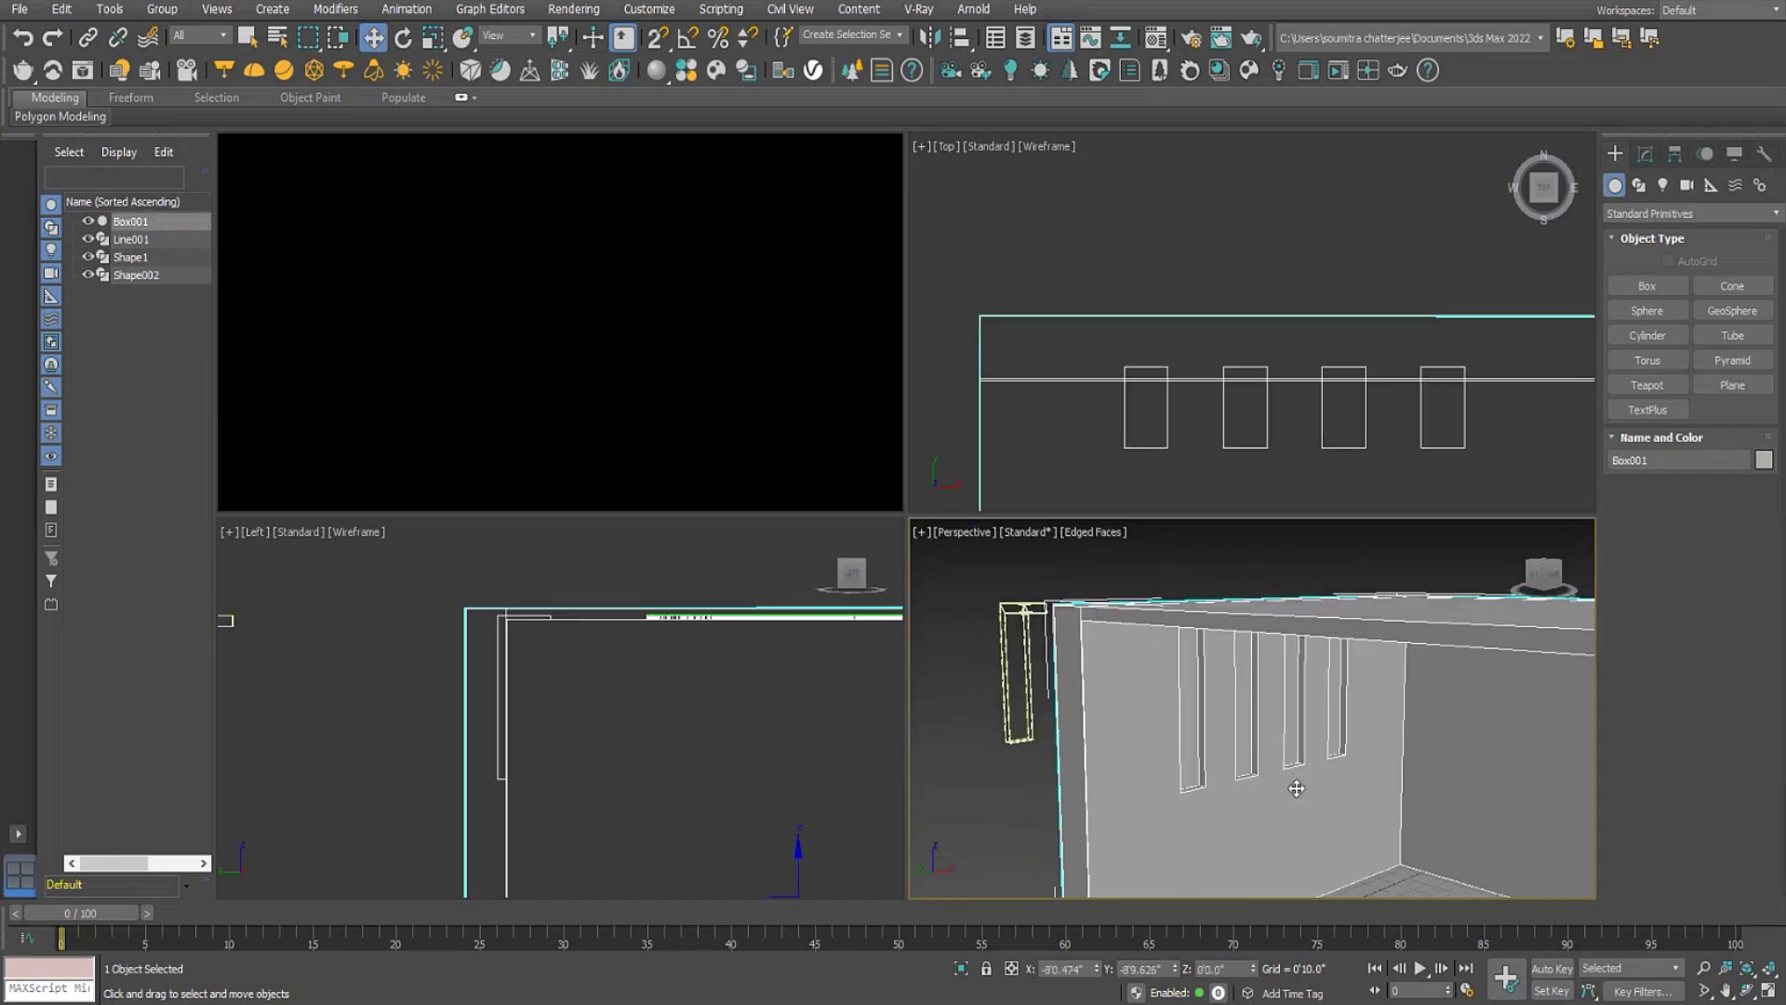
pyautogui.click(1765, 991)
pyautogui.keyDown('alt'); pyautogui.moveTo(1023, 484); pyautogui.dragTo(970, 480, button='middle'); pyautogui.keyUp('alt')
pyautogui.rightClick(815, 485)
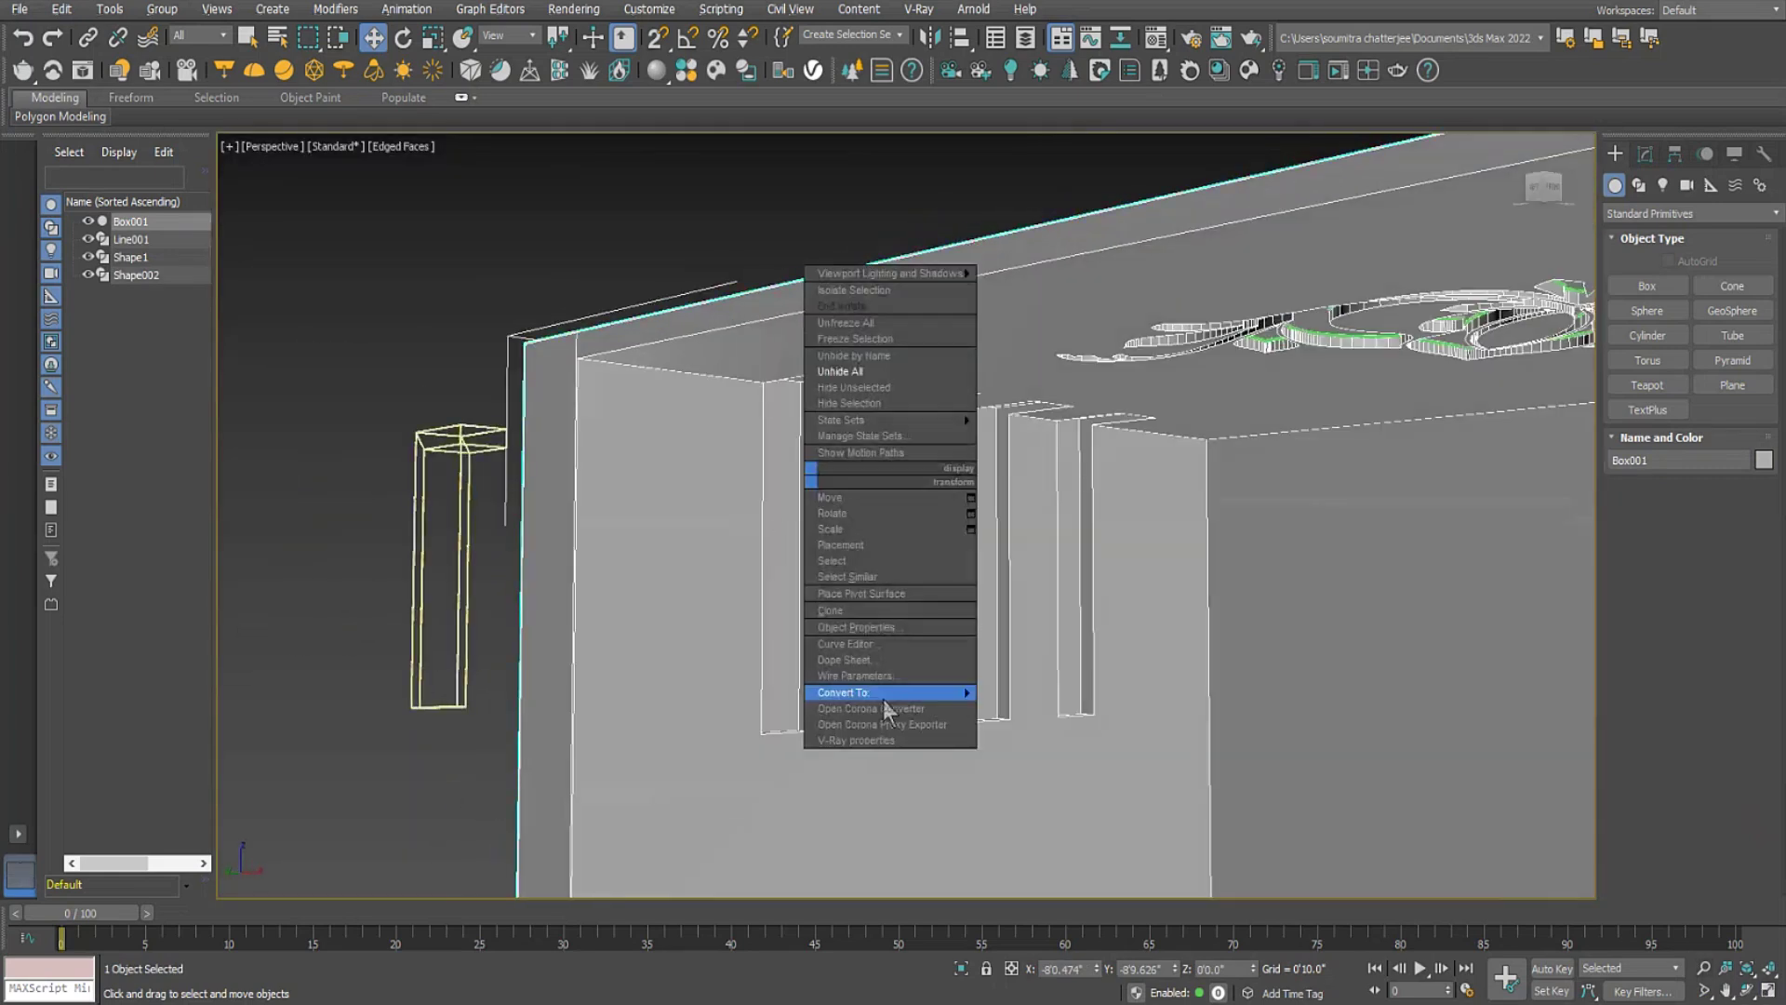
pyautogui.moveTo(883, 692)
pyautogui.click(1035, 708)
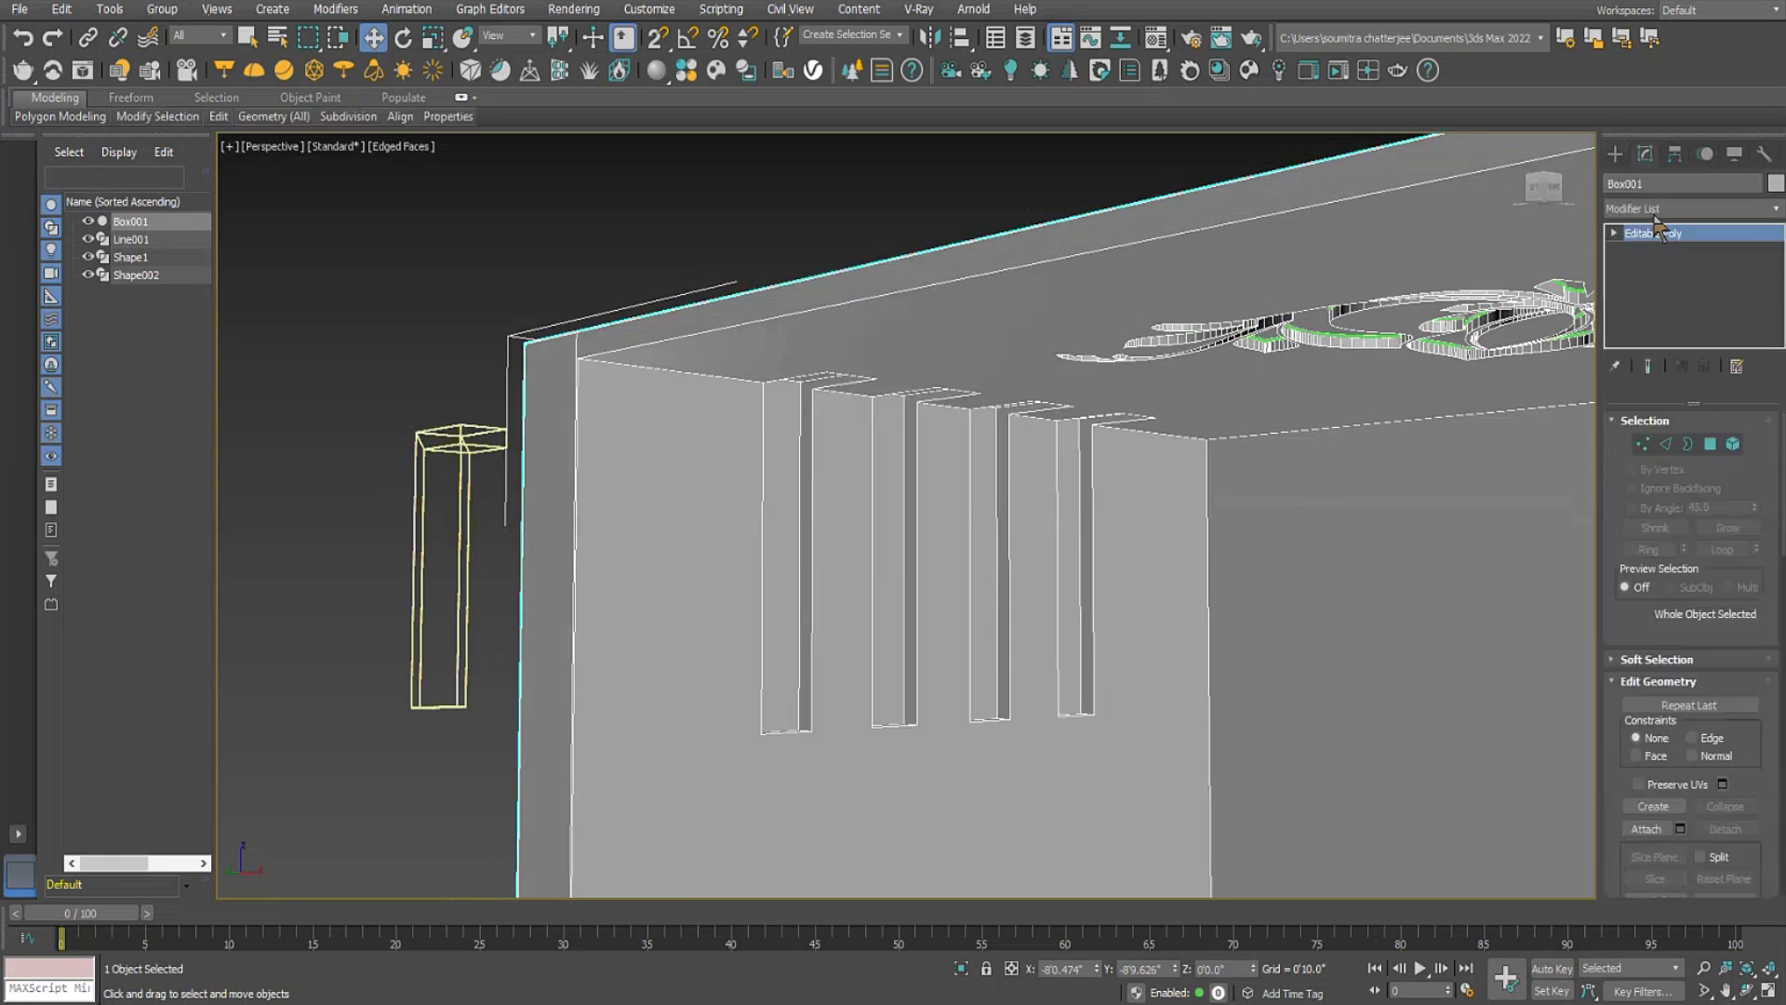
# In Polygon mode, clear the existing selection and select the four inner side and end wall polygons of the first L-shaped groove.
pyautogui.click(1712, 444)
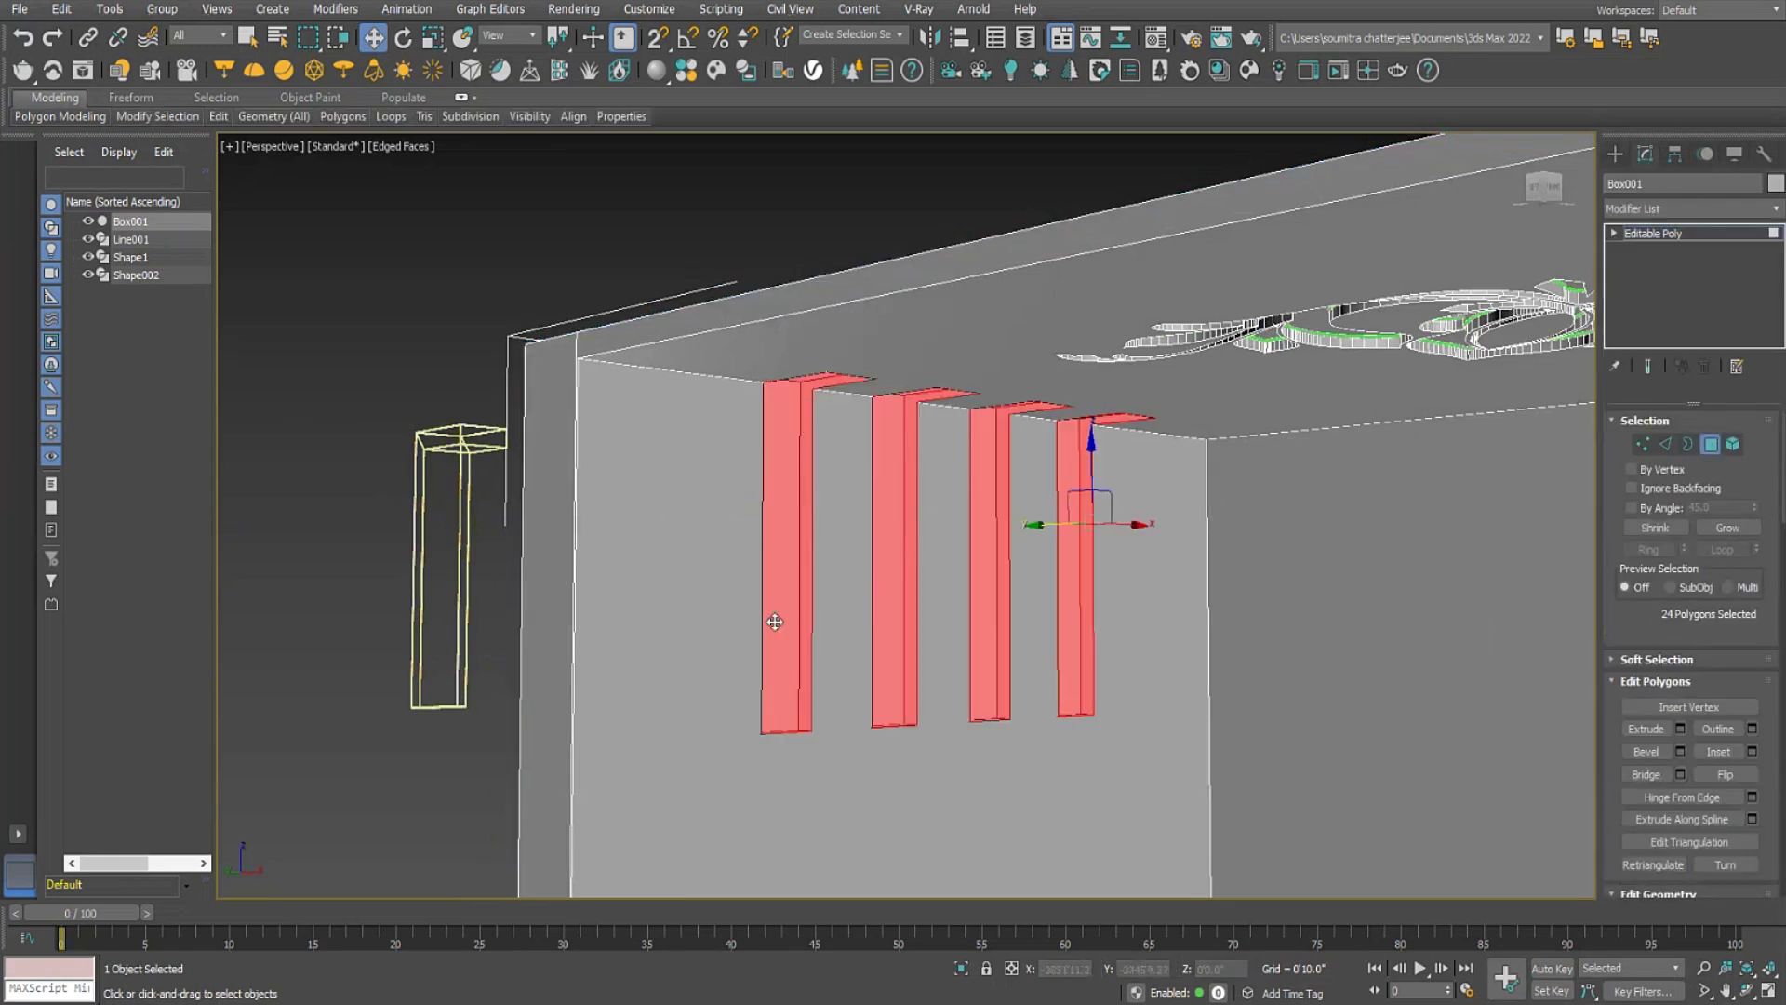
pyautogui.click(782, 200)
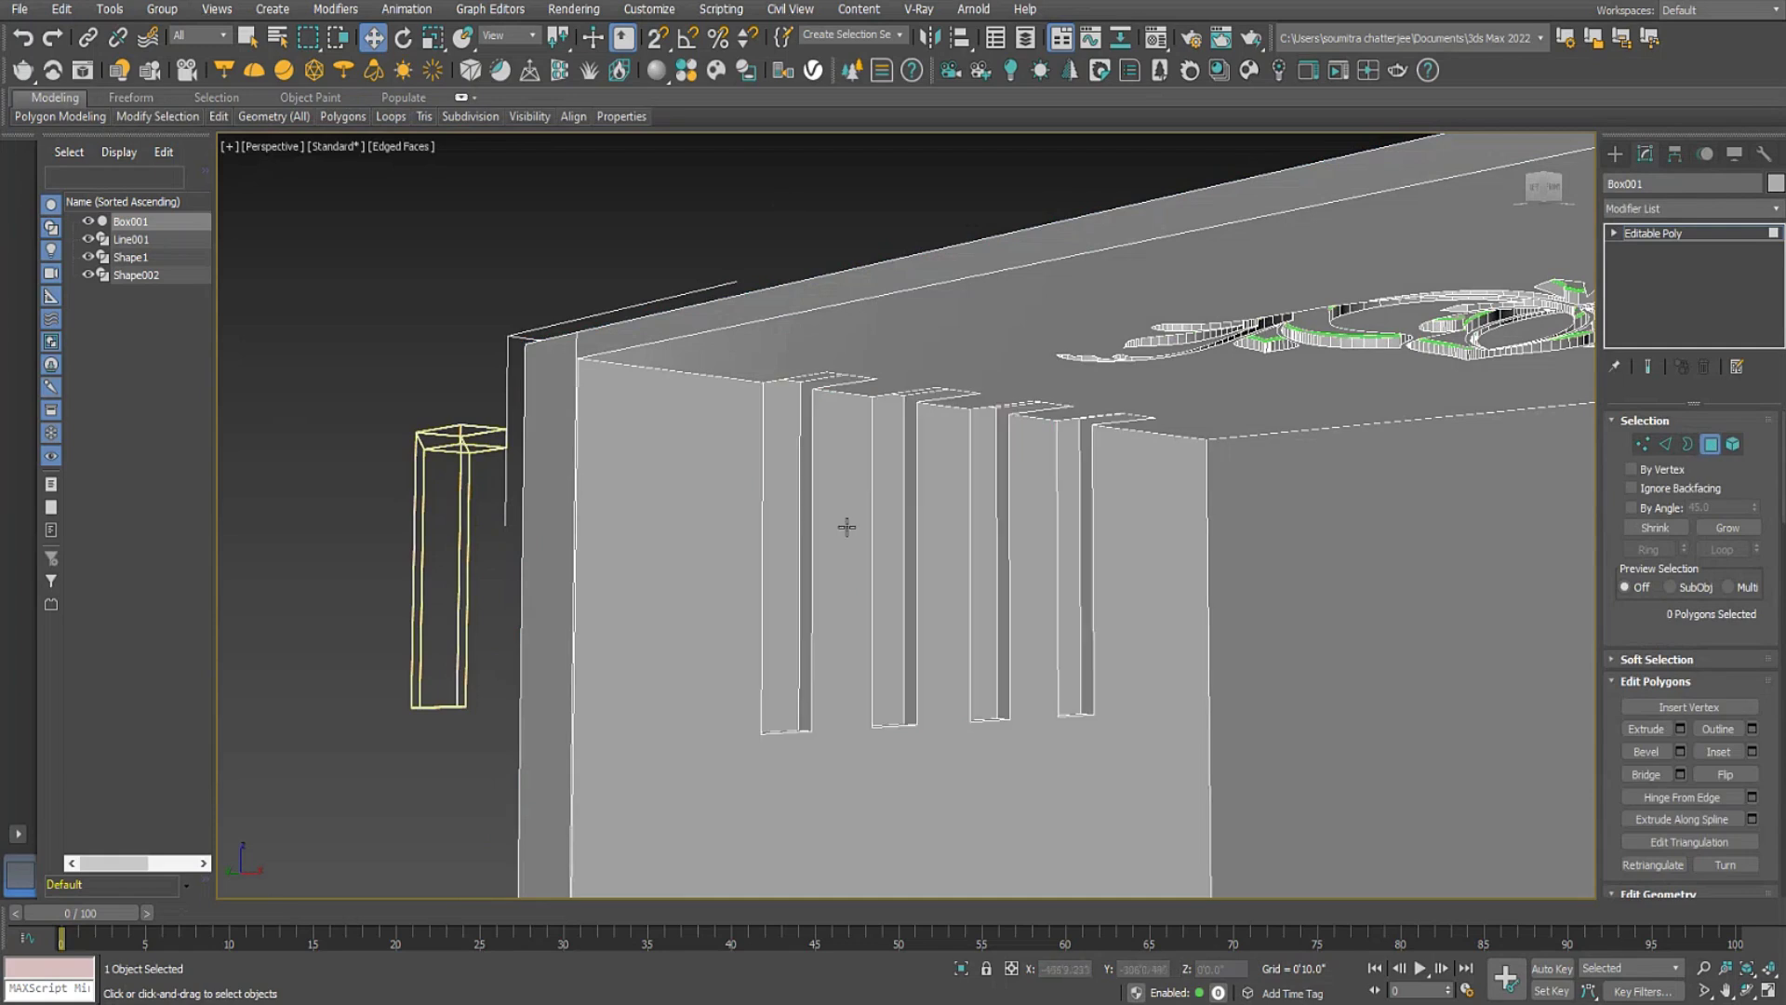
pyautogui.click(807, 542)
pyautogui.keyDown('alt'); pyautogui.moveTo(880, 446); pyautogui.dragTo(905, 383, button='middle'); pyautogui.keyUp('alt')
pyautogui.scroll(2, 905, 387)
pyautogui.keyDown('ctrl'); pyautogui.click(904, 388); pyautogui.keyUp('ctrl')
pyautogui.keyDown('alt'); pyautogui.moveTo(1005, 510); pyautogui.dragTo(950, 565, button='middle'); pyautogui.keyUp('alt')
pyautogui.keyDown('ctrl'); pyautogui.click(743, 499); pyautogui.keyUp('ctrl')
pyautogui.keyDown('ctrl'); pyautogui.click(852, 649); pyautogui.keyUp('ctrl')
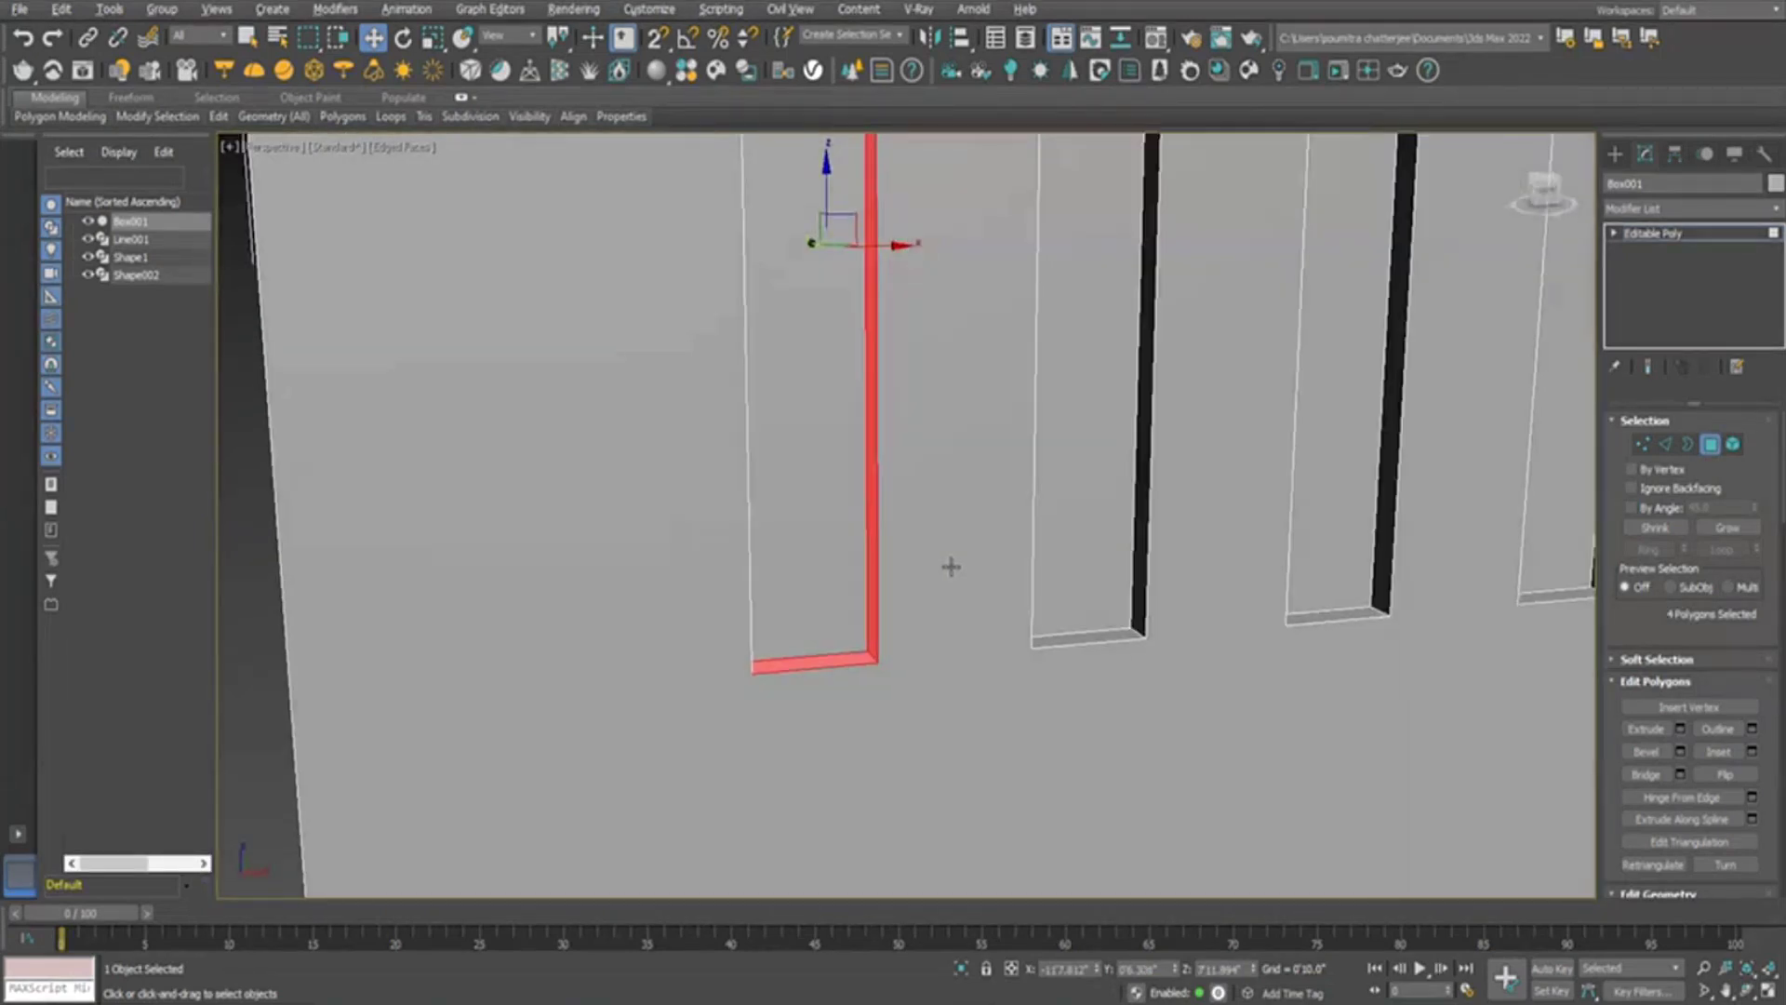
# Inset the selected groove wall polygons as a group by about 0'0.664".
pyautogui.scroll(-3, 1684, 642)
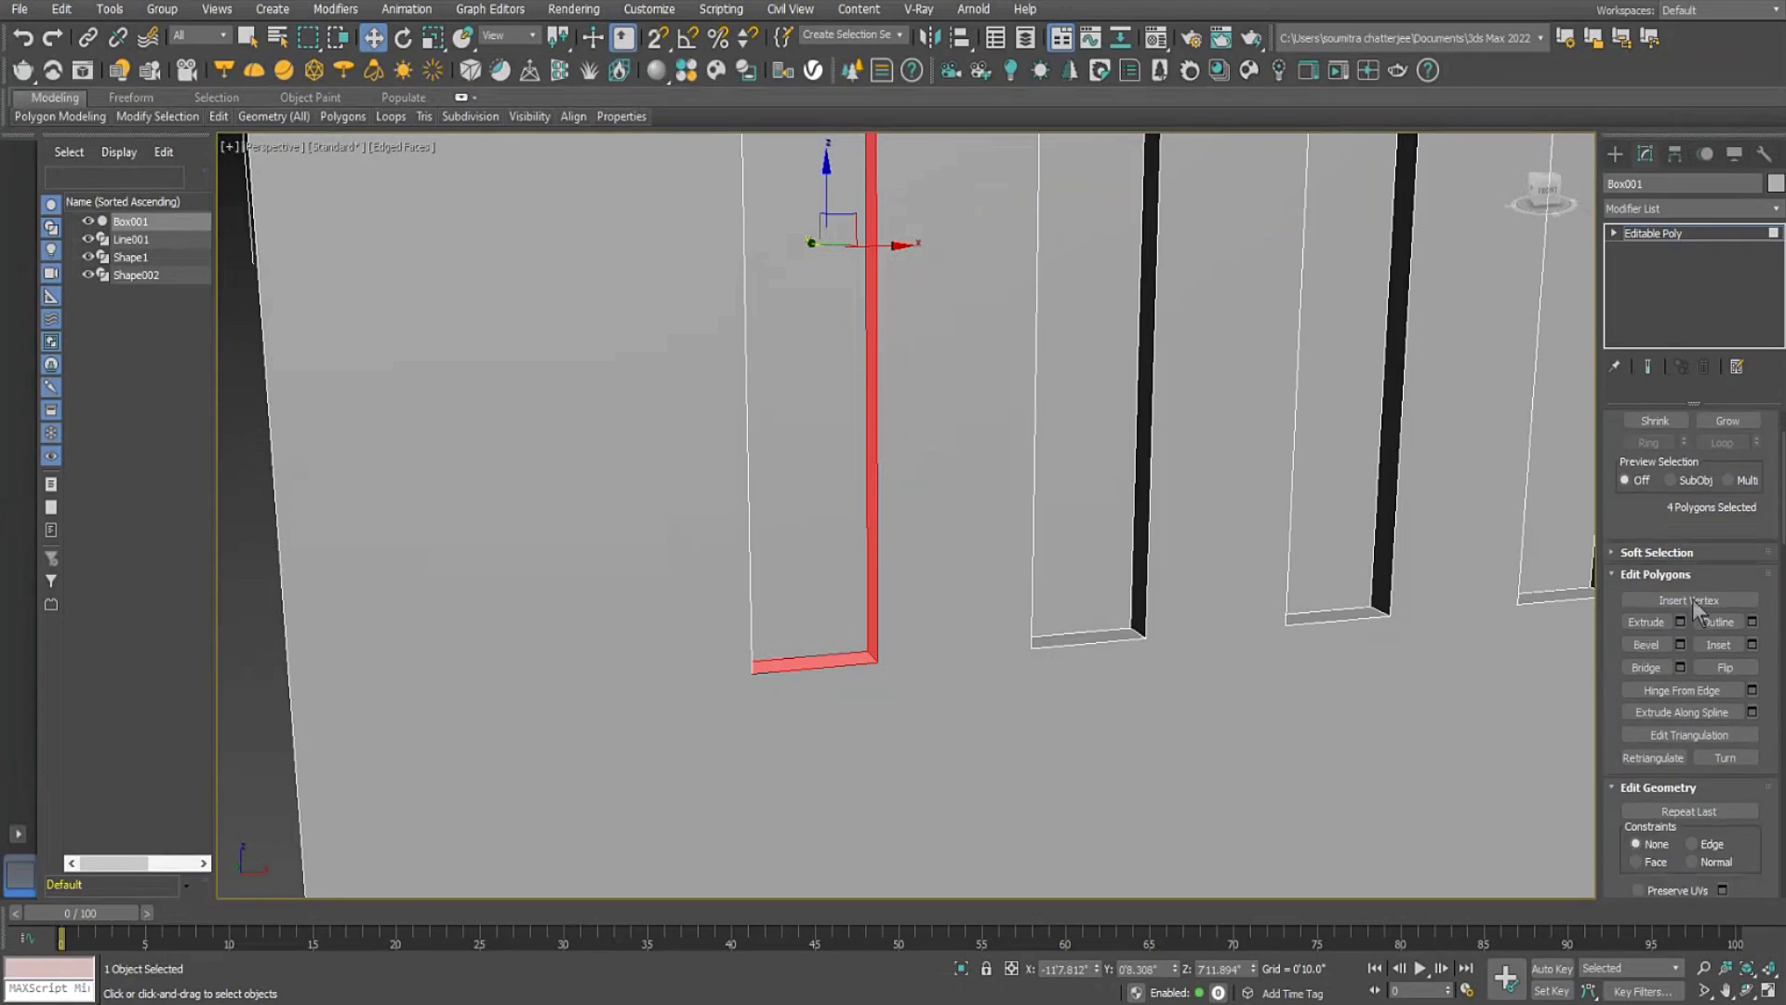
pyautogui.click(1752, 643)
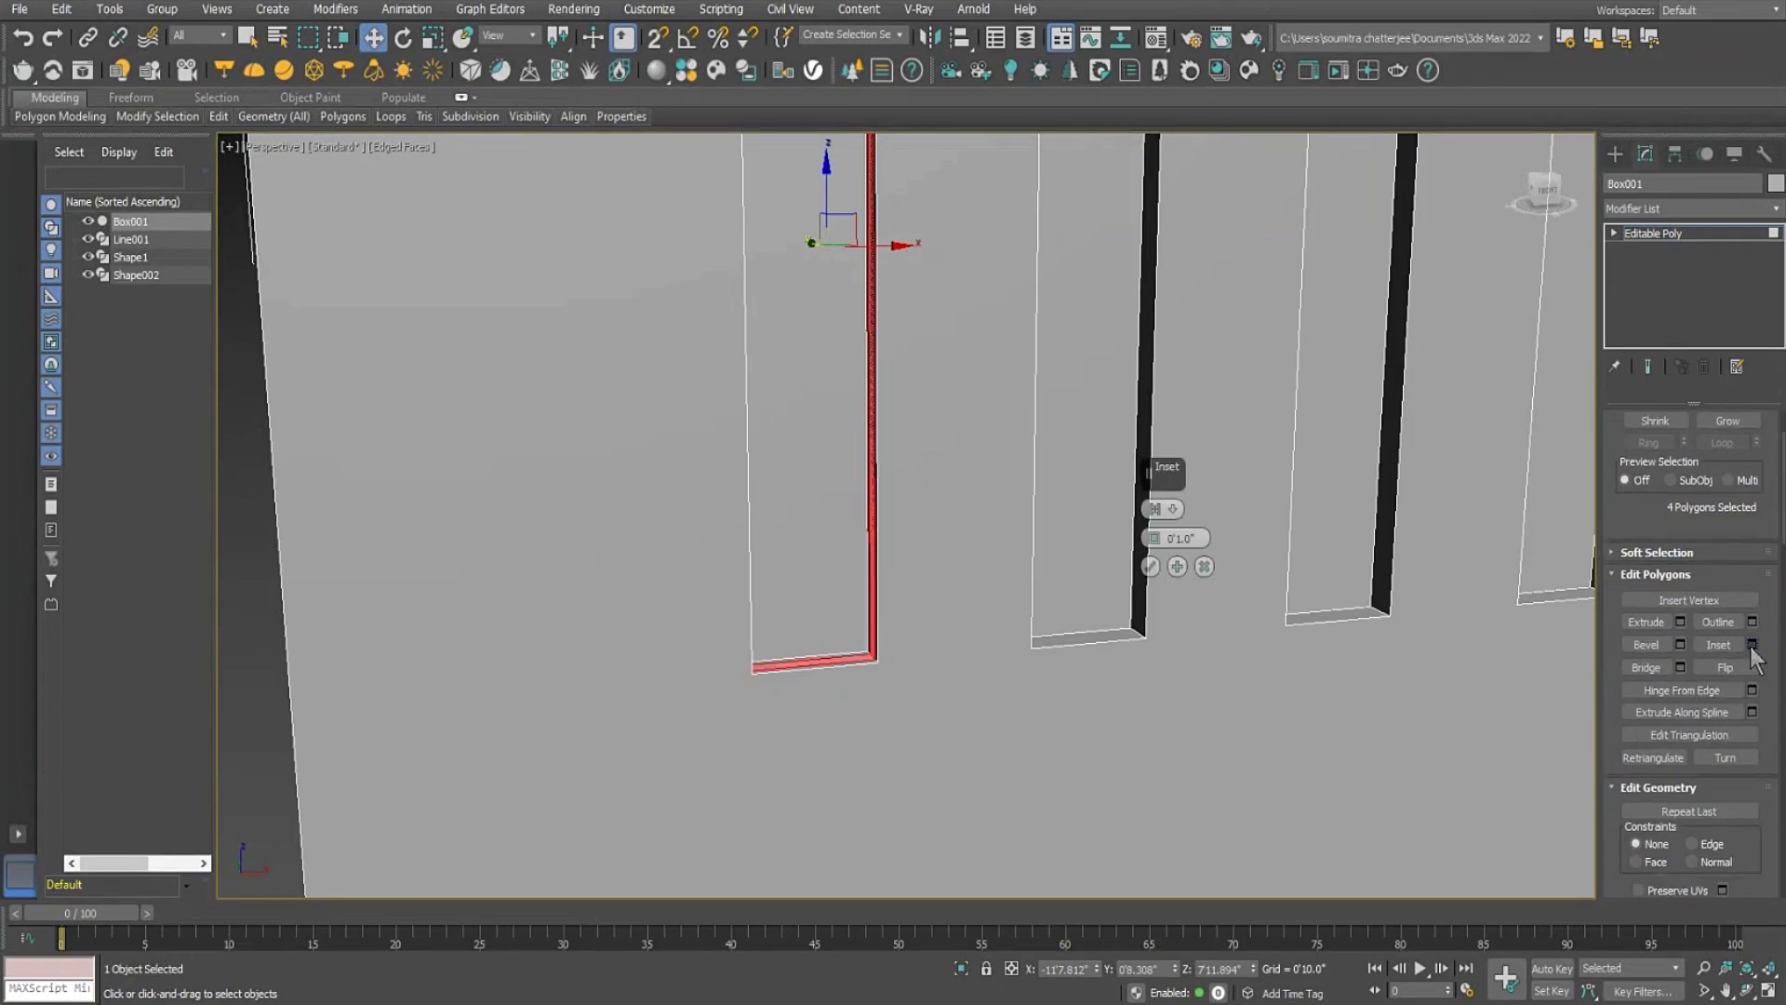
pyautogui.keyDown('alt'); pyautogui.moveTo(893, 583); pyautogui.dragTo(963, 580, button='middle'); pyautogui.keyUp('alt')
pyautogui.scroll(3, 782, 473)
pyautogui.moveTo(1153, 539)
pyautogui.mouseDown()
pyautogui.moveTo(1155, 518)
pyautogui.moveTo(1158, 538)
pyautogui.mouseUp()
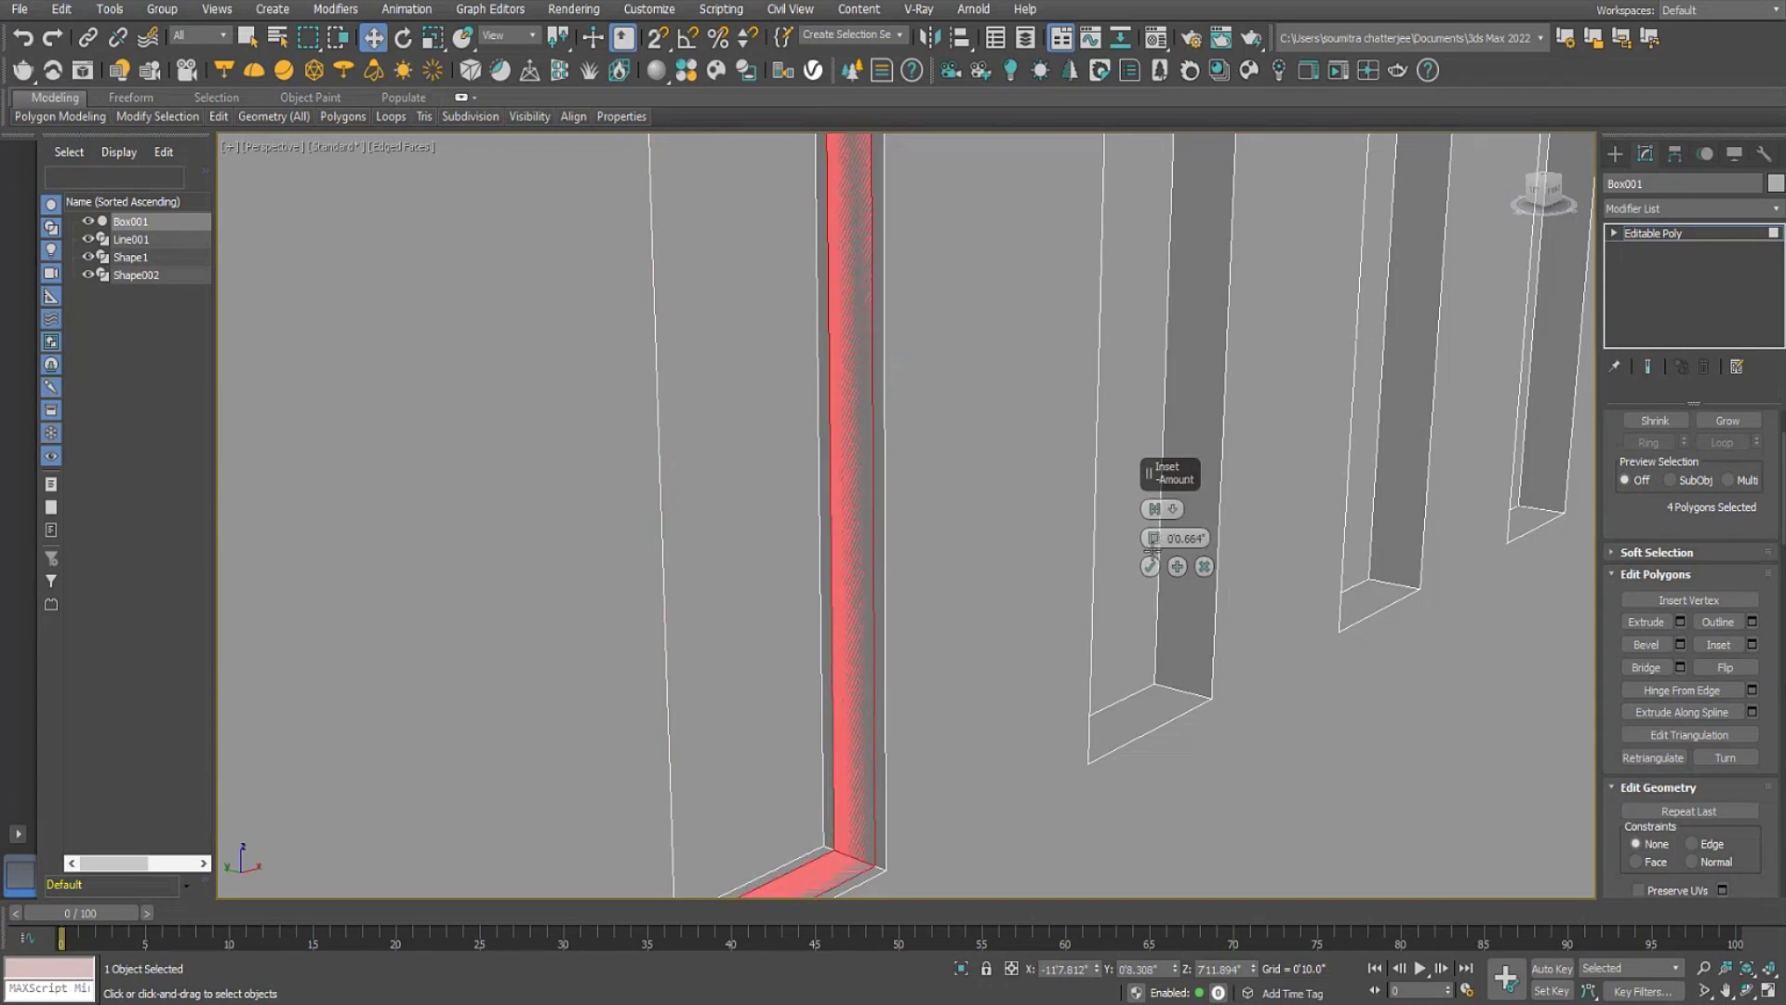
pyautogui.click(1150, 565)
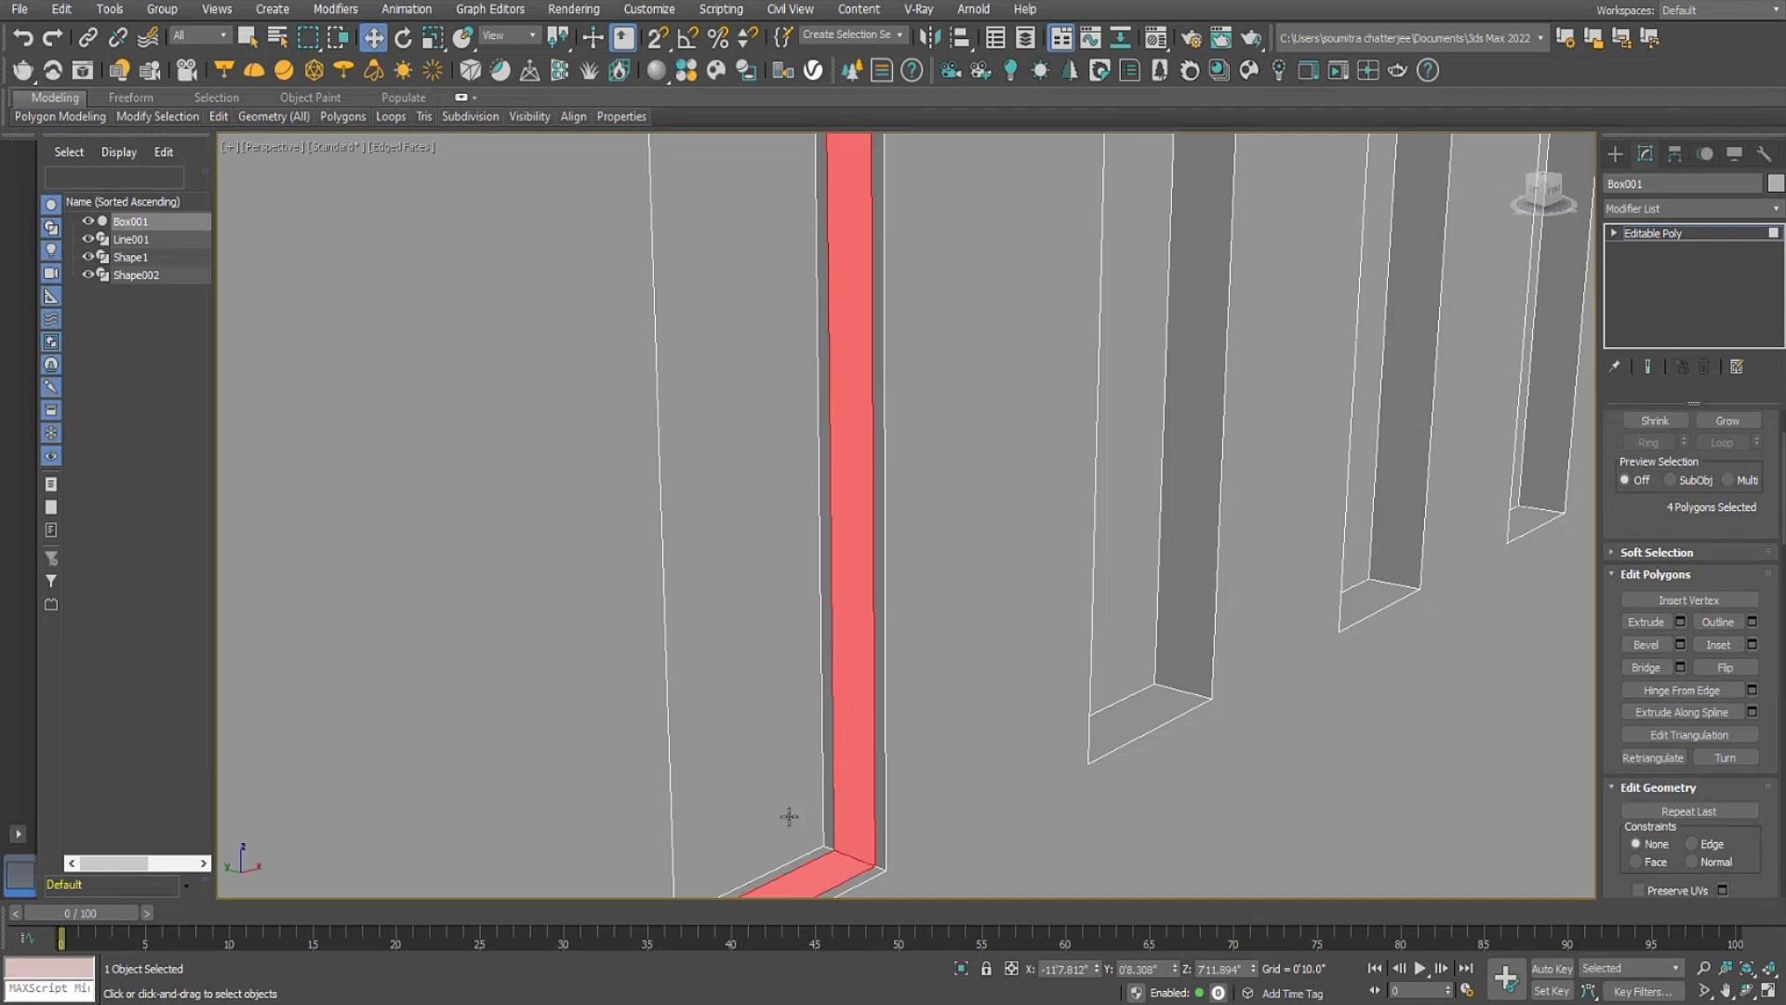
# Begin extruding the inset groove wall polygons and bring up the extrusion type choices.
pyautogui.click(1680, 621)
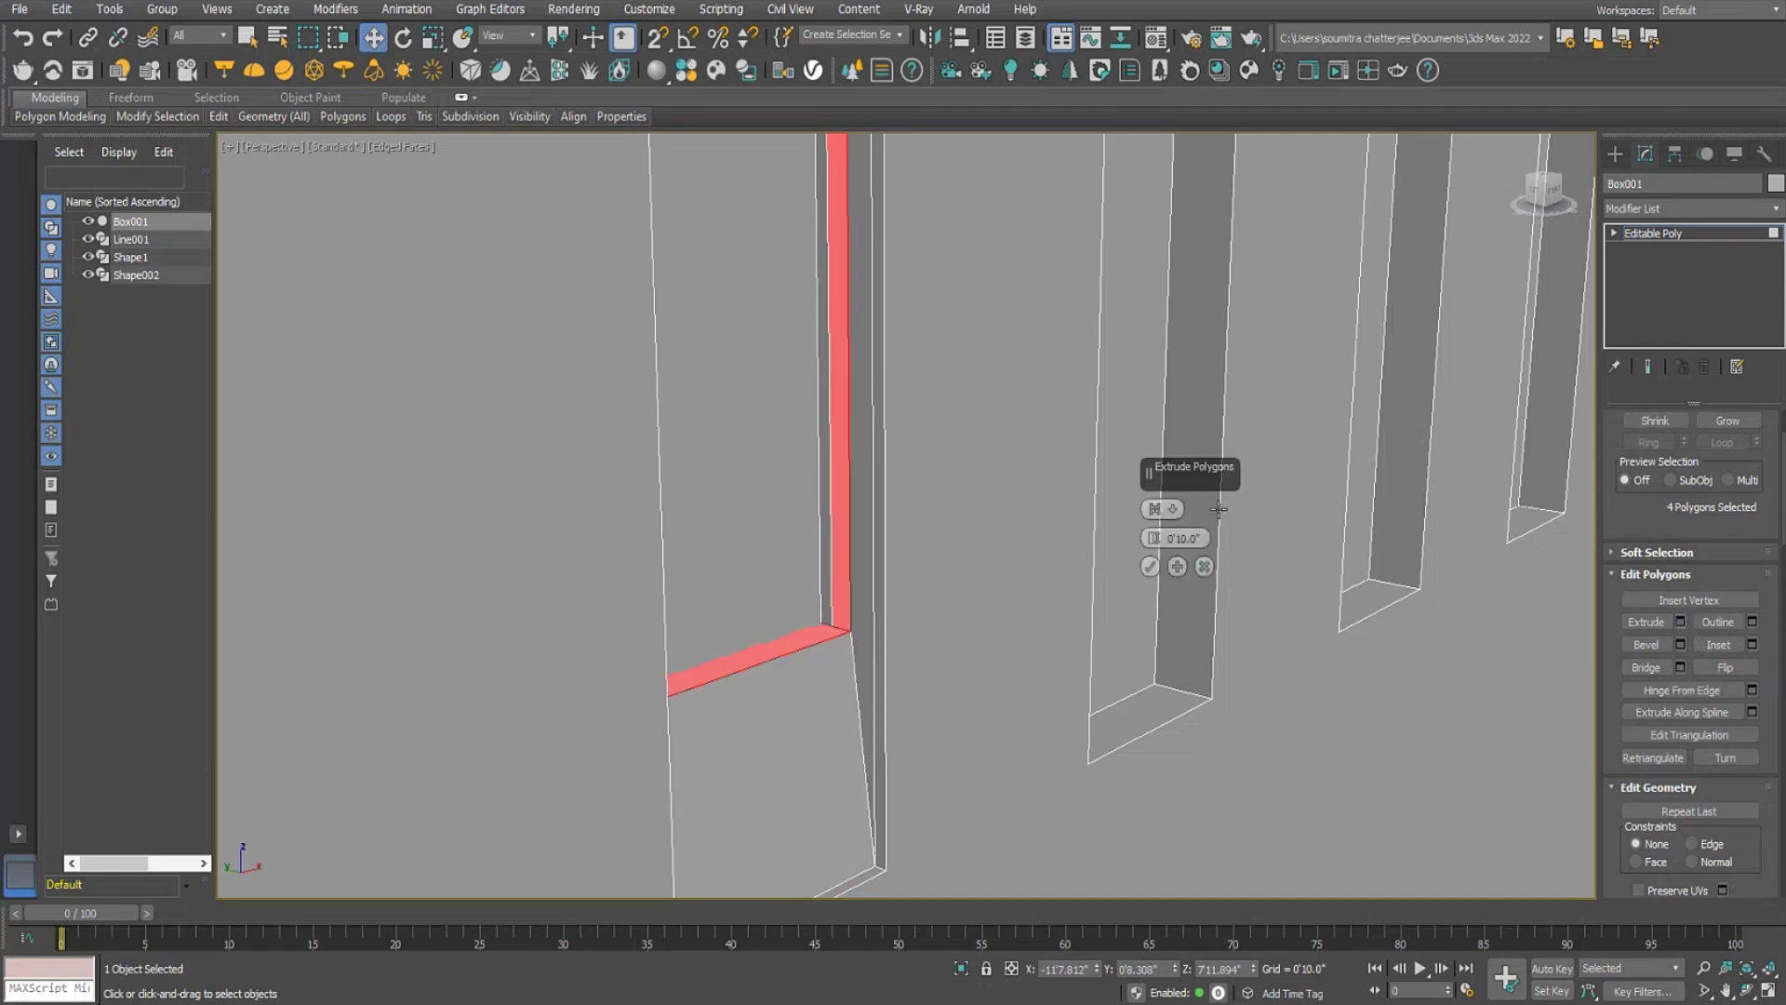
pyautogui.moveTo(1160, 509)
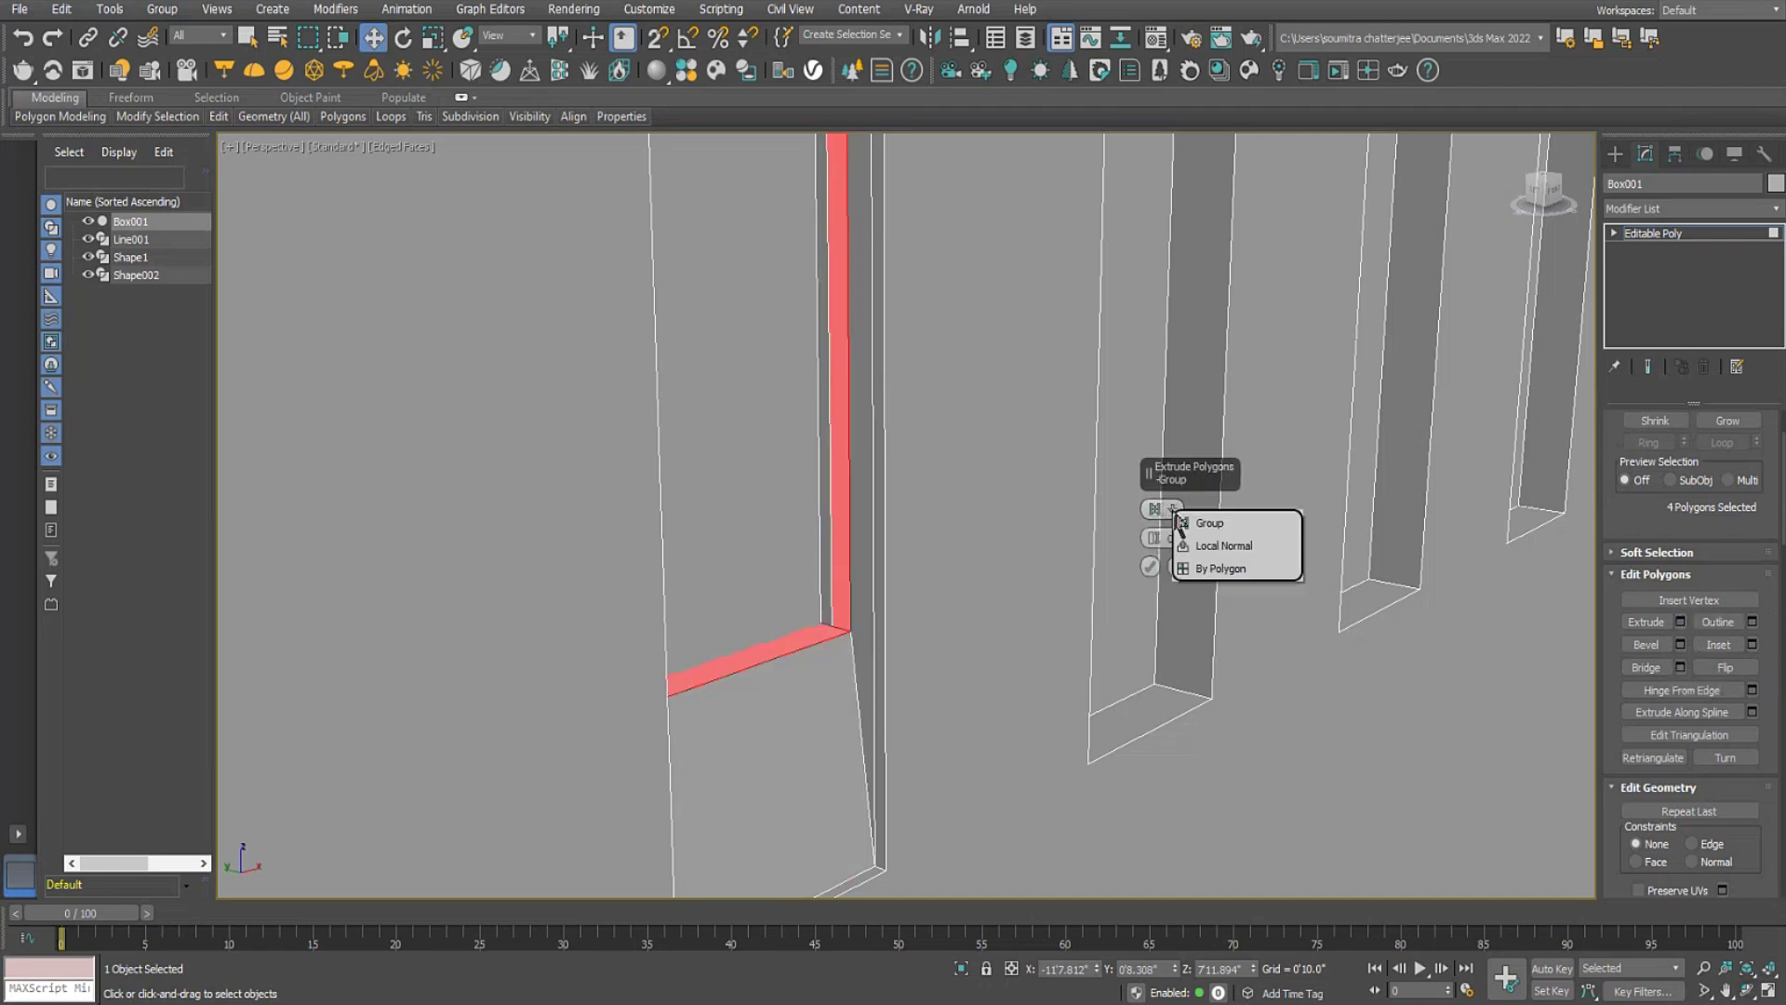
# Extrude the four selected side polygons of the first recess by Local Normal with a height of -0'1.21".
pyautogui.click(1219, 546)
pyautogui.moveTo(1153, 538); pyautogui.dragTo(1167, 624)
pyautogui.moveTo(1170, 631); pyautogui.dragTo(1183, 585)
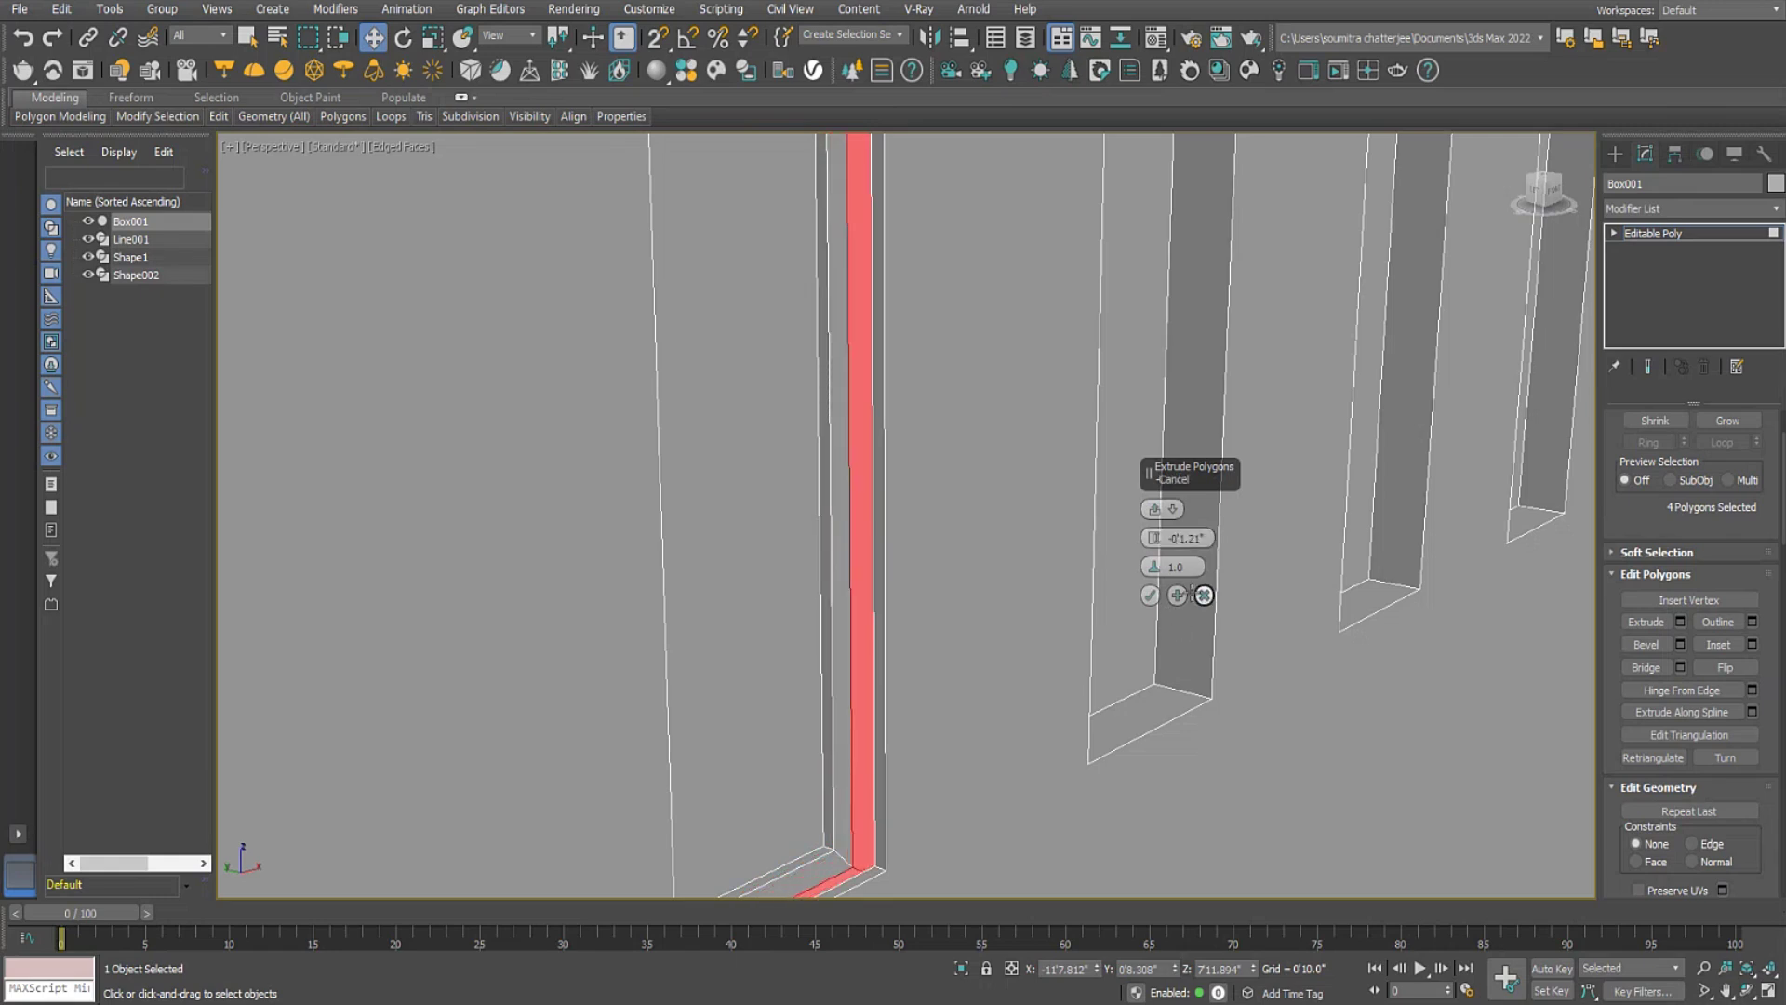
pyautogui.click(1150, 595)
pyautogui.keyDown('alt'); pyautogui.moveTo(1251, 670); pyautogui.dragTo(1071, 668, button='middle'); pyautogui.keyUp('alt')
pyautogui.keyDown('alt'); pyautogui.moveTo(958, 600); pyautogui.dragTo(1264, 506, button='middle'); pyautogui.keyUp('alt')
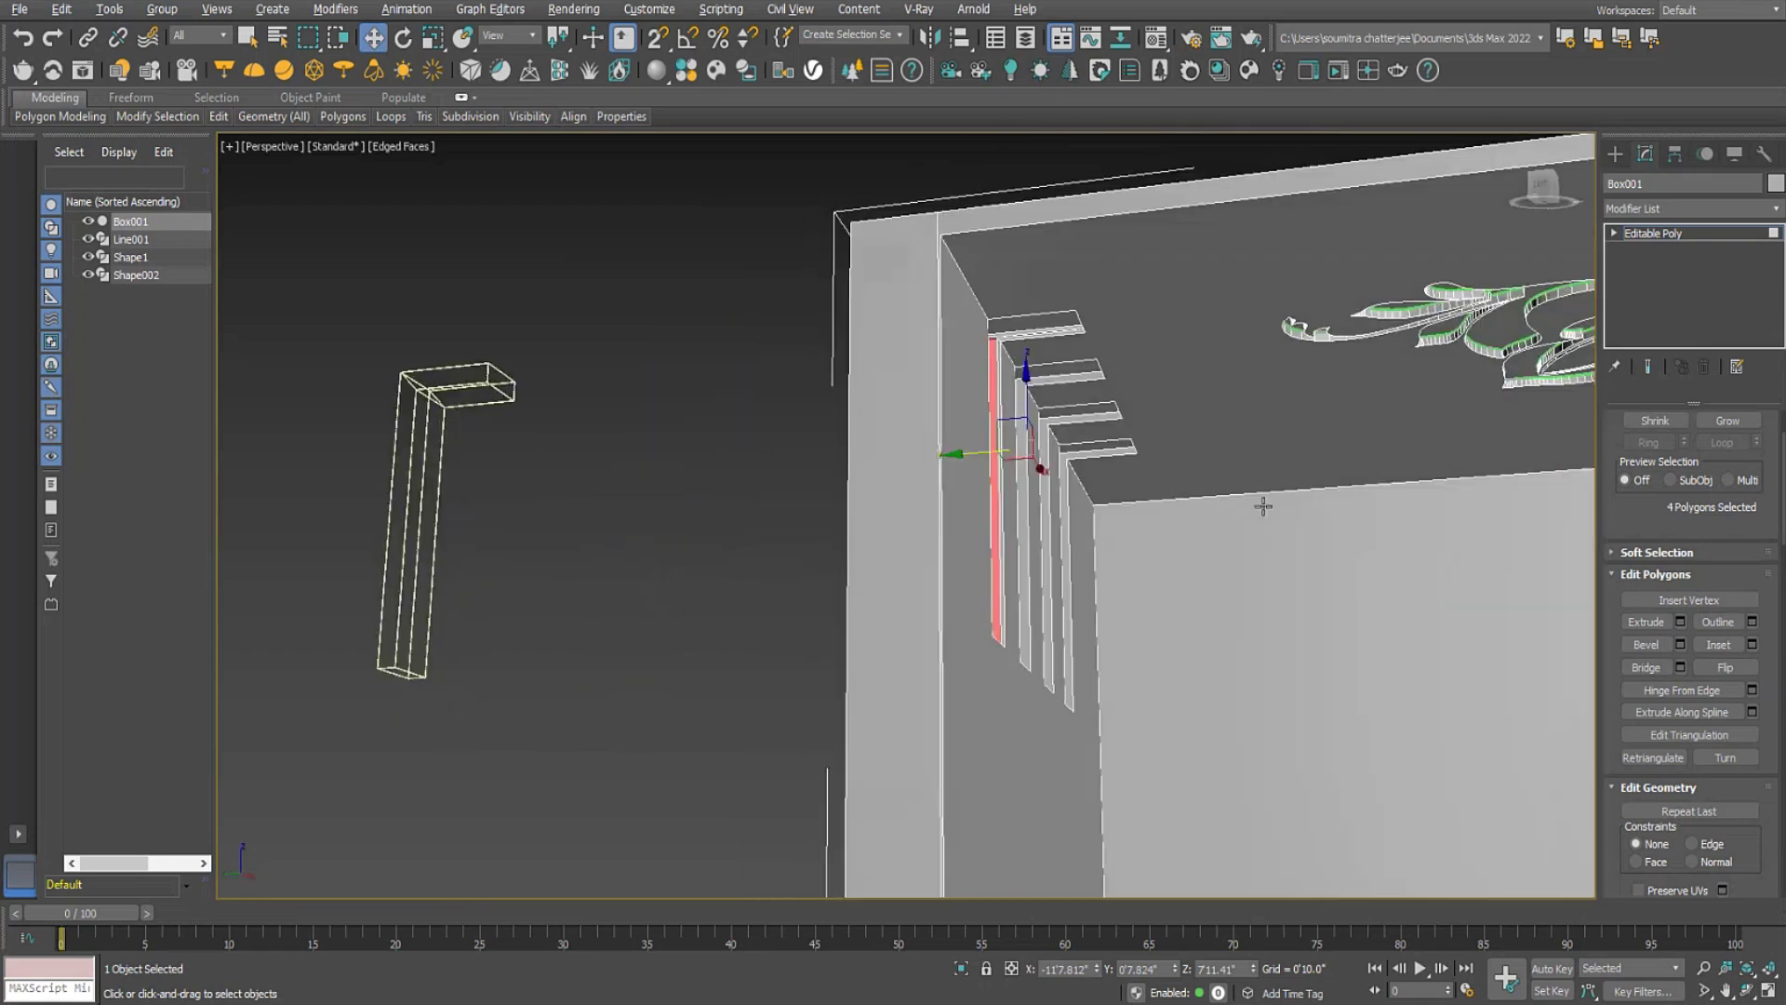
pyautogui.scroll(6, 1061, 410)
pyautogui.keyDown('alt'); pyautogui.moveTo(1061, 411); pyautogui.dragTo(1078, 413, button='middle'); pyautogui.keyUp('alt')
pyautogui.scroll(4, 1029, 354)
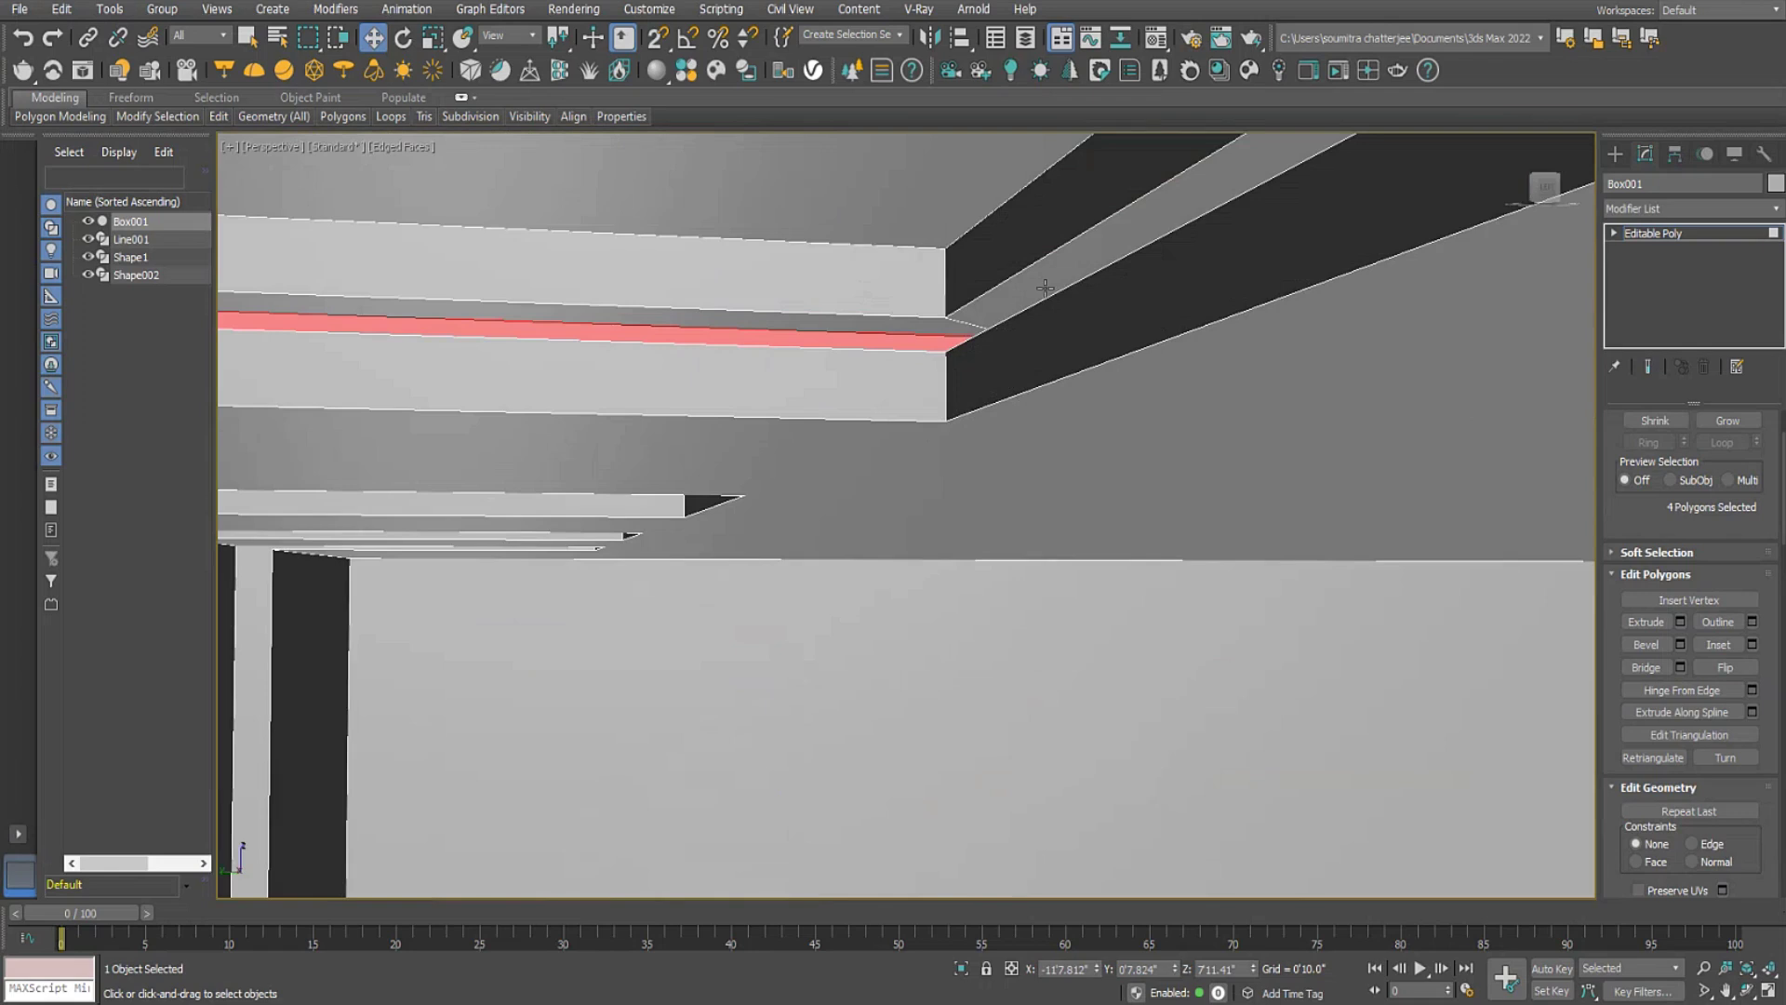
pyautogui.scroll(-10, 1067, 306)
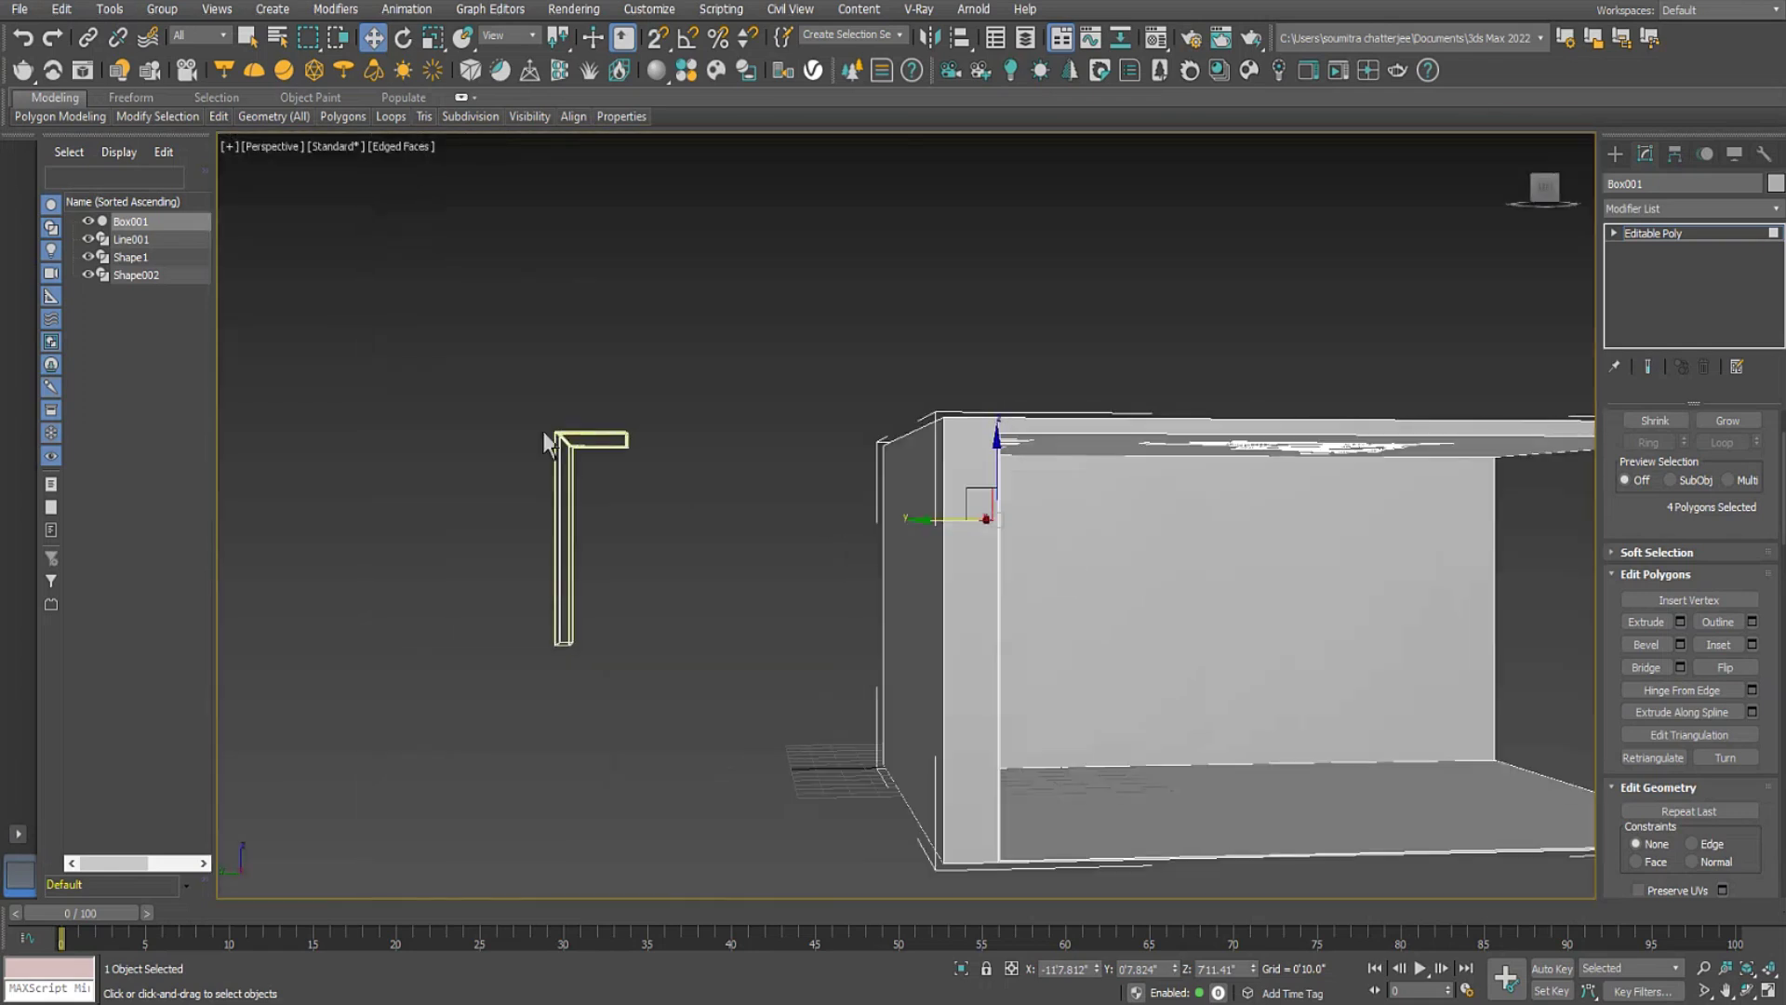
# Clear the polygon selection, leave polygon editing and select the L-shaped spline frame outside the room.
pyautogui.click(669, 475)
pyautogui.keyDown('alt'); pyautogui.moveTo(930, 567); pyautogui.dragTo(740, 564, button='middle'); pyautogui.keyUp('alt')
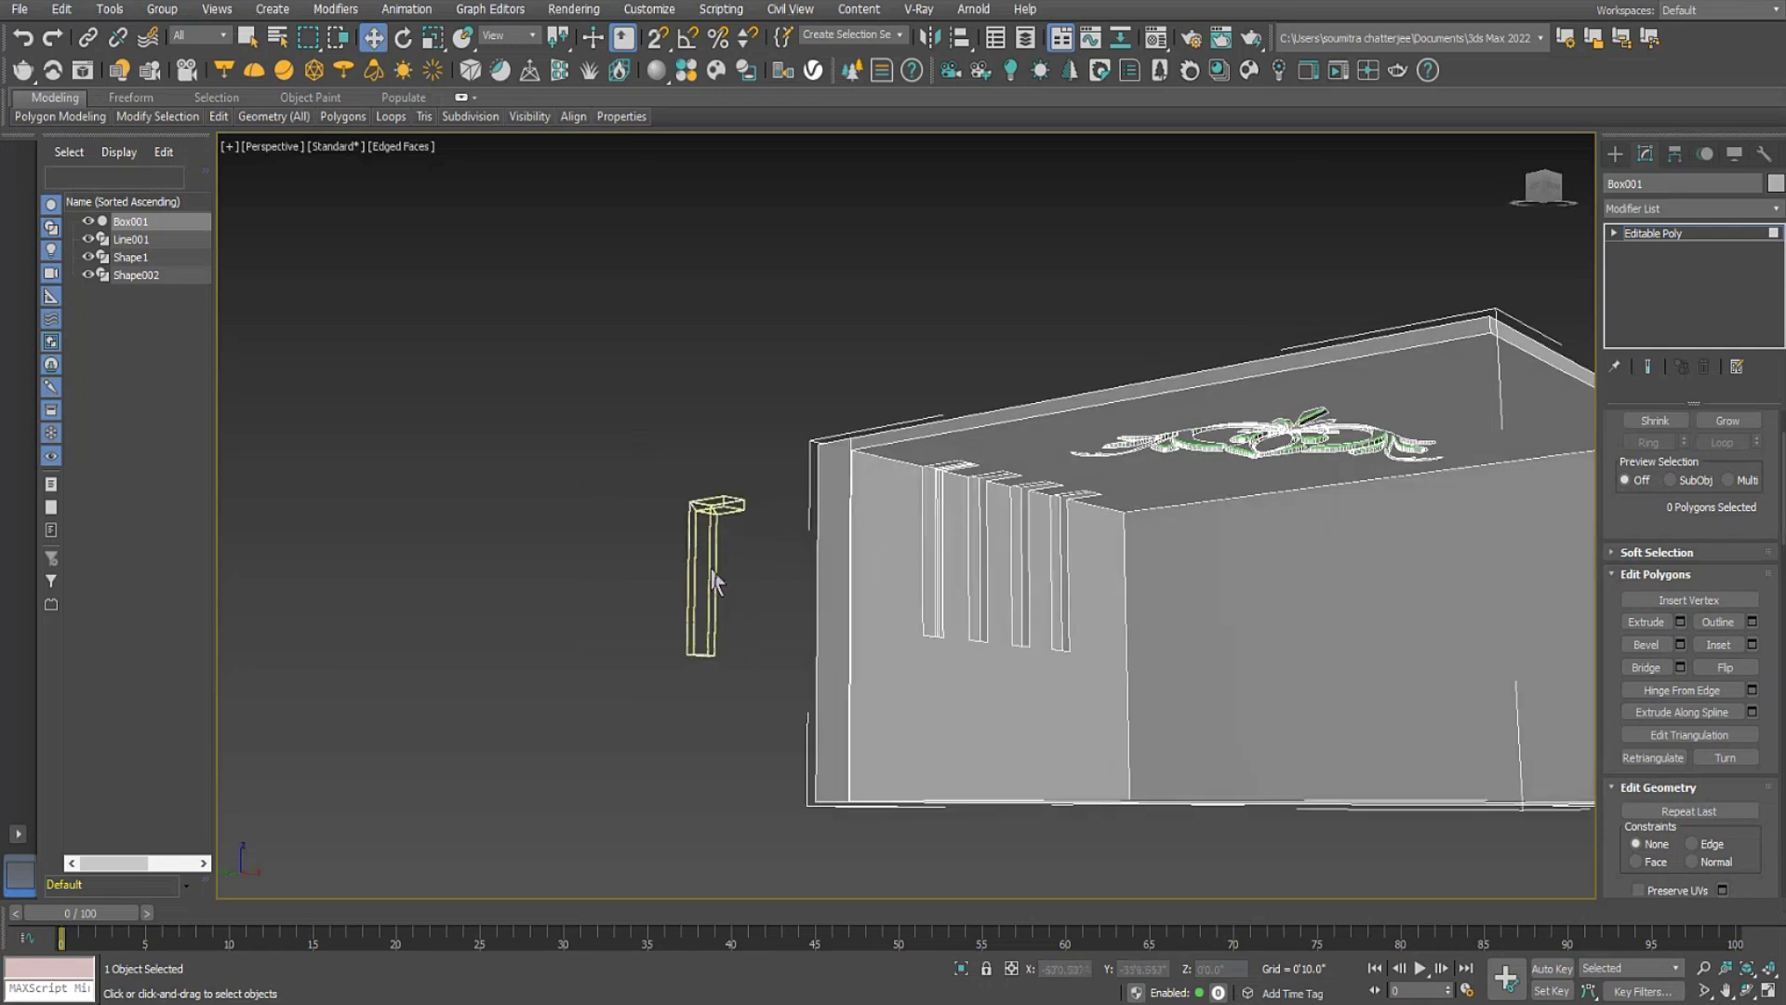
pyautogui.click(1615, 153)
pyautogui.click(686, 544)
pyautogui.keyDown('alt'); pyautogui.moveTo(712, 537); pyautogui.dragTo(657, 562, button='middle'); pyautogui.keyUp('alt')
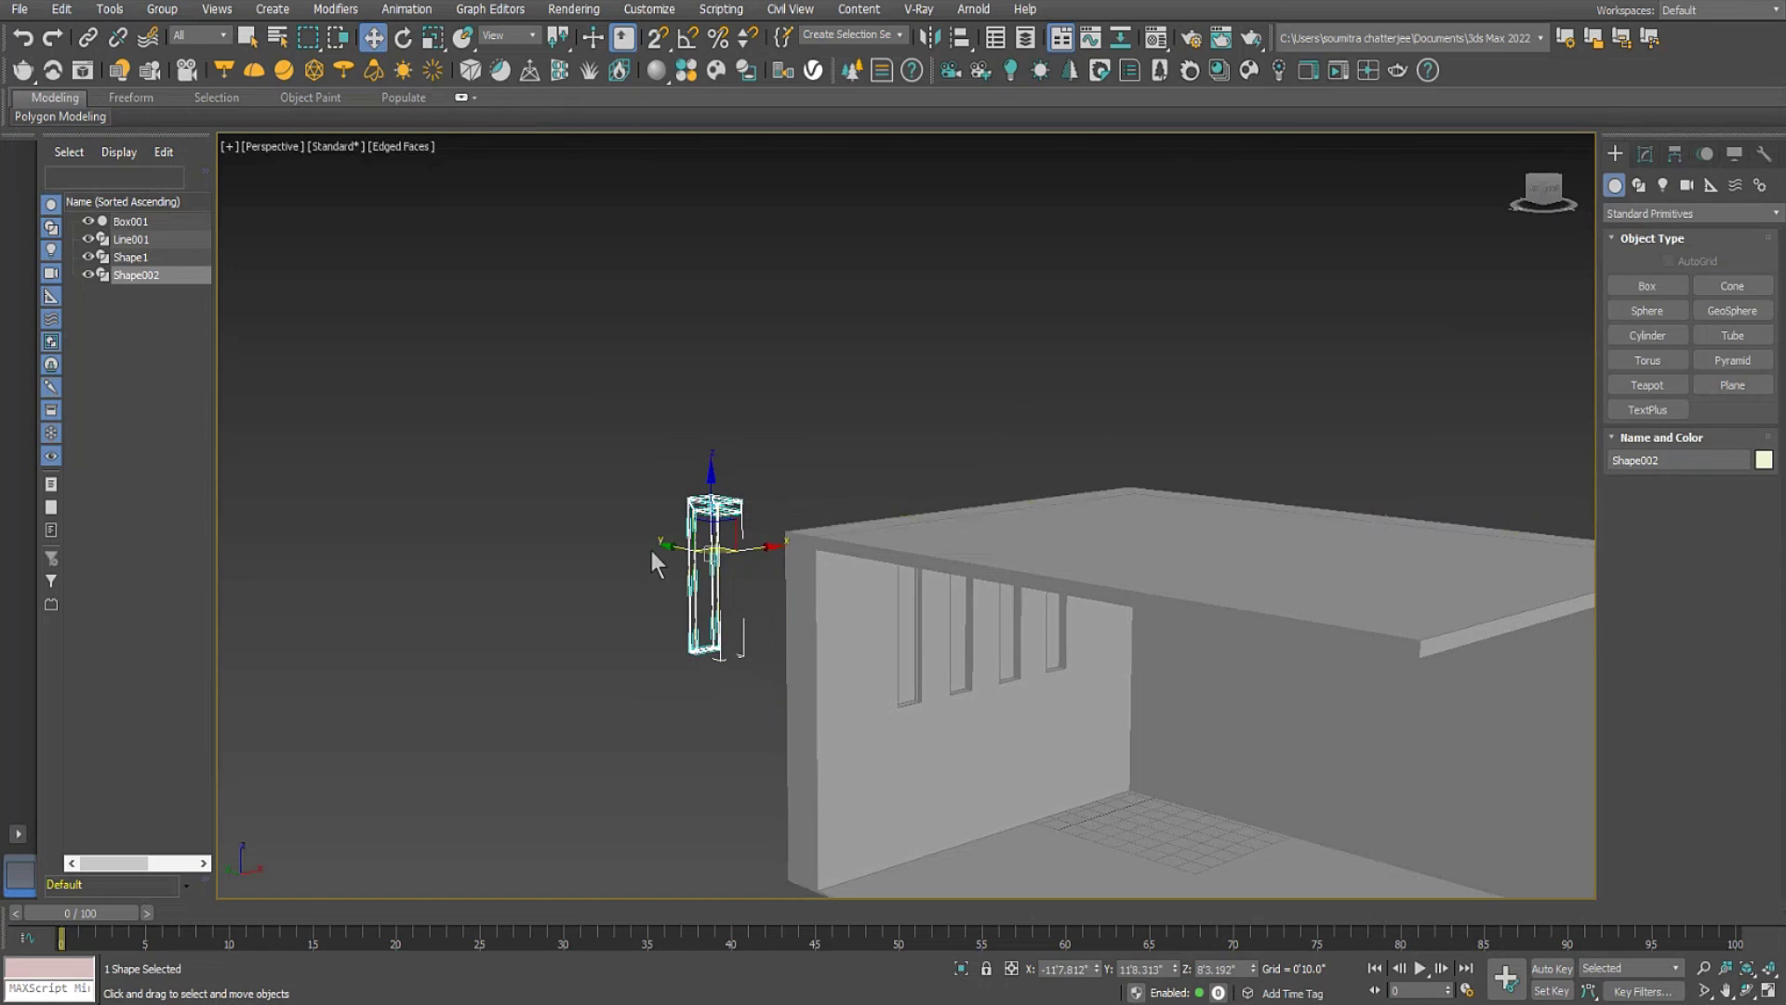
# Move the L-shaped spline frame along Y to the first wall recess and compare its fit.
pyautogui.moveTo(666, 544); pyautogui.dragTo(874, 625)
pyautogui.keyDown('alt'); pyautogui.moveTo(1006, 599); pyautogui.dragTo(967, 651, button='middle'); pyautogui.keyUp('alt')
pyautogui.scroll(6, 940, 606)
pyautogui.keyDown('alt'); pyautogui.moveTo(857, 669); pyautogui.dragTo(783, 577, button='middle'); pyautogui.keyUp('alt')
pyautogui.keyDown('alt'); pyautogui.moveTo(783, 578); pyautogui.dragTo(654, 570); pyautogui.keyUp('alt')
pyautogui.keyDown('alt'); pyautogui.moveTo(654, 570); pyautogui.dragTo(953, 538, button='middle'); pyautogui.keyUp('alt')
pyautogui.scroll(-5, 890, 528)
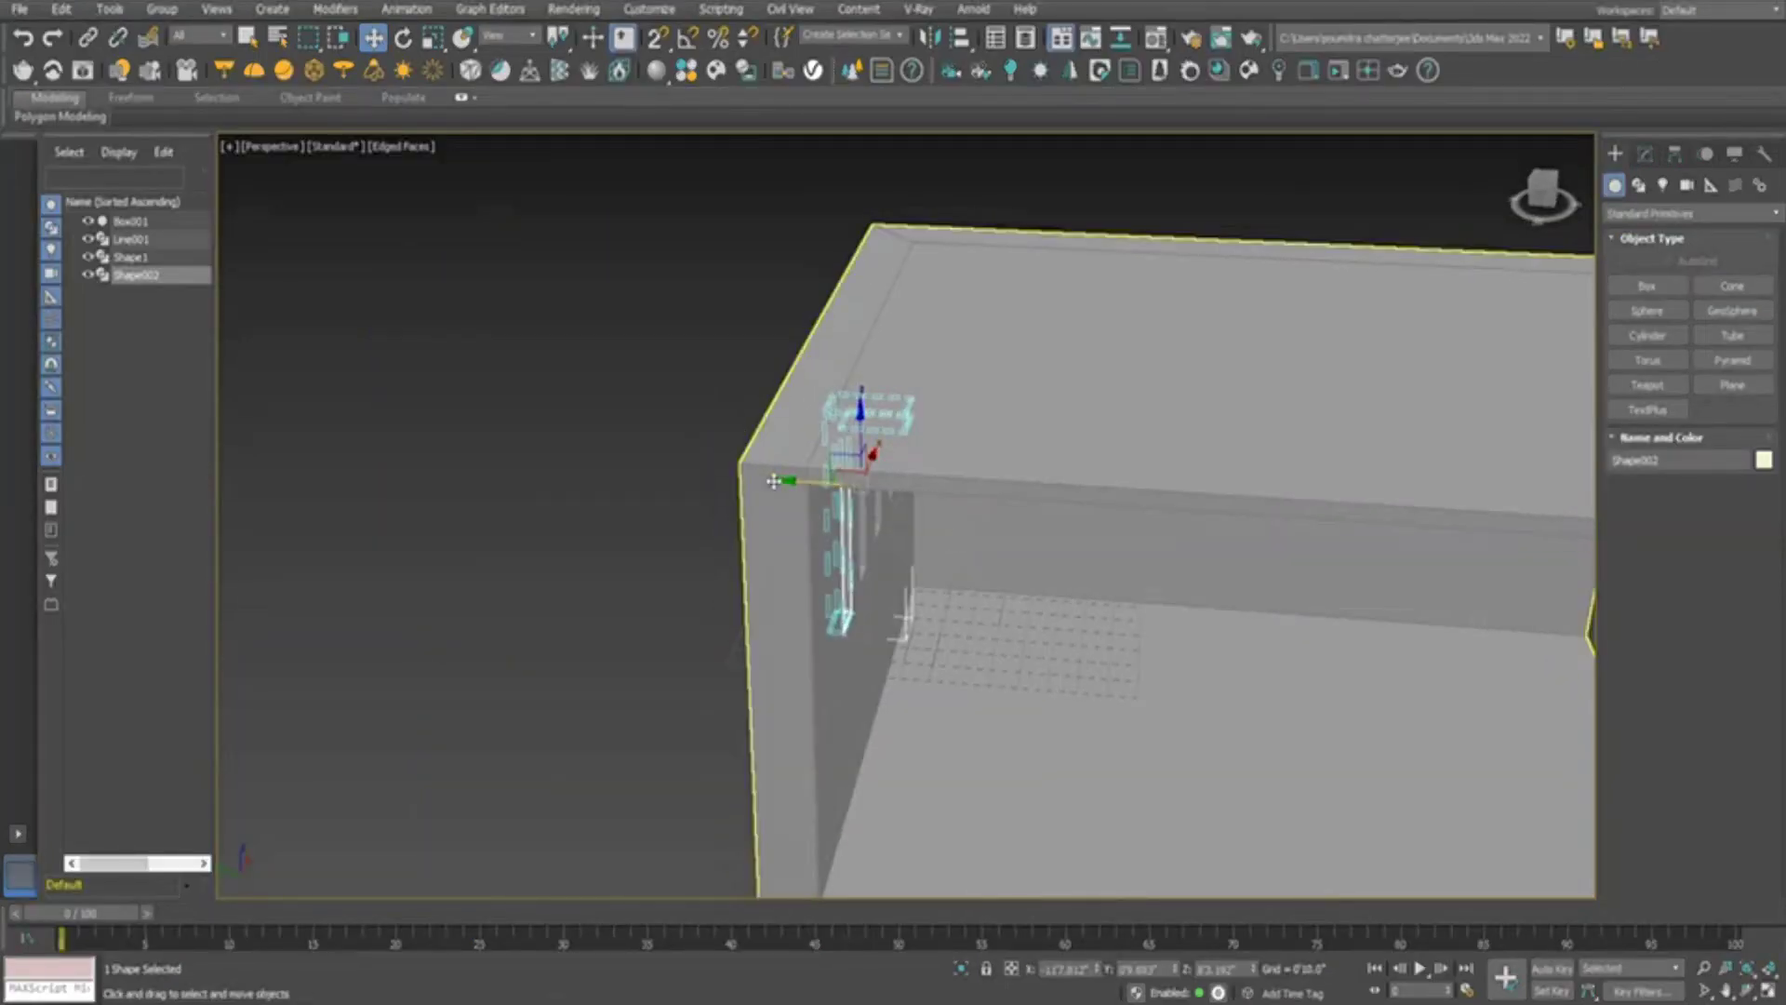
# Move the spline frame back out of the room along Y, clear of the wall, for editing.
pyautogui.click(1645, 153)
pyautogui.moveTo(796, 486); pyautogui.dragTo(506, 443)
pyautogui.keyDown('alt'); pyautogui.moveTo(600, 451); pyautogui.dragTo(541, 374, button='middle'); pyautogui.keyUp('alt')
pyautogui.scroll(5, 600, 421)
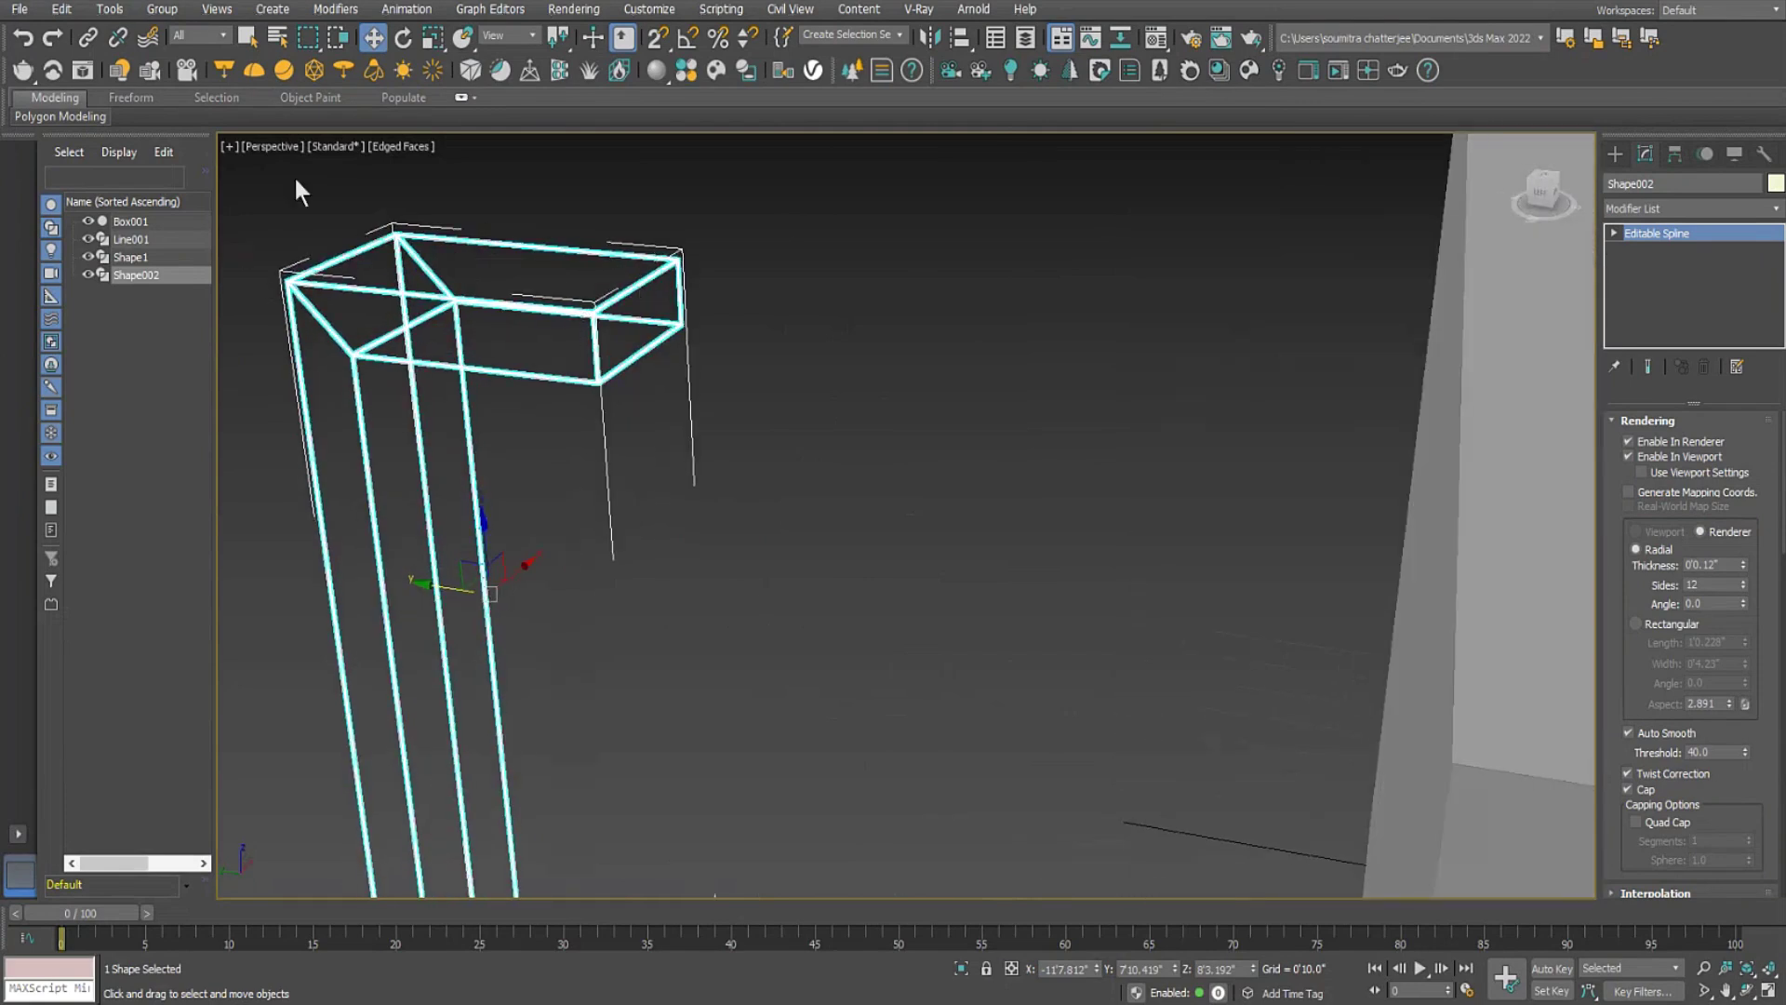
# At segment level, delete the underside segments of the frame's top arm and its inner corner and vertical segments.
pyautogui.click(1615, 234)
pyautogui.click(1652, 267)
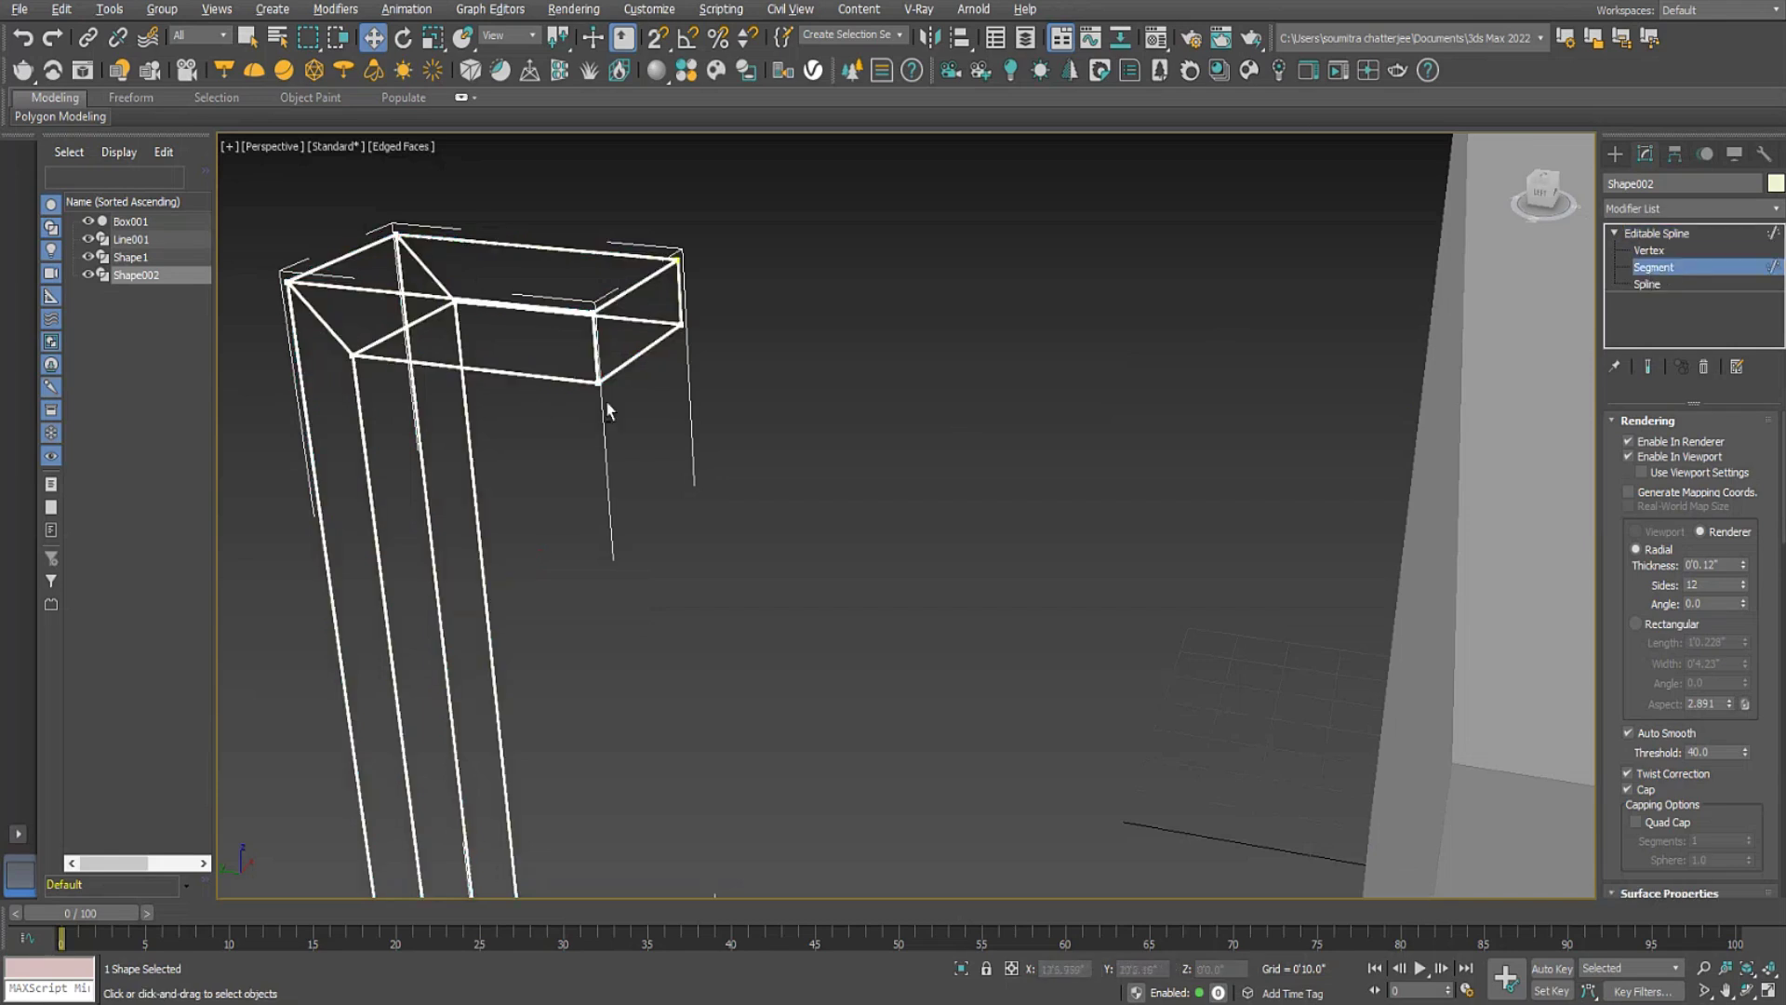
pyautogui.keyDown('alt'); pyautogui.moveTo(606, 411); pyautogui.dragTo(658, 387, button='middle'); pyautogui.keyUp('alt')
pyautogui.moveTo(628, 359); pyautogui.dragTo(558, 300)
pyautogui.press('Delete')
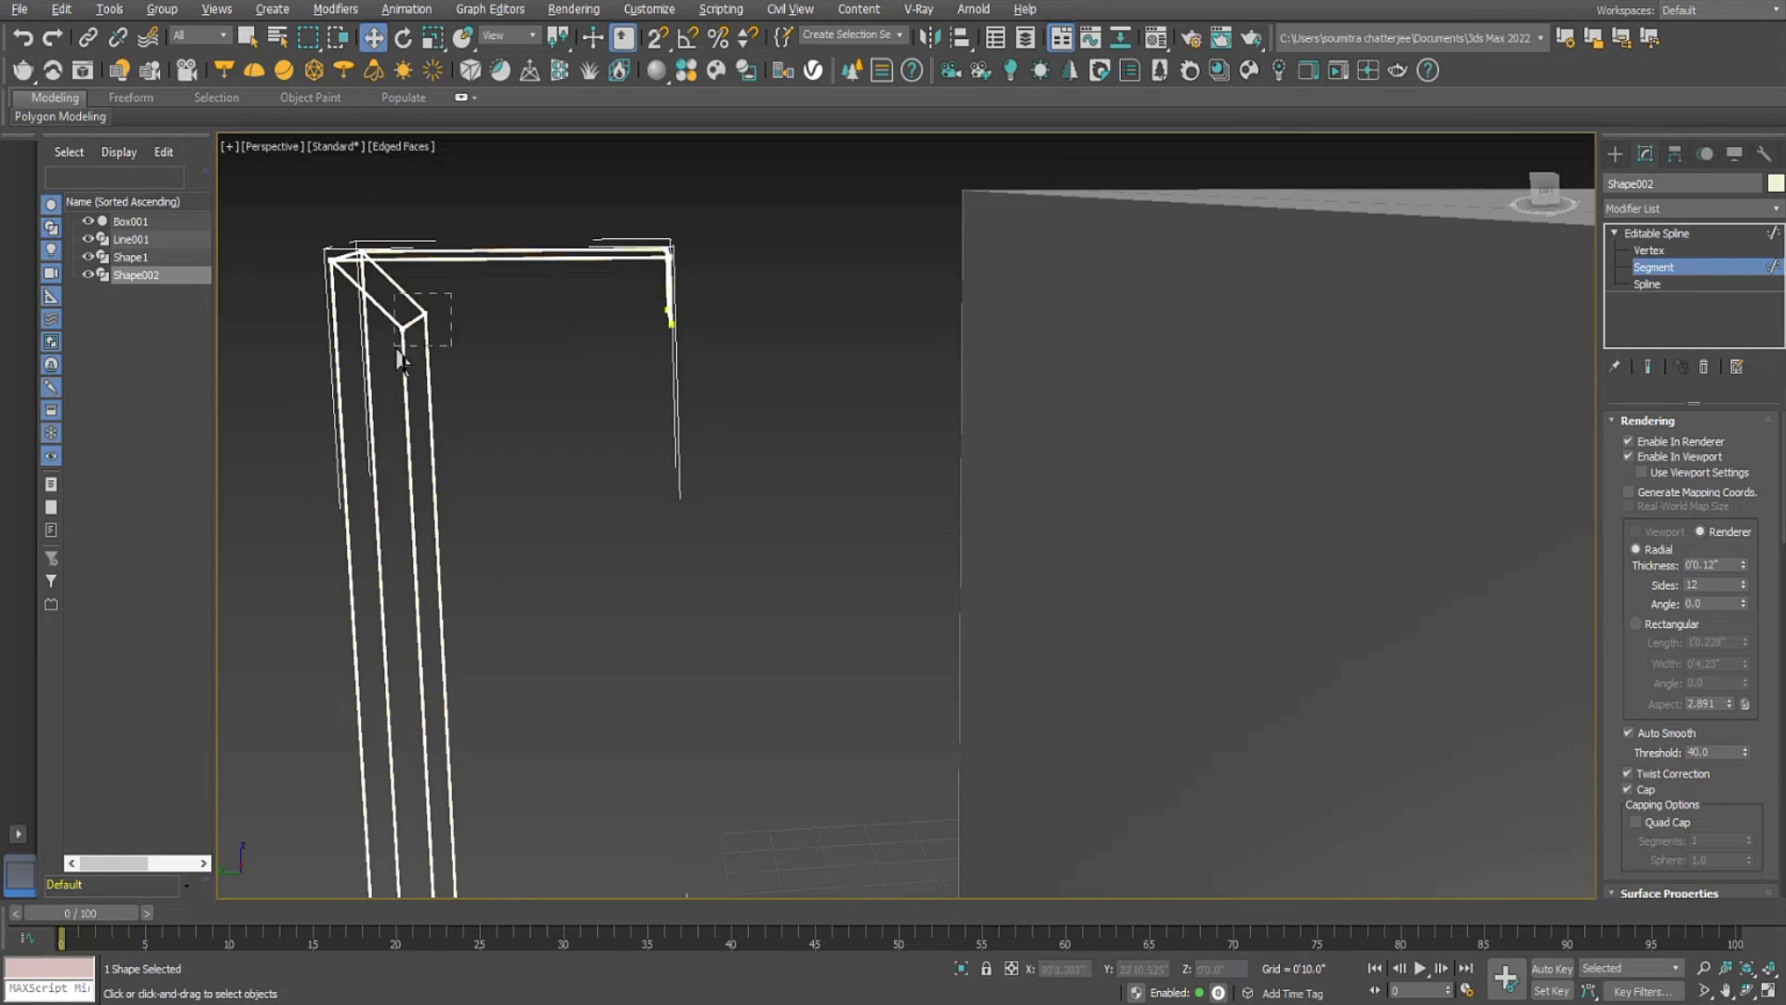
pyautogui.moveTo(395, 347); pyautogui.dragTo(395, 348)
pyautogui.press('Delete')
# Delete the leftover segments hanging from the end of the frame's top arm and leave segment editing.
pyautogui.moveTo(566, 502); pyautogui.dragTo(666, 267, button='middle')
pyautogui.scroll(-4, 668, 266)
pyautogui.moveTo(684, 468); pyautogui.dragTo(709, 343, button='middle')
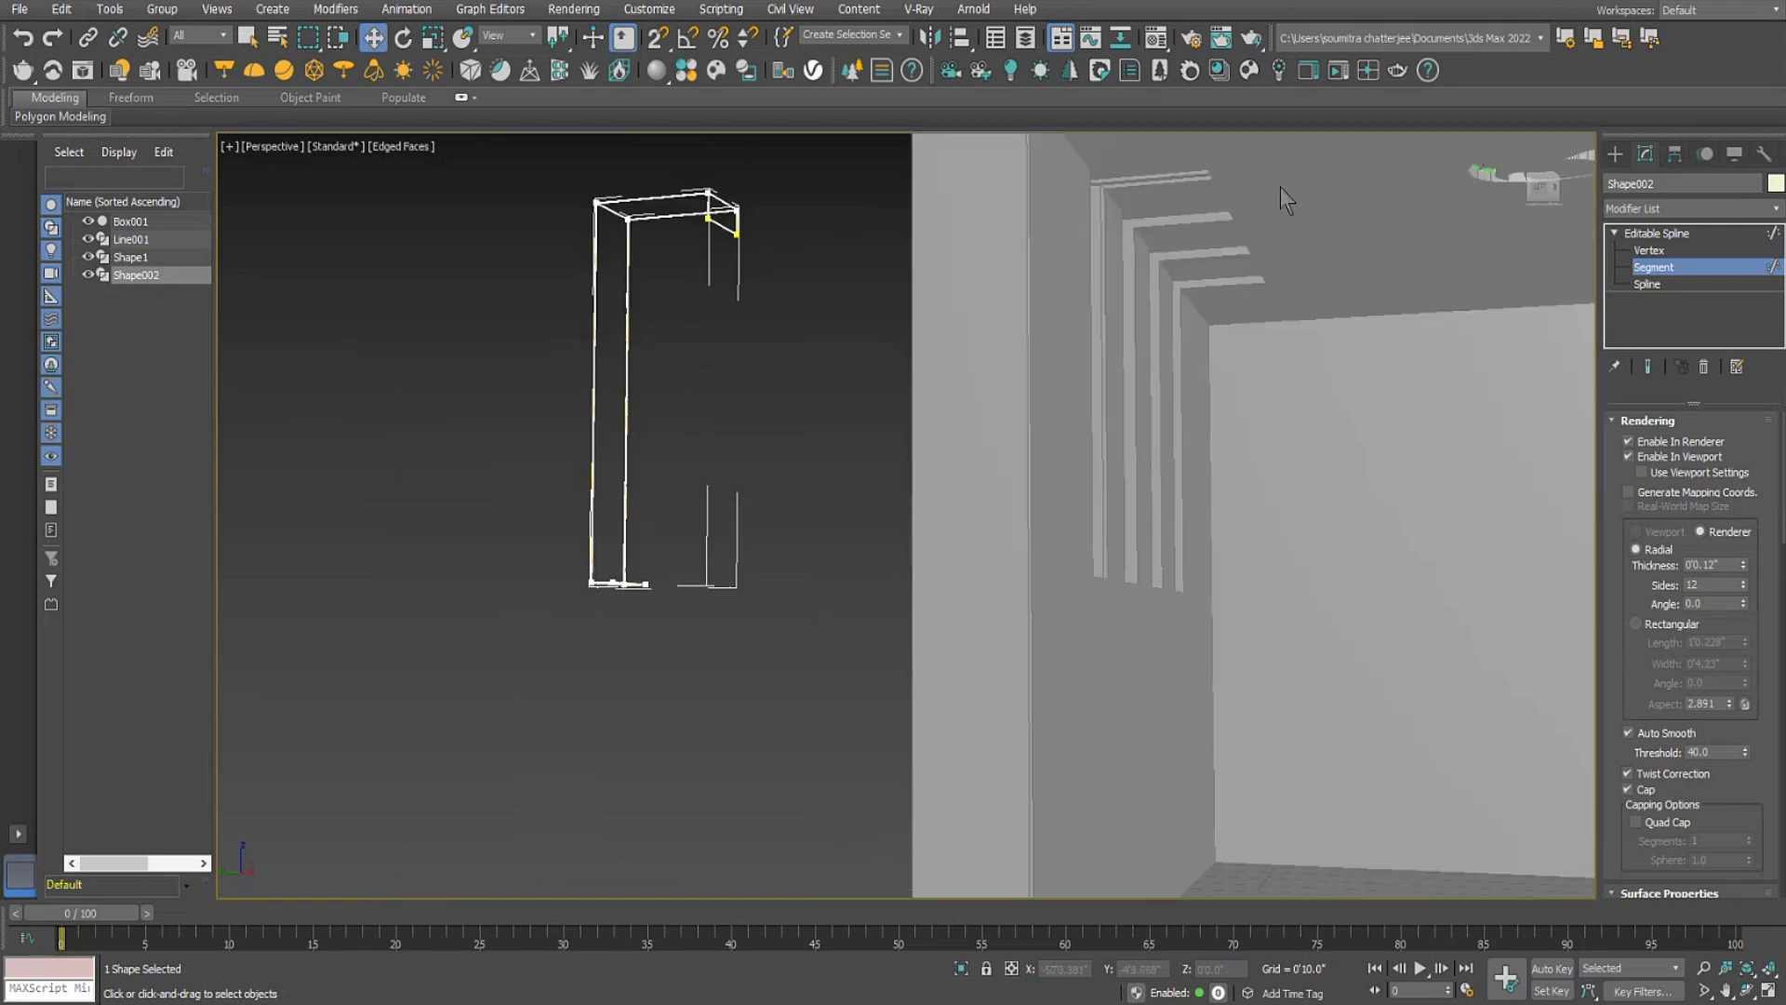
pyautogui.moveTo(760, 231)
pyautogui.keyDown('alt'); pyautogui.mouseDown(button='middle')
pyautogui.moveTo(837, 279)
pyautogui.moveTo(763, 253)
pyautogui.mouseUp(button='middle'); pyautogui.keyUp('alt')
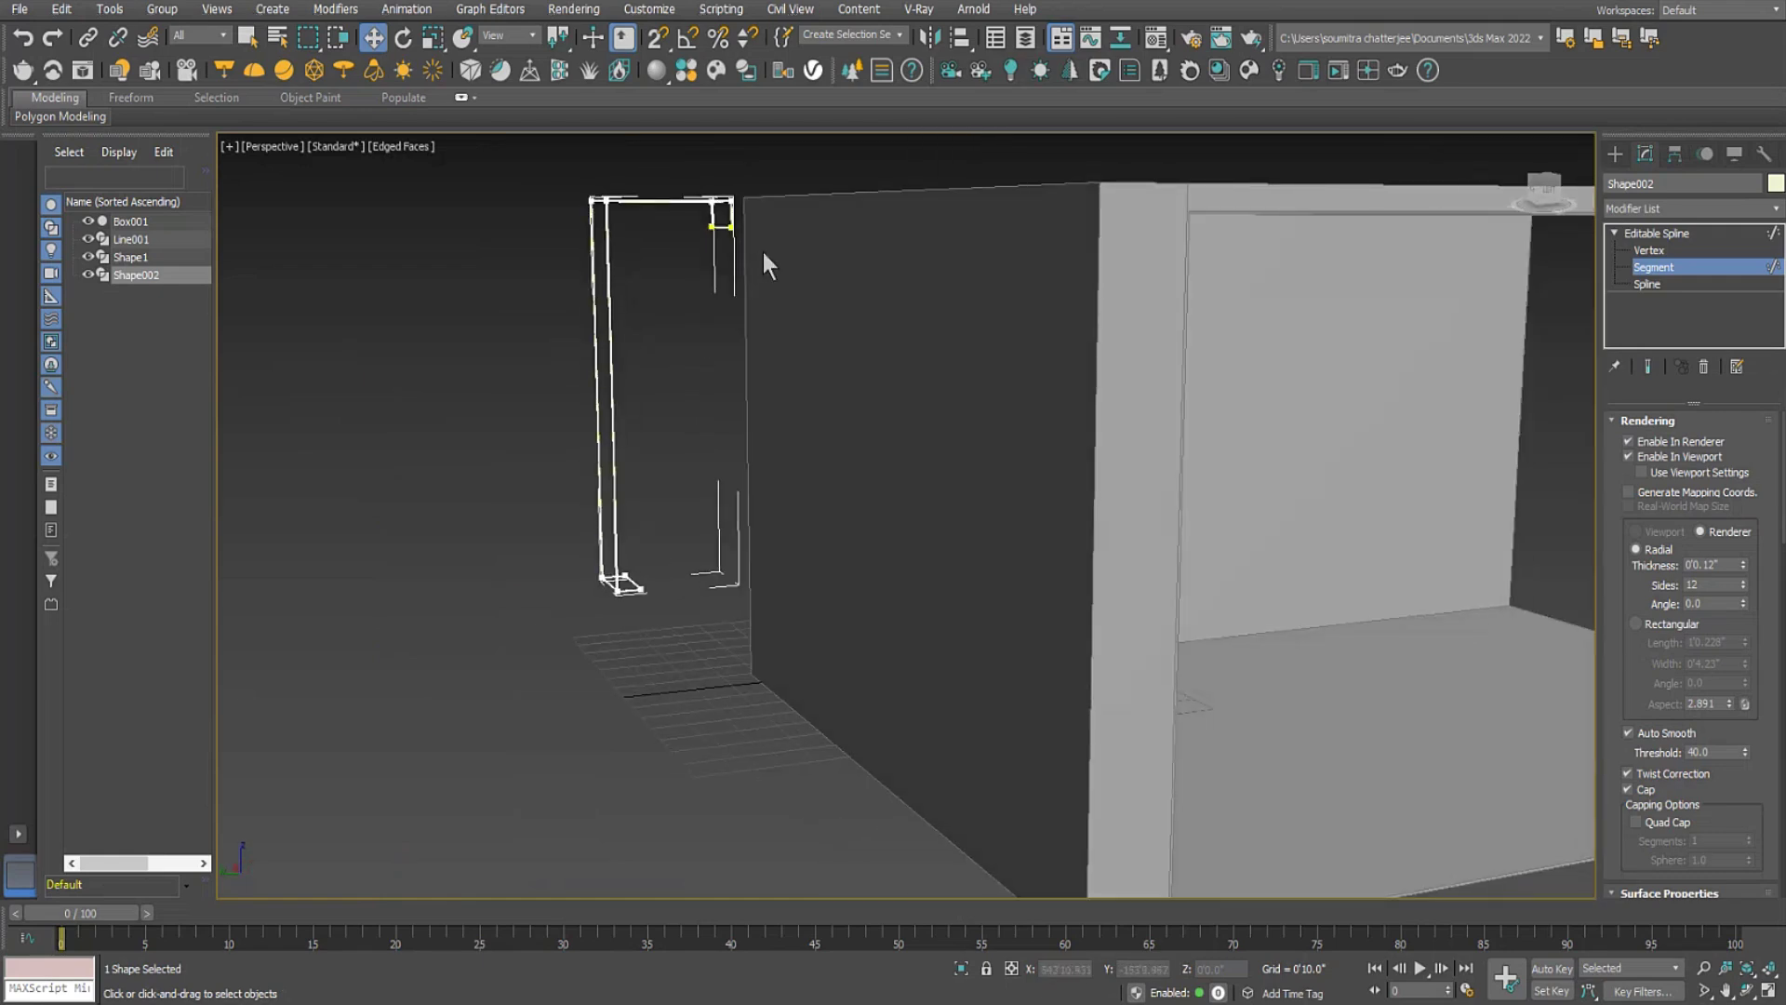
pyautogui.click(575, 397)
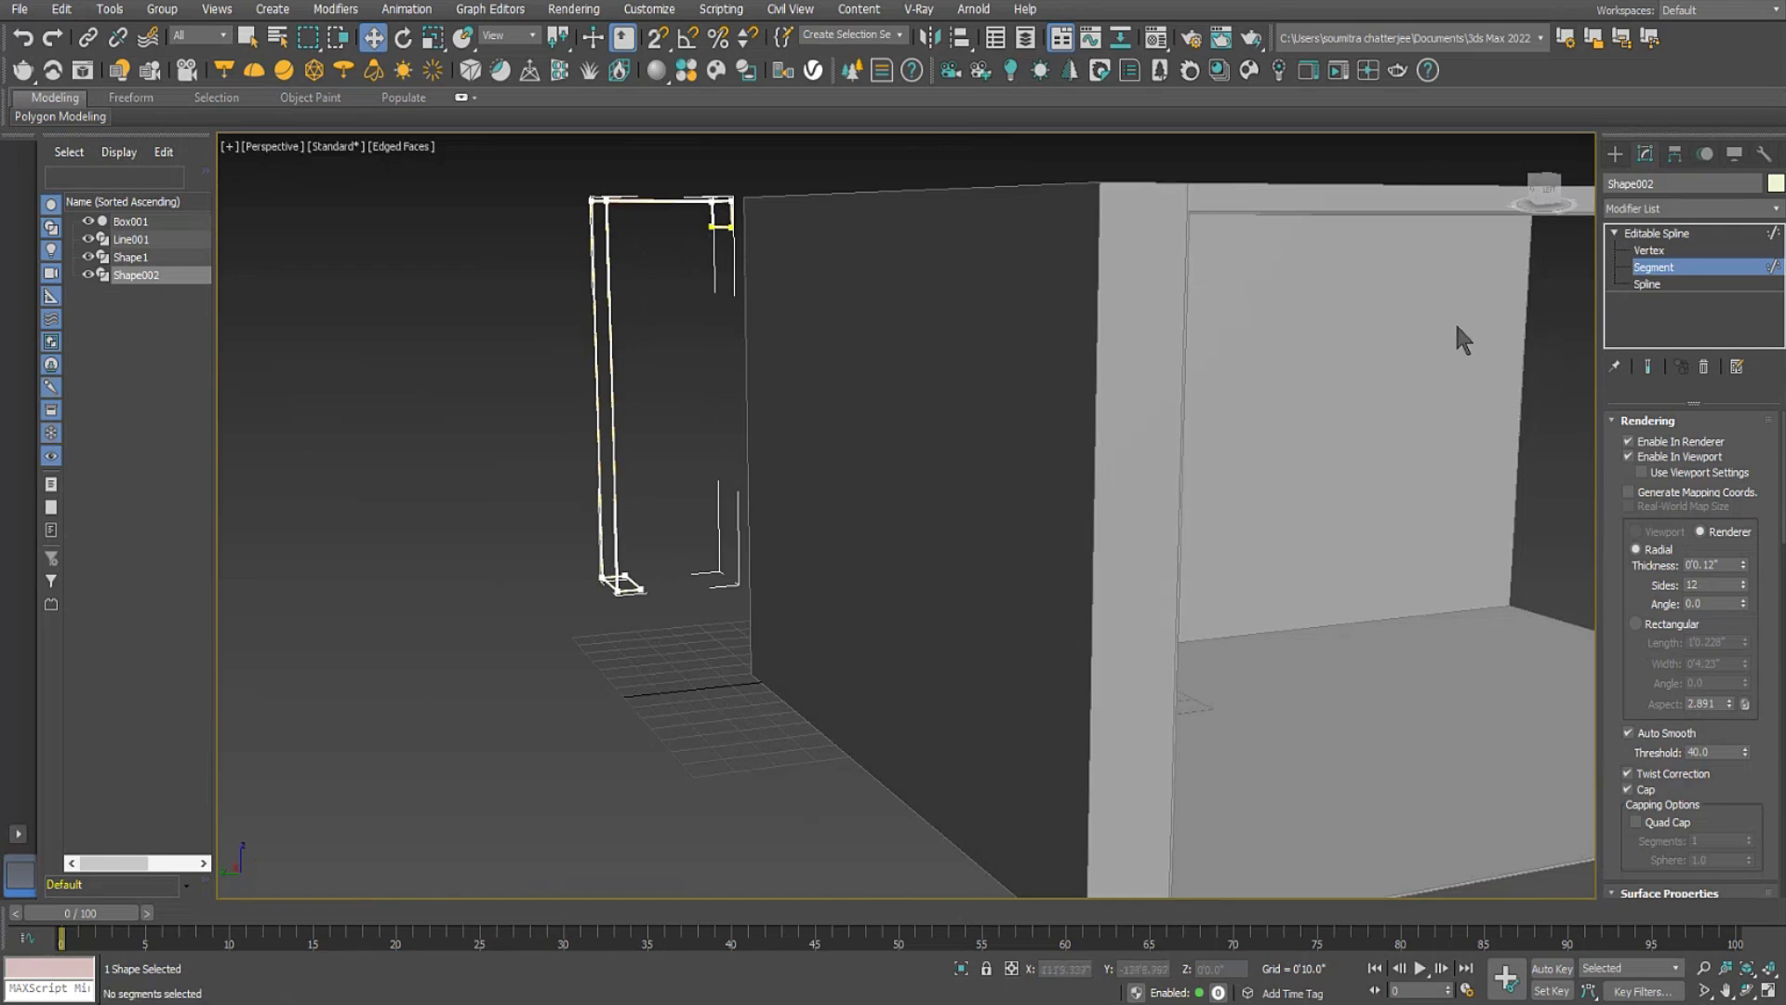
pyautogui.scroll(5, 678, 318)
pyautogui.moveTo(695, 178); pyautogui.dragTo(514, 302)
pyautogui.scroll(-8, 517, 303)
pyautogui.keyDown('alt'); pyautogui.moveTo(796, 409); pyautogui.dragTo(872, 465, button='middle'); pyautogui.keyUp('alt')
pyautogui.click(1617, 156)
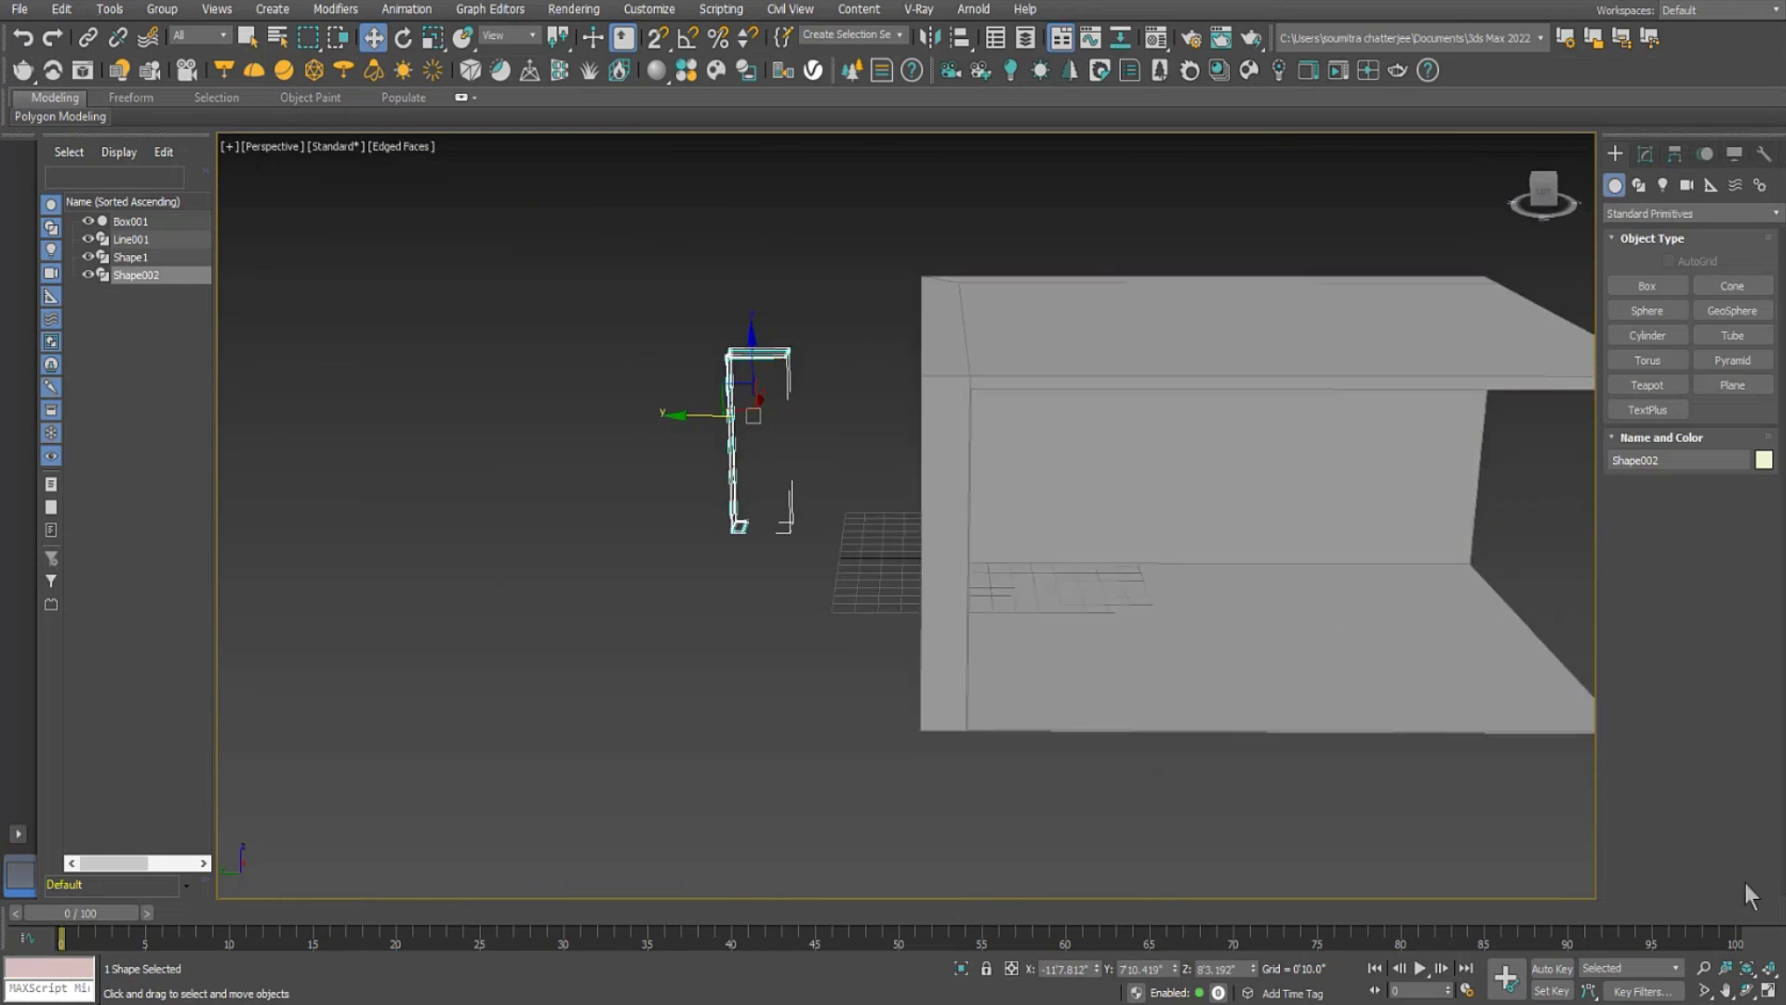
# Show all four viewports and move the trimmed spline along Y in the Top view into the first recess.
pyautogui.hotkey('alt', 'w')
pyautogui.scroll(-4, 1120, 244)
pyautogui.moveTo(1122, 167); pyautogui.dragTo(1128, 328)
pyautogui.keyDown('alt'); pyautogui.moveTo(1480, 750); pyautogui.dragTo(1385, 721, button='middle'); pyautogui.keyUp('alt')
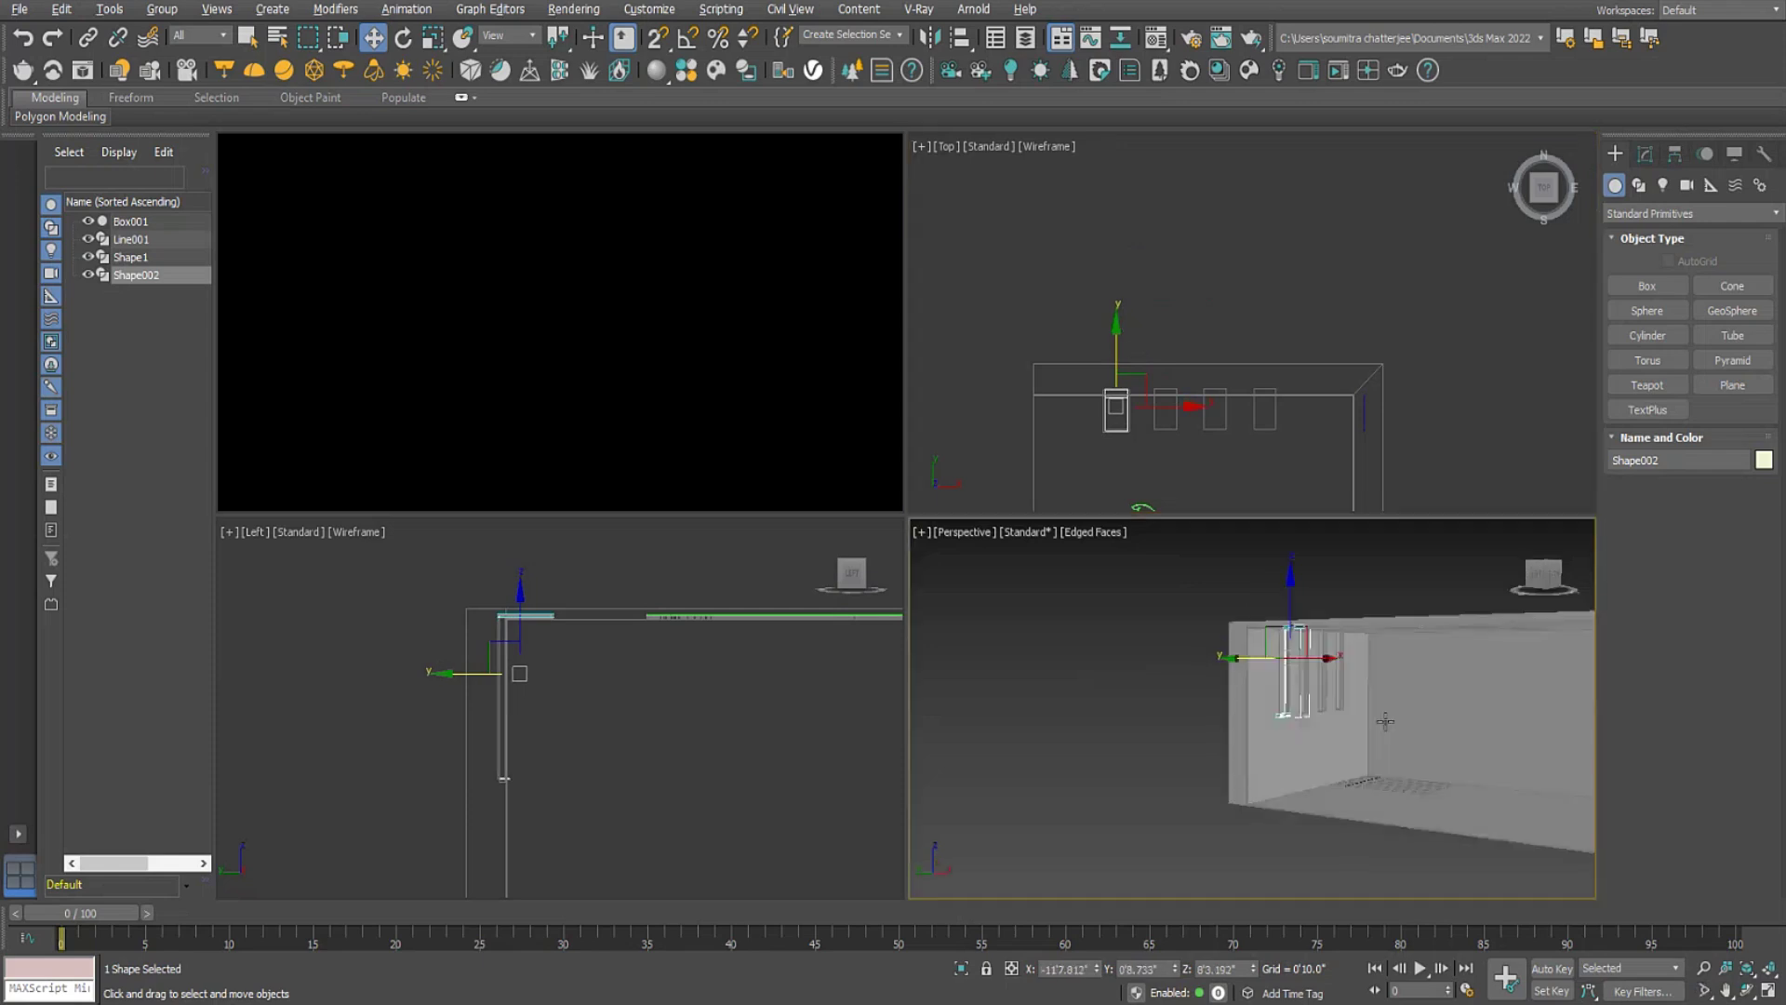
pyautogui.scroll(10, 1366, 754)
pyautogui.scroll(5, 1205, 642)
pyautogui.moveTo(1191, 605); pyautogui.dragTo(1308, 726, button='middle')
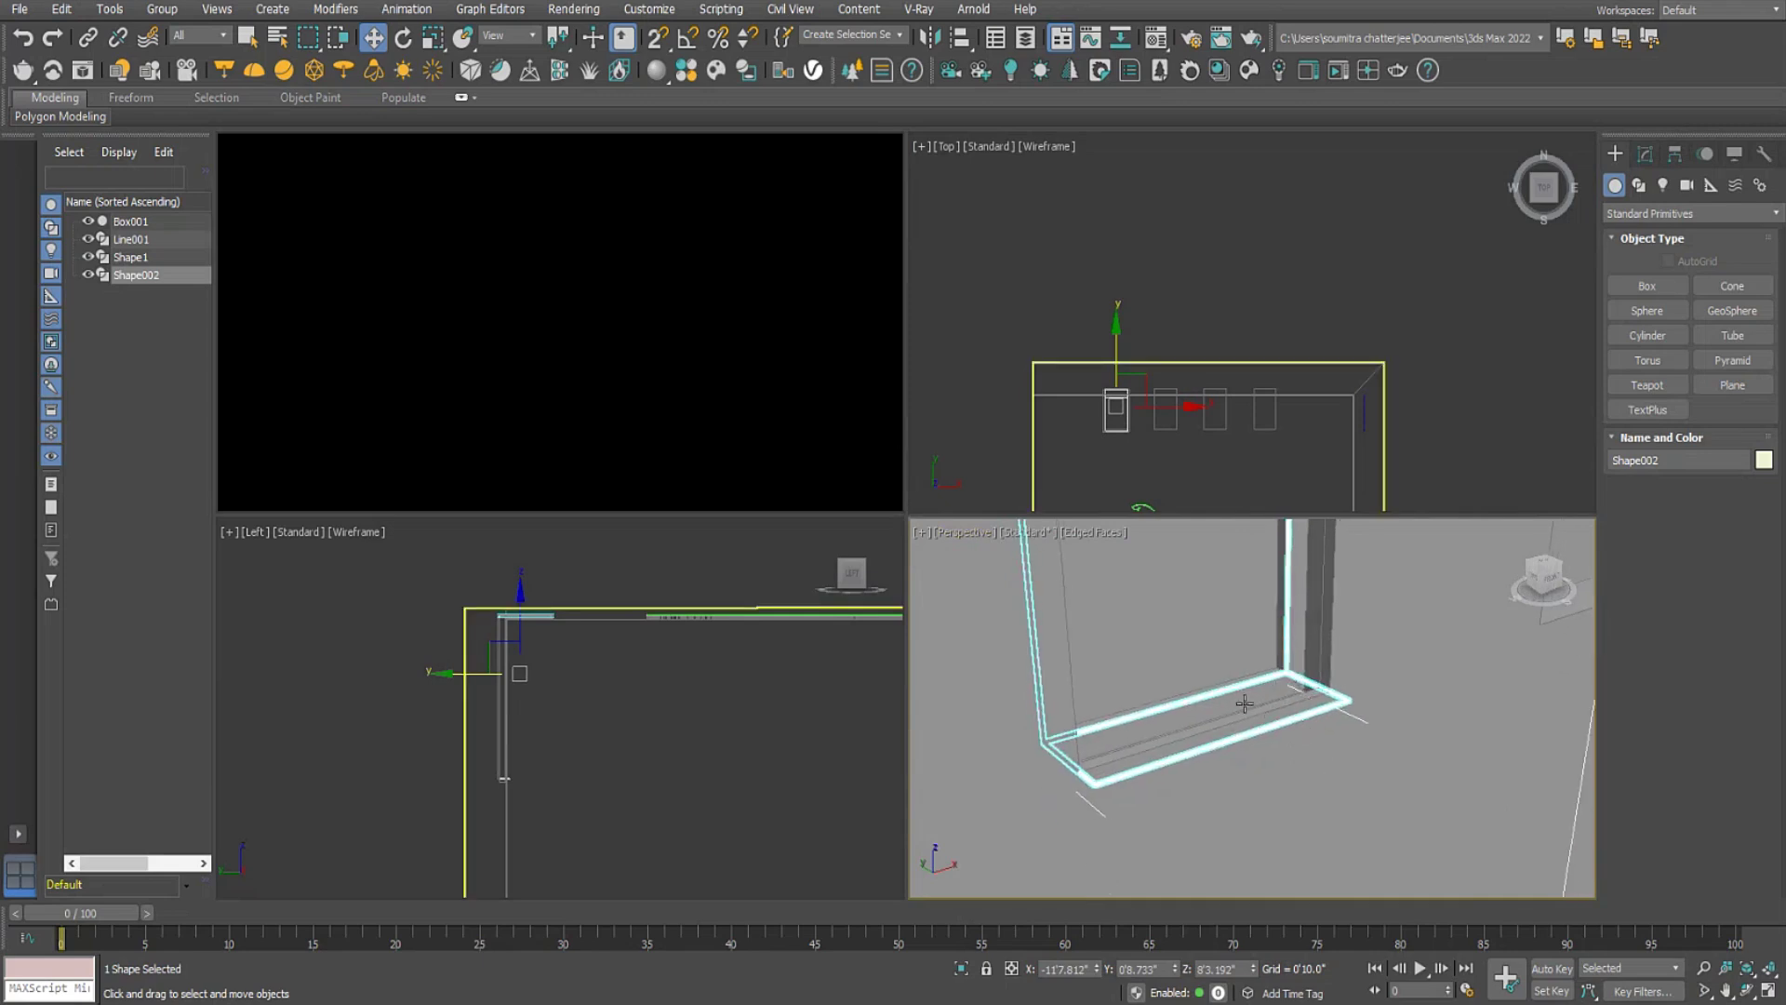
pyautogui.keyDown('alt'); pyautogui.moveTo(1279, 754); pyautogui.dragTo(1321, 756, button='middle'); pyautogui.keyUp('alt')
# Select the two front vertices at the spline's bottom end and move them along Y back toward the wall.
pyautogui.click(1644, 154)
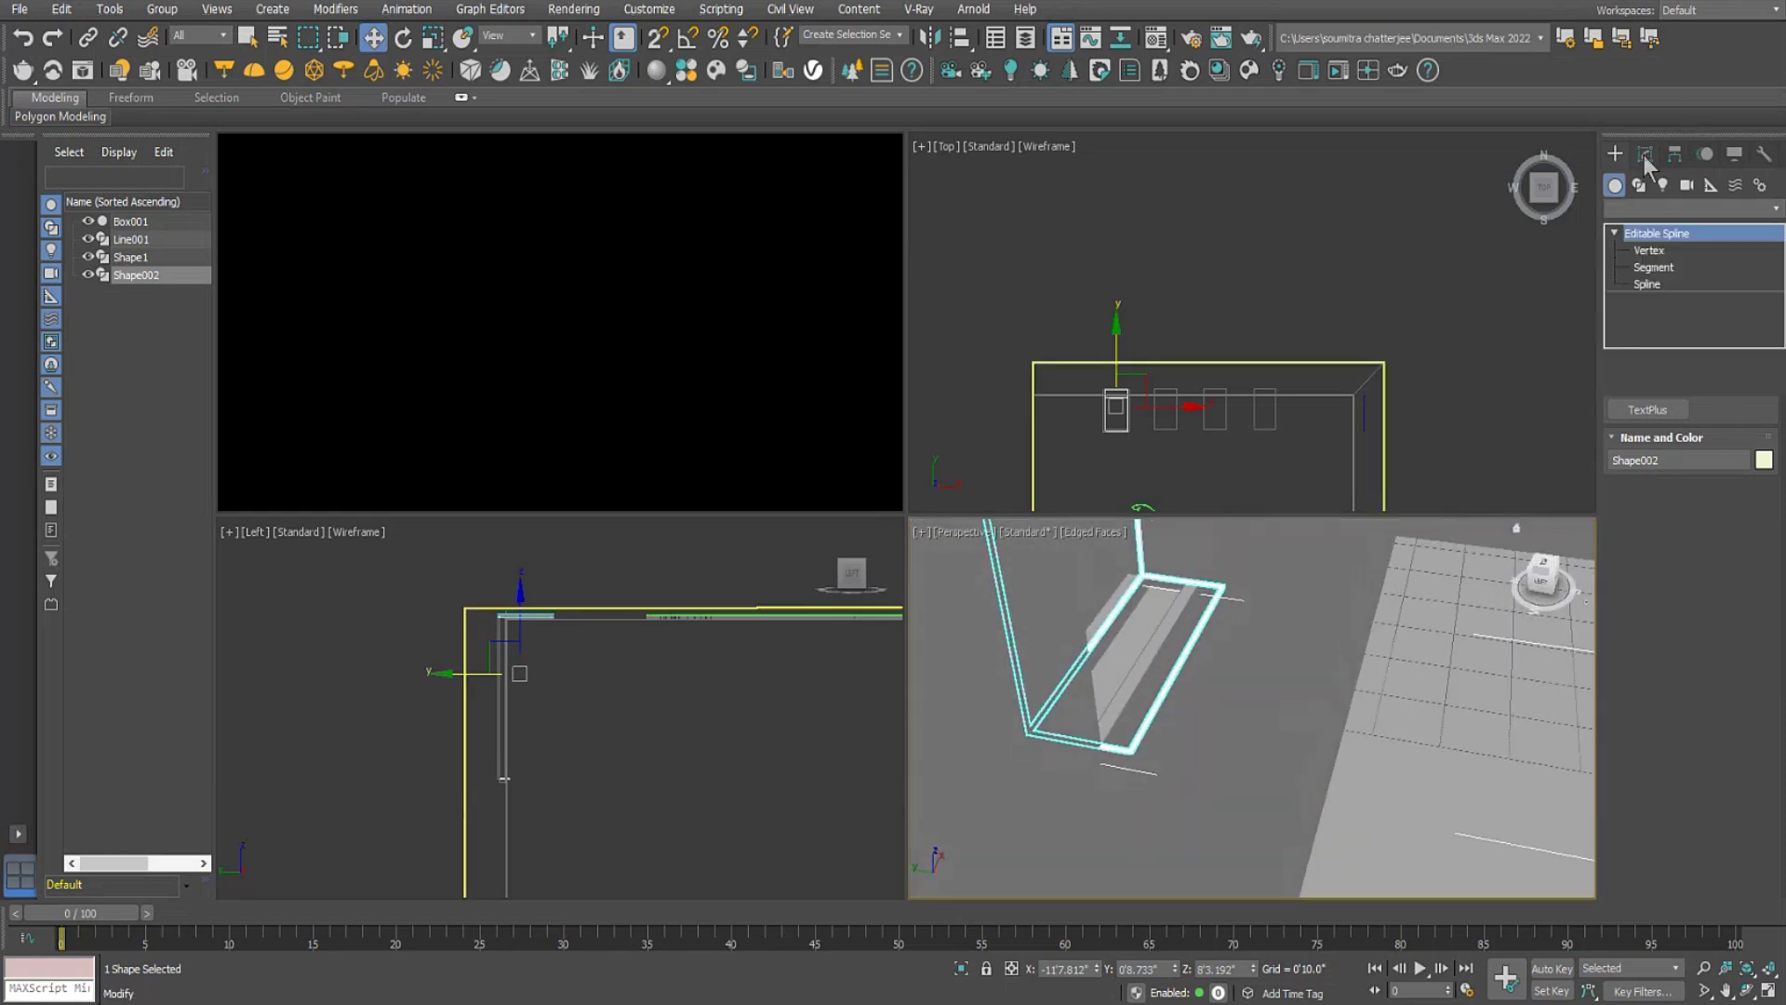
pyautogui.click(1648, 250)
pyautogui.scroll(3, 1162, 353)
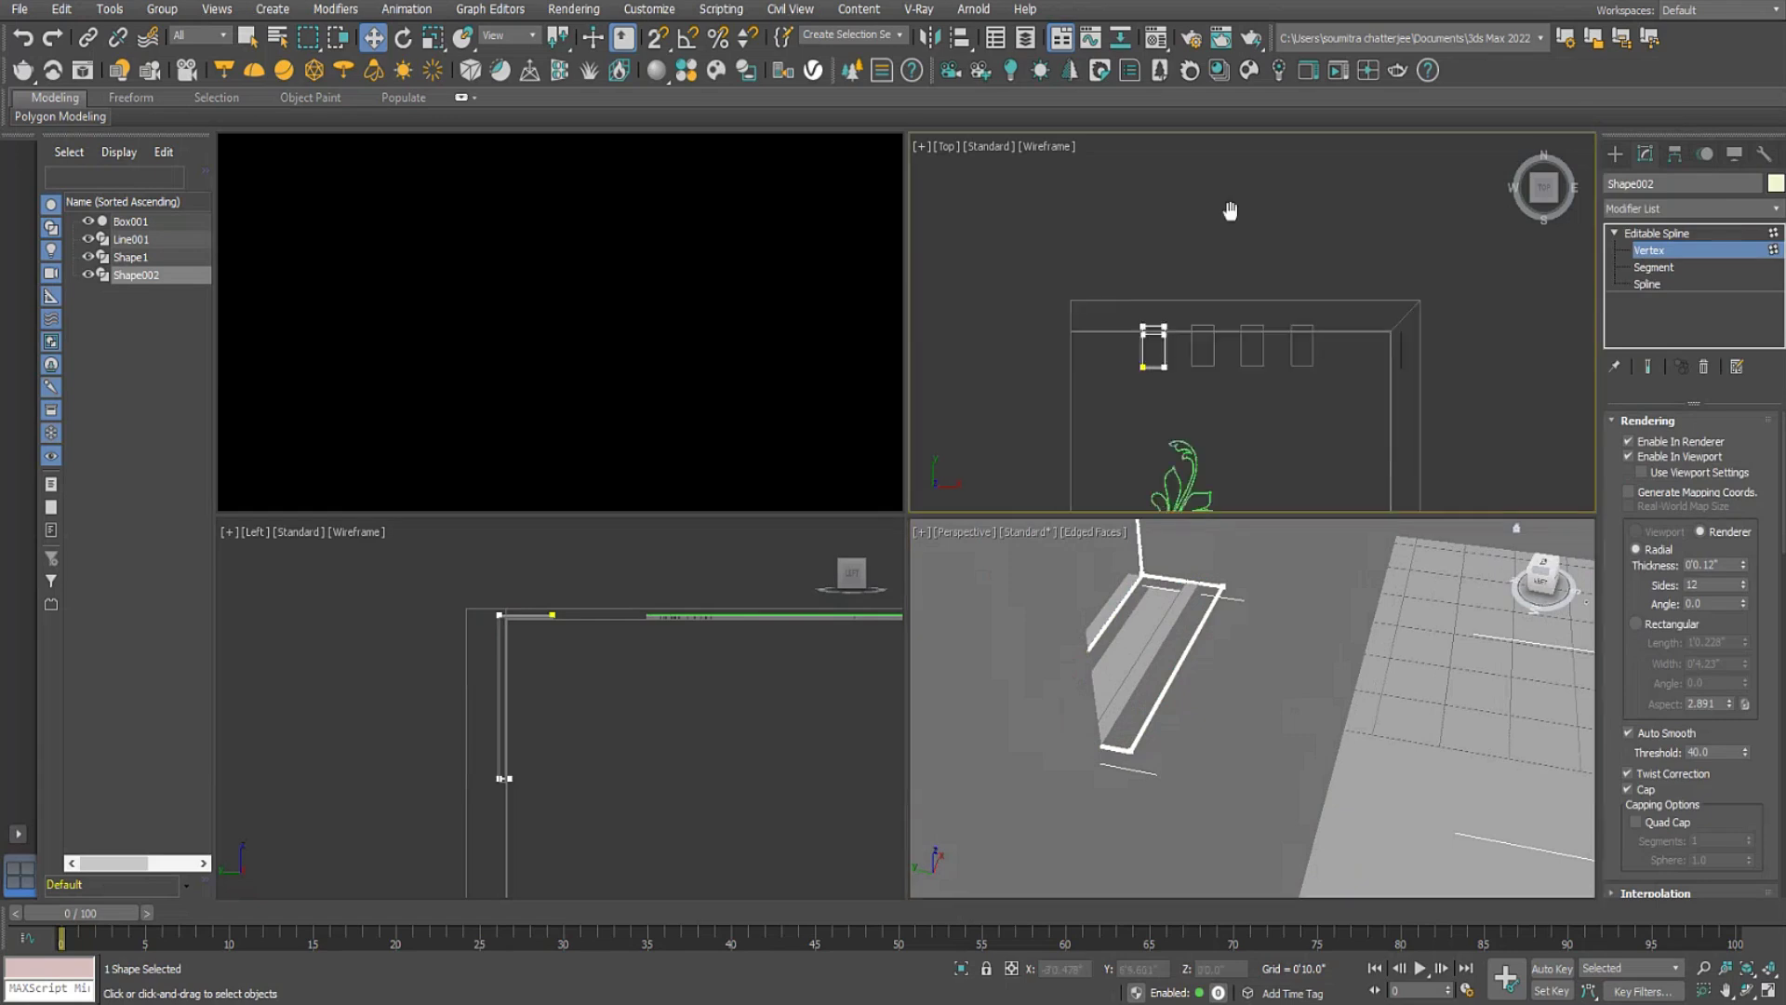
pyautogui.scroll(-3, 1231, 660)
pyautogui.moveTo(1256, 602); pyautogui.dragTo(1213, 687)
pyautogui.keyDown('ctrl'); pyautogui.moveTo(1207, 758); pyautogui.dragTo(1153, 697); pyautogui.keyUp('ctrl')
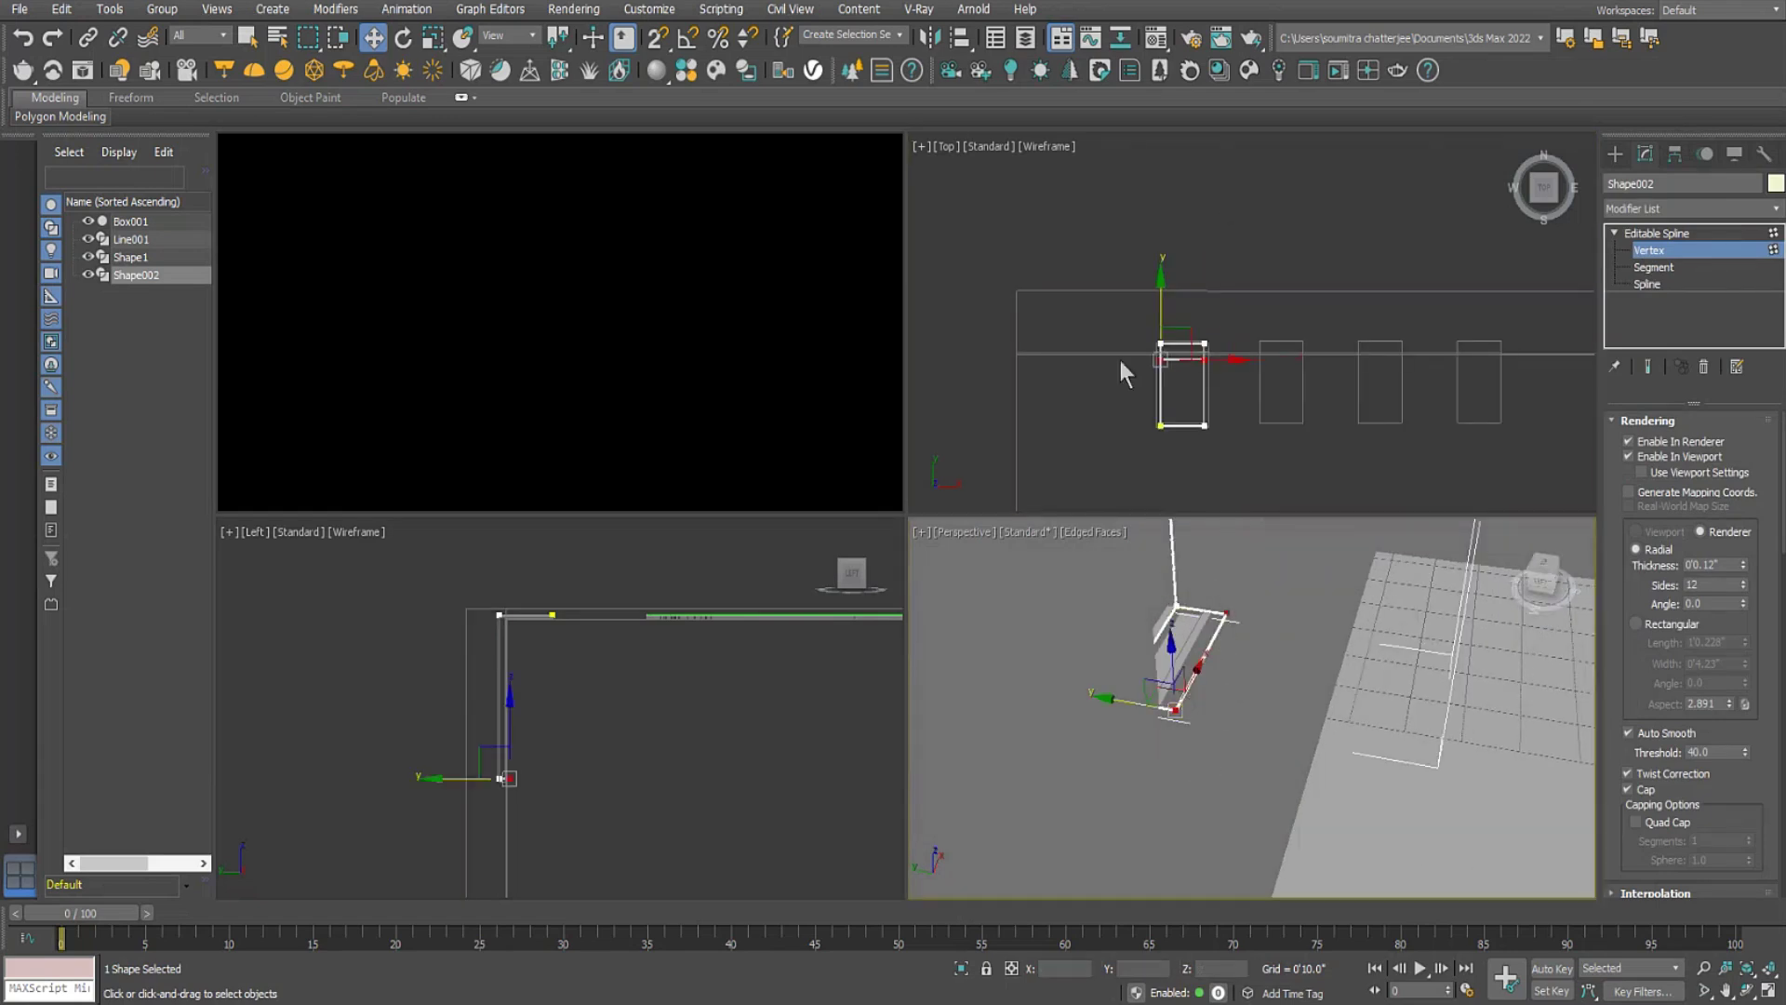
pyautogui.scroll(5, 1174, 361)
pyautogui.moveTo(1195, 376); pyautogui.dragTo(1182, 262, button='middle')
pyautogui.moveTo(1121, 170); pyautogui.dragTo(1114, 142)
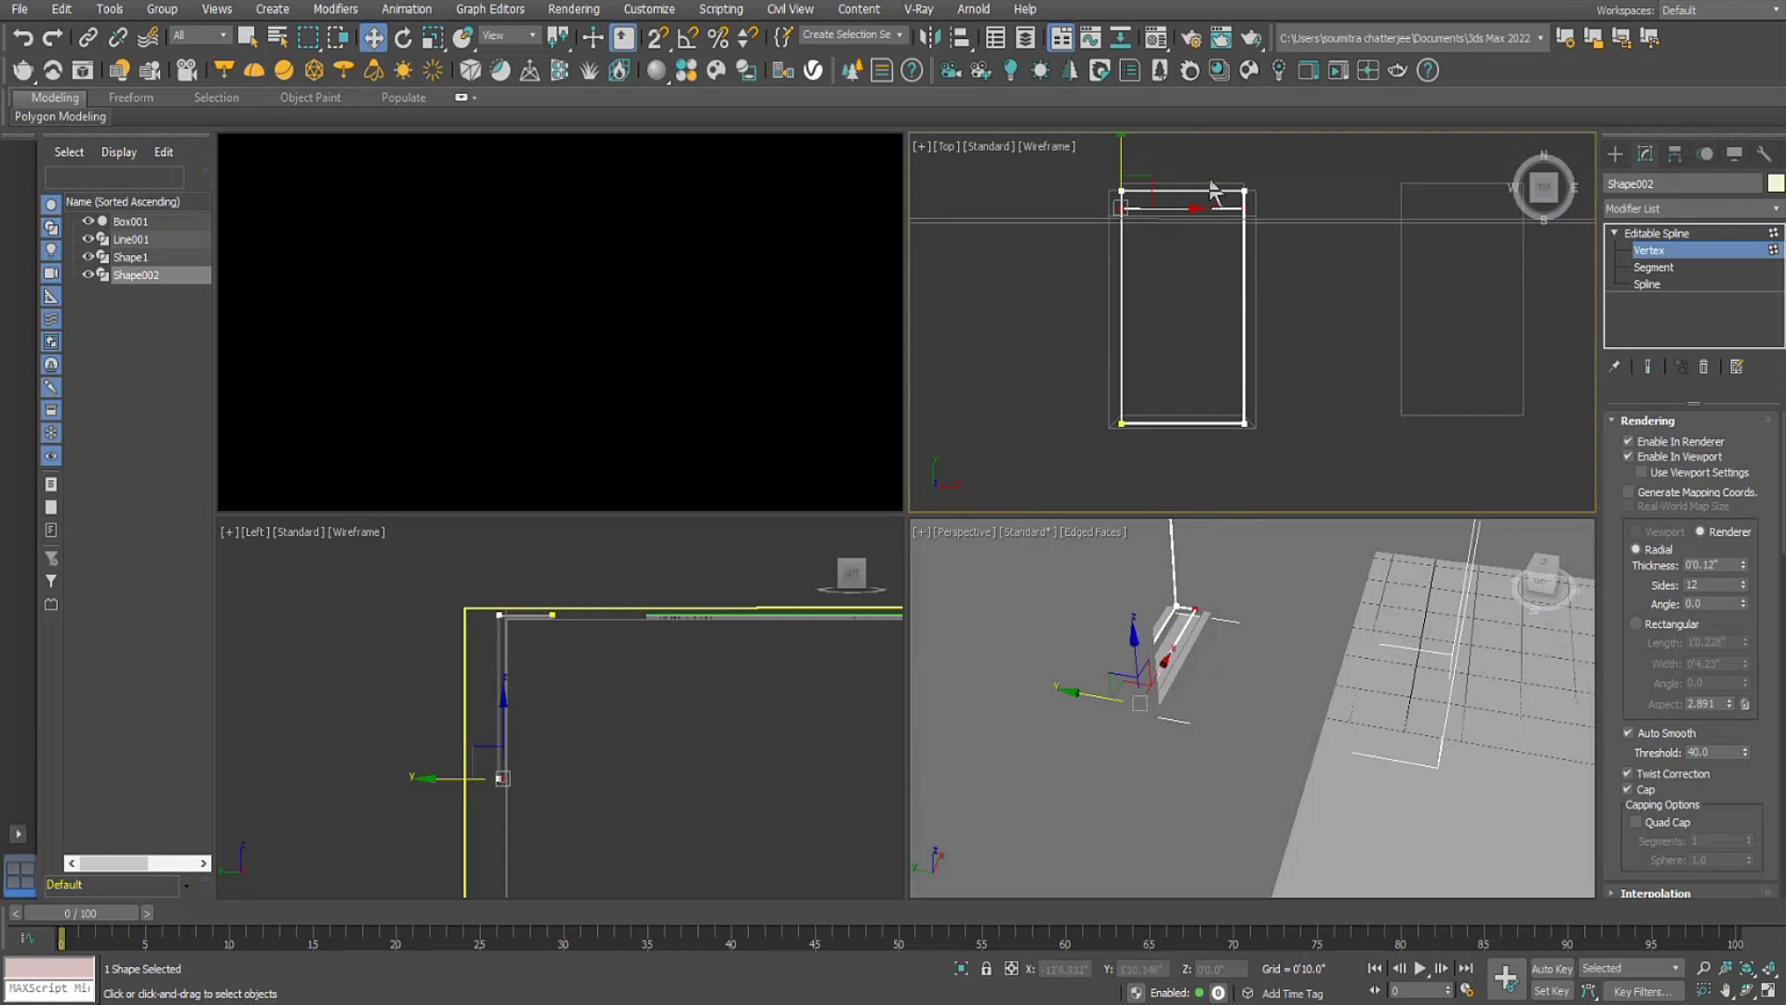
# Leave vertex editing and shift the whole spline slightly along Y in the Top view to Y 0'7.983".
pyautogui.scroll(-3, 1179, 633)
pyautogui.moveTo(1180, 634); pyautogui.dragTo(1164, 737, button='middle')
pyautogui.scroll(4, 1185, 768)
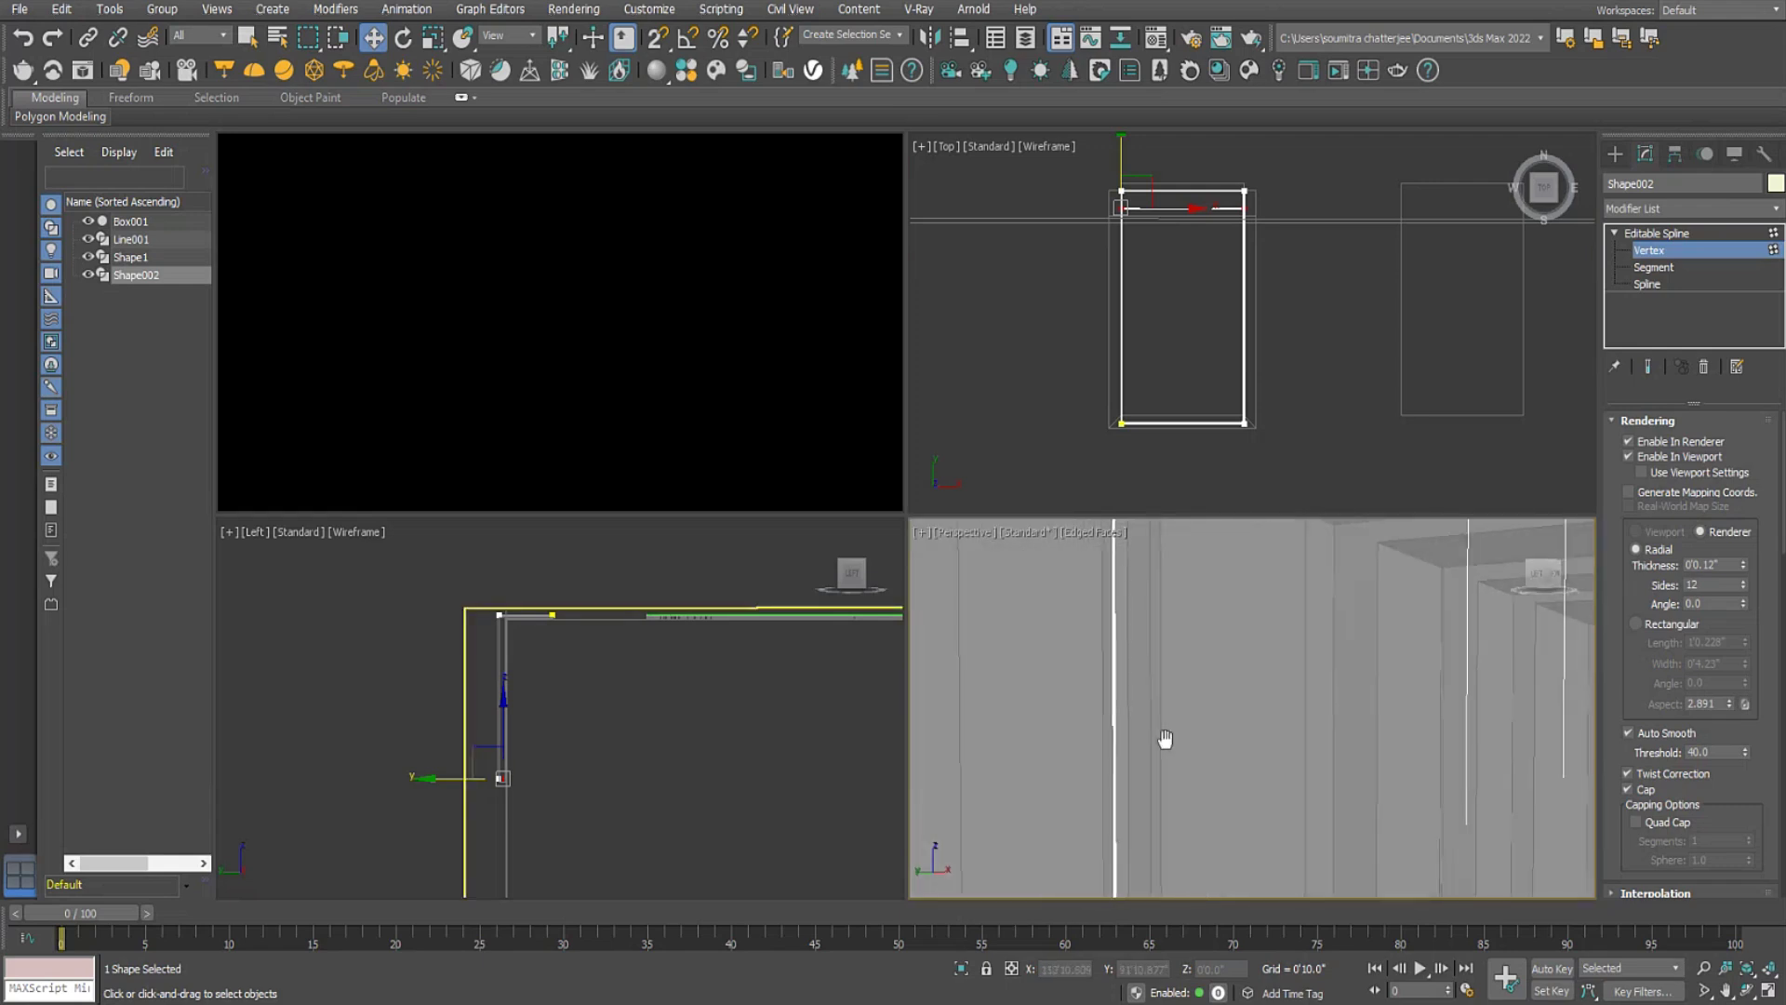
pyautogui.click(1114, 736)
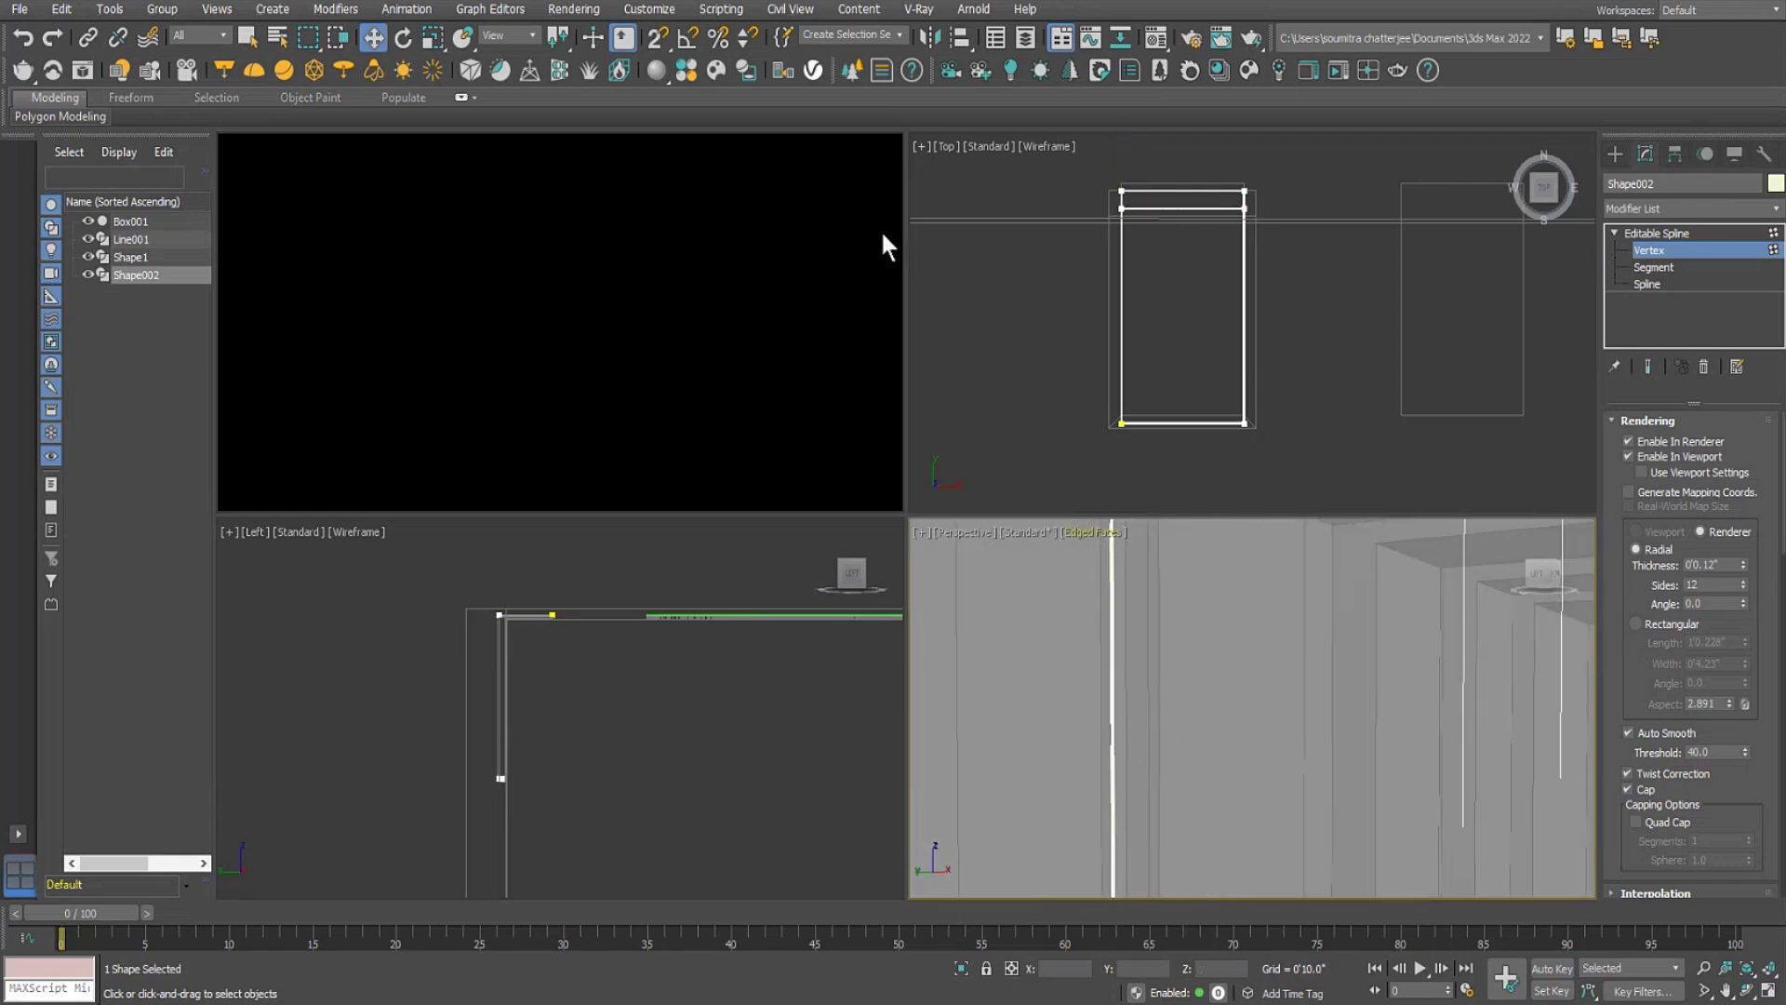
pyautogui.click(1615, 155)
pyautogui.moveTo(1183, 227); pyautogui.dragTo(1183, 233)
# Scale the spline along the Top view's X axis to about 108% to match the recess width.
pyautogui.rightClick(1202, 267)
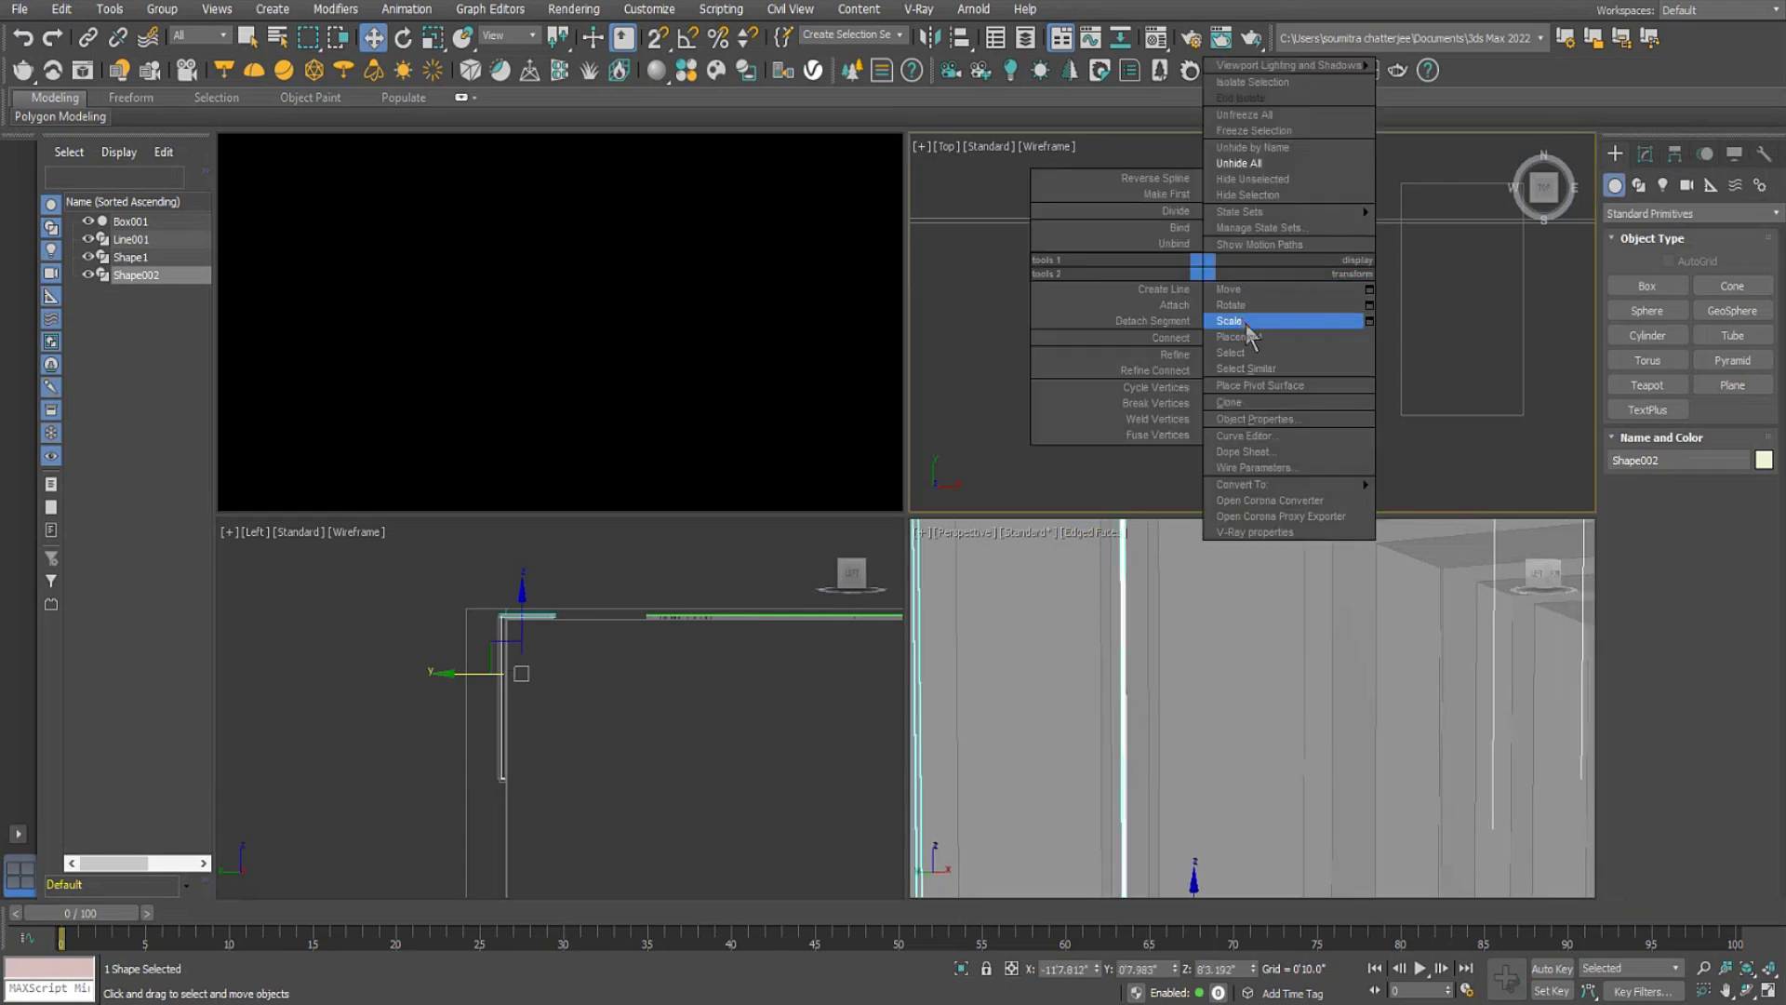
pyautogui.click(1237, 321)
pyautogui.moveTo(1268, 288); pyautogui.dragTo(1274, 288)
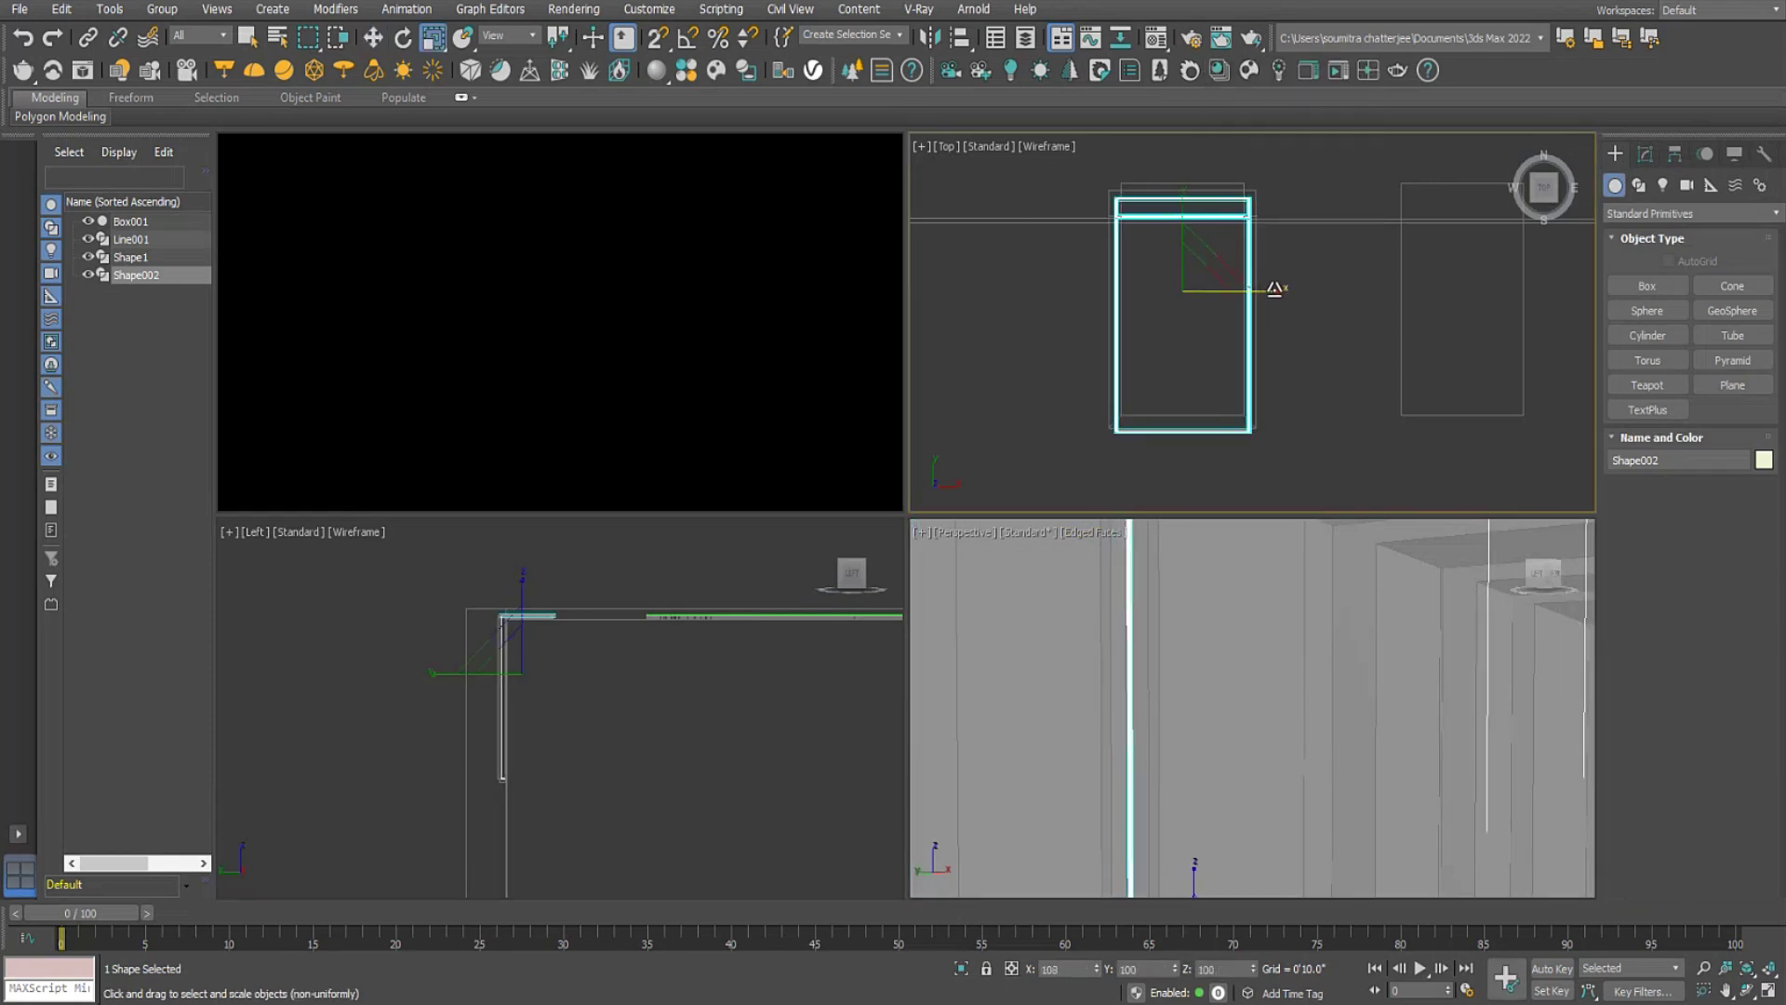
pyautogui.scroll(-4, 1275, 666)
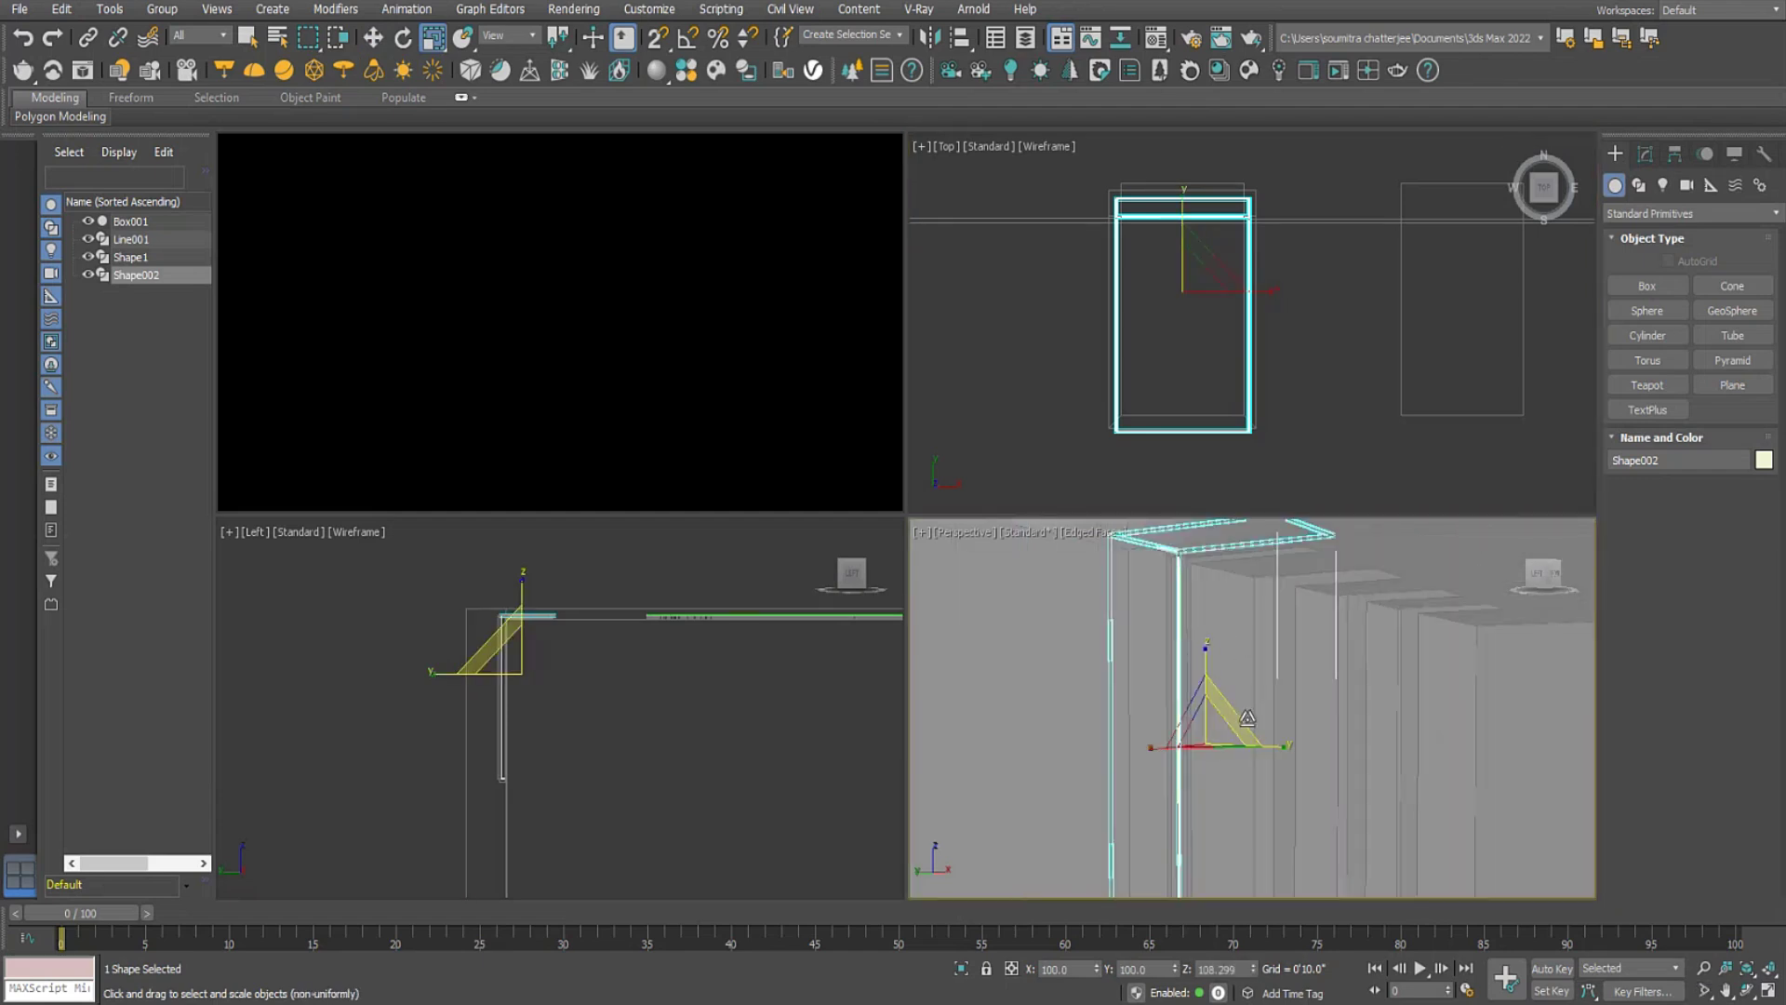
pyautogui.keyDown('alt'); pyautogui.moveTo(1242, 740); pyautogui.dragTo(1247, 715, button='middle'); pyautogui.keyUp('alt')
pyautogui.moveTo(1304, 807); pyautogui.dragTo(1261, 625, button='middle')
pyautogui.keyDown('alt'); pyautogui.moveTo(1299, 722); pyautogui.dragTo(1259, 754, button='middle'); pyautogui.keyUp('alt')
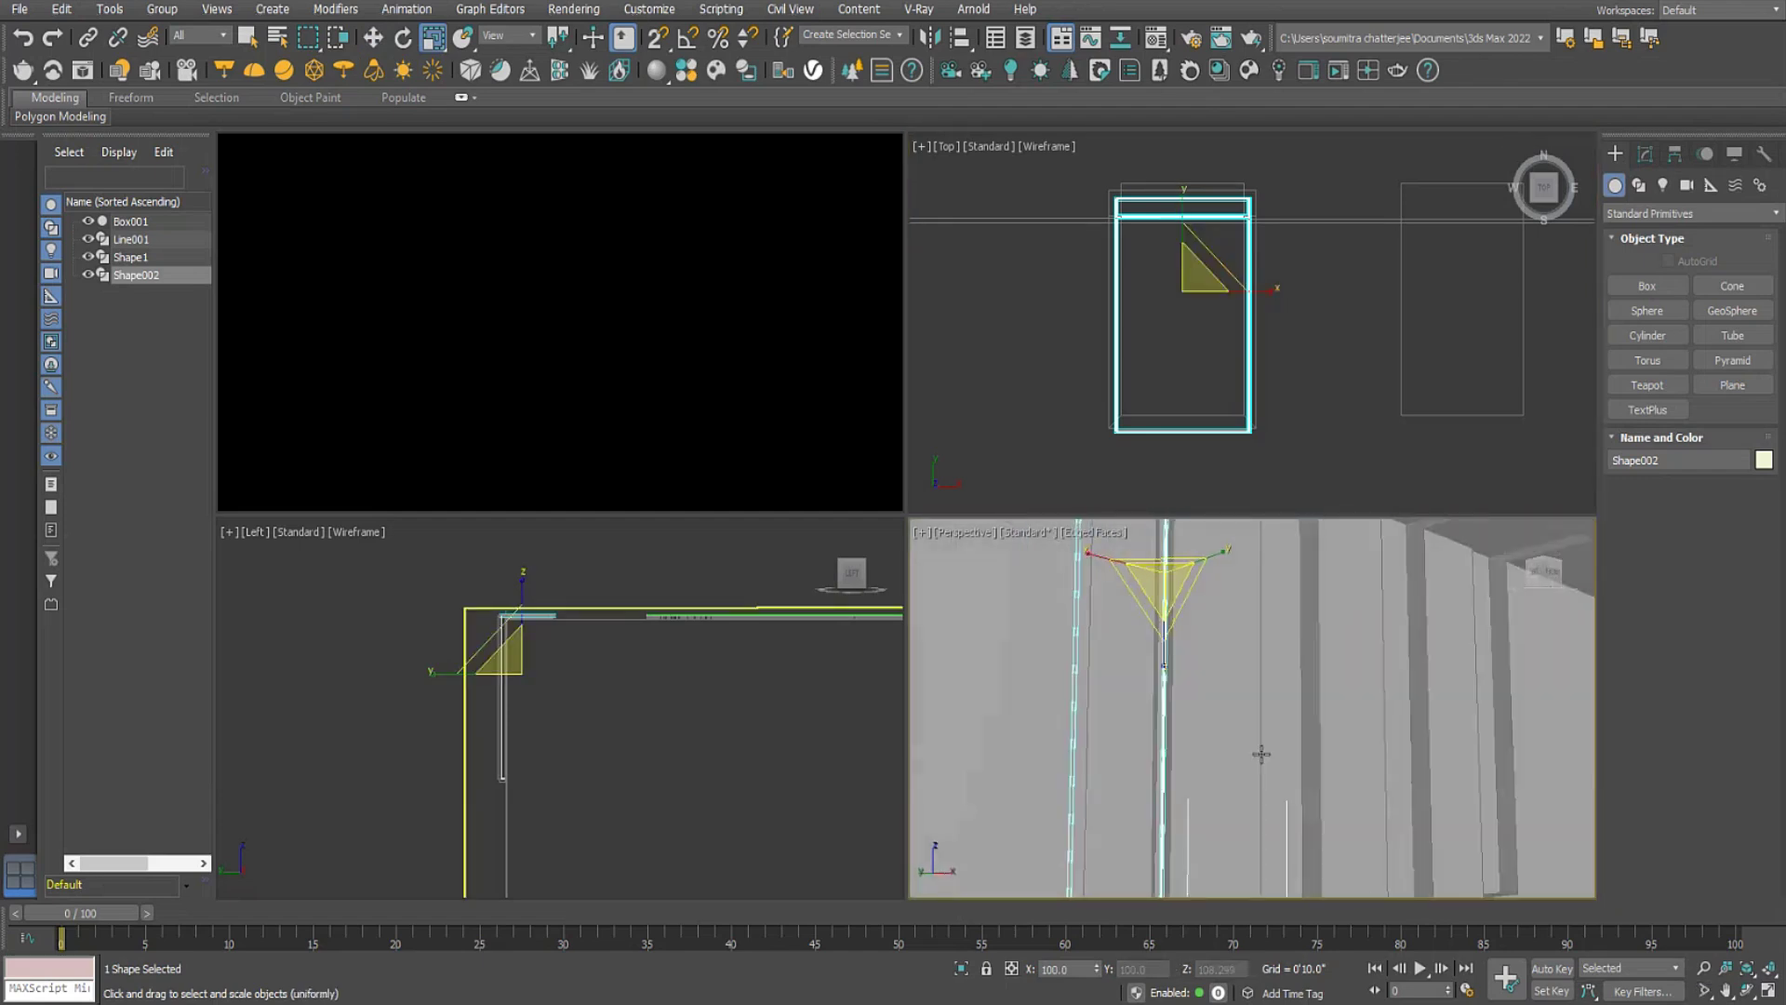
pyautogui.scroll(-4, 1293, 811)
pyautogui.keyDown('alt'); pyautogui.moveTo(1294, 811); pyautogui.dragTo(1213, 765, button='middle'); pyautogui.keyUp('alt')
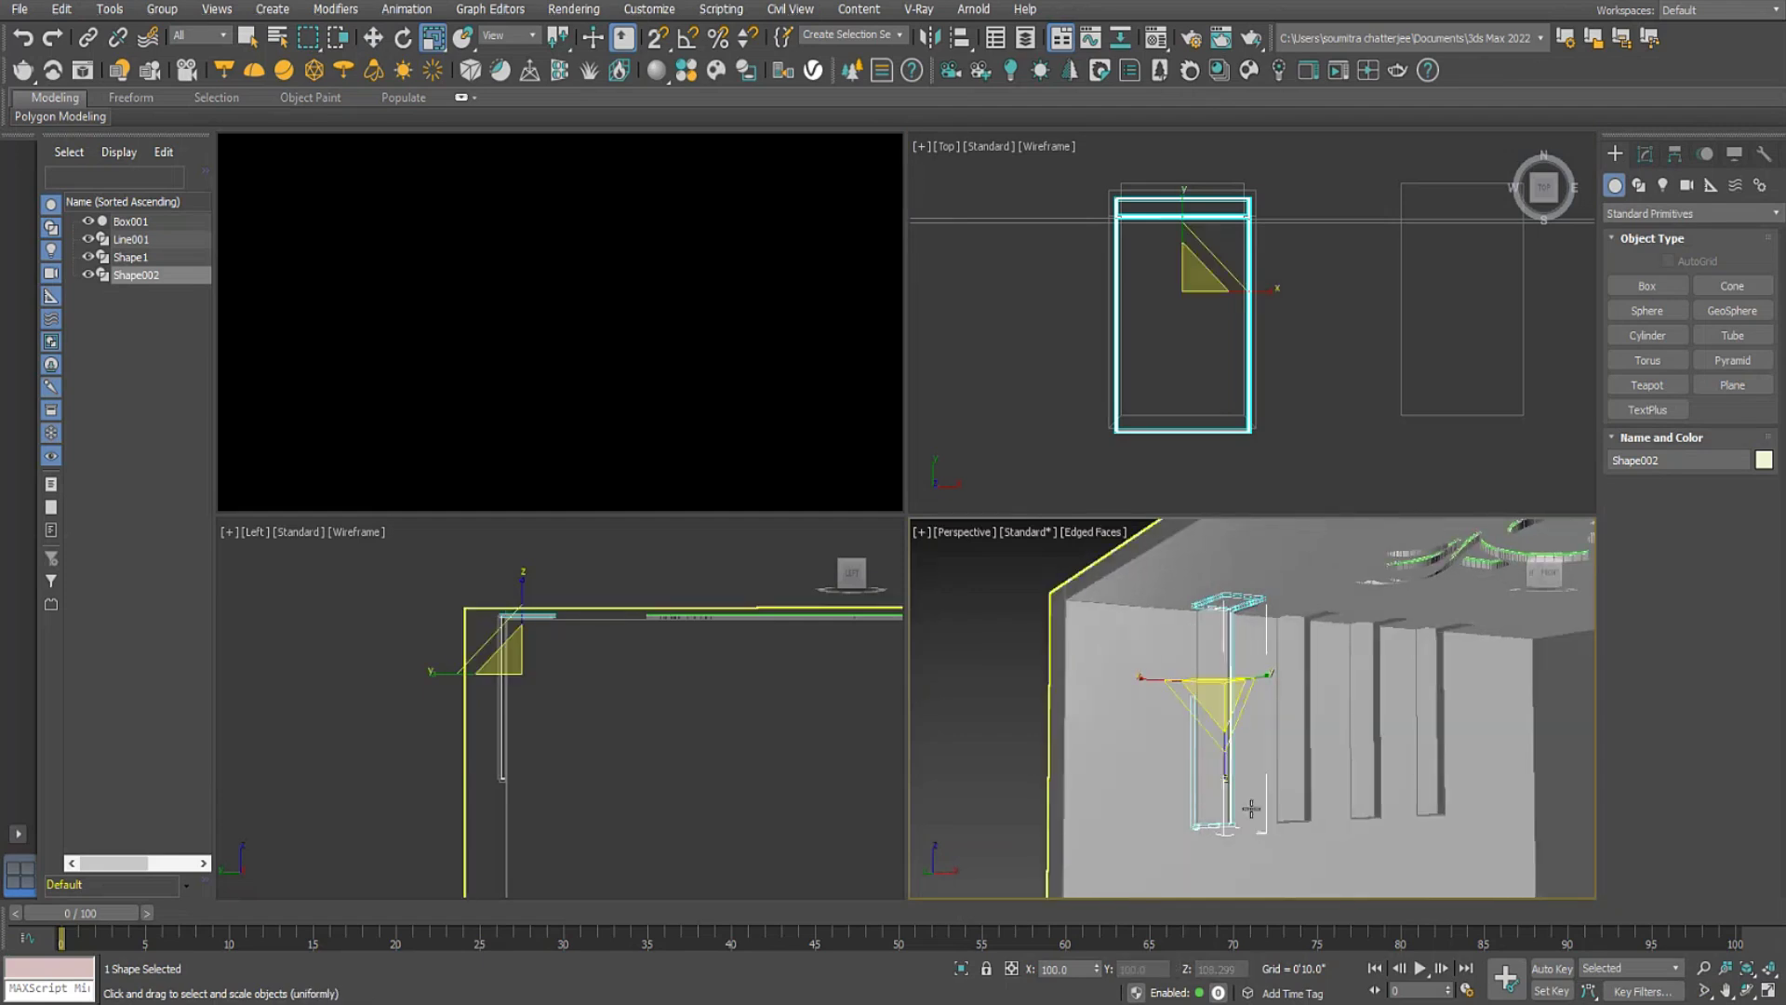
# Start an interactive Corona render of the perspective view from Render Setup and check the recess light.
pyautogui.click(574, 10)
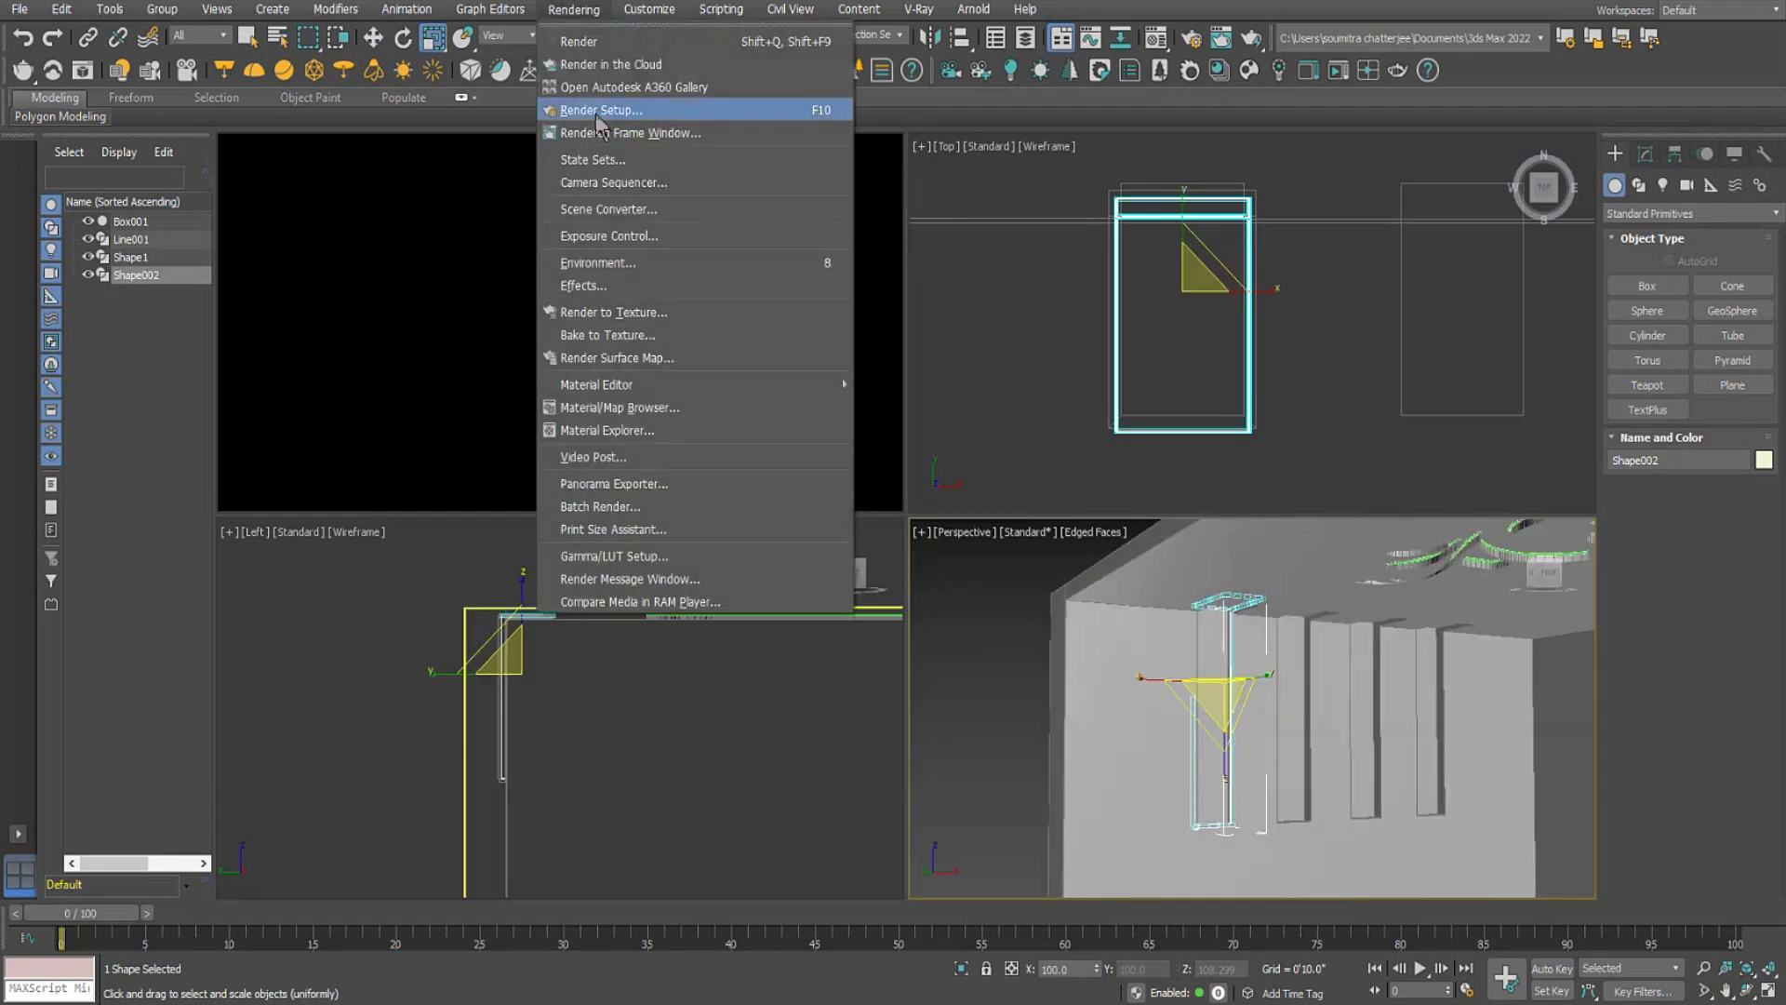
pyautogui.click(640, 147)
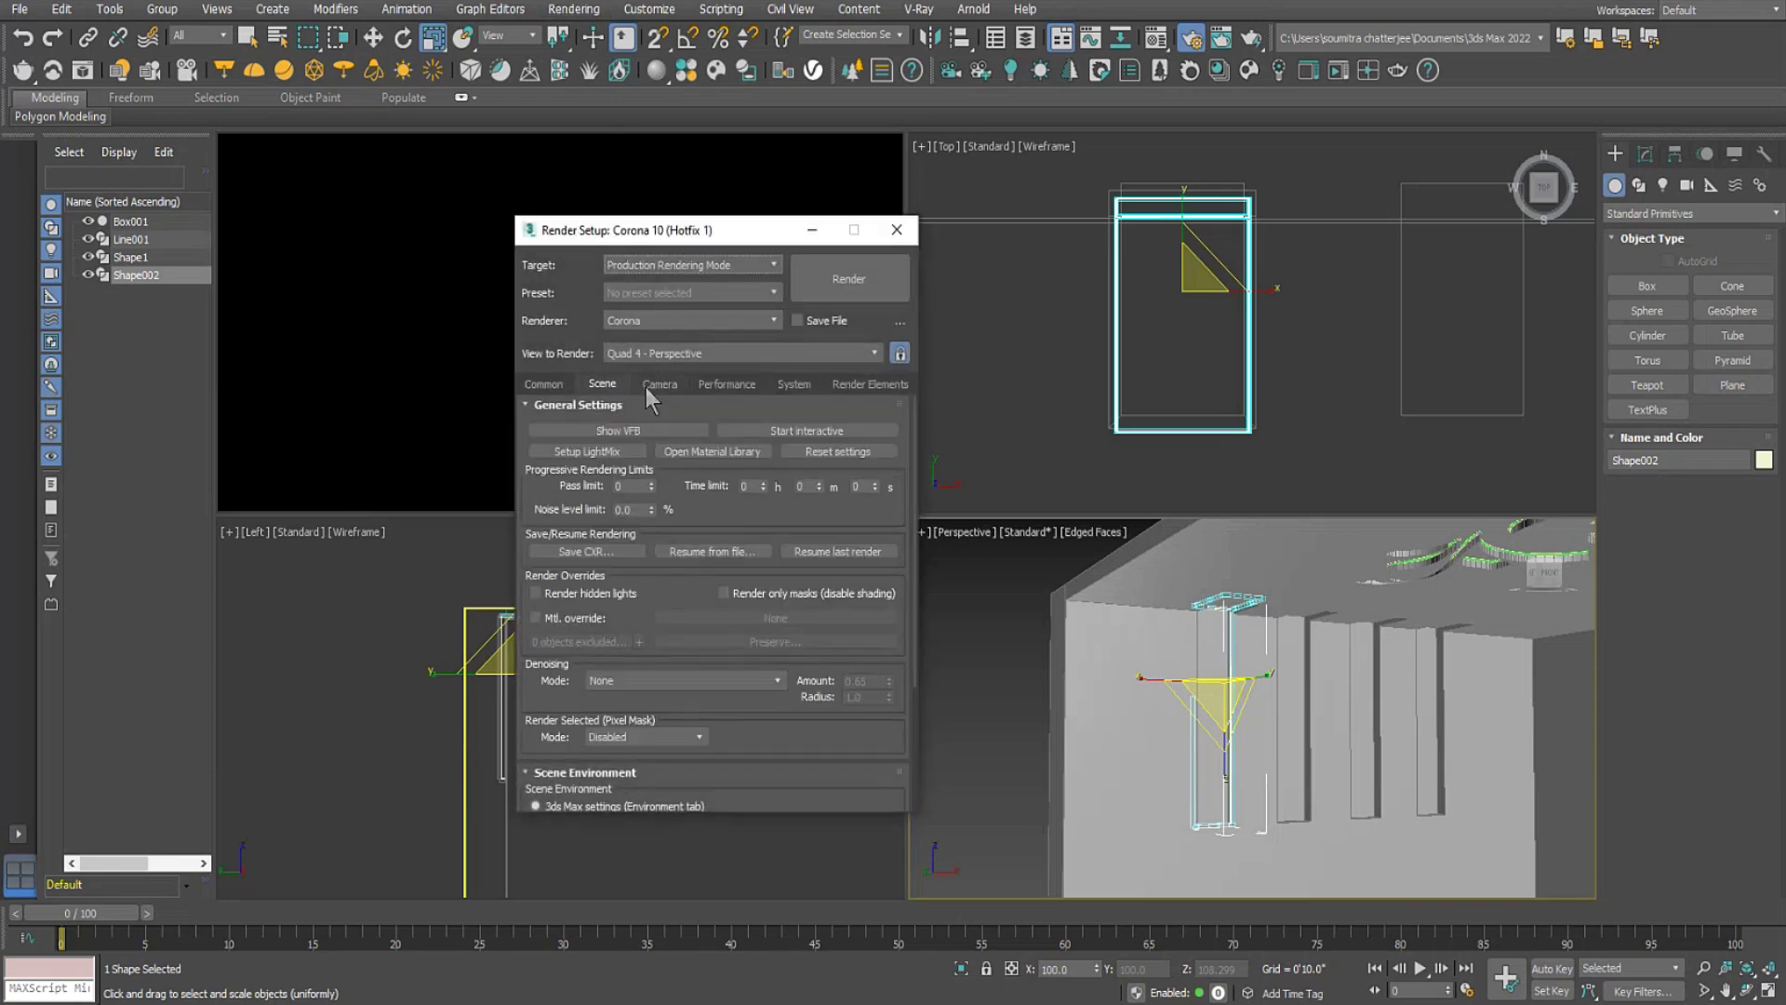
pyautogui.click(808, 433)
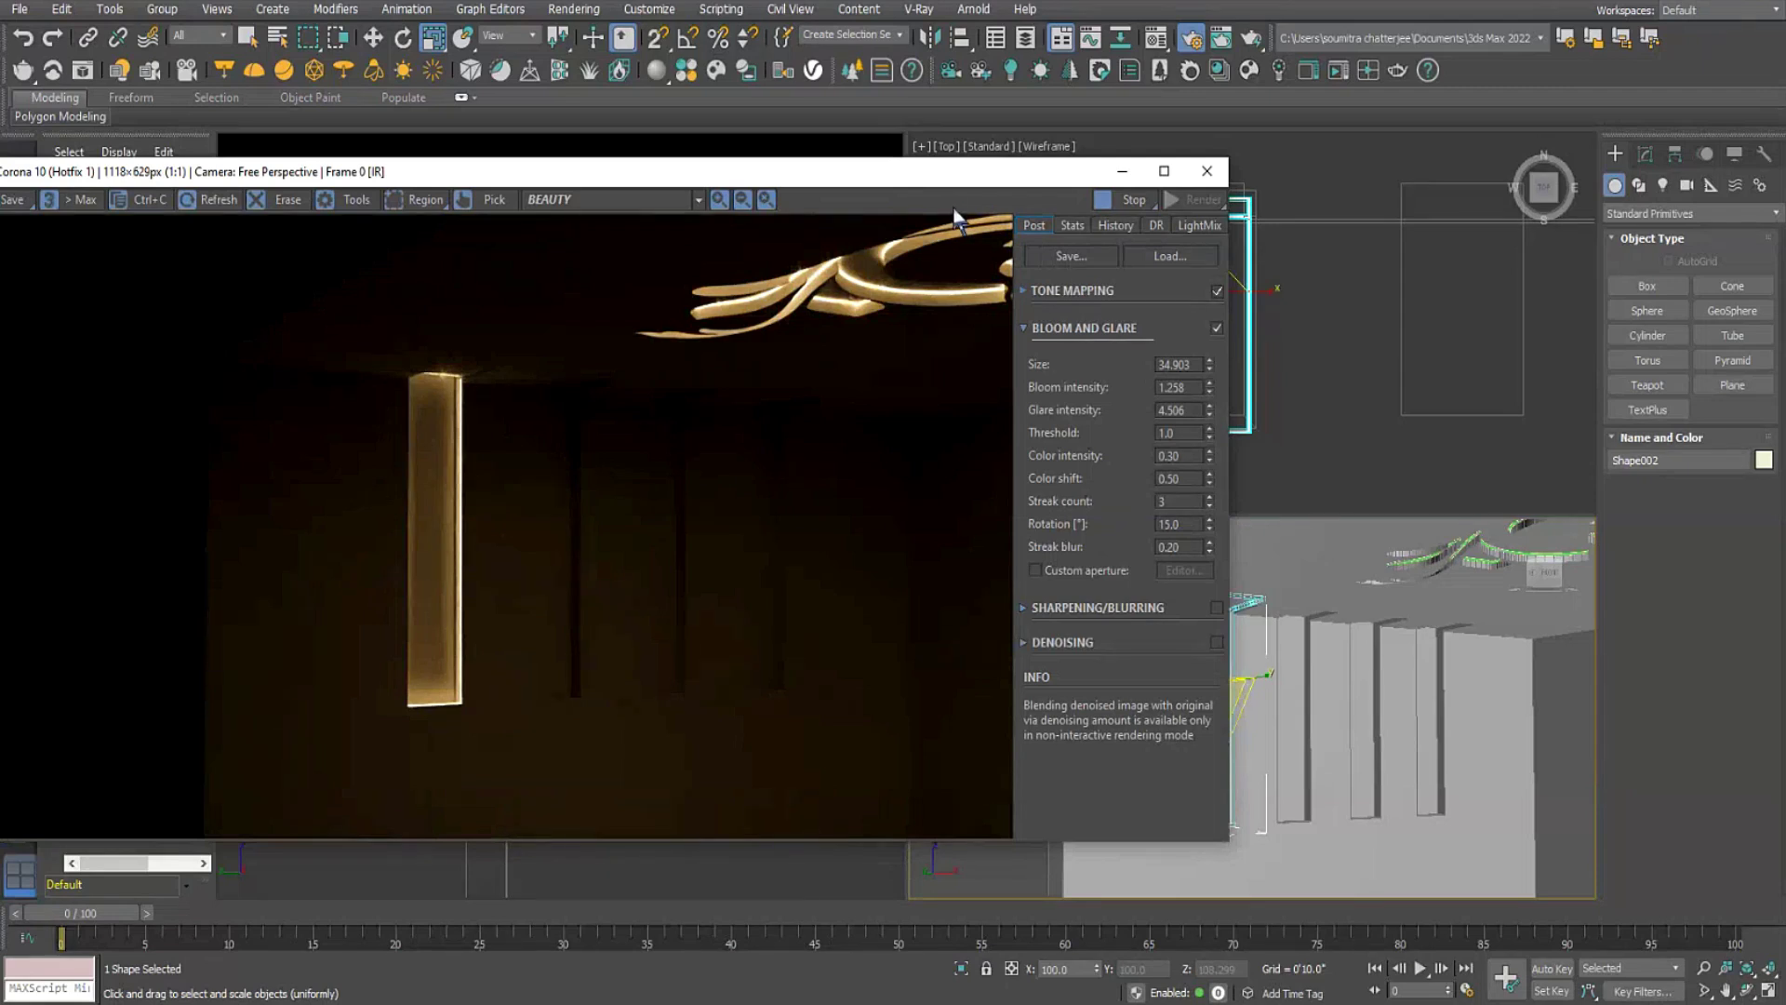
pyautogui.moveTo(837, 172); pyautogui.dragTo(780, 175)
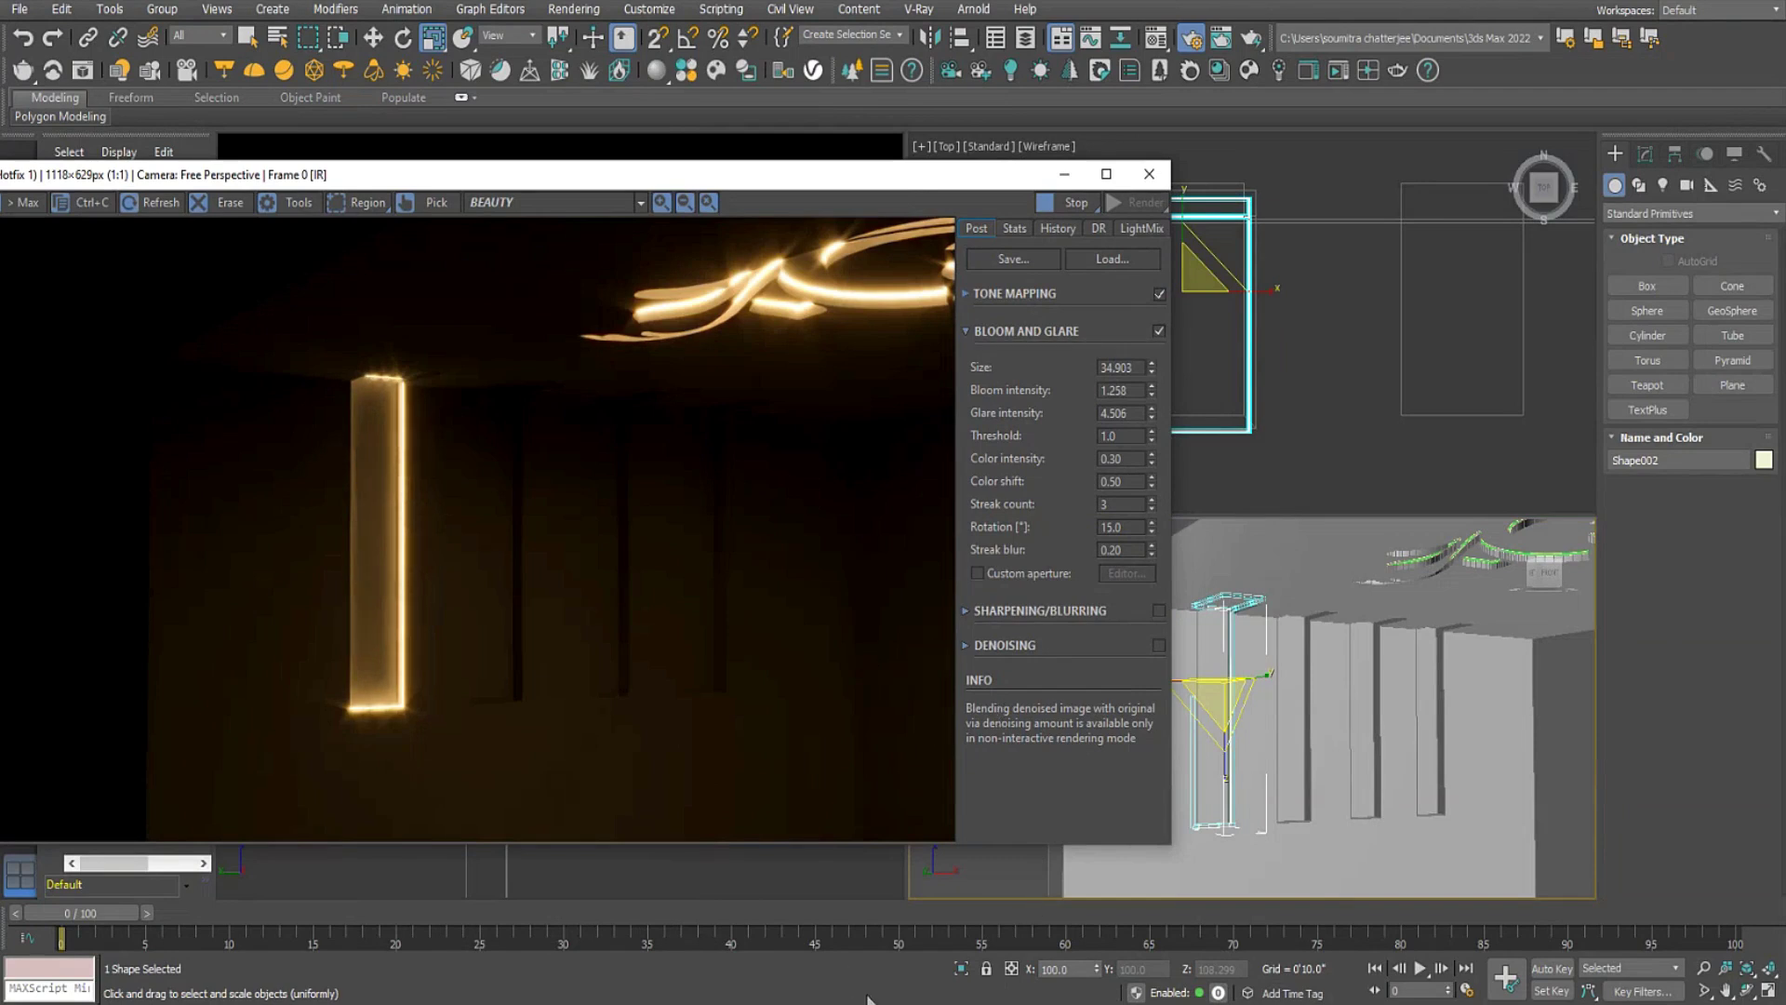
pyautogui.press('r')
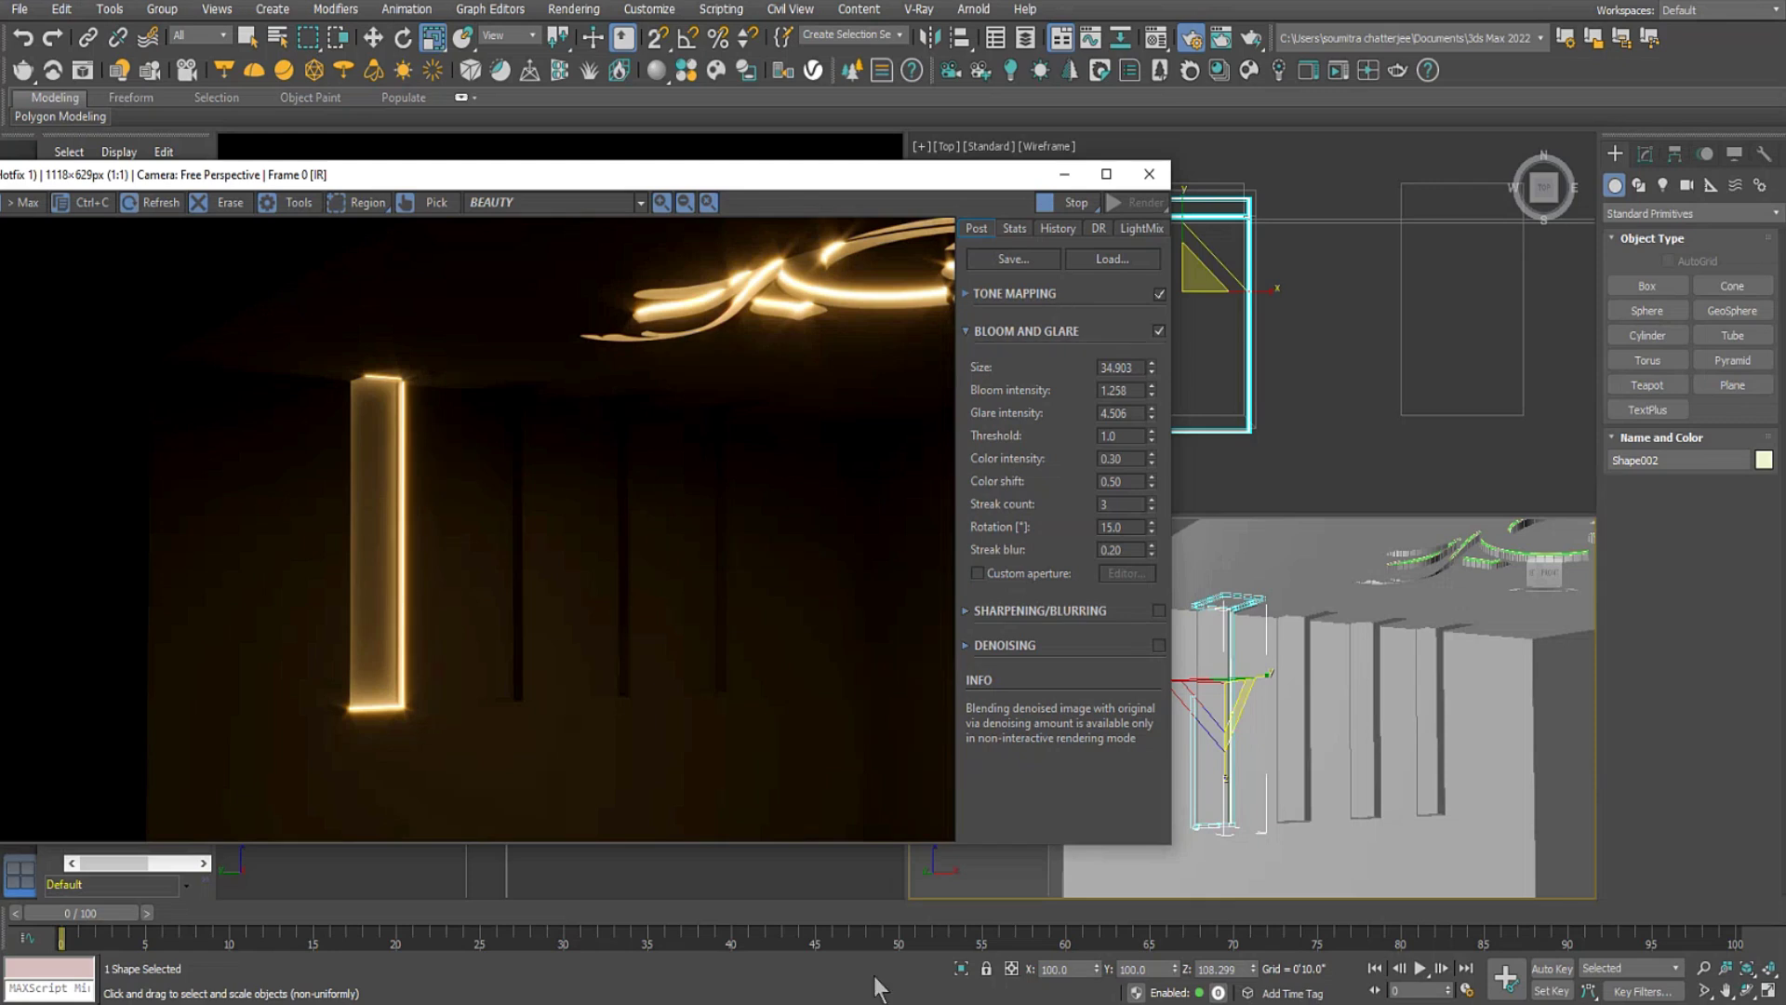
# Switch briefly to the Skype call, return to 3ds Max and close the Corona render window.
pyautogui.click(801, 928)
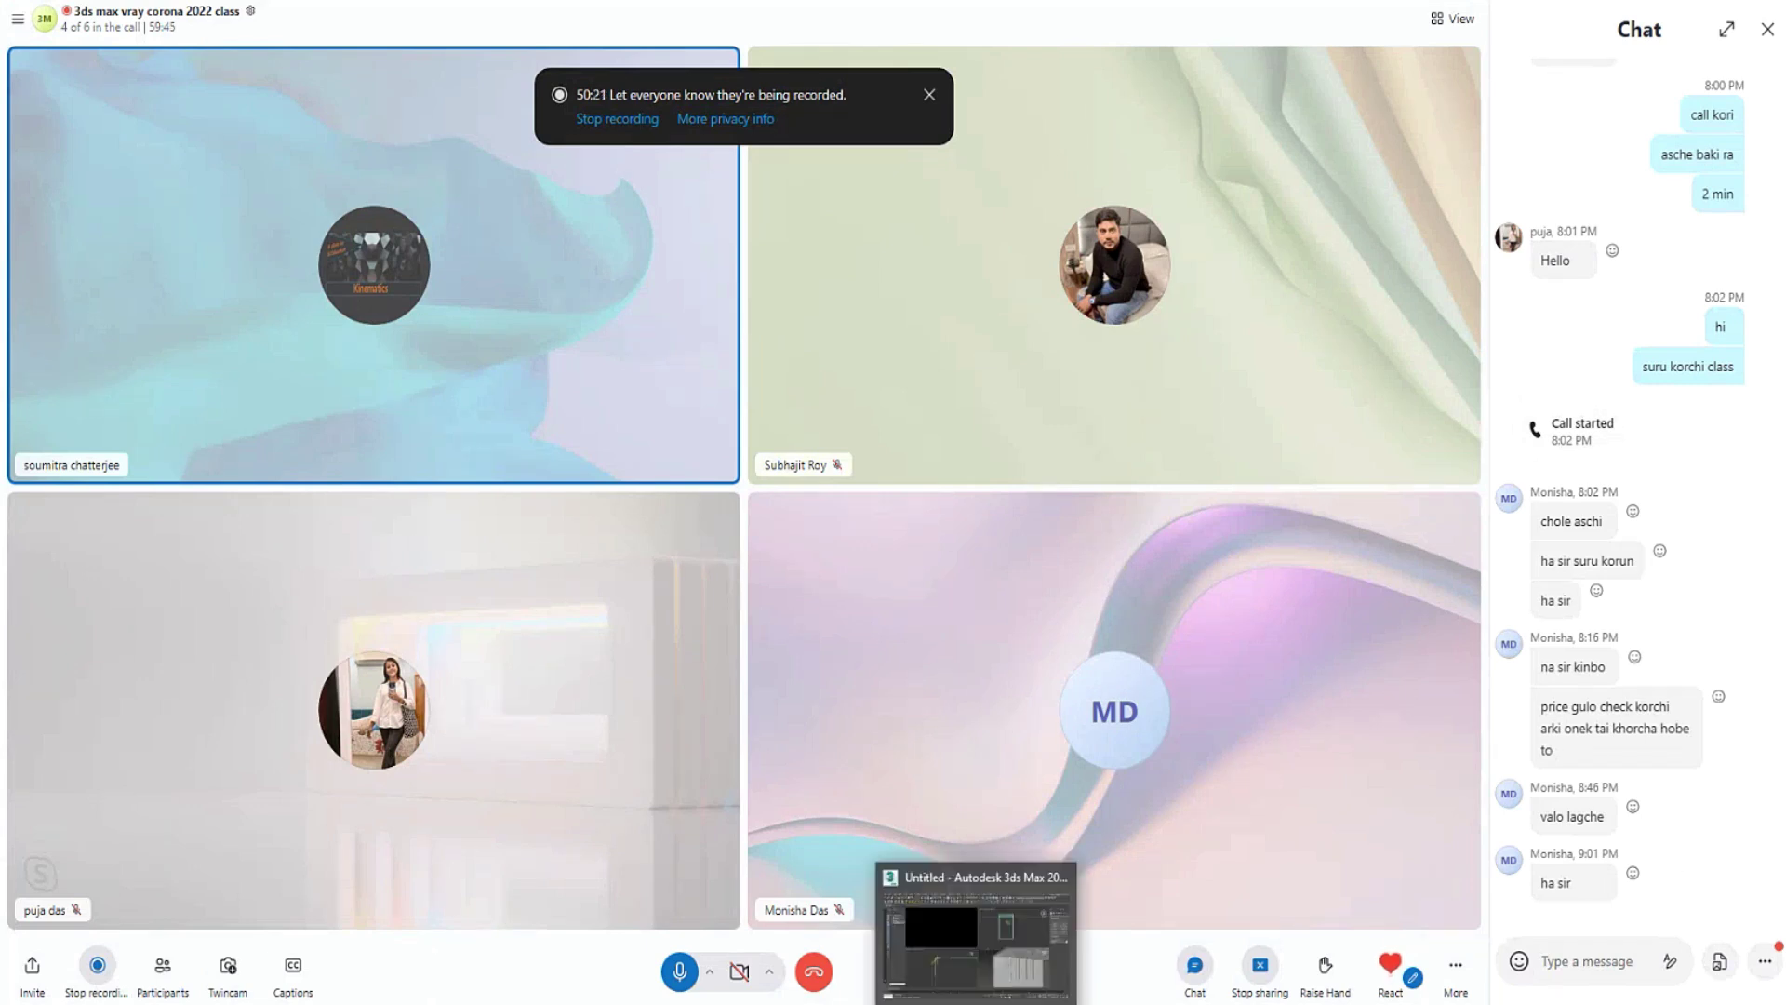
pyautogui.click(976, 999)
pyautogui.click(1149, 173)
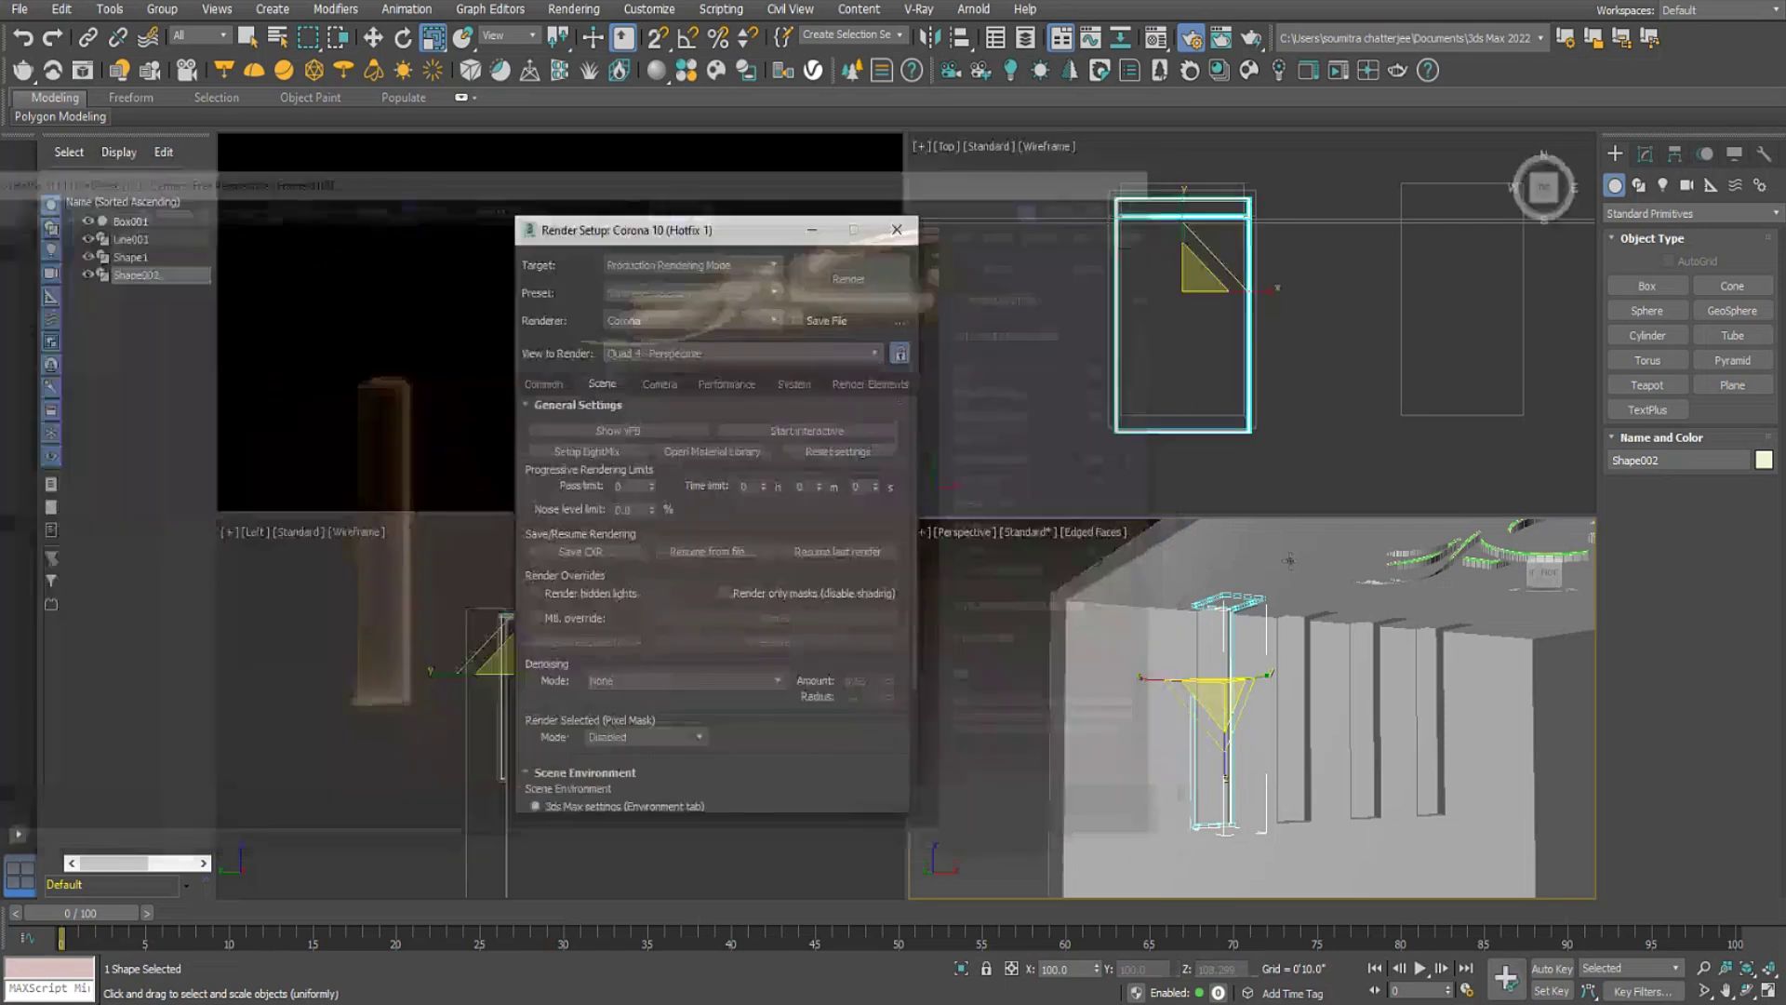
pyautogui.scroll(-5, 946, 533)
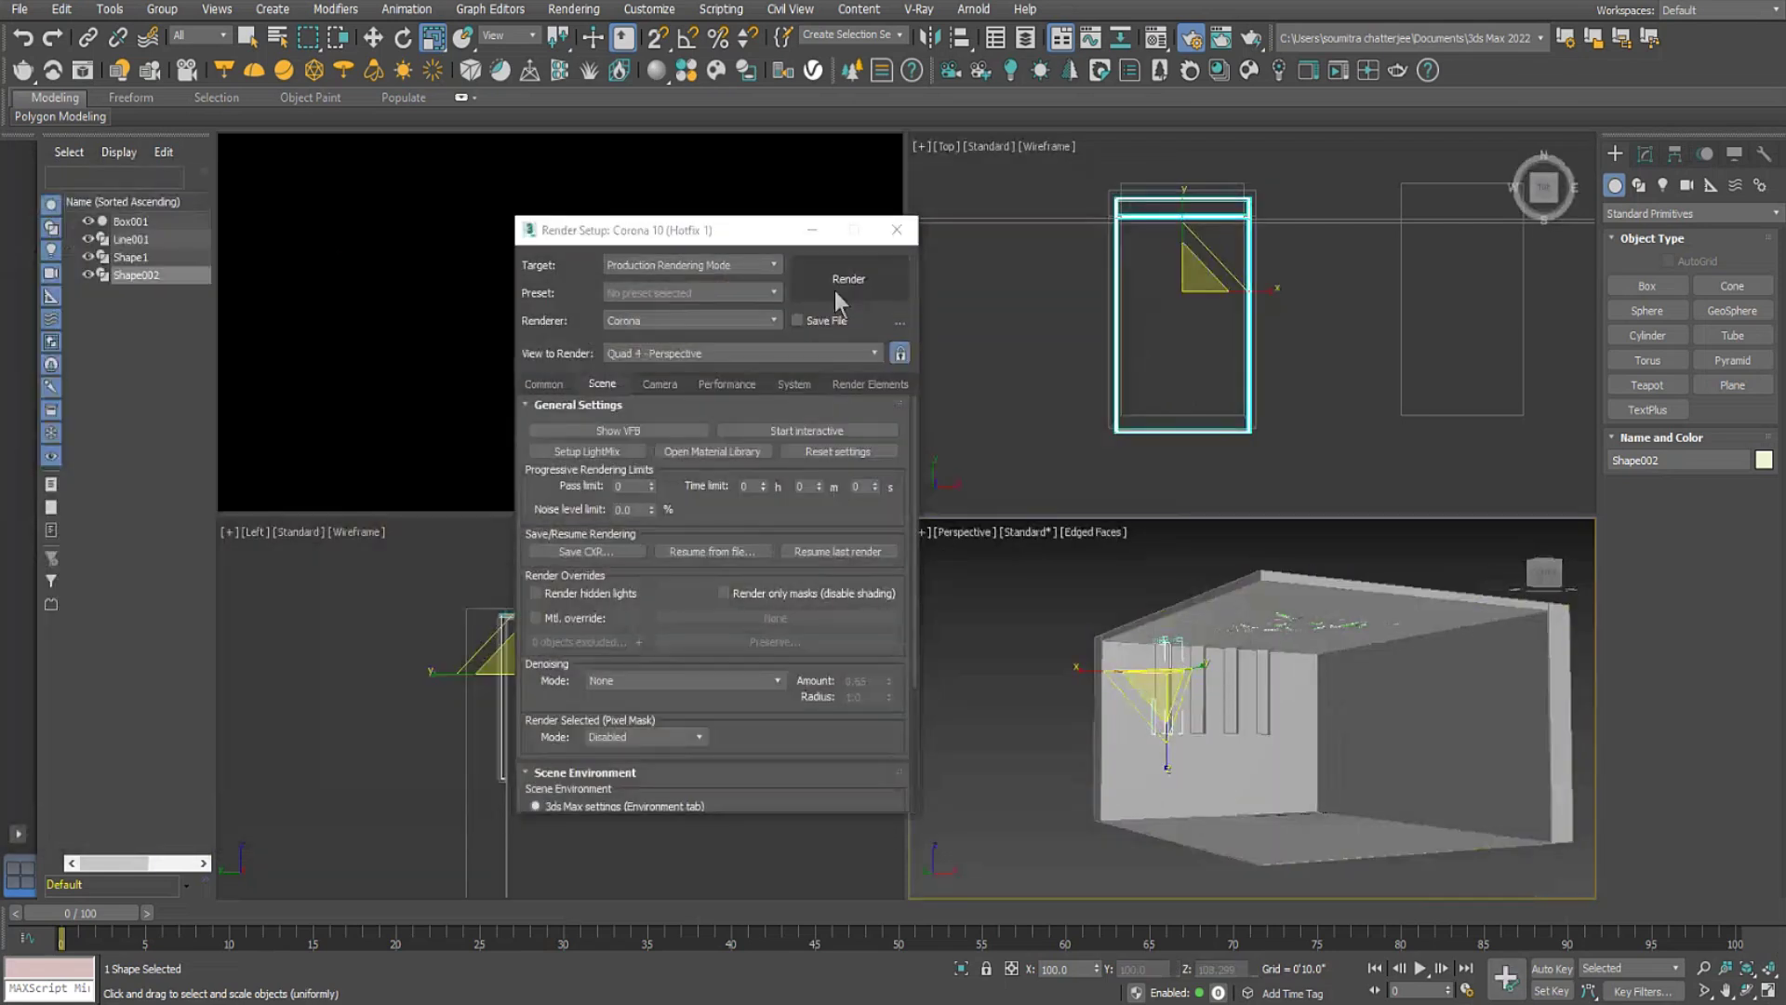
# Close Render Setup and clone the glowing light strip along X in the Top view onto the second recess.
pyautogui.click(897, 230)
pyautogui.moveTo(1269, 748); pyautogui.dragTo(1174, 752, button='middle')
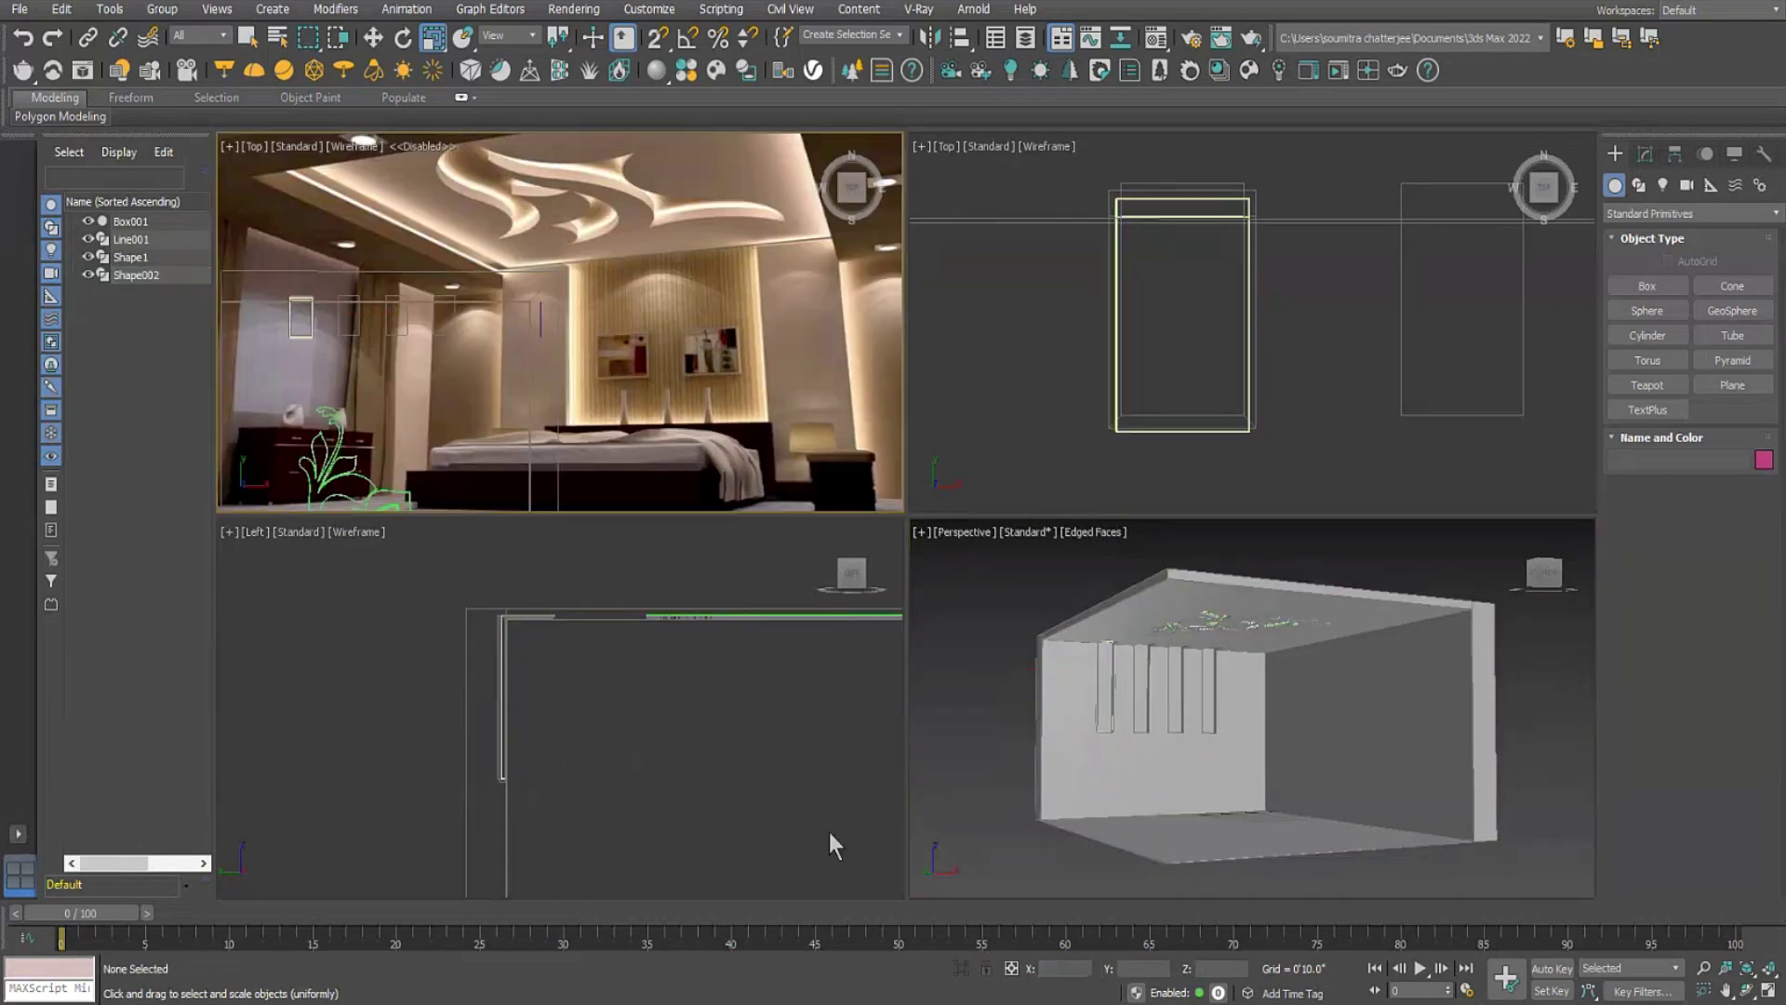
pyautogui.scroll(3, 481, 392)
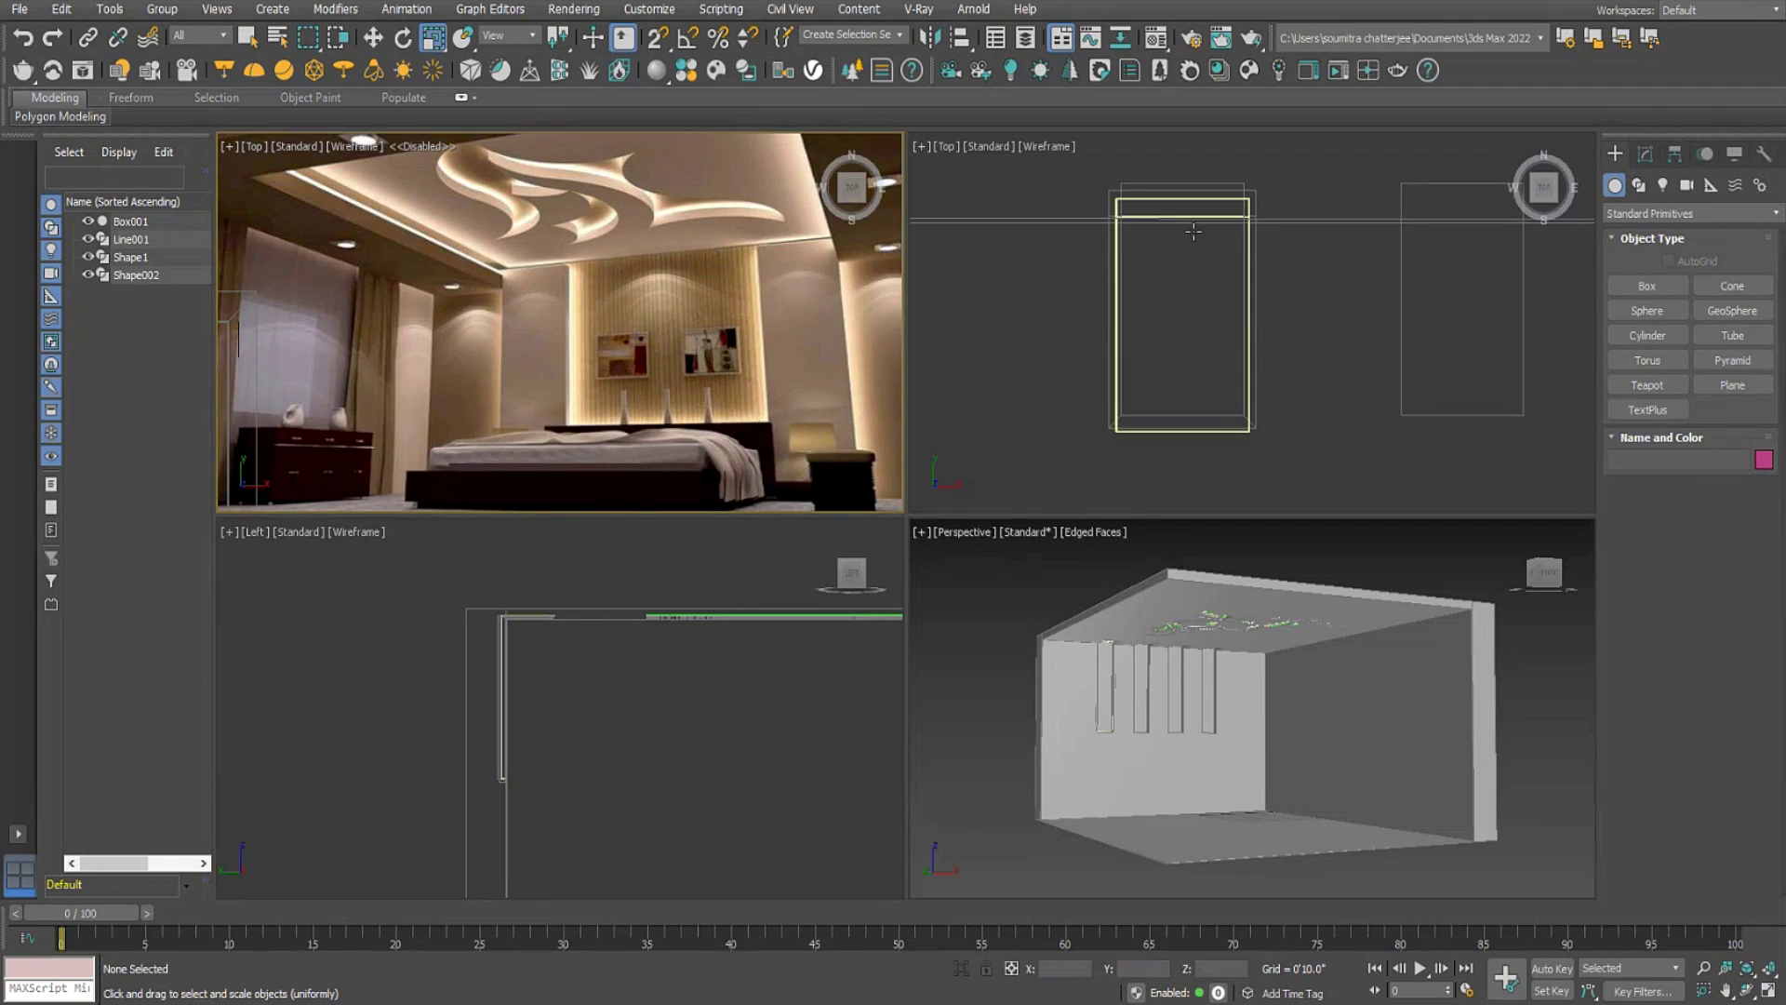
pyautogui.rightClick(1195, 198)
pyautogui.click(1195, 198)
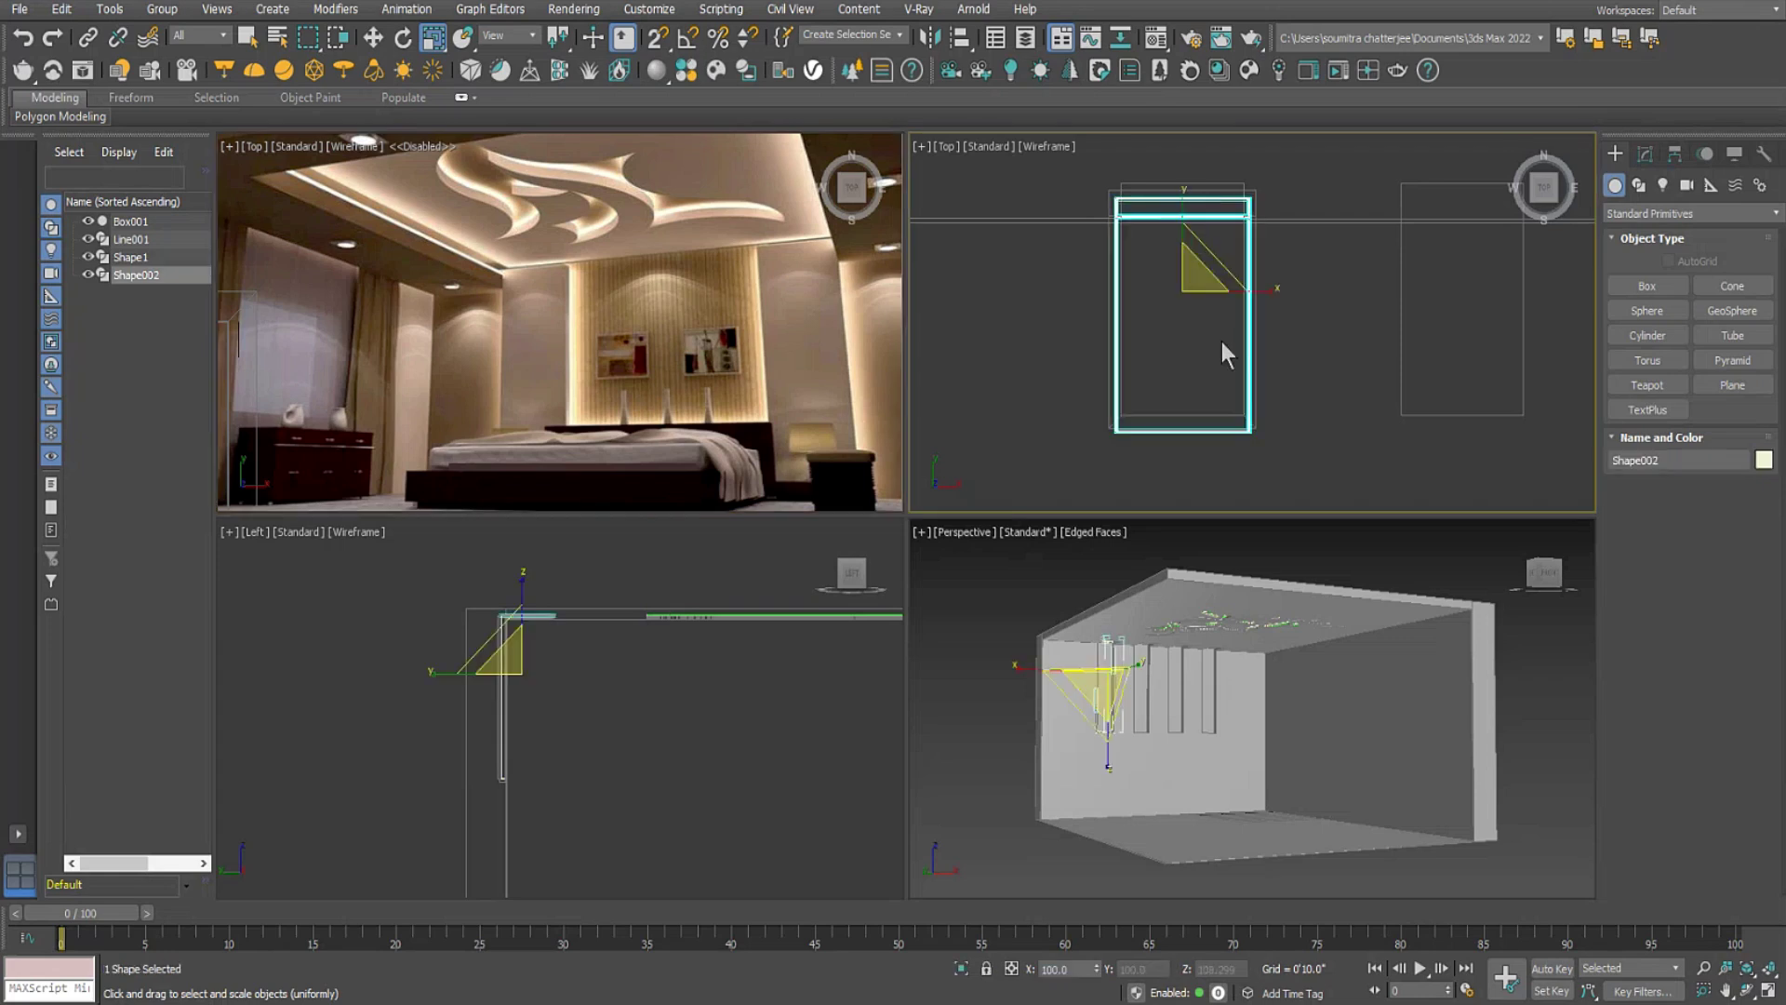
pyautogui.moveTo(1143, 355); pyautogui.dragTo(1065, 355, button='middle')
pyautogui.scroll(-3, 1065, 355)
pyautogui.rightClick(1137, 316)
pyautogui.click(1136, 333)
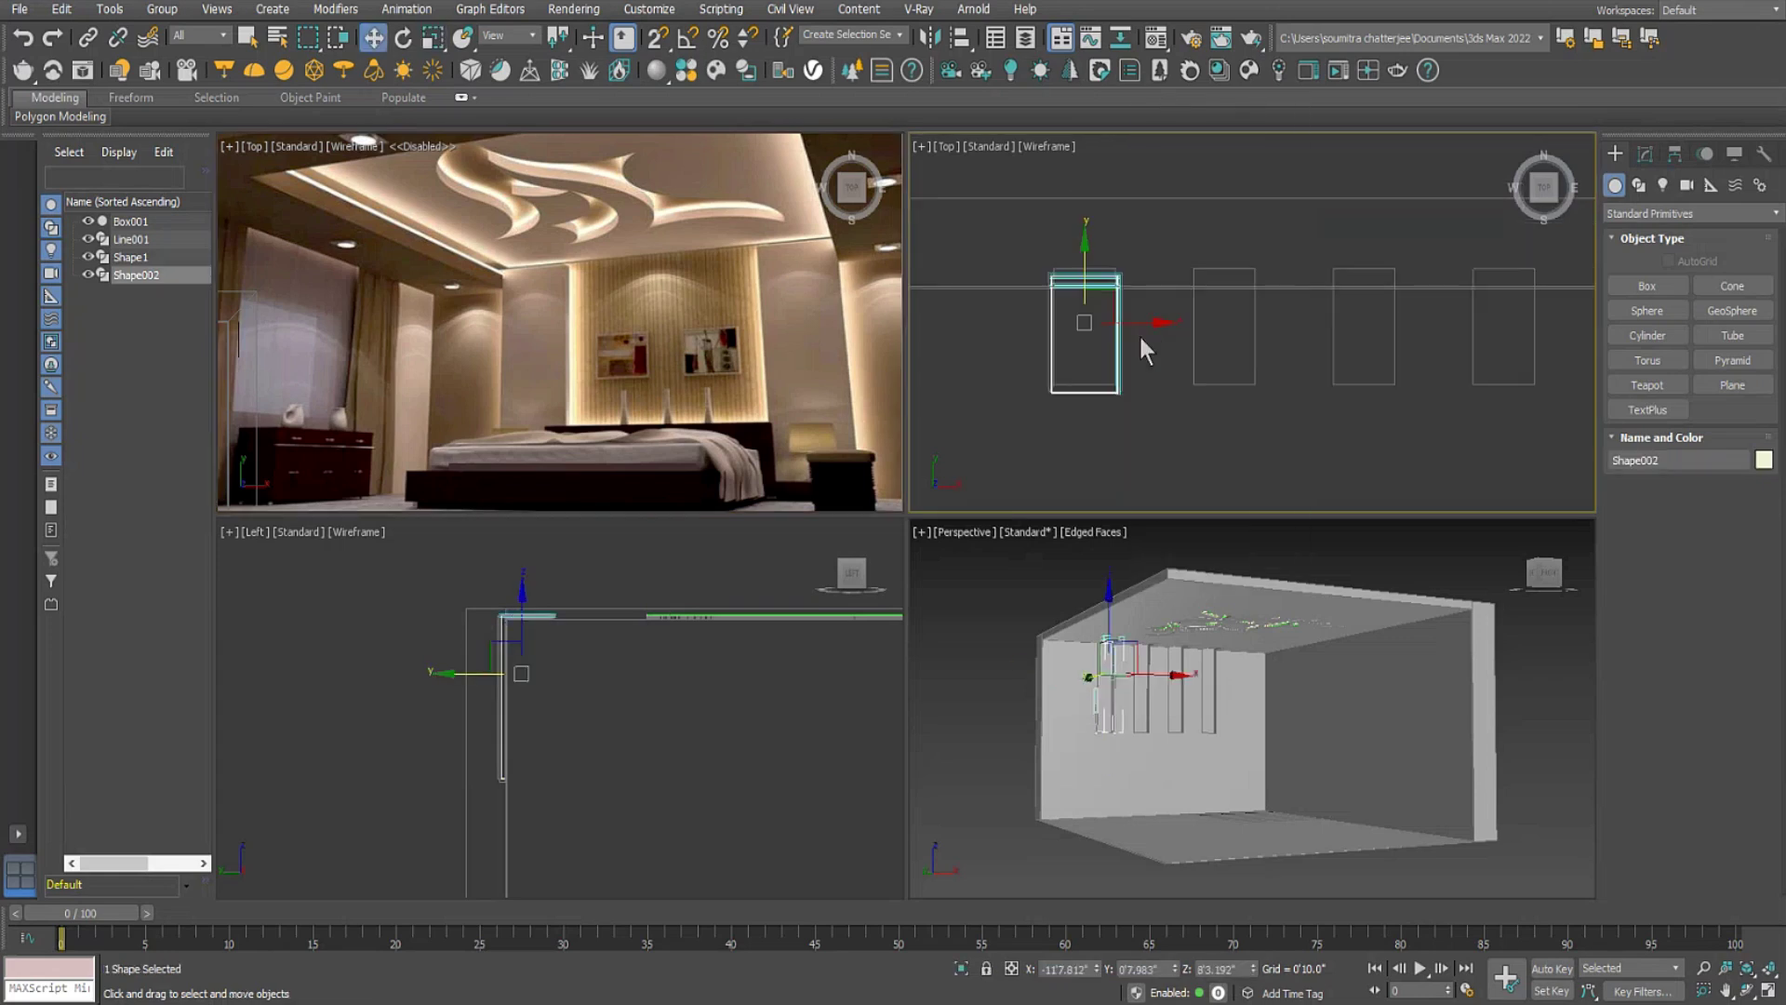
pyautogui.keyDown('shift'); pyautogui.moveTo(1143, 325); pyautogui.dragTo(1295, 335); pyautogui.keyUp('shift')
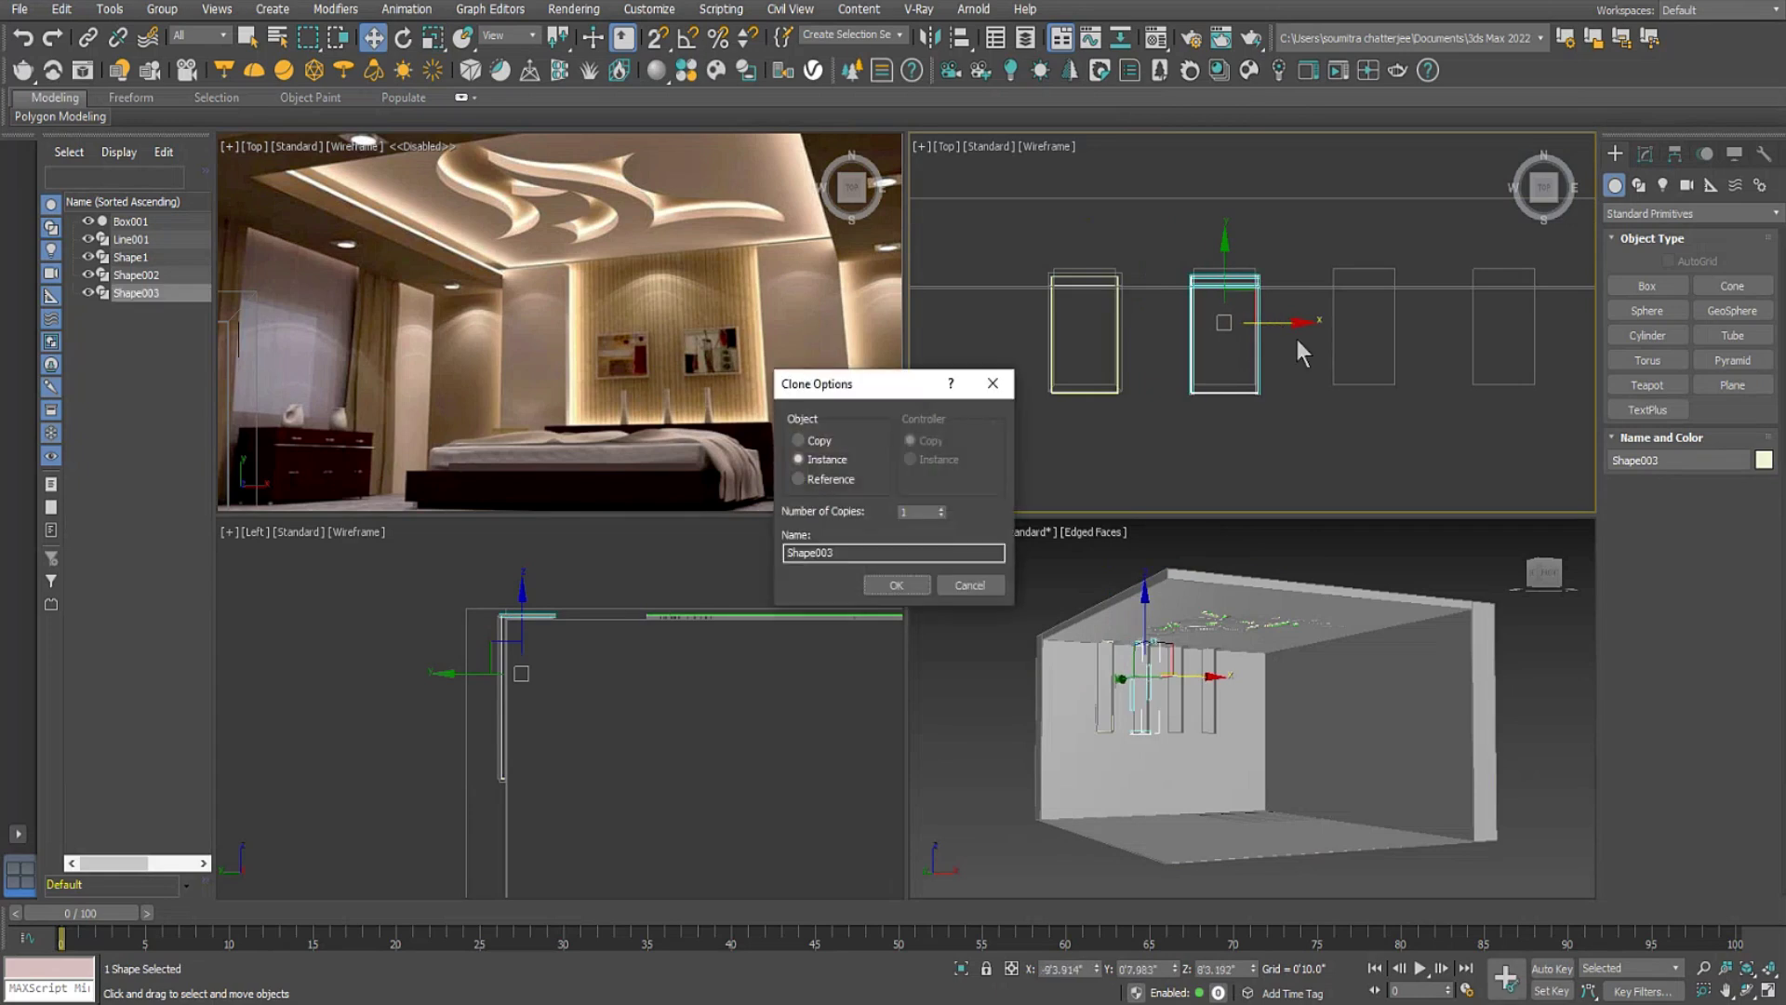
pyautogui.click(900, 583)
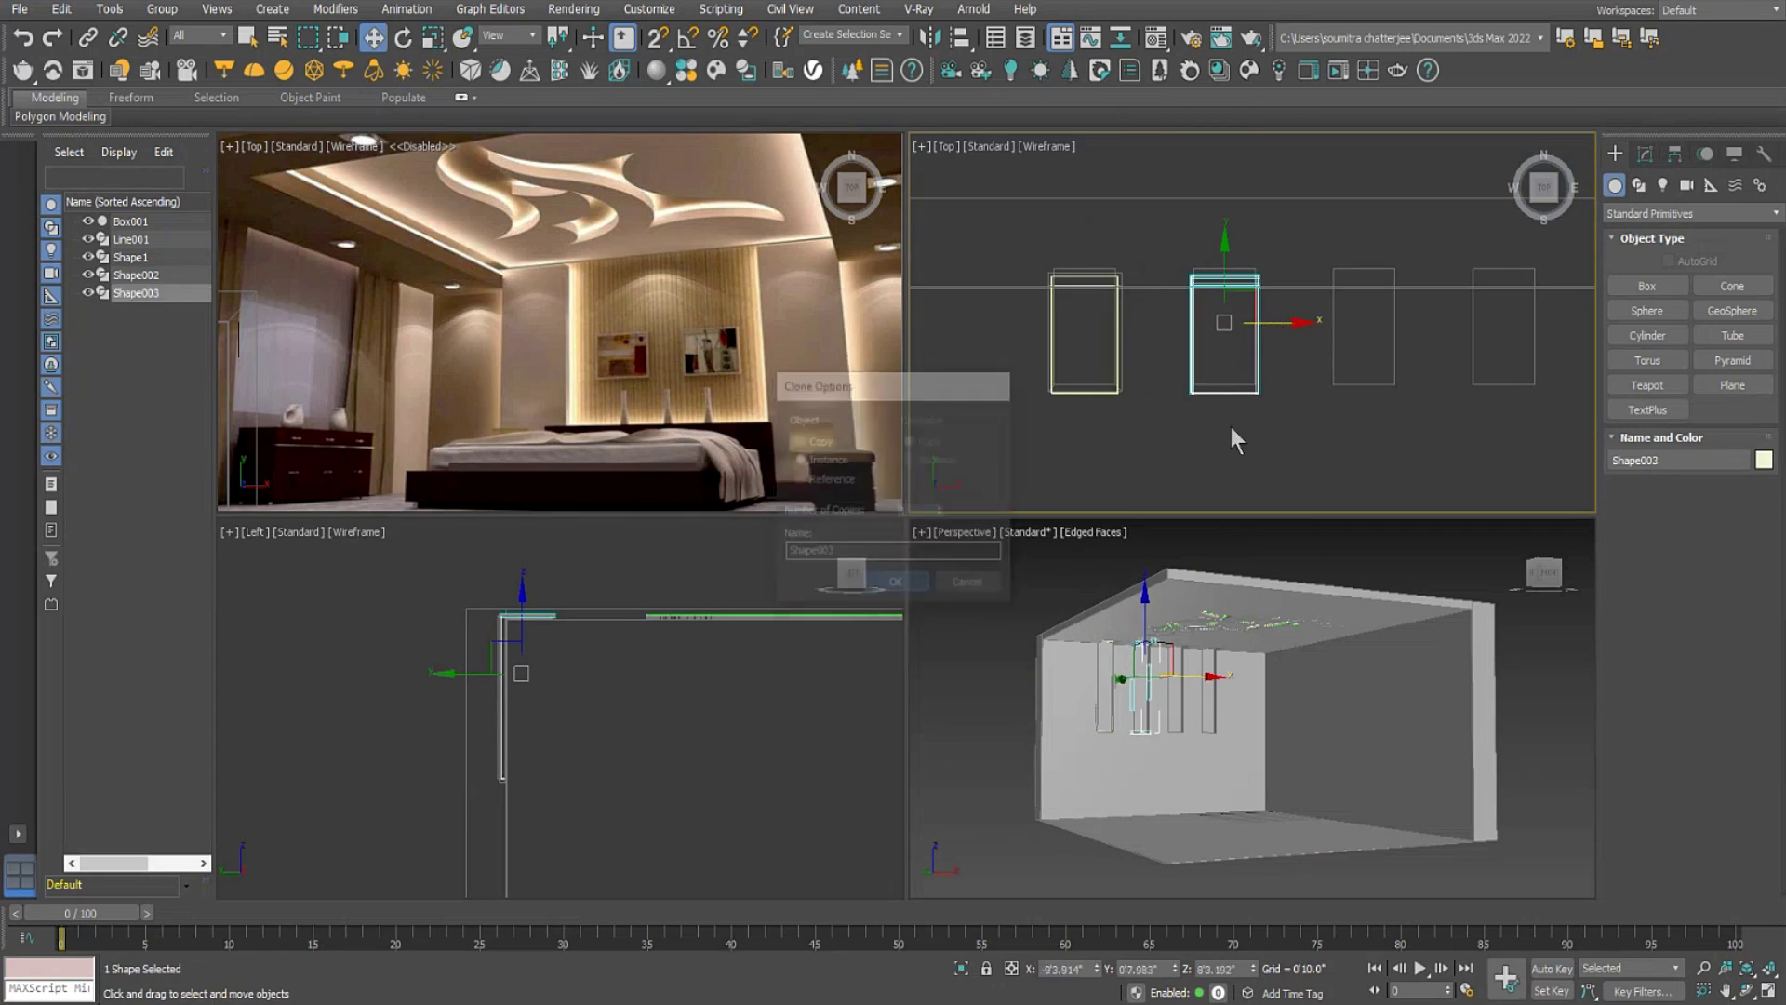
# Clone the second strip along X with 2 copies so that the third and fourth recesses are filled.
pyautogui.keyDown('shift'); pyautogui.moveTo(1284, 326); pyautogui.dragTo(1423, 326); pyautogui.keyUp('shift')
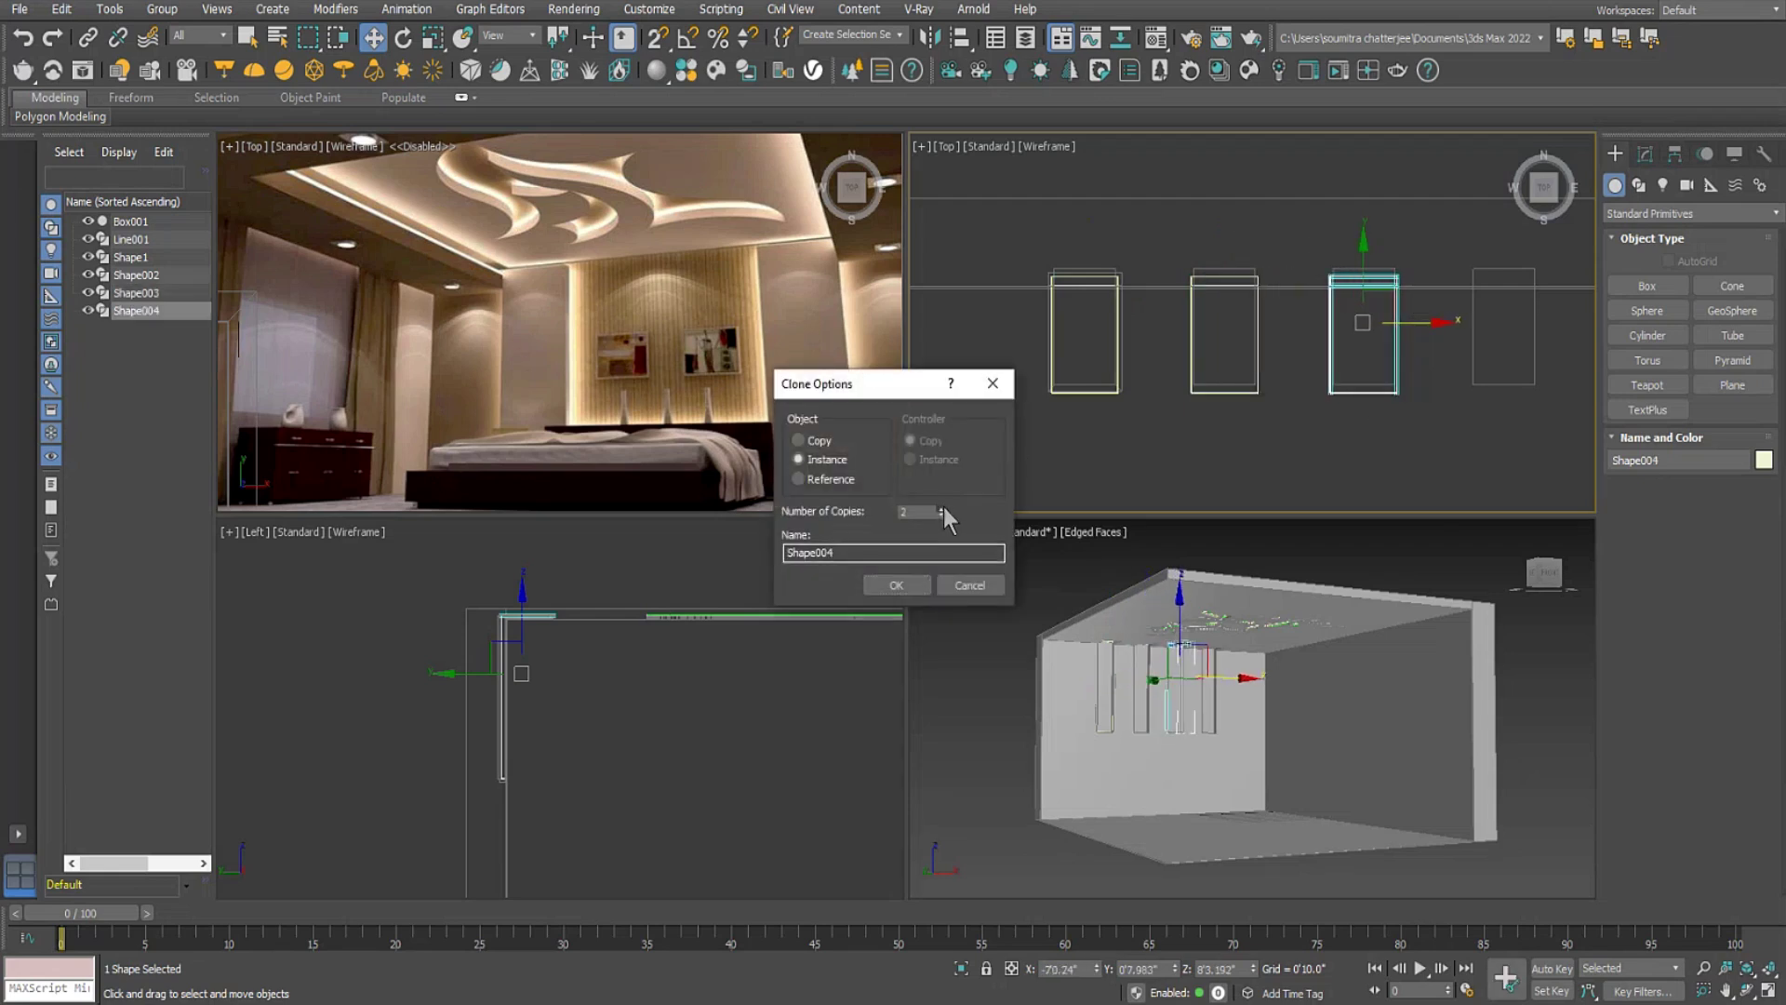
pyautogui.click(898, 585)
pyautogui.keyDown('alt'); pyautogui.moveTo(1217, 716); pyautogui.dragTo(1228, 719, button='middle'); pyautogui.keyUp('alt')
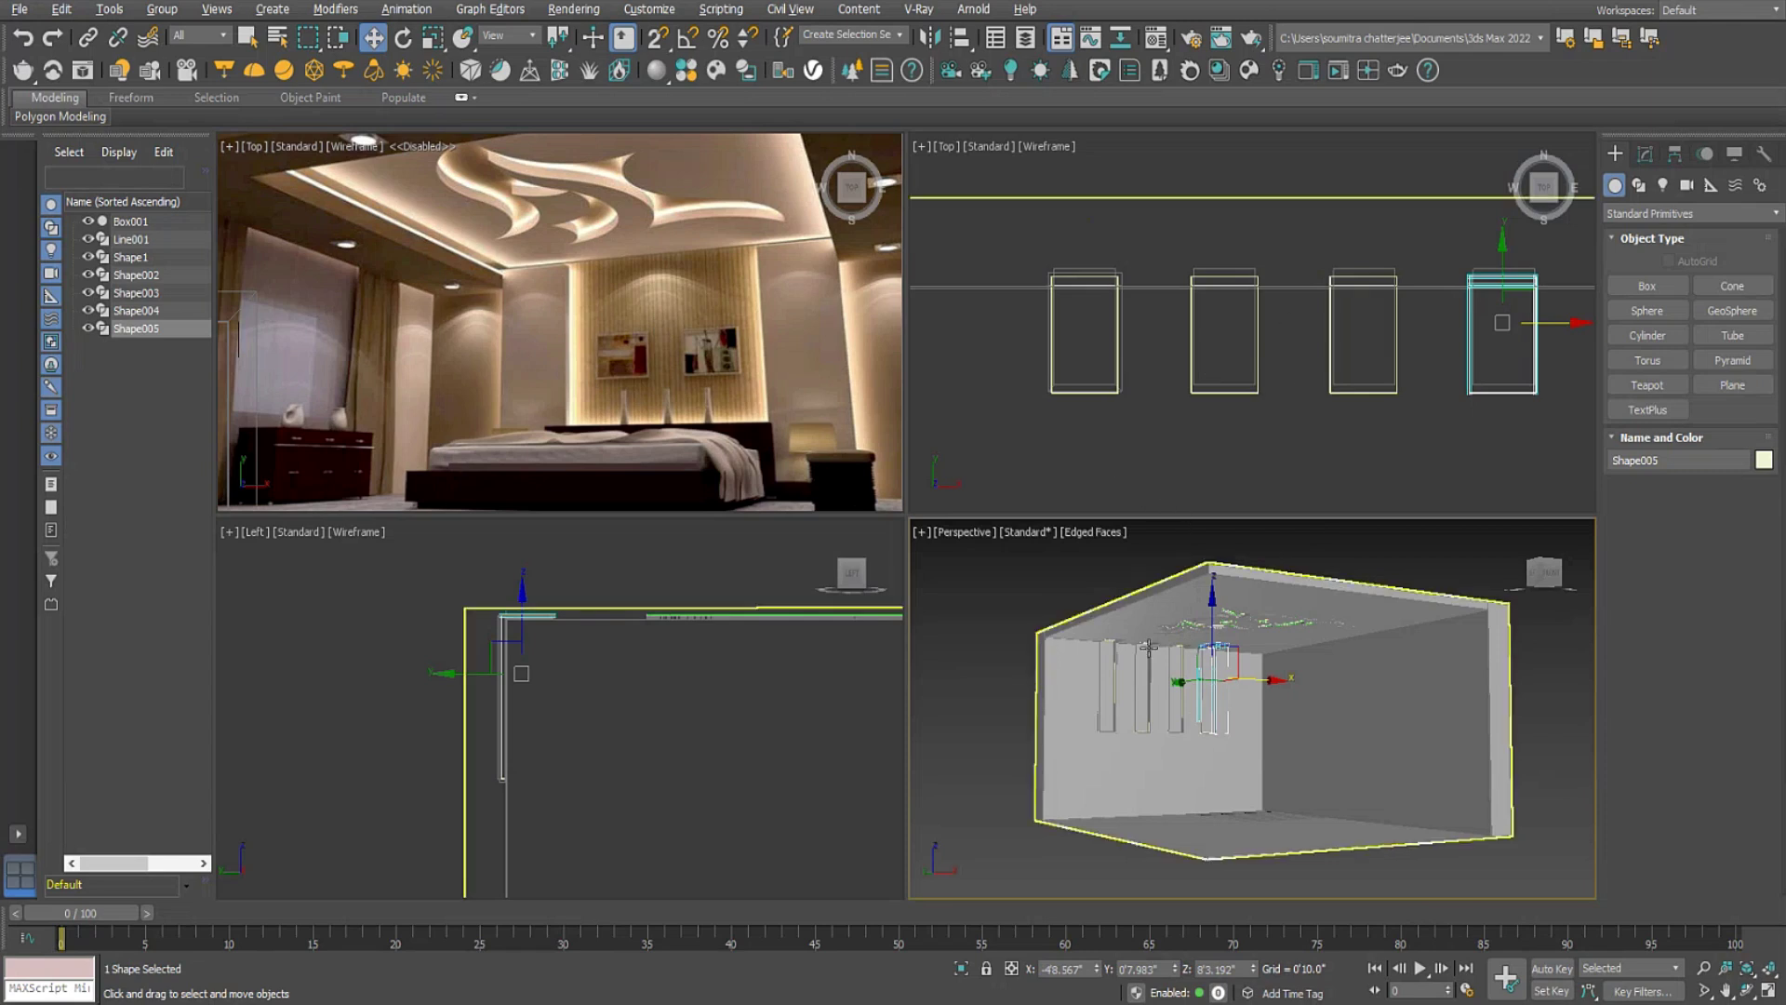
pyautogui.scroll(6, 1168, 668)
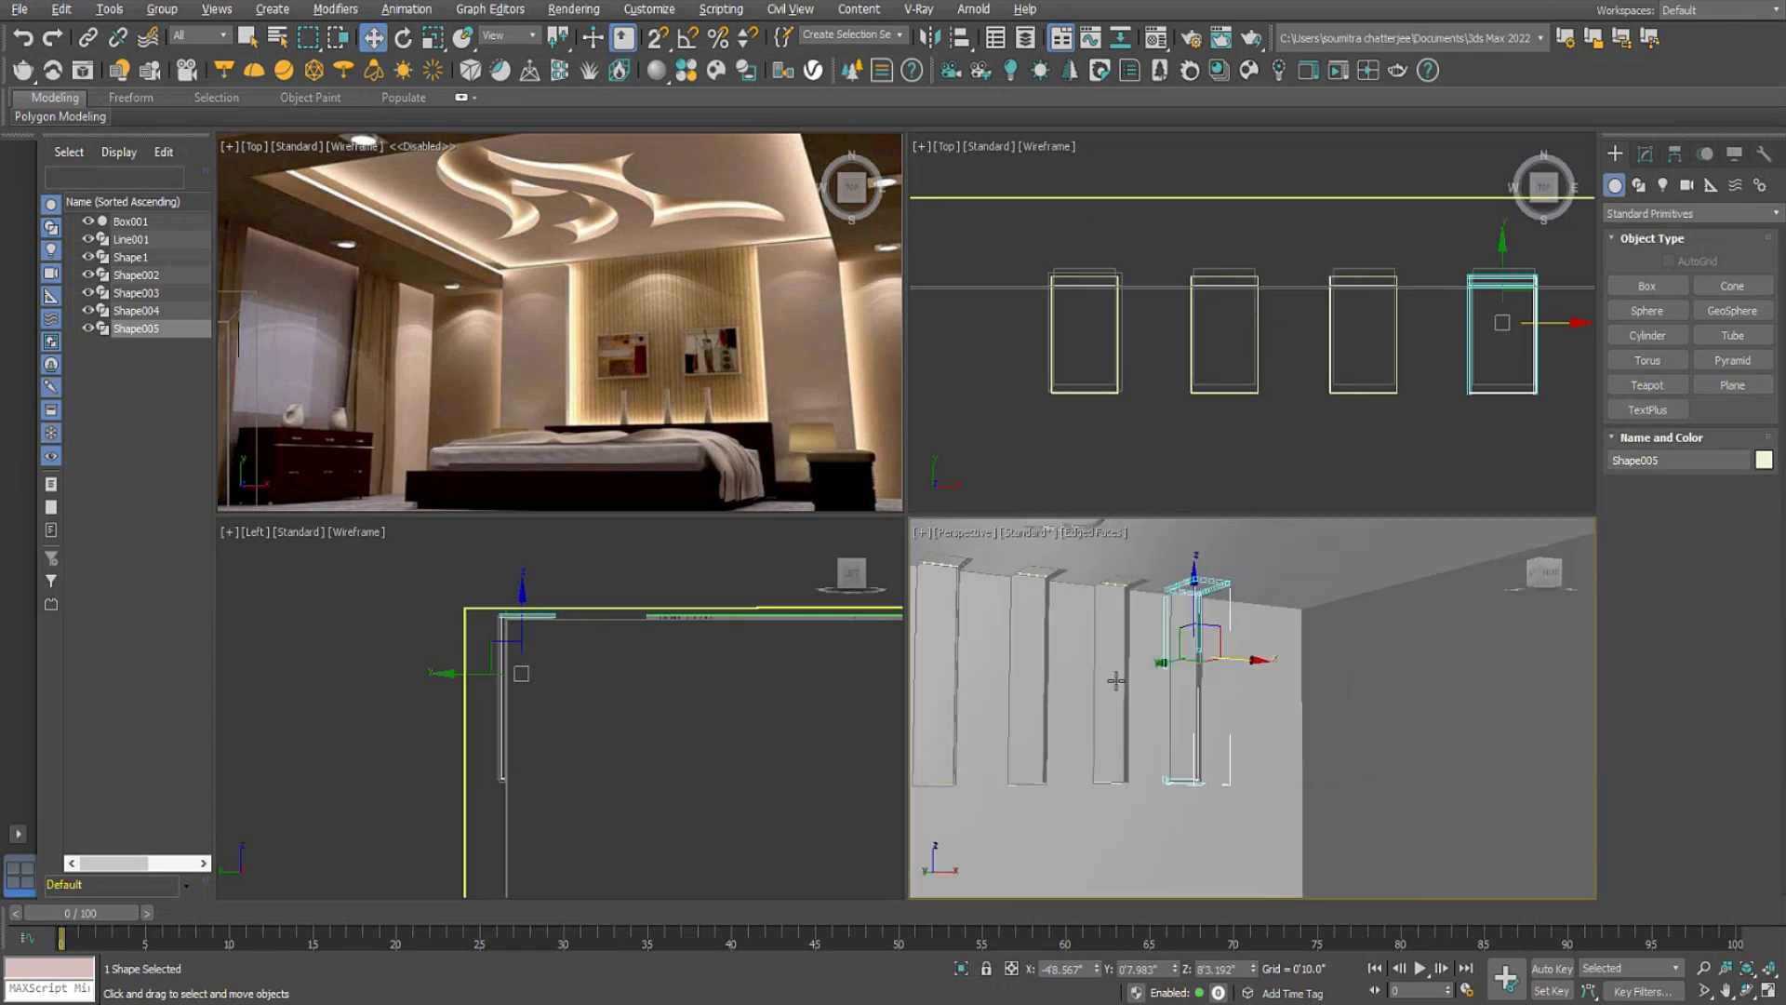
pyautogui.scroll(-3, 1161, 656)
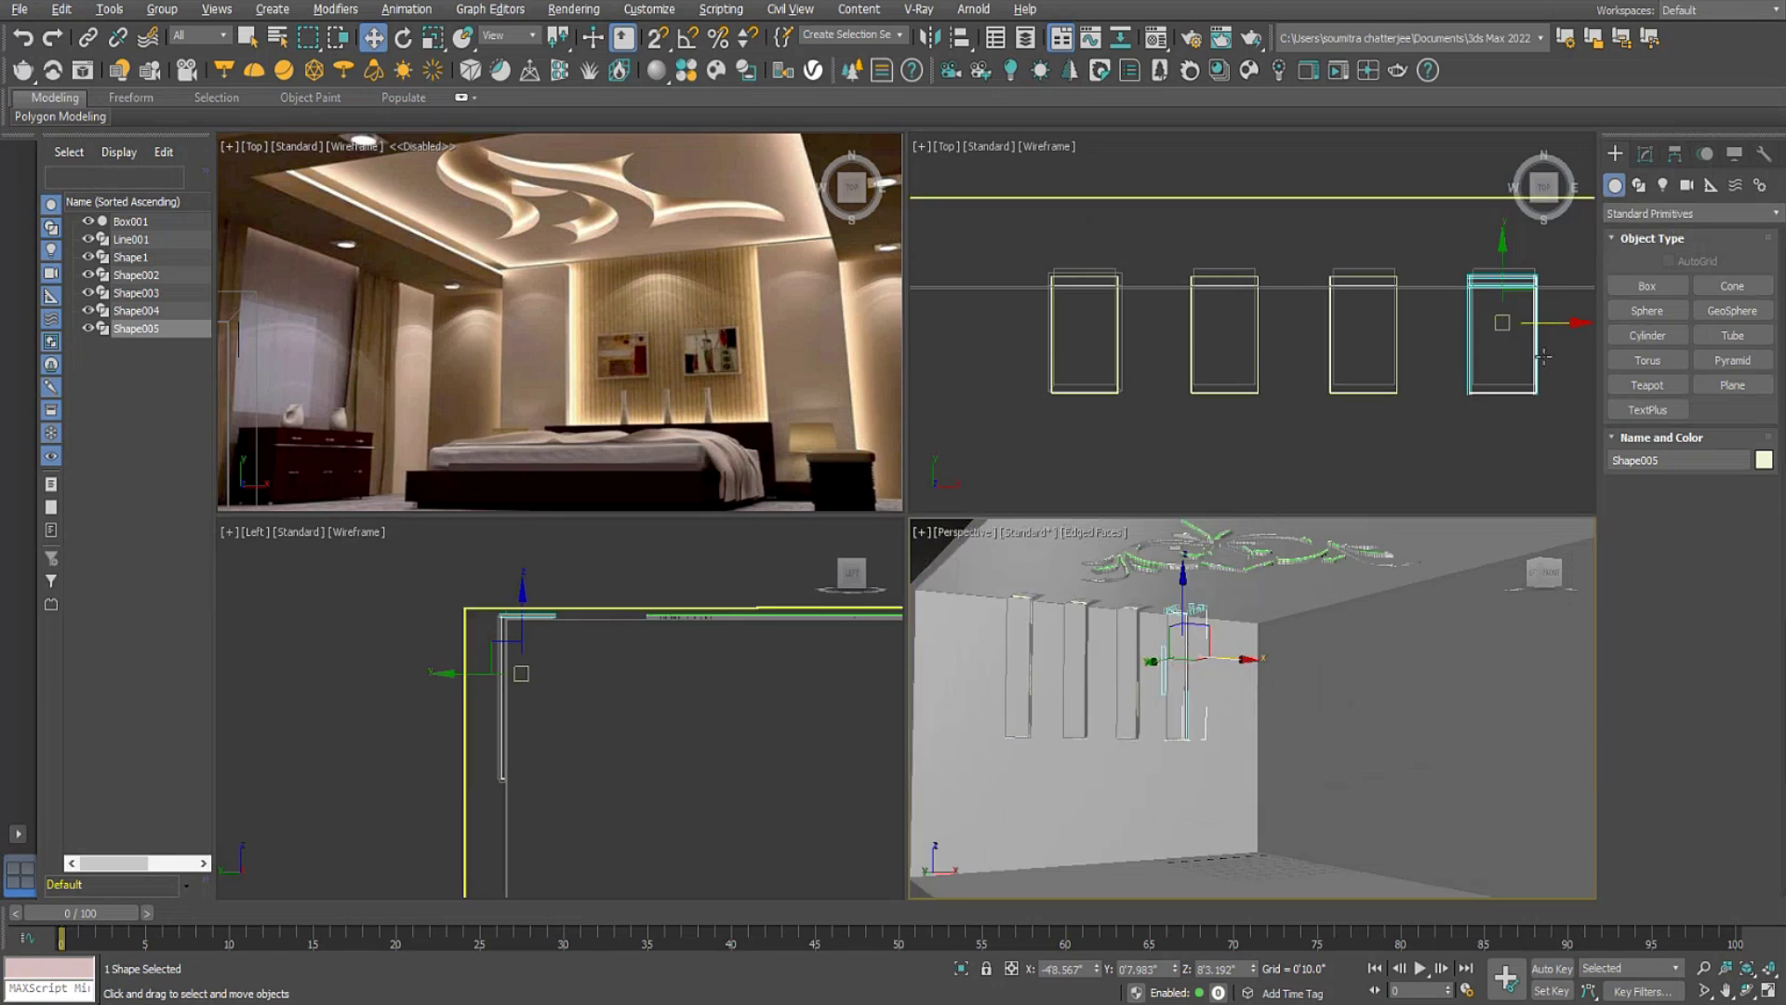
# Draw a thin box about 1.6" deep across the four wall recesses and raise it in front of the strips.
pyautogui.click(1646, 285)
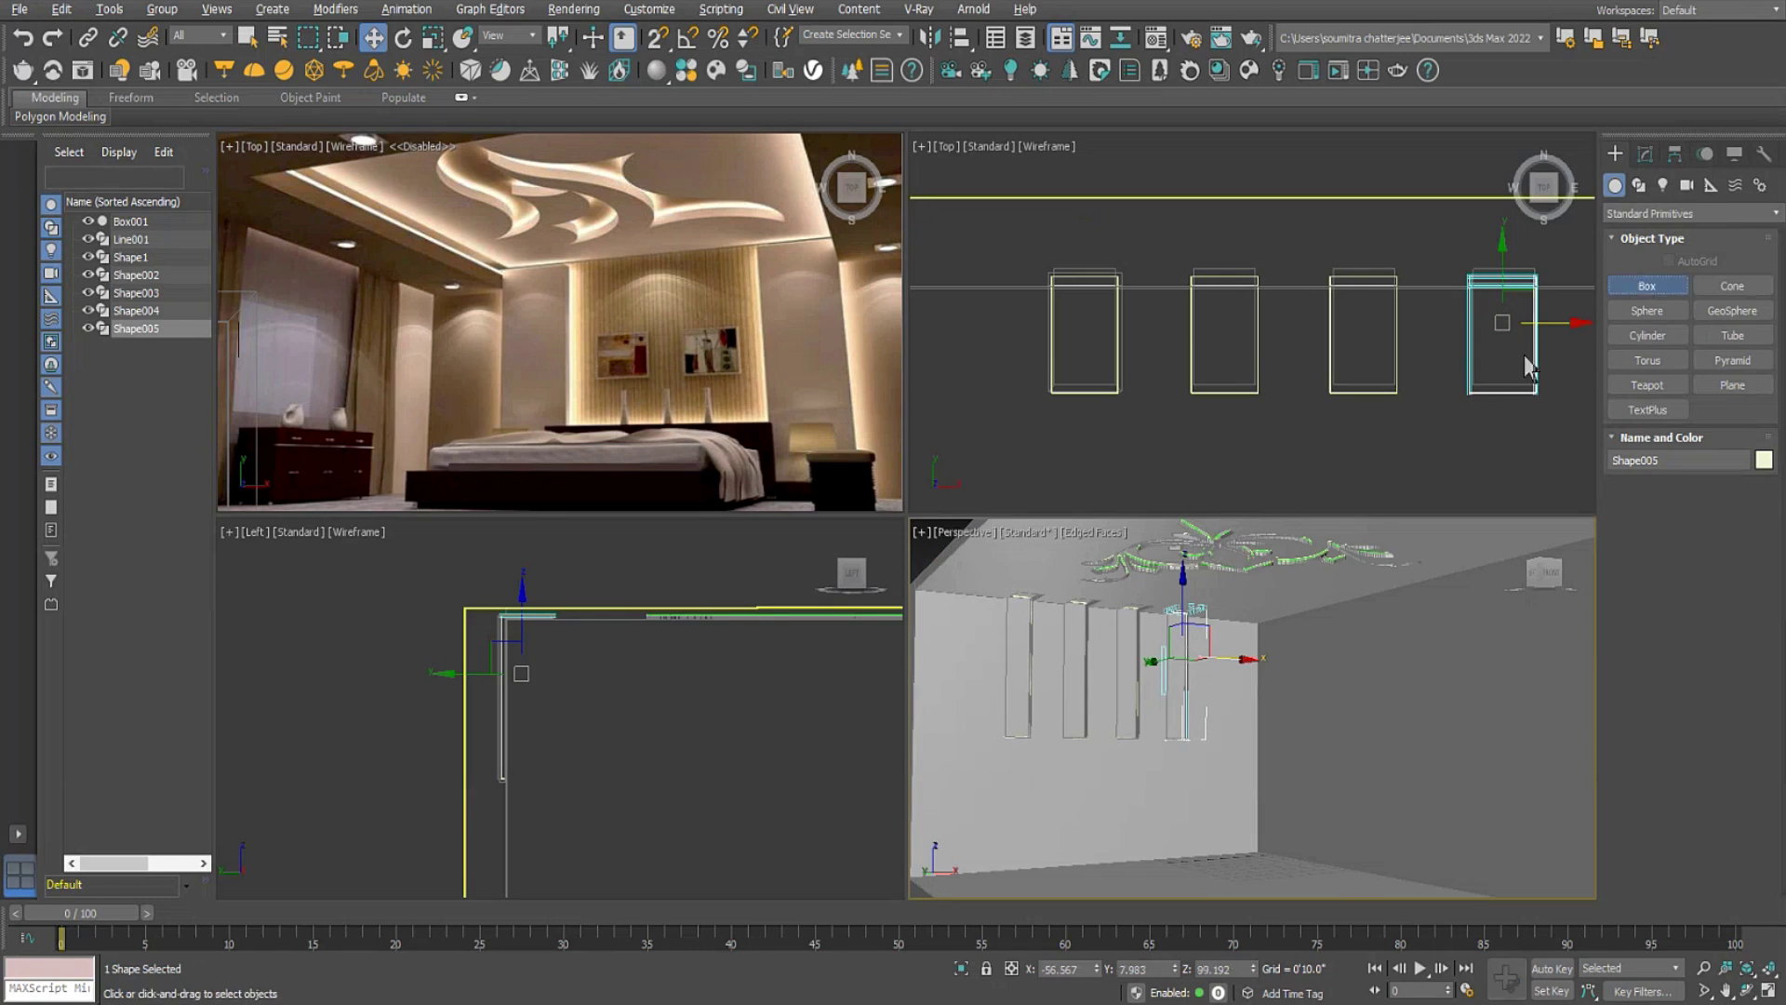
pyautogui.scroll(-5, 1119, 291)
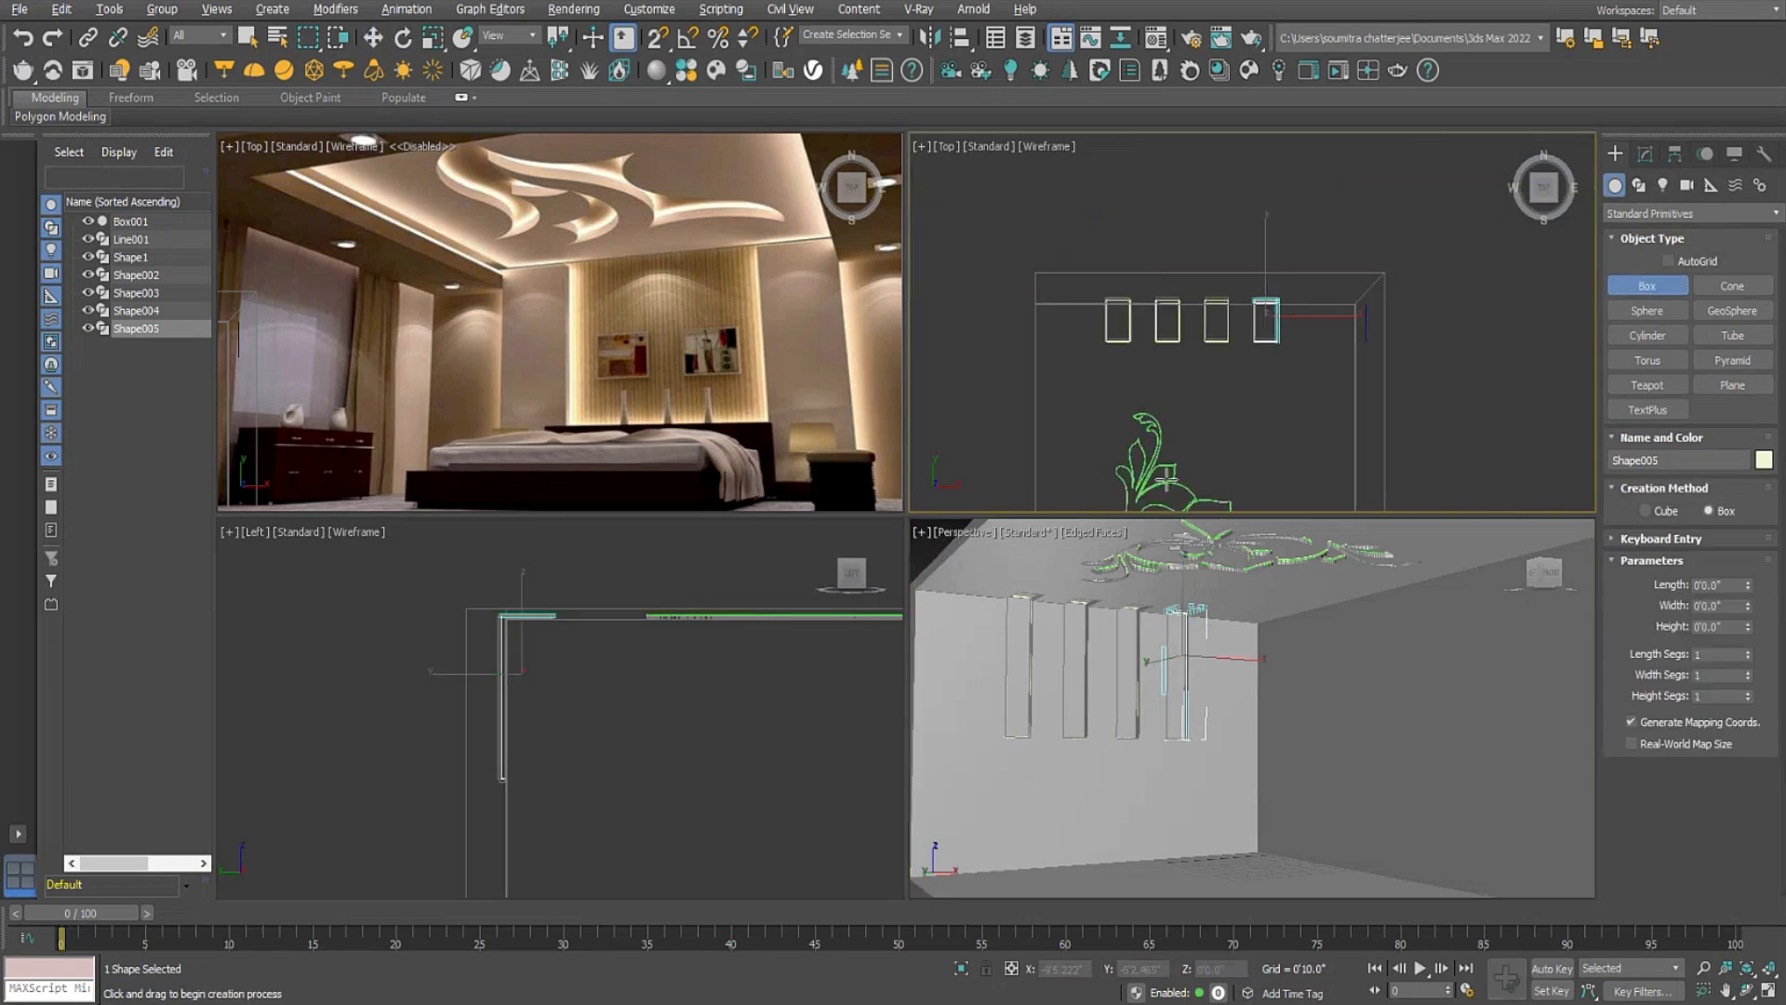
pyautogui.moveTo(1088, 305); pyautogui.dragTo(1297, 306)
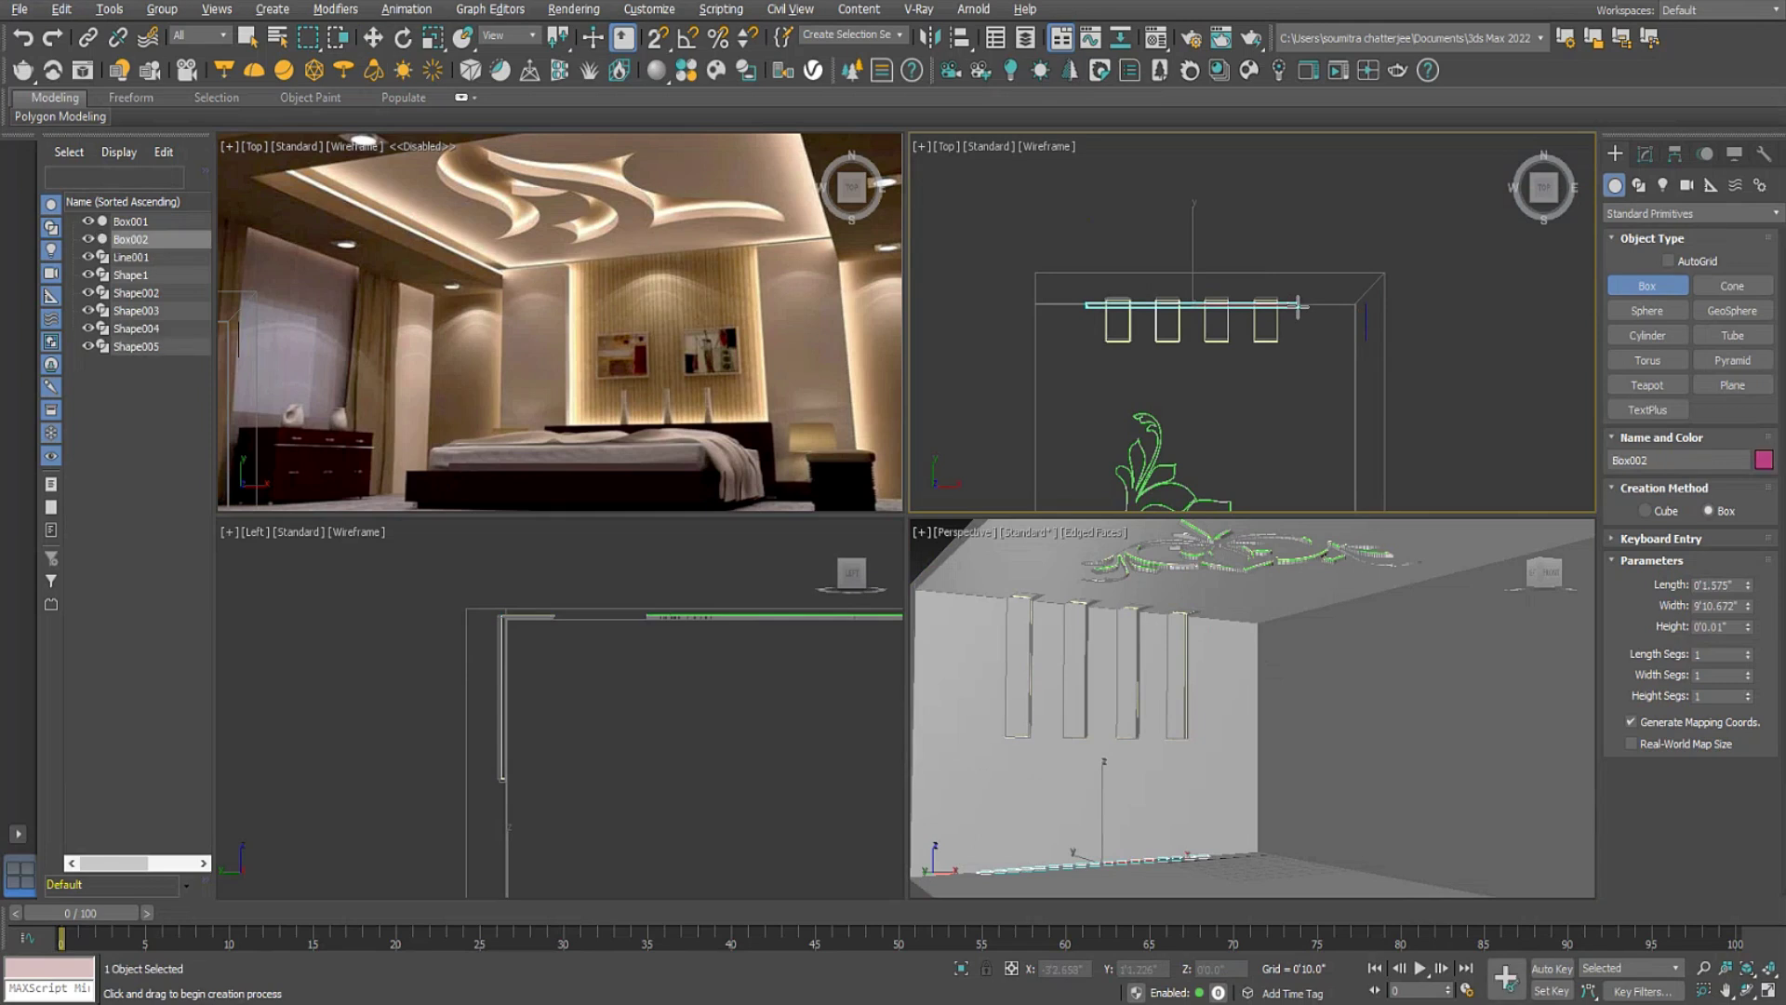
pyautogui.click(1293, 218)
pyautogui.rightClick(1084, 697)
pyautogui.press('w')
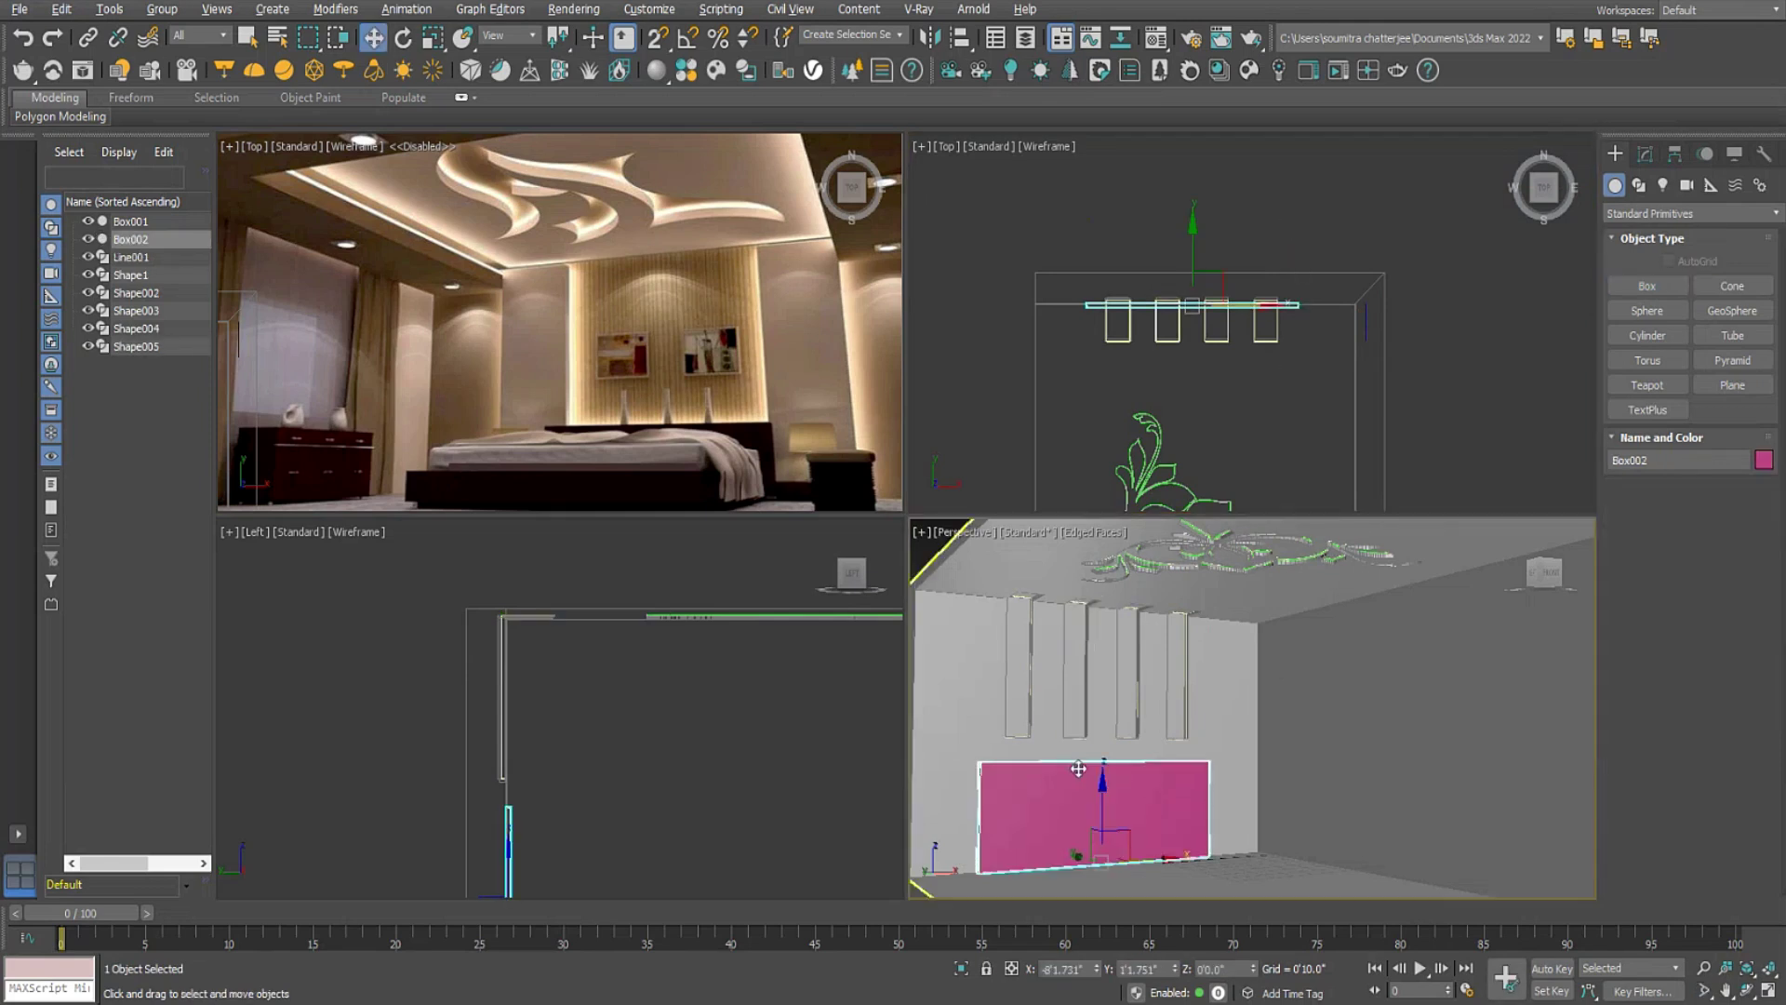
pyautogui.moveTo(1104, 790); pyautogui.dragTo(1107, 661)
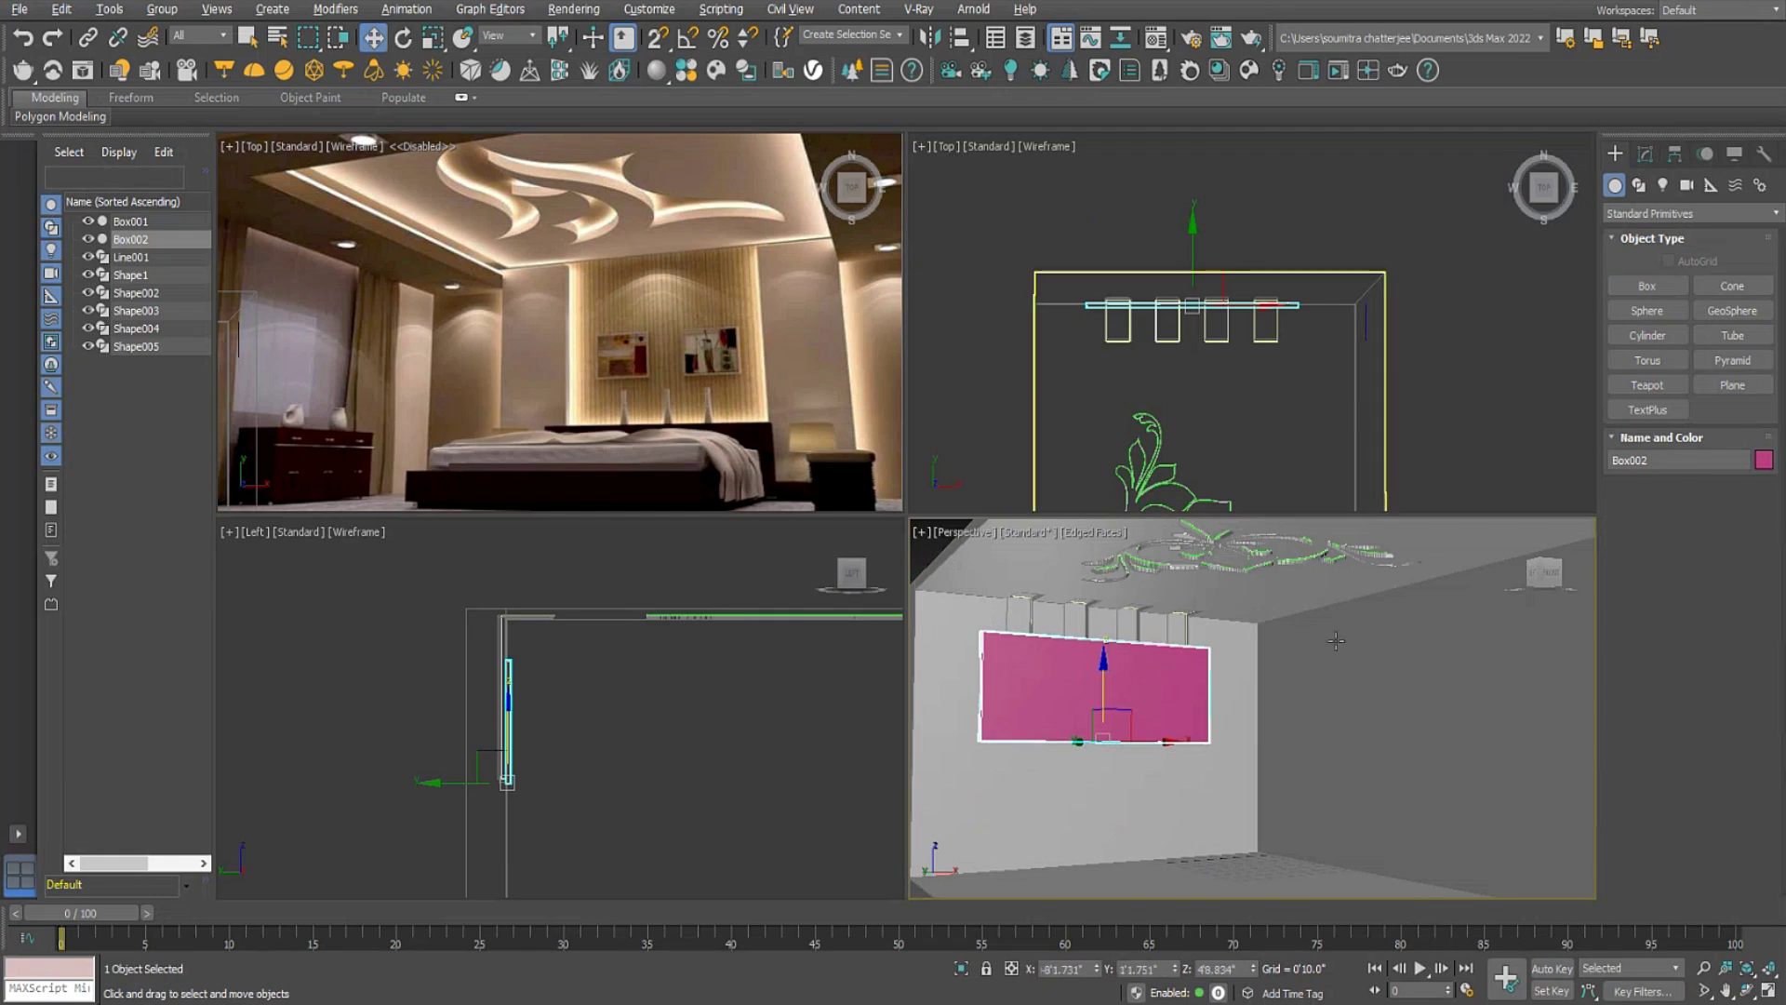
# Set the box height to 5'4.272" and shift it in the Left view towards the wall to about Y 1'2.8".
pyautogui.click(1644, 154)
pyautogui.moveTo(1748, 486); pyautogui.dragTo(1748, 447)
pyautogui.moveTo(624, 696); pyautogui.dragTo(753, 696, button='middle')
pyautogui.scroll(5, 751, 694)
pyautogui.moveTo(651, 740); pyautogui.dragTo(768, 679, button='middle')
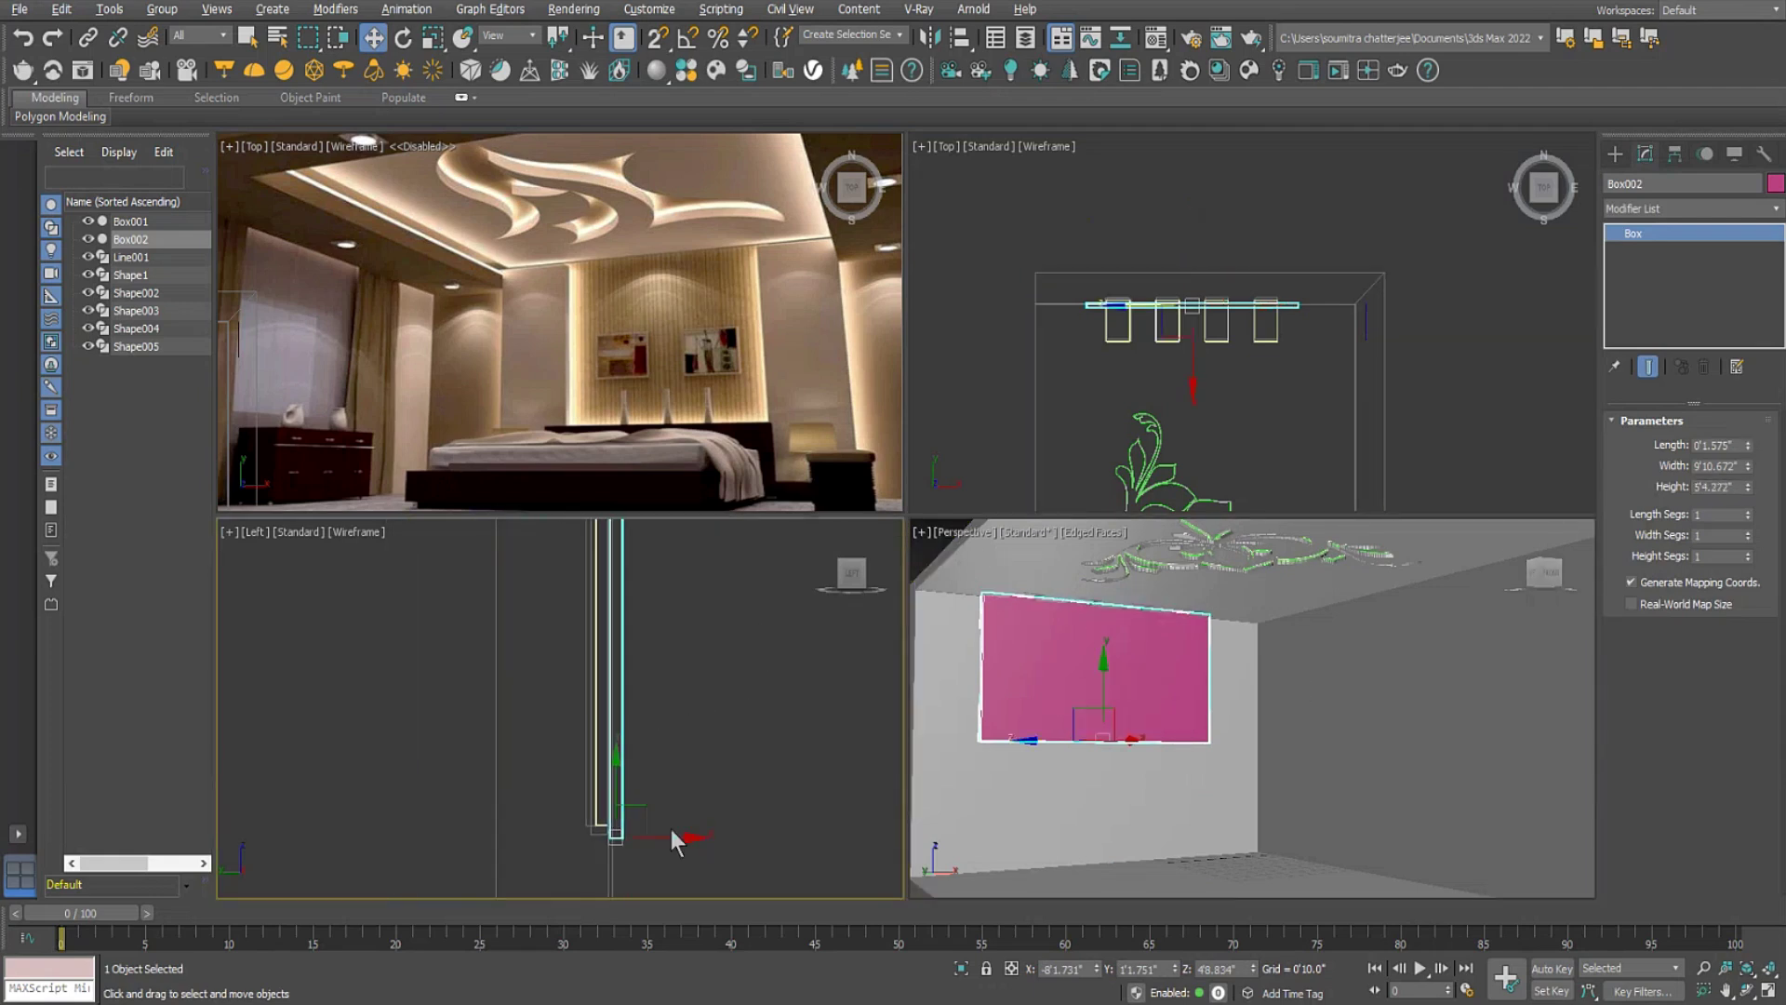
pyautogui.moveTo(675, 837)
pyautogui.mouseDown()
pyautogui.moveTo(700, 843)
pyautogui.moveTo(666, 853)
pyautogui.mouseUp()
# Assign the plain grey VRay material Material #23 to the new wall box, close the Material Editor and deselect the box.
pyautogui.click(1132, 649)
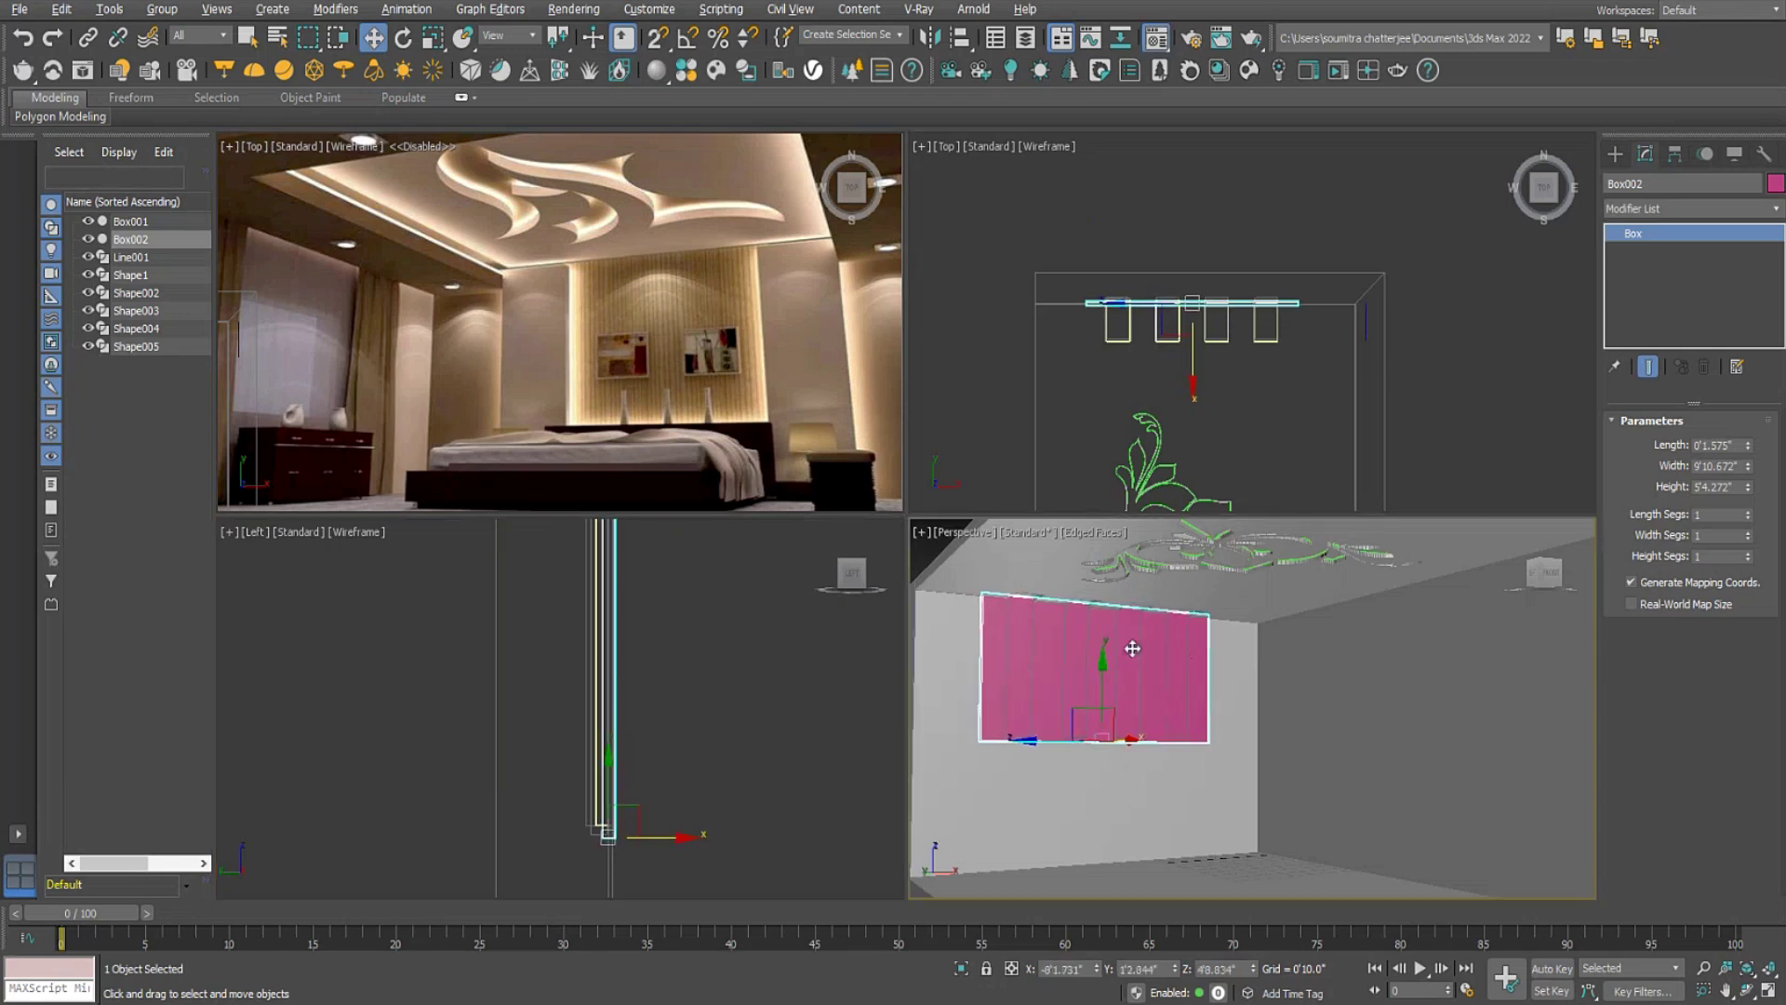
pyautogui.press('m')
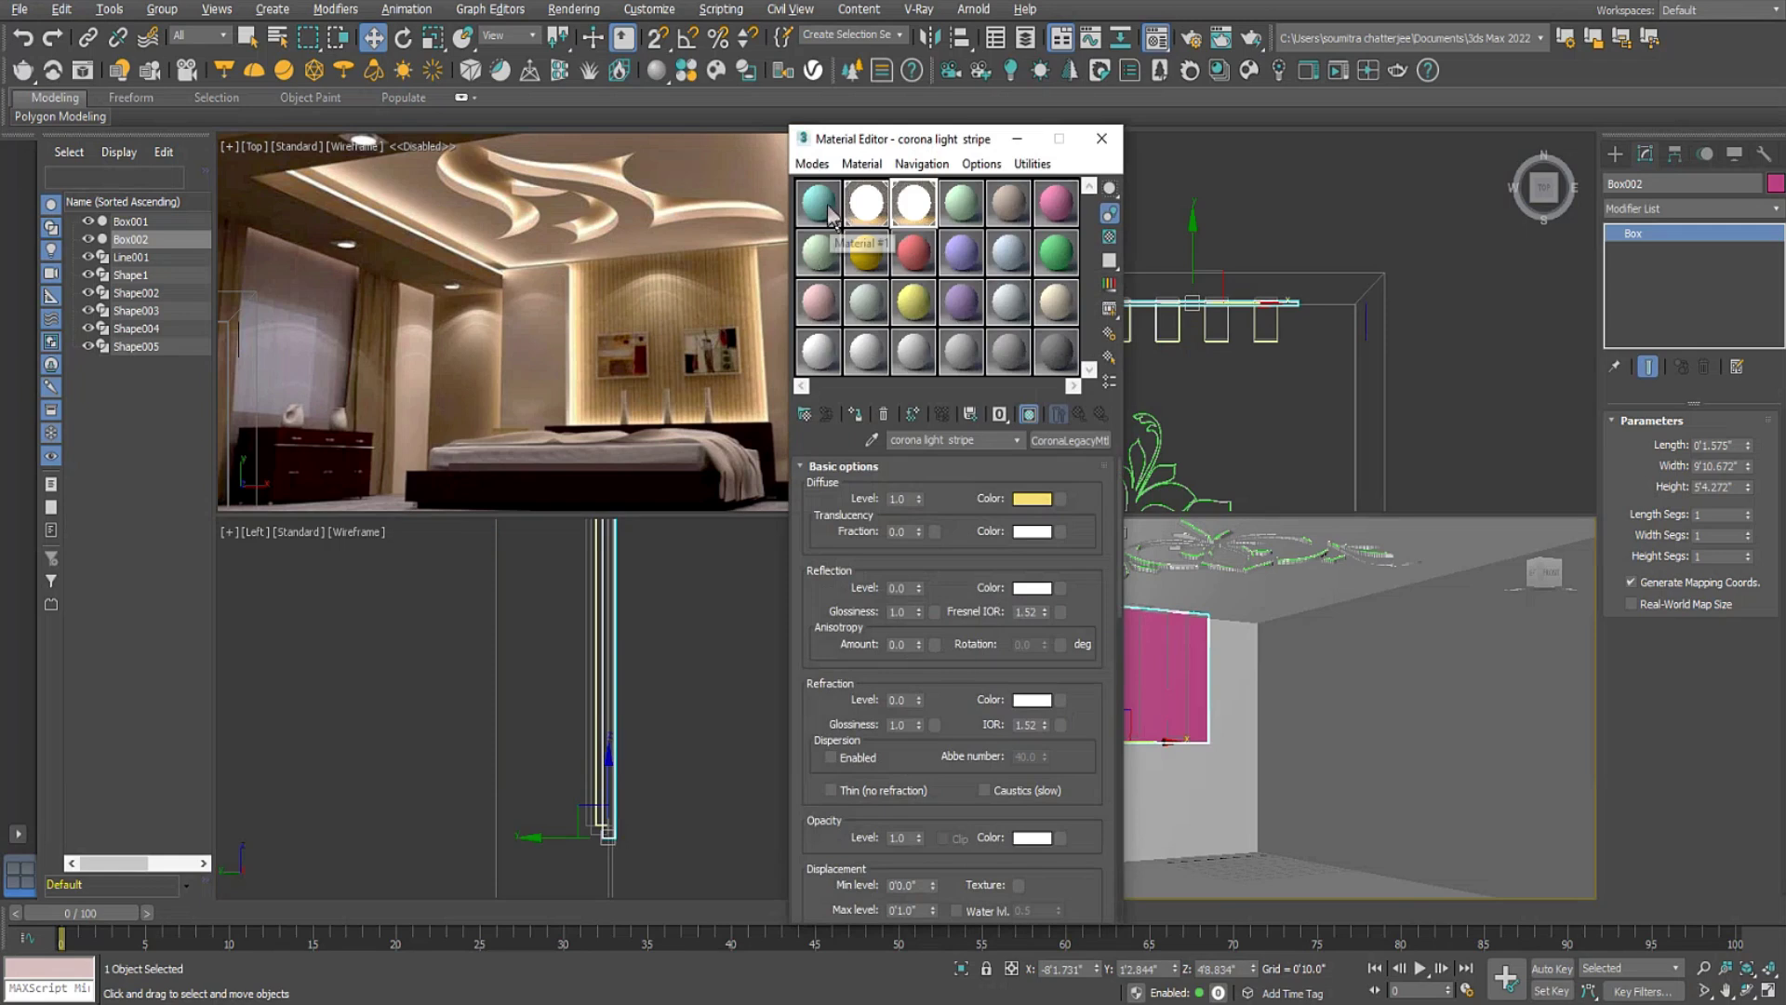
pyautogui.click(1008, 202)
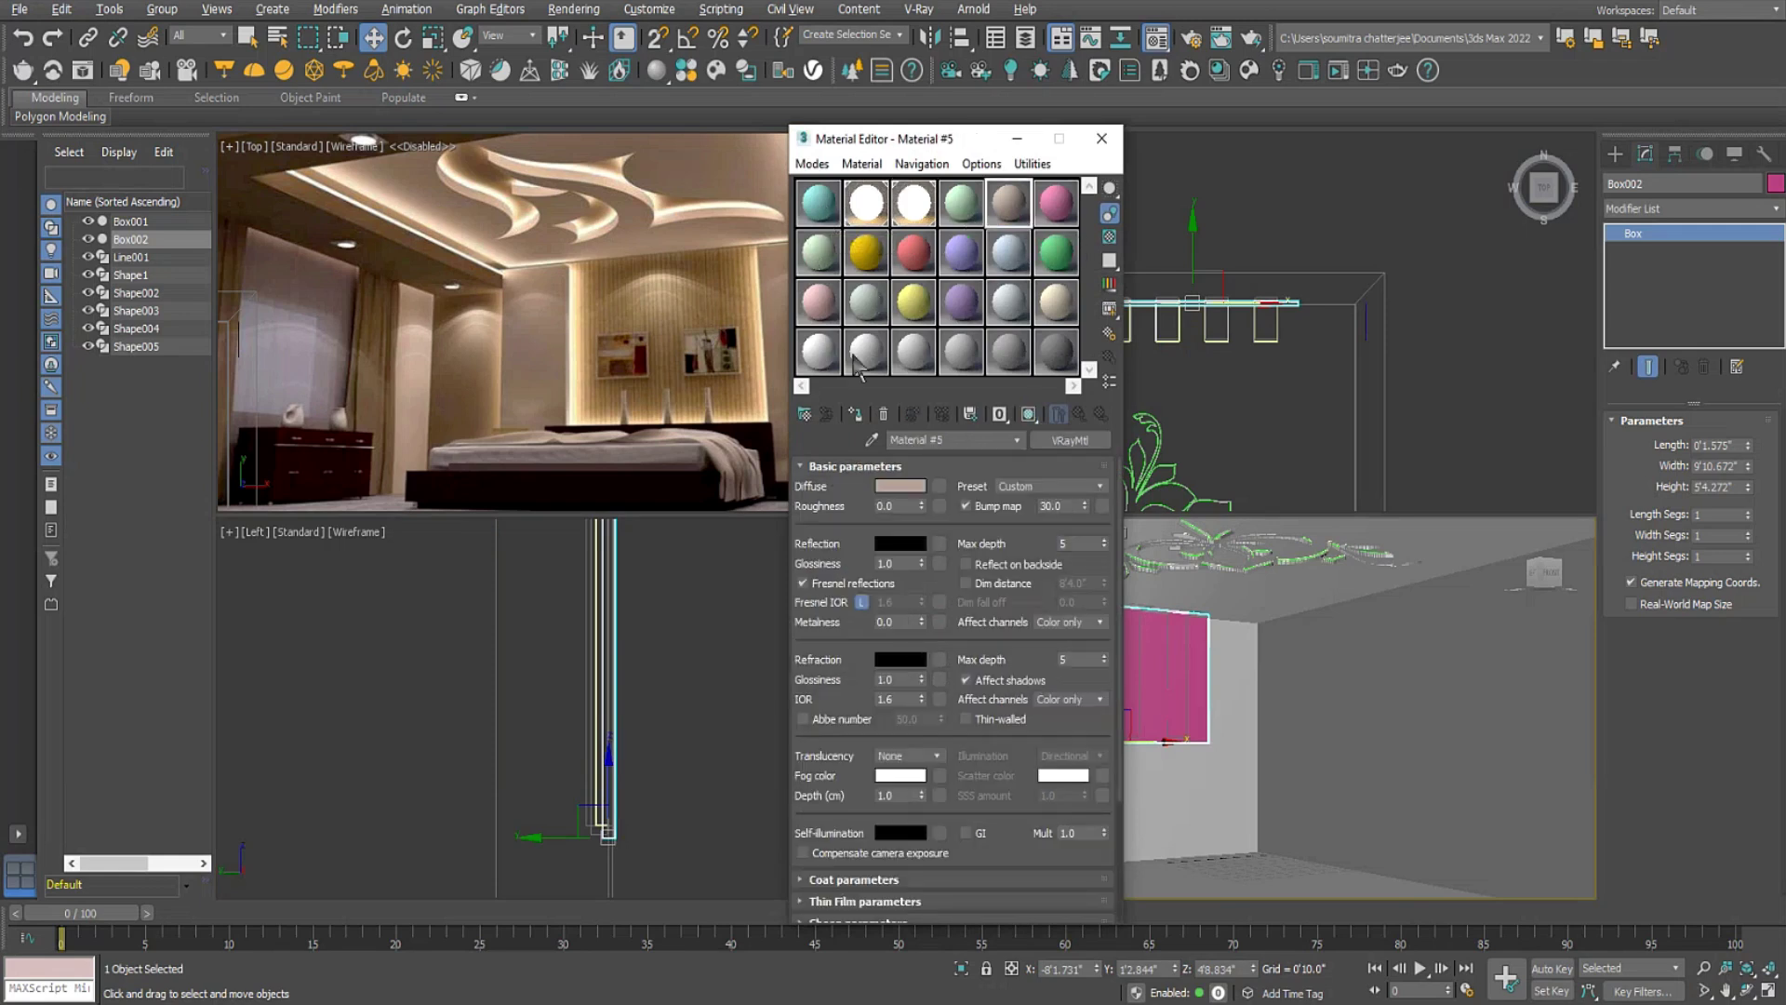
pyautogui.click(1007, 353)
pyautogui.click(854, 413)
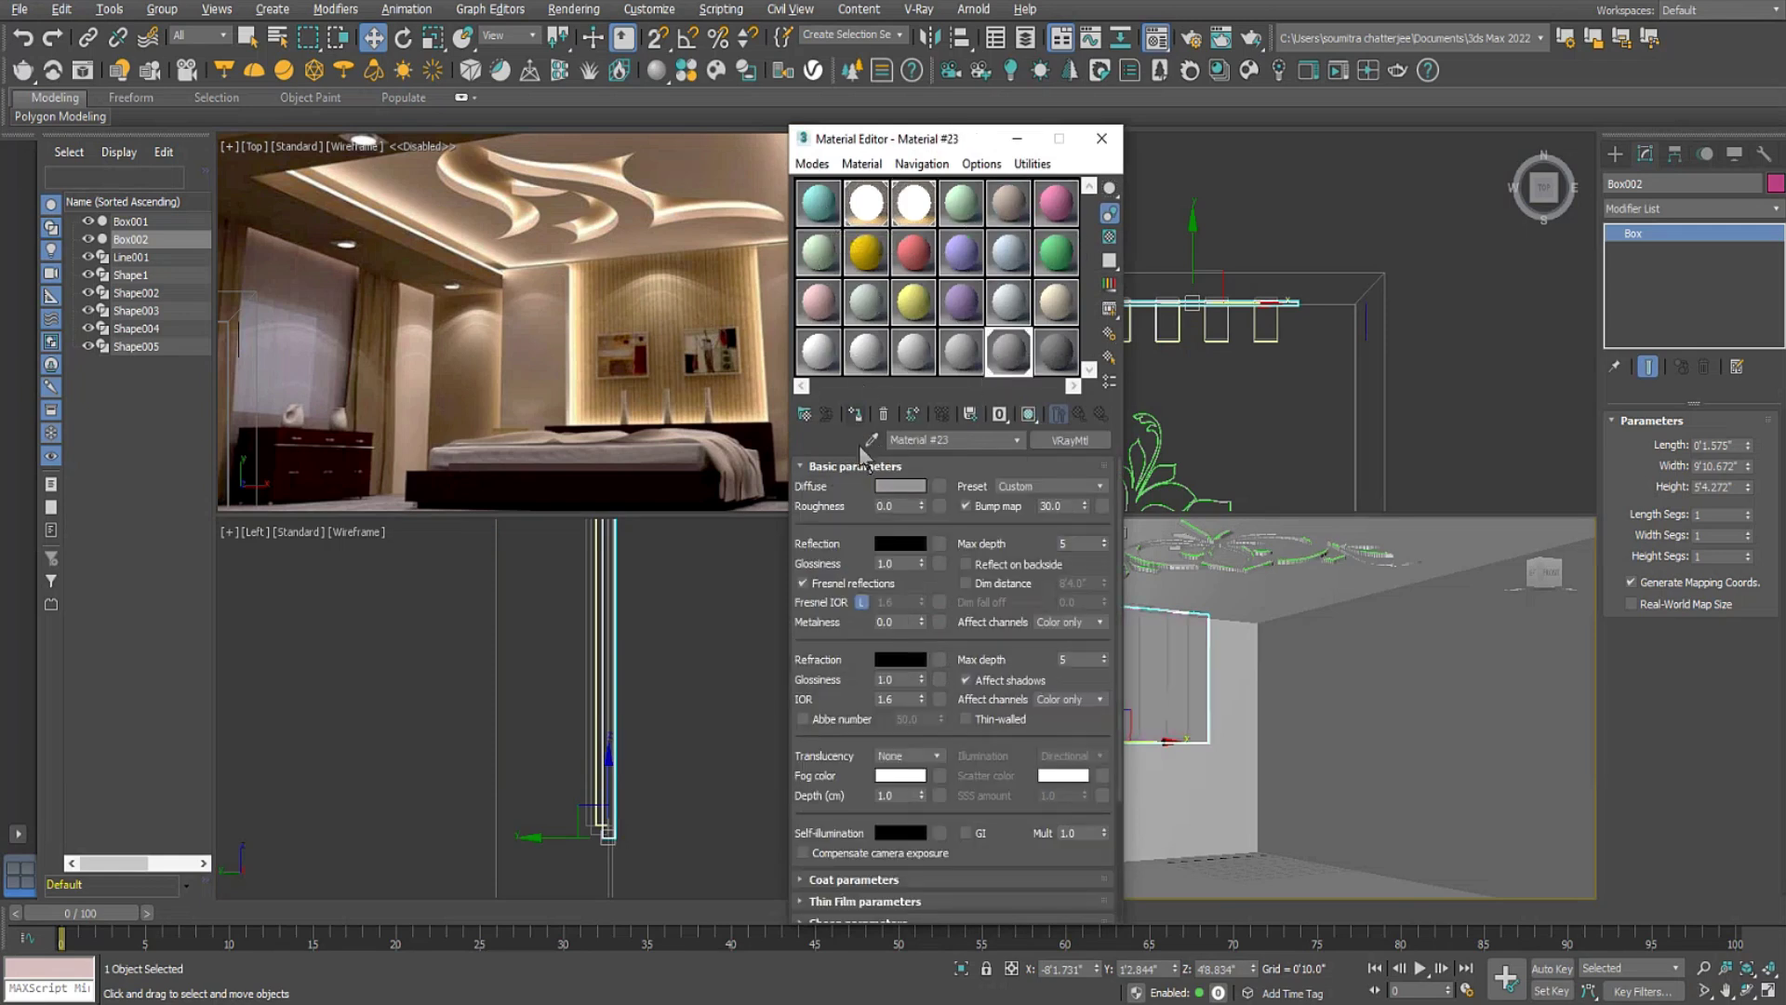
pyautogui.click(1299, 233)
pyautogui.click(1101, 138)
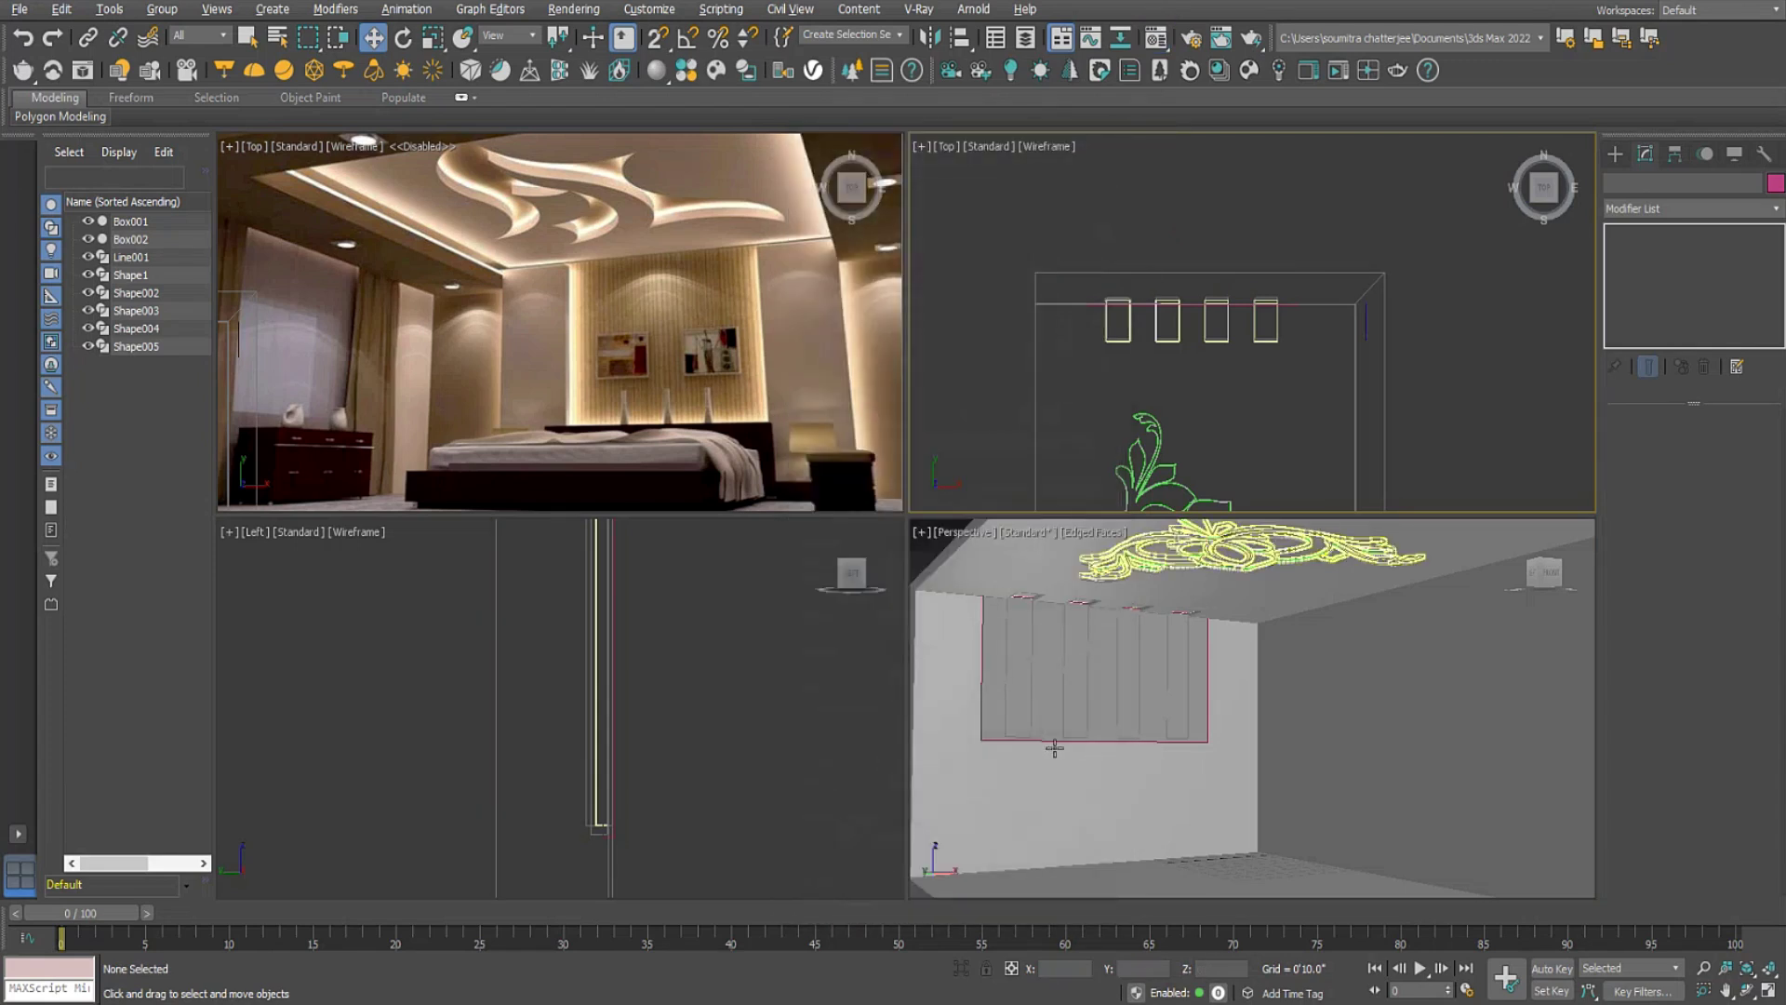
# Draw an L-shaped line in the Left view from the floor up the back wall and along the ceiling towards the room's front.
pyautogui.keyDown('alt'); pyautogui.moveTo(1067, 684); pyautogui.dragTo(1121, 735, button='middle'); pyautogui.keyUp('alt')
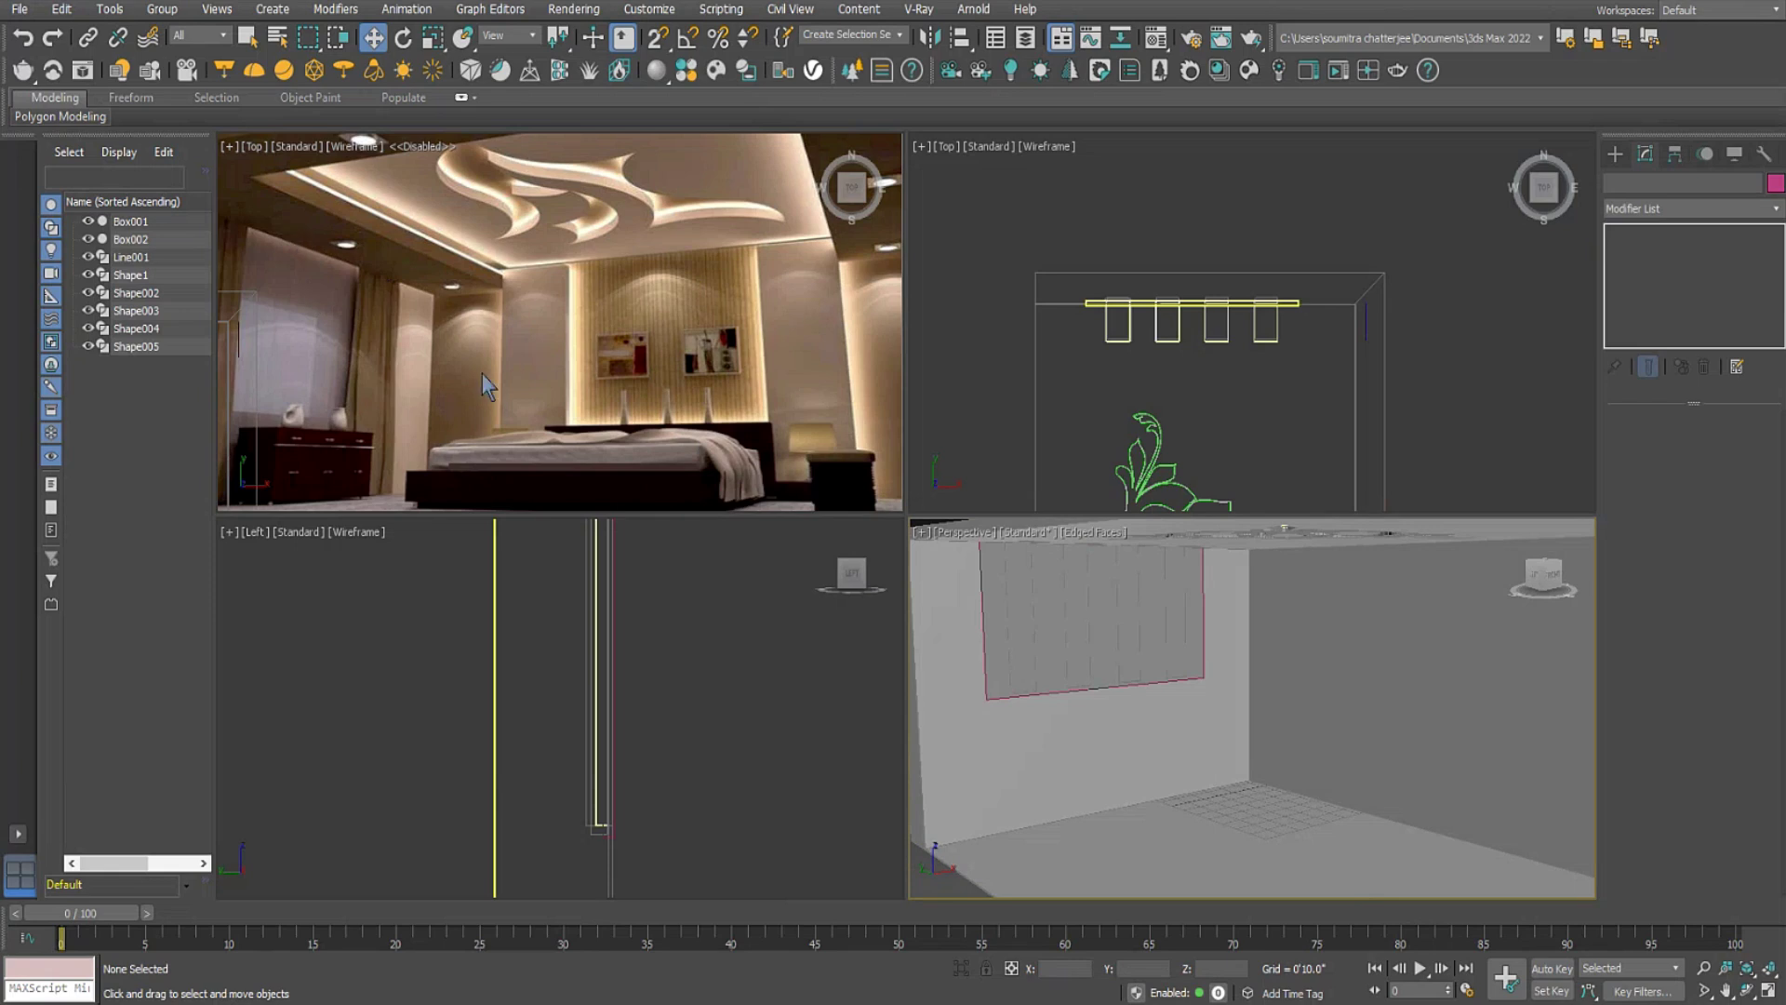
pyautogui.moveTo(1249, 654); pyautogui.dragTo(1267, 688, button='middle')
pyautogui.keyDown('alt'); pyautogui.moveTo(1277, 754); pyautogui.dragTo(1268, 706, button='middle'); pyautogui.keyUp('alt')
pyautogui.click(1615, 154)
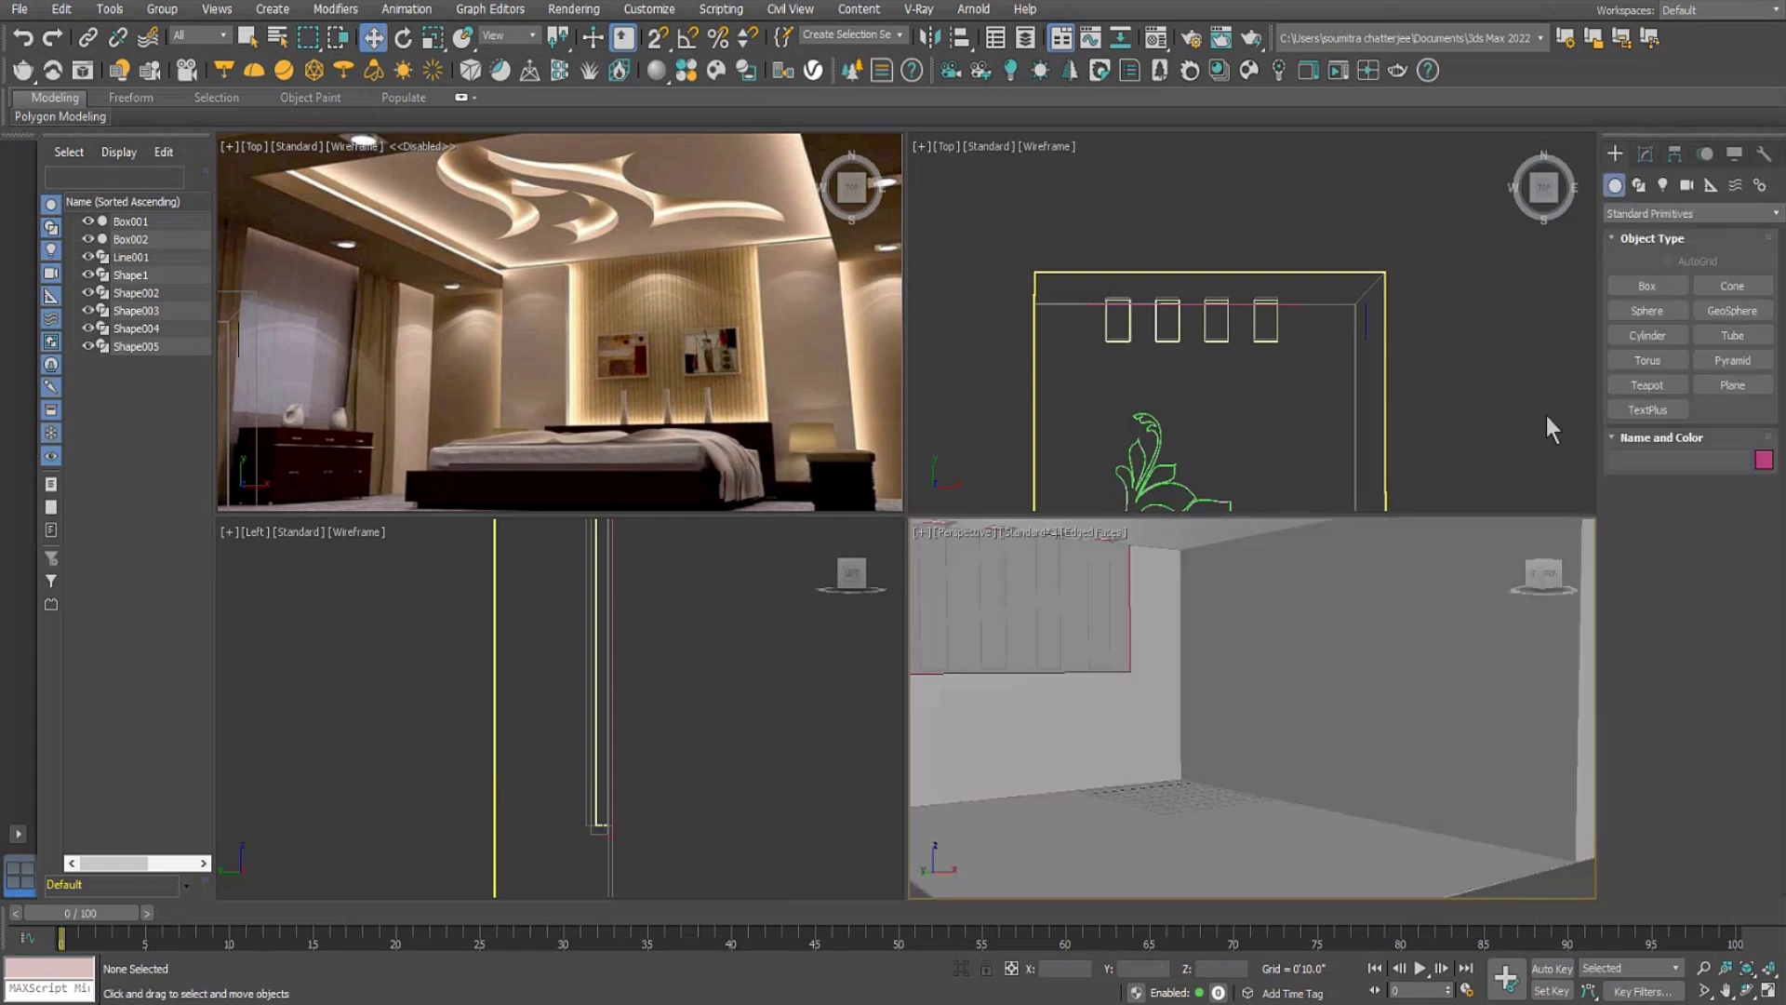
pyautogui.click(1639, 186)
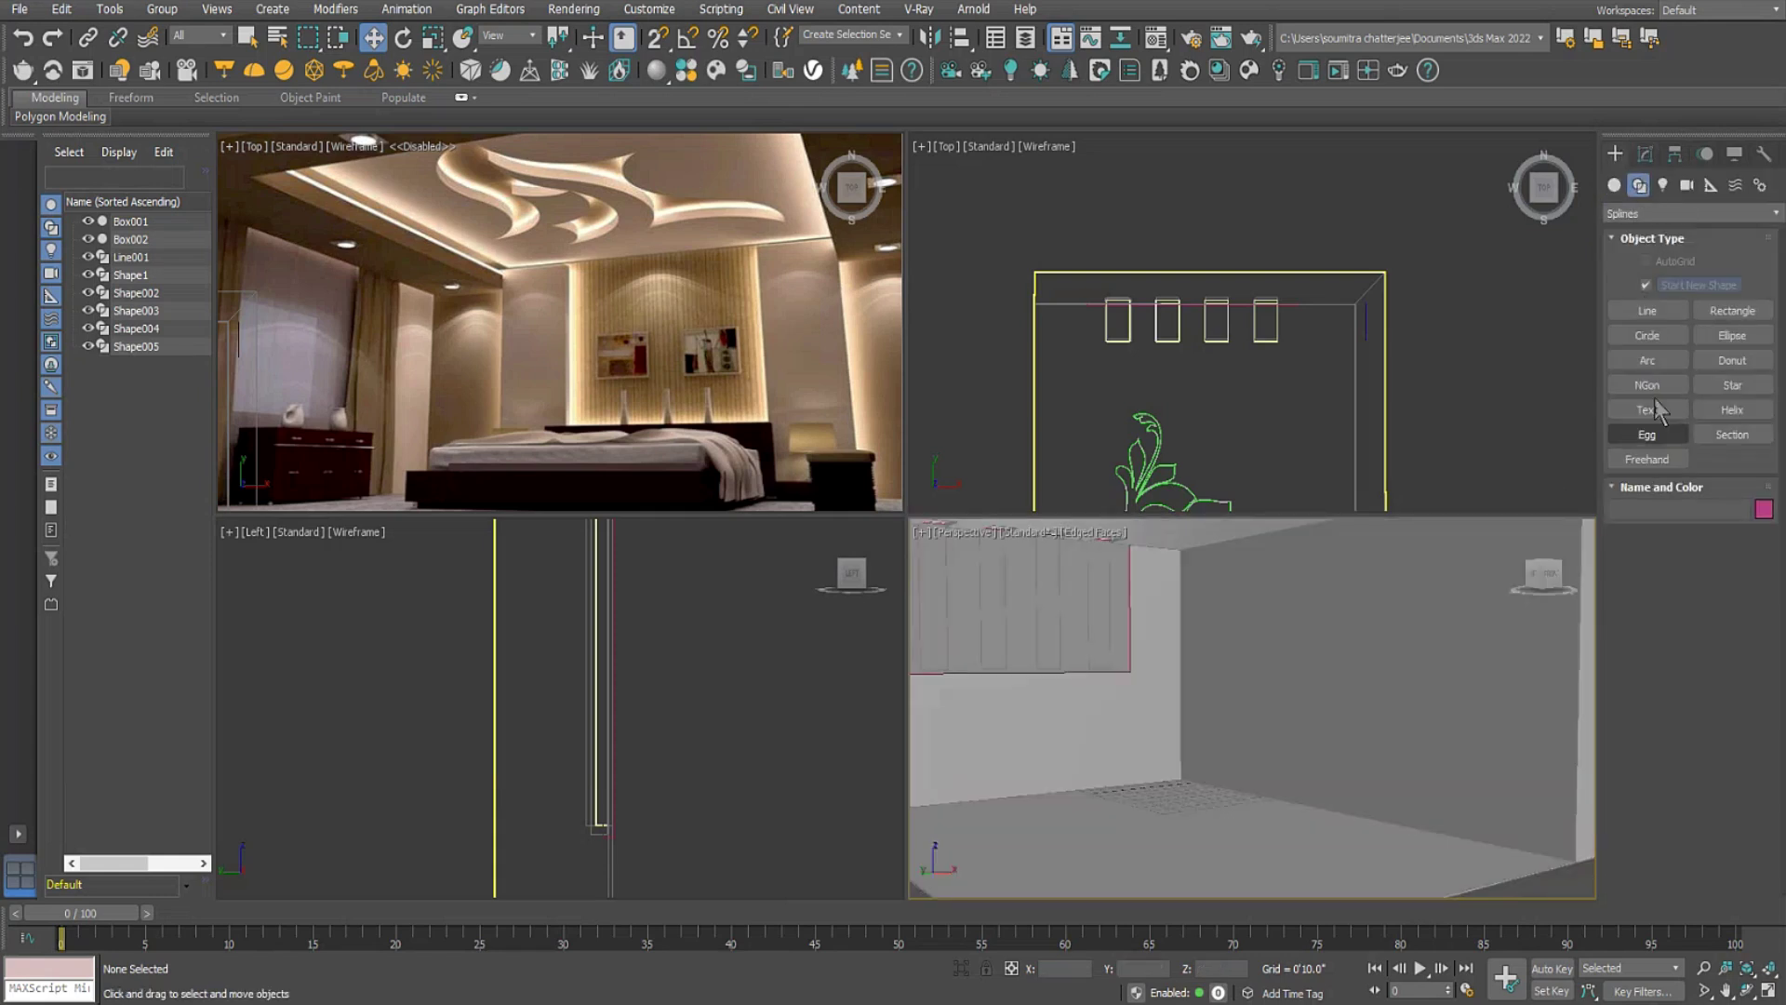
pyautogui.click(1624, 313)
pyautogui.scroll(-6, 379, 735)
pyautogui.scroll(3, 511, 701)
pyautogui.moveTo(378, 734); pyautogui.dragTo(505, 700, button='middle')
pyautogui.scroll(2, 538, 705)
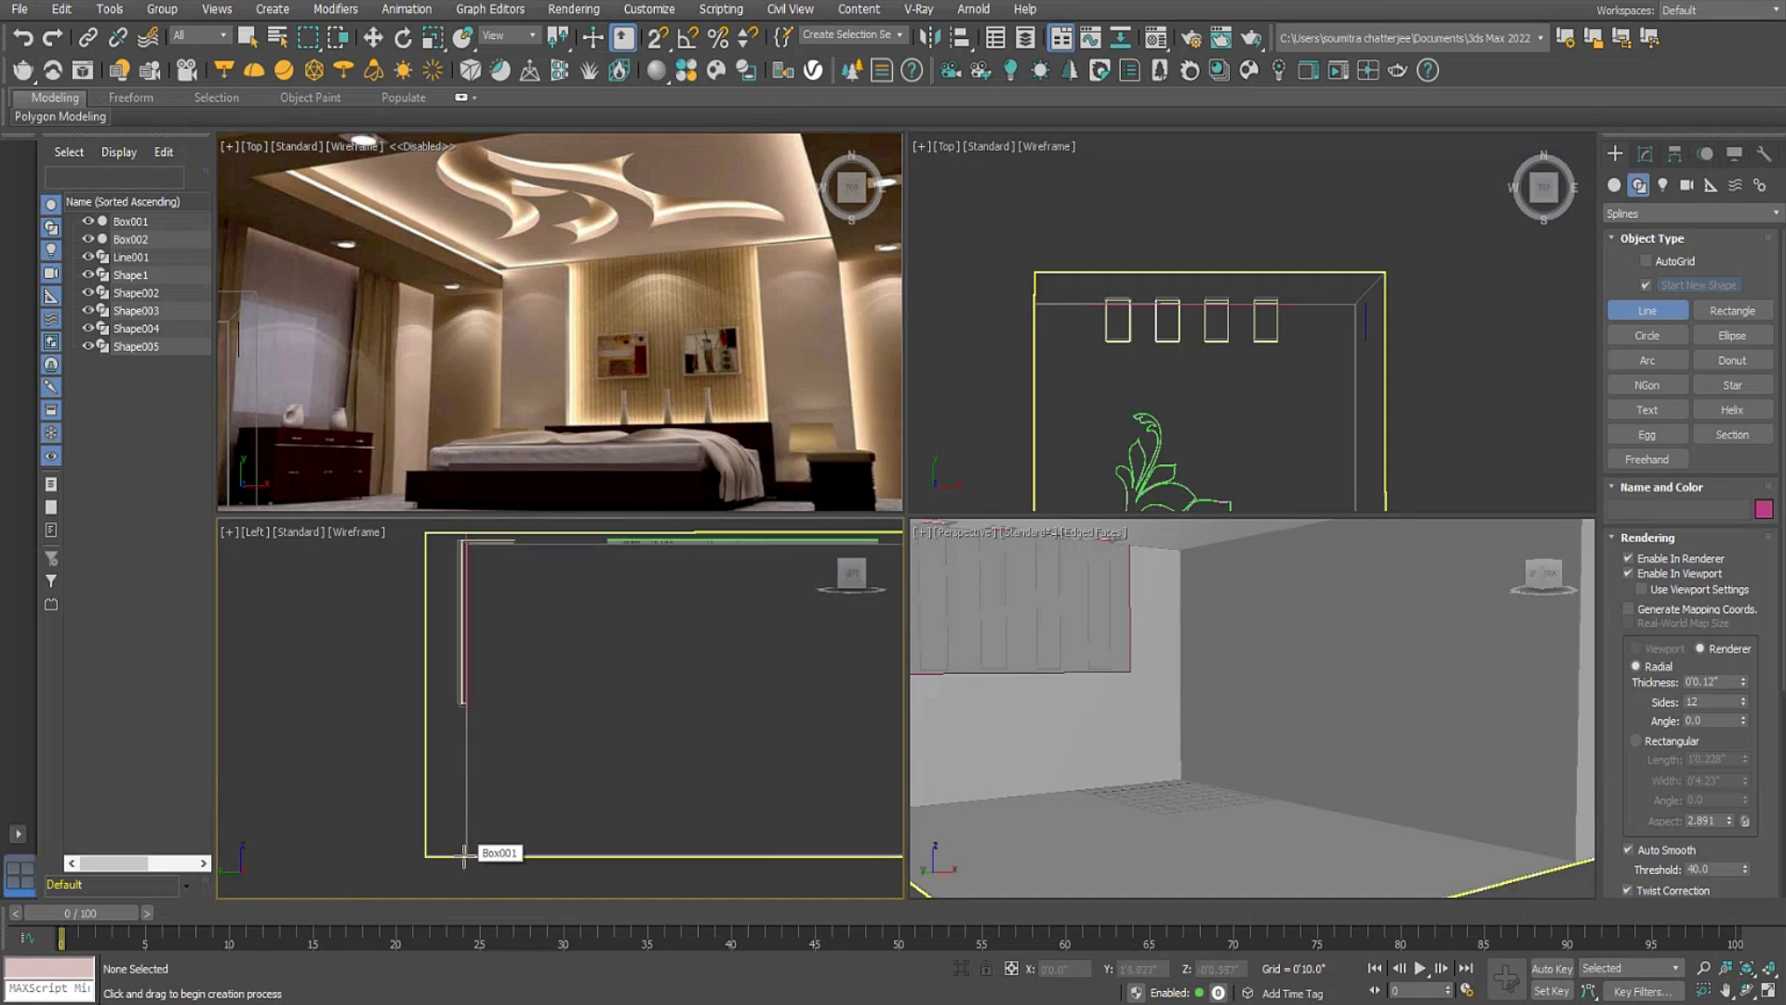
pyautogui.click(465, 855)
pyautogui.click(464, 543)
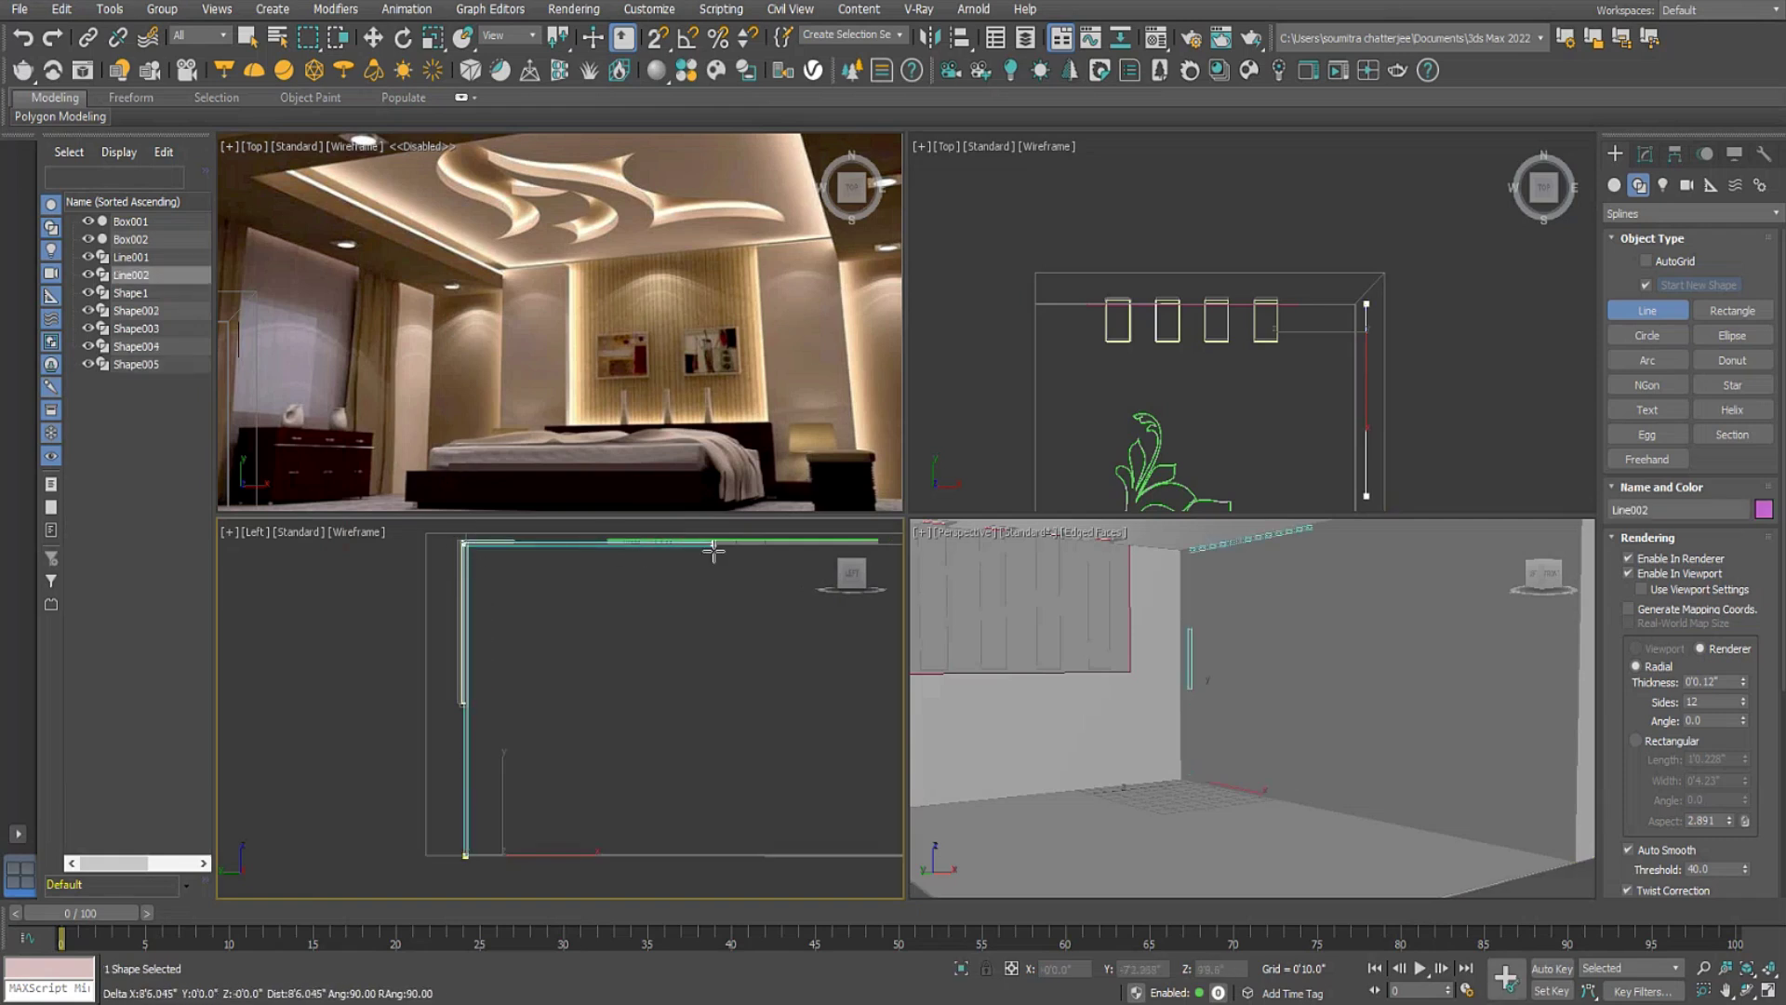
pyautogui.scroll(-5, 811, 547)
pyautogui.click(828, 551)
pyautogui.rightClick(671, 544)
# Move the L-shaped line along X in the Top view to about X -1'7", just inside the side wall.
pyautogui.scroll(-5, 1112, 749)
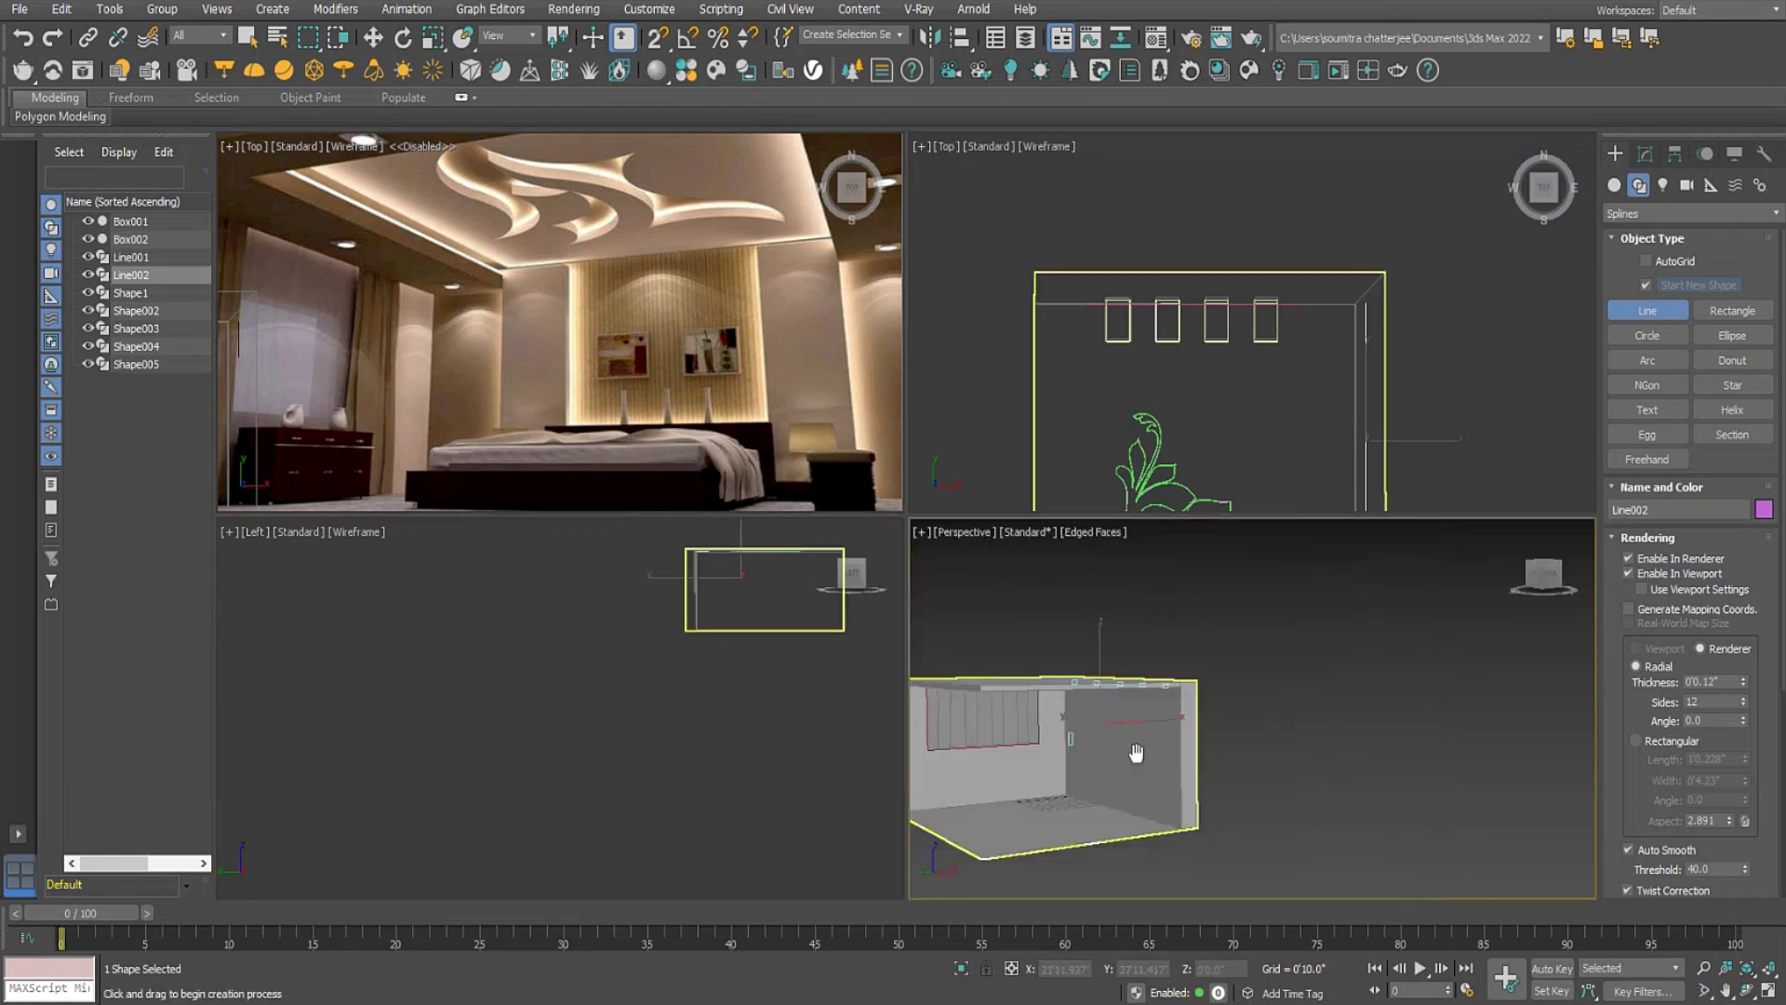
pyautogui.moveTo(1137, 754); pyautogui.dragTo(1154, 750, button='middle')
pyautogui.rightClick(1288, 339)
pyautogui.press('w')
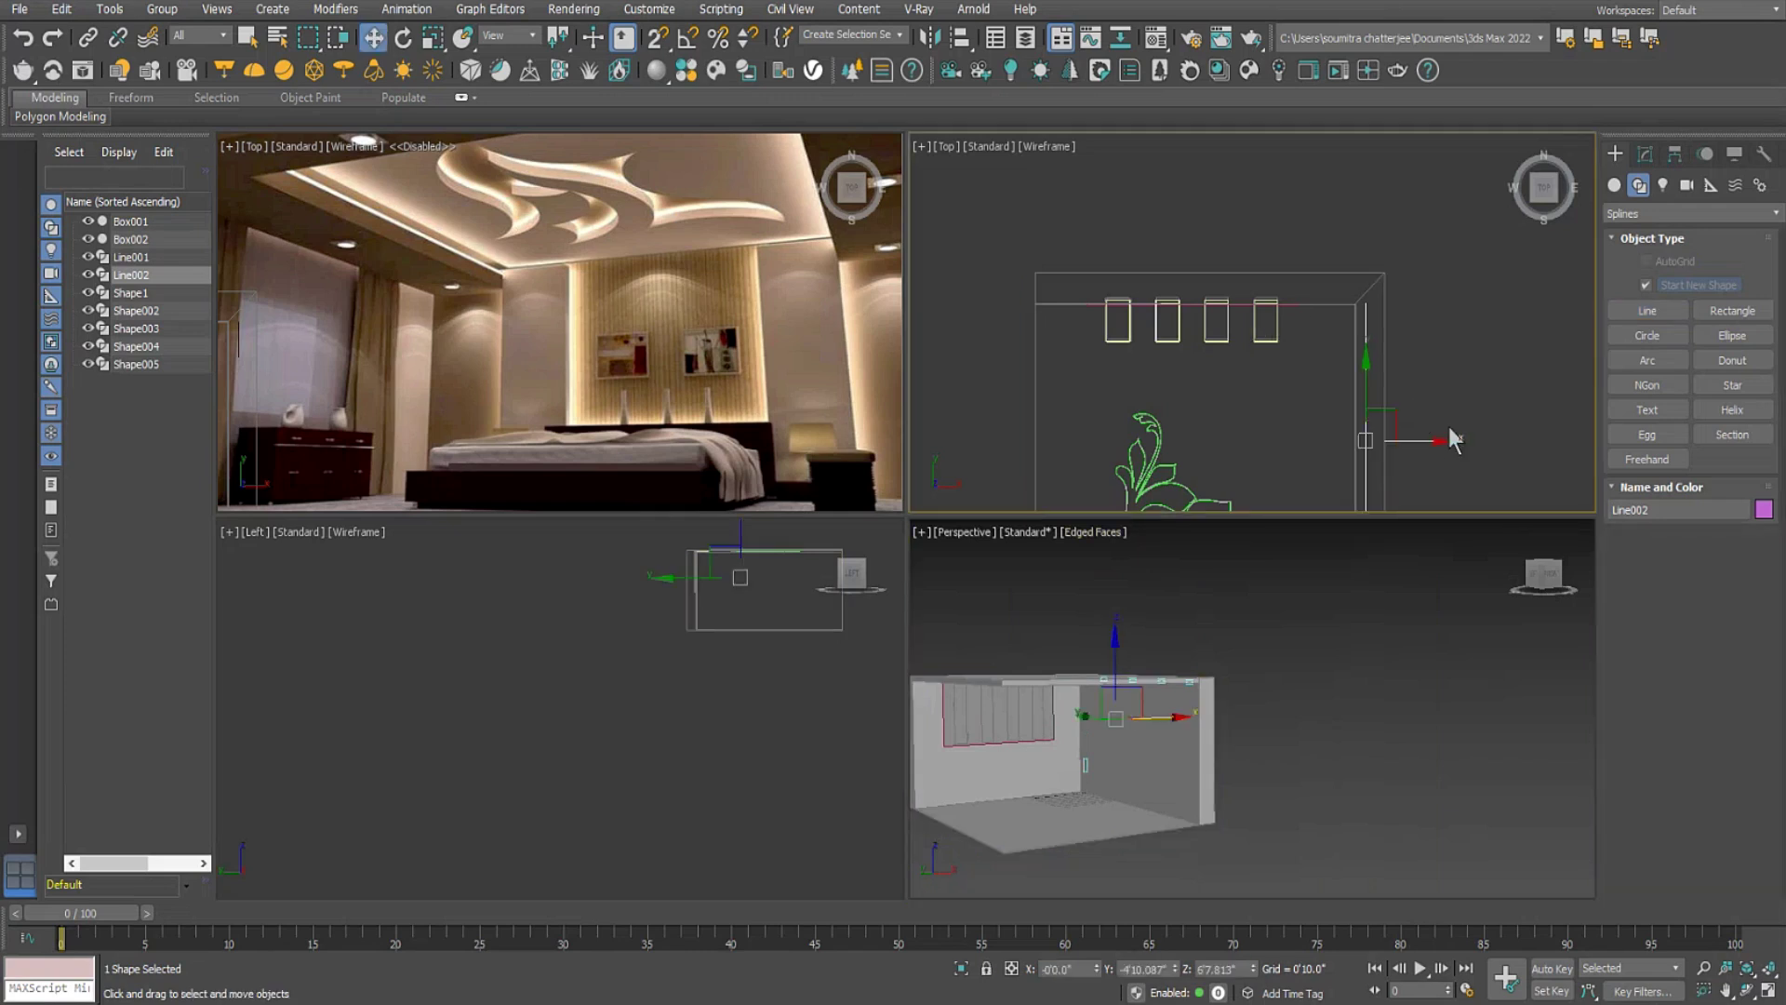
pyautogui.moveTo(1441, 439); pyautogui.dragTo(1408, 440)
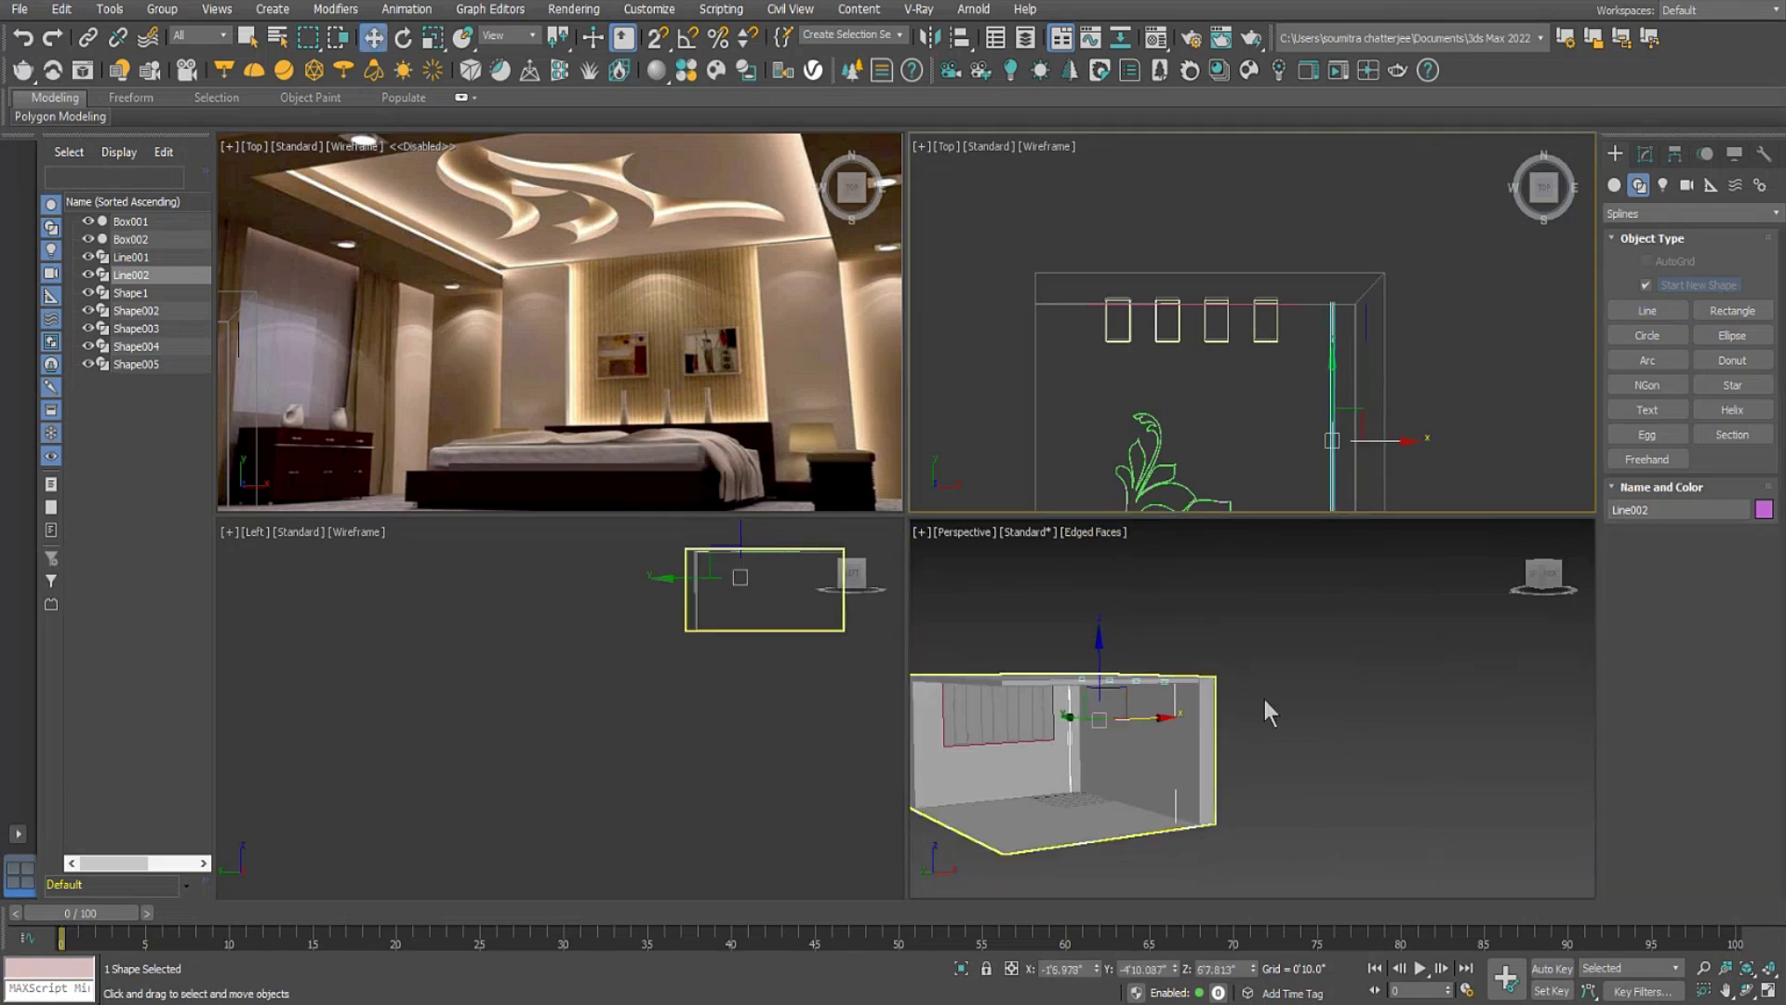
# Move the line's ceiling end vertex in the Left view out to the room's front edge, about Y -18'9".
pyautogui.moveTo(850, 677); pyautogui.dragTo(598, 745, button='middle')
pyautogui.scroll(2, 598, 745)
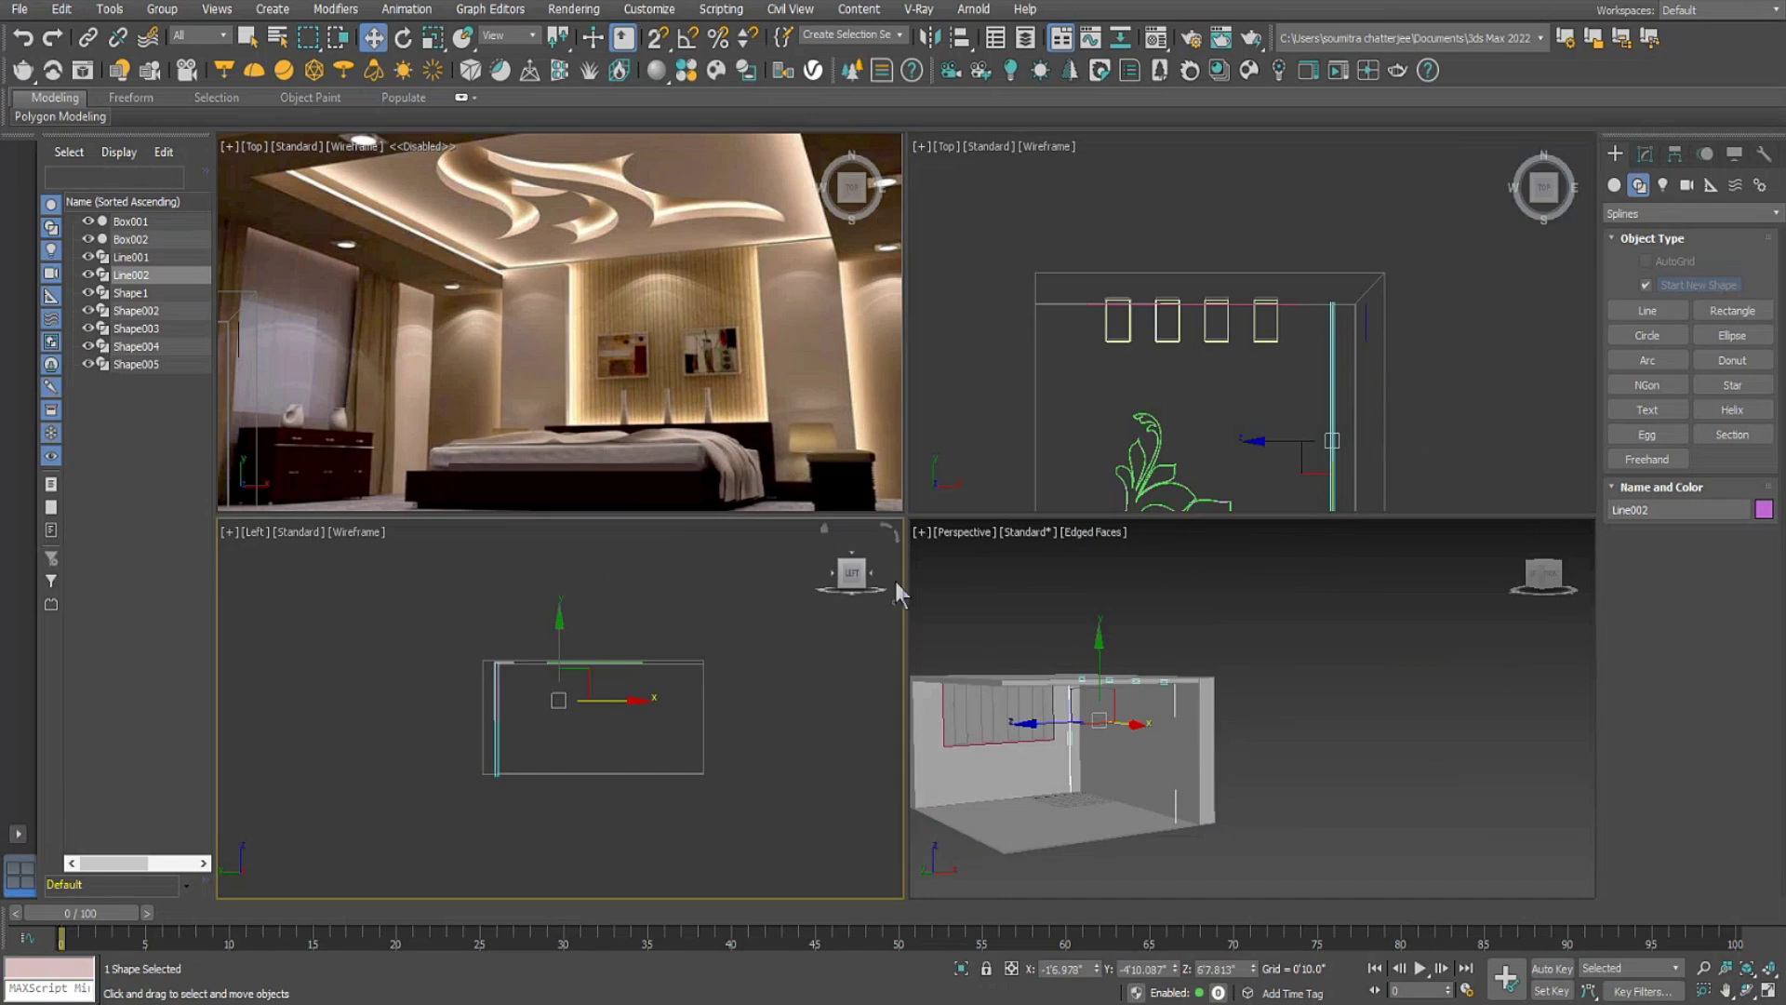
pyautogui.click(1644, 153)
pyautogui.click(1614, 233)
pyautogui.click(1648, 251)
pyautogui.scroll(3, 623, 670)
pyautogui.scroll(3, 624, 665)
pyautogui.moveTo(679, 614); pyautogui.dragTo(813, 725)
pyautogui.moveTo(804, 655); pyautogui.dragTo(685, 661, button='middle')
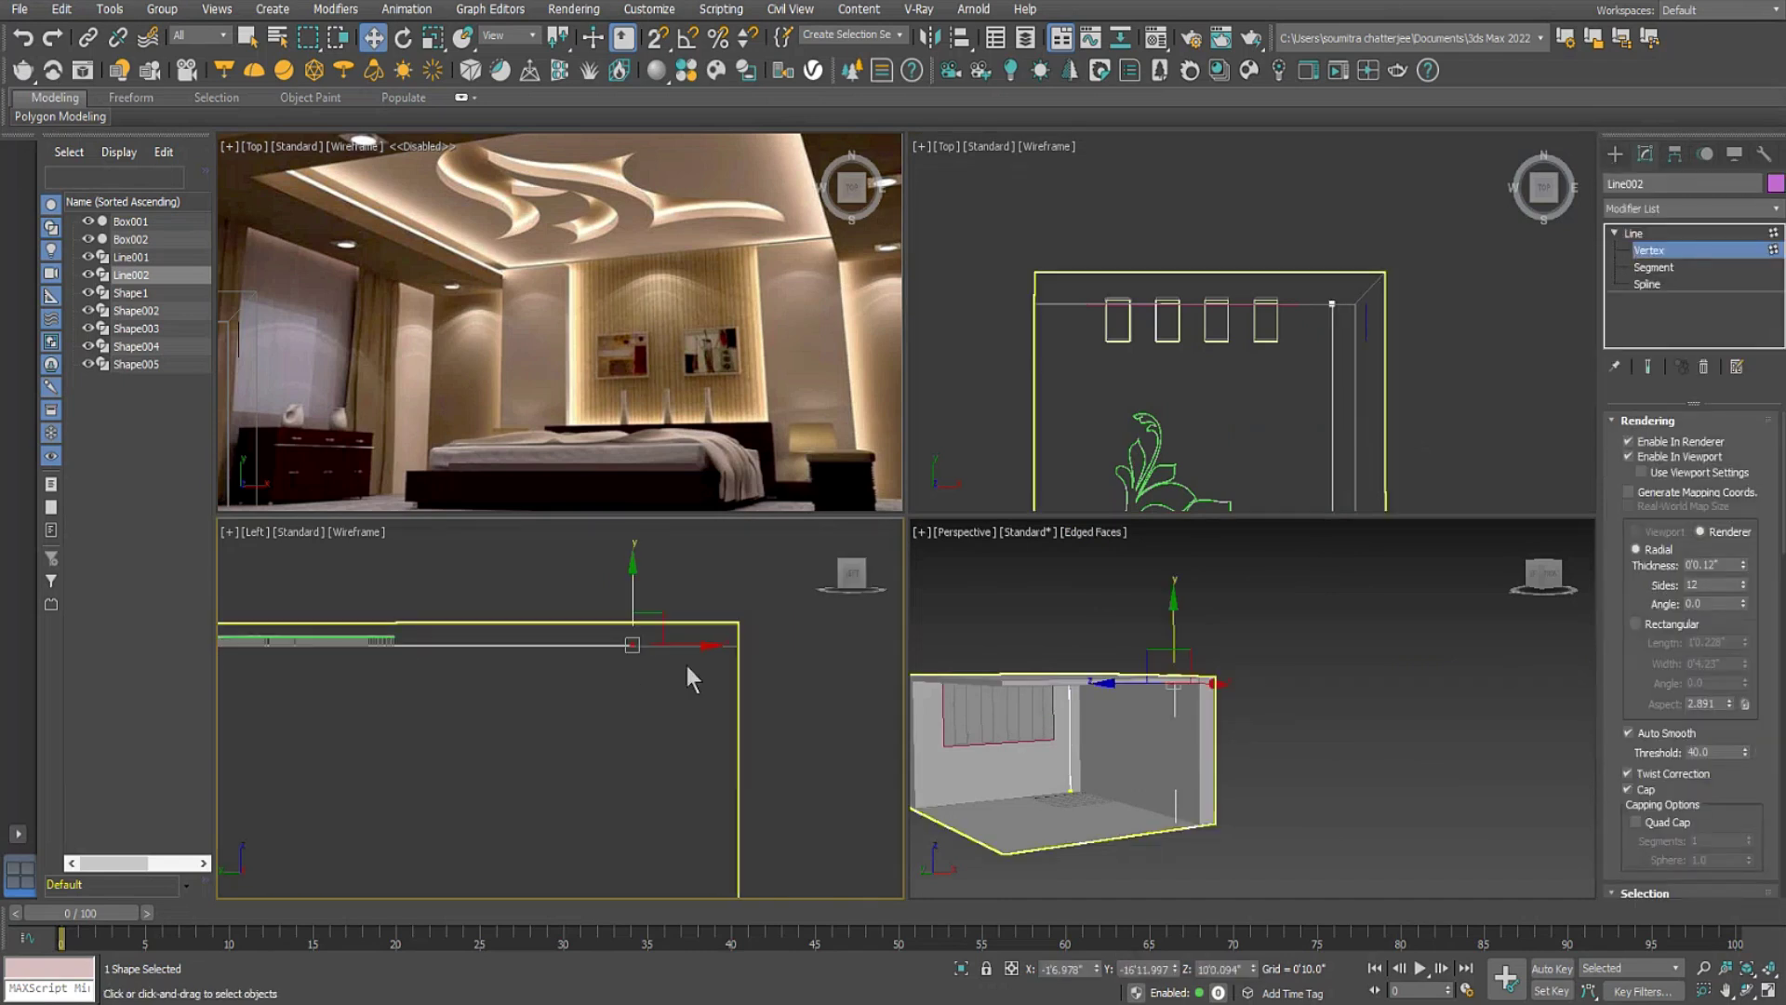
pyautogui.moveTo(691, 643); pyautogui.dragTo(778, 643)
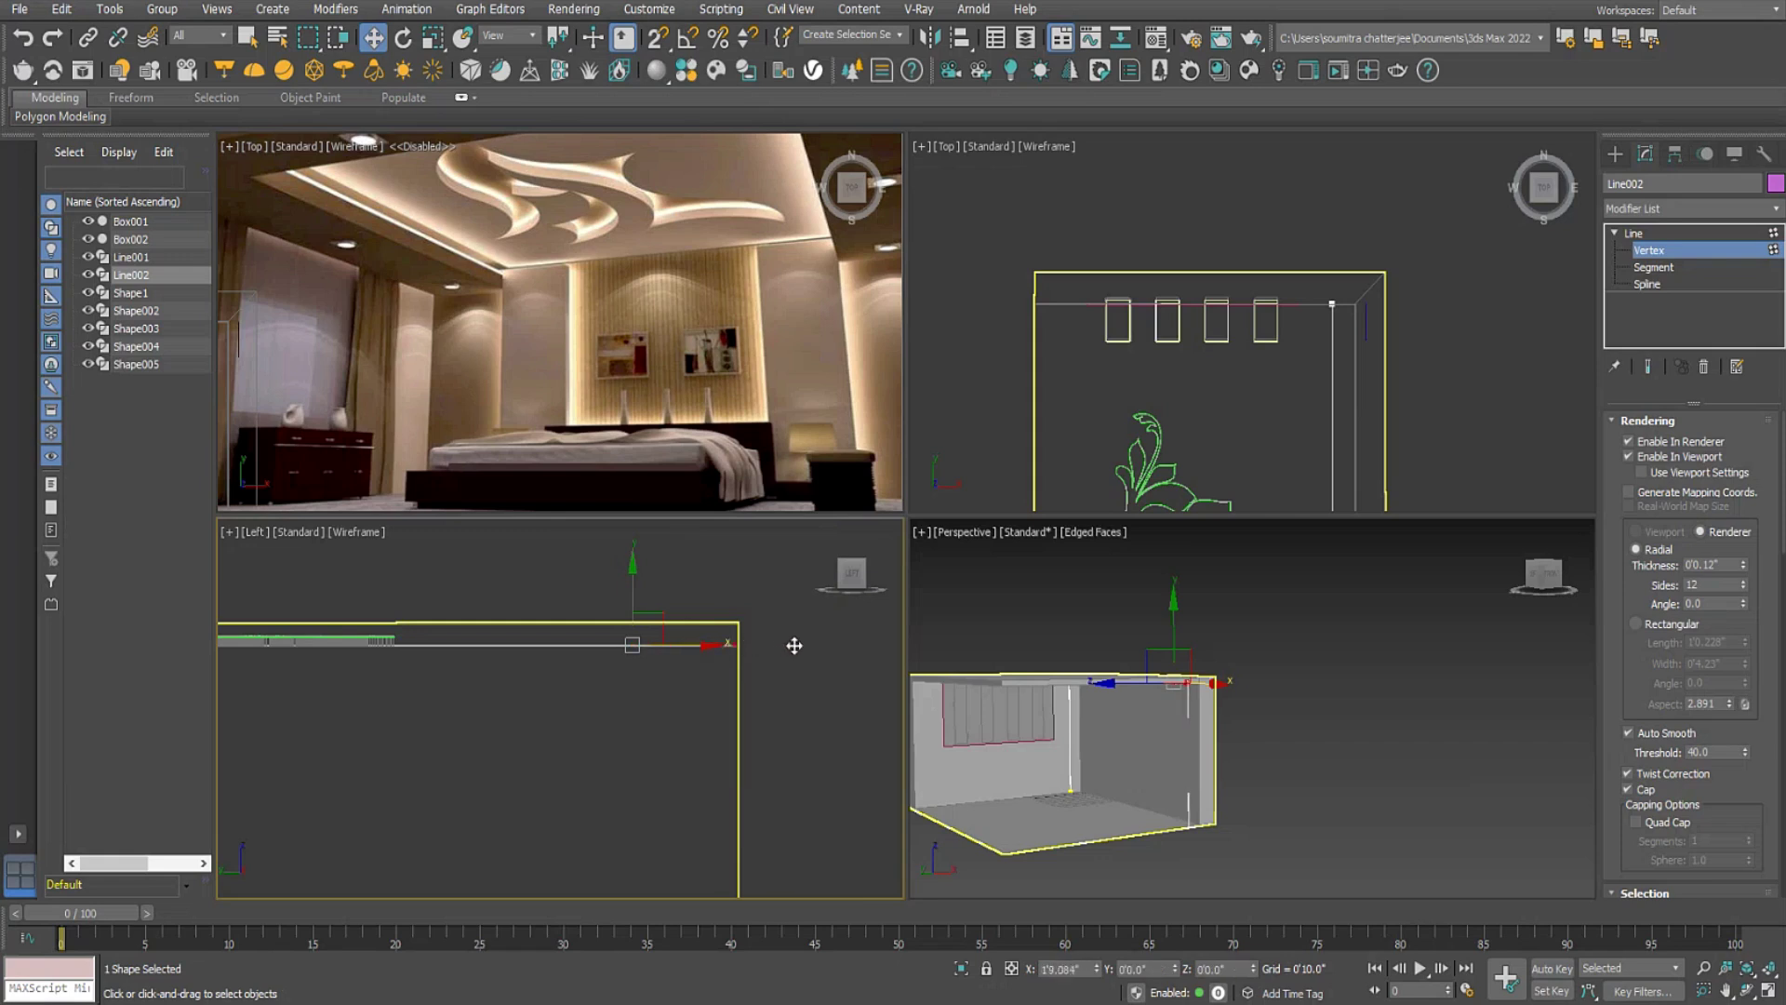
# Switch the wall-to-ceiling line's rendered cross-section to Rectangular.
pyautogui.keyDown('alt'); pyautogui.moveTo(1116, 706); pyautogui.dragTo(1209, 711, button='middle'); pyautogui.keyUp('alt')
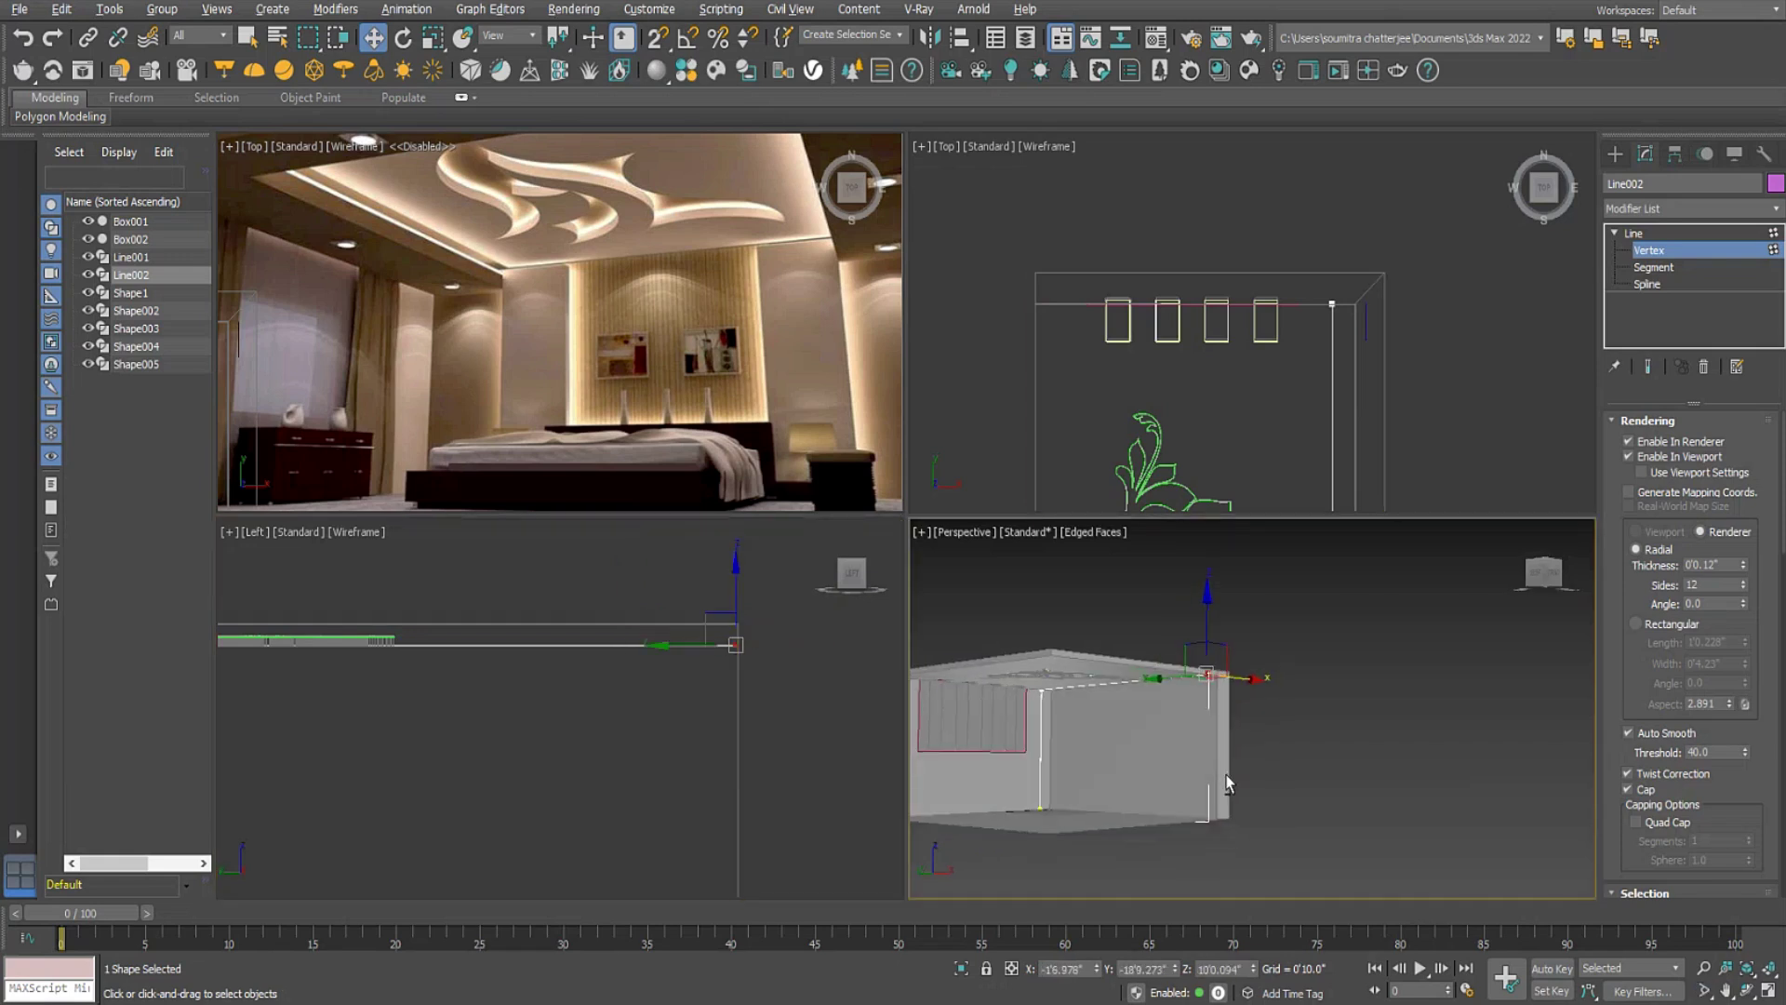
pyautogui.click(1635, 623)
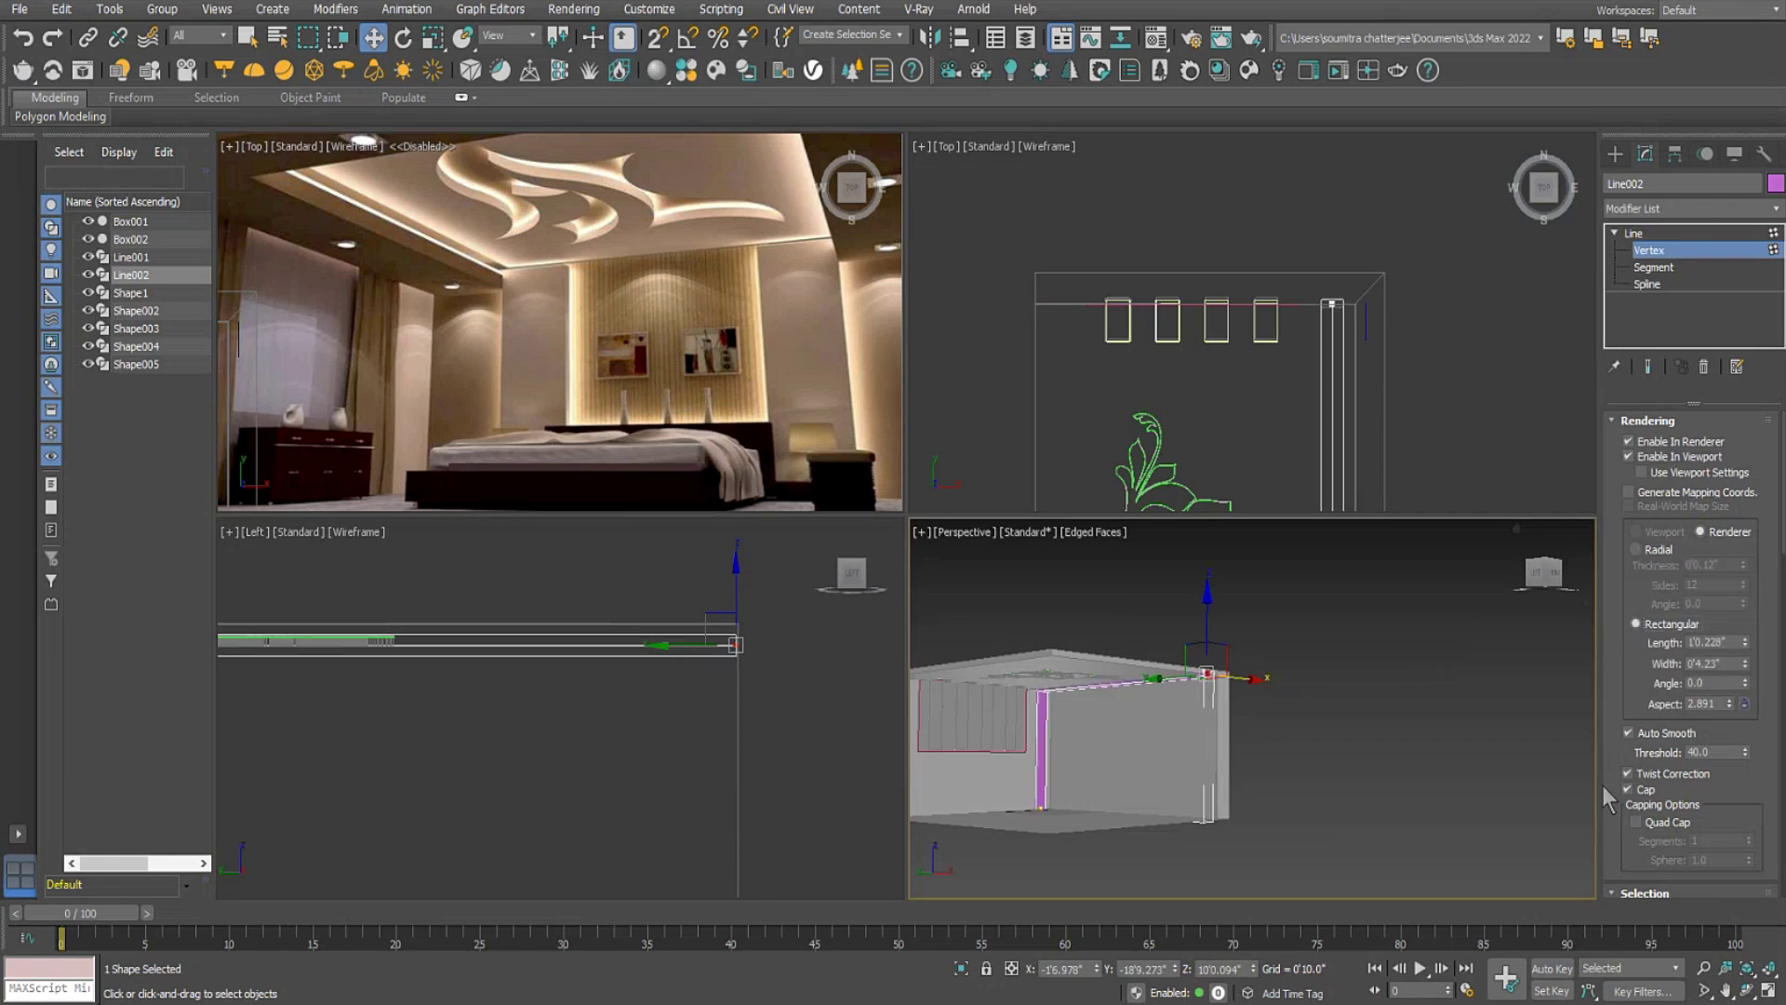
pyautogui.keyDown('alt'); pyautogui.moveTo(1342, 783); pyautogui.dragTo(1171, 744, button='middle'); pyautogui.keyUp('alt')
pyautogui.scroll(5, 1167, 742)
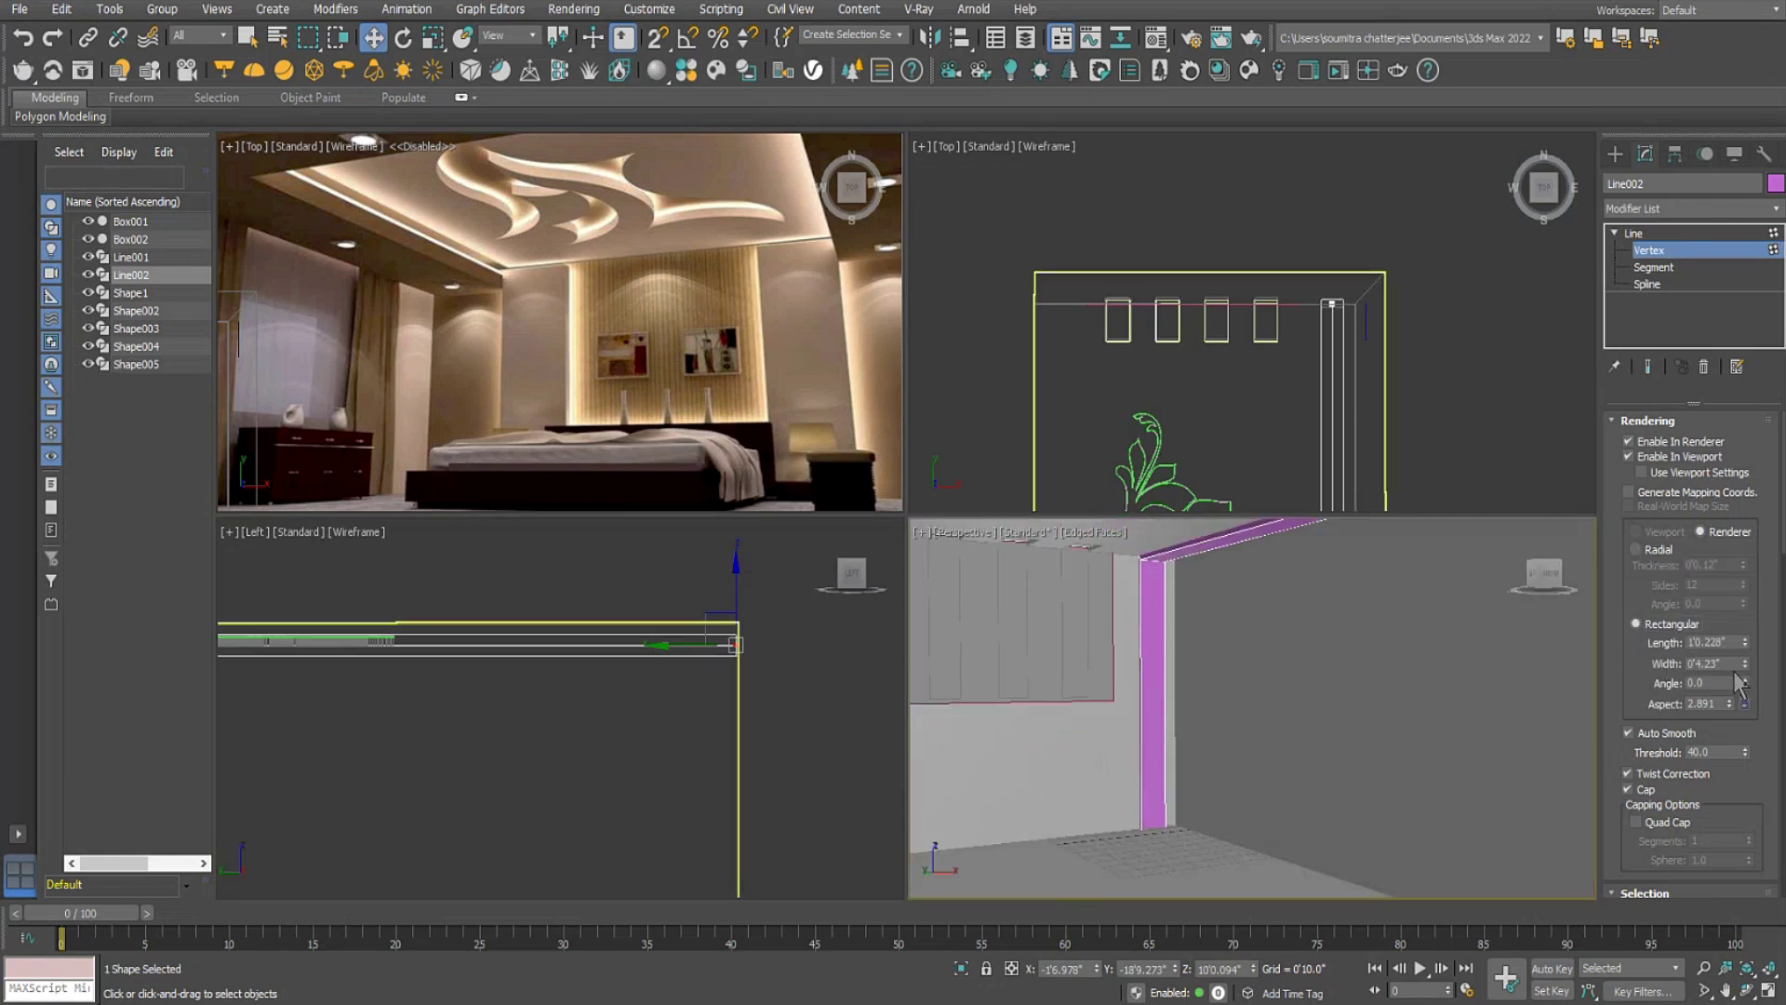
# Enlarge the L-shaped line's rectangular cross-section to about 1'8" length and about 0'6.2" width.
pyautogui.moveTo(1748, 666); pyautogui.dragTo(1746, 571)
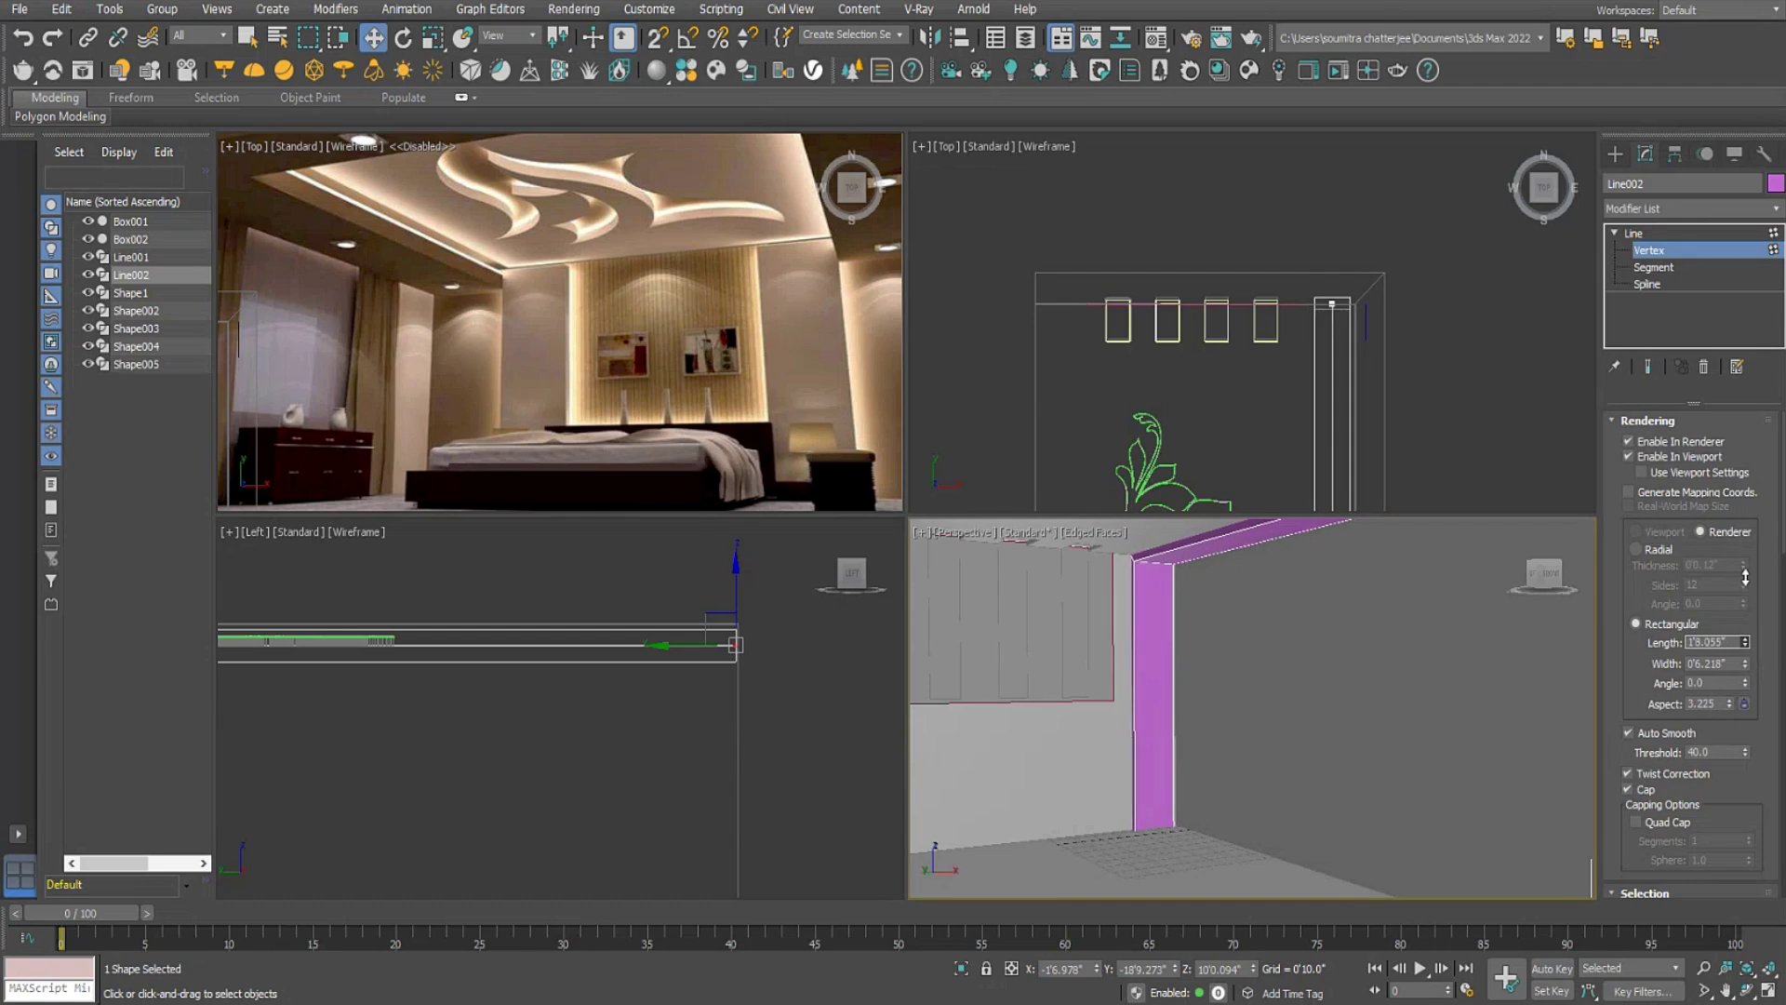
pyautogui.keyDown('alt'); pyautogui.moveTo(589, 668); pyautogui.dragTo(770, 686, button='middle'); pyautogui.keyUp('alt')
pyautogui.scroll(-5, 1314, 311)
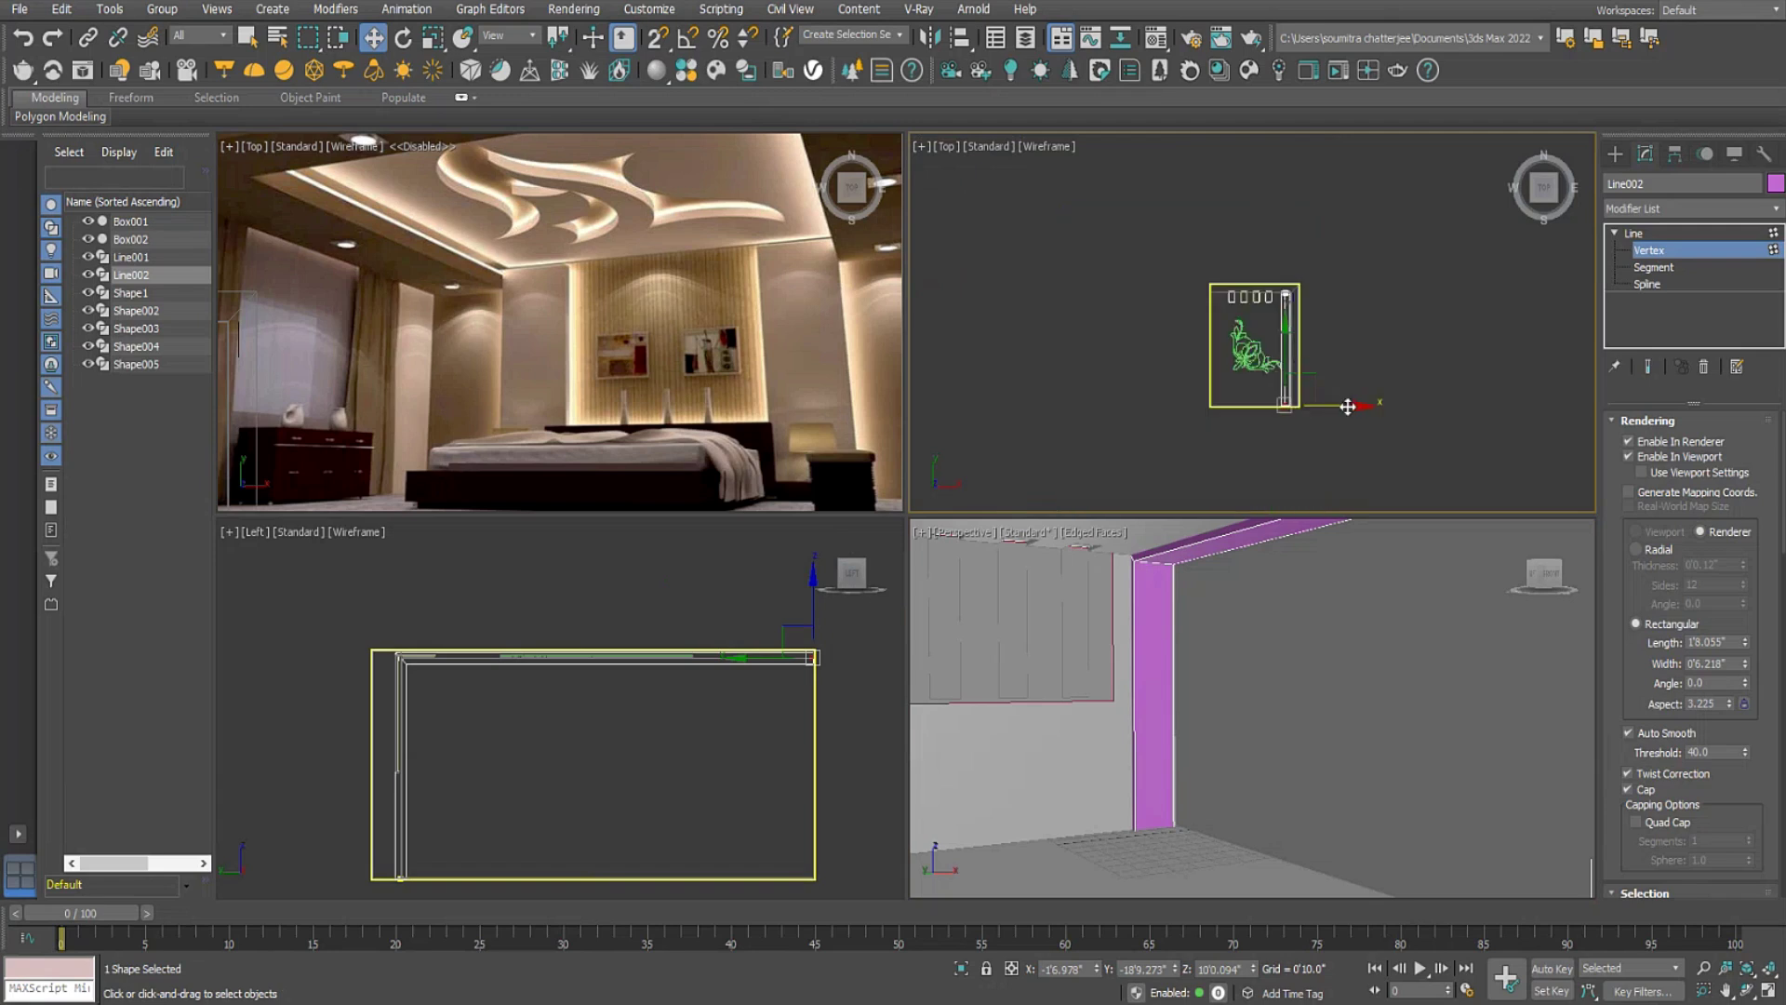
# Move the whole L-shaped profile along X in the Top view to about X -1'2.8", closer to the side wall.
pyautogui.click(1618, 153)
pyautogui.scroll(4, 1339, 335)
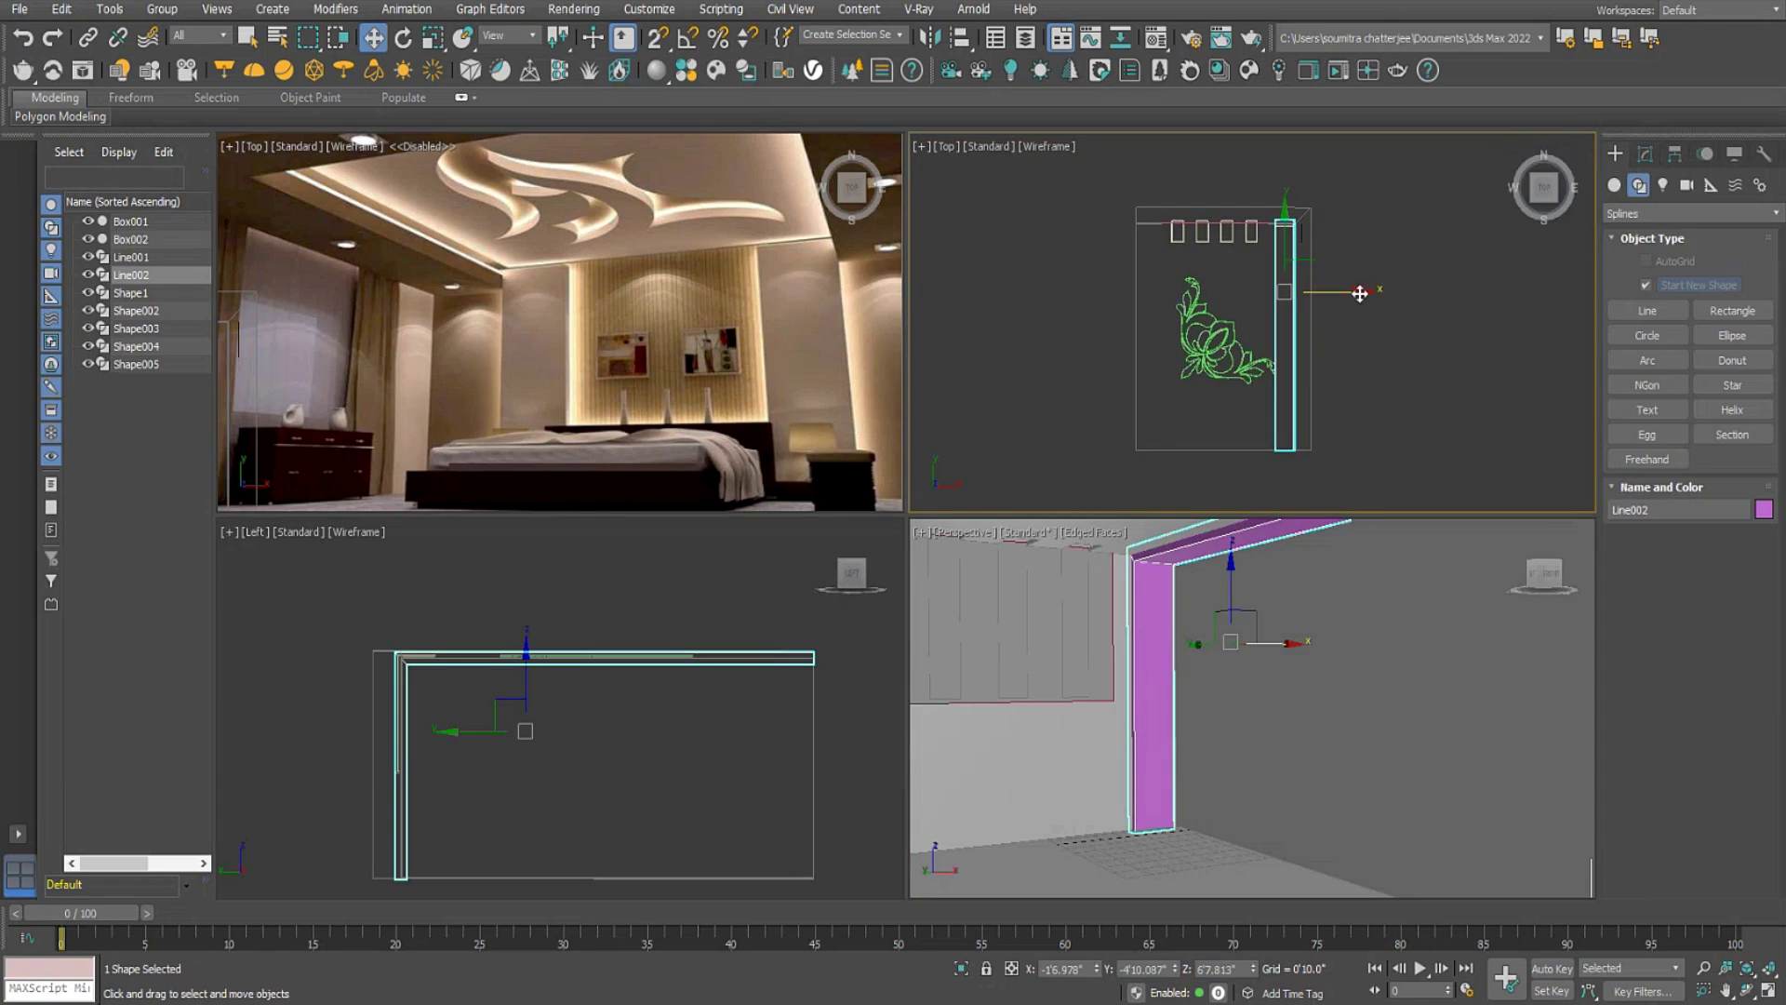
pyautogui.moveTo(1357, 293); pyautogui.dragTo(1360, 292)
pyautogui.keyDown('alt'); pyautogui.moveTo(1151, 709); pyautogui.dragTo(1237, 641, button='middle'); pyautogui.keyUp('alt')
pyautogui.scroll(6, 1315, 315)
pyautogui.moveTo(1315, 316); pyautogui.dragTo(1373, 317, button='middle')
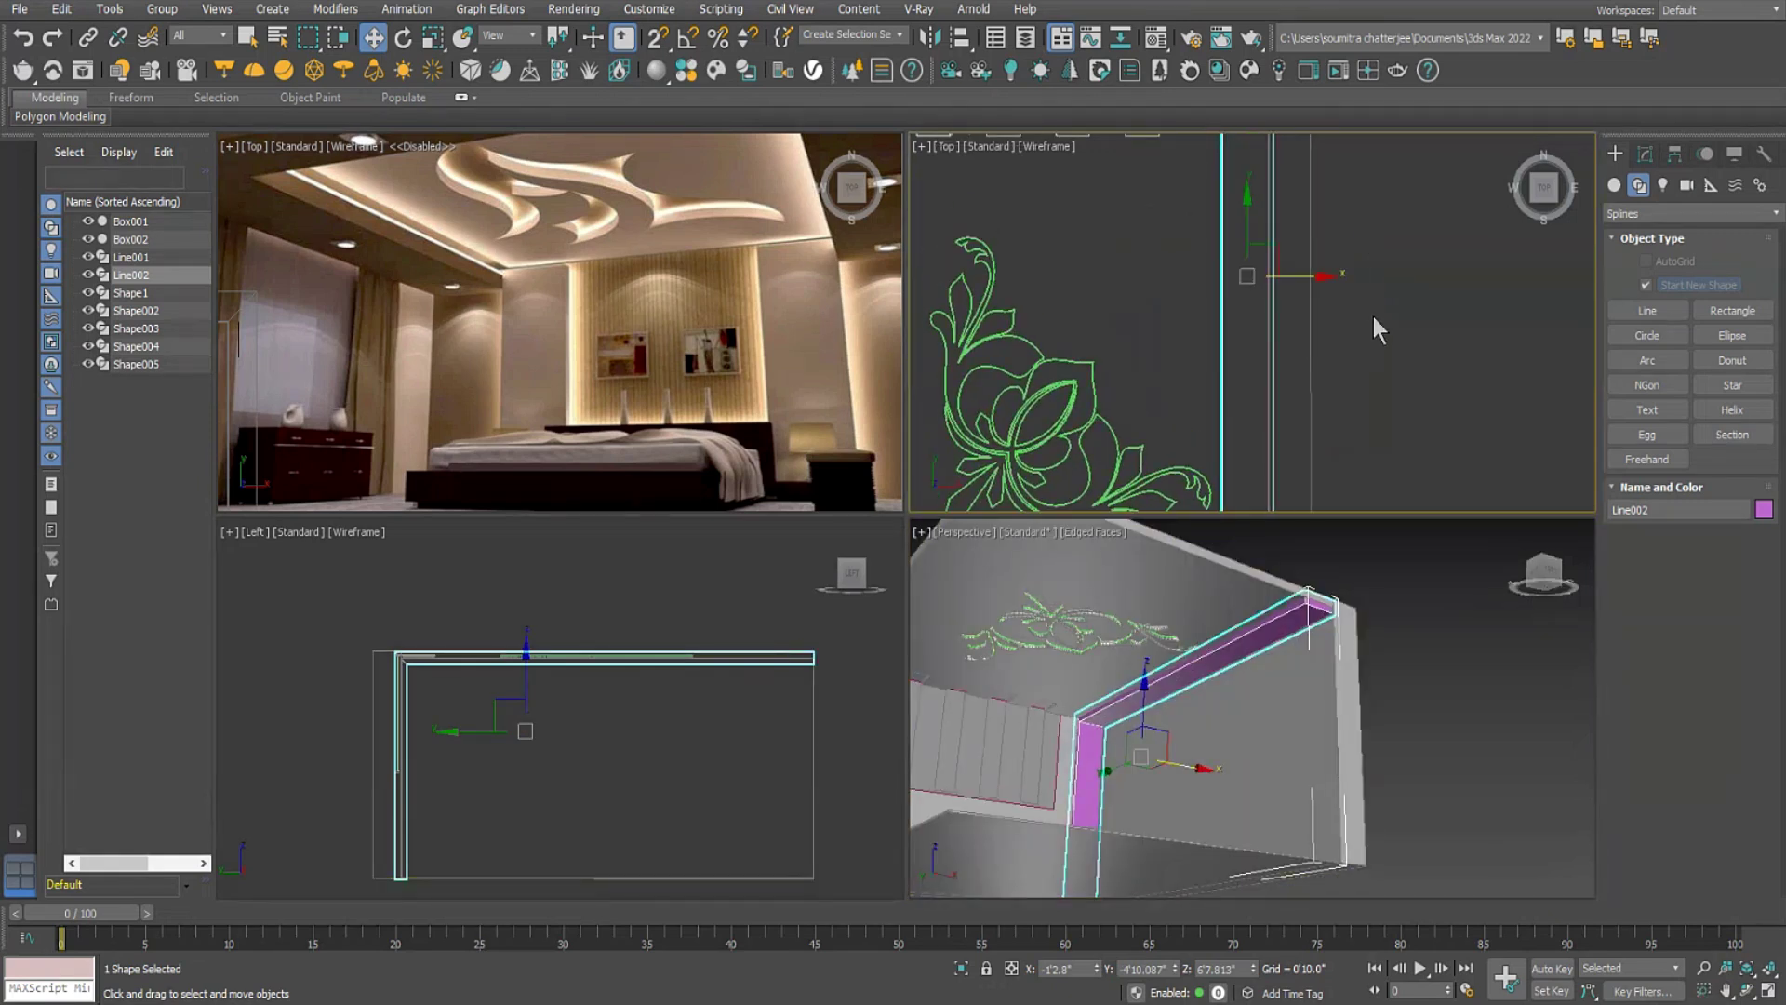
pyautogui.keyDown('alt'); pyautogui.moveTo(1344, 680); pyautogui.dragTo(1175, 746, button='middle'); pyautogui.keyUp('alt')
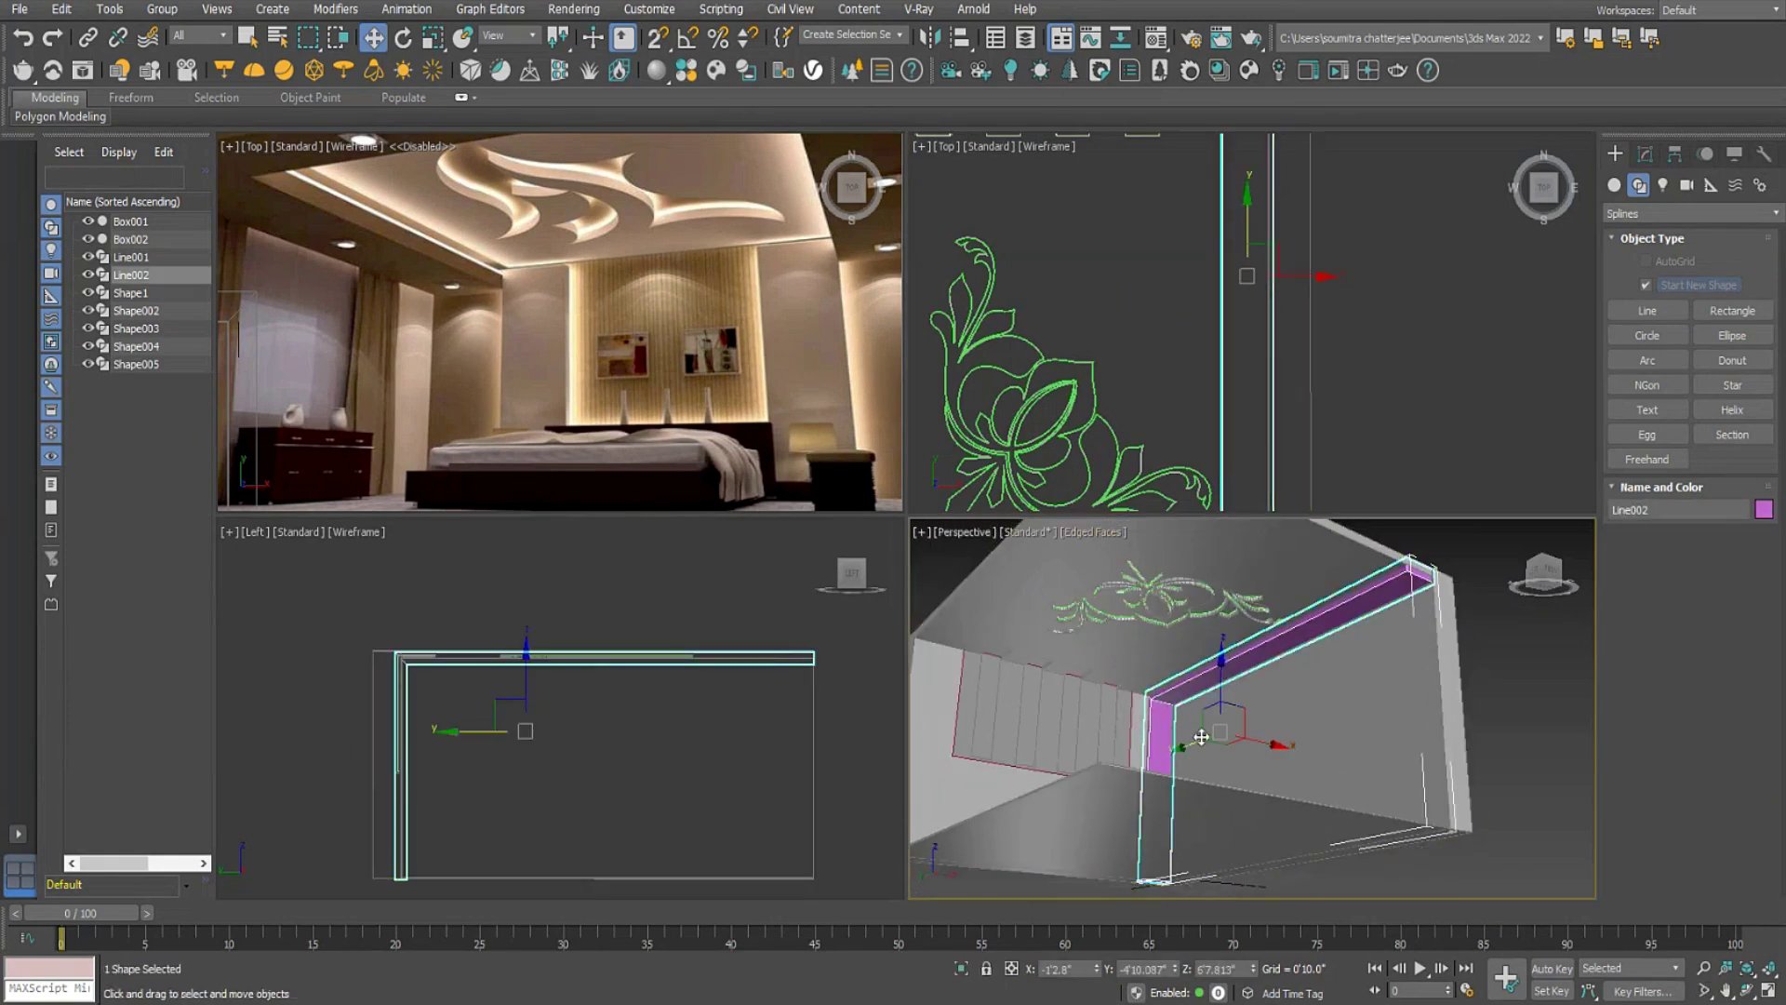
# Convert the L-shaped wall-to-ceiling profile to an Editable Poly.
pyautogui.rightClick(1322, 629)
pyautogui.moveTo(1399, 840)
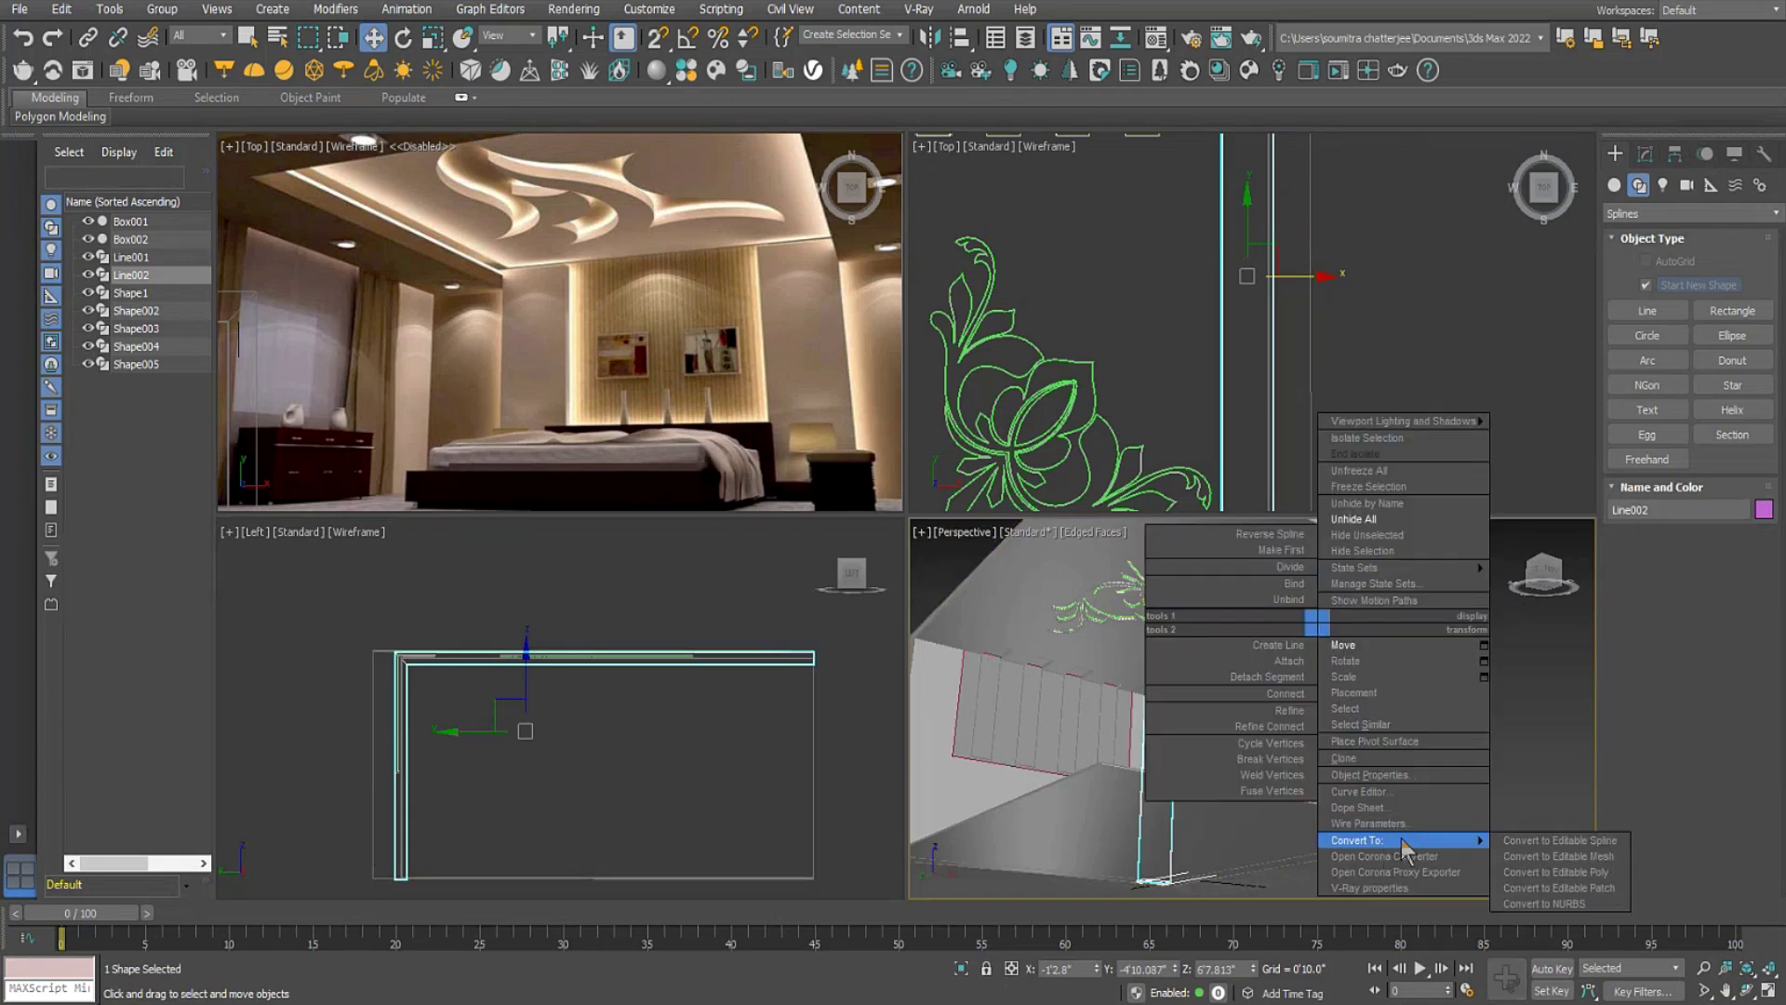
pyautogui.click(1564, 872)
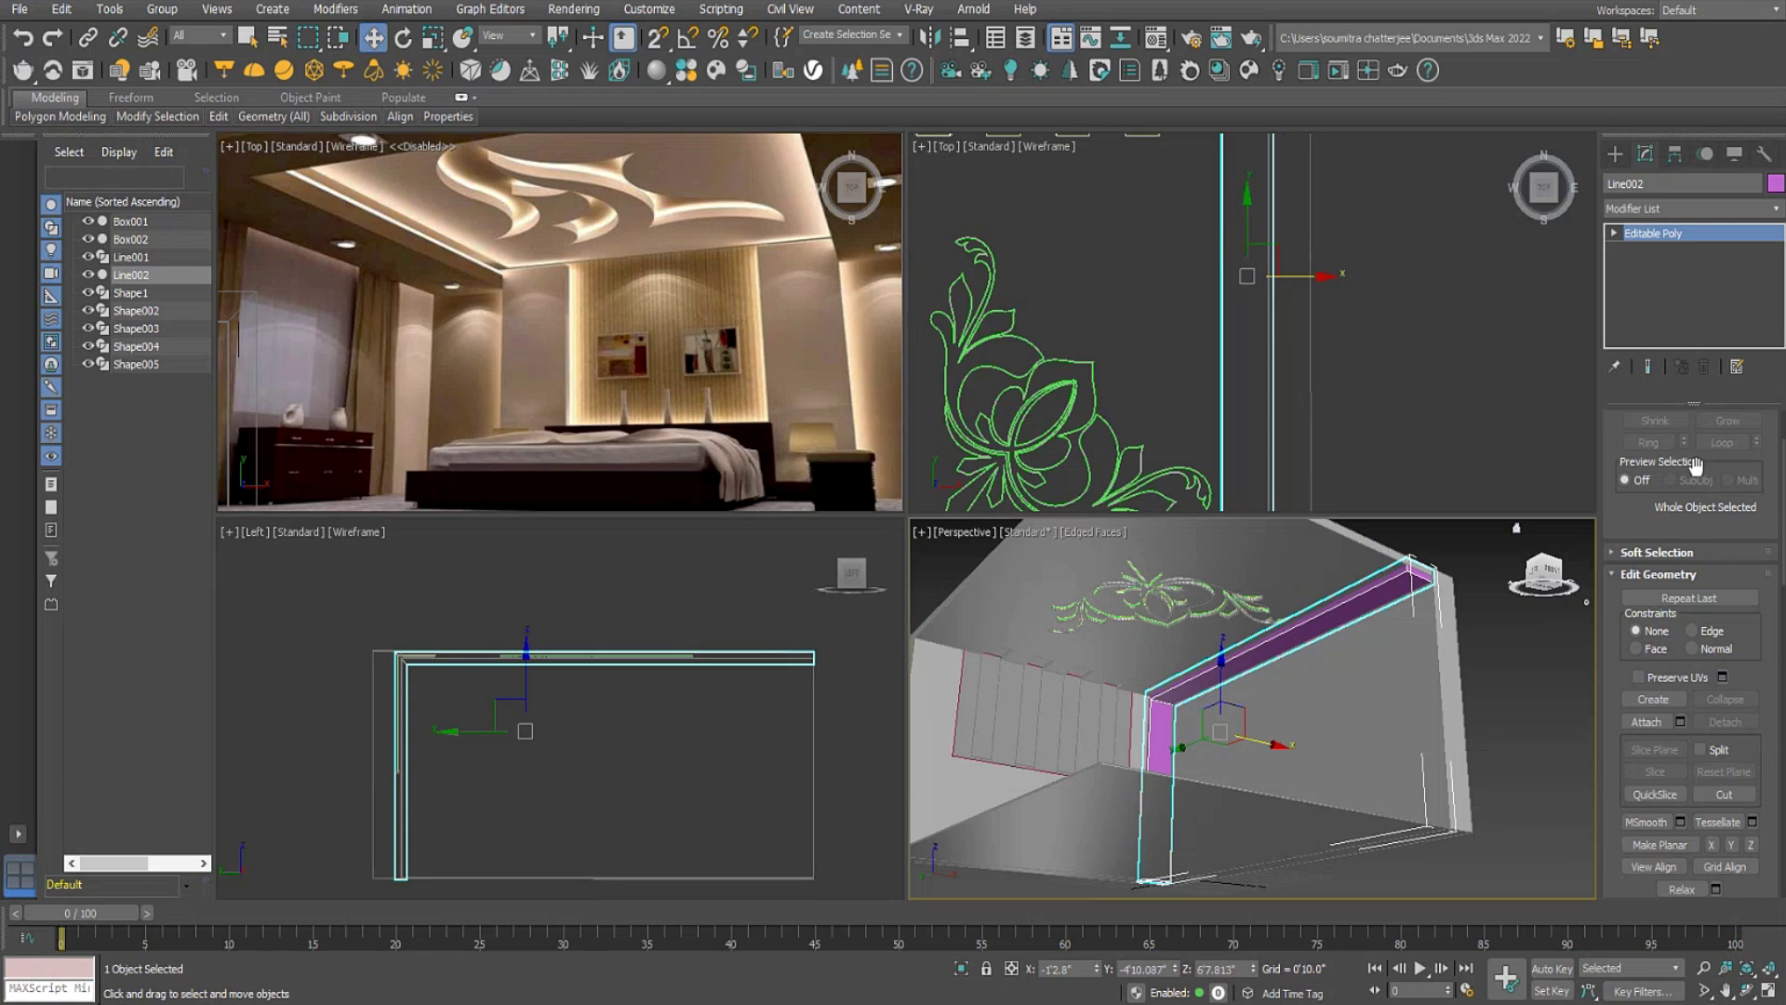
# Give Material #5 a deeper brown diffuse colour and assign it to the L-shaped profile.
pyautogui.keyDown('alt'); pyautogui.moveTo(1306, 714); pyautogui.dragTo(1200, 716, button='middle'); pyautogui.keyUp('alt')
pyautogui.press('m')
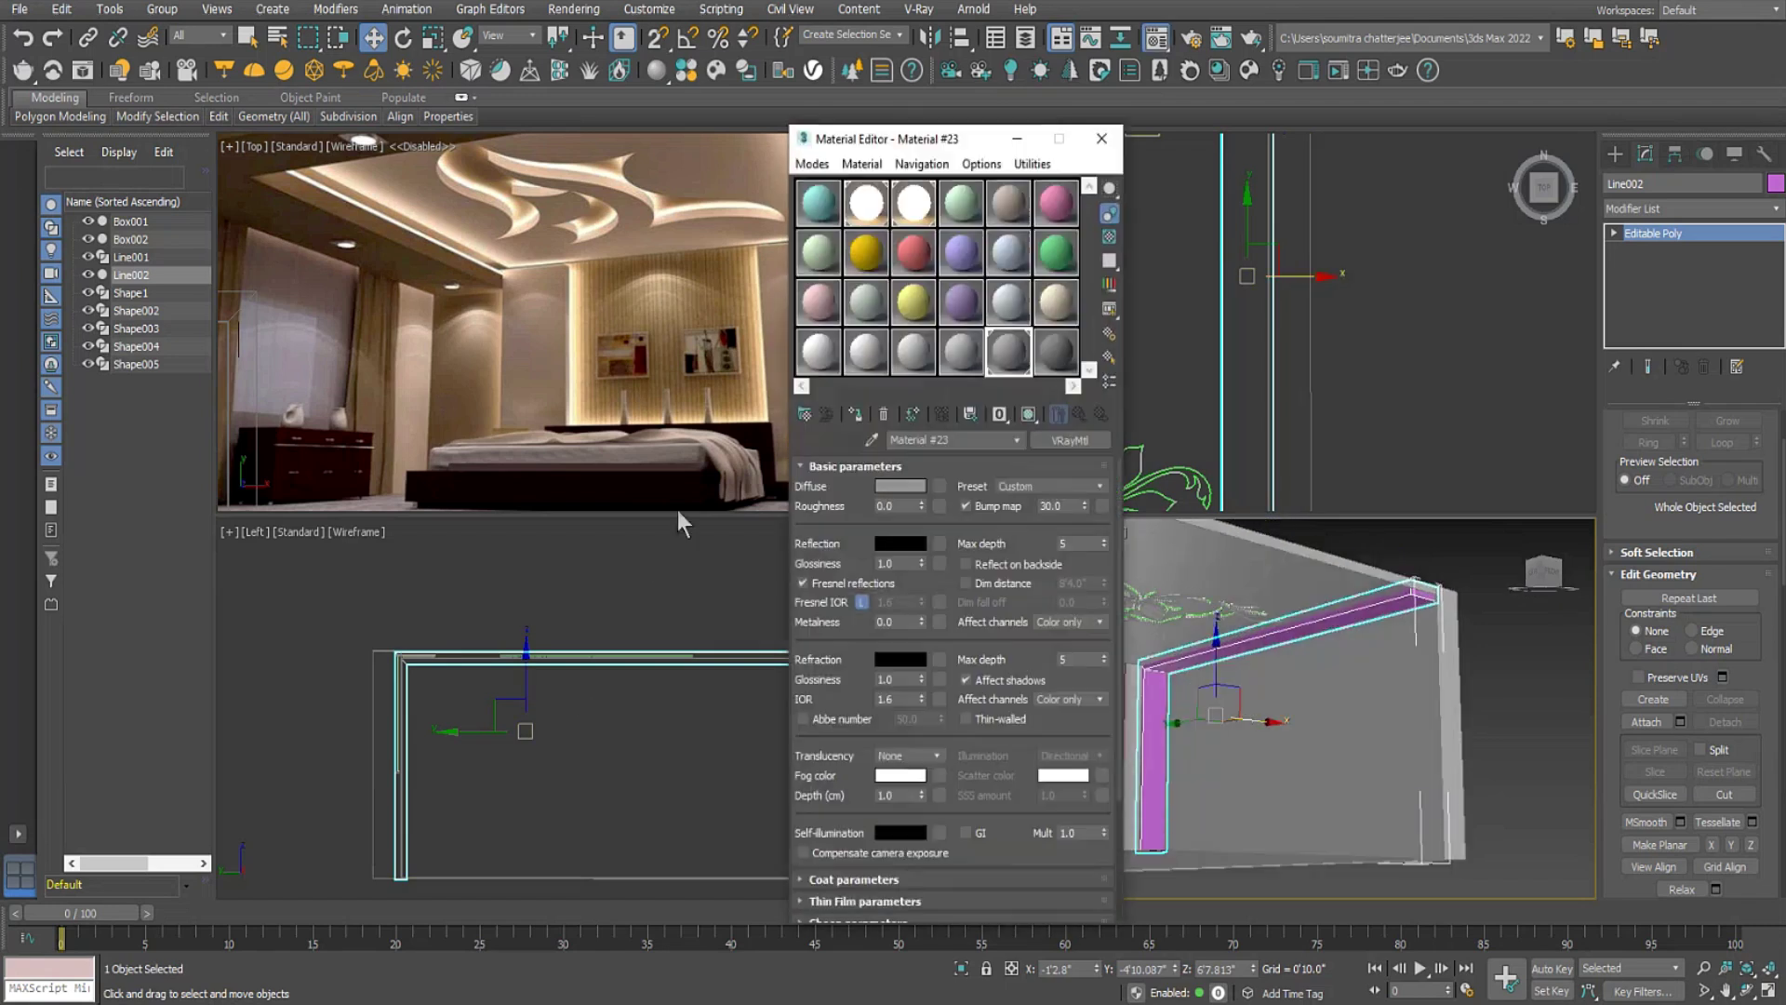
pyautogui.click(1008, 215)
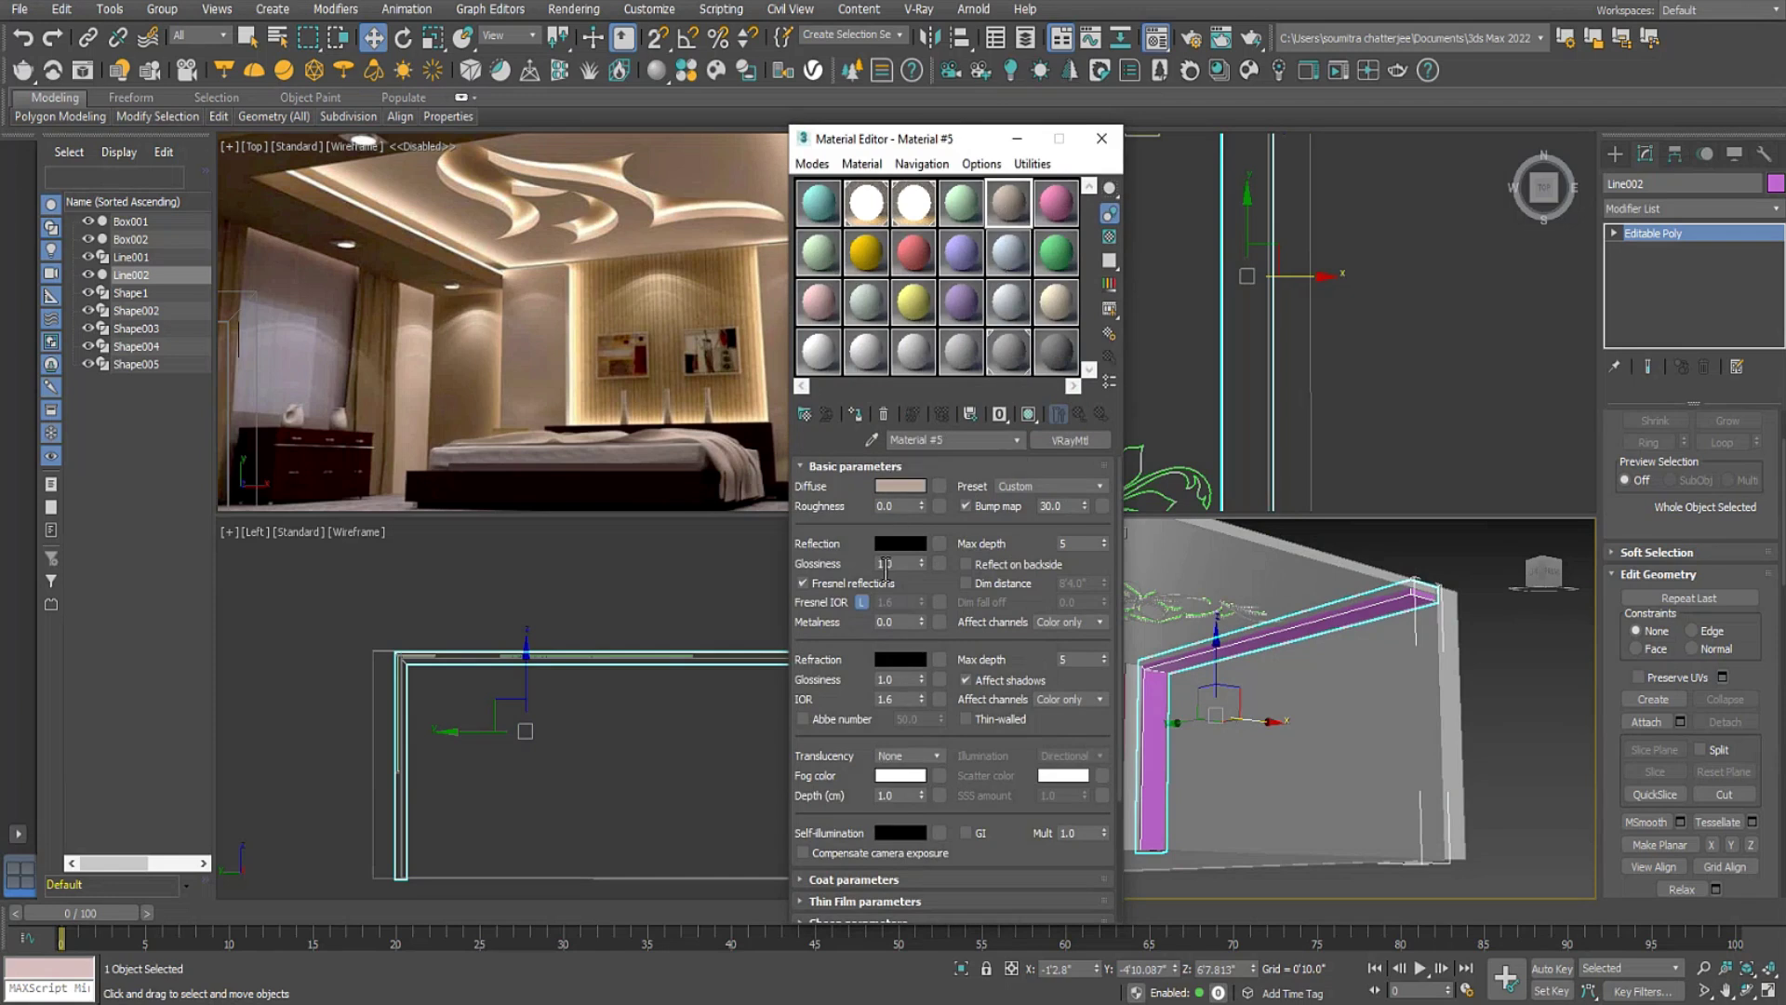
pyautogui.click(900, 485)
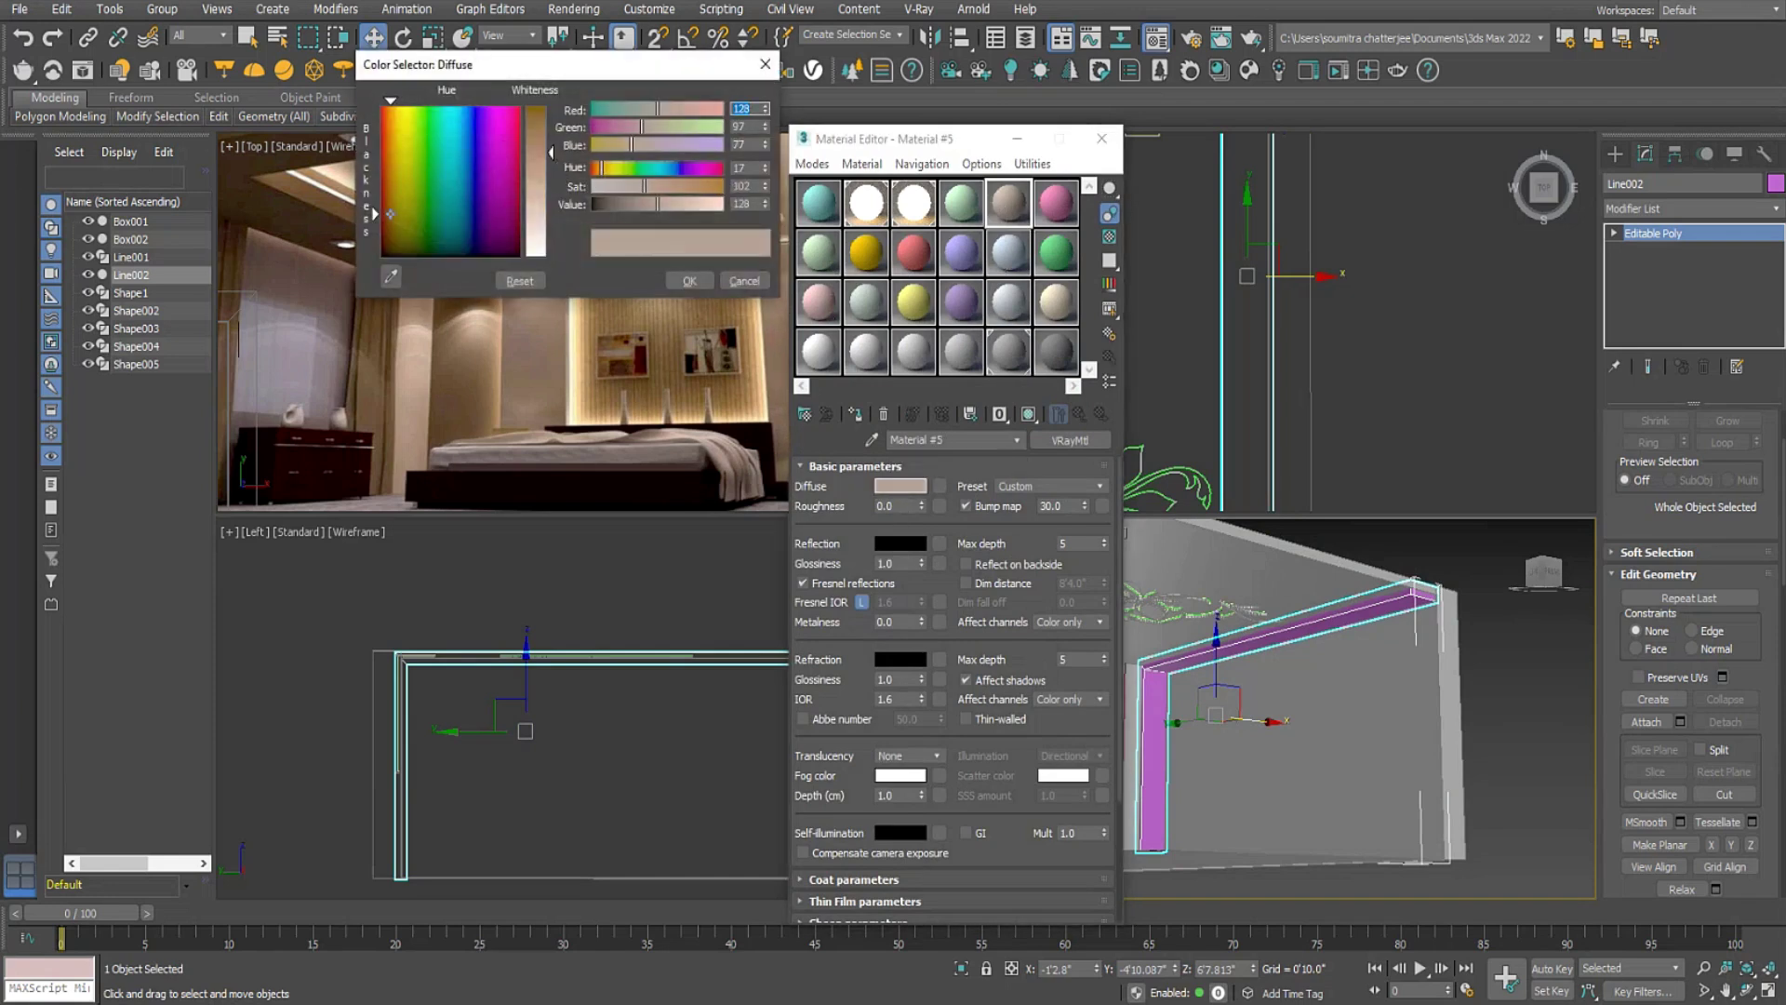
pyautogui.click(744, 281)
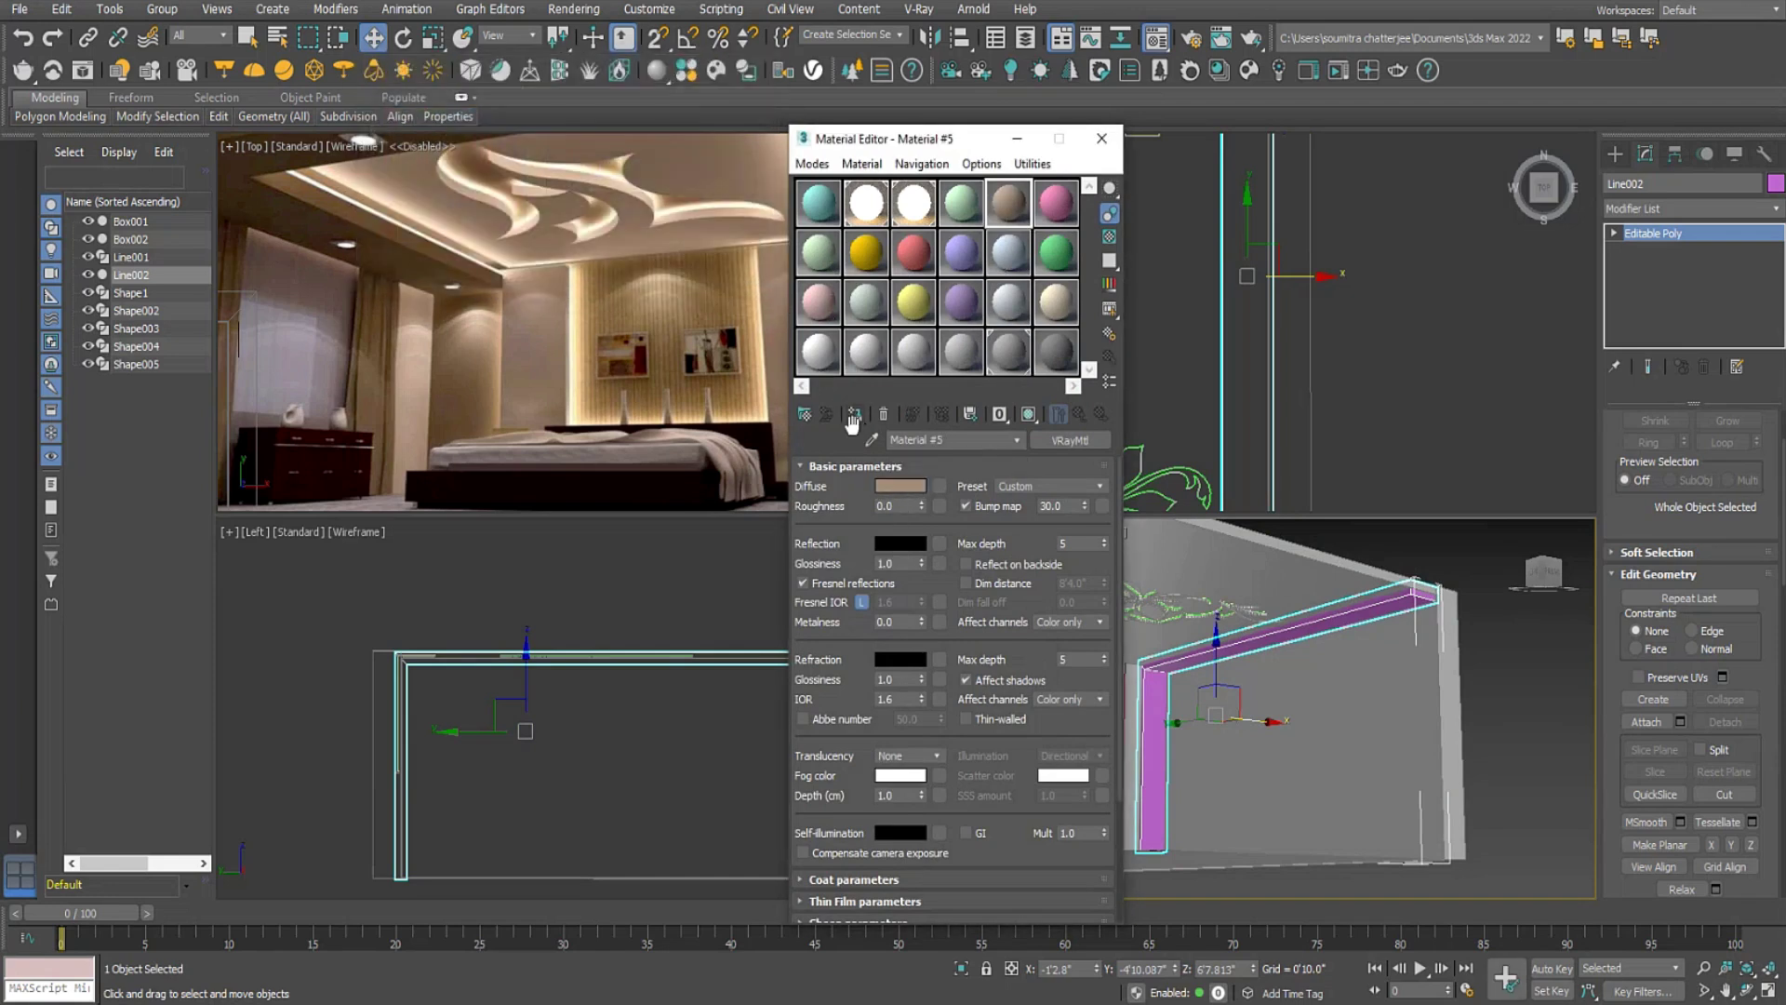
pyautogui.click(854, 413)
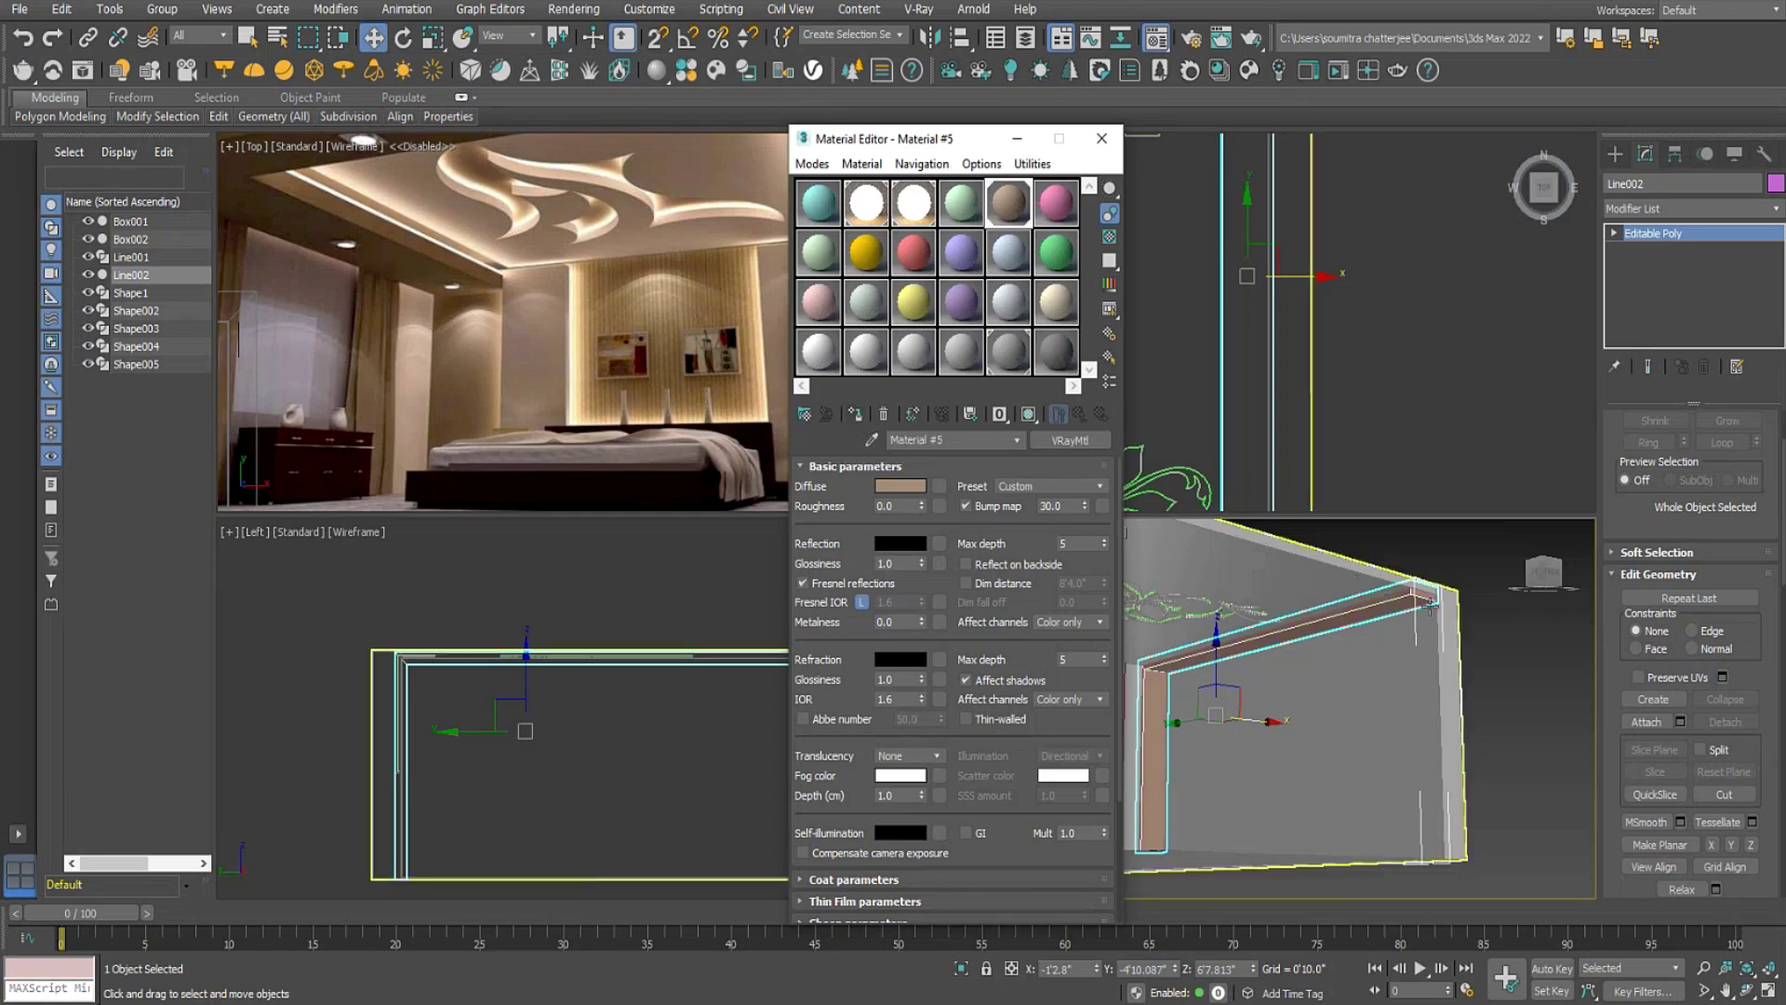
pyautogui.click(1395, 724)
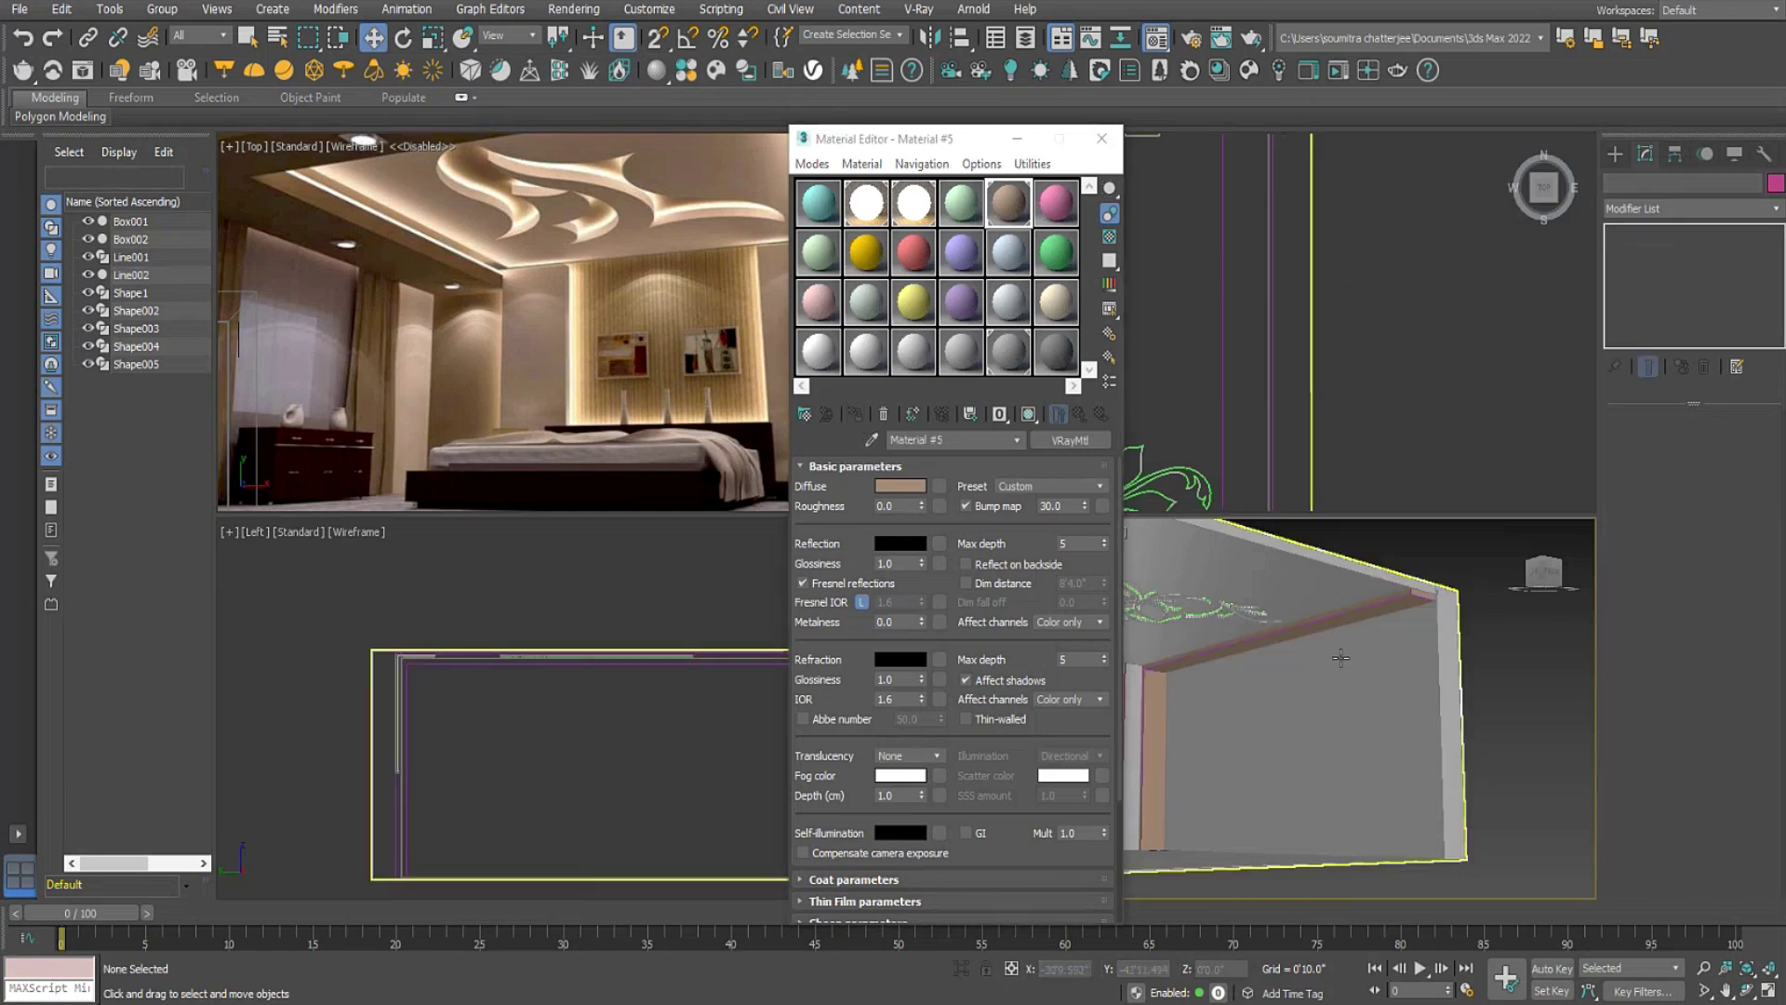
pyautogui.click(1101, 138)
pyautogui.keyDown('alt'); pyautogui.moveTo(1311, 636); pyautogui.dragTo(1293, 611, button='middle'); pyautogui.keyUp('alt')
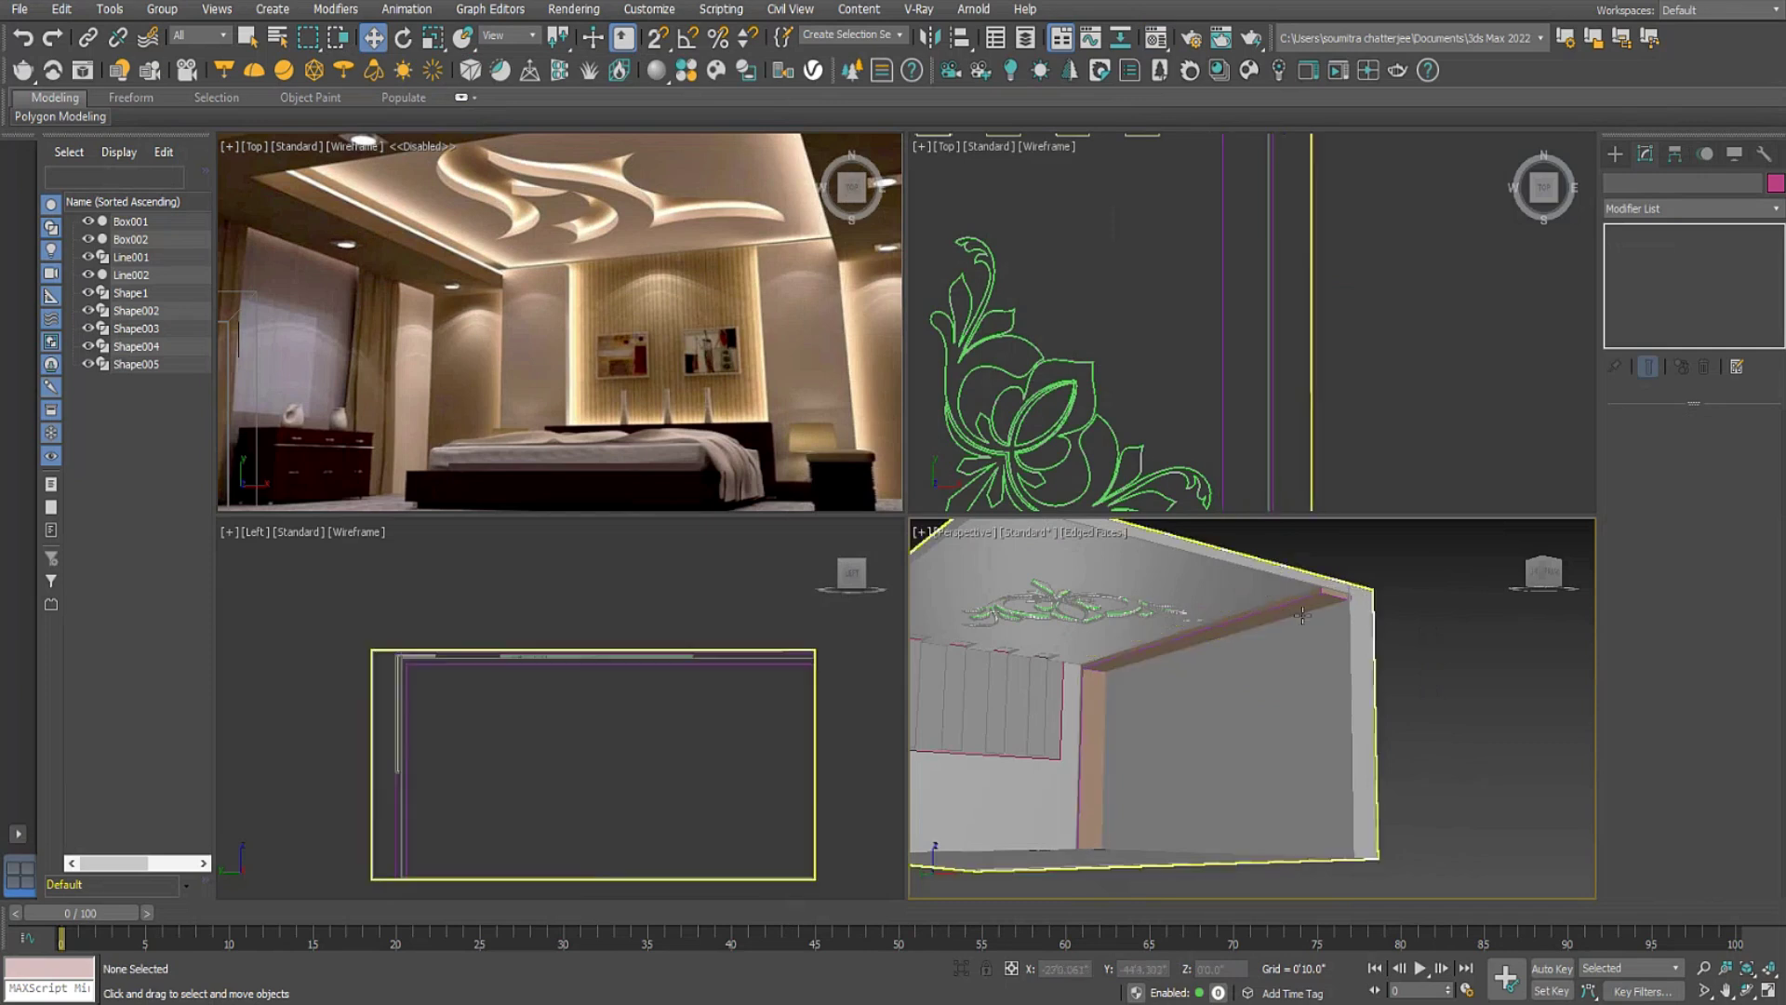
# Create a cylinder about 0'4.5" in radius and 1'0.6" high in the Top view, centred across the L-shaped profile's width.
pyautogui.click(1335, 592)
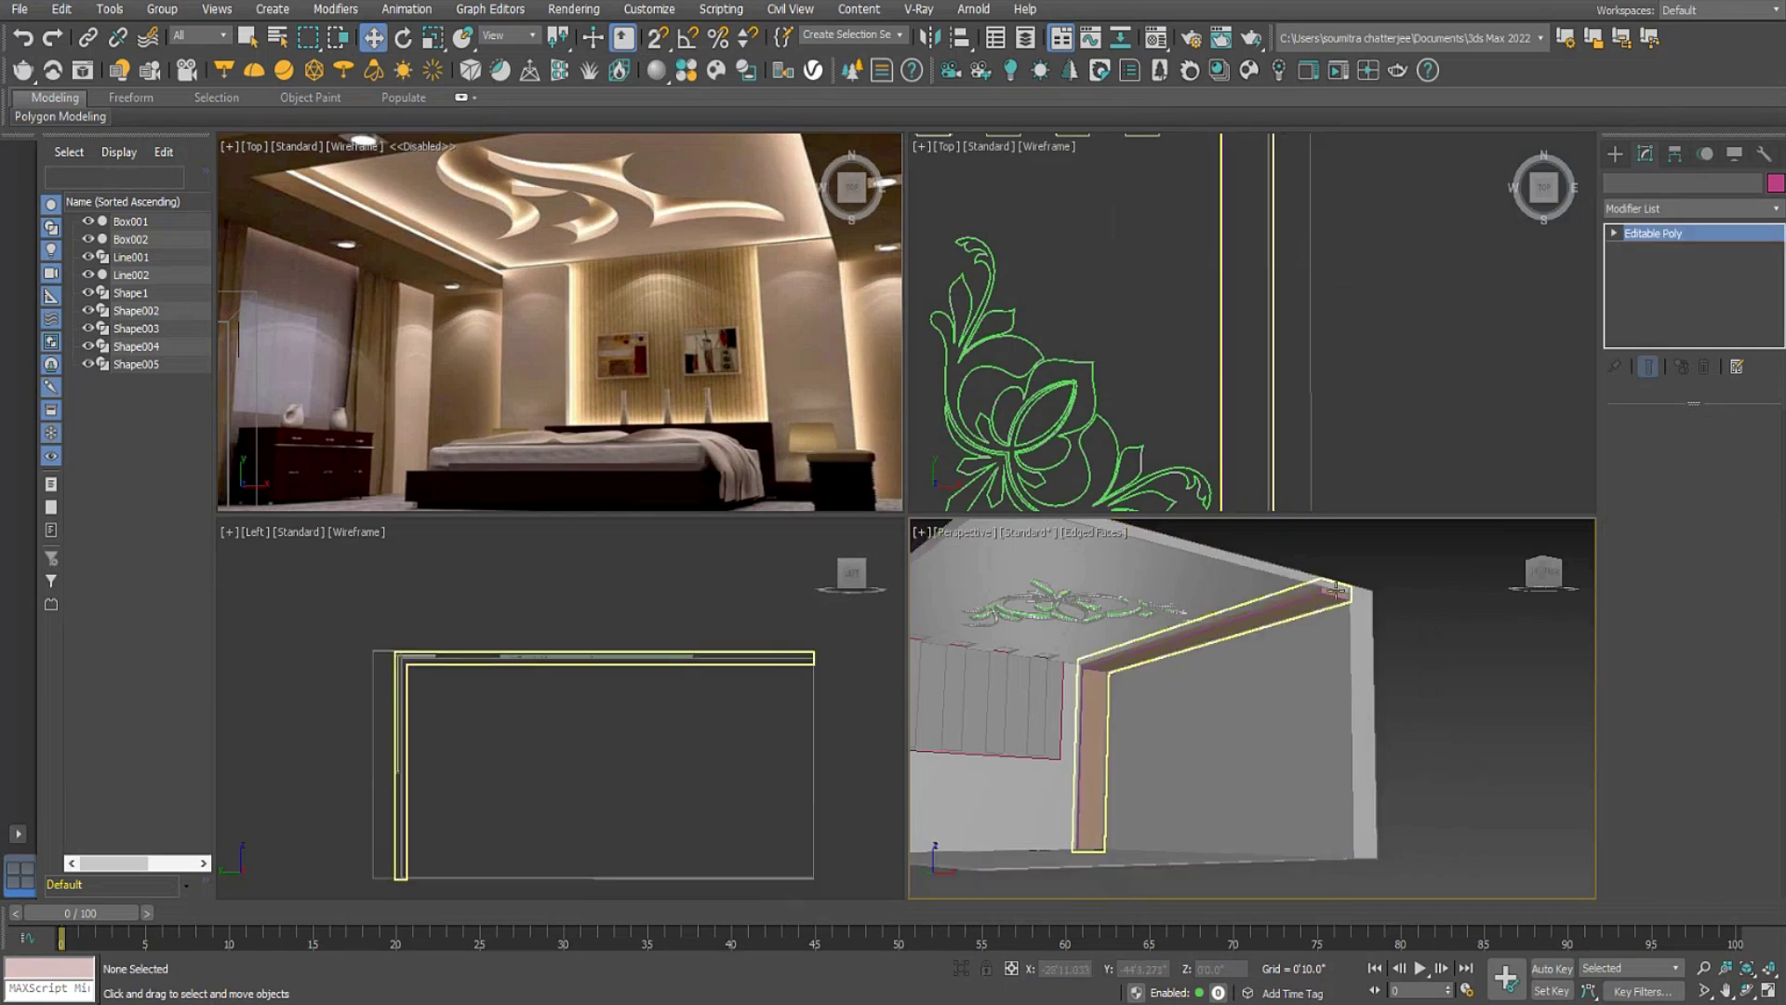
pyautogui.click(1615, 154)
pyautogui.click(1653, 336)
pyautogui.moveTo(1278, 241); pyautogui.dragTo(1278, 343, button='middle')
pyautogui.scroll(-3, 1278, 344)
pyautogui.scroll(3, 1228, 286)
pyautogui.scroll(-5, 1229, 285)
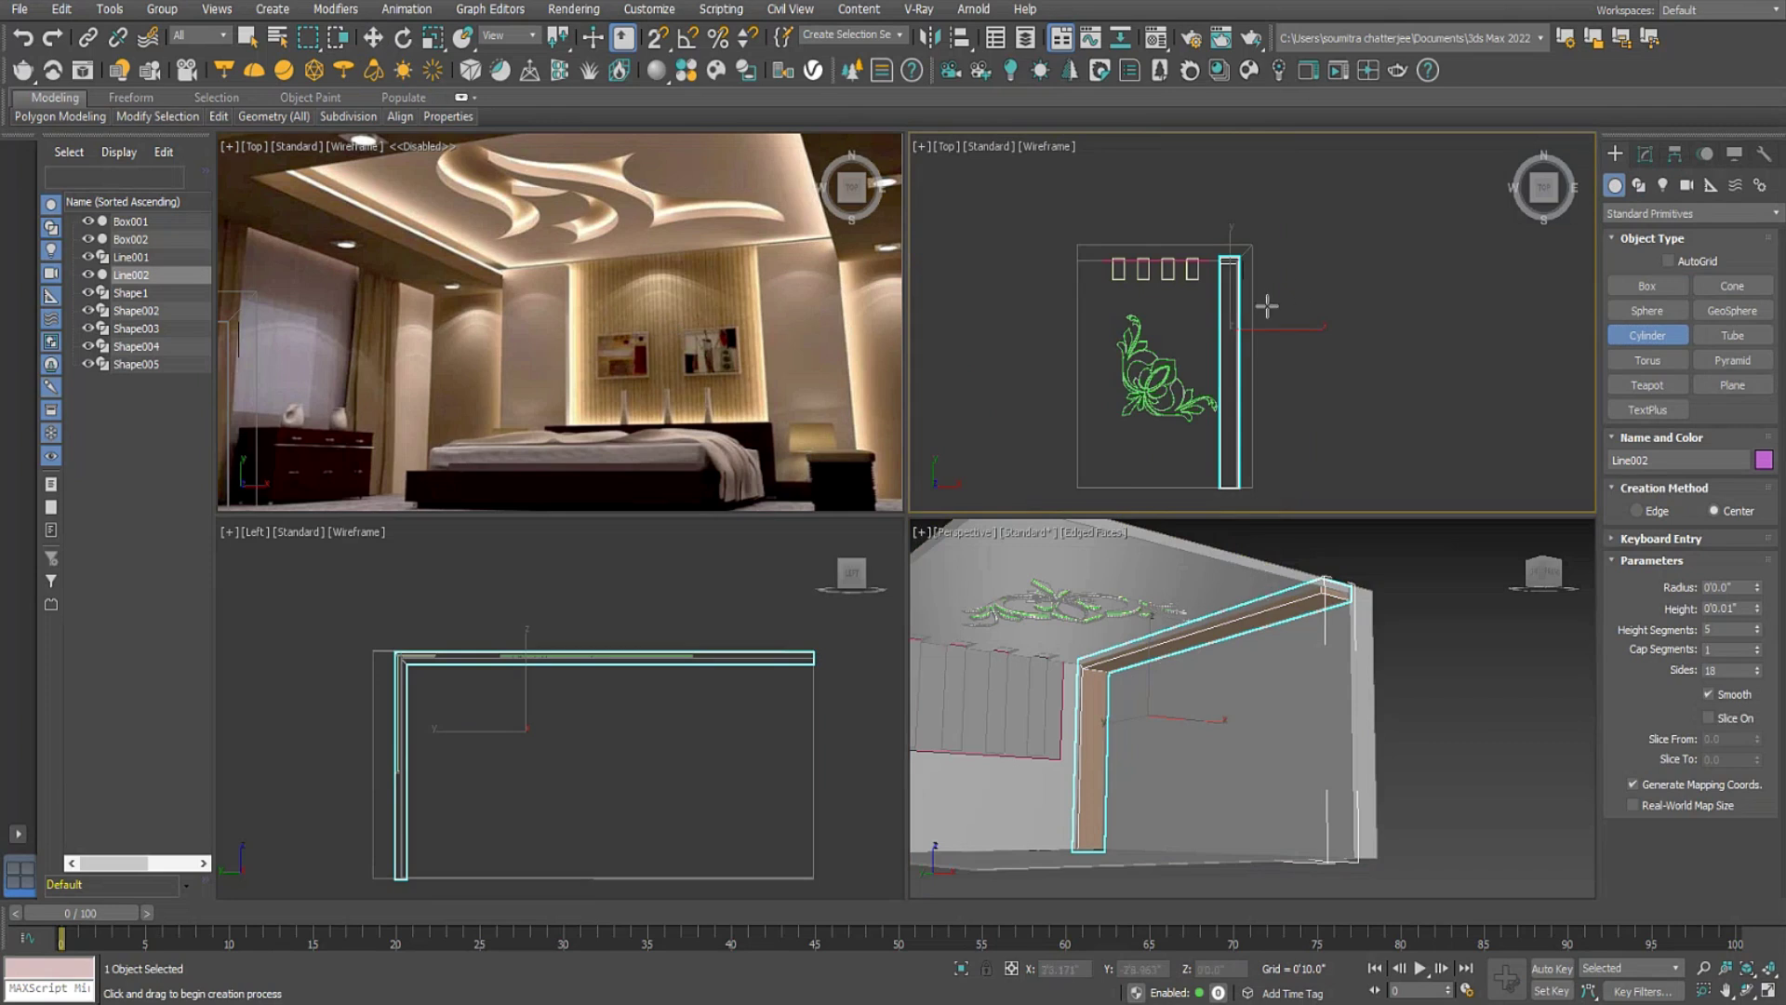
pyautogui.scroll(2, 1247, 250)
pyautogui.moveTo(1212, 233); pyautogui.dragTo(1210, 235)
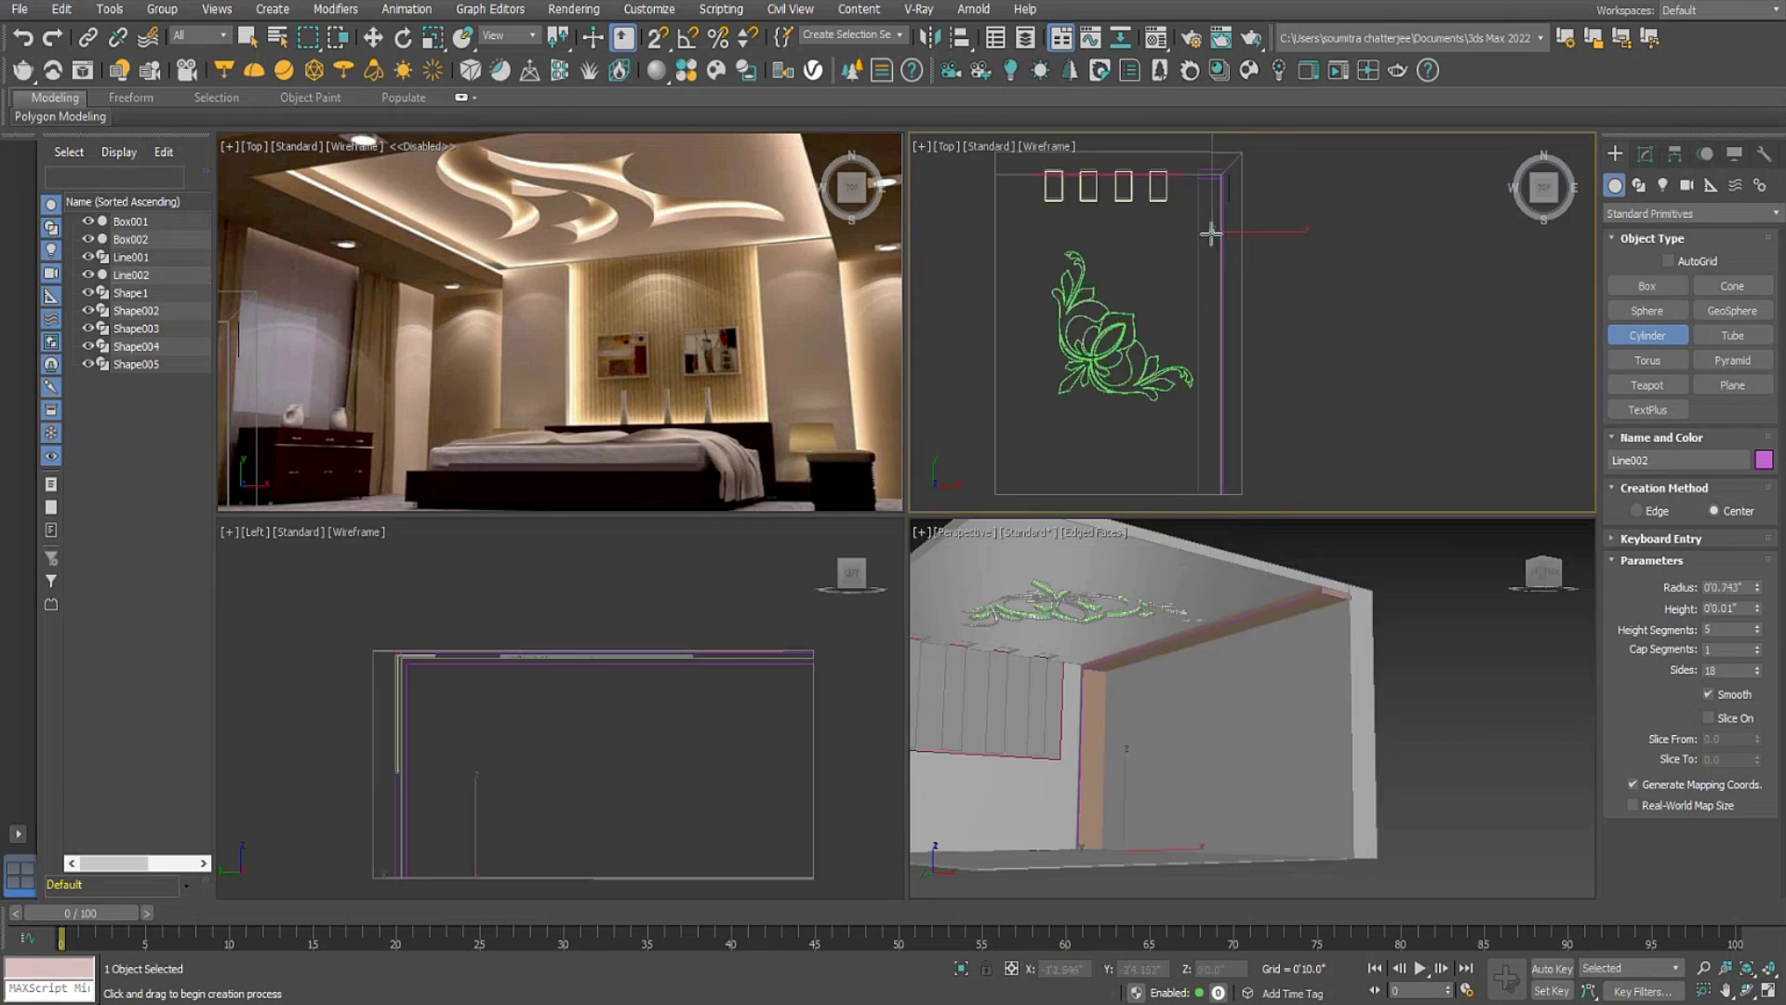
pyautogui.rightClick(1213, 243)
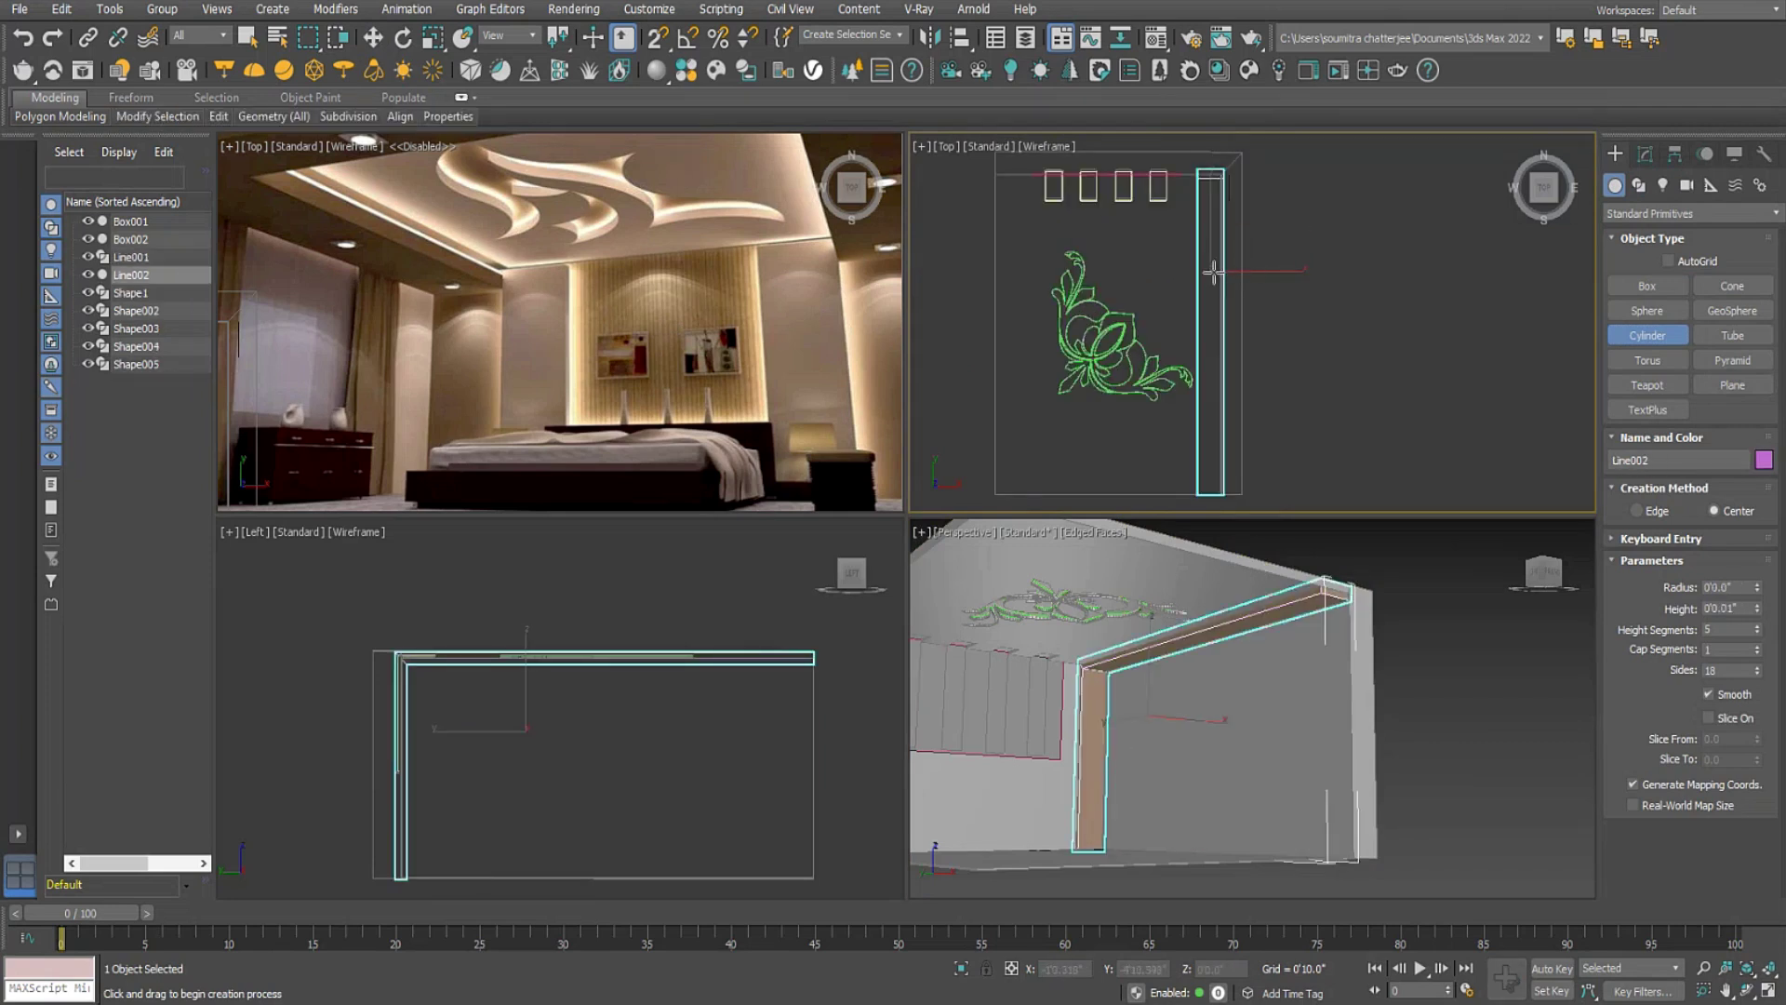
pyautogui.moveTo(1210, 254); pyautogui.dragTo(1210, 259)
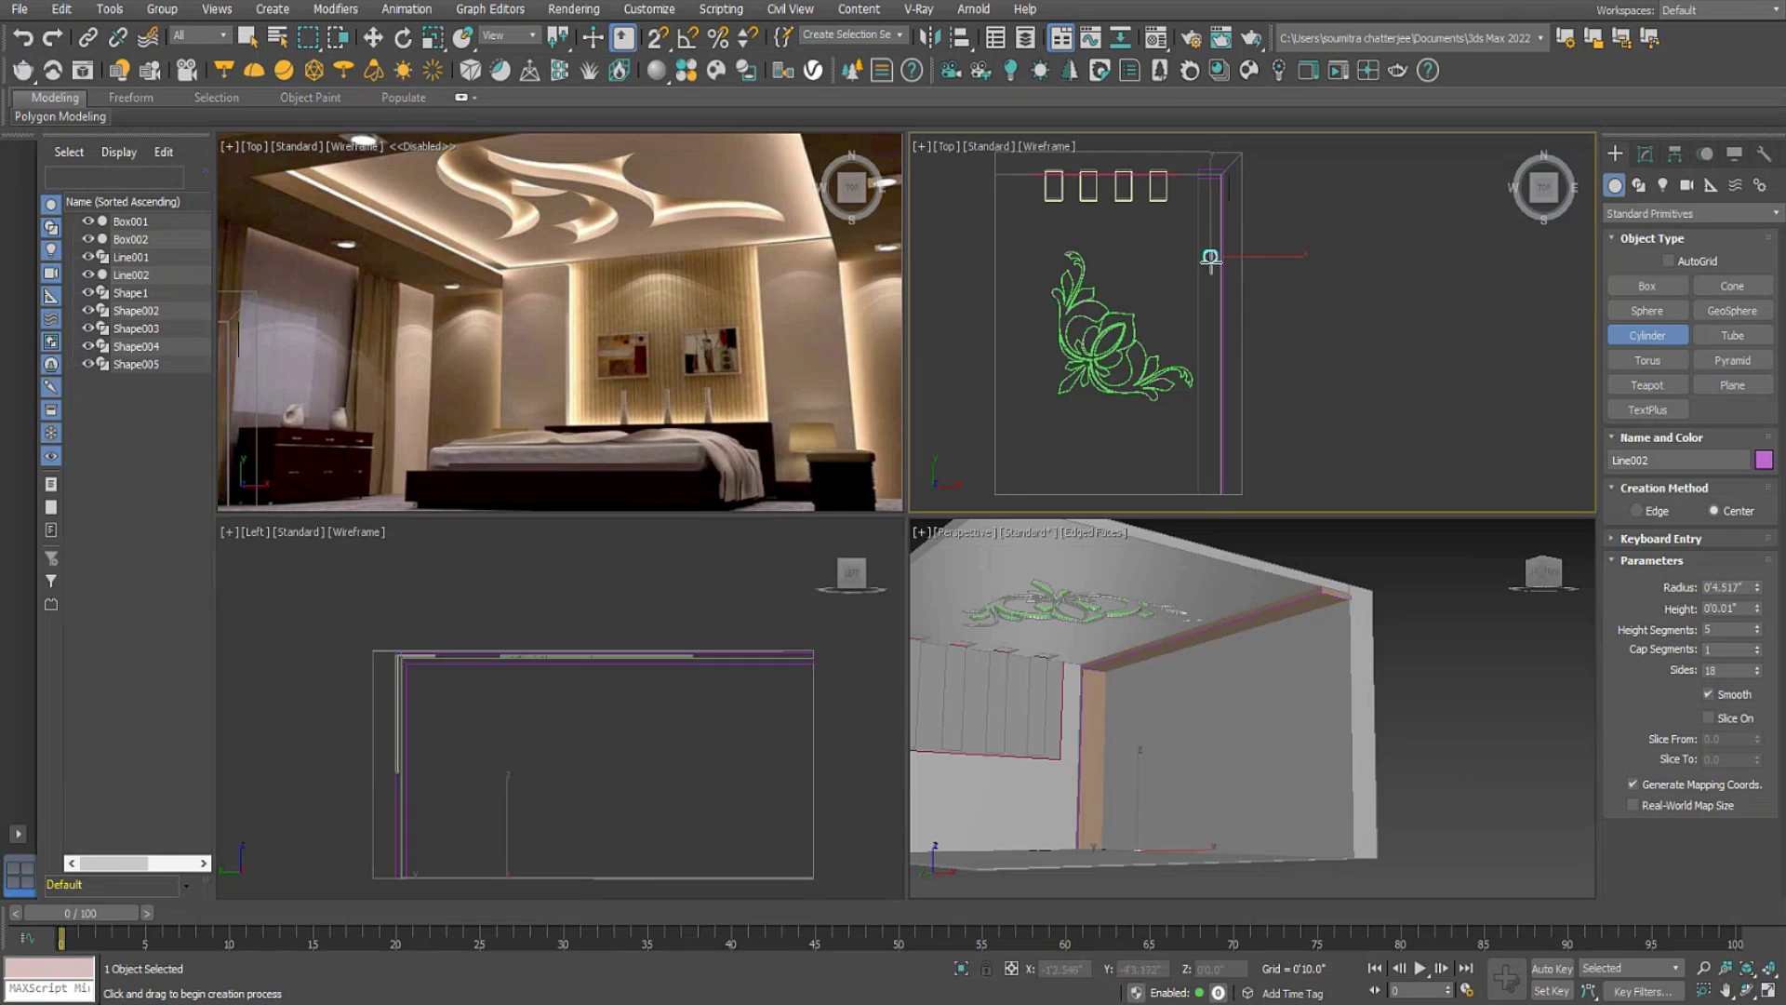
pyautogui.click(1216, 247)
pyautogui.moveTo(614, 751); pyautogui.dragTo(636, 753, button='middle')
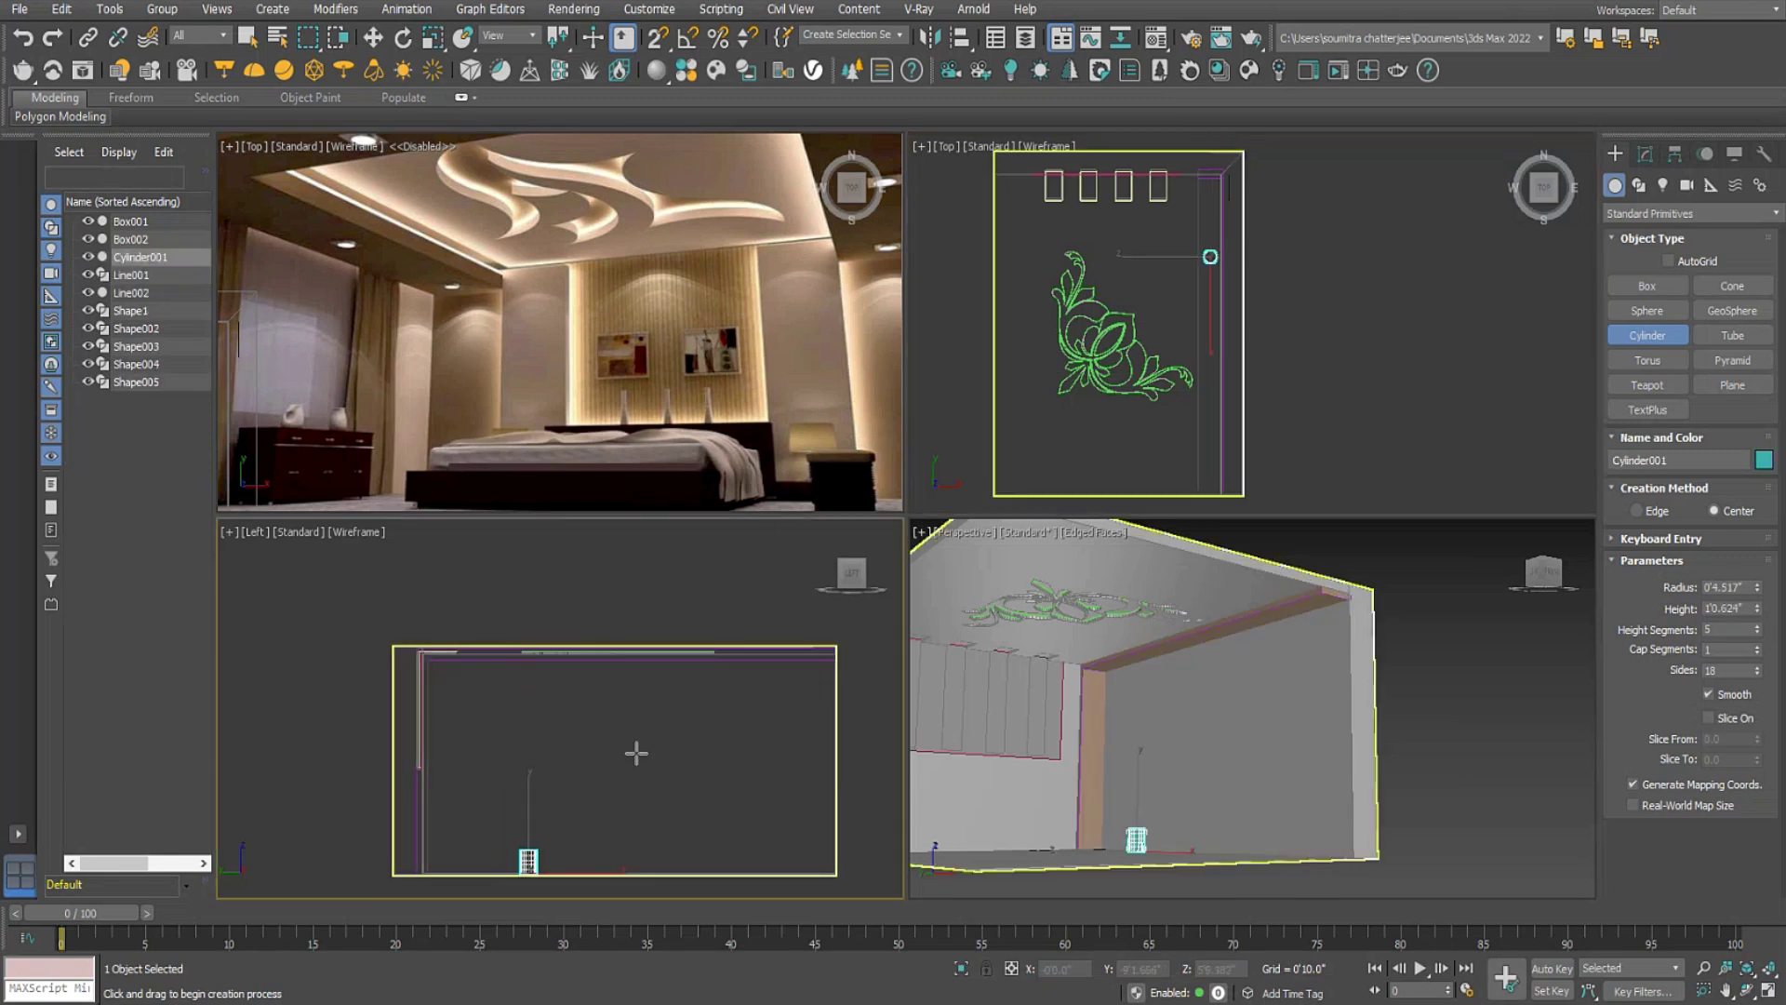
# Turn off edged faces in the Perspective view and raise the cylinder until its upper end cuts into the ceiling profile's underside.
pyautogui.middleClick(1158, 816)
pyautogui.press('F4')
pyautogui.moveTo(1179, 785); pyautogui.dragTo(1198, 773, button='middle')
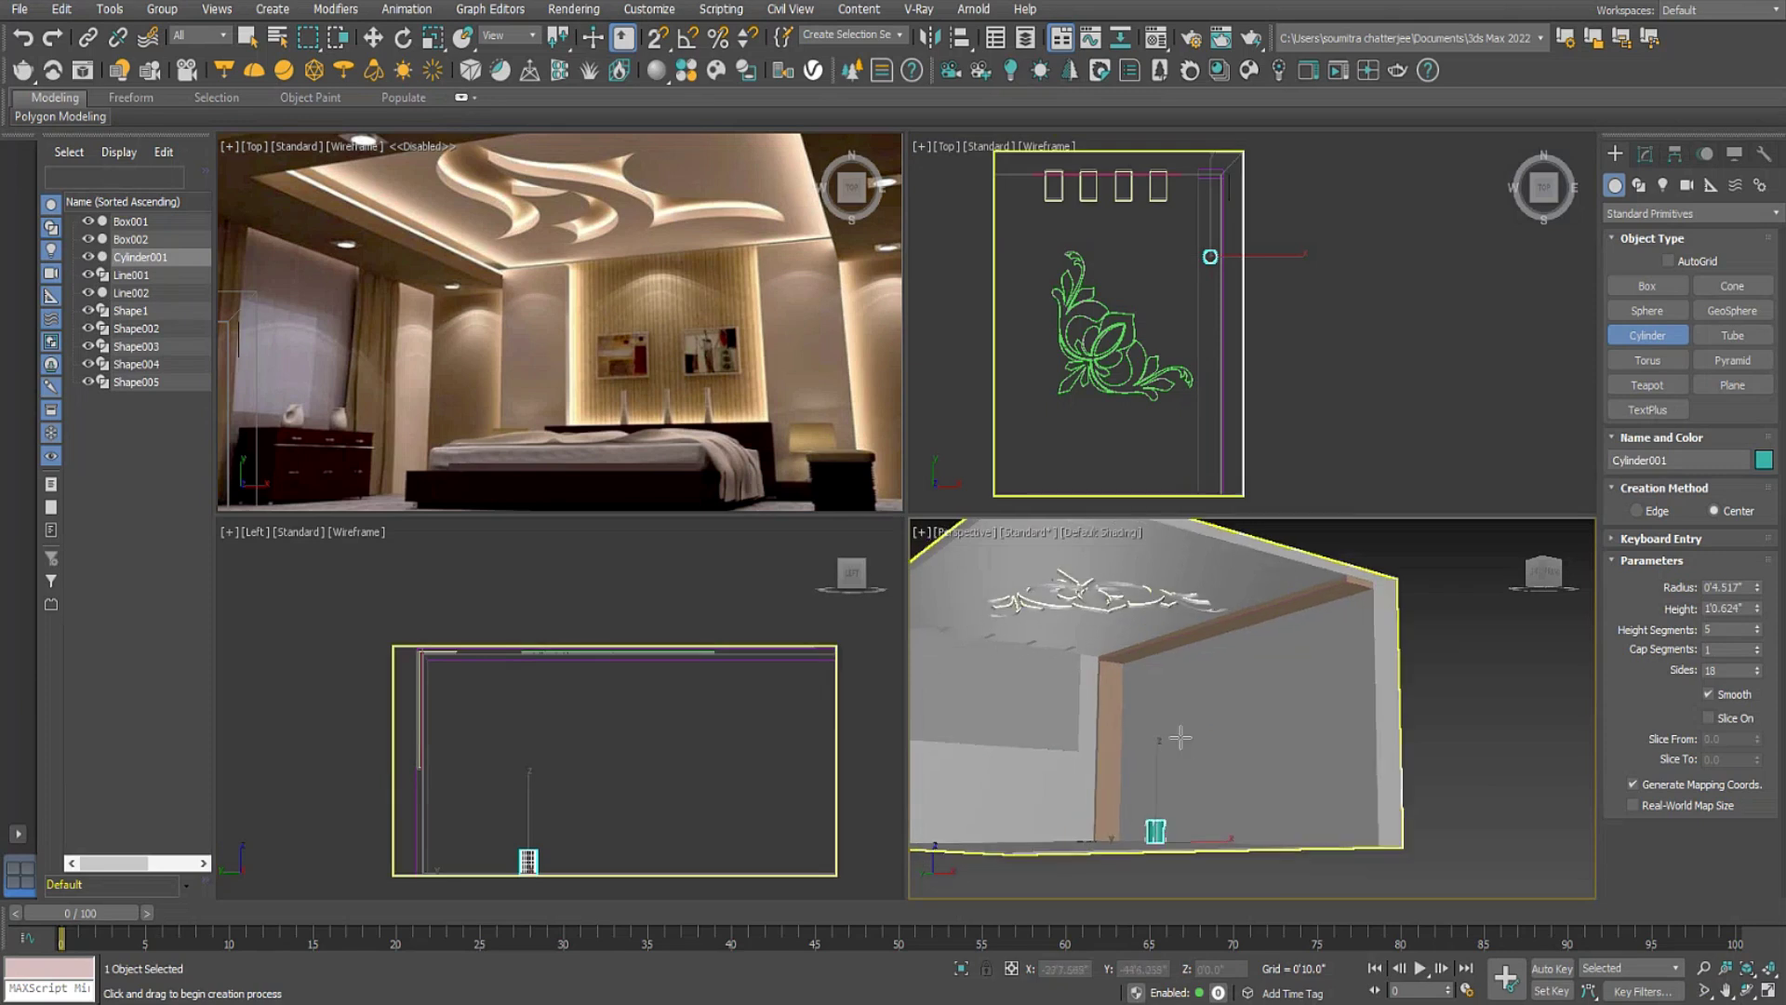
pyautogui.press('w')
pyautogui.moveTo(1163, 771); pyautogui.dragTo(1164, 592)
pyautogui.scroll(6, 675, 677)
pyautogui.moveTo(549, 641); pyautogui.dragTo(578, 722, button='middle')
pyautogui.moveTo(665, 667)
pyautogui.mouseDown()
pyautogui.moveTo(665, 701)
pyautogui.moveTo(665, 683)
pyautogui.mouseUp()
# Clone the cylinder twice along Y towards the room's front, spacing the copies about 5'9" apart under the ceiling profile.
pyautogui.moveTo(1248, 221); pyautogui.dragTo(1246, 210, button='middle')
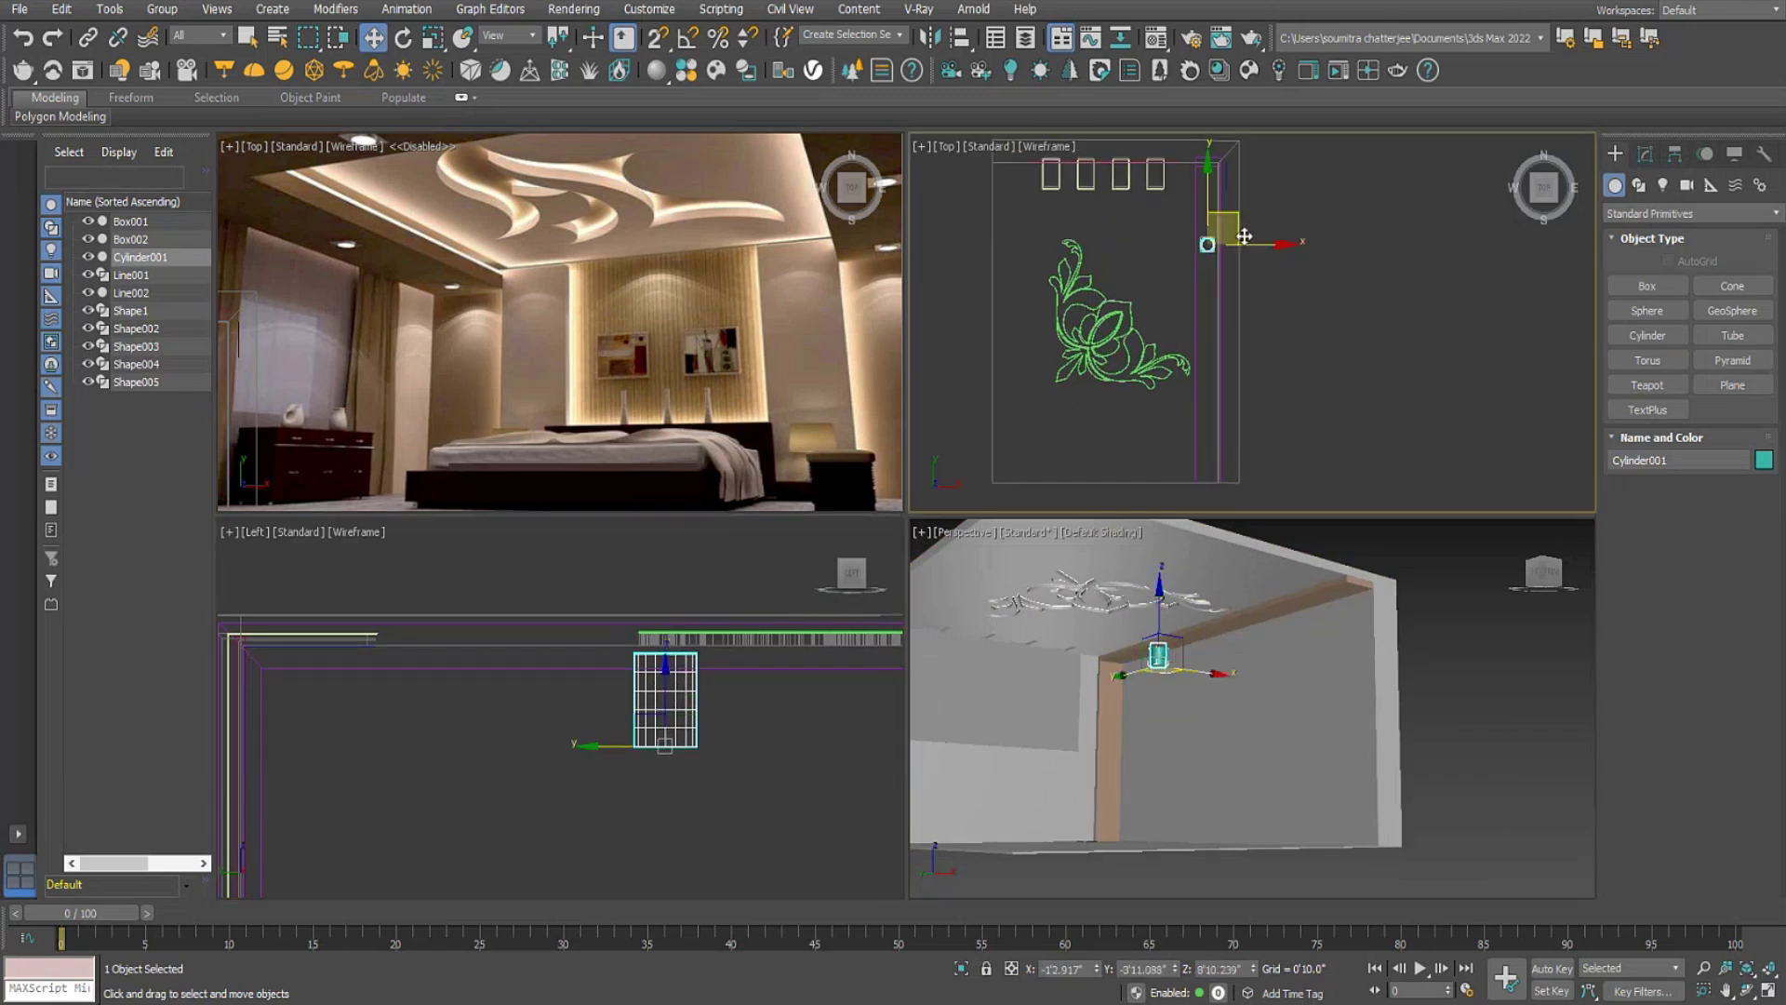
pyautogui.keyDown('shift'); pyautogui.moveTo(1210, 199); pyautogui.dragTo(1217, 292); pyautogui.keyUp('shift')
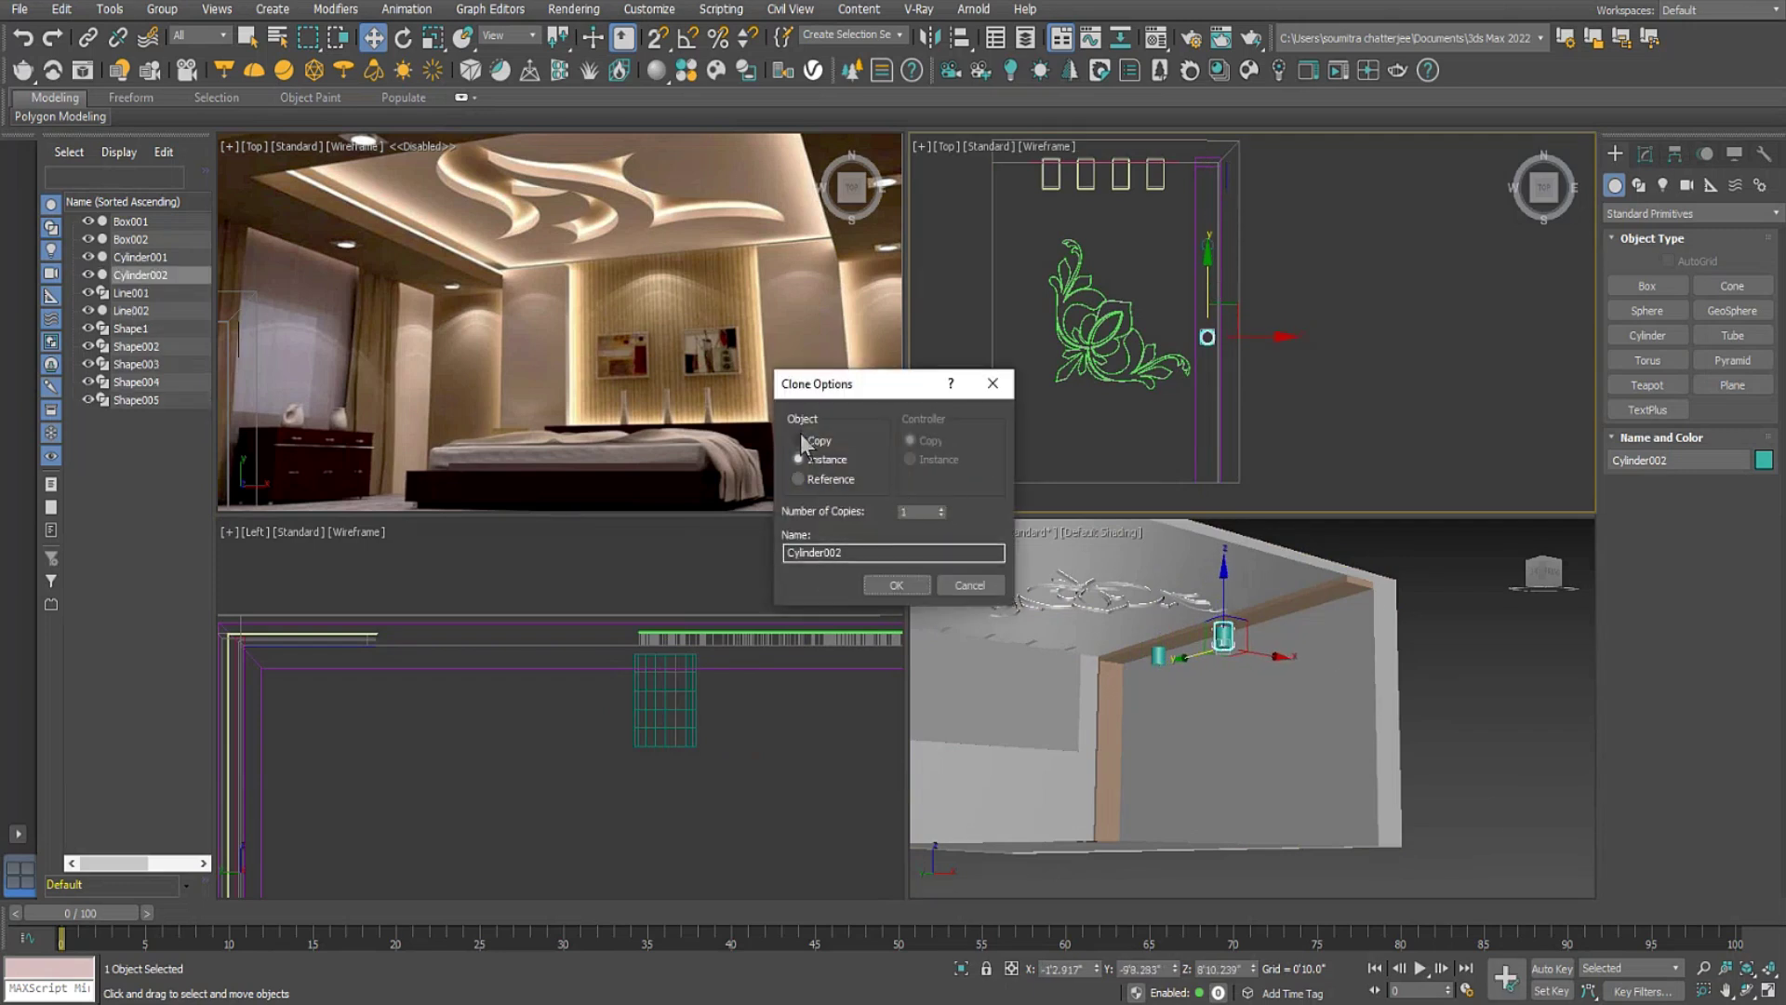
pyautogui.click(904, 584)
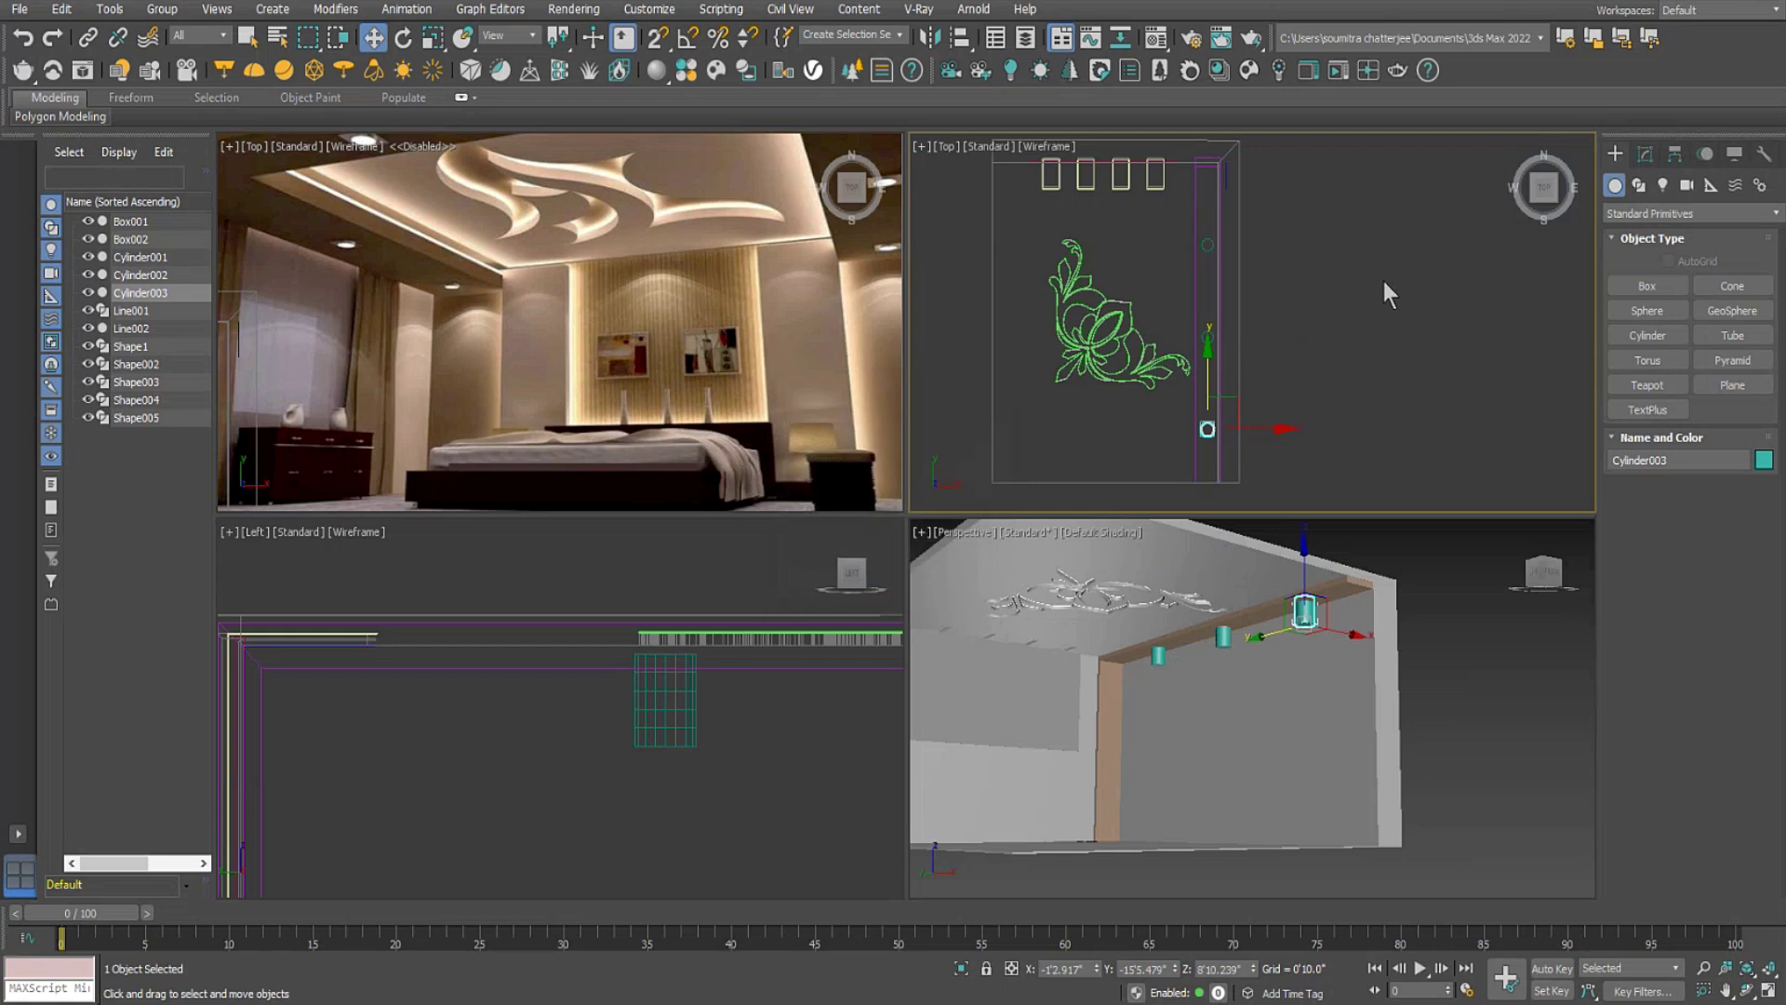
pyautogui.click(1386, 370)
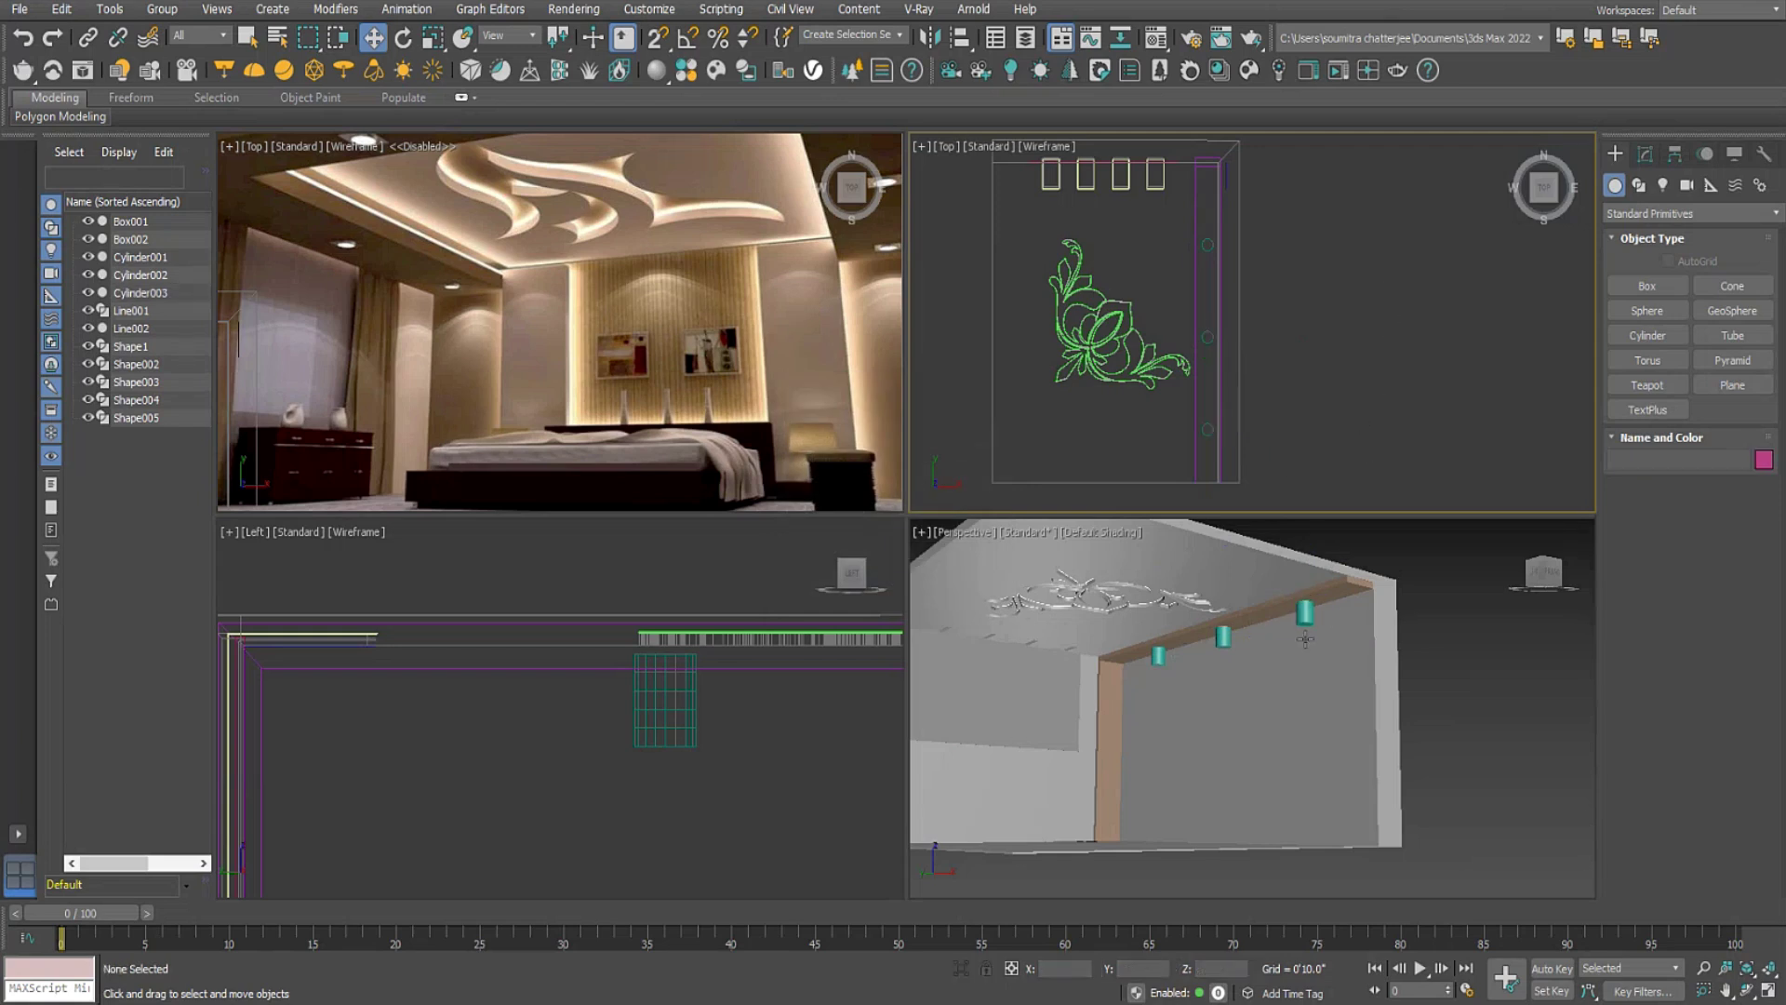
# Subtract the three cylinders from the L-shaped profile with ProBoolean to cut round downlight recesses.
pyautogui.click(1330, 597)
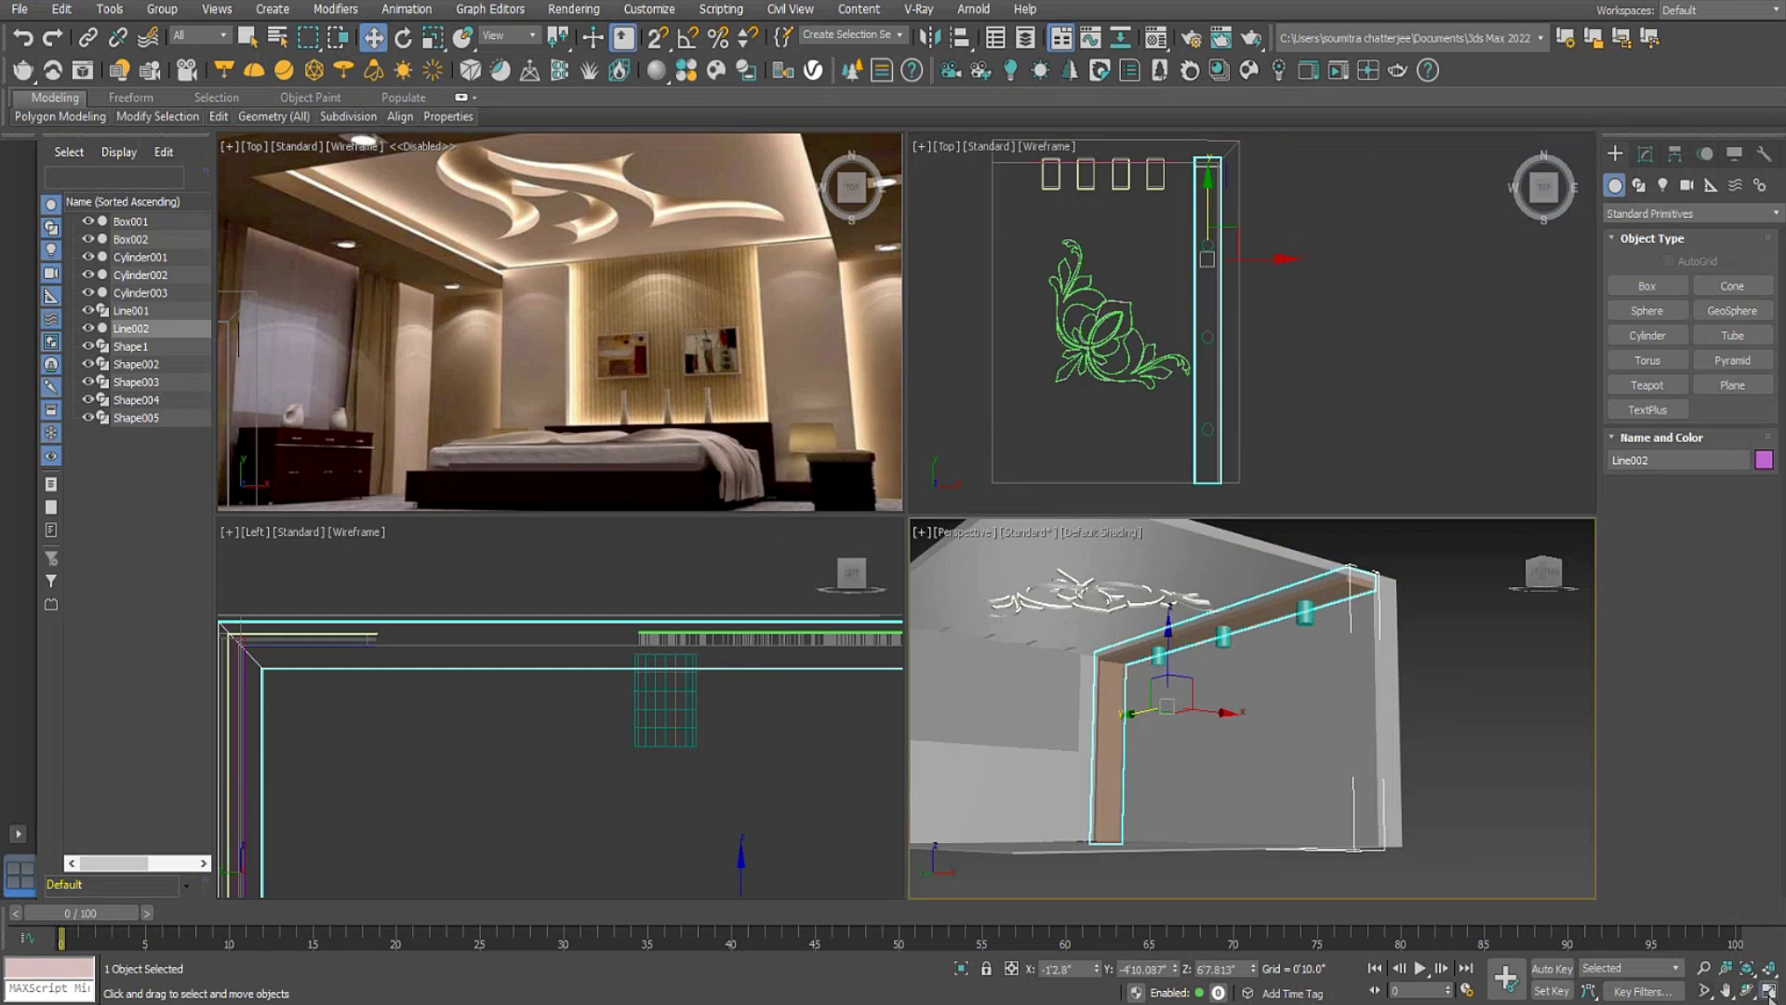
pyautogui.hotkey('alt', 'w')
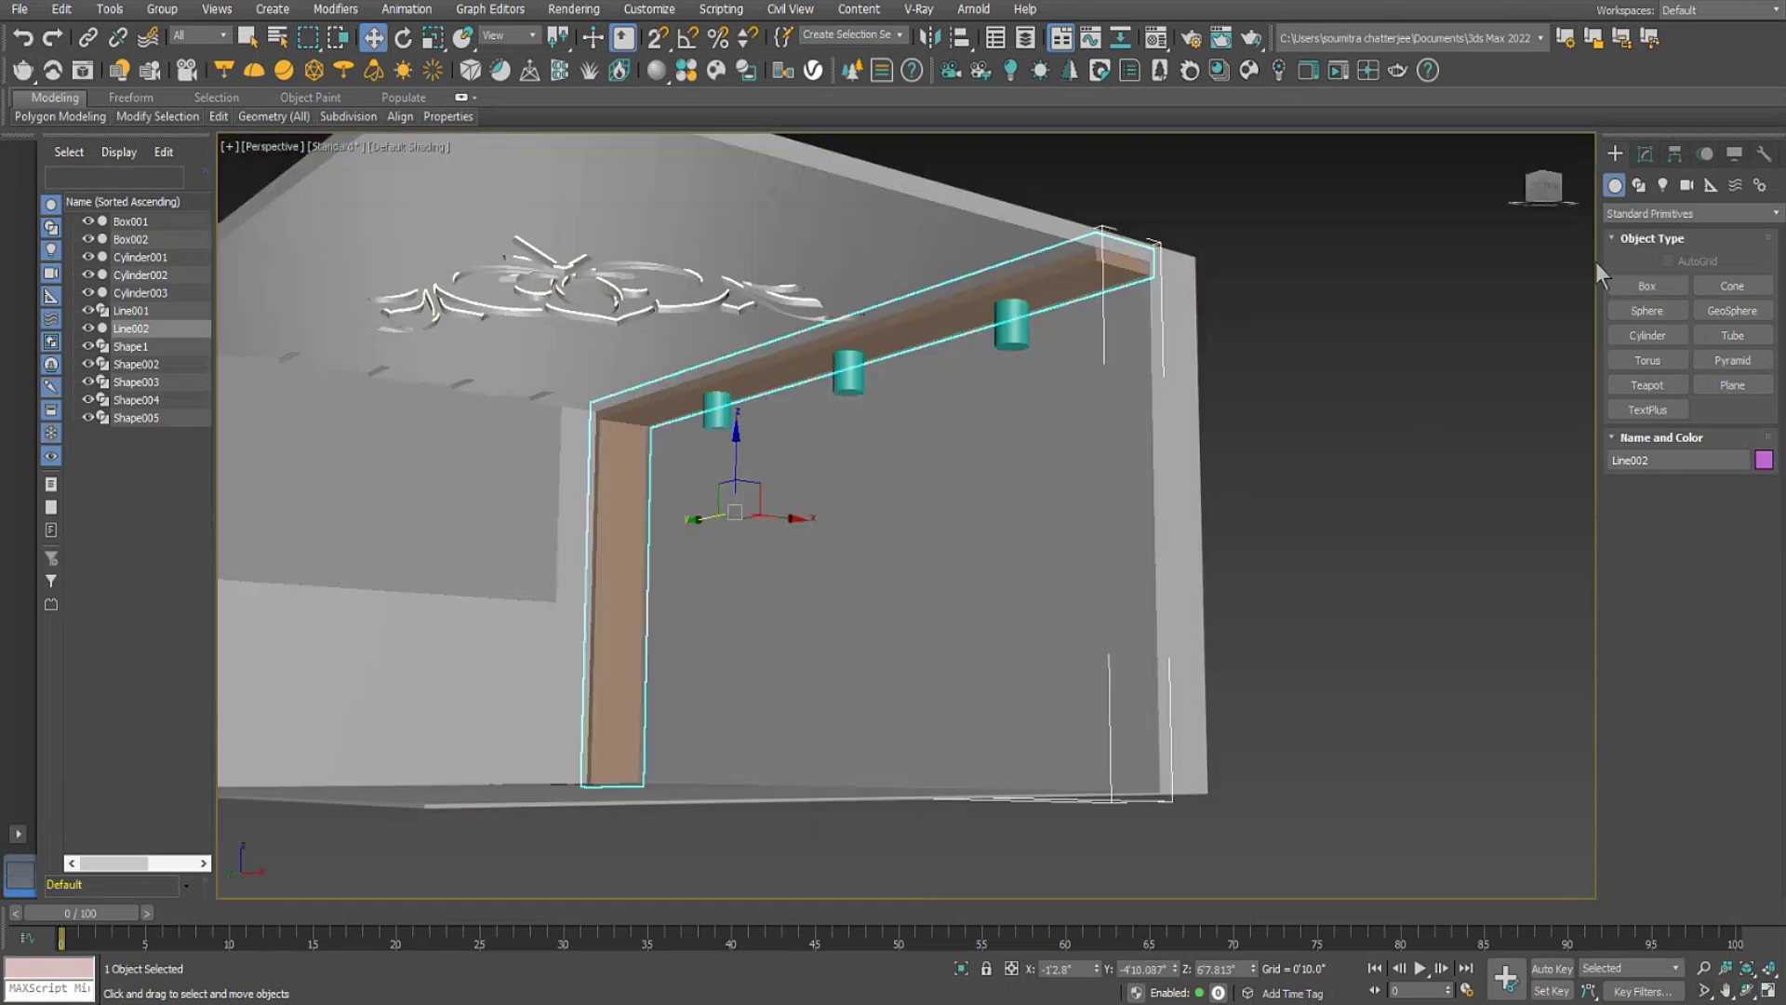
pyautogui.click(1626, 214)
pyautogui.click(1645, 272)
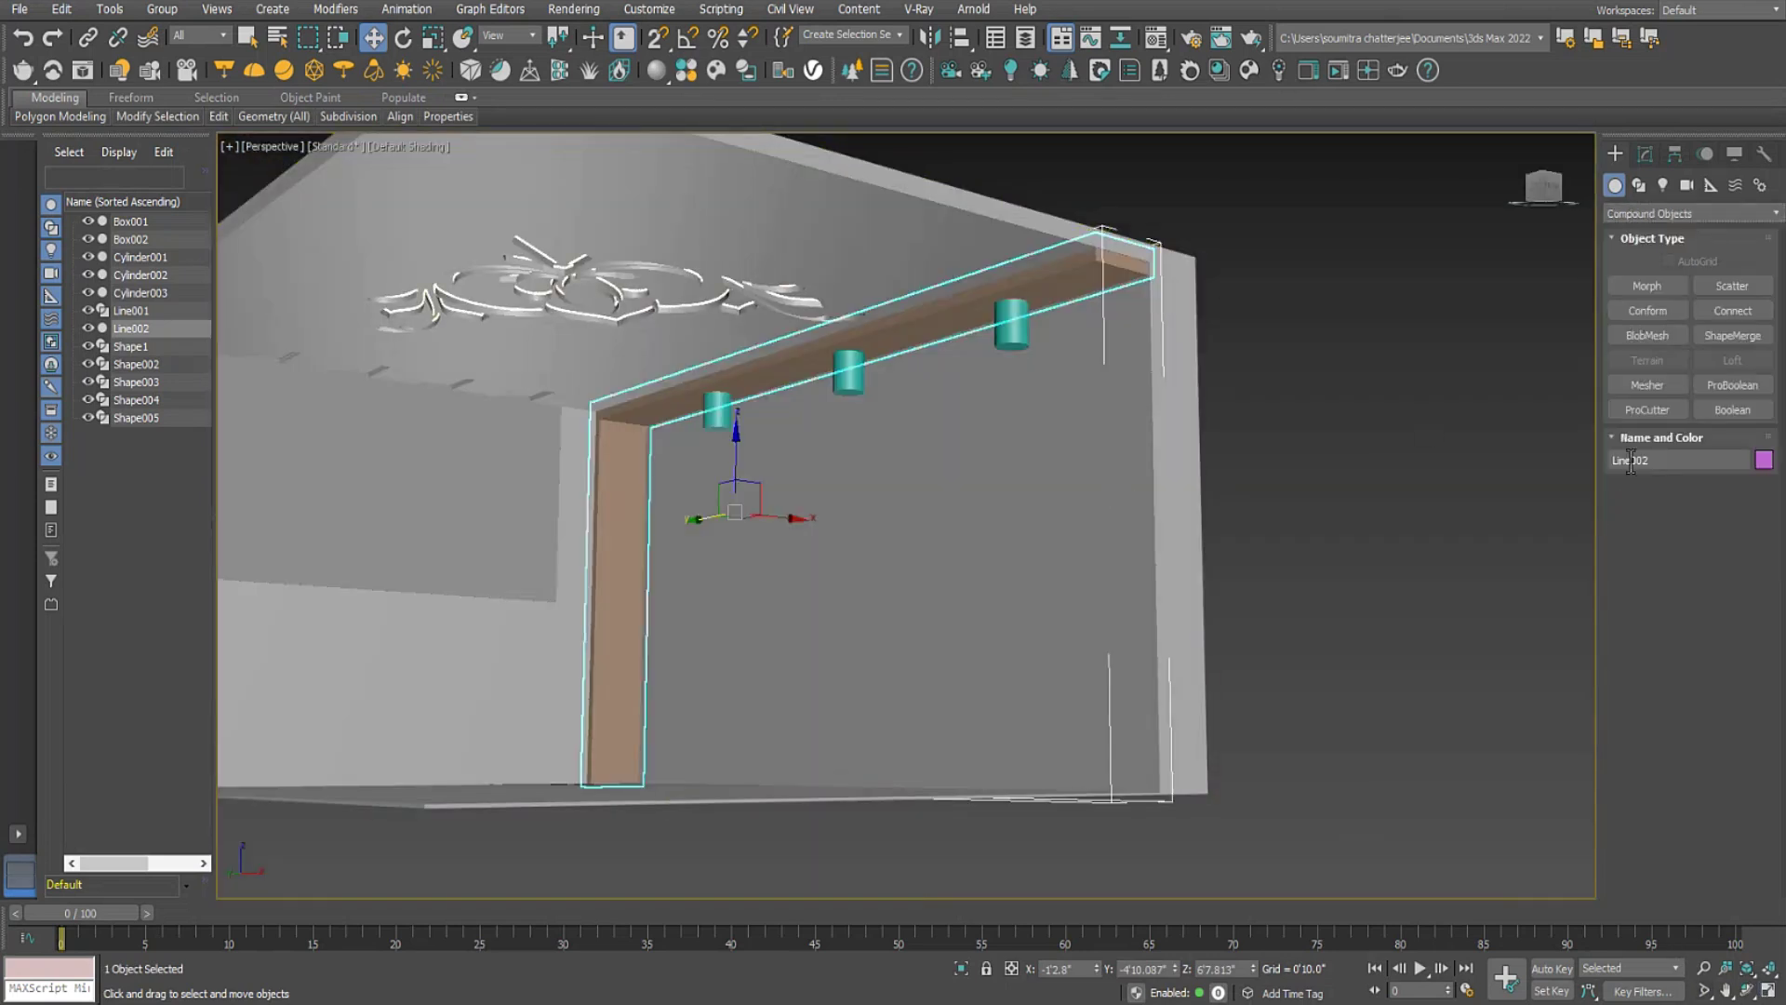
pyautogui.click(1732, 410)
pyautogui.click(1688, 510)
pyautogui.click(1011, 325)
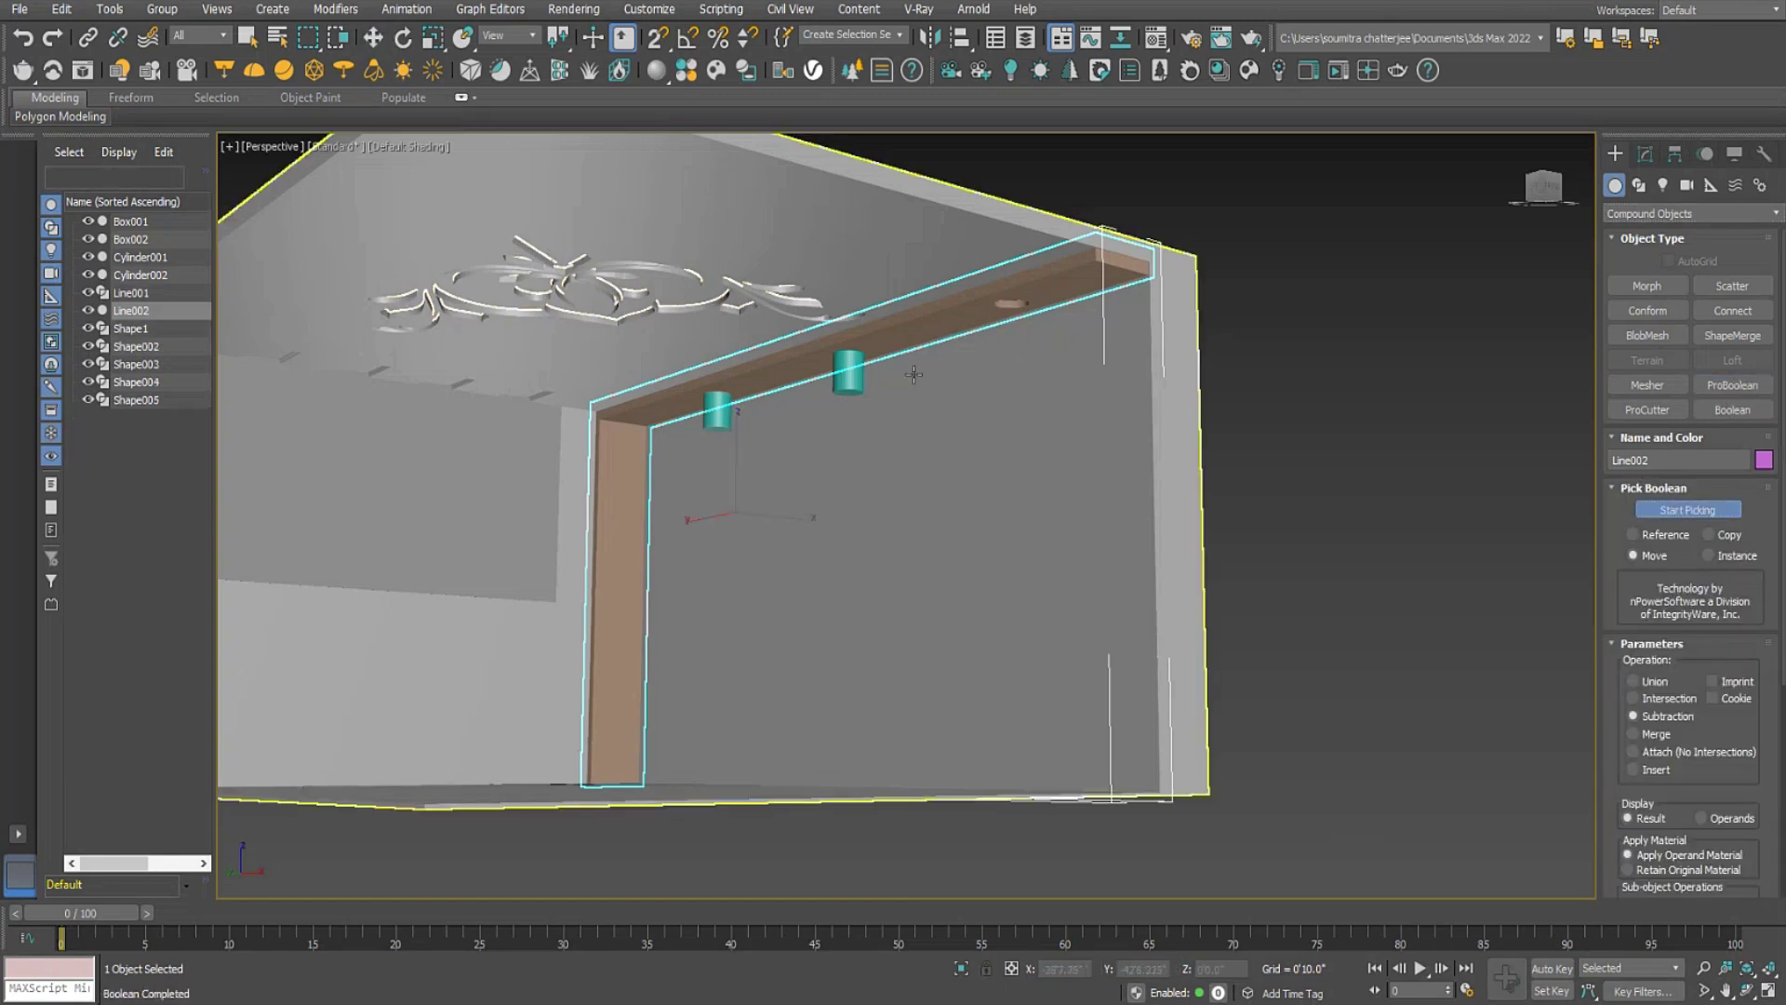
pyautogui.click(847, 372)
pyautogui.click(717, 411)
pyautogui.press('w')
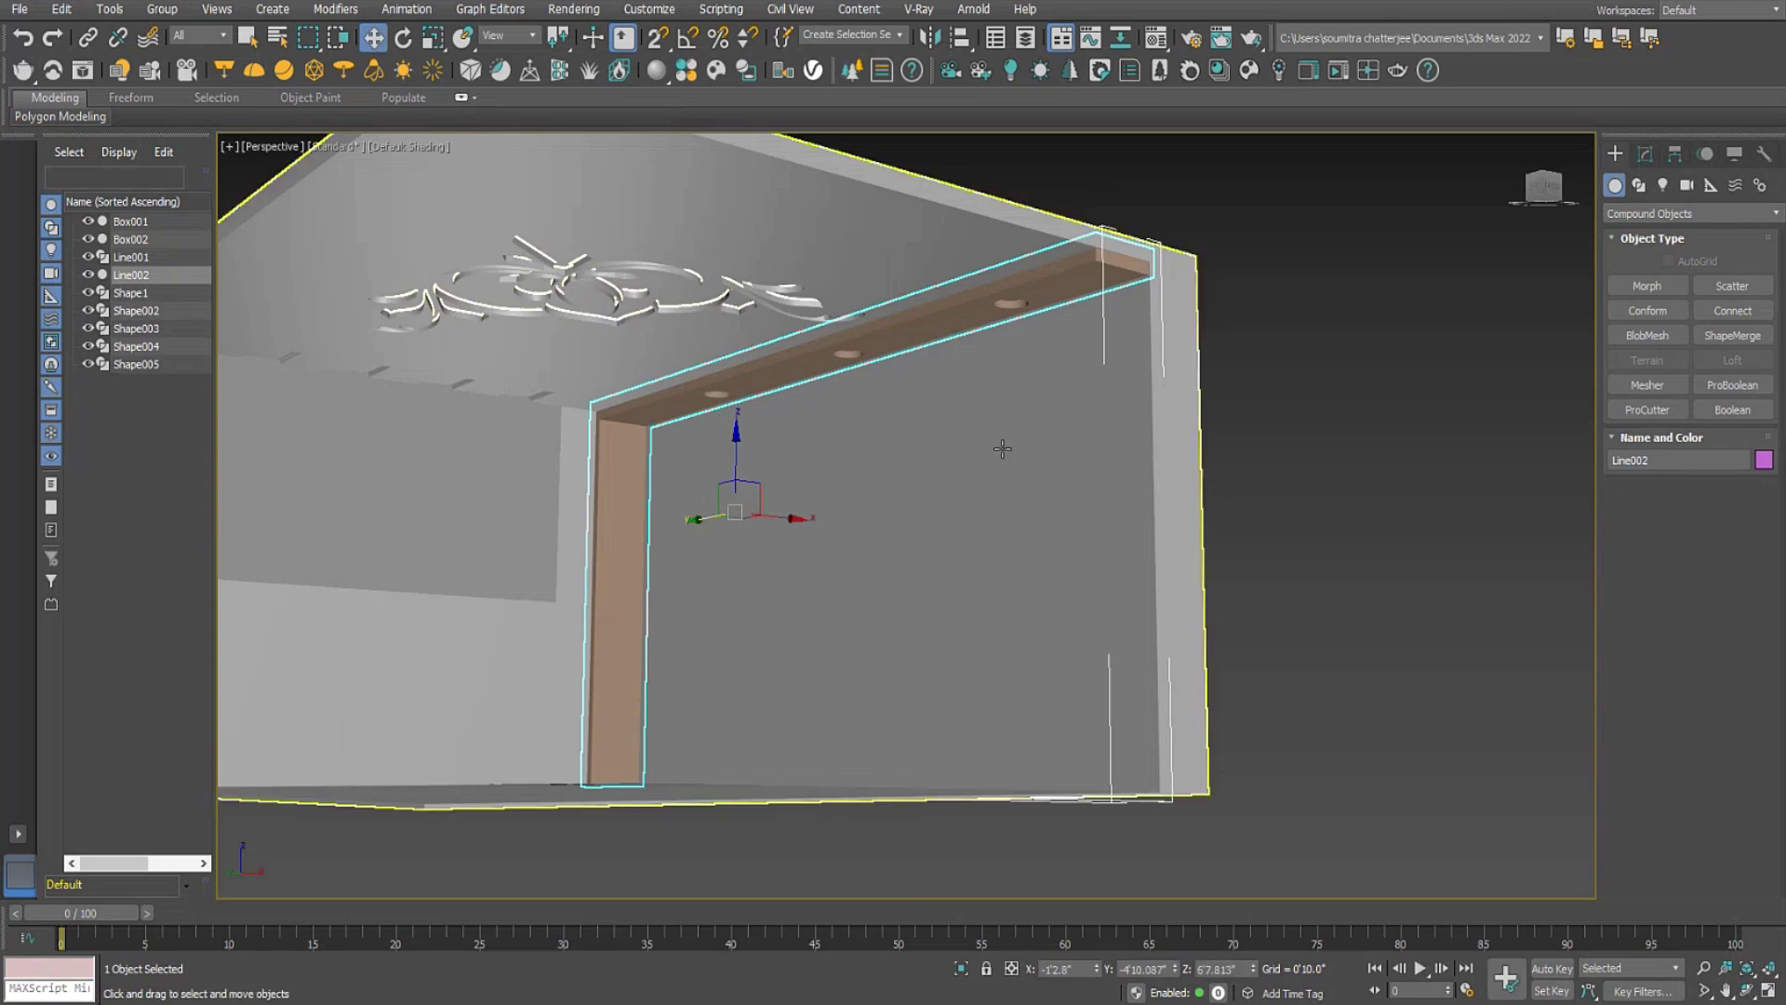
# Create a thin standard box in the Top view, inside the L-shaped profile's width and spanning all three round recesses.
pyautogui.click(1767, 991)
pyautogui.click(1195, 316)
pyautogui.click(1639, 185)
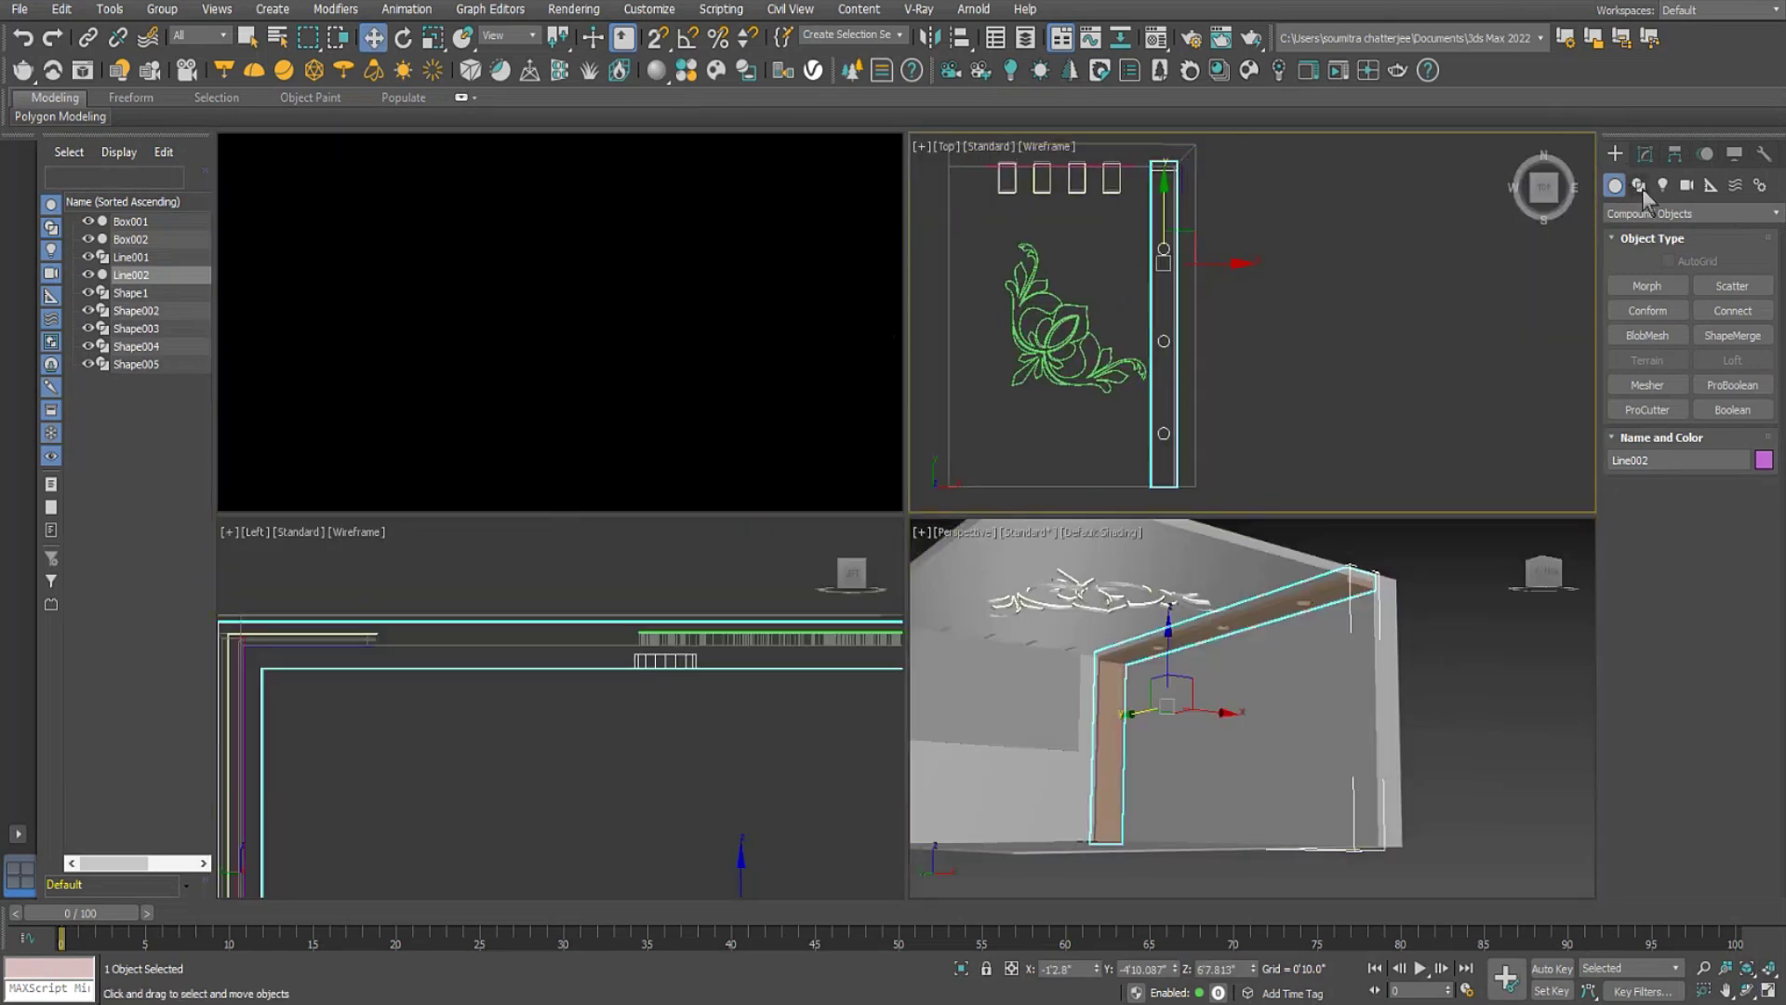
pyautogui.click(1647, 311)
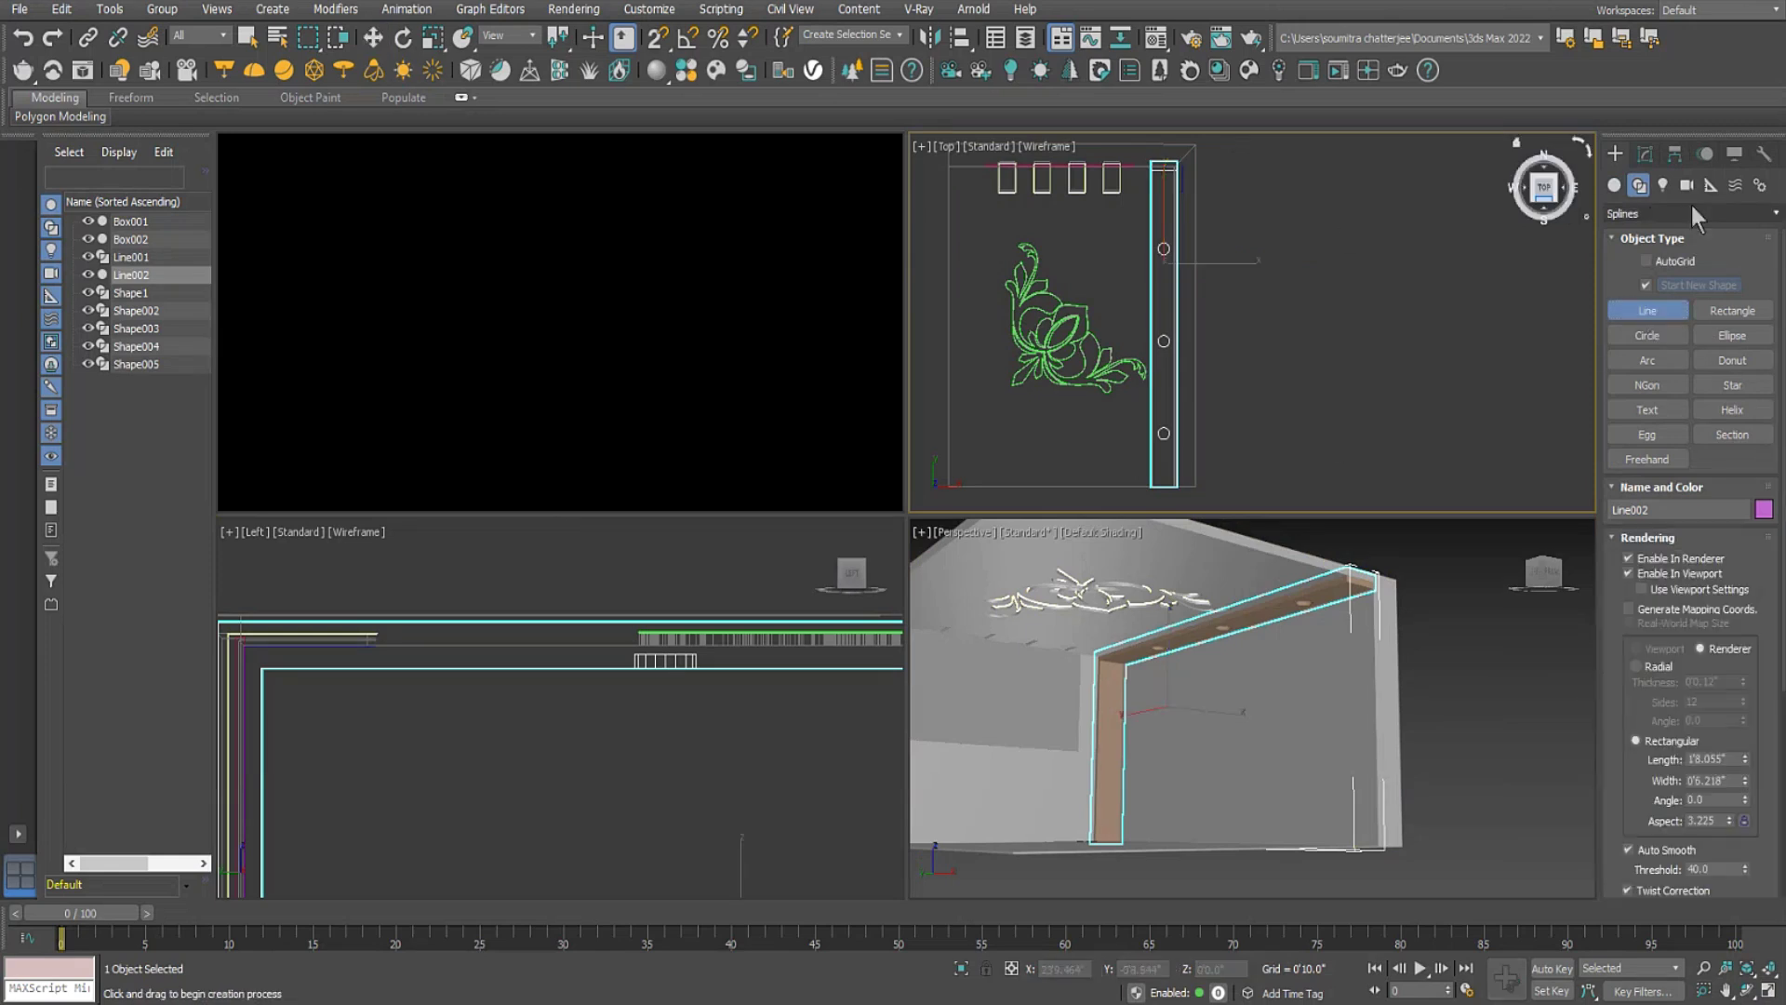
pyautogui.click(1614, 185)
pyautogui.click(1635, 216)
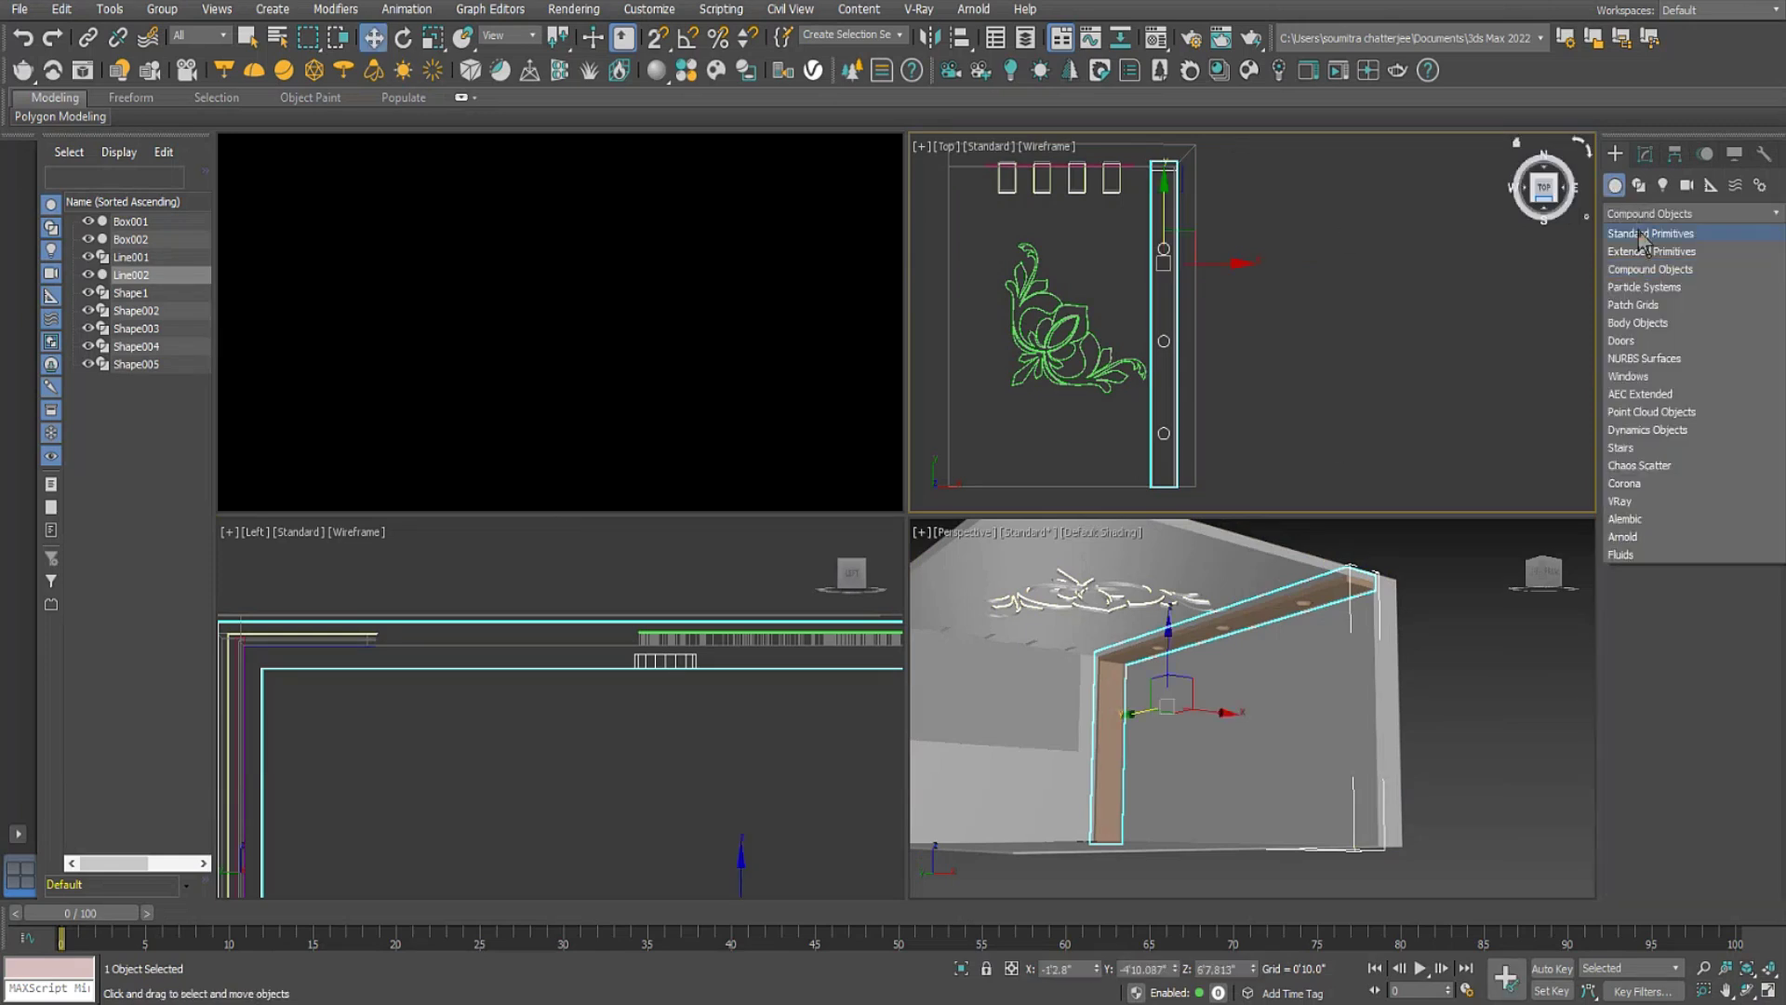
pyautogui.click(1639, 232)
pyautogui.moveTo(1125, 246); pyautogui.dragTo(1095, 218, button='middle')
pyautogui.click(1769, 993)
pyautogui.moveTo(1027, 461); pyautogui.dragTo(1097, 460, button='middle')
pyautogui.scroll(3, 822, 350)
pyautogui.moveTo(822, 350); pyautogui.dragTo(877, 274, button='middle')
pyautogui.scroll(-3, 879, 271)
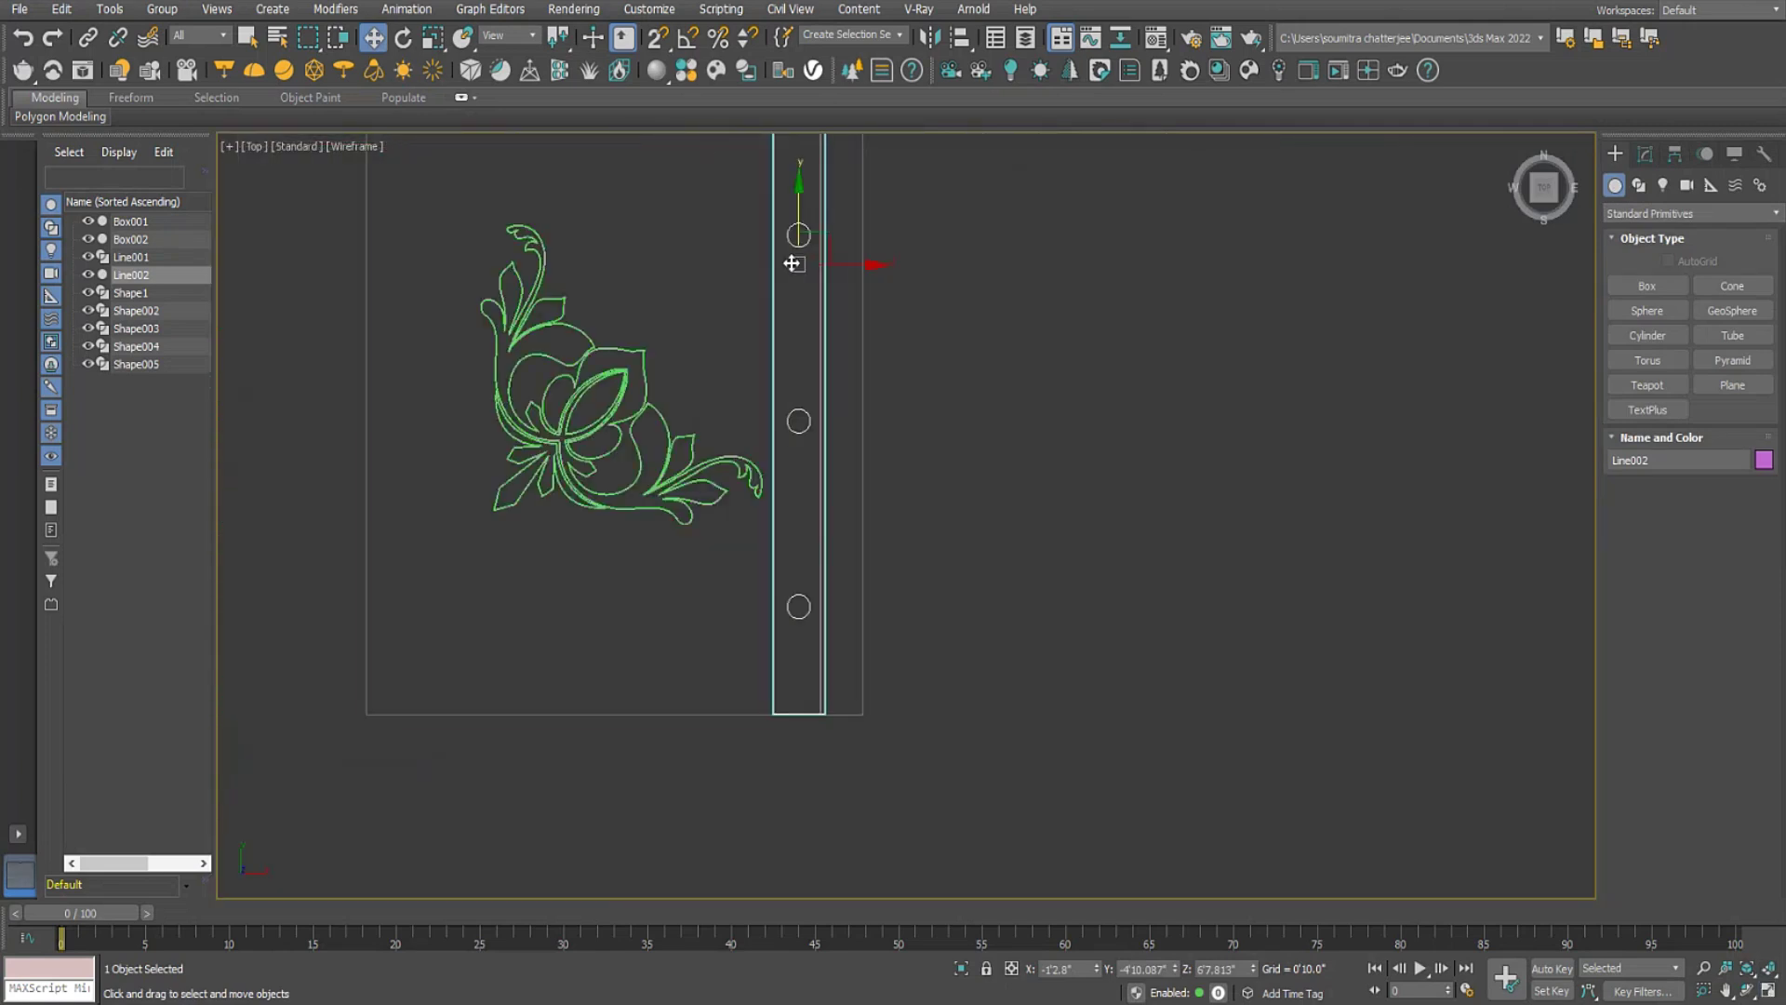
pyautogui.click(1643, 287)
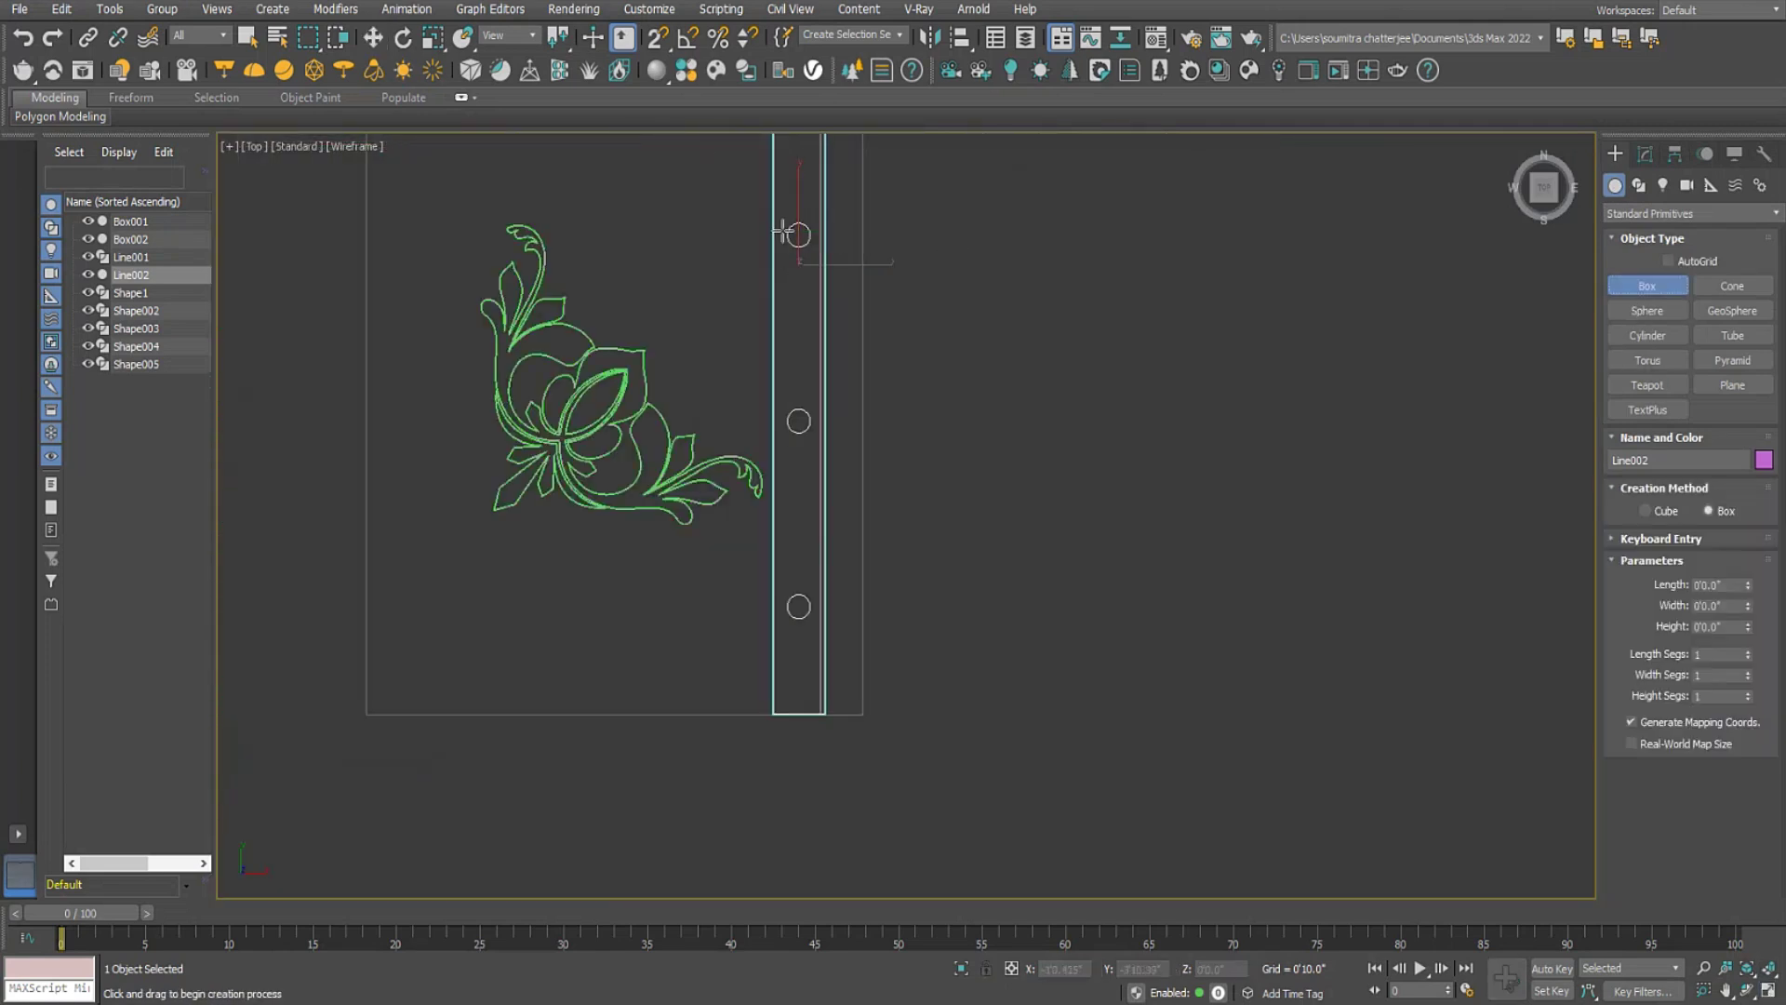
pyautogui.moveTo(784, 215); pyautogui.dragTo(813, 631)
pyautogui.click(814, 627)
pyautogui.press('w')
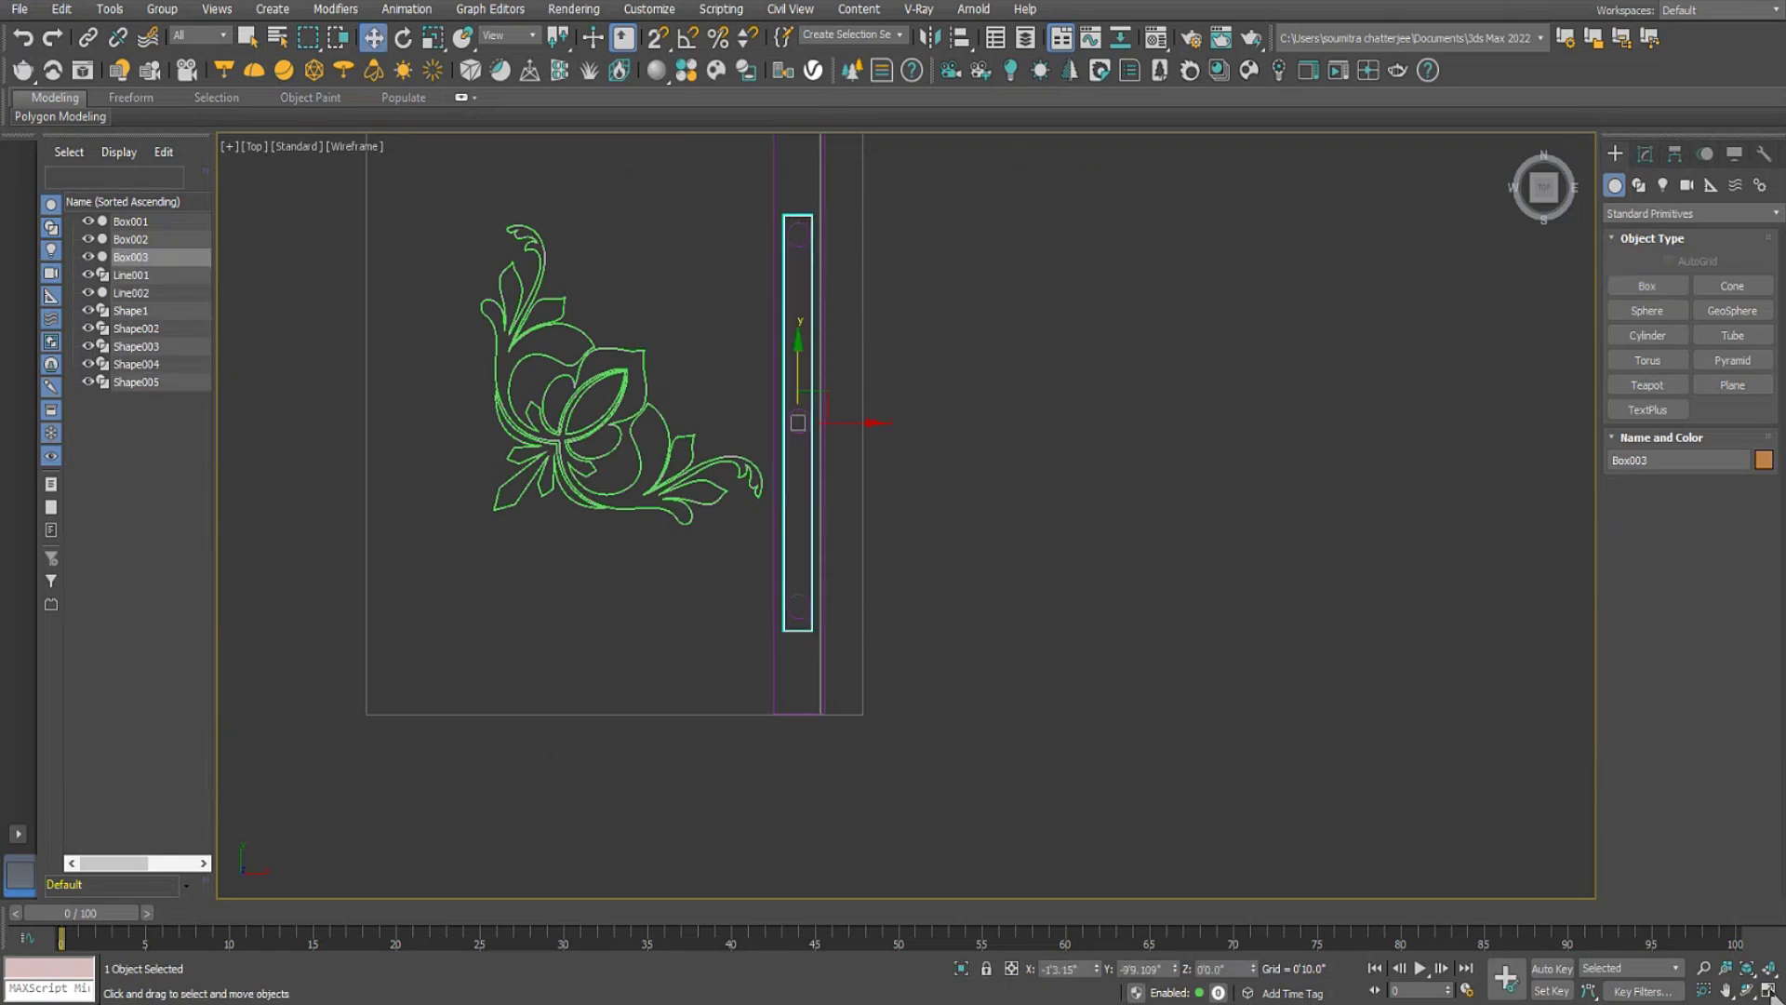
# Raise the new box in the Left view until it sits inside the ceiling run of the L-shaped profile, behind the recesses.
pyautogui.hotkey('alt', 'w')
pyautogui.moveTo(1224, 772); pyautogui.dragTo(1224, 558)
pyautogui.moveTo(867, 646); pyautogui.dragTo(447, 669, button='middle')
pyautogui.scroll(-3, 658, 667)
pyautogui.scroll(3, 503, 672)
pyautogui.moveTo(617, 638); pyautogui.dragTo(619, 588)
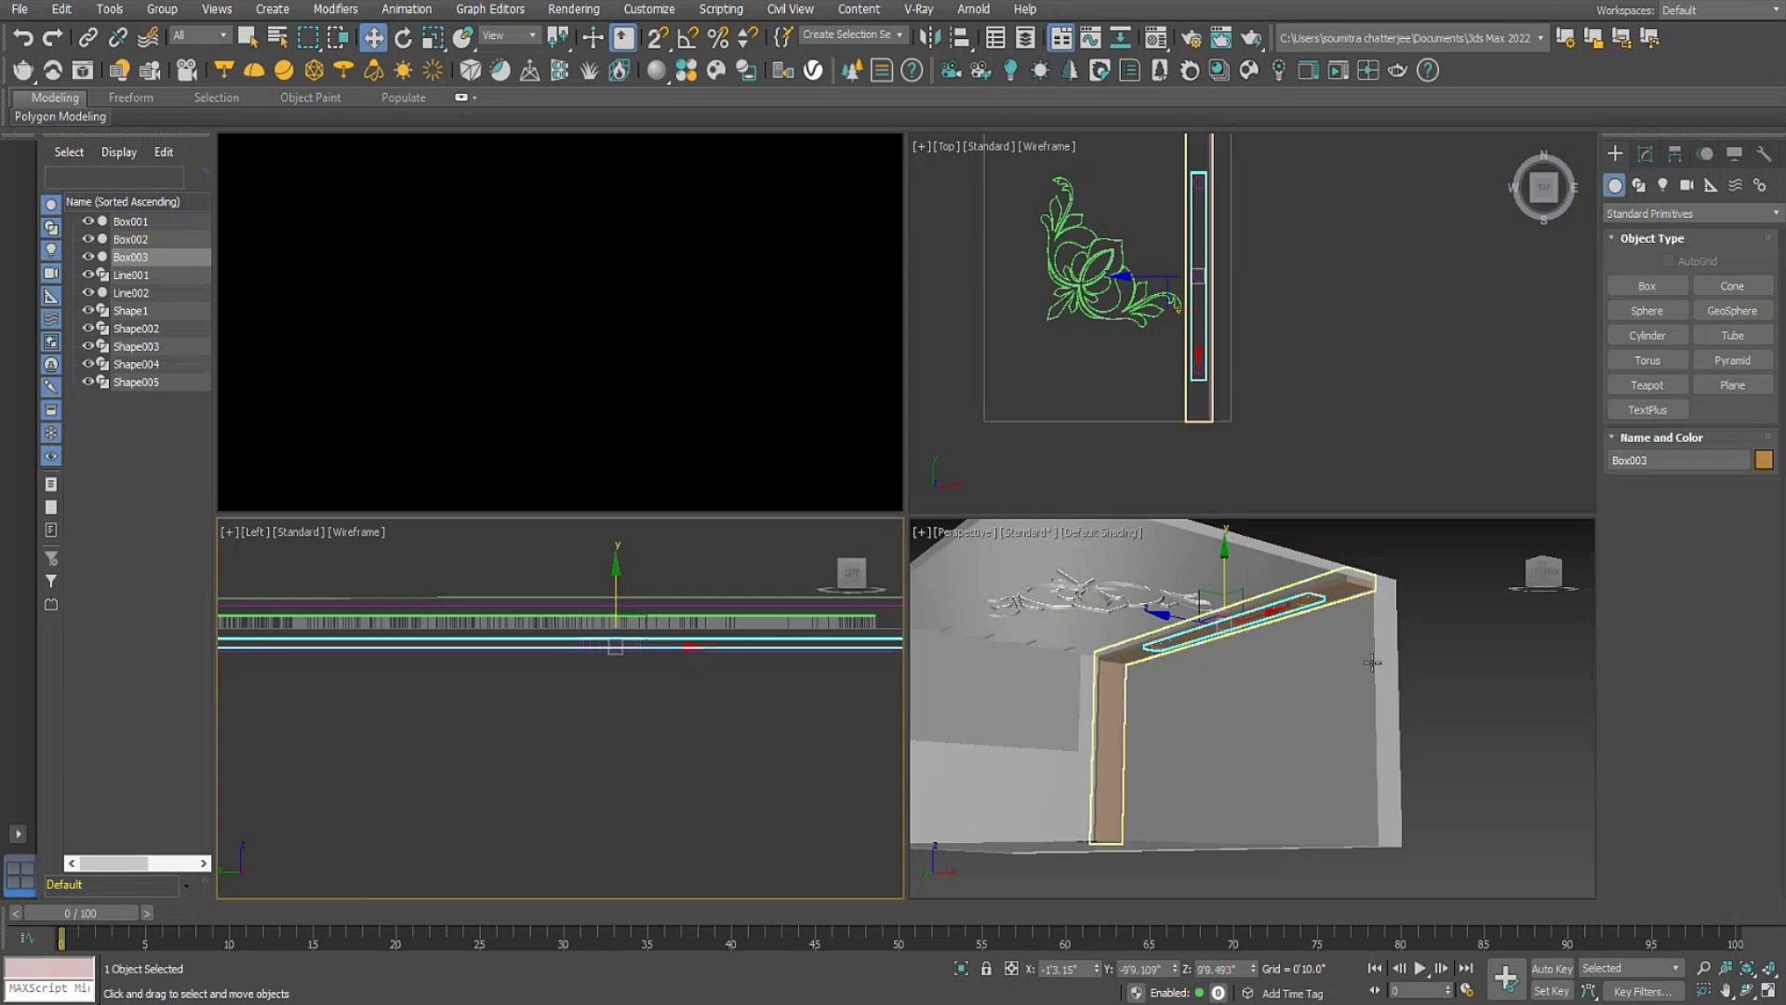
# Assign the "corona light stripe" material to the box behind the downlight recesses.
pyautogui.rightClick(1369, 819)
pyautogui.press('m')
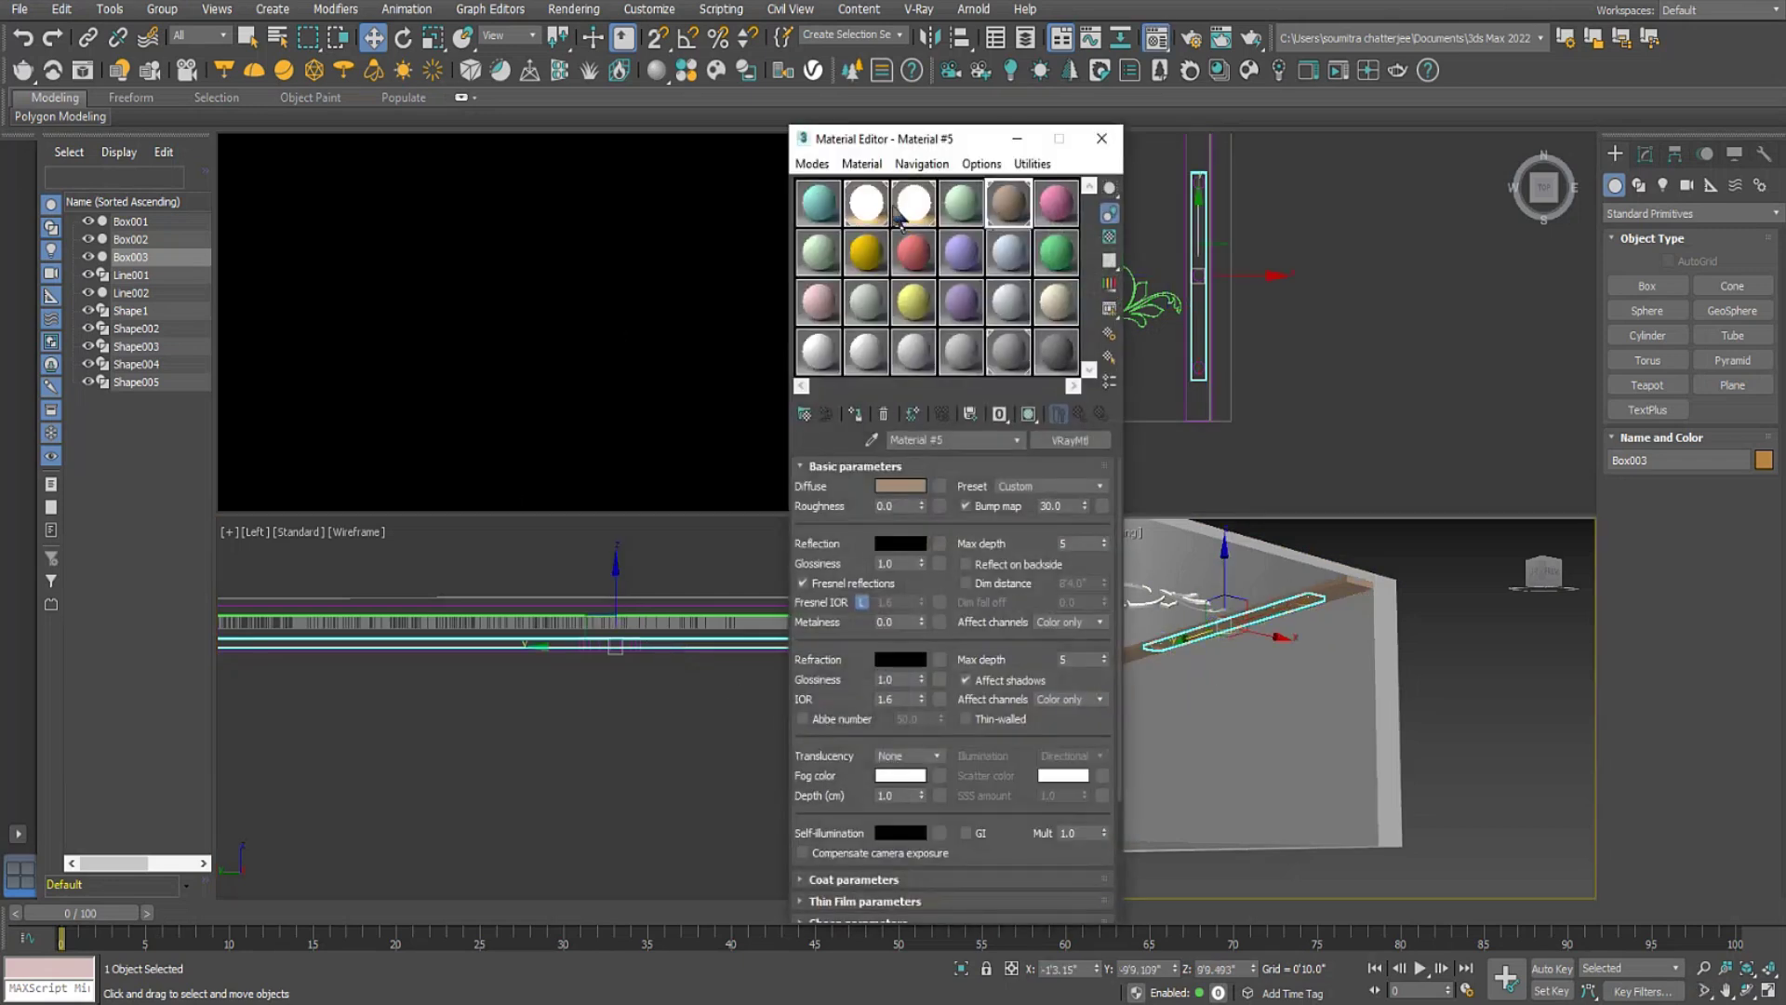
pyautogui.click(922, 205)
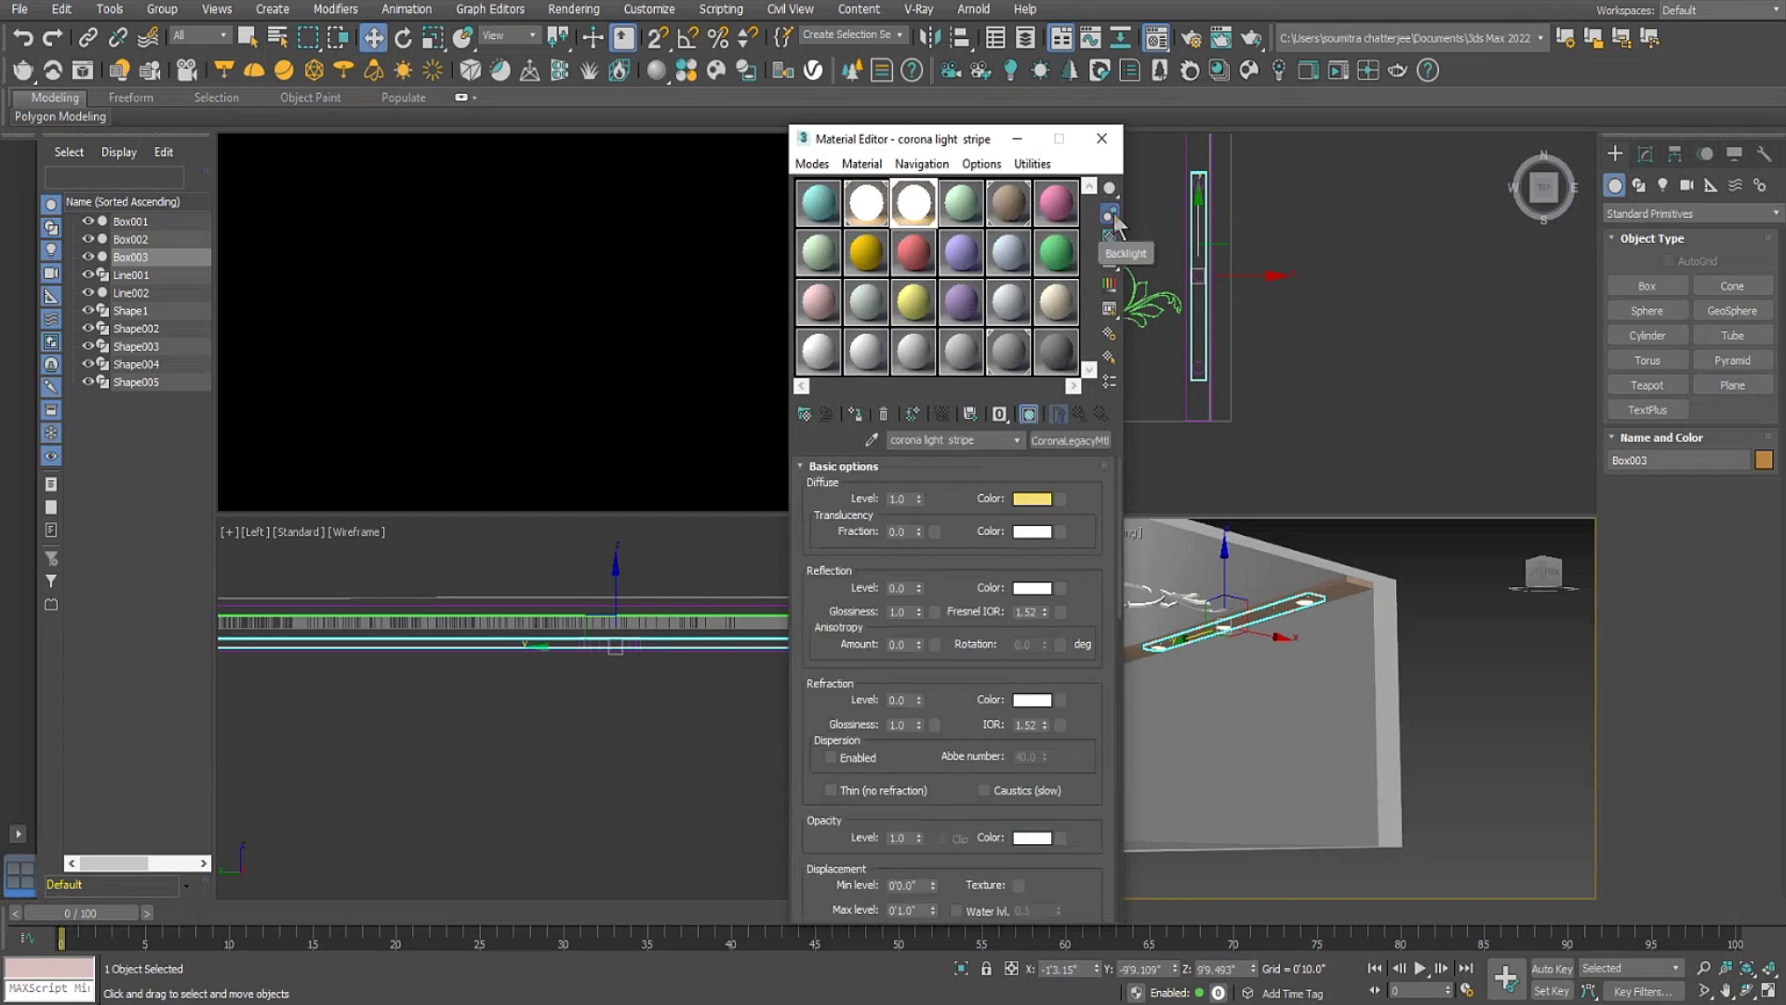
pyautogui.click(1097, 139)
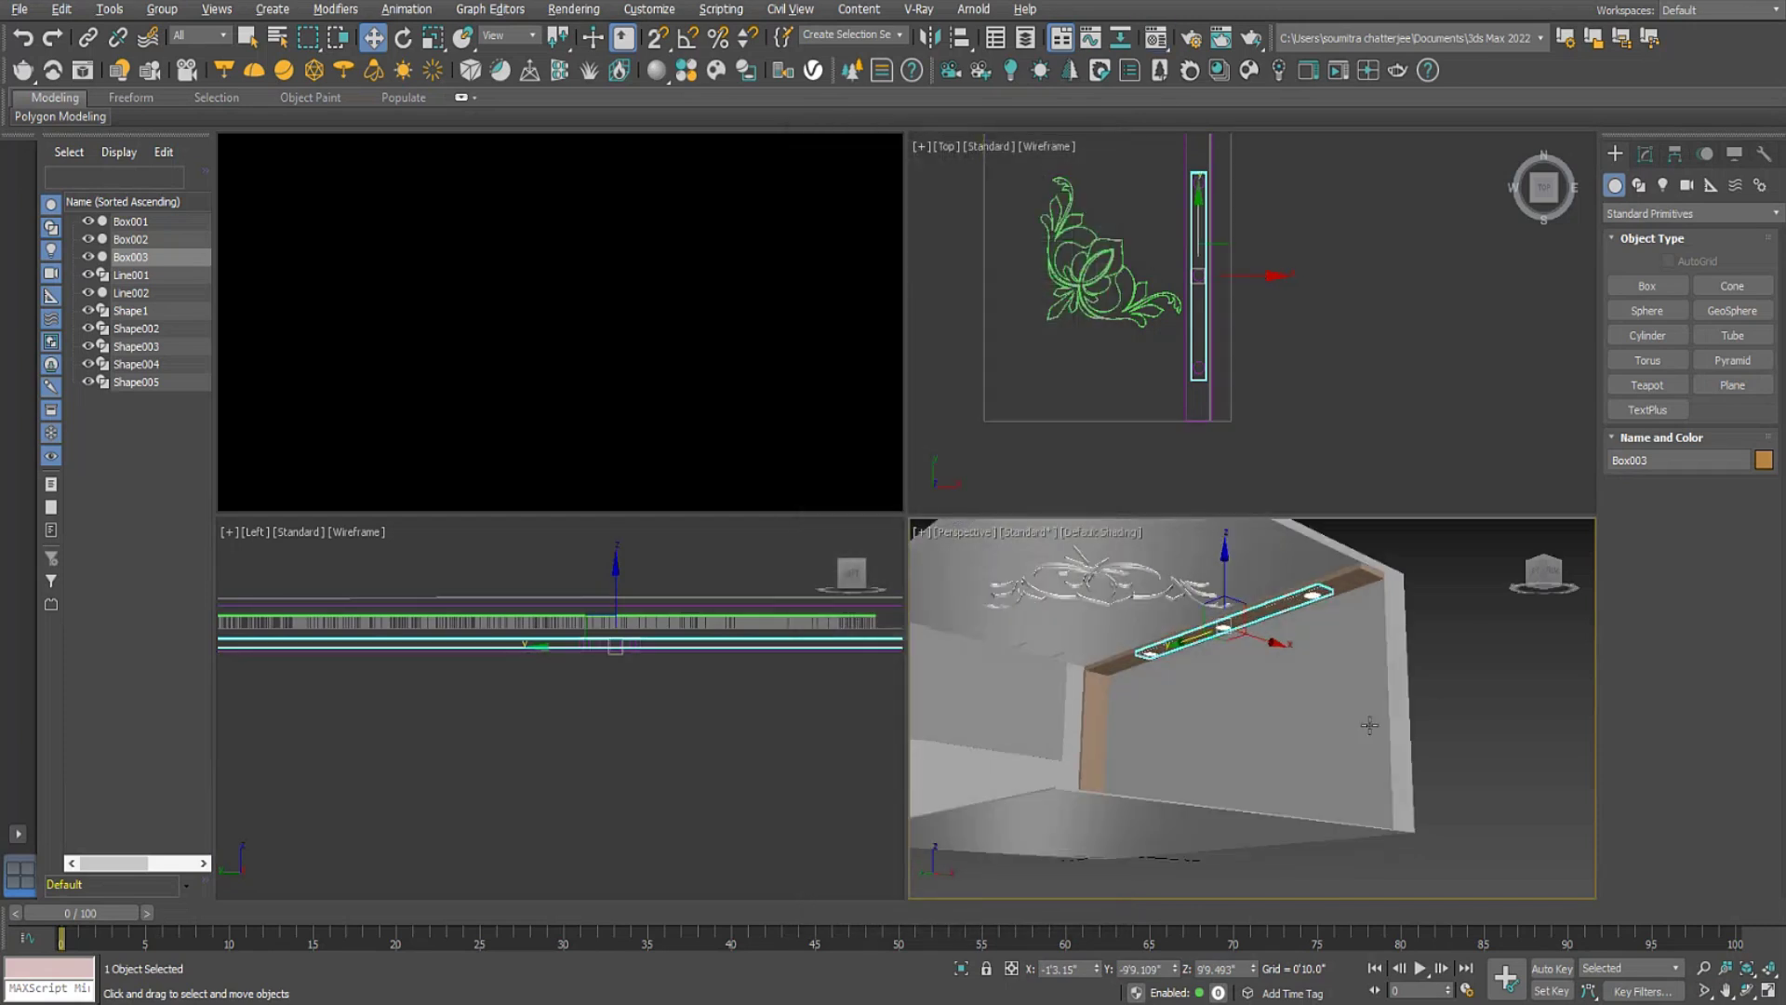
# Start a Corona interactive render of the maximized Perspective view, framed on the ceiling ornament and the three downlights.
pyautogui.click(1770, 992)
pyautogui.scroll(8, 1009, 327)
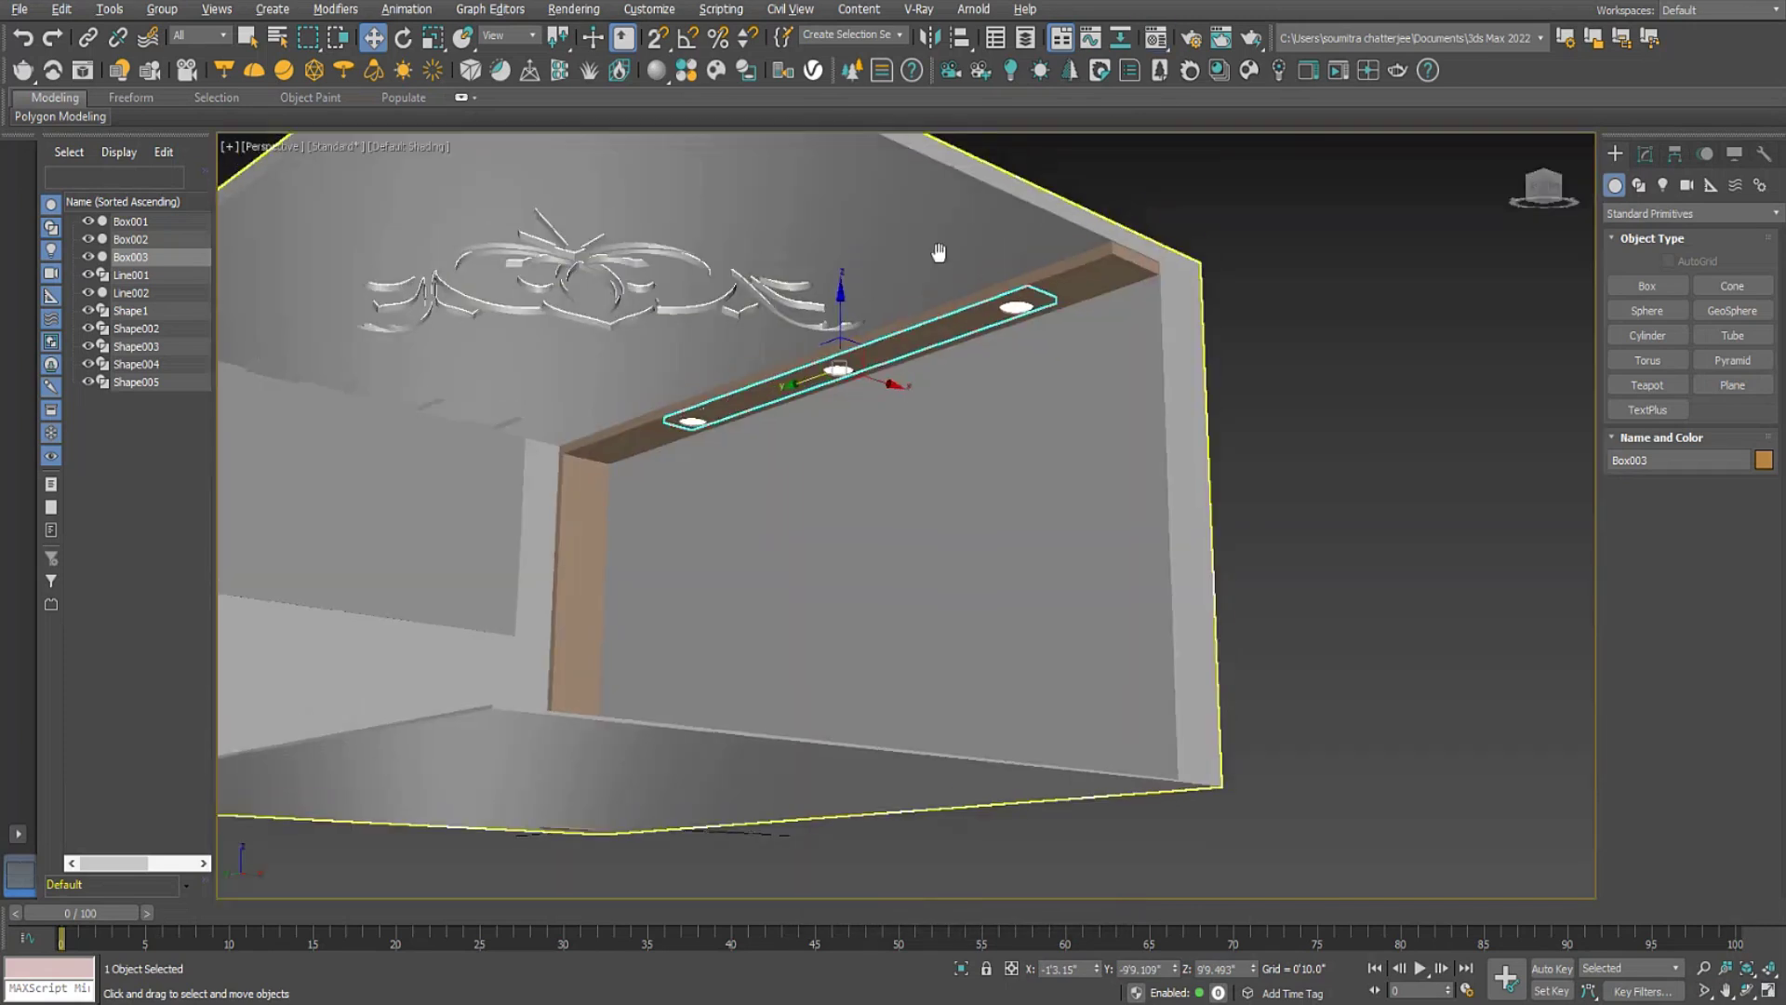
pyautogui.scroll(-8, 1009, 327)
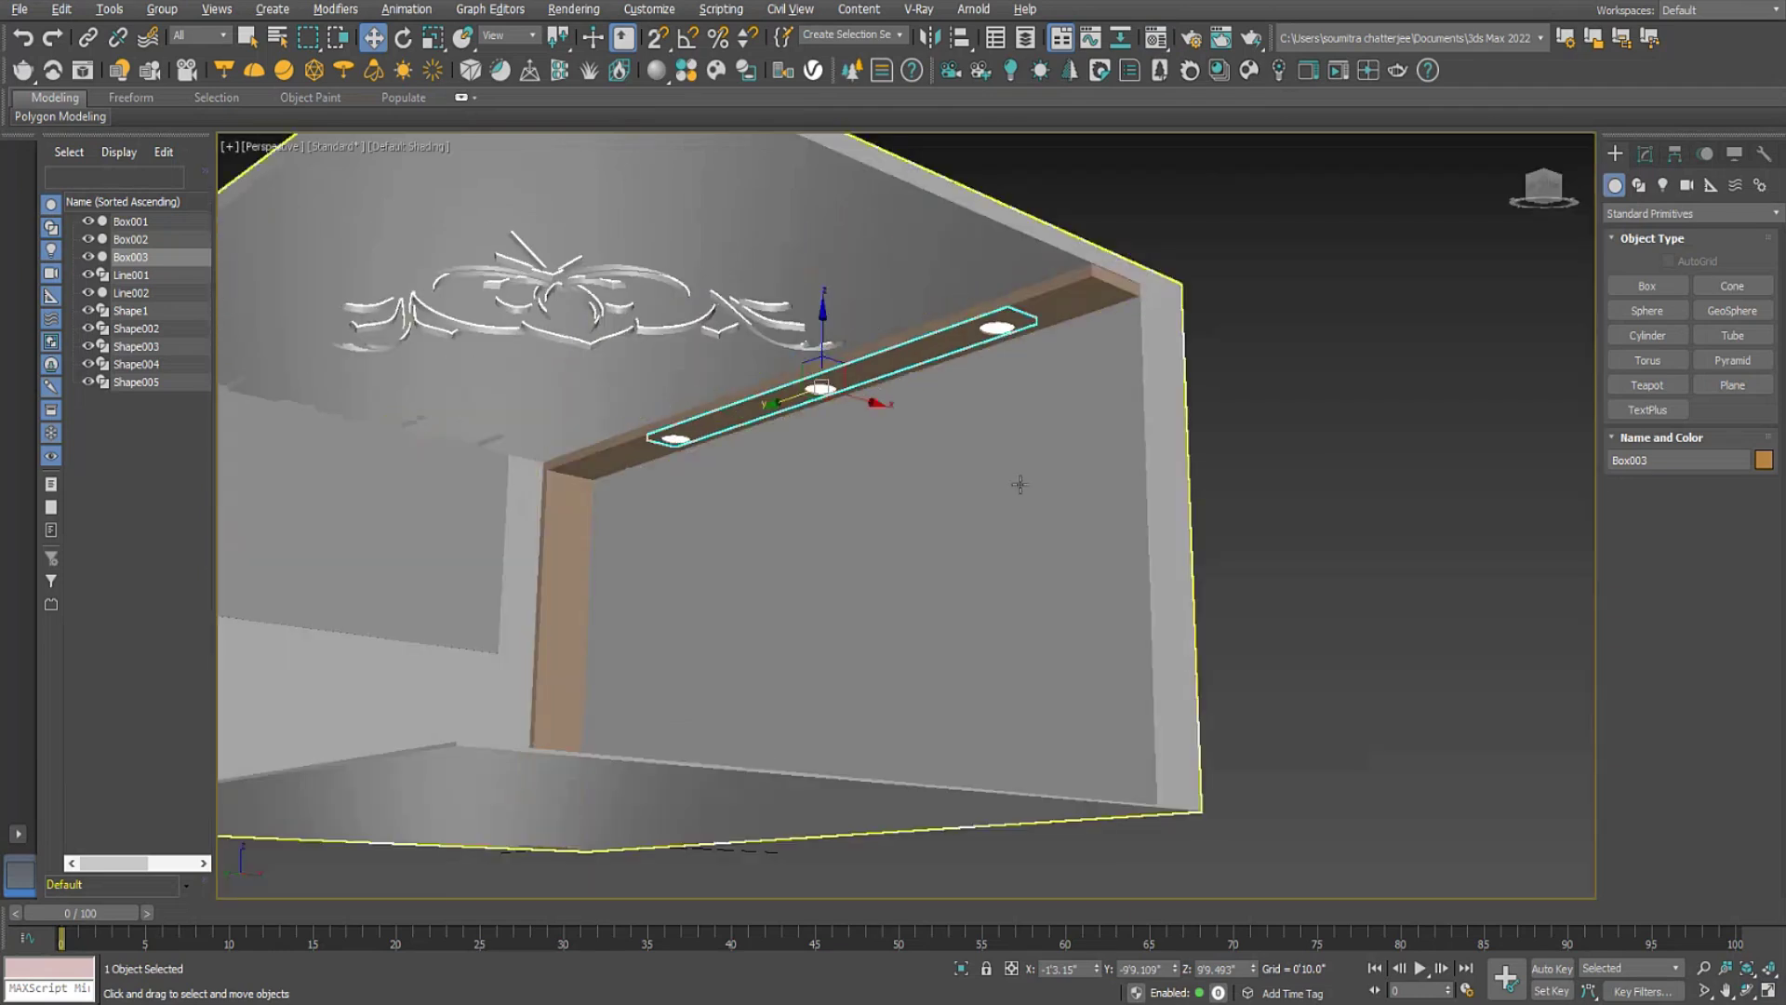
pyautogui.click(569, 10)
pyautogui.click(595, 112)
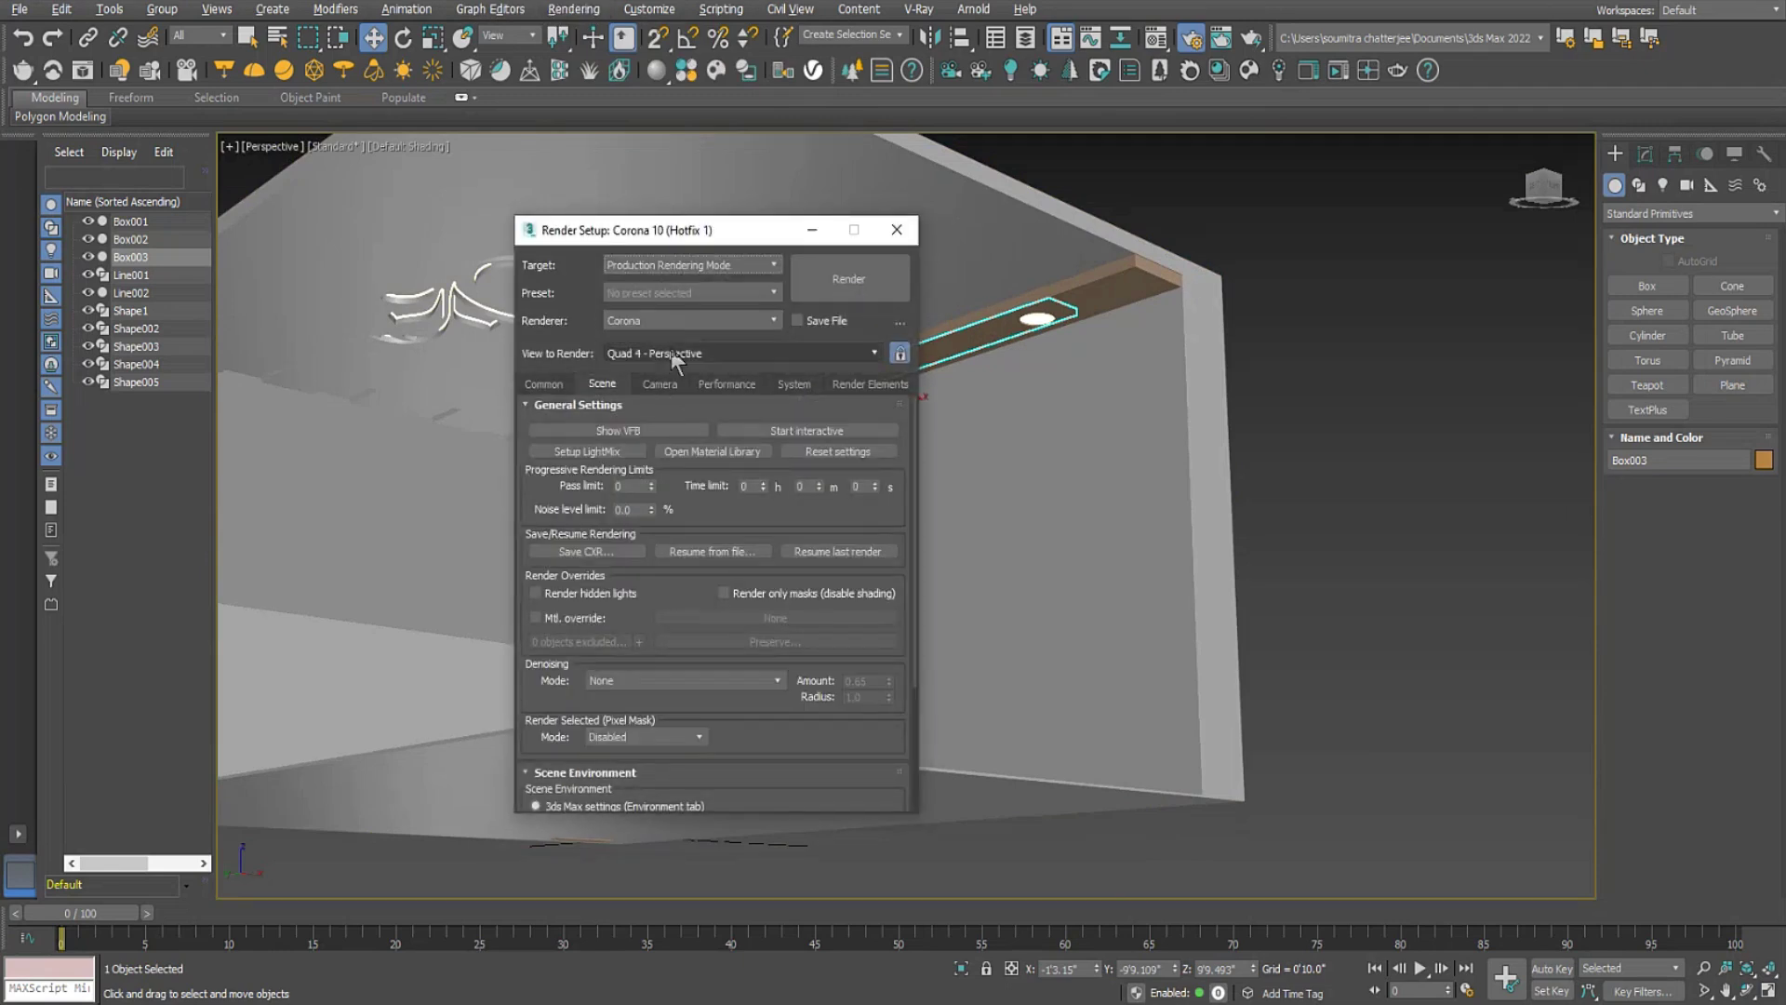
pyautogui.click(812, 433)
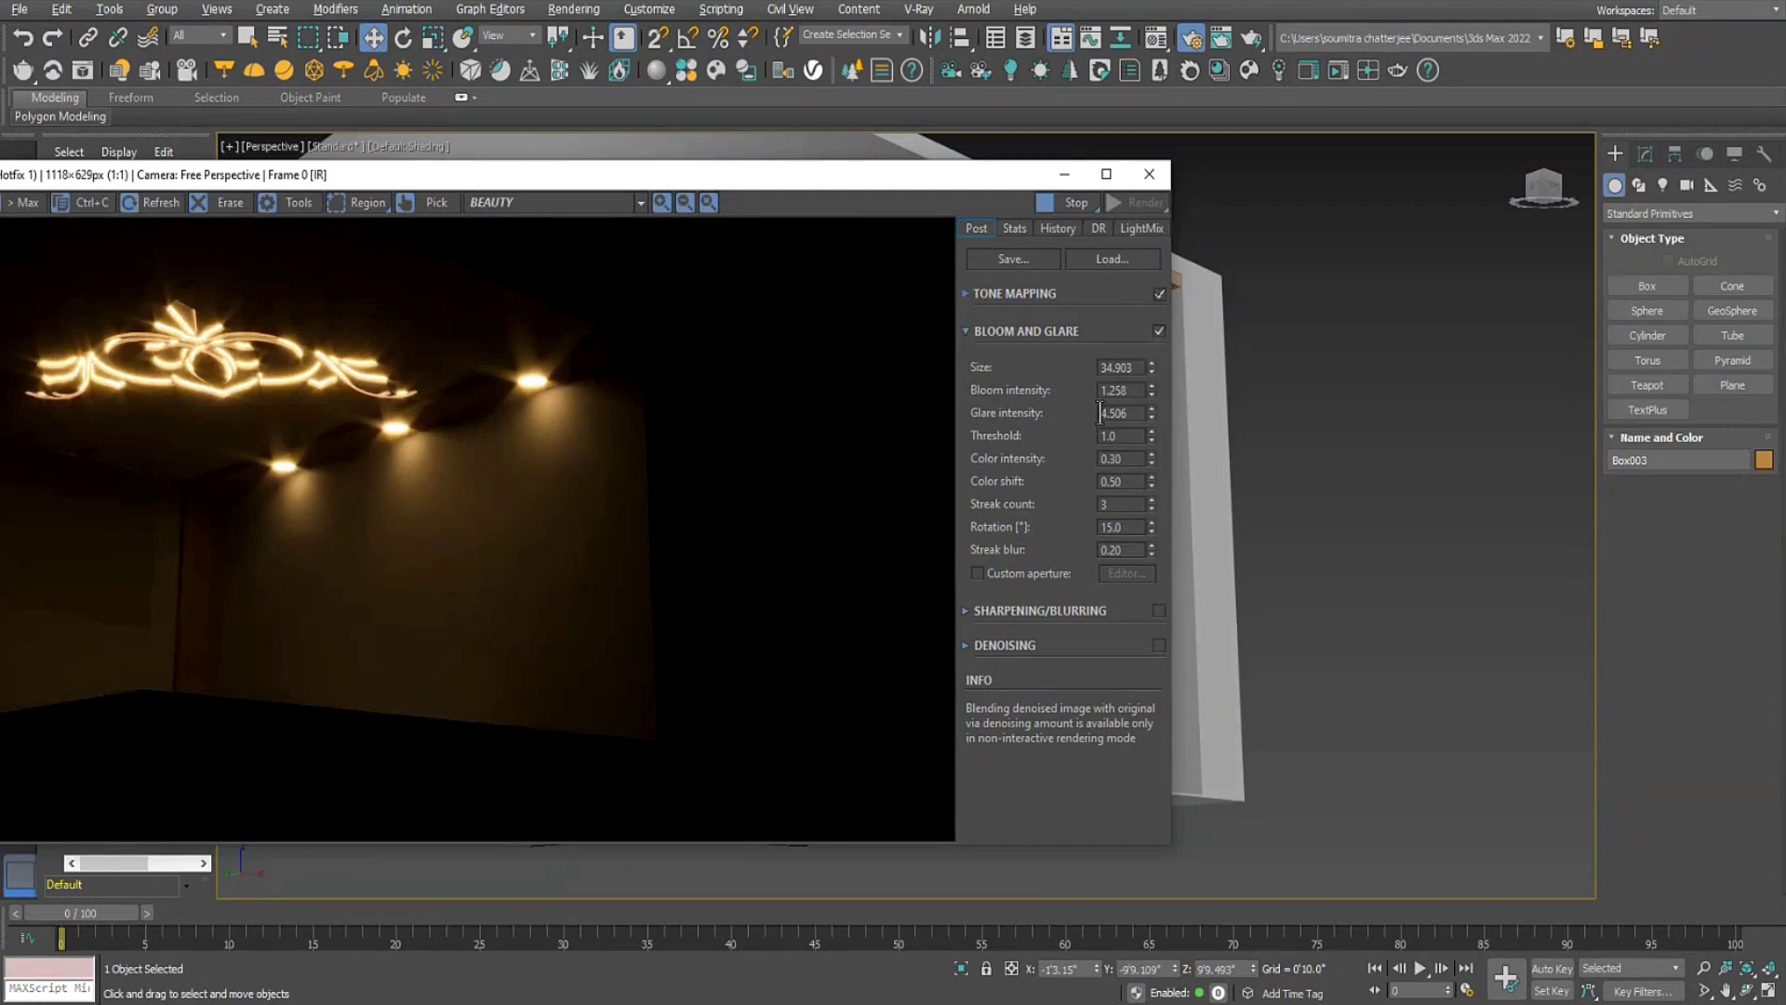
# Lower the render's glare intensity to 1.183 under Bloom and Glare, and close the frame buffer and Render Setup.
pyautogui.moveTo(1151, 409); pyautogui.dragTo(1155, 549)
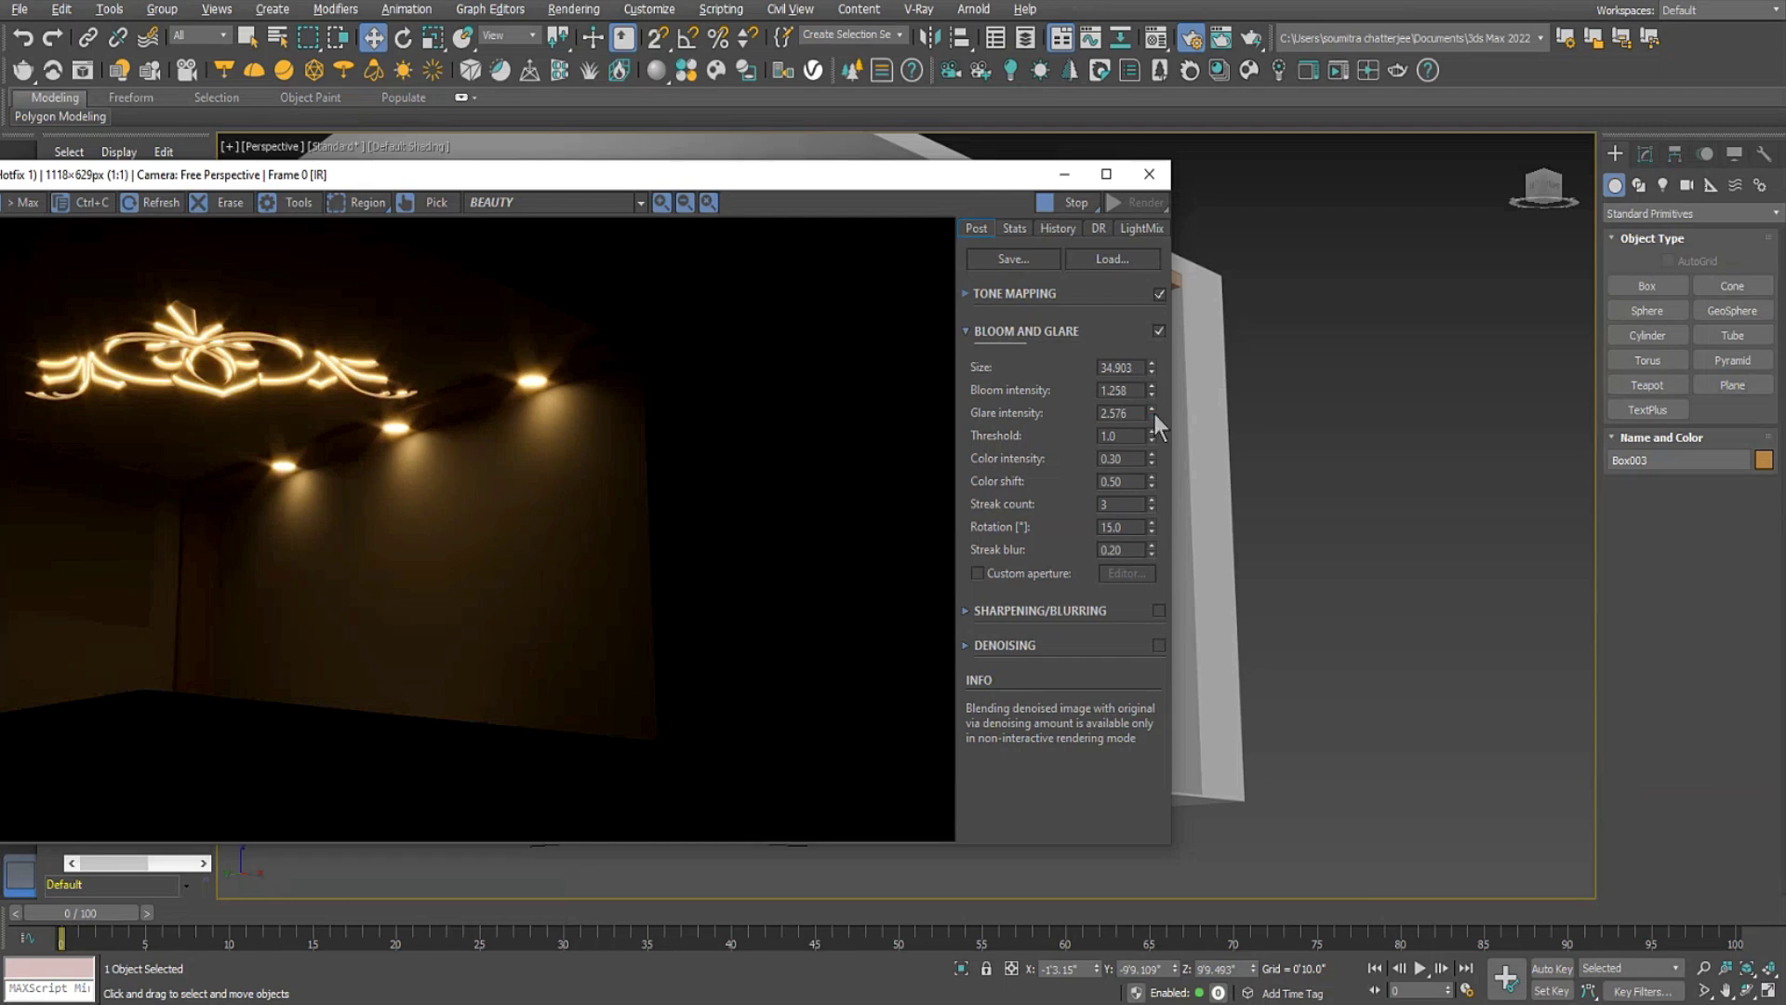
pyautogui.moveTo(1153, 413); pyautogui.dragTo(1163, 489)
pyautogui.moveTo(1152, 413); pyautogui.dragTo(1176, 535)
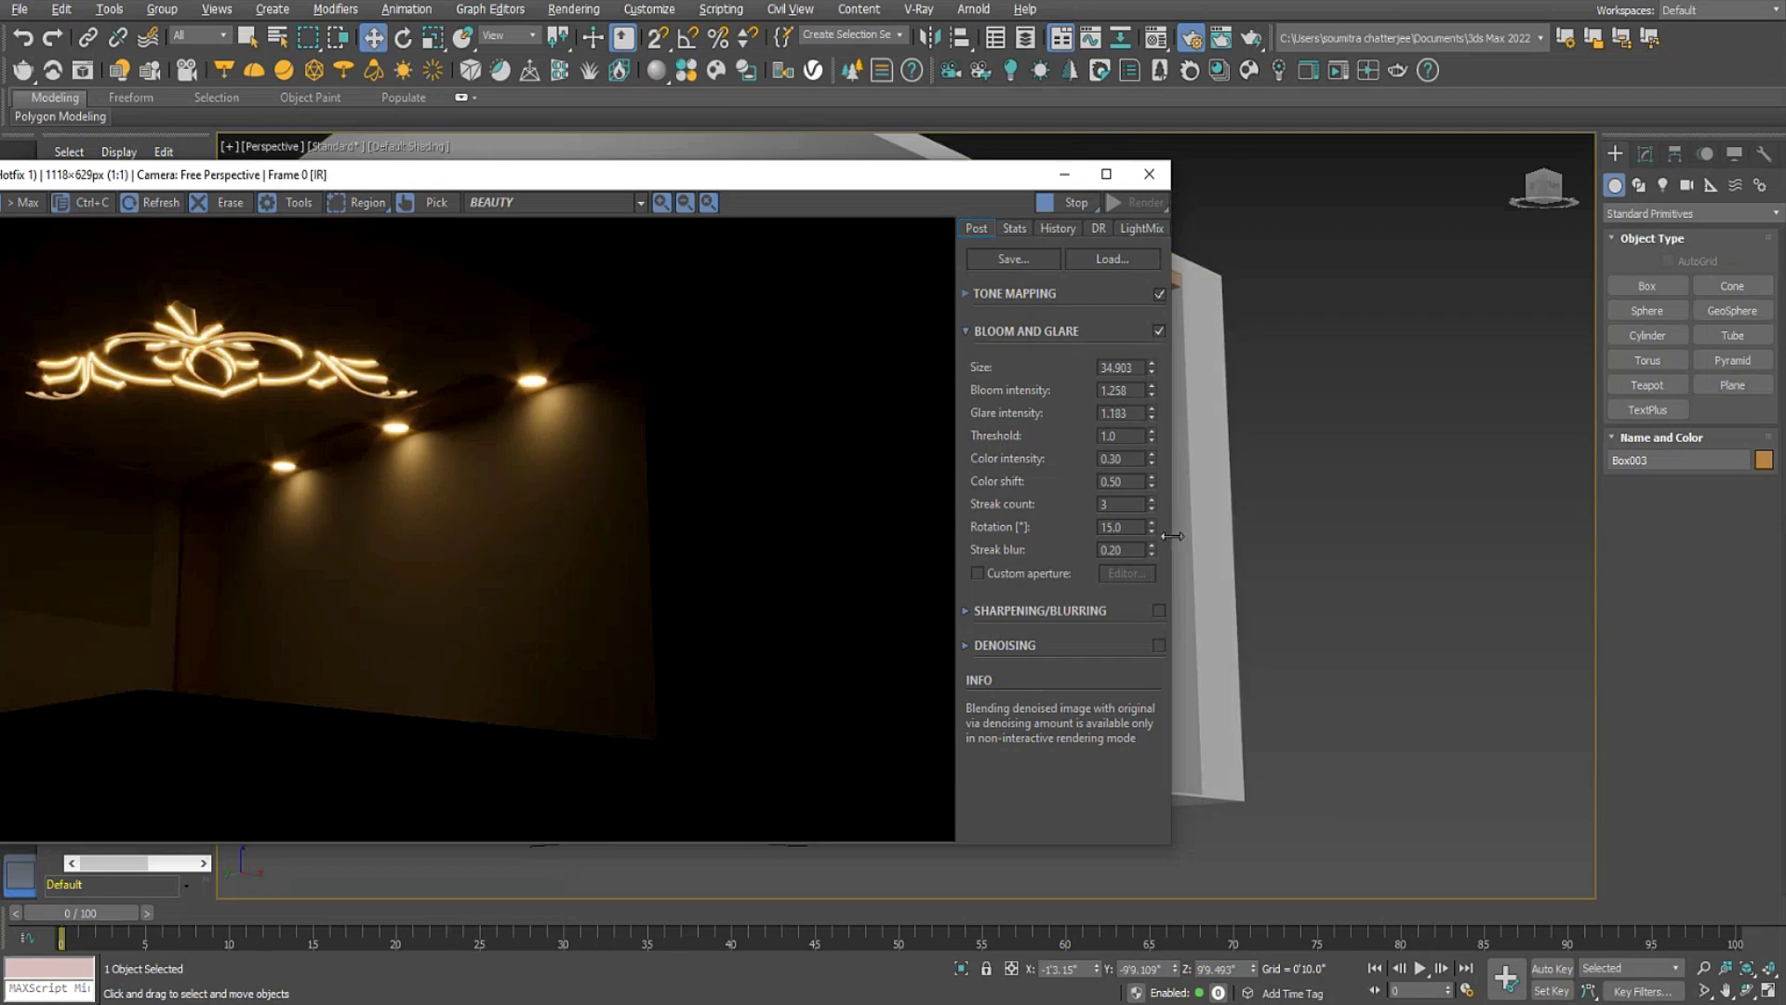
pyautogui.click(1150, 174)
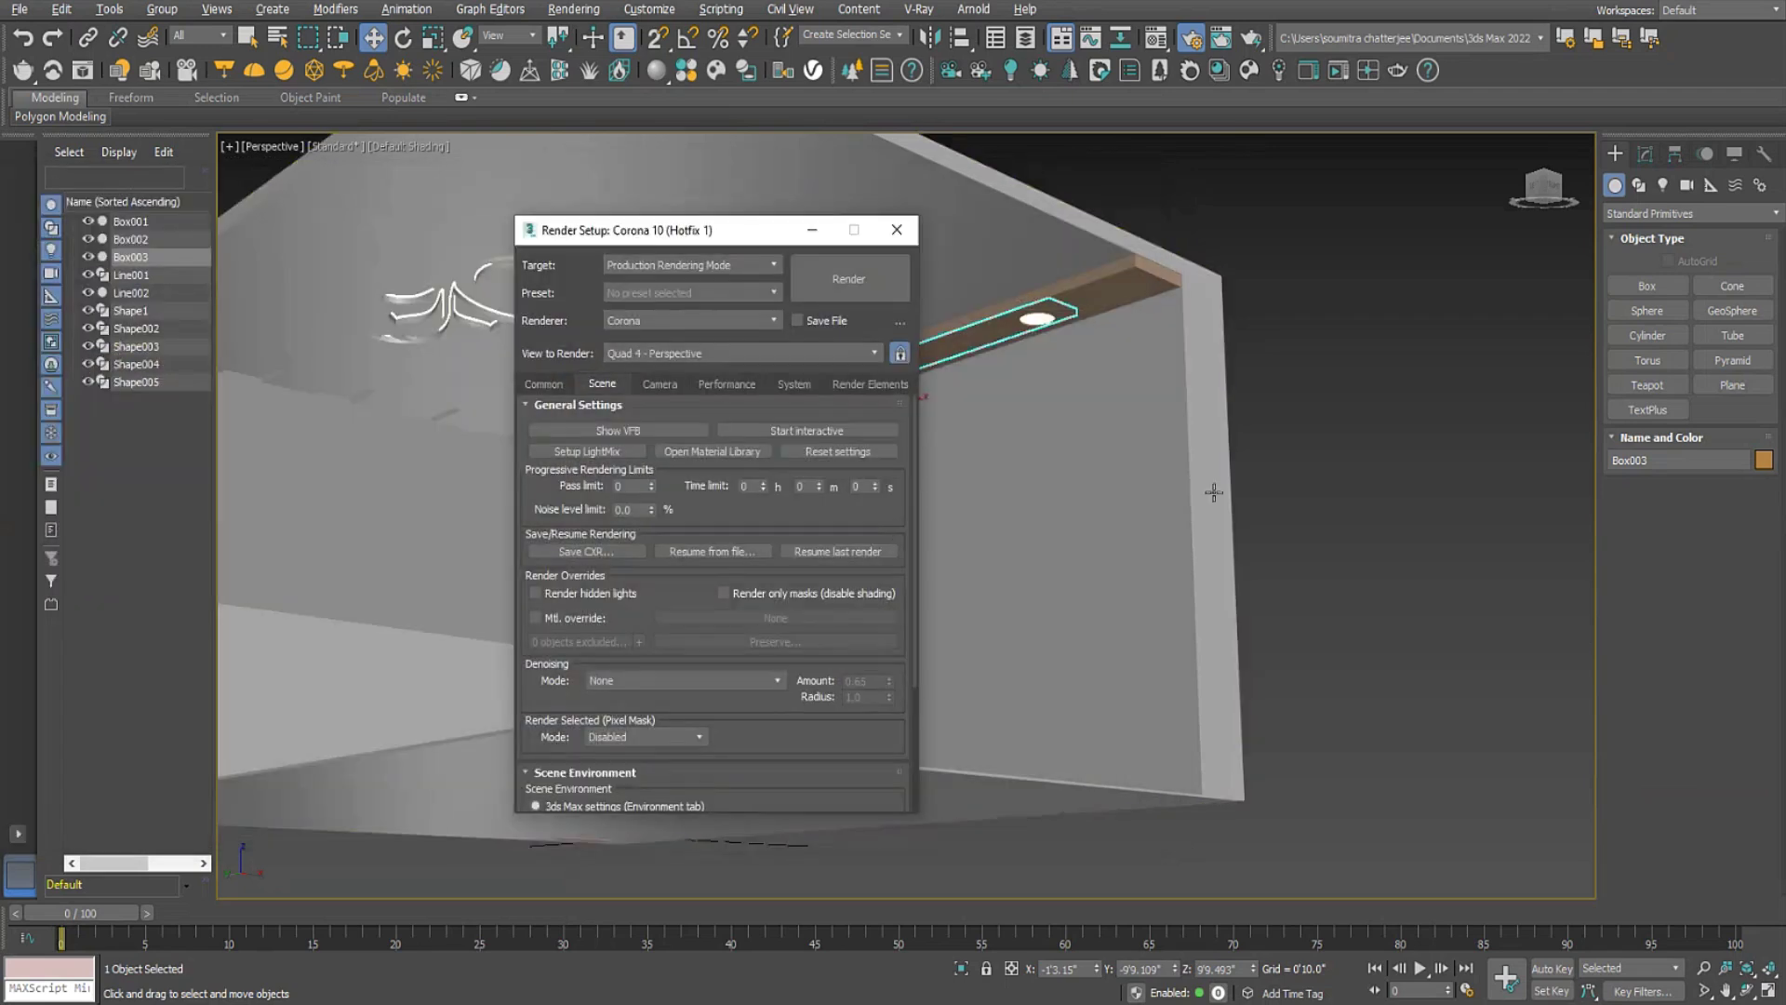
pyautogui.click(895, 232)
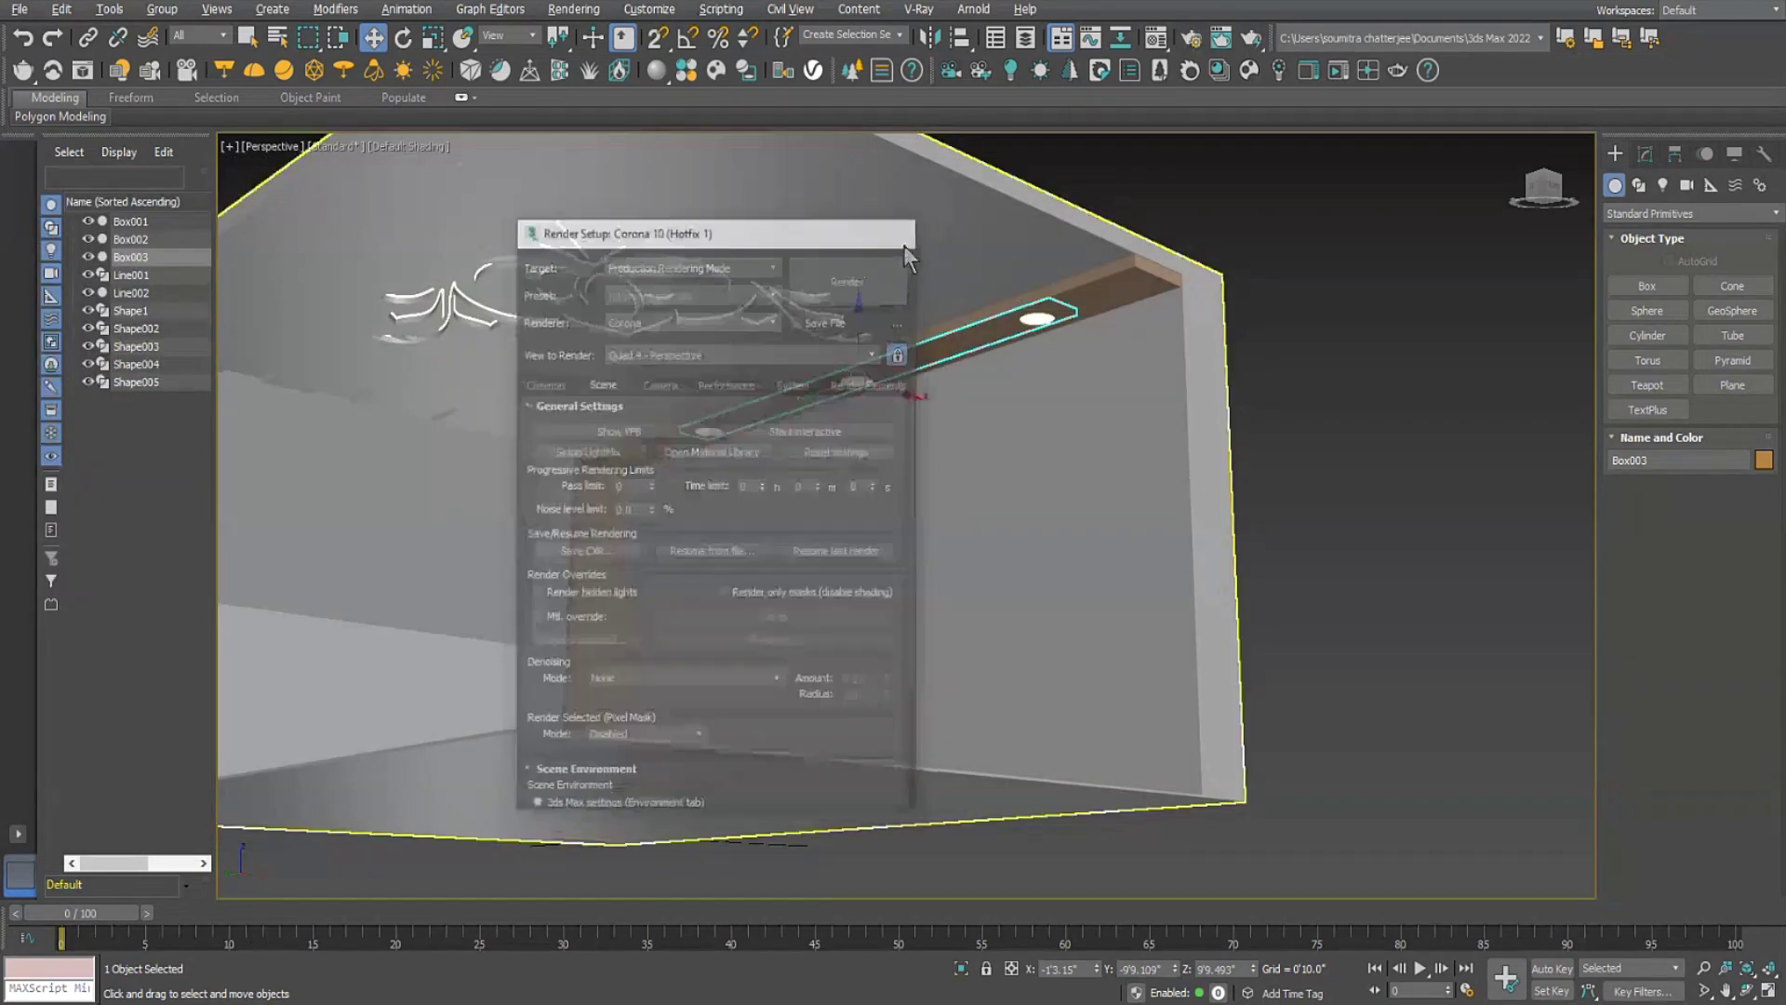
pyautogui.click(907, 249)
# Deselect the box and try to open the Chaos Cosmos Browser.
pyautogui.click(1466, 469)
pyautogui.keyDown('alt'); pyautogui.moveTo(1466, 470); pyautogui.dragTo(577, 685, button='middle'); pyautogui.keyUp('alt')
pyautogui.keyDown('alt'); pyautogui.moveTo(912, 617); pyautogui.dragTo(1001, 646, button='middle'); pyautogui.keyUp('alt')
pyautogui.scroll(-4, 940, 679)
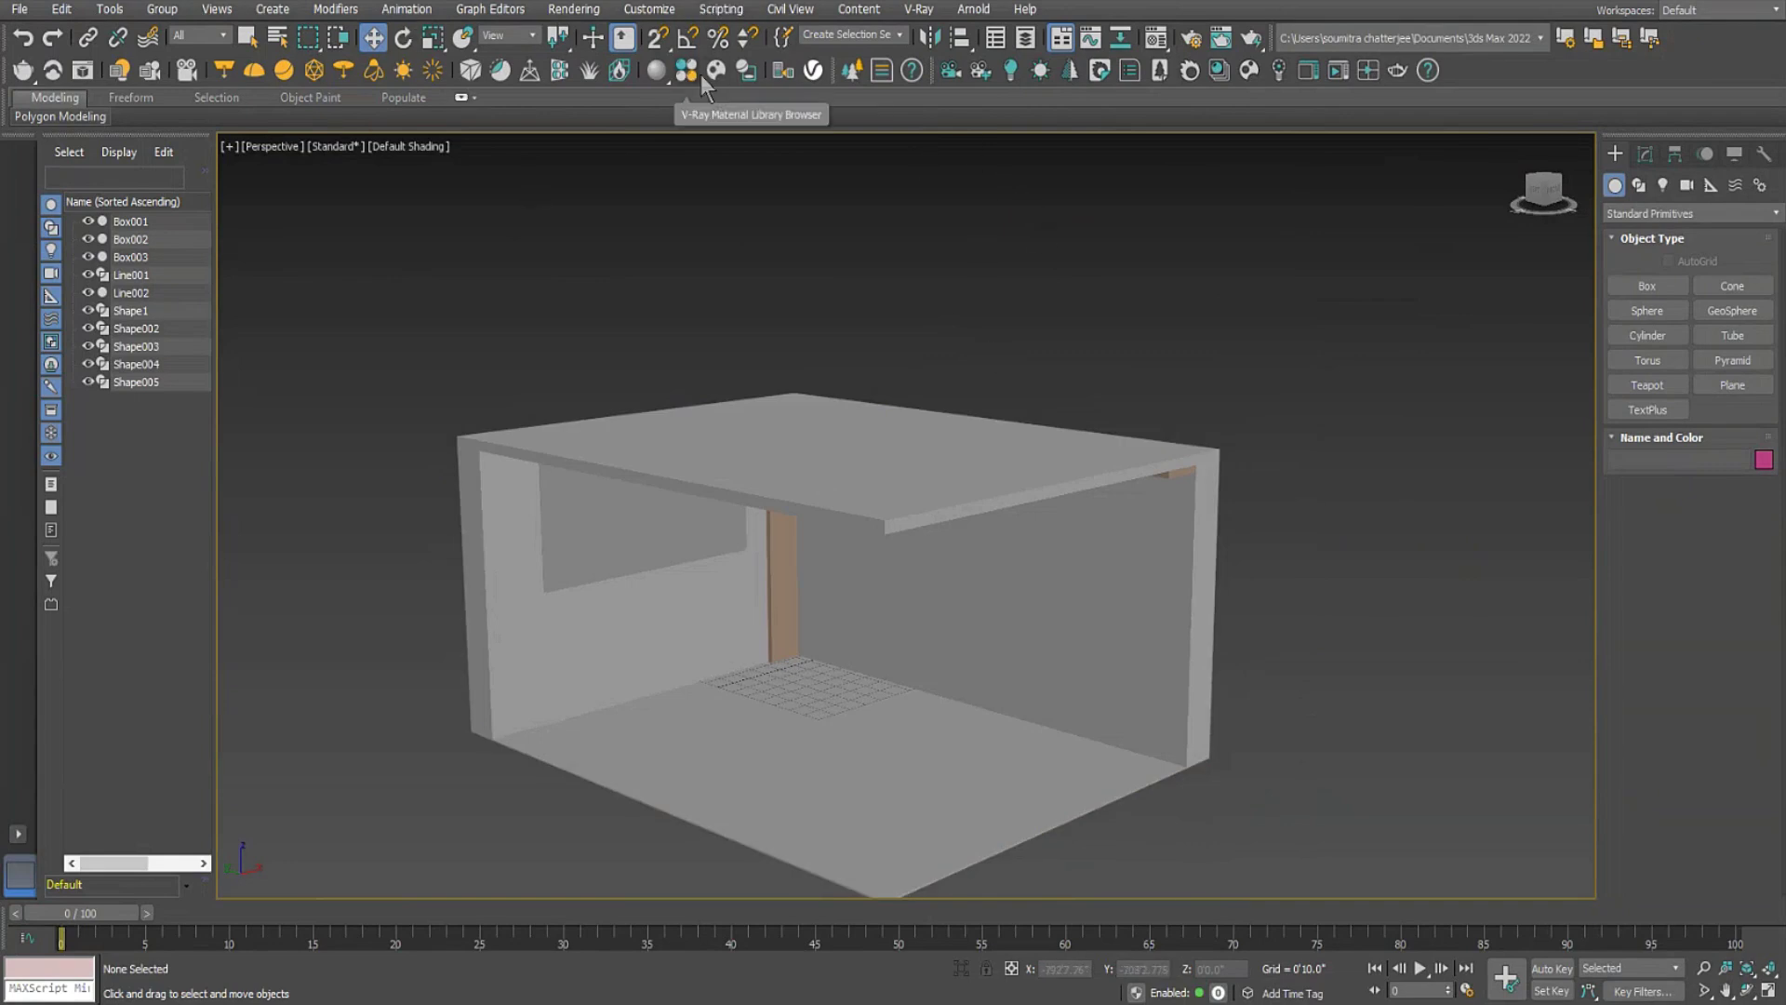
pyautogui.click(1246, 75)
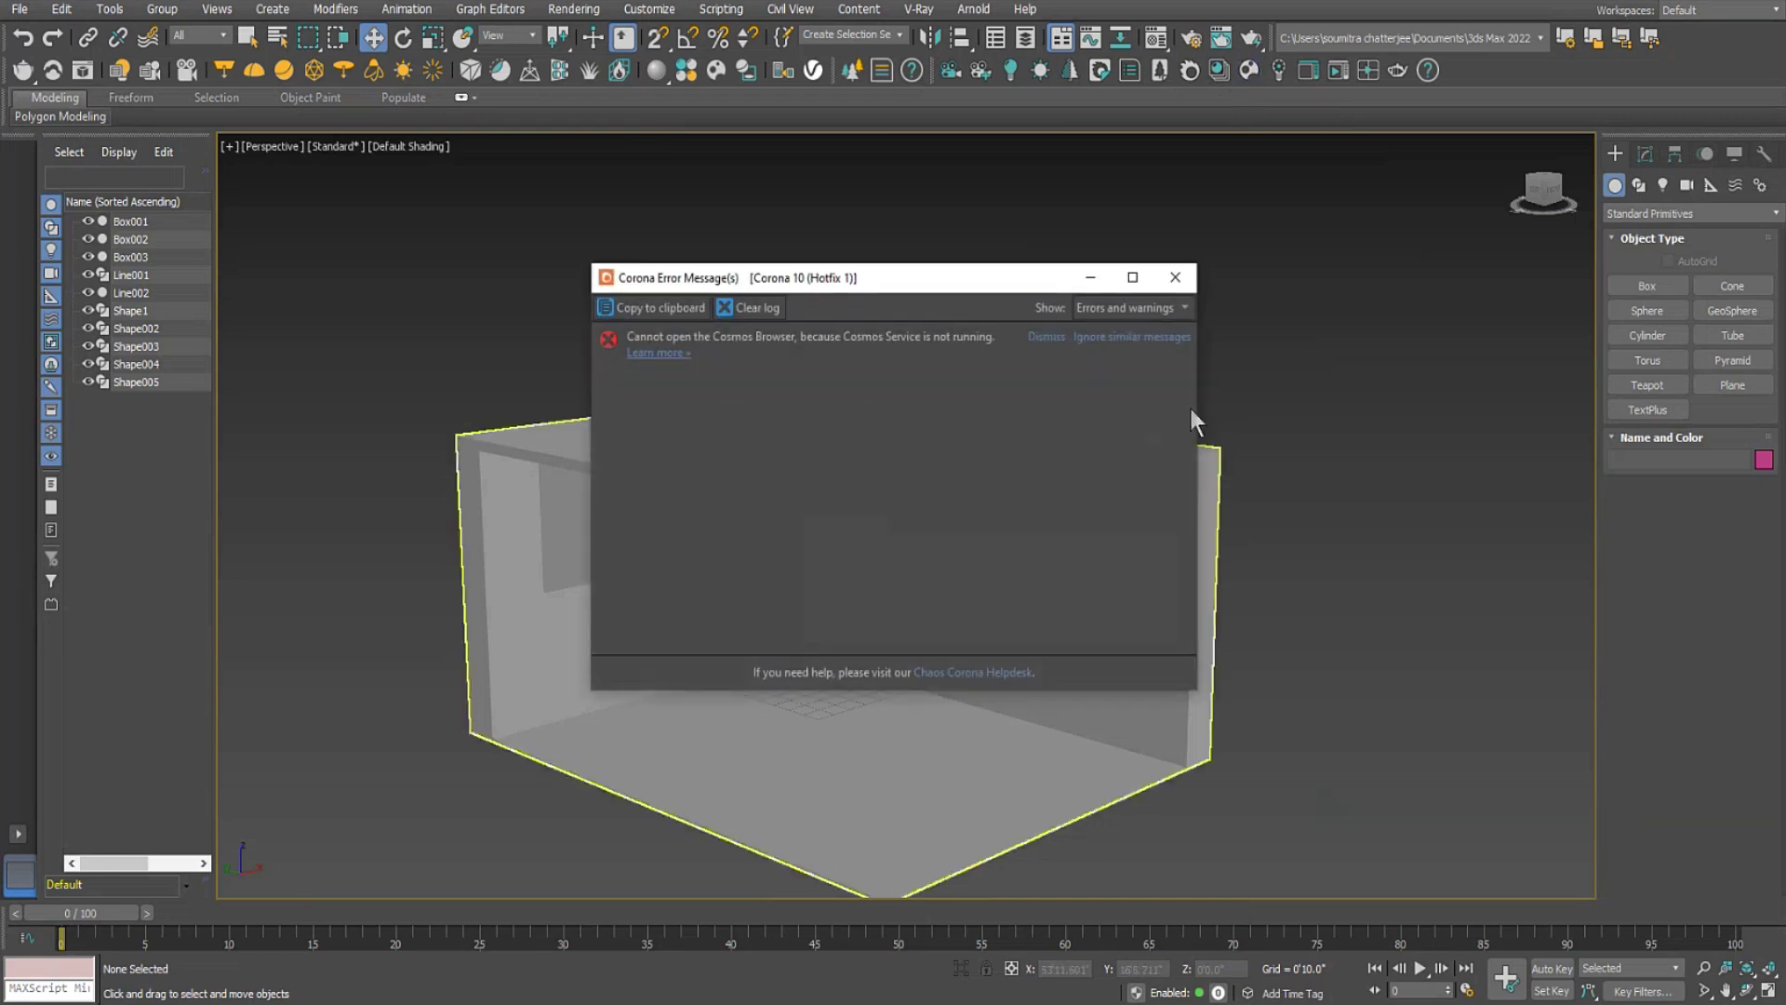
pyautogui.click(1175, 277)
# Switch to File Explorer and look through the folders on the TB 4 (F:) and TB 3(software) (E:) drives.
pyautogui.click(1673, 2)
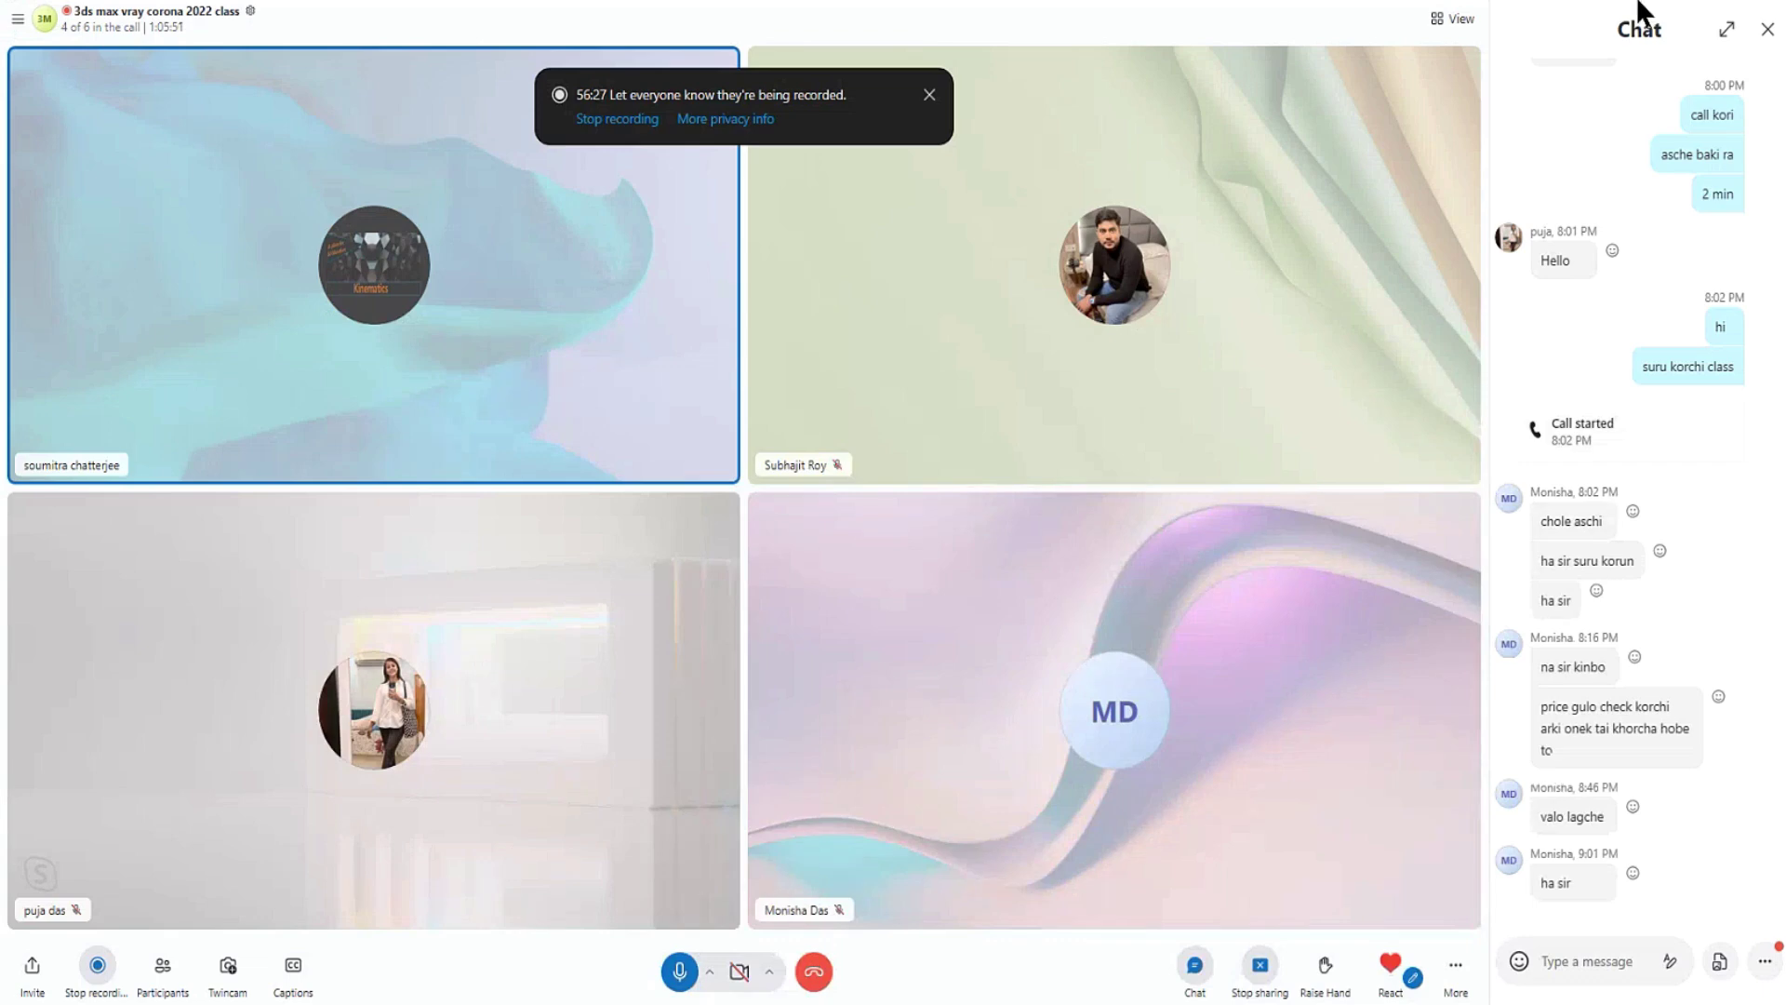
pyautogui.click(1677, 2)
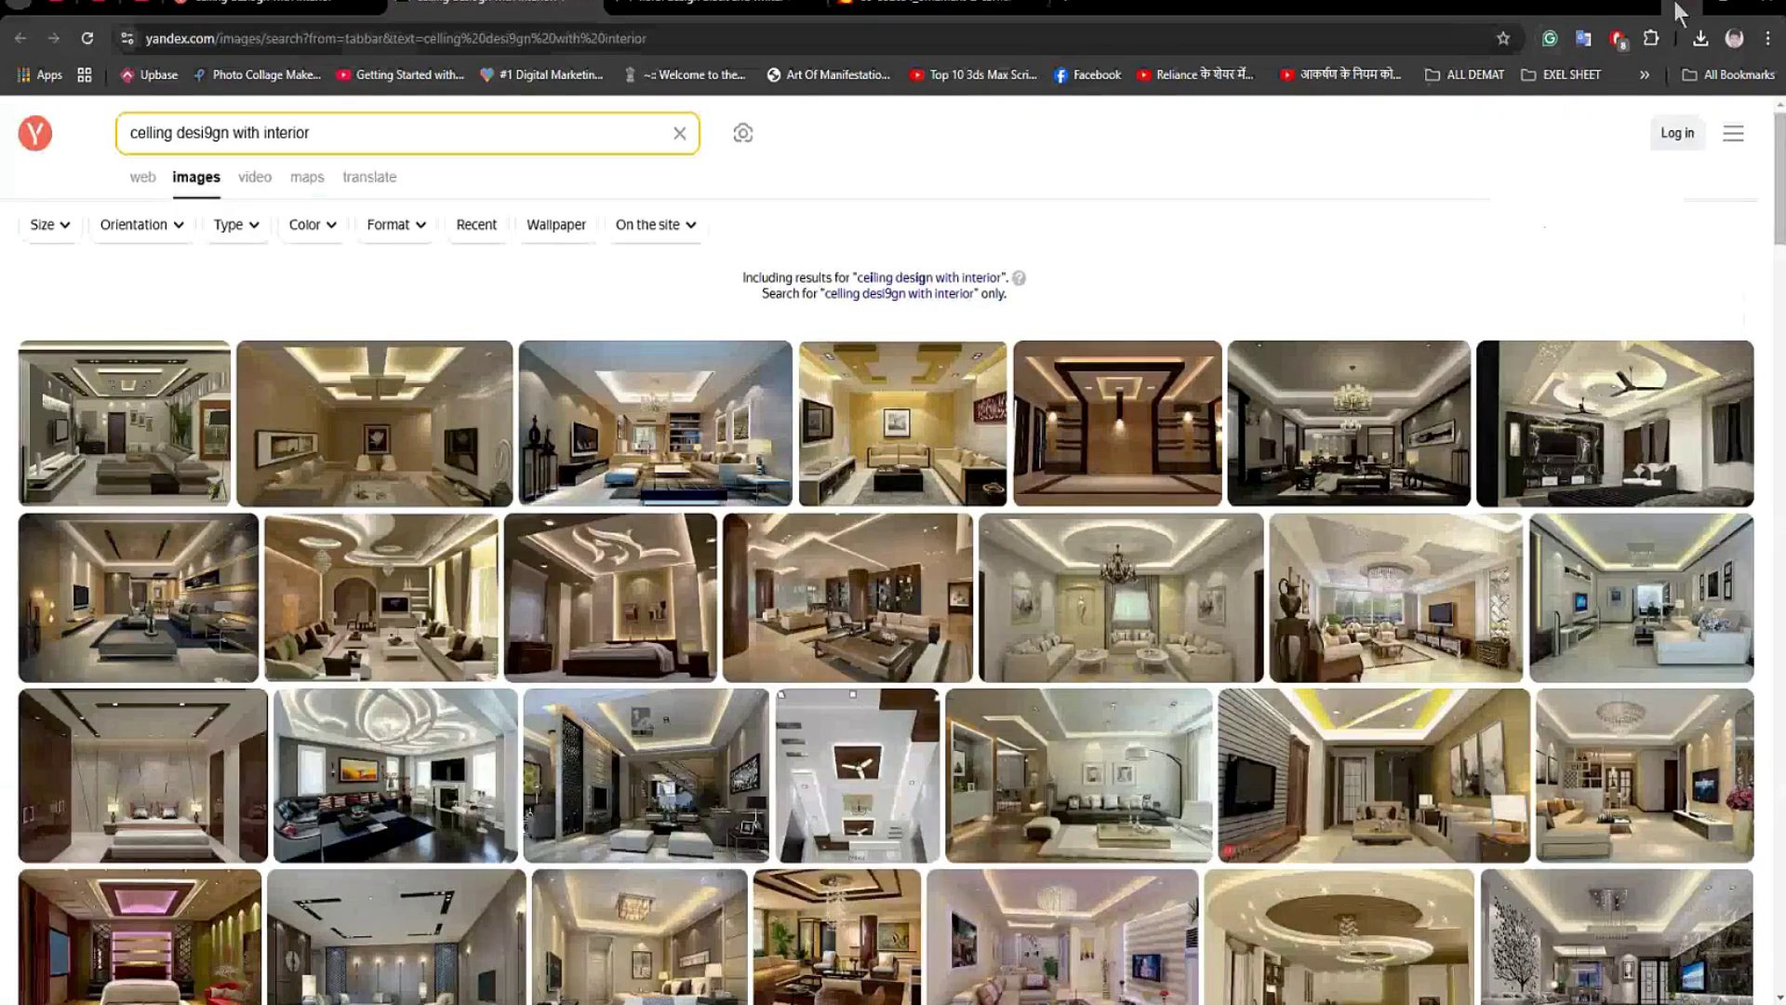
pyautogui.click(1679, 3)
pyautogui.click(1714, 5)
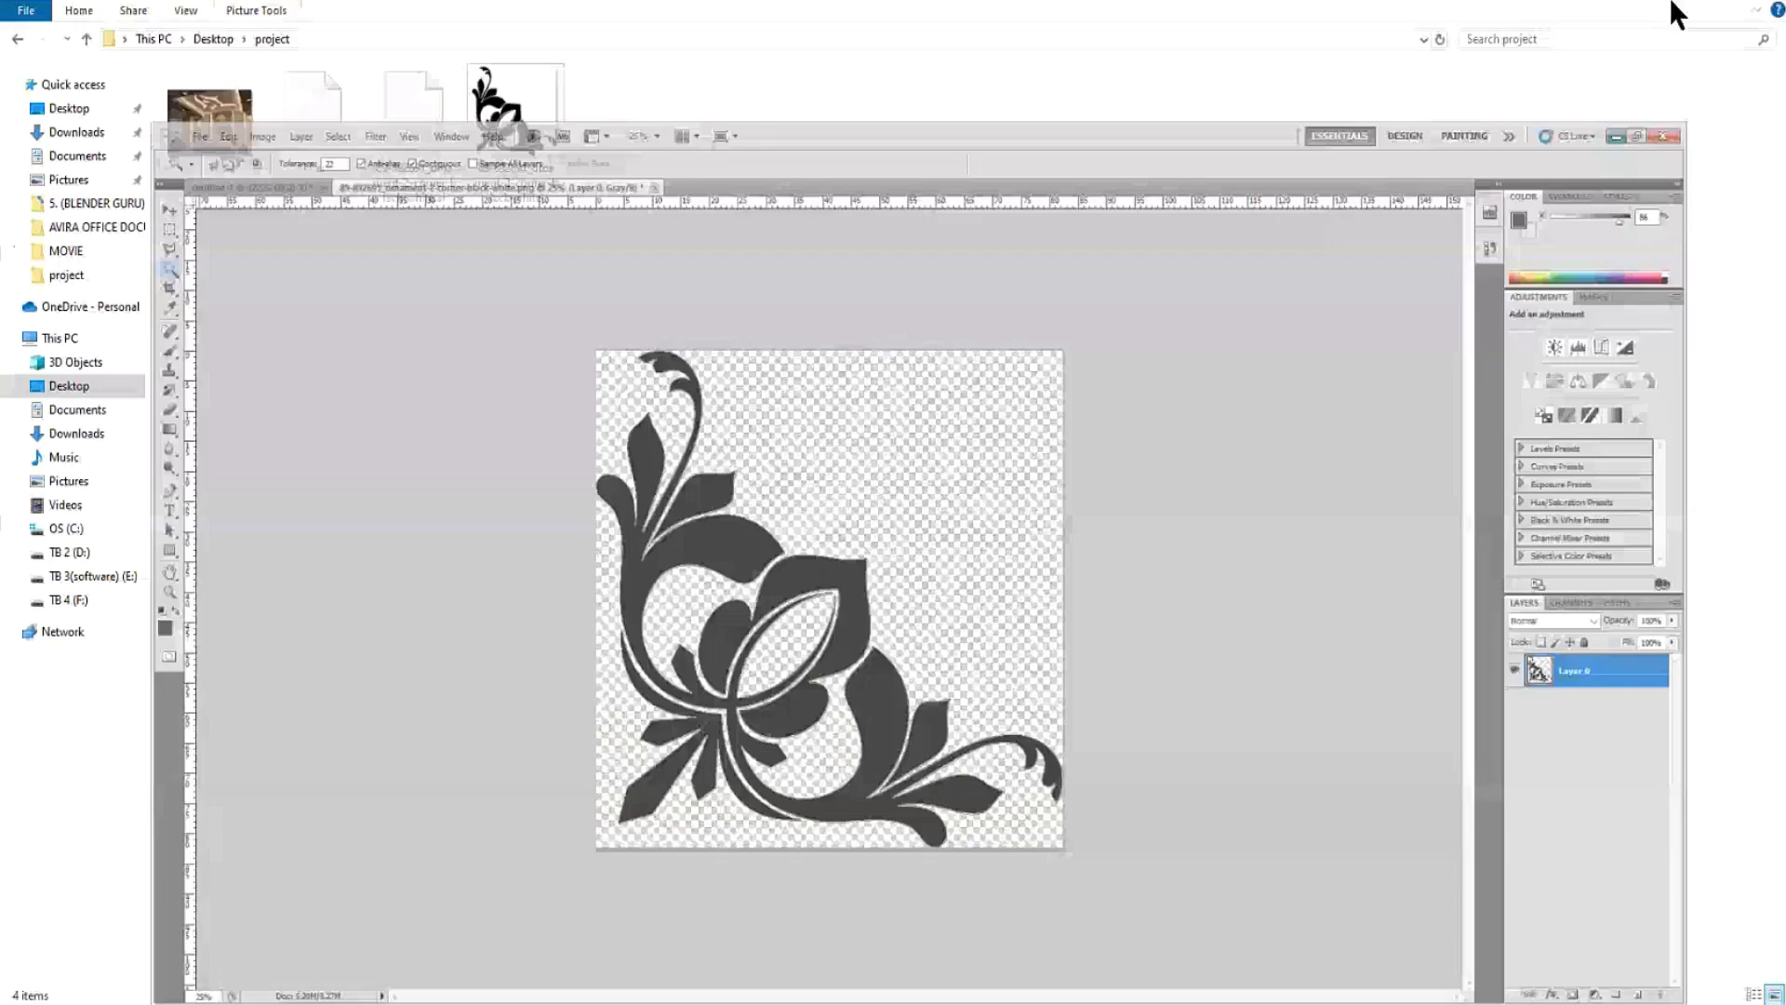
pyautogui.click(77, 604)
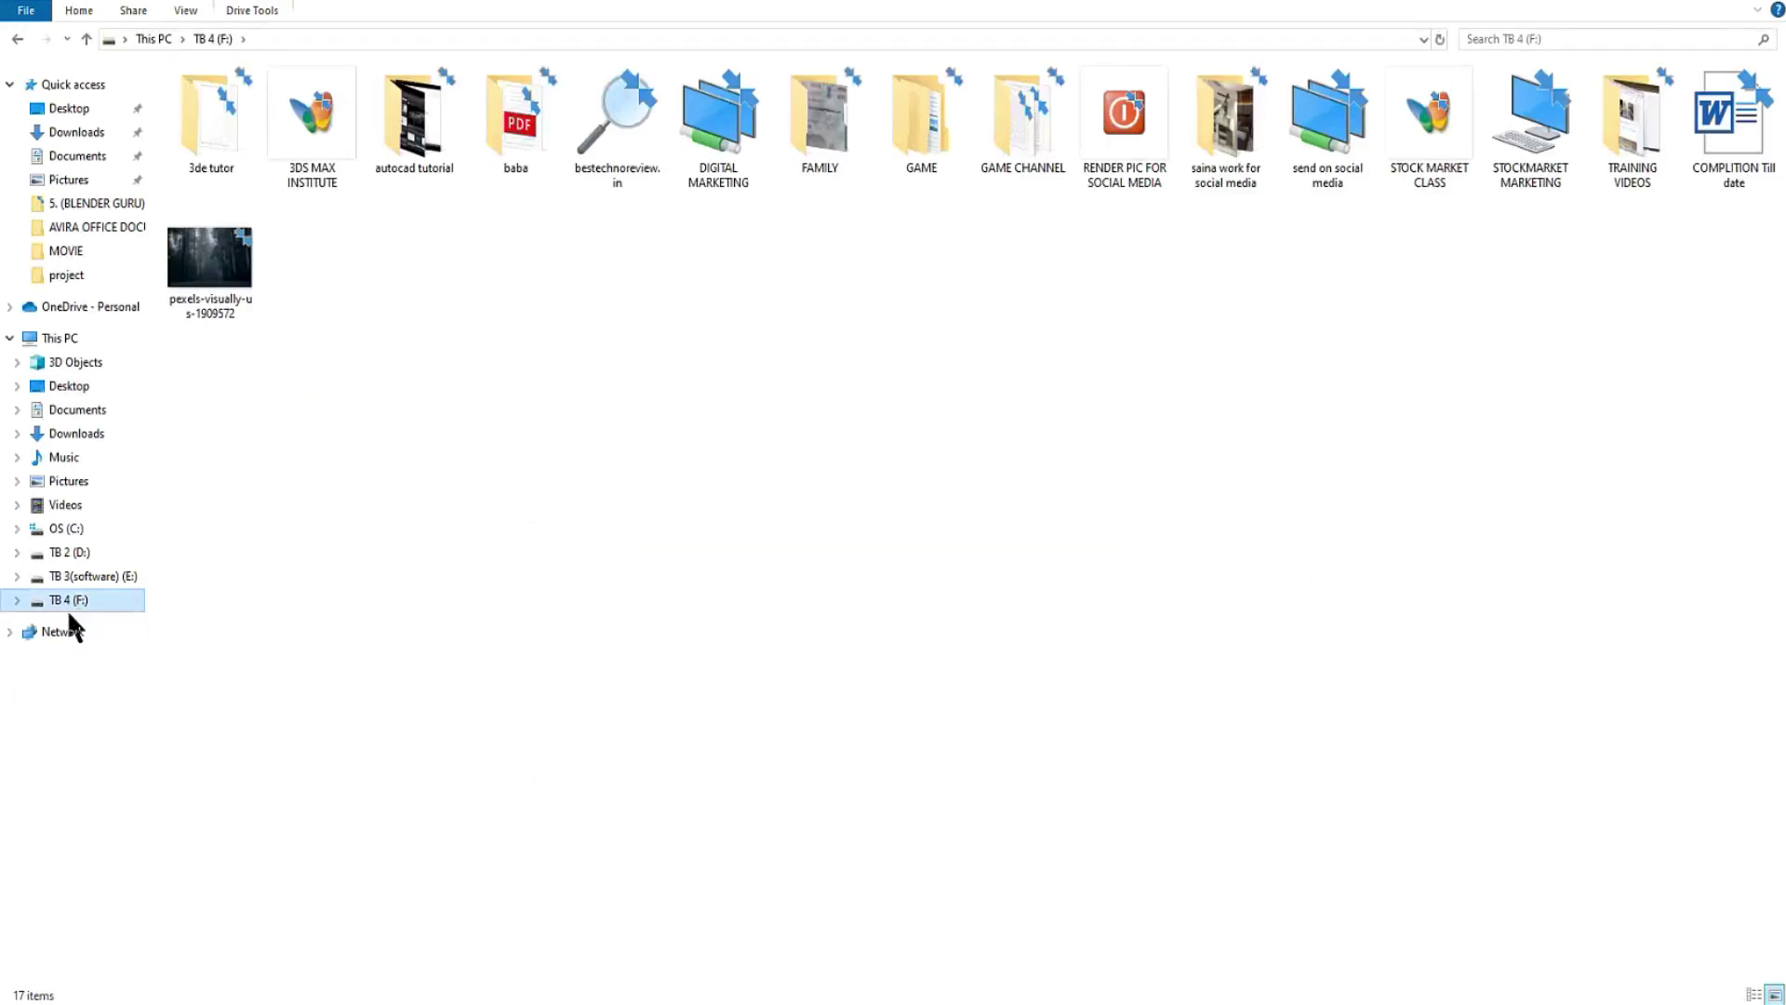
pyautogui.click(287, 801)
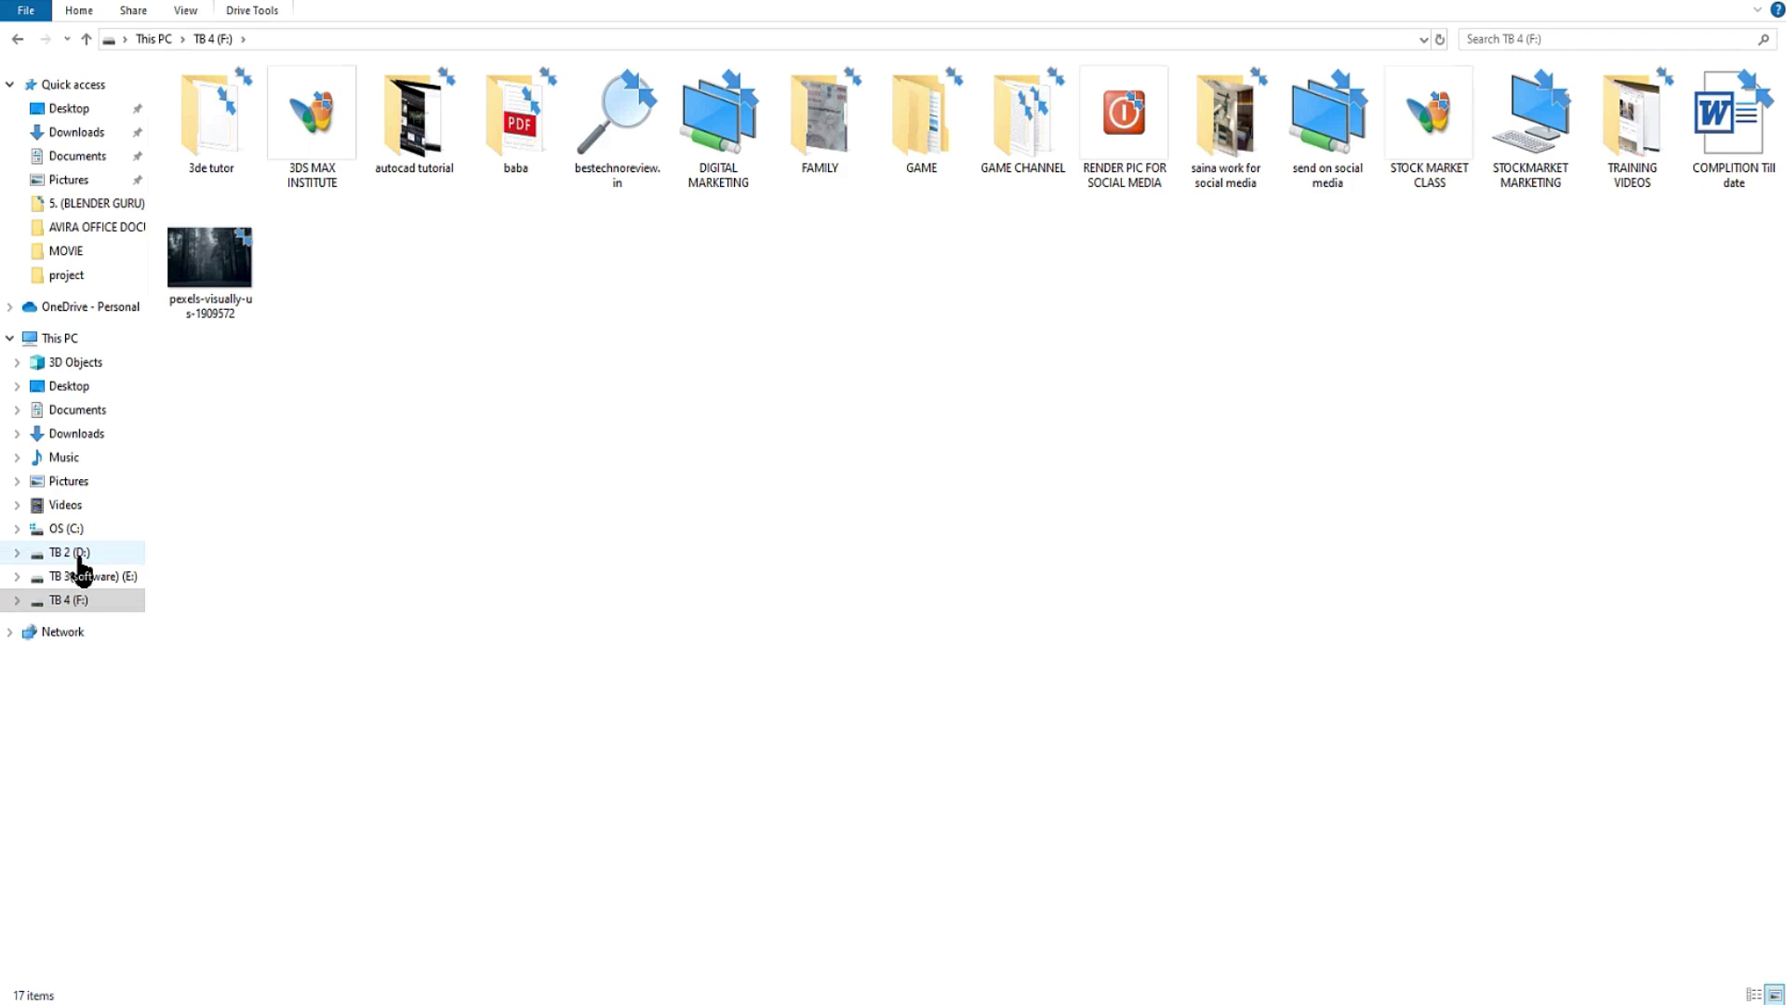
pyautogui.click(87, 601)
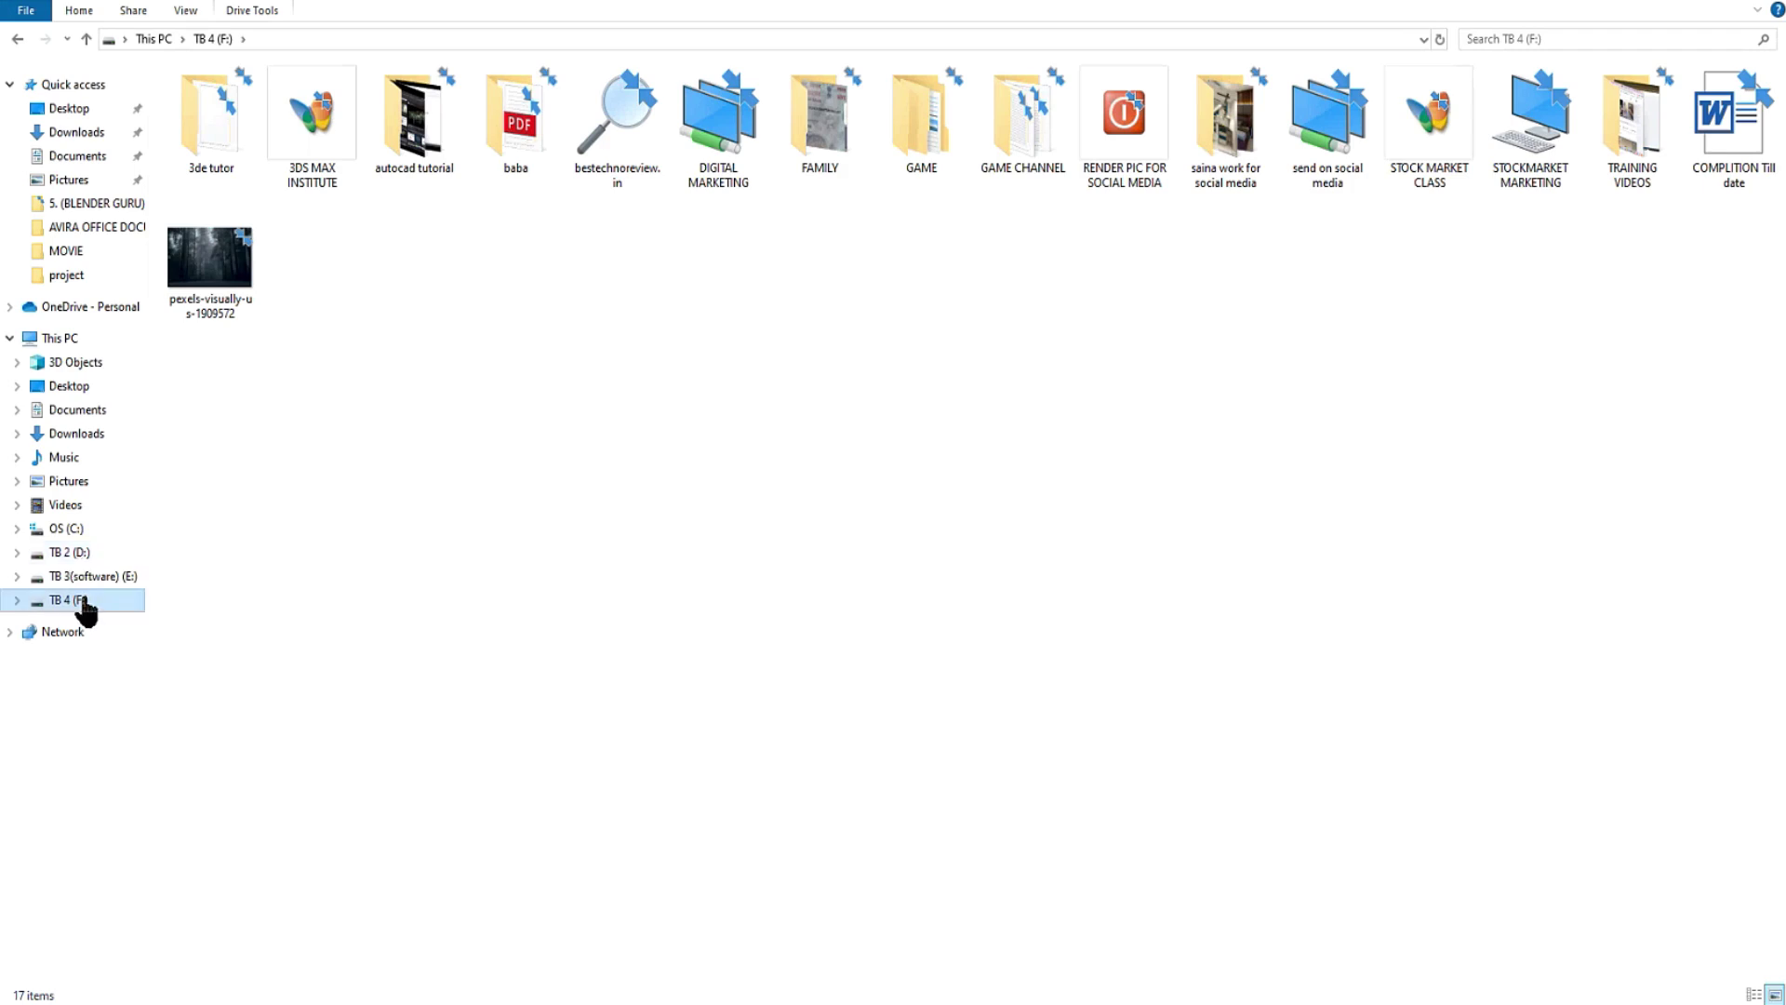
pyautogui.click(319, 665)
pyautogui.click(61, 578)
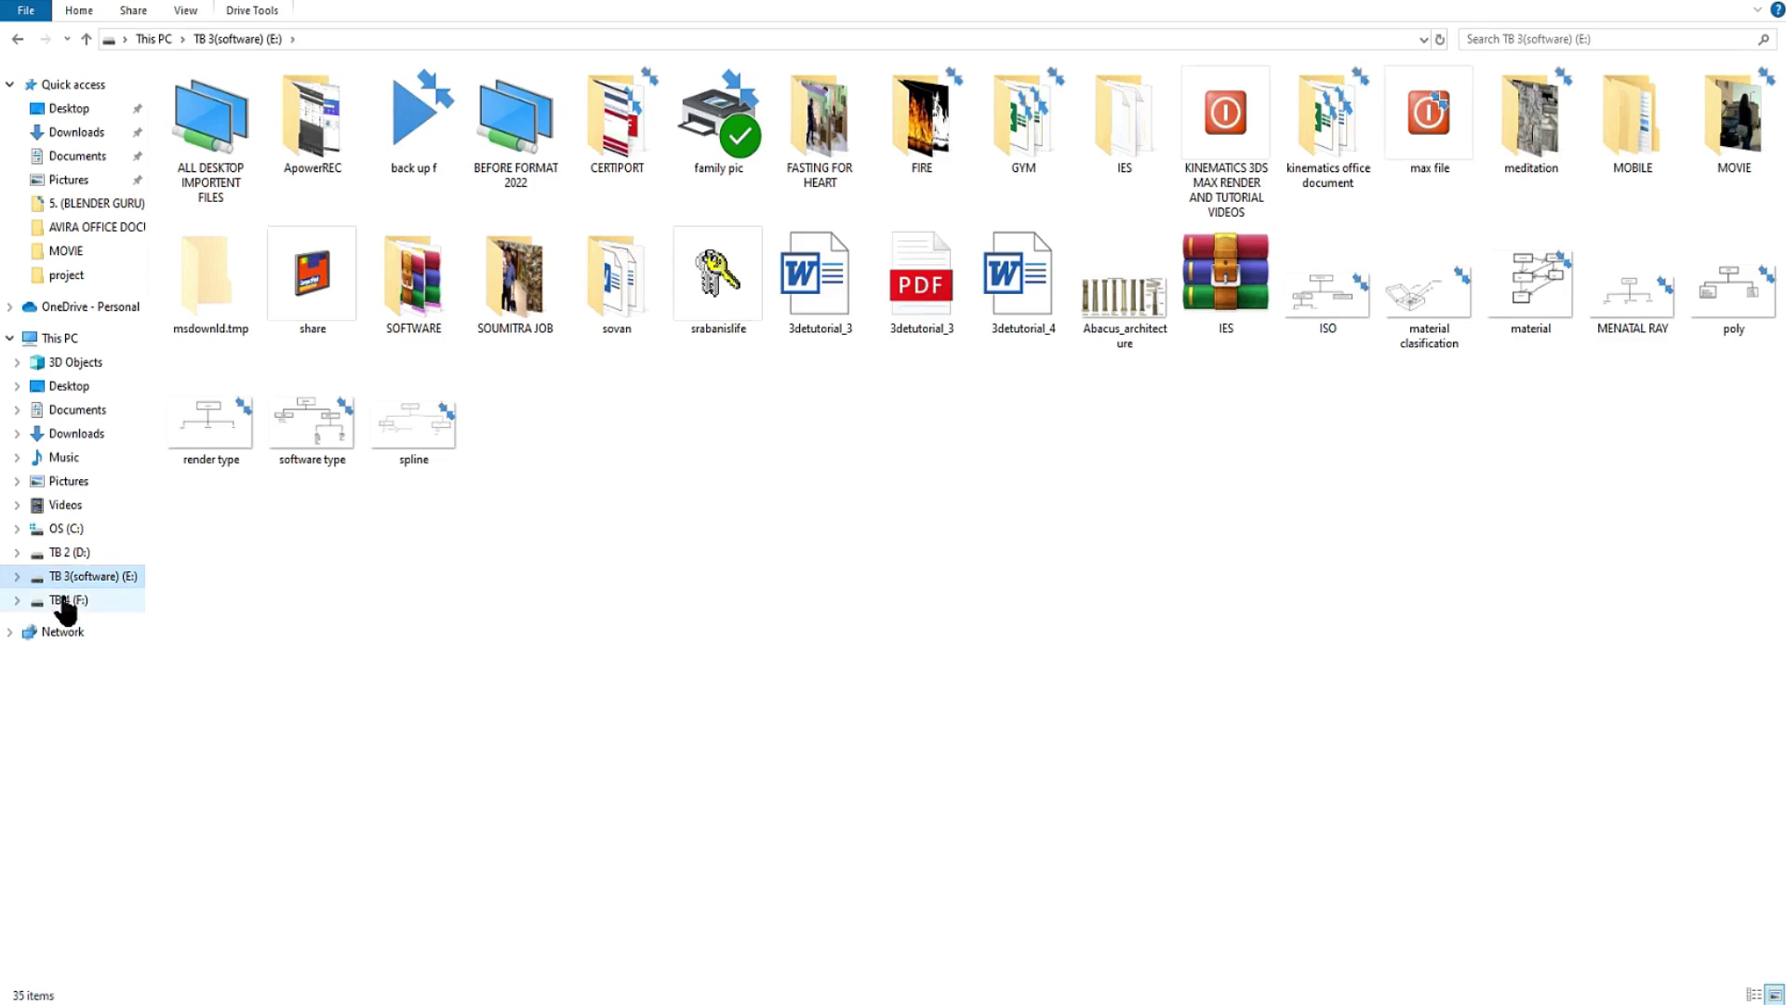
pyautogui.click(65, 600)
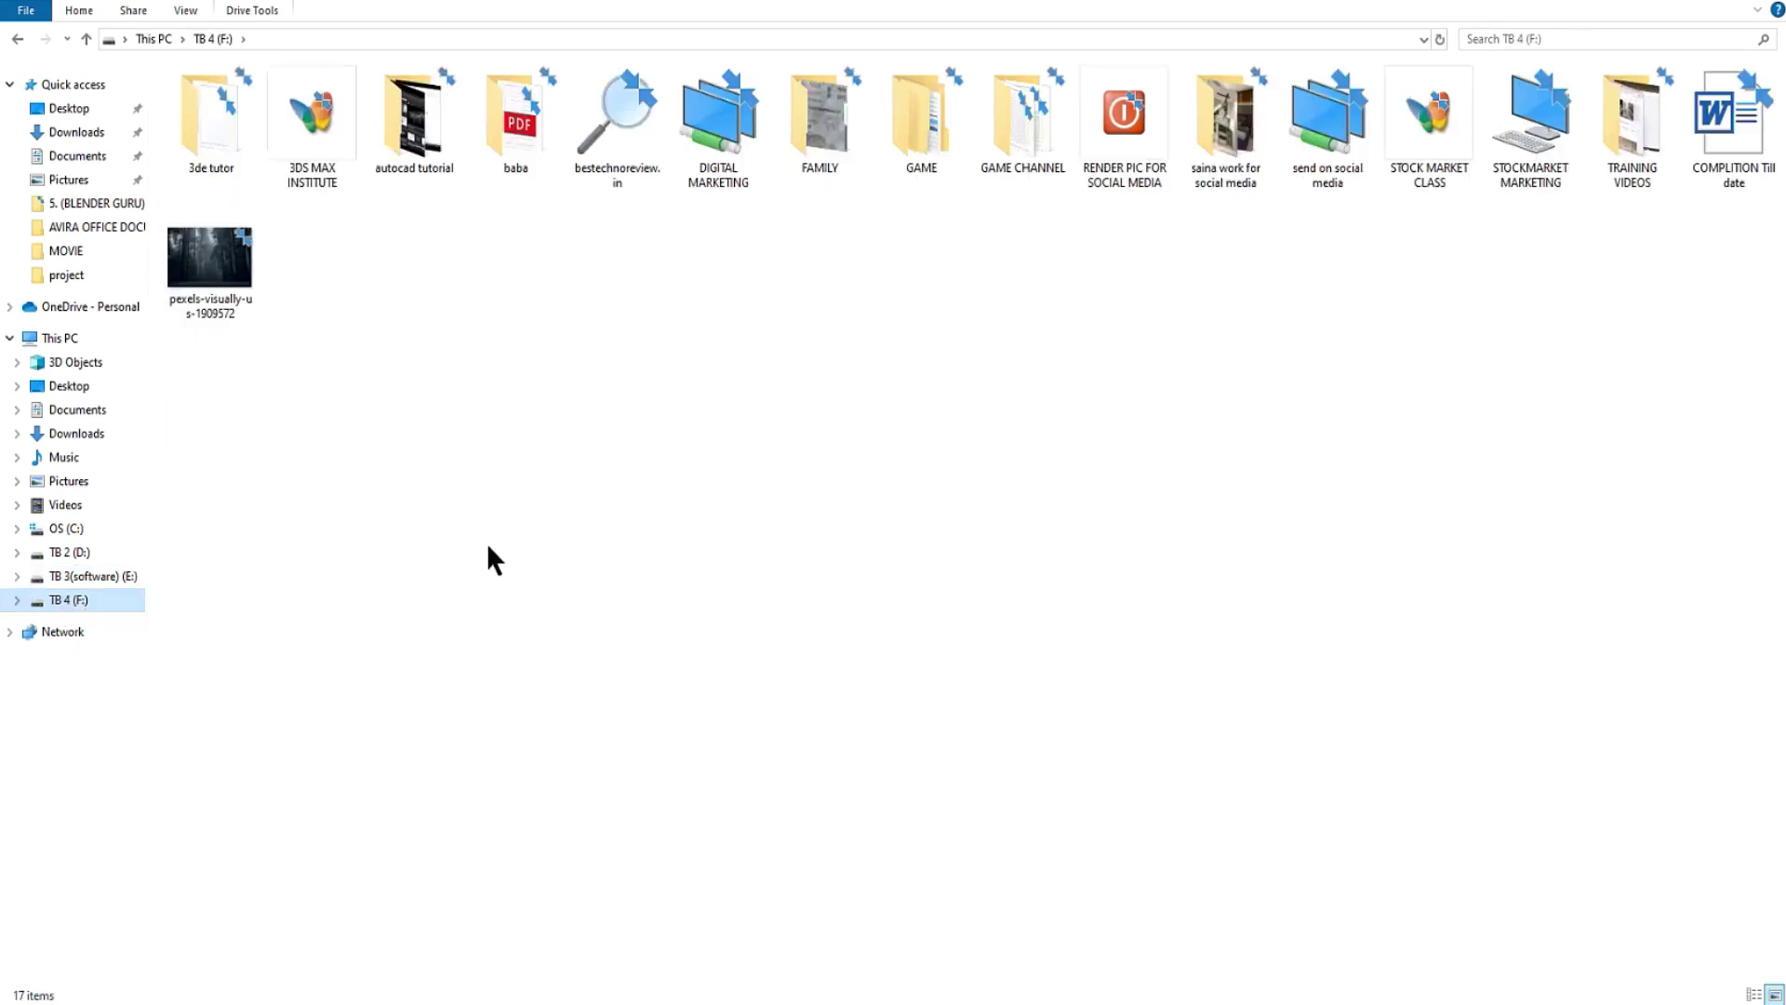
pyautogui.click(641, 493)
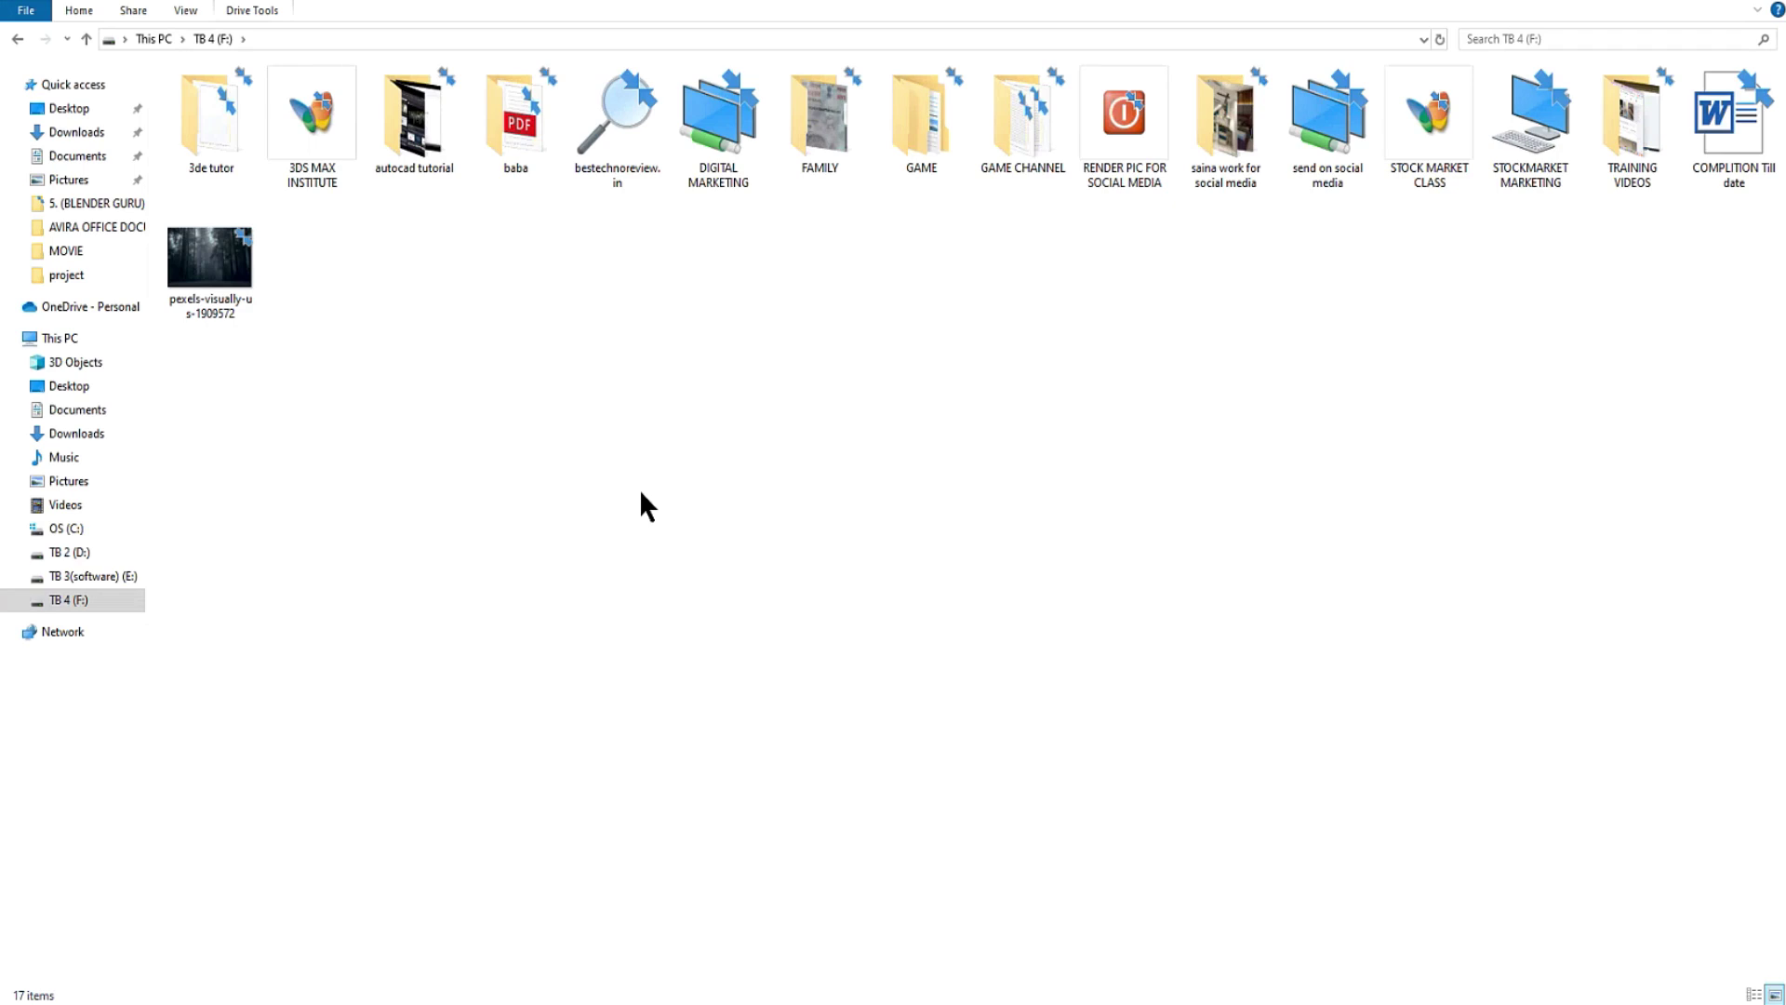
pyautogui.click(116, 576)
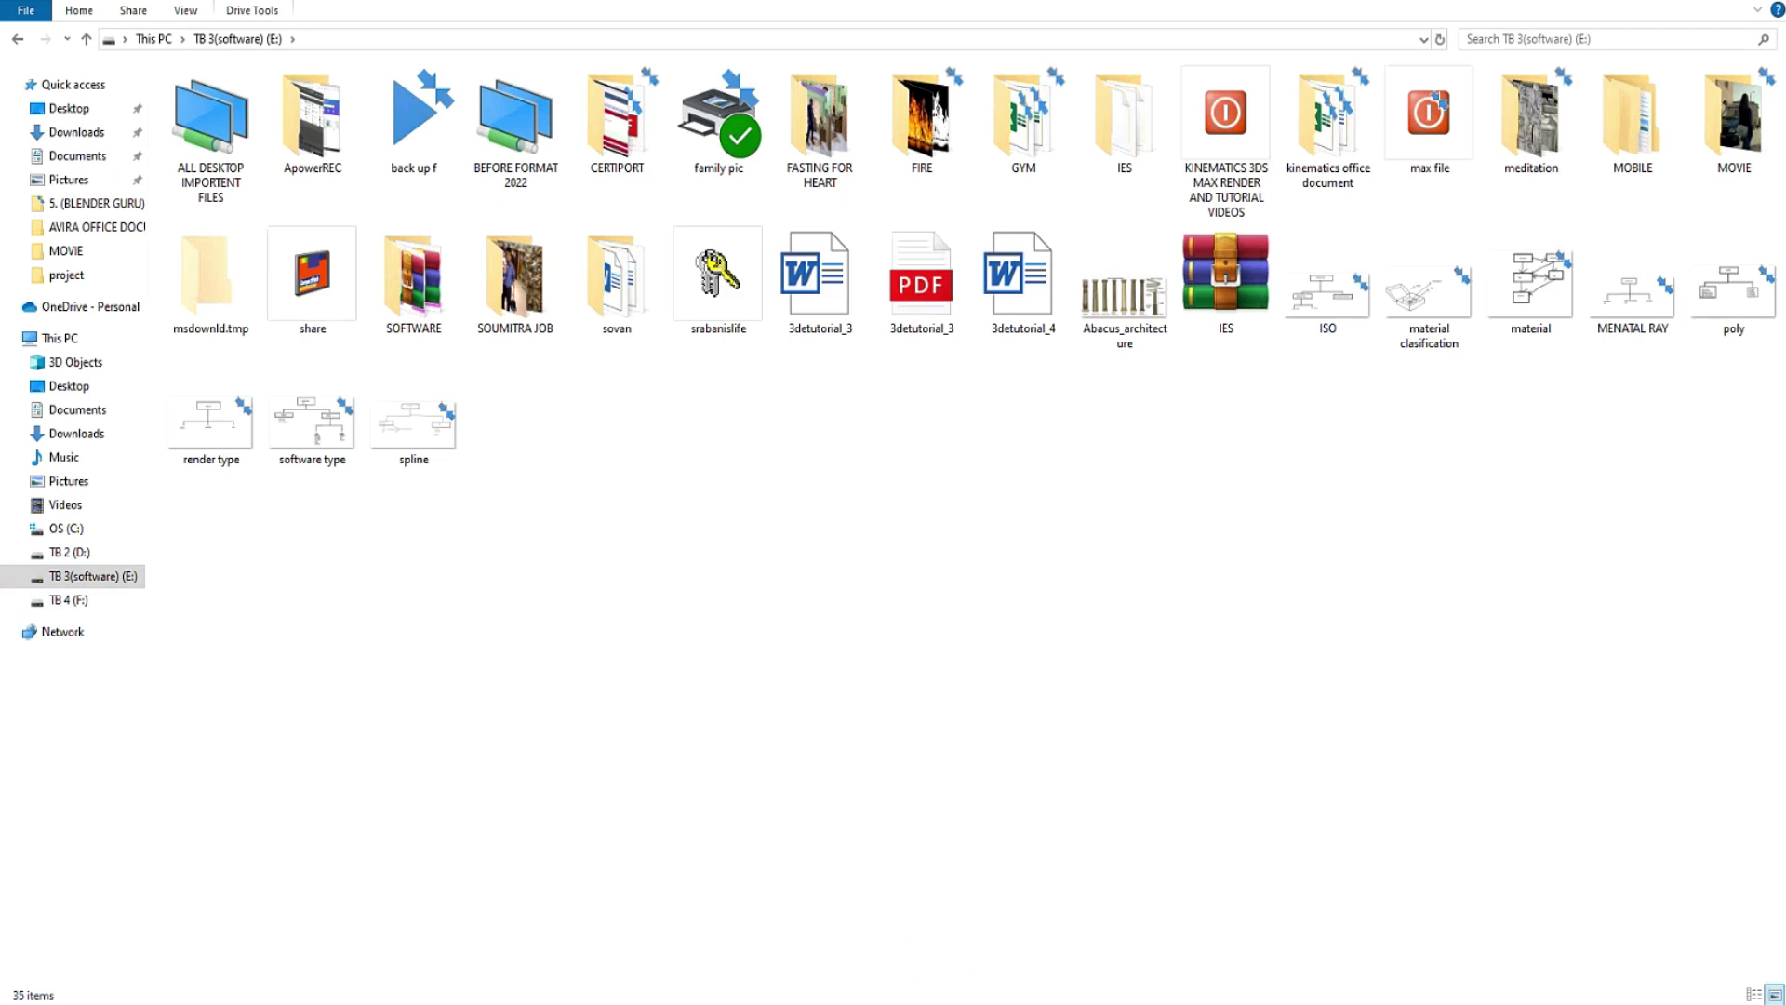
# Switch back to 3ds Max and examine the three downlights in the ceiling profile from below.
pyautogui.click(981, 917)
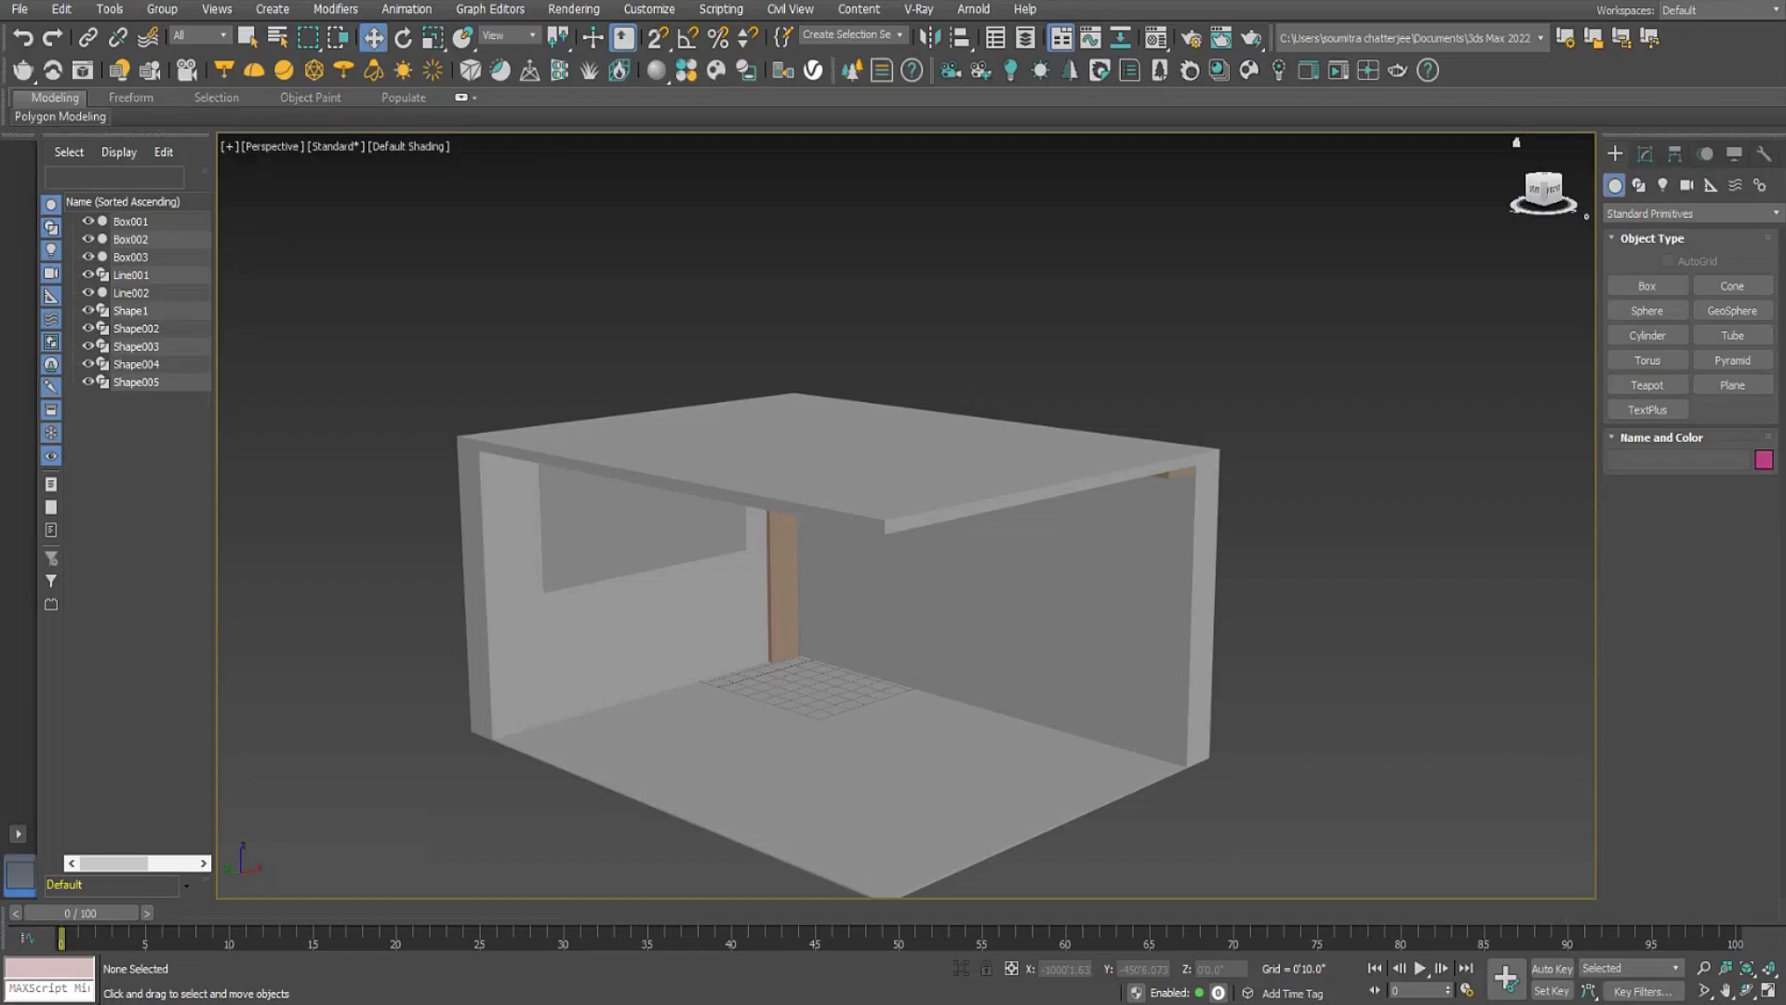
pyautogui.hotkey('alt', 'Tab')
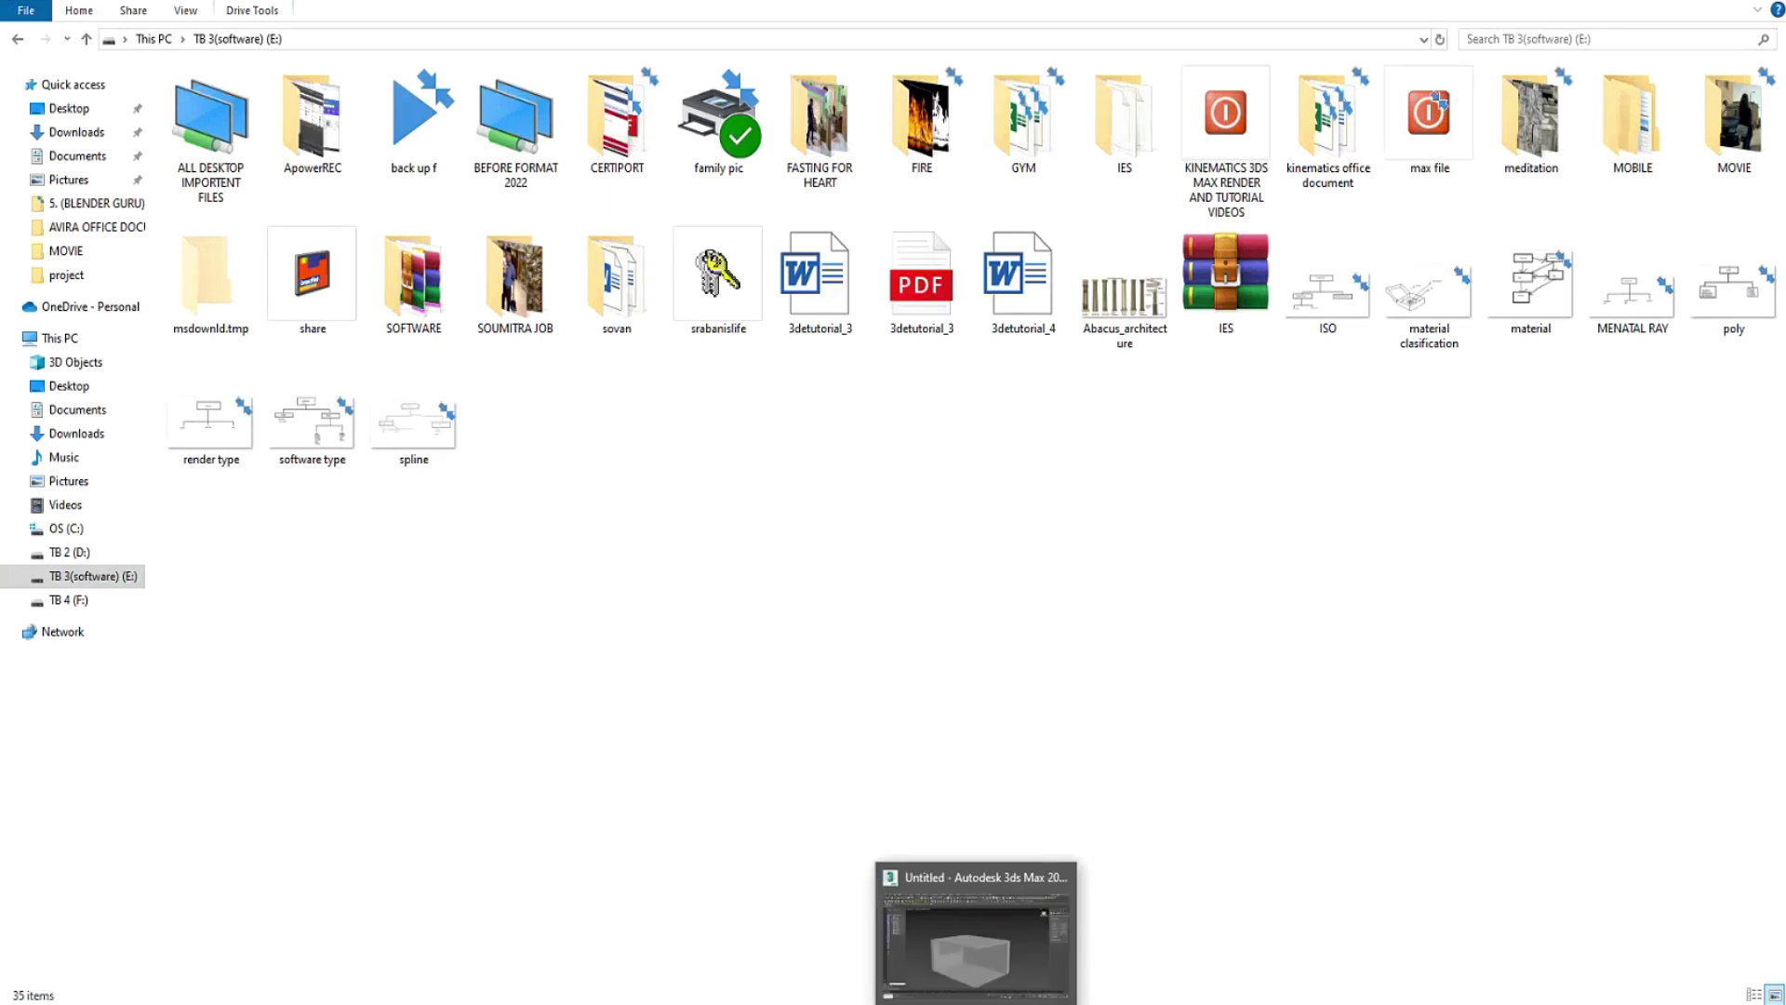
pyautogui.click(982, 1000)
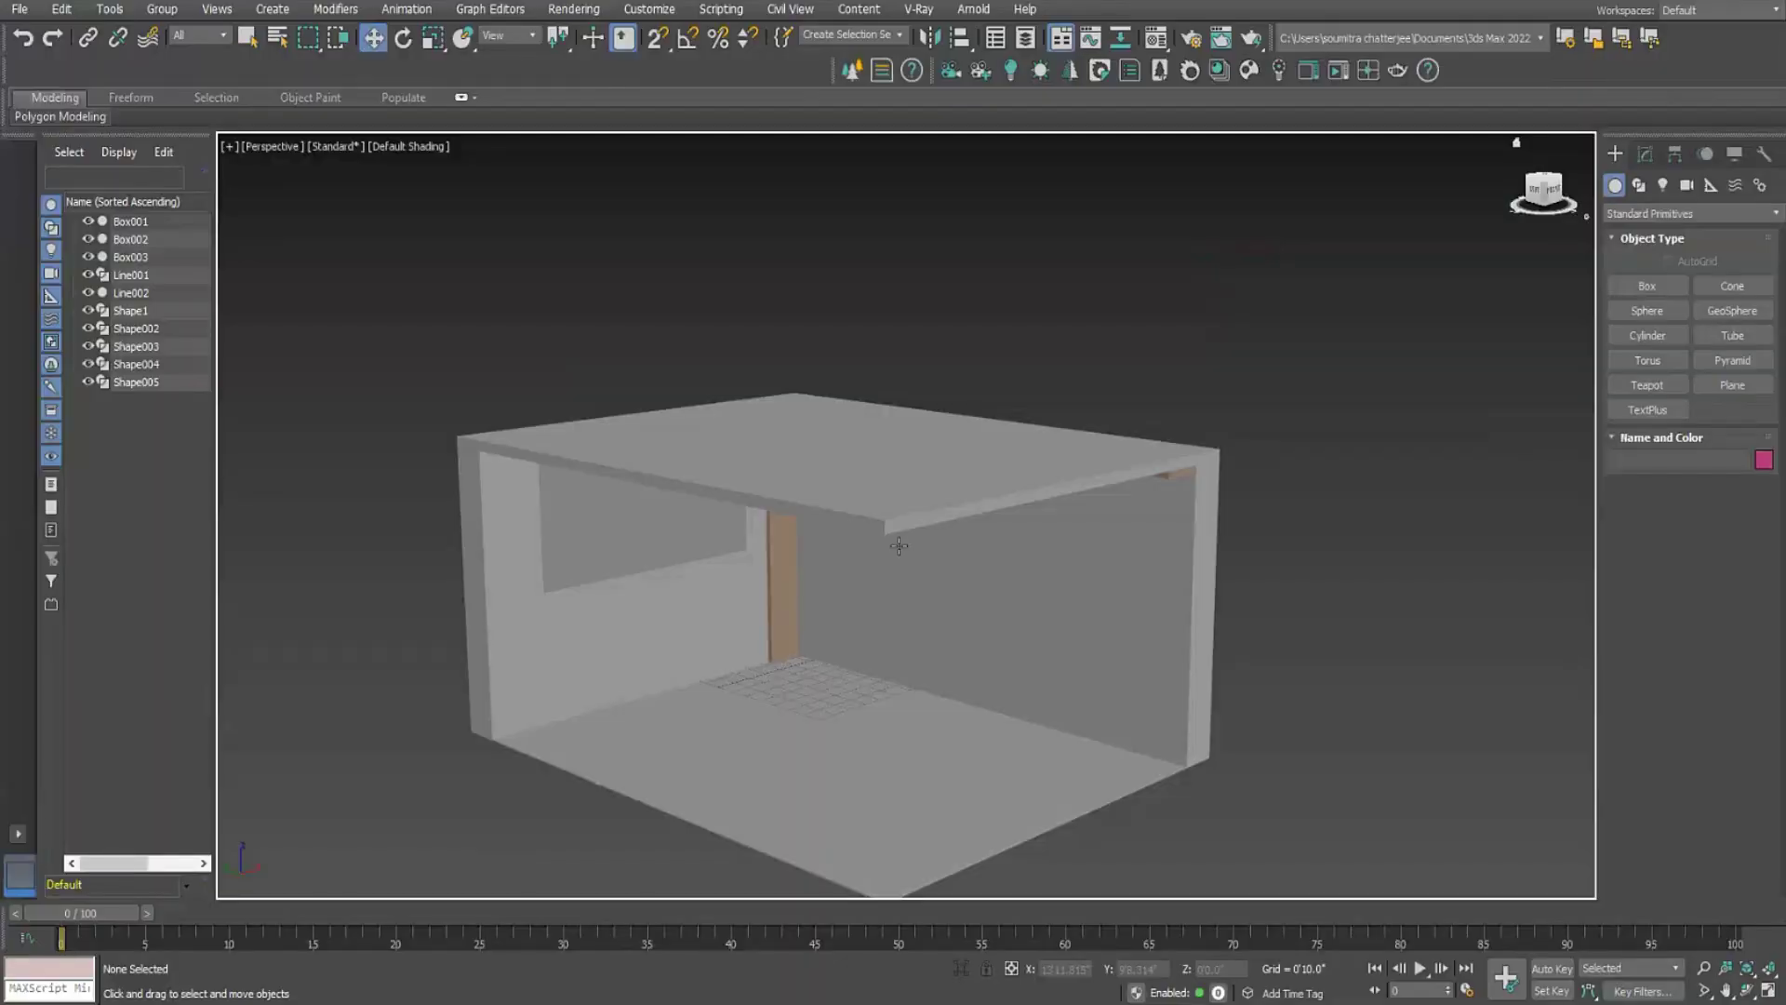
pyautogui.keyDown('alt'); pyautogui.moveTo(950, 490); pyautogui.dragTo(904, 418, button='middle'); pyautogui.keyUp('alt')
pyautogui.keyDown('alt'); pyautogui.moveTo(996, 378); pyautogui.dragTo(1003, 385, button='middle'); pyautogui.keyUp('alt')
pyautogui.scroll(5, 996, 366)
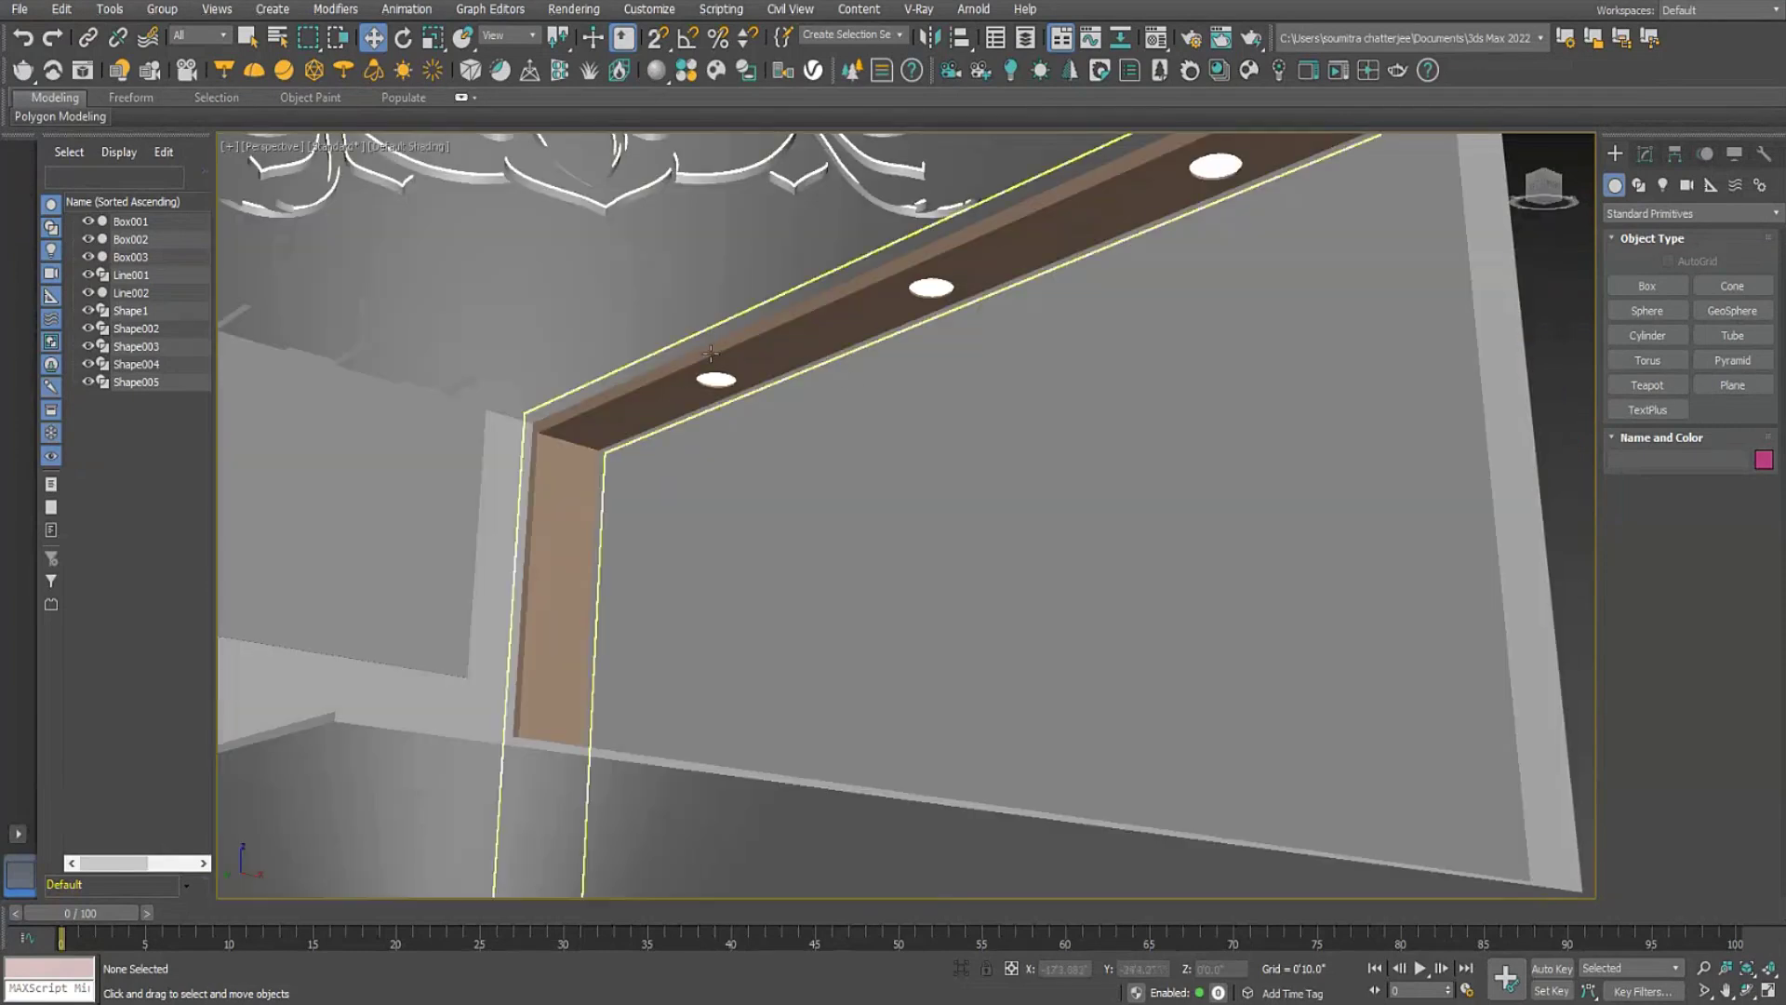
pyautogui.scroll(-5, 719, 369)
pyautogui.keyDown('alt'); pyautogui.moveTo(800, 415); pyautogui.dragTo(821, 437, button='middle'); pyautogui.keyUp('alt')
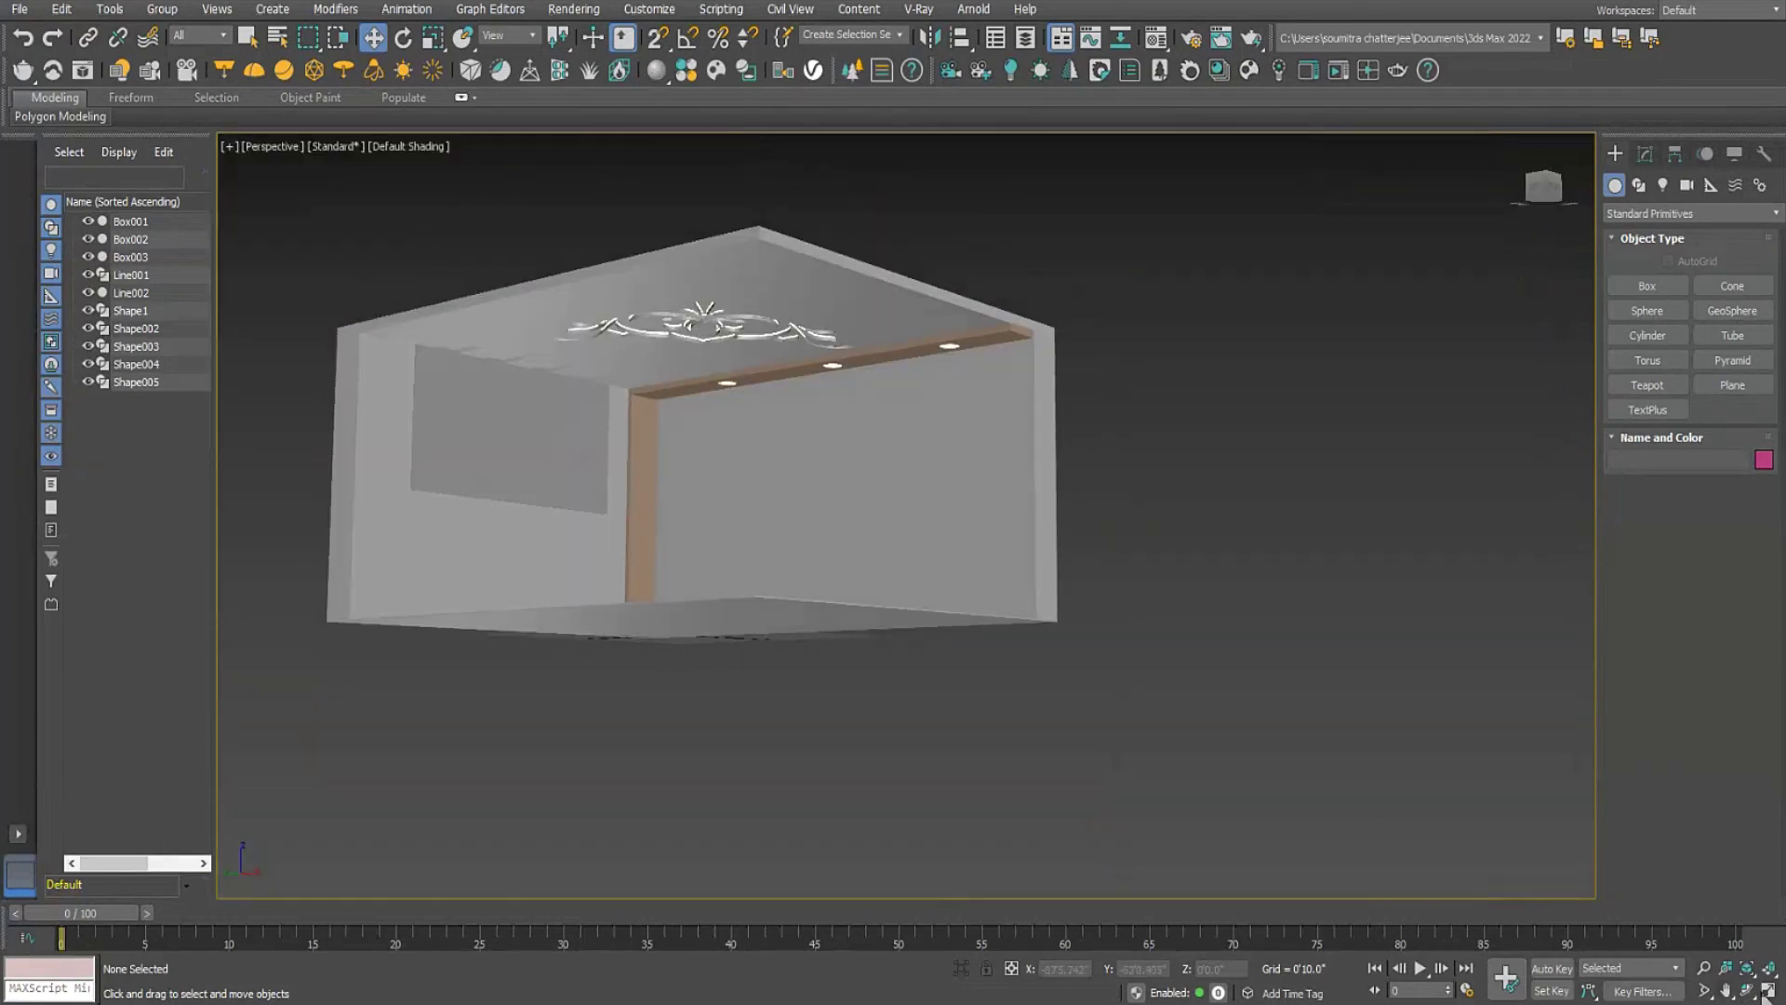
# Create a spherical Corona light with a radius of about 5'1.858" in the Left view, centred just below the ceiling.
pyautogui.click(1764, 992)
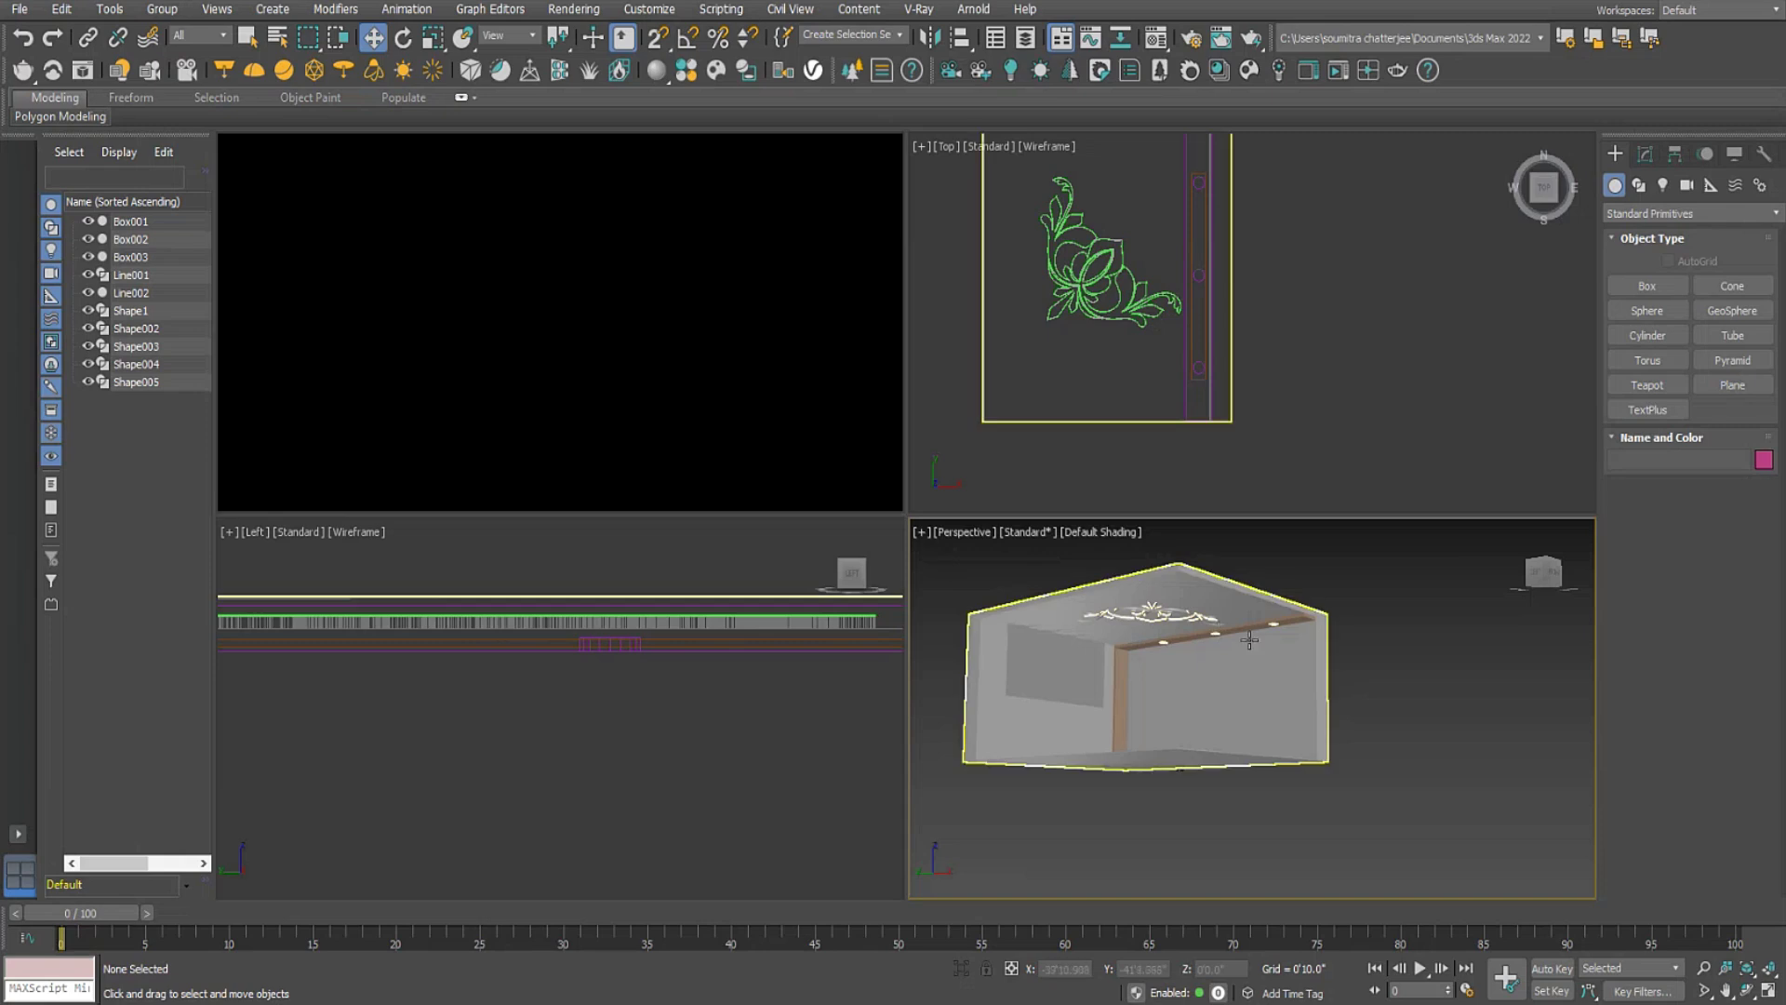
pyautogui.click(1661, 185)
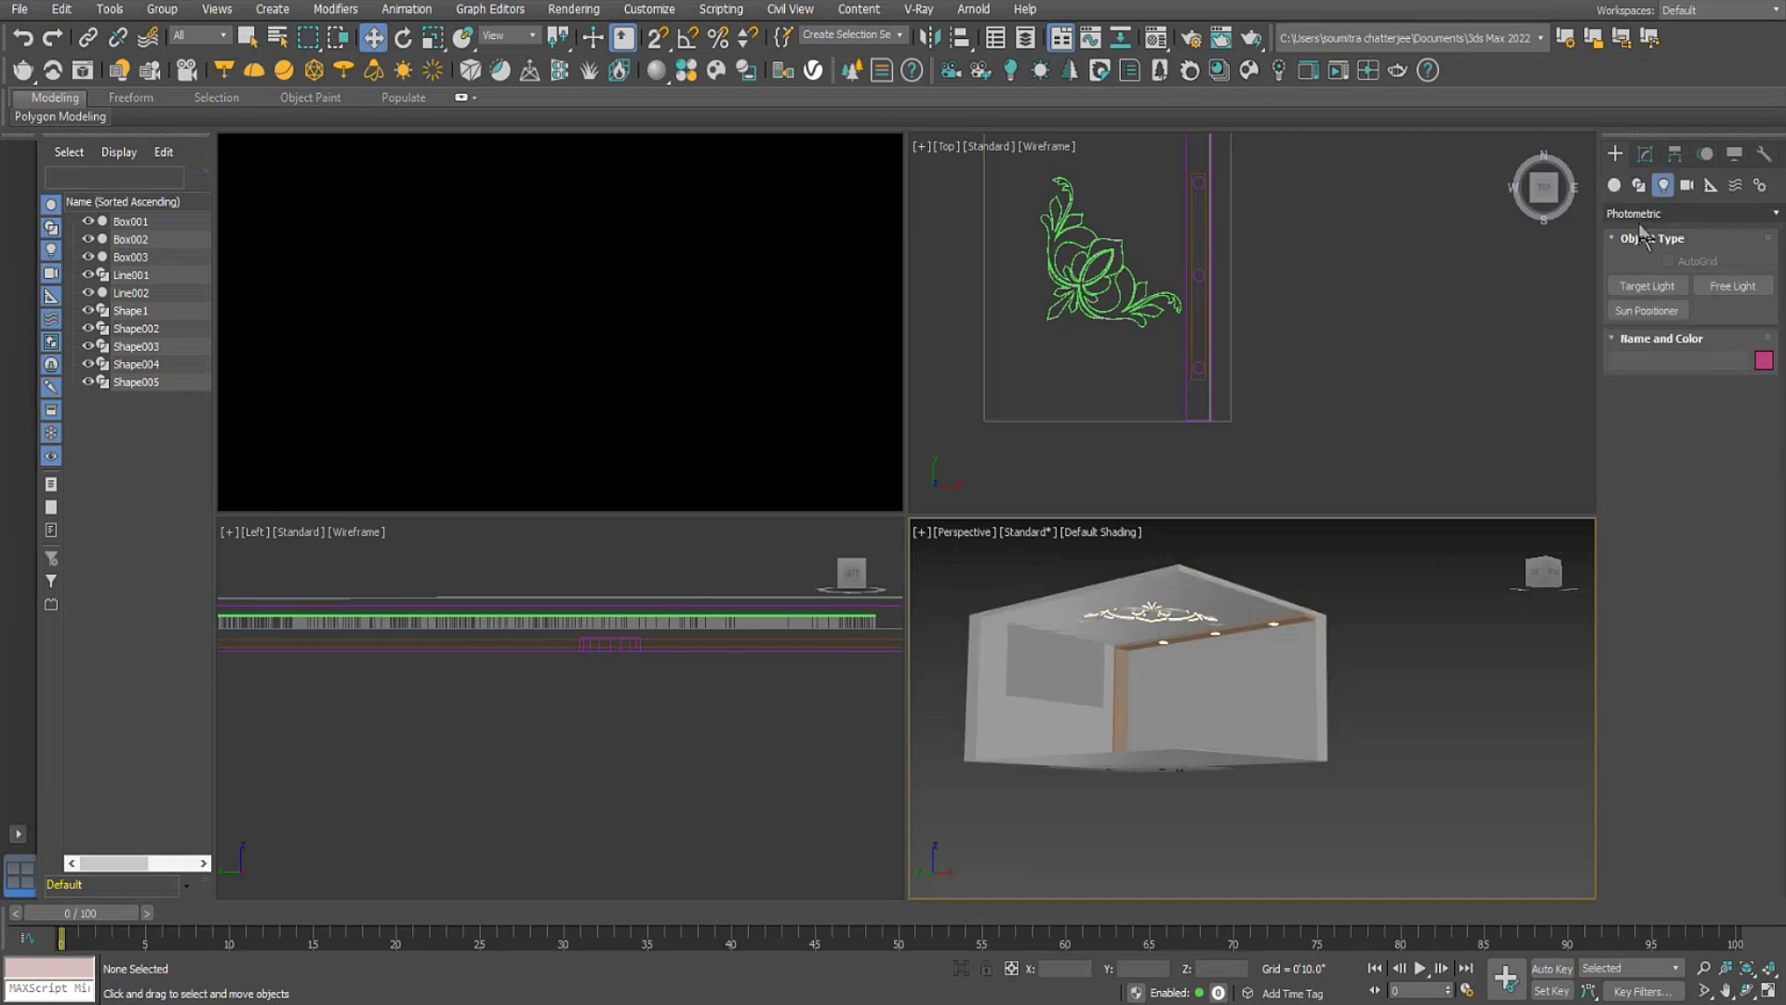
pyautogui.click(1646, 213)
pyautogui.click(1649, 270)
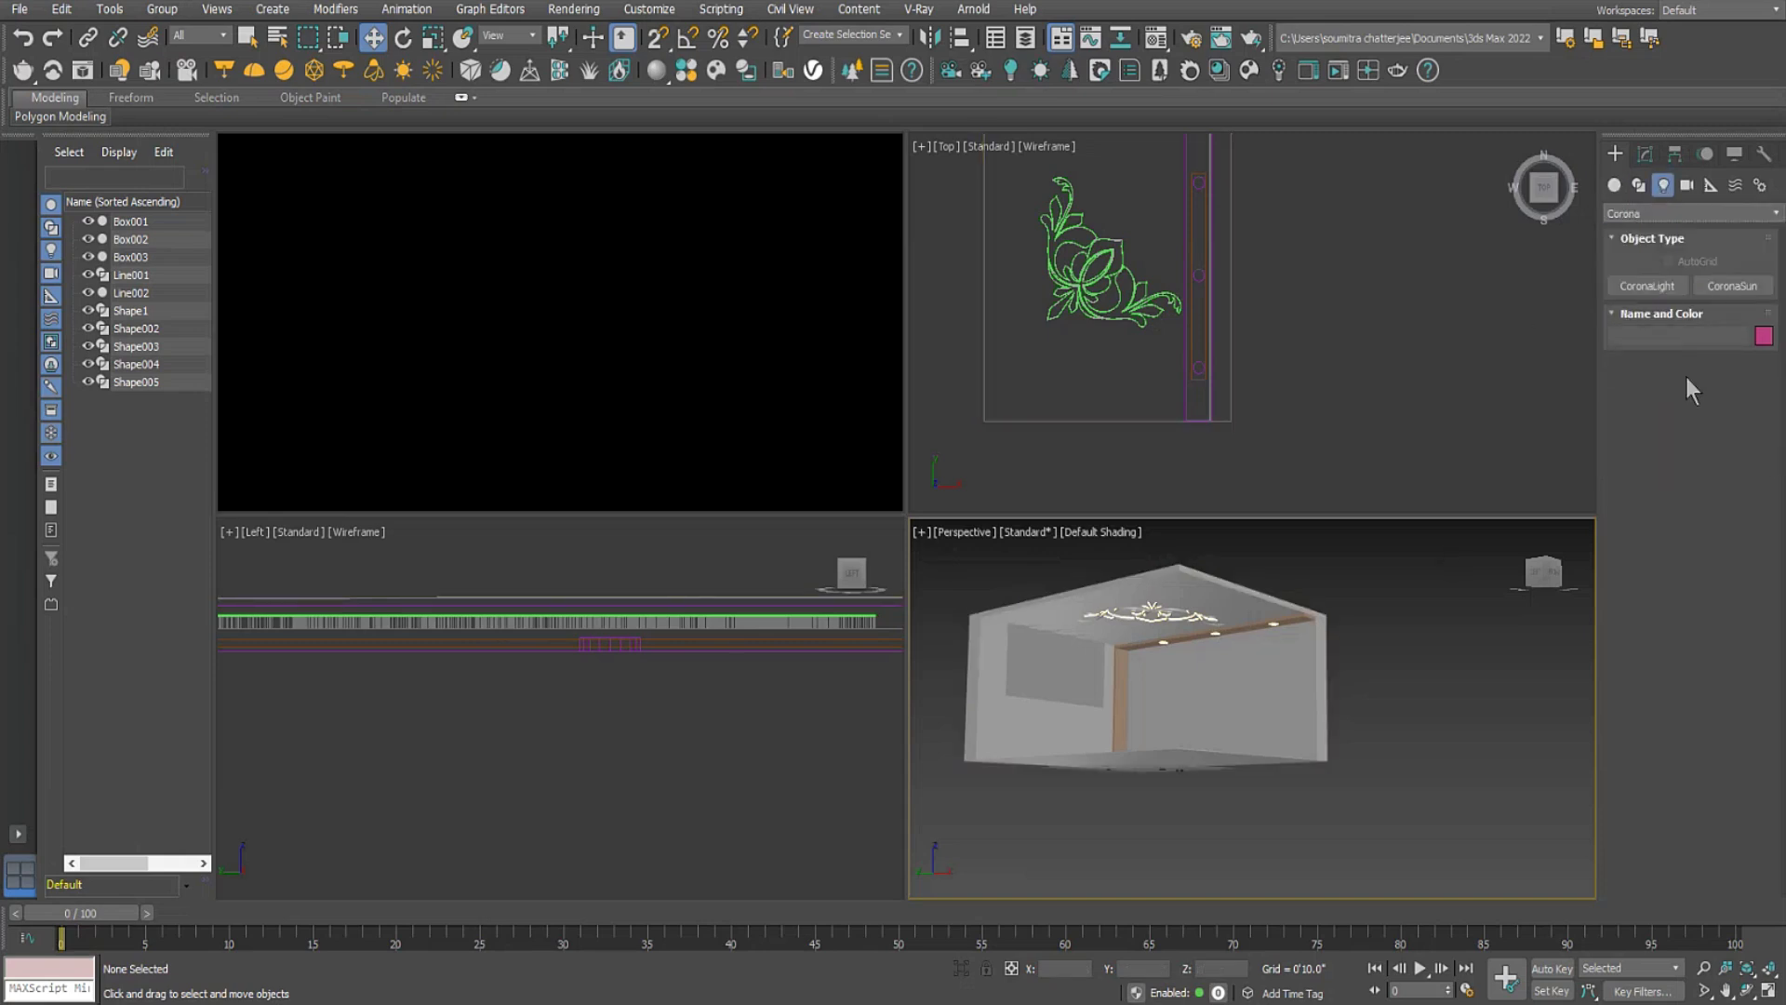
pyautogui.click(1644, 285)
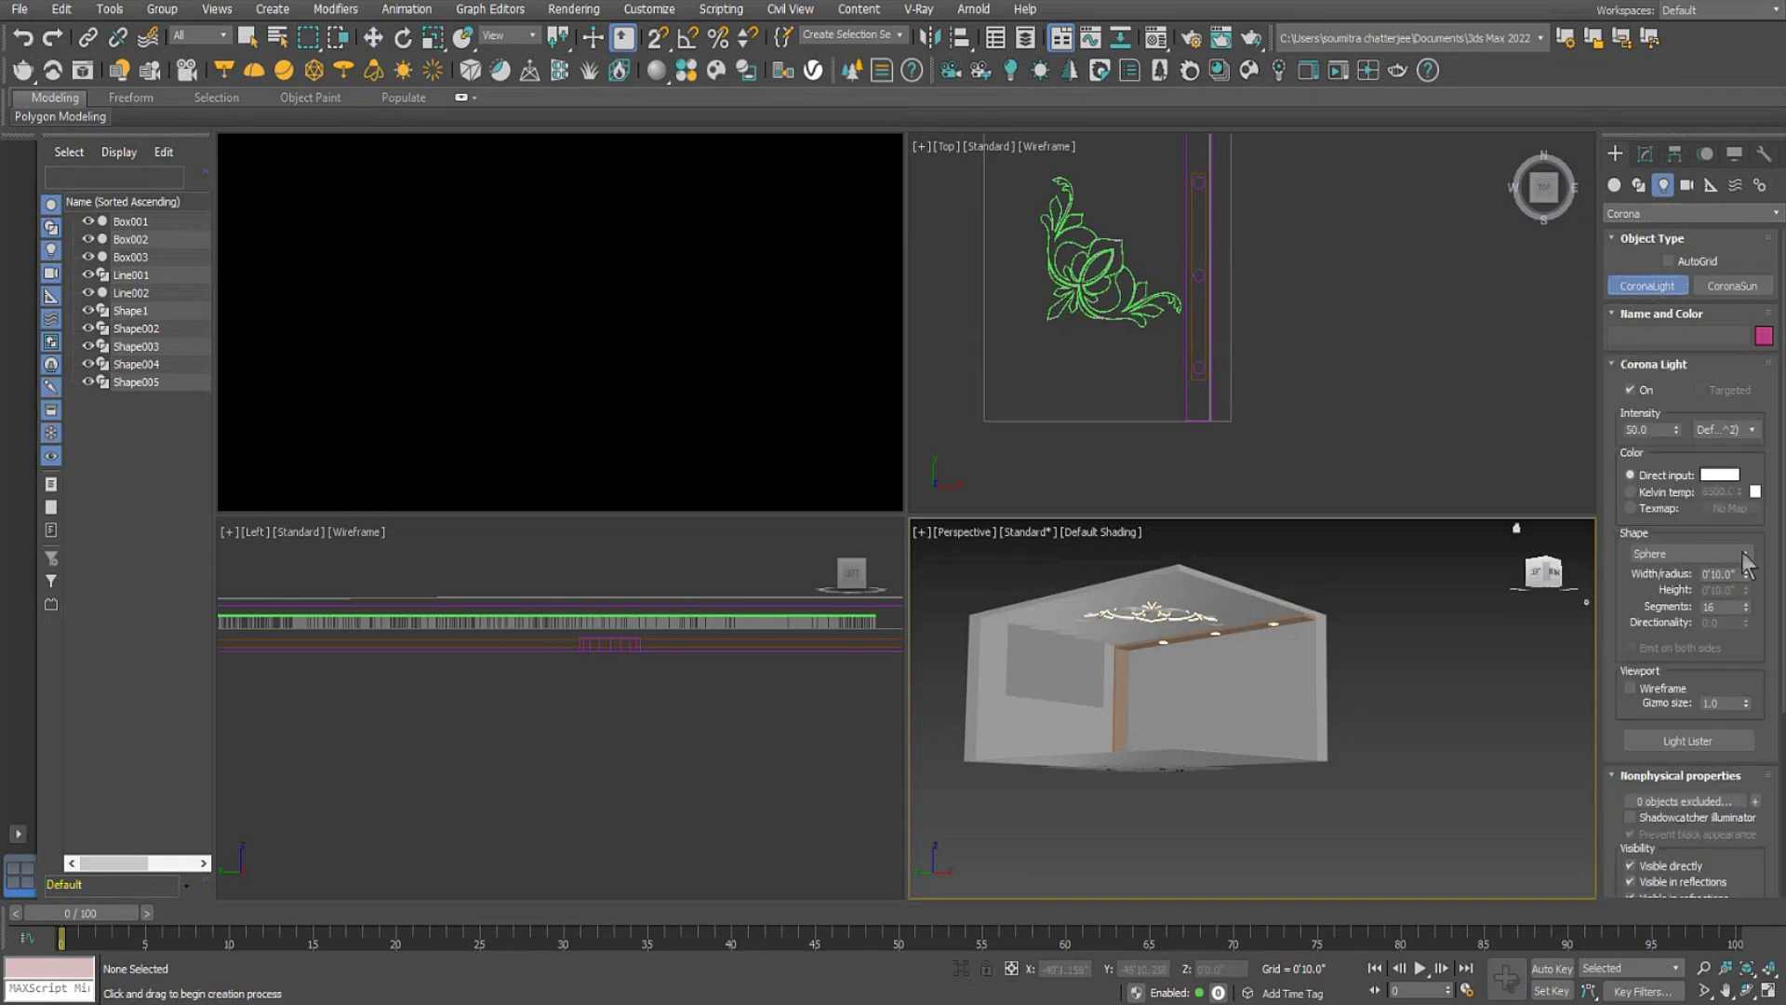
pyautogui.moveTo(539, 707); pyautogui.dragTo(589, 658, button='middle')
pyautogui.scroll(-8, 626, 650)
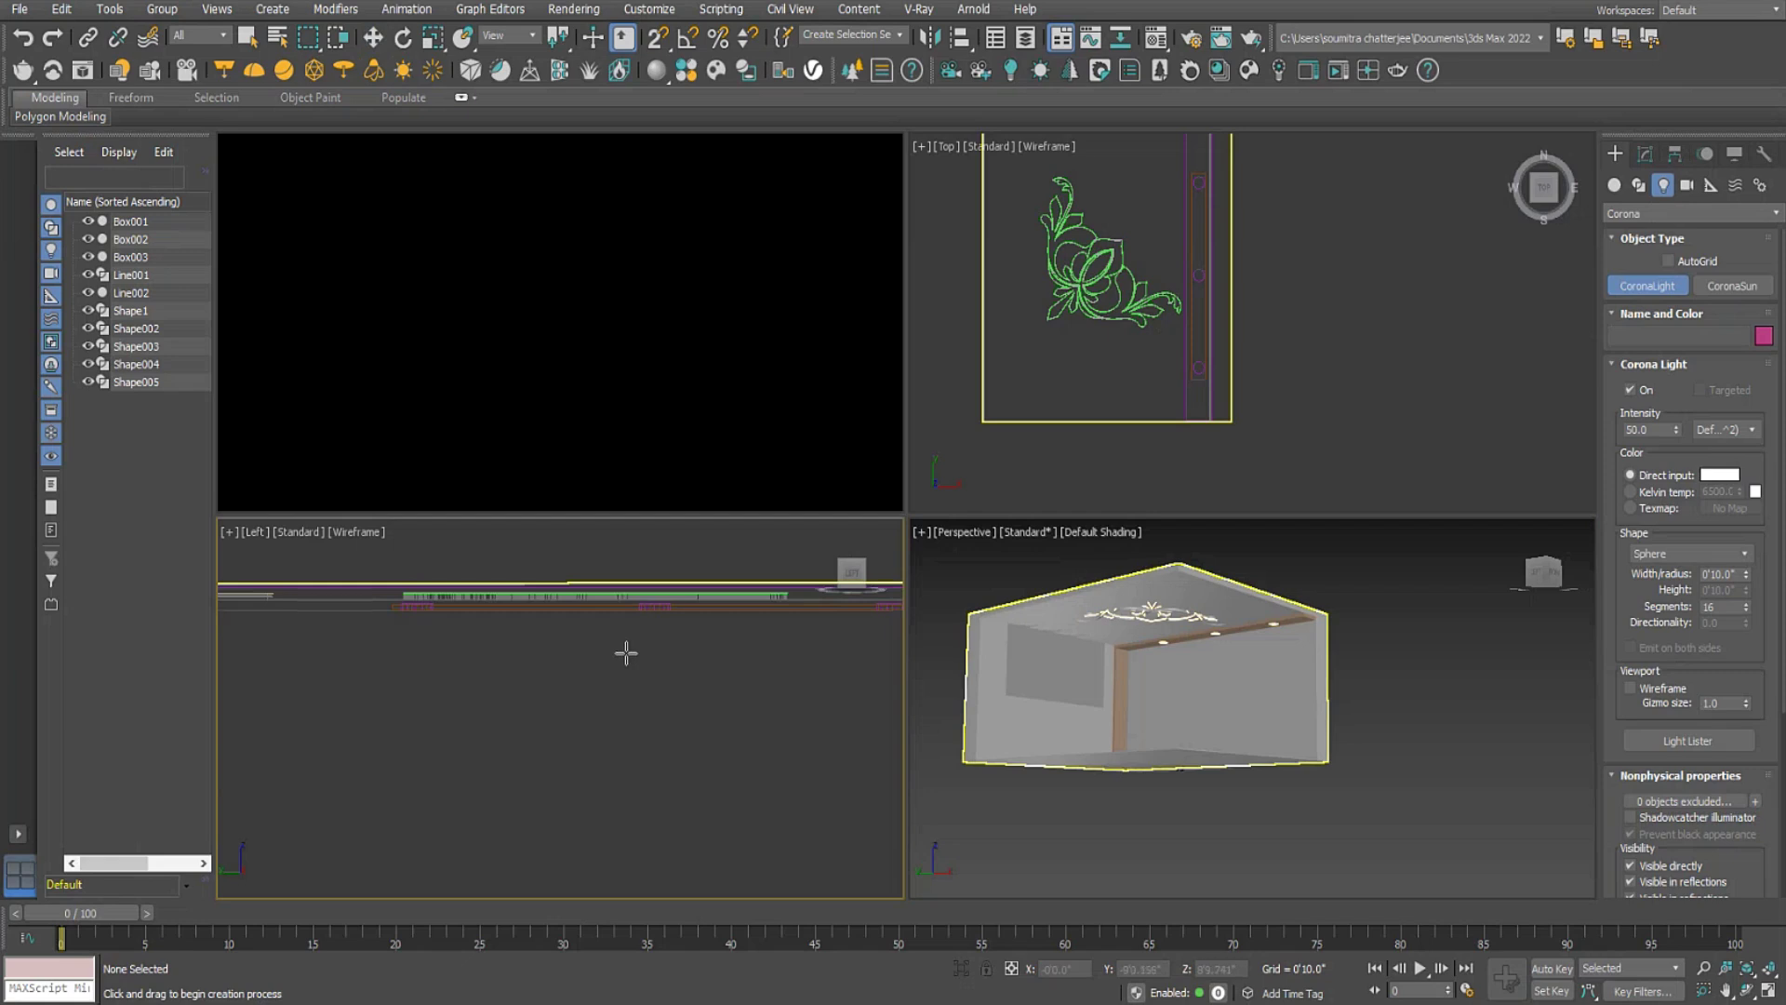
pyautogui.scroll(5, 586, 705)
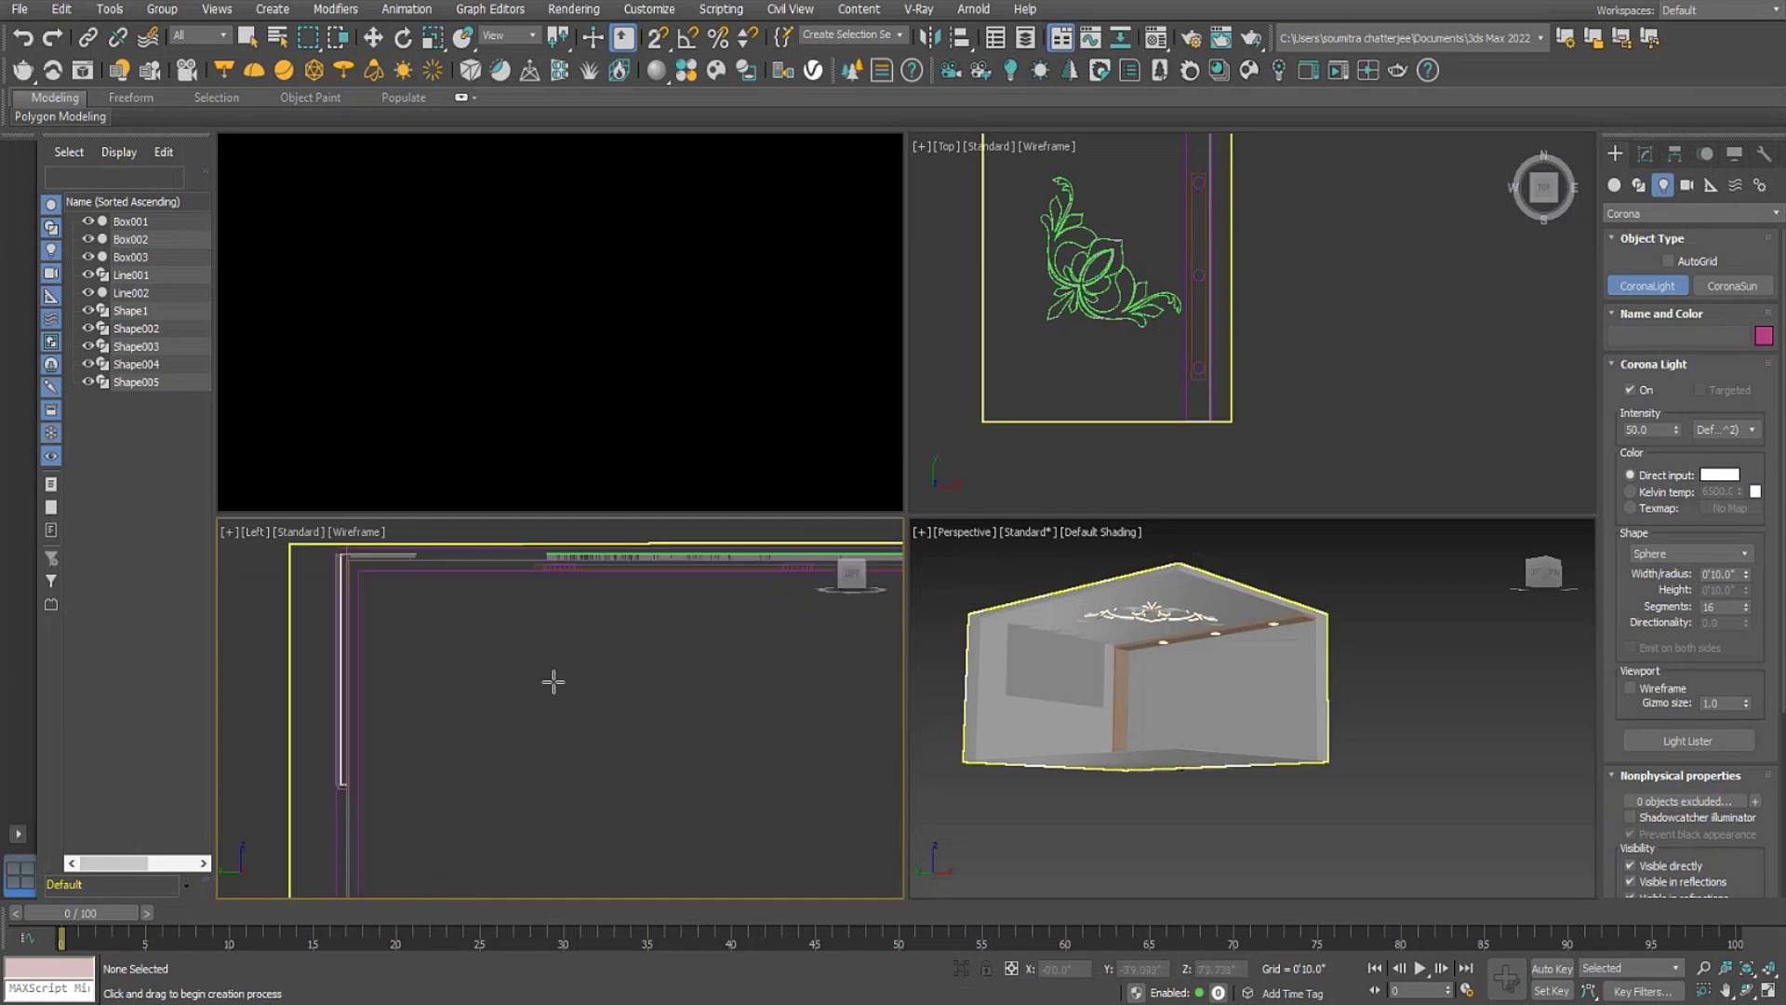
pyautogui.scroll(-4, 572, 660)
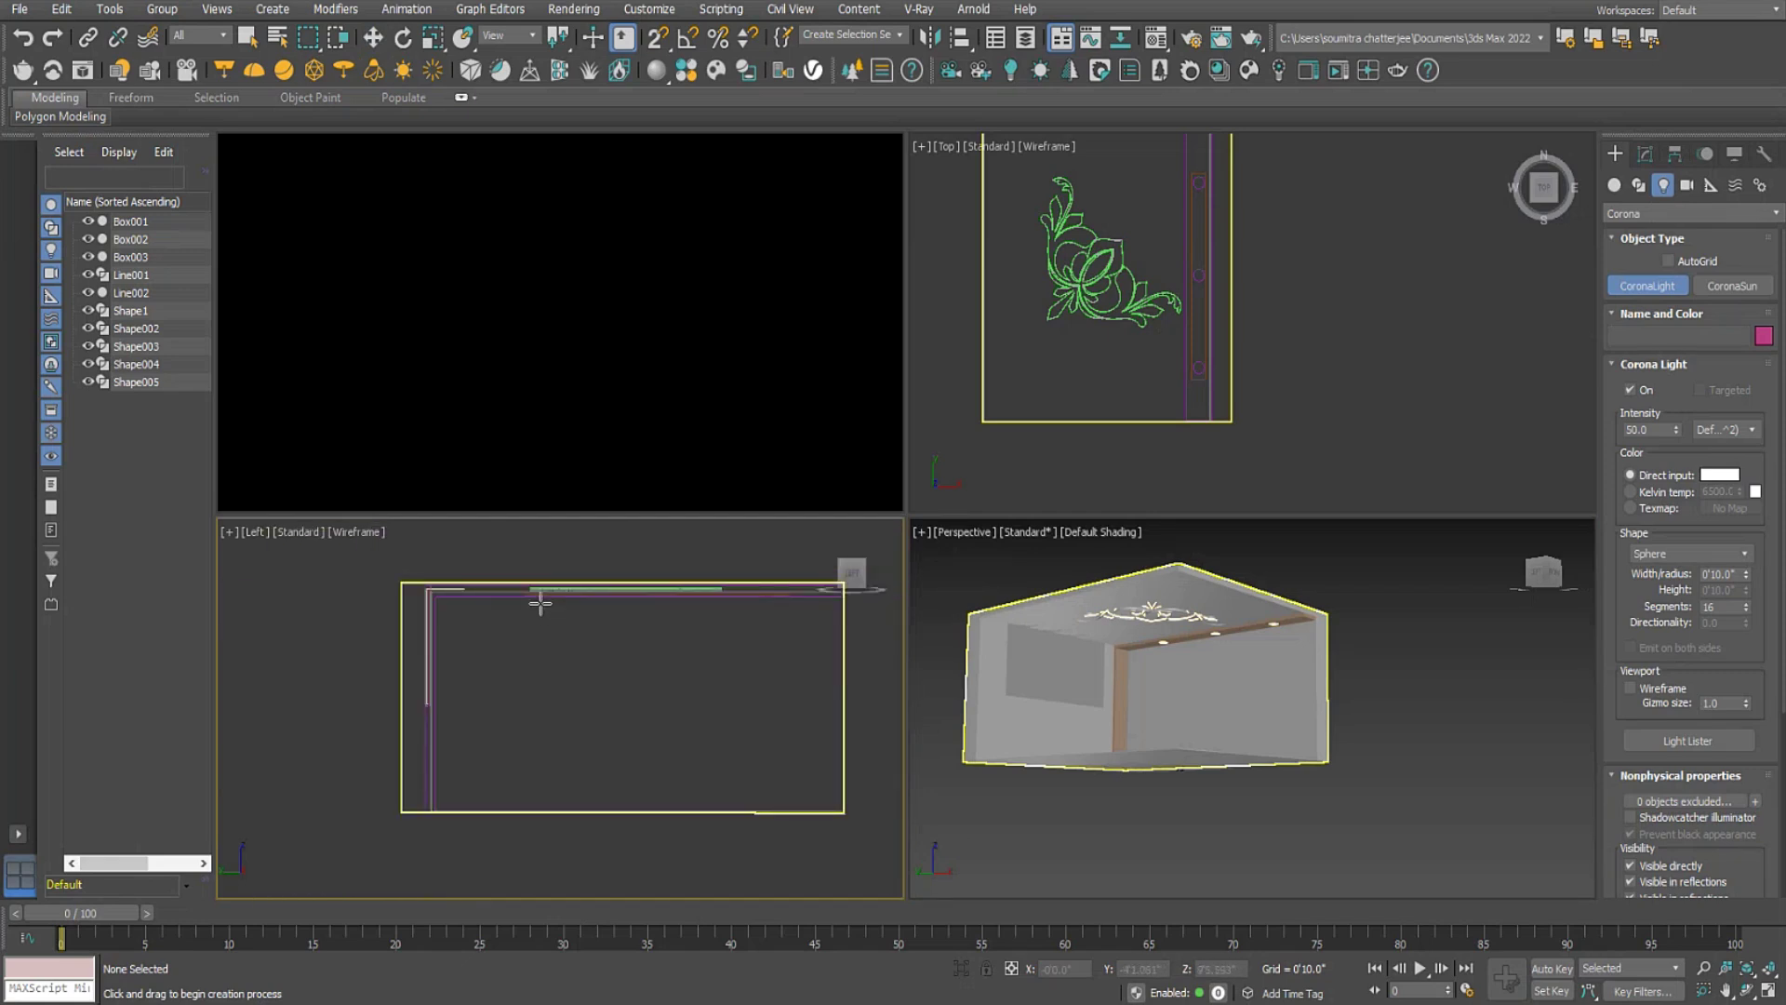
pyautogui.moveTo(539, 602); pyautogui.dragTo(539, 718)
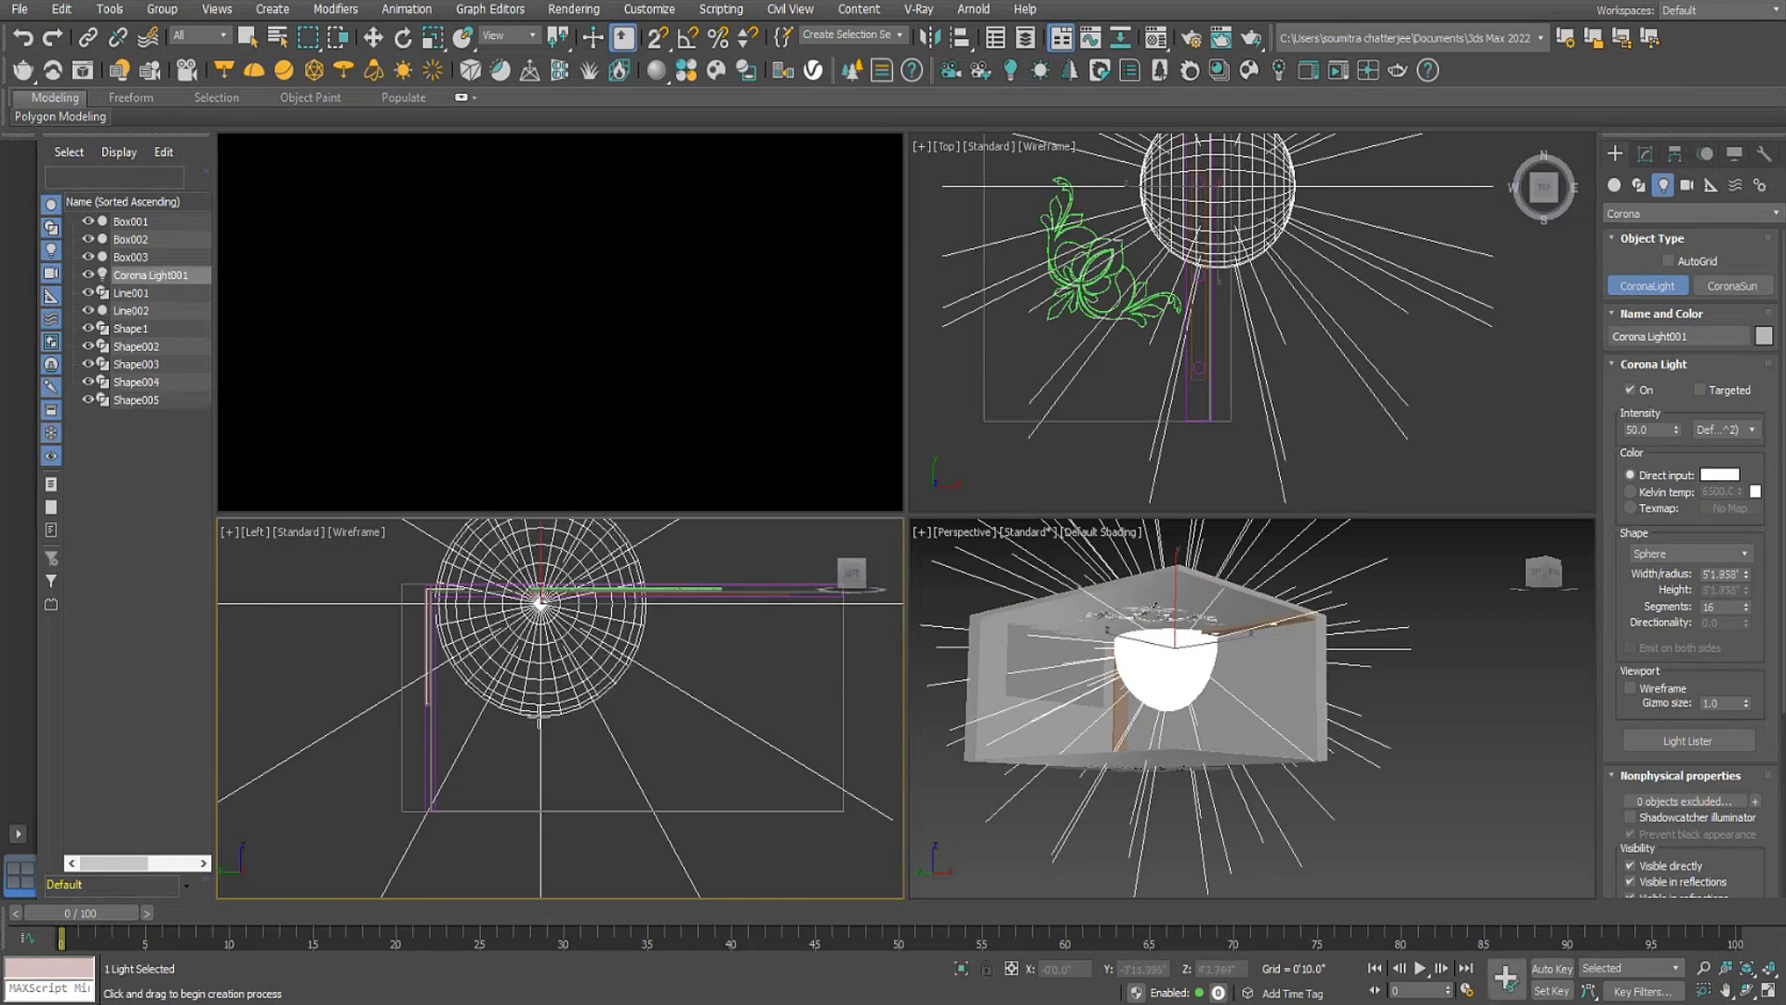
# Set the Corona light's gizmo size to 0.54 and reduce its radius to 0'3.093".
pyautogui.click(1644, 154)
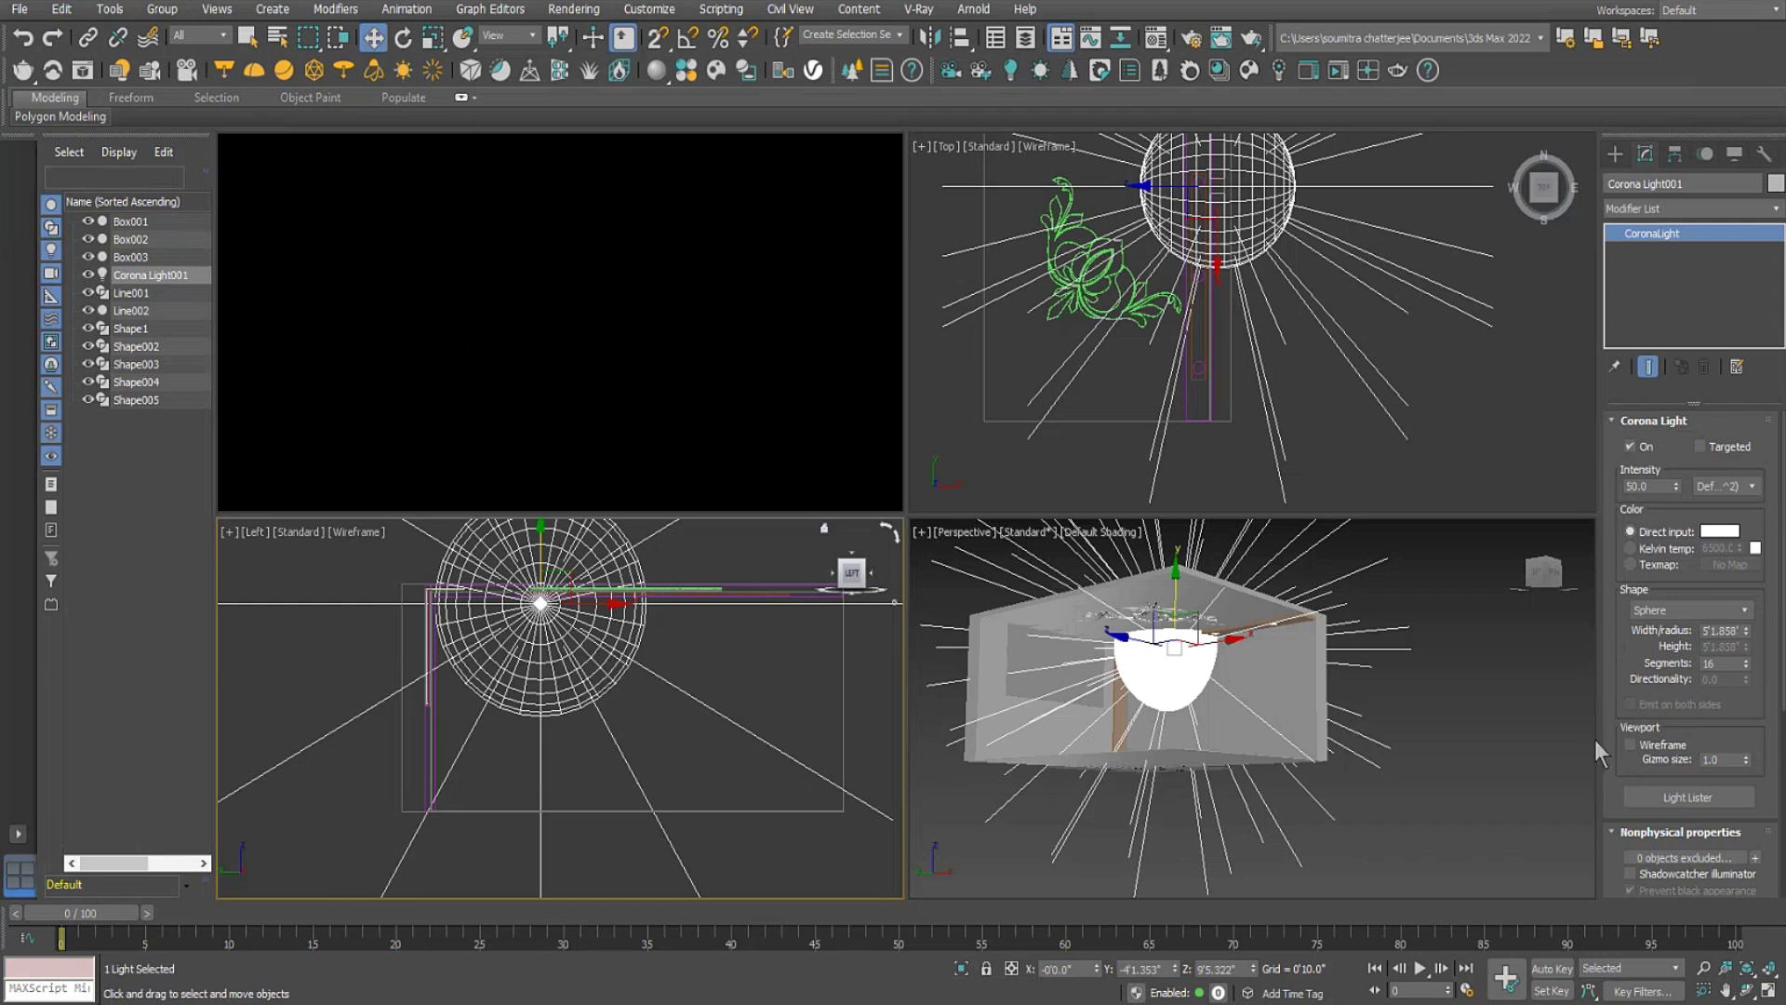
pyautogui.moveTo(1746, 761); pyautogui.dragTo(1744, 804)
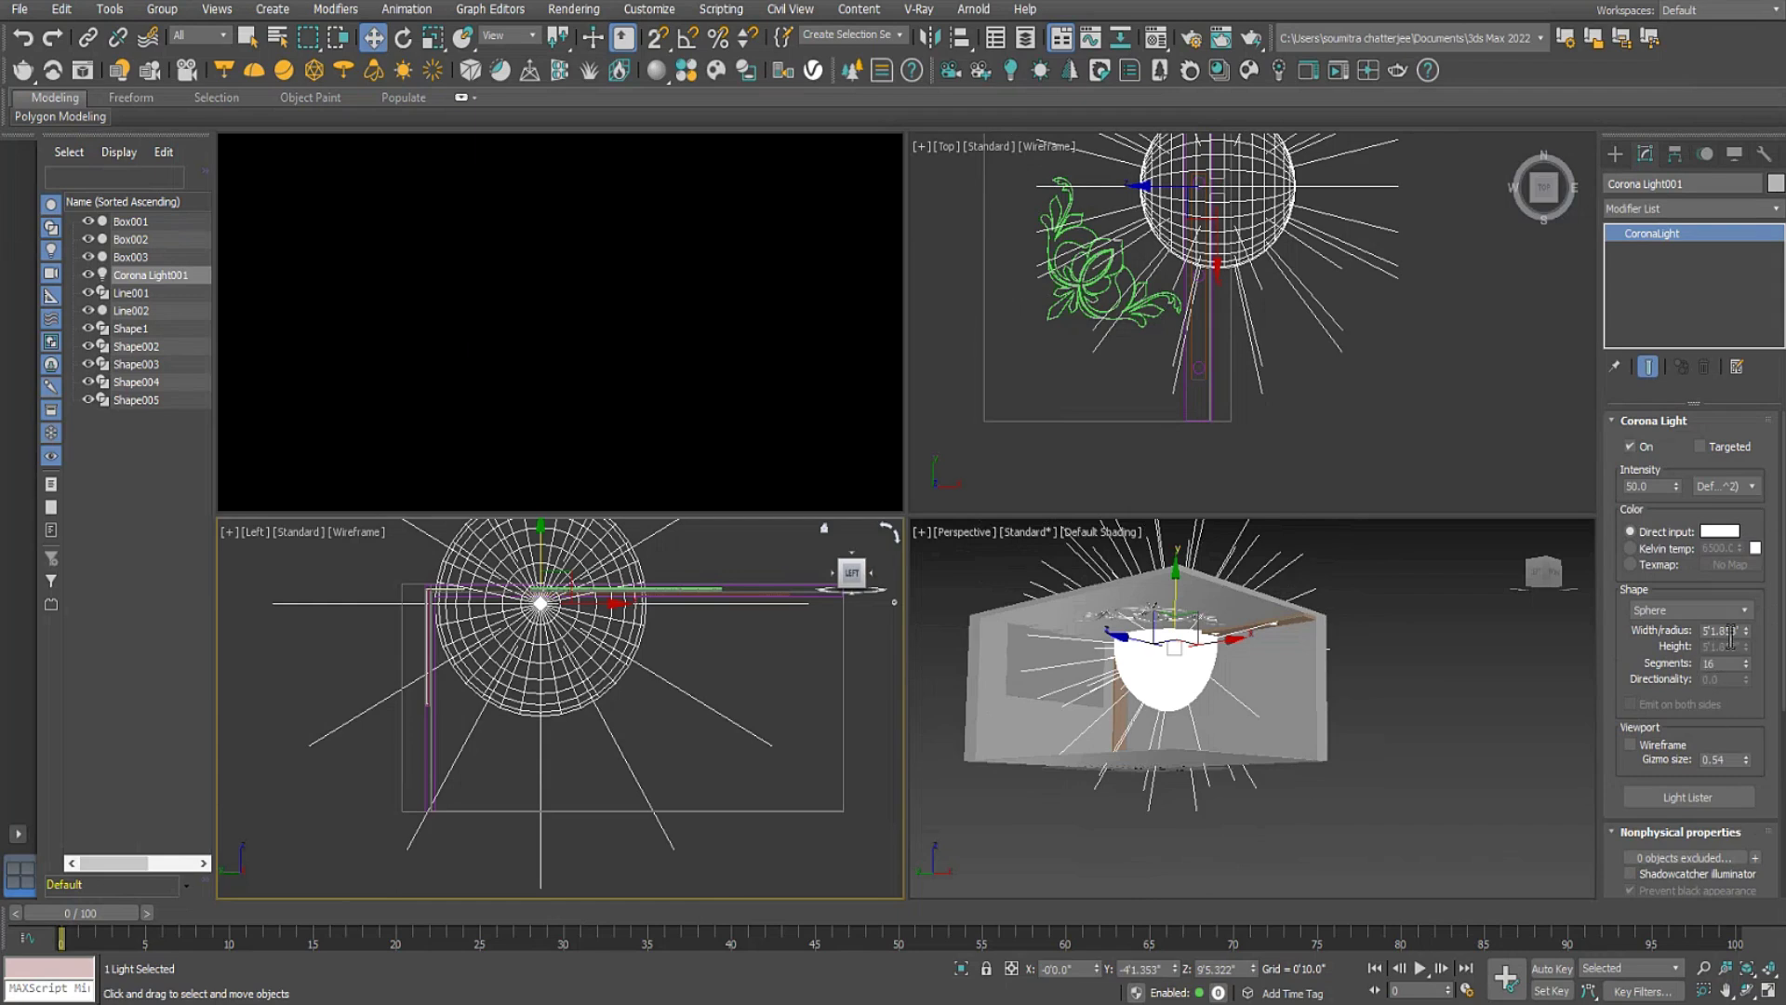
pyautogui.moveTo(1747, 632); pyautogui.dragTo(1748, 722)
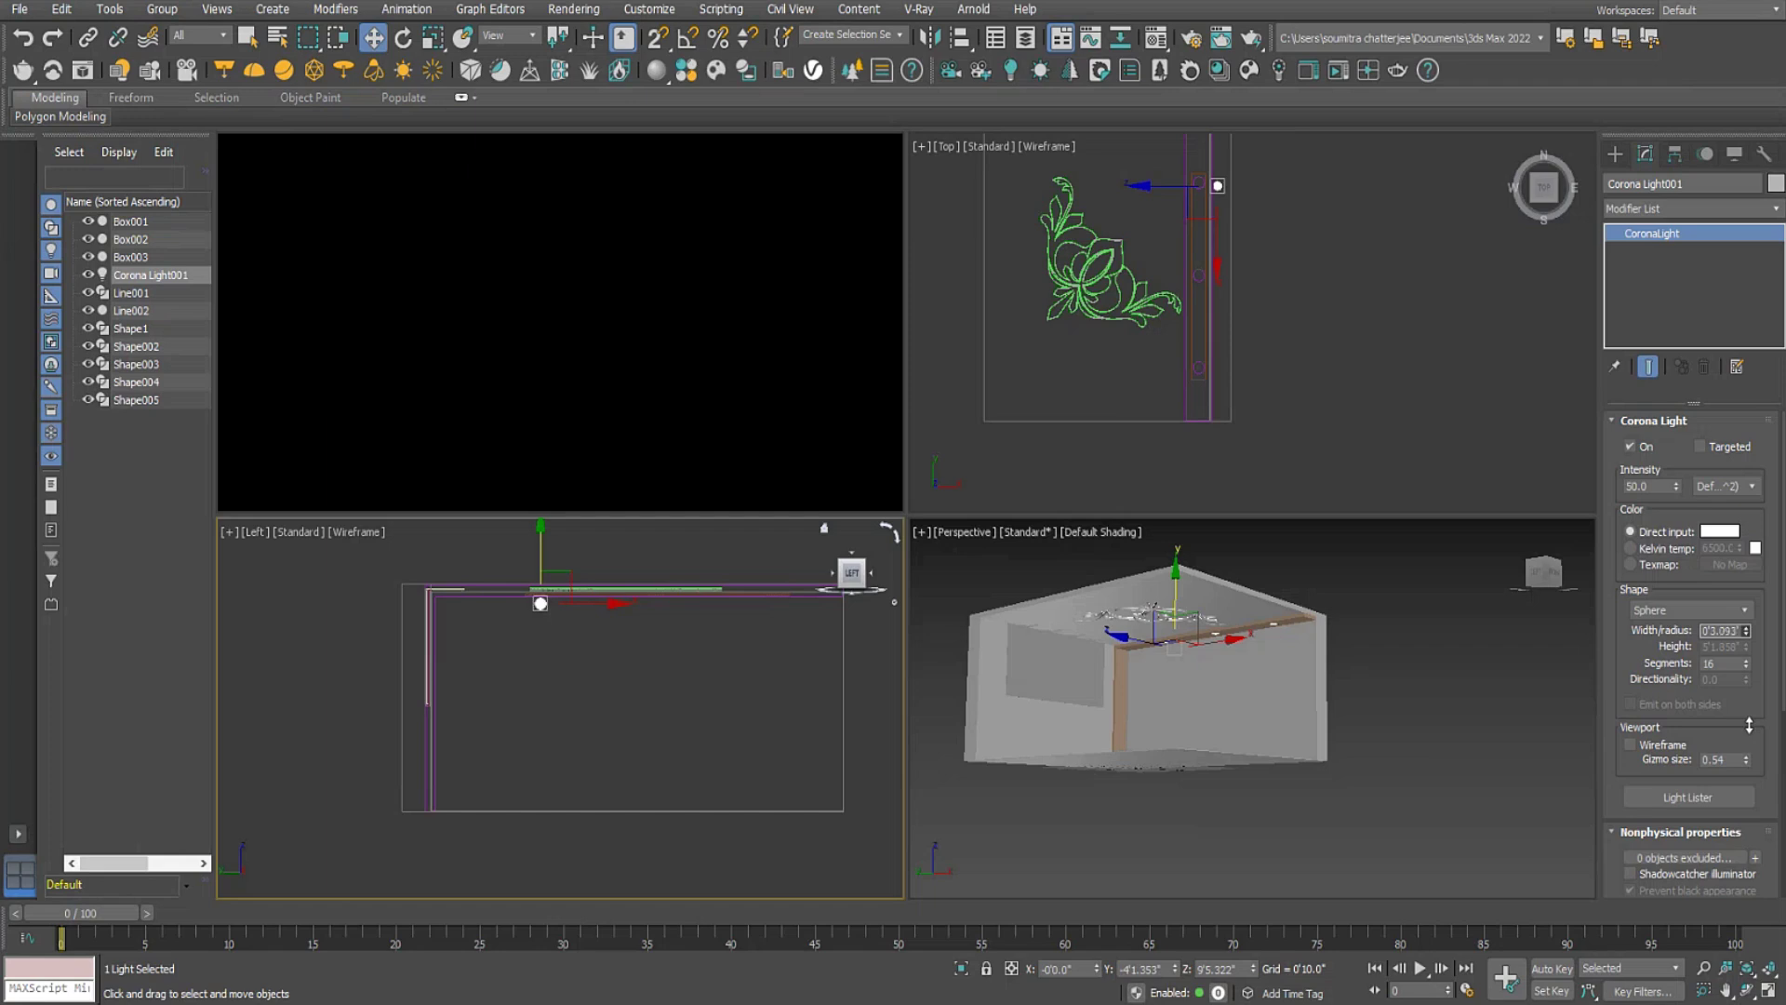
# Position the Corona light just beneath the nearest downlight recess in the ceiling profile and reduce its radius to 0'1.268".
pyautogui.scroll(10, 1270, 352)
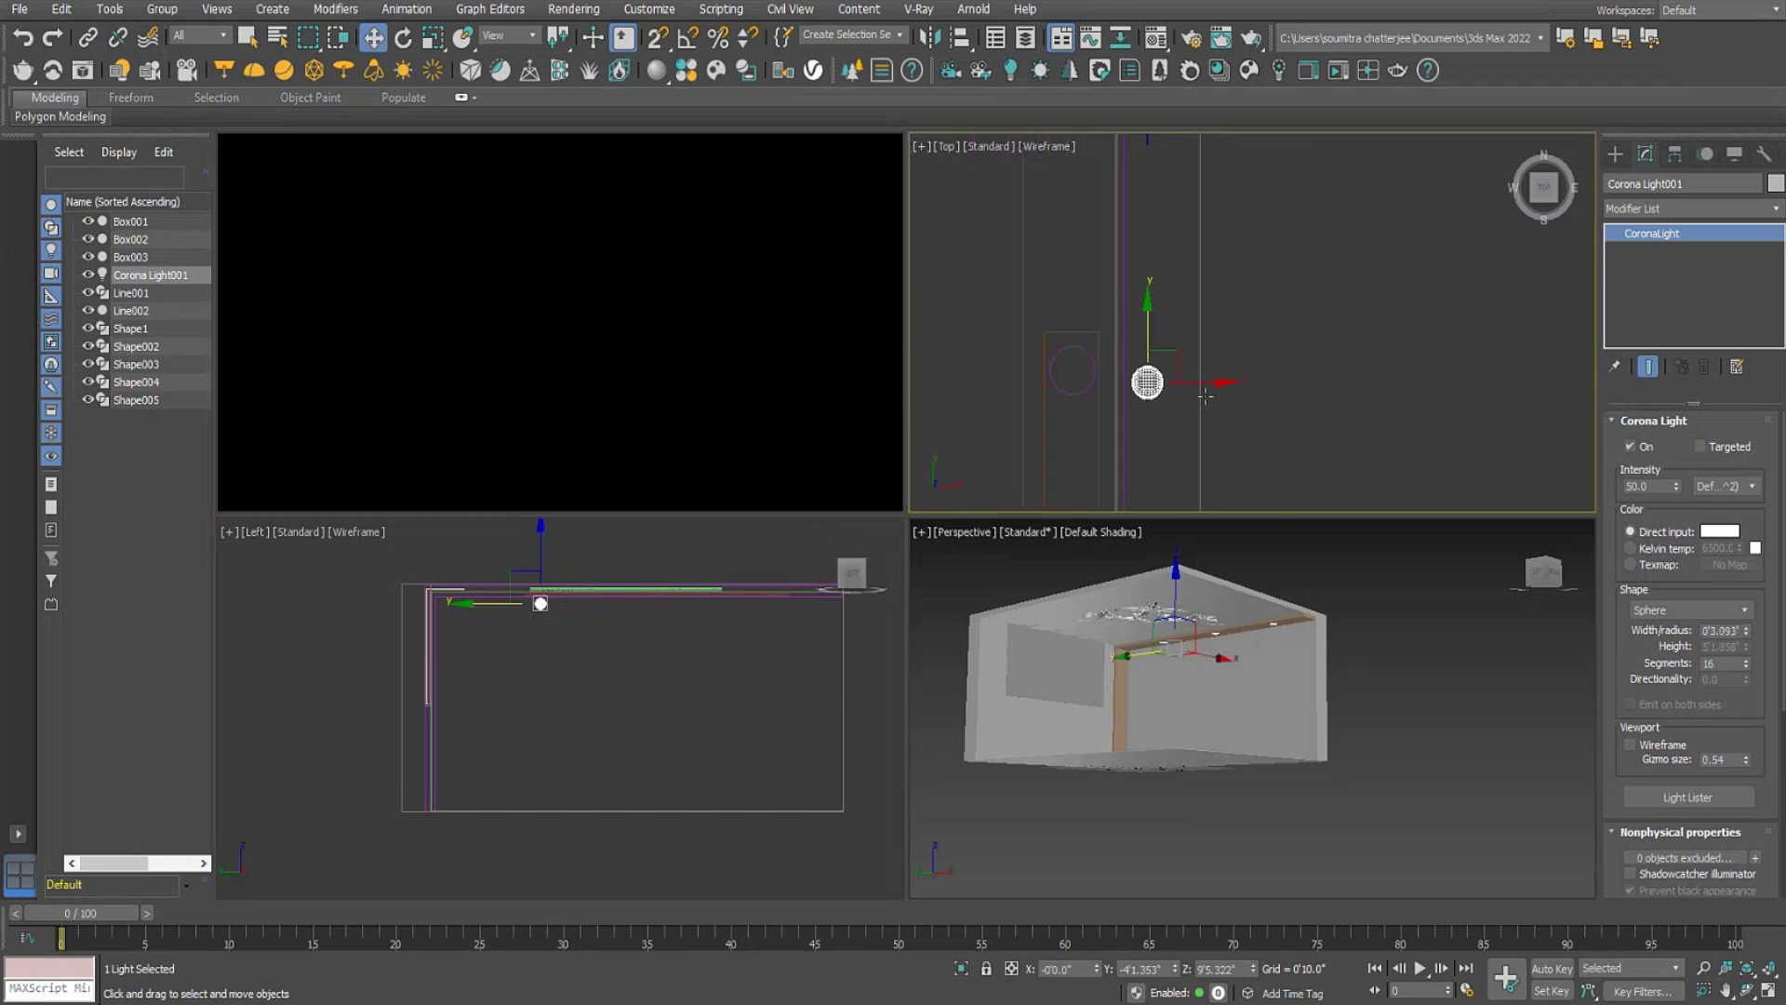
pyautogui.moveTo(1147, 382); pyautogui.dragTo(1076, 369)
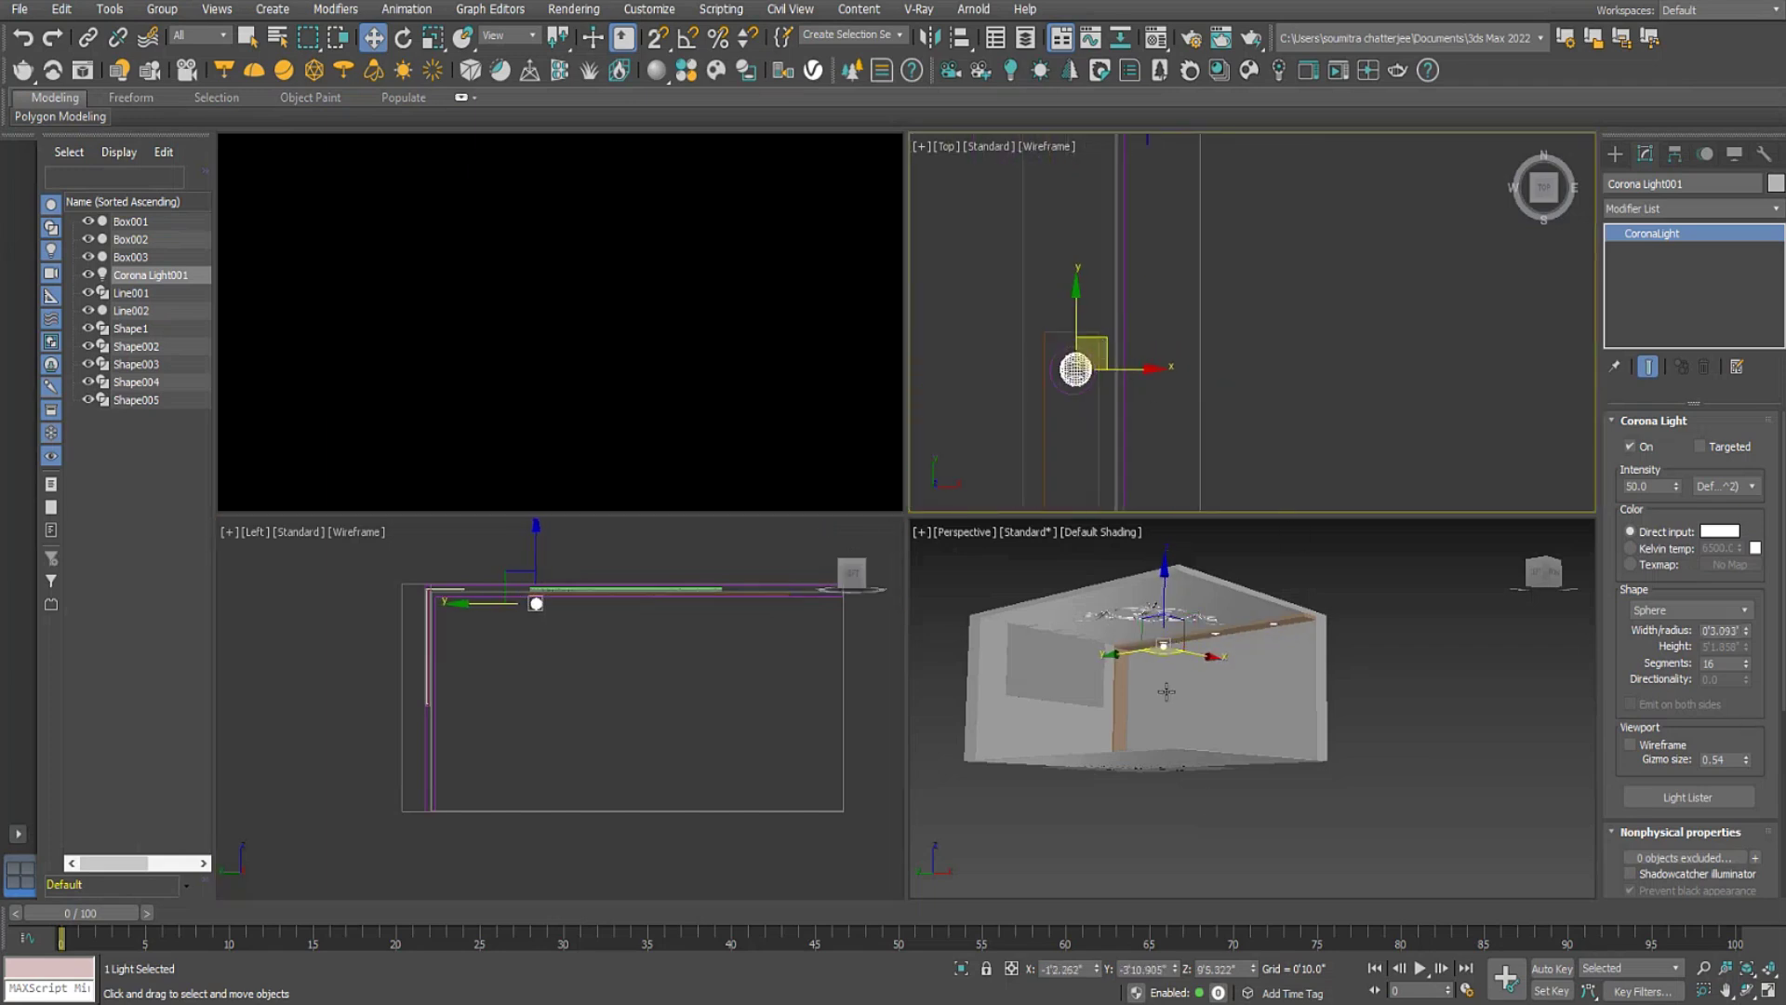
pyautogui.scroll(7, 577, 684)
pyautogui.moveTo(623, 632); pyautogui.dragTo(647, 876, button='middle')
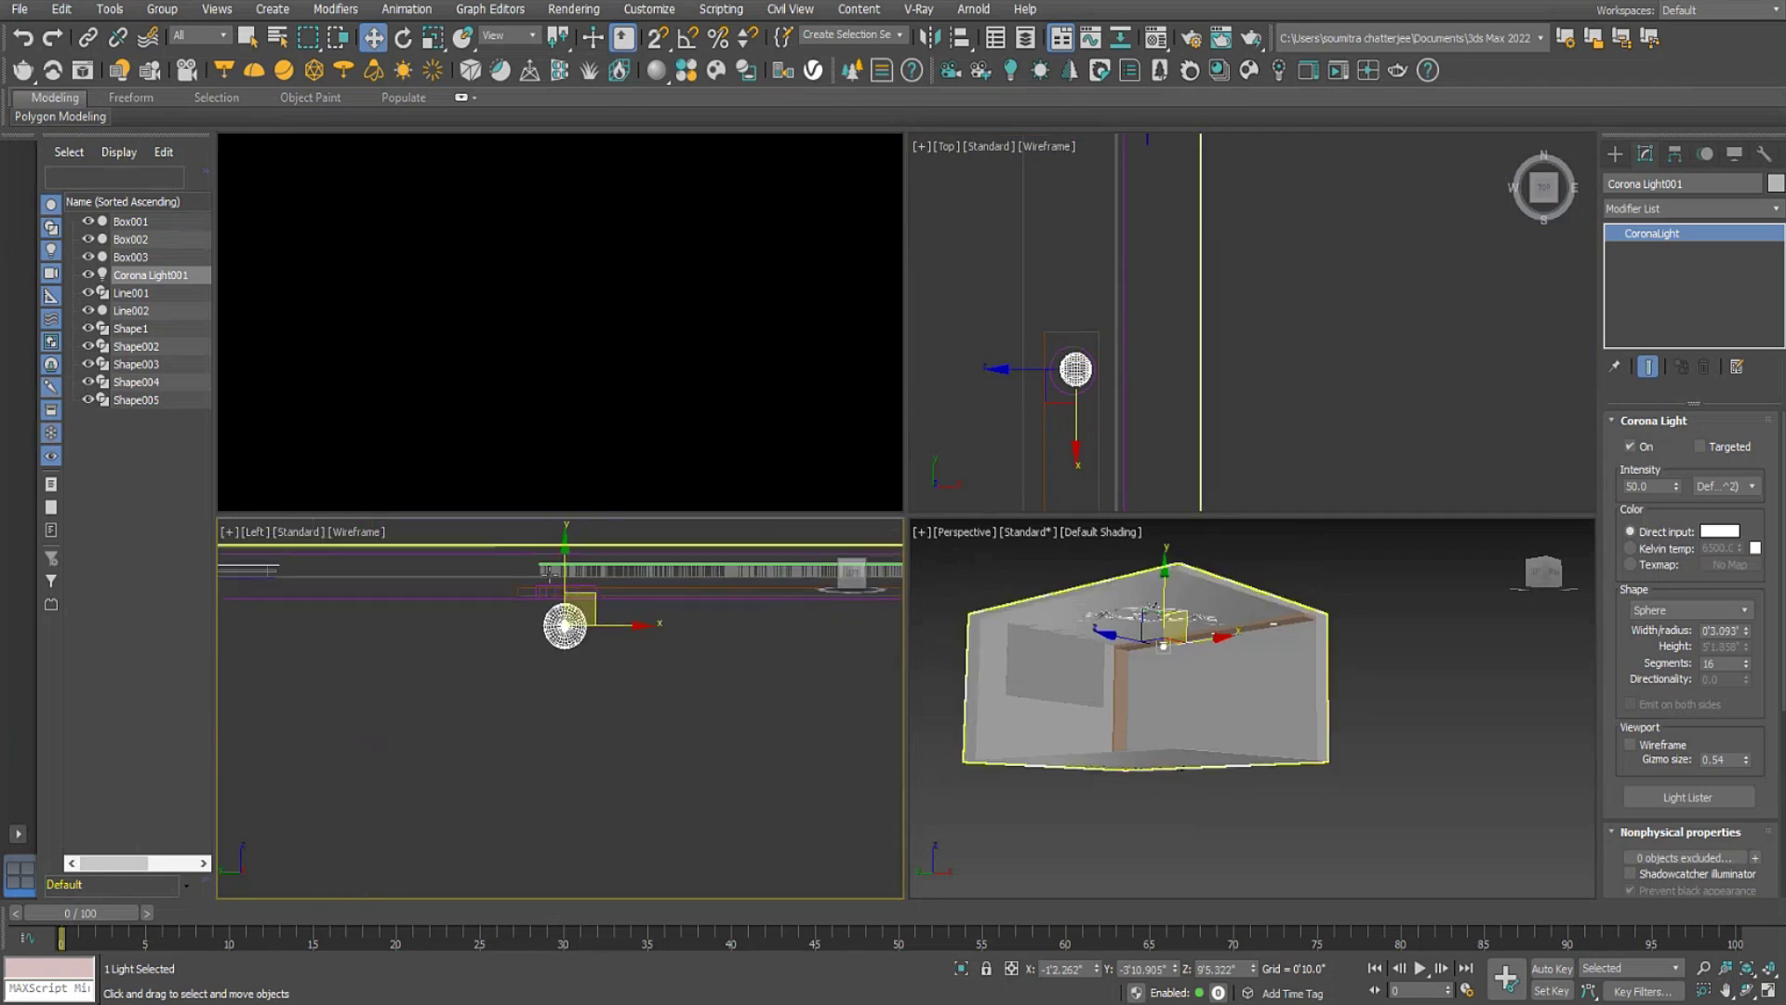
pyautogui.moveTo(567, 557); pyautogui.dragTo(567, 572)
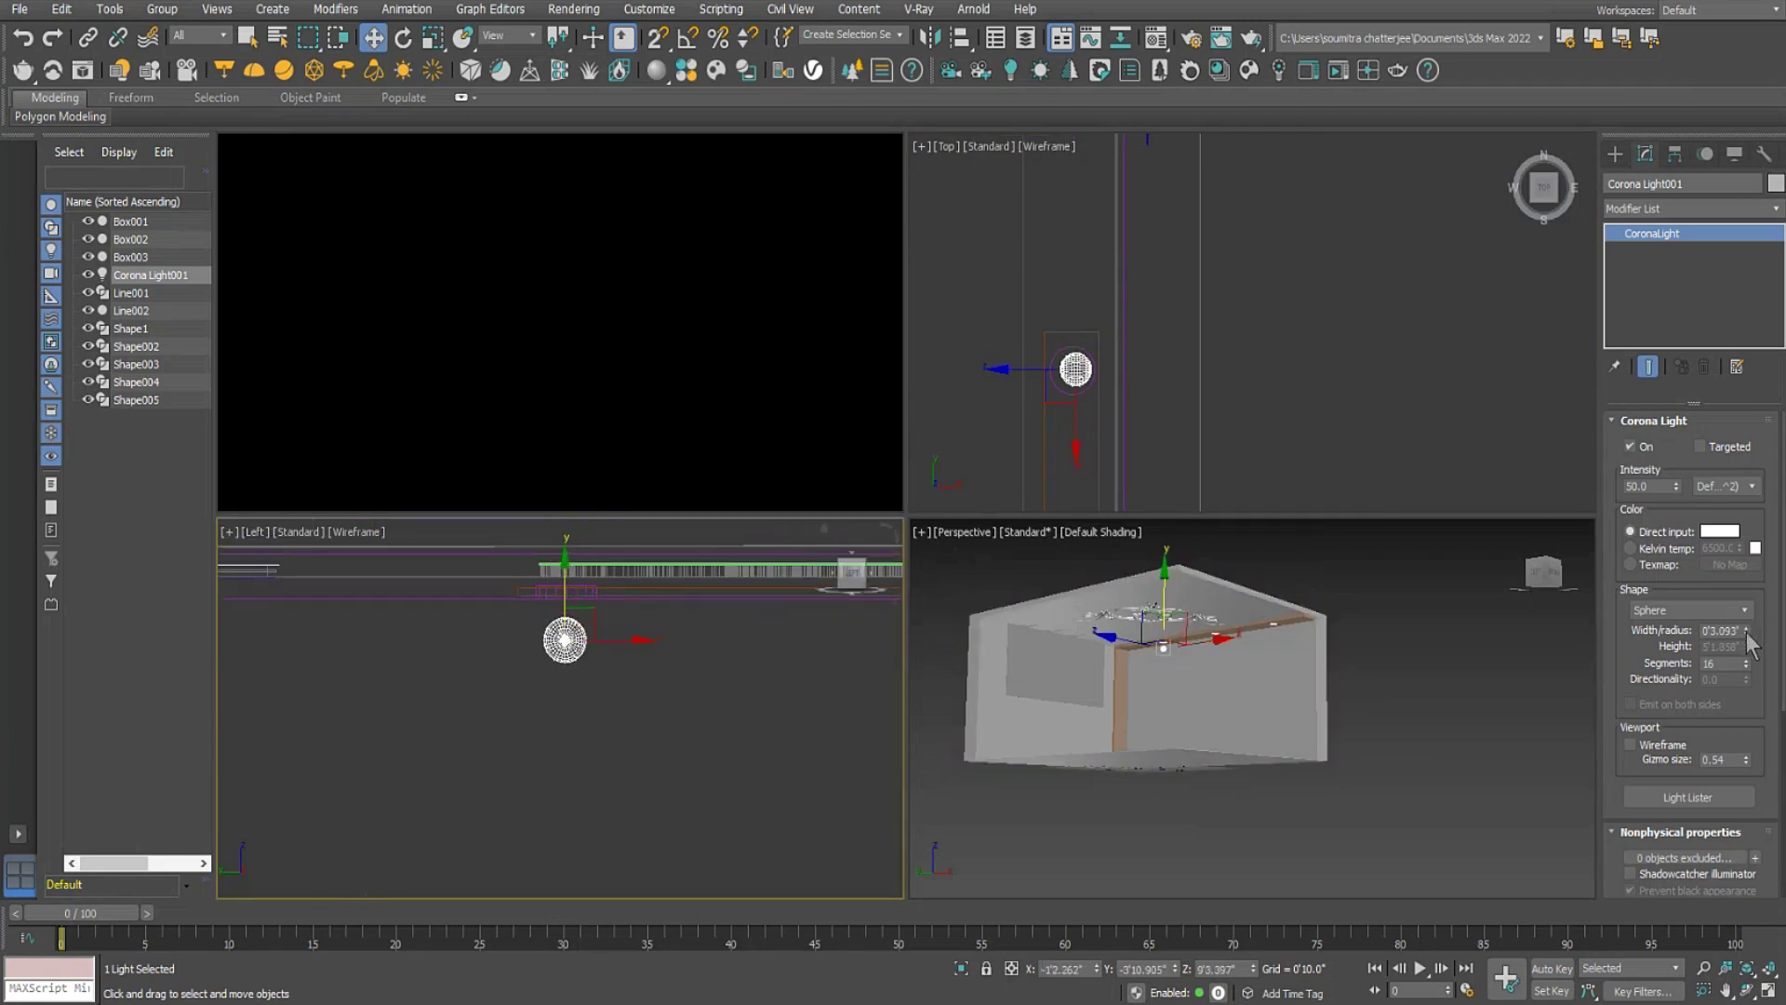
pyautogui.moveTo(1746, 644); pyautogui.dragTo(1746, 684)
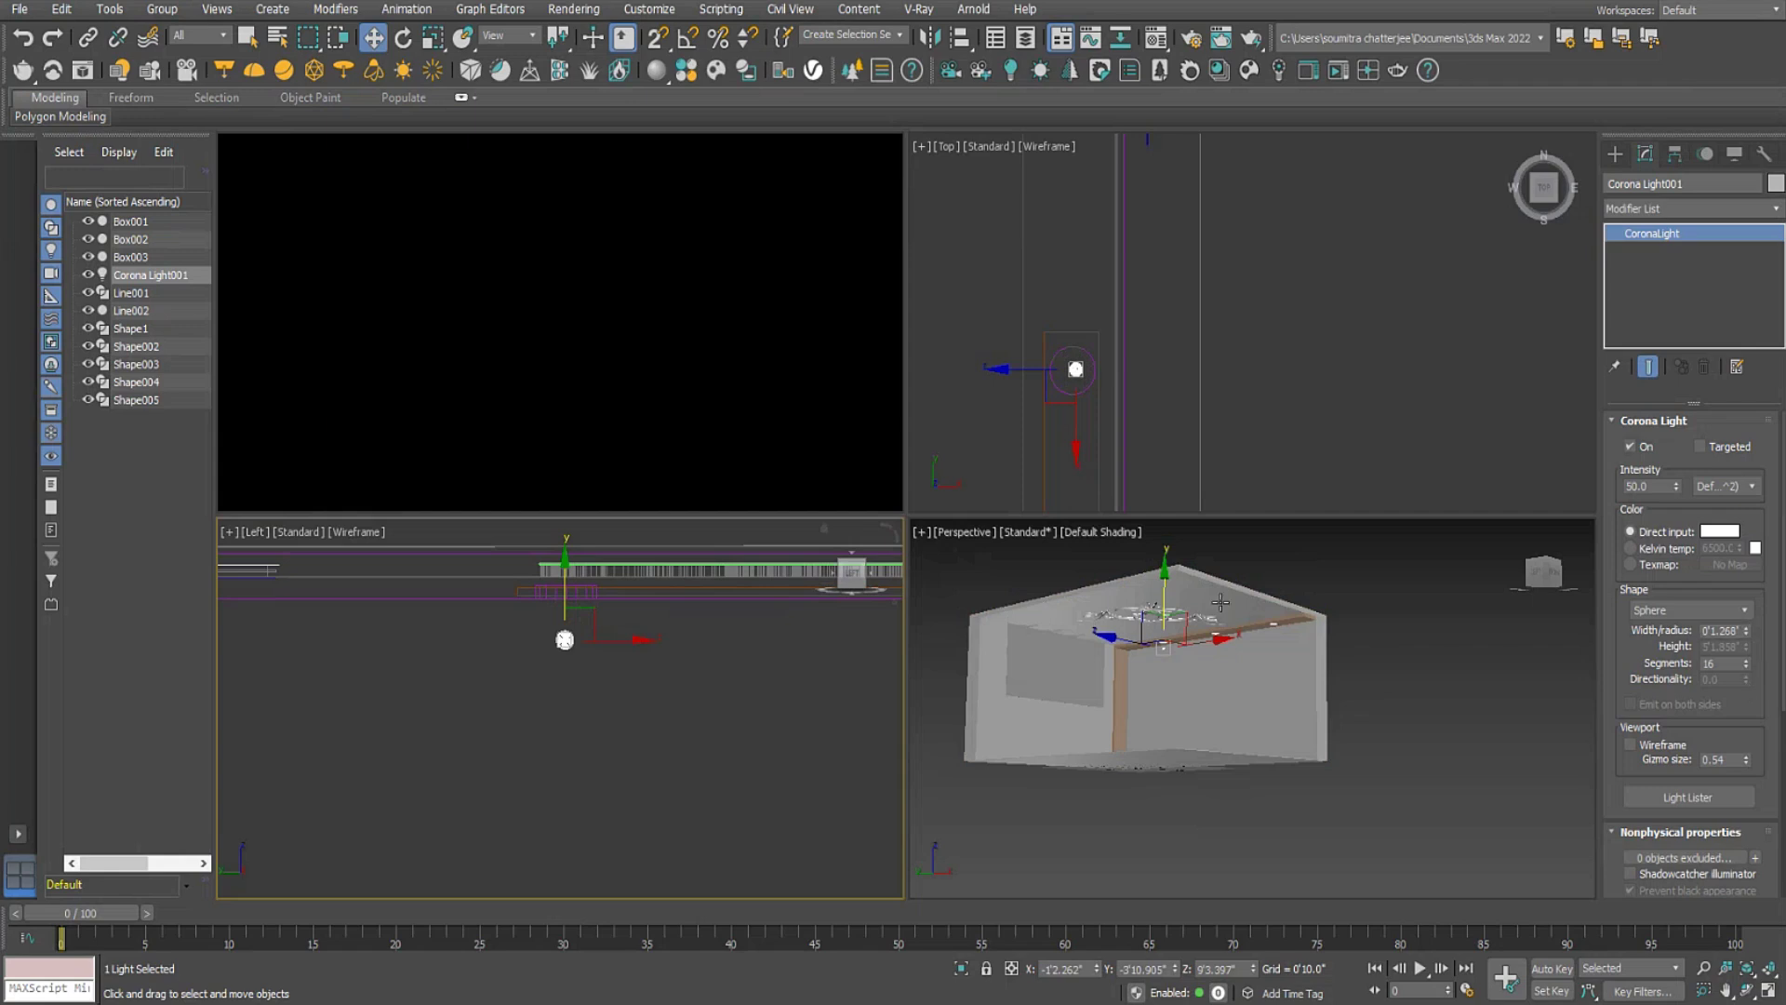
pyautogui.moveTo(569, 597); pyautogui.dragTo(570, 573)
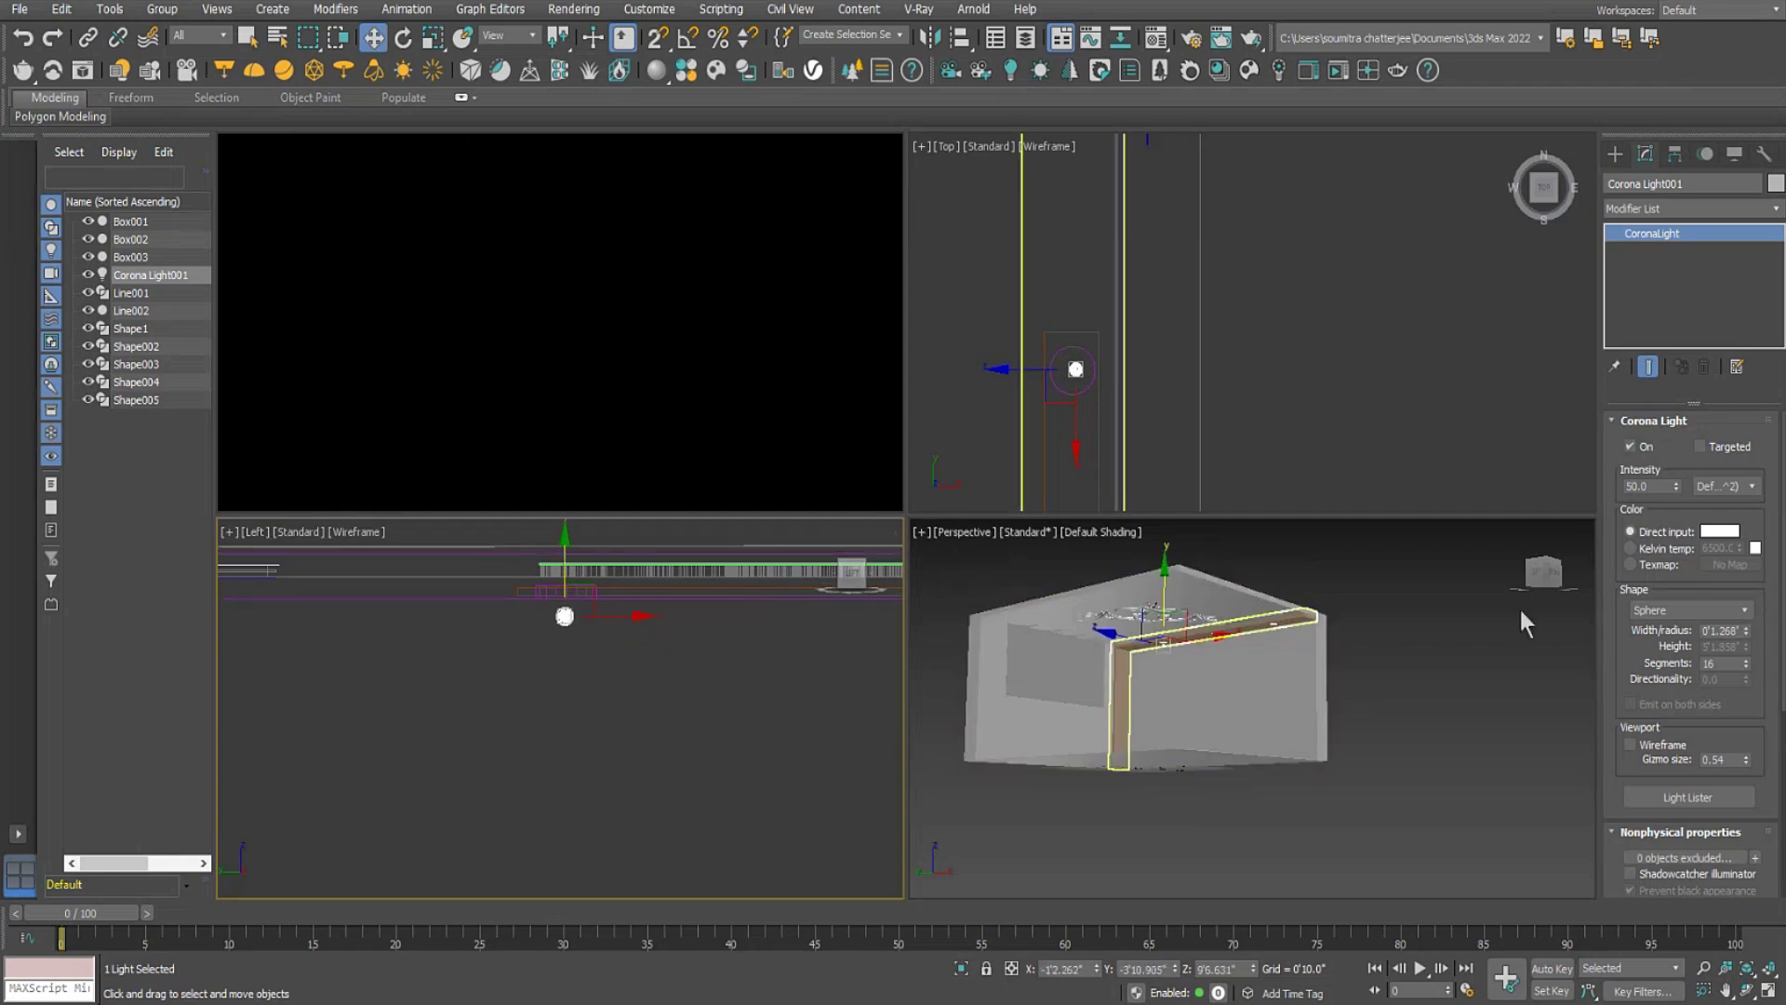
# Open the IES profile selection for the Corona light.
pyautogui.moveTo(1621, 656); pyautogui.dragTo(1619, 385)
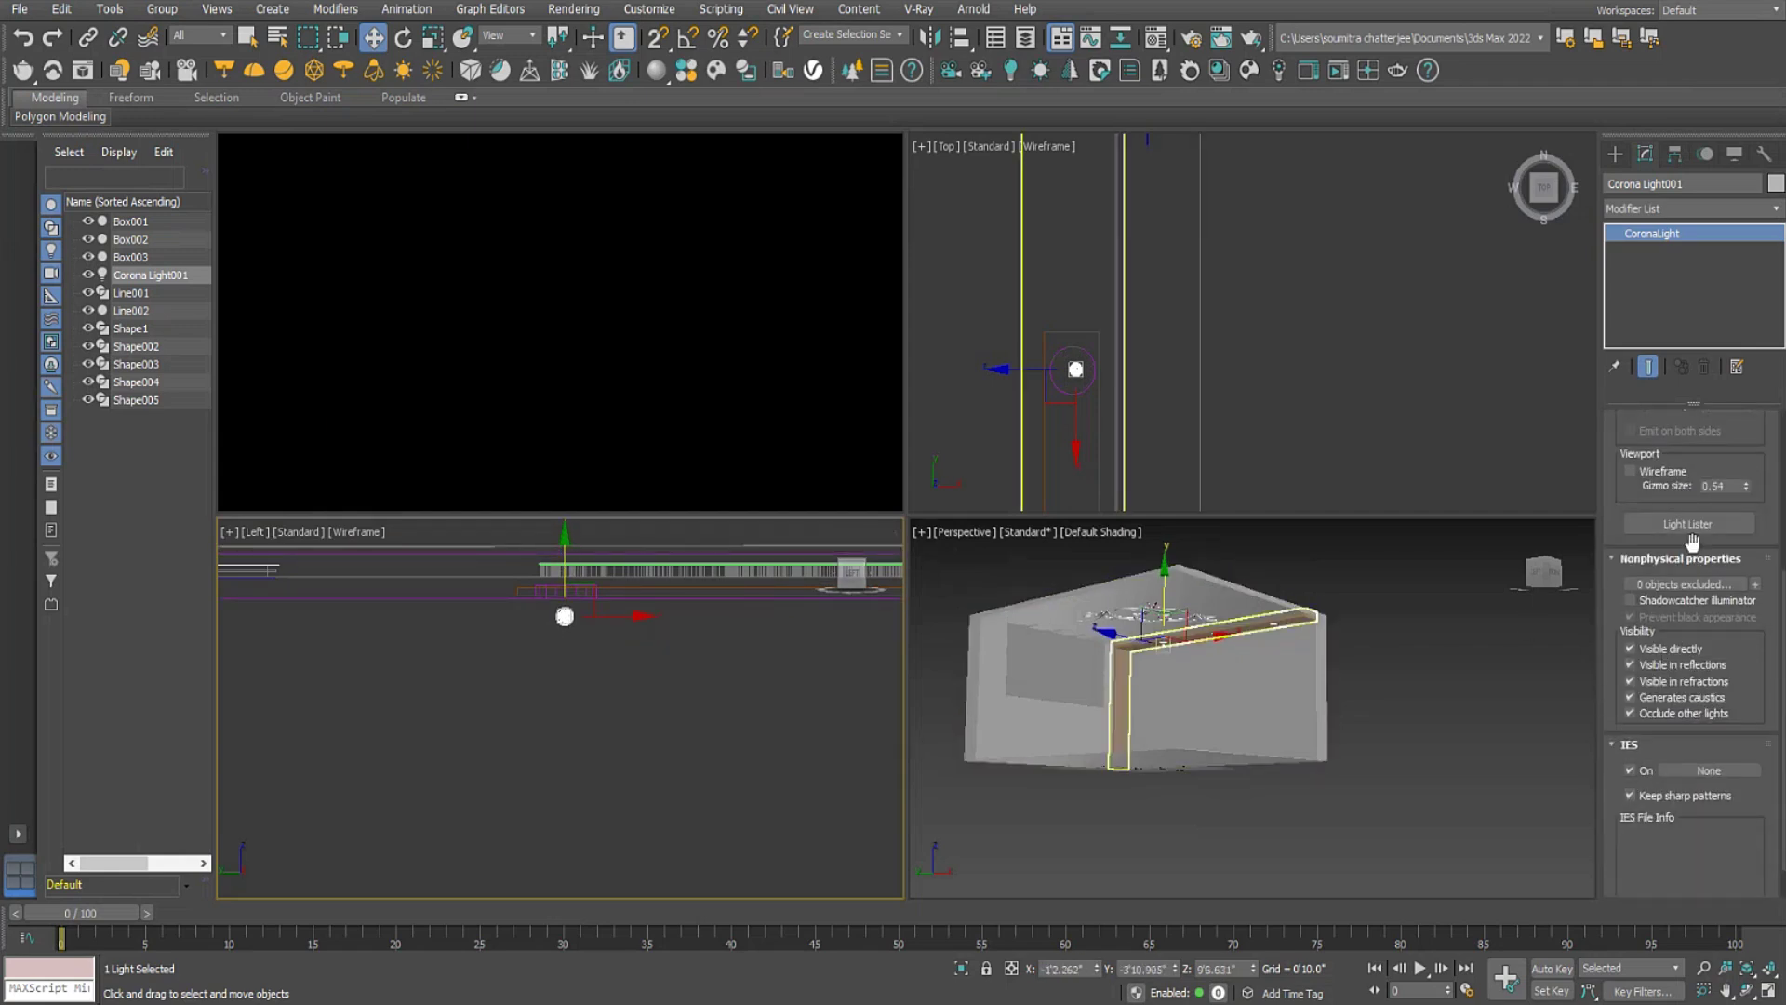
pyautogui.click(1708, 770)
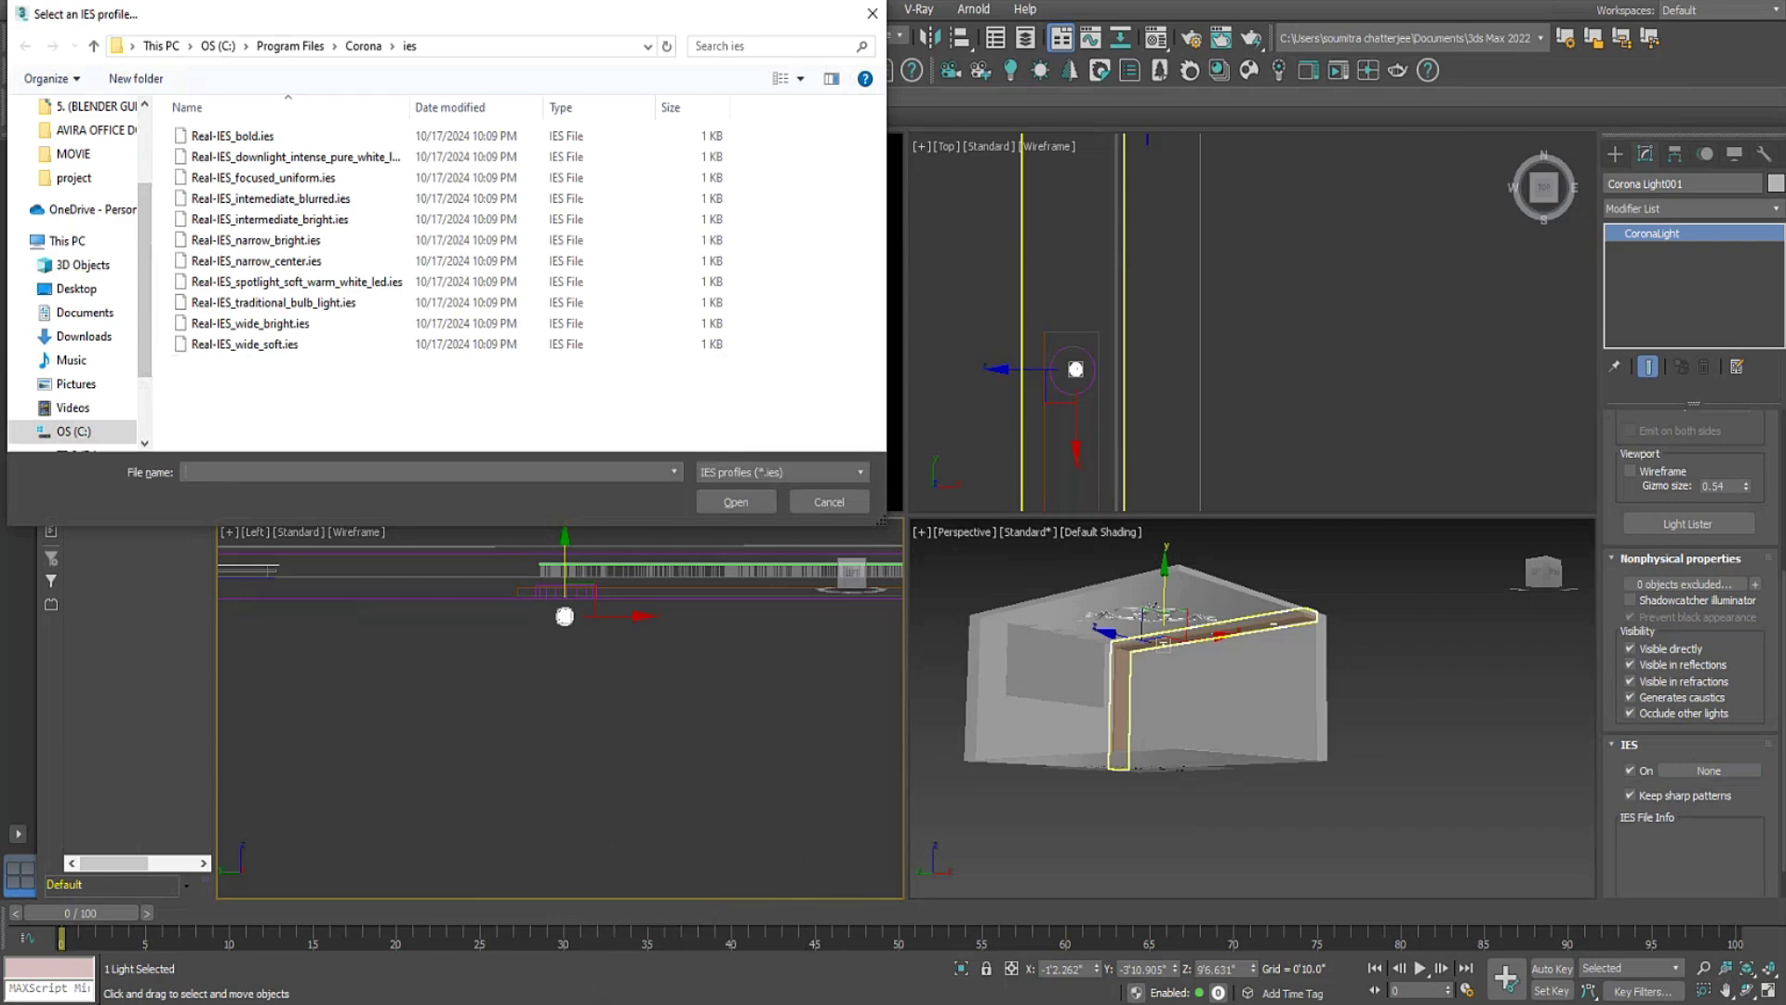
# Switch to File Explorer, run the start batch file in C:\Program Files\Chaos Group\Chaos Cosmos, and return to 3ds Max.
pyautogui.click(549, 968)
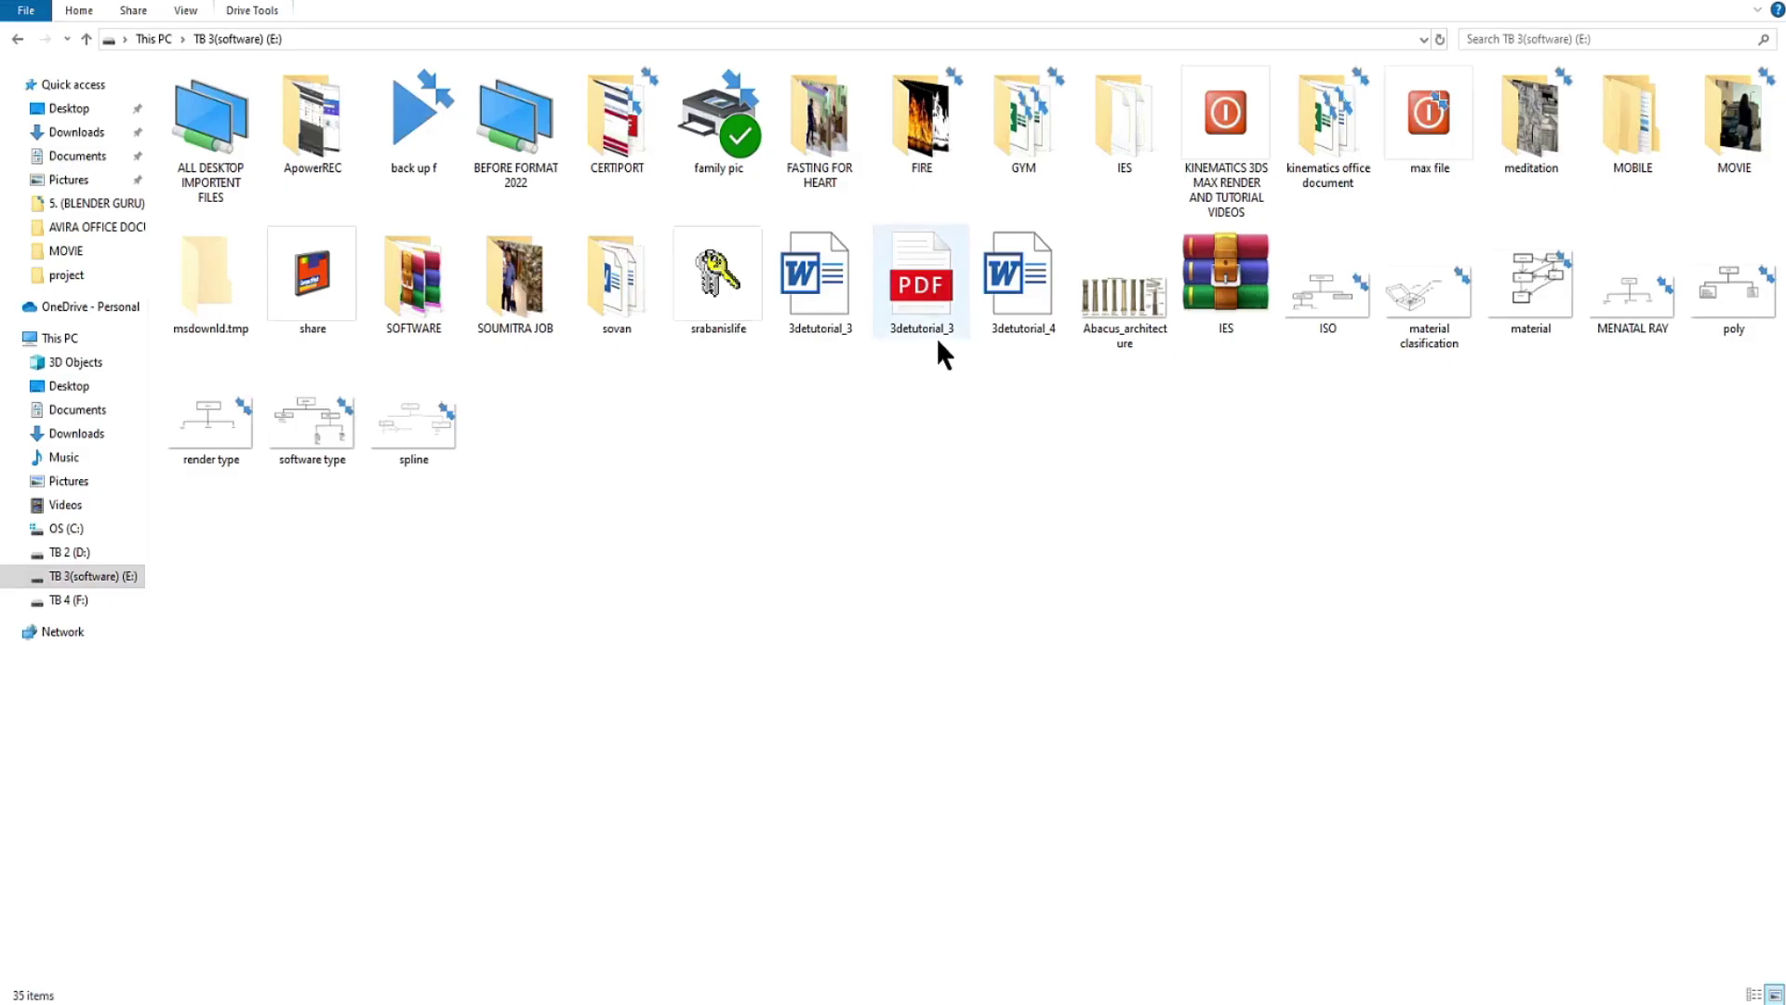
pyautogui.click(69, 529)
pyautogui.doubleClick(220, 203)
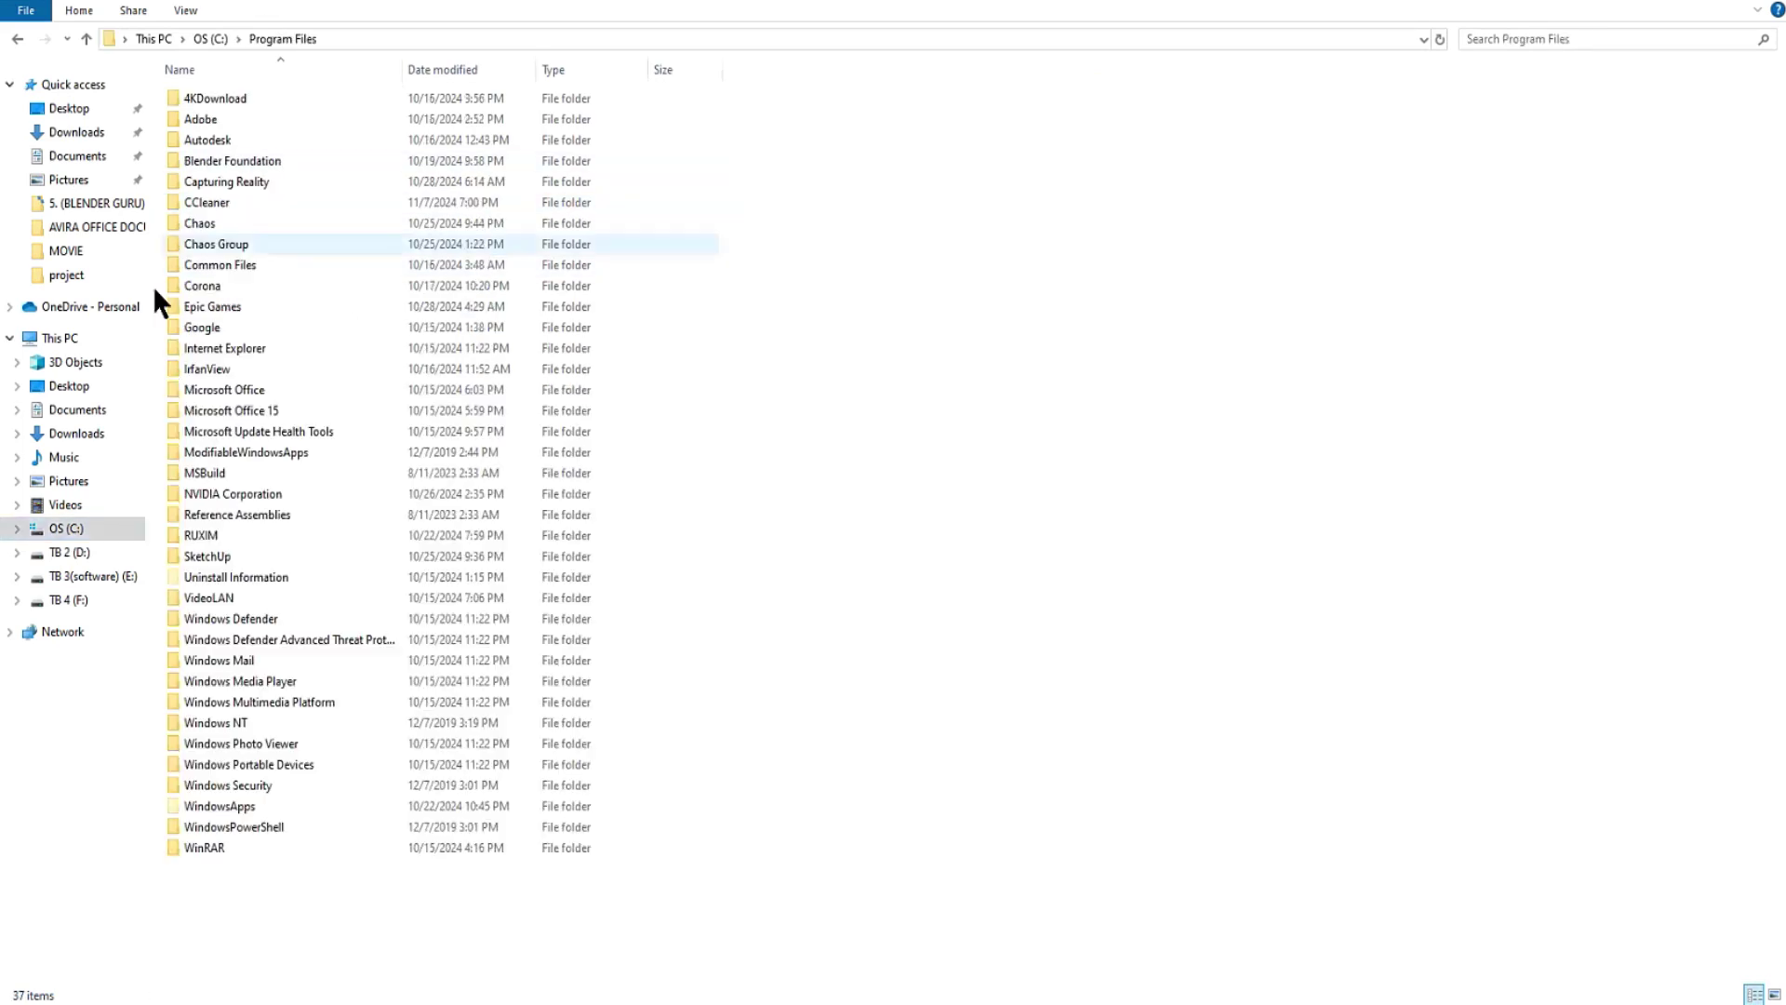
pyautogui.doubleClick(231, 244)
pyautogui.doubleClick(236, 96)
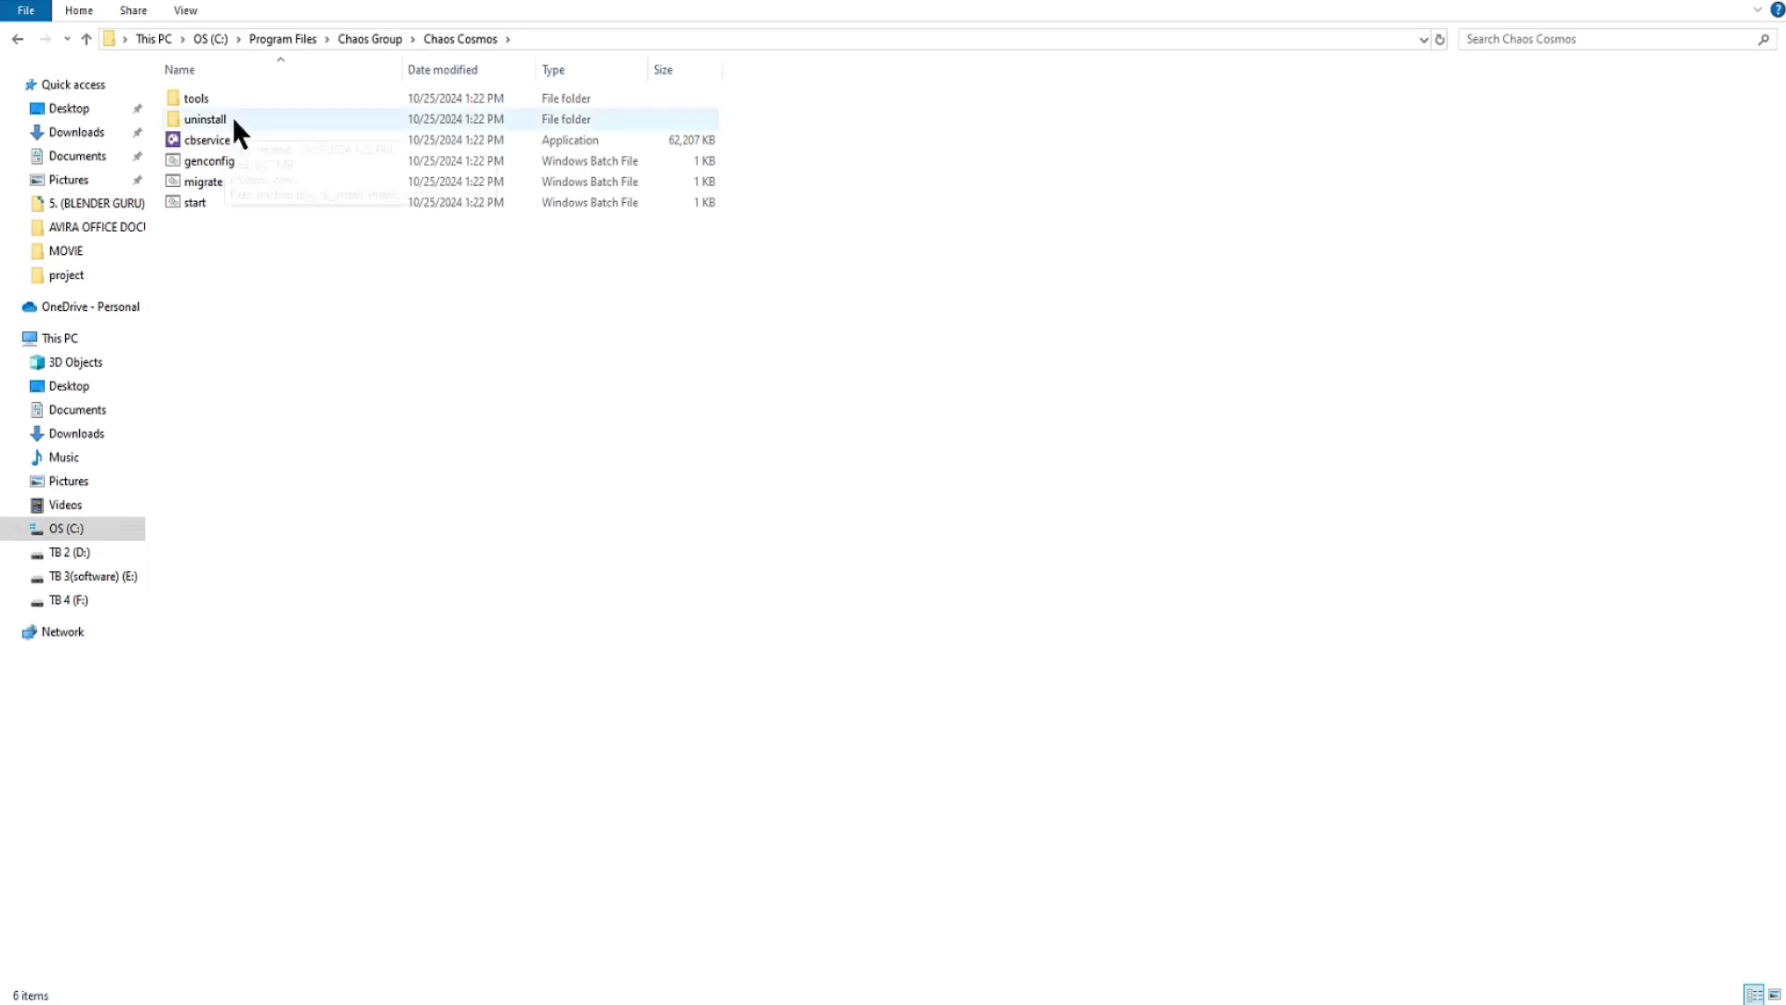
pyautogui.doubleClick(207, 206)
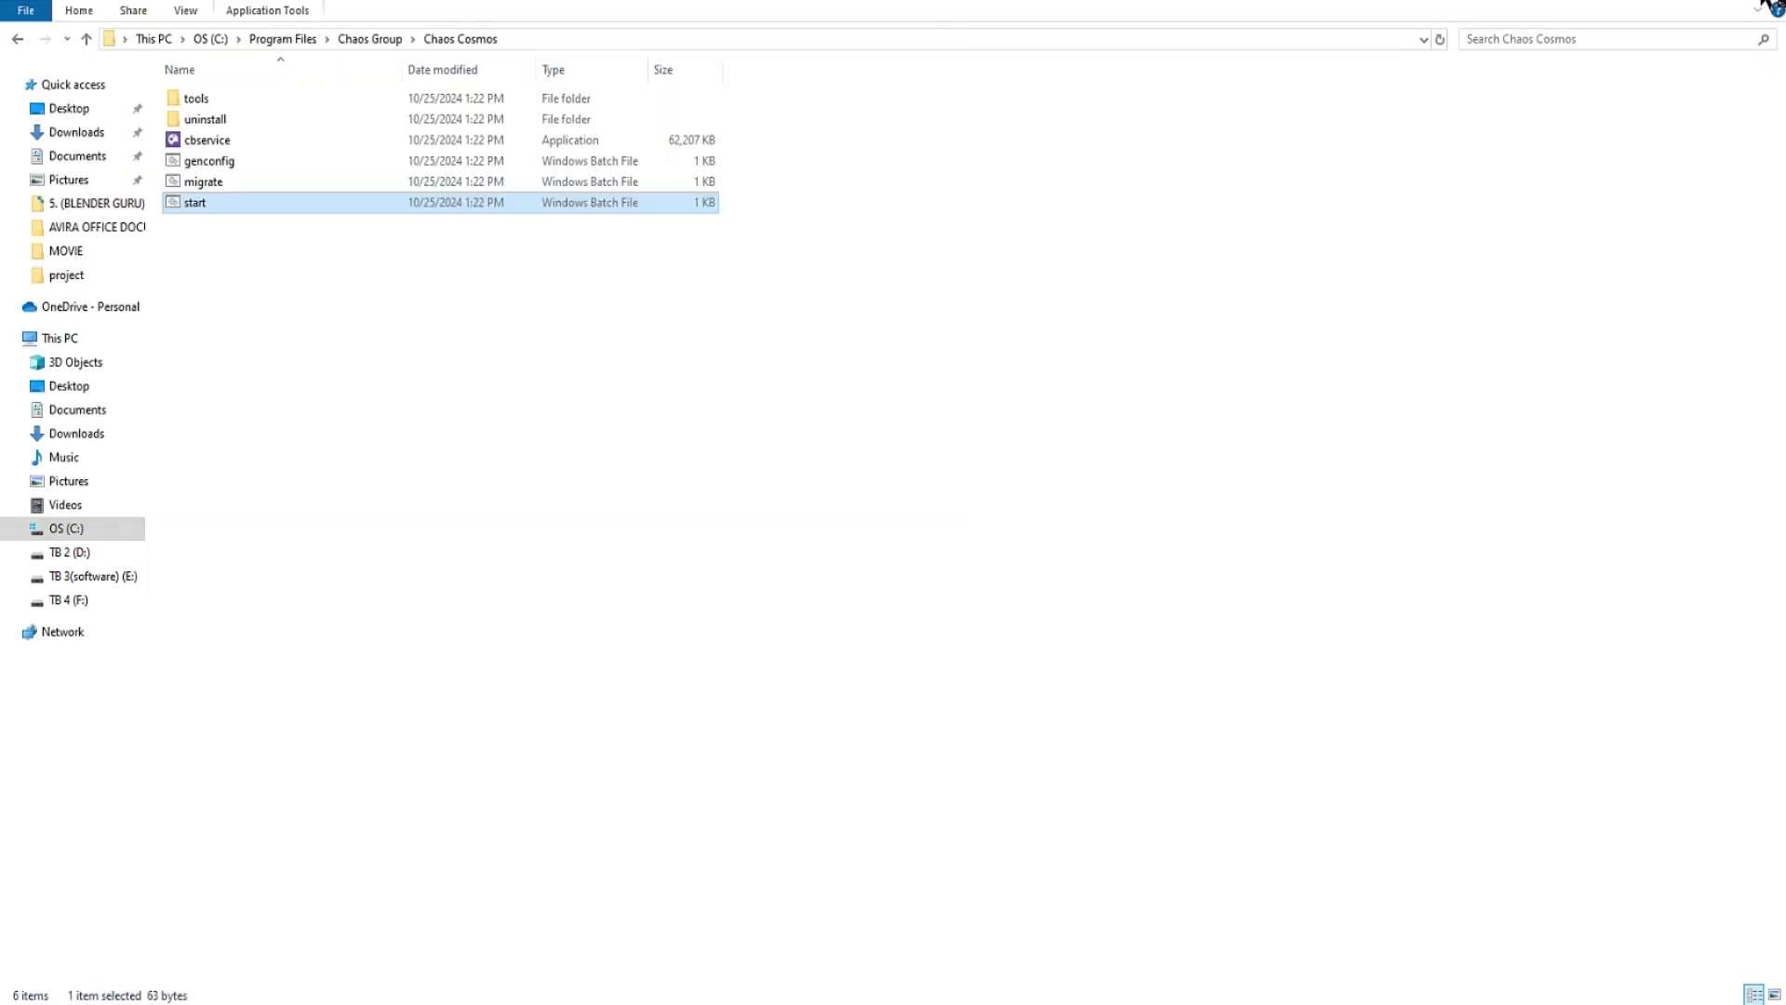
pyautogui.click(1651, 1)
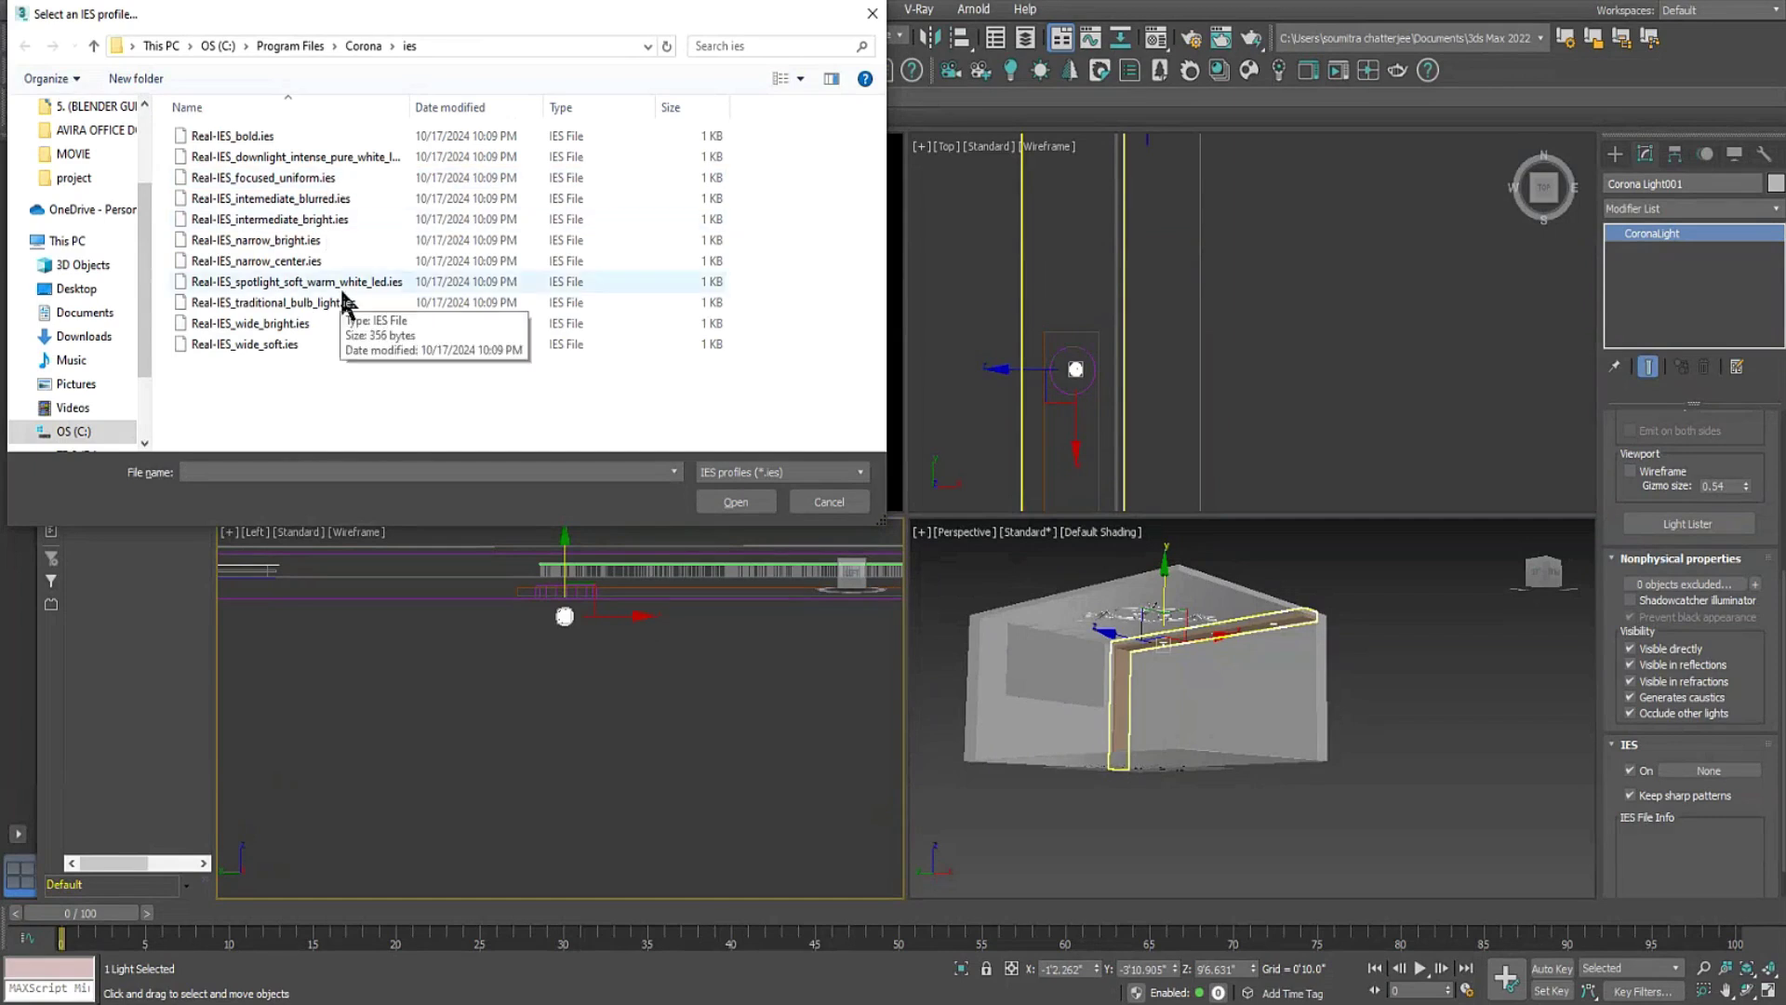
# Load the Real-IES_wide_bright.ies profile into the Corona light.
pyautogui.click(317, 326)
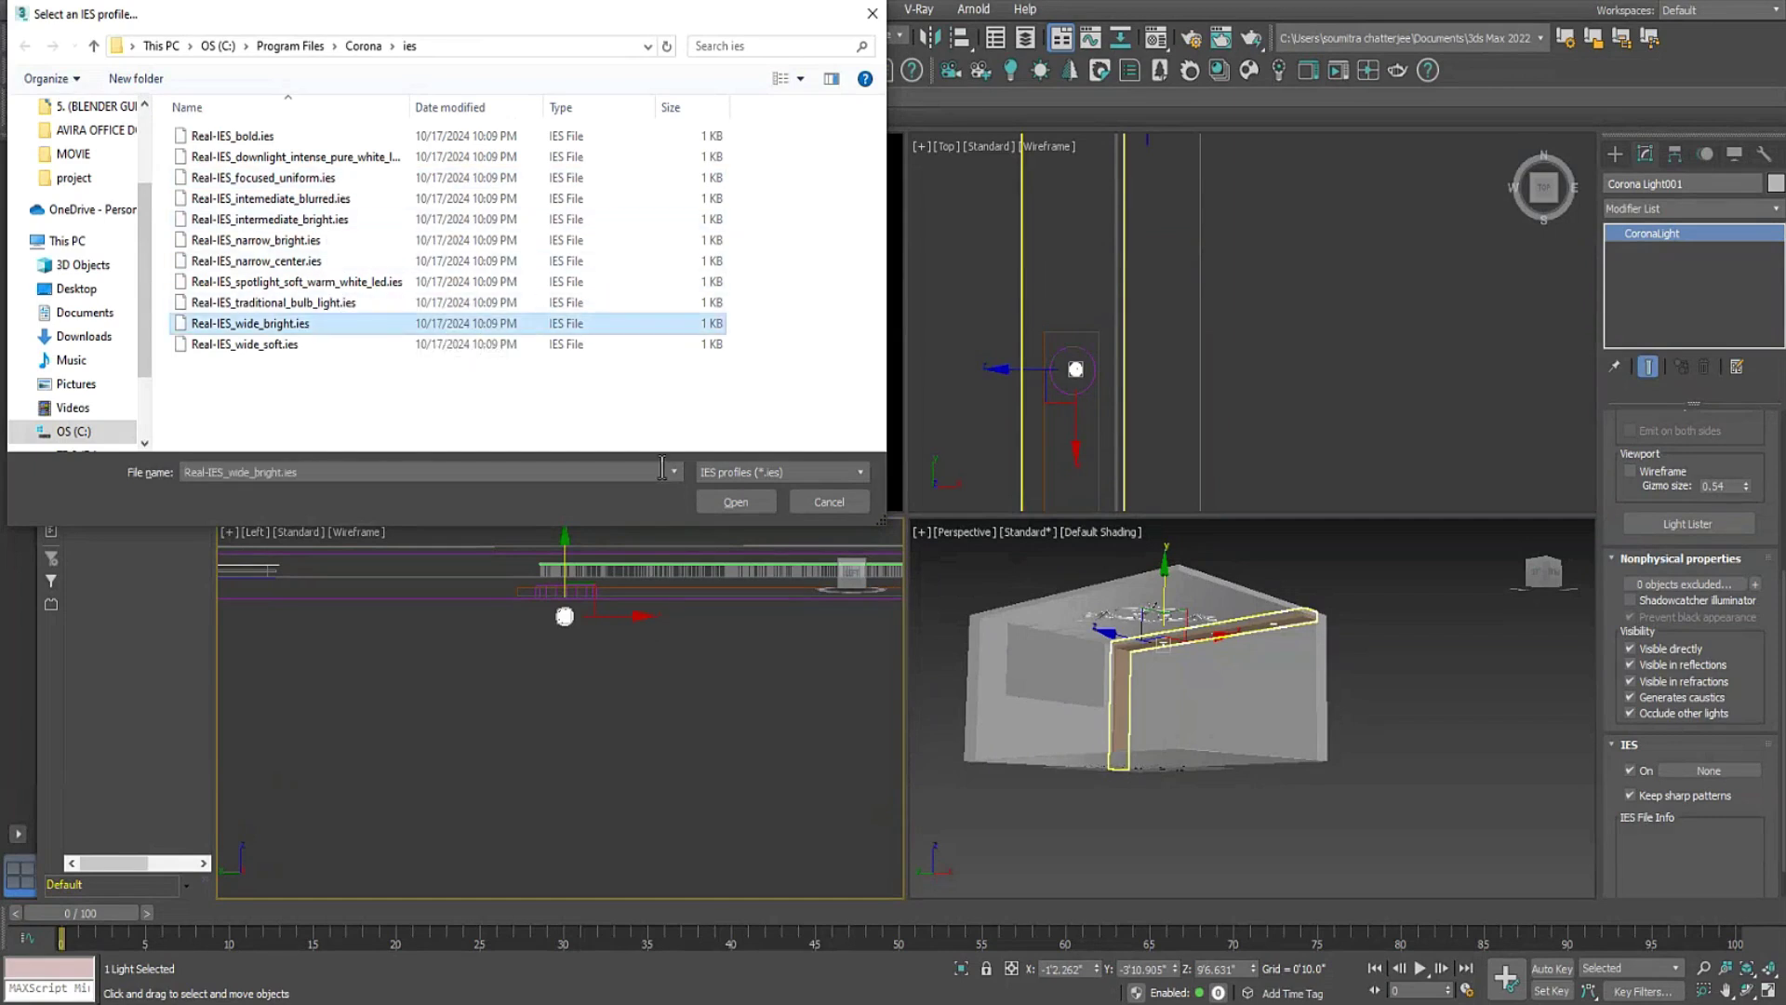
pyautogui.click(721, 500)
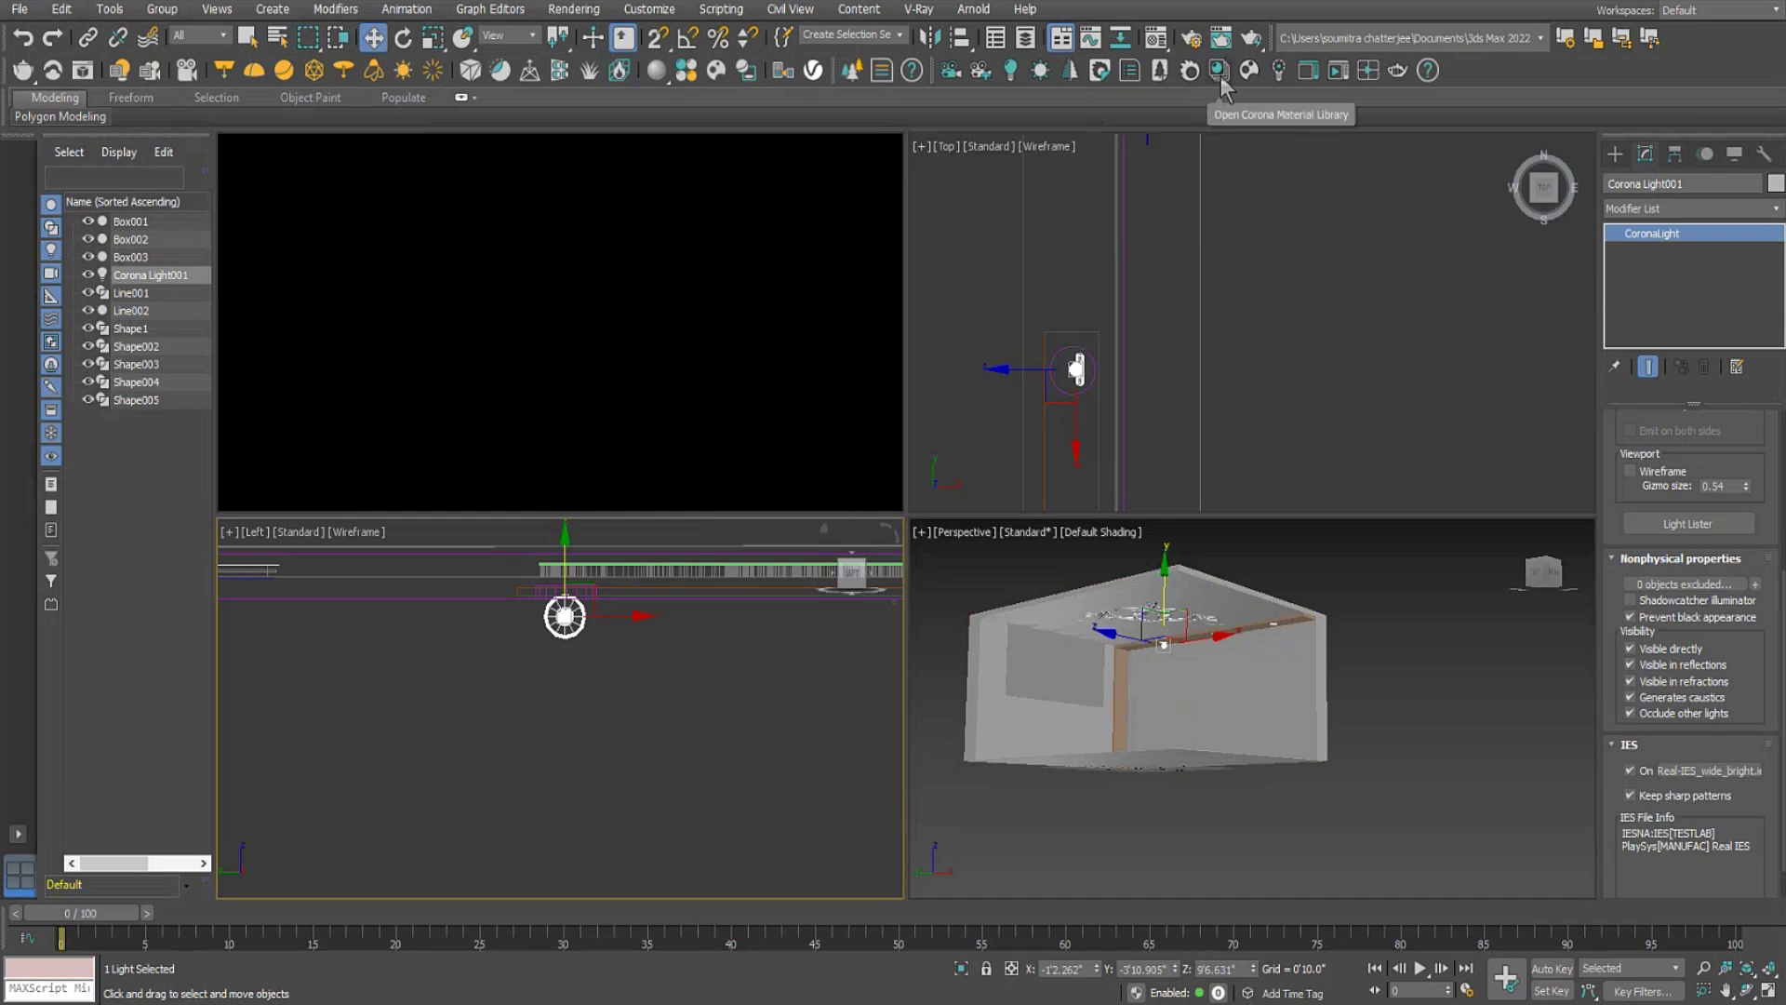
# Open the Chaos Cosmos Browser, search its assets for "bed with side table", and dismiss the update notice.
pyautogui.click(1249, 70)
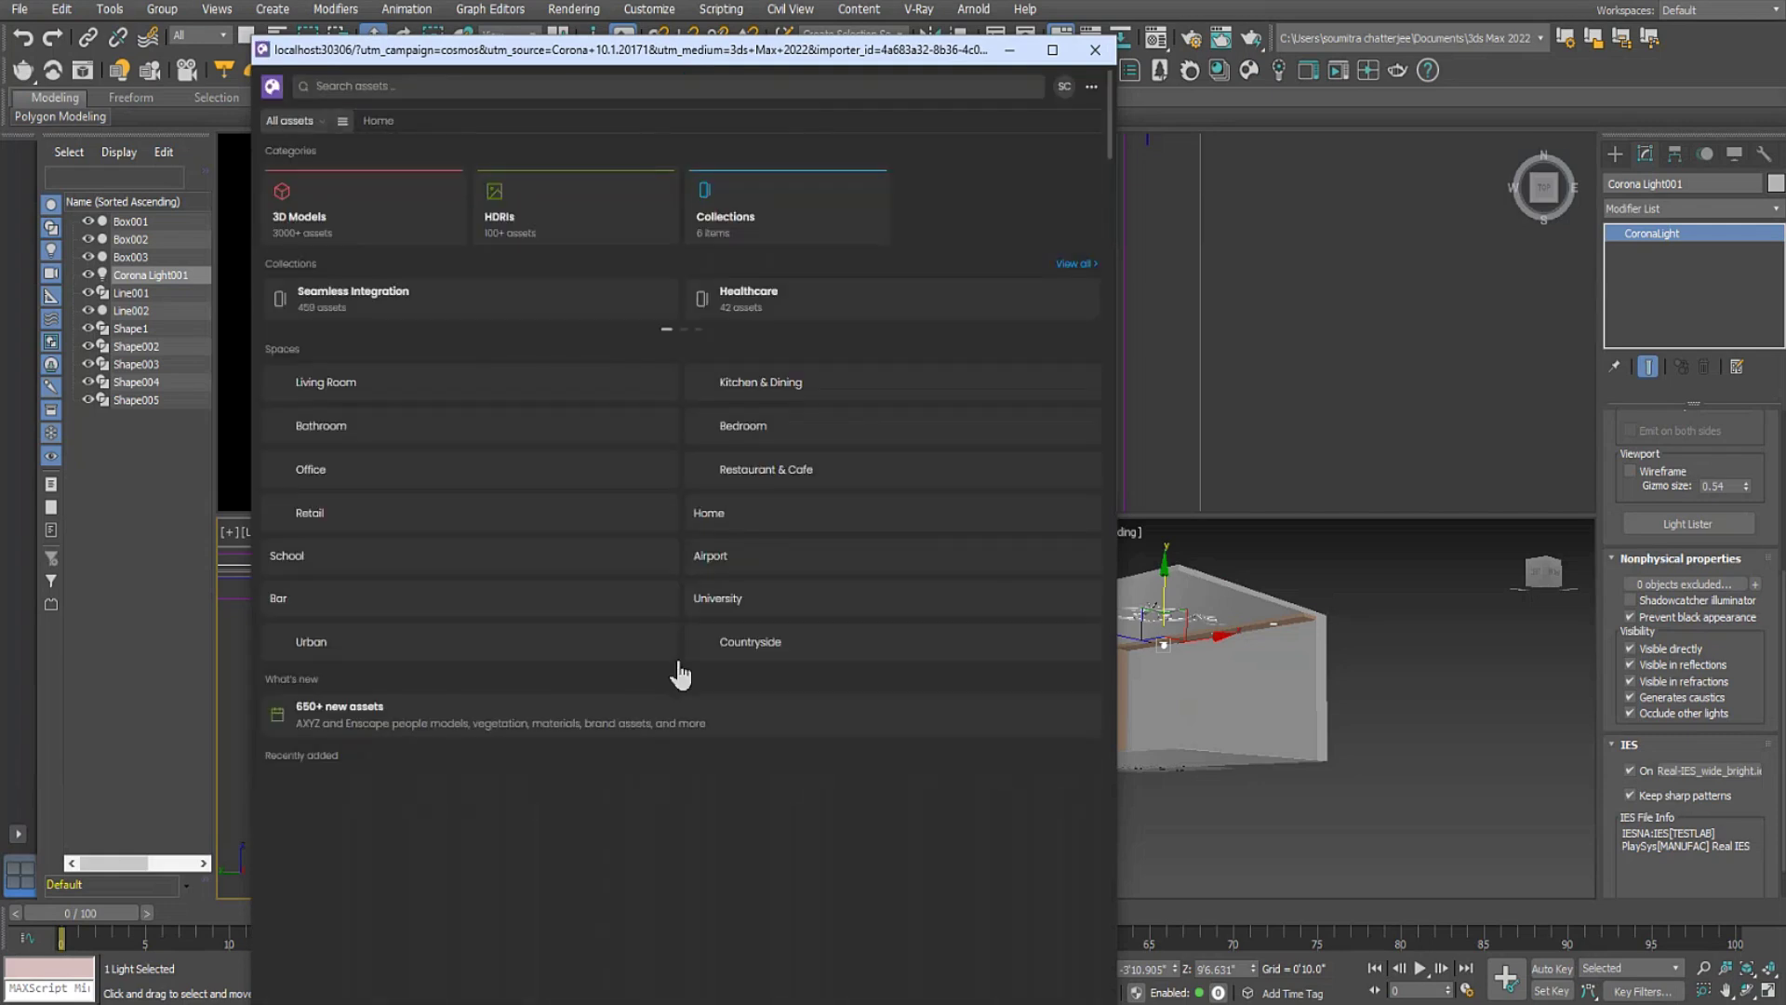
pyautogui.click(382, 86)
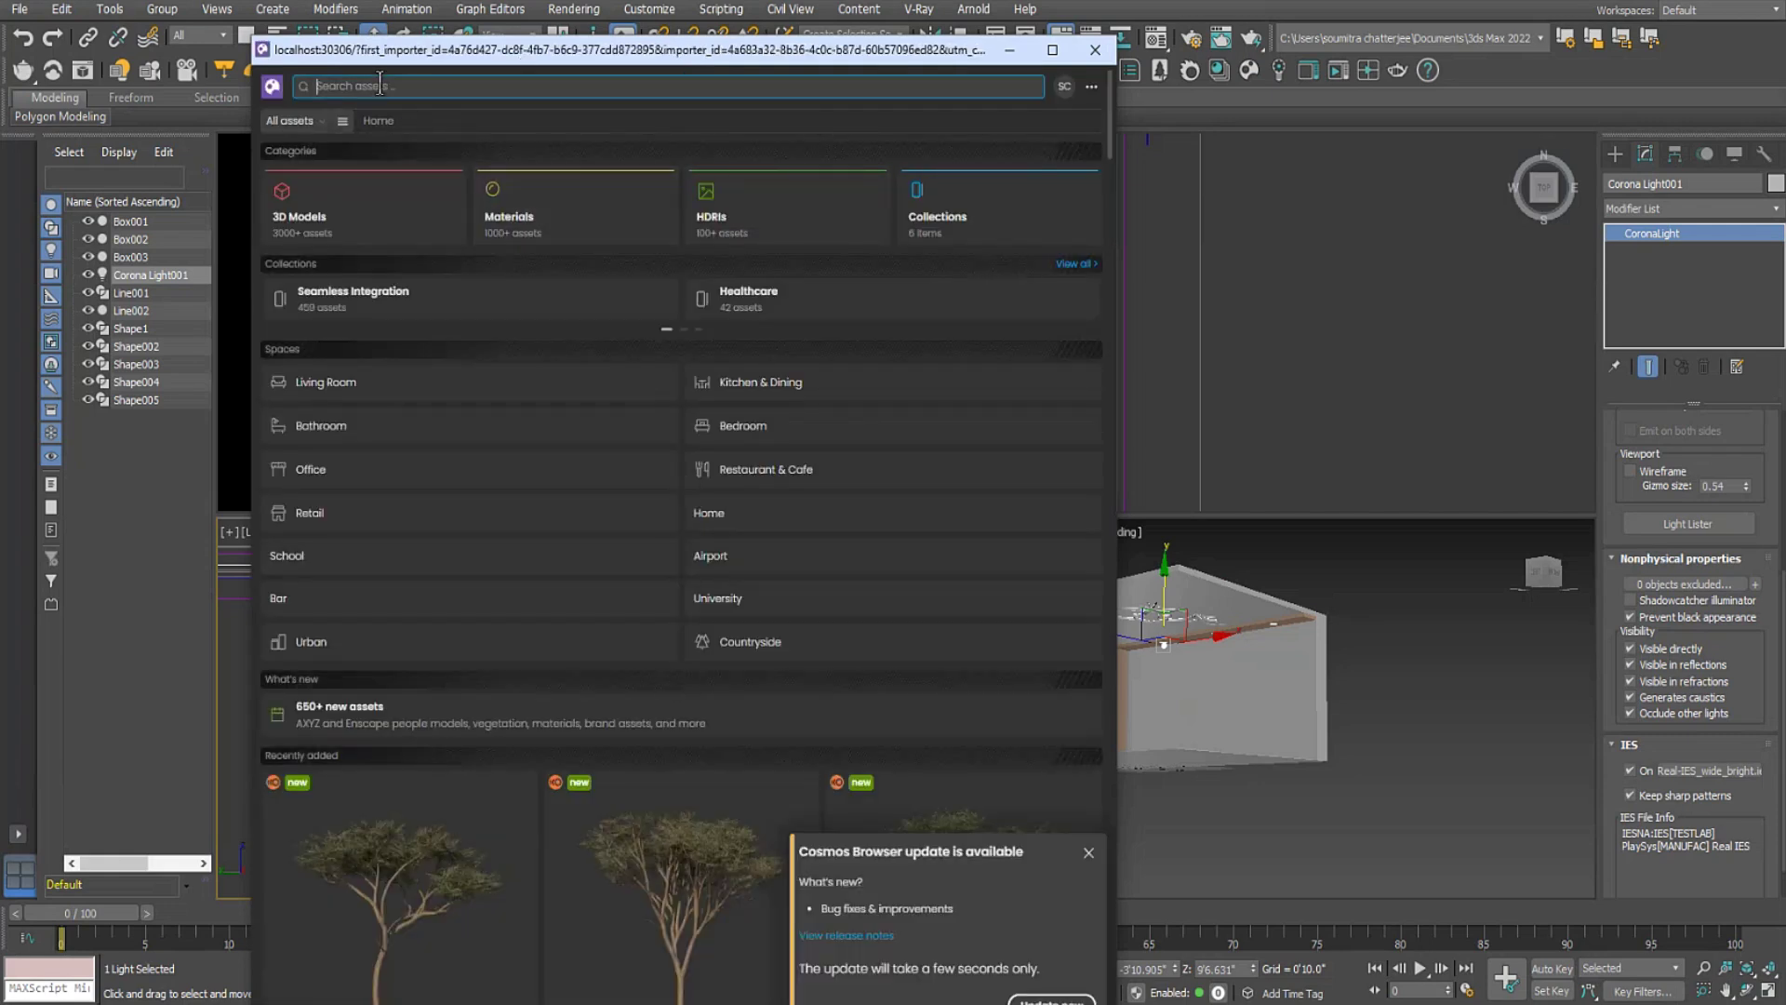
pyautogui.write('bed')
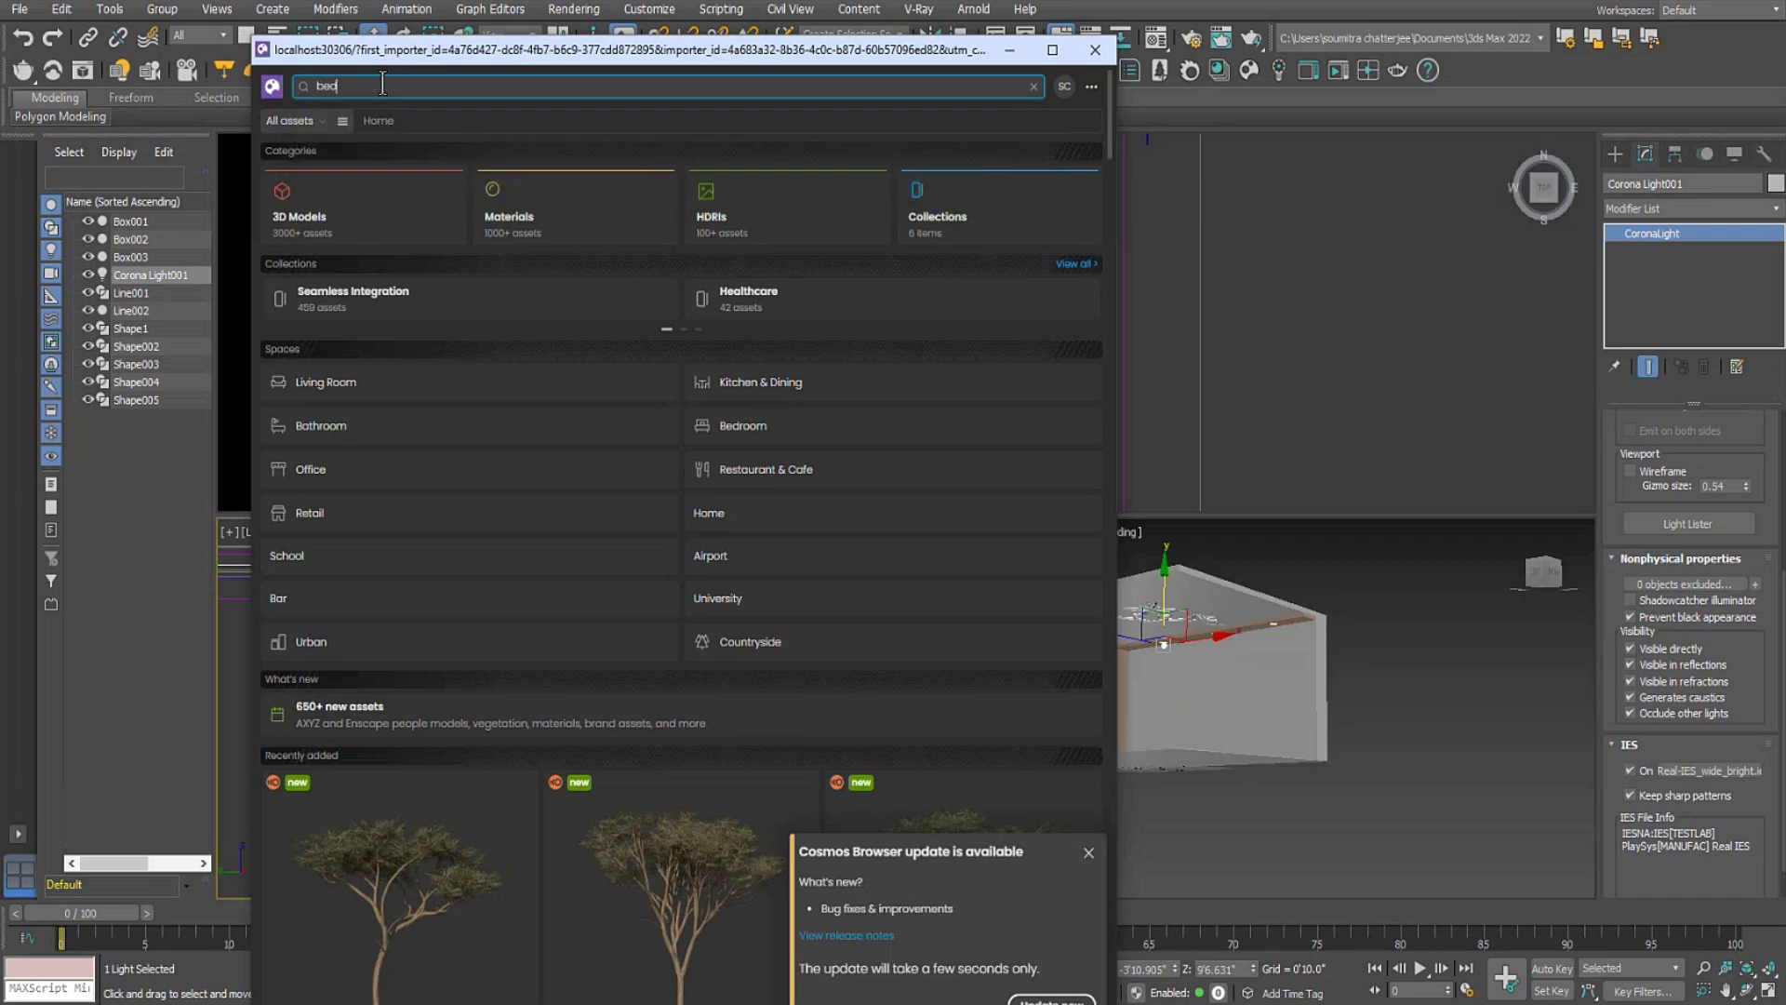
pyautogui.write(' with side table')
pyautogui.press('Return')
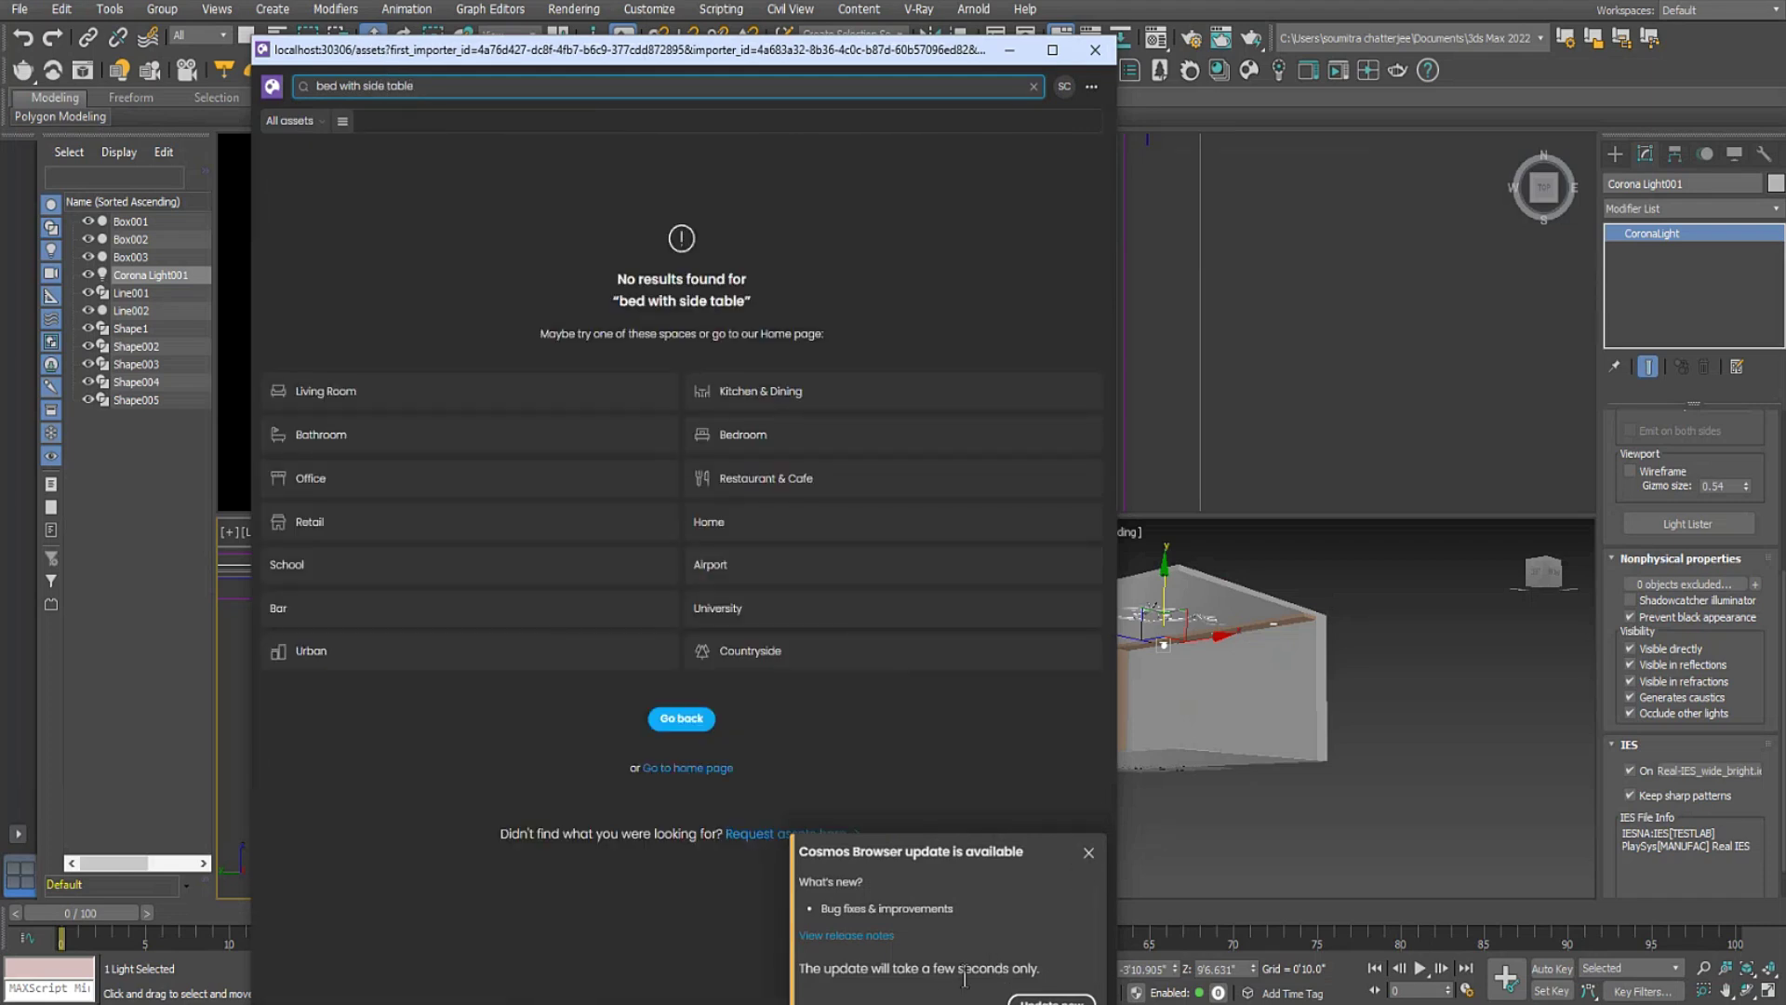
pyautogui.click(1088, 853)
# Shorten the Chaos Cosmos asset search to "bed" and browse the bed models.
pyautogui.click(364, 84)
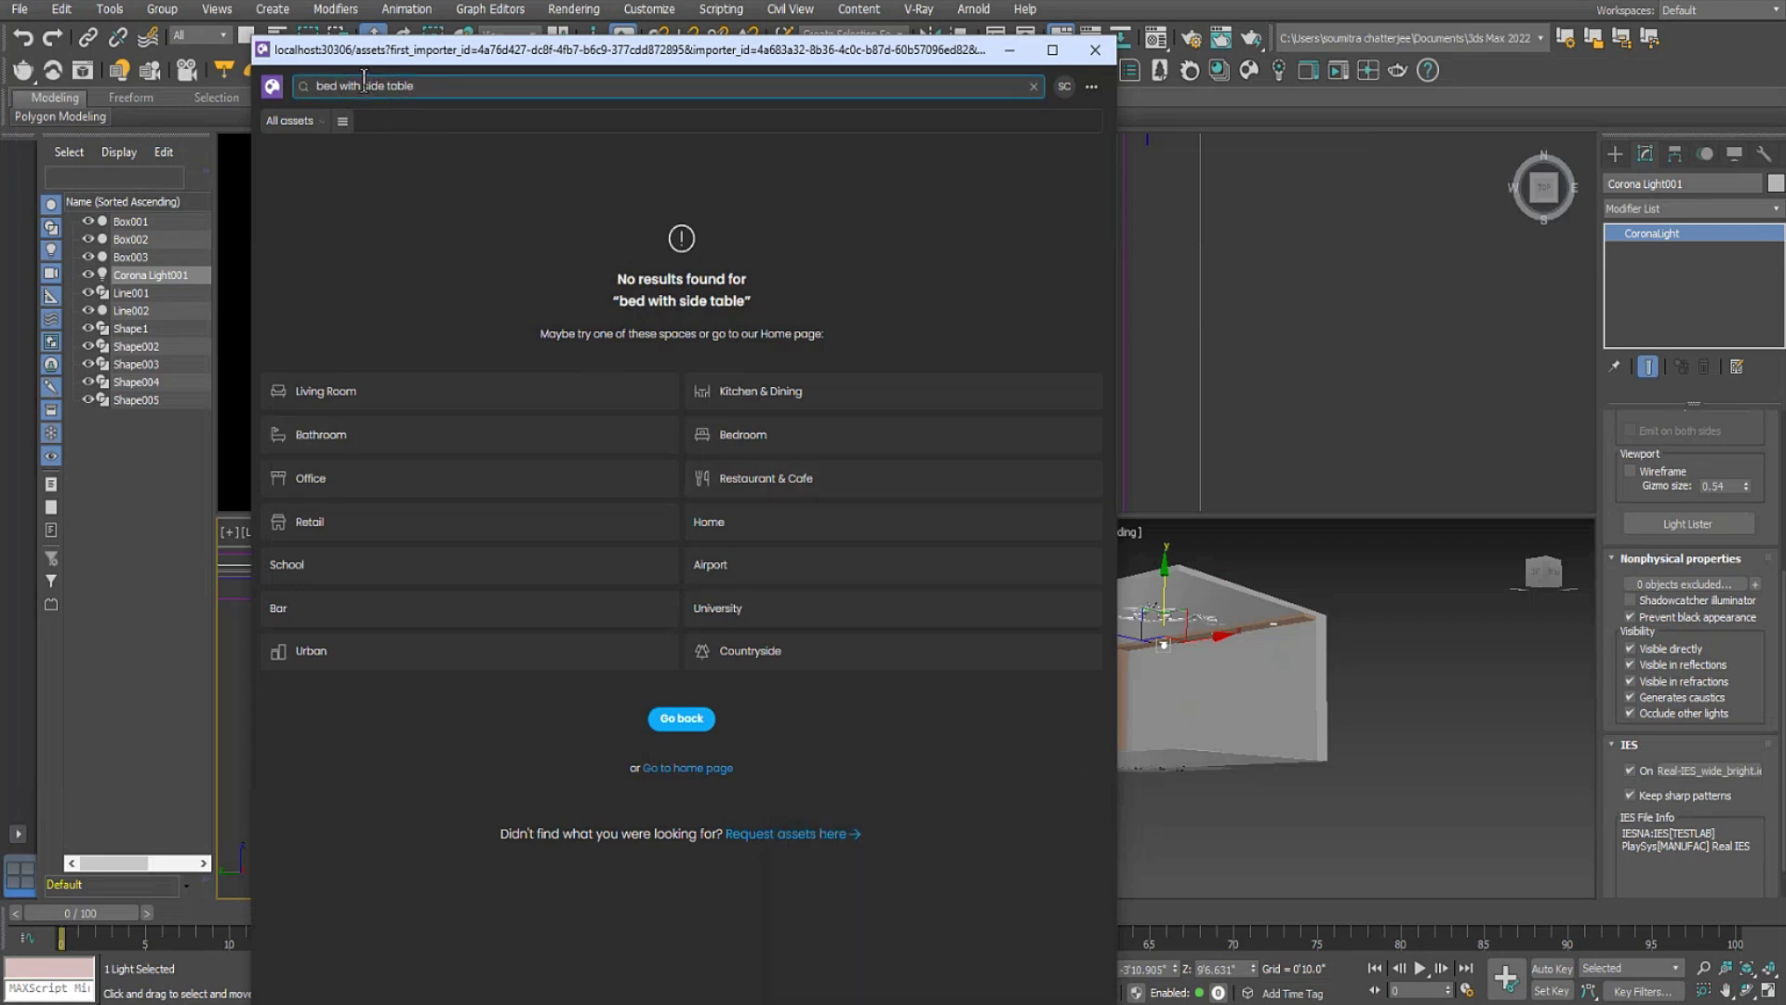
pyautogui.moveTo(342, 84); pyautogui.dragTo(526, 86)
pyautogui.press('BackSpace')
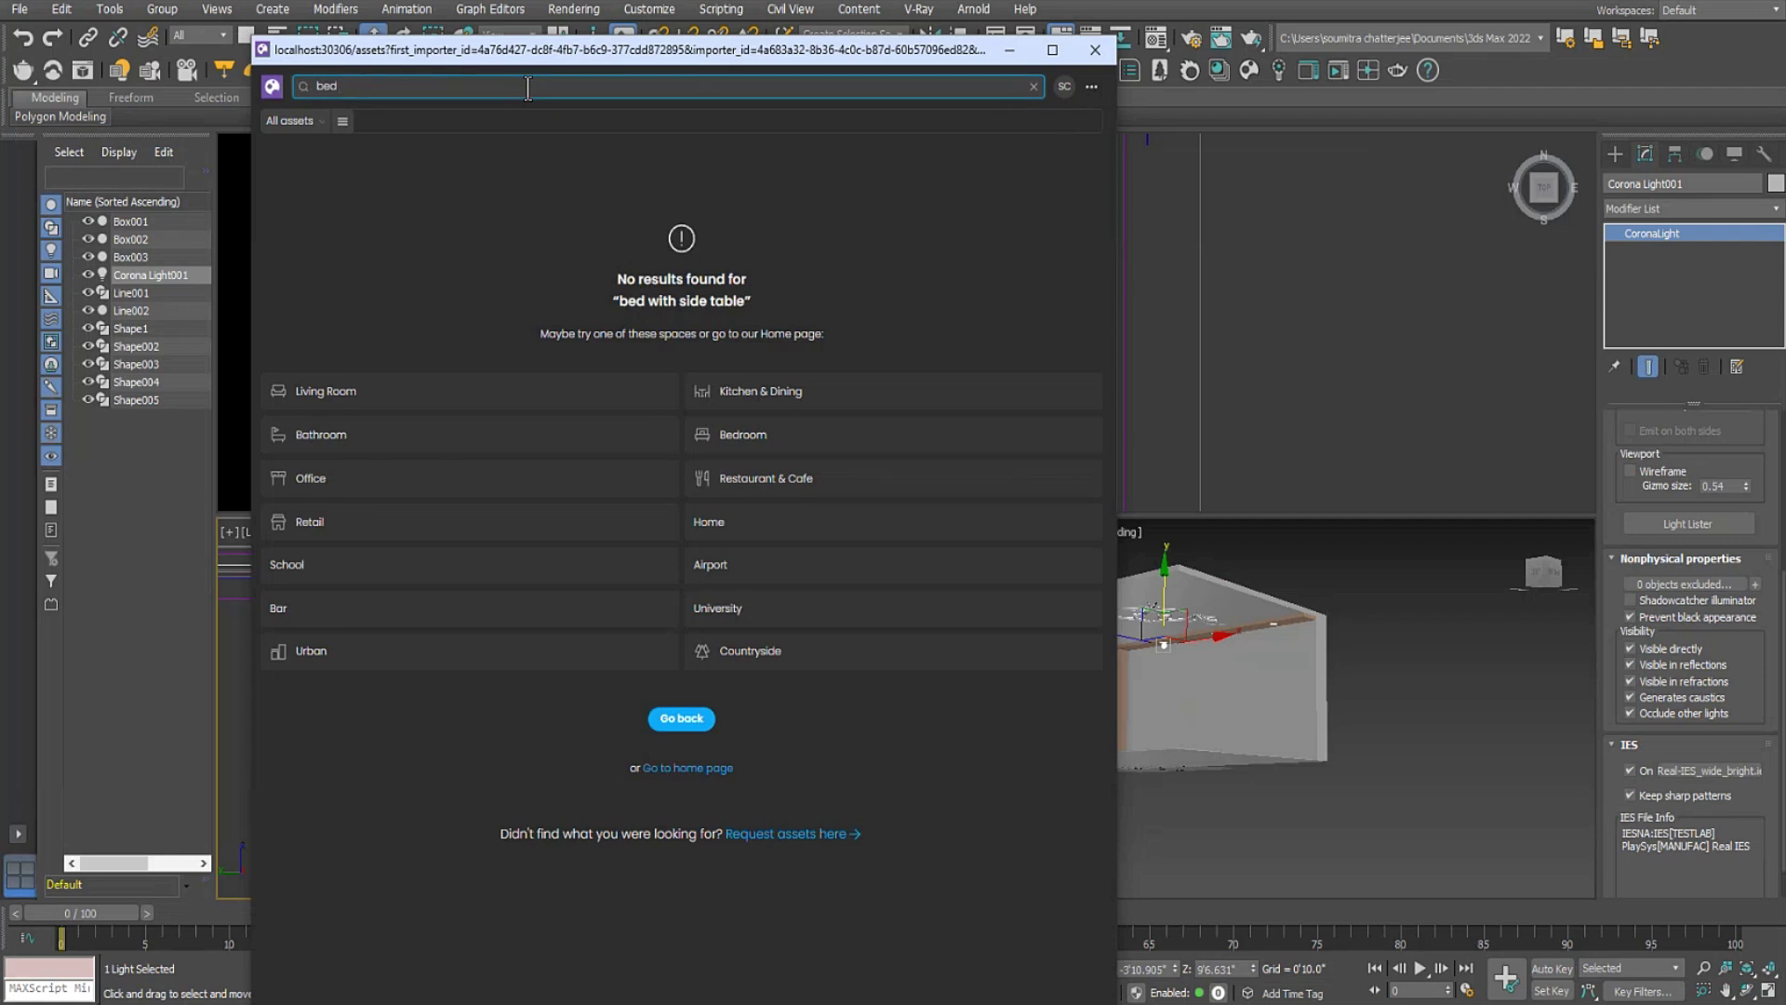
pyautogui.press('Return')
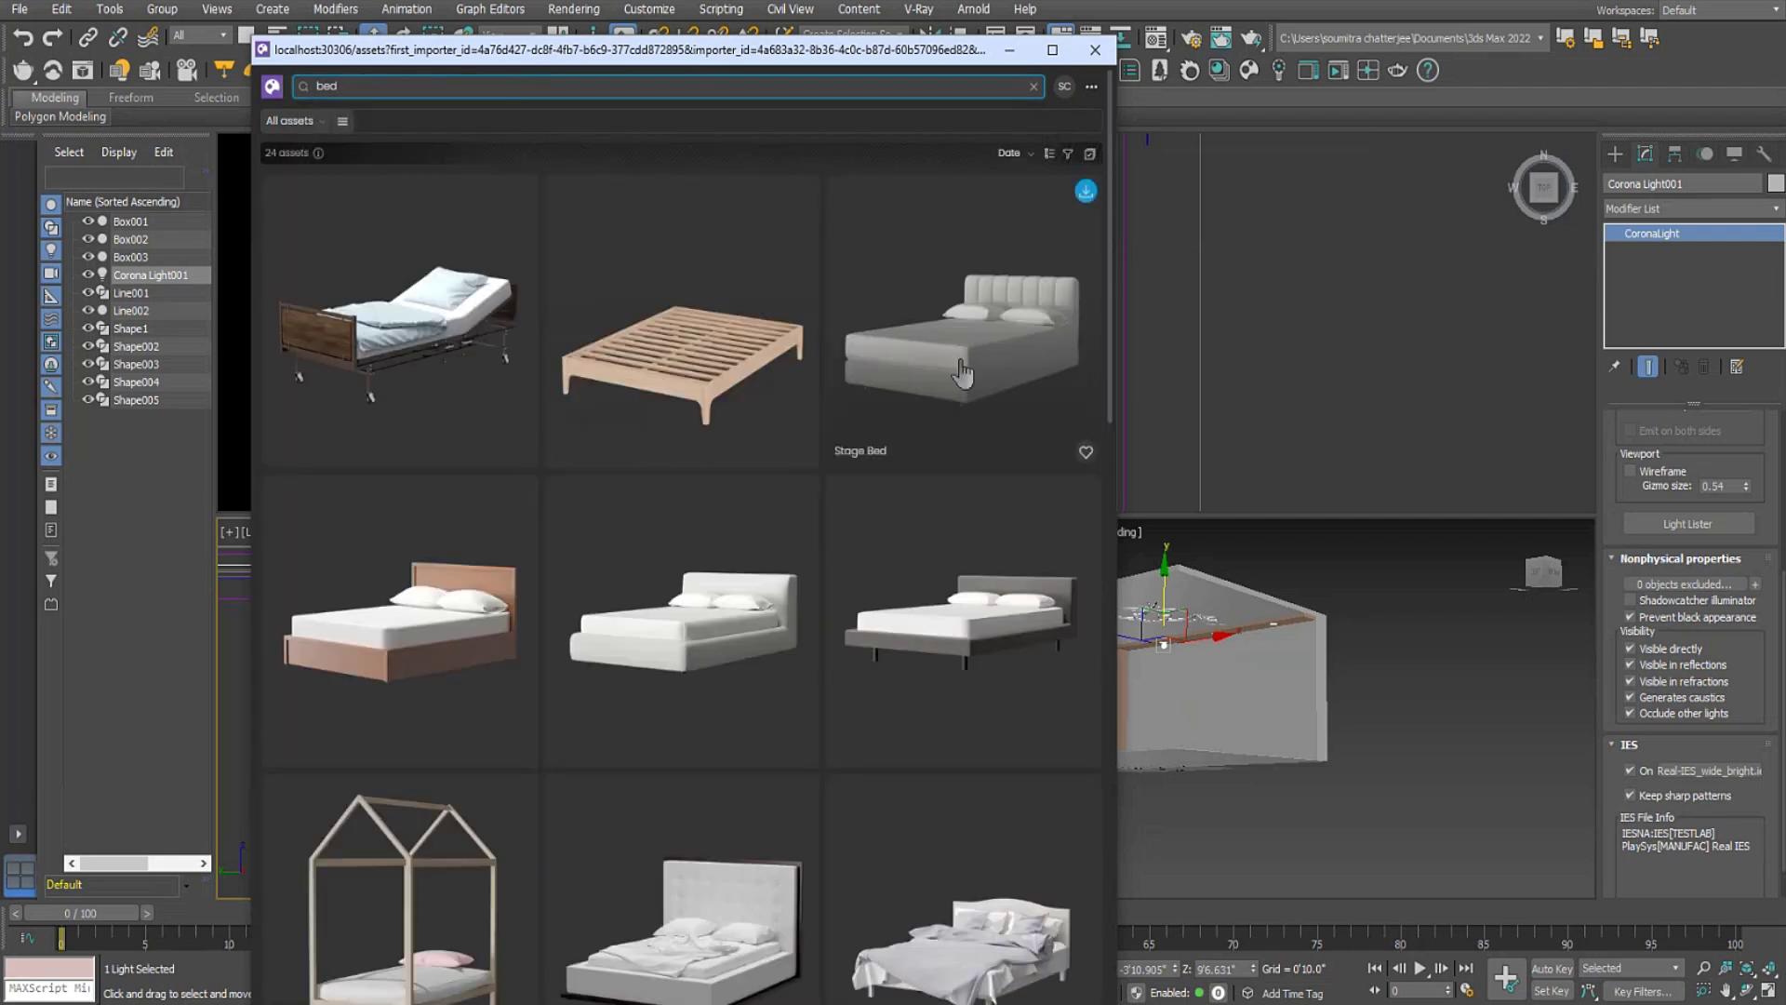
pyautogui.scroll(-4, 973, 606)
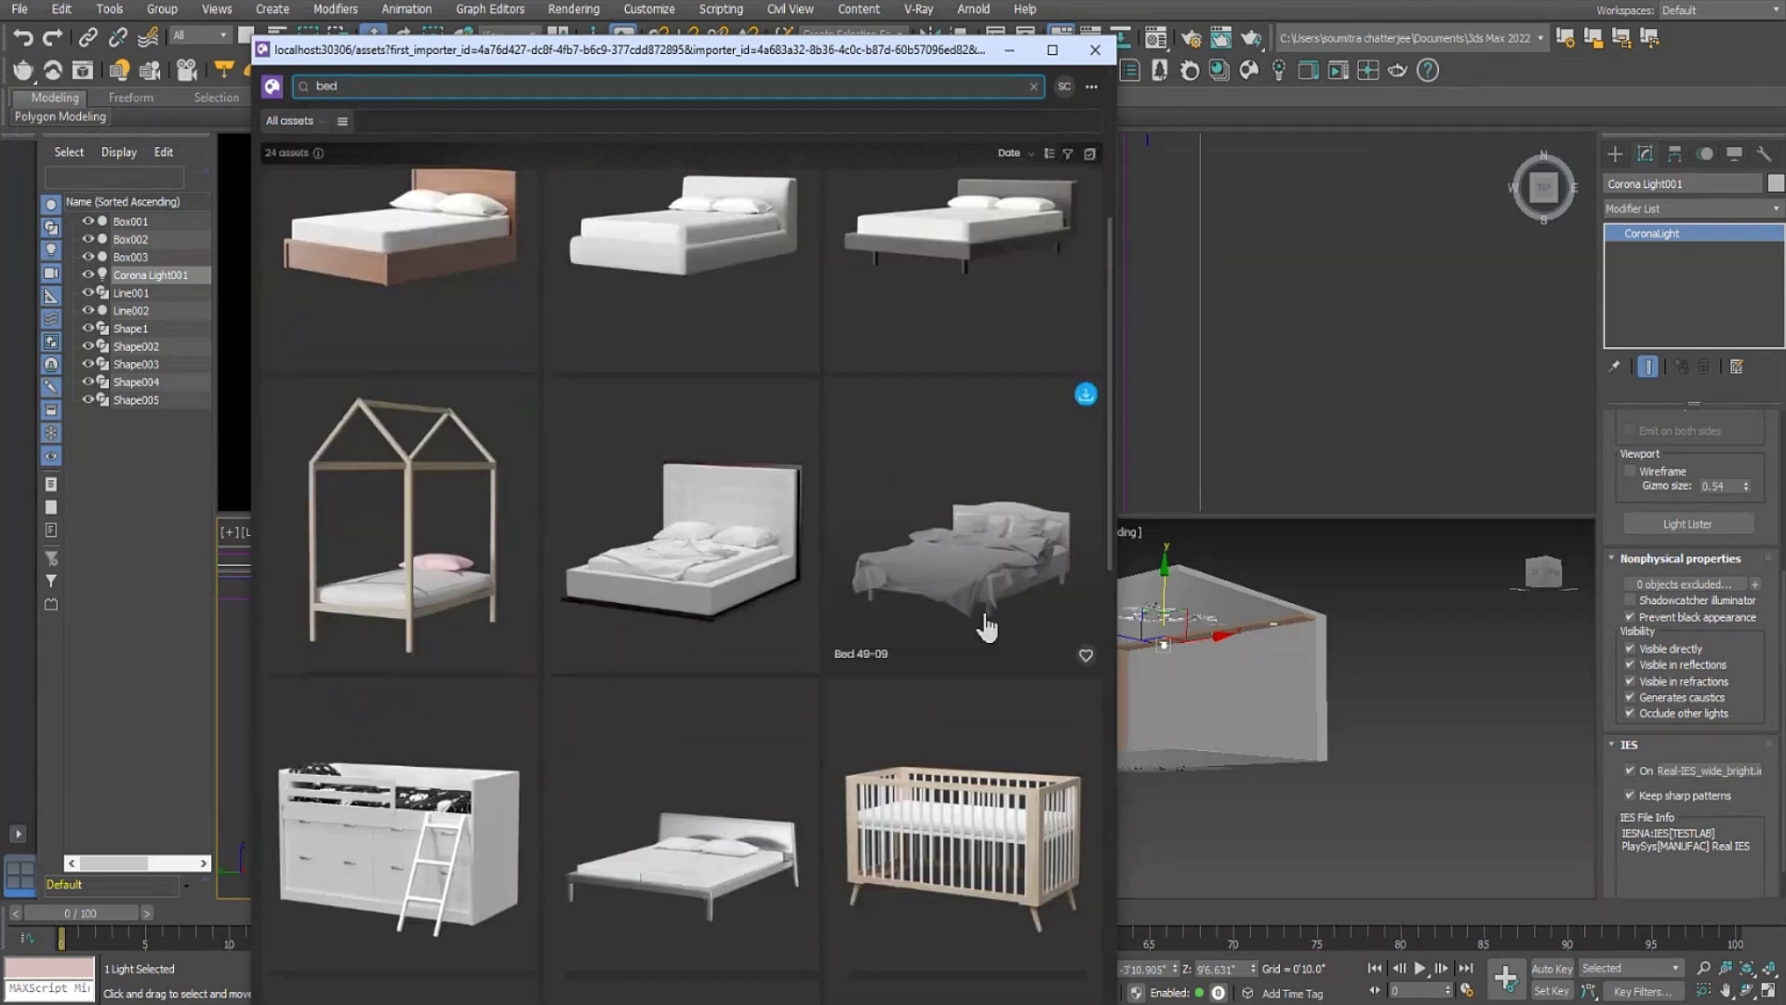
pyautogui.scroll(-8, 986, 627)
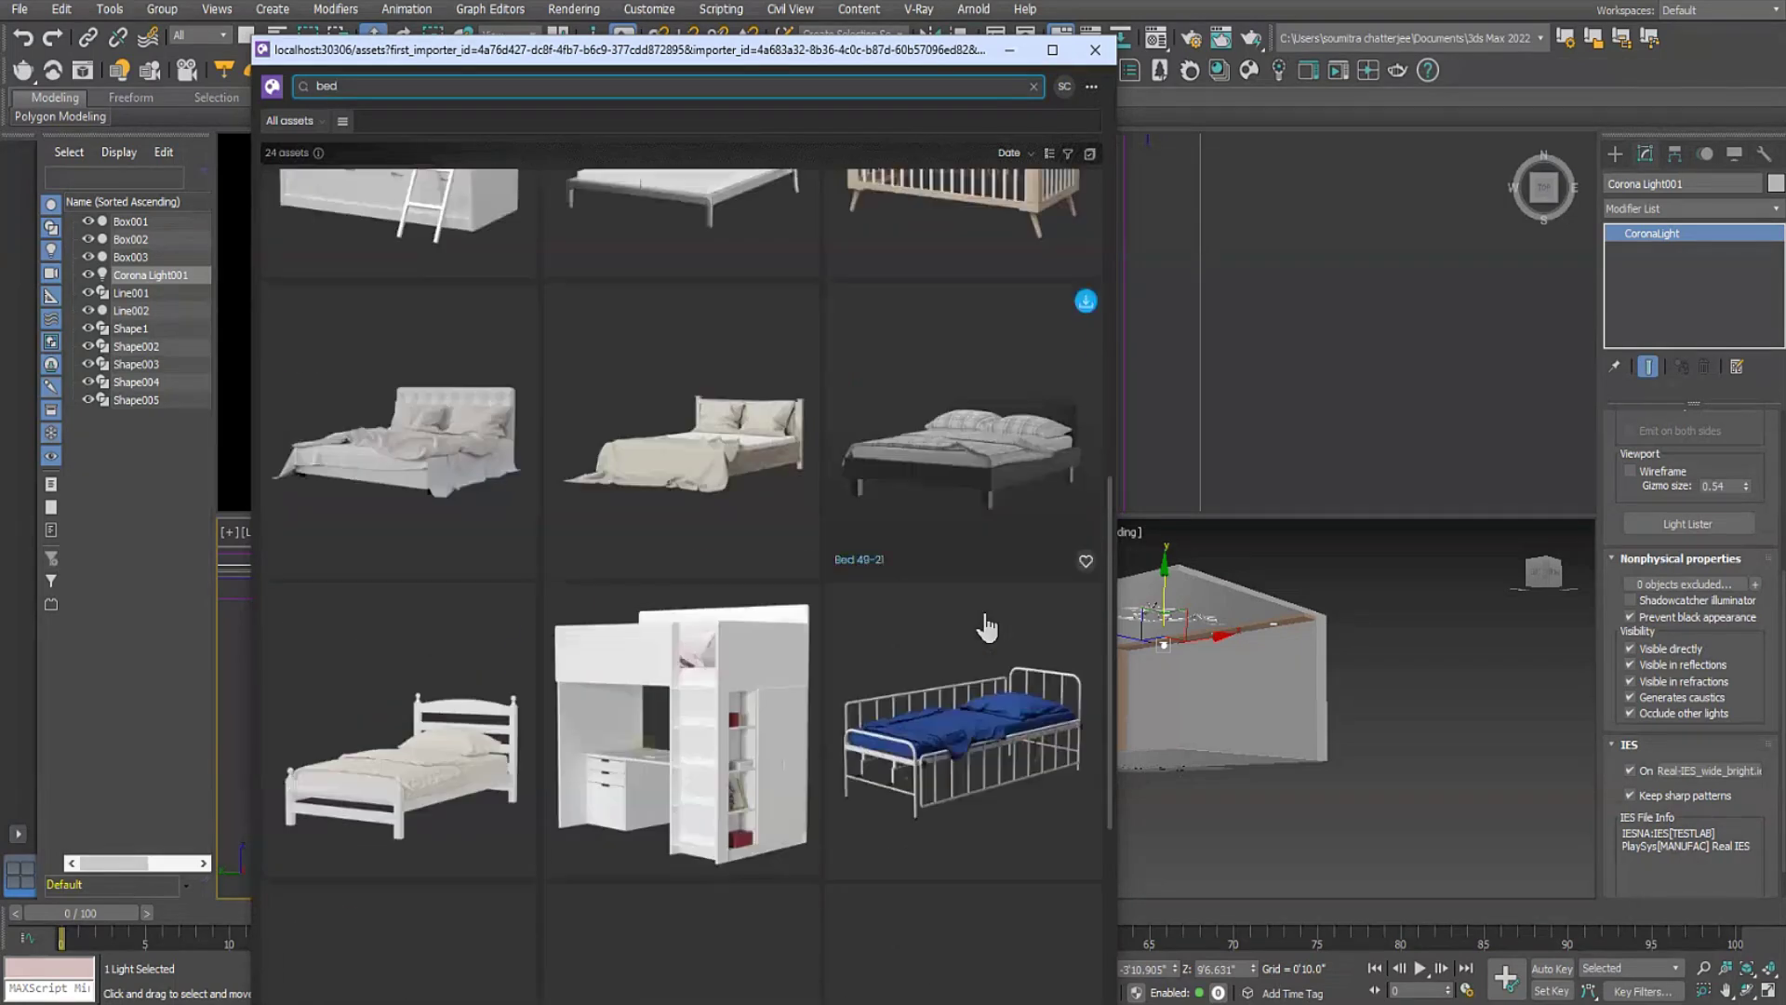
pyautogui.scroll(-8, 986, 628)
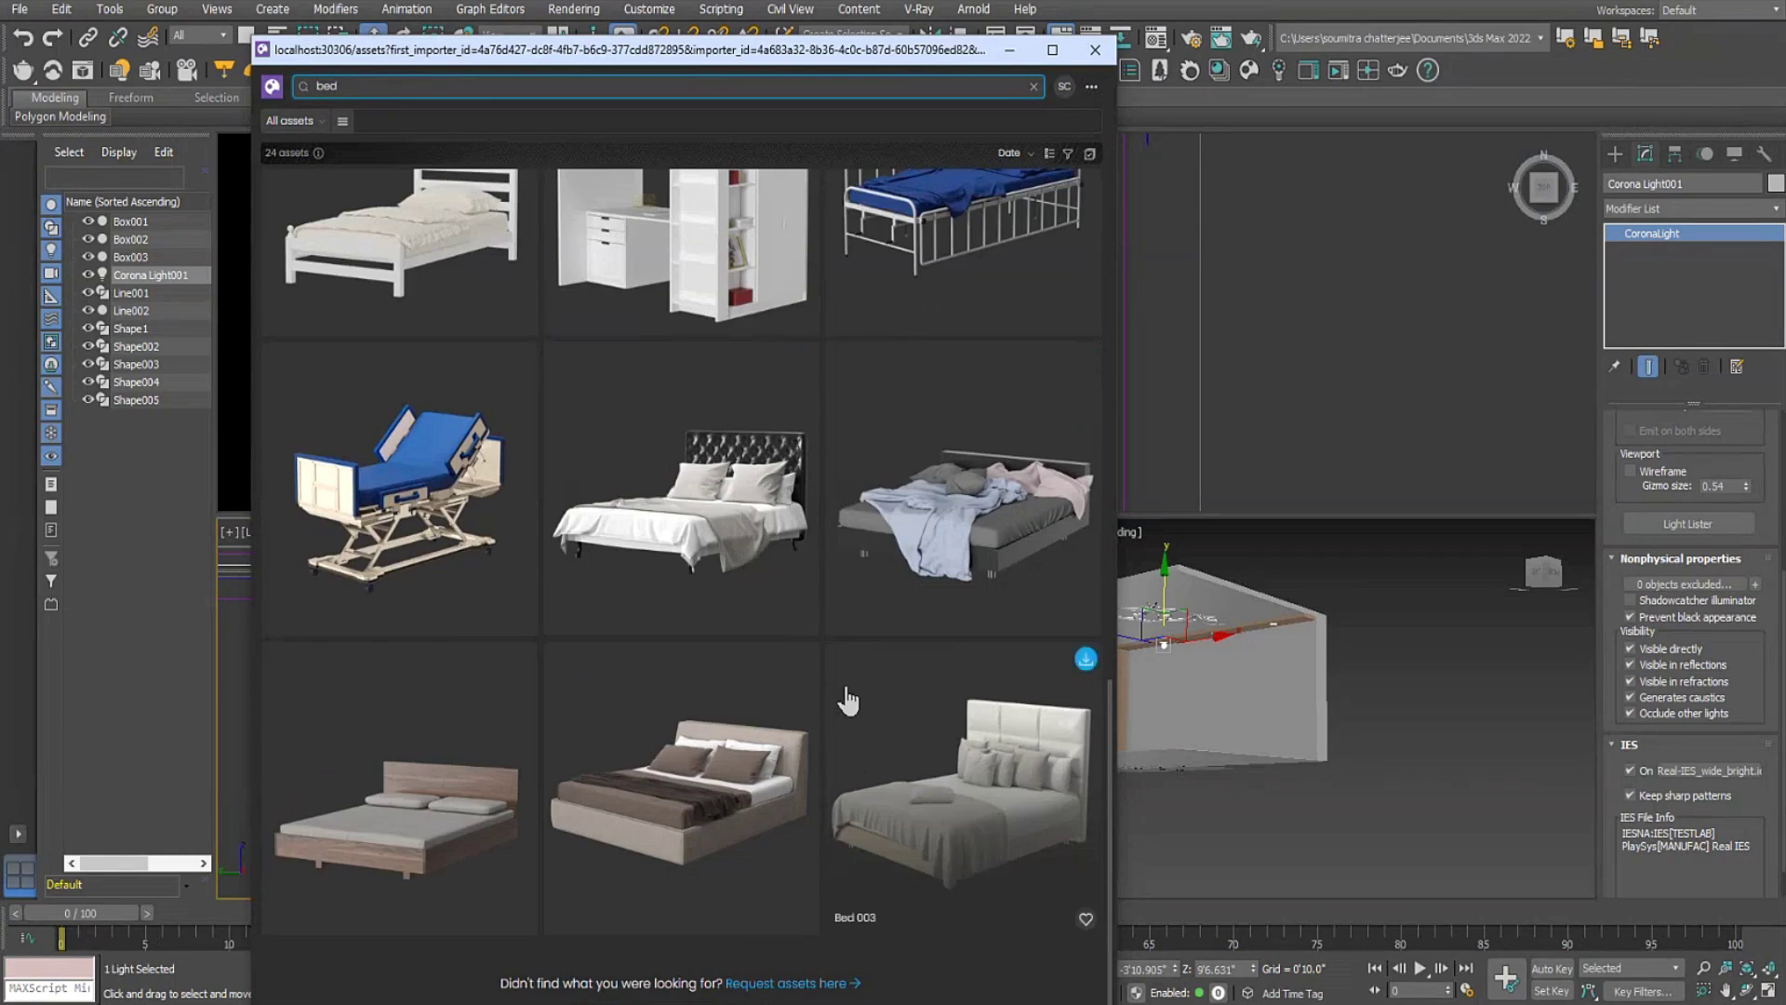
pyautogui.scroll(5, 848, 699)
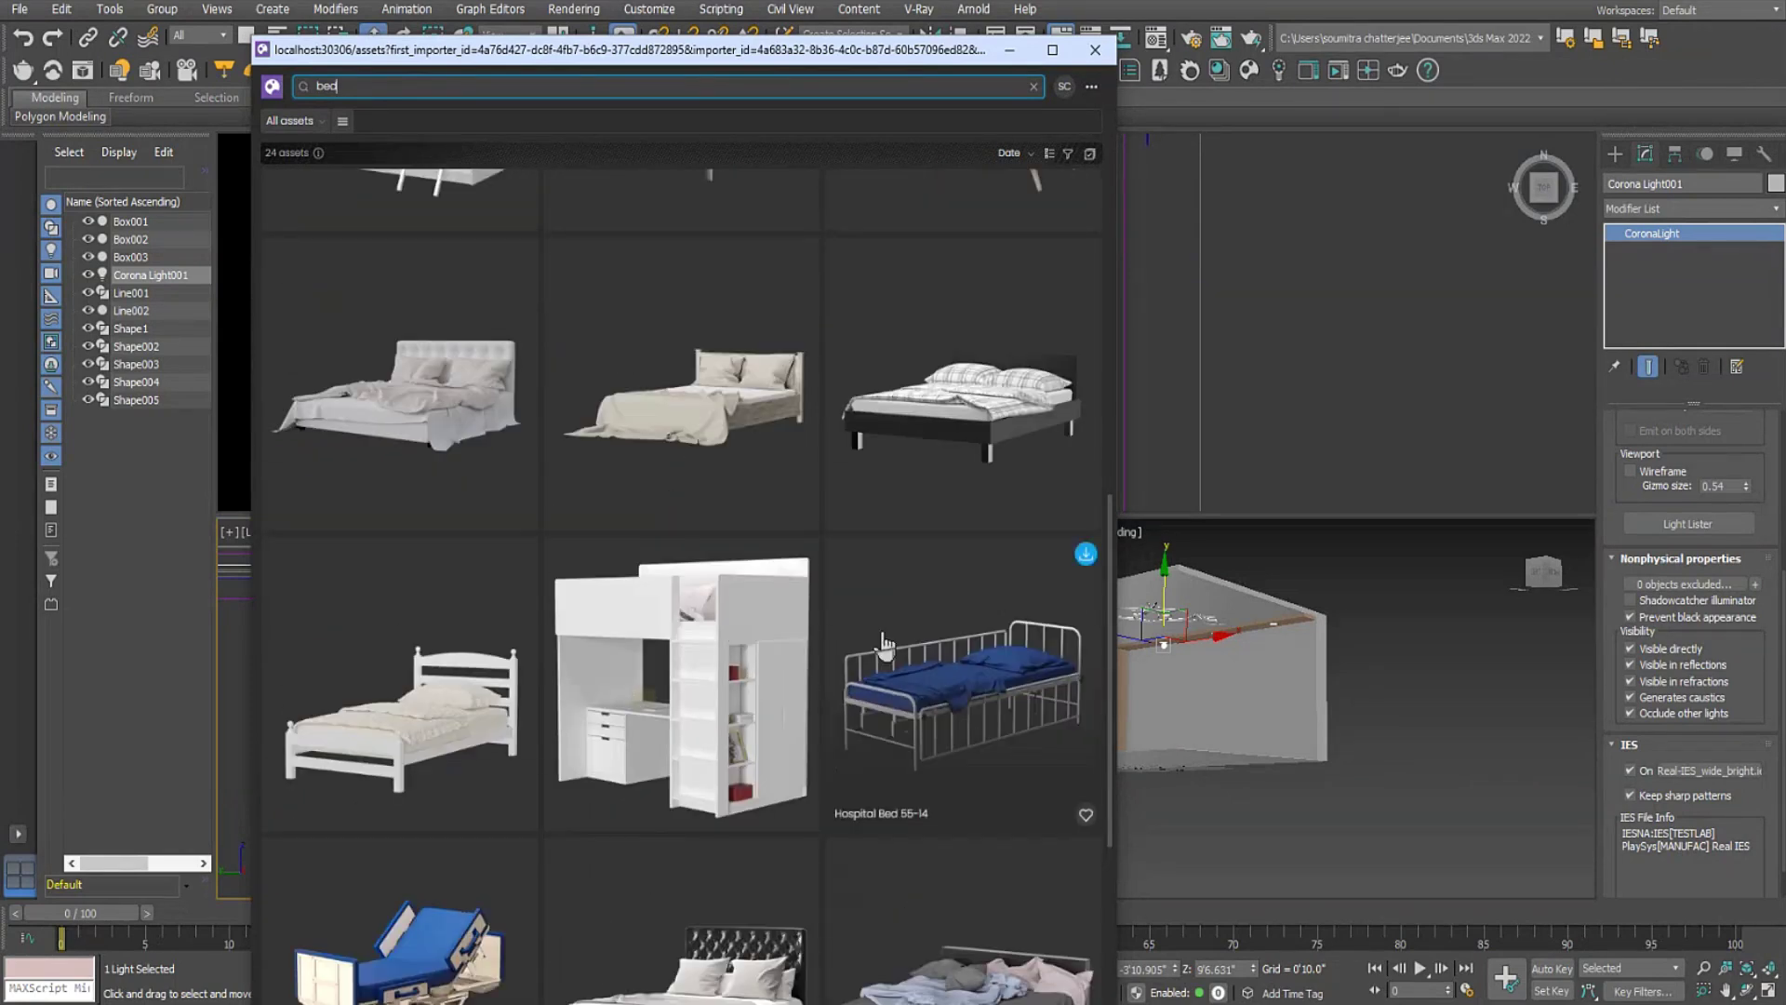
pyautogui.scroll(-5, 884, 651)
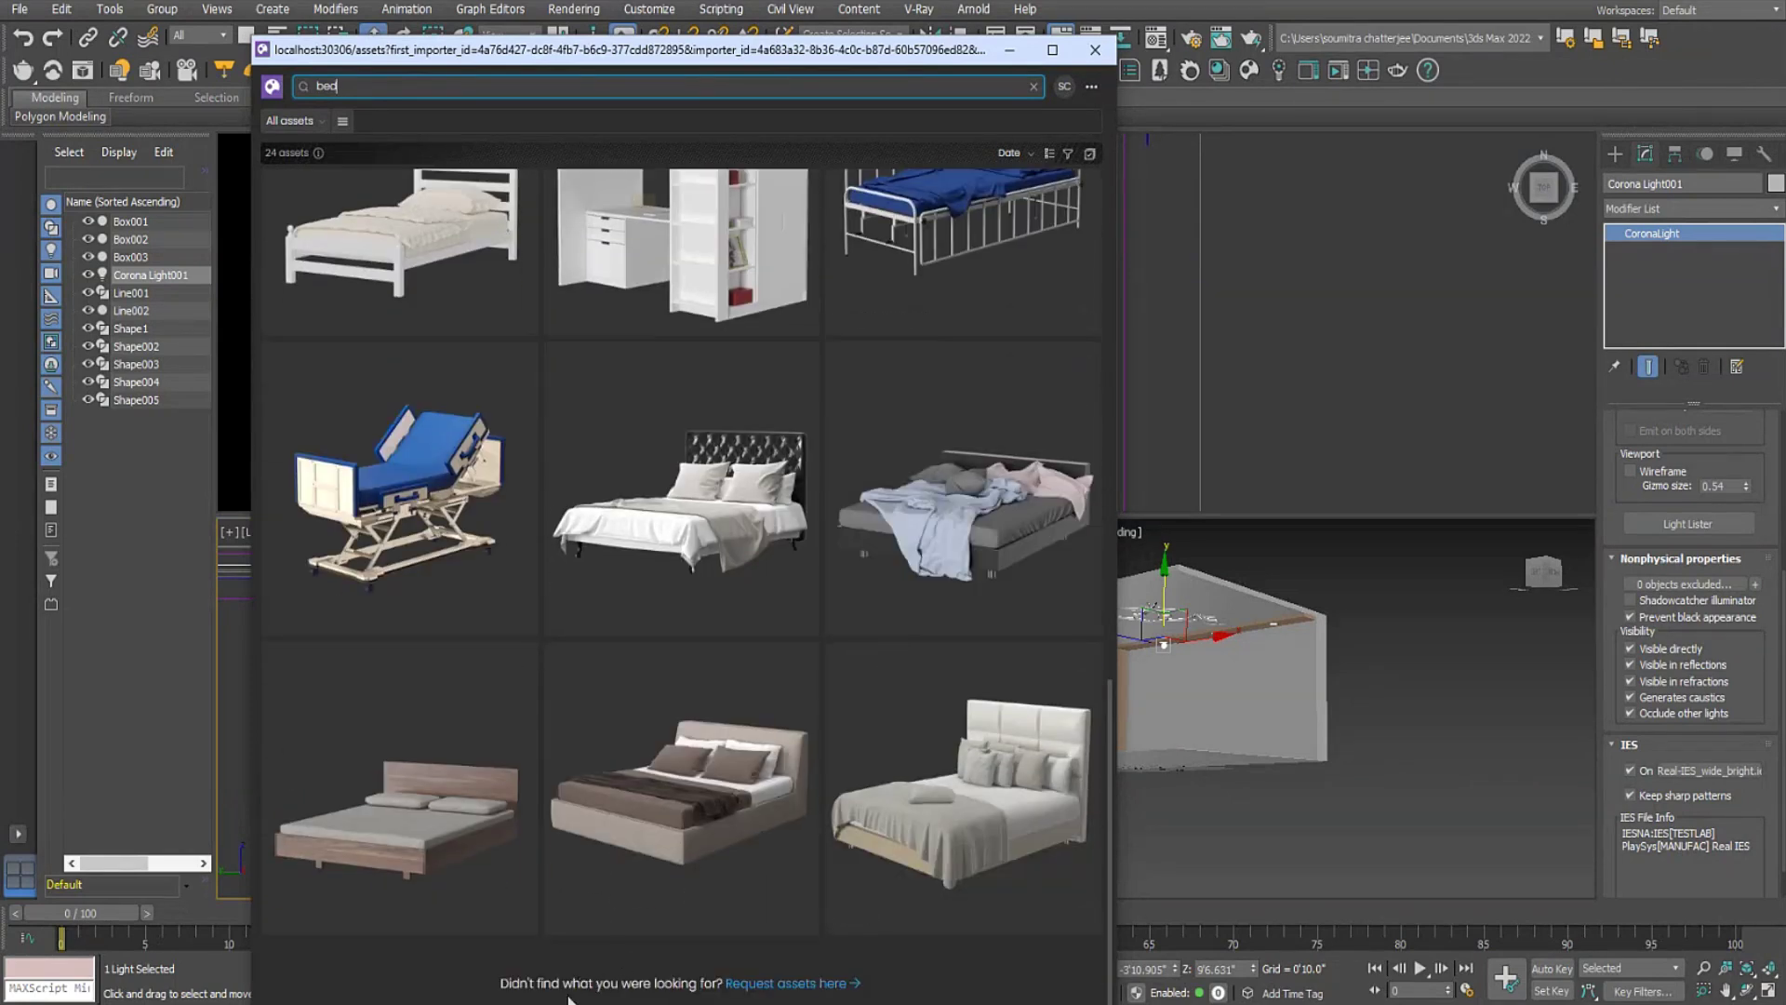
# Open the asset request page from the search results, look through the Chaos Cosmos Ideas Portal, and close it.
pyautogui.click(788, 990)
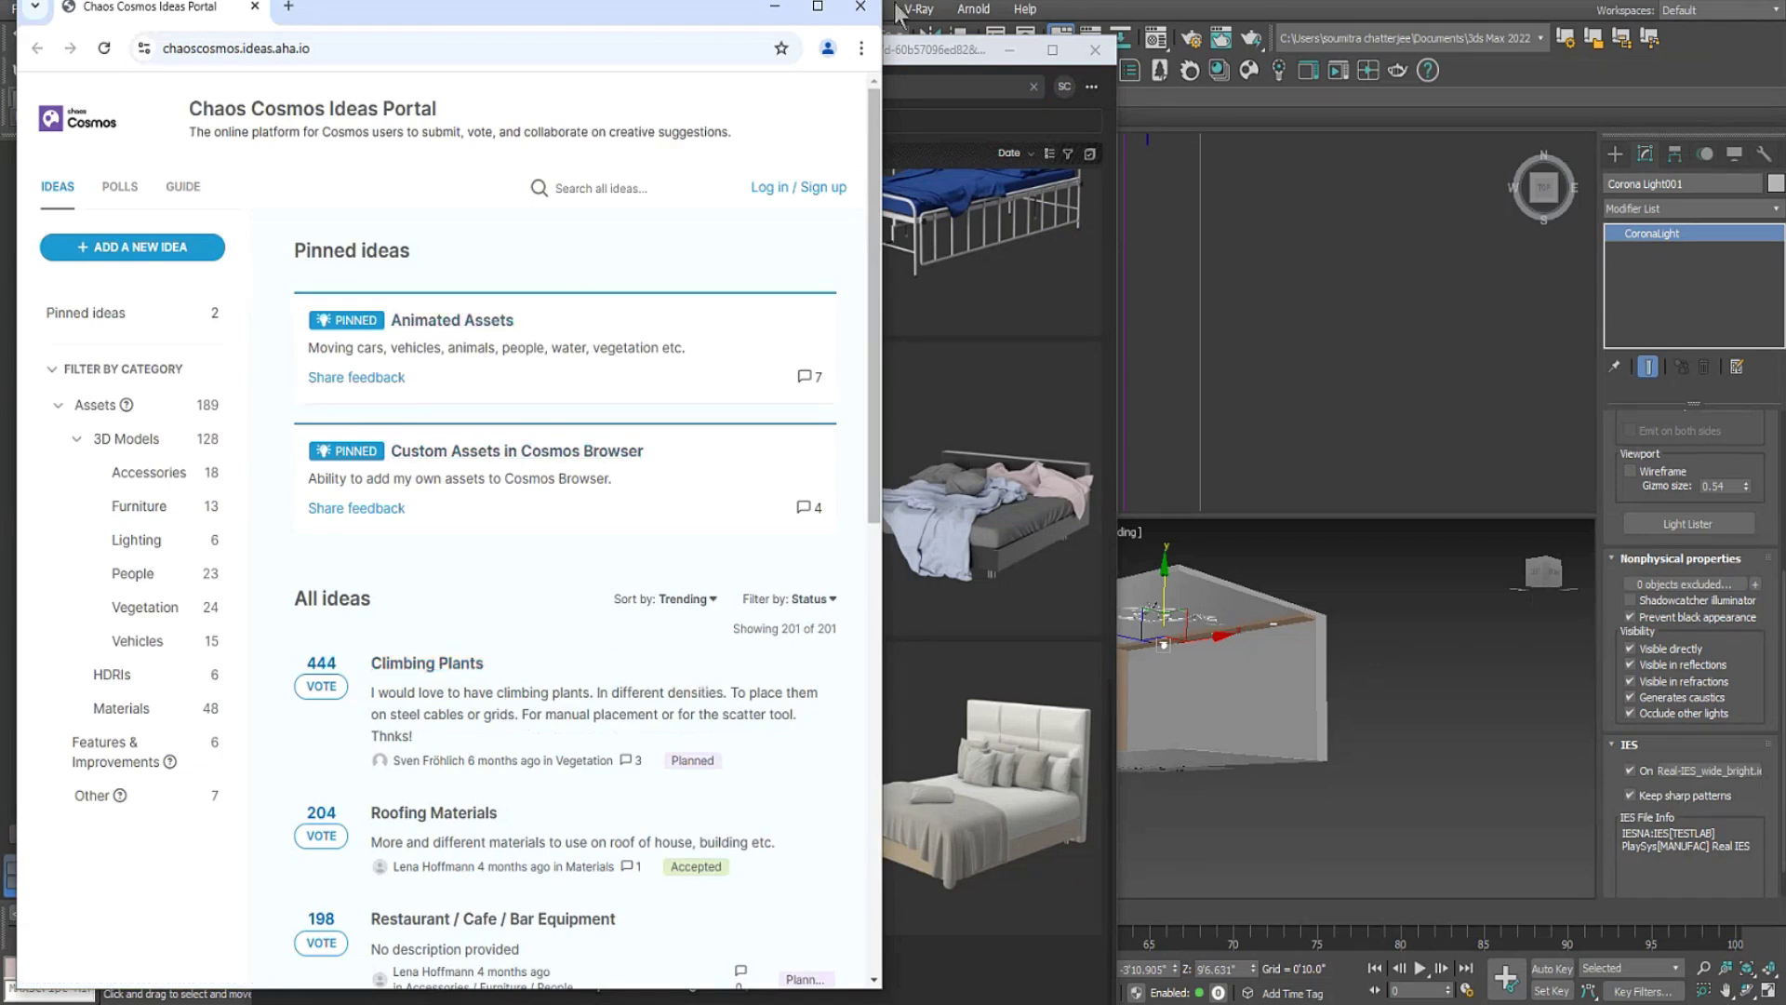
pyautogui.click(818, 8)
pyautogui.scroll(-5, 945, 644)
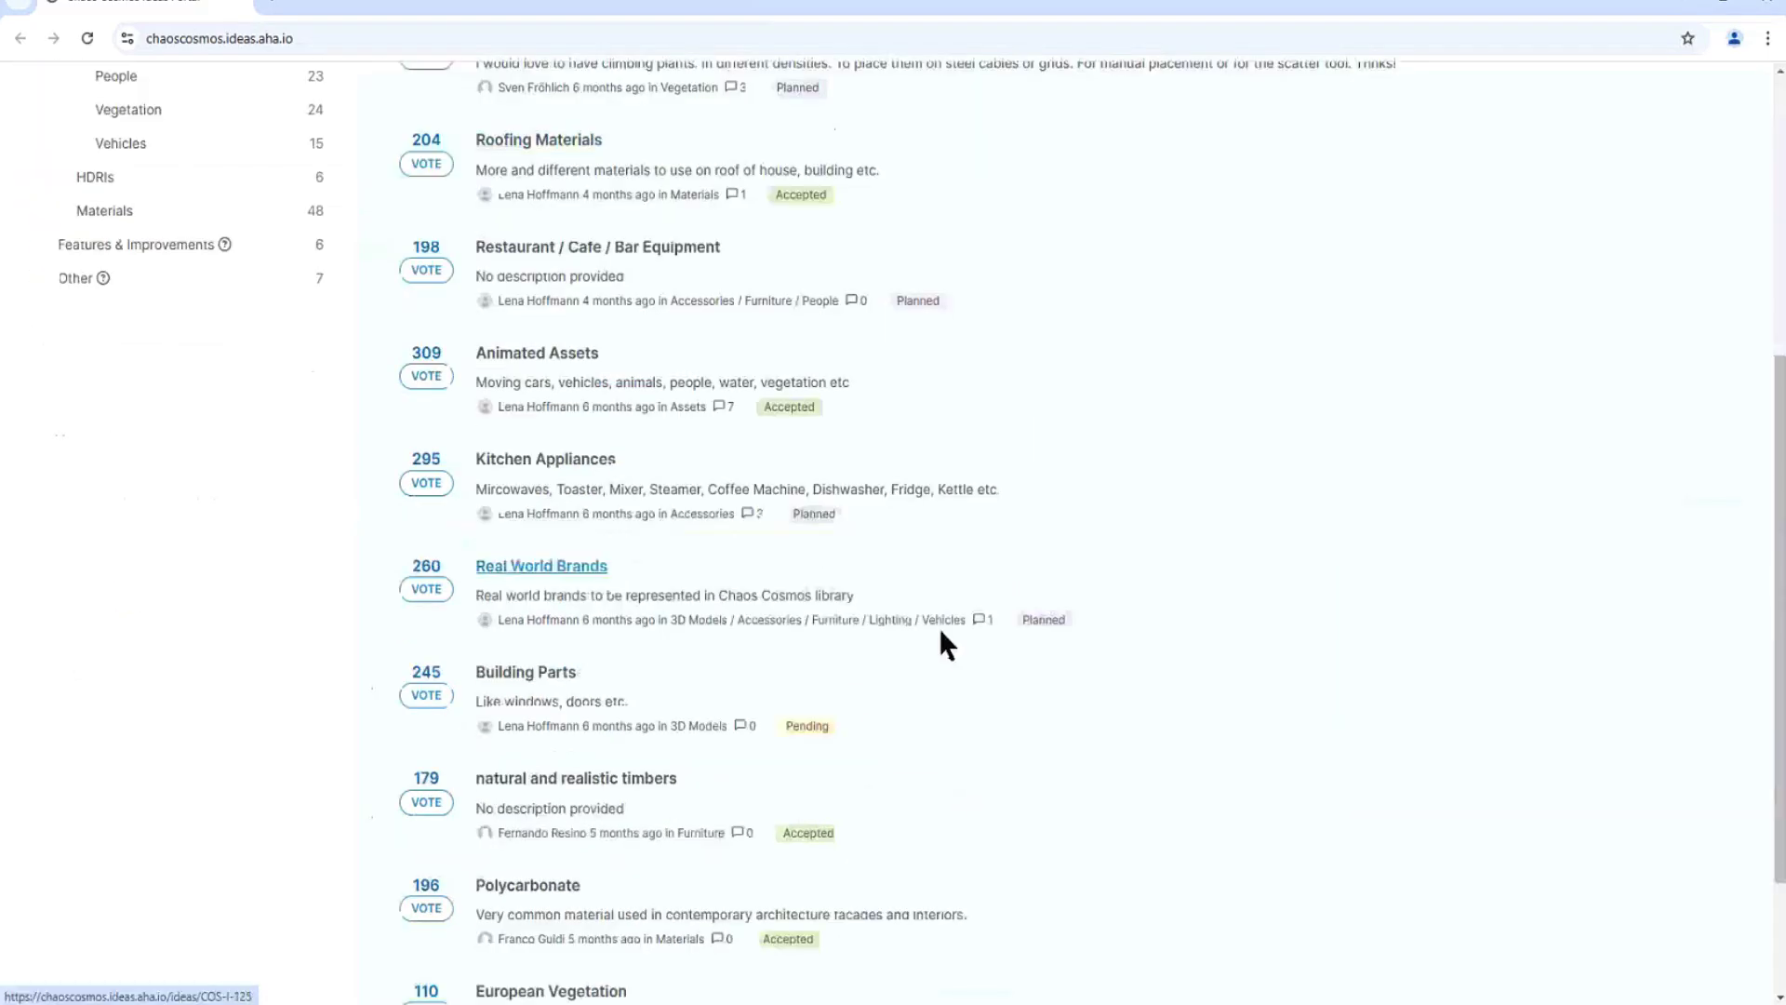
pyautogui.scroll(5, 658, 409)
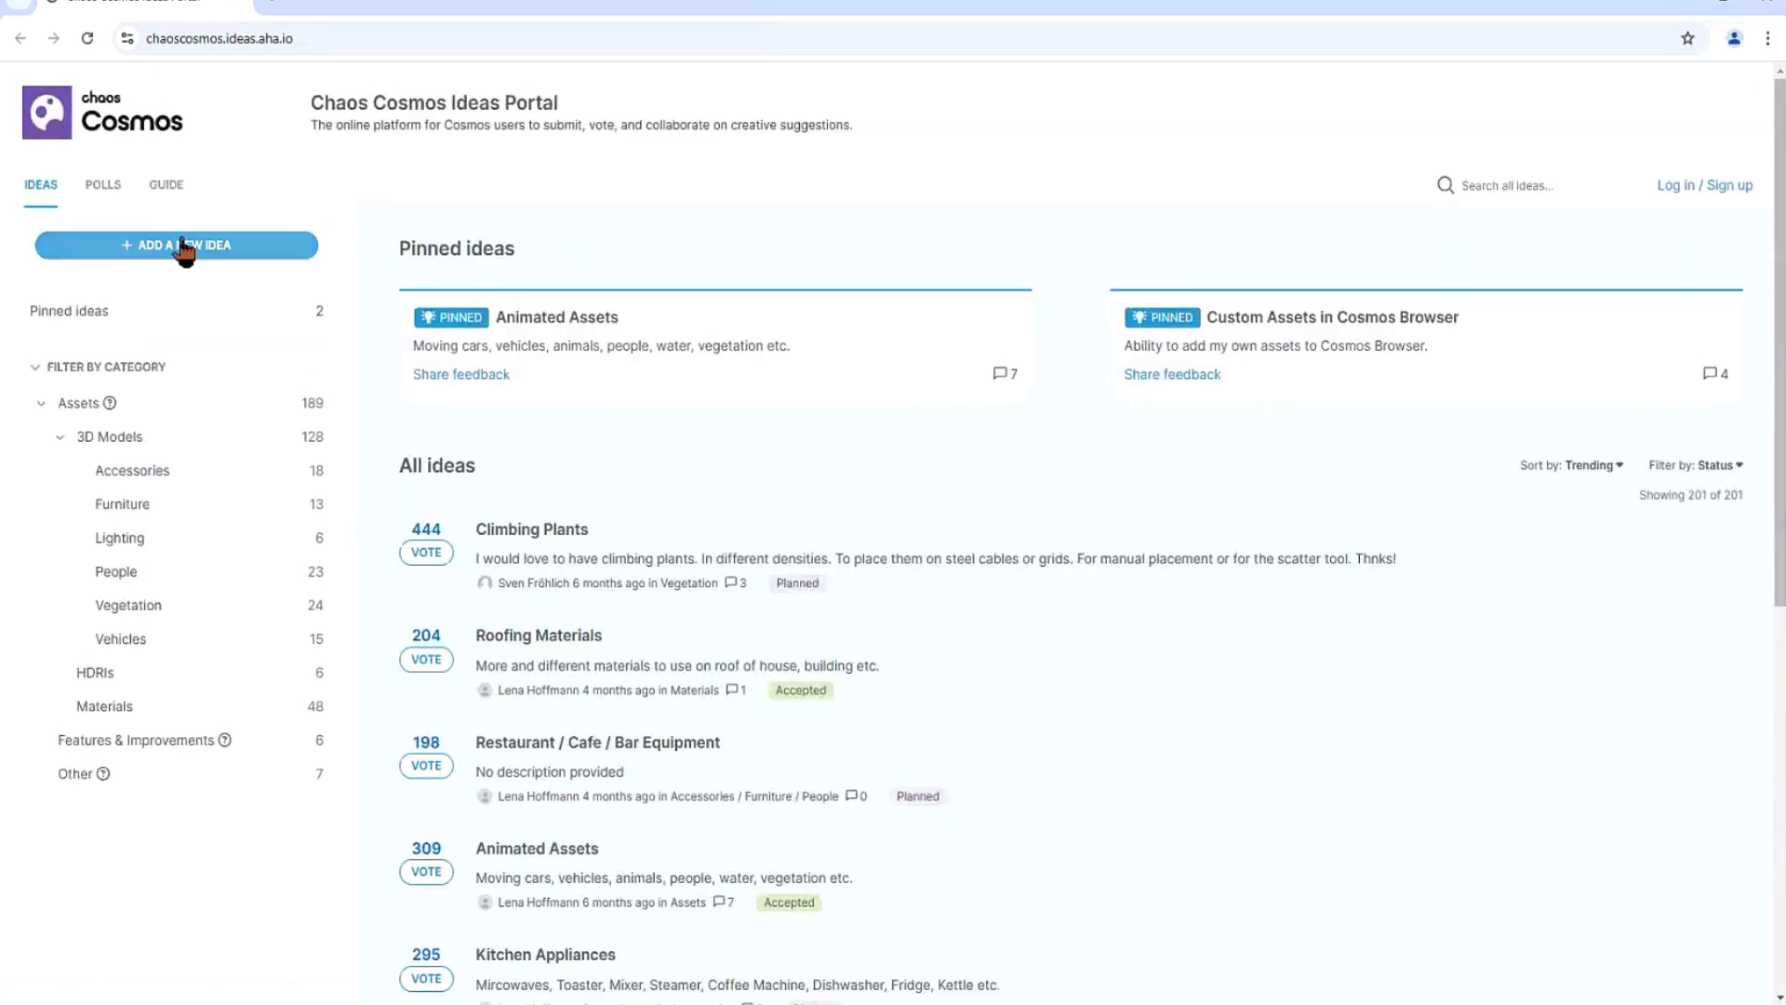
pyautogui.click(1679, 11)
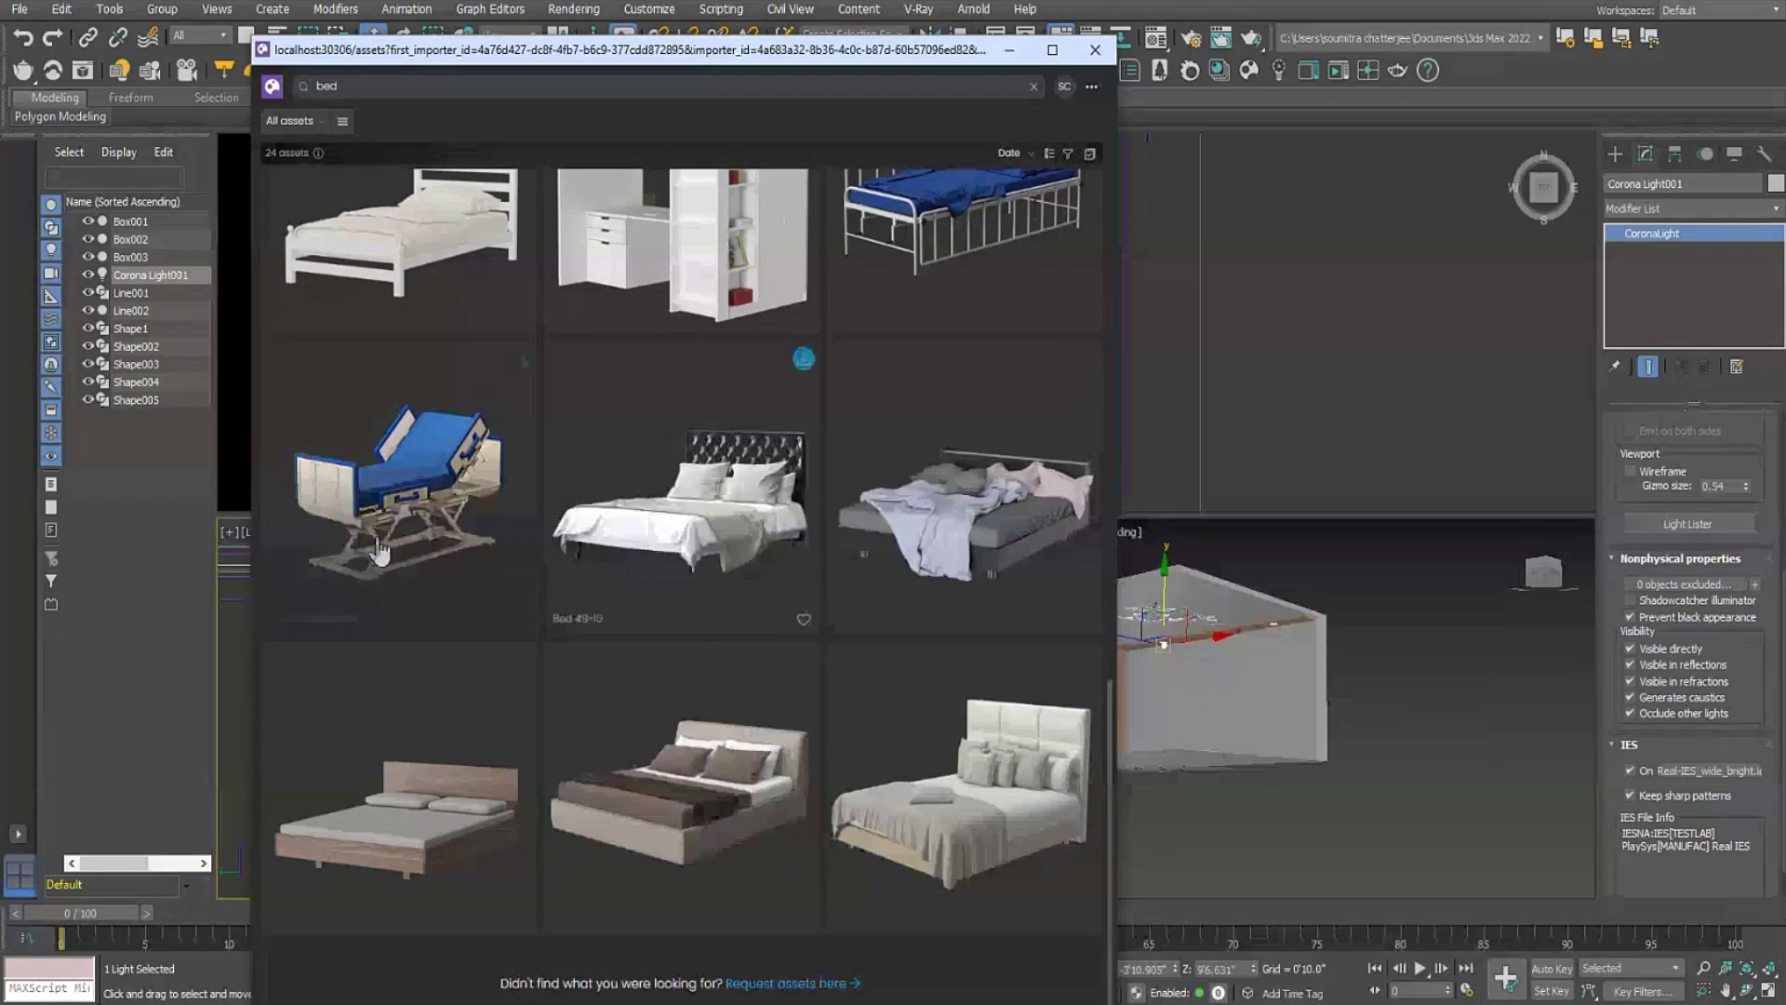
# Browse back through the bed assets to the start of the results and close the Cosmos Browser.
pyautogui.scroll(3, 958, 501)
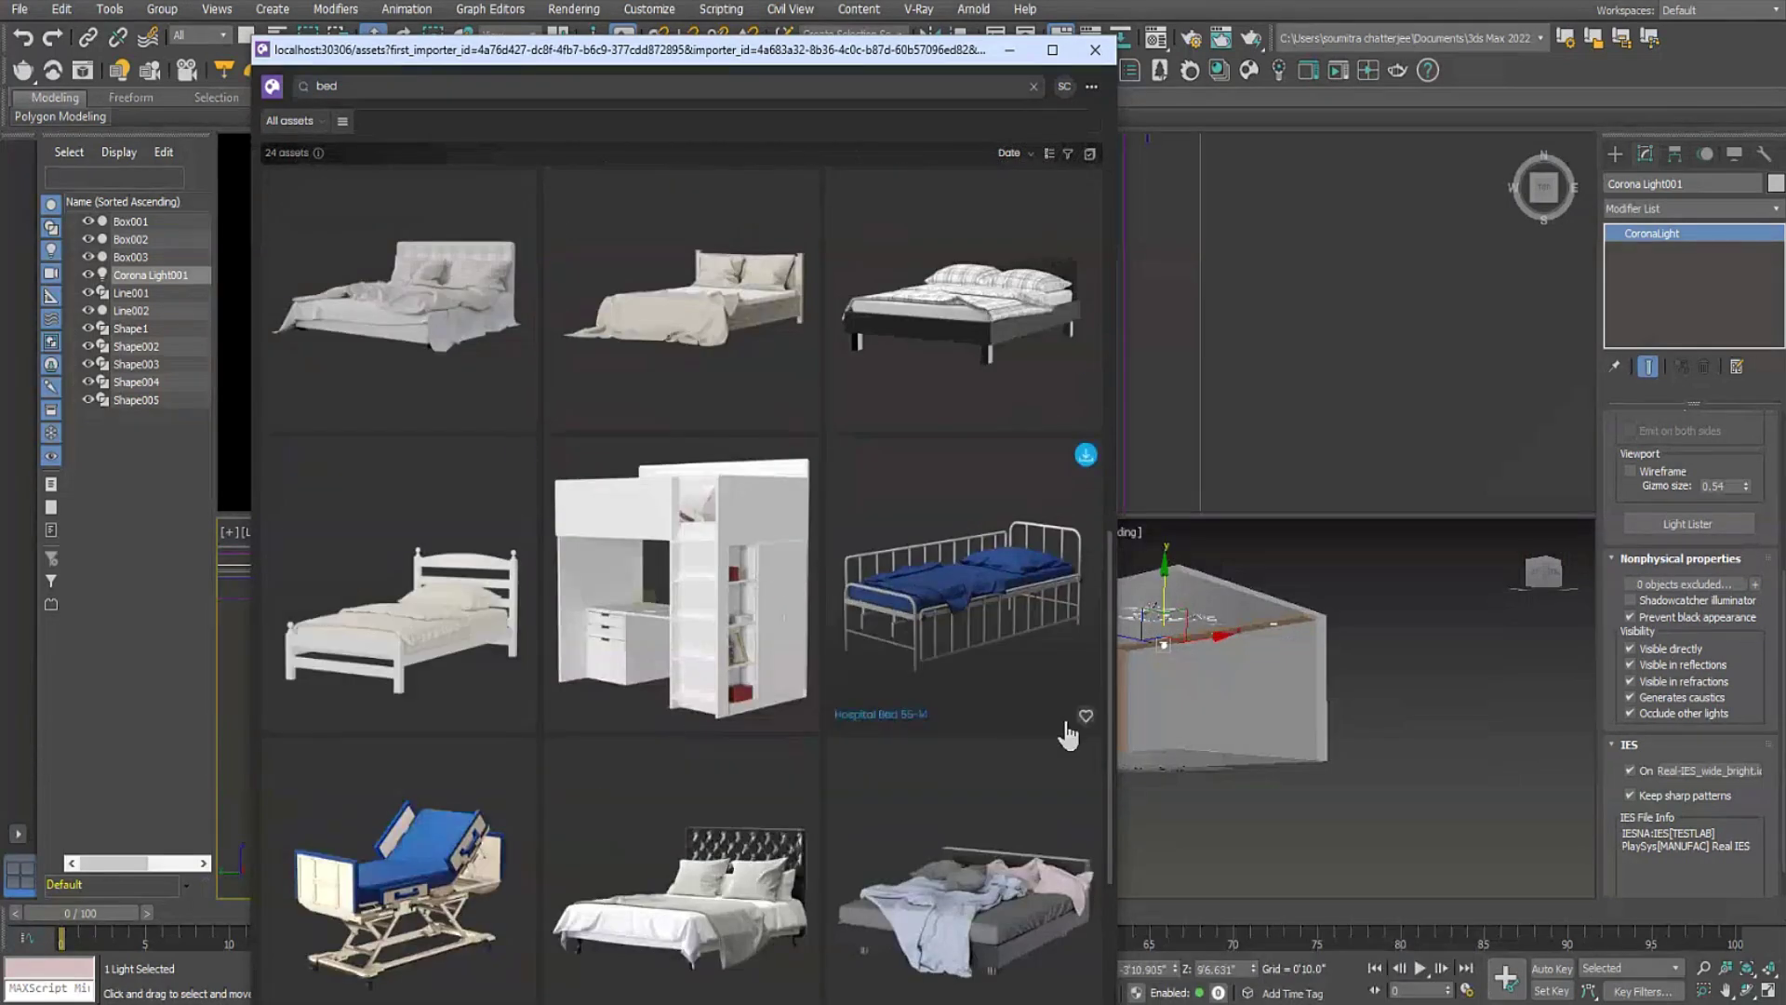
pyautogui.scroll(2, 541, 450)
pyautogui.scroll(2, 540, 449)
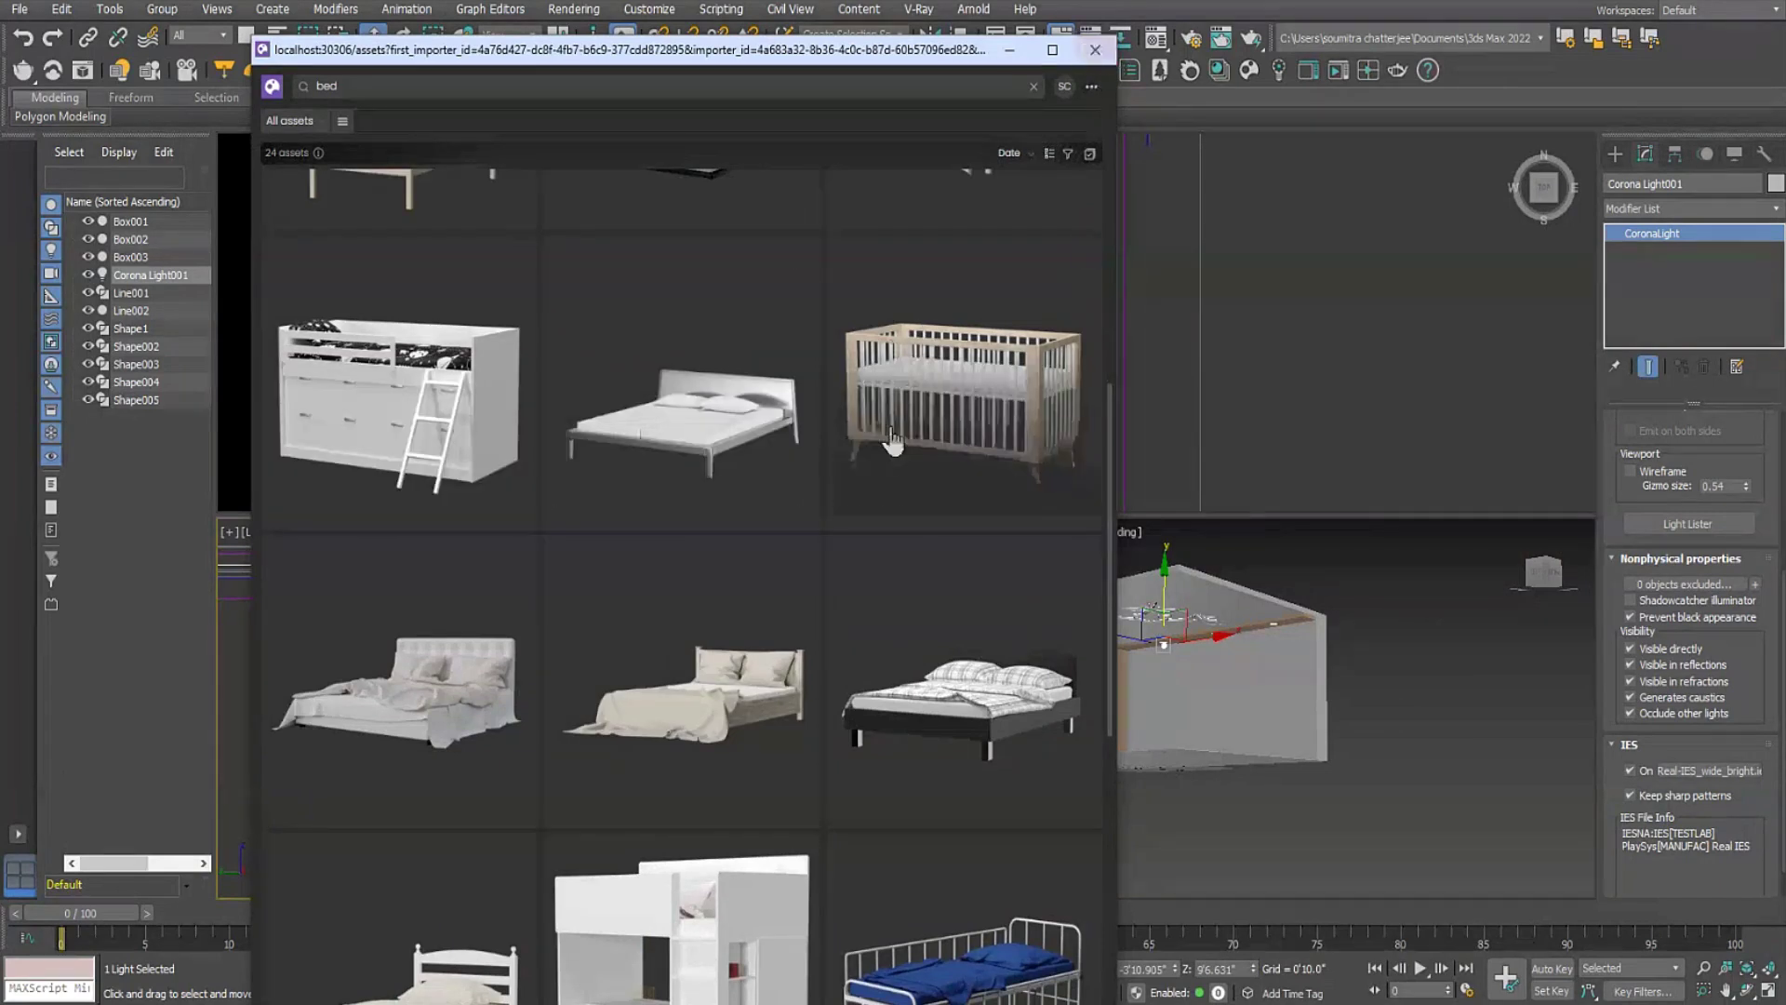
pyautogui.scroll(5, 907, 437)
pyautogui.scroll(2, 906, 437)
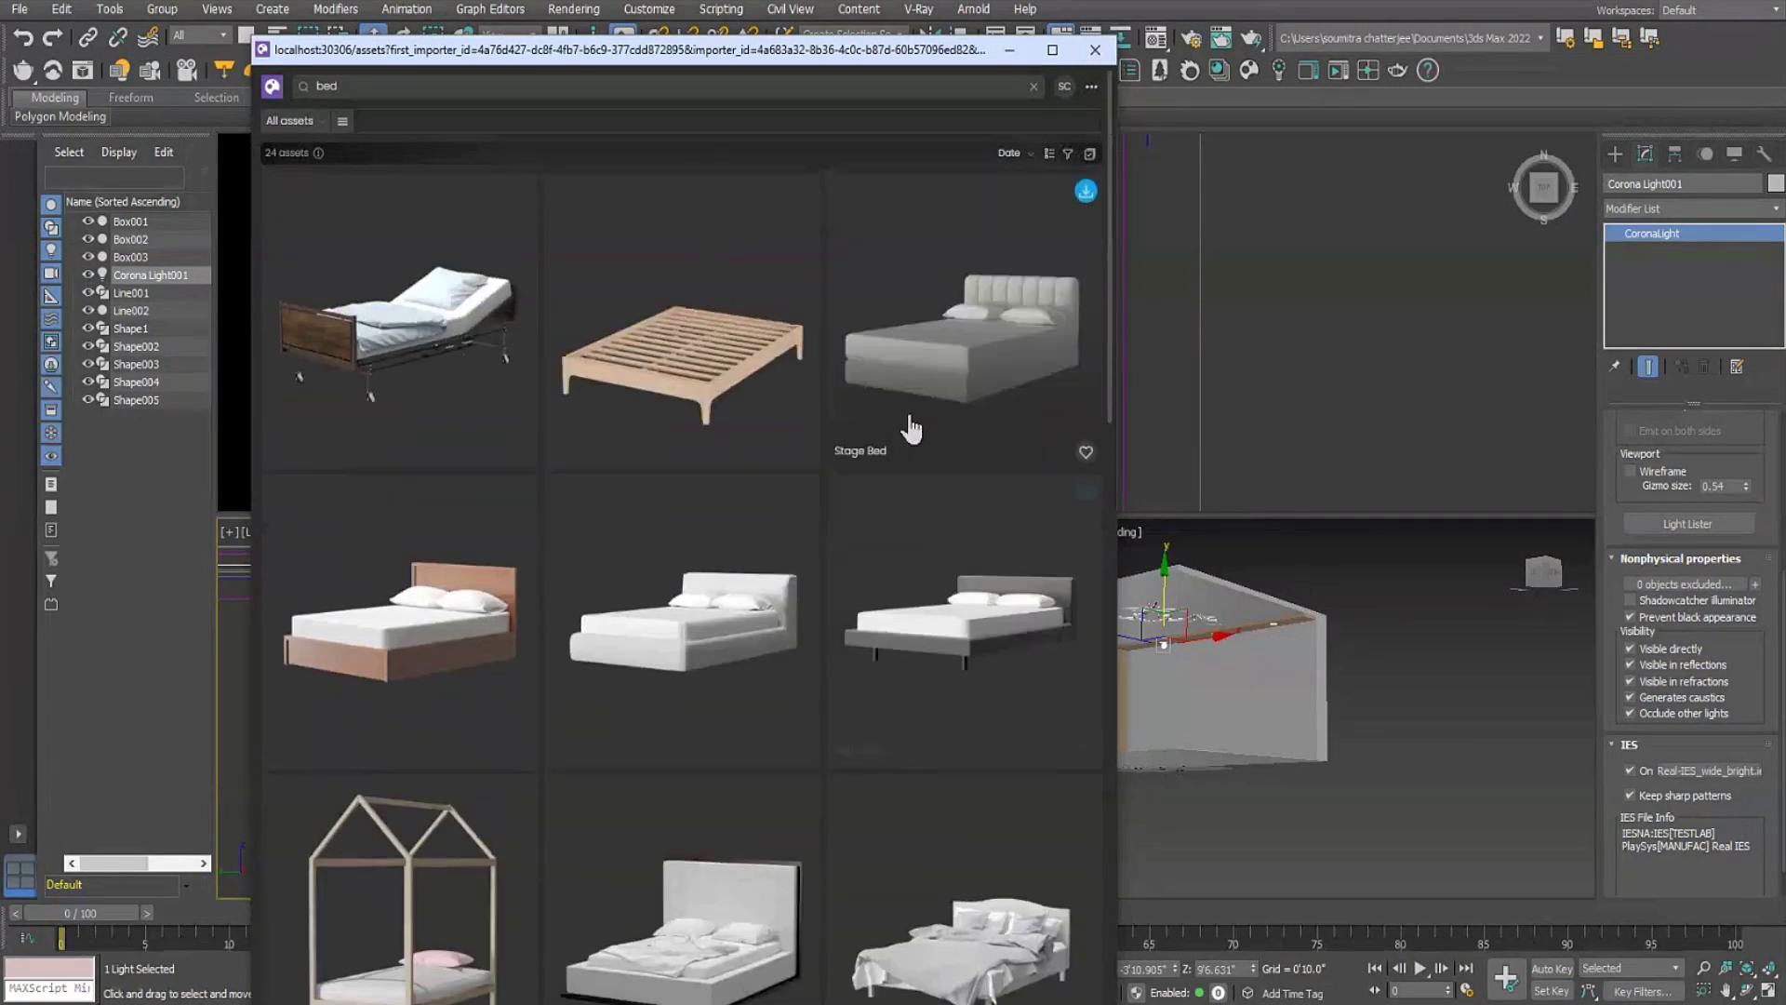
pyautogui.click(1096, 52)
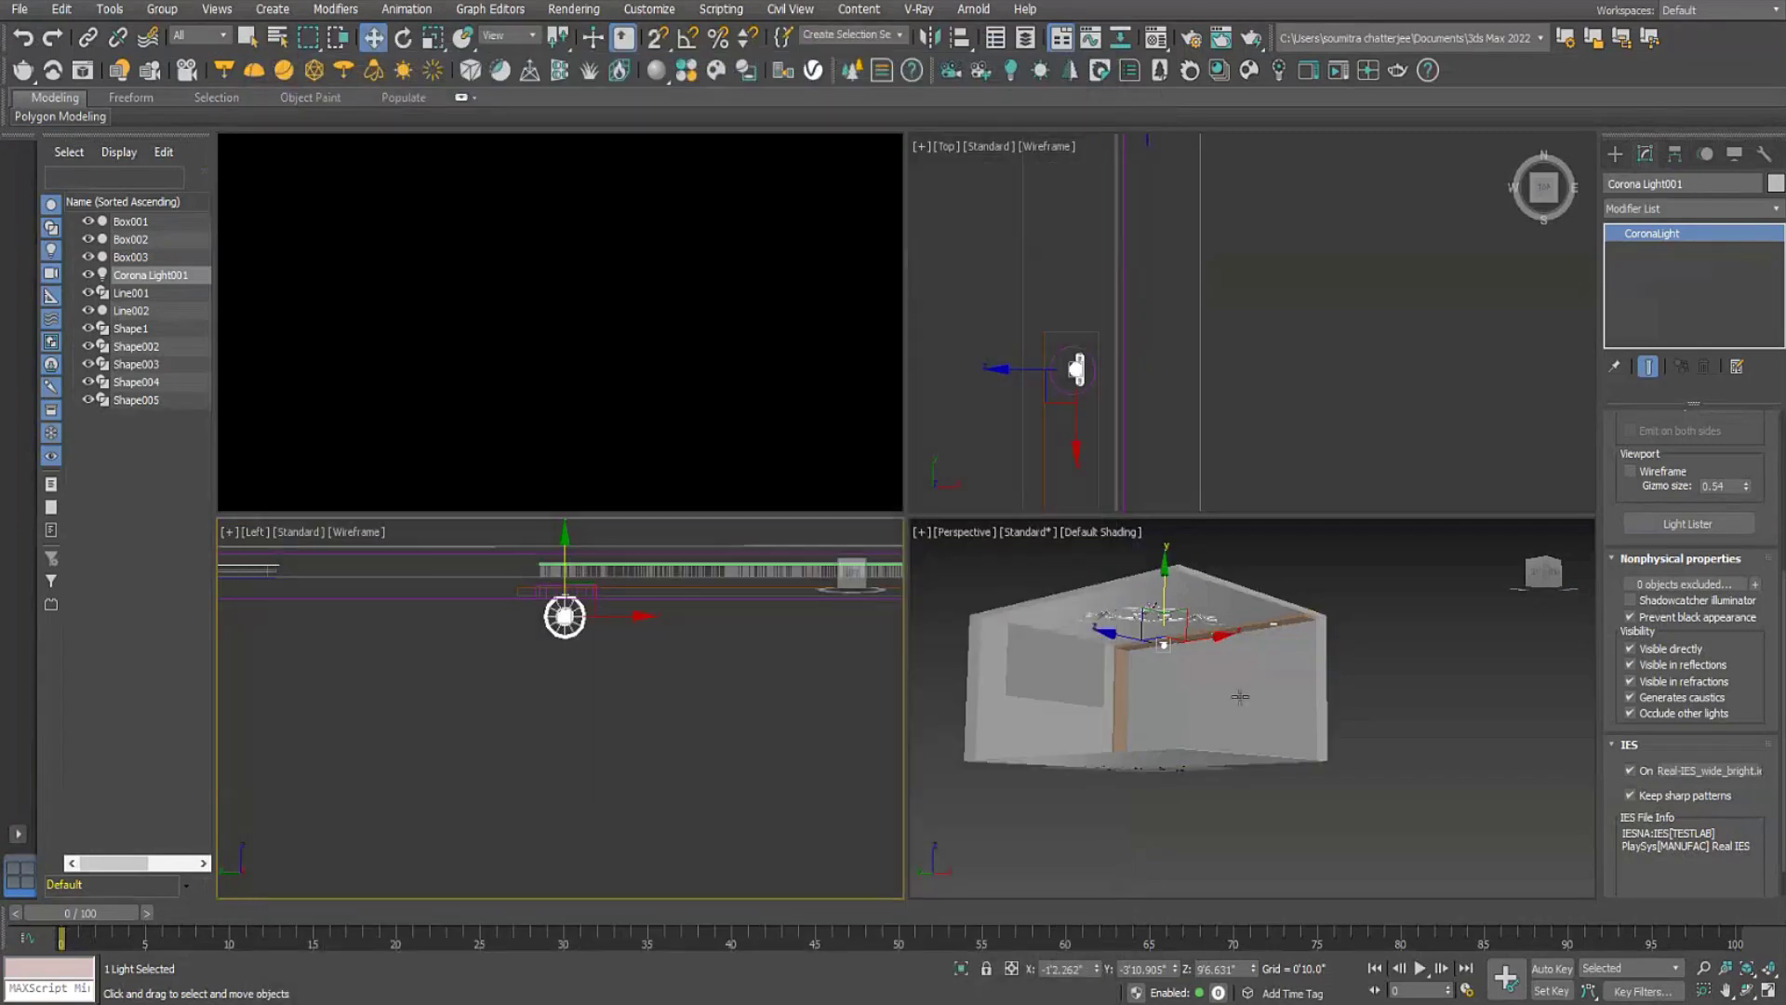
# Start a file import and open the BEDS folder of Max Liabrary, inside the max file folder on drive E.
pyautogui.click(1376, 729)
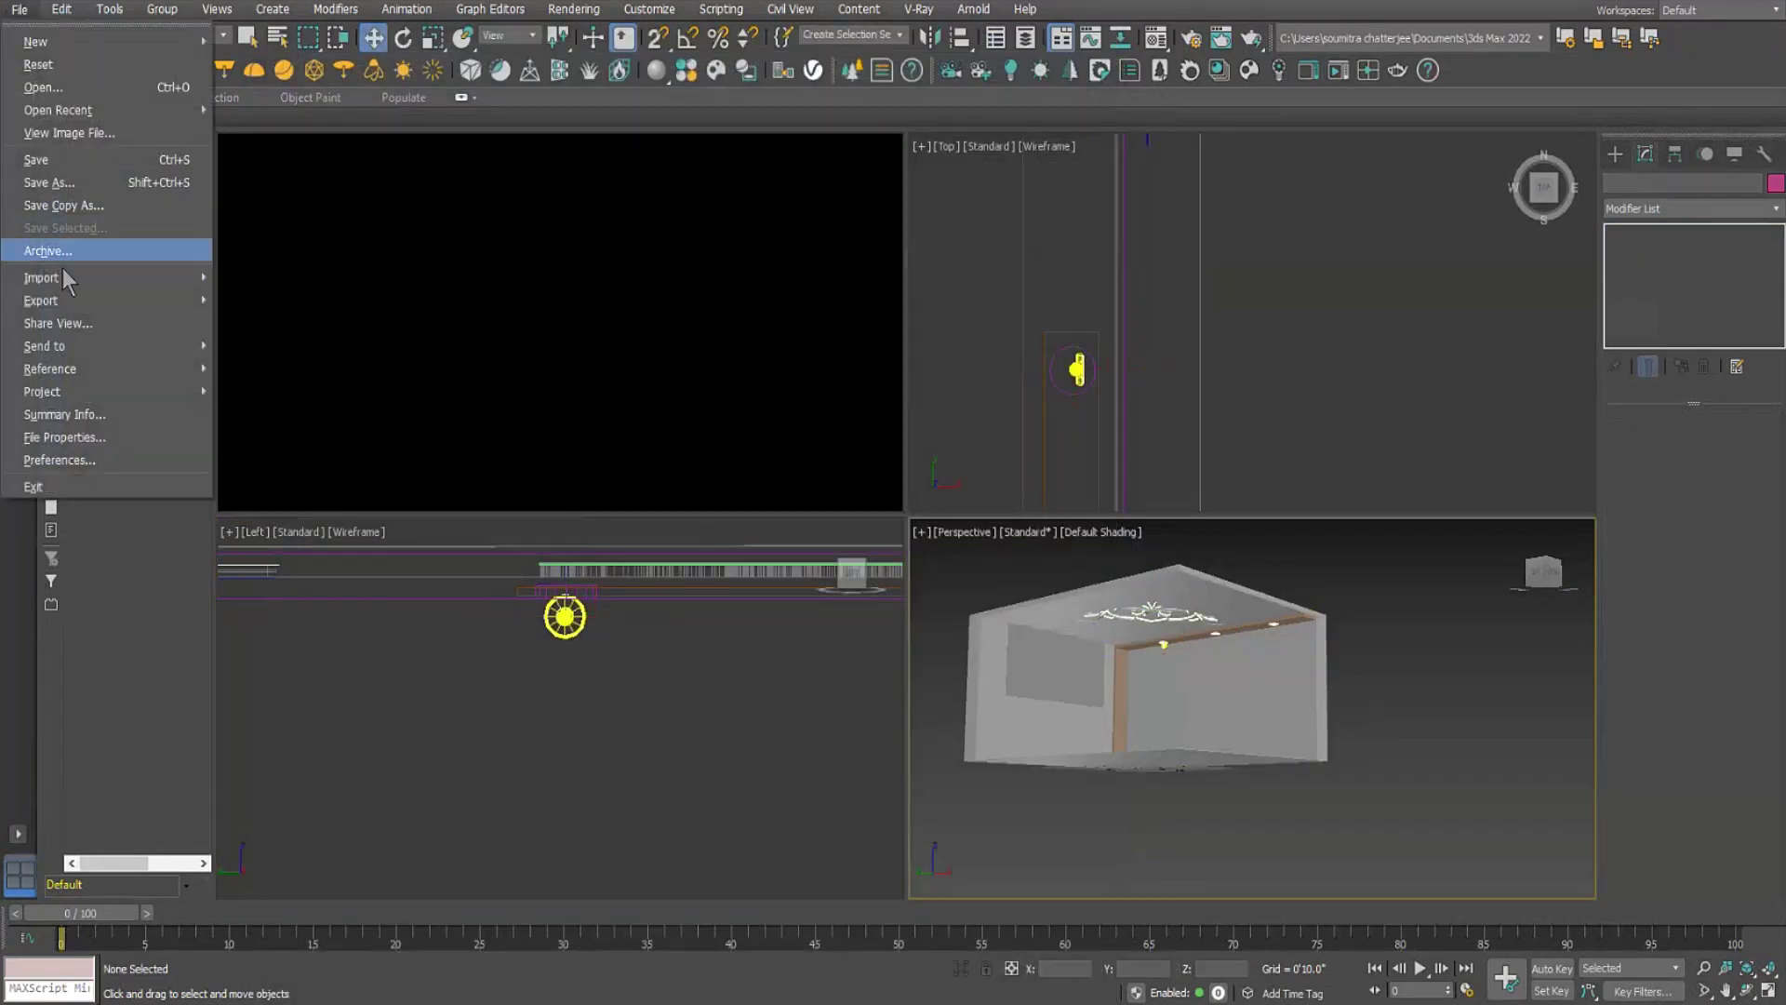
pyautogui.moveTo(62, 273)
pyautogui.click(240, 283)
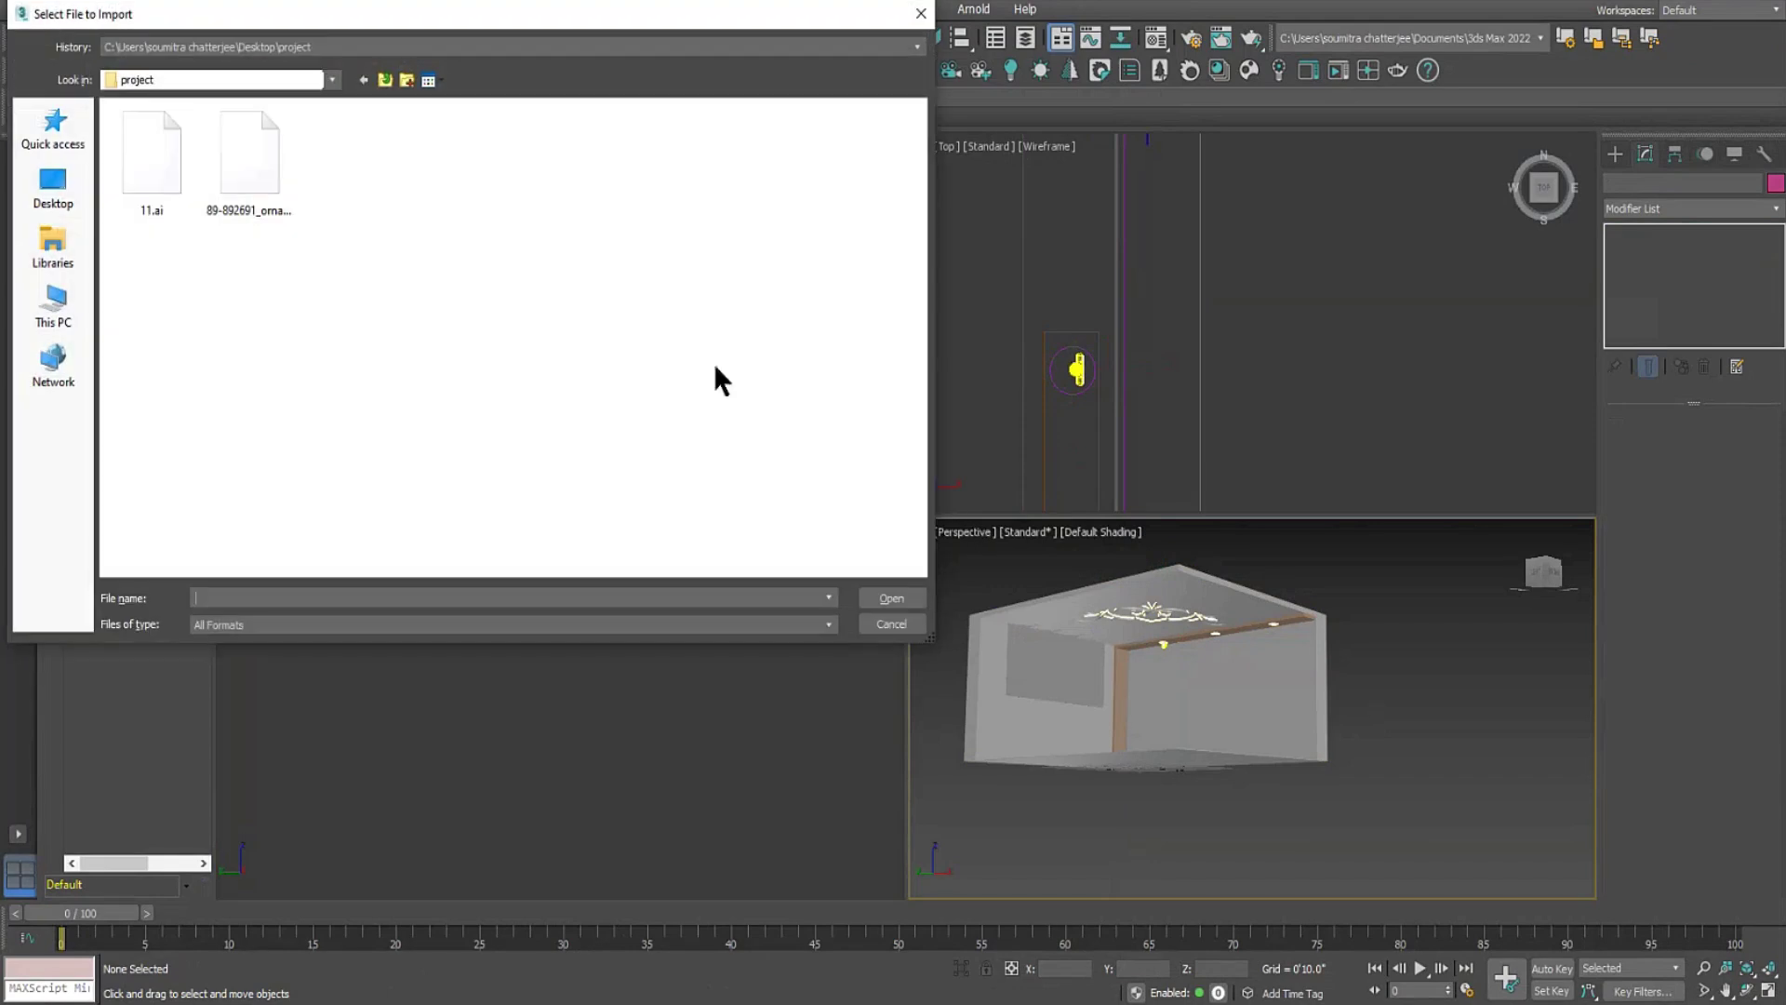
pyautogui.moveTo(930, 636); pyautogui.dragTo(1401, 979)
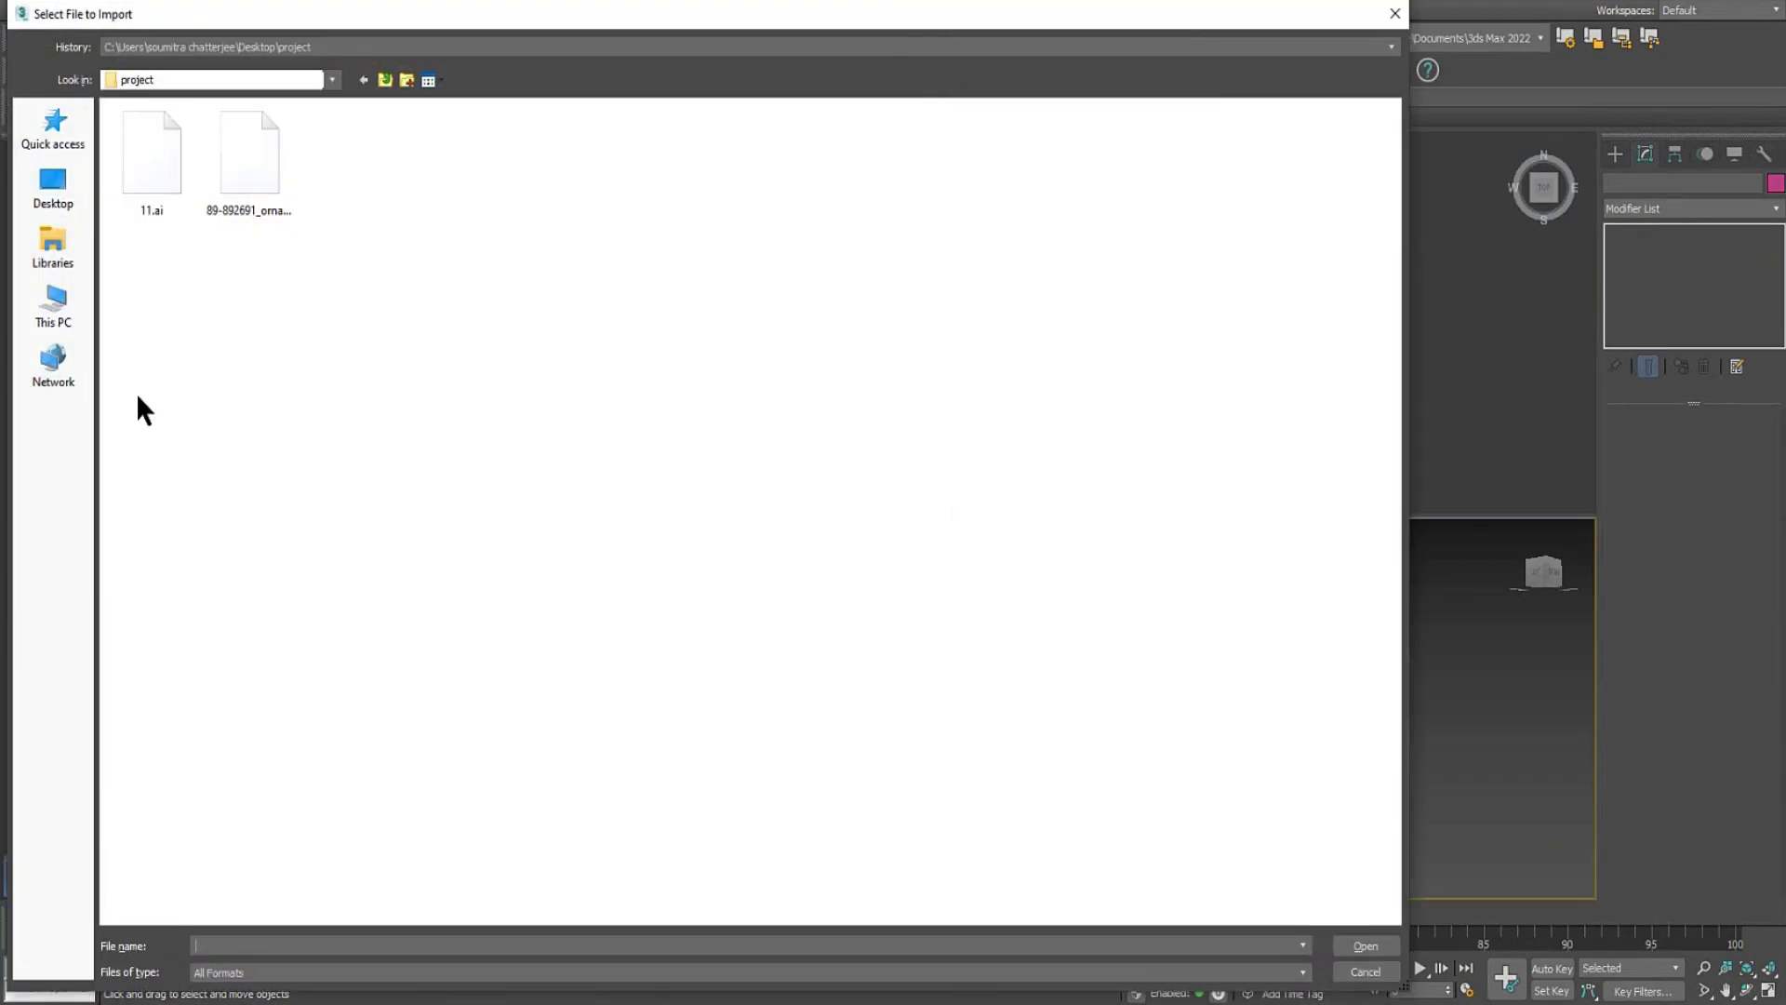
pyautogui.click(53, 305)
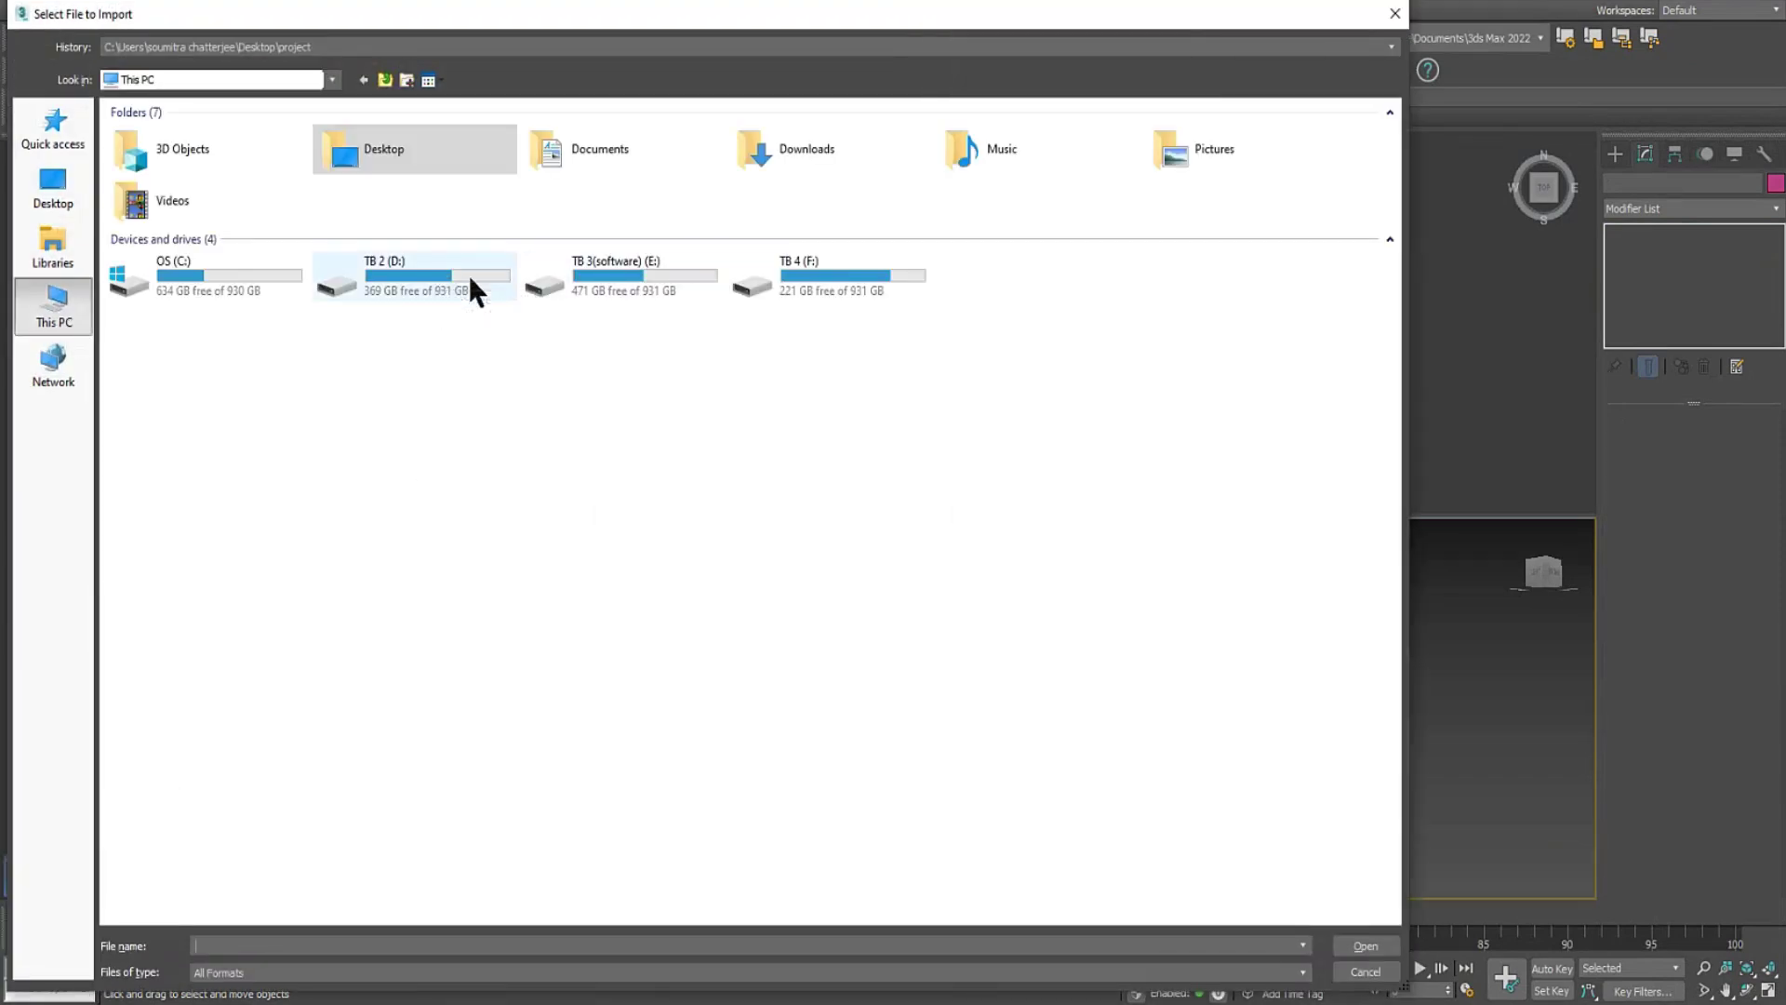
pyautogui.doubleClick(606, 284)
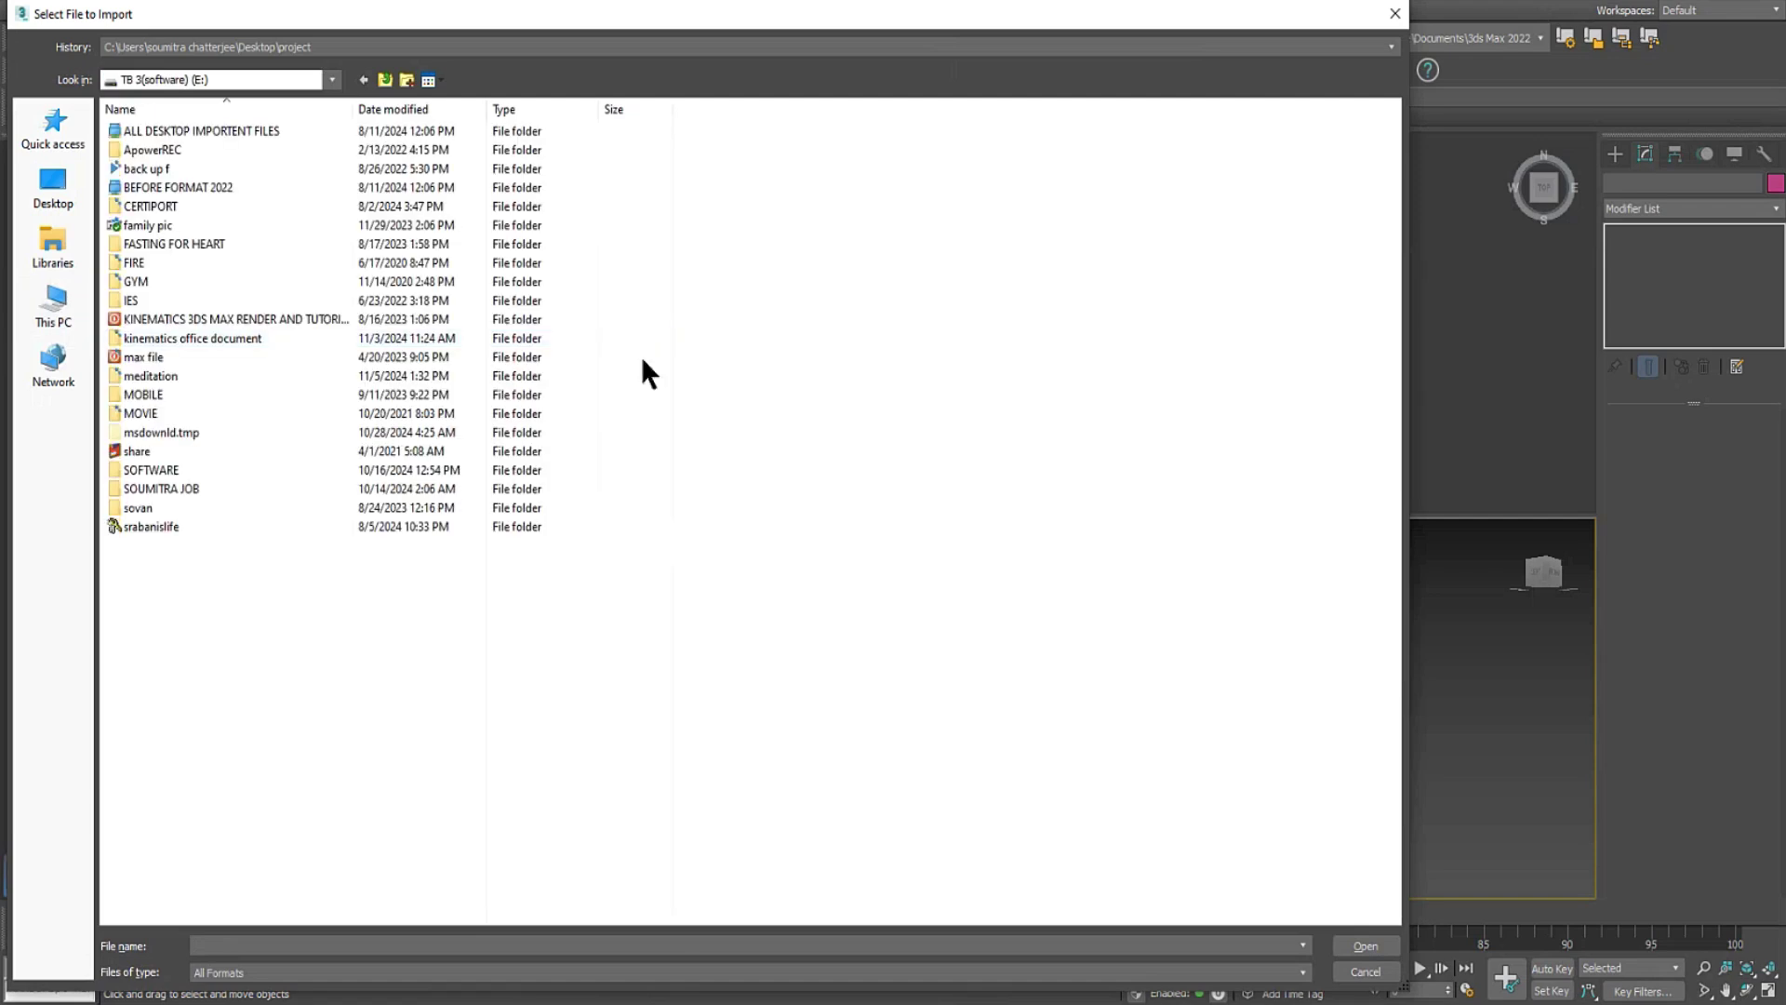
pyautogui.doubleClick(199, 355)
pyautogui.doubleClick(195, 172)
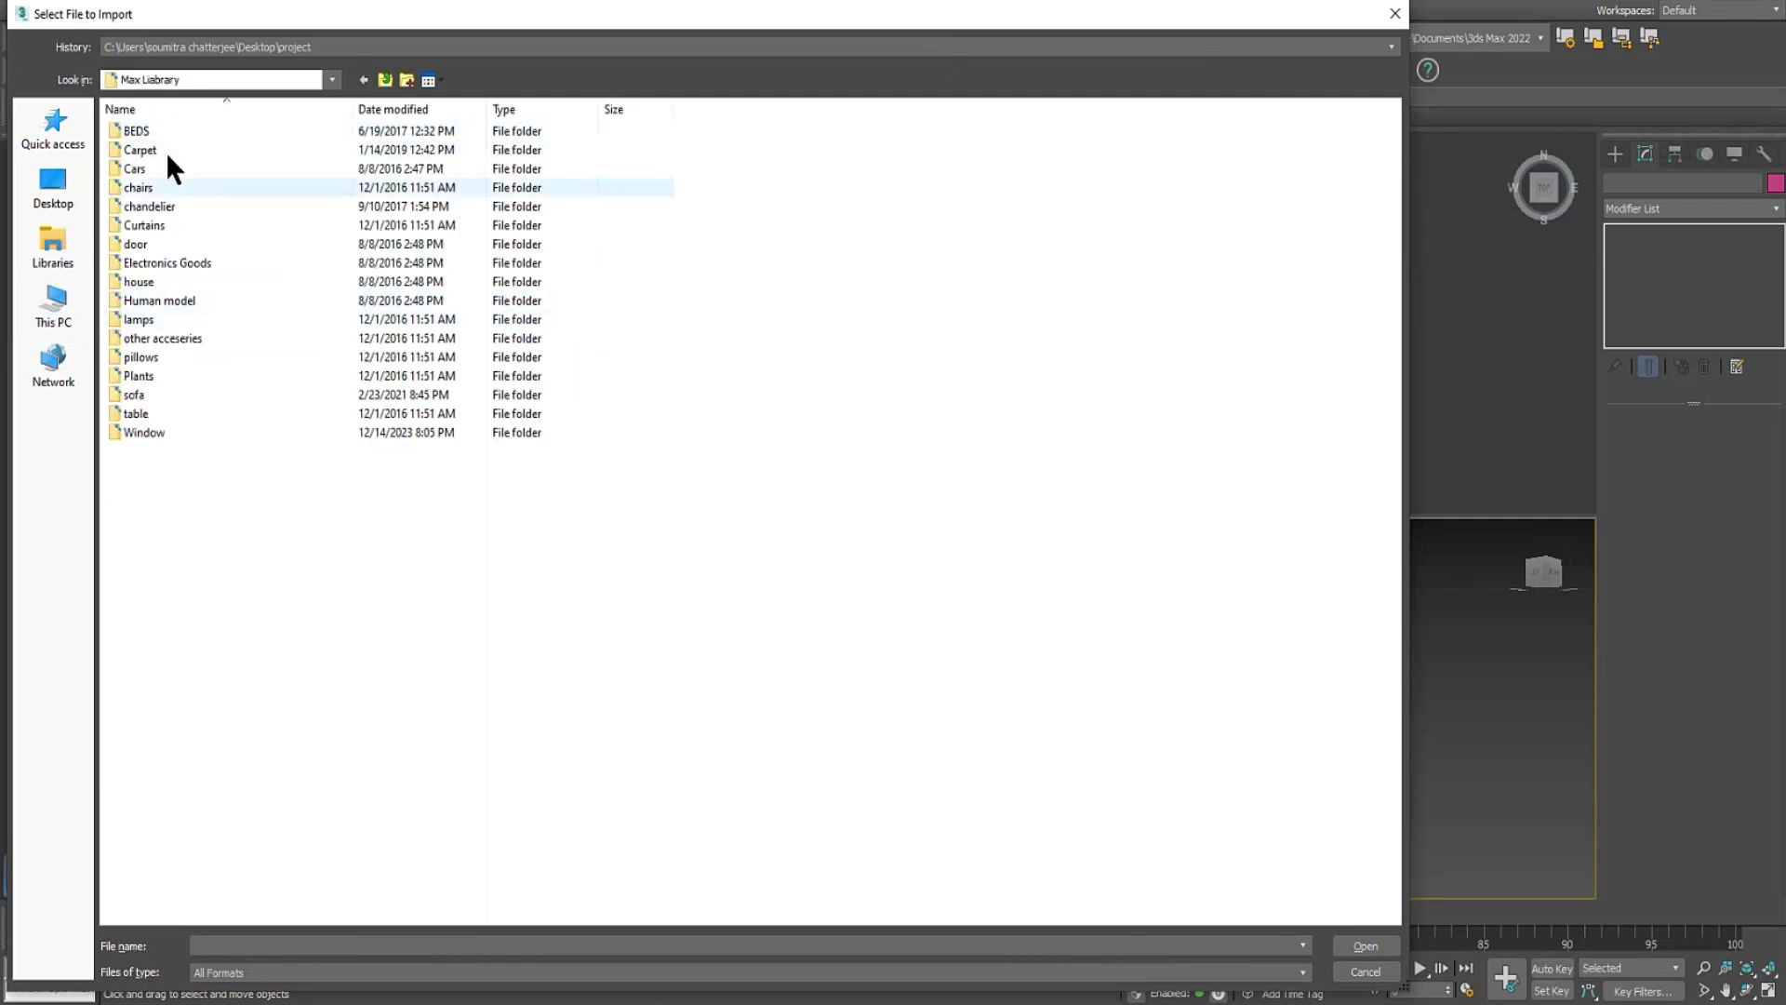
pyautogui.doubleClick(167, 131)
# Show all files (*.*) in the BEDS folder as extra large icons to preview the beds.
pyautogui.click(429, 82)
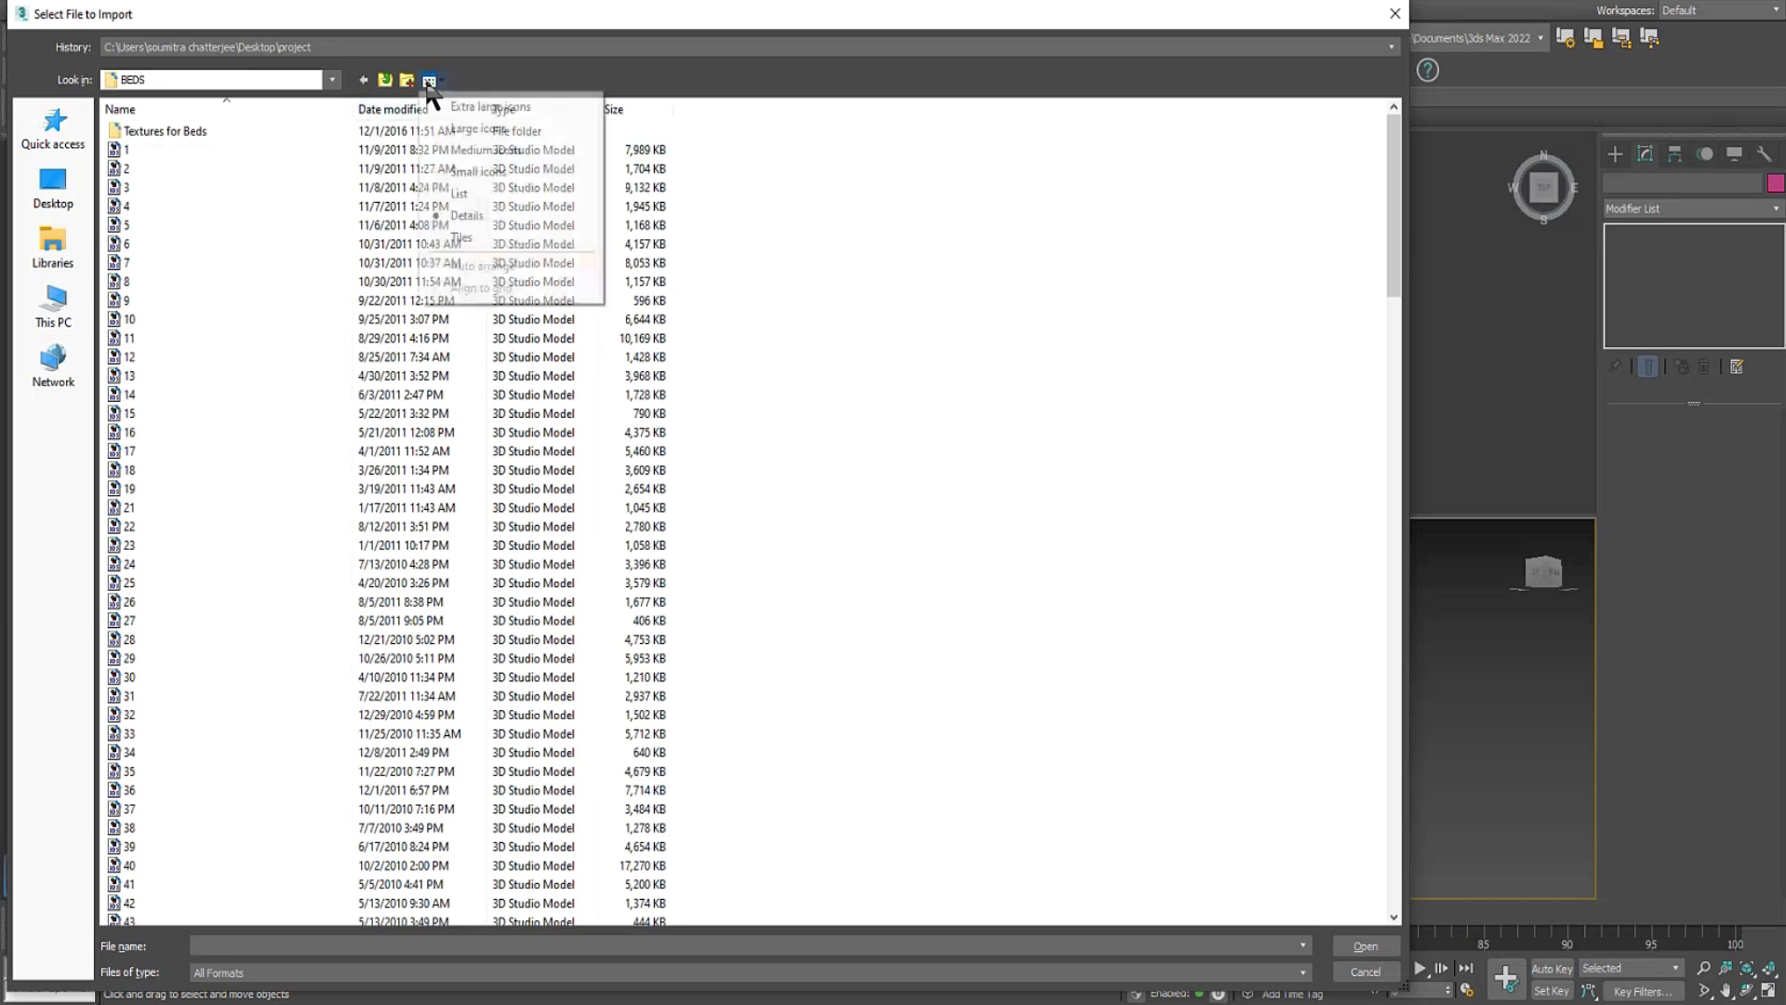
pyautogui.click(485, 136)
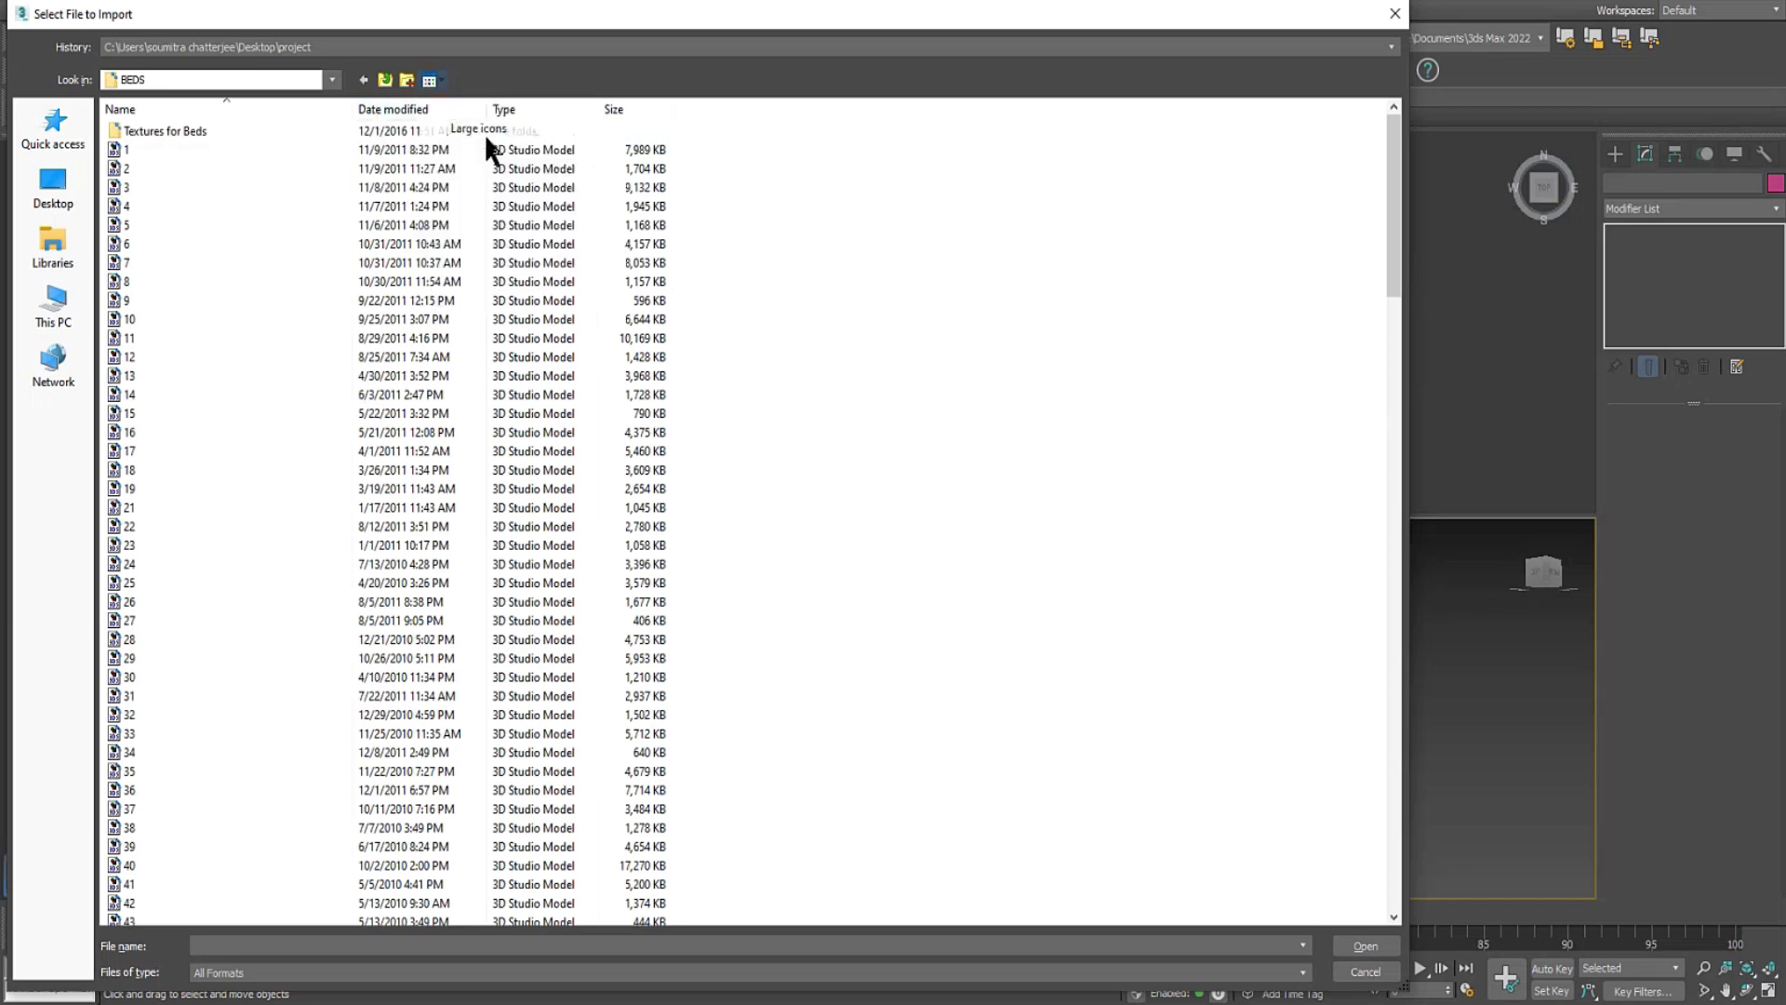
pyautogui.click(246, 972)
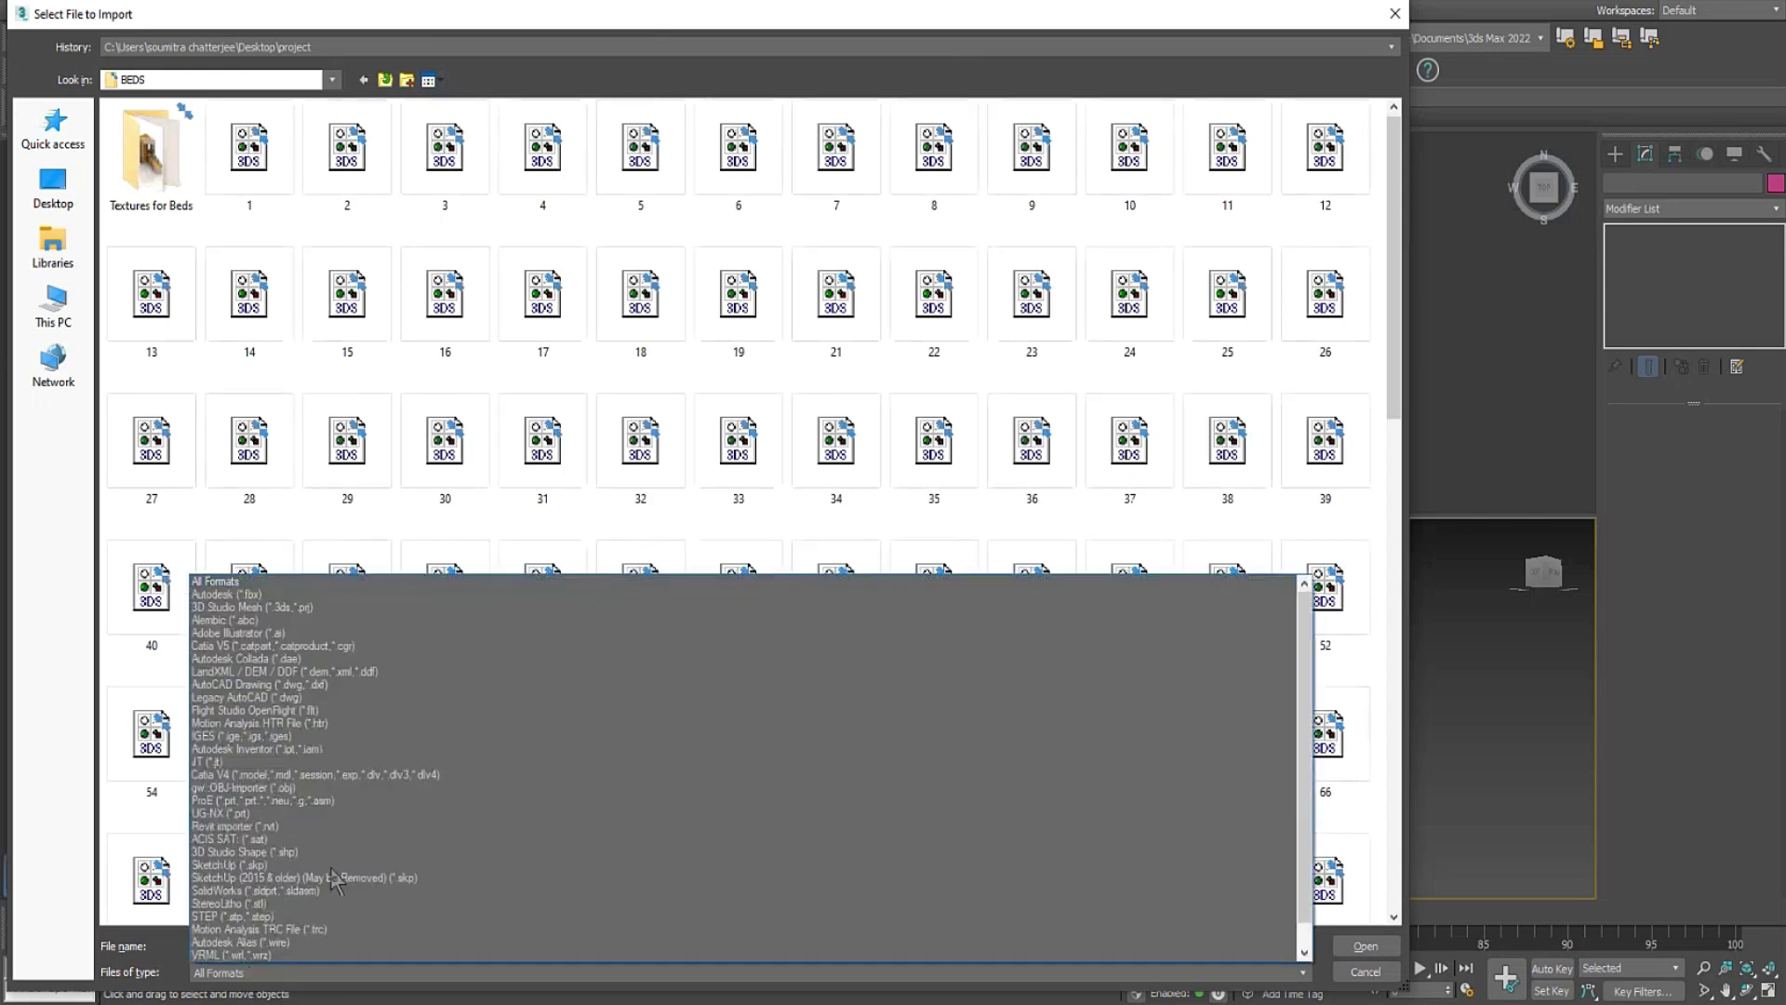
pyautogui.scroll(-1, 335, 879)
pyautogui.click(269, 956)
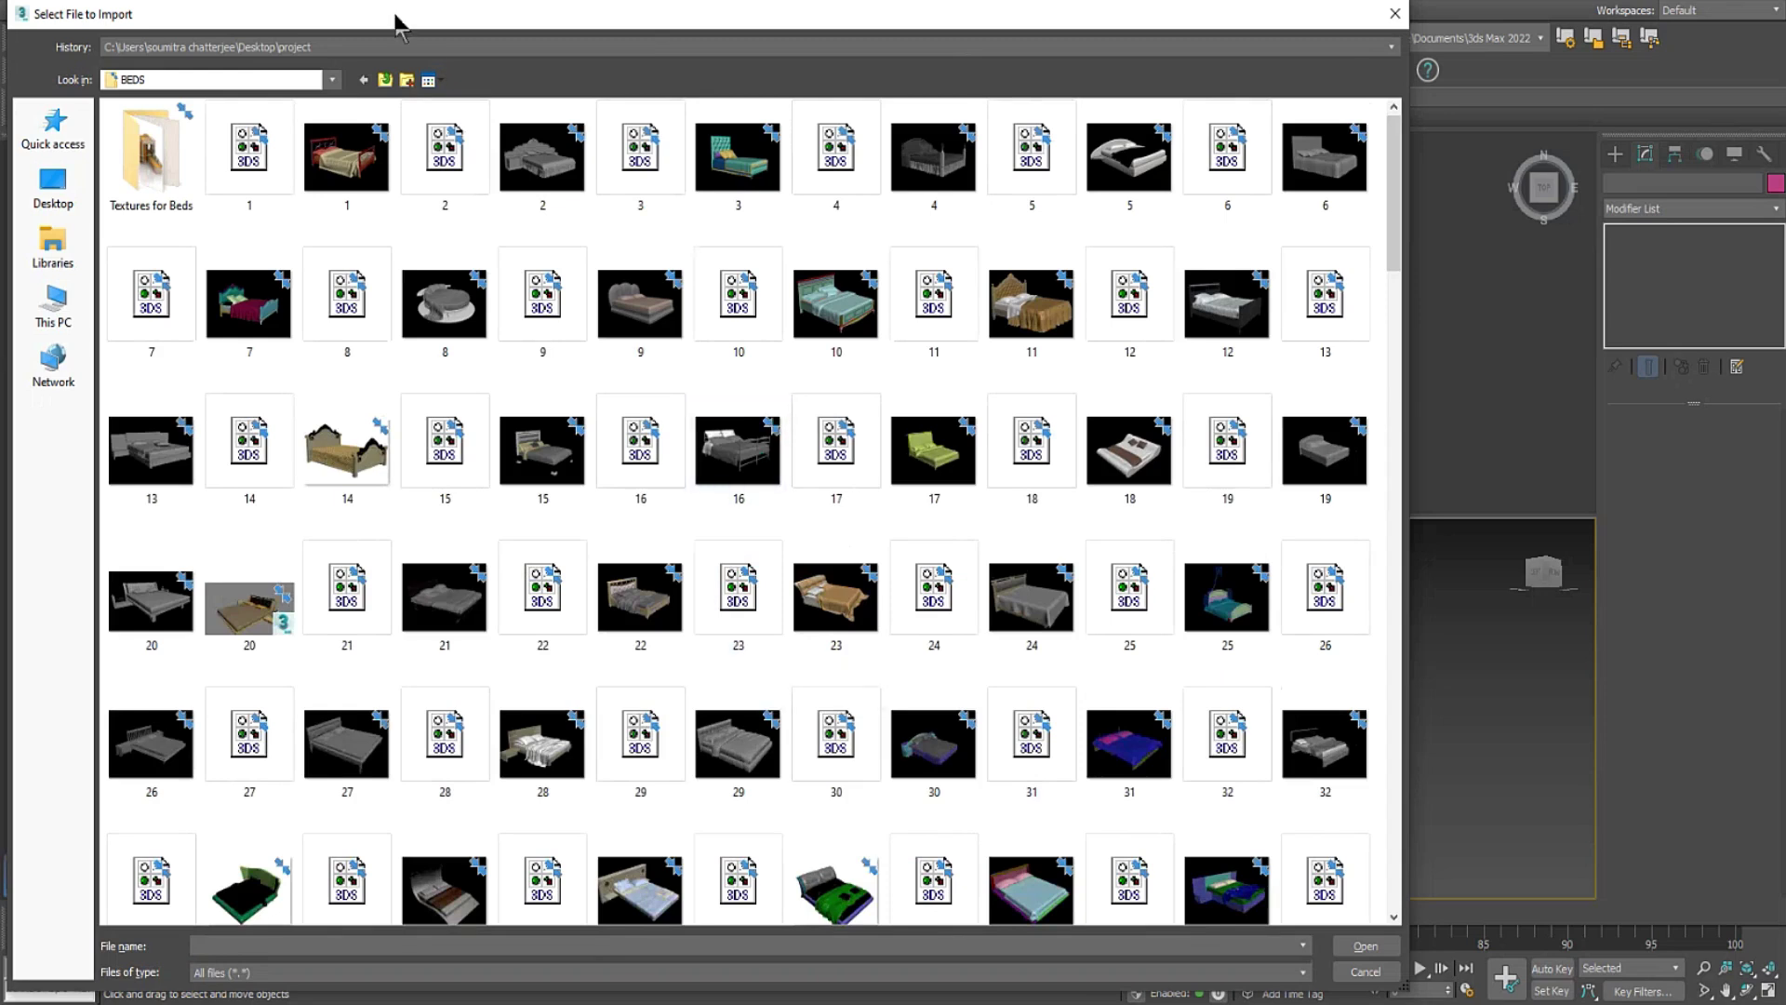
pyautogui.click(439, 80)
pyautogui.click(468, 113)
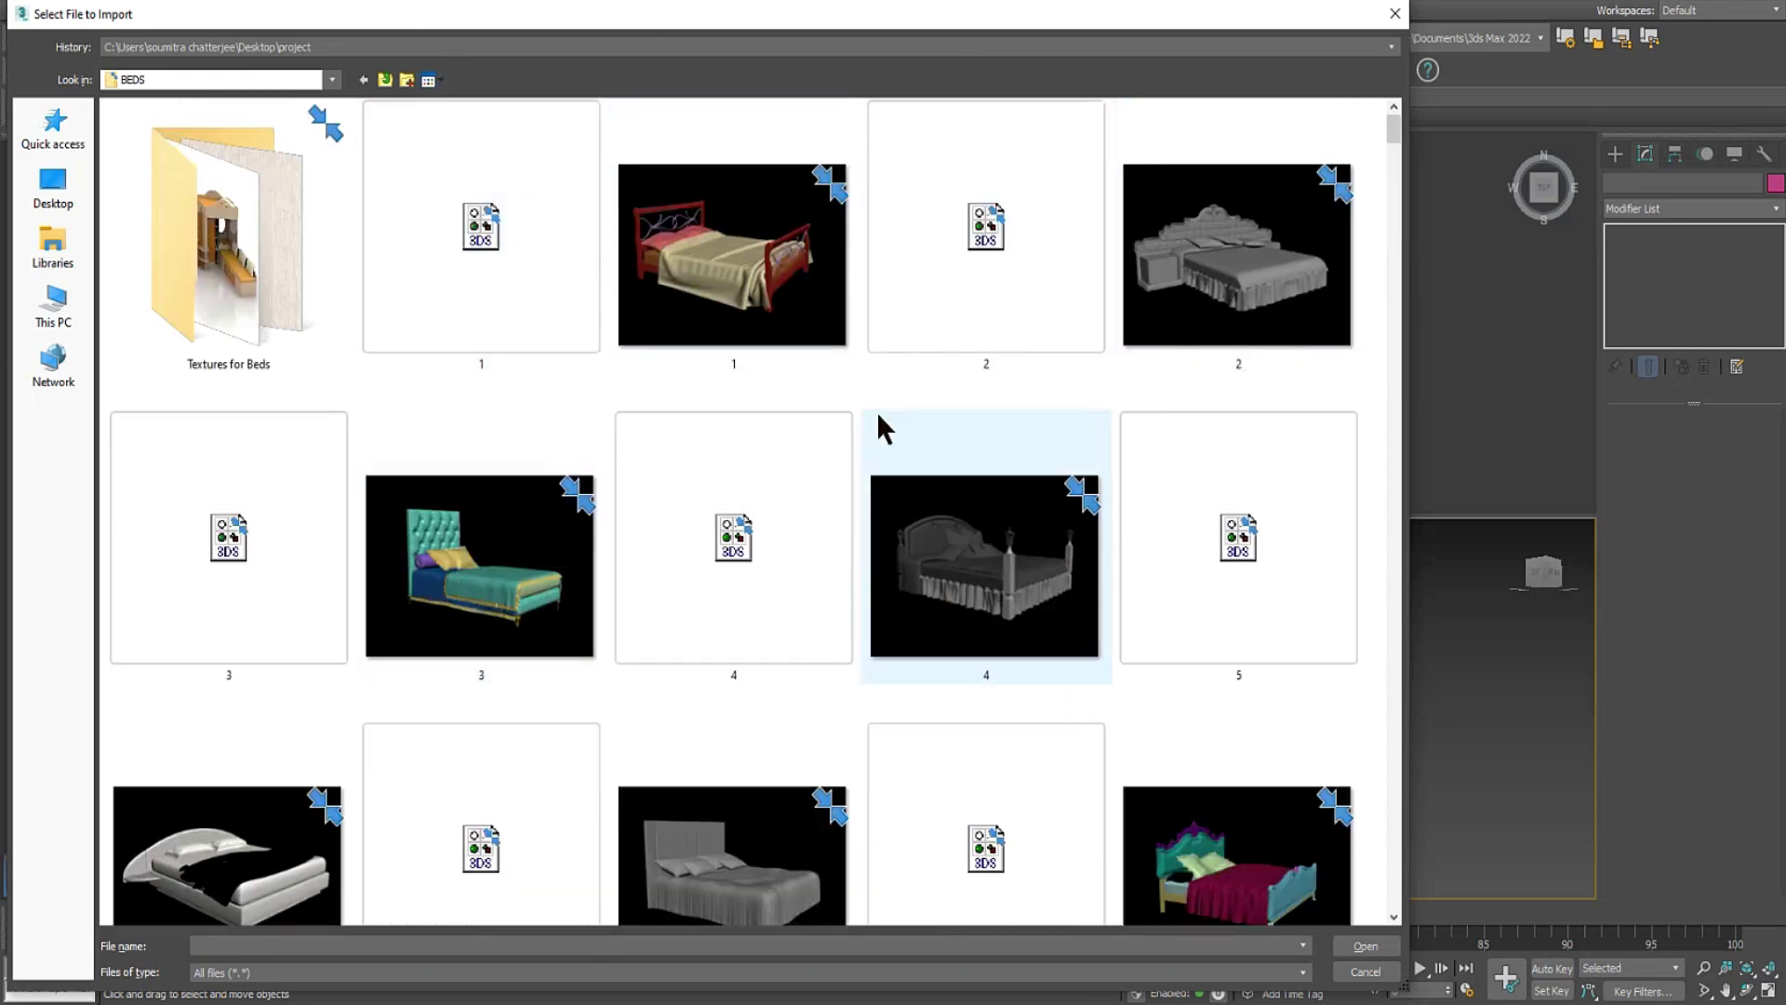
# Find the bed with side tables among the previews and import 3DS model 49, merging it with the current scene and converting units.
pyautogui.scroll(-5, 877, 423)
pyautogui.scroll(5, 911, 463)
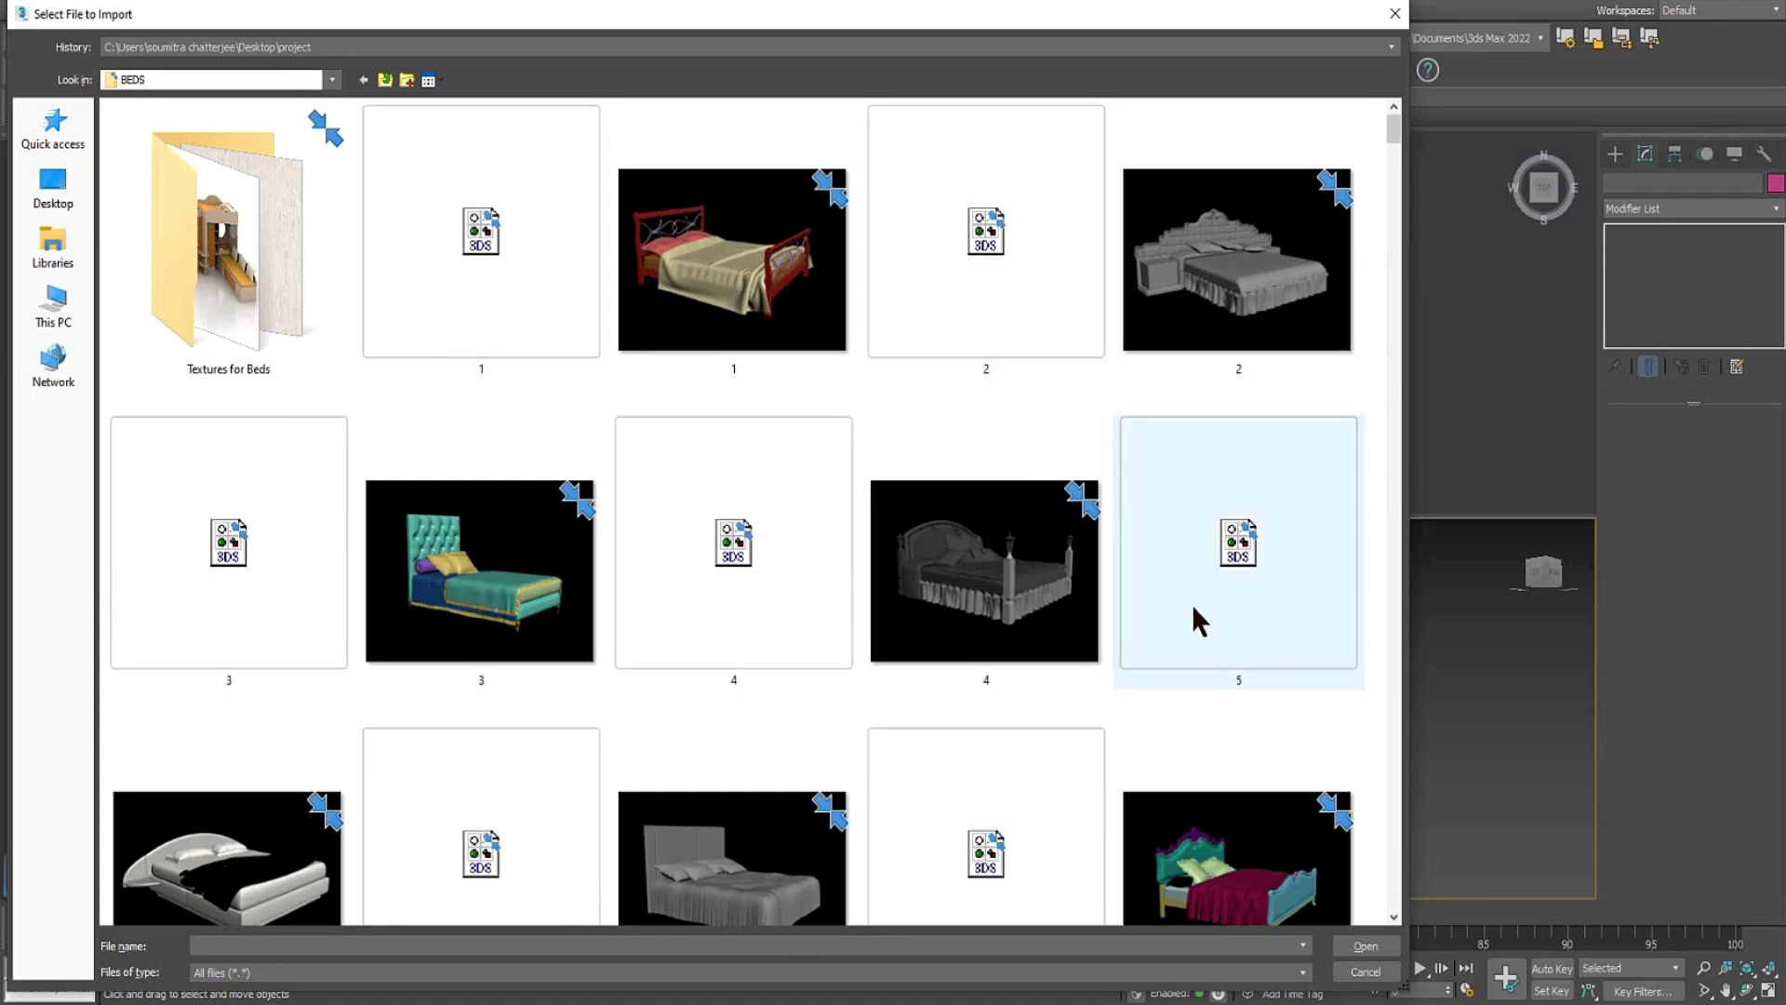
pyautogui.moveTo(1395, 134); pyautogui.dragTo(1397, 177)
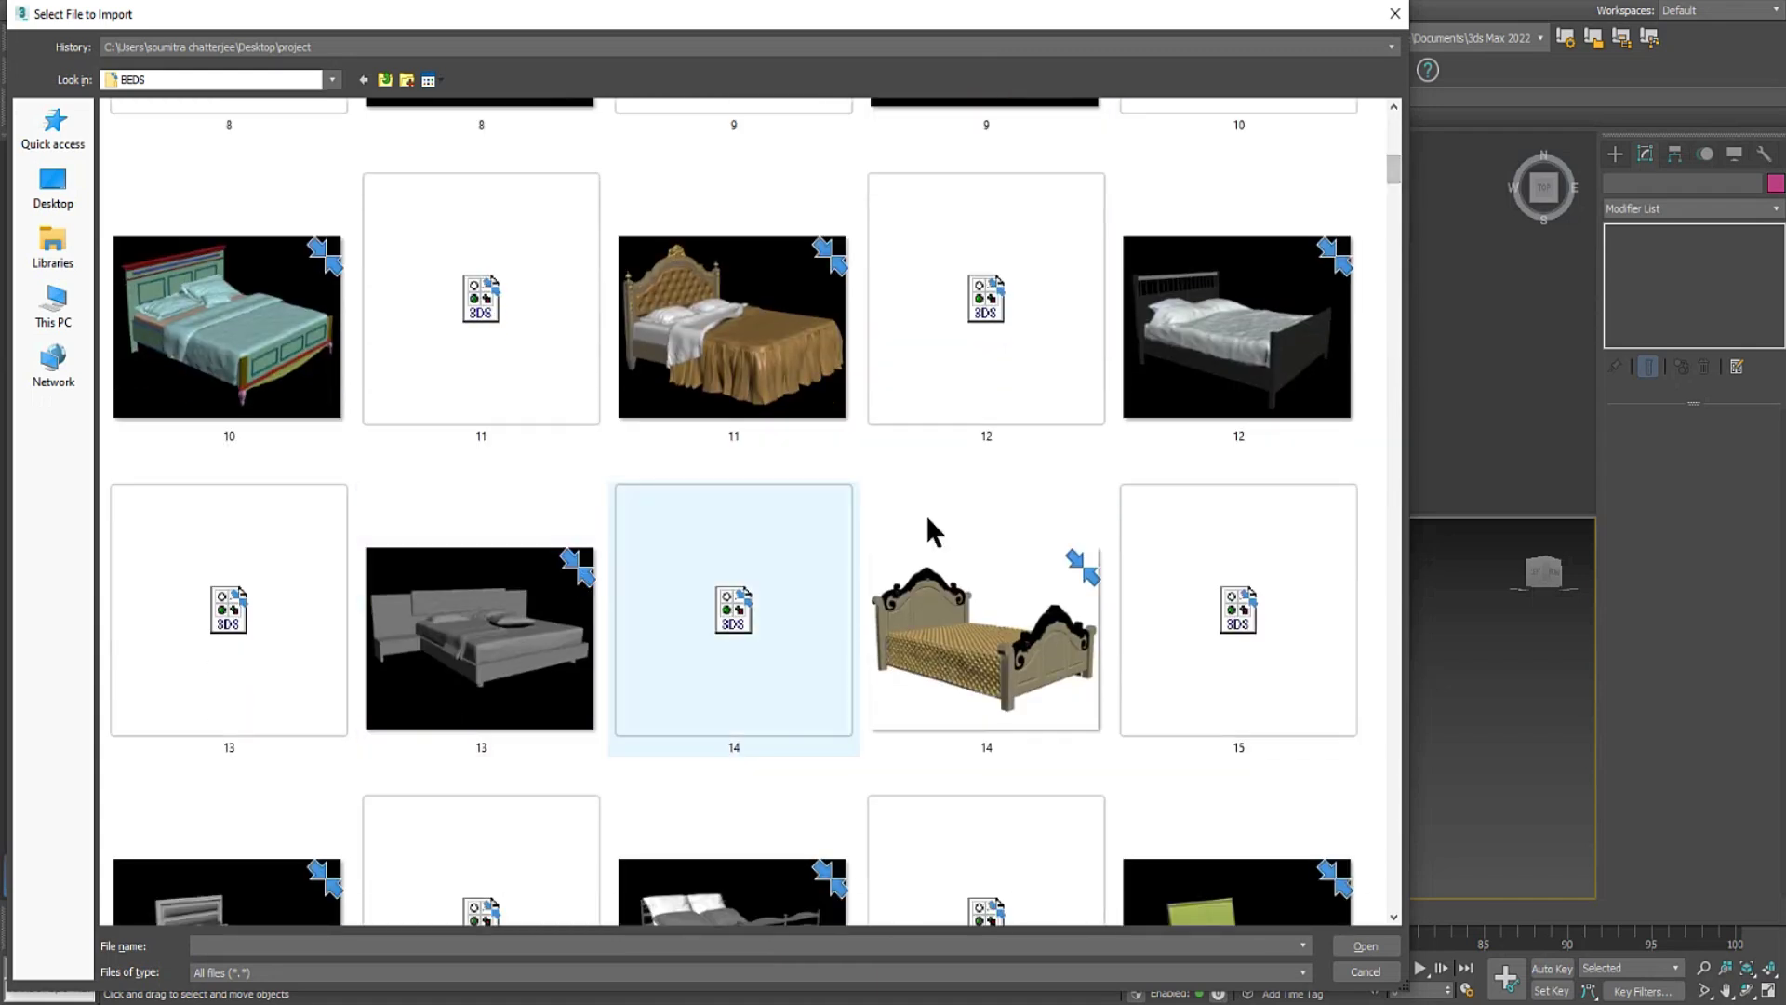
pyautogui.scroll(-2, 1394, 191)
pyautogui.moveTo(1394, 191); pyautogui.dragTo(1405, 325)
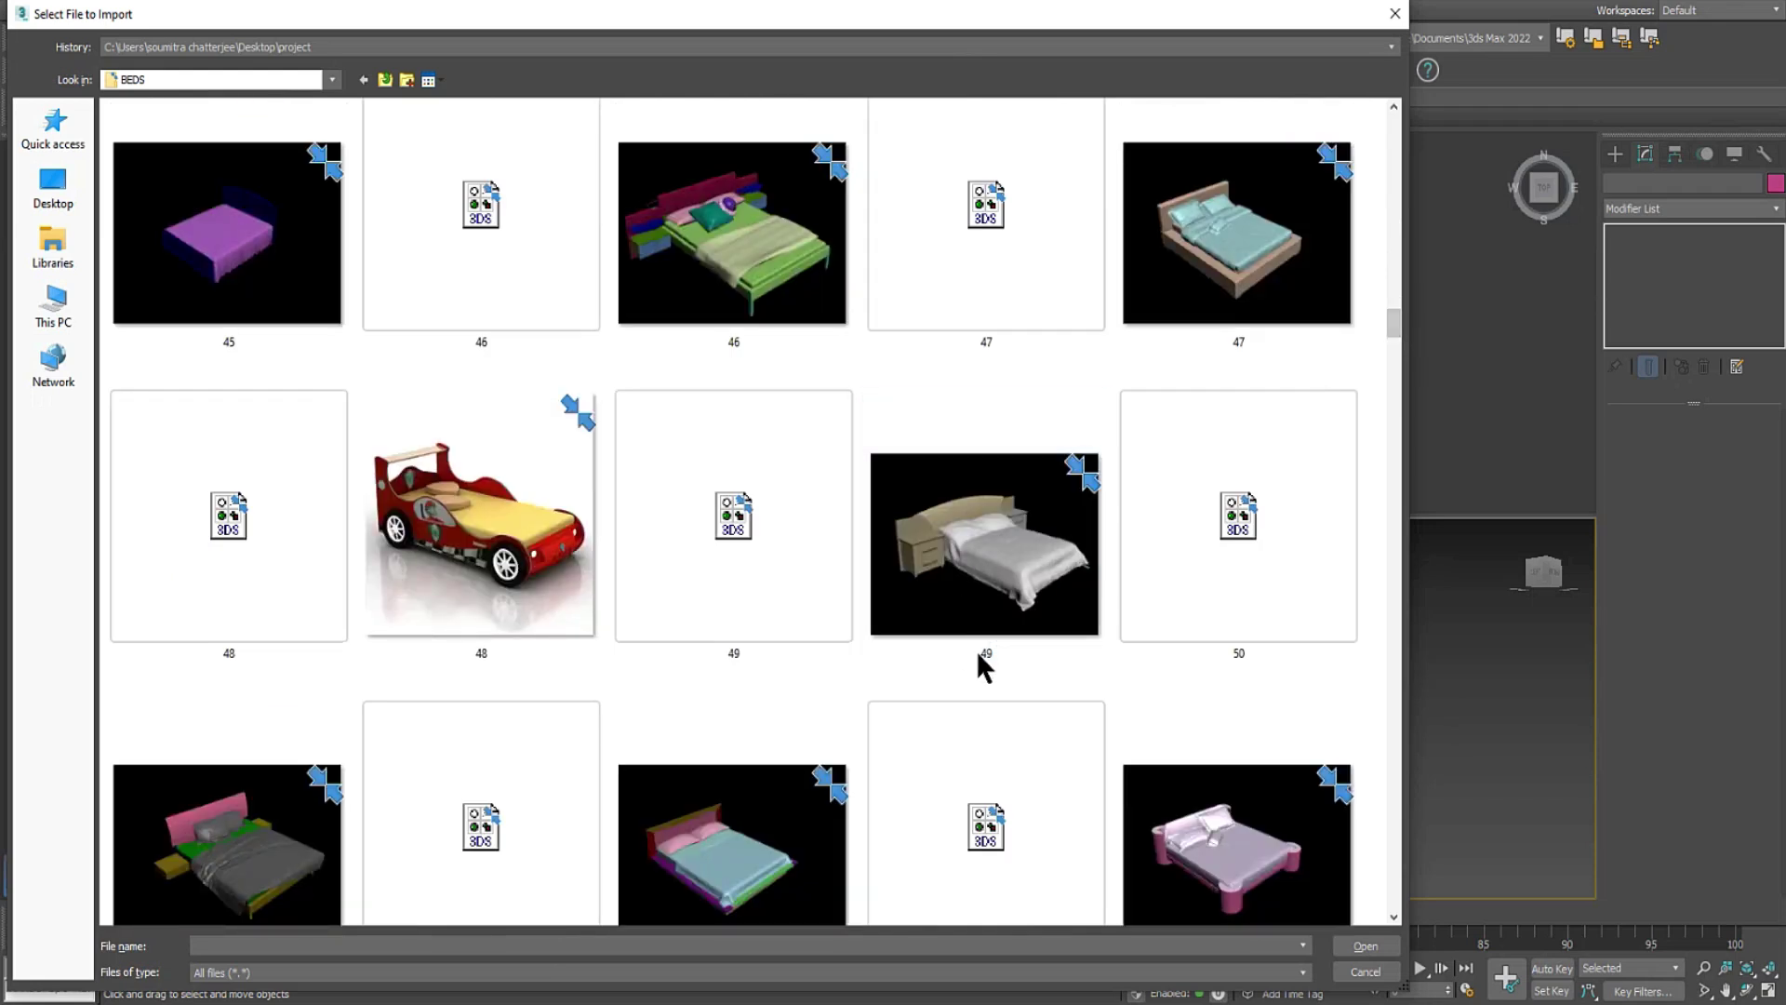
pyautogui.click(738, 533)
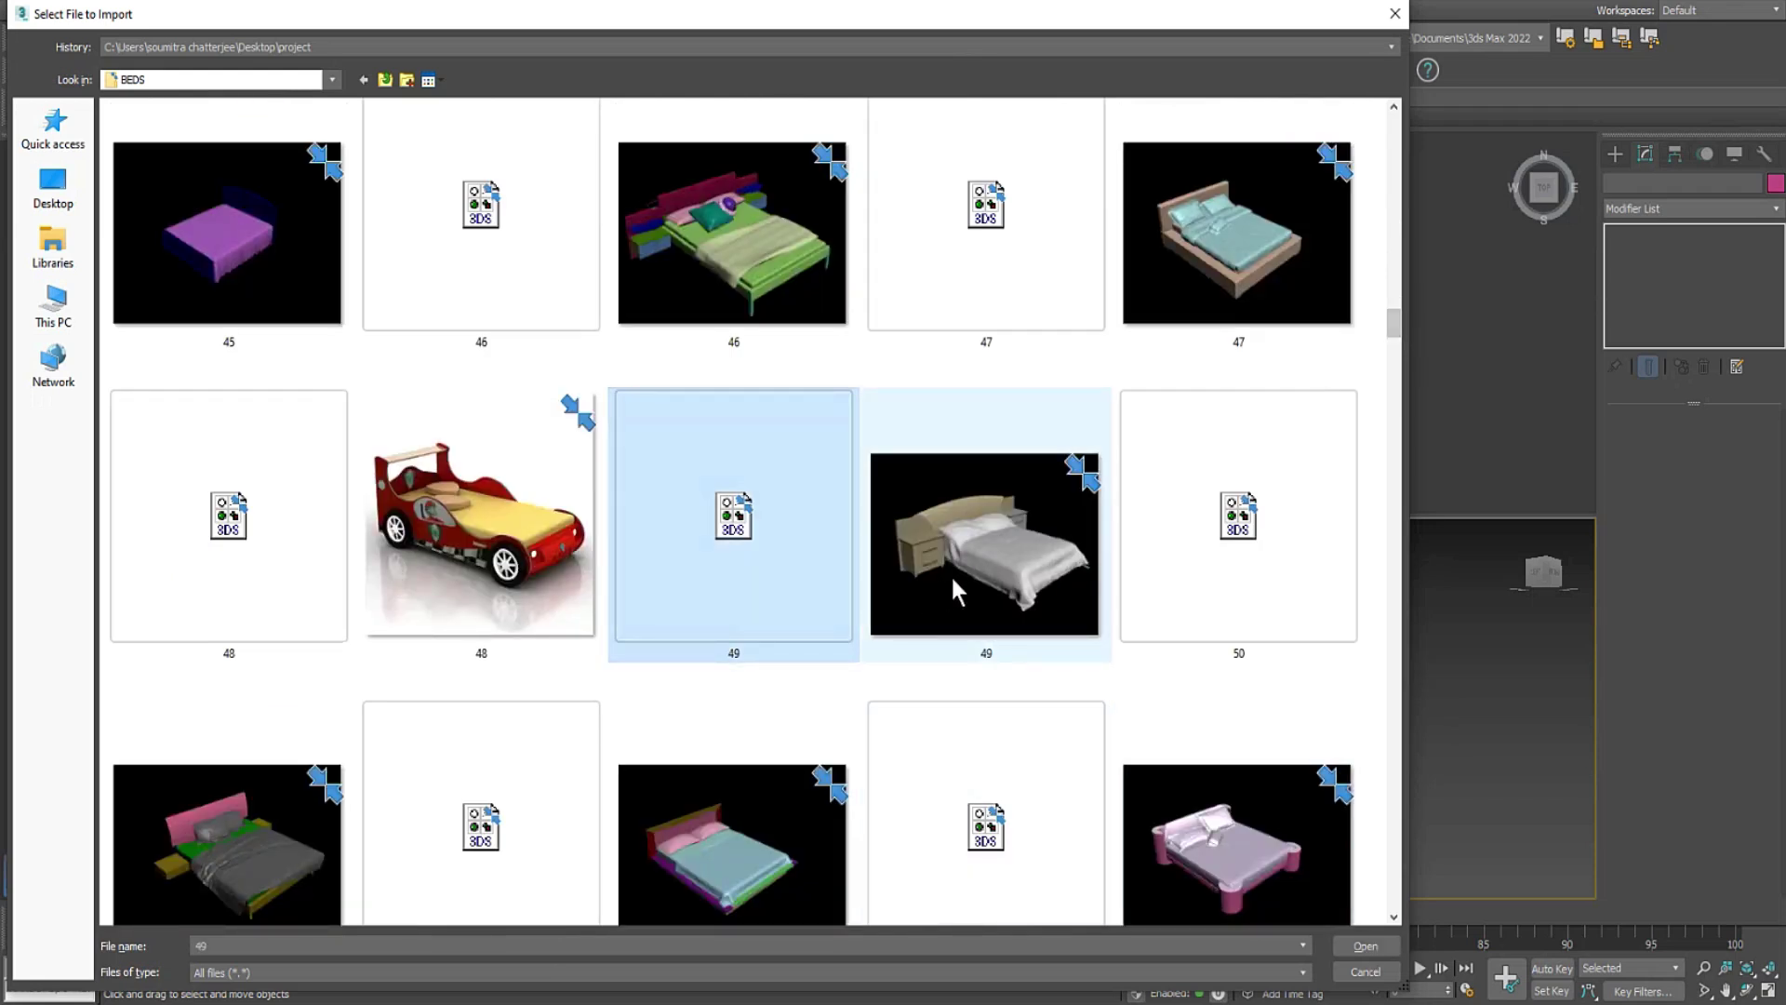
pyautogui.doubleClick(744, 539)
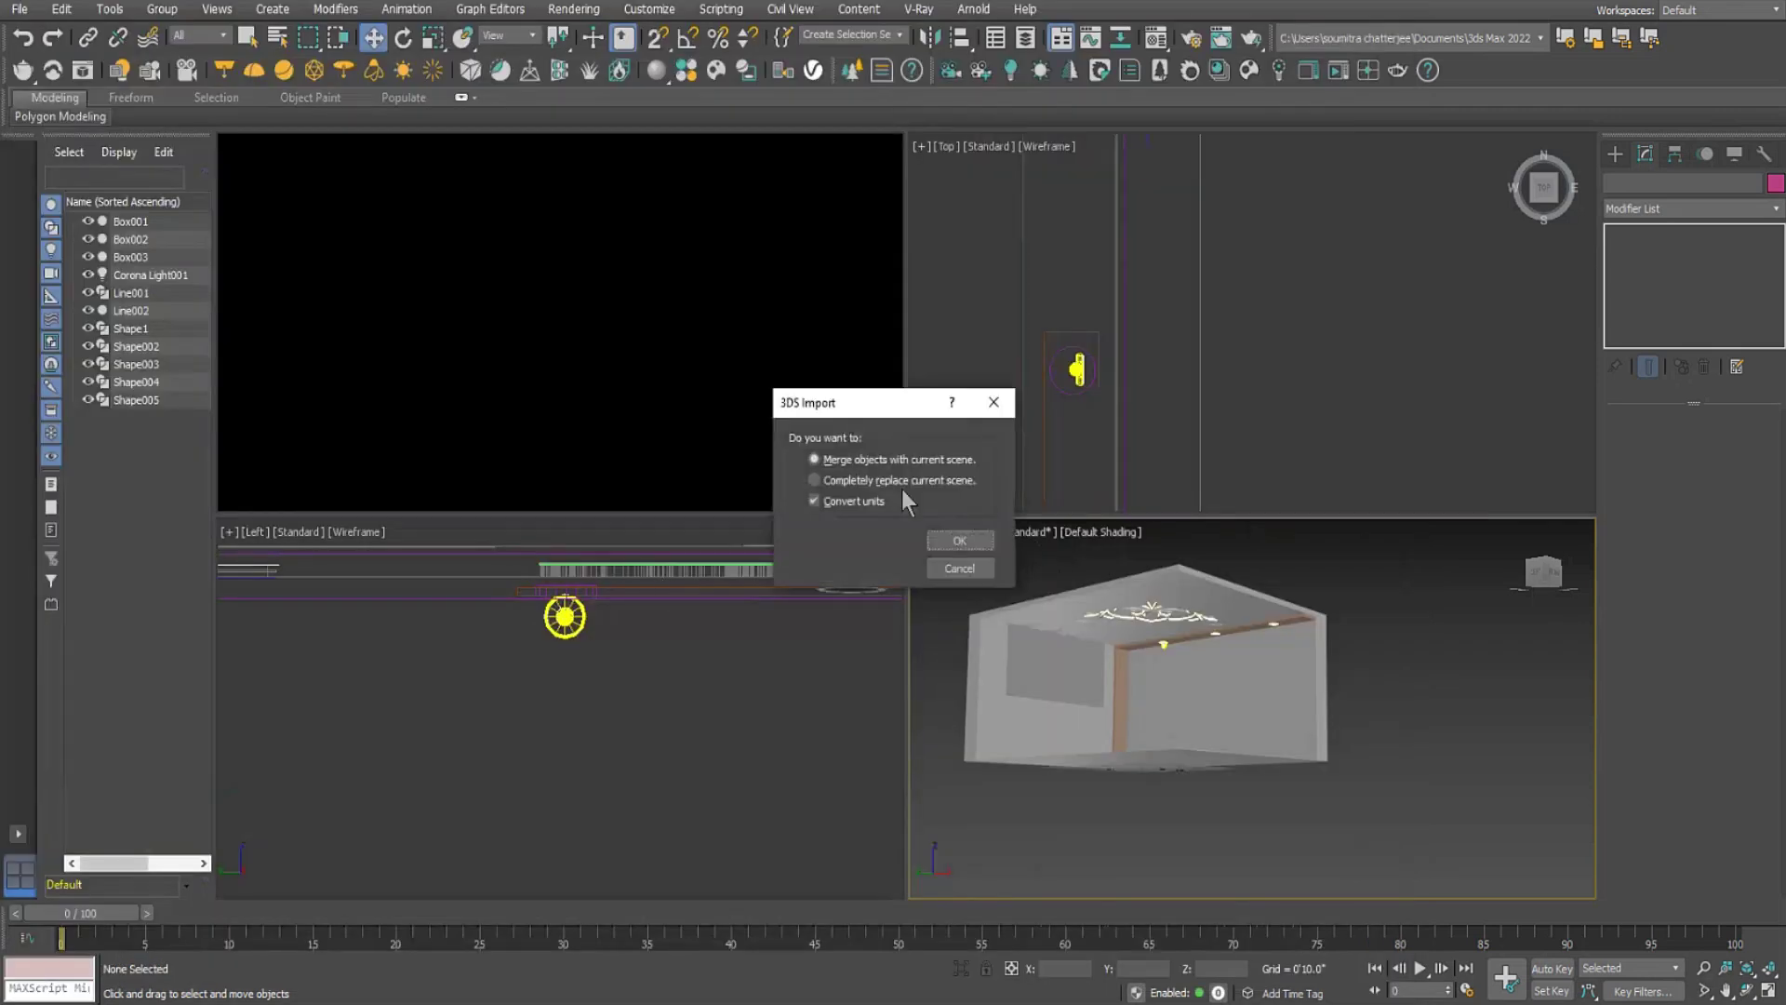
pyautogui.click(958, 542)
# Move the imported bed group off the room to a clear spot beside it in the Top view.
pyautogui.scroll(-4, 1300, 330)
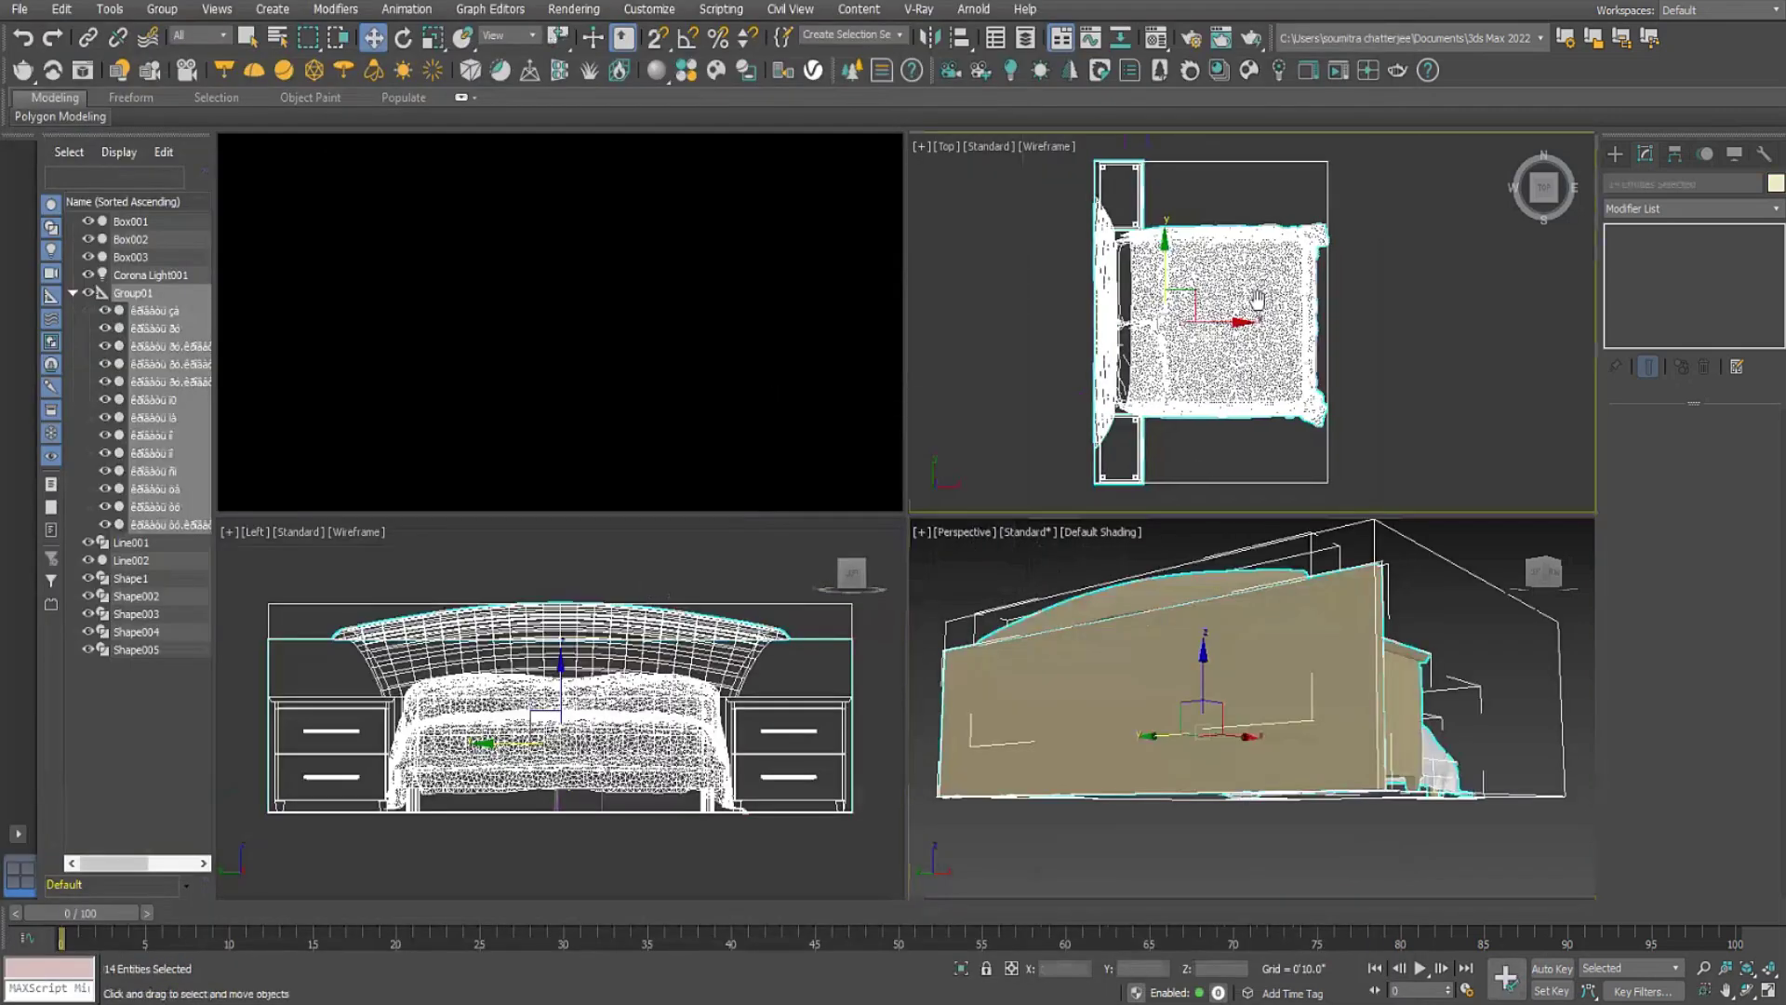
pyautogui.moveTo(1134, 282); pyautogui.dragTo(1226, 314)
pyautogui.scroll(12, 1211, 316)
pyautogui.scroll(-8, 1127, 295)
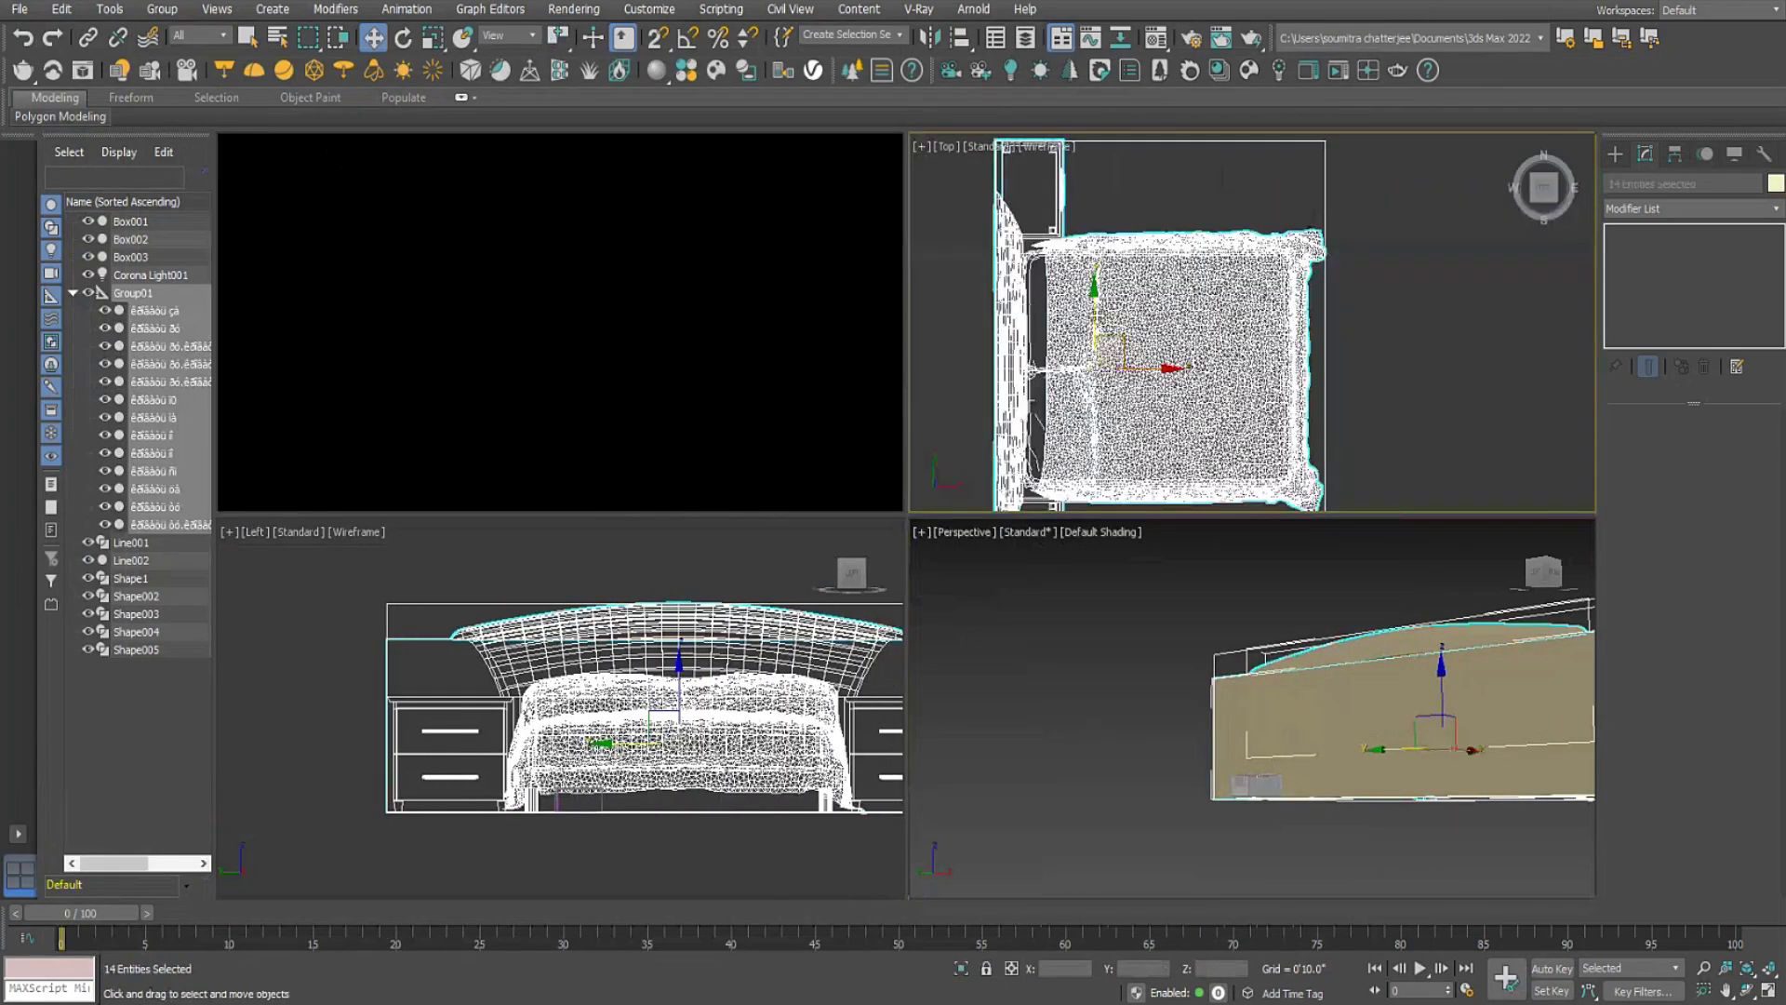
pyautogui.scroll(-4, 1107, 316)
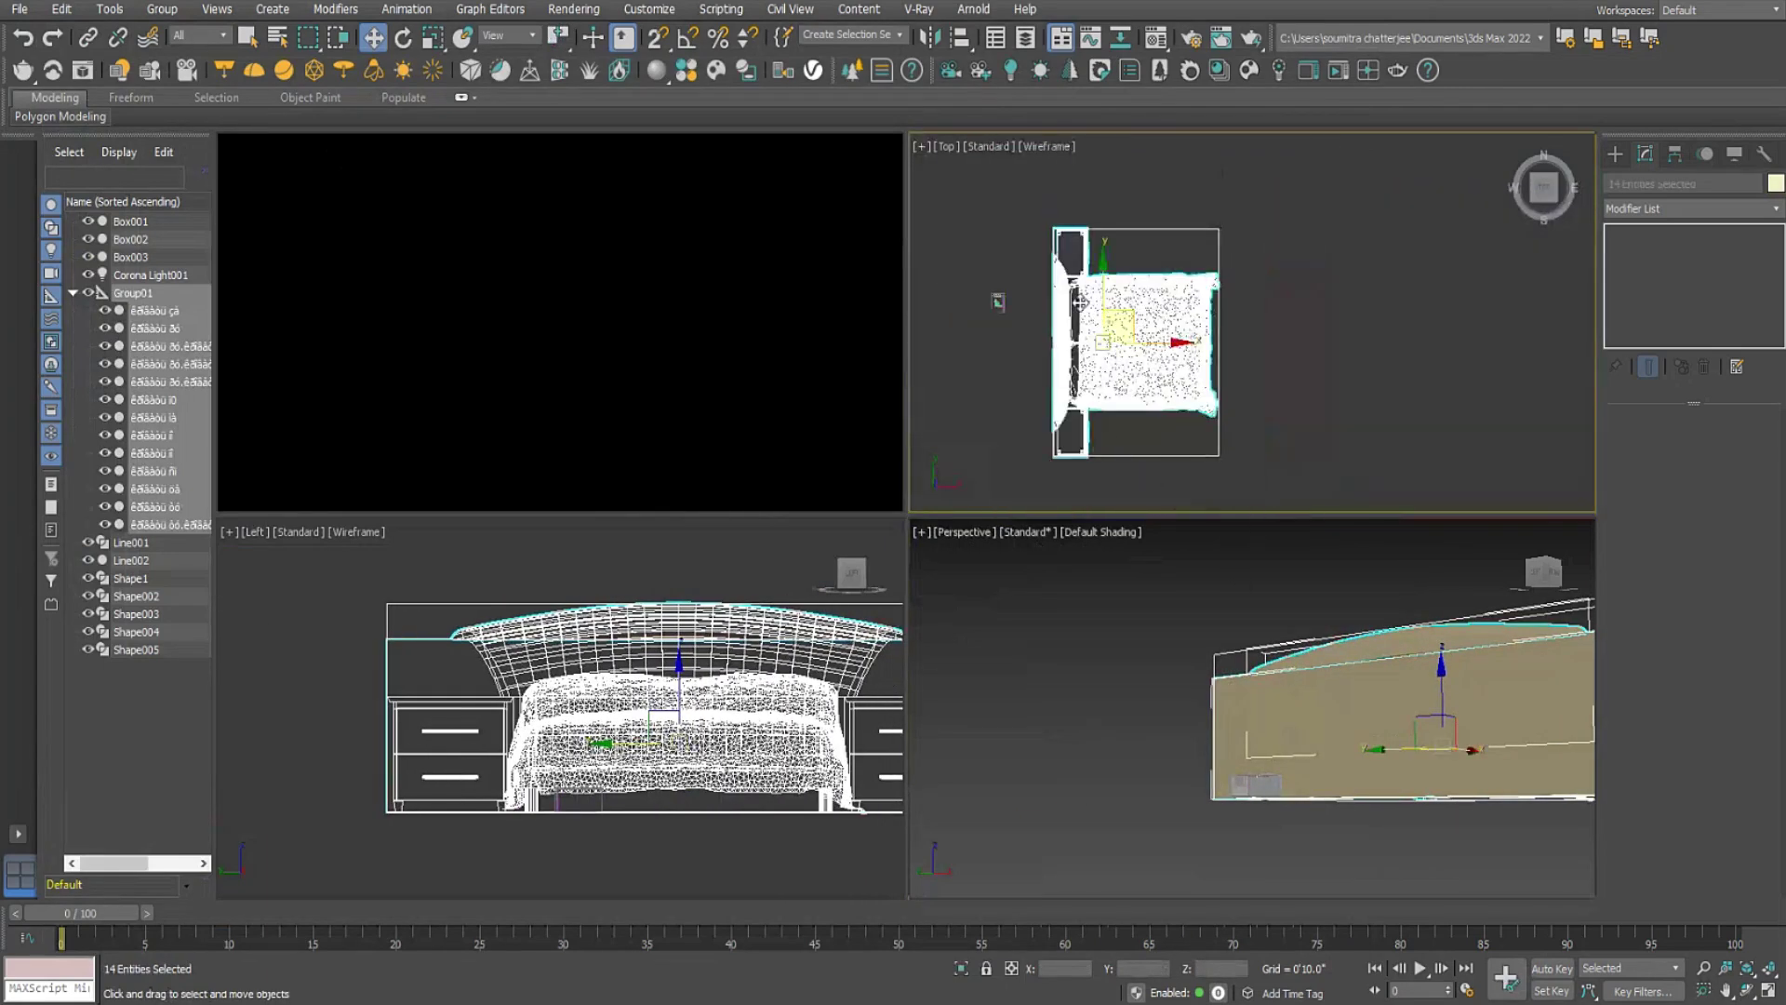
# Shift the imported bed group slightly along X in the Top view, hide all unselected objects and clear the selection.
pyautogui.moveTo(1144, 343); pyautogui.dragTo(1194, 342)
pyautogui.keyDown('alt'); pyautogui.moveTo(1228, 735); pyautogui.dragTo(1097, 794, button='middle'); pyautogui.keyUp('alt')
pyautogui.rightClick(1163, 307)
pyautogui.rightClick(1203, 281)
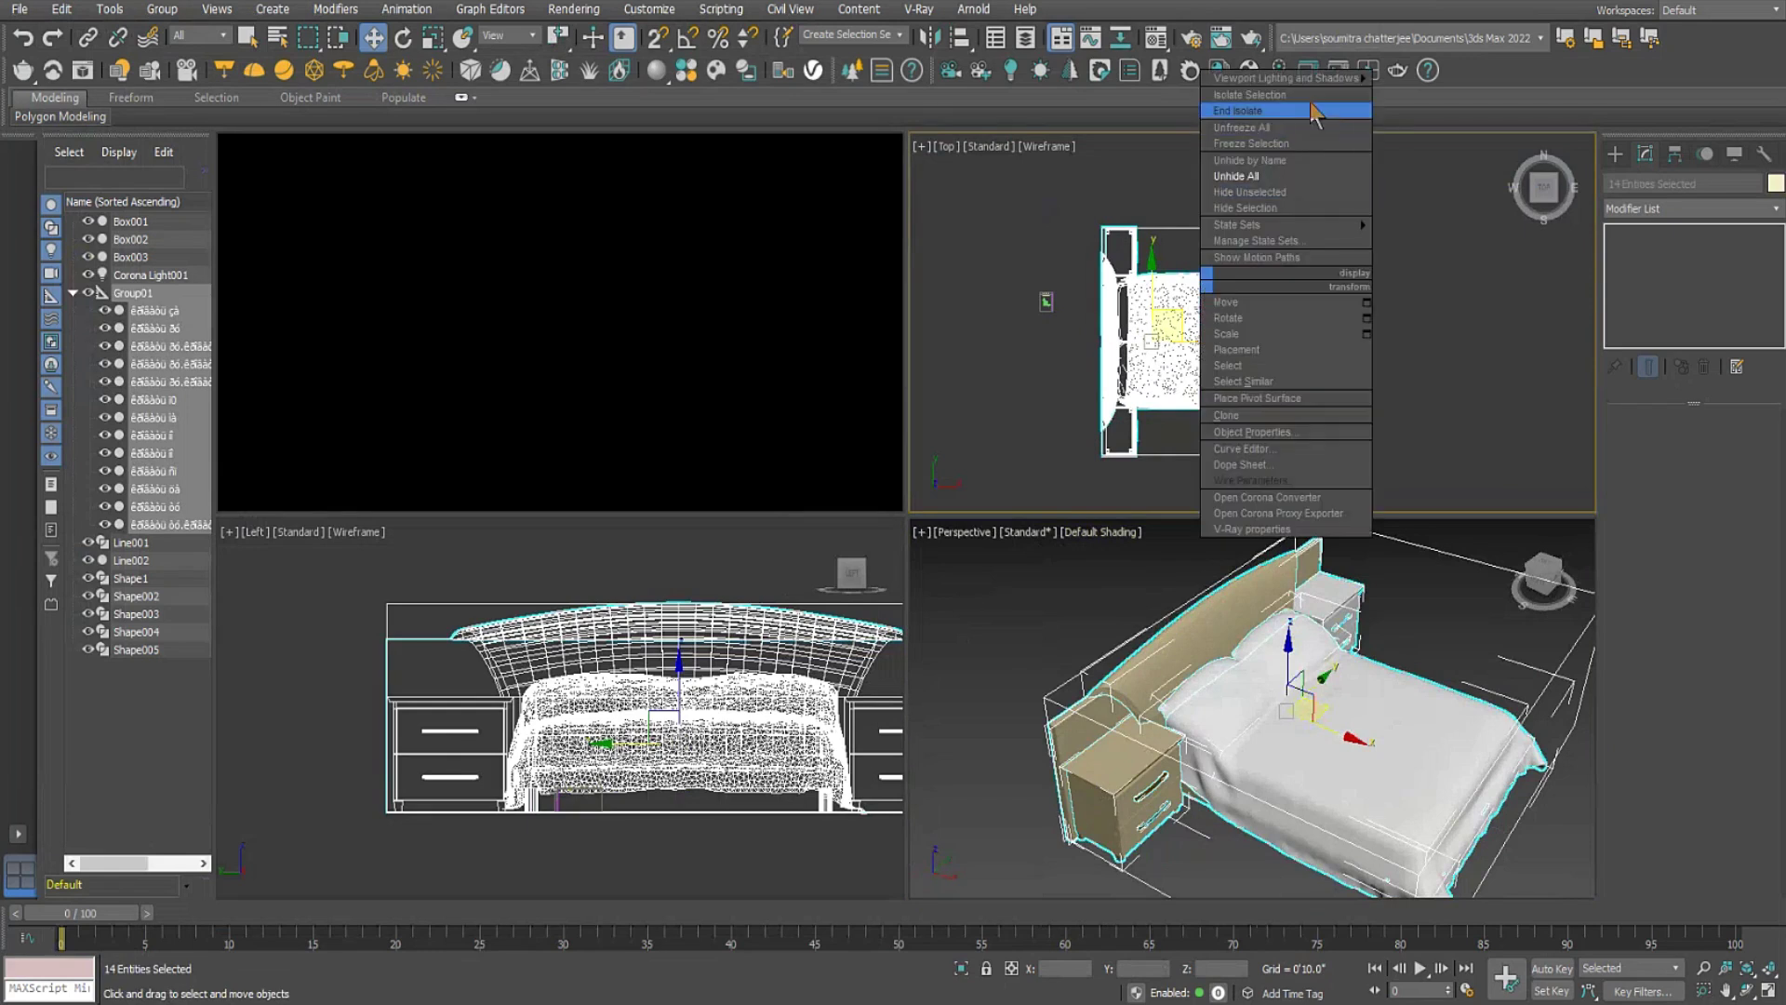
pyautogui.click(1289, 190)
pyautogui.hotkey('ctrl', 'd')
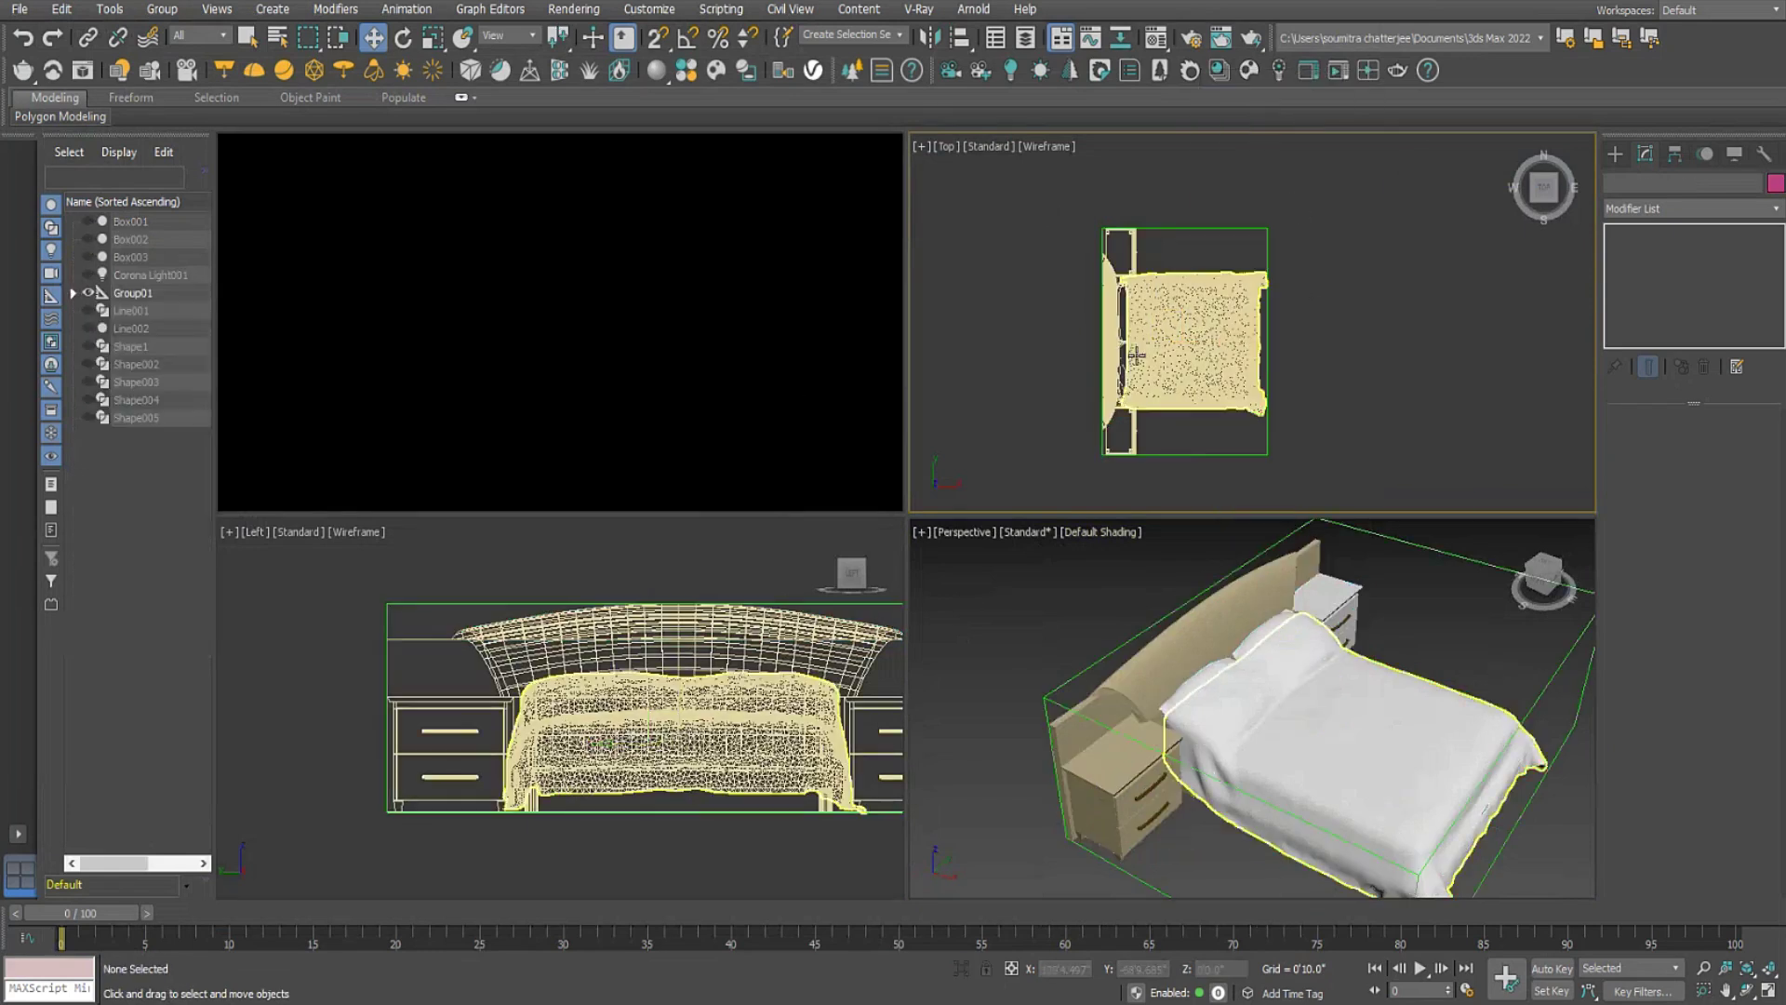
# Delete the Group01 dummy helper surrounding the bed, keeping the bed parts.
pyautogui.keyDown('alt'); pyautogui.moveTo(1372, 523); pyautogui.dragTo(1320, 562, button='middle'); pyautogui.keyUp('alt')
pyautogui.click(1320, 563)
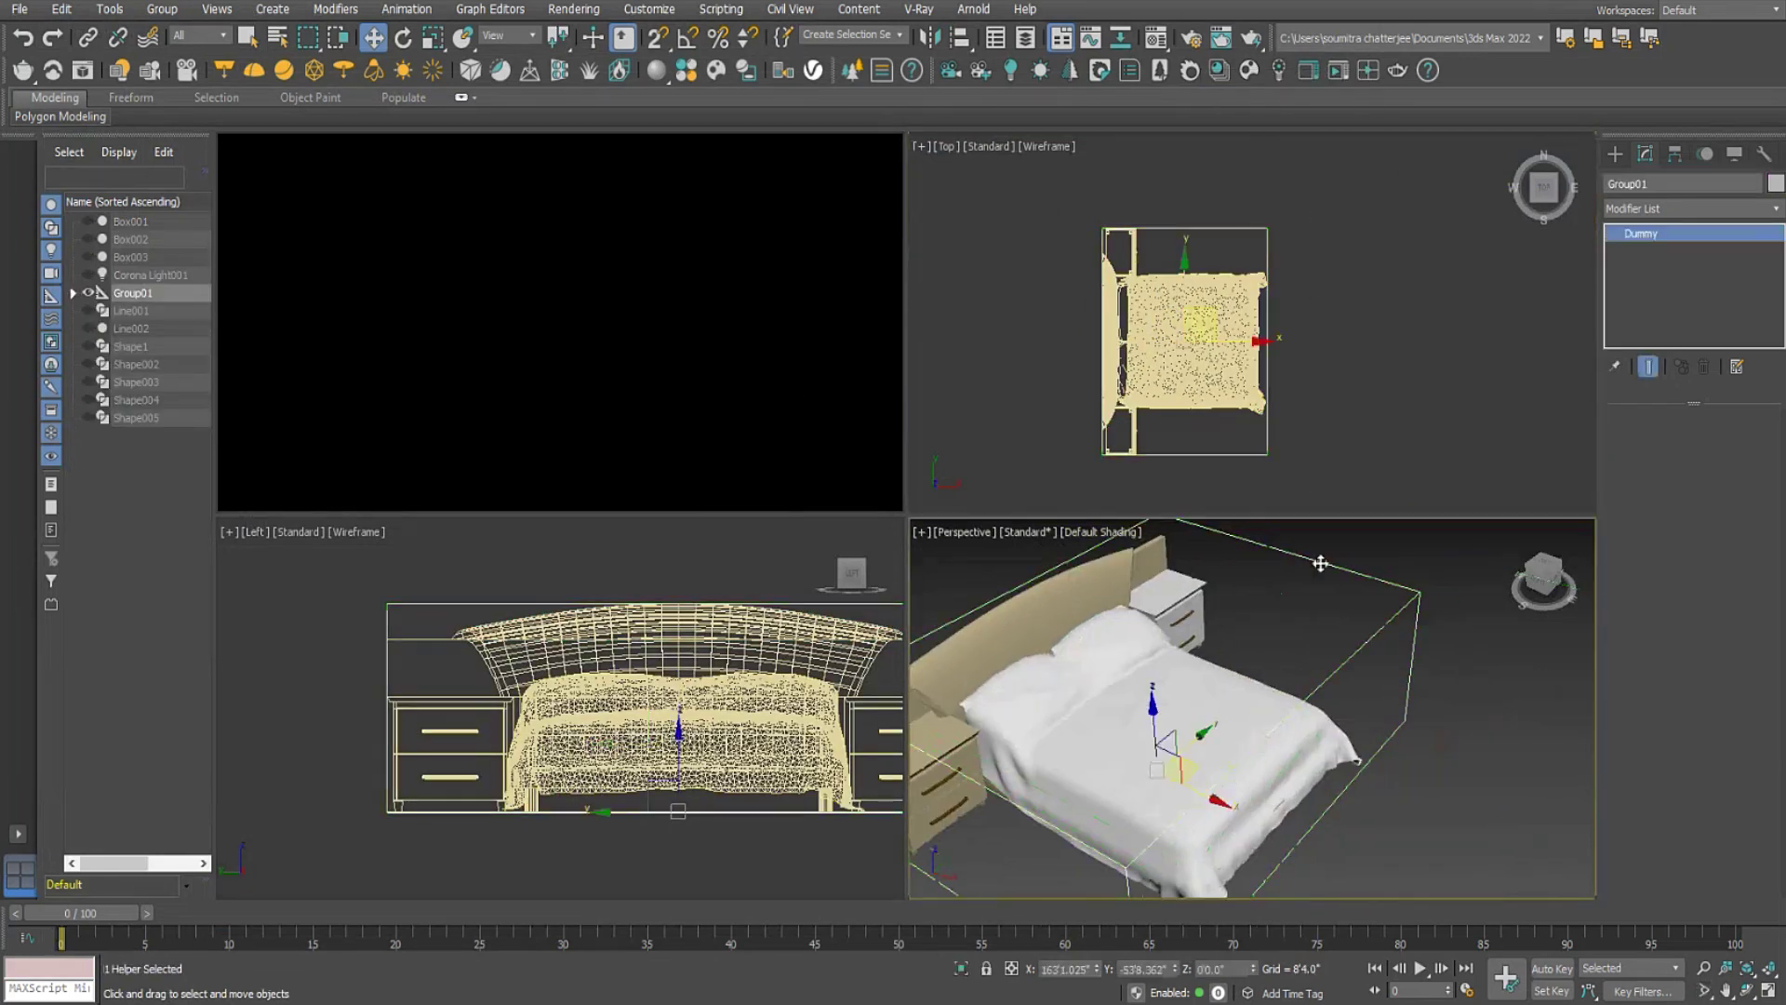
pyautogui.click(1475, 718)
pyautogui.click(1412, 633)
pyautogui.press('Delete')
pyautogui.moveTo(1252, 664); pyautogui.dragTo(1339, 642, button='middle')
pyautogui.scroll(-3, 1360, 644)
pyautogui.moveTo(1376, 707); pyautogui.dragTo(1333, 720, button='middle')
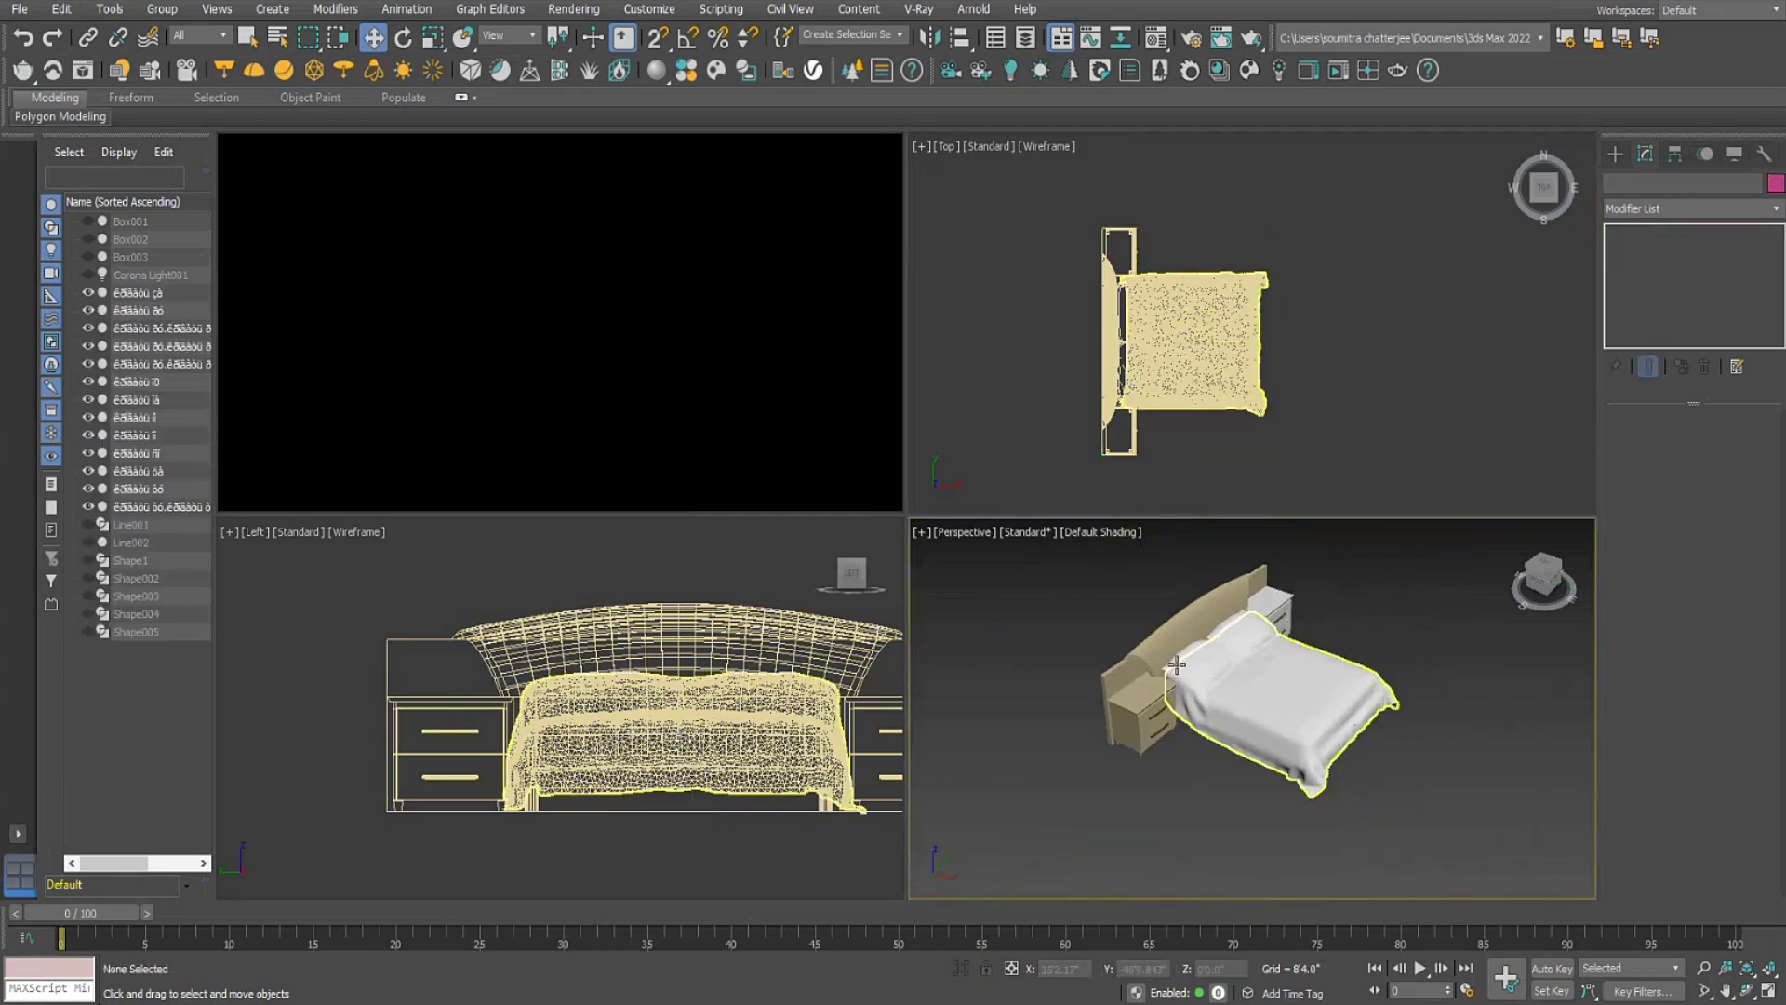
# Select all the bed and side table parts and group them under the name bed.
pyautogui.moveTo(1123, 614); pyautogui.dragTo(1101, 632, button='middle')
pyautogui.moveTo(1332, 764); pyautogui.dragTo(1330, 768)
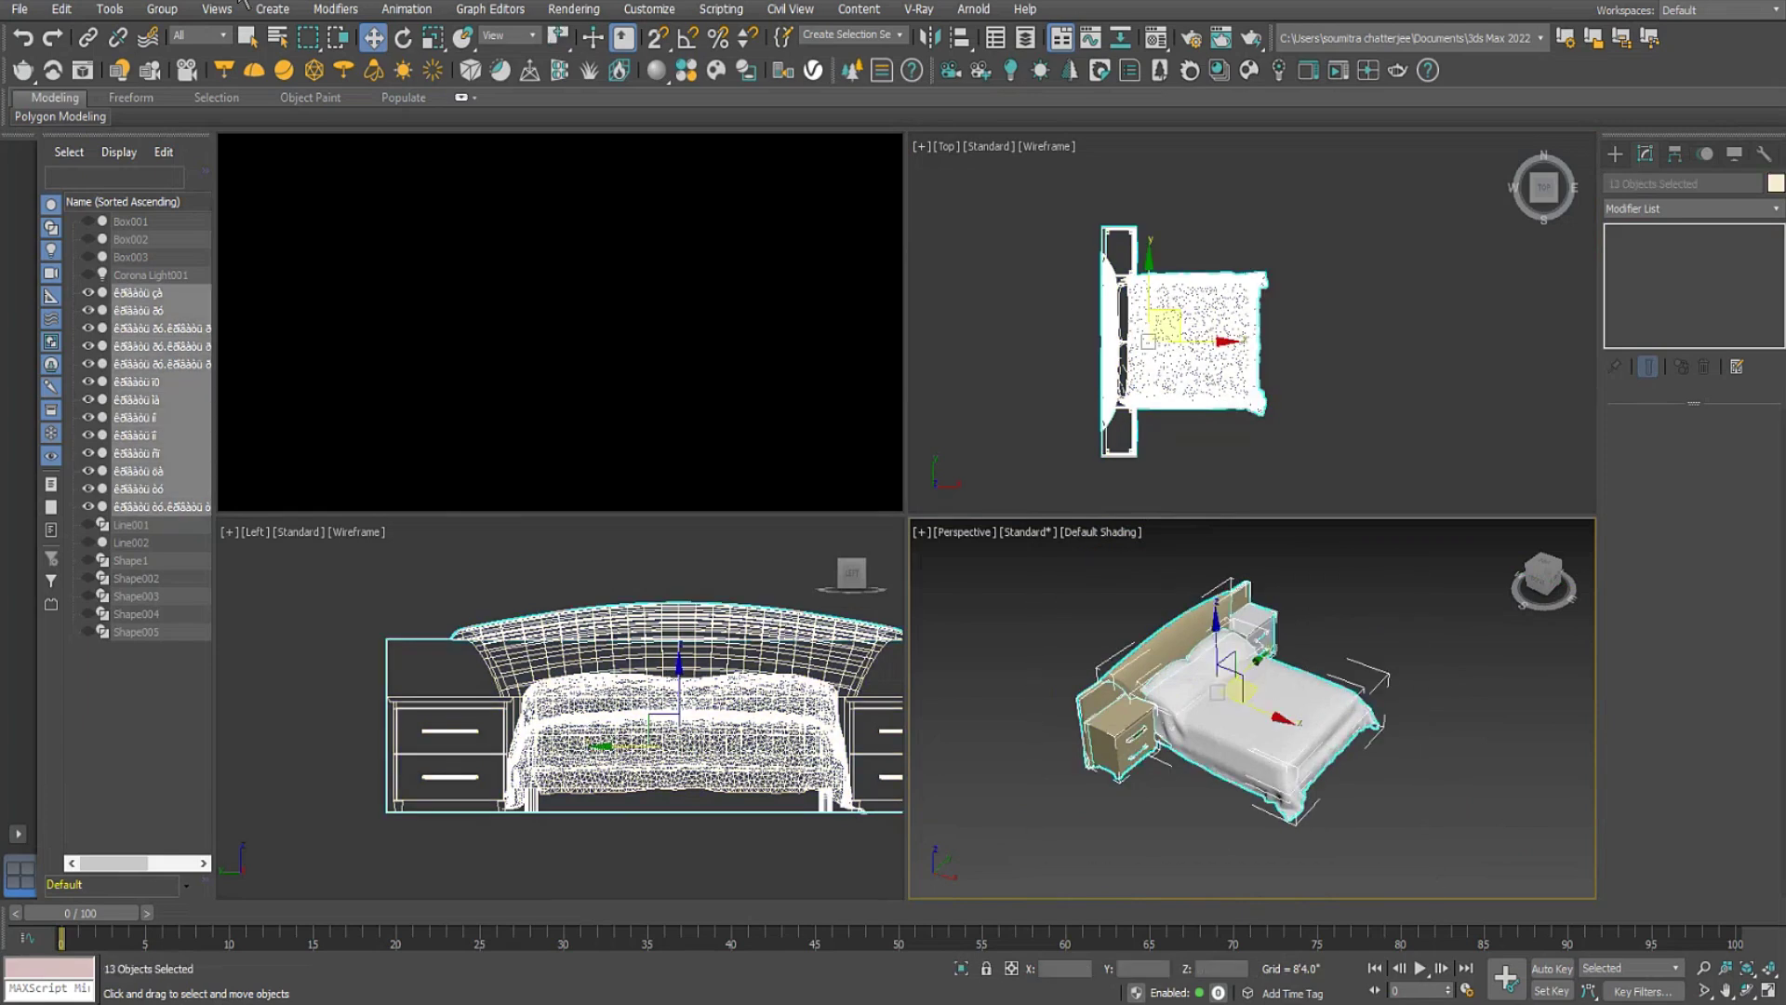
pyautogui.click(159, 13)
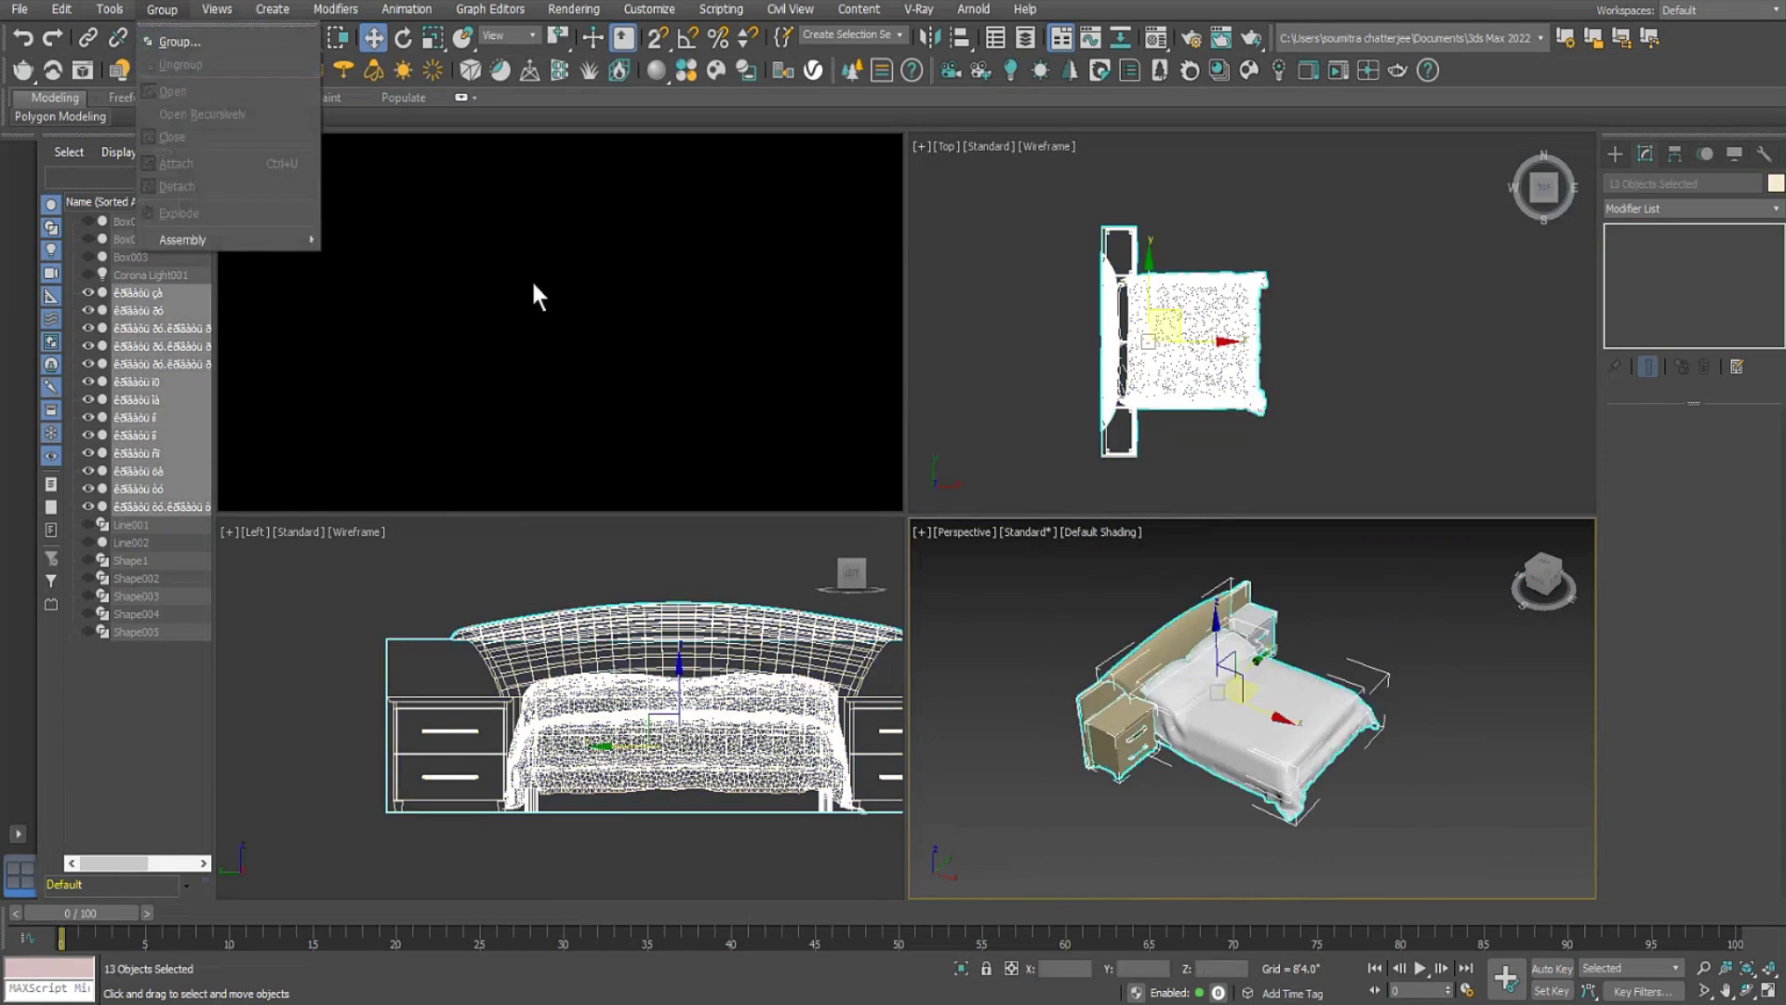
pyautogui.click(224, 43)
pyautogui.write('bed')
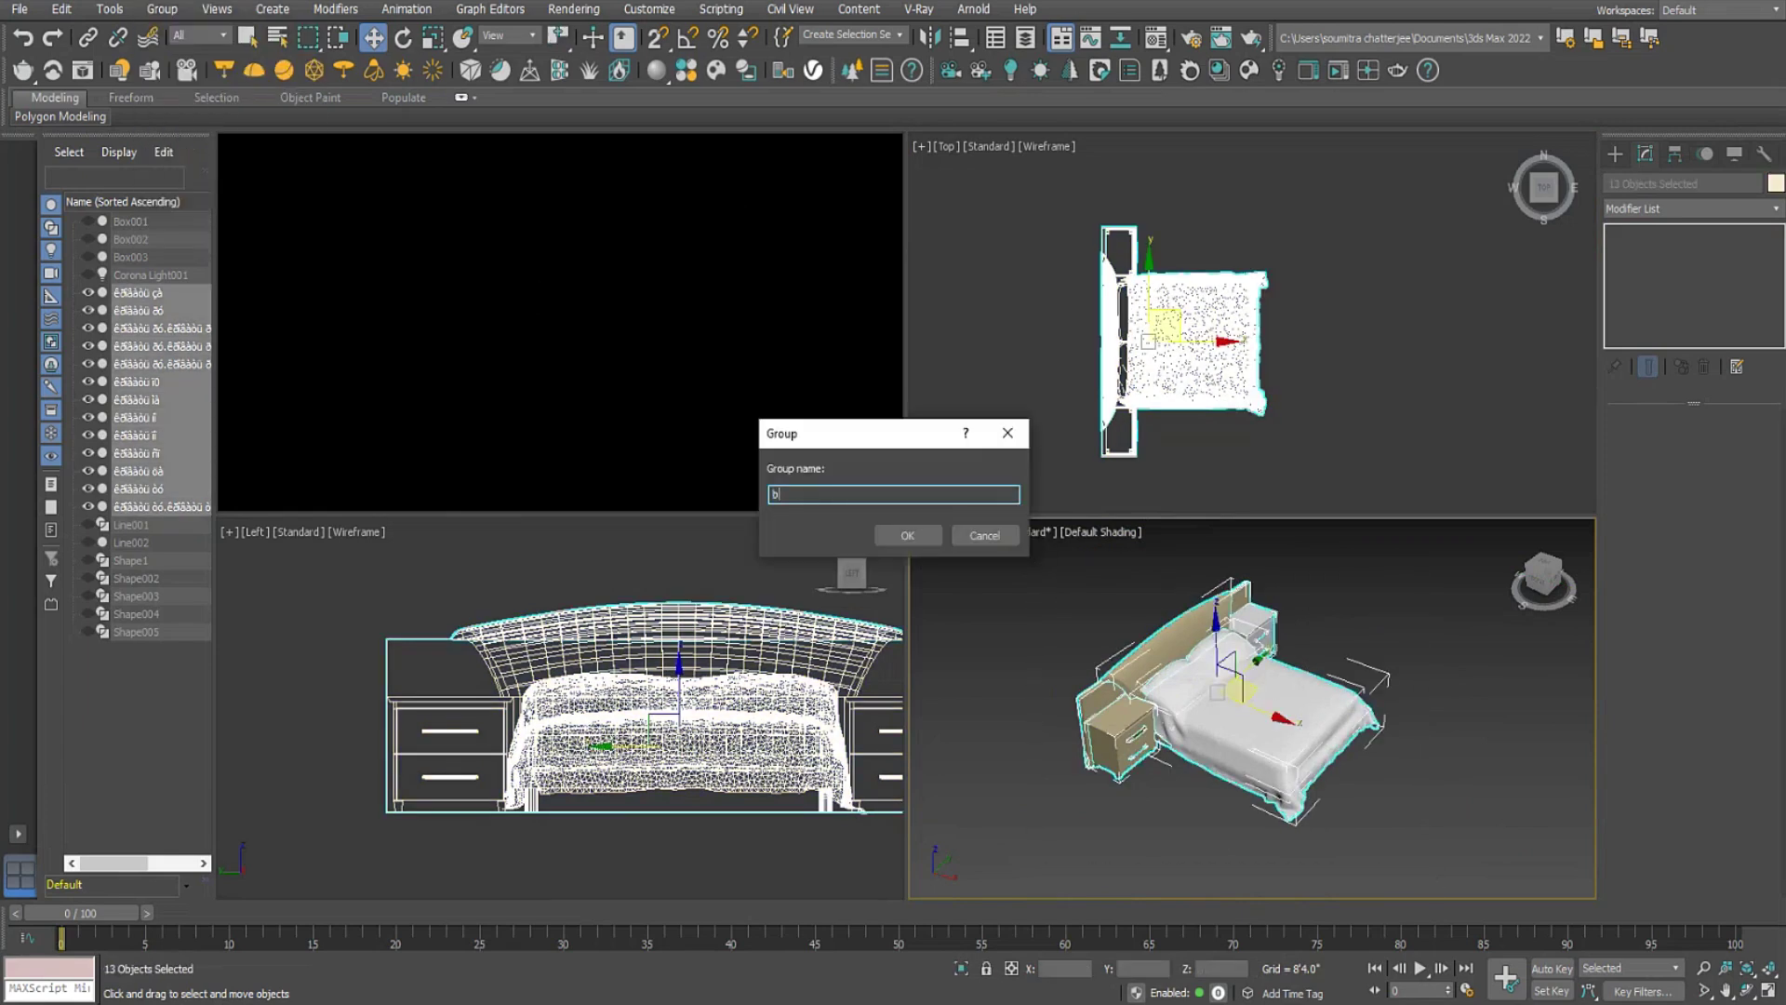
pyautogui.click(904, 536)
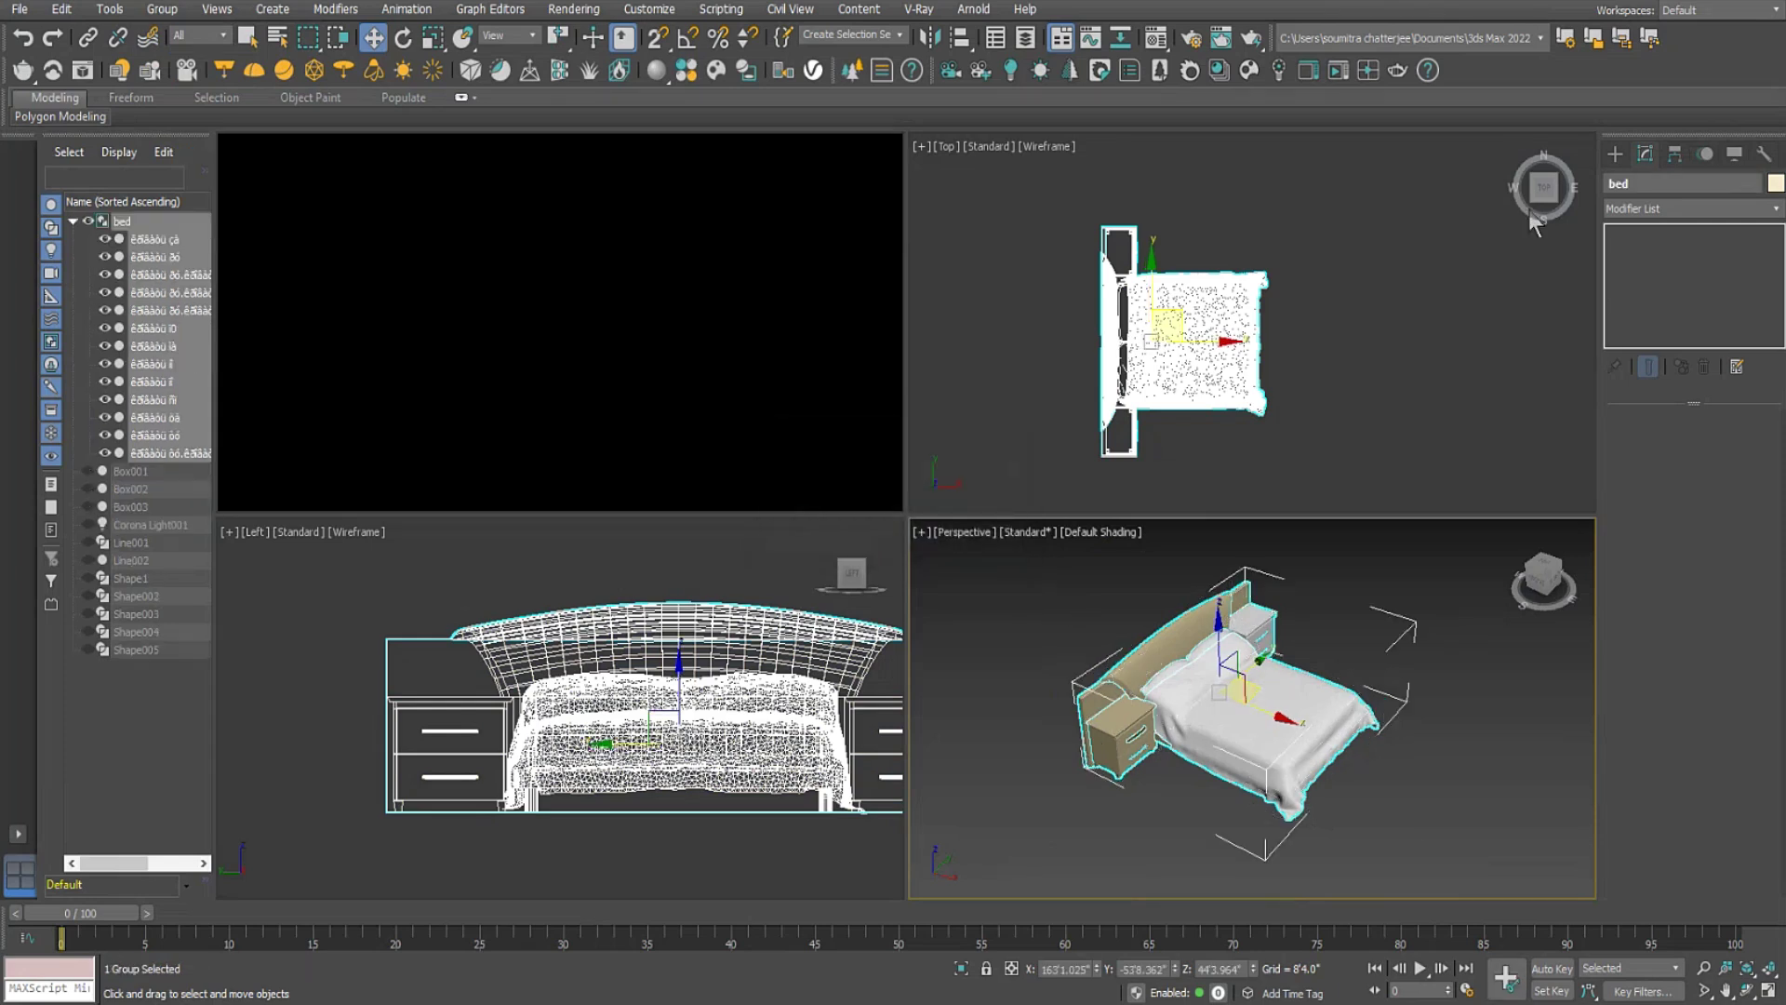
# Create a reference box about 19'7" long, 18'5" wide and 50'7" high beyond the foot of the bed in the Top view.
pyautogui.click(1612, 156)
pyautogui.moveTo(1307, 361); pyautogui.dragTo(1271, 361, button='middle')
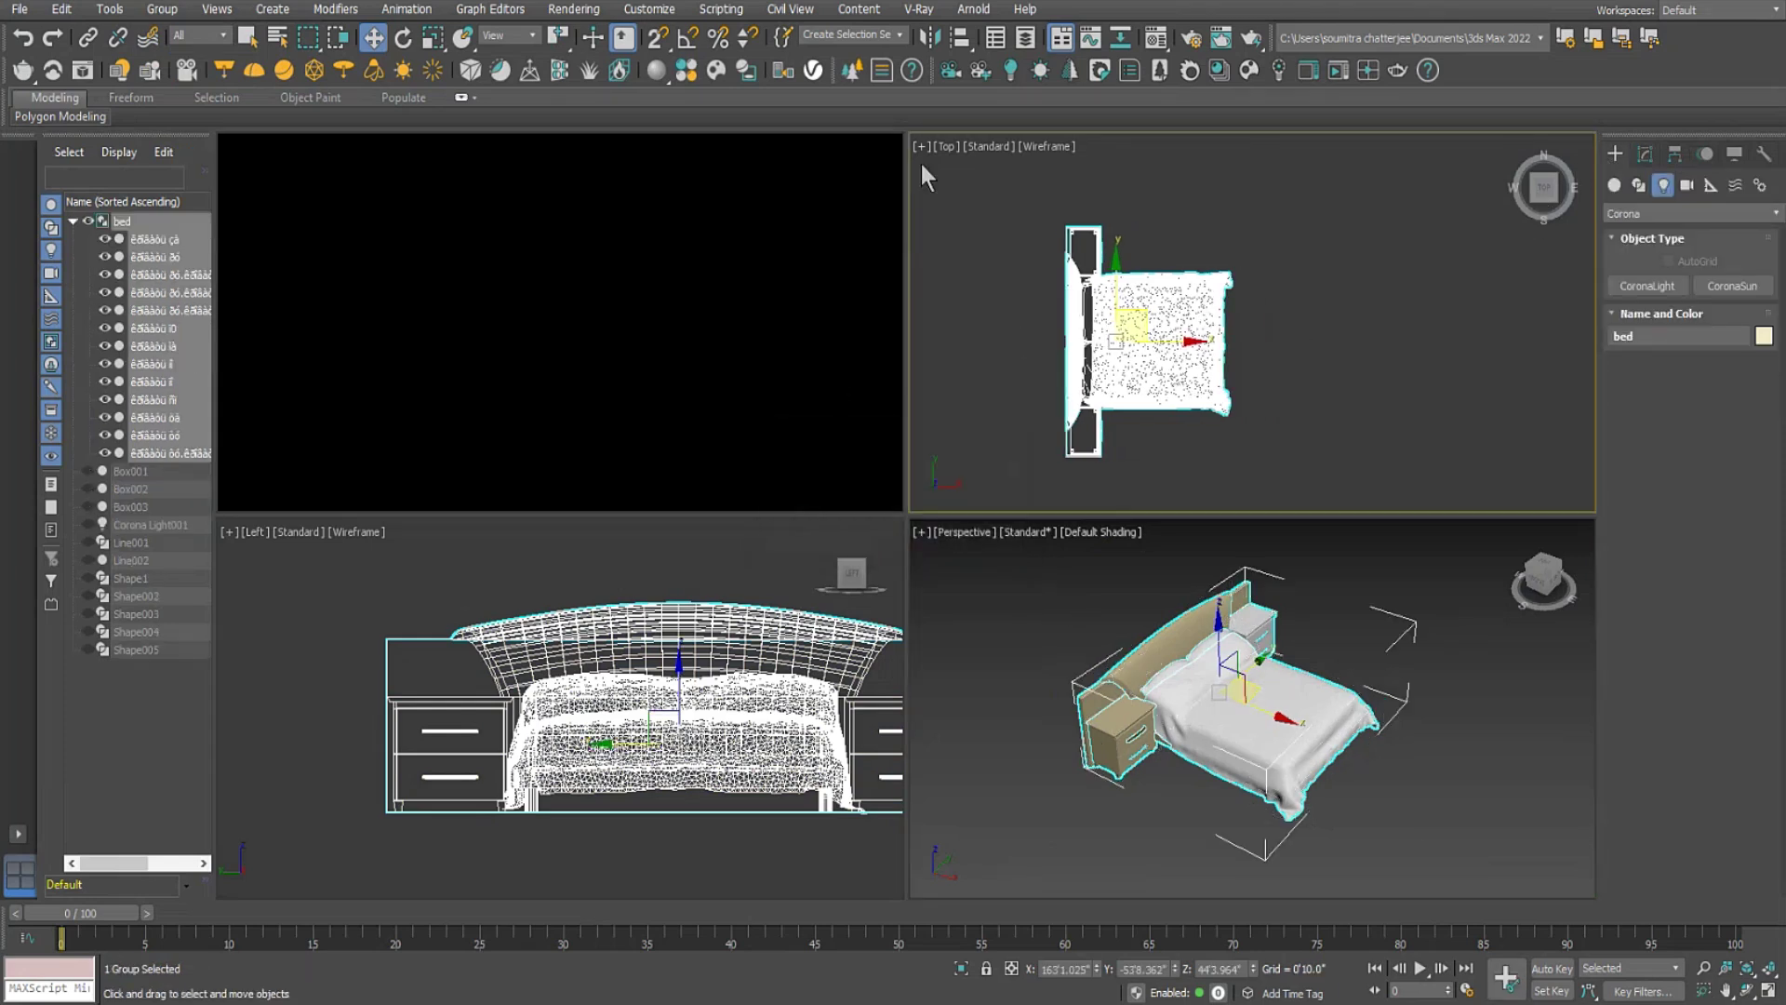
pyautogui.click(1614, 185)
pyautogui.click(1646, 285)
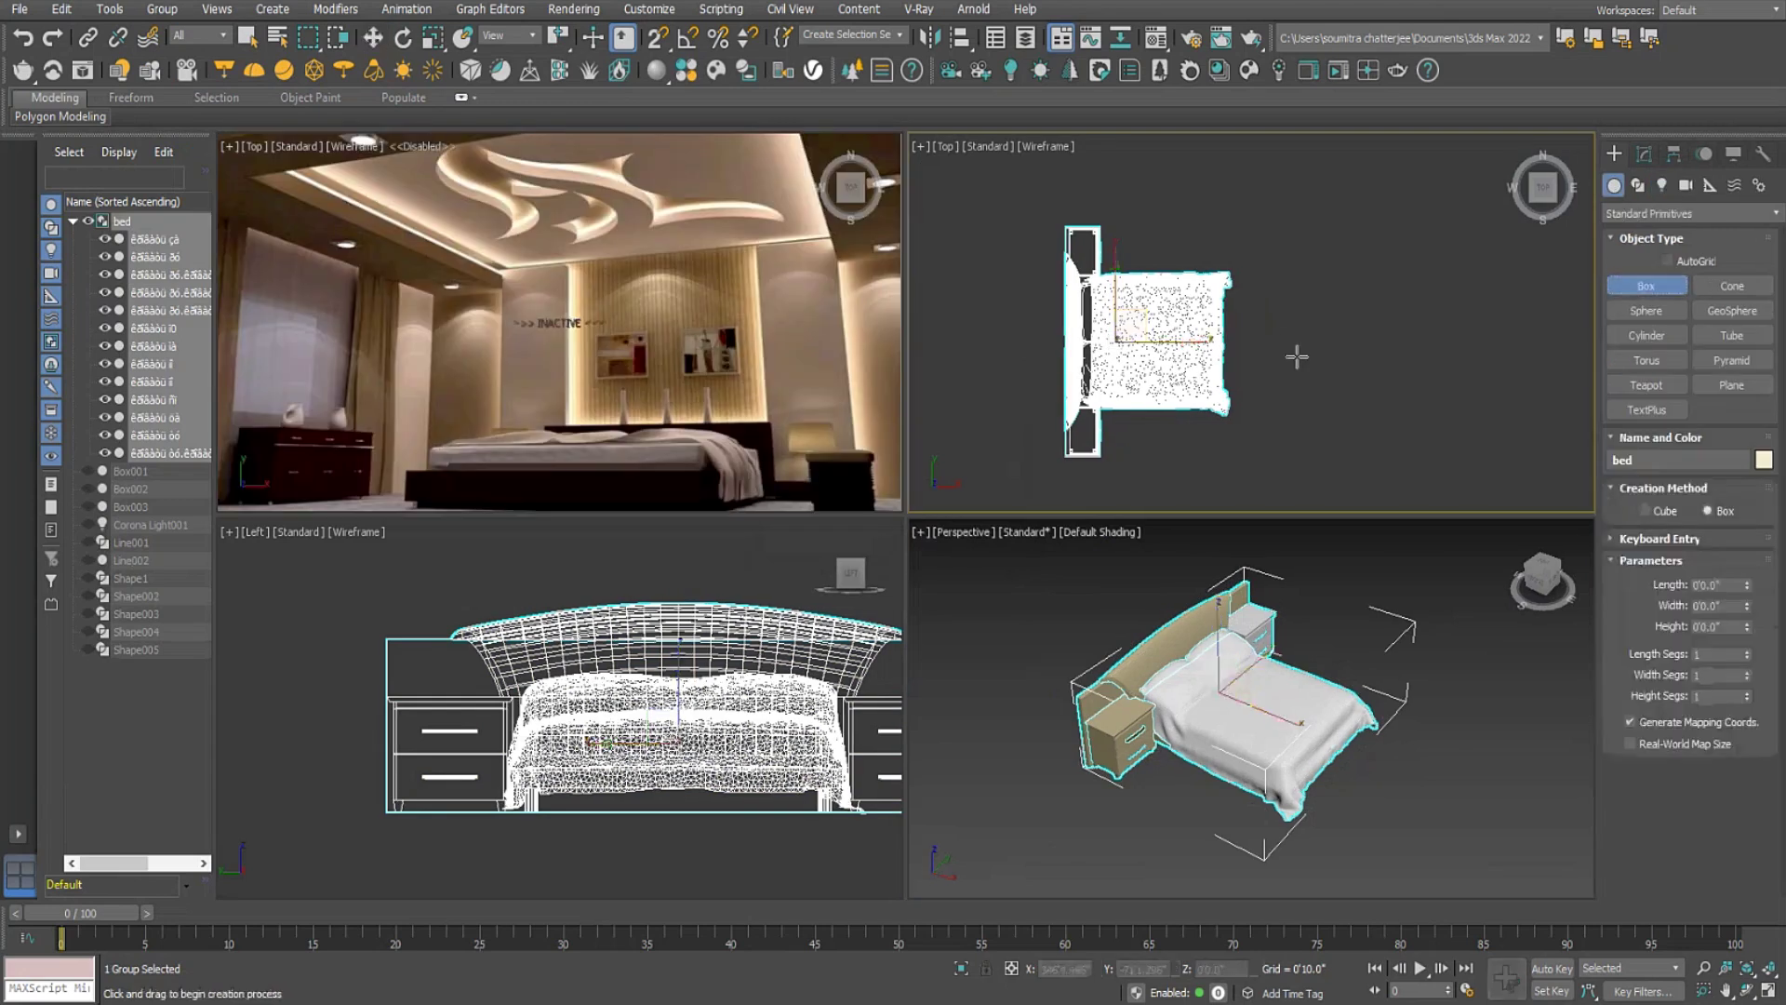
pyautogui.moveTo(1275, 349); pyautogui.dragTo(1285, 363)
pyautogui.click(1282, 318)
pyautogui.rightClick(1282, 318)
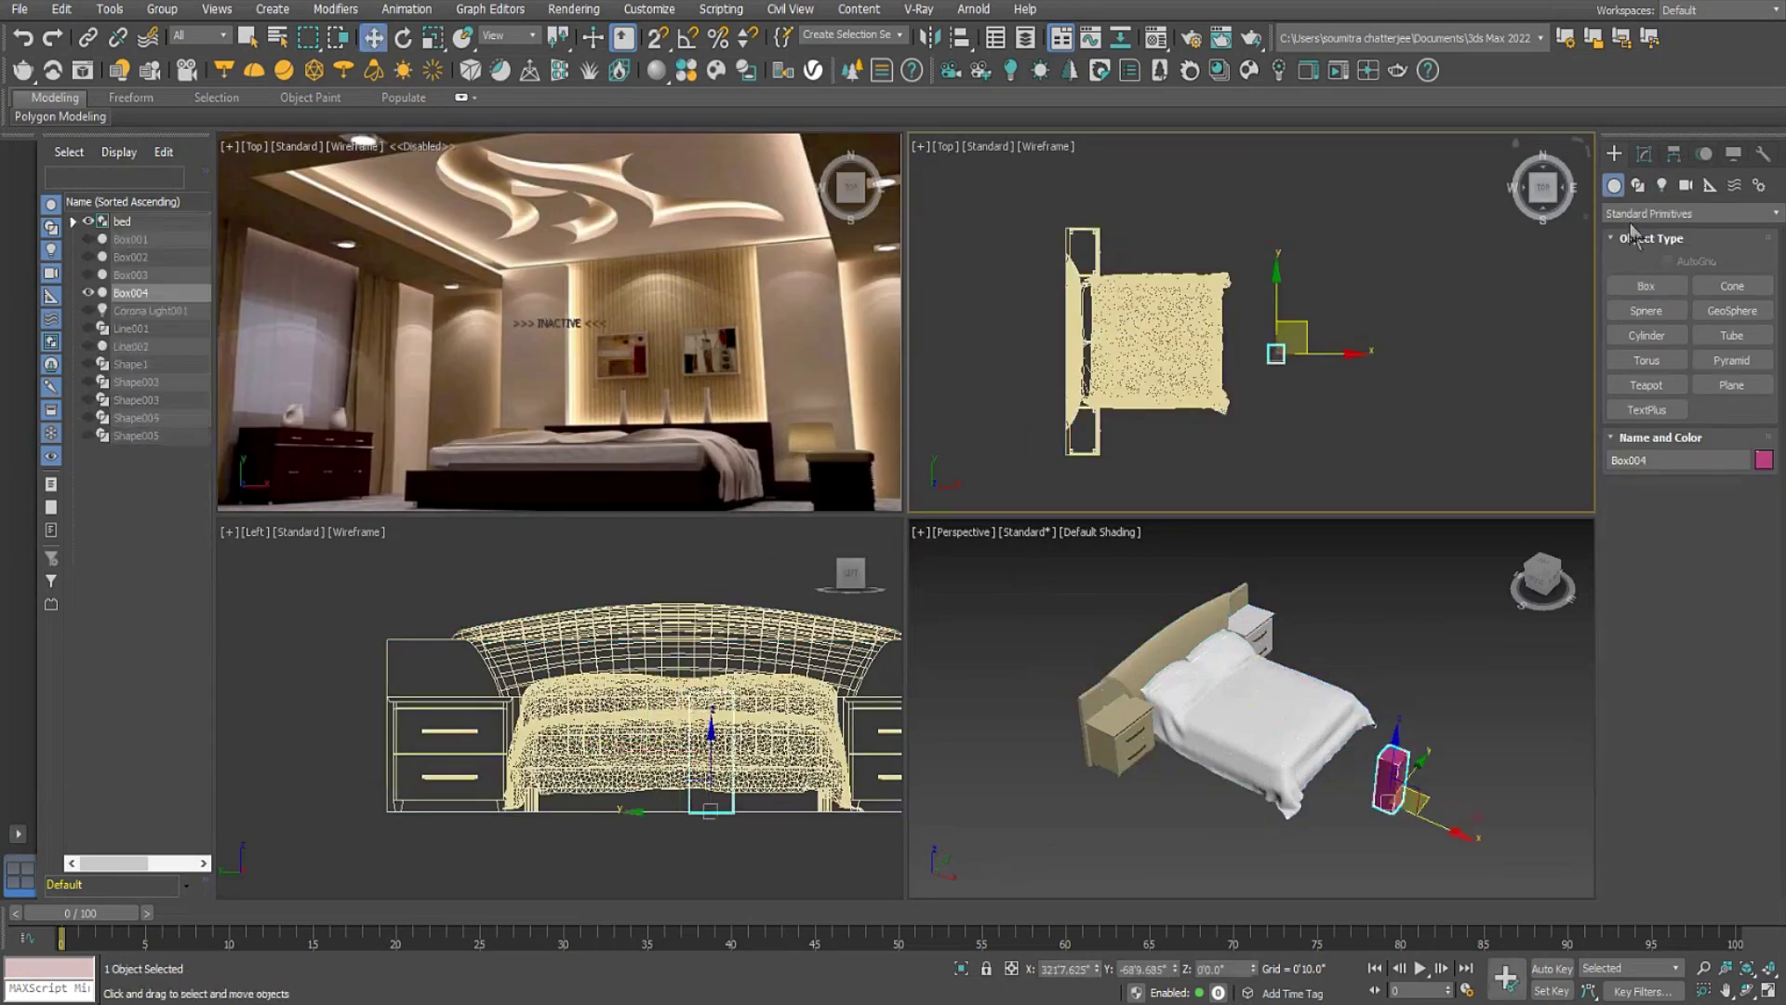
# Set the reference box's height to 3'6".
pyautogui.click(1643, 154)
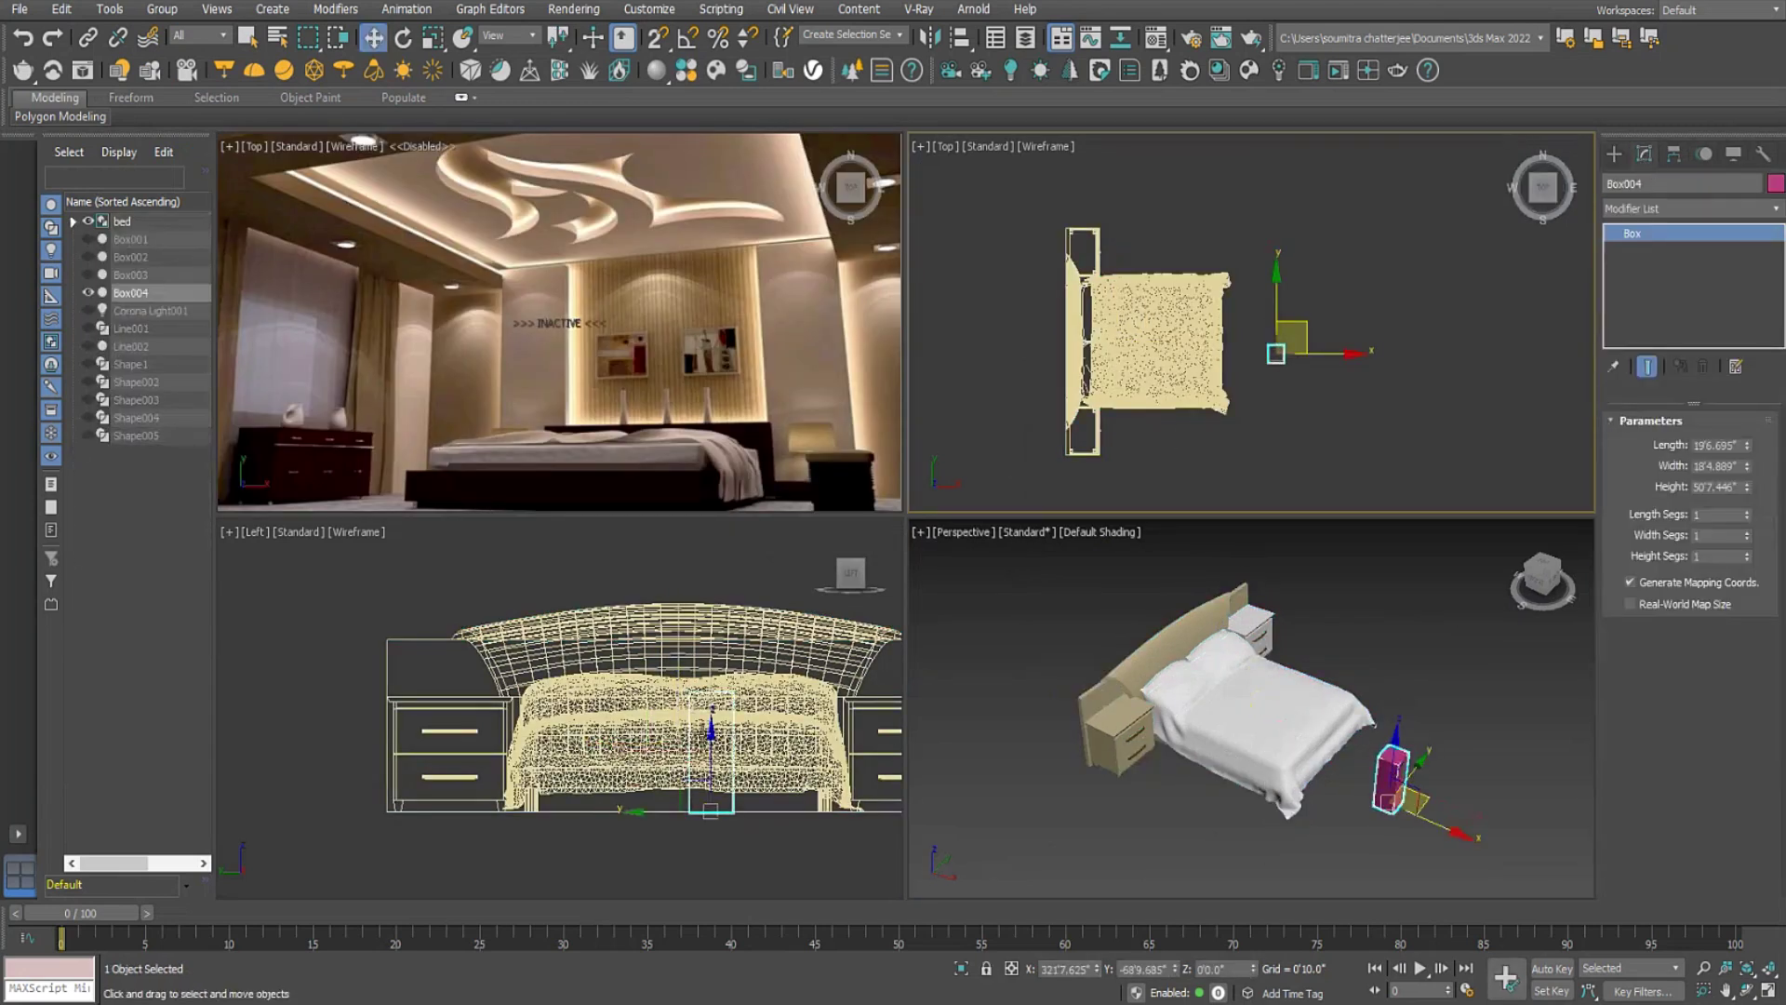
pyautogui.moveTo(853, 806); pyautogui.dragTo(553, 806, button='middle')
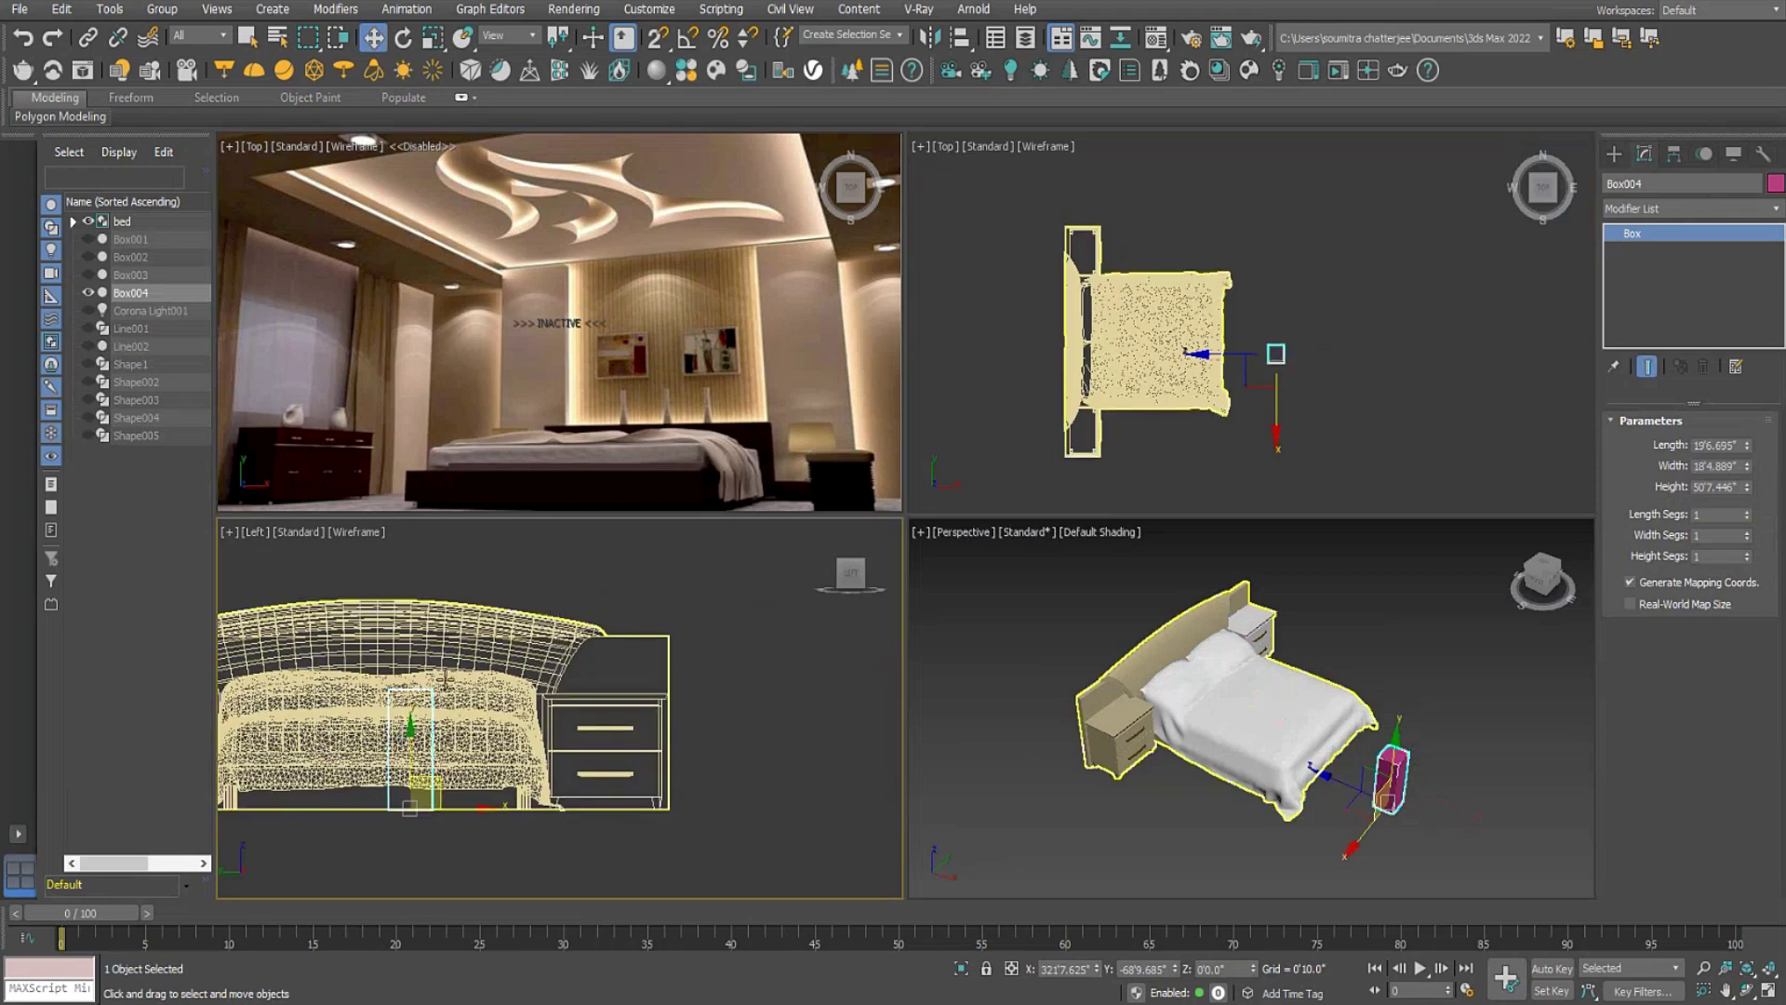
pyautogui.moveTo(491, 608); pyautogui.dragTo(556, 618, button='middle')
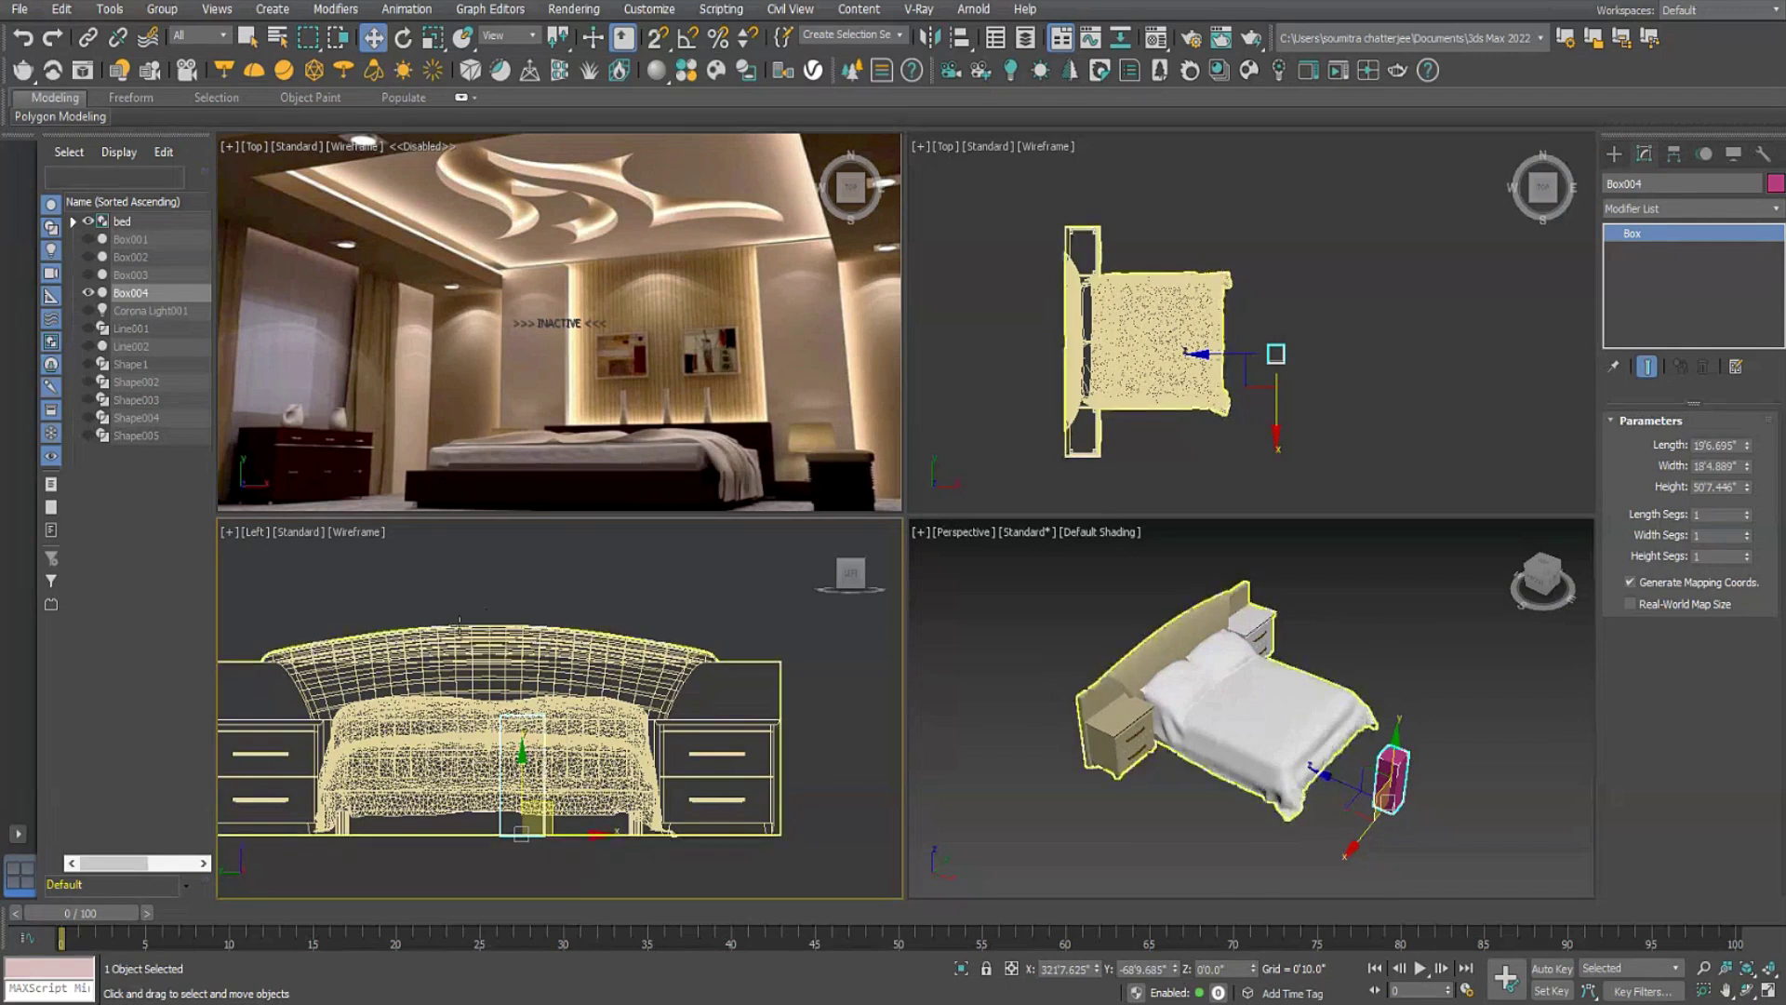
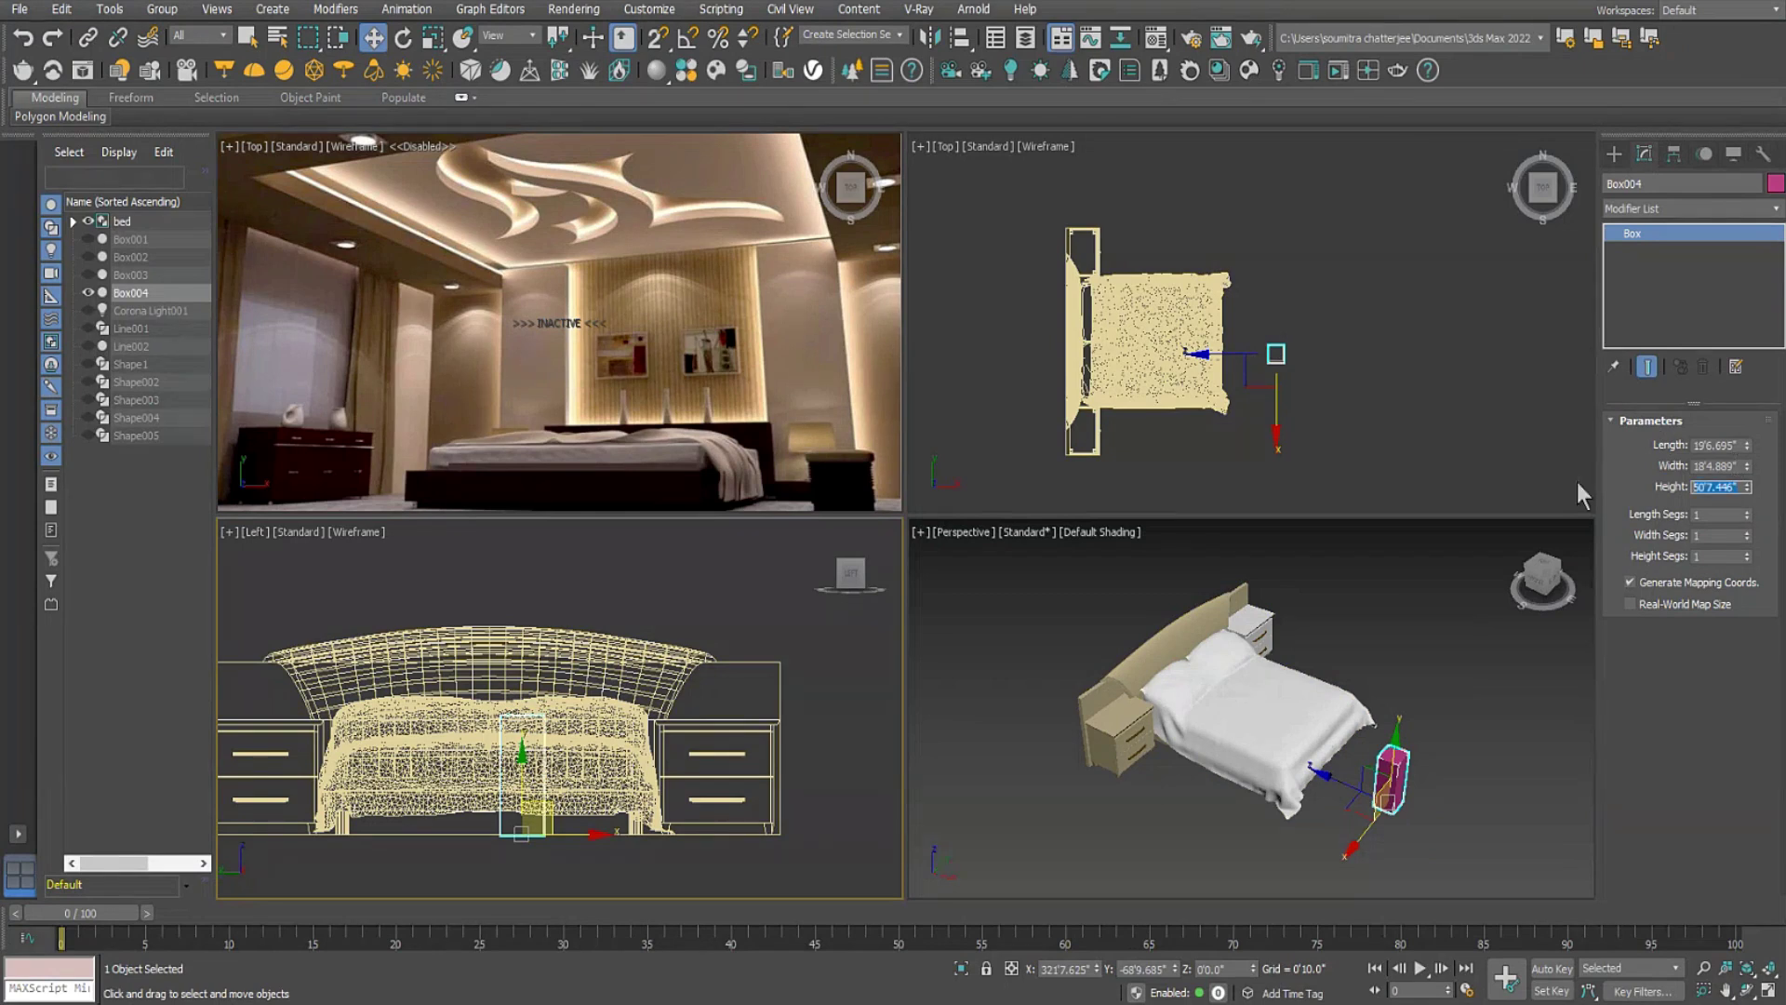
pyautogui.write("3'6")
pyautogui.press('Return')
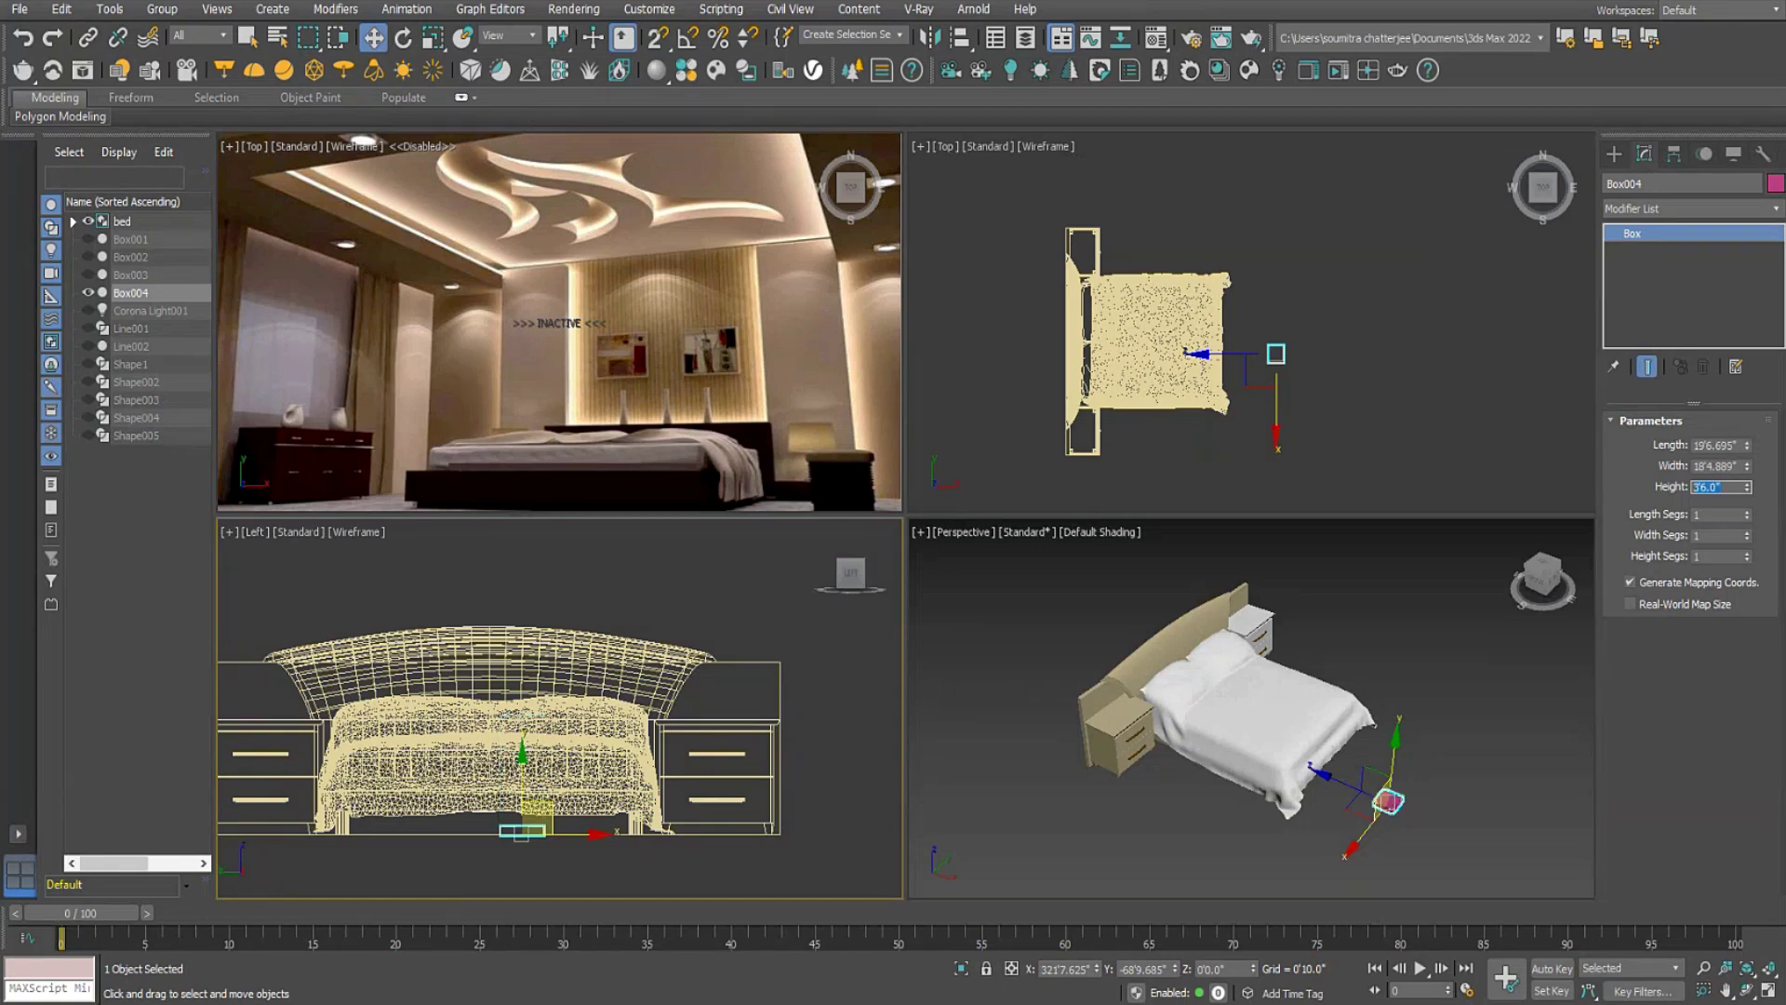
pyautogui.moveTo(572, 745); pyautogui.dragTo(688, 677, button='middle')
pyautogui.scroll(-3, 687, 668)
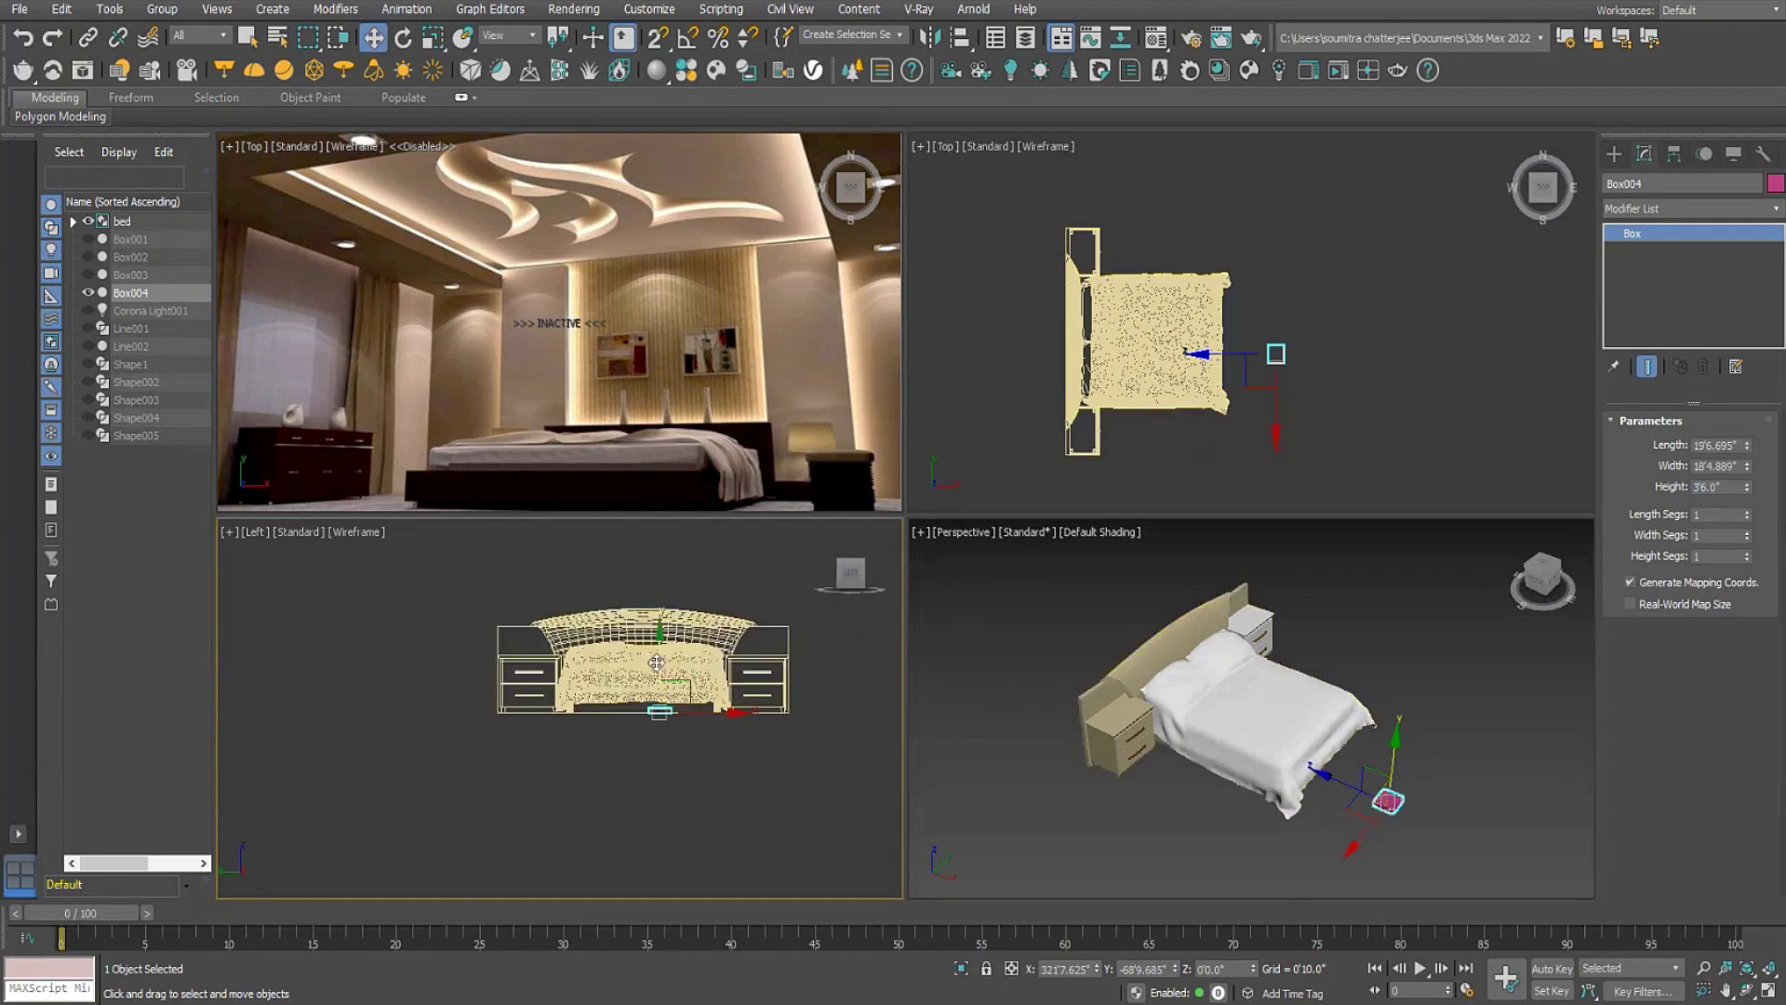
# Uniformly scale the bed group down to about a fifth of its size in the maximized Left view.
pyautogui.click(636, 652)
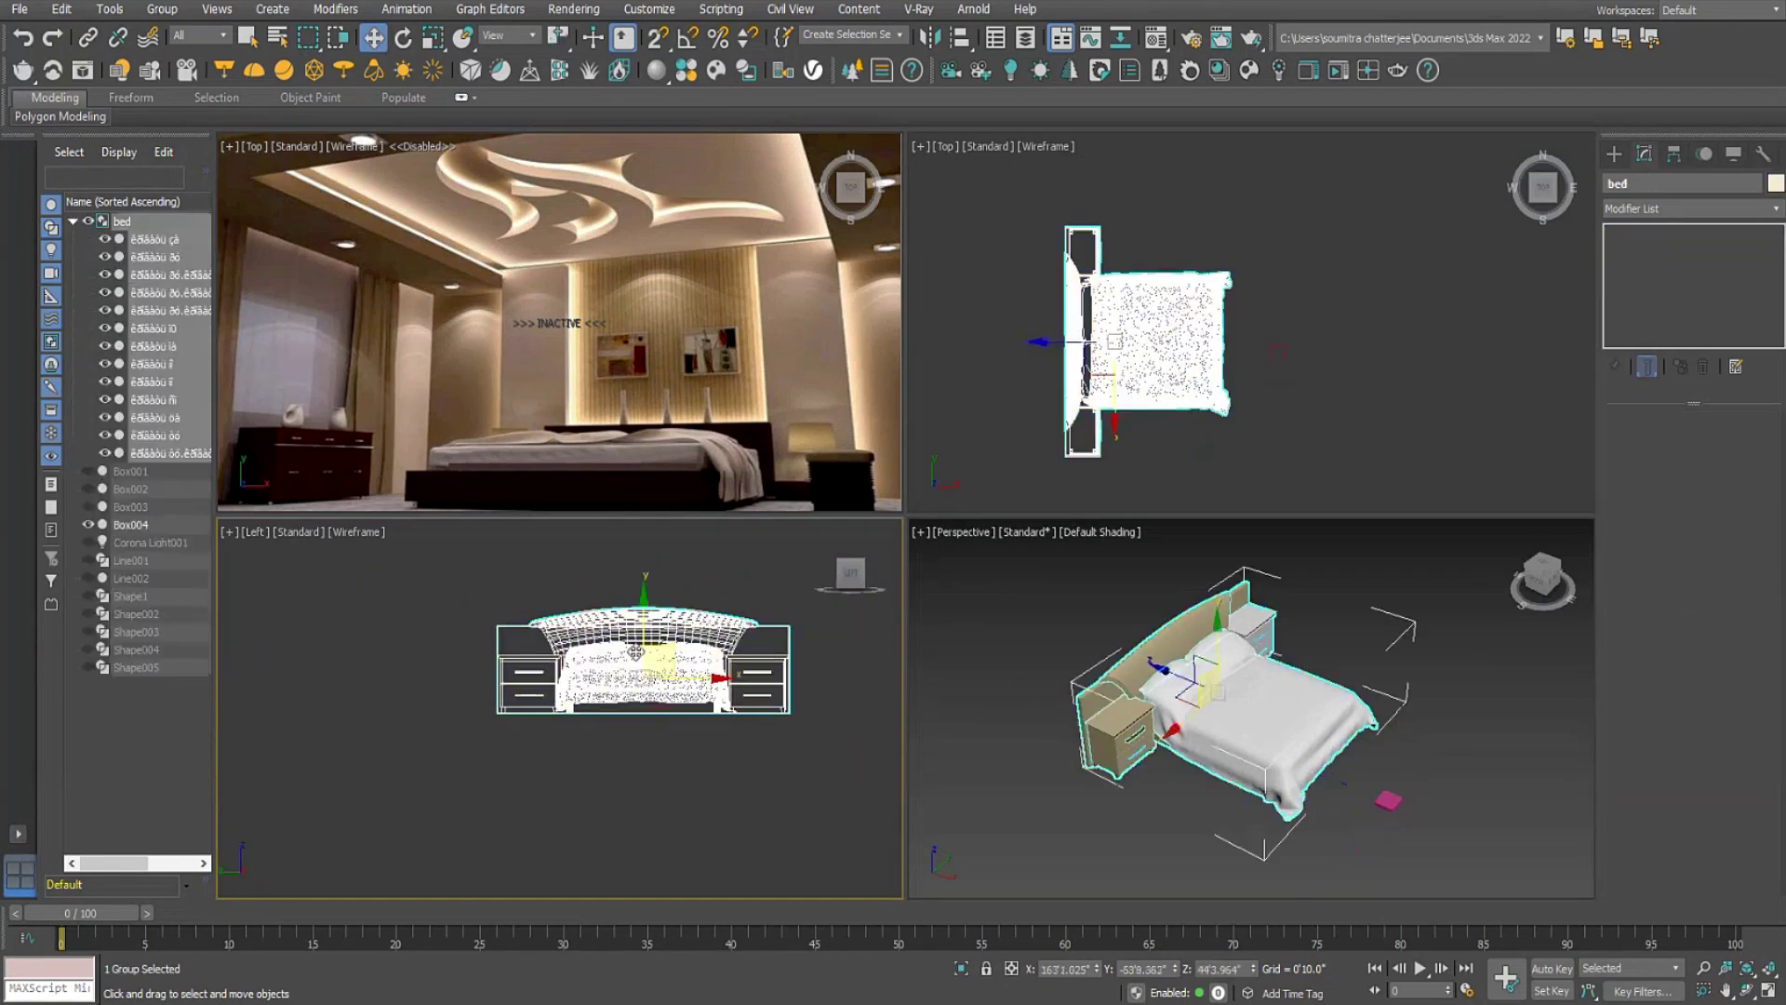
pyautogui.click(1769, 991)
pyautogui.moveTo(1286, 679); pyautogui.dragTo(1202, 679, button='middle')
pyautogui.scroll(3, 1002, 529)
pyautogui.click(1092, 540)
pyautogui.click(952, 314)
pyautogui.moveTo(1070, 428); pyautogui.dragTo(1146, 427, button='middle')
pyautogui.rightClick(1119, 423)
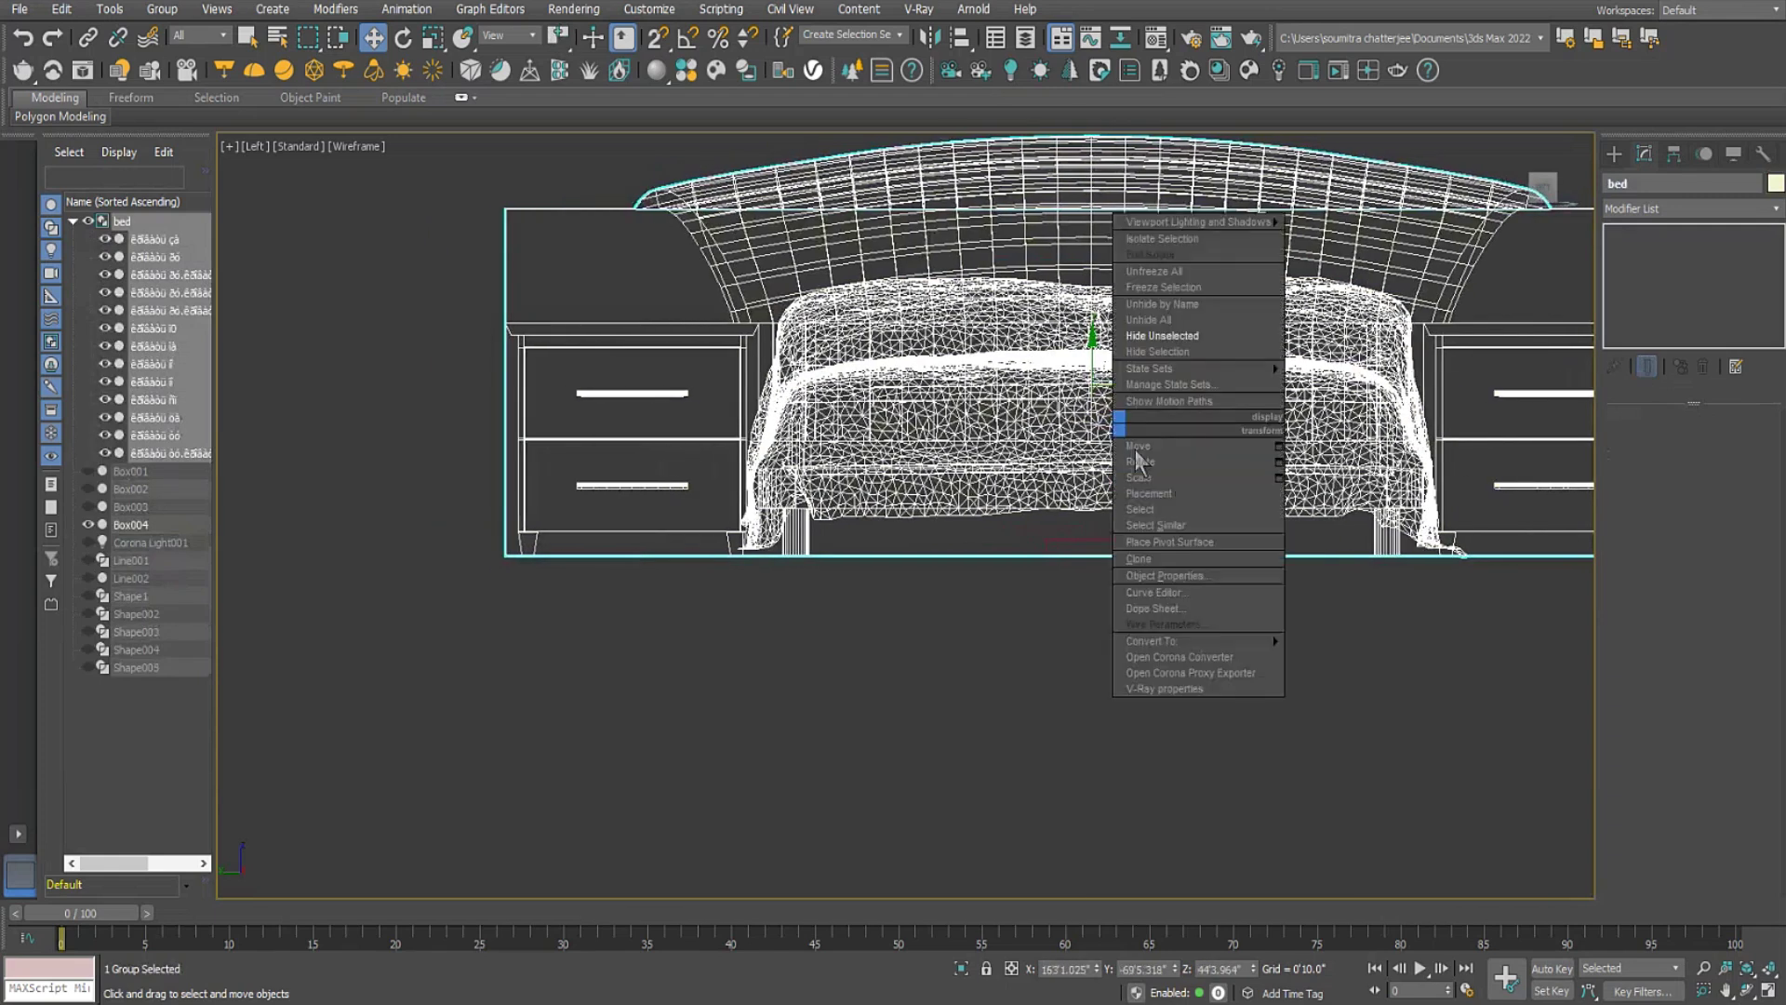
pyautogui.click(1139, 477)
pyautogui.moveTo(1099, 440); pyautogui.dragTo(1215, 781)
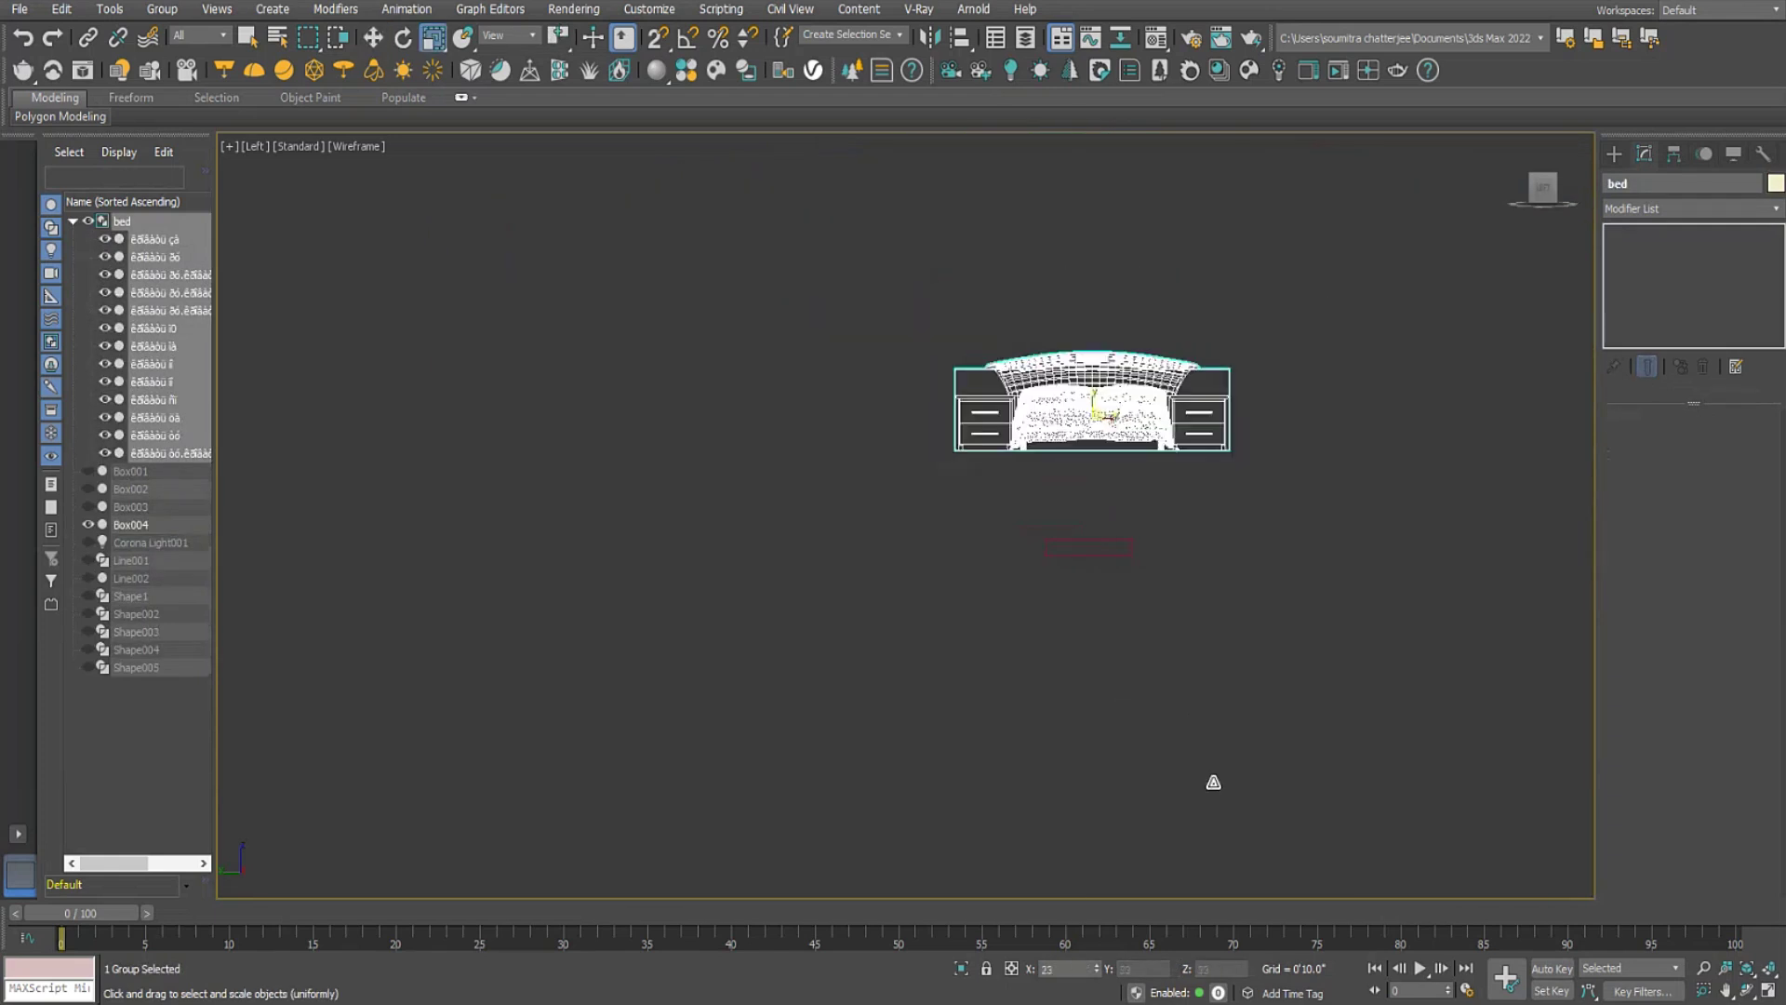
# Lower the bed group toward the reference box and scale it down further to approach the box's height.
pyautogui.rightClick(1085, 372)
pyautogui.click(1115, 393)
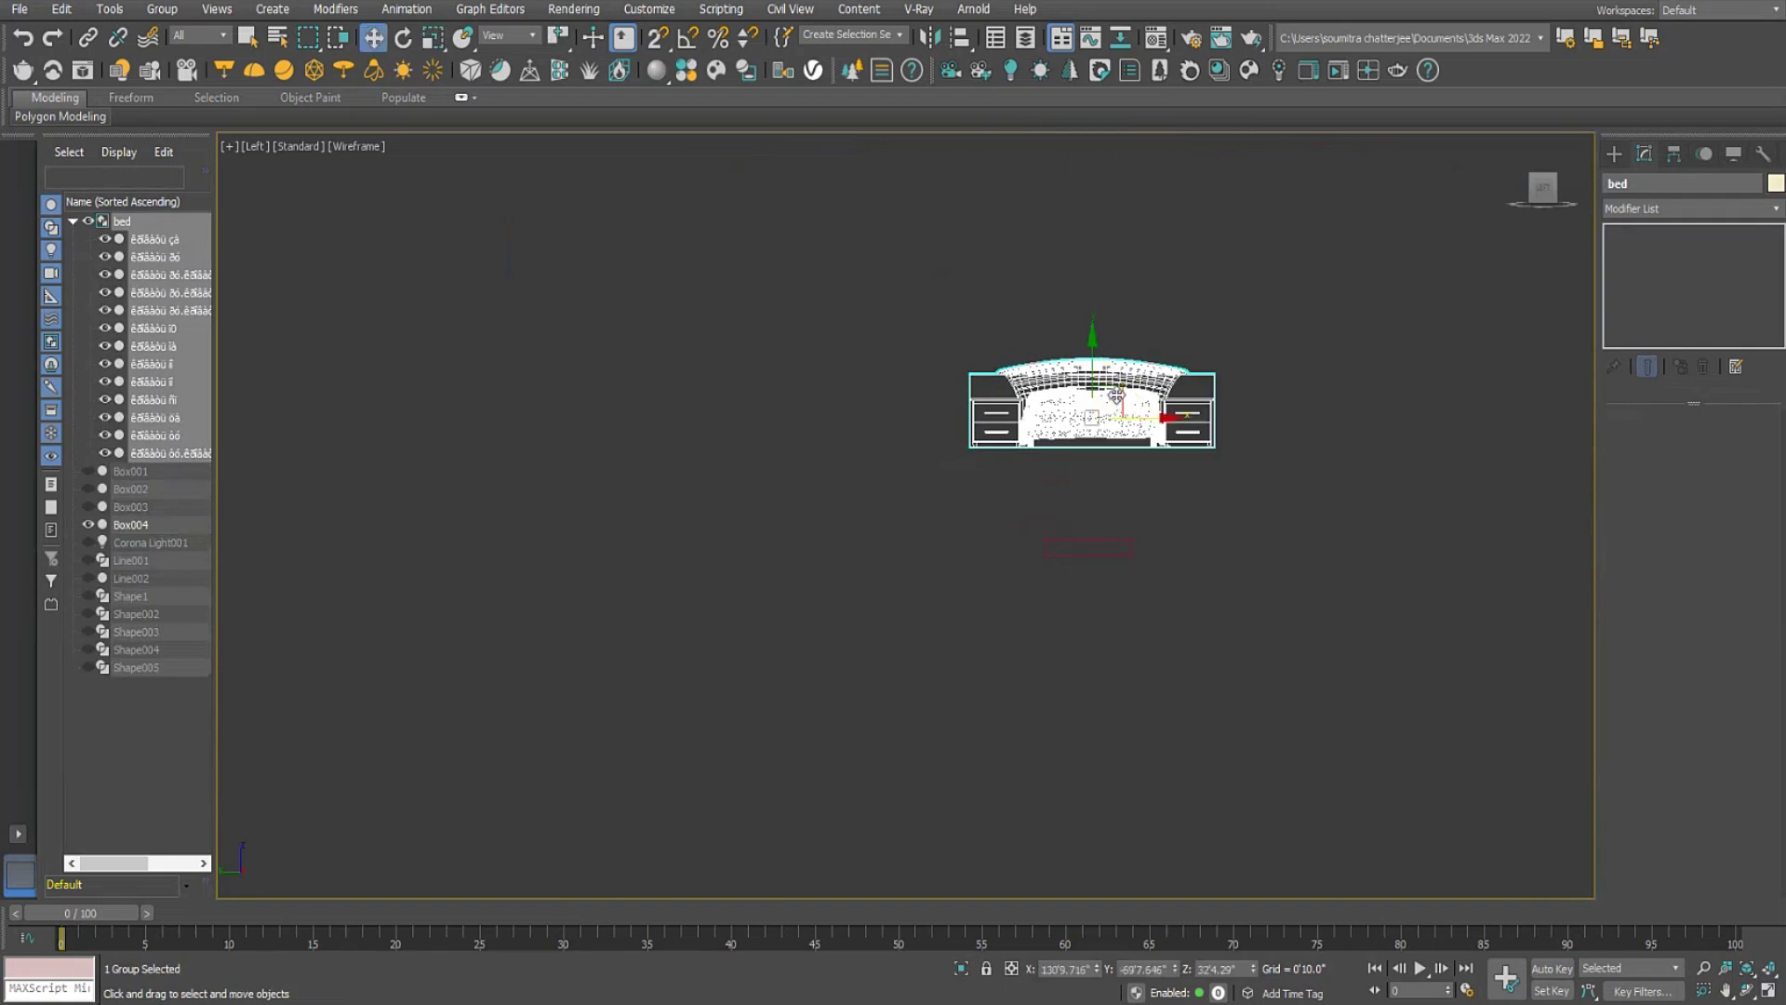
pyautogui.moveTo(1125, 377); pyautogui.dragTo(1156, 742)
pyautogui.rightClick(1062, 555)
pyautogui.click(1118, 604)
pyautogui.scroll(5, 1109, 576)
pyautogui.moveTo(1097, 415); pyautogui.dragTo(1134, 471, button='middle')
pyautogui.rightClick(1094, 367)
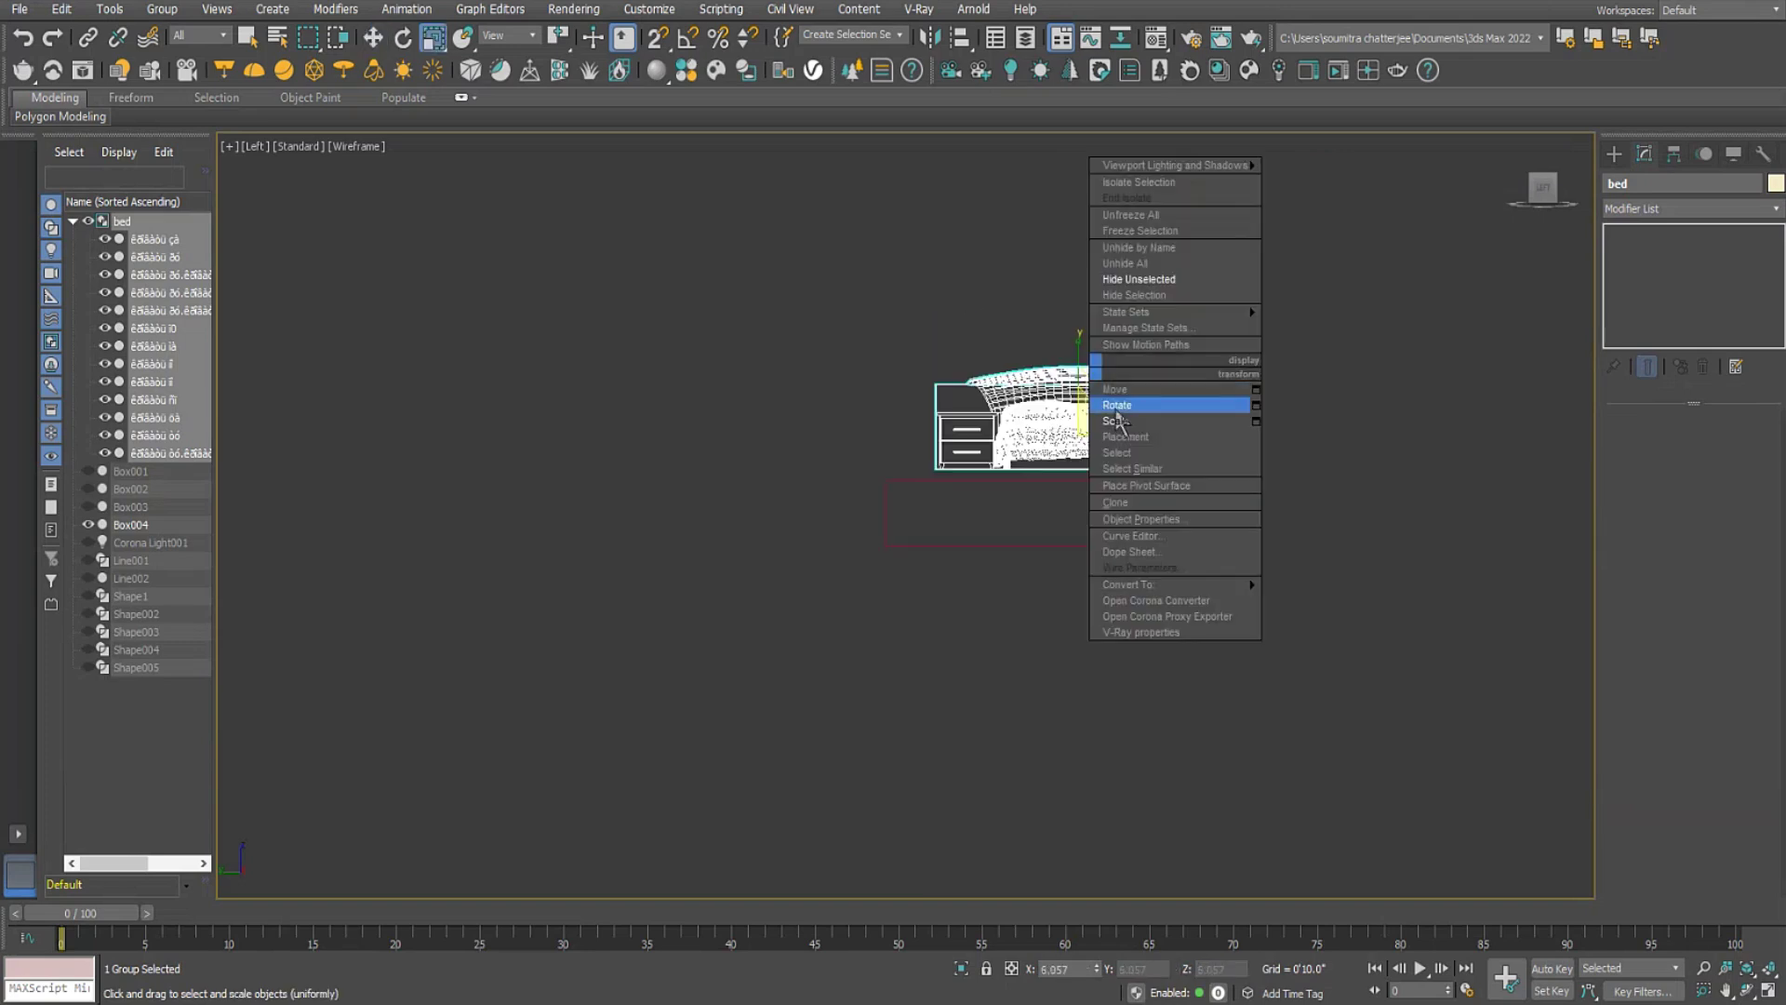
pyautogui.click(1118, 419)
# Move the bed group down over the reference box and scale it uniformly to about 79%.
pyautogui.rightClick(1081, 370)
pyautogui.click(1111, 381)
pyautogui.moveTo(1079, 365); pyautogui.dragTo(1076, 439)
pyautogui.moveTo(1138, 505); pyautogui.dragTo(1067, 535)
pyautogui.rightClick(1102, 515)
pyautogui.click(1124, 561)
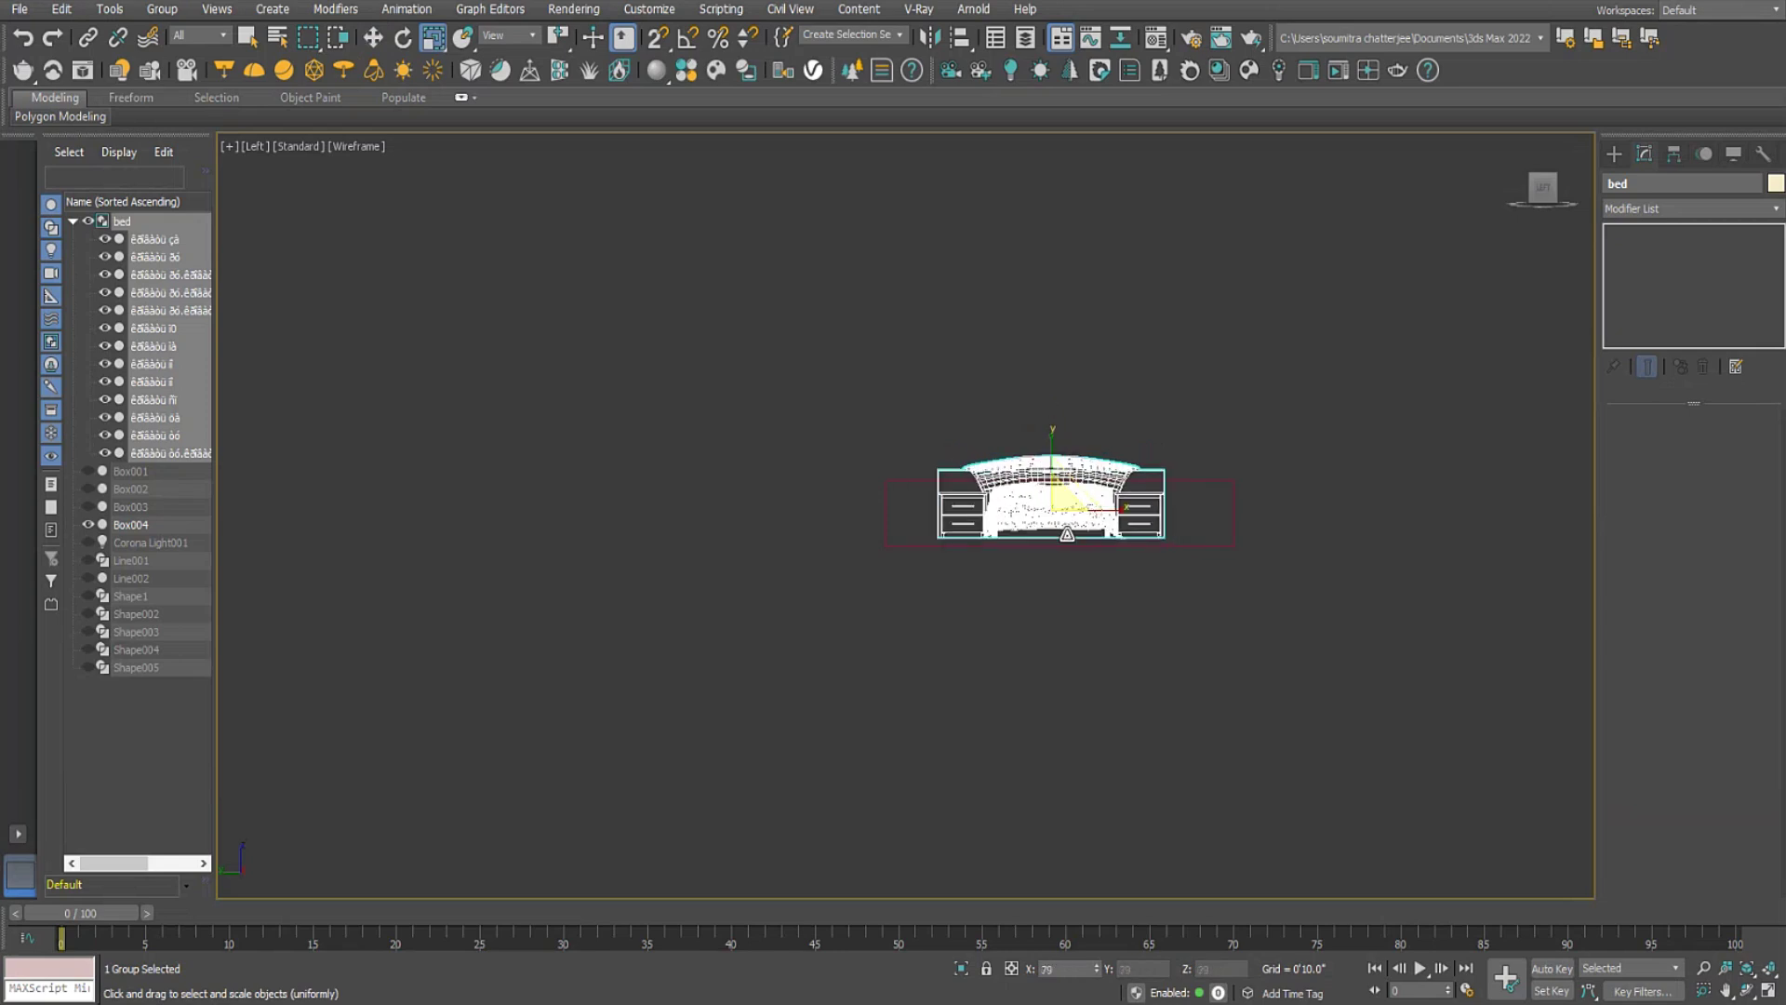
# Finish scaling the bed group to the reference box's height and rest its base on the box's lower edge.
pyautogui.rightClick(1051, 484)
pyautogui.click(1052, 496)
pyautogui.moveTo(1052, 463); pyautogui.dragTo(1065, 537)
pyautogui.rightClick(1032, 521)
pyautogui.click(1094, 573)
pyautogui.rightClick(1058, 465)
pyautogui.click(1079, 475)
pyautogui.moveTo(1052, 438); pyautogui.dragTo(1051, 451)
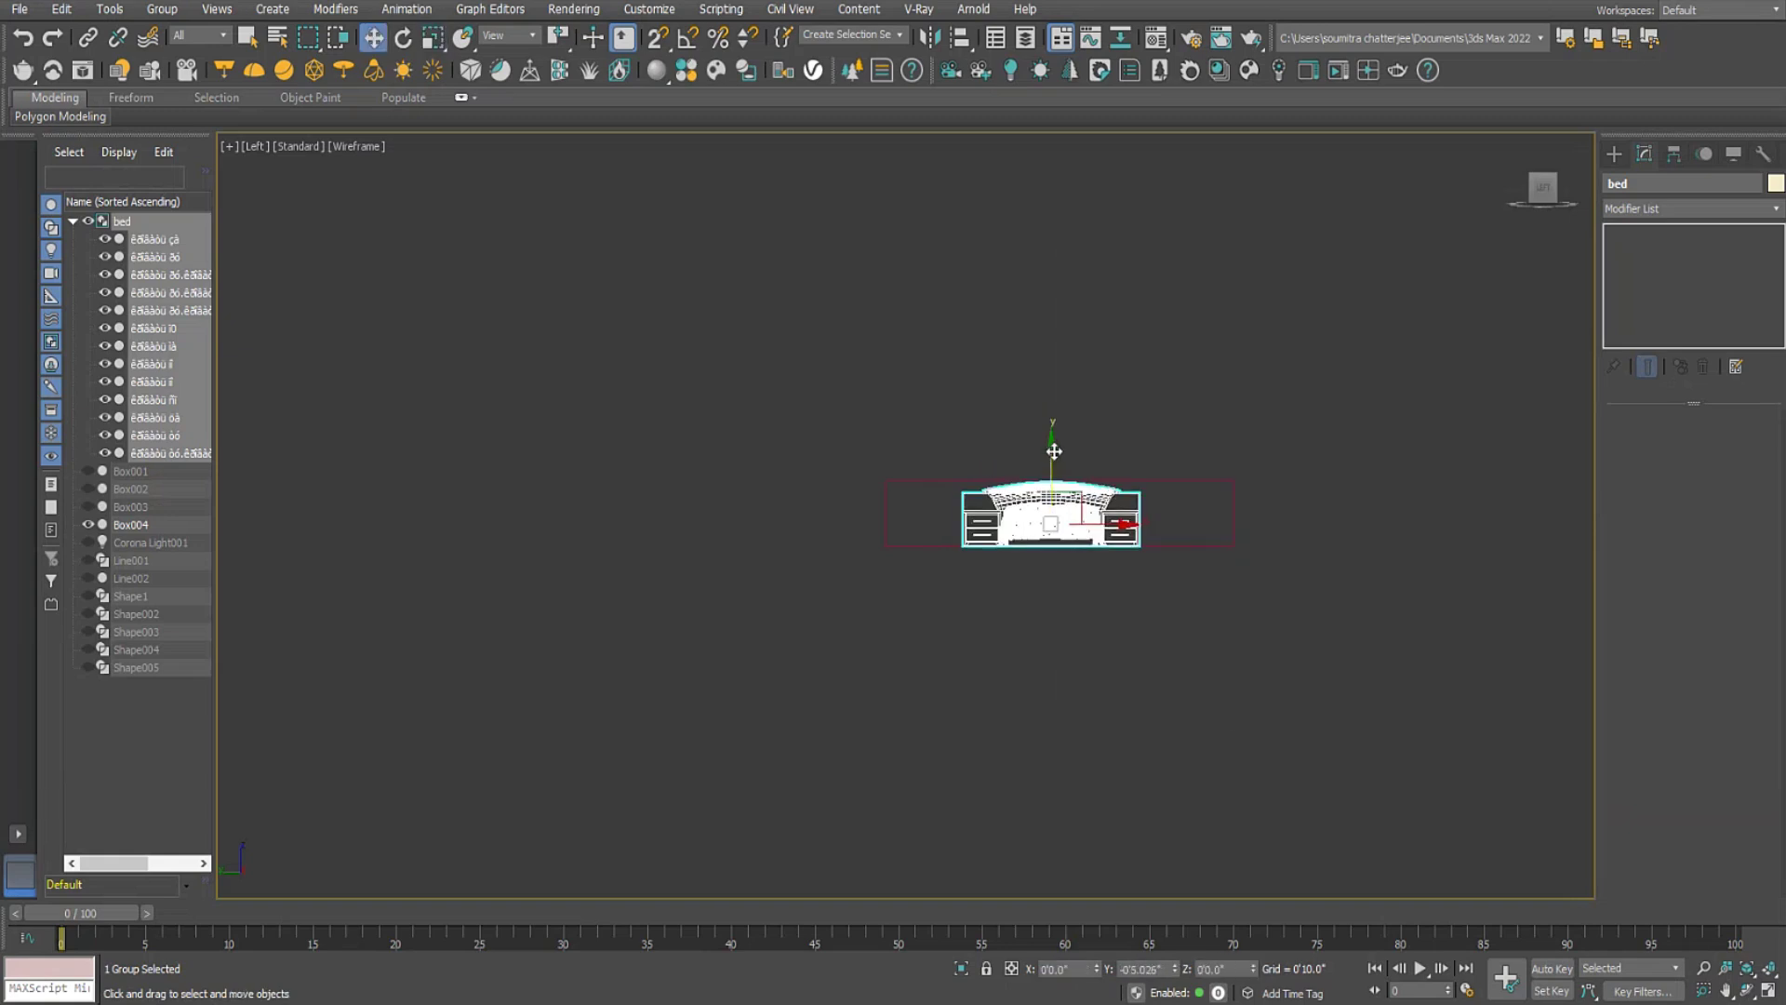
# Delete the reference box and unhide all the room objects.
pyautogui.click(1166, 481)
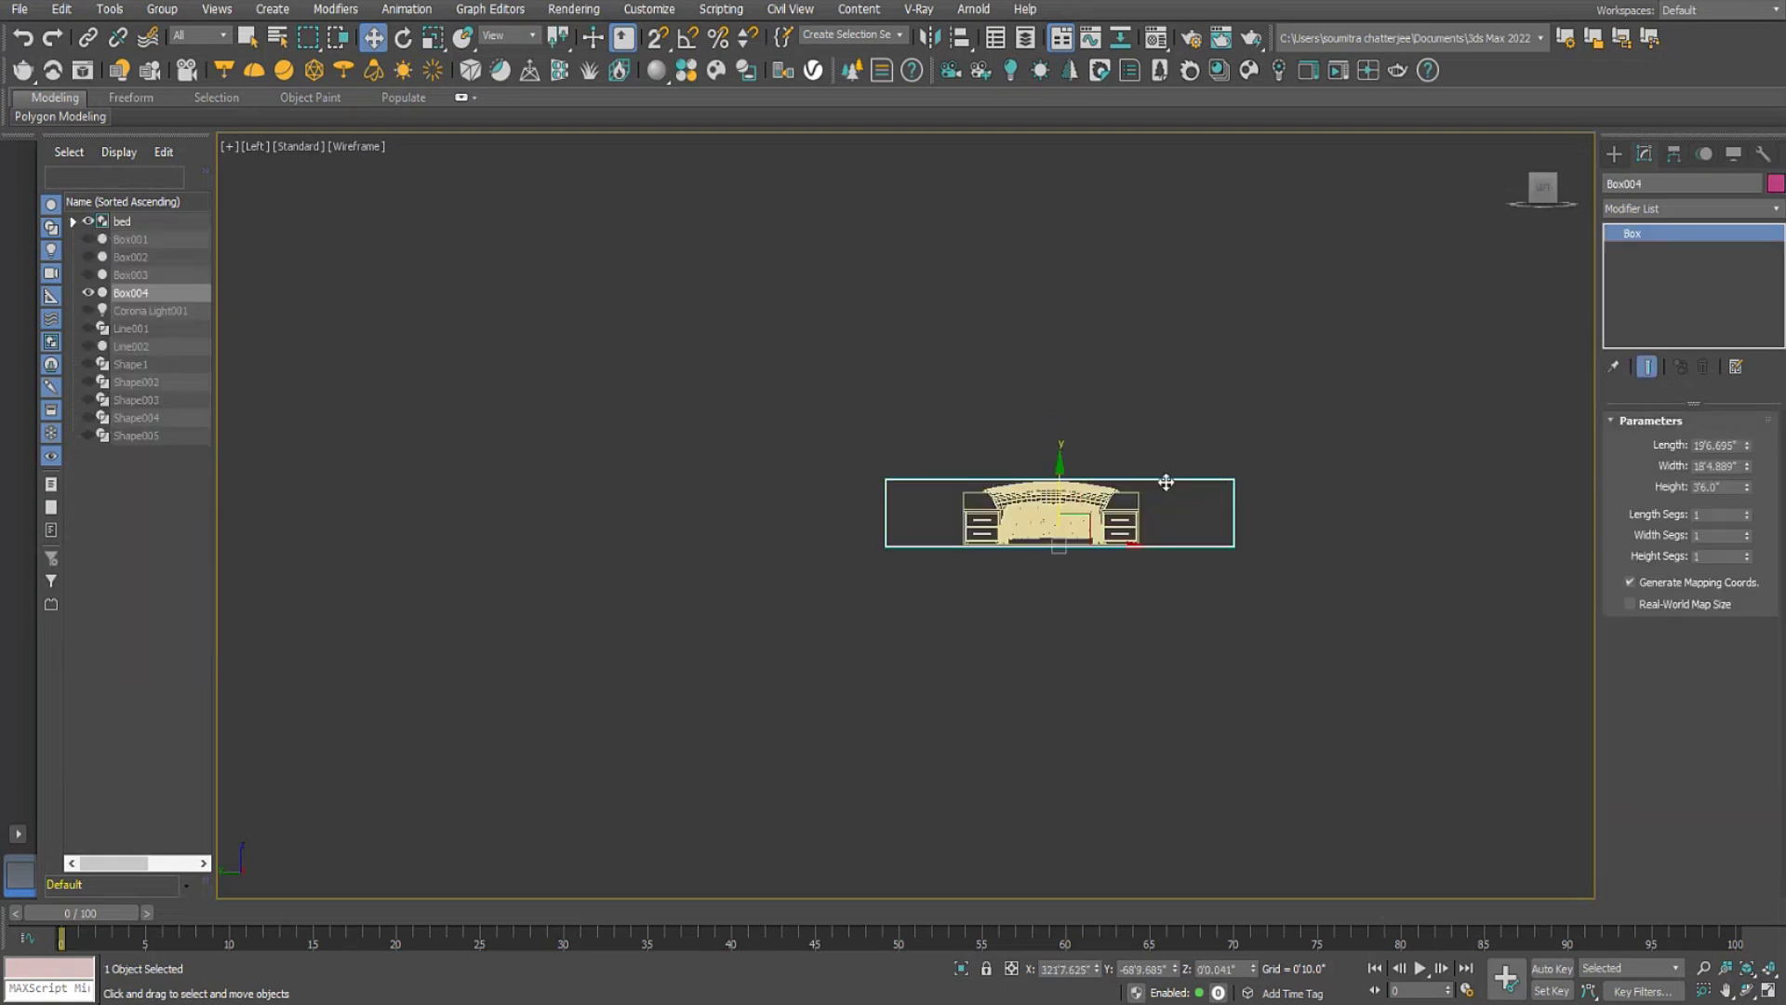
pyautogui.press('Delete')
pyautogui.click(1770, 993)
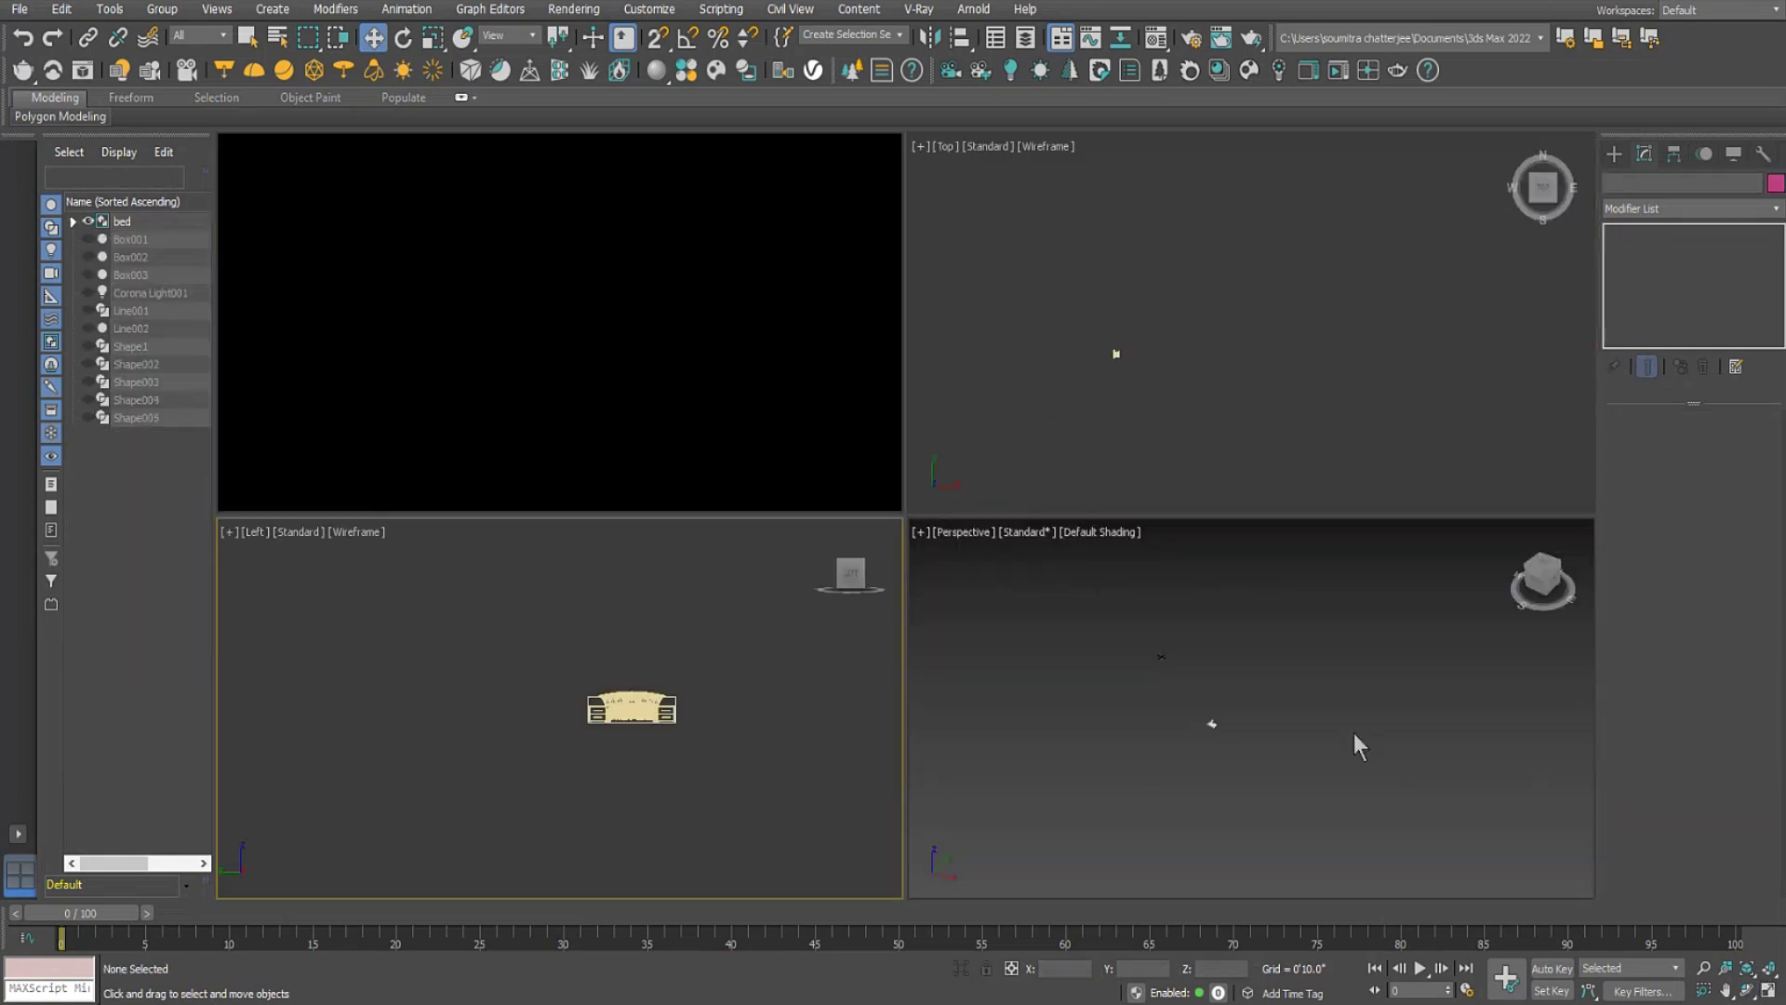
pyautogui.click(1768, 968)
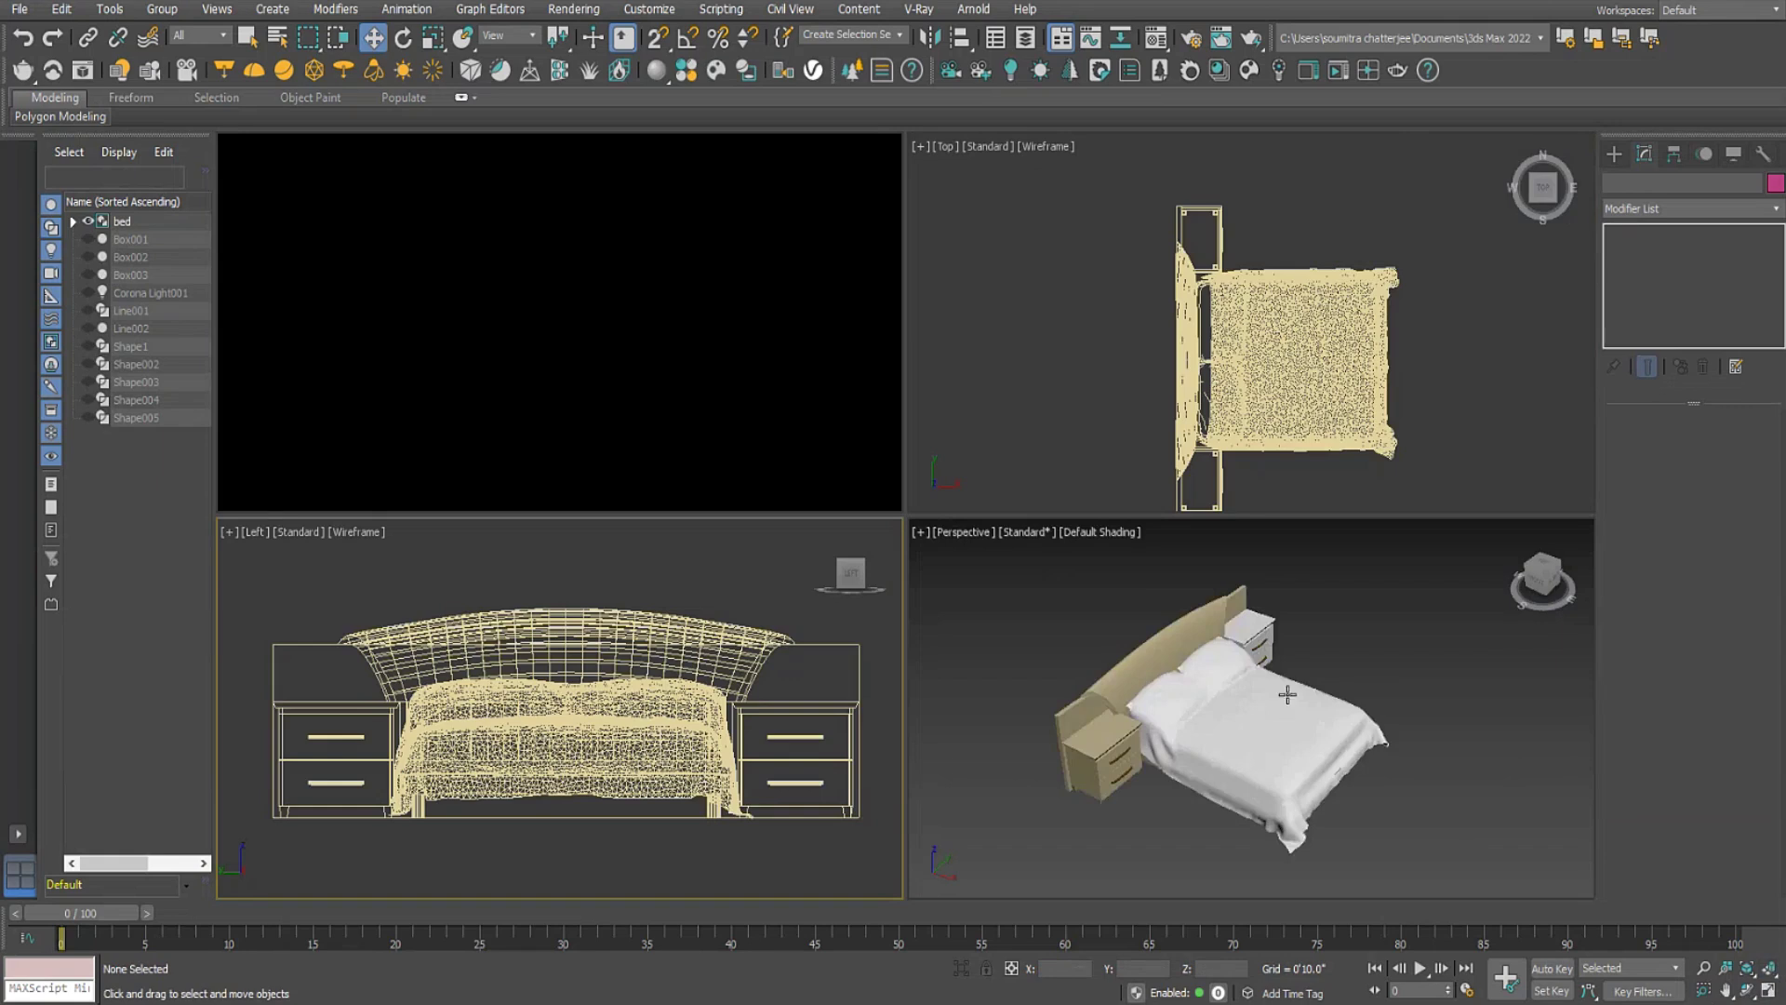
pyautogui.rightClick(1214, 651)
pyautogui.click(1083, 551)
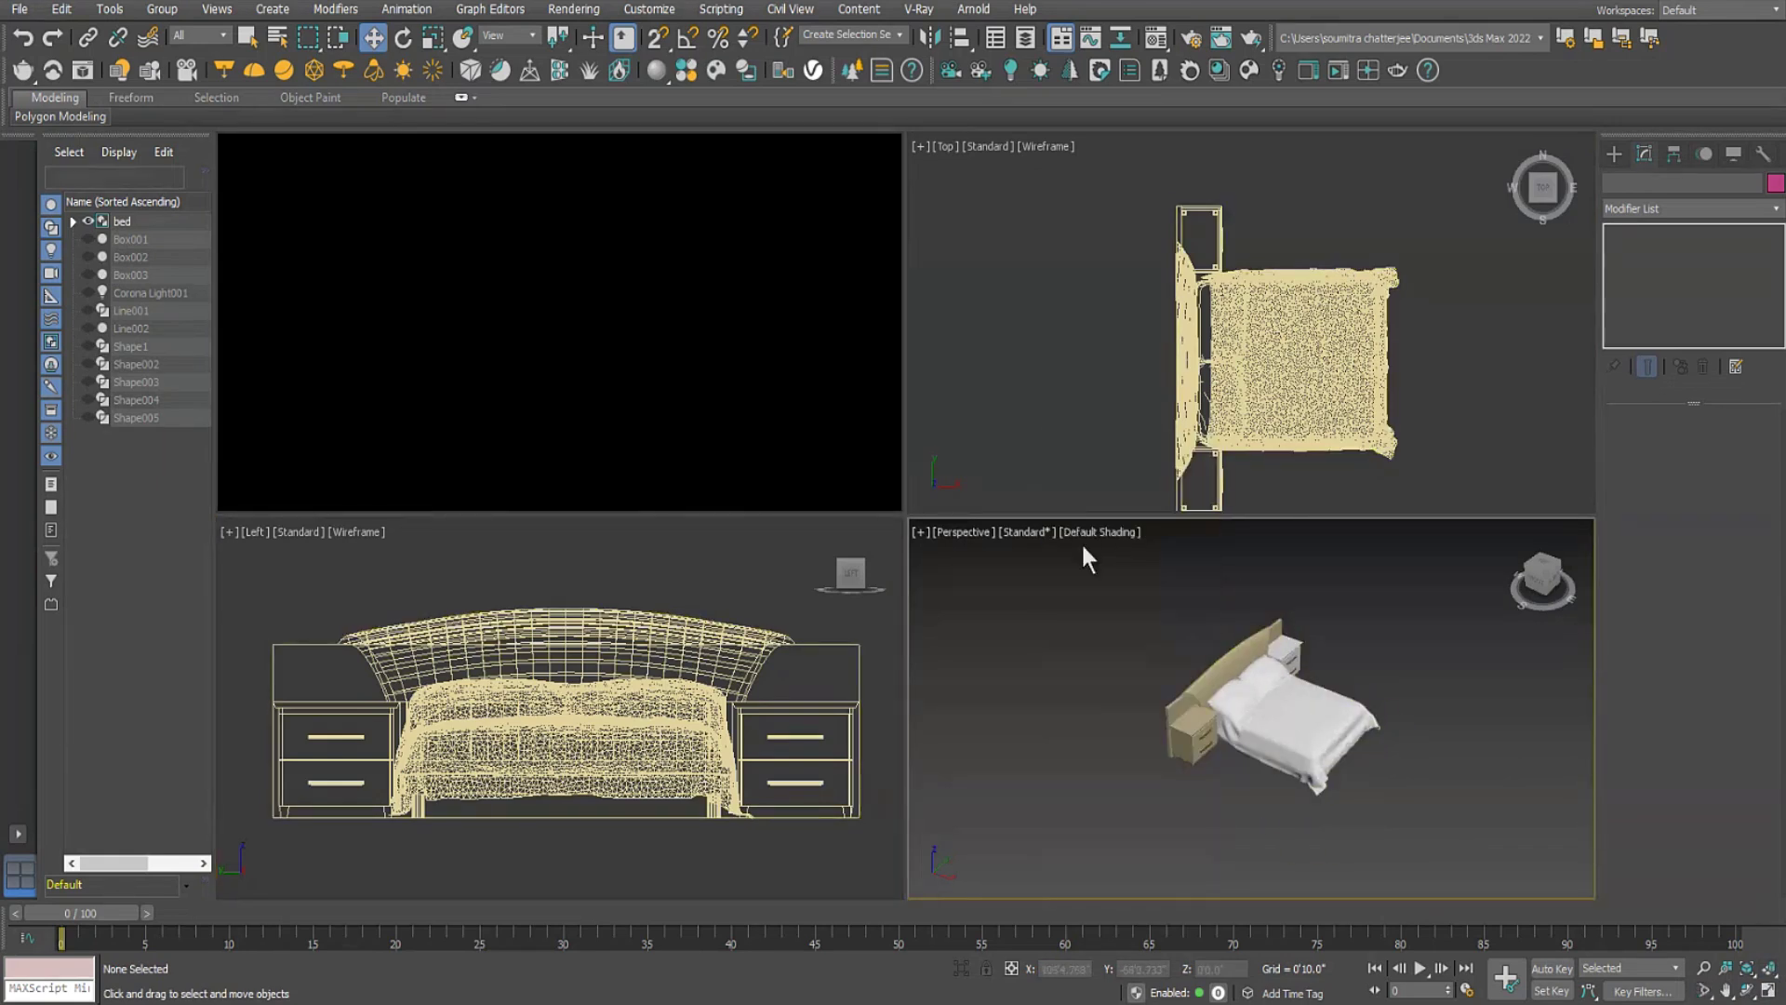
# Move the bed group into the room in the Top view and fit the scene in all views.
pyautogui.click(1200, 683)
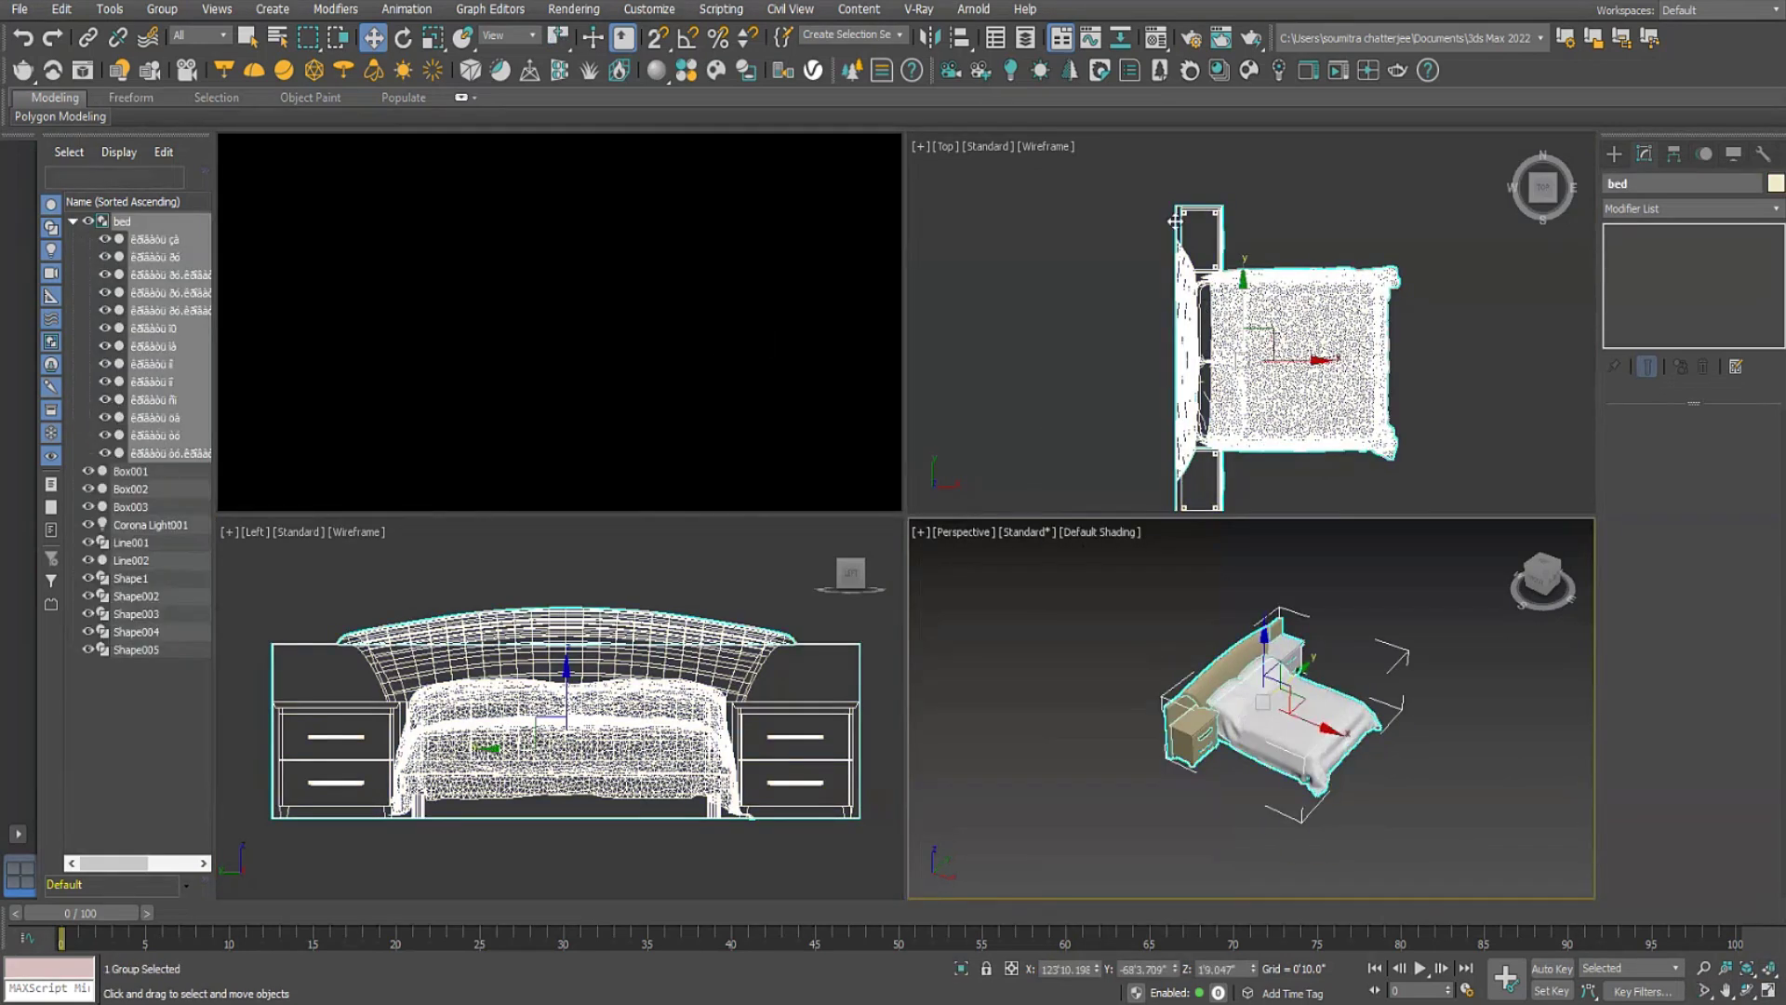
pyautogui.scroll(-5, 1175, 220)
pyautogui.moveTo(1224, 318); pyautogui.dragTo(1266, 442, button='middle')
pyautogui.moveTo(1325, 389); pyautogui.dragTo(1169, 375)
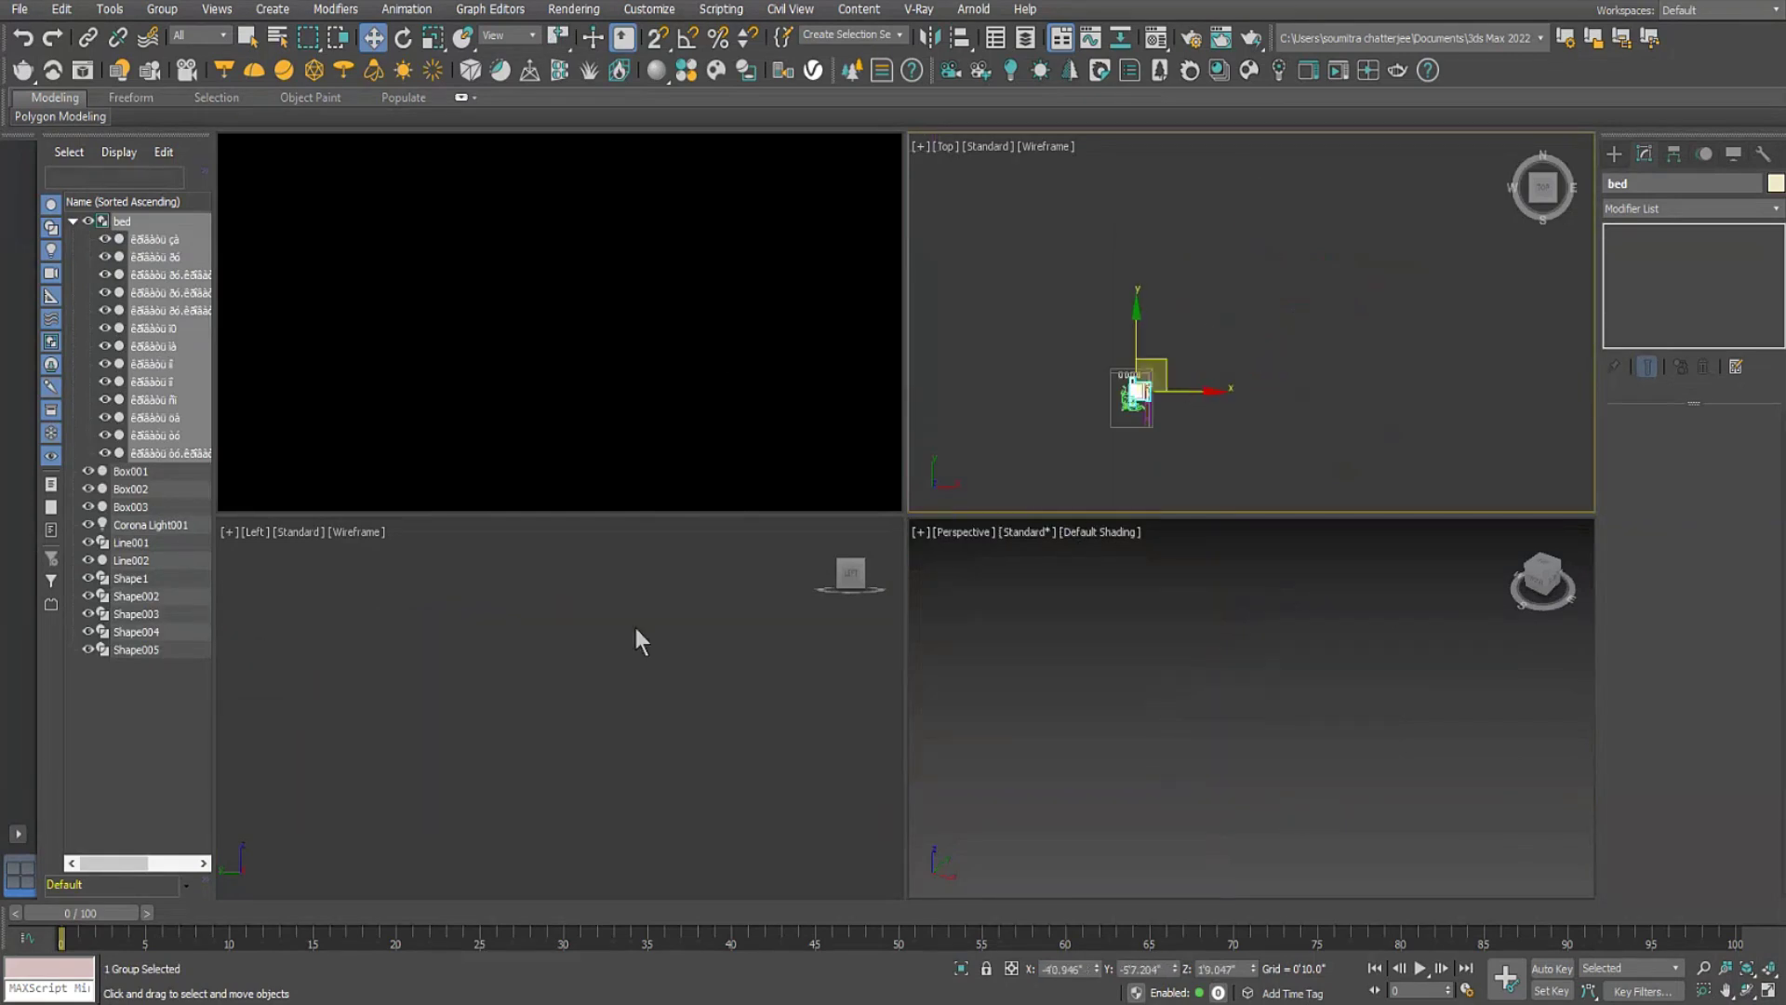
pyautogui.click(1575, 888)
pyautogui.click(1771, 969)
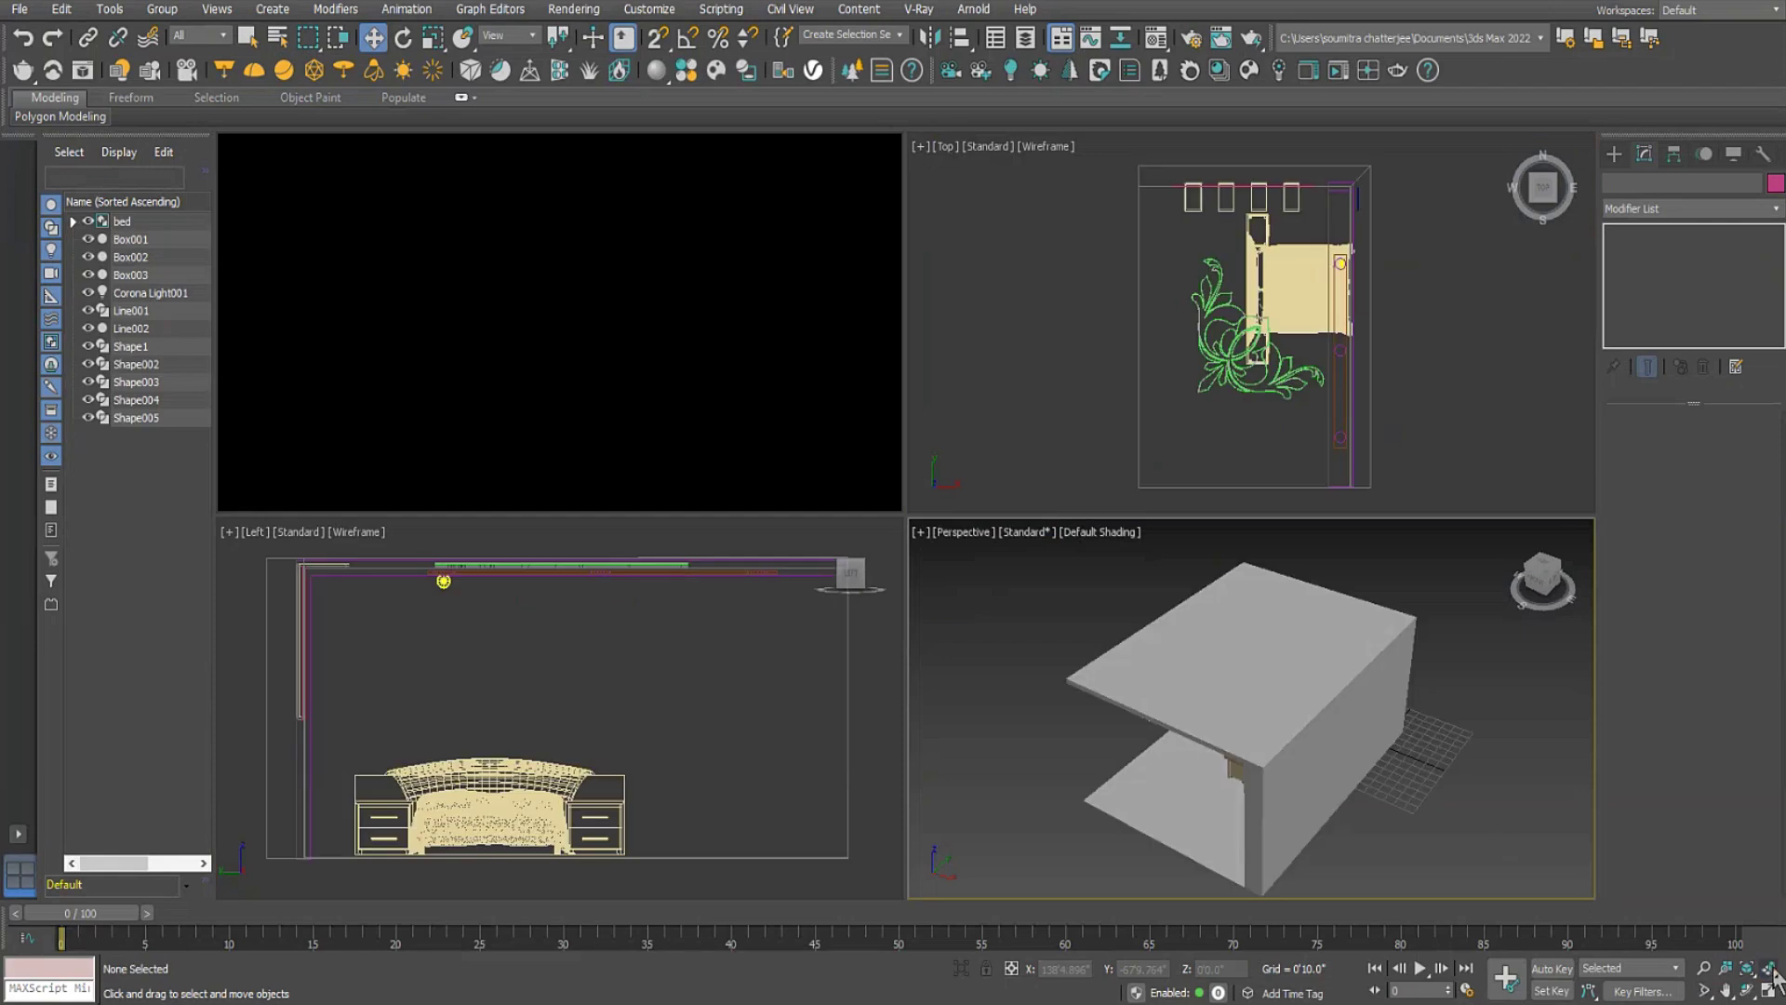
# Turn on angle snap and rotate the bed group a quarter turn clockwise in the Top view.
pyautogui.keyDown('alt'); pyautogui.moveTo(1172, 643); pyautogui.dragTo(1252, 699, button='middle'); pyautogui.keyUp('alt')
pyautogui.click(1252, 699)
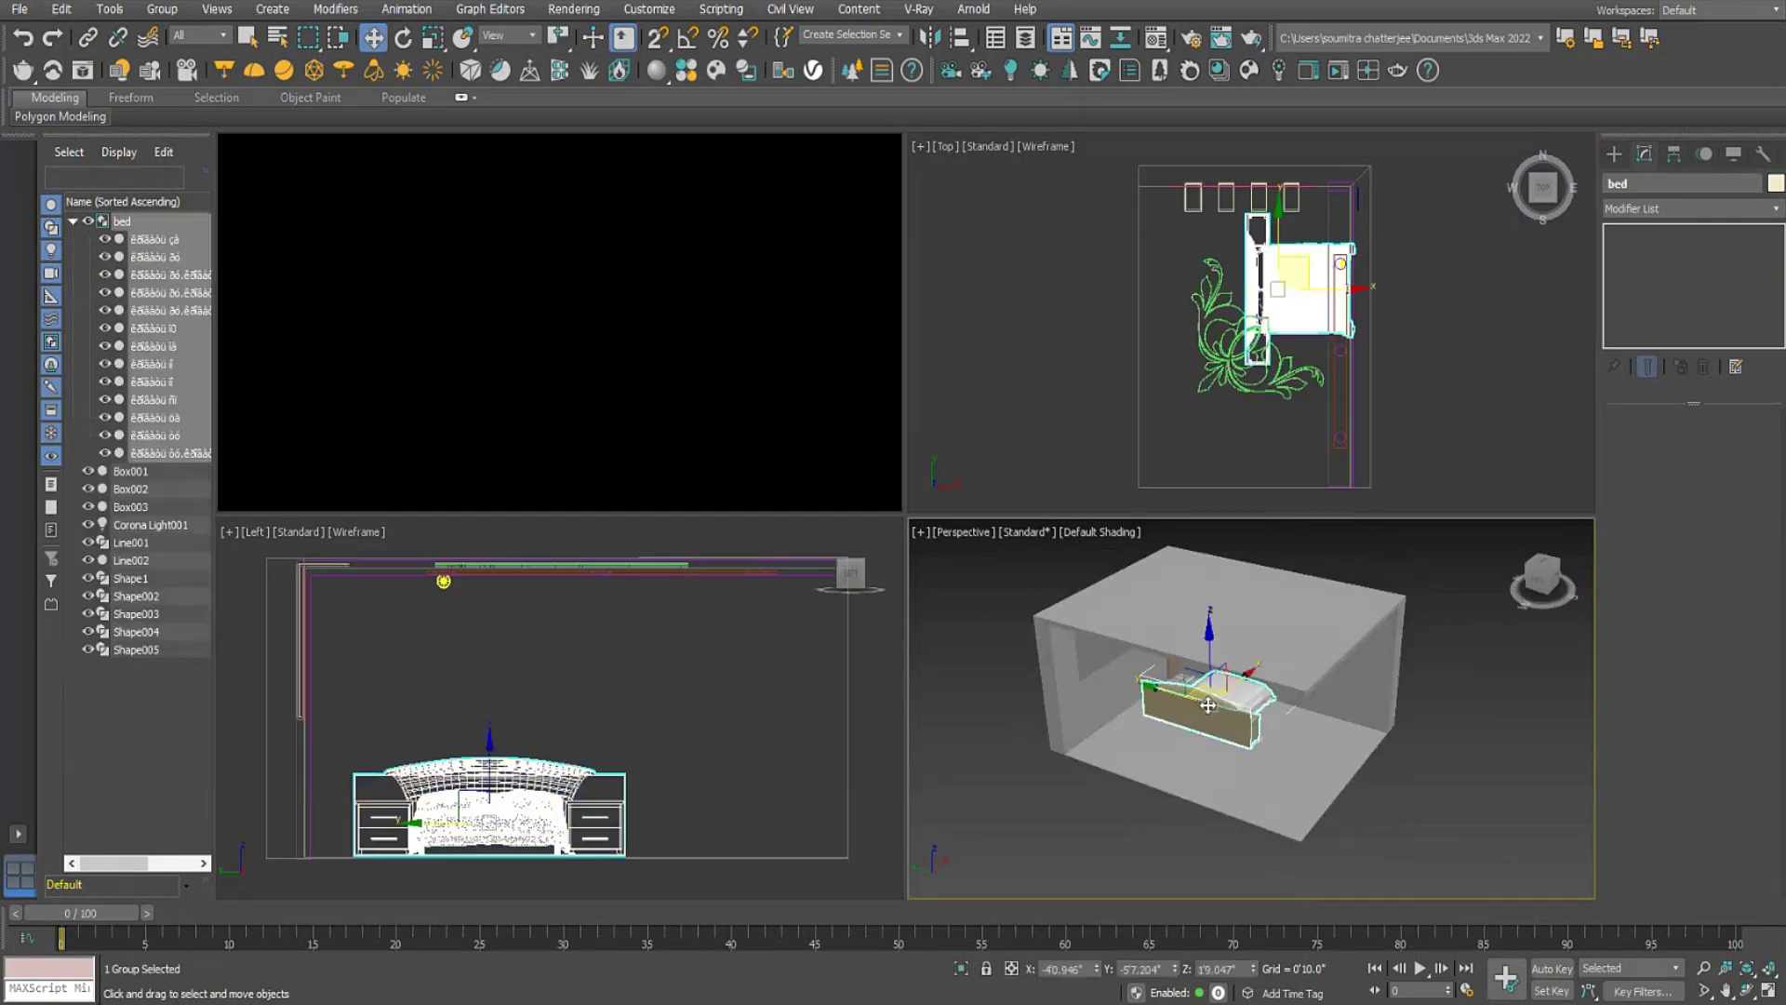
pyautogui.middleClick(1295, 227)
pyautogui.moveTo(1294, 227); pyautogui.dragTo(1233, 304, button='middle')
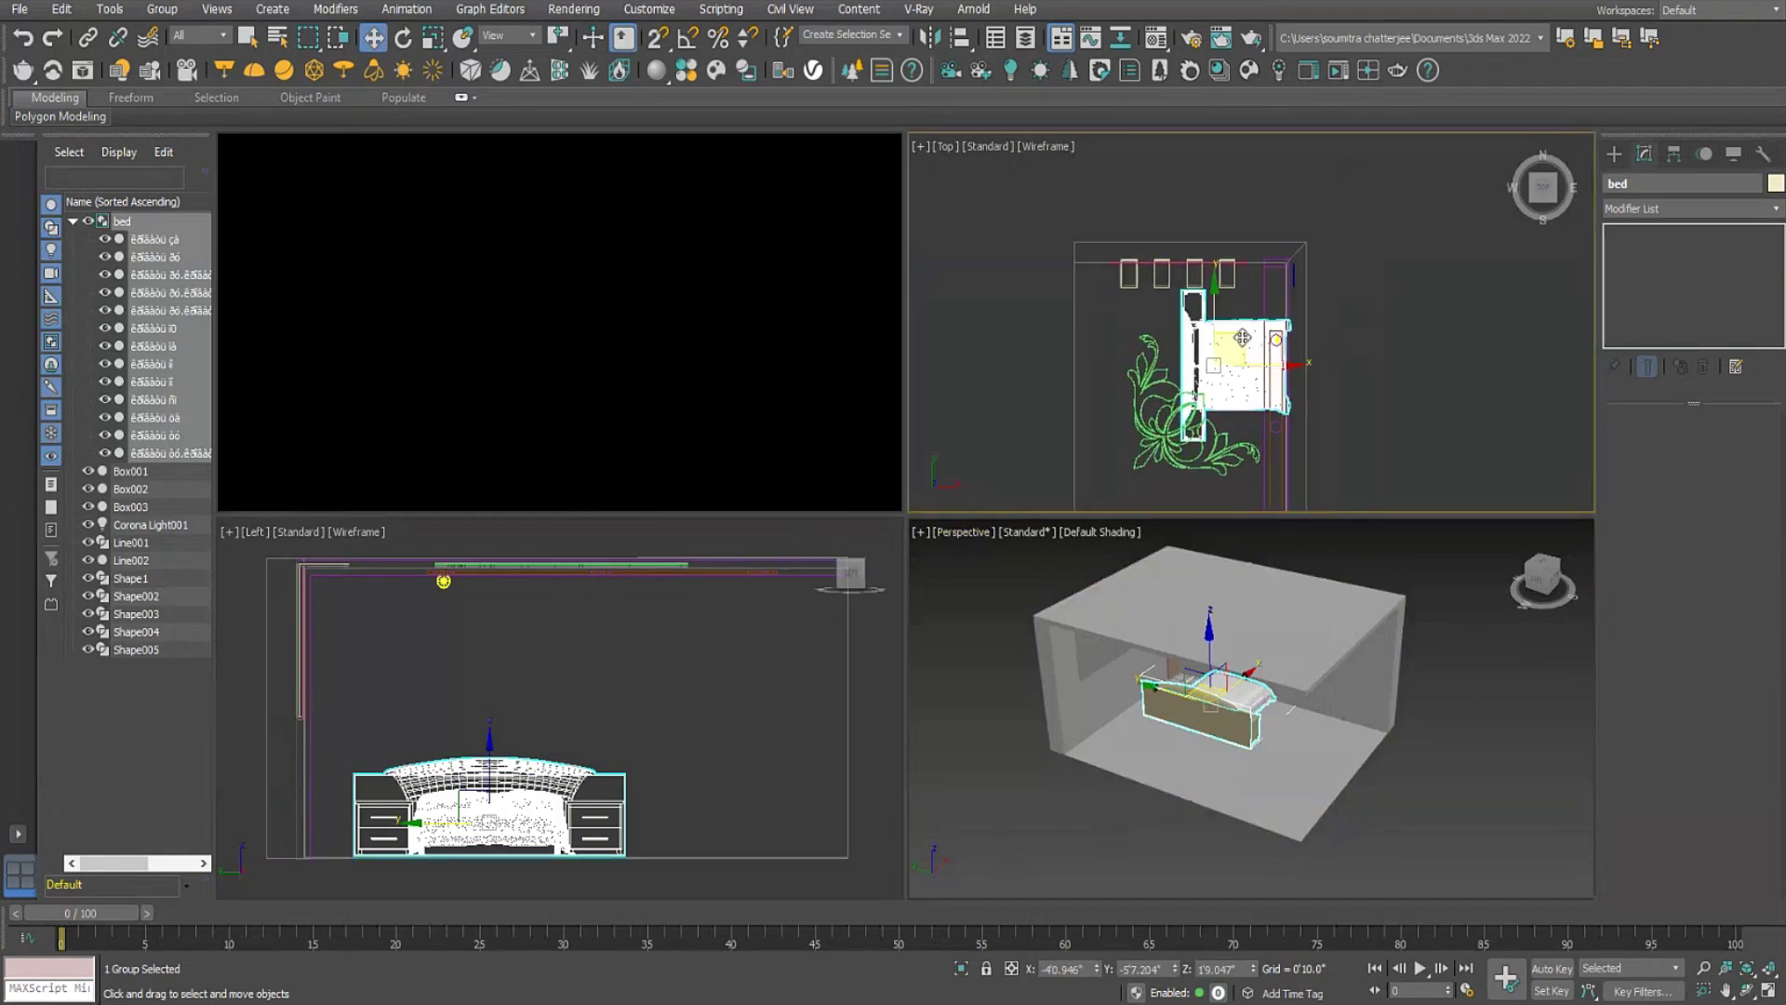
pyautogui.click(689, 42)
pyautogui.rightClick(1211, 348)
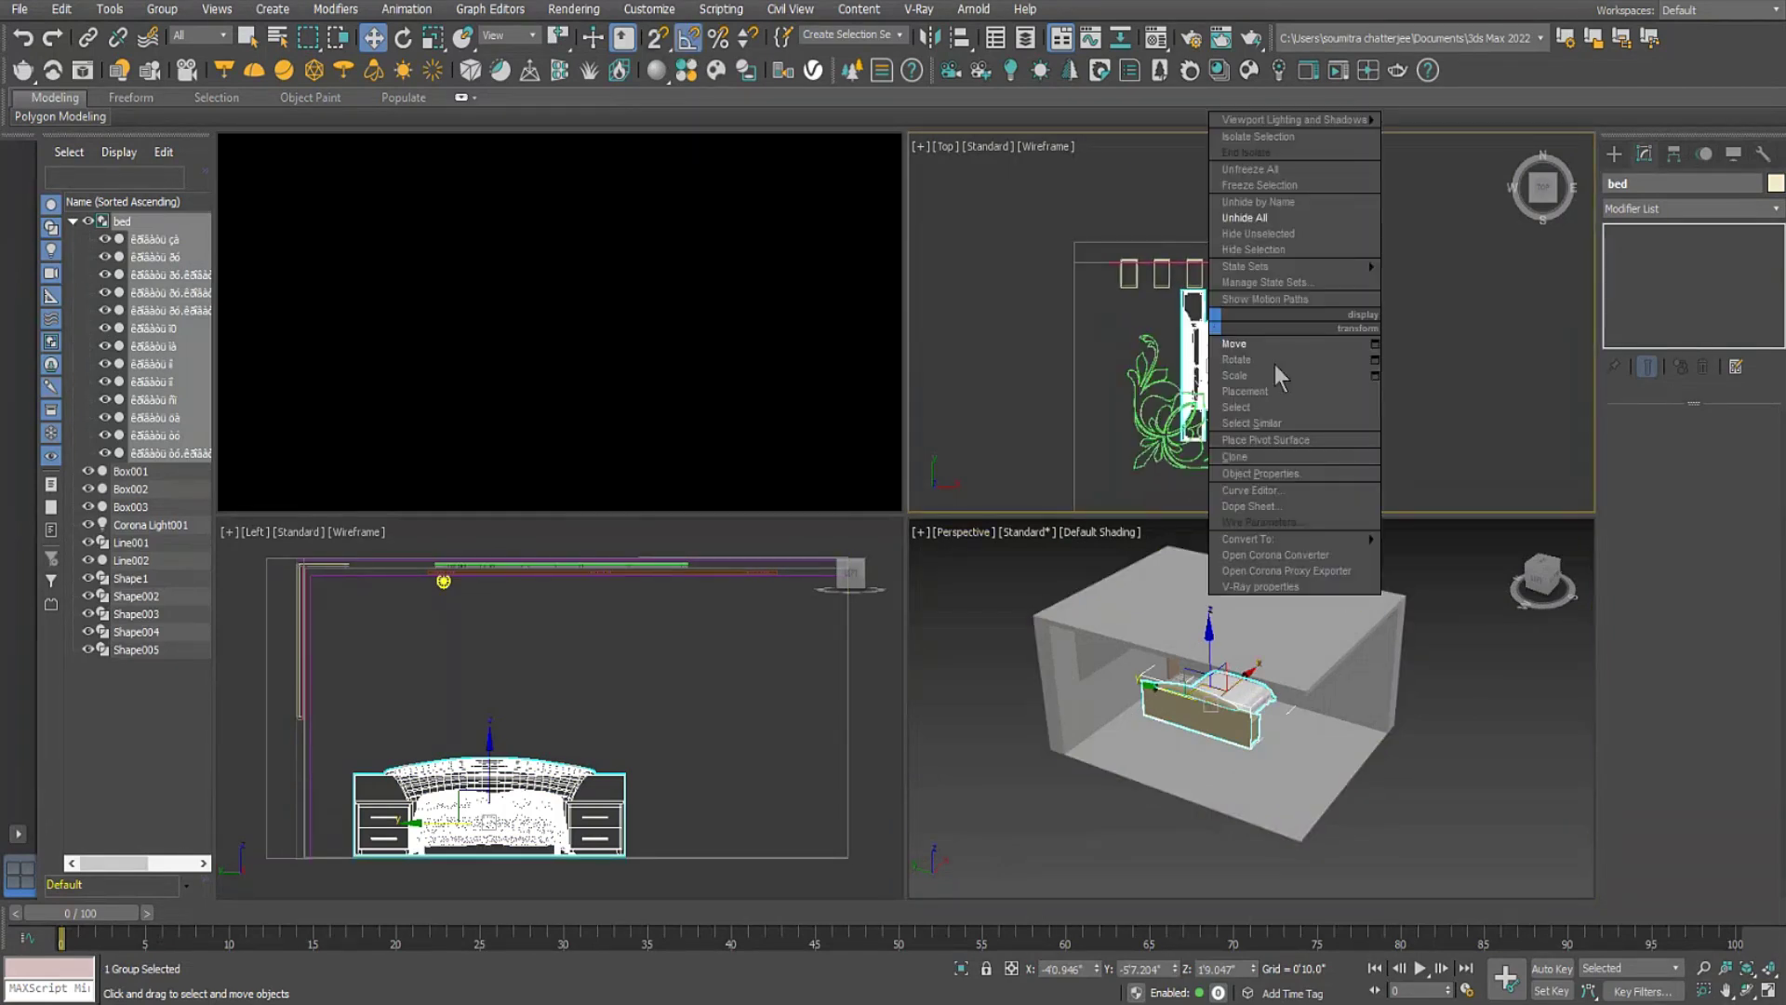
pyautogui.click(1286, 367)
pyautogui.moveTo(1279, 296); pyautogui.dragTo(1311, 406)
# Move the bed group in the Top view so its headboard stands against the back wall, below the row of four rectangles.
pyautogui.rightClick(1211, 346)
pyautogui.click(1249, 352)
pyautogui.moveTo(1242, 343); pyautogui.dragTo(1206, 282)
pyautogui.moveTo(1191, 706); pyautogui.dragTo(1234, 719, button='middle')
pyautogui.keyDown('alt'); pyautogui.moveTo(1284, 801); pyautogui.dragTo(1205, 761, button='middle'); pyautogui.keyUp('alt')
pyautogui.scroll(4, 1205, 761)
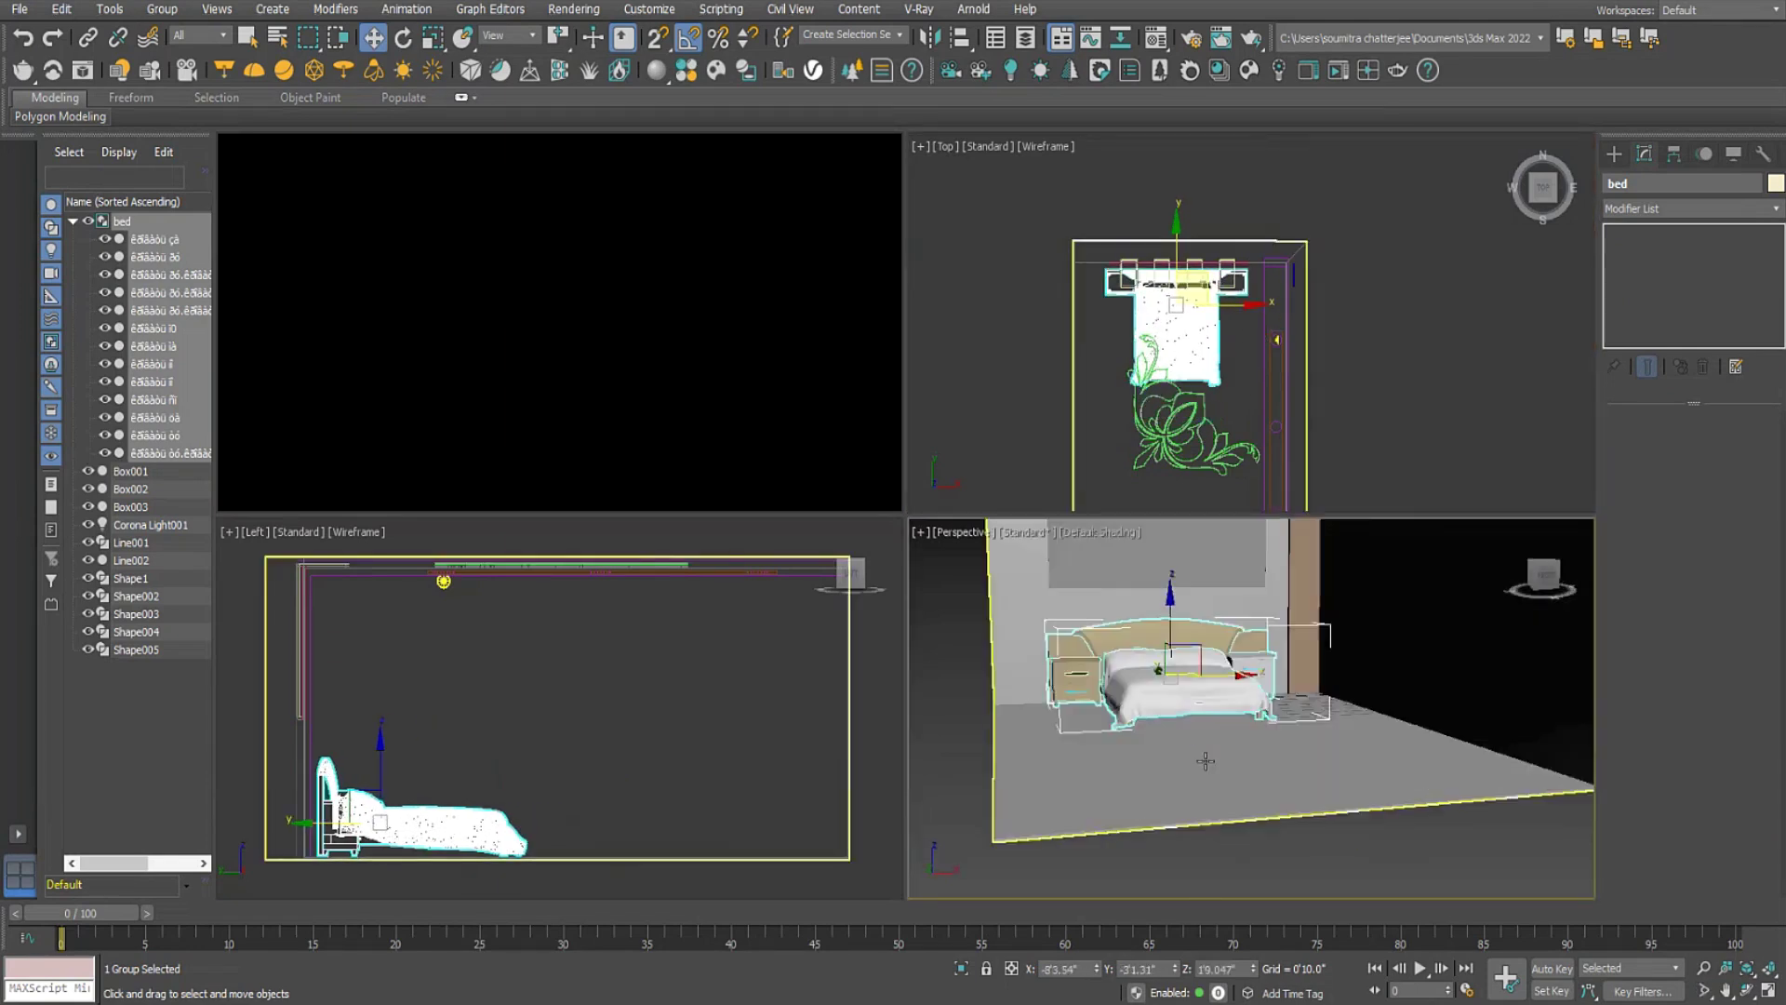
# Shift the bed group along the floor in the Left view so its headboard sits closer to the back wall.
pyautogui.scroll(8, 1199, 755)
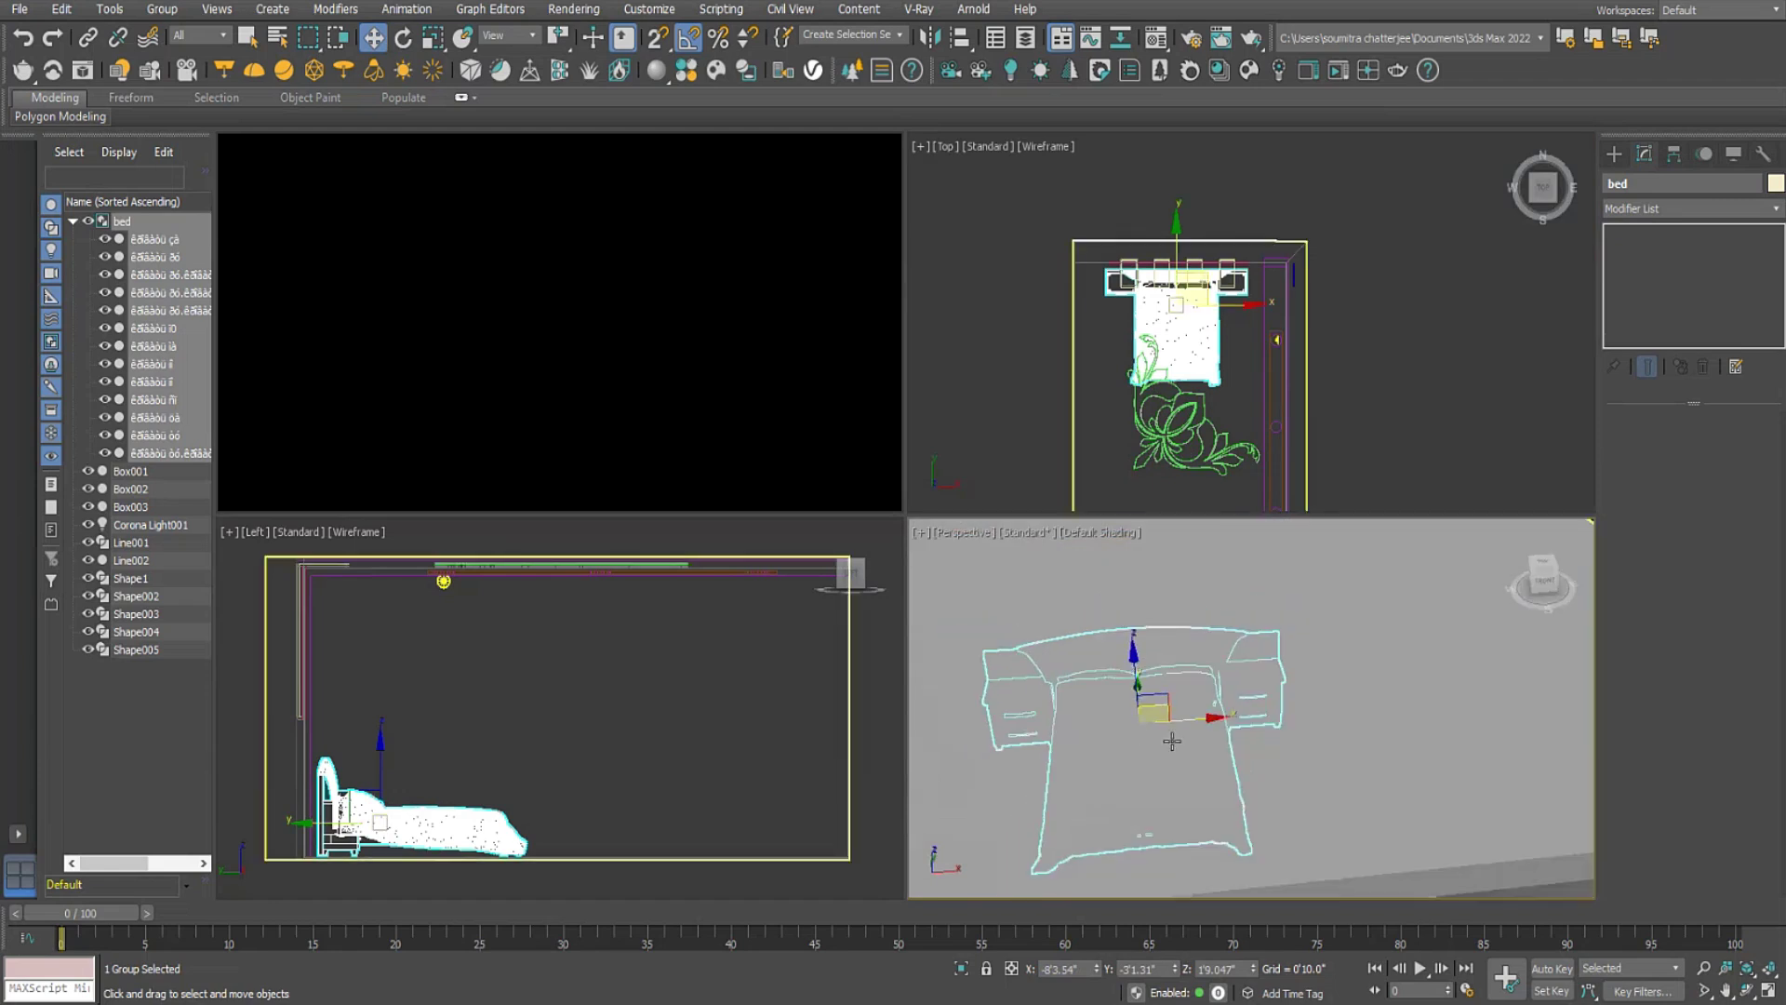
pyautogui.scroll(-5, 1171, 741)
pyautogui.moveTo(1171, 741)
pyautogui.keyDown('alt'); pyautogui.mouseDown(button='middle')
pyautogui.moveTo(1255, 789)
pyautogui.moveTo(1132, 737)
pyautogui.mouseUp(button='middle'); pyautogui.keyUp('alt')
pyautogui.moveTo(1141, 724); pyautogui.dragTo(1148, 729)
pyautogui.scroll(2, 406, 830)
pyautogui.moveTo(407, 831); pyautogui.dragTo(601, 806, button='middle')
pyautogui.scroll(2, 590, 756)
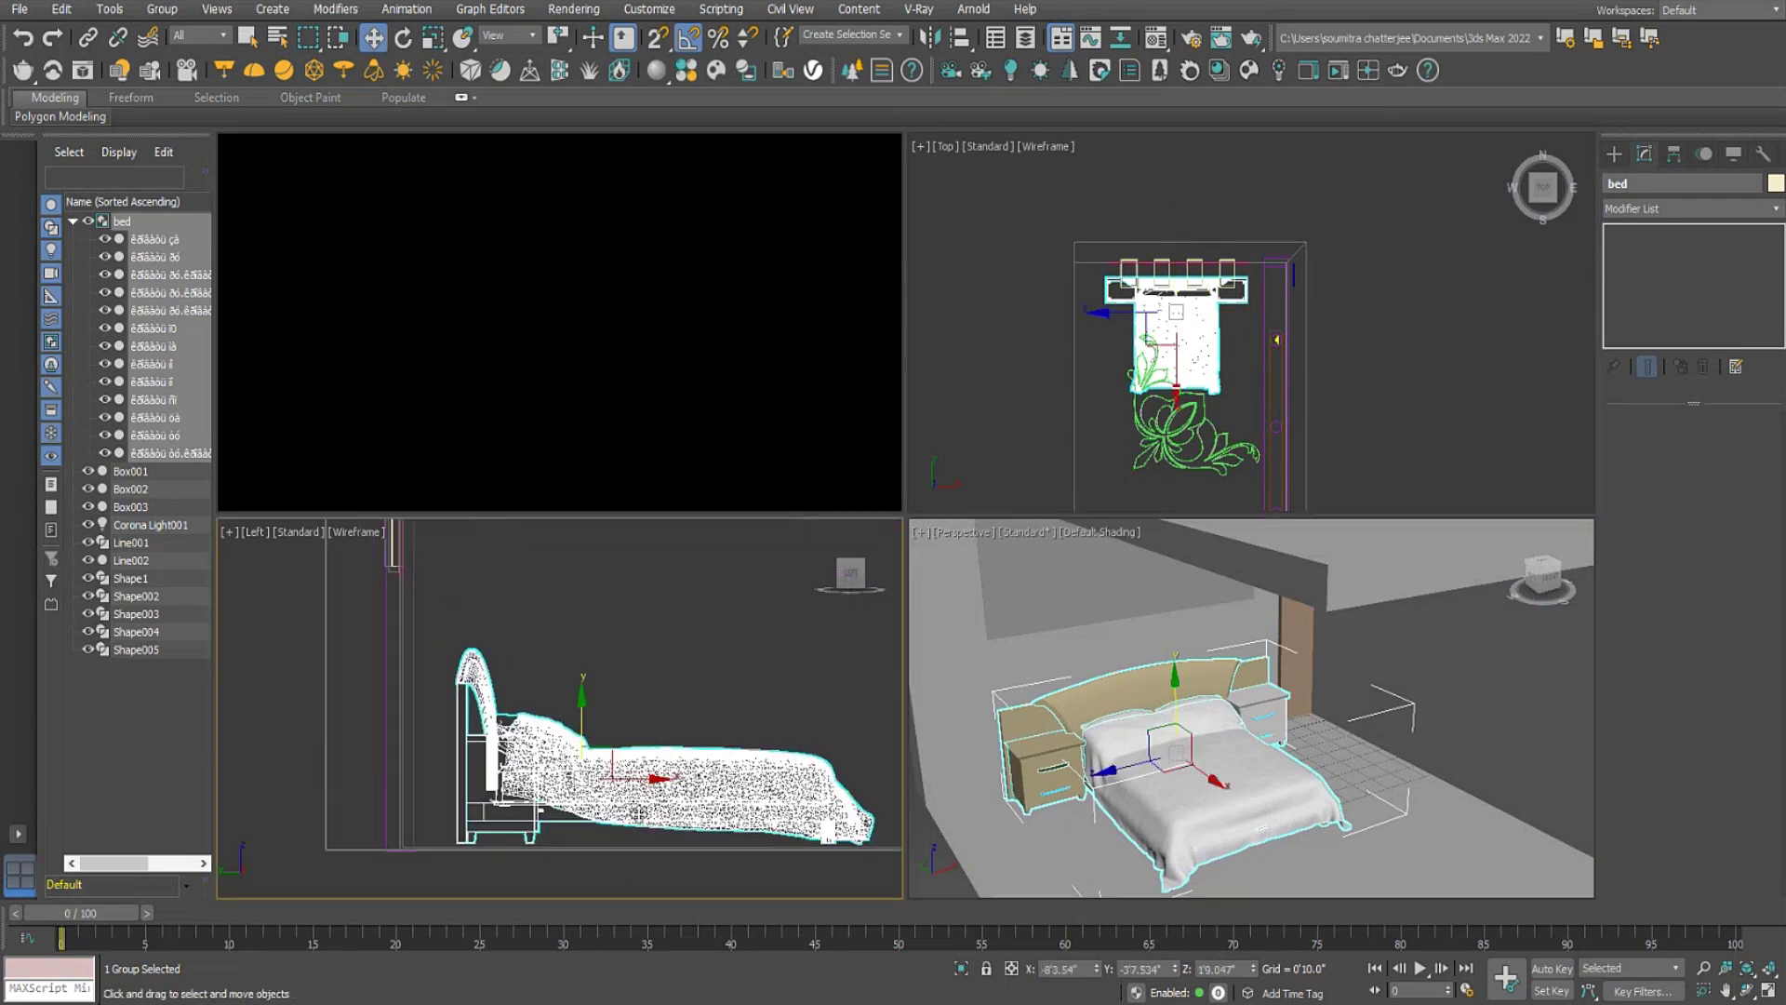
pyautogui.moveTo(611, 777); pyautogui.dragTo(579, 778)
pyautogui.scroll(-10, 1251, 682)
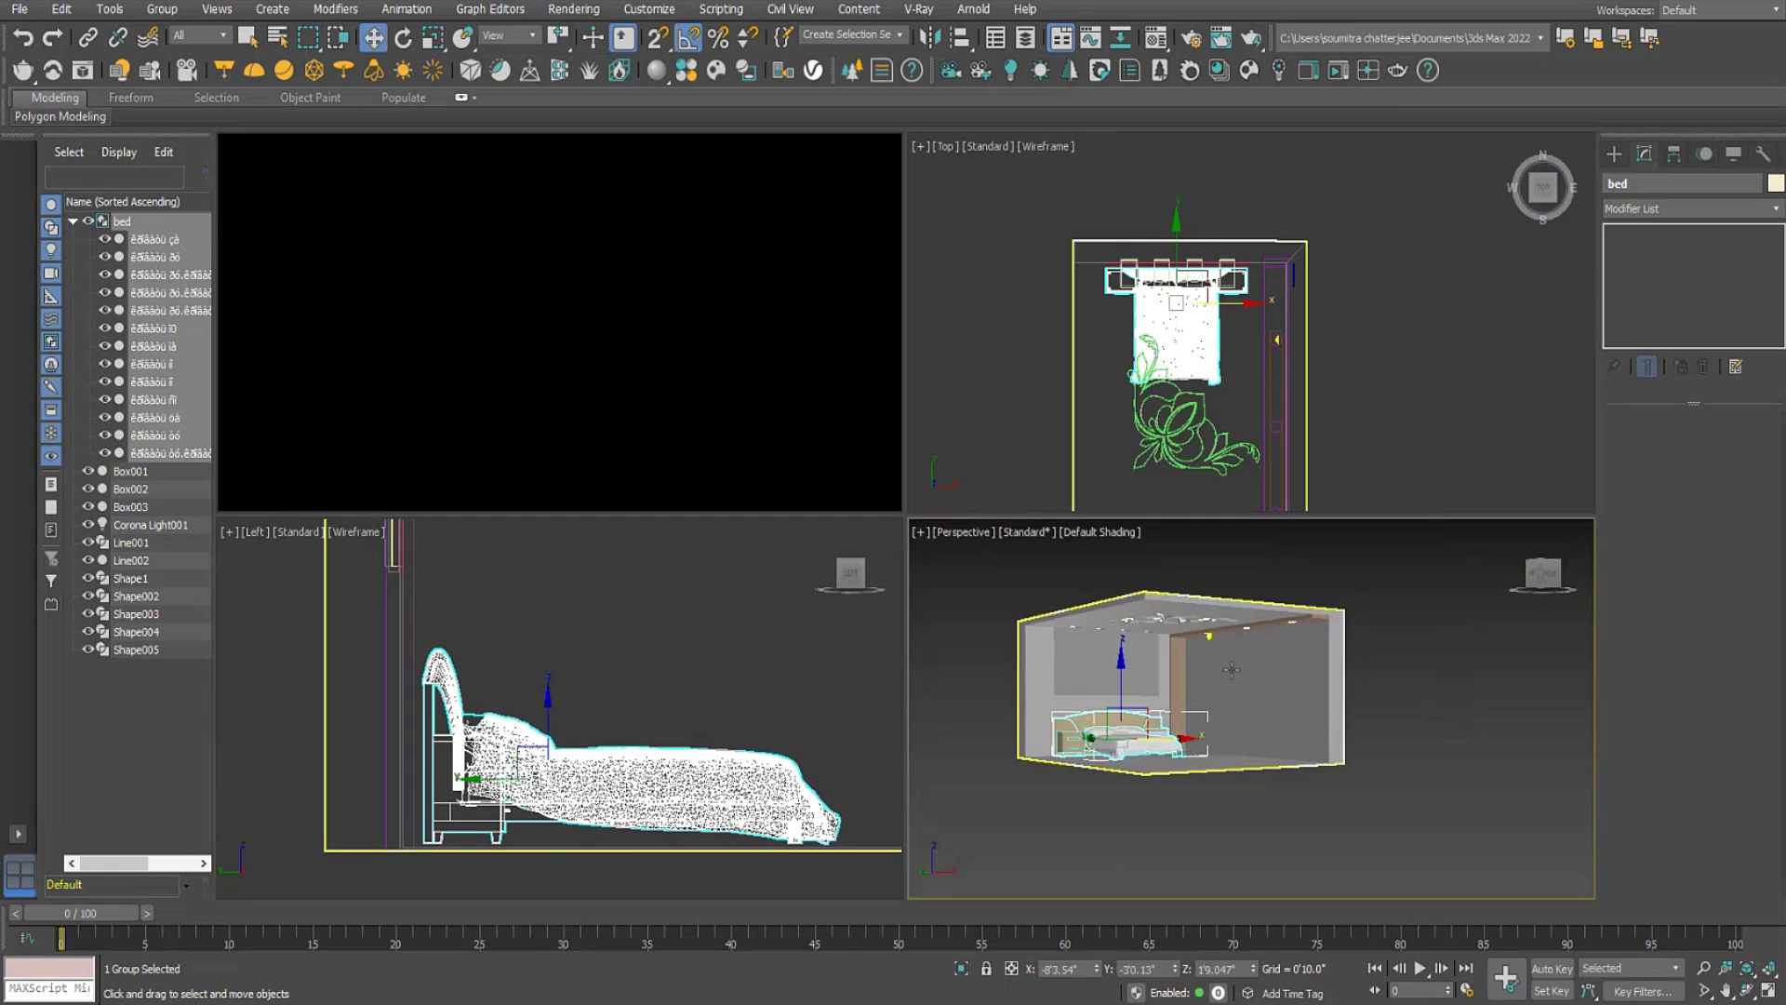
# Frame the whole room in the Perspective view and start a Corona interactive render from the render setup.
pyautogui.scroll(4, 1230, 670)
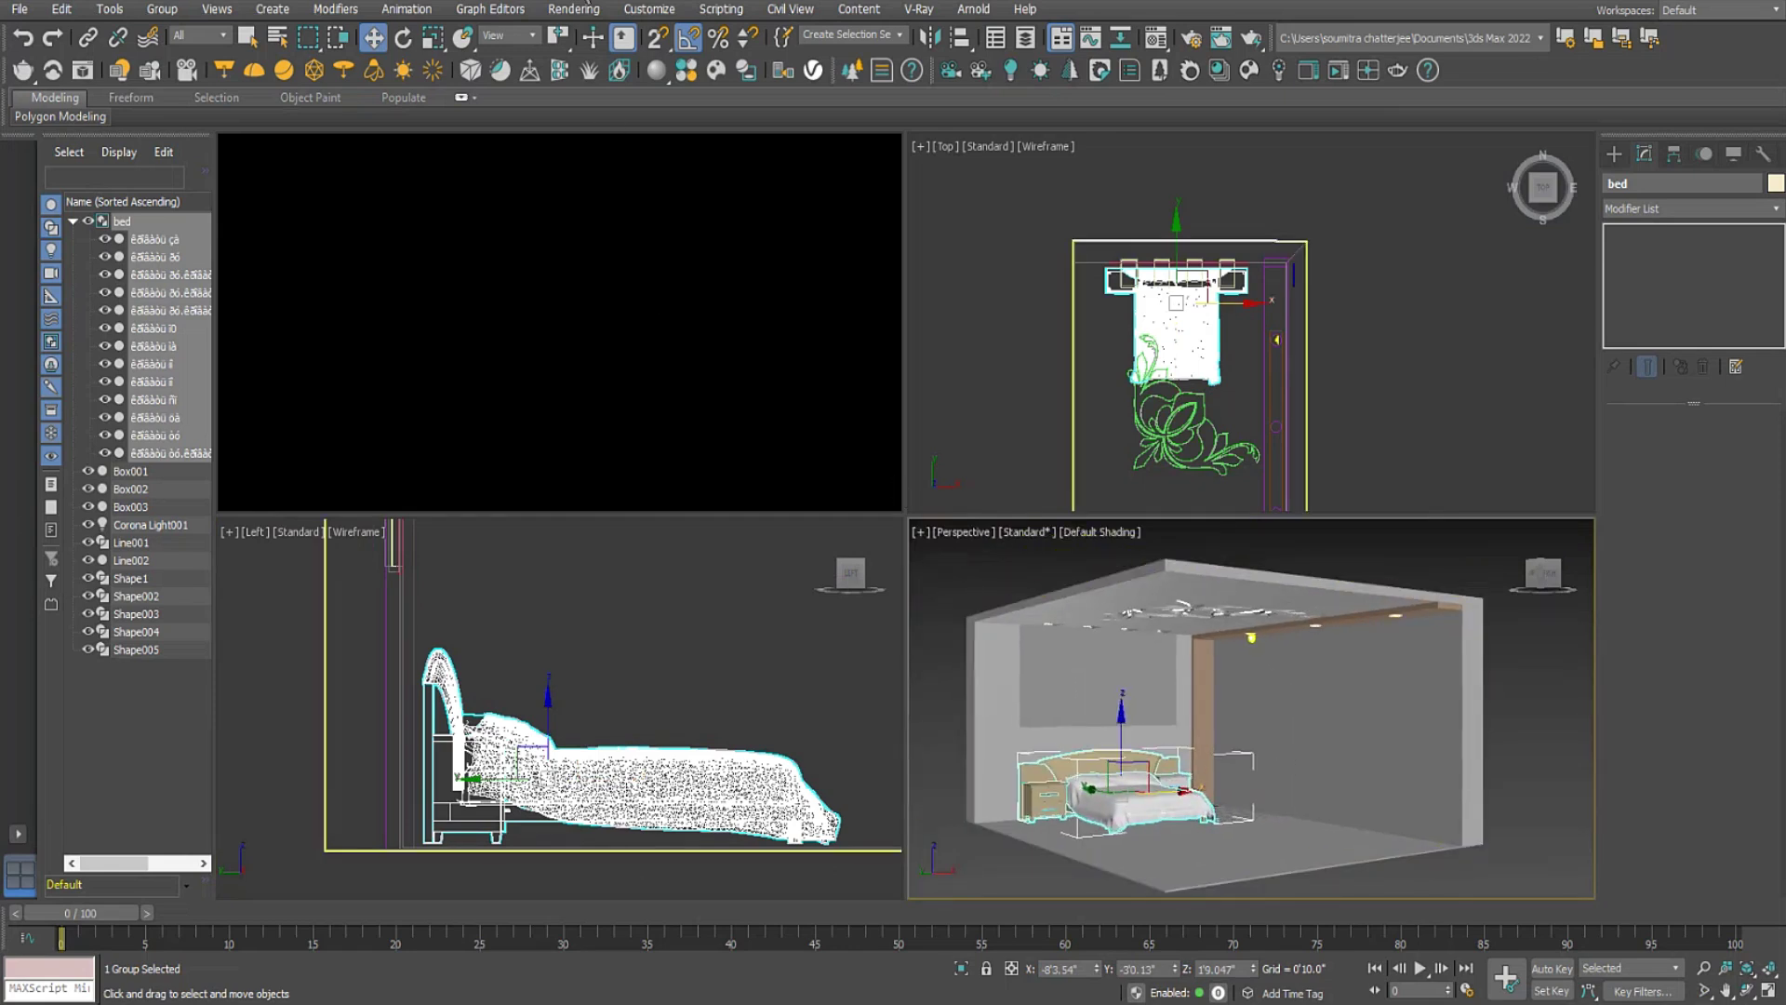
pyautogui.click(574, 8)
pyautogui.click(604, 149)
pyautogui.click(362, 187)
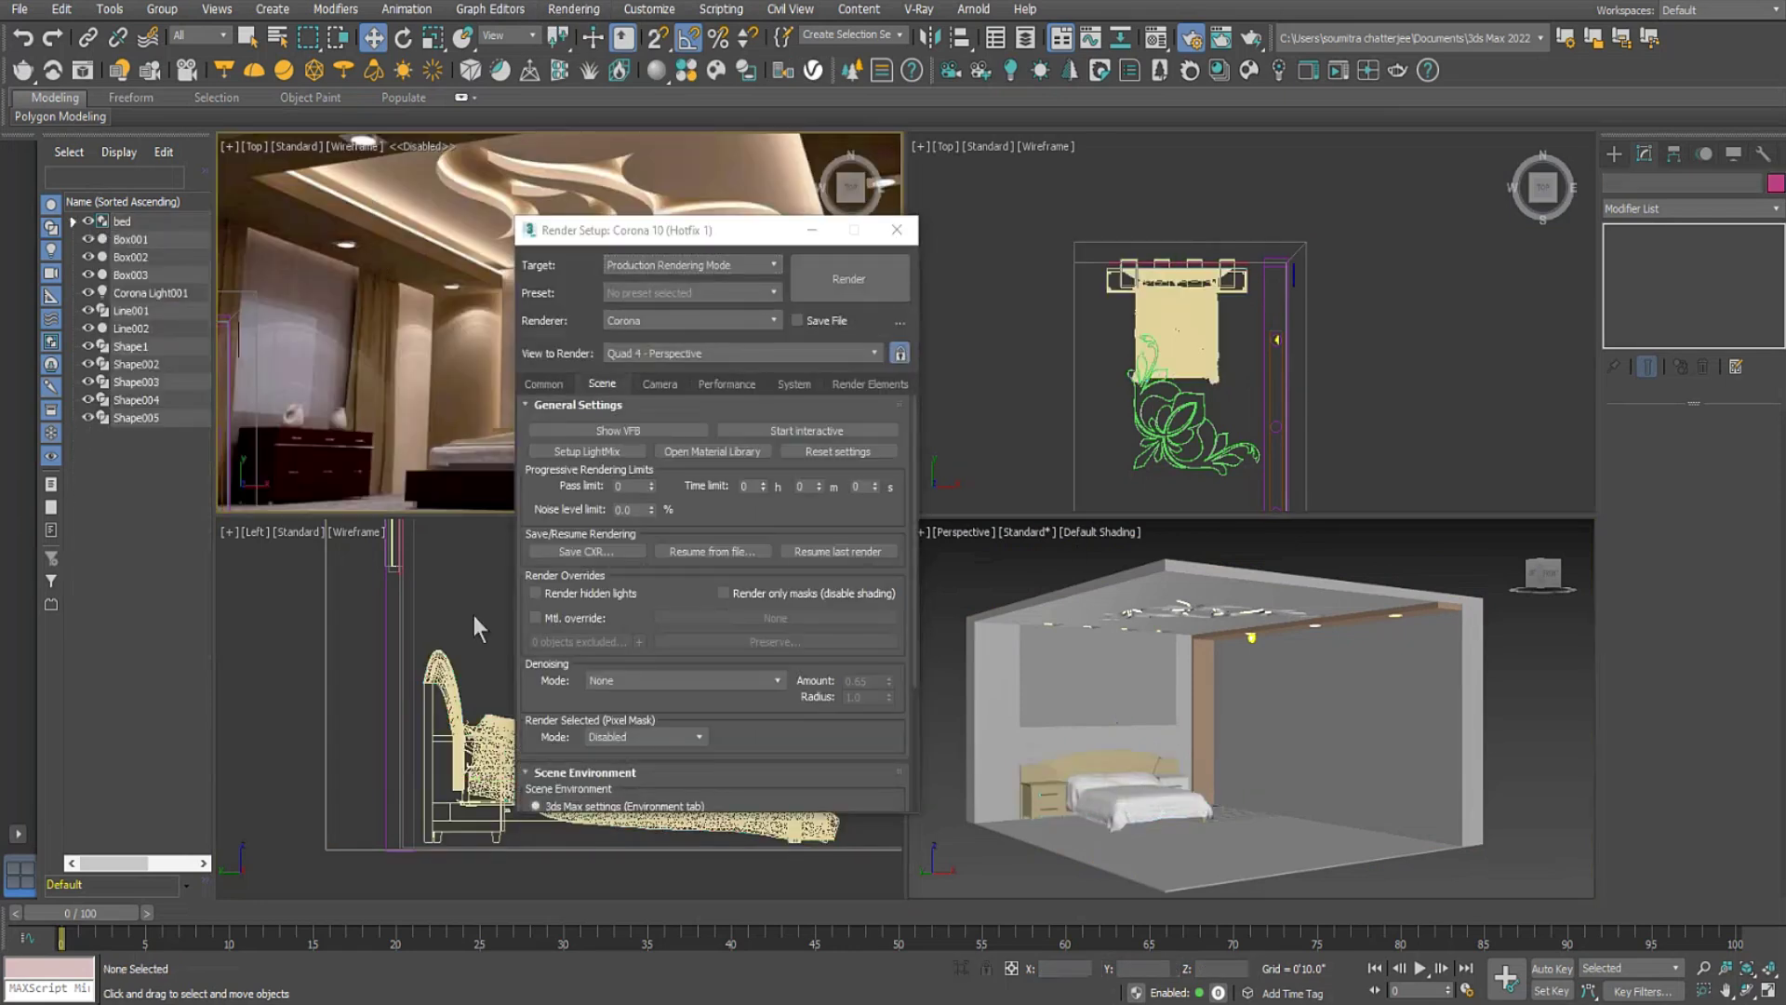
pyautogui.moveTo(710, 231); pyautogui.dragTo(801, 480)
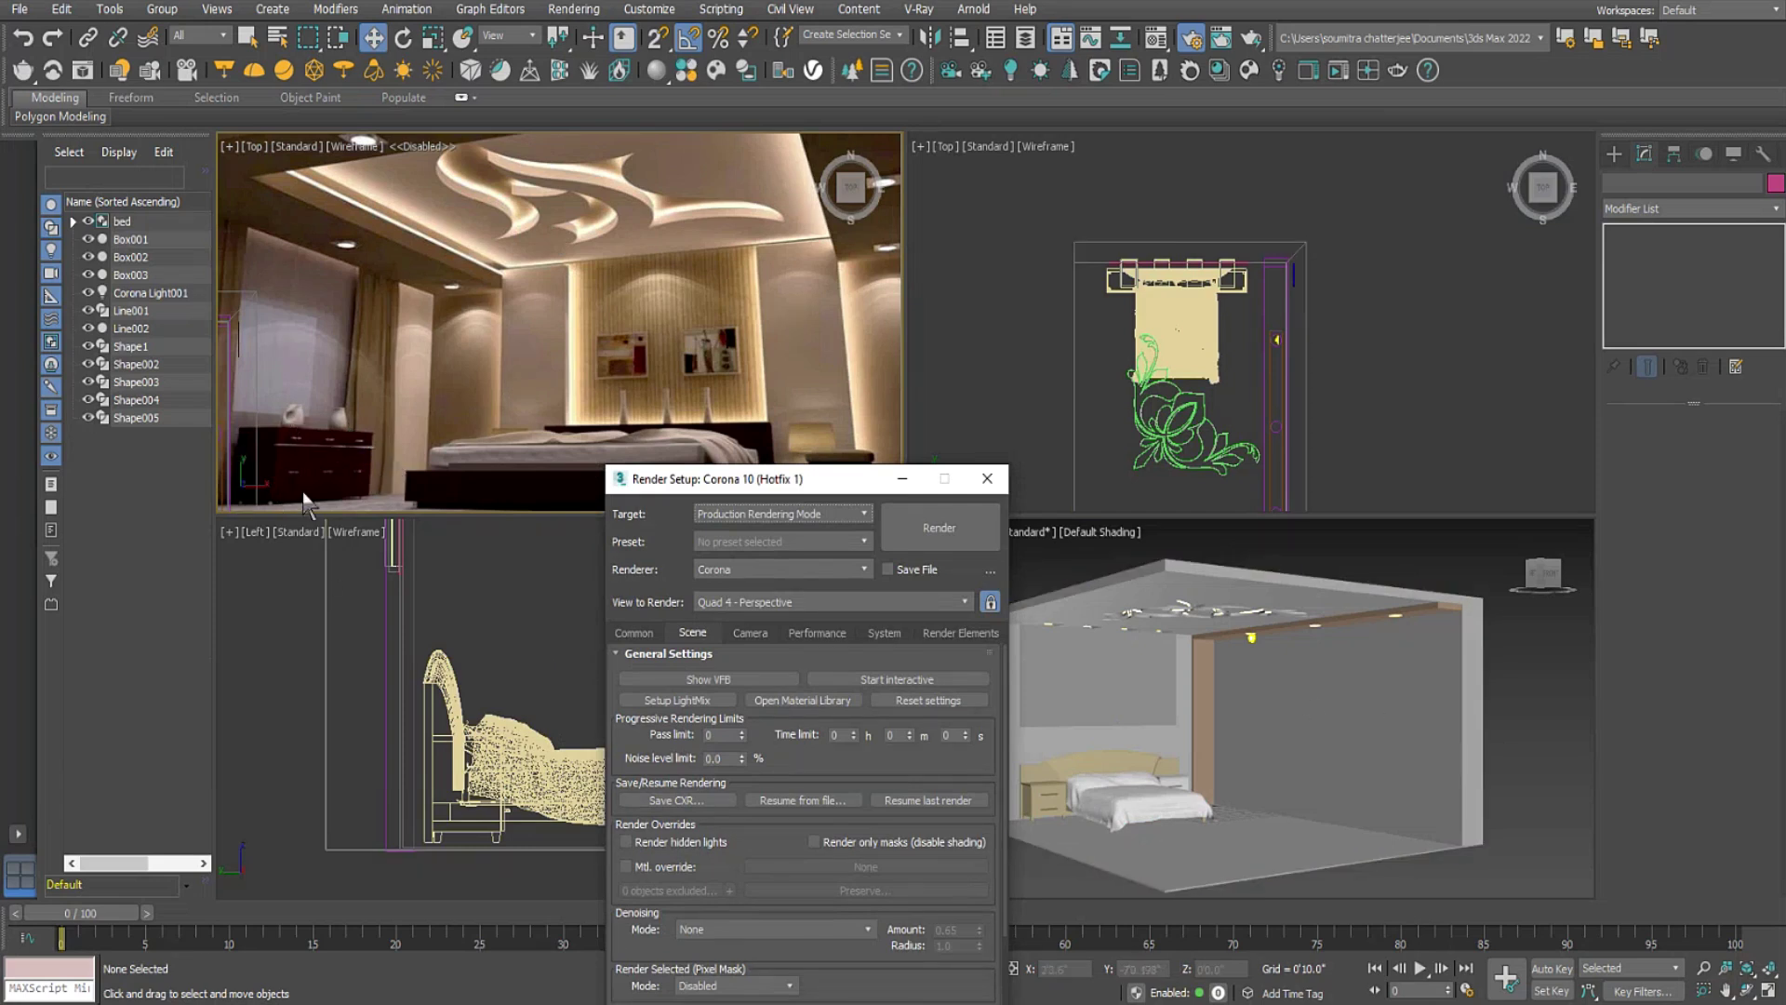
pyautogui.moveTo(854, 455); pyautogui.dragTo(572, 152)
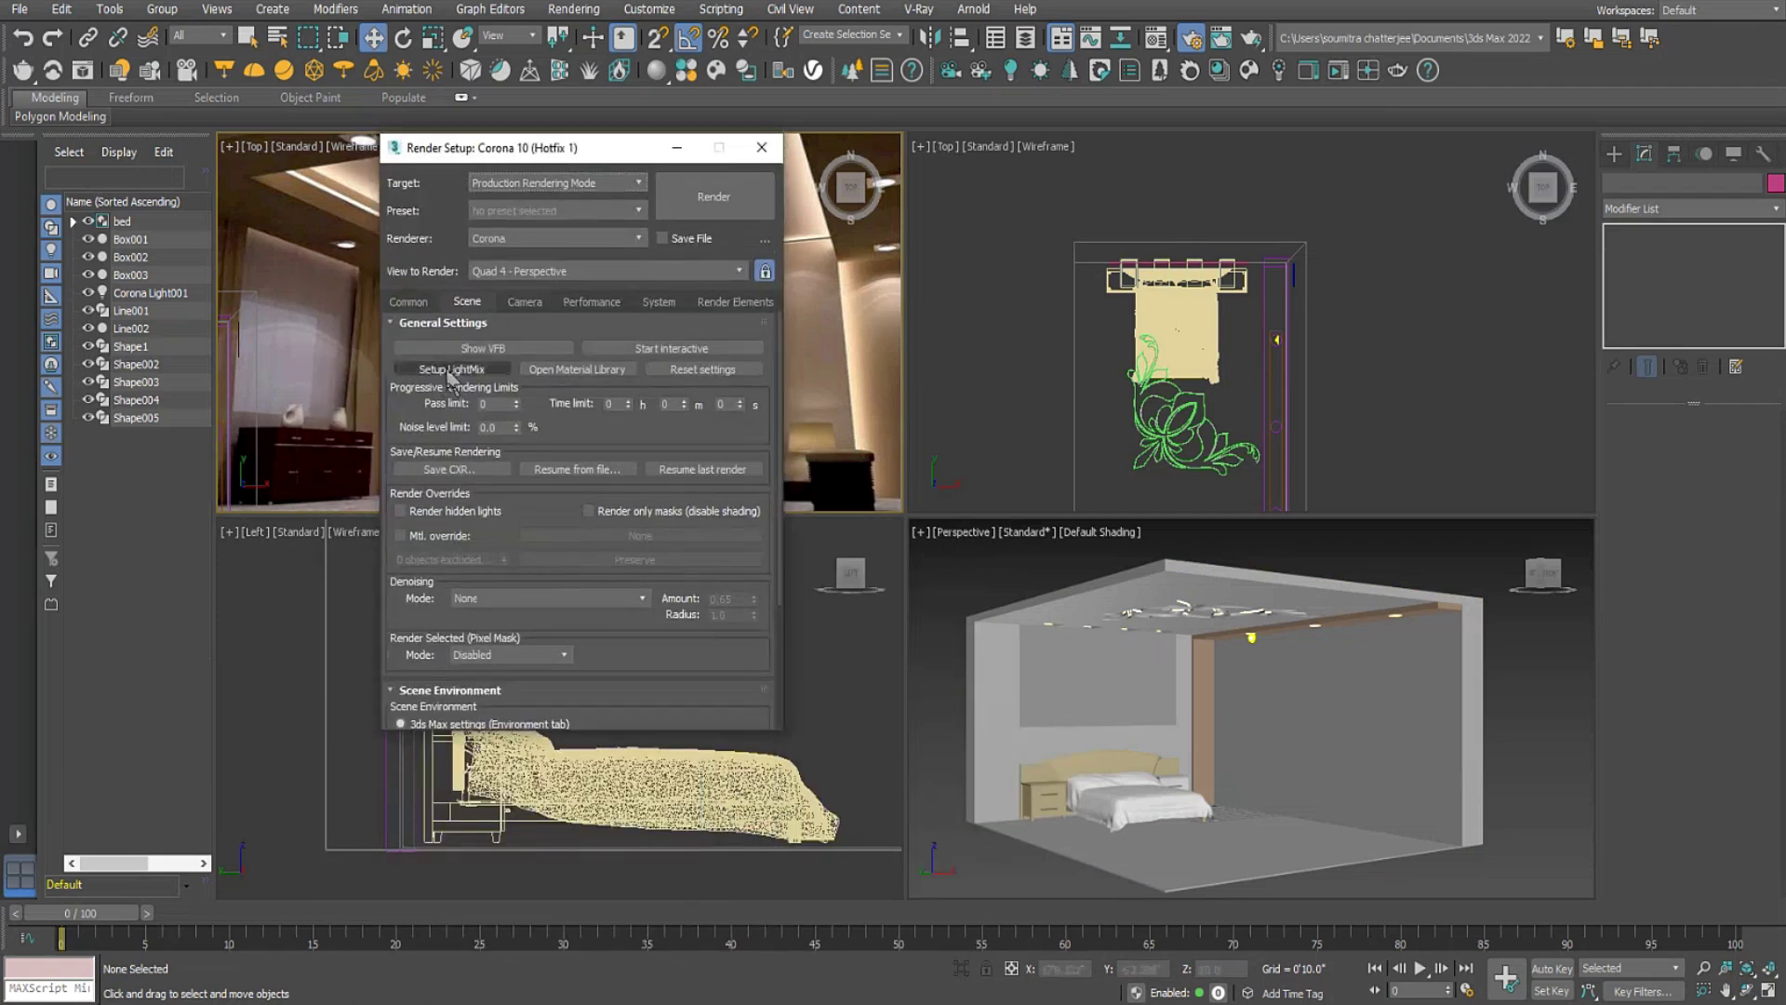
pyautogui.click(678, 358)
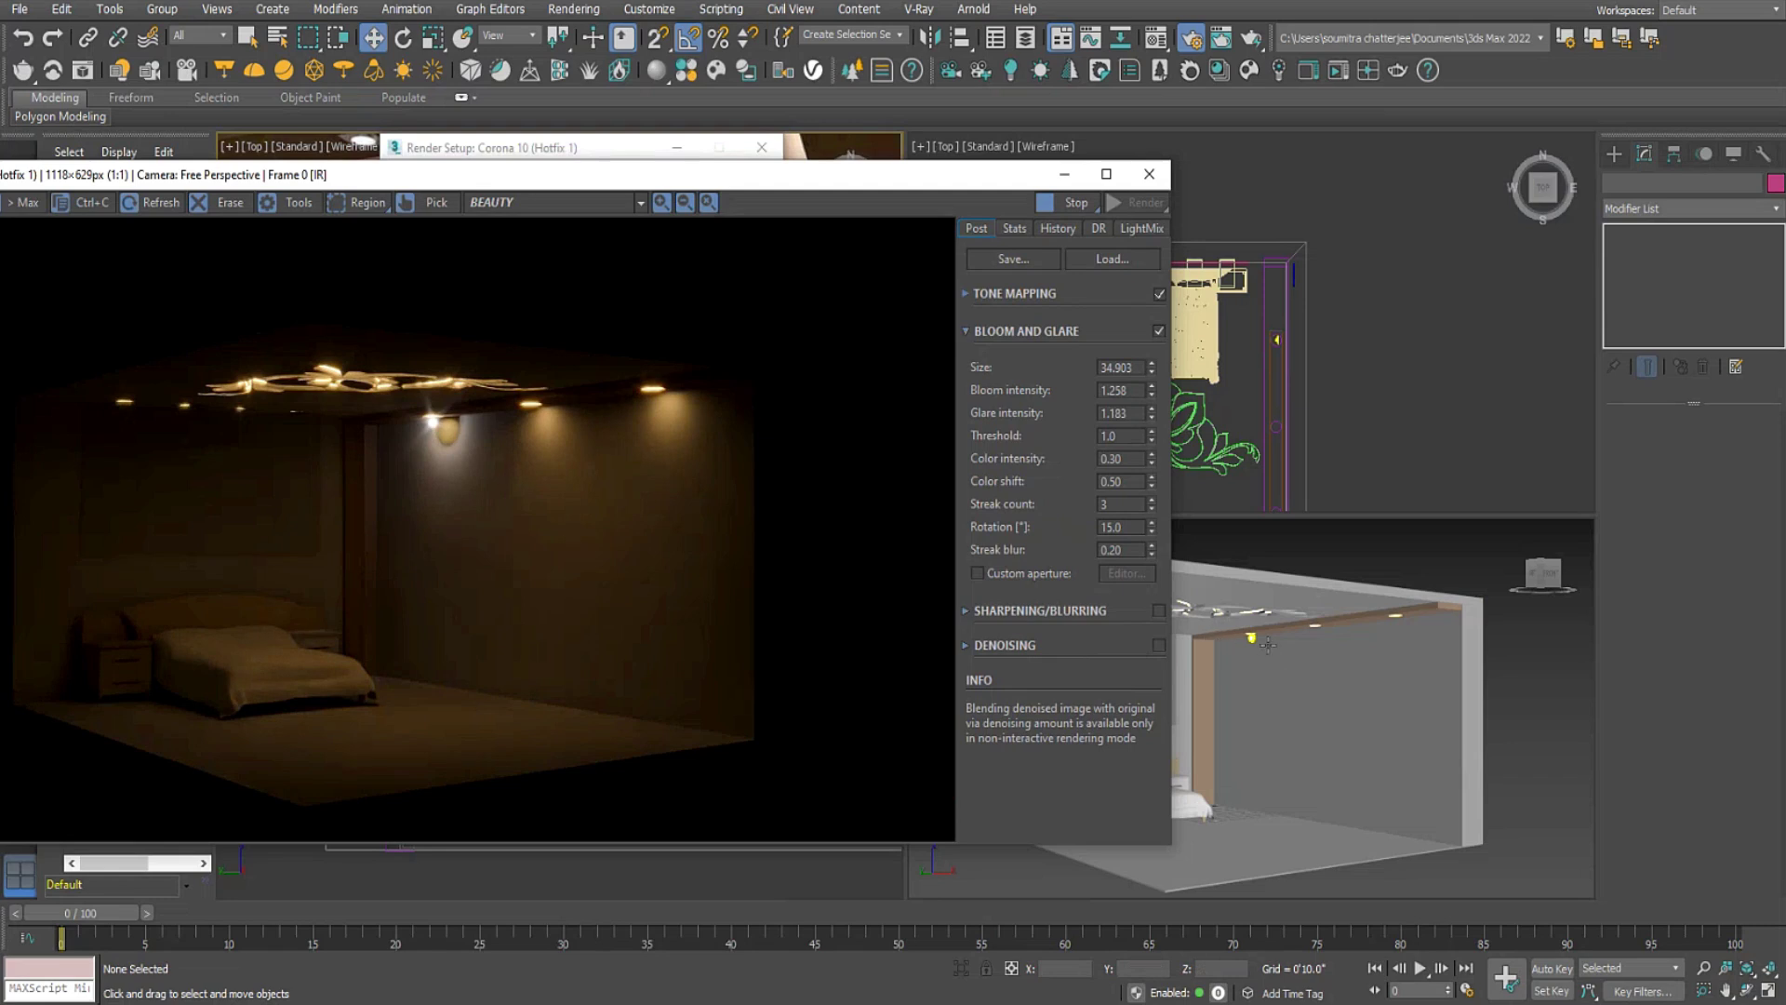
# Select the Corona light beside the wall in the Top view and turn off its direct visibility.
pyautogui.scroll(8, 1311, 351)
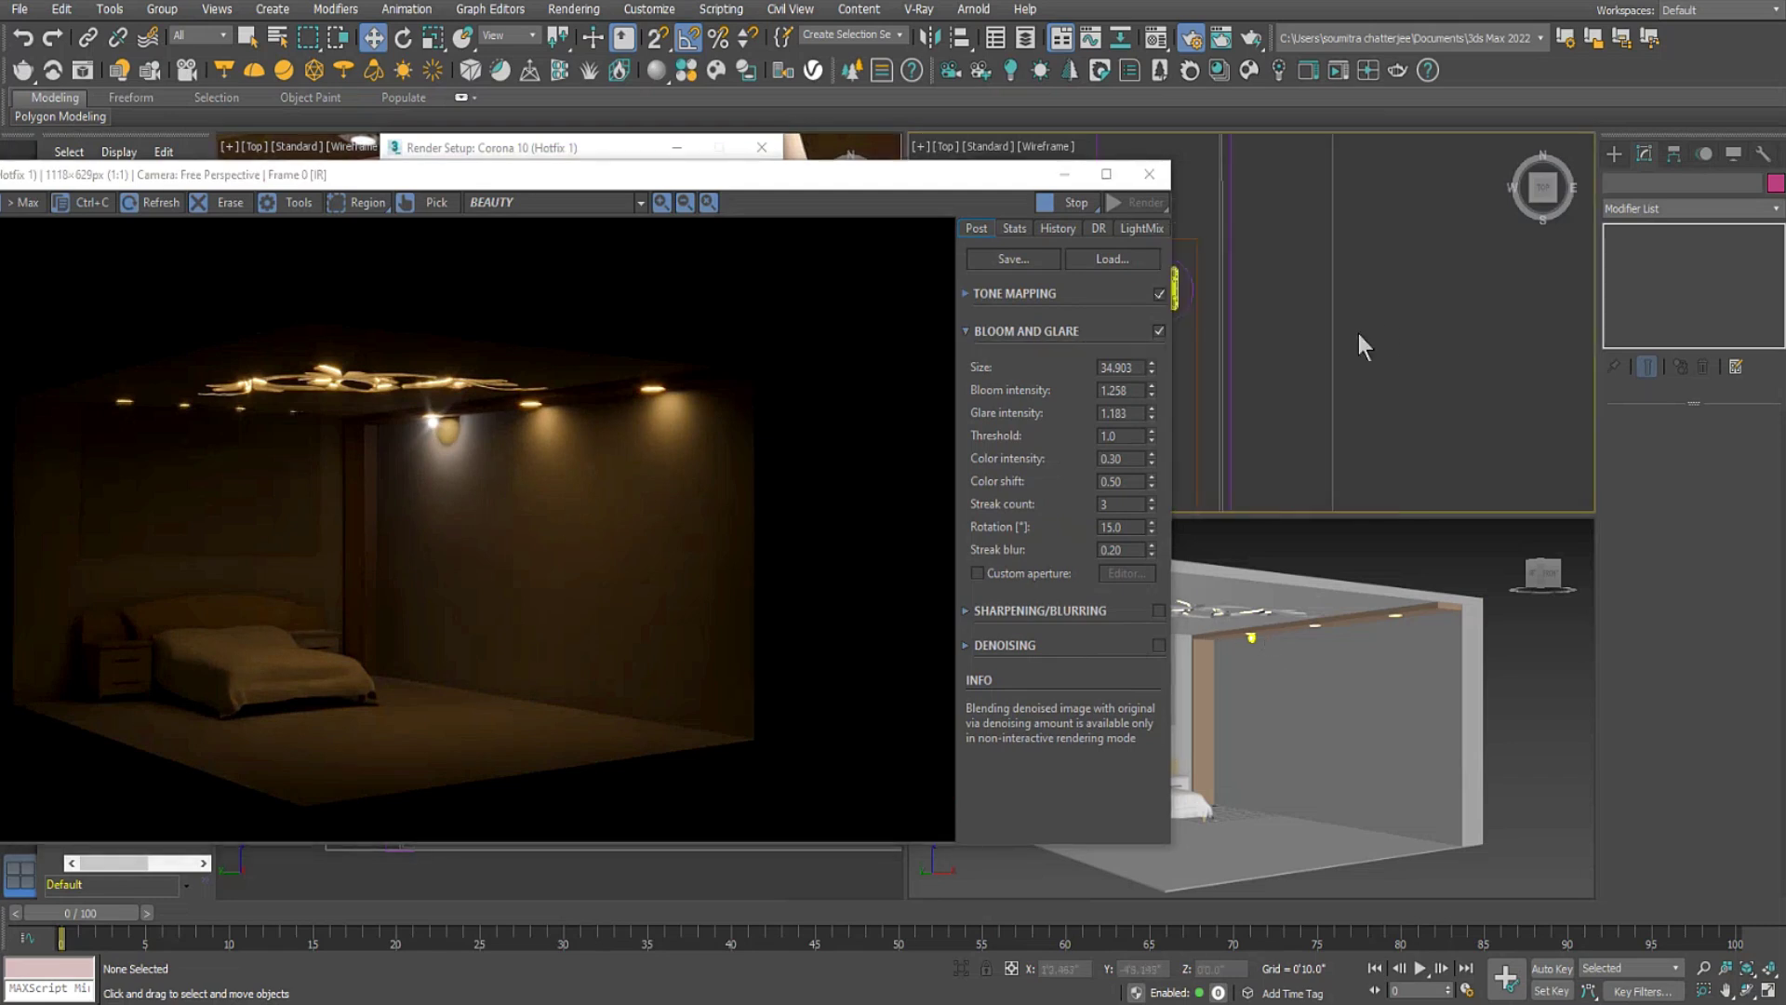
pyautogui.click(1398, 305)
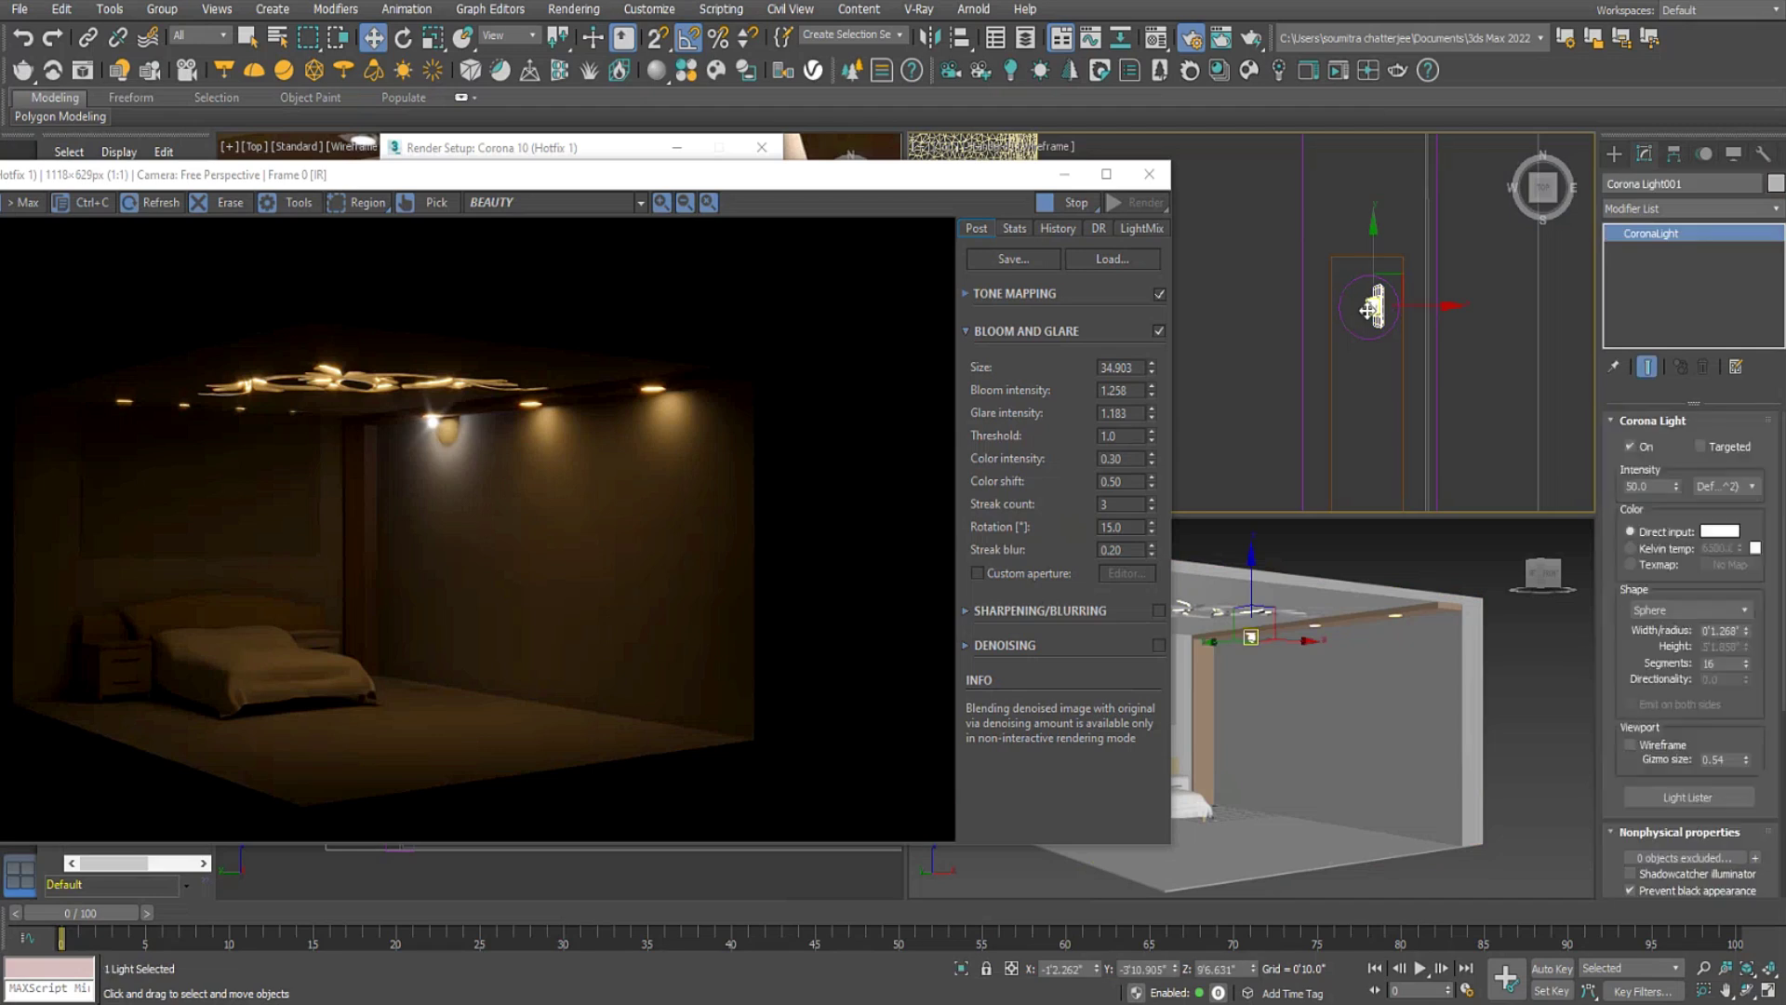
pyautogui.scroll(-5, 1628, 686)
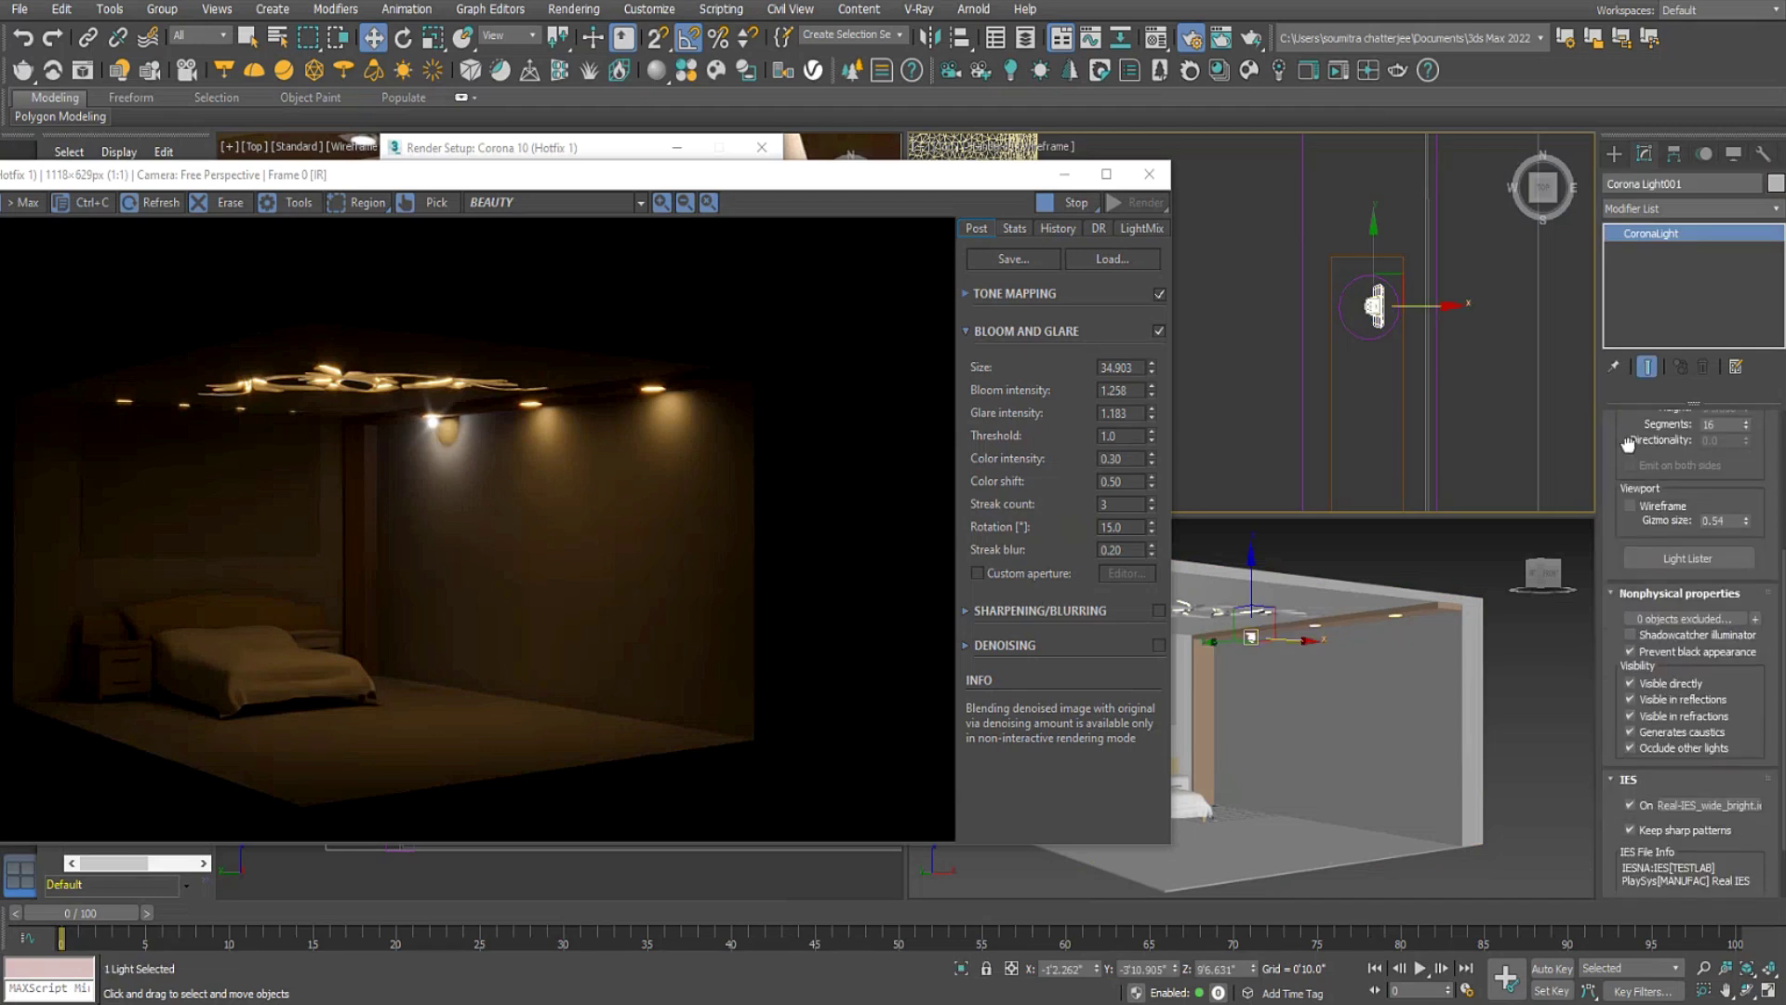
pyautogui.click(1631, 678)
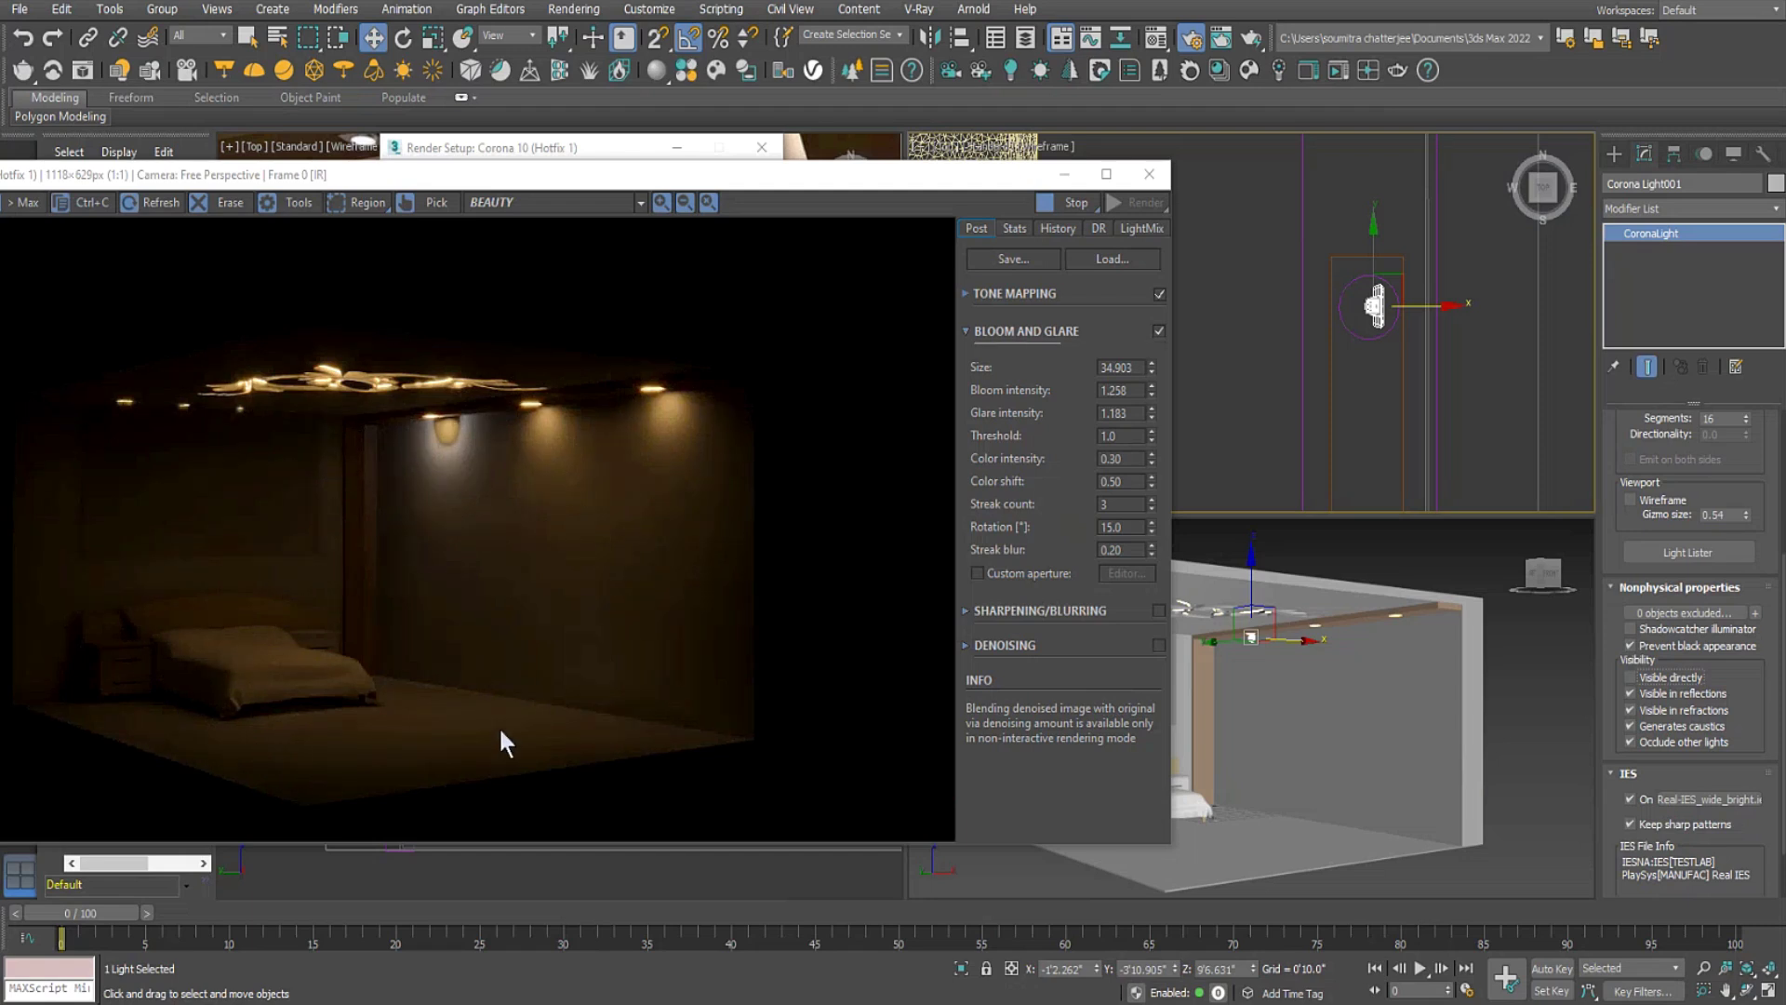
# Try the Real-IES_intermediate_bright.ies profile on the selected Corona light.
pyautogui.click(1660, 798)
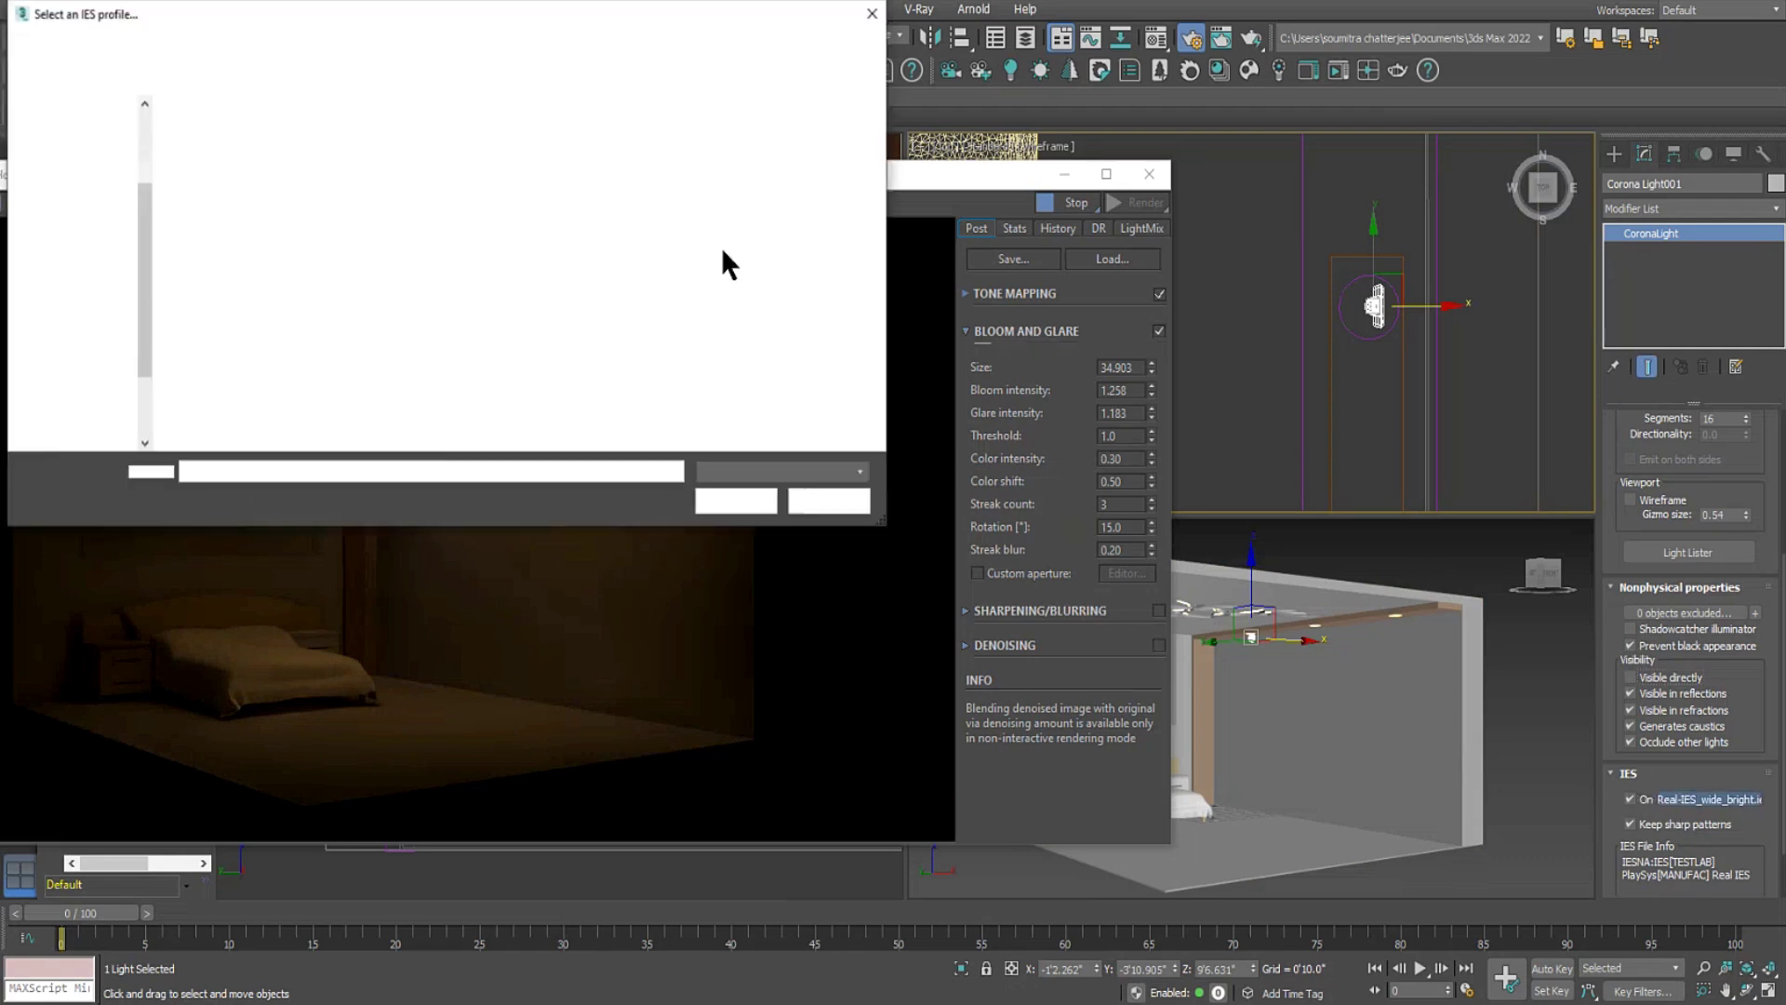
pyautogui.moveTo(527, 15); pyautogui.dragTo(1306, 195)
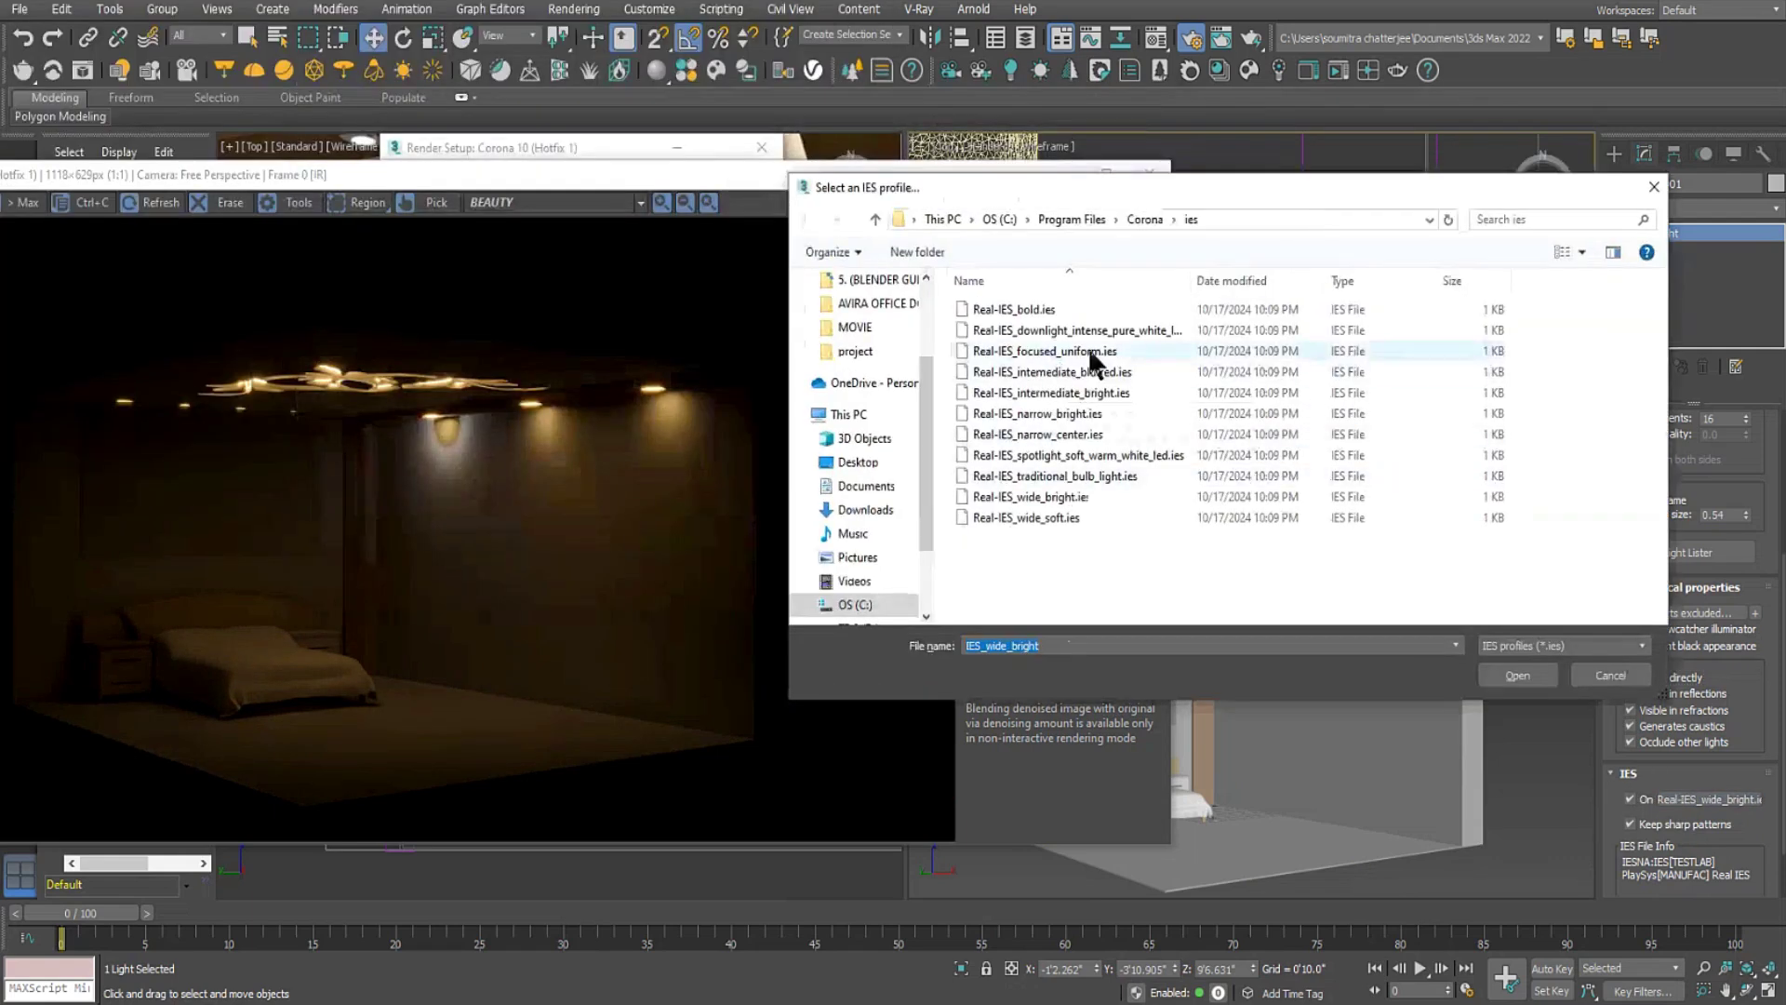
pyautogui.click(1059, 394)
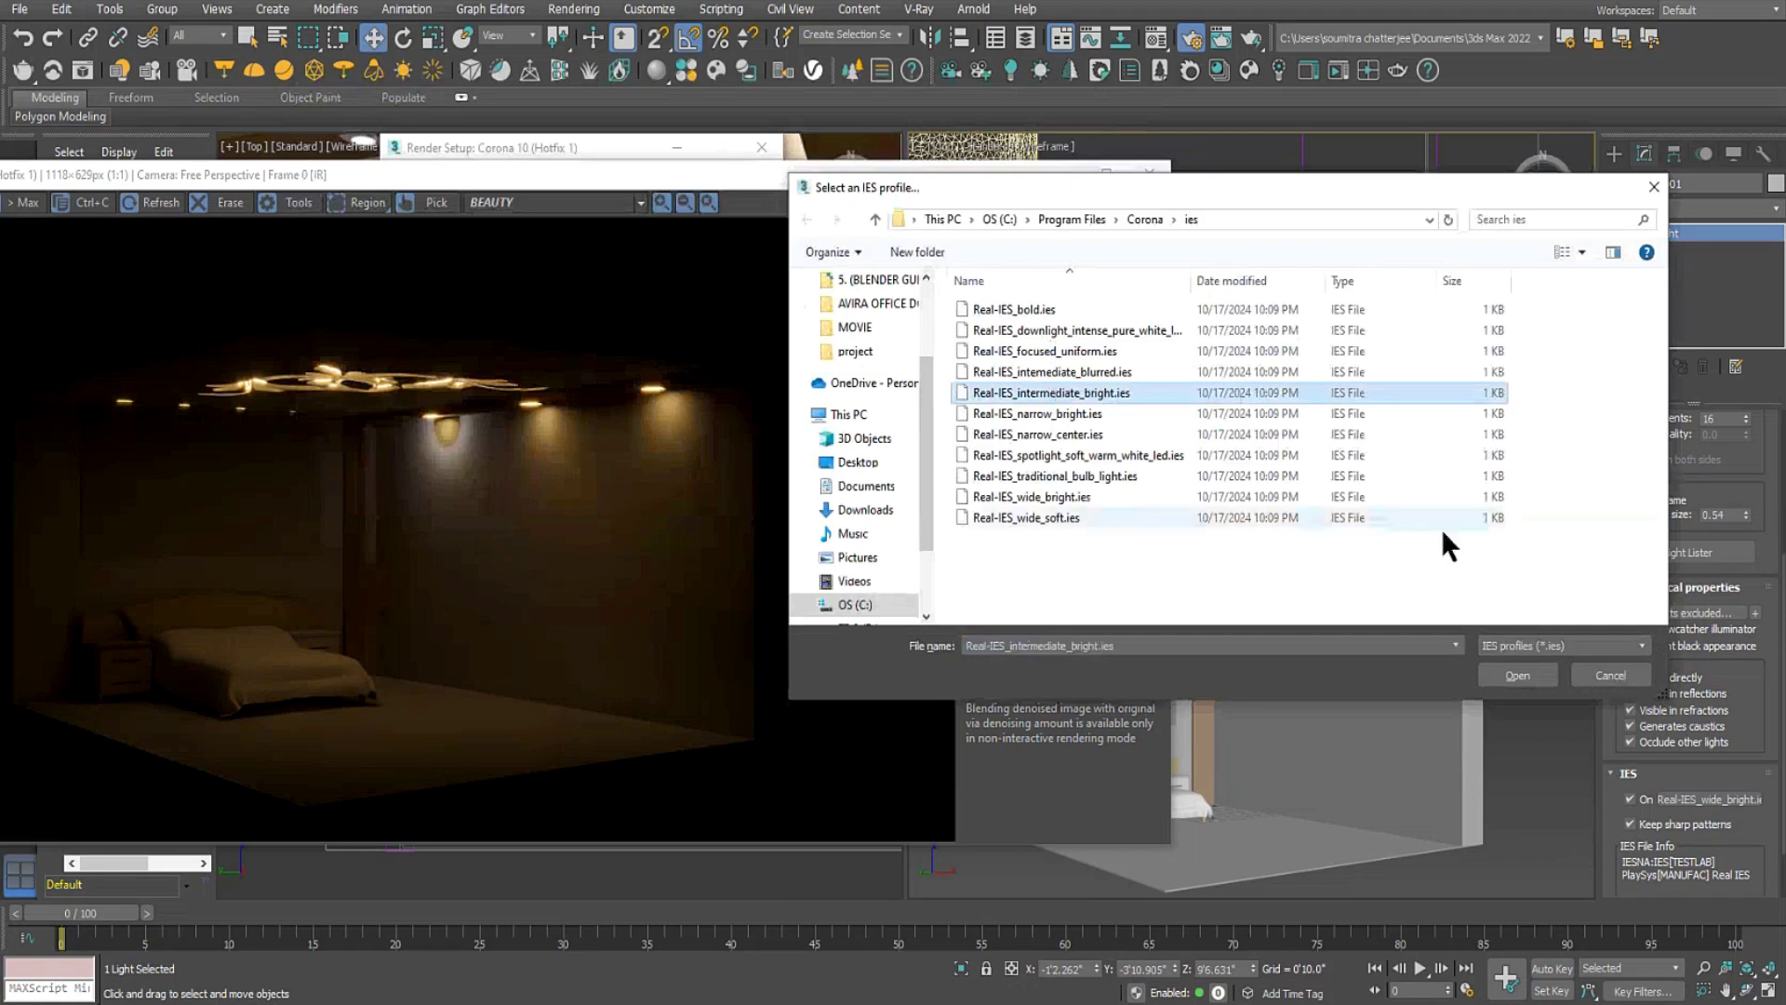
pyautogui.click(1516, 677)
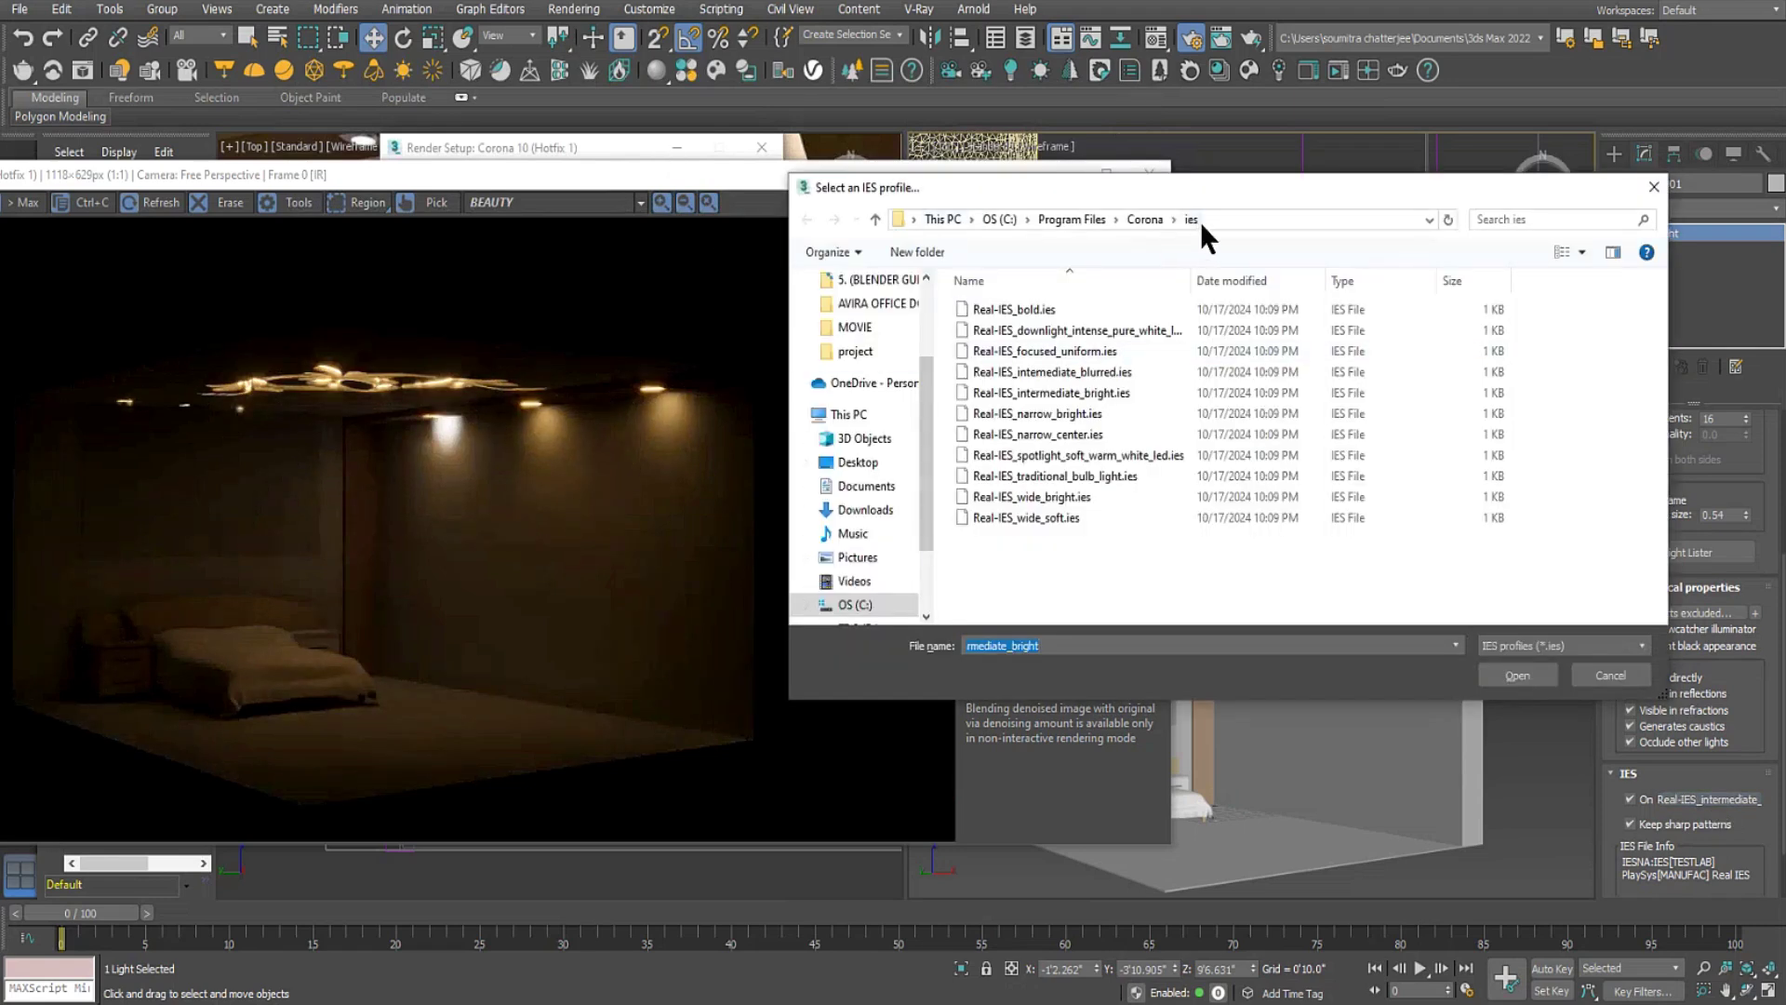
# Load point_stadium.ies from the IES folder on drive E: as the Corona light's profile.
pyautogui.moveTo(924, 484); pyautogui.dragTo(927, 591)
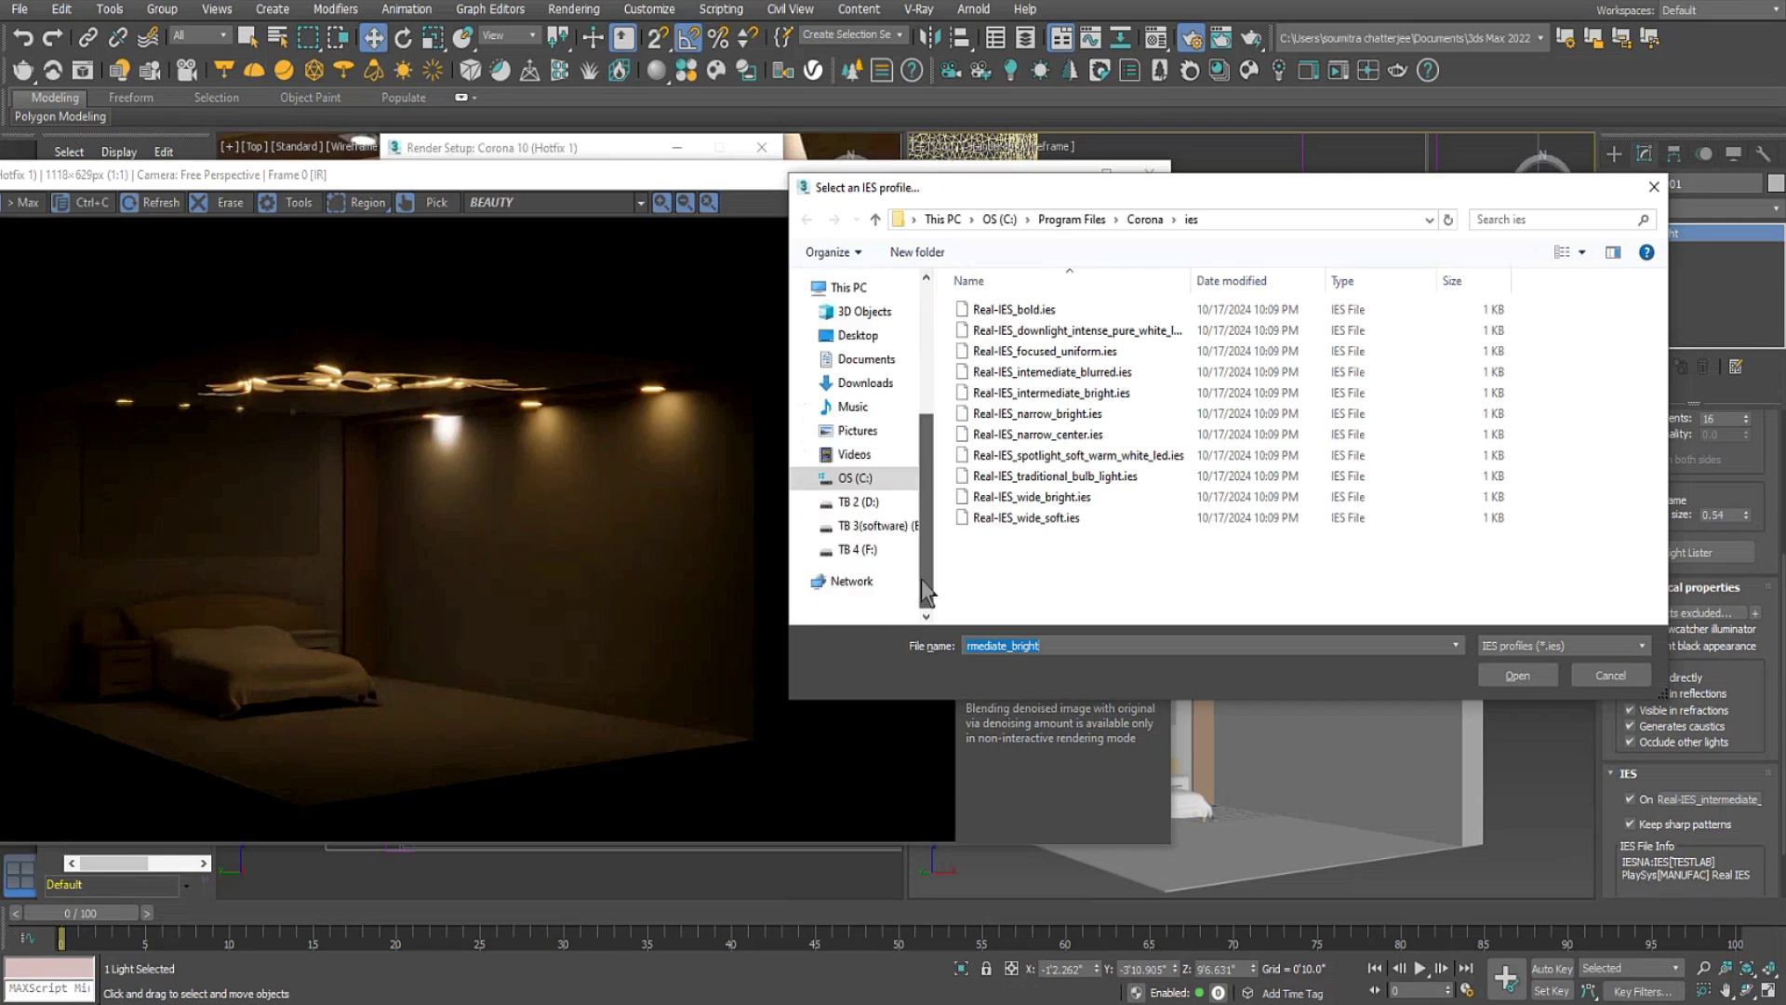
pyautogui.click(869, 525)
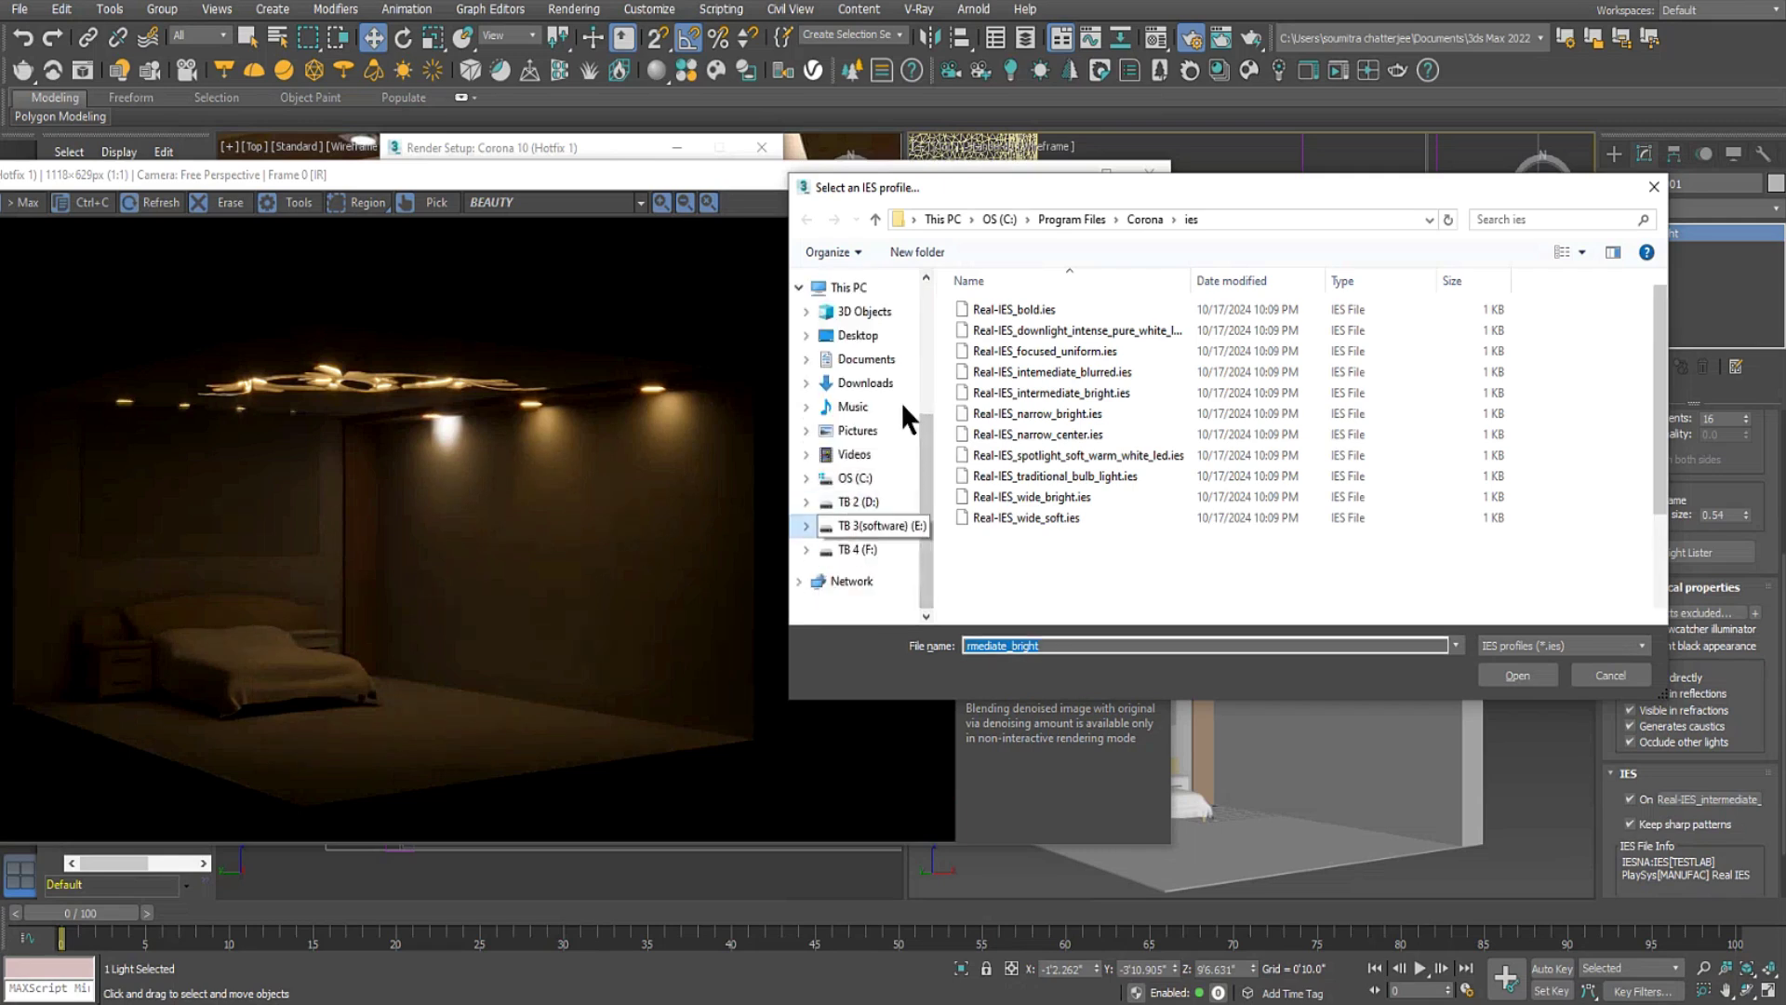
pyautogui.doubleClick(1003, 493)
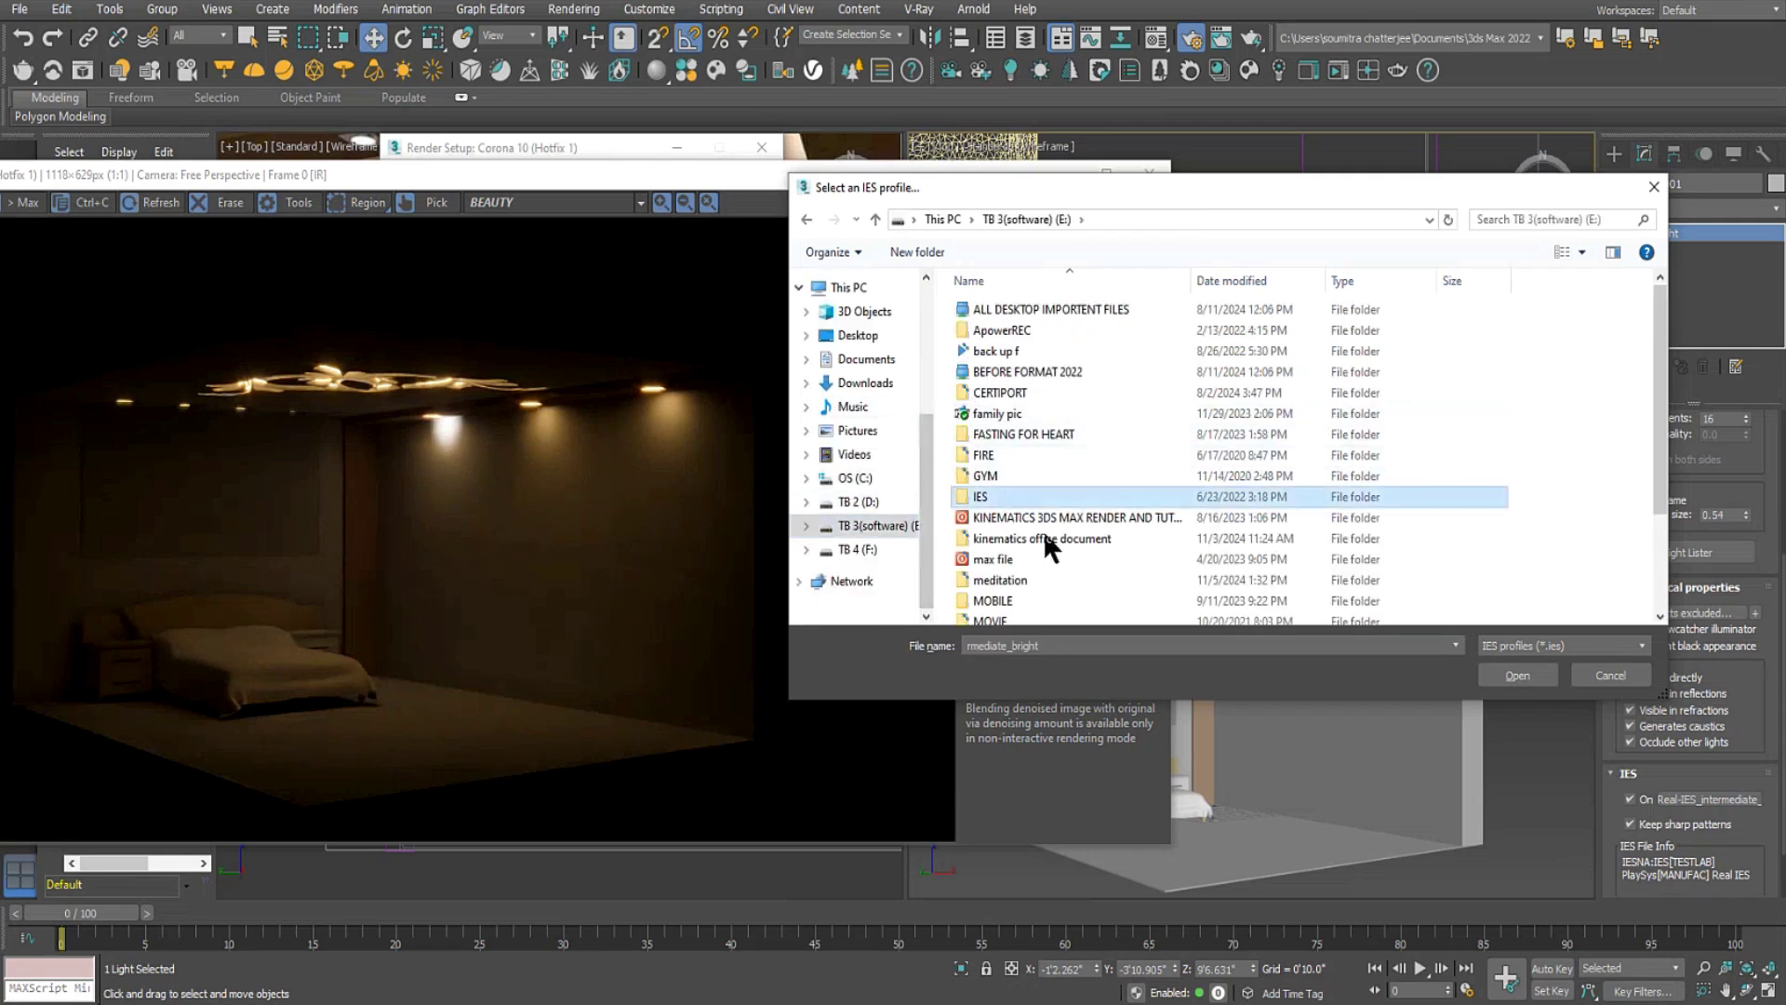
pyautogui.click(1024, 413)
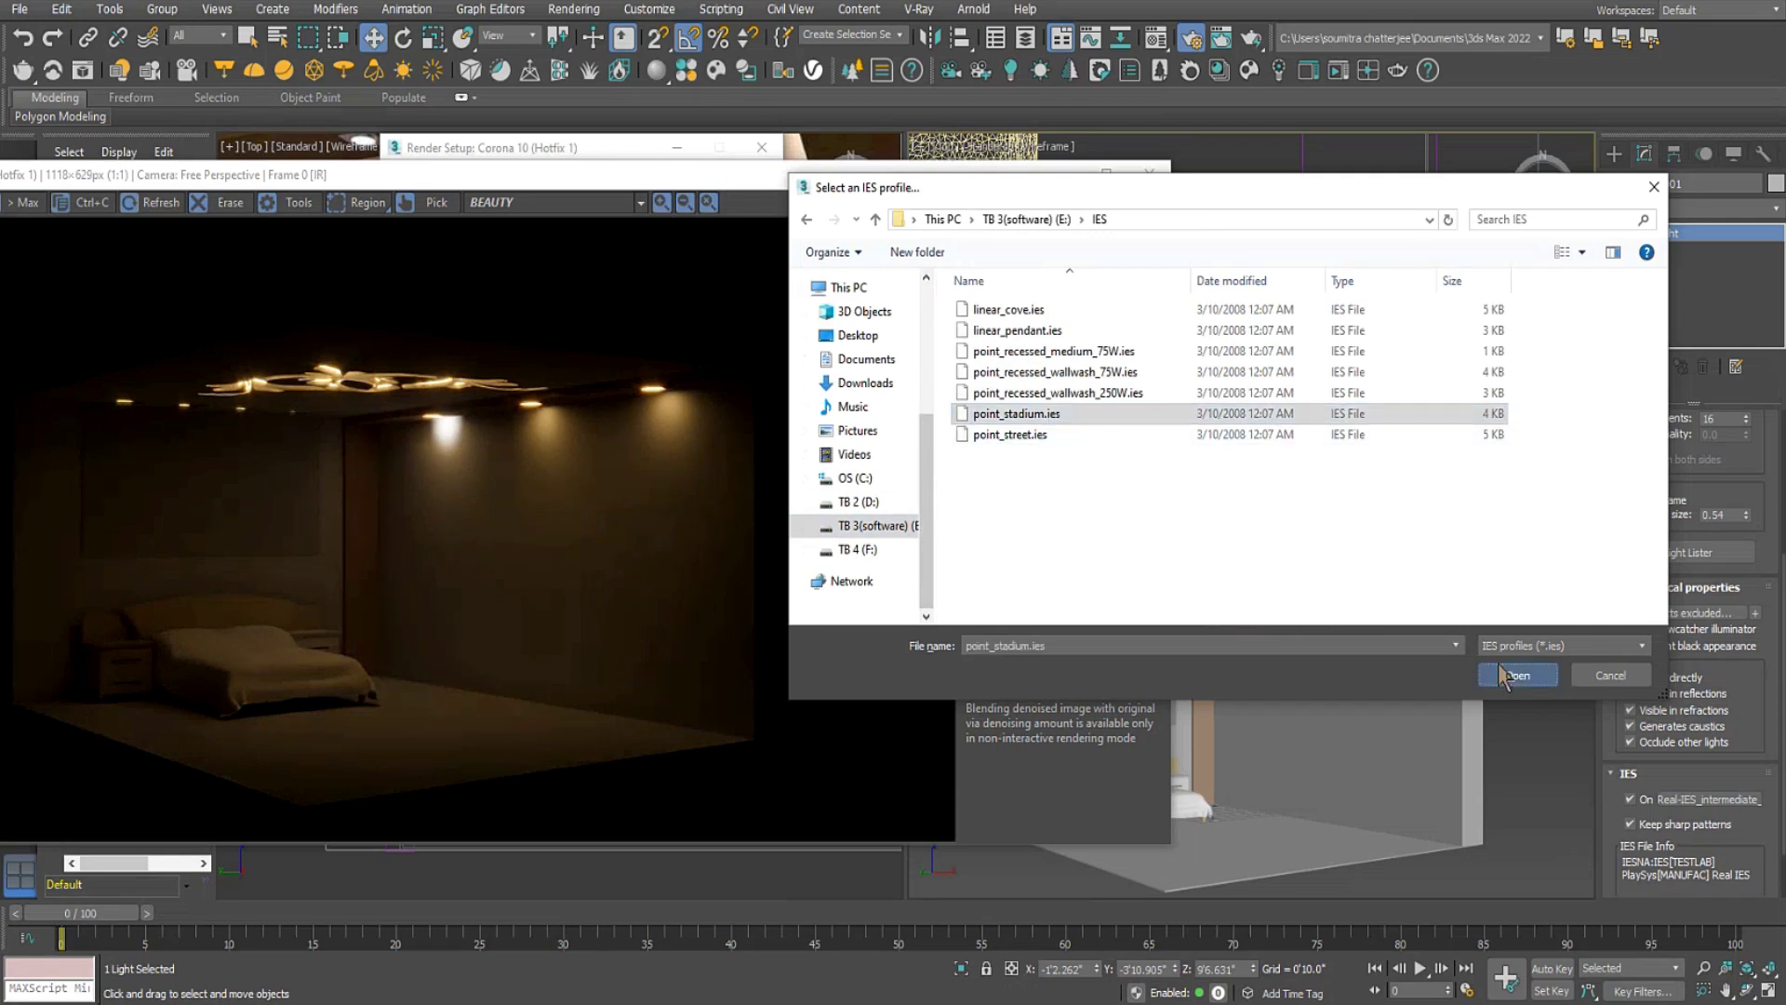
pyautogui.click(1517, 675)
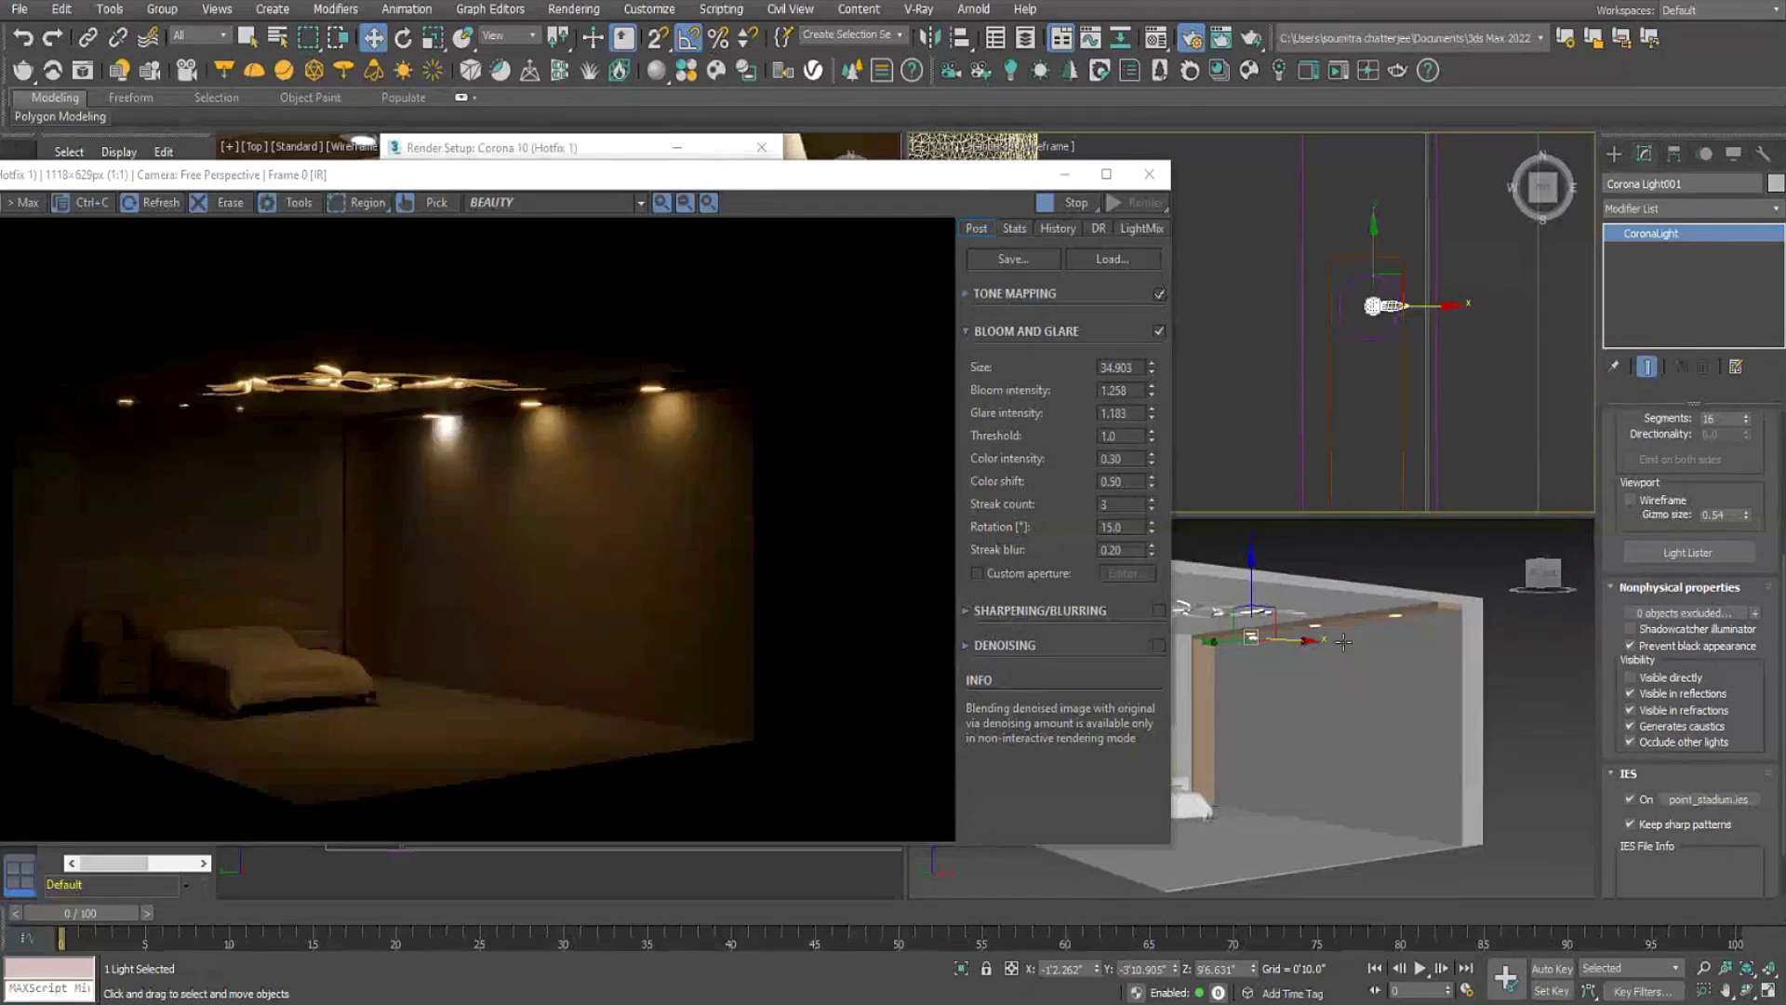
# Change the Corona light's direct input color to a warm yellow-orange.
pyautogui.scroll(5, 1635, 436)
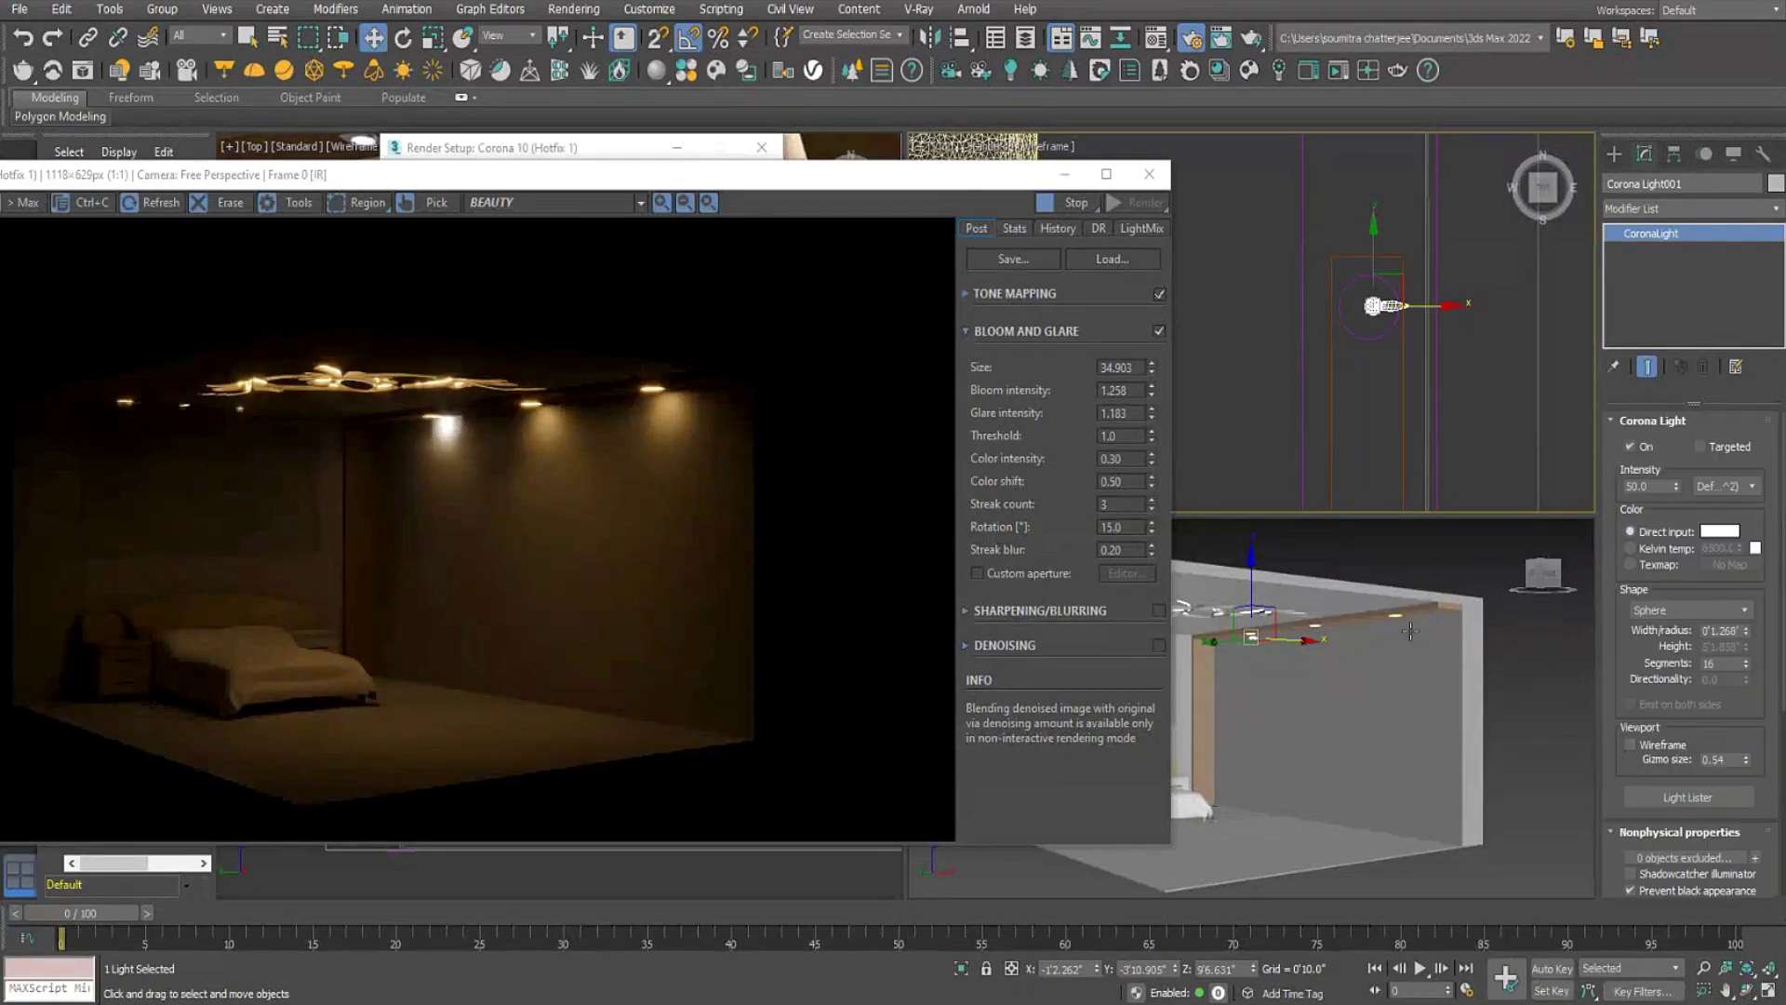
pyautogui.click(1720, 532)
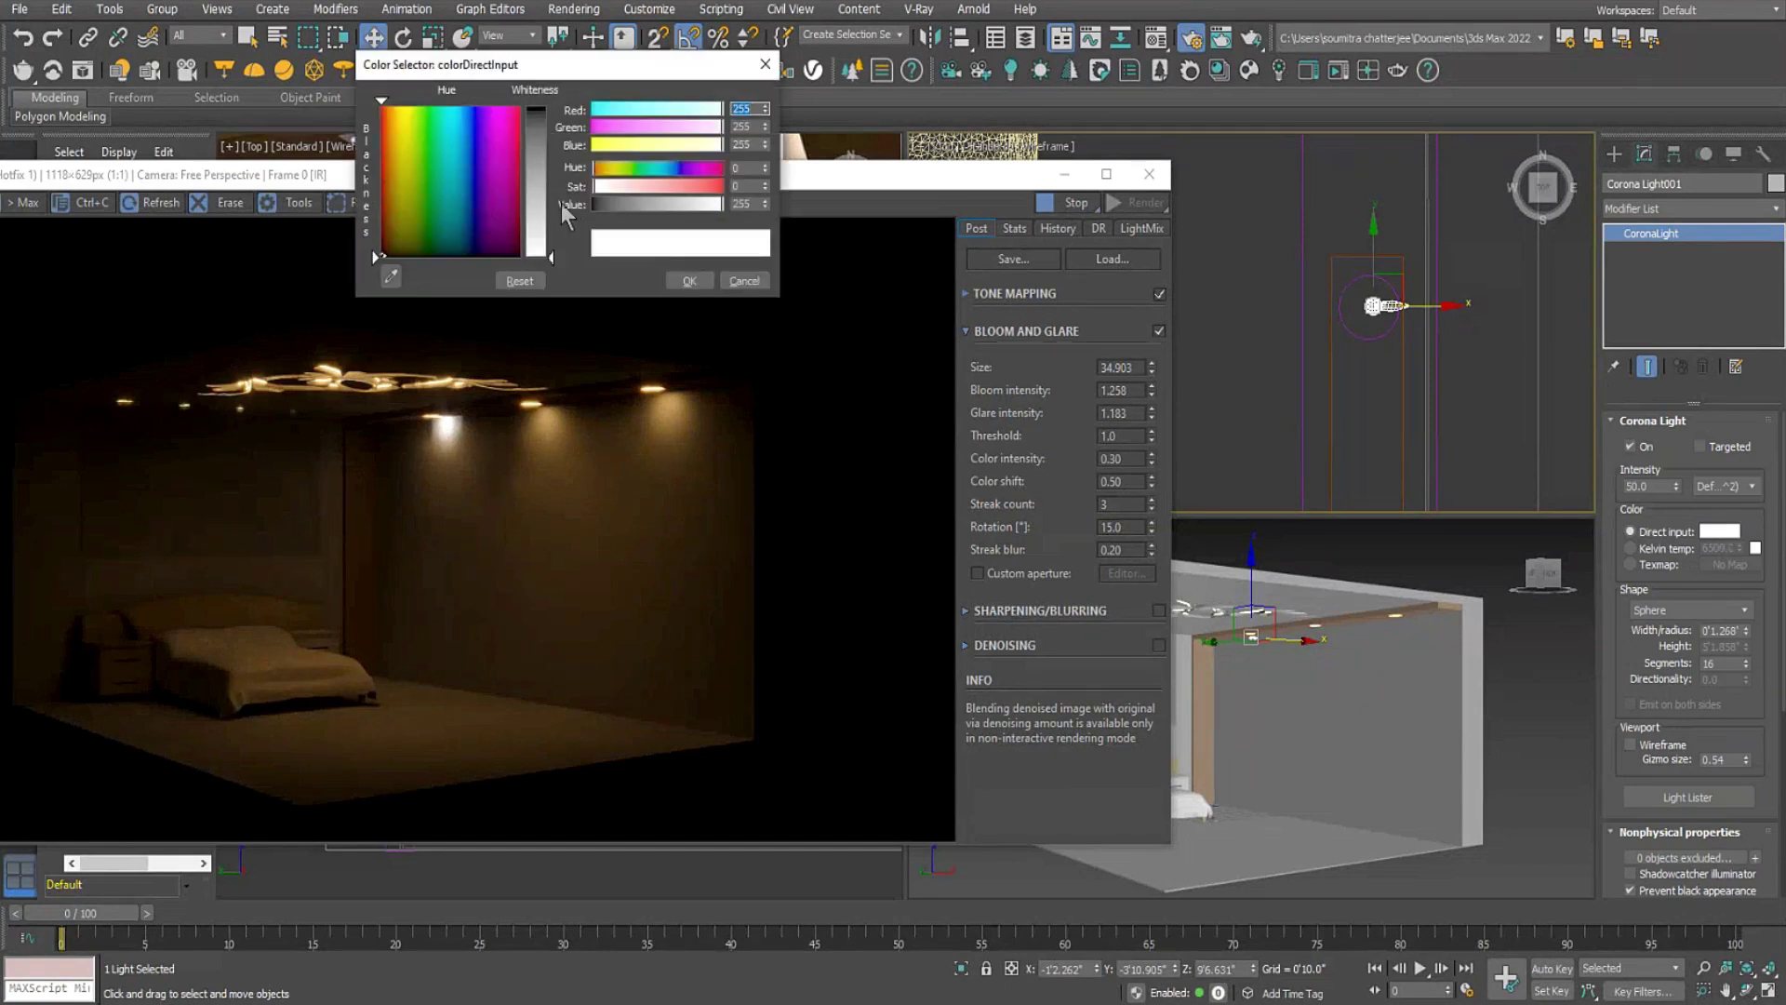
pyautogui.click(397, 113)
pyautogui.click(539, 130)
pyautogui.click(688, 280)
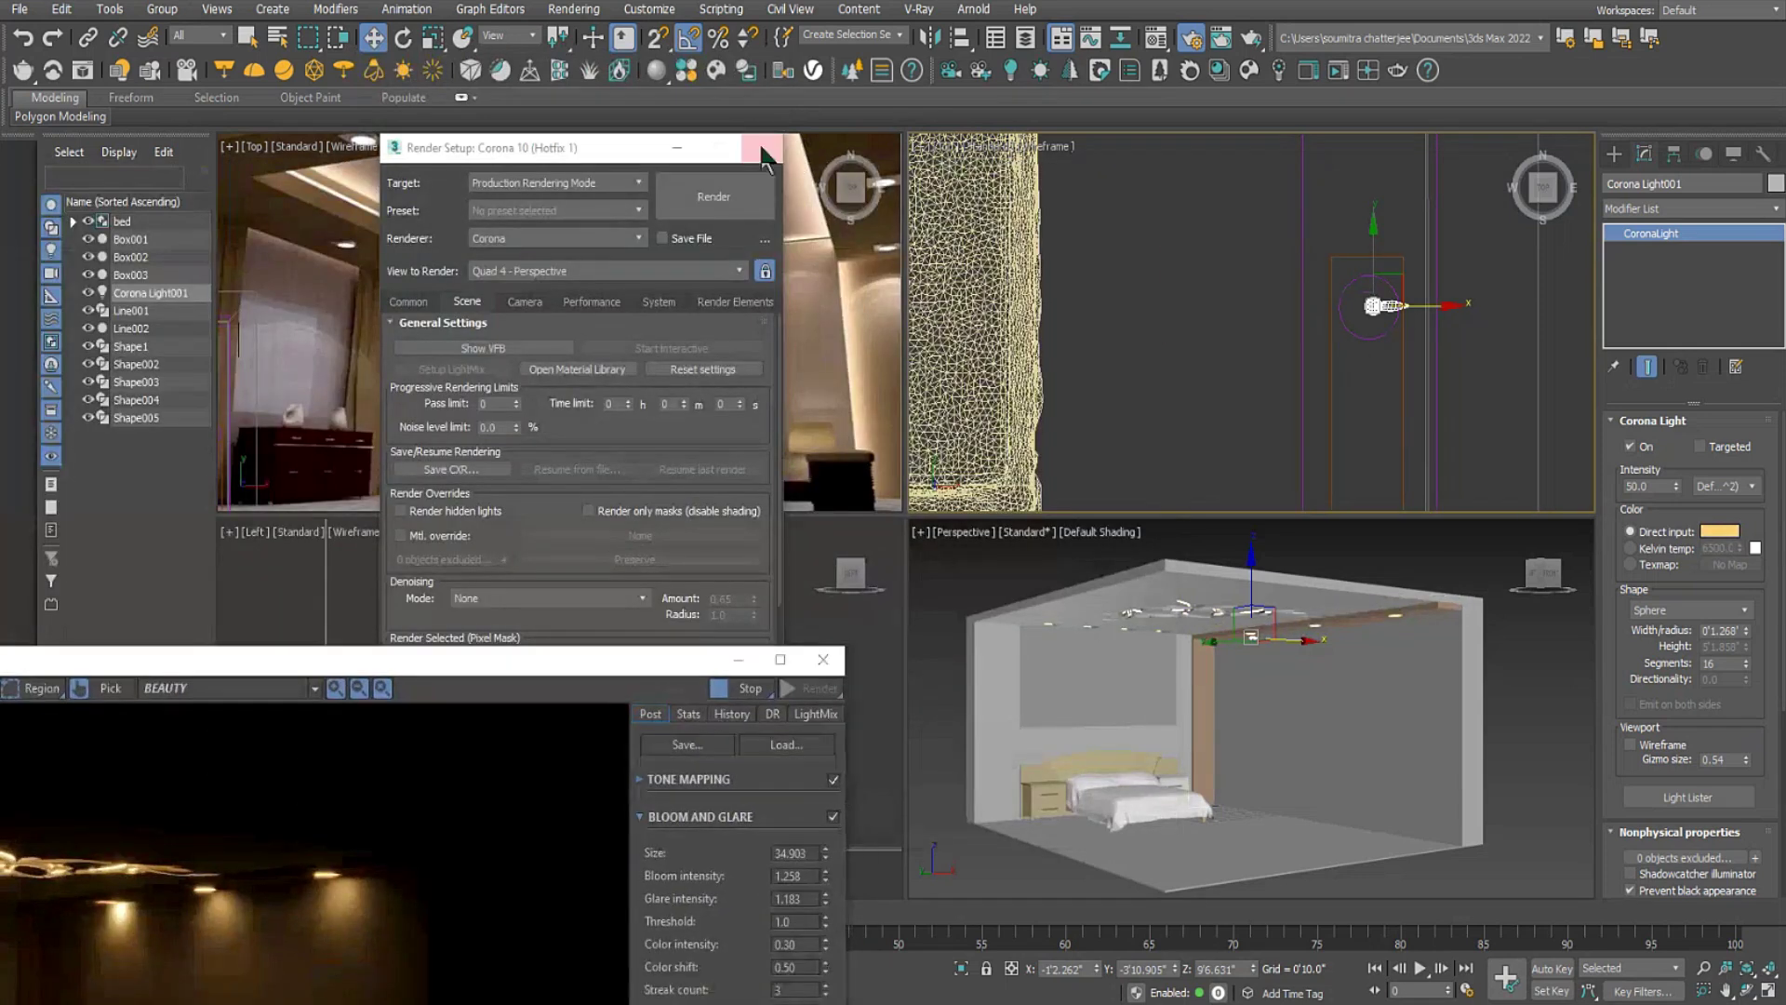
# Close the render setup and move the frame buffer out of the way of the viewports.
pyautogui.click(515, 487)
pyautogui.press('F10')
pyautogui.scroll(-3, 1334, 302)
pyautogui.moveTo(1415, 350); pyautogui.dragTo(1302, 362, button='middle')
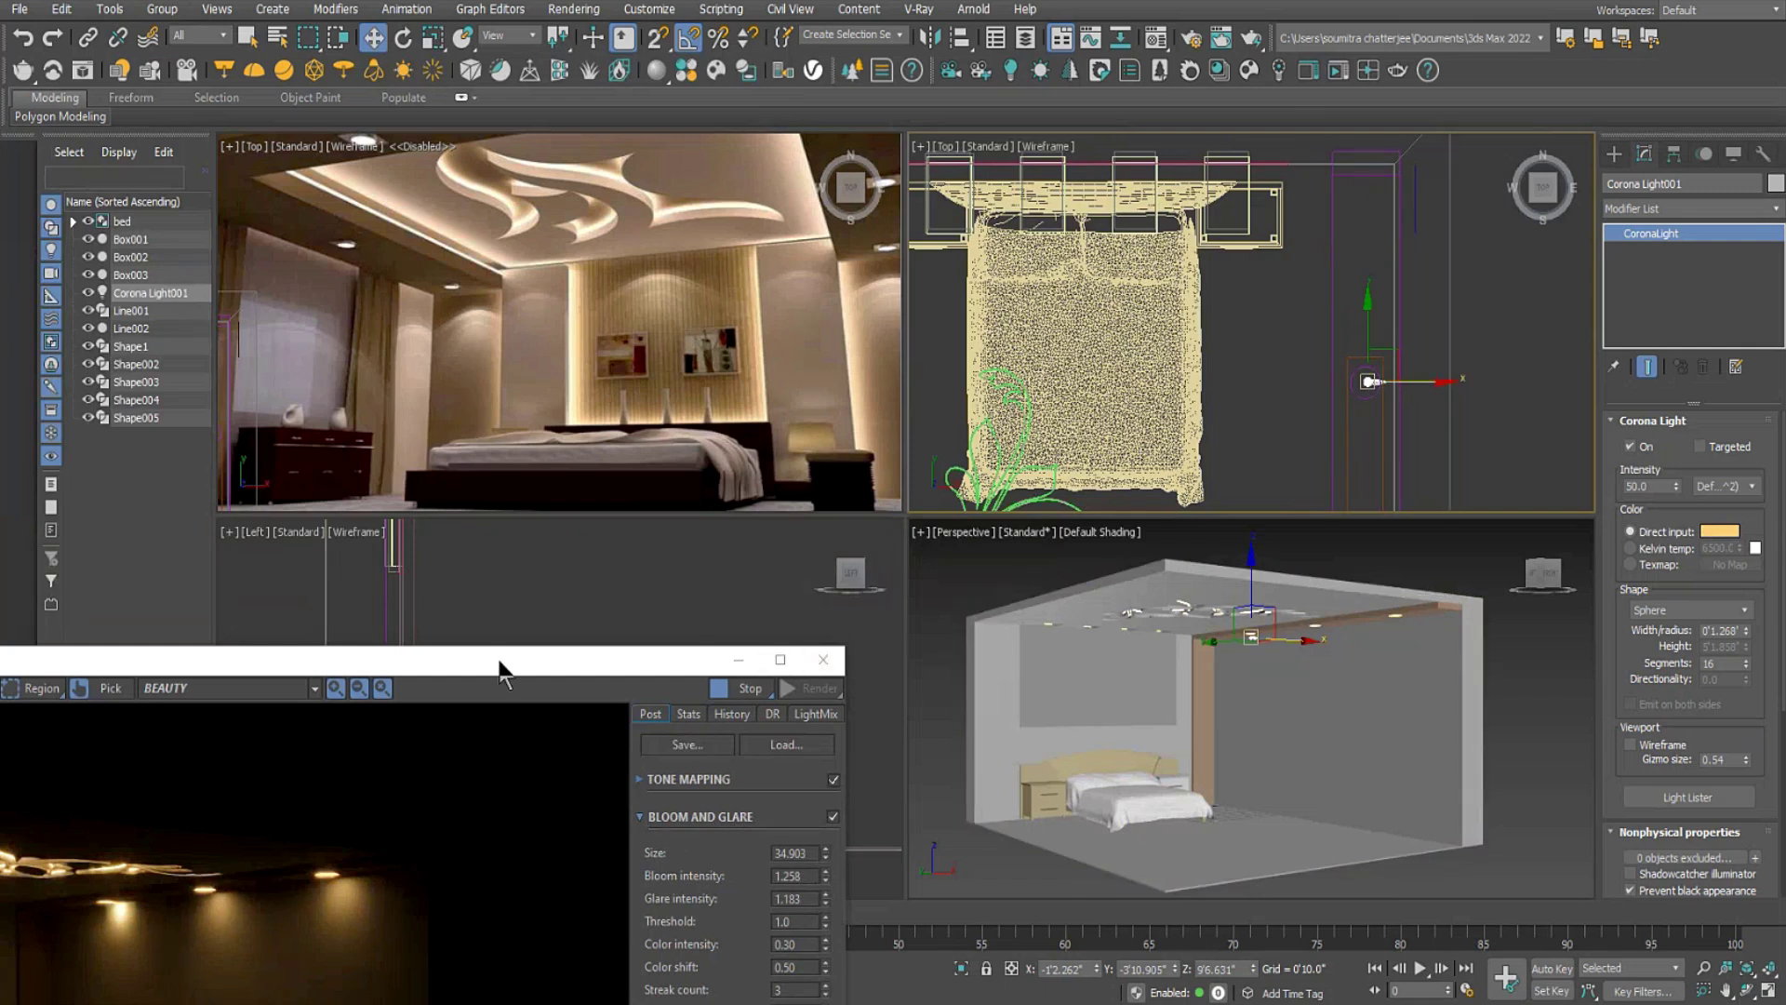
pyautogui.moveTo(498, 661); pyautogui.dragTo(651, 989)
# Rotate the Corona light a quarter turn in the Perspective view so its beam points straight down.
pyautogui.scroll(-5, 600, 692)
pyautogui.scroll(4, 714, 633)
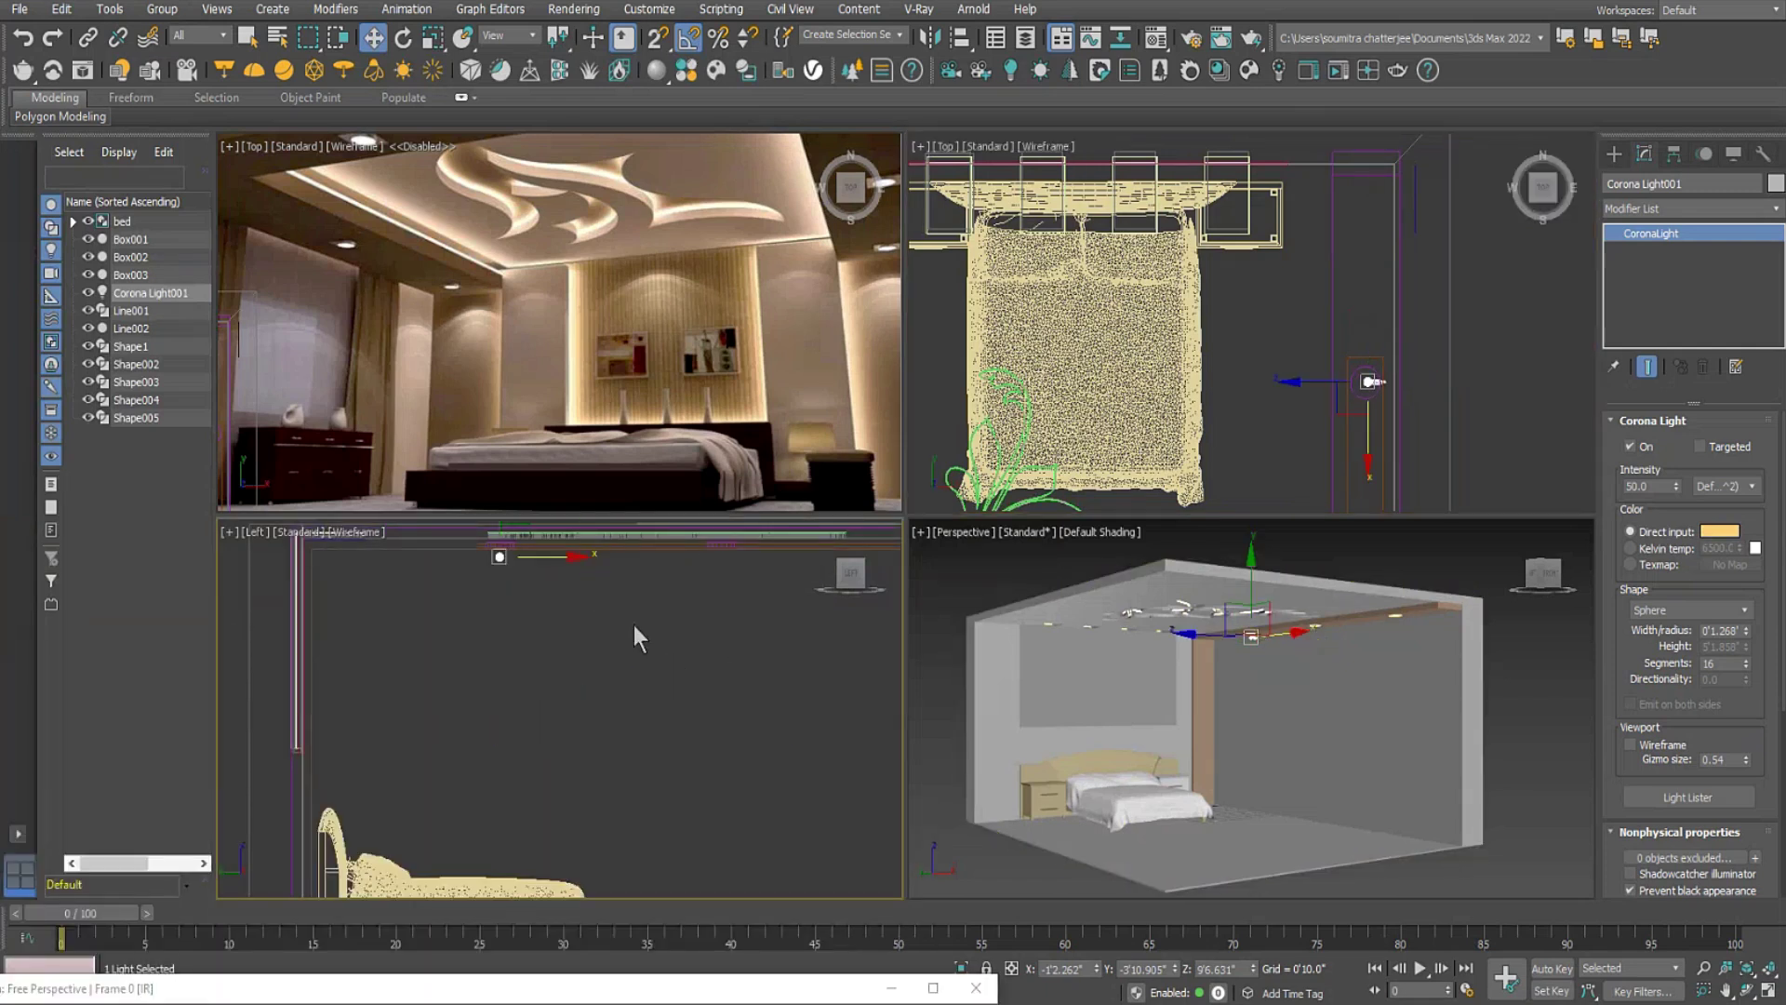
pyautogui.scroll(5, 1282, 641)
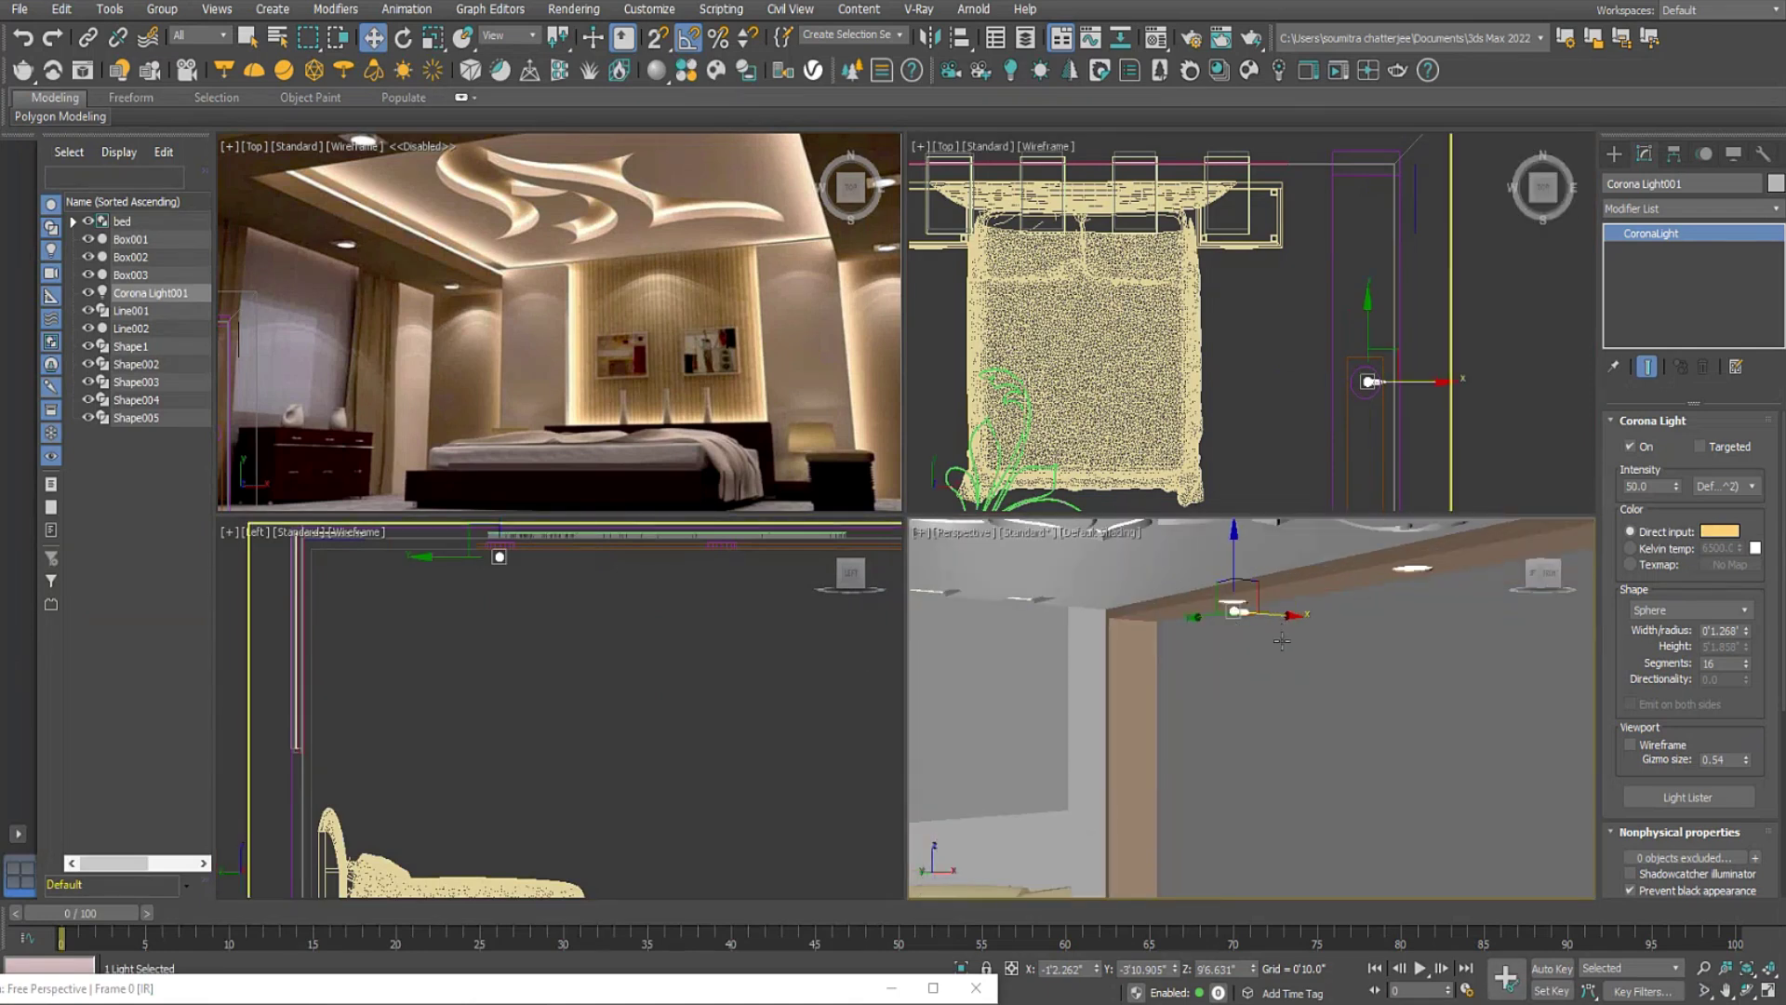
pyautogui.rightClick(1372, 381)
pyautogui.rightClick(1385, 381)
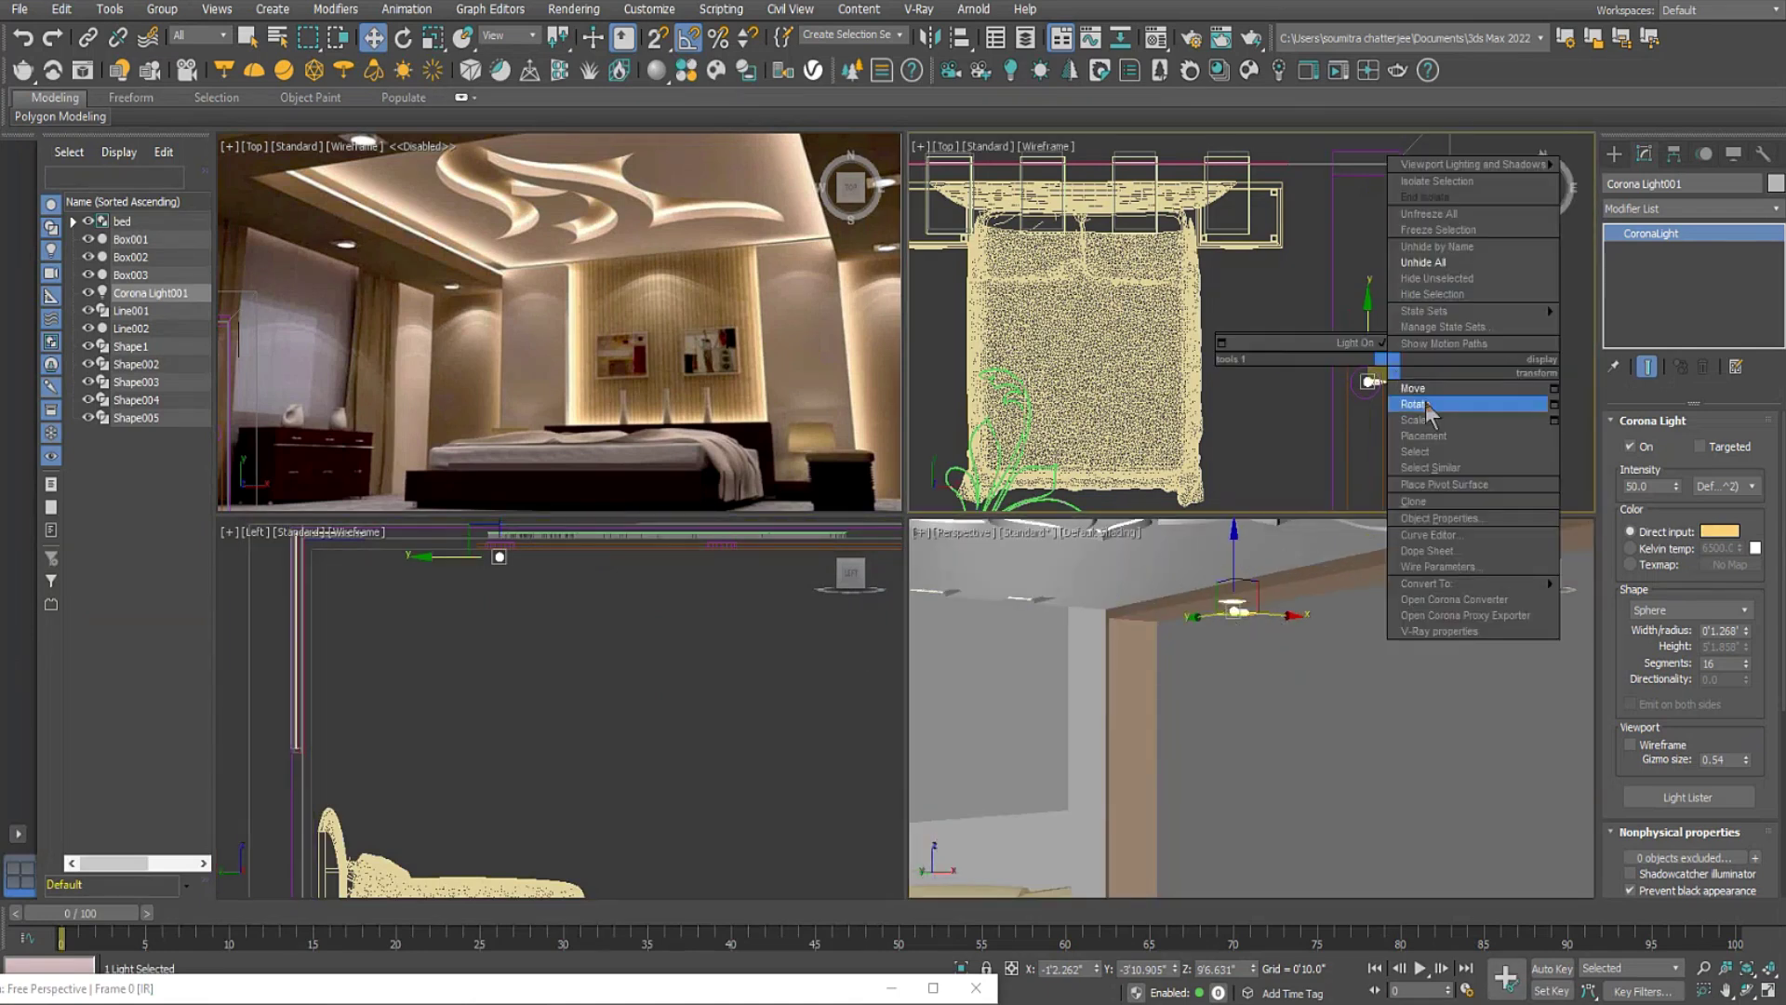
pyautogui.click(1425, 403)
pyautogui.moveTo(576, 642); pyautogui.dragTo(593, 696, button='middle')
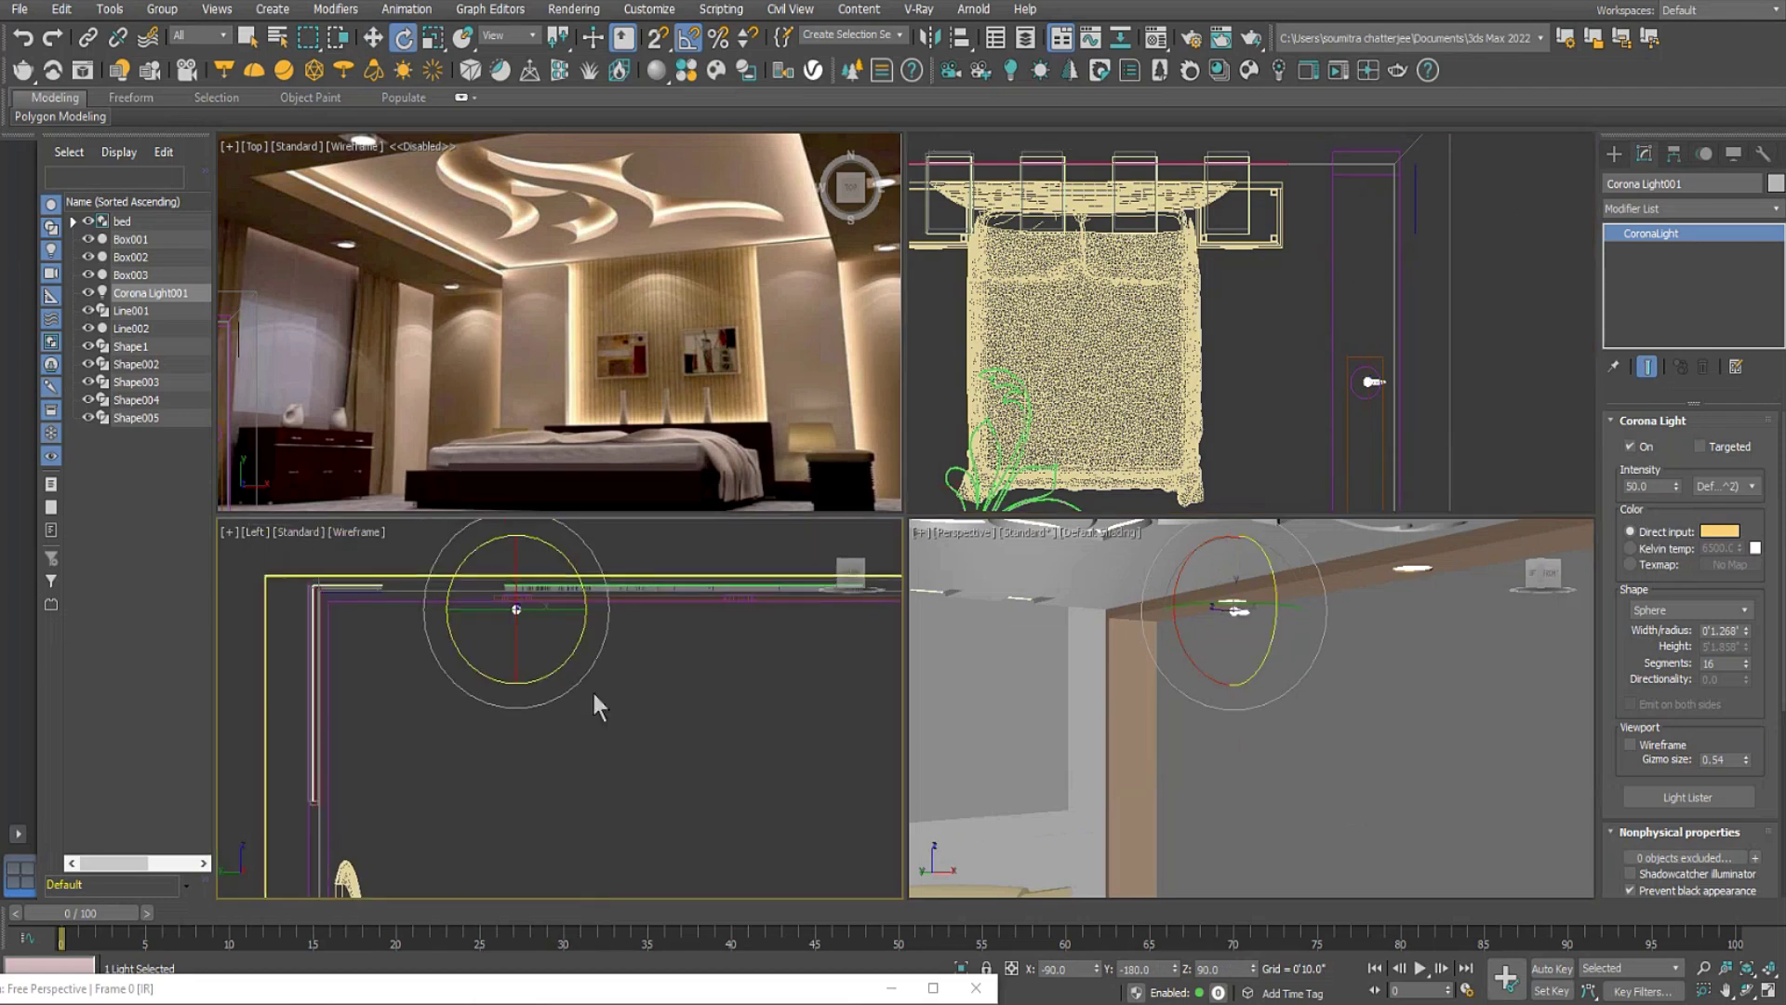
pyautogui.rightClick(1186, 573)
pyautogui.moveTo(1180, 576); pyautogui.dragTo(1210, 505)
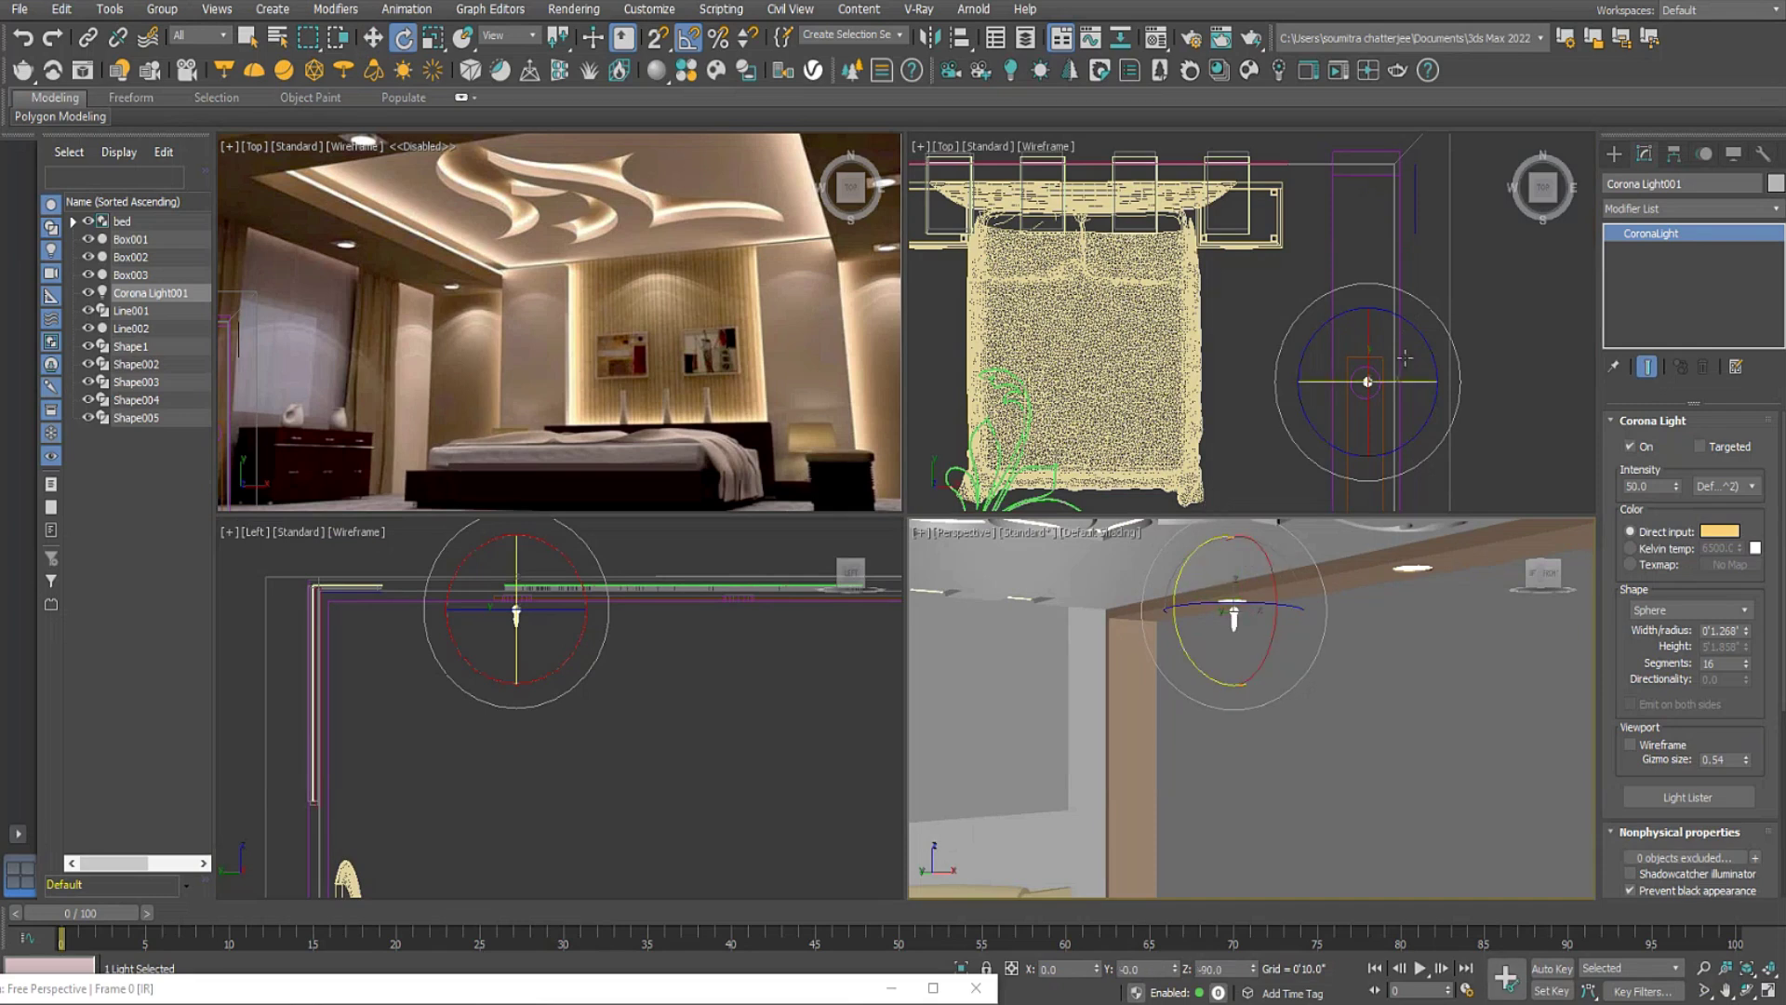
# Bring the frame buffer back and examine the downlight's beam on the wall in a close-up interactive render.
pyautogui.moveTo(765, 985); pyautogui.dragTo(805, 70)
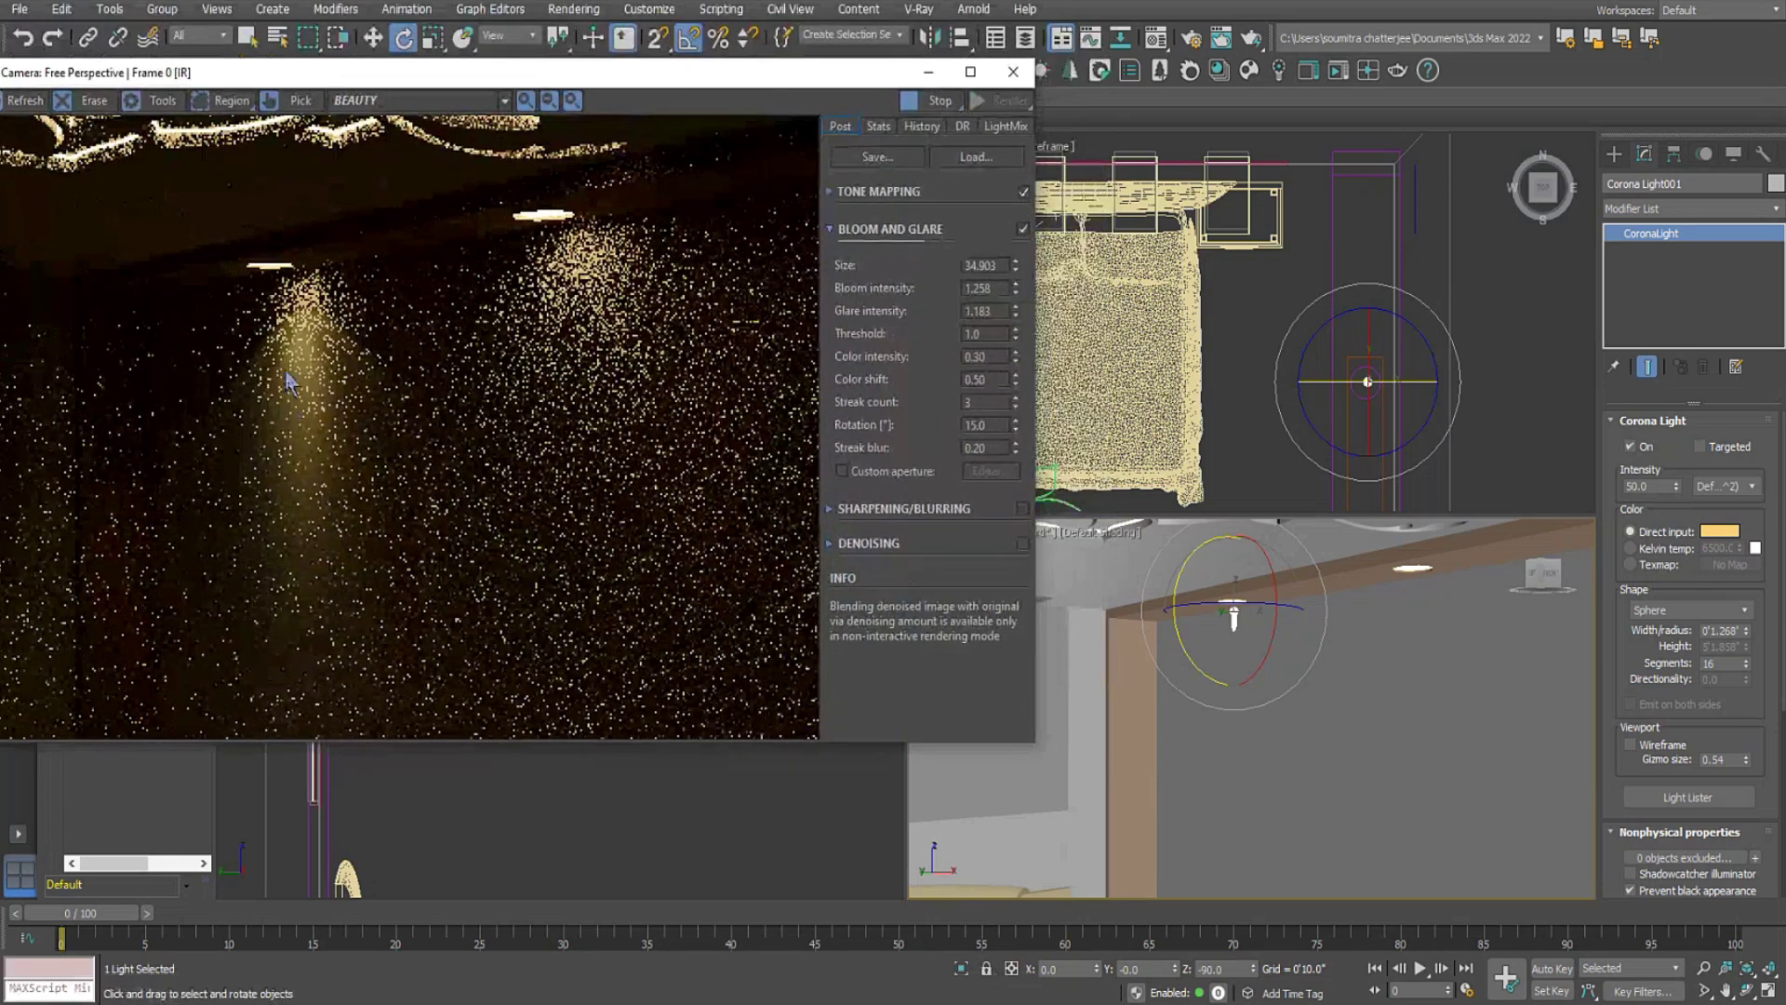
pyautogui.scroll(-5, 1281, 700)
pyautogui.moveTo(1276, 646); pyautogui.dragTo(1328, 673, button='middle')
pyautogui.scroll(-2, 1281, 702)
pyautogui.scroll(8, 1301, 700)
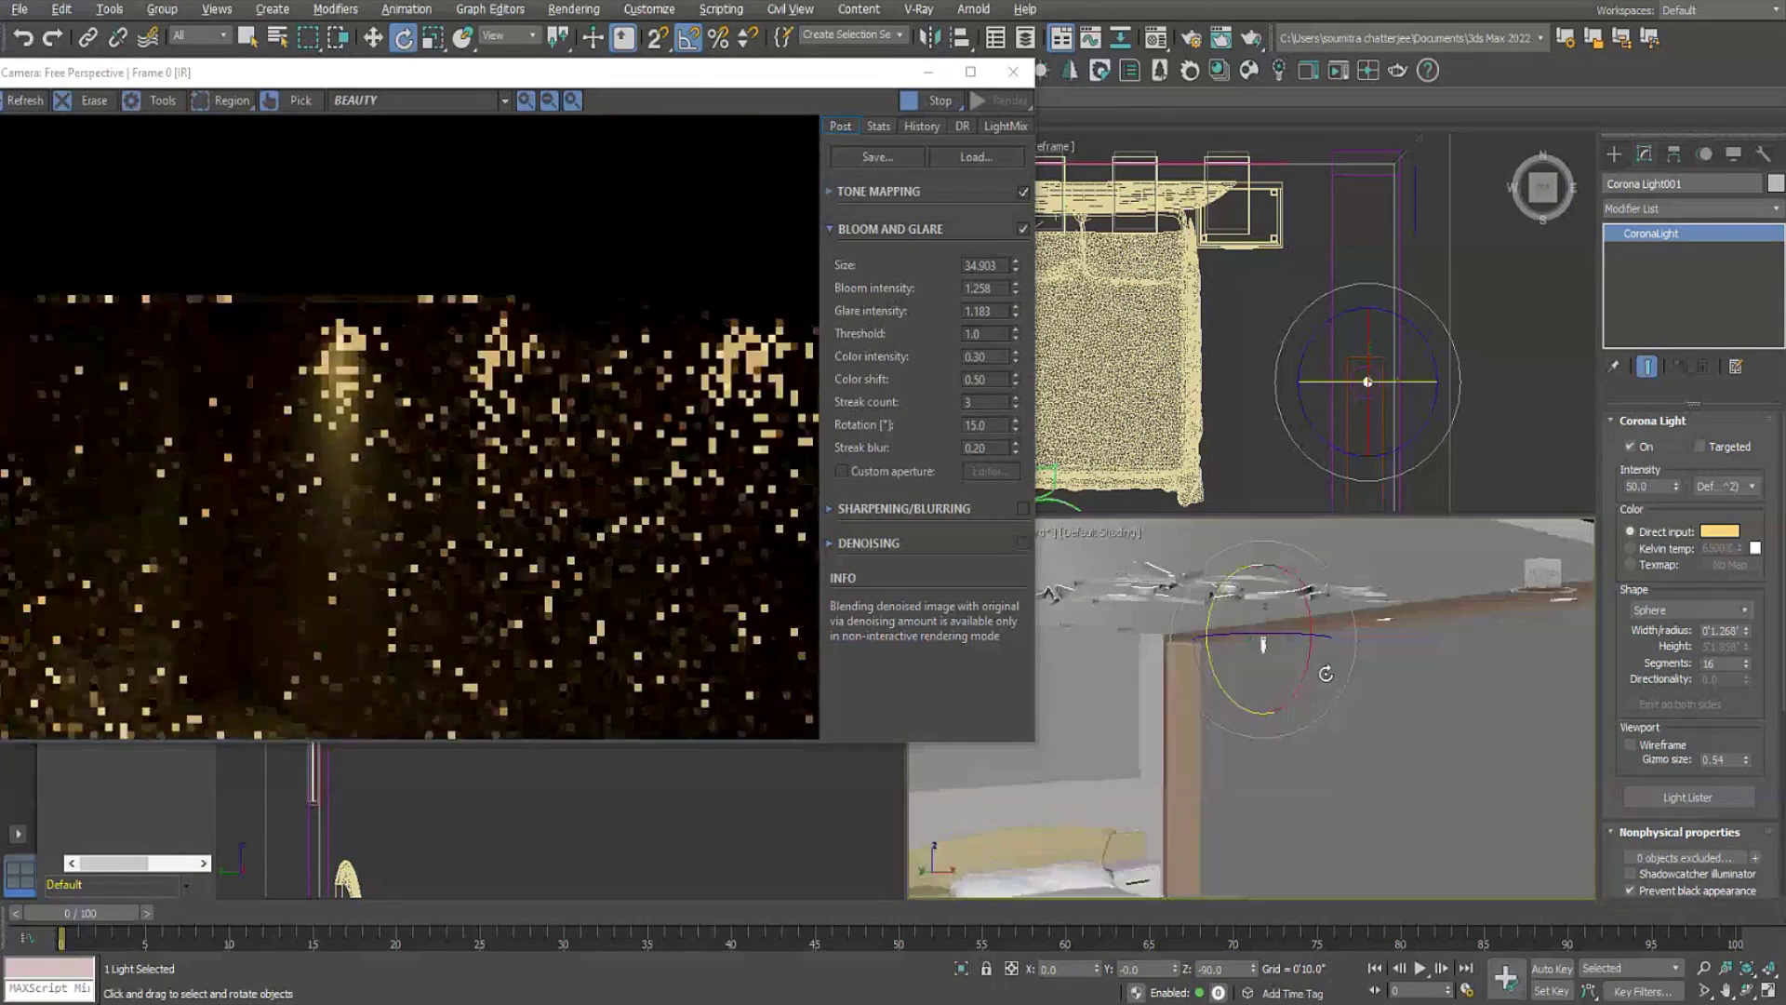
pyautogui.scroll(2, 1327, 674)
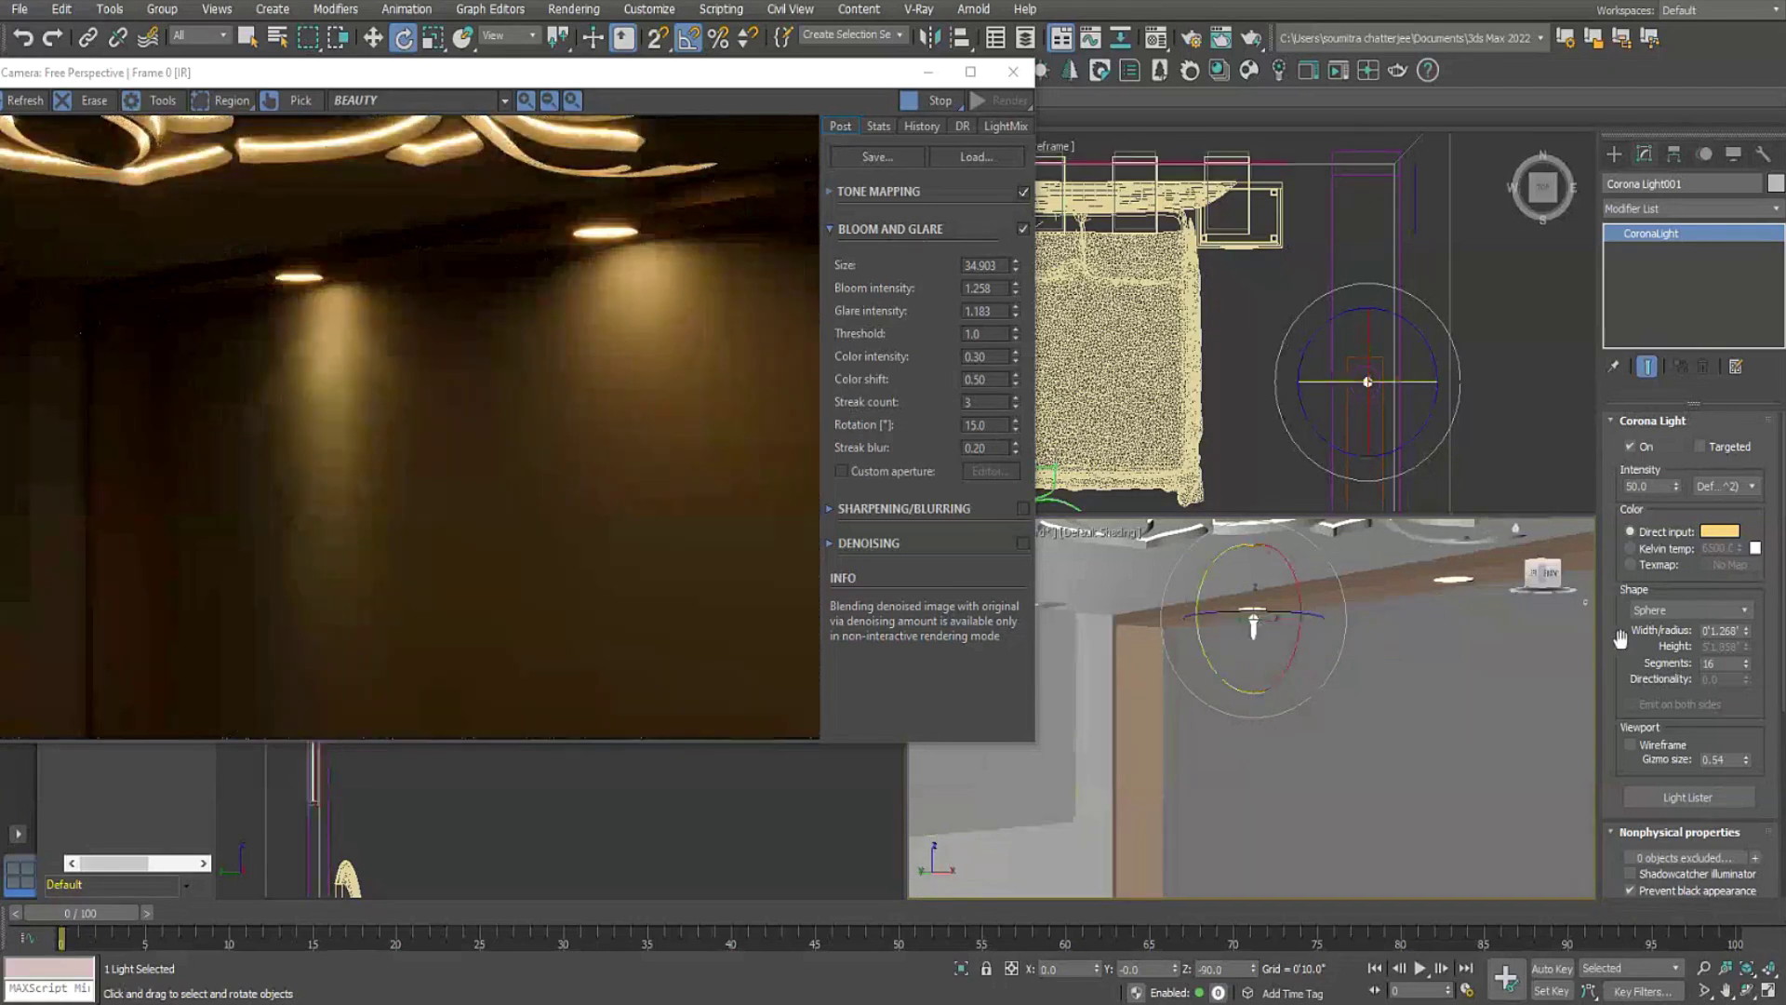
# Raise the intensity of the selected Corona light to about 163.68.
pyautogui.click(1365, 366)
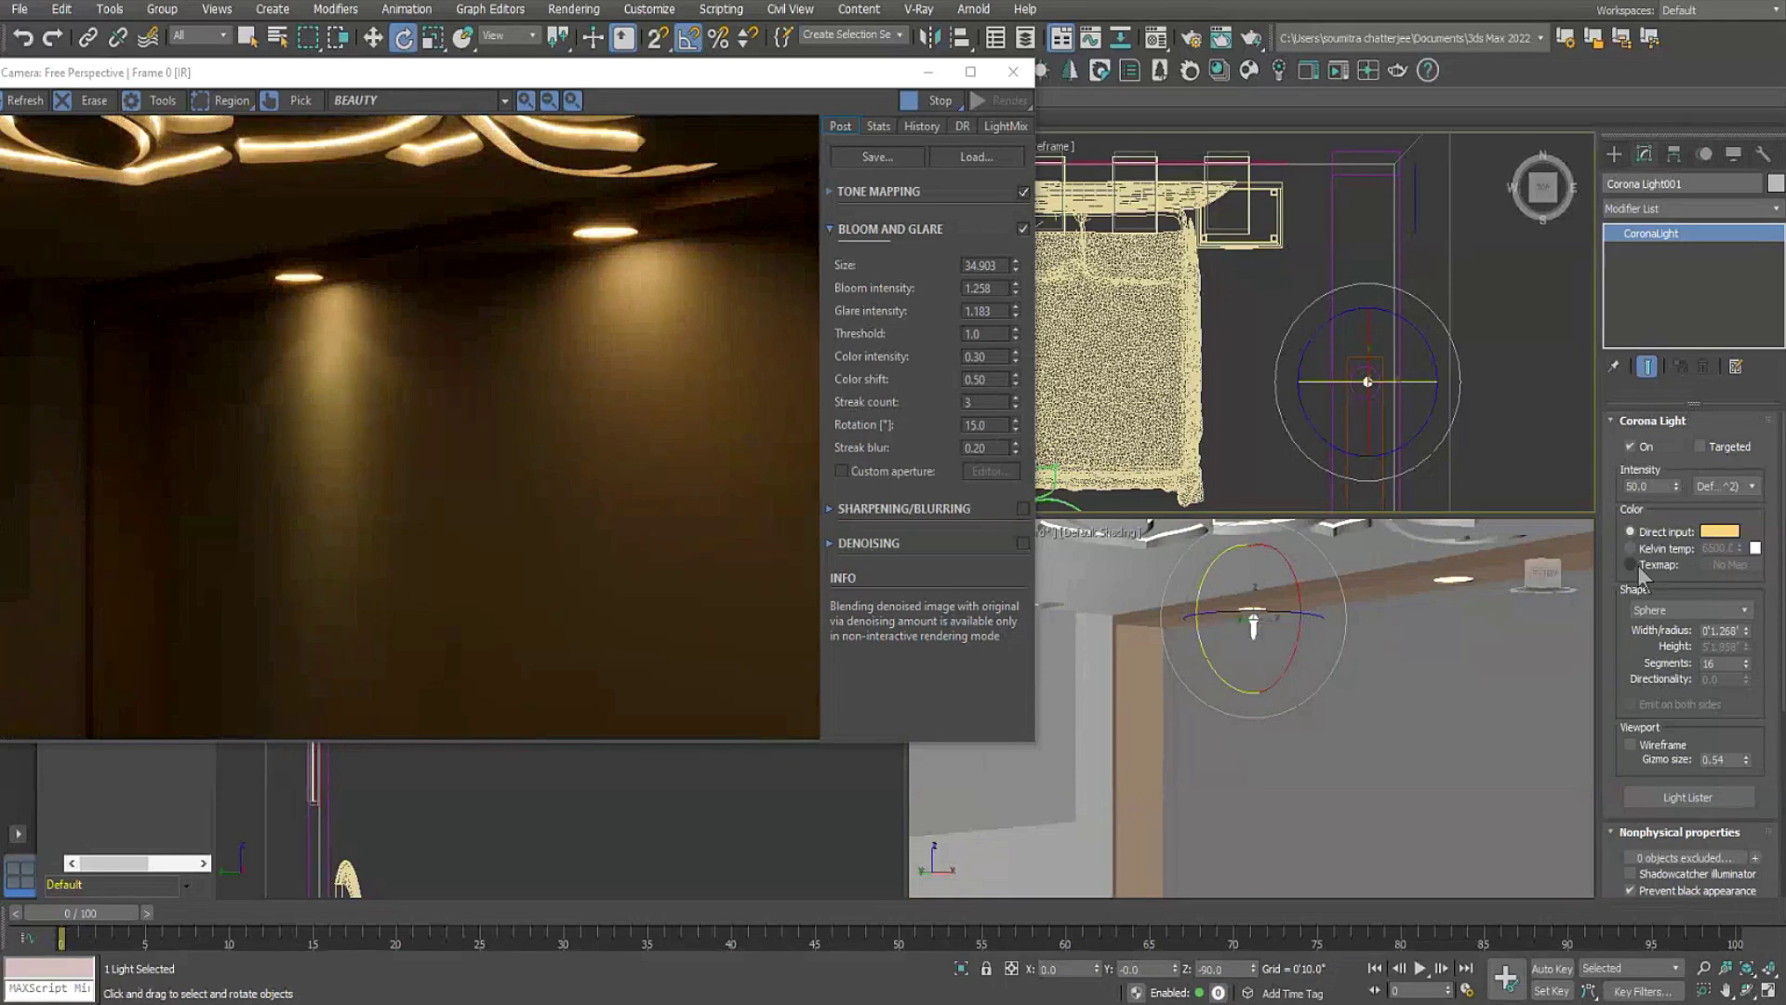
pyautogui.scroll(-4, 1619, 552)
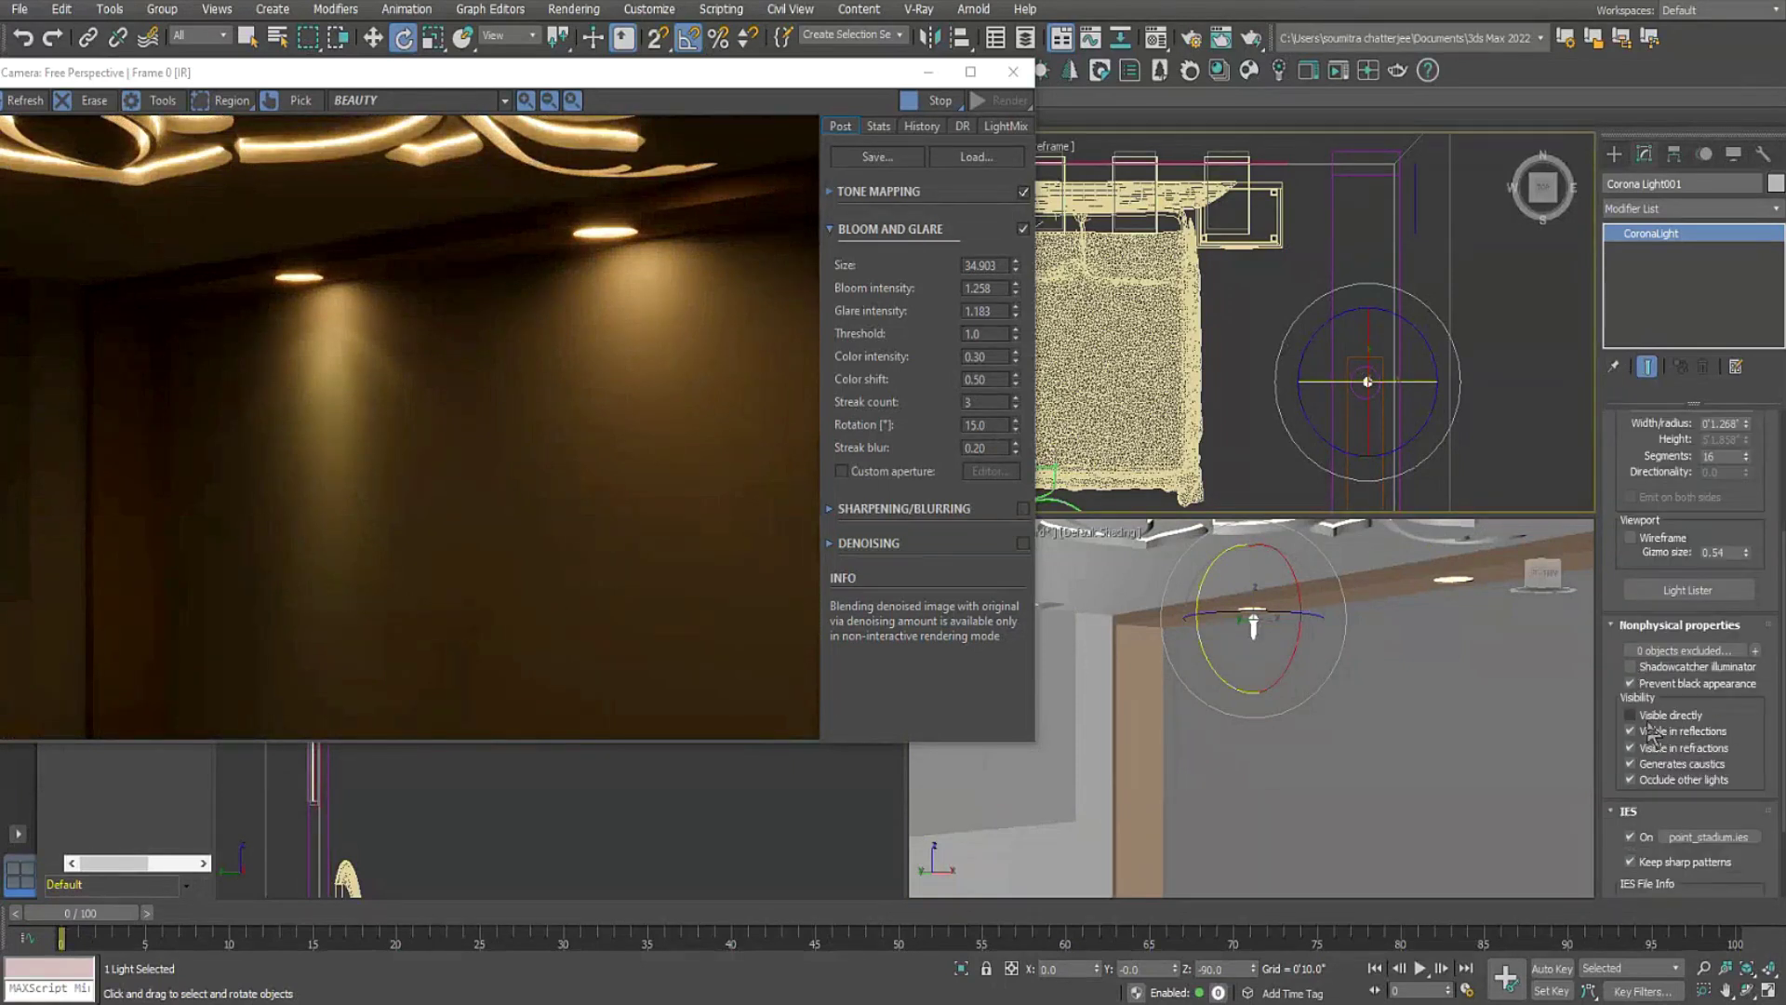
pyautogui.scroll(4, 1619, 575)
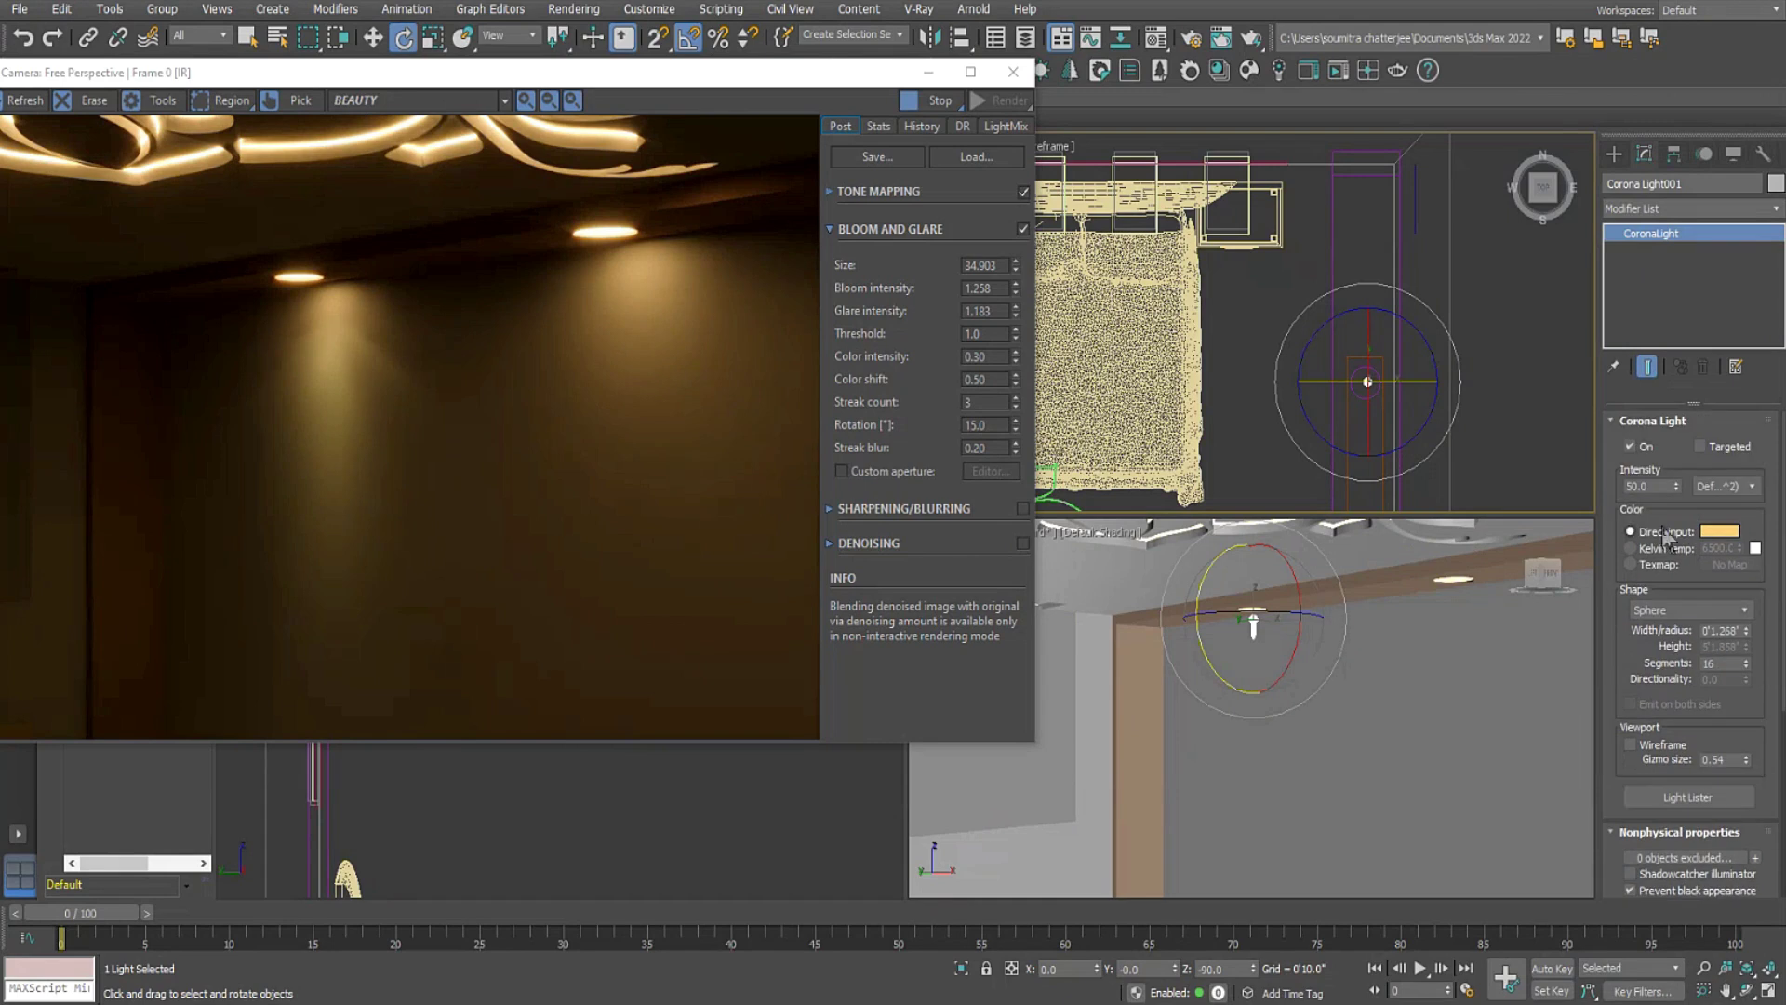
pyautogui.moveTo(1676, 487)
pyautogui.mouseDown()
pyautogui.moveTo(1676, 465)
pyautogui.moveTo(1682, 484)
pyautogui.mouseUp()
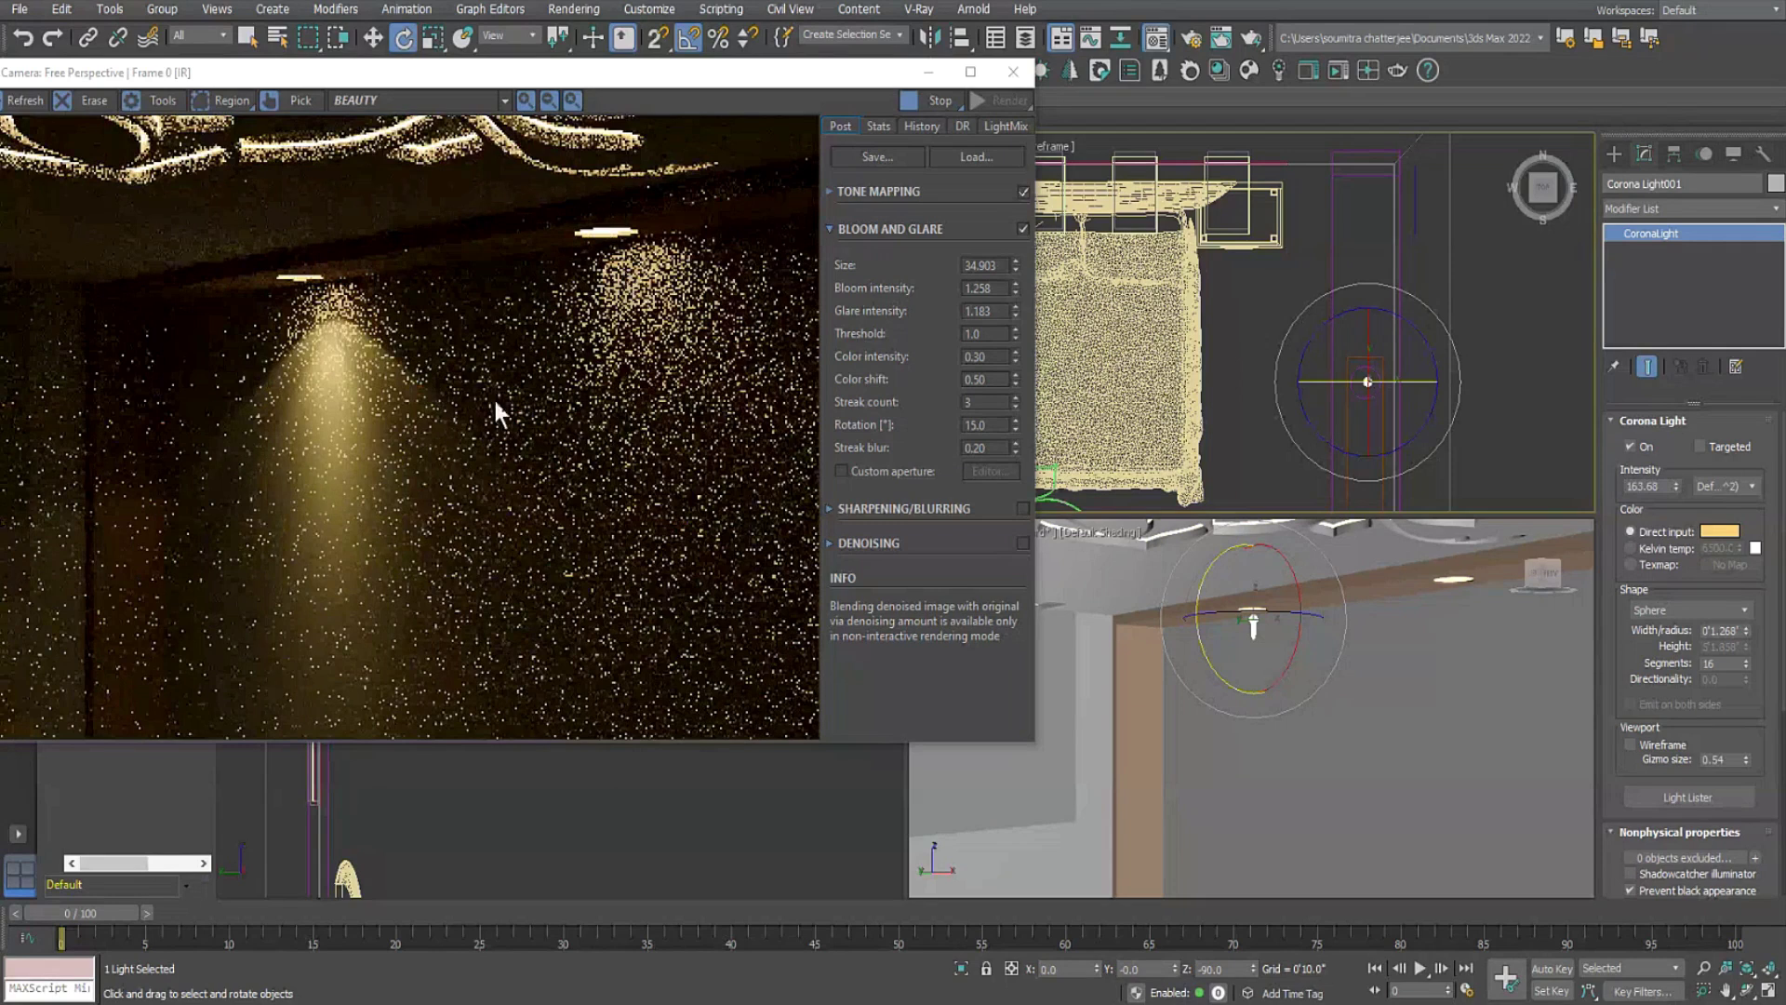
# Copy the corona light stripe material into a second-row sample slot and set the copy's self-illumination multiplier to 4.
pyautogui.press('m')
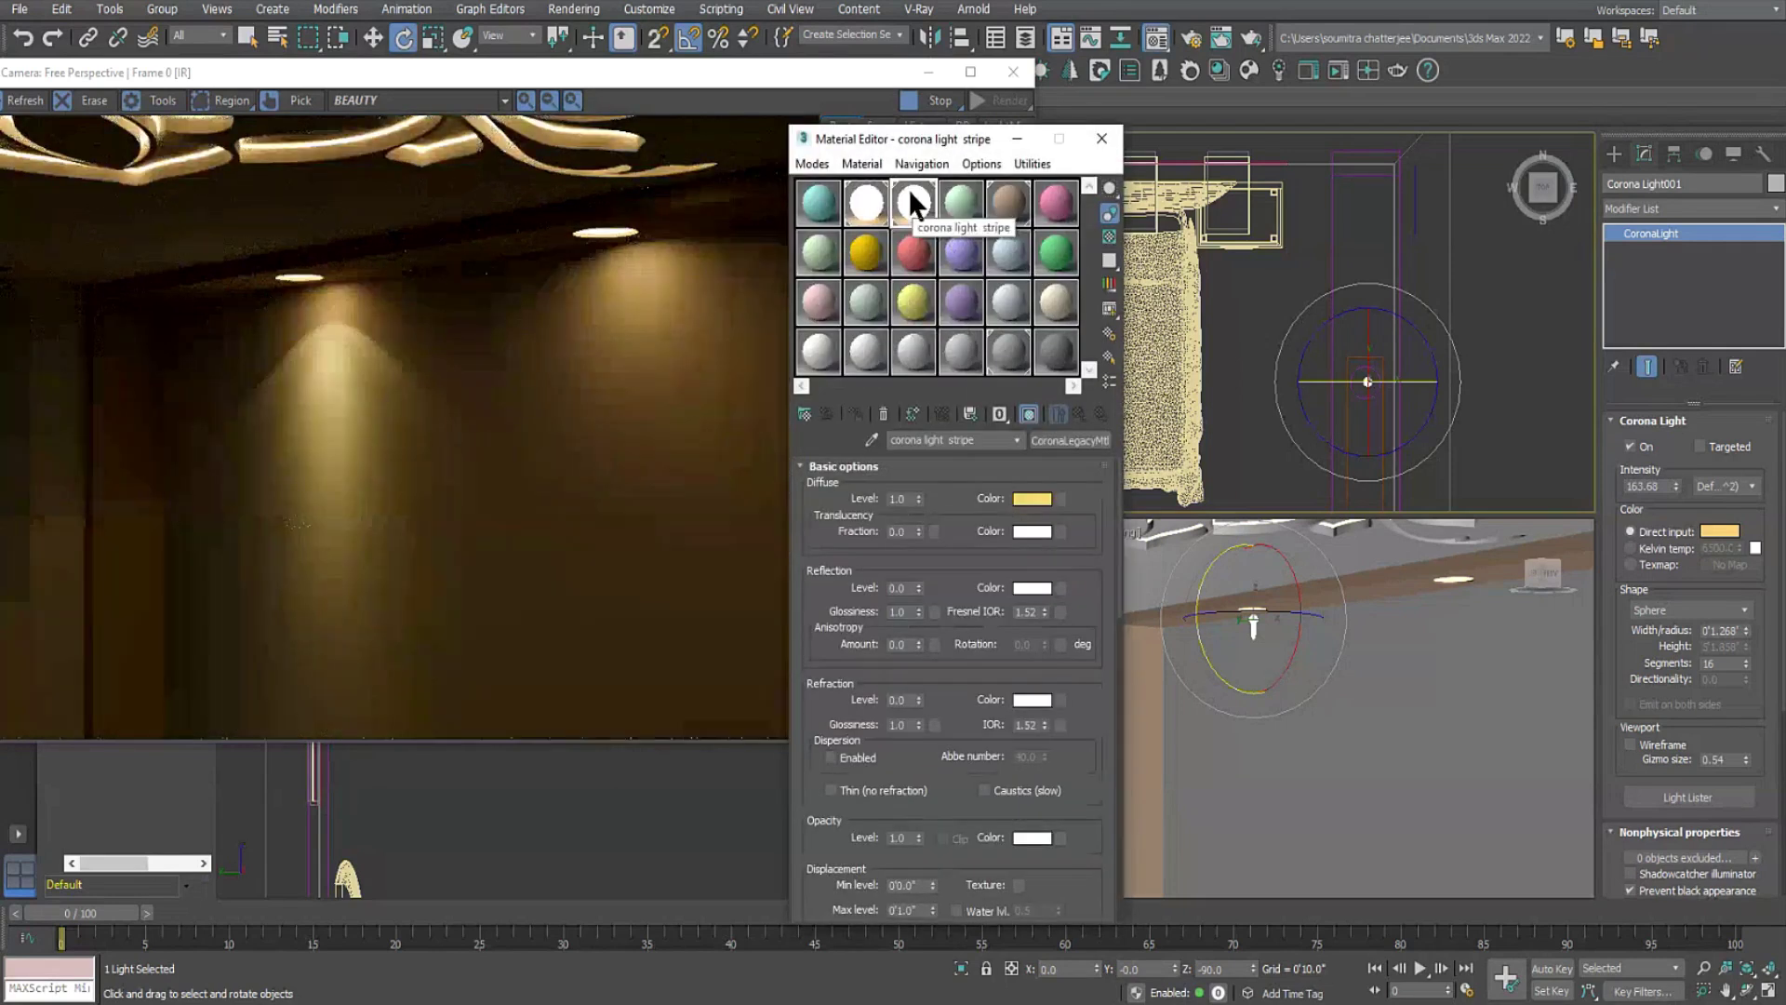
pyautogui.click(855, 269)
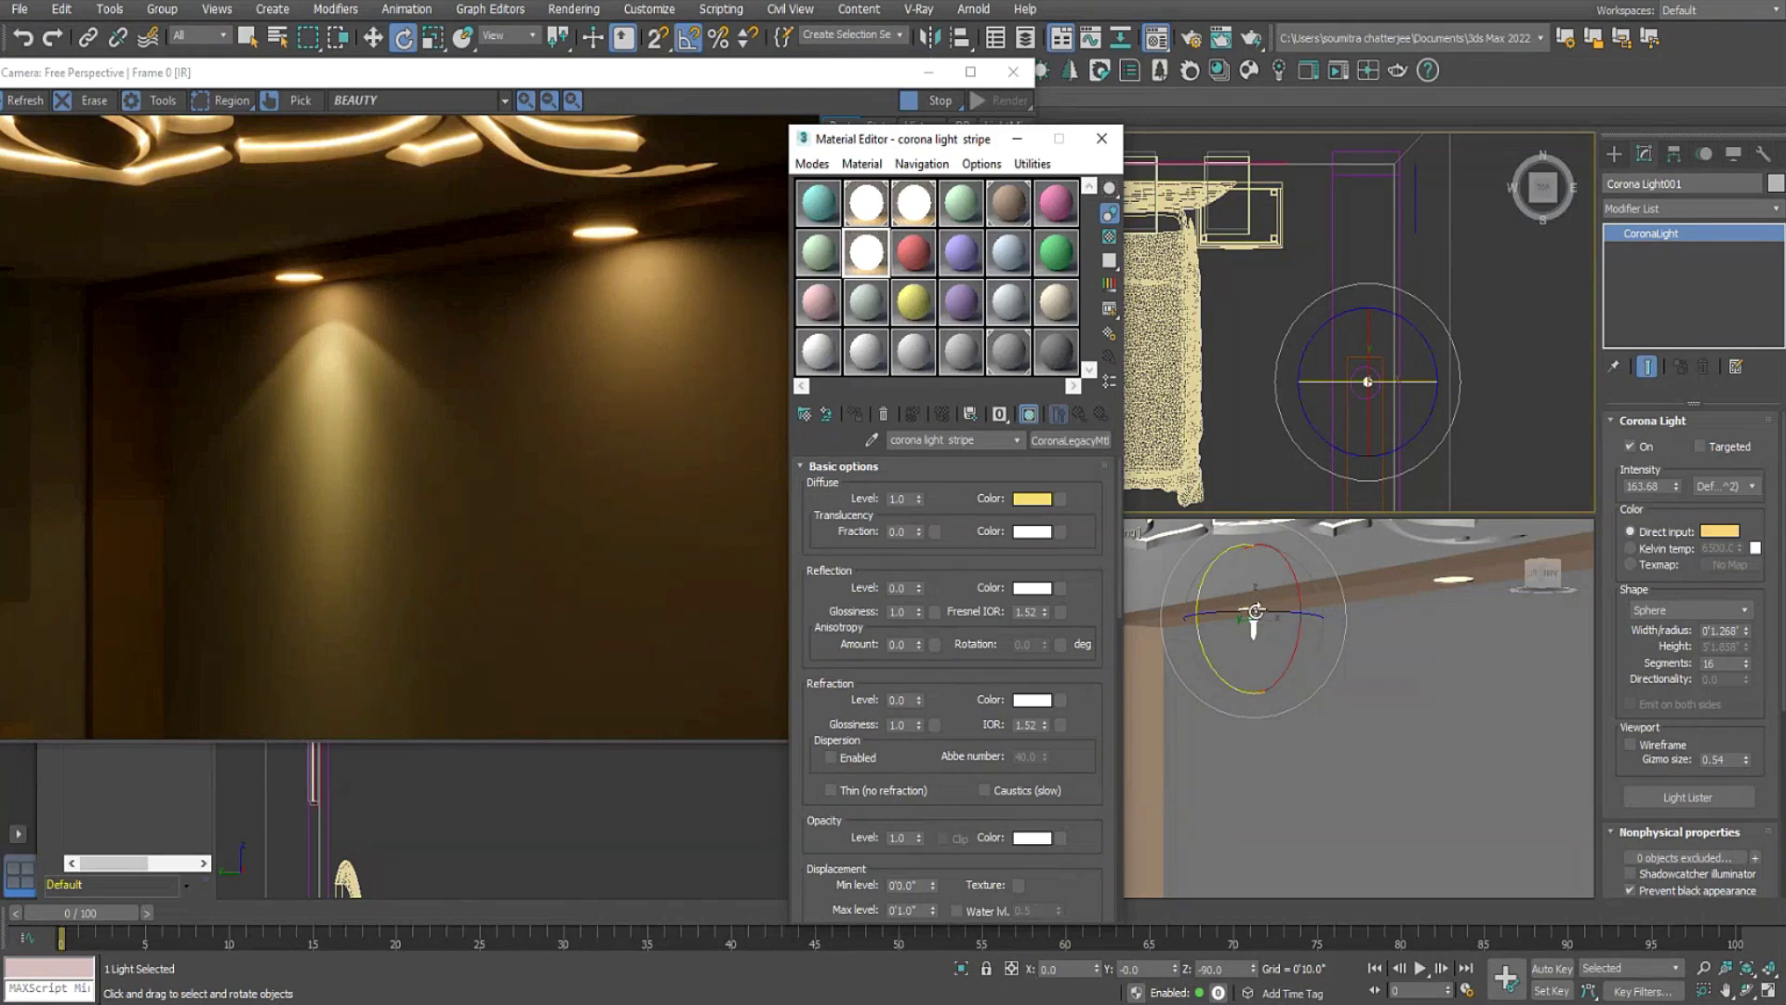
pyautogui.moveTo(818, 584); pyautogui.dragTo(837, 269)
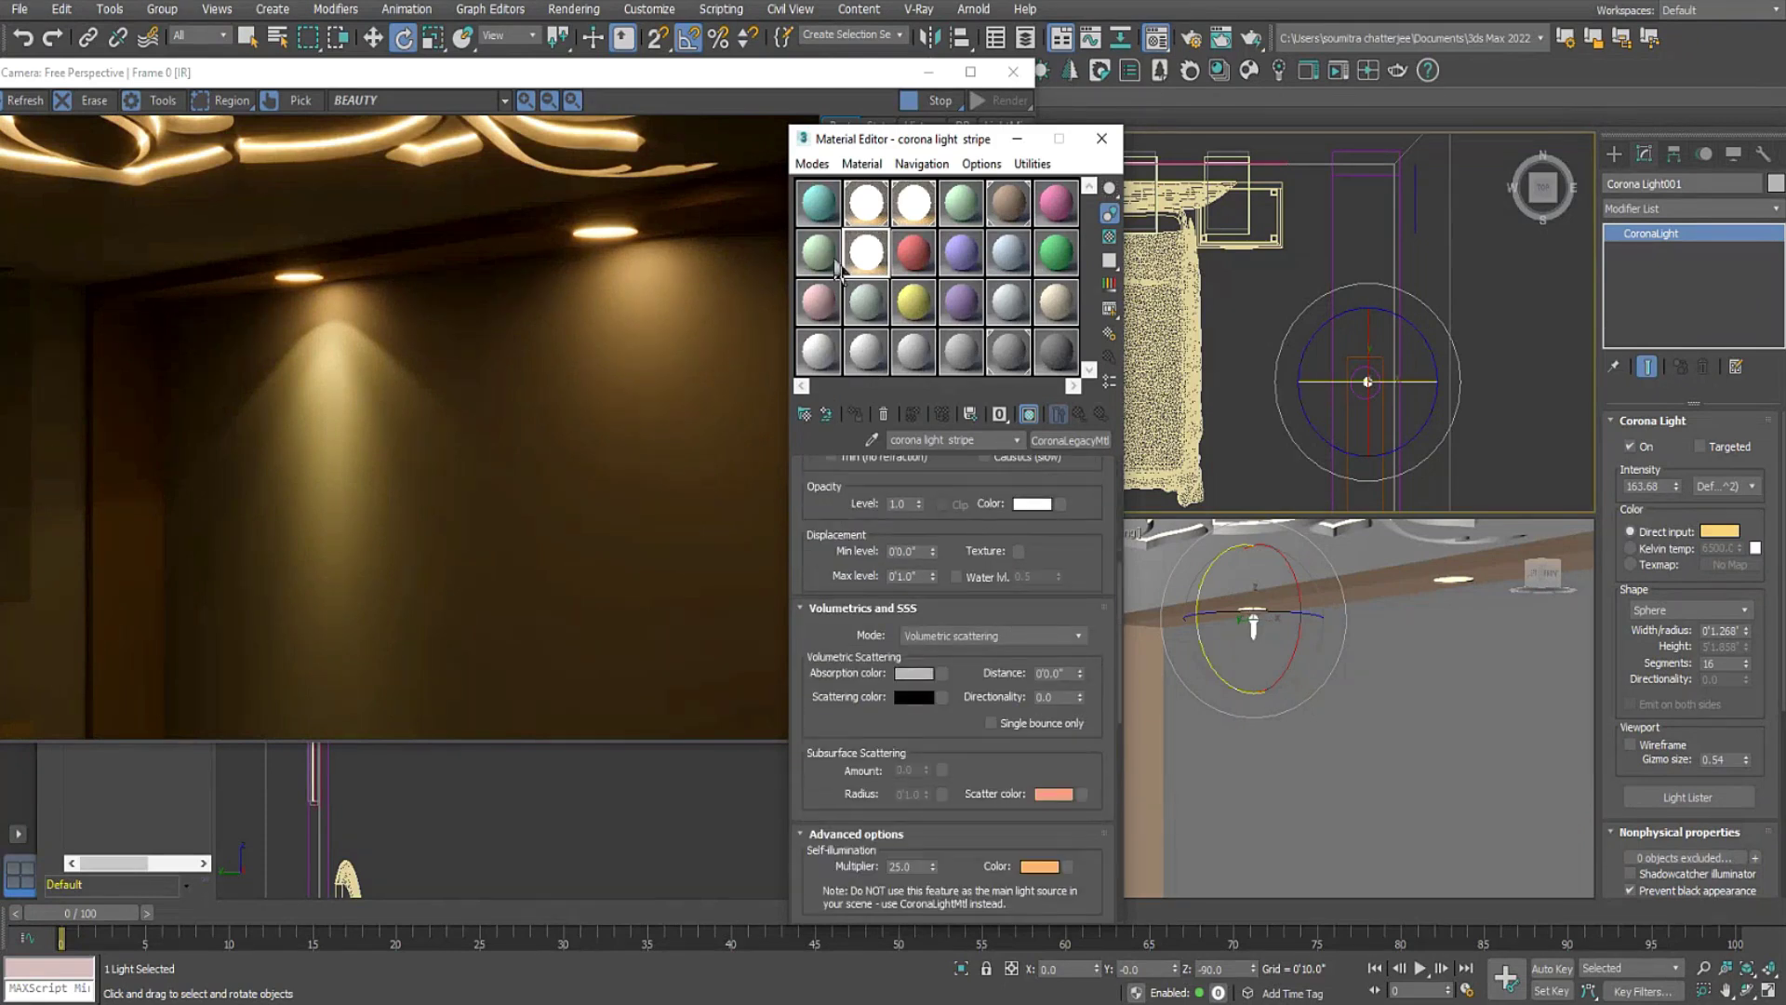
pyautogui.scroll(-5, 824, 735)
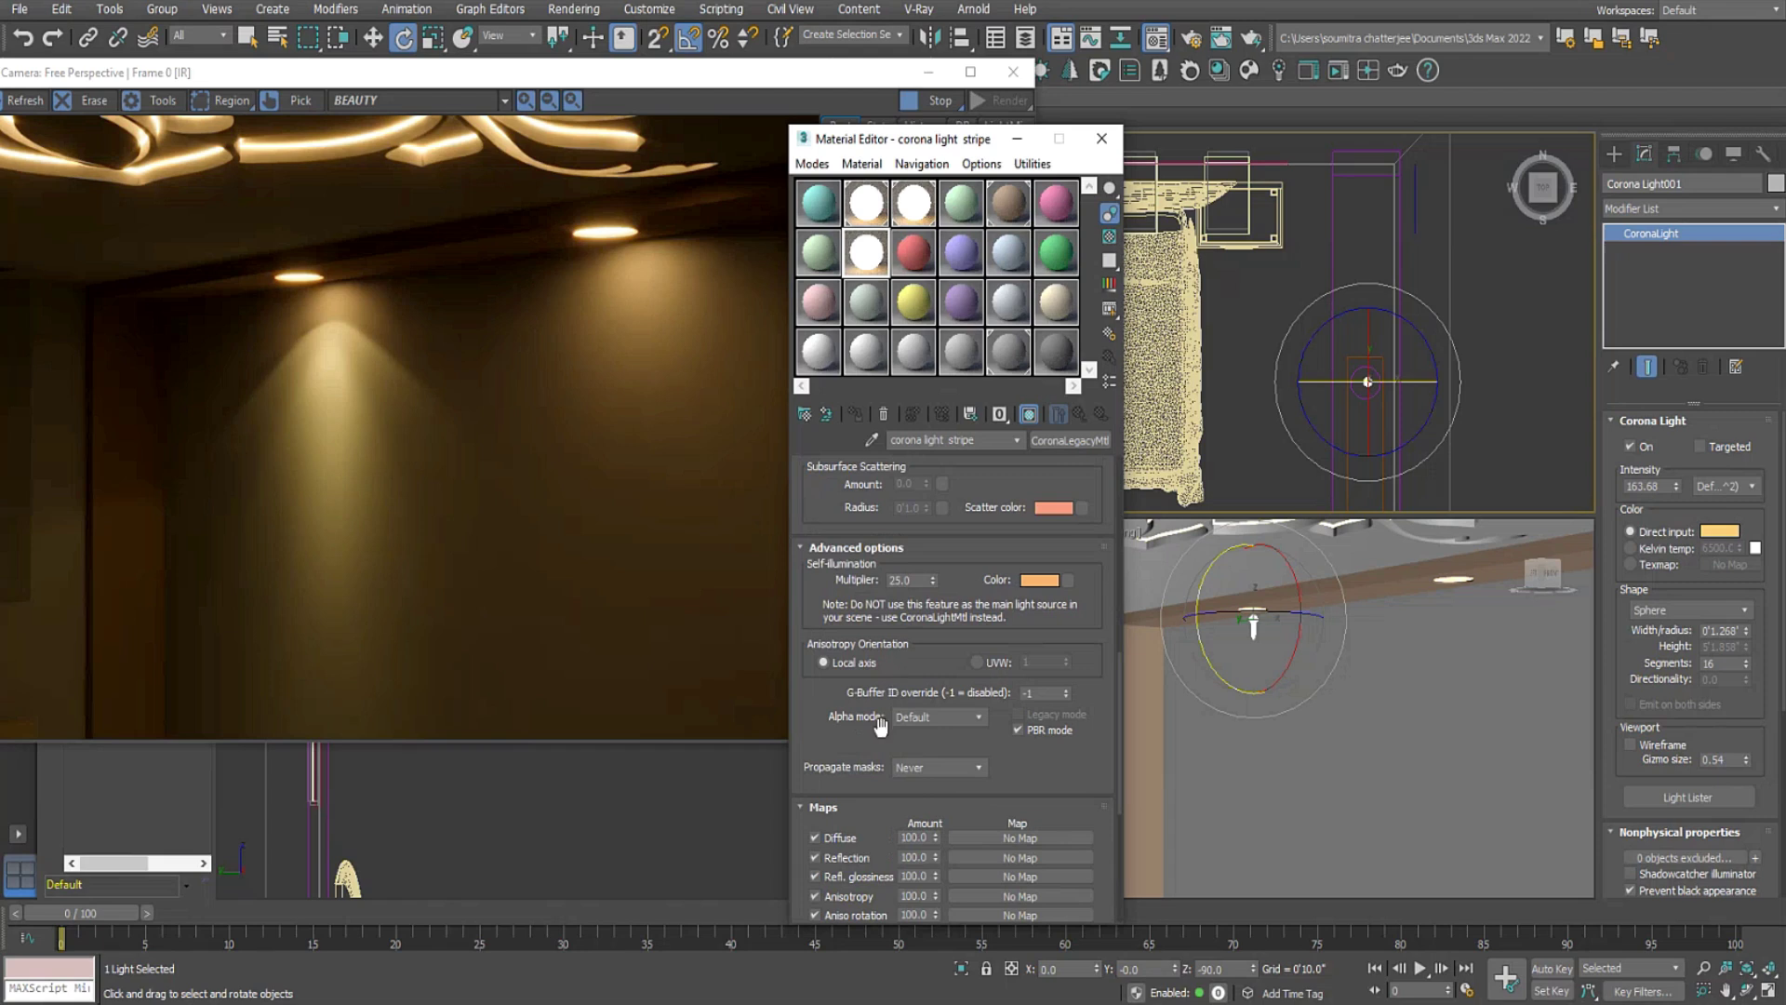
pyautogui.doubleClick(914, 580)
pyautogui.write('4')
pyautogui.press('Return')
# Assign the copied glow material to the downlight fixtures above the side wall, renaming it corona light stripedfdf.
pyautogui.moveTo(961, 136); pyautogui.dragTo(785, 176)
pyautogui.rightClick(1383, 409)
pyautogui.click(1570, 442)
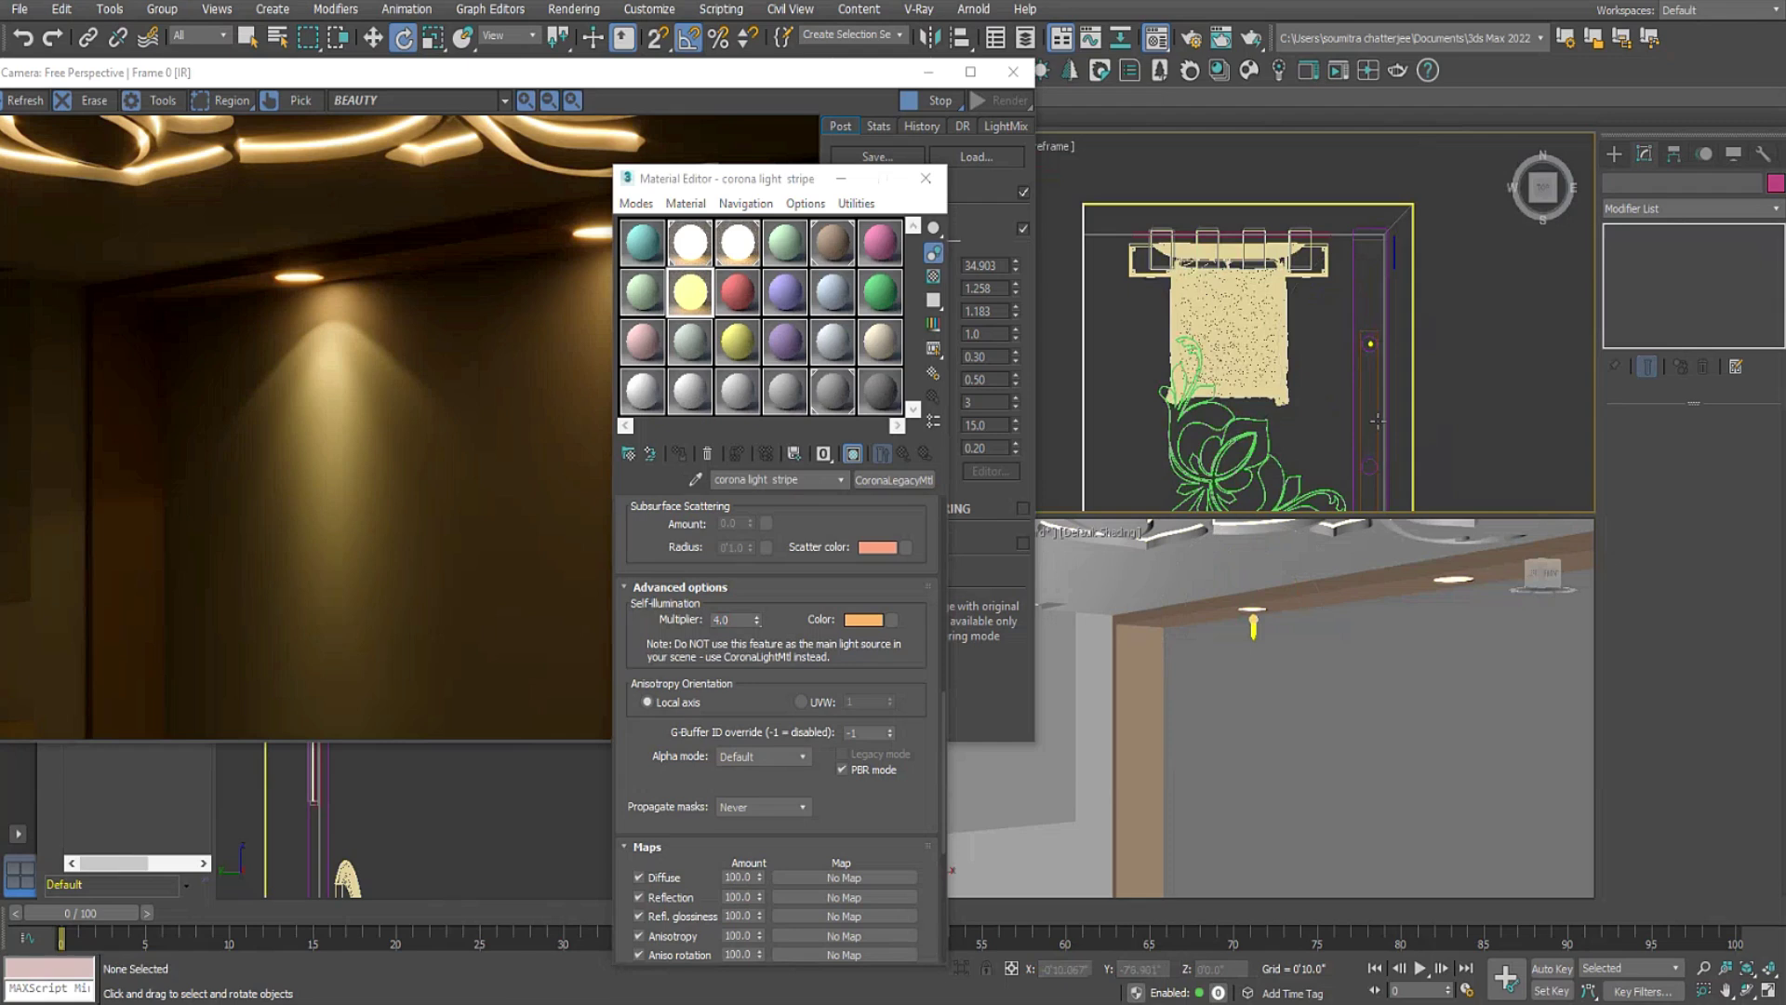
pyautogui.click(1377, 420)
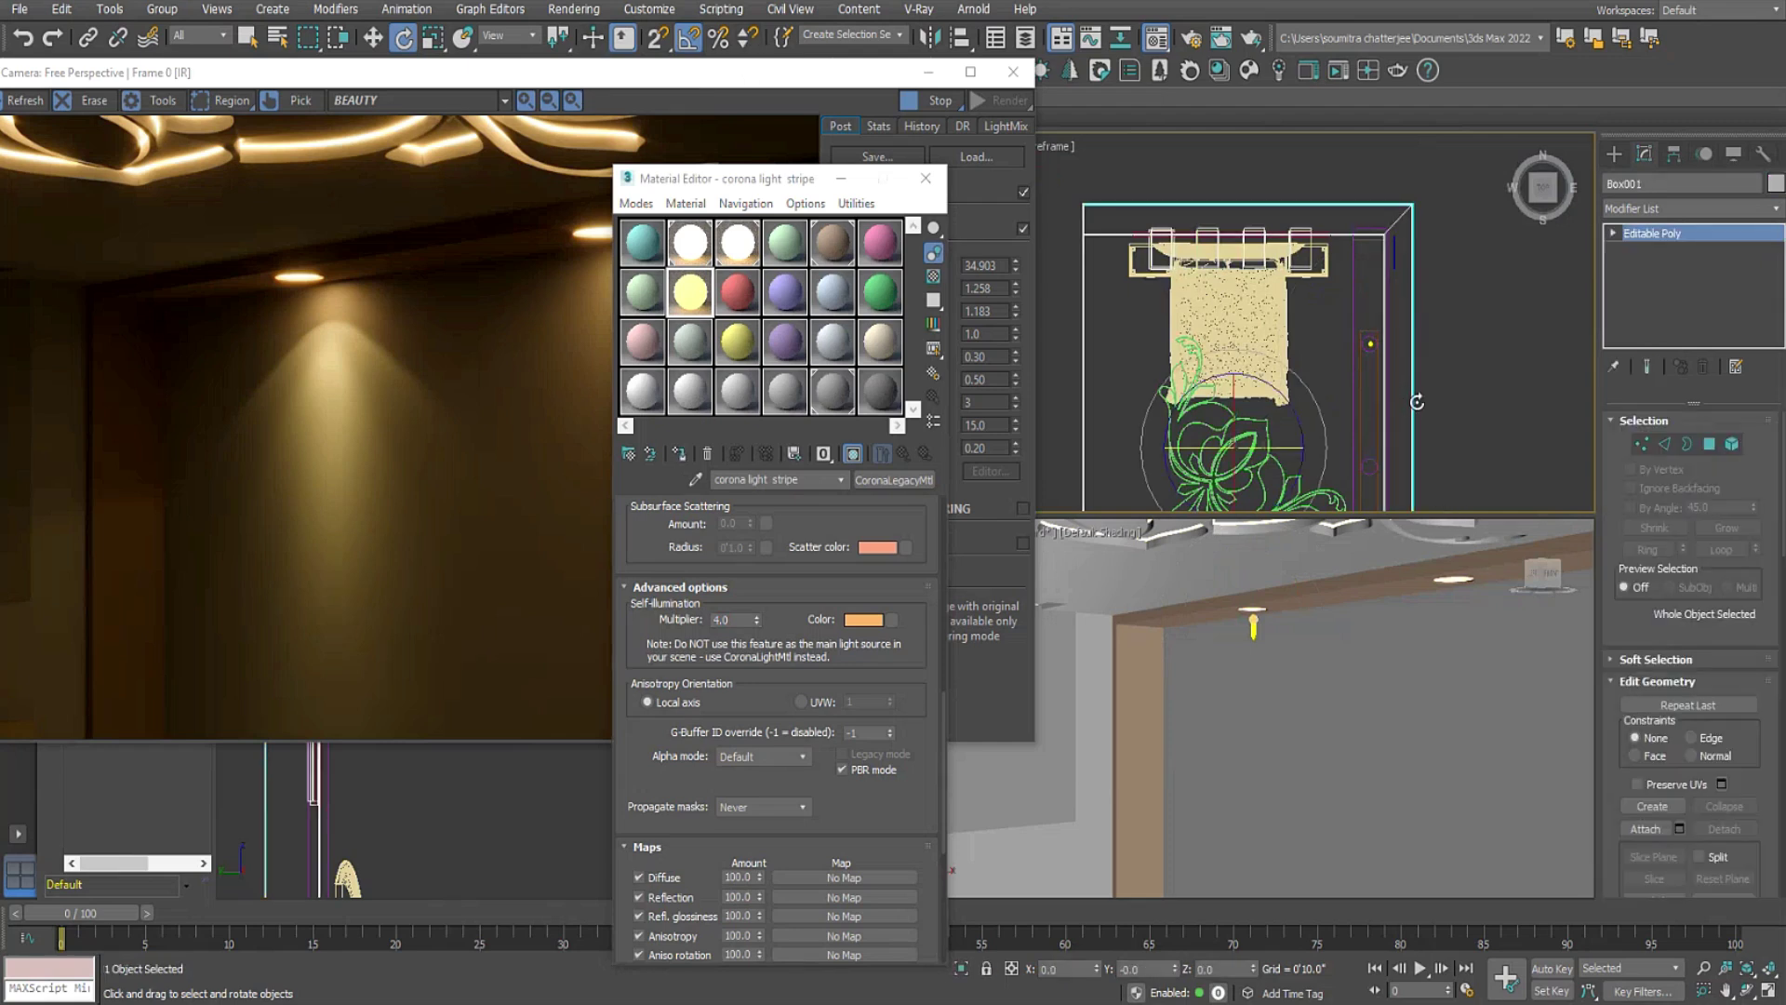
pyautogui.click(1613, 153)
pyautogui.rightClick(1454, 339)
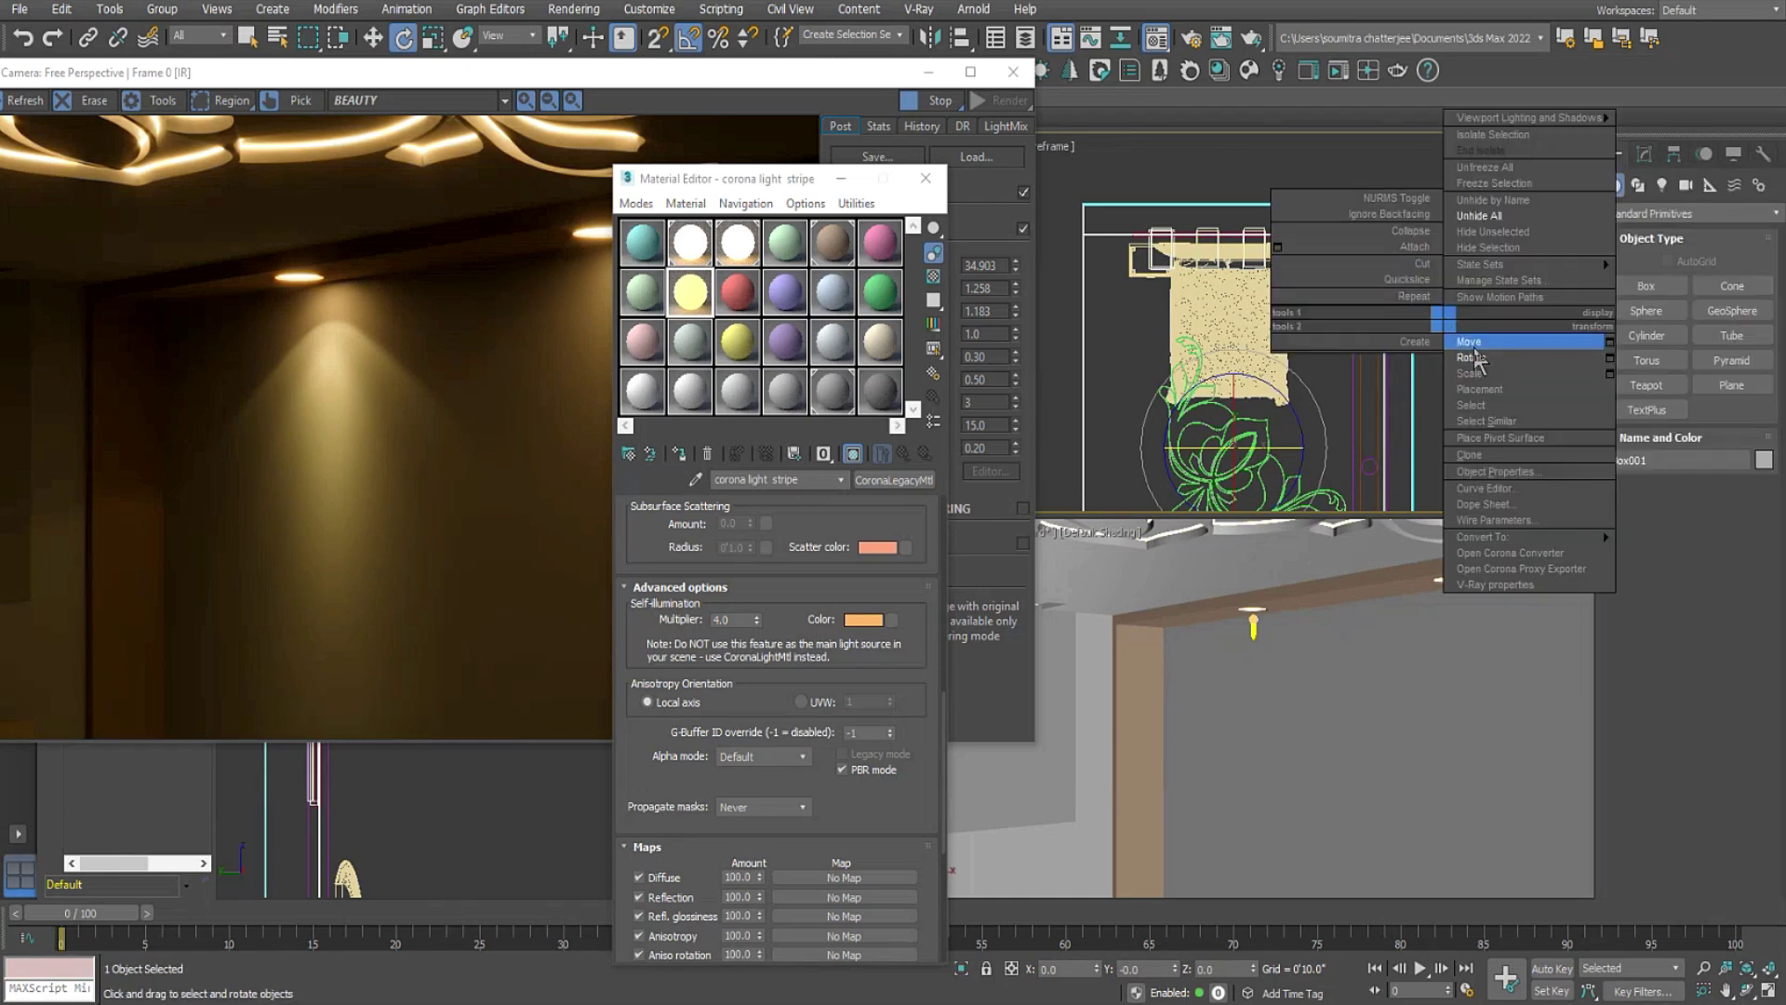
pyautogui.click(1477, 358)
pyautogui.click(1463, 354)
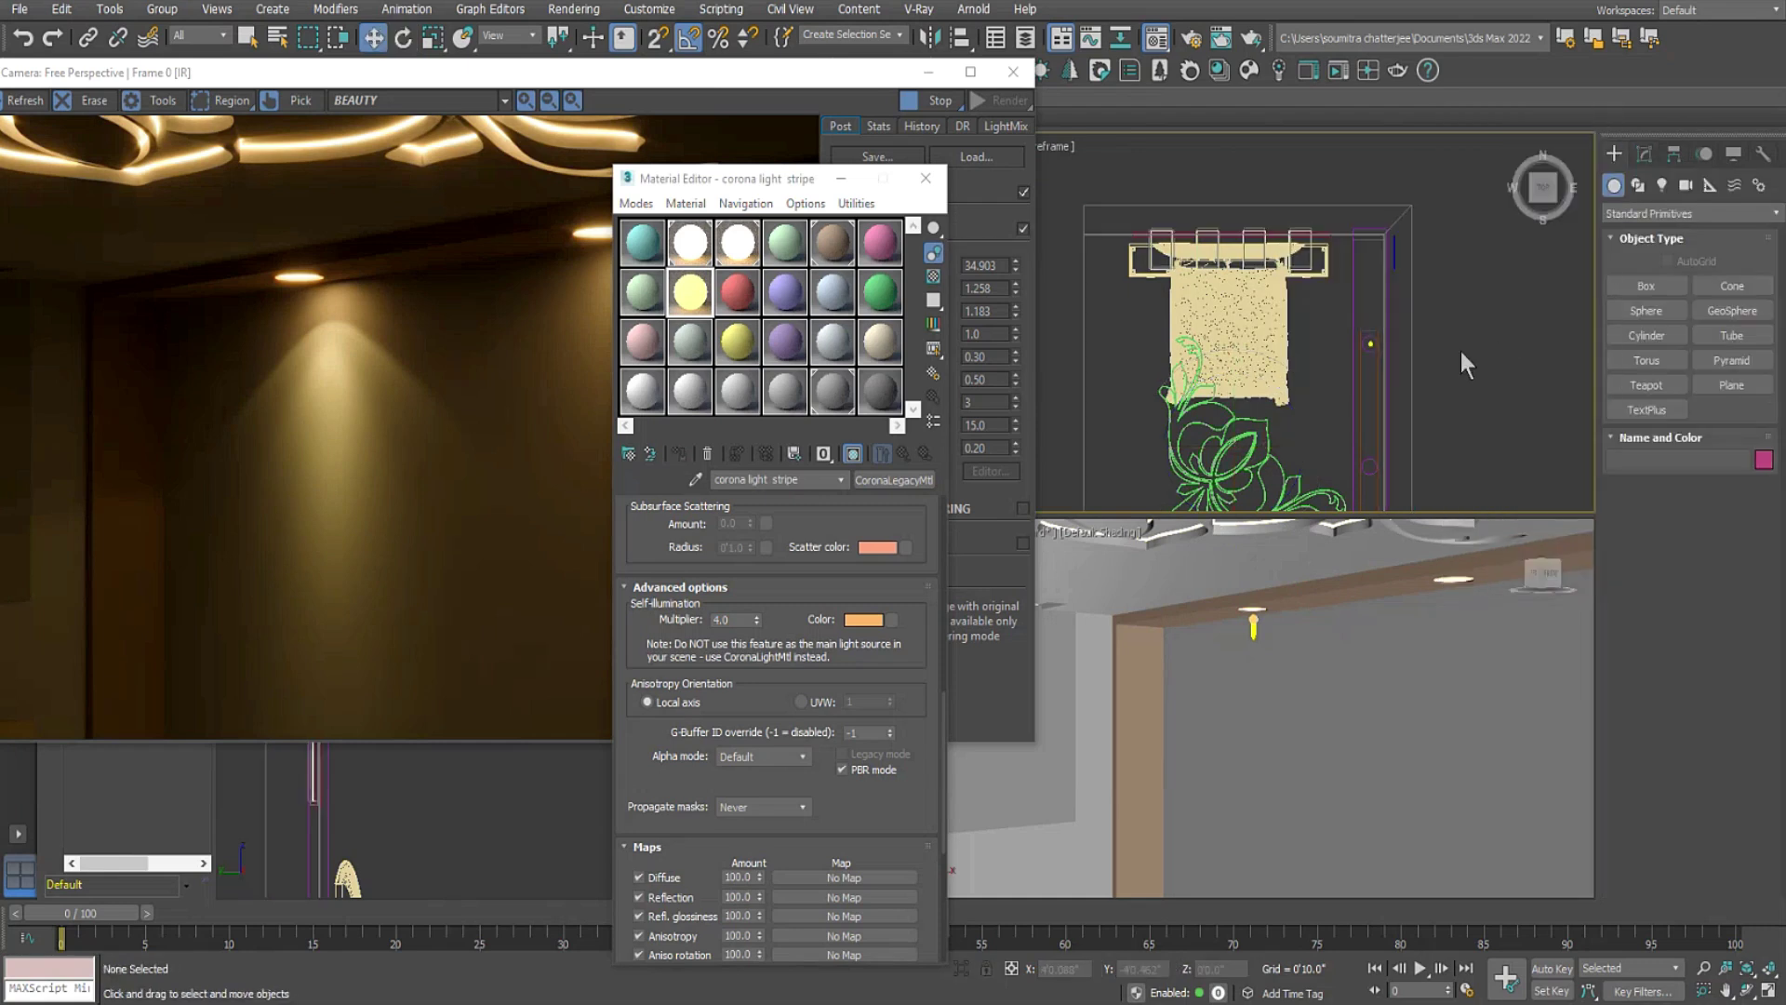
pyautogui.click(1359, 375)
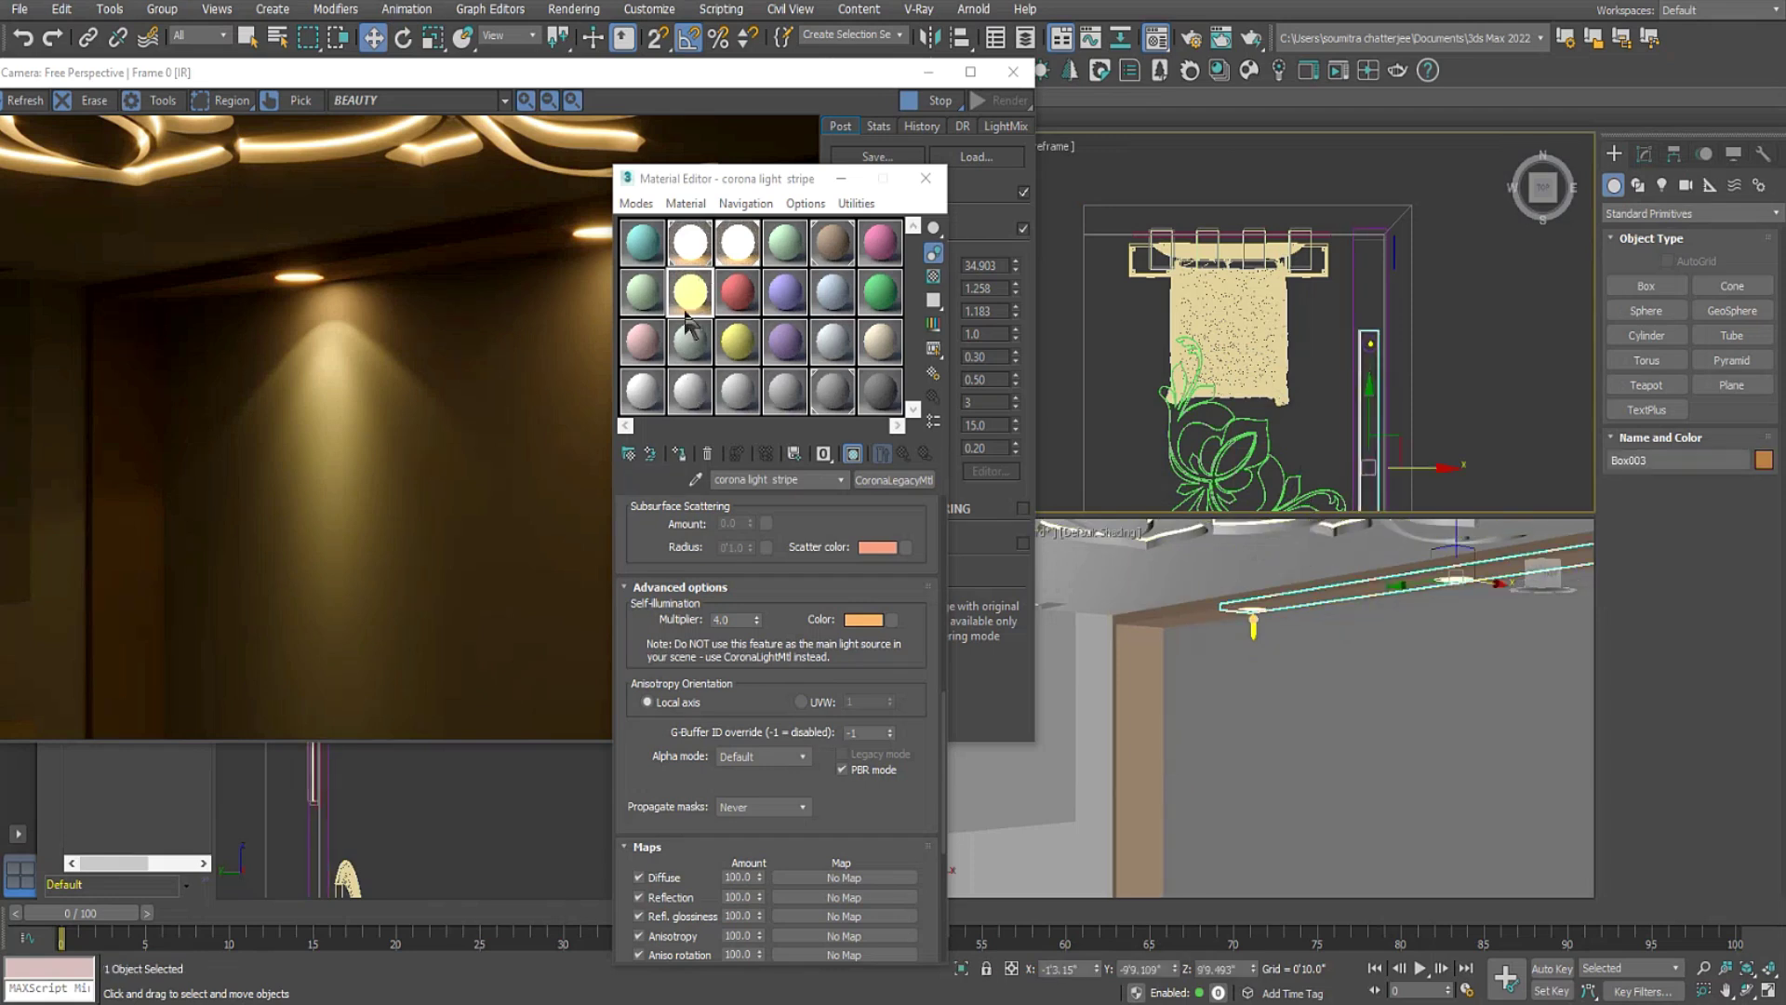
pyautogui.click(679, 453)
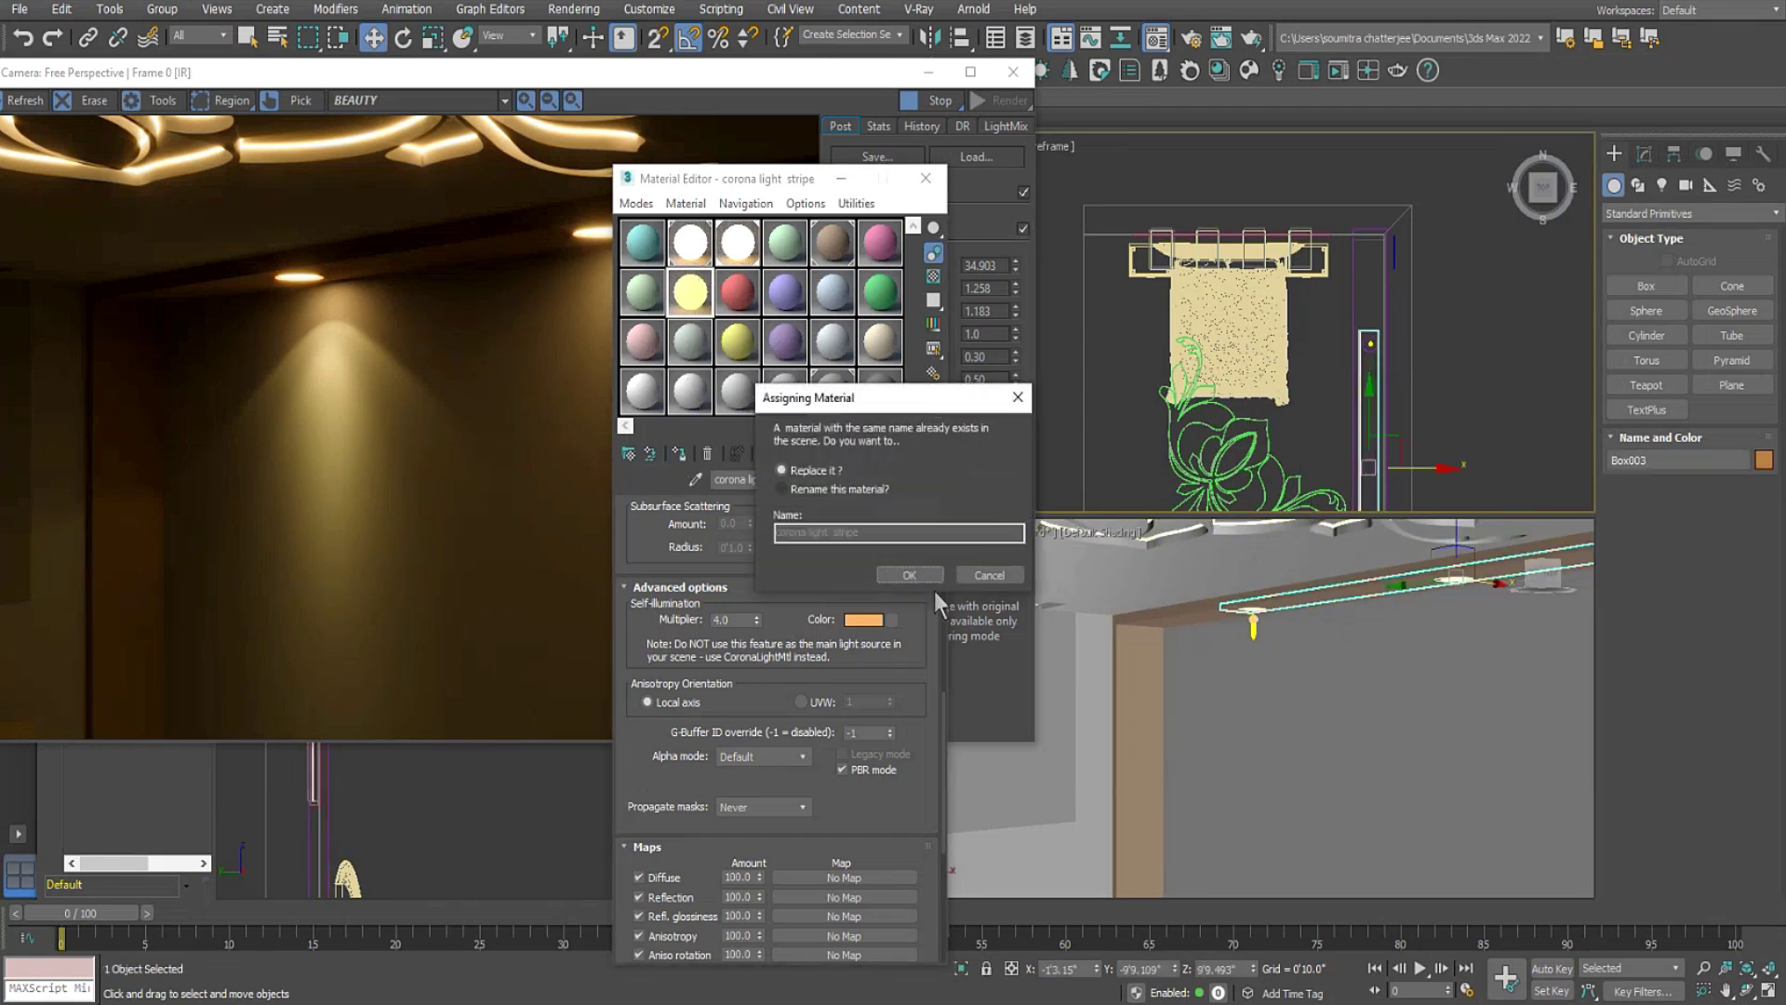
pyautogui.click(854, 491)
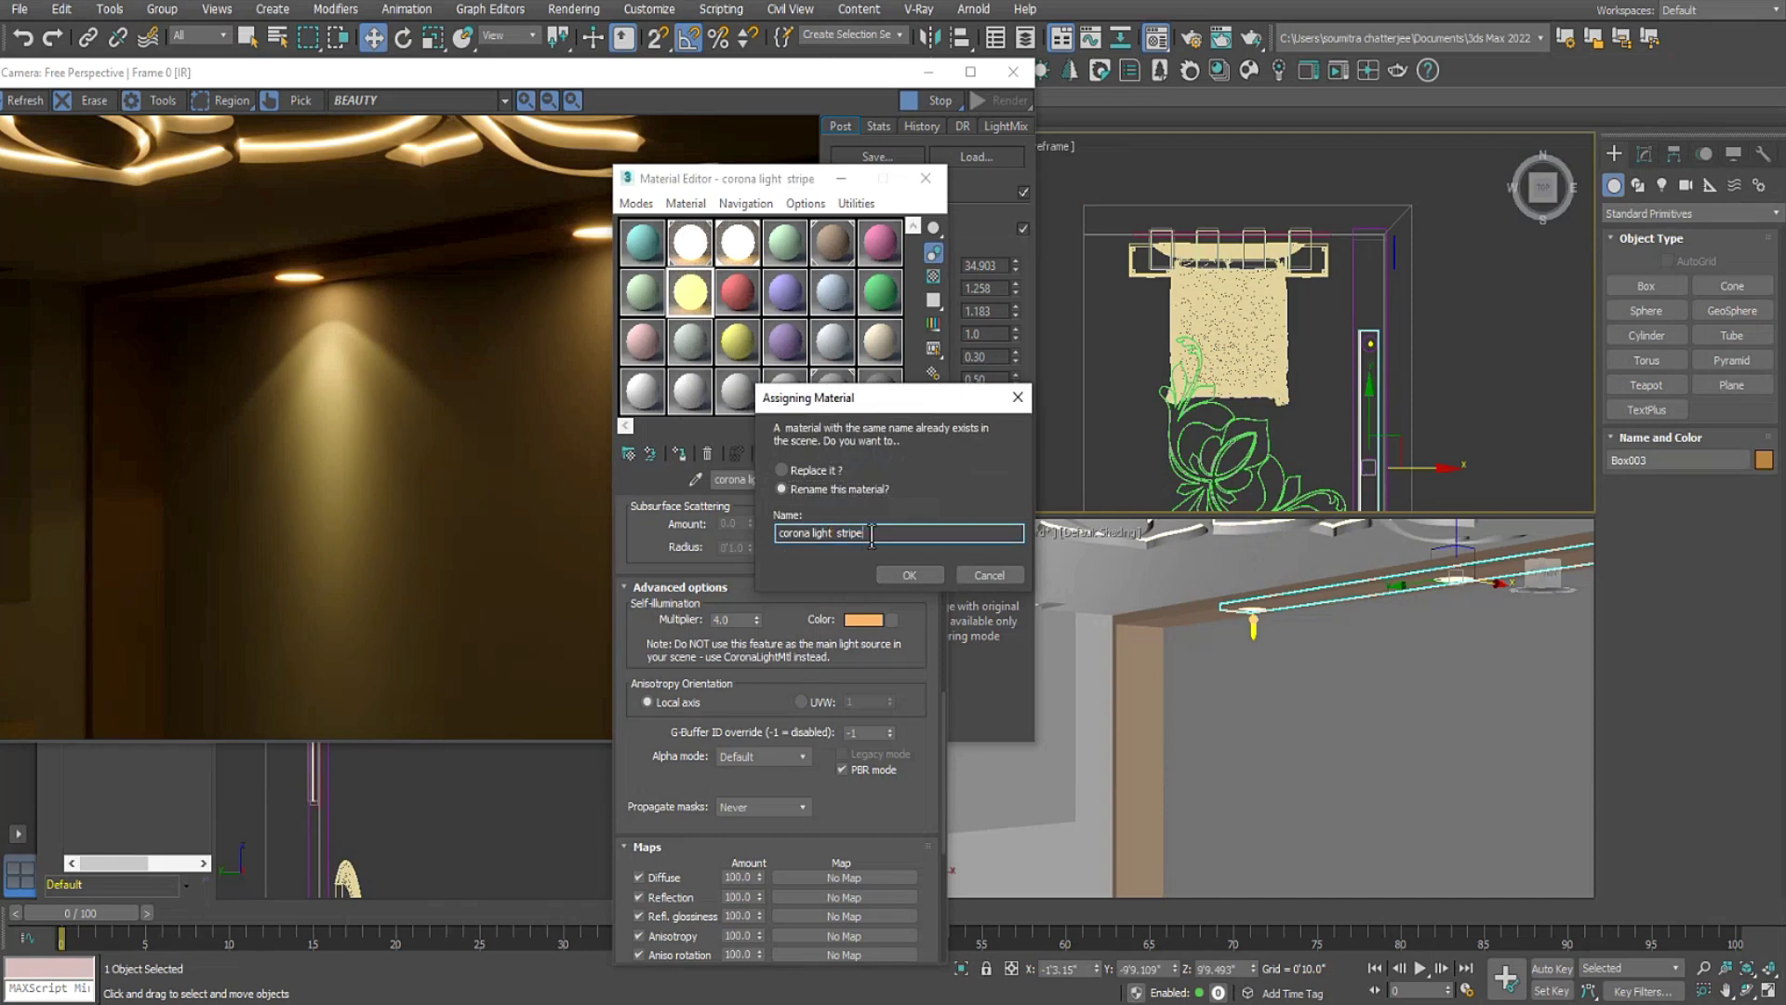
pyautogui.click(905, 576)
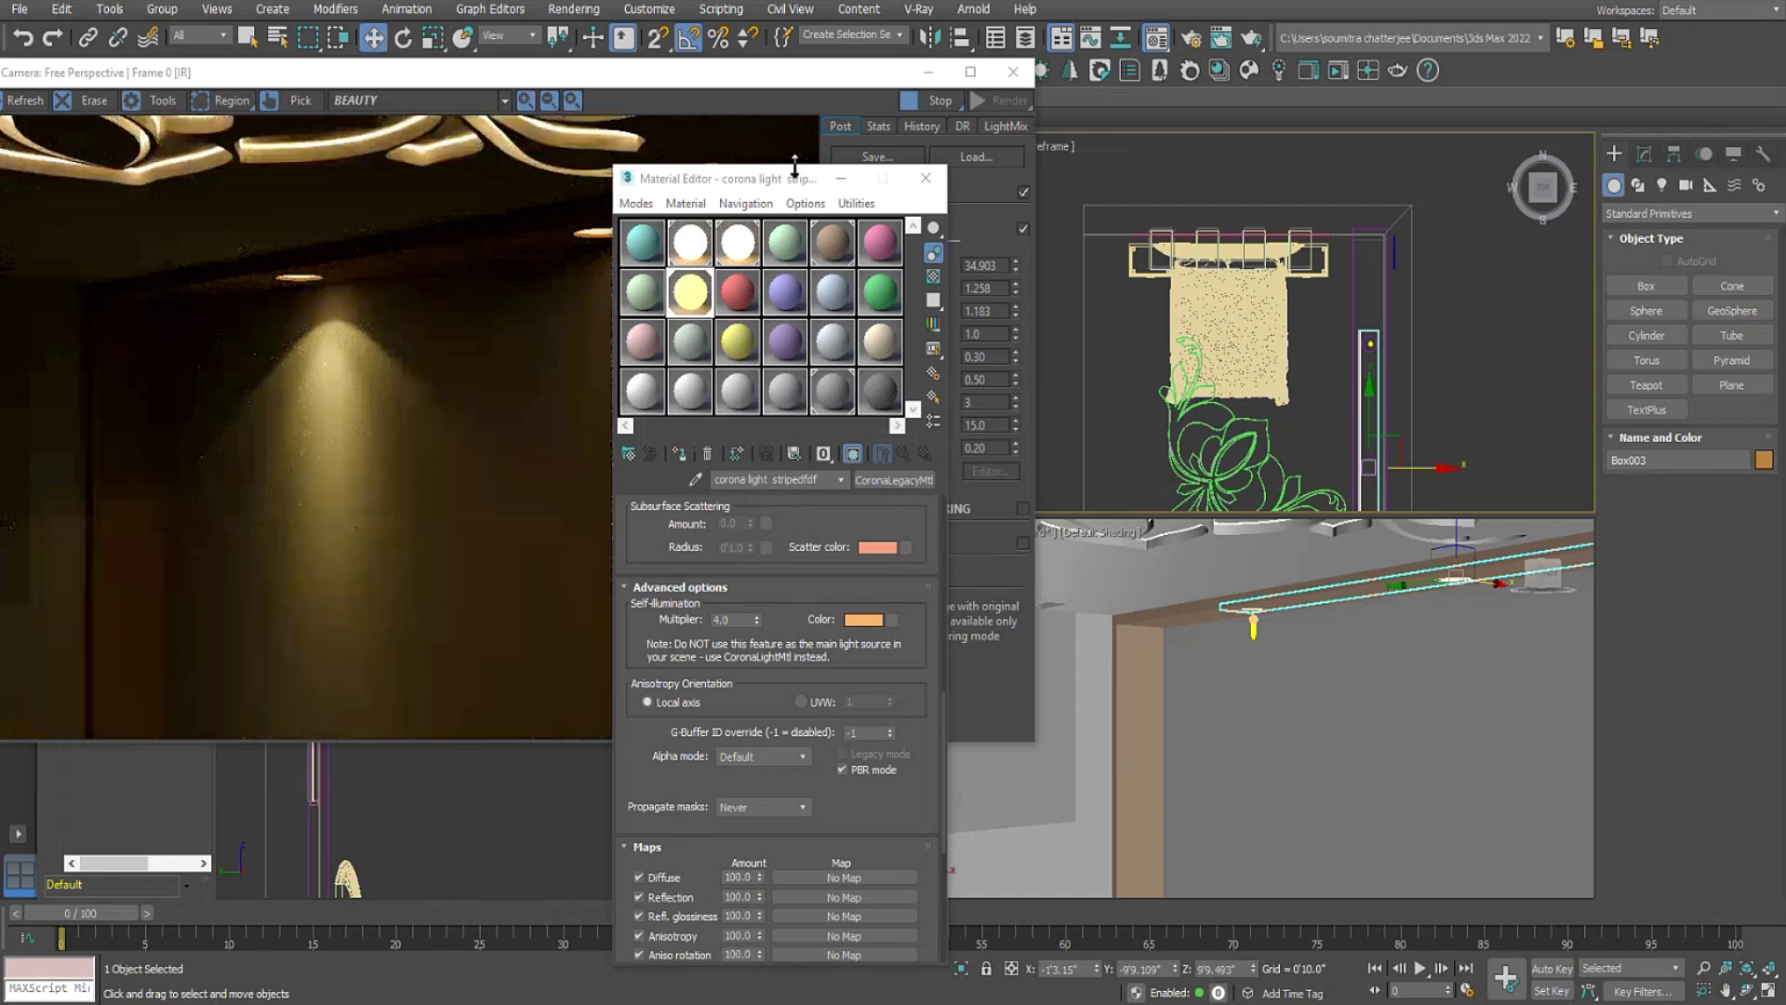
# Raise the Corona light in the Front view until its sphere meets the underside of the downlight fixture.
pyautogui.scroll(-5, 1377, 343)
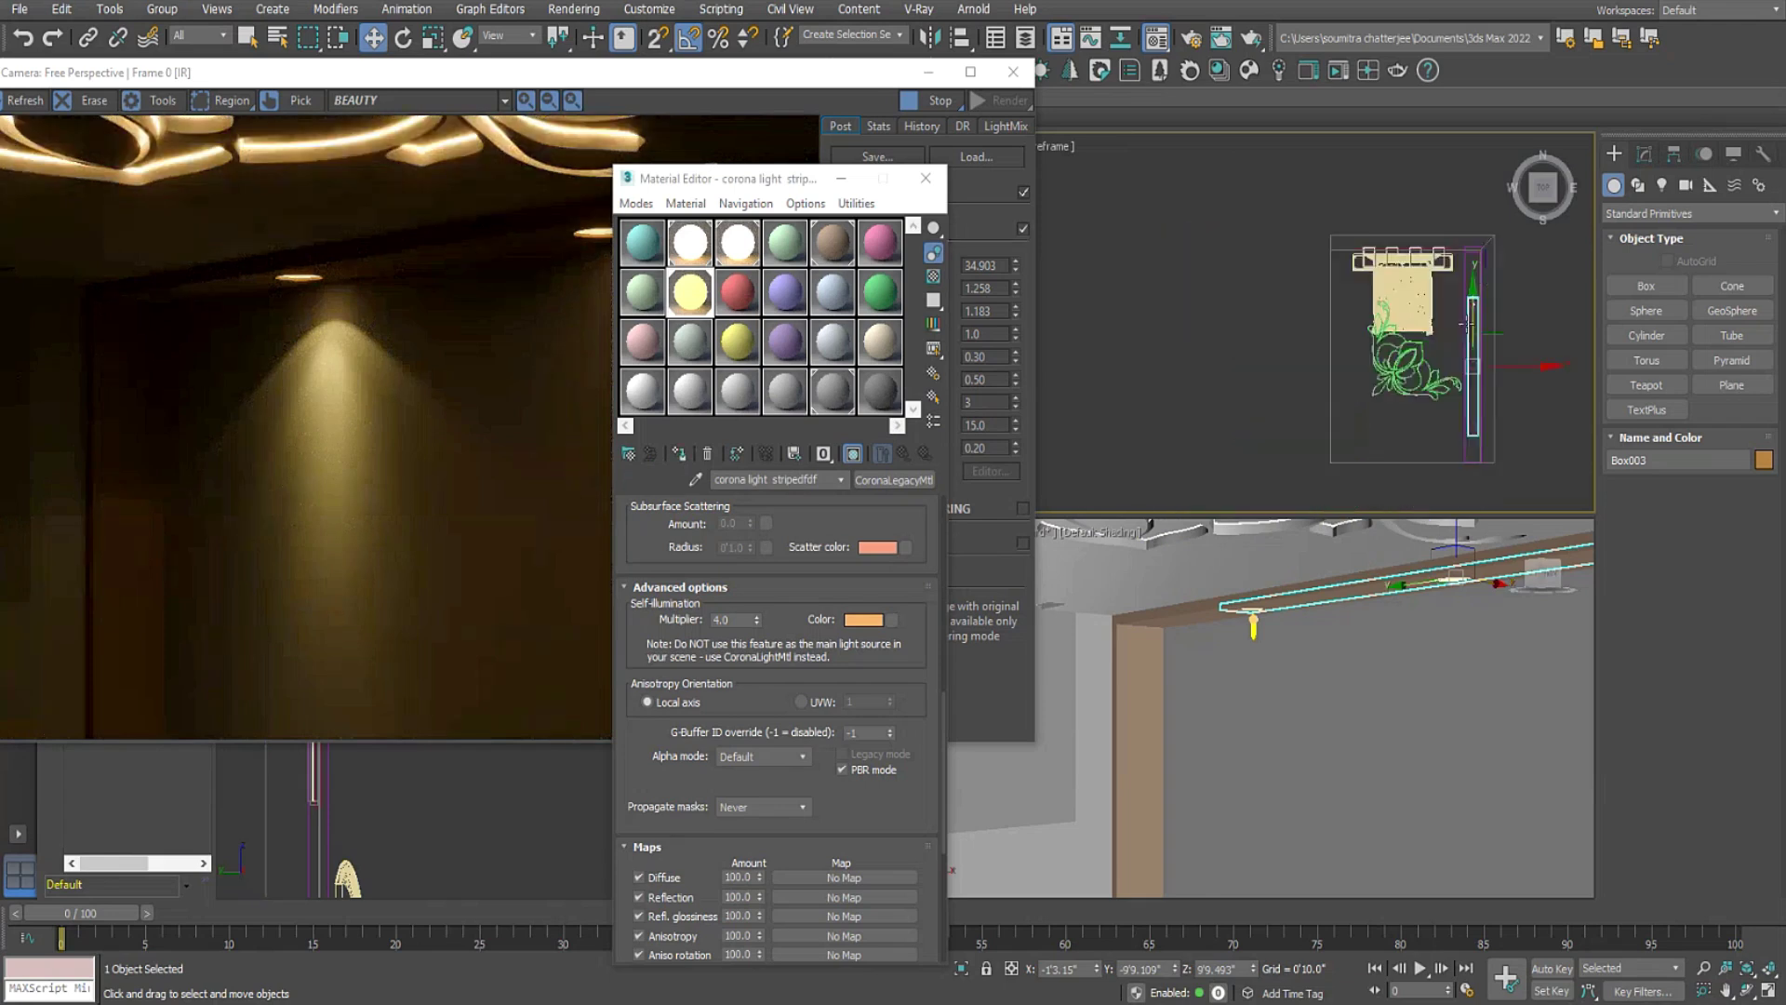
pyautogui.press('f')
pyautogui.scroll(1, 1305, 322)
pyautogui.moveTo(1305, 323); pyautogui.dragTo(1375, 356, button='middle')
pyautogui.scroll(5, 1337, 319)
pyautogui.scroll(4, 1321, 307)
pyautogui.scroll(-2, 1336, 316)
pyautogui.scroll(3, 1374, 356)
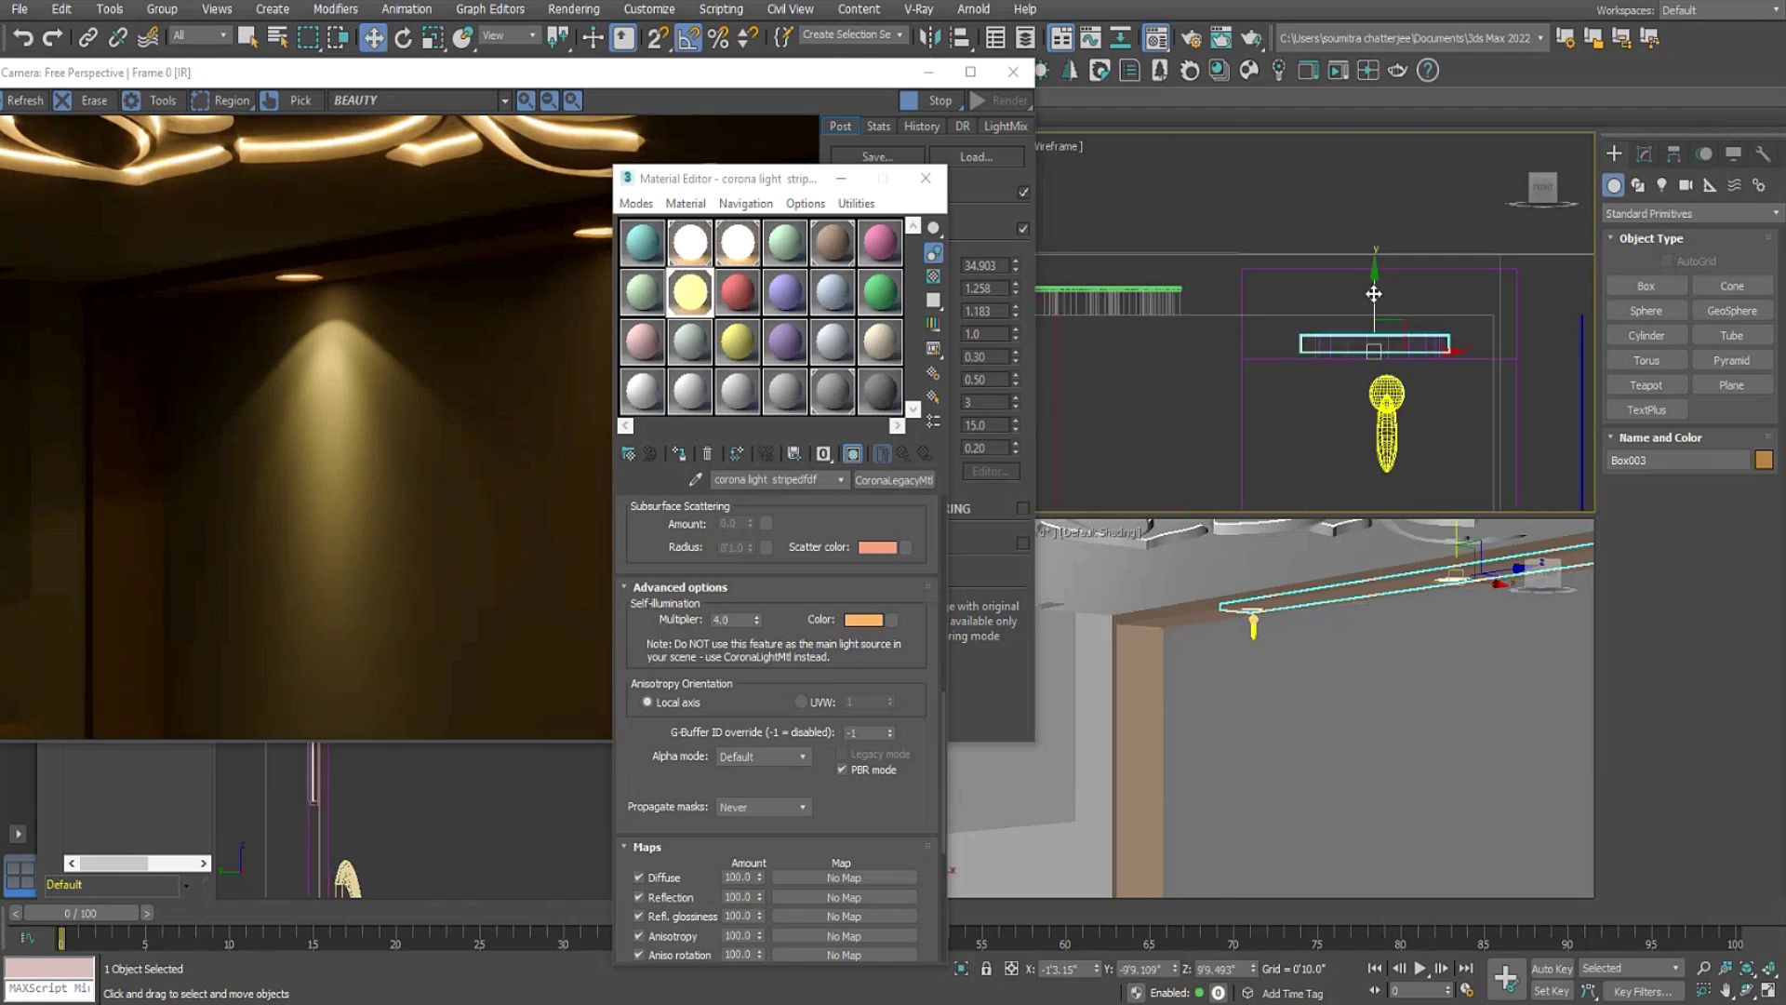
pyautogui.click(1387, 453)
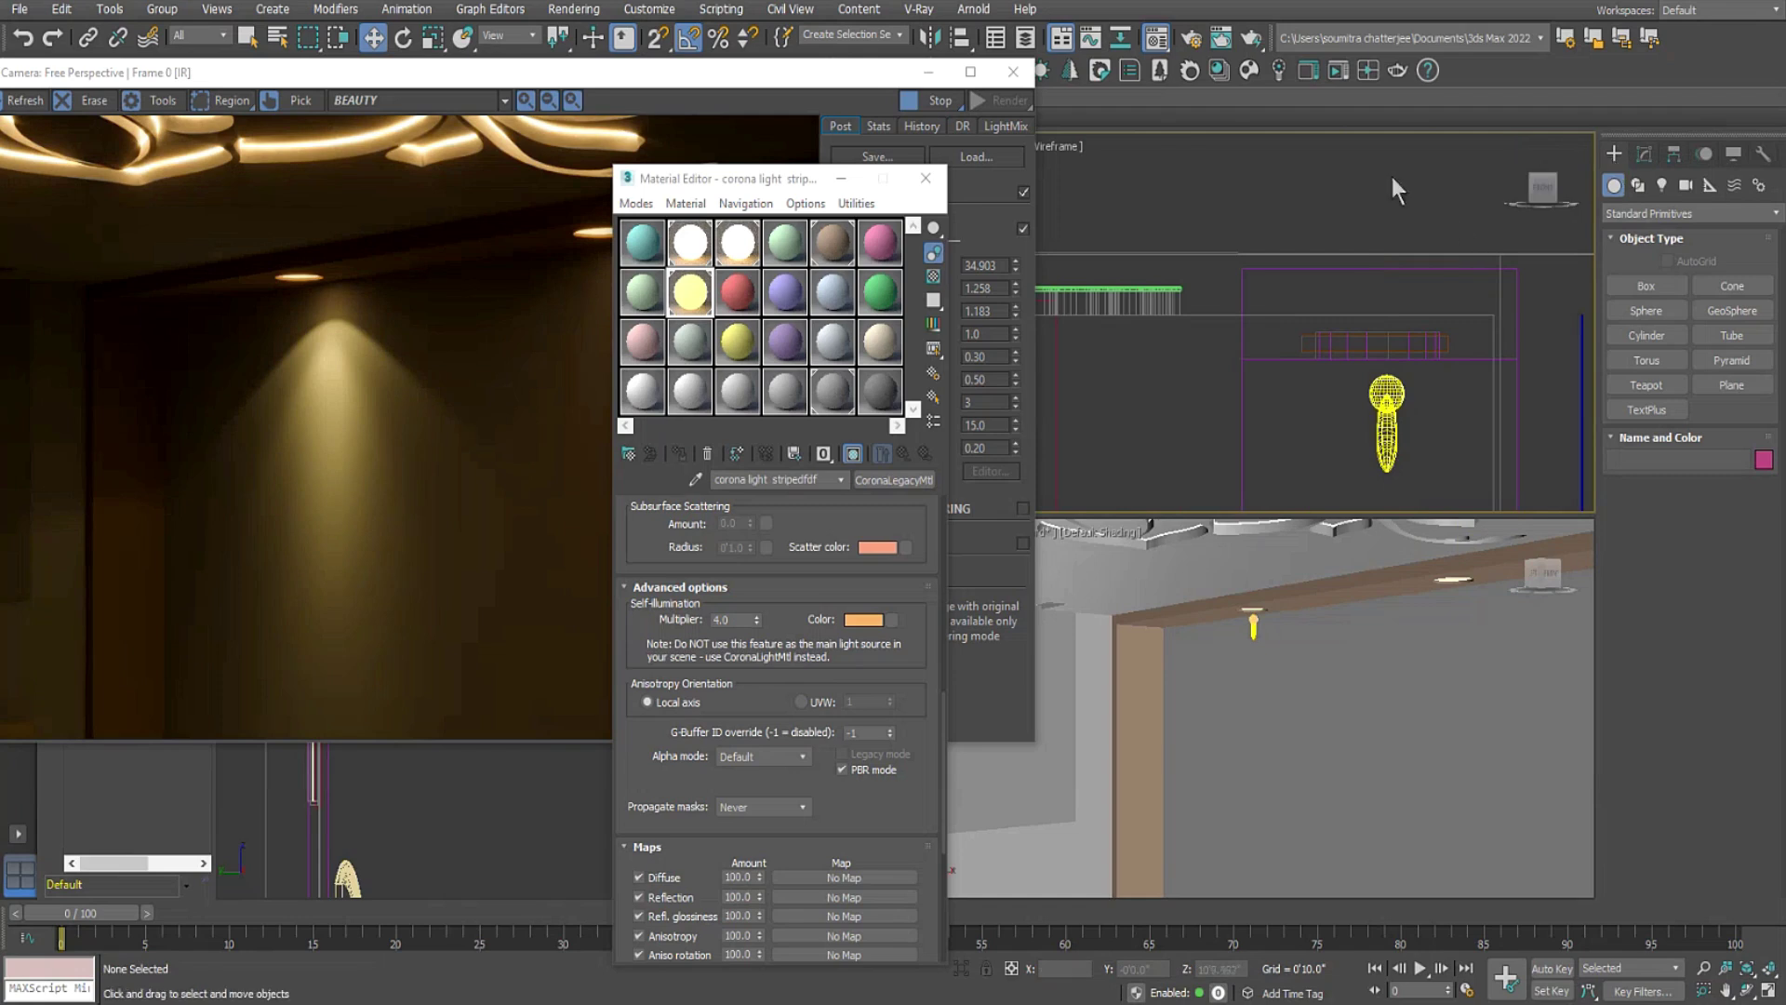
pyautogui.click(1387, 395)
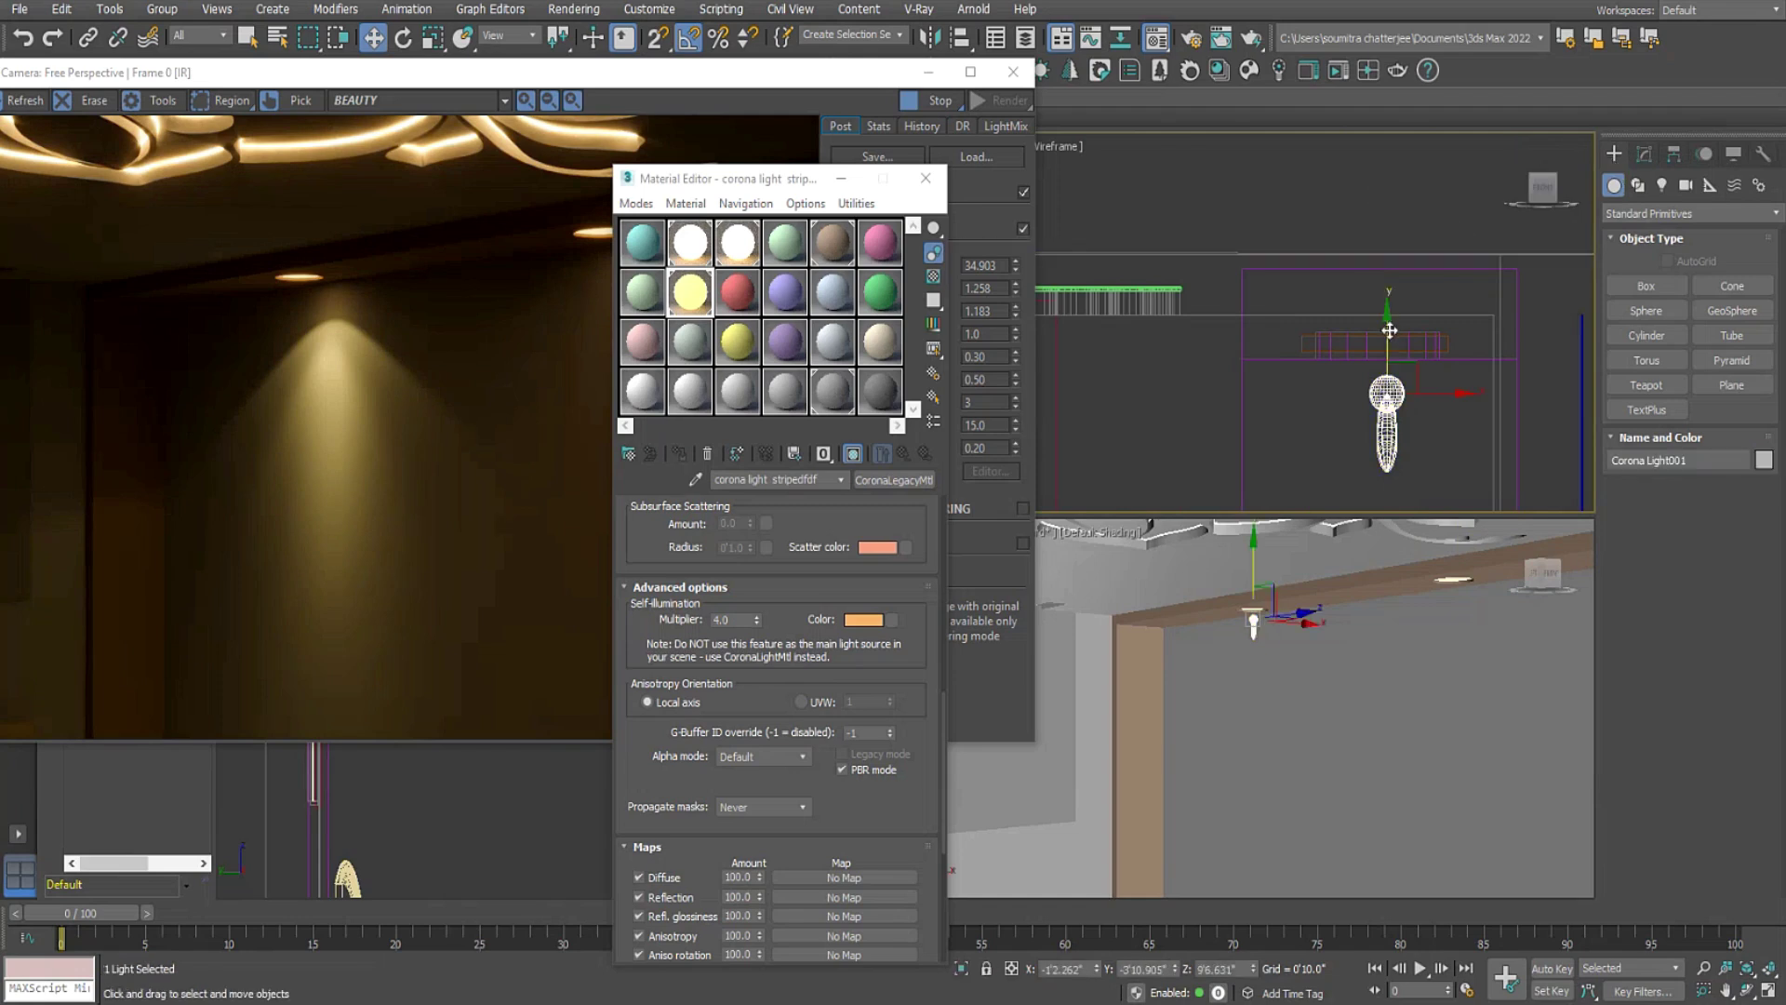
pyautogui.moveTo(1389, 308); pyautogui.dragTo(1387, 272)
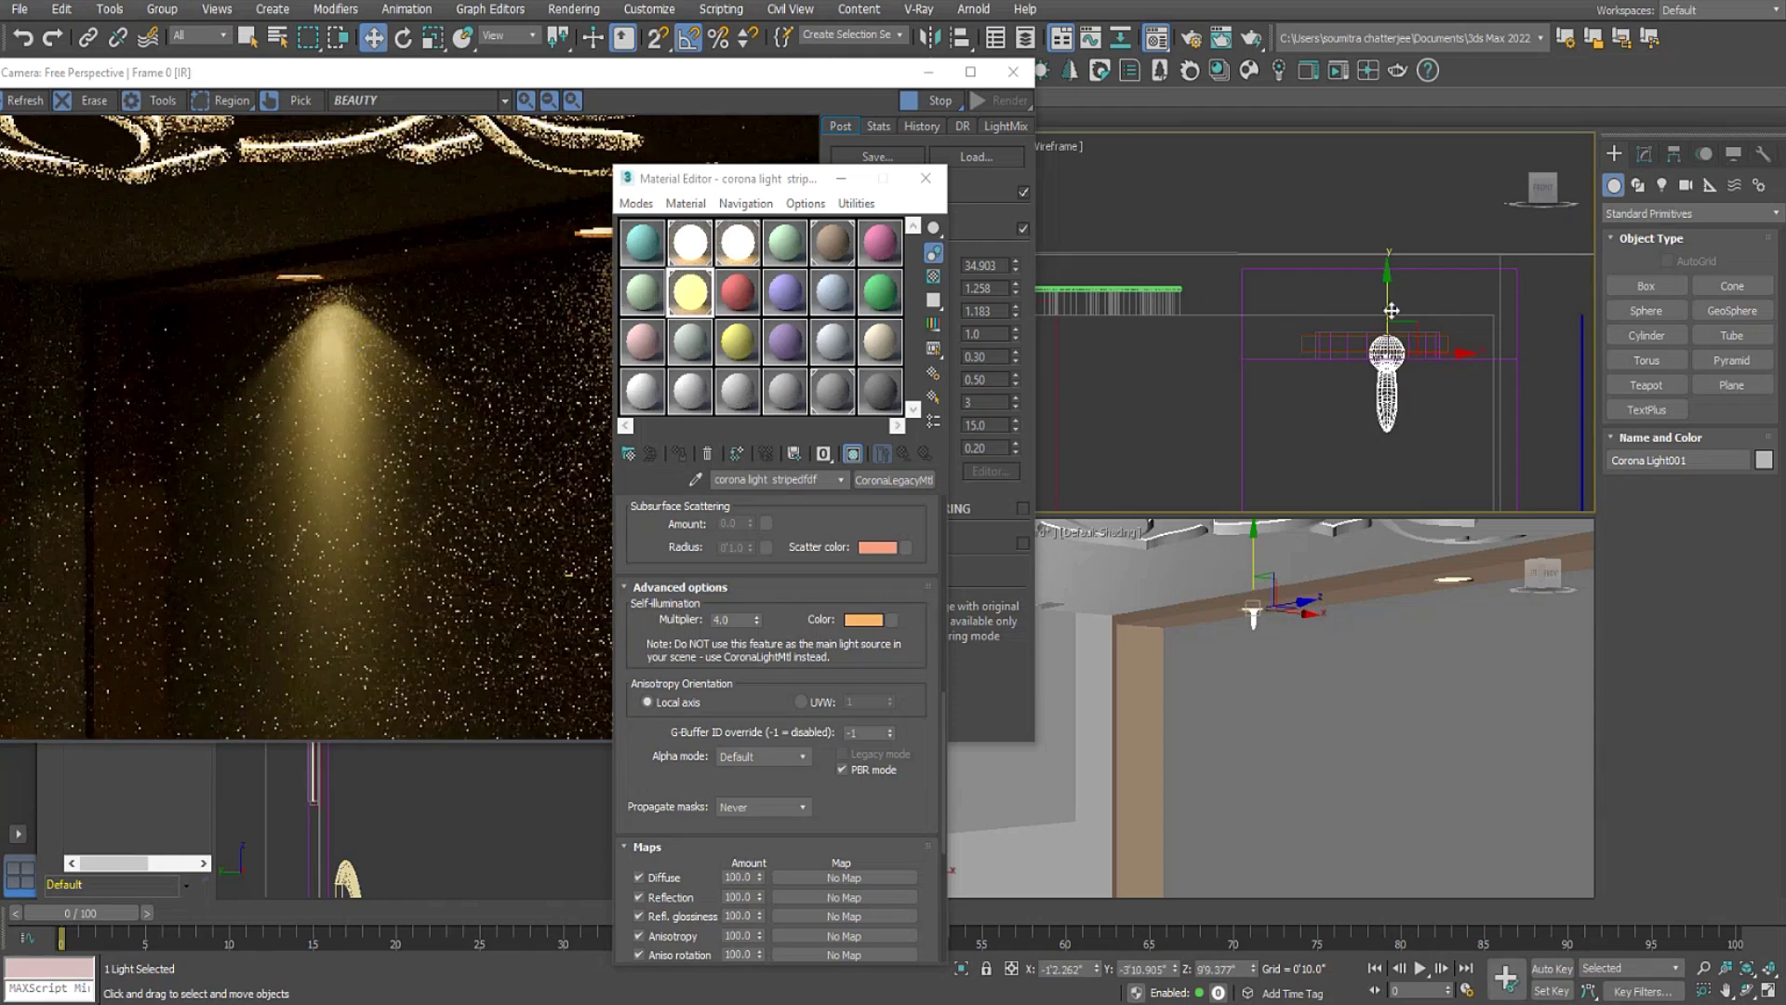
# Clone the Corona light twice along the ceiling strip in the Top view, placing one light at each remaining fixture.
pyautogui.moveTo(633, 84); pyautogui.dragTo(428, 584)
pyautogui.moveTo(1282, 287); pyautogui.dragTo(1167, 237, button='middle')
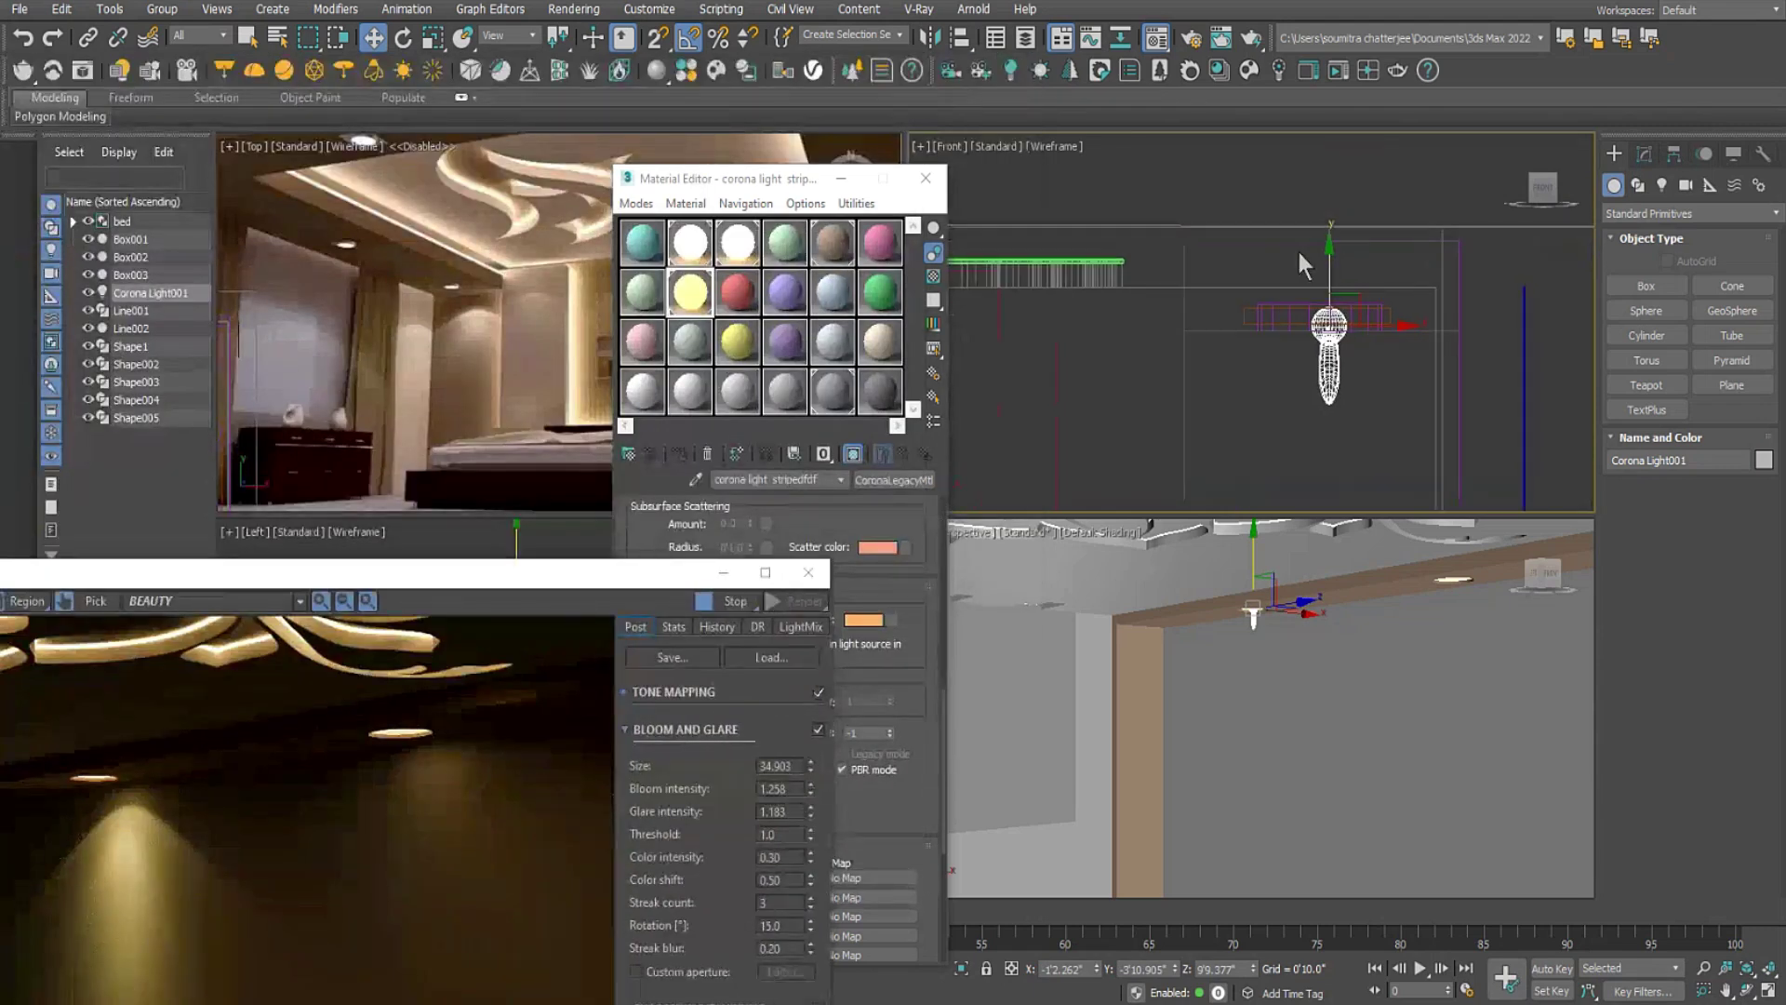
pyautogui.press('t')
pyautogui.scroll(3, 1431, 318)
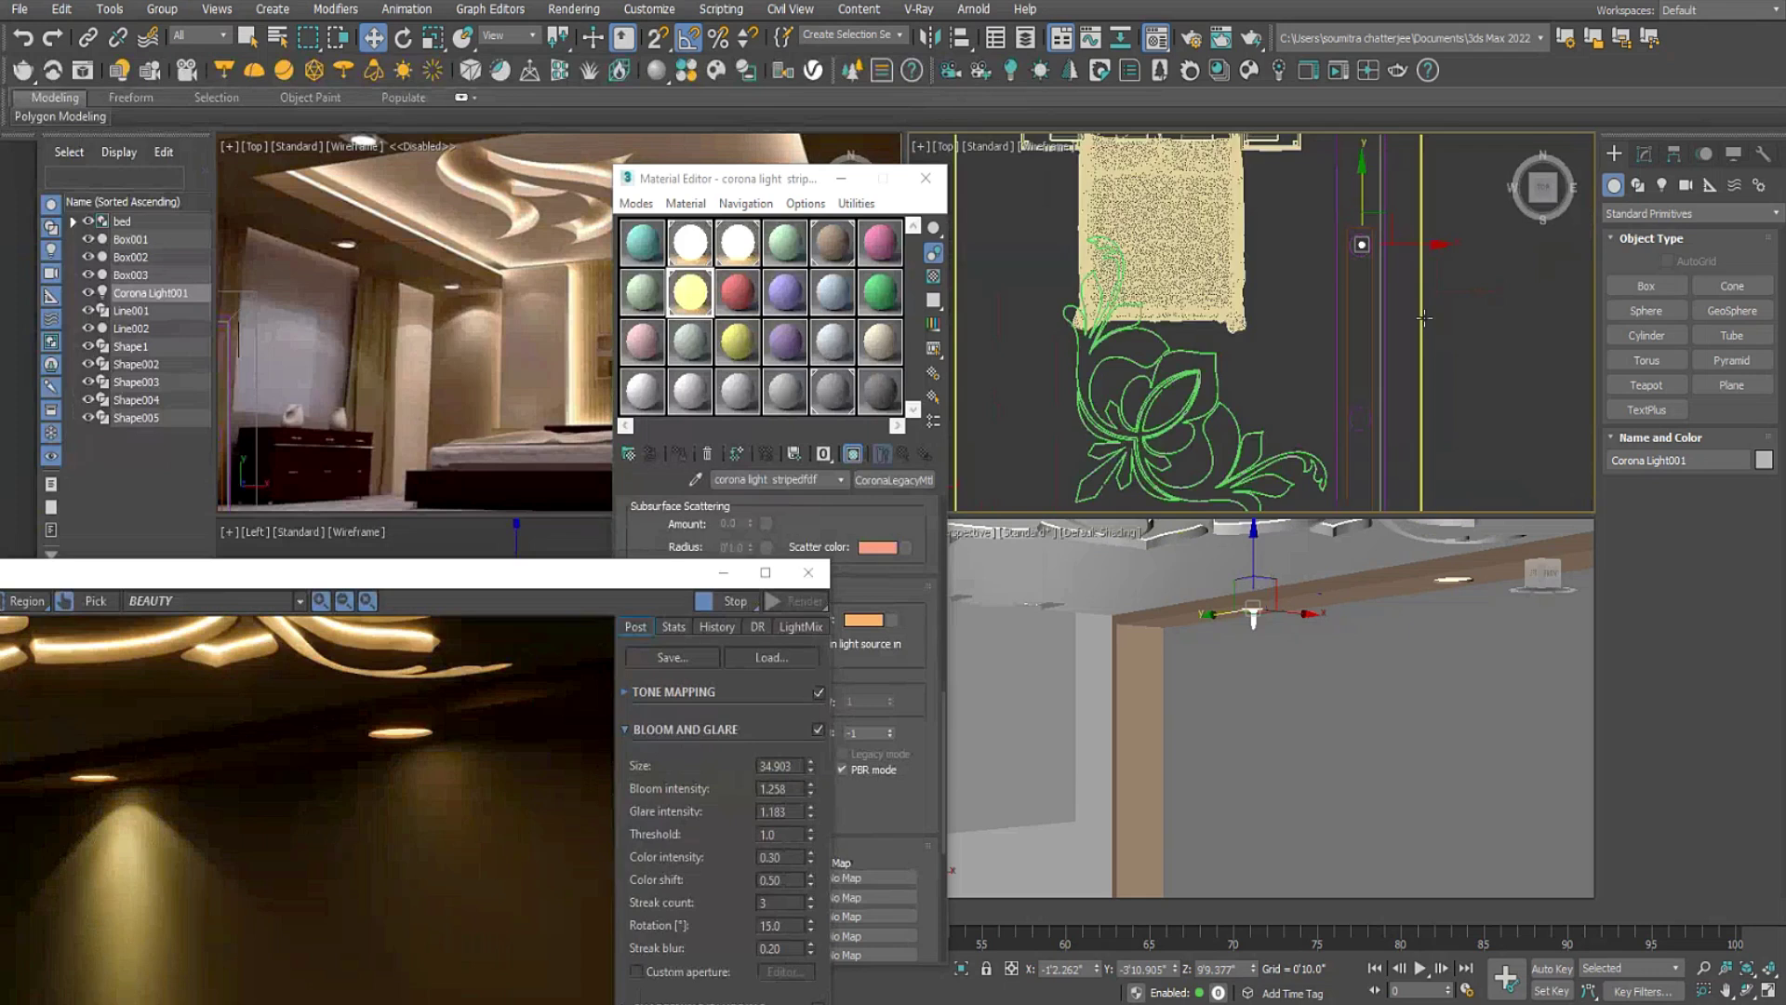
pyautogui.scroll(-2, 1377, 214)
pyautogui.keyDown('shift'); pyautogui.moveTo(1363, 176); pyautogui.dragTo(1361, 263); pyautogui.keyUp('shift')
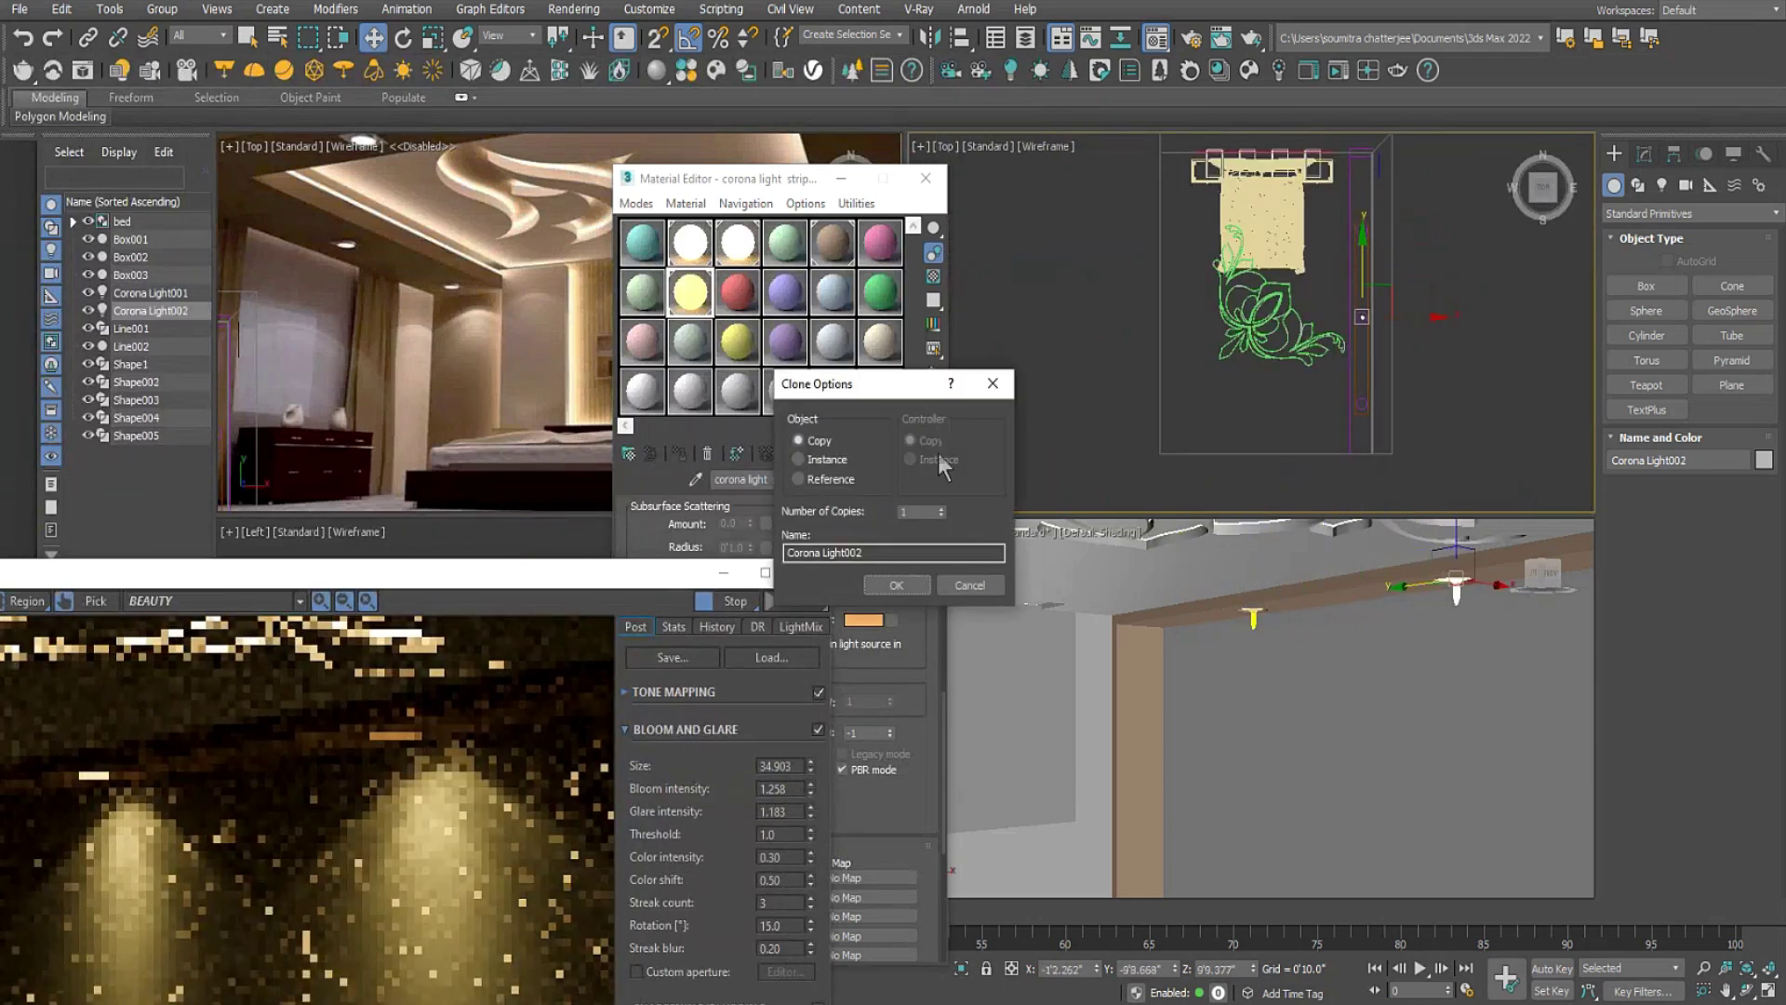
pyautogui.click(918, 589)
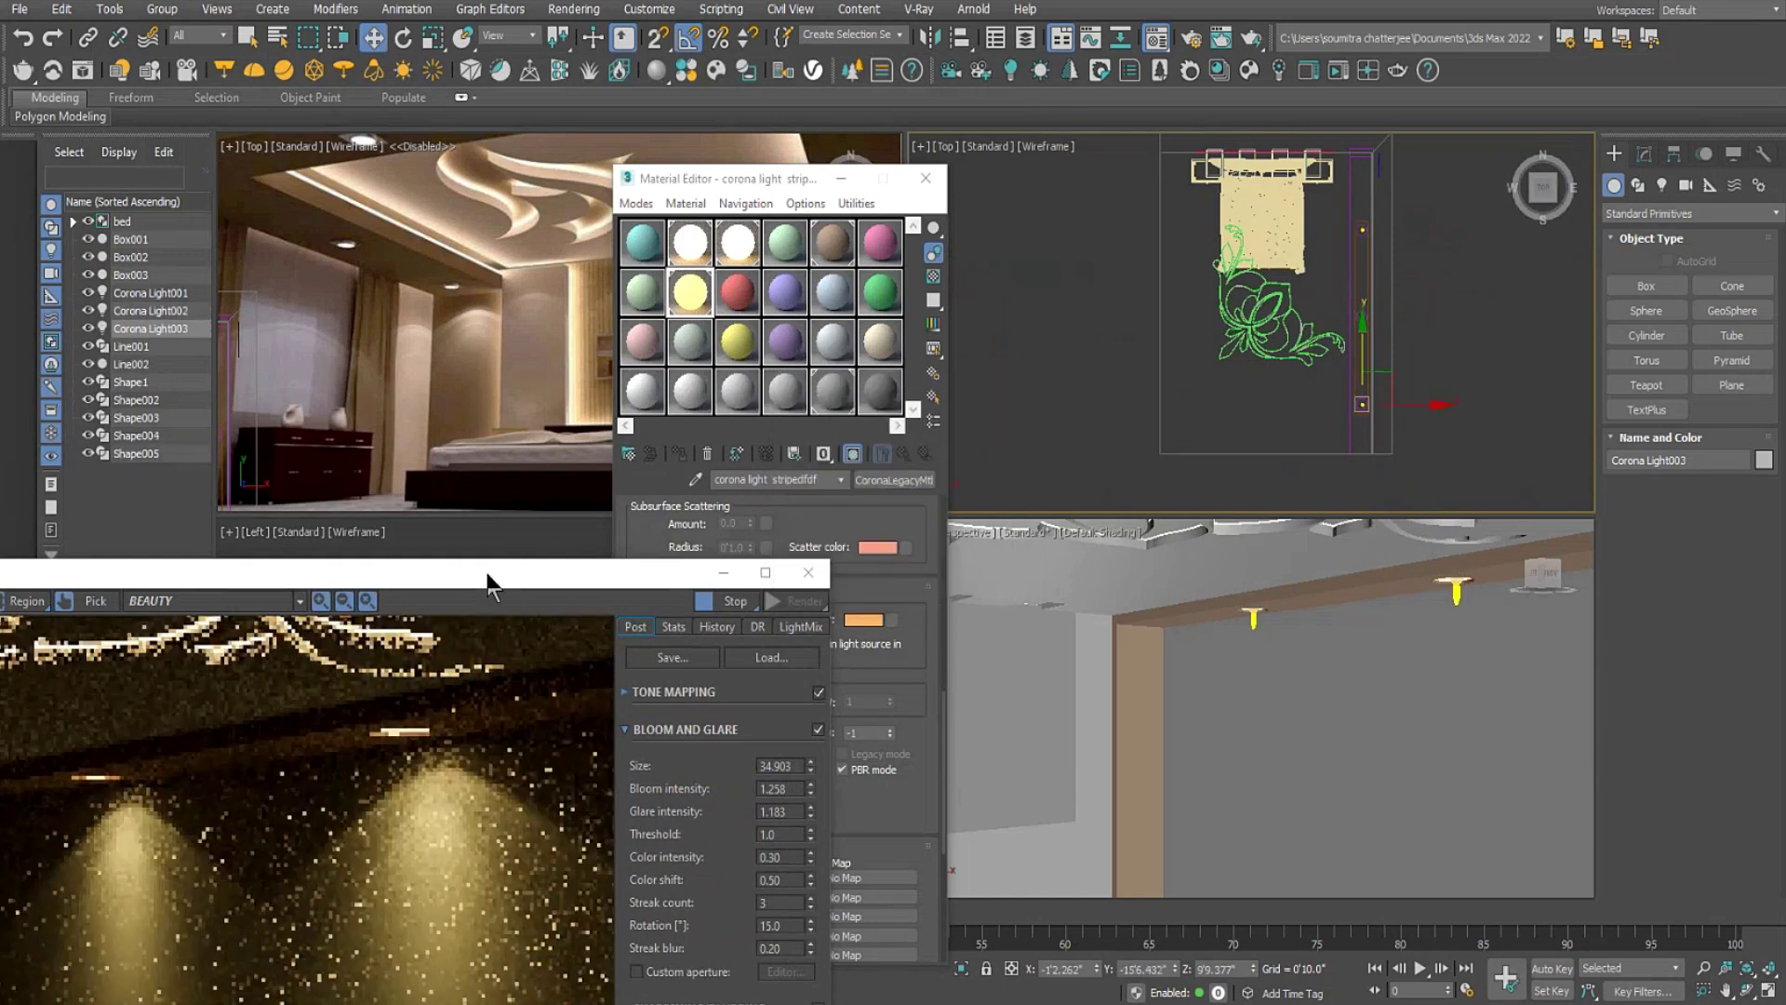
# Examine the row of three downlights and their wall beams from several angles in the interactive render.
pyautogui.moveTo(488, 574); pyautogui.dragTo(785, 58)
pyautogui.scroll(-5, 1282, 733)
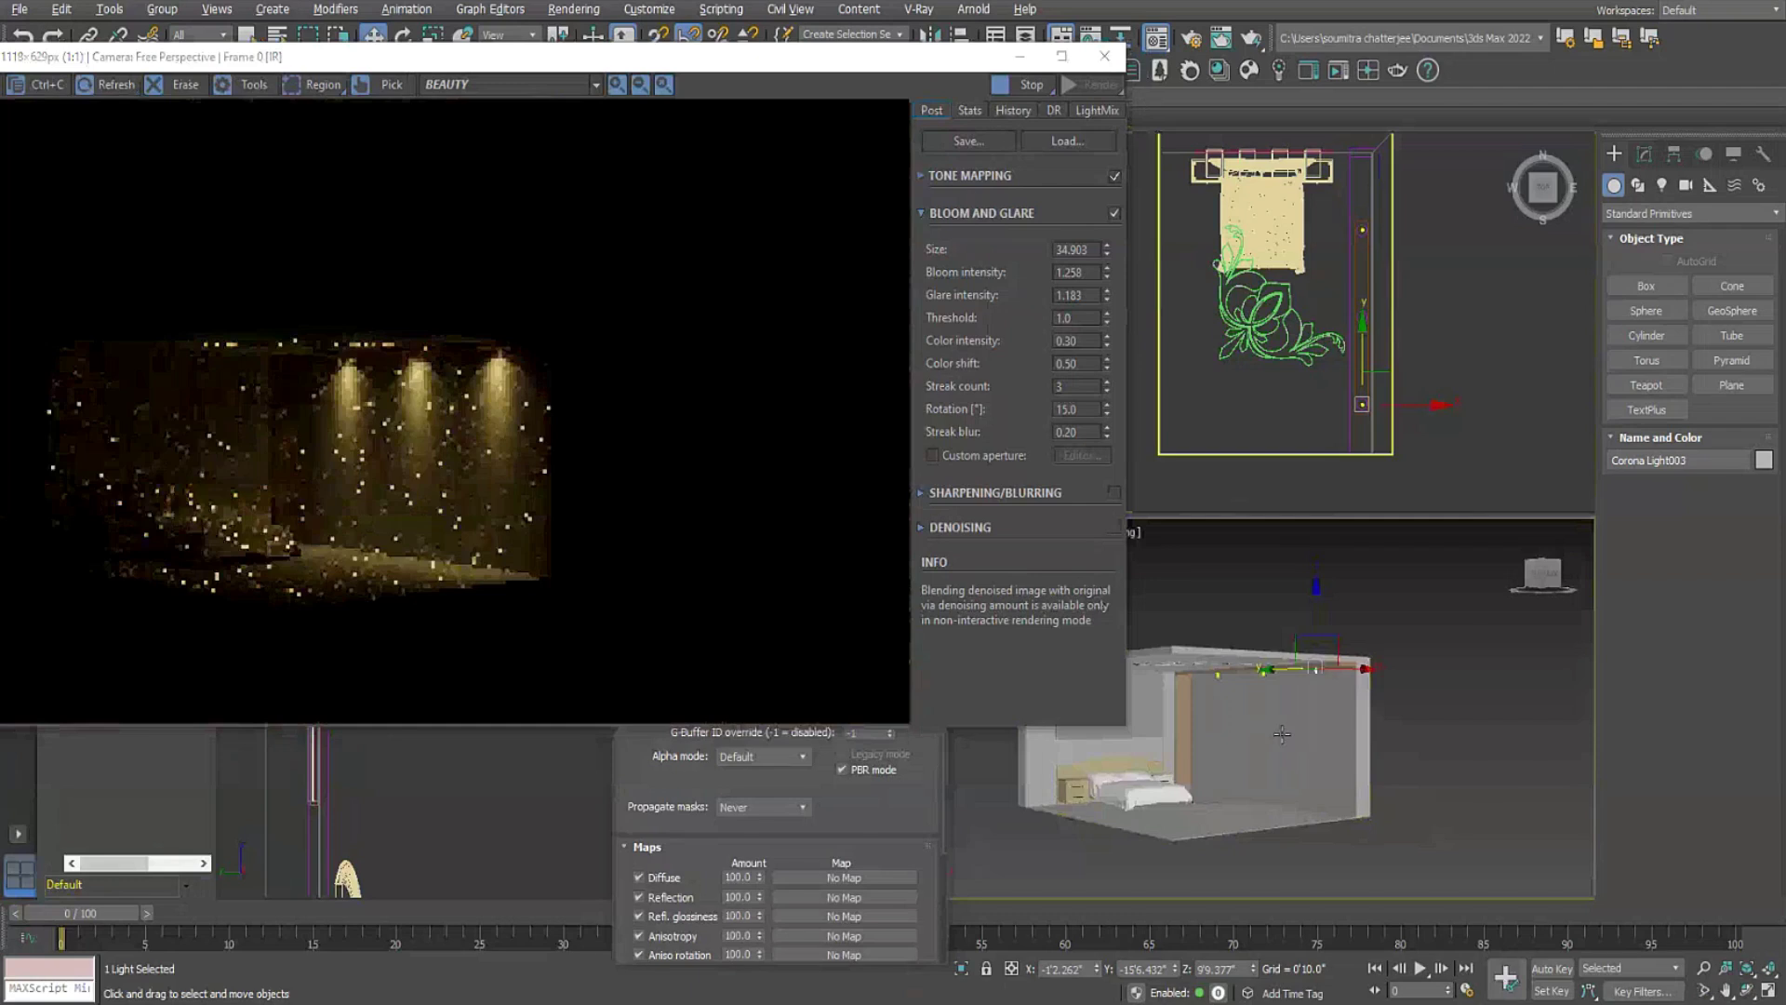
pyautogui.scroll(6, 1282, 733)
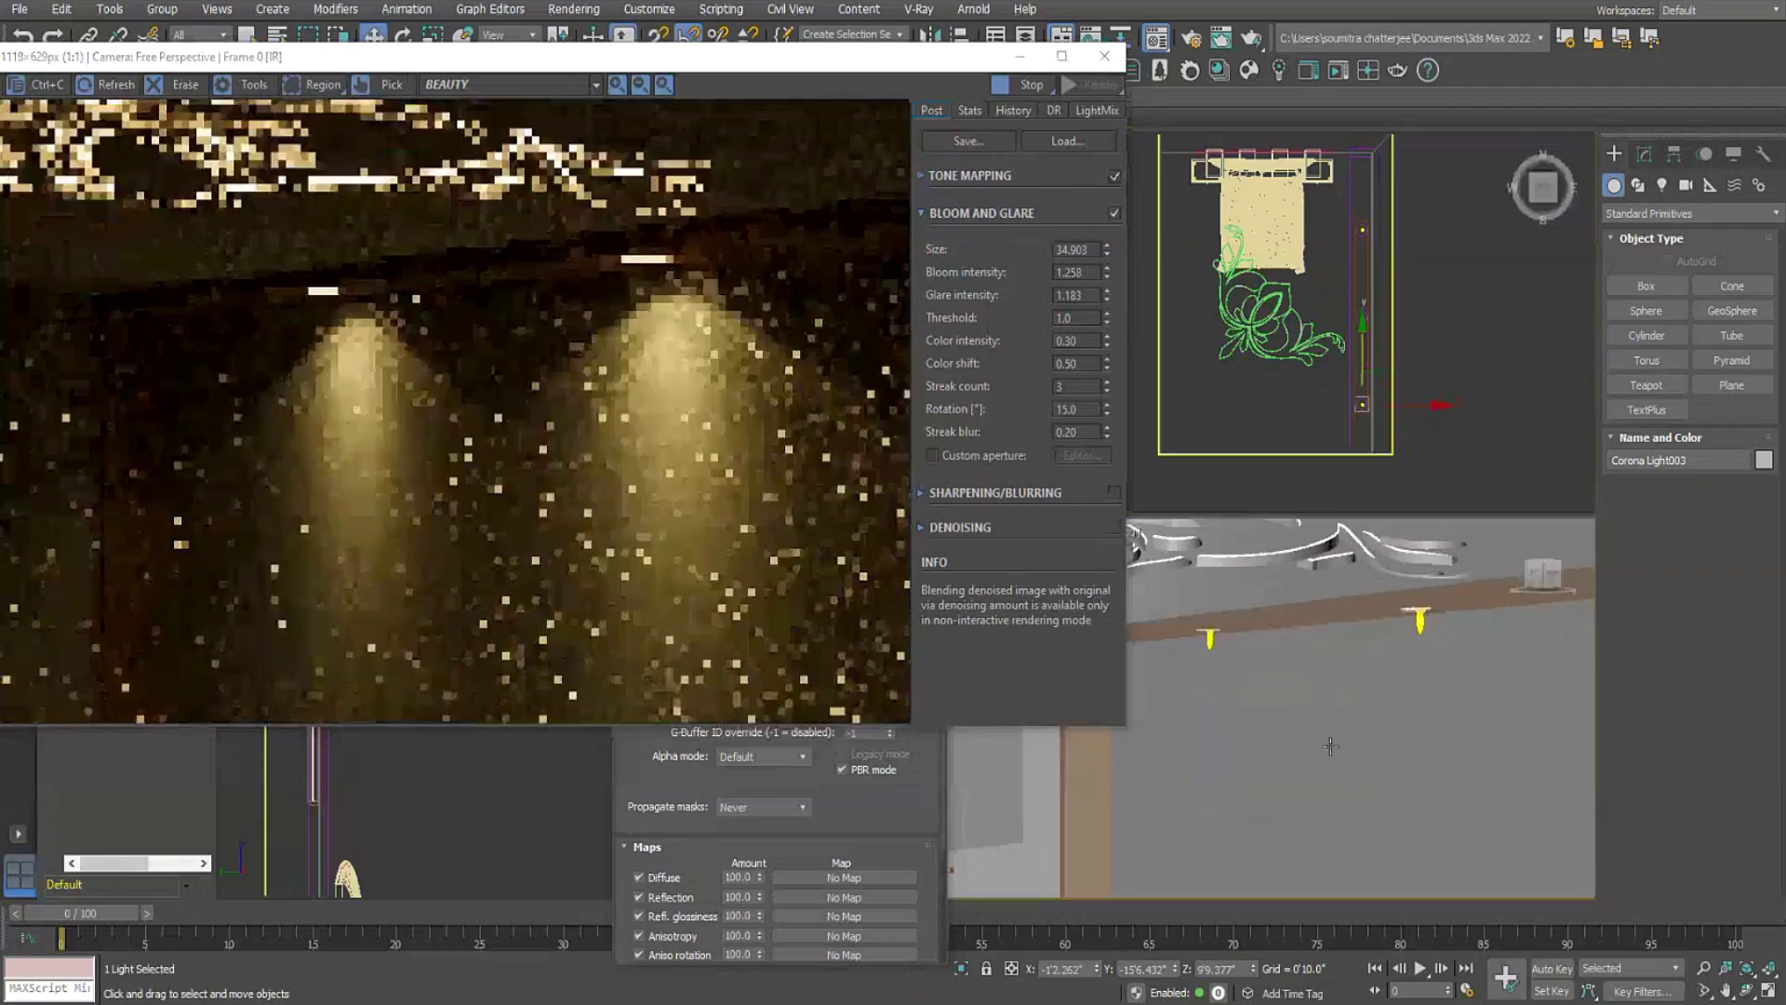
pyautogui.keyDown('alt'); pyautogui.moveTo(1355, 767); pyautogui.dragTo(1391, 751, button='middle'); pyautogui.keyUp('alt')
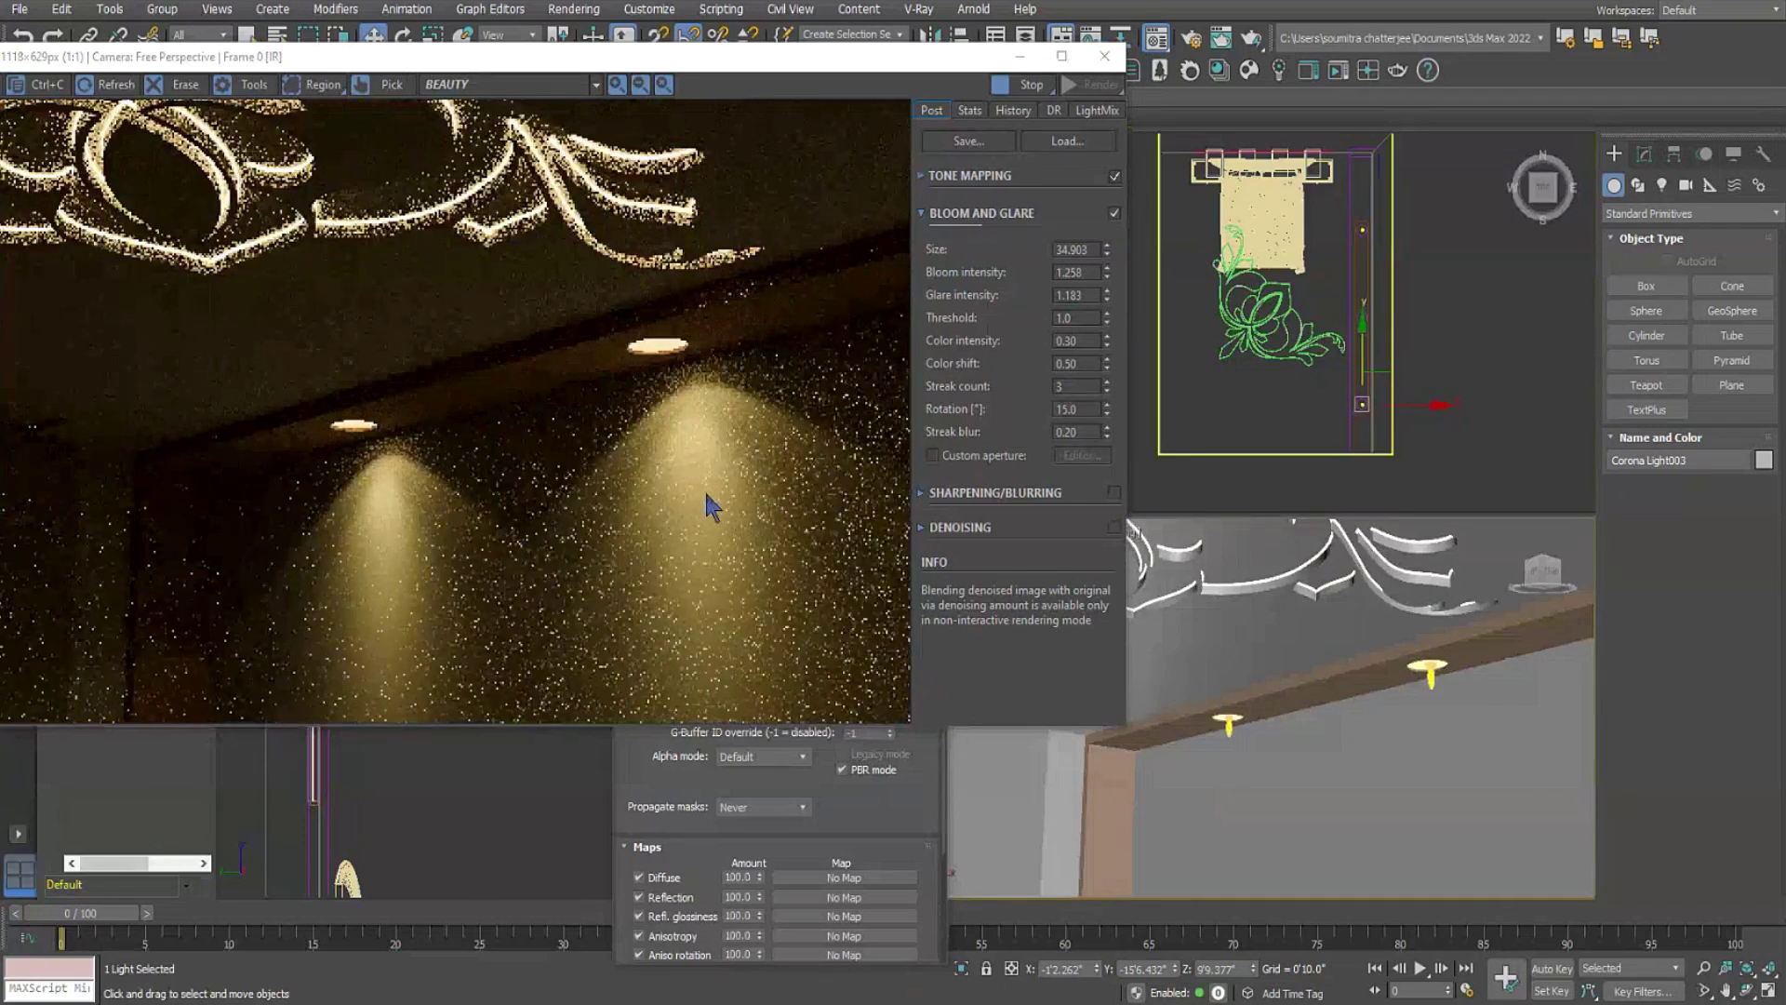
pyautogui.moveTo(1278, 689); pyautogui.dragTo(807, 497, button='middle')
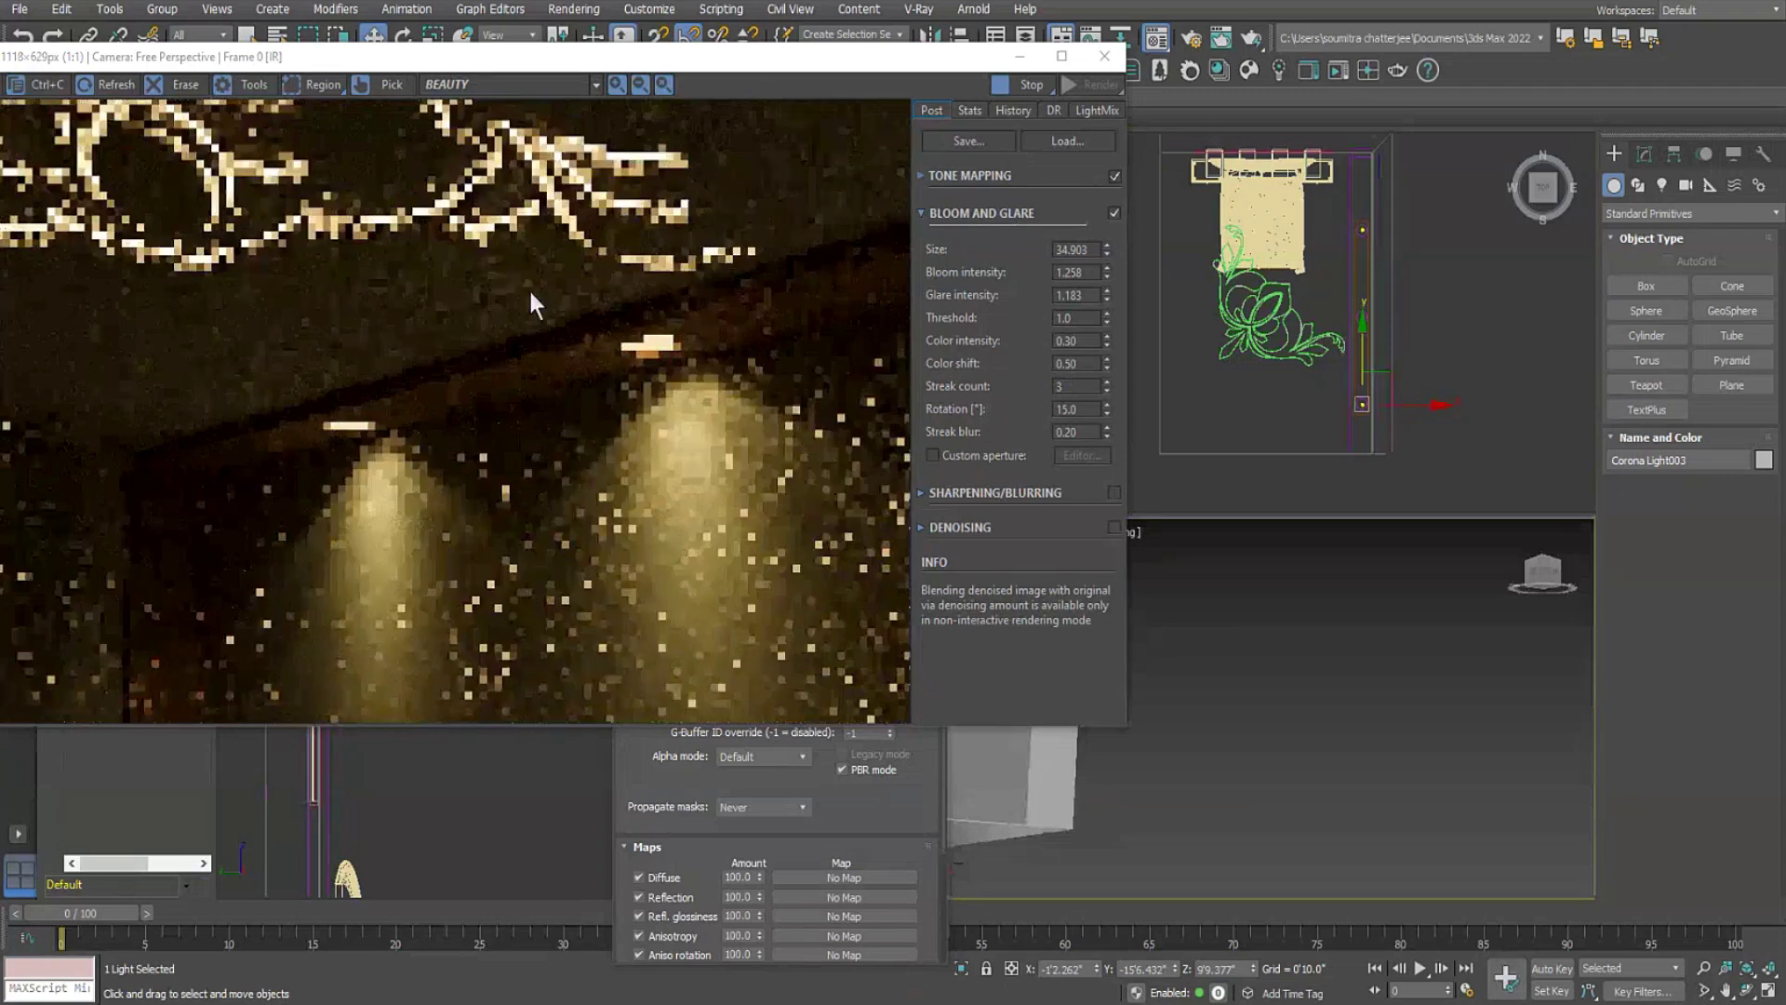
pyautogui.moveTo(1336, 678); pyautogui.dragTo(1486, 781, button='middle')
pyautogui.scroll(3, 1398, 740)
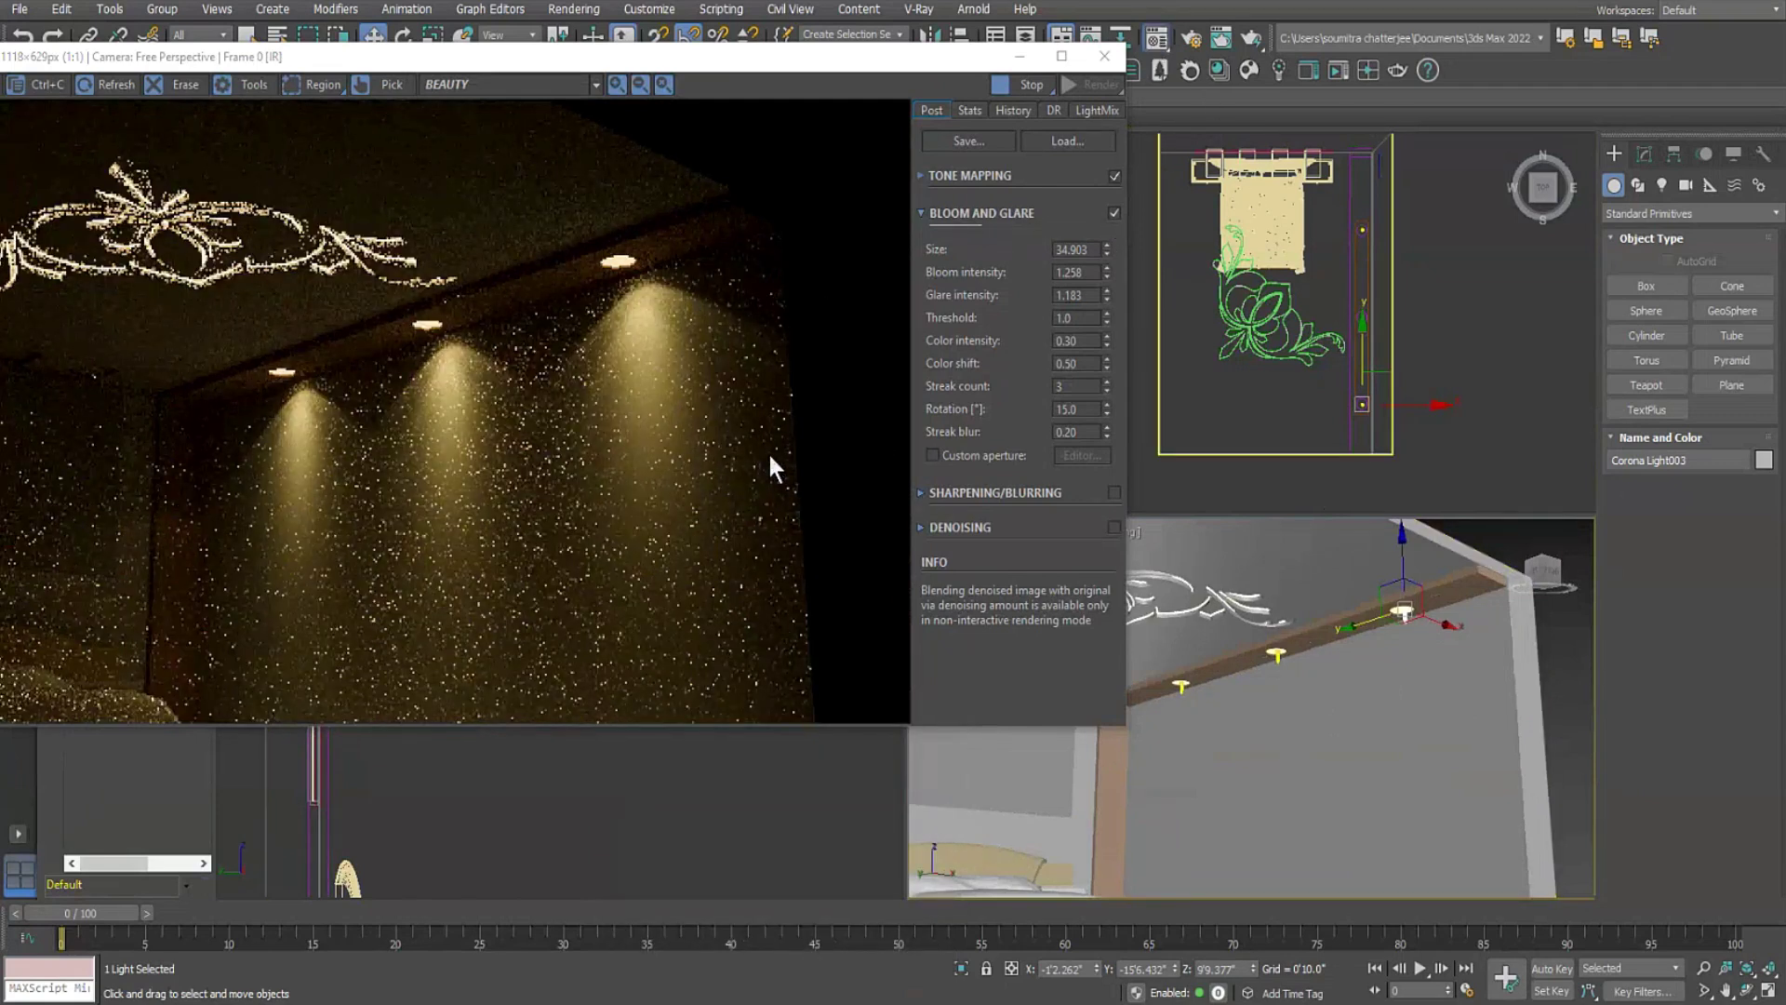
# Try a self-illumination multiplier of 1 on the fixtures' glow material, and restore it to 4.
pyautogui.press('m')
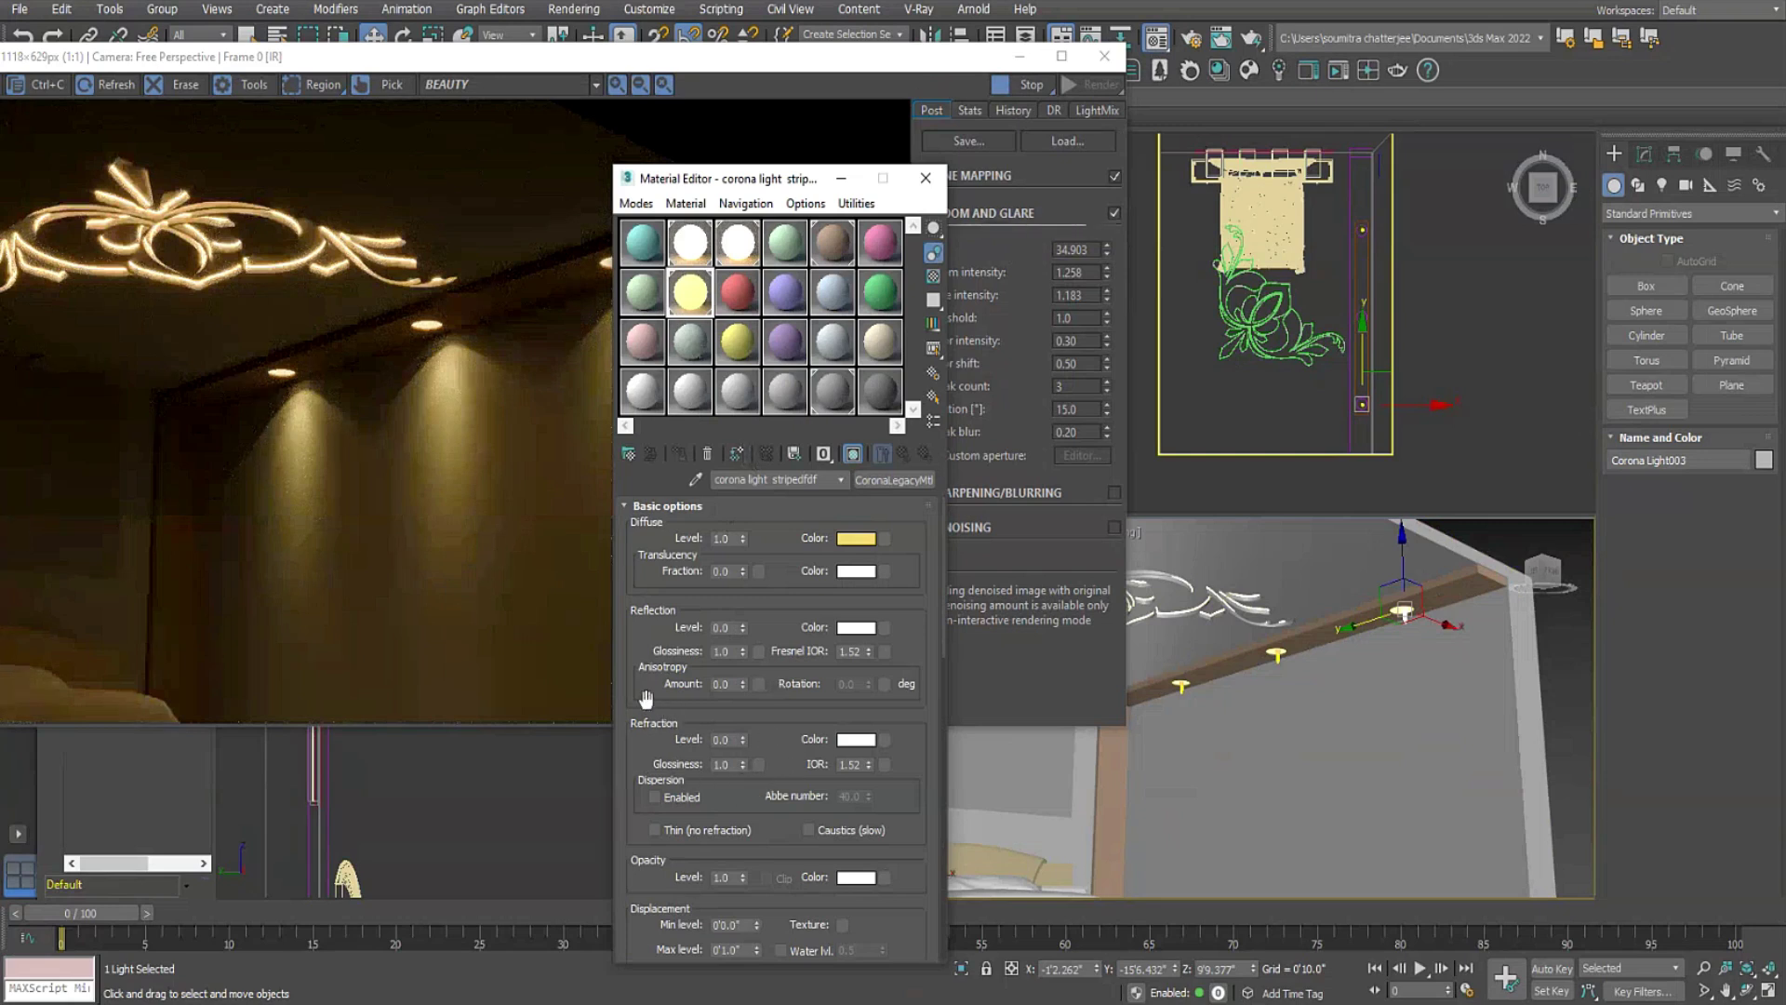
pyautogui.scroll(-5, 651, 697)
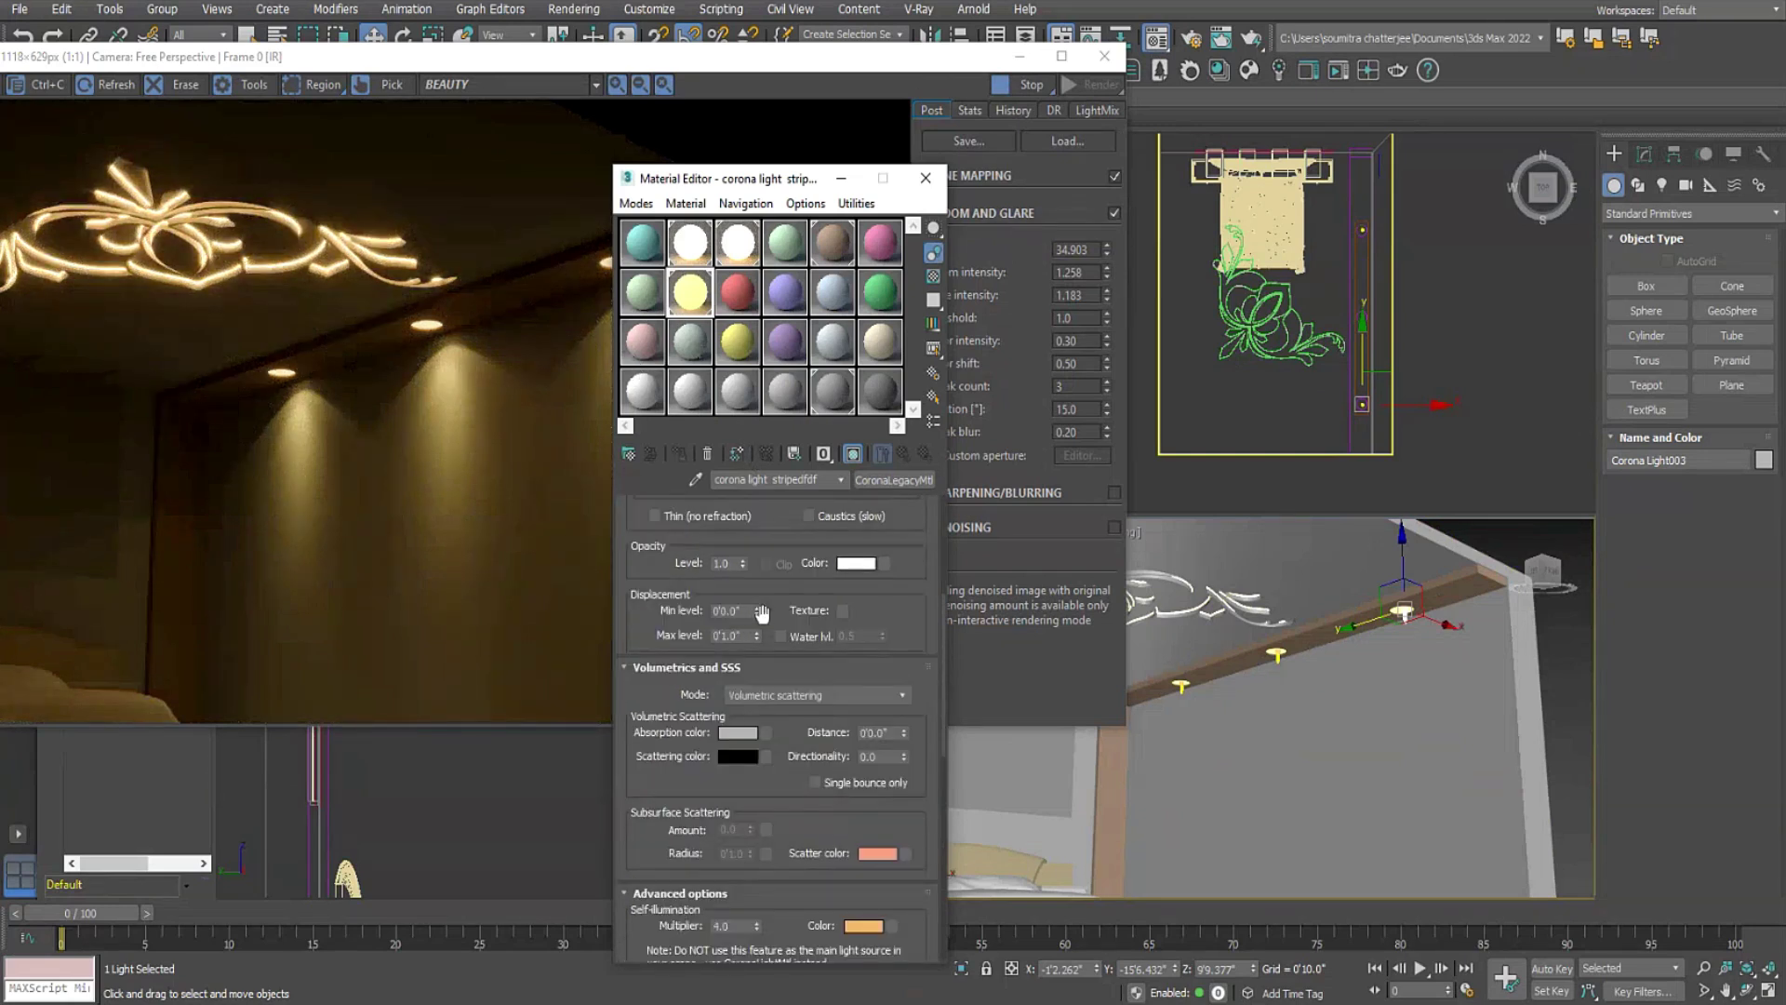
pyautogui.doubleClick(734, 924)
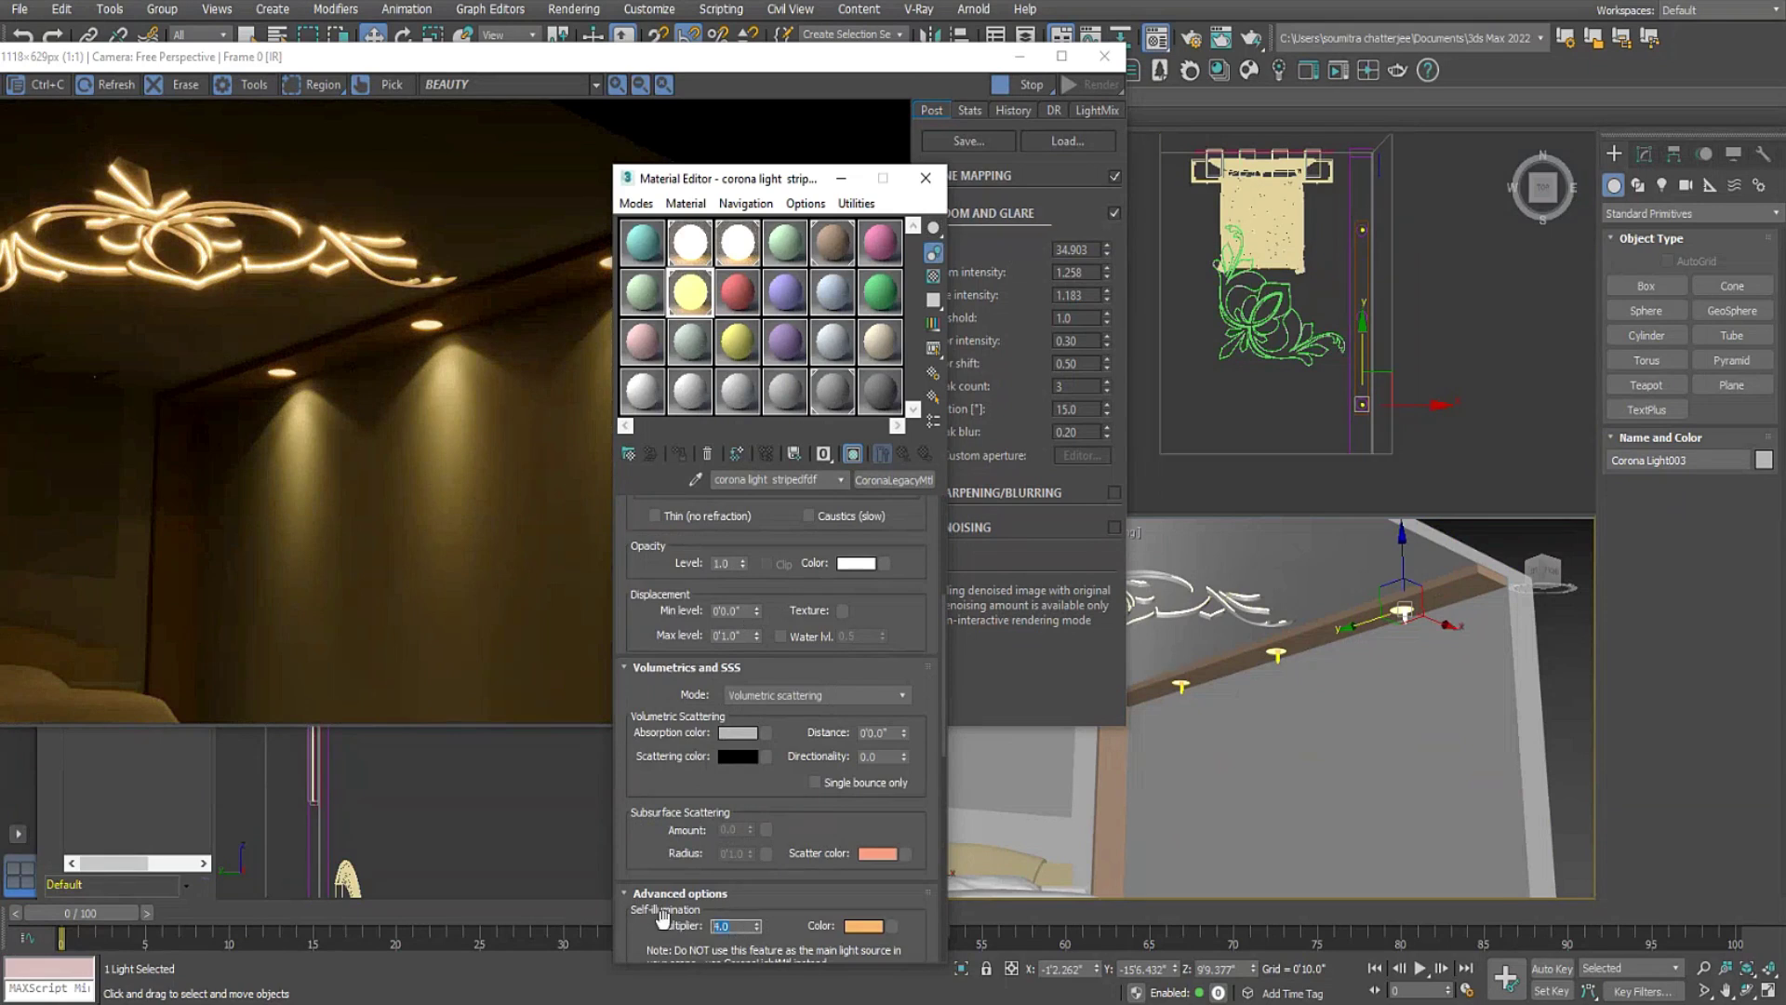
pyautogui.write('1')
pyautogui.press('Return')
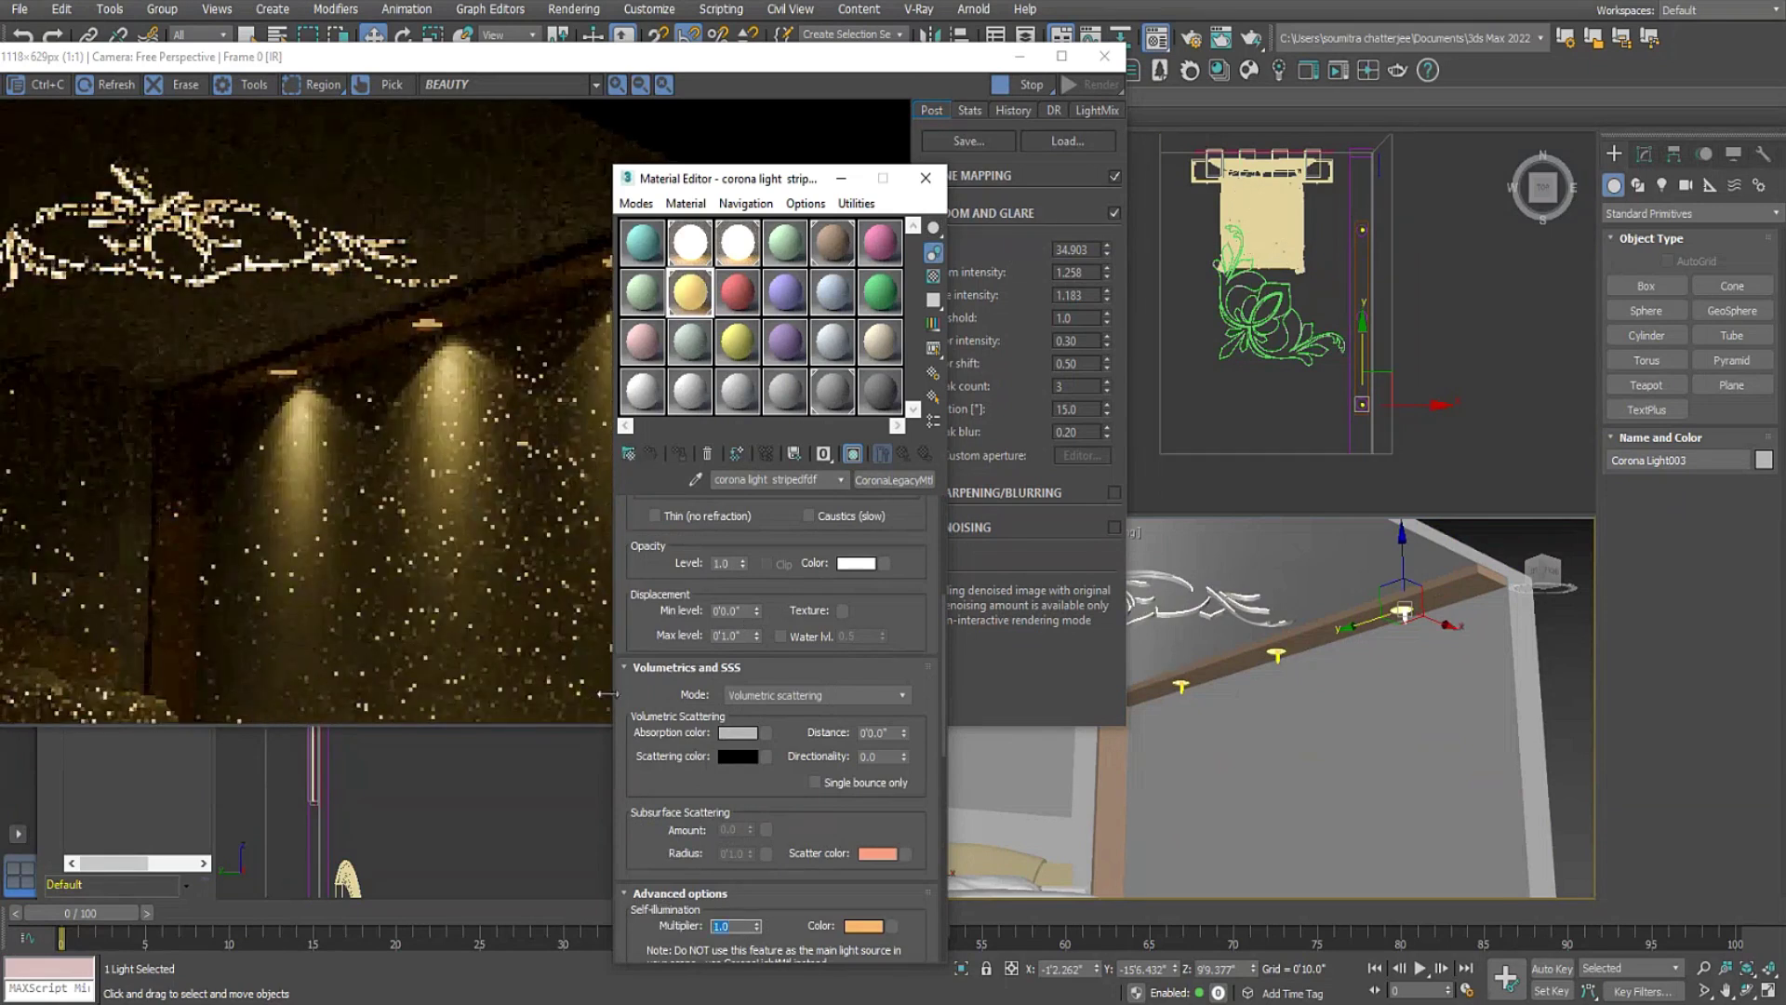
pyautogui.press('Return')
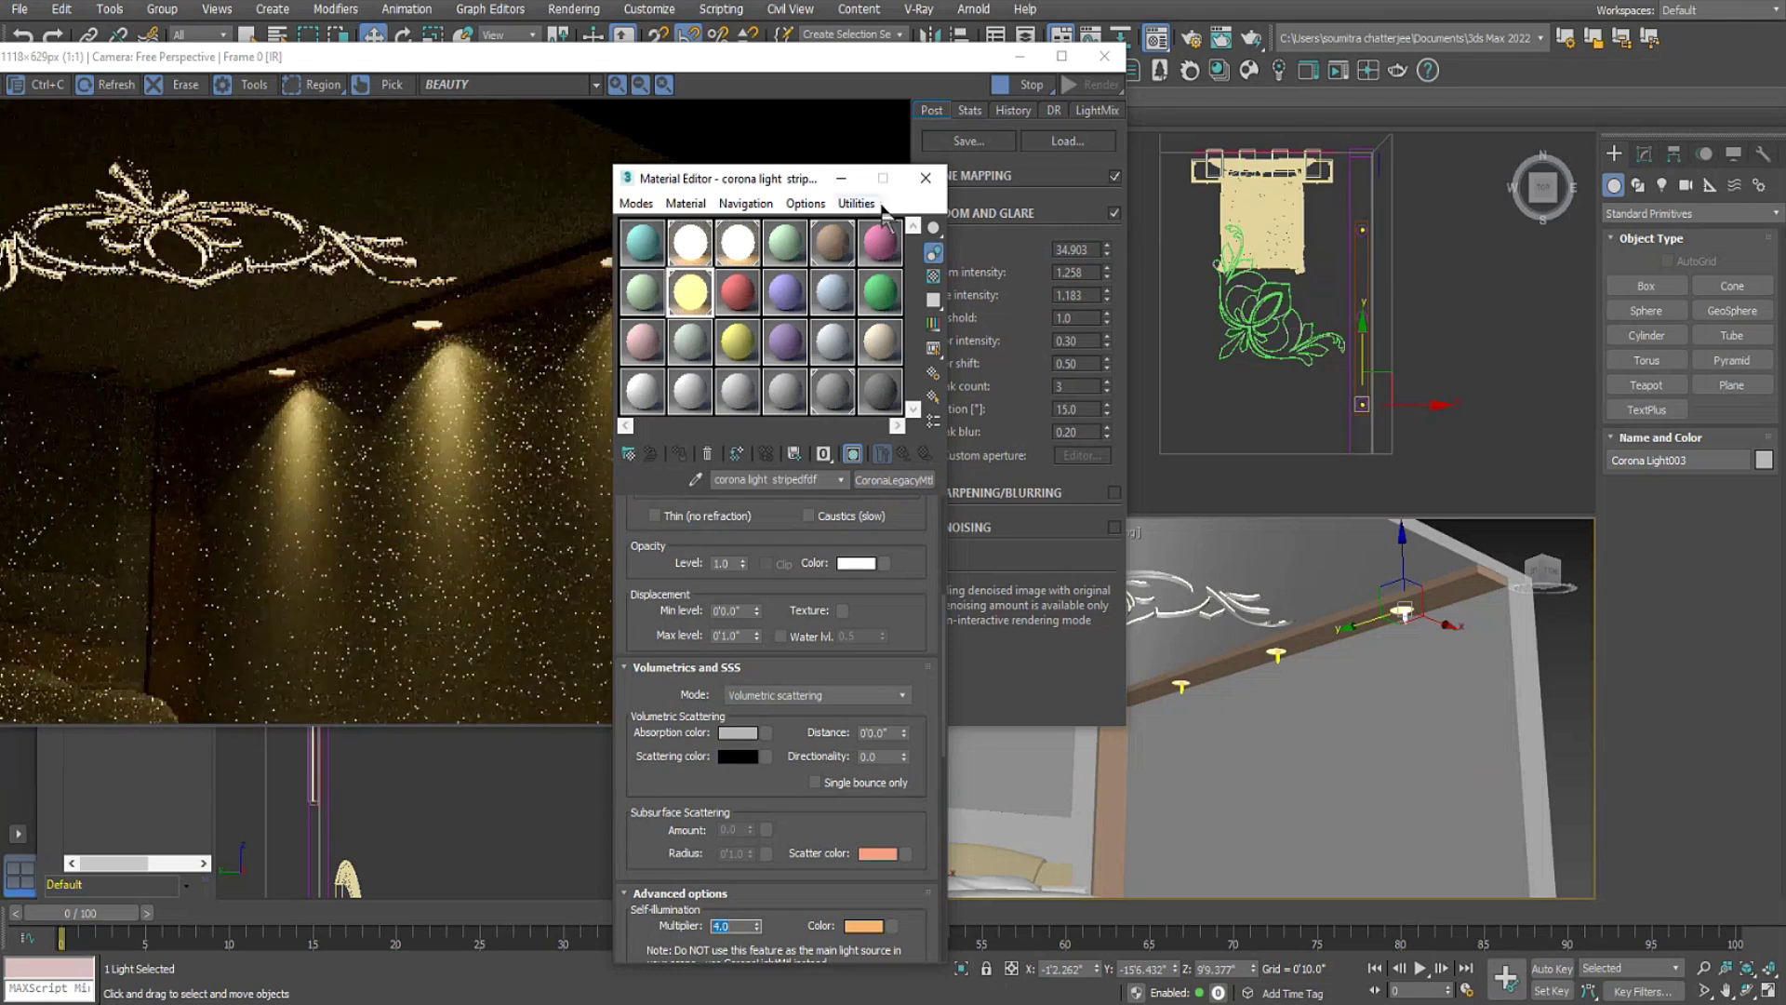
# Close the material and render windows, and save the scene as 1 in the Desktop's project folder.
pyautogui.click(925, 178)
pyautogui.click(1104, 56)
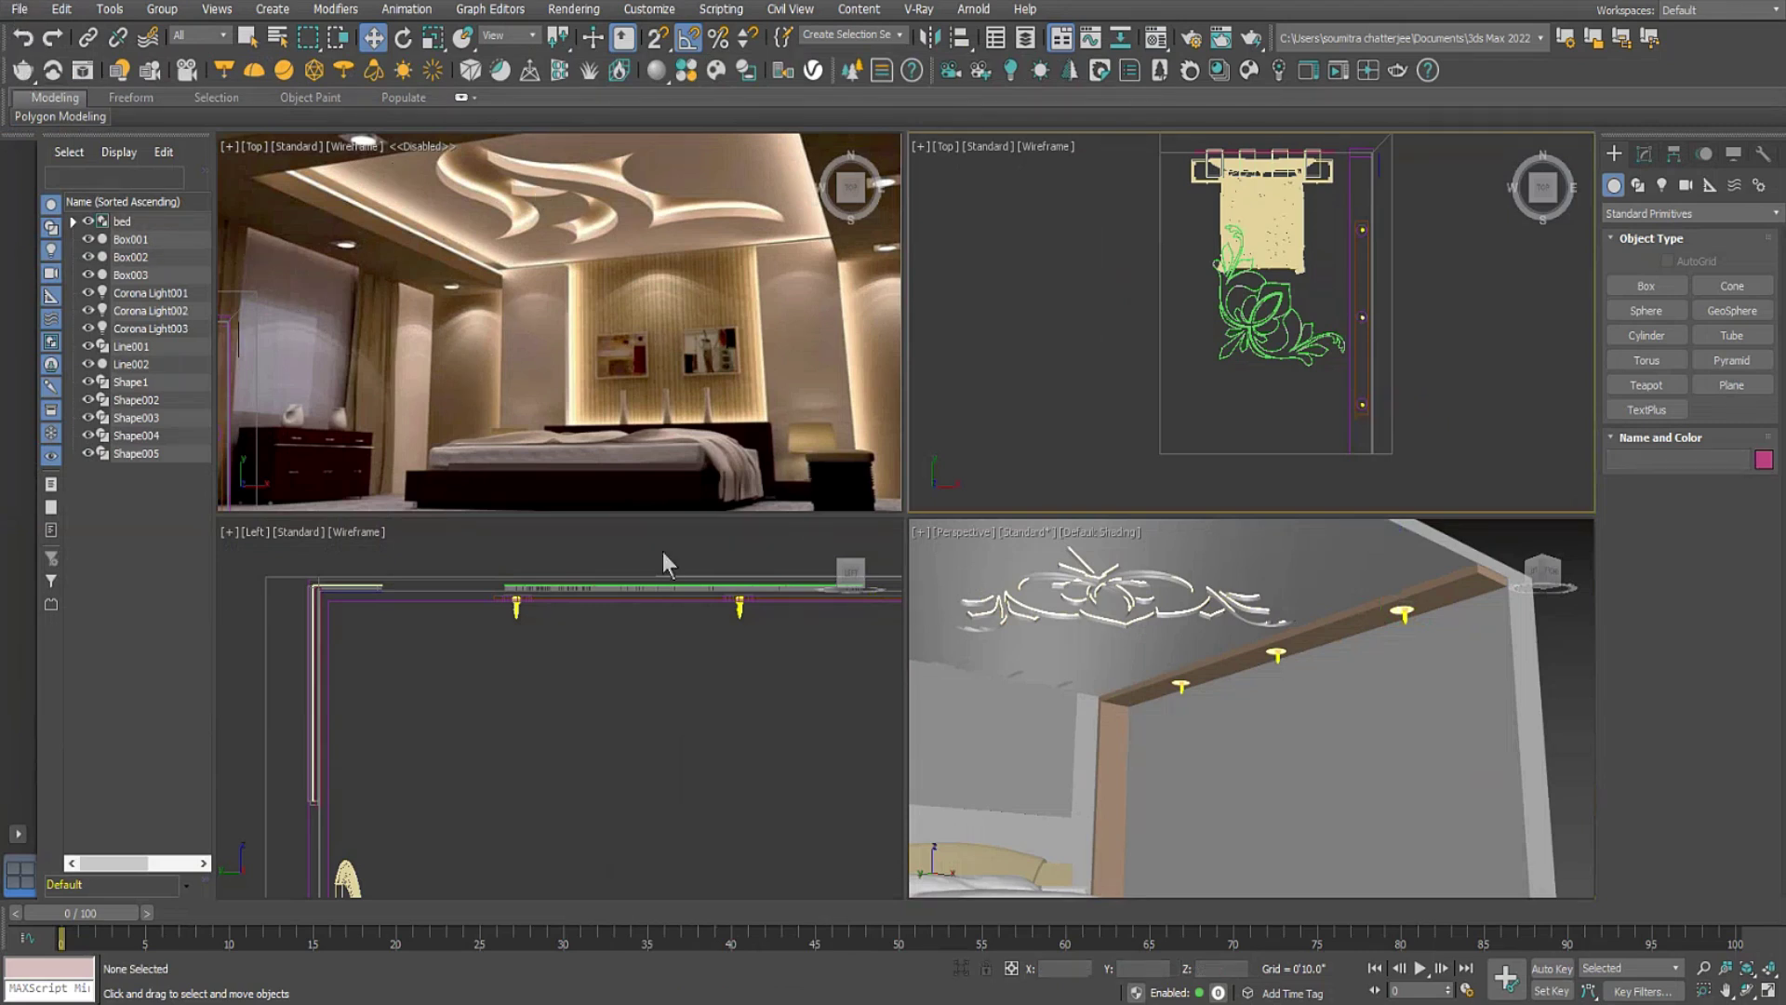
pyautogui.click(18, 9)
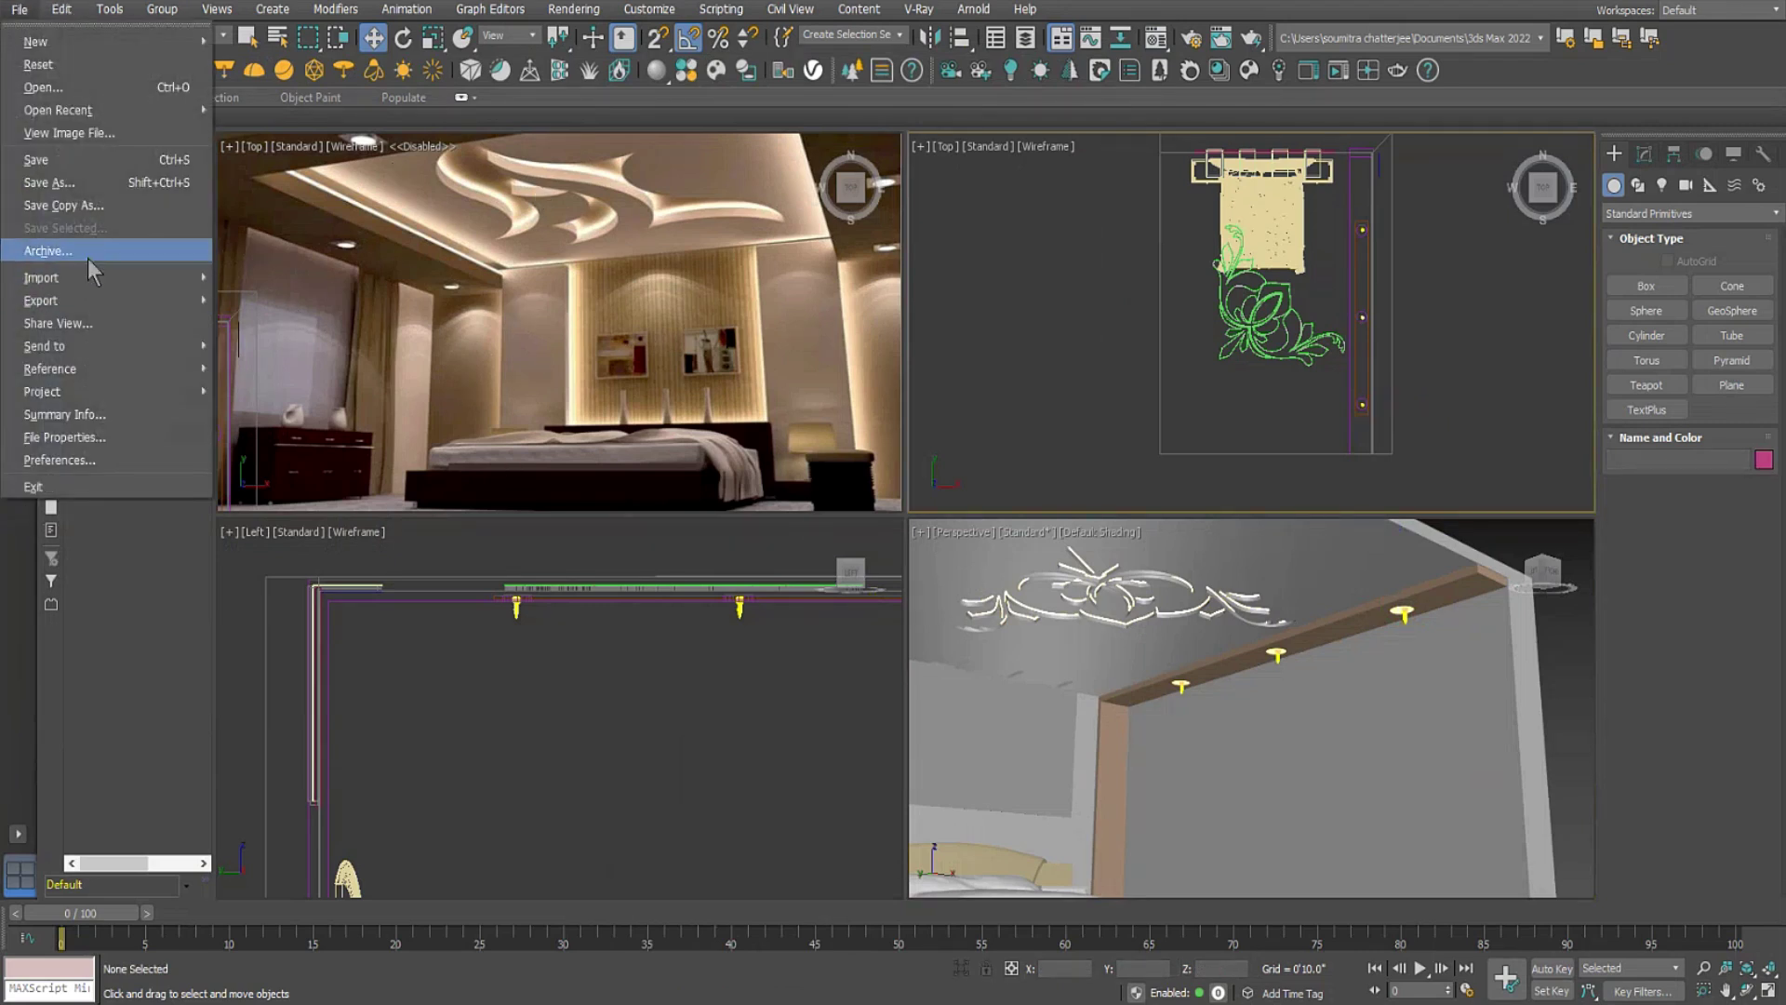
pyautogui.click(86, 184)
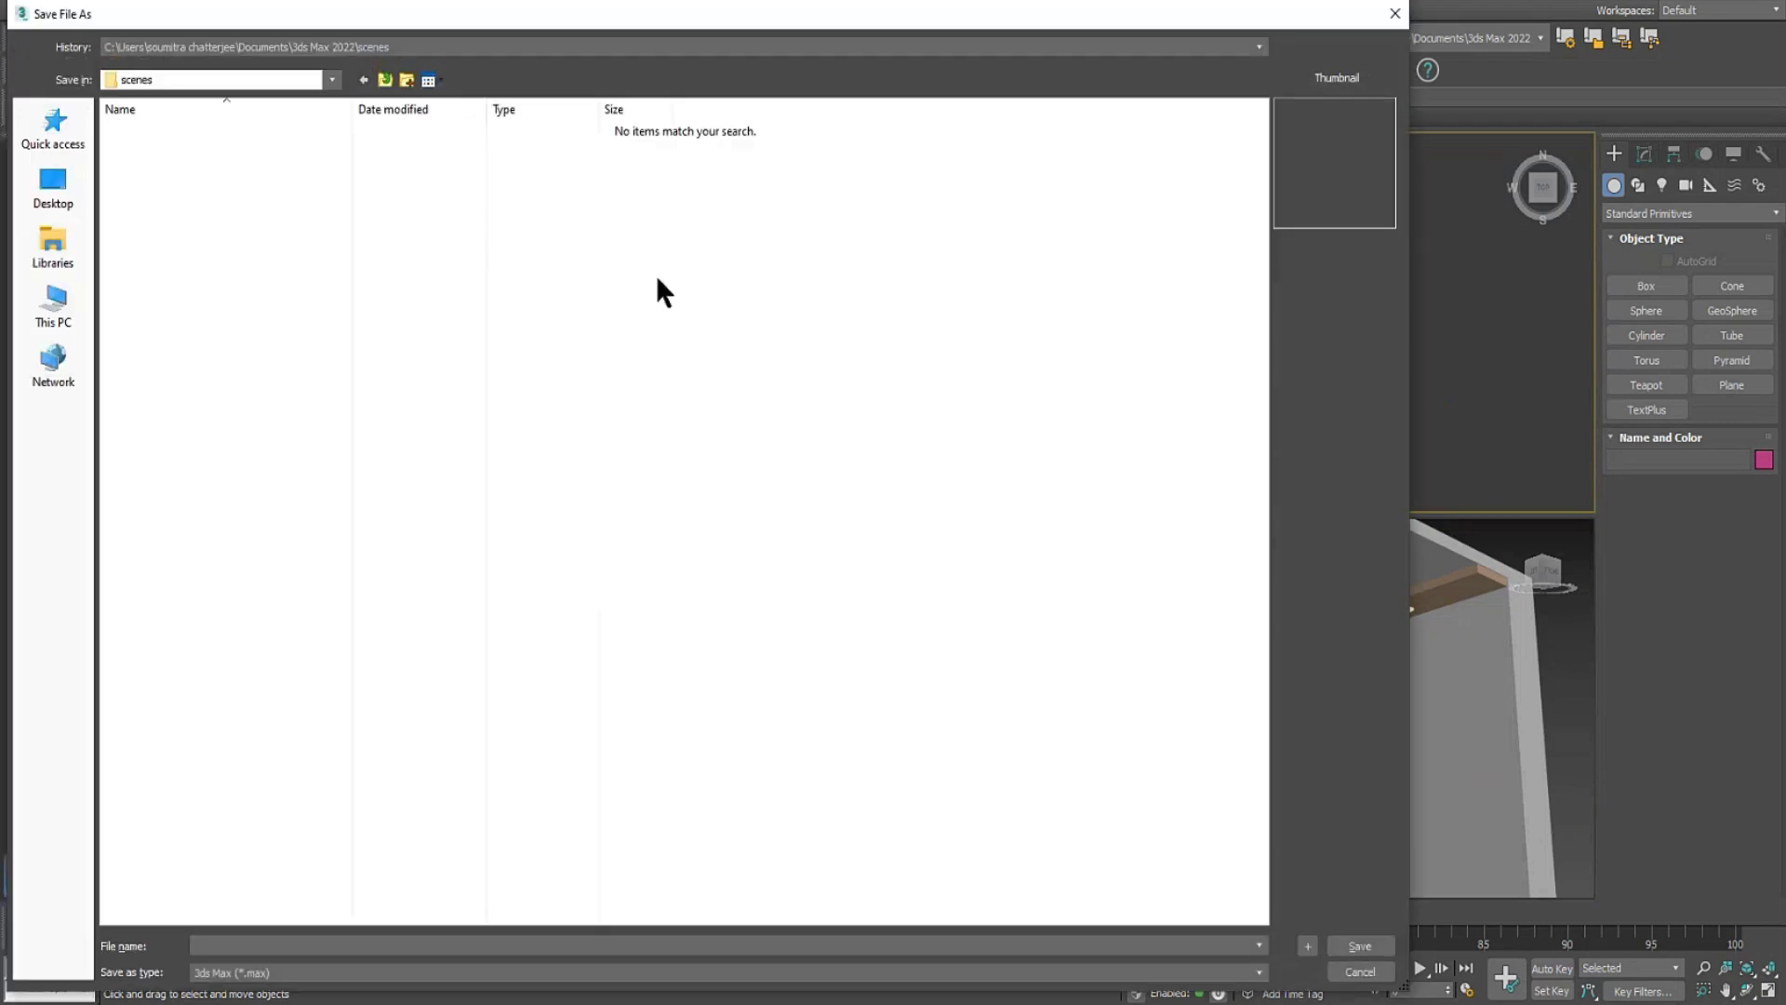
pyautogui.click(46, 186)
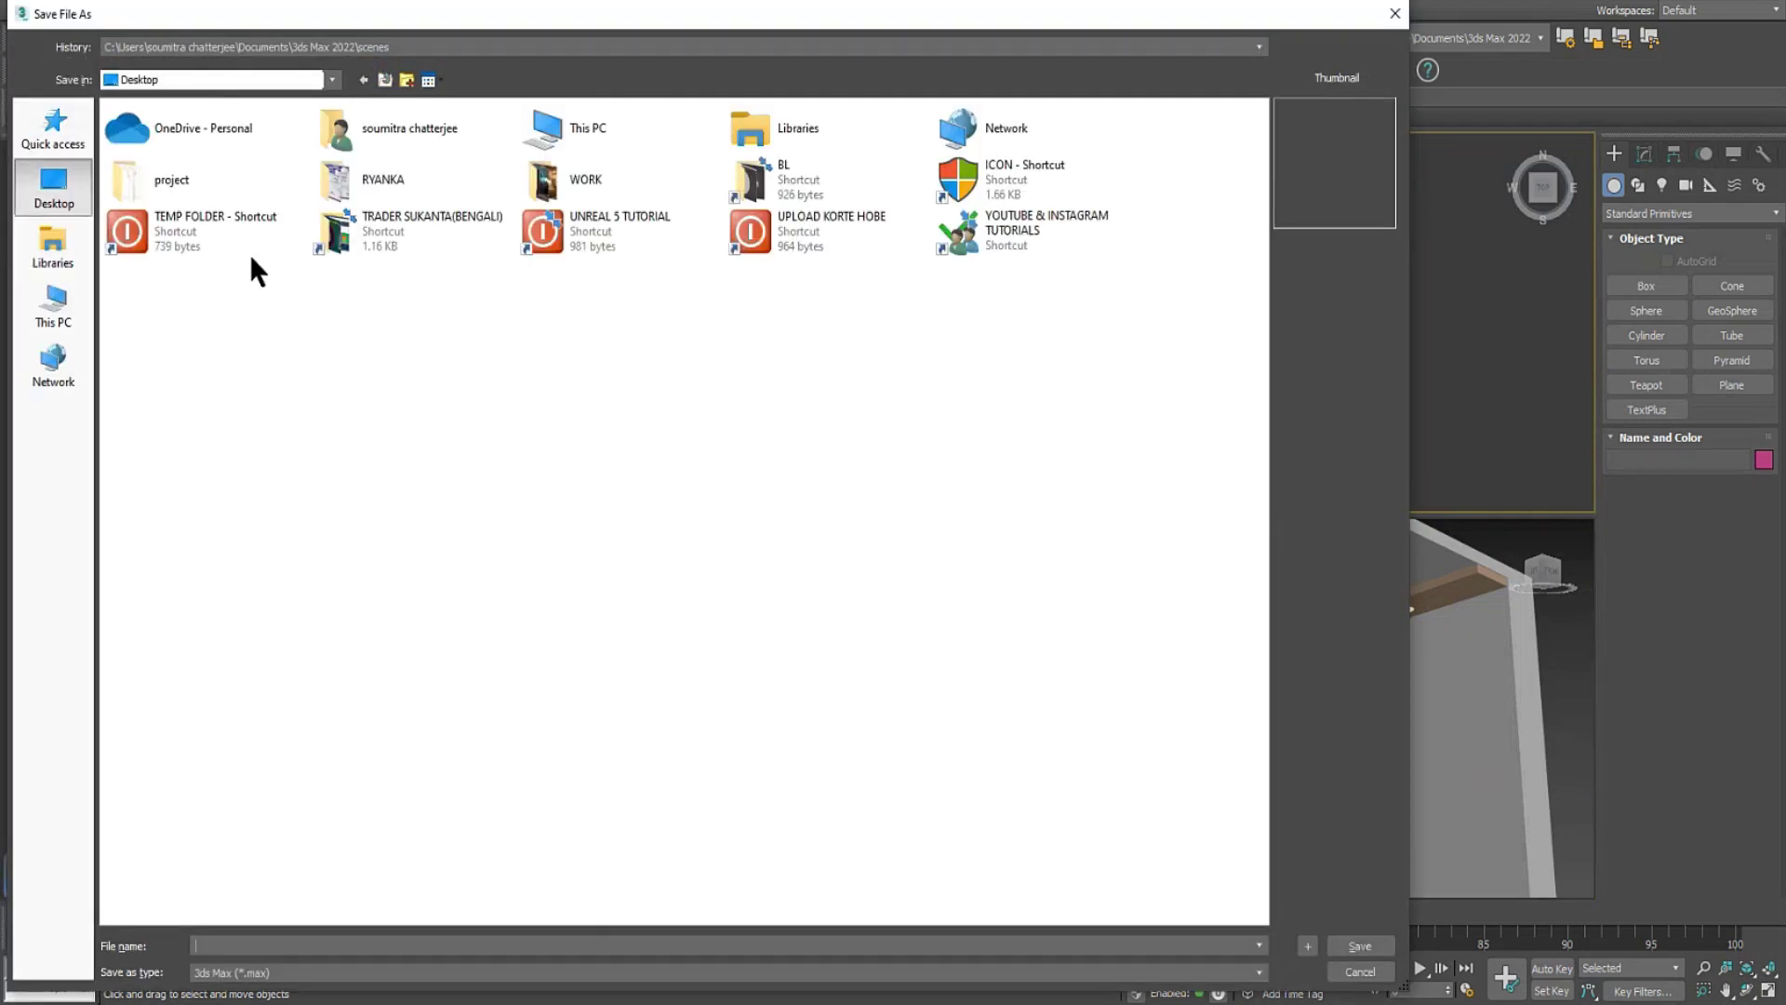
pyautogui.doubleClick(175, 179)
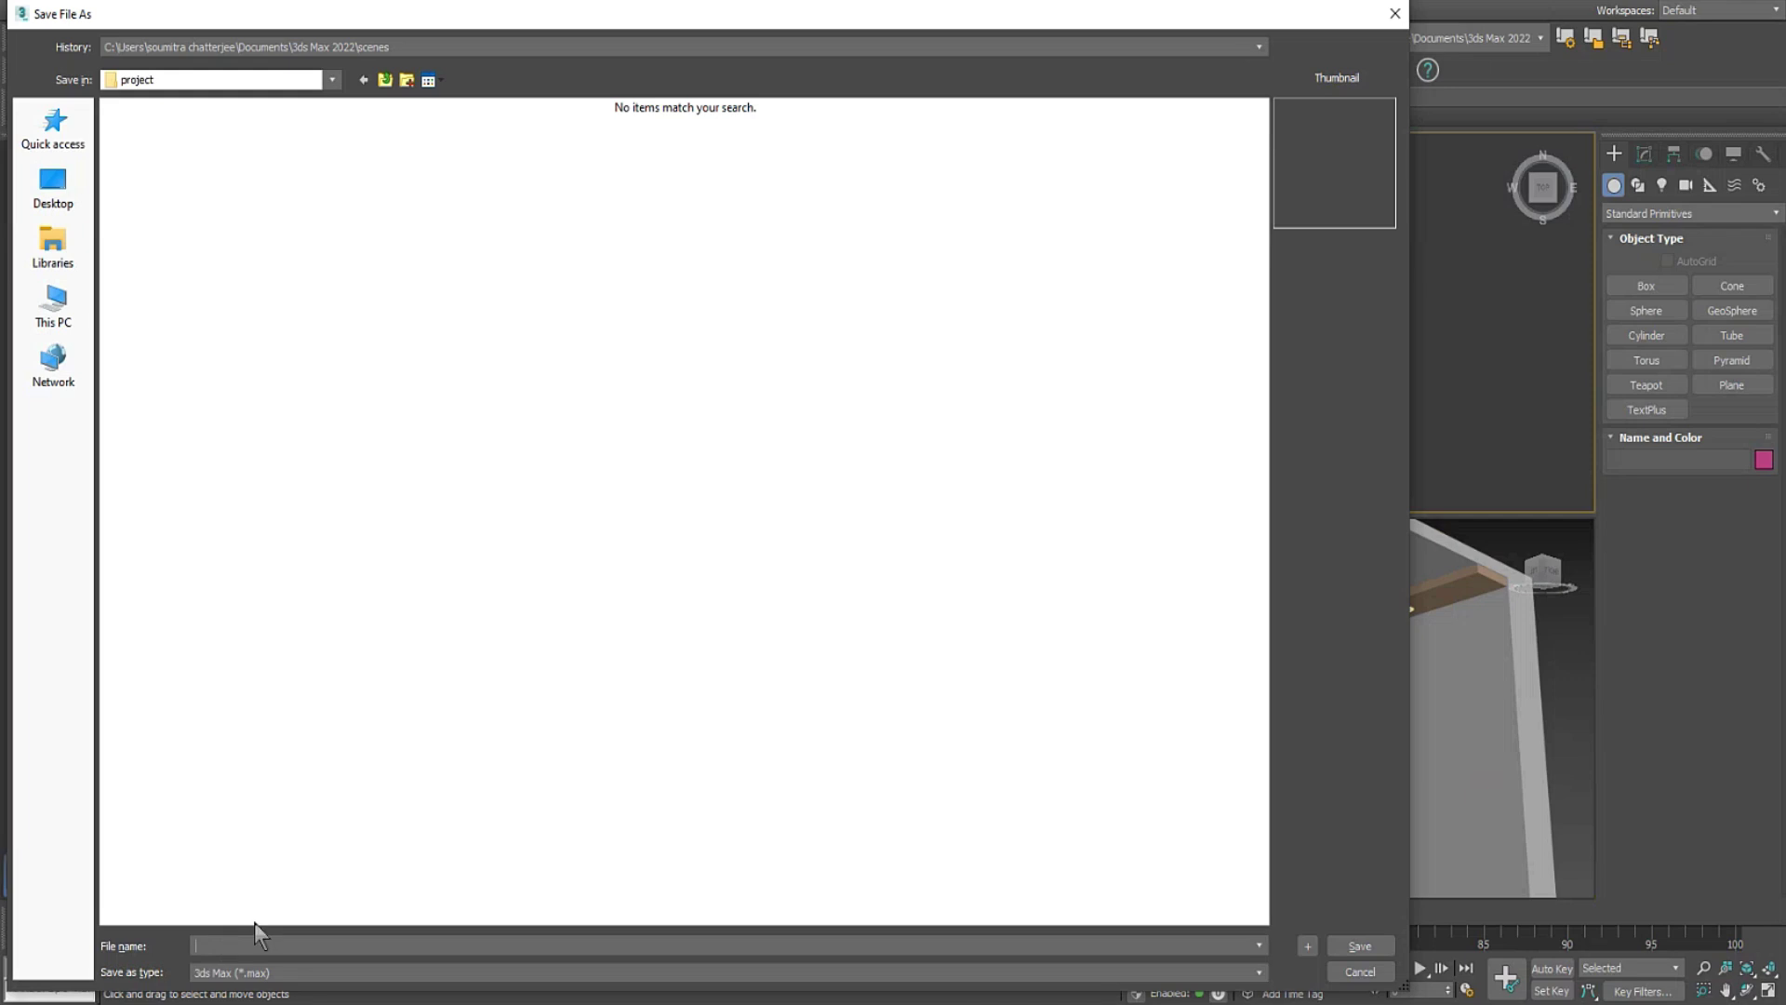
pyautogui.write('1')
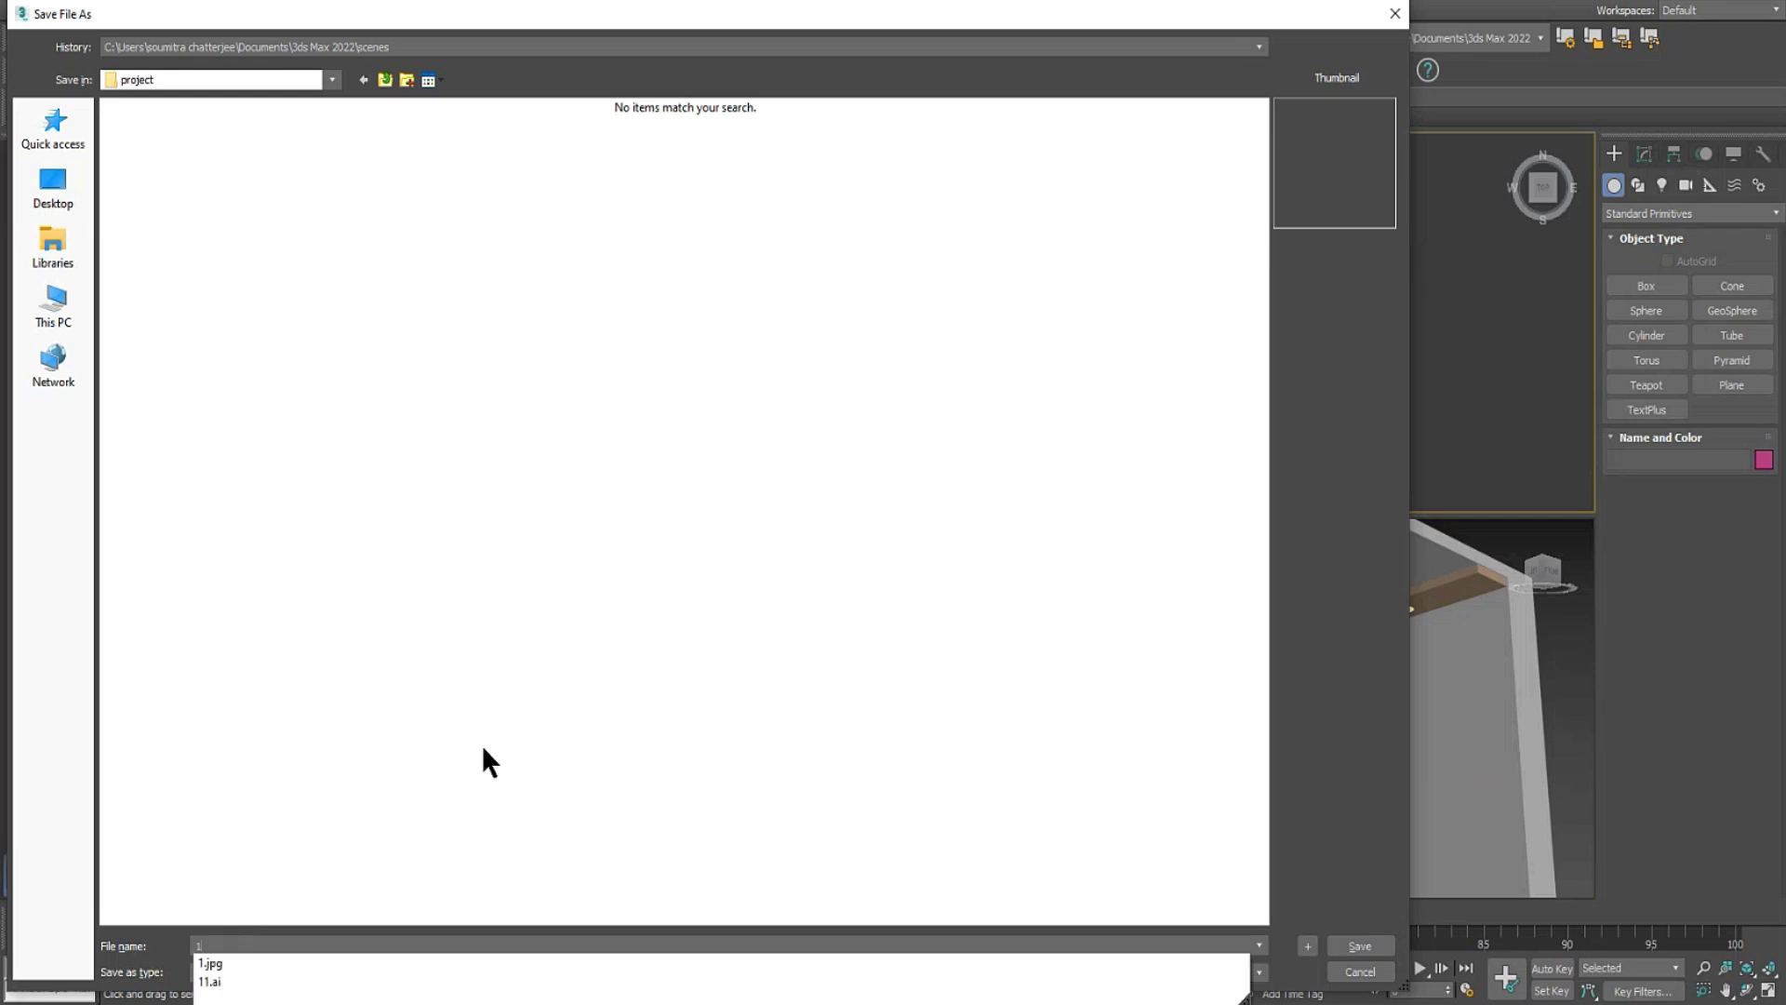
pyautogui.click(1359, 945)
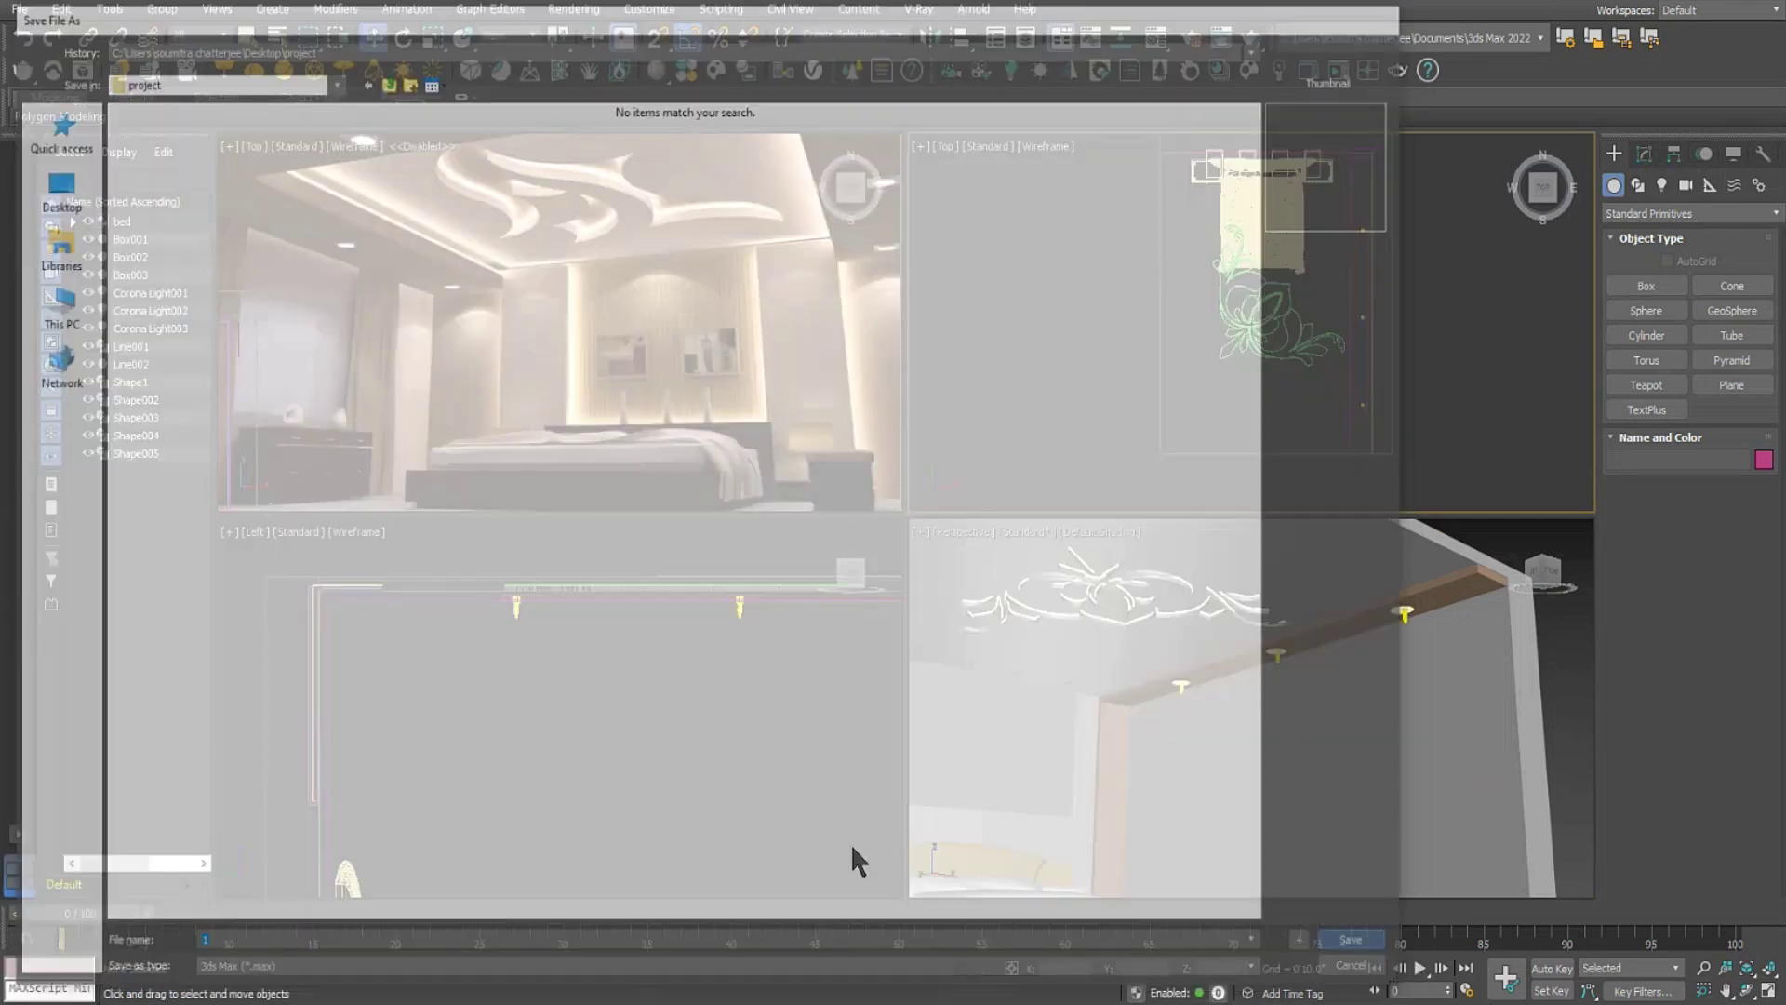
# Try to archive the scene as 1 in 3ds Max Archive (*.zip) format in the Desktop's project folder.
pyautogui.click(19, 10)
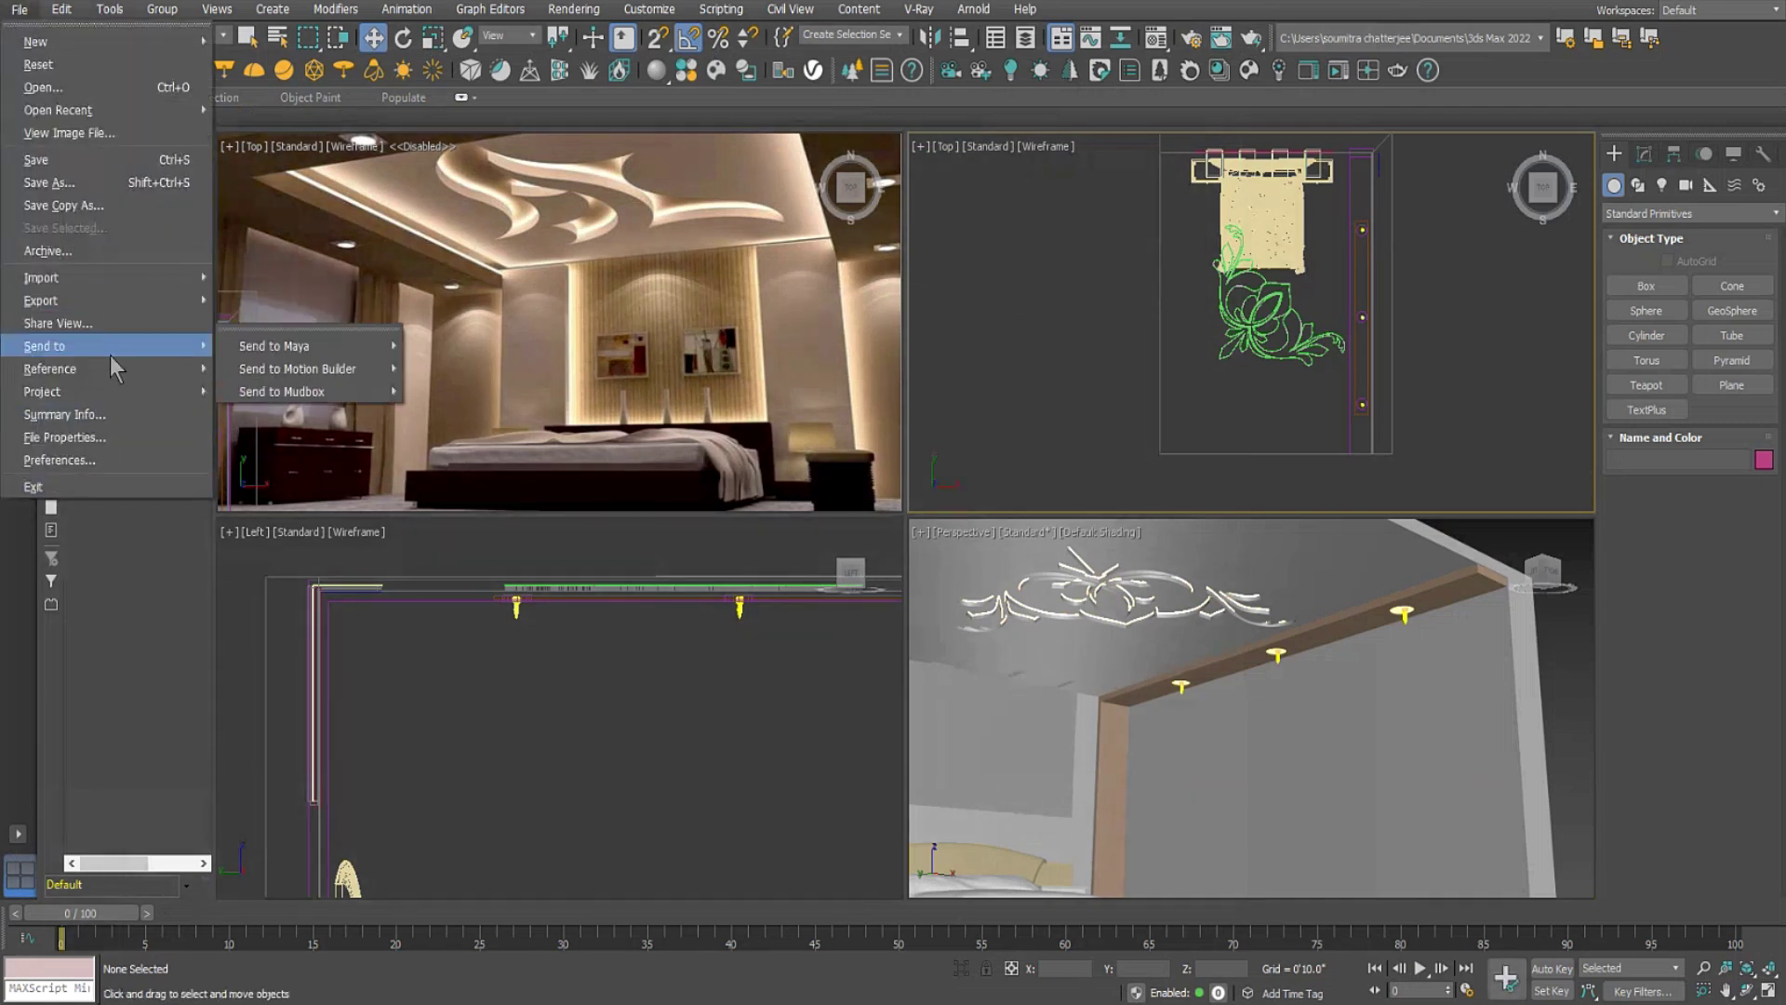
pyautogui.click(117, 251)
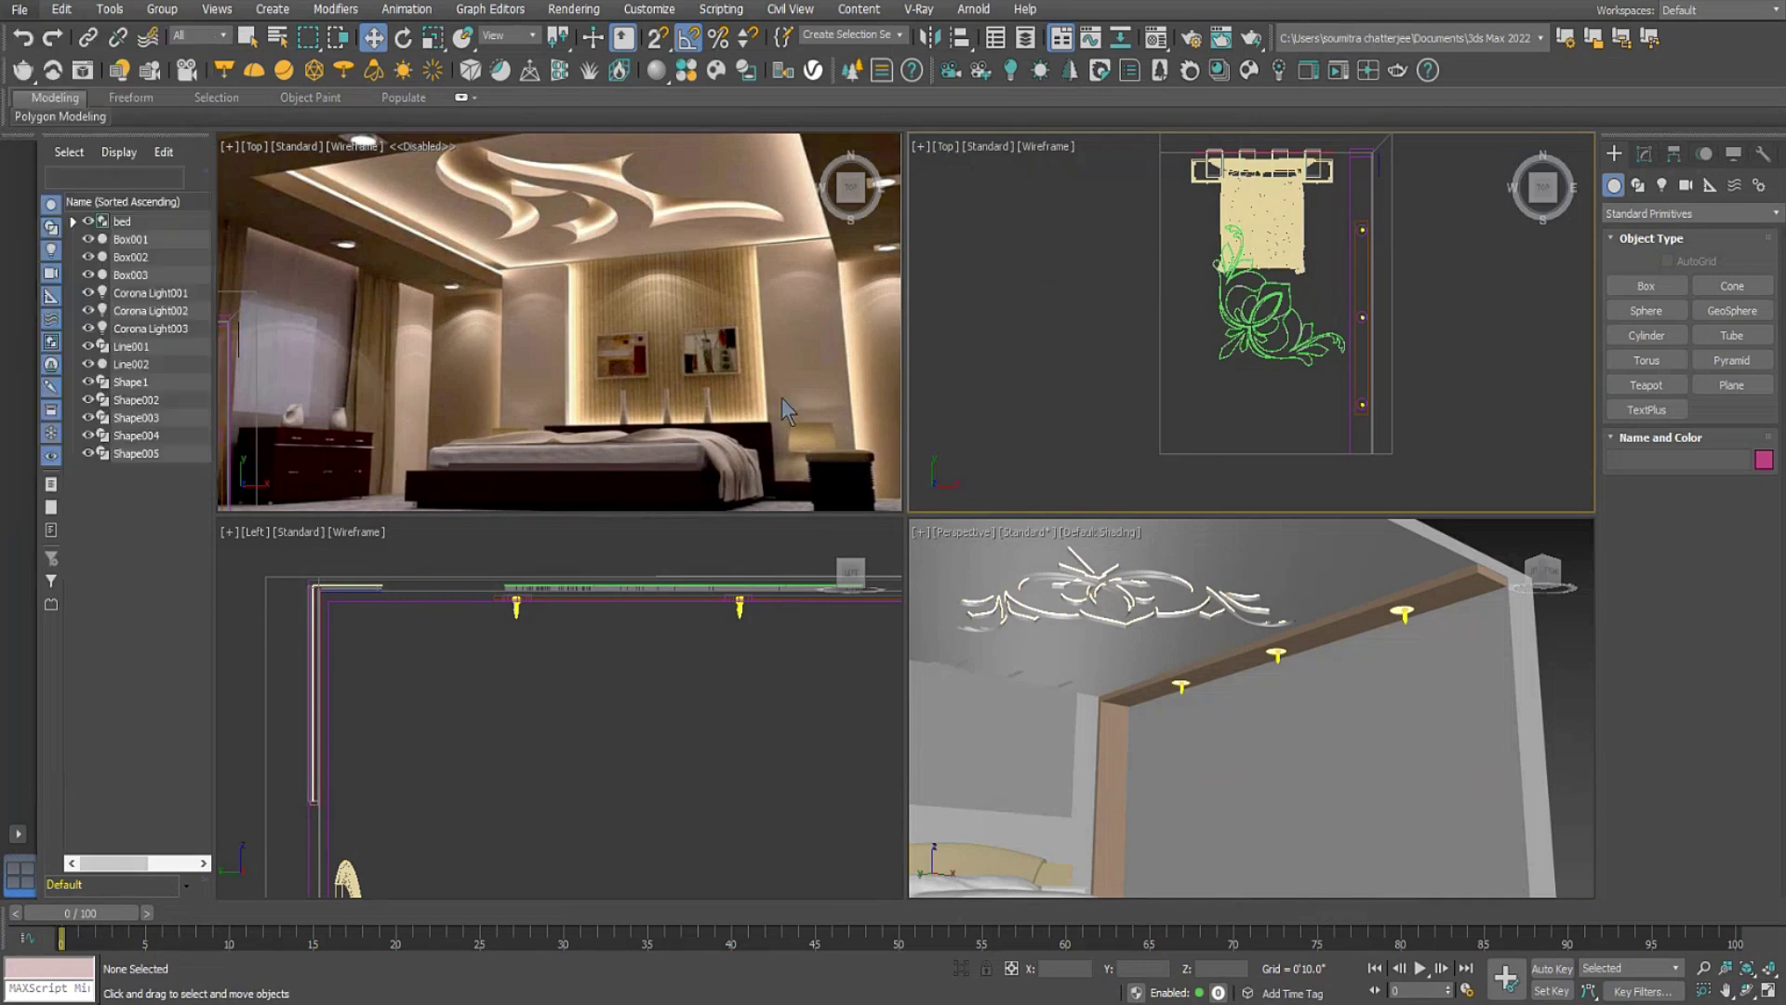
pyautogui.click(63, 132)
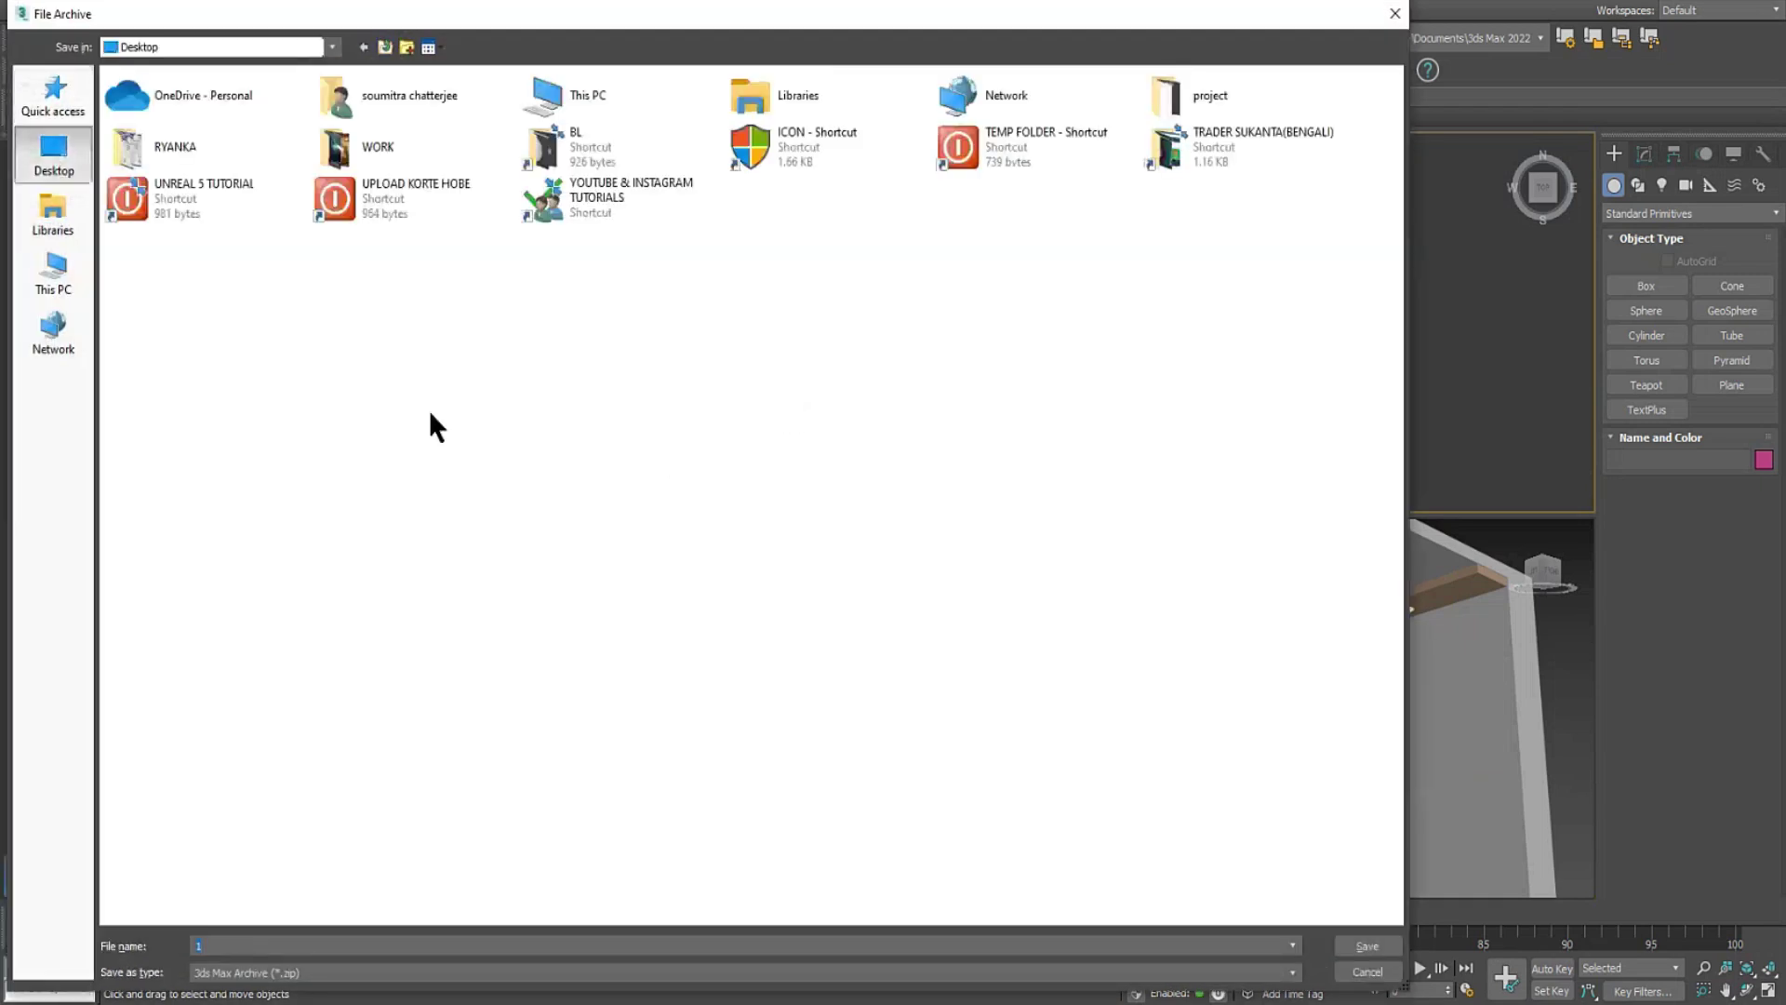
pyautogui.doubleClick(1194, 102)
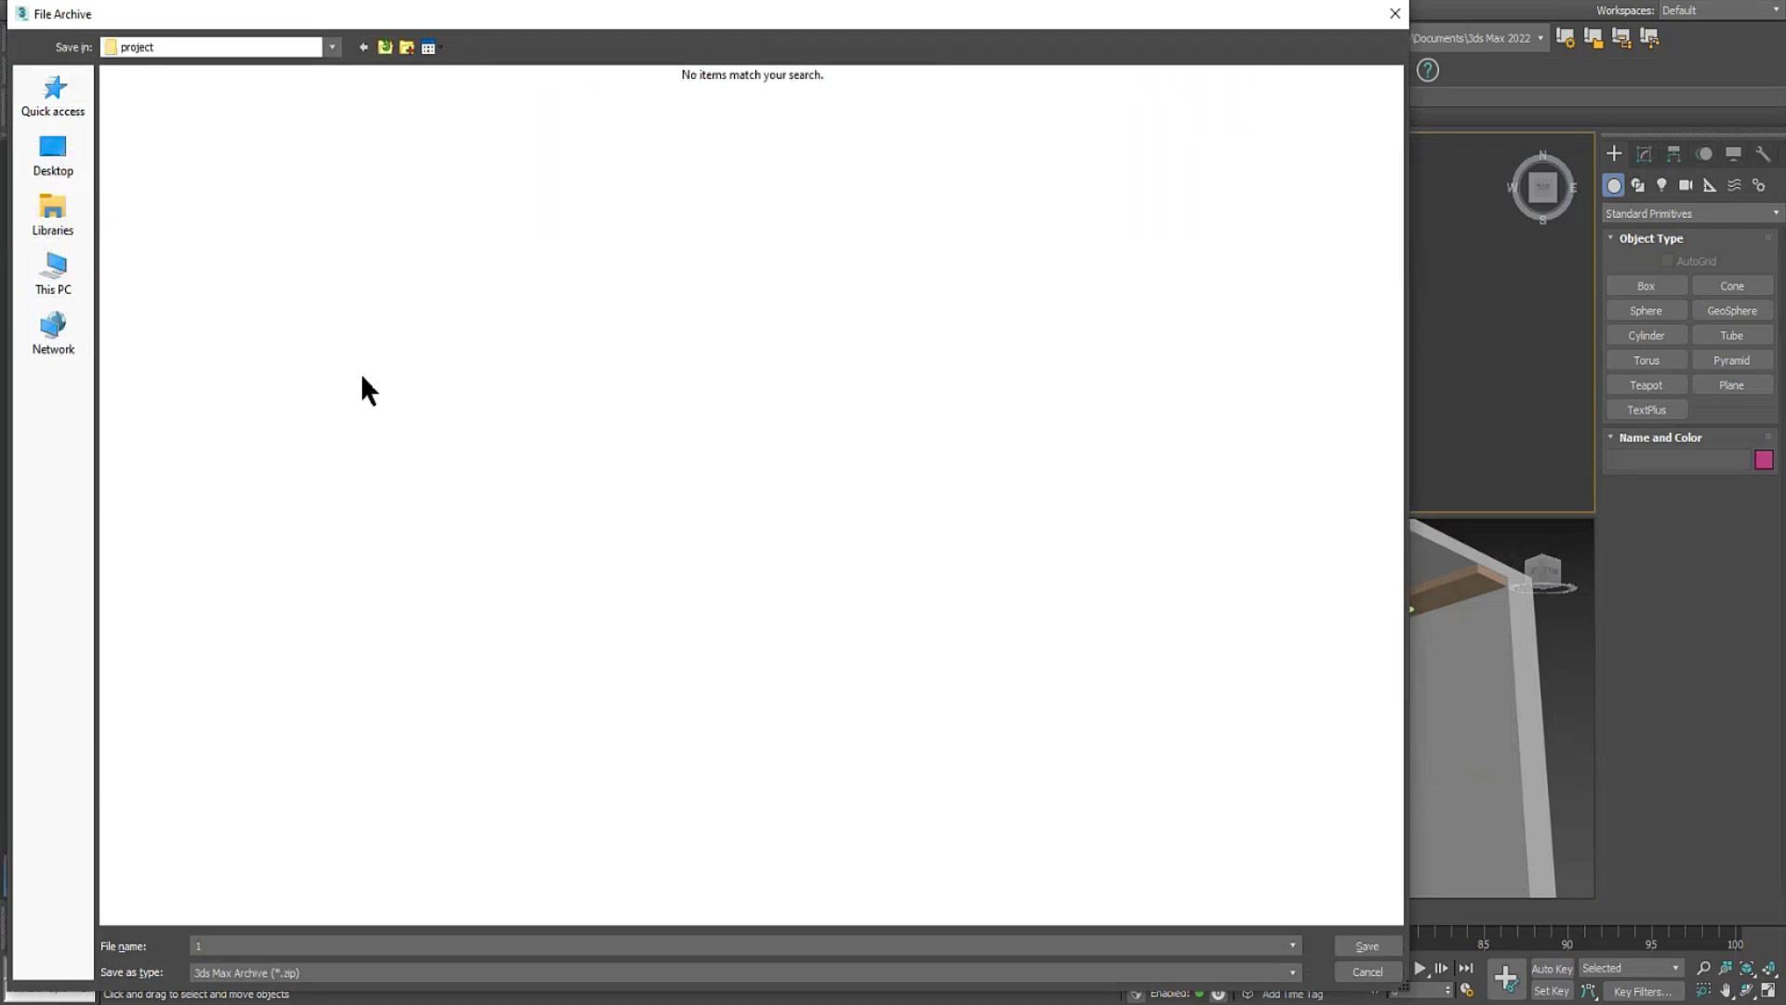
pyautogui.click(1349, 948)
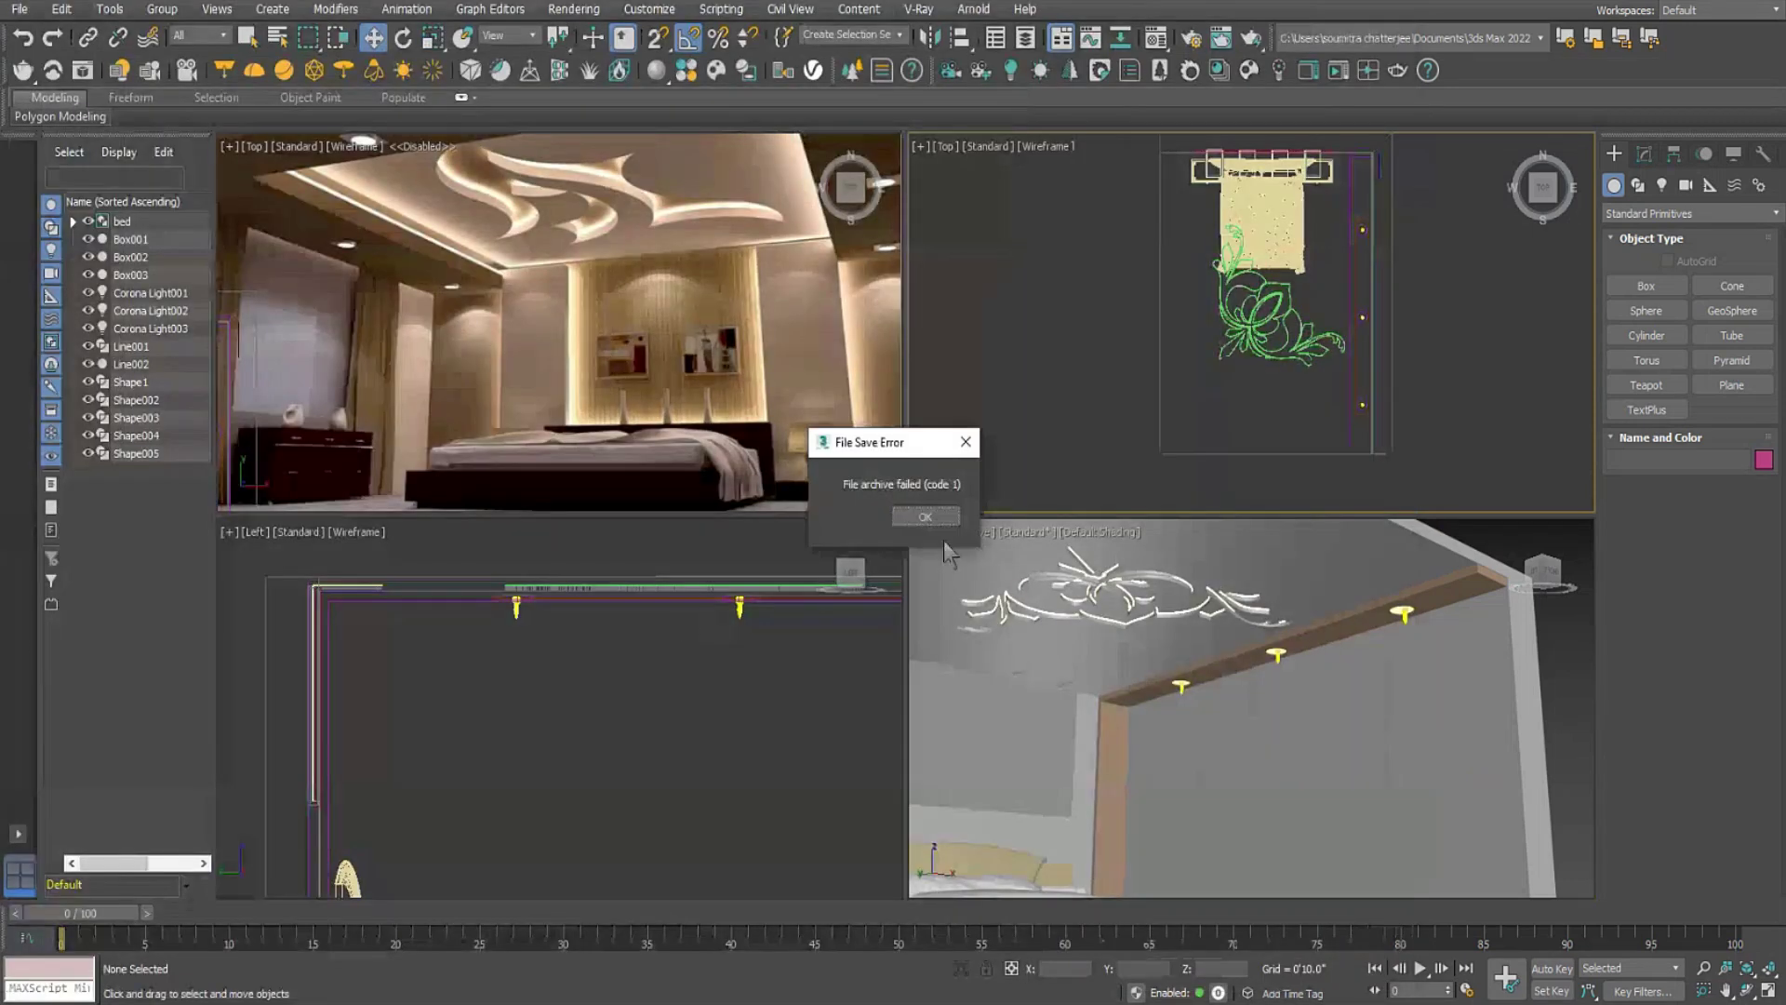
pyautogui.click(922, 517)
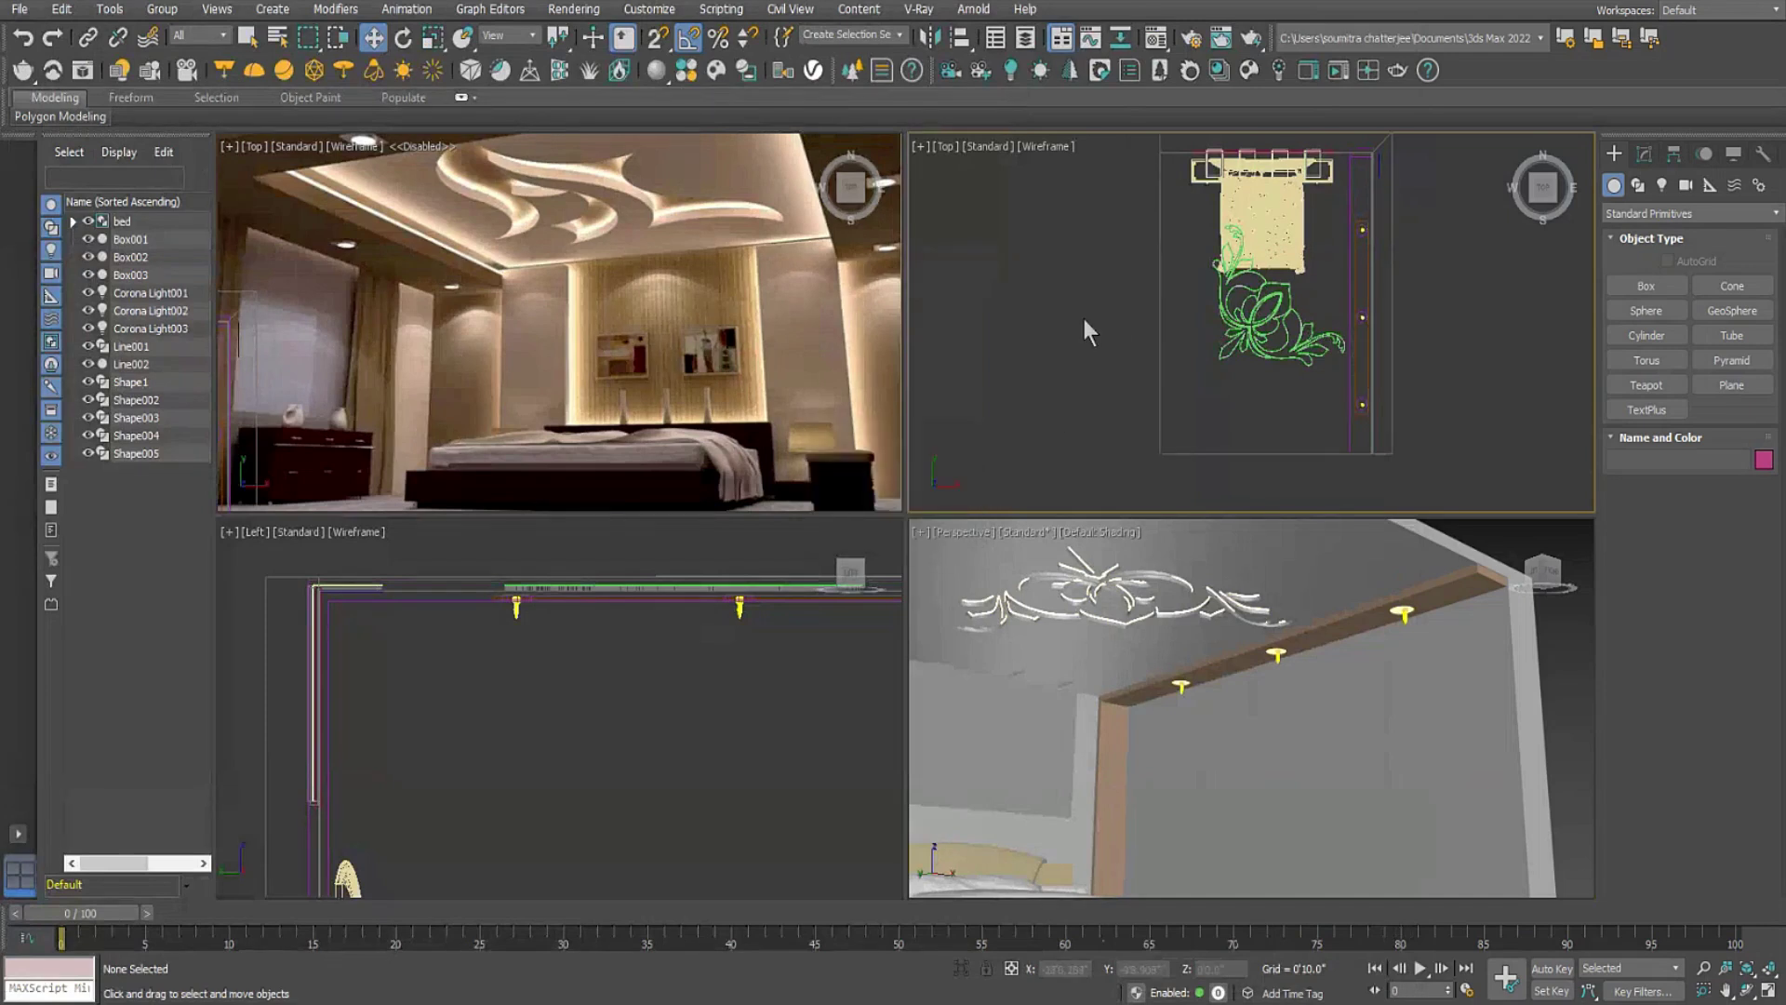
# Save the scene and try to archive it as 1111 in 3ds Max Archive (*.zip) format in the project folder.
pyautogui.click(18, 9)
pyautogui.click(37, 159)
pyautogui.click(19, 11)
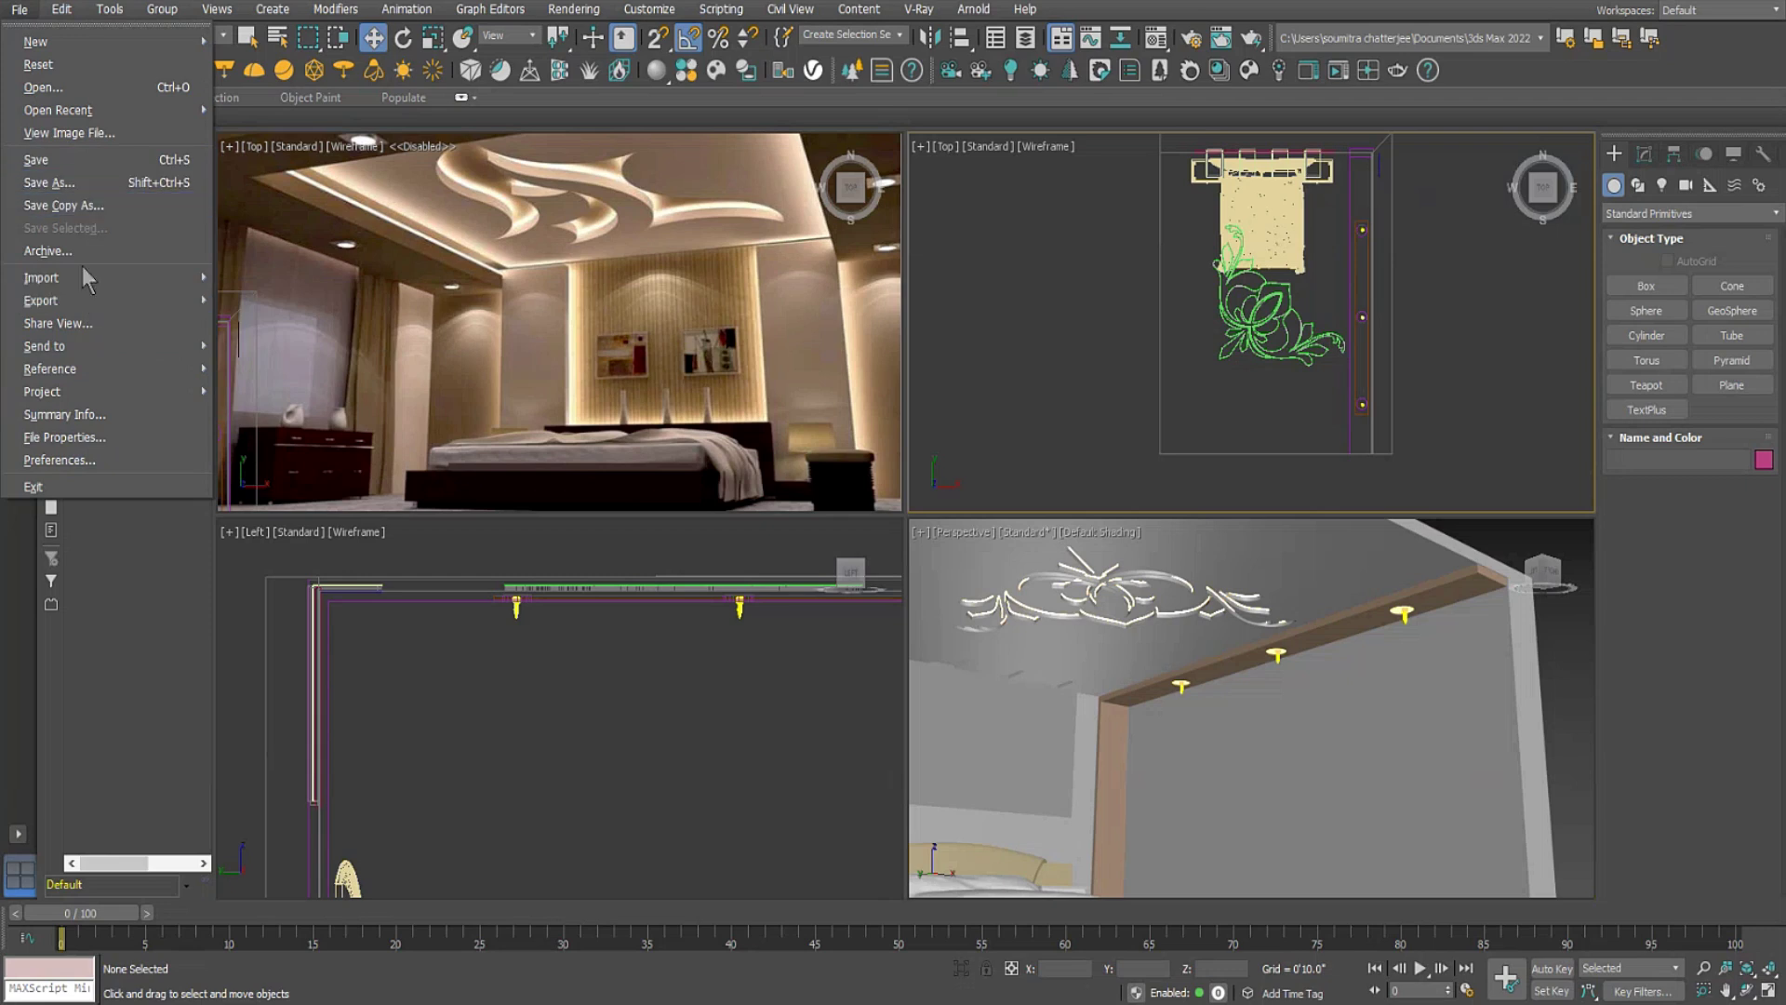
pyautogui.moveTo(104, 402)
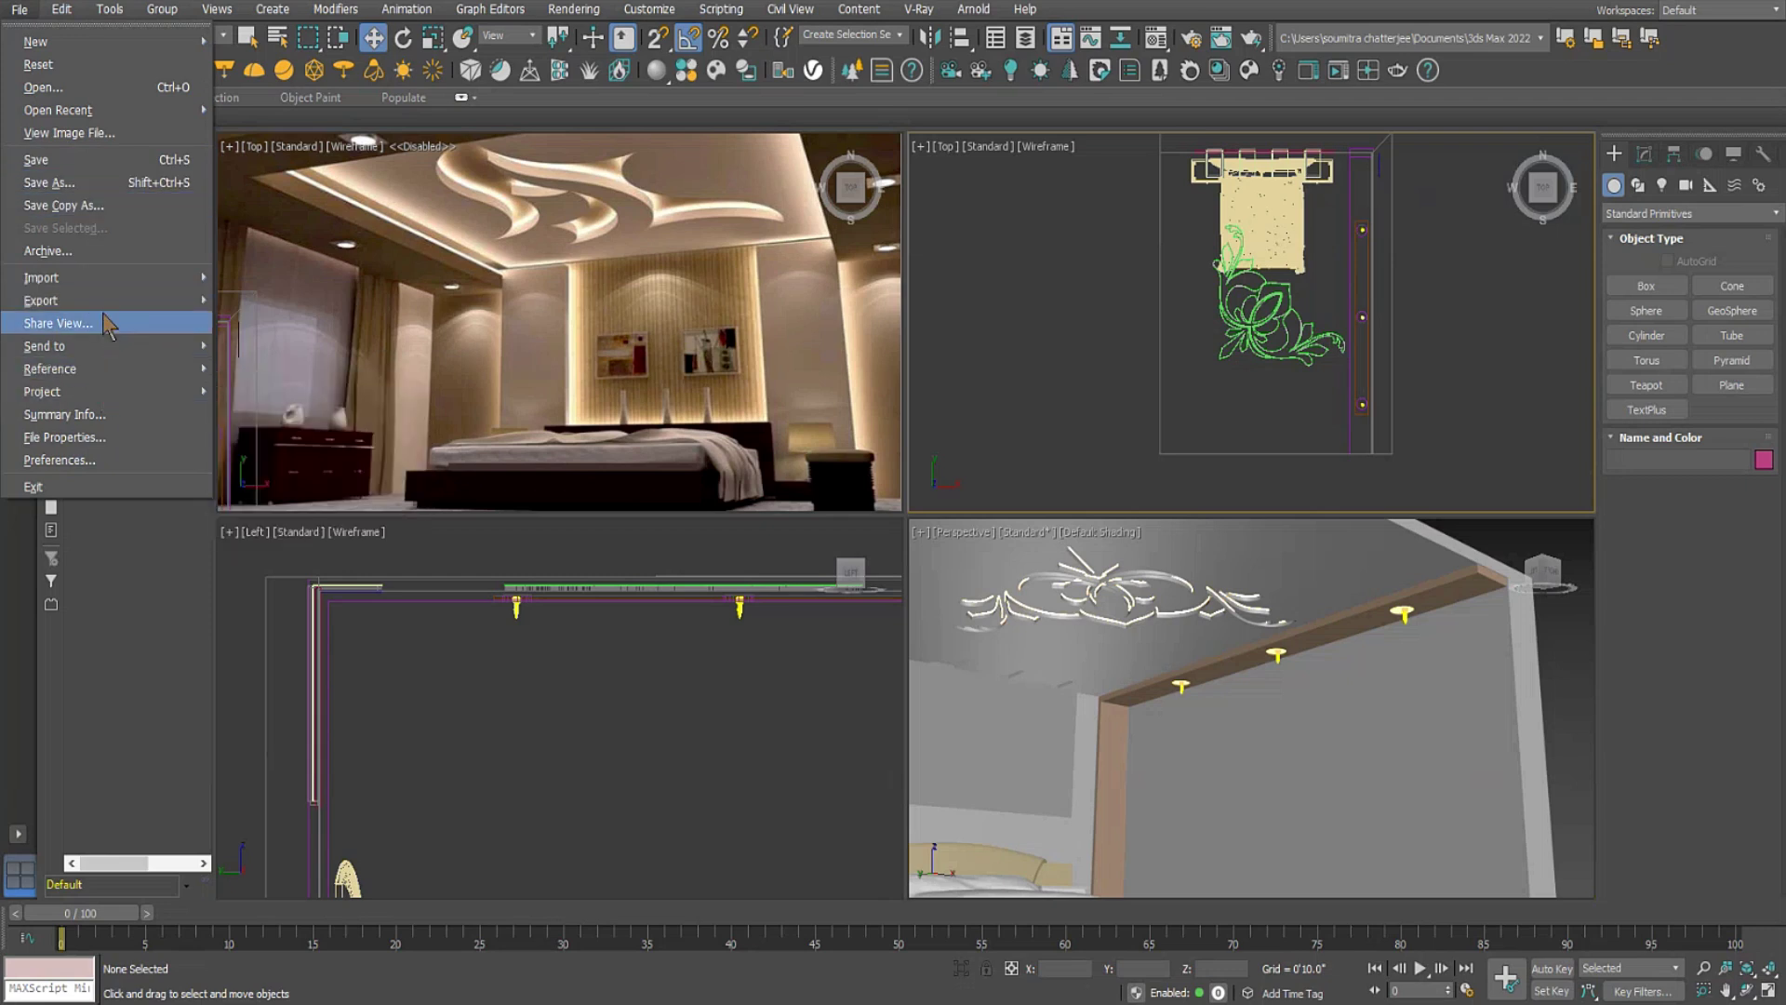
pyautogui.click(88, 251)
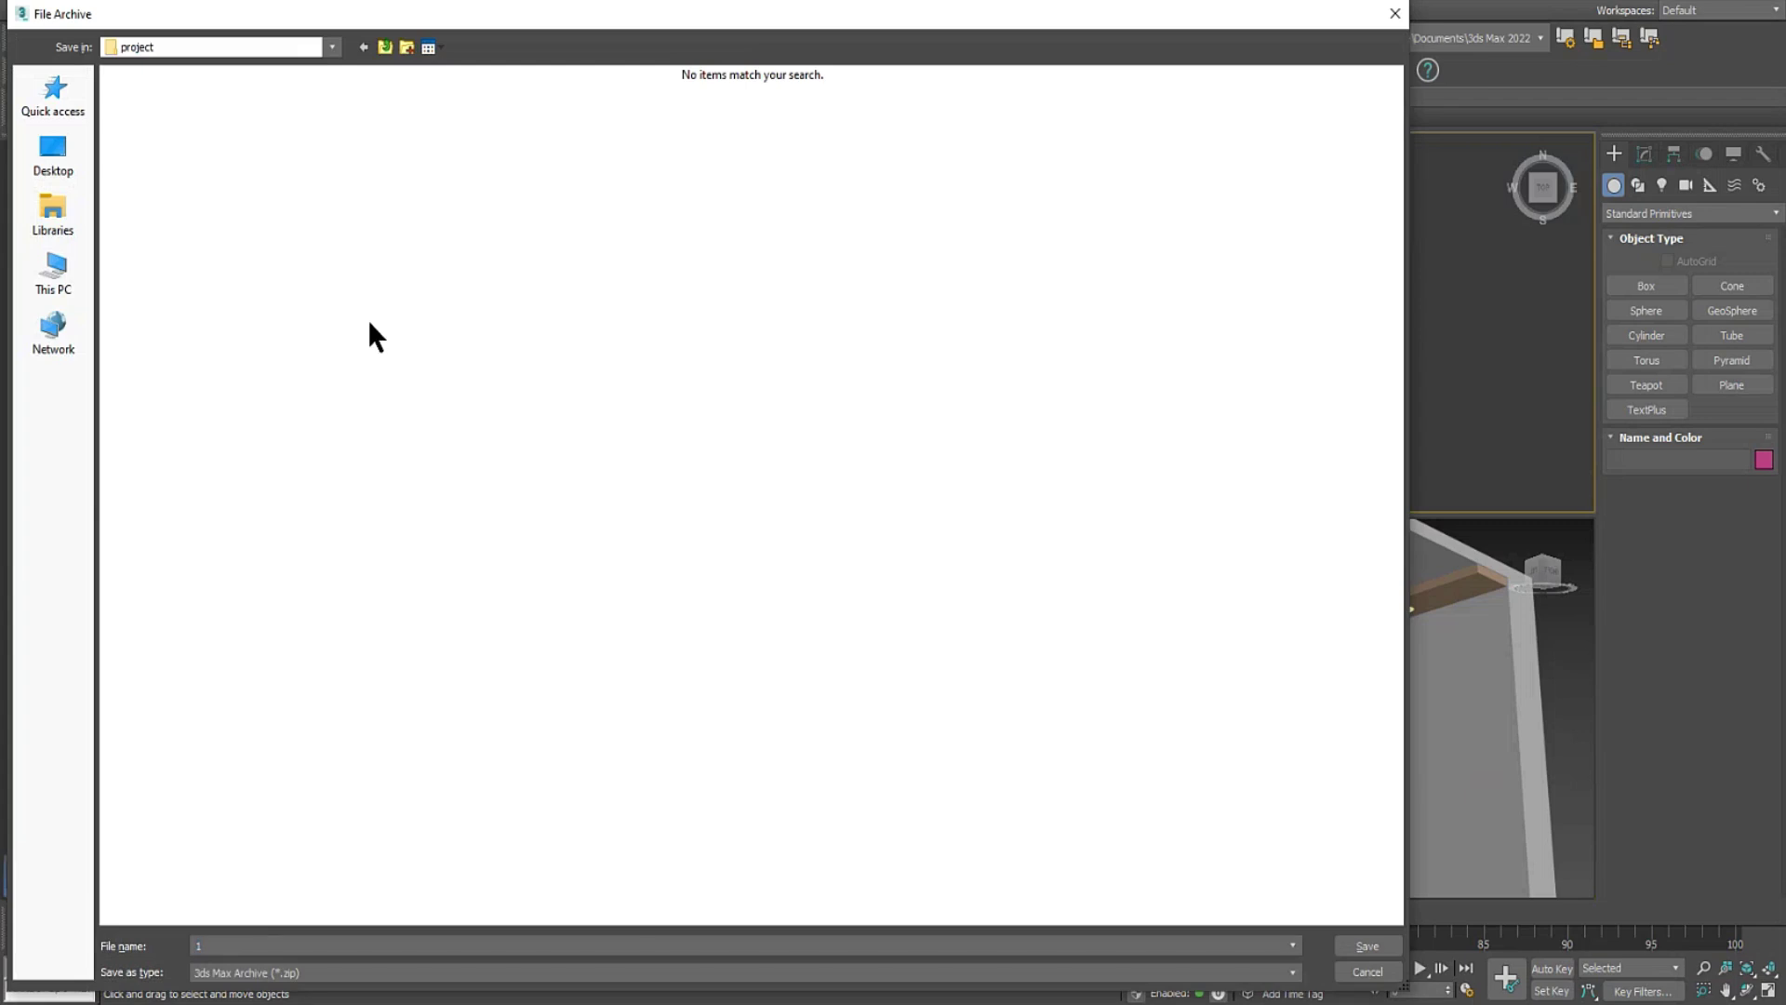
pyautogui.write('1111')
pyautogui.click(437, 973)
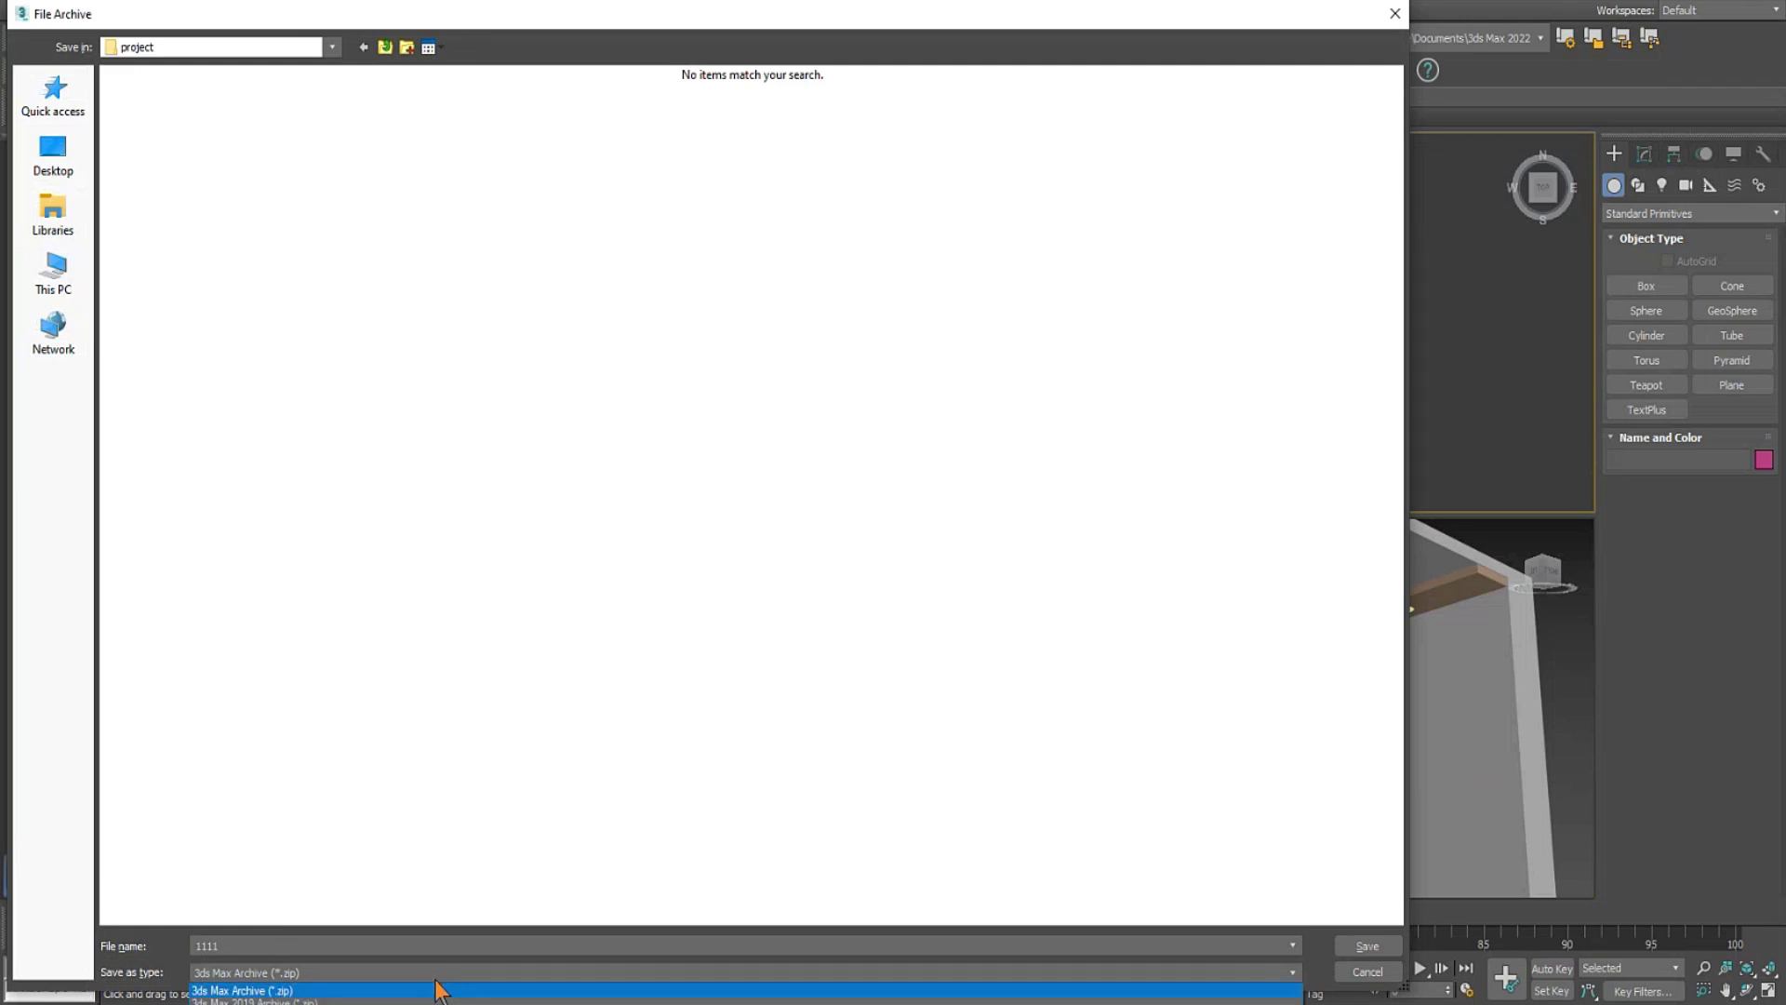
pyautogui.click(437, 989)
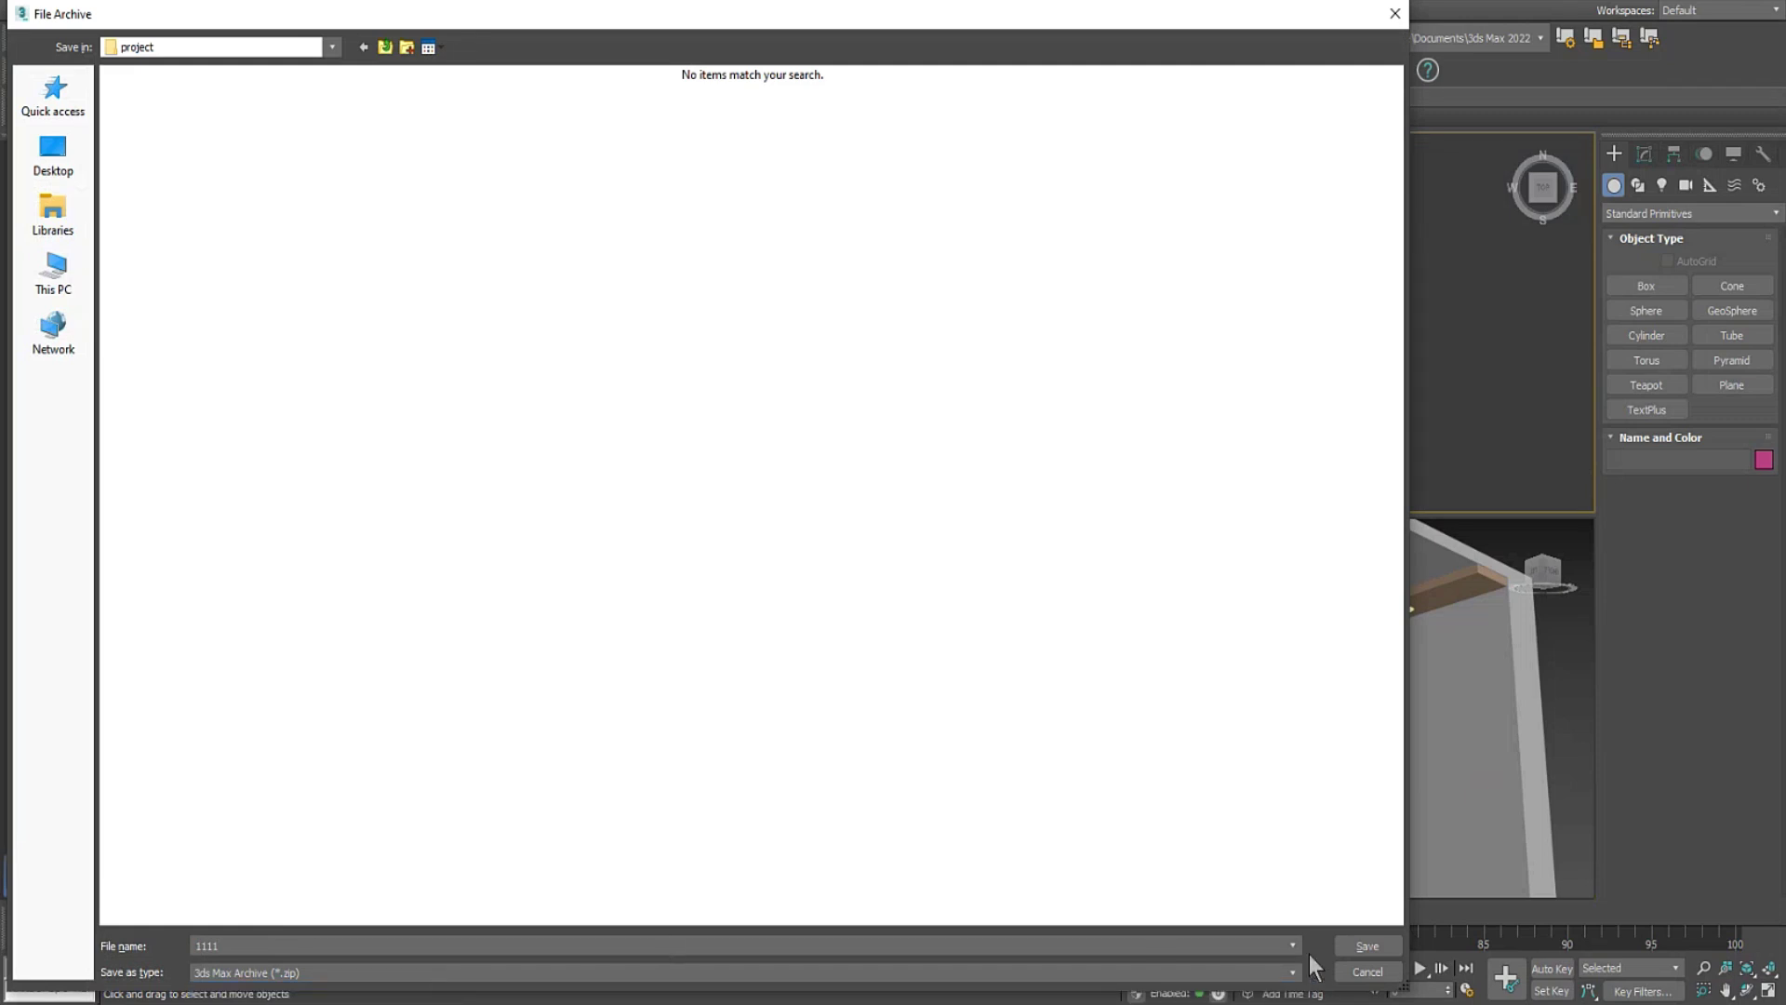
pyautogui.click(1364, 946)
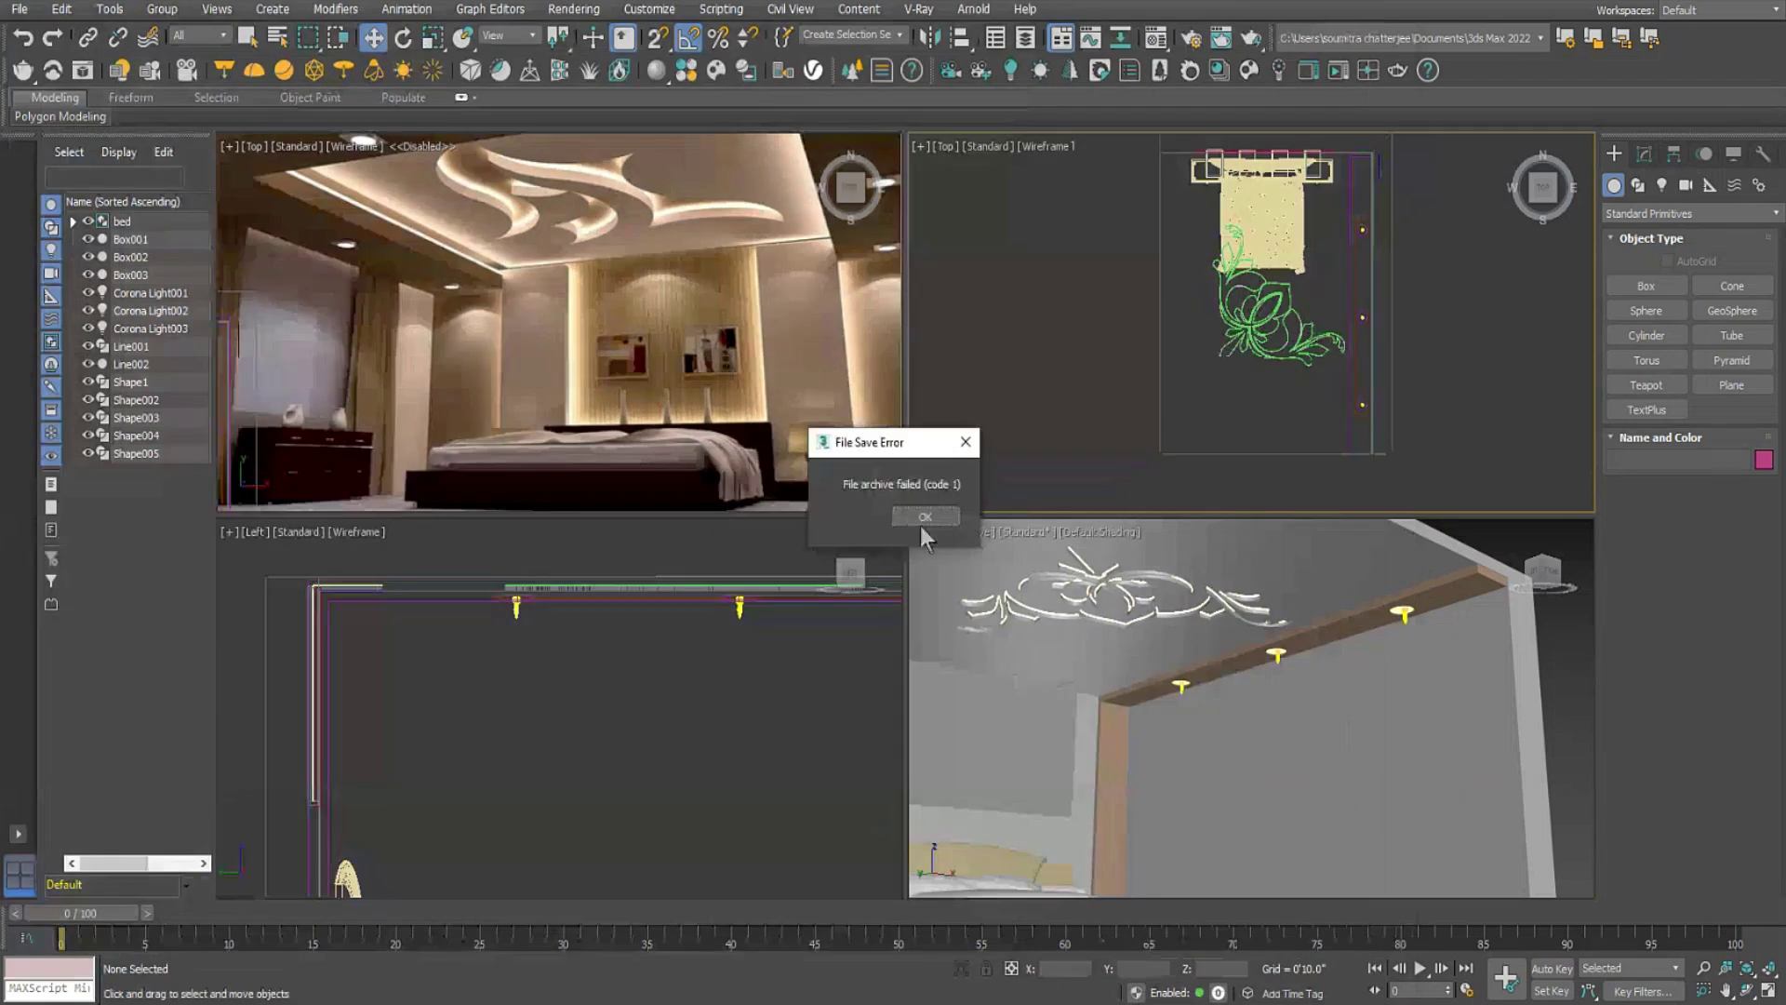
pyautogui.press('Return')
# Save the scene as 1 in 3ds Max 2019 (*.max) format in the project folder, replacing the existing file.
pyautogui.click(19, 9)
pyautogui.moveTo(75, 284)
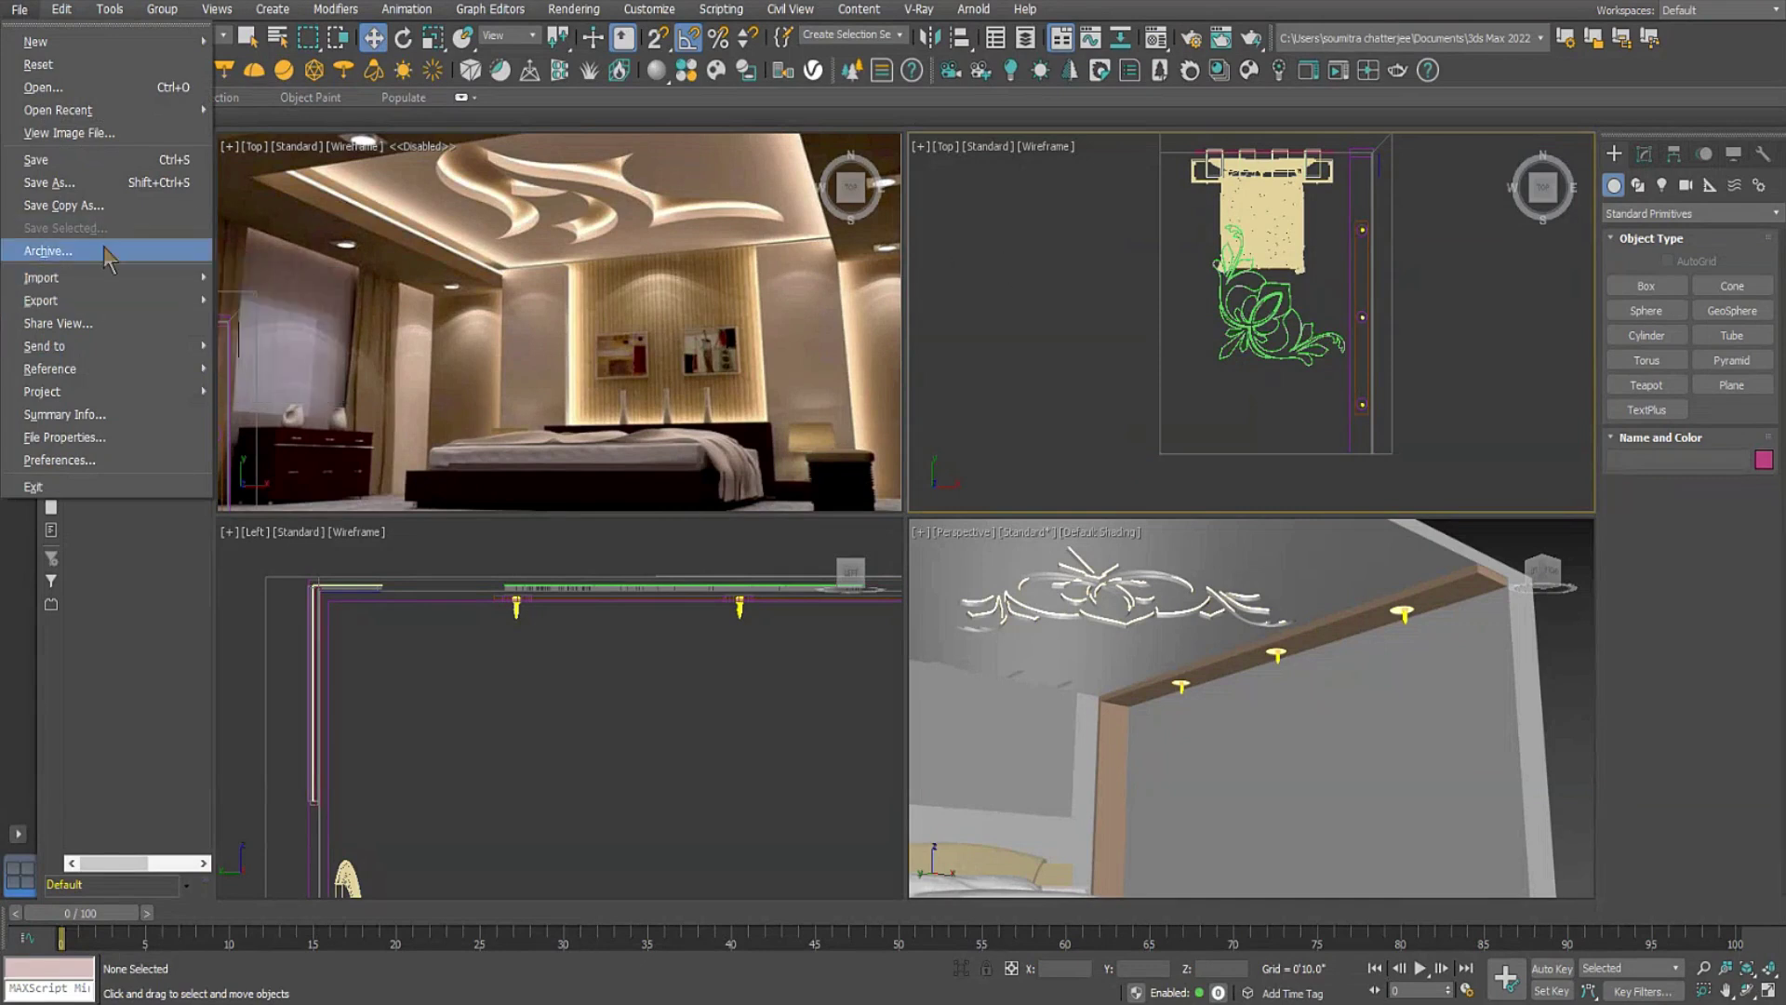
pyautogui.click(81, 184)
pyautogui.click(298, 972)
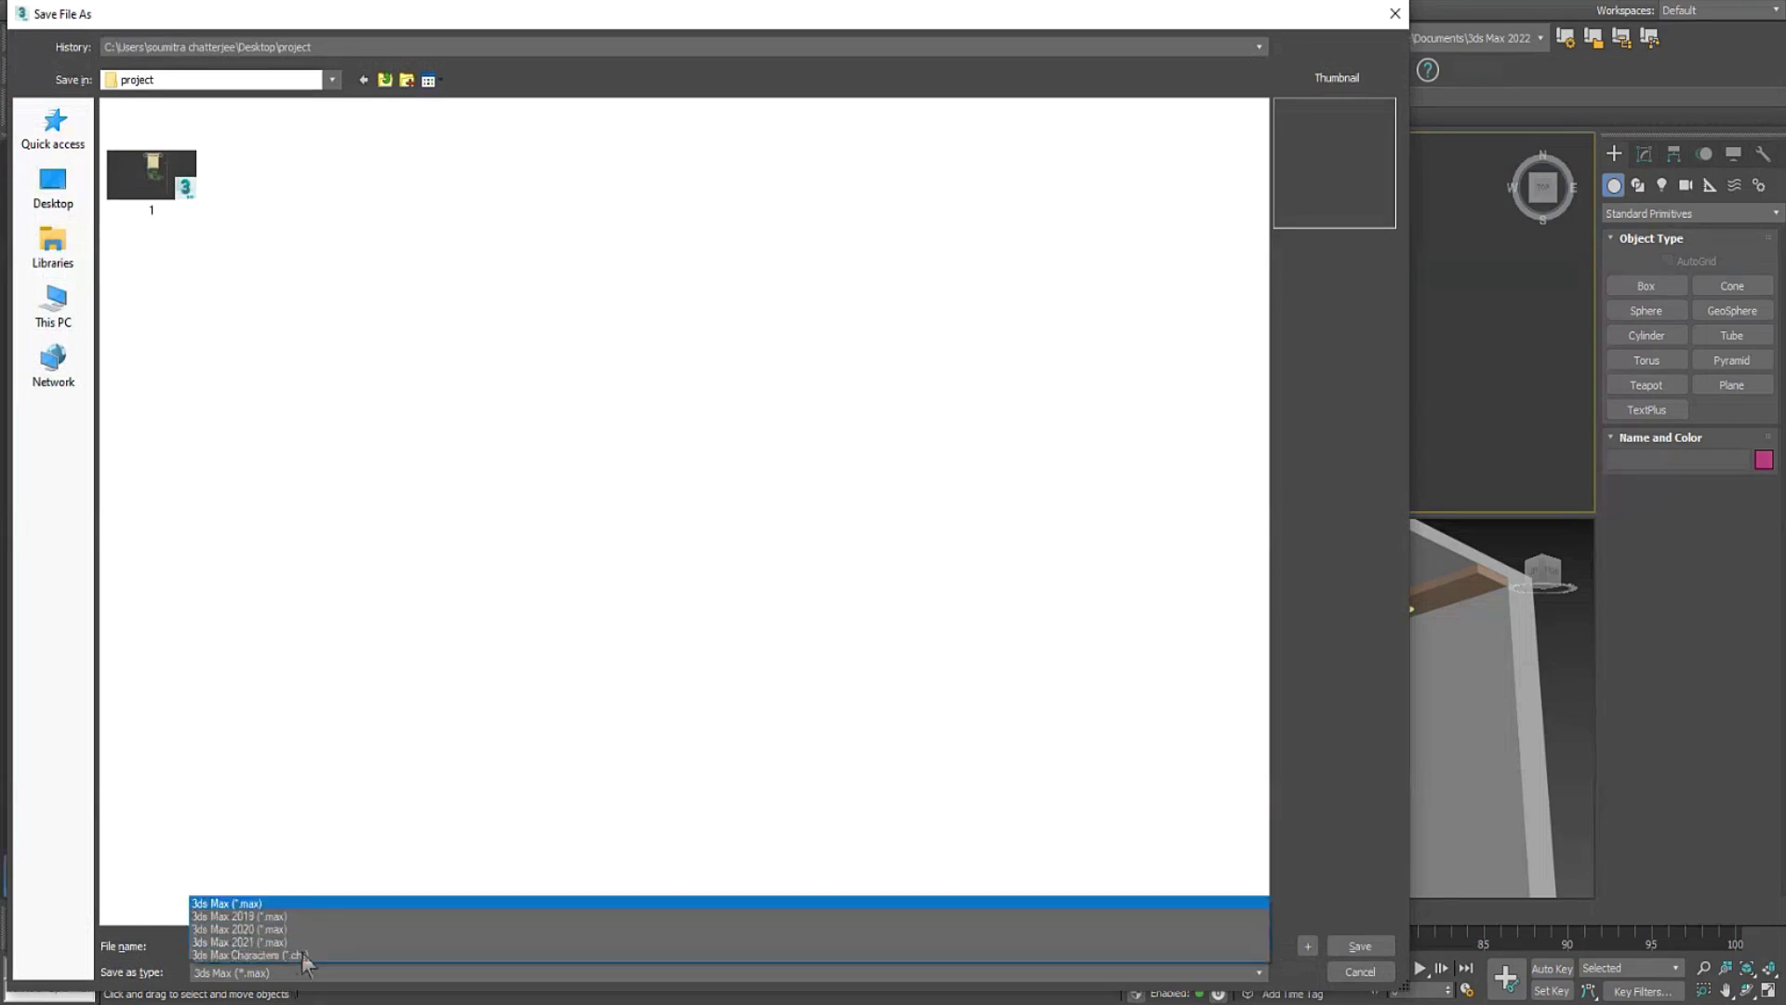
pyautogui.click(328, 930)
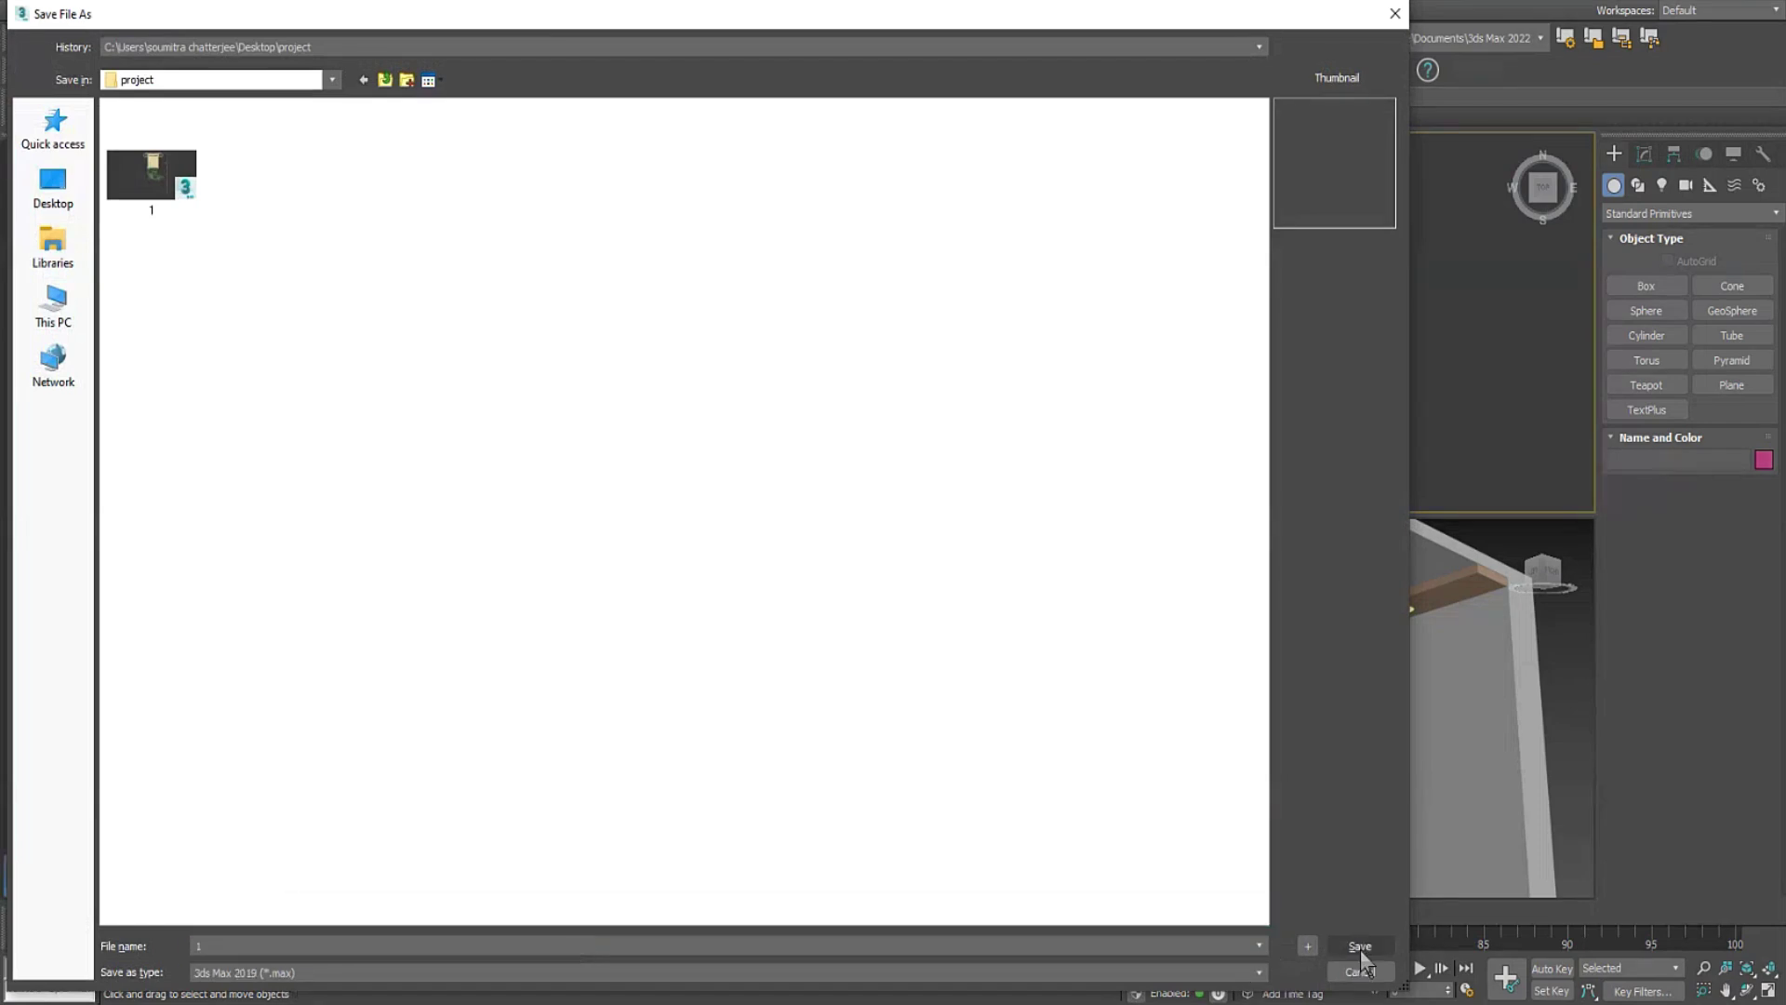
pyautogui.press('Return')
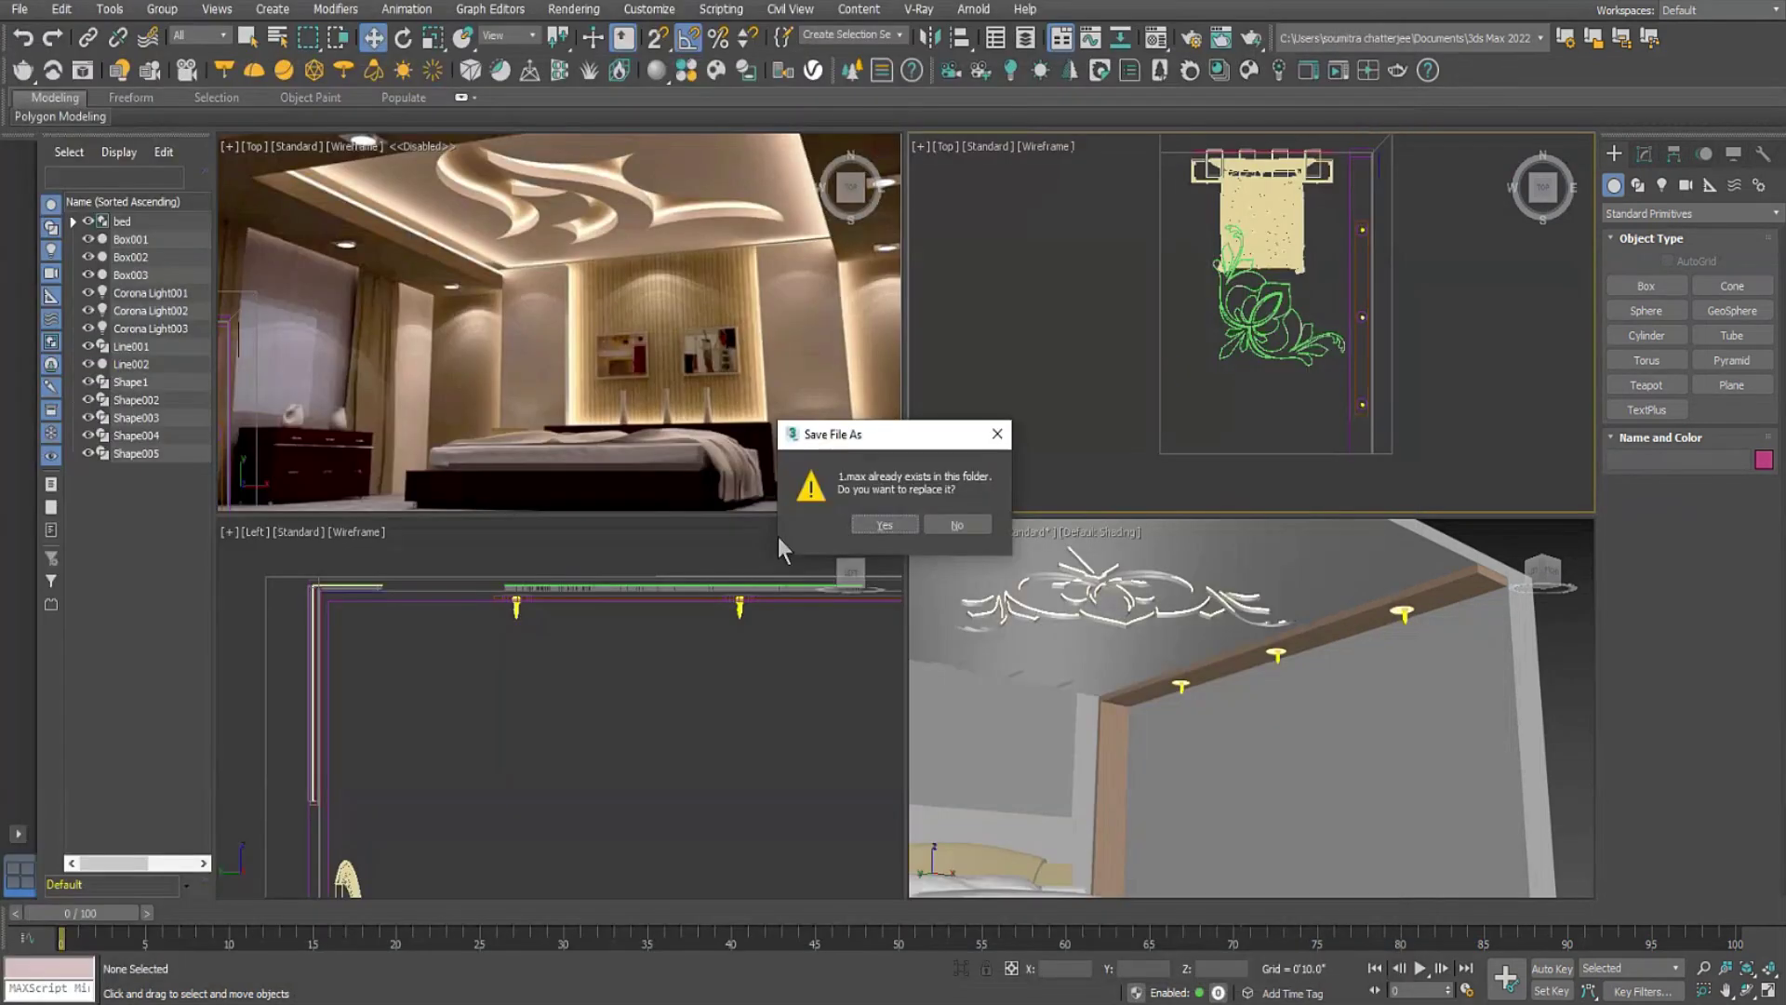
pyautogui.click(884, 527)
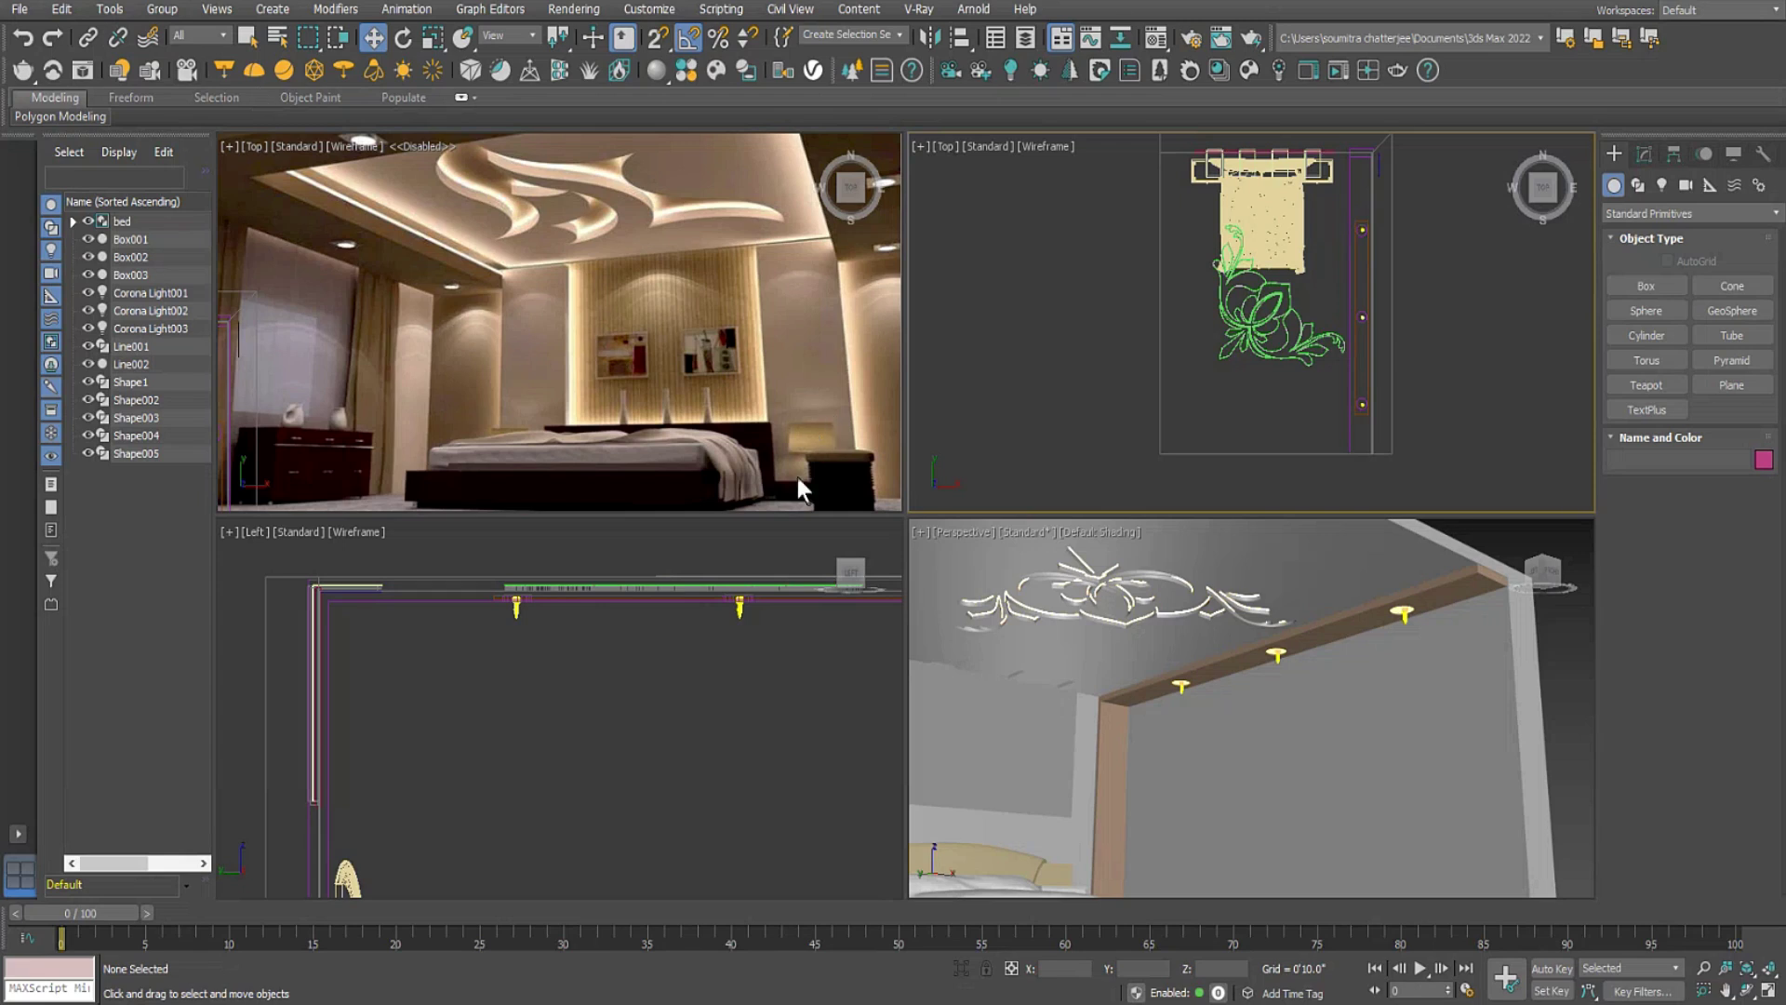
pyautogui.click(18, 9)
pyautogui.click(83, 184)
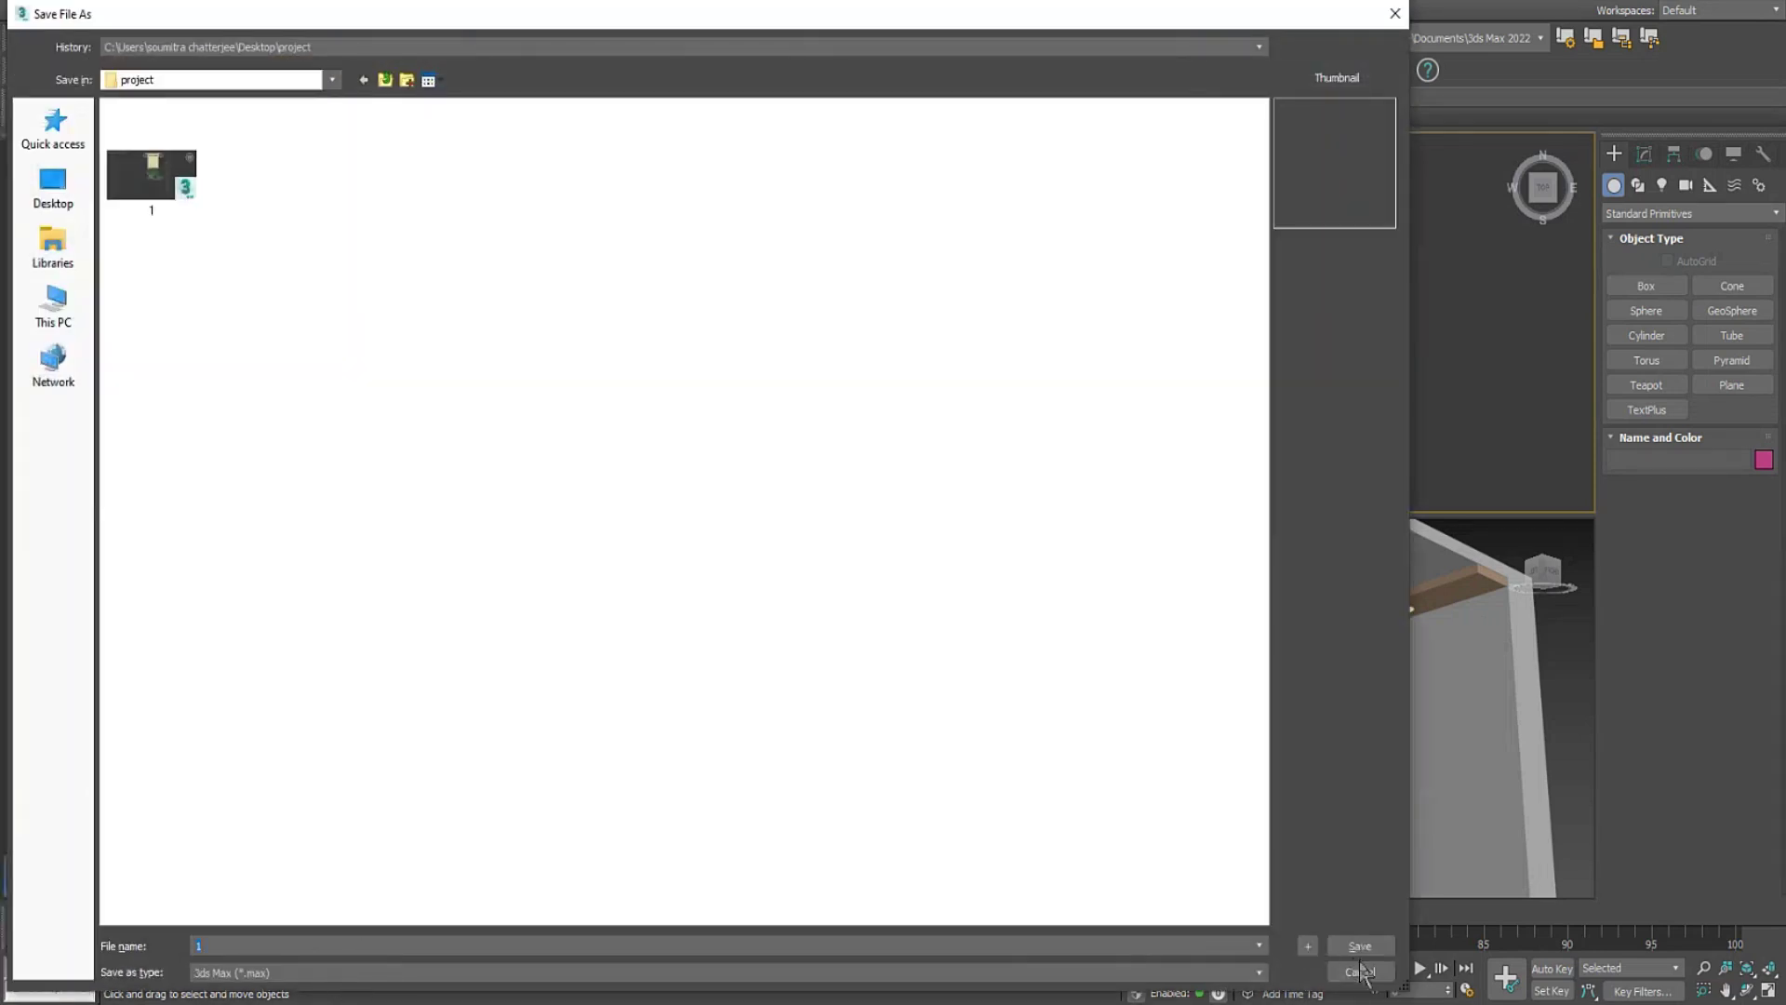
pyautogui.click(1361, 971)
# Try to archive the scene as 1 in 3ds Max 2019 Archive (*.zip) format in the project folder.
pyautogui.click(19, 10)
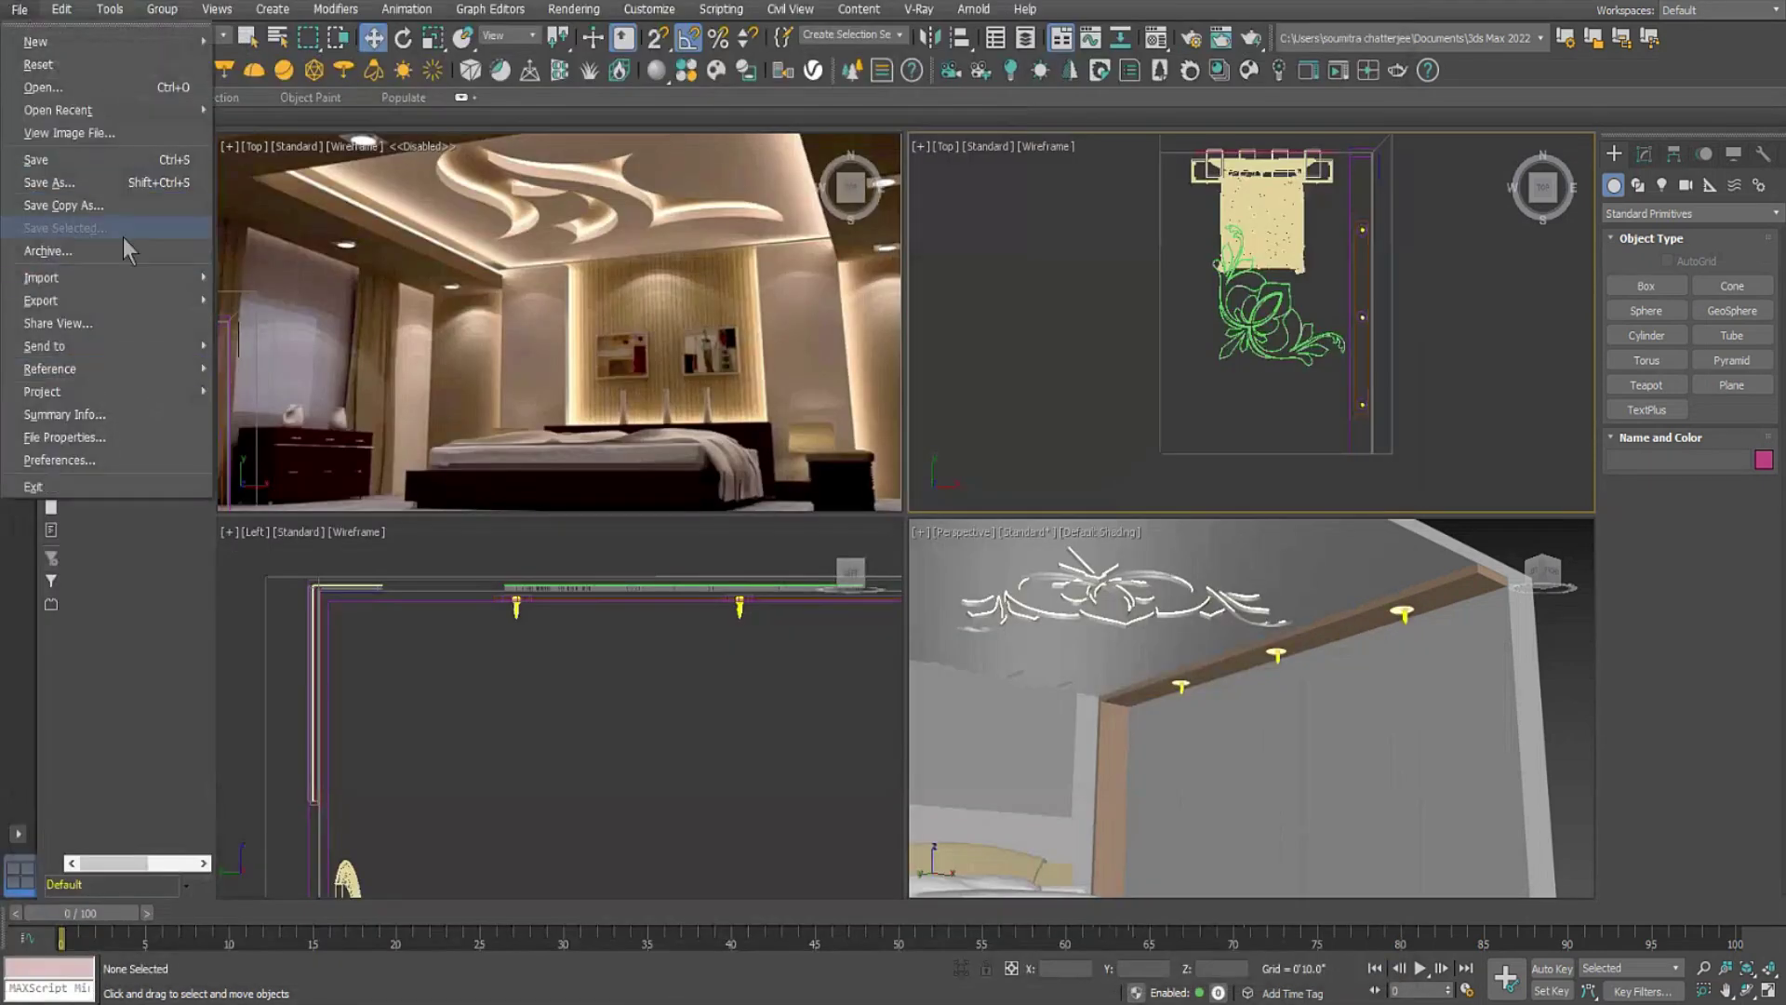
pyautogui.click(52, 251)
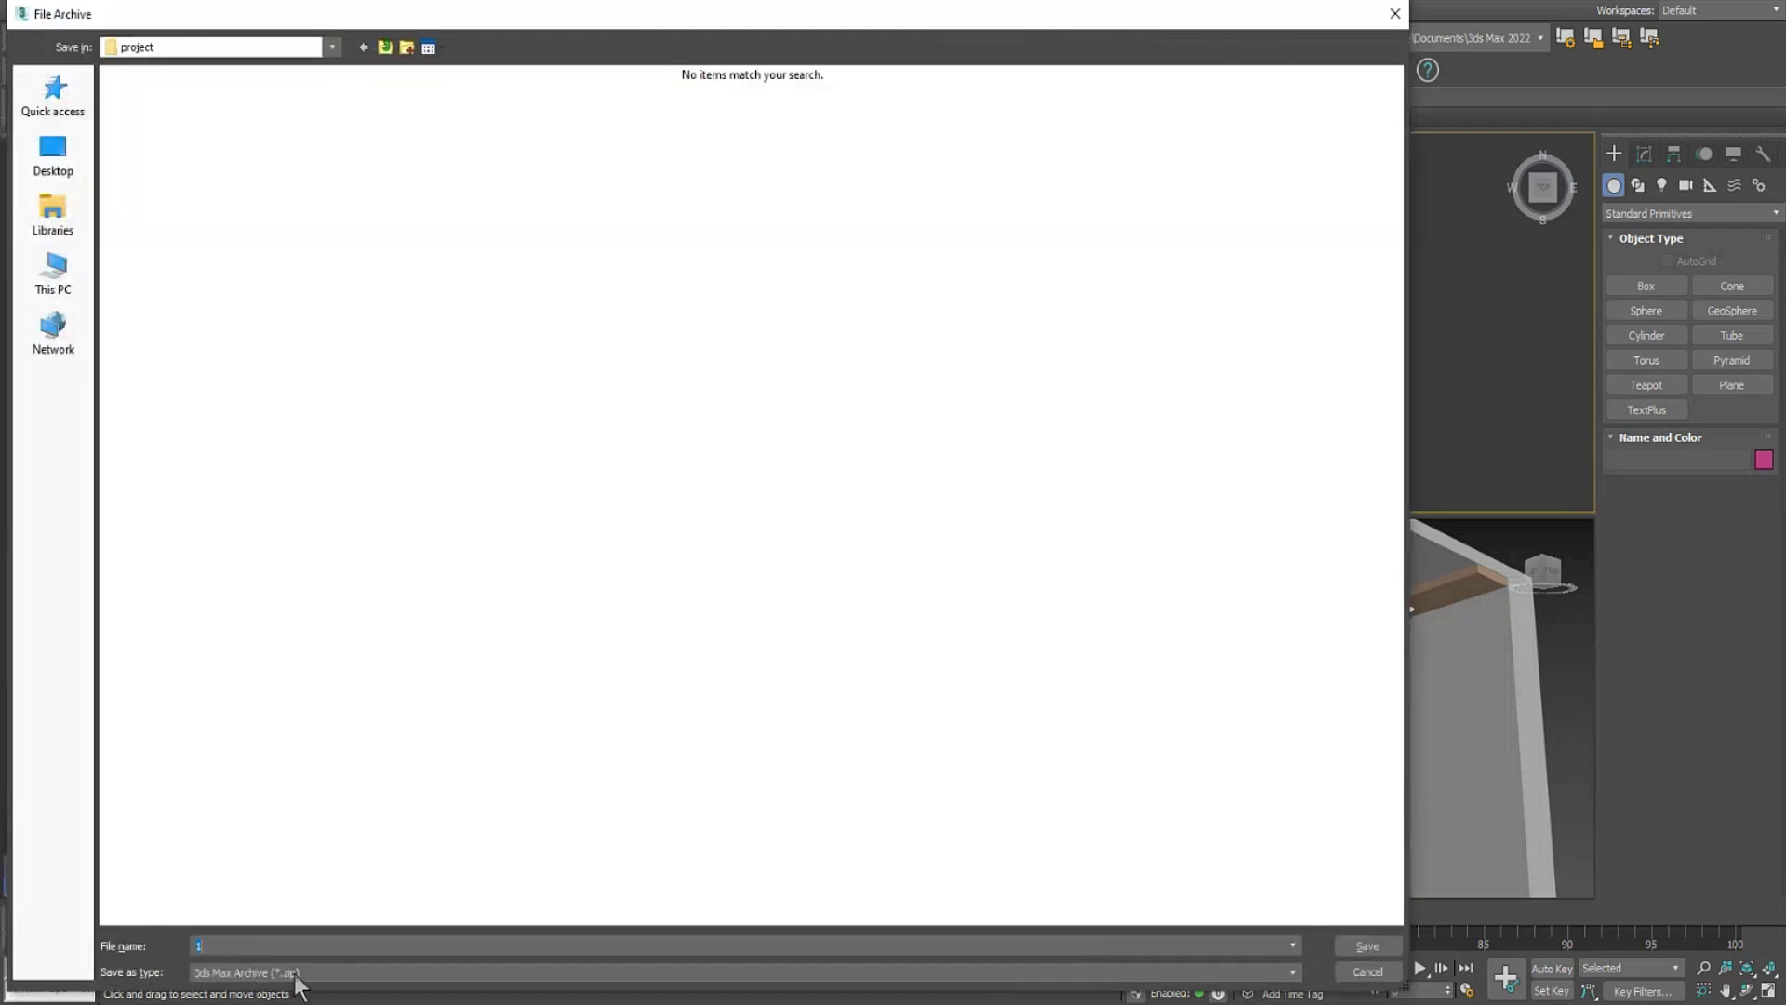
pyautogui.click(279, 972)
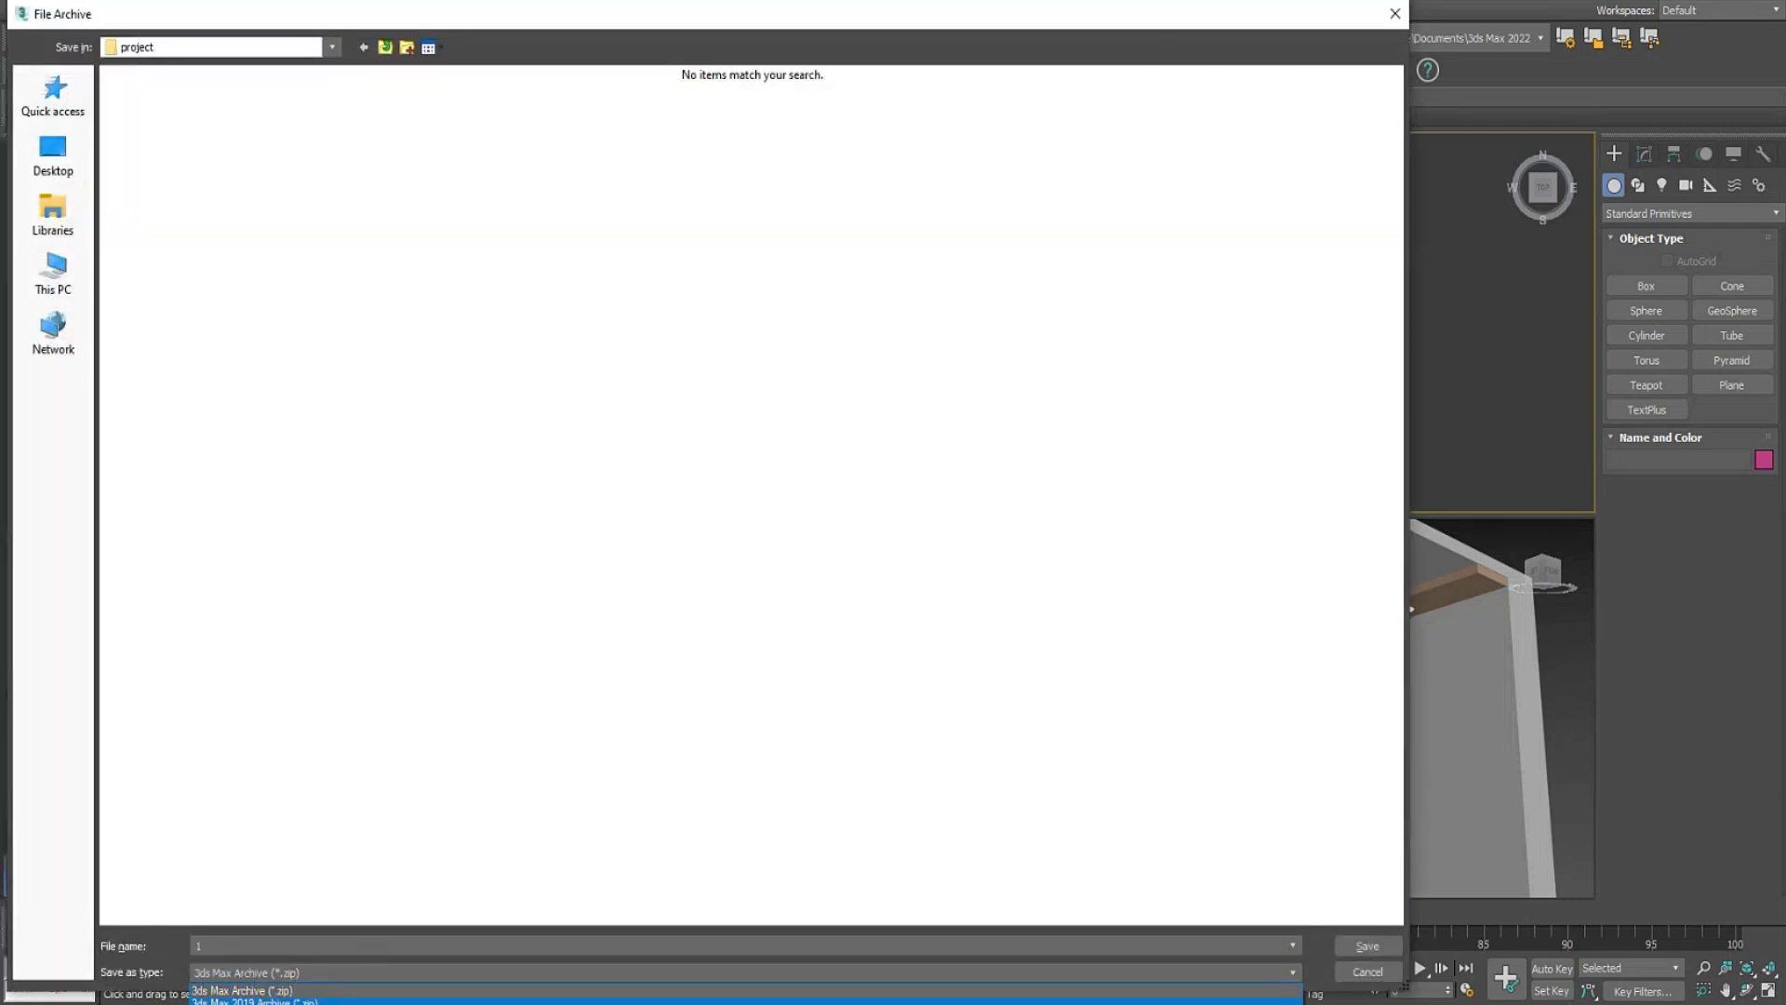
pyautogui.click(256, 1001)
pyautogui.click(1365, 945)
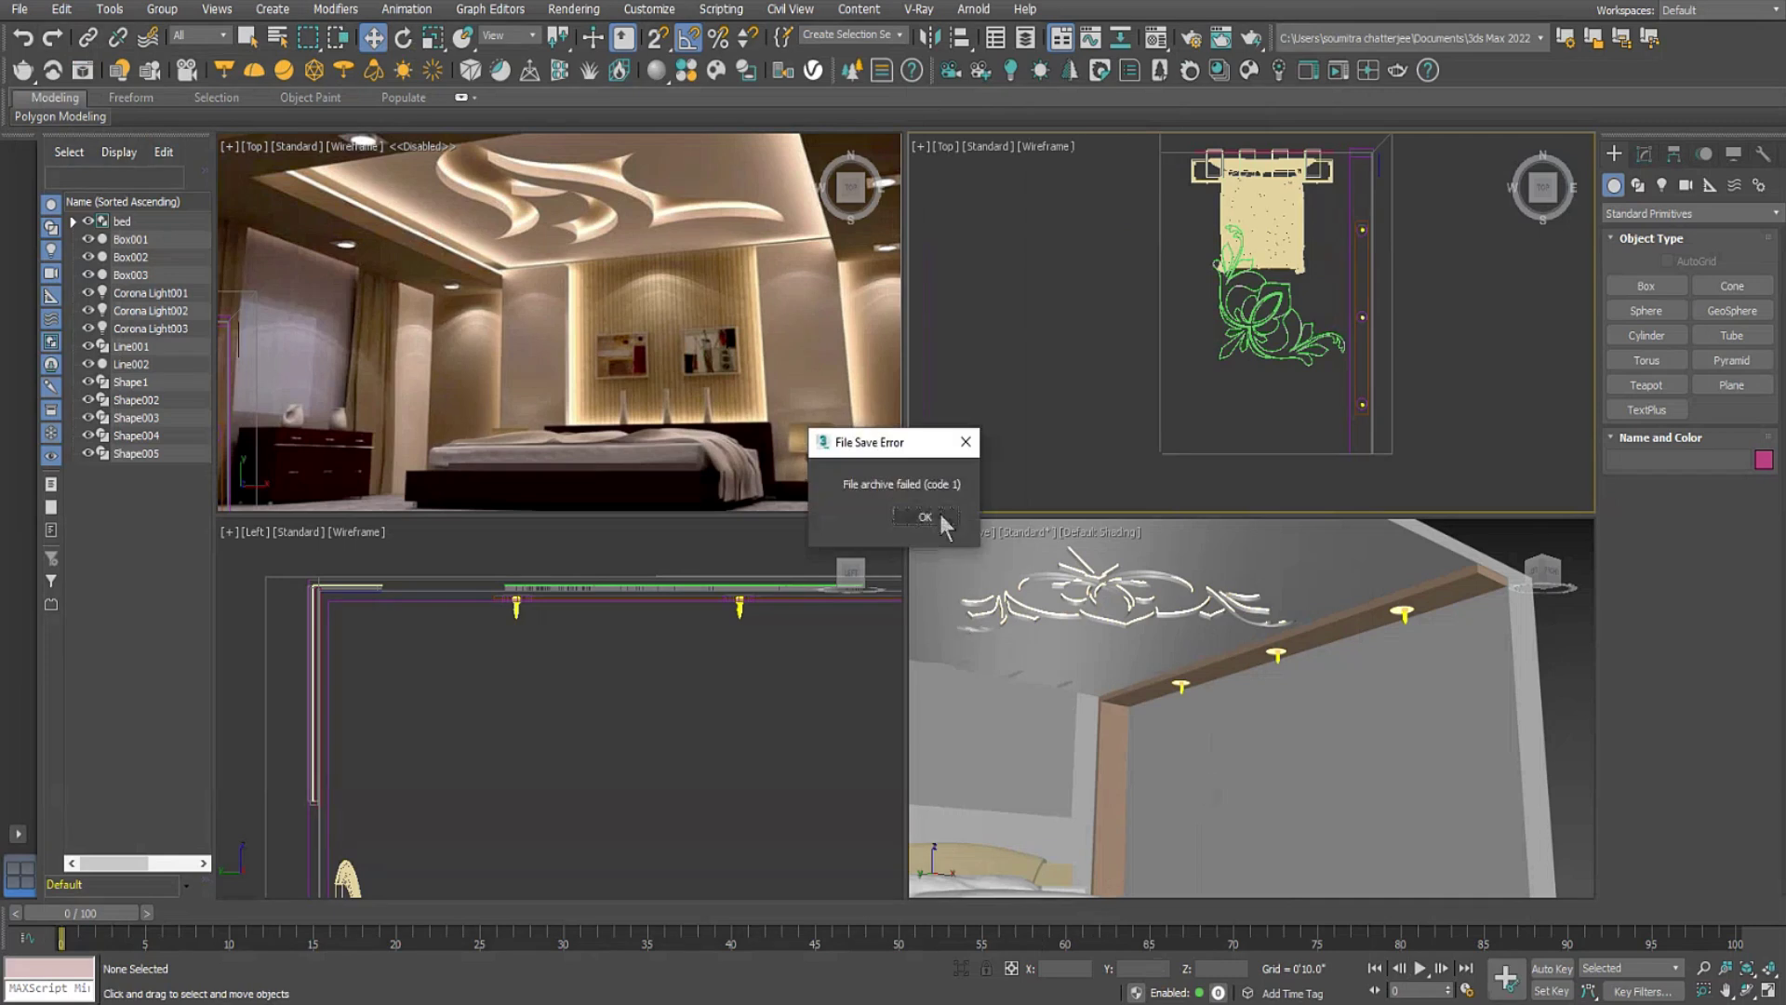
pyautogui.click(926, 516)
# Switch to File Explorer and open the PLUGINS folder inside SOFTWARE > Autodesk on the TB 3(software) (E:) drive.
pyautogui.moveTo(474, 1003)
pyautogui.click(473, 944)
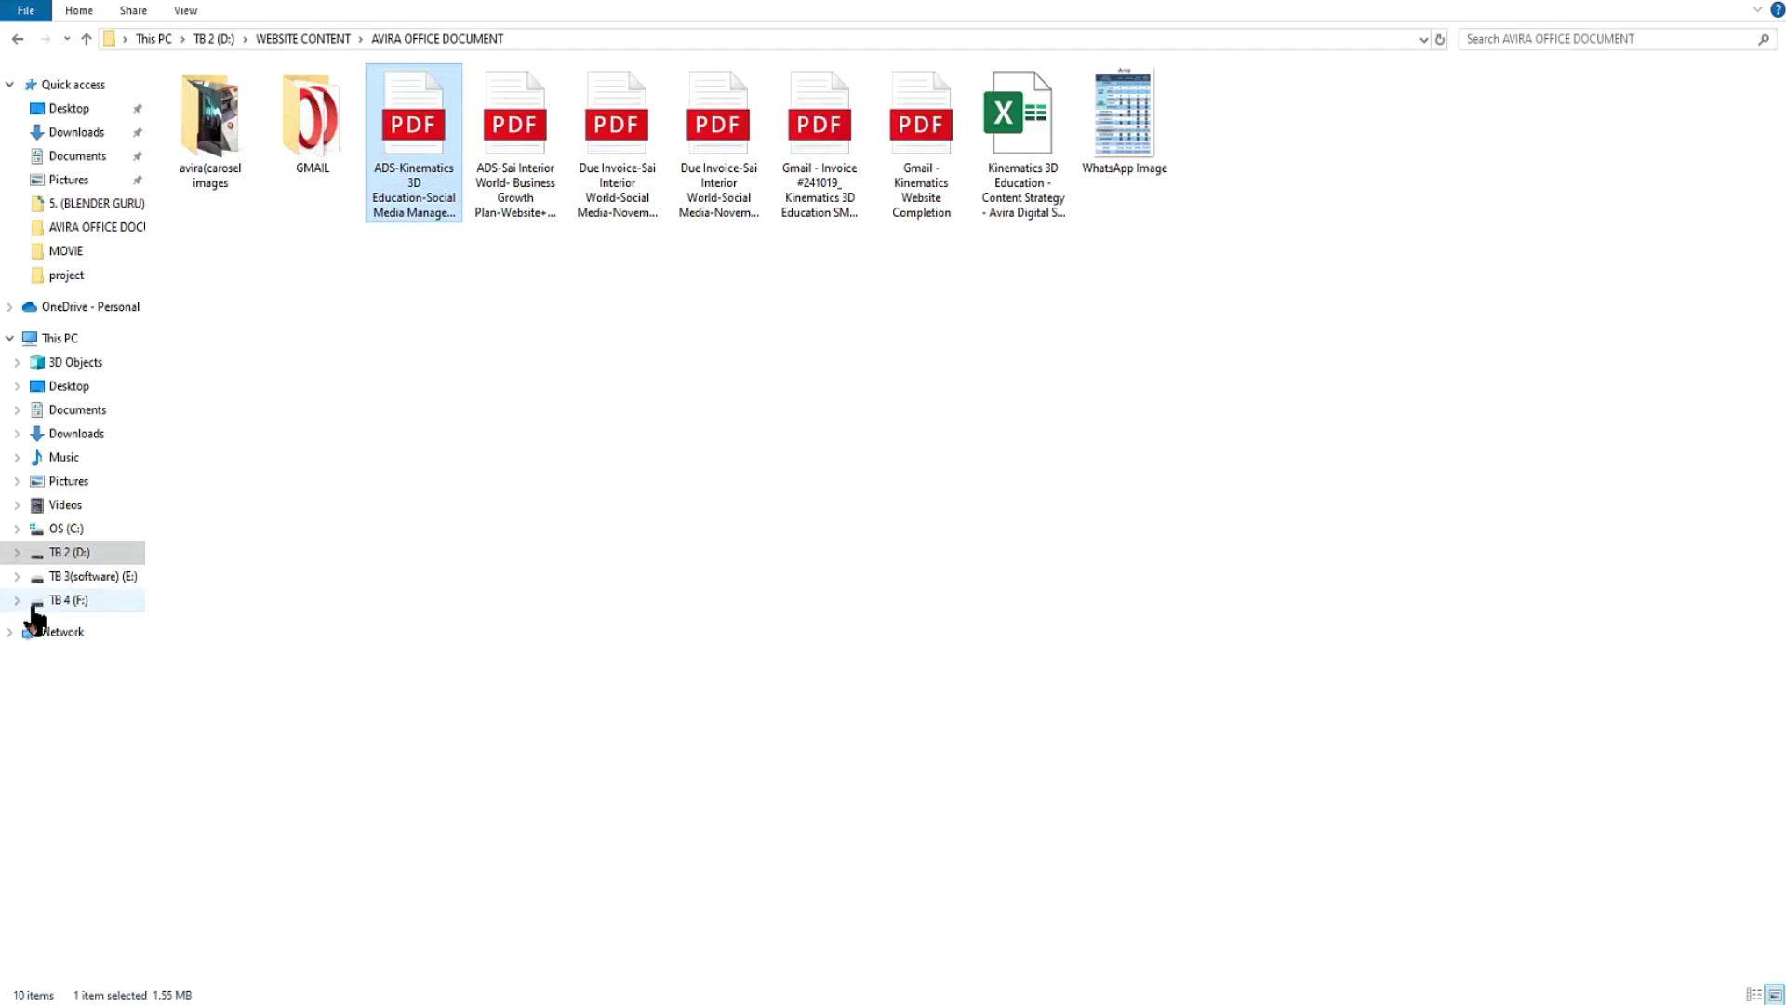
pyautogui.click(69, 600)
pyautogui.click(728, 490)
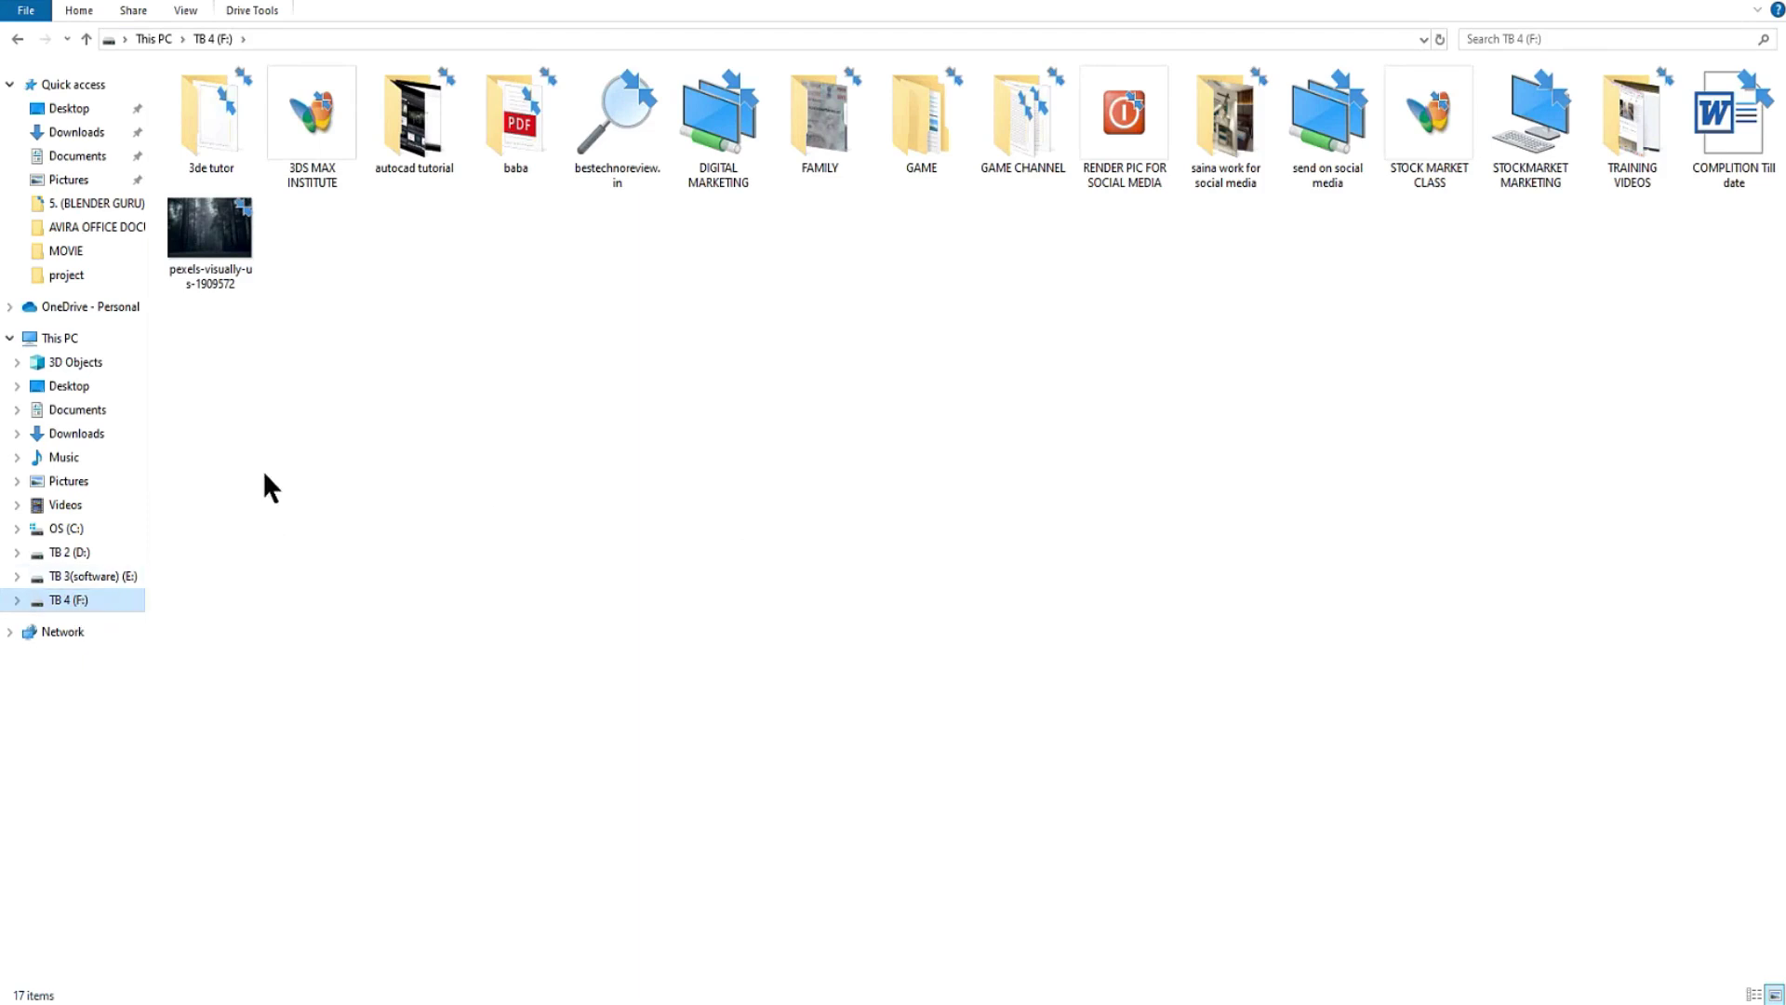
pyautogui.click(93, 576)
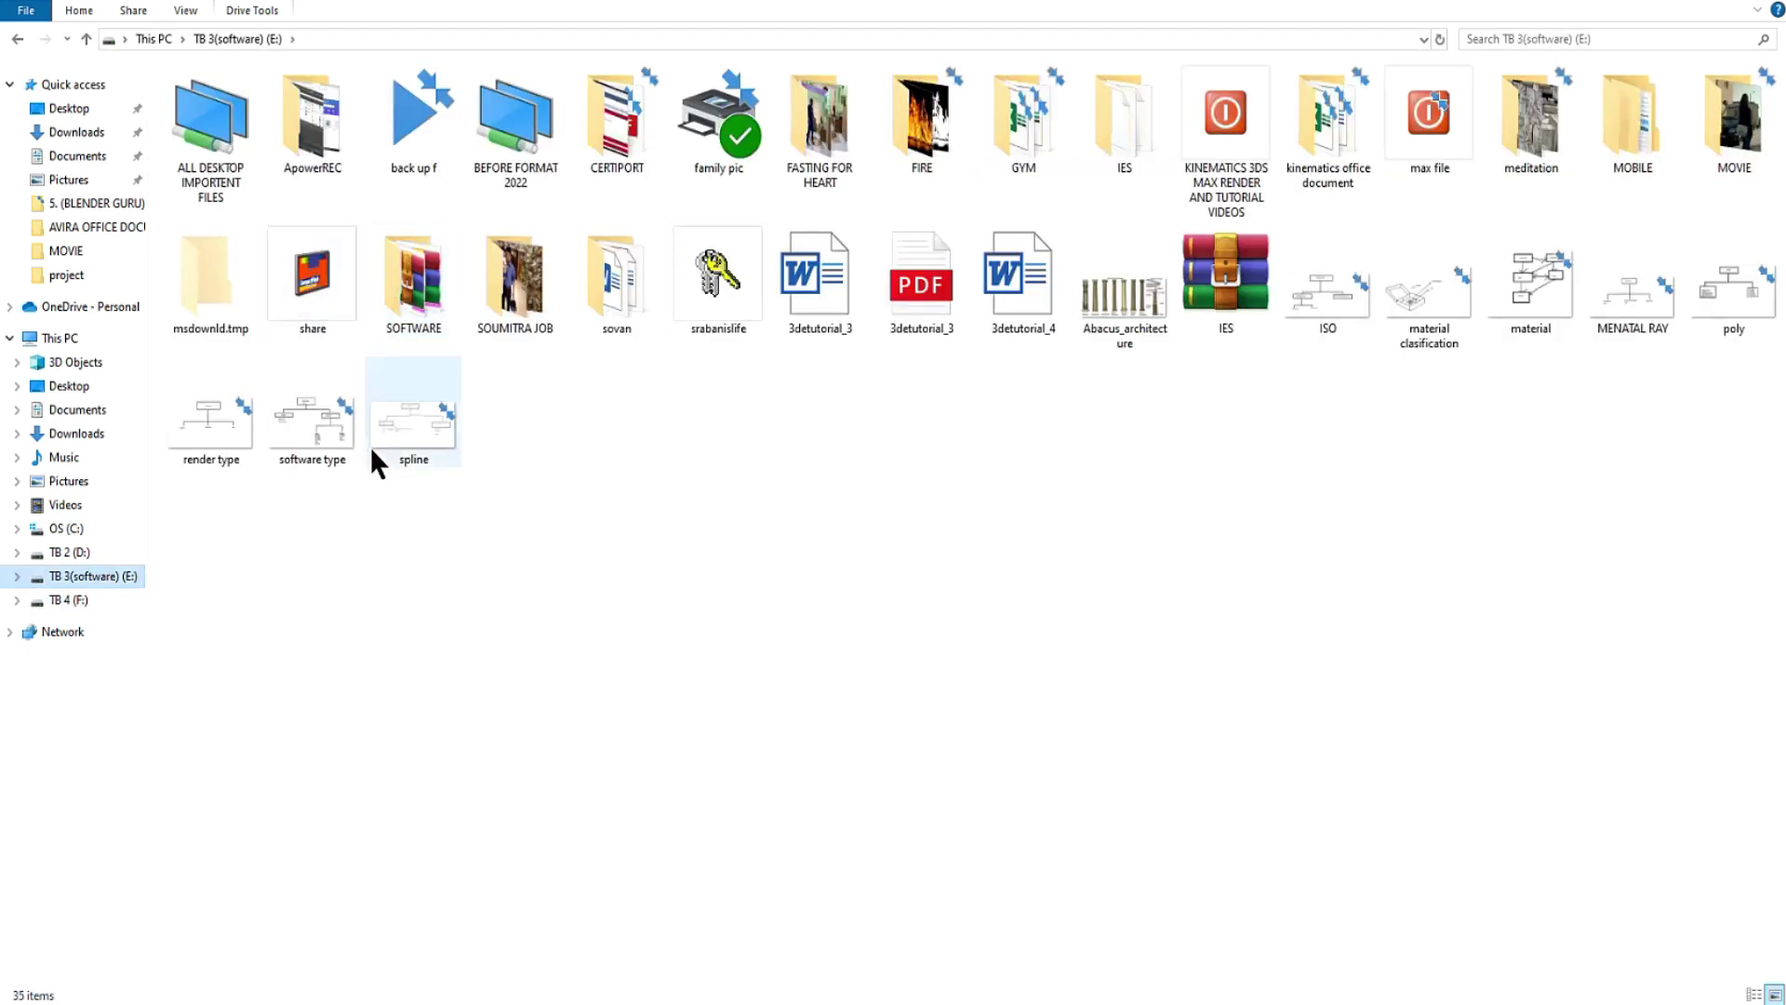
pyautogui.doubleClick(414, 316)
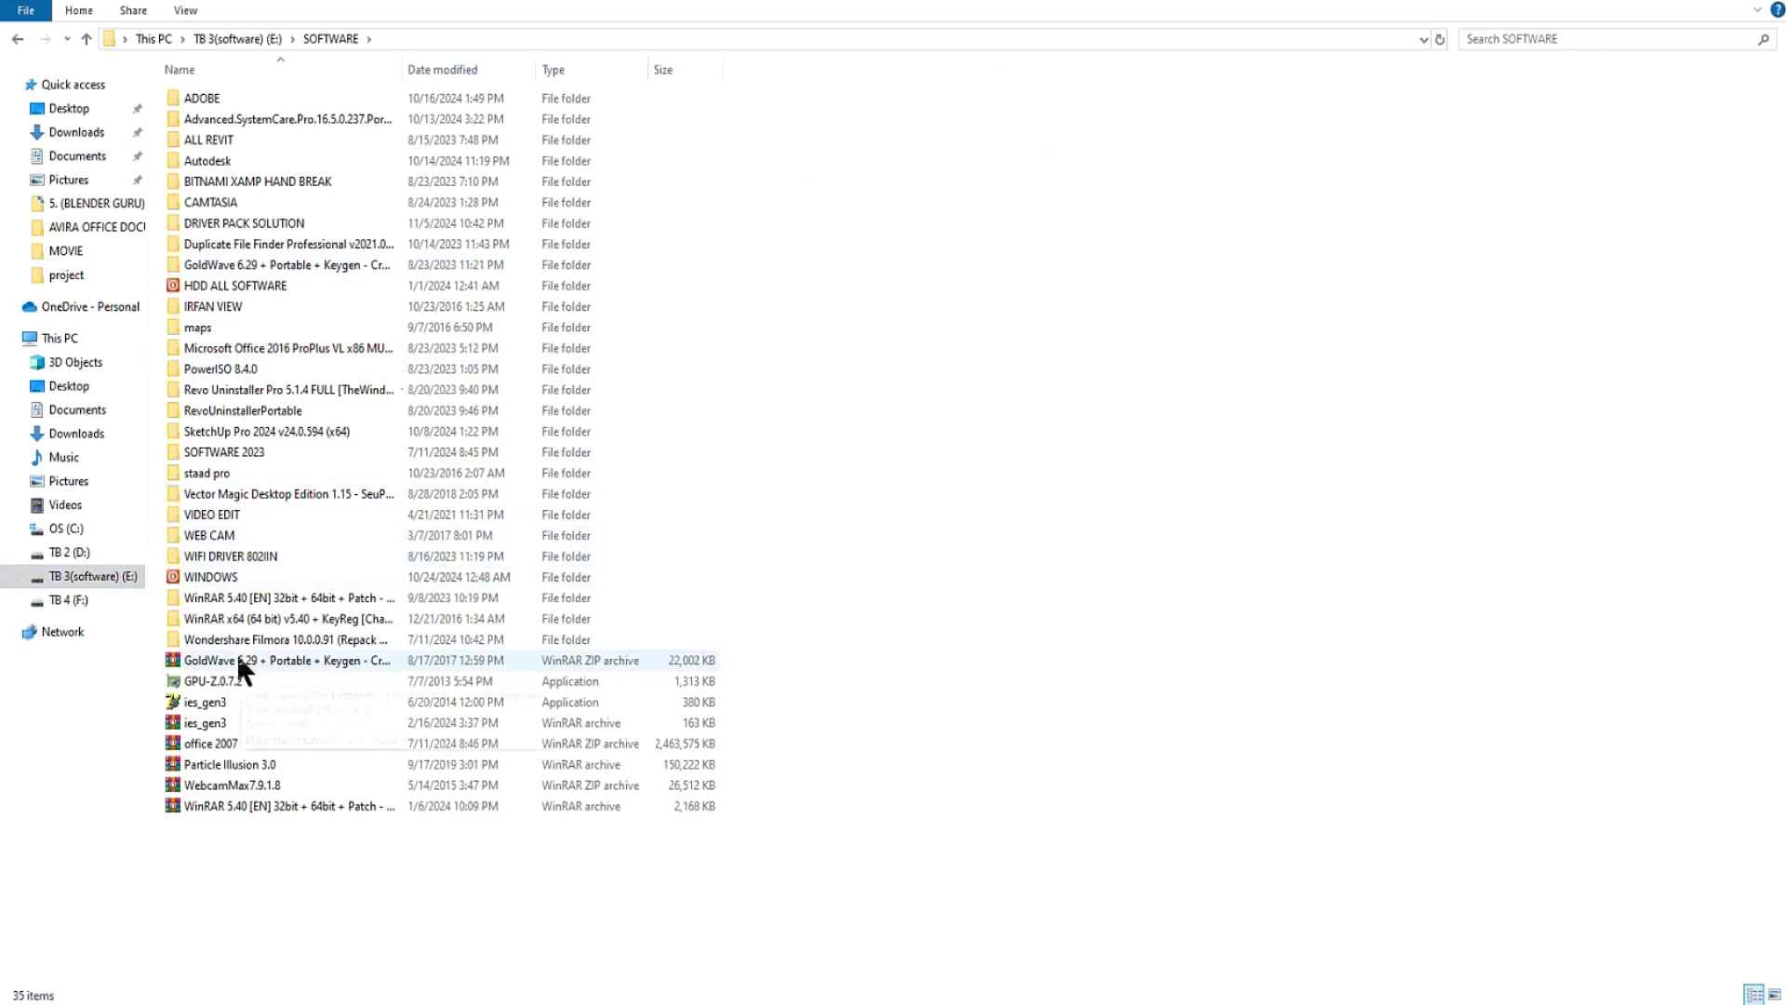
pyautogui.doubleClick(228, 167)
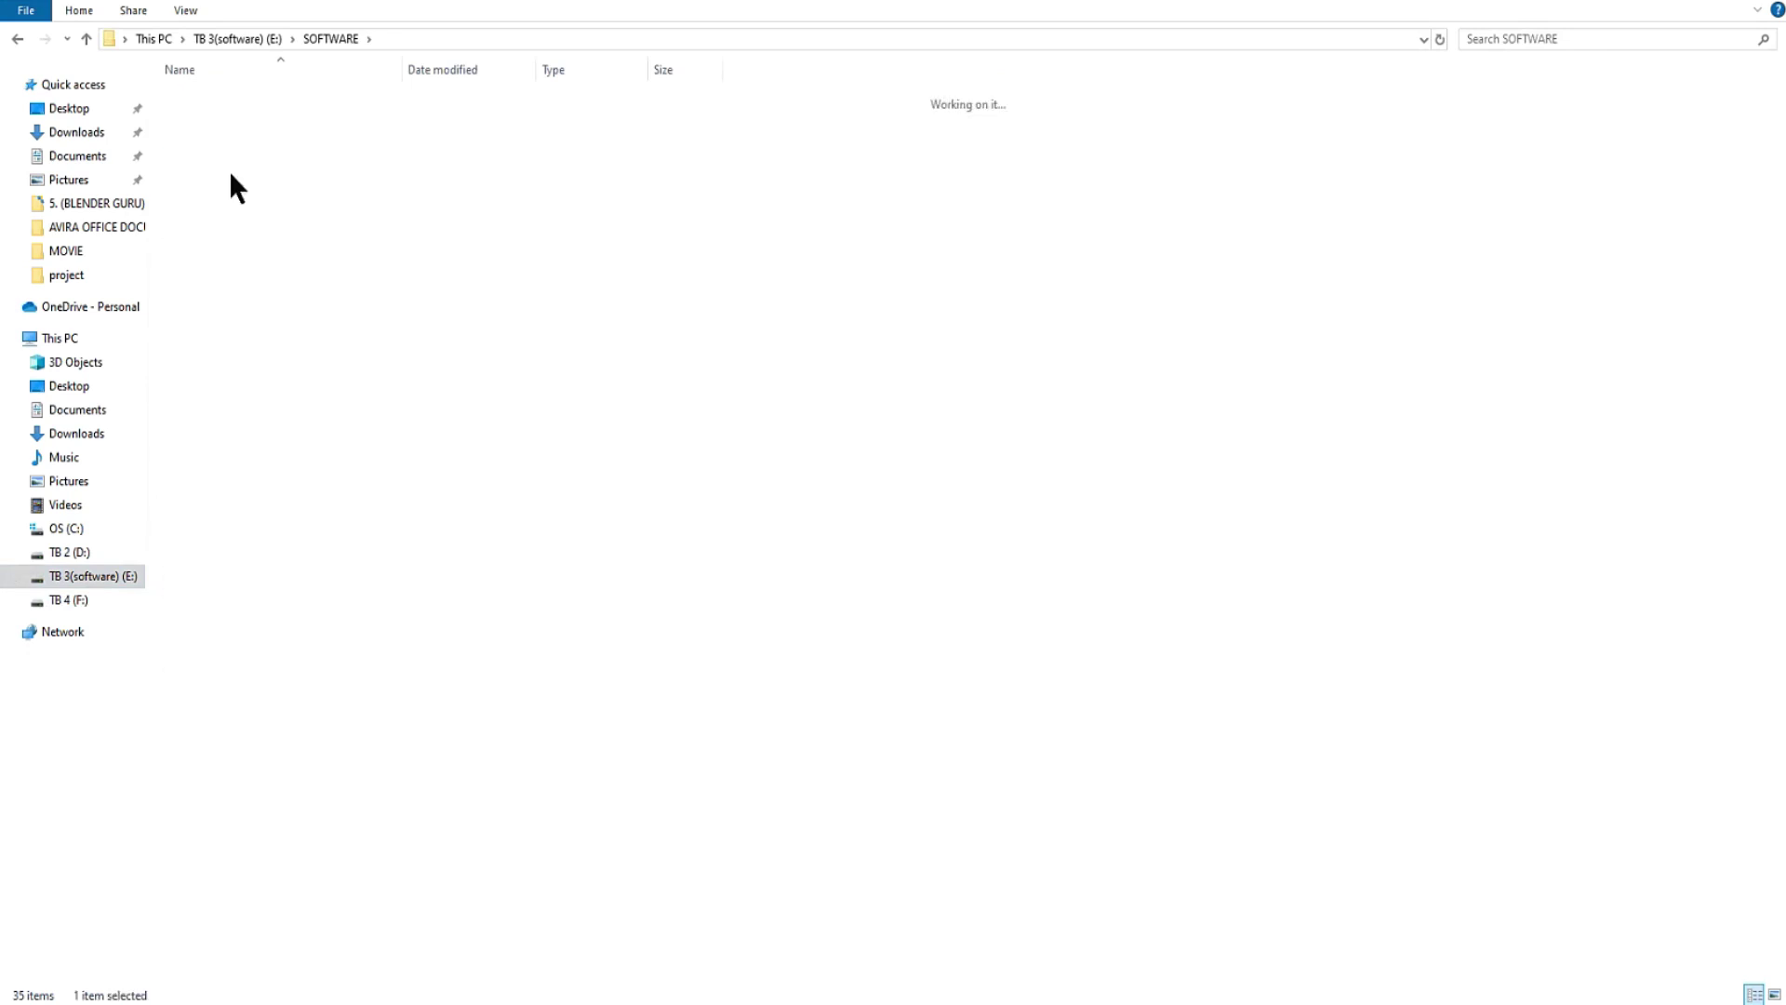
pyautogui.click(223, 308)
pyautogui.doubleClick(224, 308)
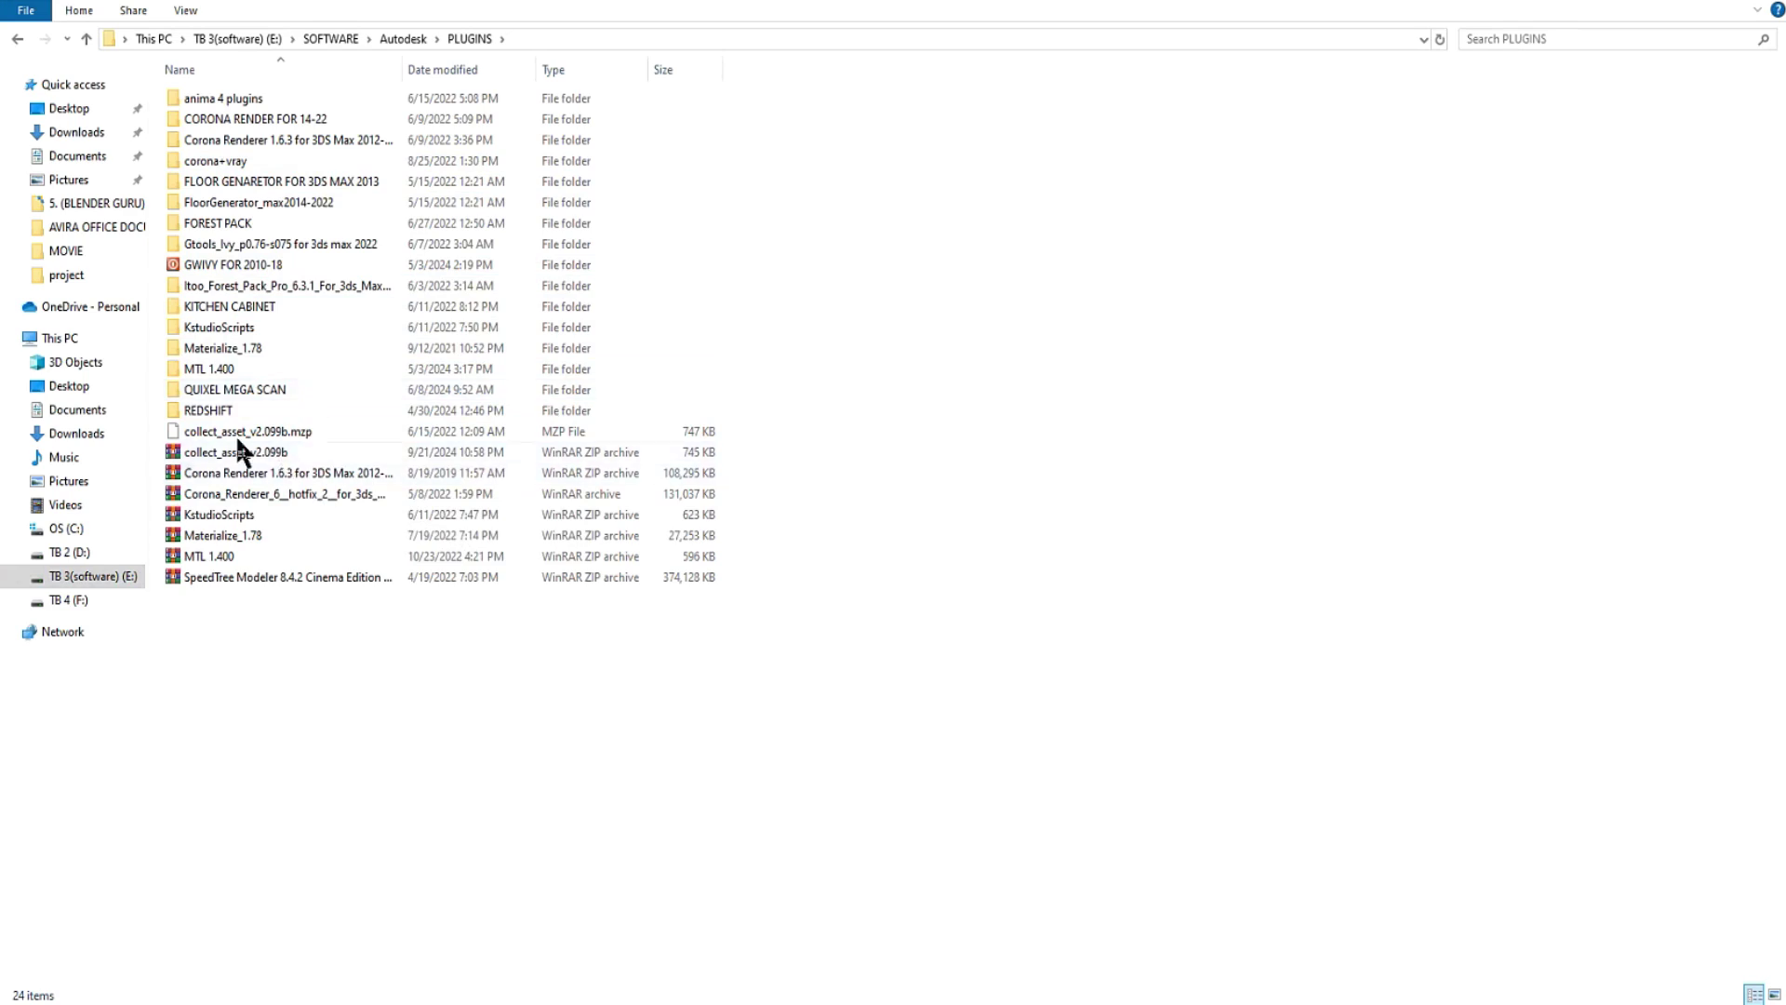
# Load the collect_asset_v2.099b.mzp script from the PLUGINS folder into the 3ds Max perspective viewport.
pyautogui.click(292, 434)
pyautogui.moveTo(292, 431); pyautogui.dragTo(1229, 718)
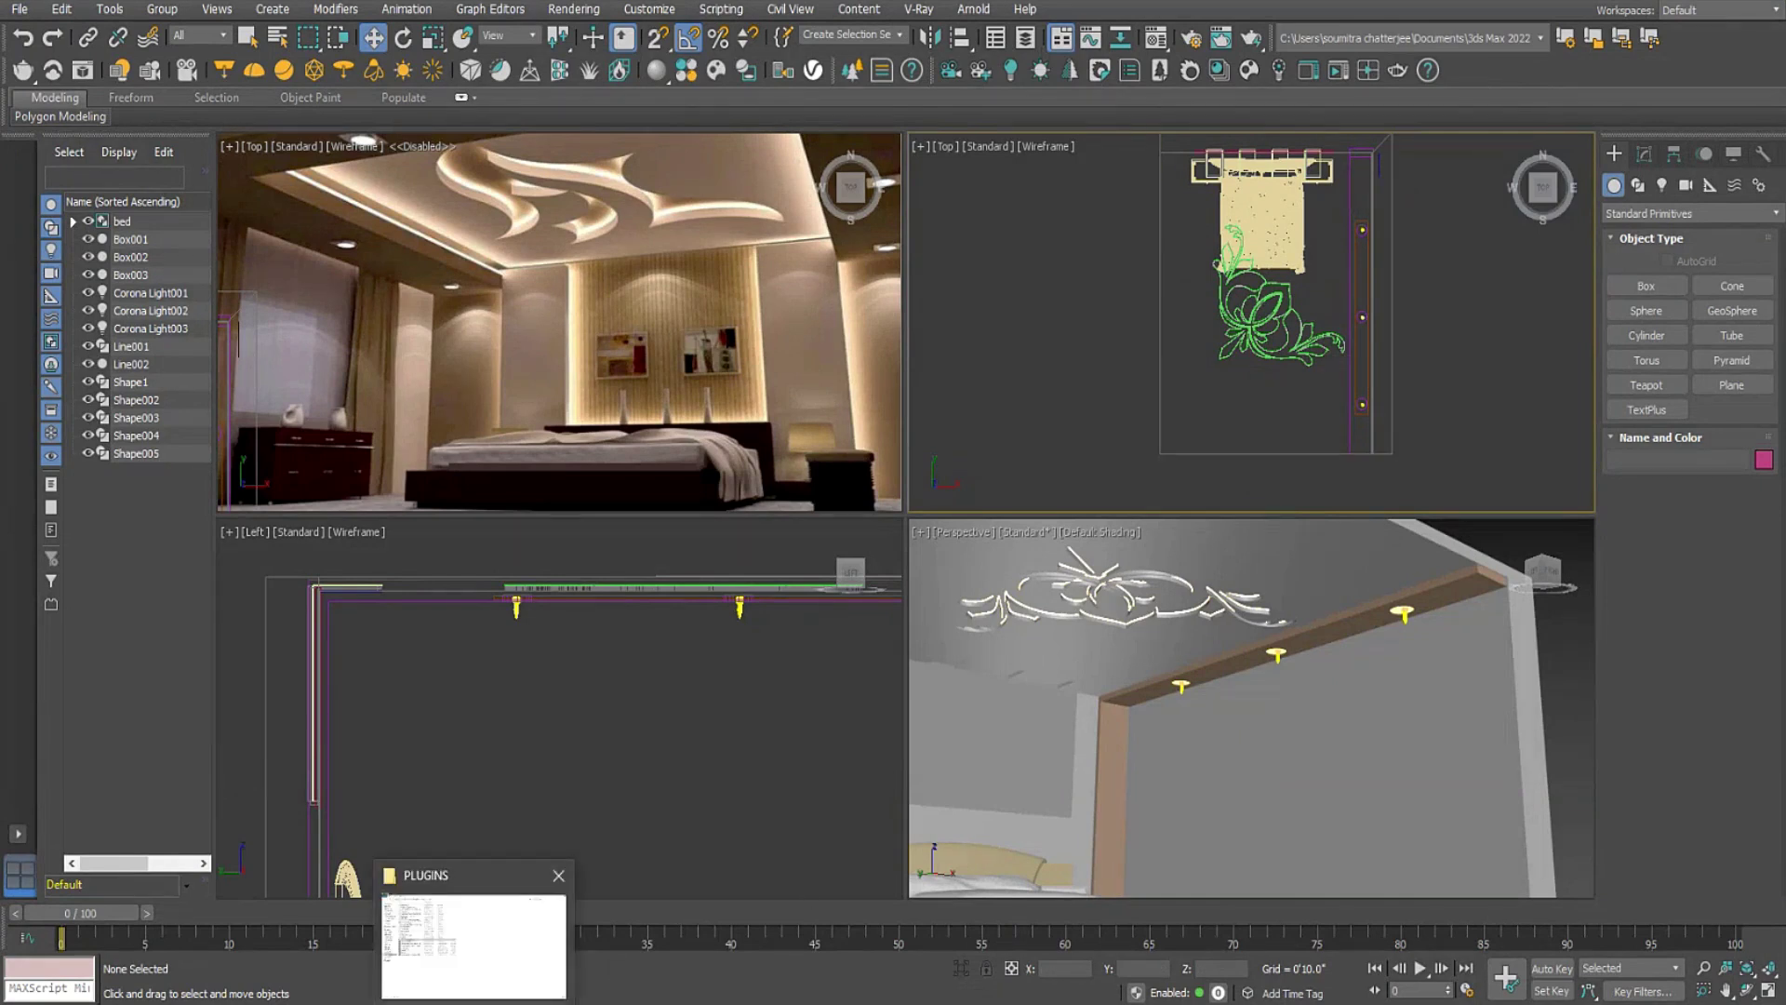
pyautogui.click(528, 906)
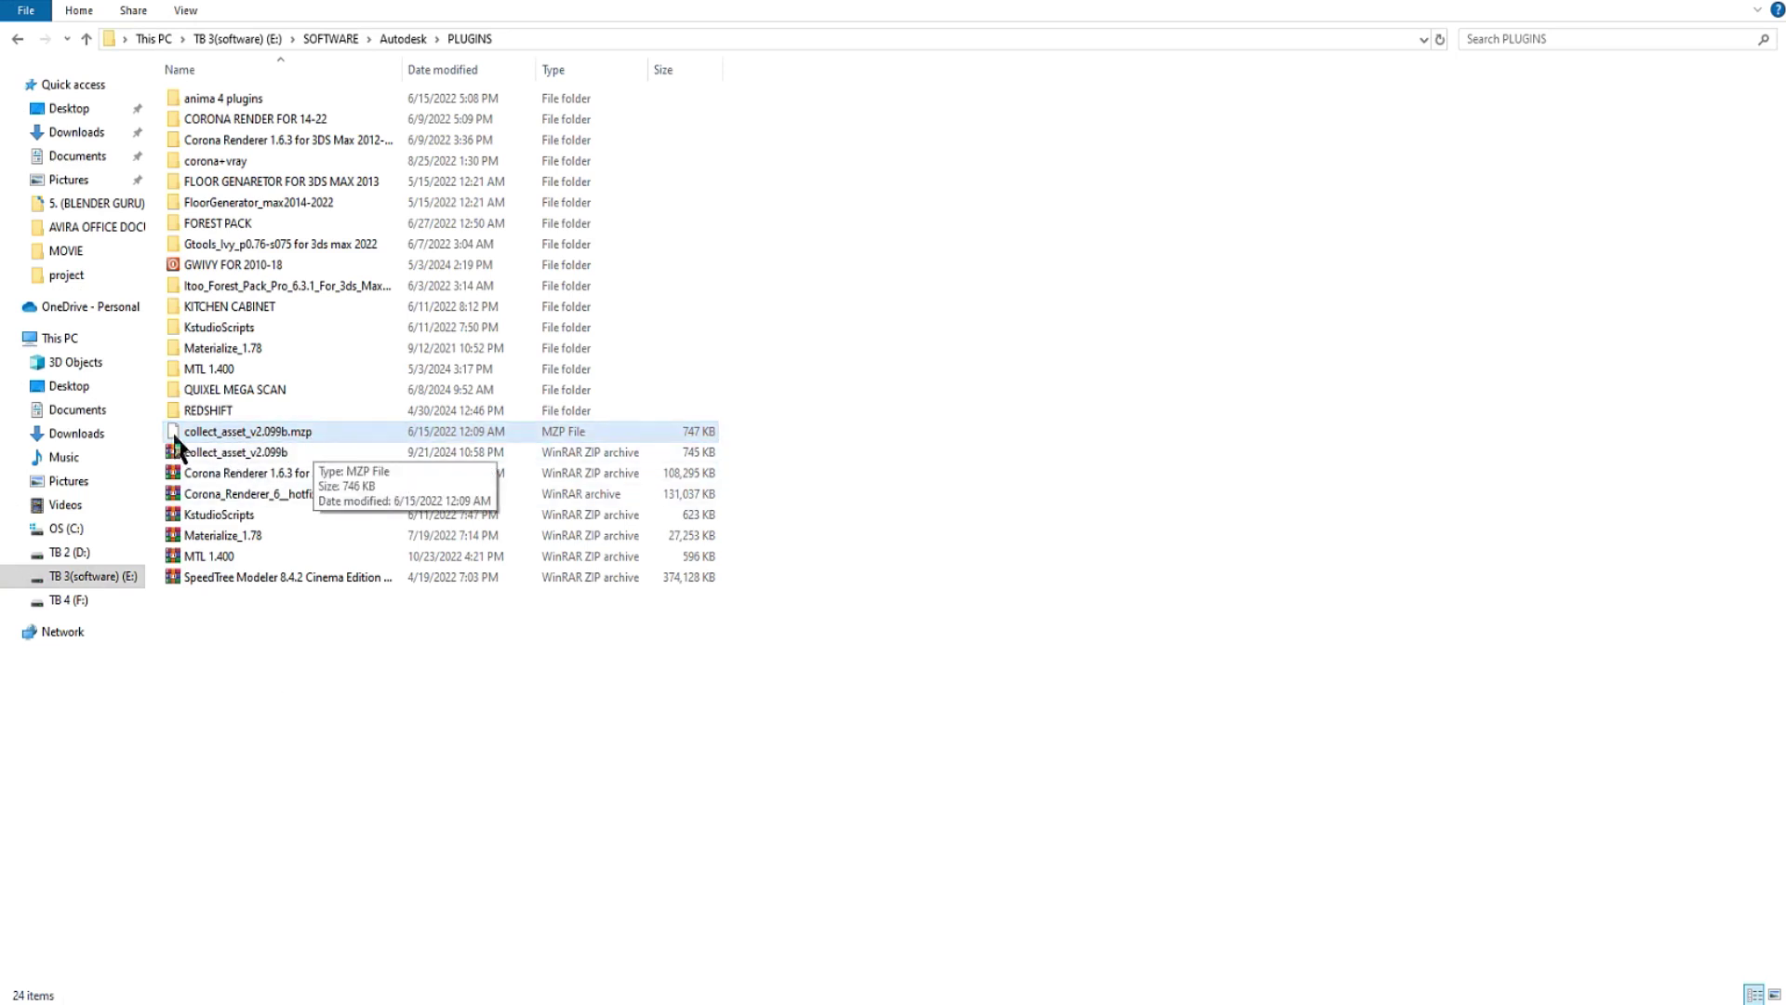
pyautogui.moveTo(176, 439); pyautogui.dragTo(1224, 629)
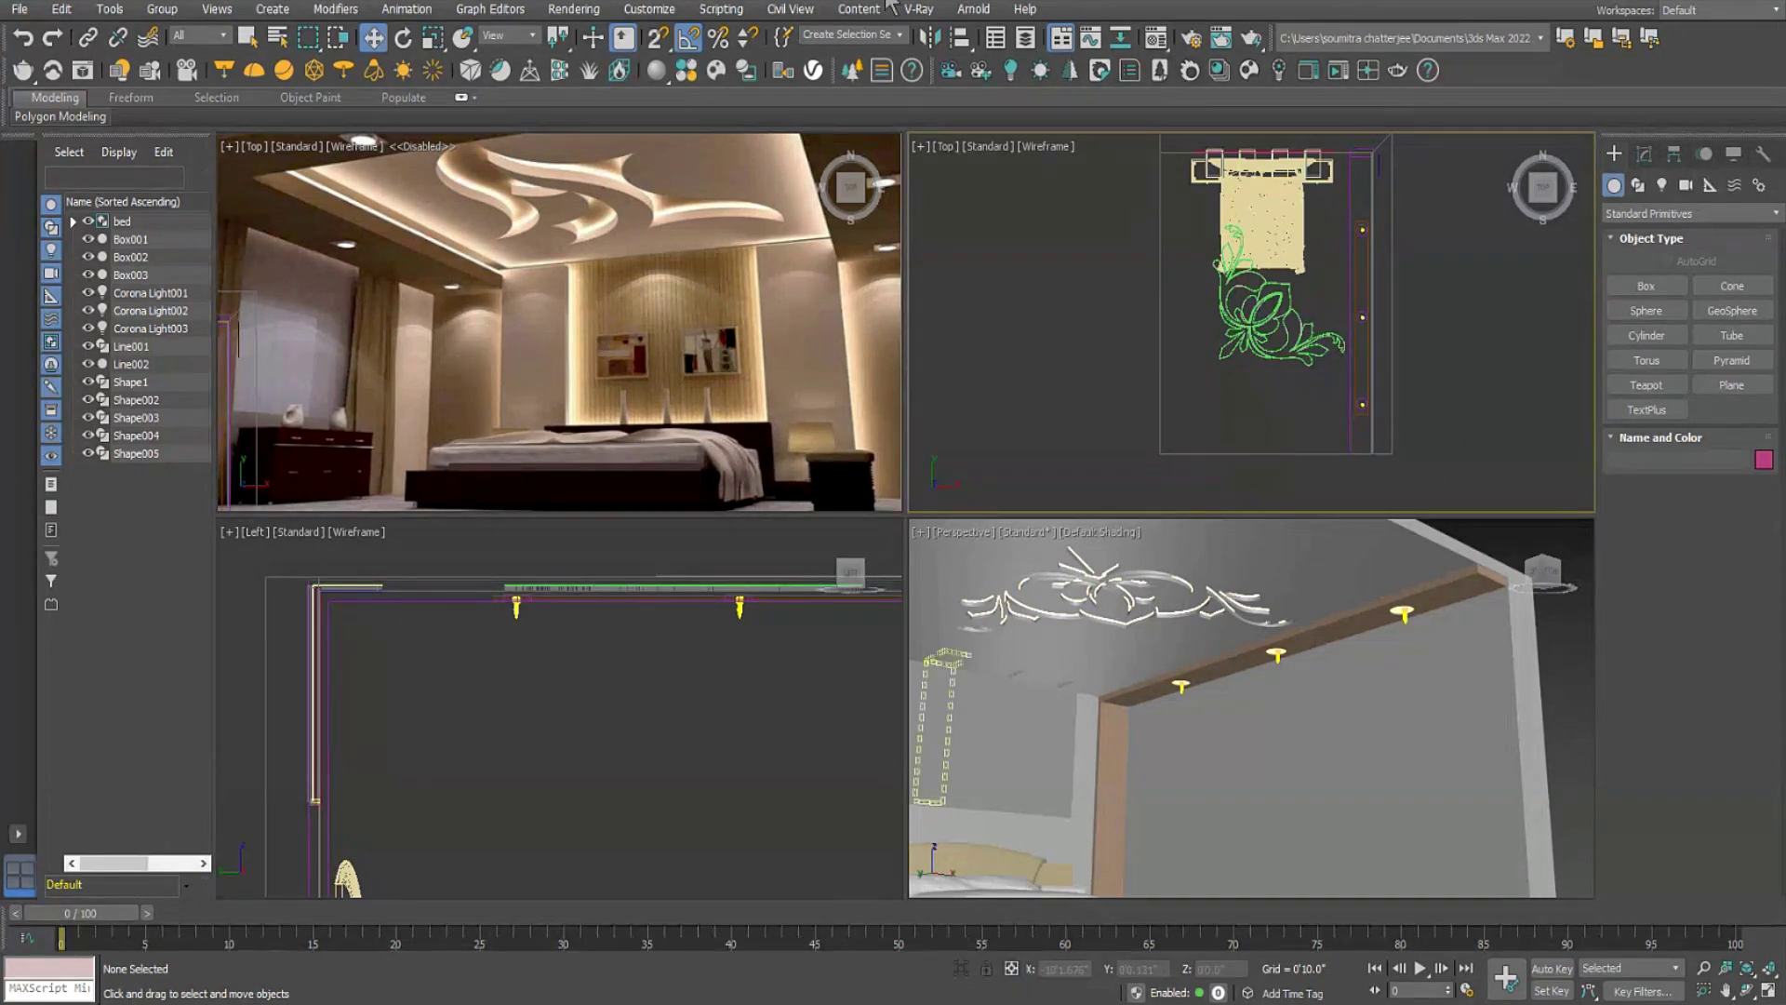
# Create a new custom toolbar named "collect asset" in the user interface customization.
pyautogui.click(653, 13)
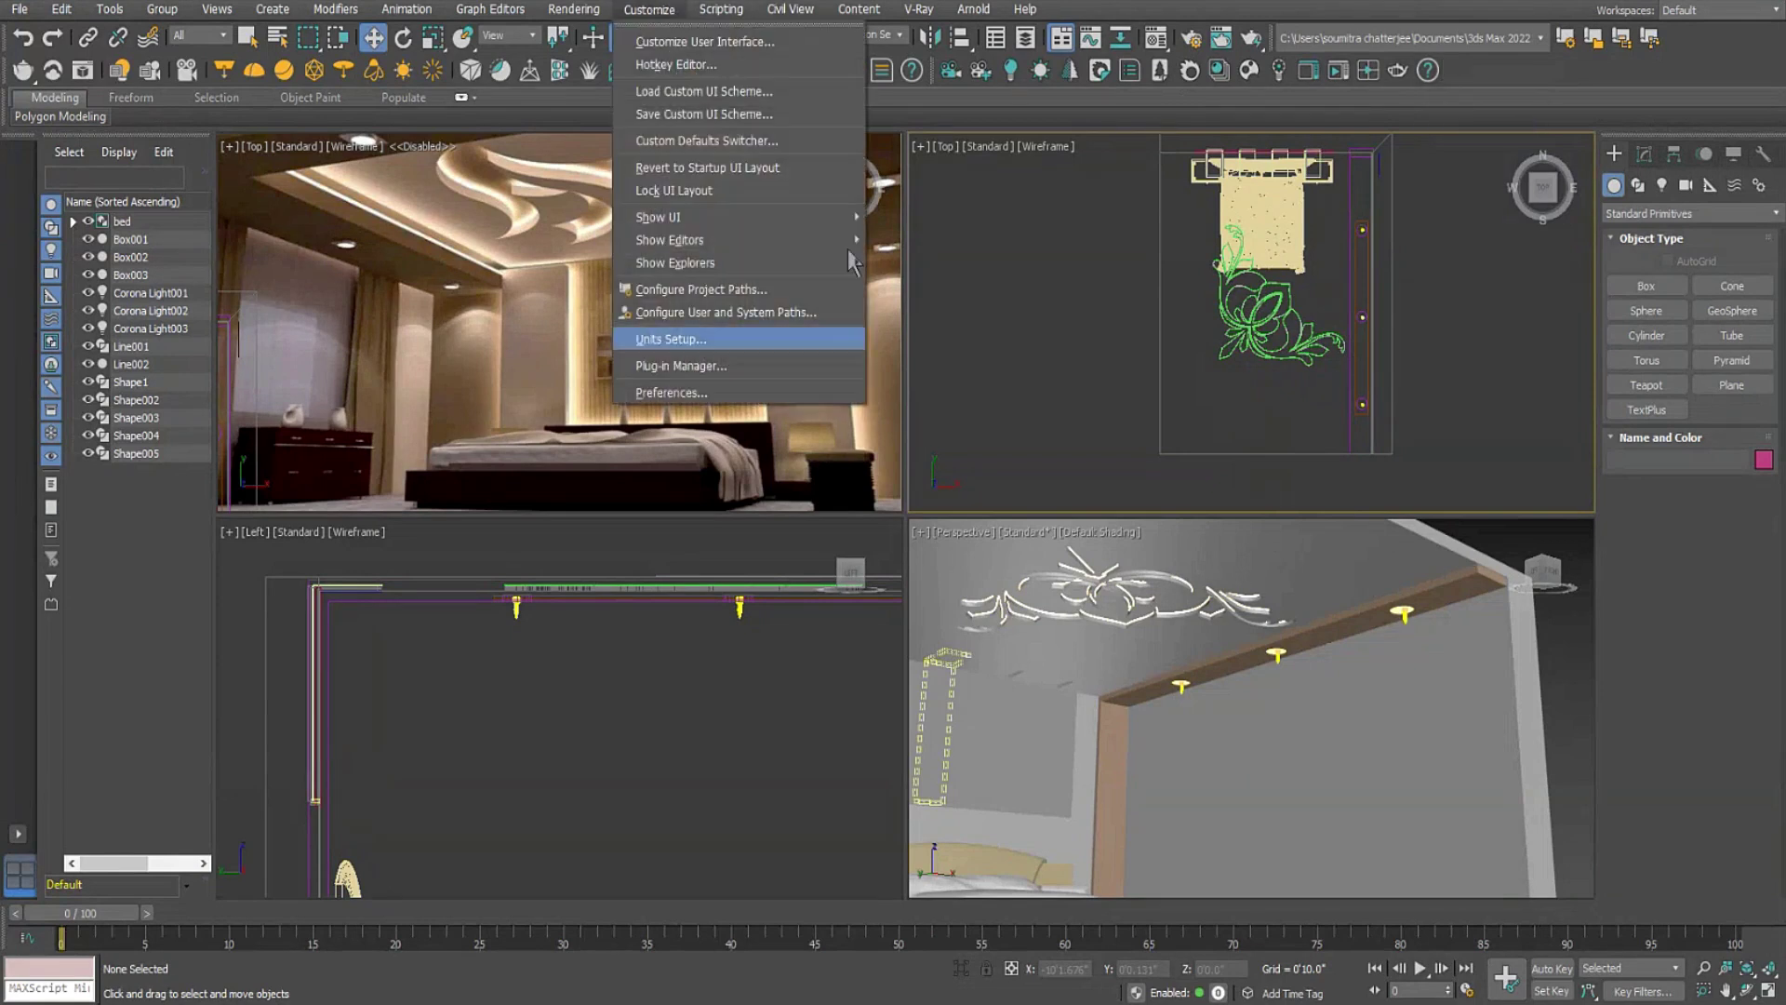
pyautogui.click(708, 42)
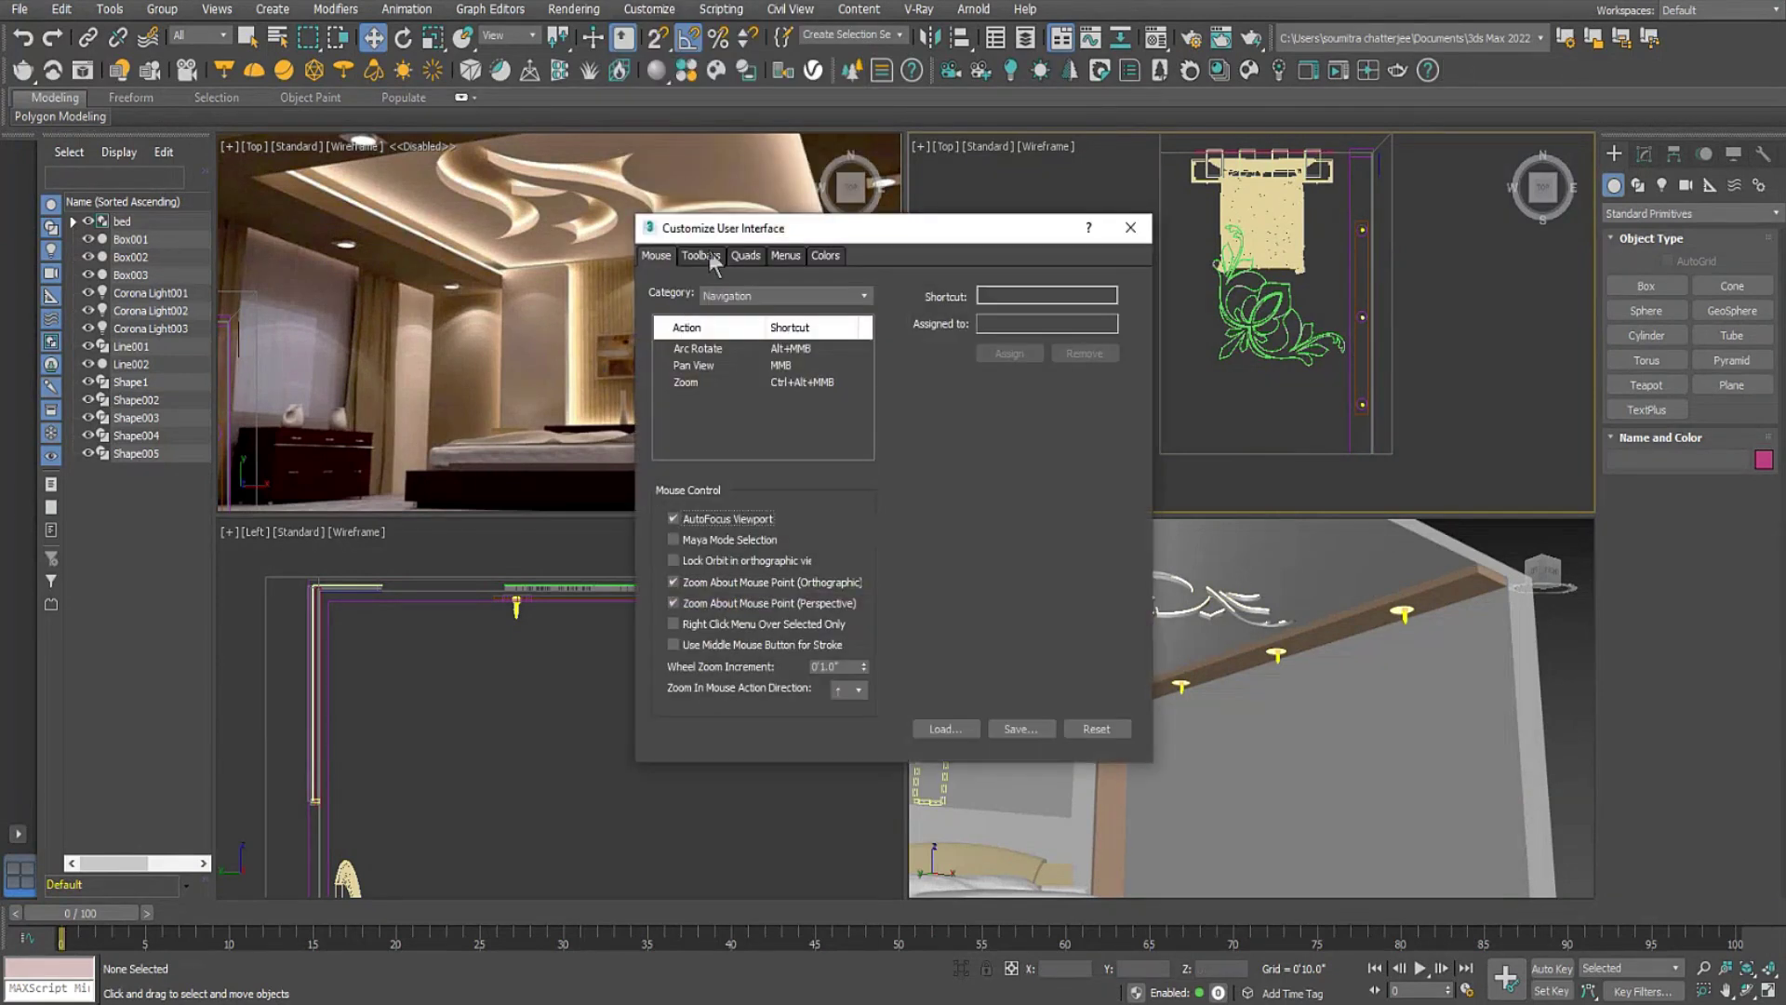
pyautogui.click(707, 255)
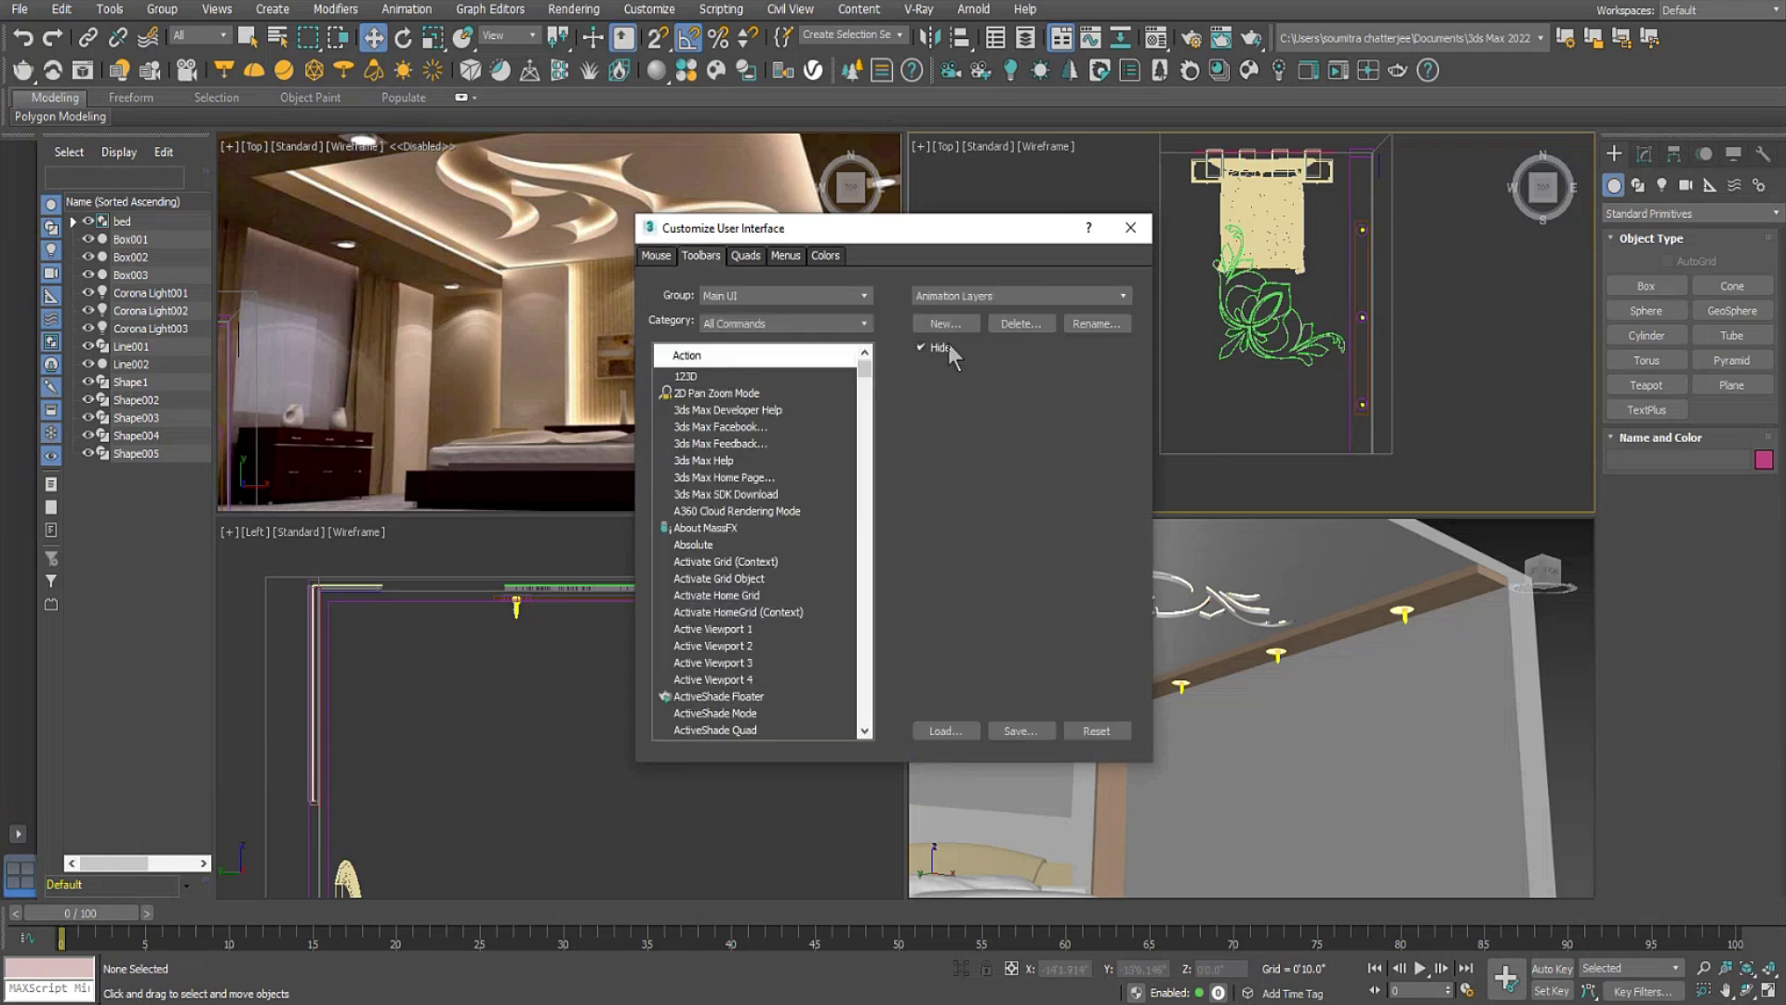
pyautogui.click(941, 326)
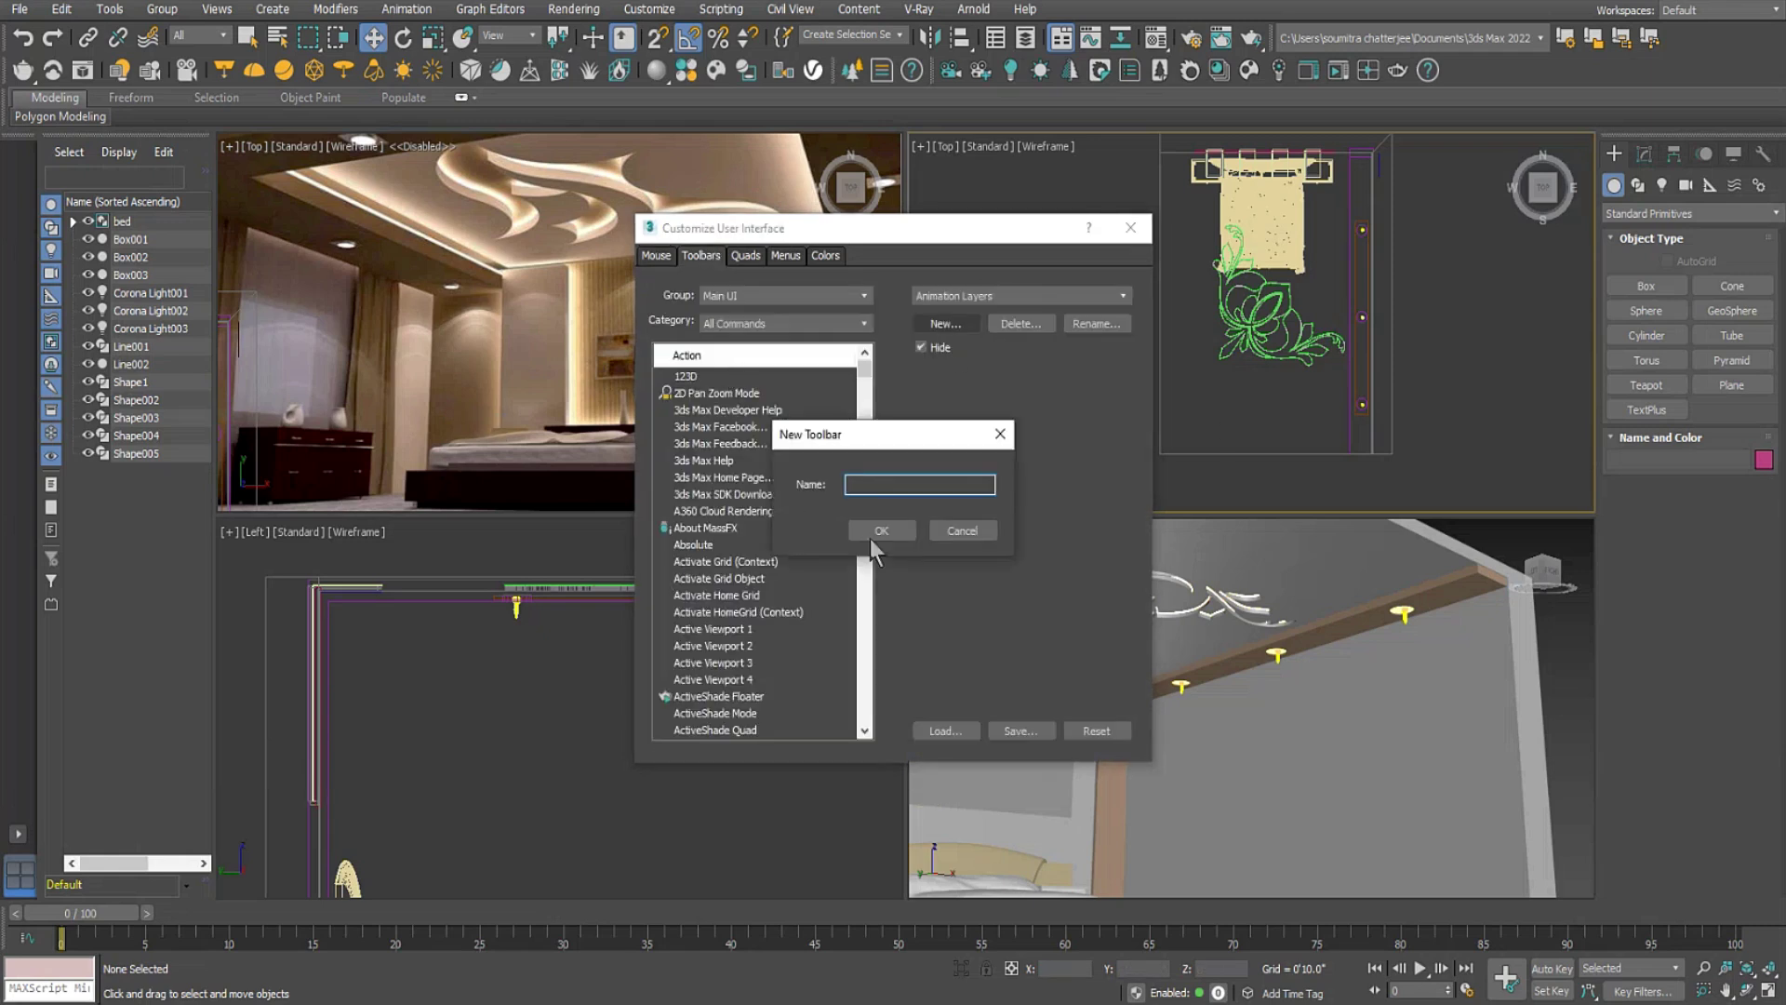
pyautogui.write('collect asset')
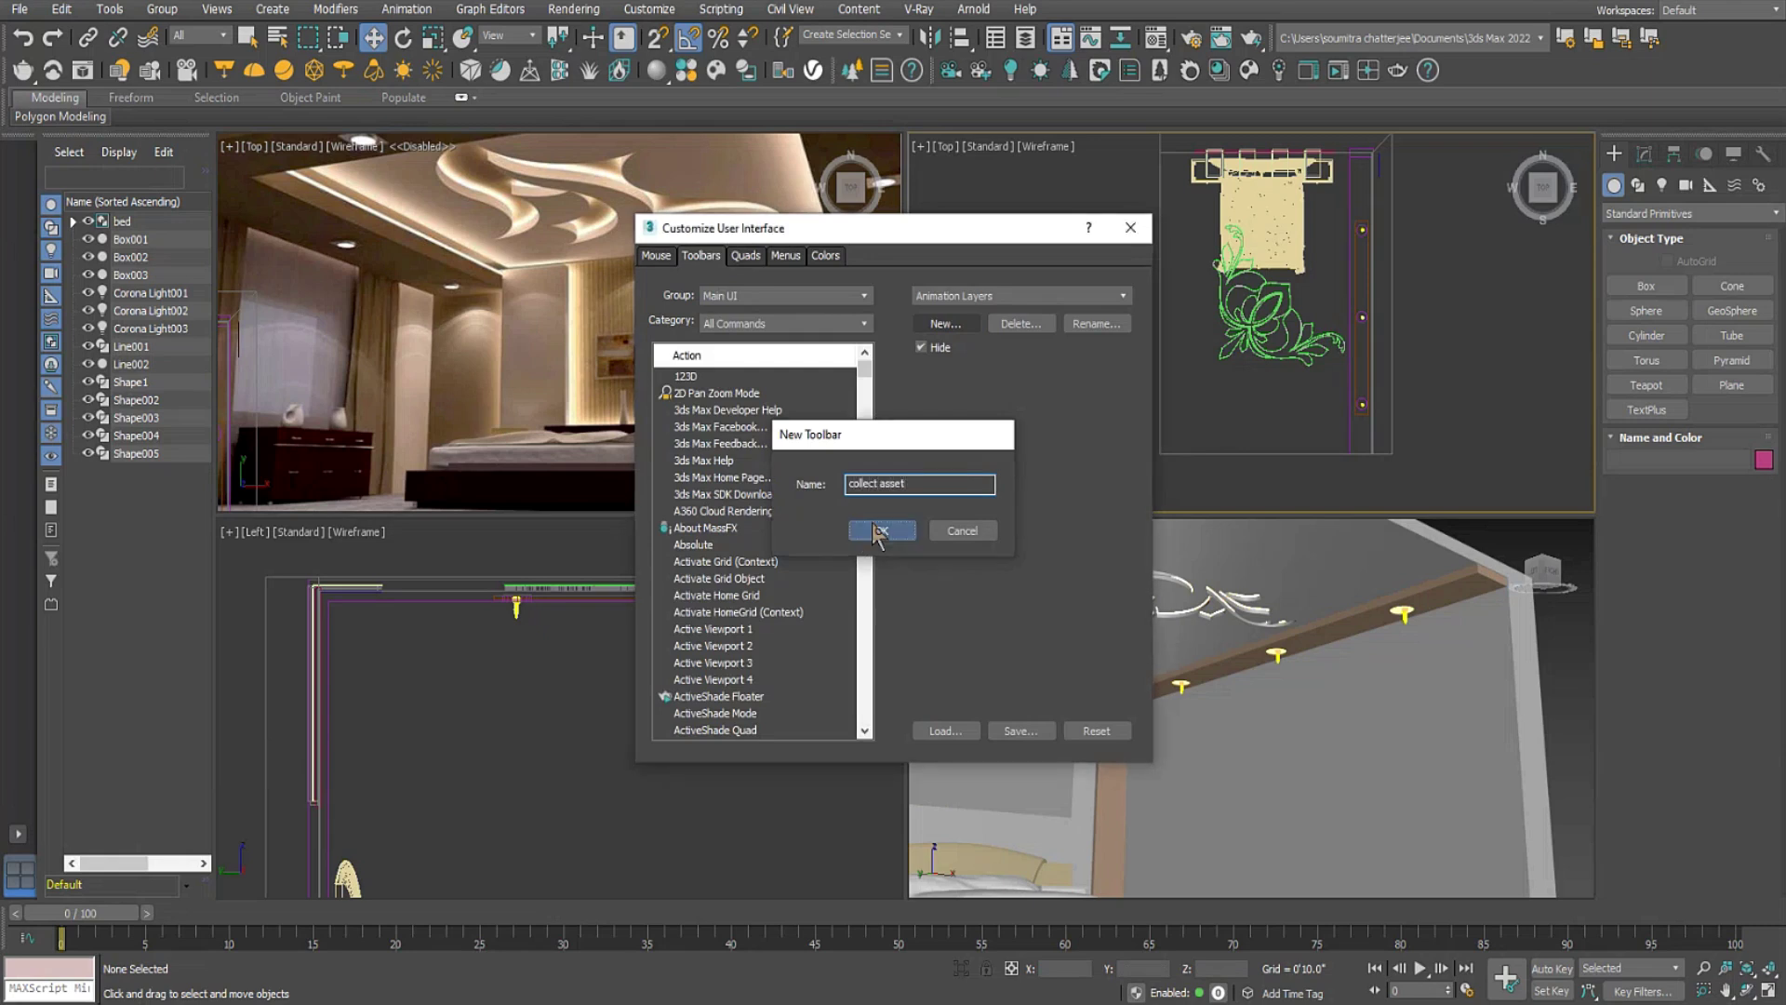
pyautogui.click(880, 530)
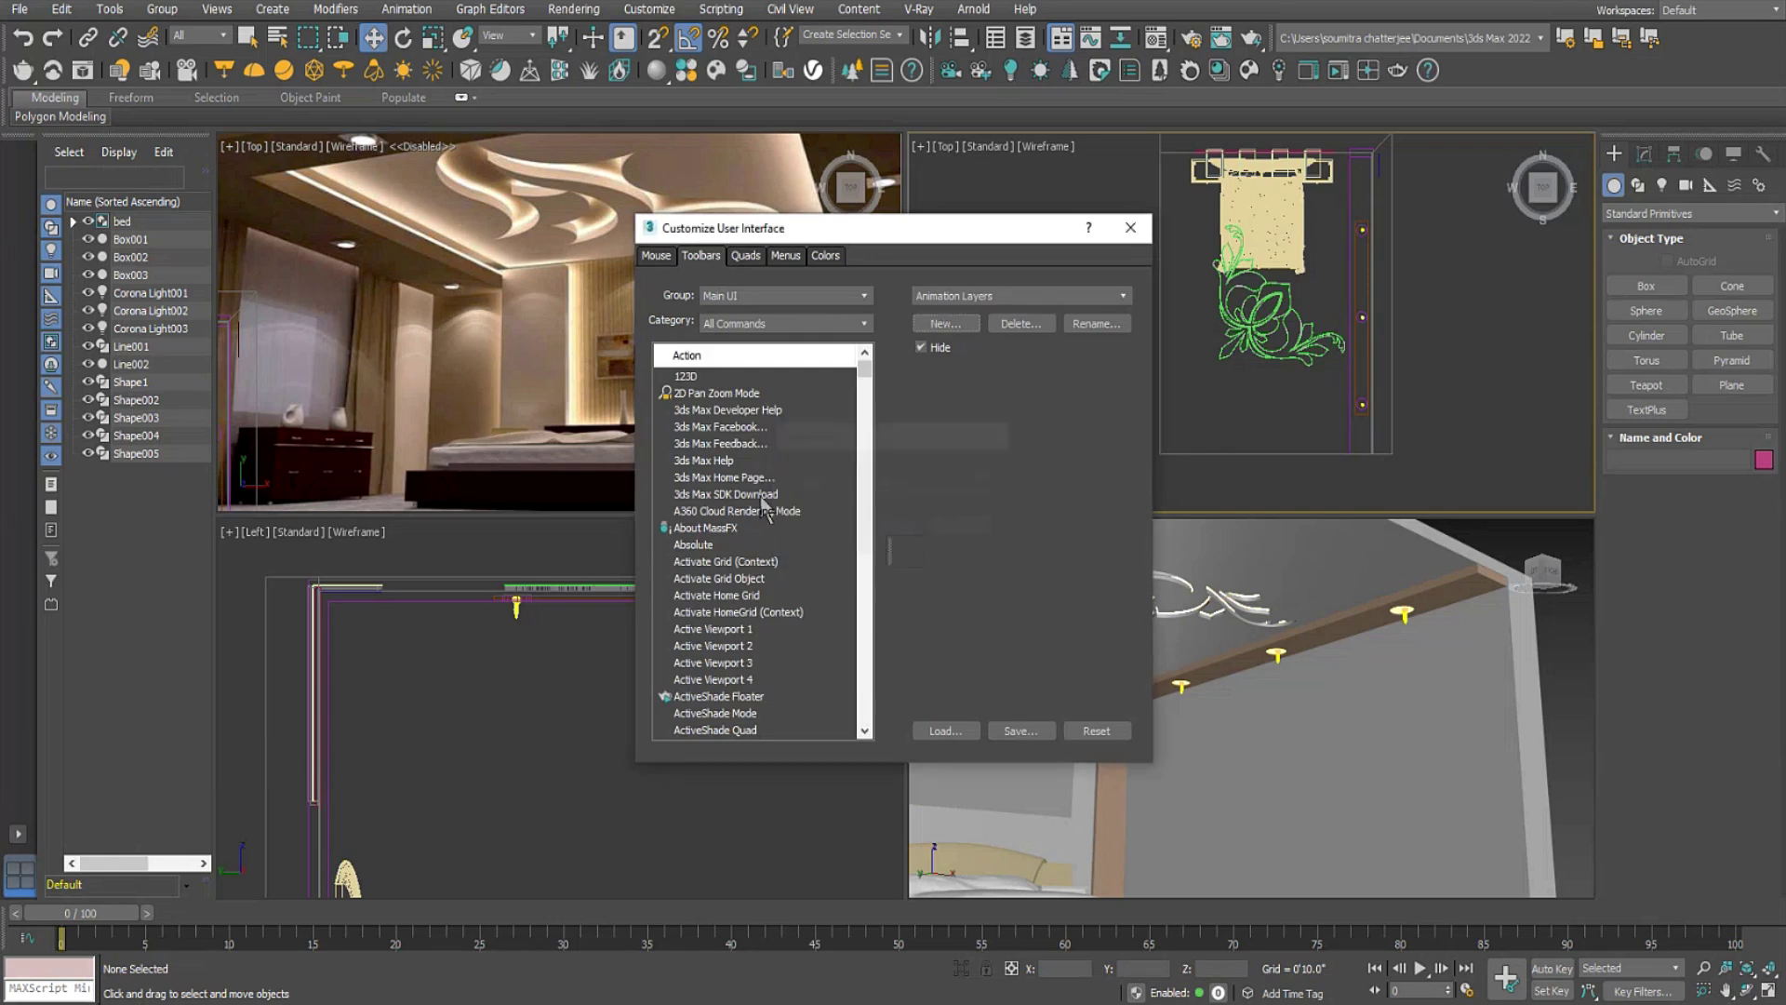
# Look through the toolbar command categories and groups, including SME, for the Collect Asset script and close the customization dialog.
pyautogui.click(806, 327)
pyautogui.moveTo(865, 384)
pyautogui.mouseDown()
pyautogui.moveTo(879, 651)
pyautogui.moveTo(872, 372)
pyautogui.mouseUp()
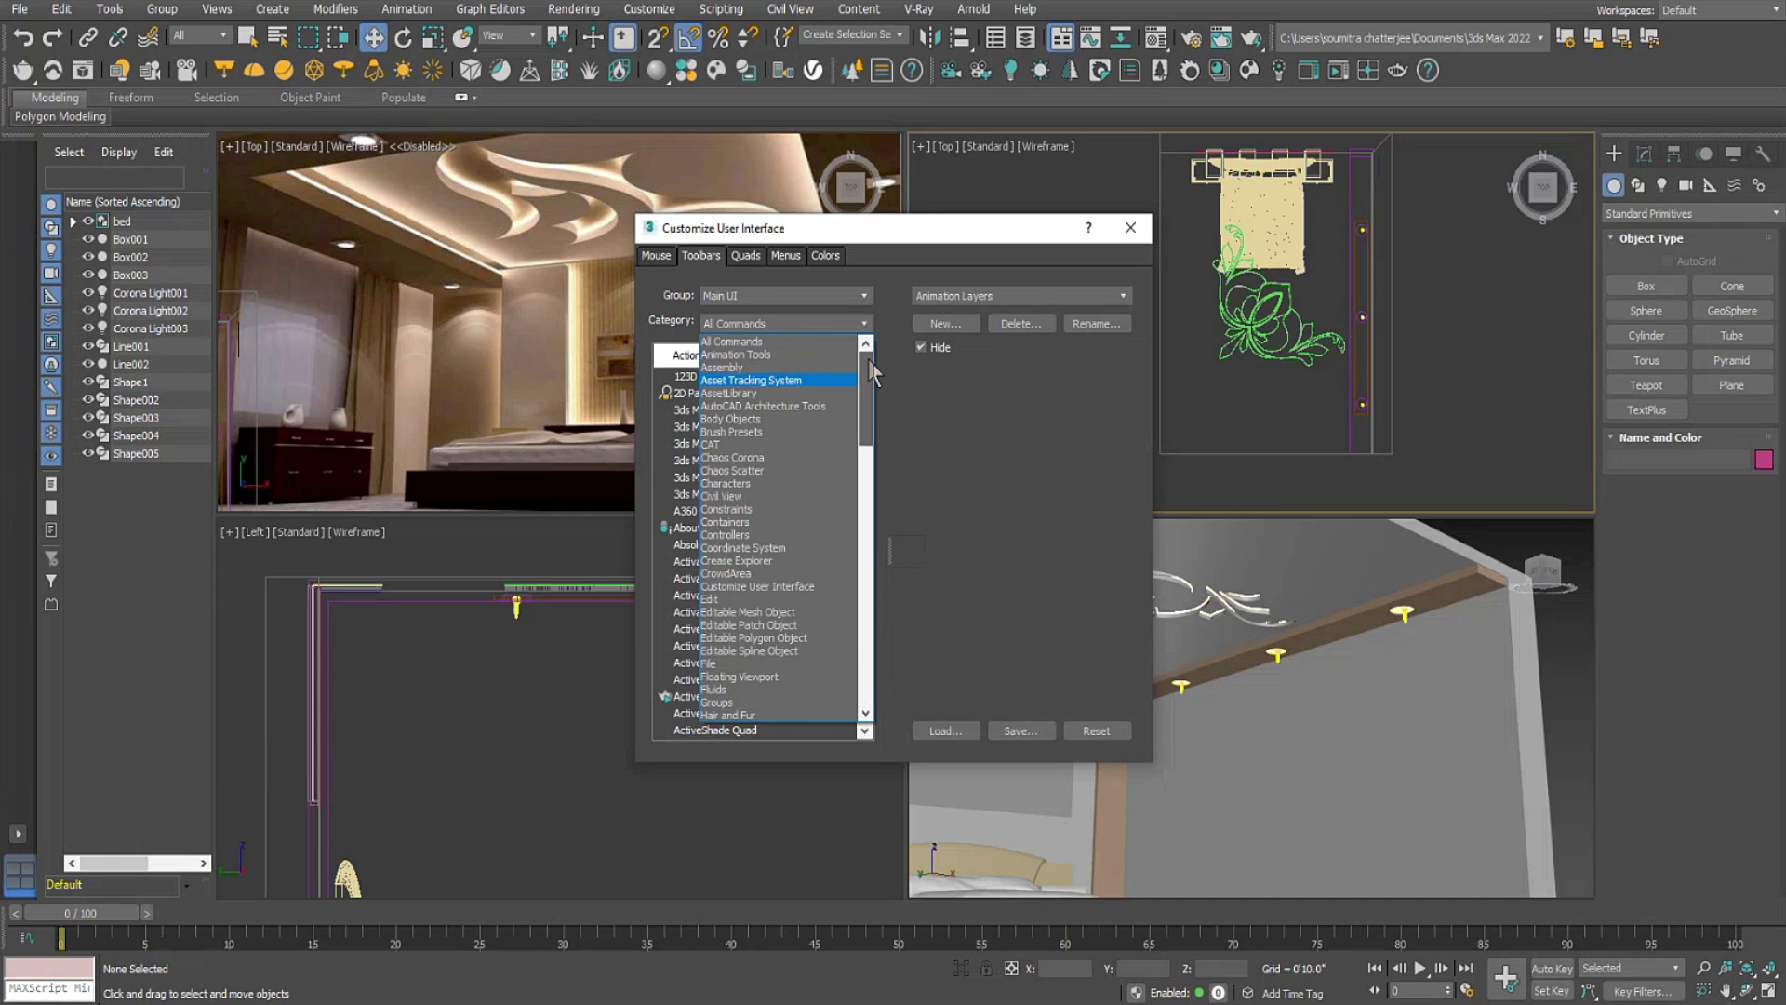
pyautogui.click(852, 296)
pyautogui.click(856, 294)
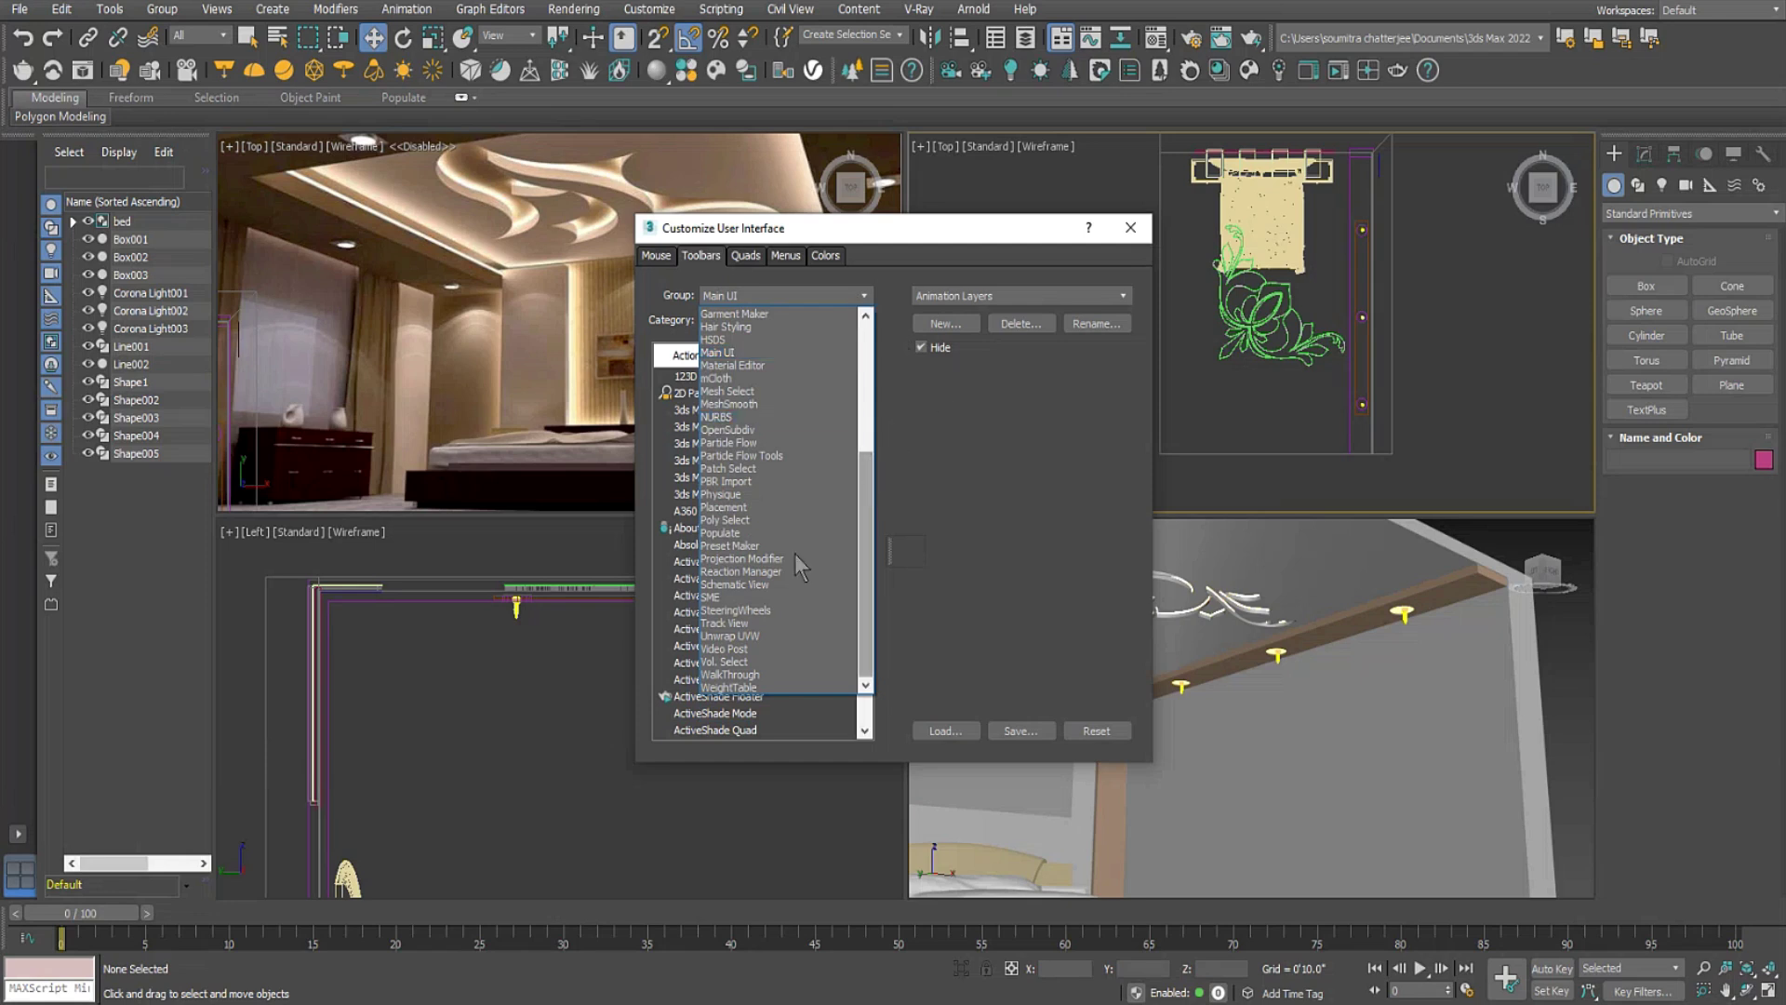
pyautogui.click(760, 597)
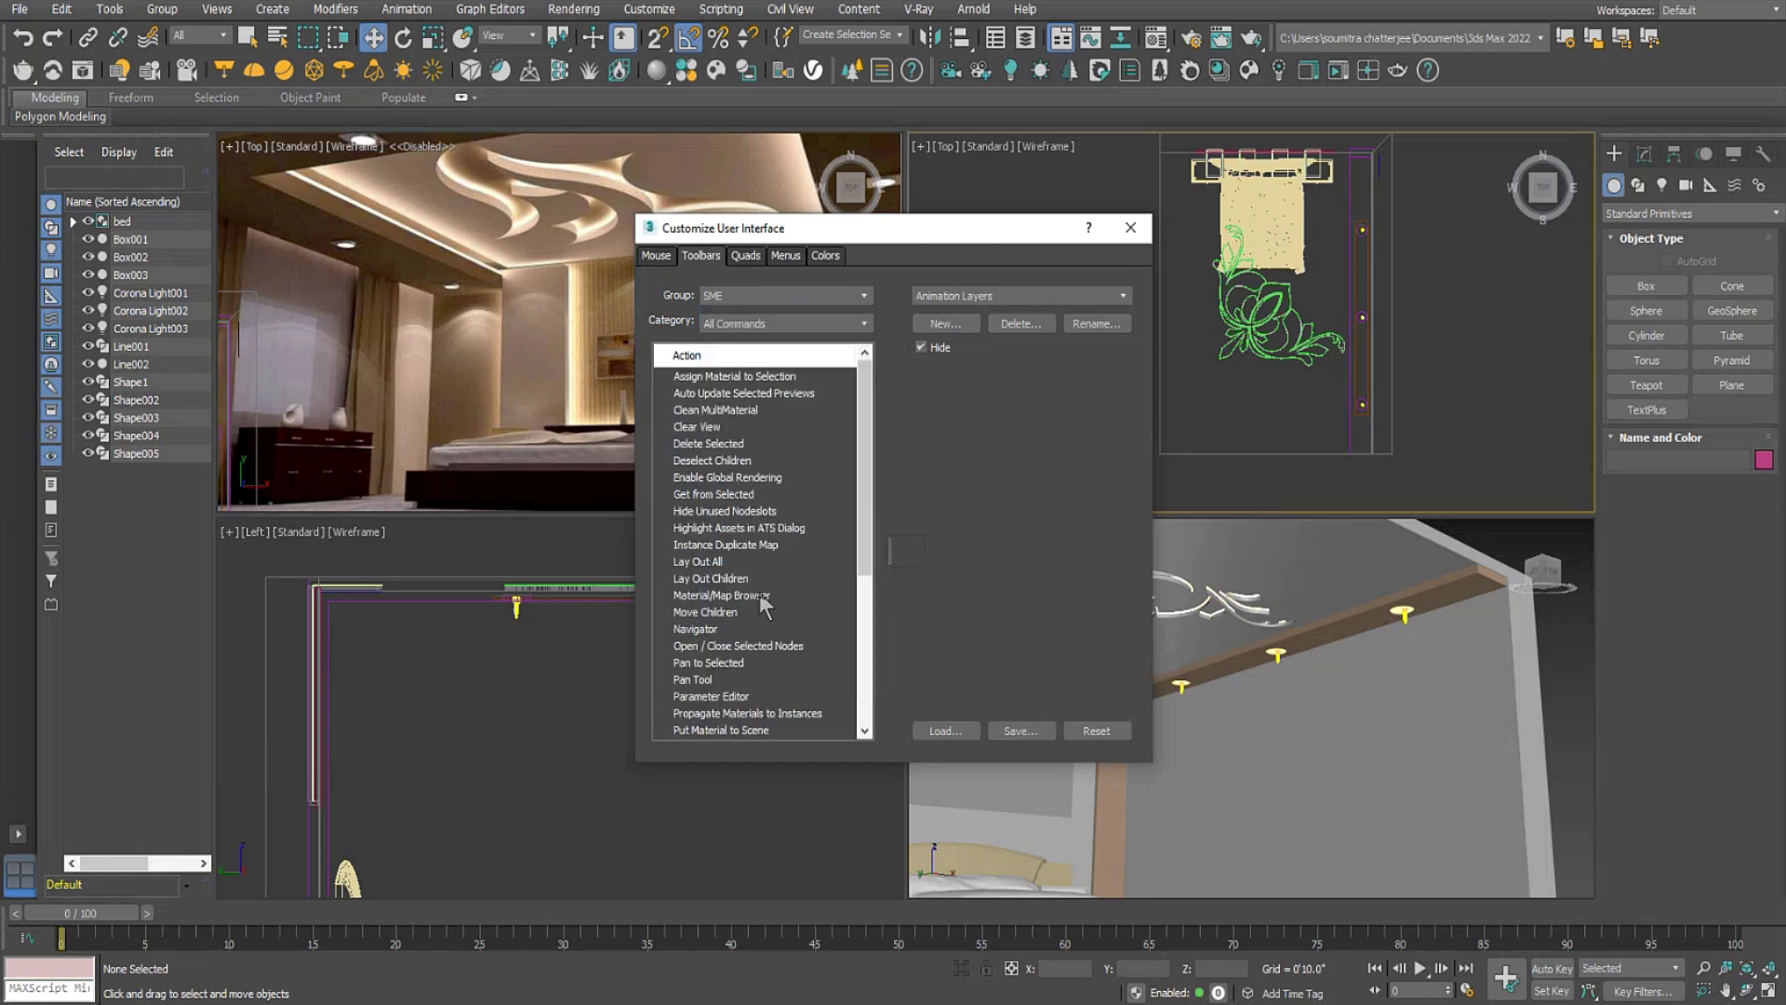
pyautogui.click(821, 294)
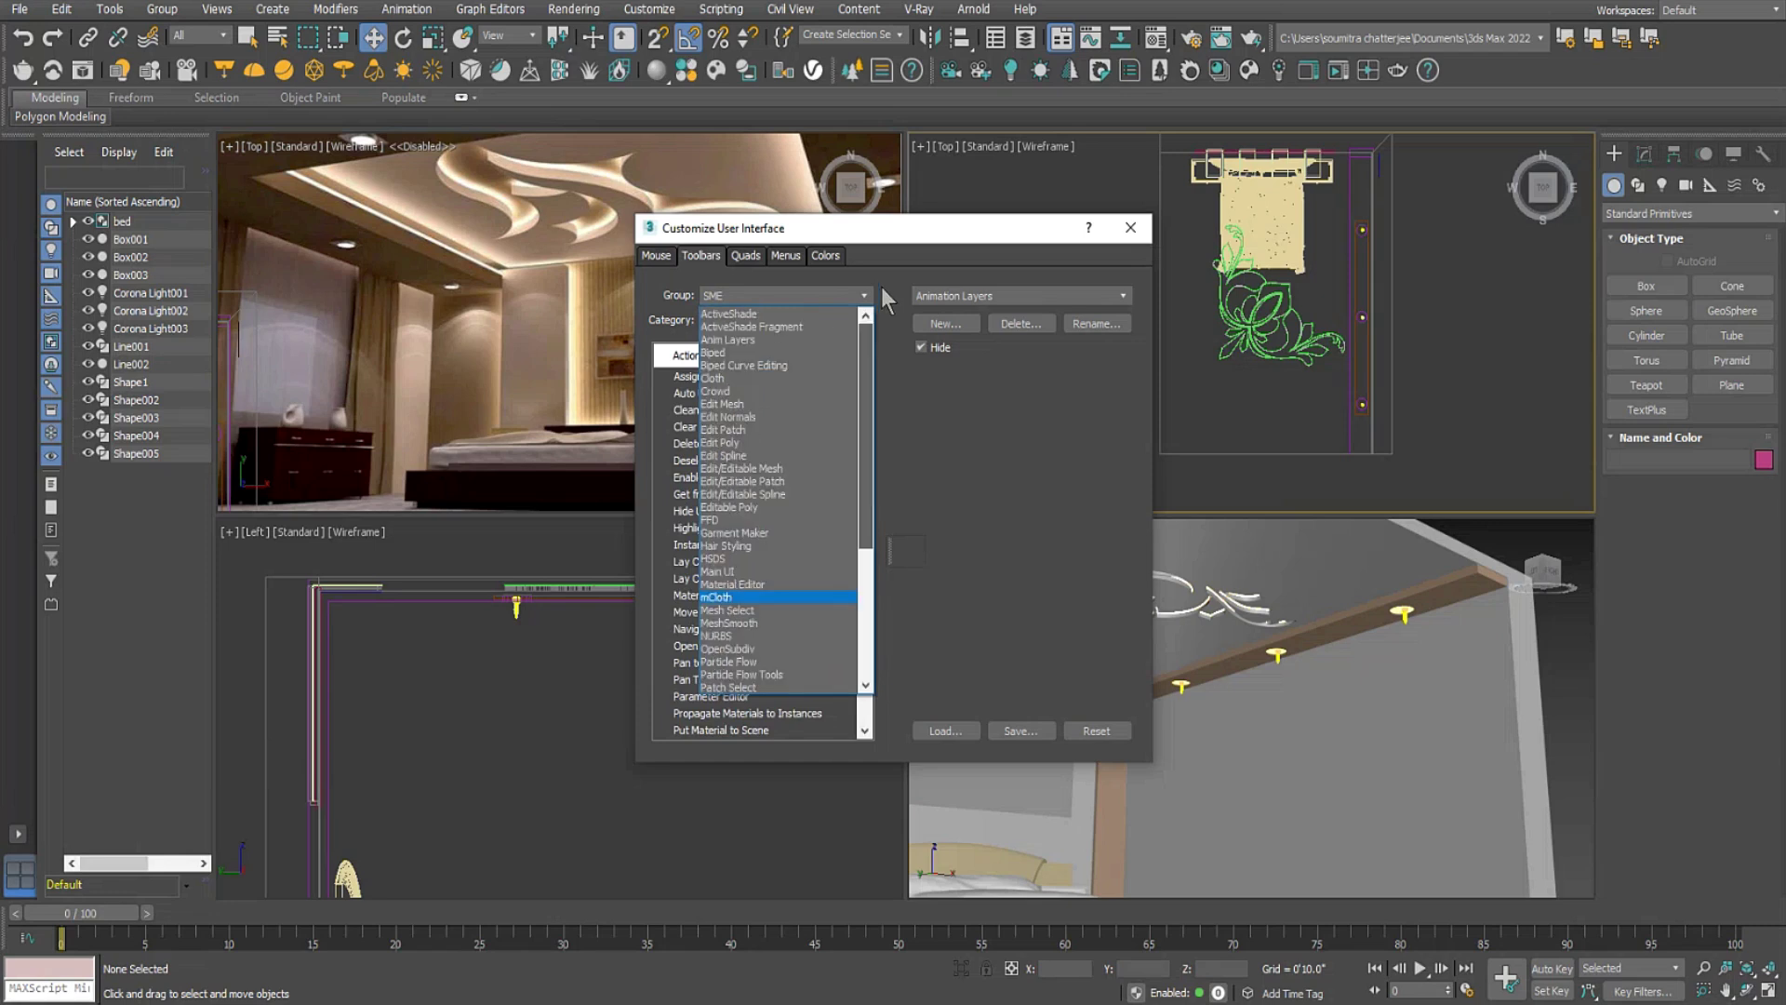
pyautogui.click(979, 493)
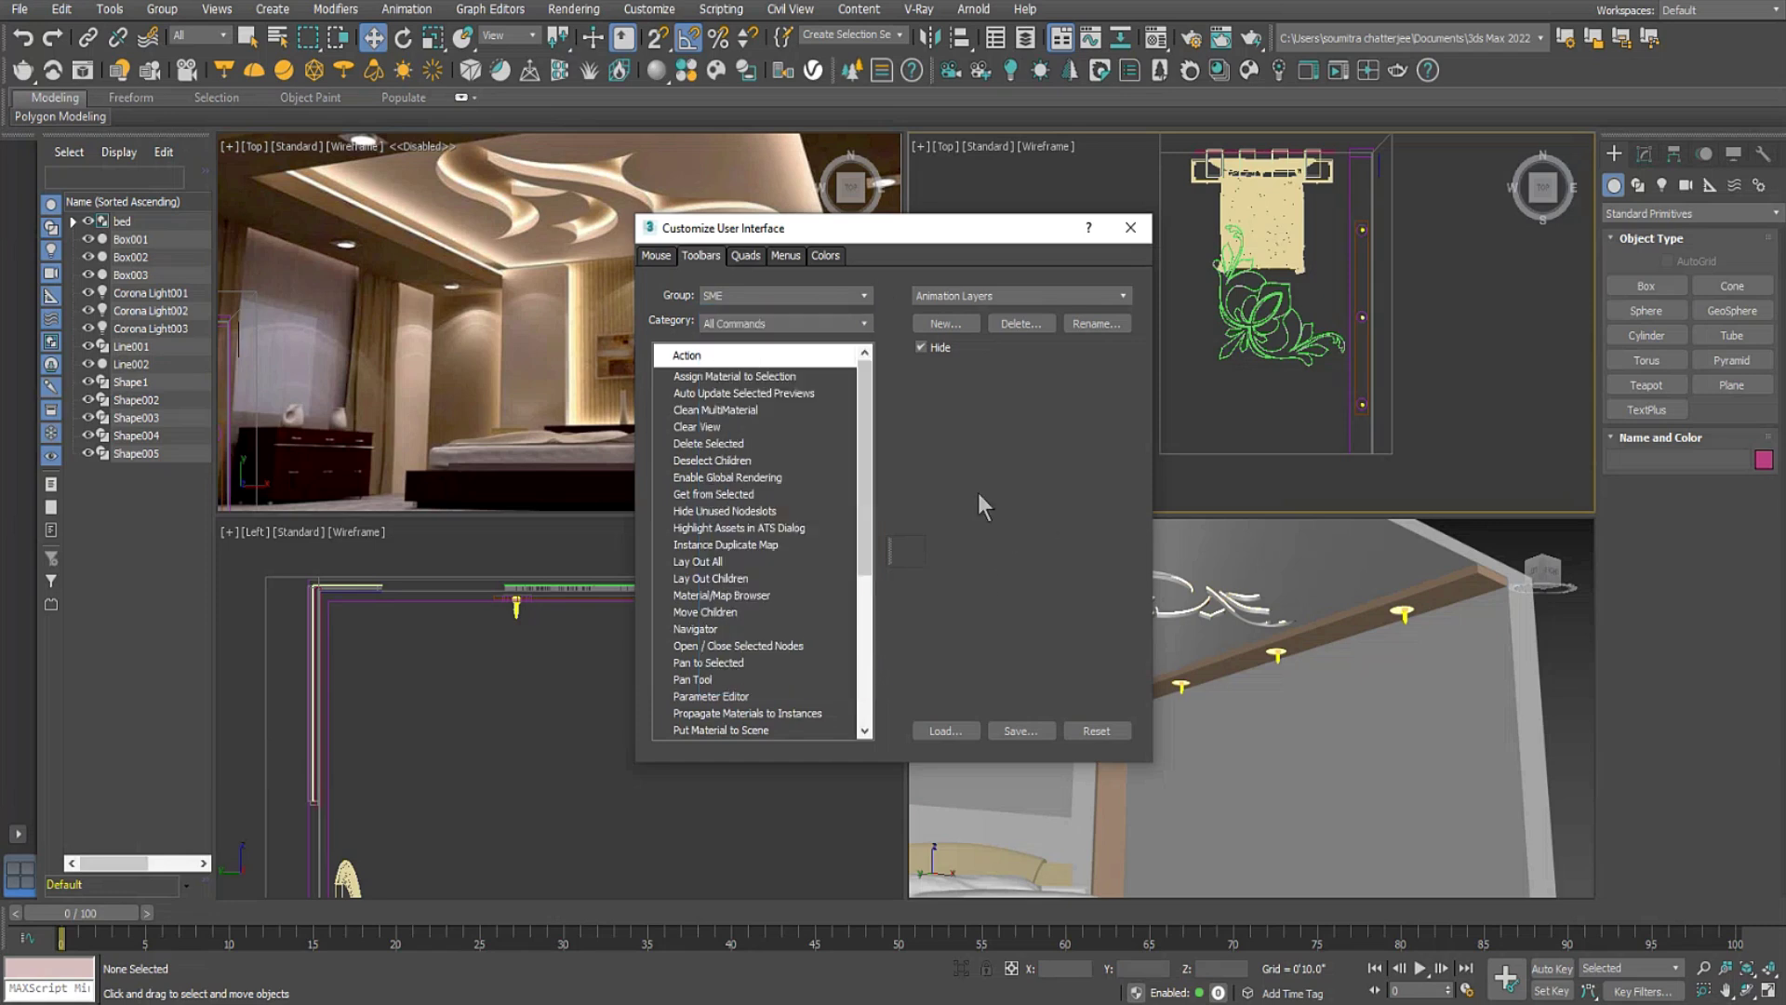
pyautogui.click(1130, 228)
# Extract the collect_asset_v2.099b archive in the PLUGINS folder and load the extracted script into the 3ds Max perspective viewport.
pyautogui.moveTo(476, 1002)
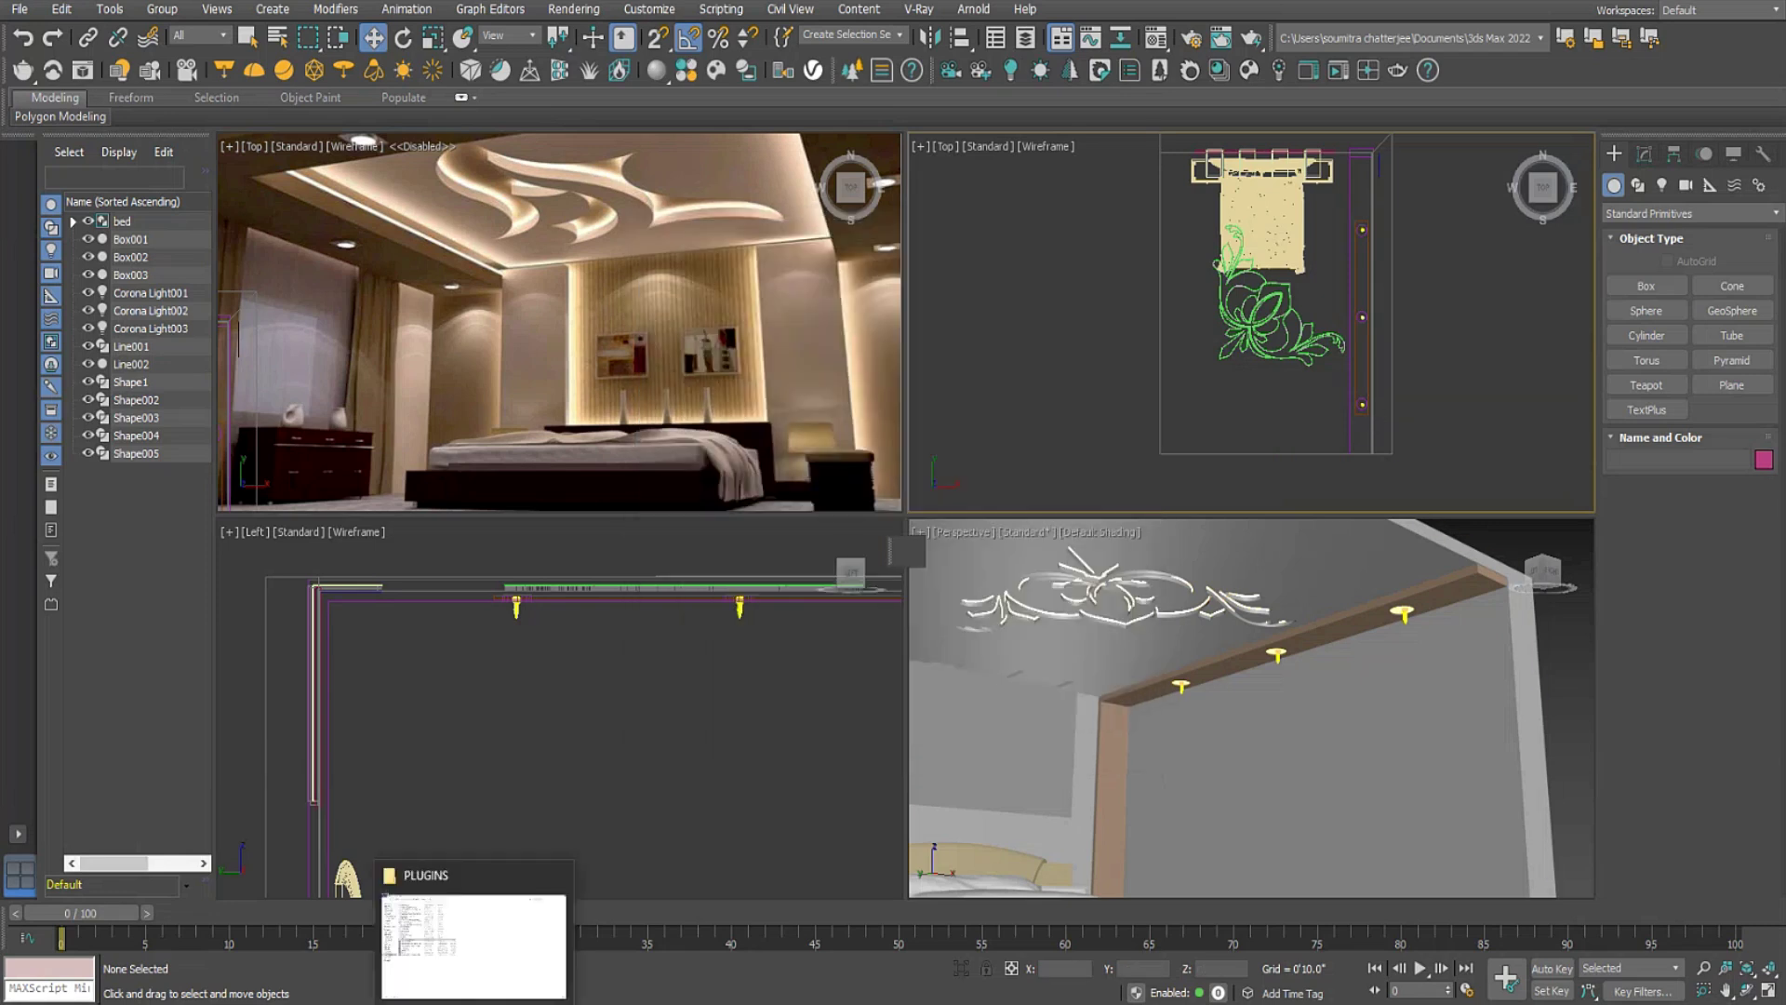
pyautogui.click(478, 944)
pyautogui.click(511, 678)
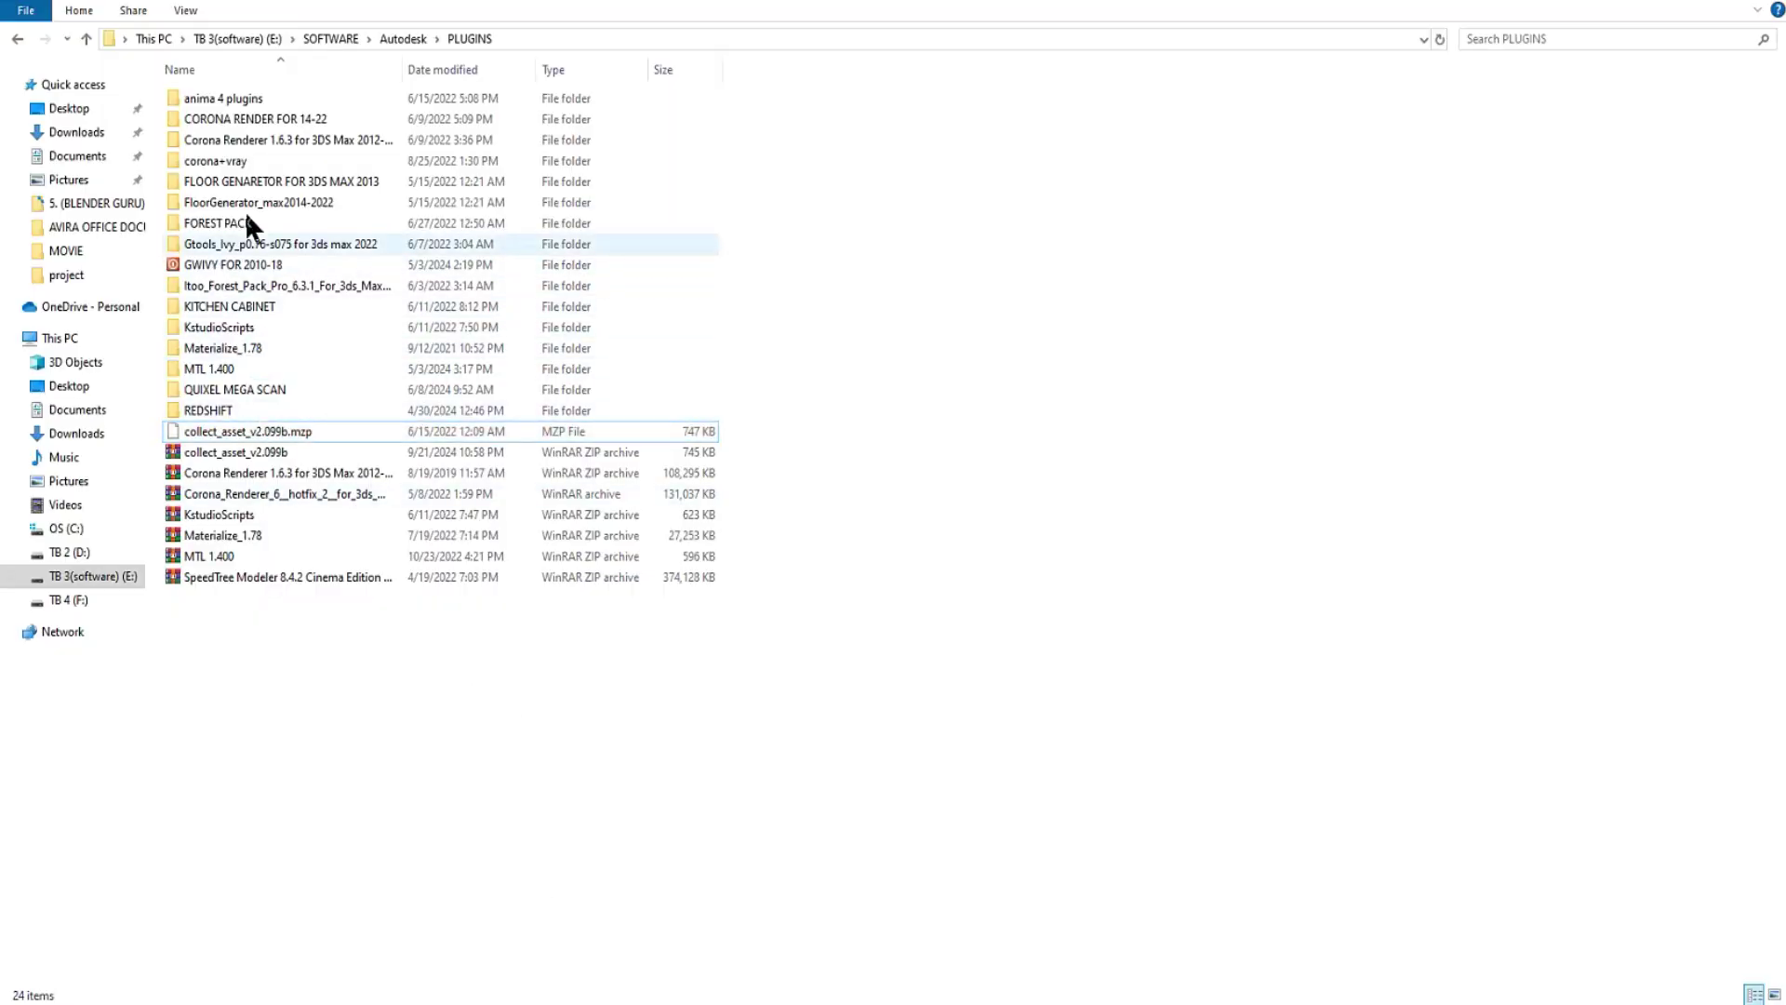
pyautogui.click(229, 458)
pyautogui.rightClick(230, 459)
pyautogui.click(329, 578)
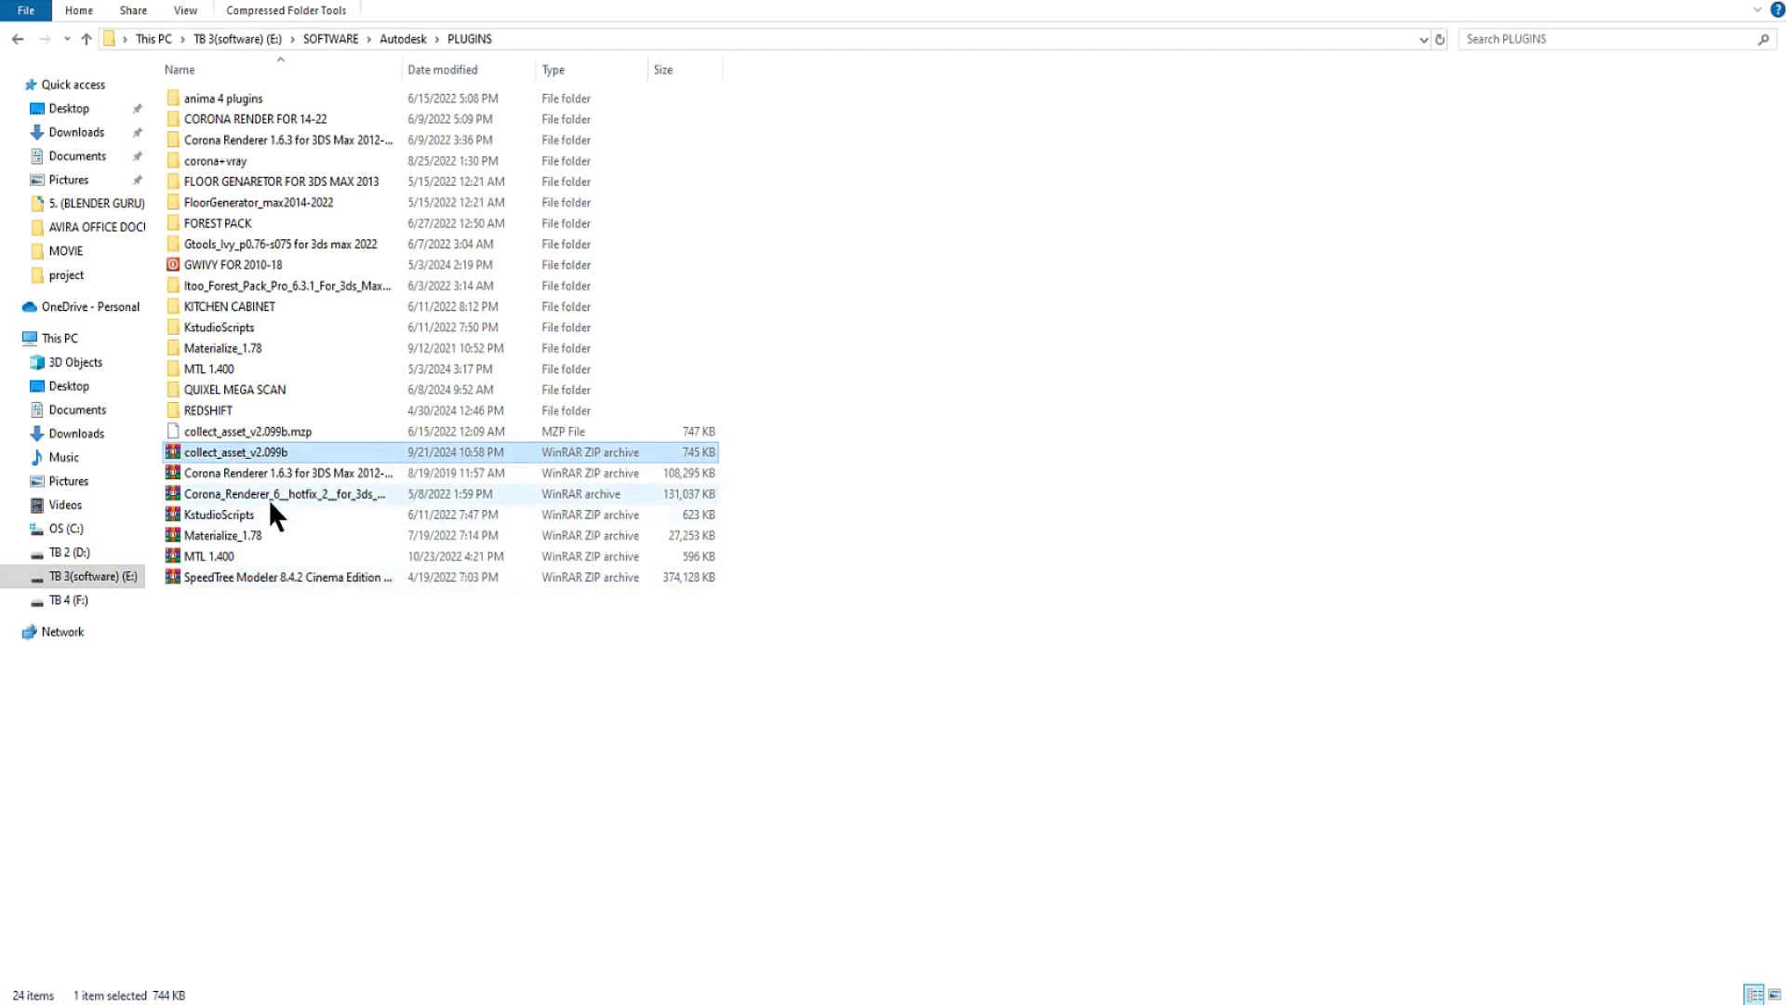
pyautogui.doubleClick(248, 121)
pyautogui.moveTo(241, 91); pyautogui.dragTo(1094, 674)
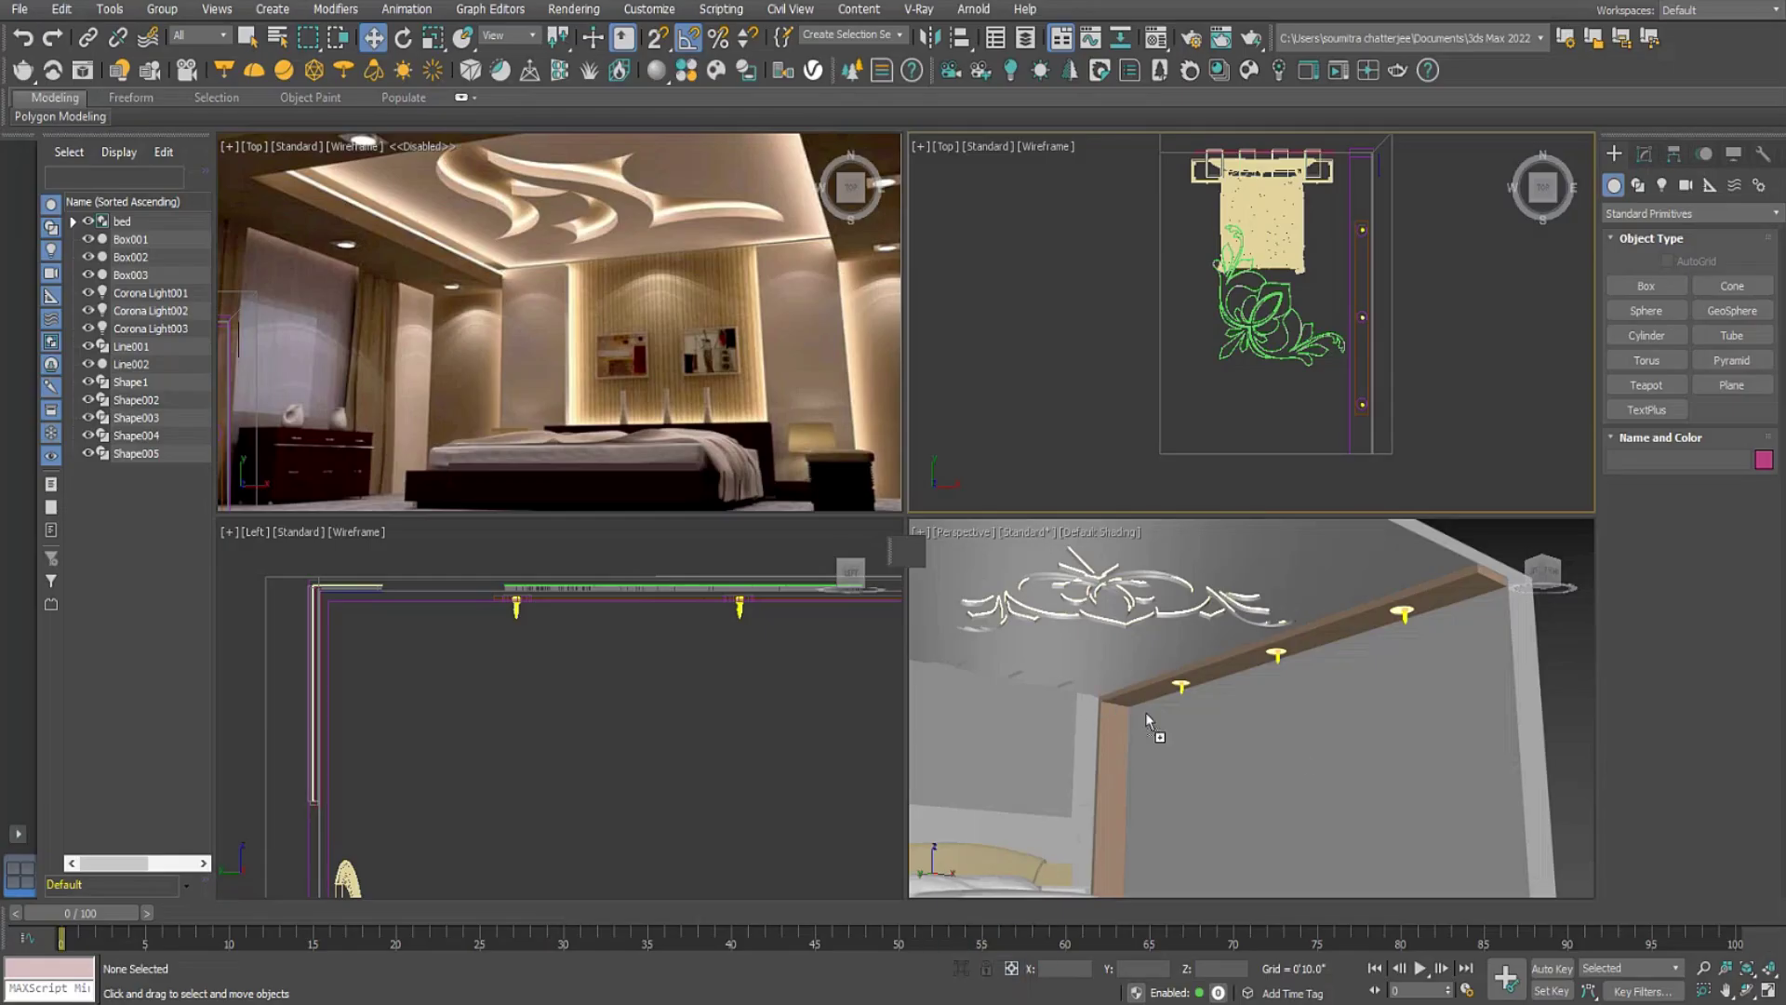
pyautogui.moveTo(1520, 642); pyautogui.dragTo(1519, 641)
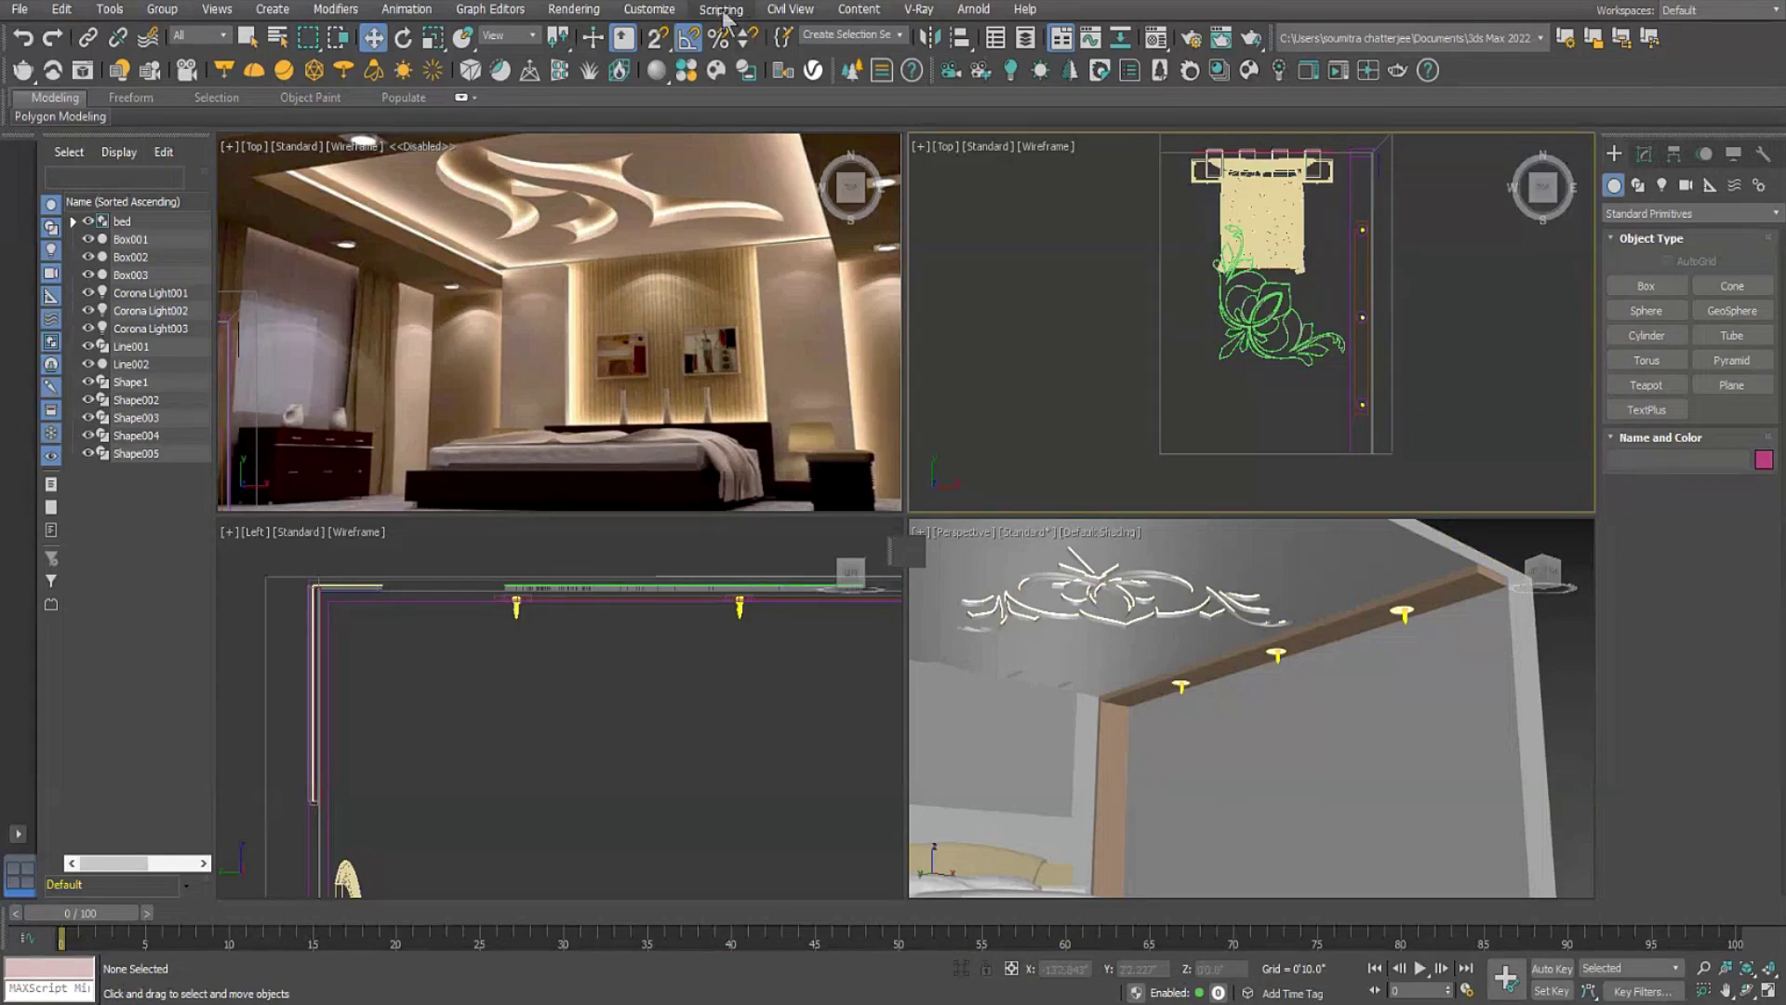
# Reopen the user interface customization and check the Main UI toolbar command categories for the Collect Asset script.
pyautogui.click(641, 11)
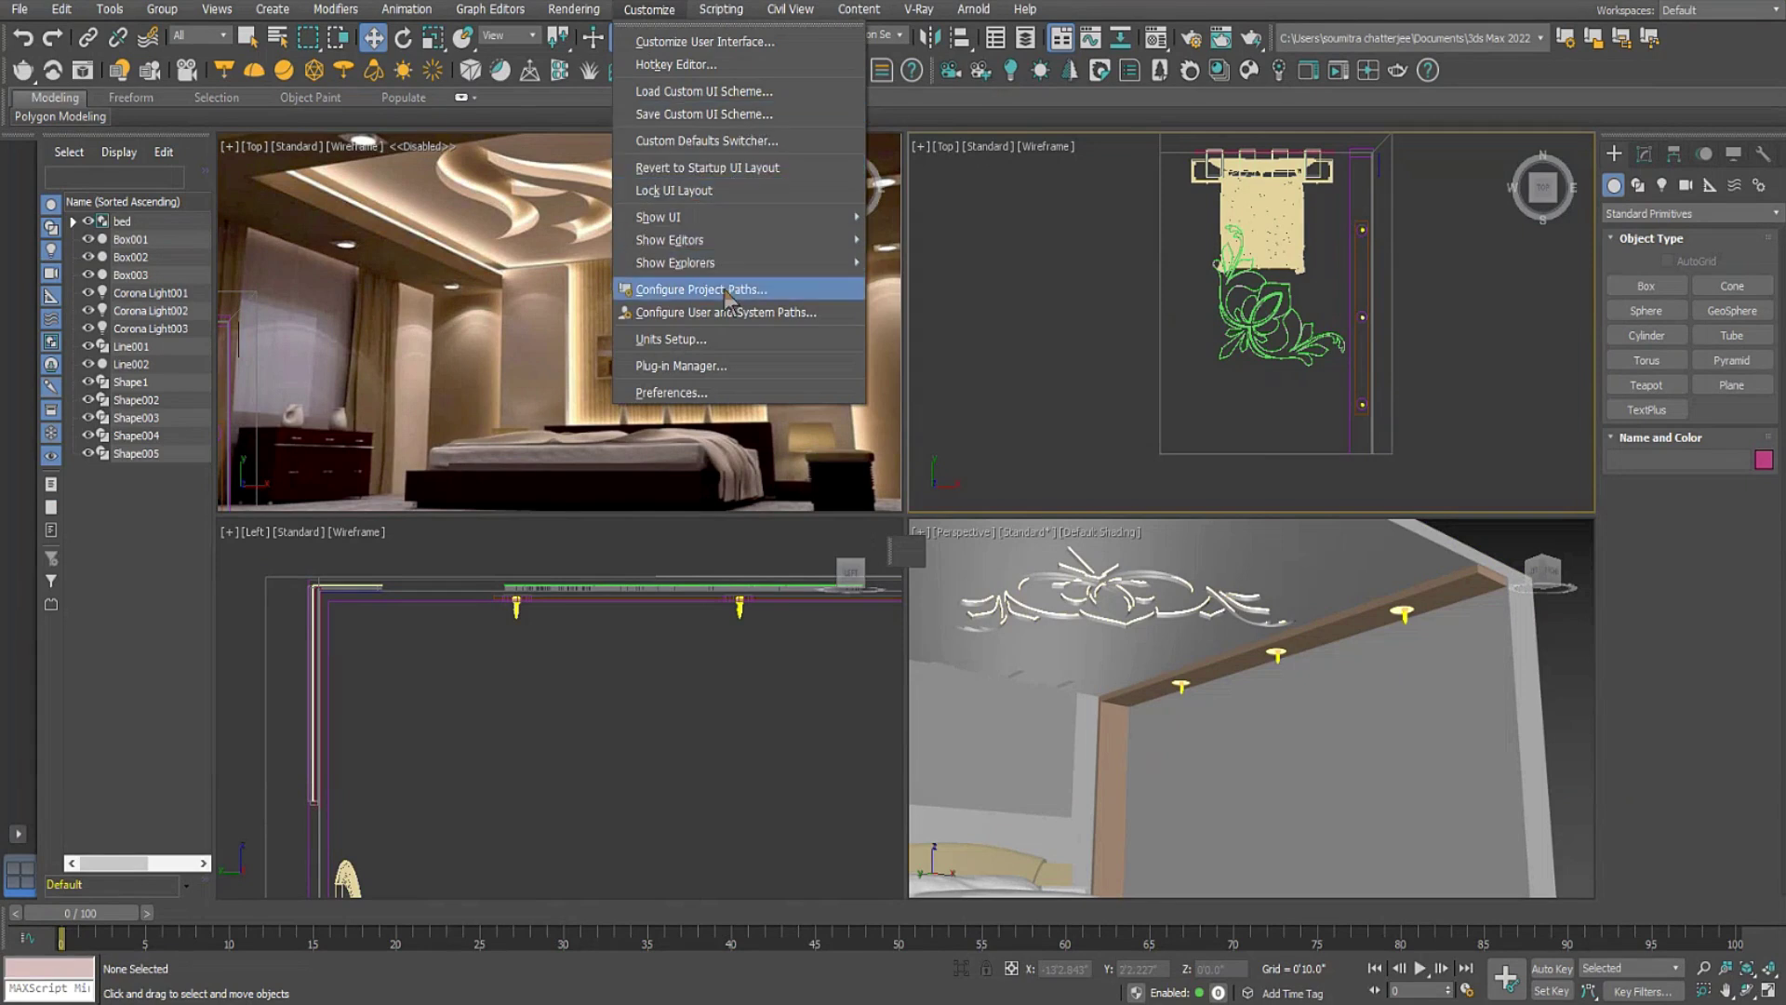
pyautogui.click(722, 45)
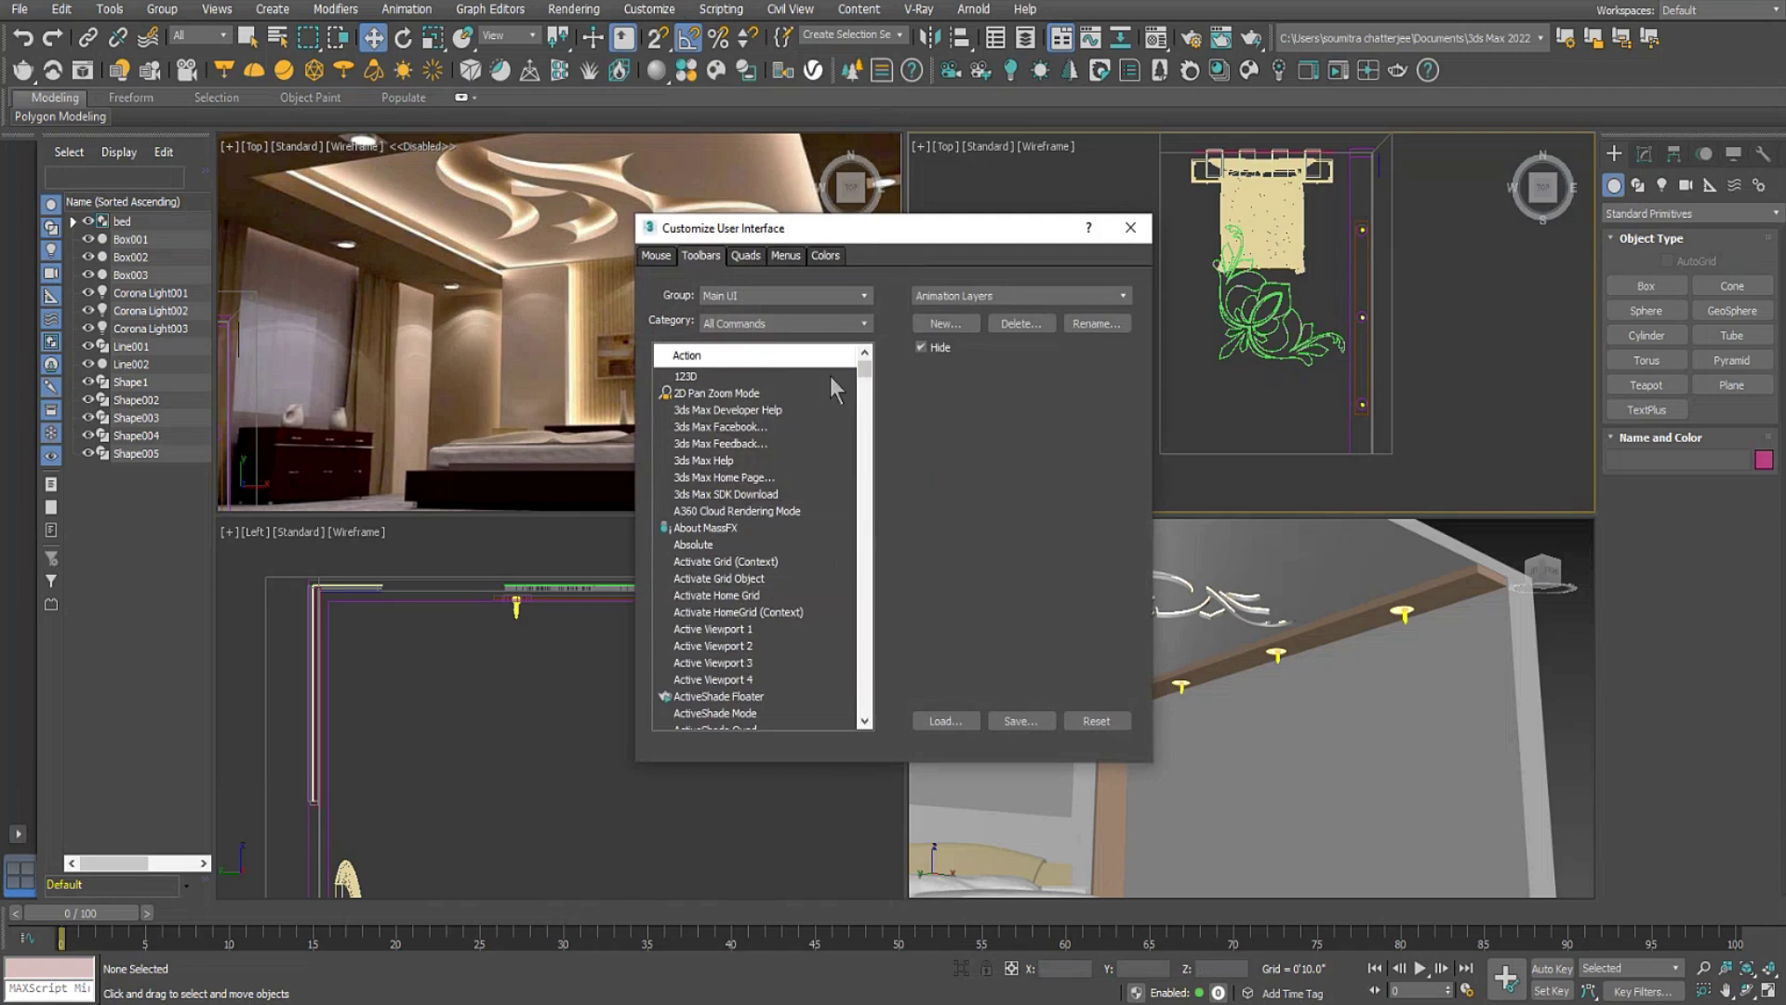
pyautogui.click(783, 323)
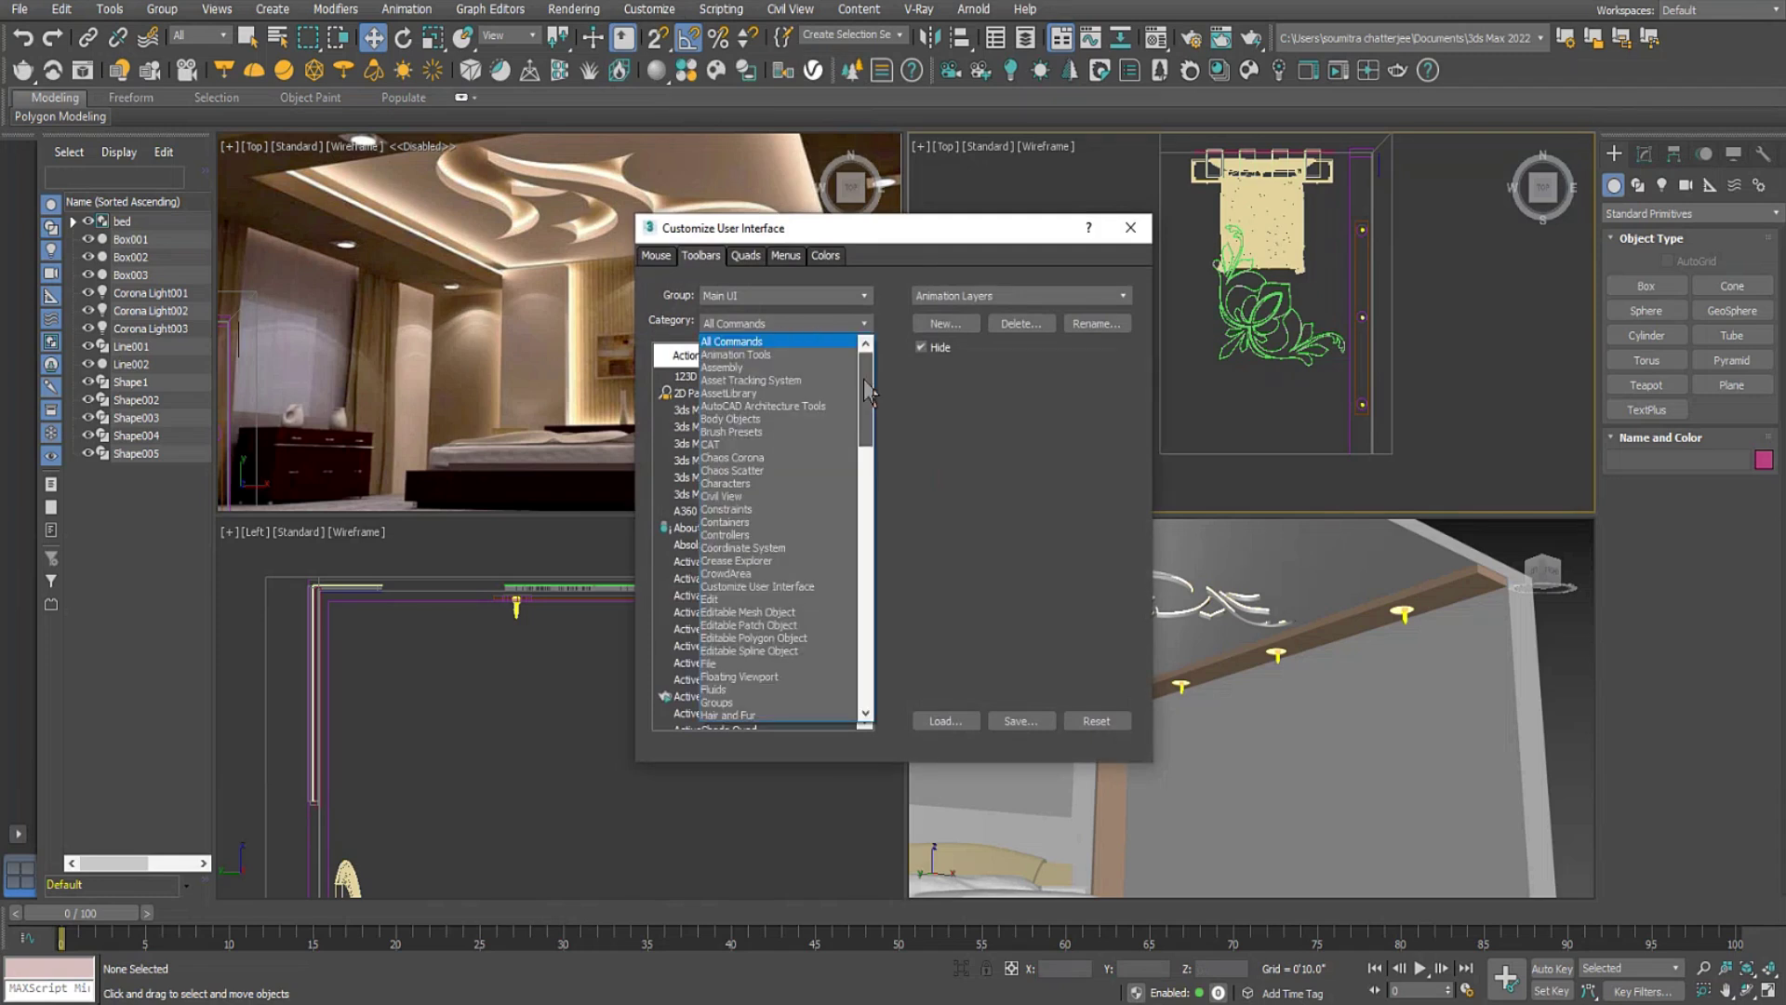
pyautogui.moveTo(866, 390); pyautogui.dragTo(886, 658)
pyautogui.click(1002, 605)
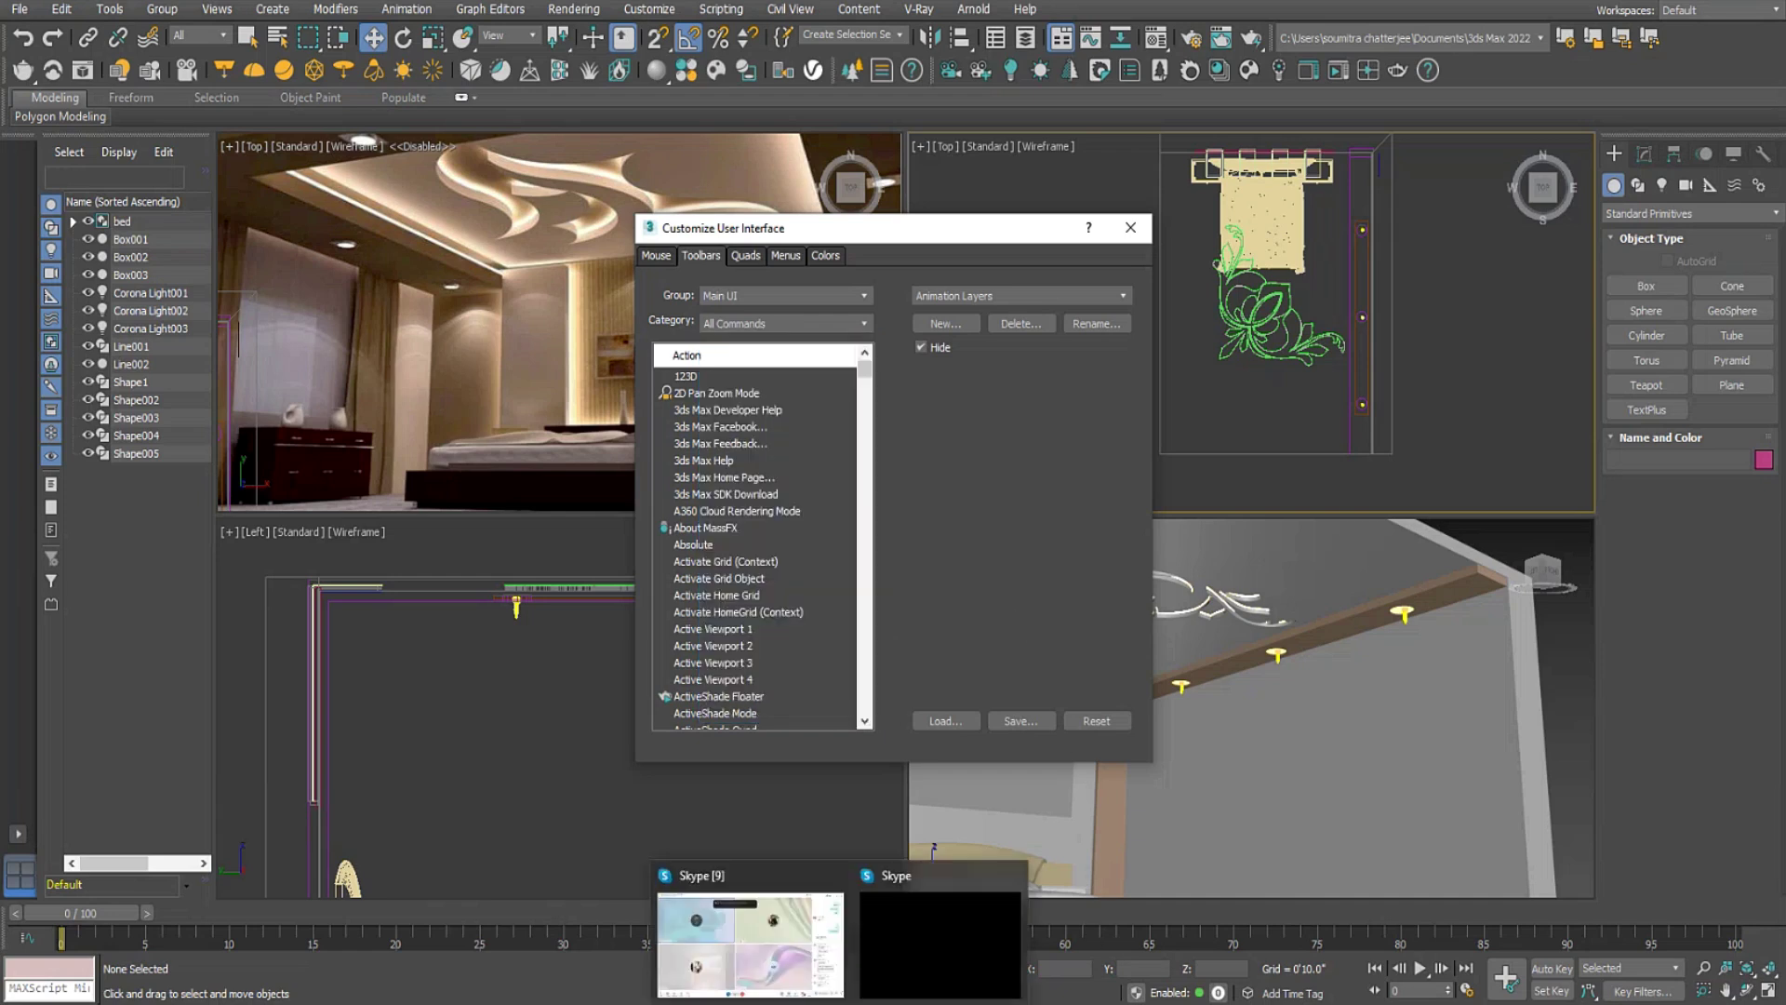
# Switch to the Chrome browser and search Google for "collect asset mzp" in a new tab.
pyautogui.click(801, 1001)
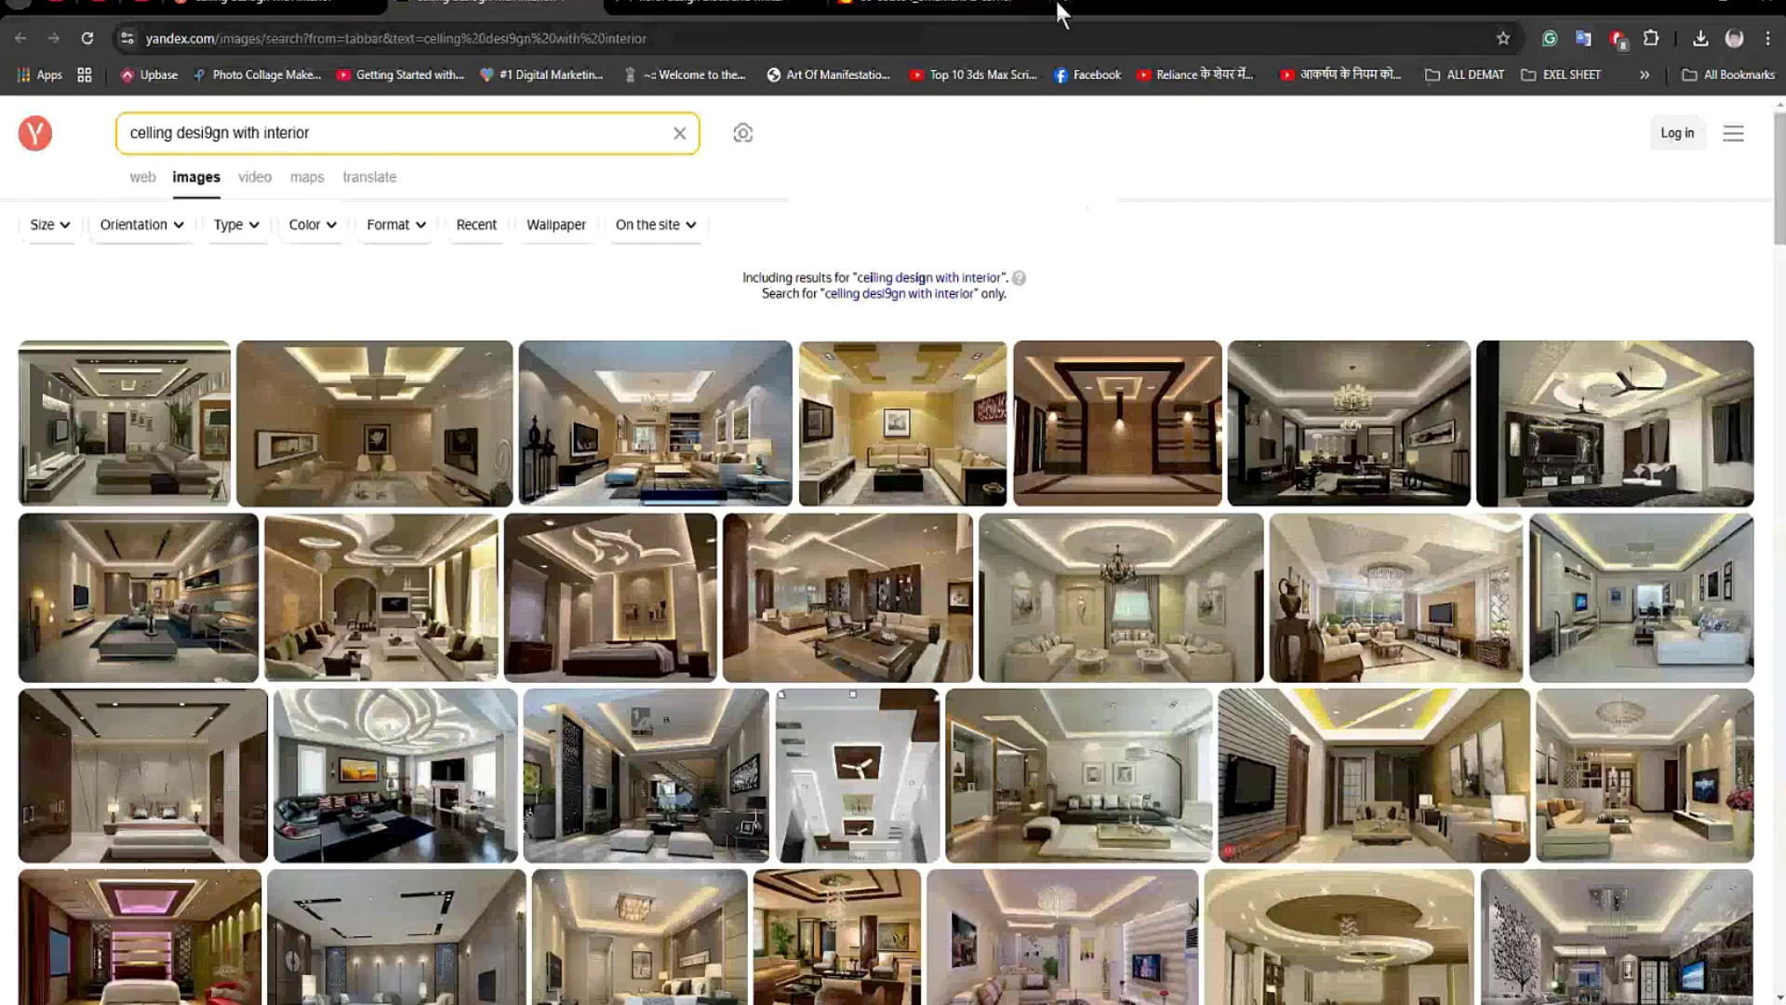
pyautogui.click(1056, 1)
pyautogui.write('collect asset ')
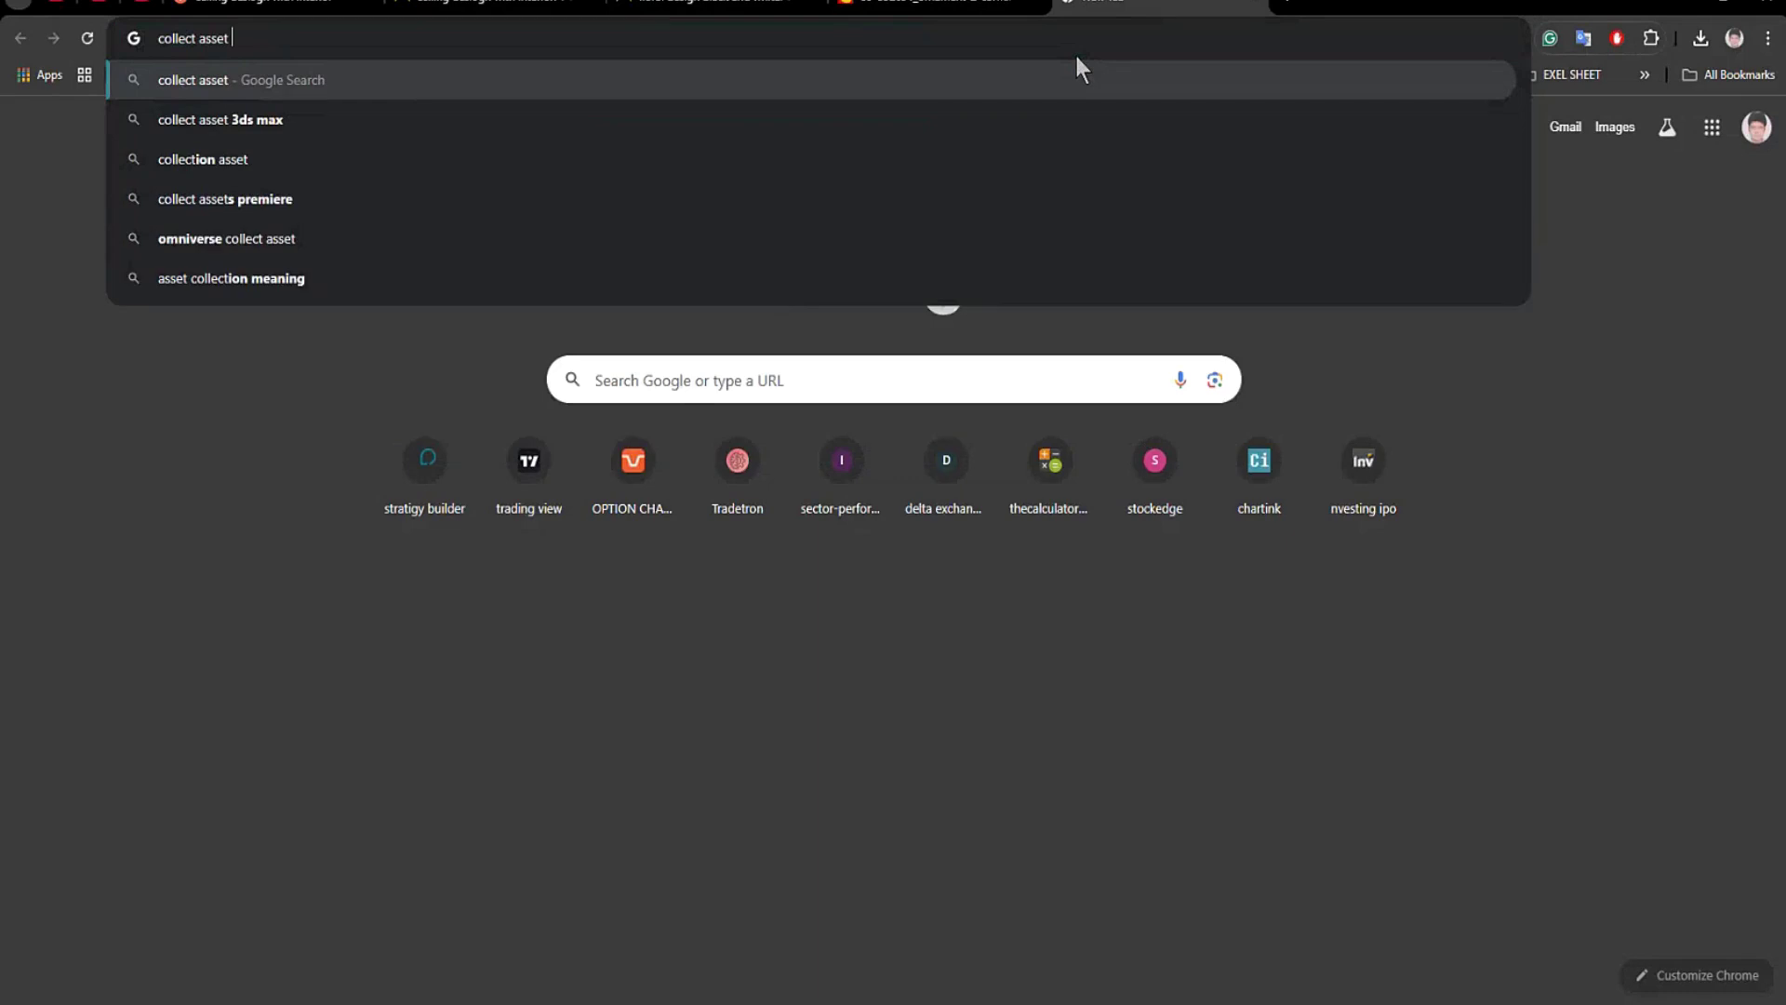
pyautogui.write('mzp')
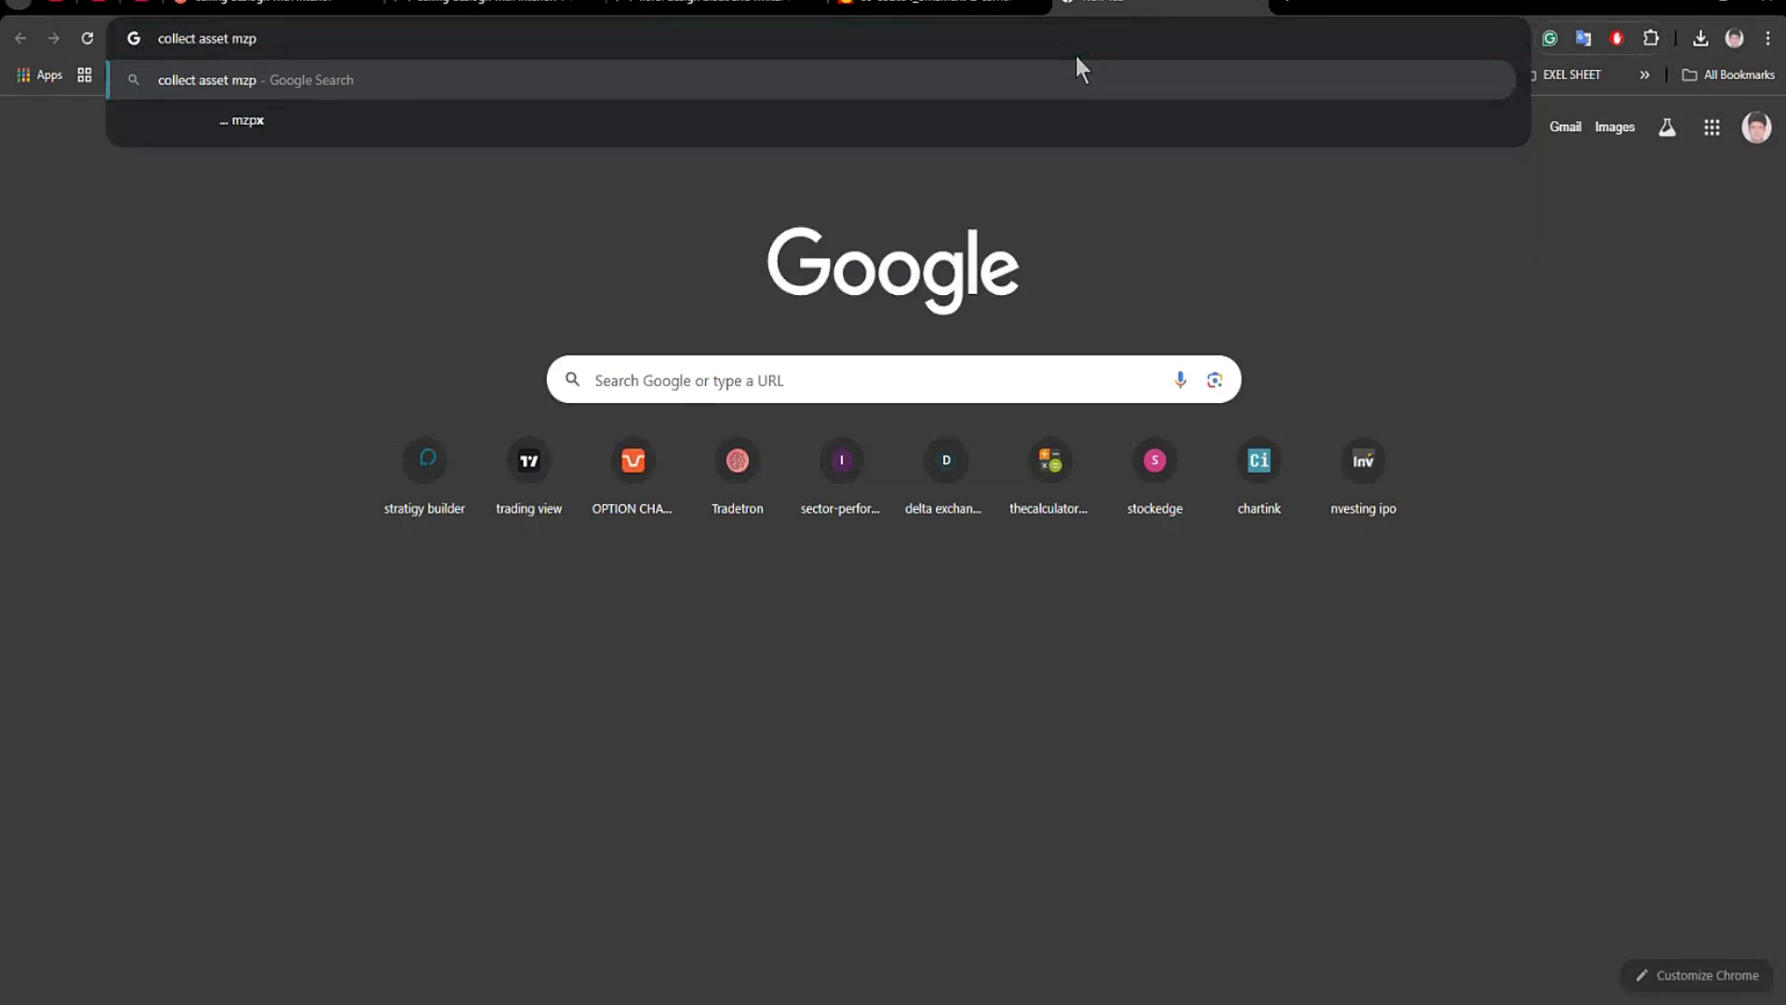
pyautogui.press('Return')
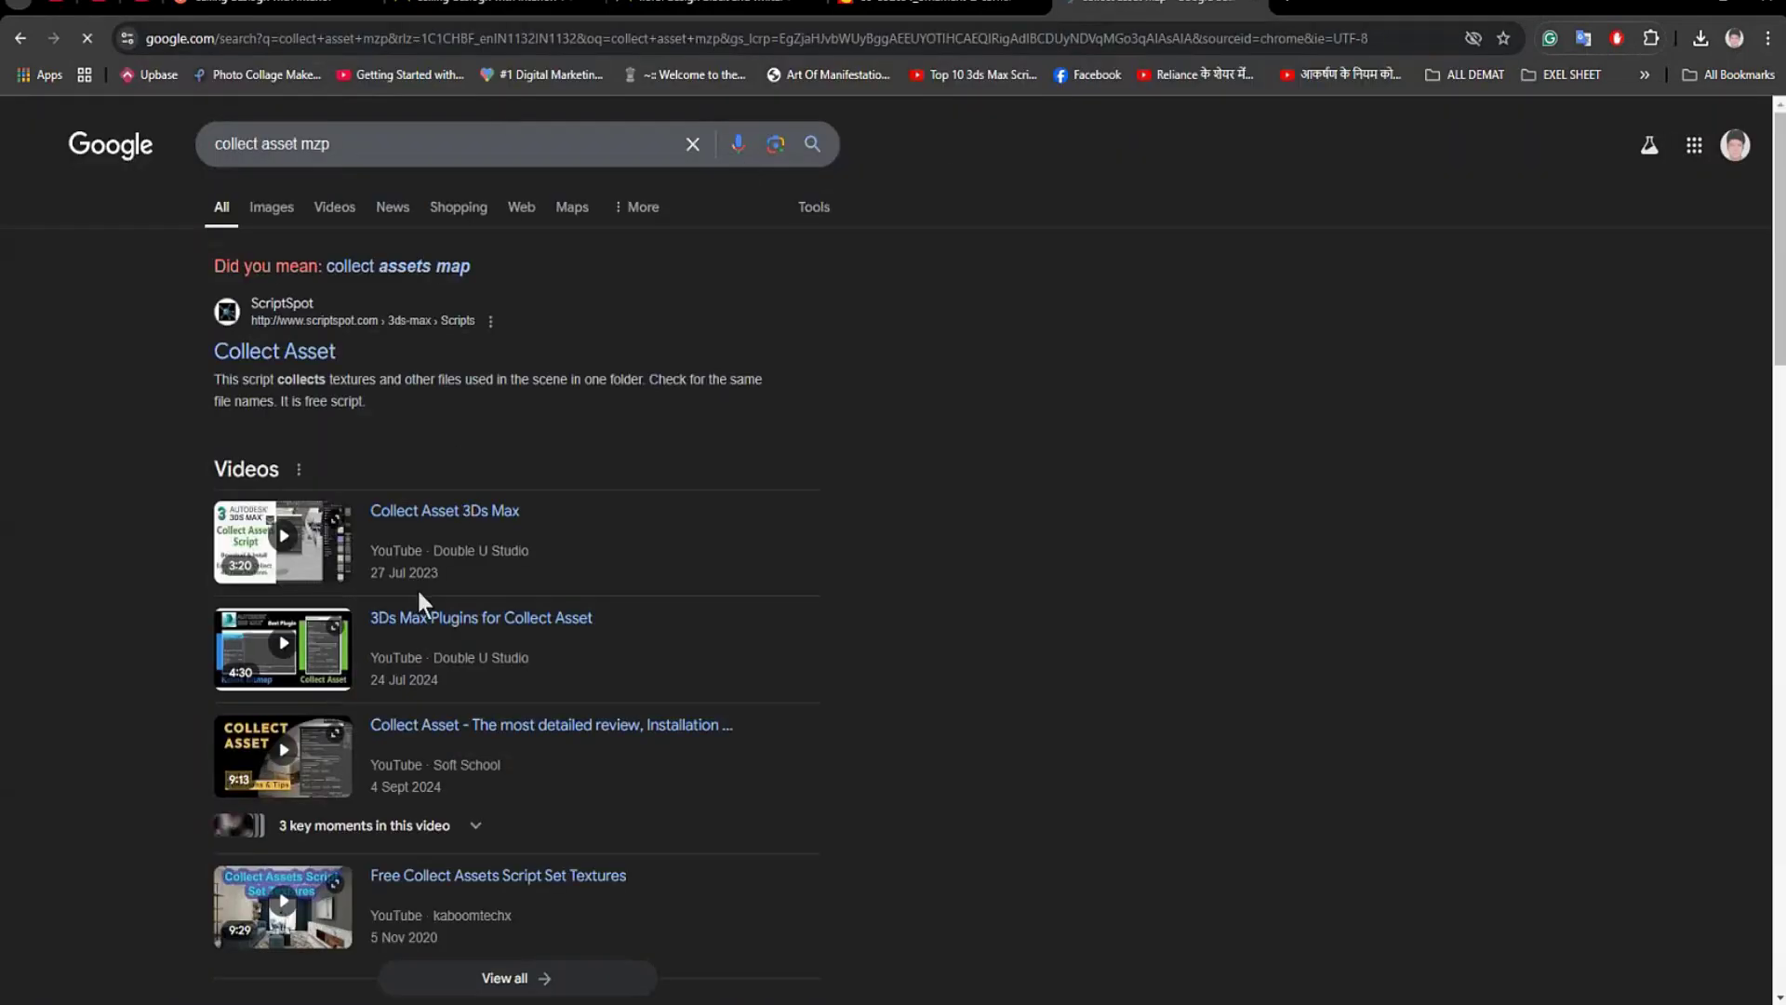
# Play the "Collect Asset 3Ds Max" video from the search results, skip past its intro and show it full screen.
pyautogui.click(290, 558)
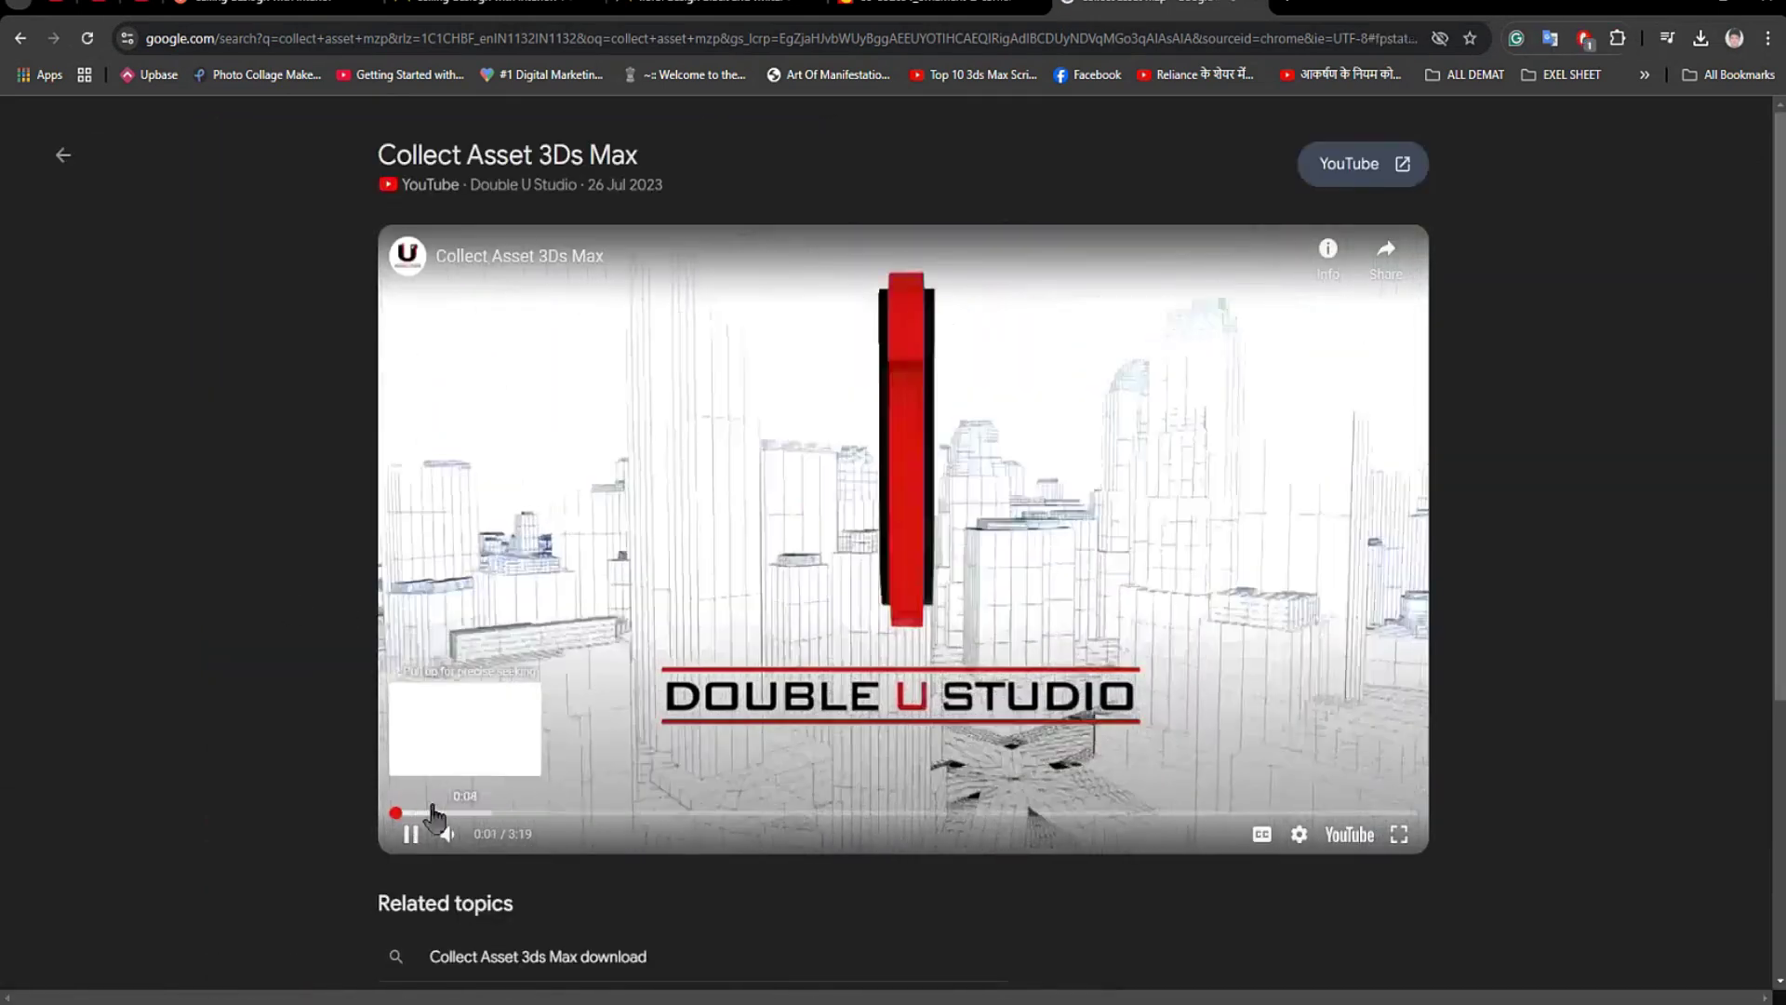
pyautogui.moveTo(433, 817); pyautogui.dragTo(480, 819)
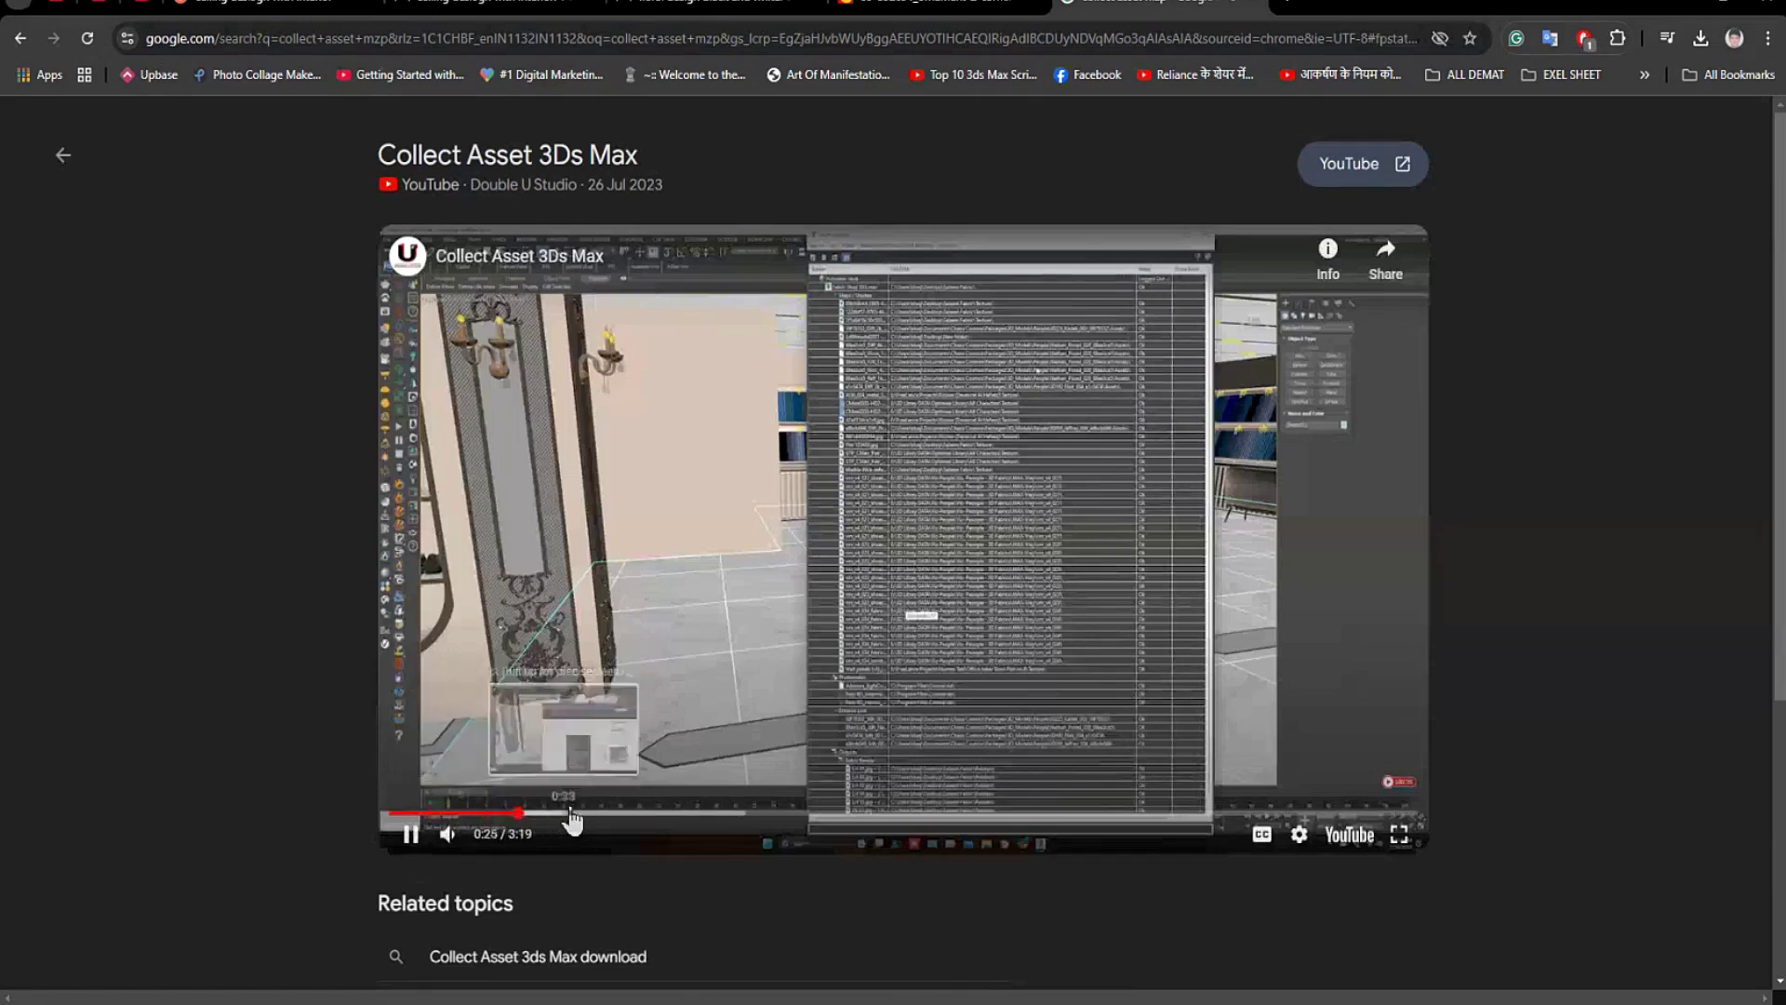
pyautogui.click(573, 818)
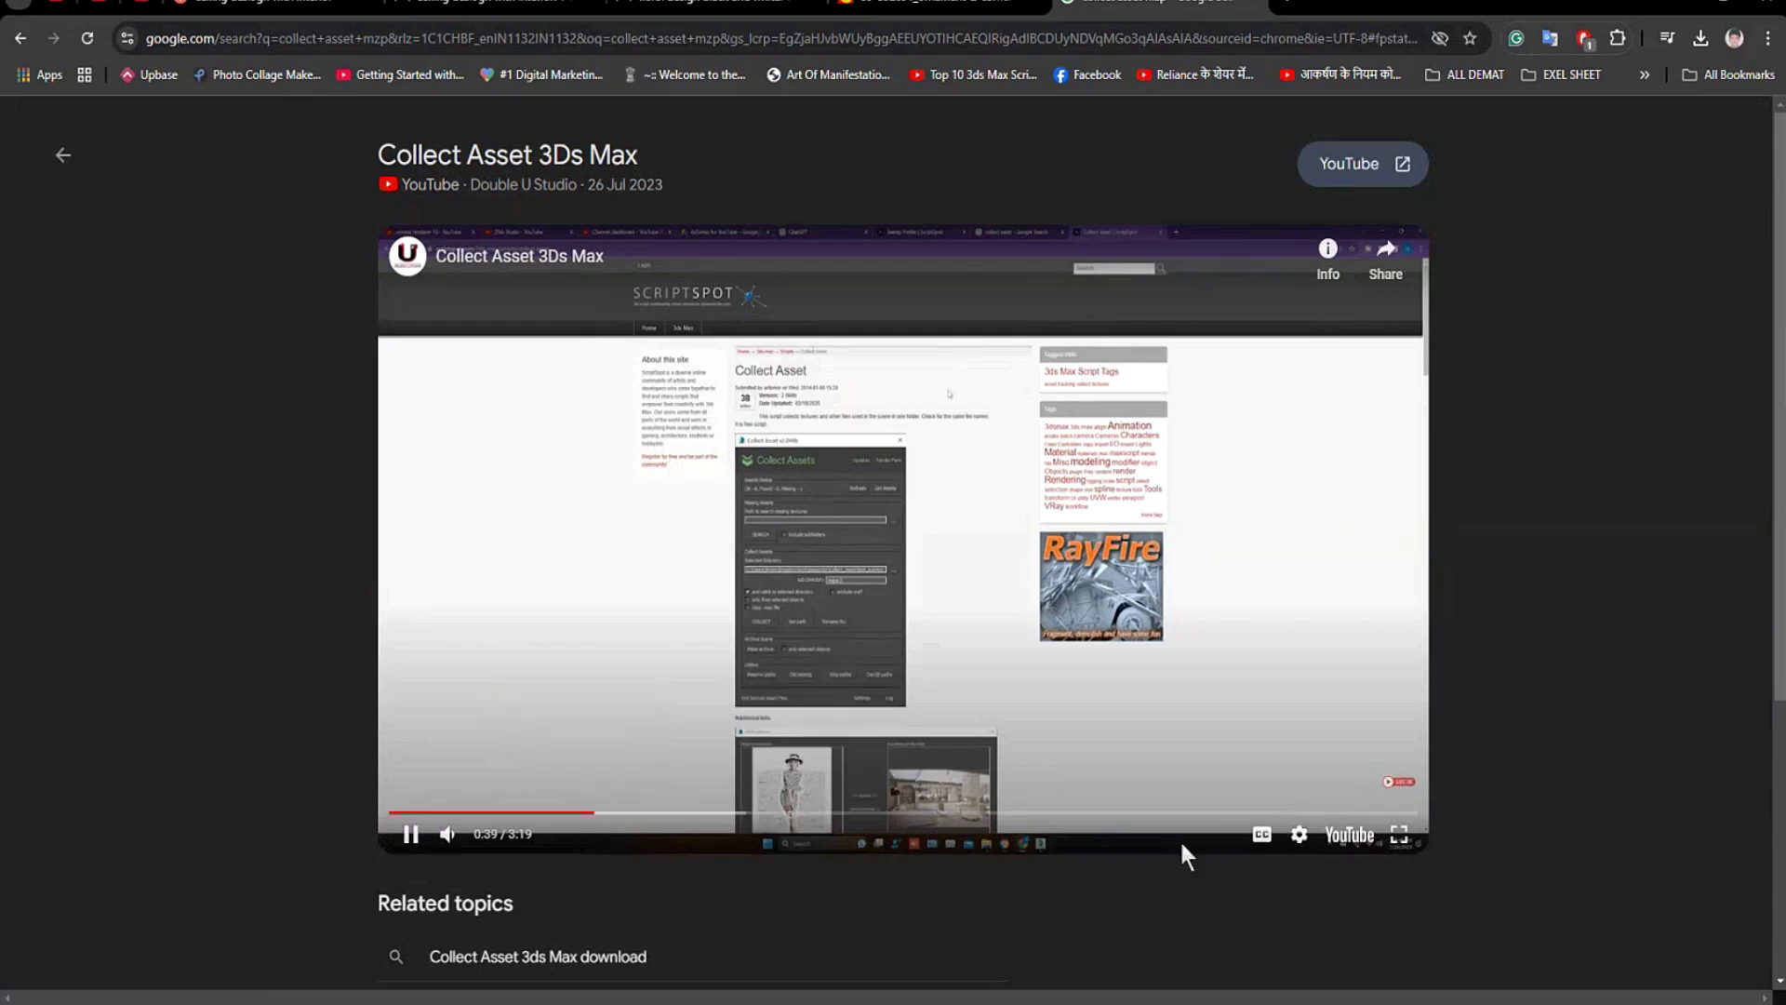
pyautogui.click(1398, 842)
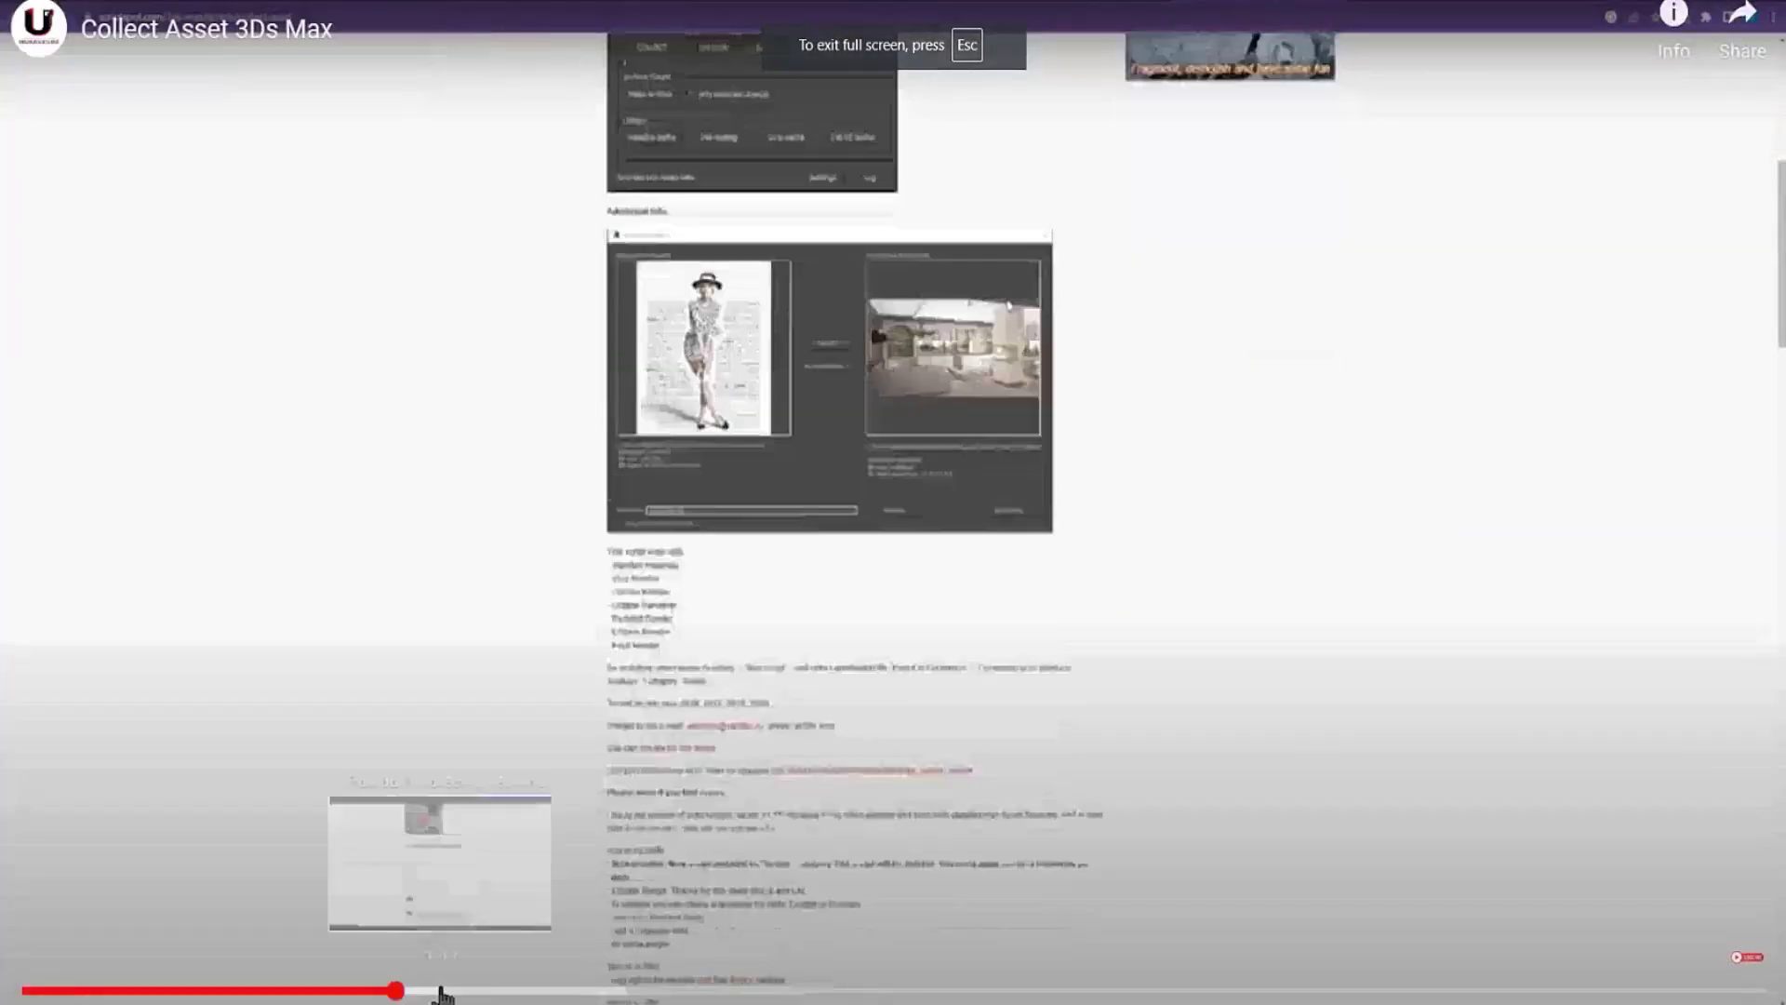
# Skim the full-screen video for how the Collect Asset script is installed in 3ds Max, and switch back to 3ds Max.
pyautogui.click(518, 994)
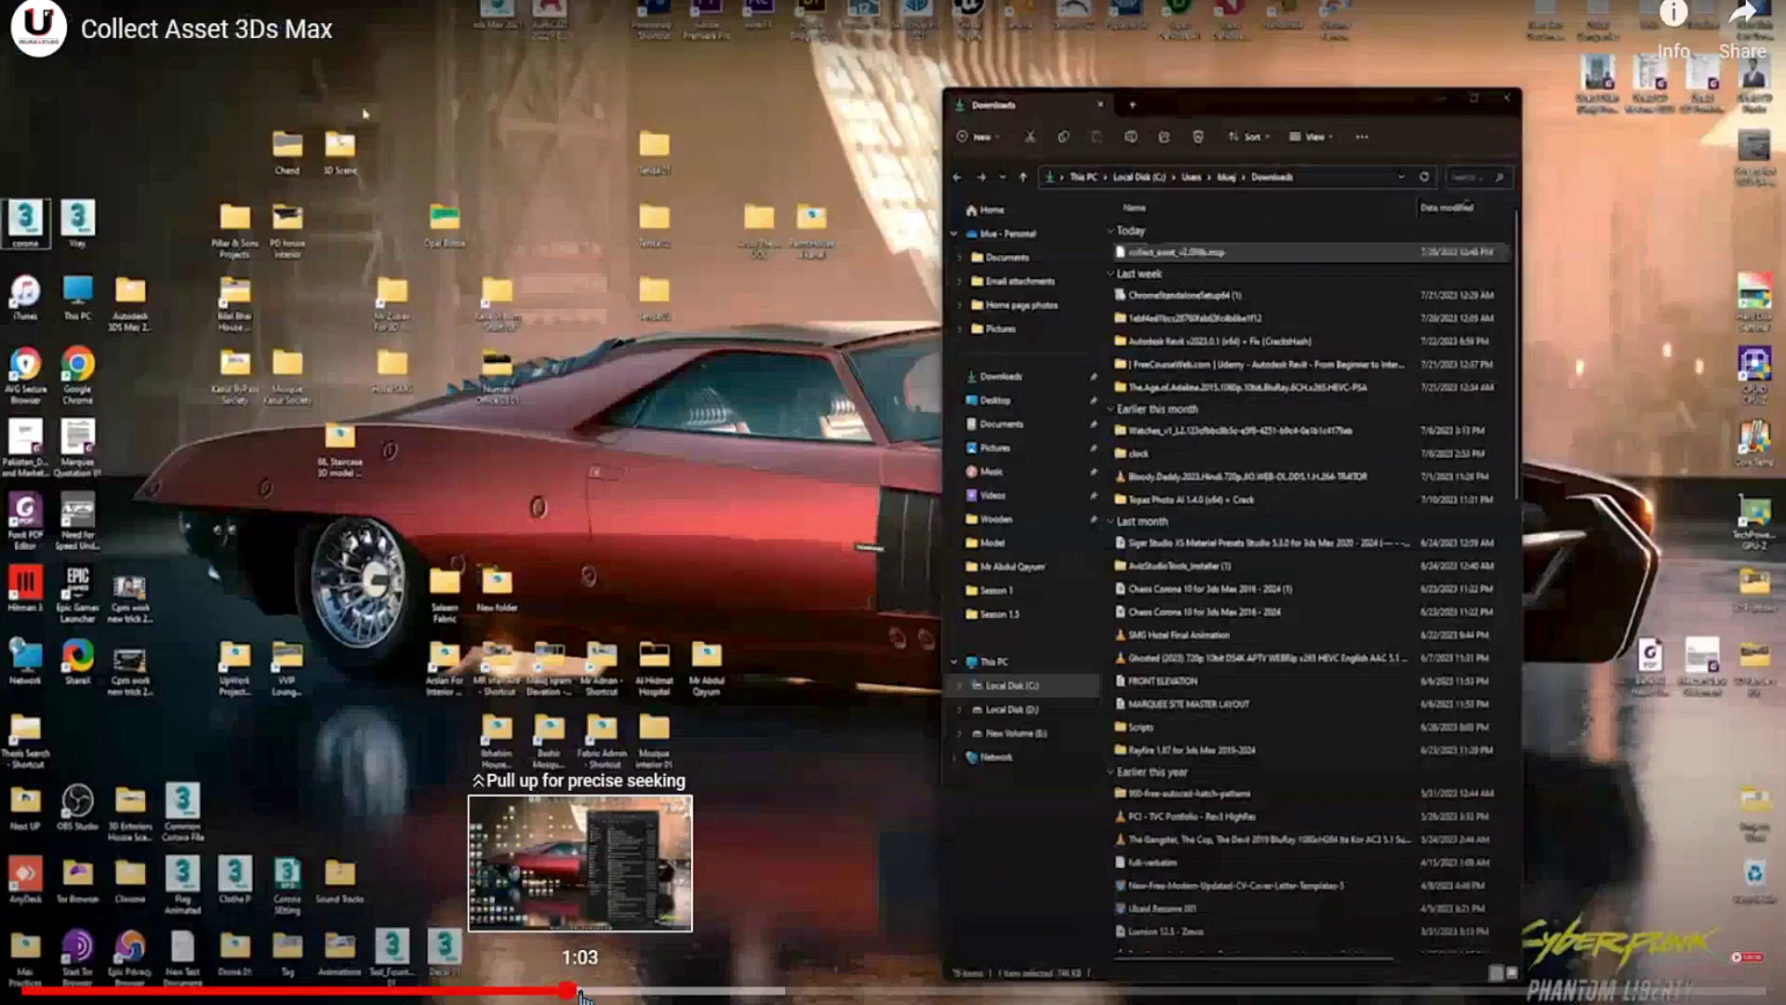
pyautogui.moveTo(591, 995); pyautogui.dragTo(679, 992)
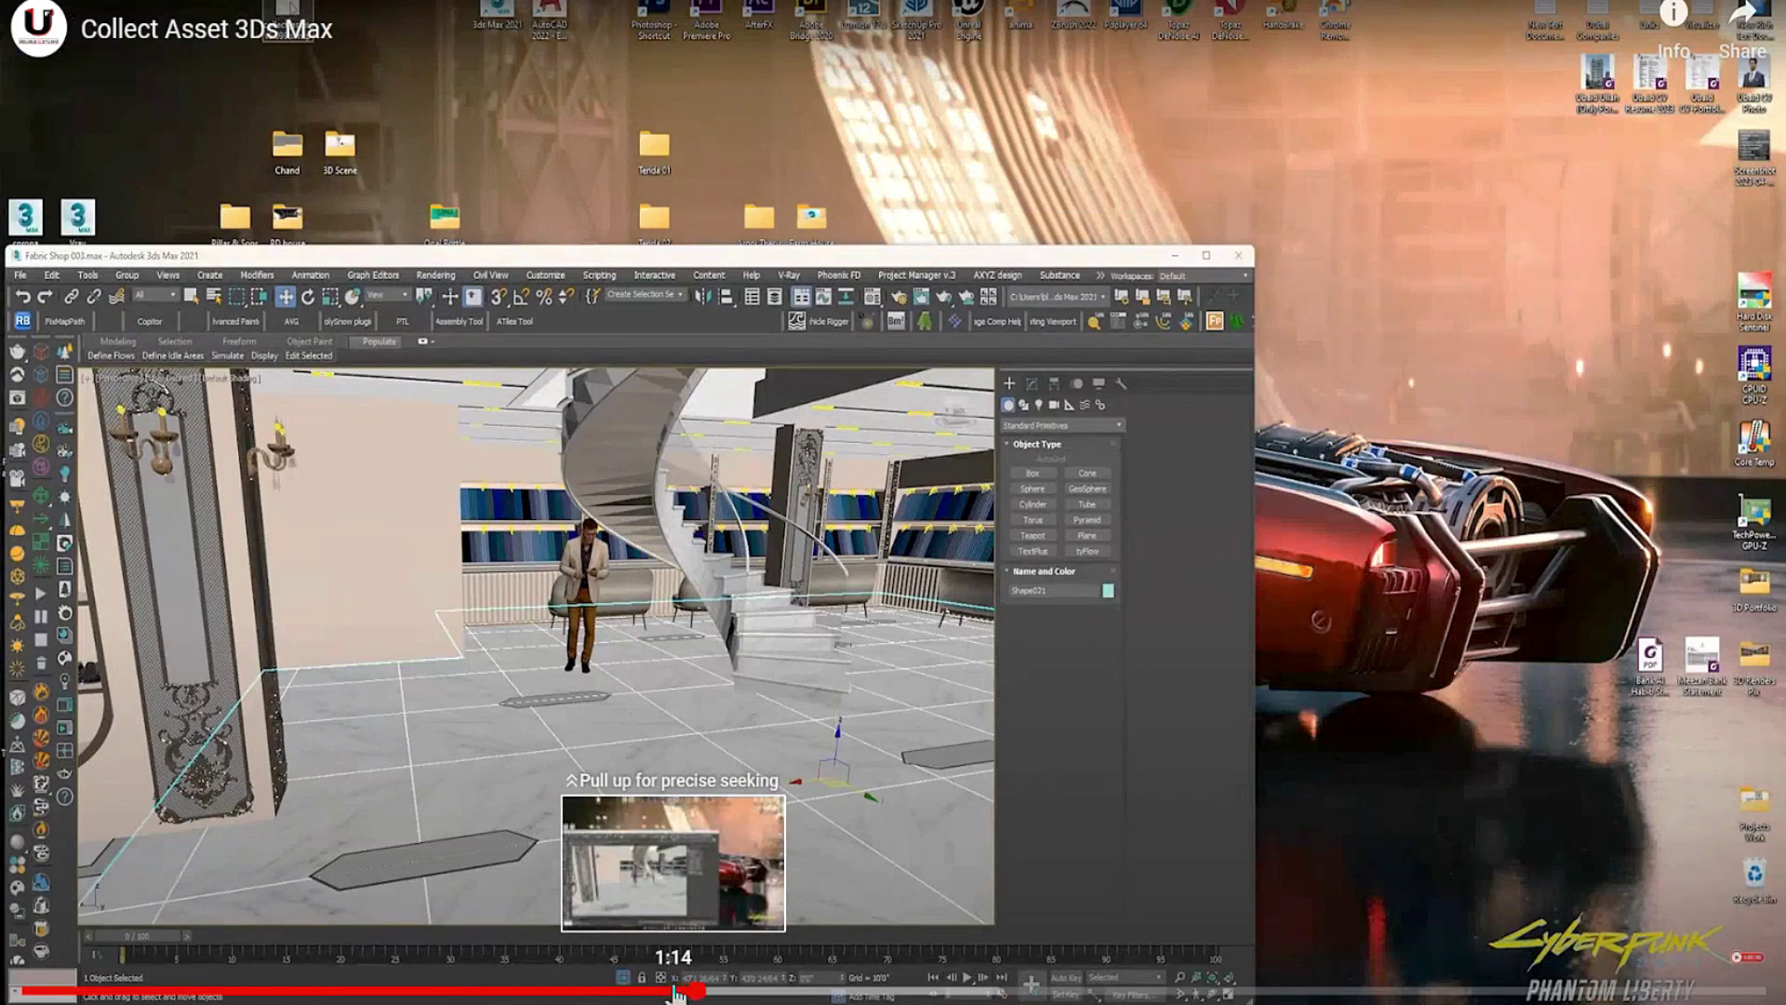
pyautogui.moveTo(675, 995); pyautogui.dragTo(657, 944)
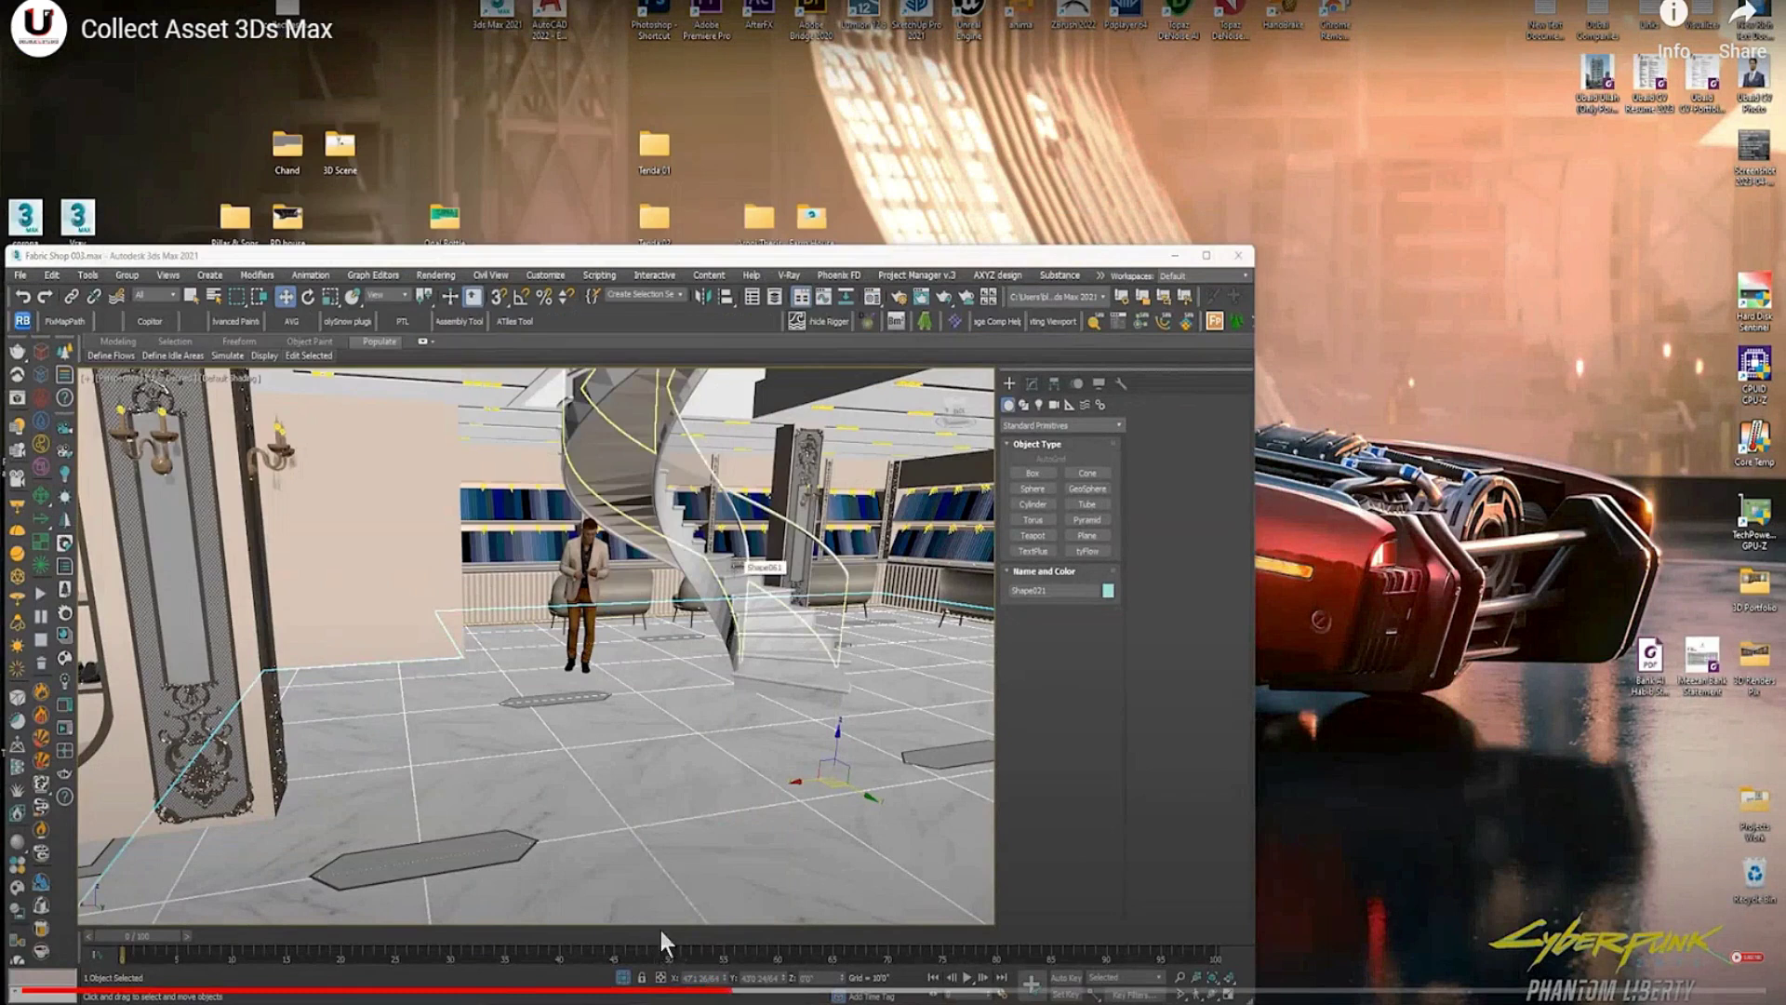
pyautogui.moveTo(753, 992); pyautogui.dragTo(779, 994)
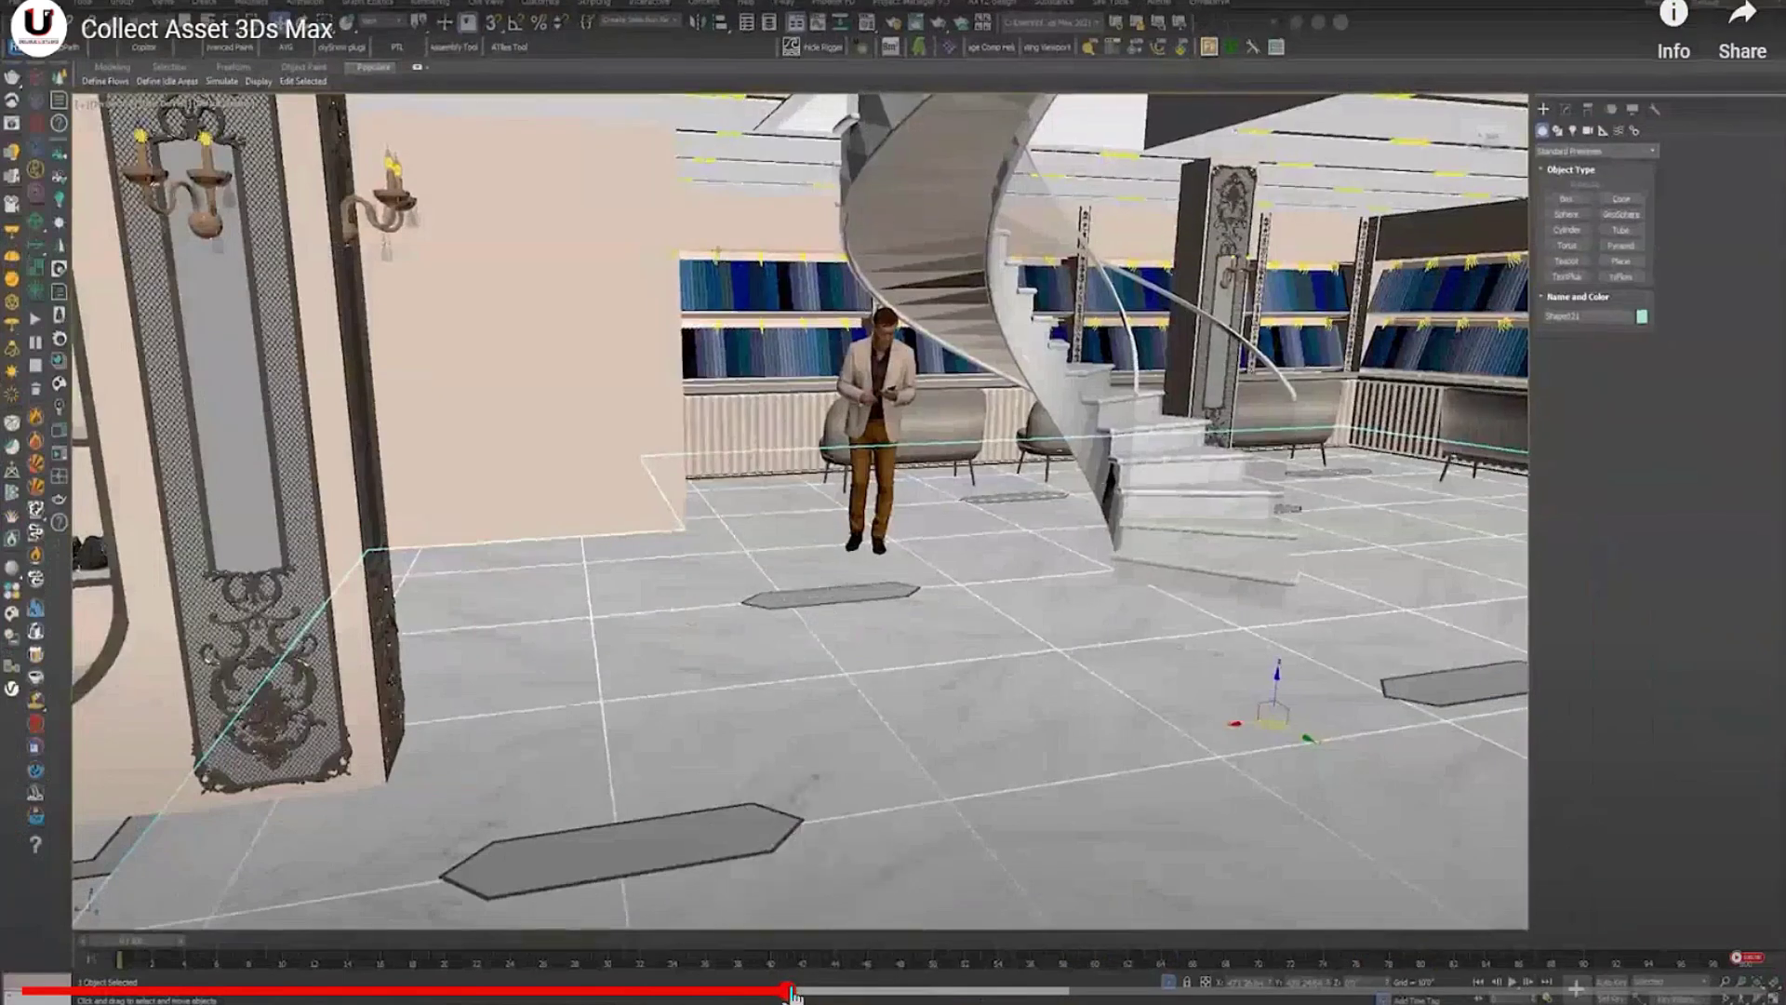
pyautogui.click(822, 993)
pyautogui.moveTo(825, 994); pyautogui.dragTo(861, 996)
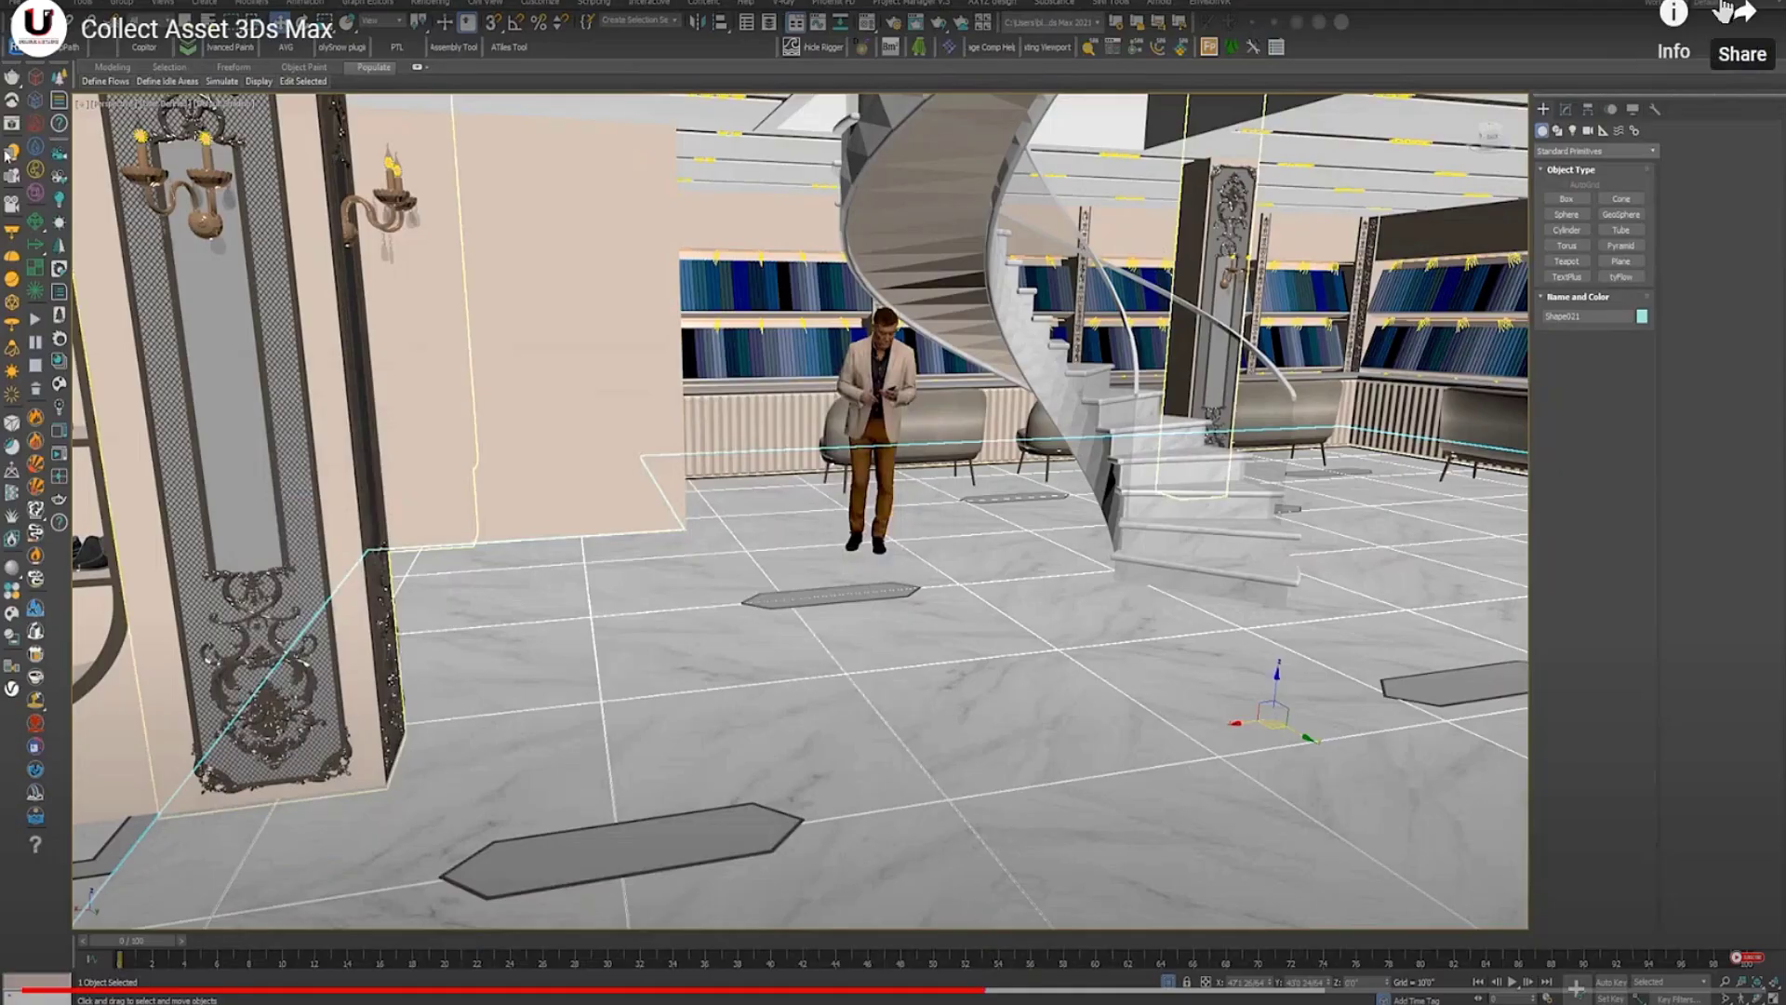
pyautogui.press('Escape')
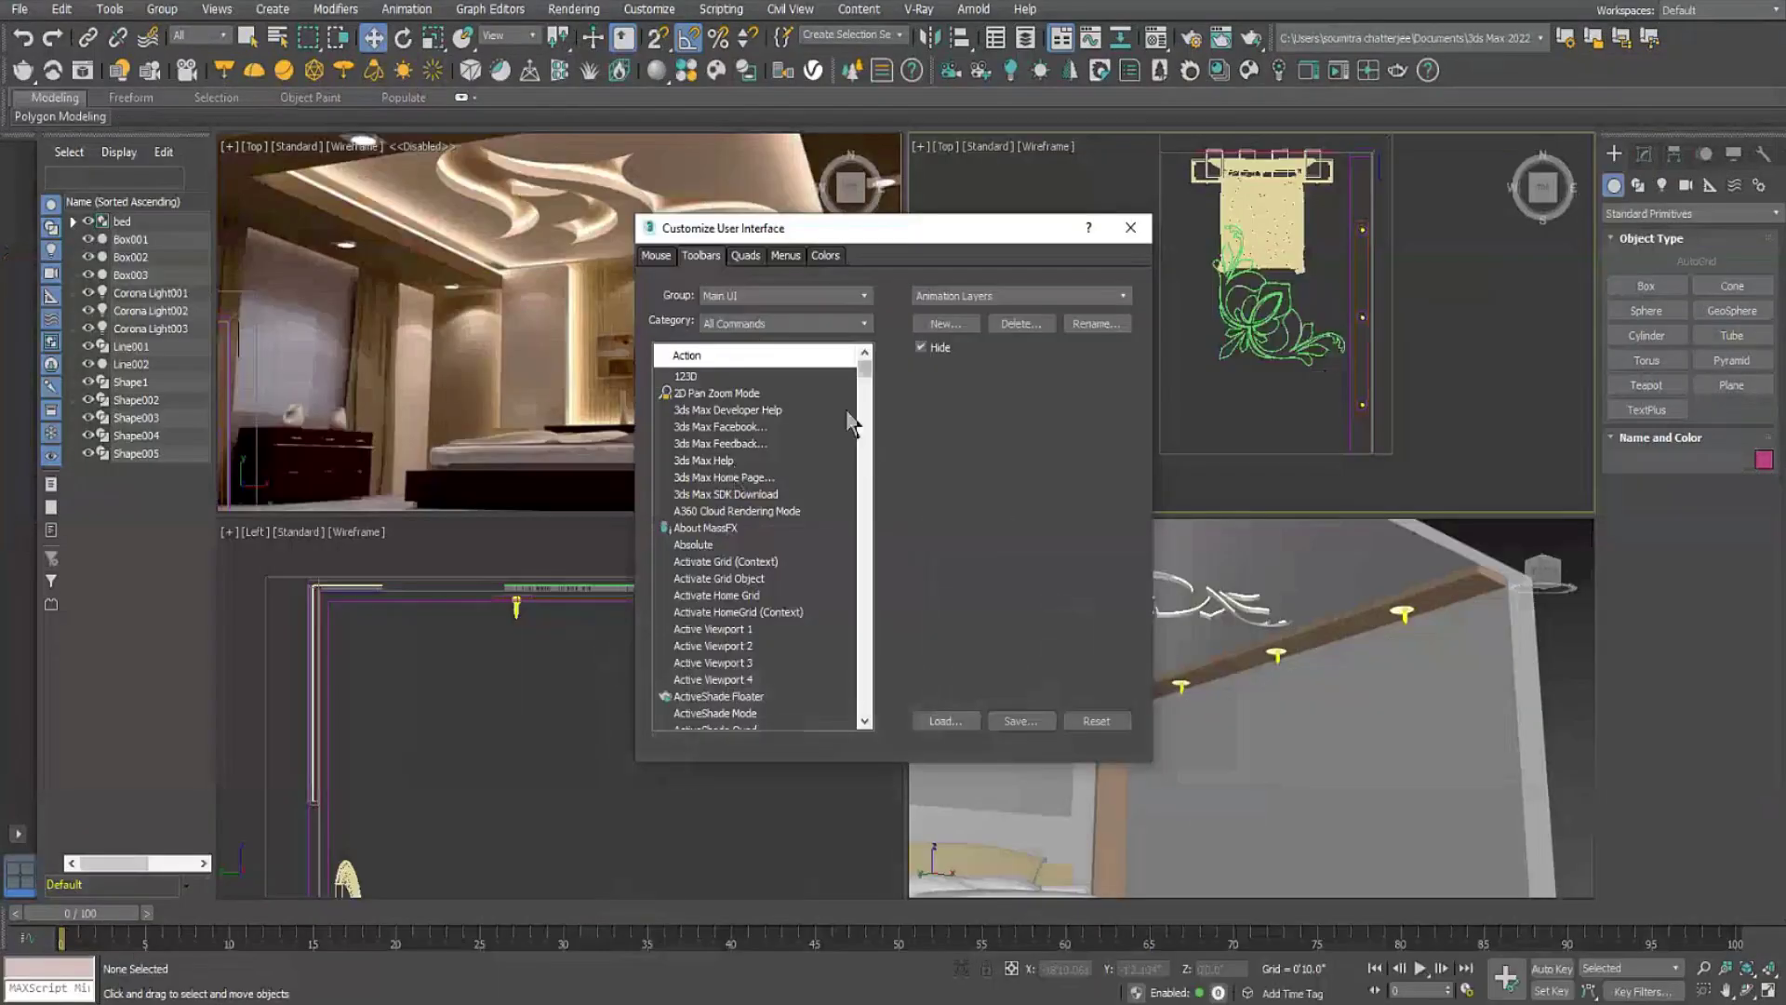
# Look through the toolbar command categories and groups for the Collect Asset script again and close the customization dialog.
pyautogui.click(809, 323)
pyautogui.moveTo(867, 397); pyautogui.dragTo(870, 657)
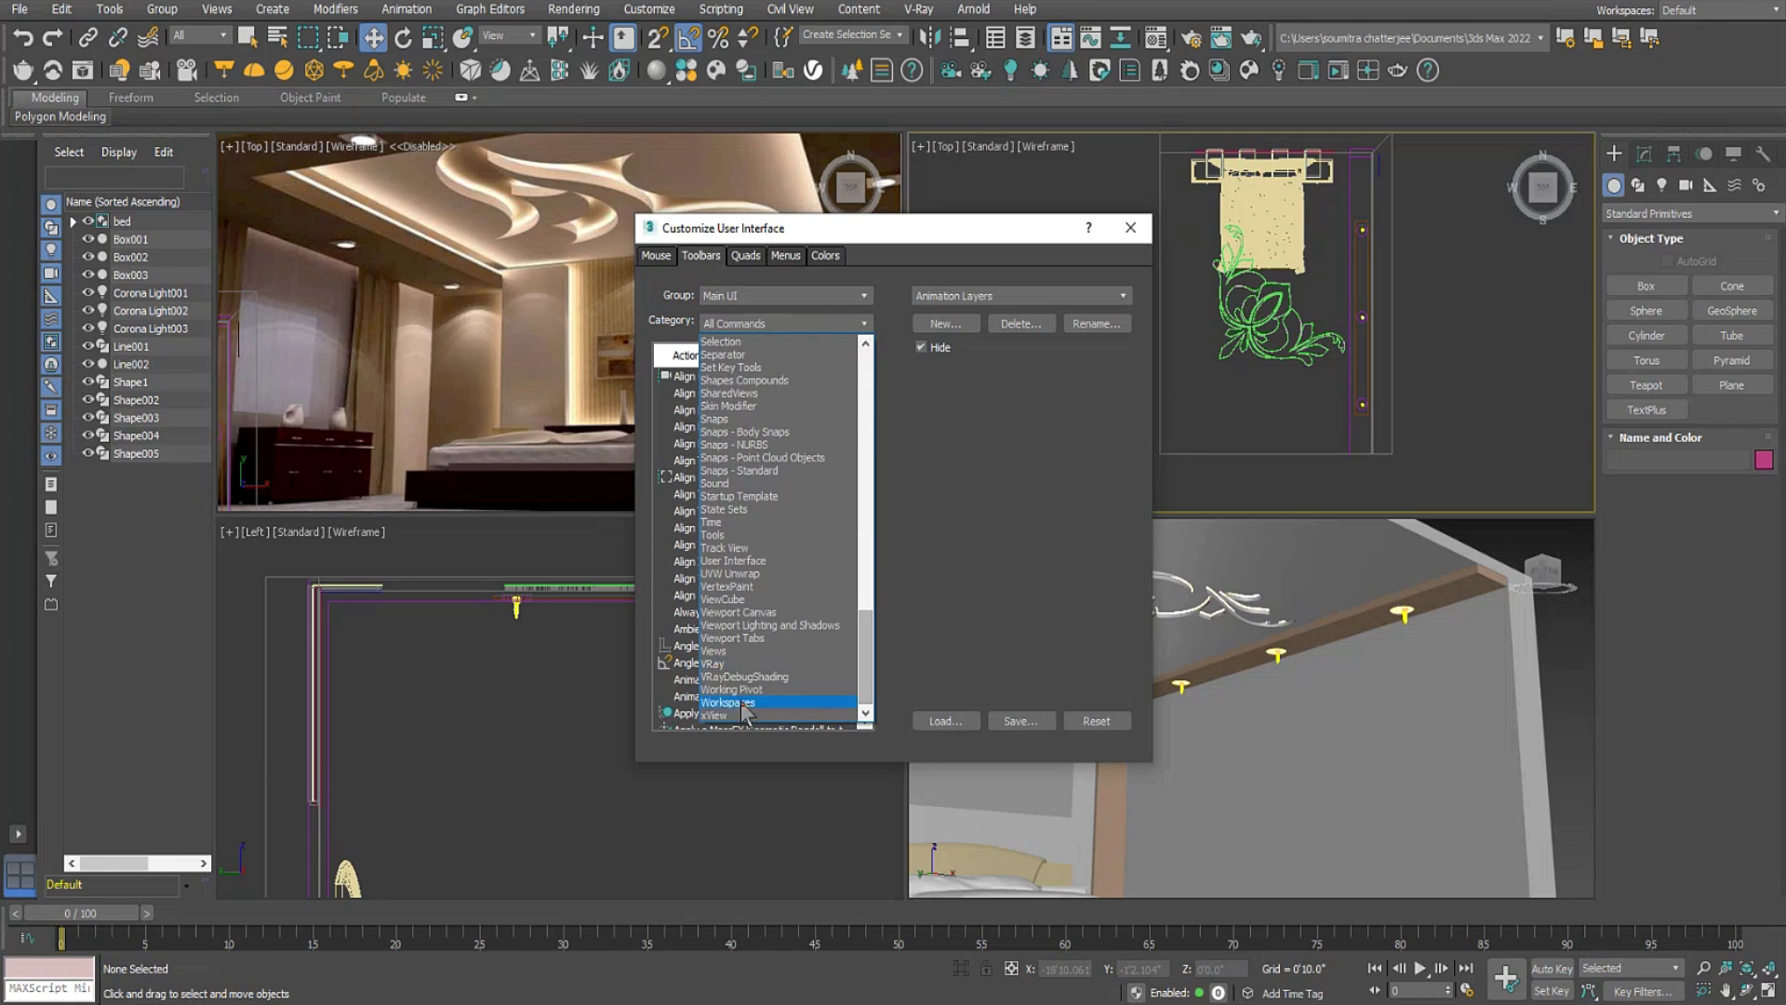
pyautogui.press('Escape')
pyautogui.click(748, 303)
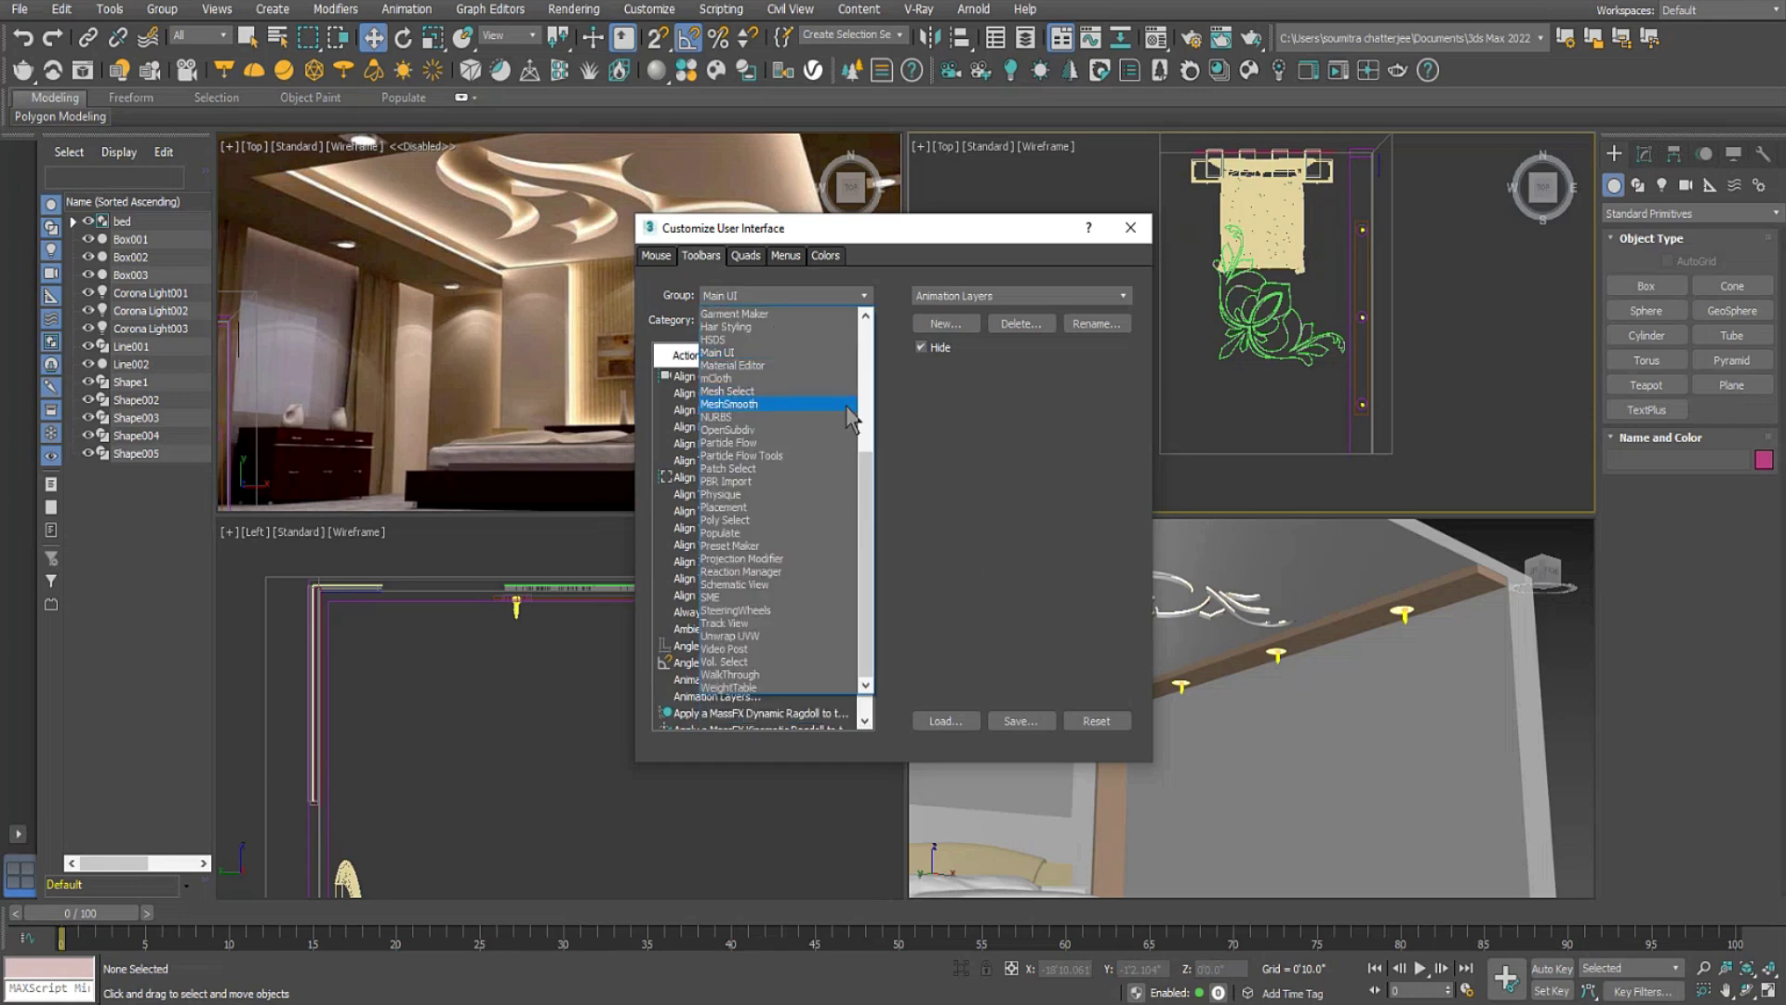
pyautogui.scroll(6, 869, 491)
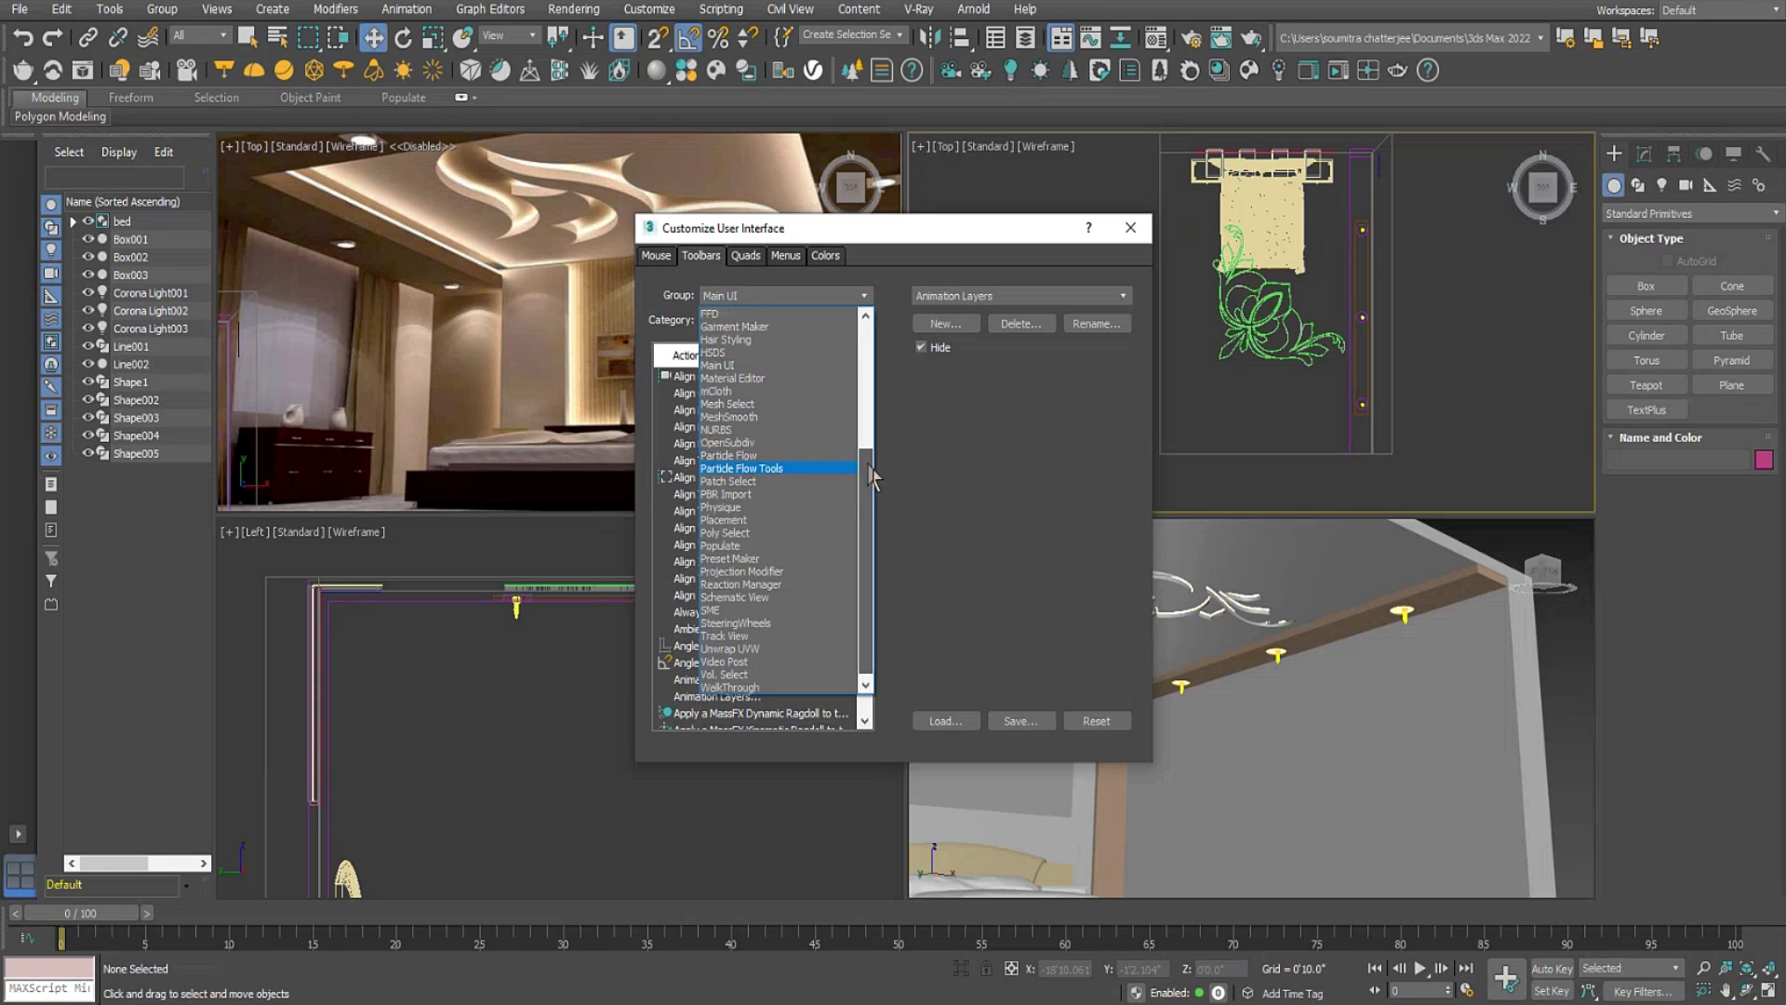
pyautogui.click(979, 394)
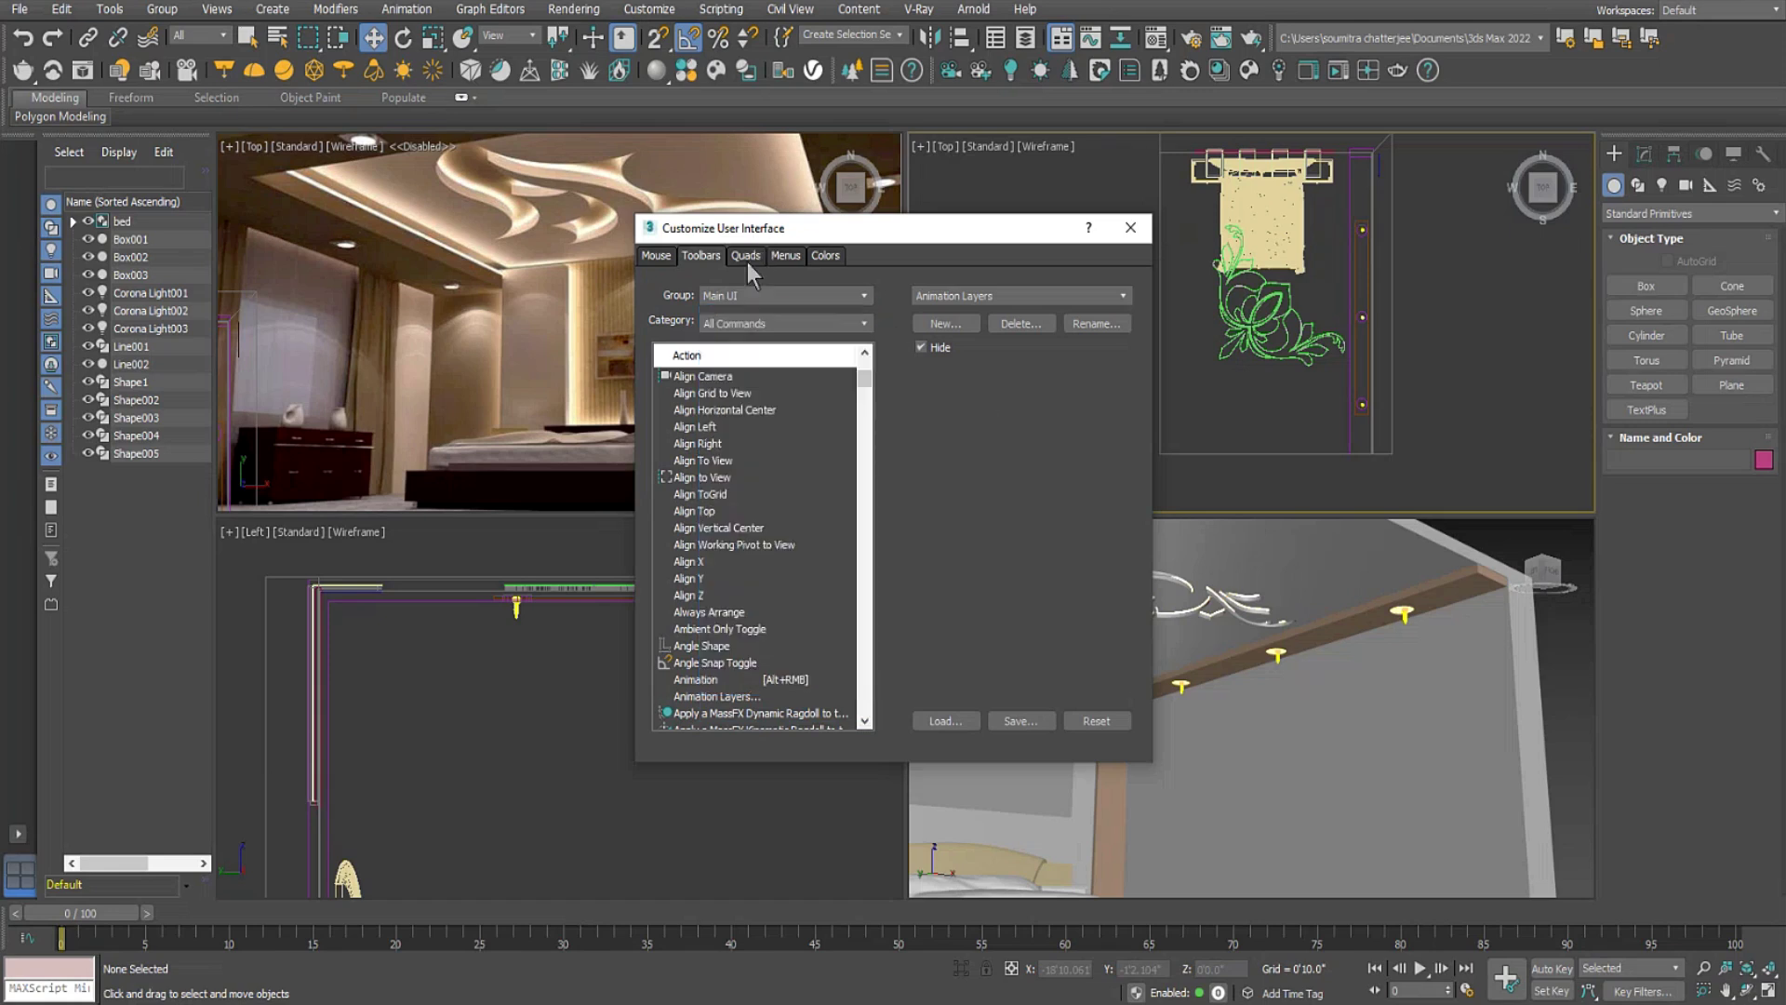
pyautogui.click(1130, 228)
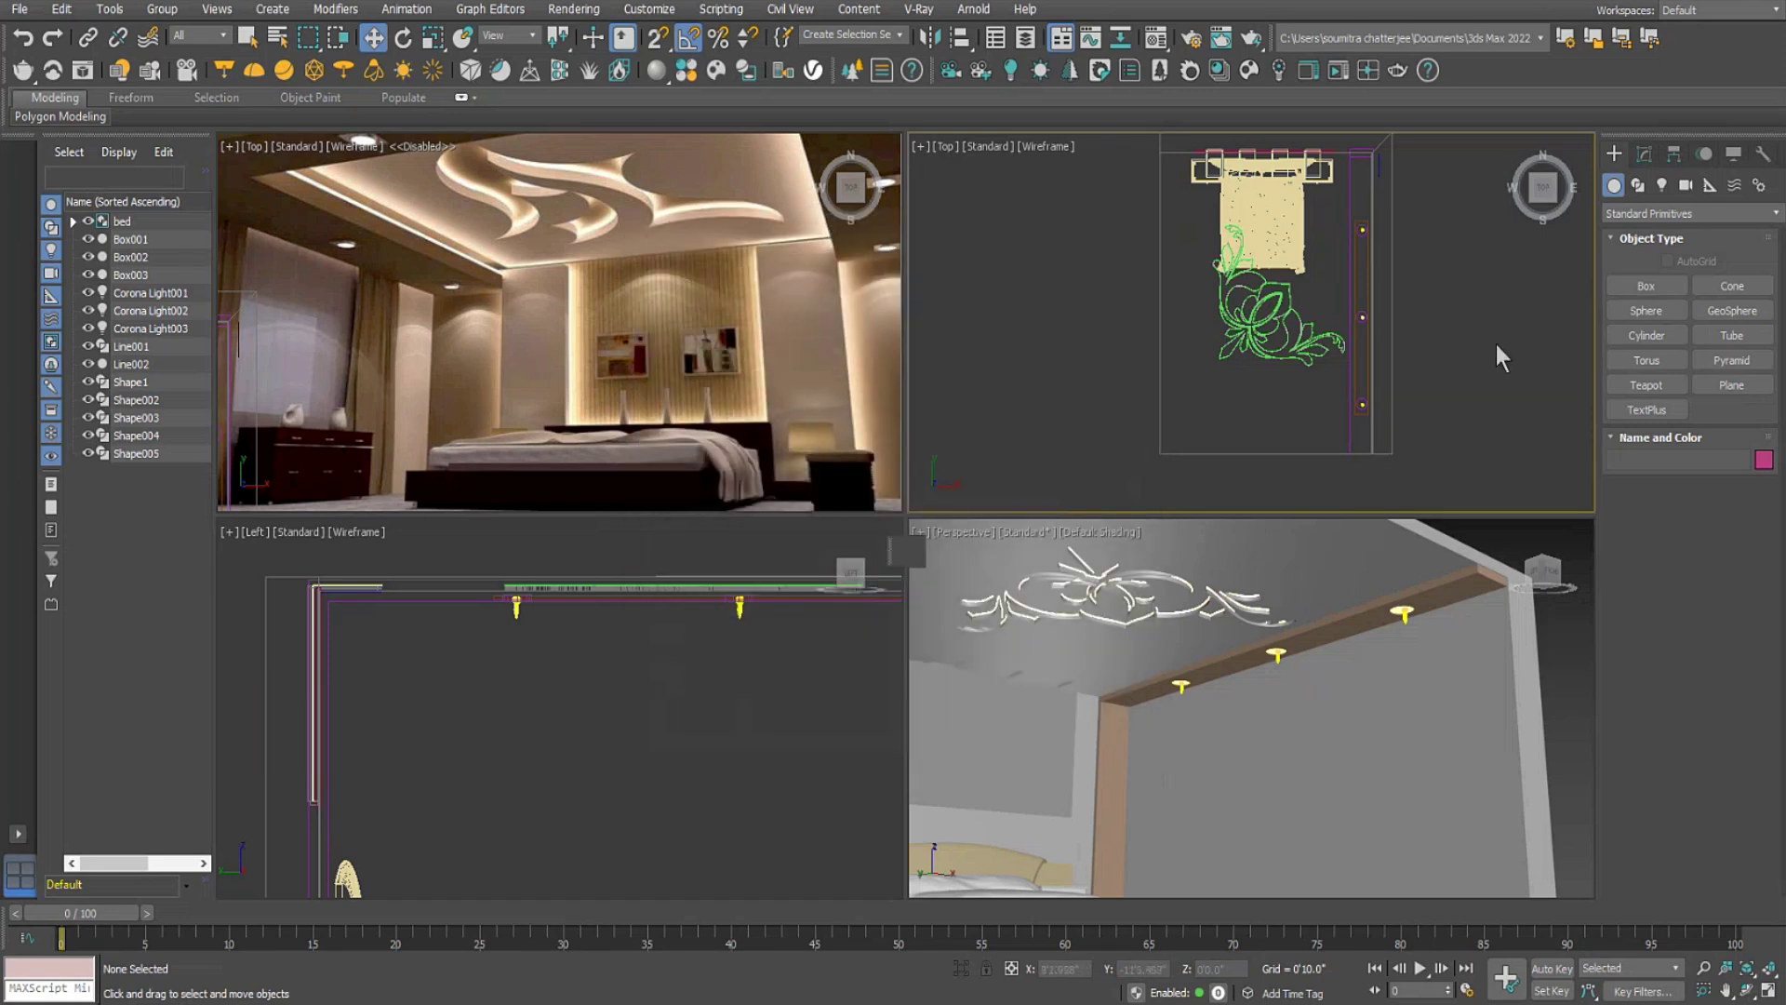
# Save the scene as 1.max in the project folder on the desktop, replacing the existing file.
pyautogui.keyDown('alt'); pyautogui.moveTo(1395, 651); pyautogui.dragTo(1330, 697, button='middle'); pyautogui.keyUp('alt')
pyautogui.click(18, 9)
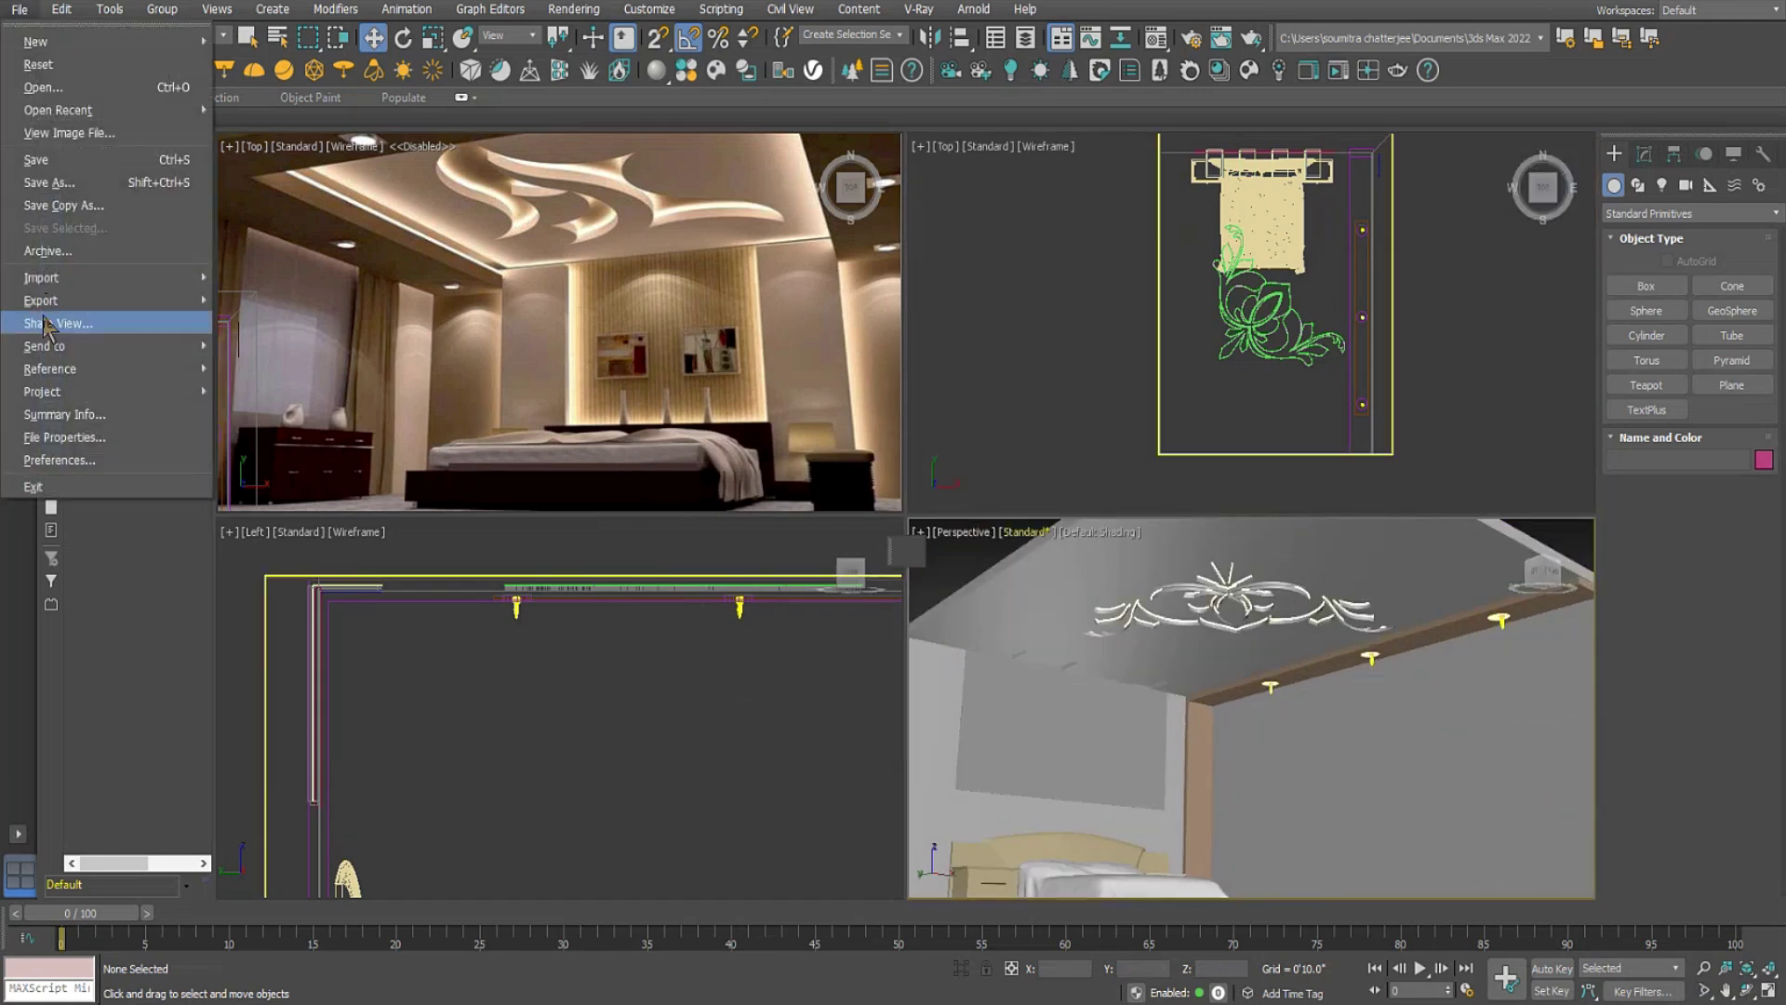
pyautogui.click(95, 182)
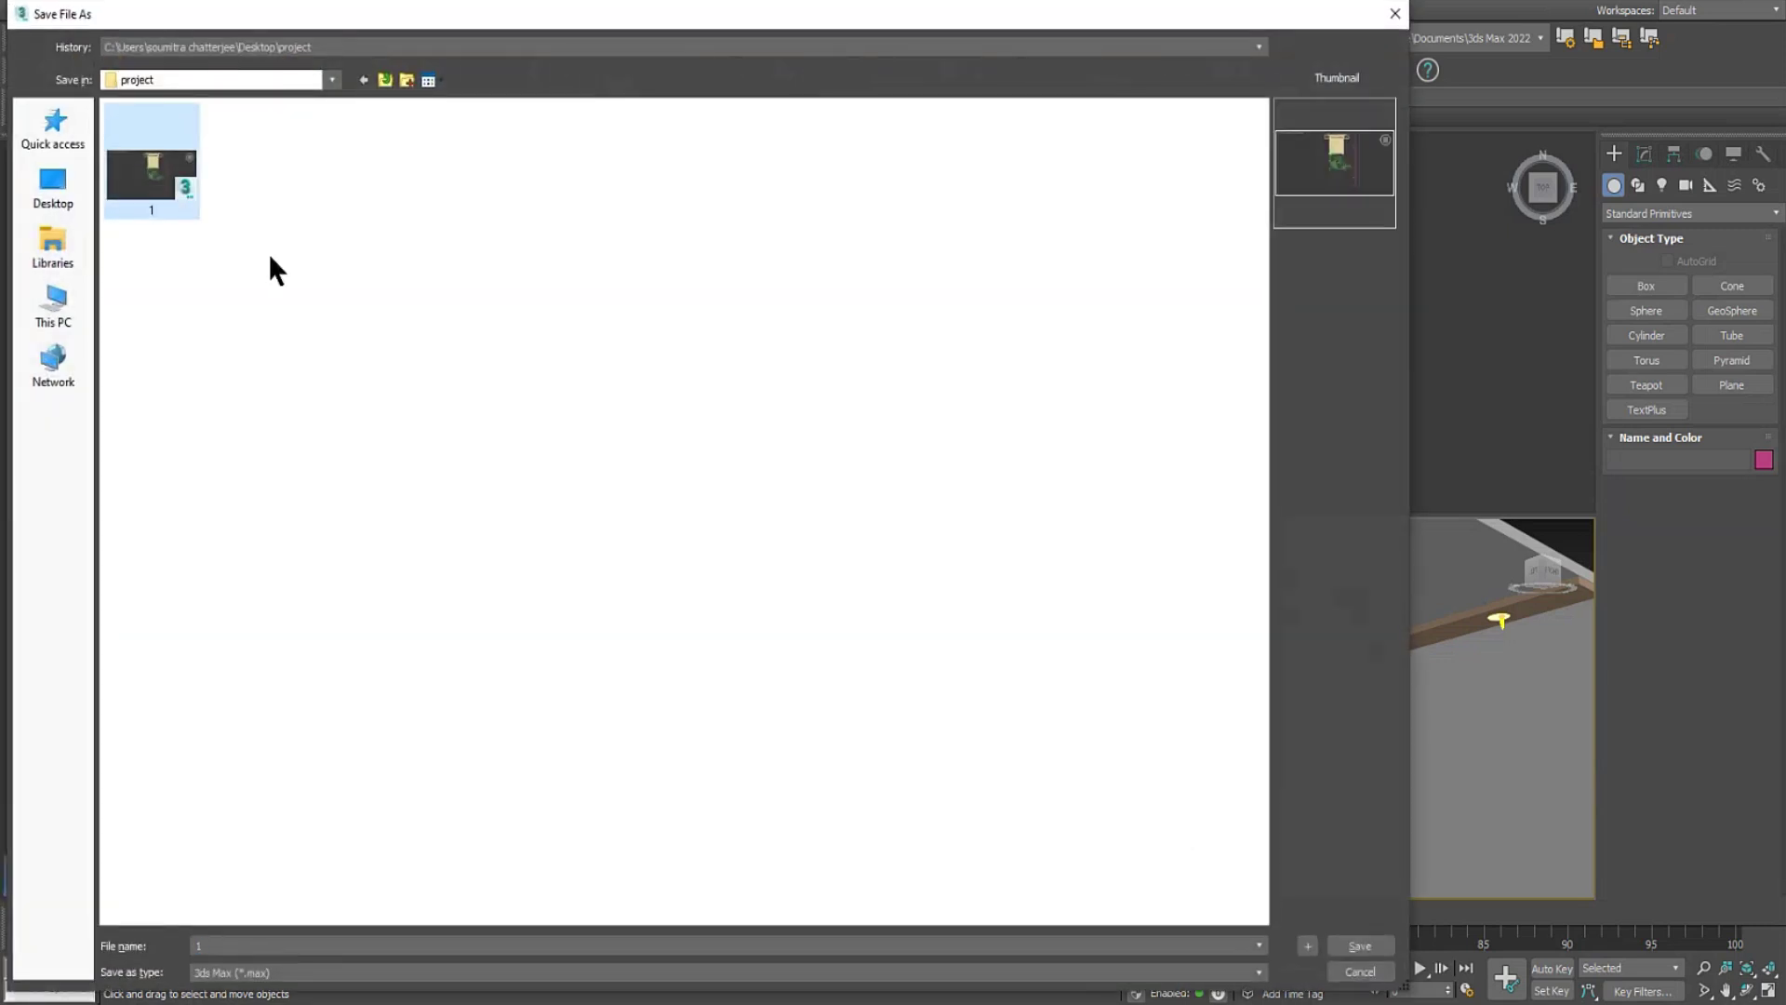
pyautogui.click(1359, 945)
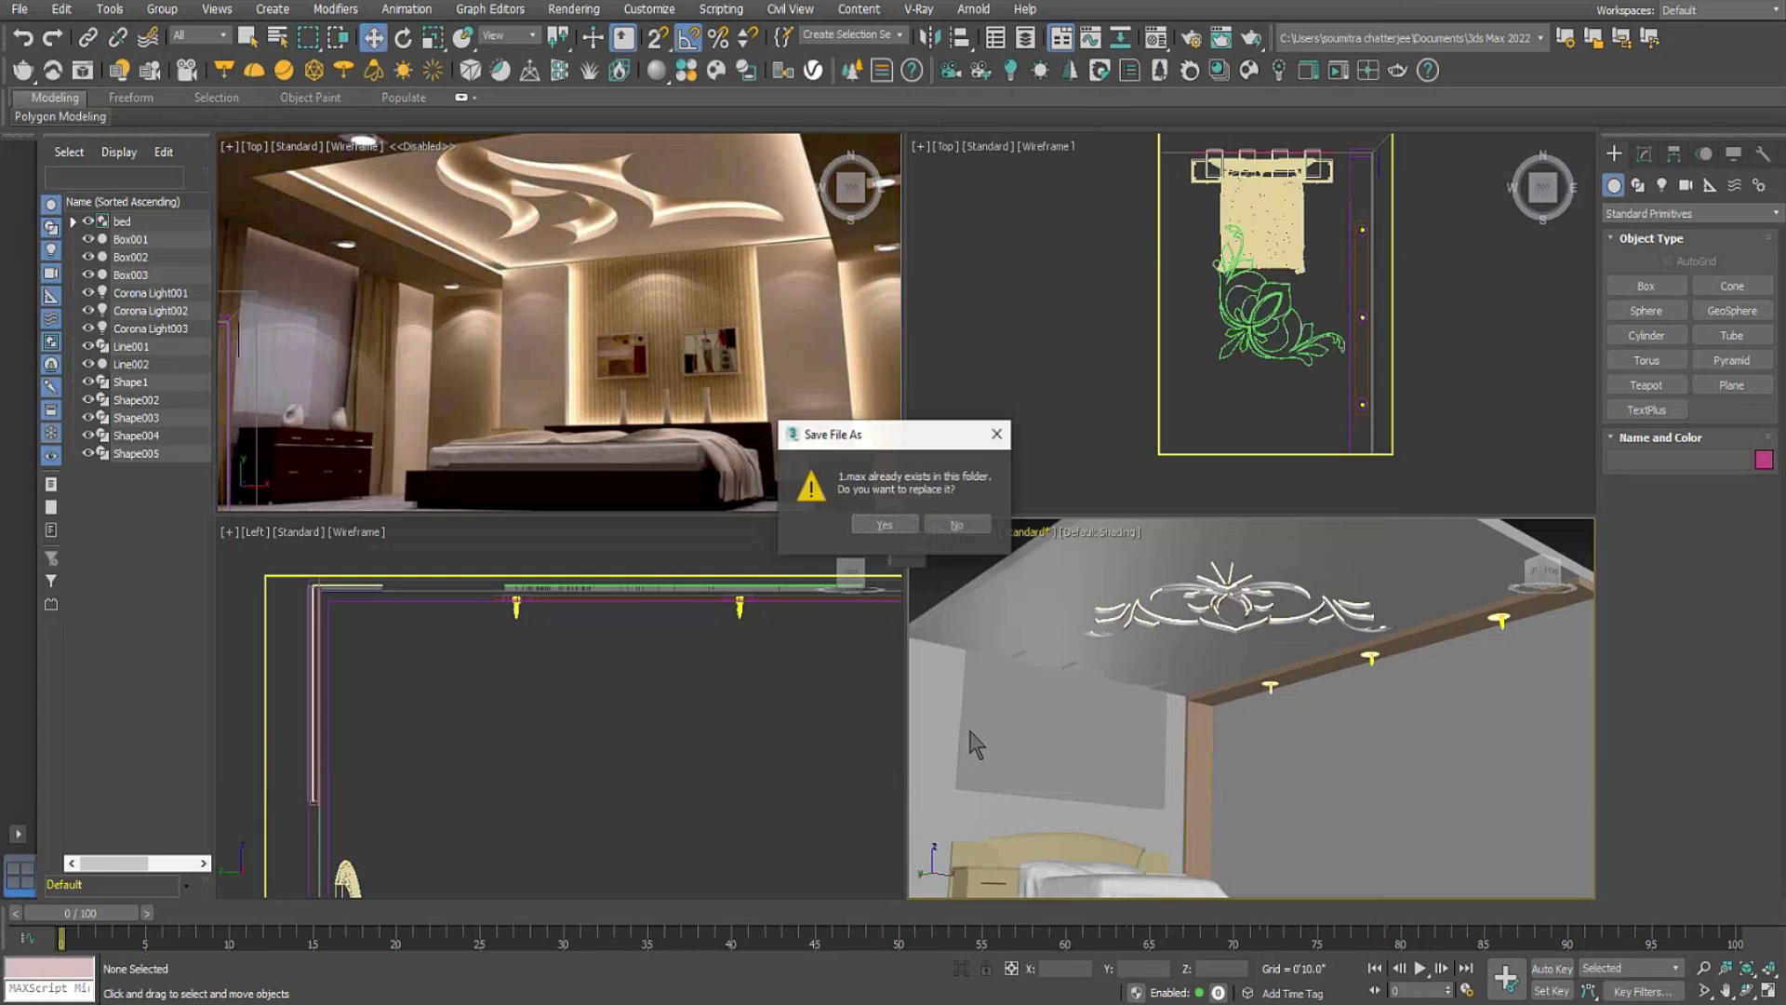
pyautogui.click(869, 524)
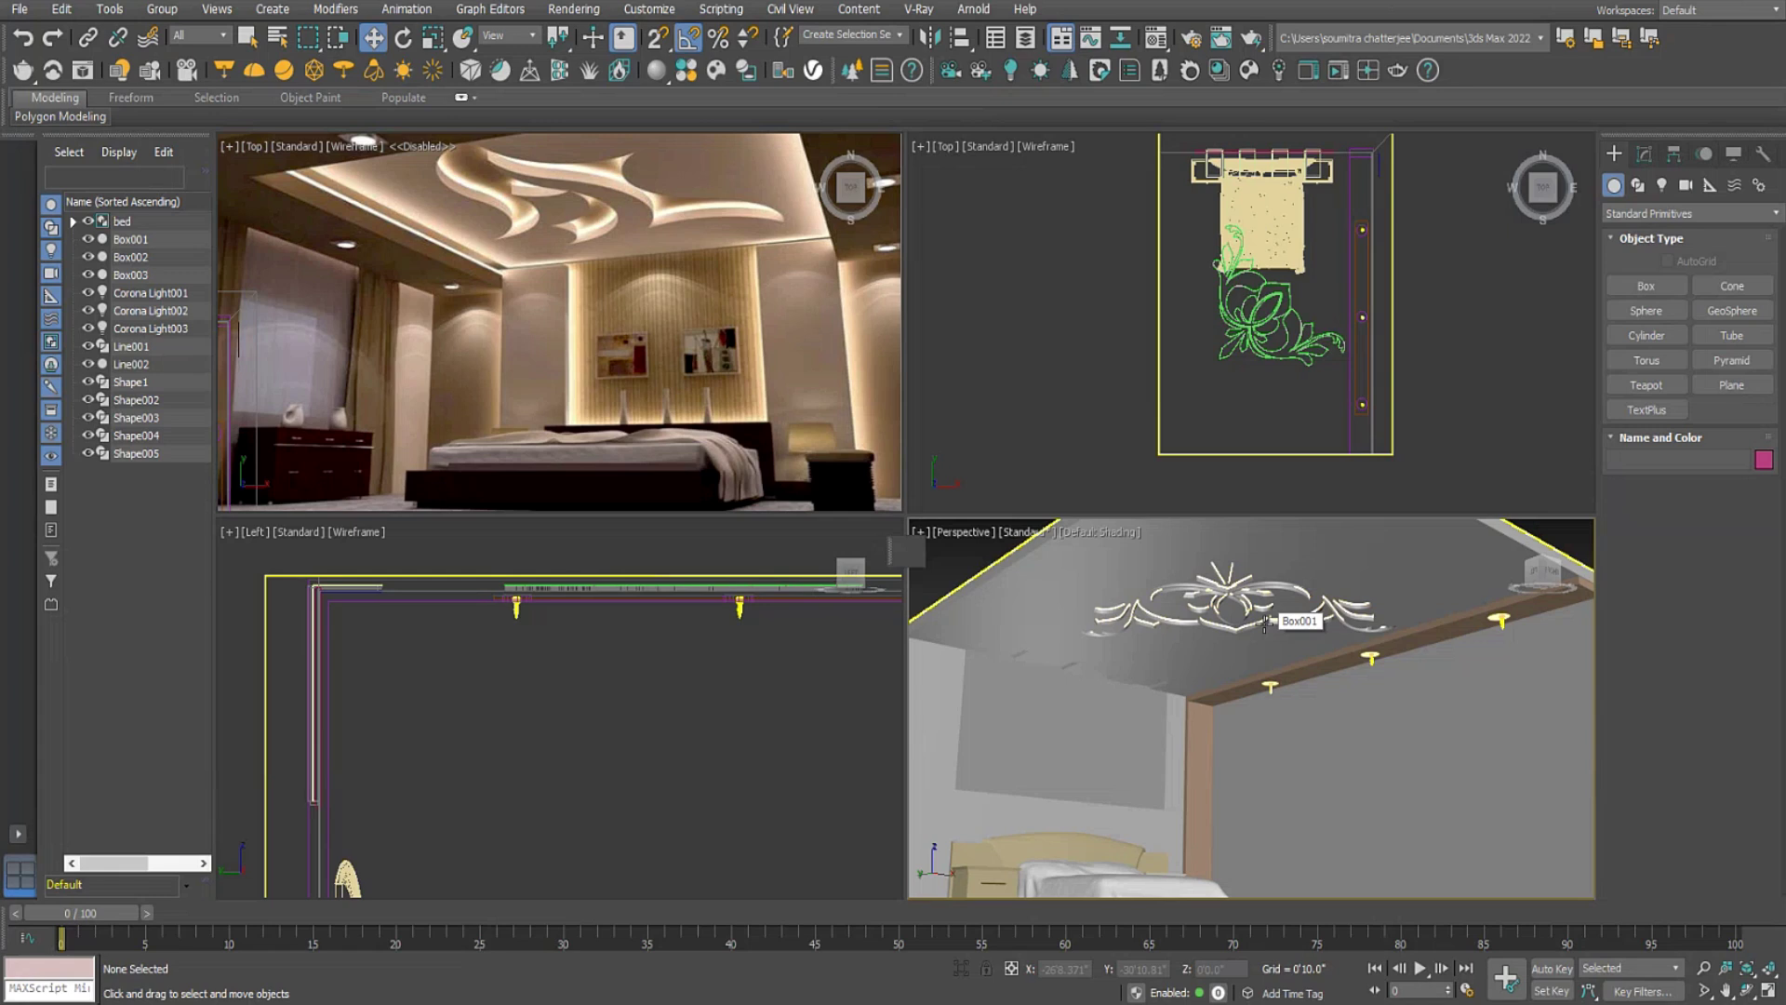
# Open the list of scene file commands.
pyautogui.click(28, 13)
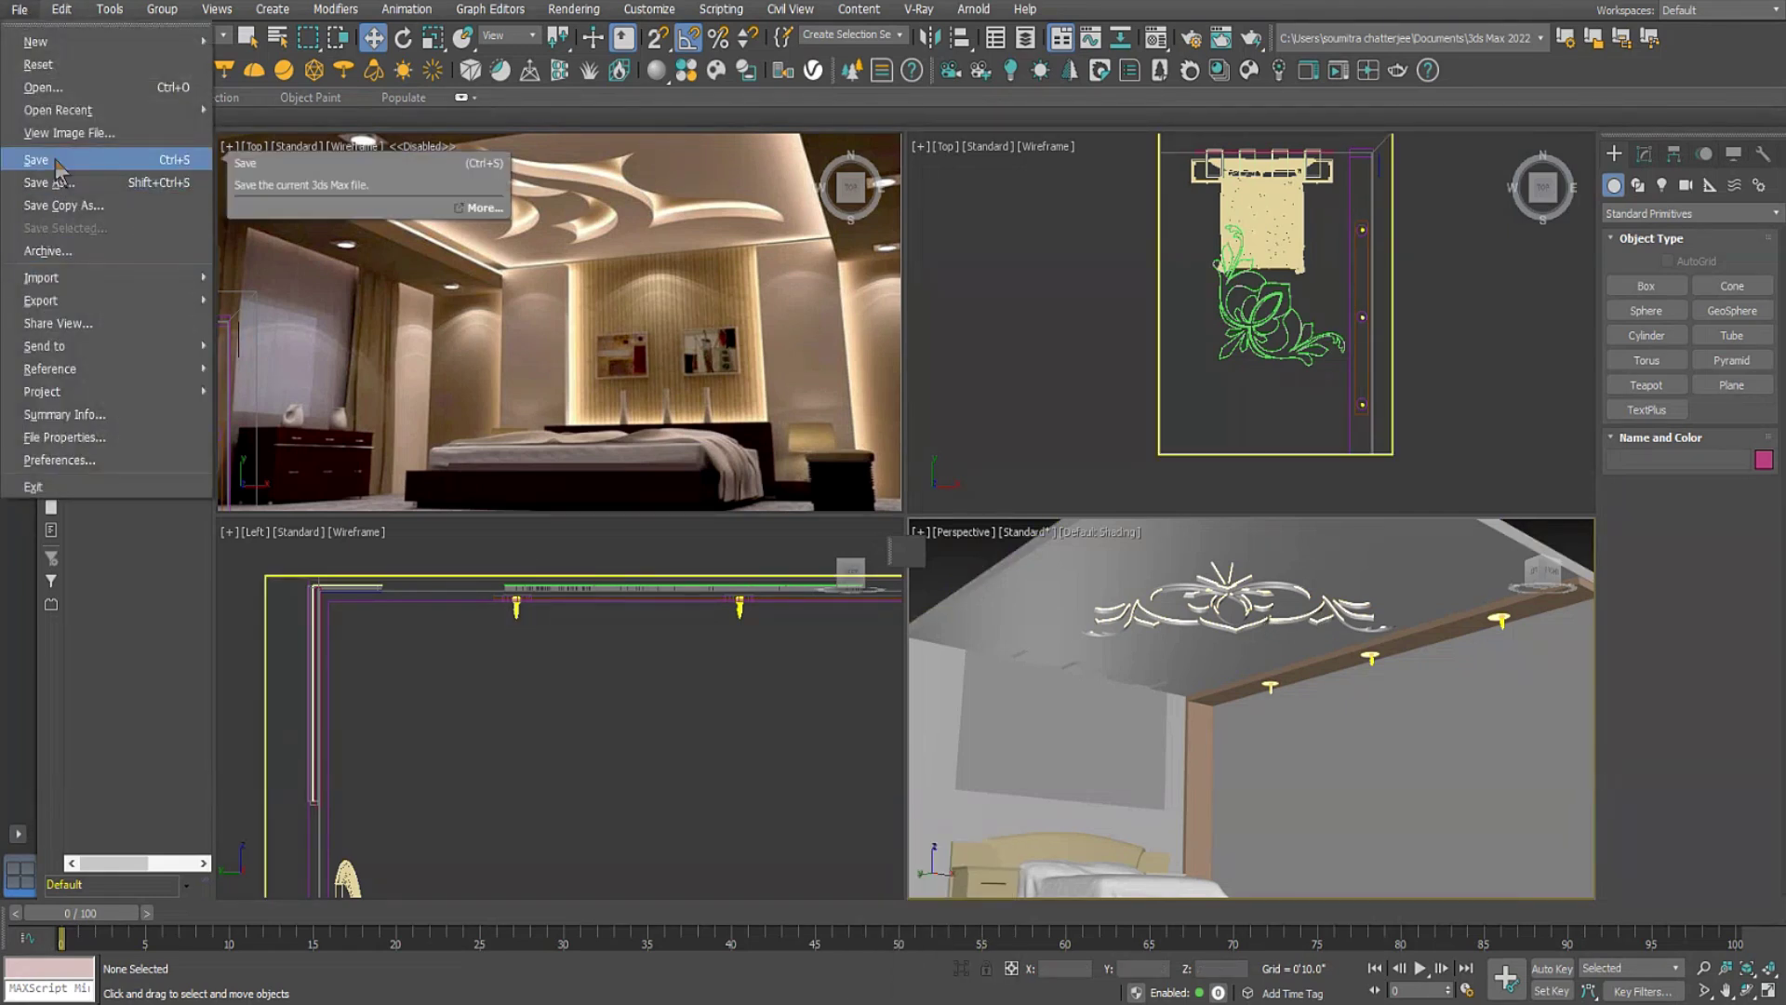